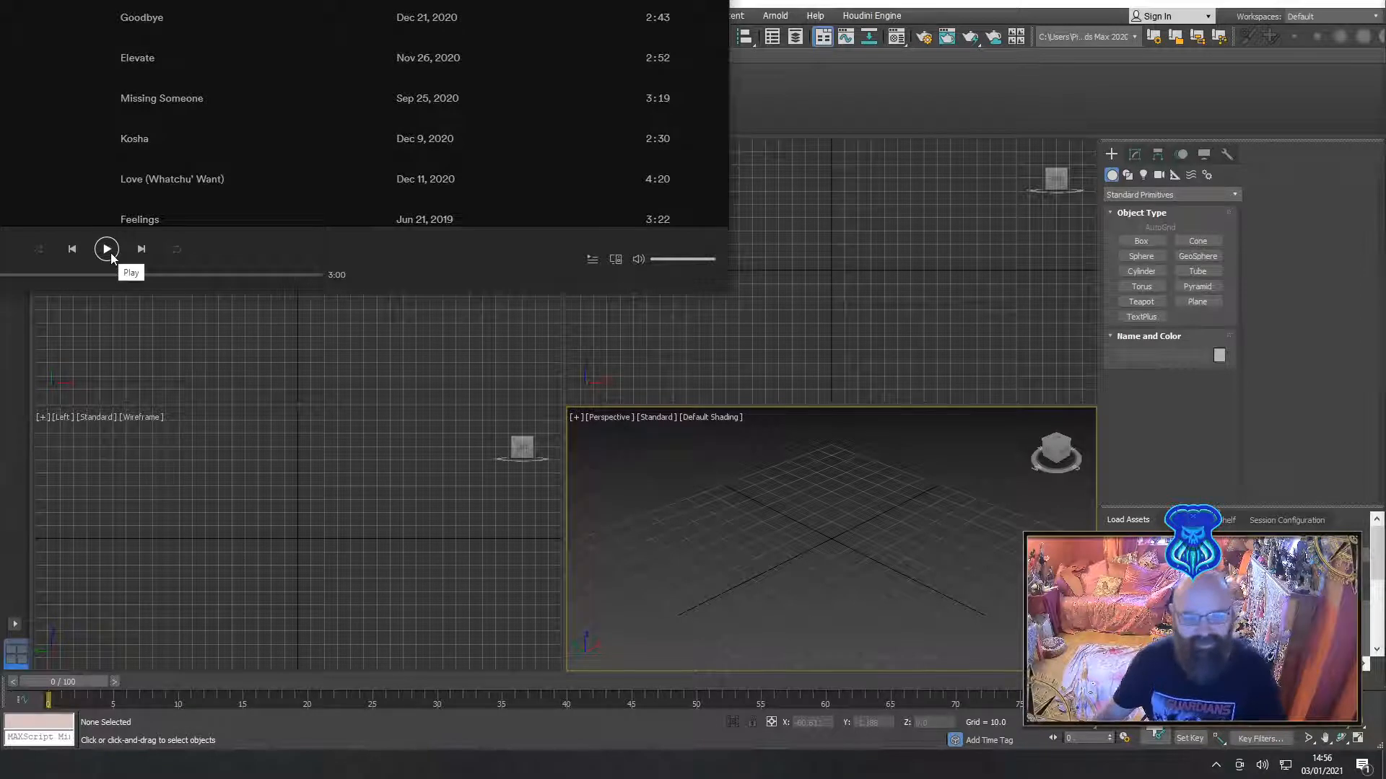
Start the music playback and reduce the player's volume to a low level
click(107, 250)
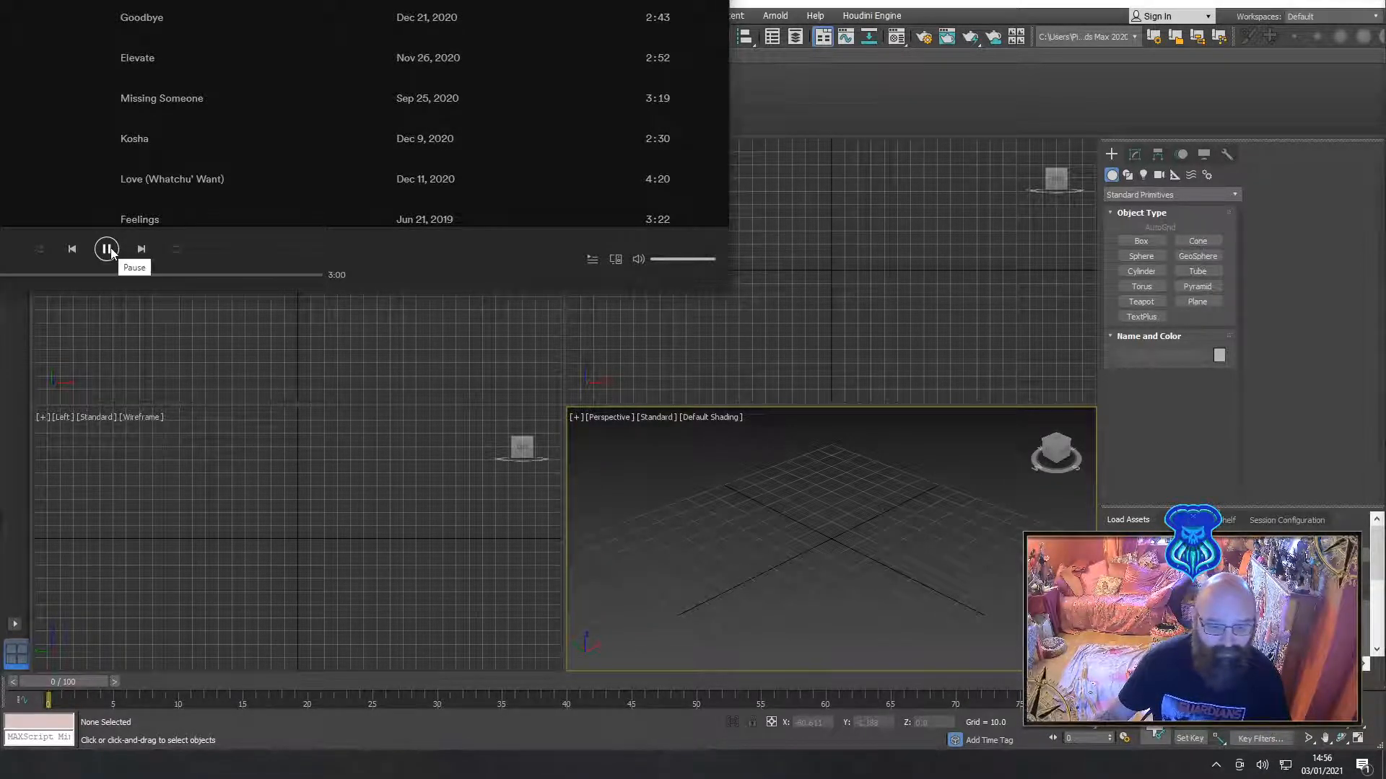
click(657, 261)
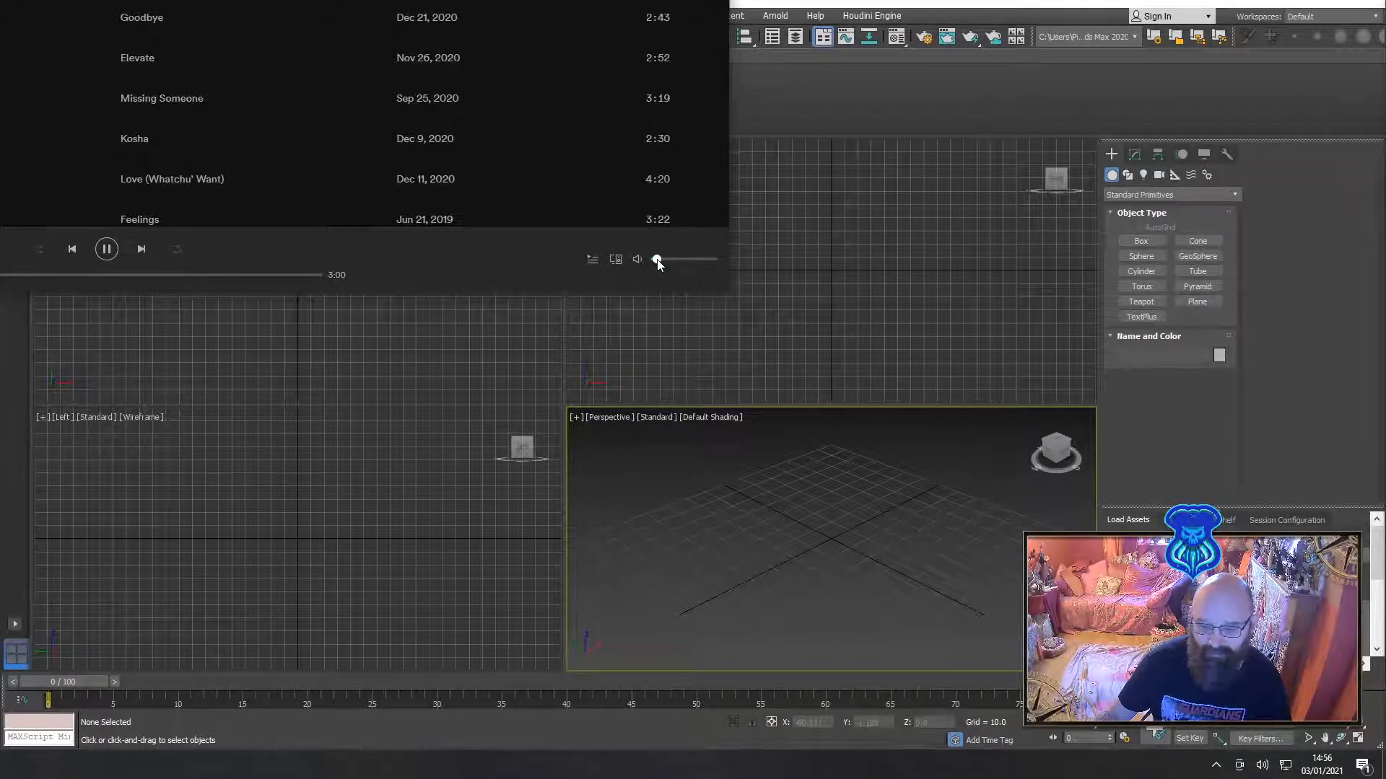
drag(657, 261, 674, 262)
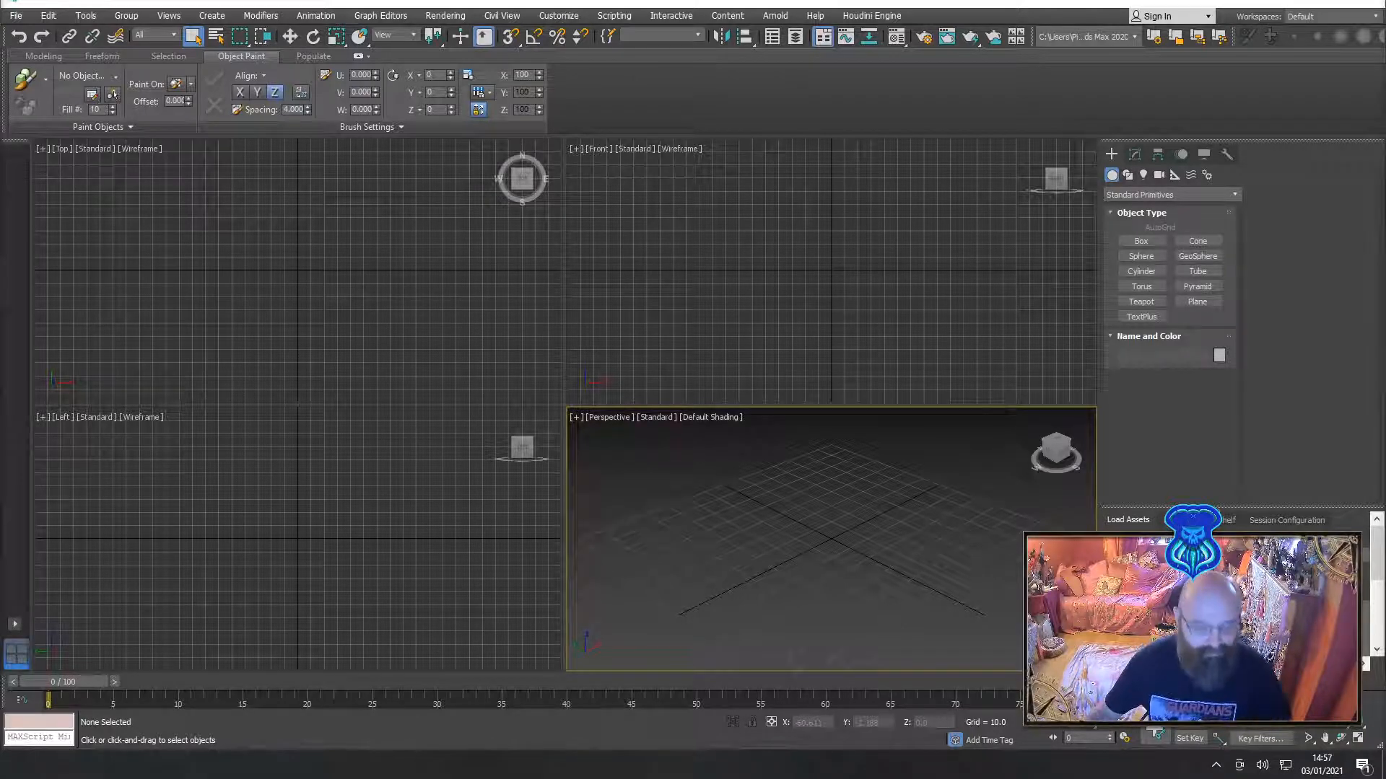
click(15, 16)
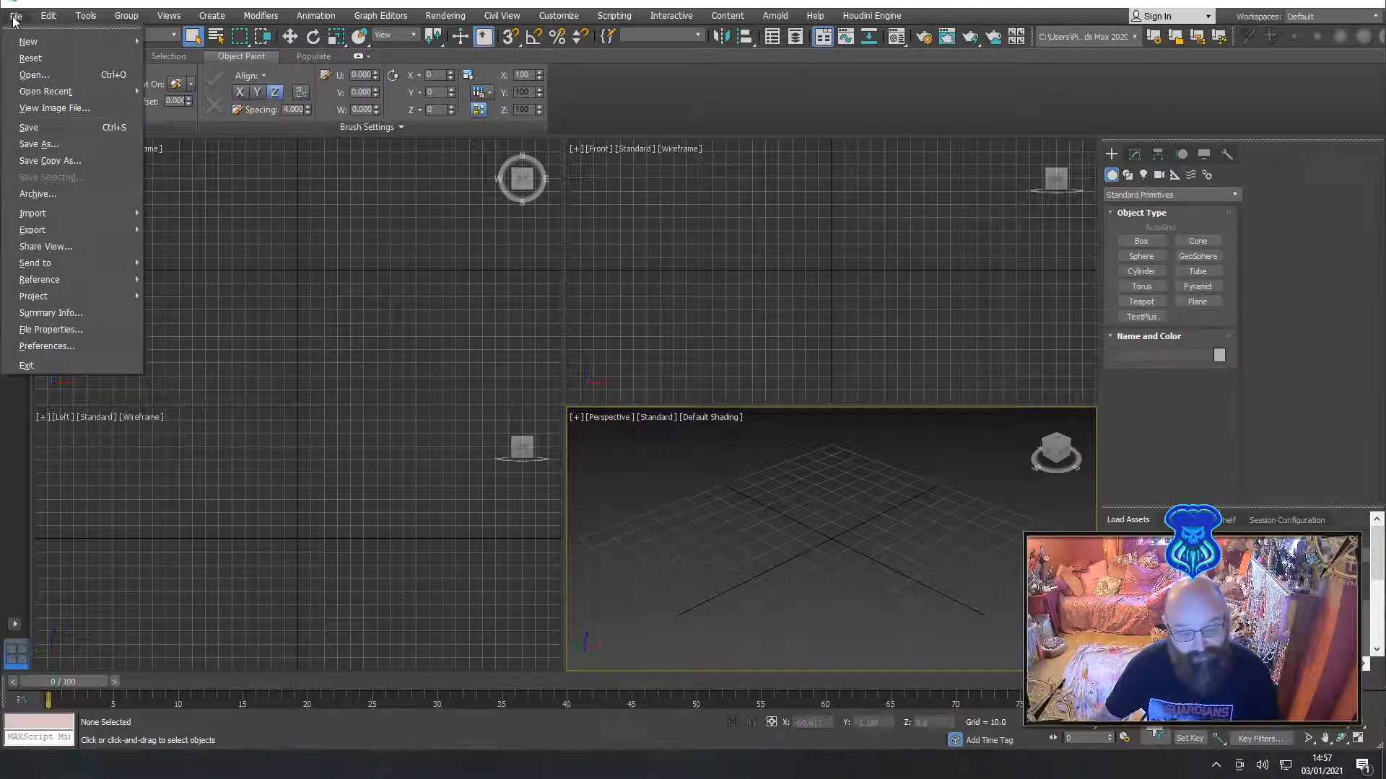
click(158, 94)
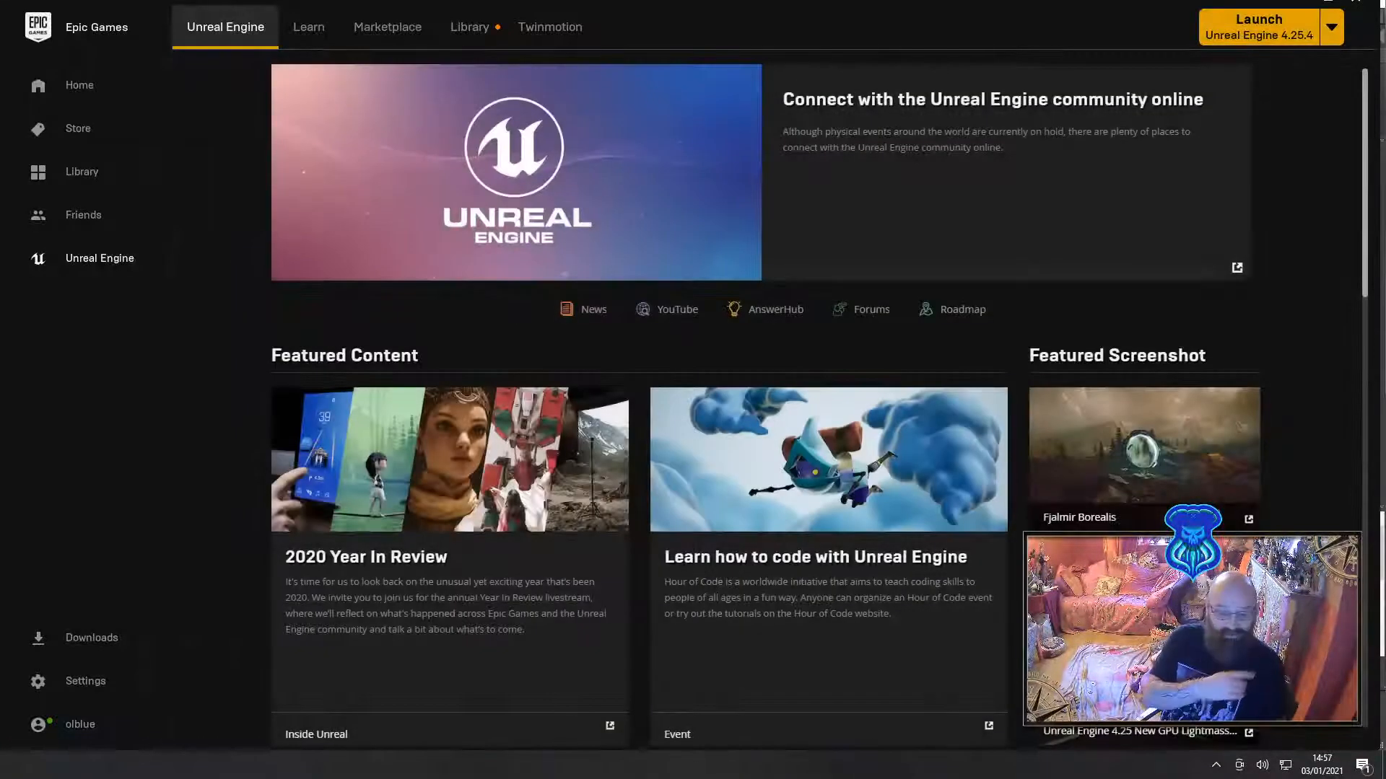
Launch the 4.26 Workbench_HE_Wickie project from the Unreal Engine library and maximize its editor window
click(471, 29)
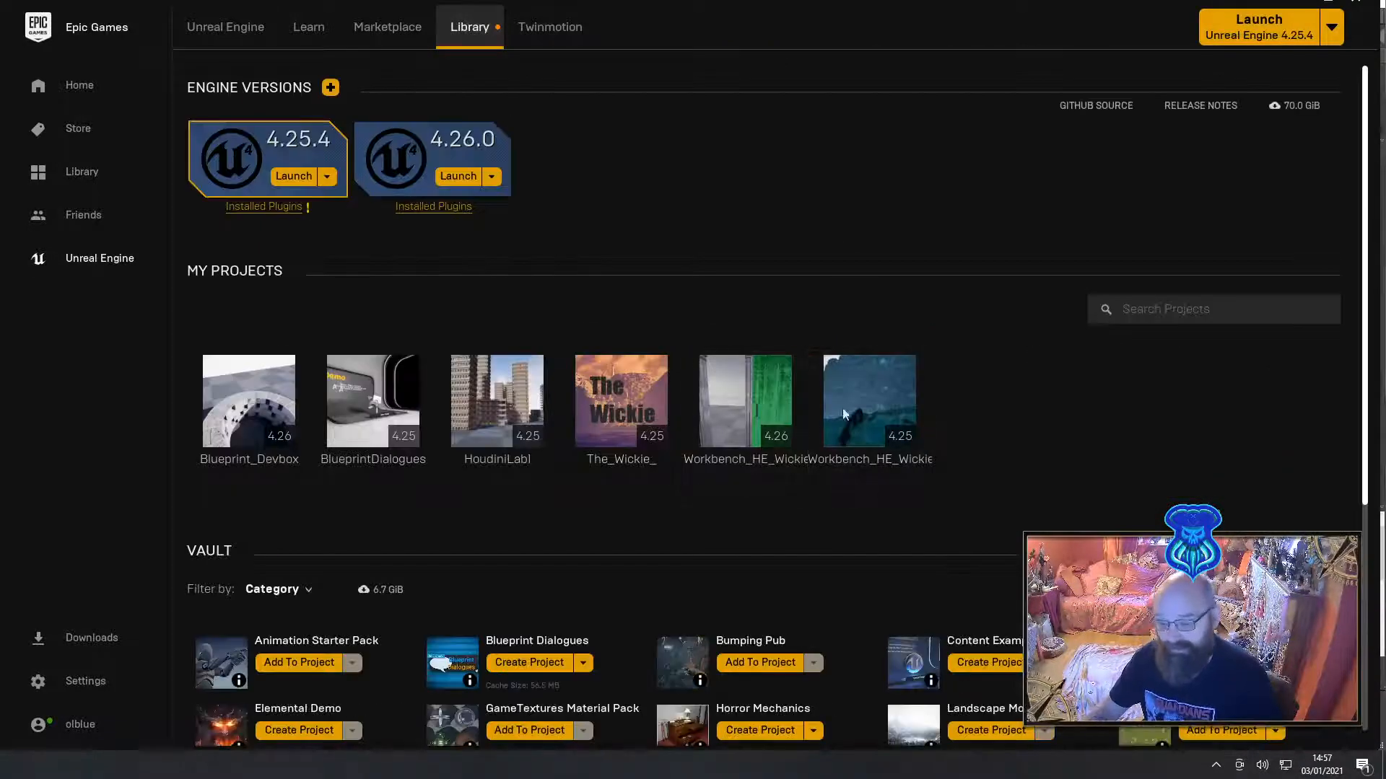
click(742, 401)
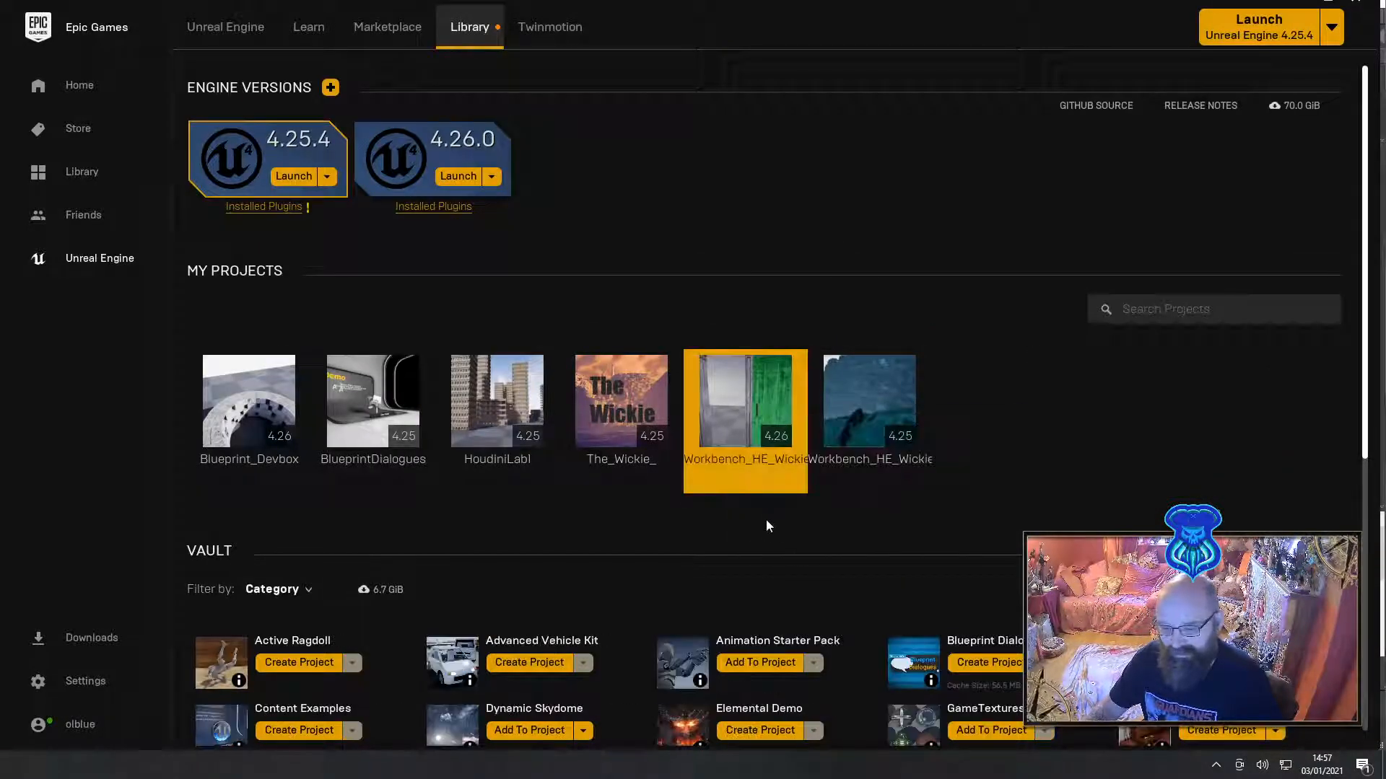
double_click(728, 388)
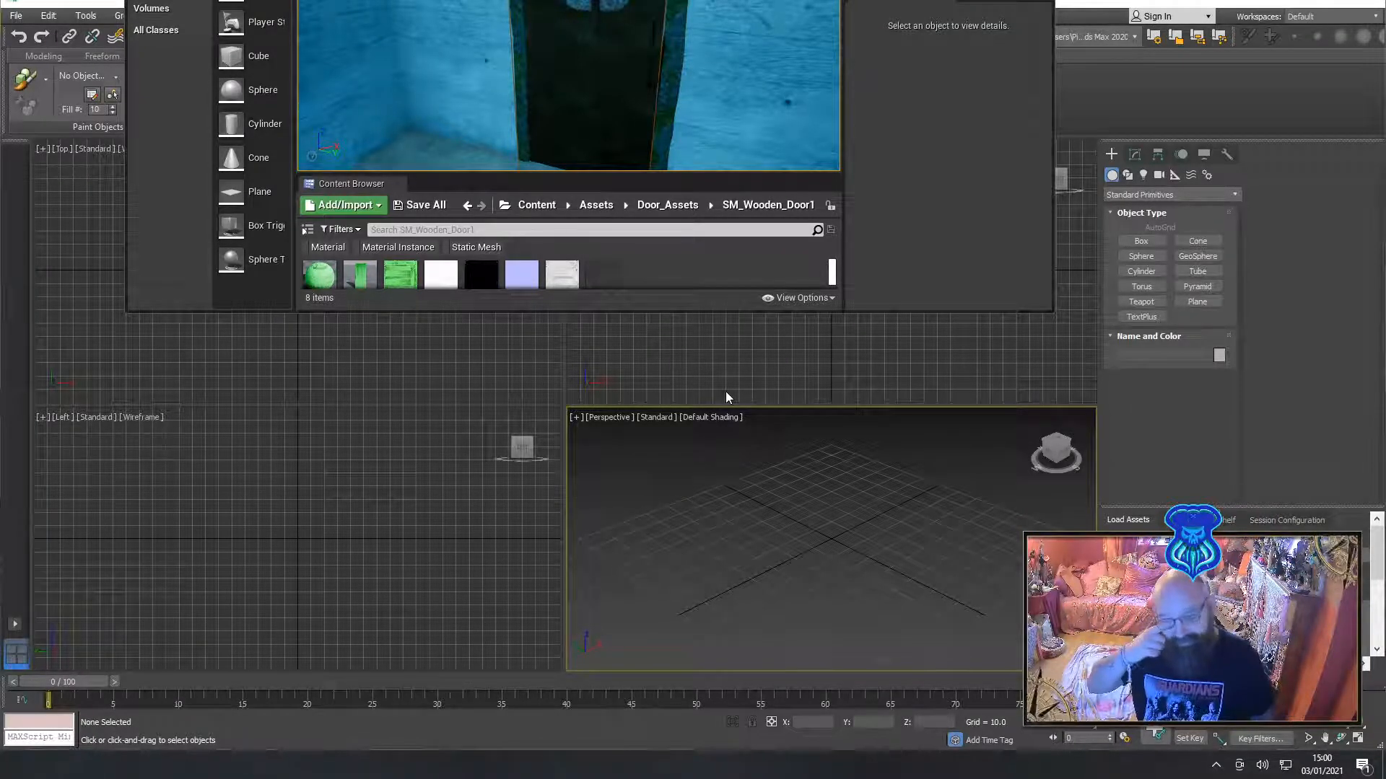
drag(717, 0, 766, 135)
double_click(765, 133)
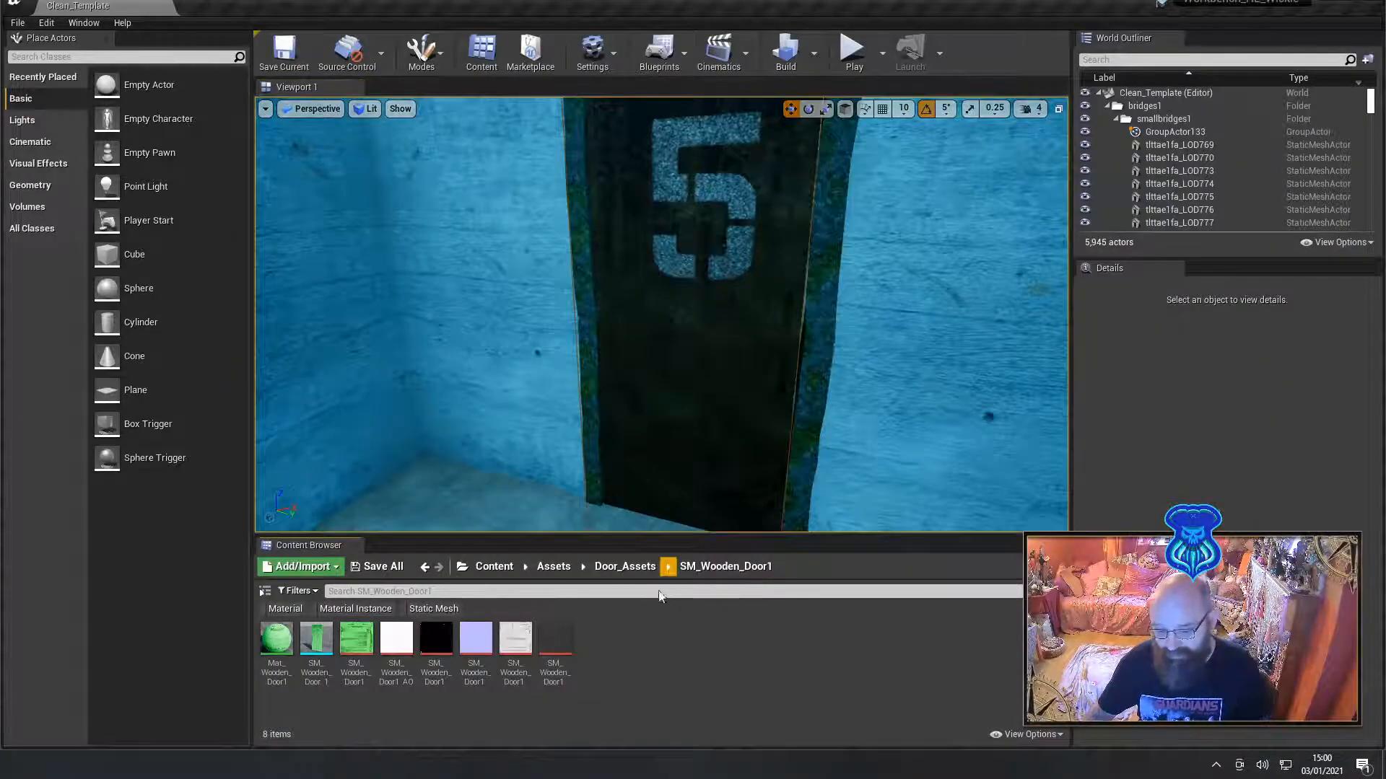
Try to delete all assets in the SM_Wooden_Door1 content folder
click(555, 646)
key(ctrl+a)
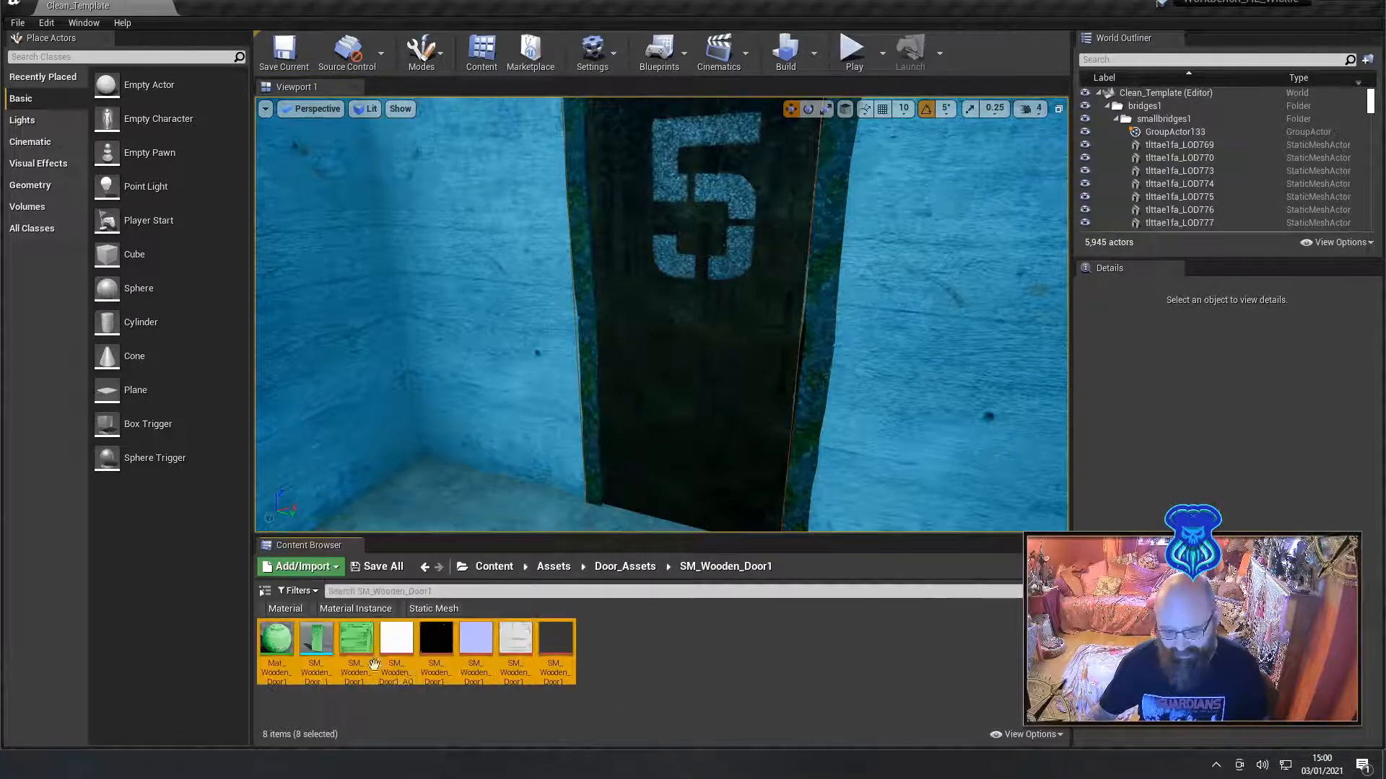
key(Delete)
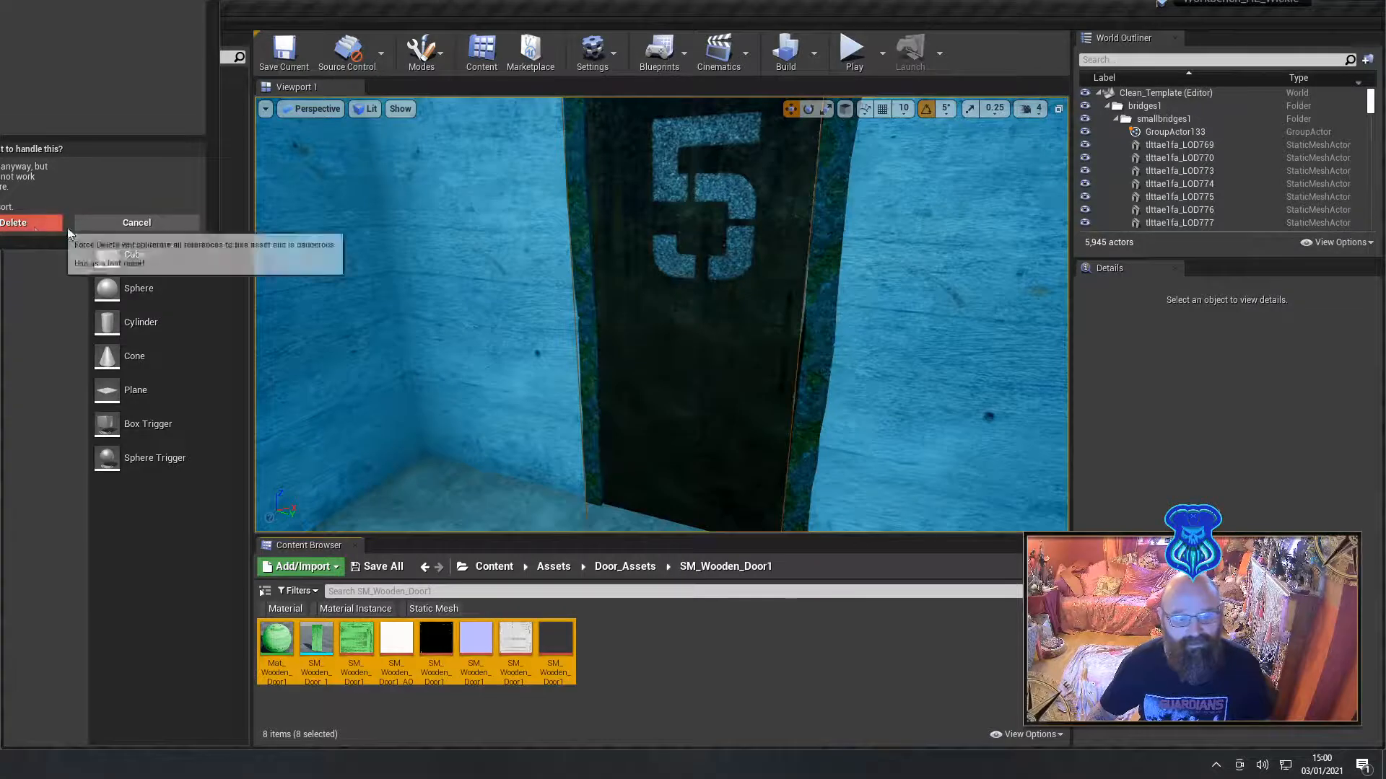
click(32, 222)
Open the workbench level from the recent levels and close the Message Log
click(18, 22)
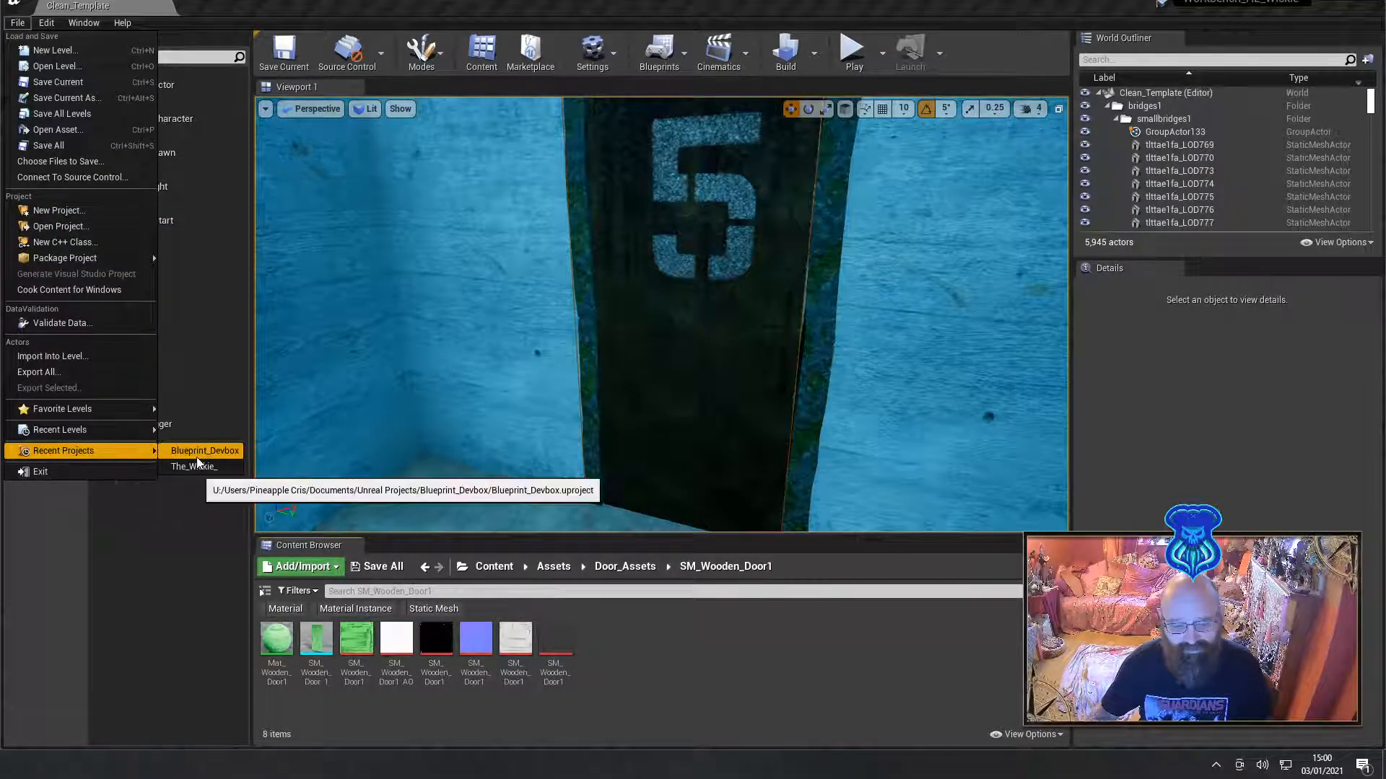
click(189, 427)
click(17, 23)
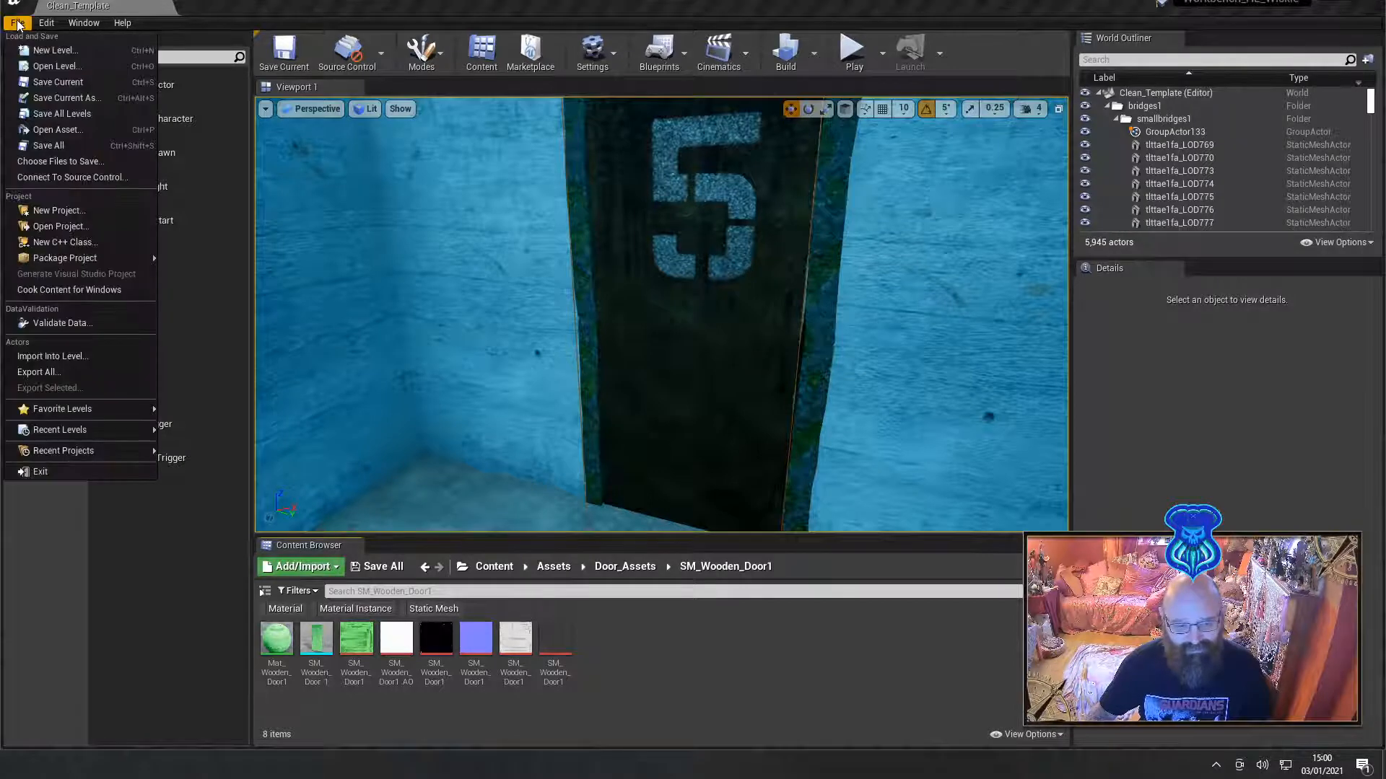
mouse_move(72, 429)
click(216, 436)
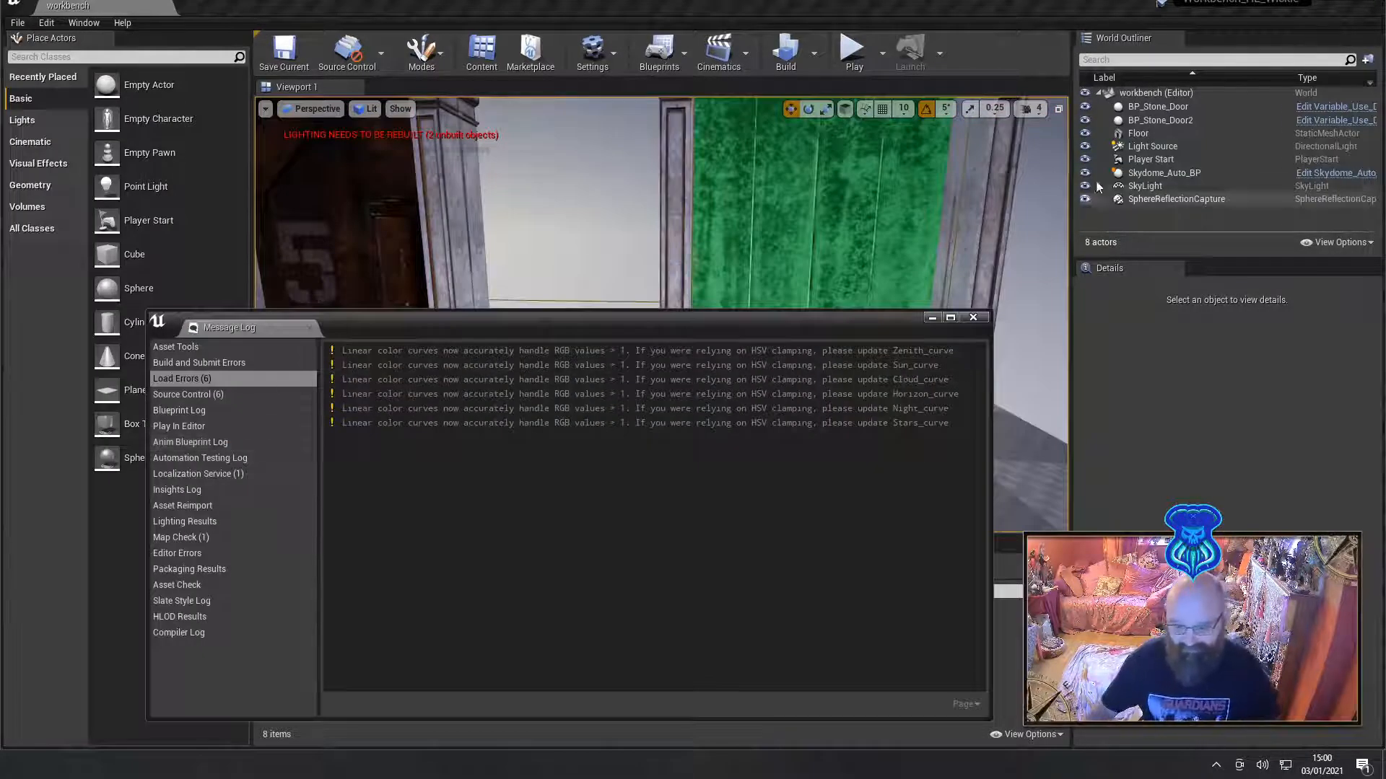
click(973, 318)
Delete the green door BP_Stone_Door2 from the level and all assets in the SM_Wooden_Door1 content folder
click(880, 260)
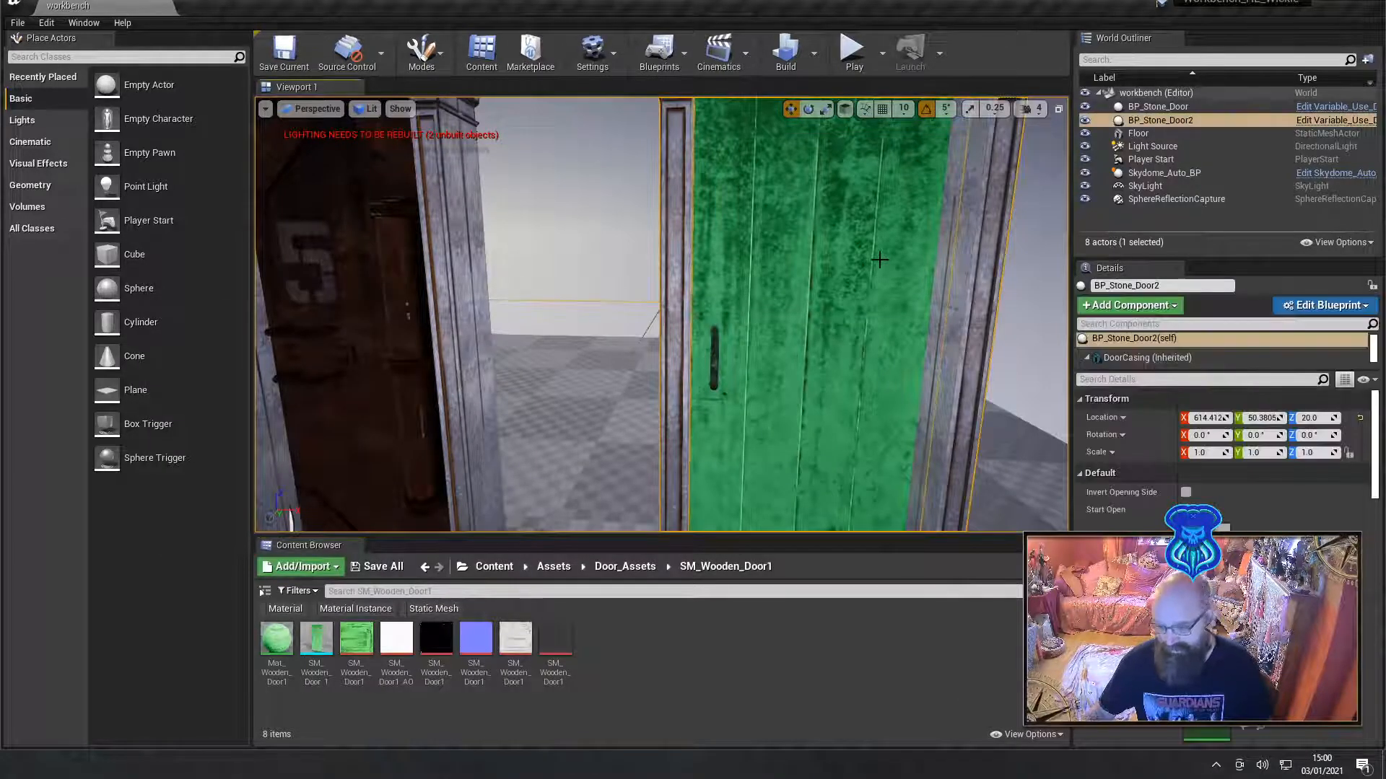
key(Delete)
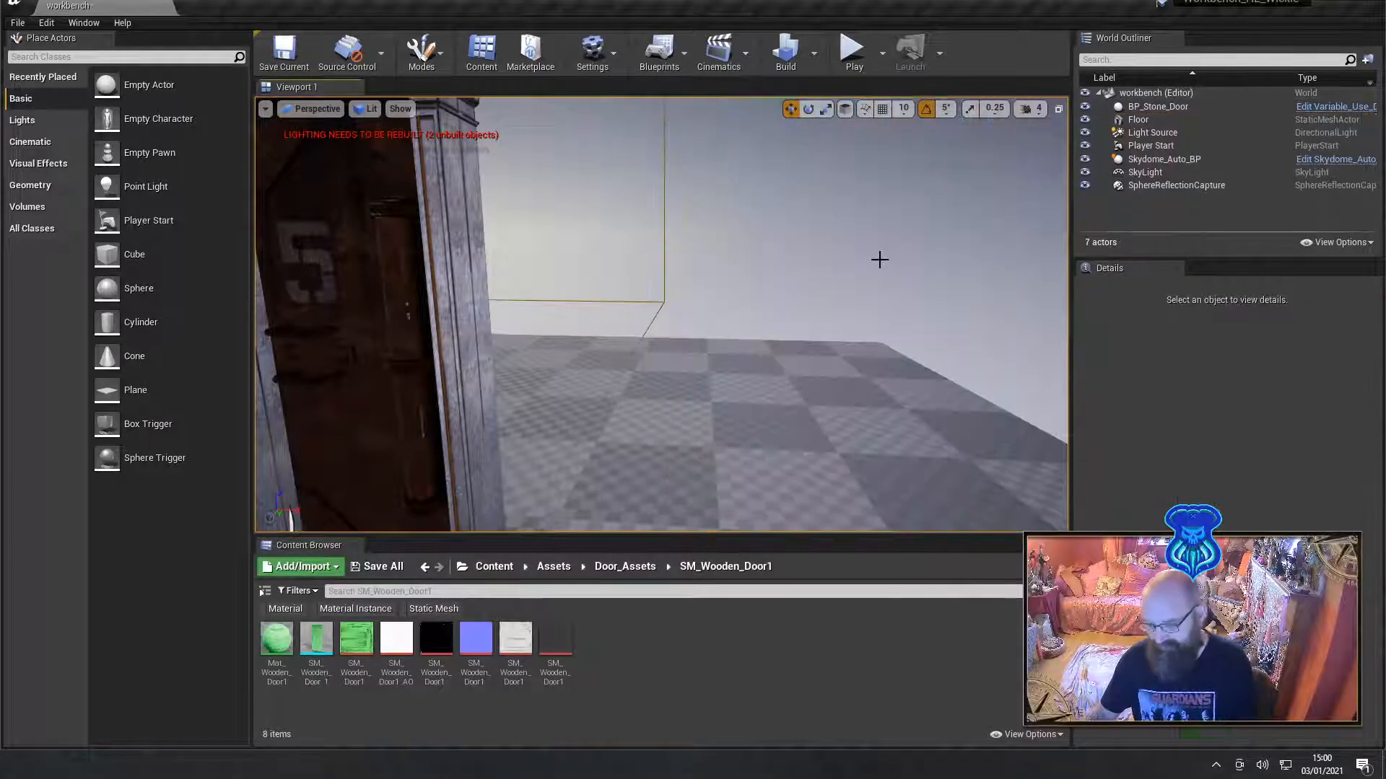
click(555, 633)
shift+click(277, 639)
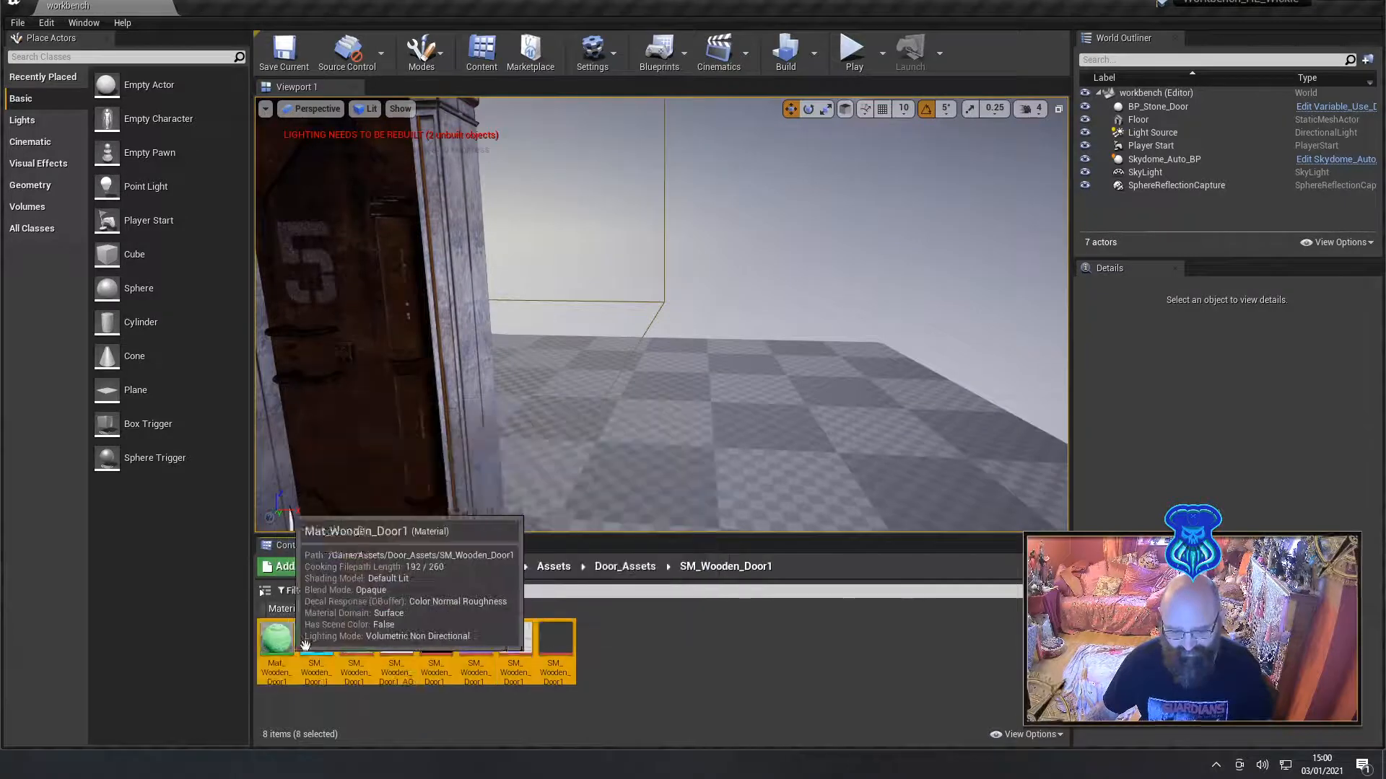
key(Delete)
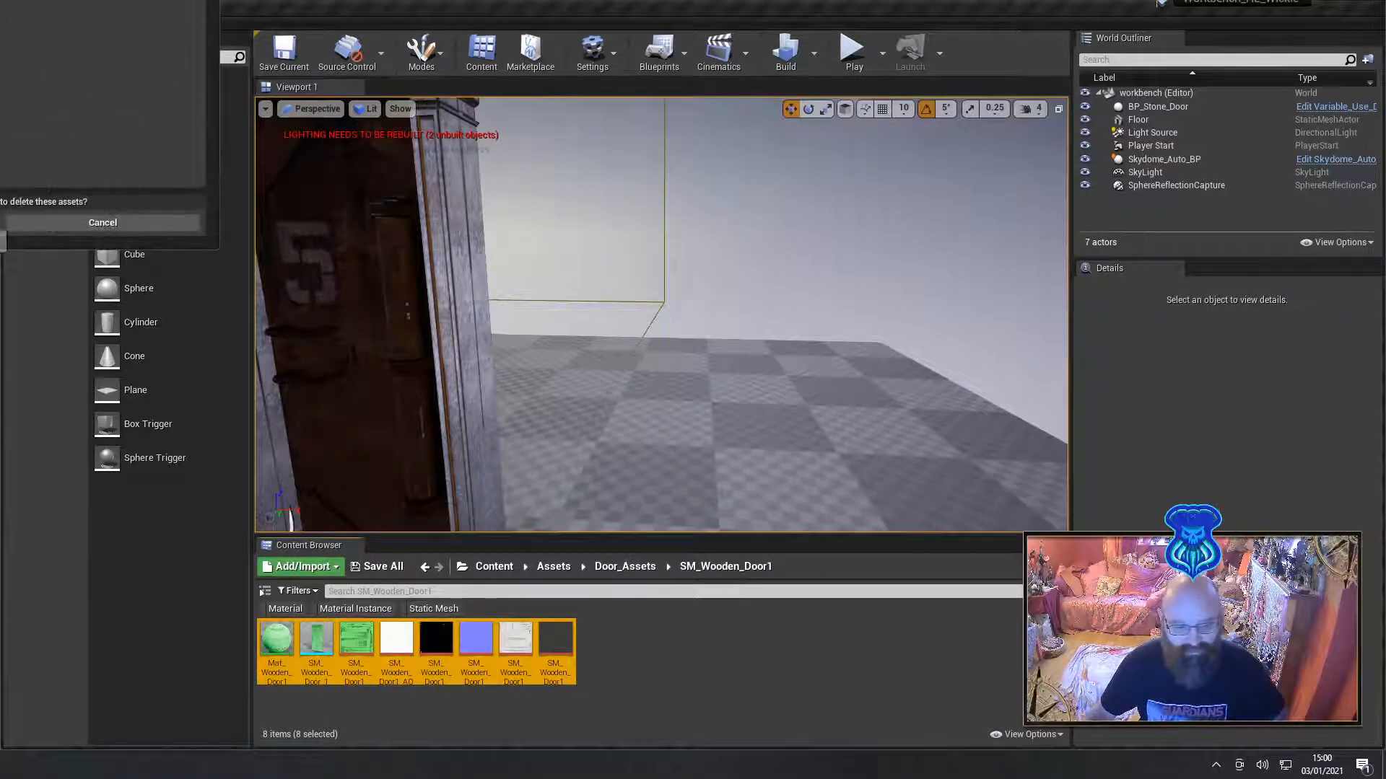
click(1, 223)
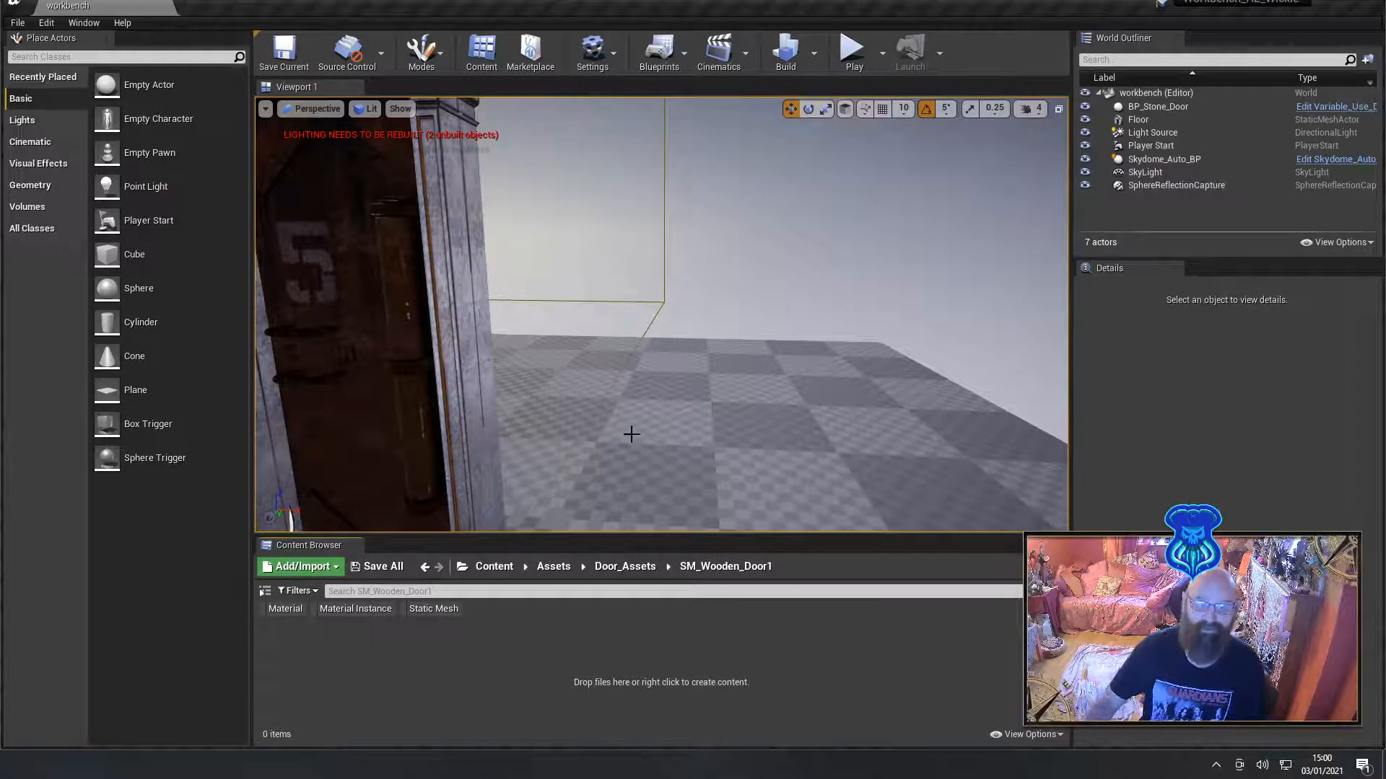
Close the Unreal Editor and open the Desktop\Wickie\SM_Wooden_Door1 folder in File Explorer
click(1364, 6)
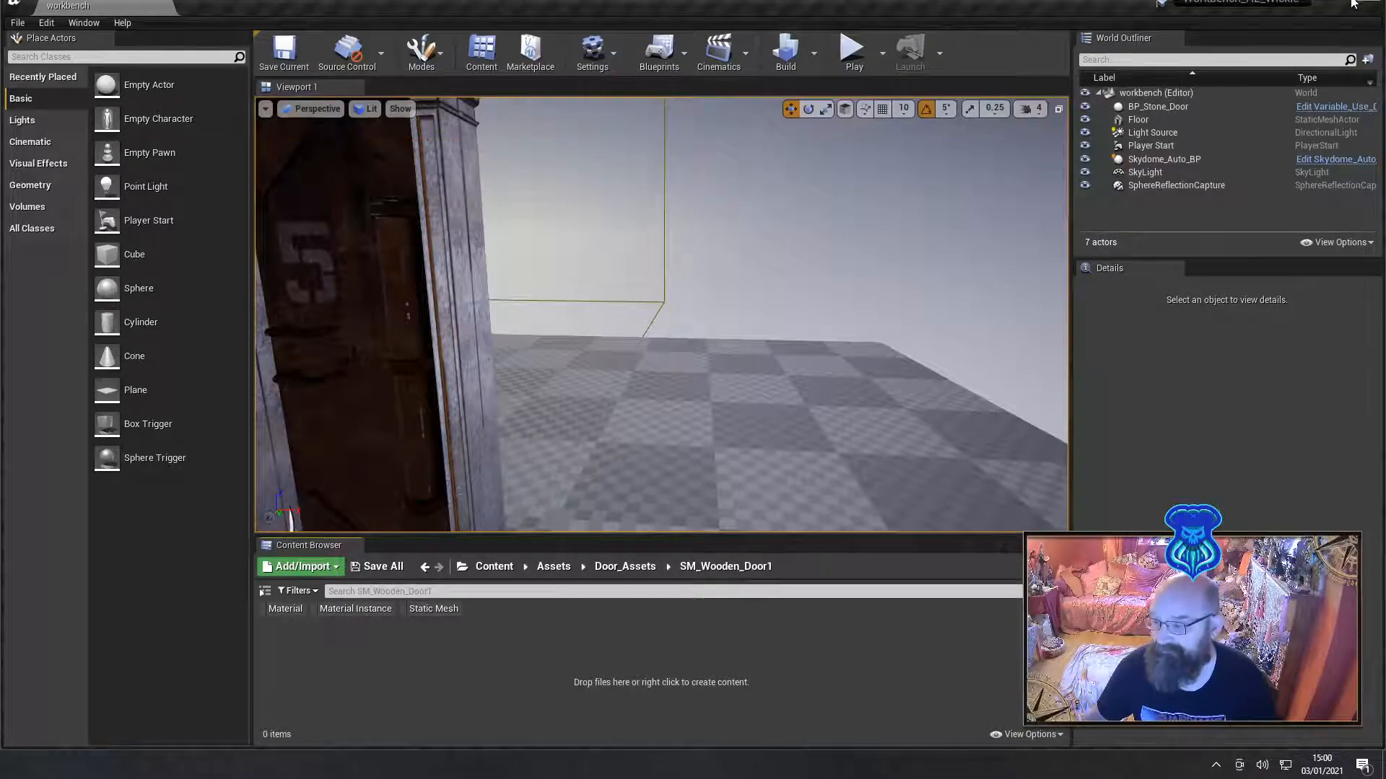
key(super+e)
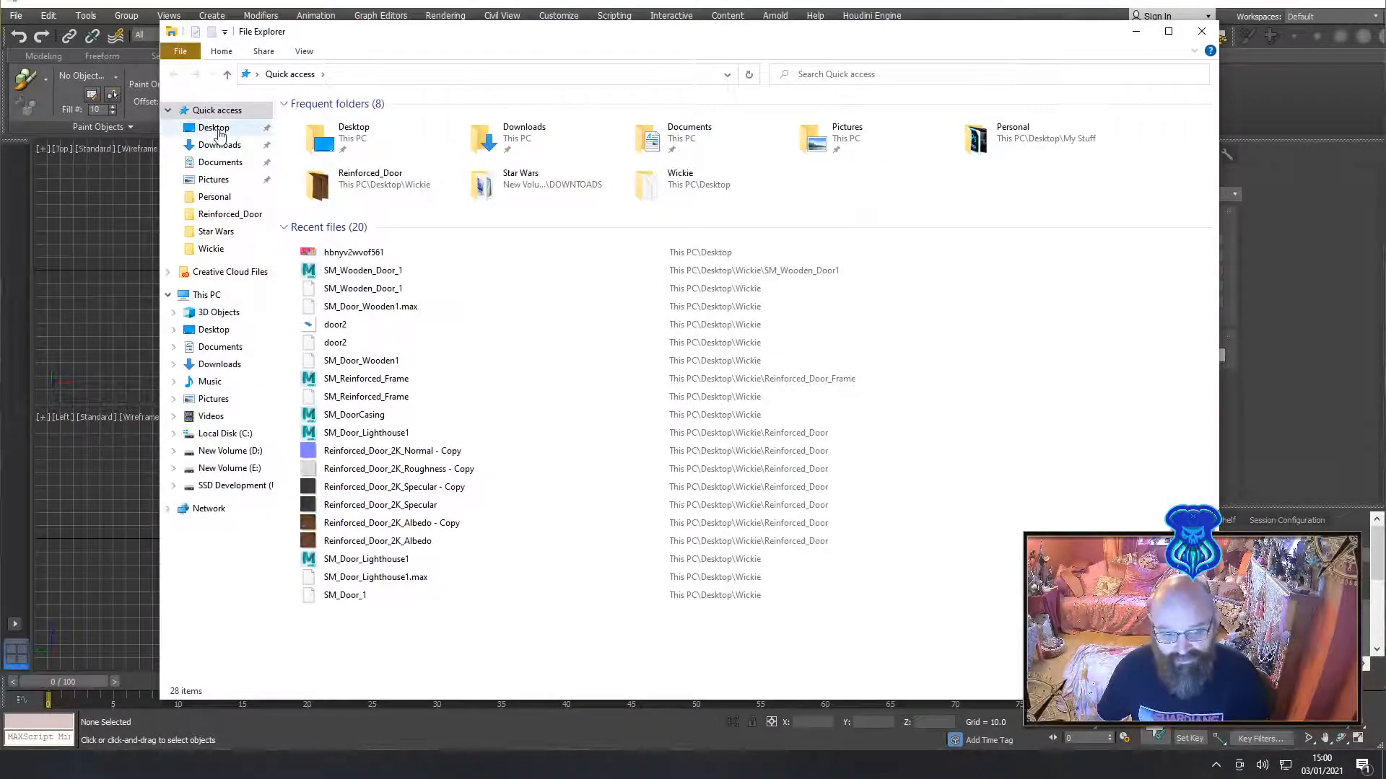
click(220, 130)
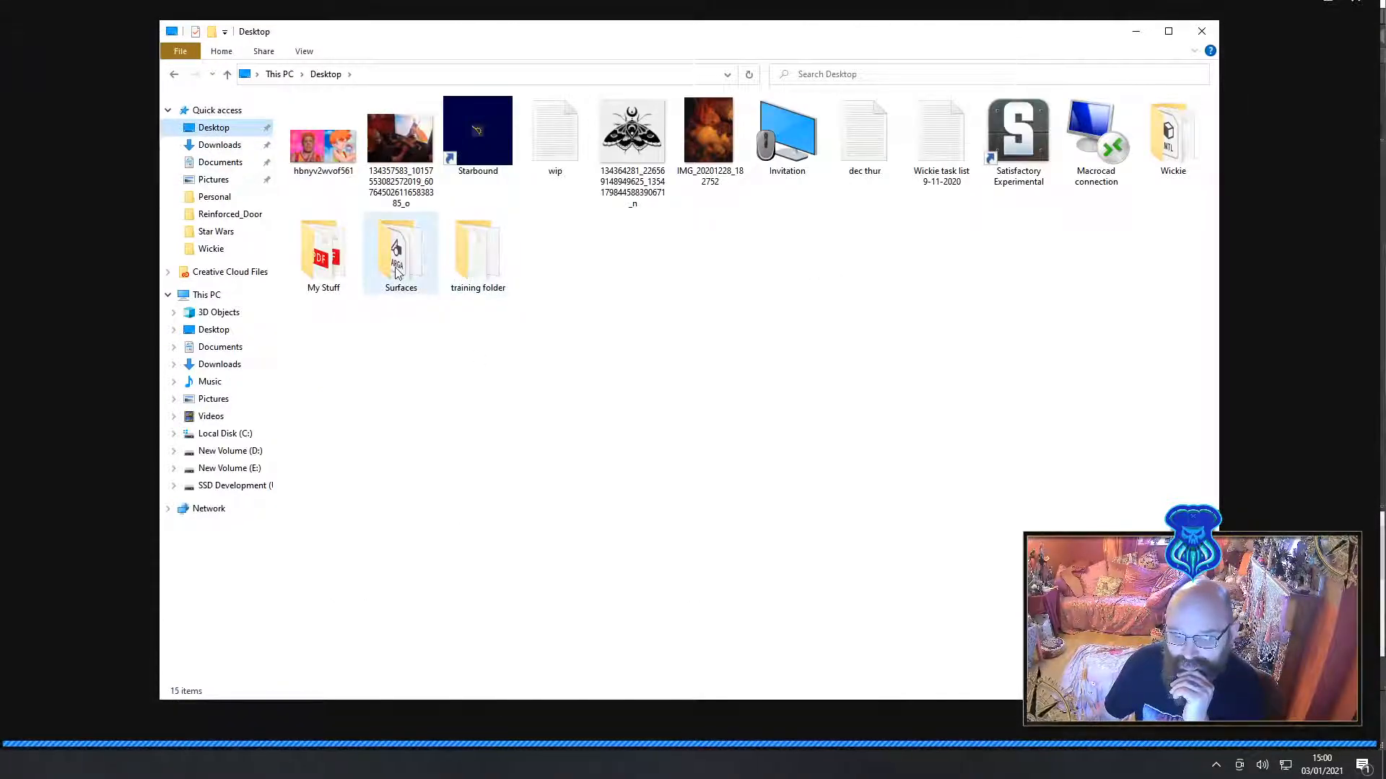
double_click(1139, 164)
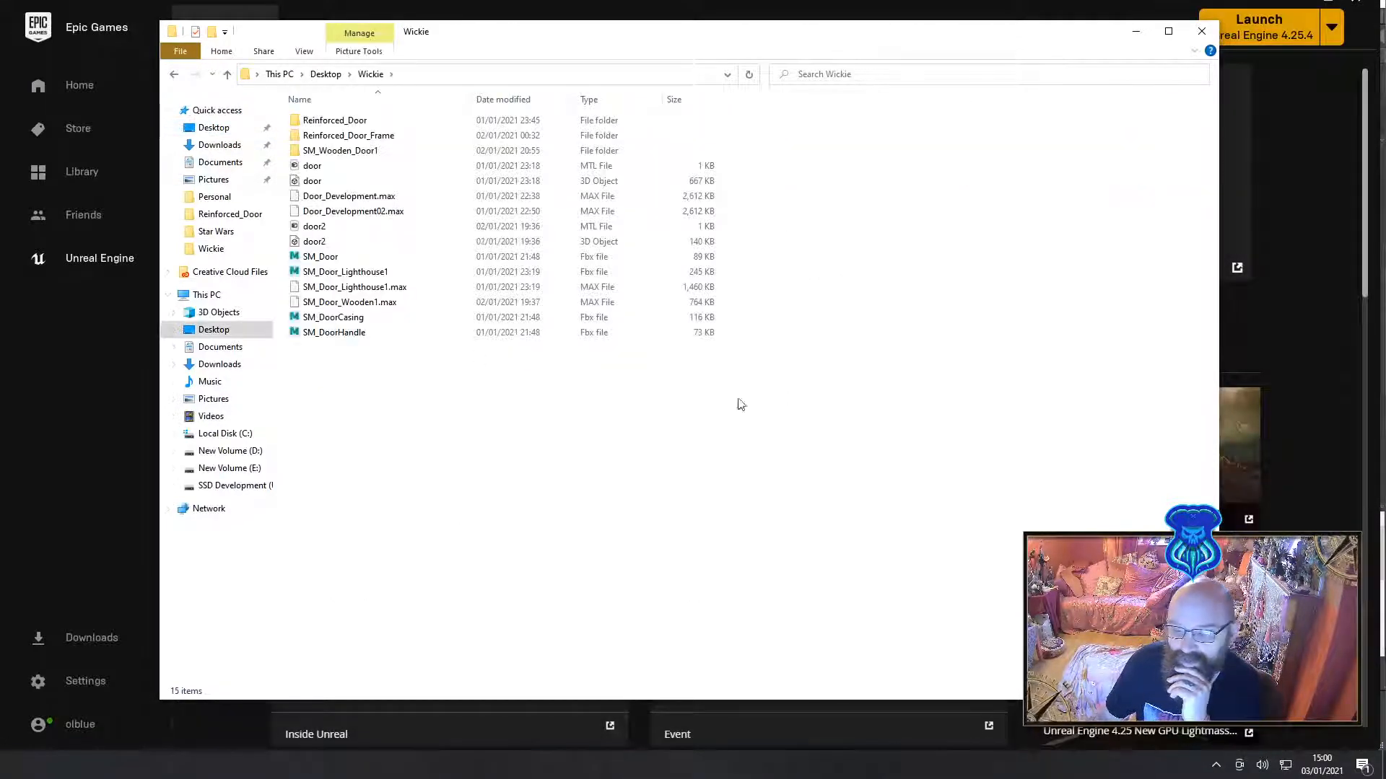
double_click(371, 150)
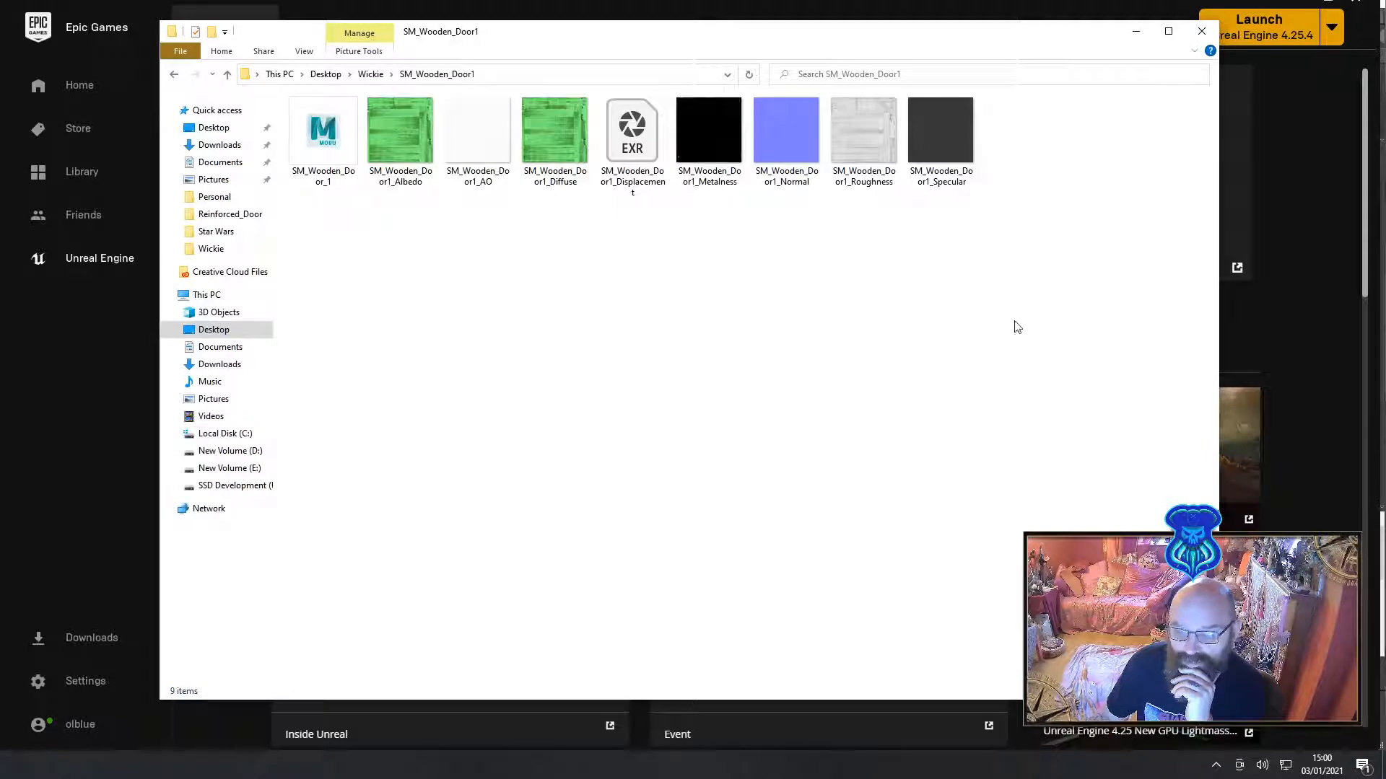
Delete all texture maps in the SM_Wooden_Door1 folder, keeping the SM_Wooden_Door_1 model, and close File Explorer
drag(1020, 322, 381, 113)
key(Delete)
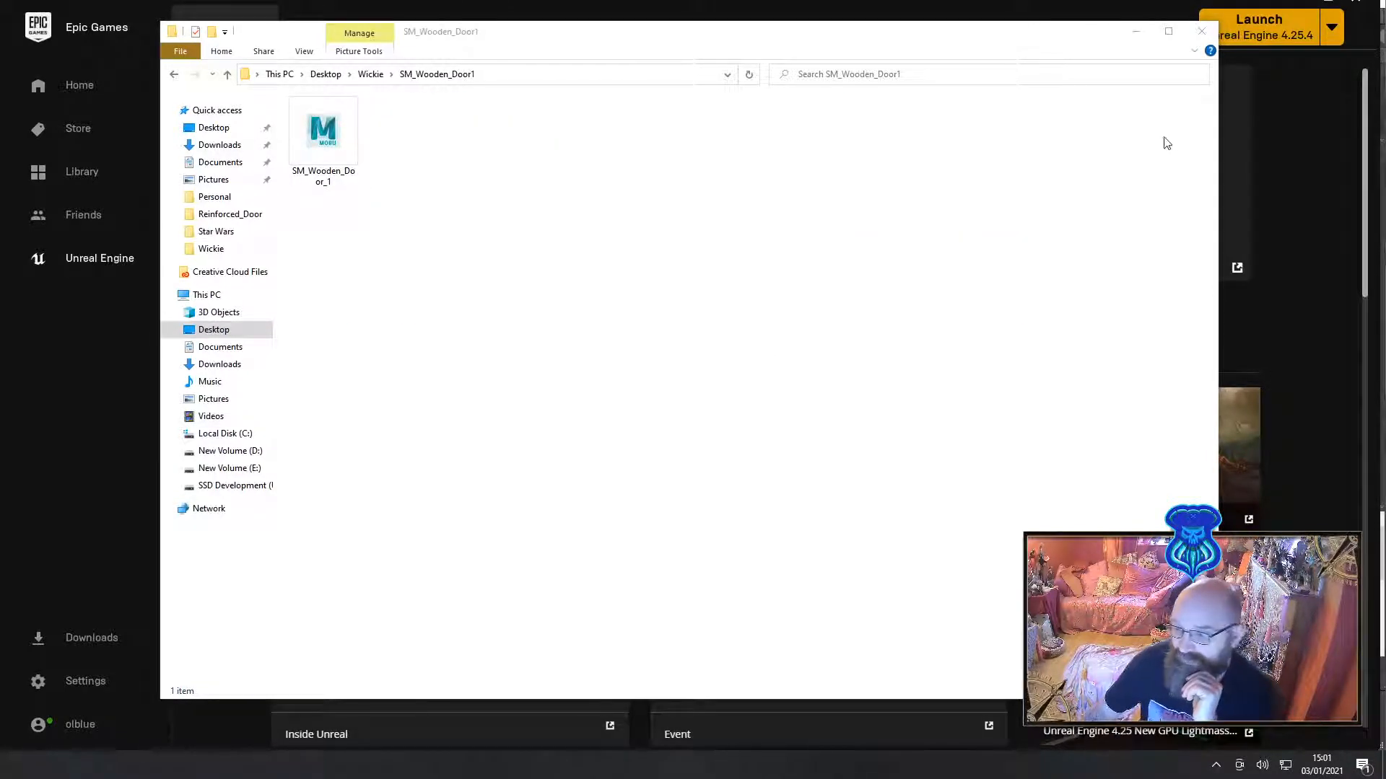
click(1202, 32)
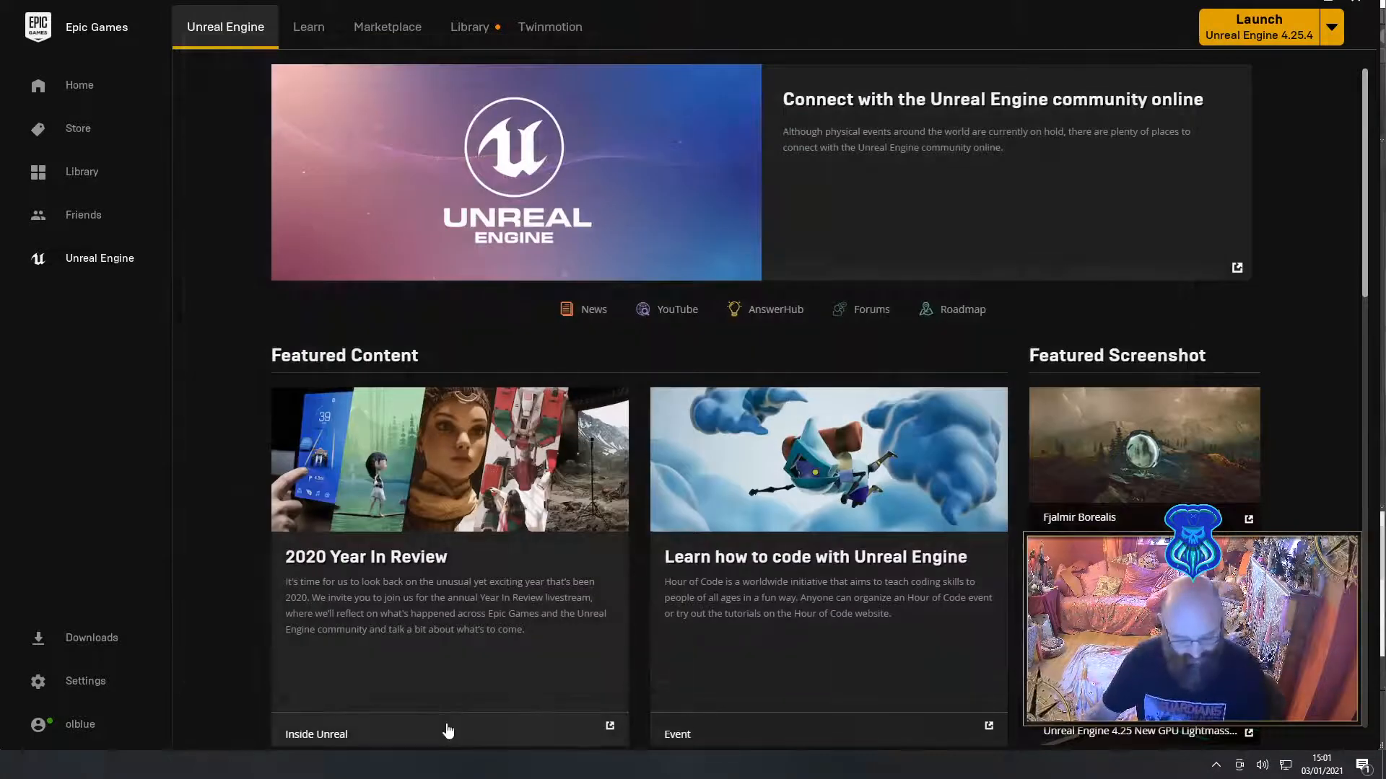
Switch to 3ds Max and import SM_Wooden_Door_1.FBX from the Wickie\SM_Wooden_Door1 folder with the current import options
key(alt+Tab)
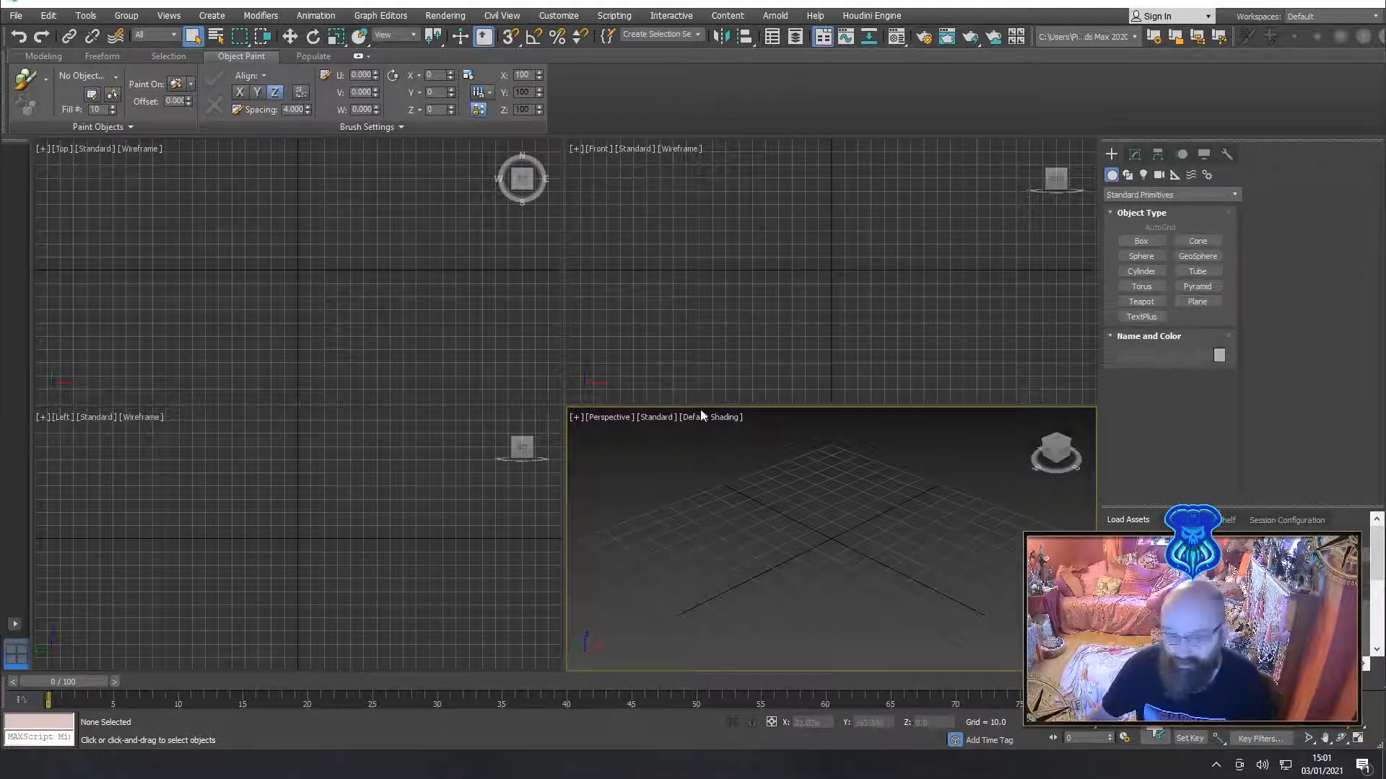
click(16, 16)
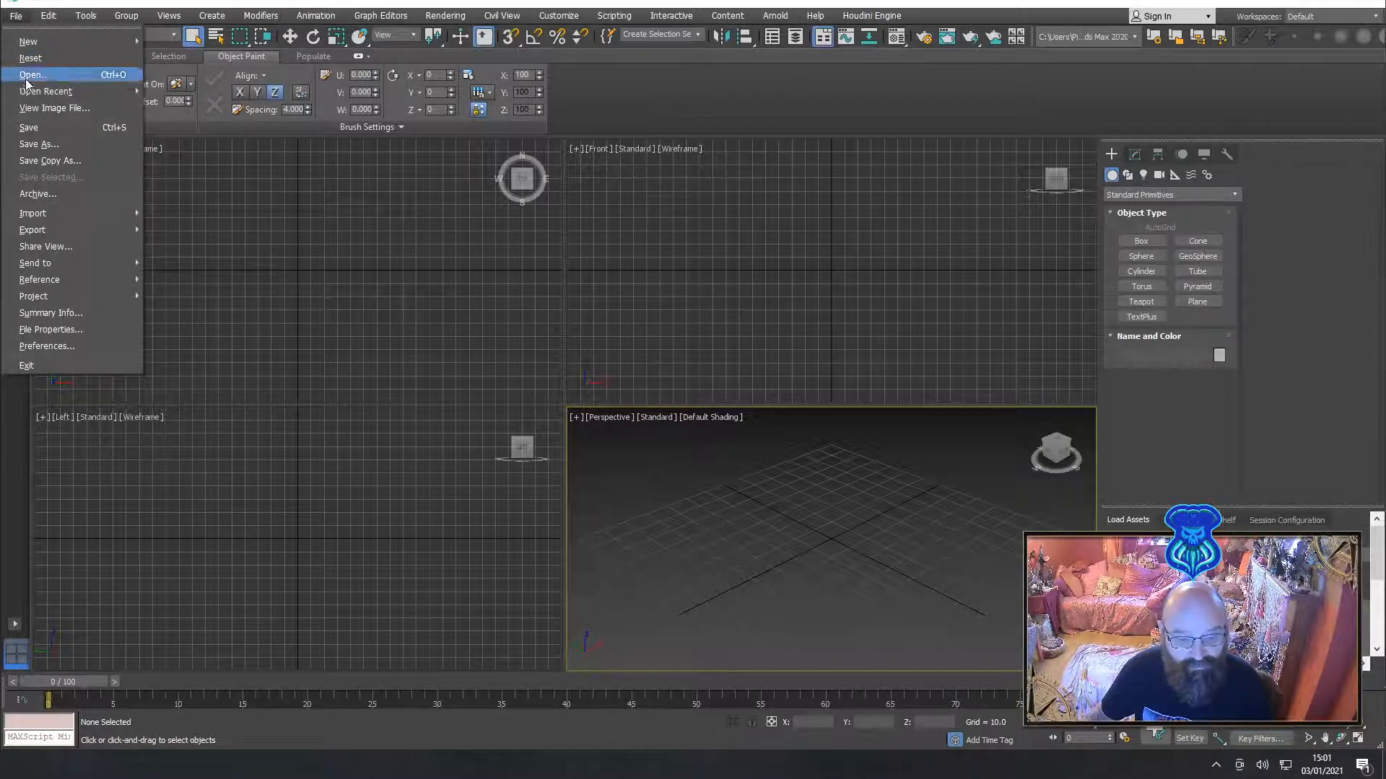
mouse_move(67, 213)
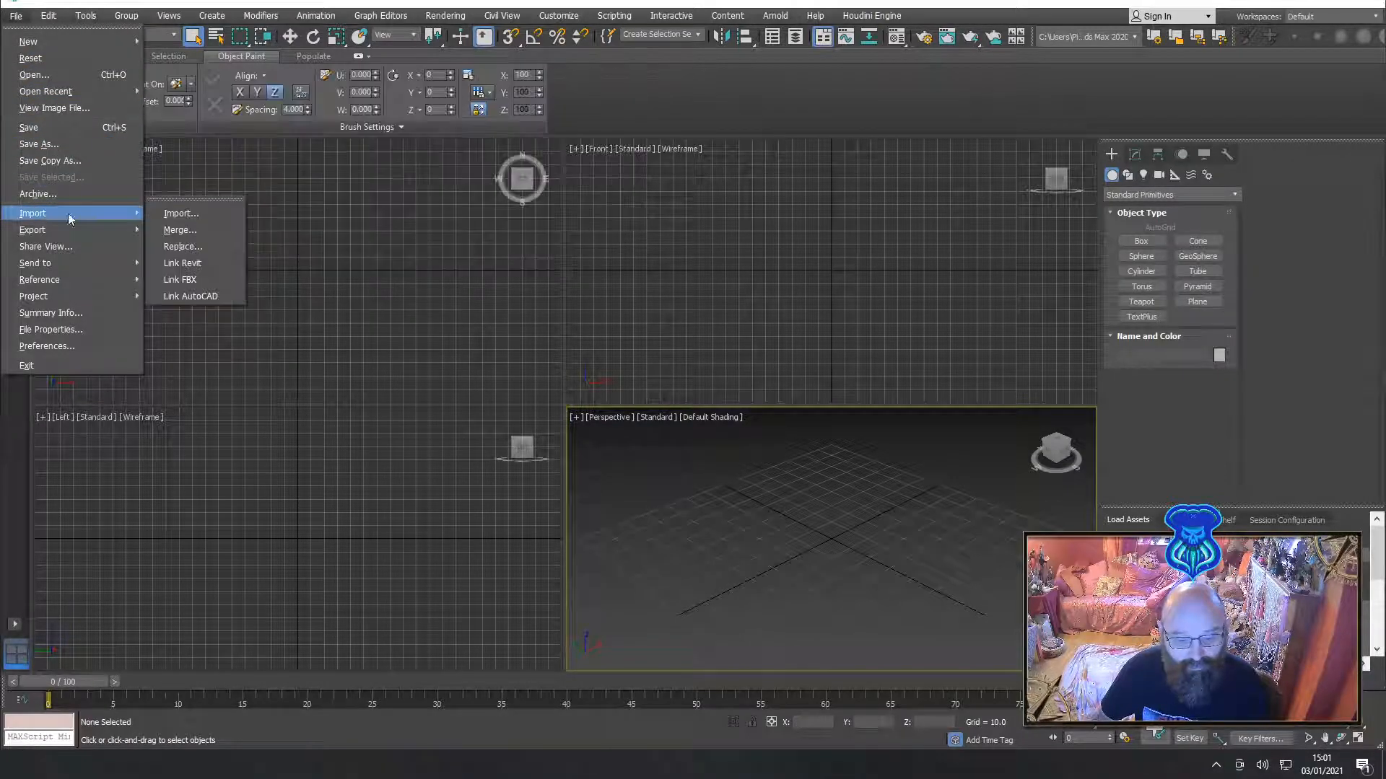
click(173, 213)
click(253, 45)
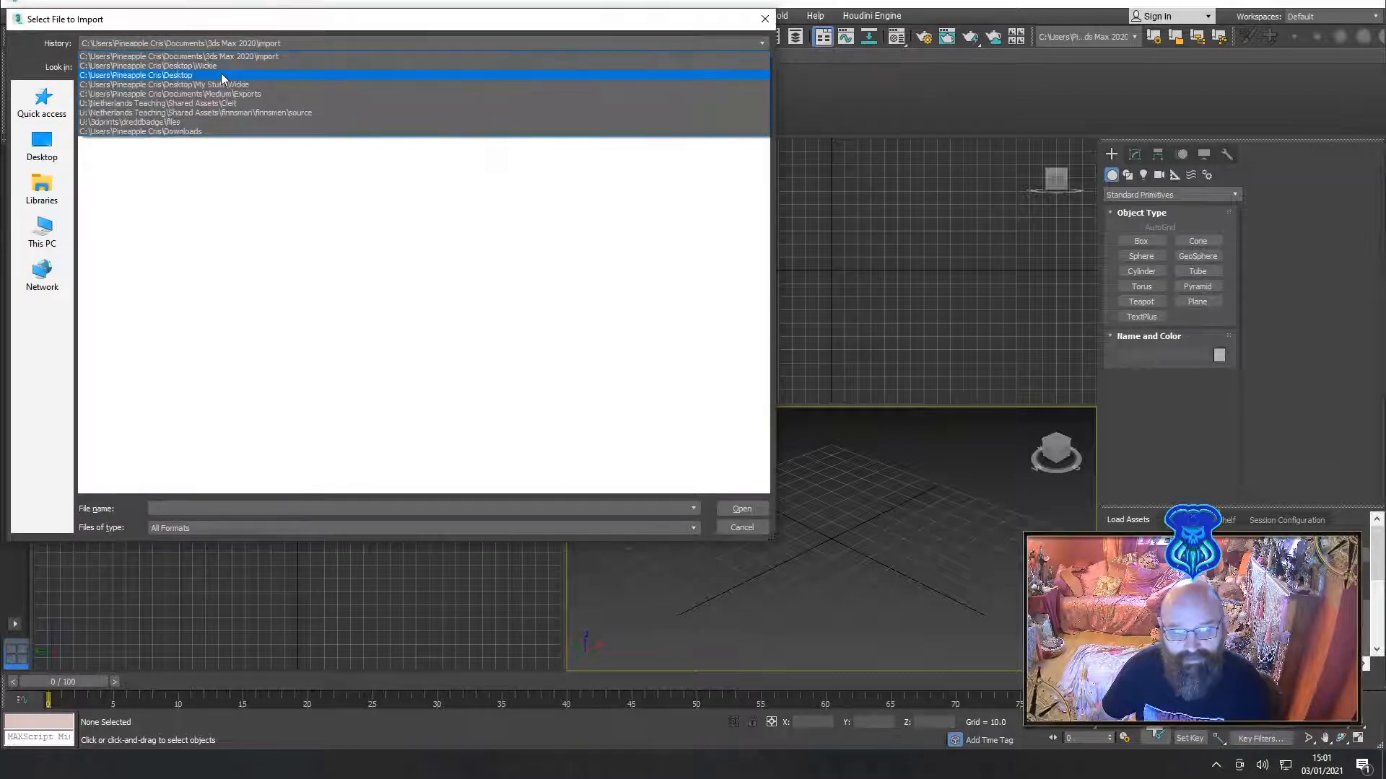
click(221, 66)
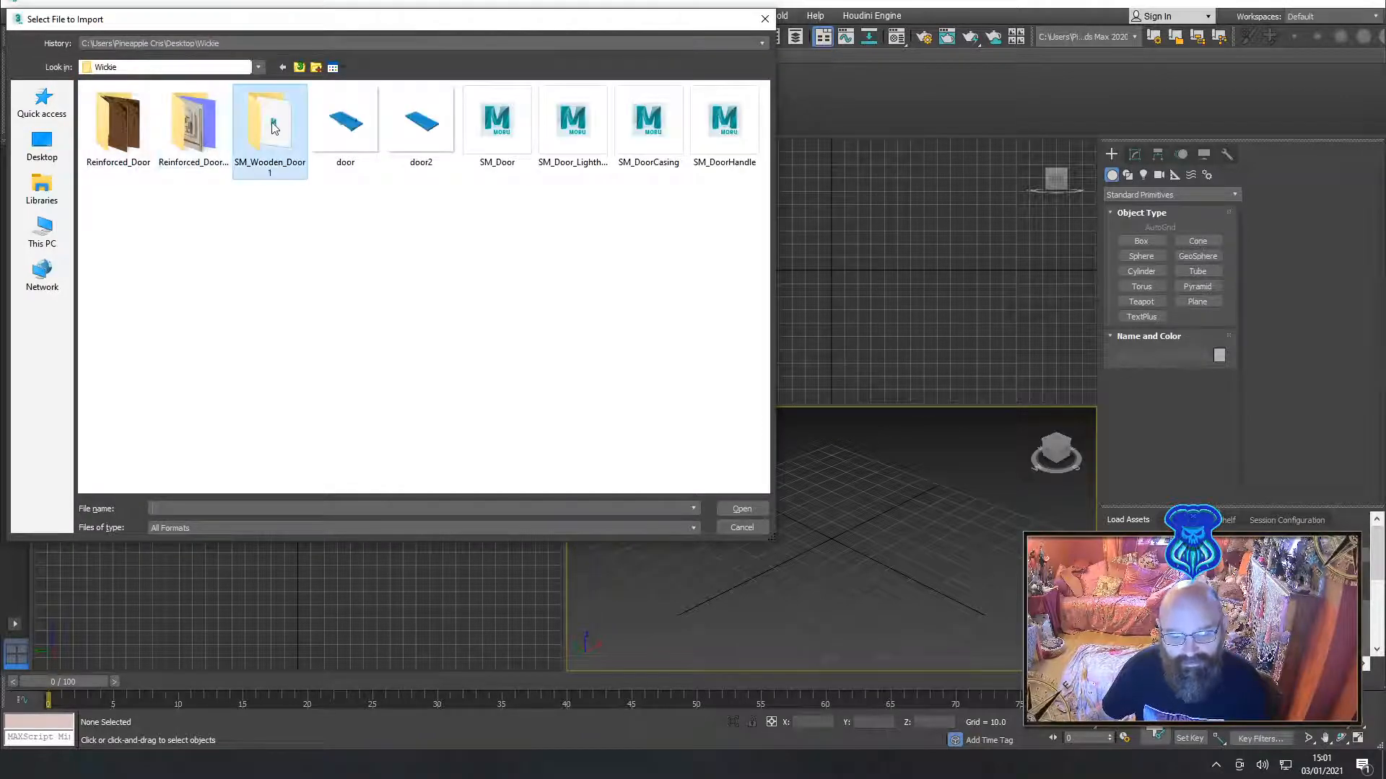
double_click(274, 128)
double_click(134, 115)
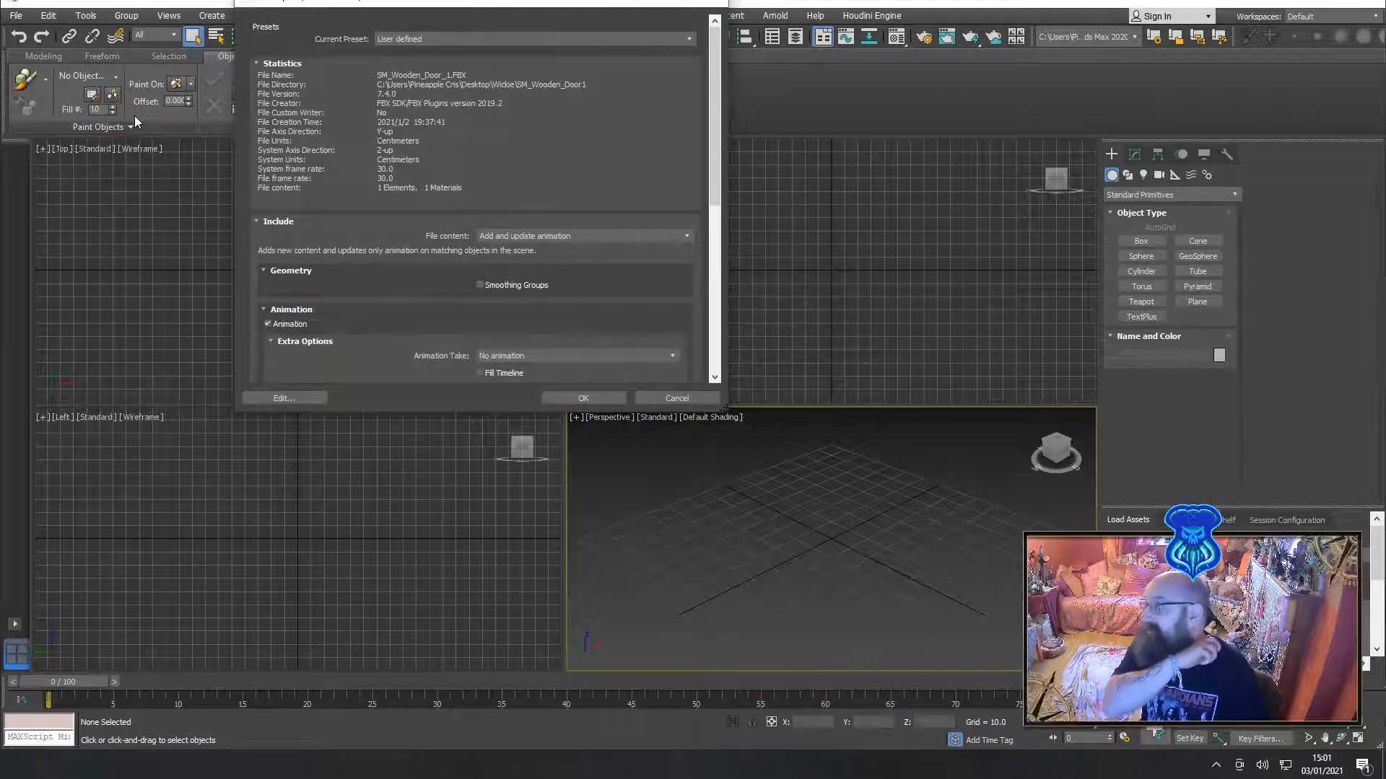
click(584, 399)
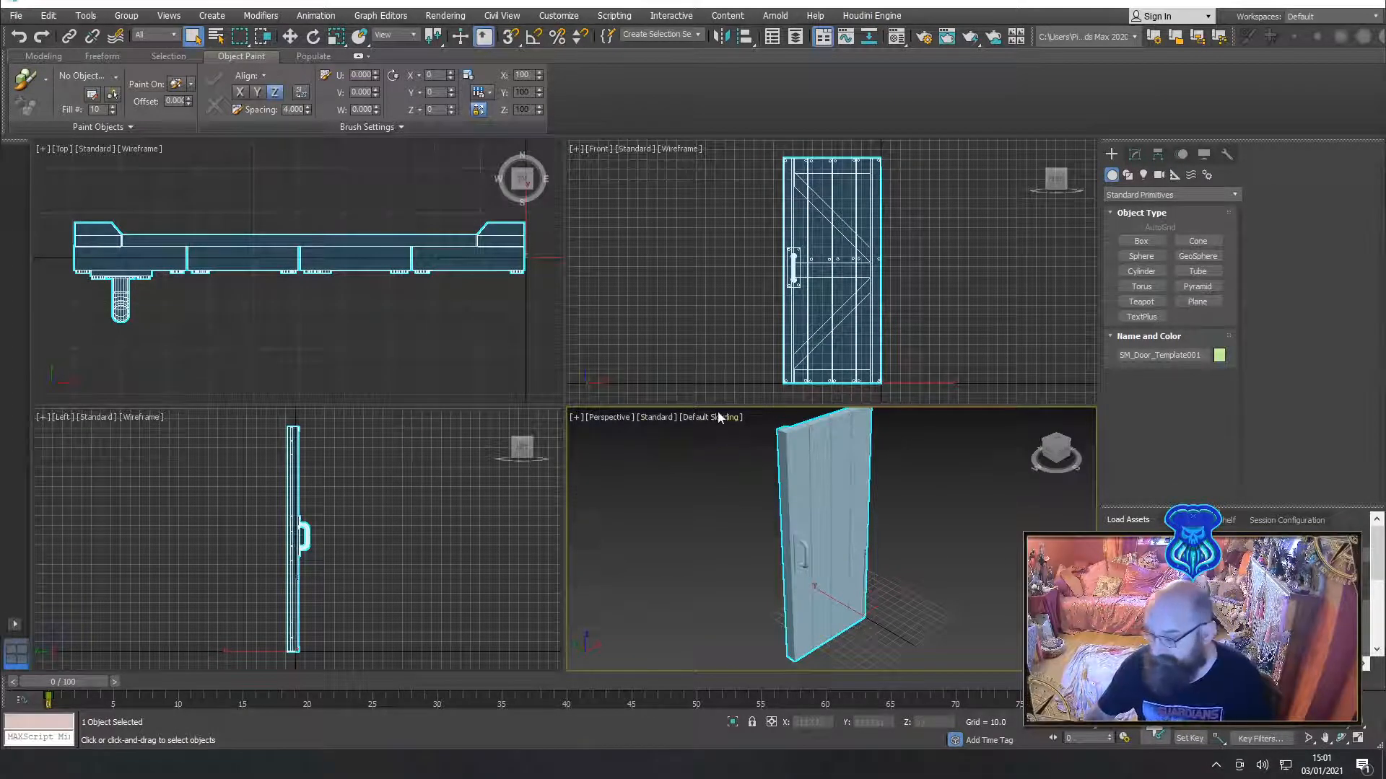
Deselect the imported door and maximize the Perspective viewport
drag(1338, 508, 580, 370)
click(613, 381)
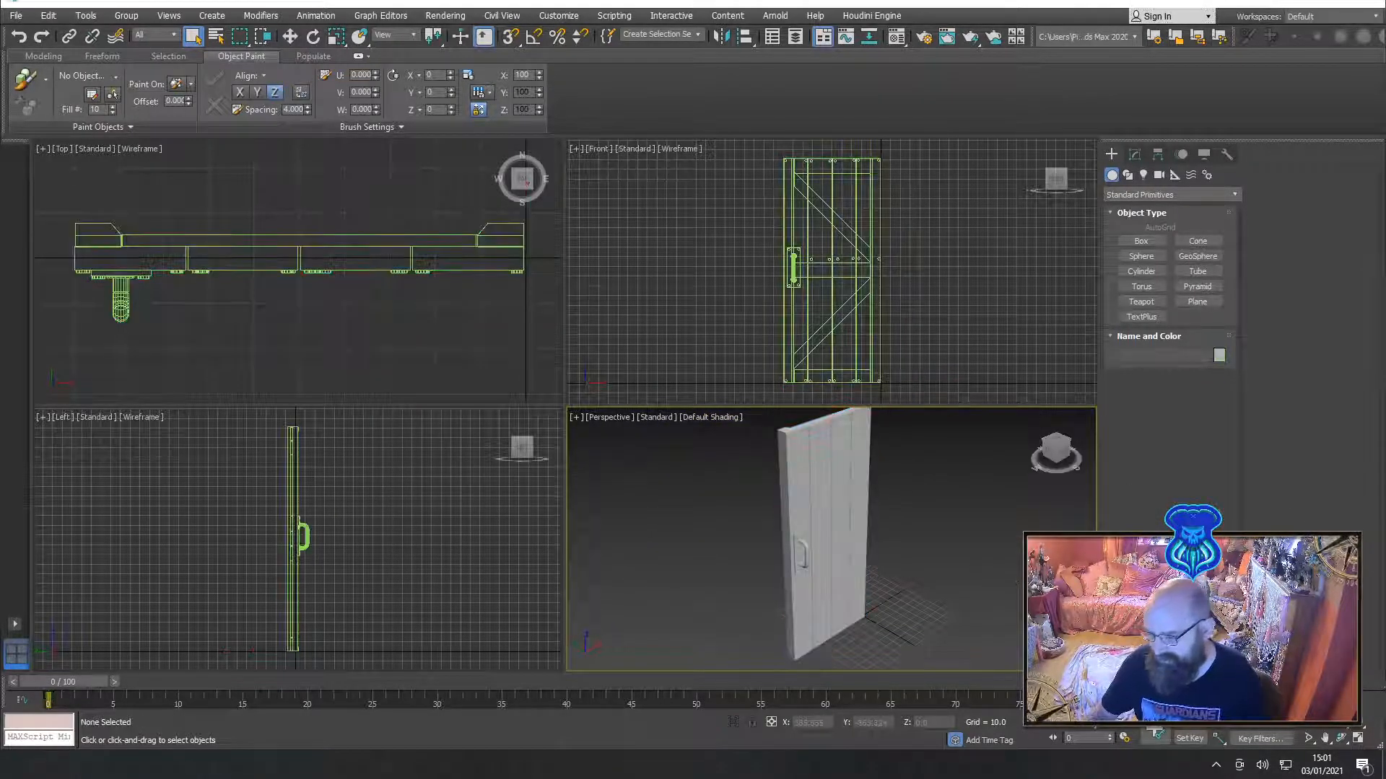
key(ctrl+d)
key(alt+w)
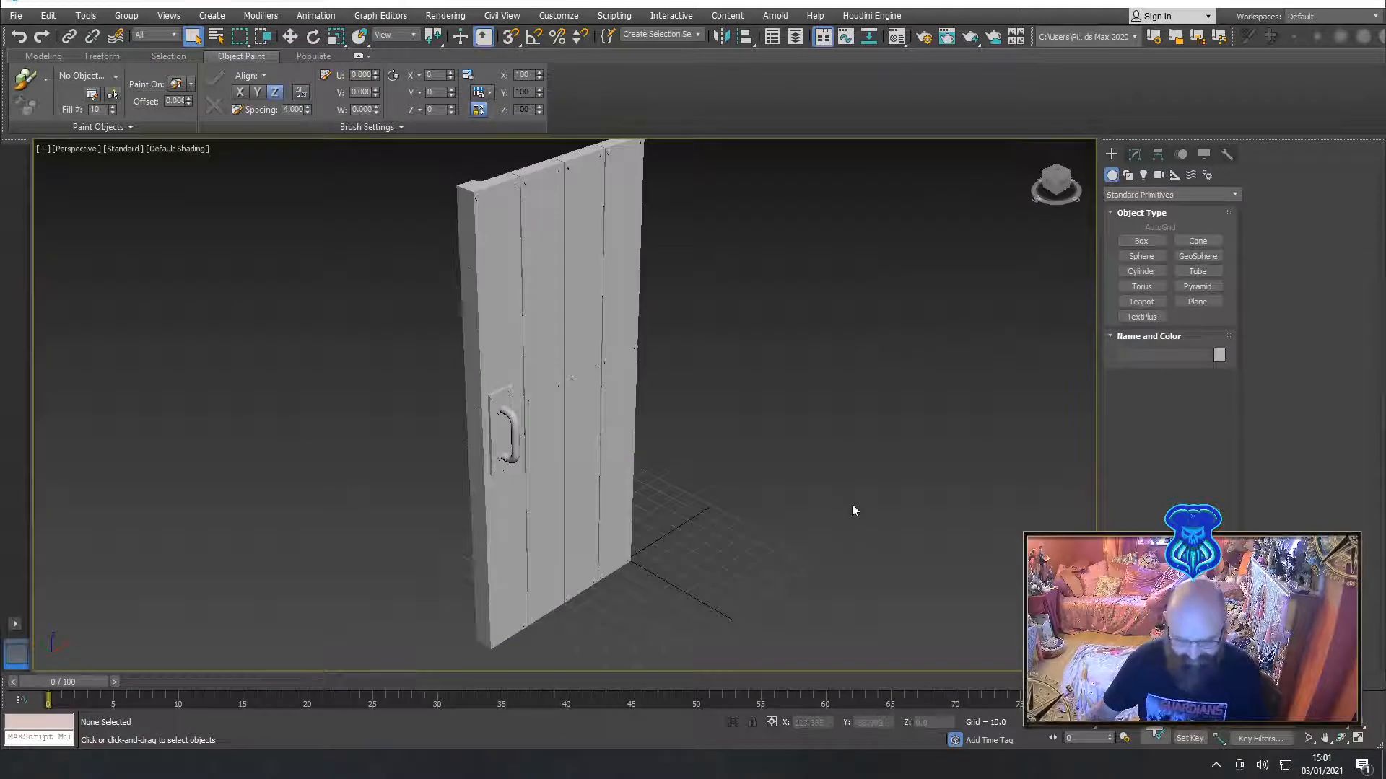
Select the door mesh and open it for vertex-level editing around the handle
alt+middle_drag(849, 504, 742, 478)
scroll(665, 432, up, 5)
click(679, 450)
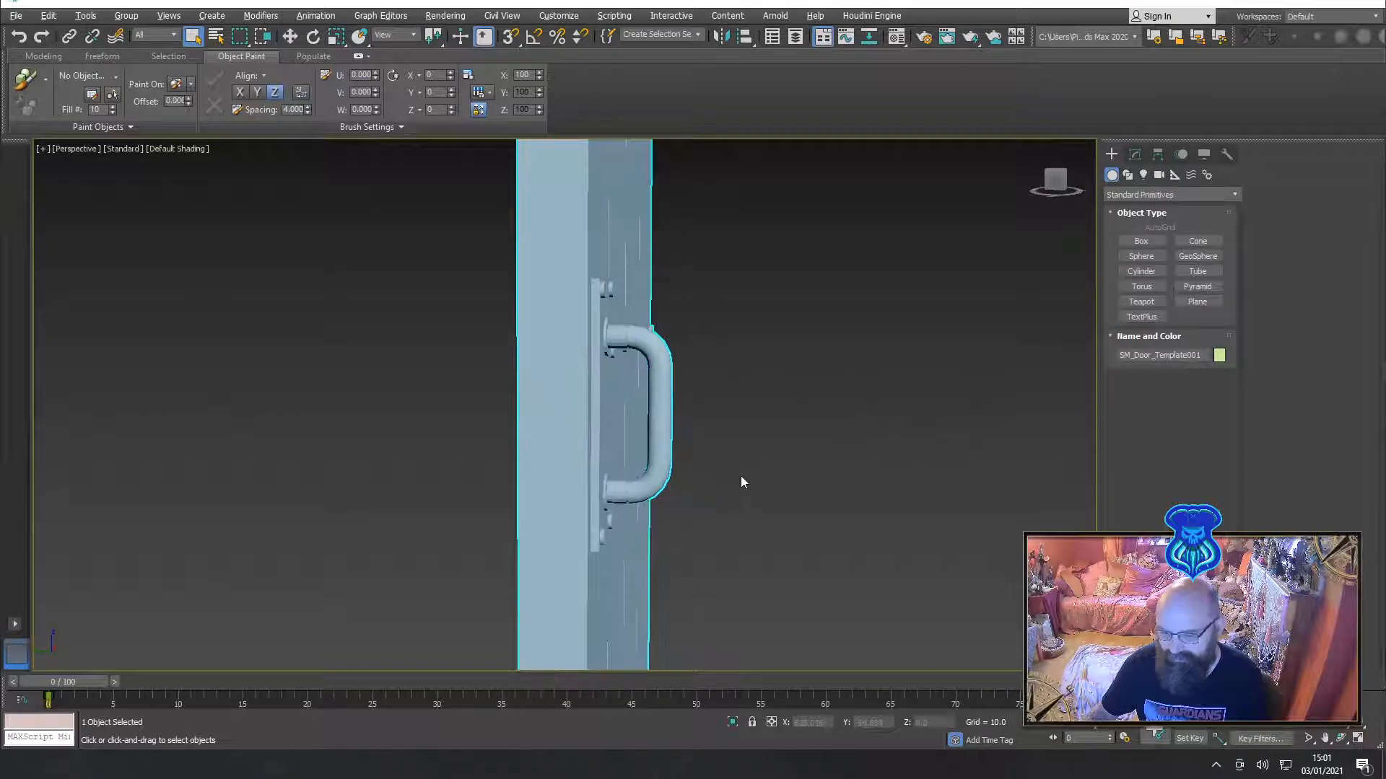
click(1133, 154)
alt+middle_drag(915, 315, 883, 326)
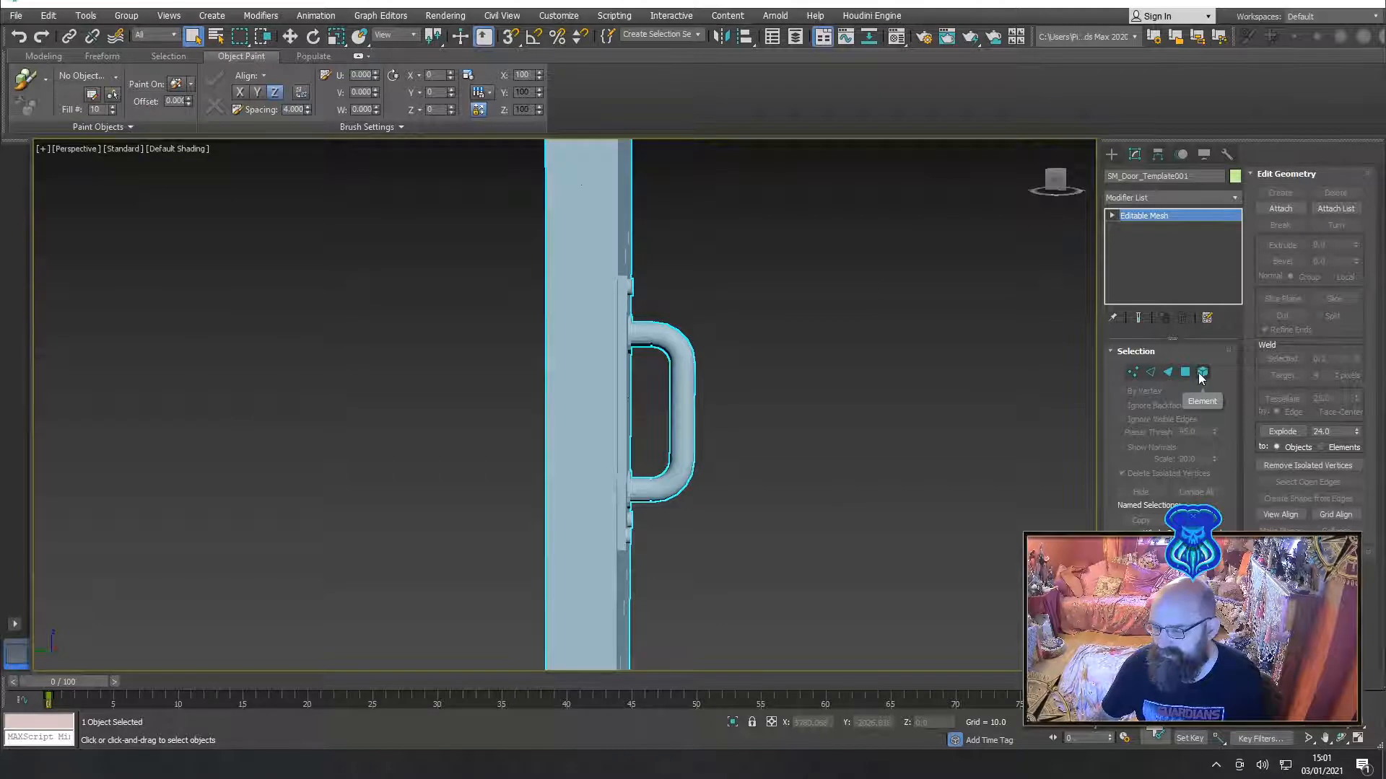
key(1)
alt+middle_drag(972, 431, 731, 366)
scroll(695, 387, up, 5)
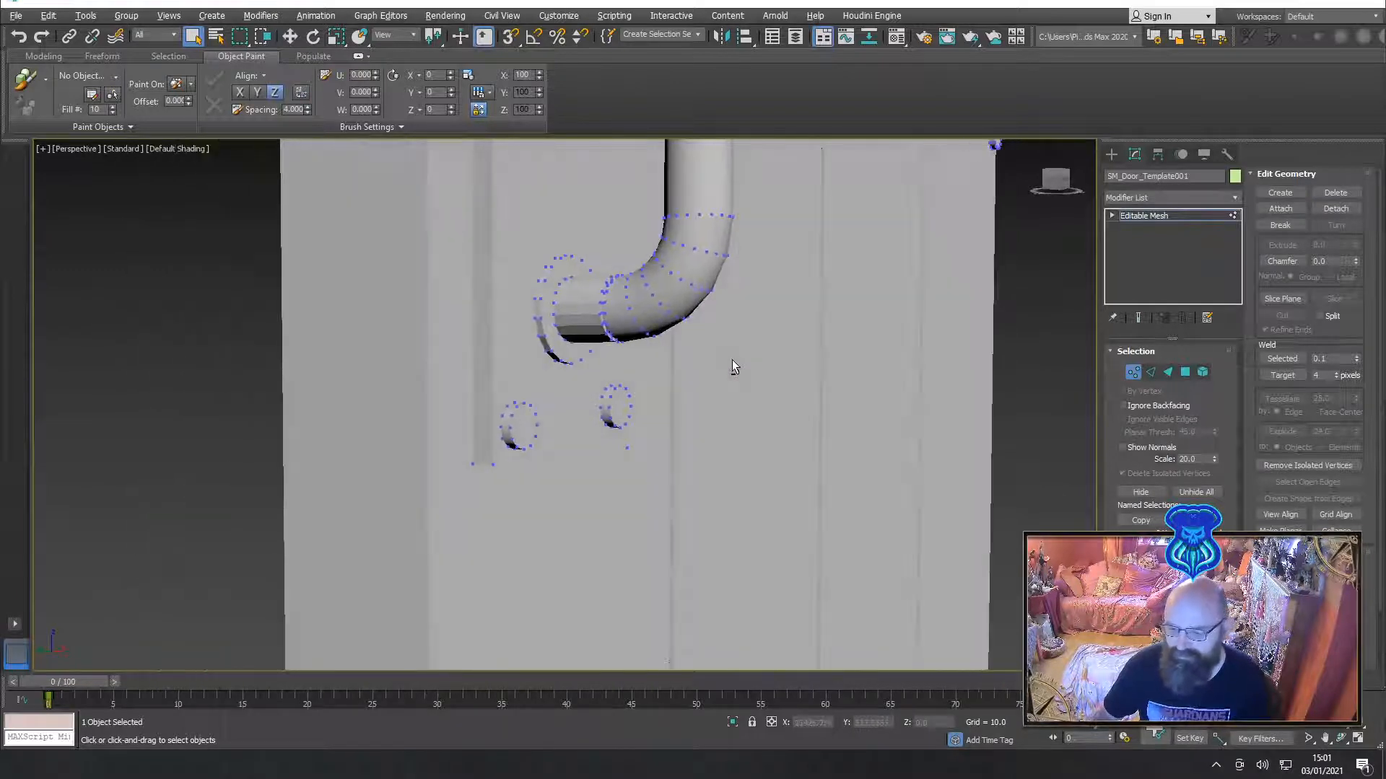
Show edged faces and select one lengthwise edge on the lower bend of the door handle
click(1151, 372)
key(F4)
scroll(623, 335, up, 8)
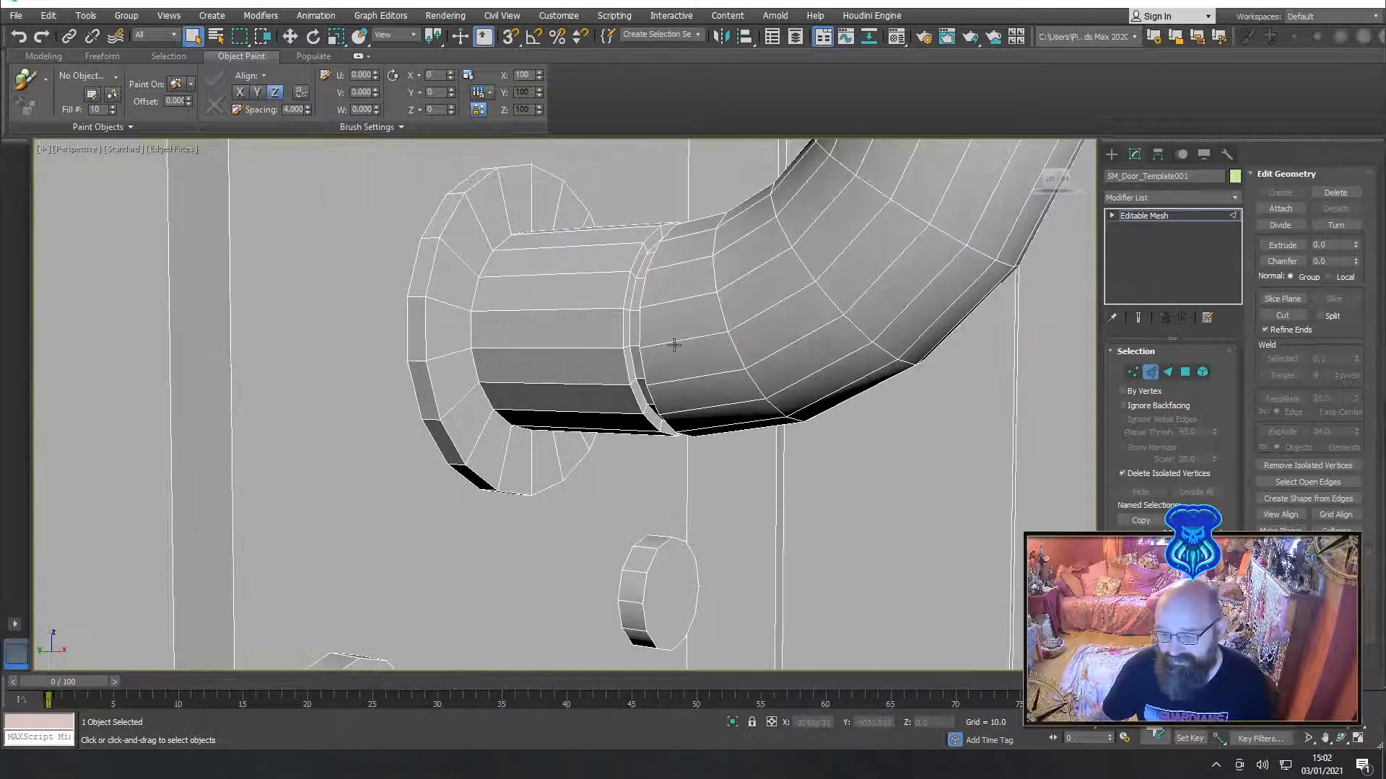
click(677, 338)
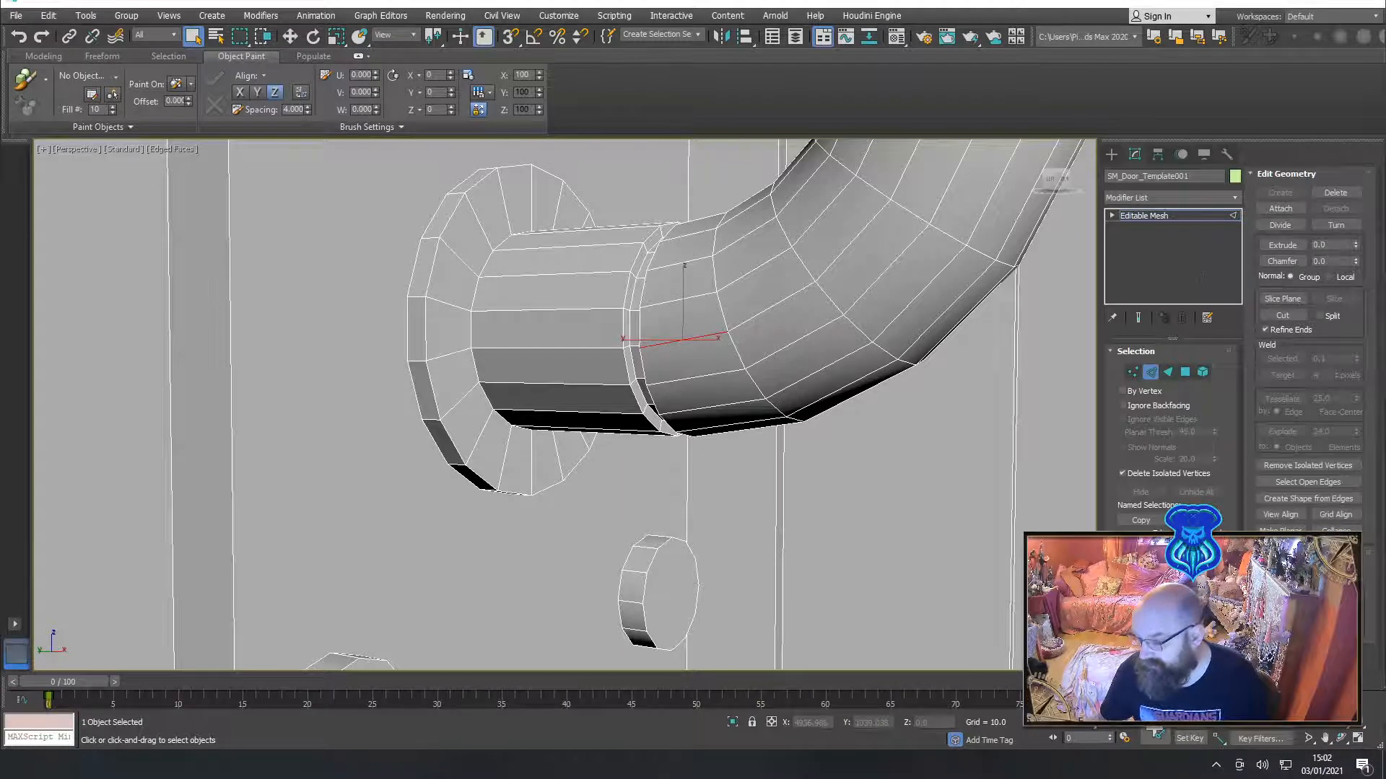
Convert the door from an editable mesh to an Editable Poly
click(1151, 372)
right_click(751, 290)
mouse_move(820, 444)
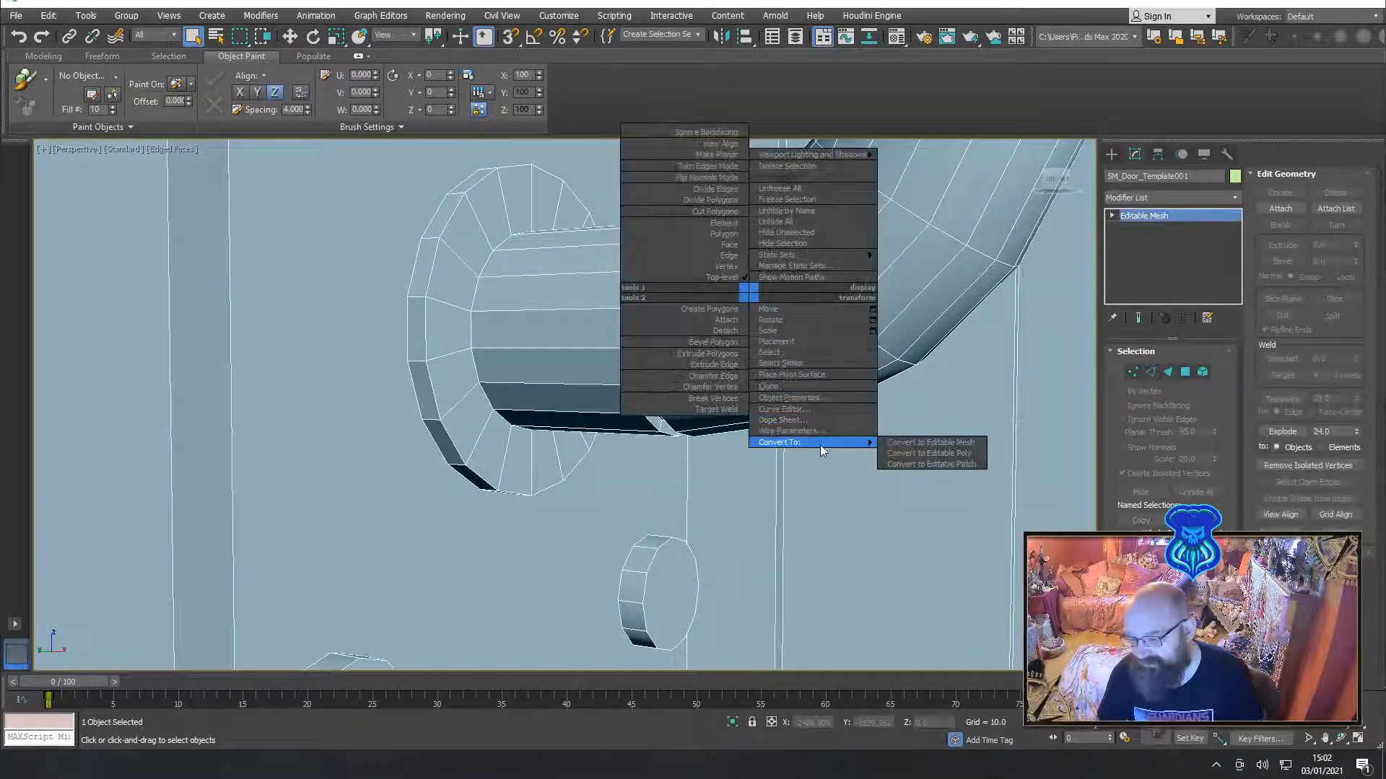
click(913, 449)
Expand the handle edge to its ring, convert the ring to a polygon selection and grow it six times along the handle
click(1150, 371)
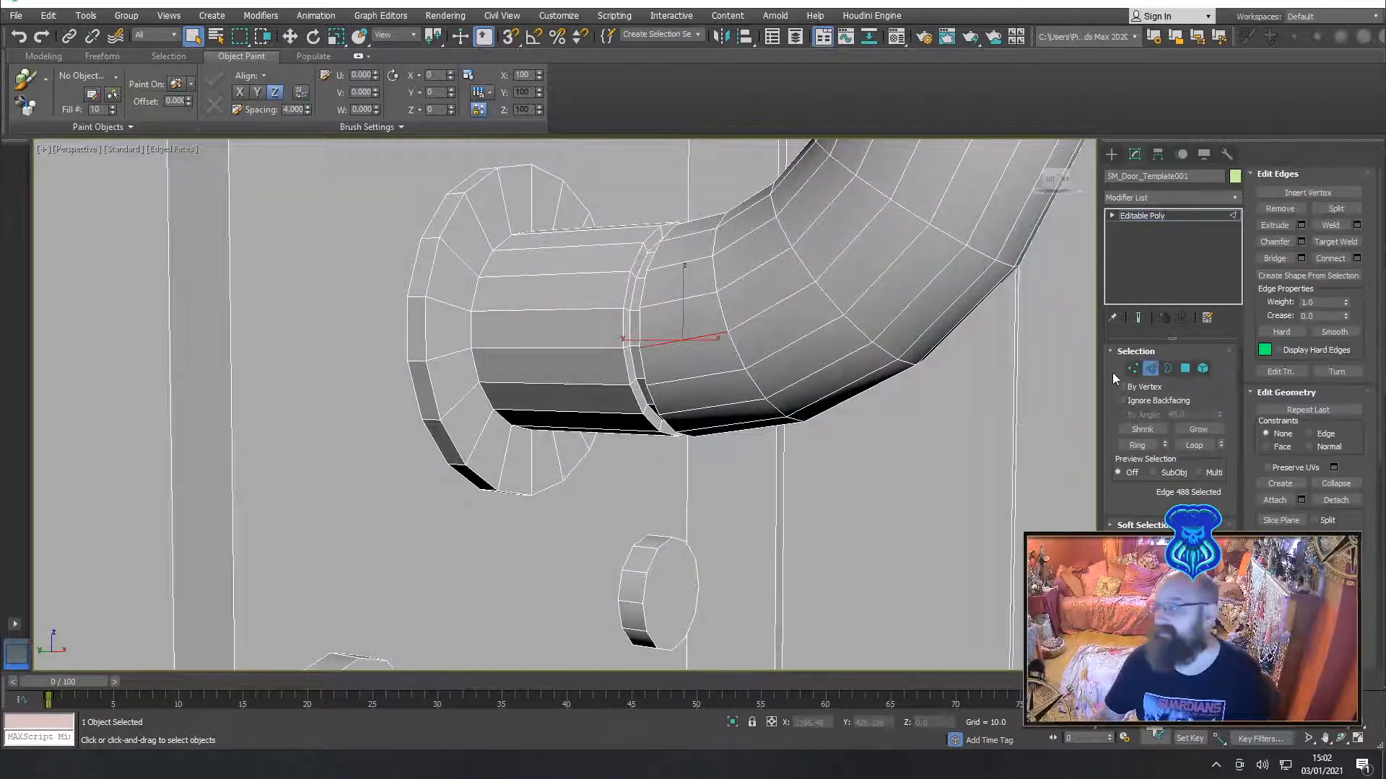
click(1138, 446)
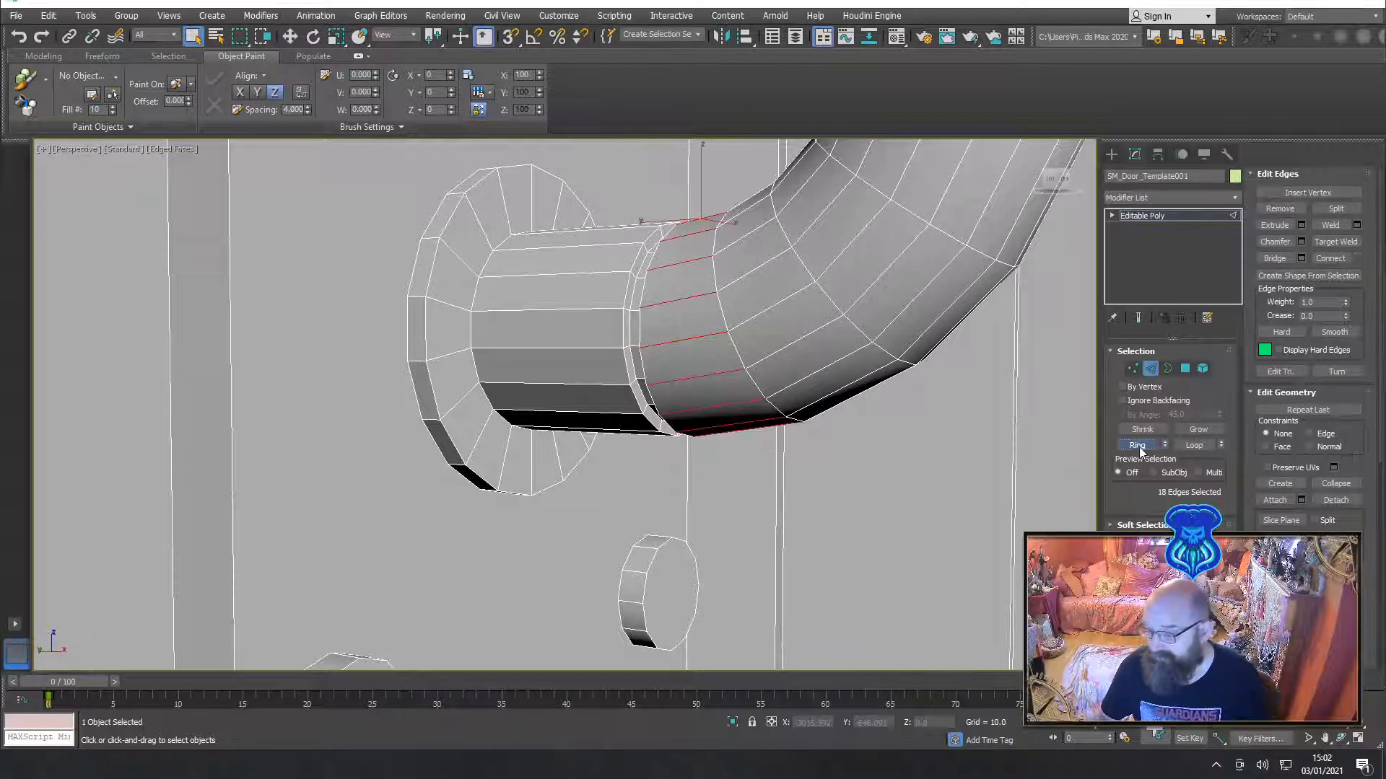
ctrl+click(1184, 369)
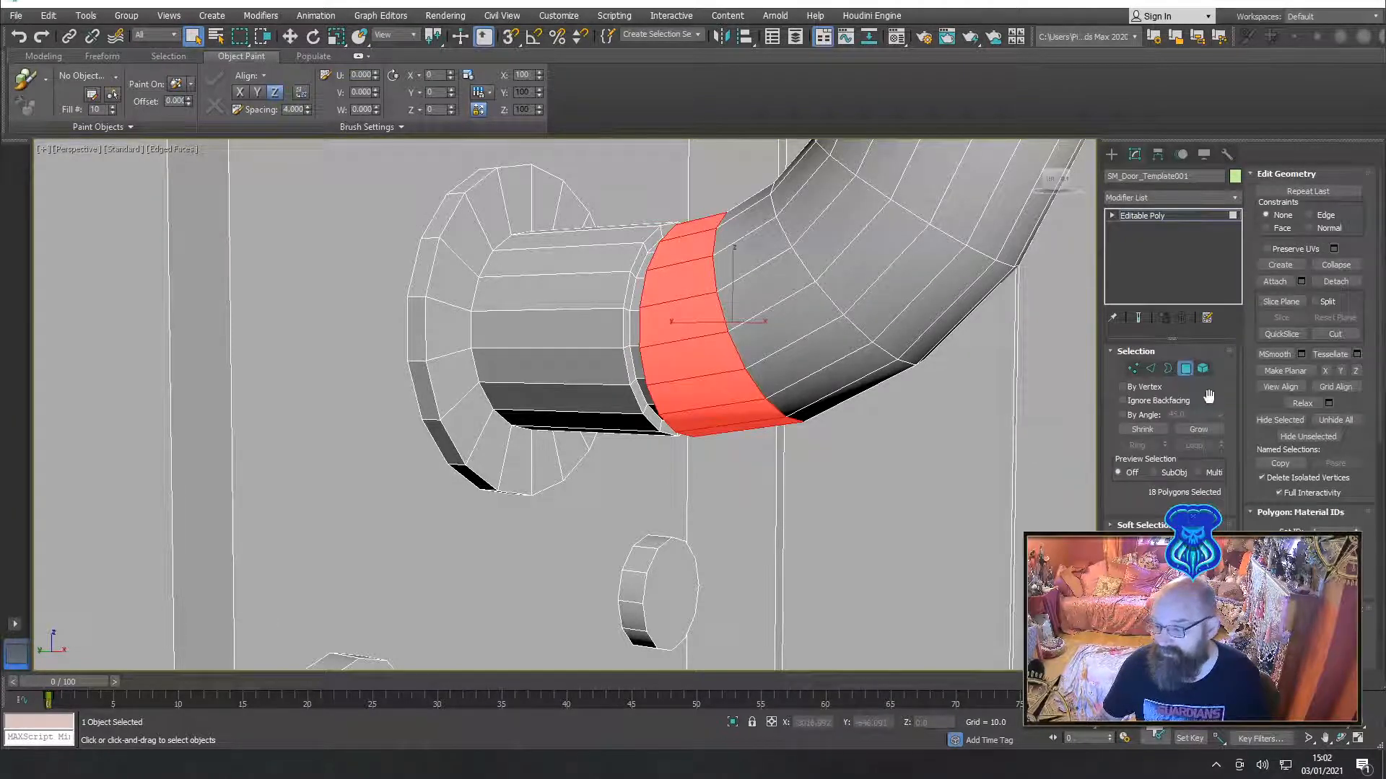
click(1201, 430)
click(1202, 431)
click(1202, 431)
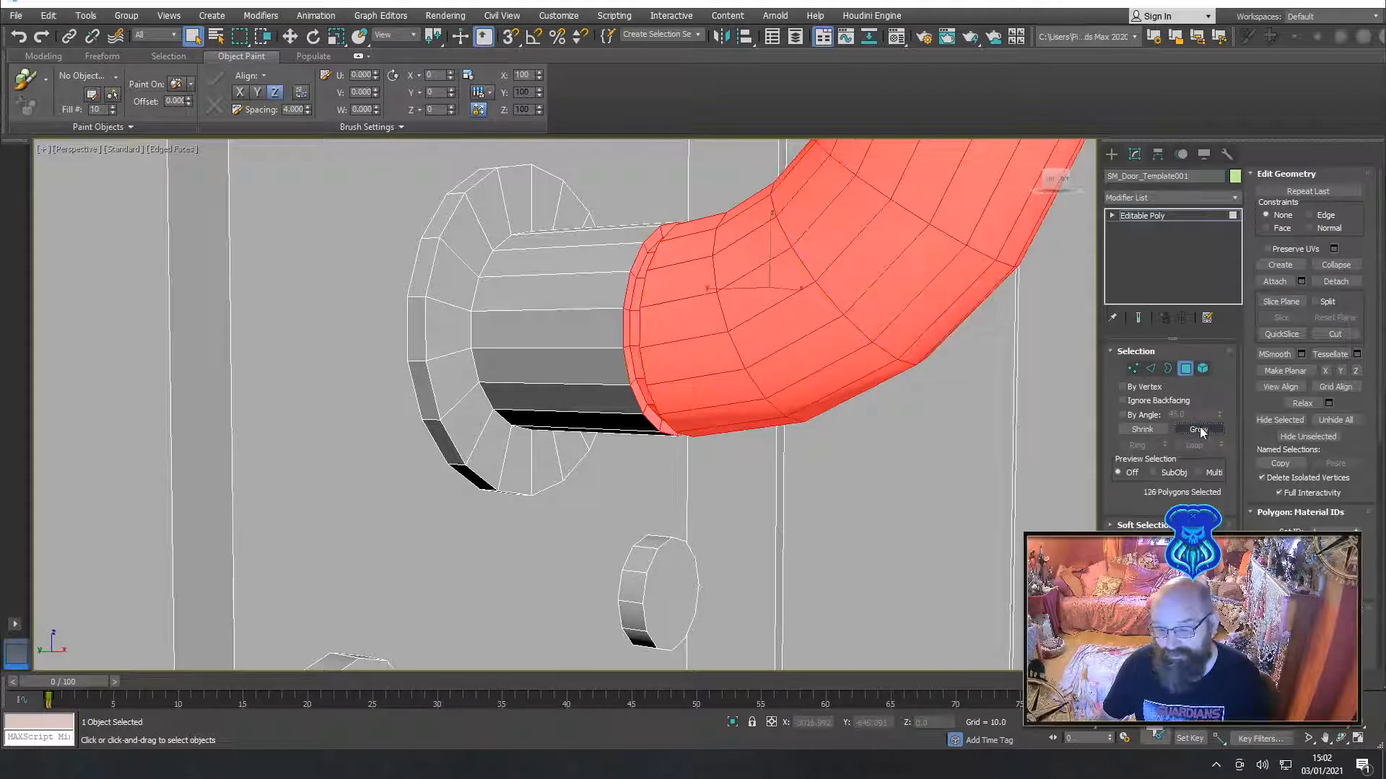
click(1202, 431)
click(1202, 430)
click(1201, 430)
Deselect the handle's straight grip and raise the lower bend with its mount about 6.08 units to shorten the handle
scroll(837, 405, down, 10)
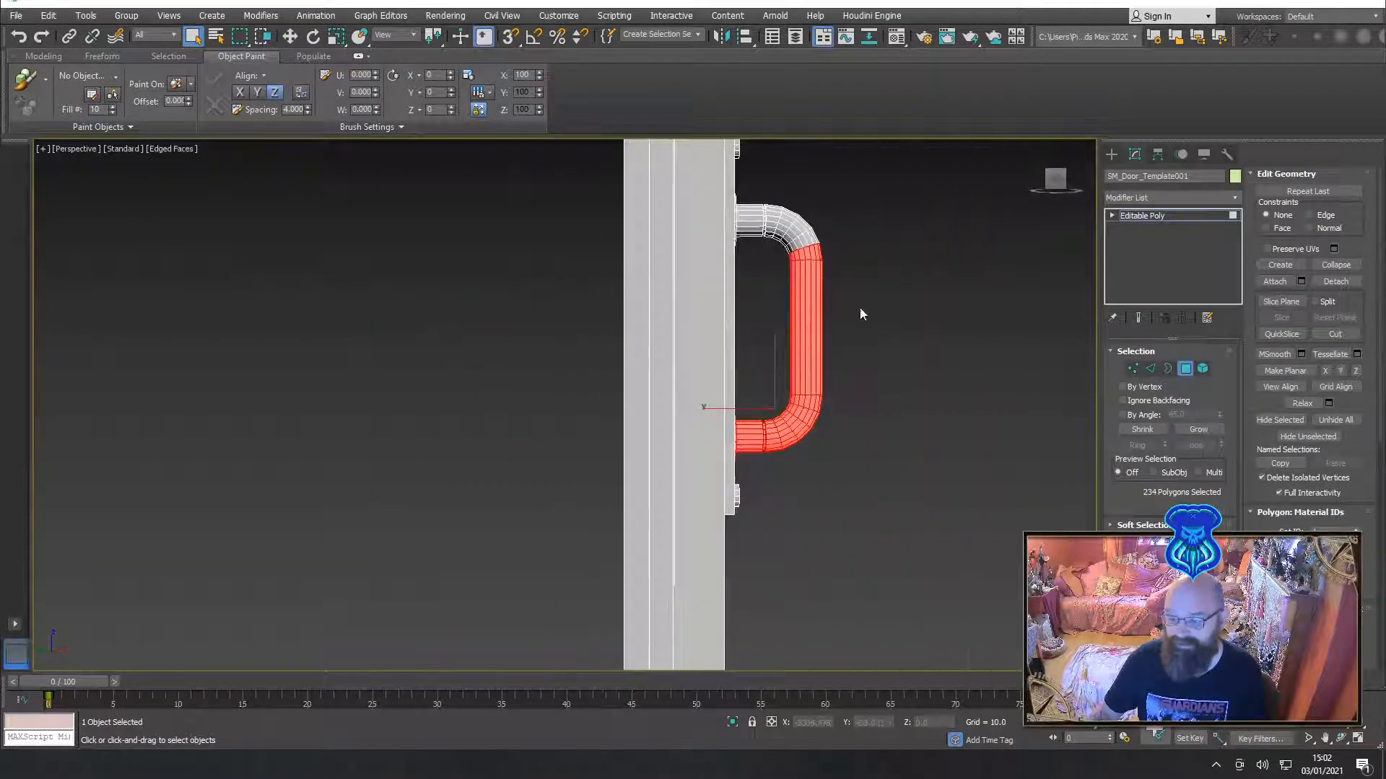
alt+drag(886, 218, 794, 300)
alt+middle_drag(950, 331, 910, 338)
key(w)
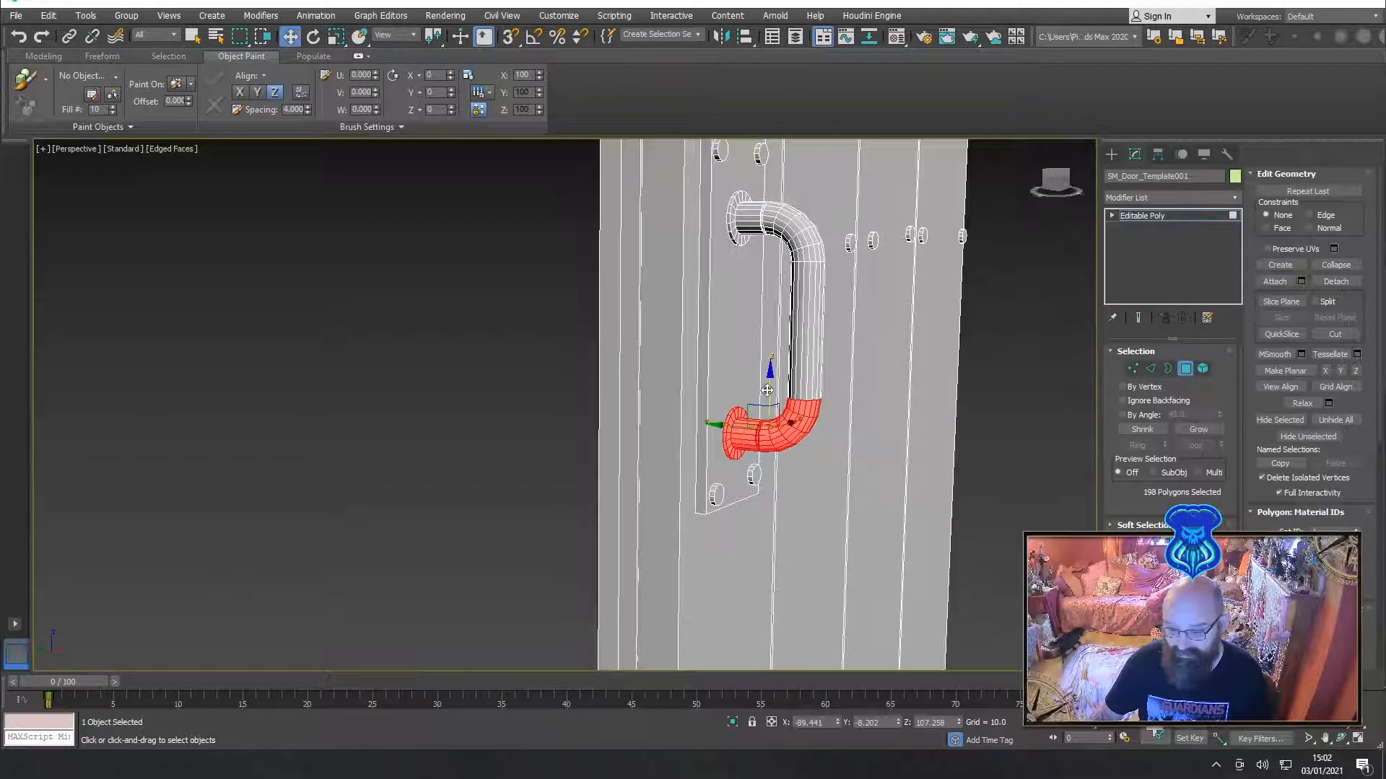
drag(771, 386, 773, 336)
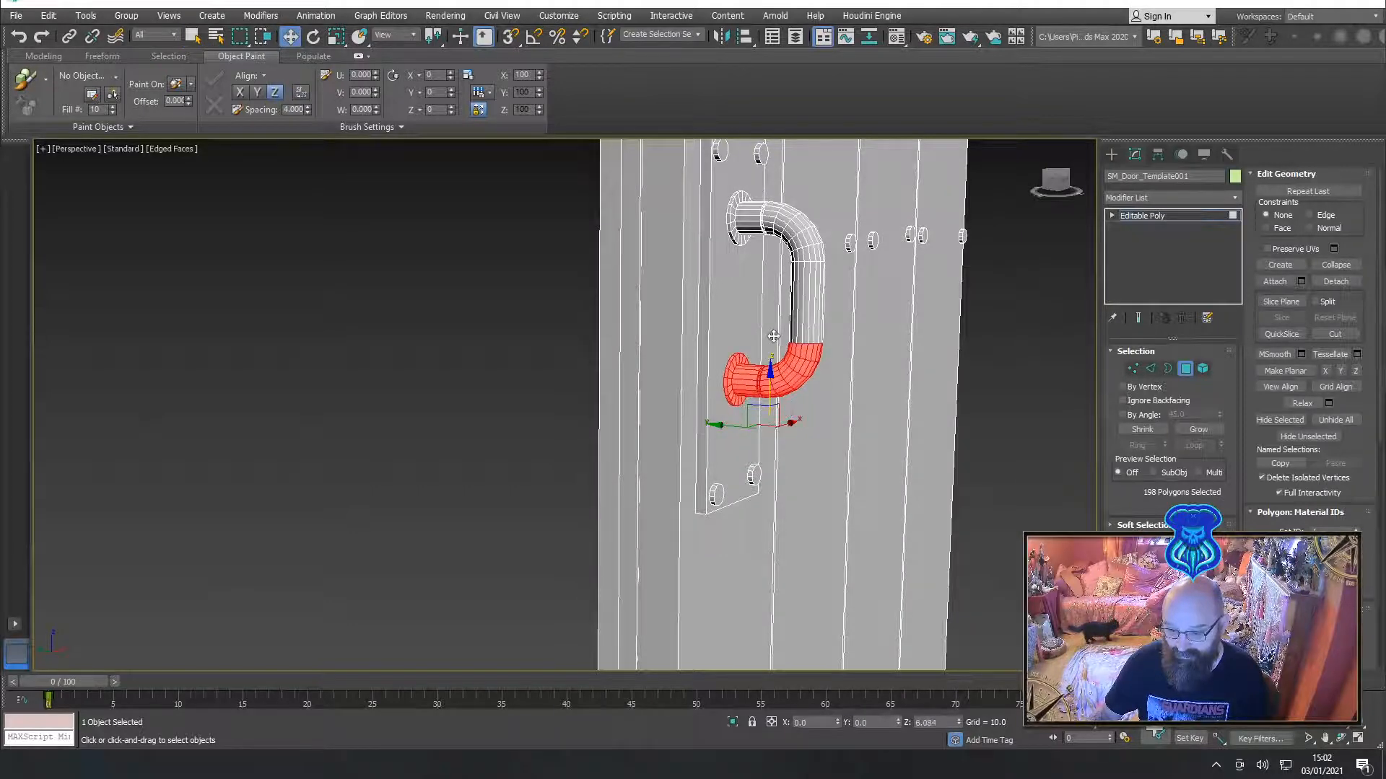
alt+middle_drag(804, 278, 813, 306)
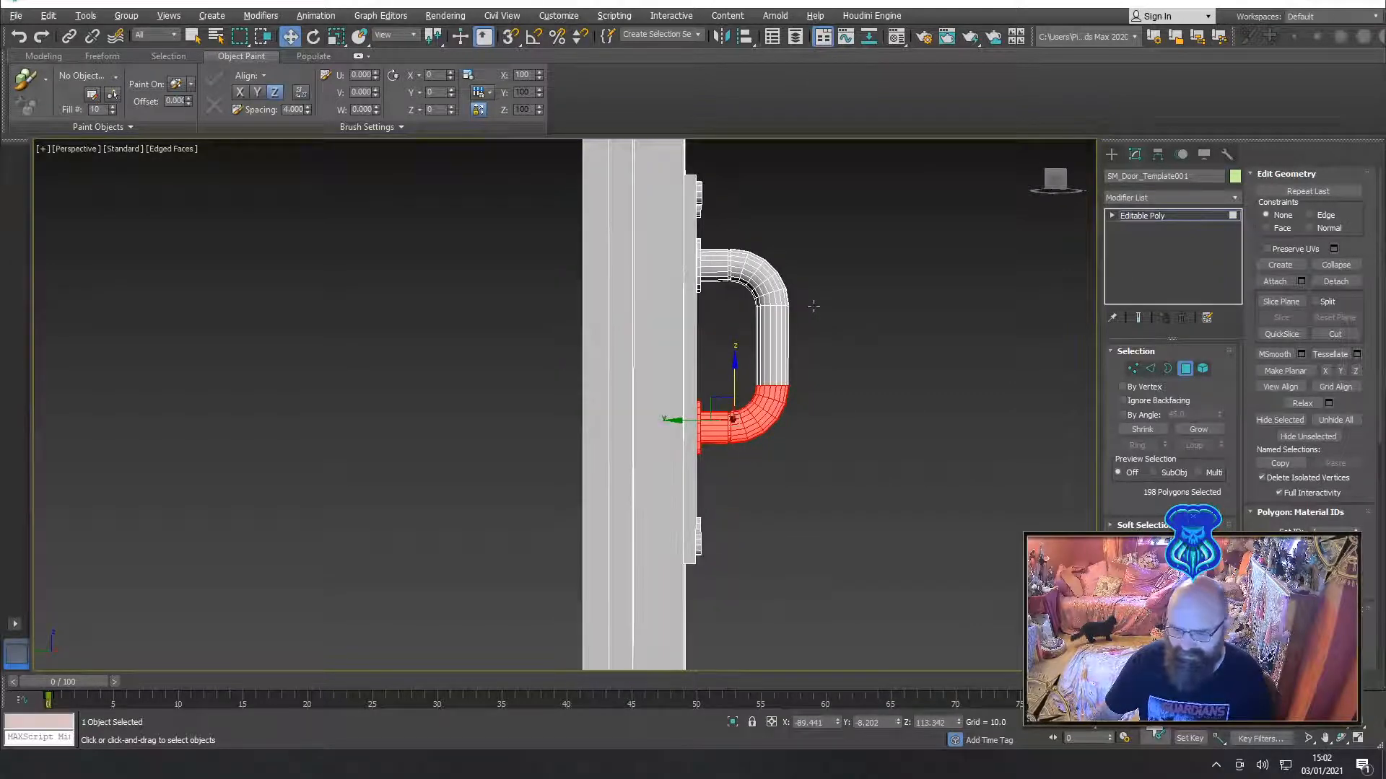
In the Left view, select the handle's whole curved grip without its straight mounts and grow the selection once
key(l)
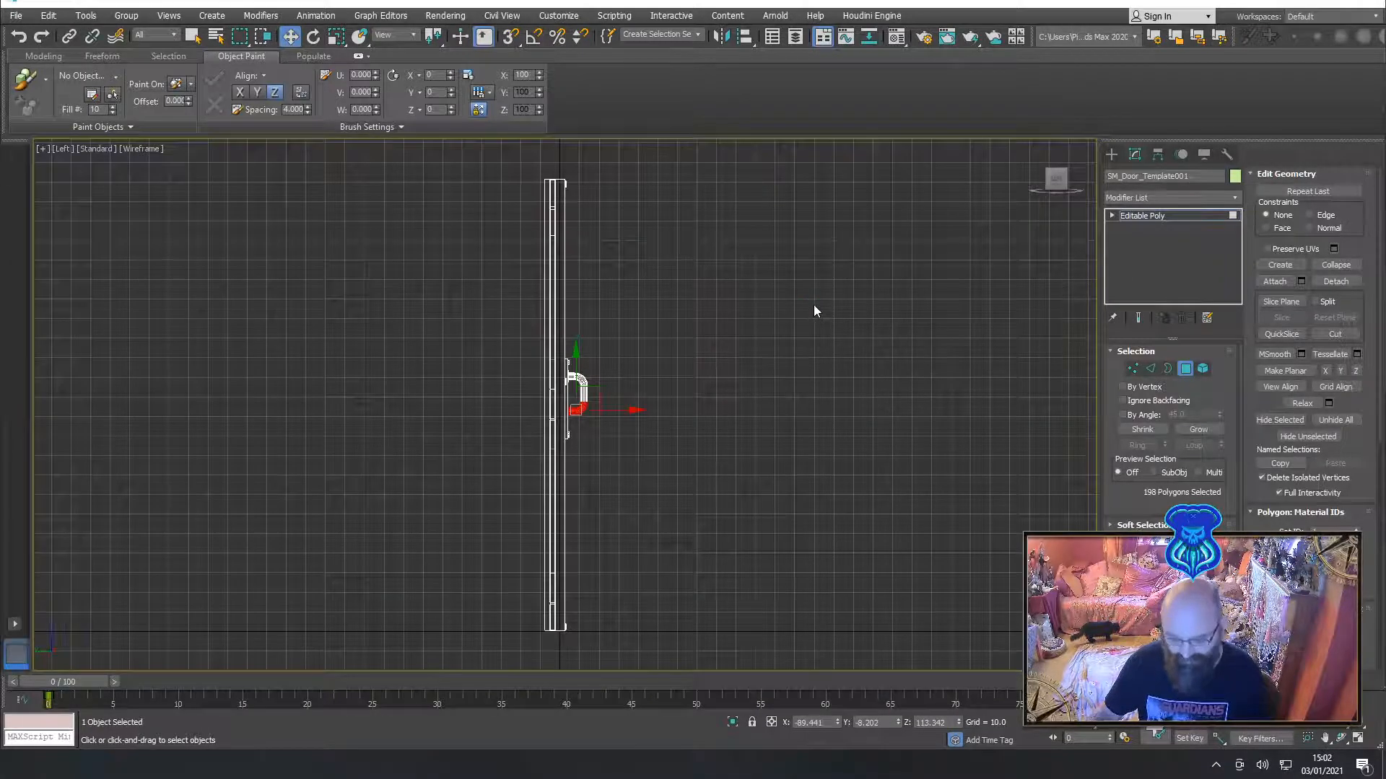
key(z)
scroll(770, 277, down, 4)
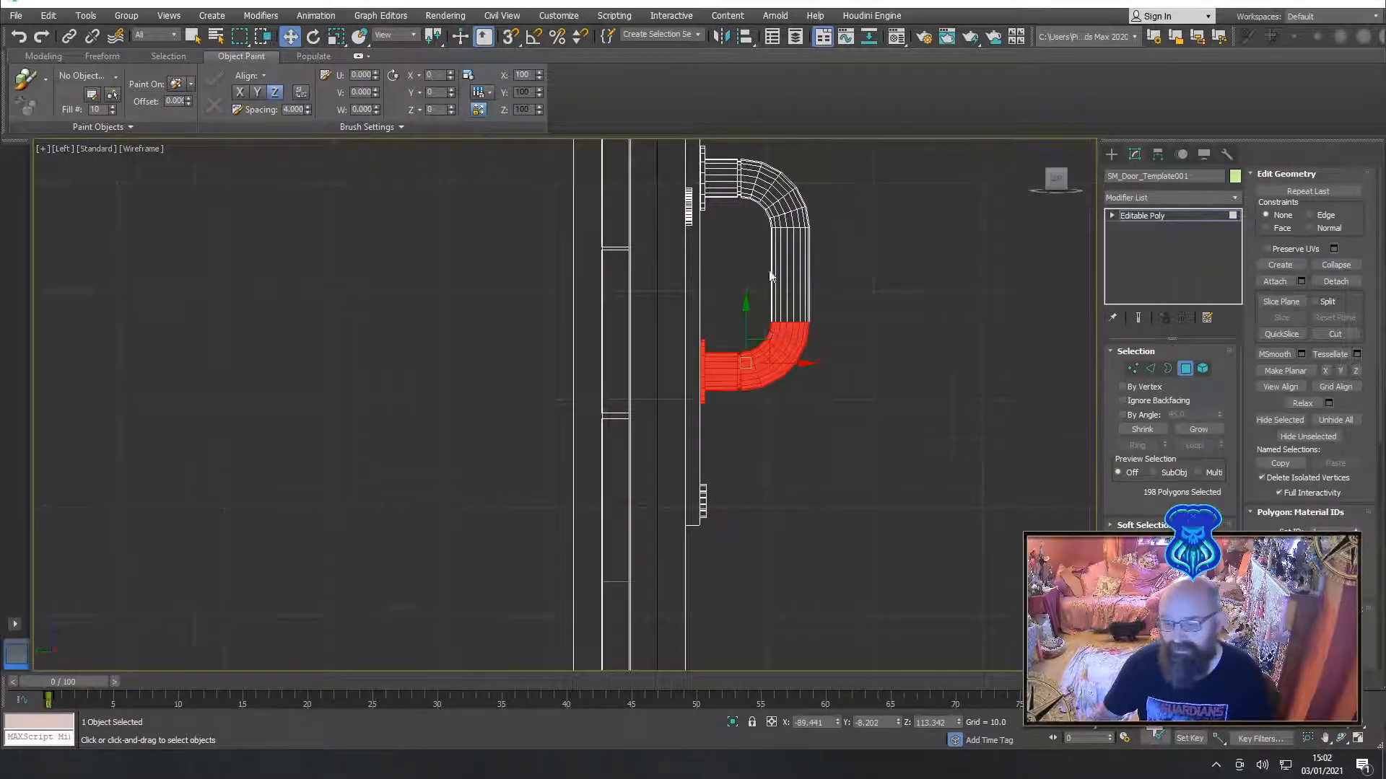
scroll(743, 217, up, 5)
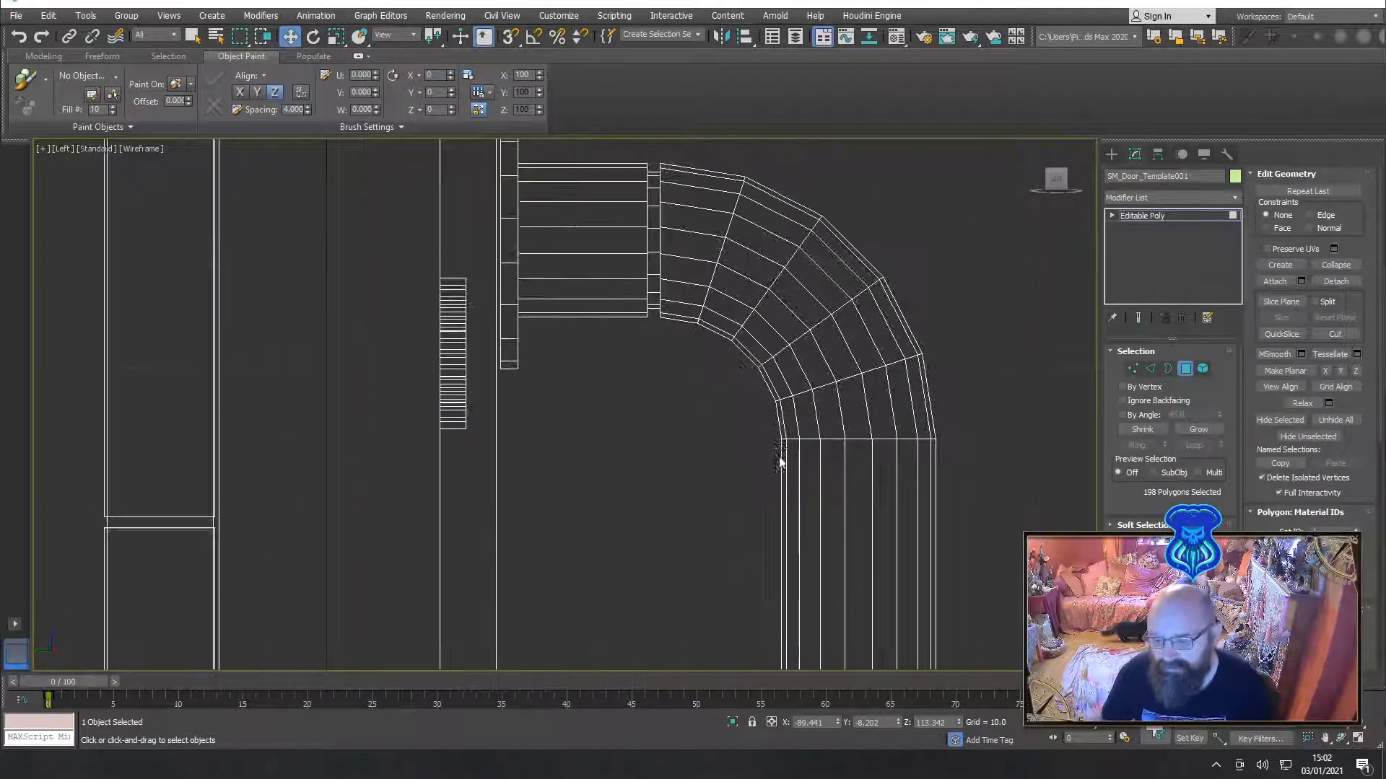
scroll(779, 462, down, 5)
middle_drag(785, 405, 764, 332)
scroll(764, 332, up, 2)
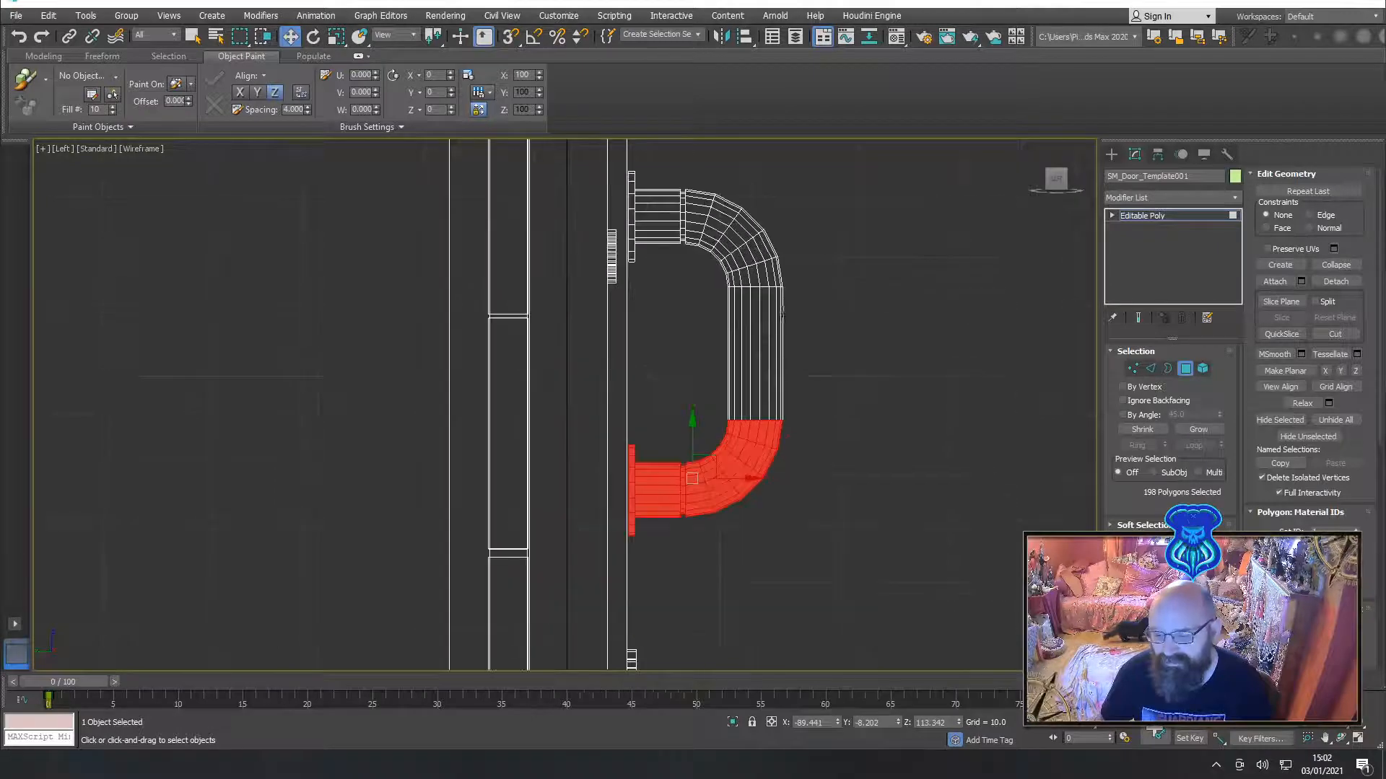
drag(859, 193, 708, 388)
drag(677, 527, 681, 537)
drag(669, 427, 686, 536)
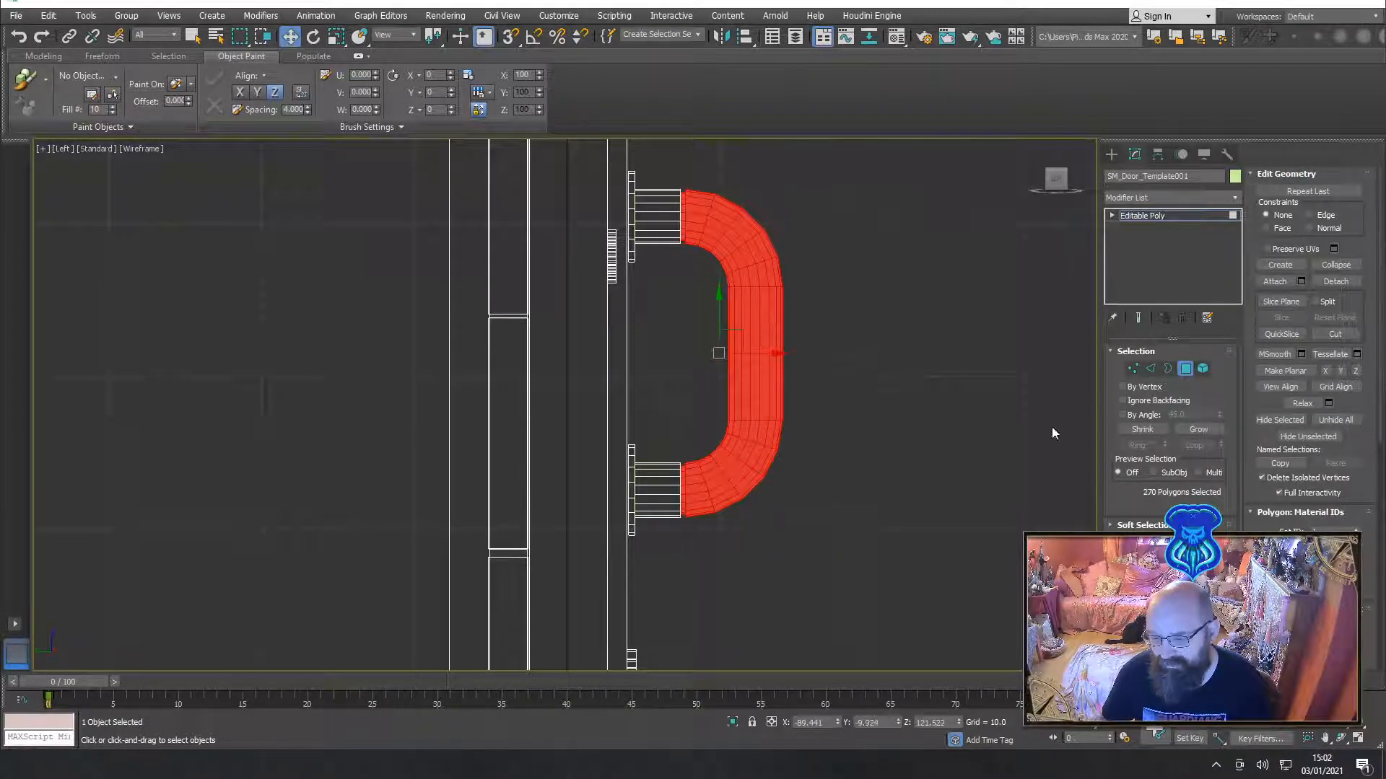
click(1210, 431)
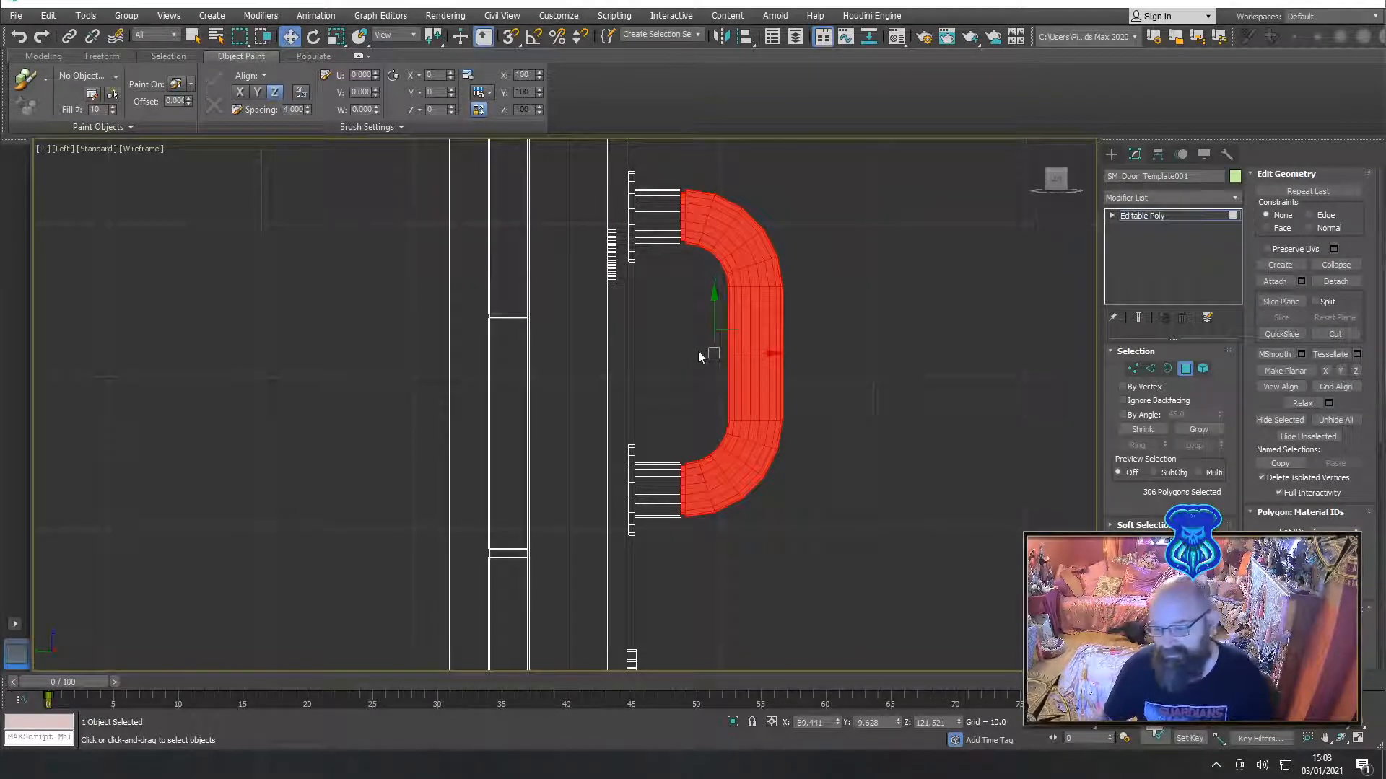
Move the selected grip about 1.1 units toward the door, leave polygon editing, deselect the door and return to the Perspective view
drag(752, 354, 725, 356)
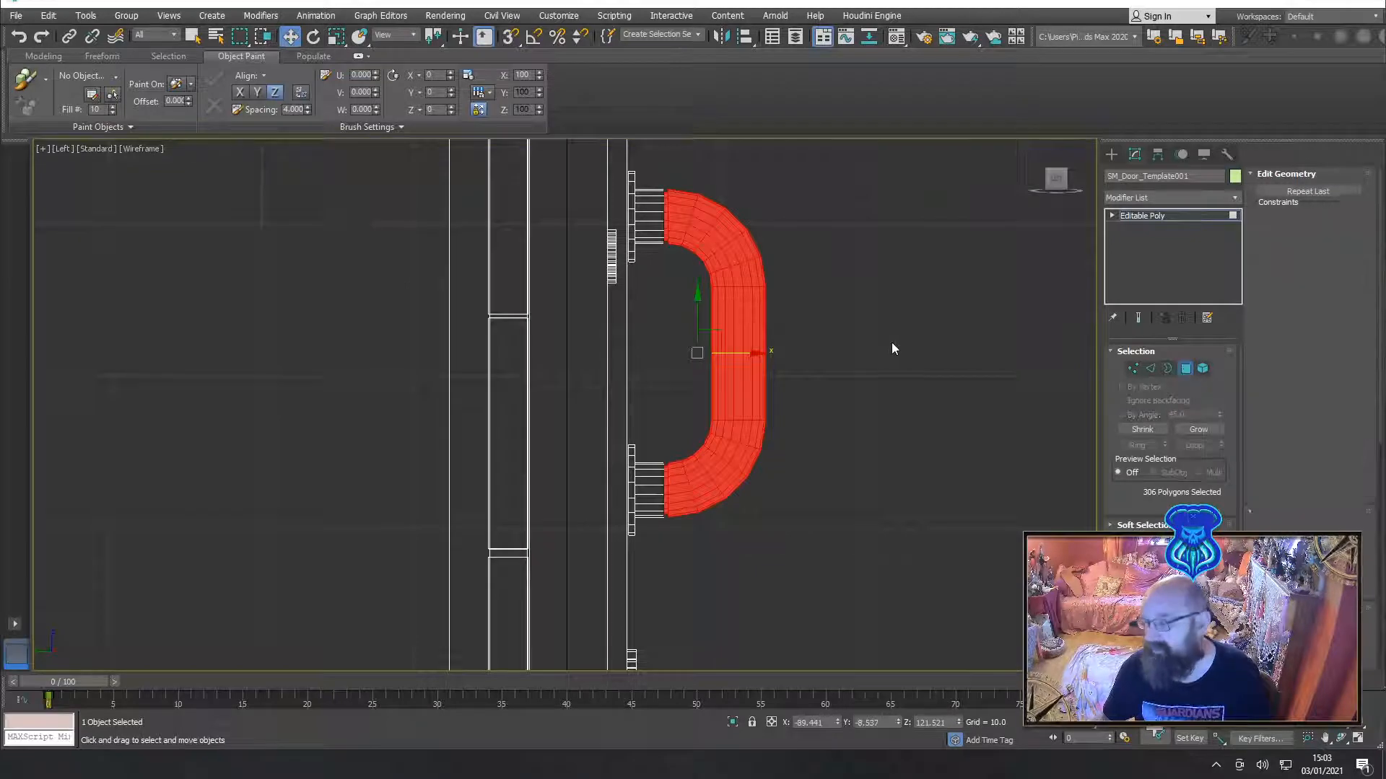
key(4)
click(822, 332)
key(p)
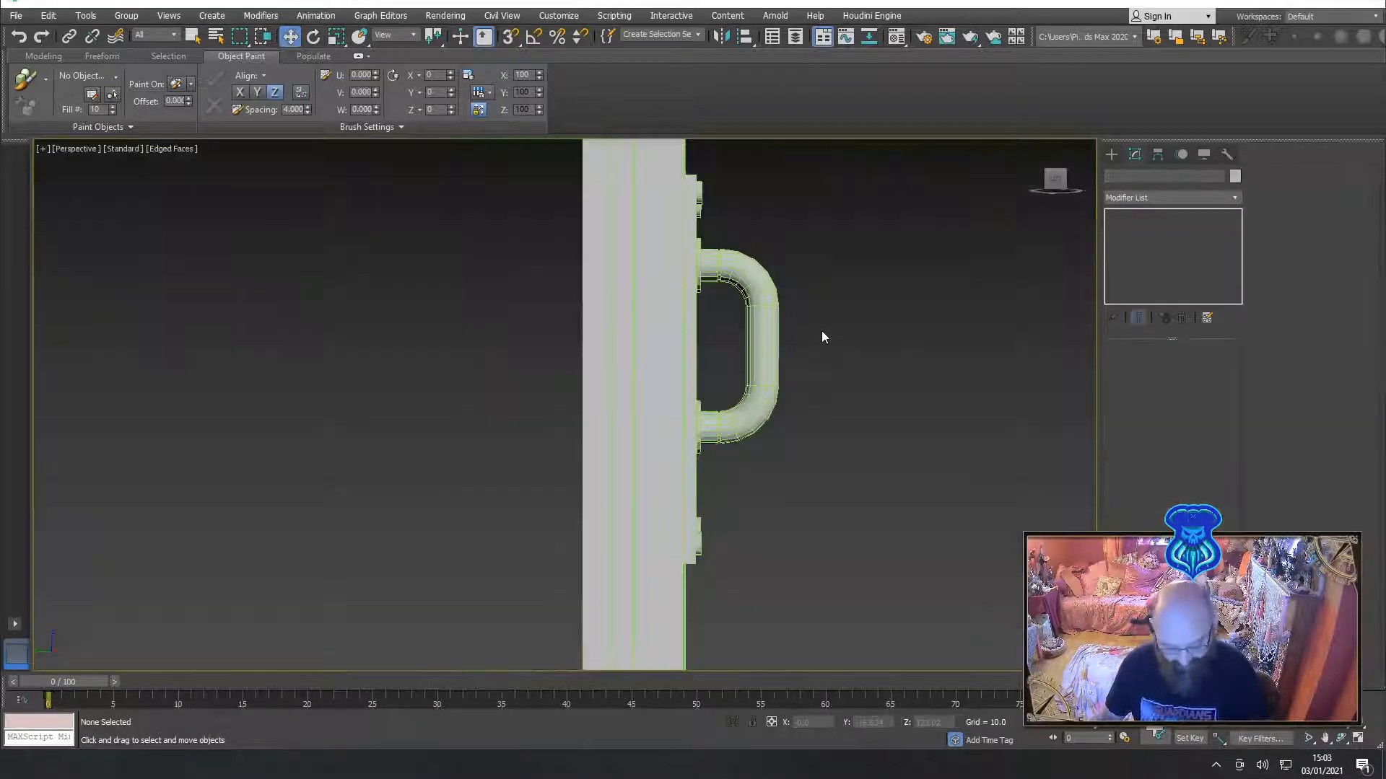
Create a box with AutoGrid on the door's front face beside the handle, about 3 by 15 units at its base
key(z)
alt+middle_drag(866, 334, 650, 297)
scroll(652, 310, up, 5)
scroll(650, 296, down, 3)
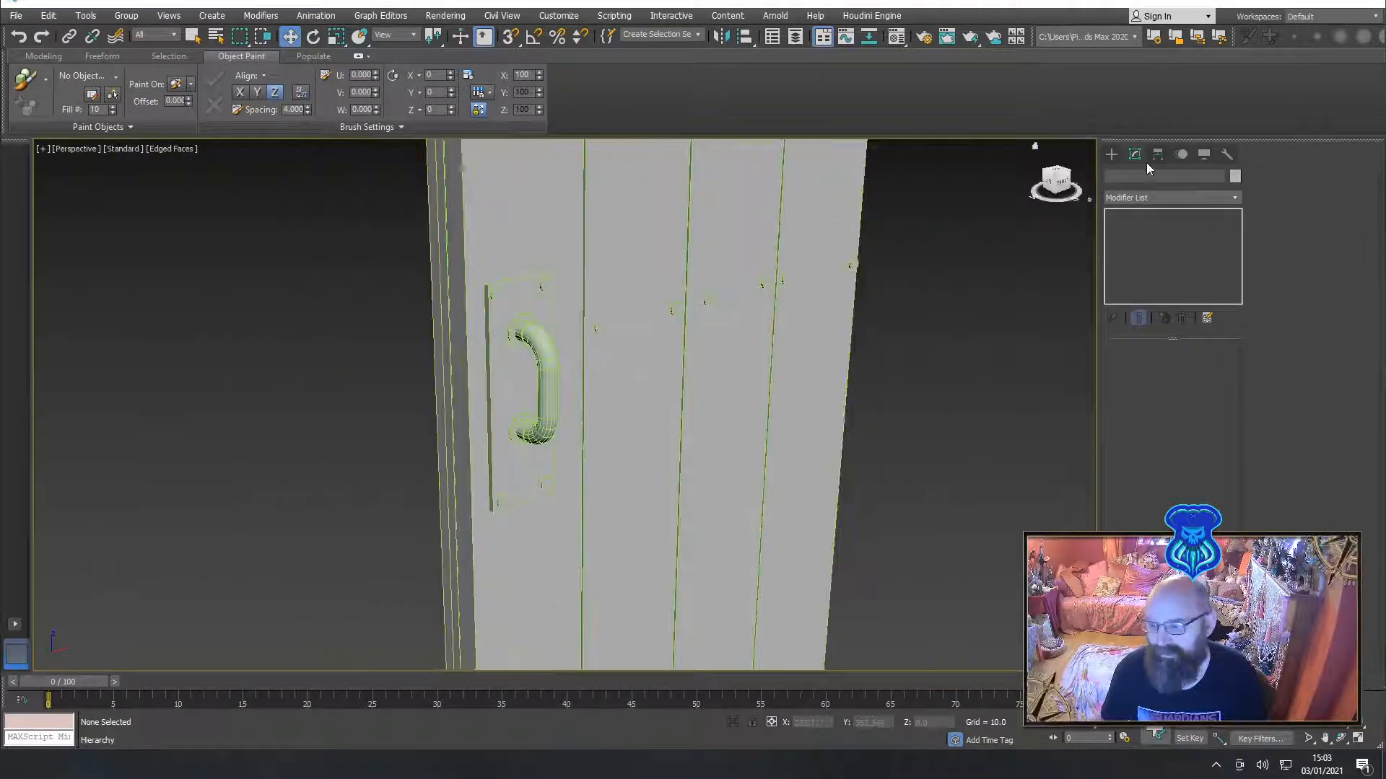
click(1111, 154)
click(1141, 241)
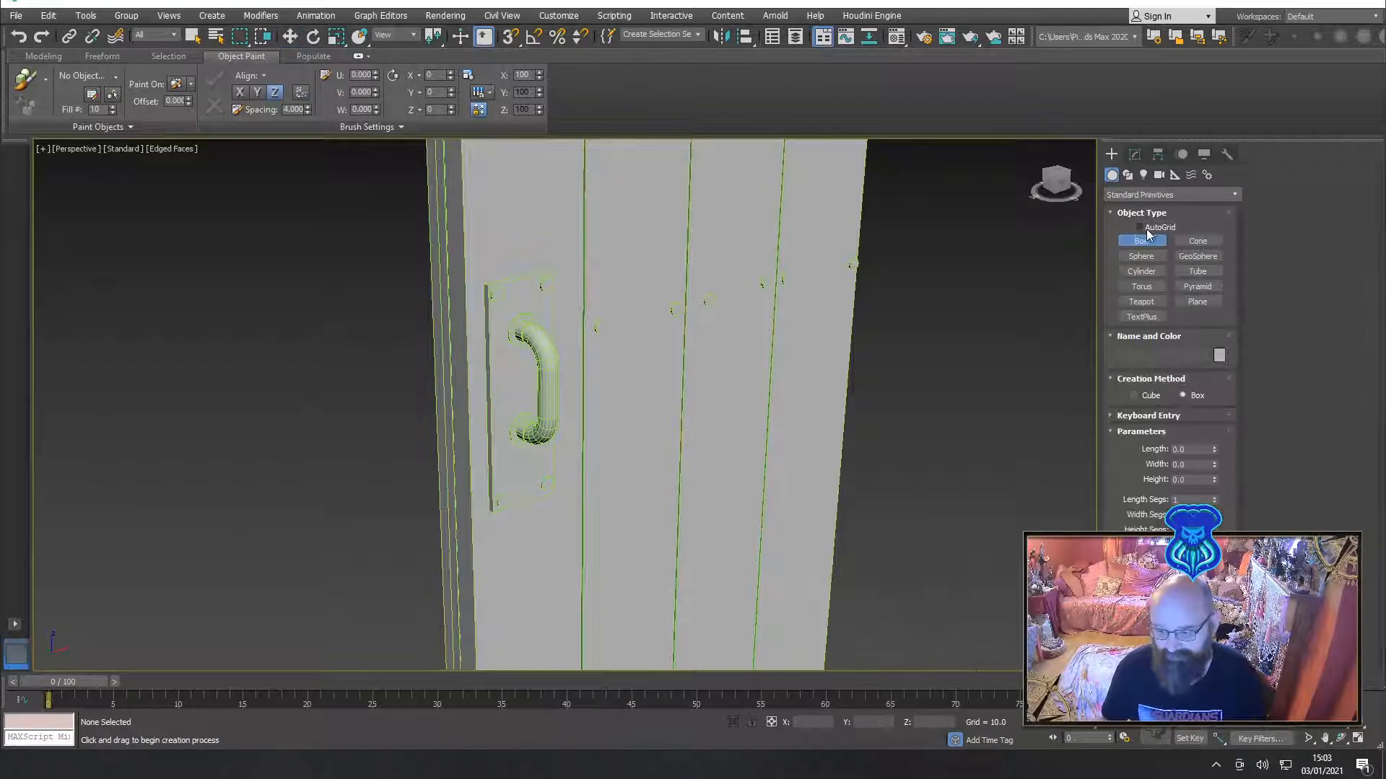
drag(644, 376, 581, 409)
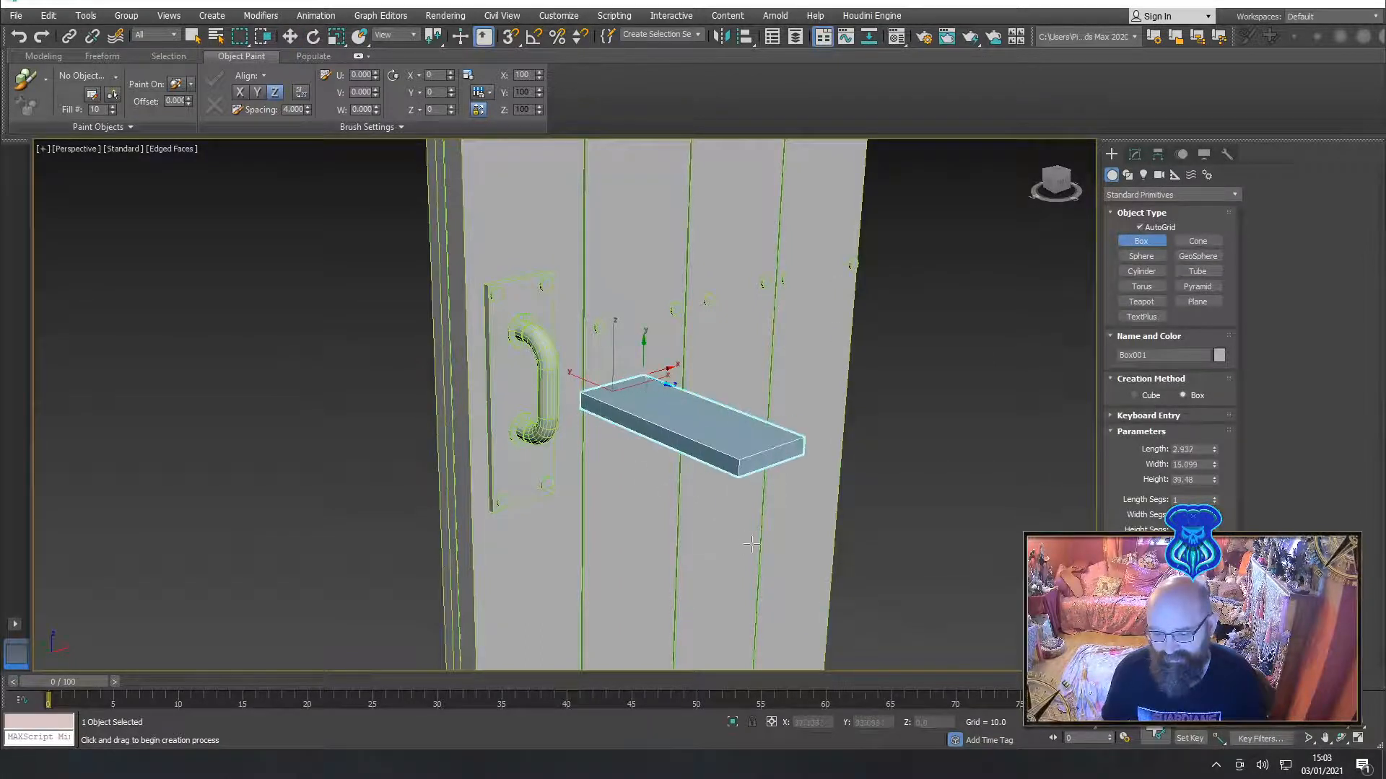
click(697, 495)
Move the new box across and up to the upper end of the handle plate
key(w)
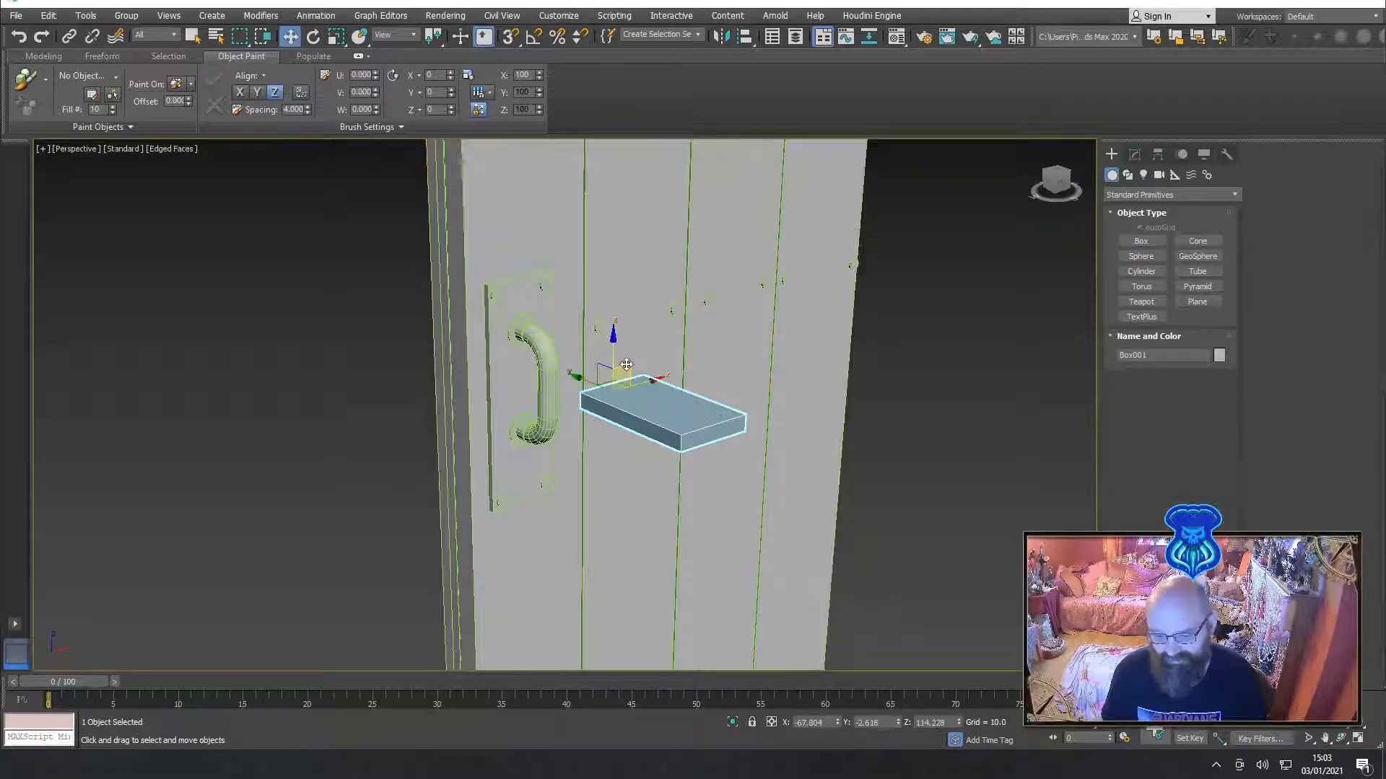
drag(625, 364, 527, 298)
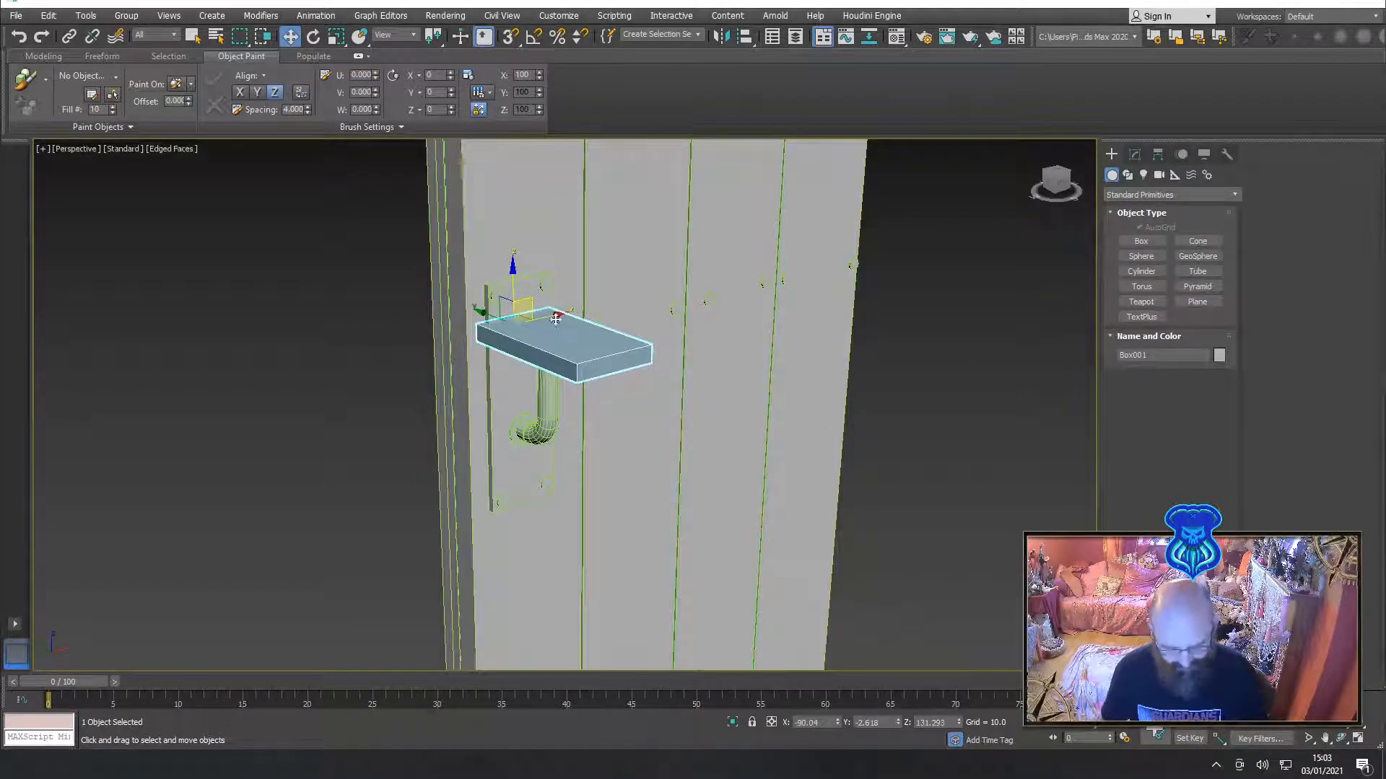
alt+middle_drag(538, 312, 541, 323)
middle_drag(567, 243, 611, 242)
scroll(584, 260, up, 4)
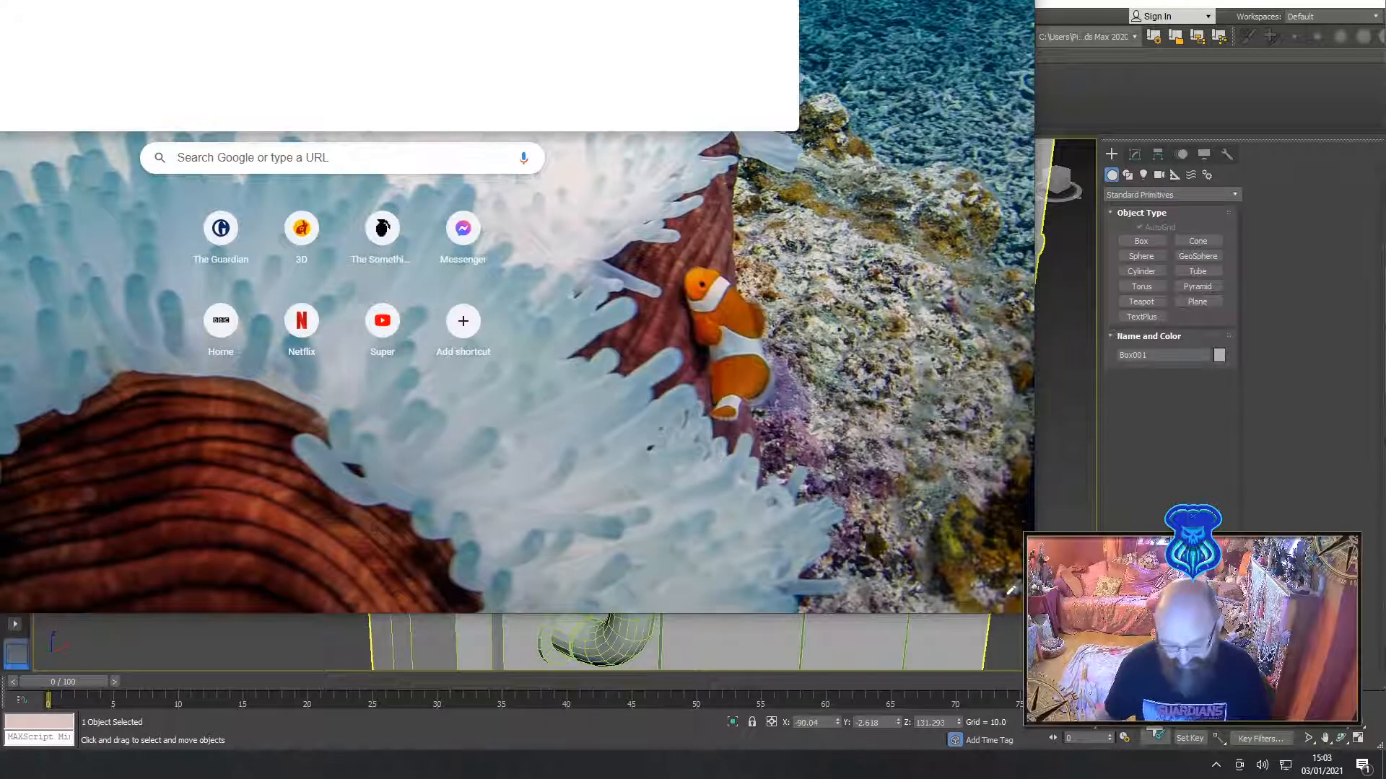
Switch to the web browser, search Google Images for "old door catch" and look through the results for a latch reference
text(images)
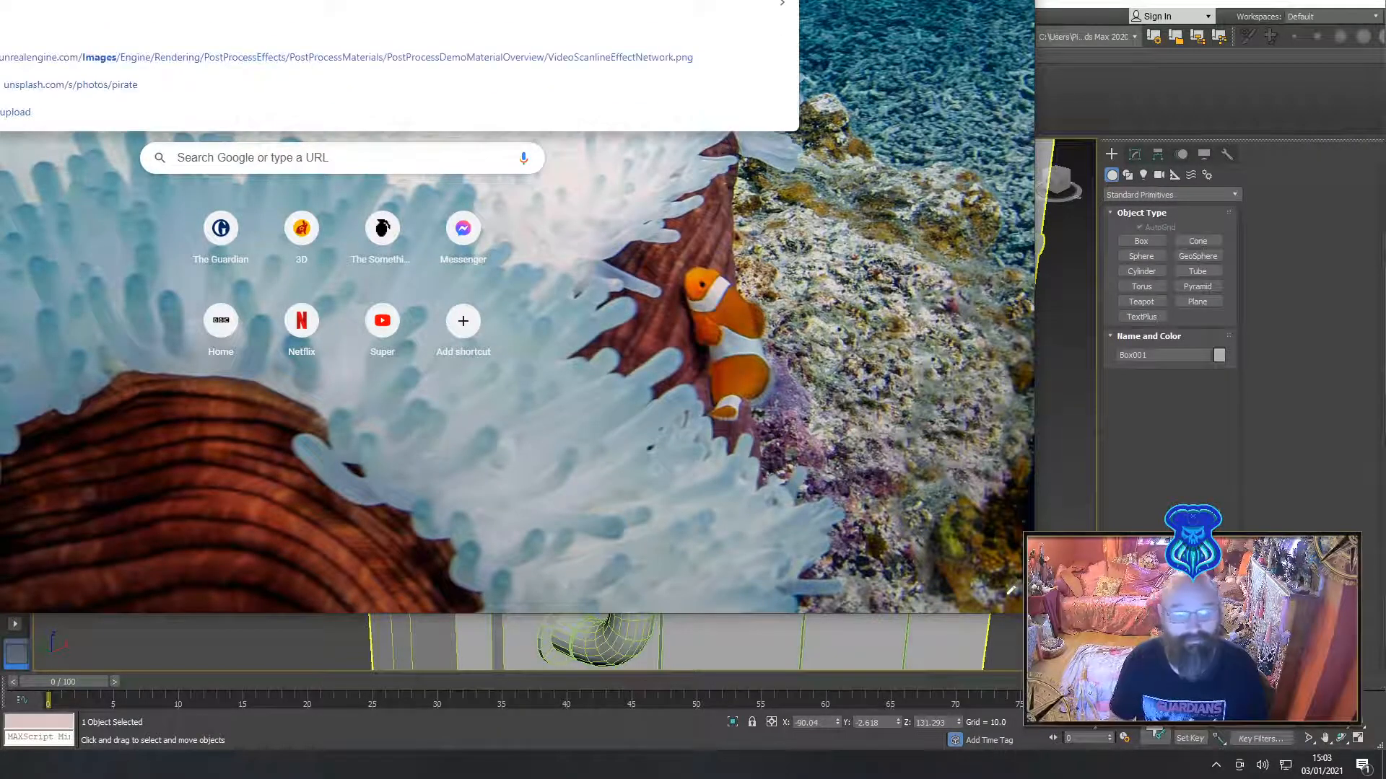
key(Return)
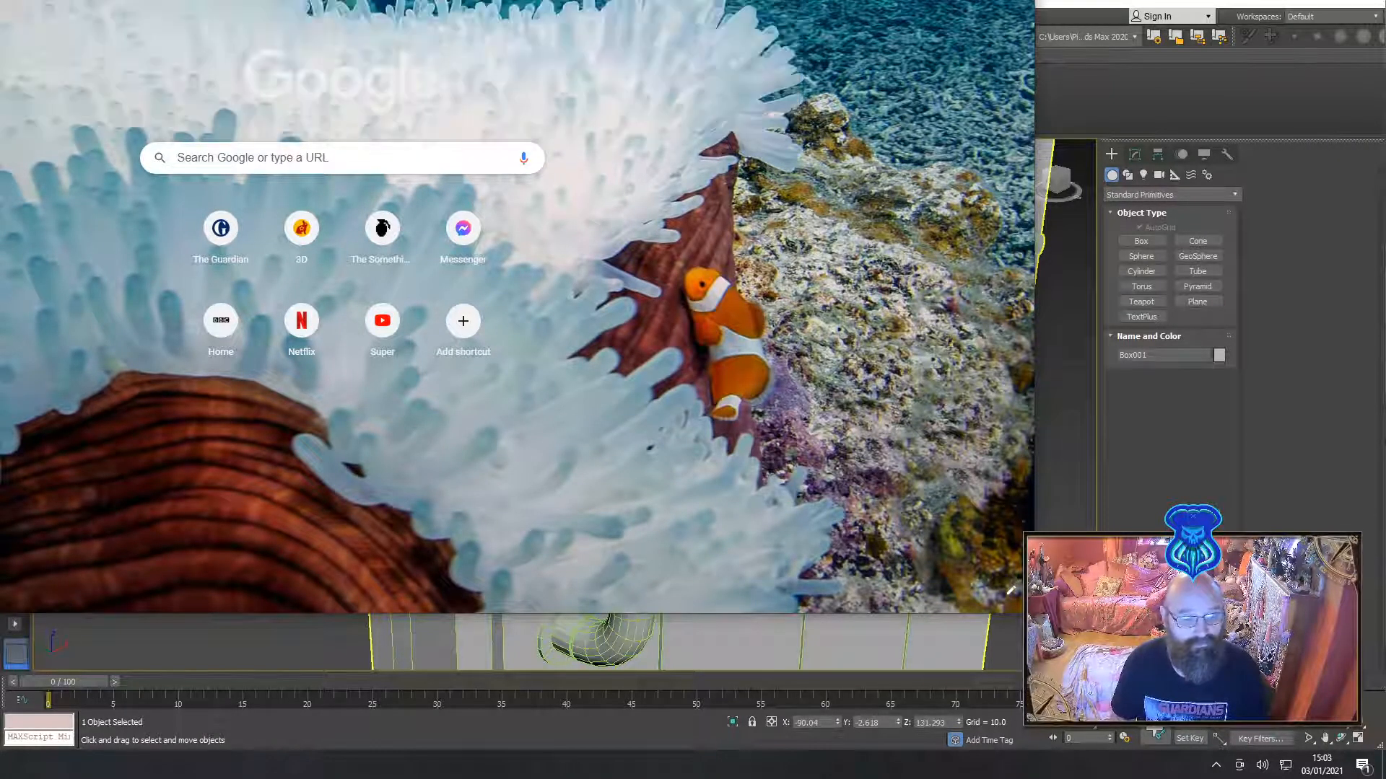
text(old door catch)
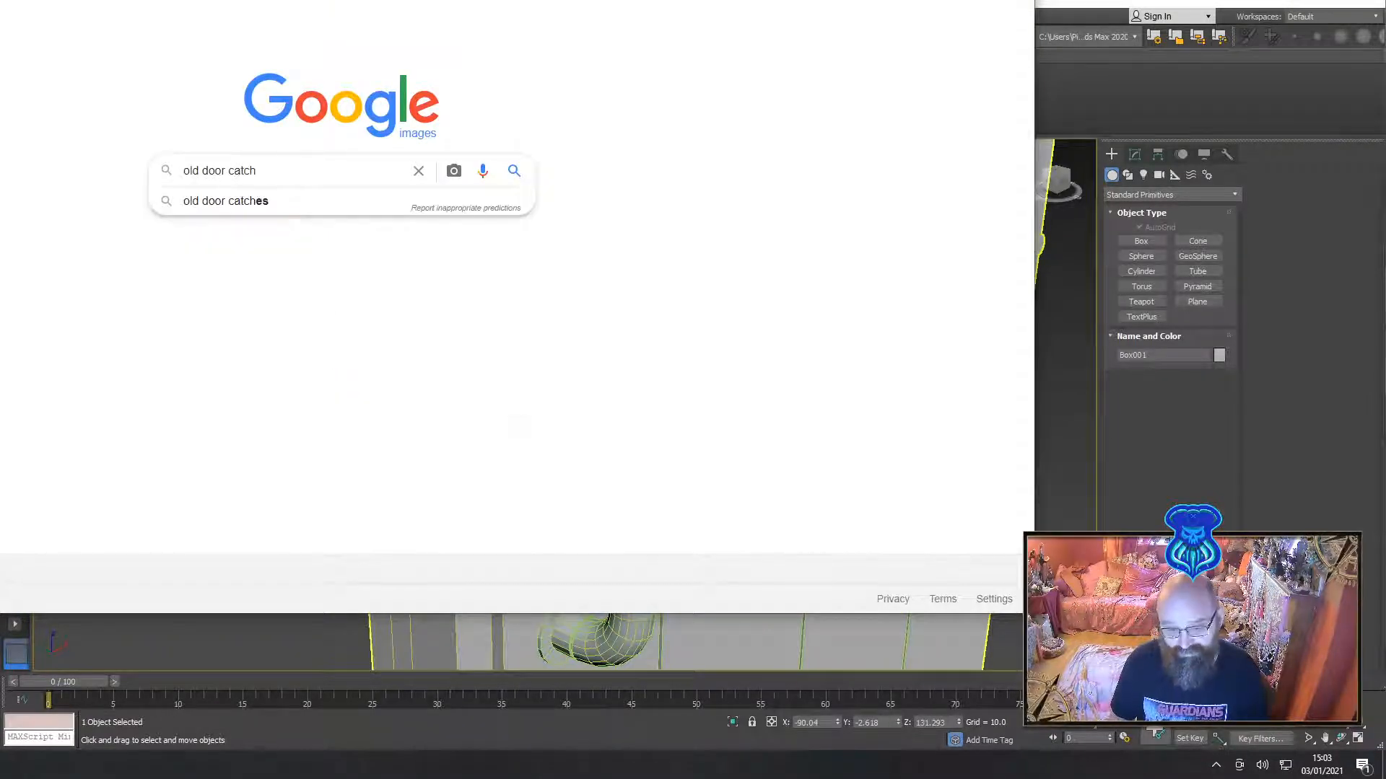
key(Return)
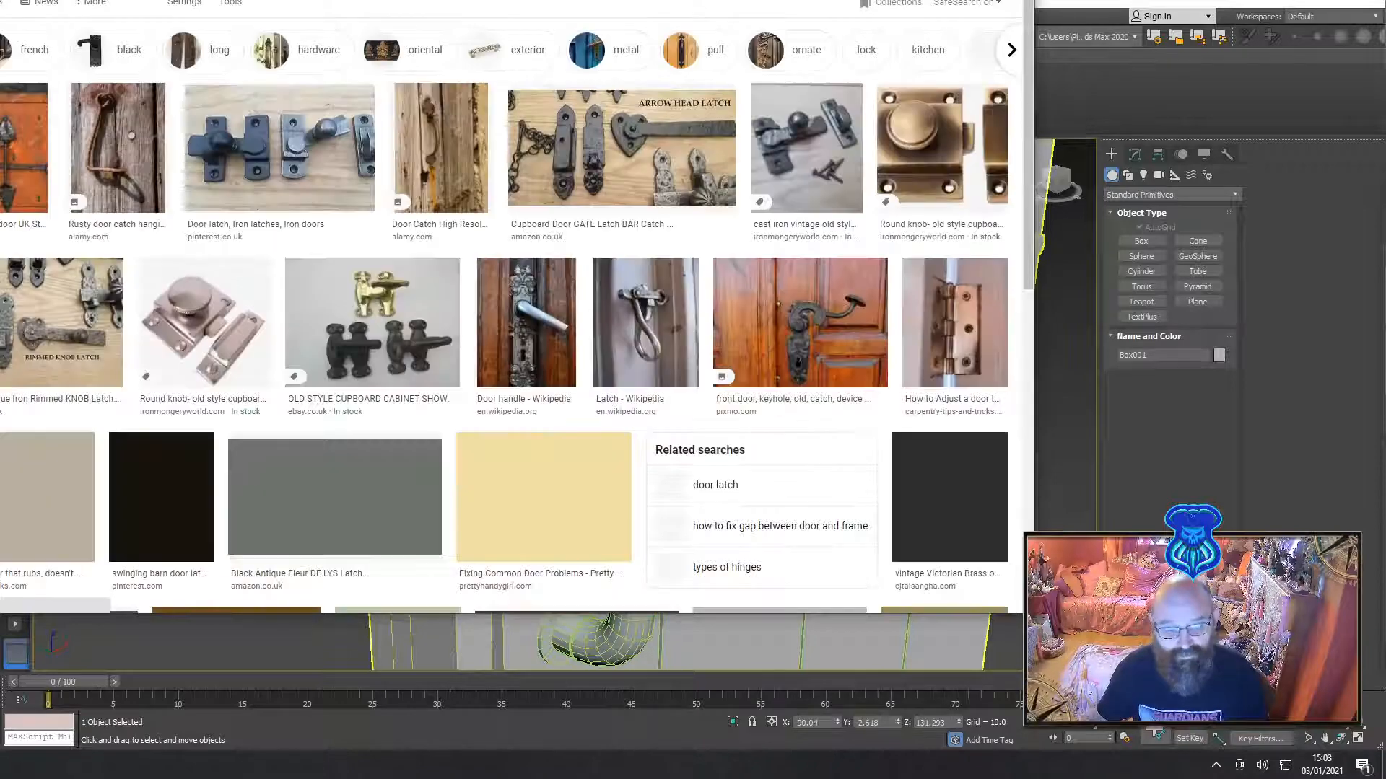
drag(505, 0, 793, 0)
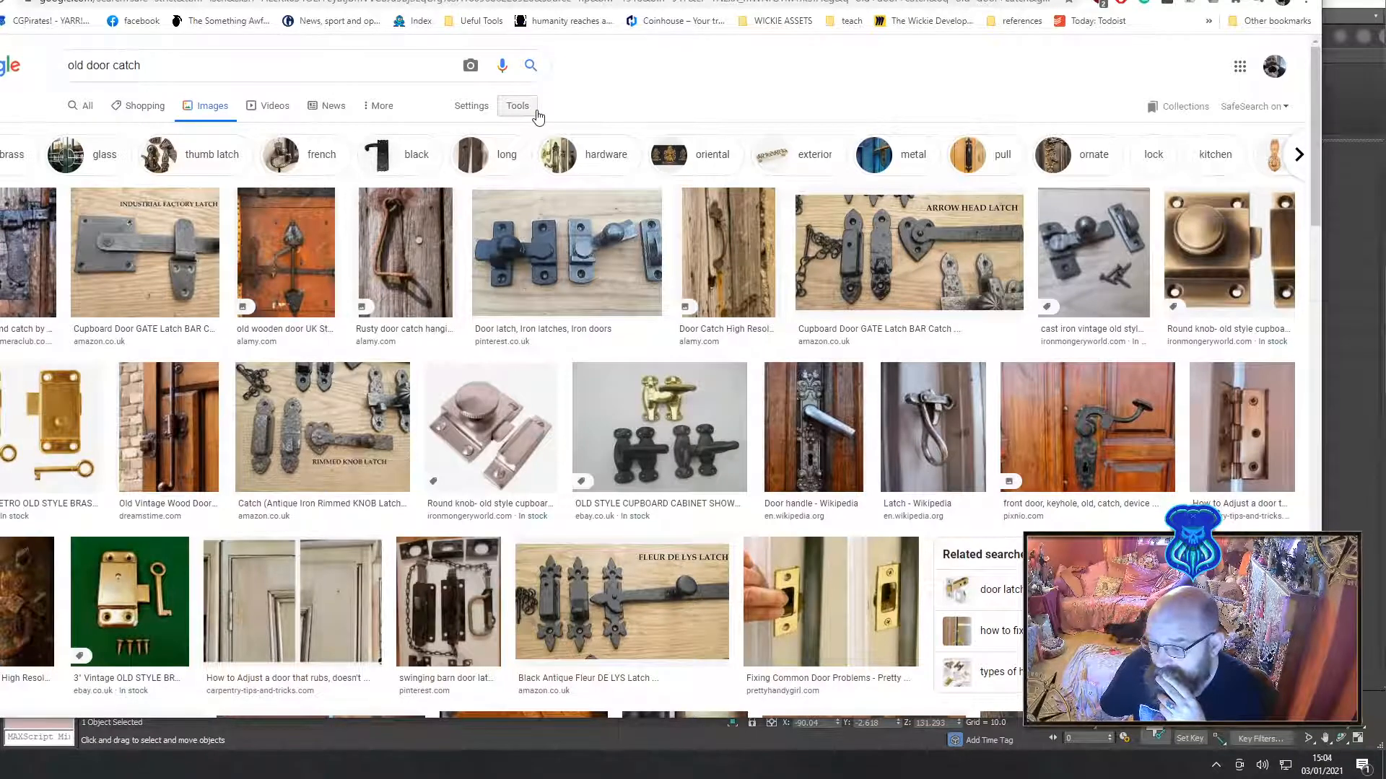
scroll(675, 289, down, 4)
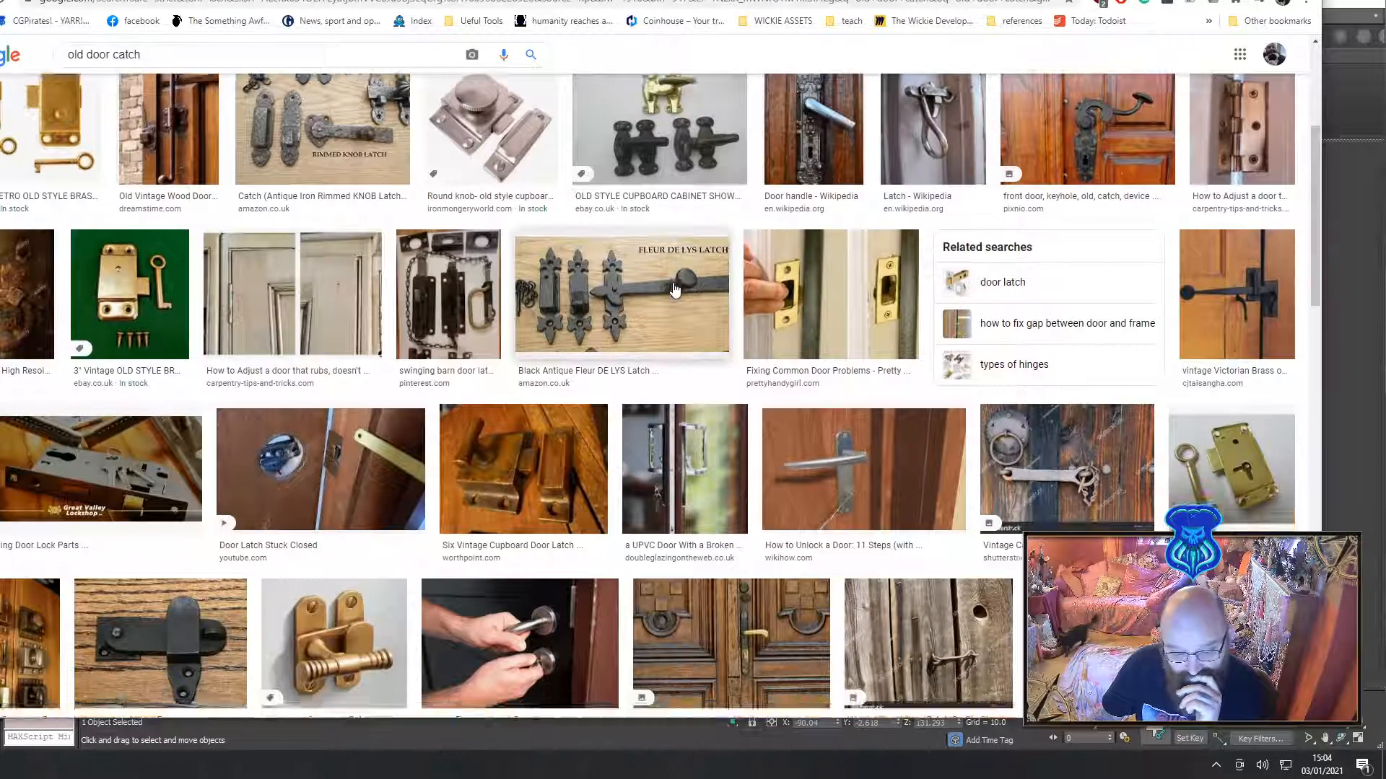
scroll(675, 289, down, 4)
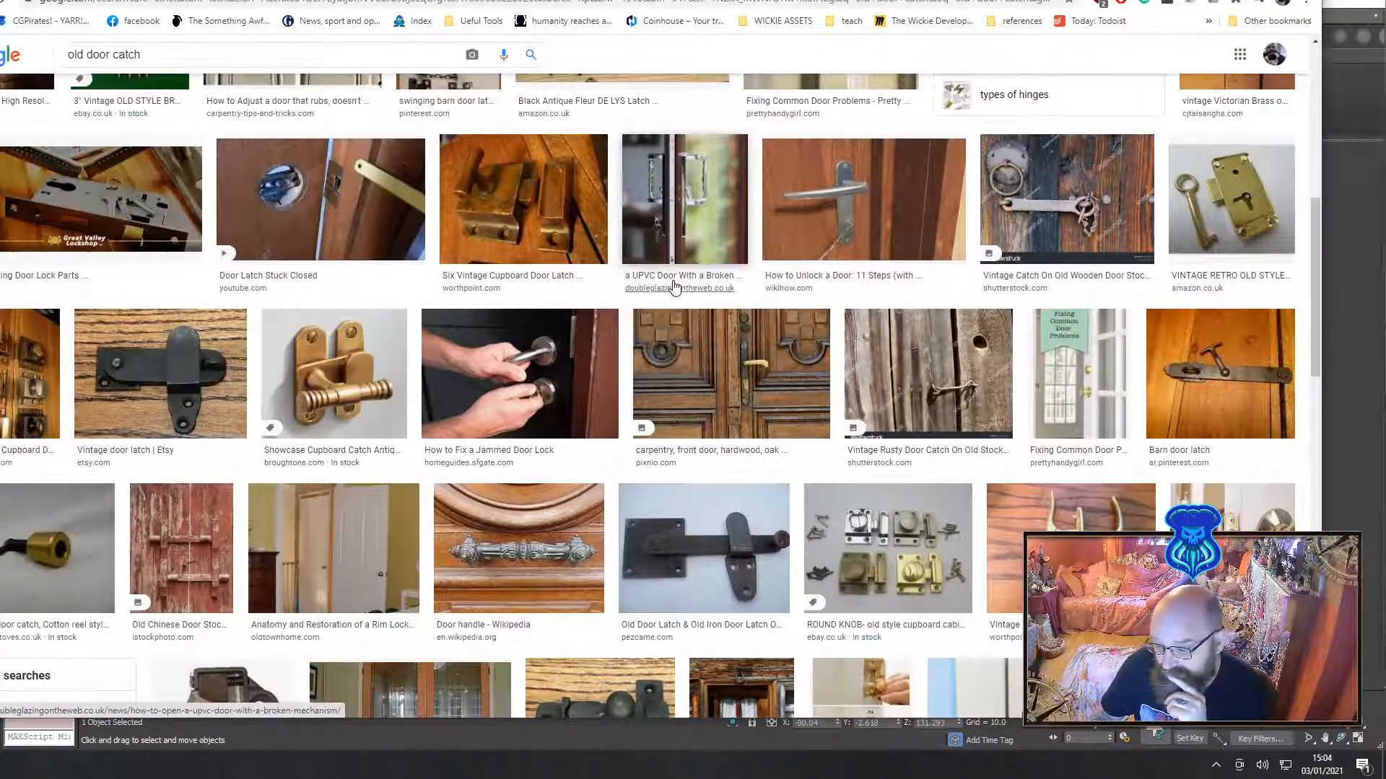
Look further through the old door catch image results for a latch design, then return to the 3ds Max scene
scroll(672, 288, down, 3)
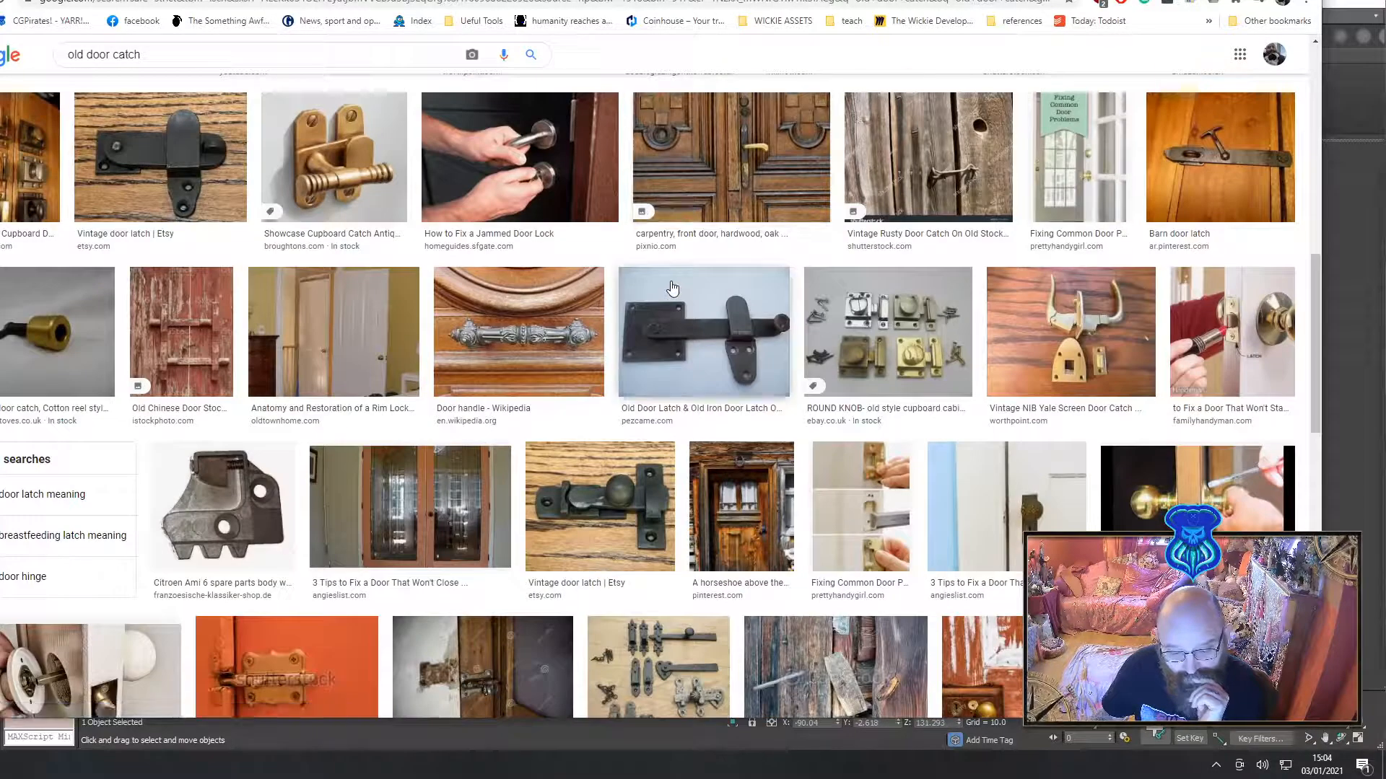
scroll(675, 285, down, 5)
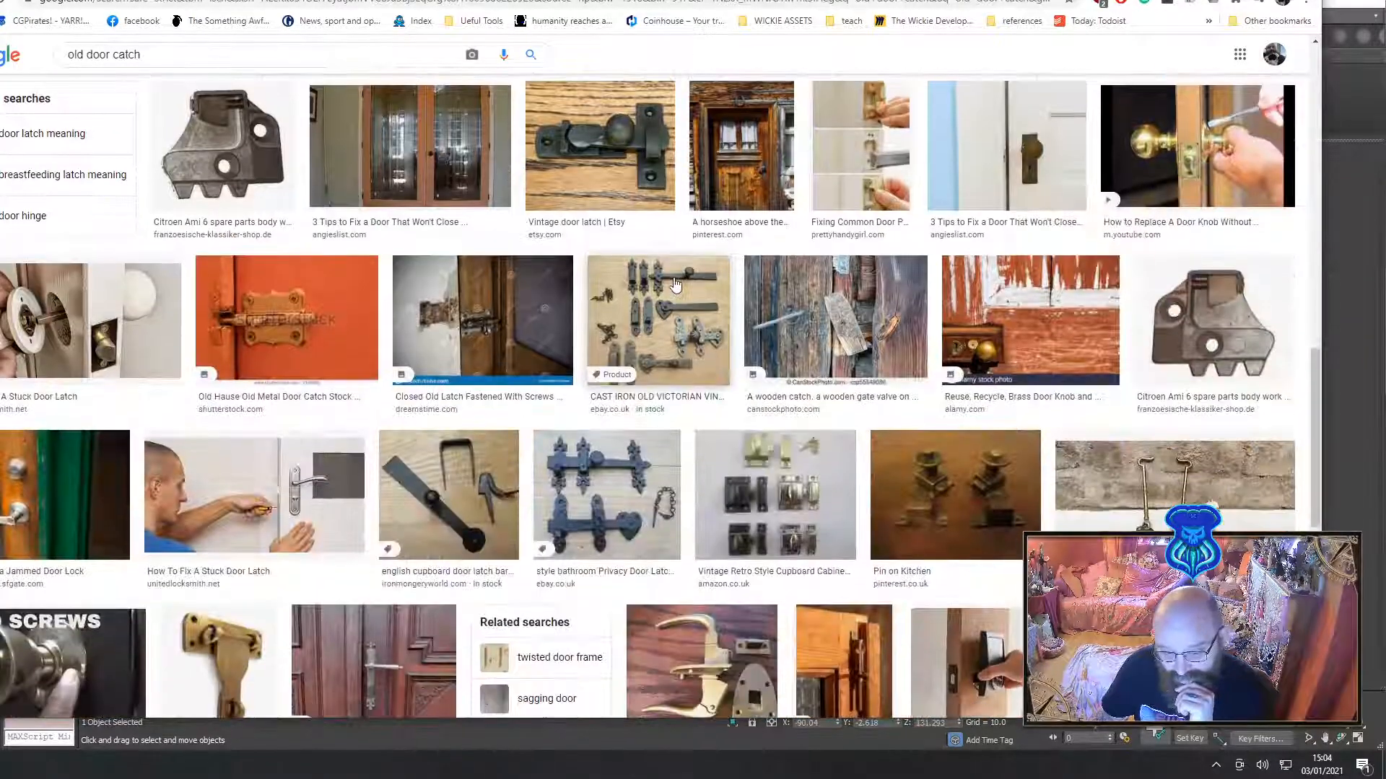
scroll(674, 285, down, 5)
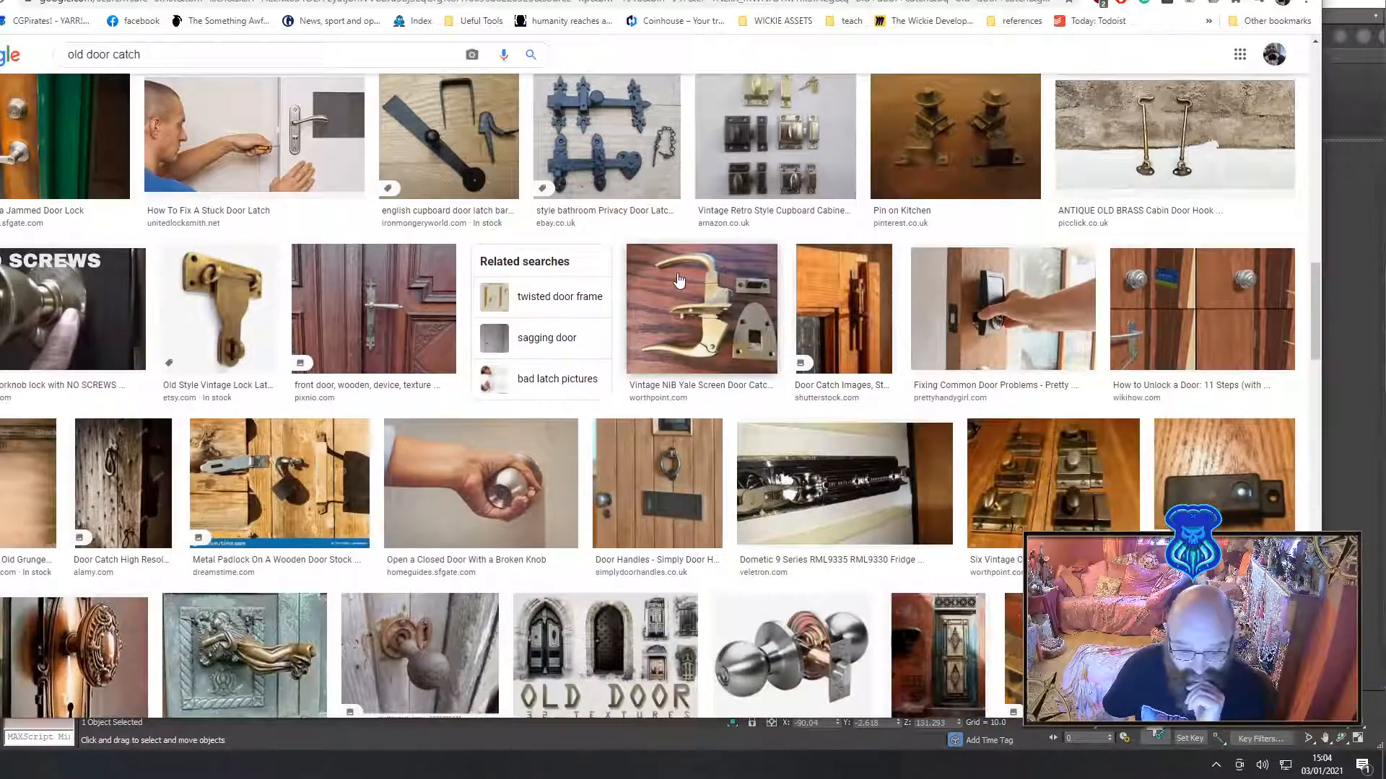
scroll(684, 281, down, 5)
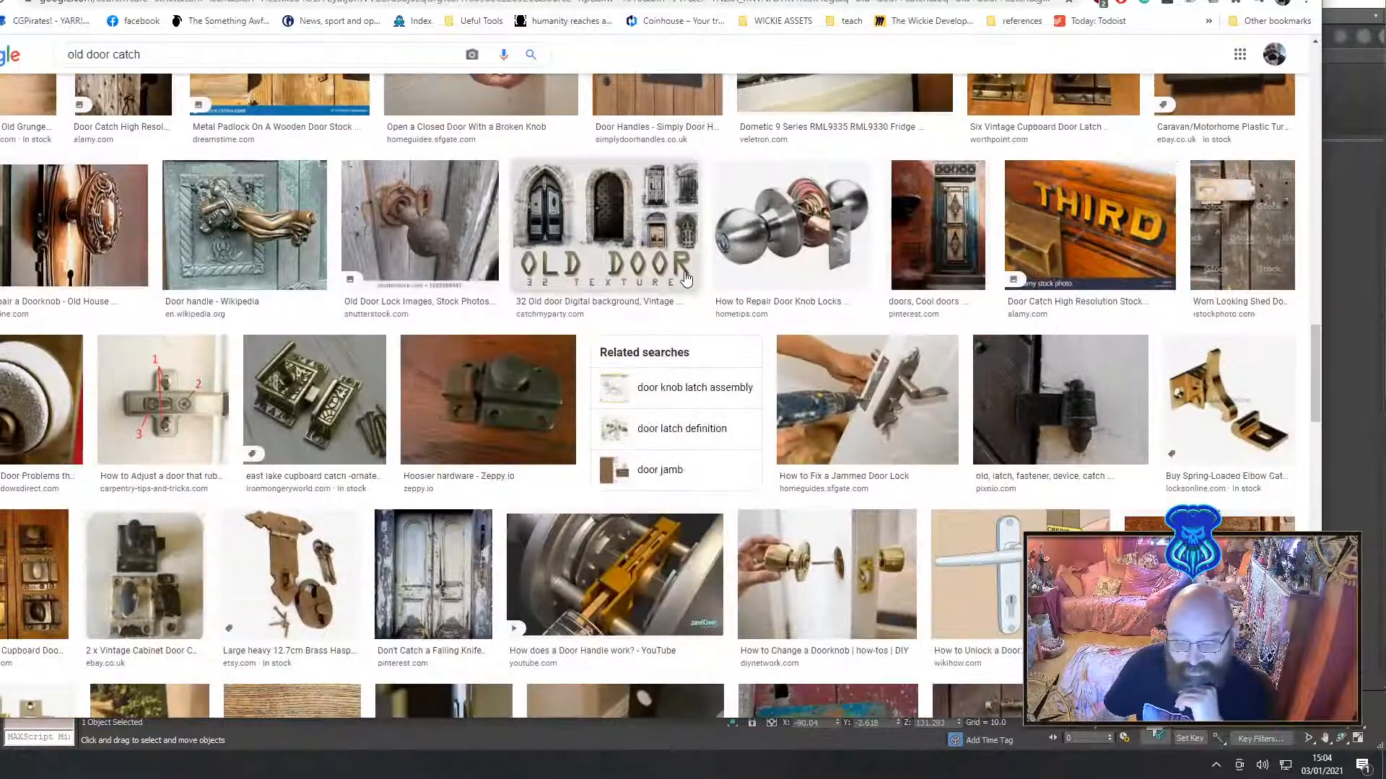
scroll(688, 277, down, 5)
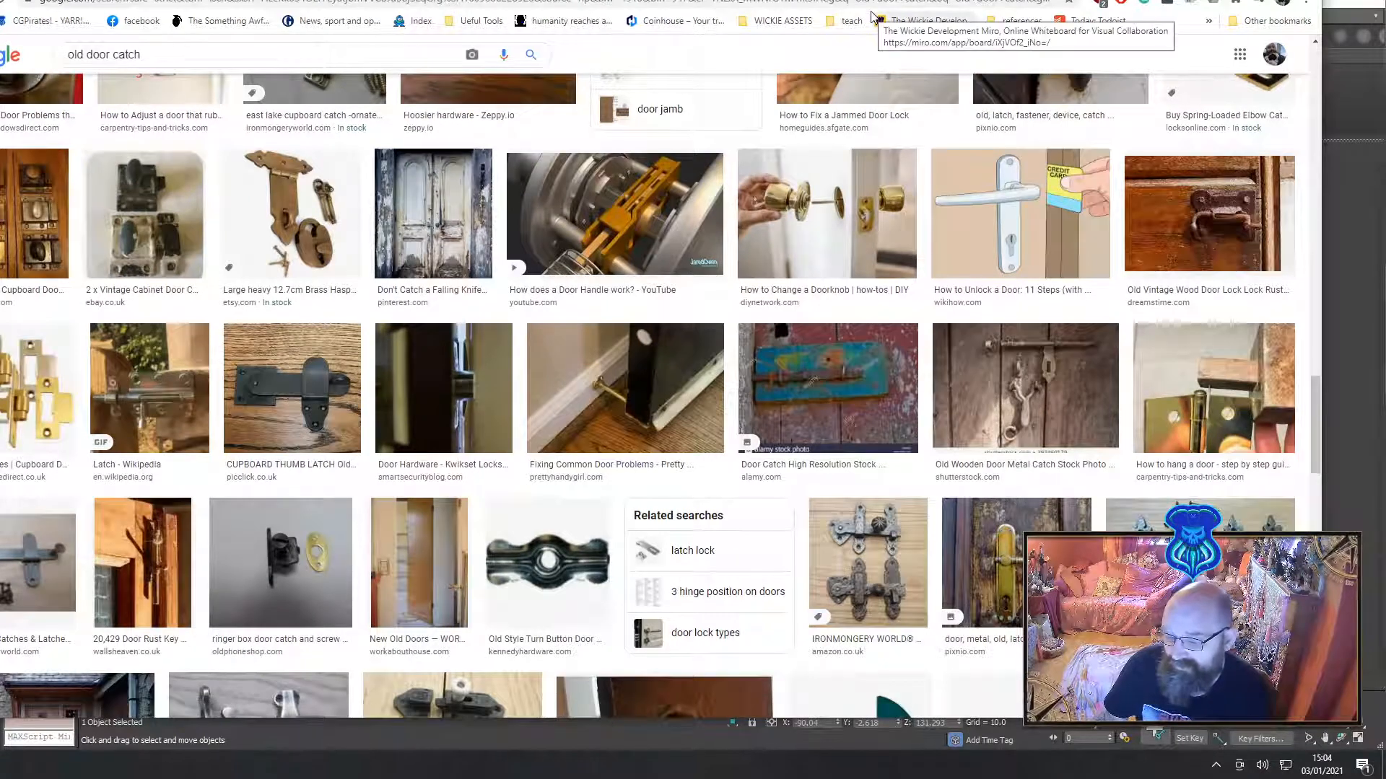
drag(873, 0, 0, 0)
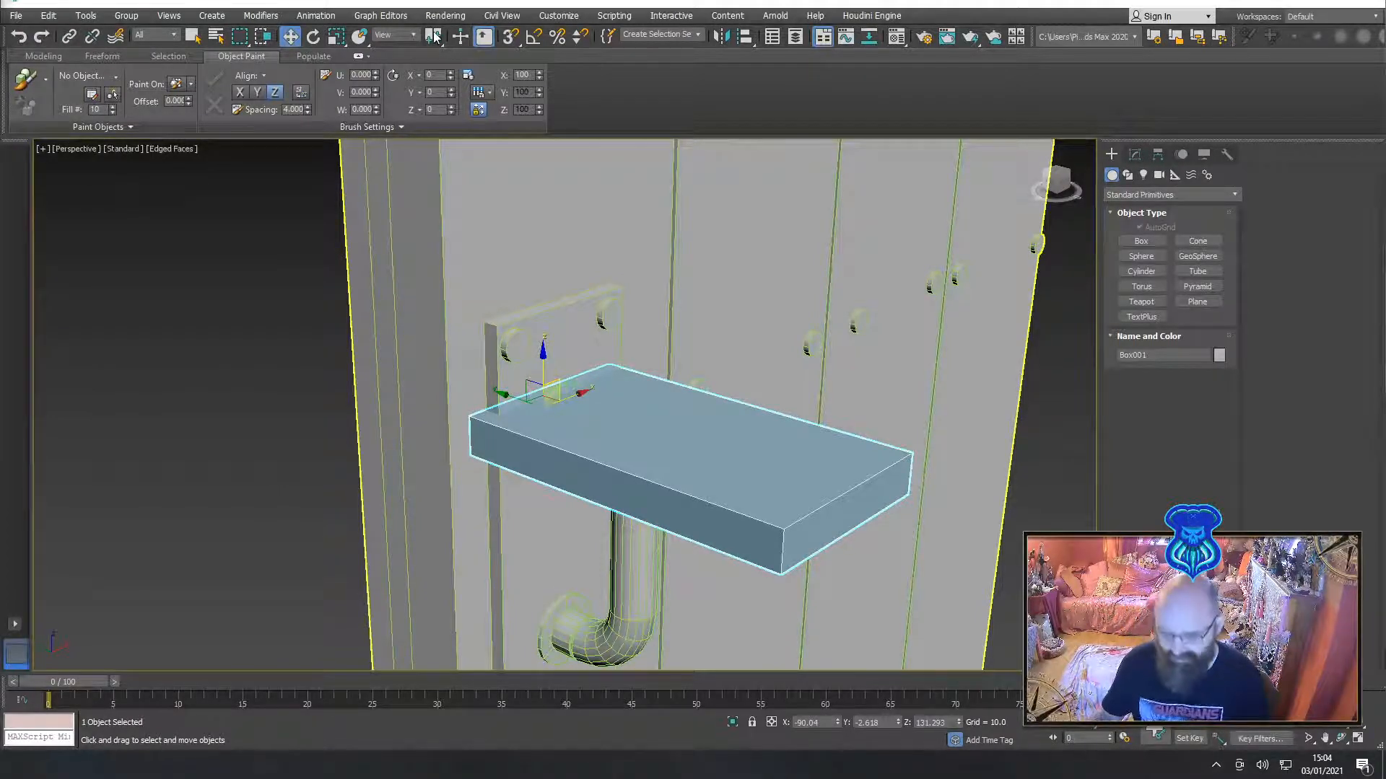
Lower the box about 2.4 units so the handle's upper mount and the plate above it are exposed
alt+middle_drag(757, 171, 736, 248)
middle_drag(677, 326, 683, 279)
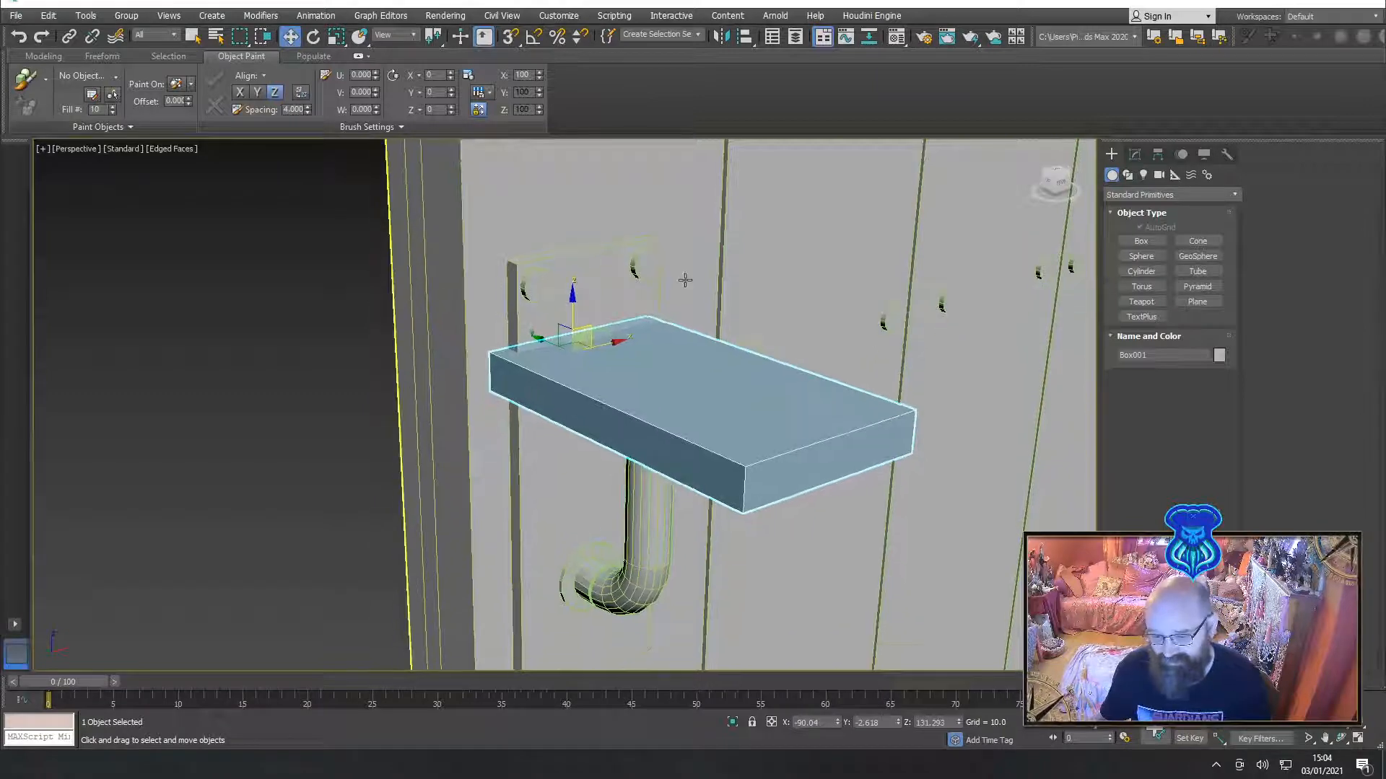
scroll(682, 280, up, 3)
middle_drag(601, 295, 622, 295)
drag(524, 349, 520, 393)
mouse_move(594, 319)
alt+middle_down()
mouse_move(535, 291)
mouse_move(574, 316)
alt+middle_up()
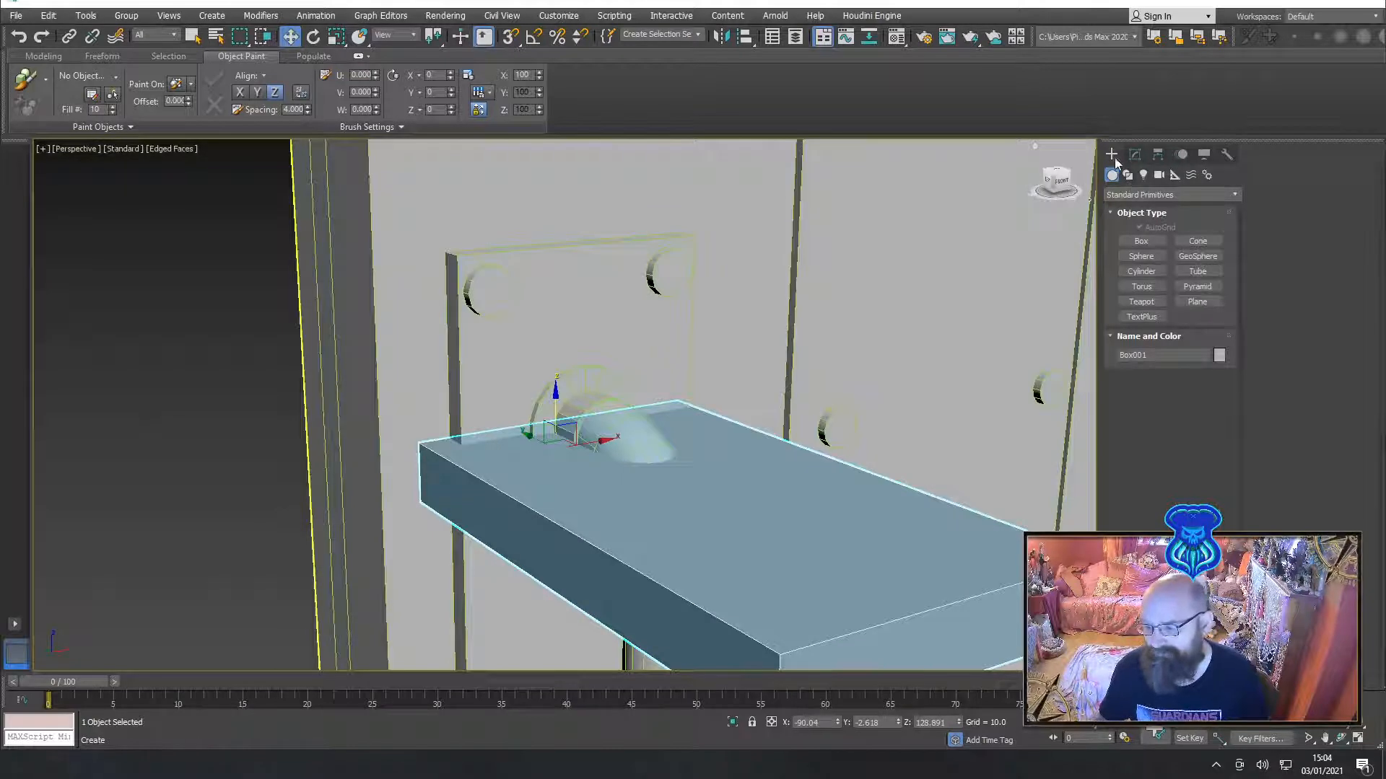
Create a cylinder with AutoGrid on the handle plate above the upper mount, about 1.65 in radius and 0.29 high
click(1137, 273)
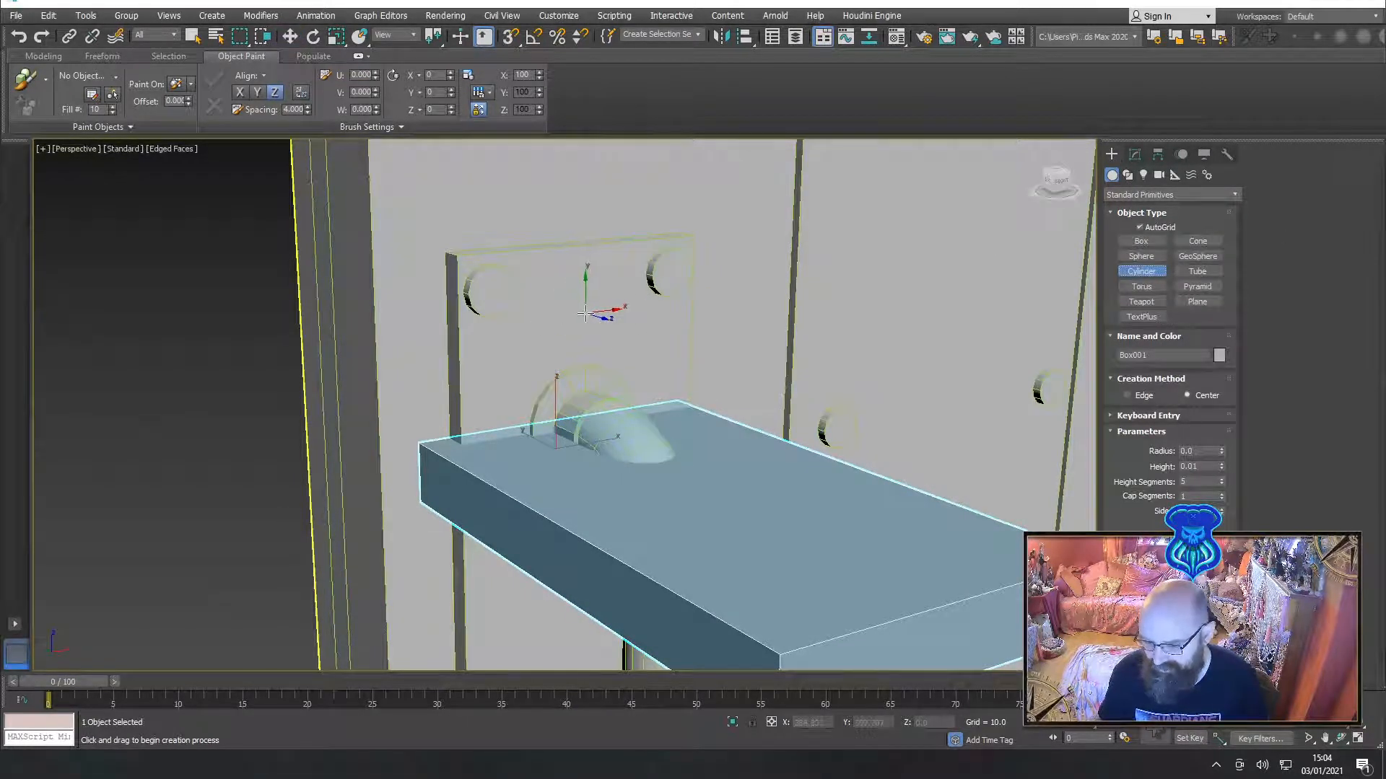
drag(586, 314, 589, 346)
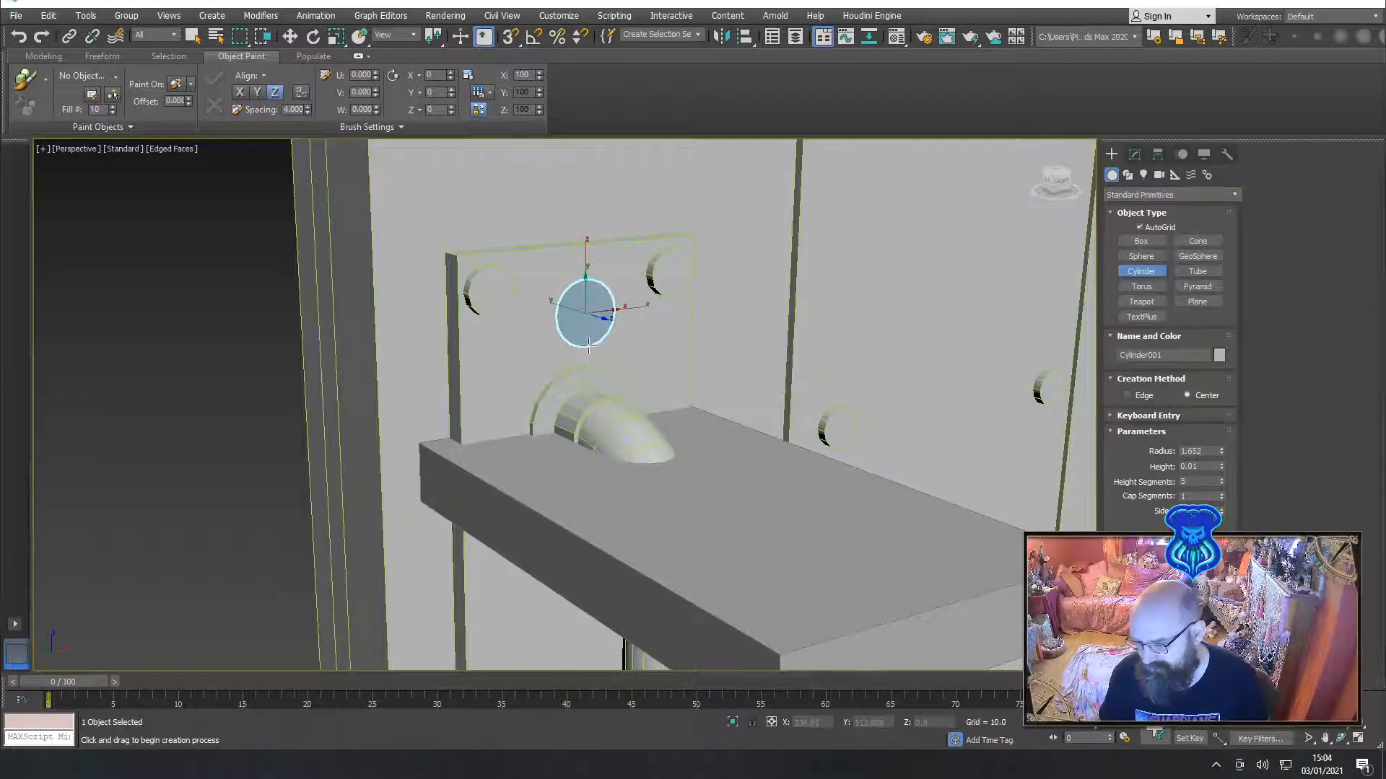
click(591, 318)
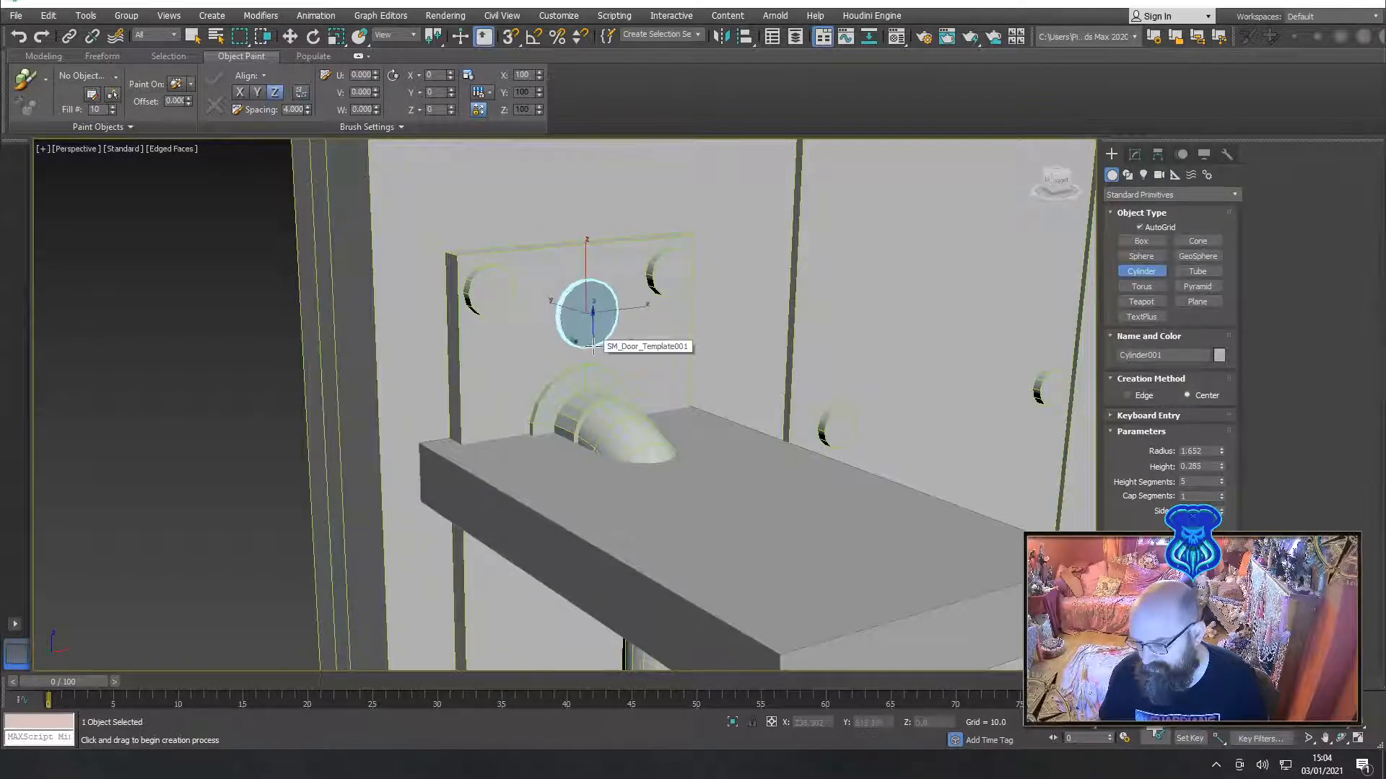
alt+middle_drag(592, 318, 628, 309)
scroll(625, 309, up, 5)
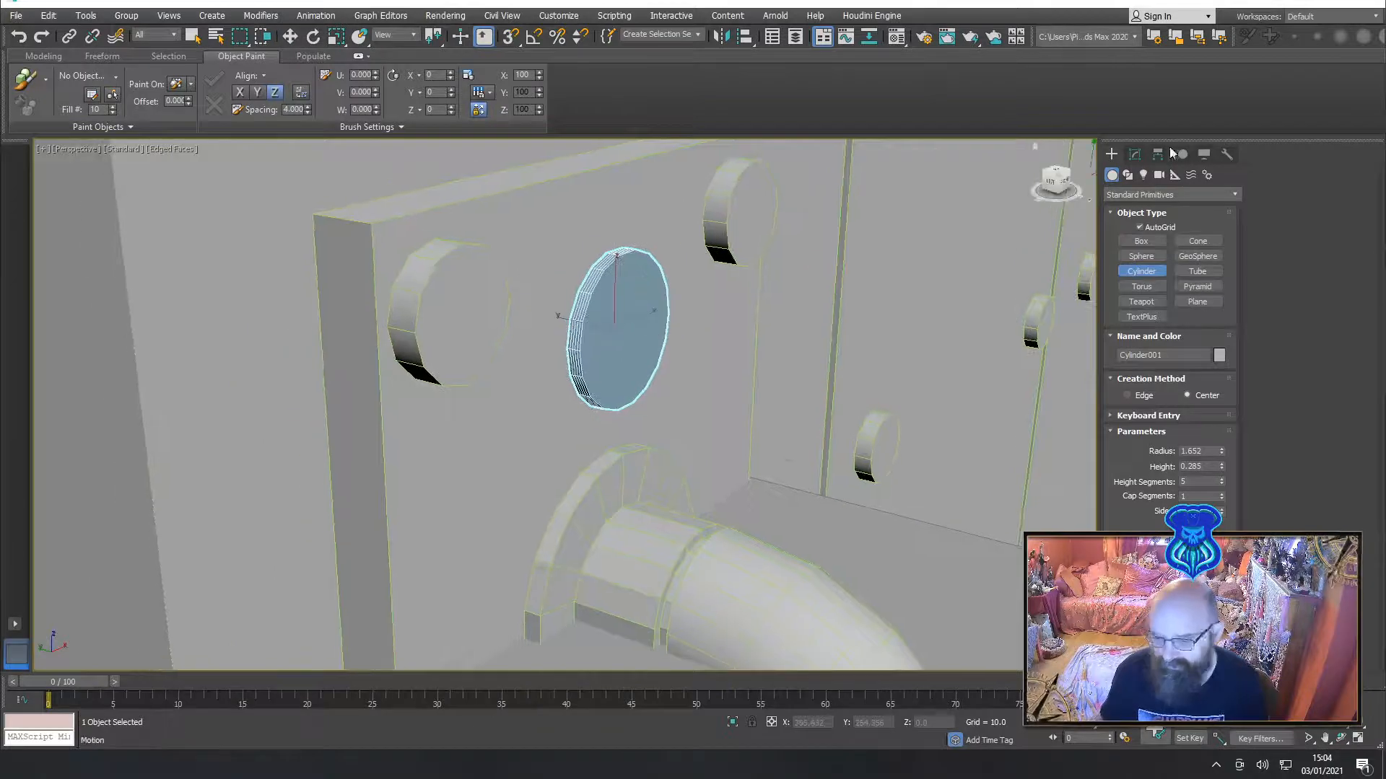
Set the new cylinder's height segments to 1 and its sides to 12
click(1135, 155)
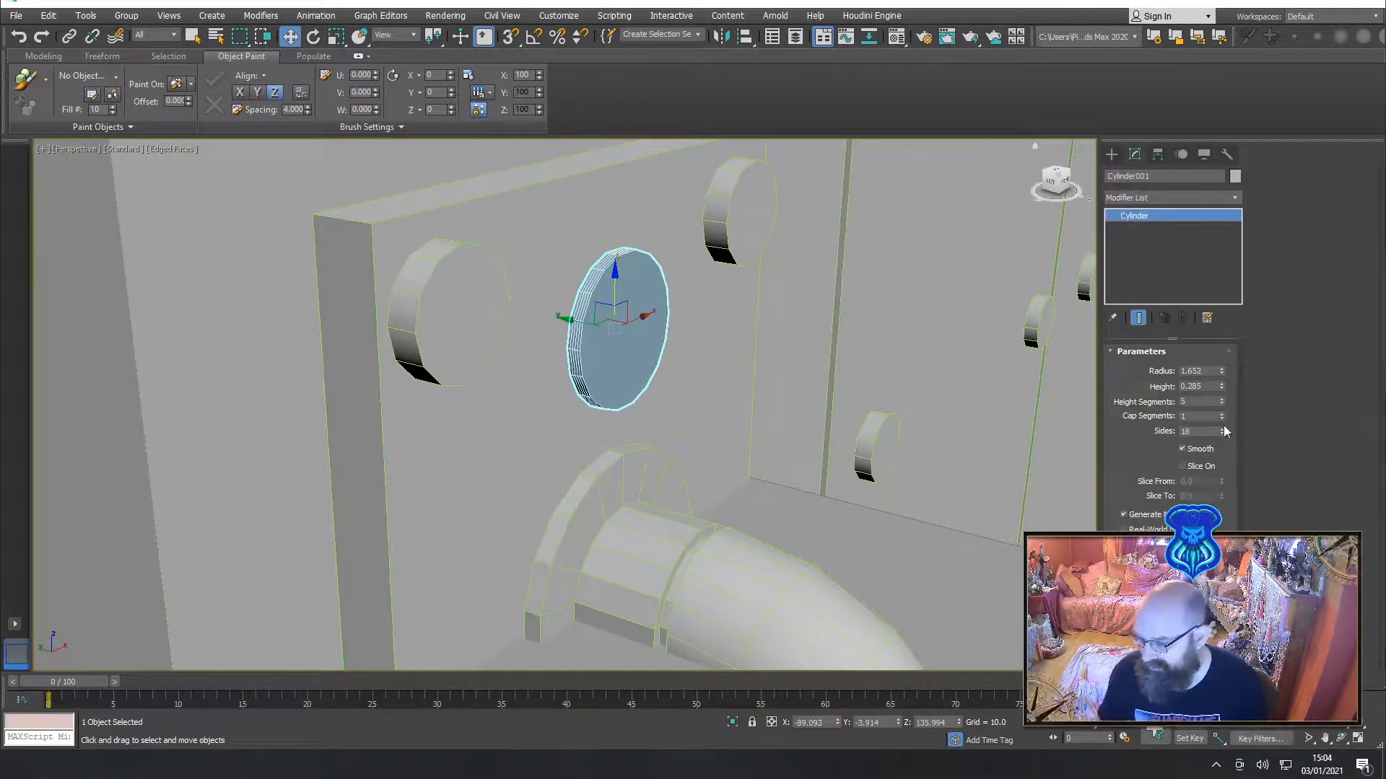
right_click(1222, 402)
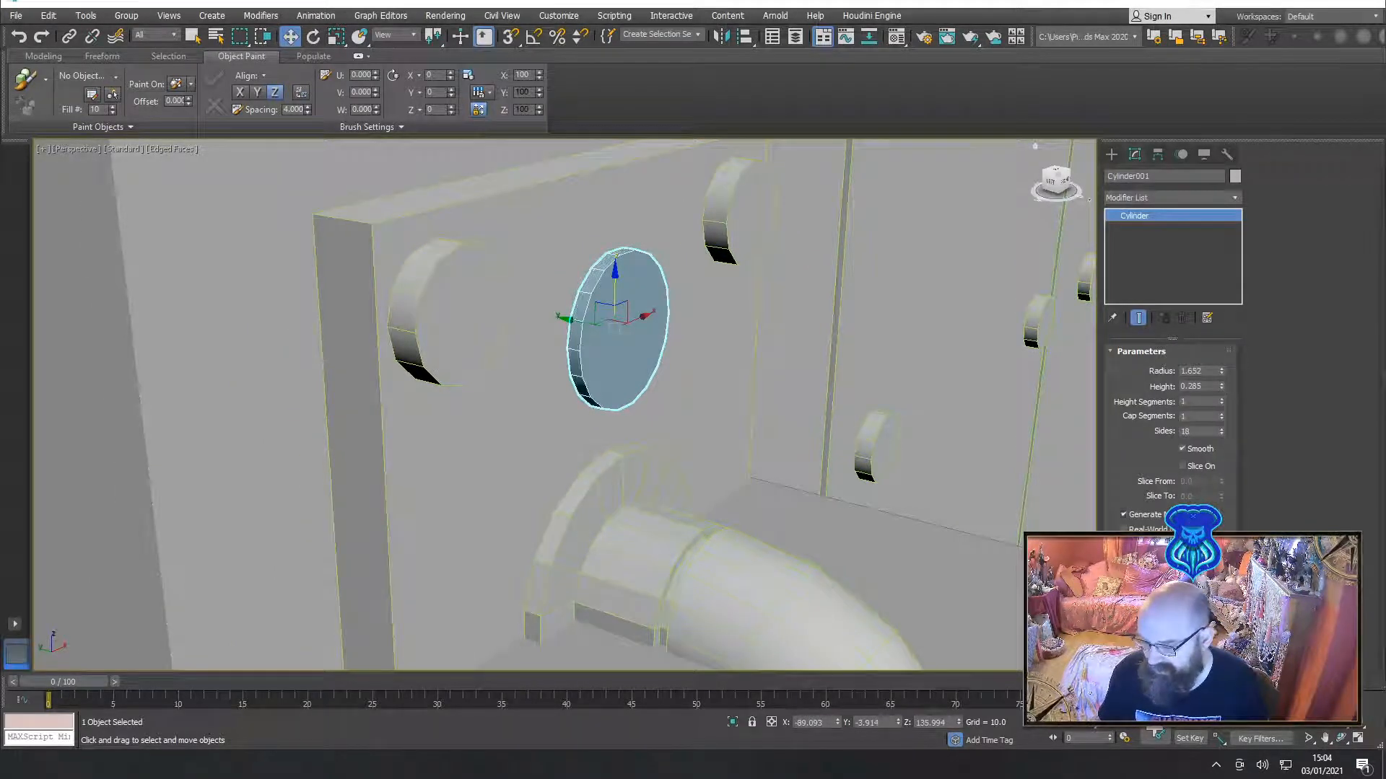
text(1)
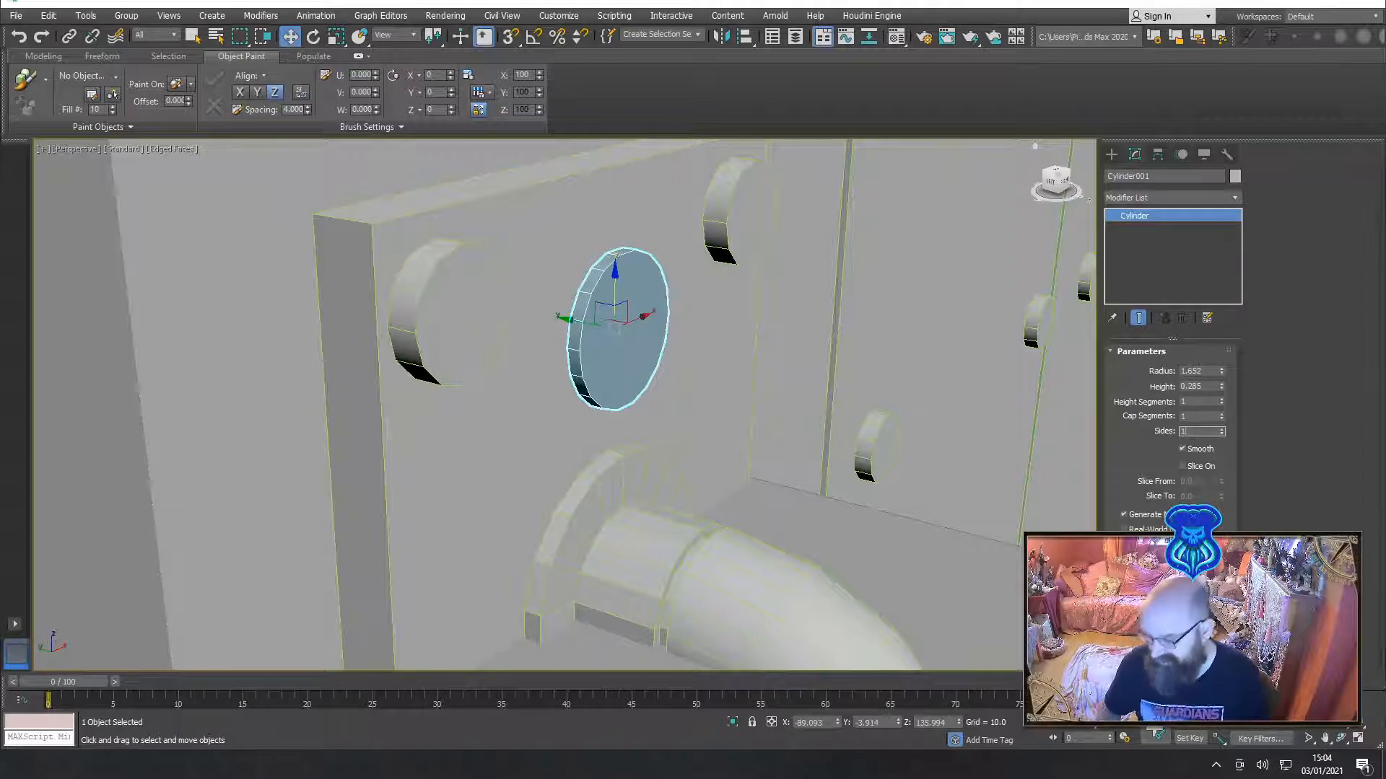
text(2)
key(Return)
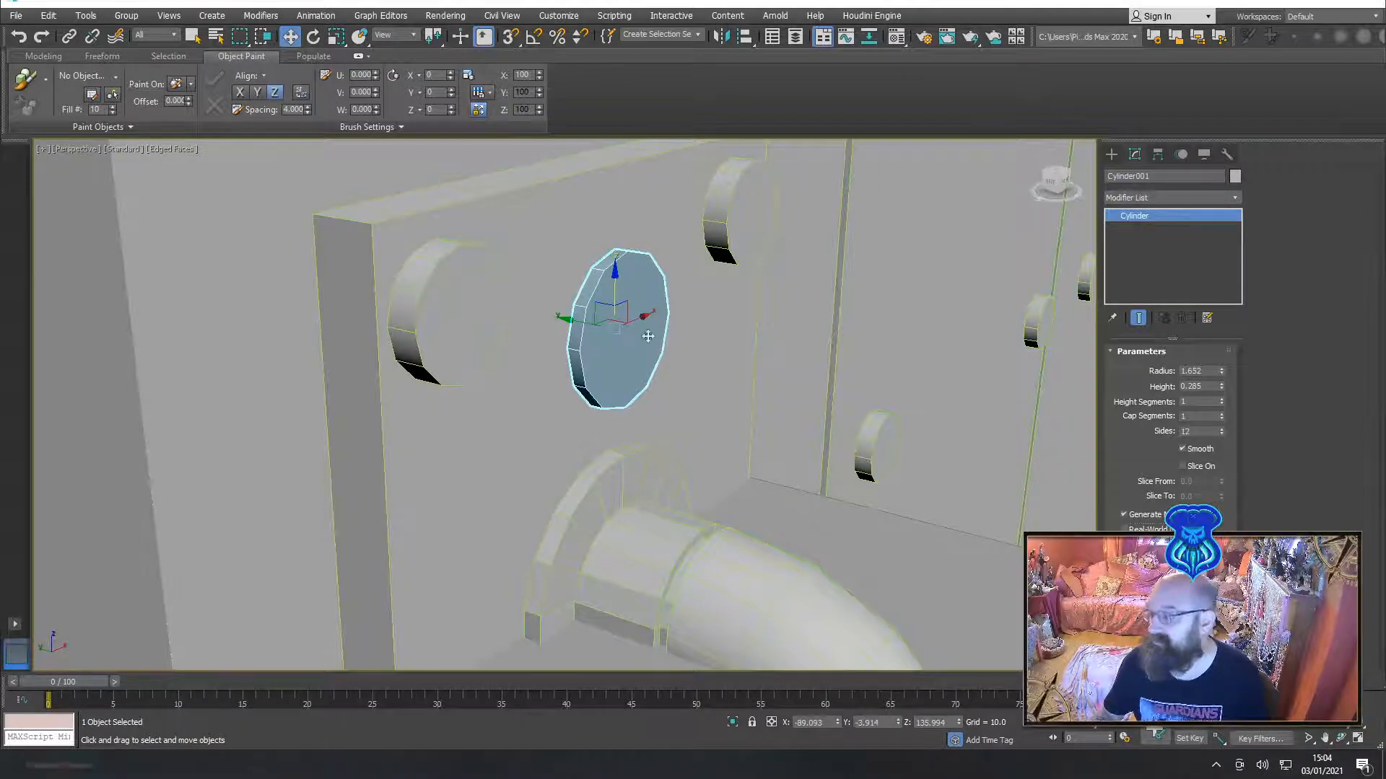
Convert the cylinder on the handle plate to an Editable Poly
alt+middle_drag(654, 338, 566, 371)
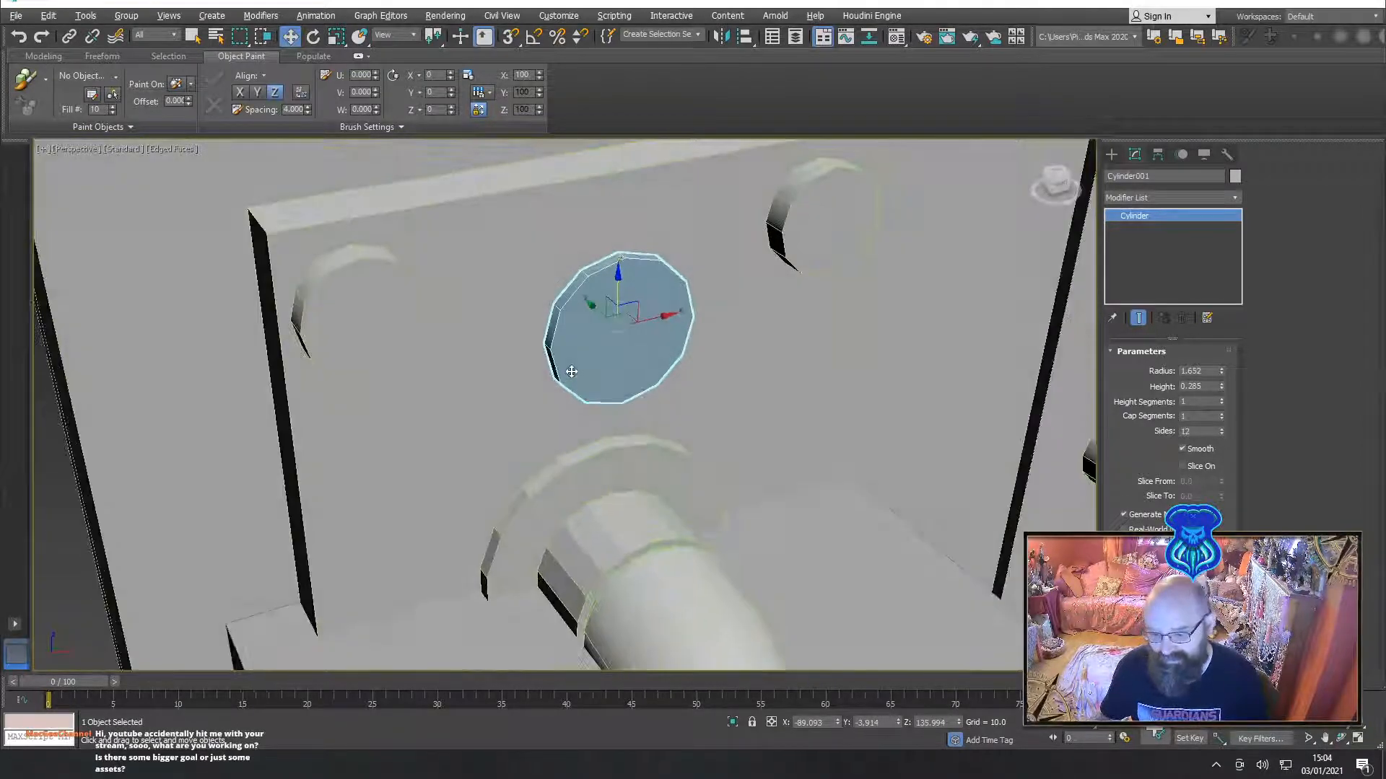
right_click(581, 341)
mouse_move(621, 482)
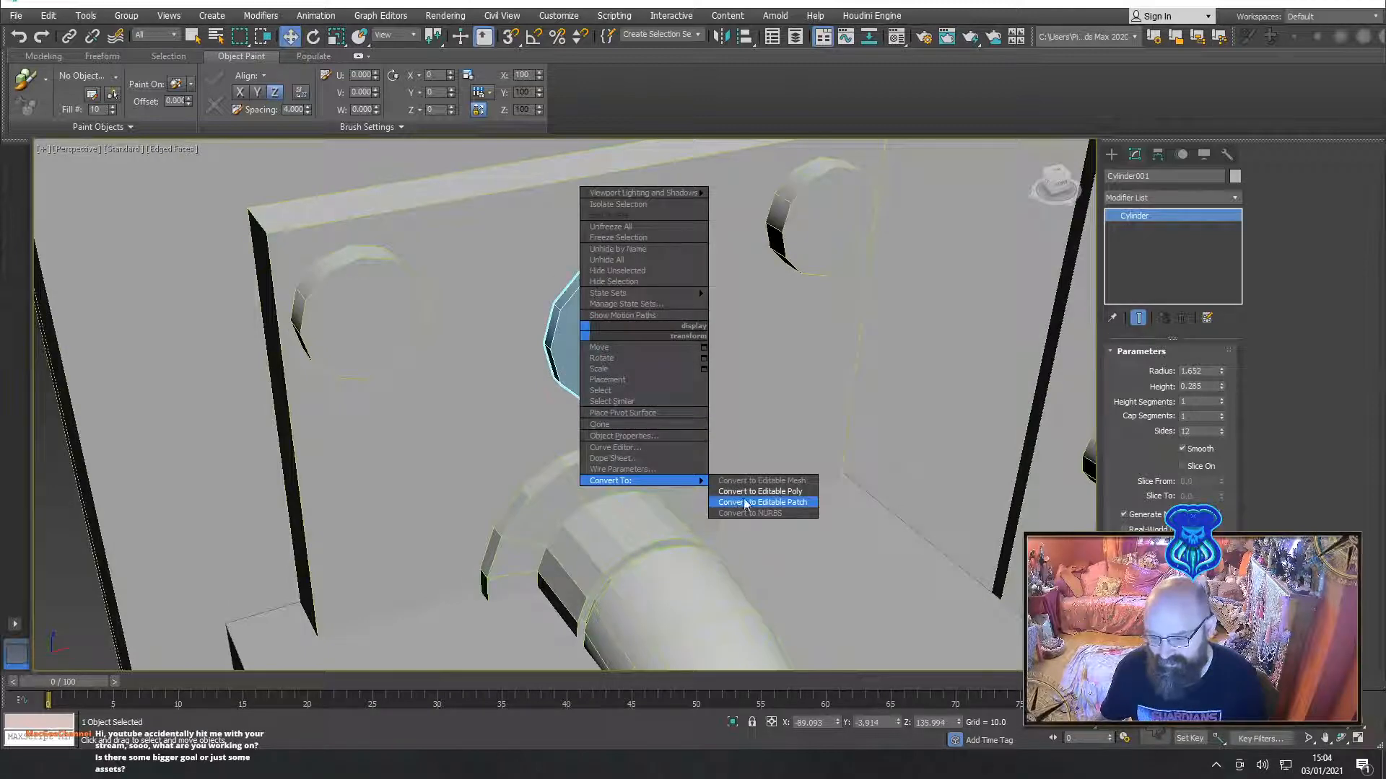
click(750, 503)
middle_drag(733, 362, 587, 347)
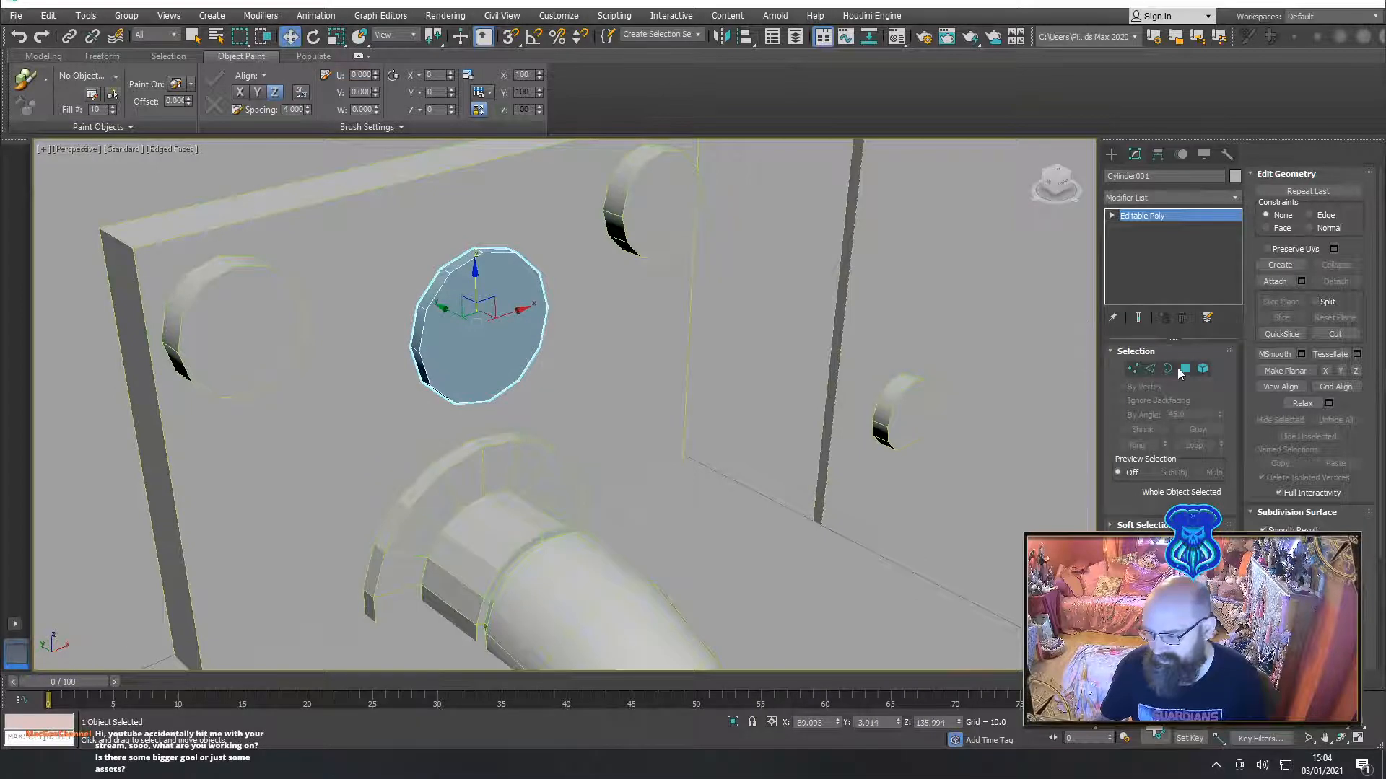
Delete the cylinder's hidden back cap against the plate, keeping the front and side polygons
click(1184, 369)
click(498, 340)
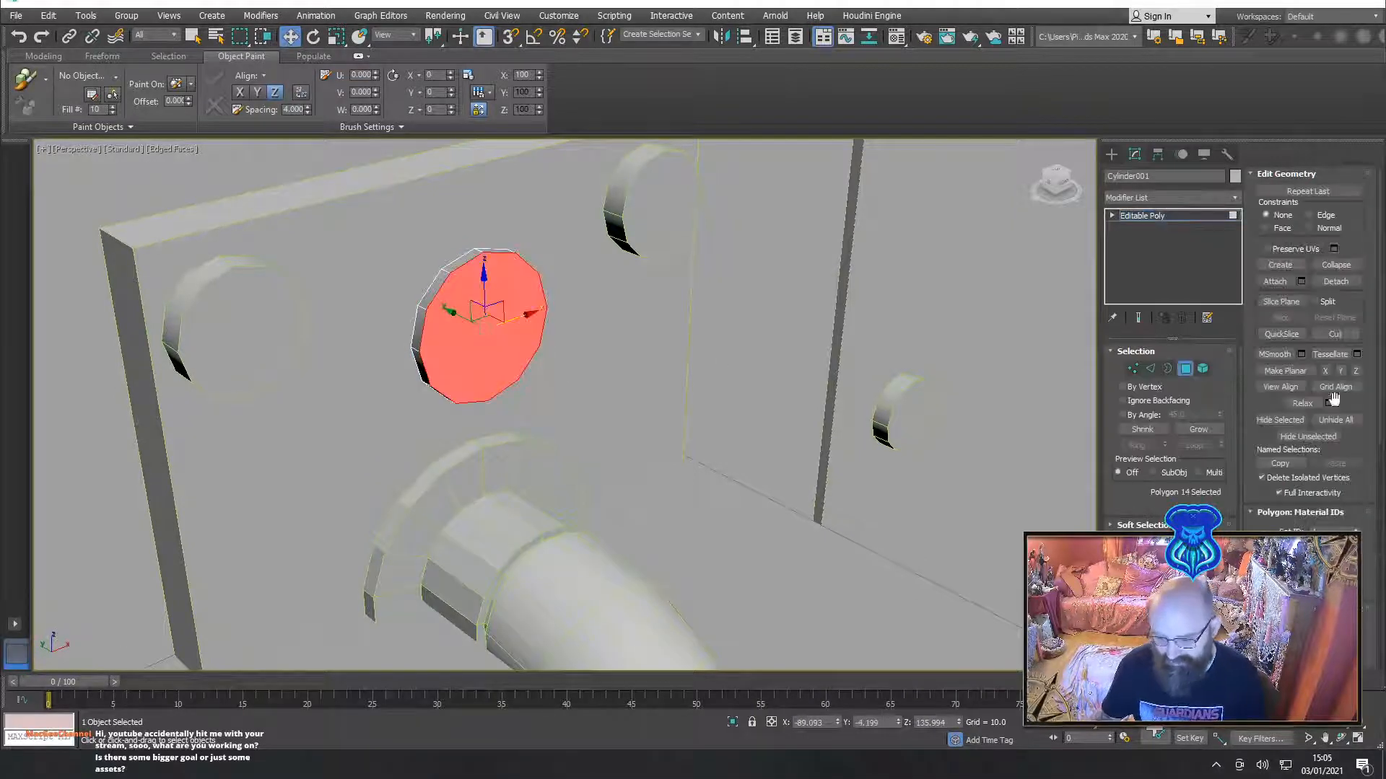
click(1198, 429)
click(940, 406)
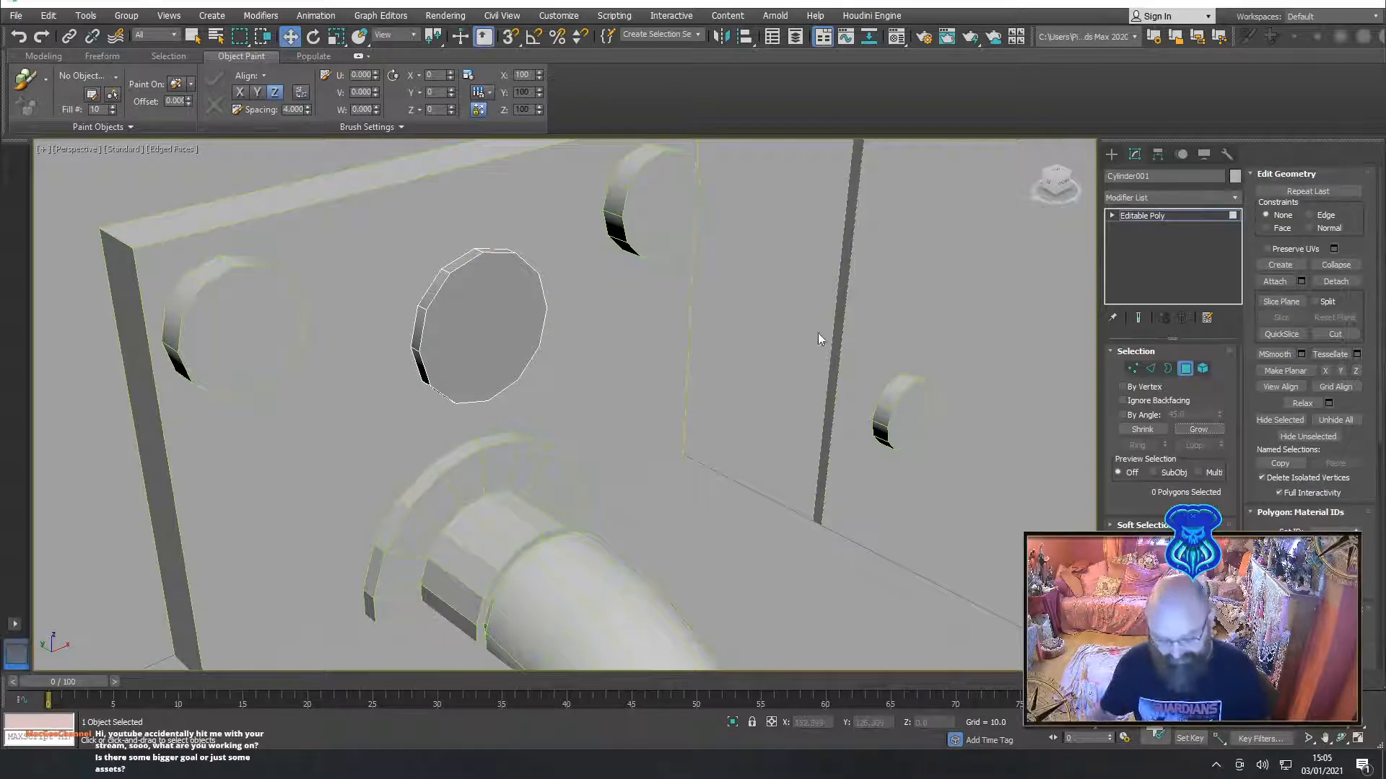
Leave polygon editing and move the disc slightly sideways and down to centre it above the handle's mount
mouse_move(632, 349)
alt+middle_down()
mouse_move(591, 385)
mouse_move(593, 361)
mouse_move(661, 374)
mouse_move(538, 325)
alt+middle_up()
click(1190, 371)
drag(506, 310, 490, 322)
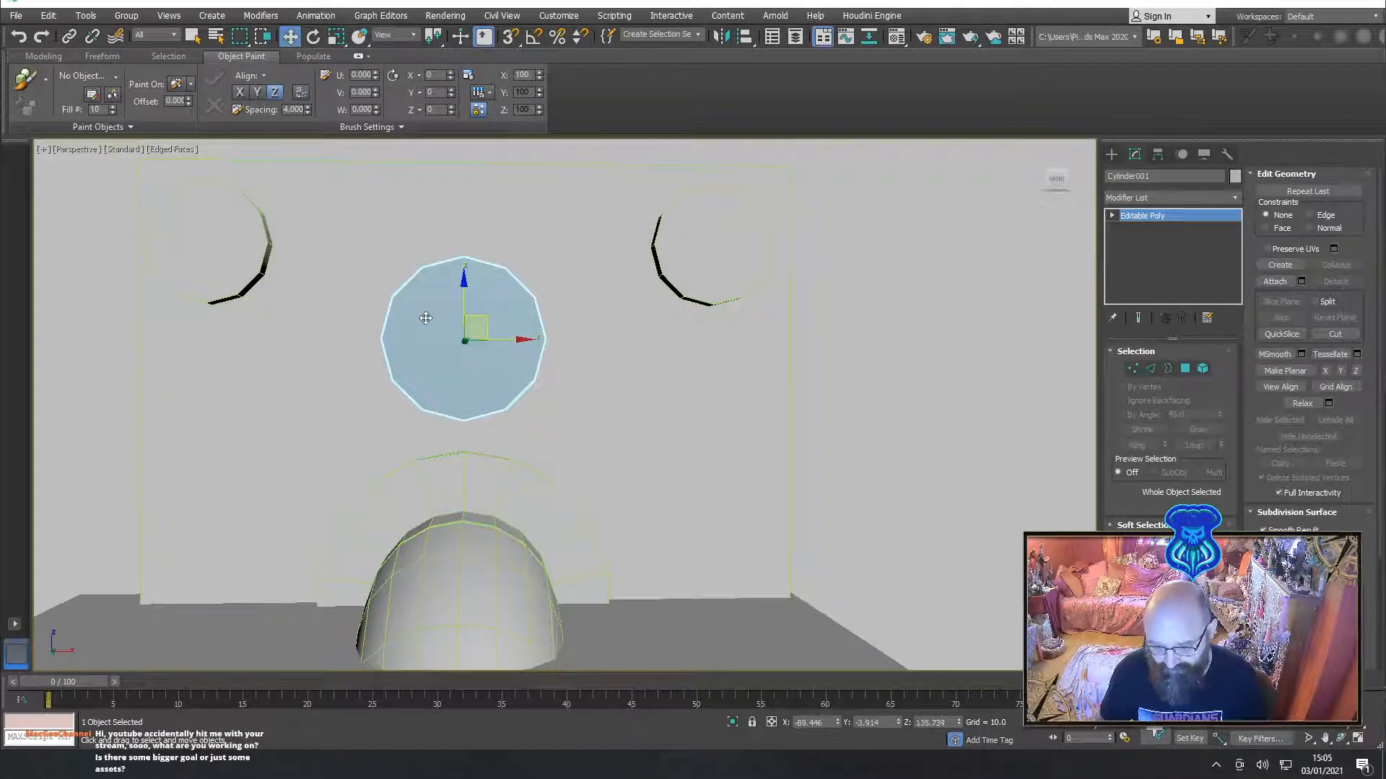
Inset the disc's front polygon to about two thirds of its width
alt+middle_drag(489, 322, 567, 373)
scroll(508, 355, up, 3)
click(1185, 369)
click(447, 322)
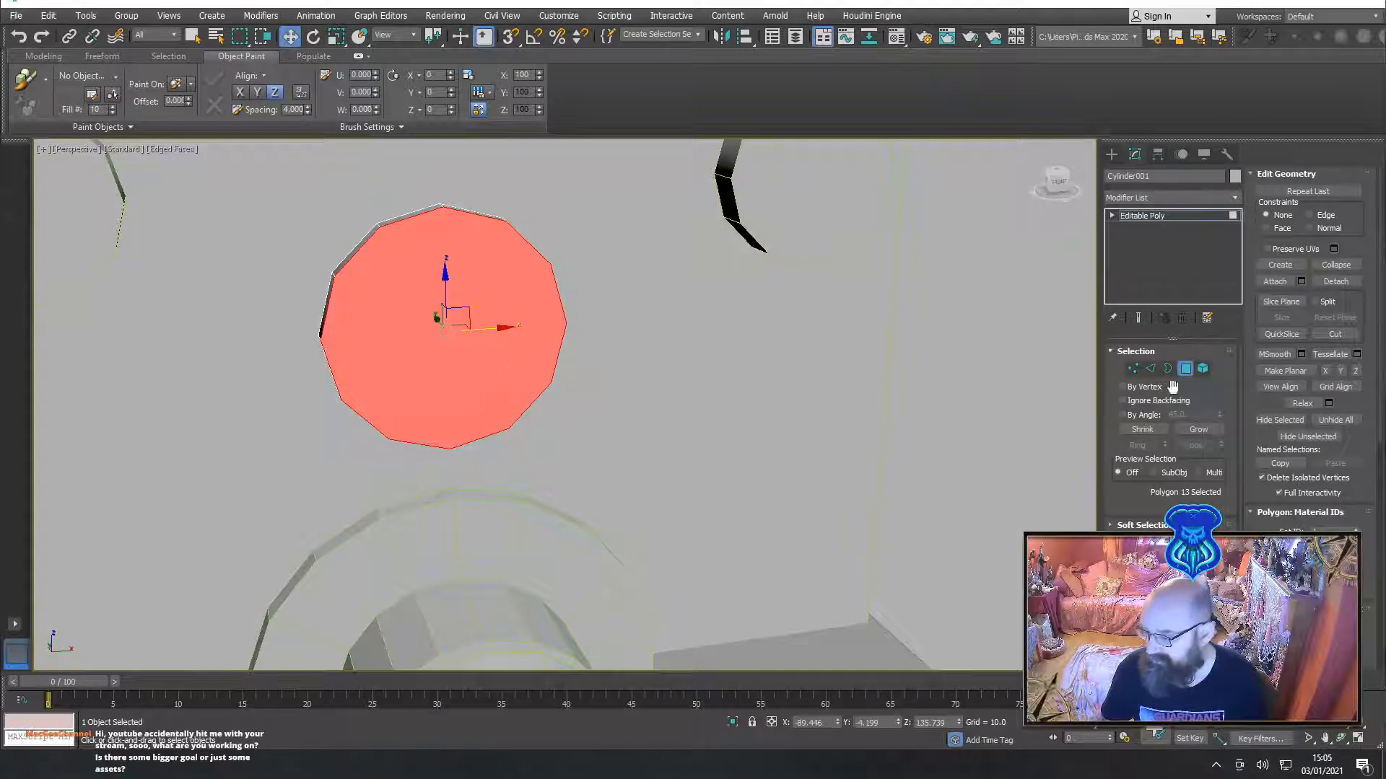
key(shift+e)
drag(475, 314, 437, 332)
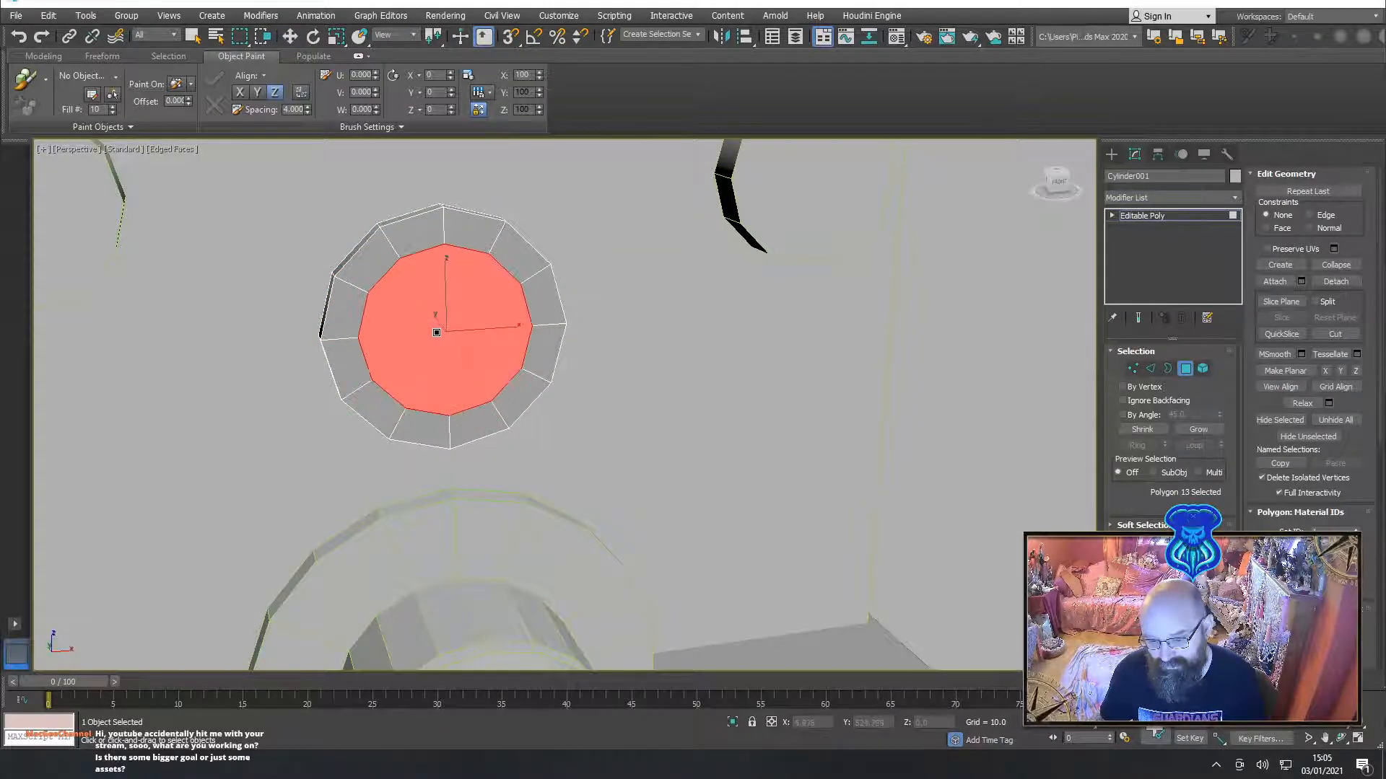
Scale the inset polygon narrower along X into an upright oval
key(e)
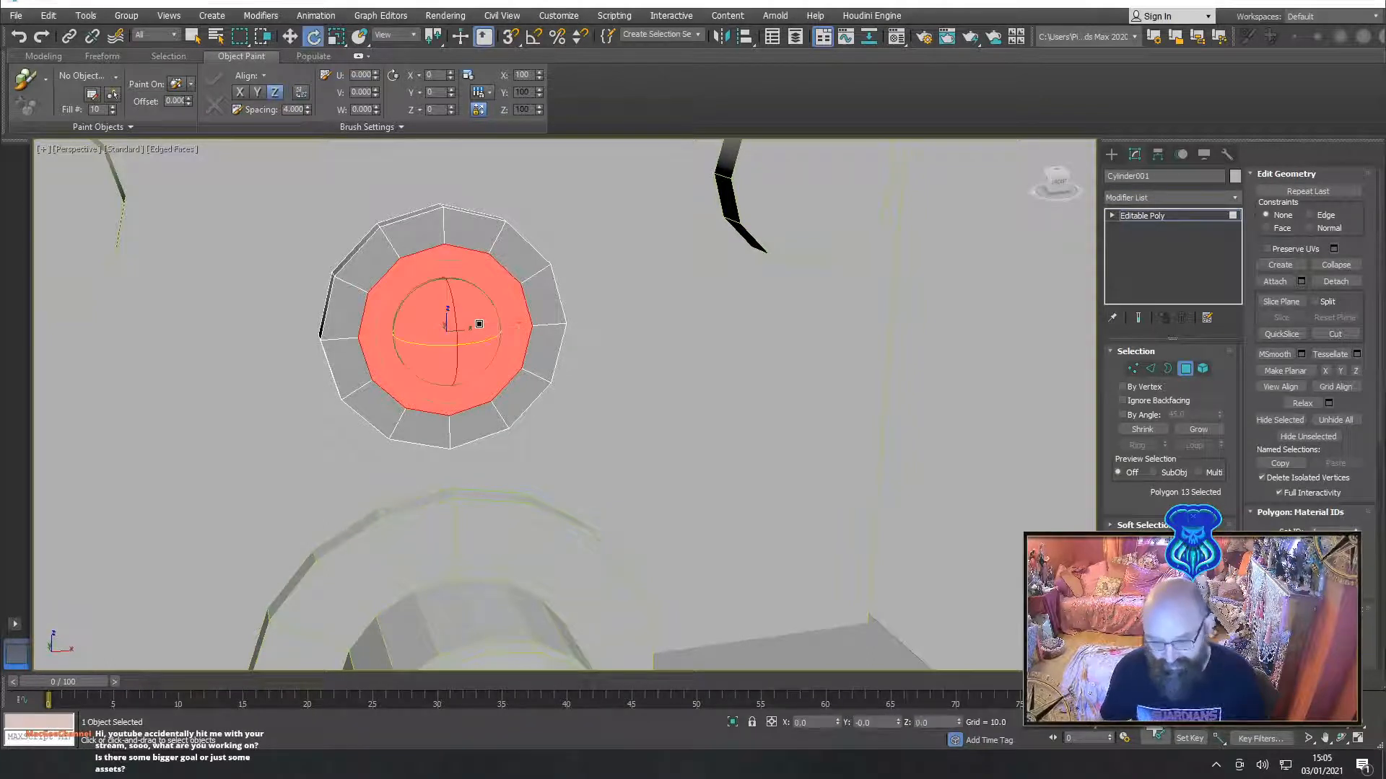
key(r)
drag(375, 336, 365, 339)
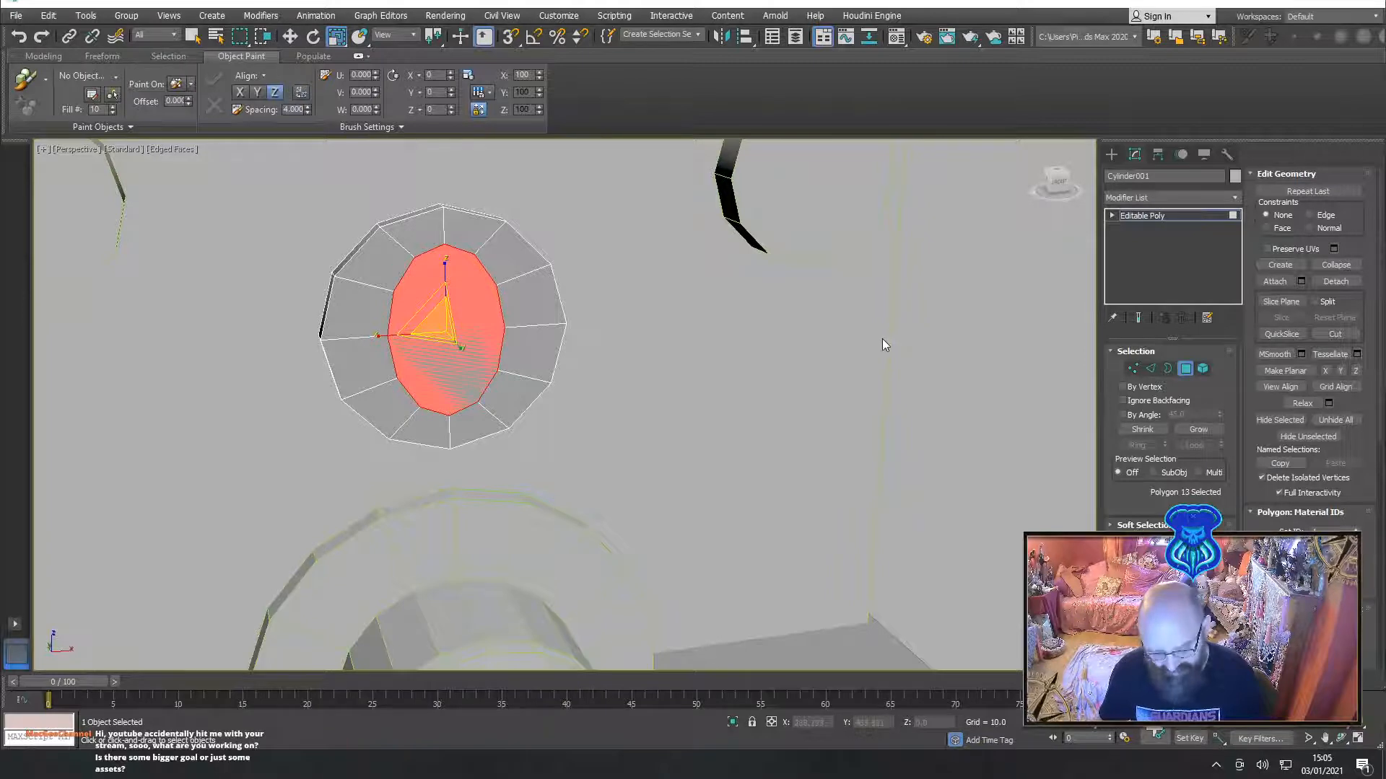
Select the two upper and two lower edges of the inset oval and flatten each pair into a straight horizontal line
key(2)
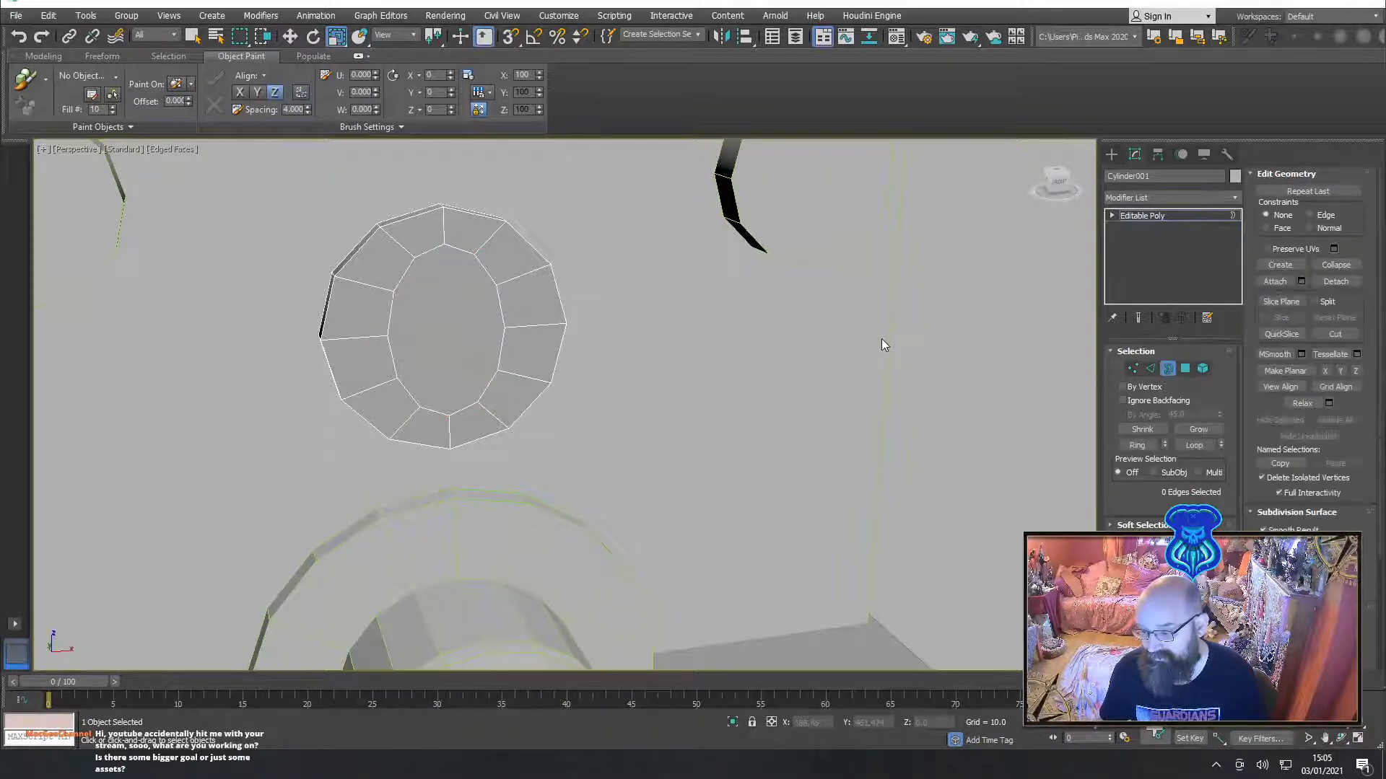
click(458, 247)
ctrl+click(428, 251)
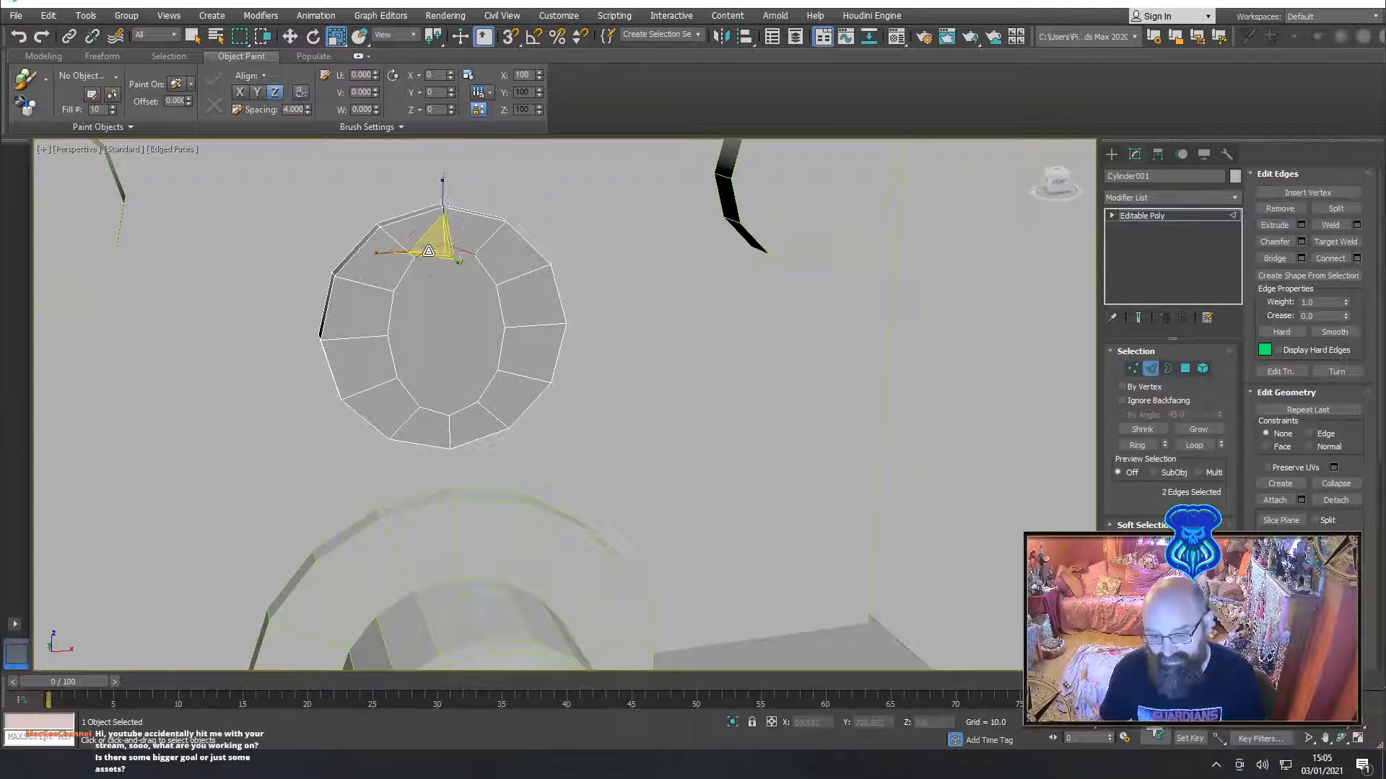
ctrl+click(436, 412)
ctrl+click(463, 407)
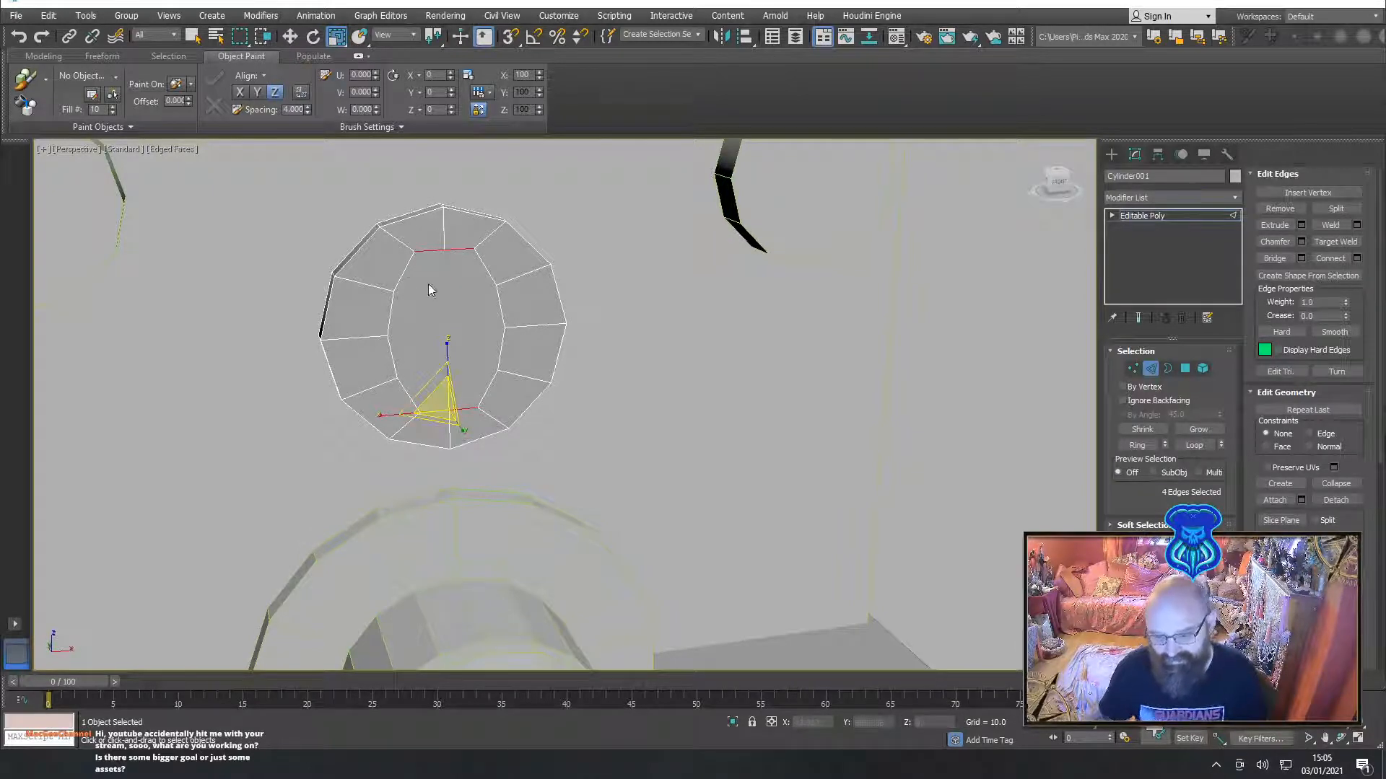
Select the four side edges on each side of the inset and scale them along X into straight vertical lines
click(399, 280)
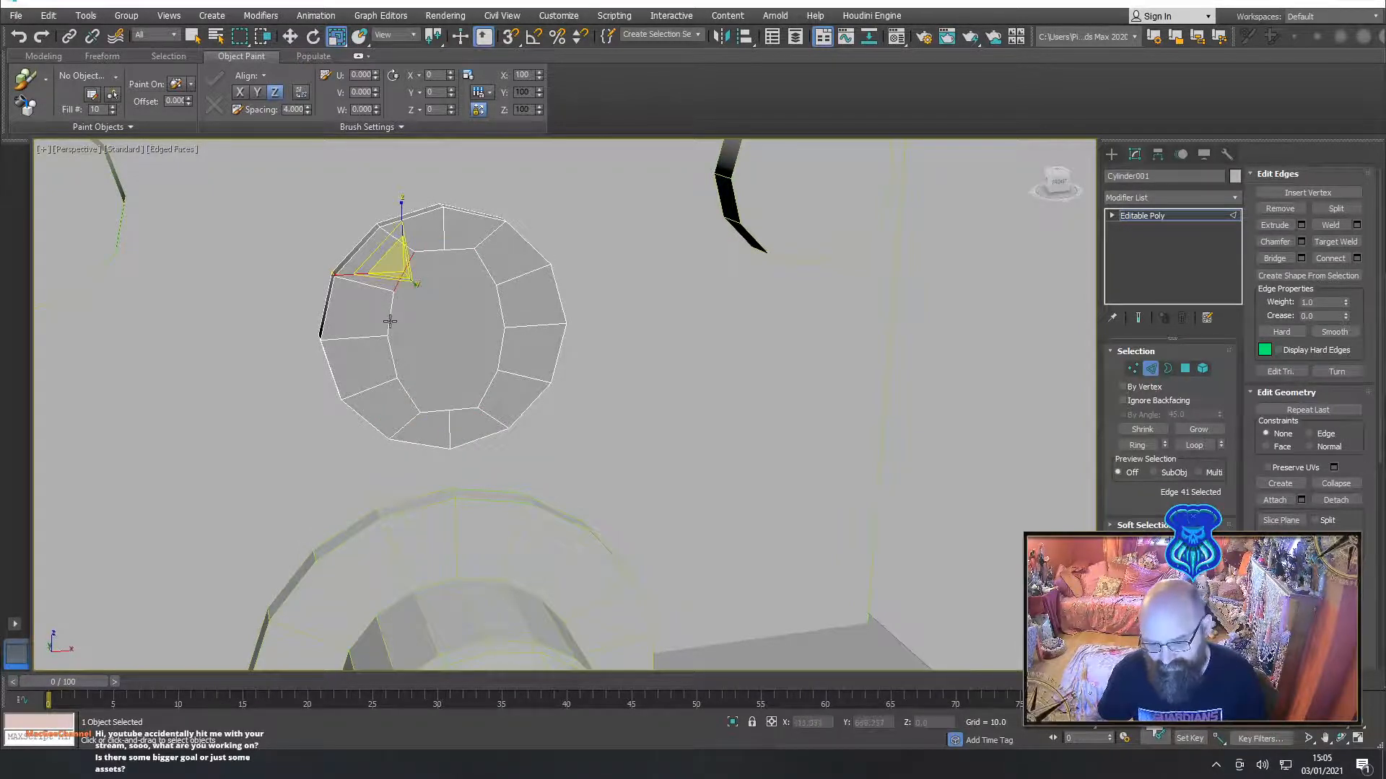
ctrl+click(389, 321)
ctrl+click(391, 362)
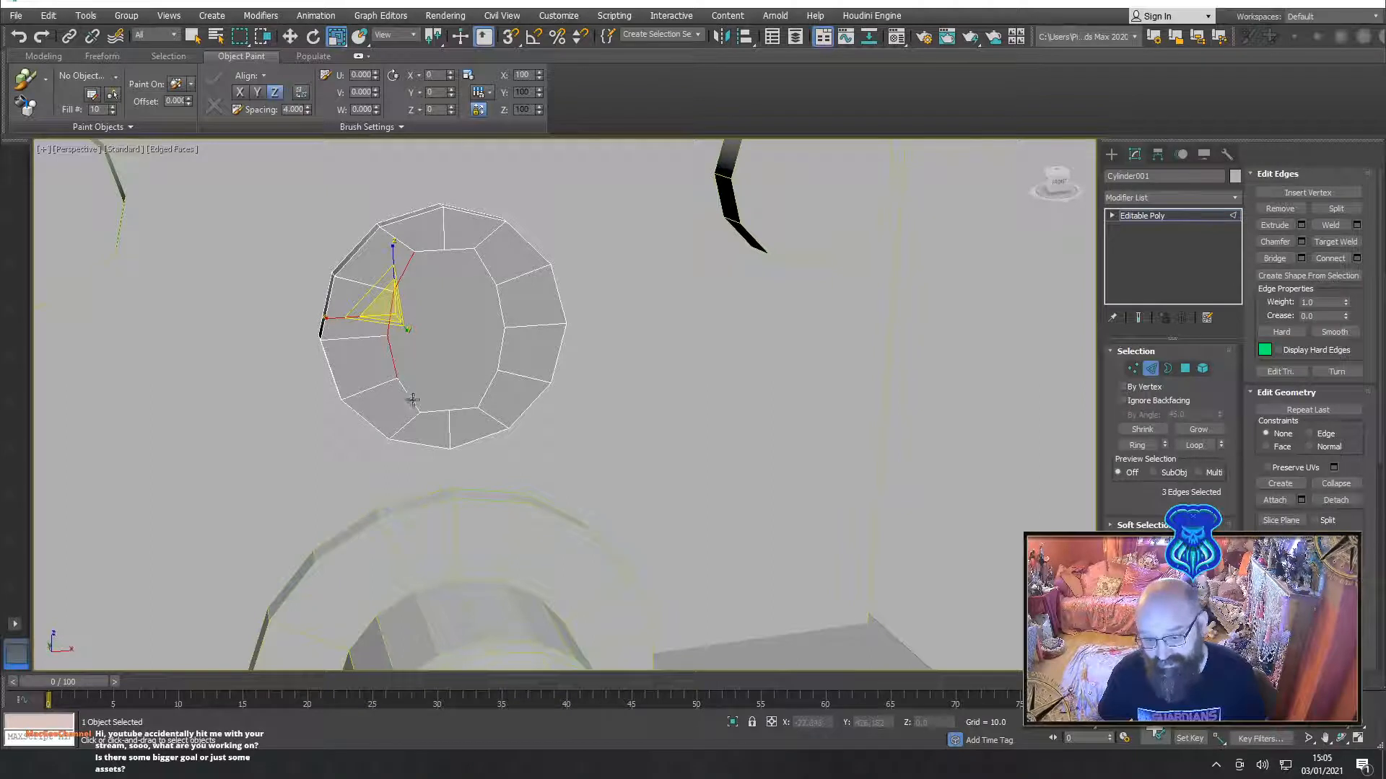
ctrl+click(413, 400)
ctrl+click(488, 394)
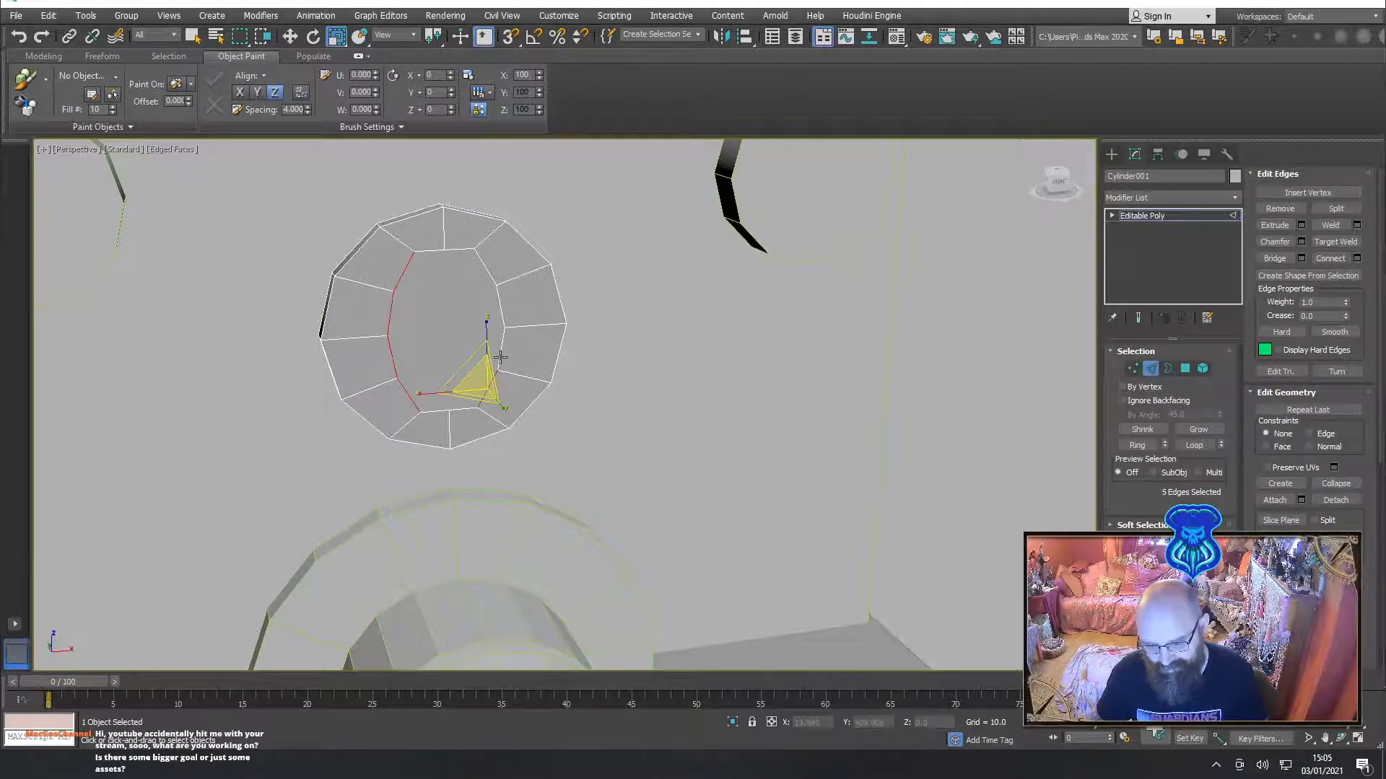
ctrl+click(499, 356)
ctrl+click(503, 312)
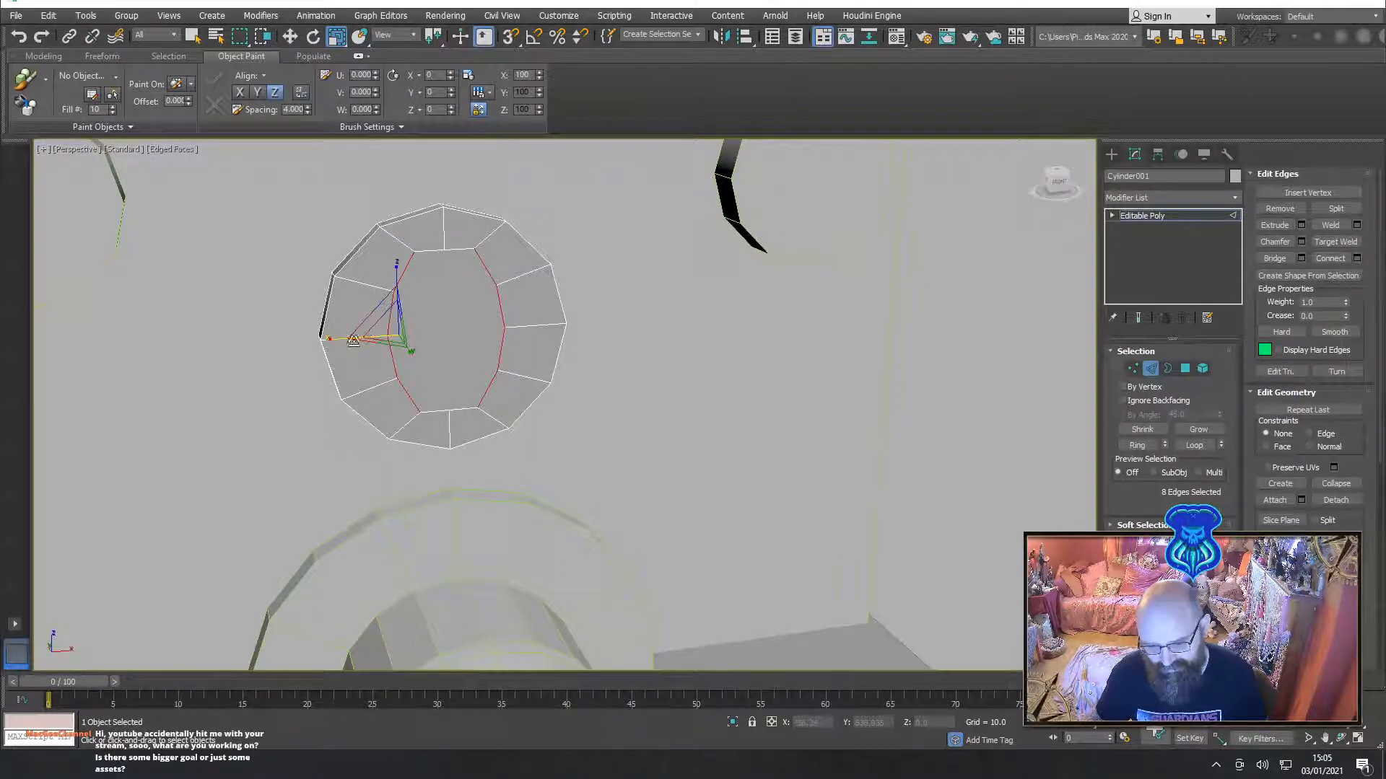
drag(333, 337, 1383, 281)
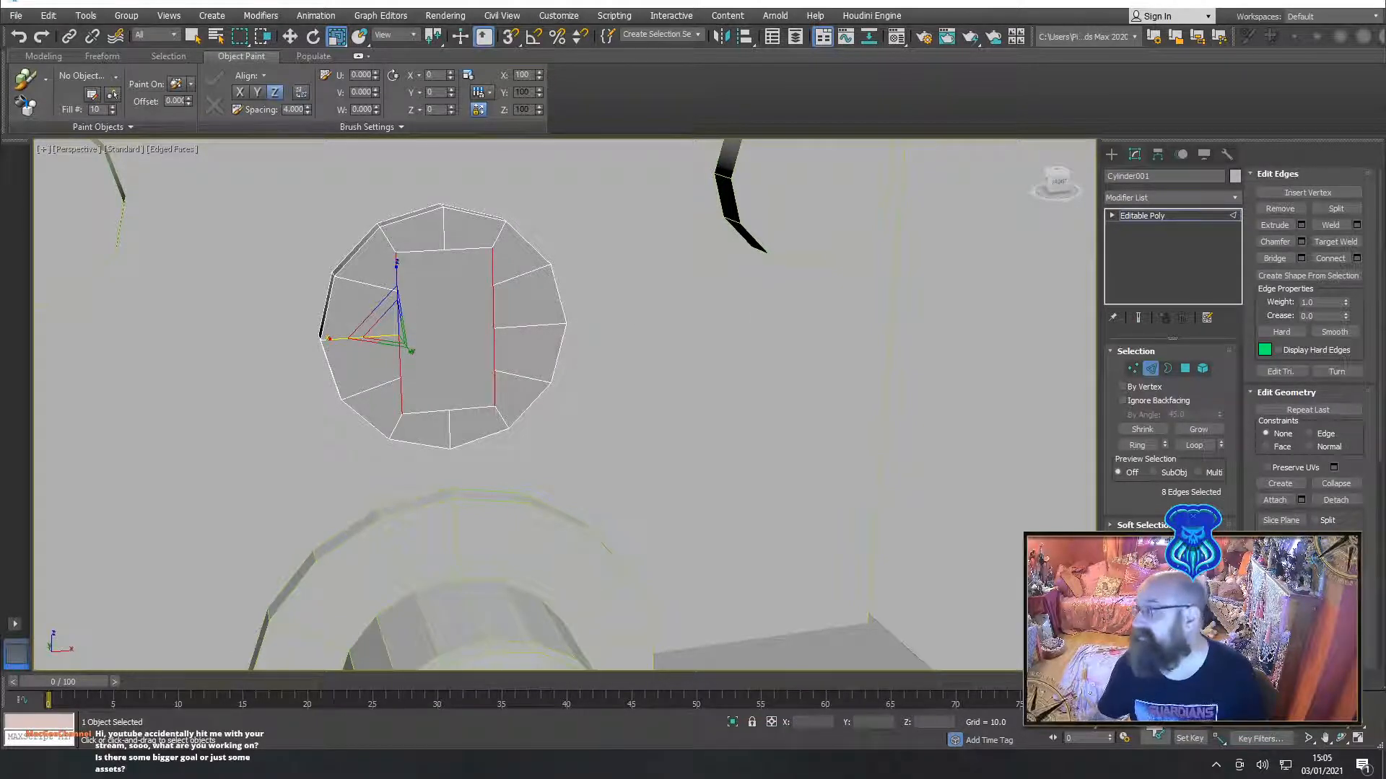
key(e)
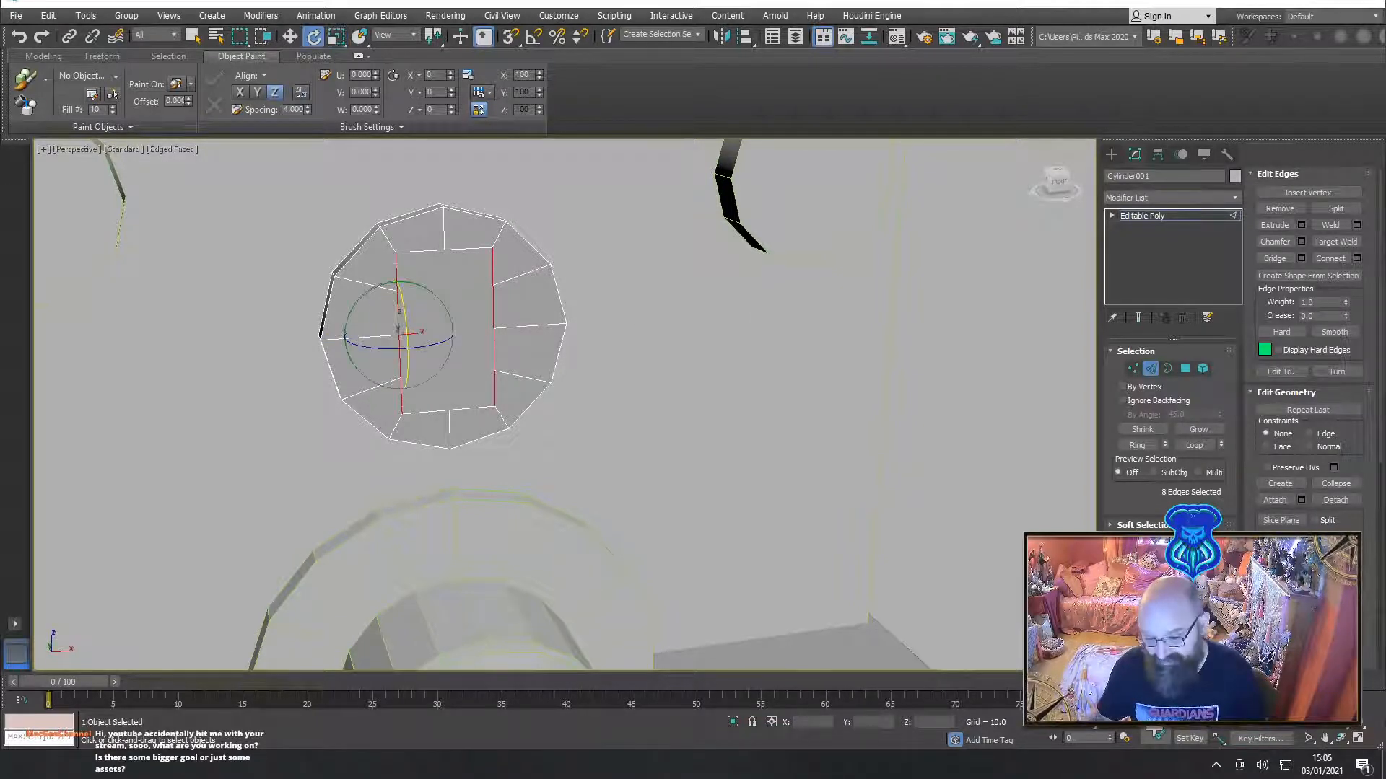
Select the rectangular inset polygon on the disc and scale it along X to about 53% of its width
key(w)
key(3)
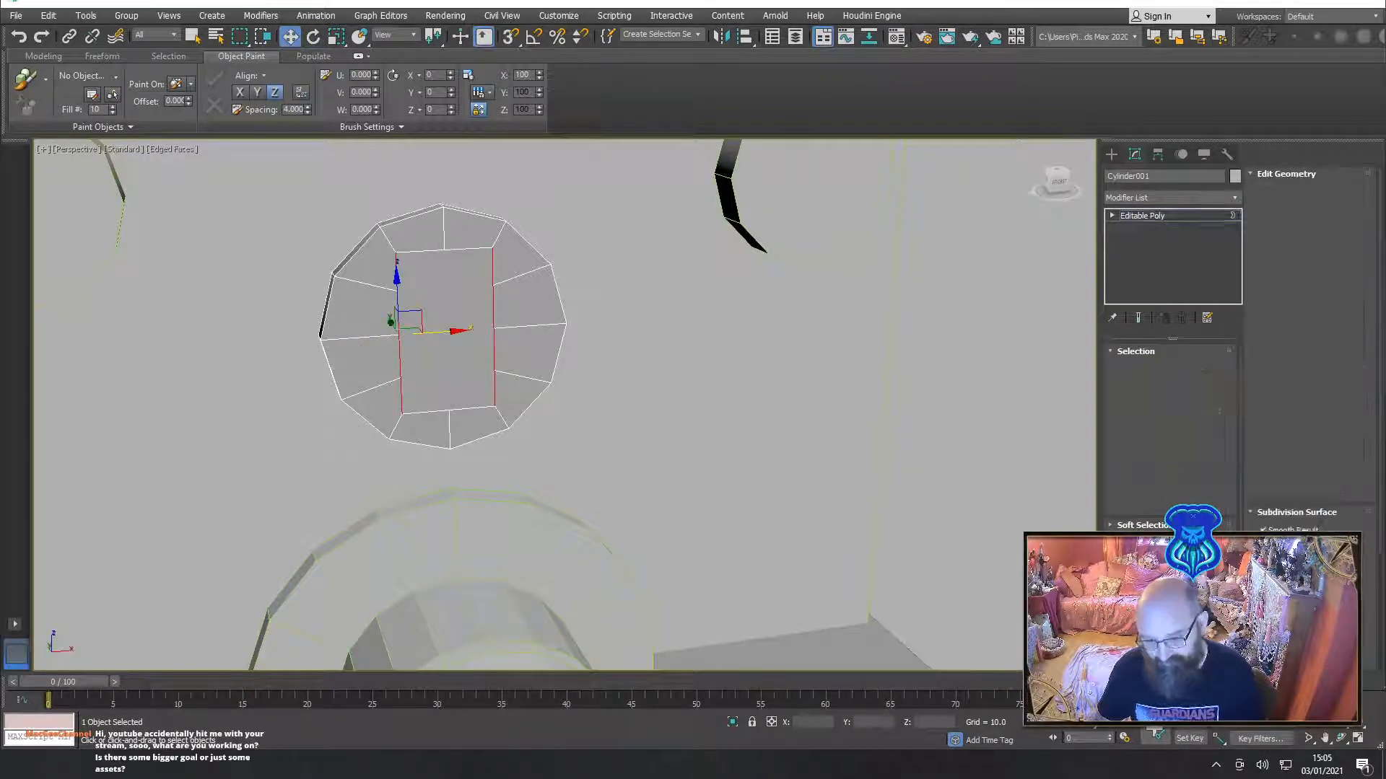
key(4)
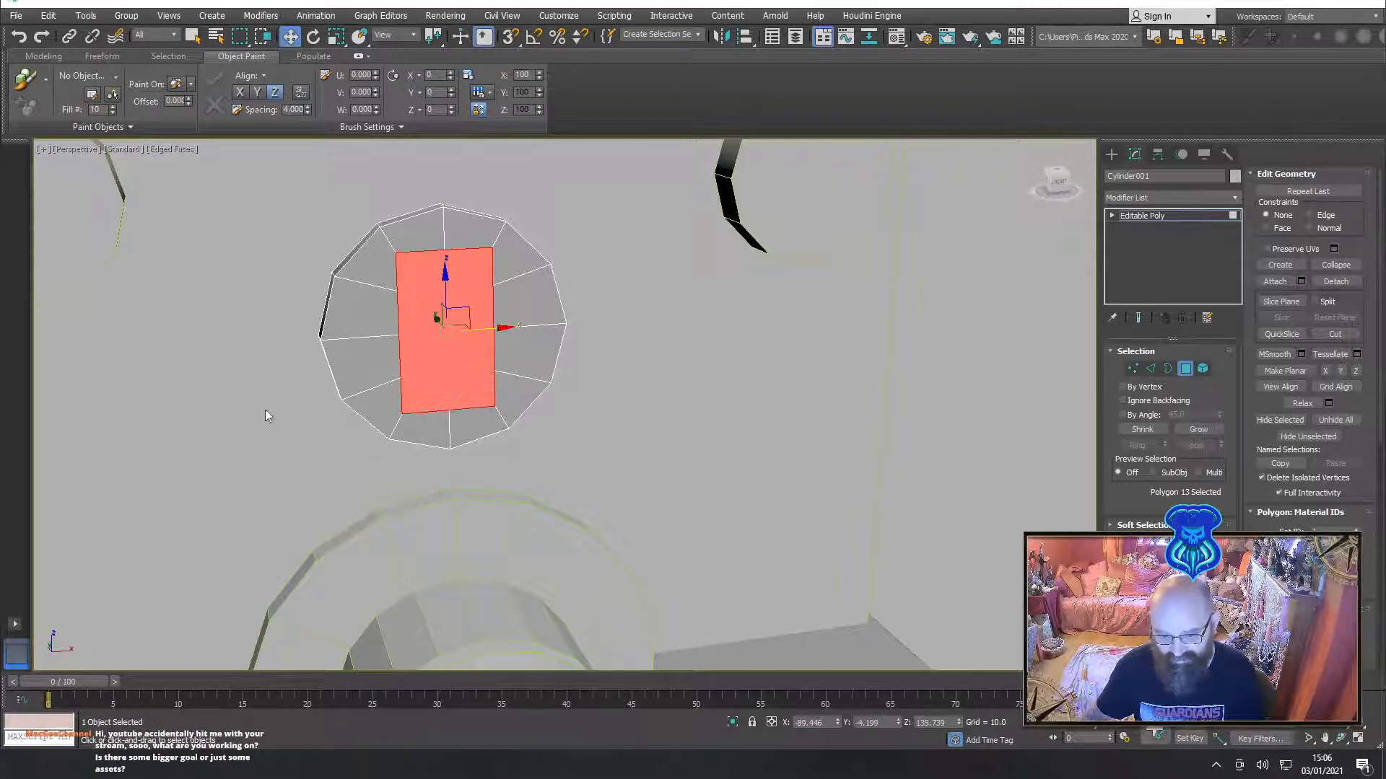
alt+middle_drag(358, 409, 382, 385)
key(e)
key(r)
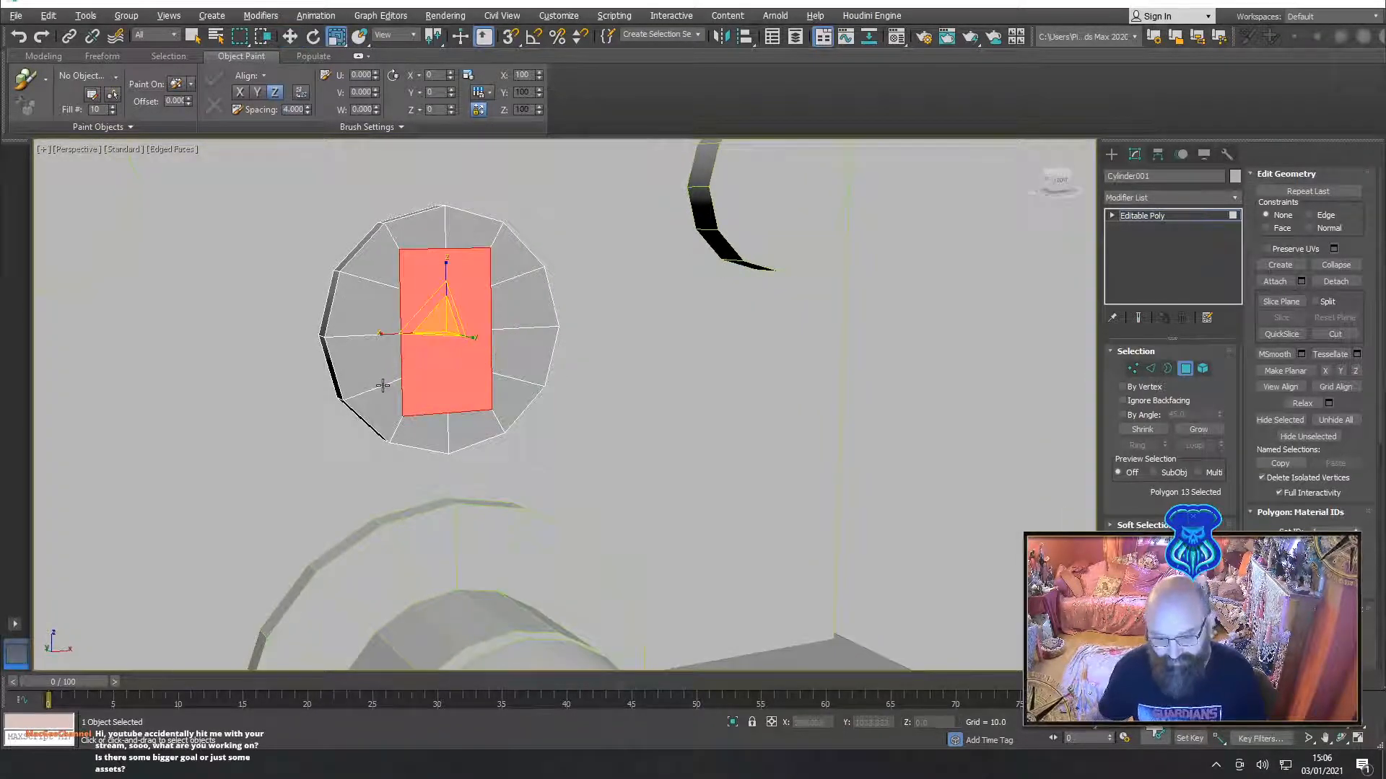
drag(386, 338, 439, 333)
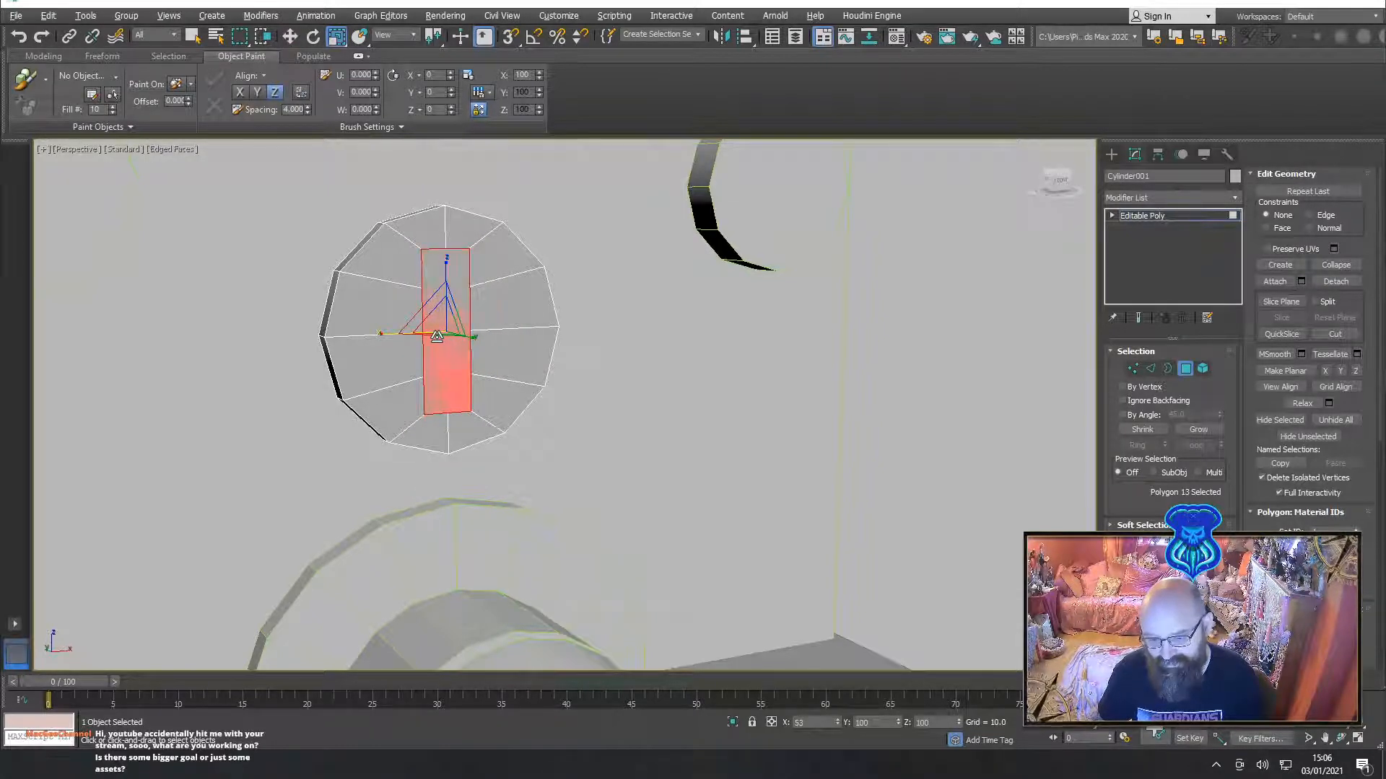
Grow the selection to the disc's entire front face and move it slightly outward along Y to thicken the disc
alt+middle_drag(436, 336, 494, 350)
click(1201, 428)
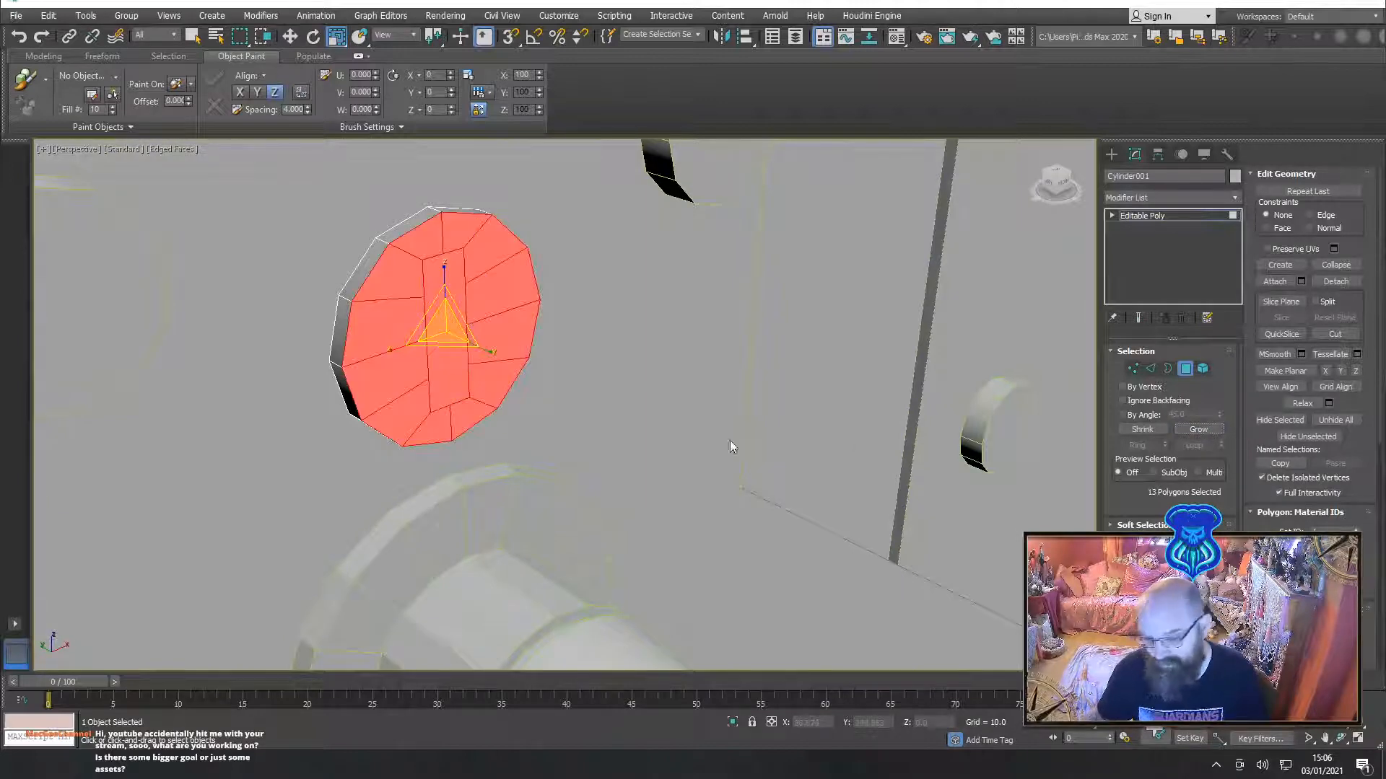
key(w)
drag(420, 321, 431, 322)
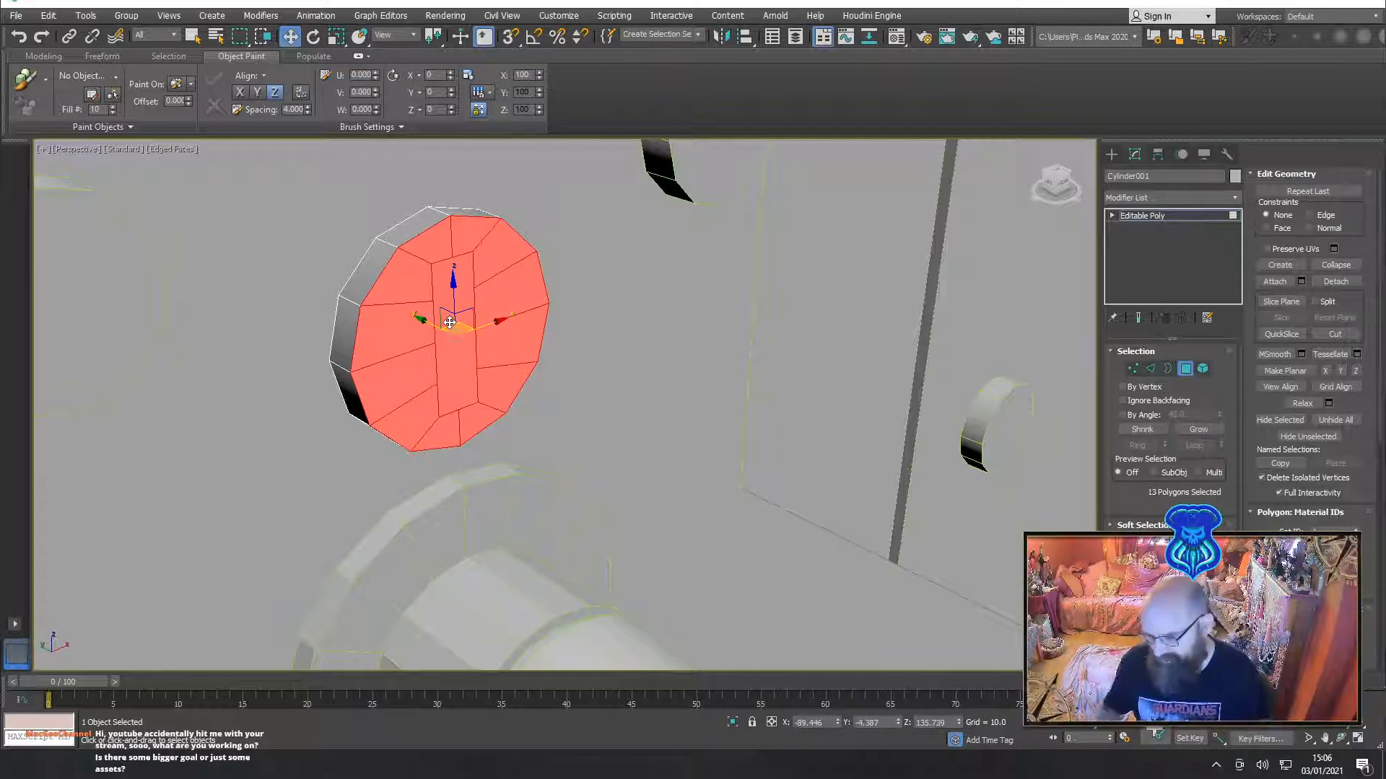
Select the disc's outer front rim edges and chamfer them with a narrow bevel
ctrl+shift+click(1149, 368)
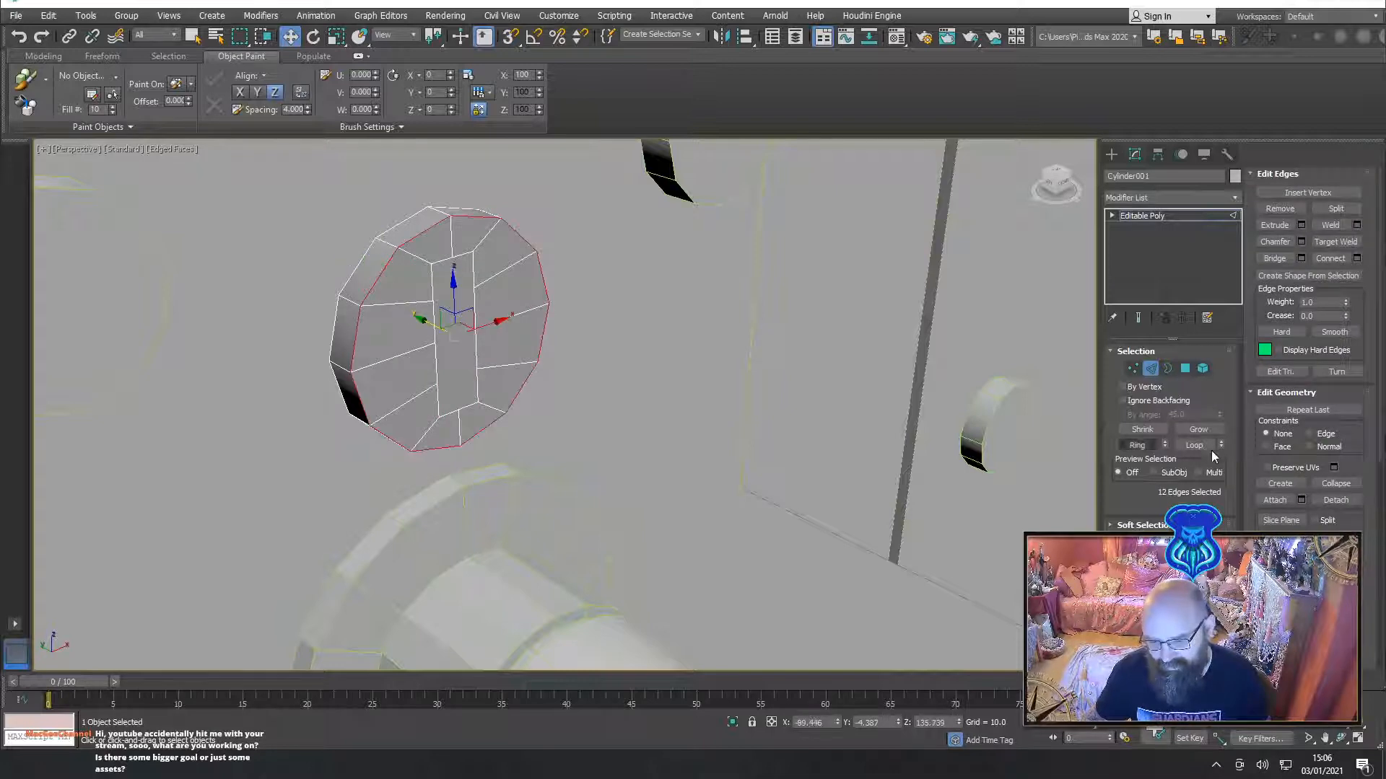
click(1287, 243)
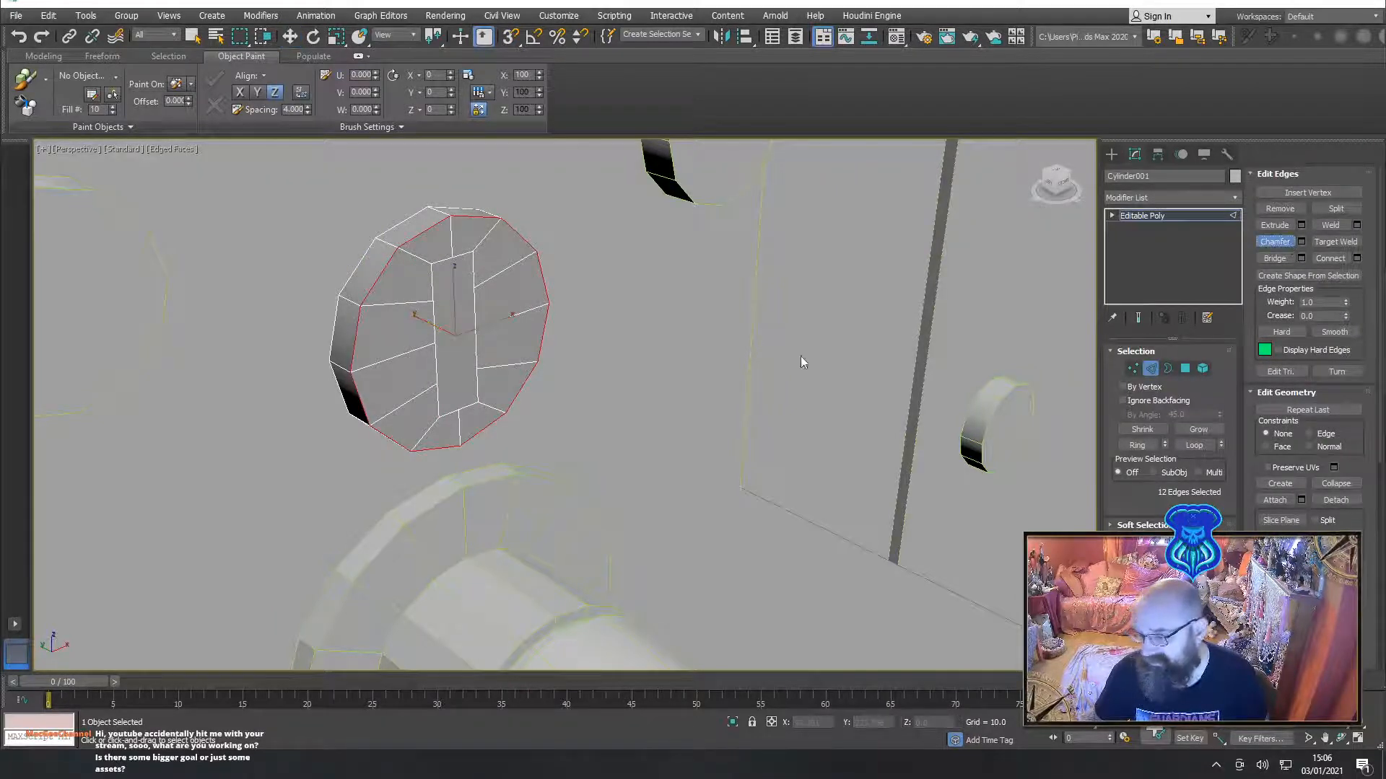
drag(354, 341, 354, 341)
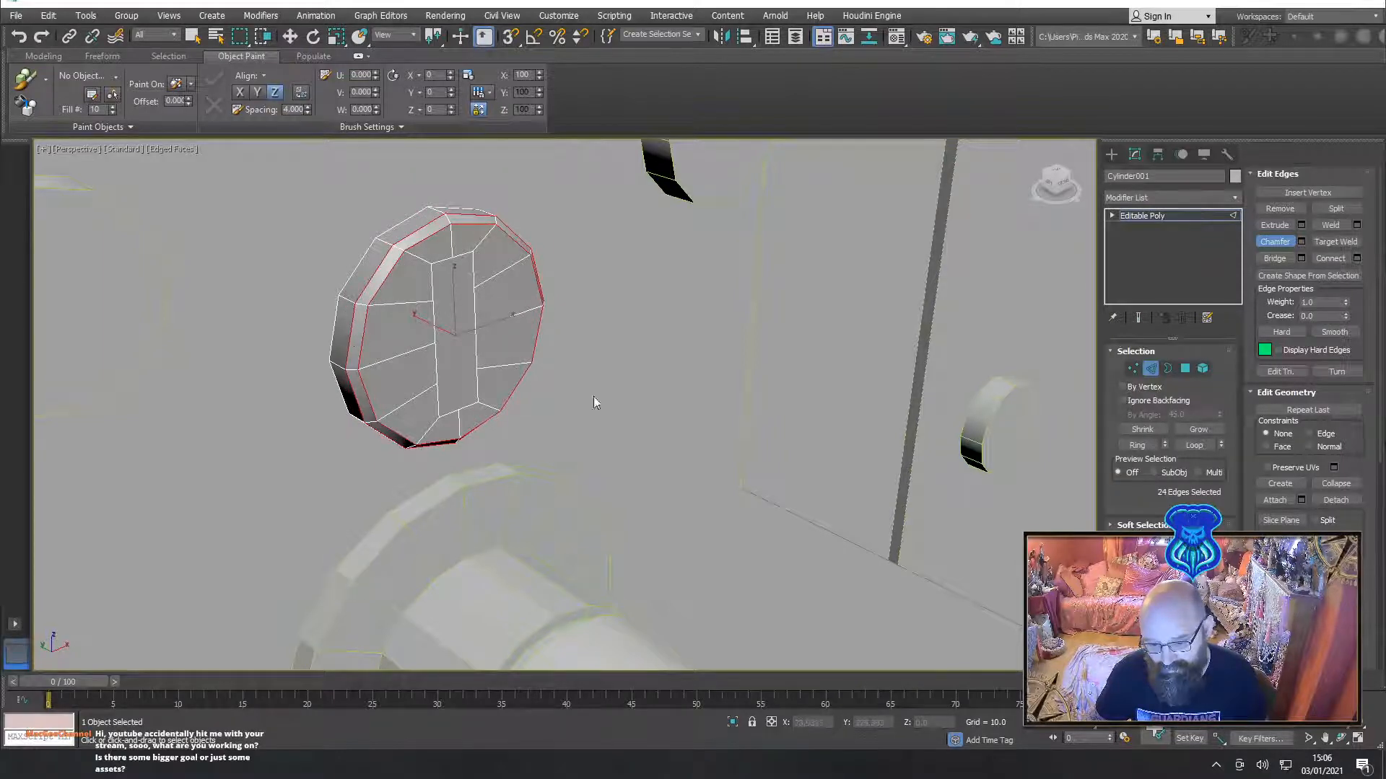
alt+middle_drag(597, 399, 635, 411)
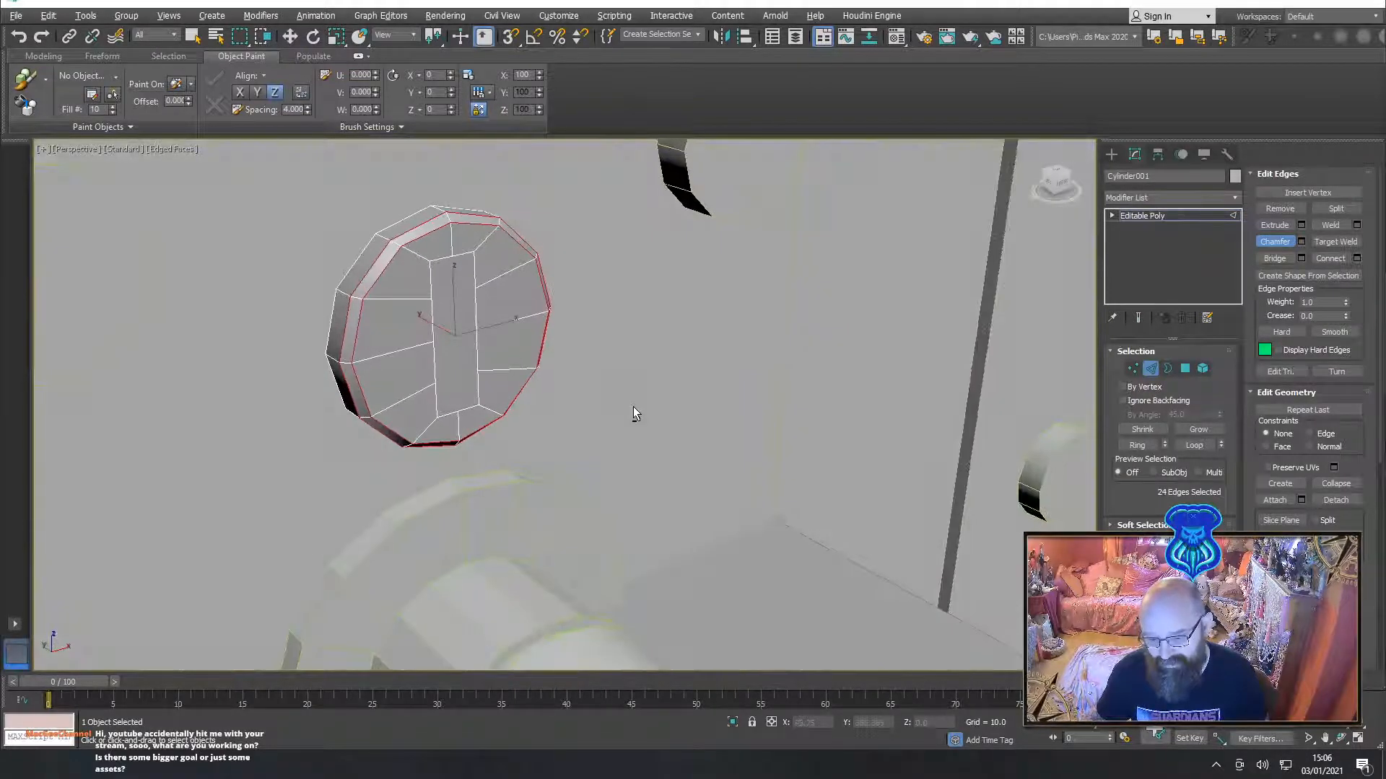
Extrude the narrow rectangular polygon inward to cut a recessed vertical slot in the disc, and clear the polygon selection
click(1185, 368)
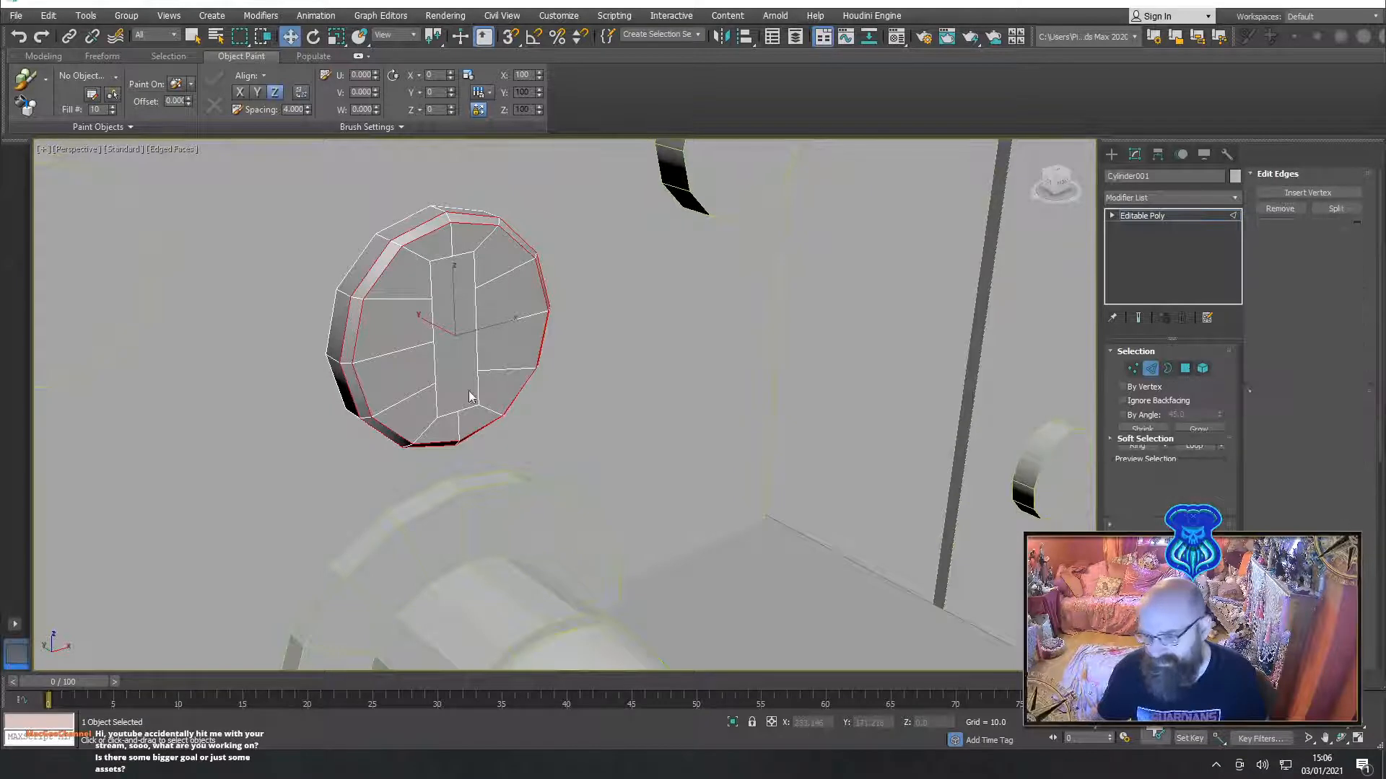
click(467, 390)
key(w)
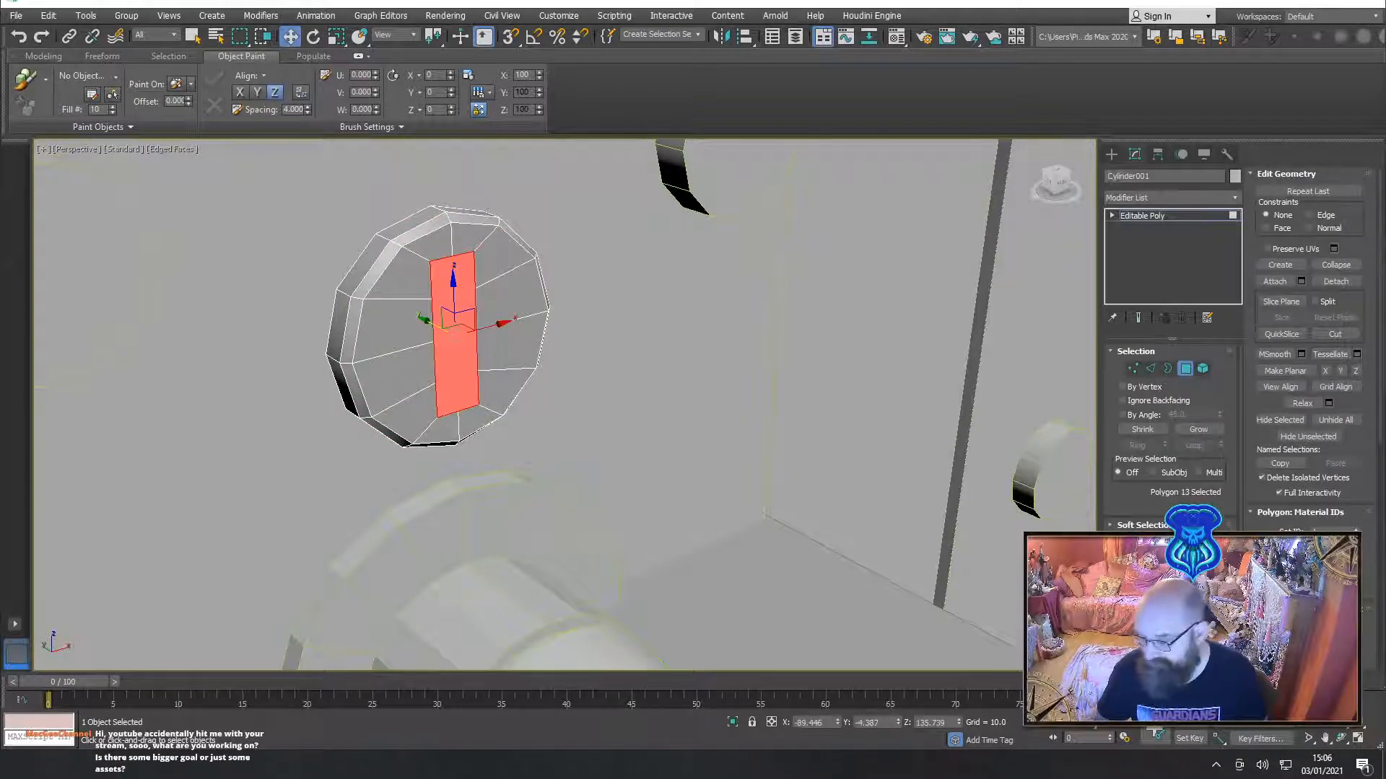
key(q)
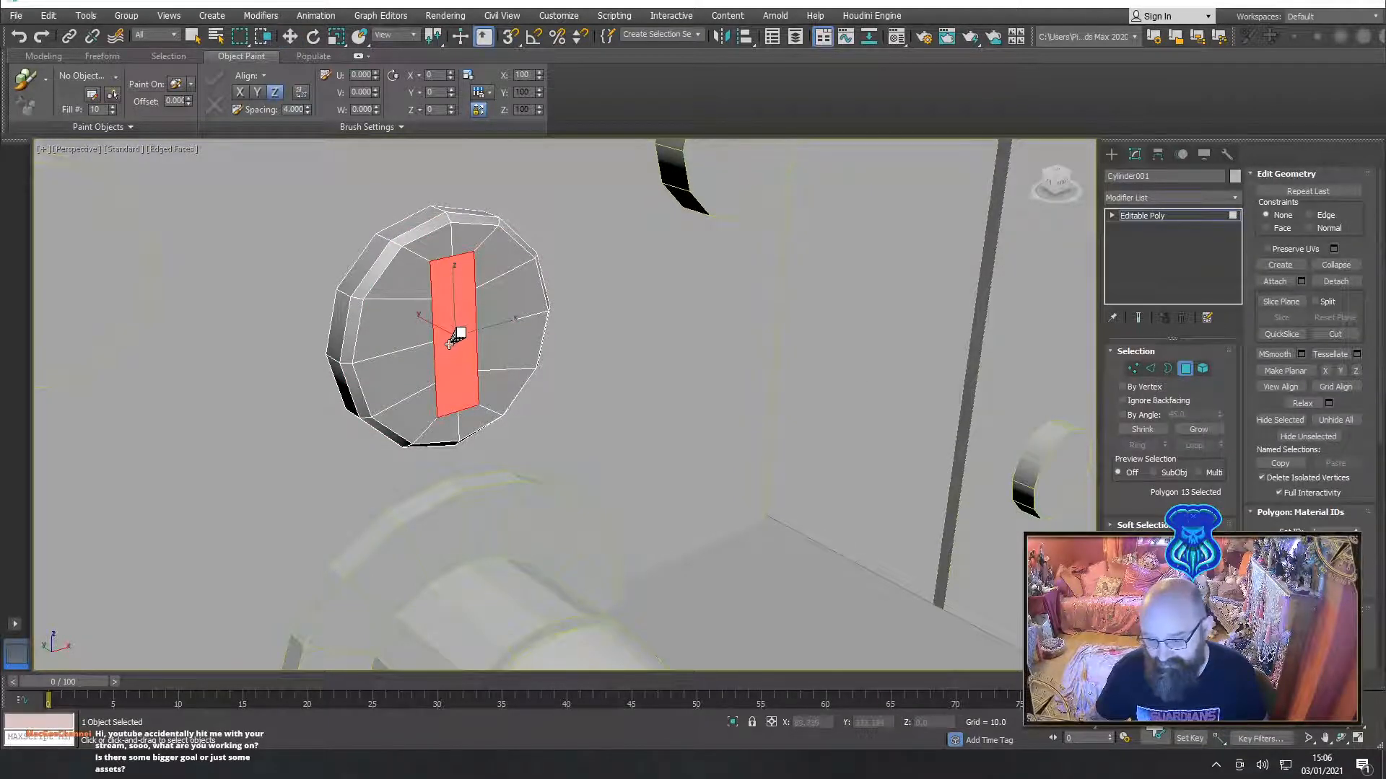
drag(449, 342, 451, 347)
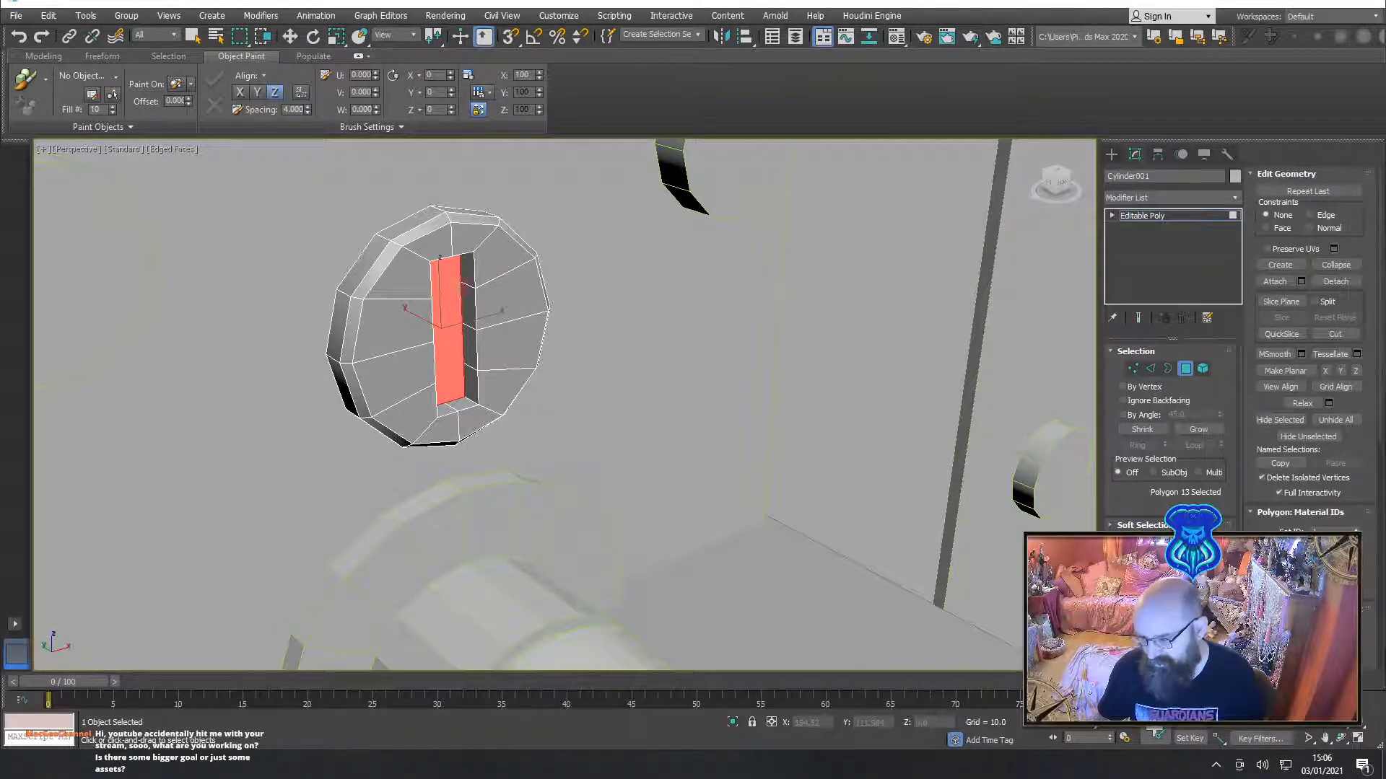
key(w)
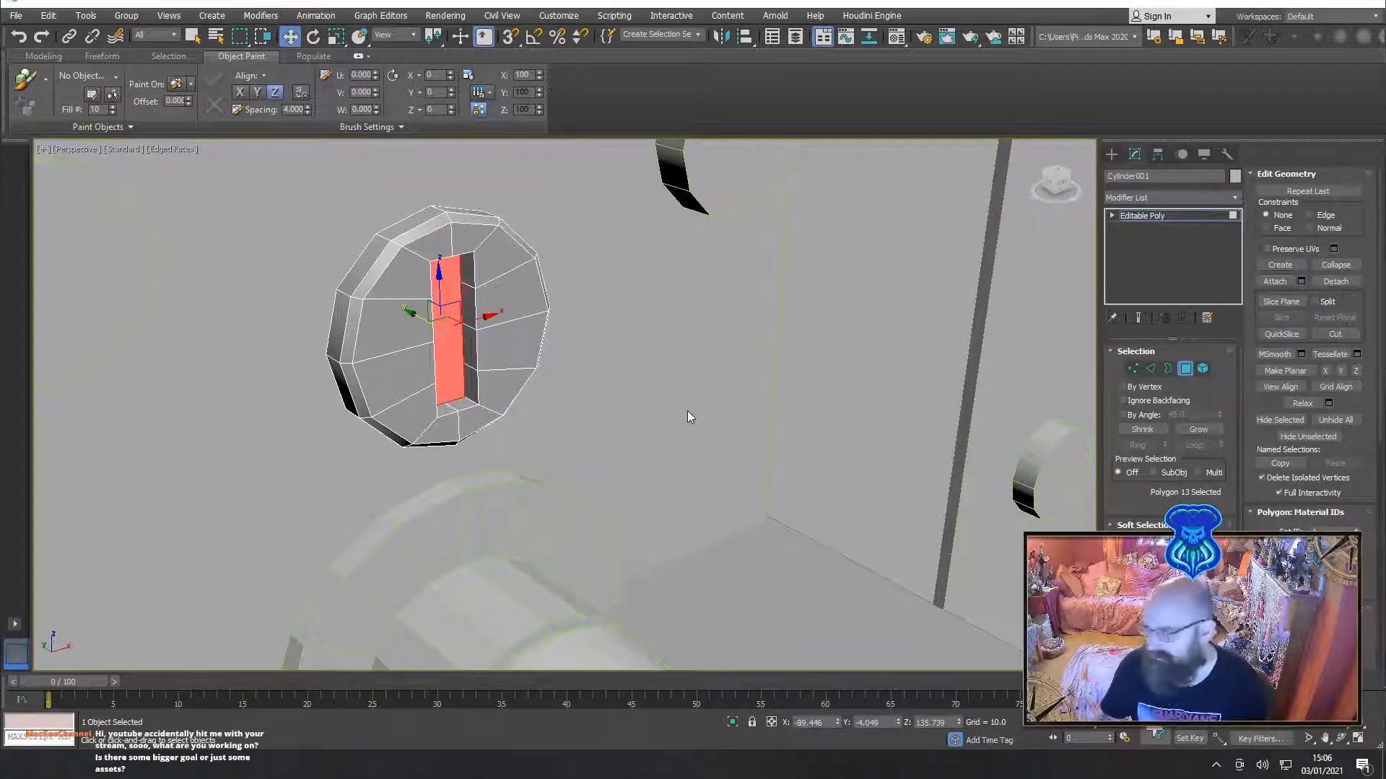
scroll(647, 382, down, 6)
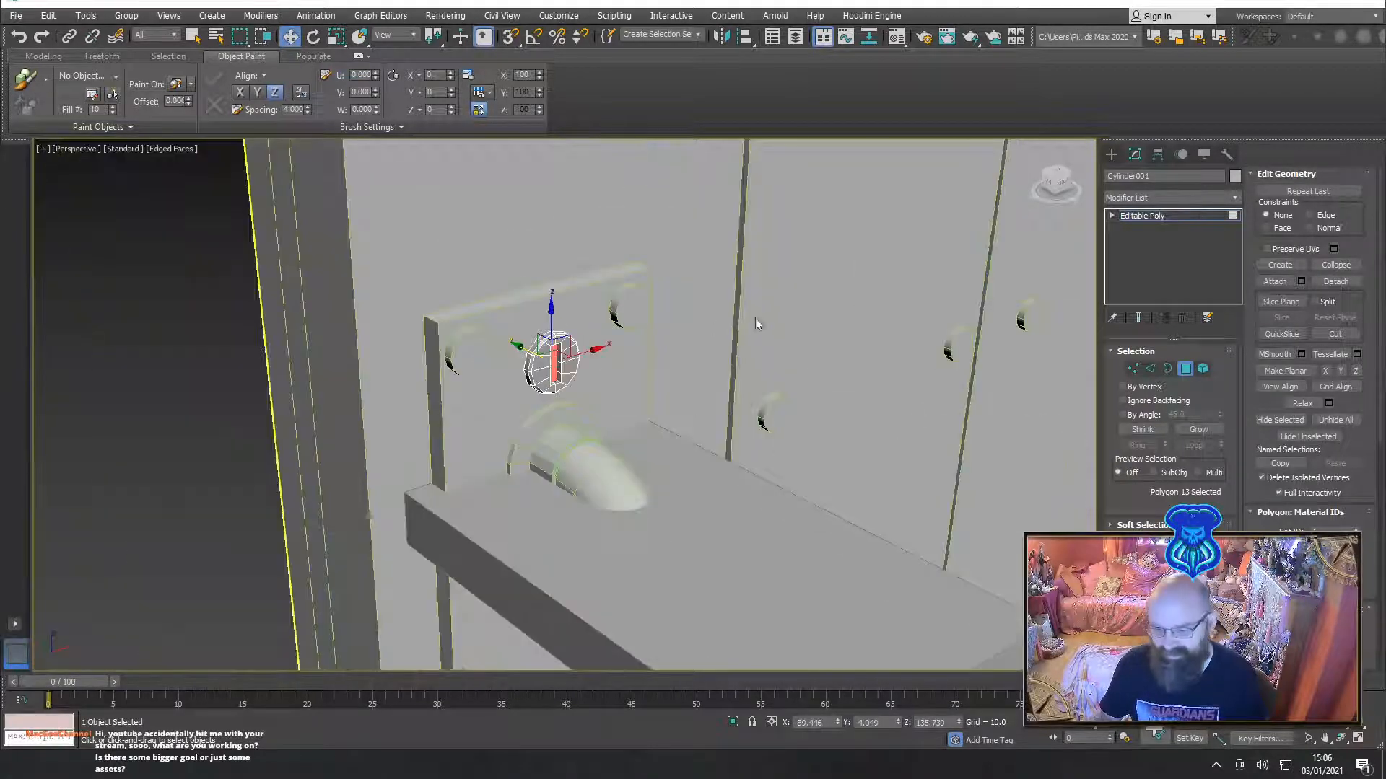
click(201, 366)
Create an AutoGrid box about 2.34 wide, 0.31 long and 0.69 high, projecting from the disc's slot
middle_drag(580, 361, 535, 360)
scroll(536, 359, down, 3)
mouse_move(653, 379)
alt+middle_down()
mouse_move(586, 363)
mouse_move(582, 314)
mouse_move(783, 370)
mouse_move(643, 362)
mouse_move(681, 383)
mouse_move(583, 382)
mouse_move(640, 384)
alt+middle_up()
scroll(639, 384, up, 5)
alt+middle_drag(578, 343, 634, 410)
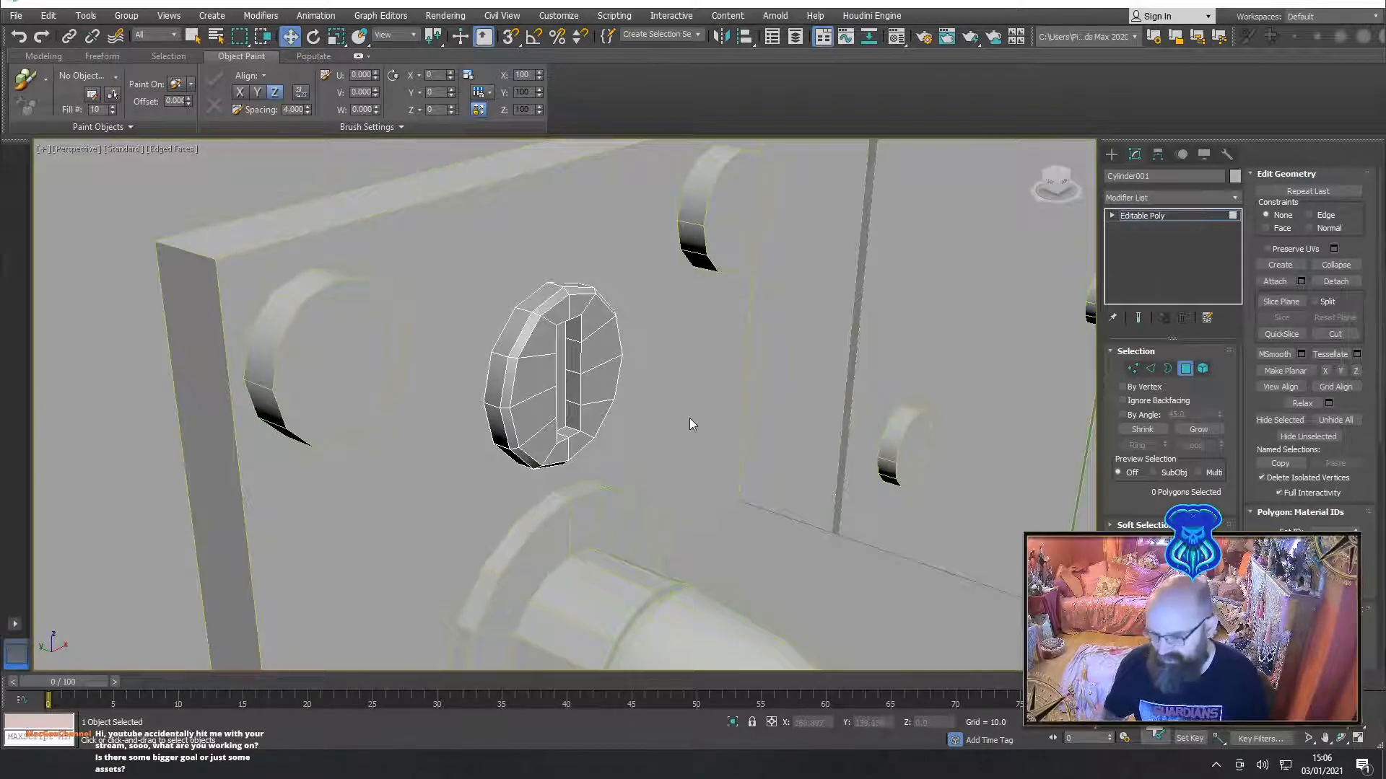
click(1112, 154)
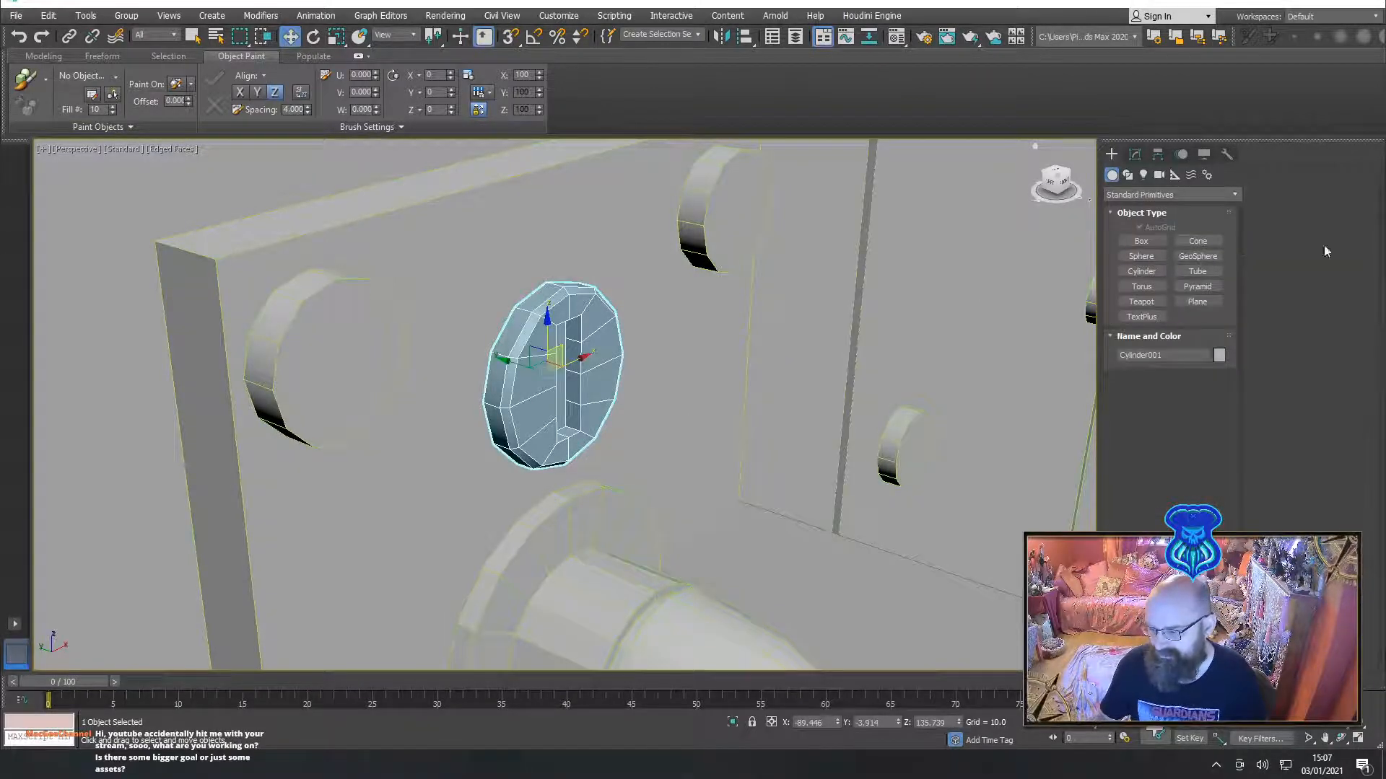
click(1139, 243)
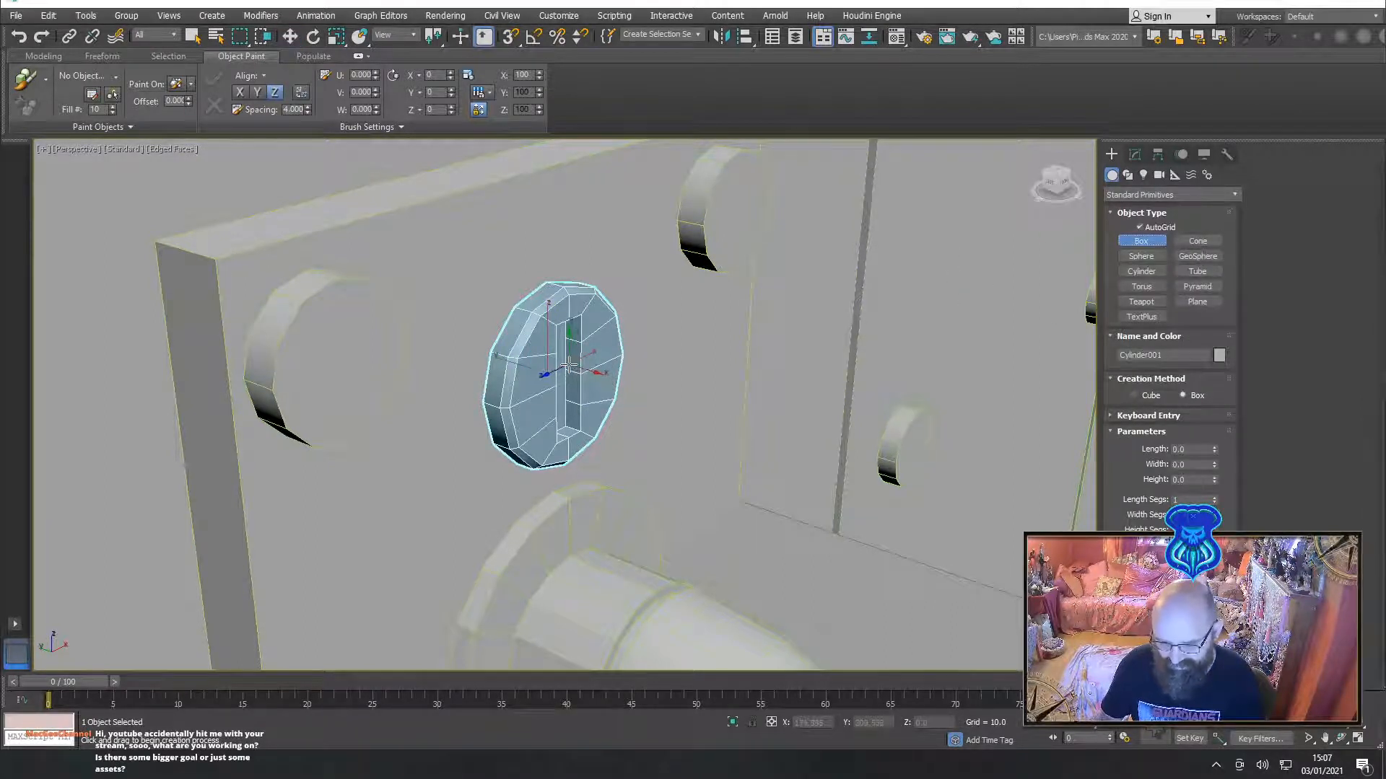
click(569, 367)
drag(570, 367, 573, 386)
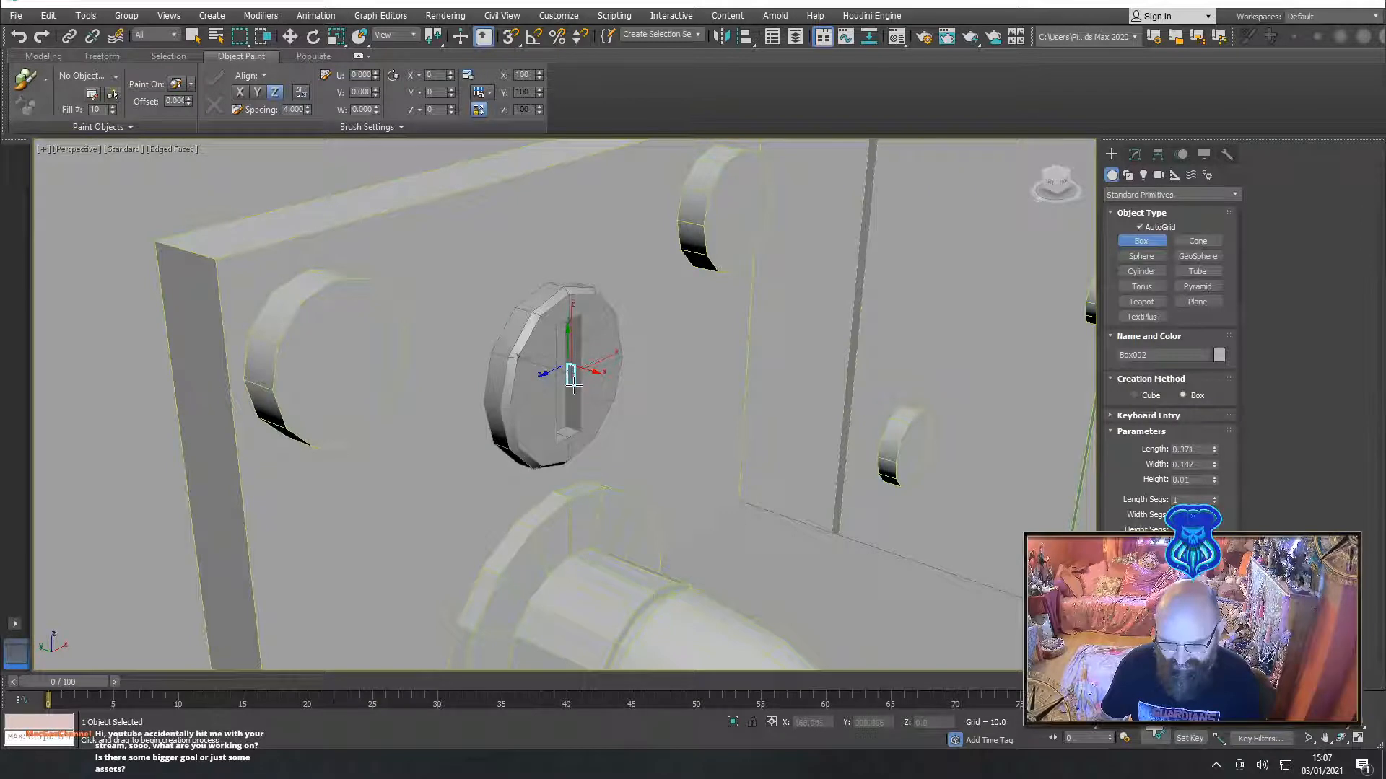
right_click(566, 399)
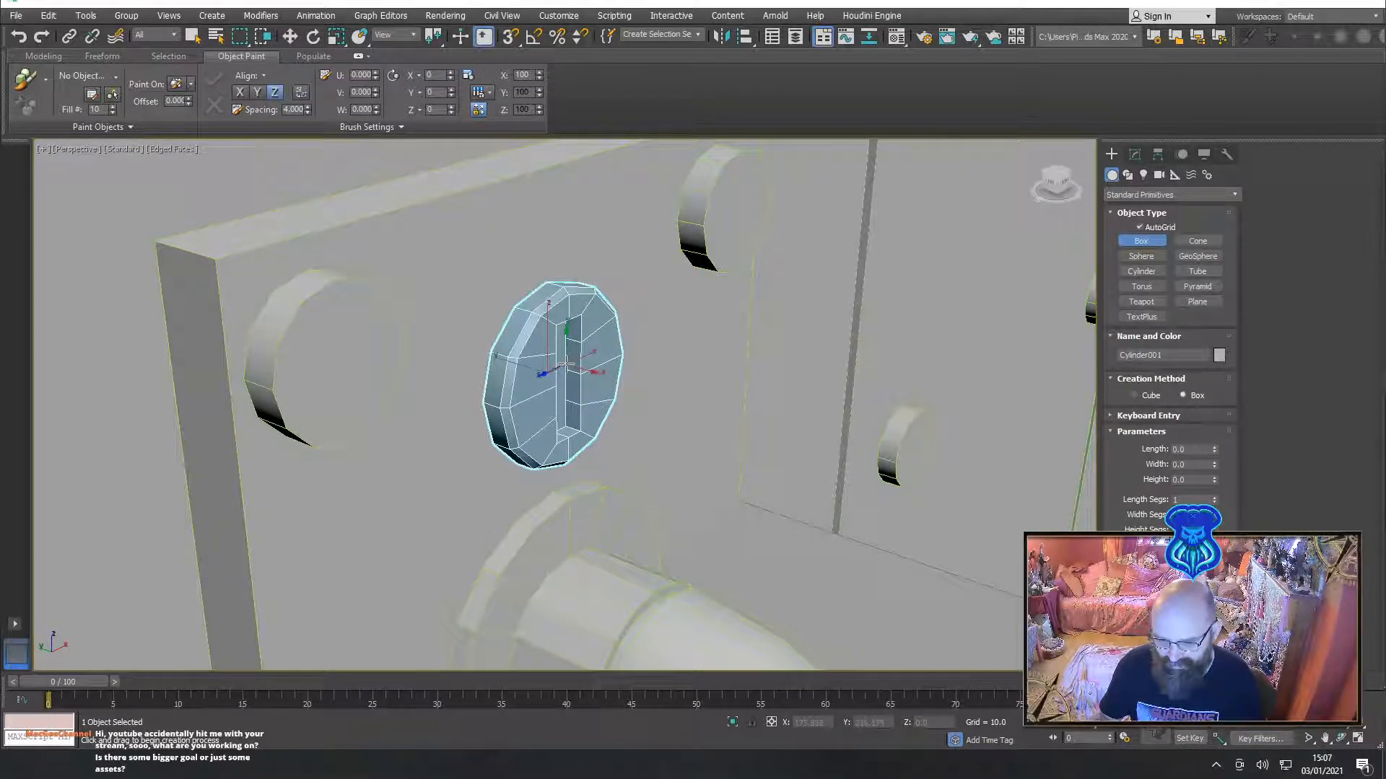
drag(566, 365, 679, 413)
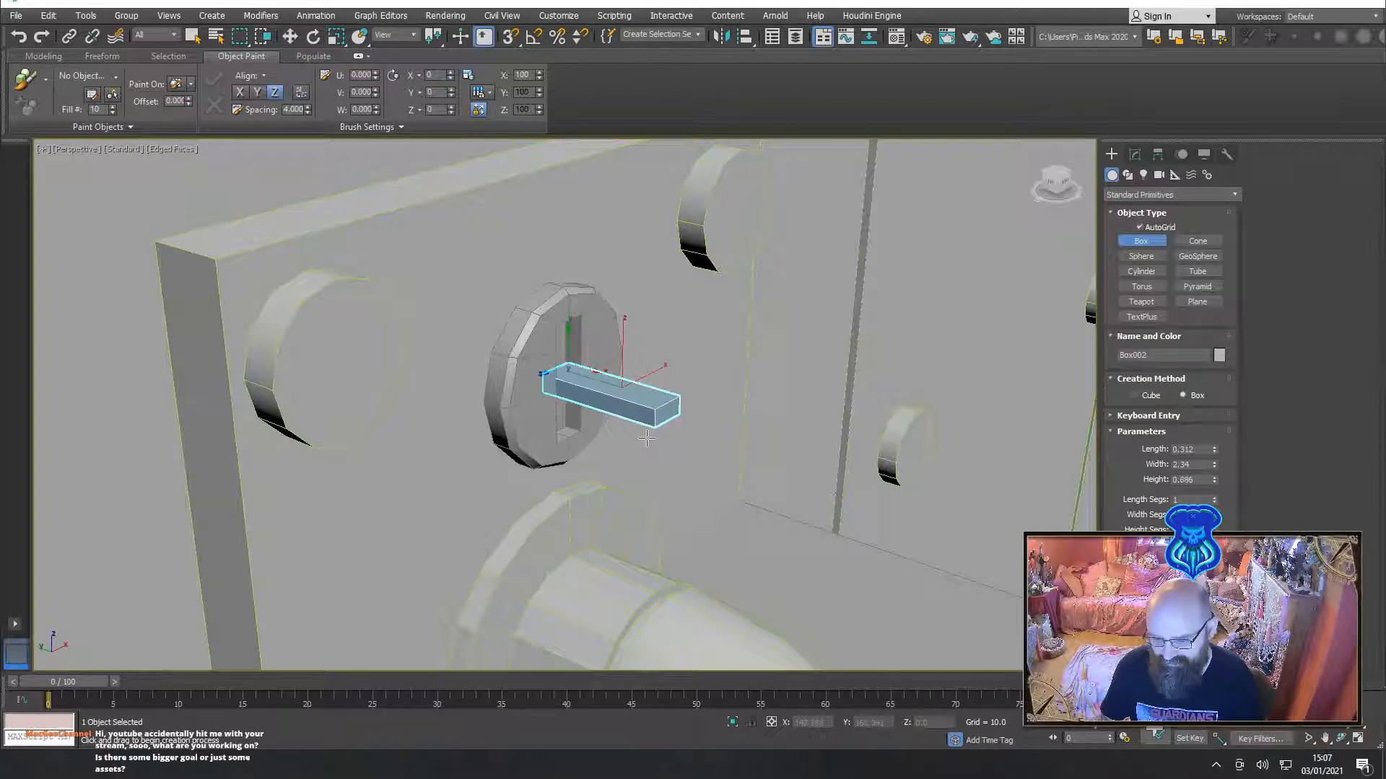
click(647, 438)
Convert the new box at the disc's slot to an Editable Poly
alt+middle_drag(758, 437, 743, 395)
scroll(711, 418, up, 4)
scroll(742, 381, down, 3)
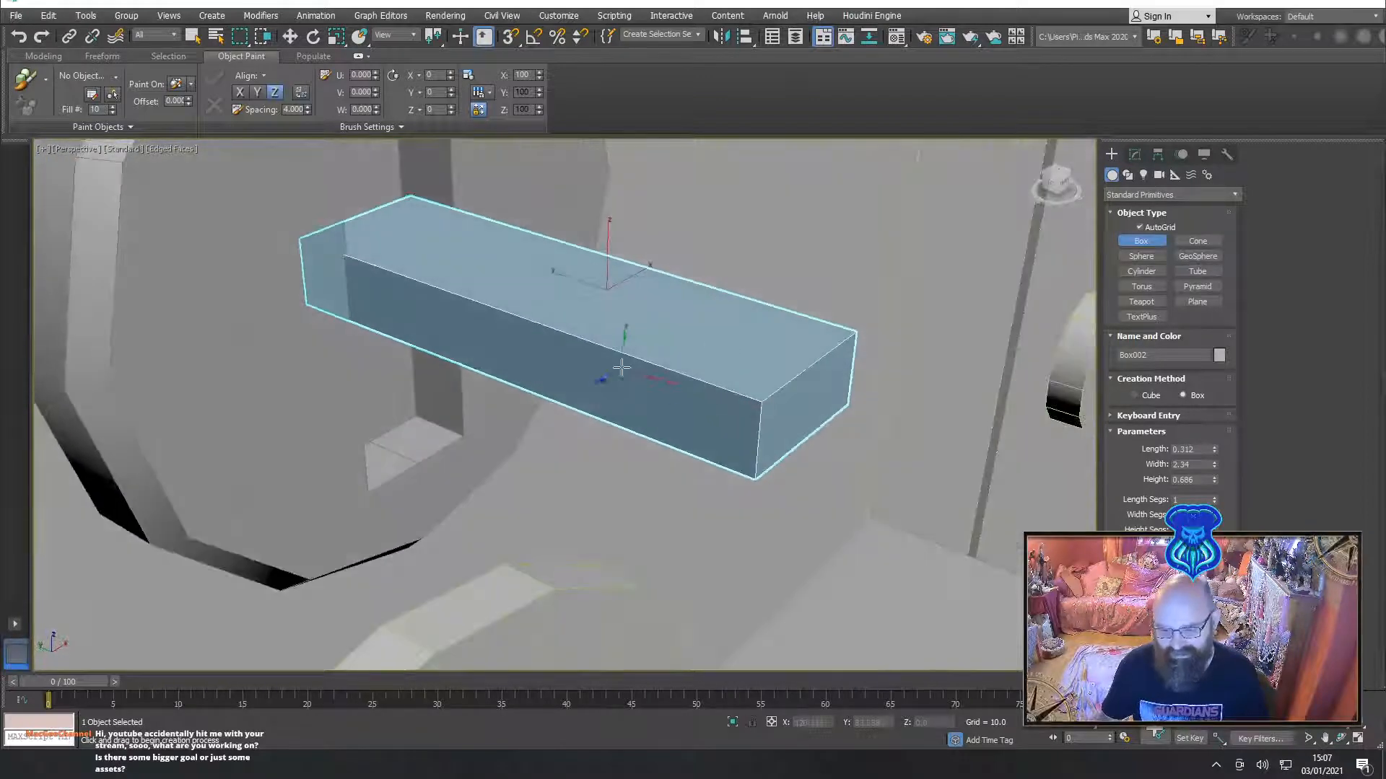
right_click(621, 367)
right_click(646, 396)
mouse_move(718, 535)
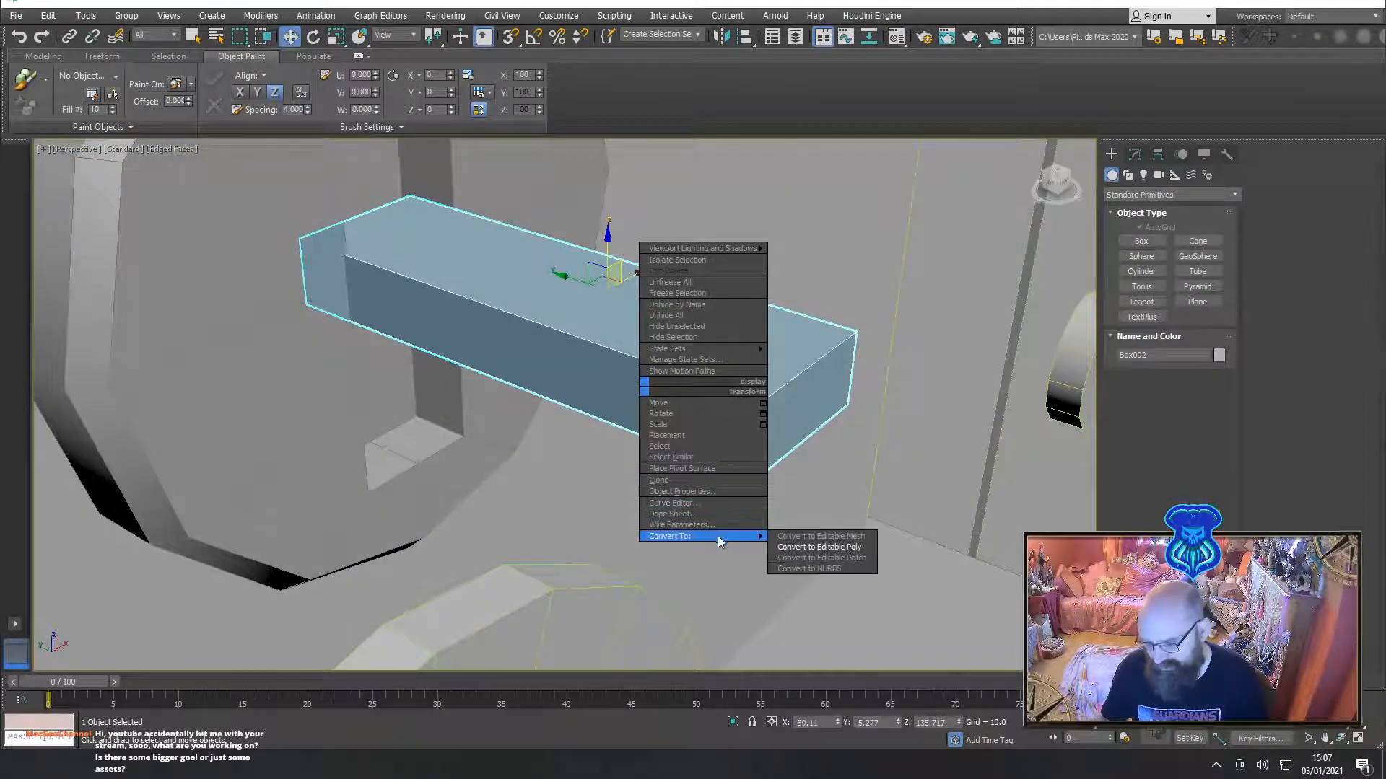
click(815, 547)
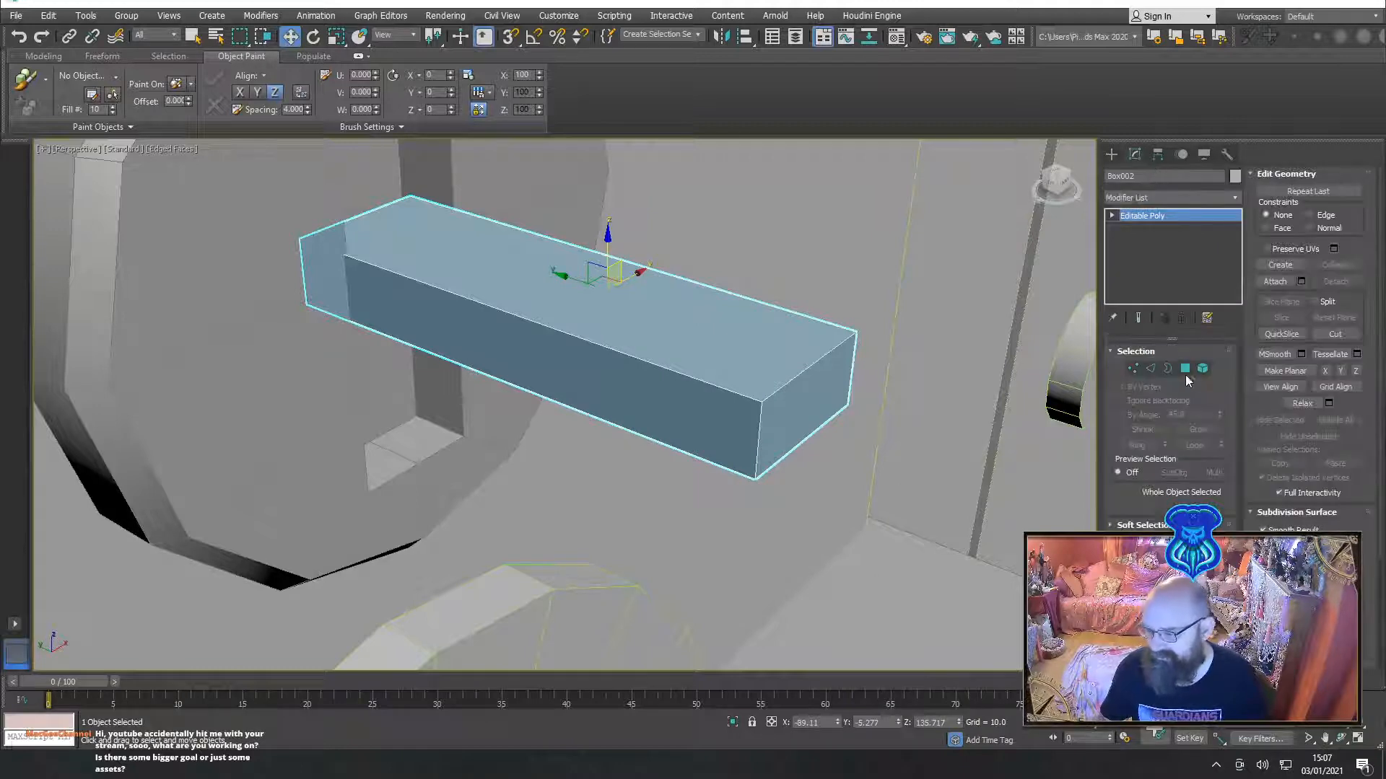
Move the box's long side polygon slightly inward along X to narrow the bar, and leave polygon editing
click(1184, 368)
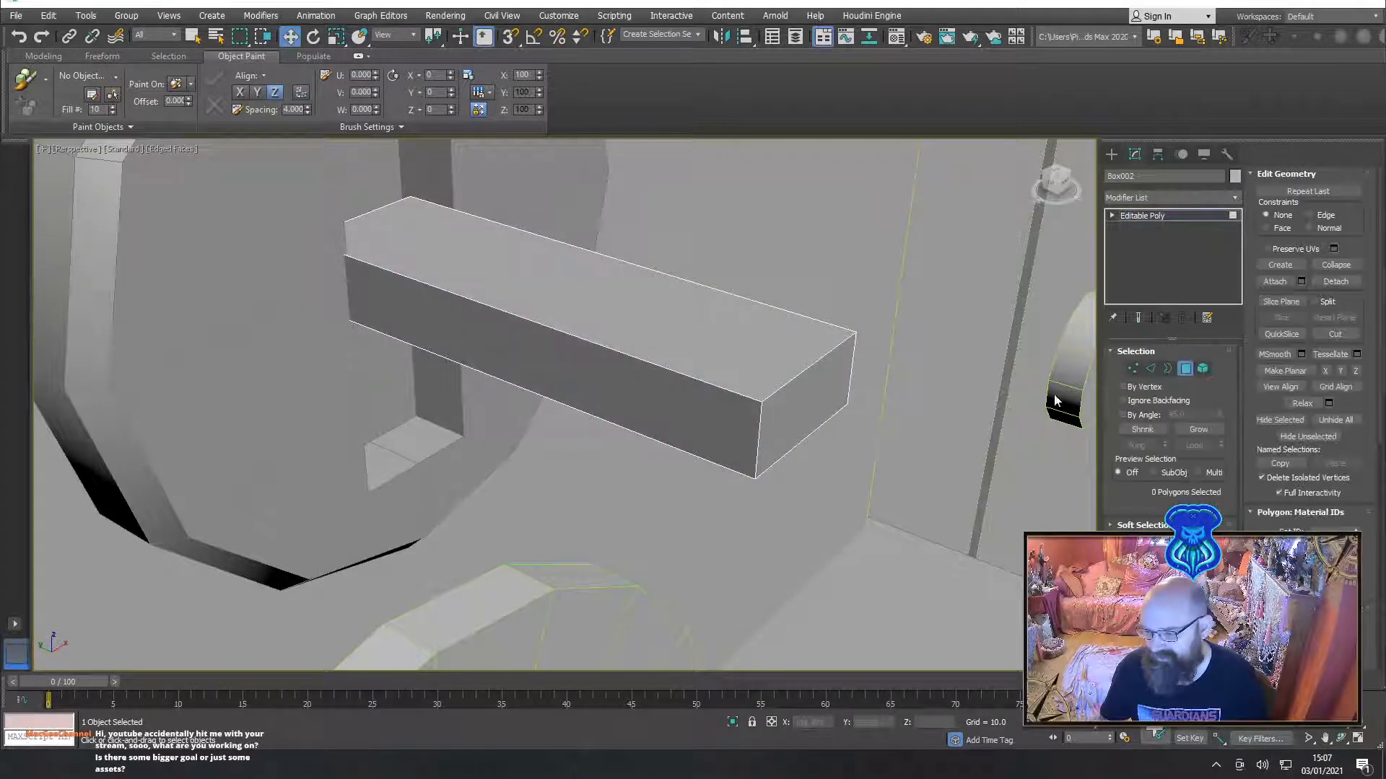
click(543, 364)
alt+middle_drag(543, 365, 532, 324)
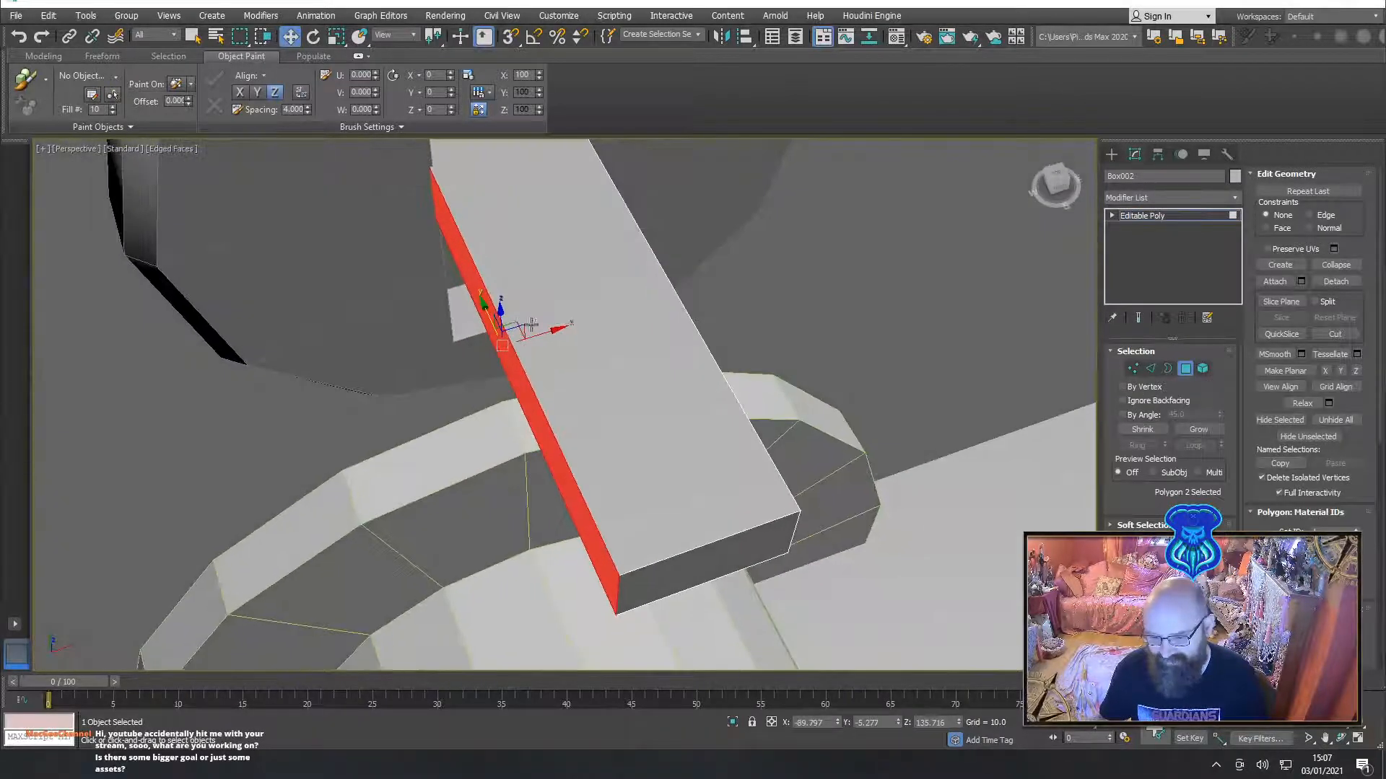
drag(552, 333, 552, 325)
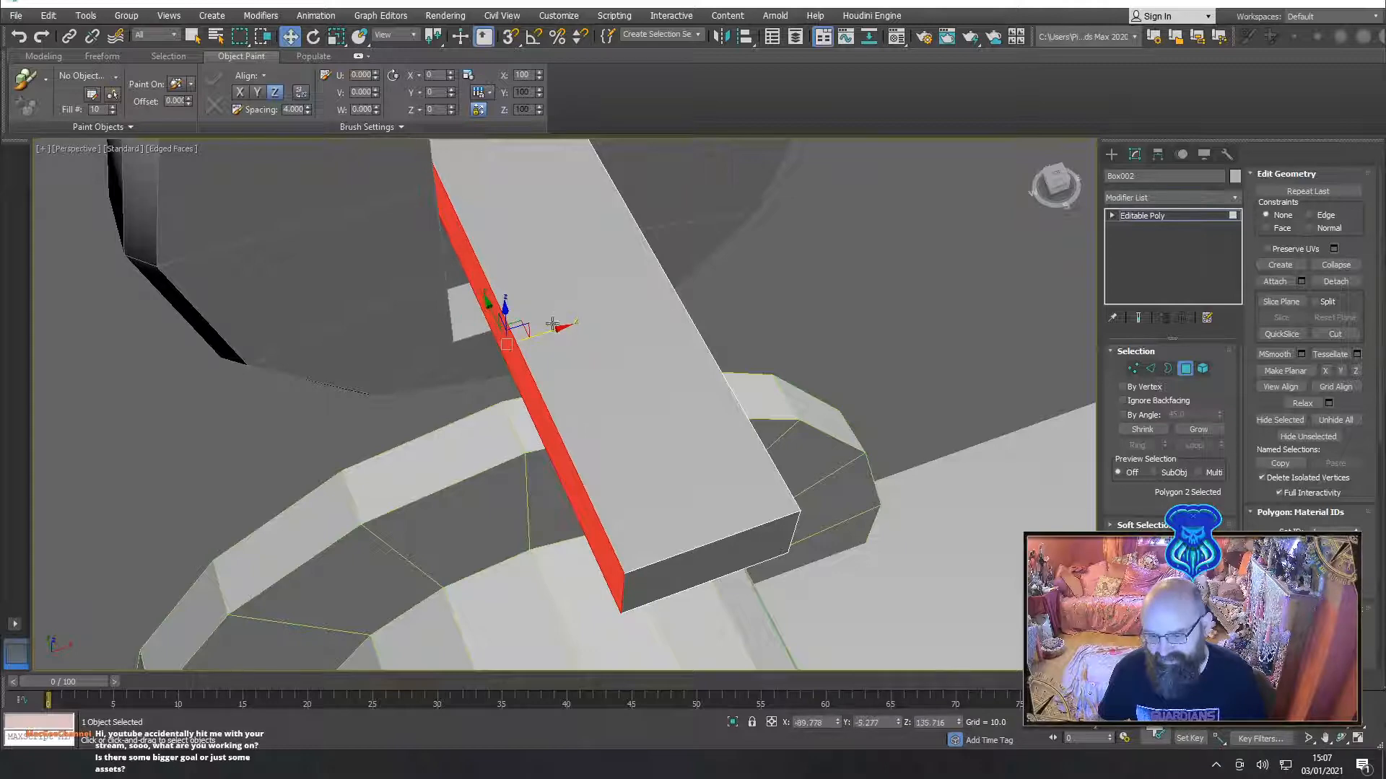
scroll(568, 295, down, 4)
mouse_move(568, 297)
middle_down()
mouse_move(567, 331)
mouse_move(538, 307)
mouse_move(458, 293)
mouse_move(588, 253)
mouse_move(553, 307)
middle_up()
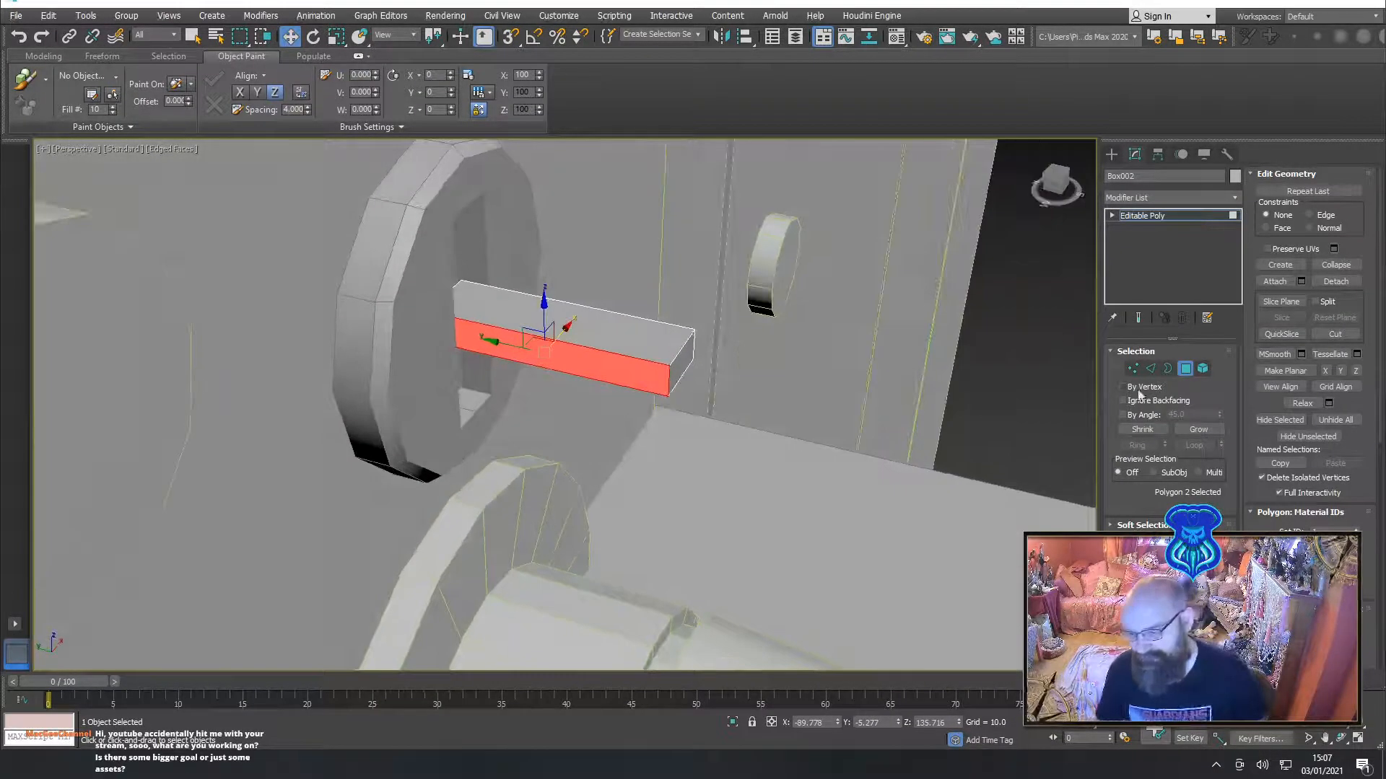
click(1187, 370)
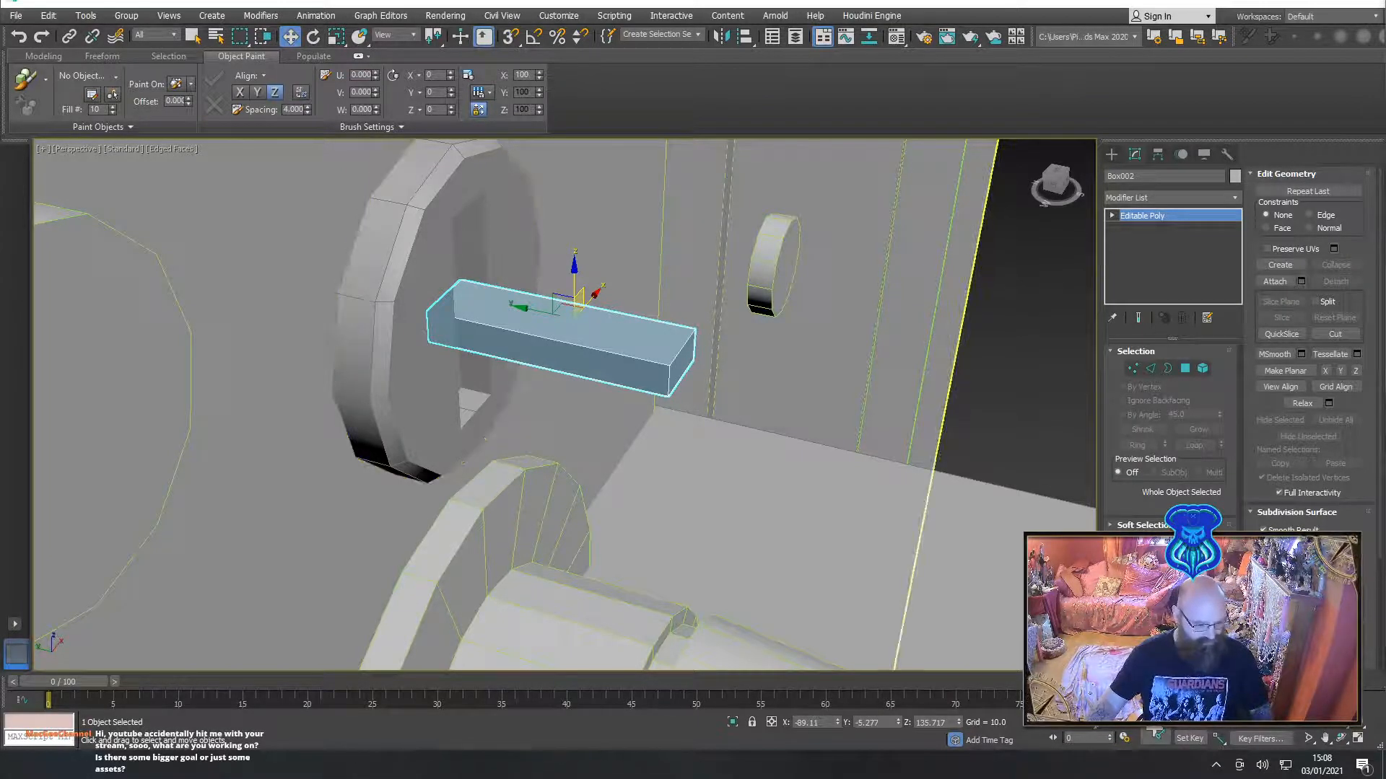
Switch to the Epic Games Launcher, open the 4.26 Workbench_HE_Wickie project from the Unreal Engine library, and look around its level
click(383, 765)
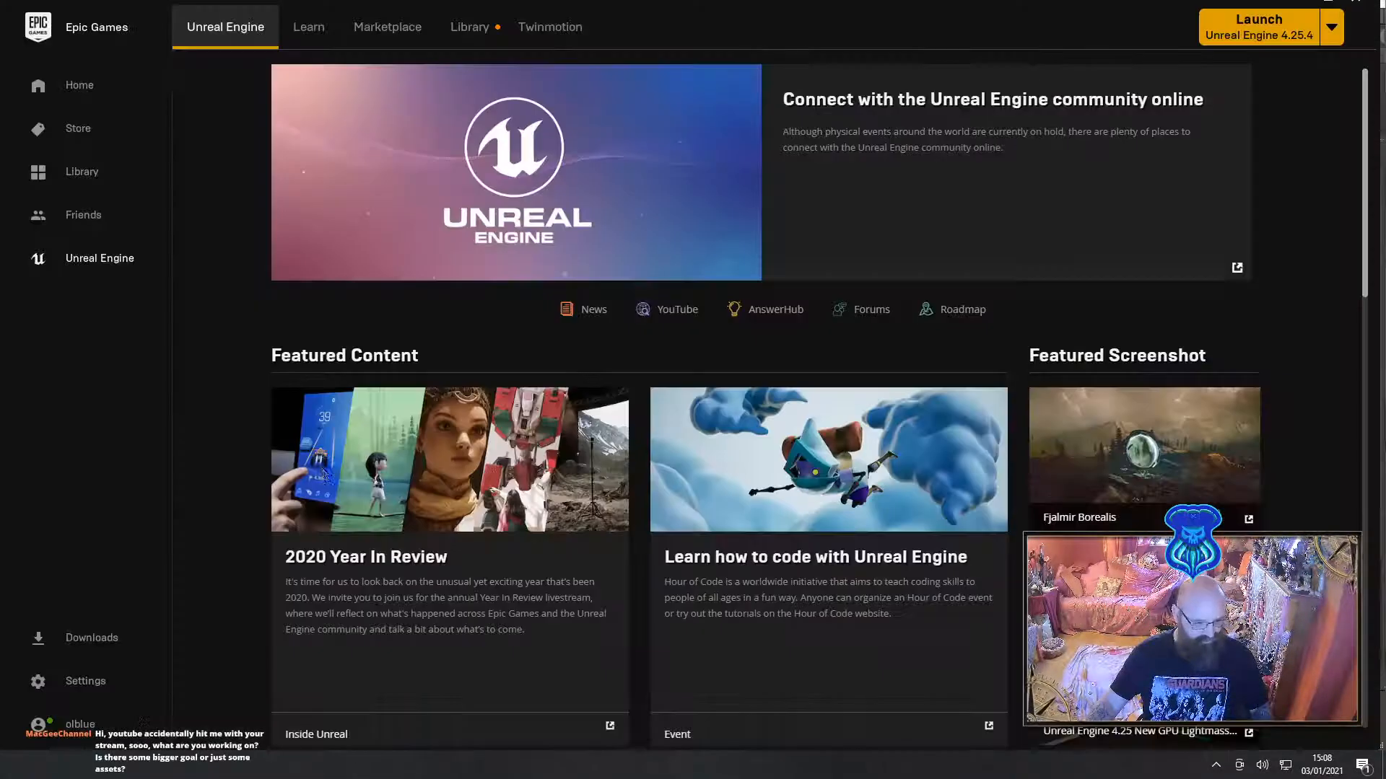
click(485, 39)
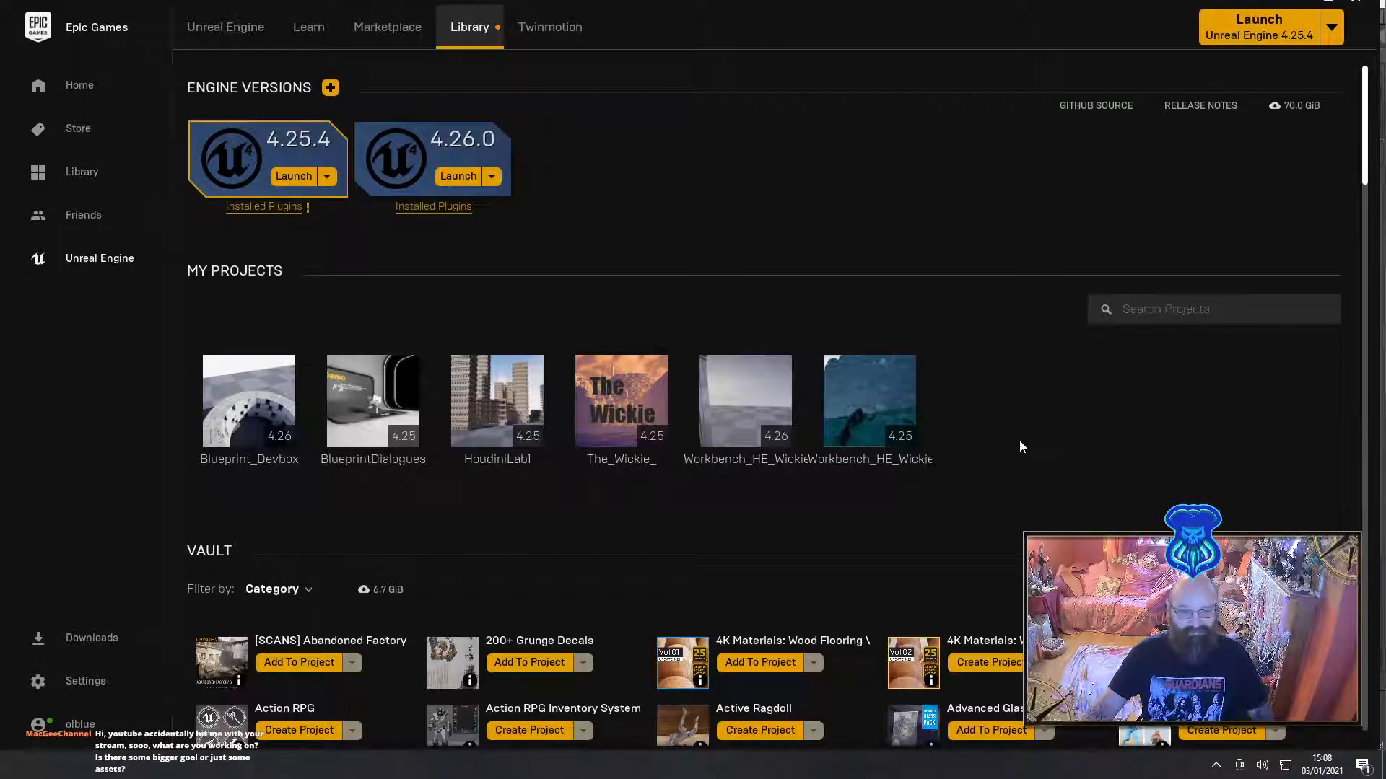
double_click(737, 397)
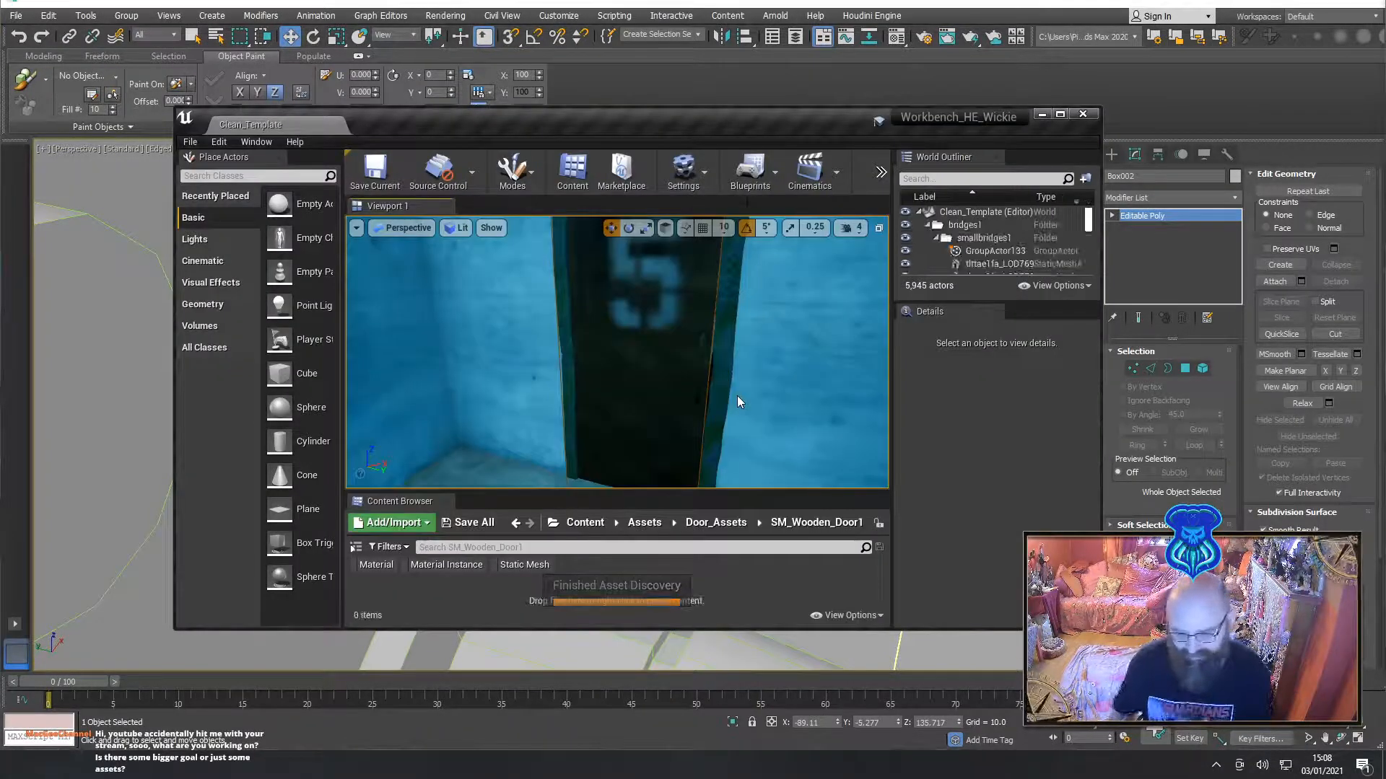
double_click(684, 118)
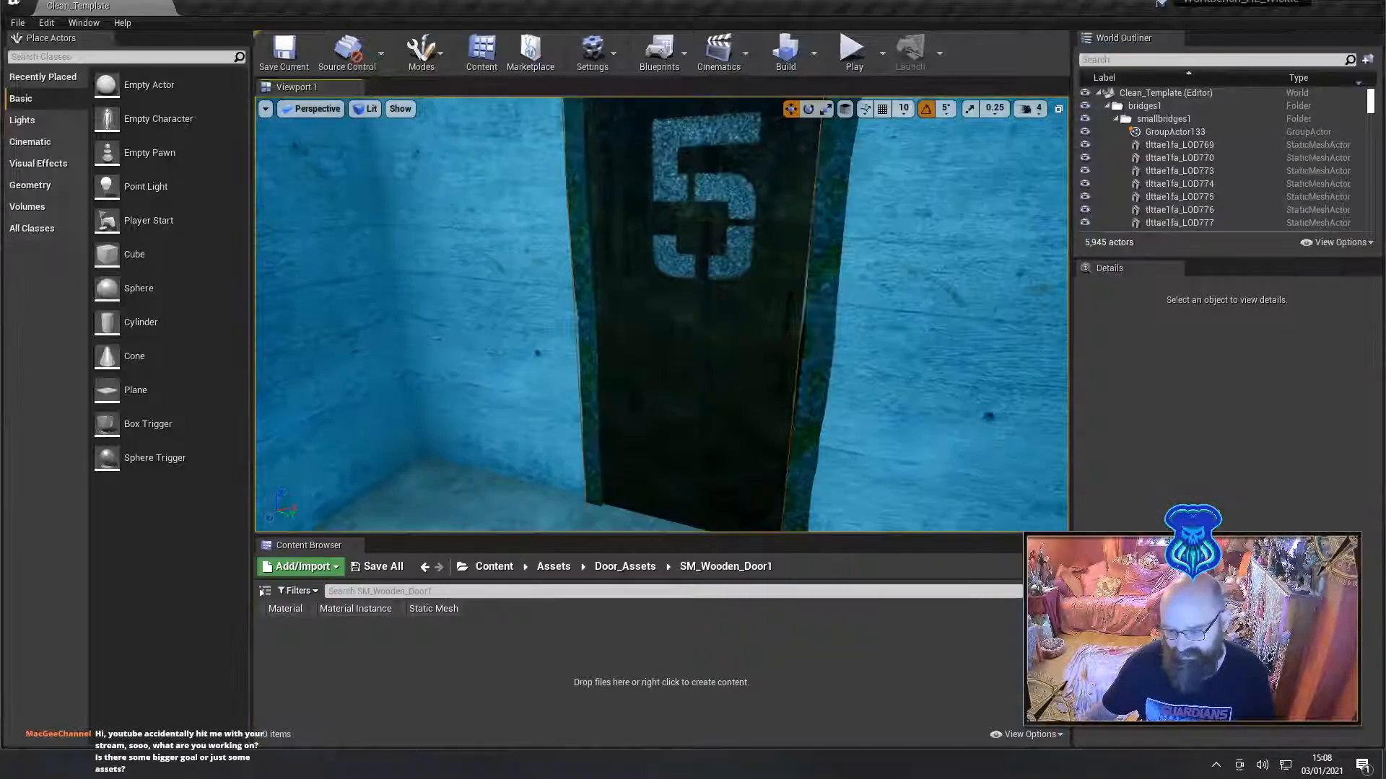
right_drag(698, 388, 505, 483)
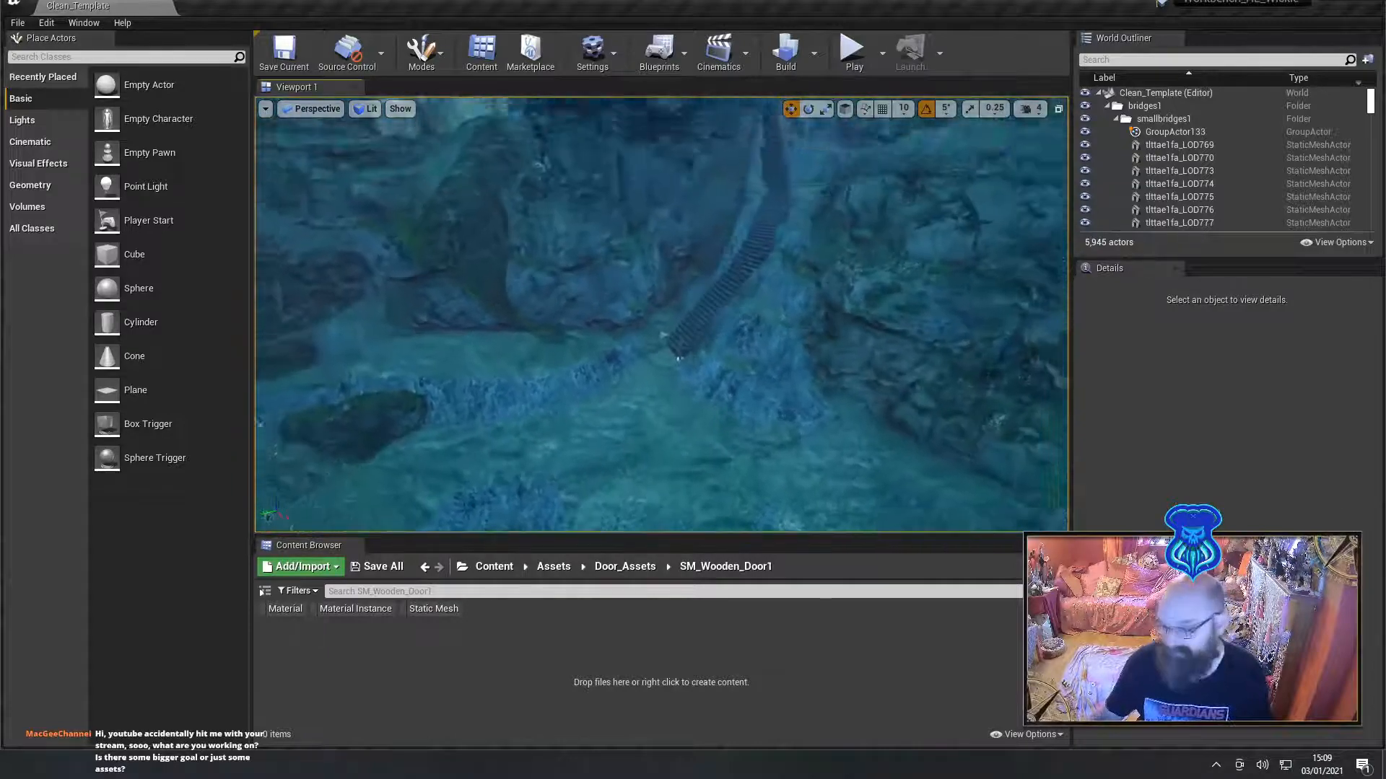
Look over the level's valley and Engine Room building, then leave Unreal Engine and return to the door model in 3ds Max
right_drag(661, 315, 623, 258)
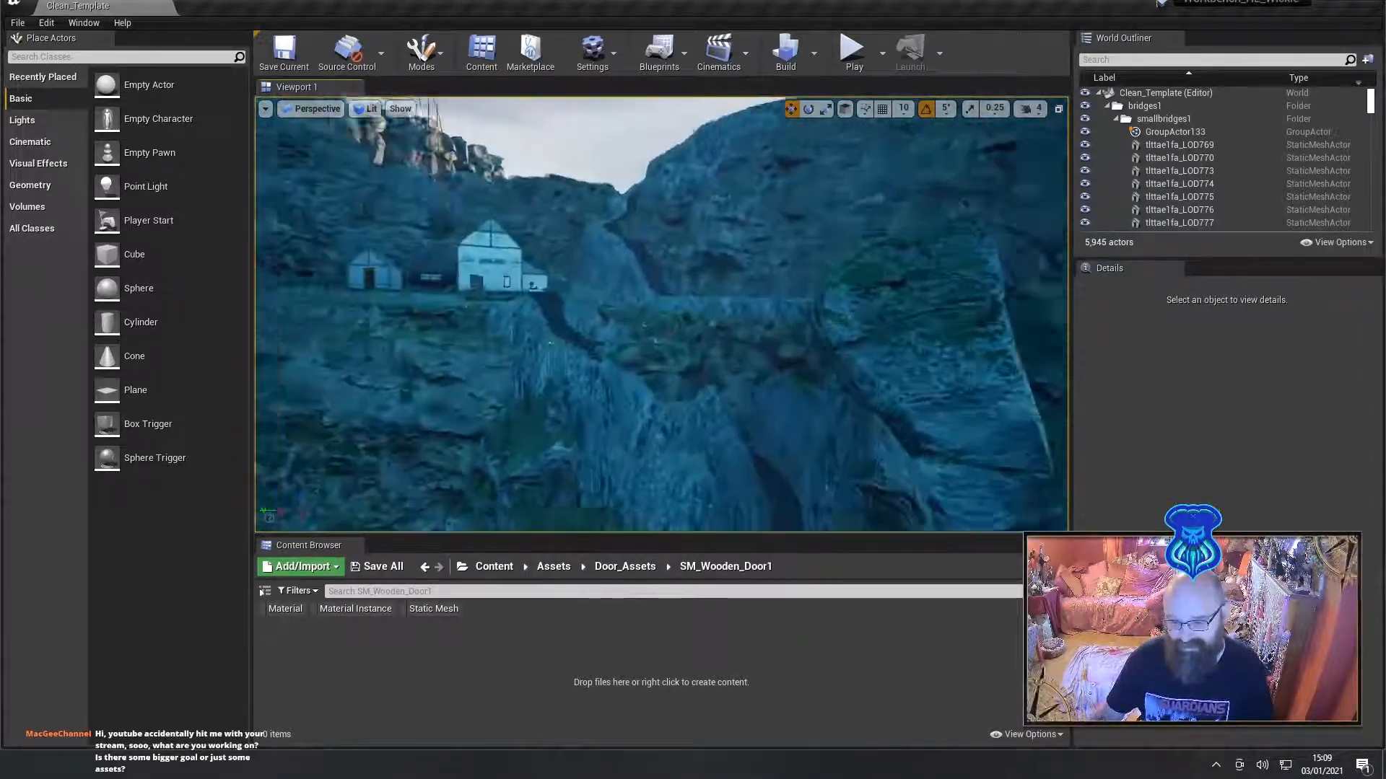
mouse_move(661, 315)
right_down()
mouse_move(610, 278)
mouse_move(635, 329)
mouse_move(657, 319)
right_up()
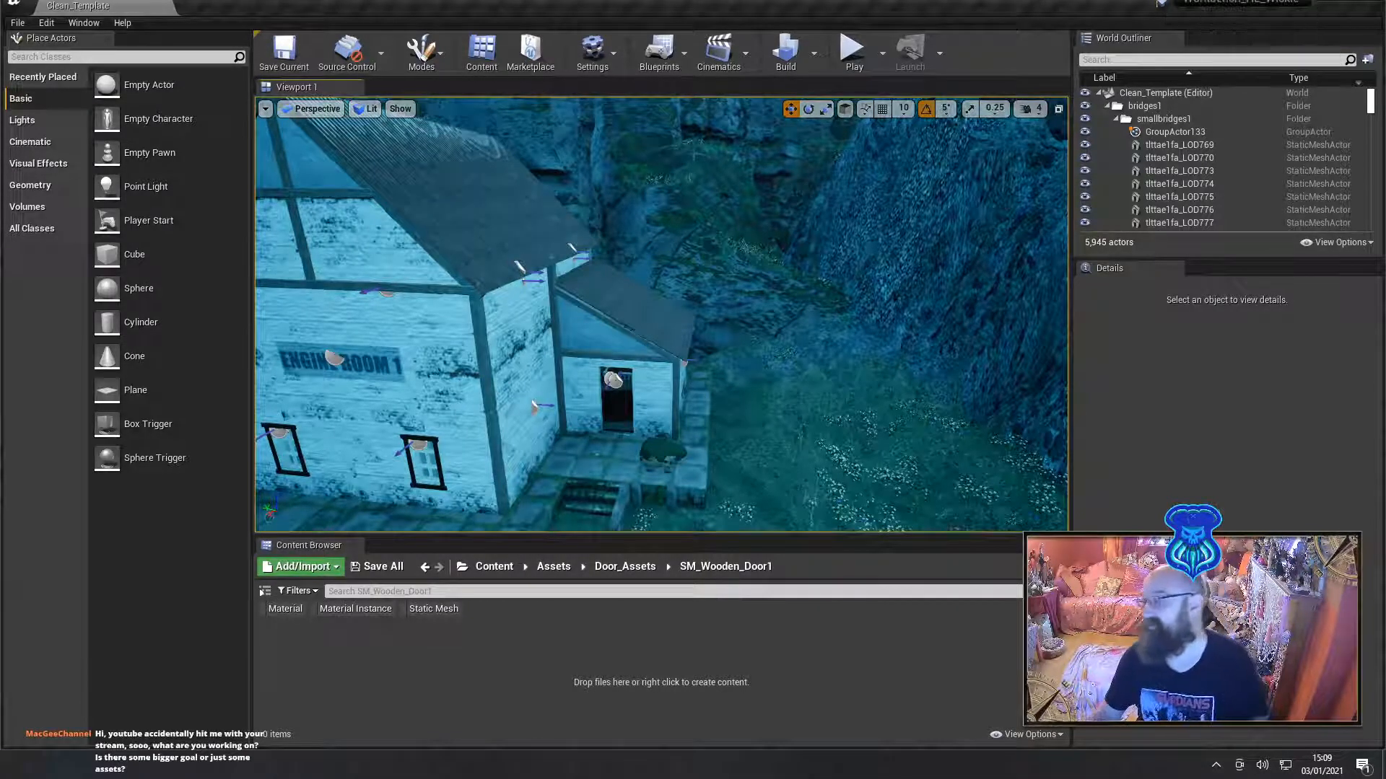
click(1330, 2)
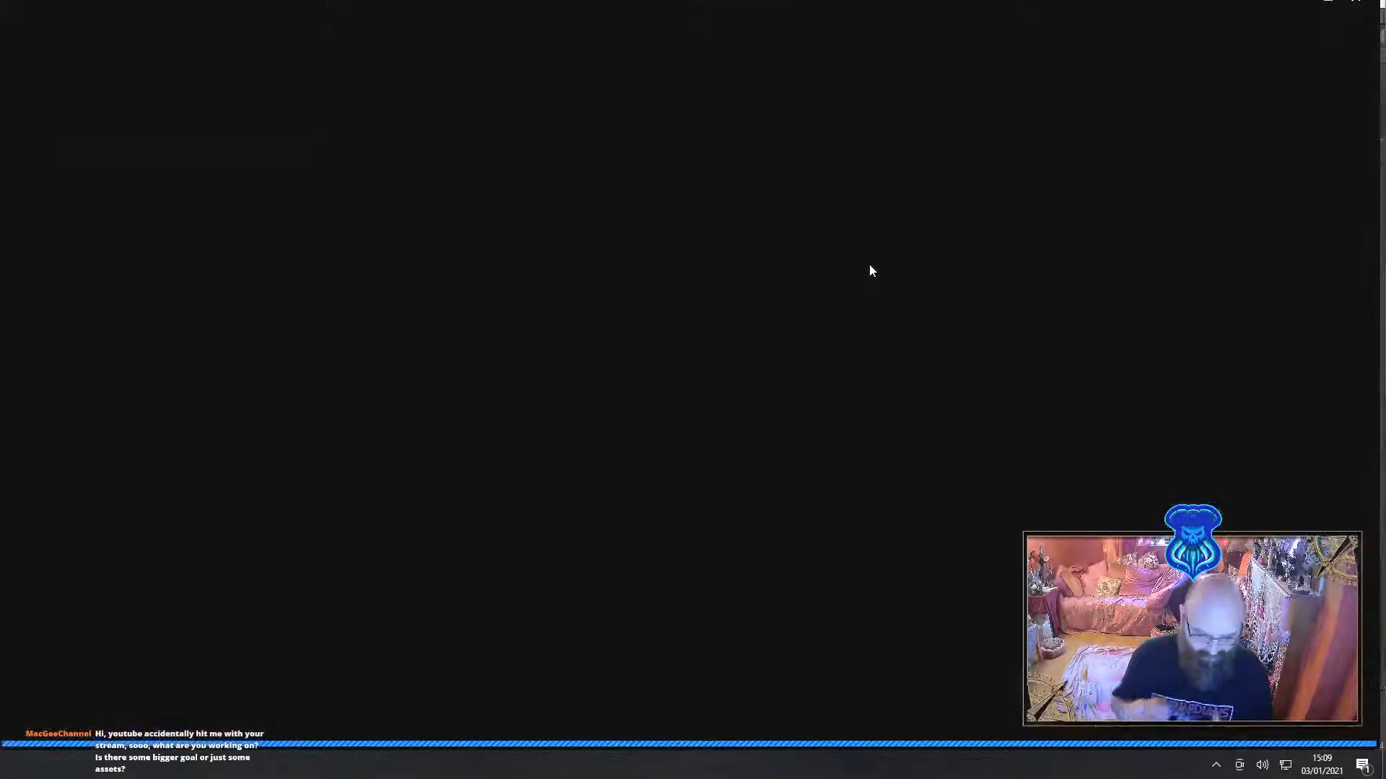
click(1305, 4)
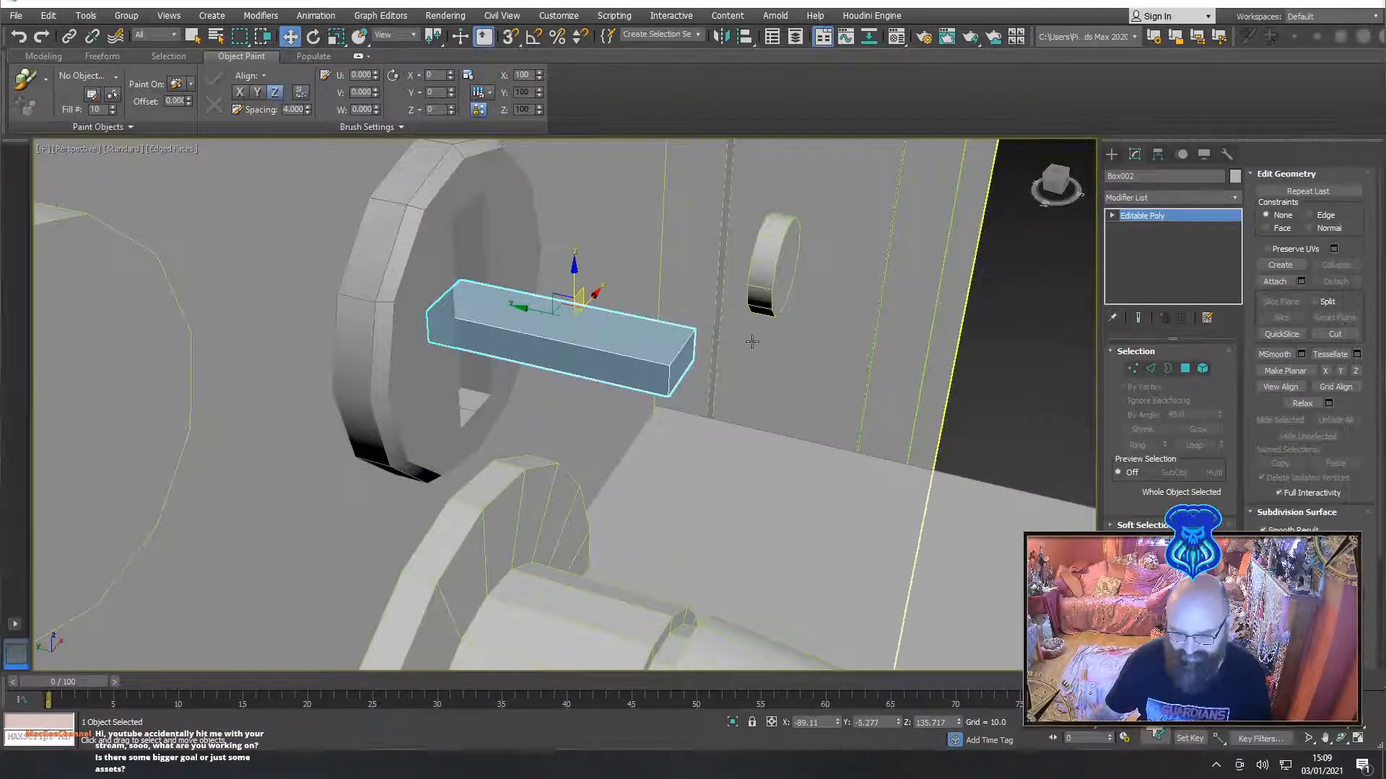
Create an AutoGrid cylinder with a radius of about 1.4 and a height of about 0.24 on top of the catch's bar
middle_drag(752, 341, 470, 317)
scroll(625, 332, down, 3)
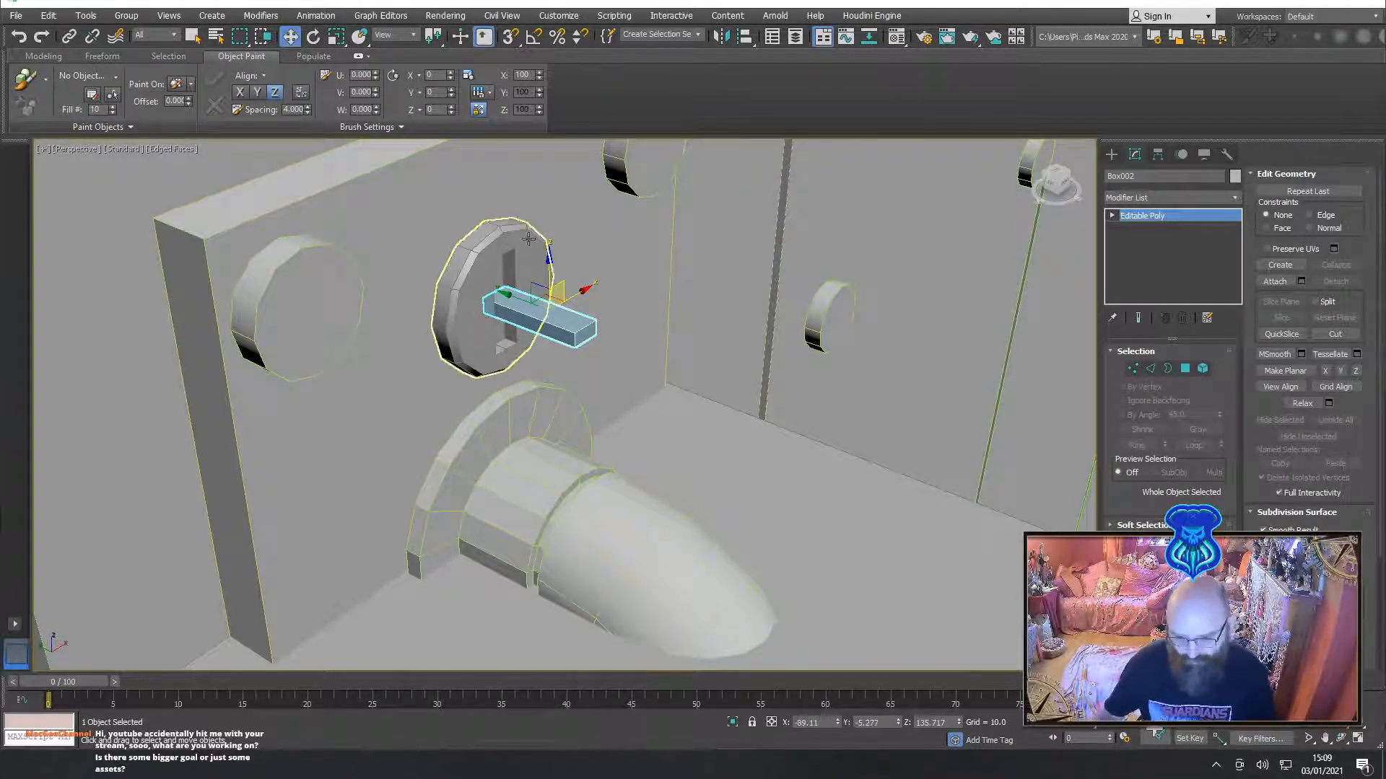
mouse_move(710, 366)
alt+middle_down()
mouse_move(640, 381)
mouse_move(684, 400)
mouse_move(712, 389)
alt+middle_up()
scroll(608, 373, up, 3)
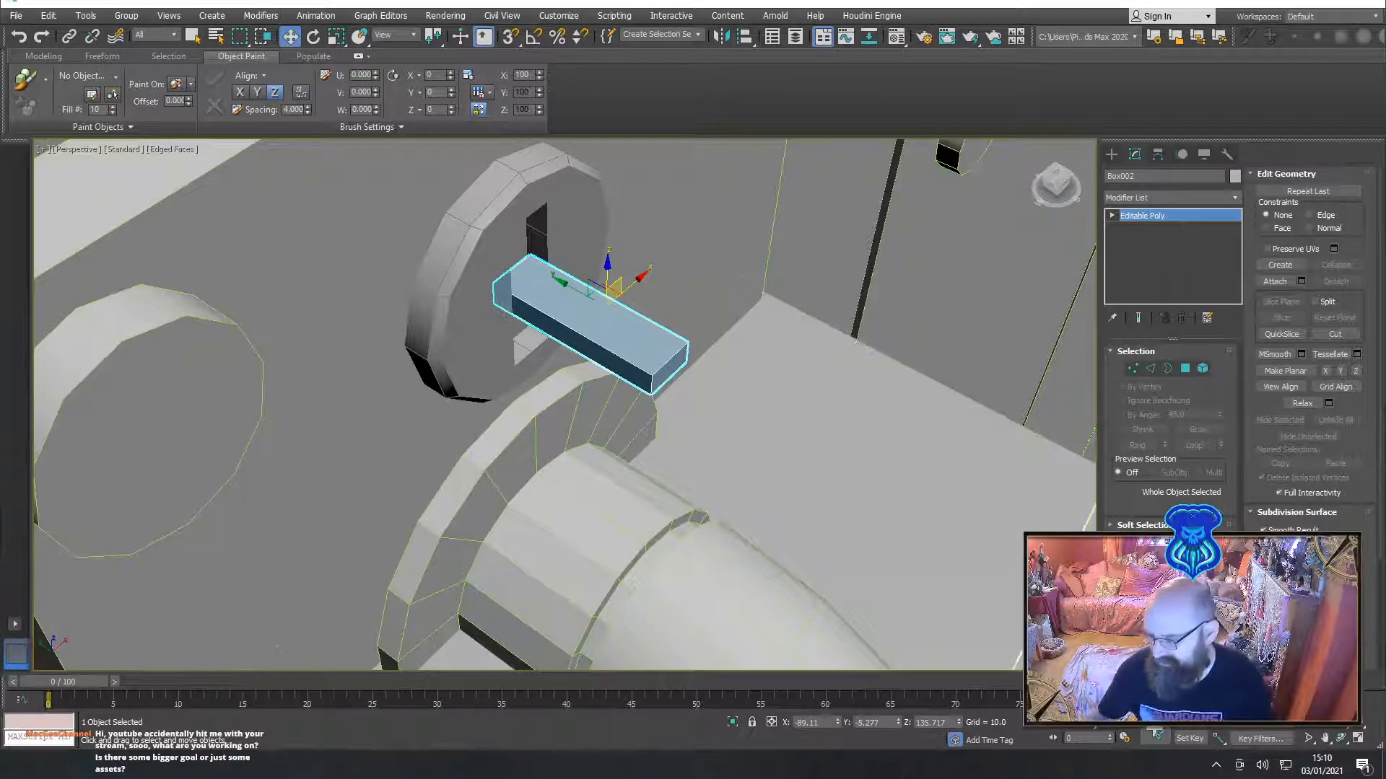
click(1111, 154)
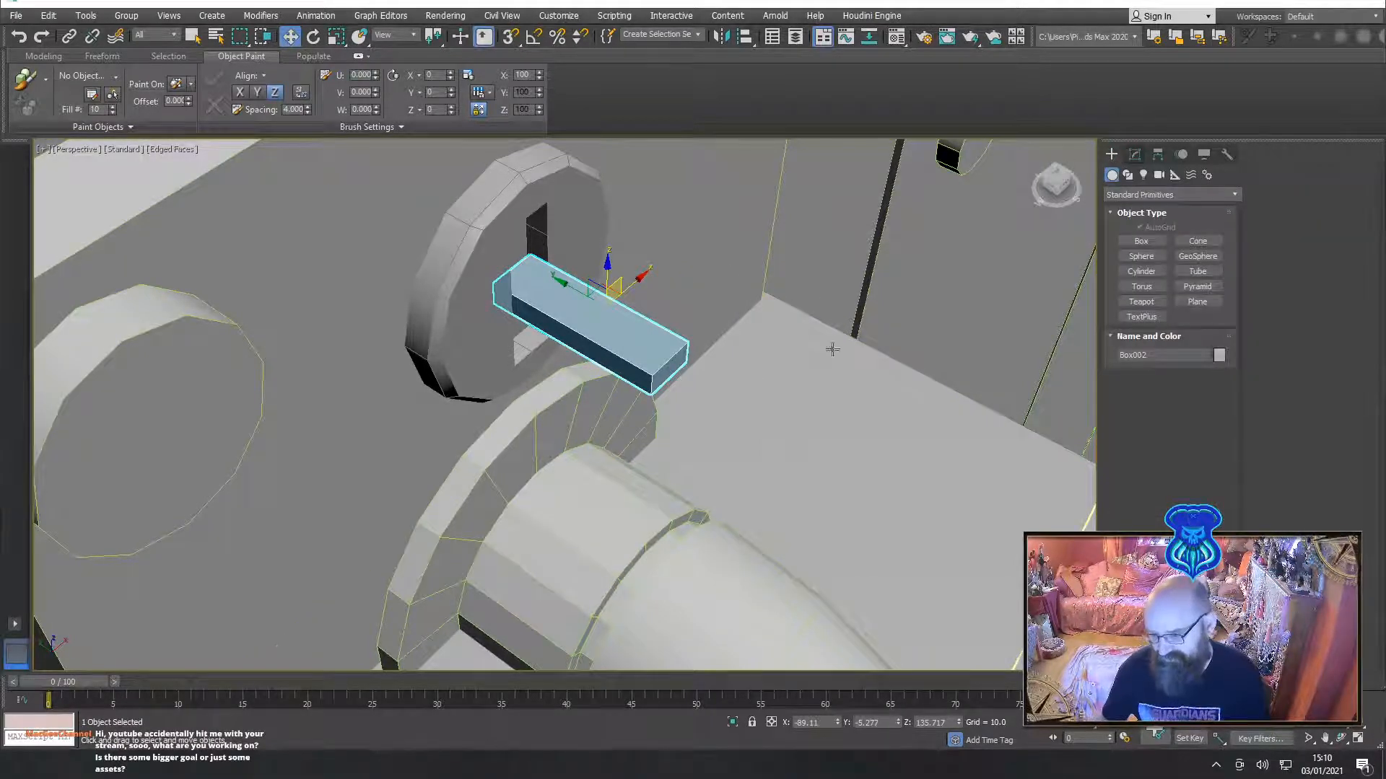
middle_drag(801, 317, 785, 363)
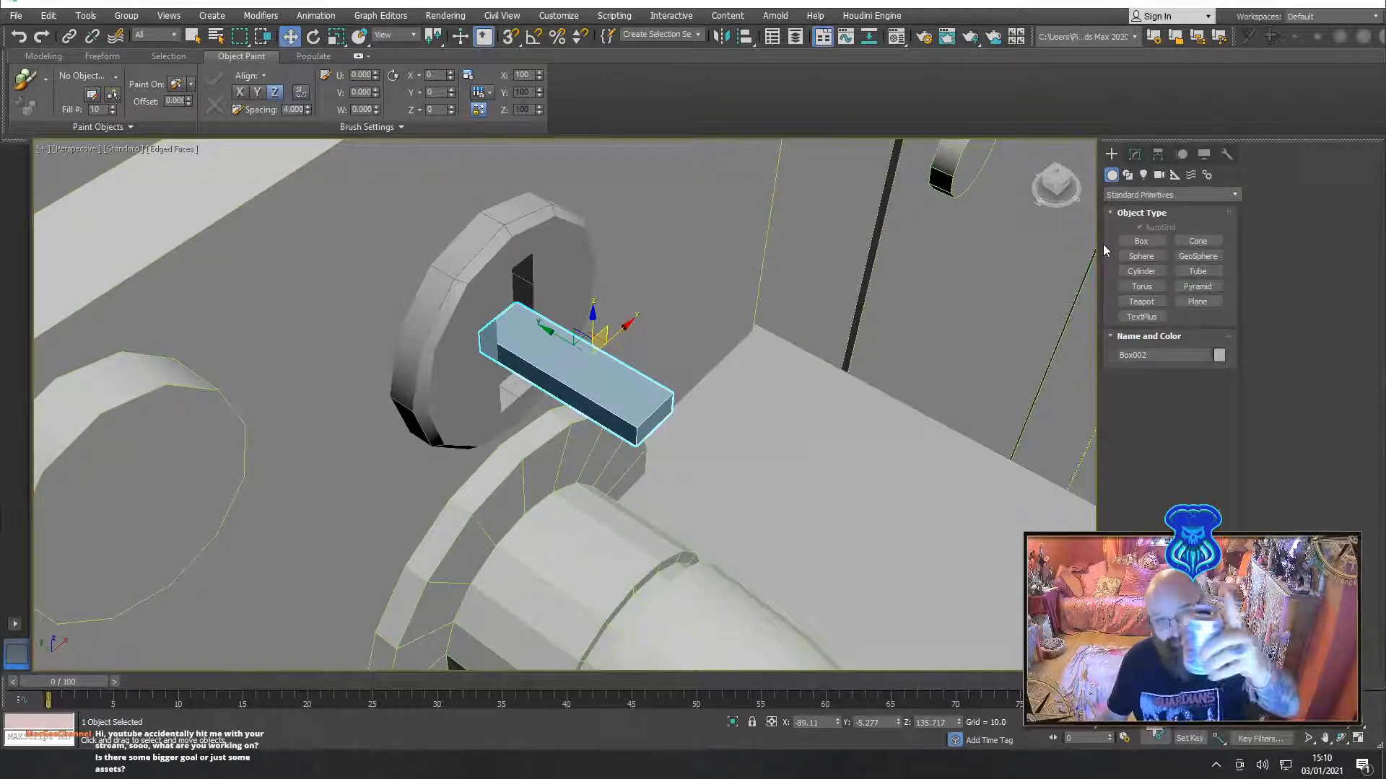
click(1147, 272)
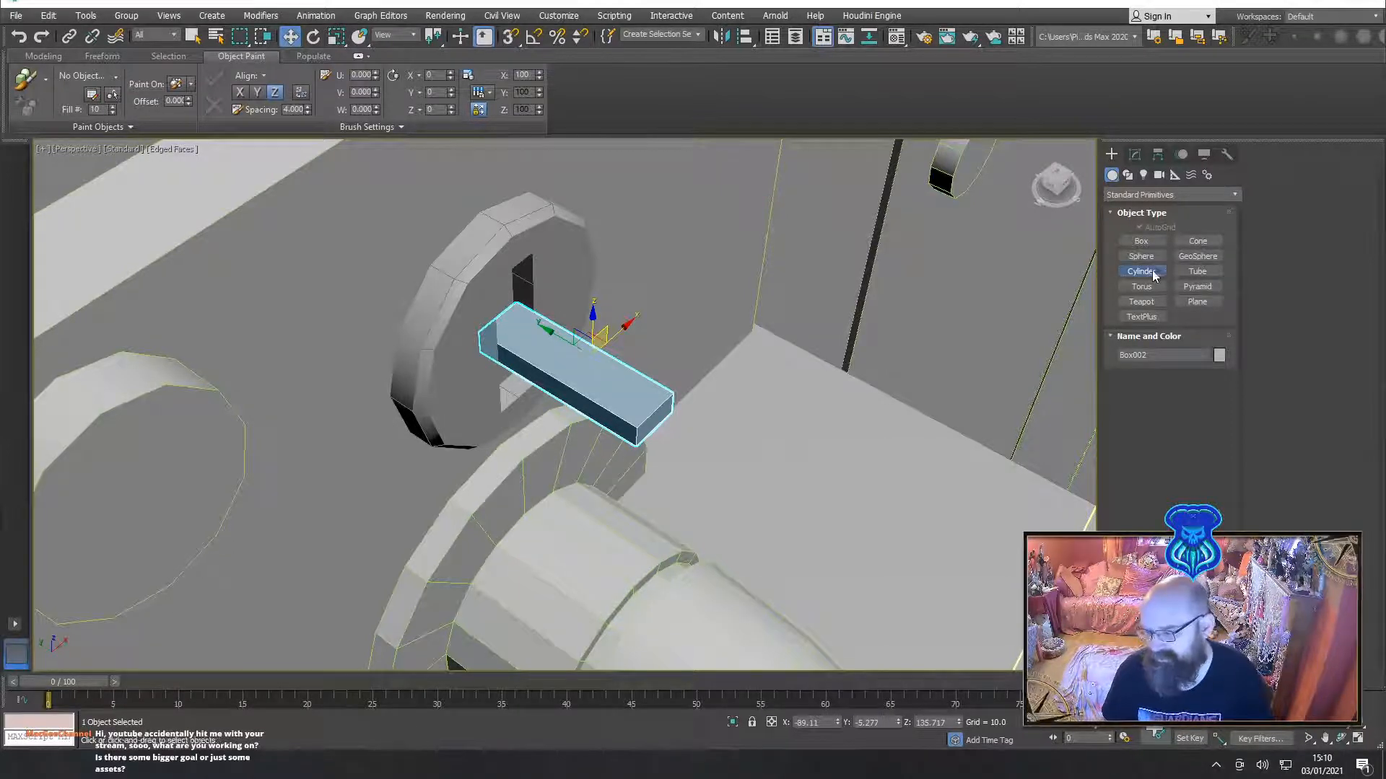
drag(624, 393, 634, 492)
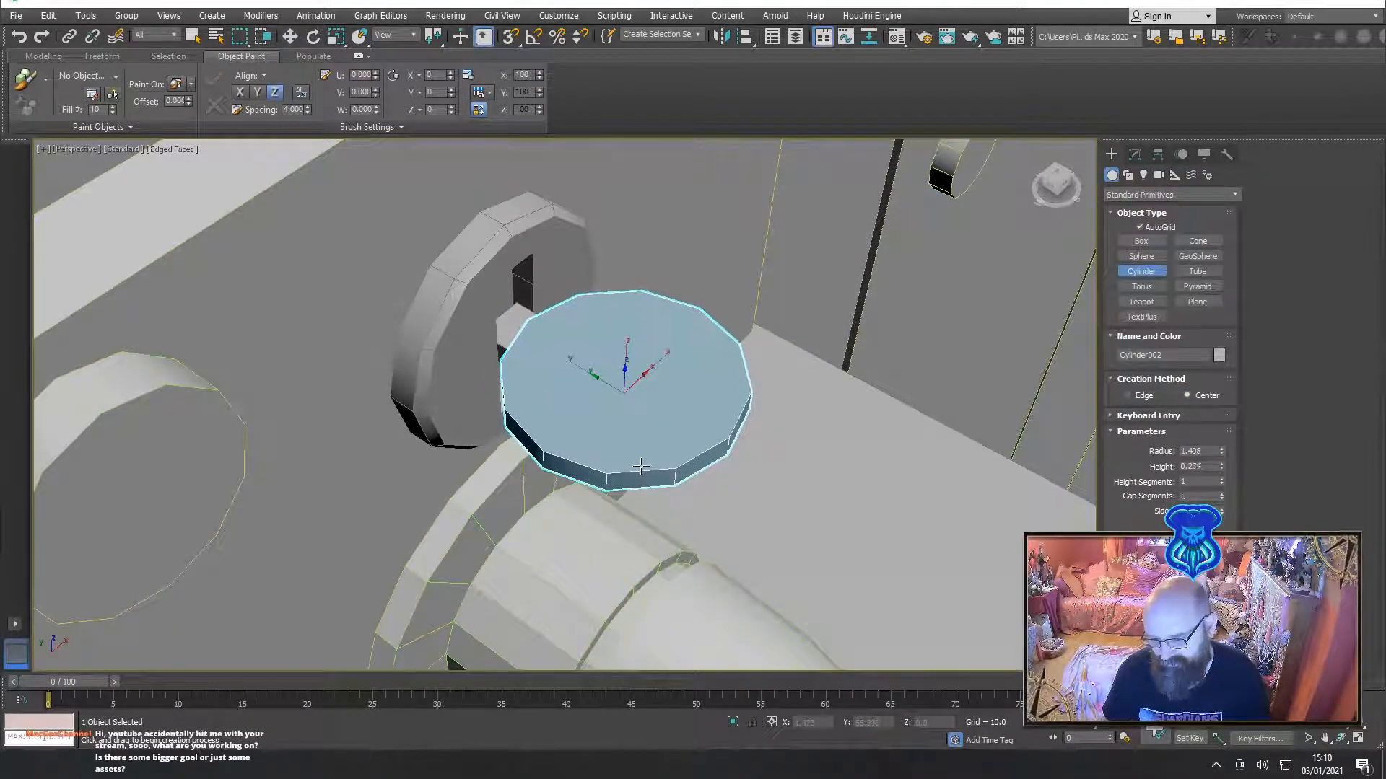
click(642, 464)
key(w)
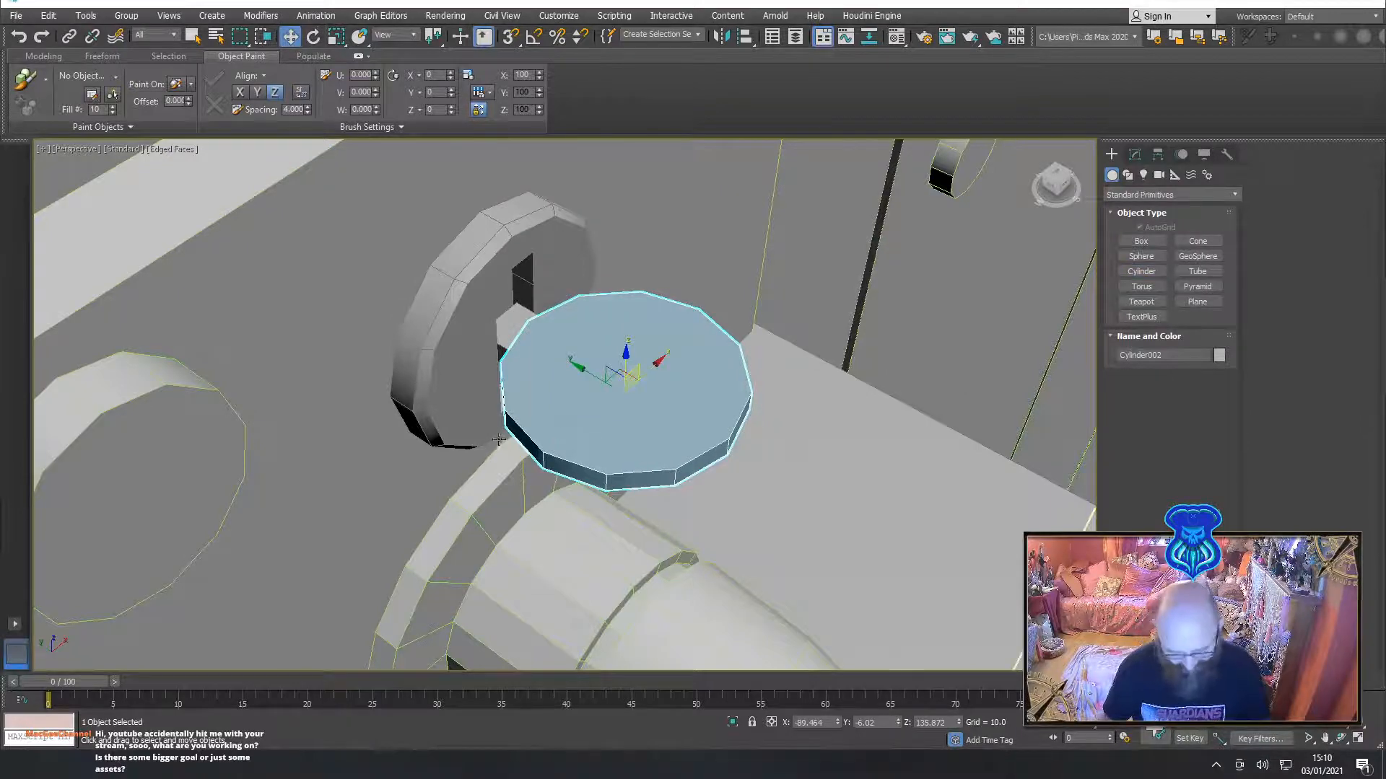
Move the flat cylinder outward along Y to the bar's outer end and deselect it
alt+middle_drag(498, 439, 541, 374)
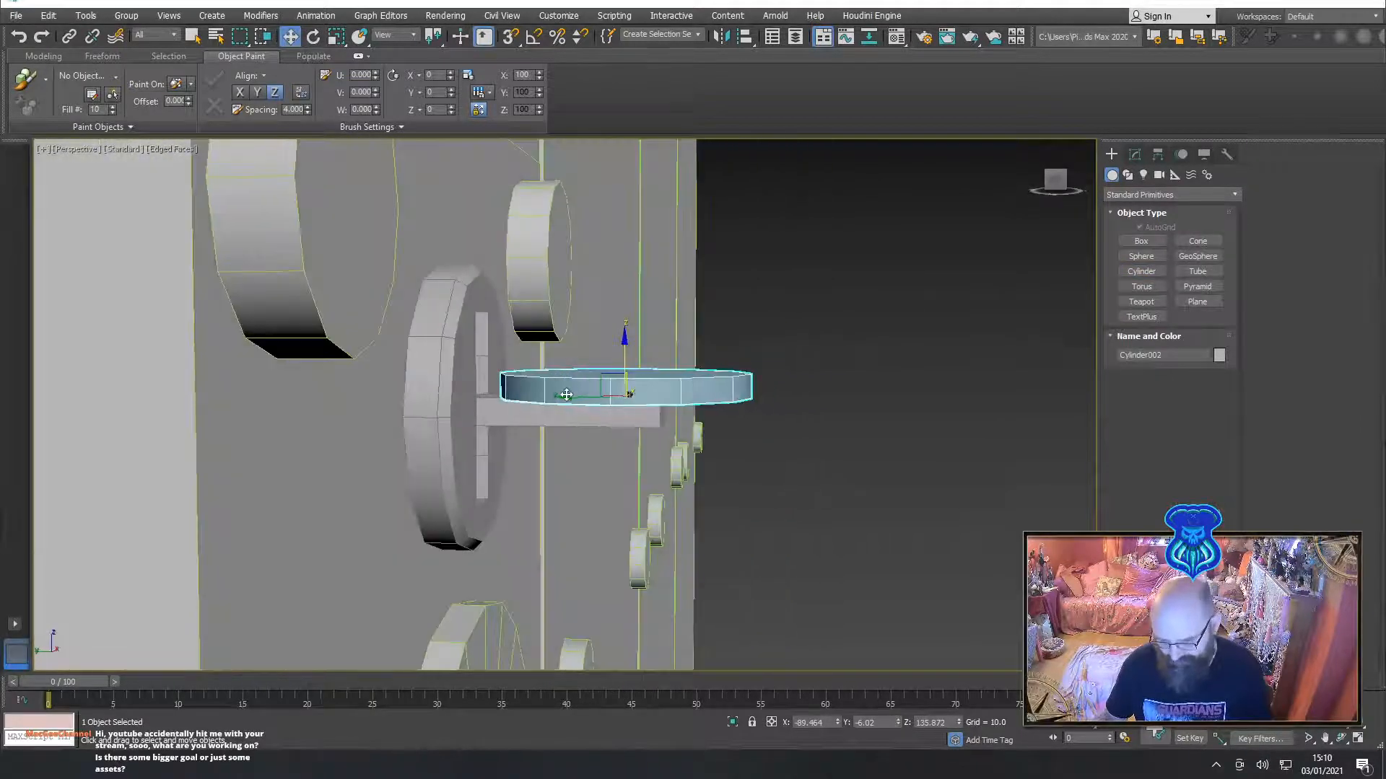
drag(566, 395, 664, 394)
click(868, 248)
Delete the large flat box projecting from the door in front of the handle
alt+middle_drag(868, 248, 967, 311)
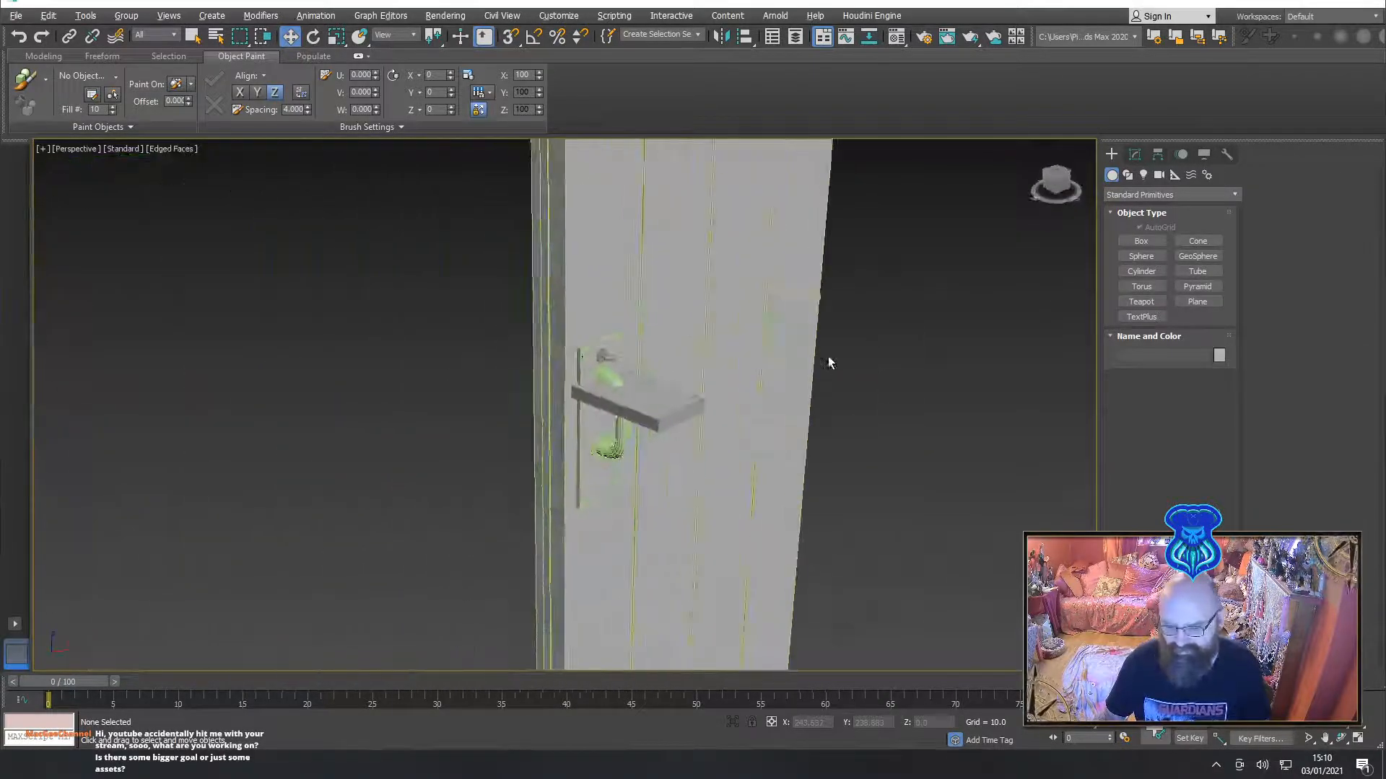
click(680, 401)
key(Delete)
Create an AutoGrid box about 8.38 long, 4.97 wide and 1.03 high on the handle plate, just below the handle
scroll(671, 430, up, 5)
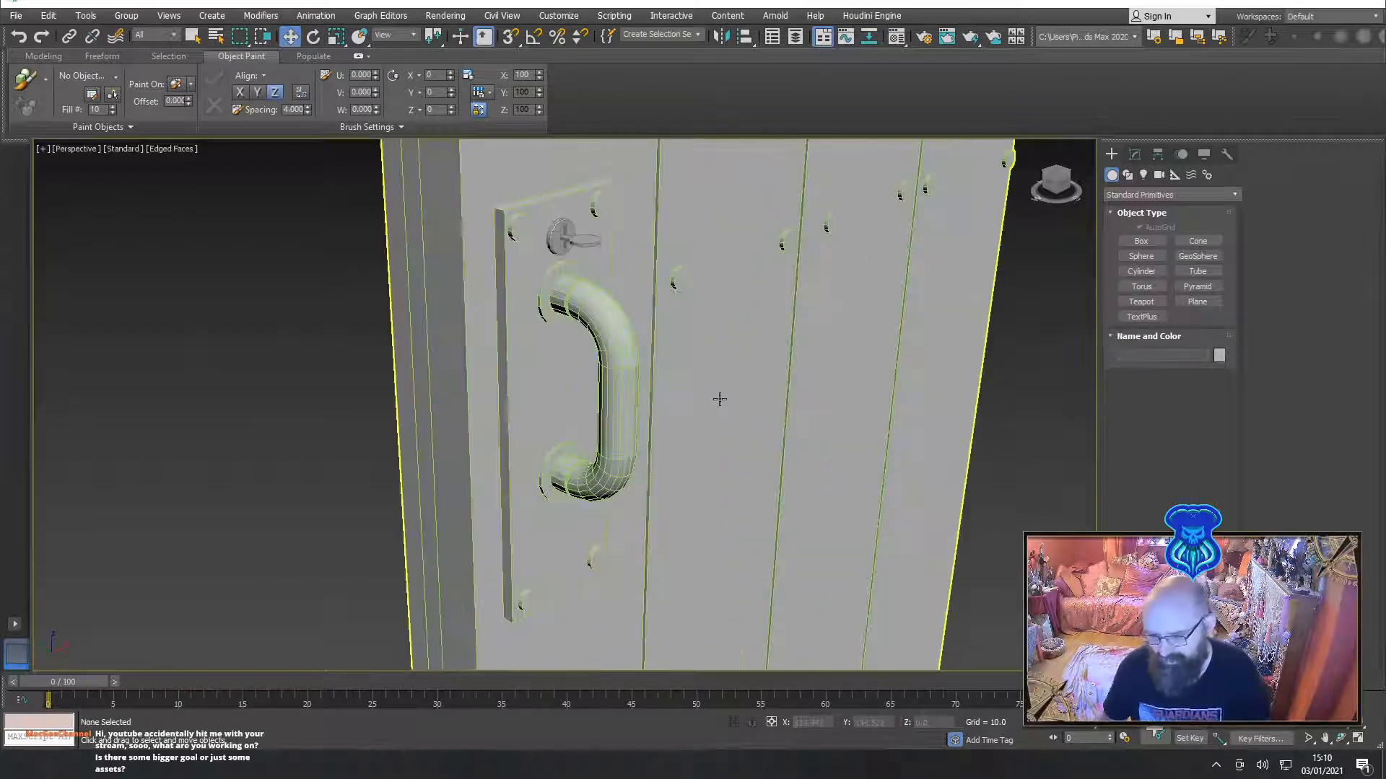
middle_drag(625, 348, 694, 393)
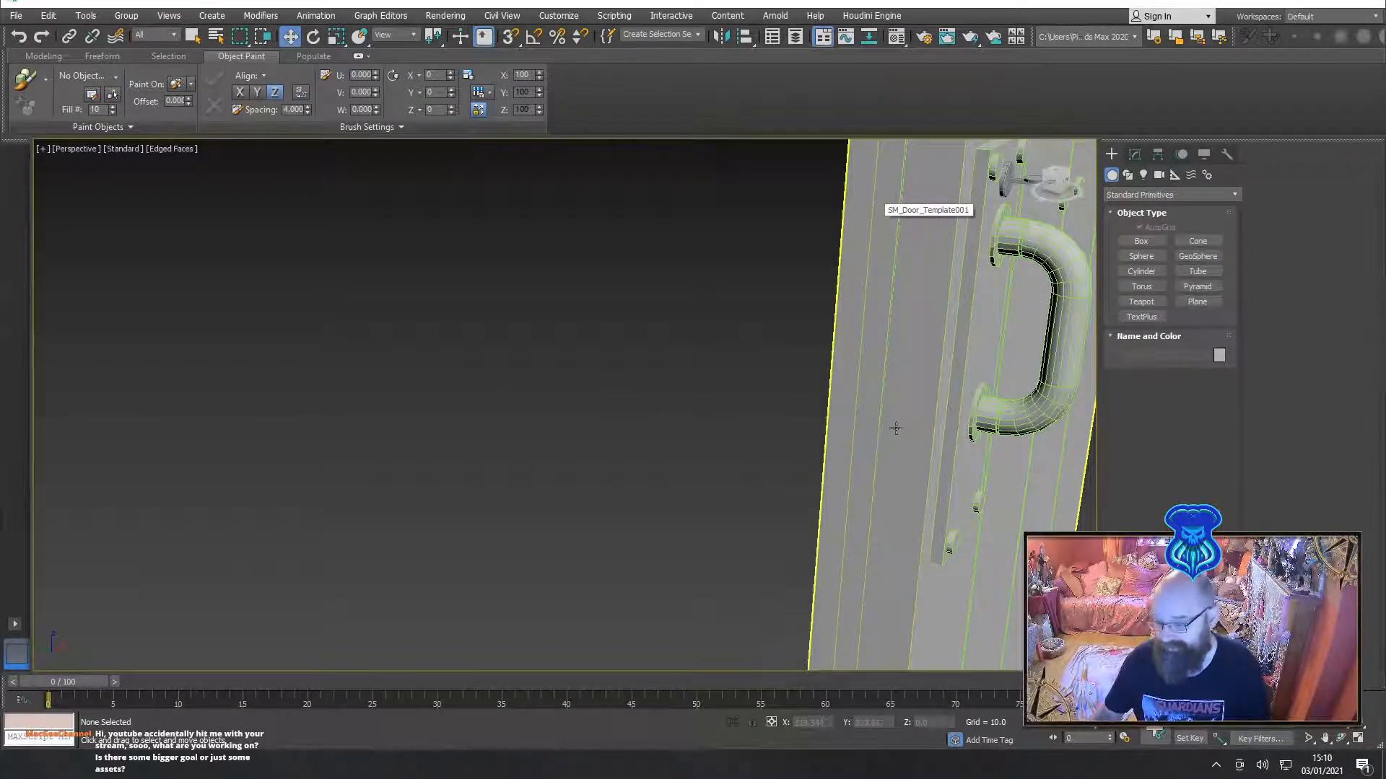
alt+middle_drag(895, 428, 819, 448)
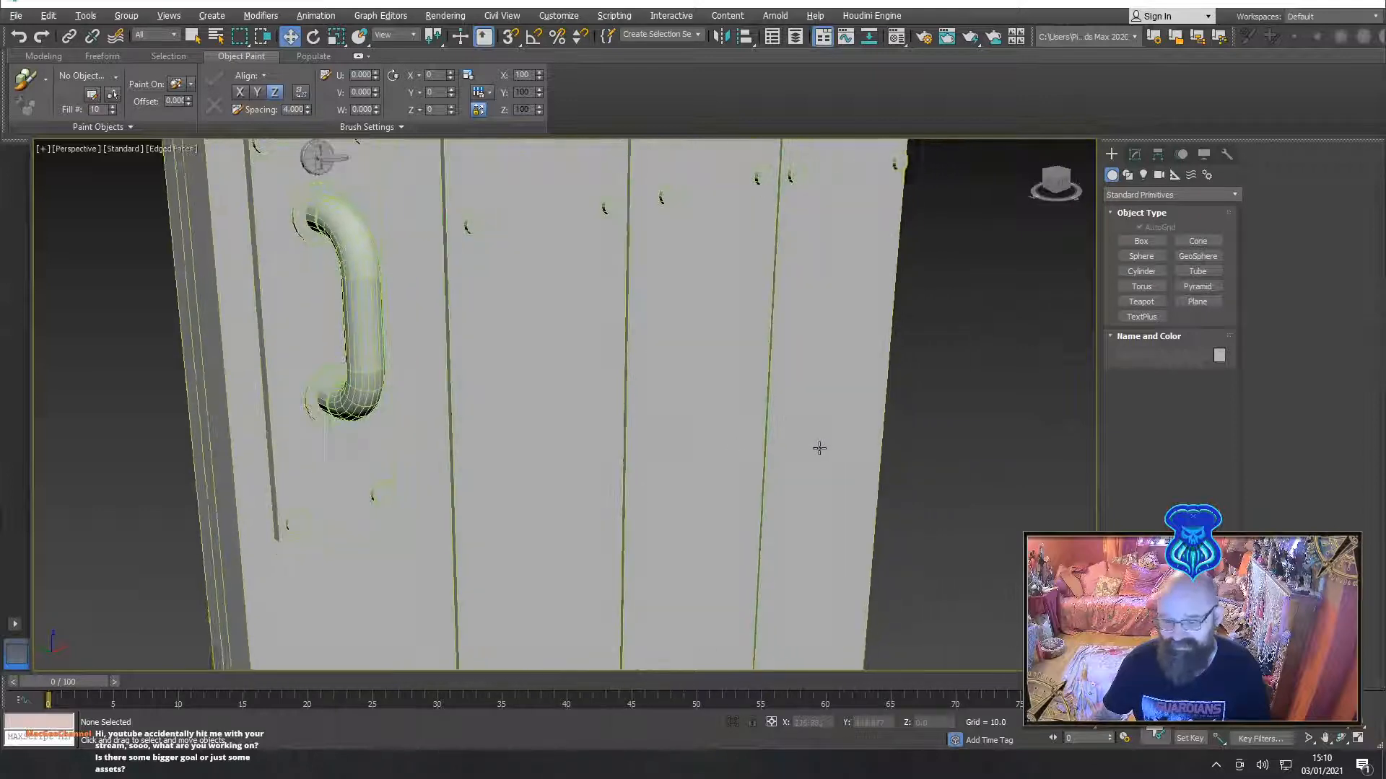
middle_drag(586, 400, 810, 492)
middle_drag(656, 441, 729, 453)
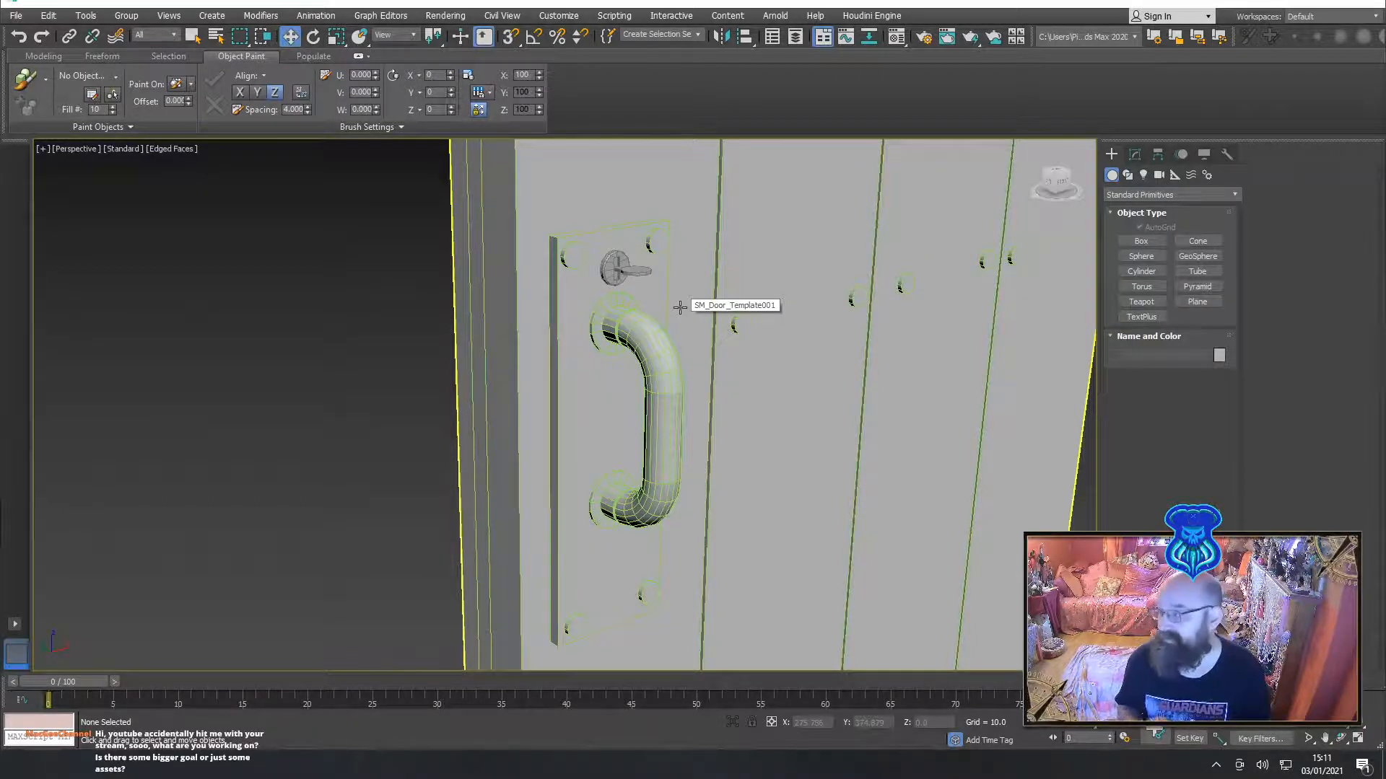
alt+middle_drag(605, 408, 656, 362)
middle_drag(520, 362, 936, 504)
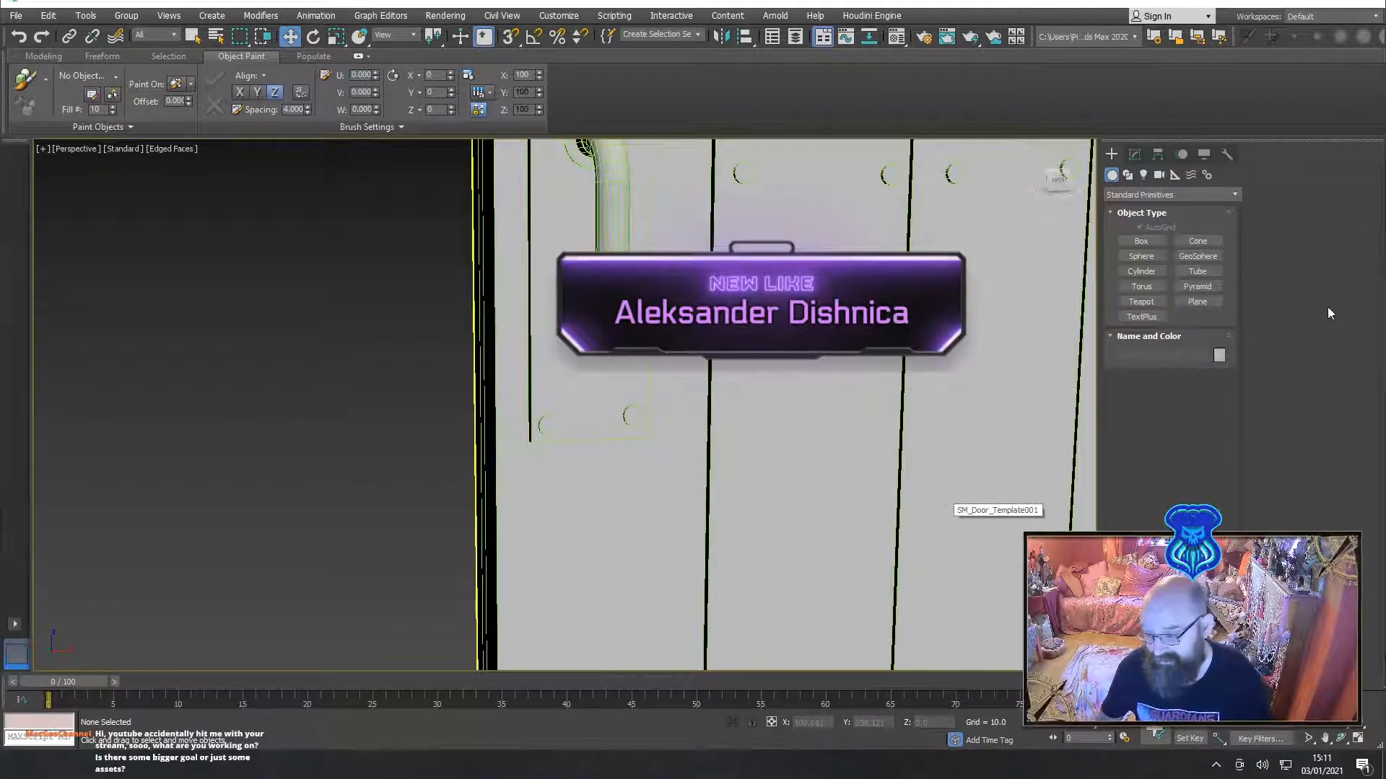
click(1141, 241)
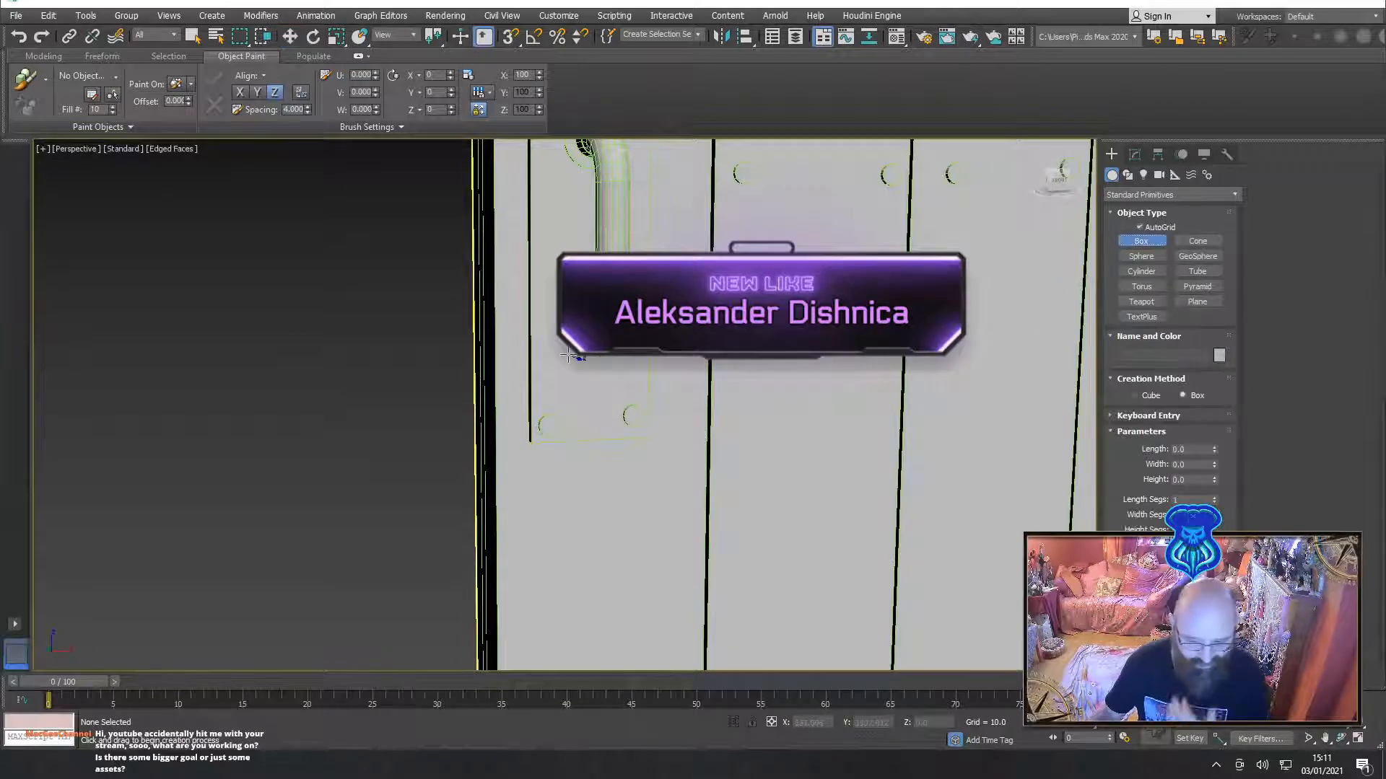
drag(570, 347, 613, 424)
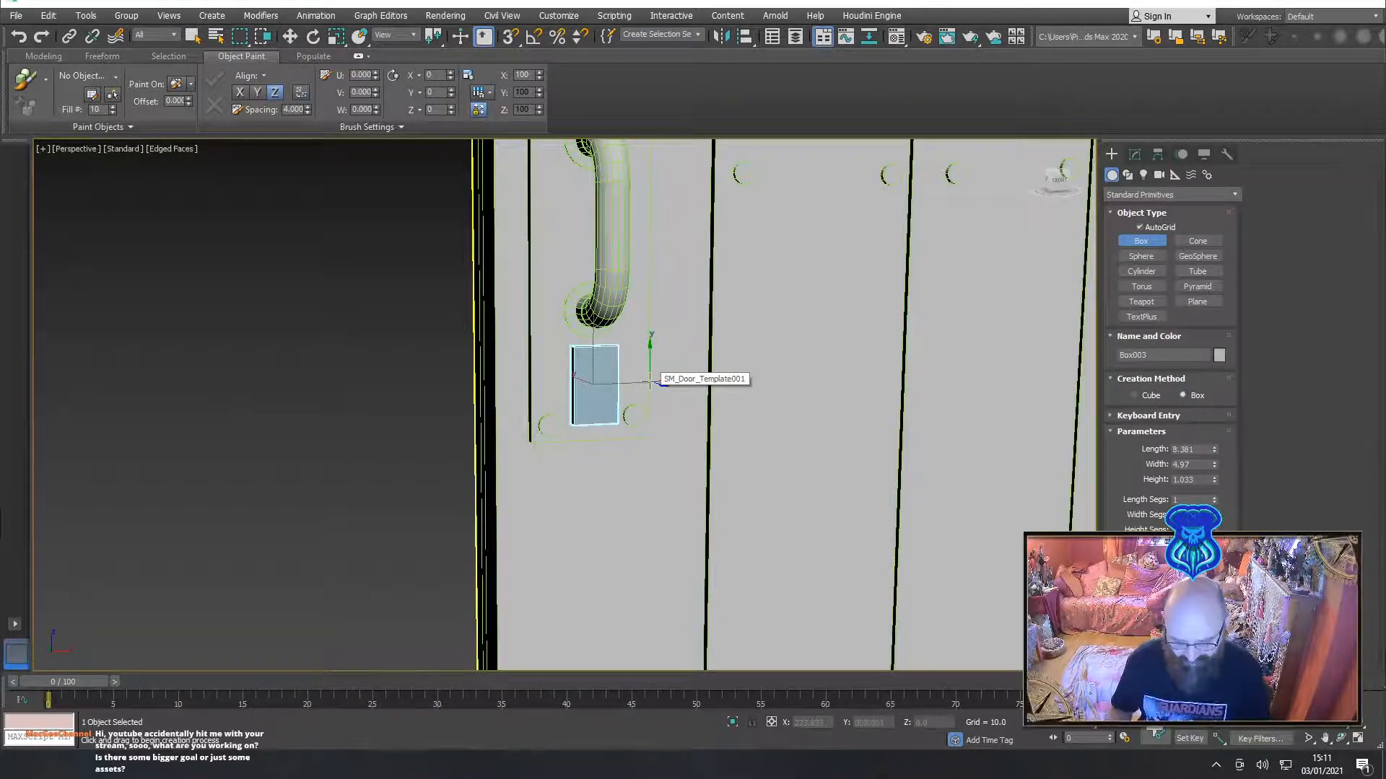
mouse_move(518, 437)
alt+middle_down()
mouse_move(576, 437)
mouse_move(515, 439)
alt+middle_up()
scroll(556, 436, up, 8)
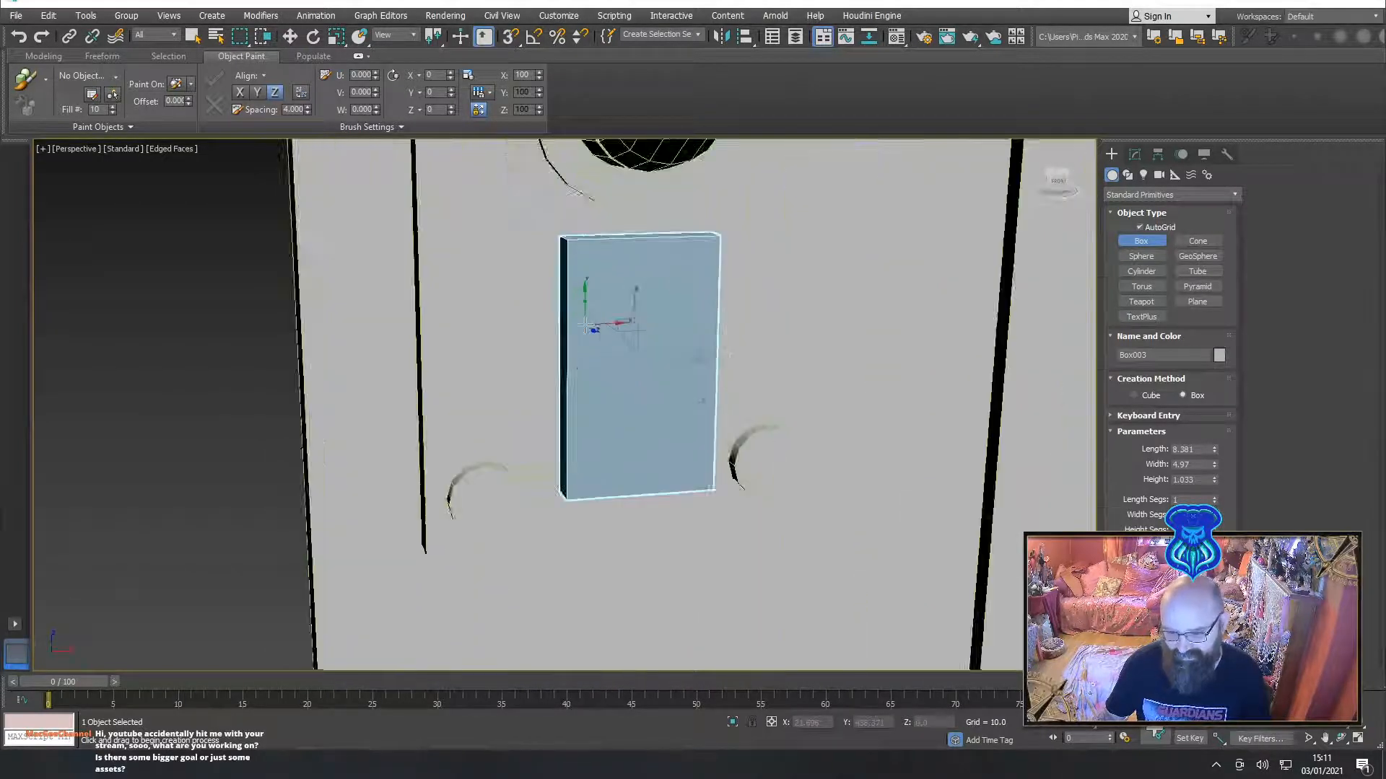
Convert the new box below the handle to an Editable Poly
middle_drag(590, 327, 560, 394)
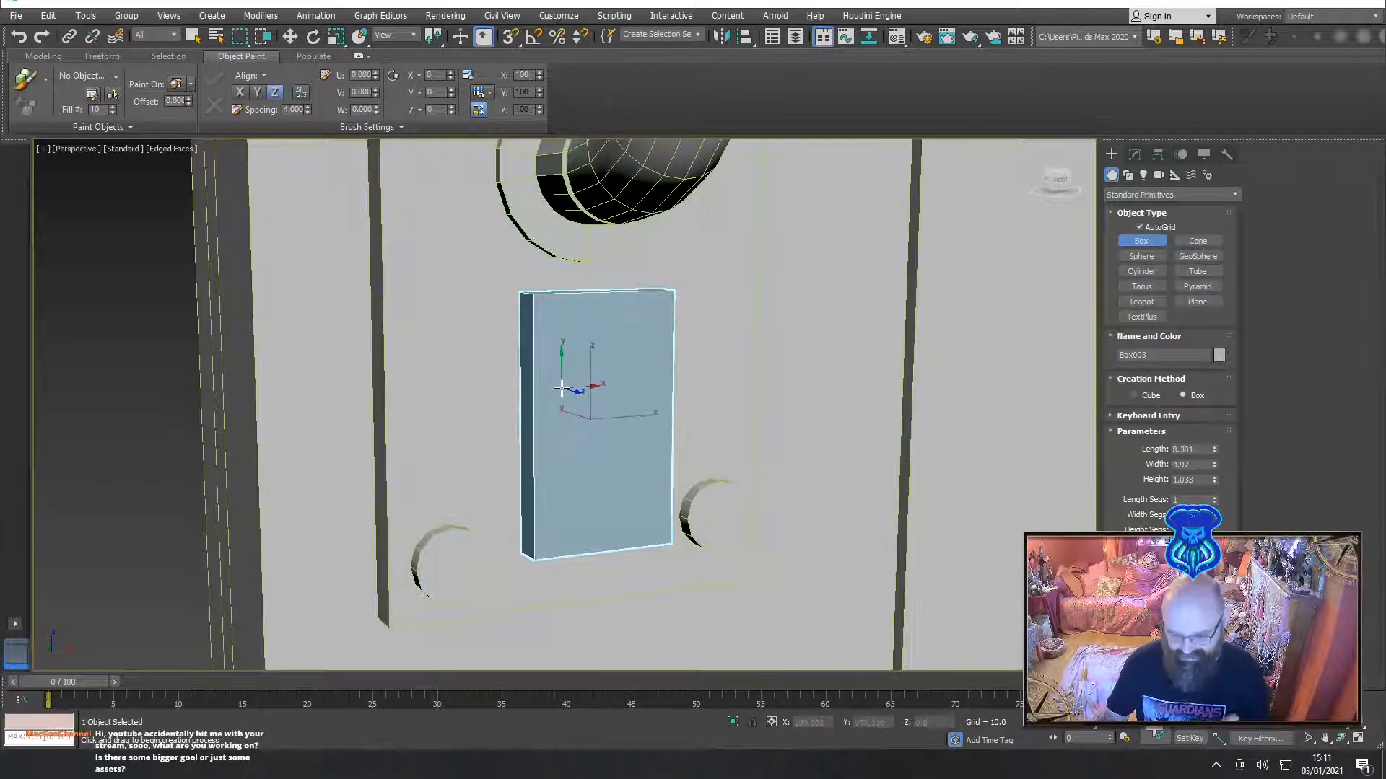
key(w)
right_click(606, 396)
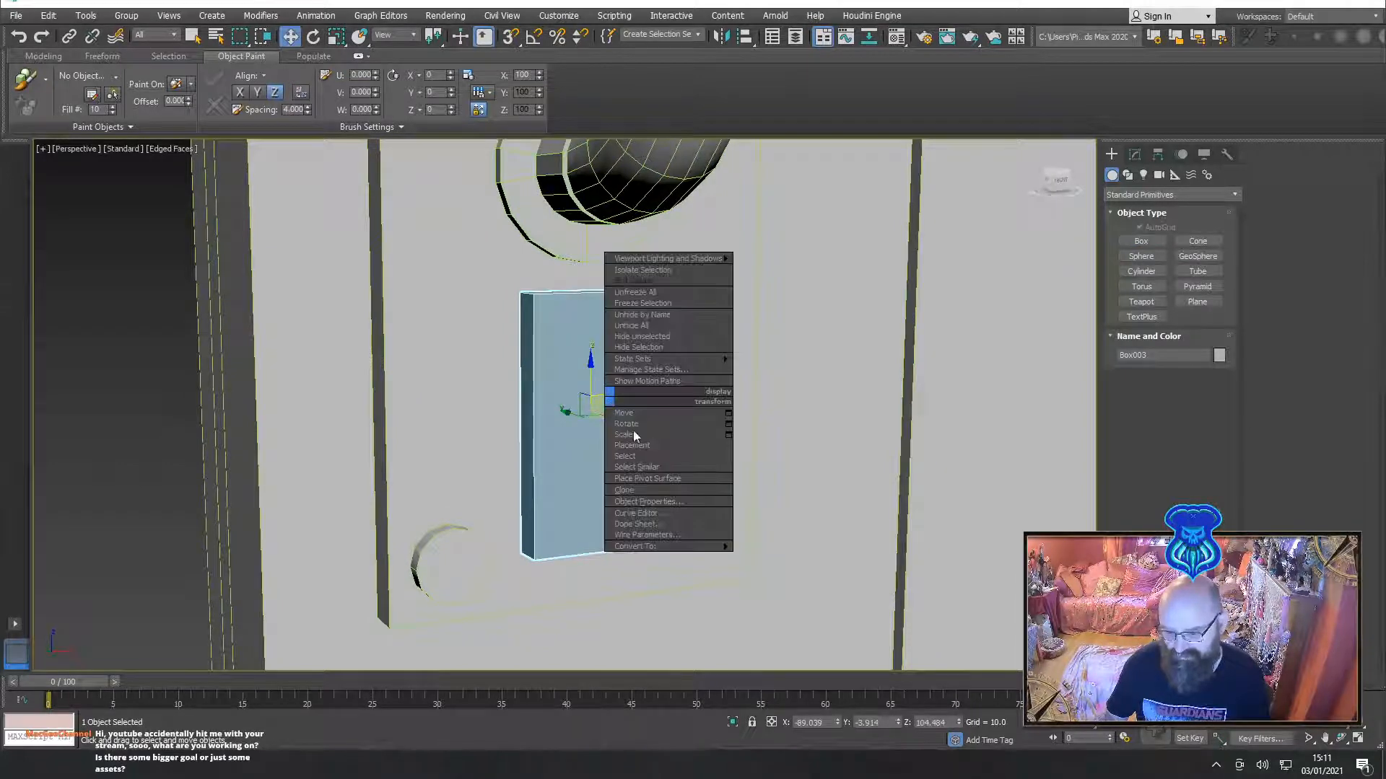
mouse_move(721, 546)
click(771, 556)
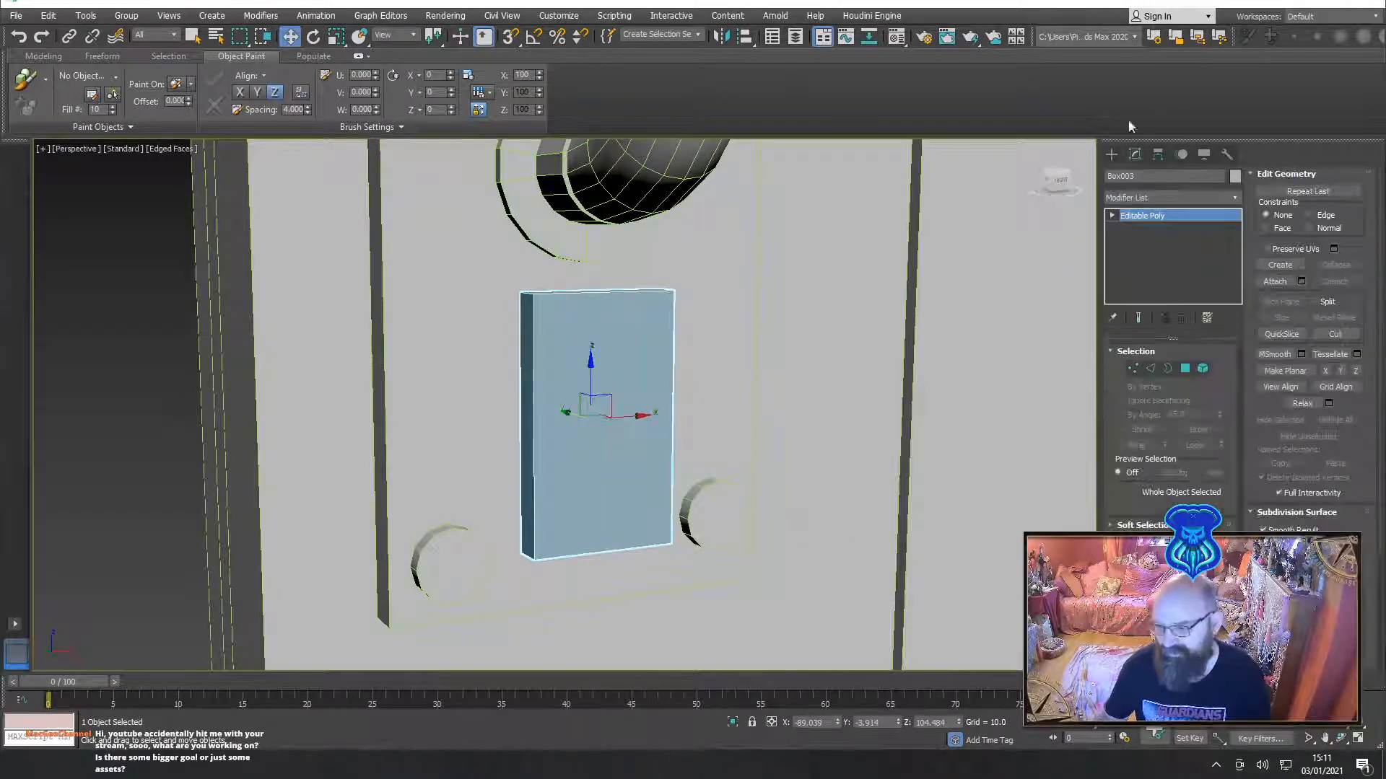
Inset the front polygon of the box below the handle to form a narrow upright rectangle in its centre
click(1185, 369)
click(609, 387)
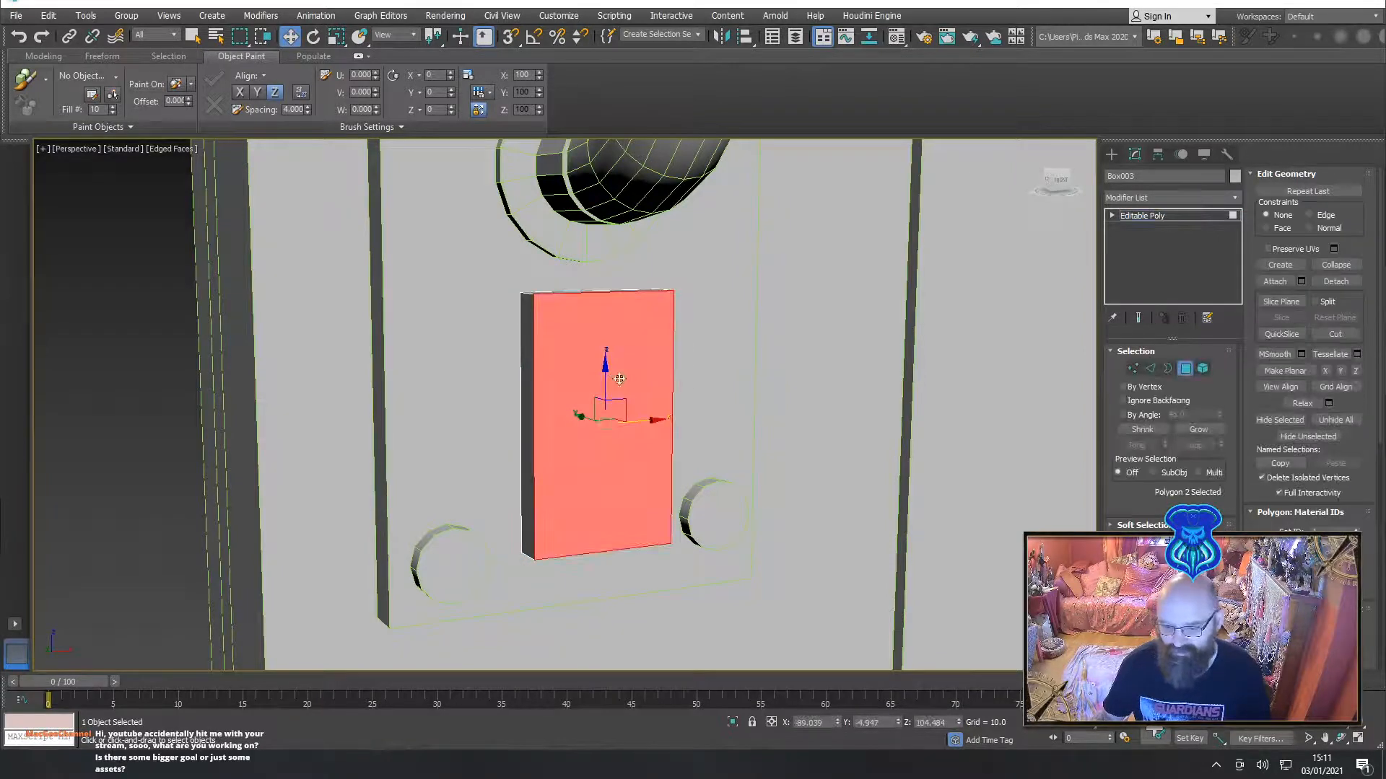
click(1197, 430)
click(954, 491)
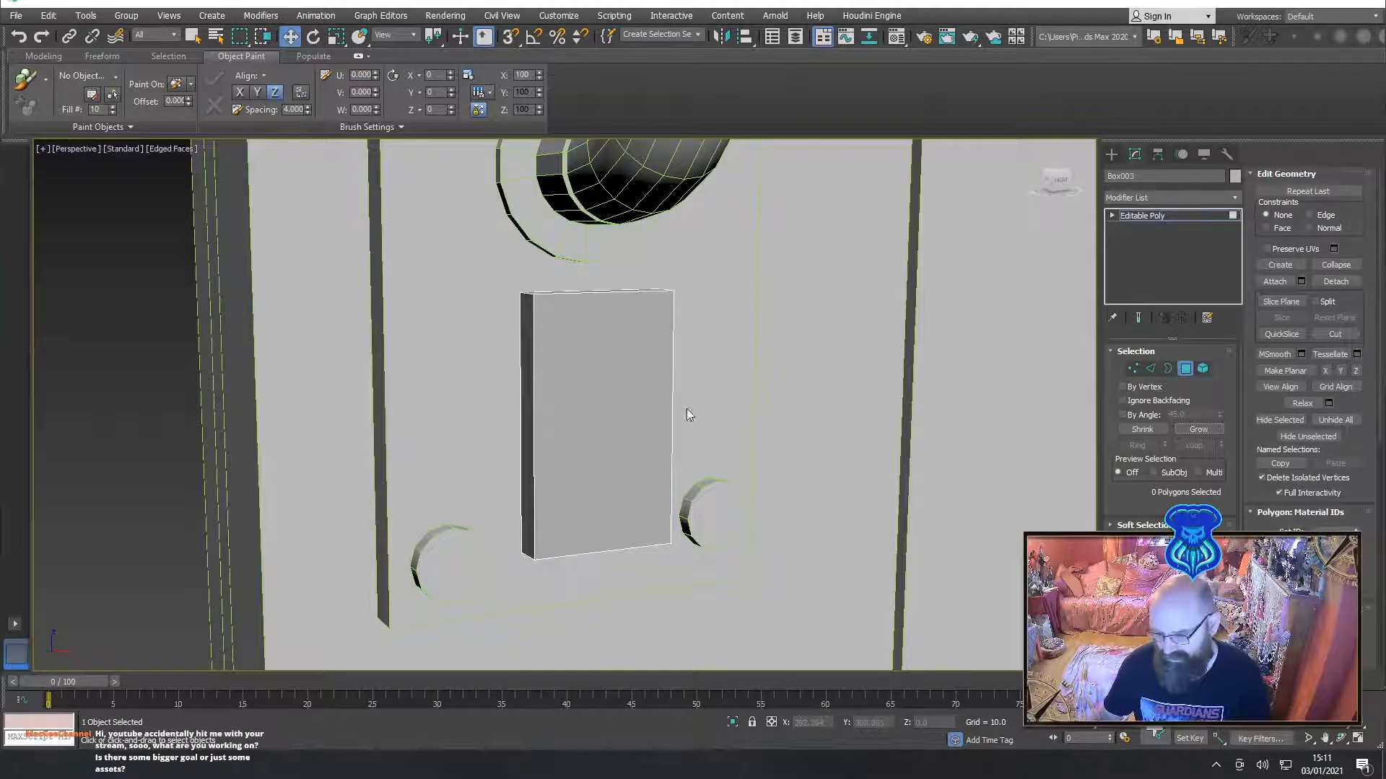
click(632, 406)
alt+middle_drag(677, 411, 739, 432)
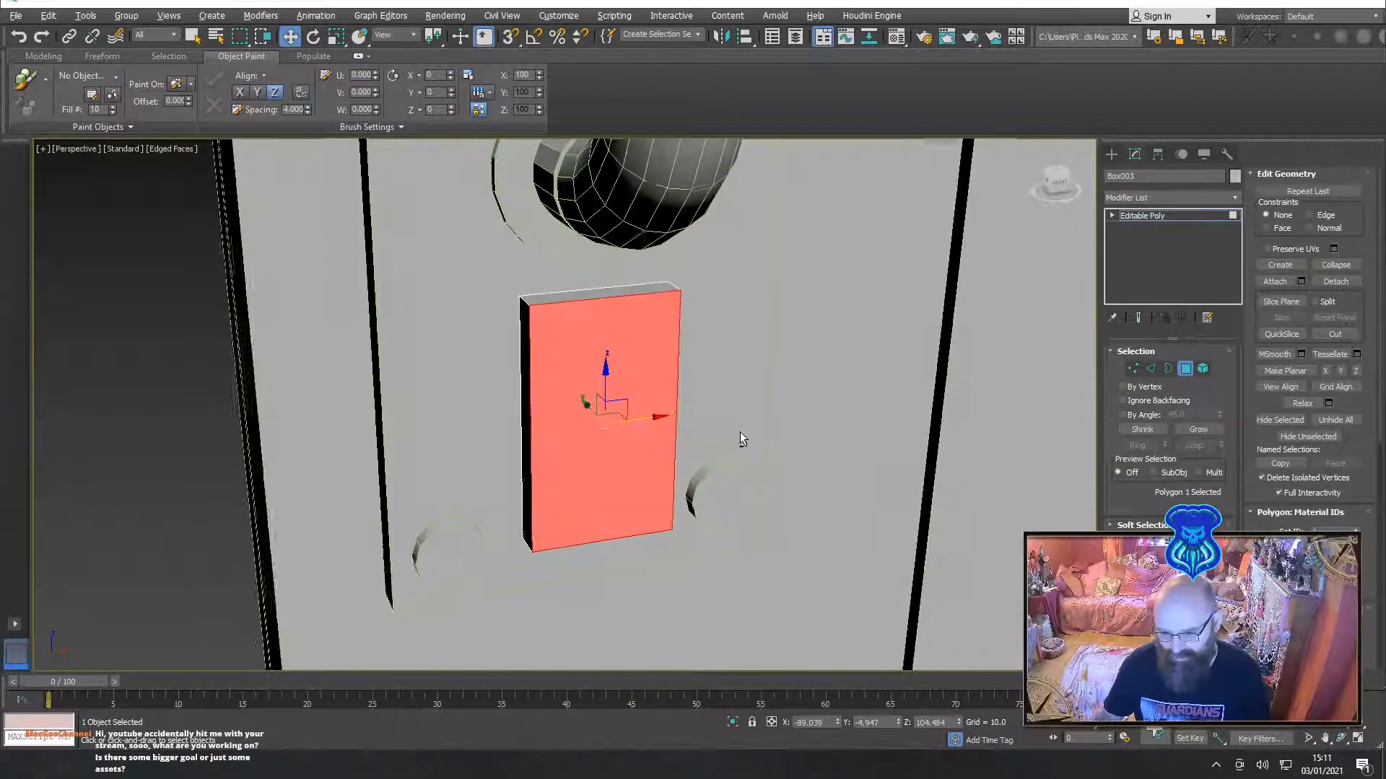
middle_drag(651, 394, 690, 385)
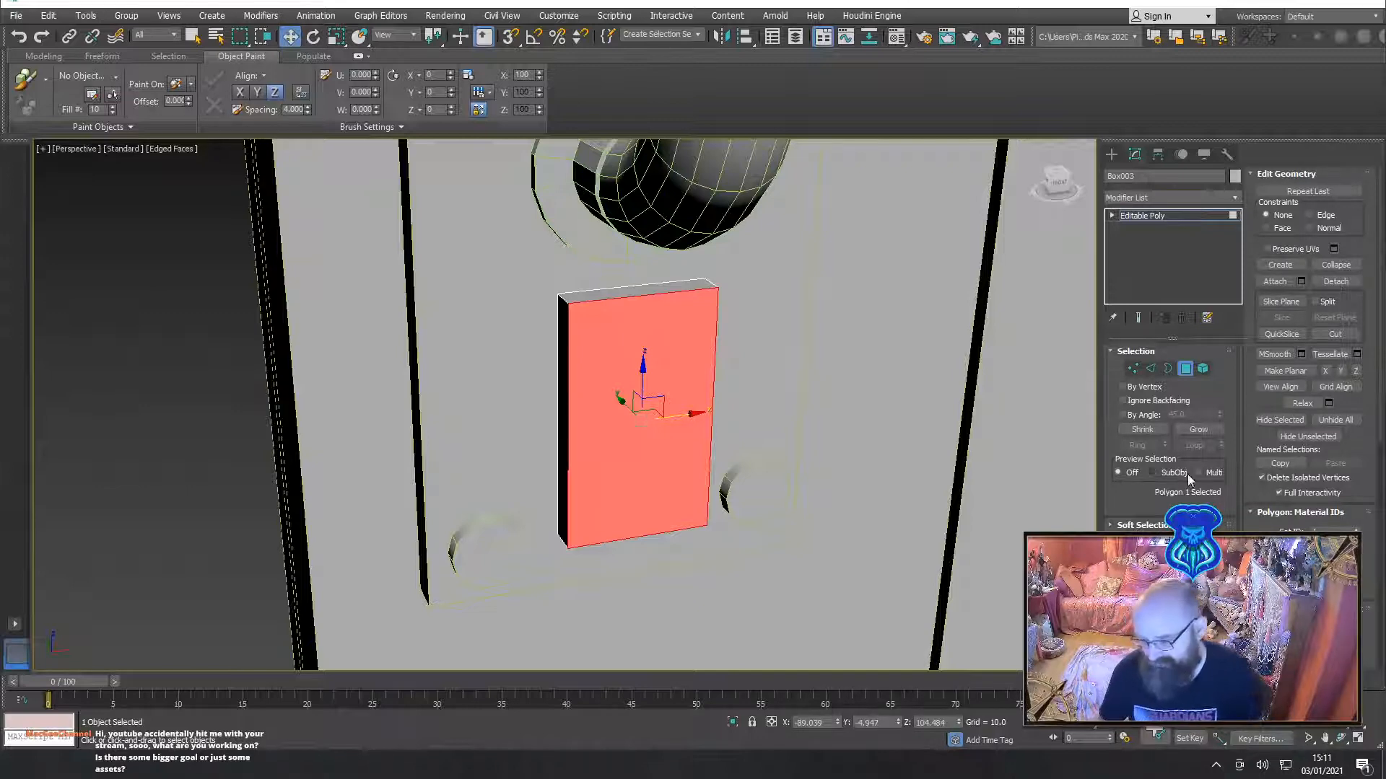
click(1197, 592)
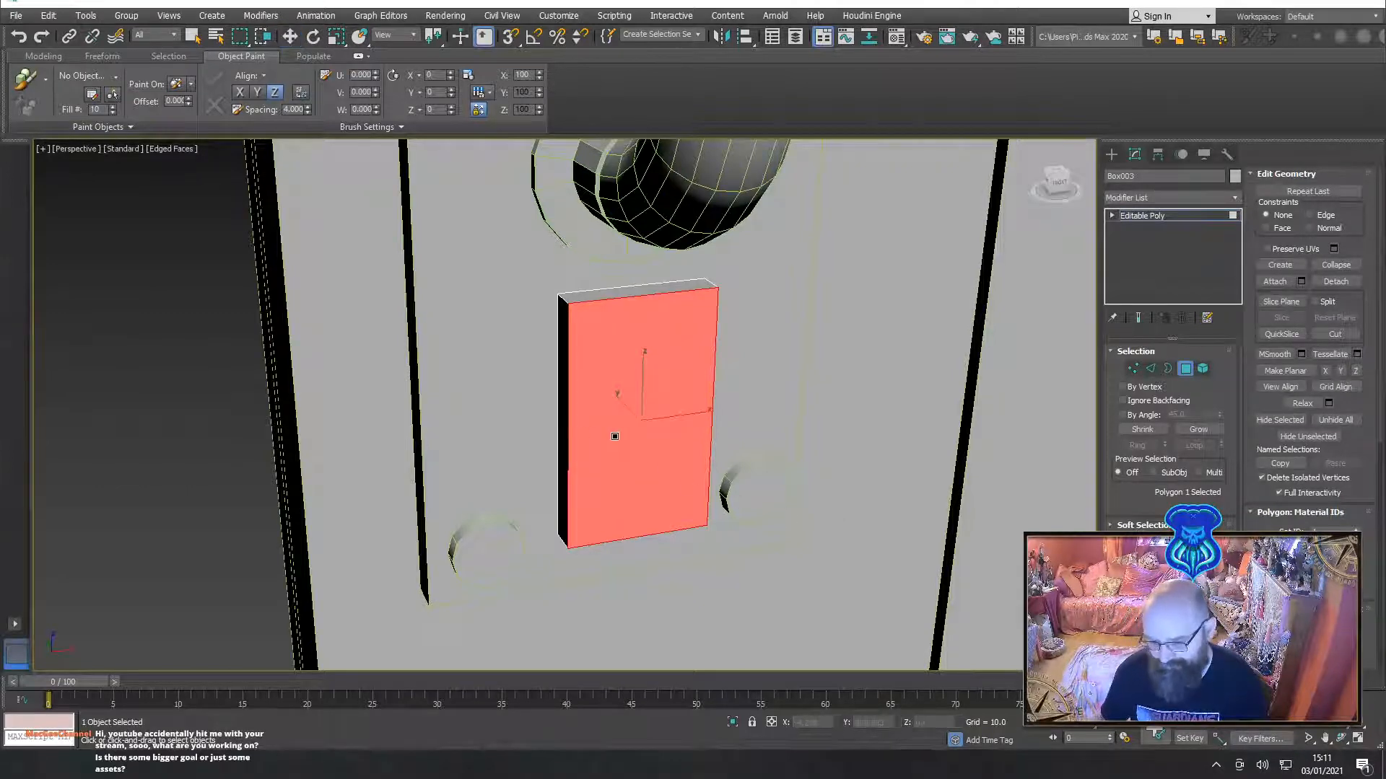
drag(615, 436, 626, 427)
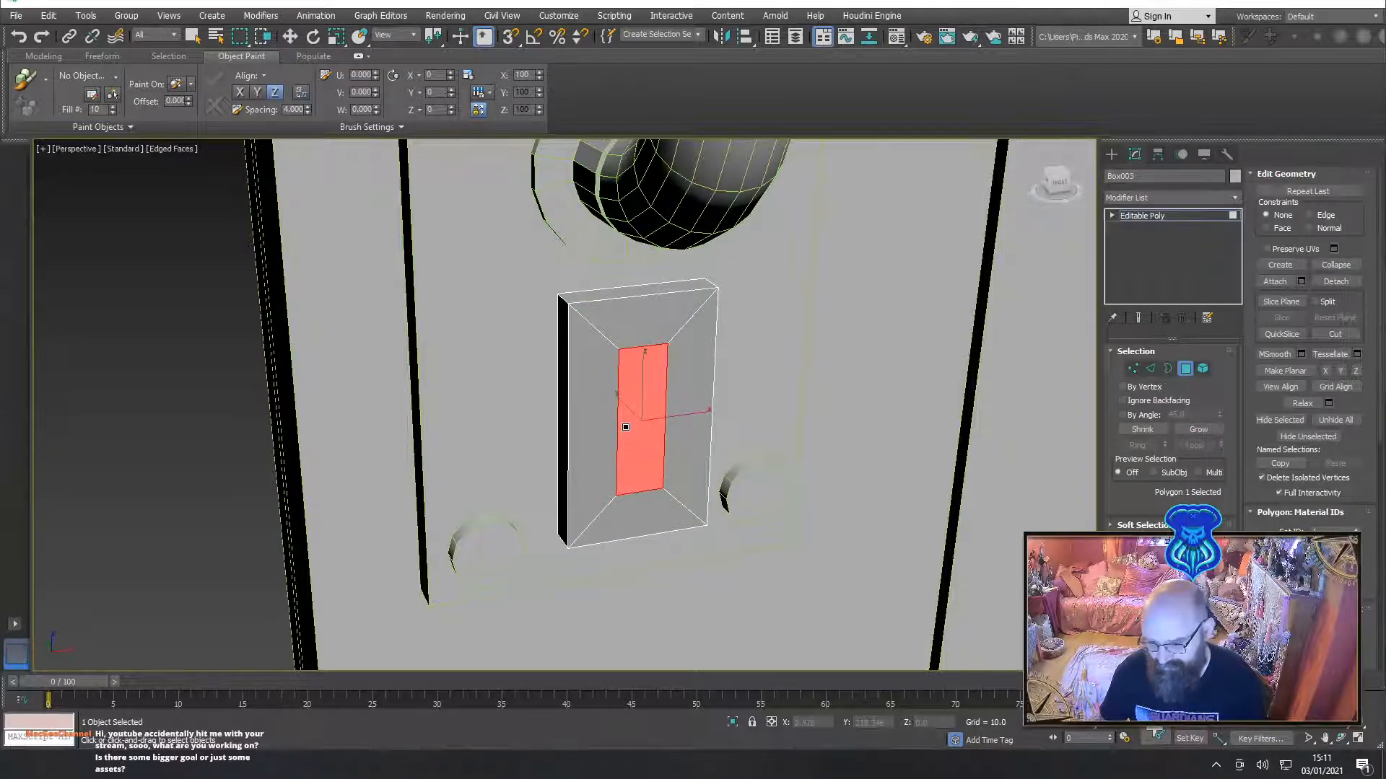
Extrude the inset polygon inward to cut a recessed slot into the box, and deselect the polygon
alt+middle_drag(612, 437, 633, 431)
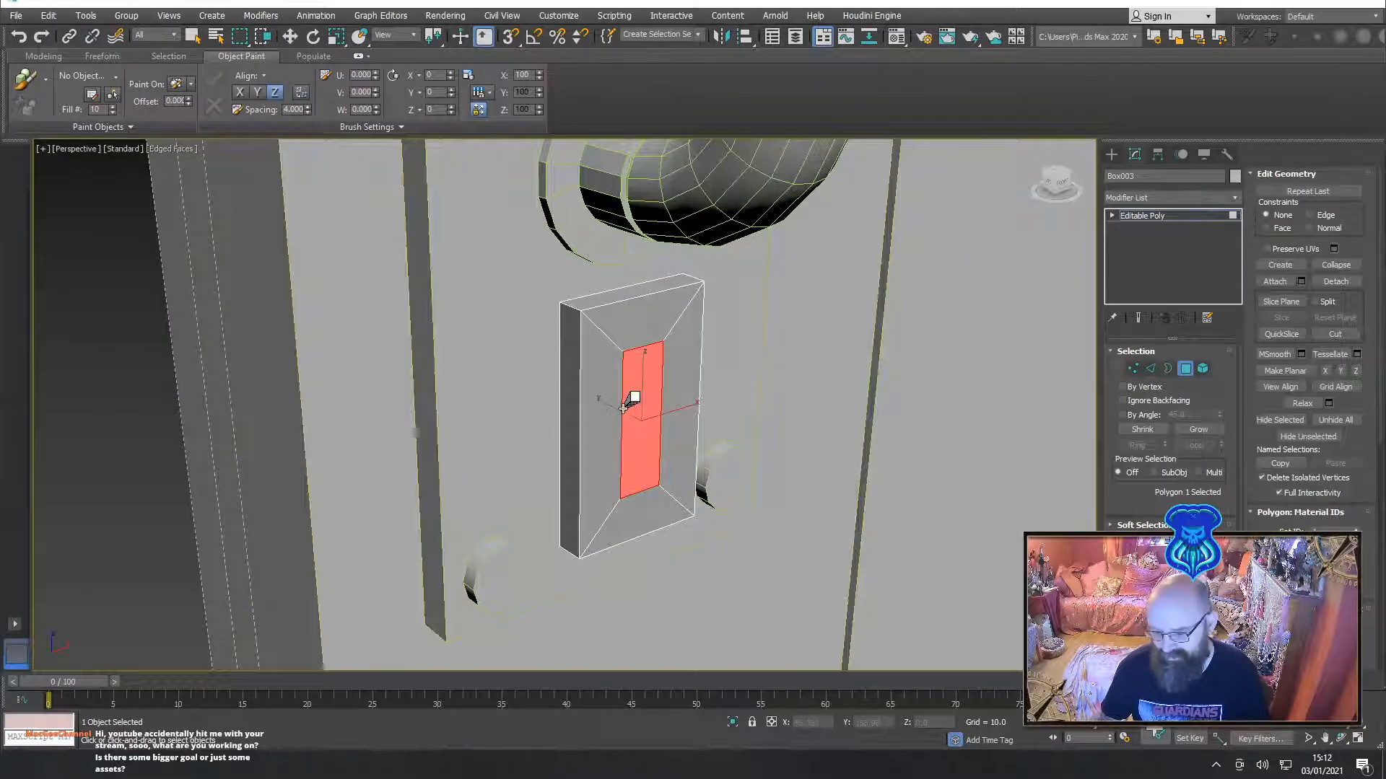
drag(633, 399, 638, 406)
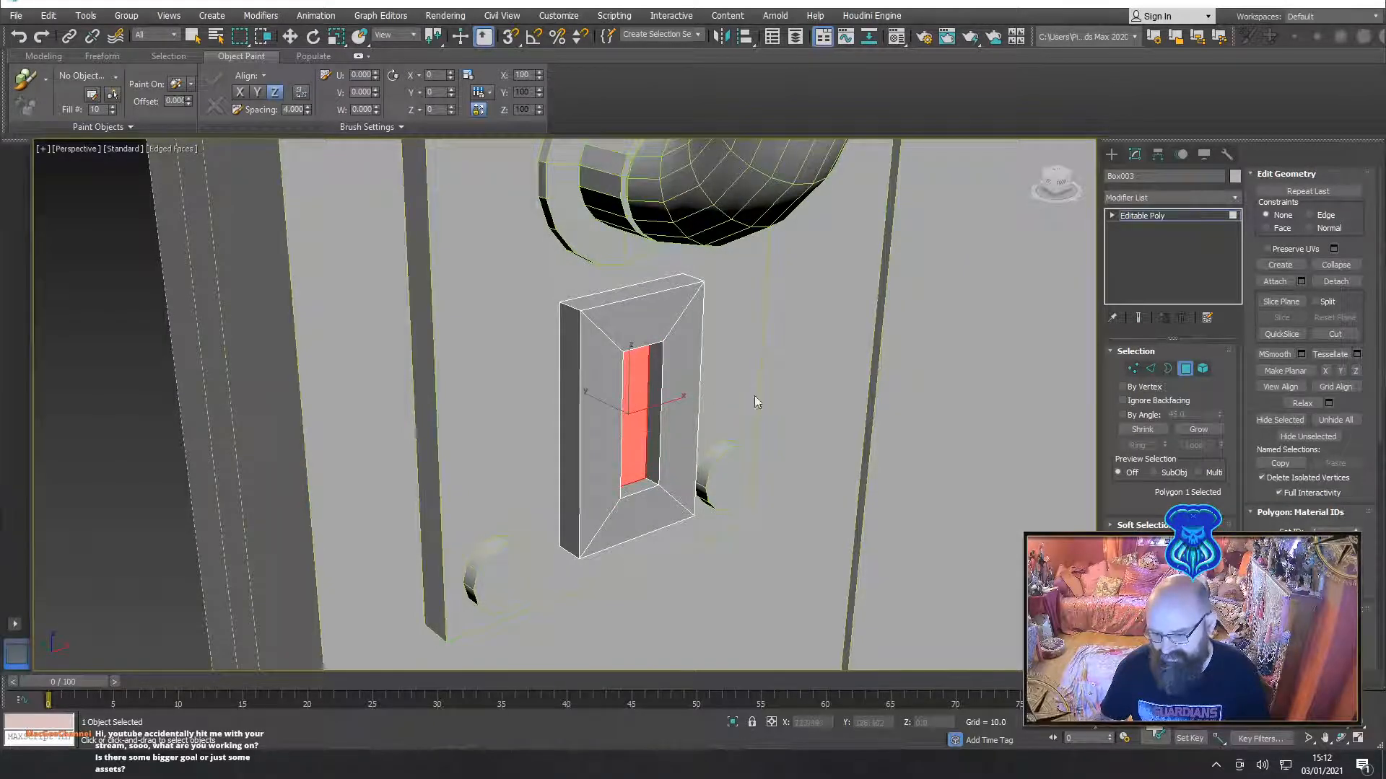
scroll(807, 374, down, 8)
click(513, 286)
alt+middle_drag(541, 357, 707, 392)
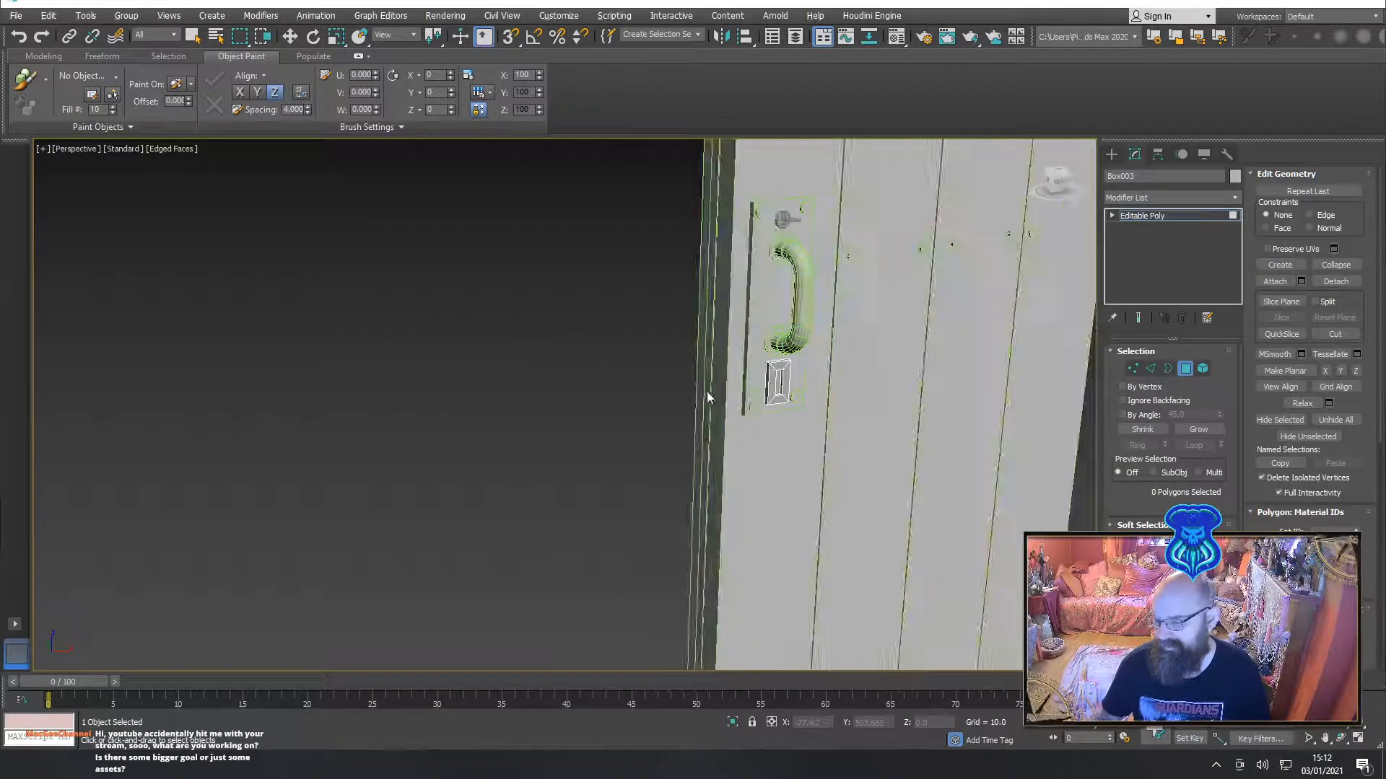
Scale the whole slotted block down uniformly and move it up slightly towards the handle
scroll(707, 392, up, 4)
middle_drag(795, 346, 981, 421)
scroll(670, 400, up, 2)
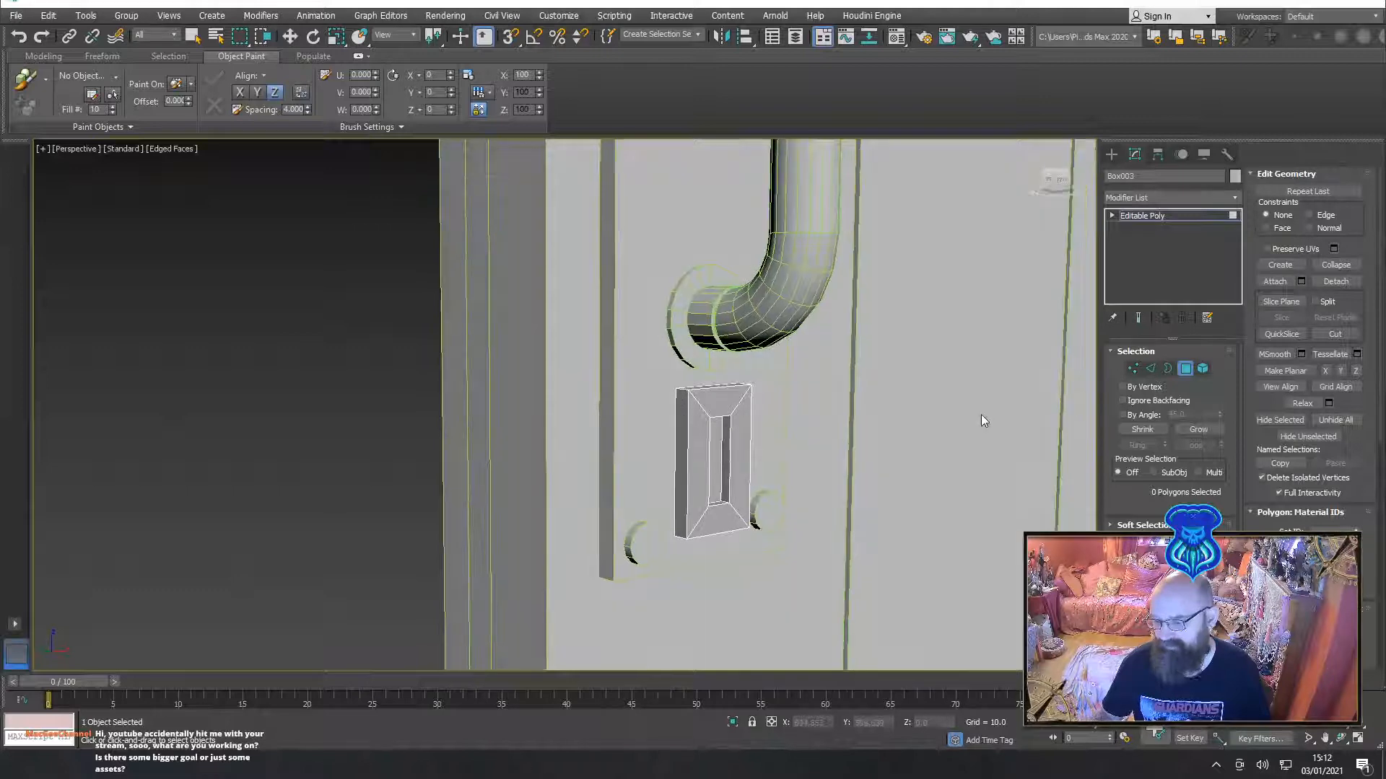
click(1187, 369)
key(e)
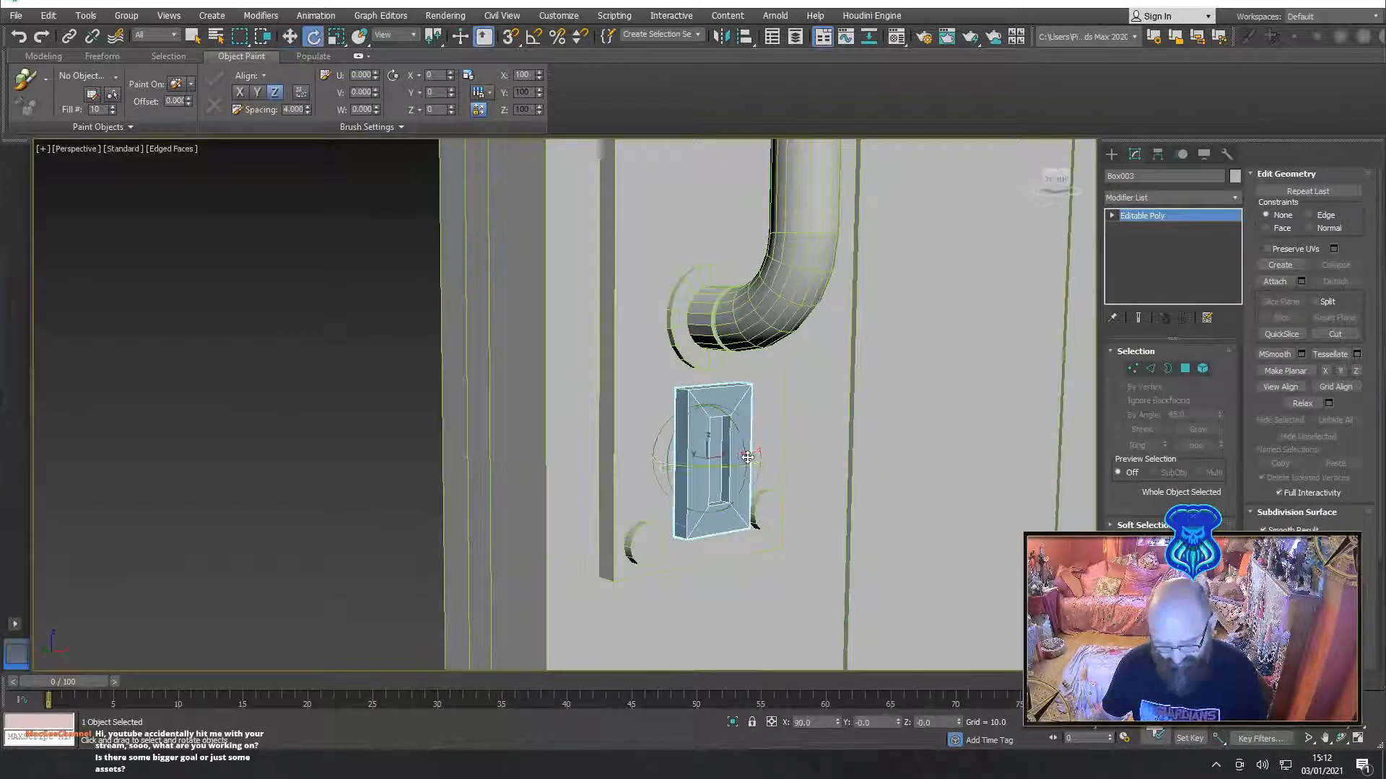
key(r)
drag(699, 453, 693, 475)
key(w)
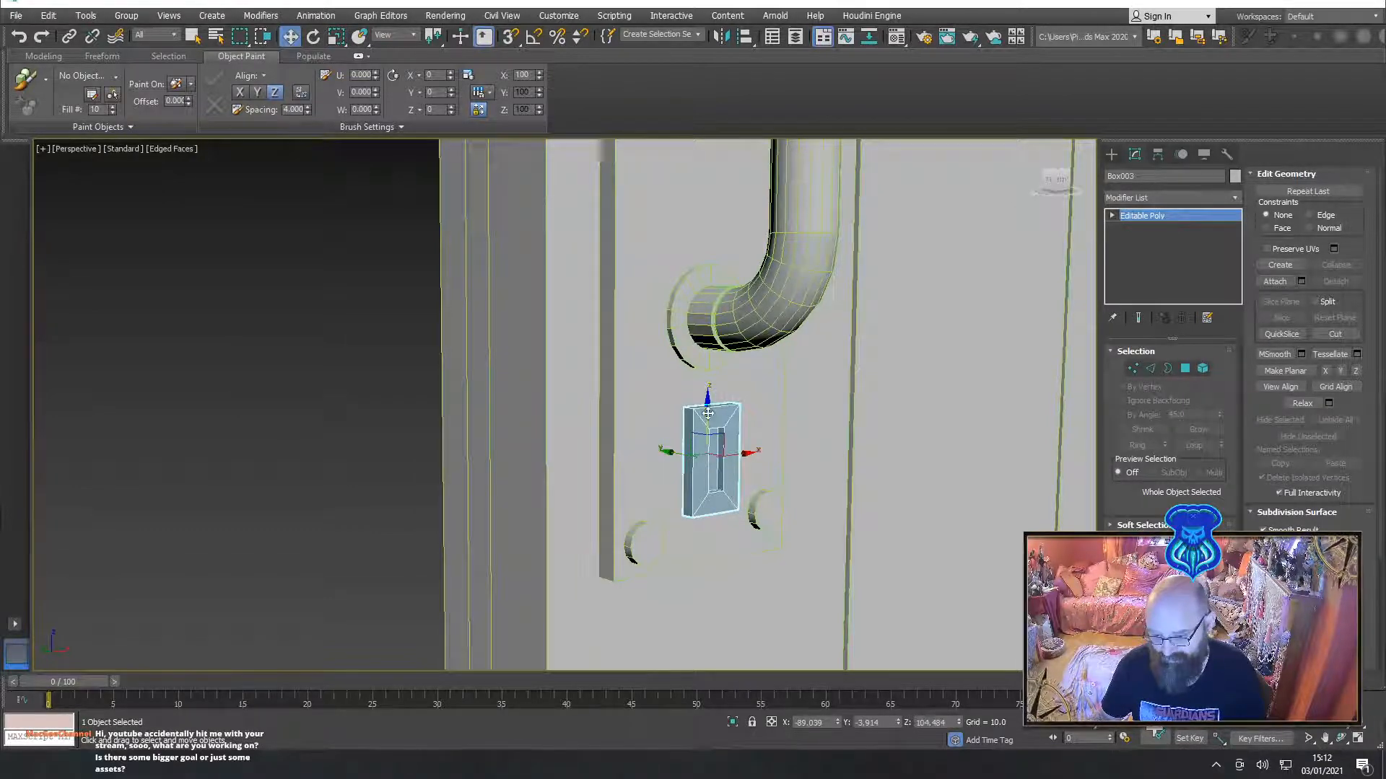
drag(707, 414, 708, 394)
Create a thin AutoGrid box about 24.92 long, 5.96 wide and 0.3 high on the frame's side edge, level with the lower handle
alt+middle_drag(683, 436, 753, 449)
scroll(753, 449, down, 2)
middle_drag(688, 384, 713, 410)
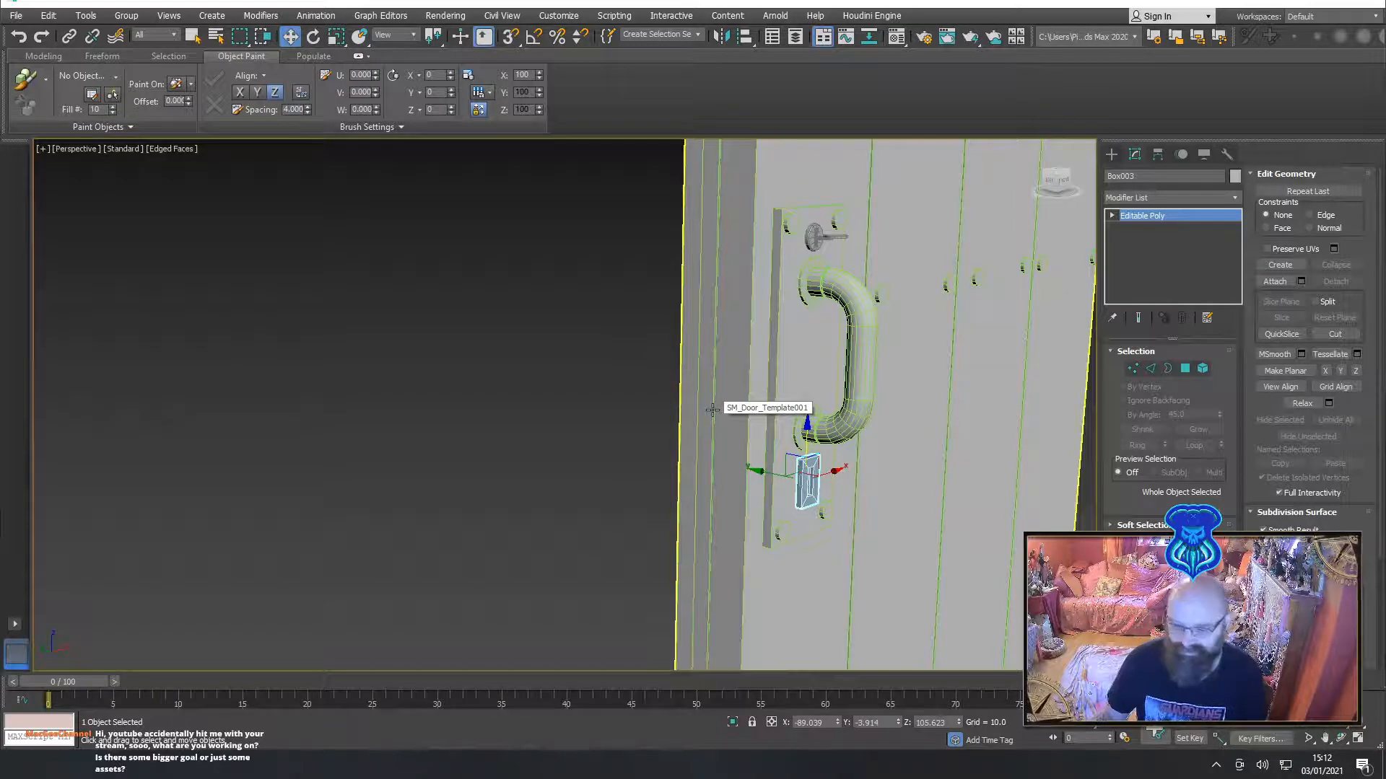
mouse_move(697, 395)
alt+middle_down()
mouse_move(752, 402)
mouse_move(716, 414)
mouse_move(713, 397)
alt+middle_up()
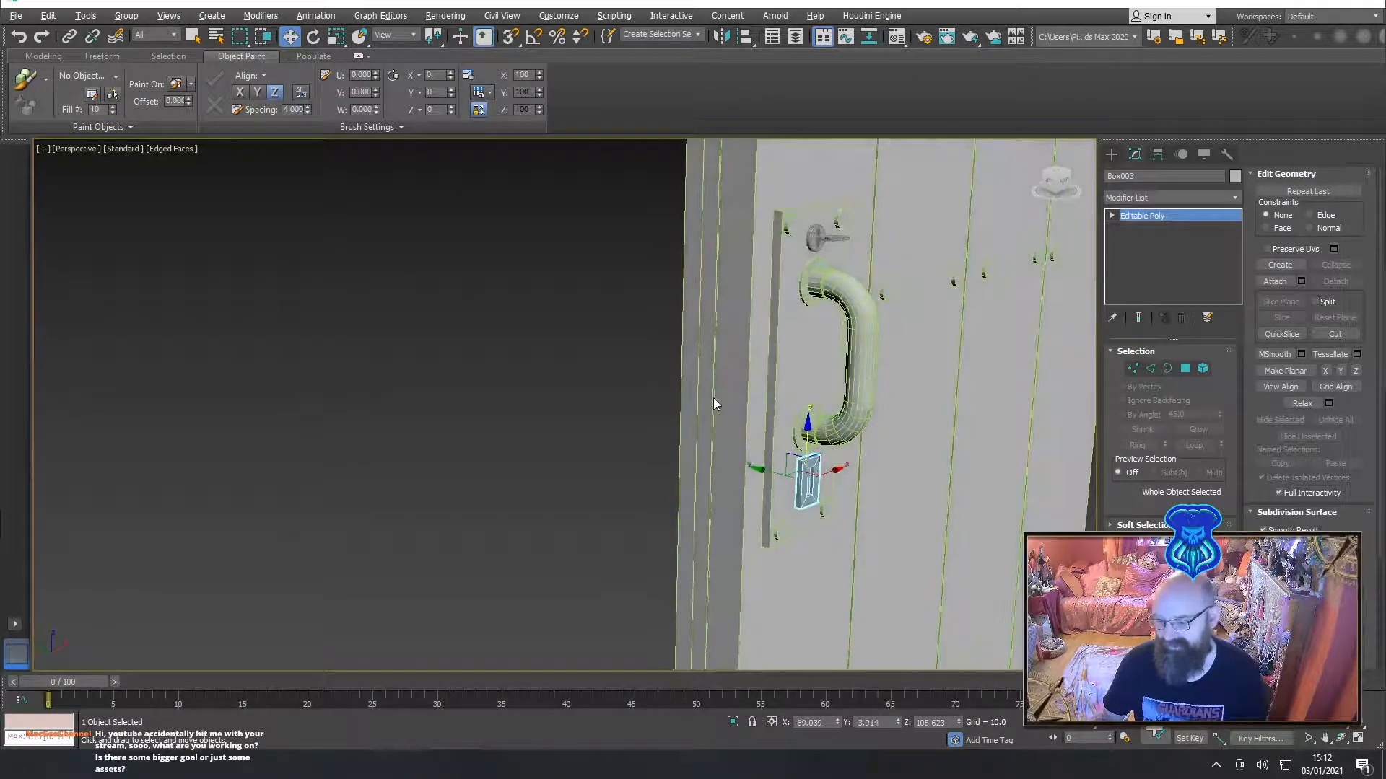
click(1112, 155)
click(1141, 241)
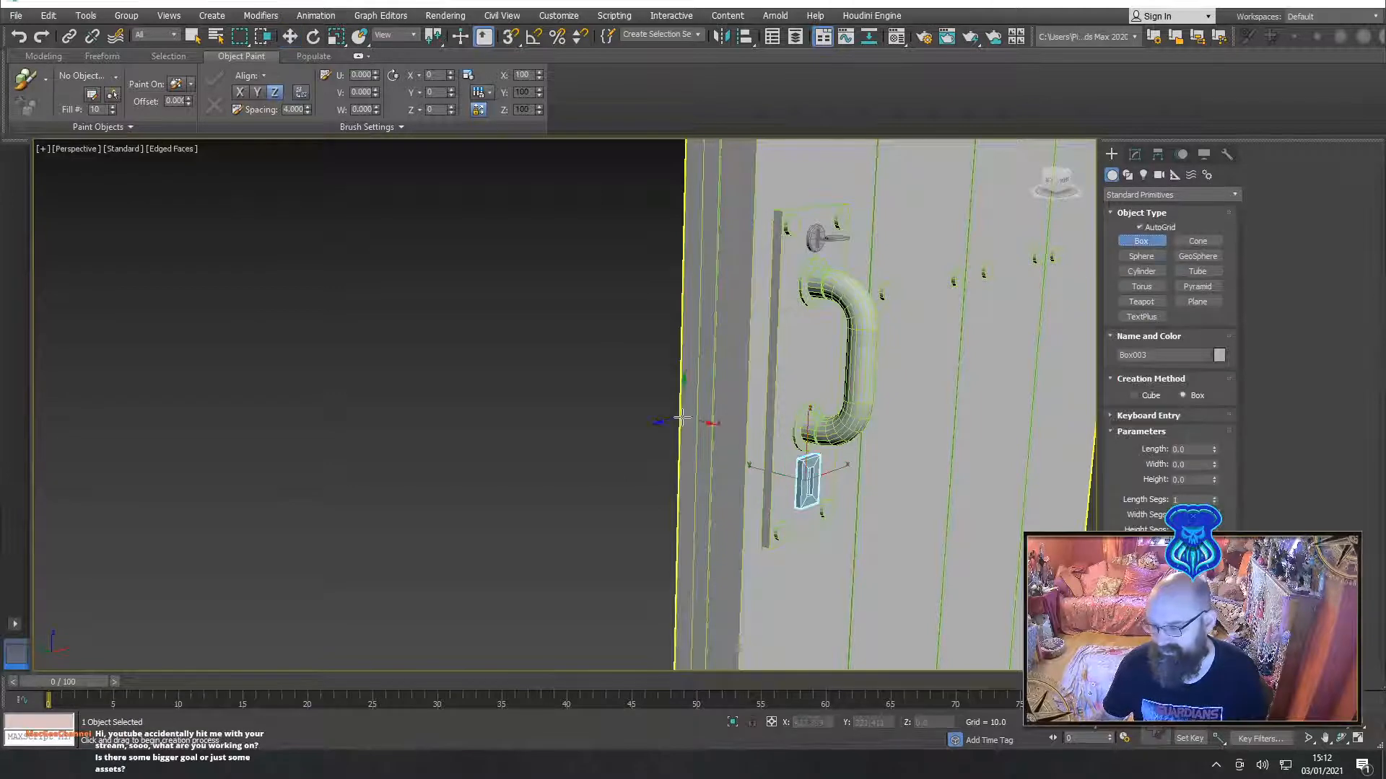
drag(713, 384, 688, 570)
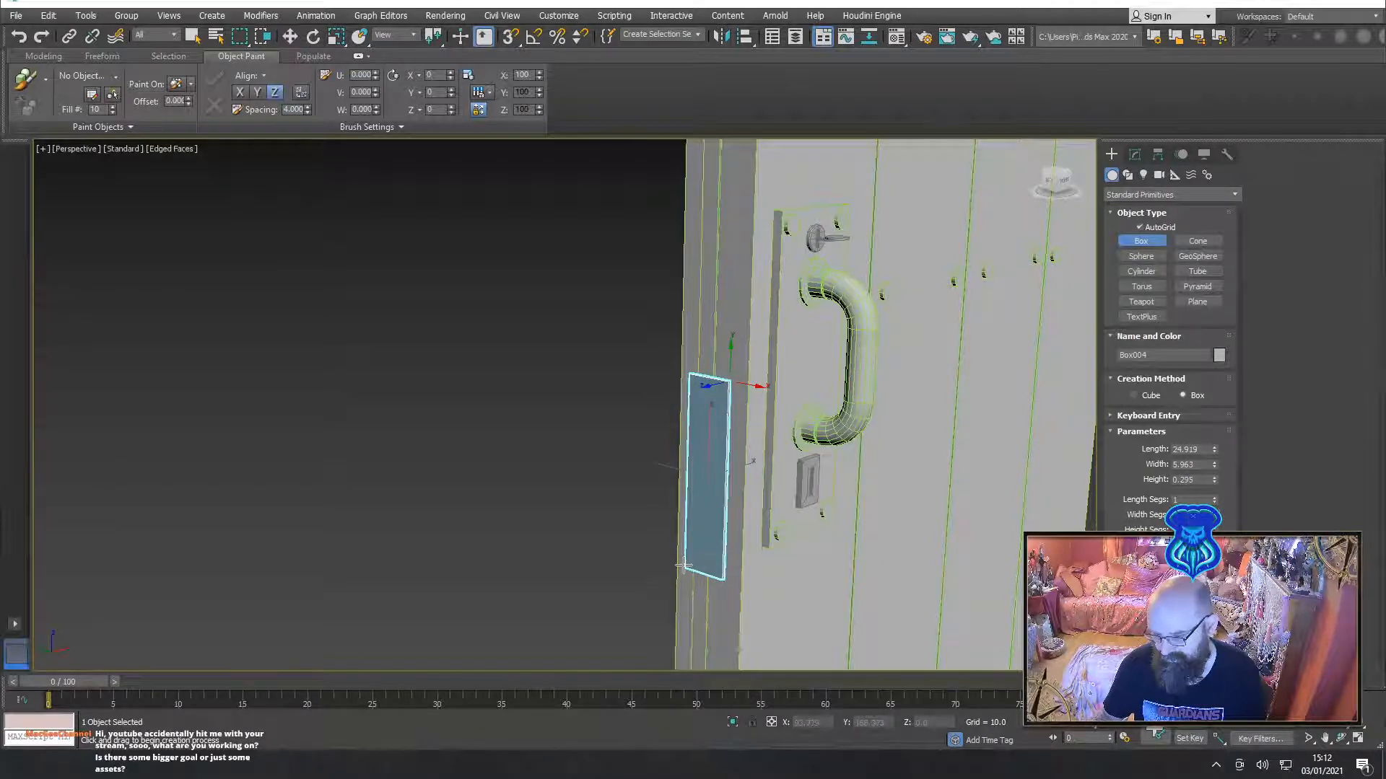
key(w)
Create an AutoGrid box about 3.96 long, 22.14 wide and 2.85 high across the door's back and frame, above the middle rail
alt+middle_drag(658, 515, 803, 481)
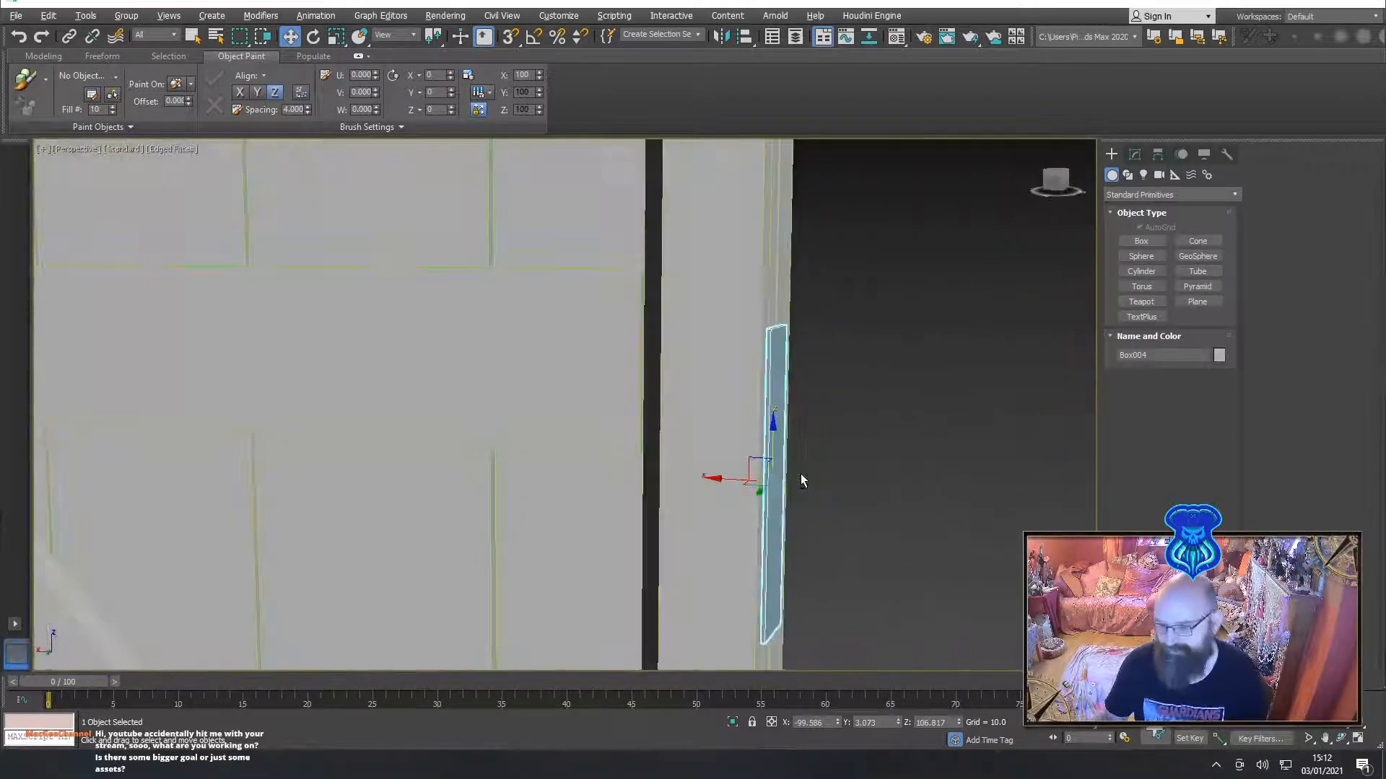
scroll(762, 437, down, 5)
middle_drag(695, 369, 720, 417)
middle_drag(719, 324, 770, 344)
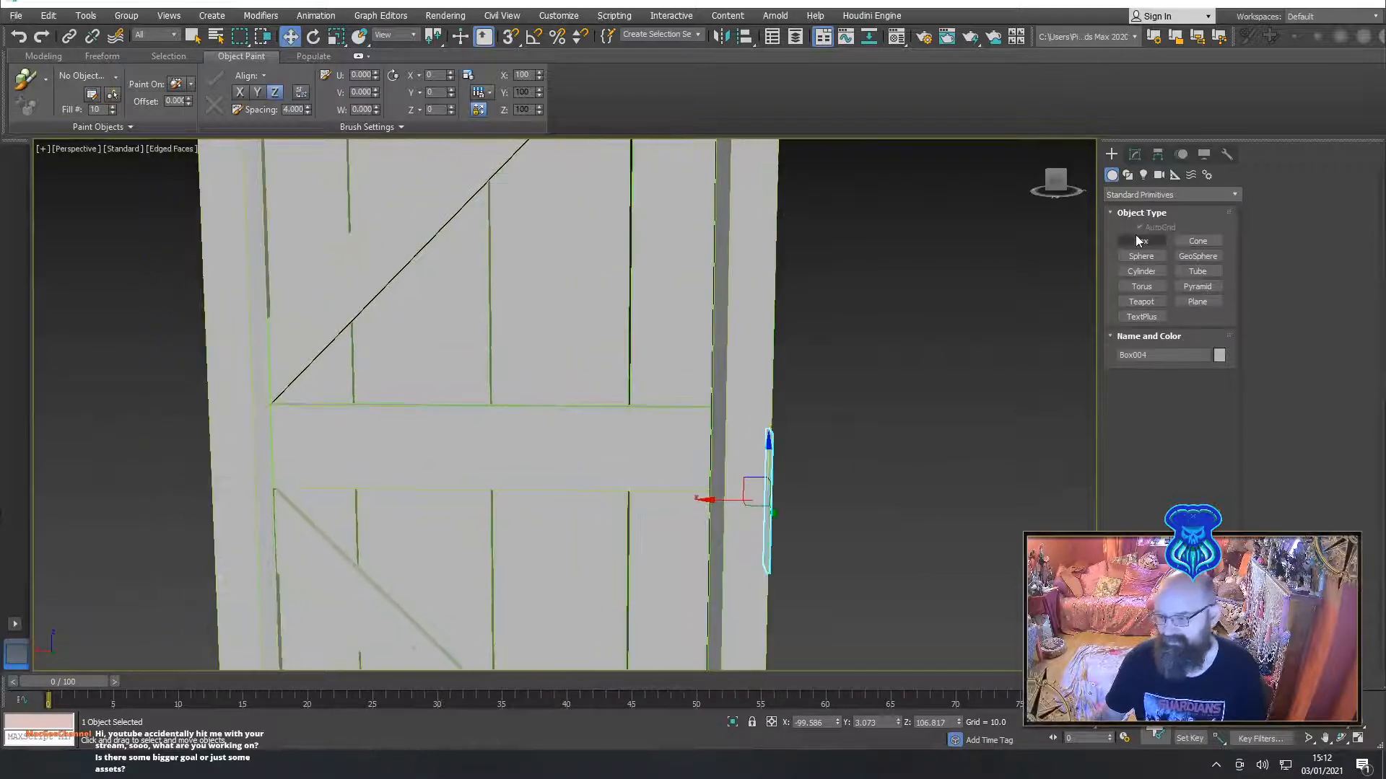
click(1139, 240)
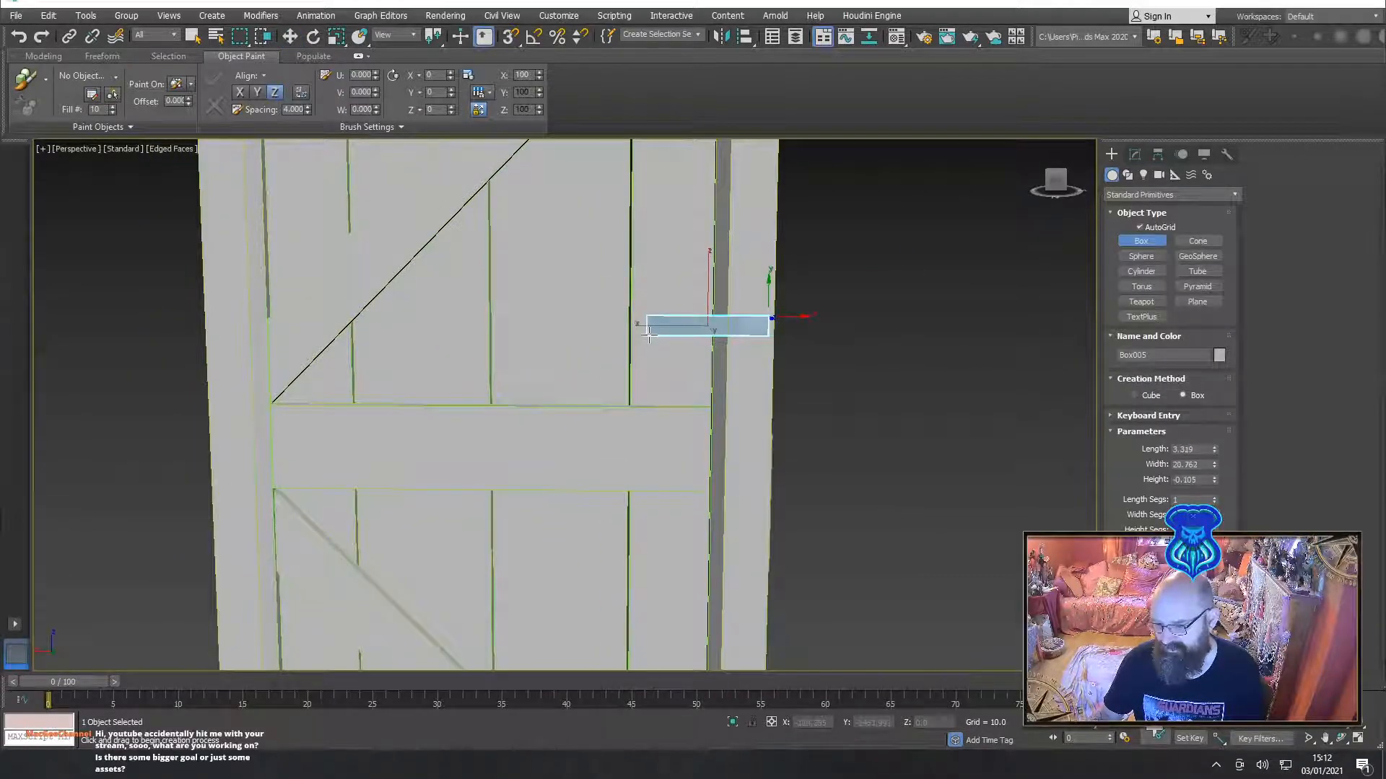
right_click(649, 335)
drag(767, 321, 635, 339)
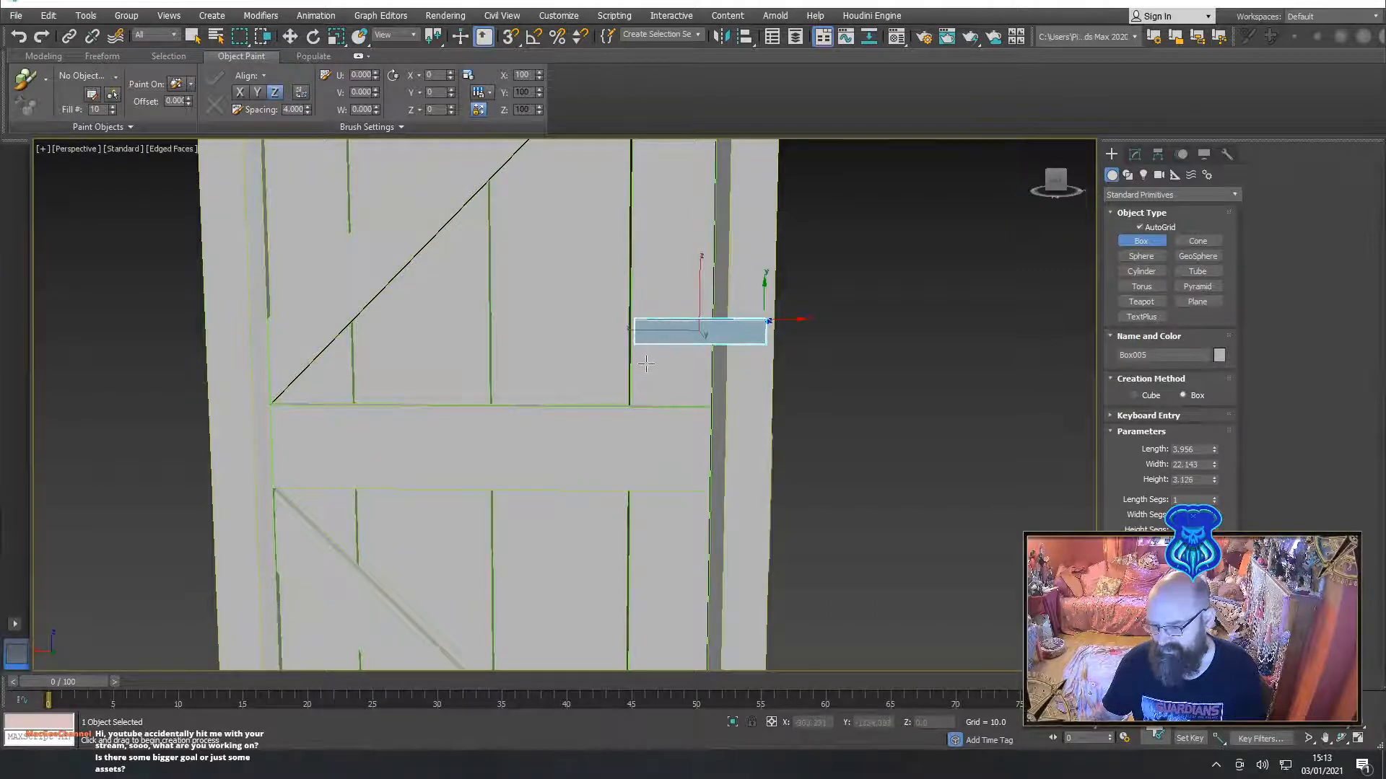
key(w)
Set the back box's length to about 4.35 and height to about 0.54, and shift it sideways towards the frame's outer edge
alt+middle_drag(722, 348, 589, 355)
scroll(734, 379, up, 4)
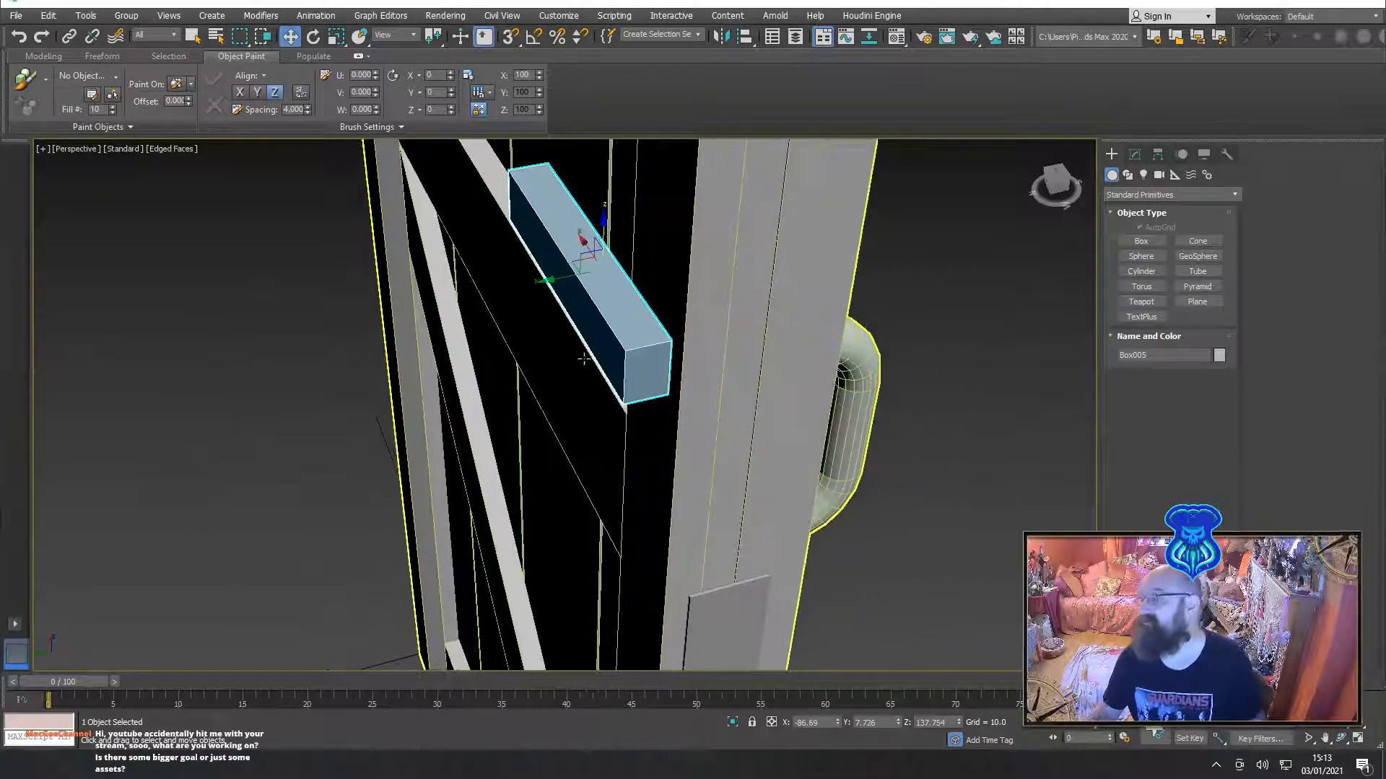
click(1134, 155)
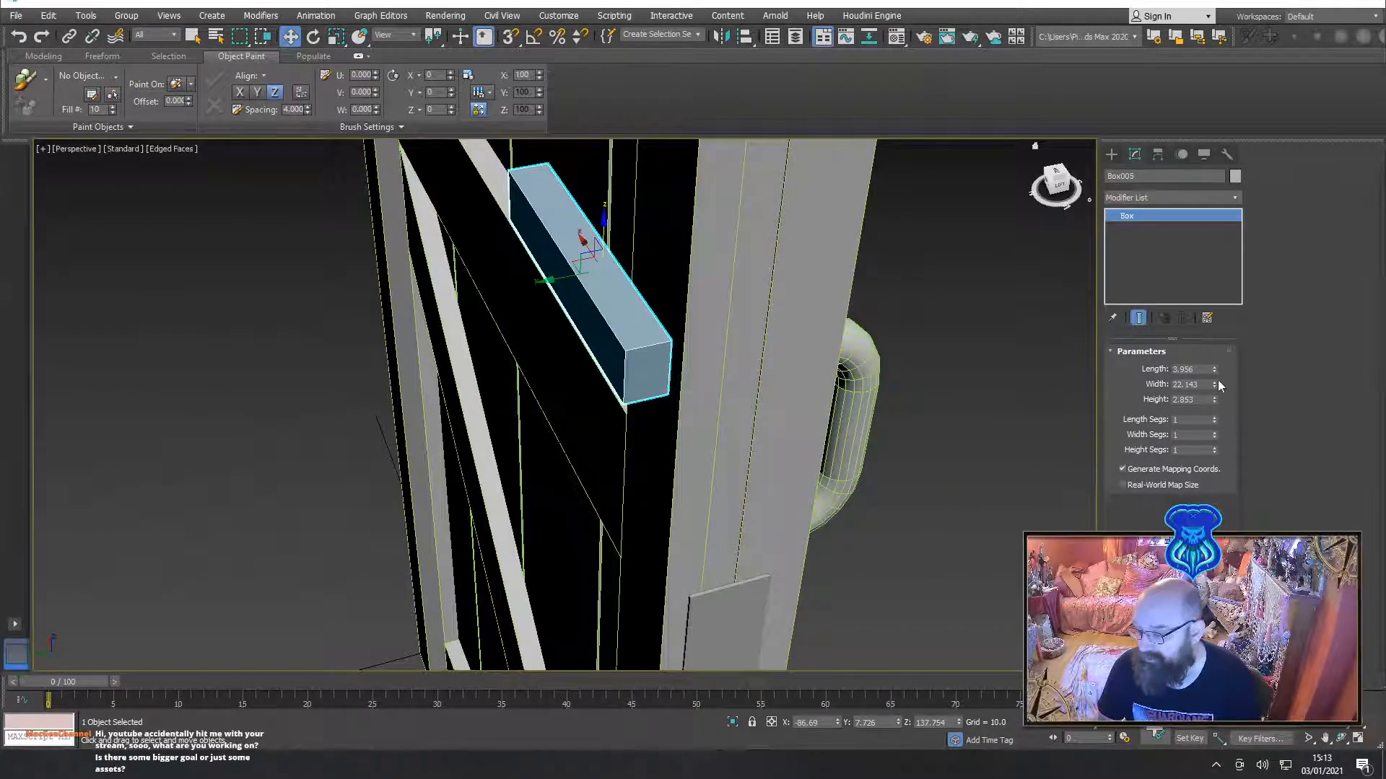
drag(1214, 371, 1194, 455)
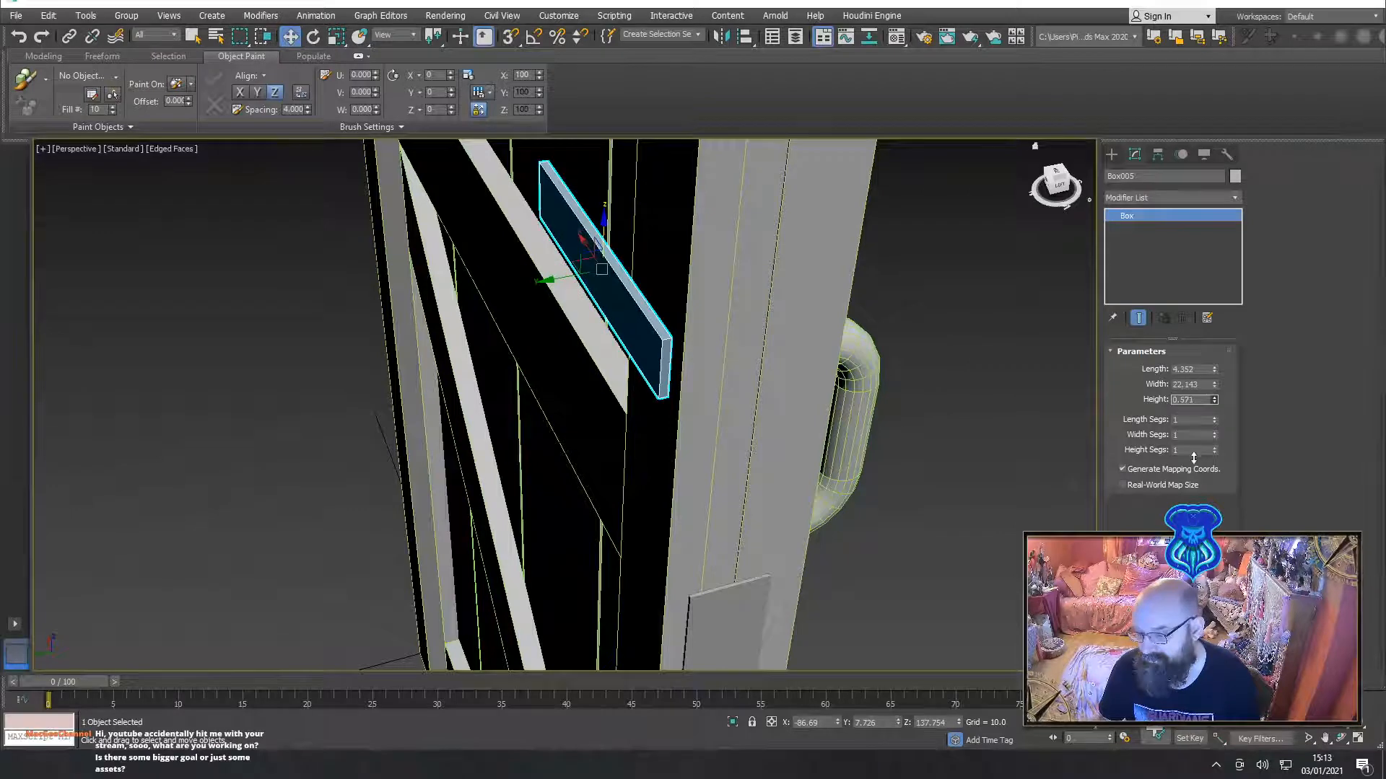
alt+middle_drag(426, 317, 558, 273)
drag(557, 273, 585, 270)
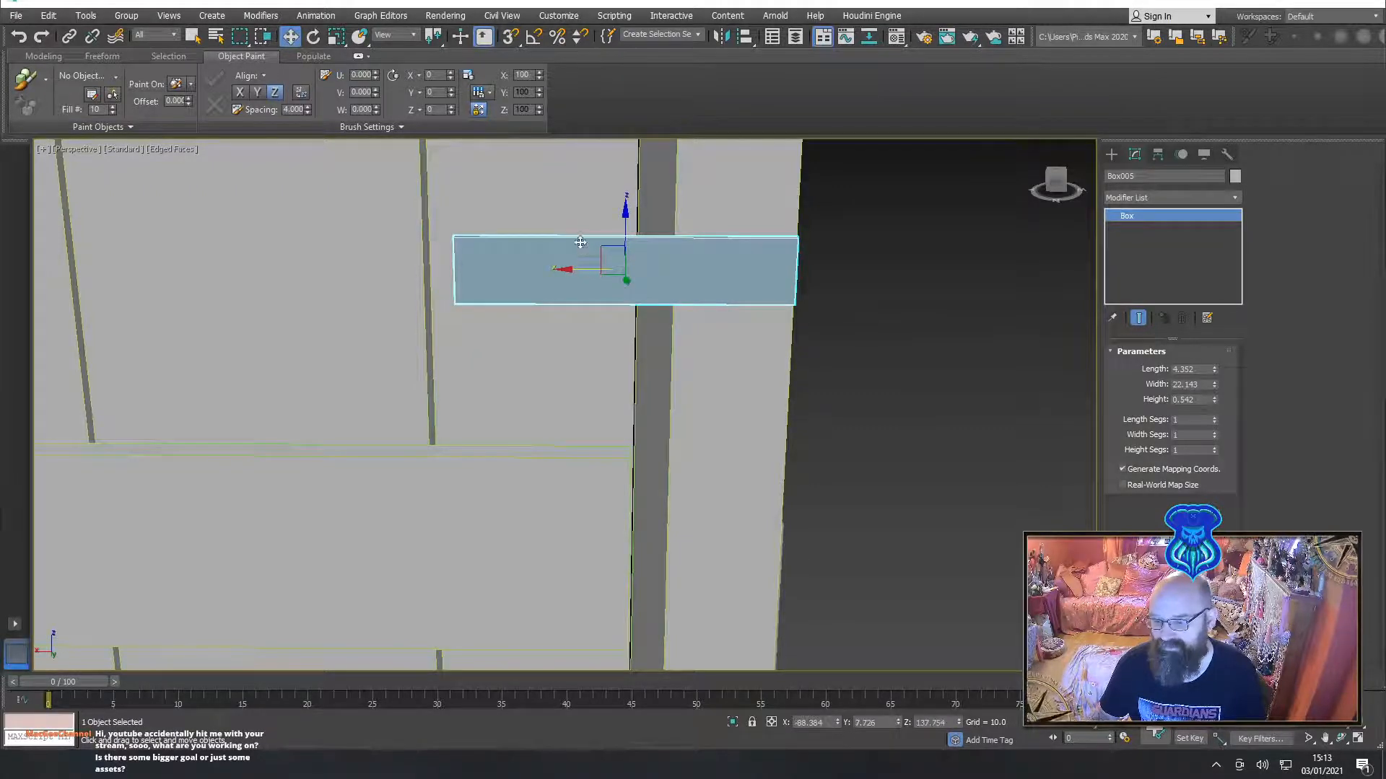
Create an AutoGrid cylinder of radius about 1.23 and height about -6.19 through the bar, and move it slightly outward
alt+middle_drag(580, 242, 656, 282)
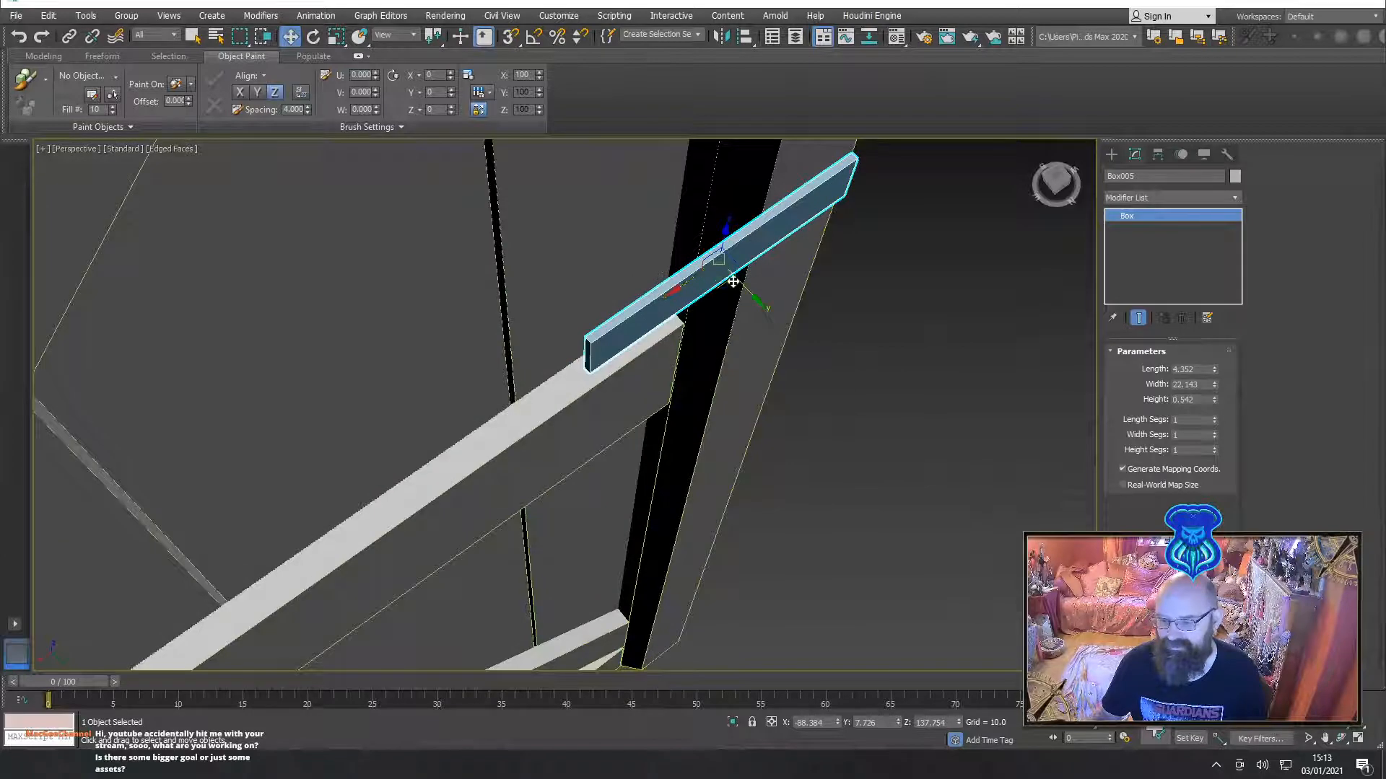
click(715, 306)
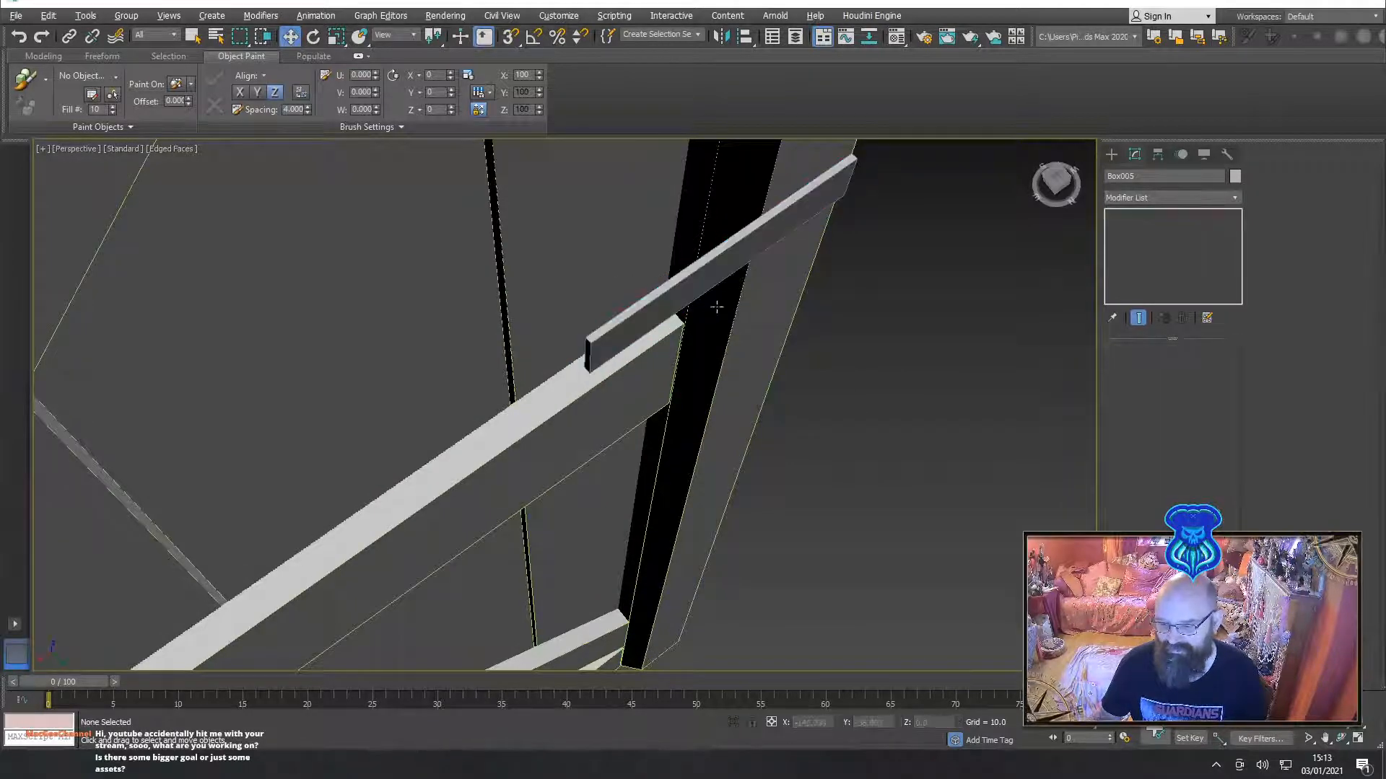
click(730, 281)
click(727, 266)
alt+middle_drag(763, 283, 754, 254)
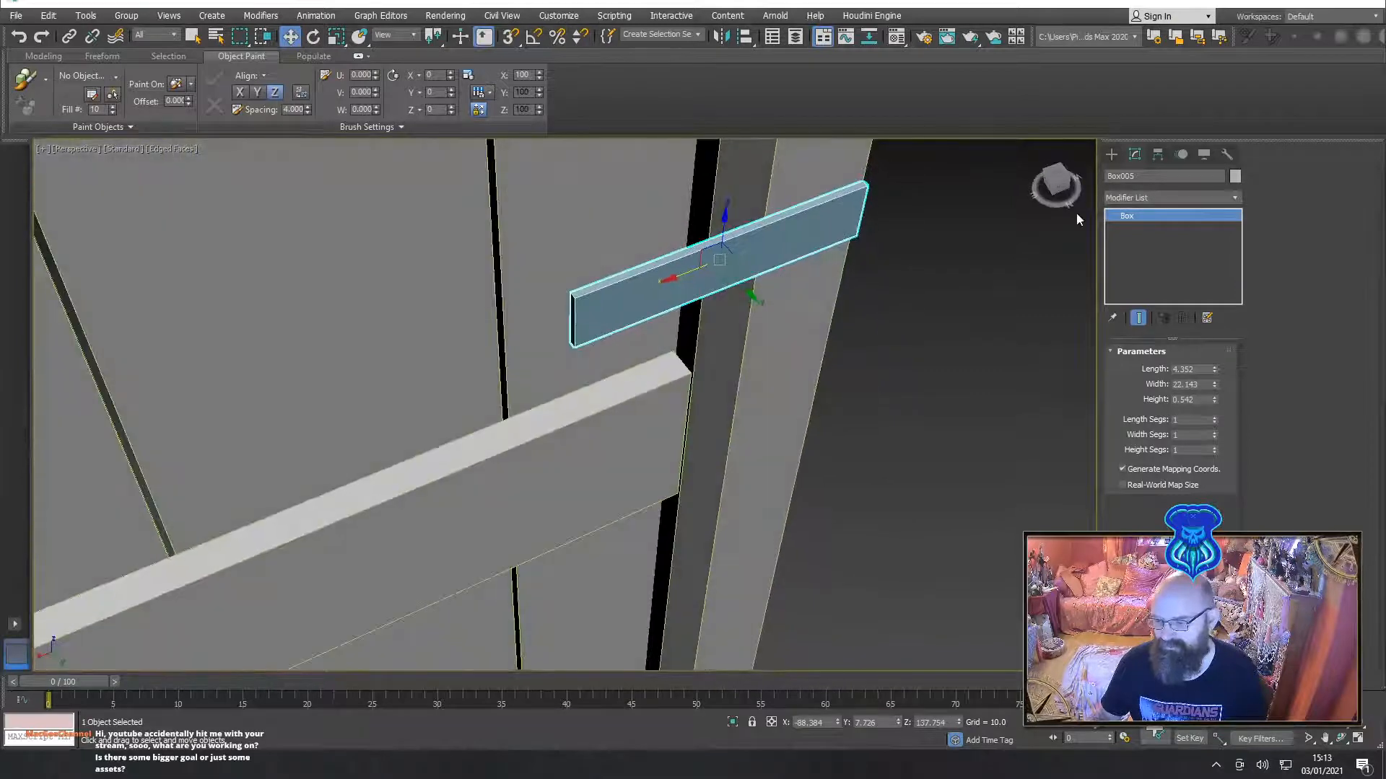
click(1112, 154)
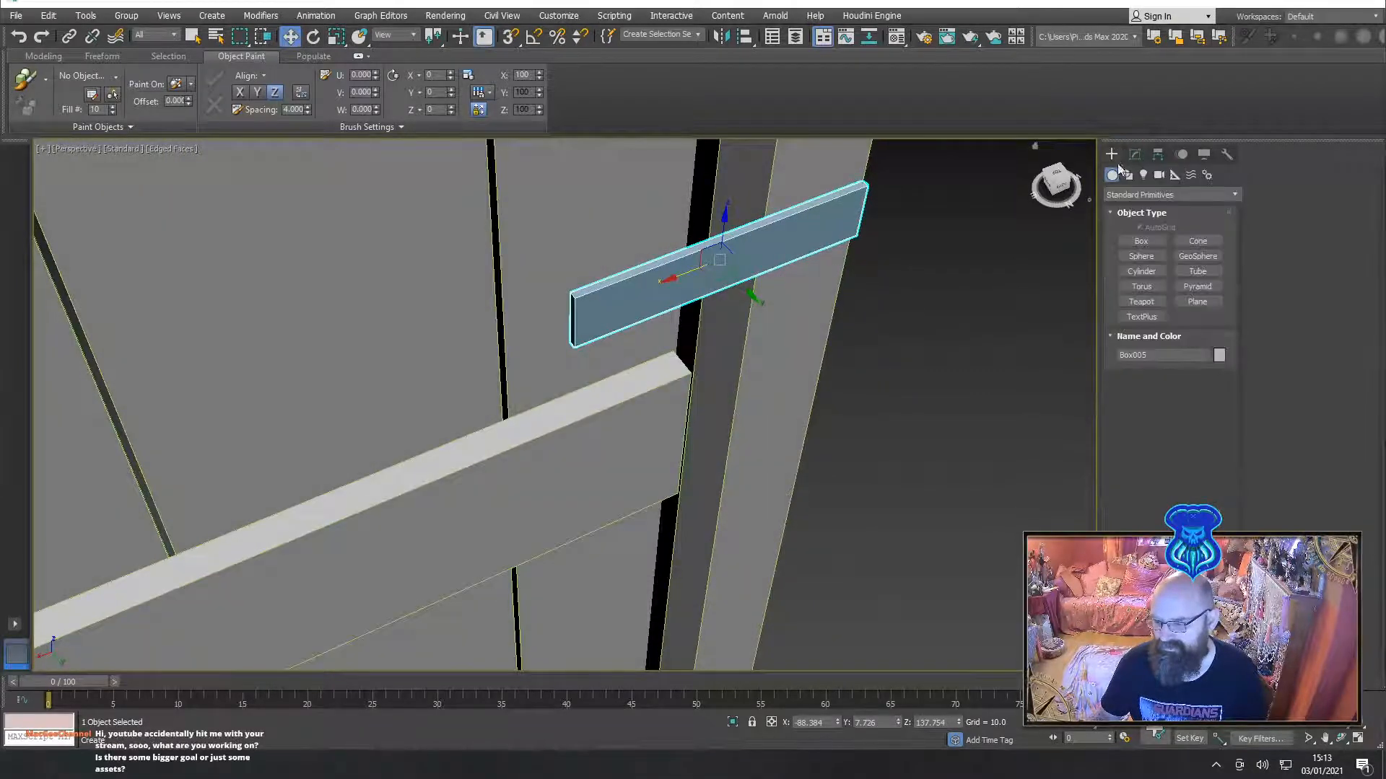
click(1141, 272)
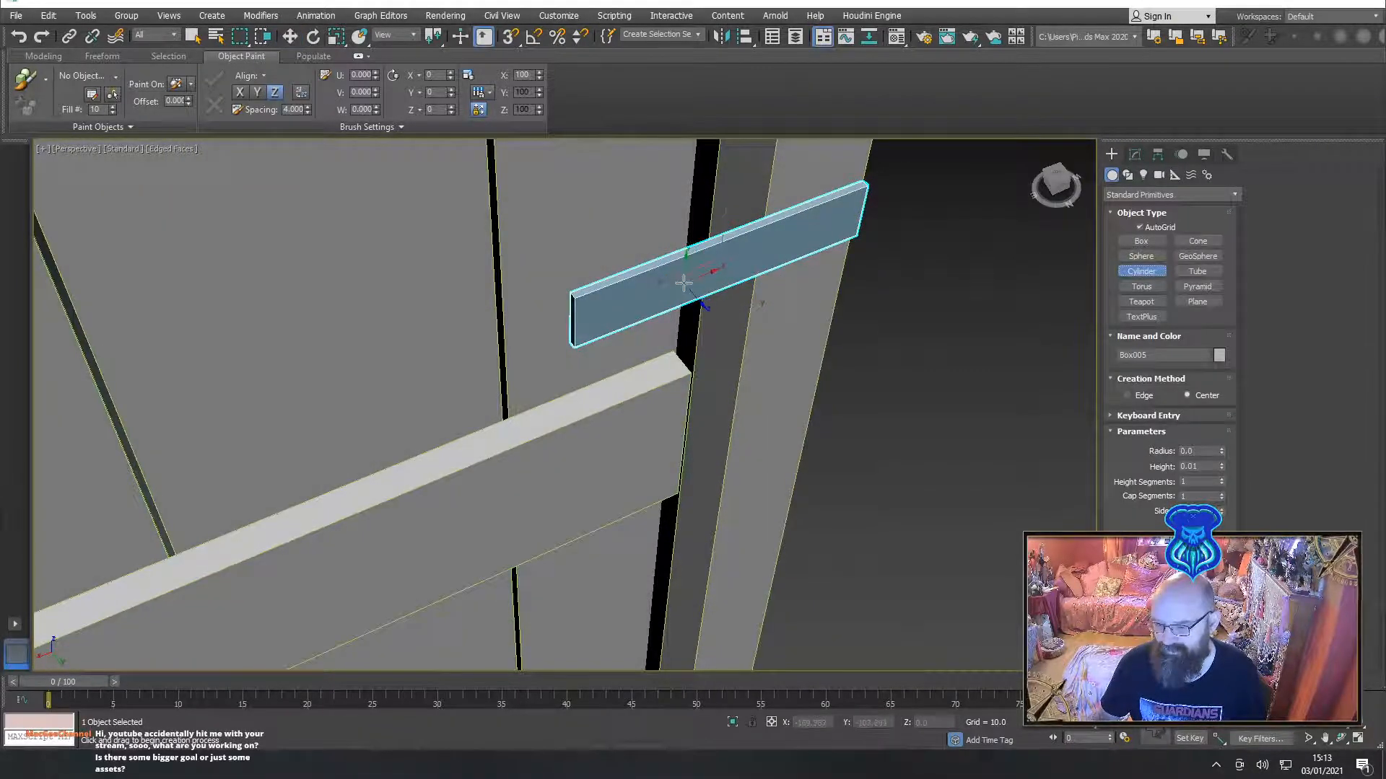
drag(684, 281, 685, 284)
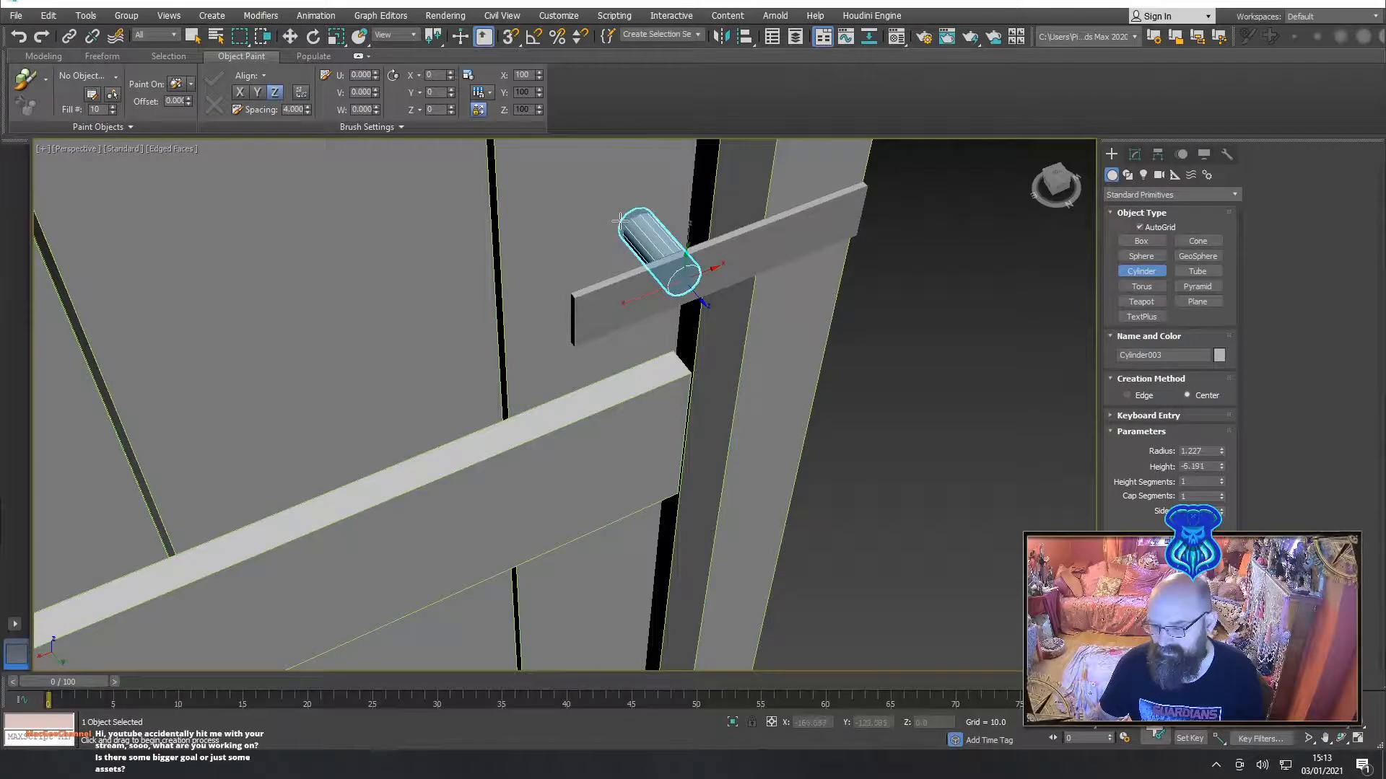
click(619, 219)
key(w)
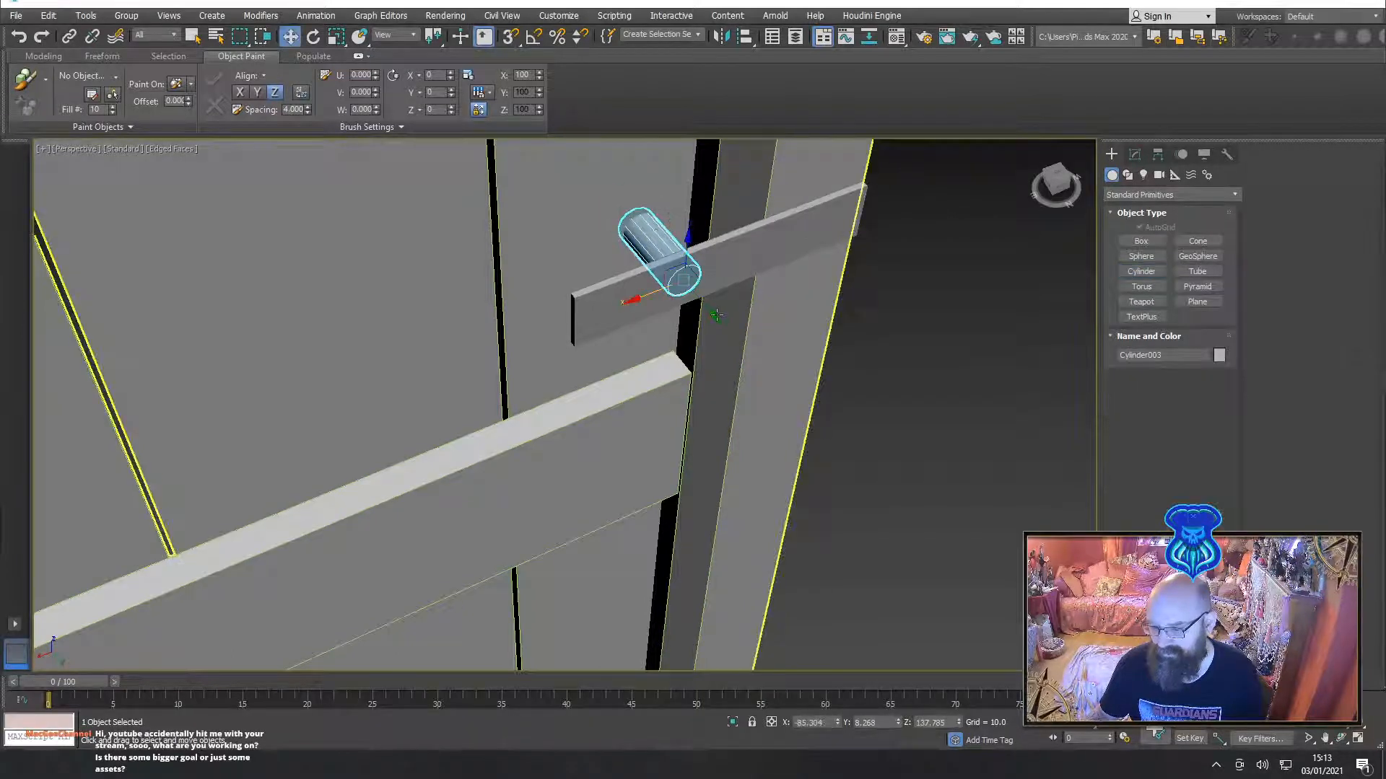
drag(714, 316, 718, 315)
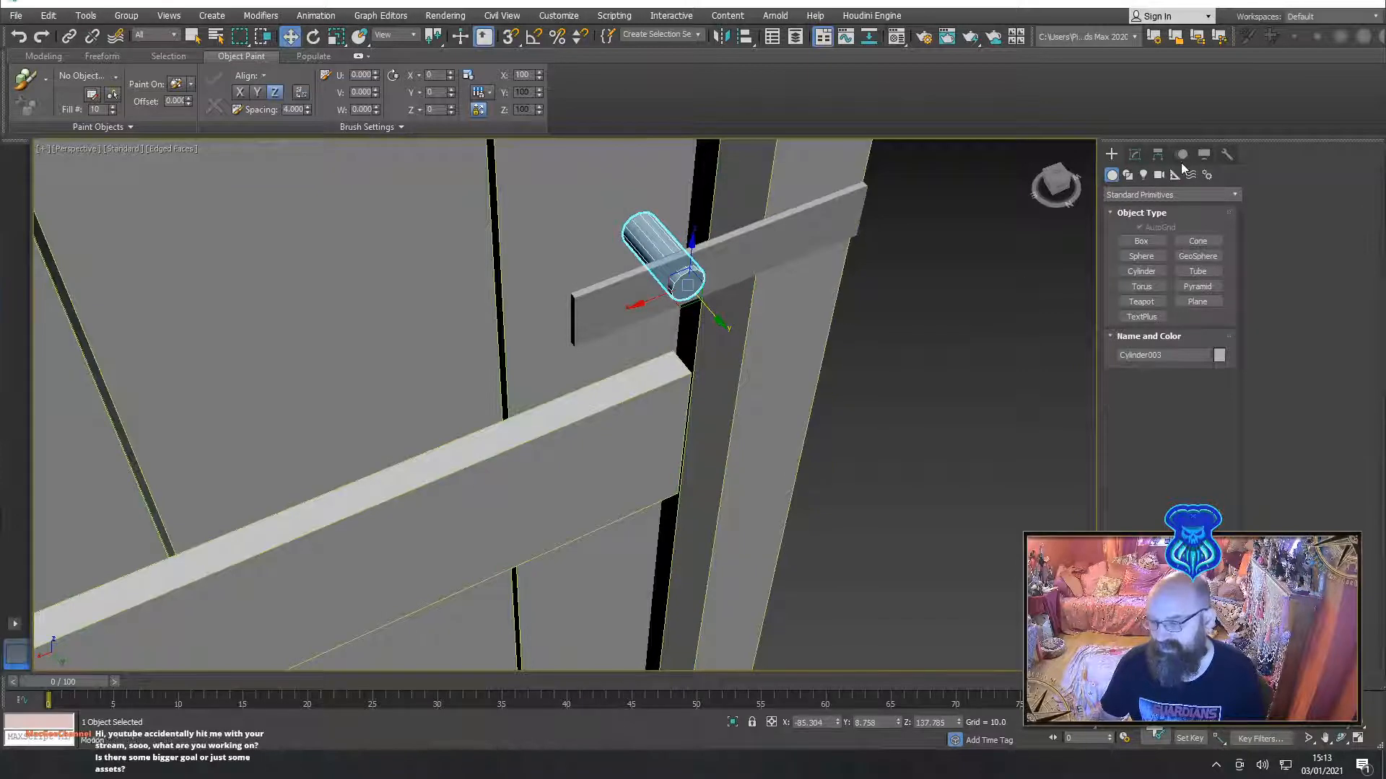
Convert the cylinder running through the bar to an Editable Poly
click(1134, 153)
alt+middle_drag(676, 313, 747, 325)
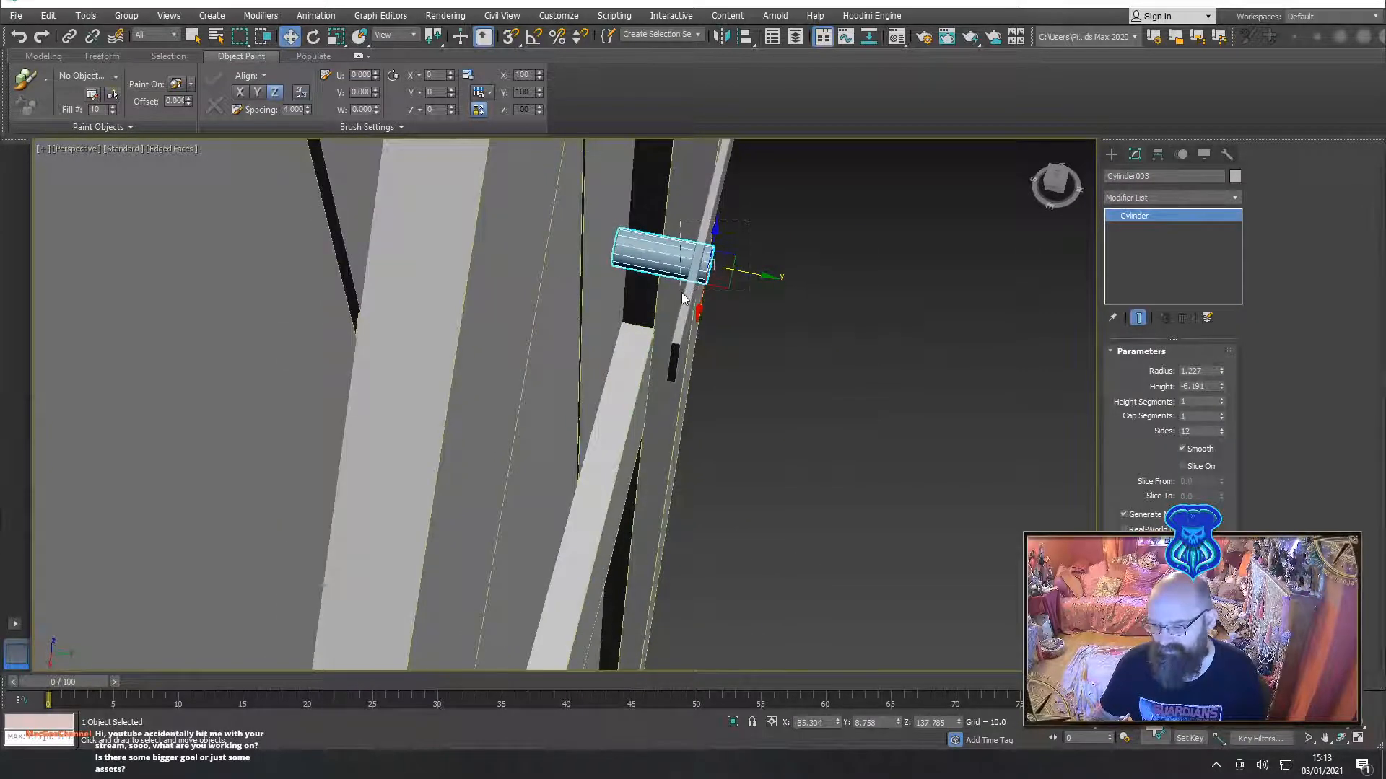
drag(682, 293, 680, 291)
click(675, 258)
right_click(683, 262)
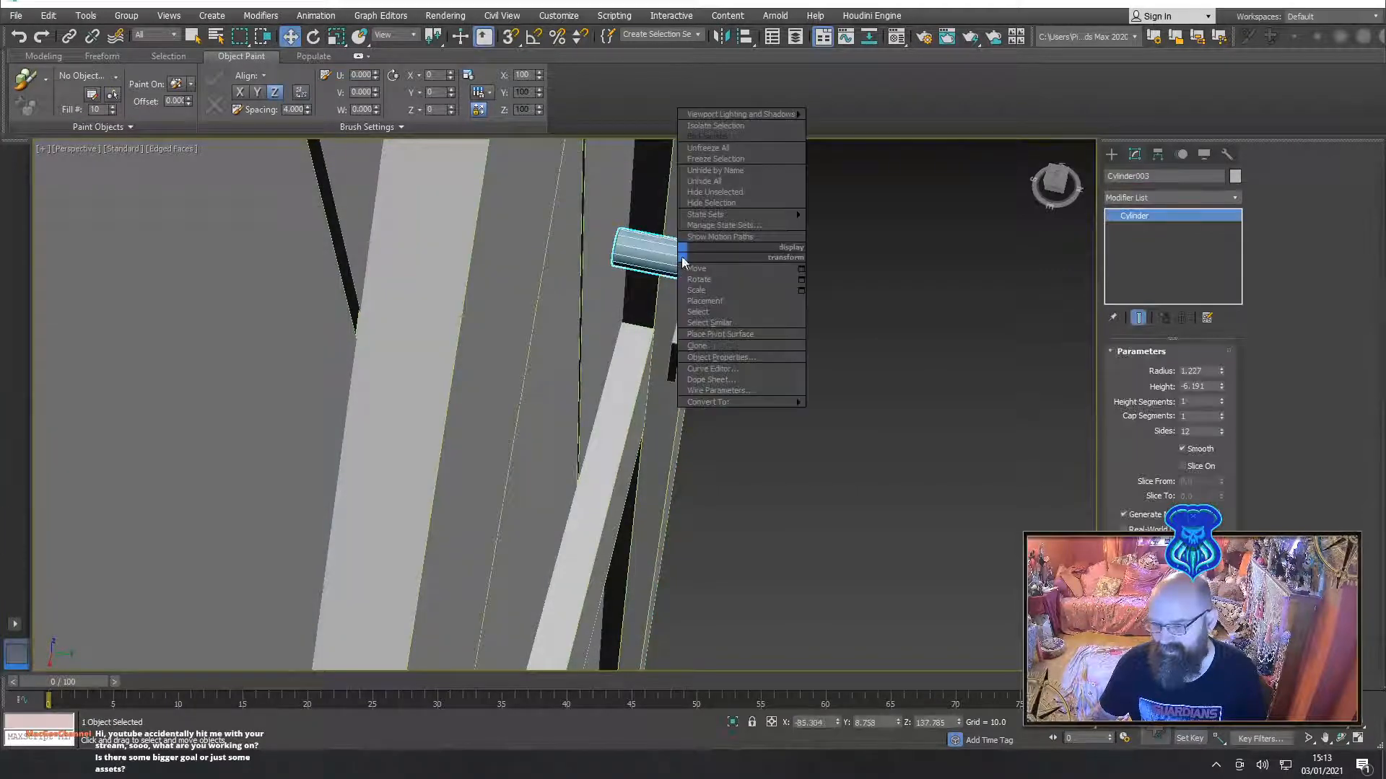
mouse_move(746, 401)
click(847, 410)
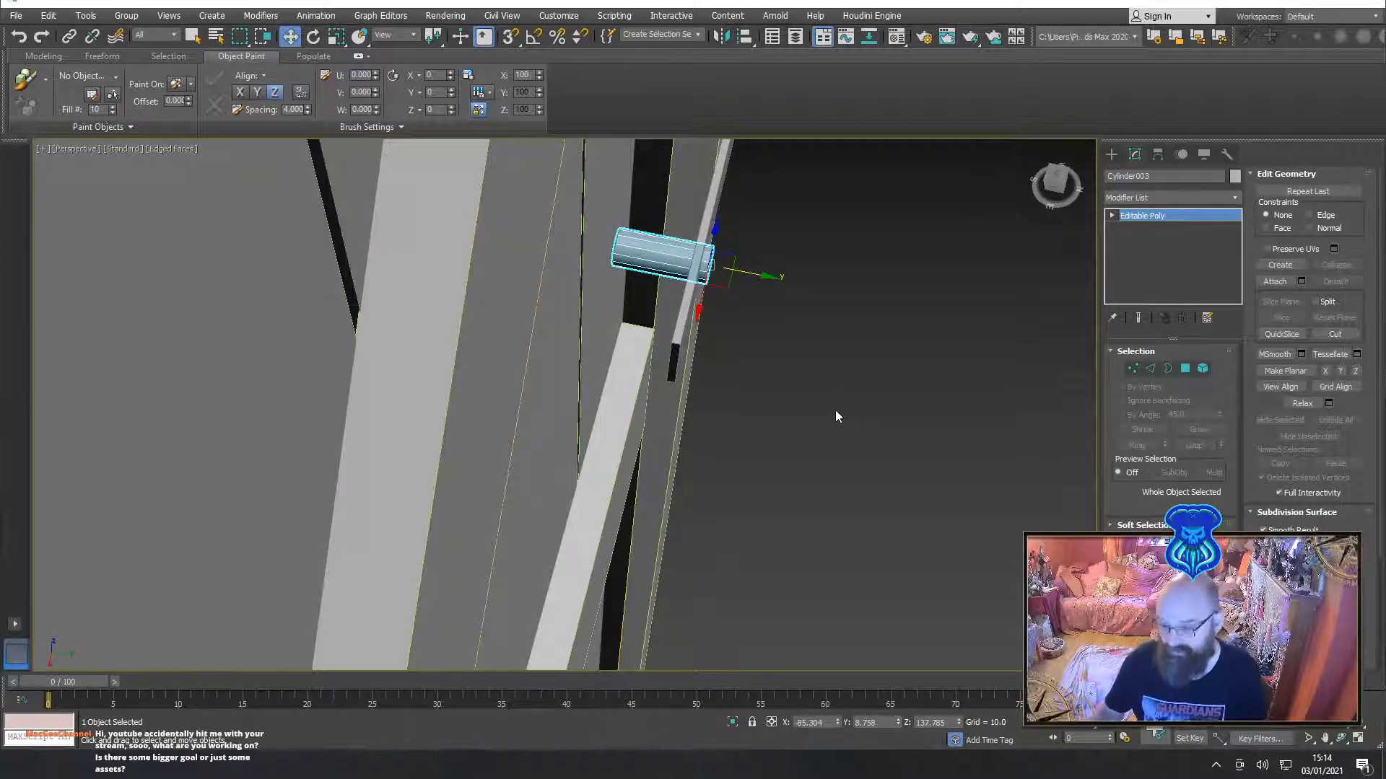
Delete the cylinder's end cap polygon on the side facing into the door, and leave polygon editing
click(1186, 369)
alt+middle_drag(756, 297, 733, 329)
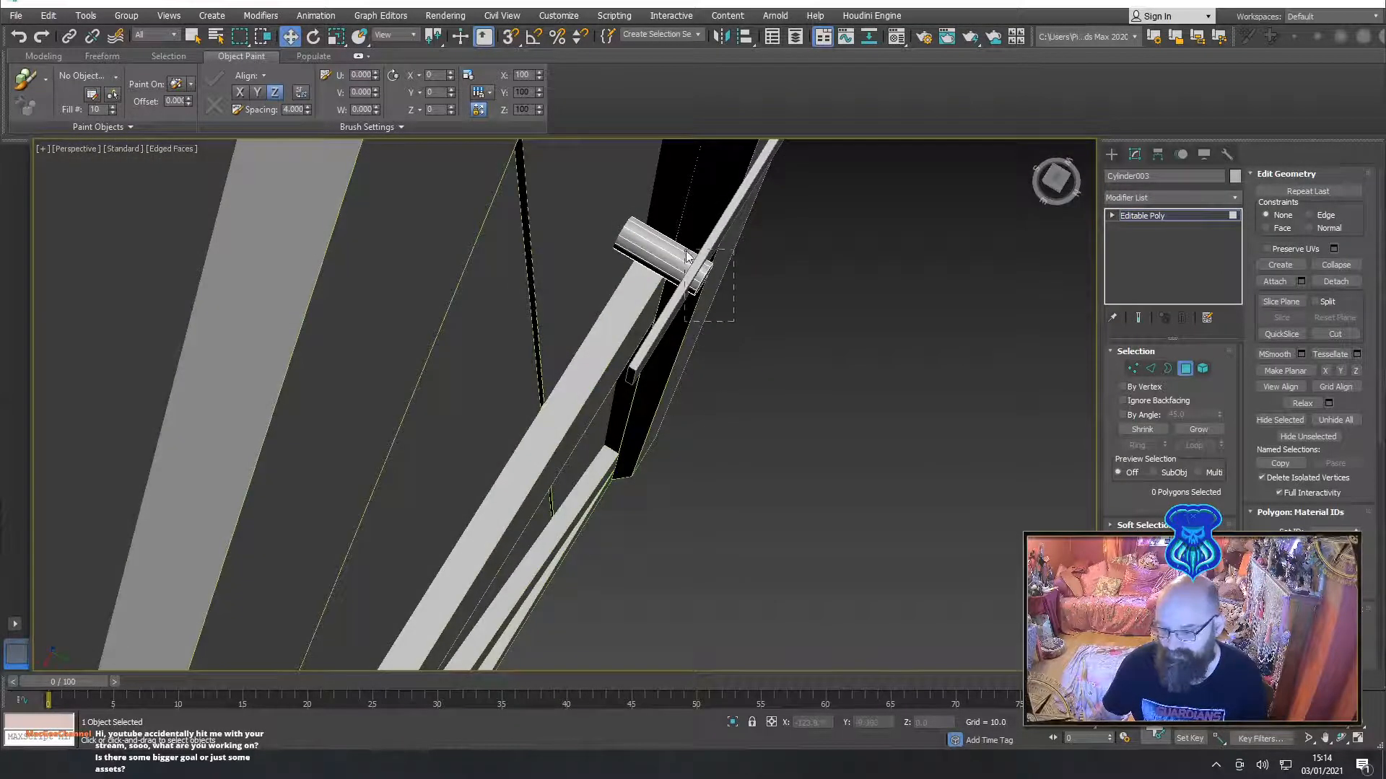
drag(678, 251, 677, 249)
key(ctrl+i)
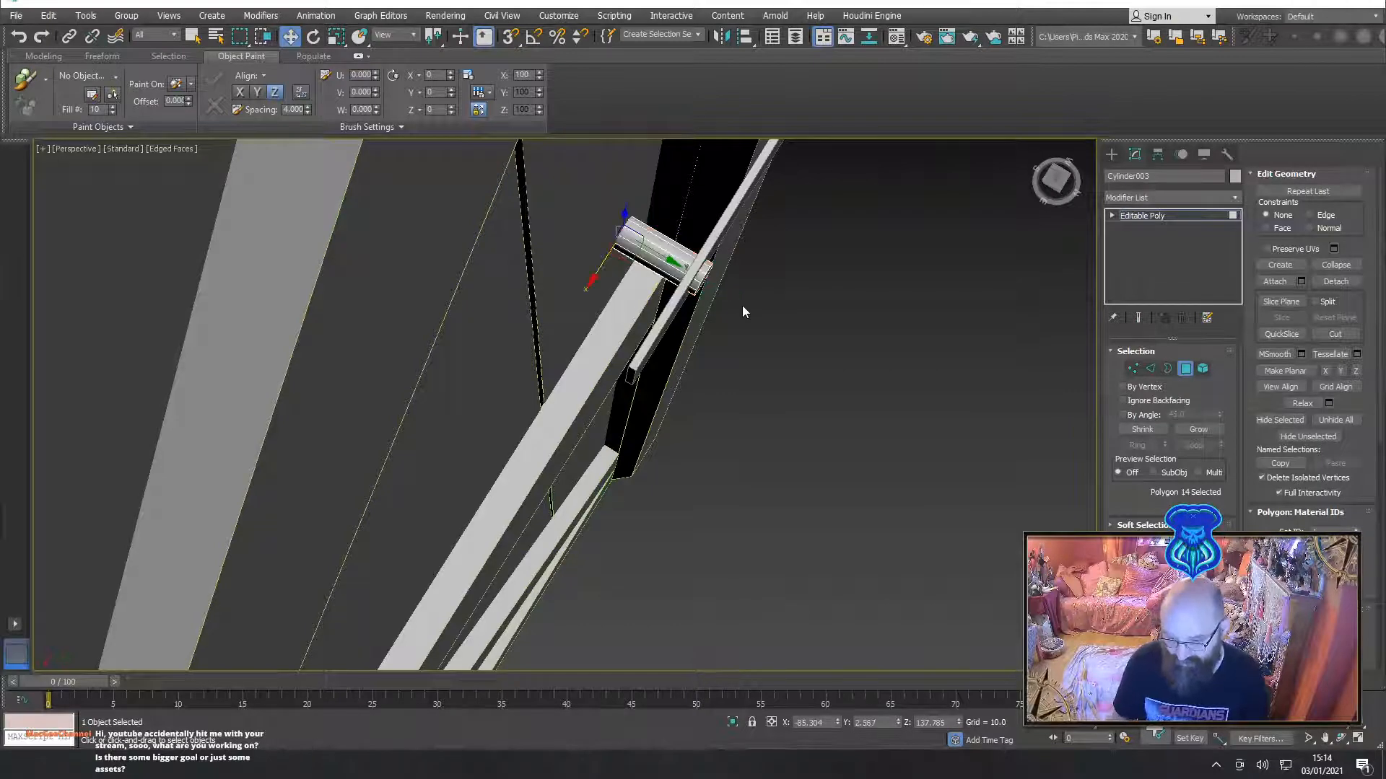
key(Delete)
alt+middle_drag(846, 280, 625, 299)
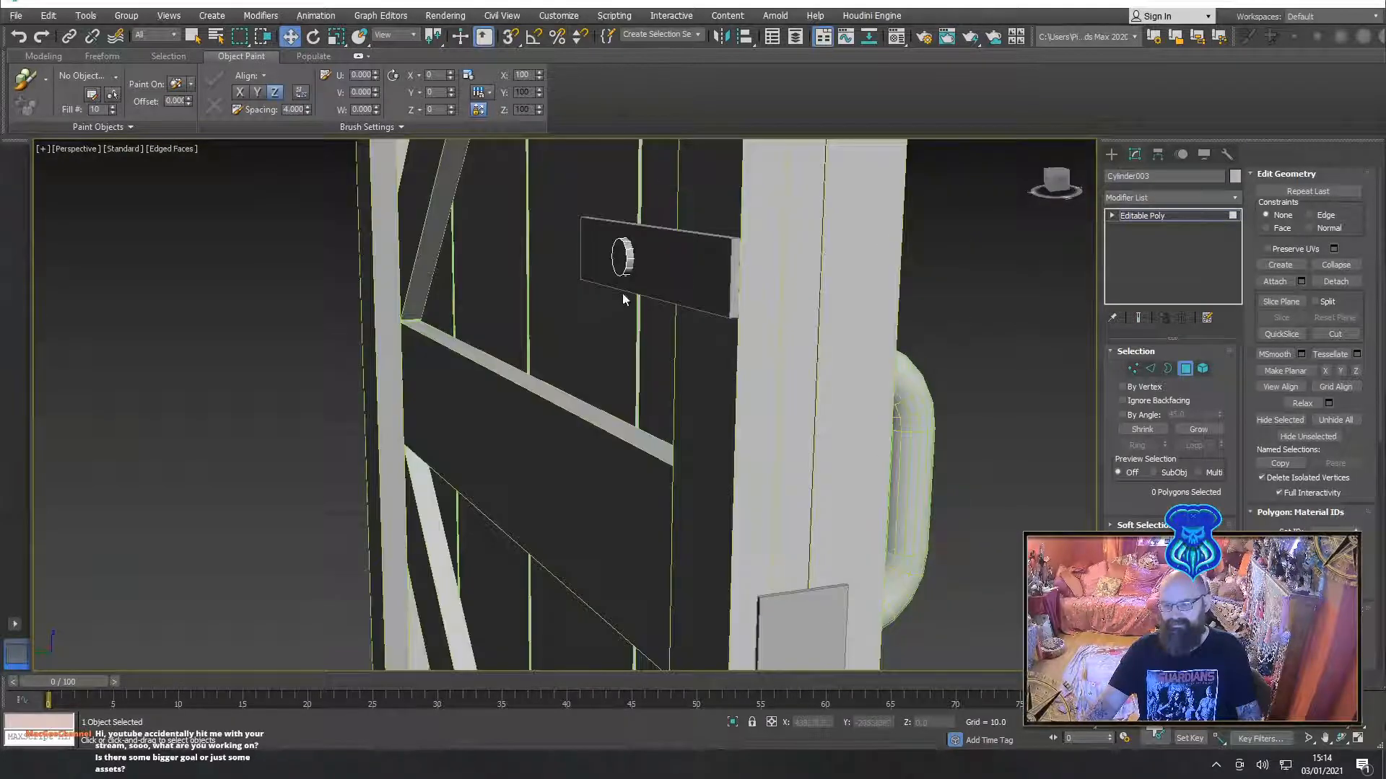
click(1186, 369)
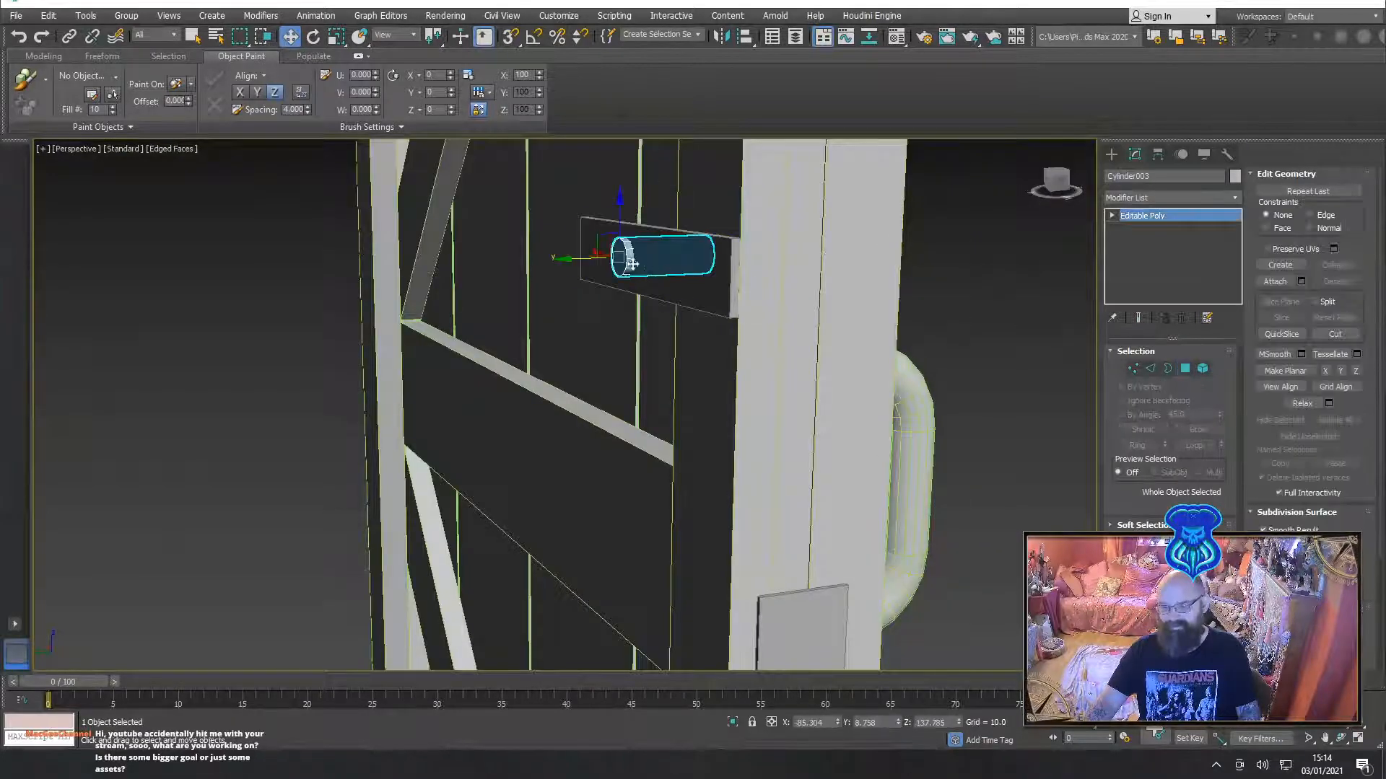
Clone the disc above the front handle as one copy, placed out beyond the door's back face
ctrl+click(649, 245)
alt+middle_drag(657, 230, 606, 295)
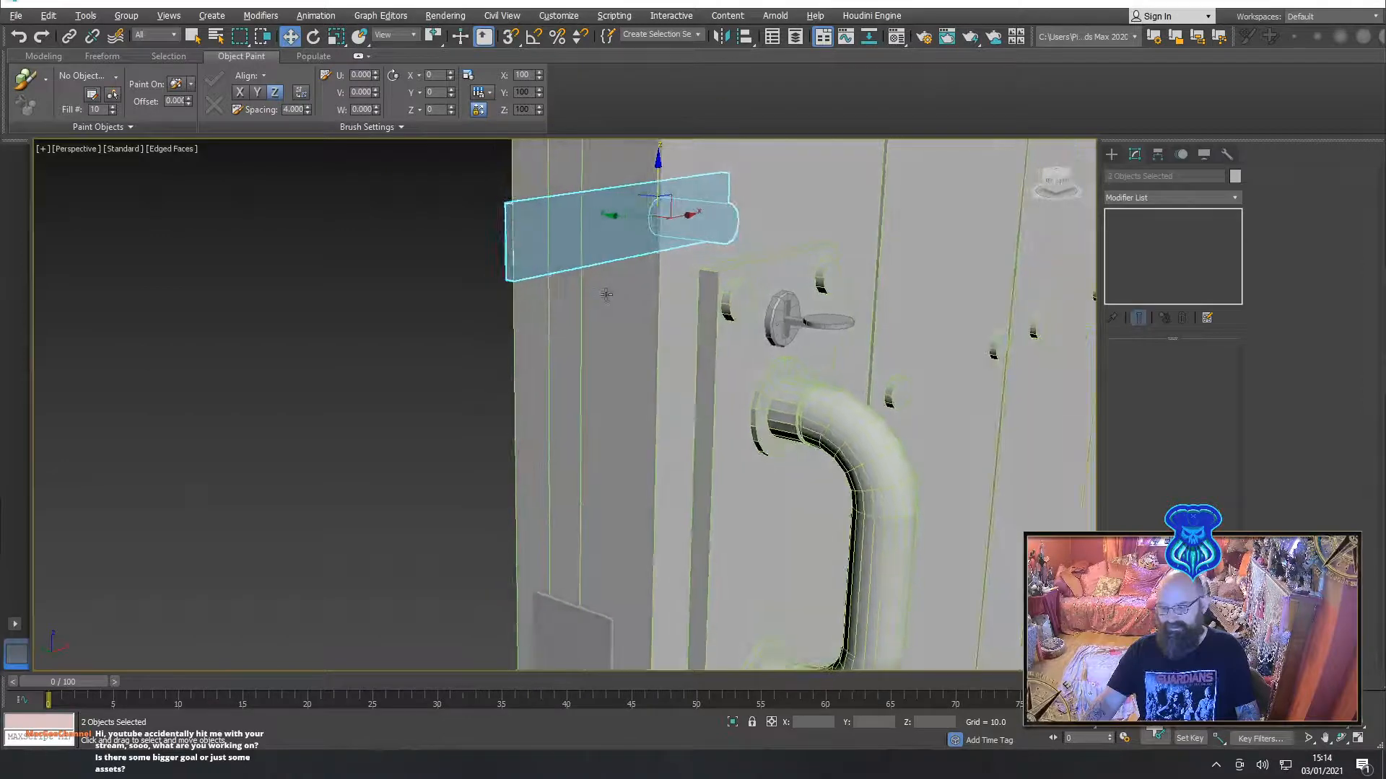
click(781, 318)
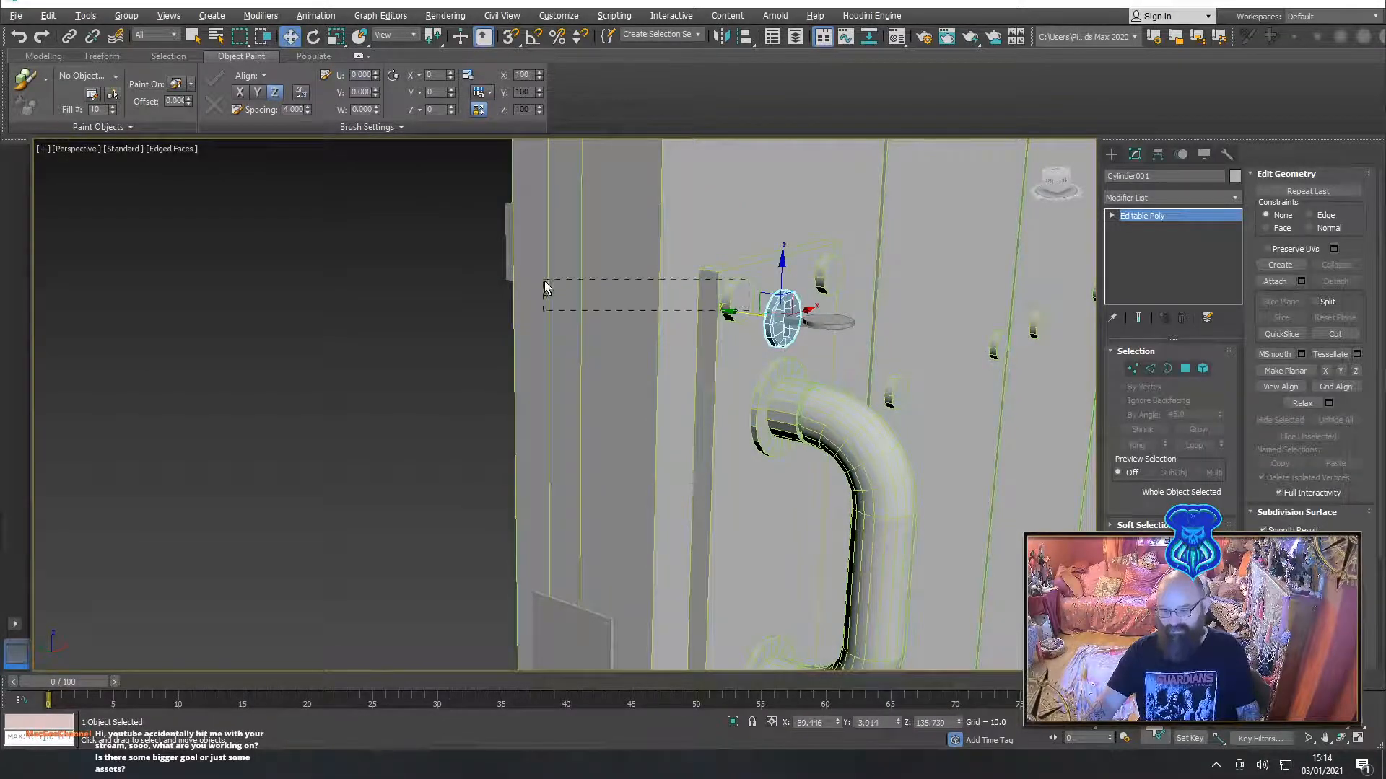
mouse_move(721, 310)
shift+mouse_down()
mouse_move(478, 280)
mouse_move(411, 285)
shift+mouse_up()
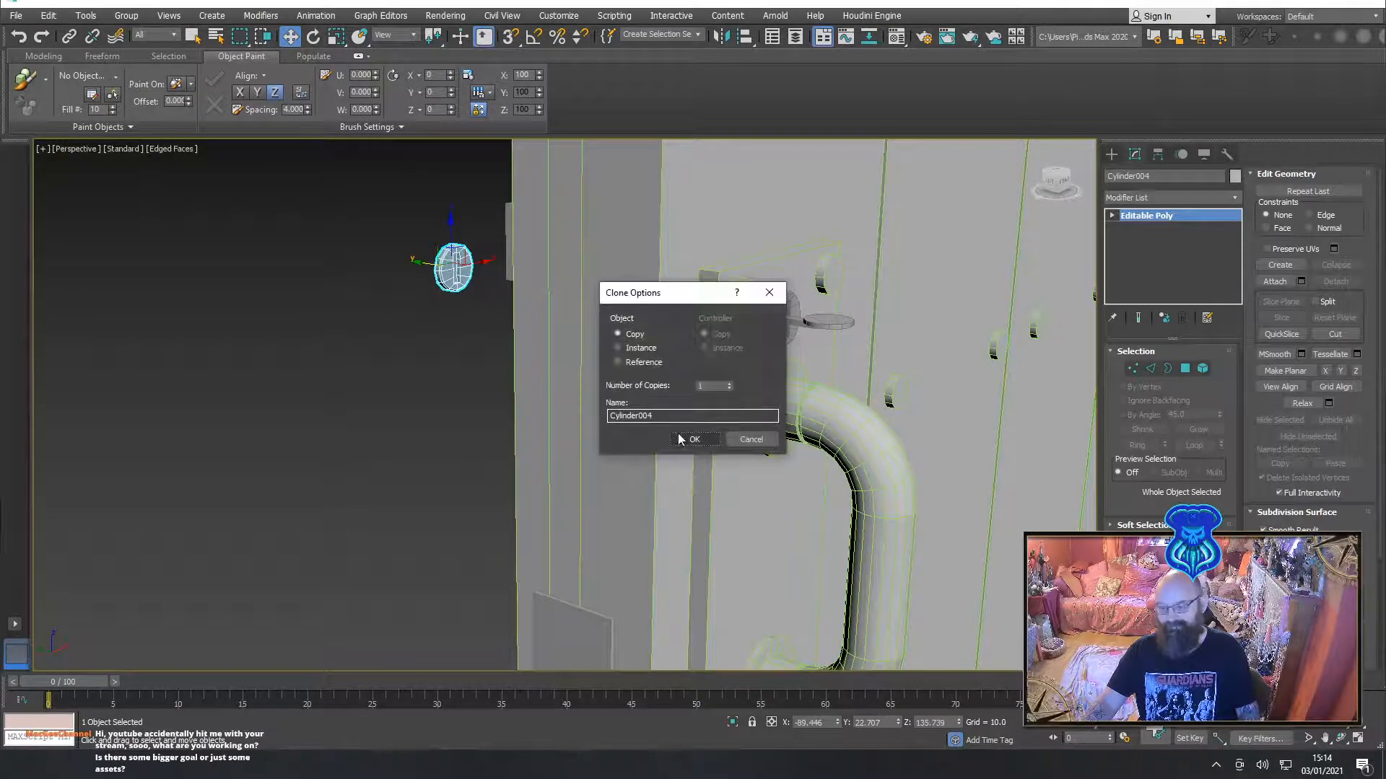
click(682, 439)
mouse_move(488, 390)
alt+middle_down()
mouse_move(585, 396)
mouse_move(588, 377)
alt+middle_up()
key(e)
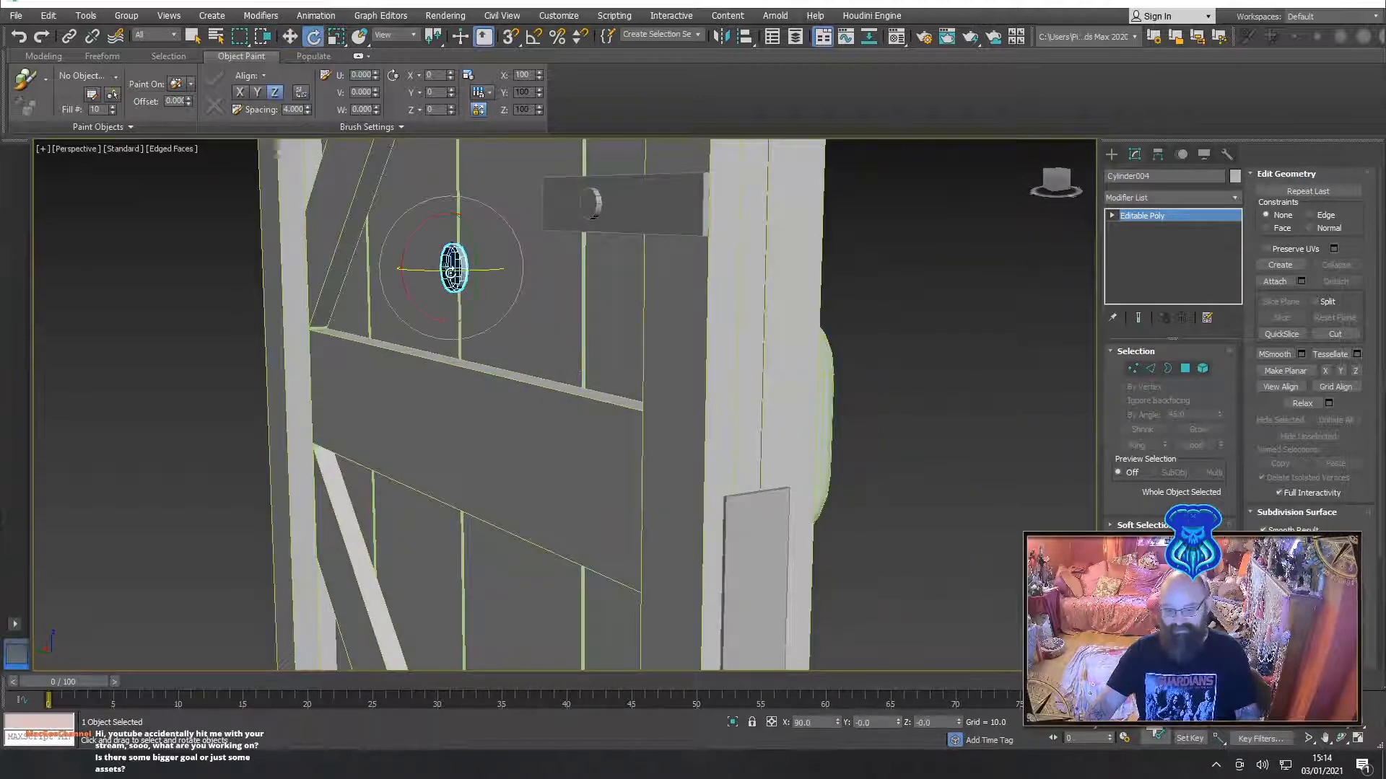
drag(450, 272, 613, 304)
key(ctrl+z)
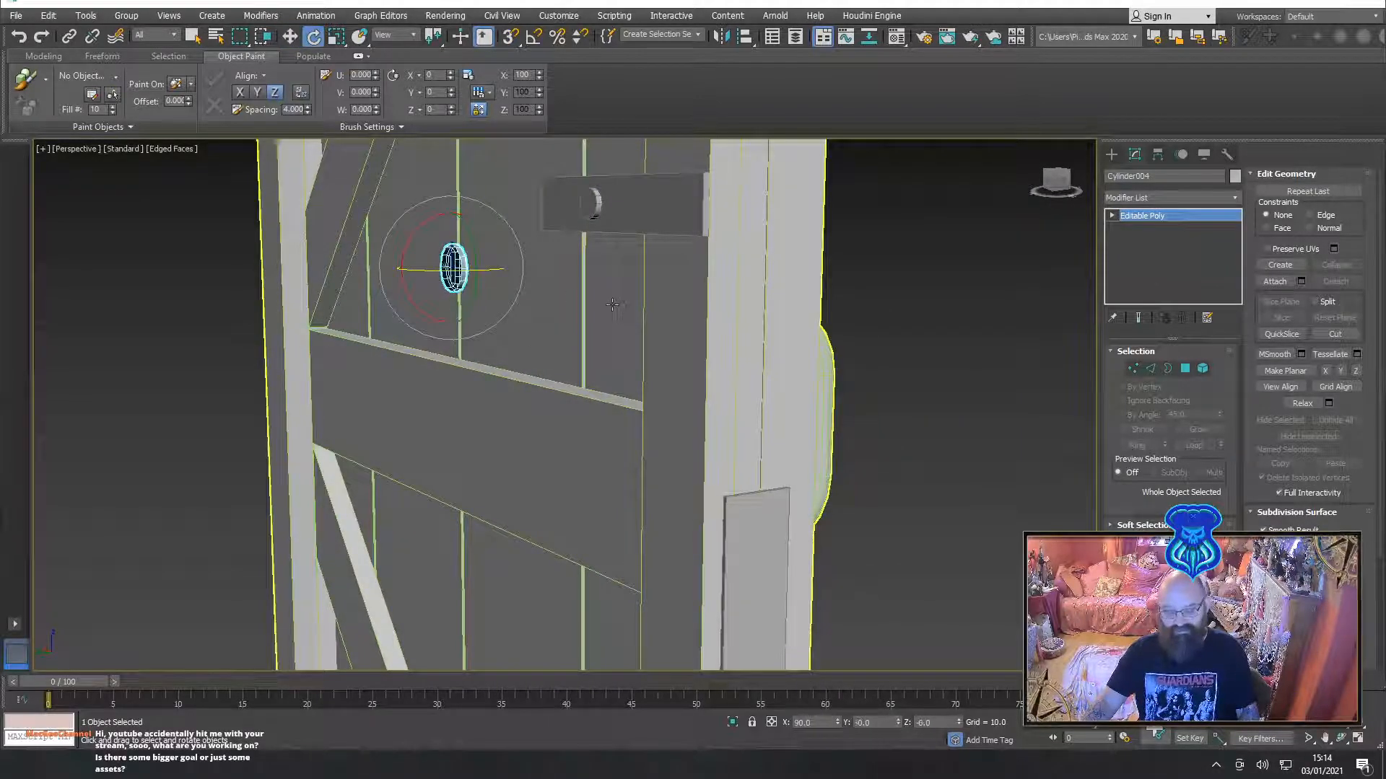
Rotate the copied disc 180 degrees about the vertical axis with angle snap on, and move it in beside the cylinder behind the bar
key(a)
drag(450, 272, 564, 300)
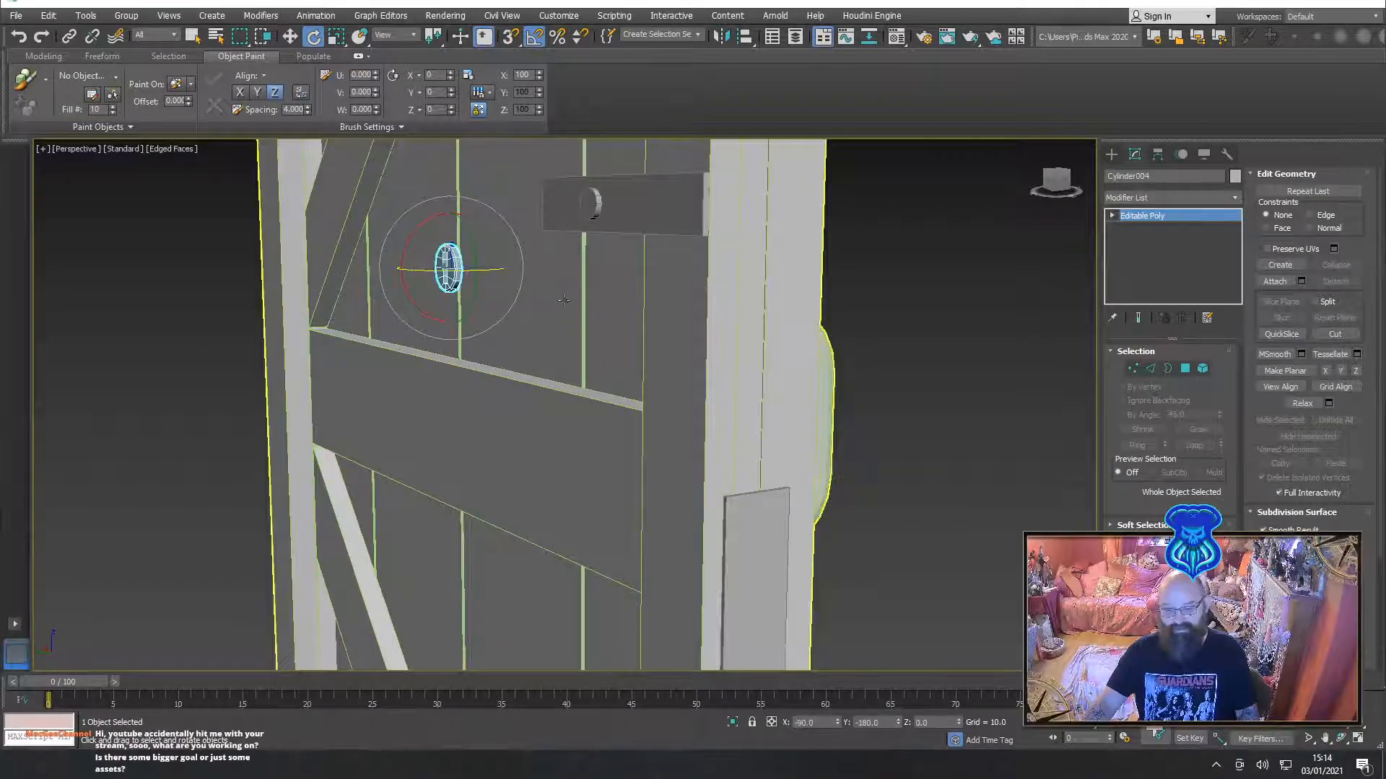
alt+middle_drag(564, 300, 514, 364)
key(w)
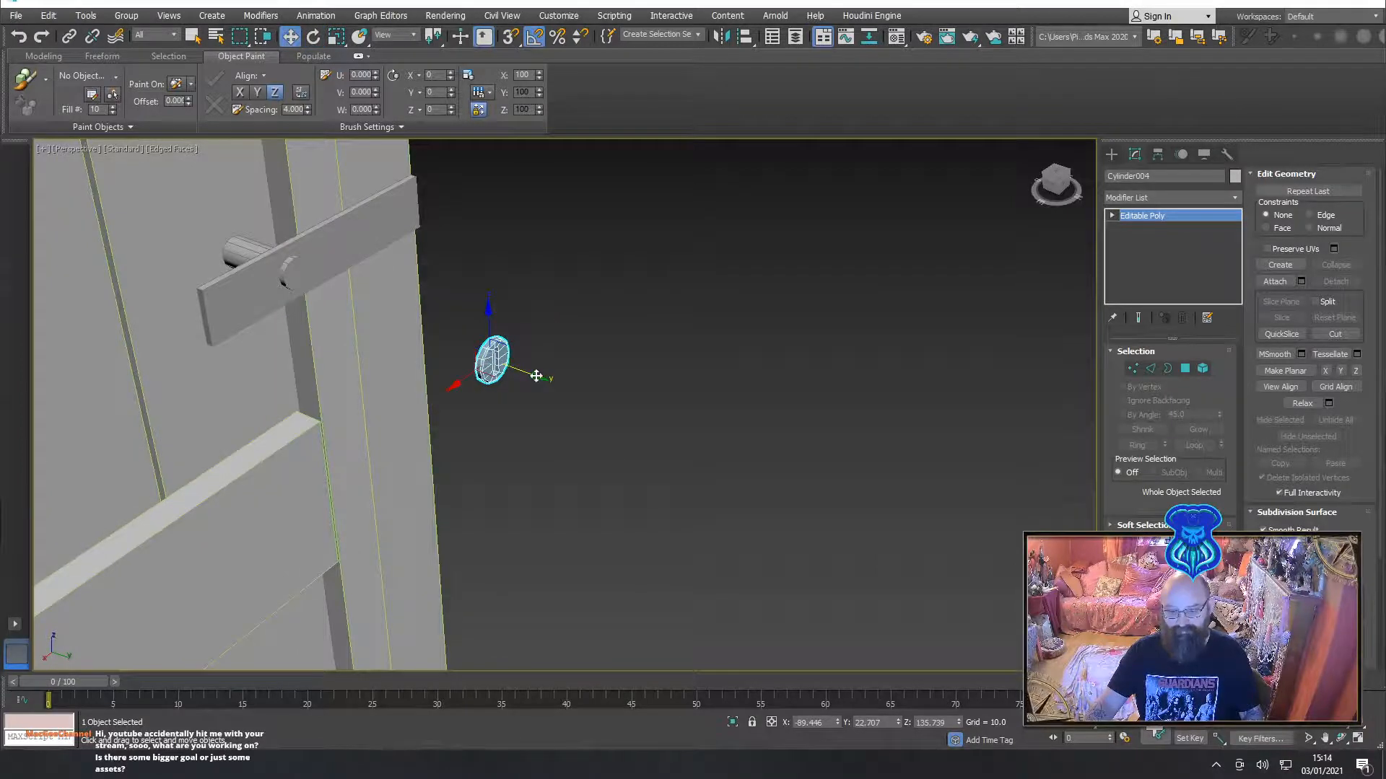
drag(536, 376, 363, 313)
alt+middle_drag(364, 313, 395, 387)
scroll(395, 387, up, 3)
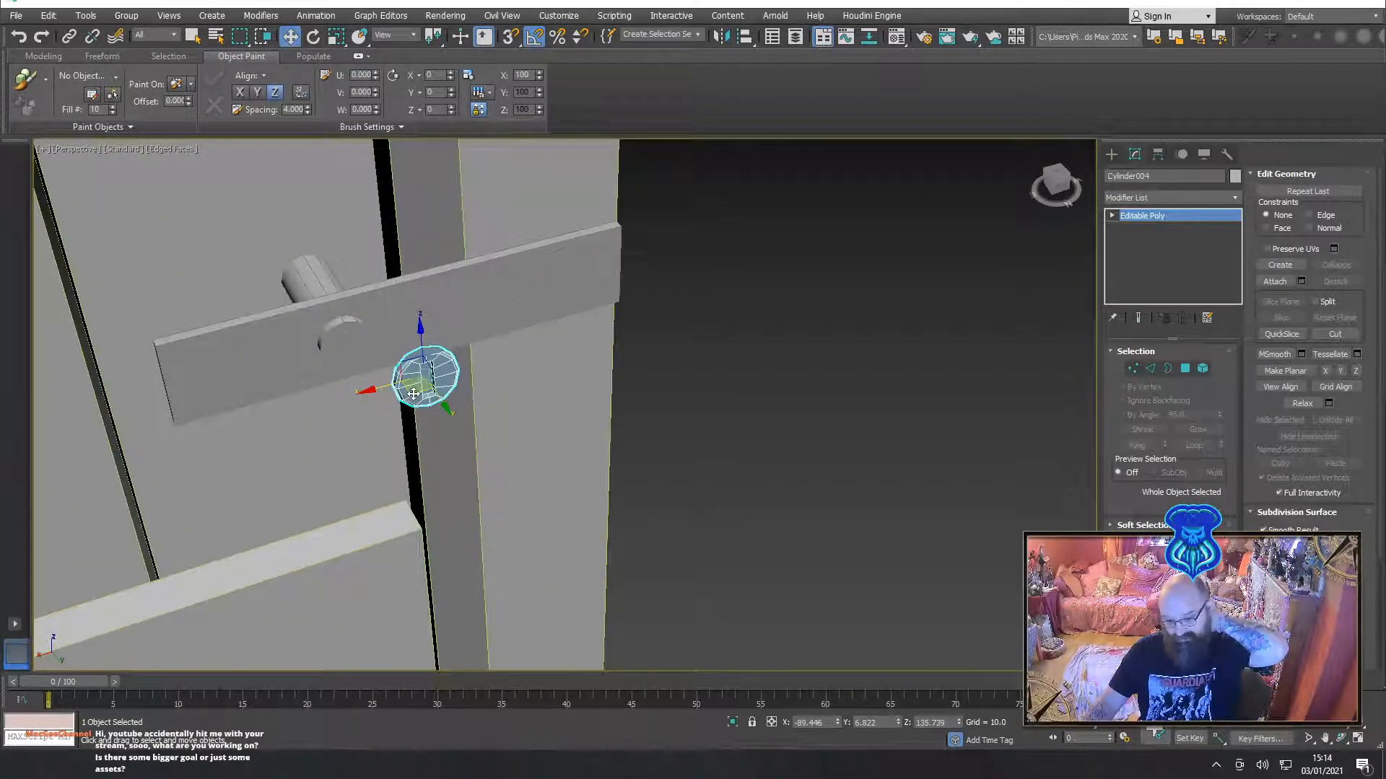
alt+middle_drag(365, 388, 527, 406)
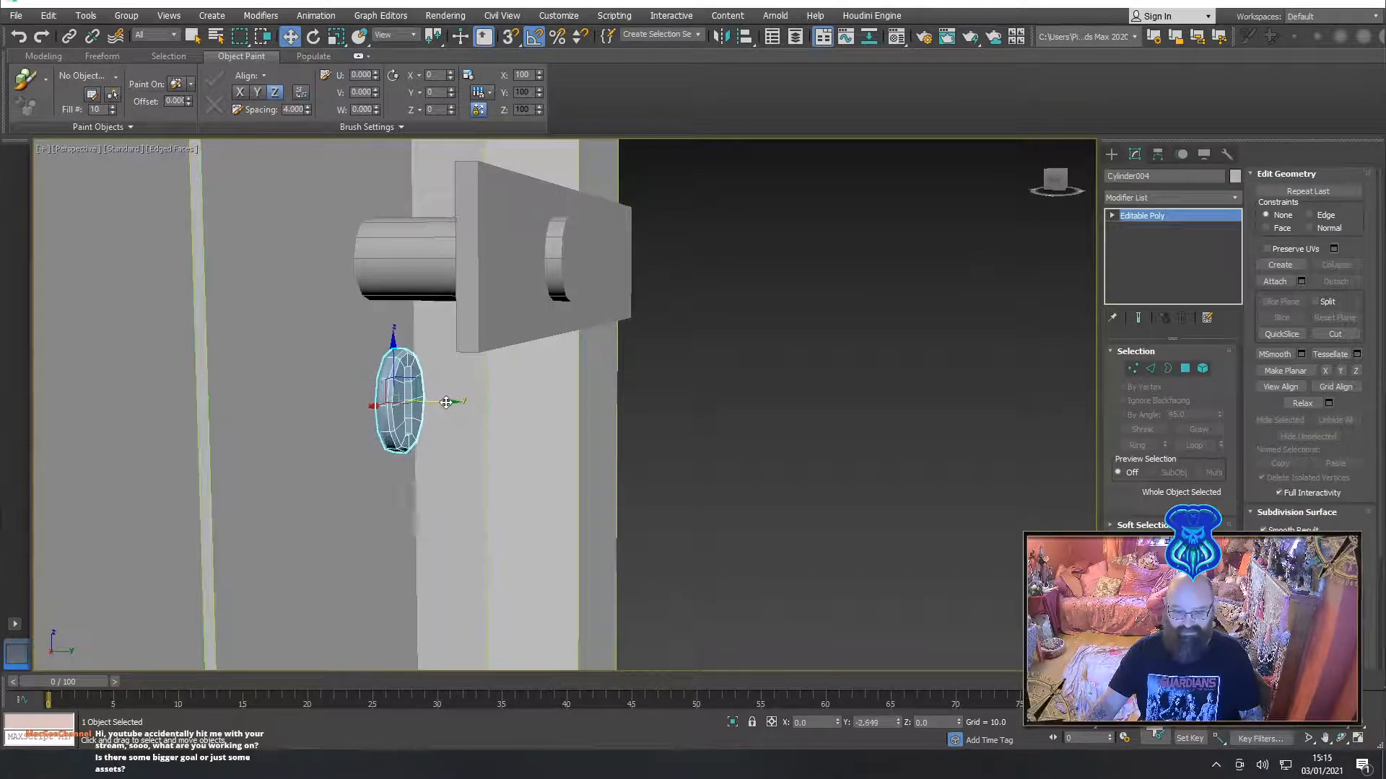
drag(444, 404, 446, 404)
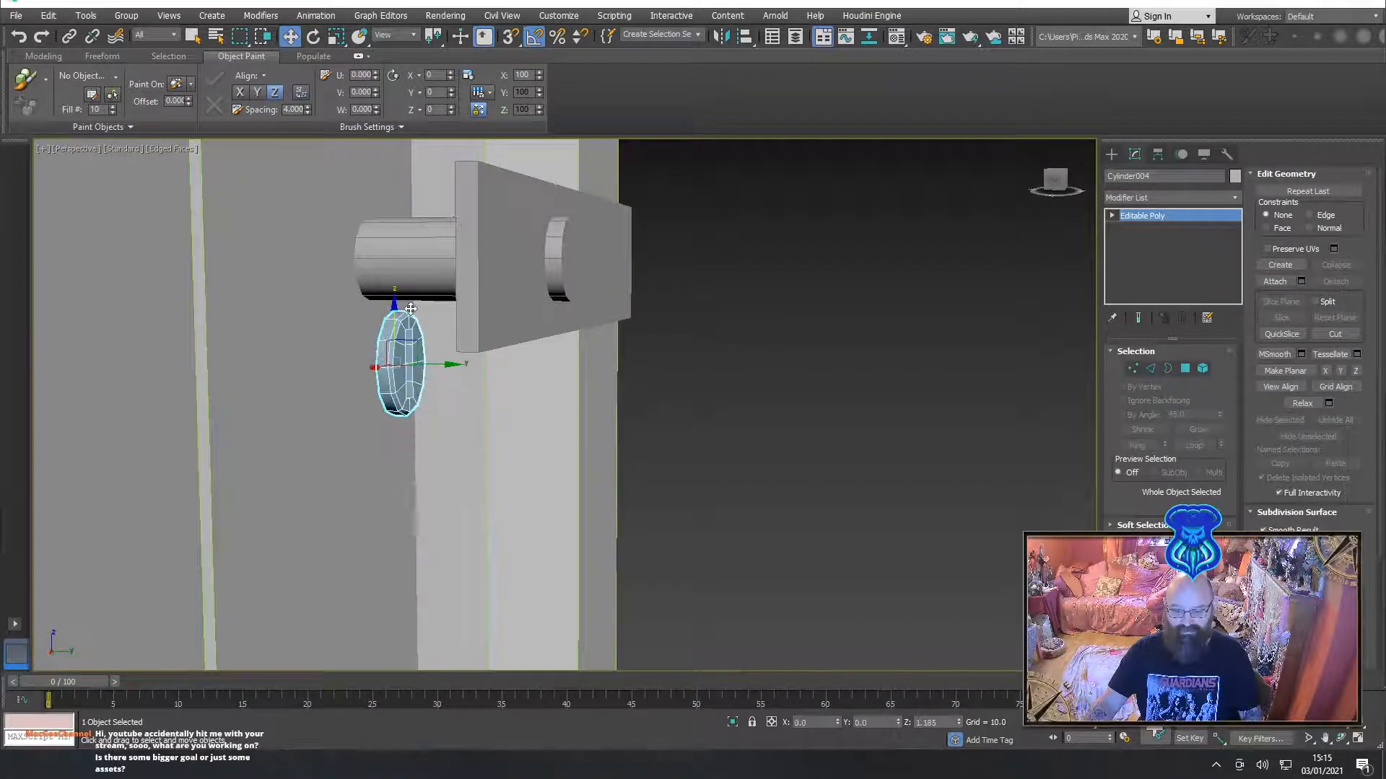
alt+middle_drag(411, 306, 456, 419)
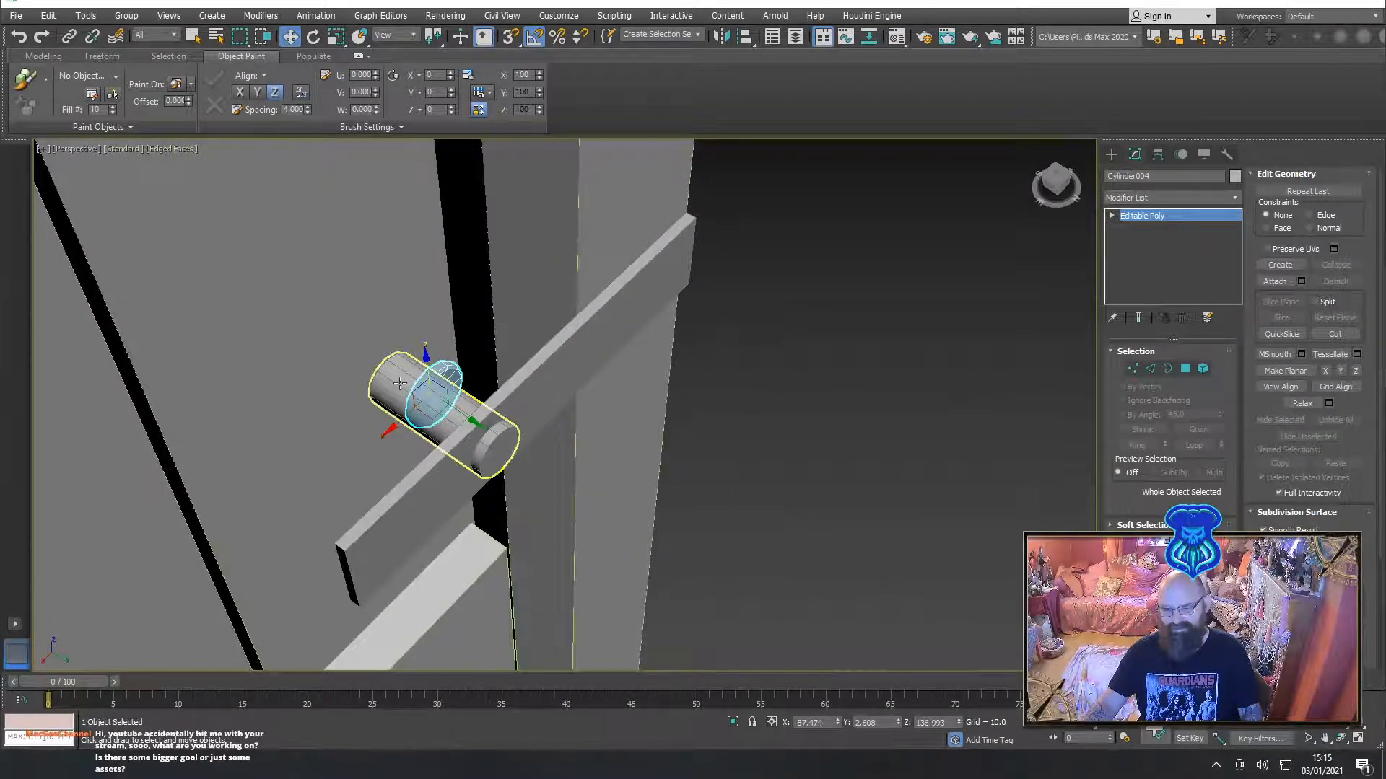
Shorten the cylinder by moving its open border toward the bar, then leave border editing and clear the selection
alt+middle_drag(400, 382, 537, 439)
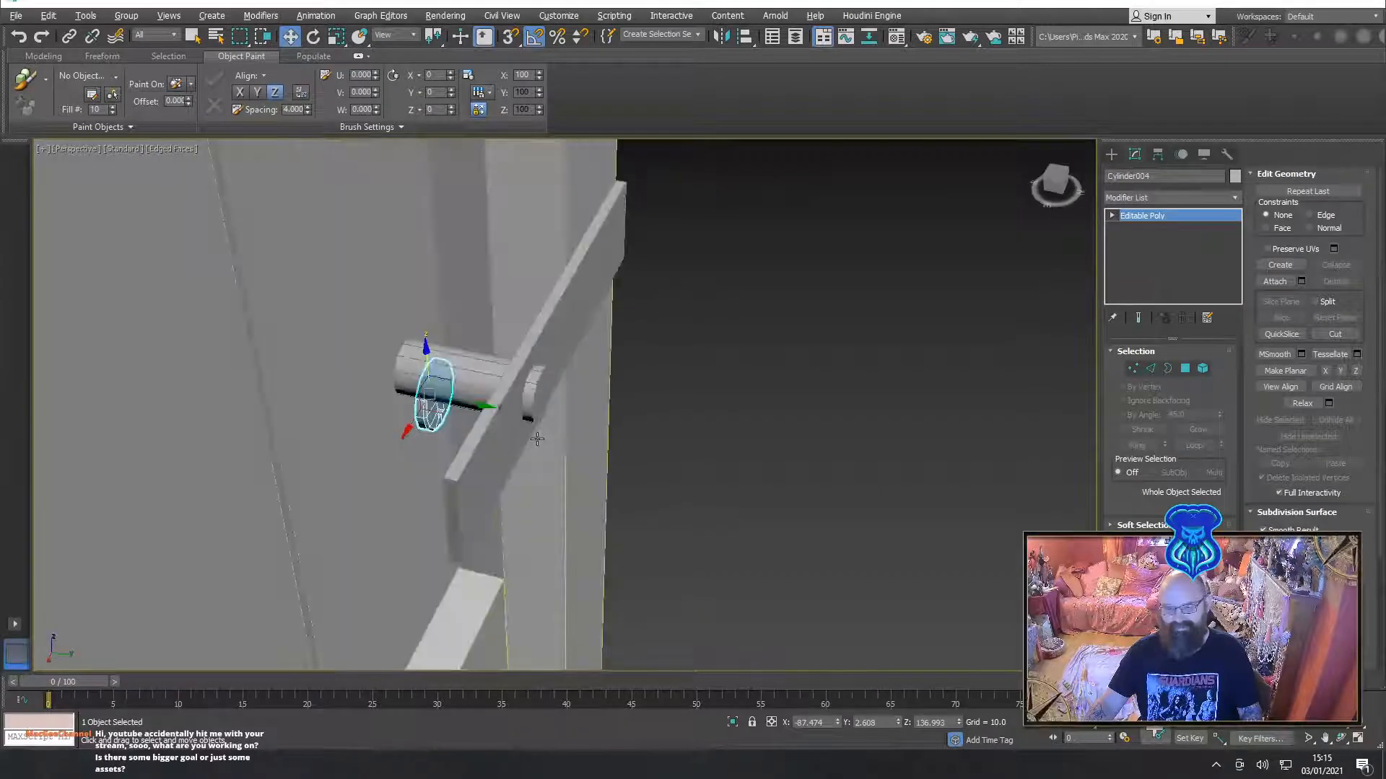
click(428, 348)
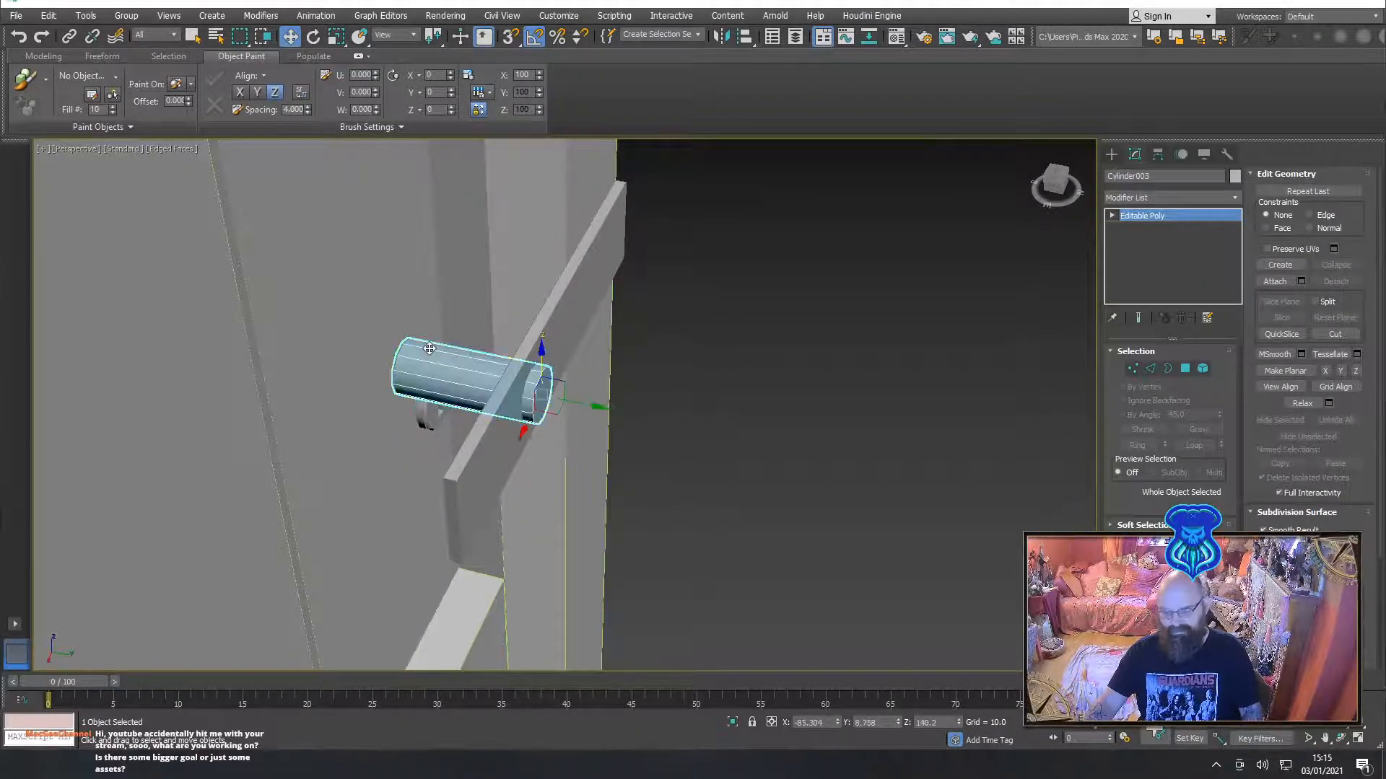
click(1169, 370)
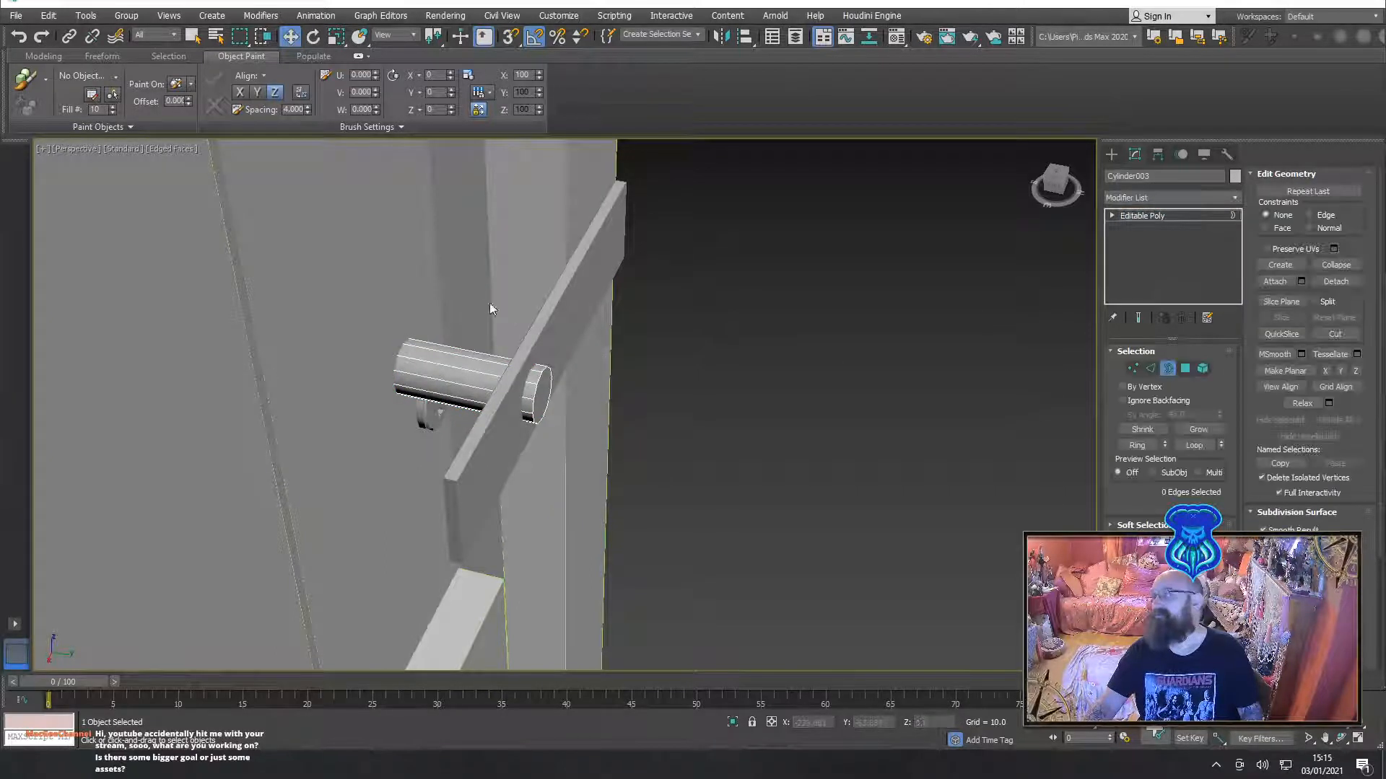
click(395, 361)
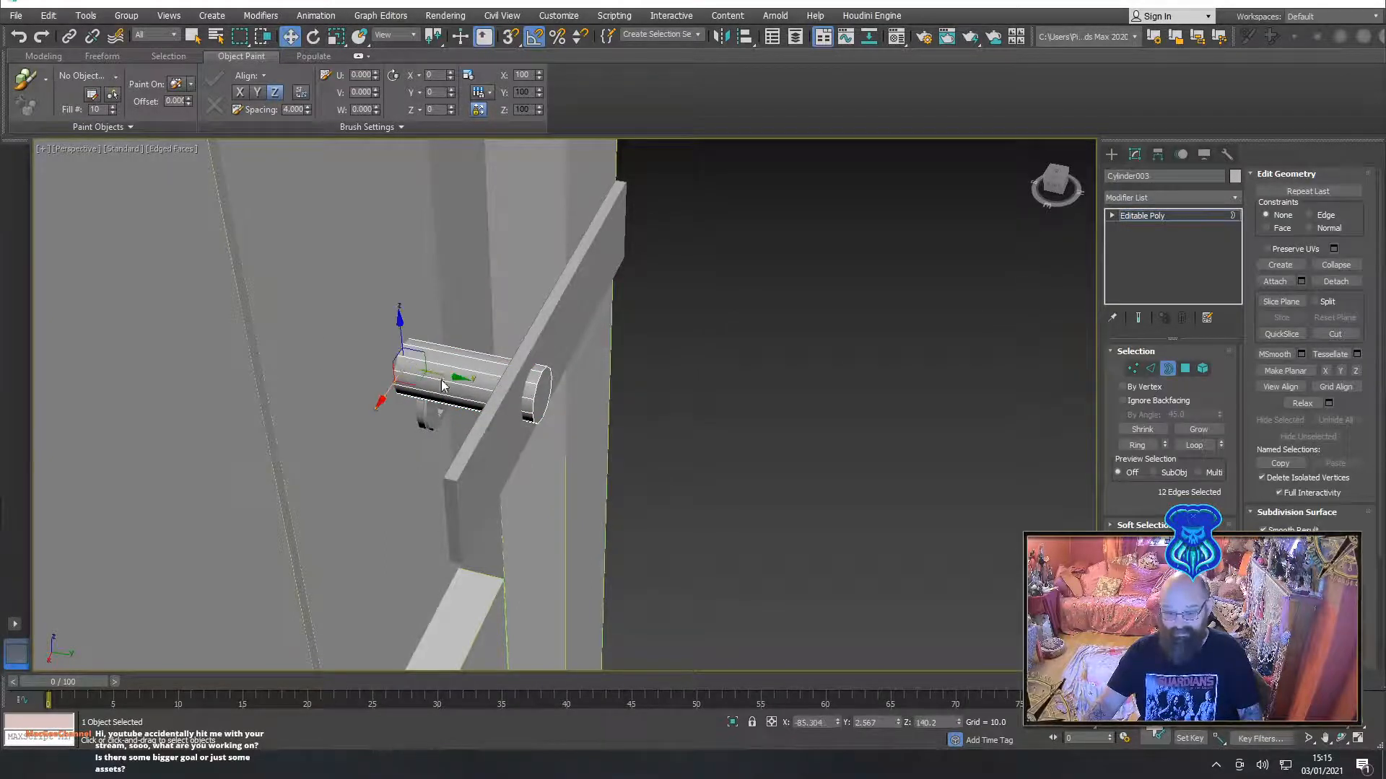
alt+middle_drag(443, 385, 388, 418)
click(1168, 369)
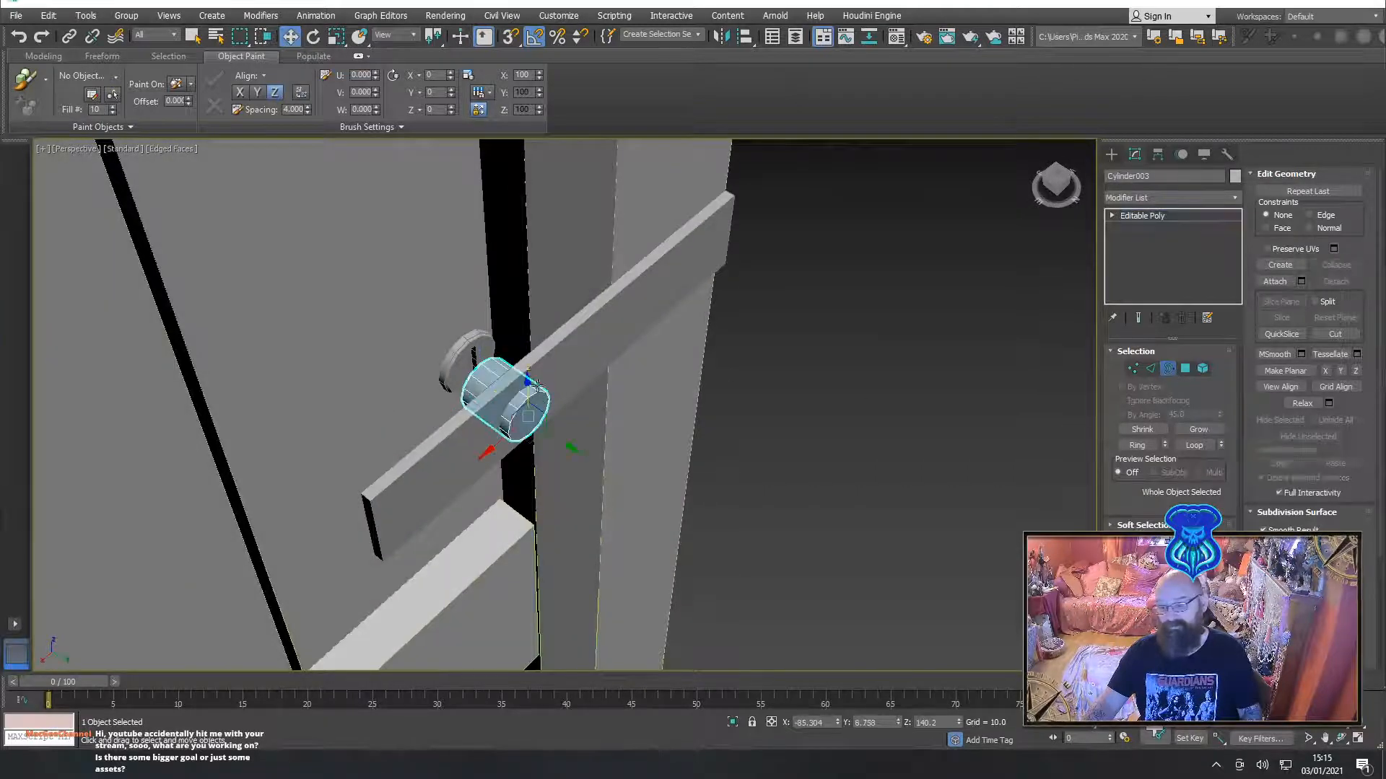
alt+middle_drag(549, 408, 568, 397)
click(613, 299)
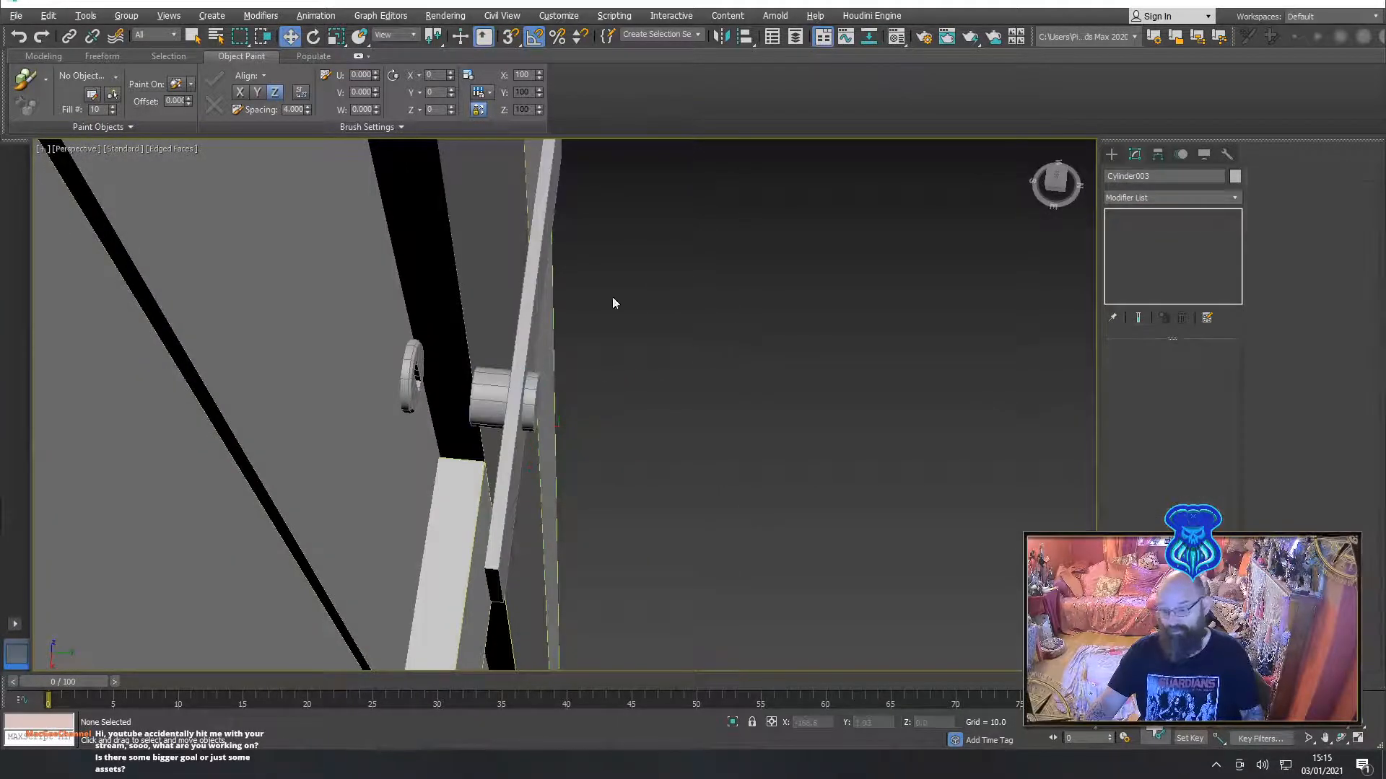
Clone the bar as one copy, placed between the original bar and the door's back face
click(530, 330)
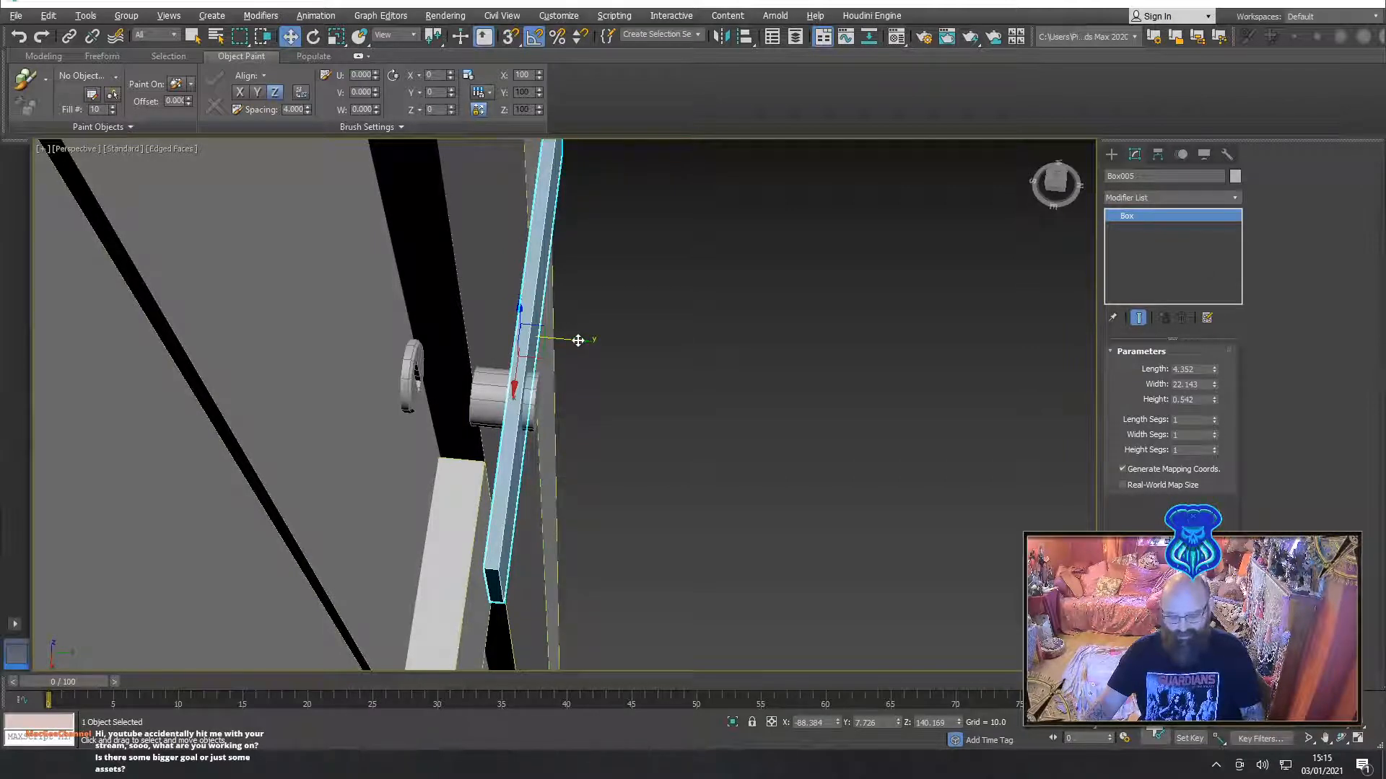
shift+drag(578, 340, 458, 329)
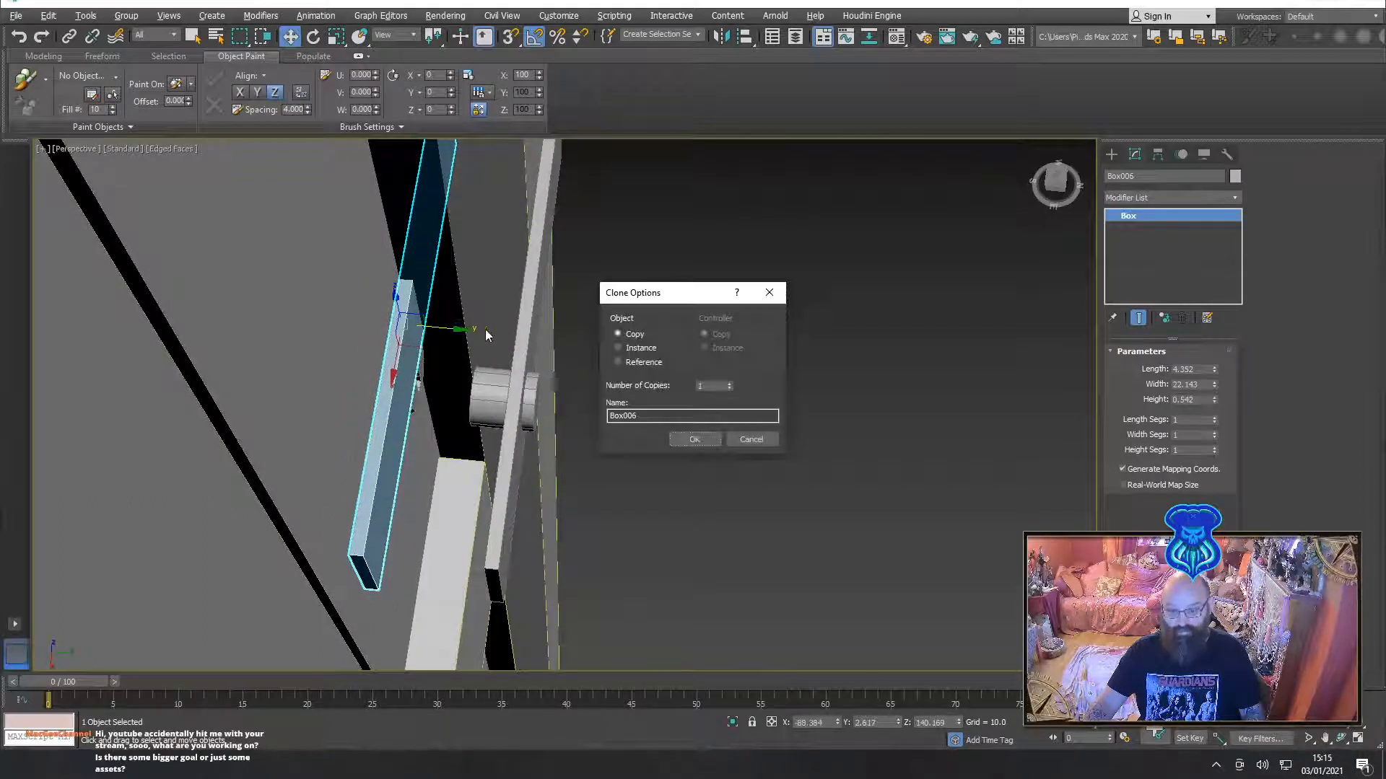
click(692, 439)
Convert the copied bar to an Editable Poly
mouse_move(690, 435)
alt+middle_down()
mouse_move(731, 437)
mouse_move(617, 410)
mouse_move(635, 404)
alt+middle_up()
click(643, 398)
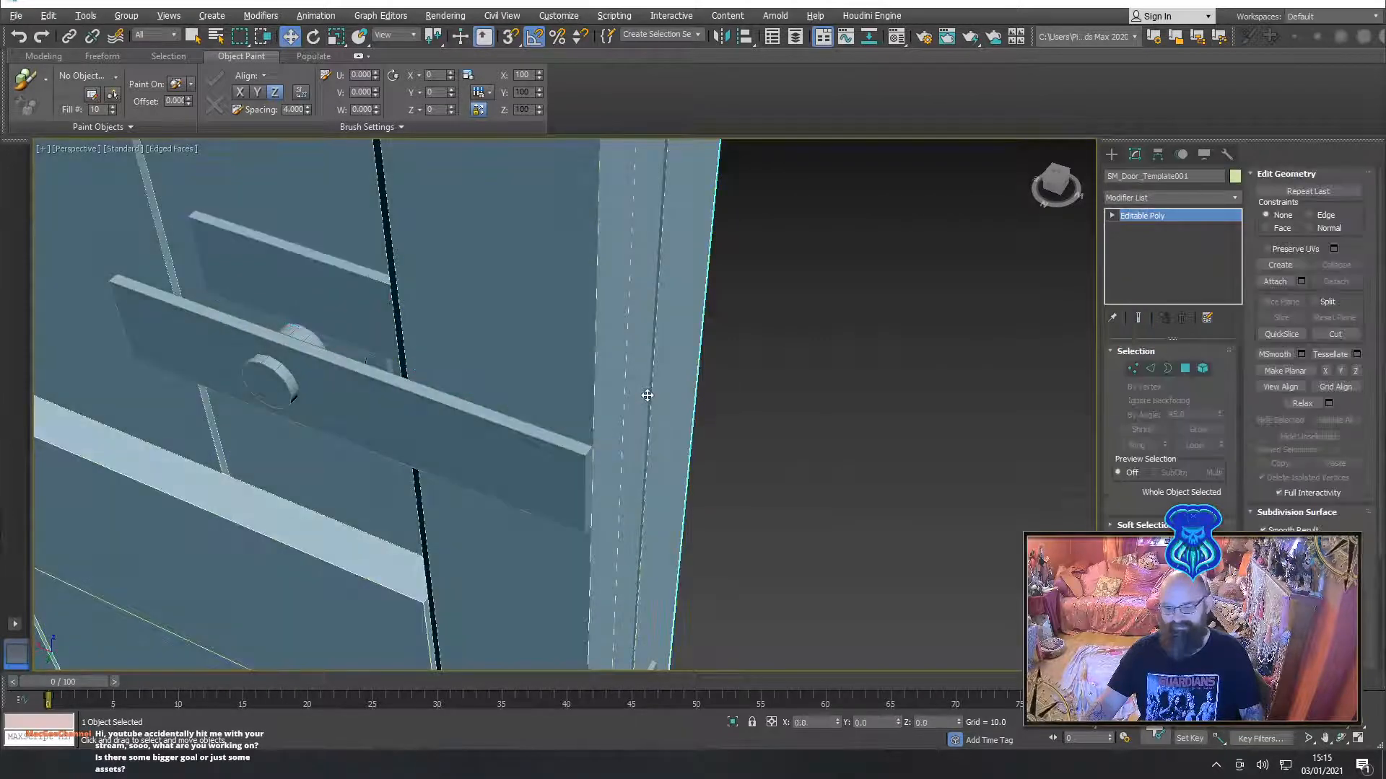
click(590, 393)
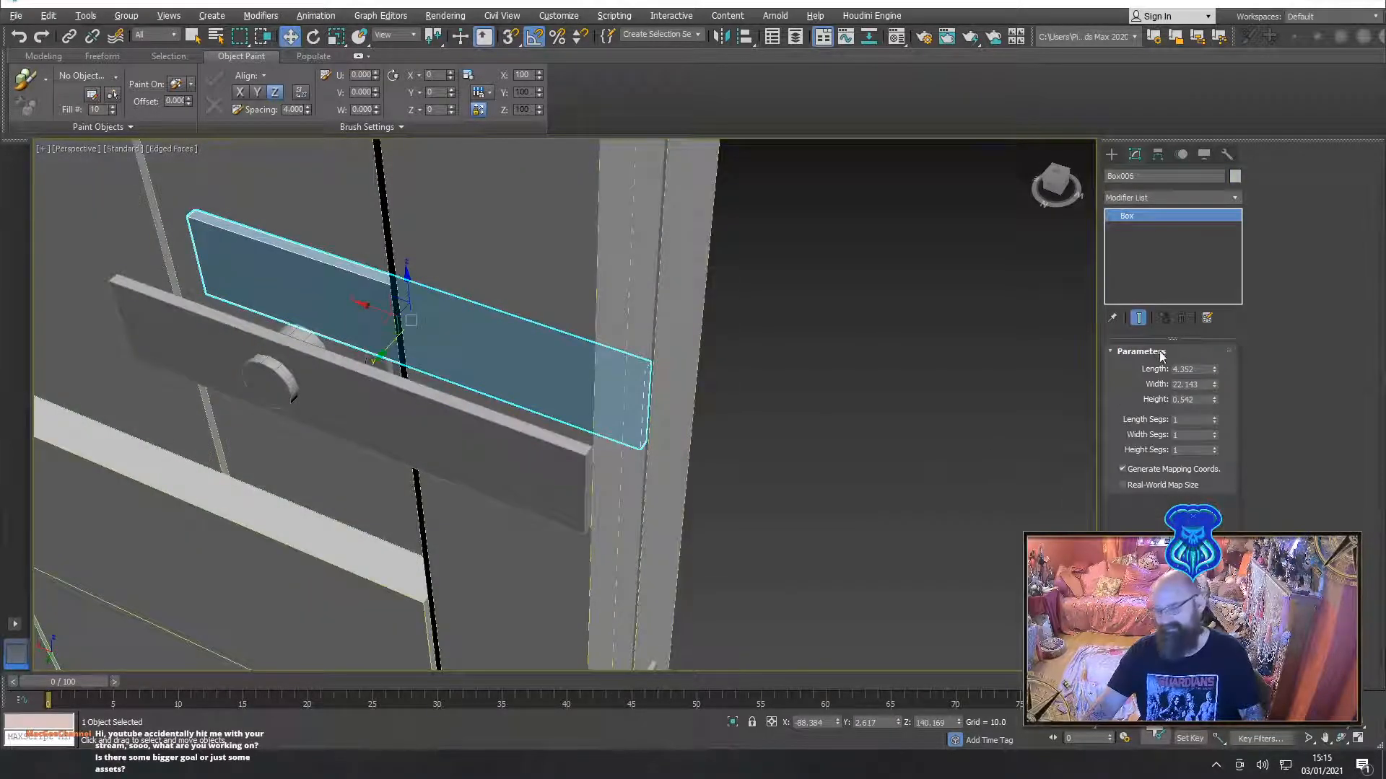
right_click(431, 287)
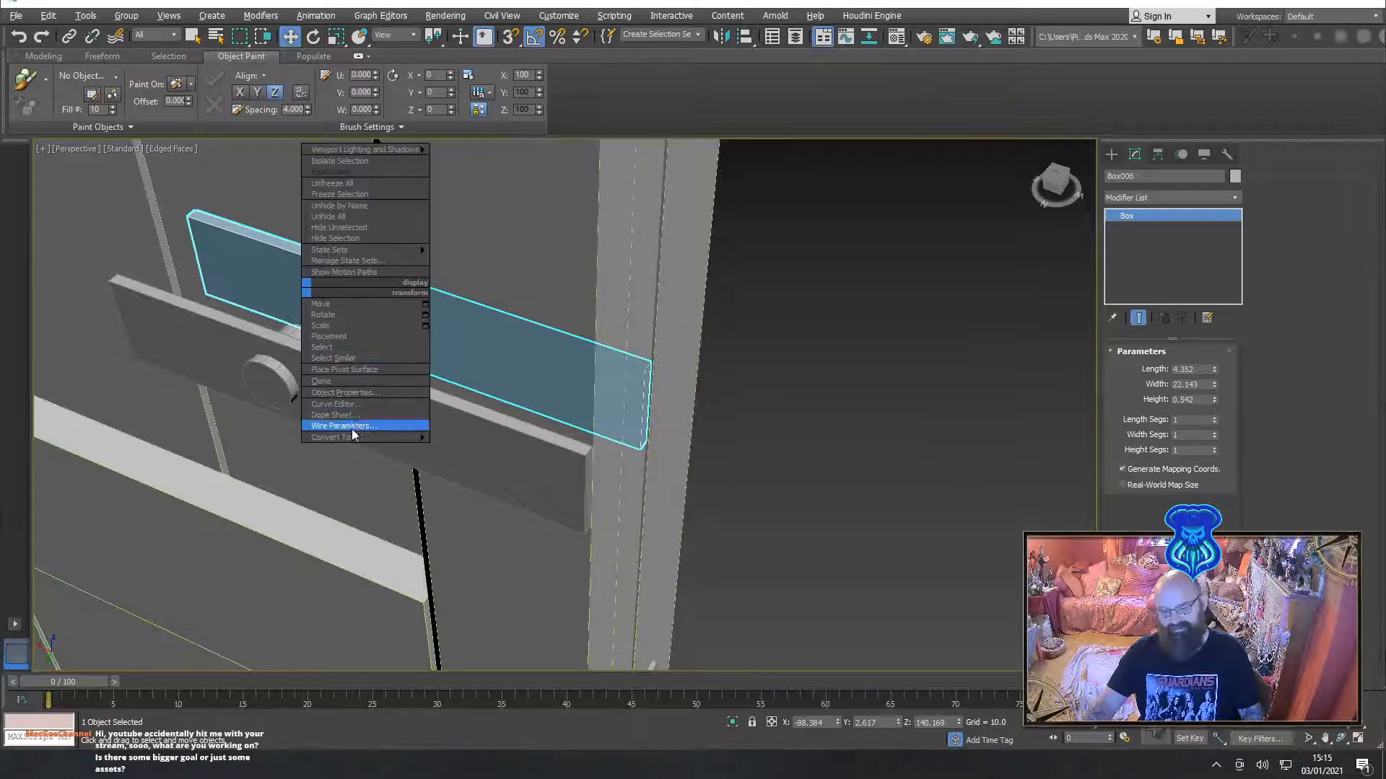
mouse_move(409, 437)
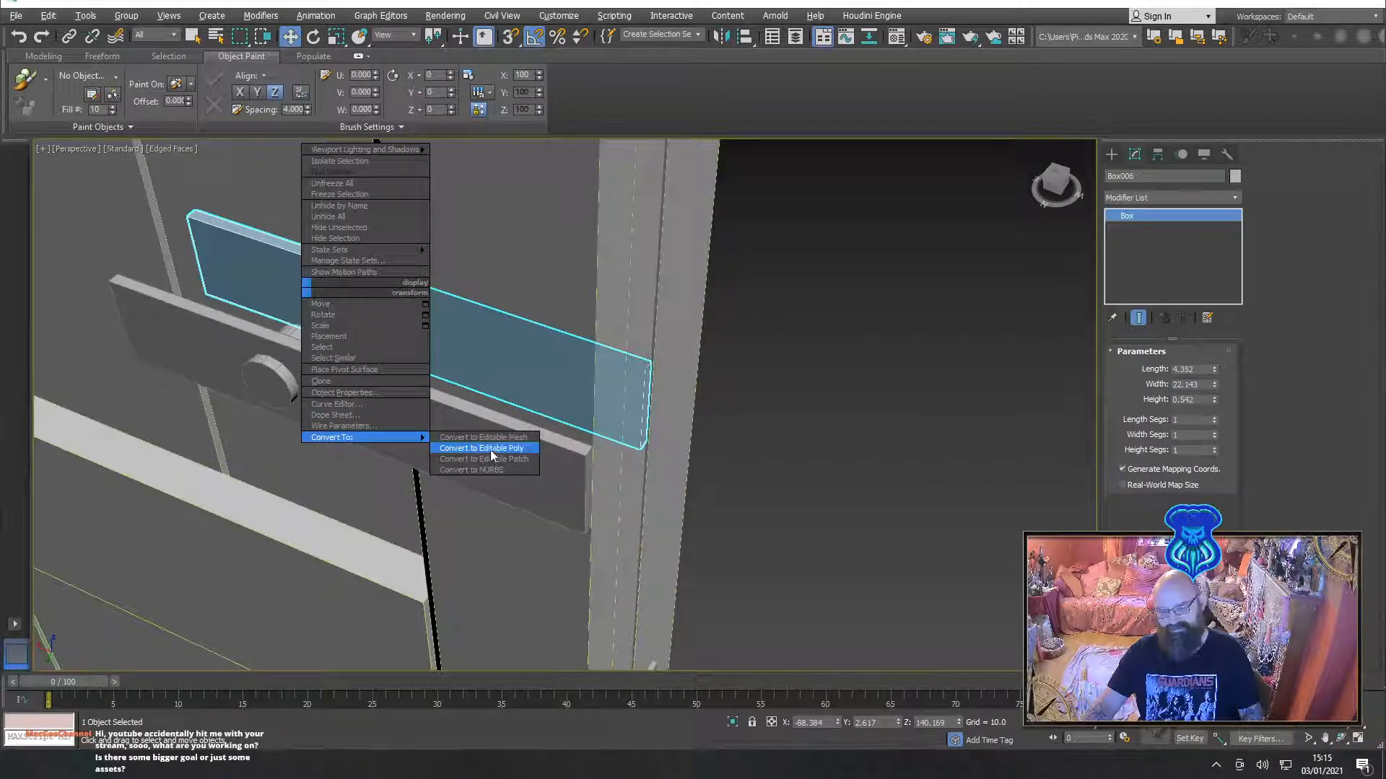
click(482, 448)
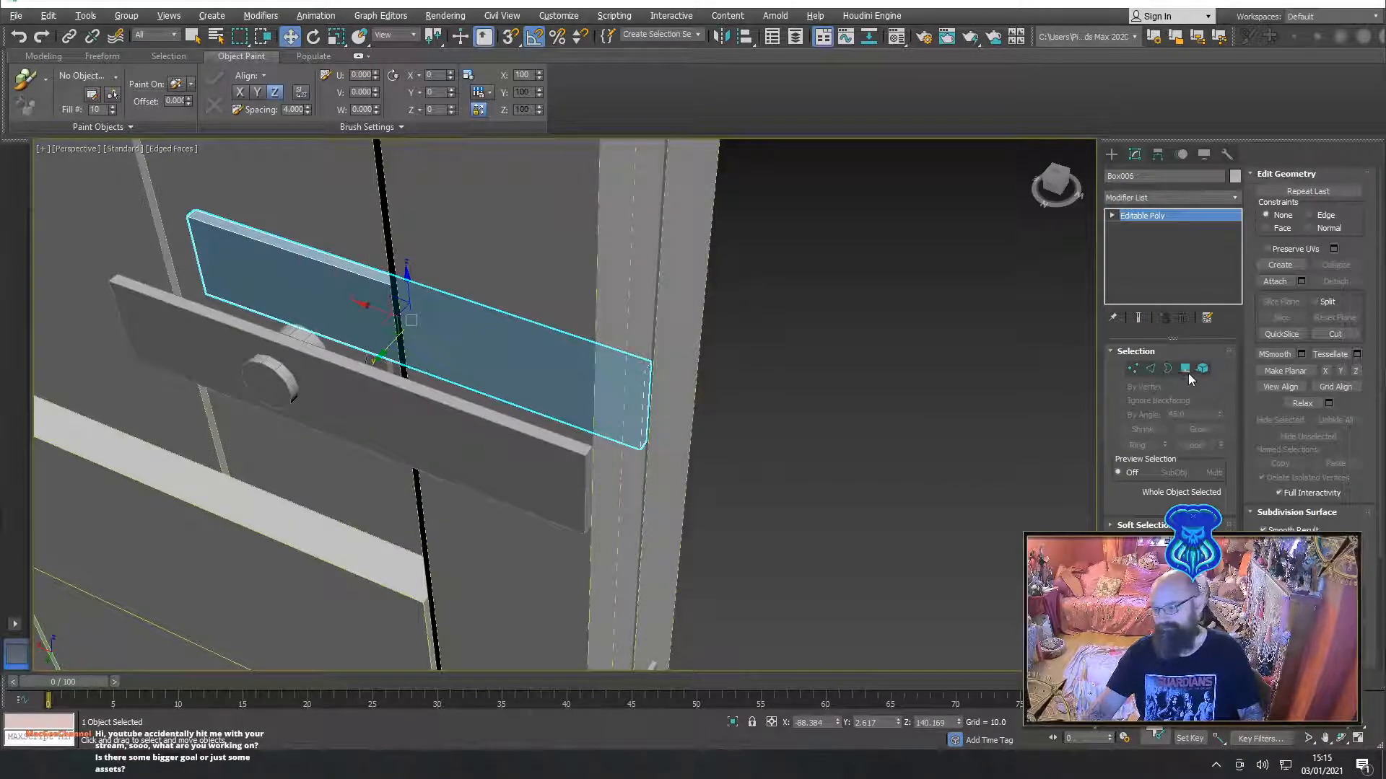
Shorten the copied bar by moving its end polygon inward from the frame to the edge of the door leaf
click(1185, 369)
click(645, 406)
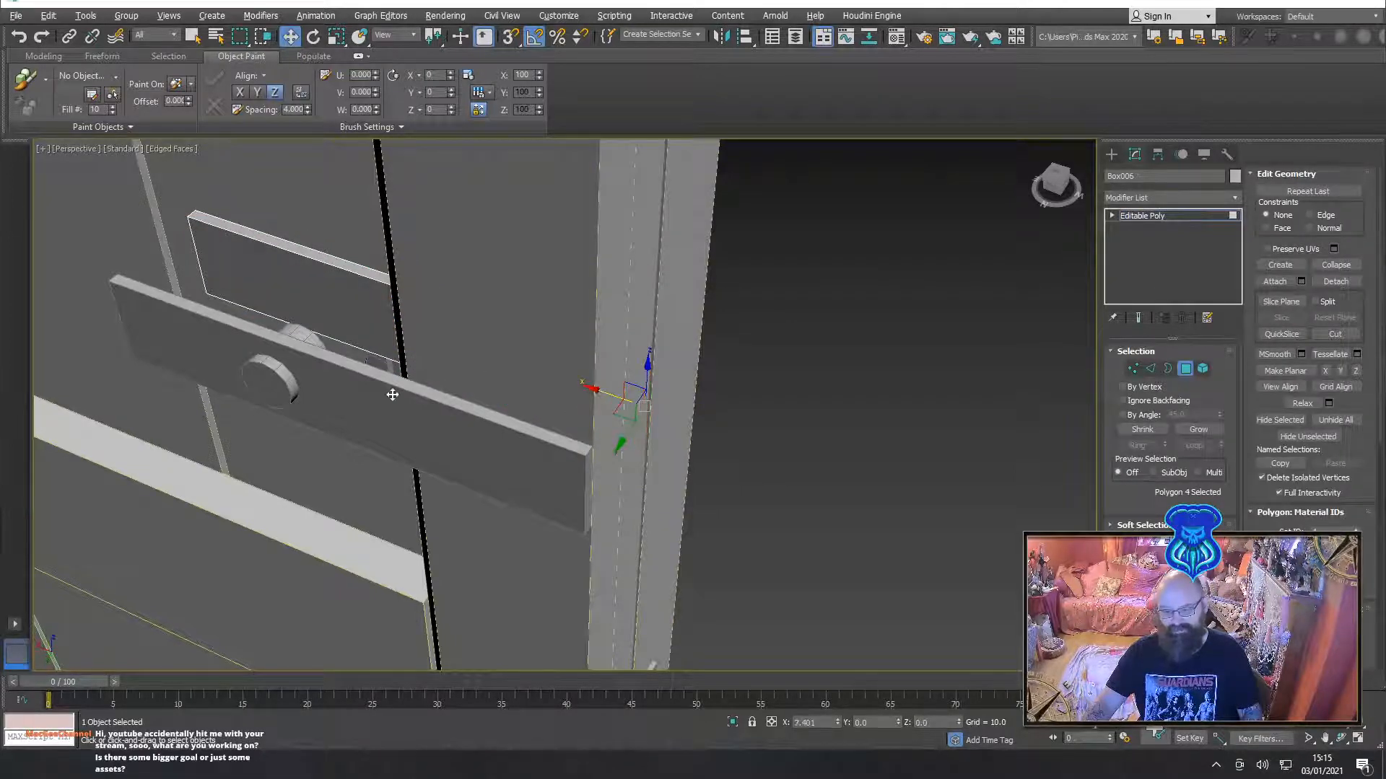
drag(392, 394, 406, 383)
alt+middle_drag(420, 358, 494, 401)
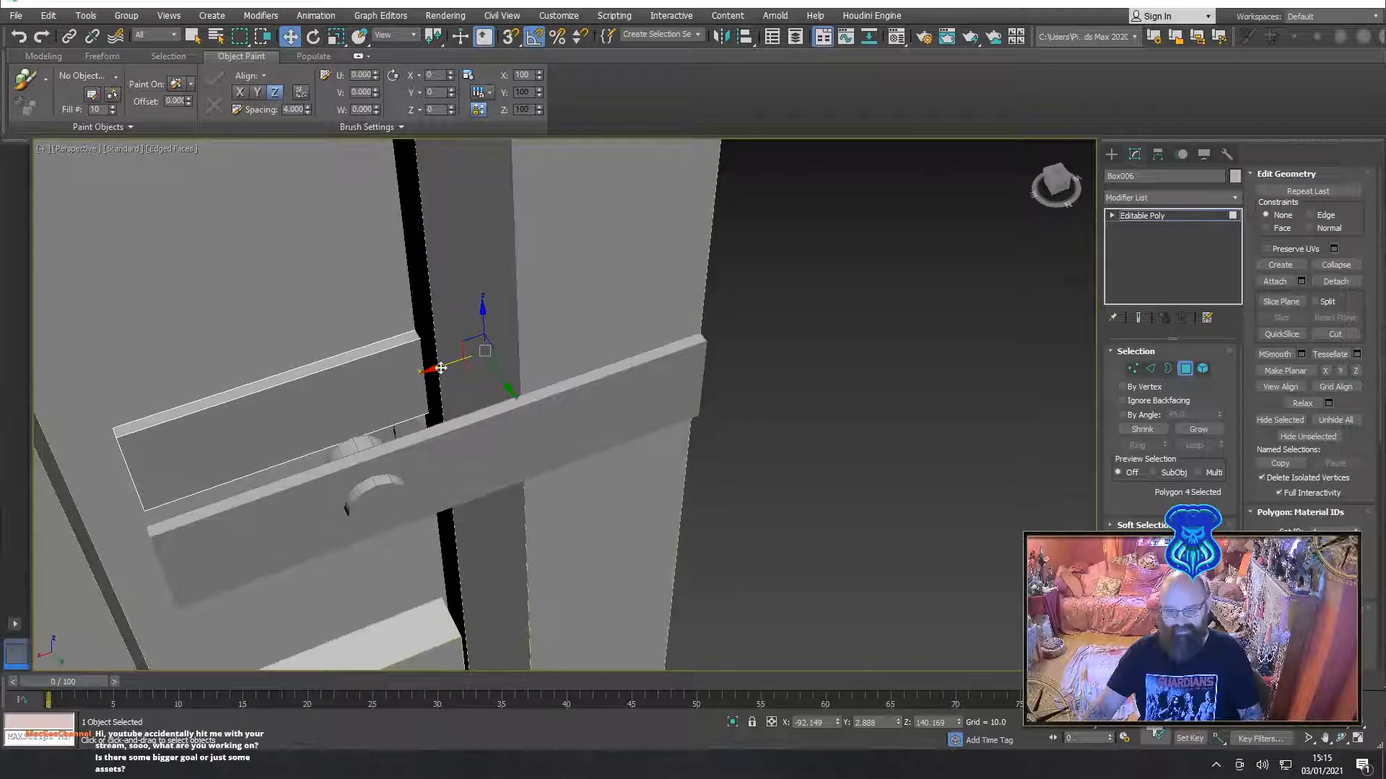
drag(390, 376, 373, 390)
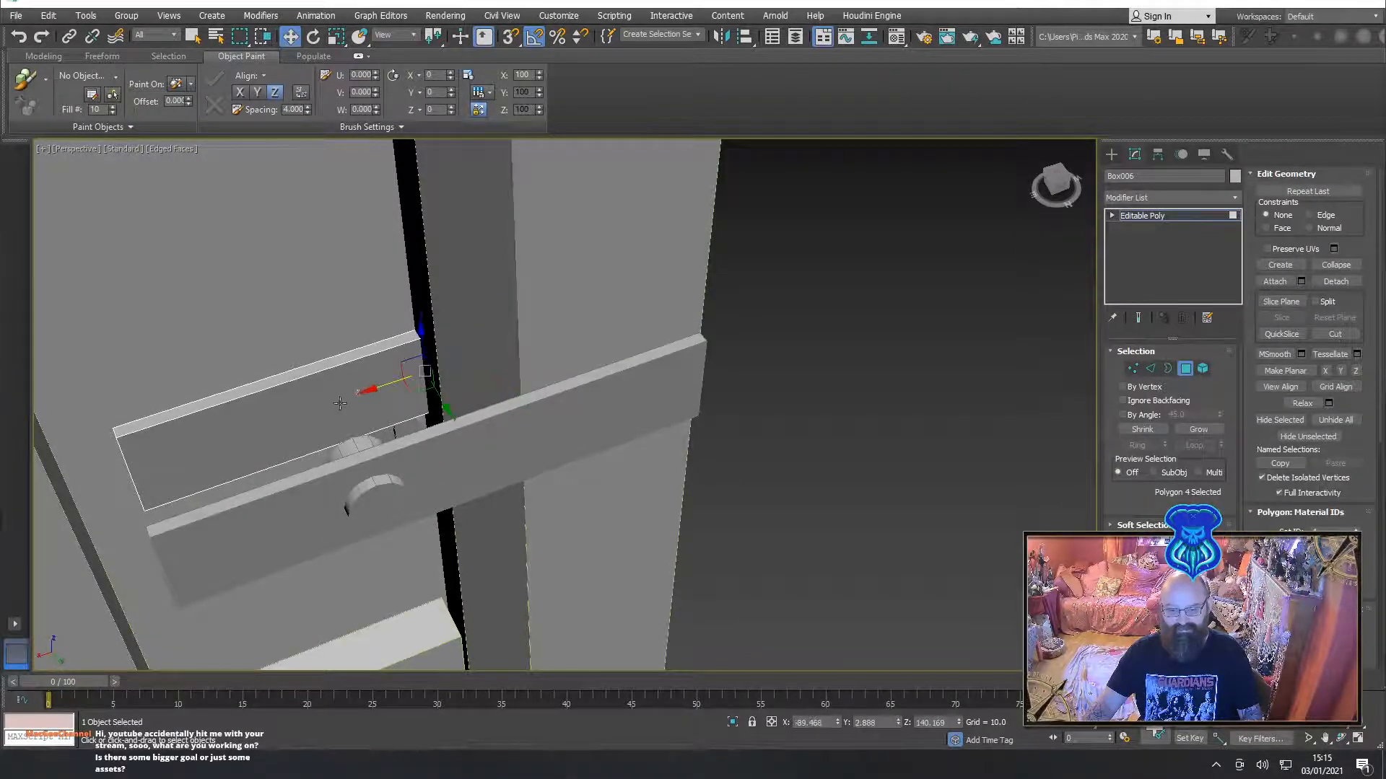
Delete the copied bar's rear polygon facing the door, isolating it by growing and inverting the front-face selection
alt+middle_drag(381, 388, 579, 375)
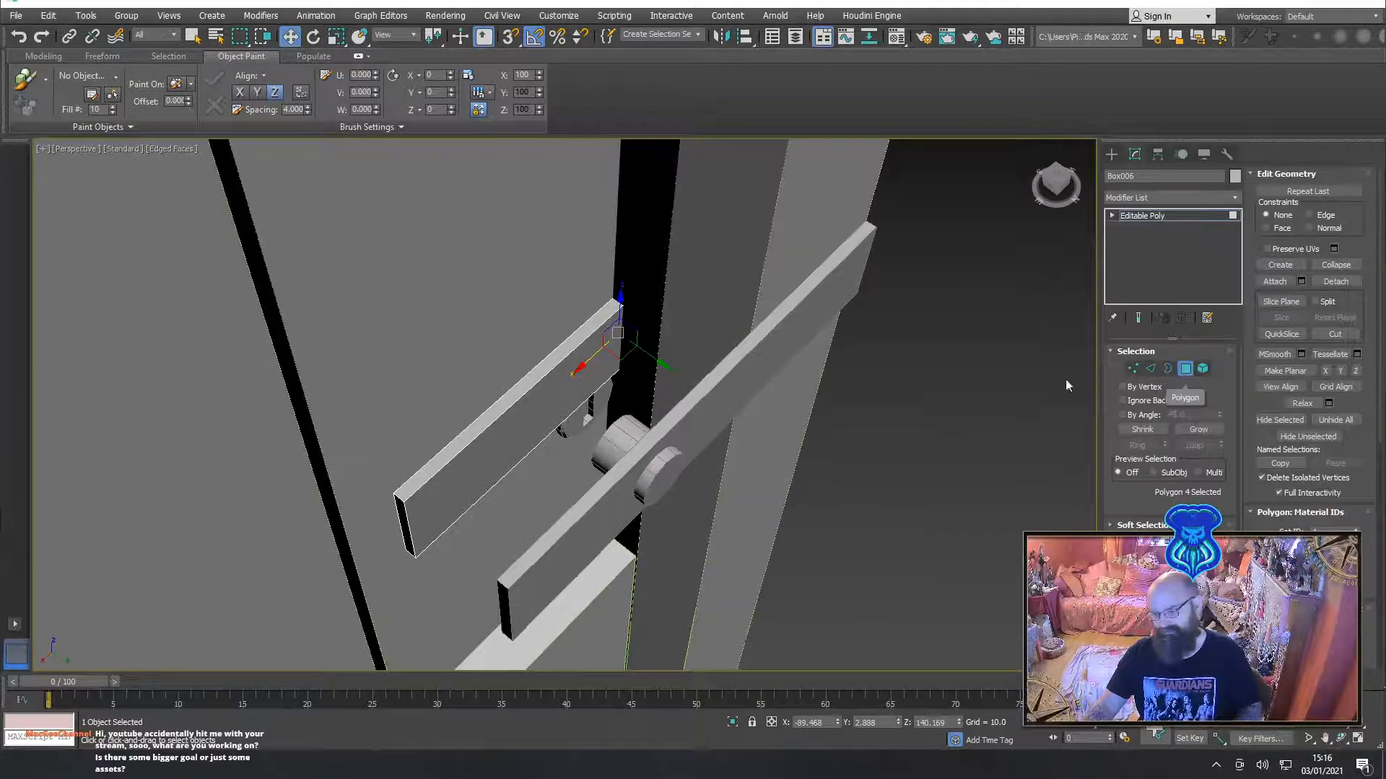
click(480, 433)
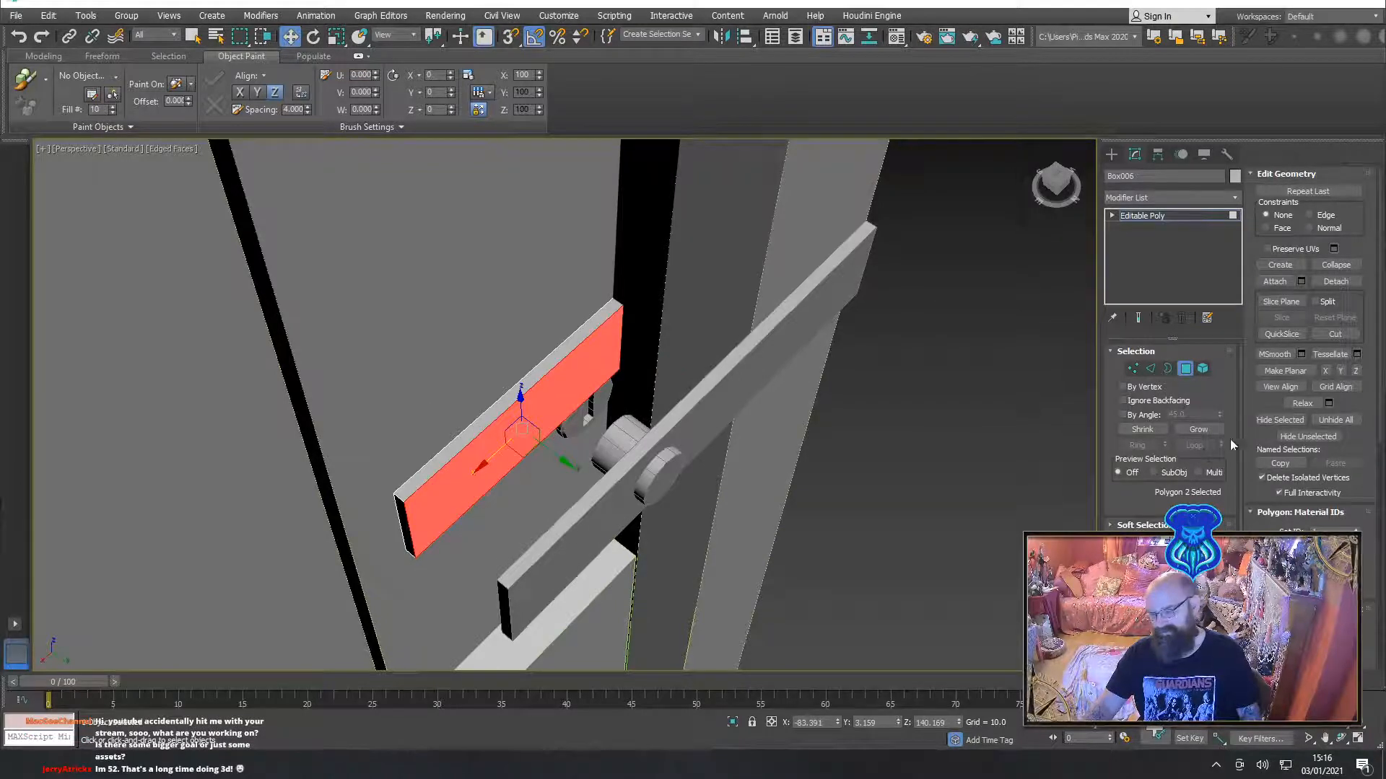
click(1198, 429)
key(ctrl+i)
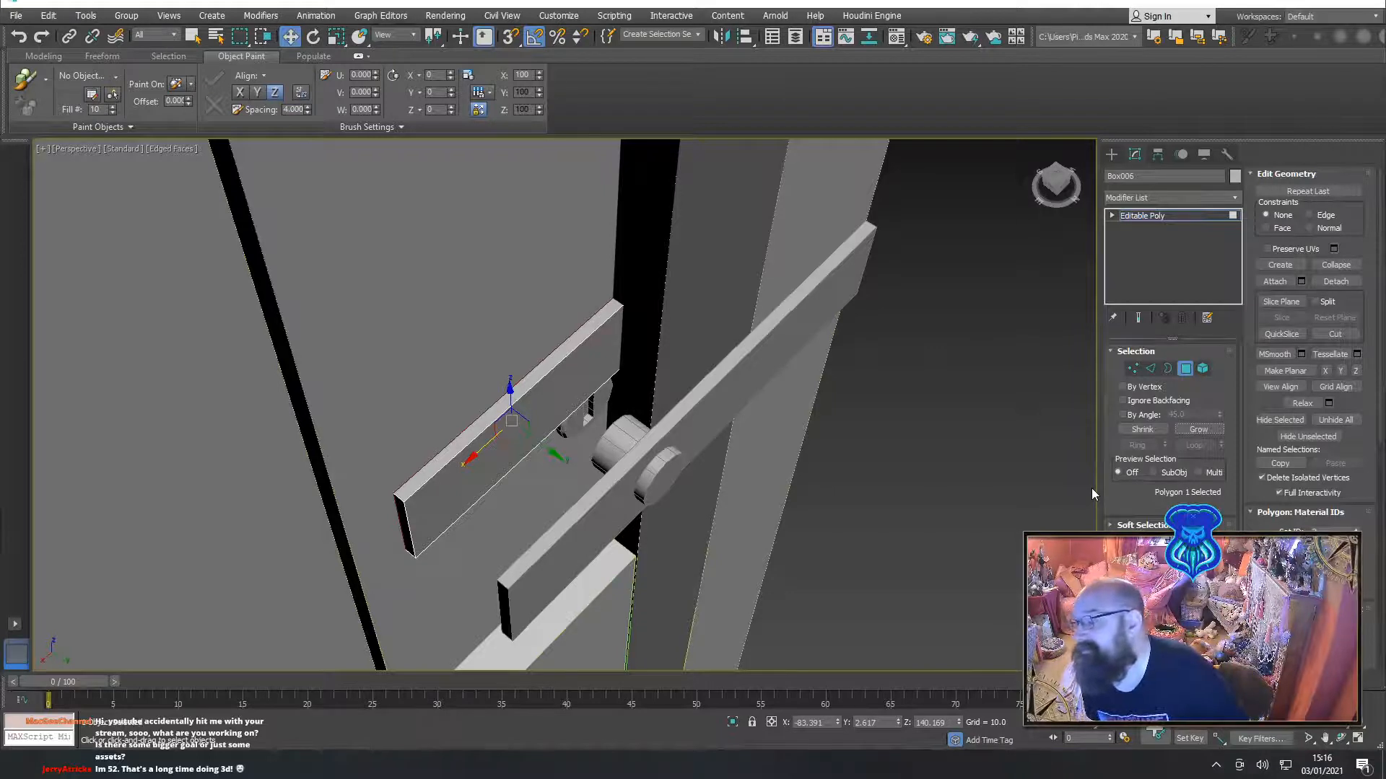
click(1091, 487)
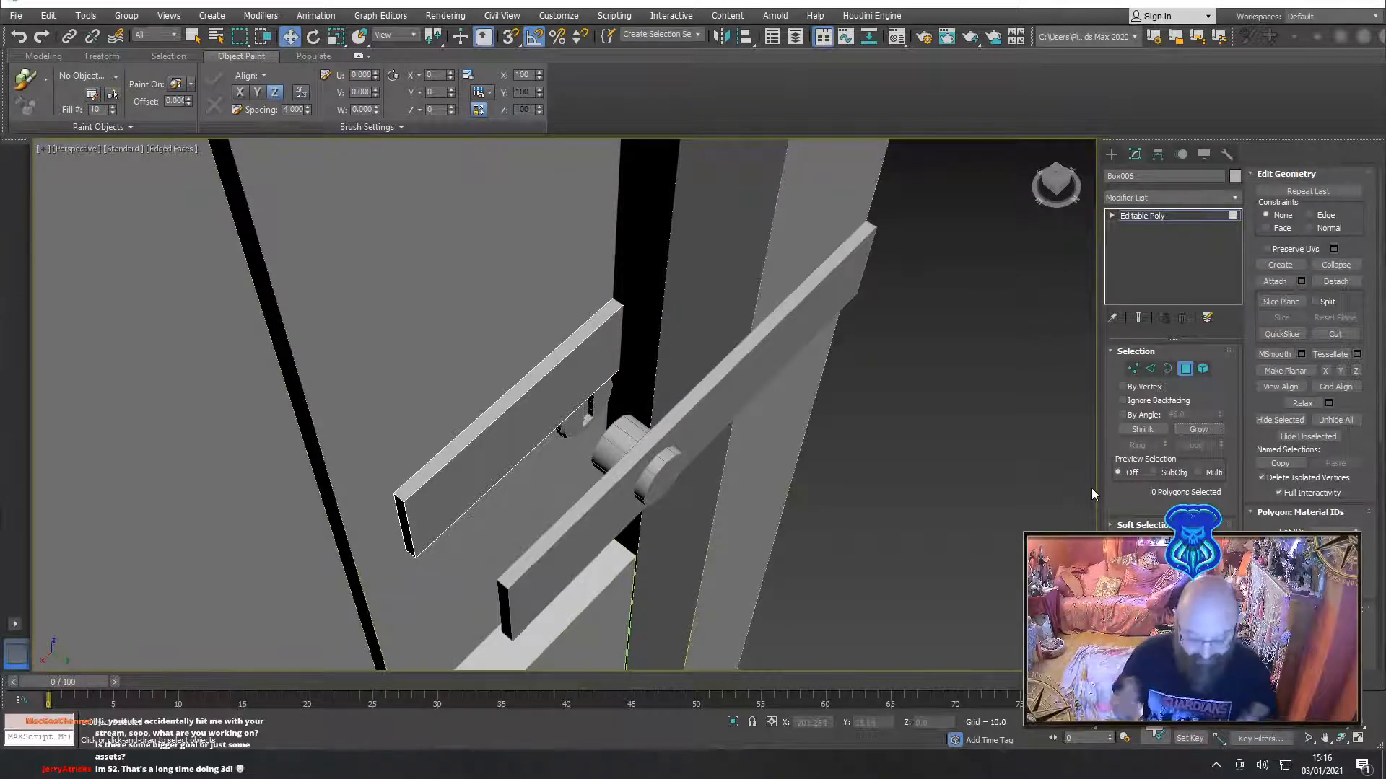
Thicken the copied bar into a block by pulling its front polygon out to the original bar, and raise its top polygon slightly
alt+middle_drag(1092, 488, 850, 417)
click(628, 415)
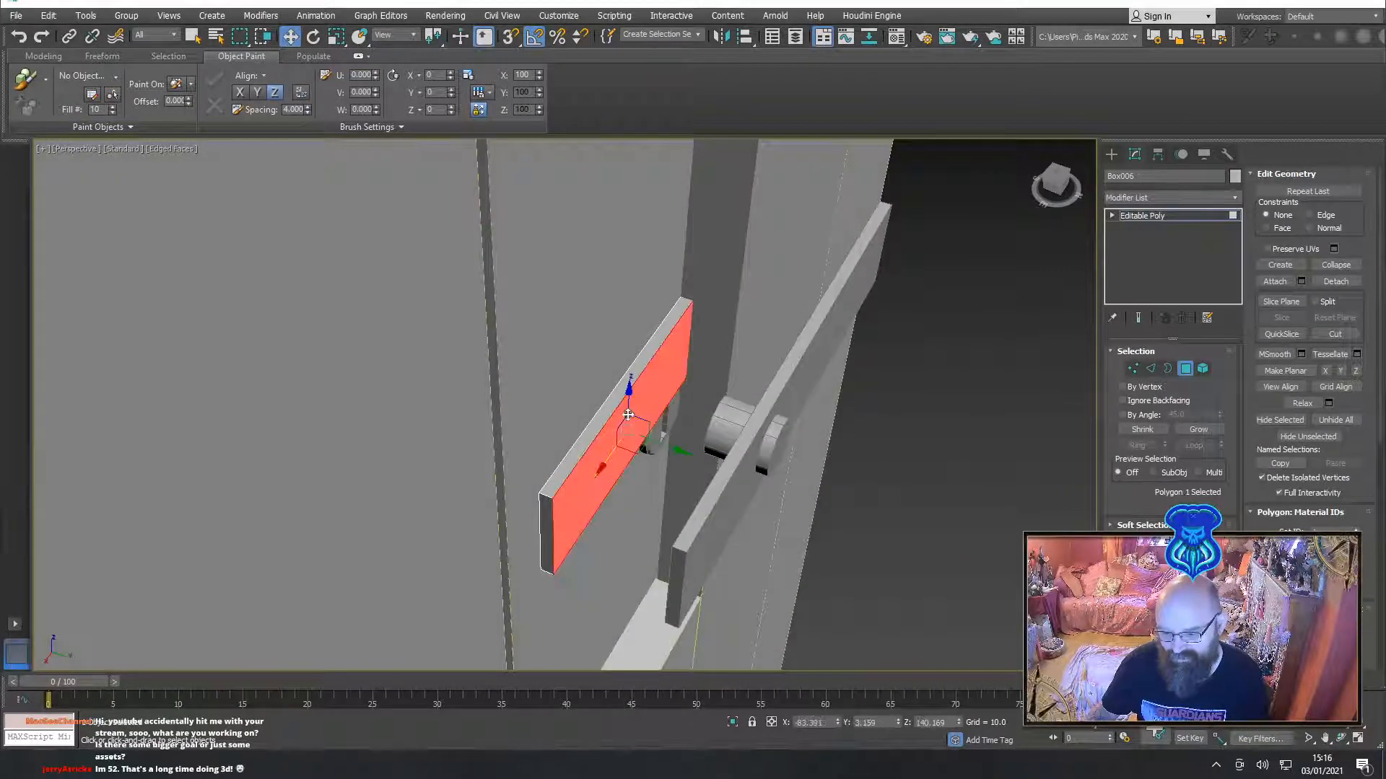
drag(670, 445, 763, 487)
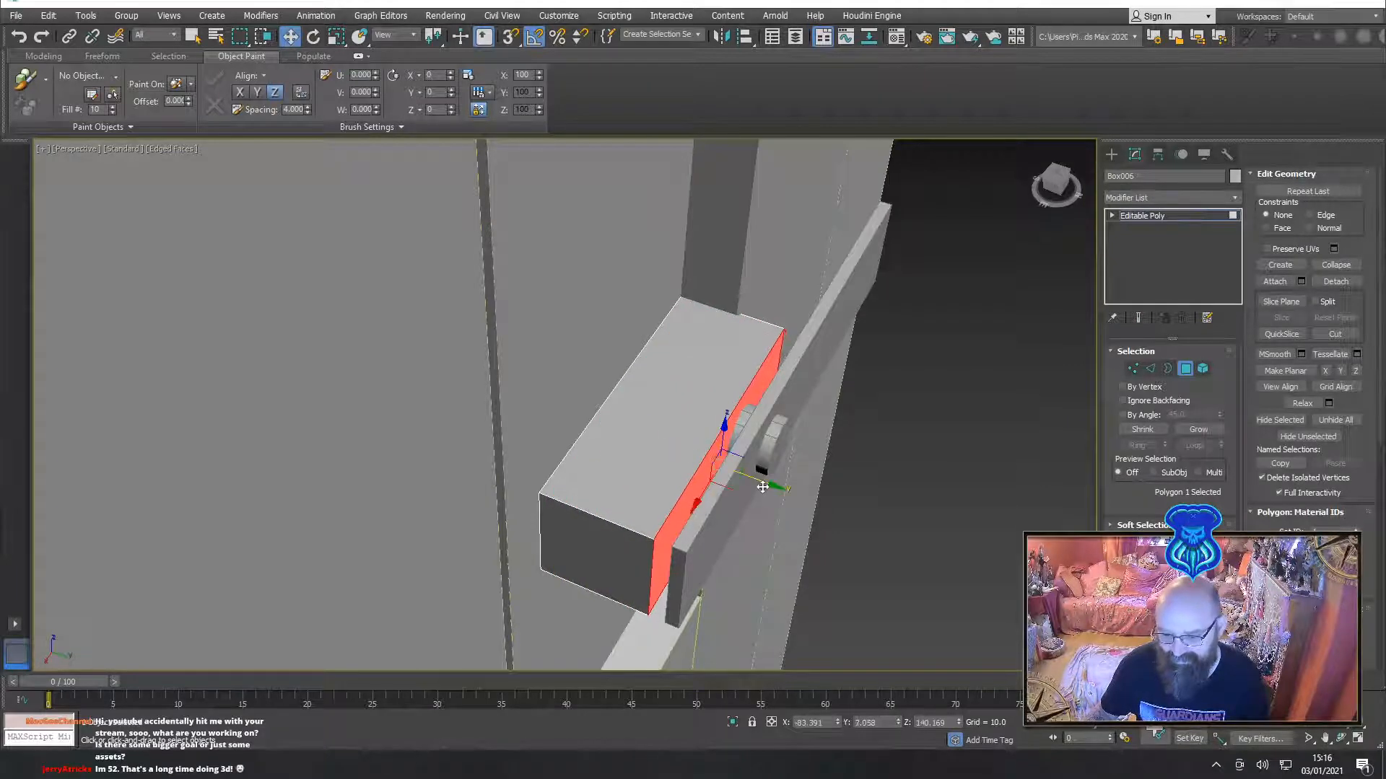
alt+middle_drag(815, 461, 773, 422)
click(711, 381)
drag(684, 350, 694, 325)
Move the block's end polygon at the door leaf's edge slightly inward, away from the gap beside the frame
alt+middle_drag(877, 382, 795, 411)
click(783, 444)
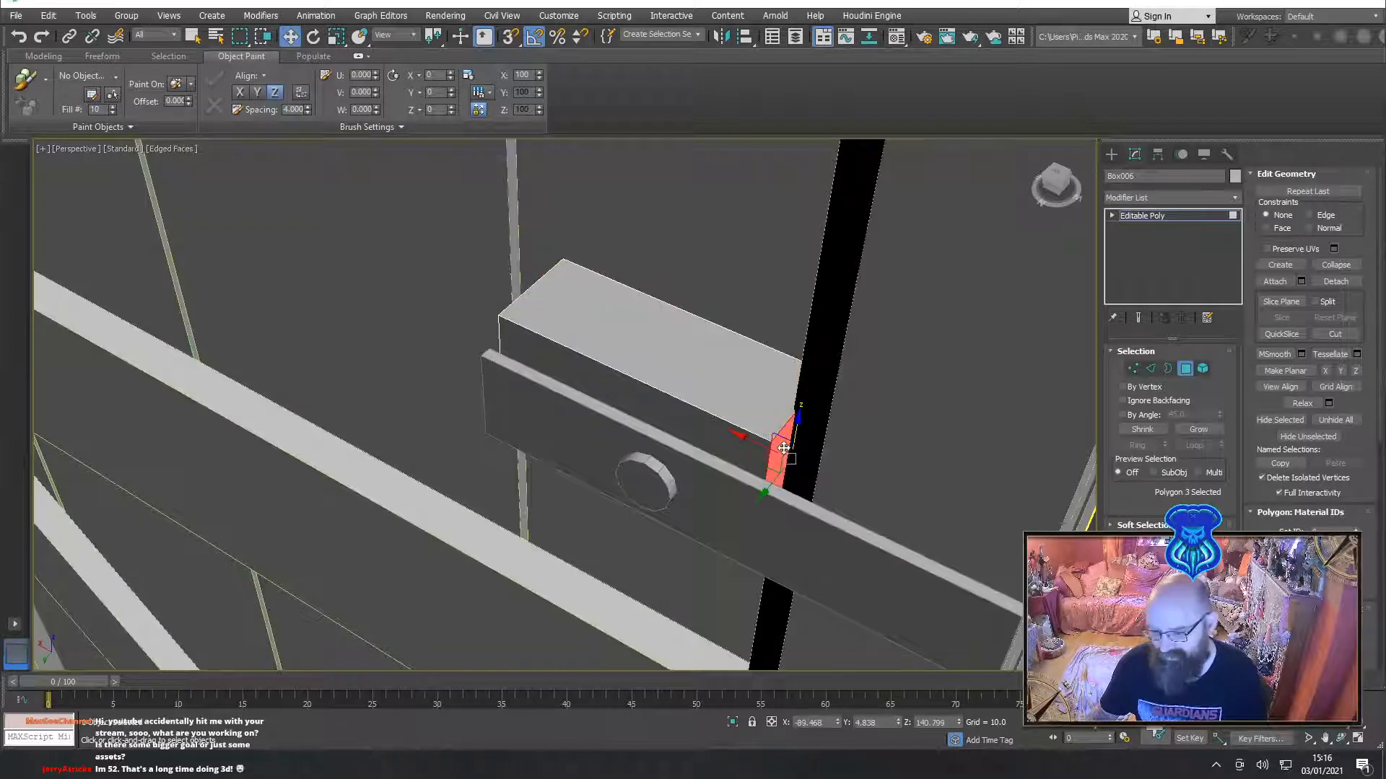
scroll(768, 455, up, 5)
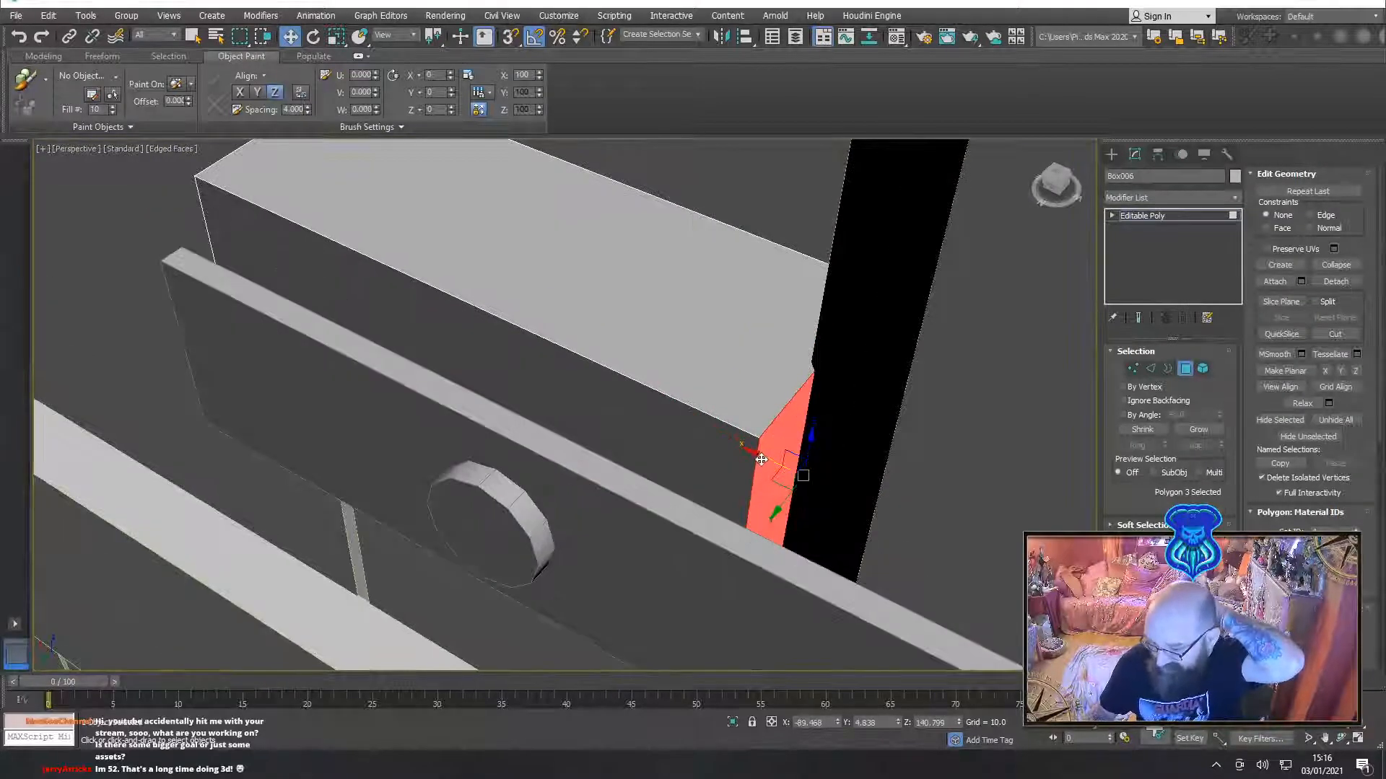
drag(764, 460, 752, 455)
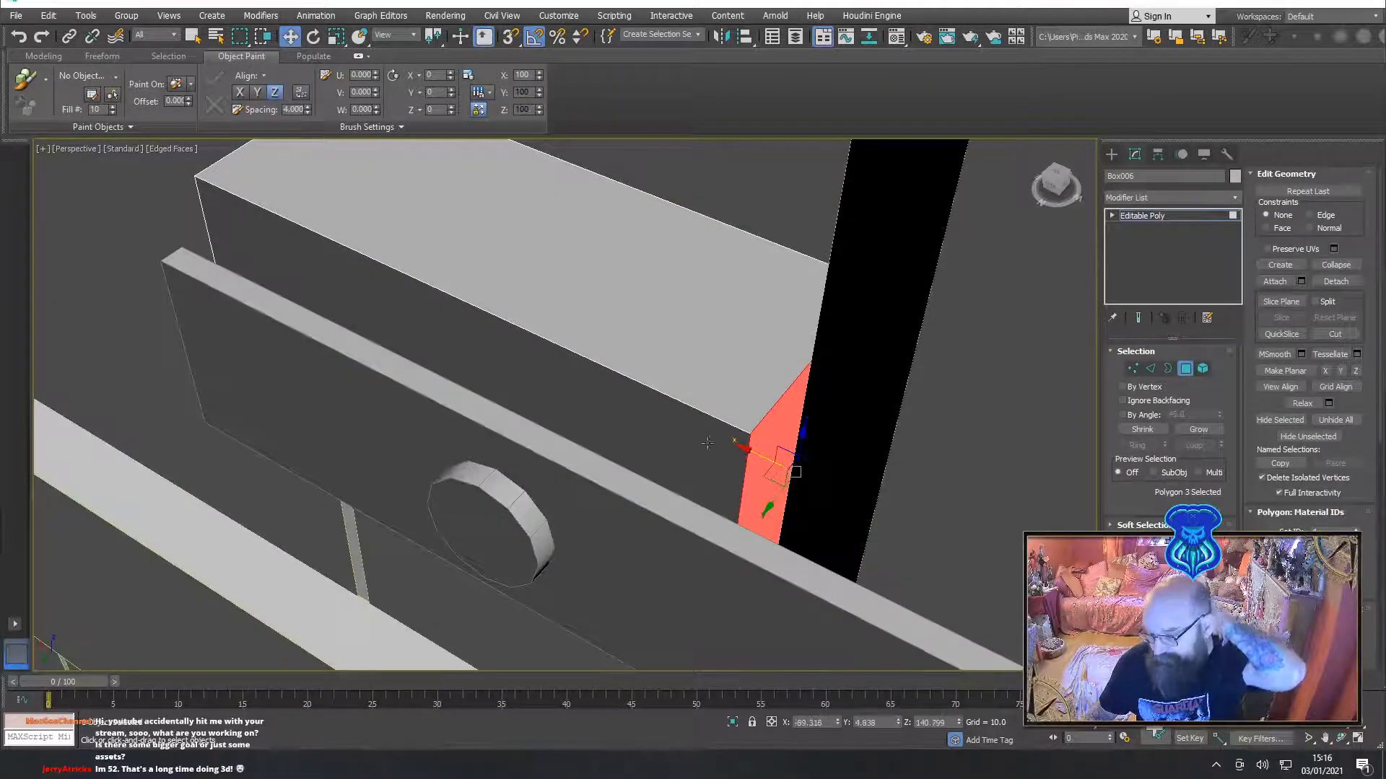
Add a lengthwise edge loop along the middle of the block's top with Swift Loop
alt+middle_drag(605, 394, 787, 299)
alt+middle_drag(872, 284, 591, 238)
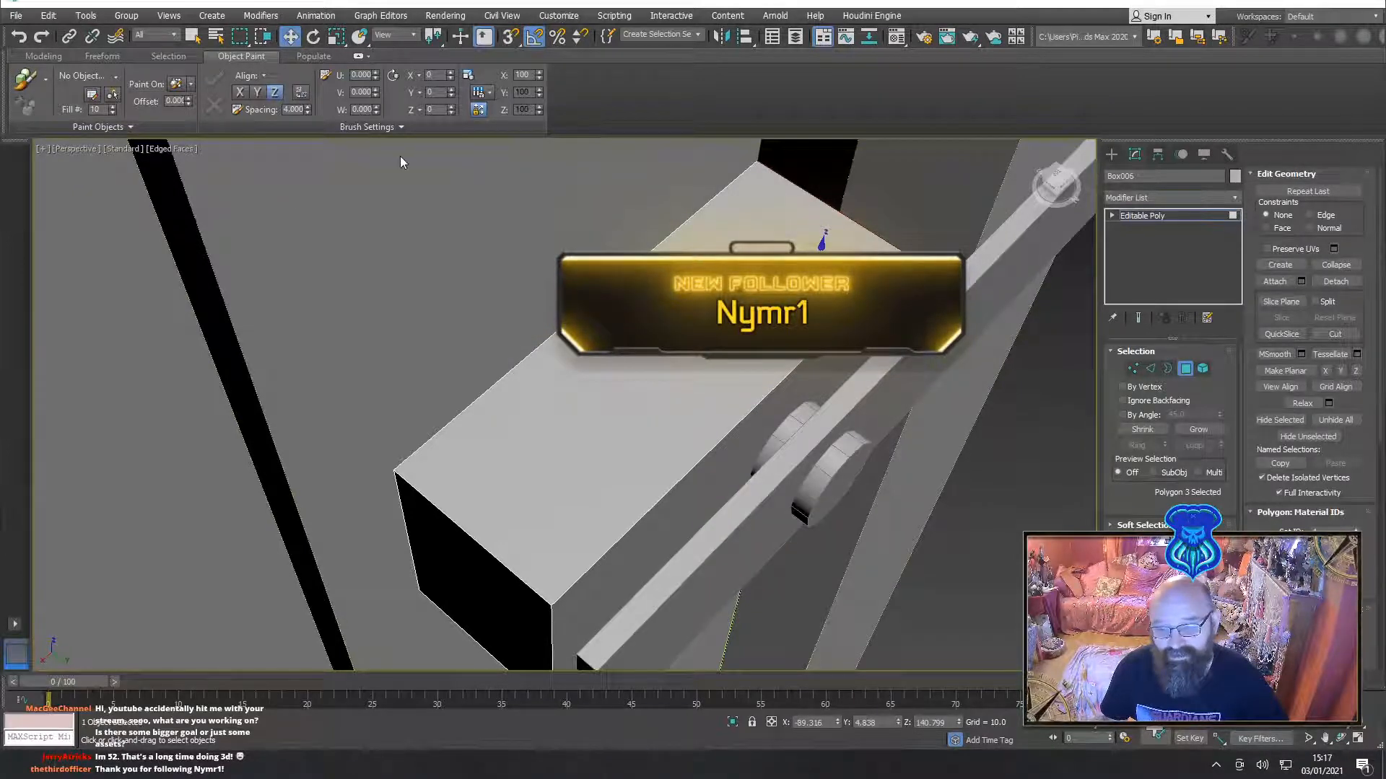
click(43, 56)
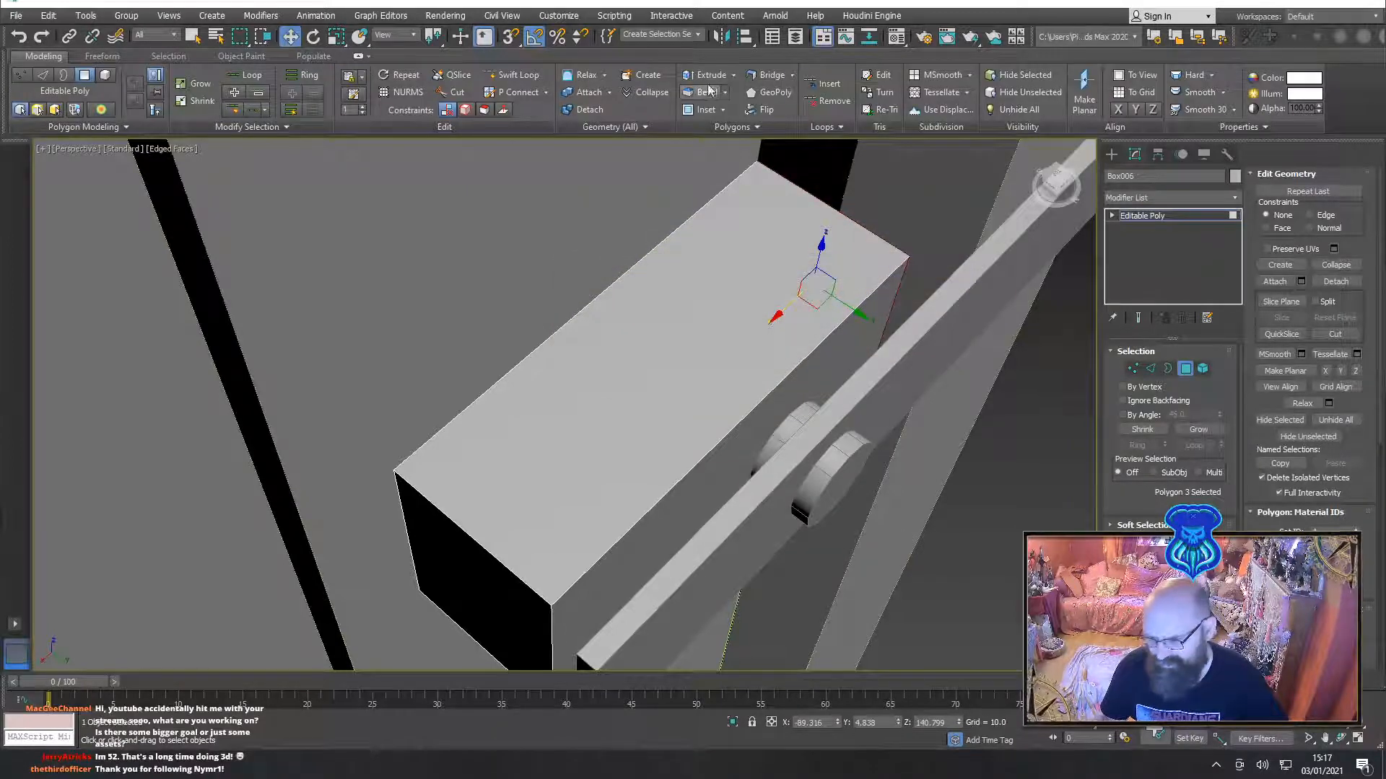
click(512, 75)
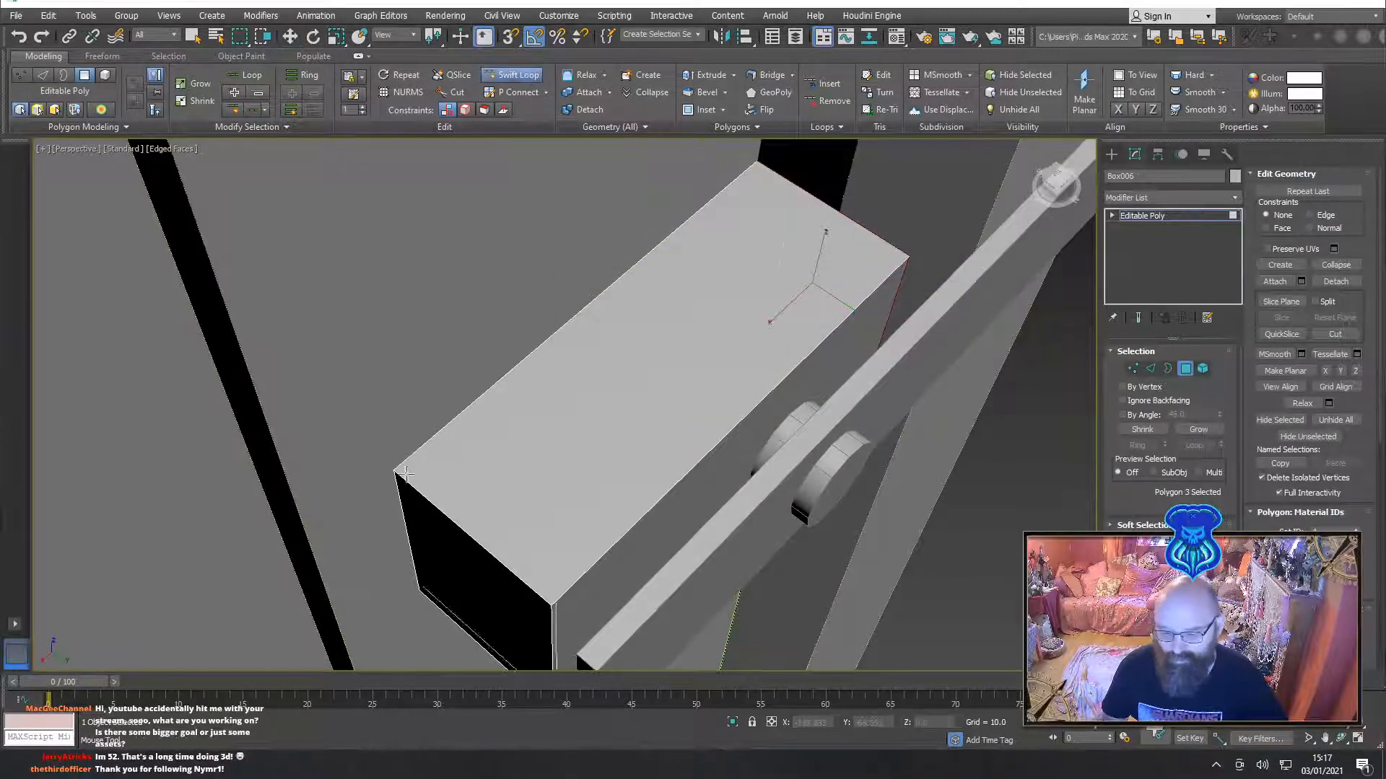
click(478, 544)
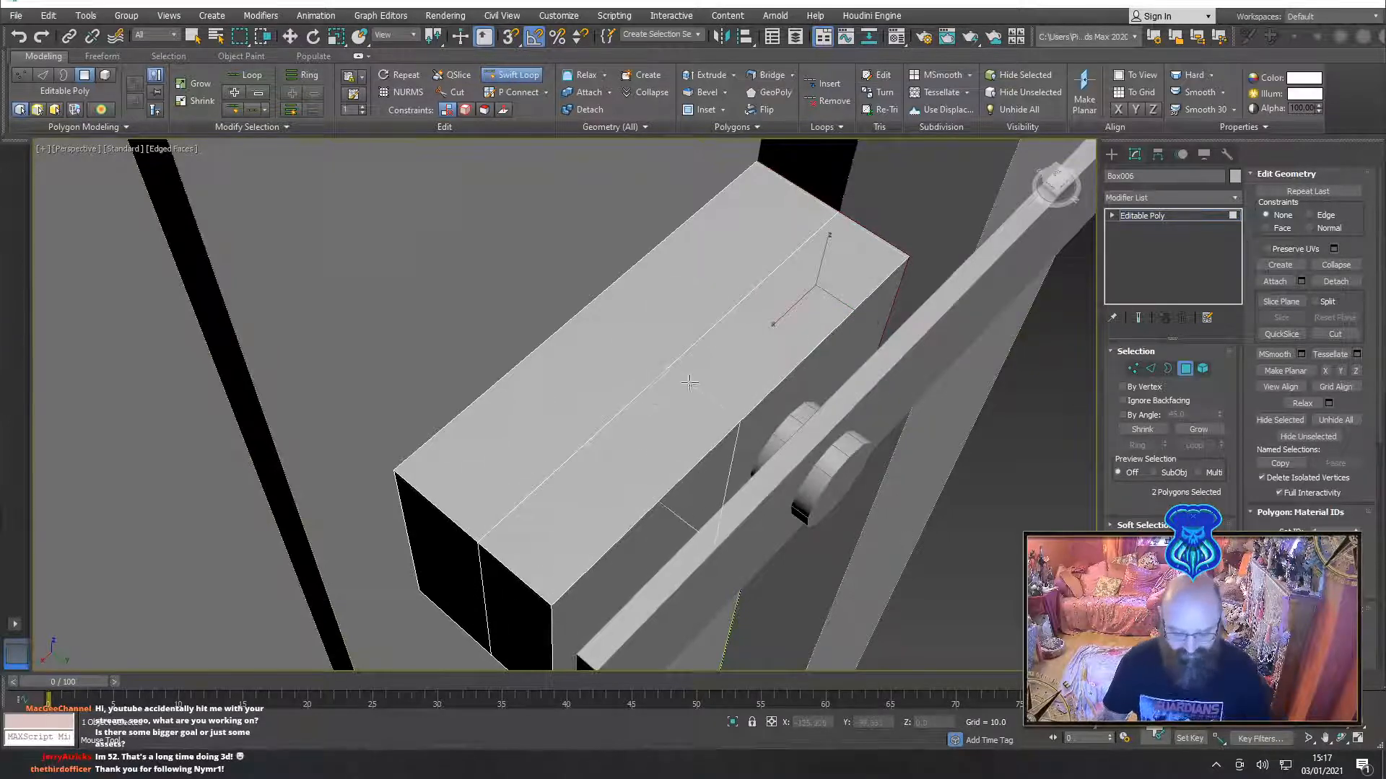
Slant the block's end beside the frame by moving its outer vertical edge, nearest the bar, further toward the frame
alt+middle_drag(739, 424, 542, 371)
middle_drag(674, 281, 564, 384)
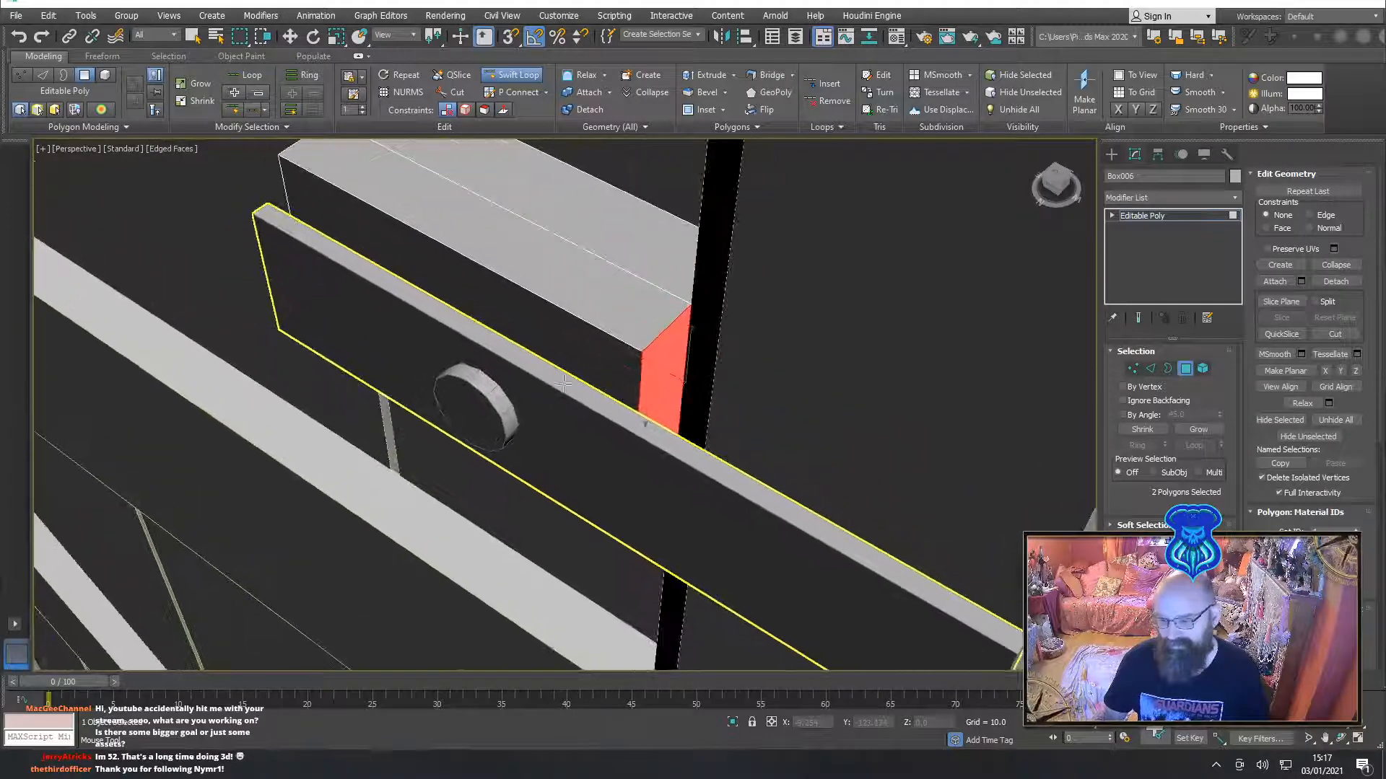
click(1151, 369)
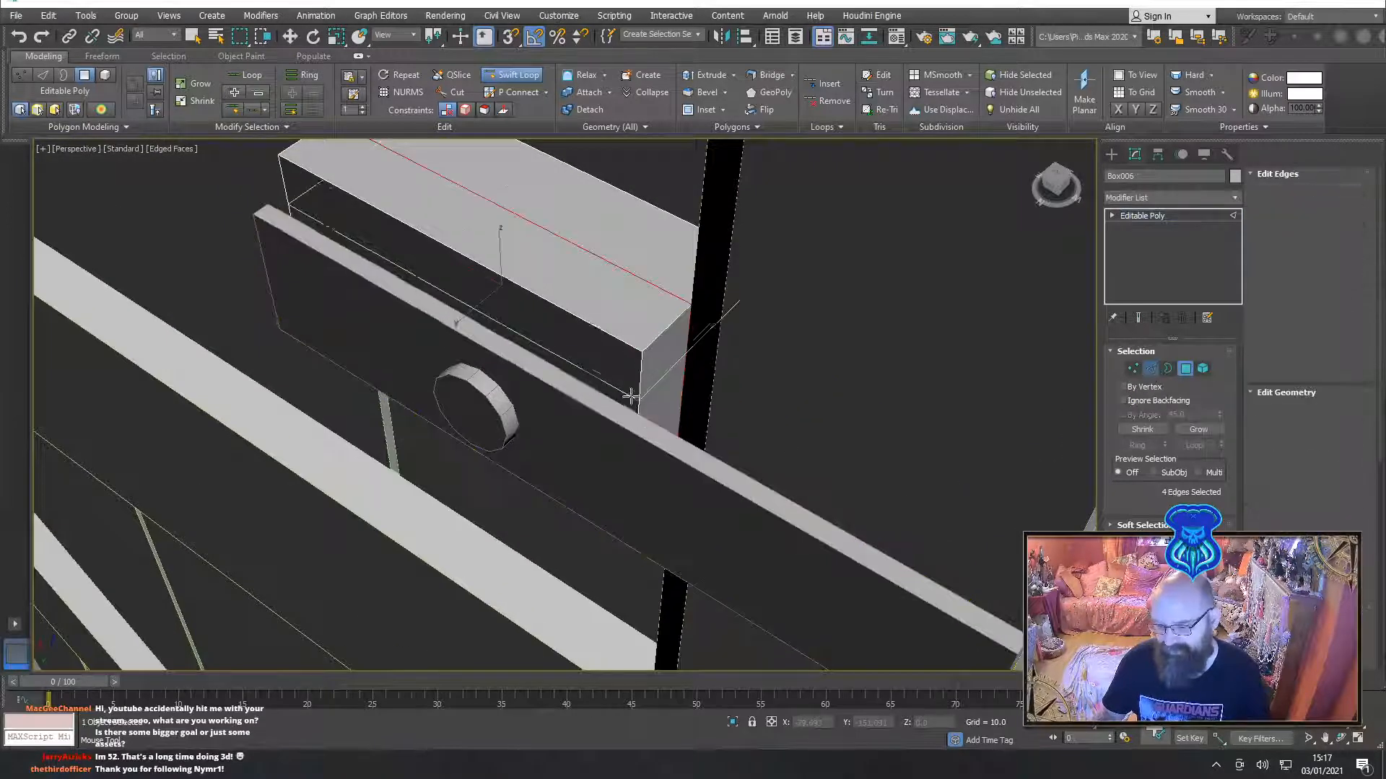
key(w)
click(625, 410)
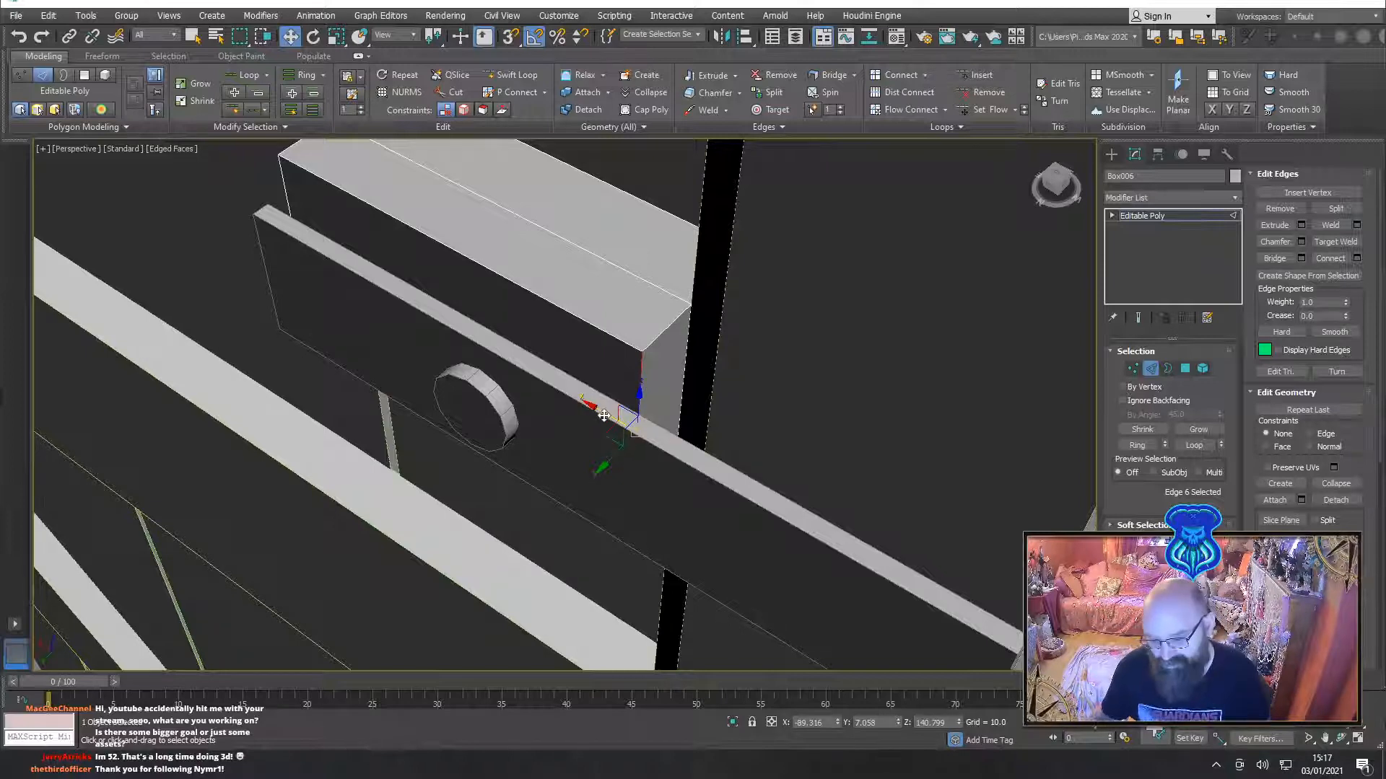
drag(615, 409, 670, 447)
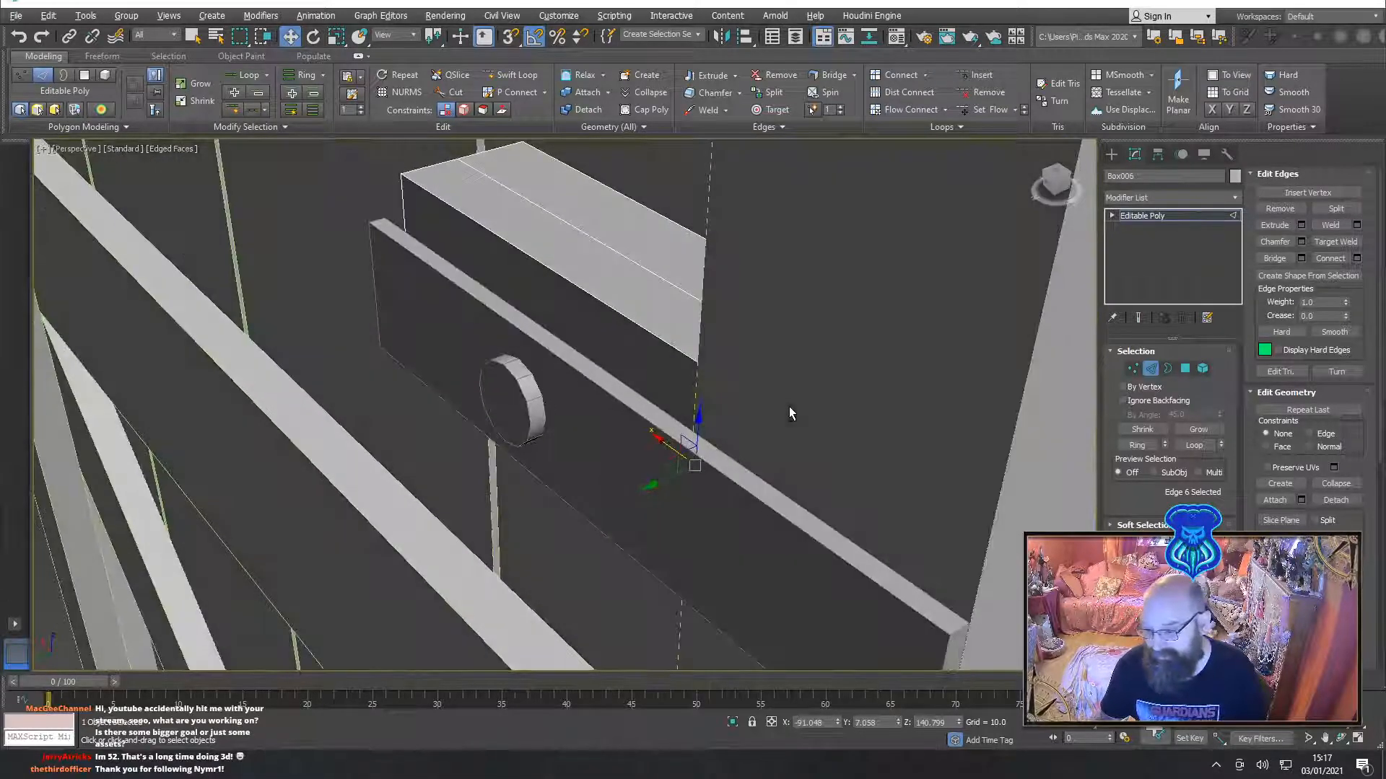
Delete the two slanted end polygons of the block facing the frame, working in wireframe, and restore the shaded display
key(F3)
click(1185, 368)
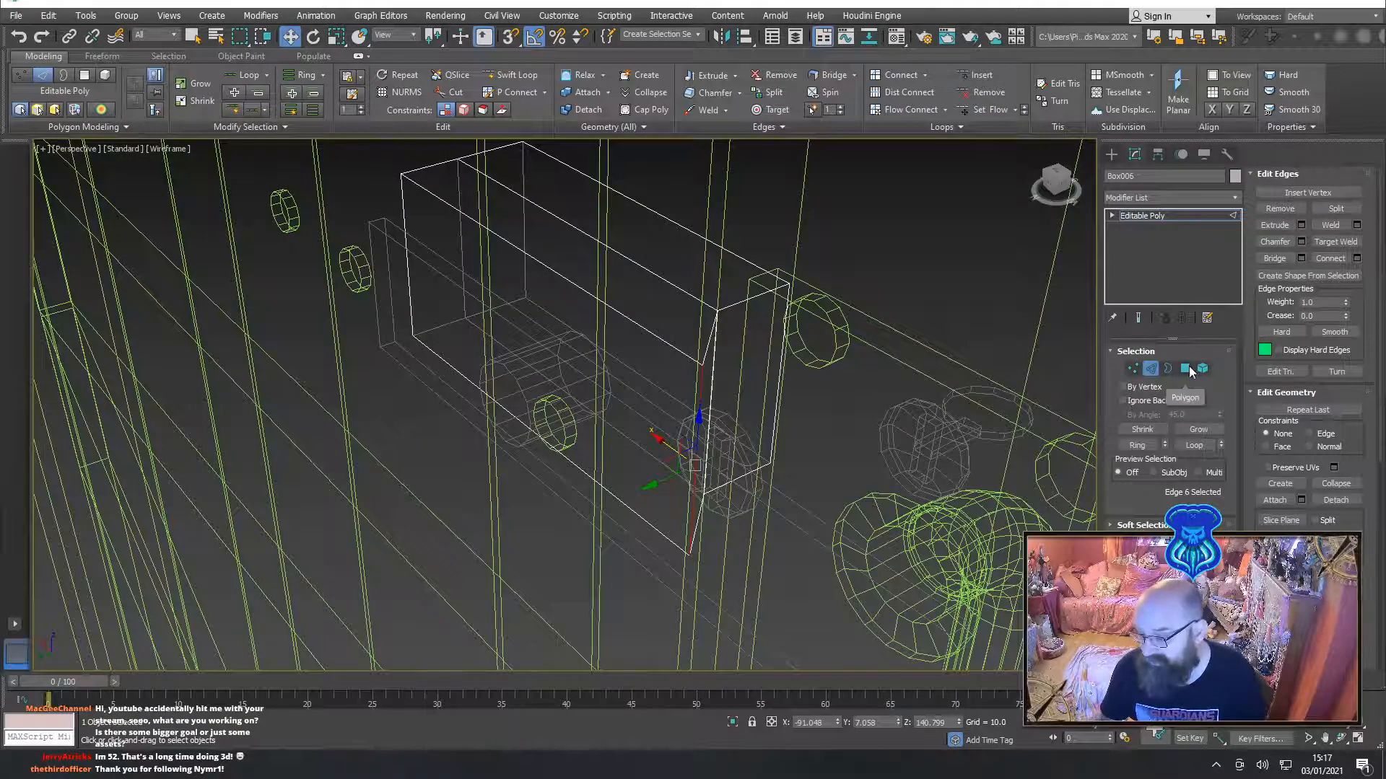
click(729, 357)
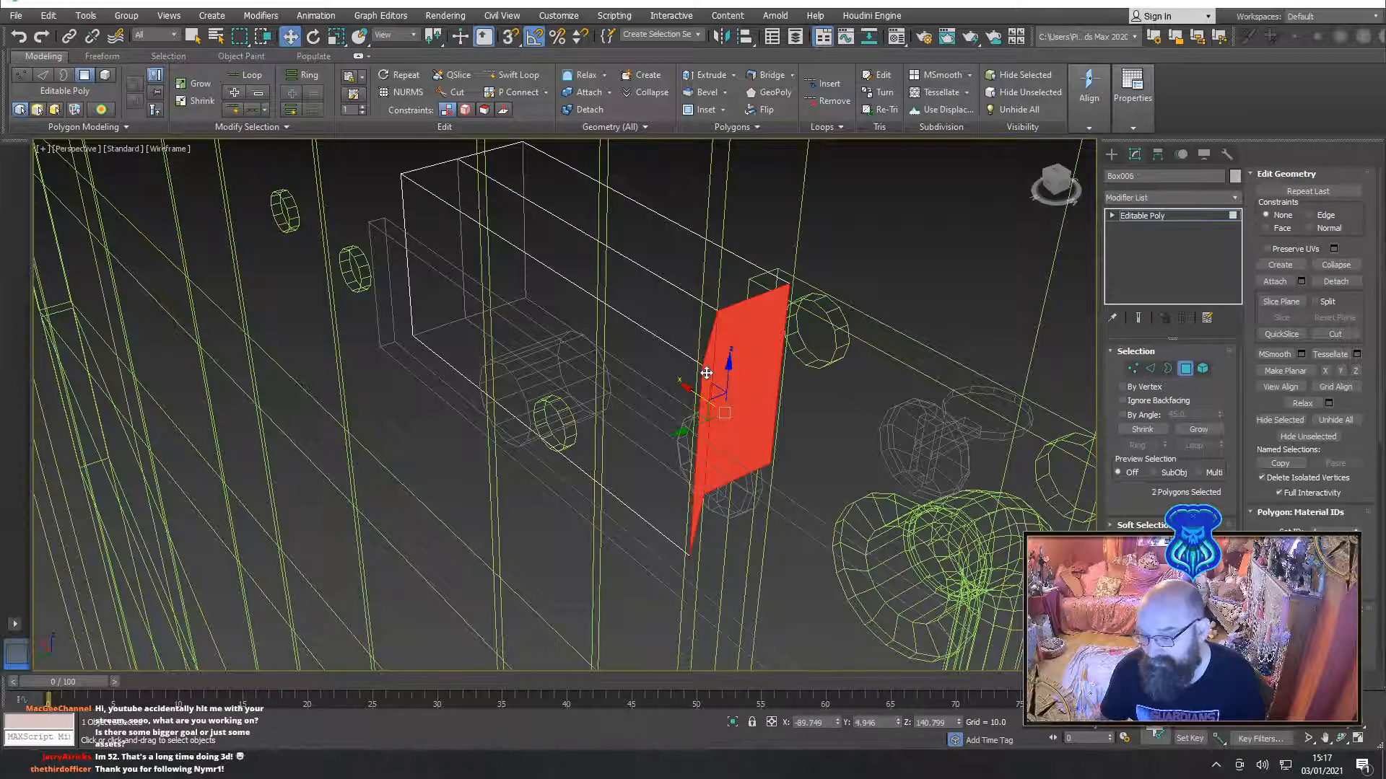
key(Delete)
click(1184, 370)
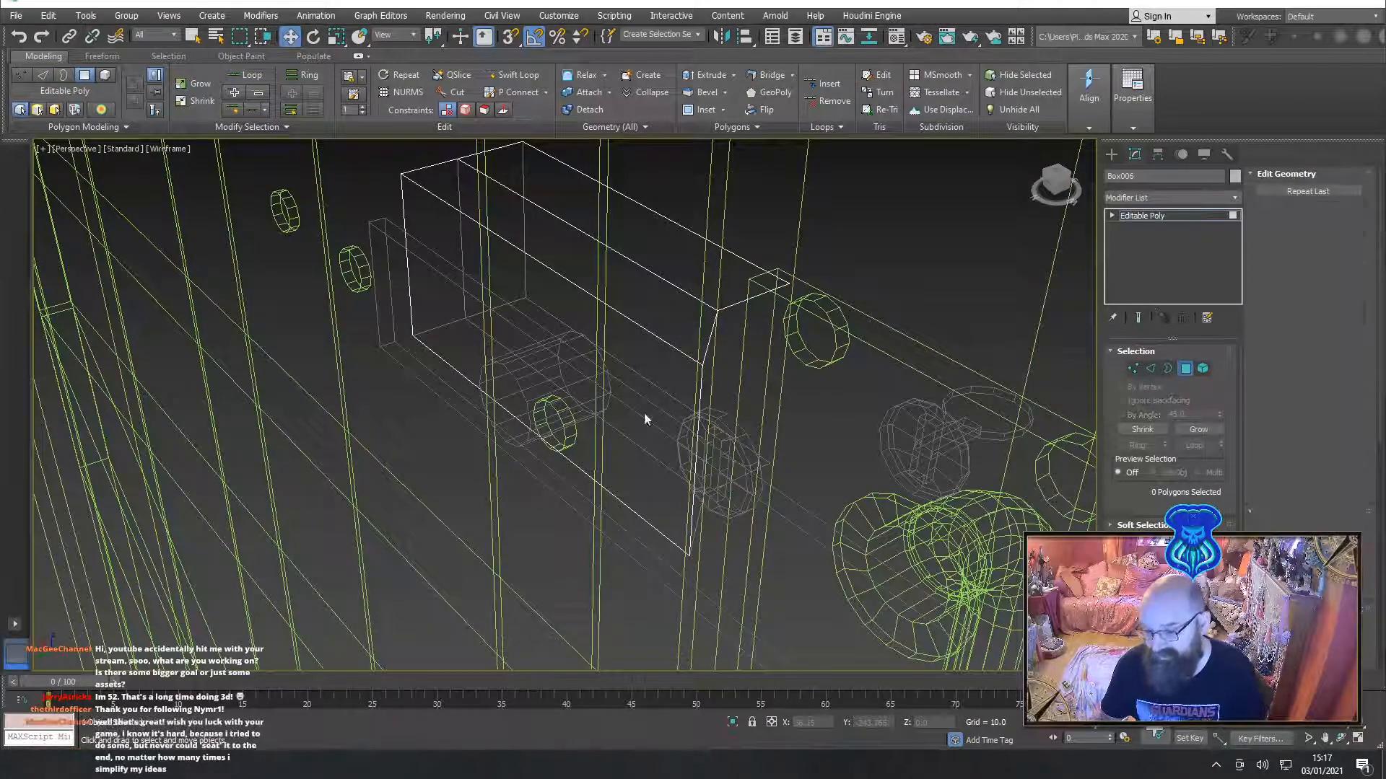
alt+middle_drag(608, 393, 673, 426)
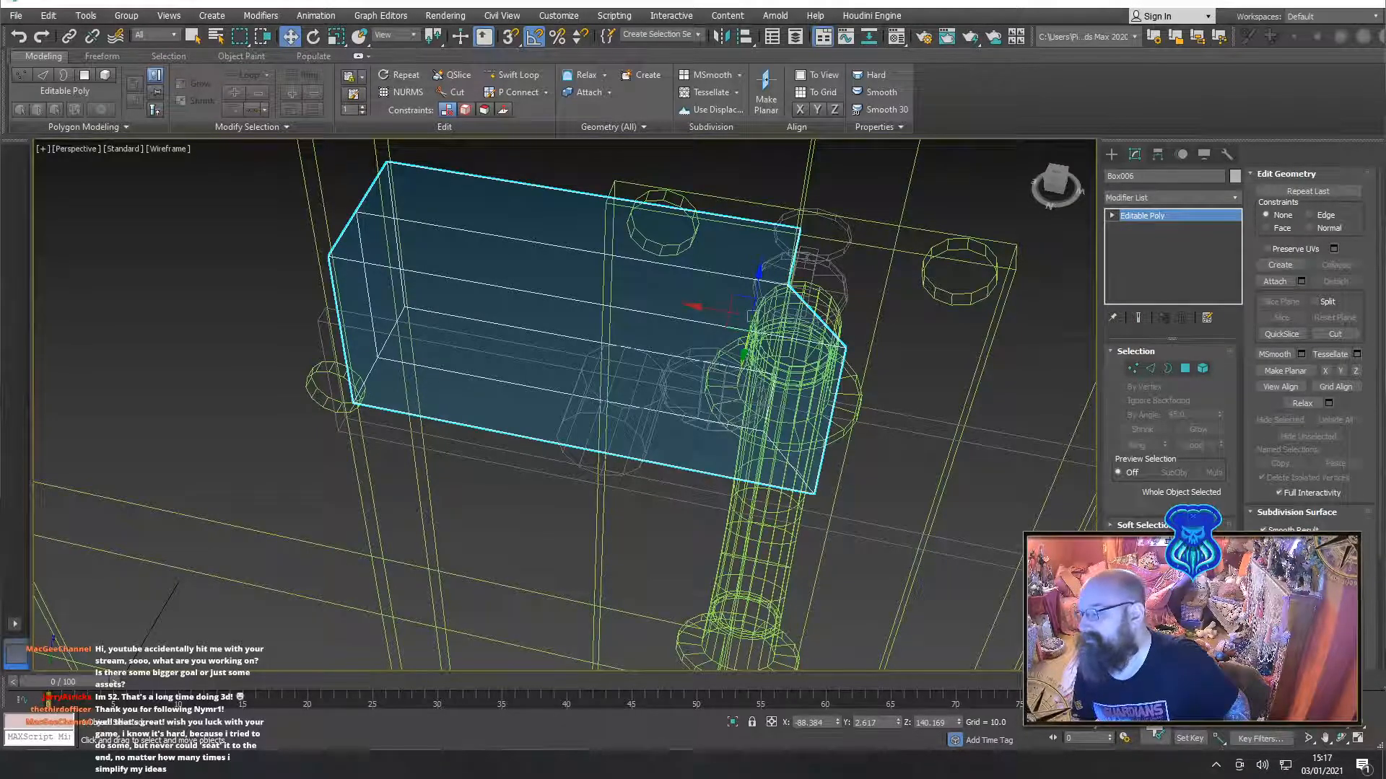
mouse_move(1385, 4)
mouse_down()
mouse_move(0, 0)
mouse_move(1385, 4)
mouse_up()
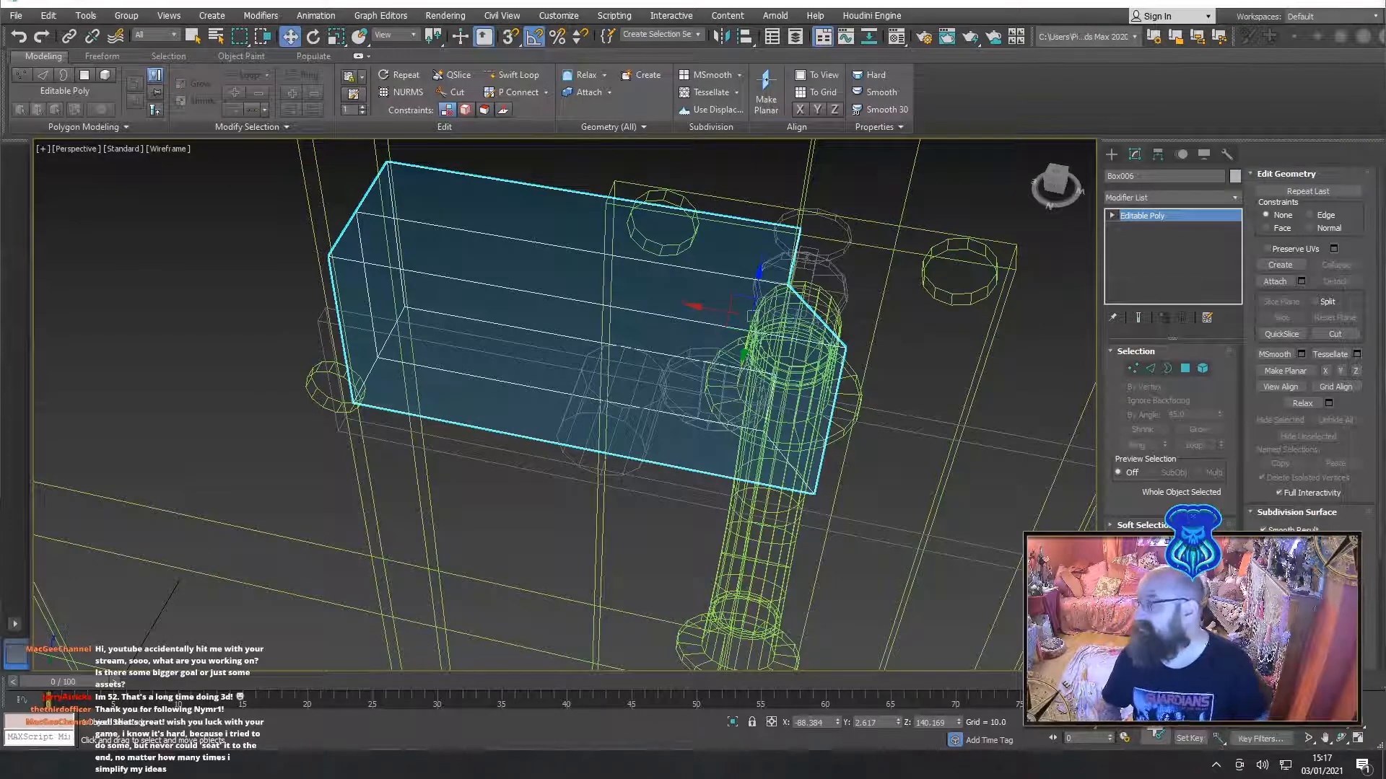
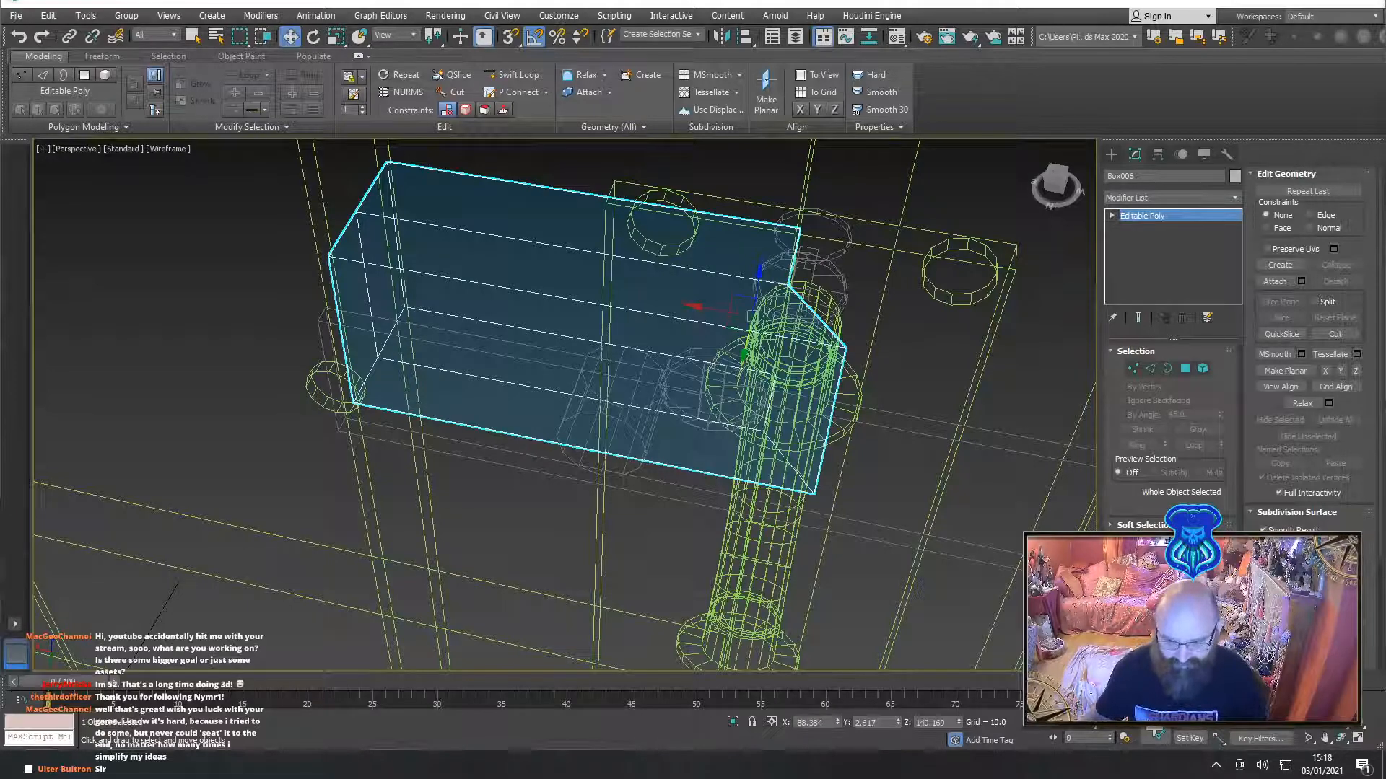
mouse_move(488, 485)
middle_down()
mouse_move(482, 427)
mouse_move(569, 415)
mouse_move(569, 349)
mouse_move(469, 384)
mouse_move(505, 402)
mouse_move(484, 390)
mouse_move(476, 418)
middle_up()
key(F3)
scroll(484, 470, down, 4)
scroll(508, 413, up, 5)
Convert the original latch bar in front of the block to an Editable Poly
click(944, 493)
click(828, 388)
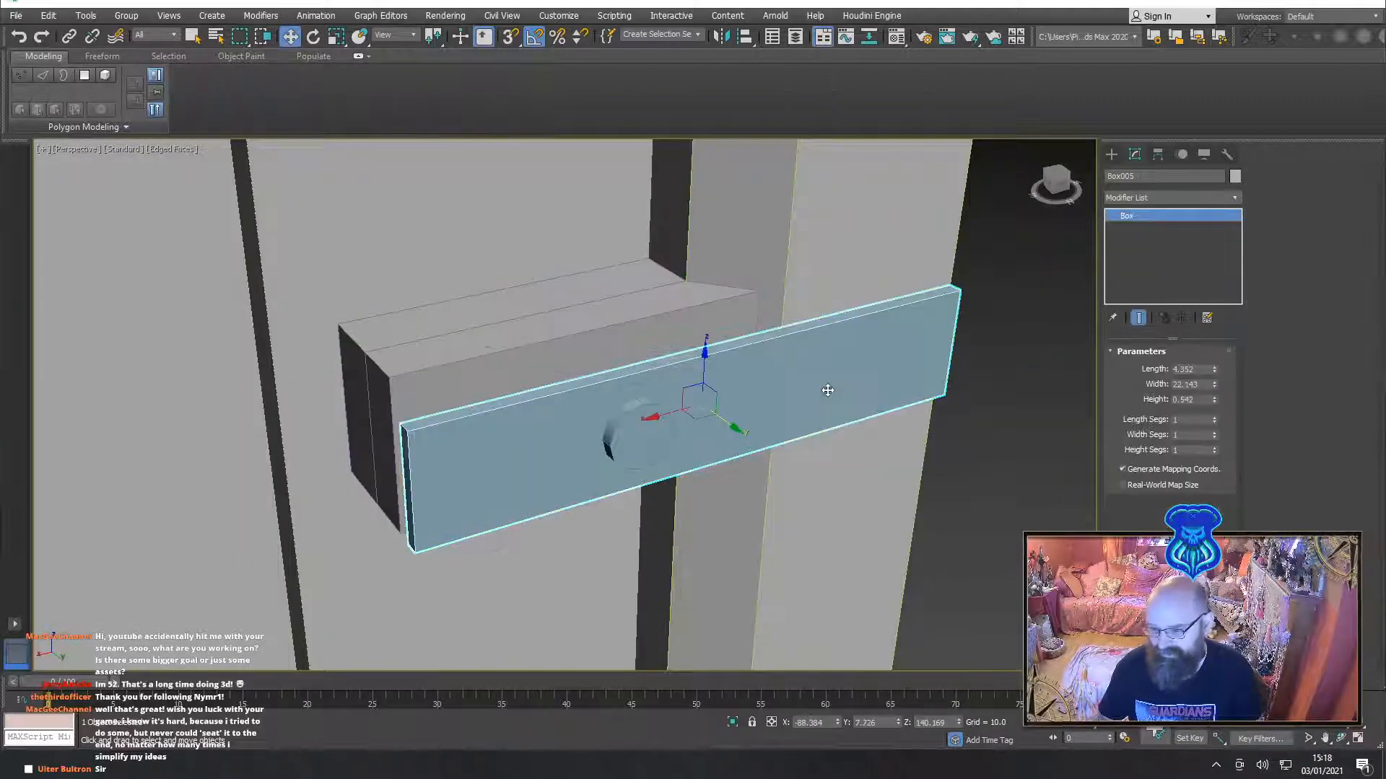
alt+middle_drag(829, 389, 727, 377)
scroll(733, 437, down, 8)
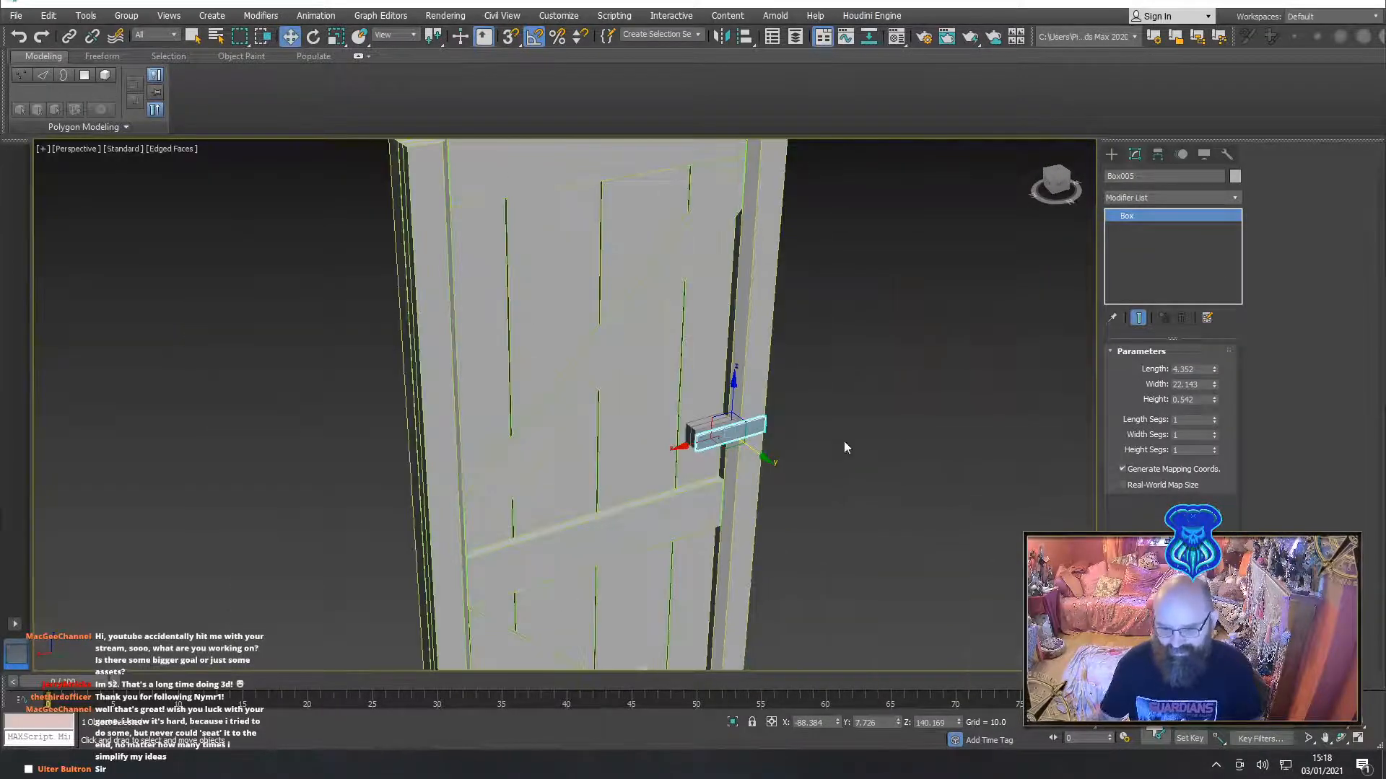
alt+middle_drag(843, 440, 840, 471)
scroll(744, 397, up, 4)
alt+middle_drag(745, 397, 750, 421)
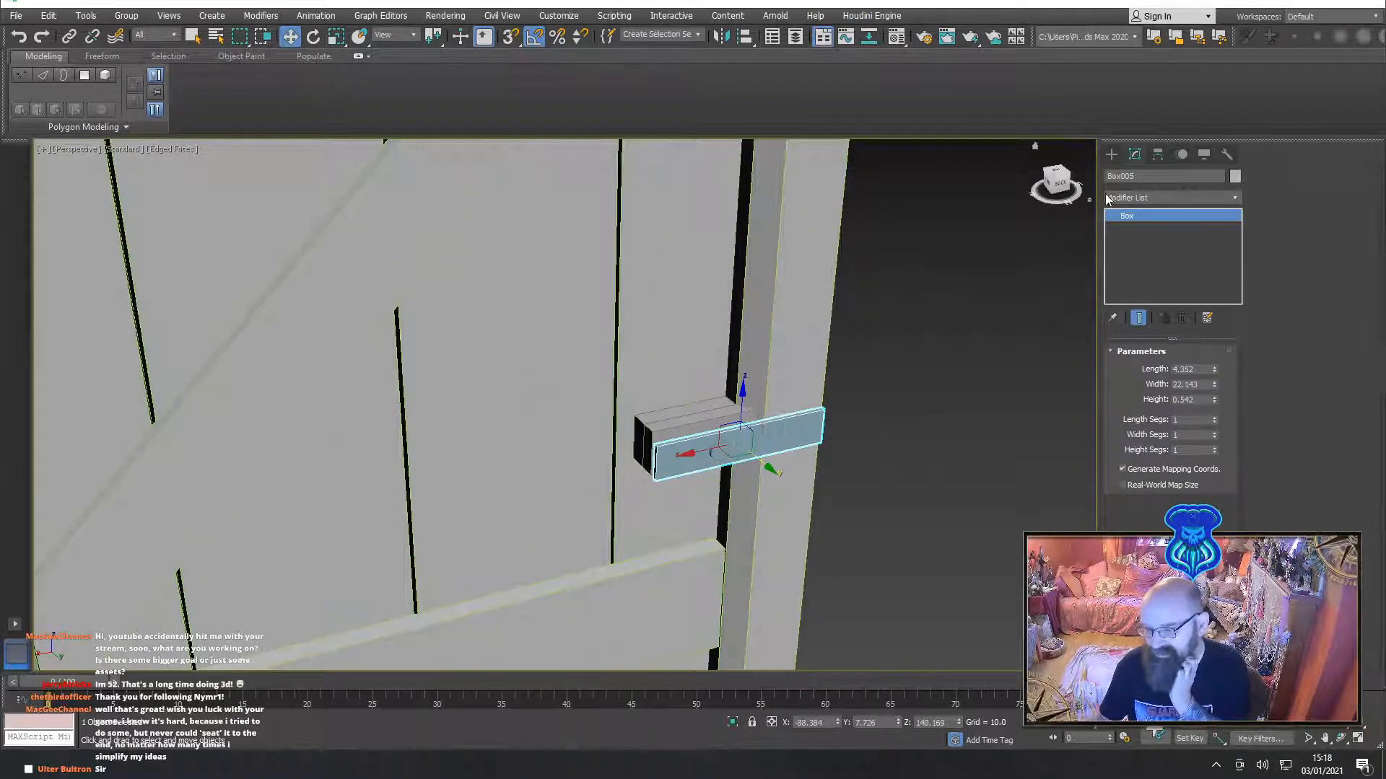
right_click(691, 465)
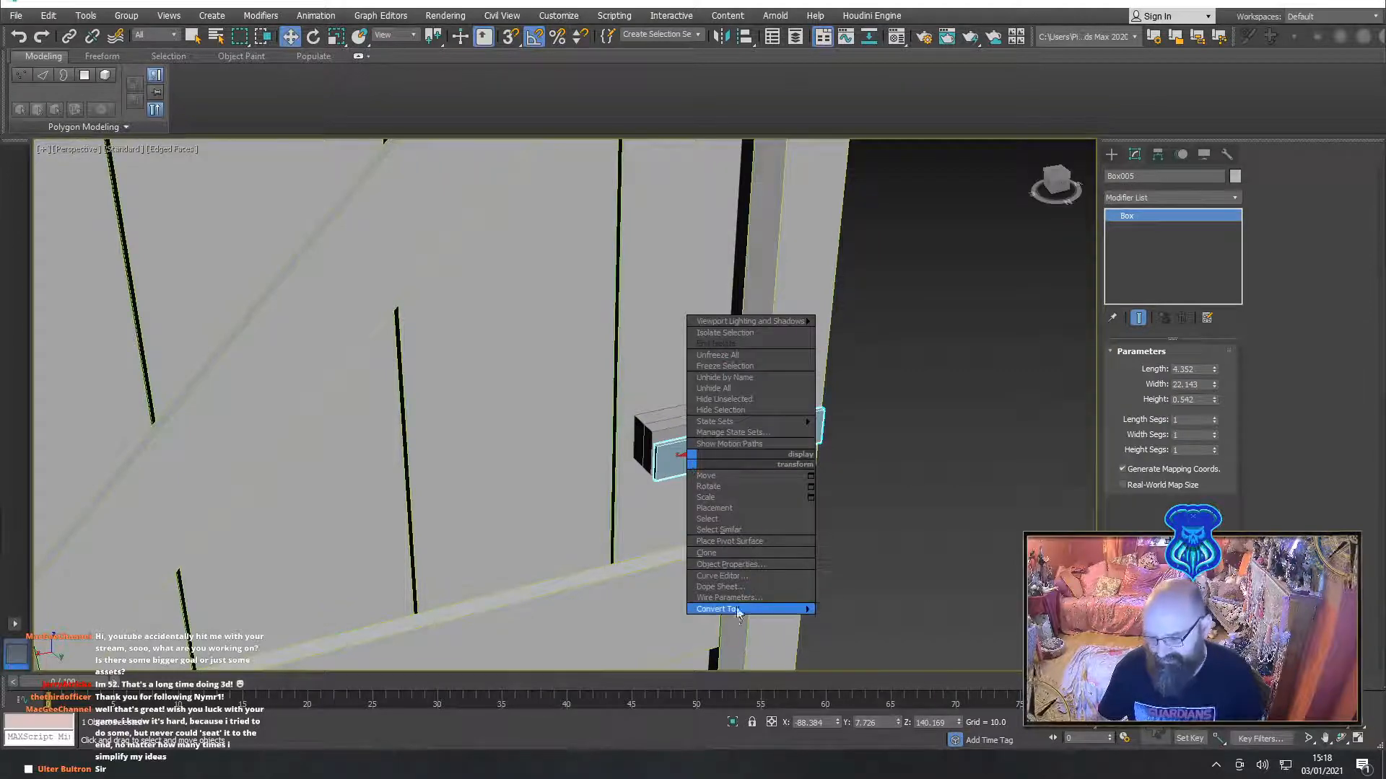
mouse_move(801, 611)
click(861, 621)
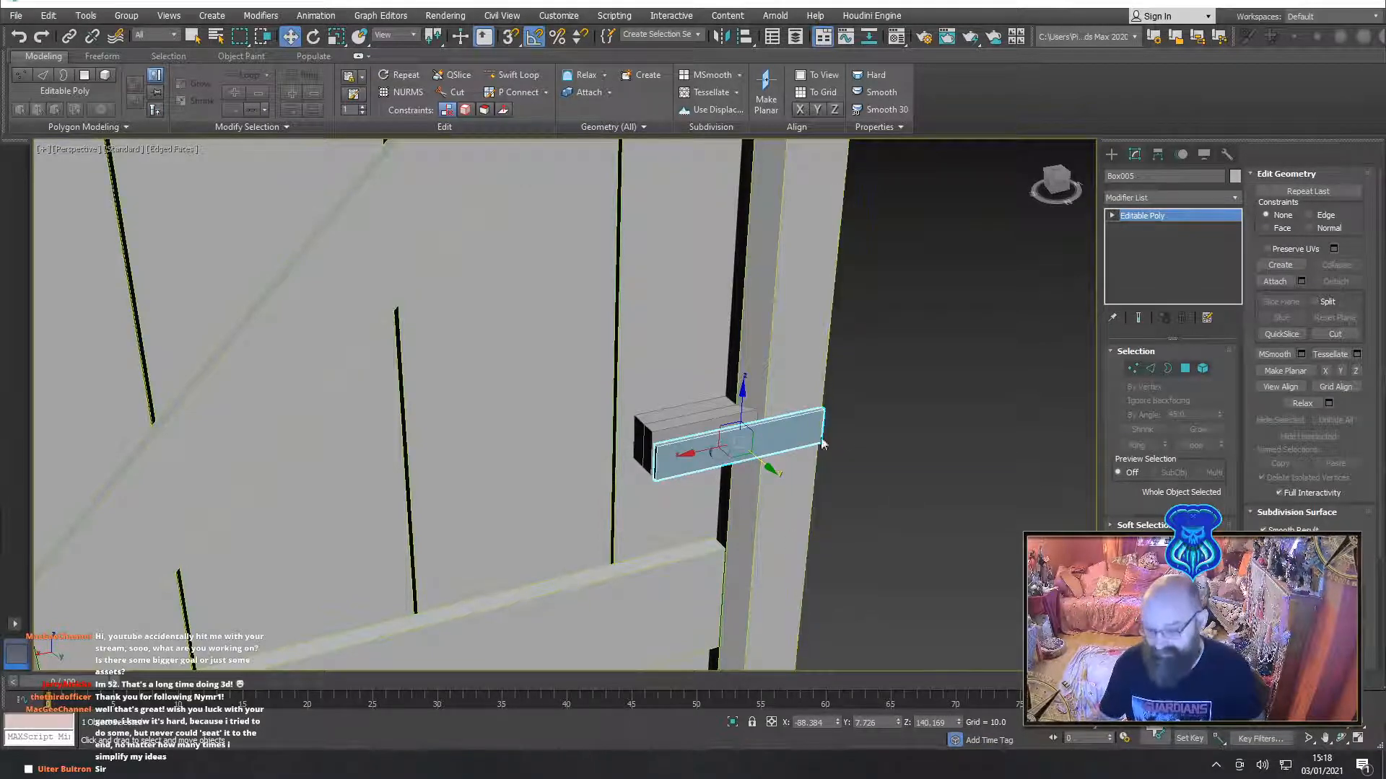
Add a vertical edge loop across the bar with Swift Loop, just beside the disc on the block's free-end side
alt+middle_drag(781, 418, 723, 407)
scroll(723, 407, up, 8)
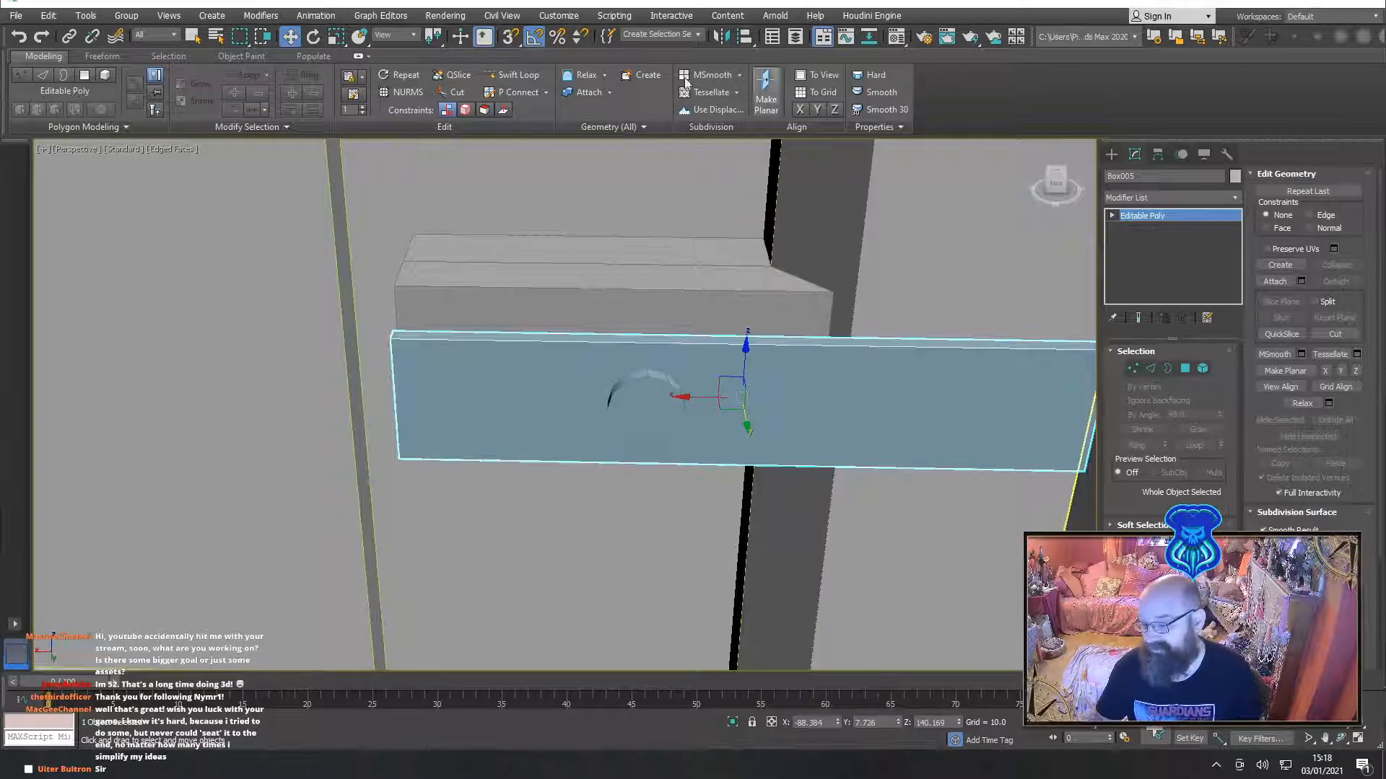
click(513, 74)
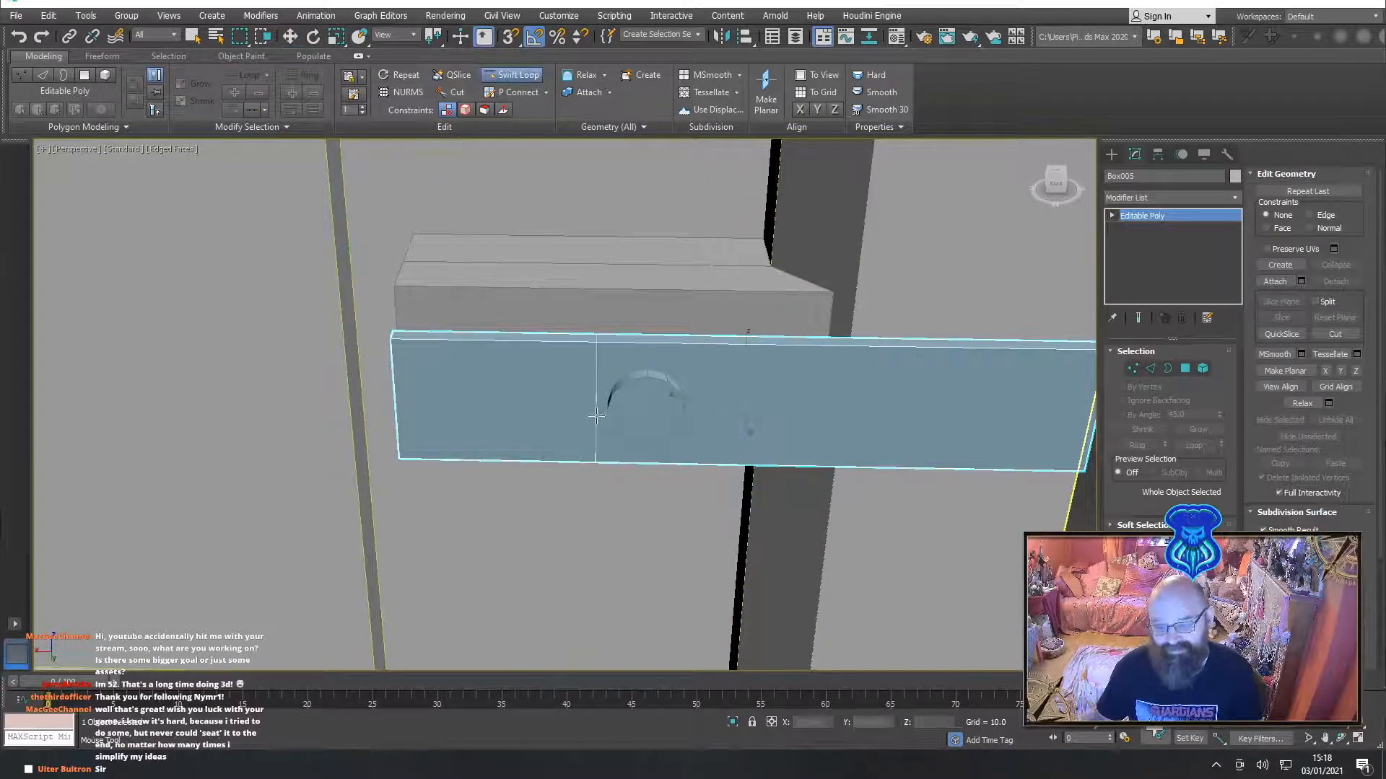
click(593, 375)
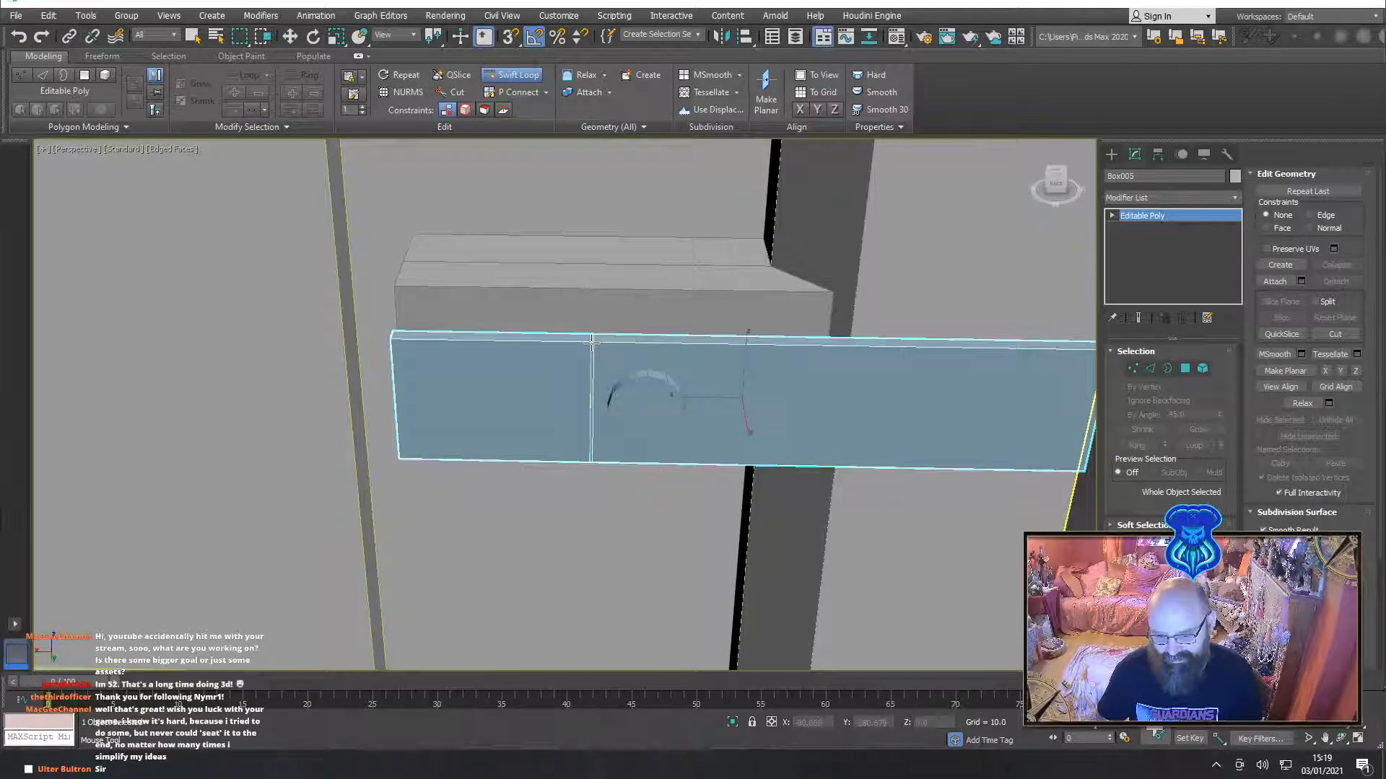
key(w)
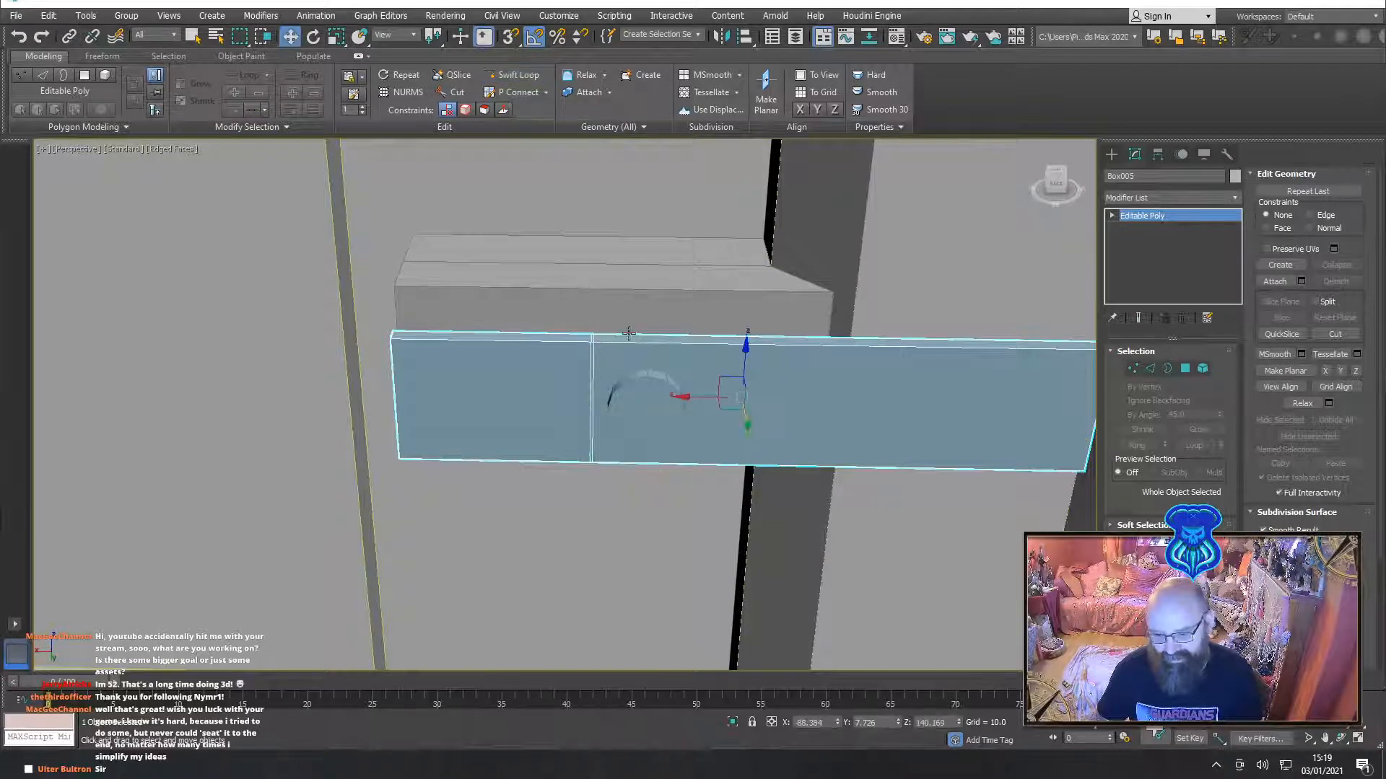
Lower the top polygon of the bar's short end section to about half the bar's height, forming a notch
click(1185, 369)
click(542, 338)
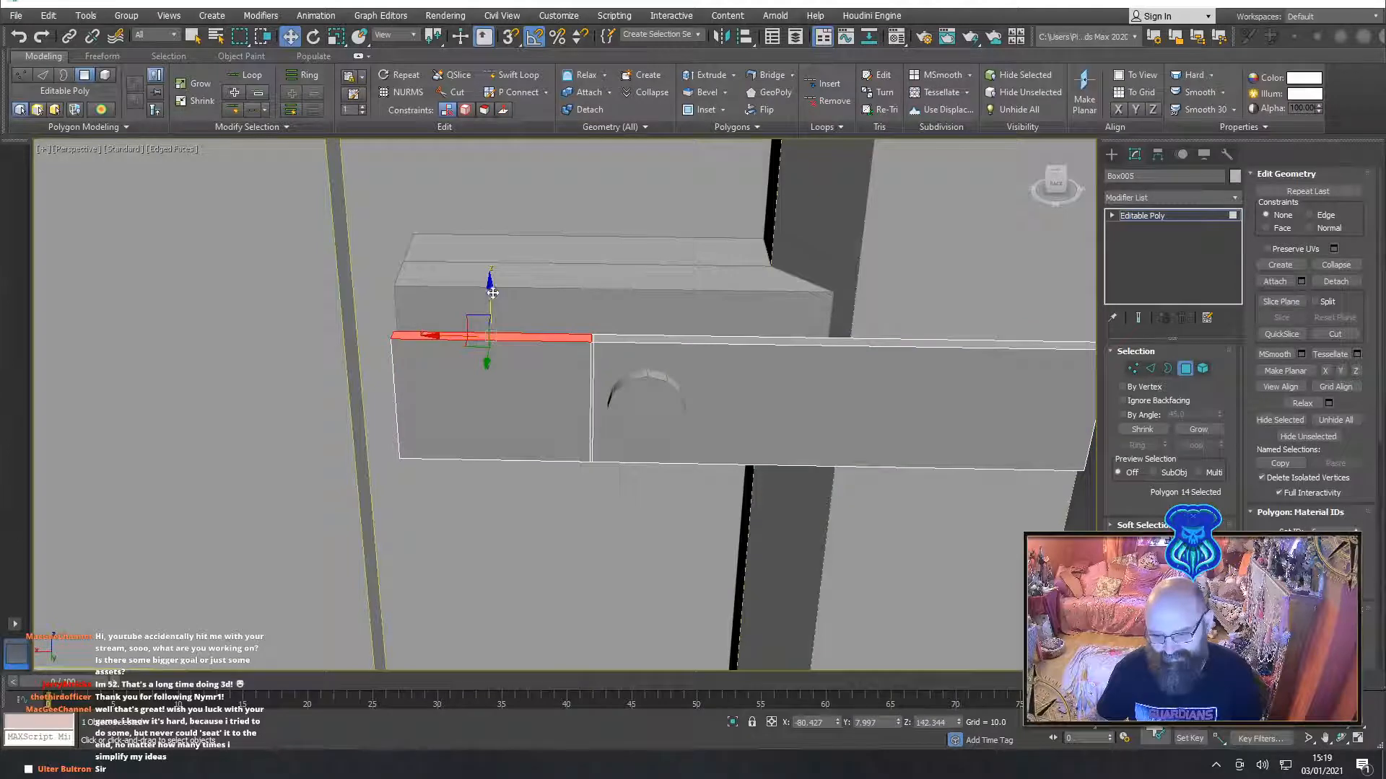
drag(490, 297, 479, 351)
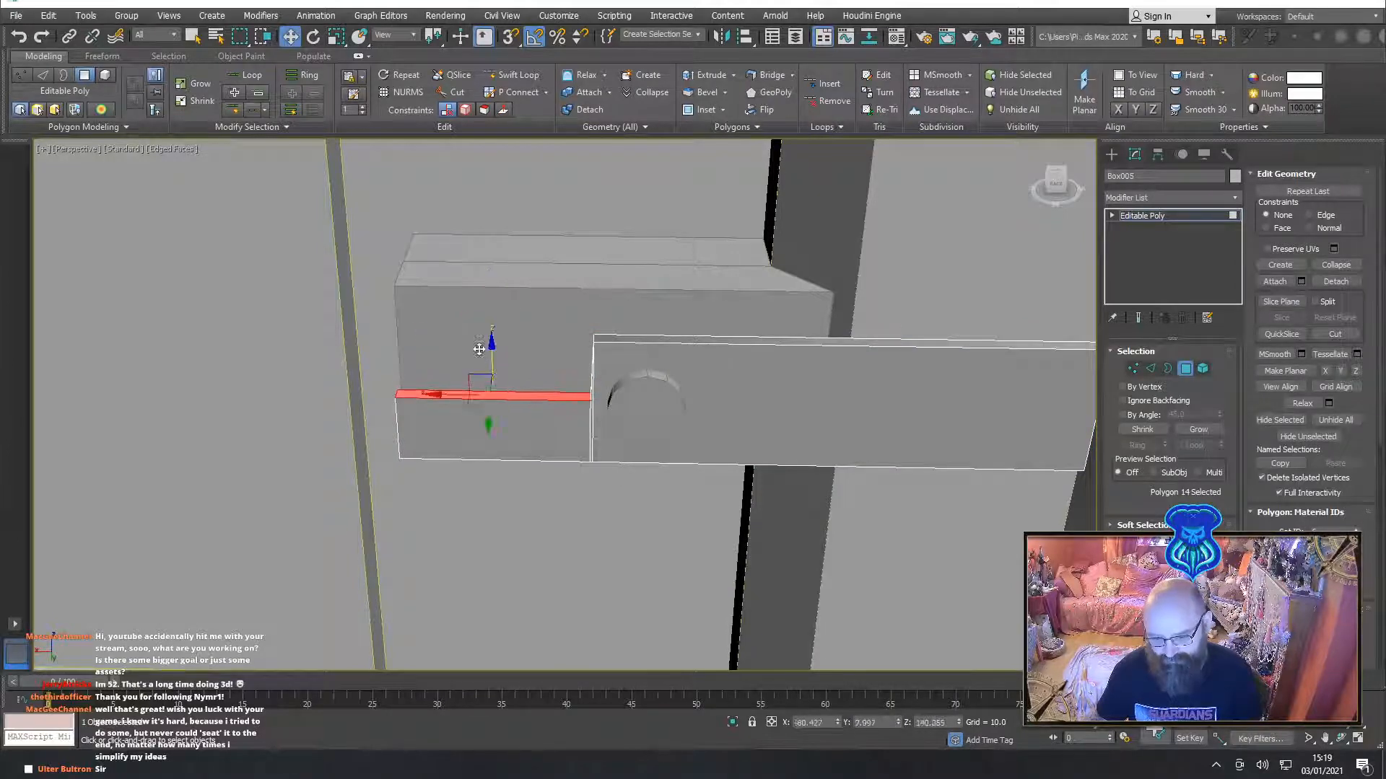
alt+middle_drag(479, 351, 590, 326)
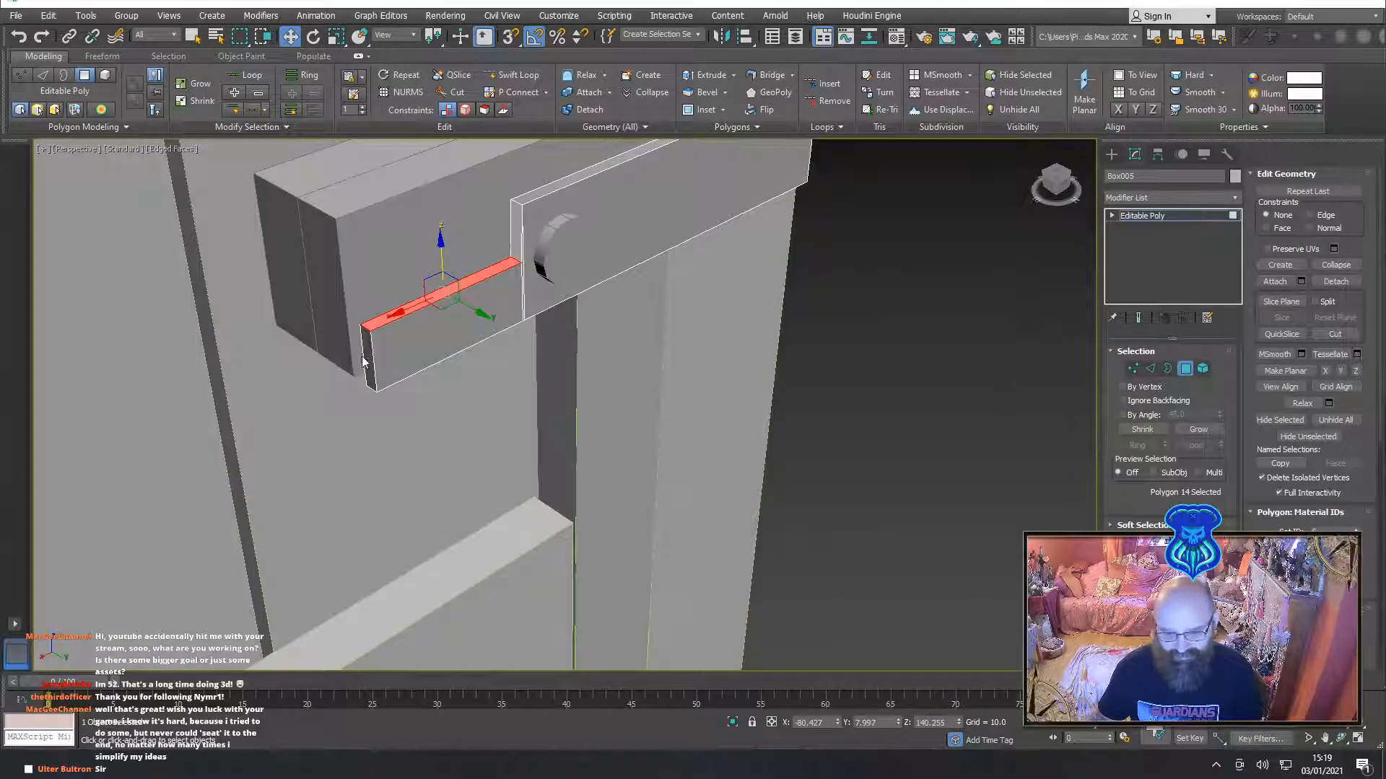
middle_drag(372, 333, 555, 410)
click(972, 504)
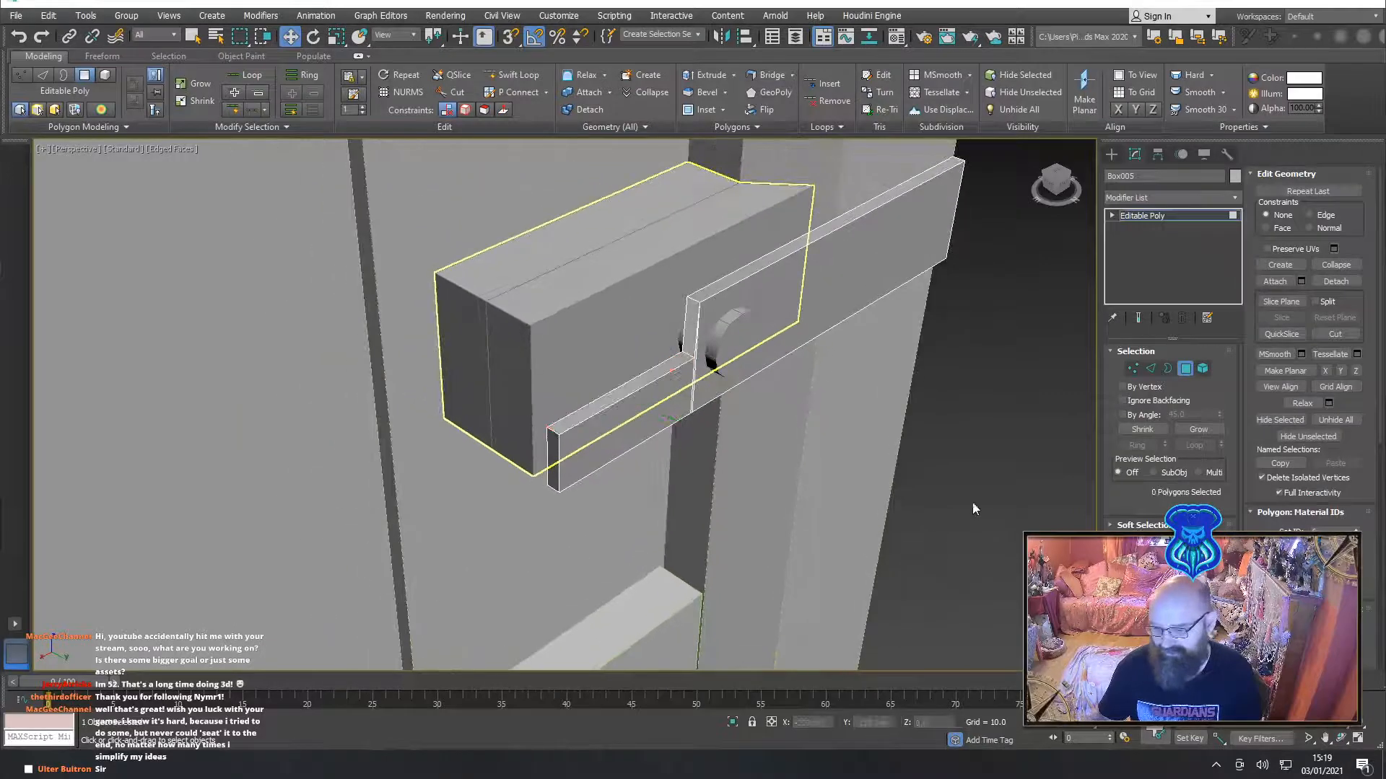
click(1185, 368)
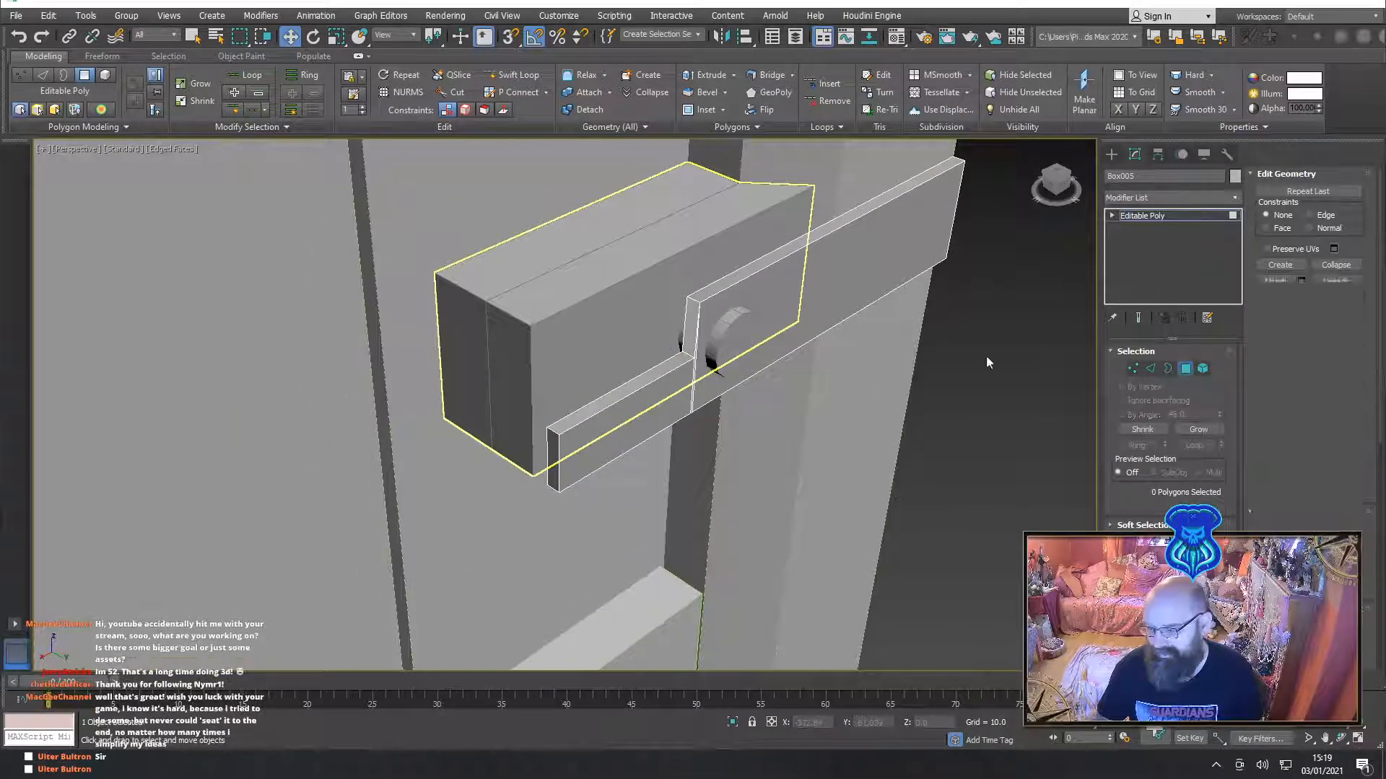
Shorten the block by moving its two free-end polygons toward the frame, and lower its top polygons slightly
click(566, 337)
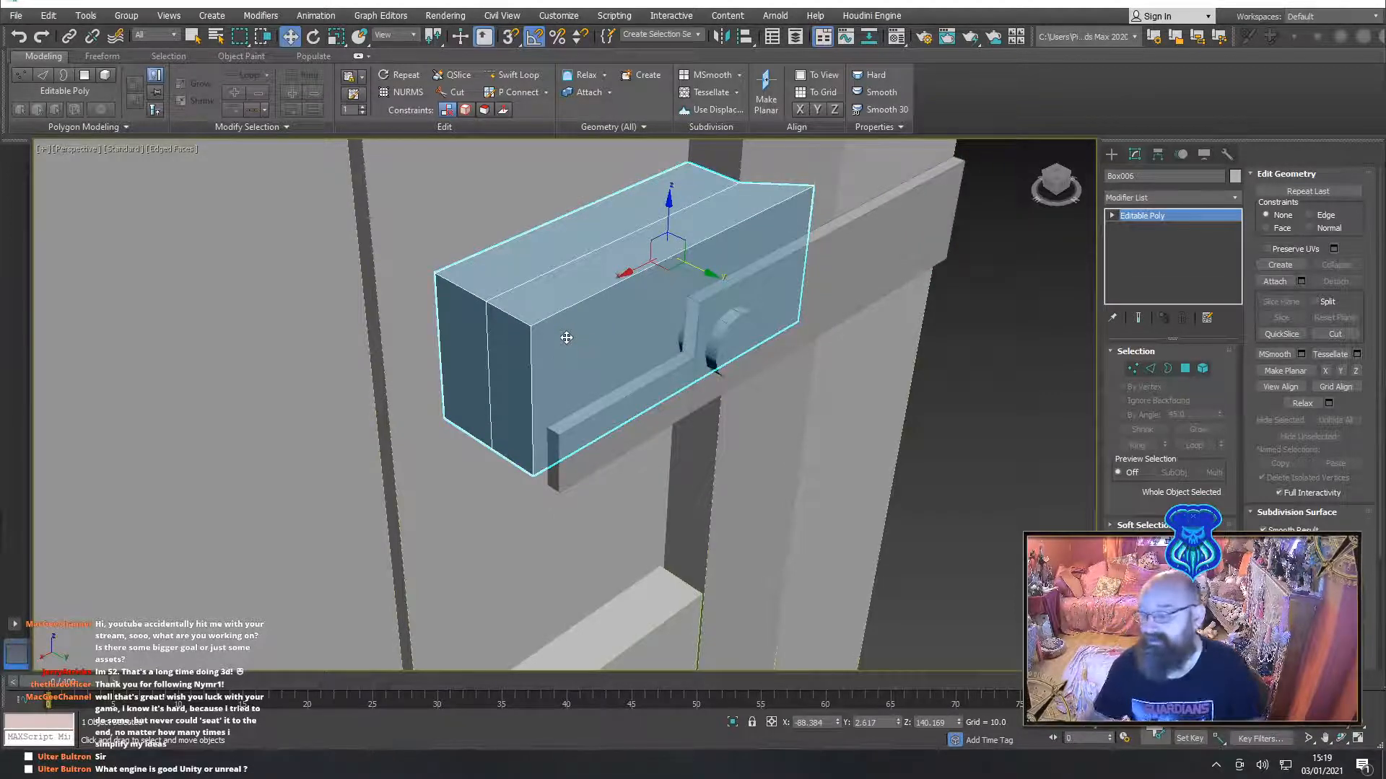
click(1186, 368)
click(473, 339)
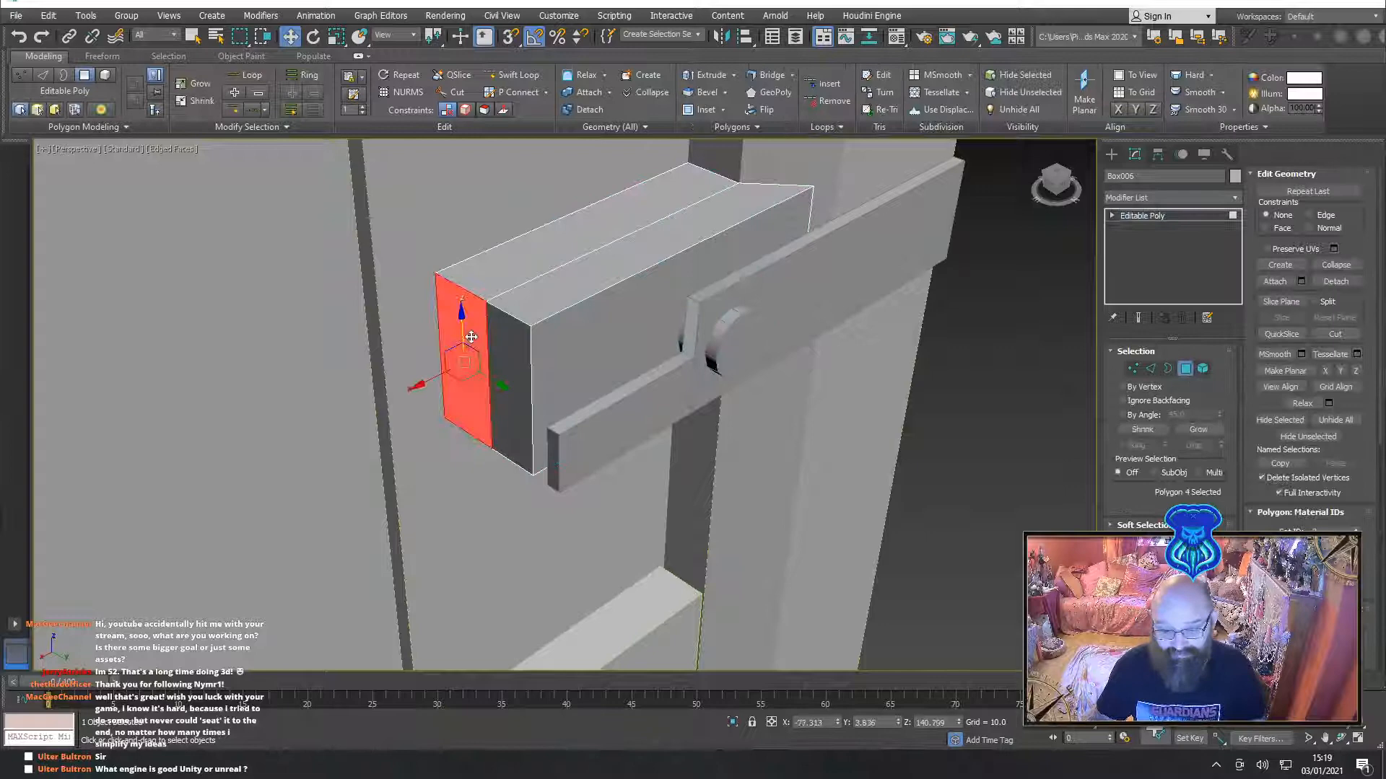
ctrl+click(523, 377)
alt+middle_drag(524, 376, 588, 374)
drag(556, 417, 564, 413)
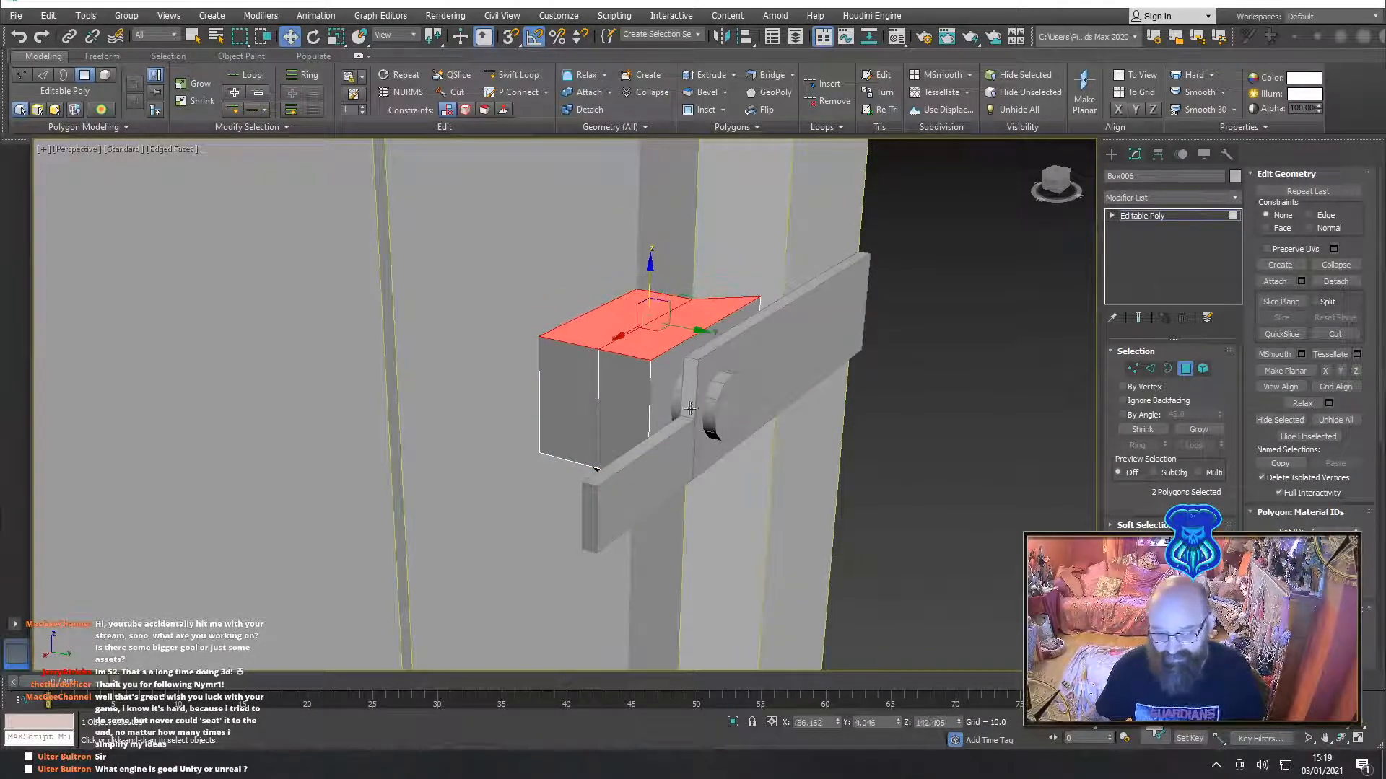
Raise the block's two bottom polygons by about 0.38 and move its two free-end polygons slightly further toward the frame
alt+middle_drag(690, 408, 647, 450)
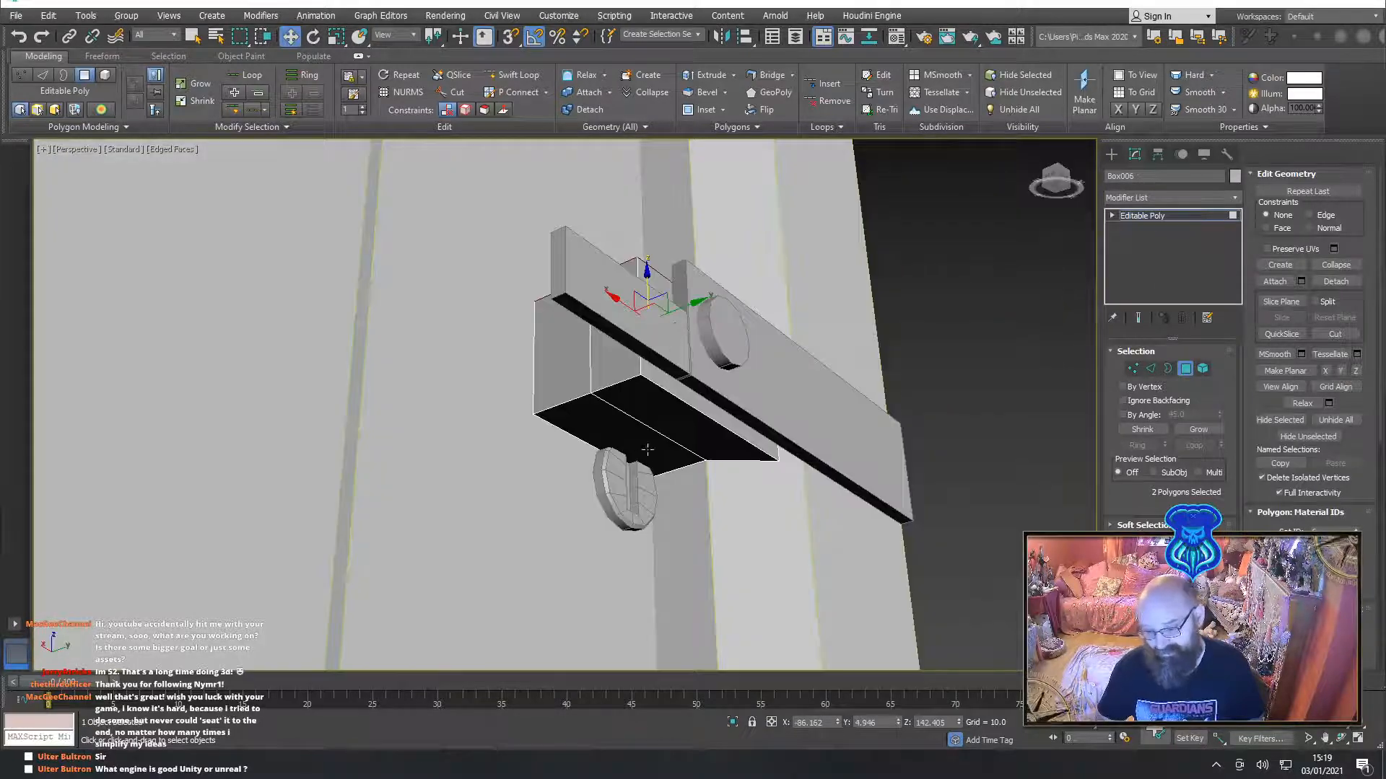
ctrl+click(589, 434)
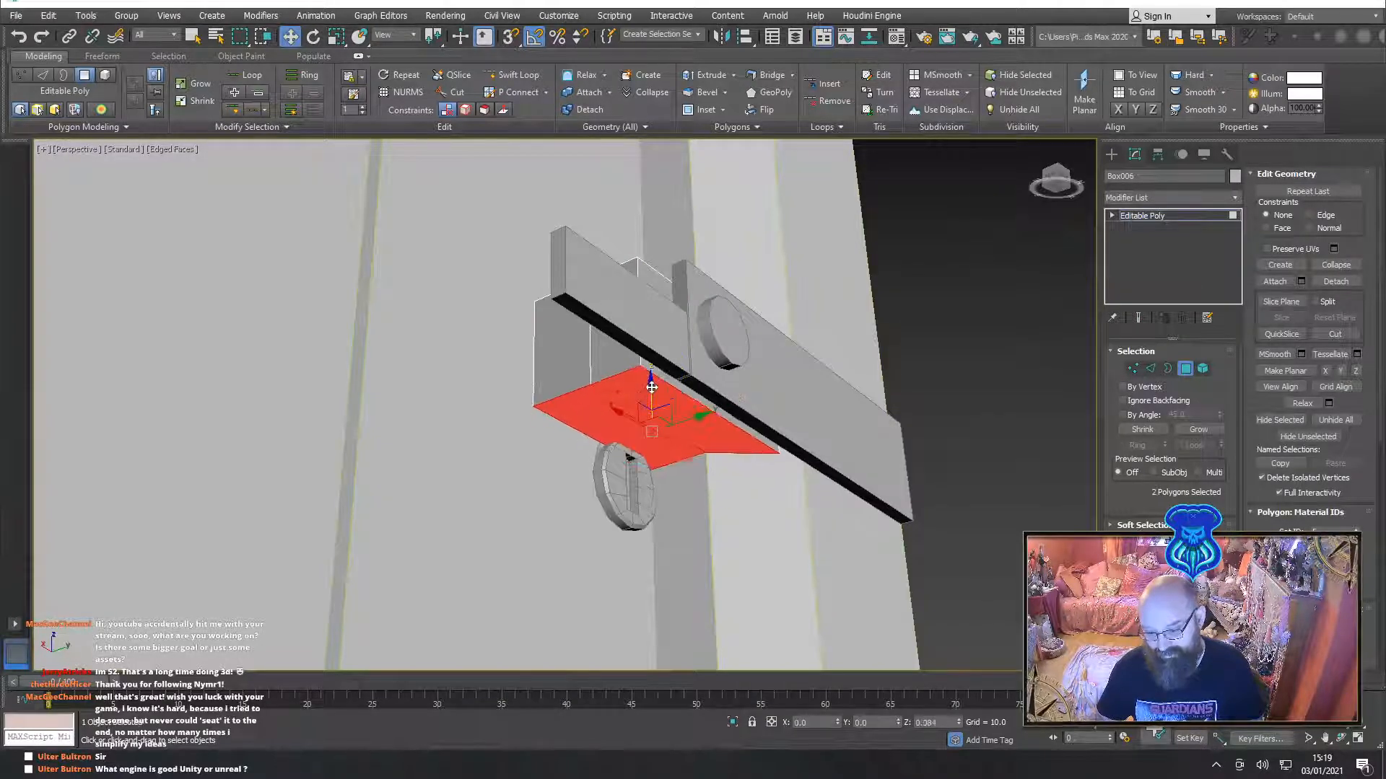
alt+middle_drag(651, 380, 799, 448)
click(558, 438)
ctrl+click(636, 462)
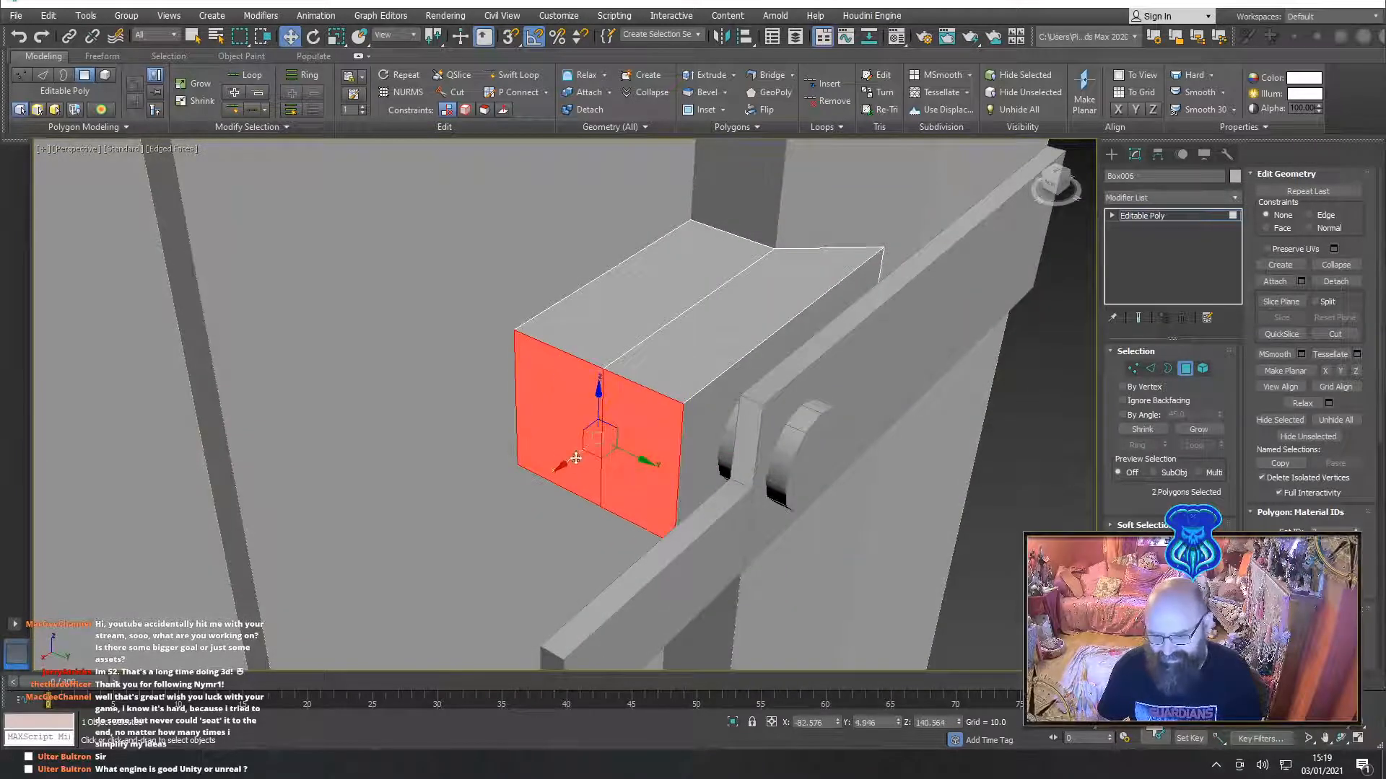
drag(557, 472, 573, 465)
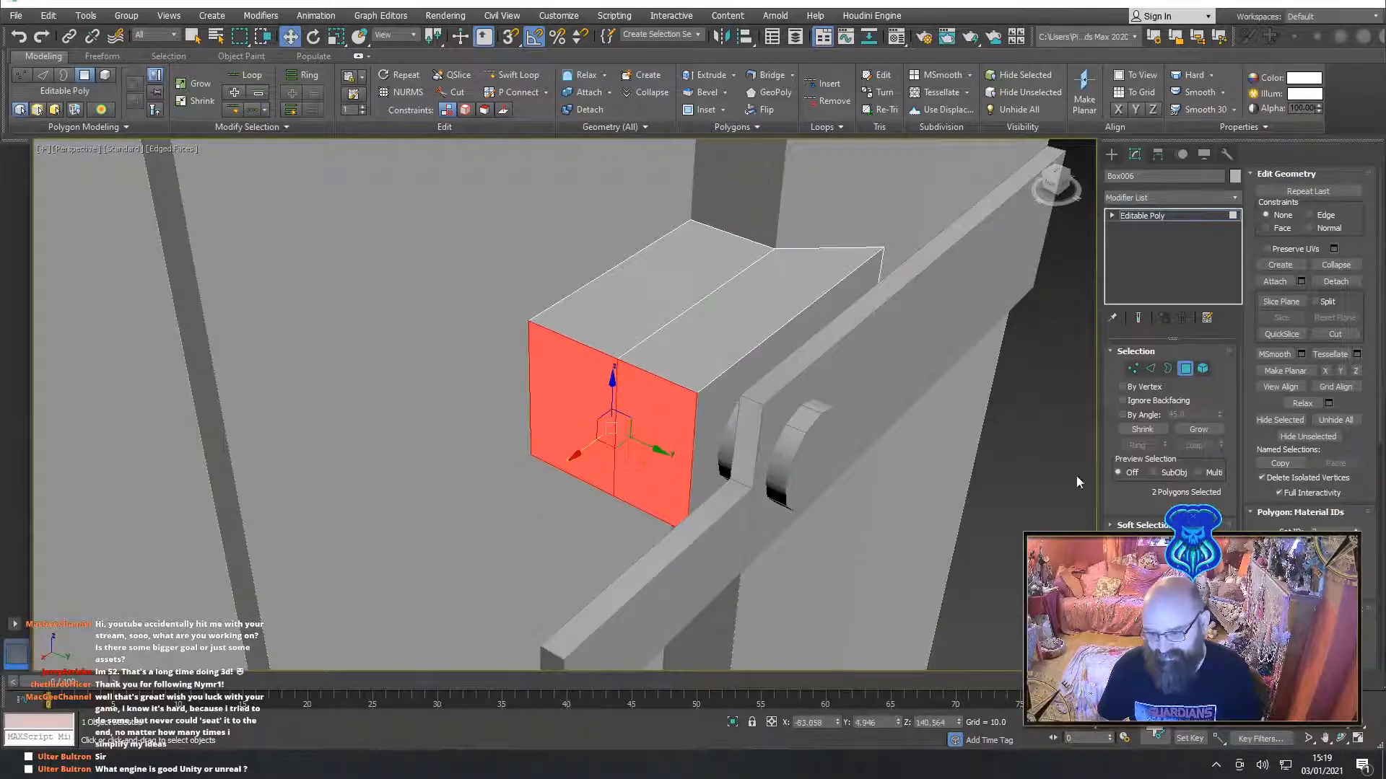
Chamfer the two top and two bottom edges of the block's free end by a small amount
click(1149, 369)
click(589, 348)
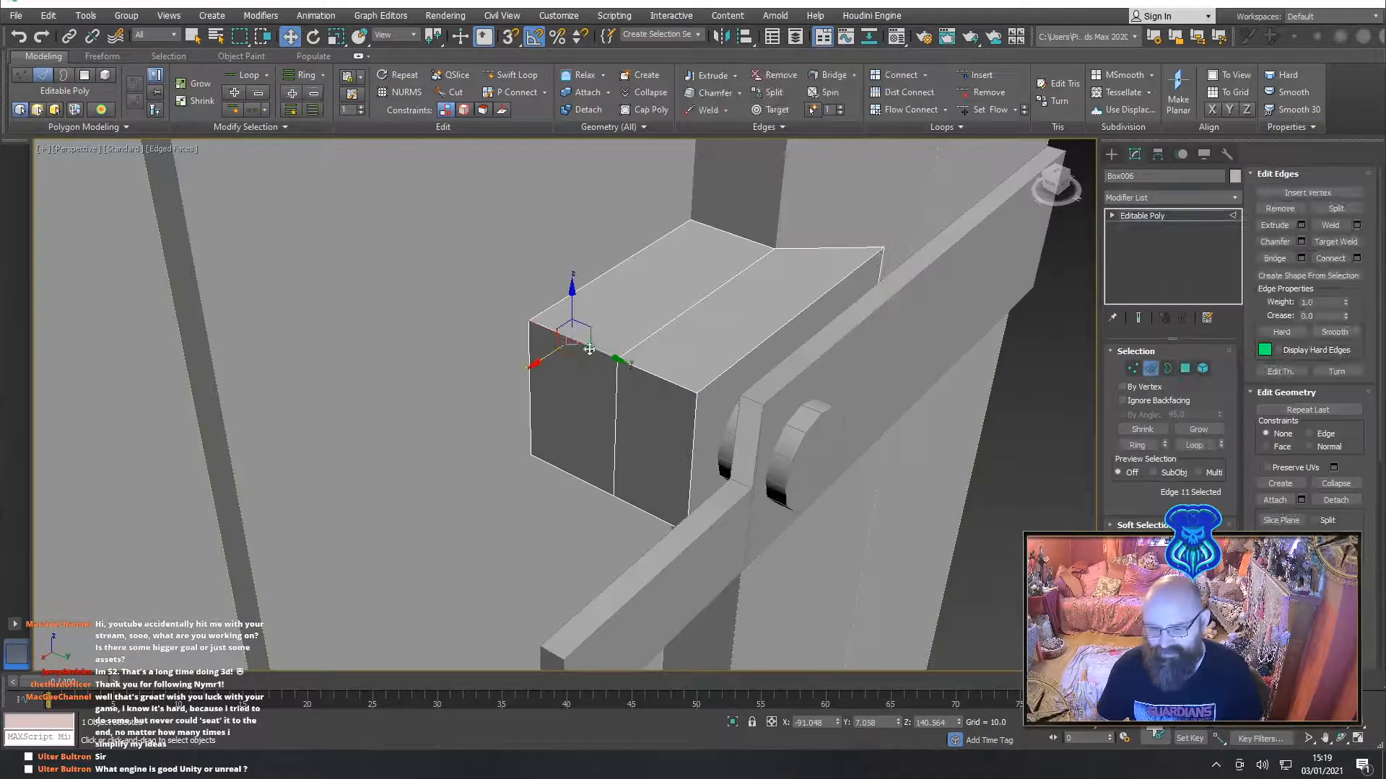
ctrl+click(646, 372)
alt+middle_drag(628, 457, 630, 453)
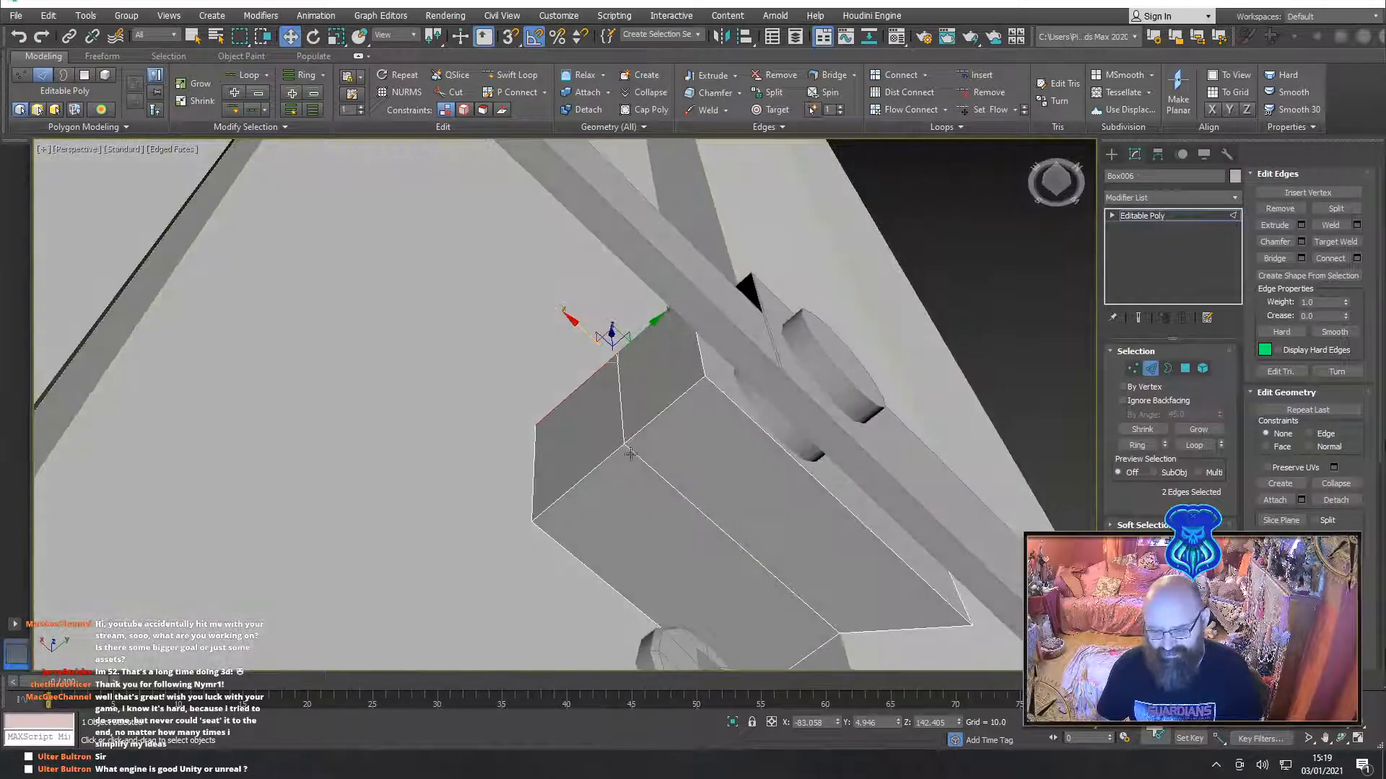
ctrl+click(597, 469)
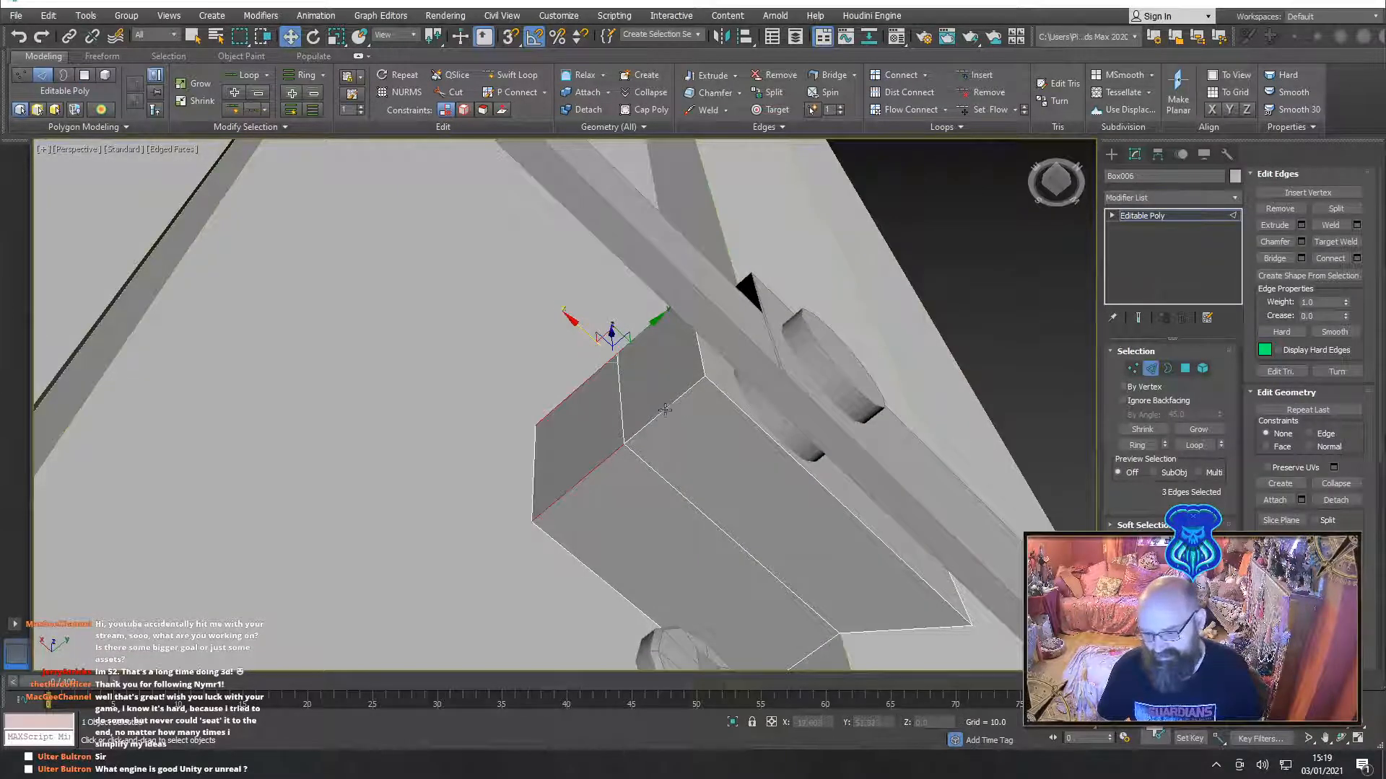
ctrl+click(665, 409)
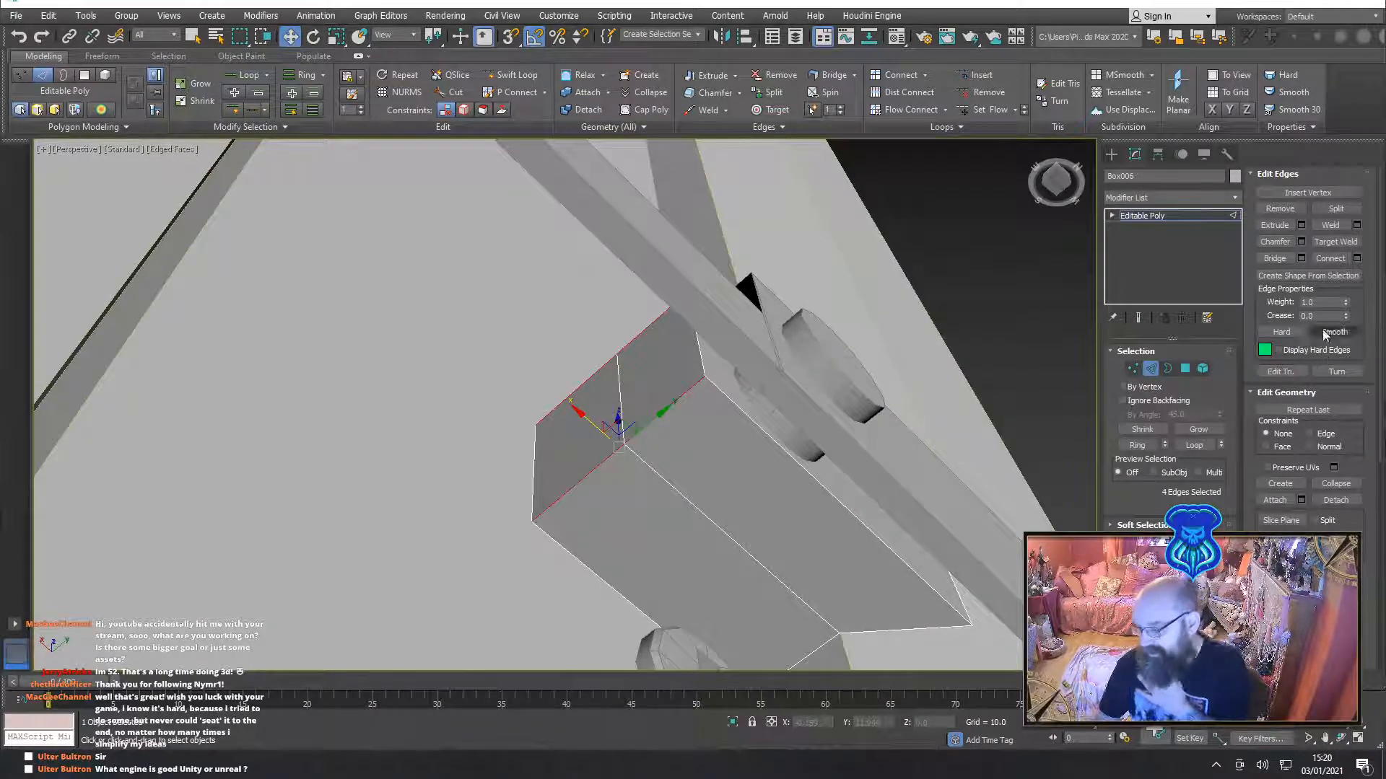
click(1273, 242)
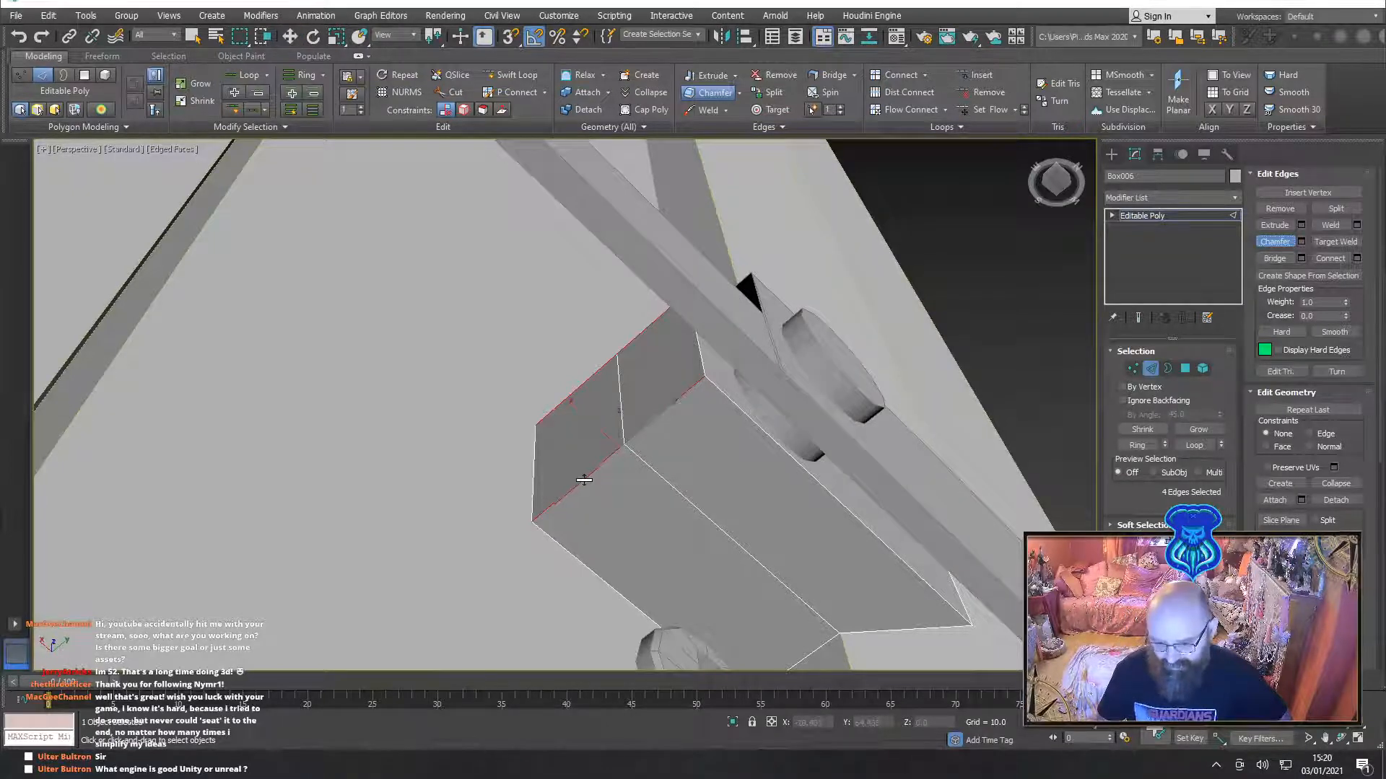
drag(584, 479, 571, 473)
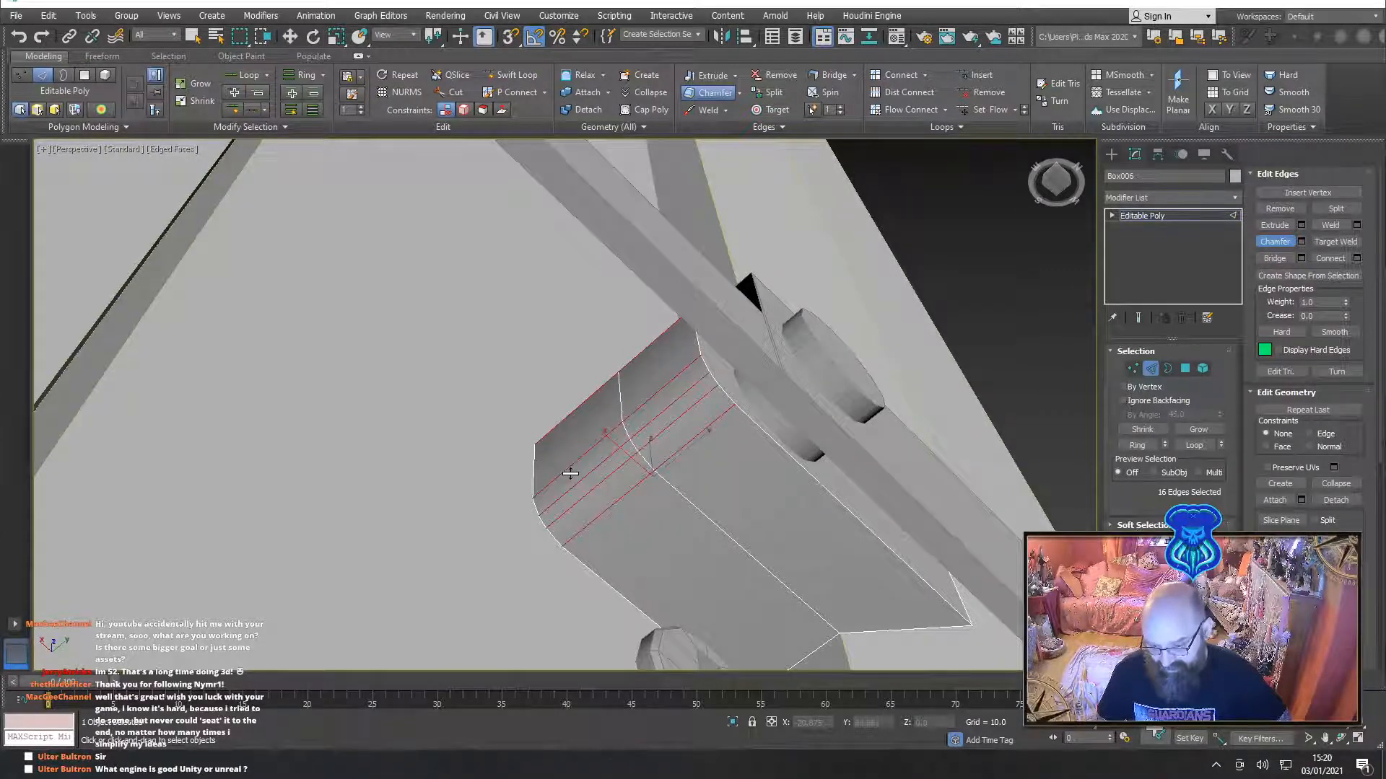
Round the block's free end further by chamfering the eight resulting edges with an edge chamfer amount of 0.239
drag(570, 473, 569, 474)
key(ctrl+z)
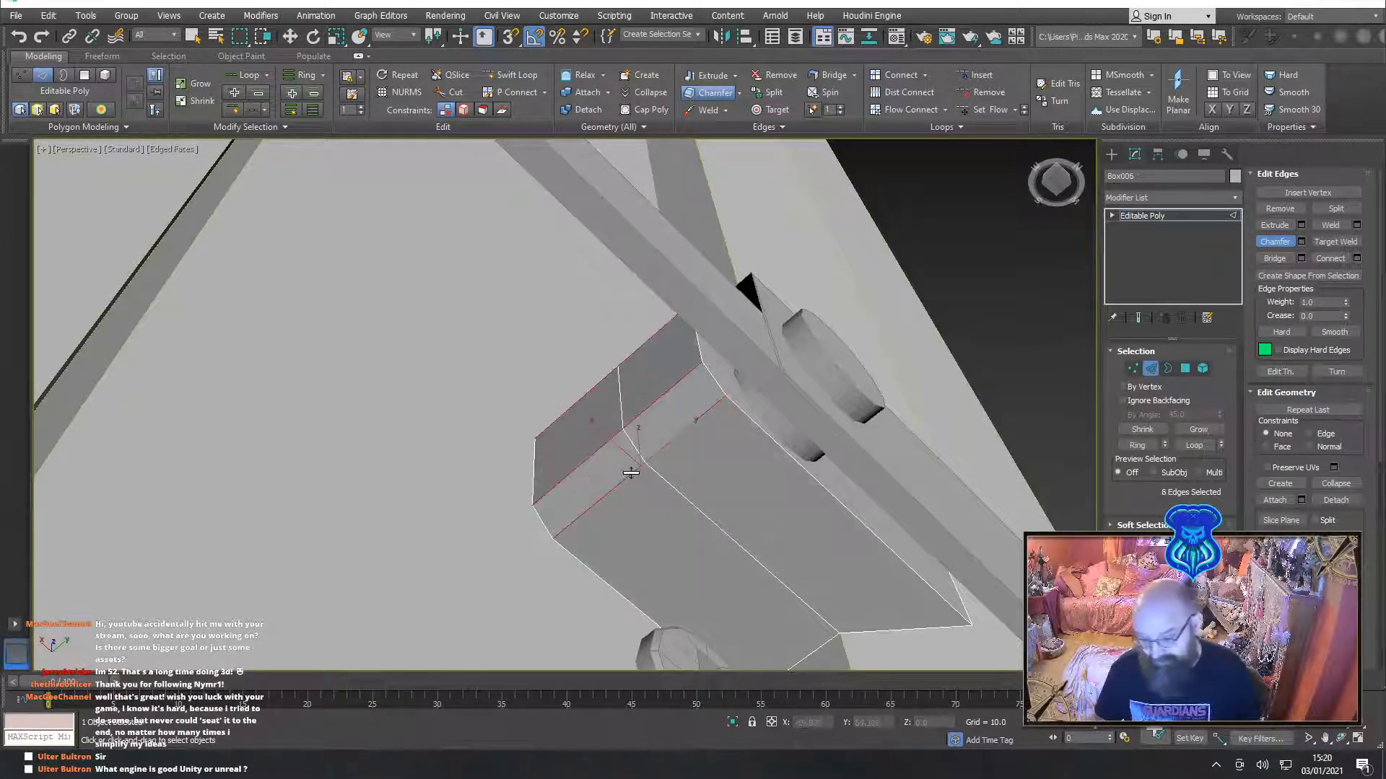
click(1301, 241)
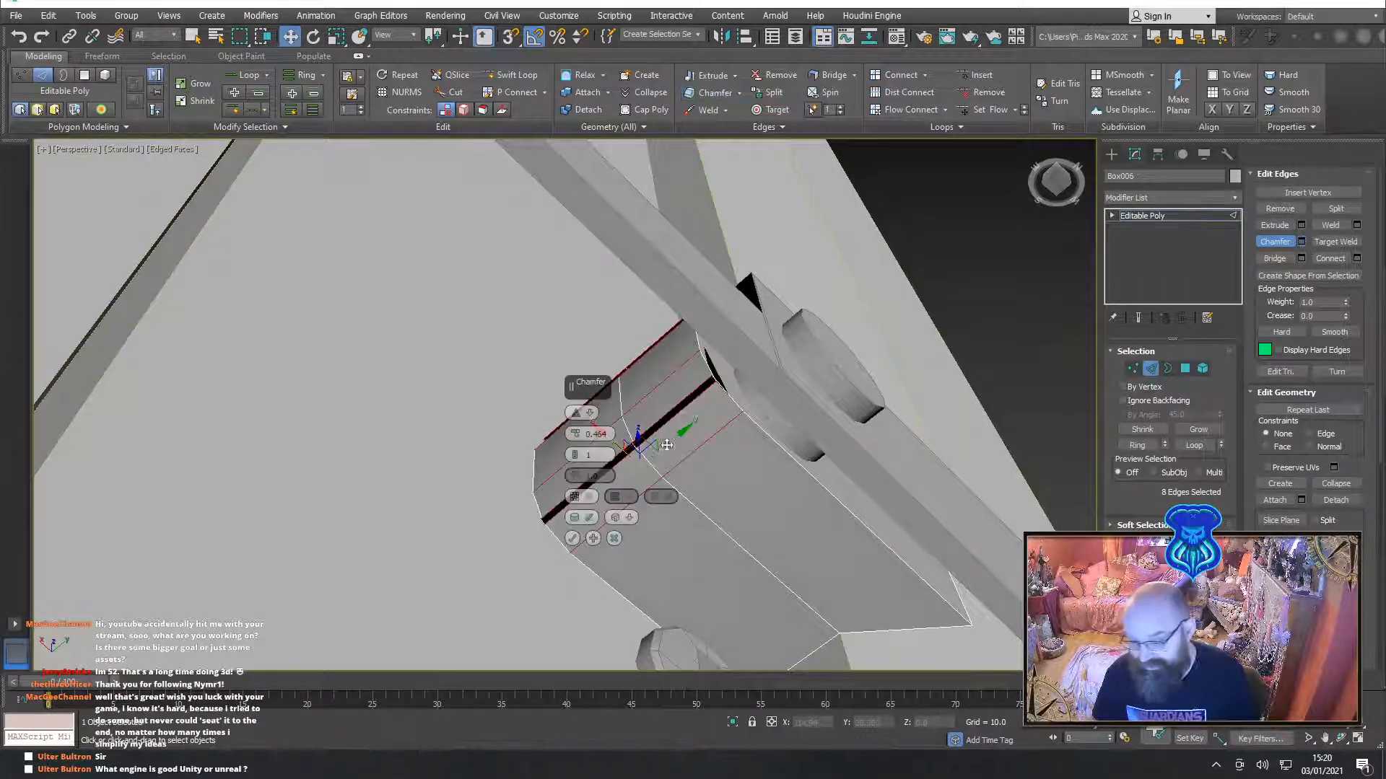
drag(575, 441, 575, 445)
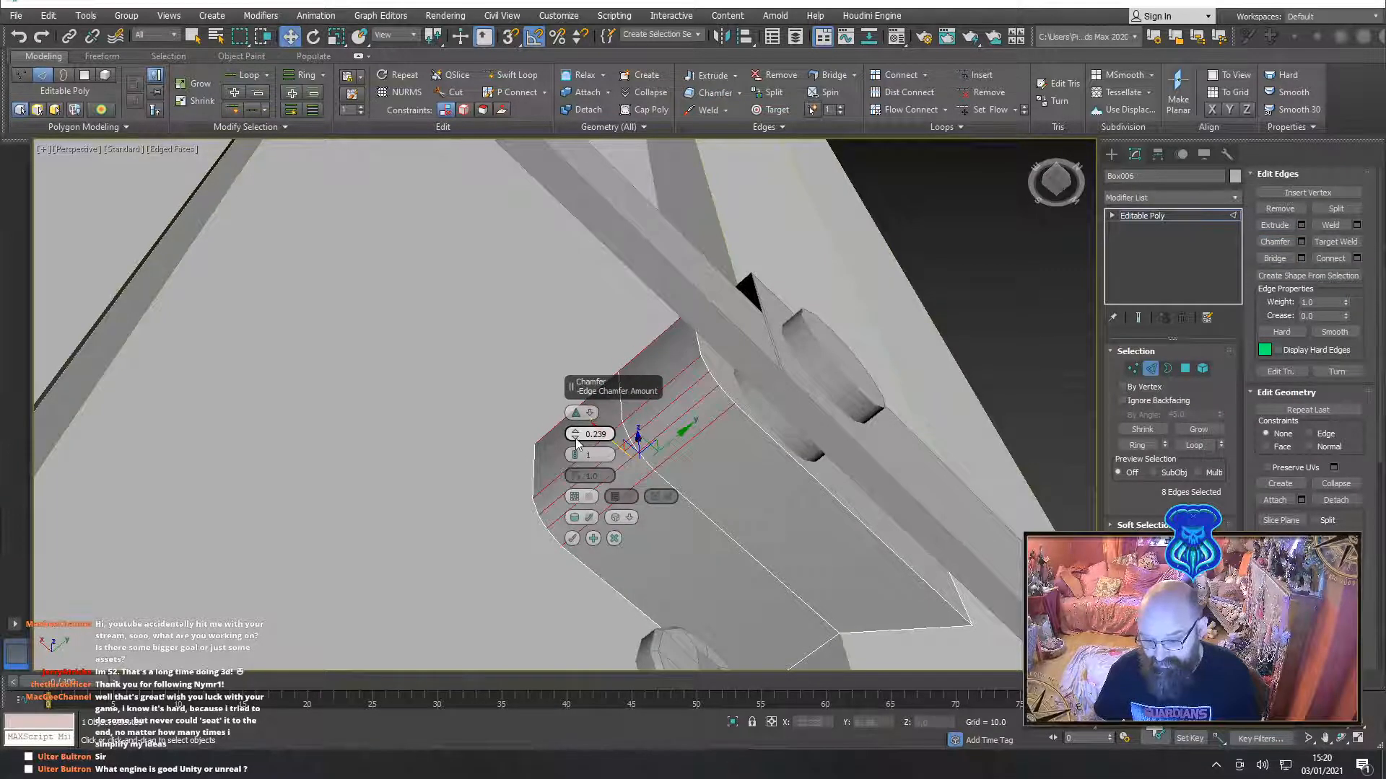
click(572, 539)
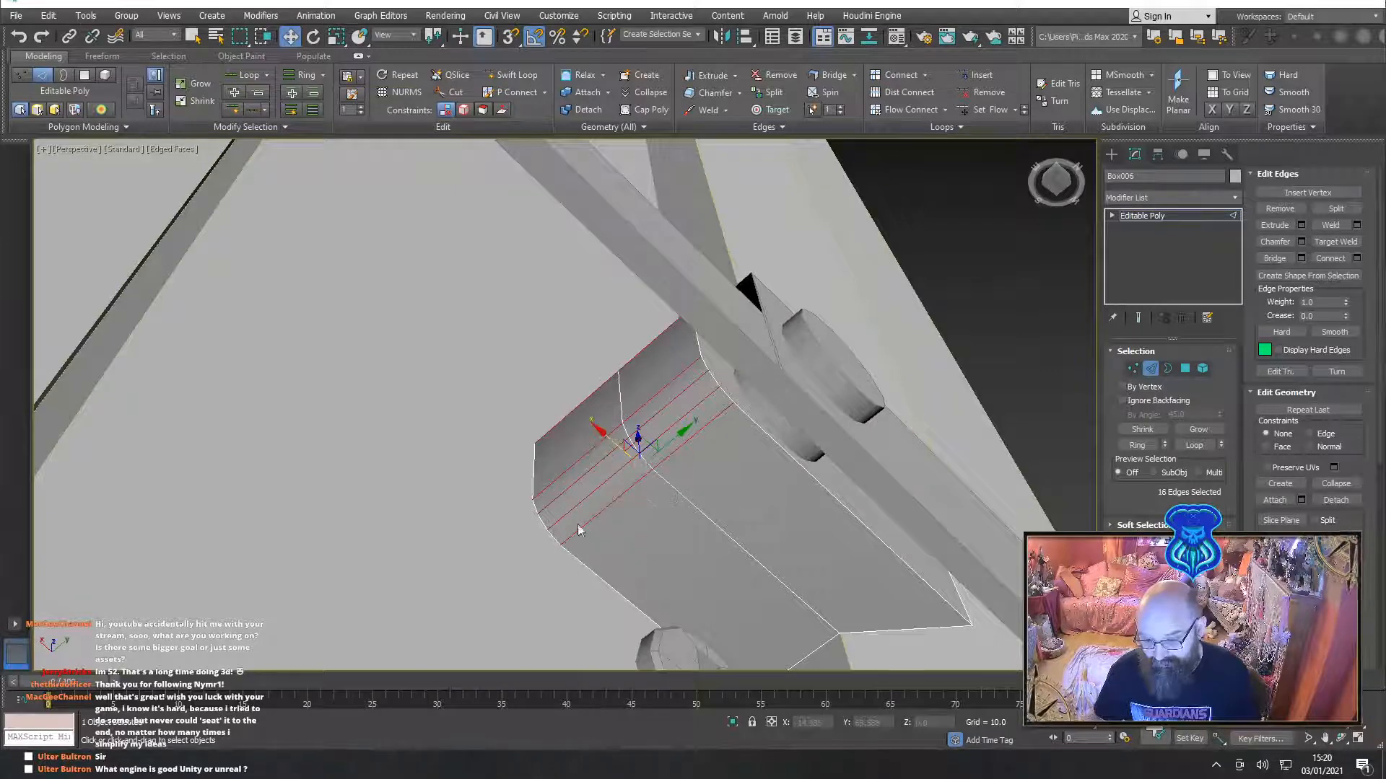
Lengthen the latch bar at its frame end by moving the end polygon outward about 1.02, and leave polygon editing
alt+middle_drag(578, 527, 617, 553)
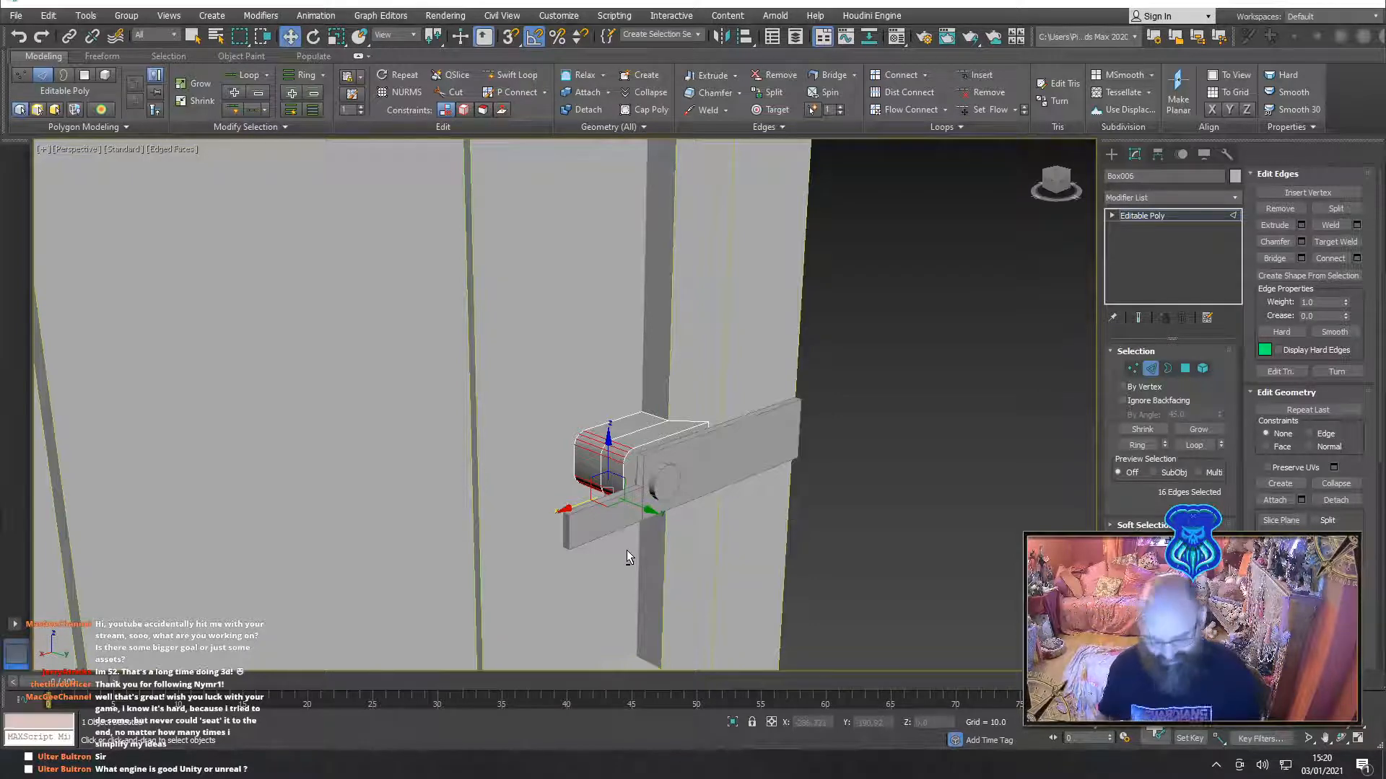
alt+middle_drag(704, 515, 576, 390)
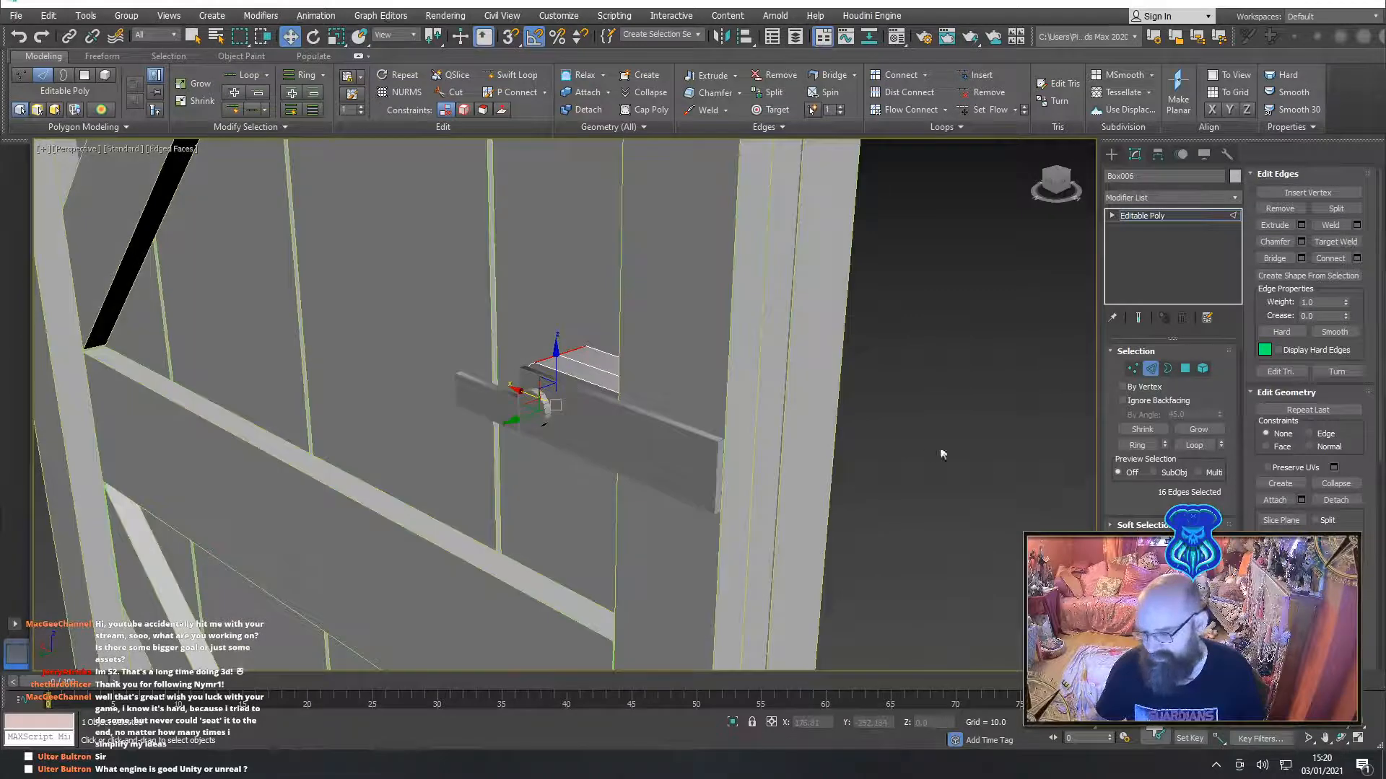
click(657, 457)
click(1154, 369)
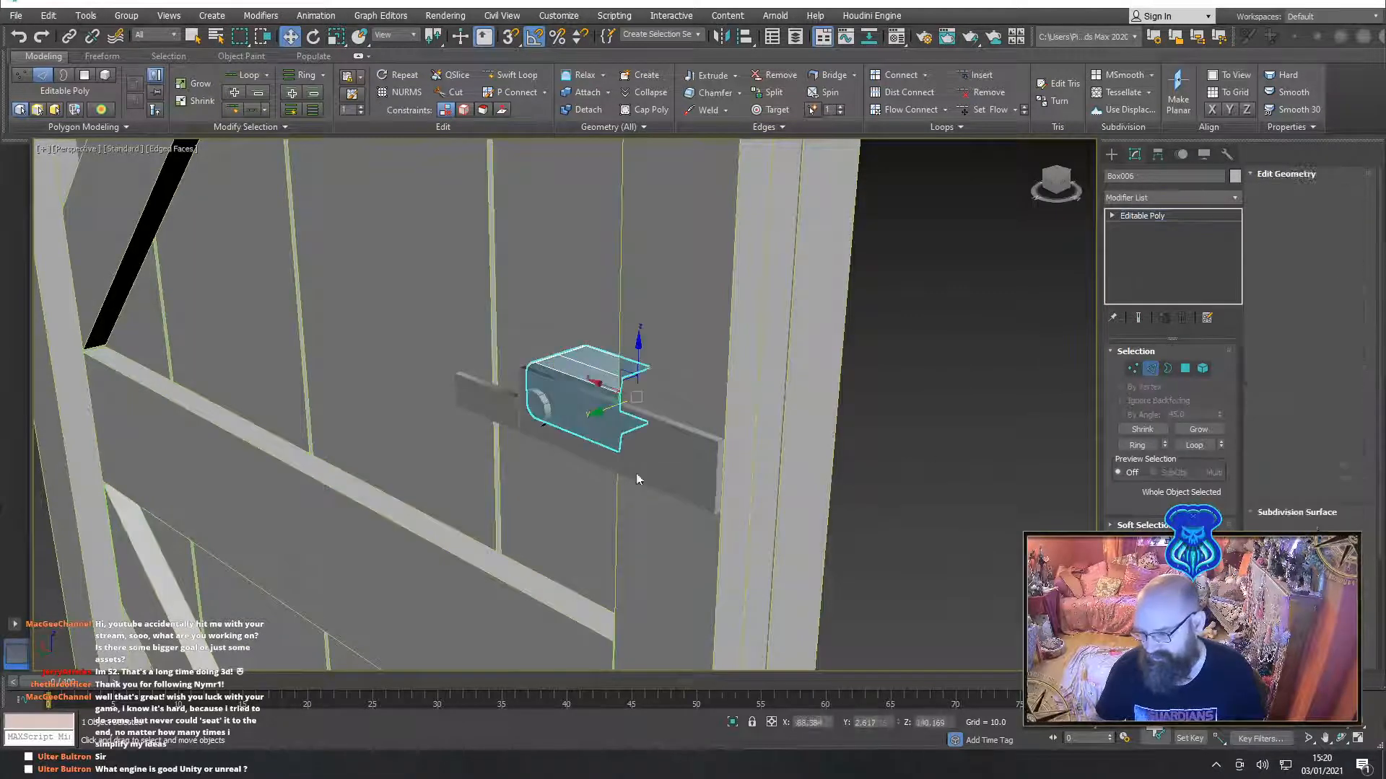
click(627, 461)
scroll(659, 474, up, 2)
middle_drag(659, 473, 606, 427)
scroll(606, 427, up, 2)
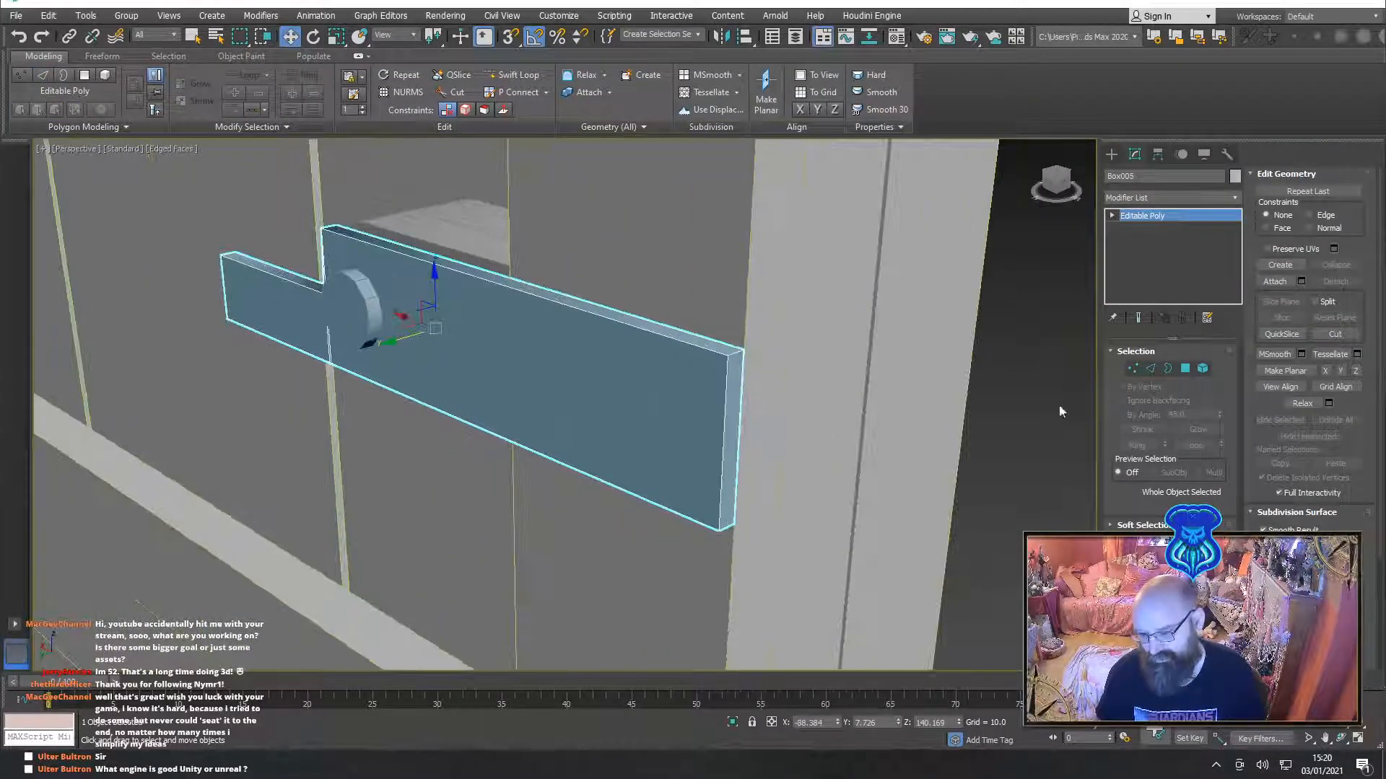
click(1184, 369)
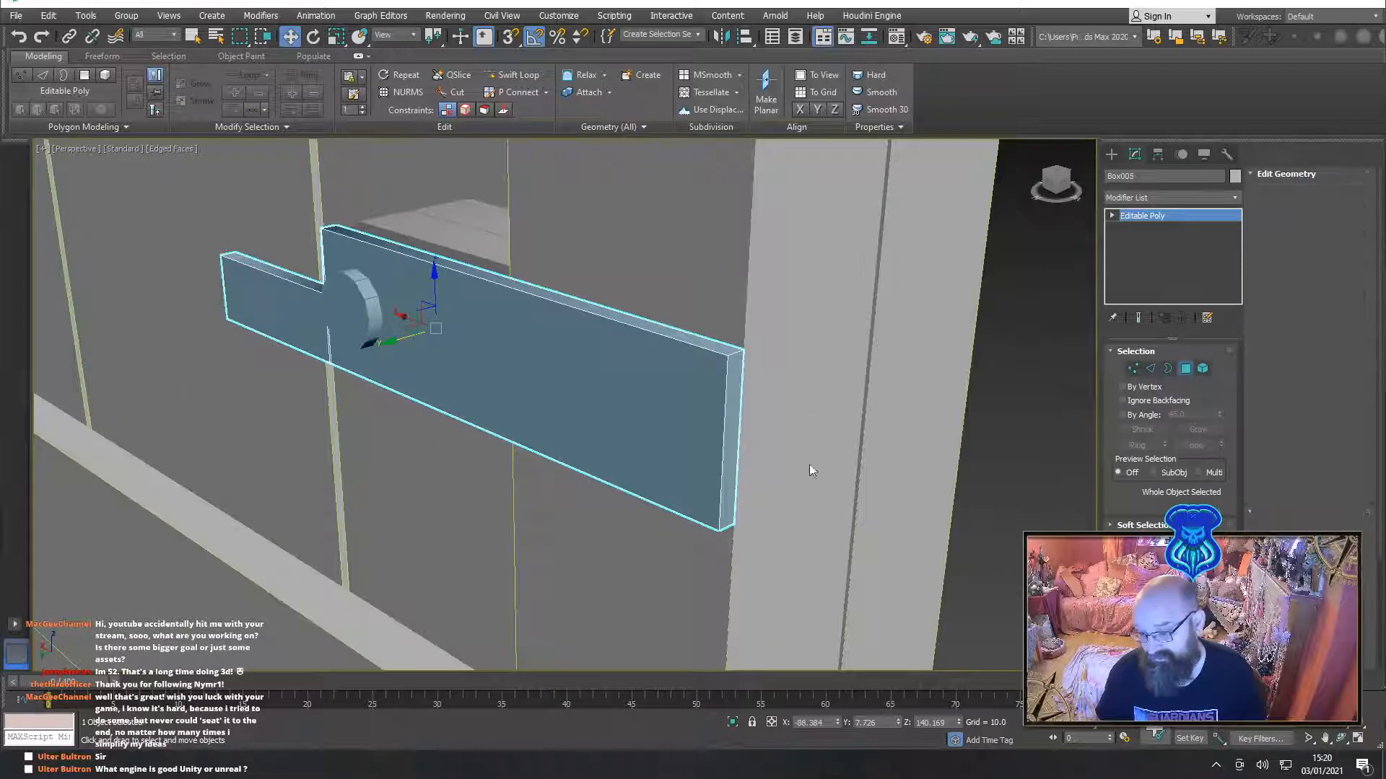
click(734, 447)
drag(690, 428, 722, 445)
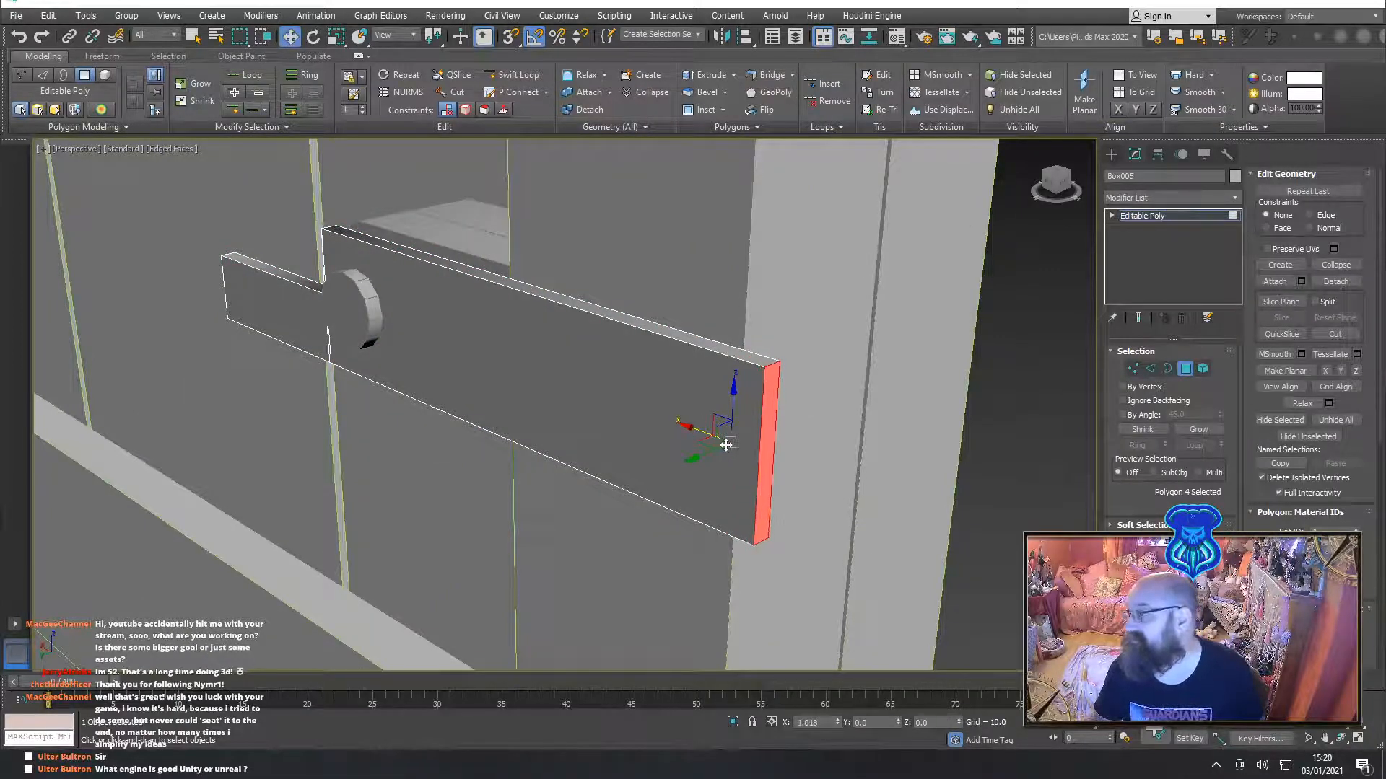
alt+middle_drag(722, 445, 731, 370)
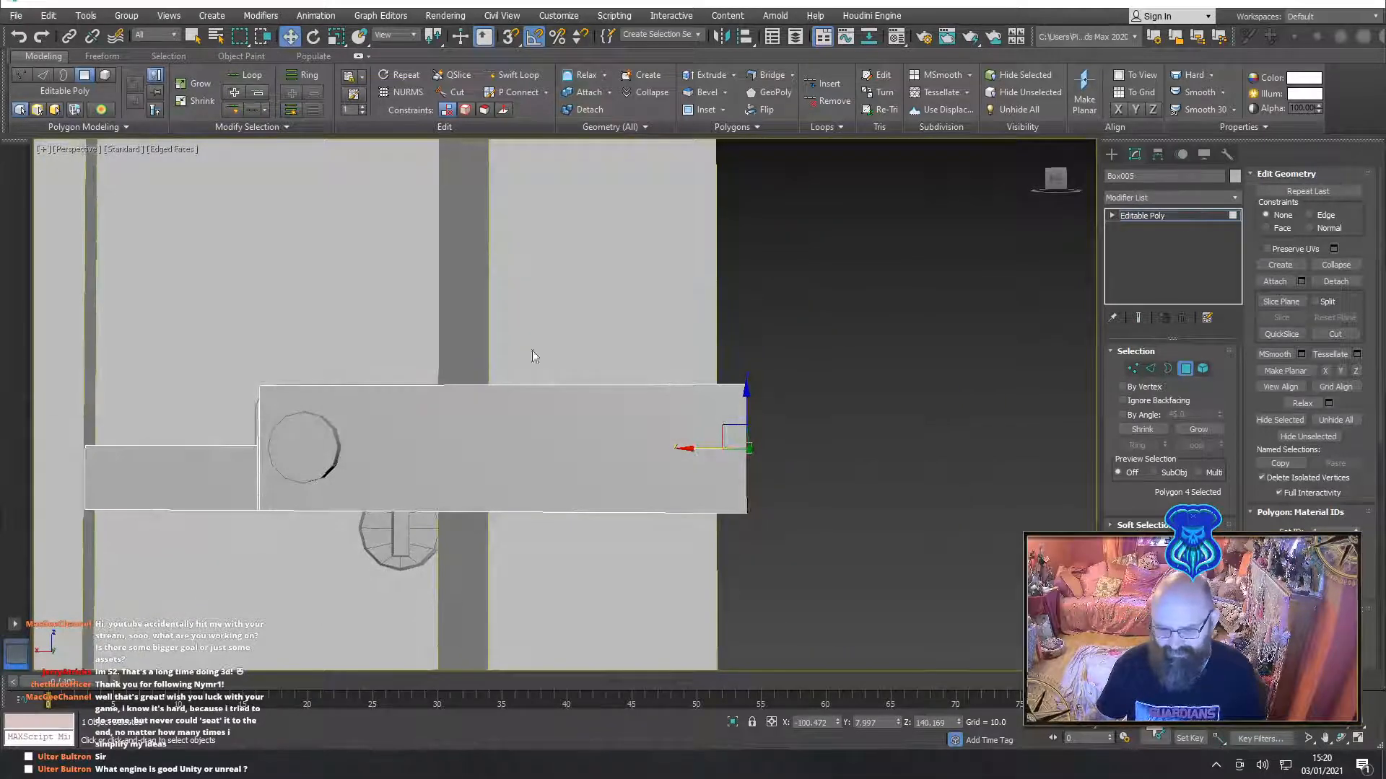
alt+middle_drag(535, 355, 772, 396)
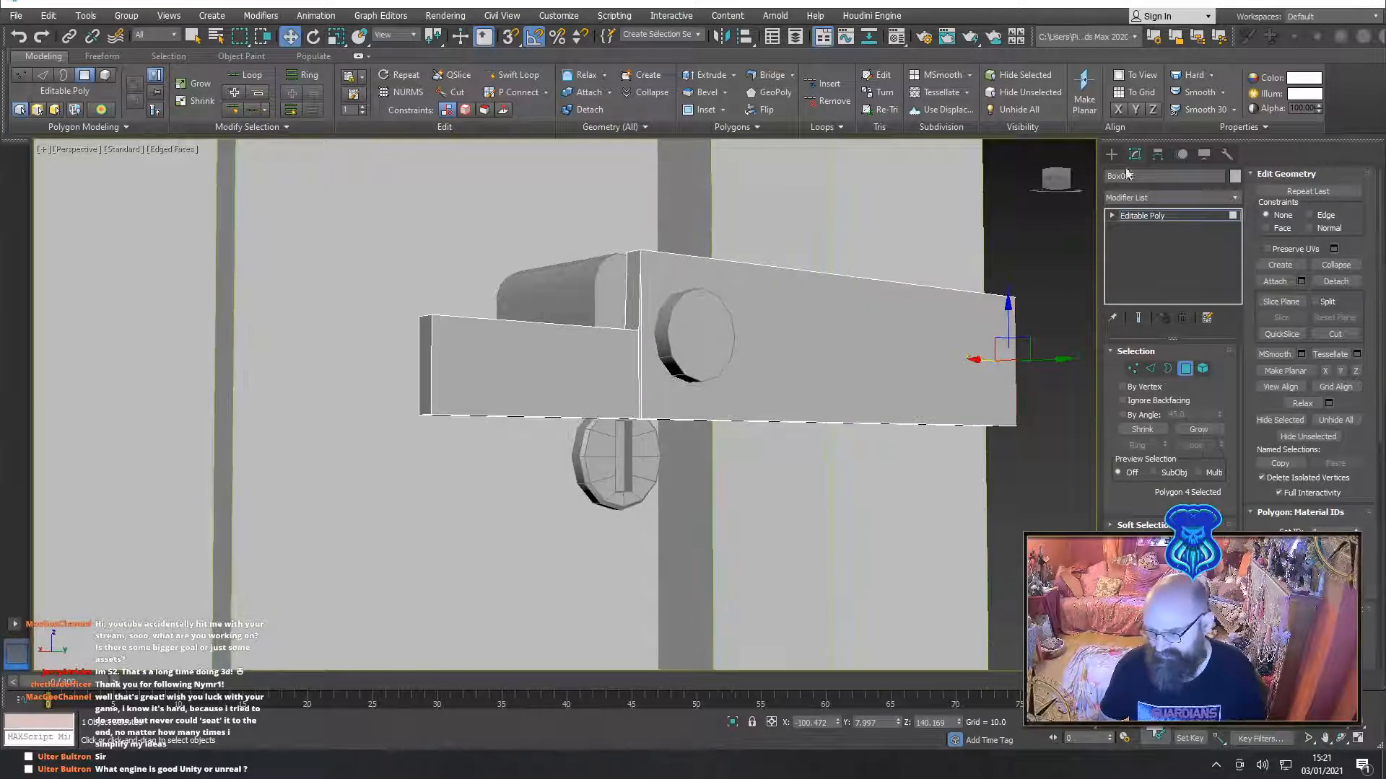
click(1034, 240)
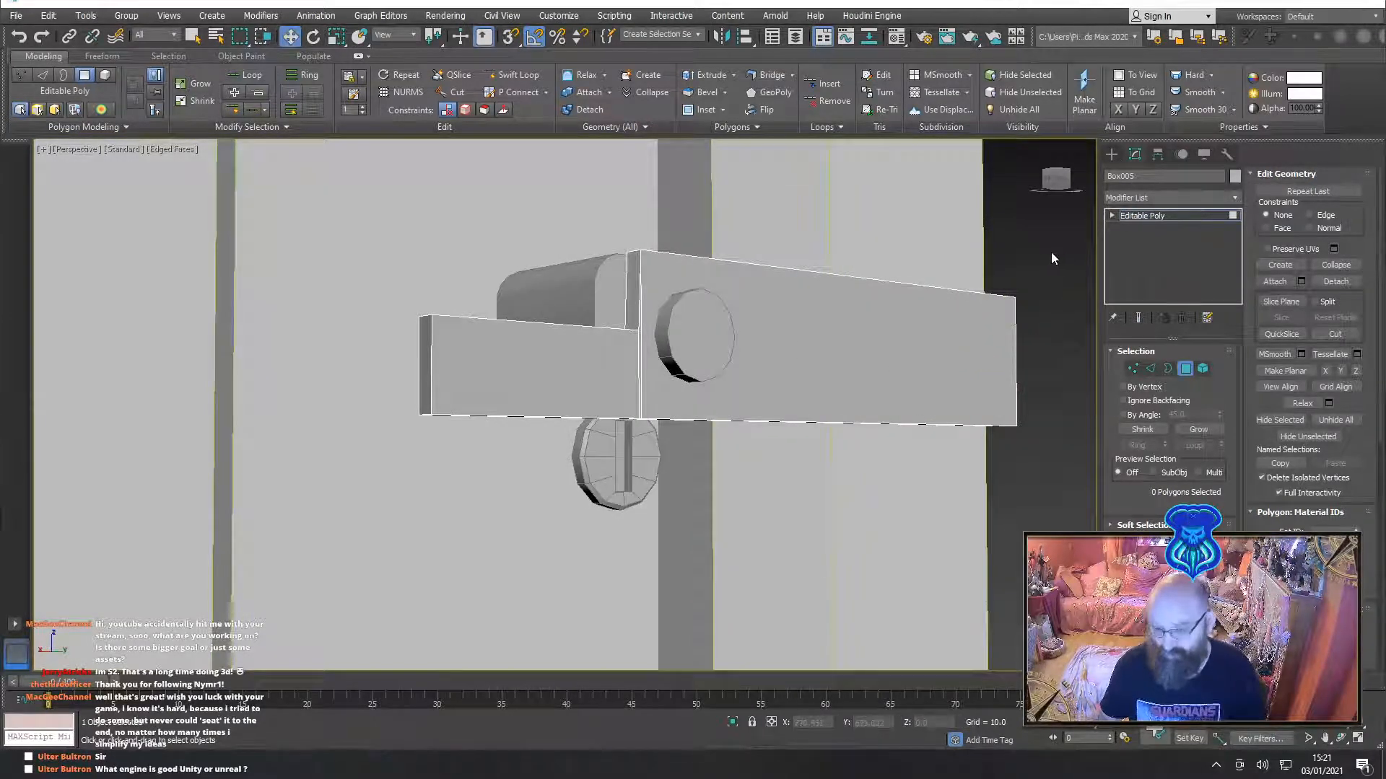
click(1186, 369)
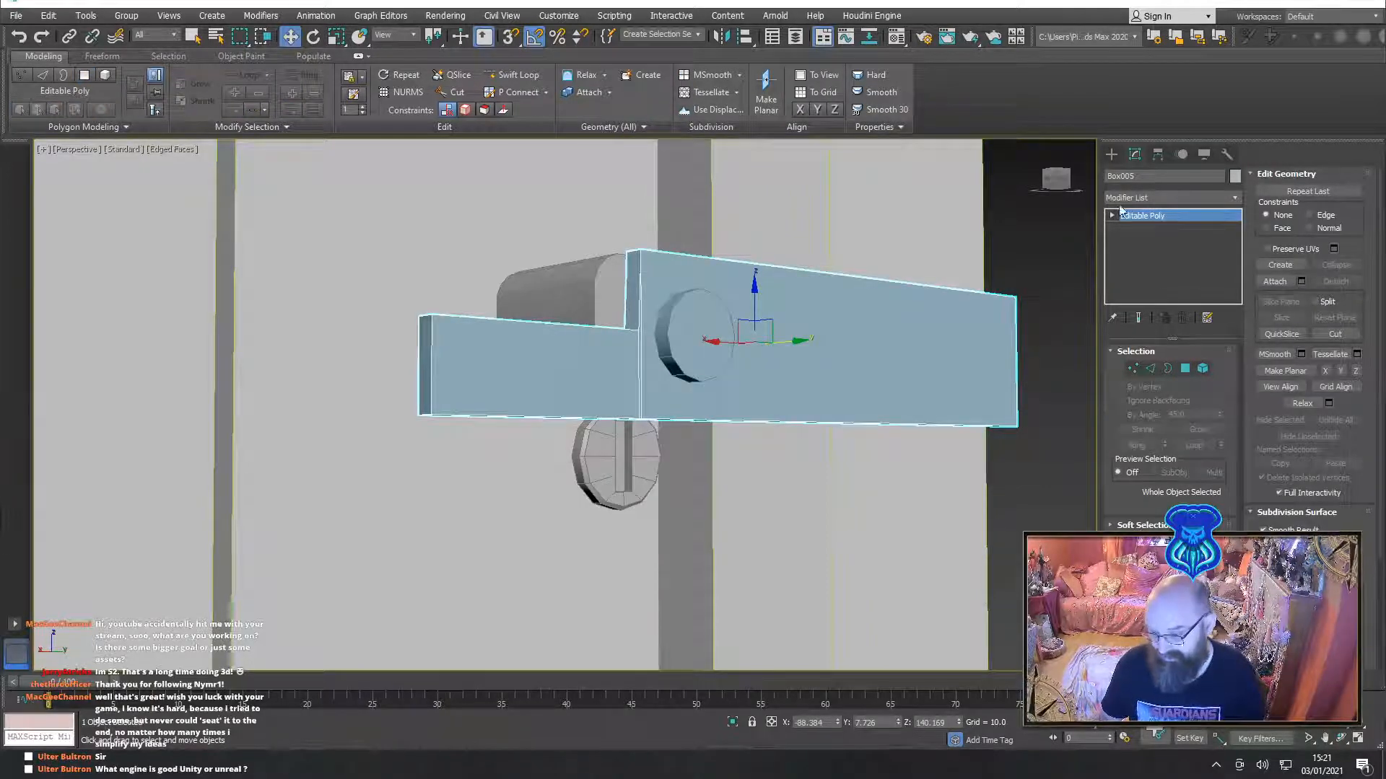
Draw a box about 0.84 × 8.72 × 0.61 from the slotted disc below the bar, projecting off the door, and convert it to Editable Poly
click(1111, 154)
click(1141, 240)
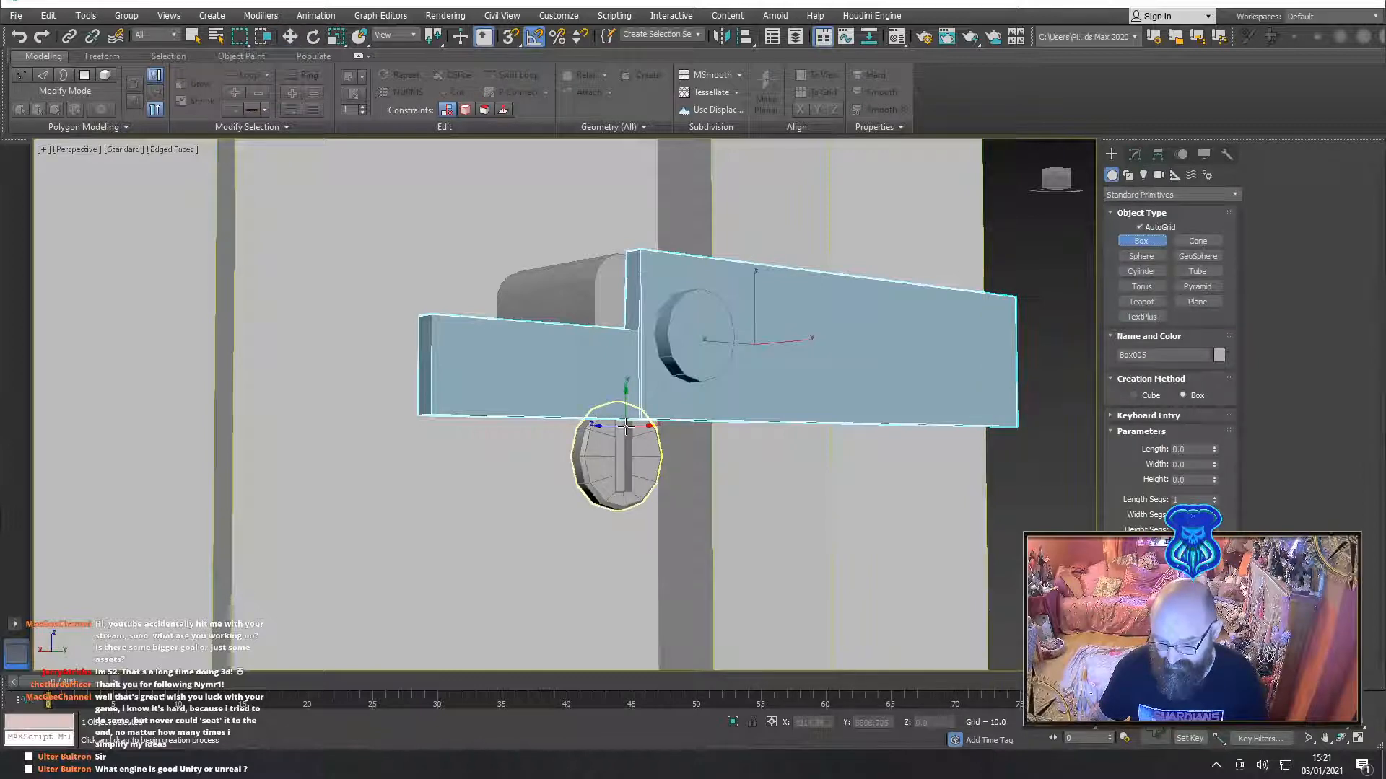
drag(625, 426, 835, 447)
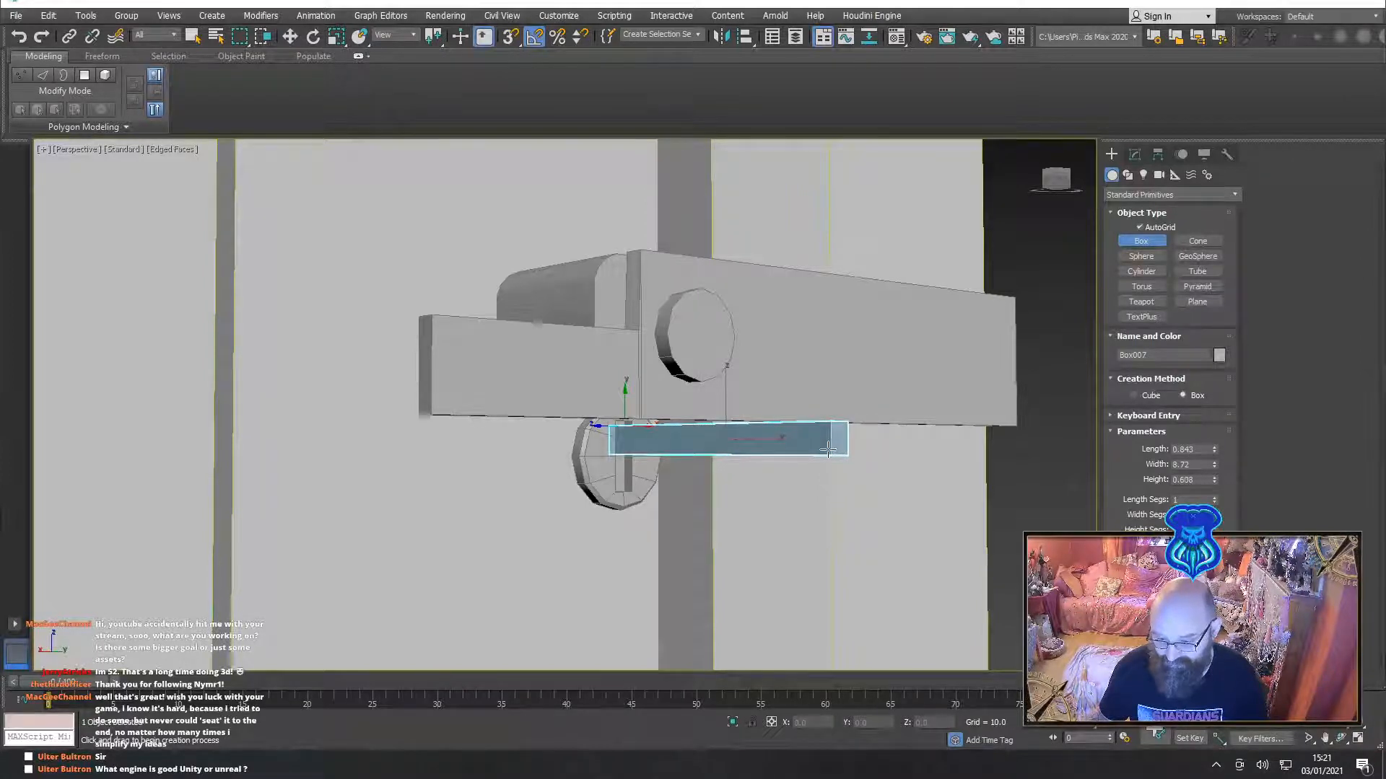
click(828, 450)
alt+middle_drag(851, 491, 765, 495)
scroll(840, 519, up, 5)
right_click(795, 525)
right_click(797, 482)
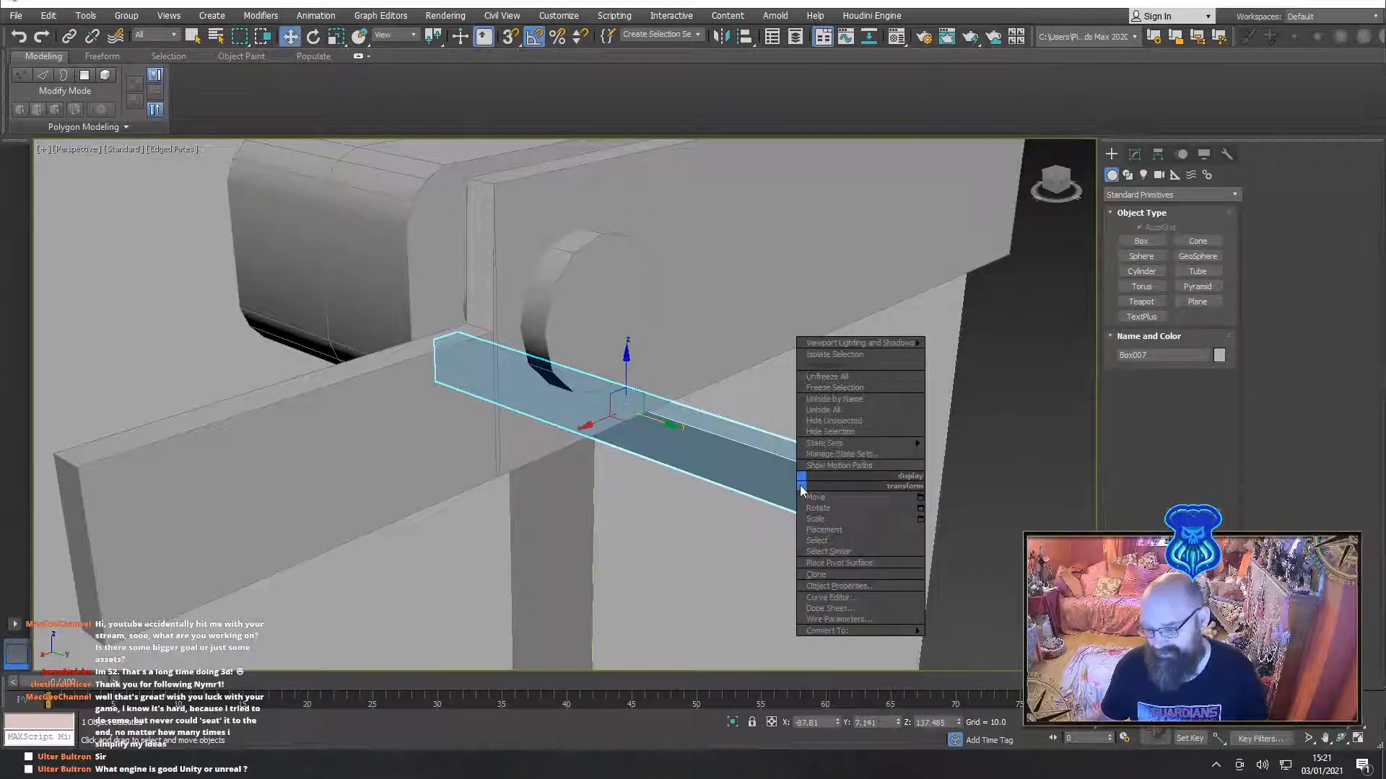
mouse_move(826, 632)
click(975, 641)
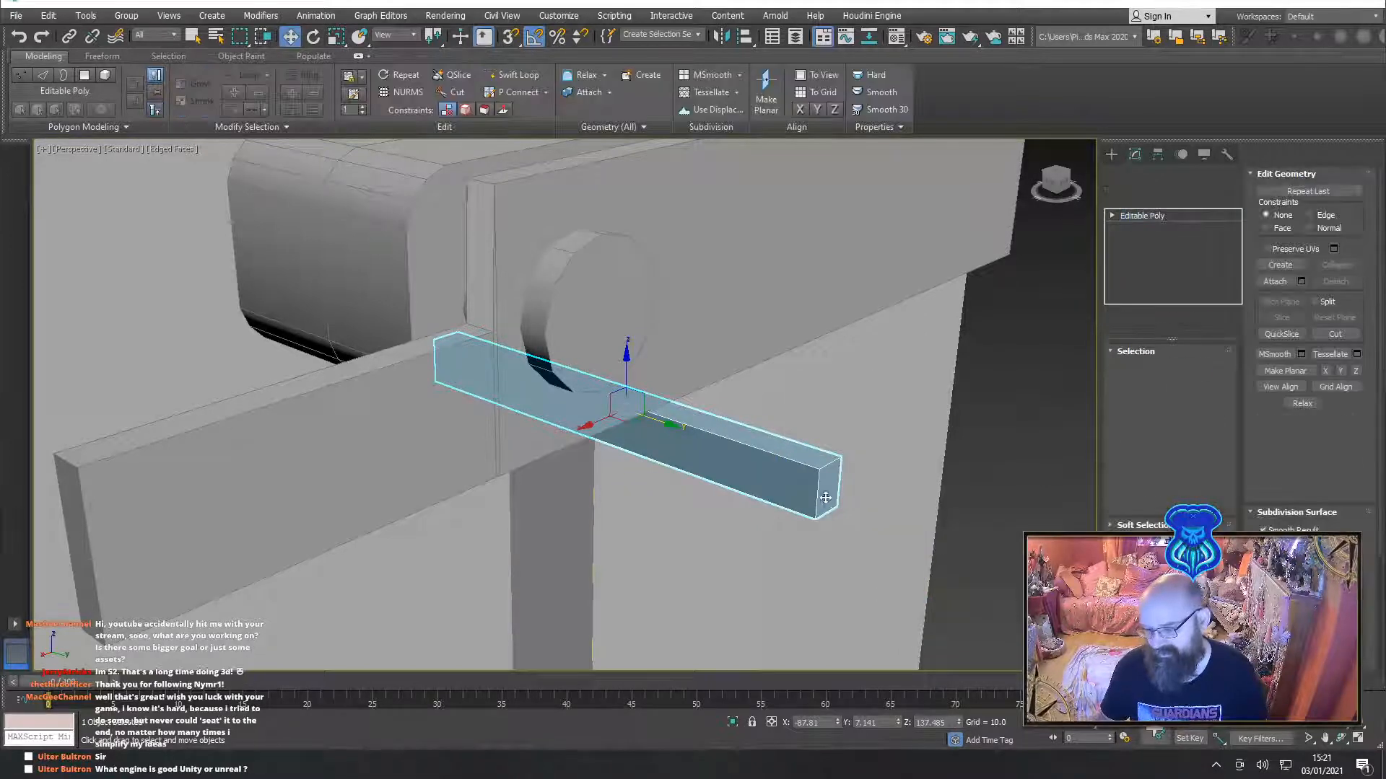
Shorten the new box by moving its projecting end polygon back until it sticks out only slightly past the latch bar
middle_drag(828, 503, 788, 500)
scroll(849, 500, down, 3)
scroll(826, 449, up, 2)
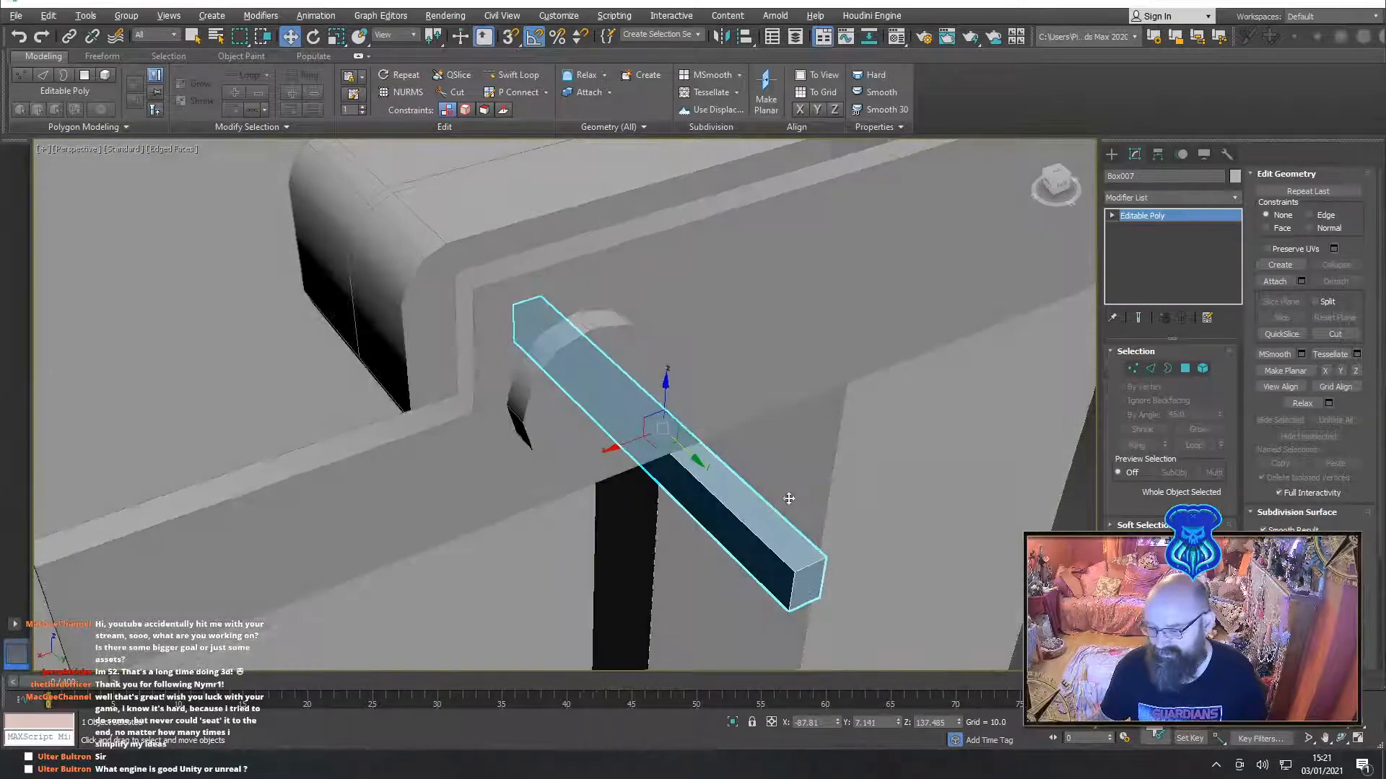
click(1185, 368)
click(806, 579)
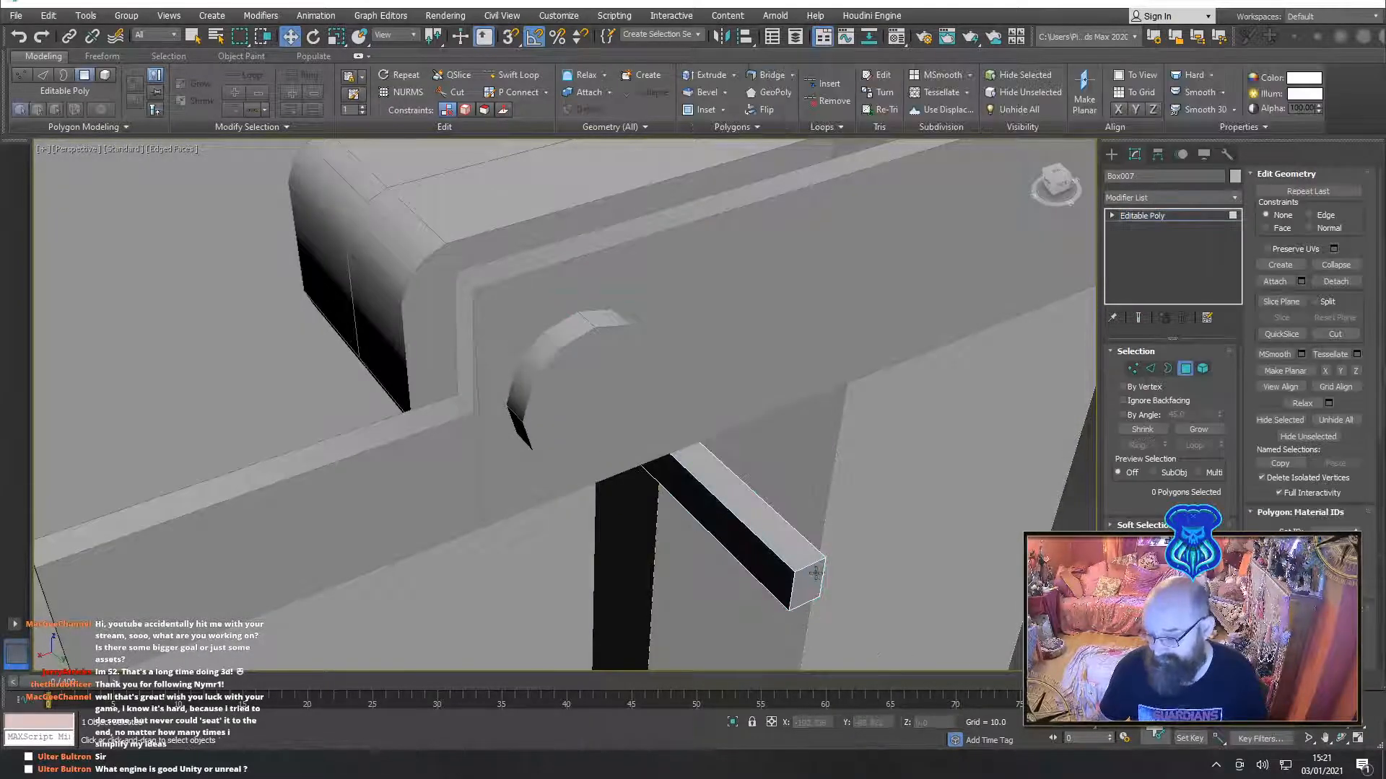
drag(841, 618, 686, 547)
alt+middle_drag(685, 547, 756, 404)
drag(734, 386, 704, 393)
Grow the selection from the small box's end polygon and move the five polygons outward by about 0.03
alt+middle_drag(762, 397, 570, 469)
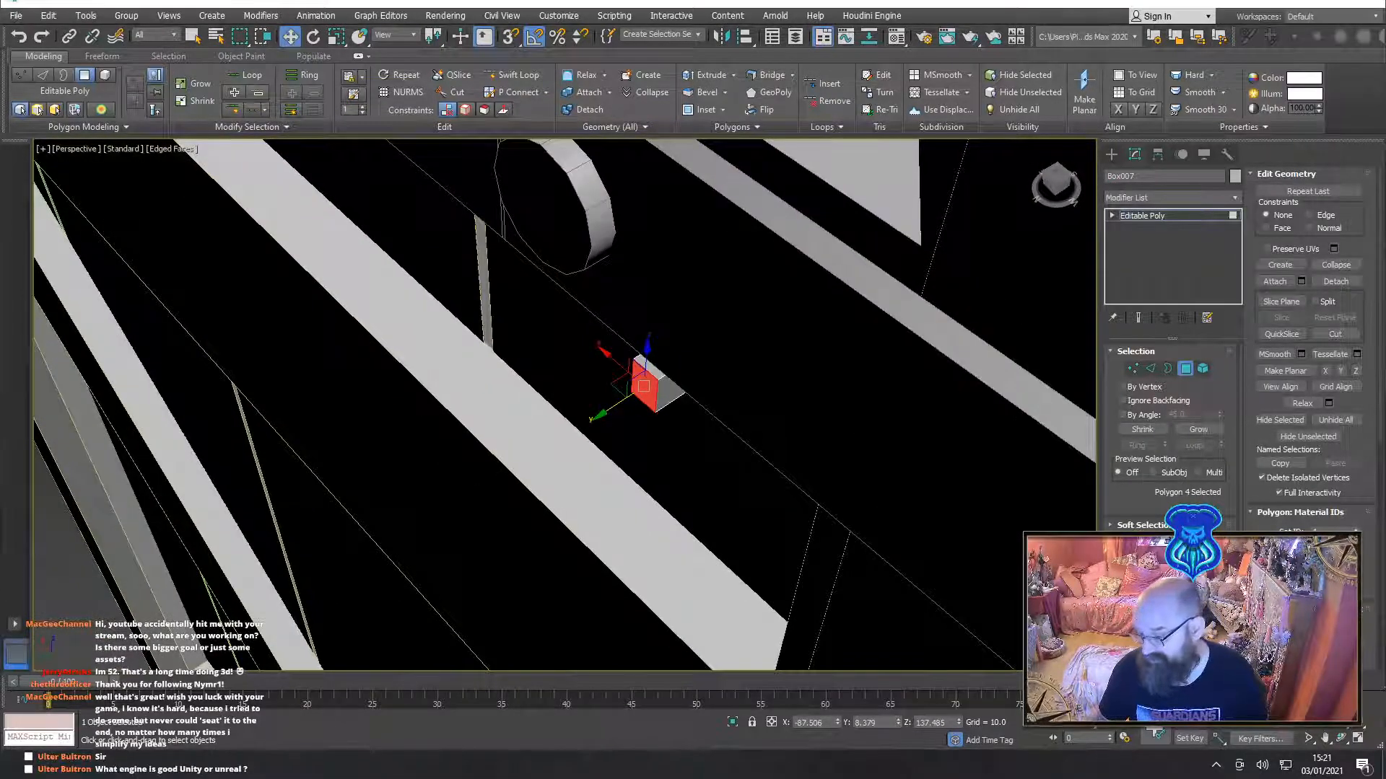
click(1198, 429)
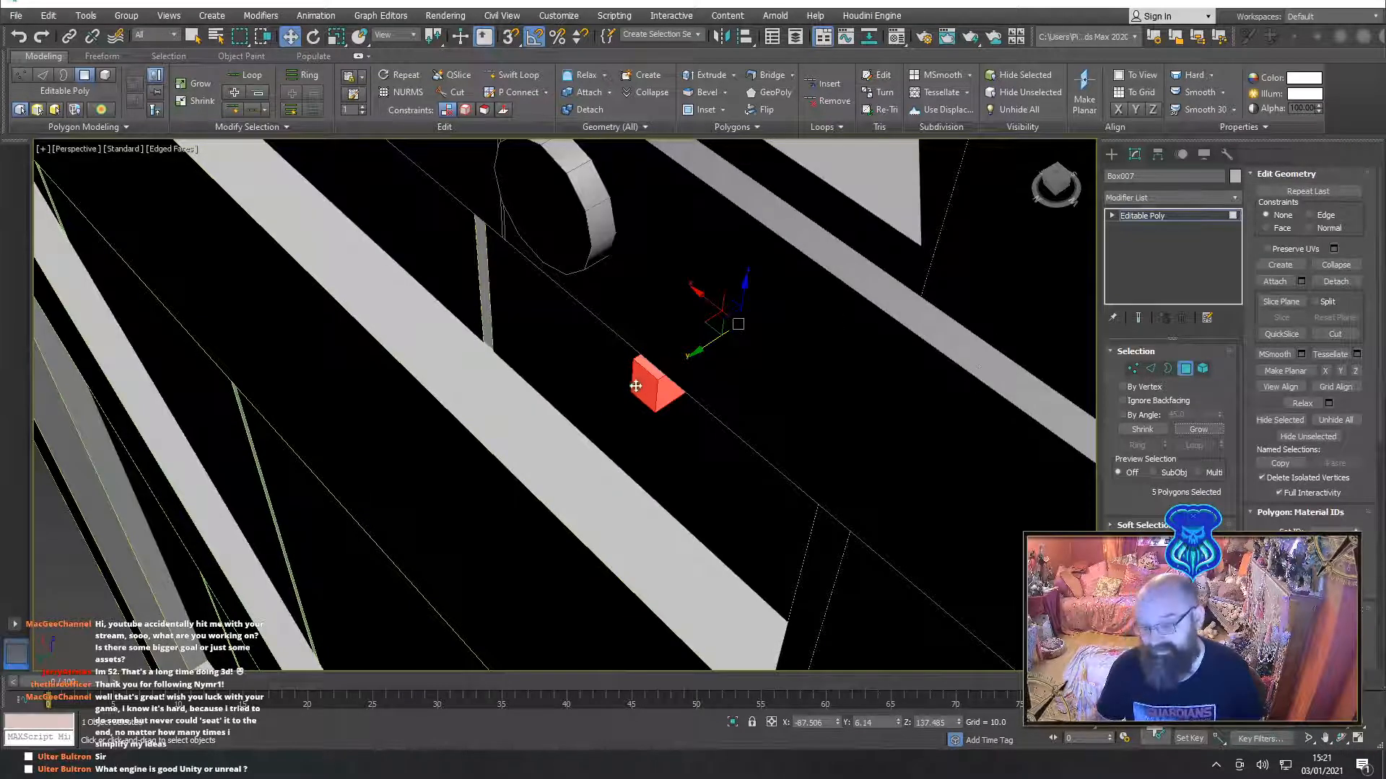
drag(641, 383, 638, 386)
alt+middle_drag(597, 433, 586, 392)
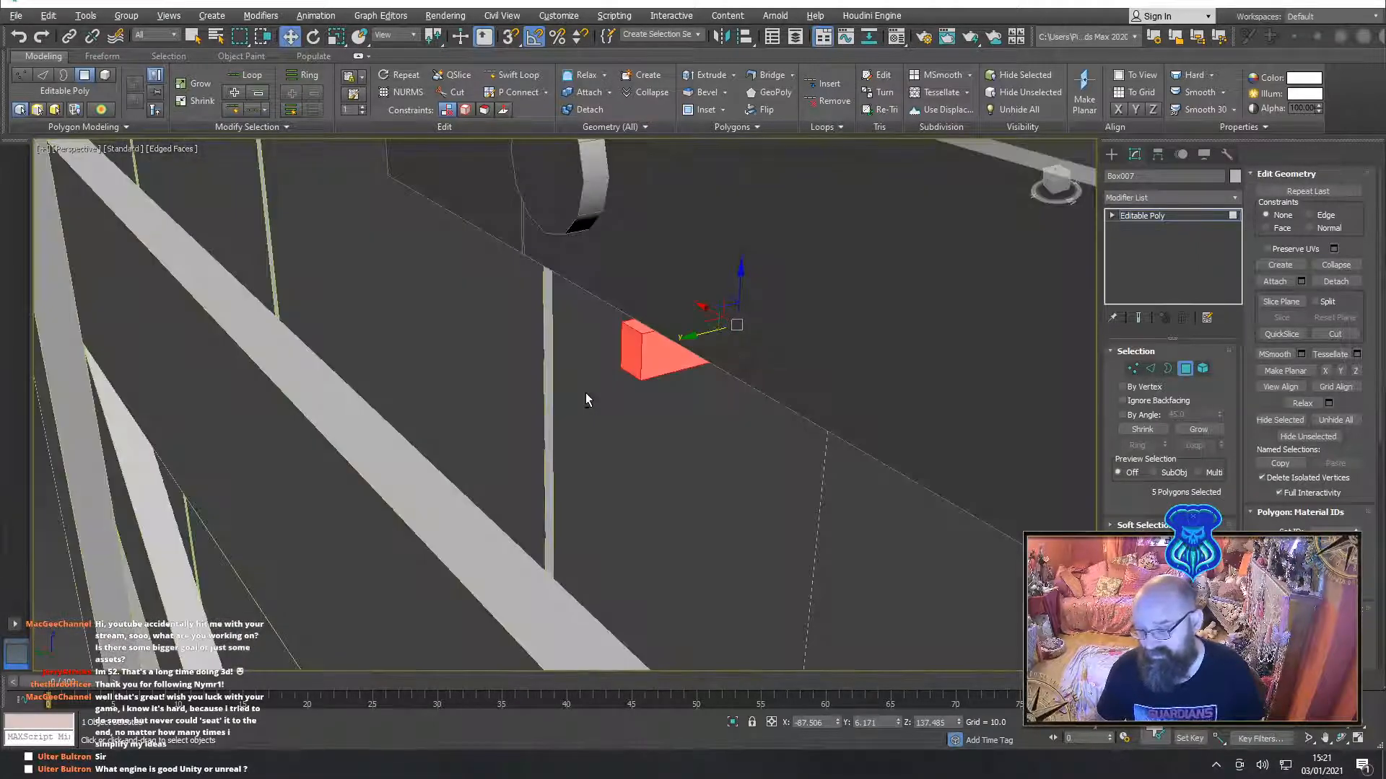
click(630, 352)
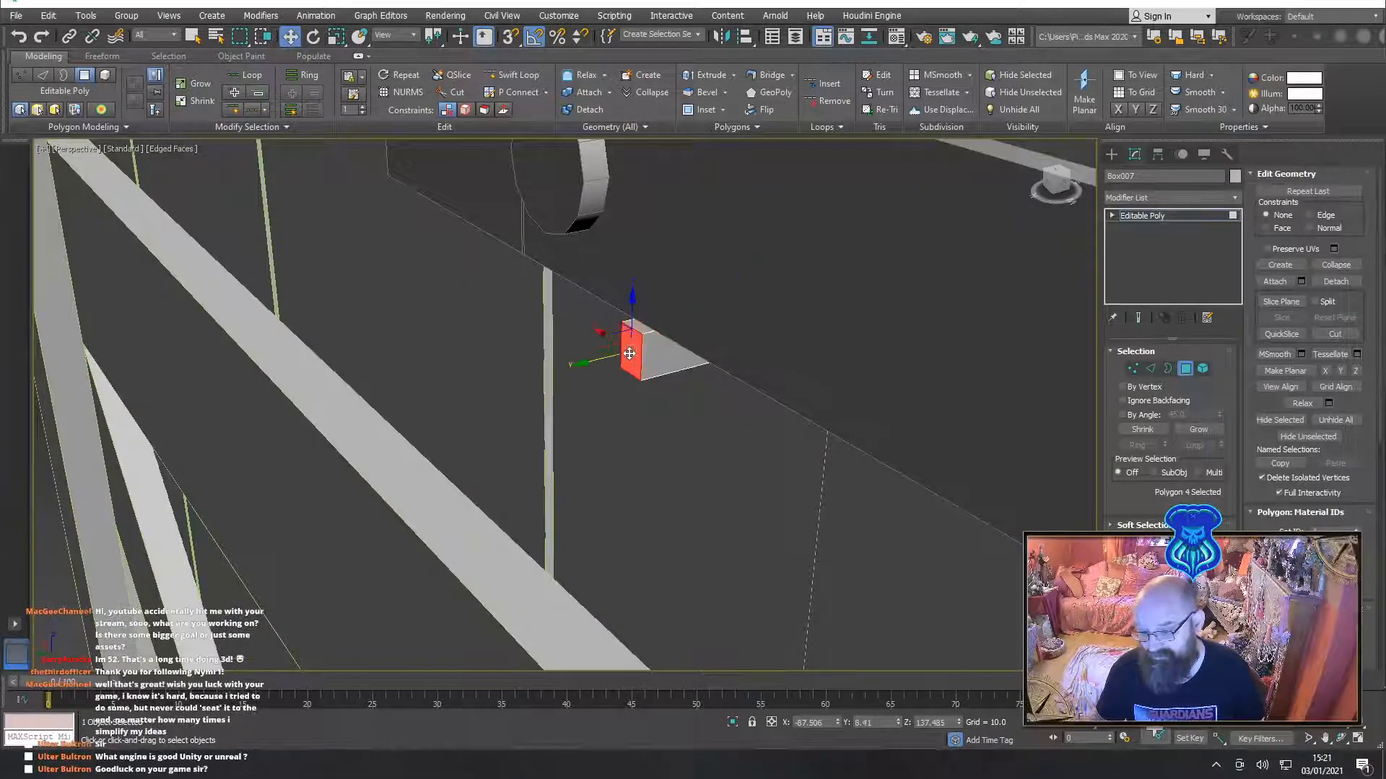
click(1198, 430)
click(1199, 431)
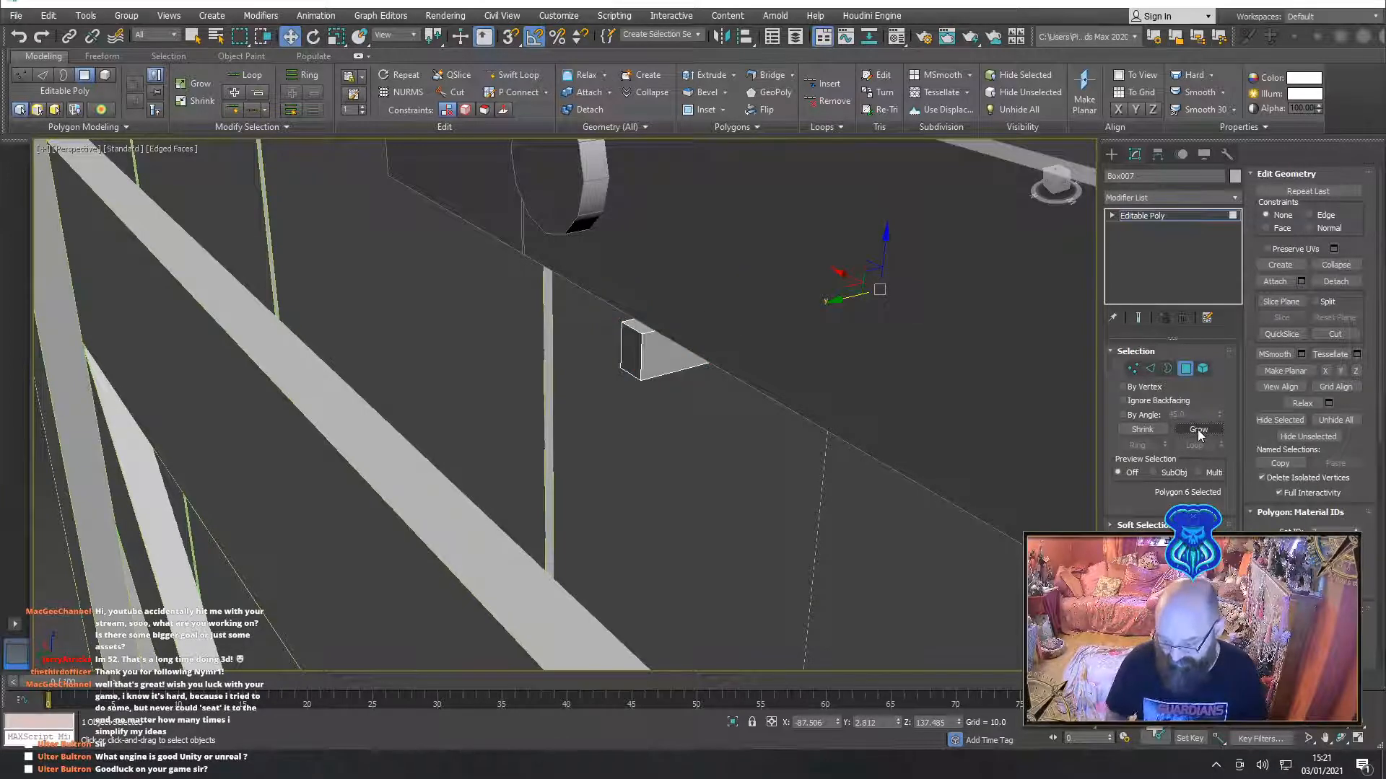
key(ctrl+d)
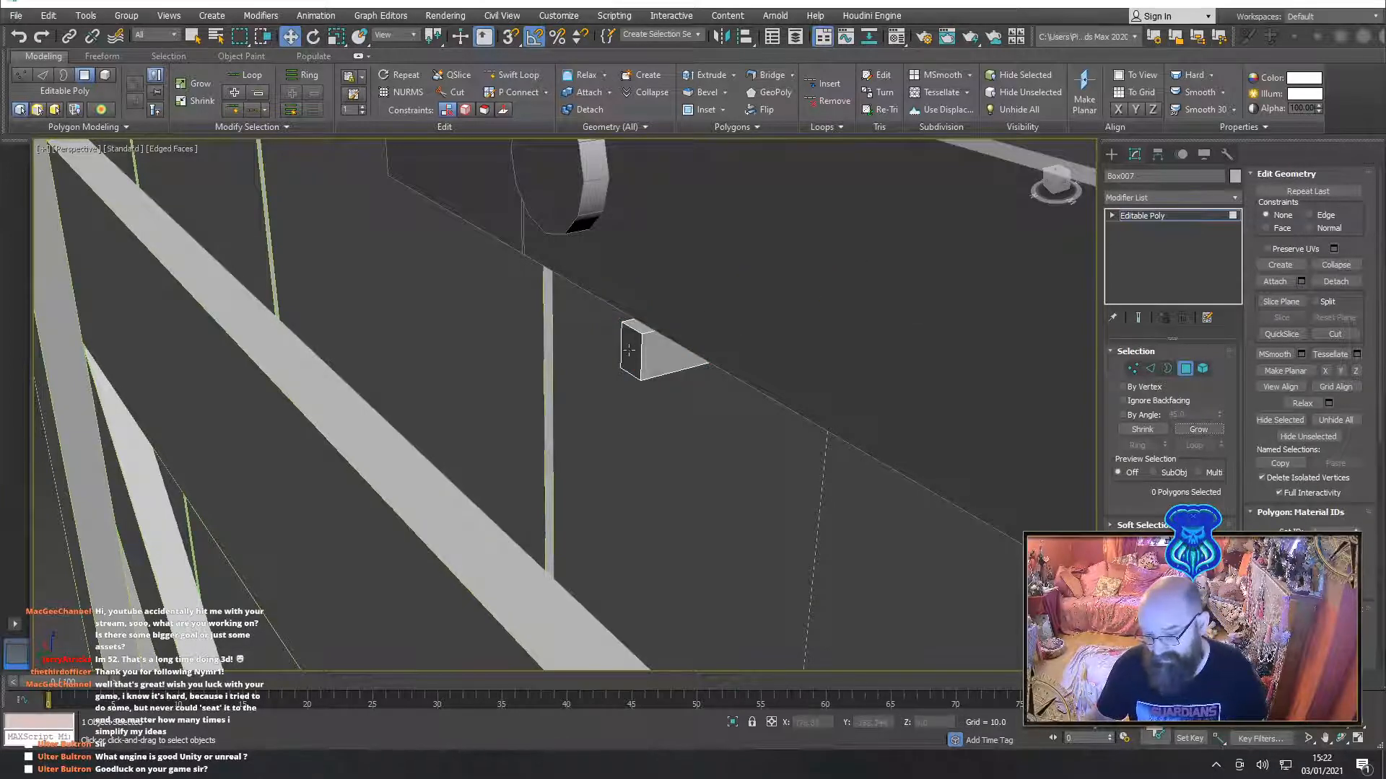
Extrude the small box's end polygon outward and the new section's top polygon upward into an upturned tip, and switch to vertex editing
click(629, 350)
key(shift+e)
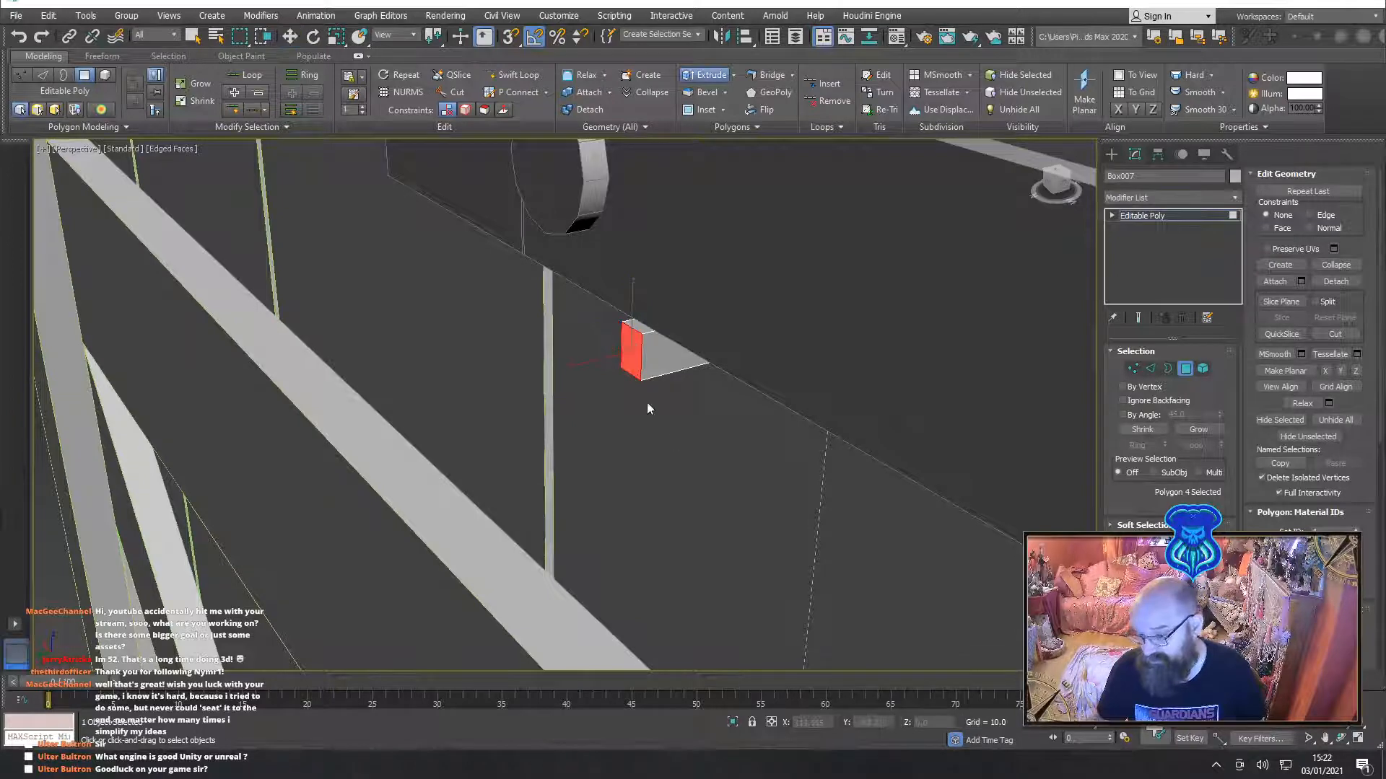
drag(623, 359, 605, 323)
click(621, 329)
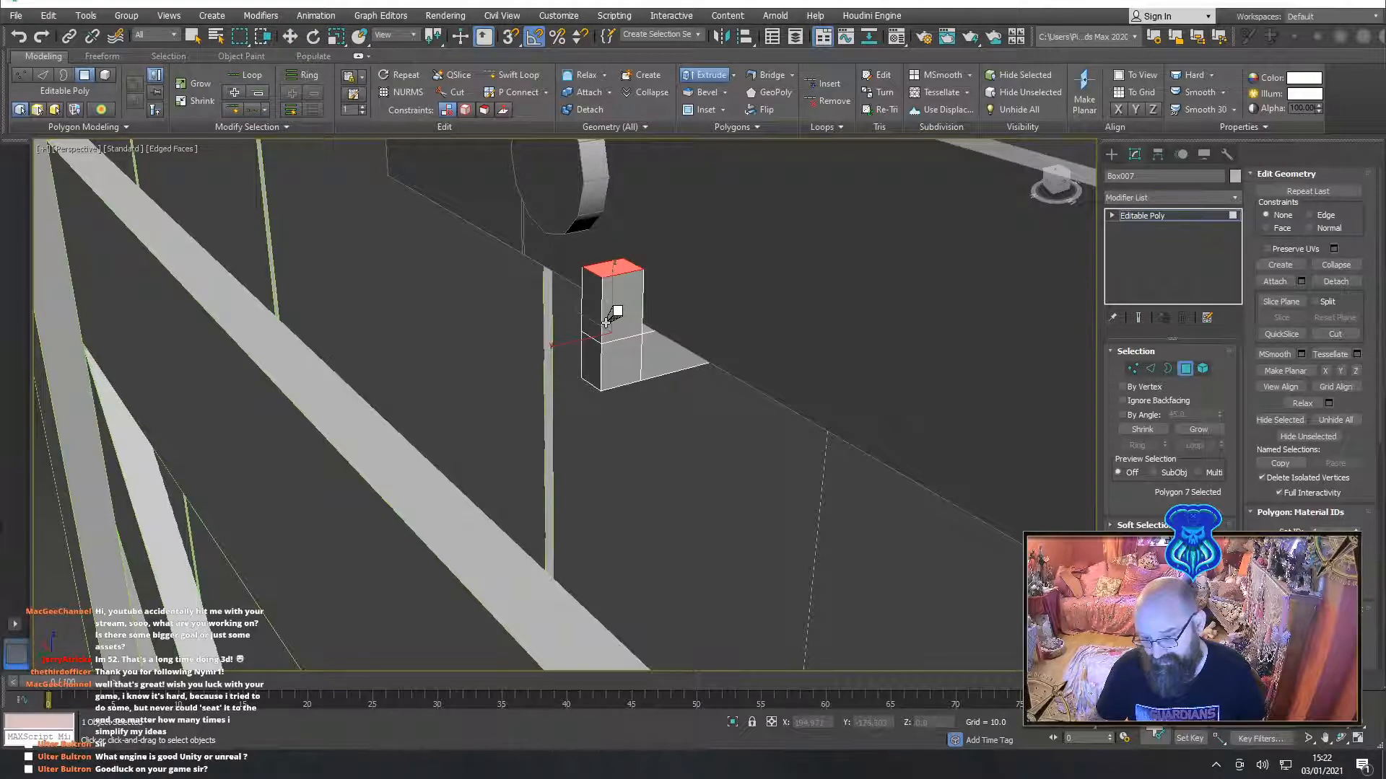
click(1133, 369)
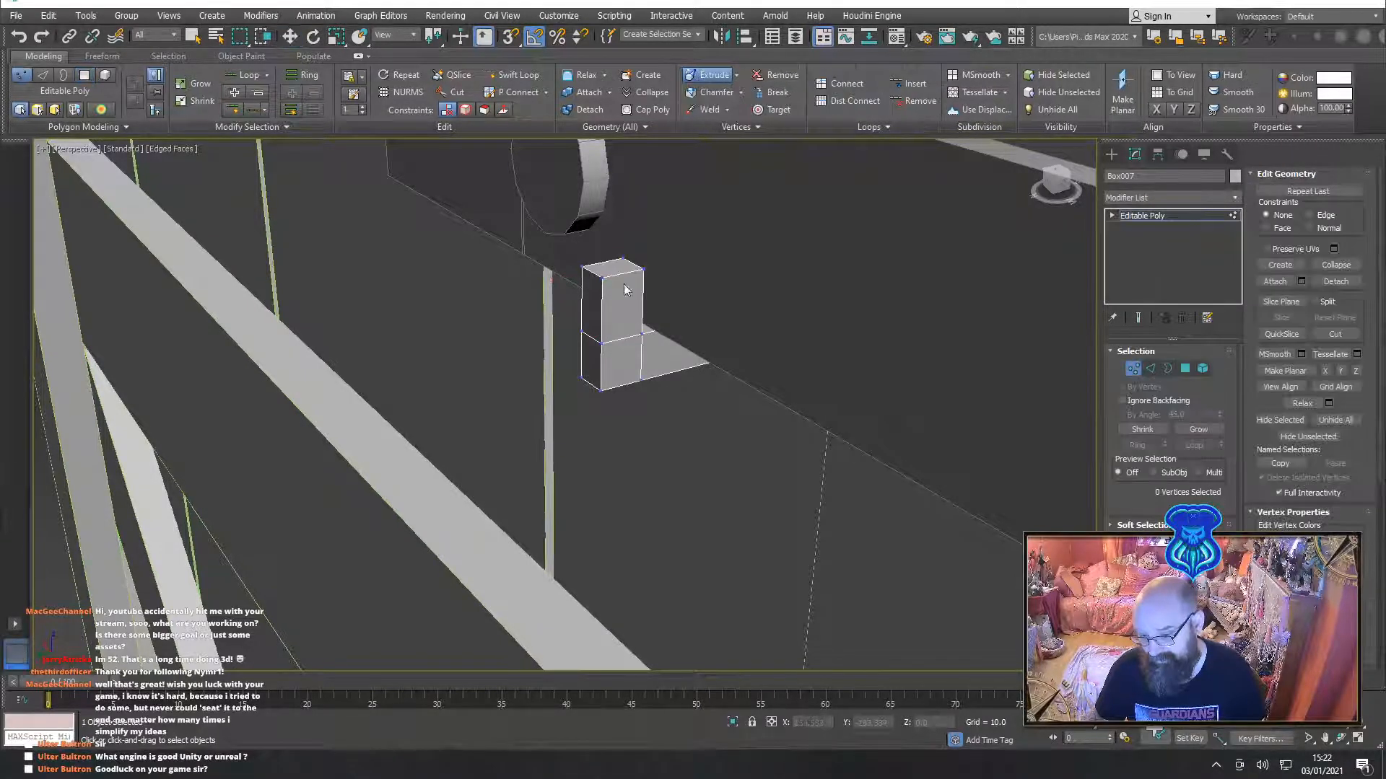
Move the outer top edge of the small box's upturned tip inward toward the door so the tip tapers
click(1152, 370)
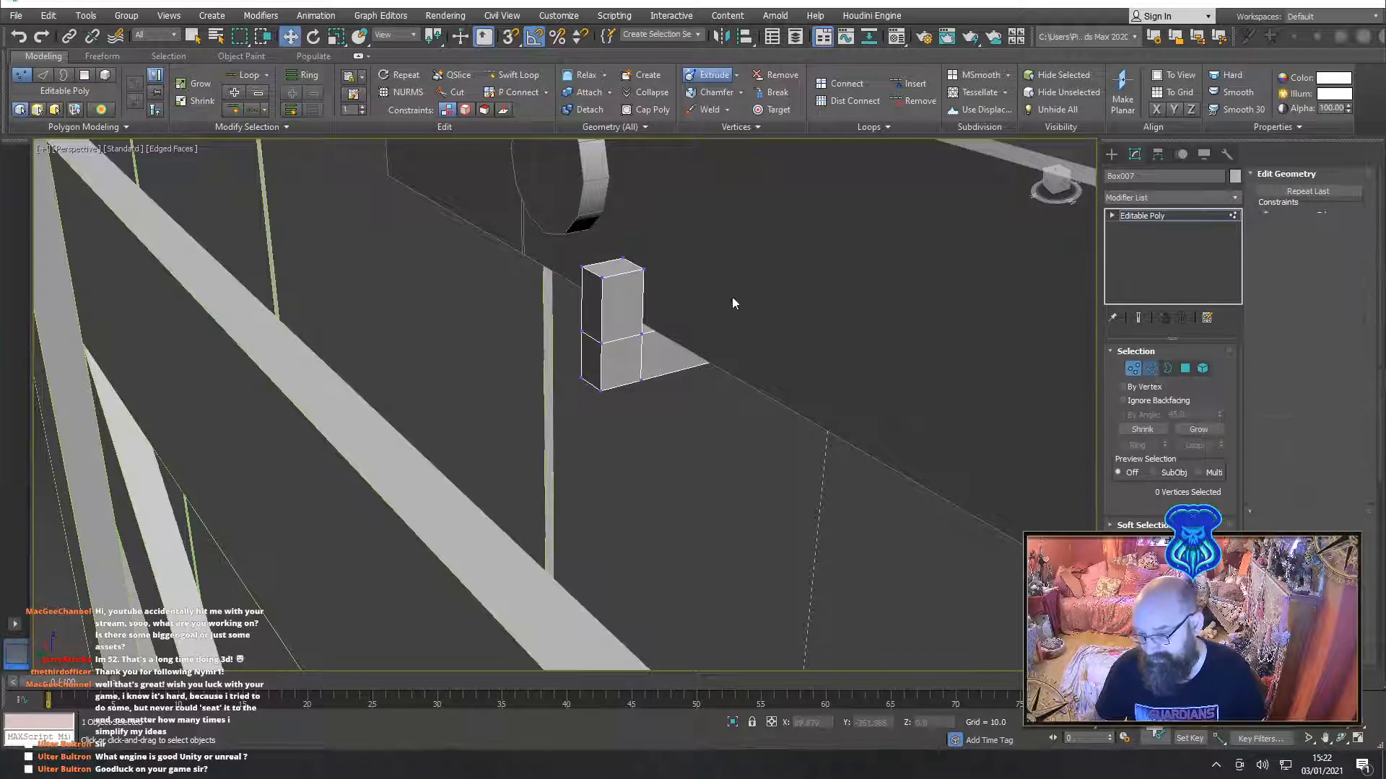
click(590, 270)
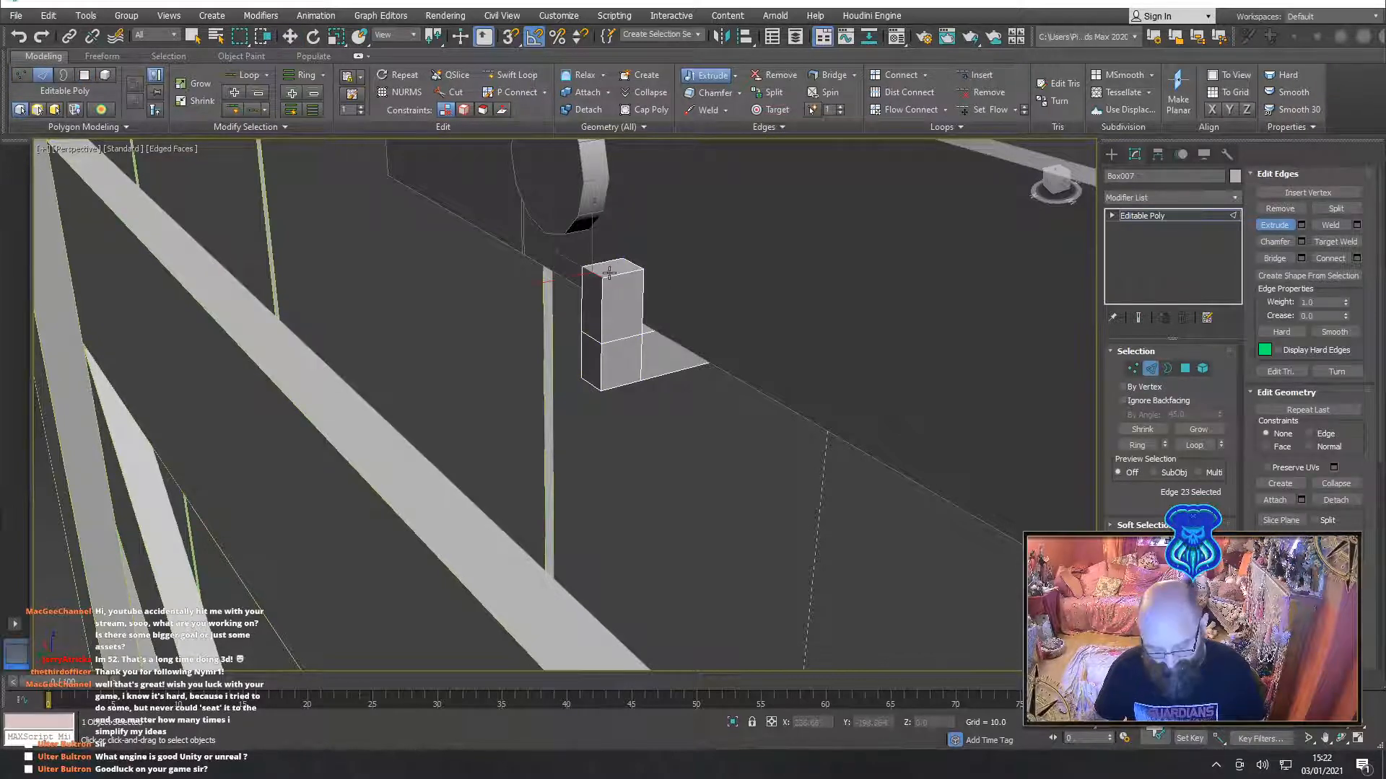
key(w)
drag(552, 280, 578, 282)
scroll(502, 303, down, 5)
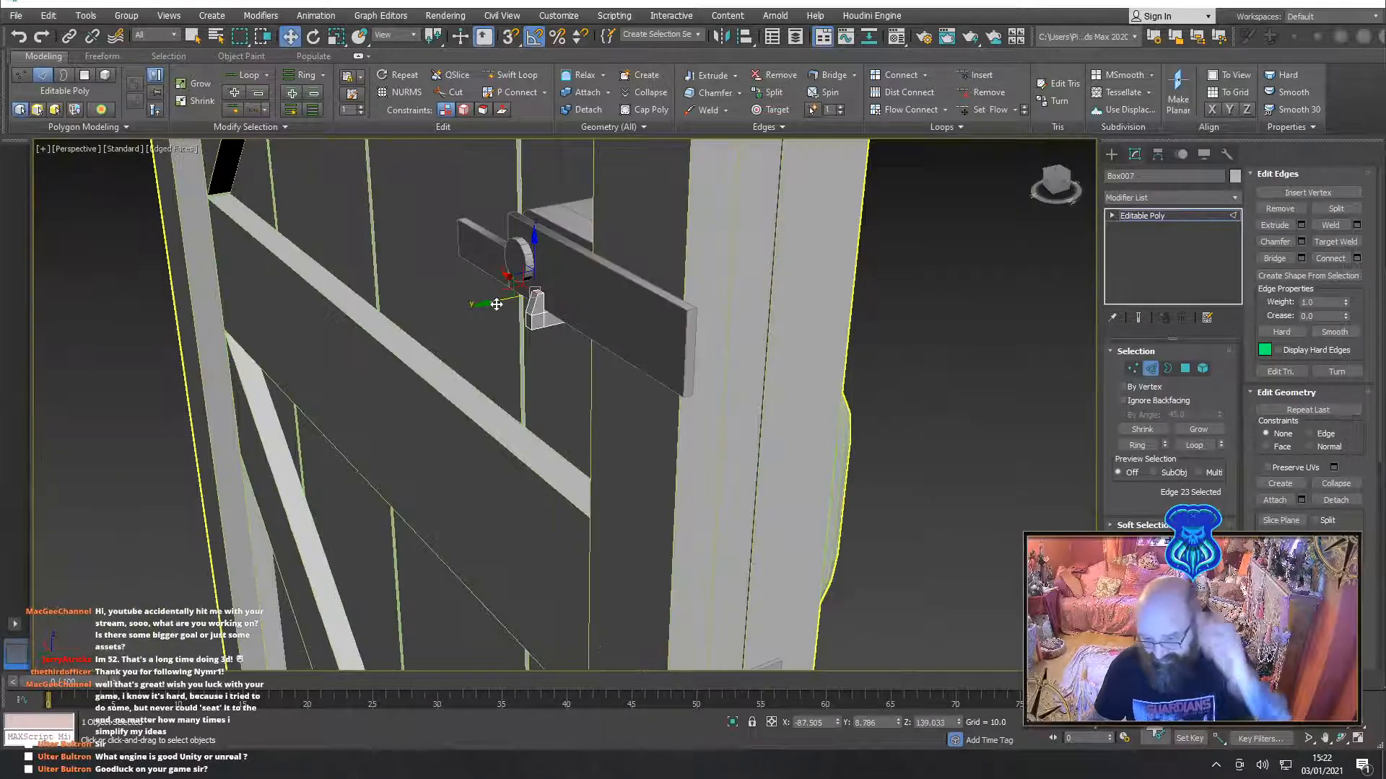
click(956, 297)
Turn off the edged-faces display and examine the whole door, its latch and its handle from both sides
alt+middle_drag(540, 371, 462, 242)
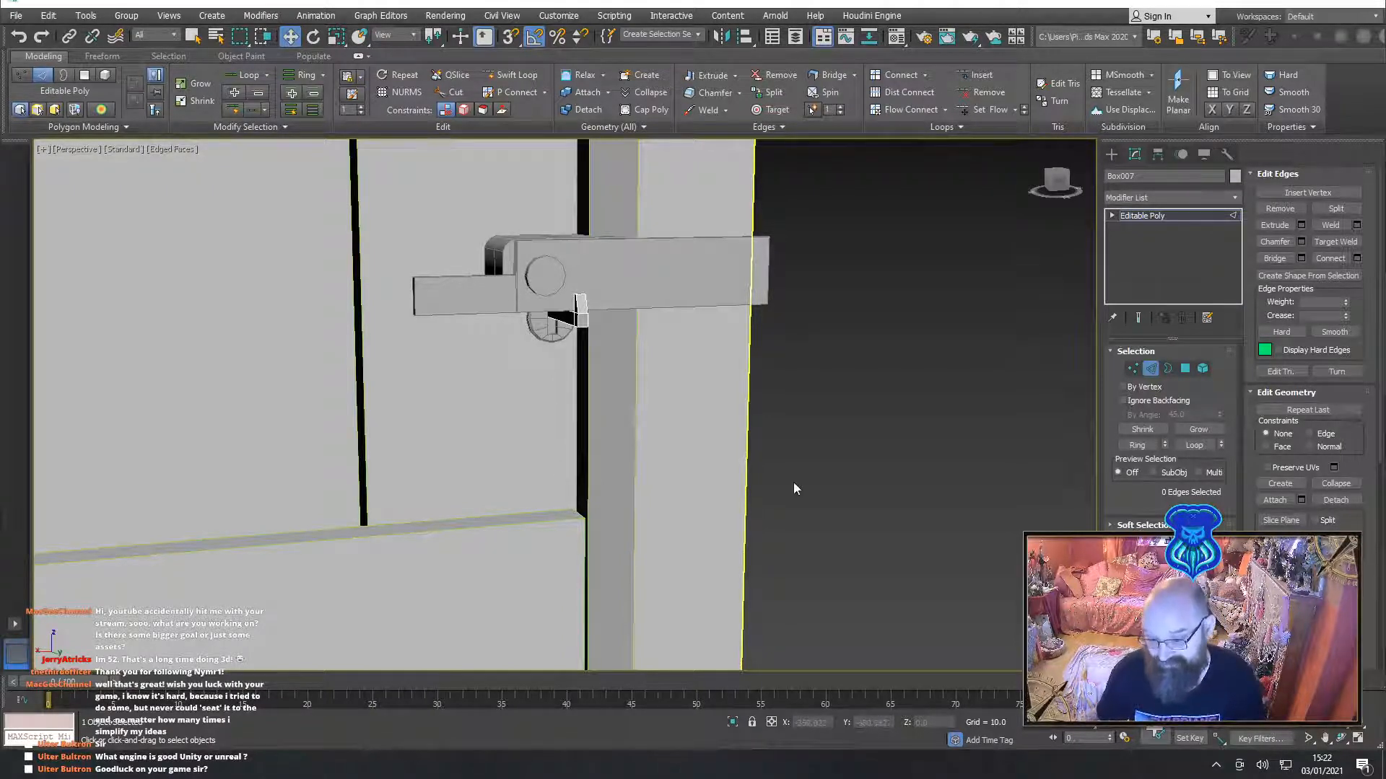
middle_drag(794, 482, 745, 452)
scroll(746, 453, down, 4)
alt+middle_drag(812, 427, 537, 442)
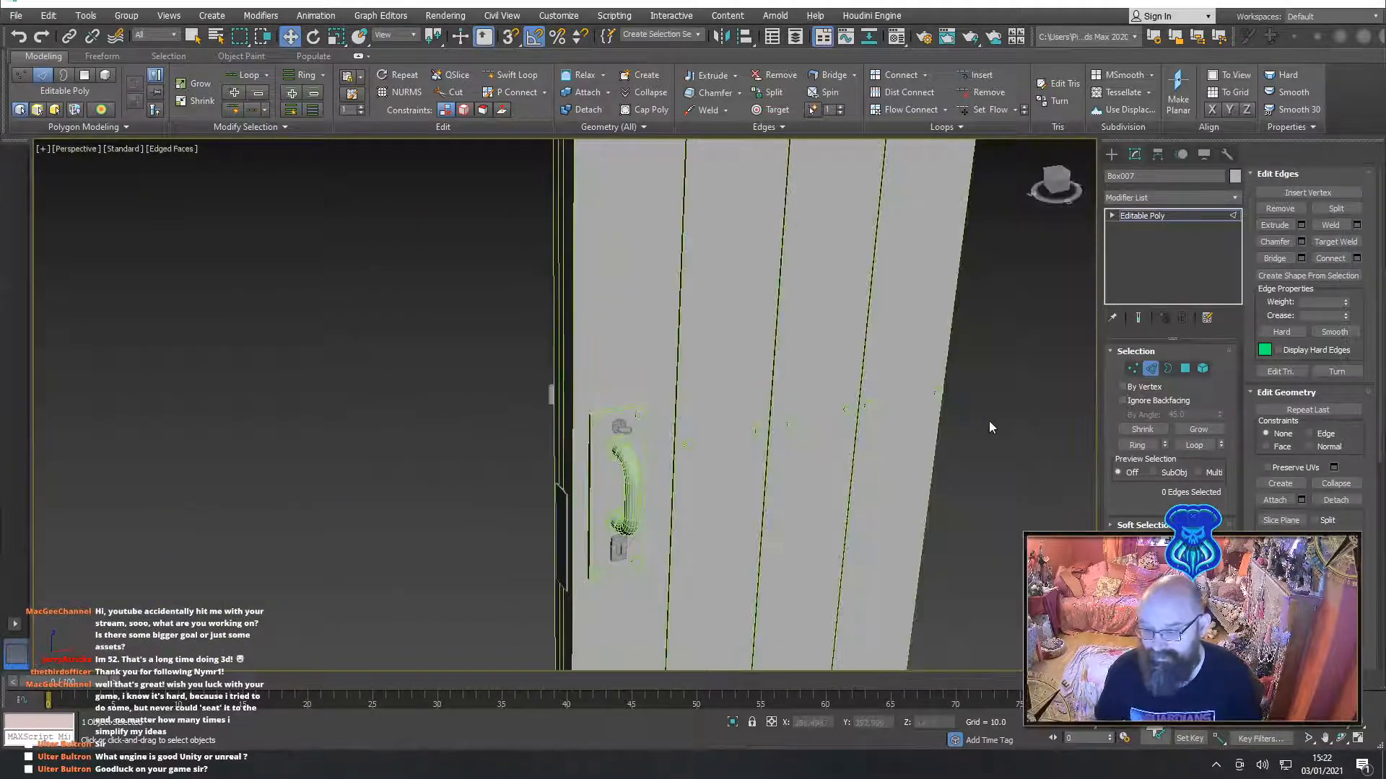
mouse_move(989, 428)
alt+middle_down()
mouse_move(830, 469)
mouse_move(820, 443)
mouse_move(671, 436)
mouse_move(996, 458)
mouse_move(979, 485)
alt+middle_up()
key(F4)
scroll(750, 466, down, 4)
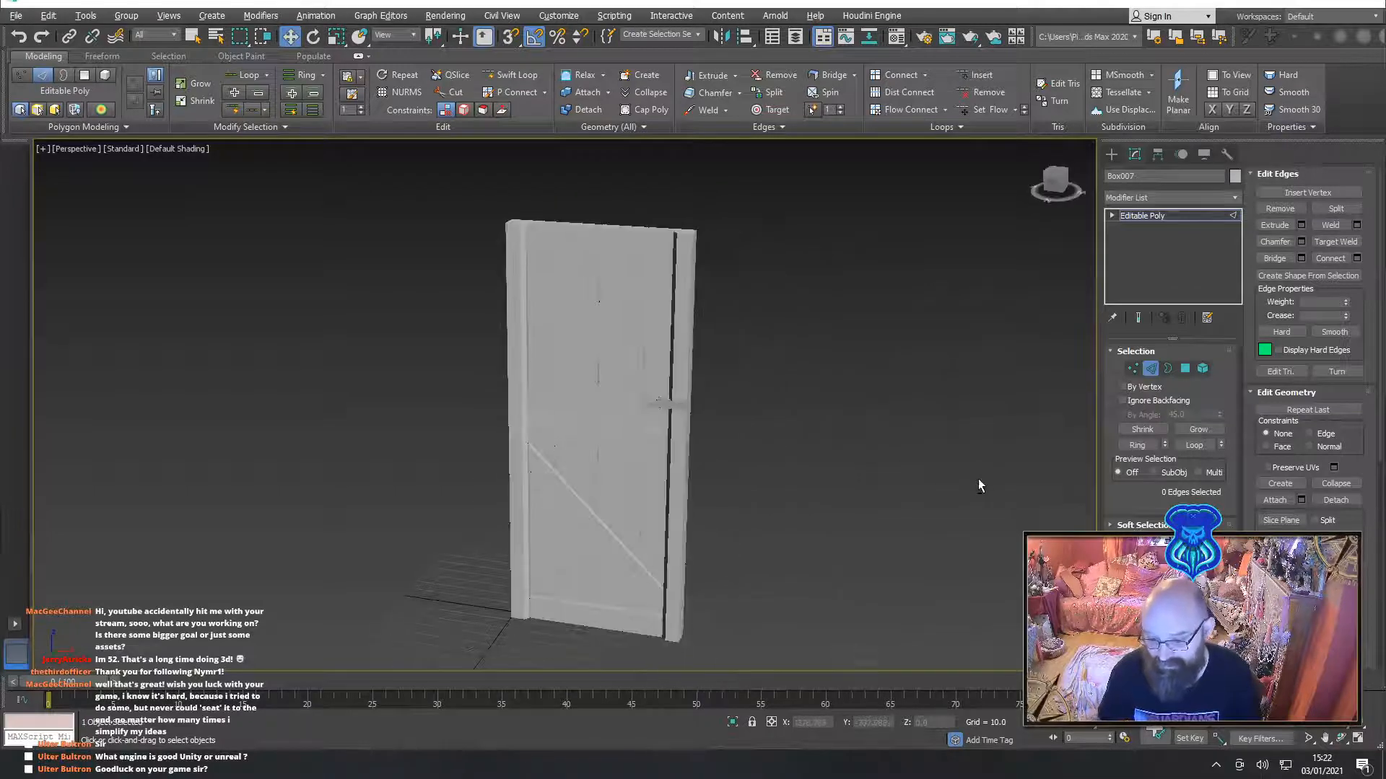
scroll(808, 456, up, 5)
scroll(718, 418, up, 4)
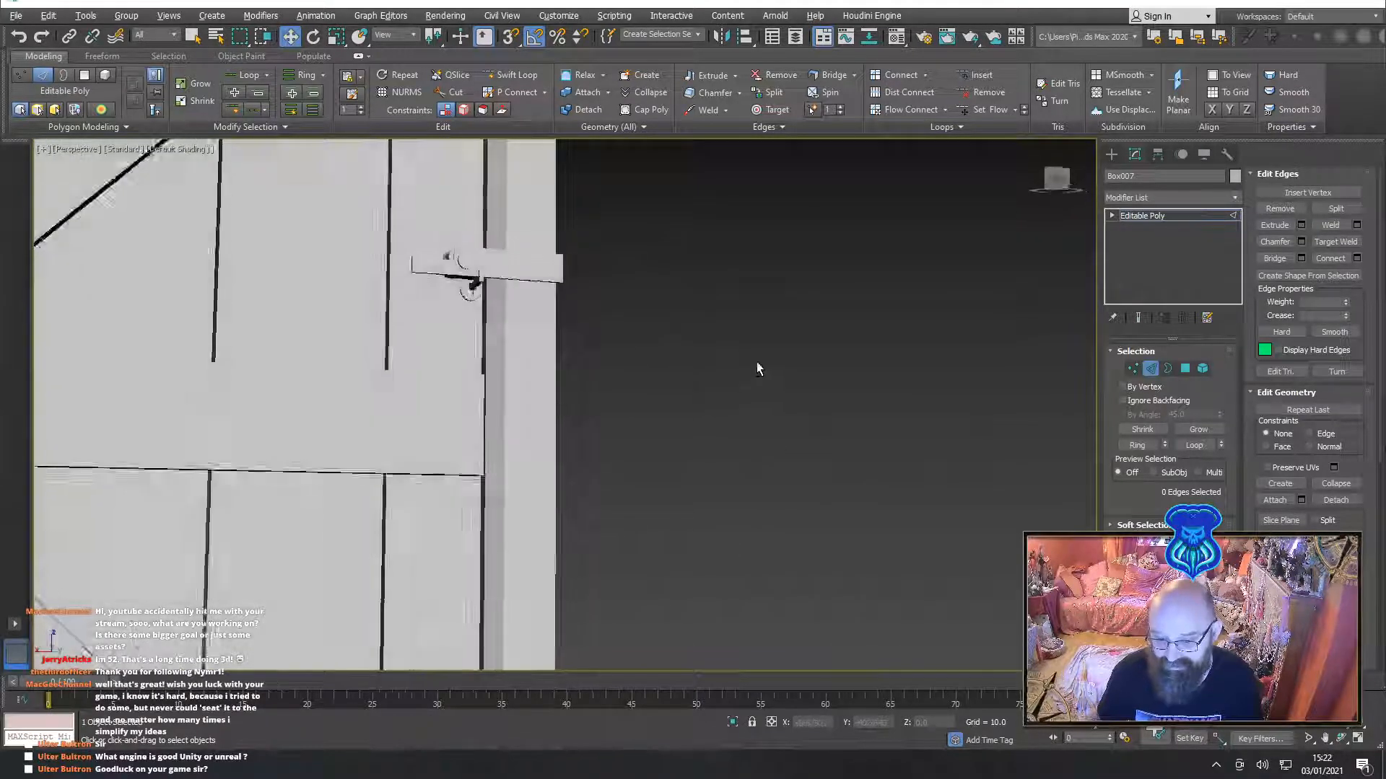
alt+middle_drag(757, 368, 617, 364)
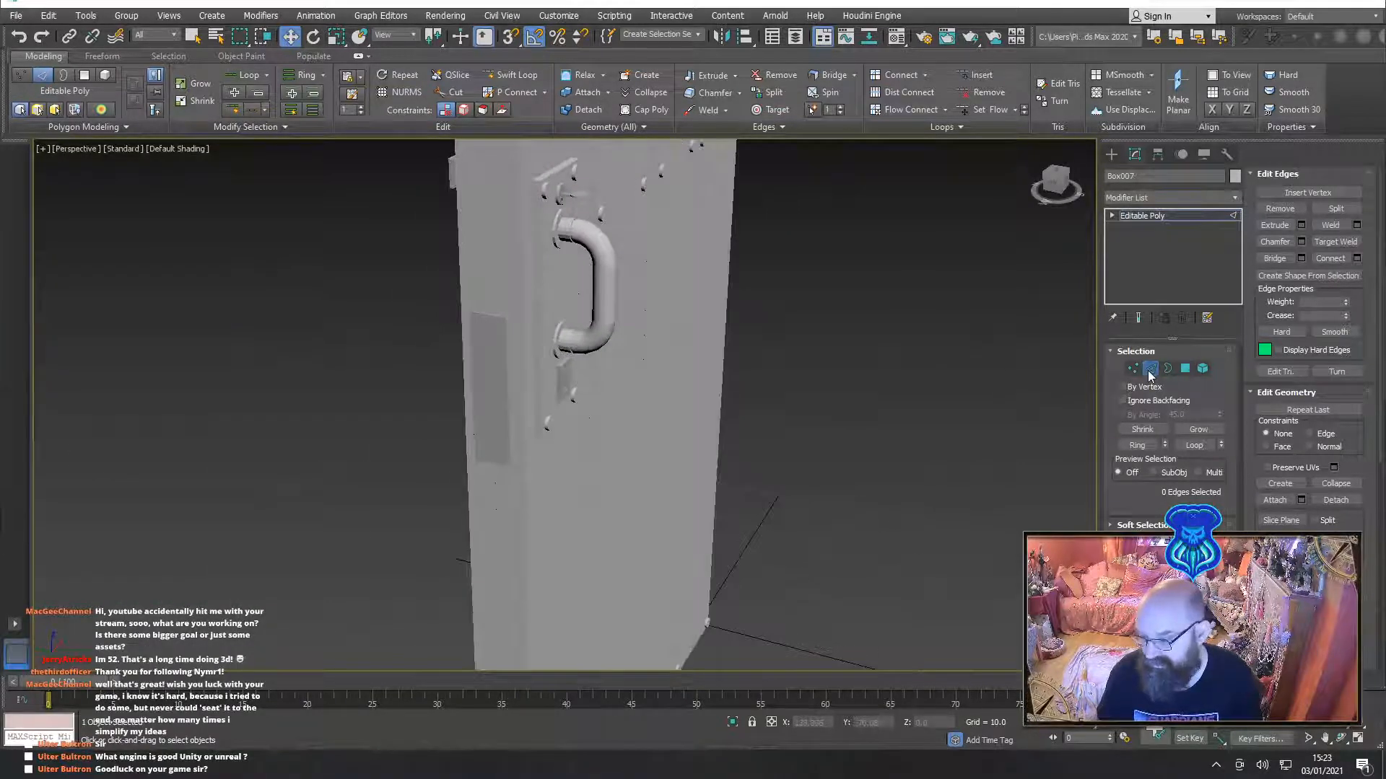
Clone the keyhole plate below the front handle as a separate object out to the door's back side
click(1150, 368)
click(560, 379)
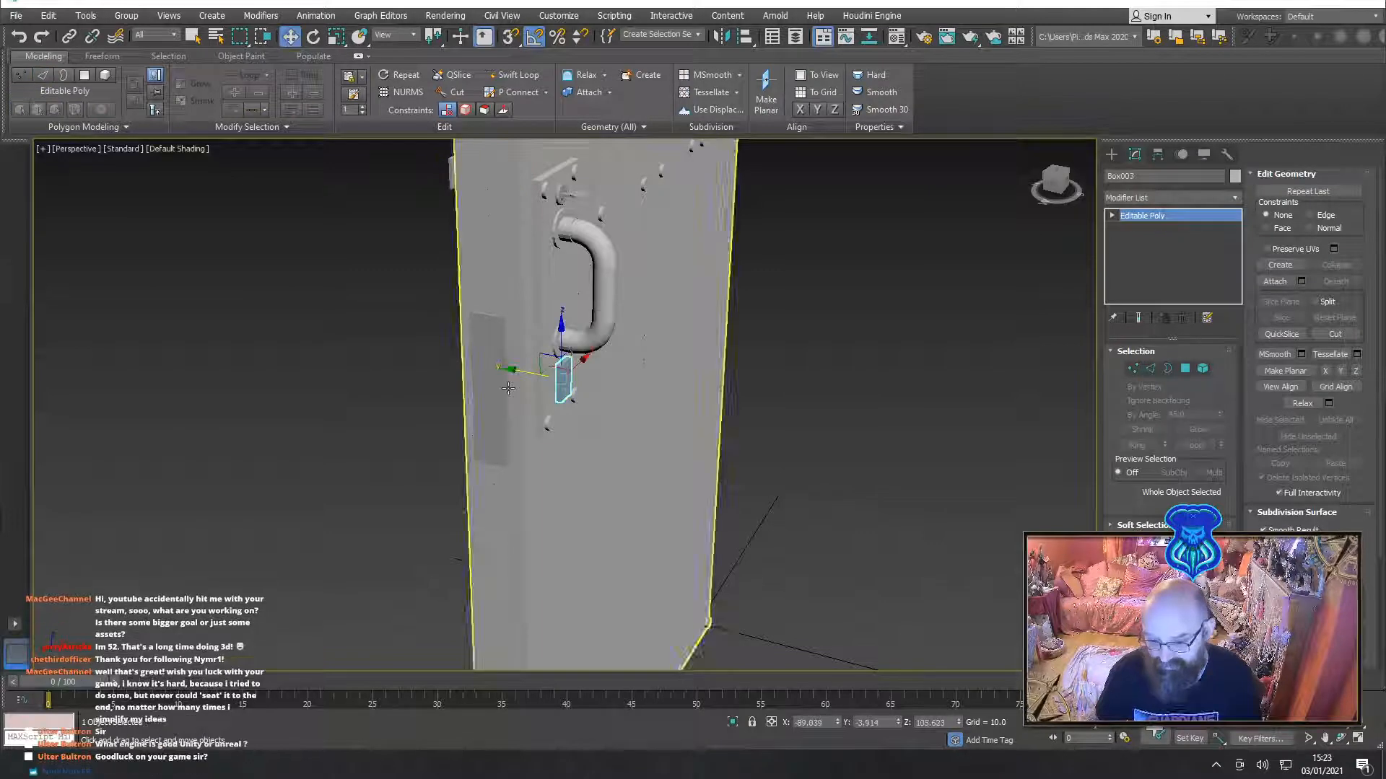
shift+drag(516, 369, 390, 337)
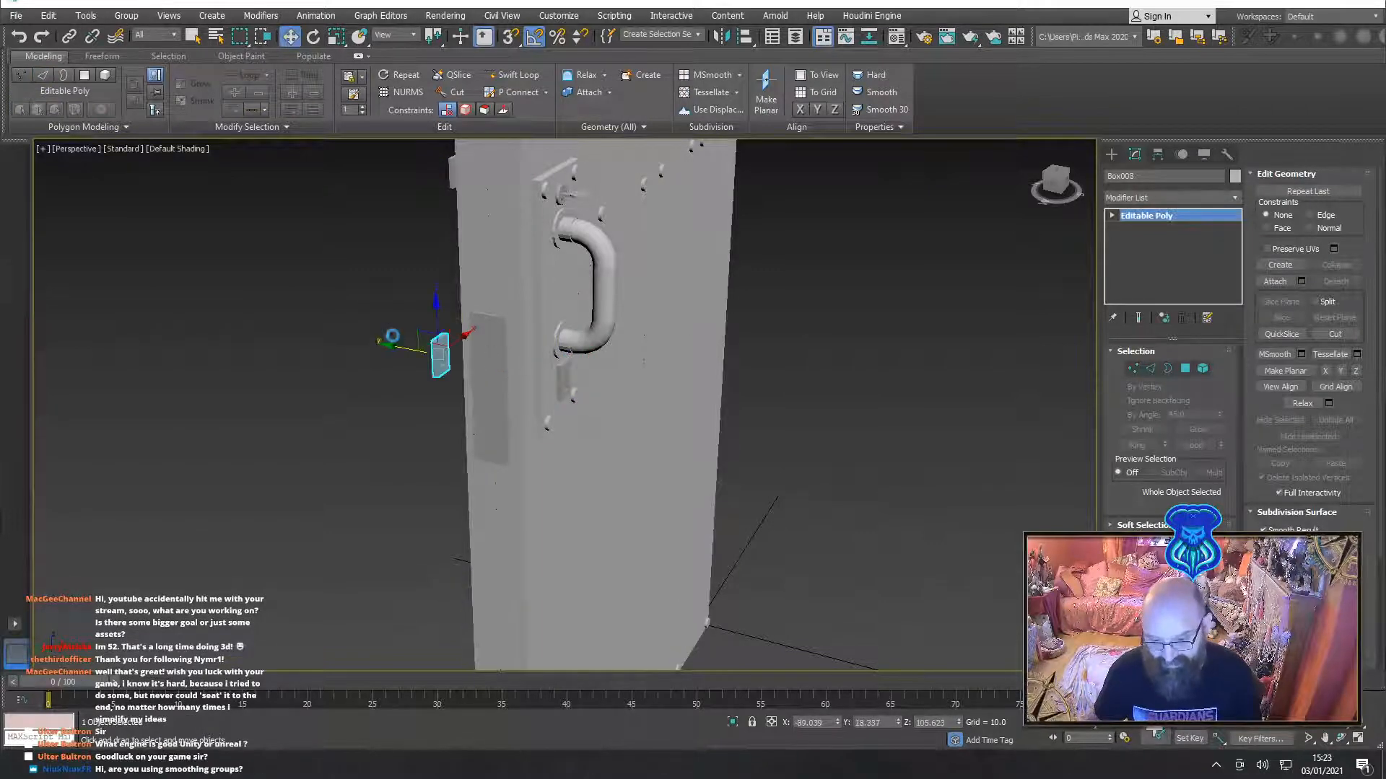
click(679, 441)
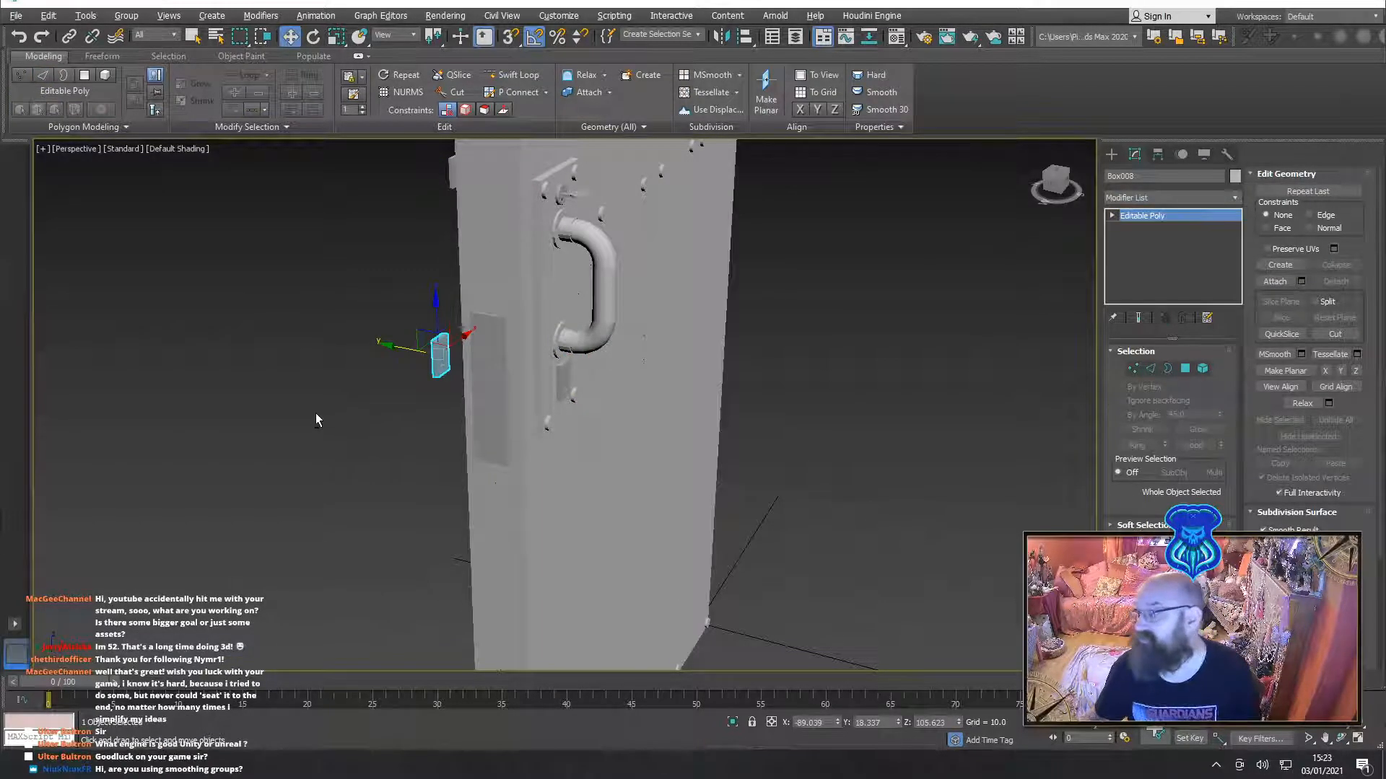
Rotate the copied keyhole plate 180° about its vertical axis so its keyhole side faces away from the door
mouse_move(315, 413)
alt+middle_down()
mouse_move(432, 421)
mouse_move(640, 400)
mouse_move(656, 356)
mouse_move(560, 376)
mouse_move(570, 370)
alt+middle_up()
scroll(455, 386, up, 3)
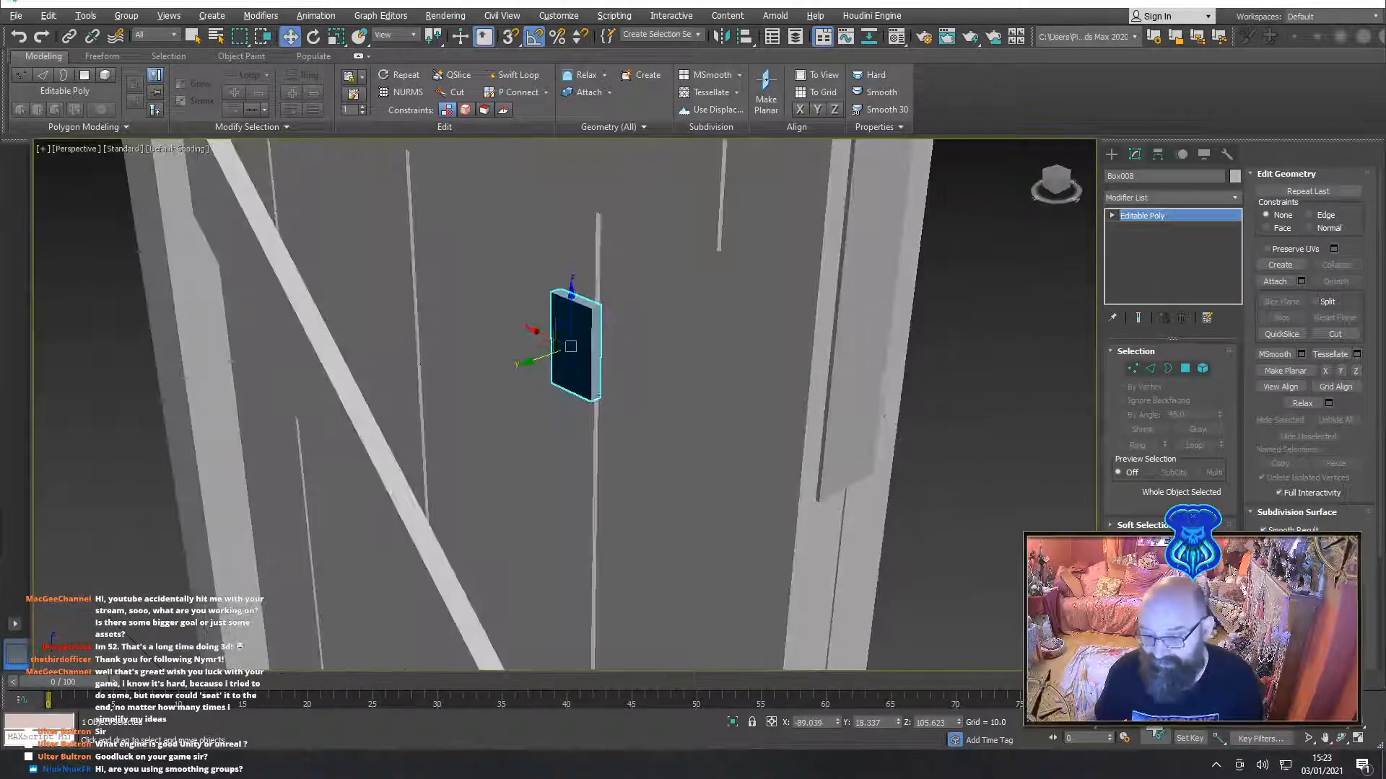
click(1184, 368)
click(580, 364)
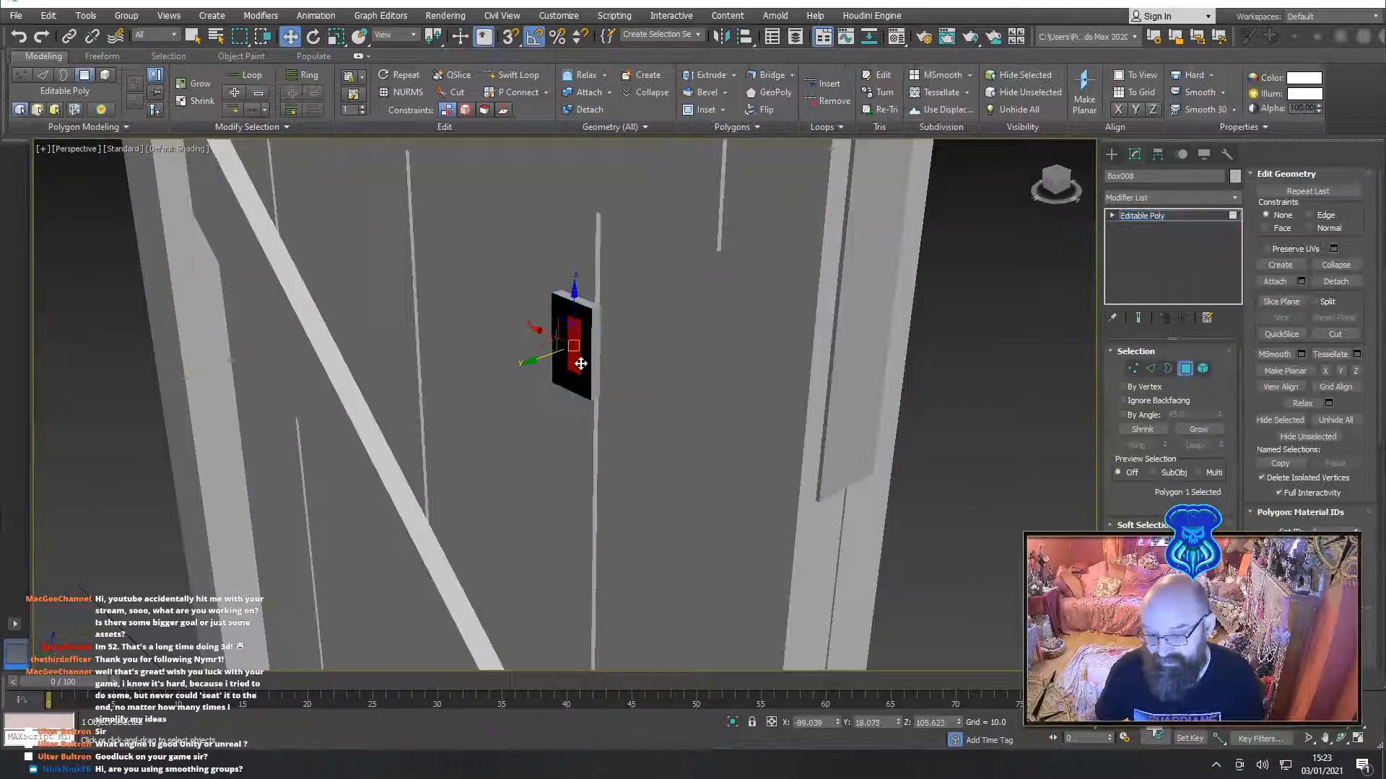
click(1182, 373)
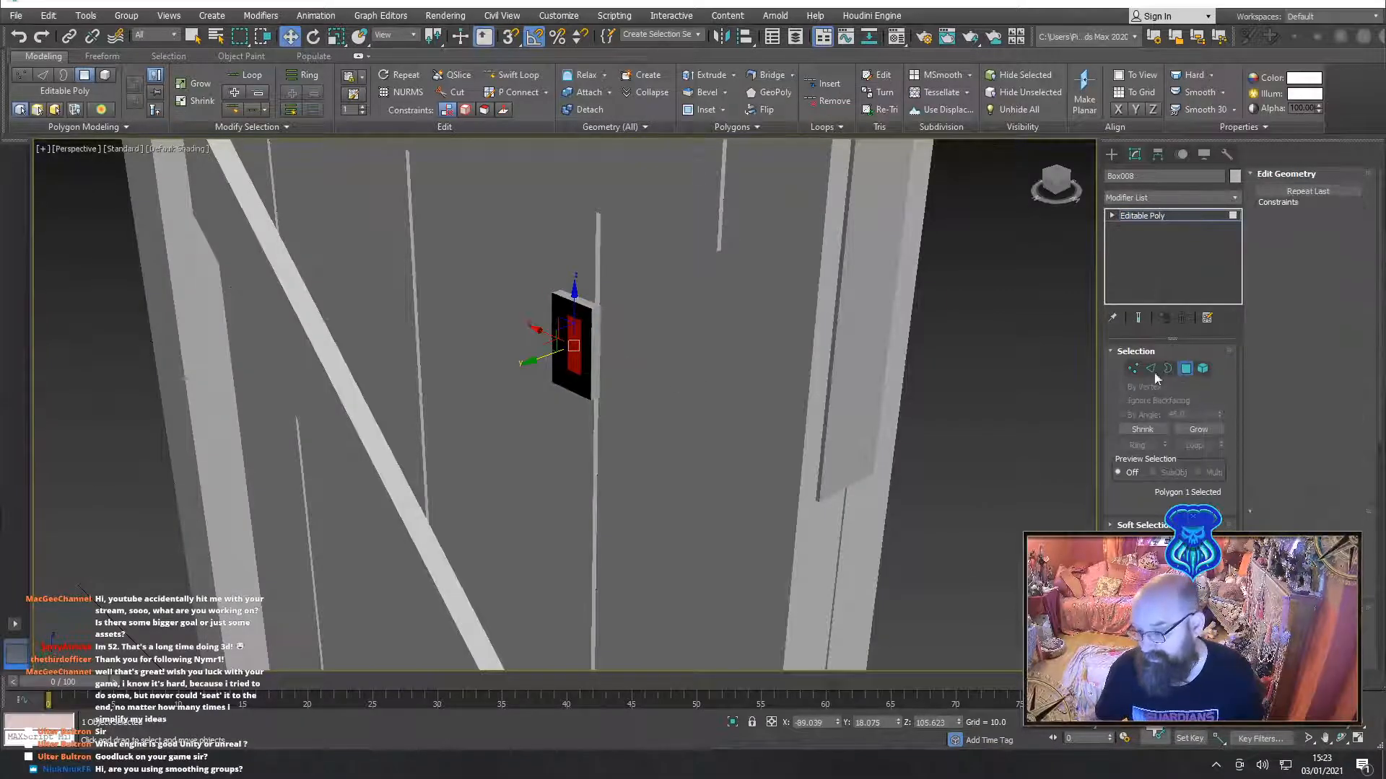
middle_drag(661, 401, 727, 424)
key(e)
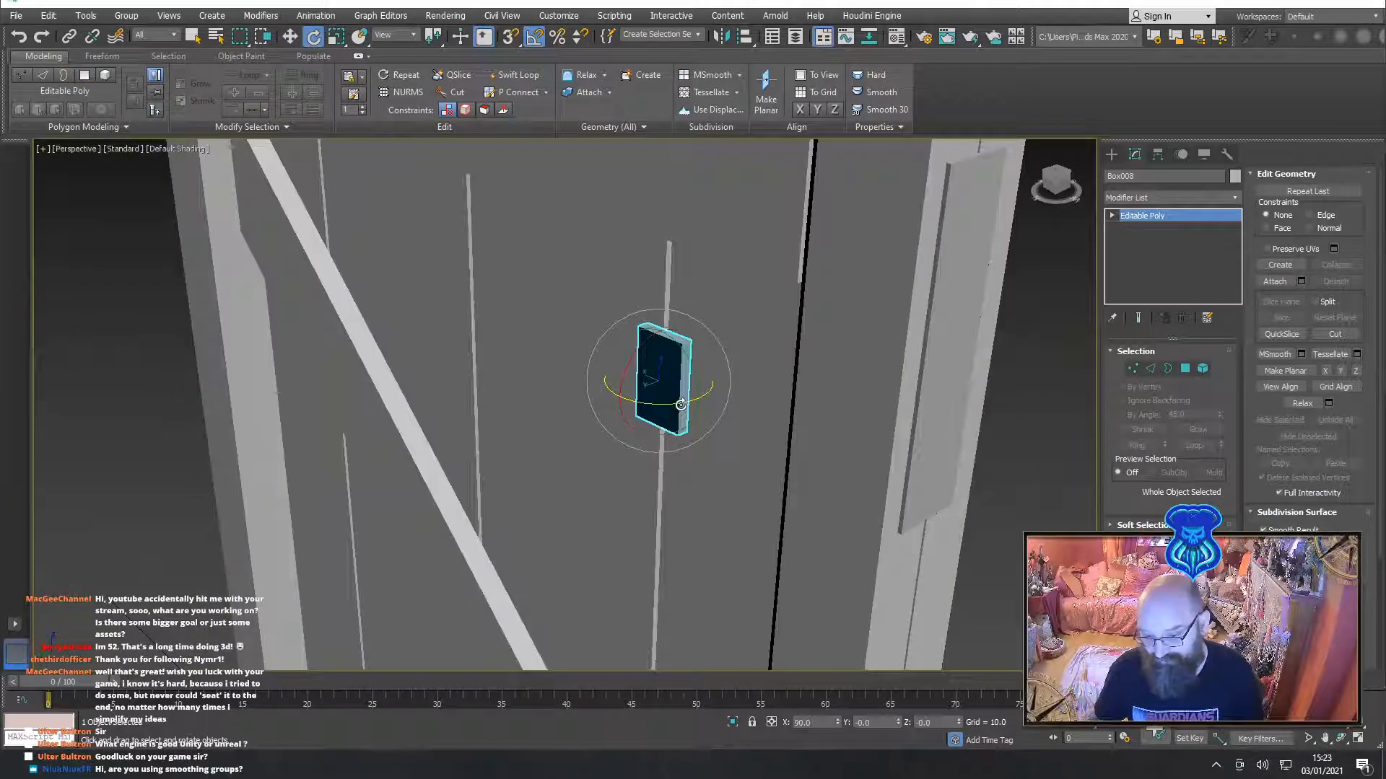
drag(680, 404, 556, 426)
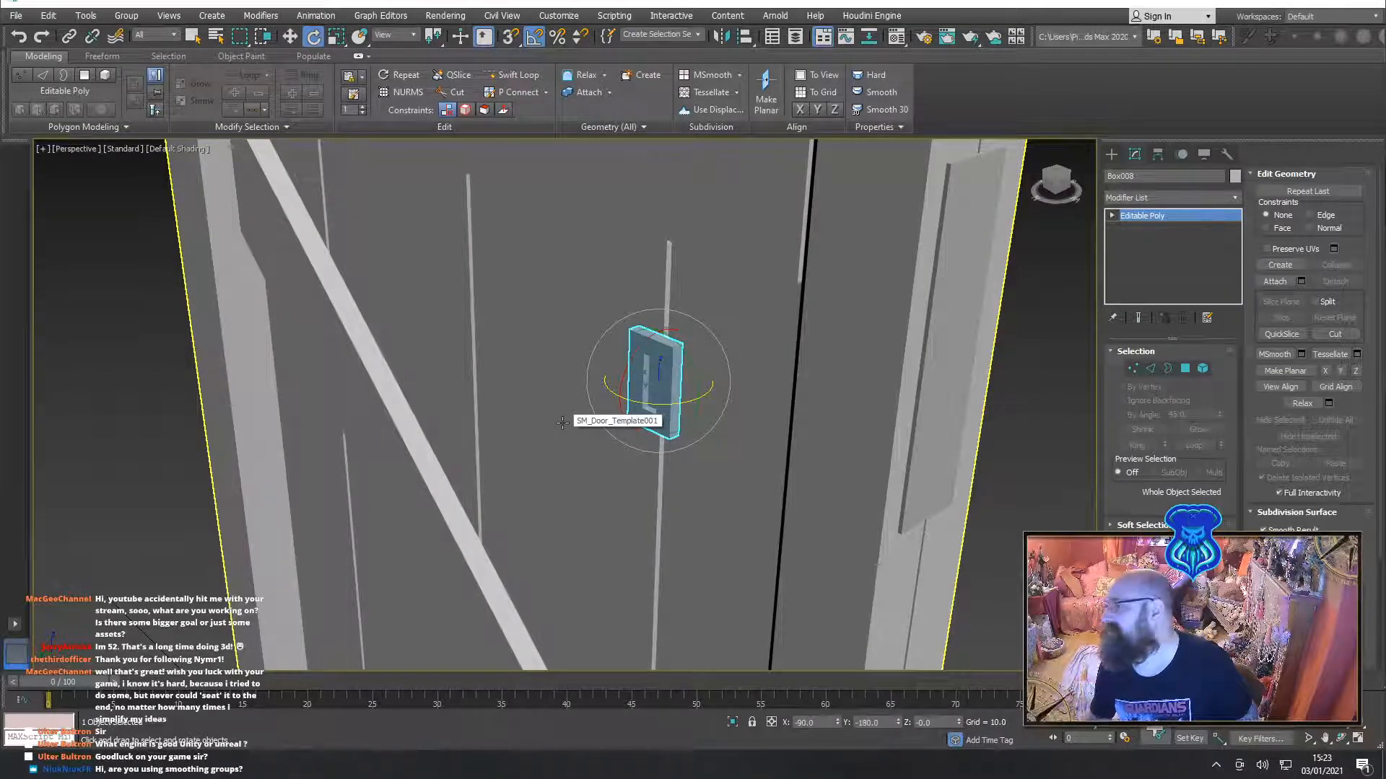
Move the rotated keyhole plate against the door's back surface and about 4.35 toward the latch edge
alt+middle_drag(562, 423, 604, 421)
key(w)
drag(649, 405, 799, 351)
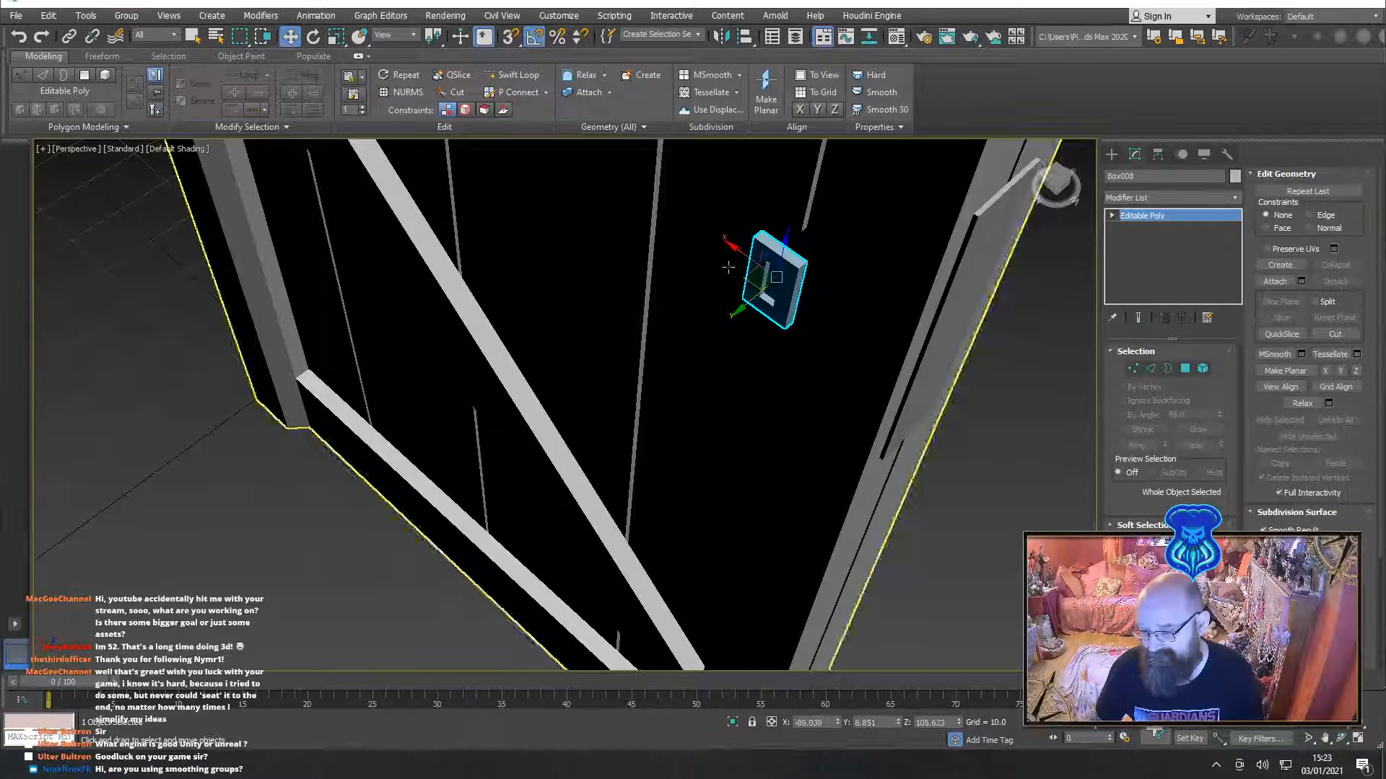
drag(740, 252, 710, 342)
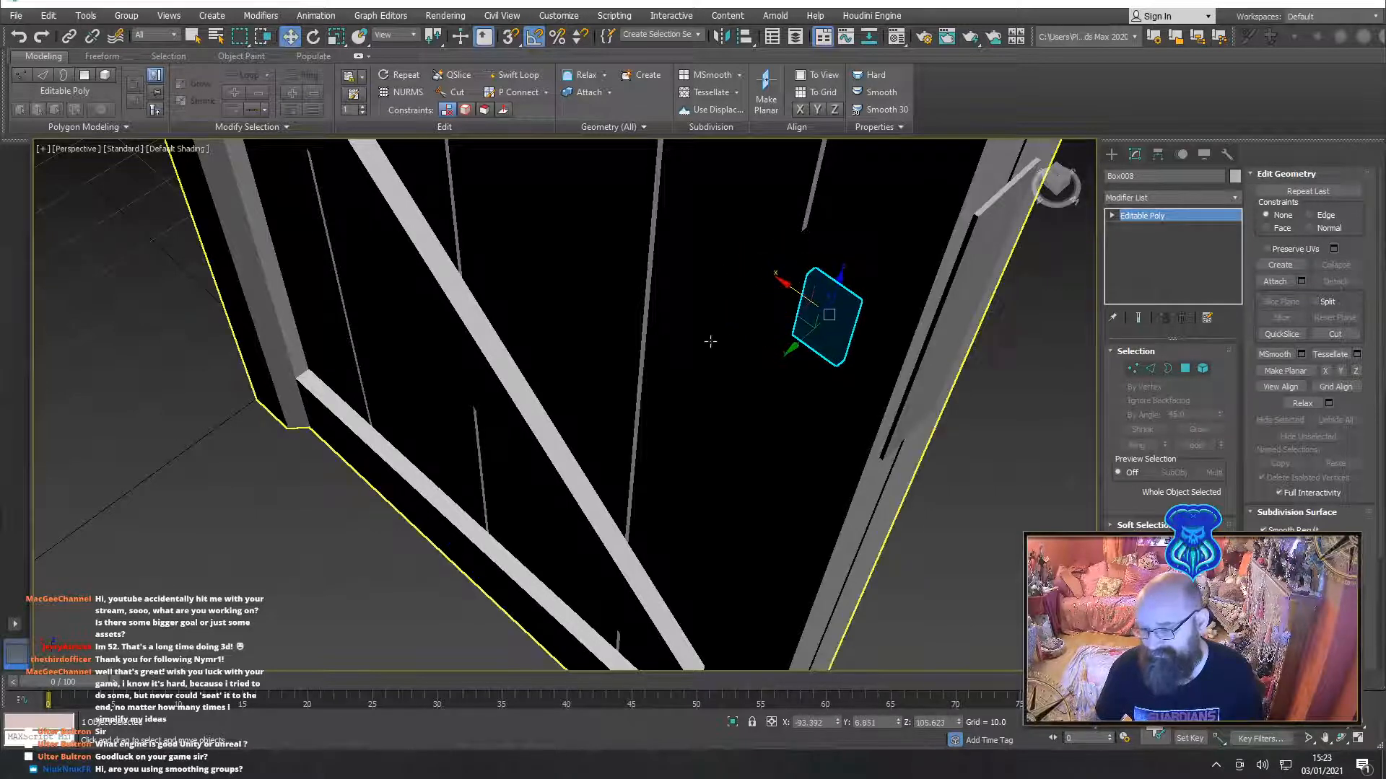
alt+middle_drag(710, 342, 863, 294)
scroll(877, 310, up, 3)
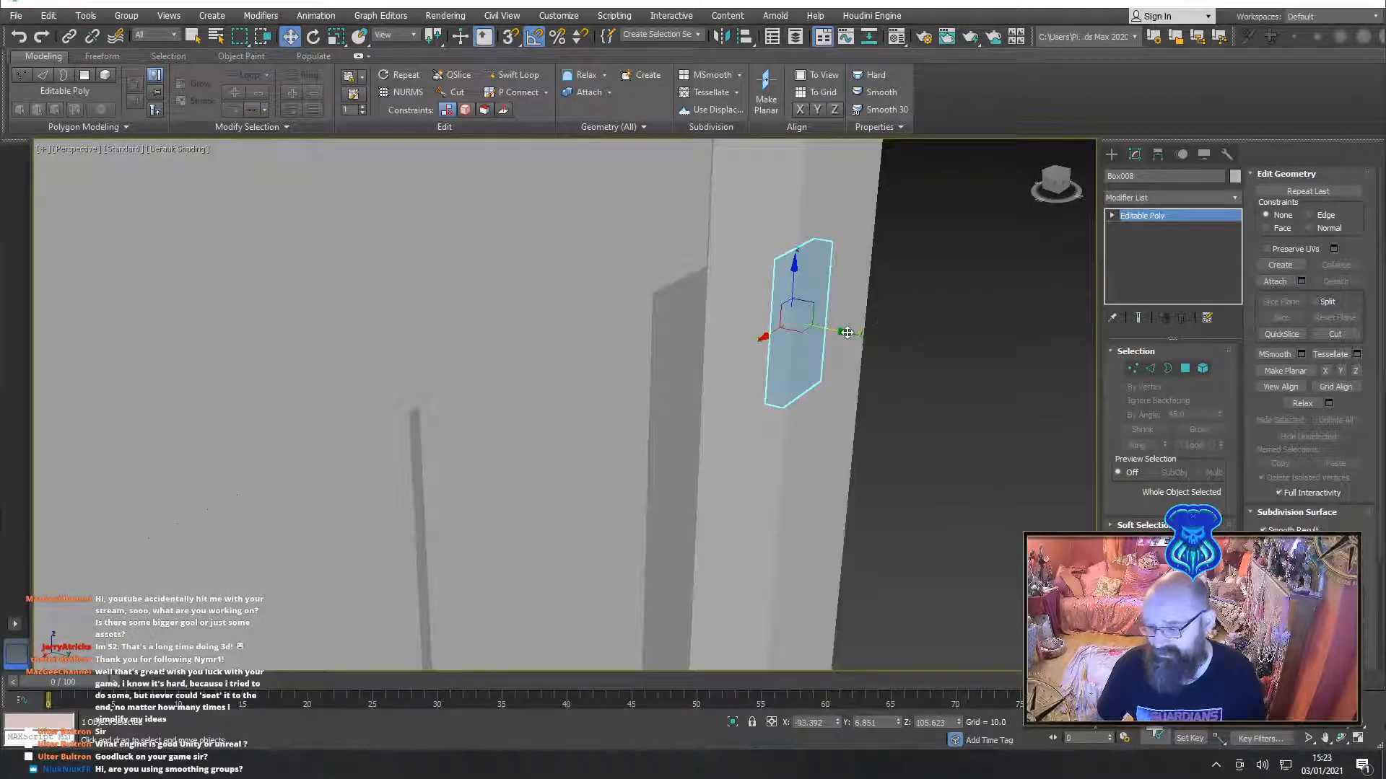
Pull the plate out of the door's back surface by about 0.84 and shift it about 2 further toward the door's edge
drag(847, 332, 865, 336)
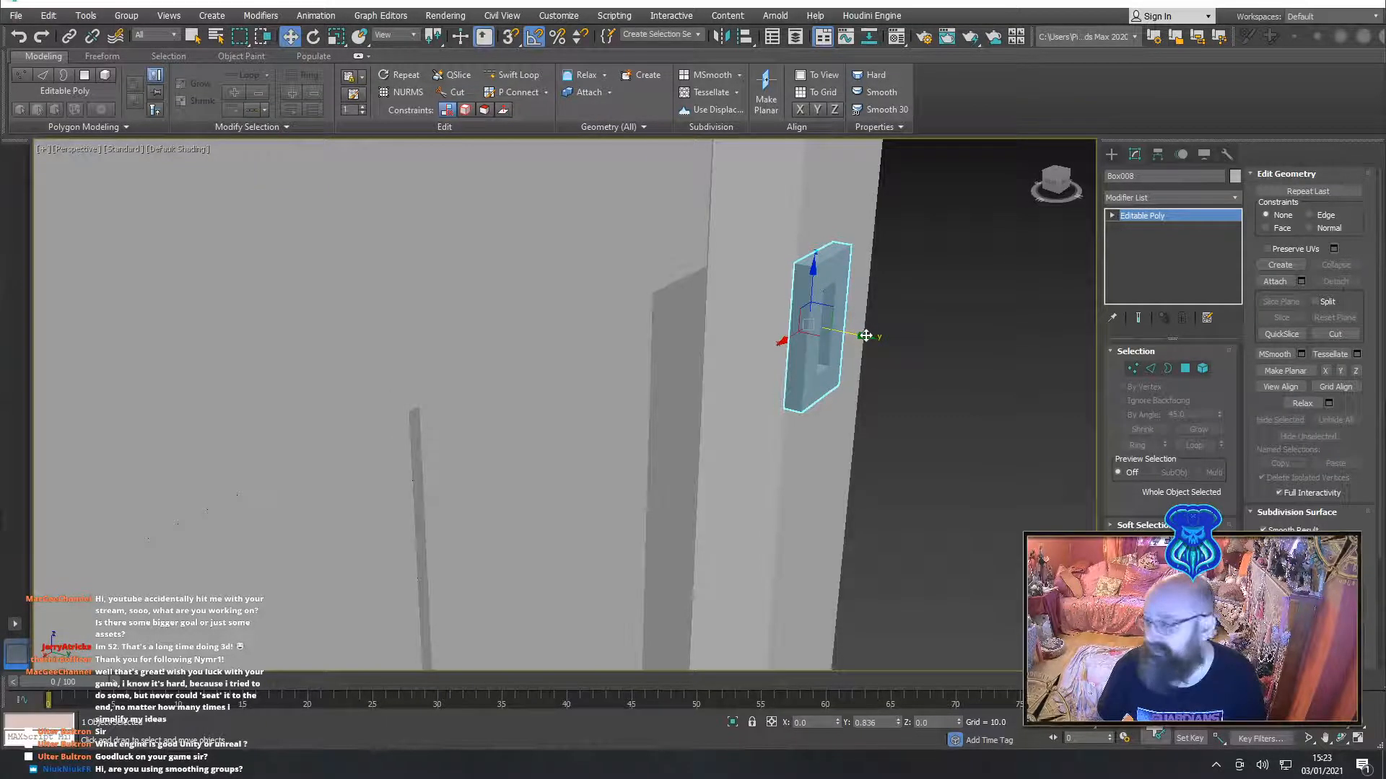
alt+middle_drag(929, 363, 791, 303)
drag(783, 308, 813, 317)
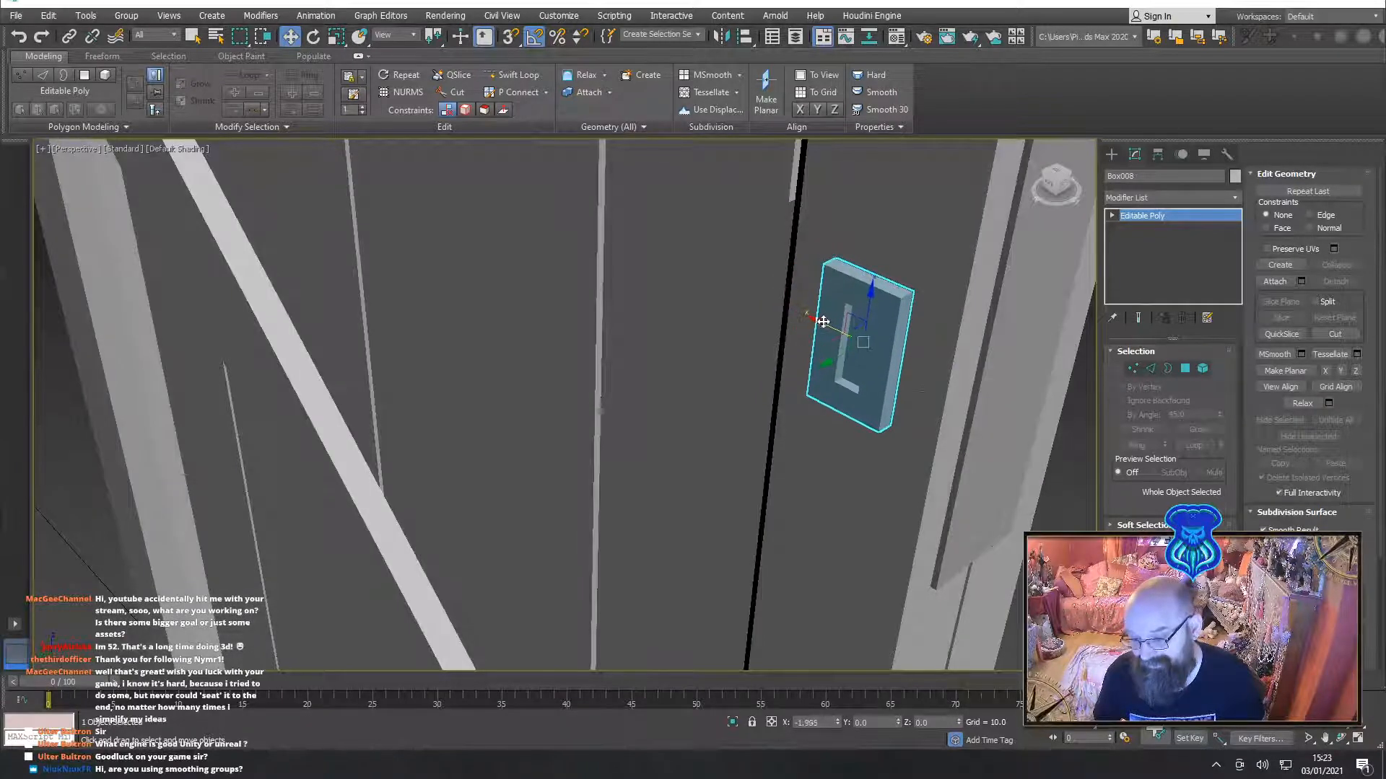
scroll(798, 368, down, 5)
click(941, 361)
alt+middle_drag(941, 361, 782, 421)
scroll(789, 419, up, 5)
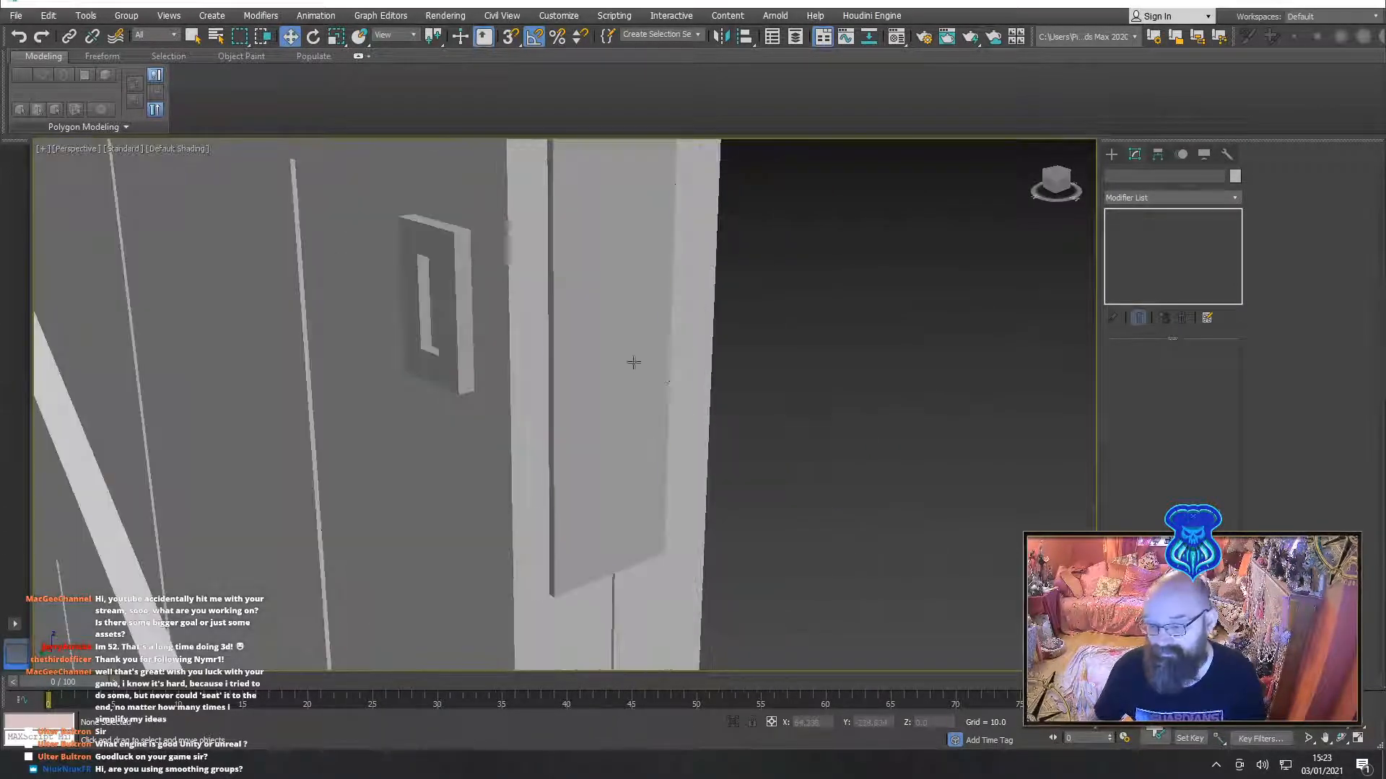
Lengthen the back keyhole plate by raising its top polygon about 1.7 and lowering its bottom polygon to about Z 100.2
alt+middle_drag(633, 362, 785, 388)
click(697, 352)
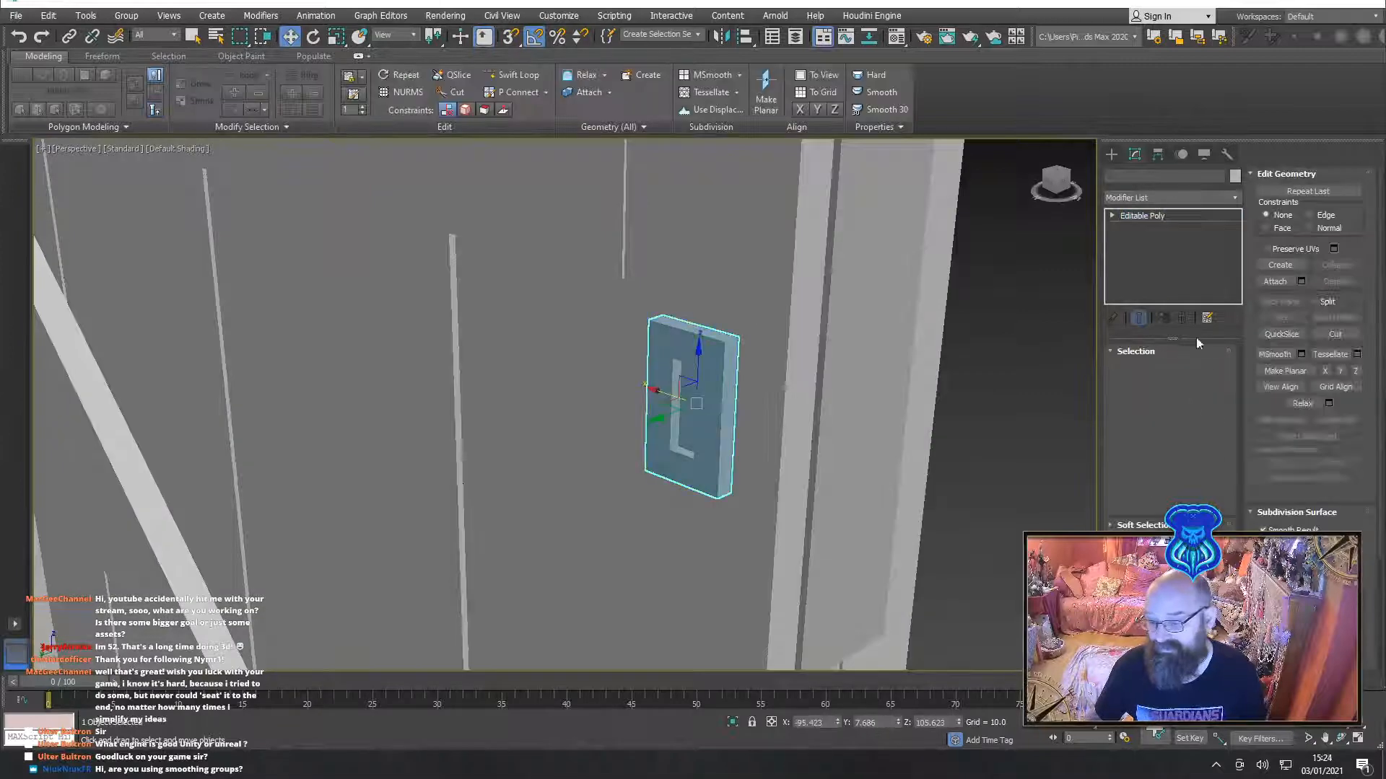
click(1185, 368)
click(695, 327)
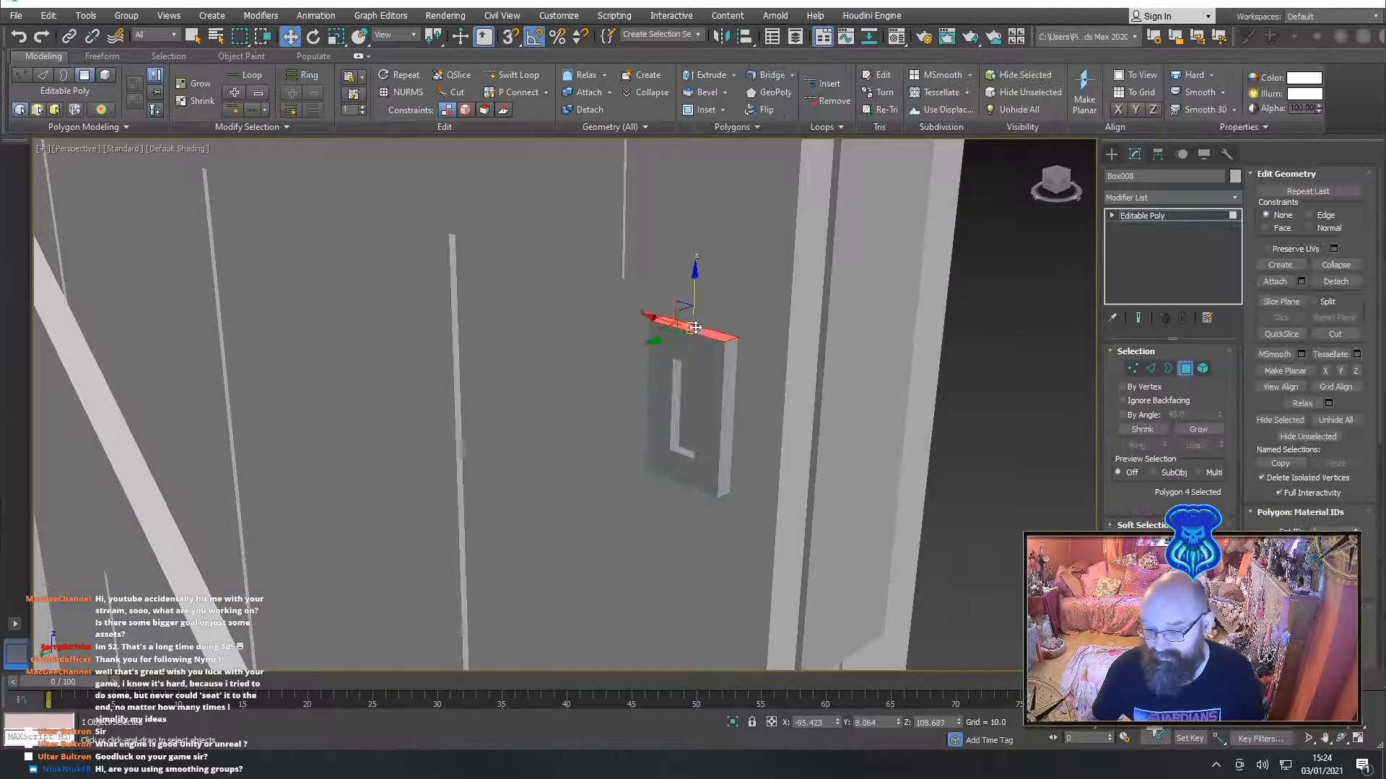
drag(697, 290, 695, 247)
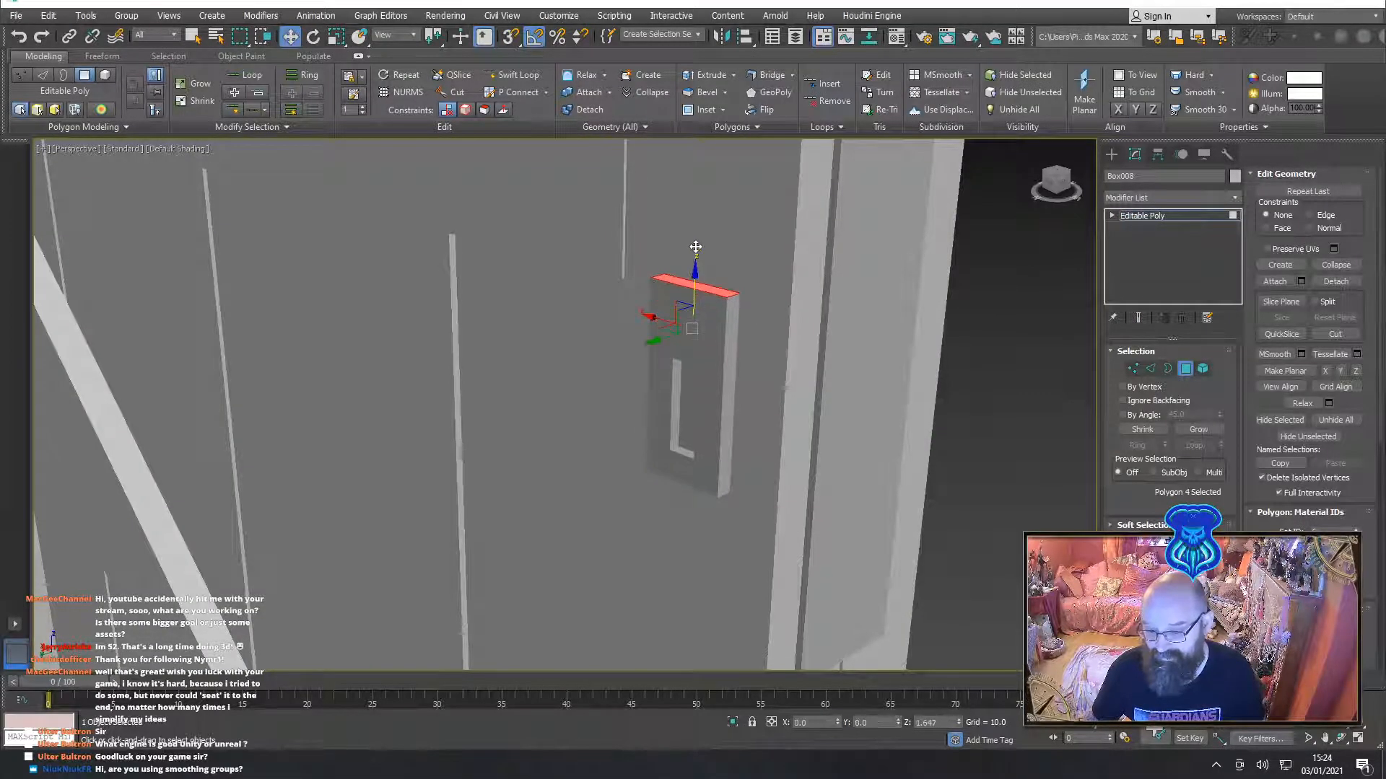
alt+middle_drag(773, 365, 784, 273)
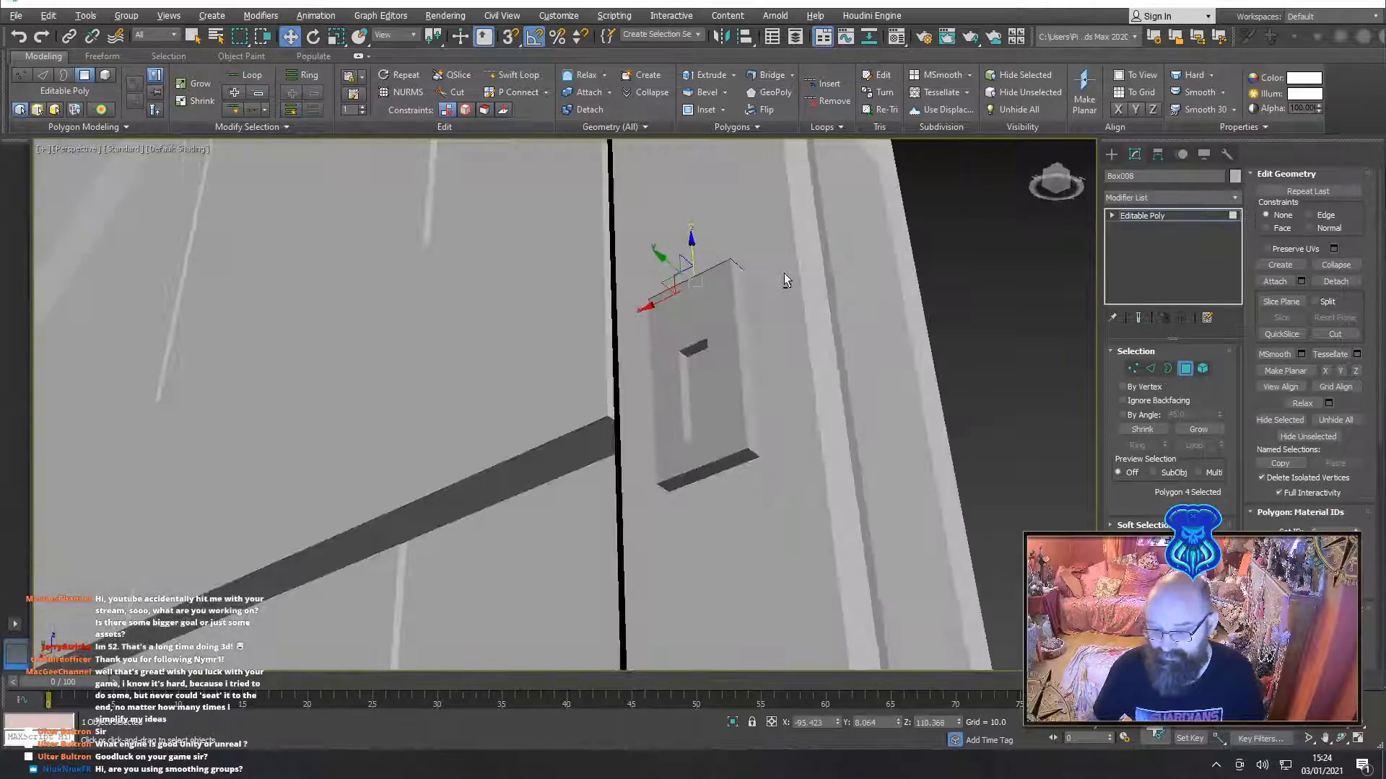
click(720, 468)
drag(702, 438, 697, 503)
alt+middle_drag(780, 371, 768, 405)
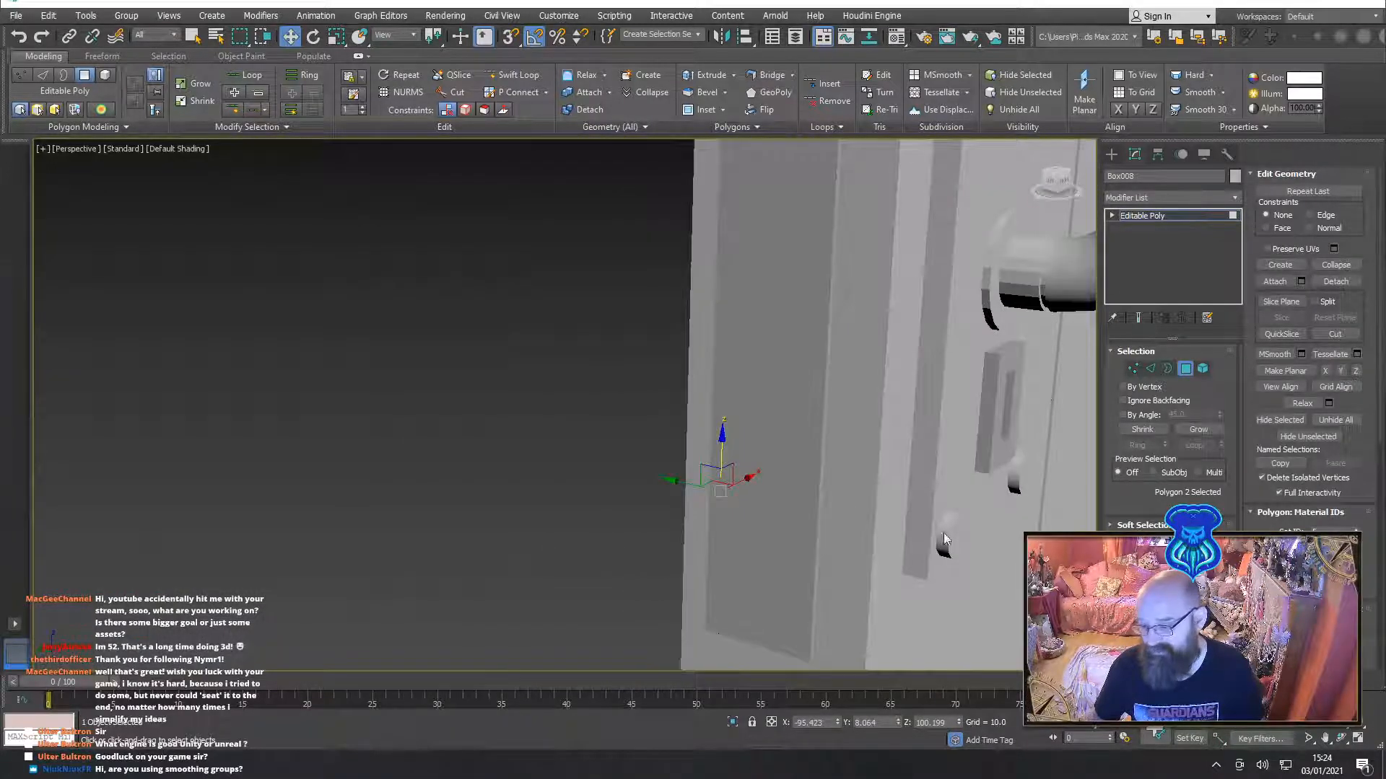
Select the lower screw head element on the door's front plate and clone it as an element to the back side
click(1185, 370)
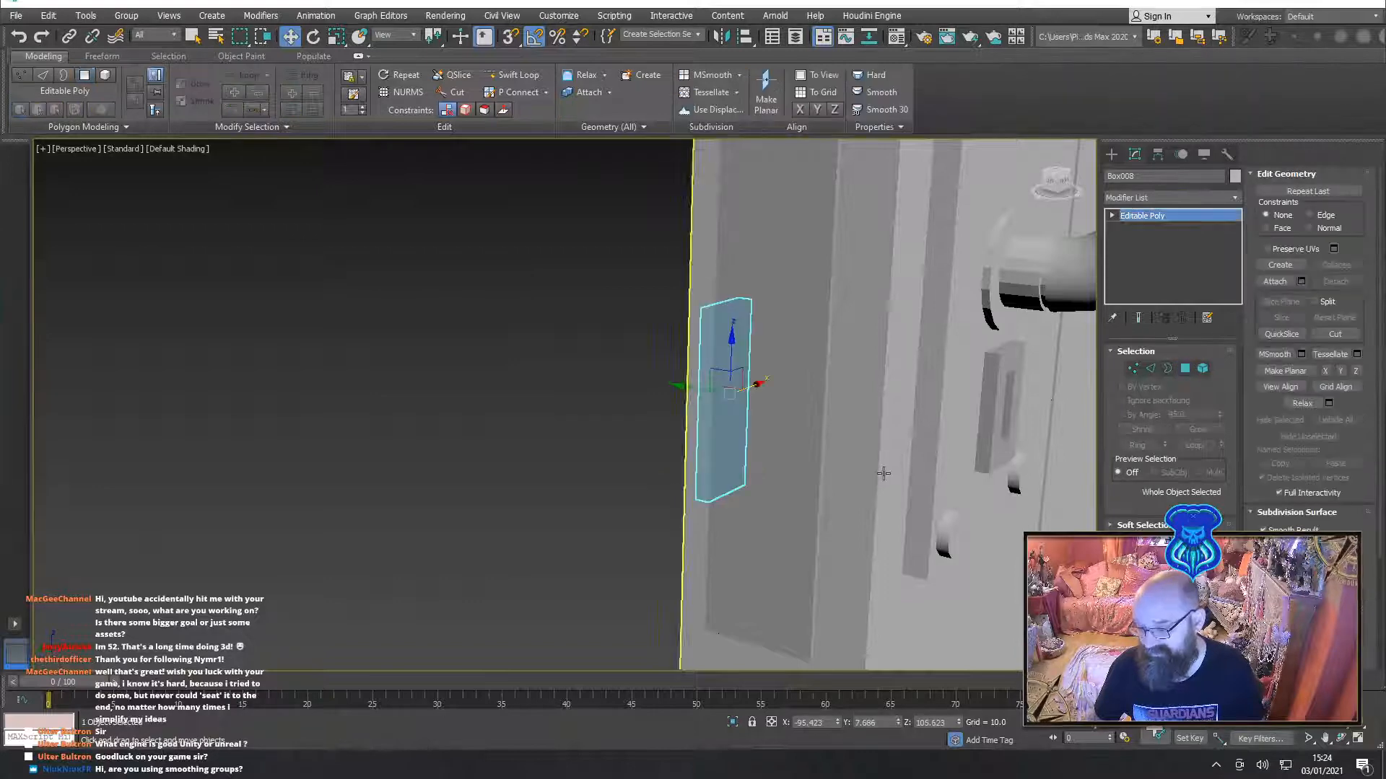
click(1201, 370)
click(954, 531)
alt+middle_drag(955, 531, 953, 479)
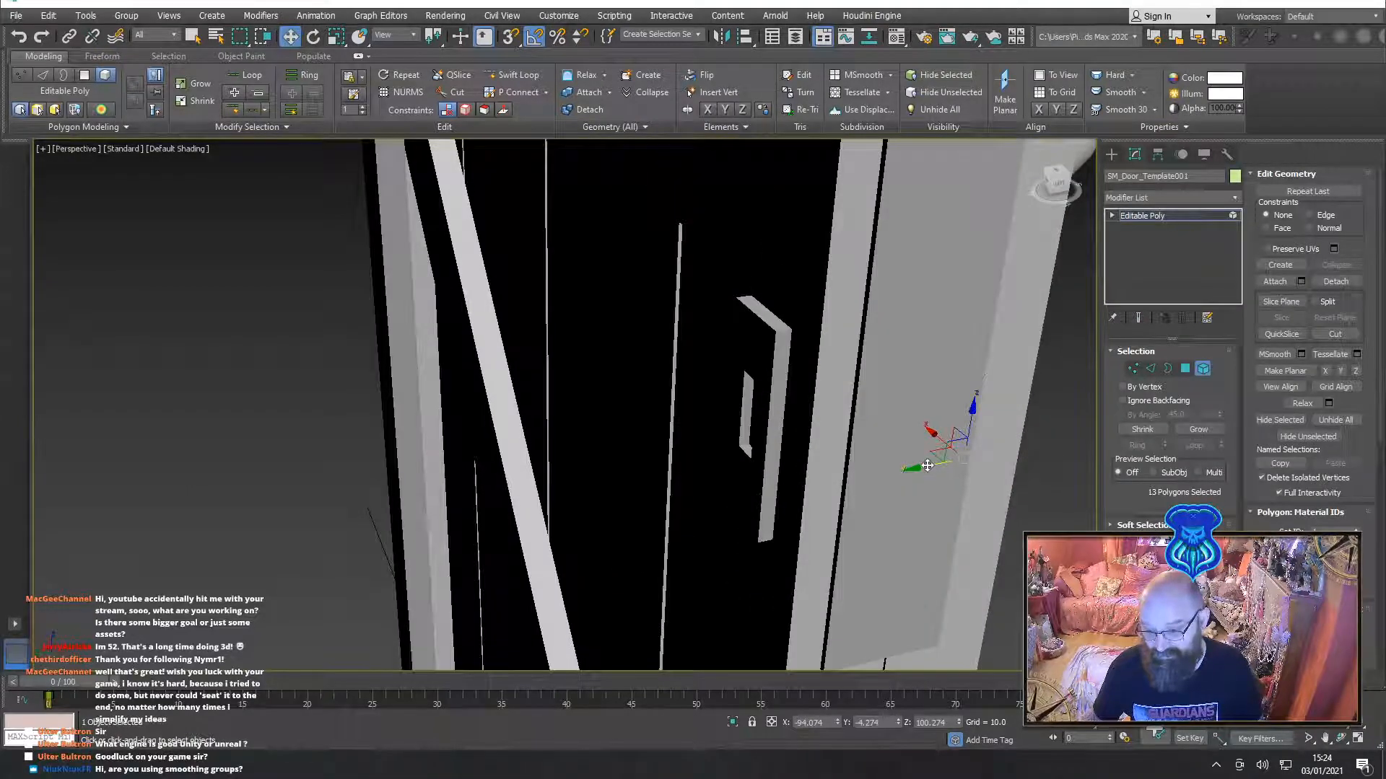
shift+drag(712, 514, 653, 526)
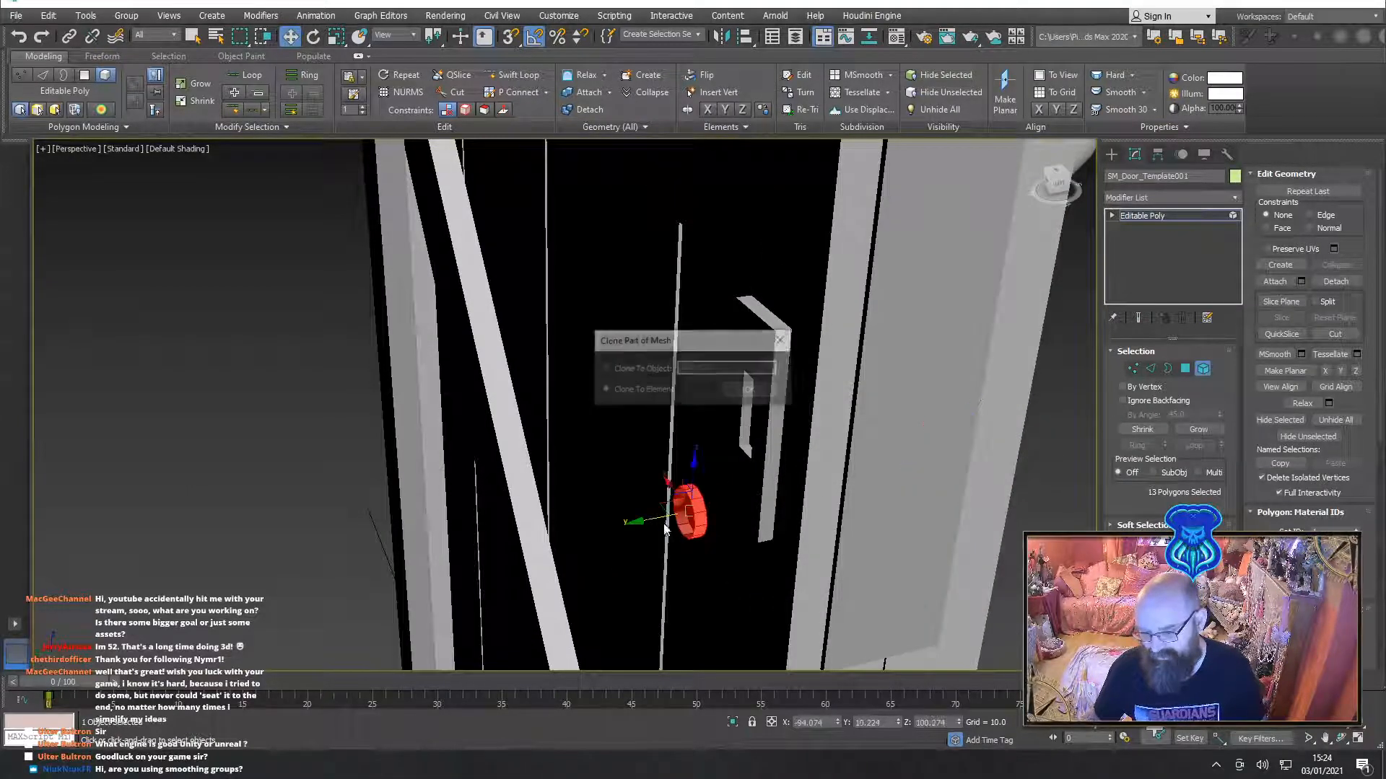
click(749, 391)
Turn the cloned screw head around to face outward from the door's back and scale it uniformly to about half its size
mouse_move(749, 390)
alt+middle_down()
mouse_move(759, 291)
mouse_move(796, 266)
alt+middle_up()
key(e)
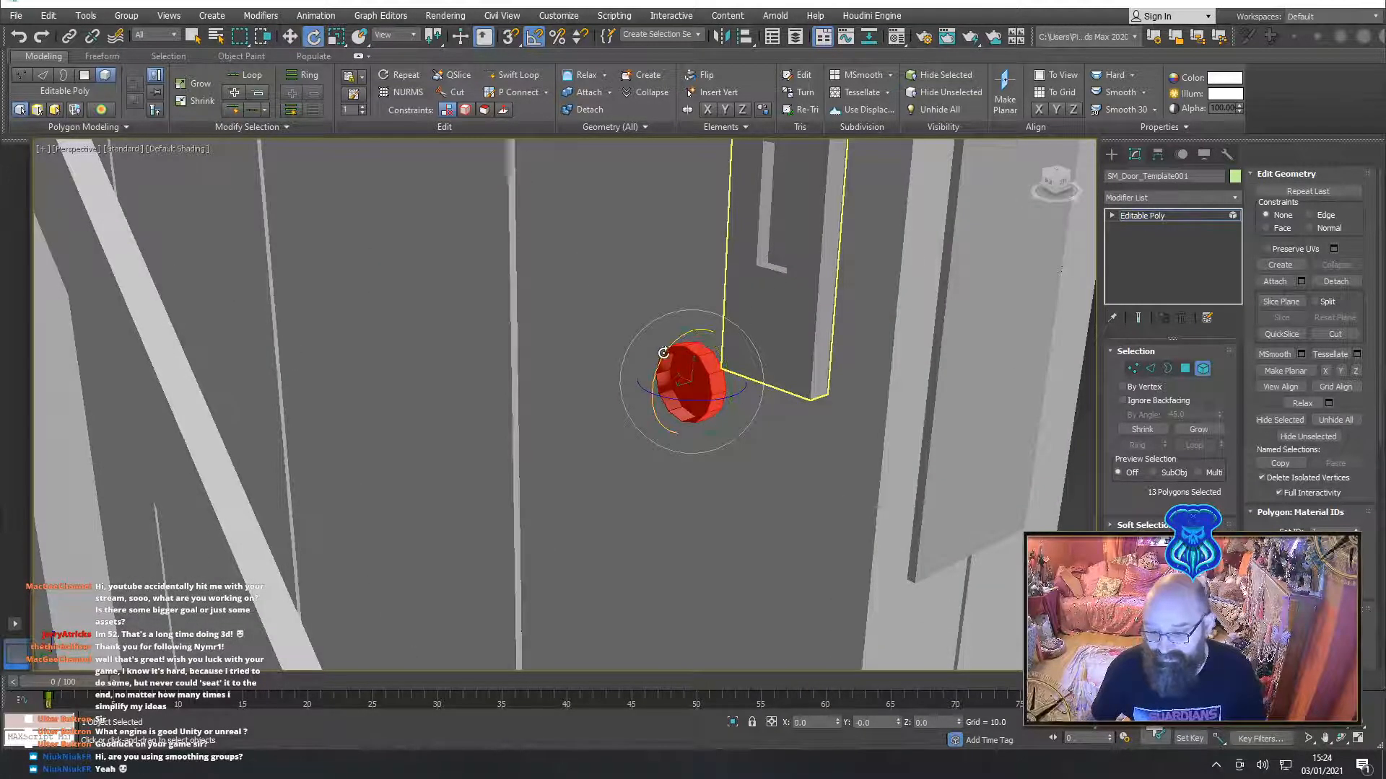
drag(668, 351, 806, 306)
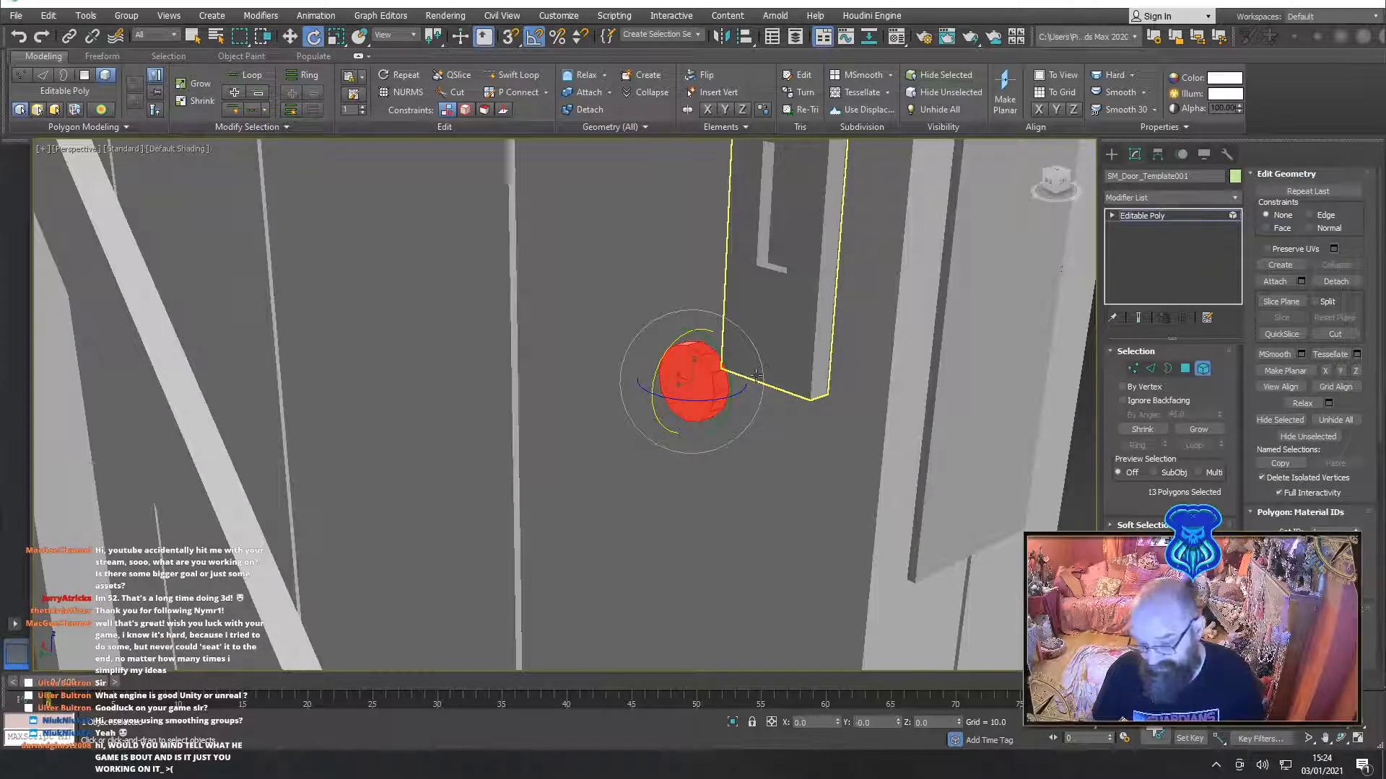
alt+middle_drag(756, 375, 780, 356)
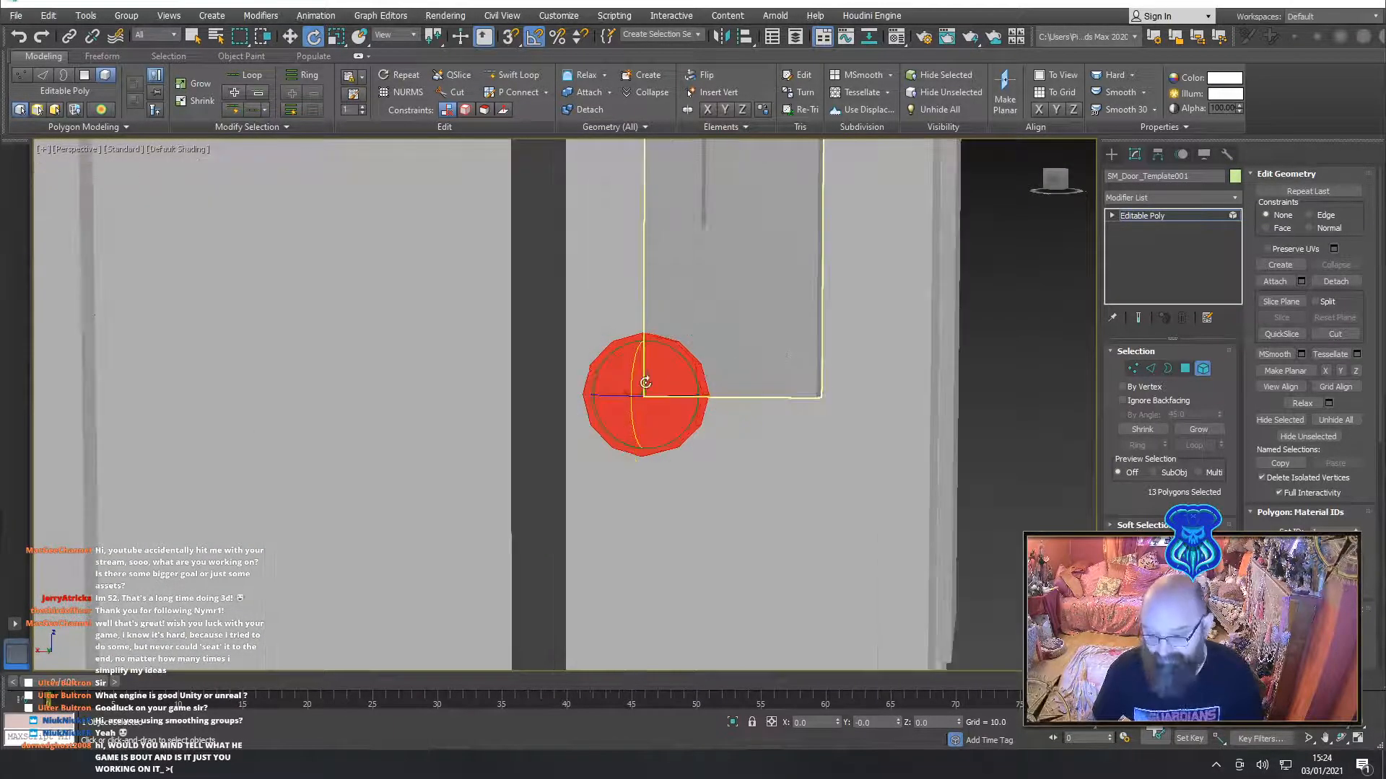
key(w)
key(e)
key(r)
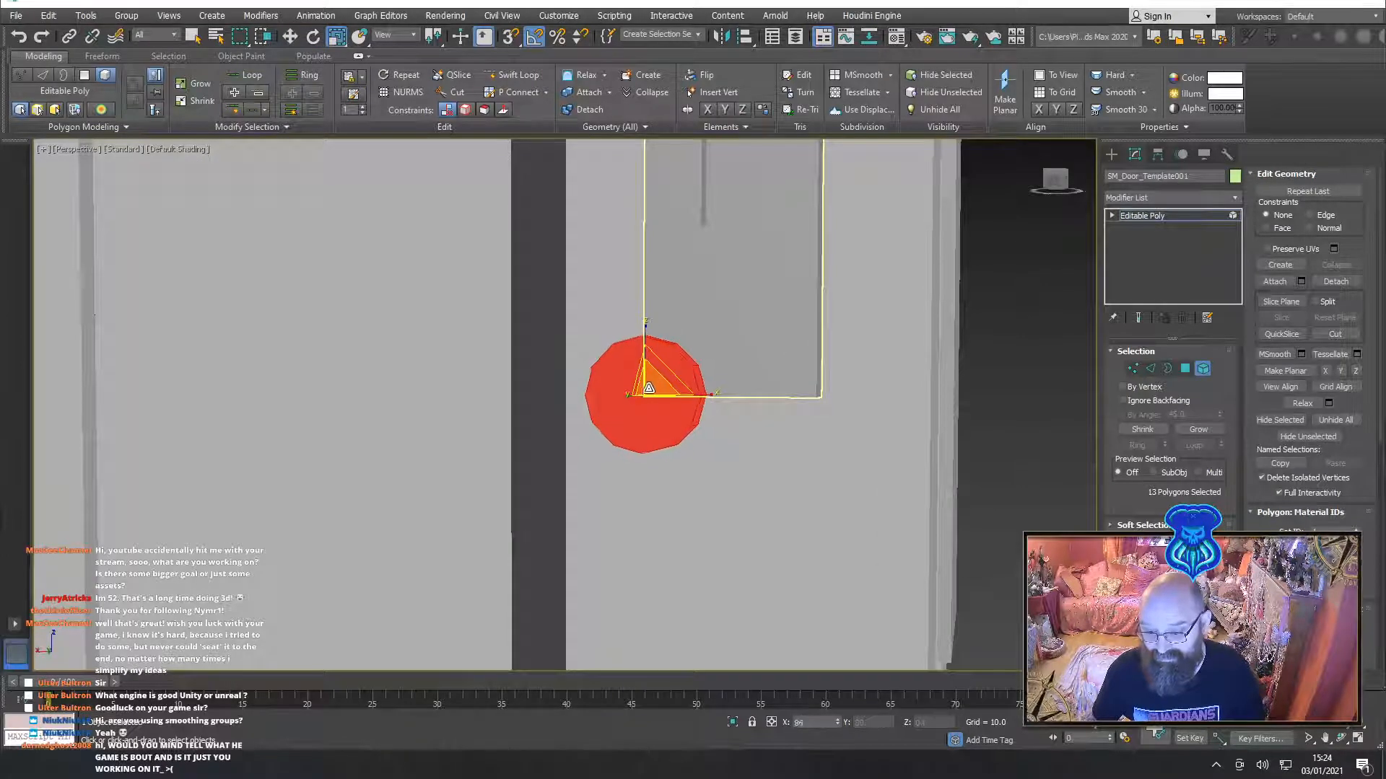
drag(649, 387, 586, 455)
key(w)
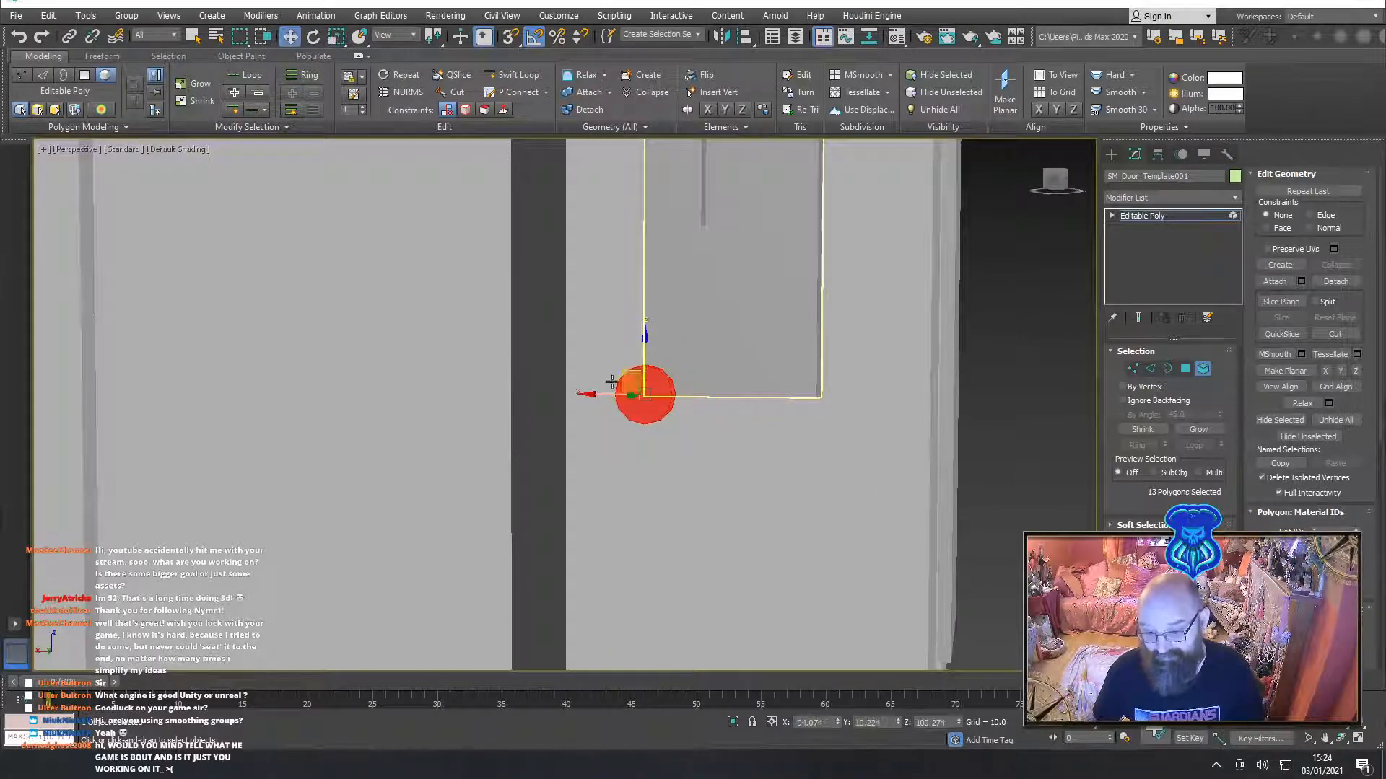
Move the small screw head onto the back keyhole plate's lower inner corner, at about X -94.37, Y 8.6, Z 100.95
drag(628, 374, 674, 340)
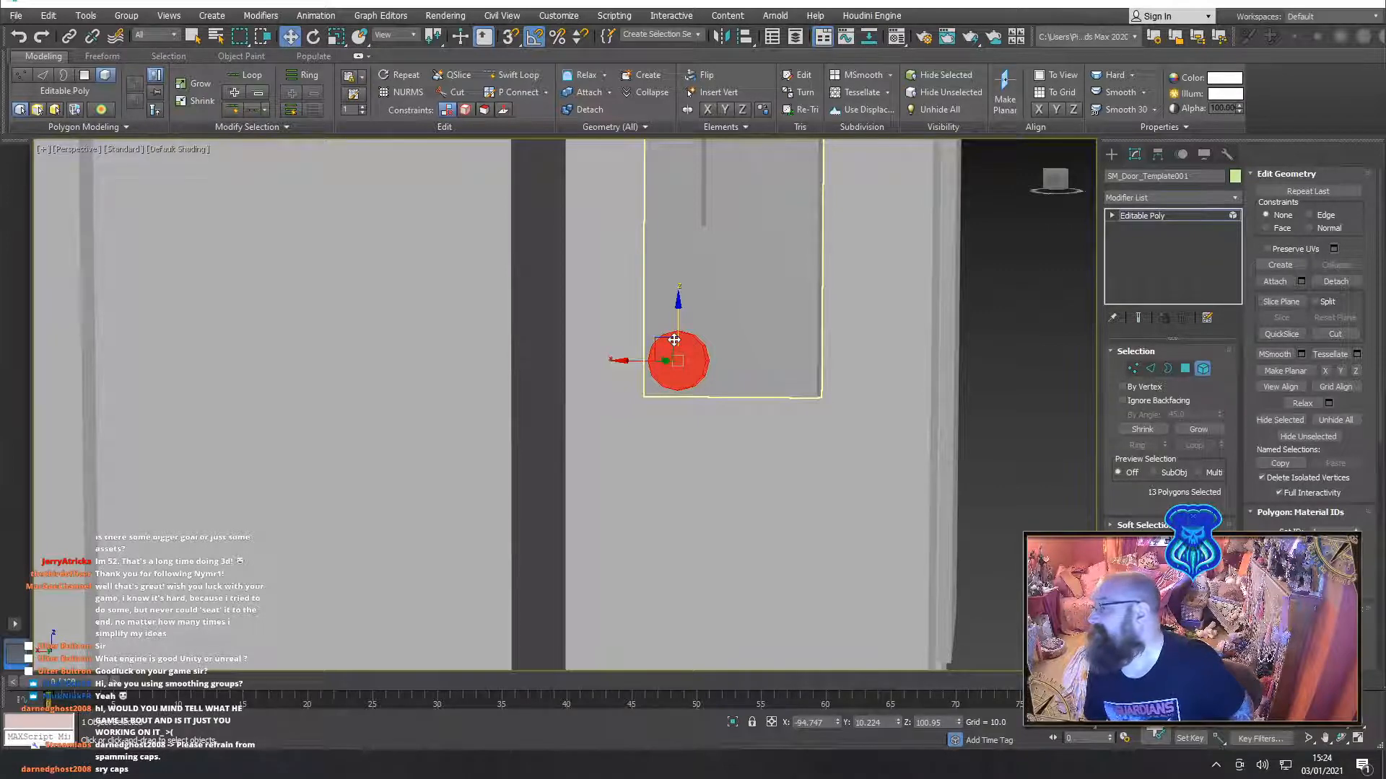
alt+middle_drag(689, 401, 661, 436)
scroll(660, 436, up, 3)
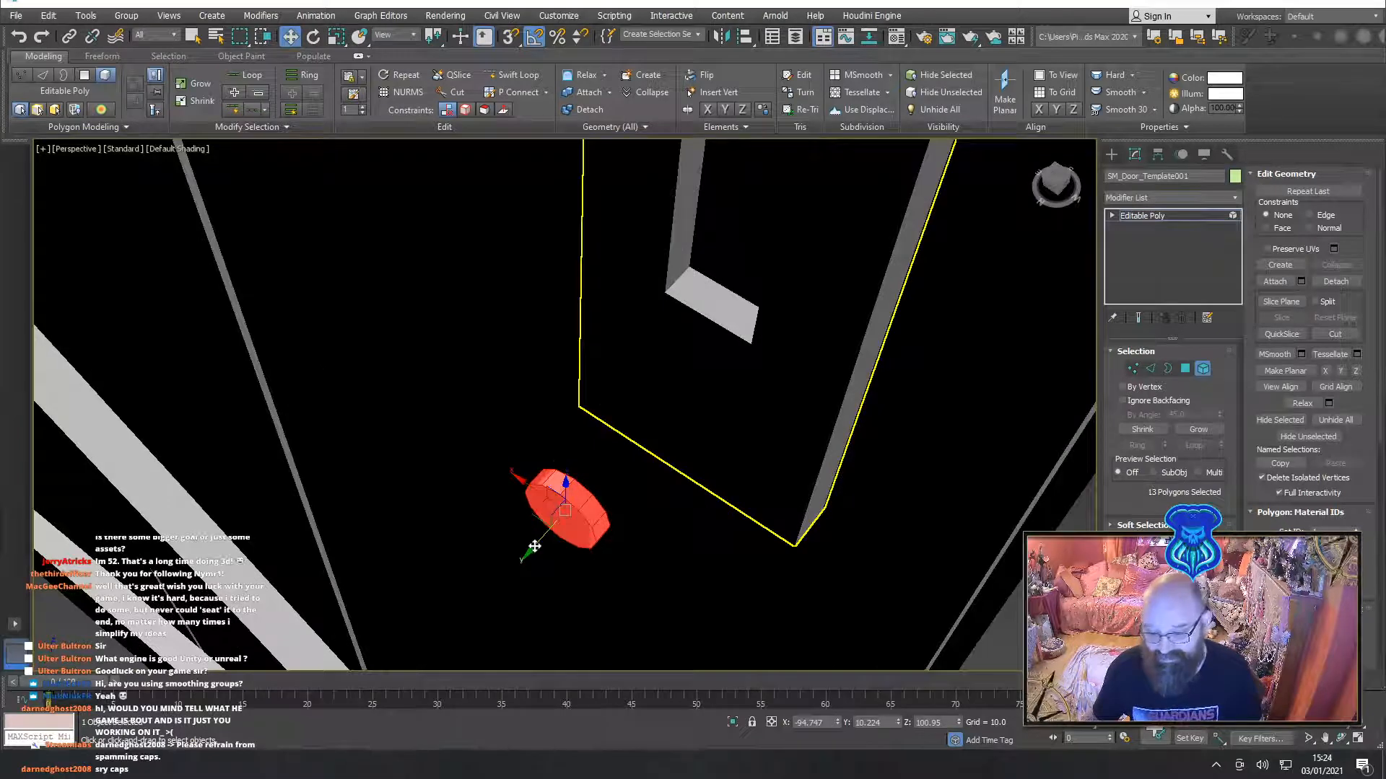
drag(534, 546, 602, 457)
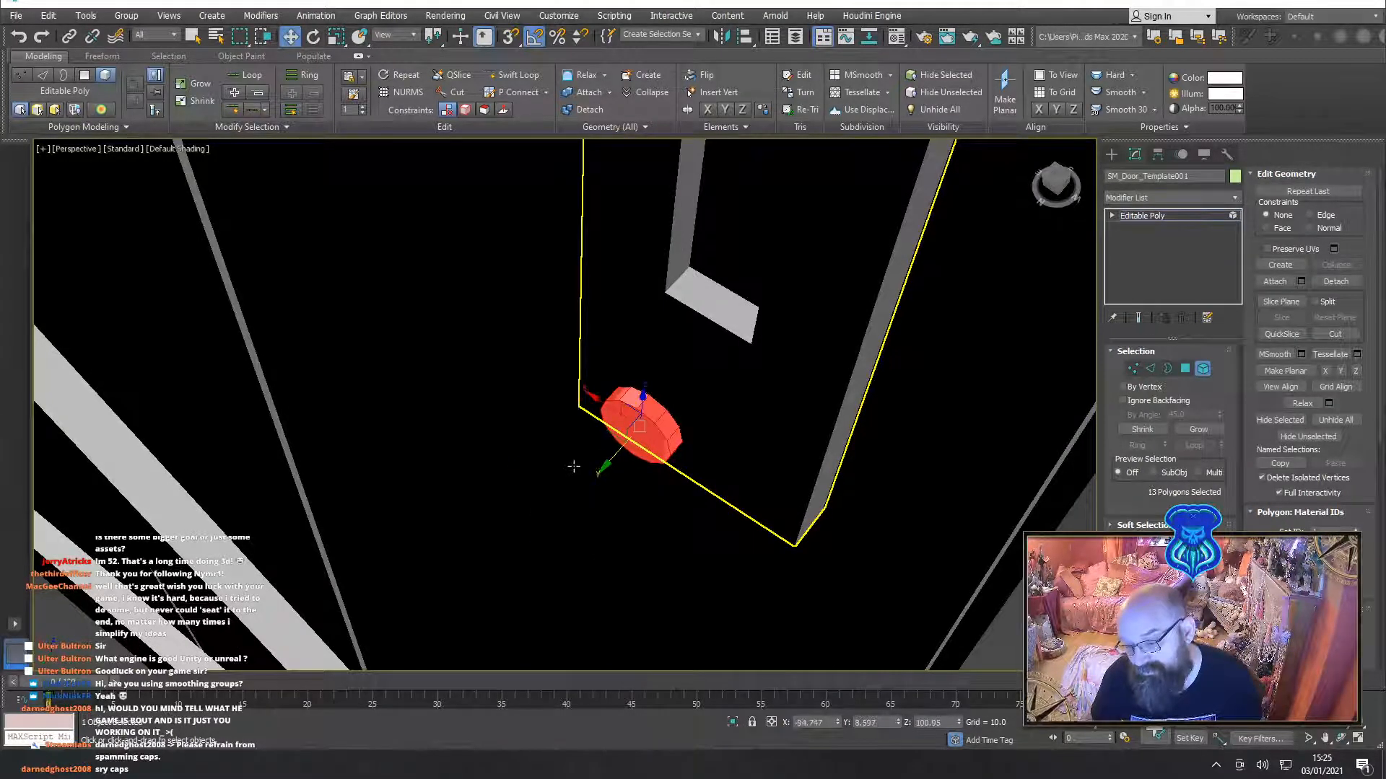
alt+middle_drag(574, 466, 631, 589)
drag(586, 428, 564, 439)
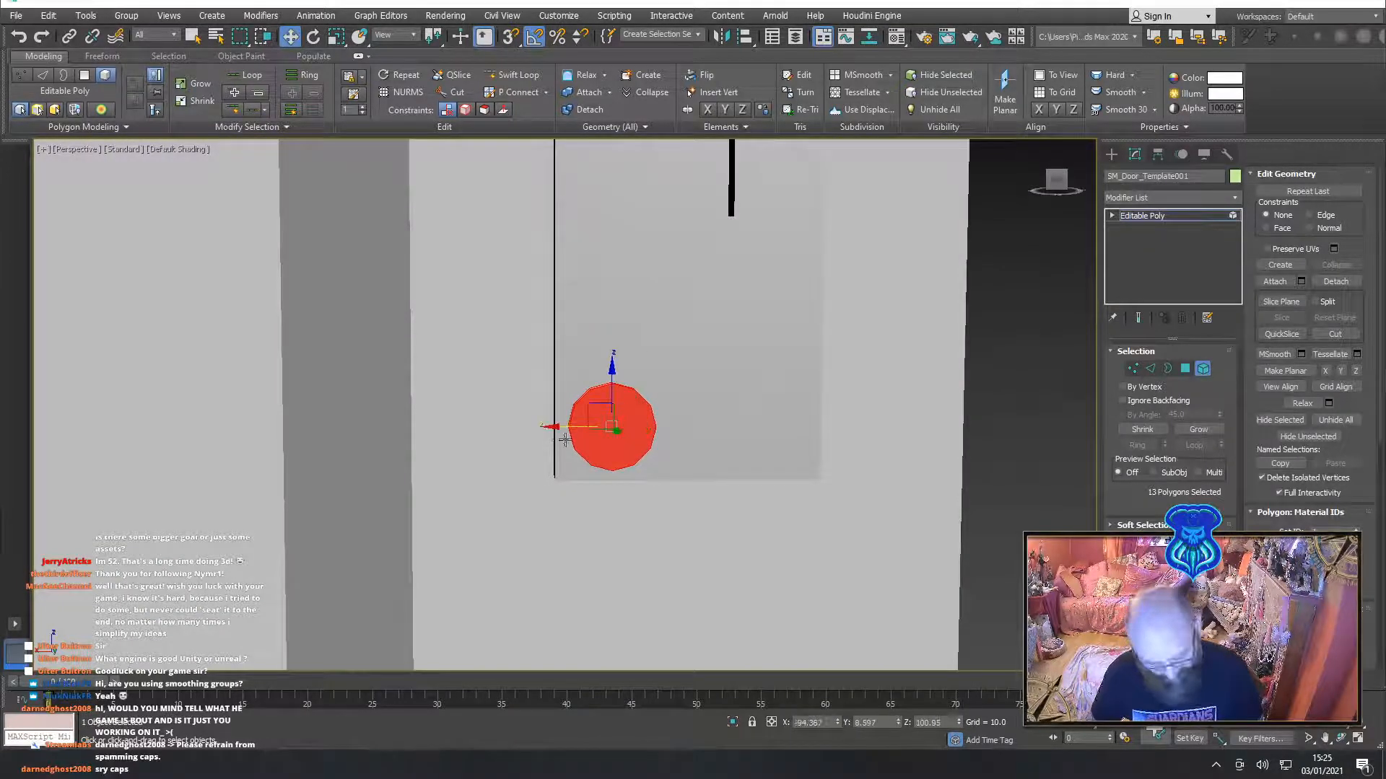
Clone the screw head as an element to the back plate's other lower corner, about 2.2 along X
click(610, 428)
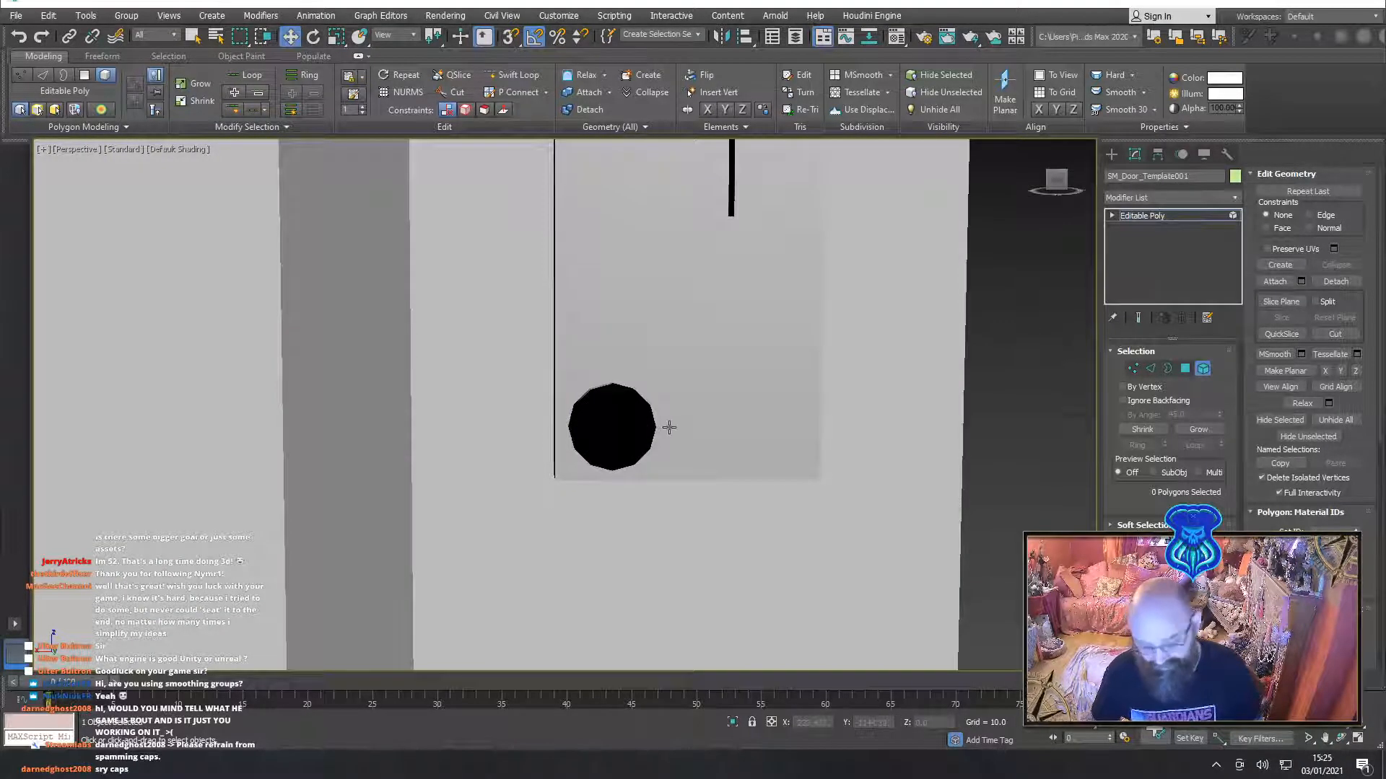
key(ctrl+z)
click(1203, 368)
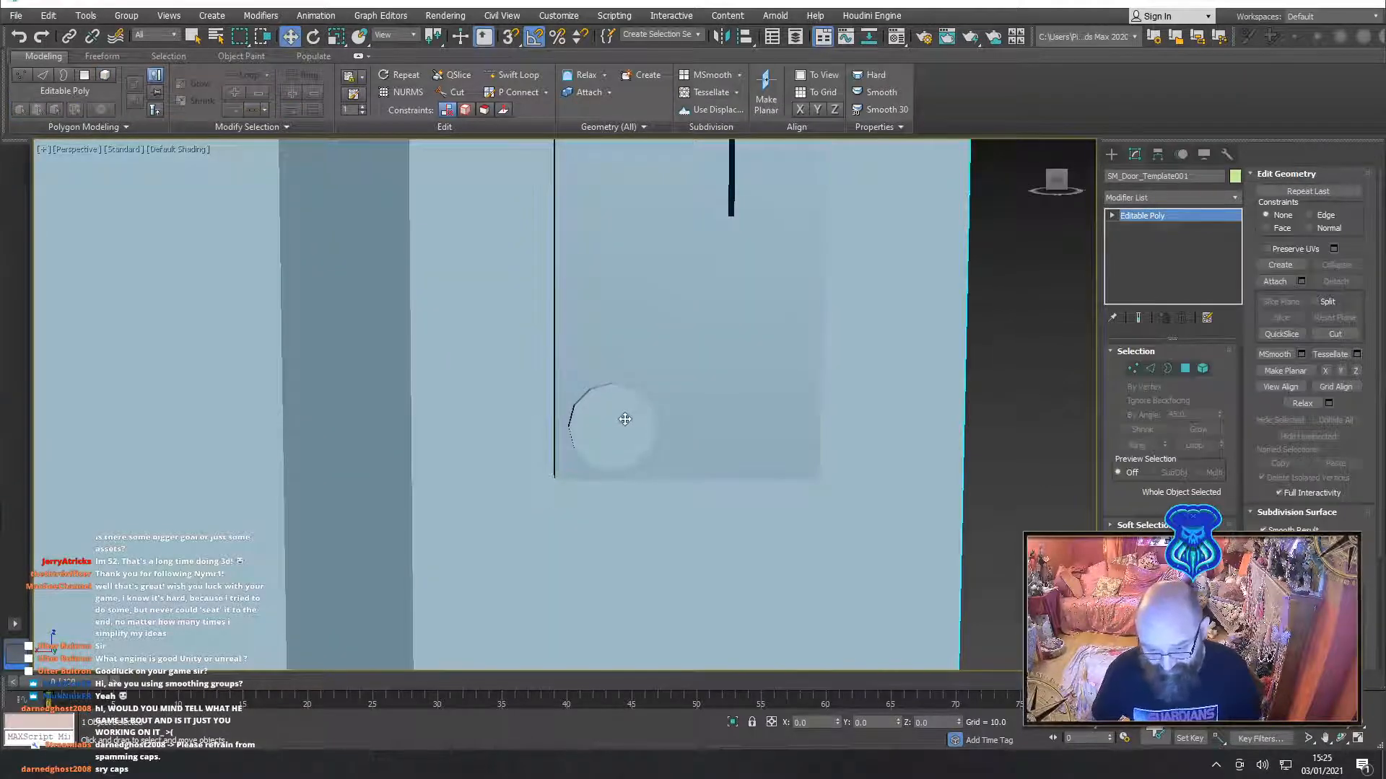
click(1201, 369)
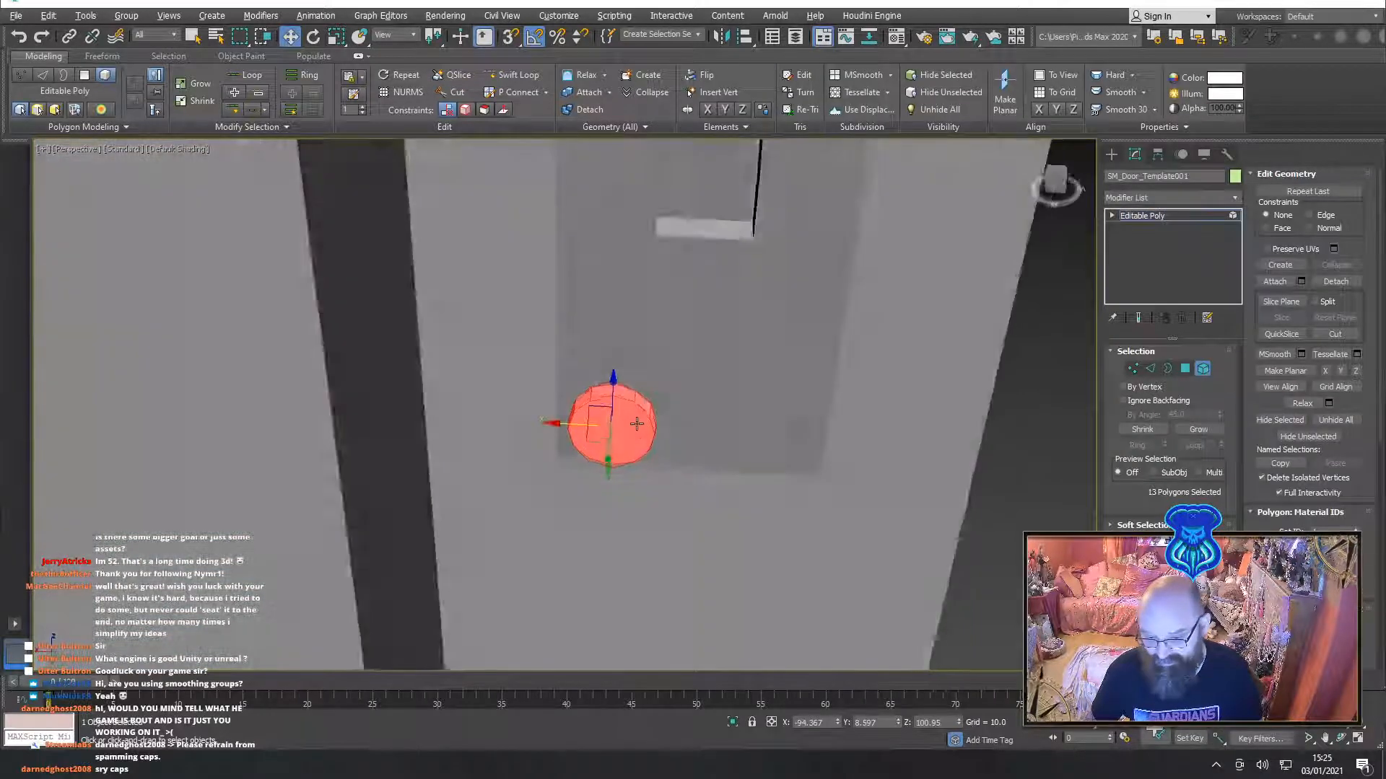
alt+middle_drag(636, 424, 617, 441)
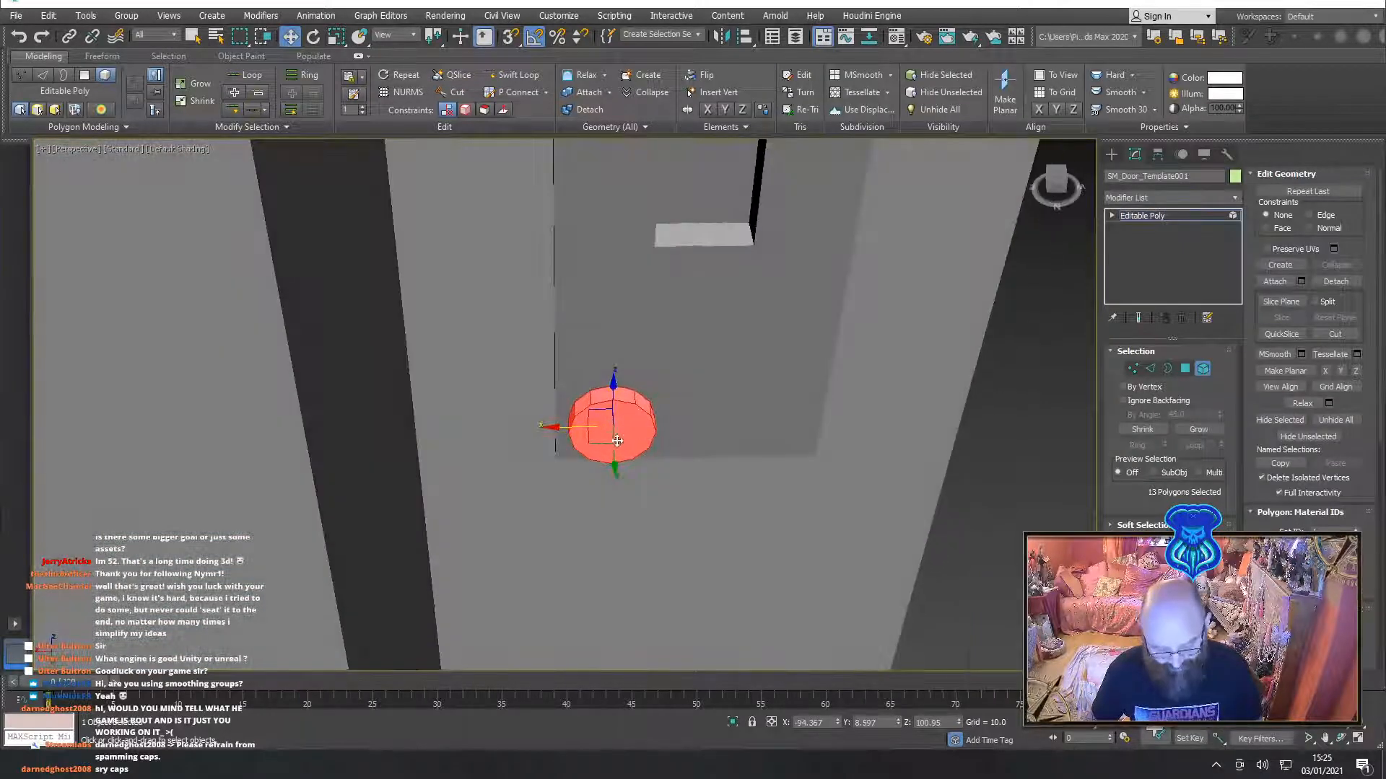
shift+drag(564, 428, 723, 444)
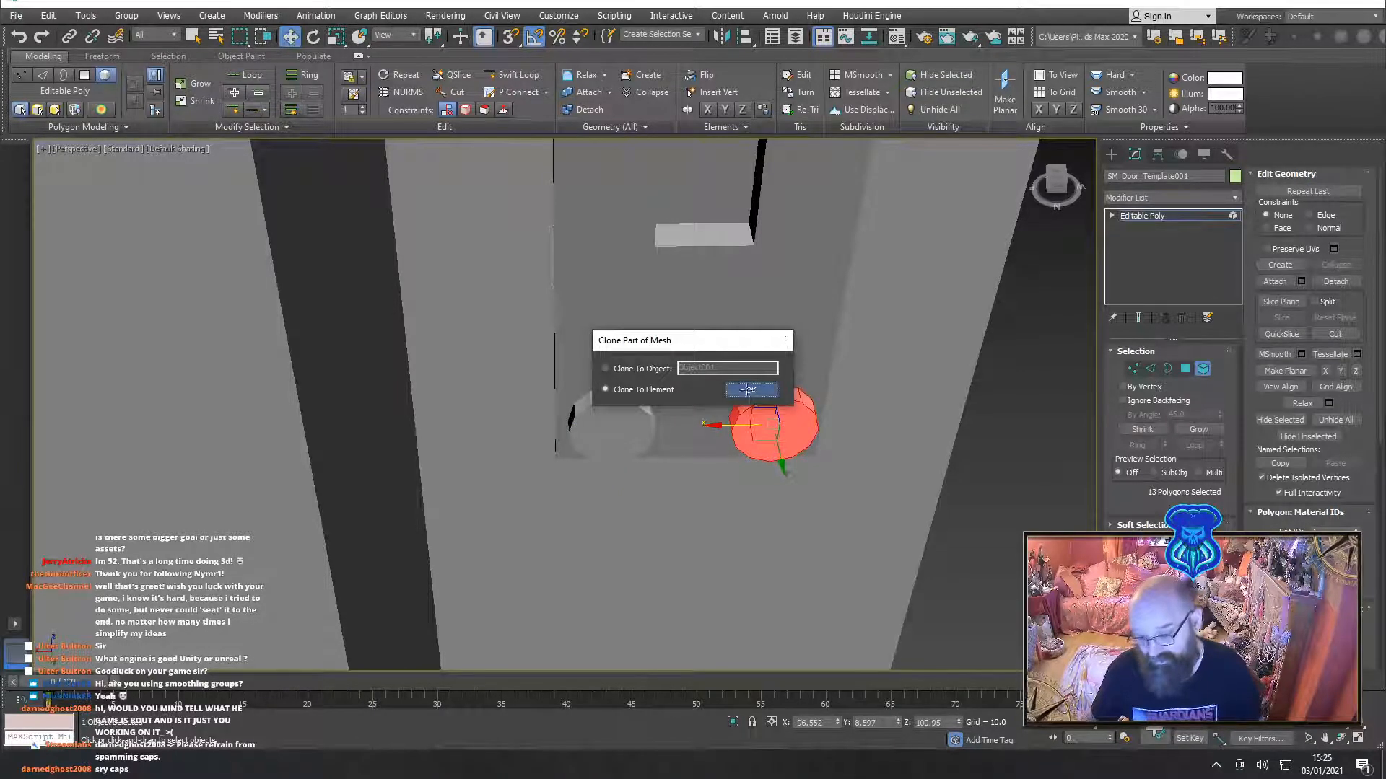
click(749, 390)
Select both lower screw heads and clone them as elements to the upper corners of the back keyhole plate
mouse_move(830, 433)
alt+middle_down()
mouse_move(876, 455)
mouse_move(924, 443)
mouse_move(868, 396)
mouse_move(649, 488)
alt+middle_up()
ctrl+click(655, 488)
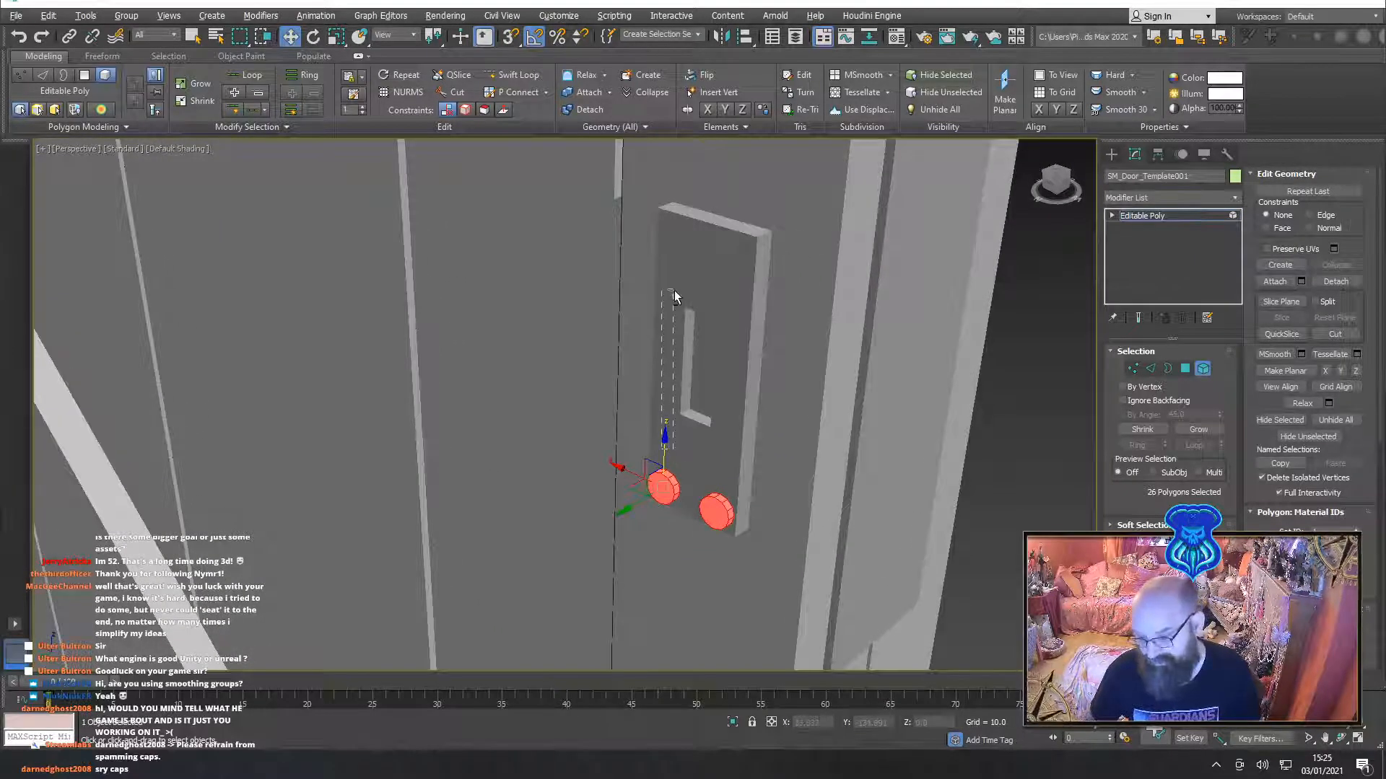
drag(664, 446, 688, 200)
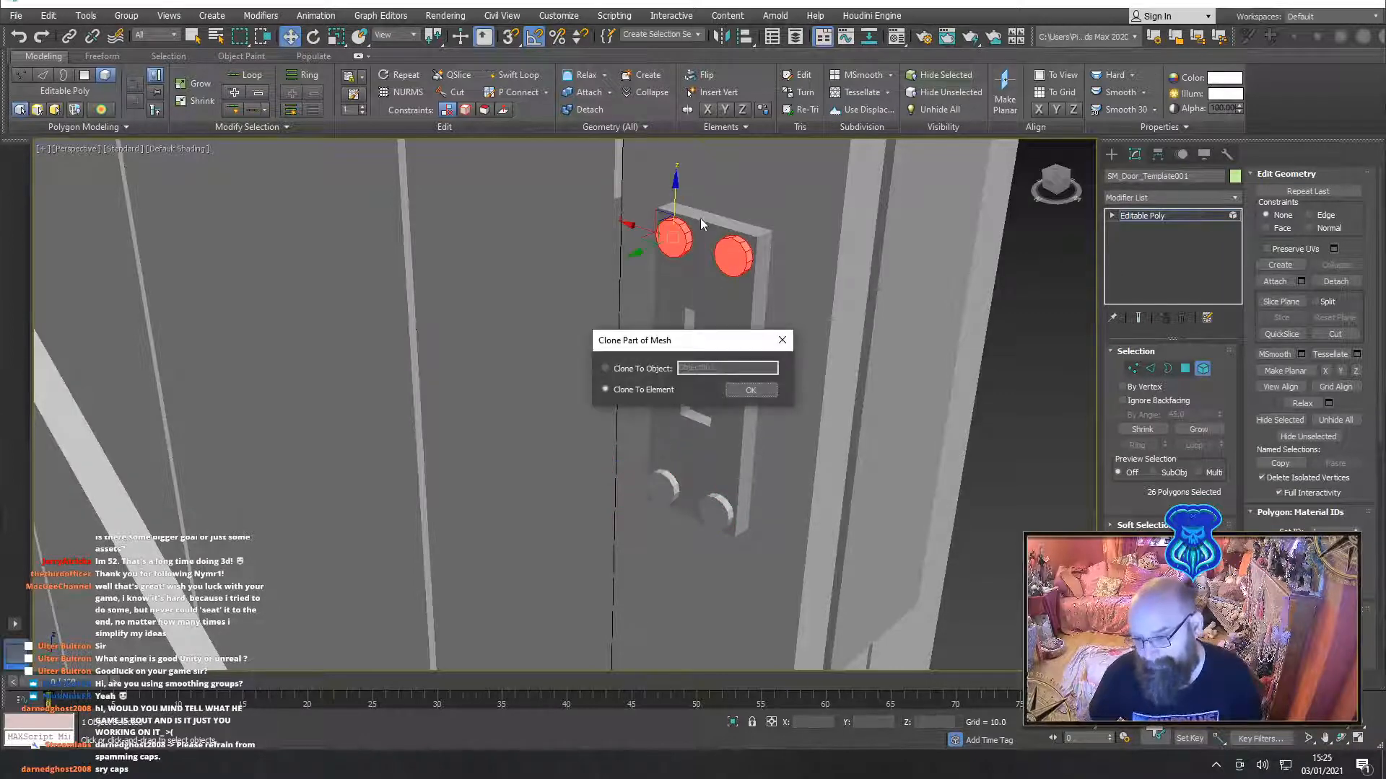
click(761, 390)
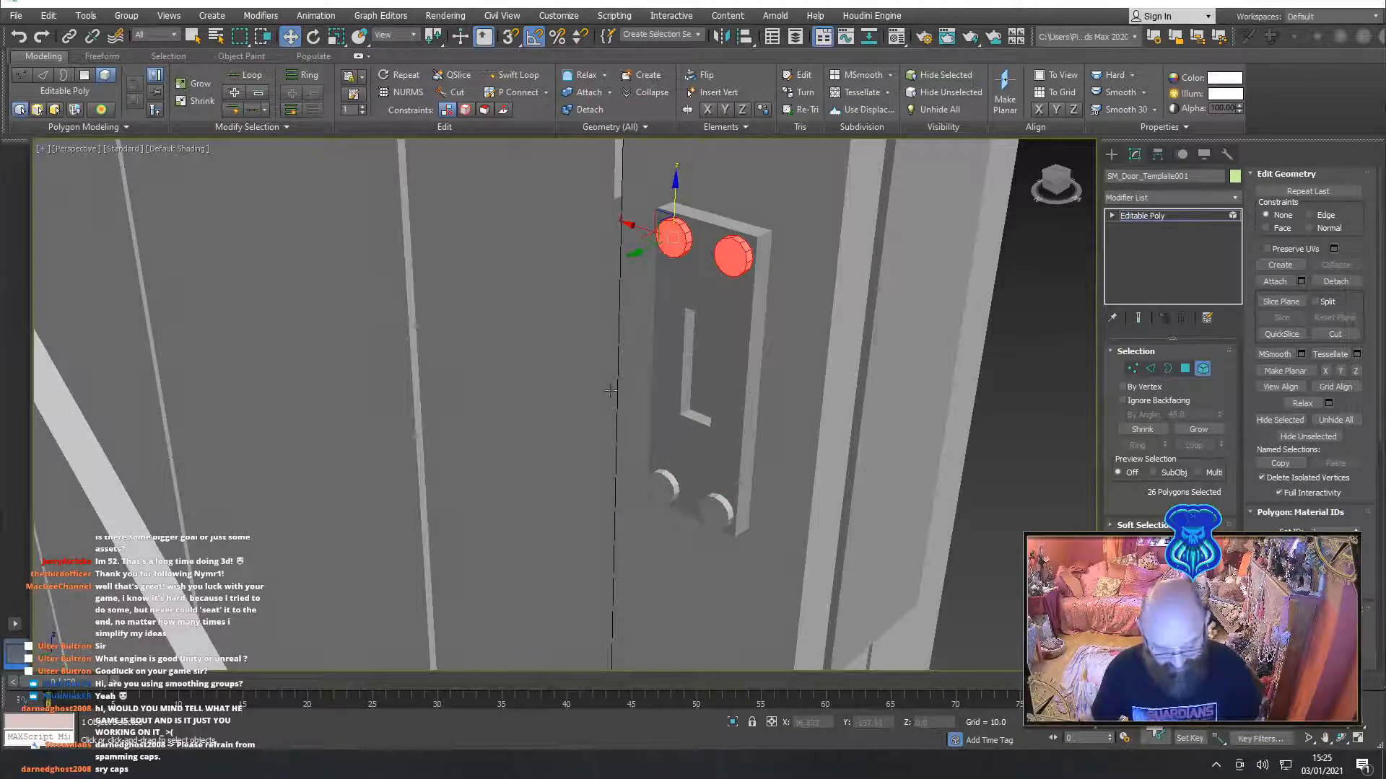
mouse_move(611, 391)
alt+middle_down()
mouse_move(730, 396)
mouse_move(660, 383)
mouse_move(588, 395)
mouse_move(734, 395)
mouse_move(618, 407)
alt+middle_up()
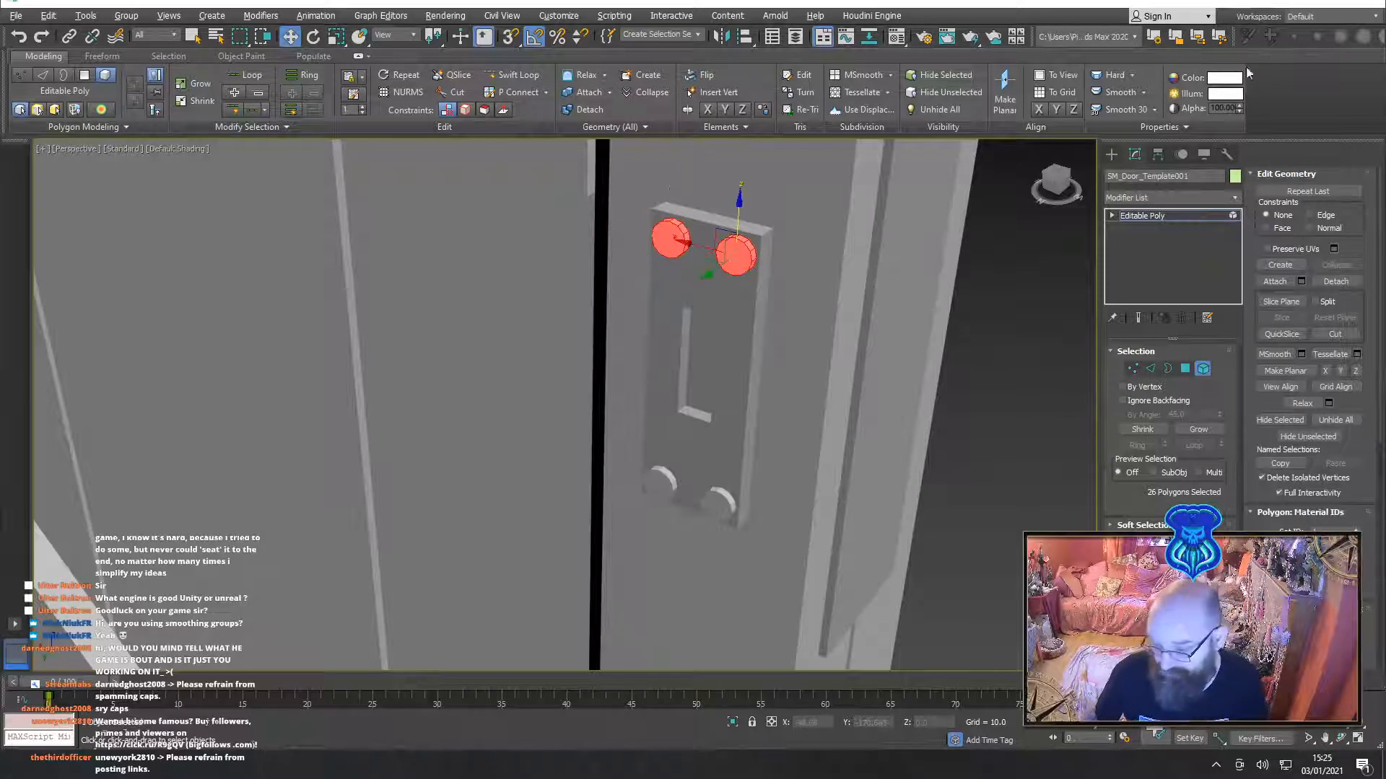
click(1202, 369)
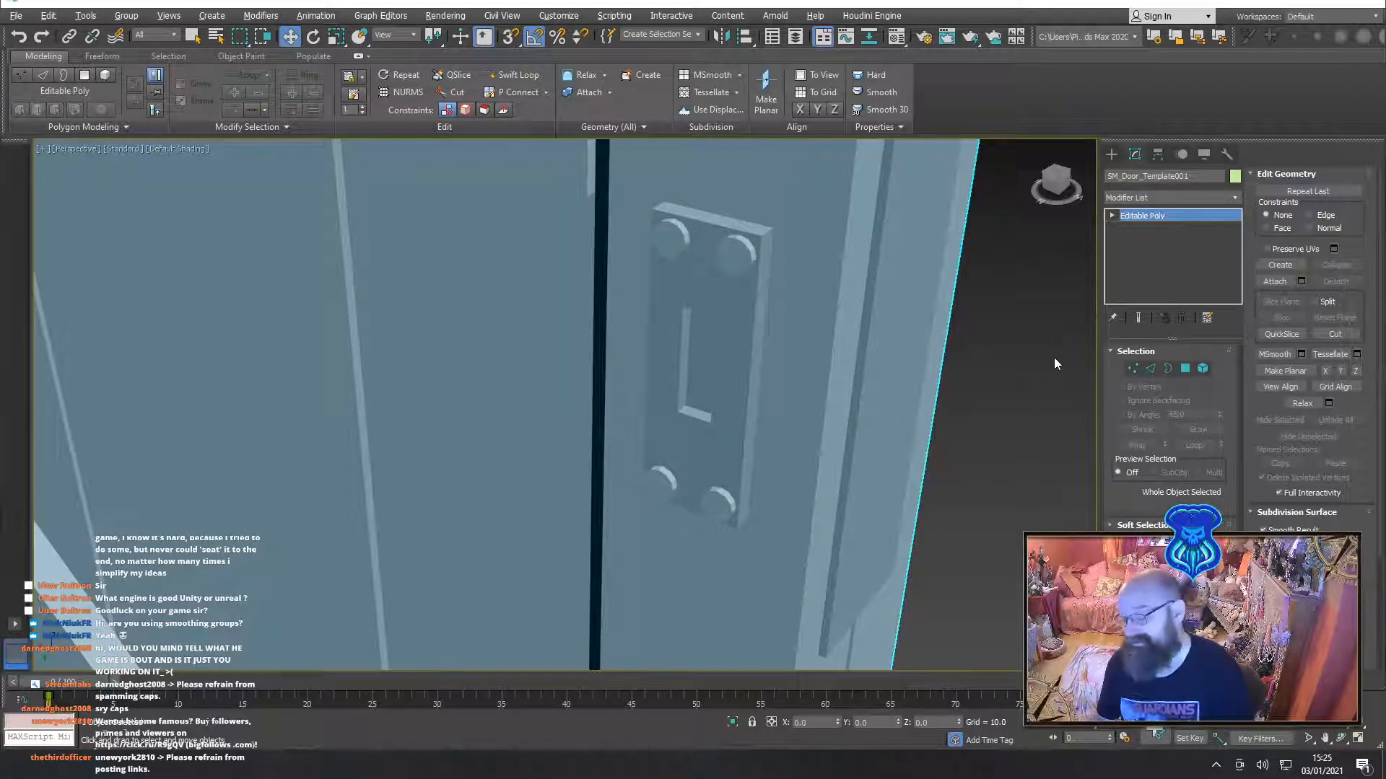
Attach the front keyhole plate and the lock plate on the door's edge to the door object
middle_drag(1054, 357, 713, 374)
scroll(874, 373, down, 5)
scroll(714, 374, down, 8)
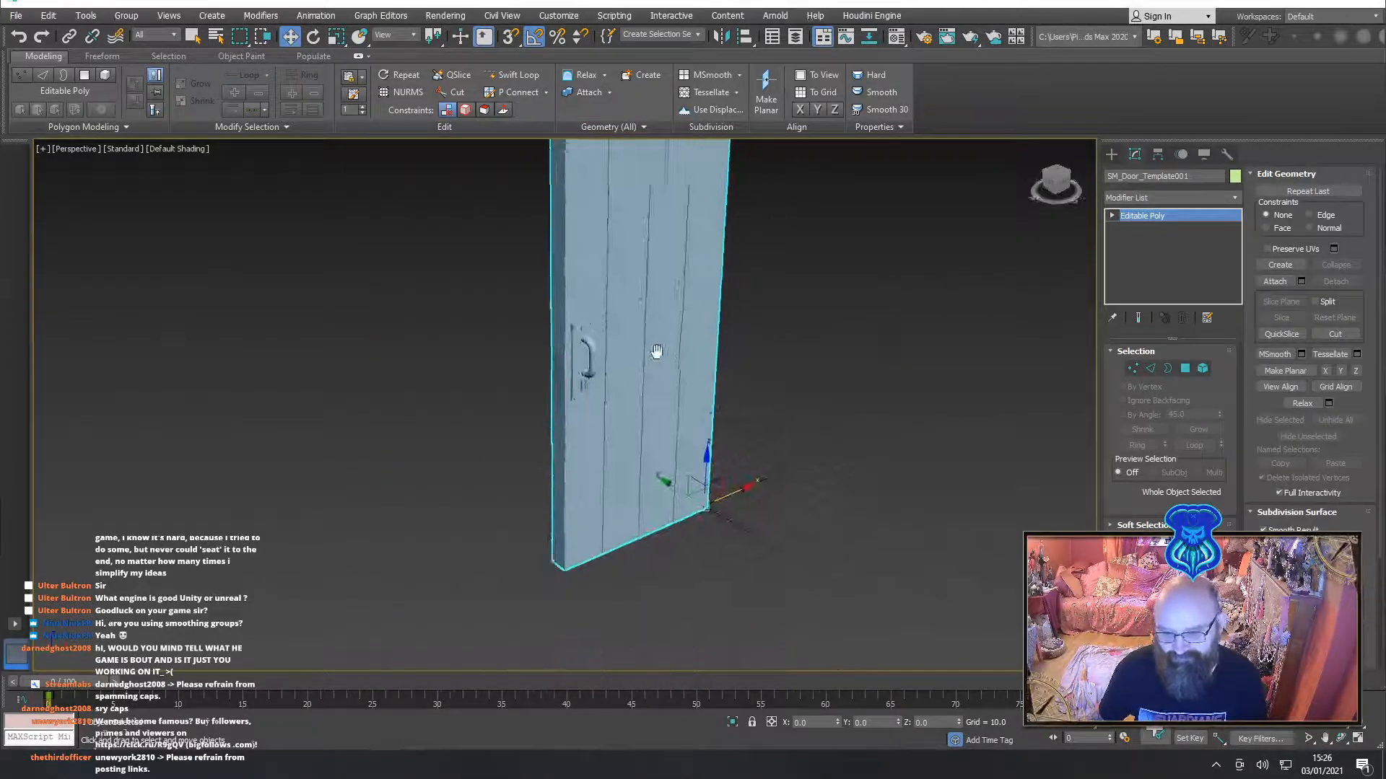
key(z)
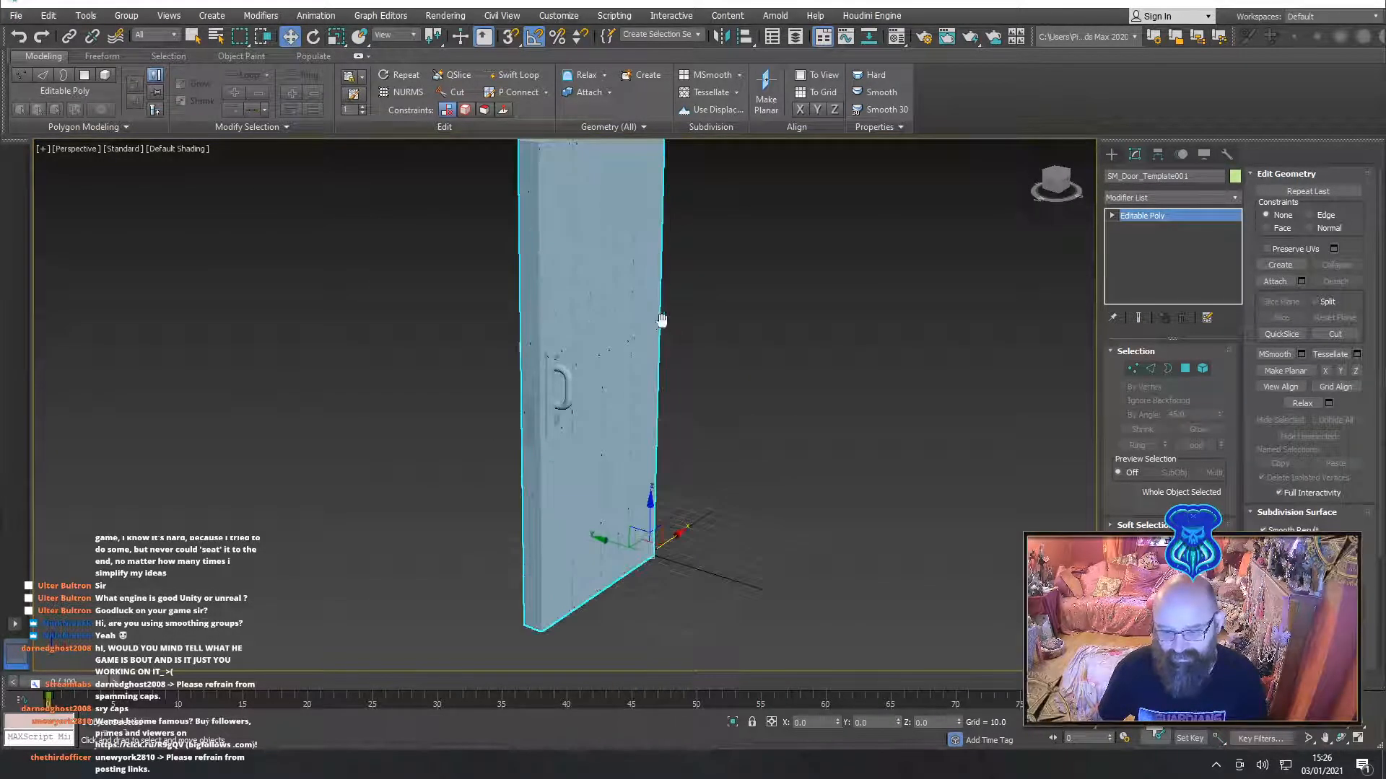
click(737, 335)
click(651, 320)
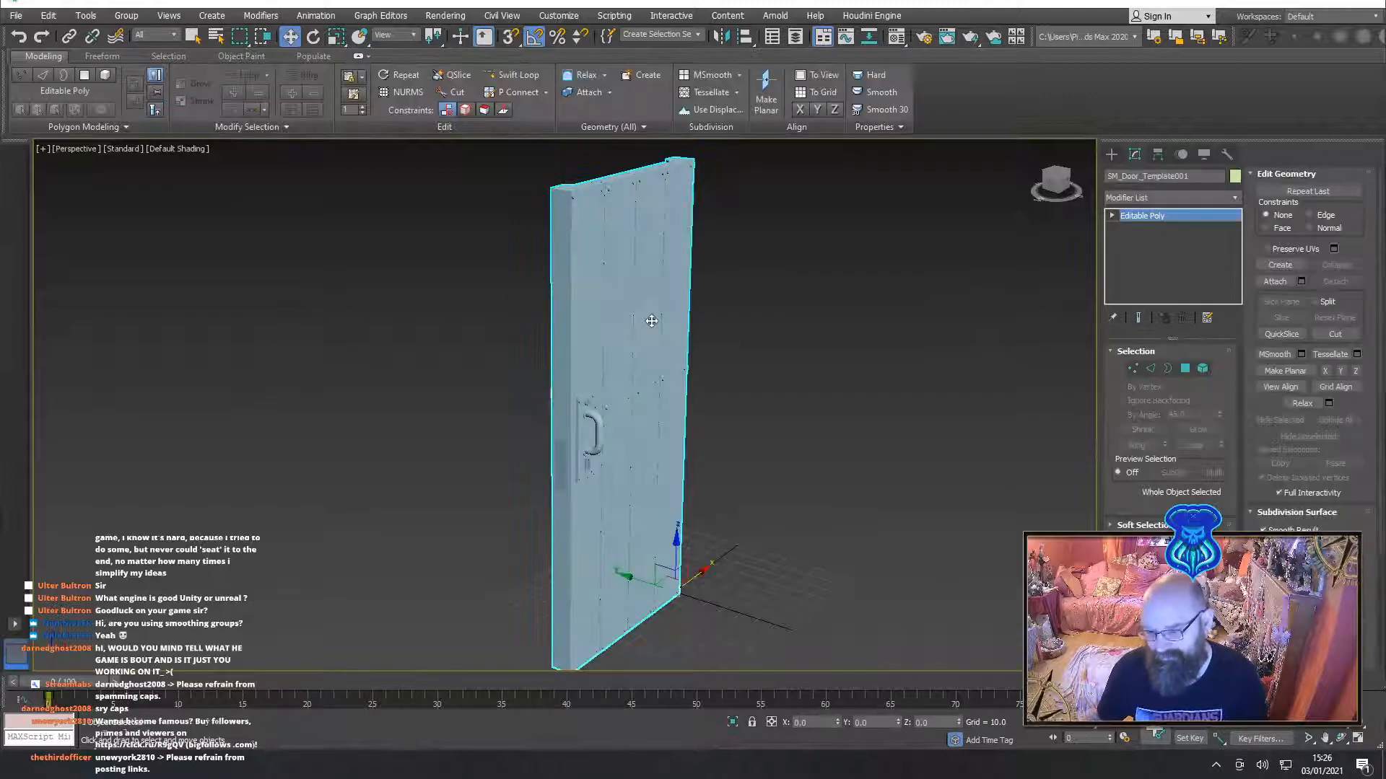
alt+middle_drag(652, 320, 700, 320)
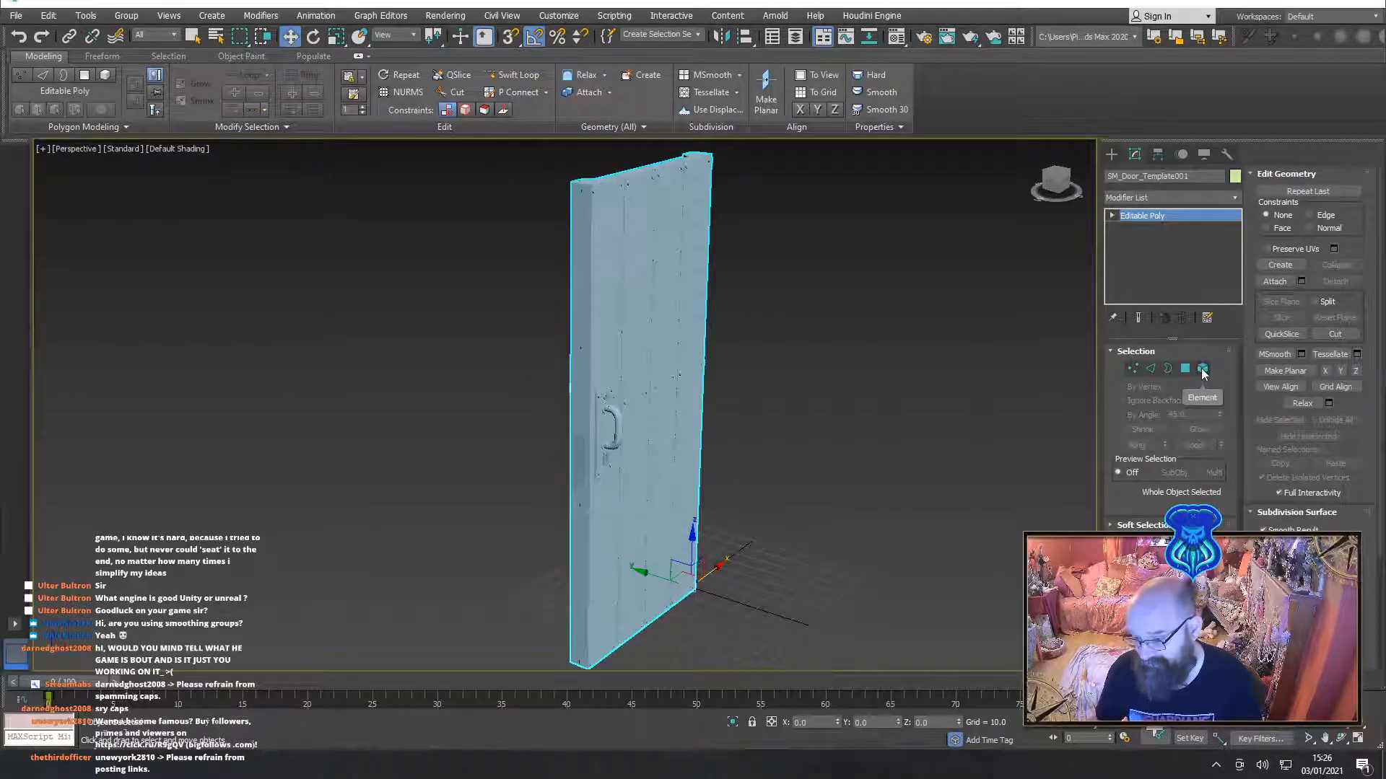
click(1274, 281)
scroll(773, 395, up, 3)
scroll(798, 360, up, 5)
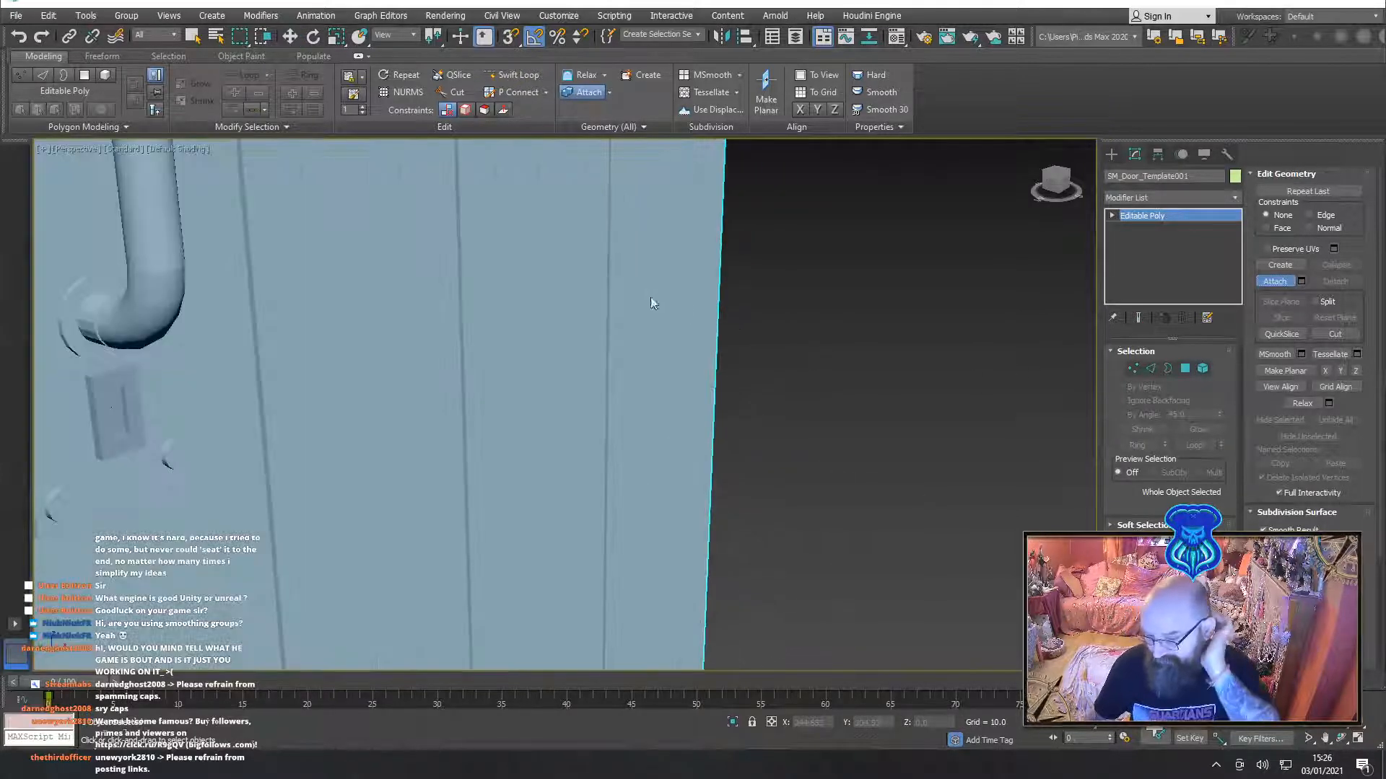
scroll(959, 340, down, 5)
scroll(798, 337, up, 3)
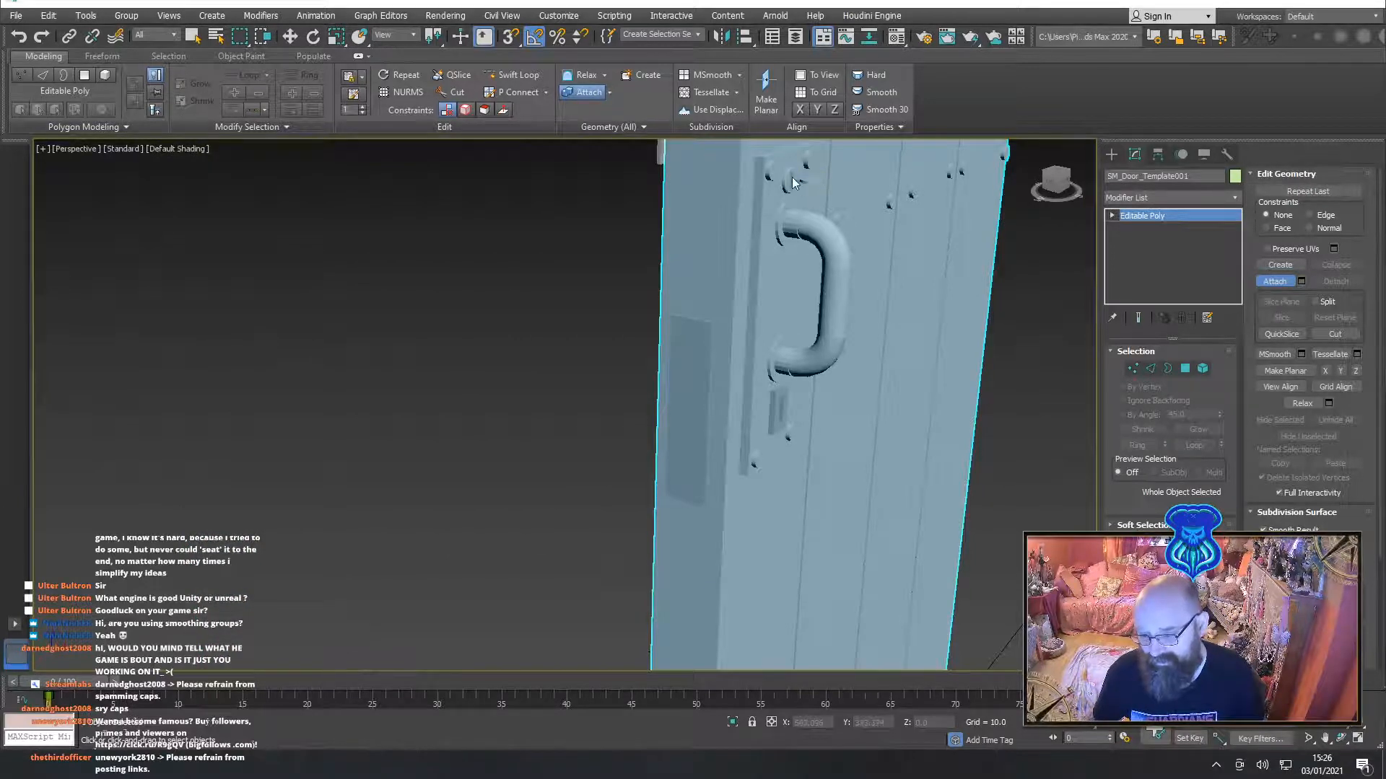
click(777, 410)
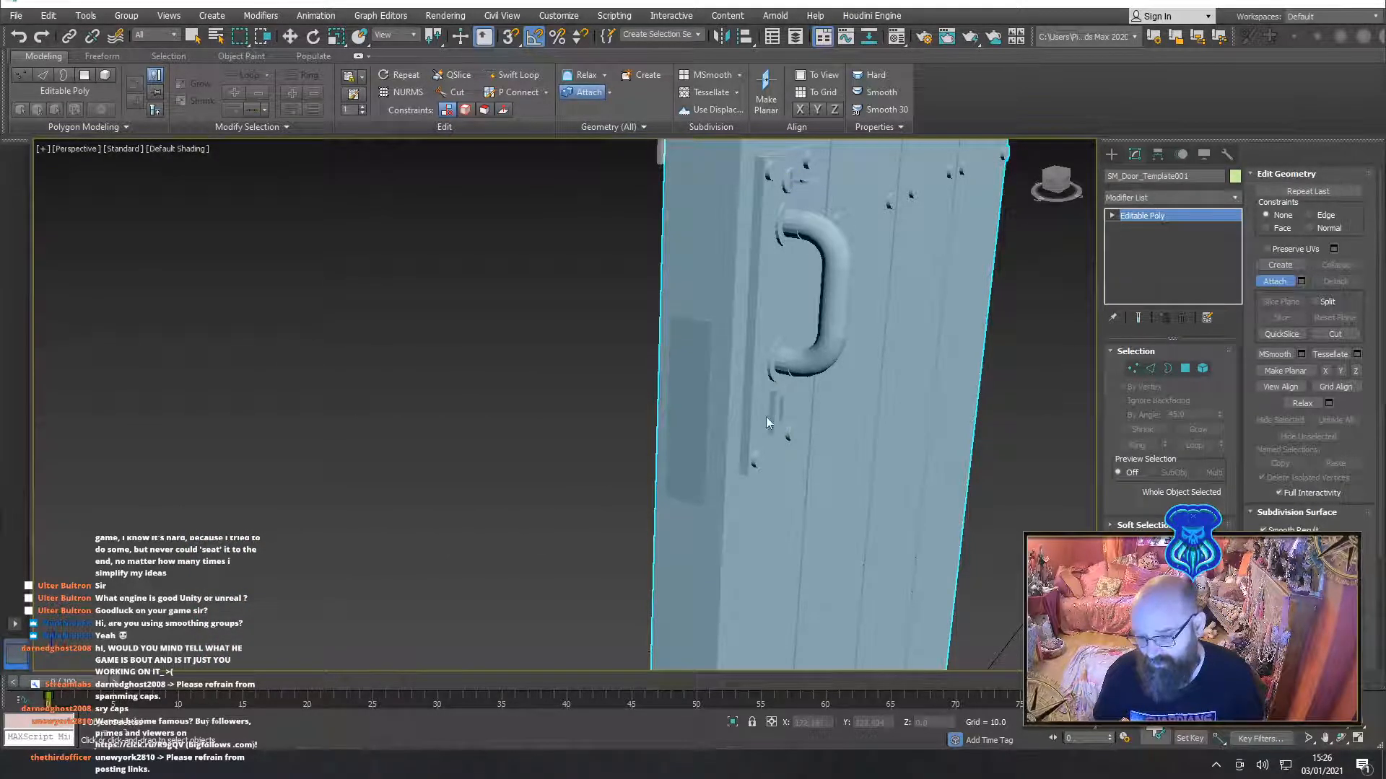
click(703, 422)
alt+middle_drag(603, 425, 702, 420)
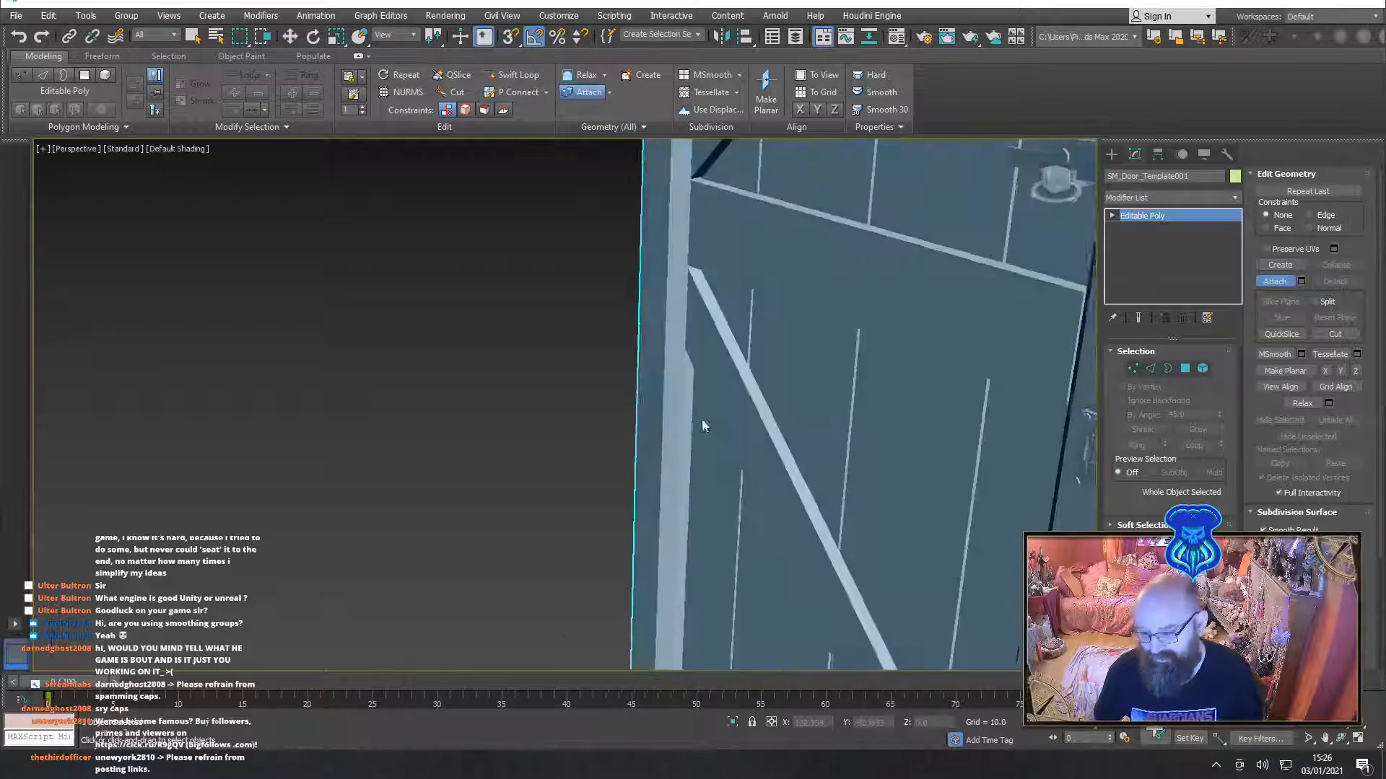
middle_drag(938, 416, 808, 411)
key(w)
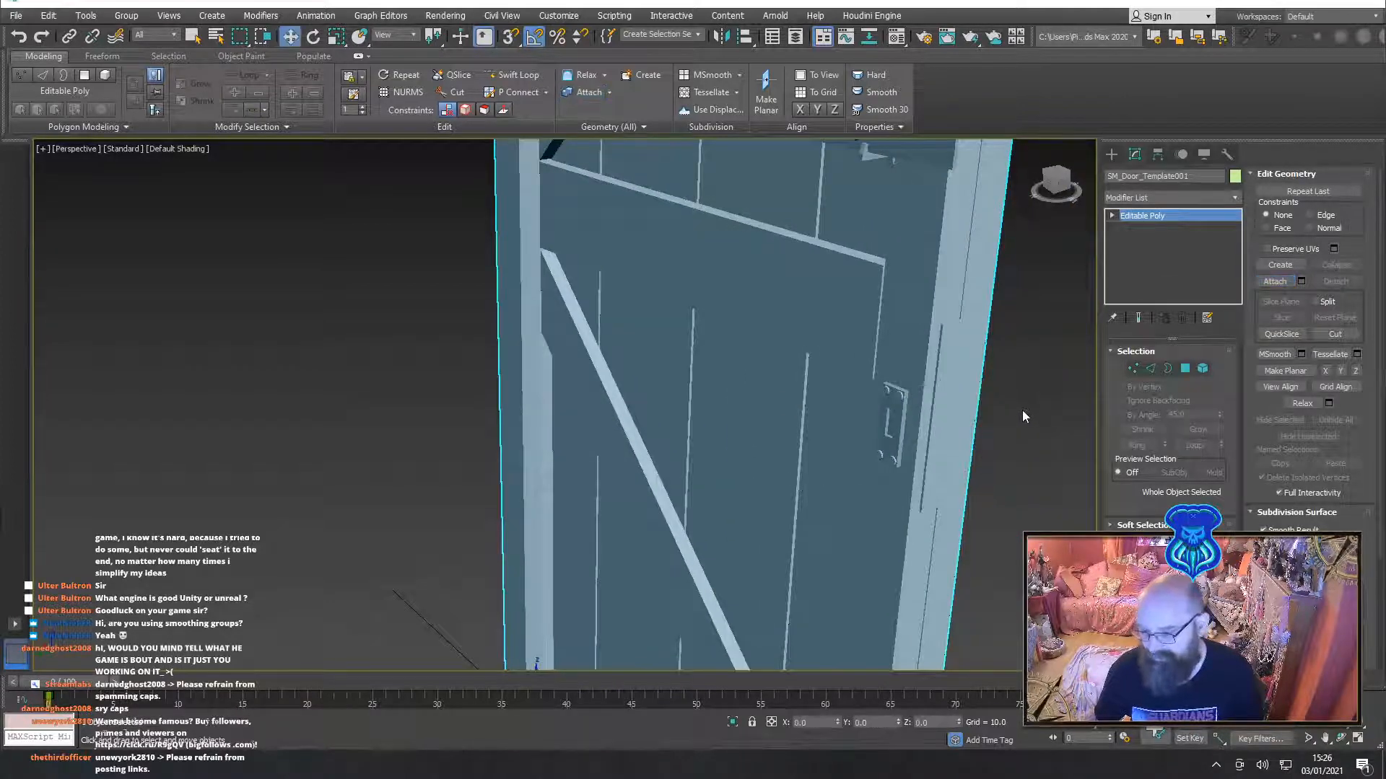
middle_drag(1022, 410, 814, 431)
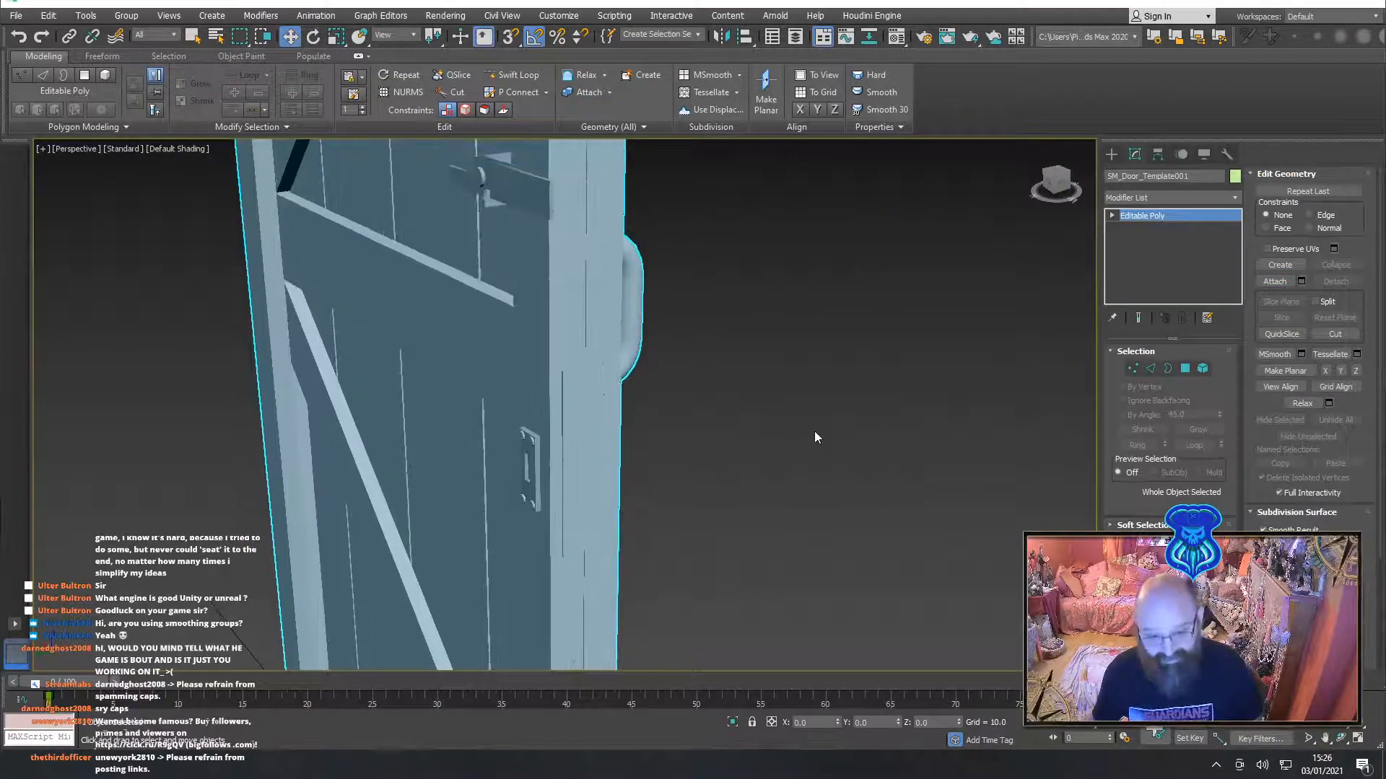
Start saving the scene as a 3ds Max file in the Wickie folder on the desktop
key(ctrl+s)
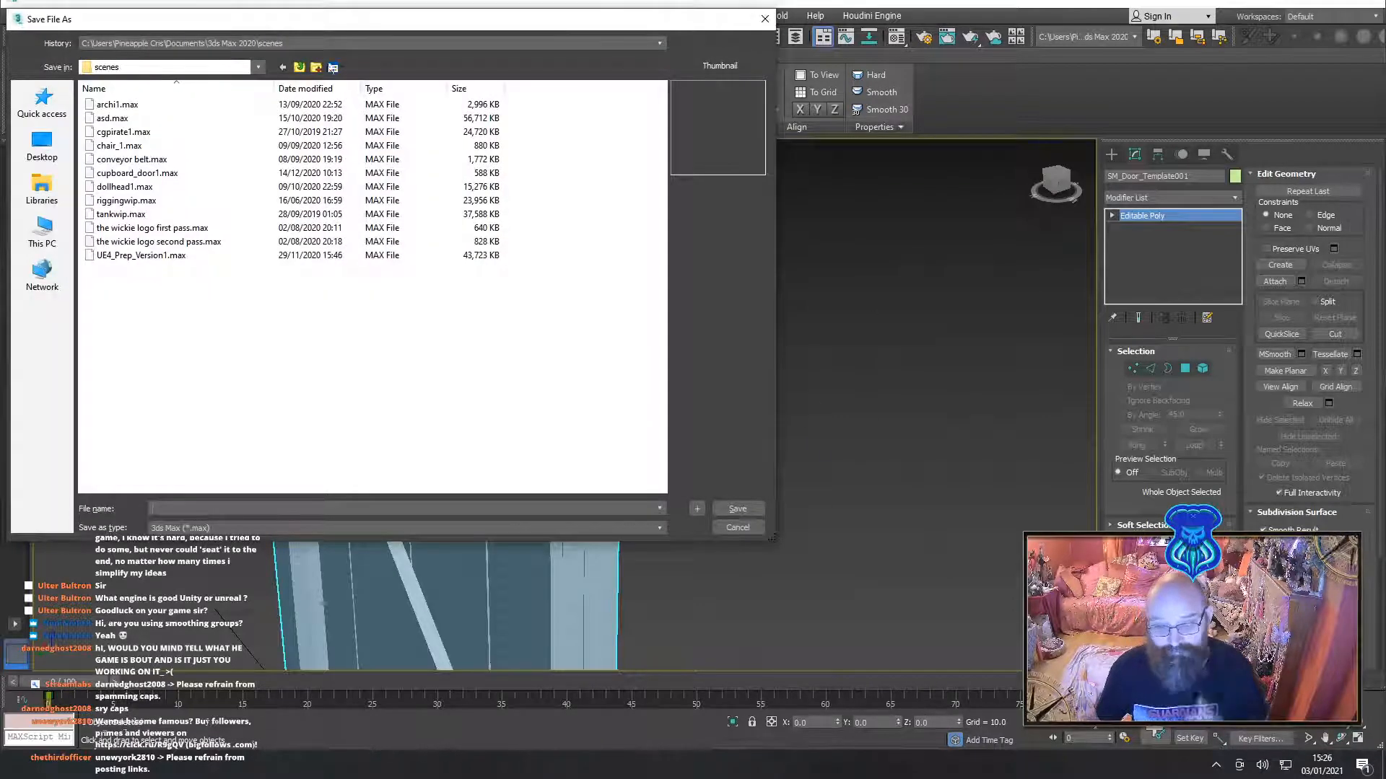
click(275, 44)
click(214, 71)
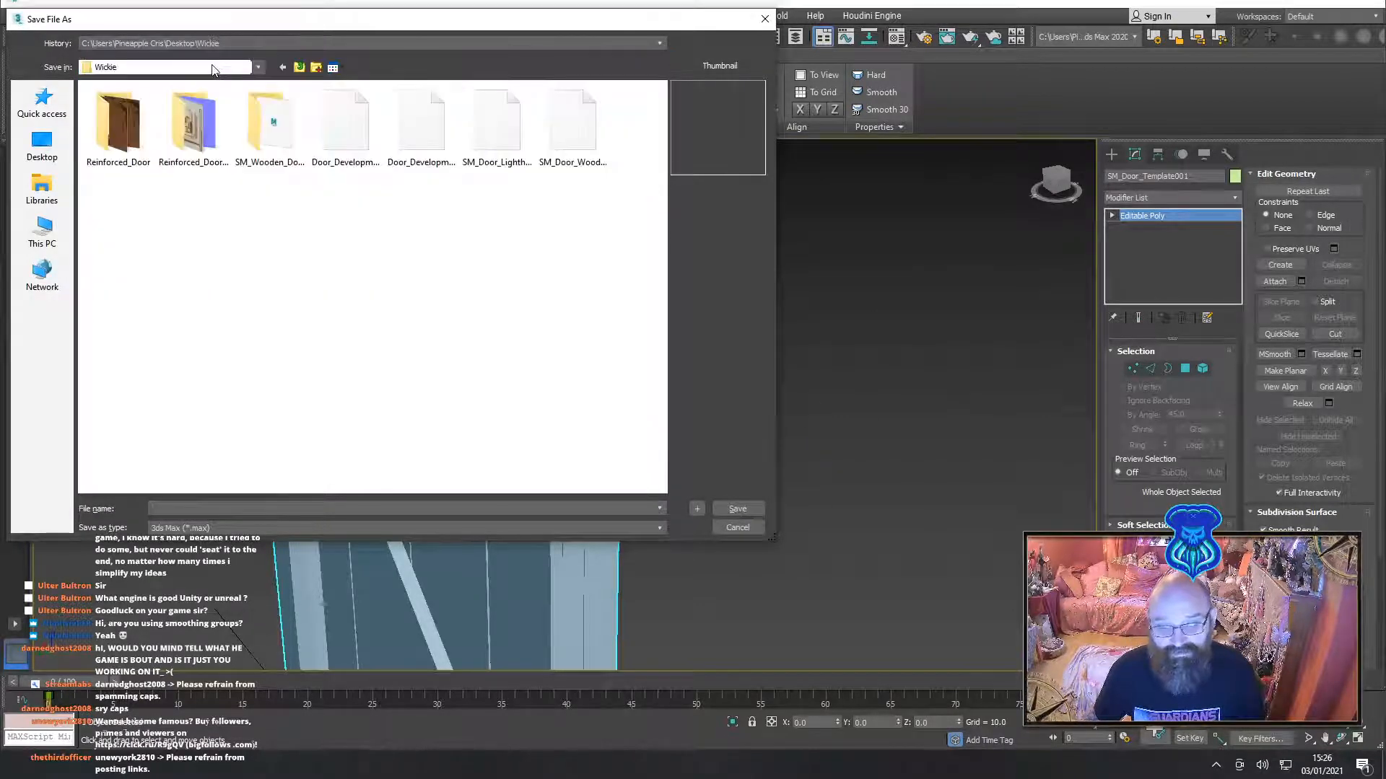
Save the scene as a new version named SM_Door_Wooden2 in the Wickie folder
click(560, 142)
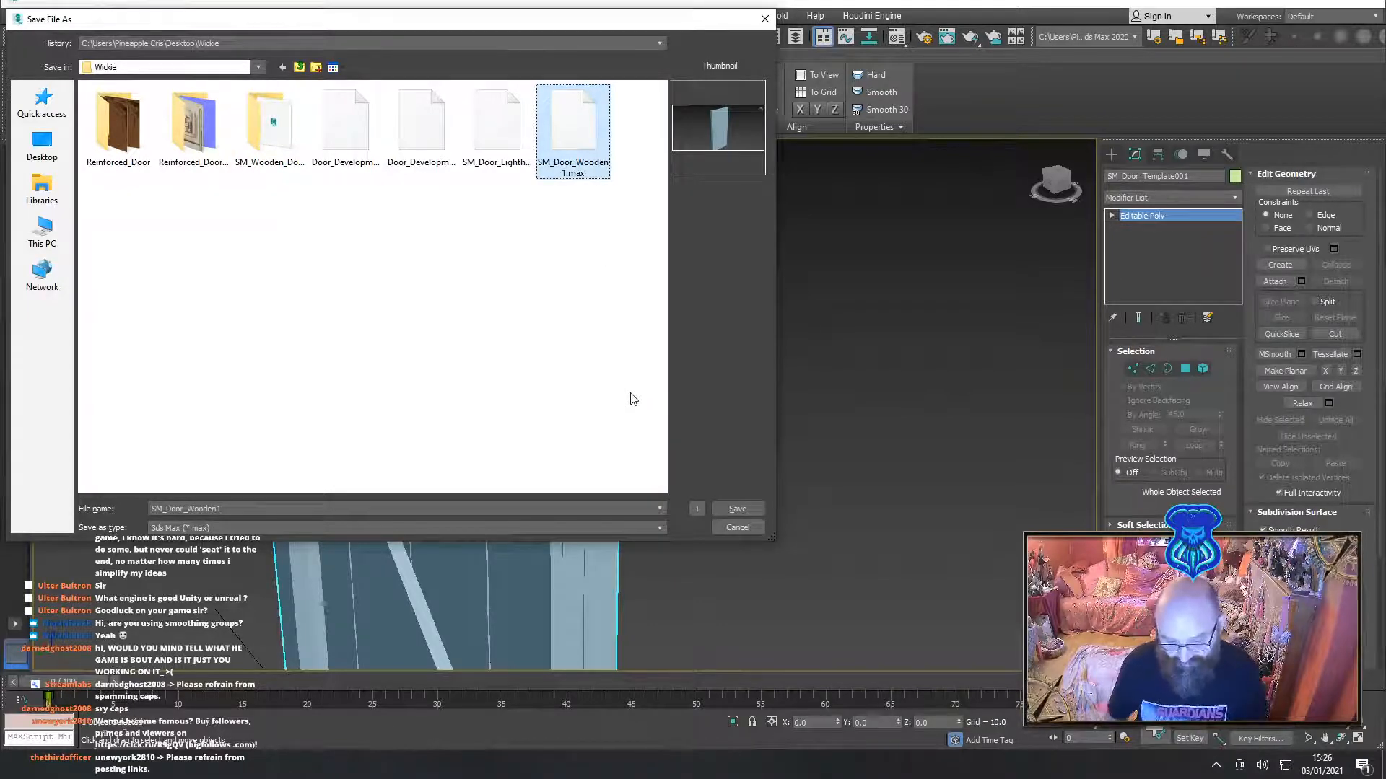
click(419, 508)
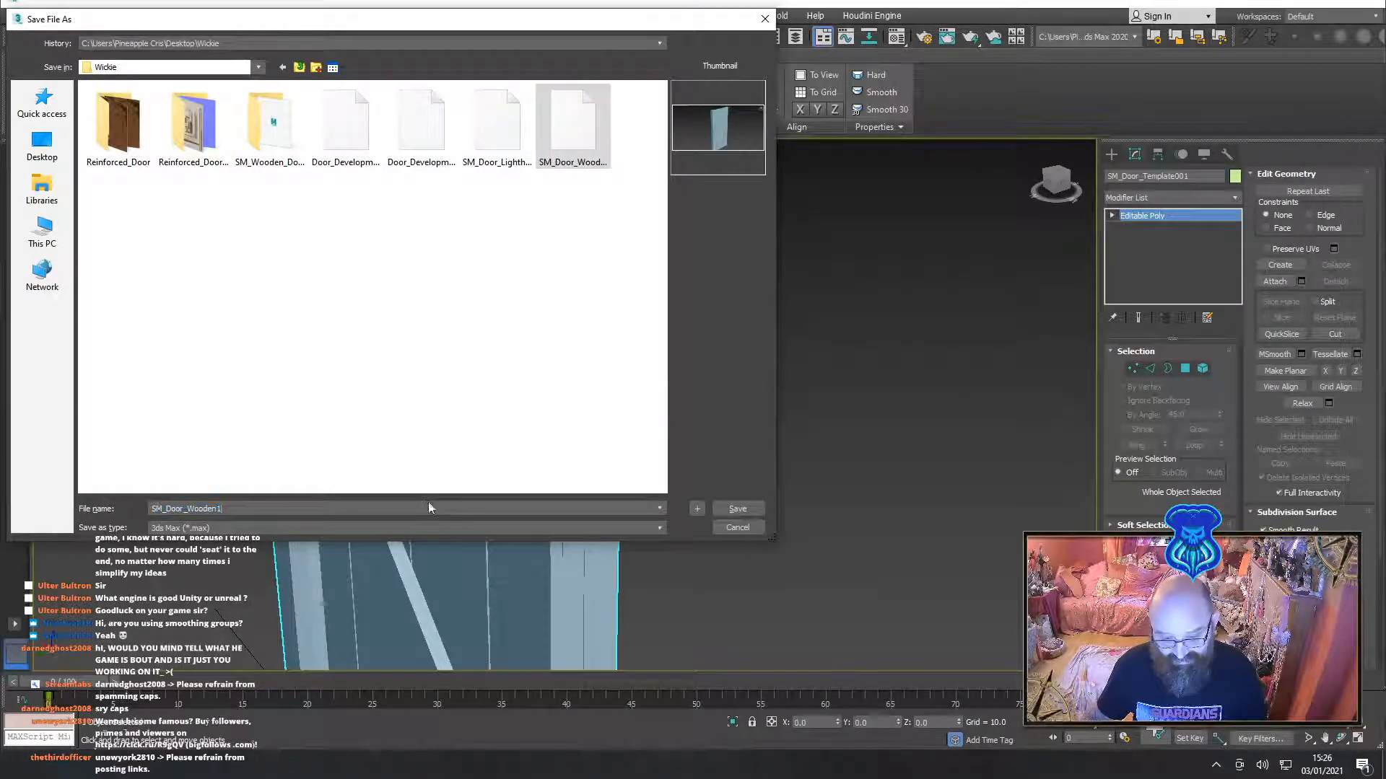
key(BackSpace)
text(2)
key(Return)
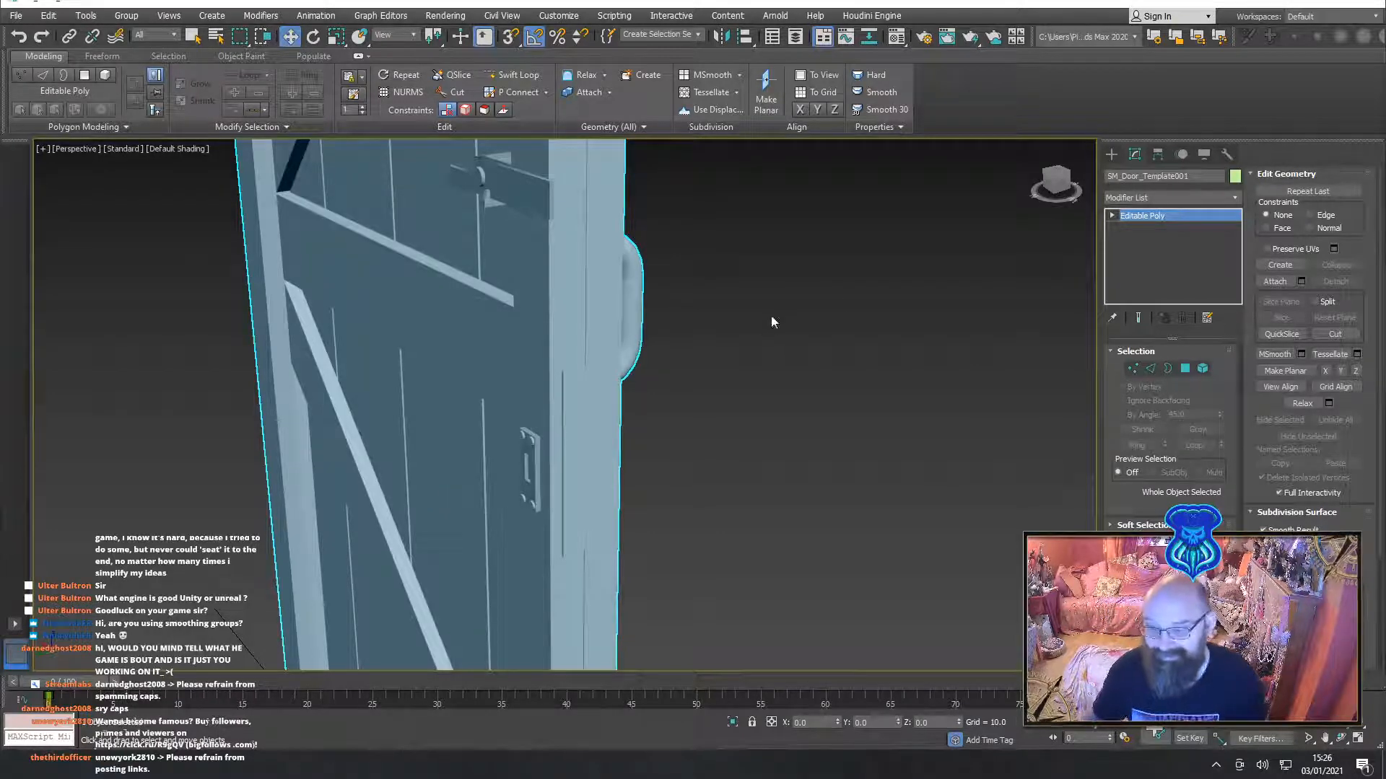
Attach the bolt latch and the small metal plate below it to the door mesh, and display edged faces
middle_drag(817, 275, 812, 323)
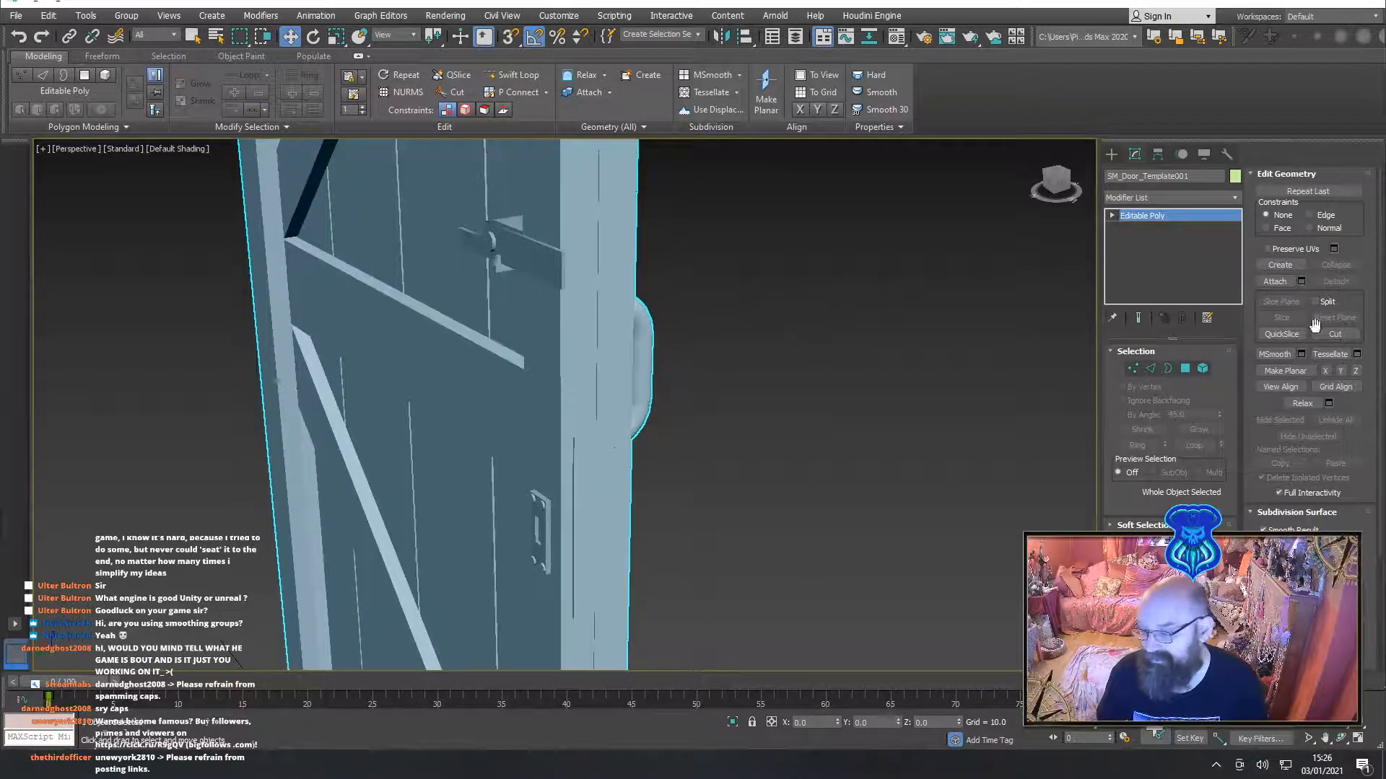
click(1275, 281)
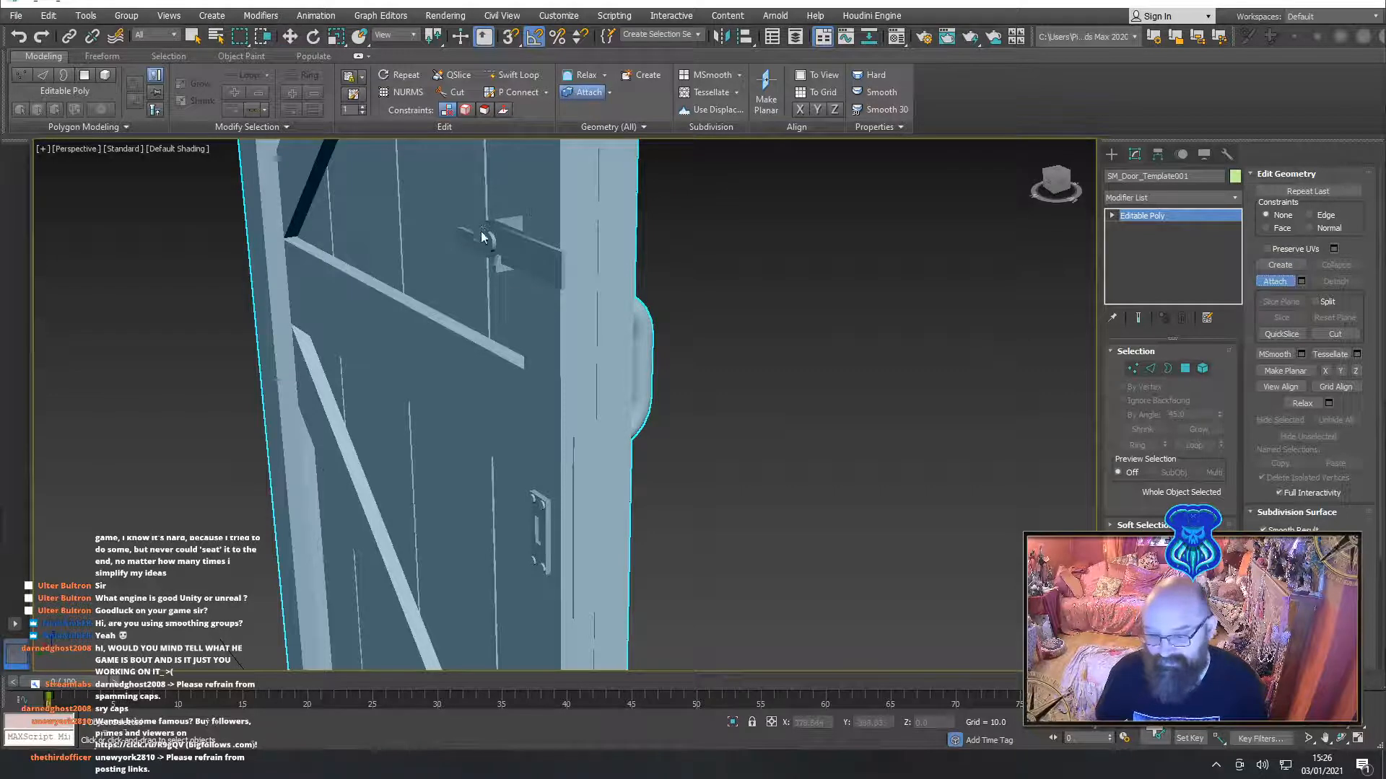
click(498, 265)
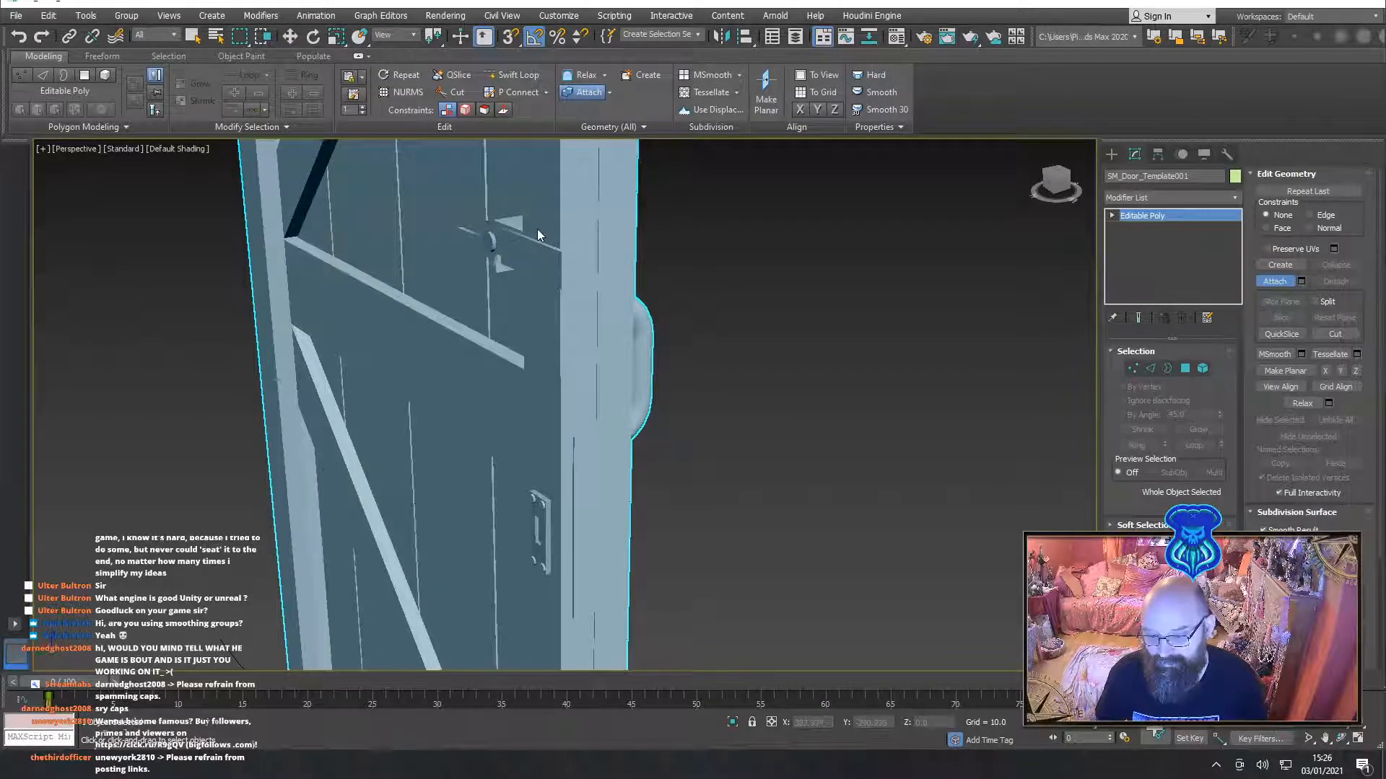
click(541, 525)
scroll(525, 403, down, 4)
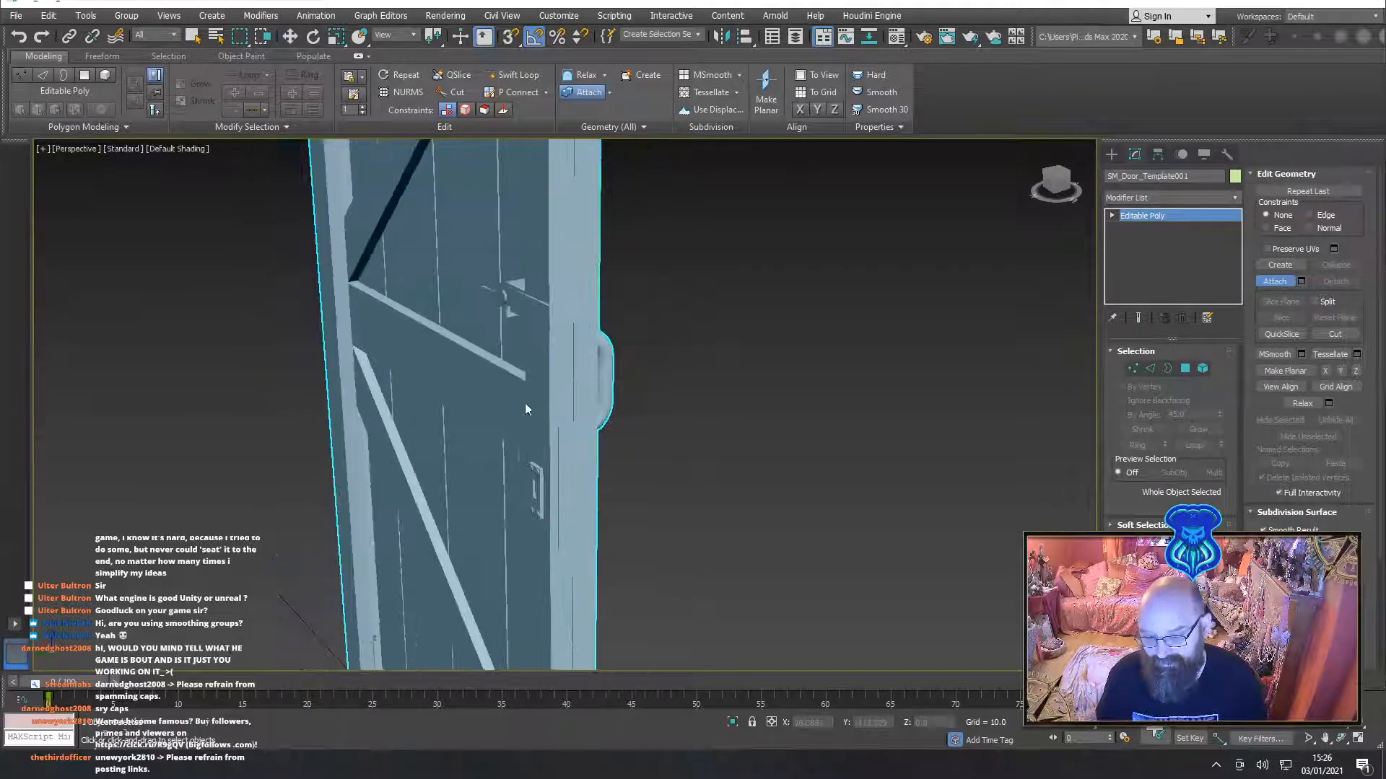
mouse_move(525, 402)
alt+middle_down()
mouse_move(498, 348)
mouse_move(621, 340)
mouse_move(722, 413)
mouse_move(672, 384)
mouse_move(356, 354)
mouse_move(370, 357)
alt+middle_up()
key(F4)
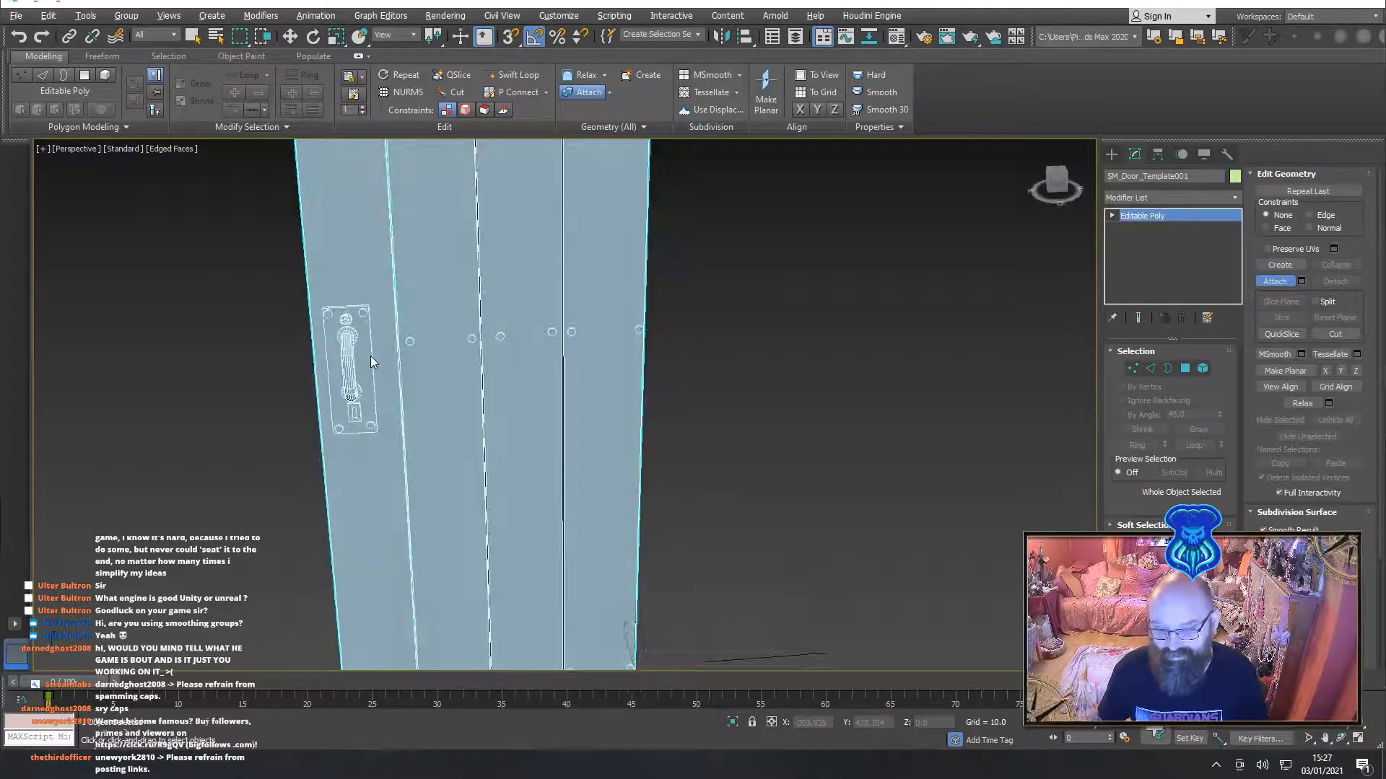
click(1283, 283)
click(1284, 283)
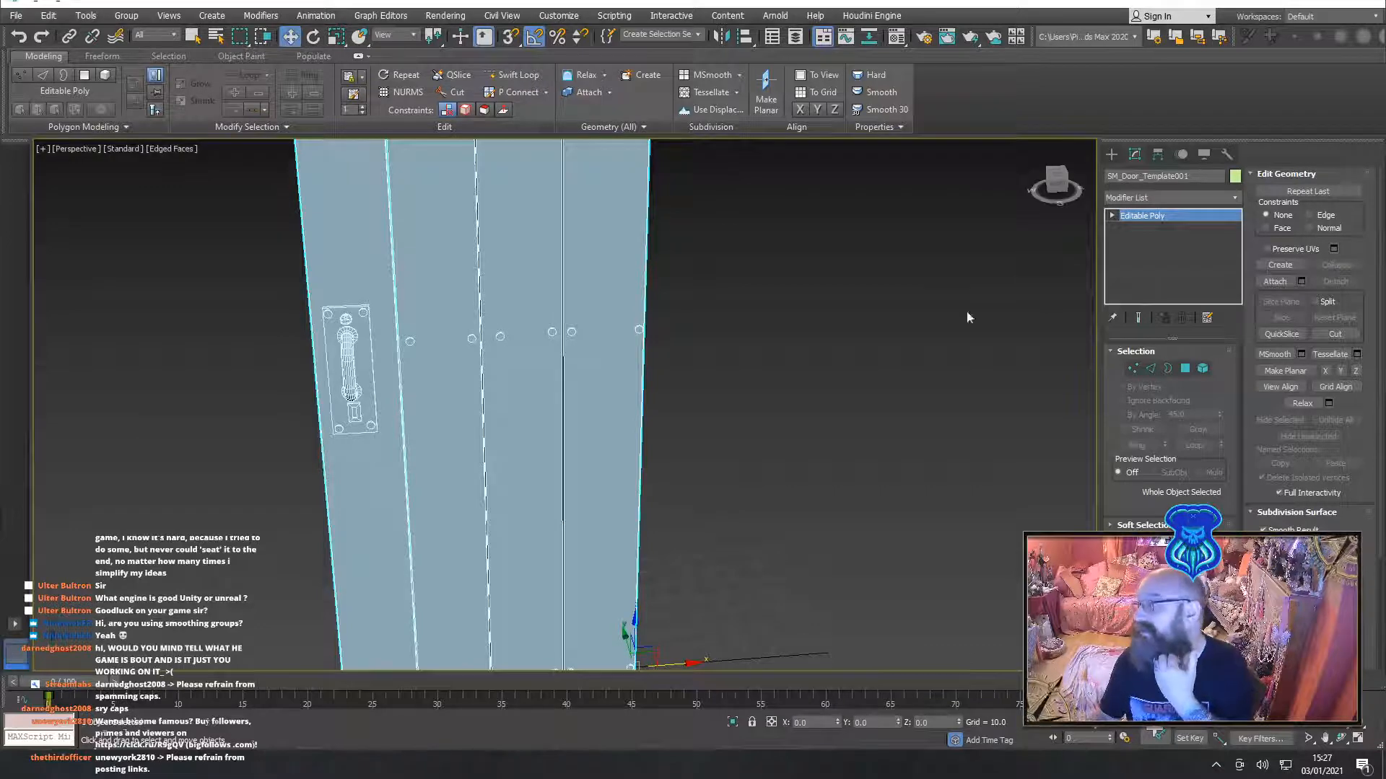
Open the material editor and name the first sample material Wood
scroll(924, 317, down, 5)
alt+middle_drag(767, 339, 776, 332)
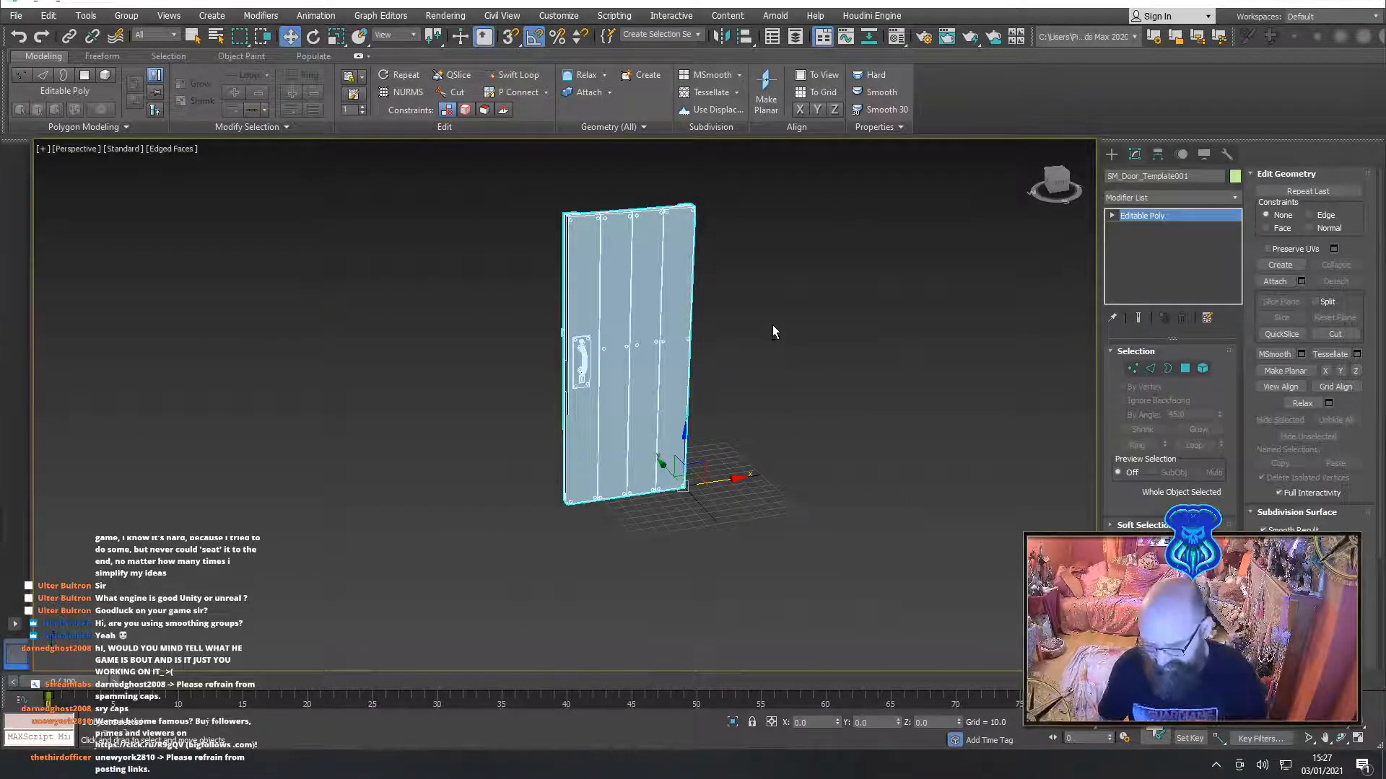
key(m)
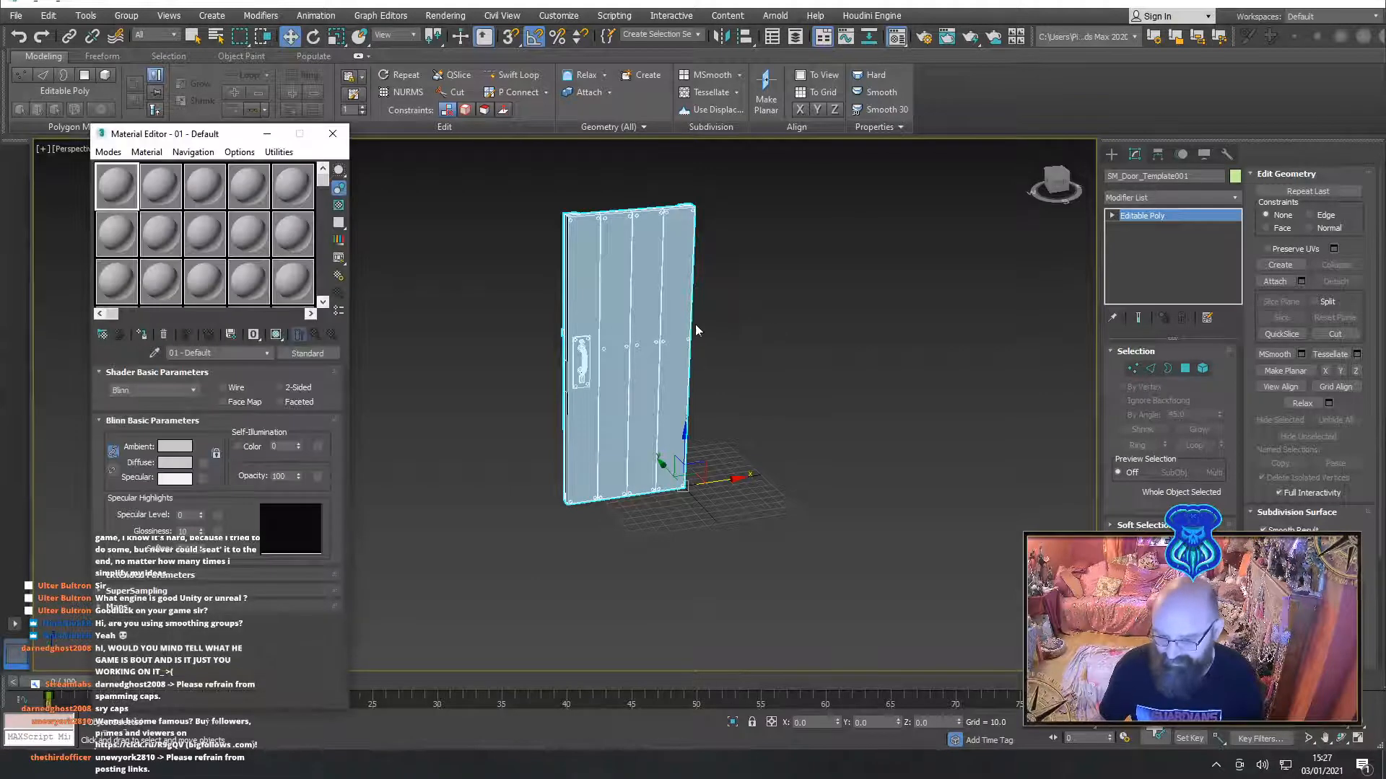
drag(237, 139, 262, 91)
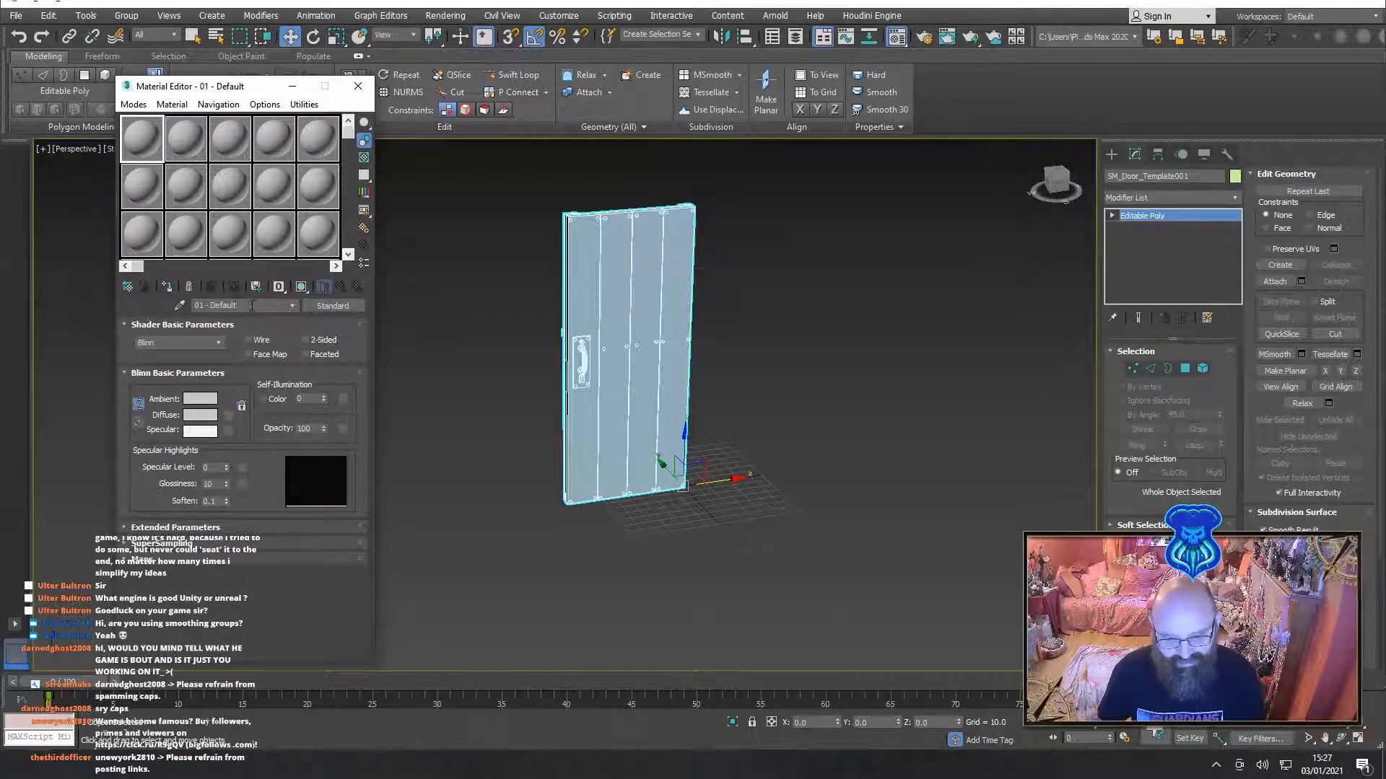
drag(252, 305, 167, 292)
text(Wood)
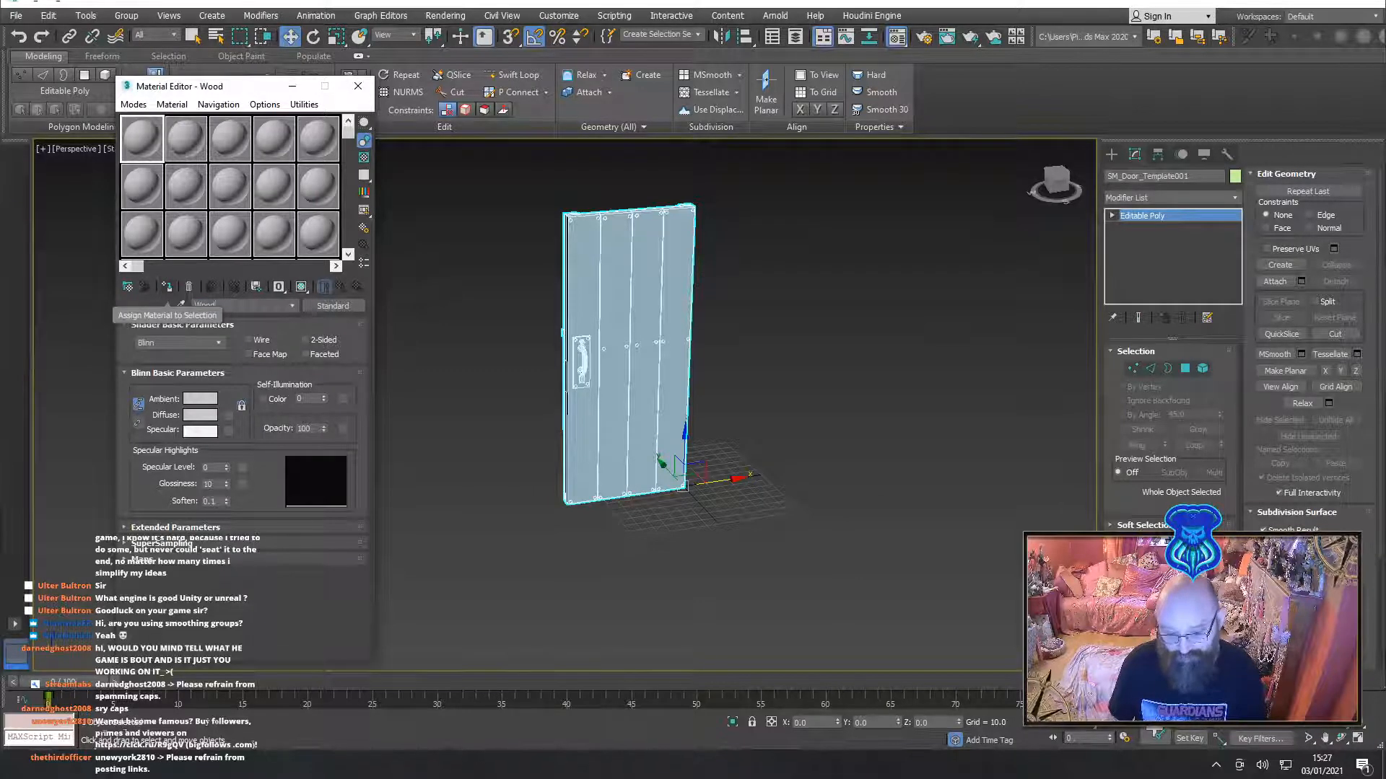
Name the second sample material Old_Metal
click(186, 139)
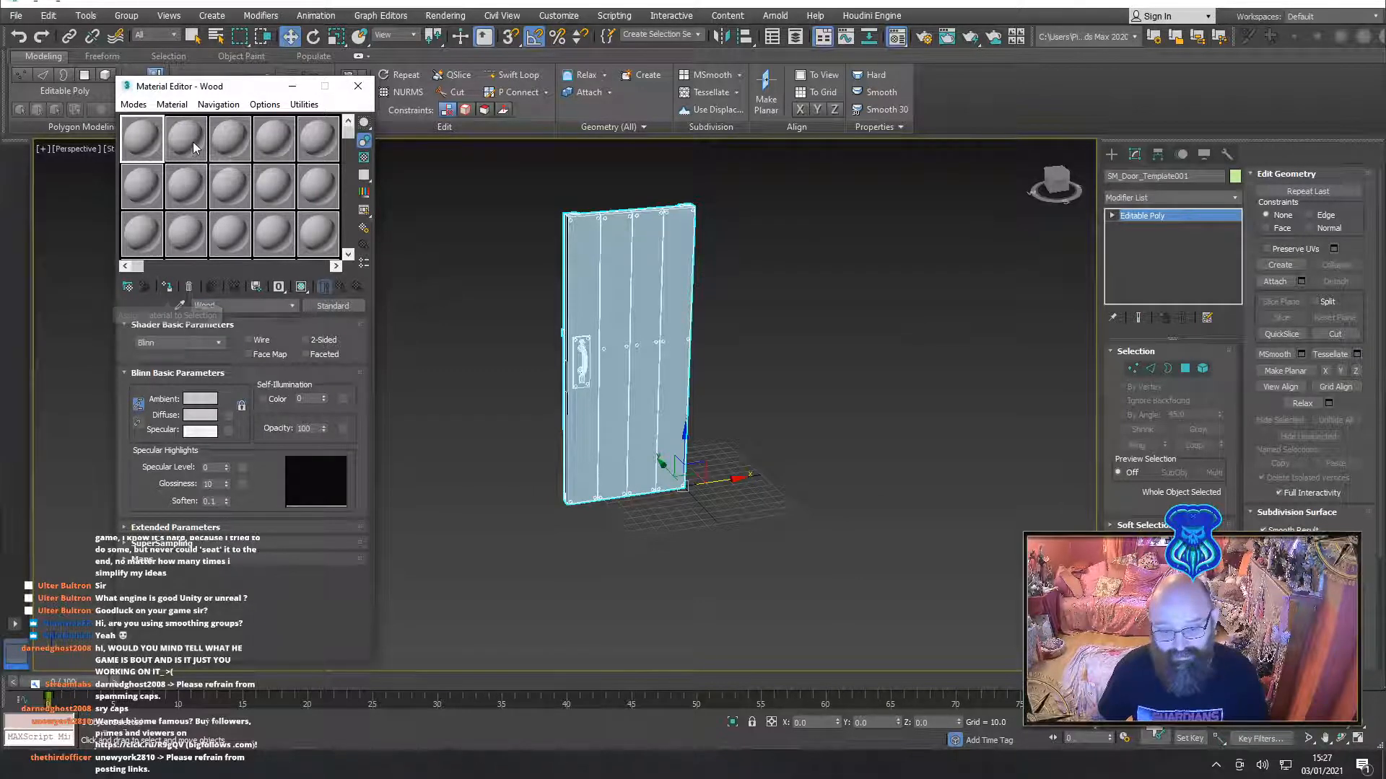
double_click(249, 305)
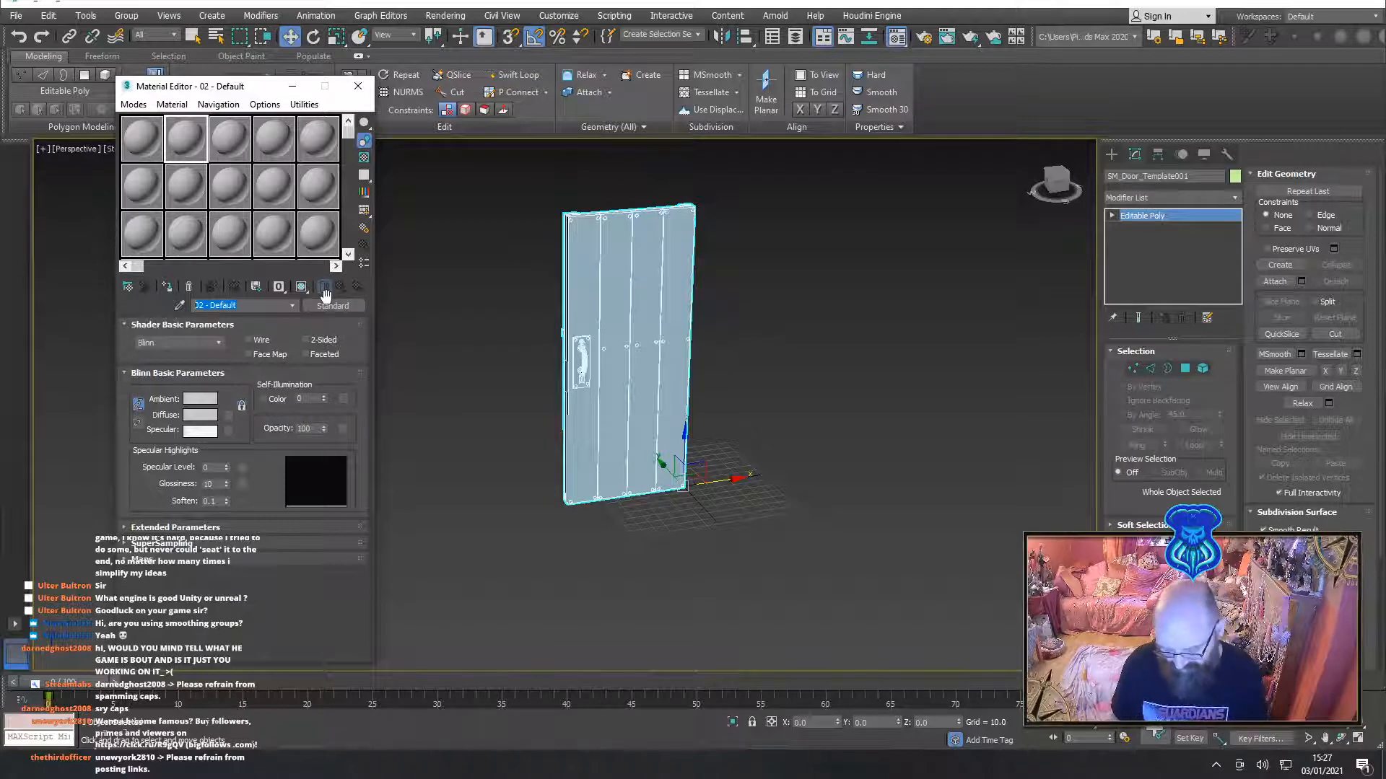
text(Old)
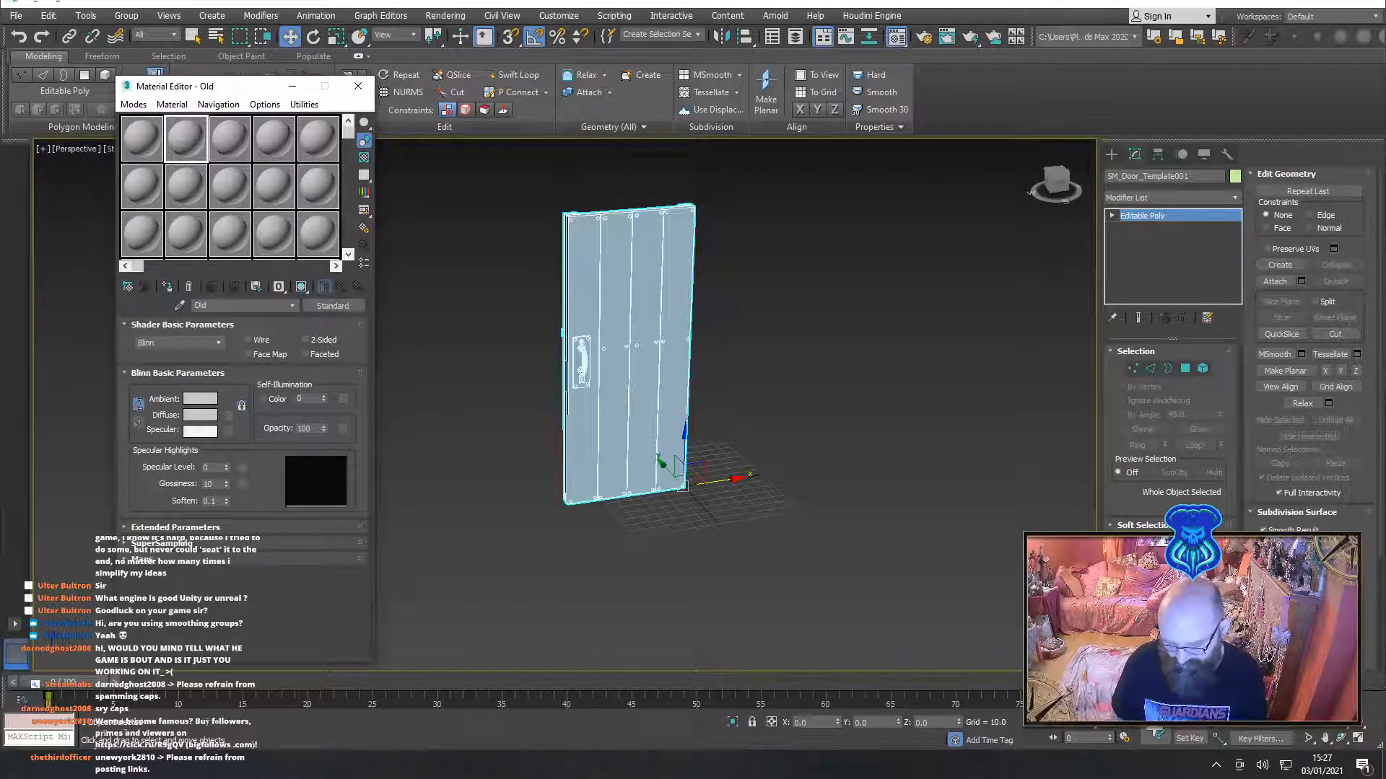
text(_Metal)
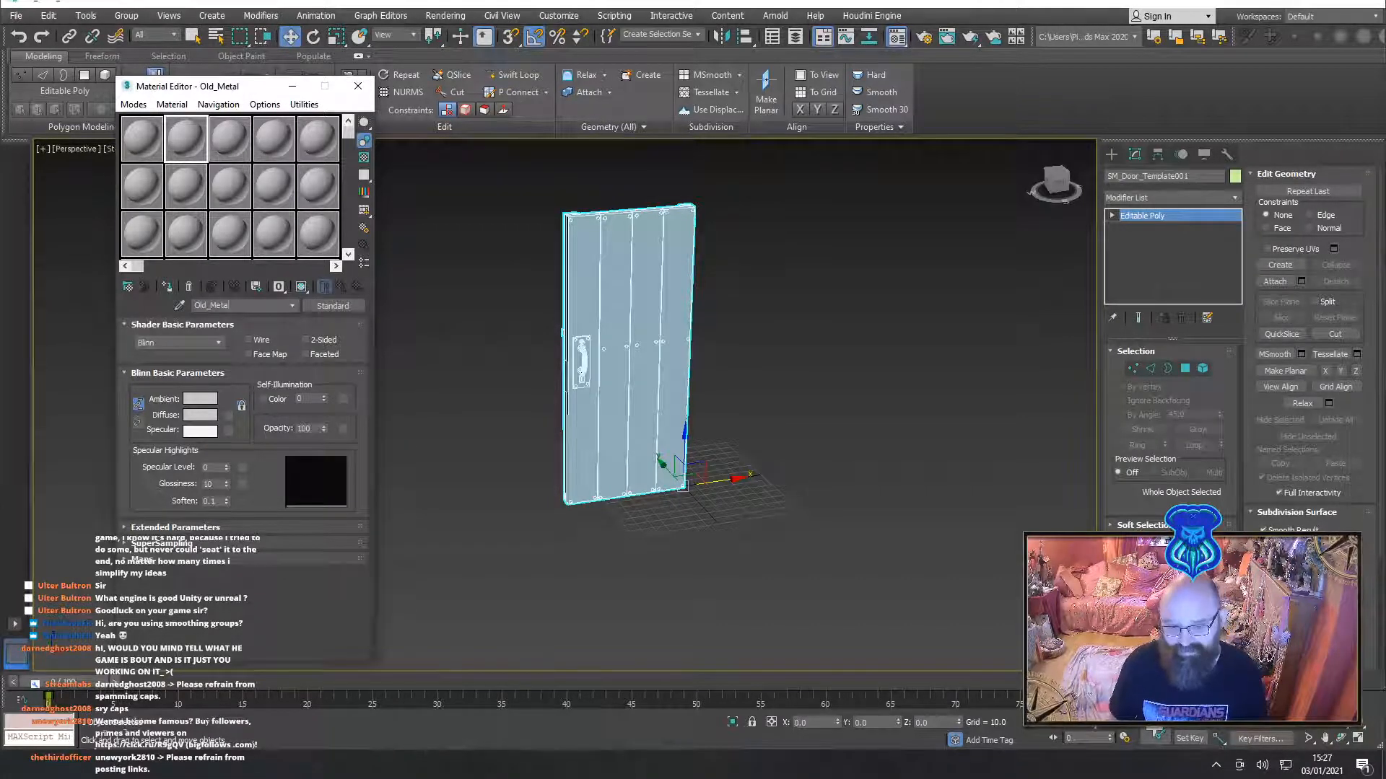
Name the third sample material Shinier_Metal
click(230, 137)
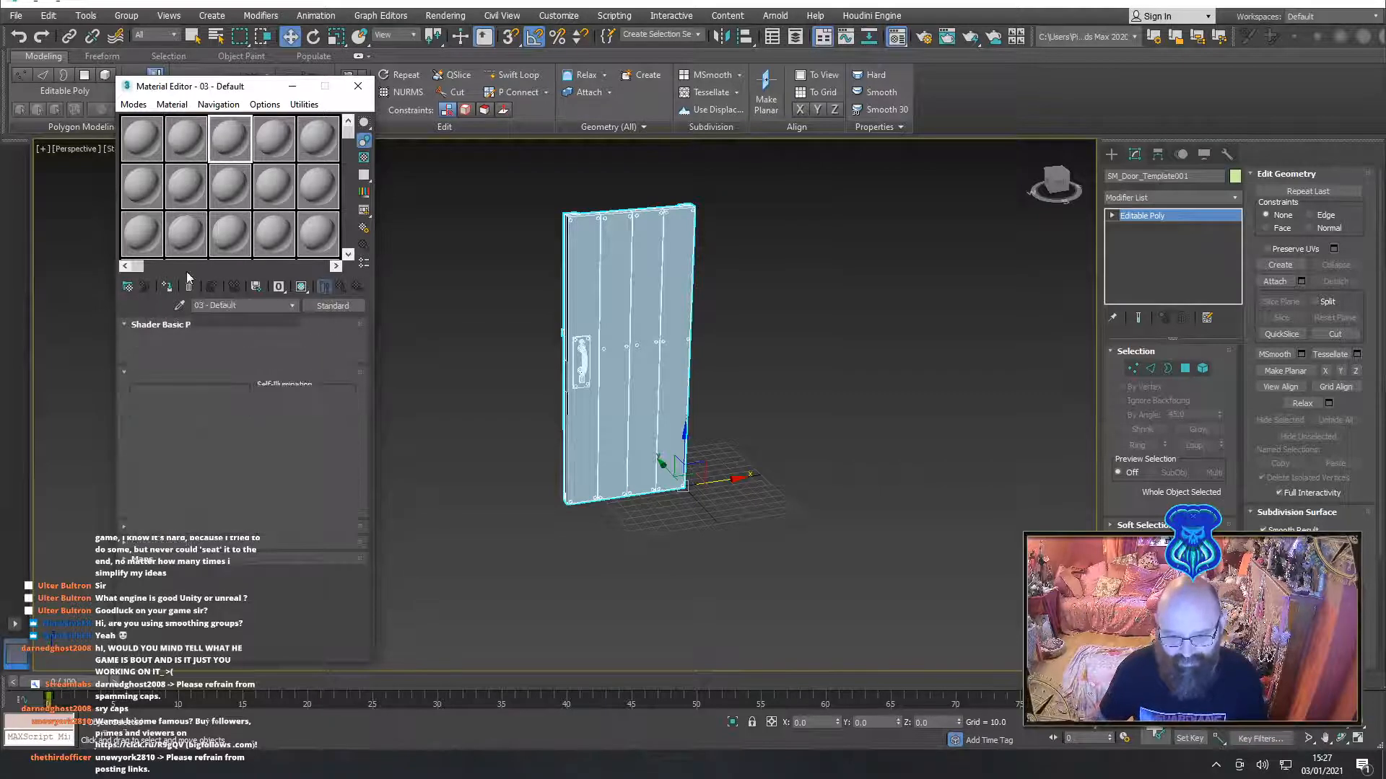
click(244, 304)
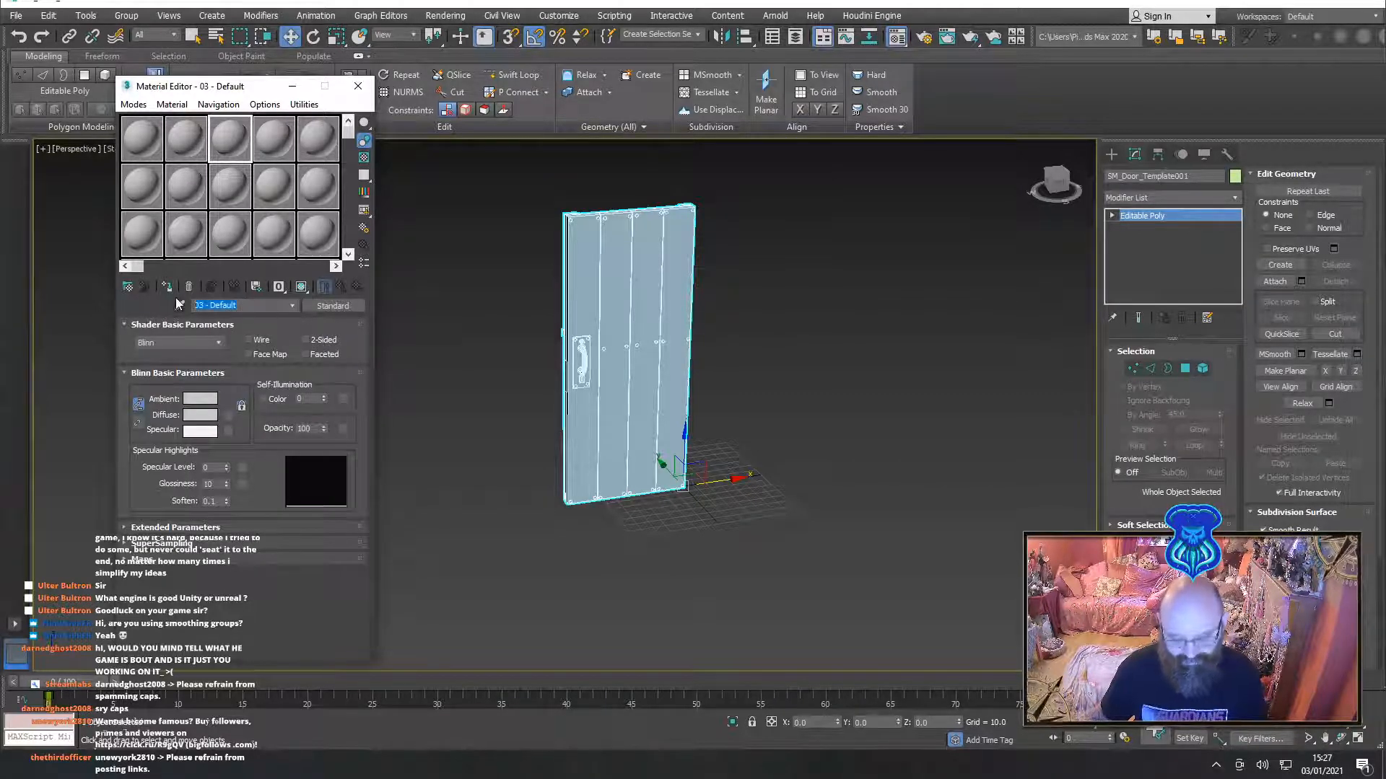
text(Shini)
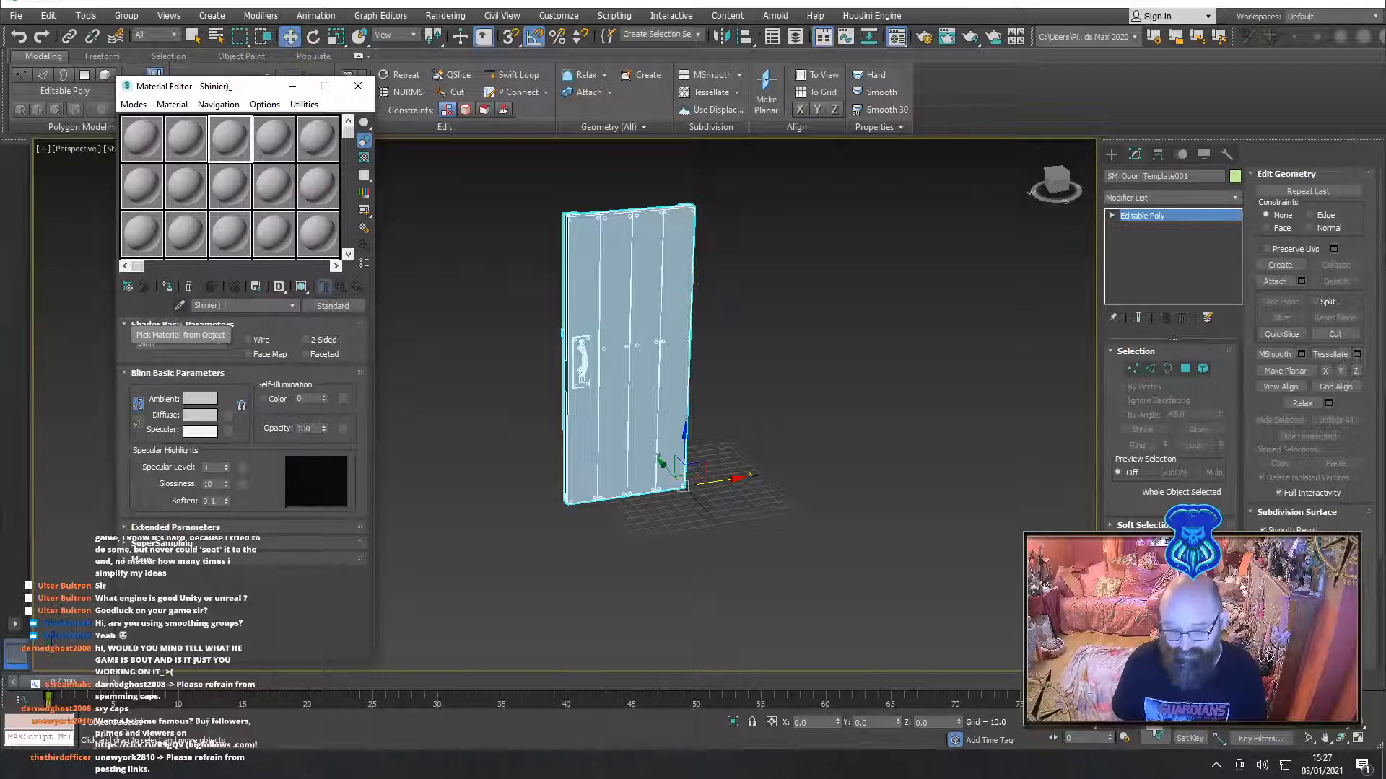
text(er_)
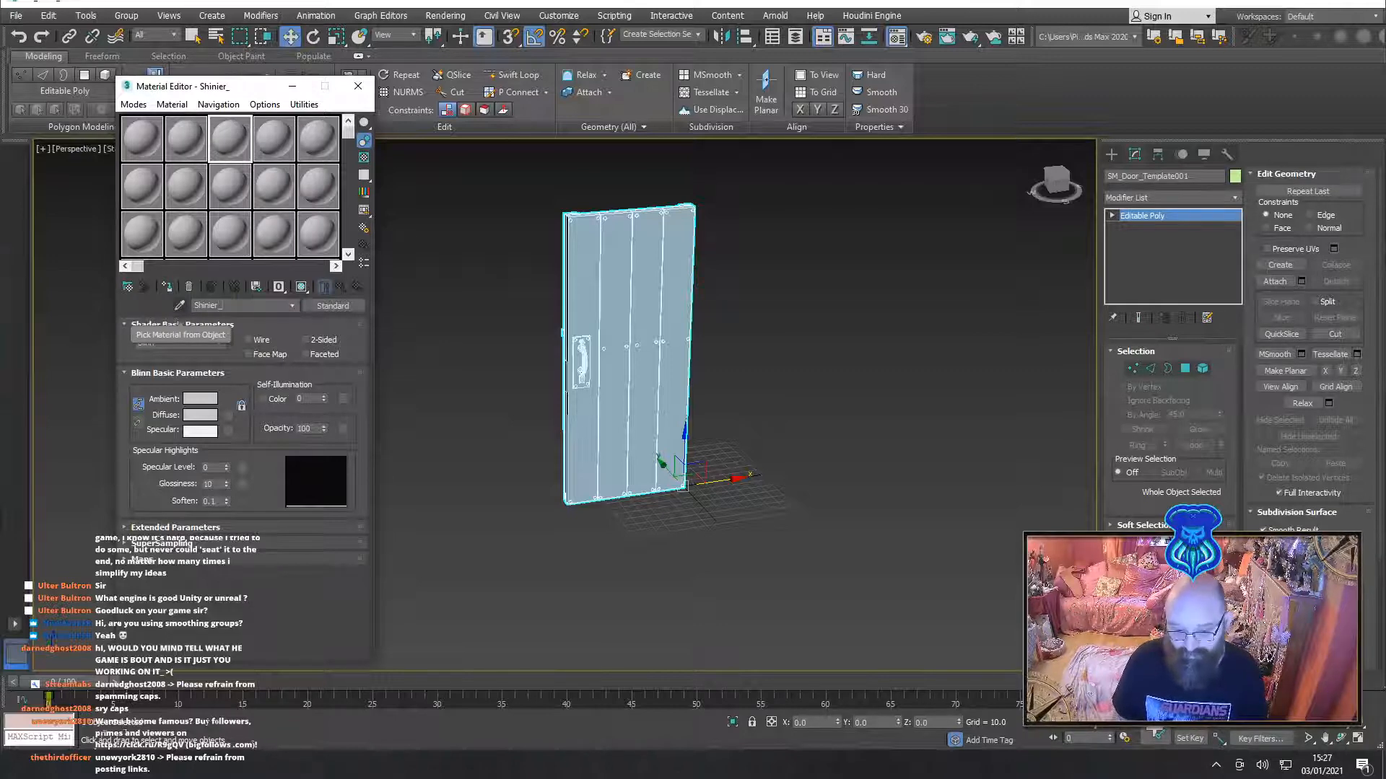
text(Metal)
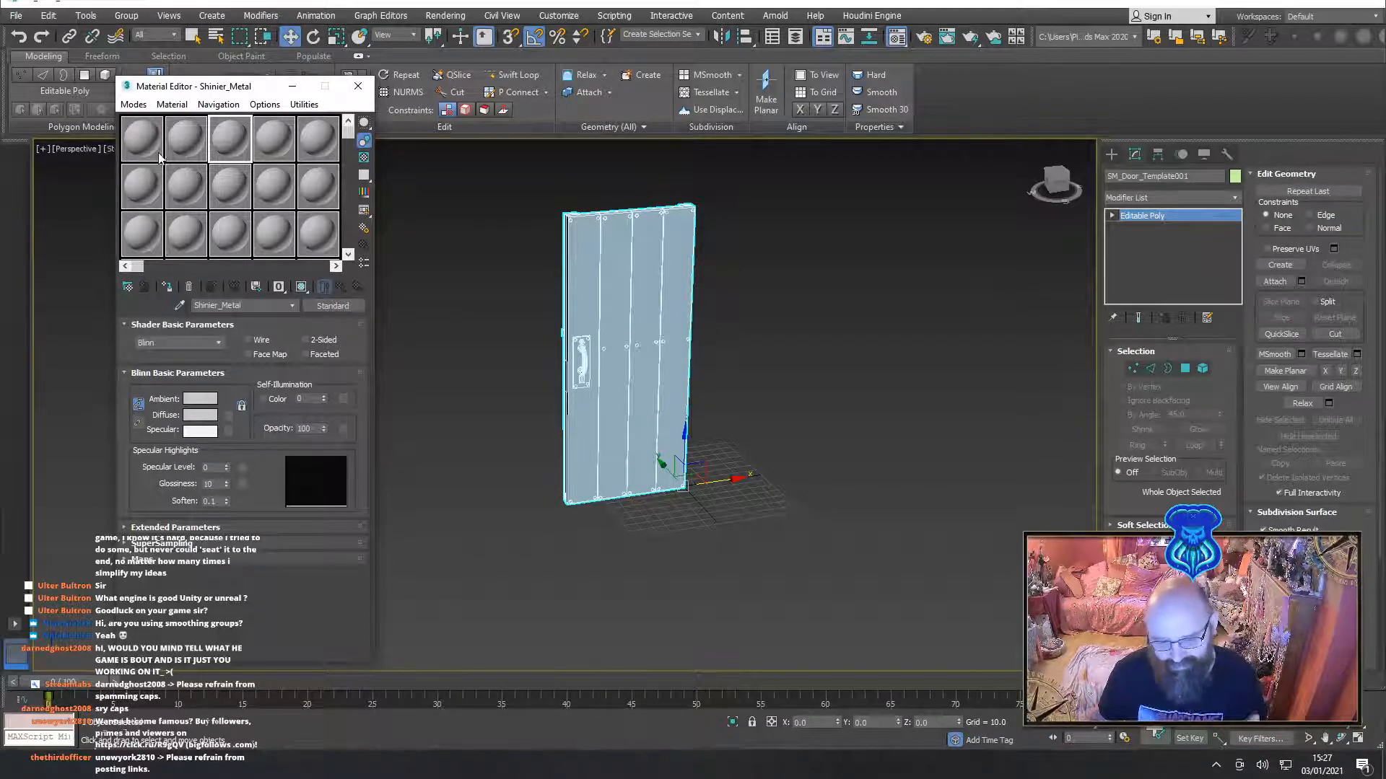
Set the diffuse colour of the Wood material to a fully saturated red
click(189, 148)
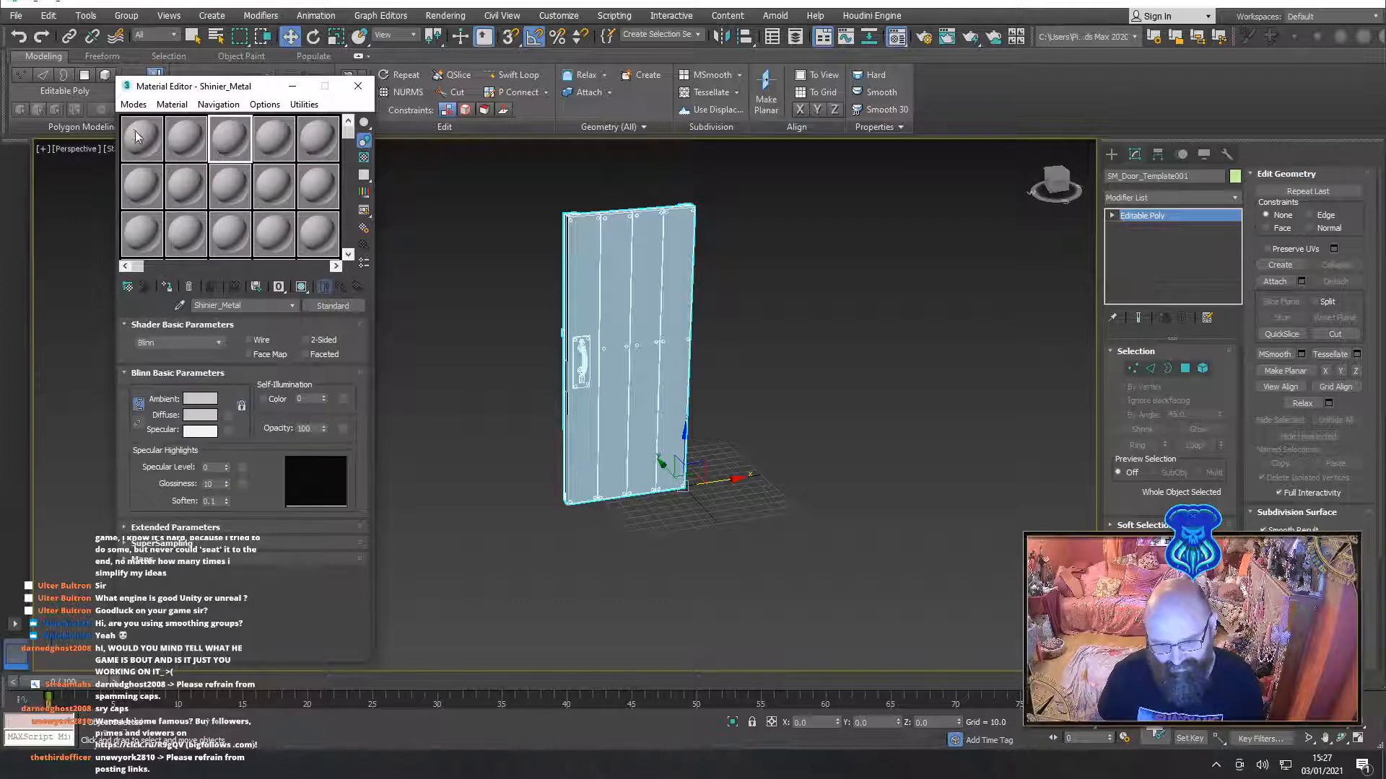
click(216, 144)
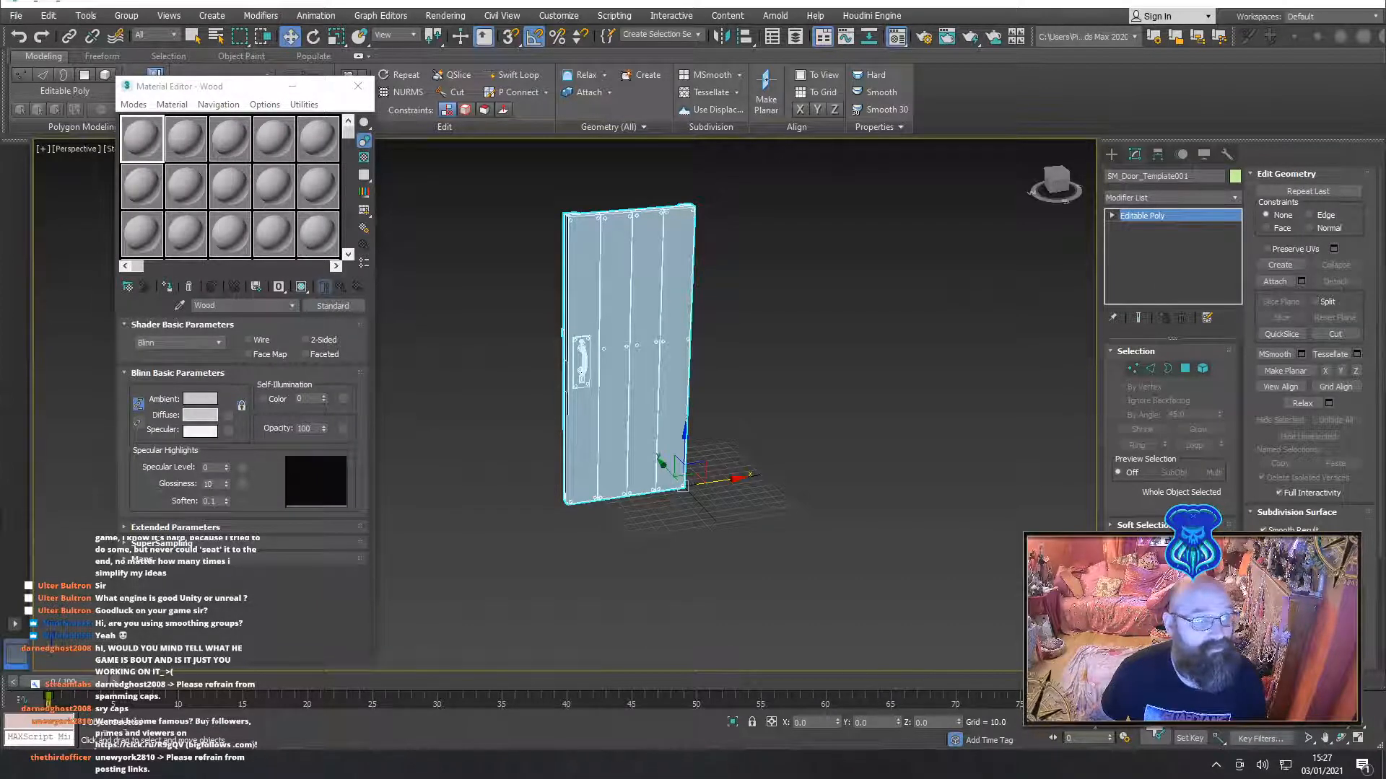
click(200, 415)
drag(297, 189, 399, 323)
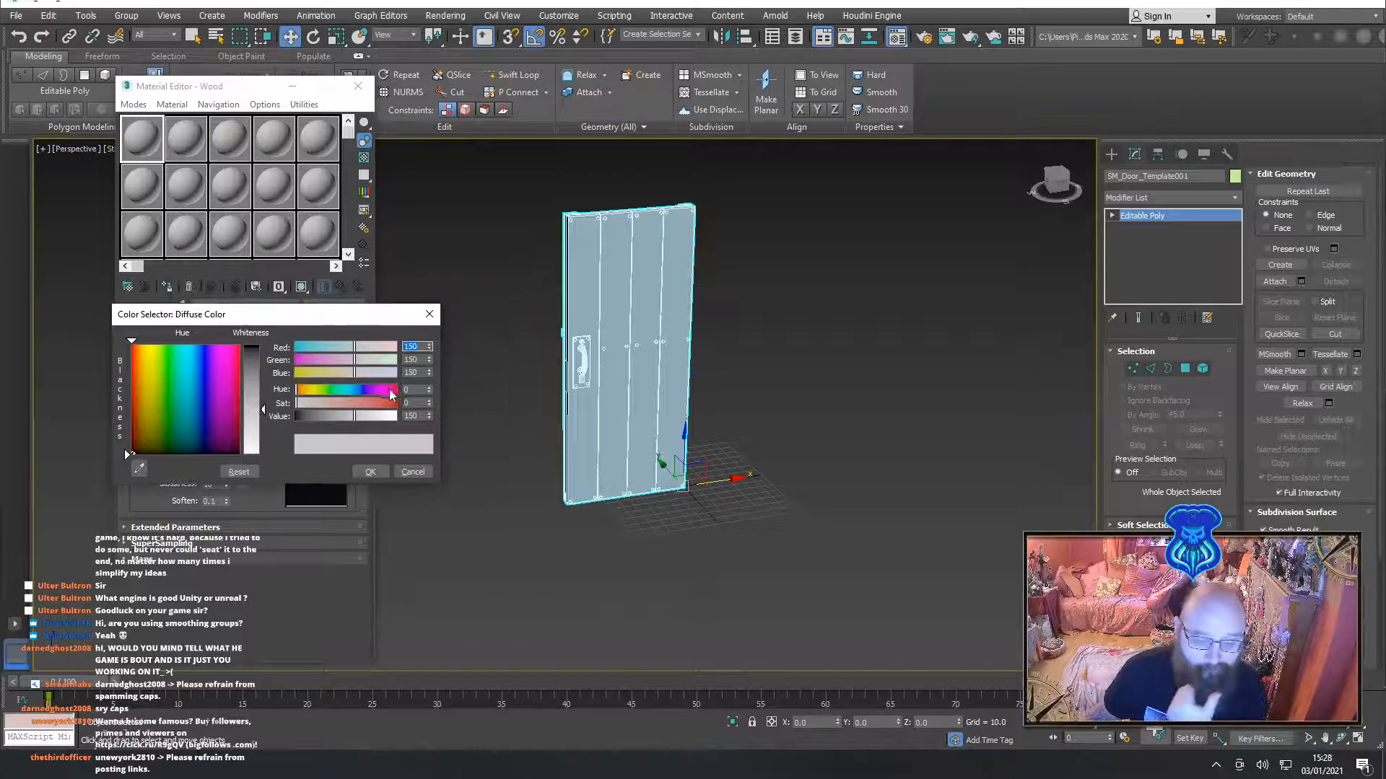
drag(371, 403, 478, 414)
click(378, 474)
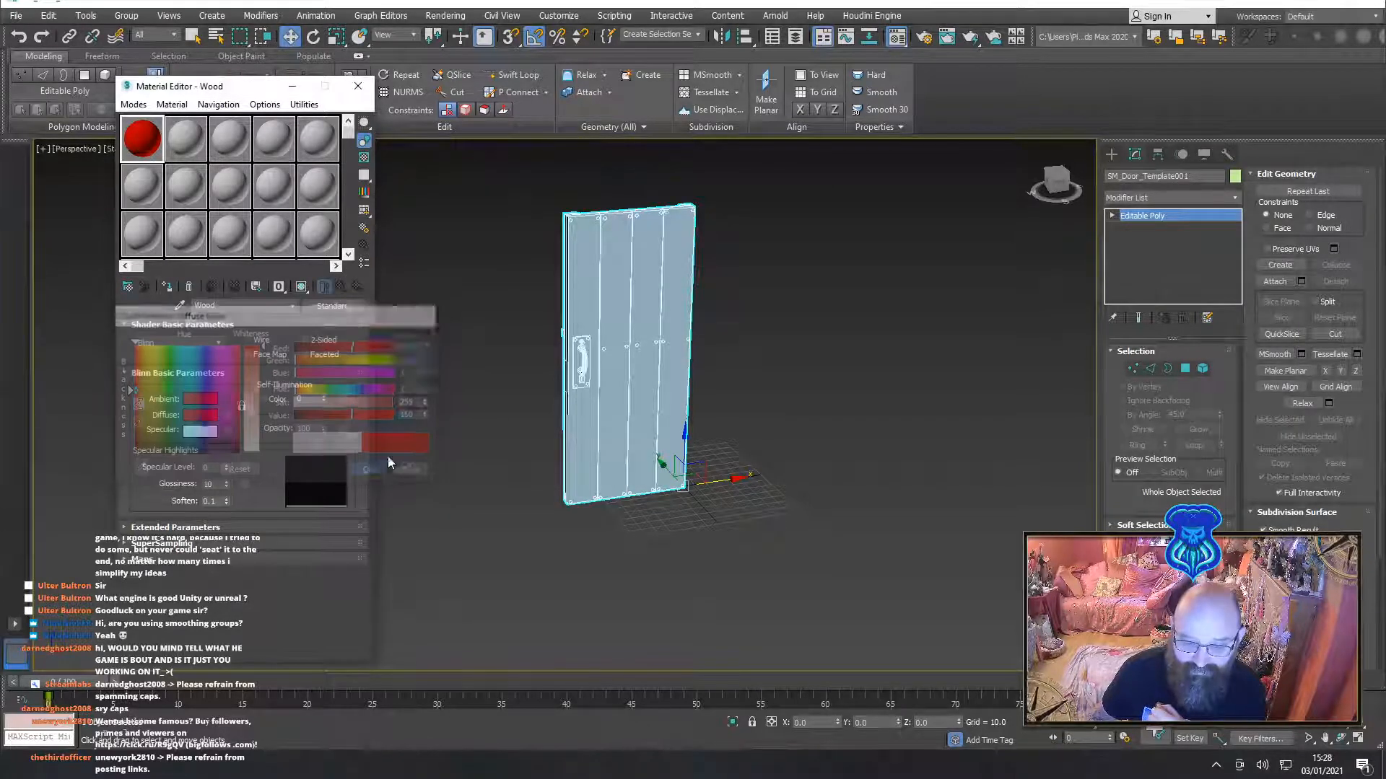
Set the diffuse colour of the Old_Metal material to pure blue
click(184, 136)
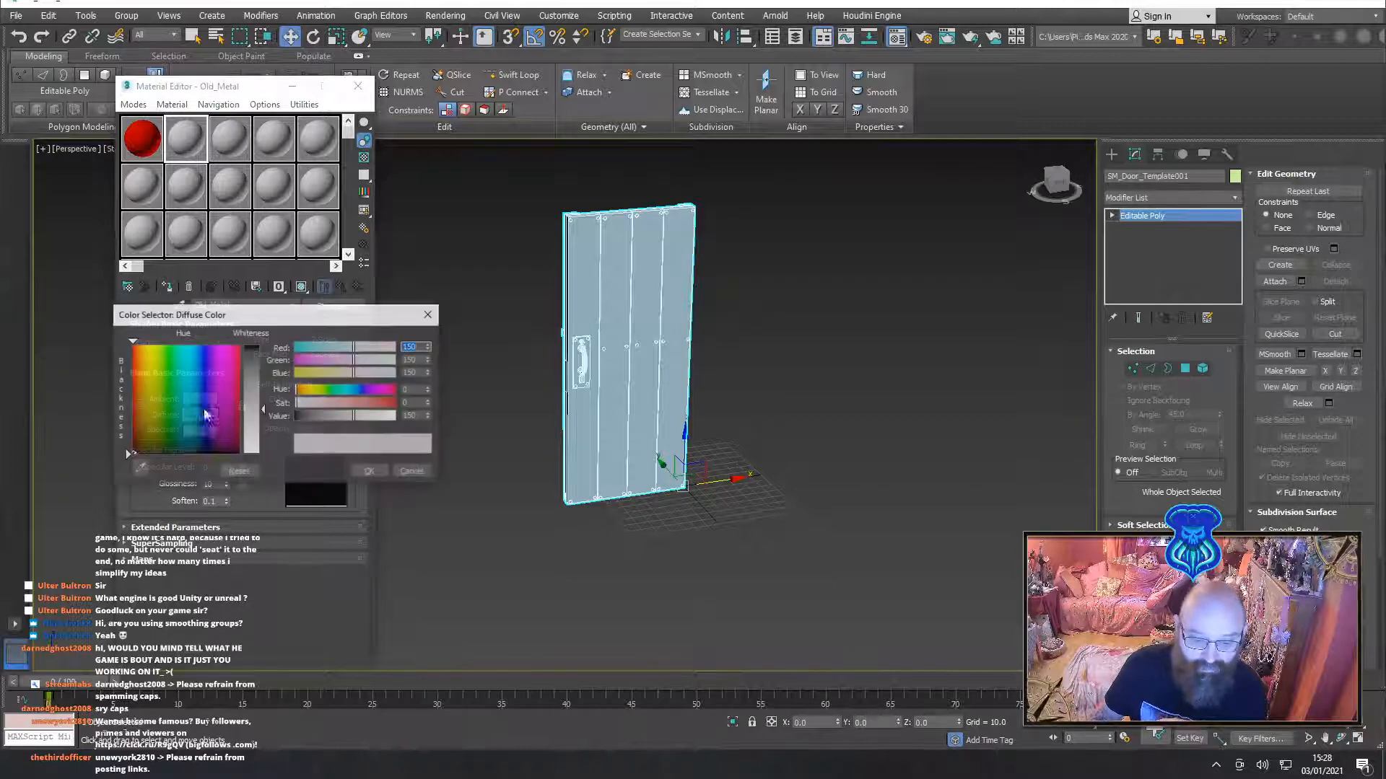
click(200, 416)
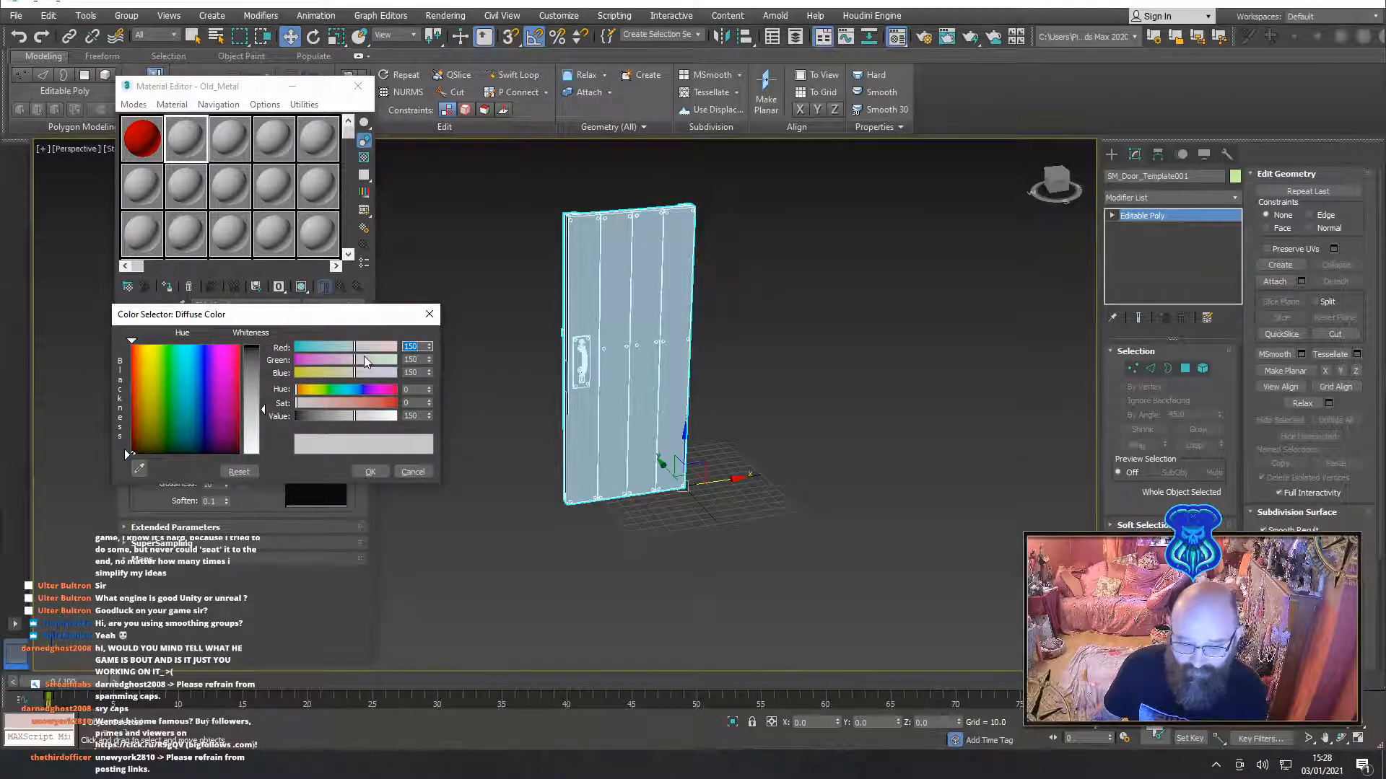
drag(359, 374, 249, 358)
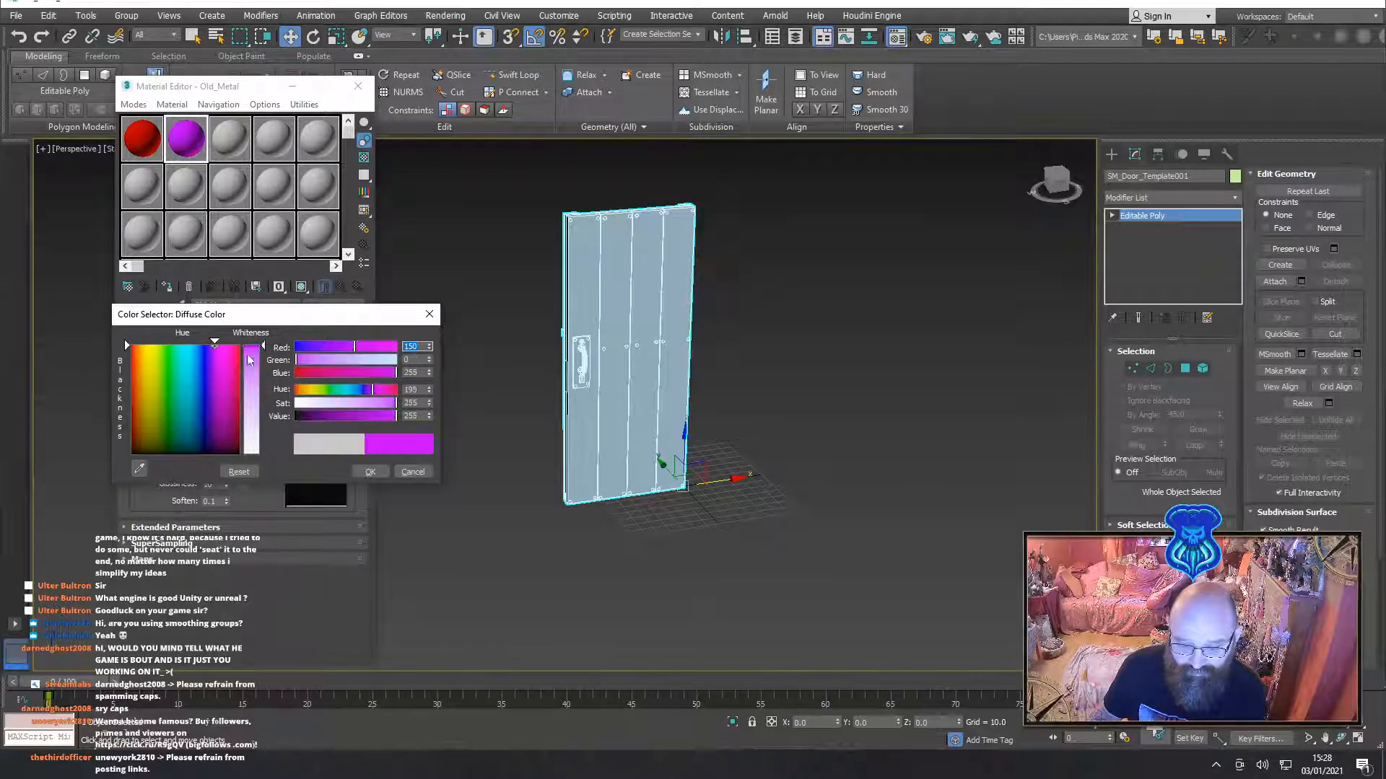
drag(355, 349, 219, 345)
click(369, 472)
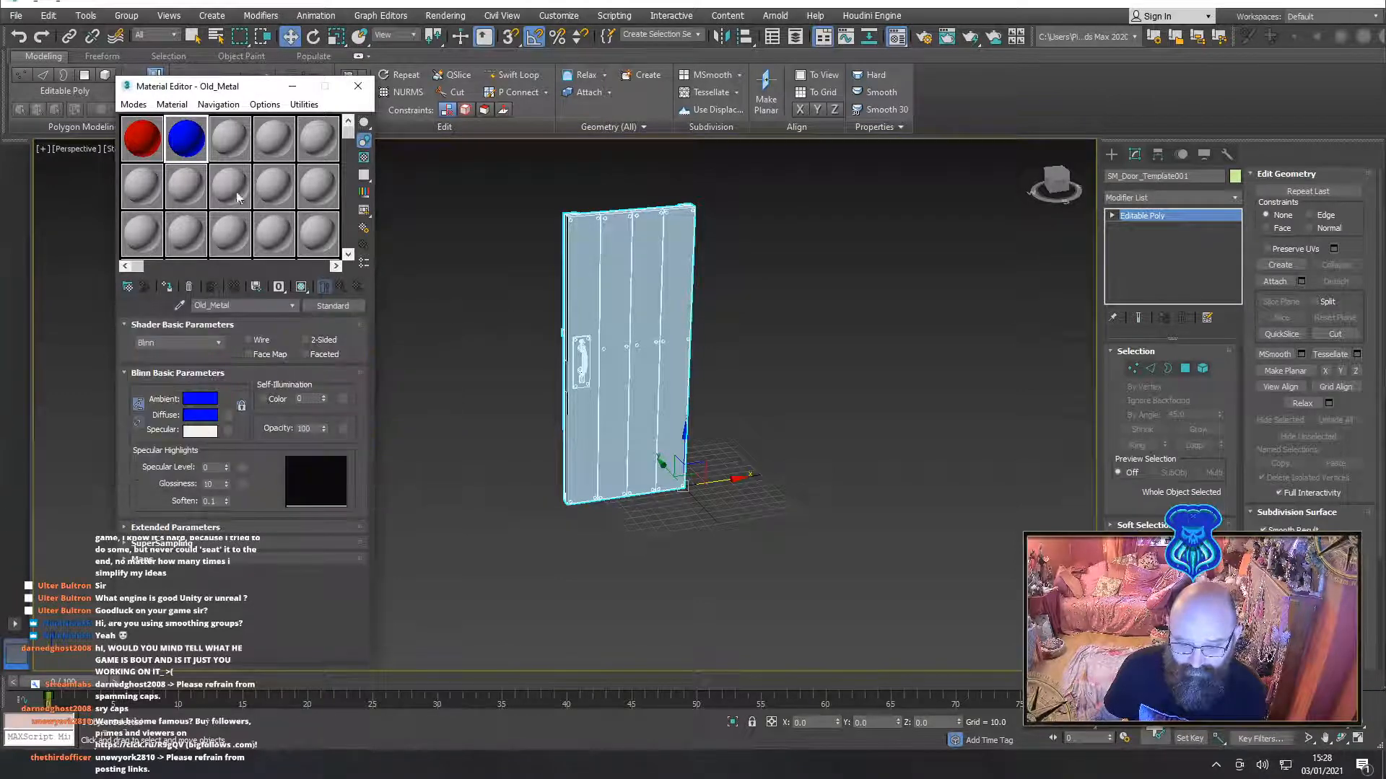
Set the diffuse colour of the Shinier_Metal material to green
click(228, 142)
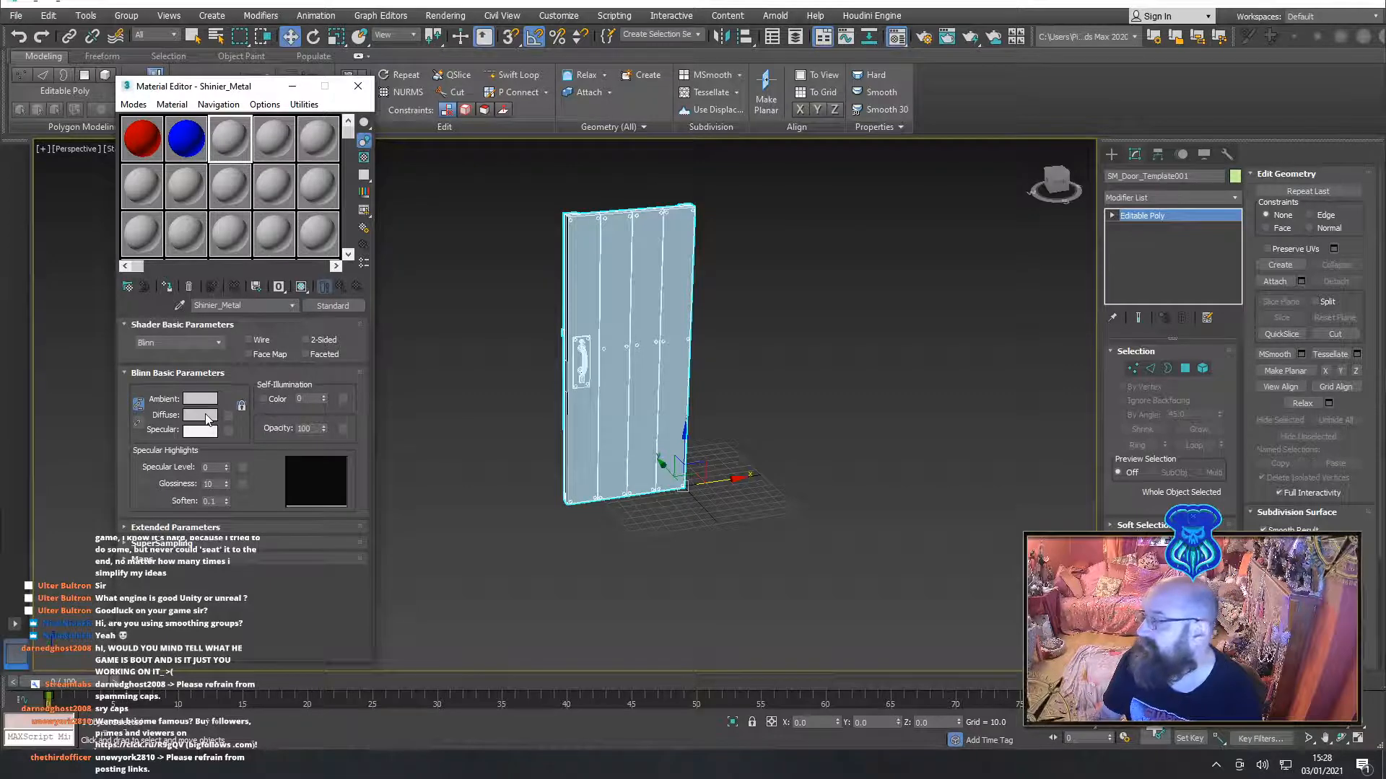
click(208, 417)
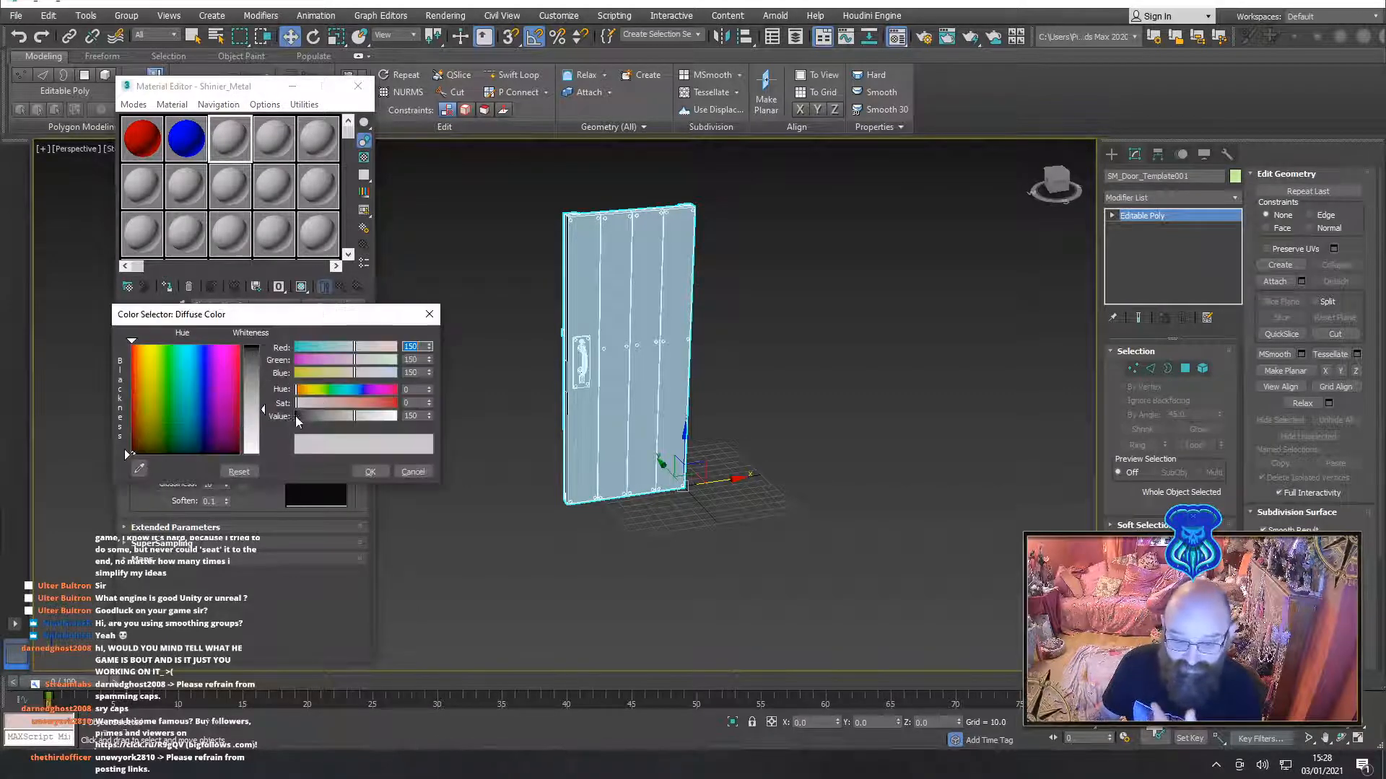
drag(327, 362, 270, 376)
click(369, 473)
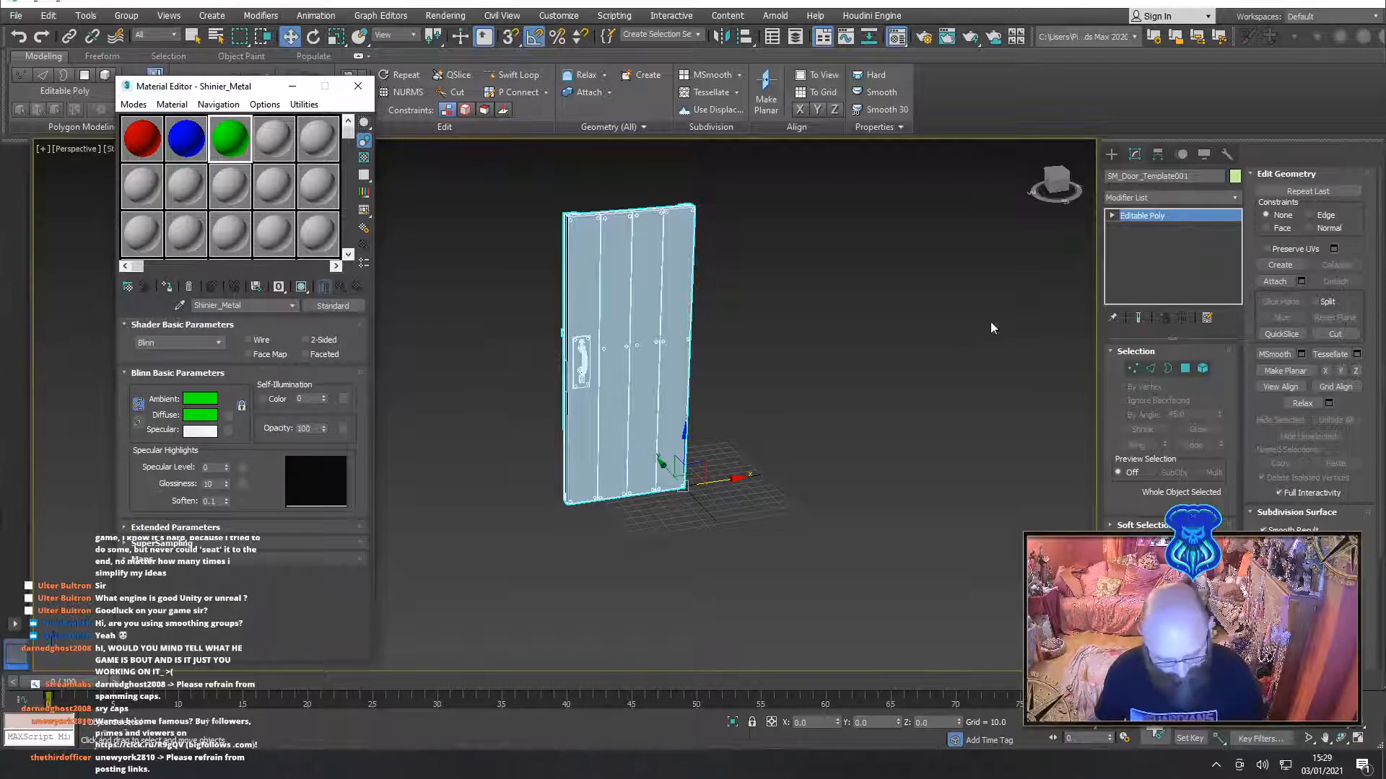
Select all elements of the door mesh, leaving out the four vertical front planks
click(1202, 369)
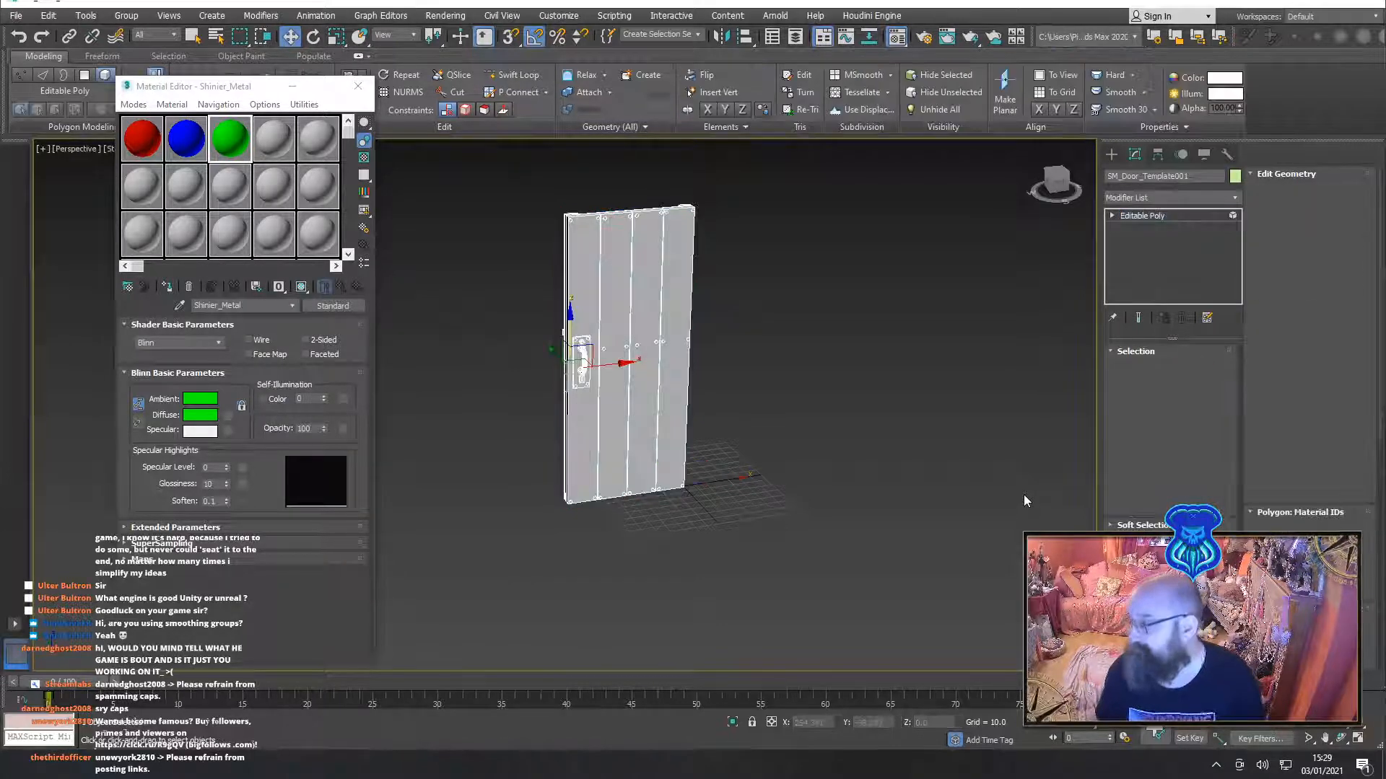
key(ctrl+a)
alt+middle_drag(886, 471, 793, 452)
middle_drag(707, 388, 783, 464)
scroll(794, 415, up, 3)
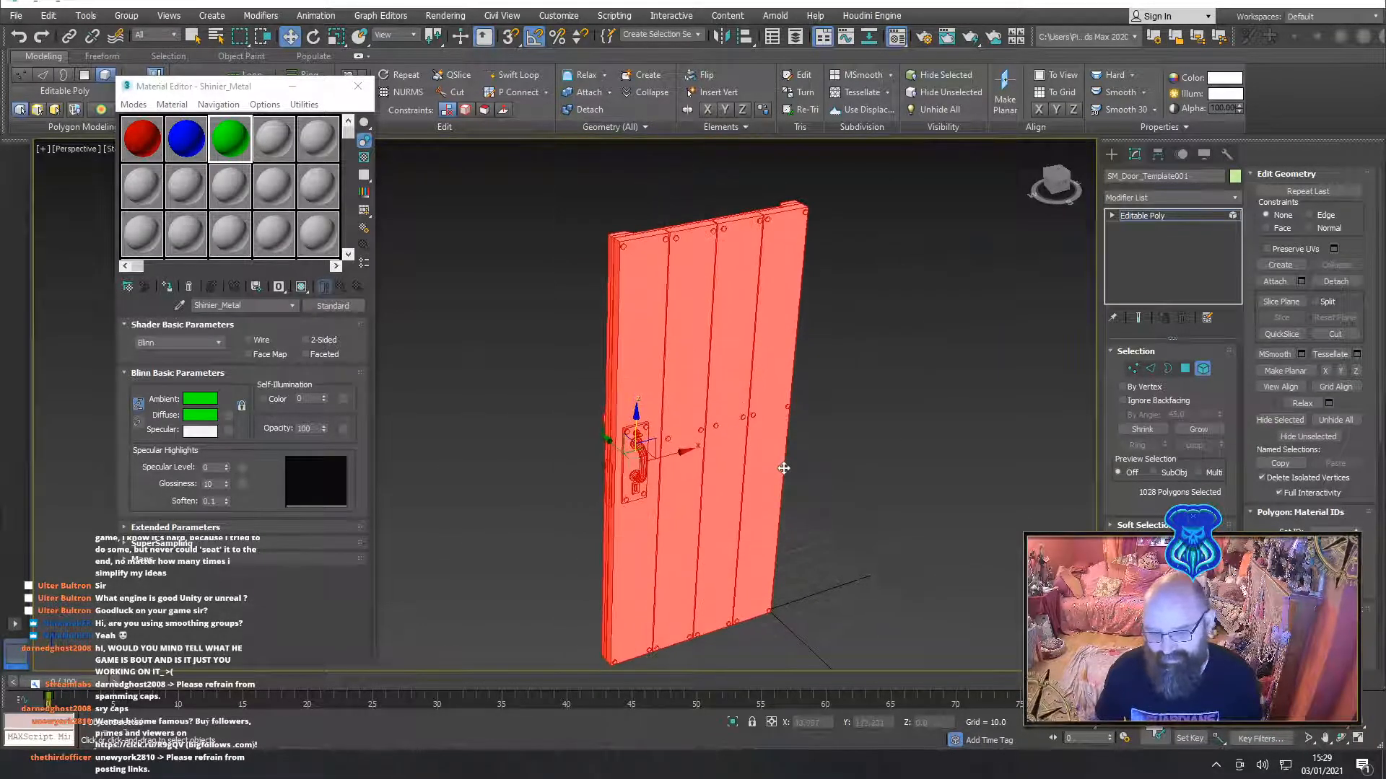
click(645, 330)
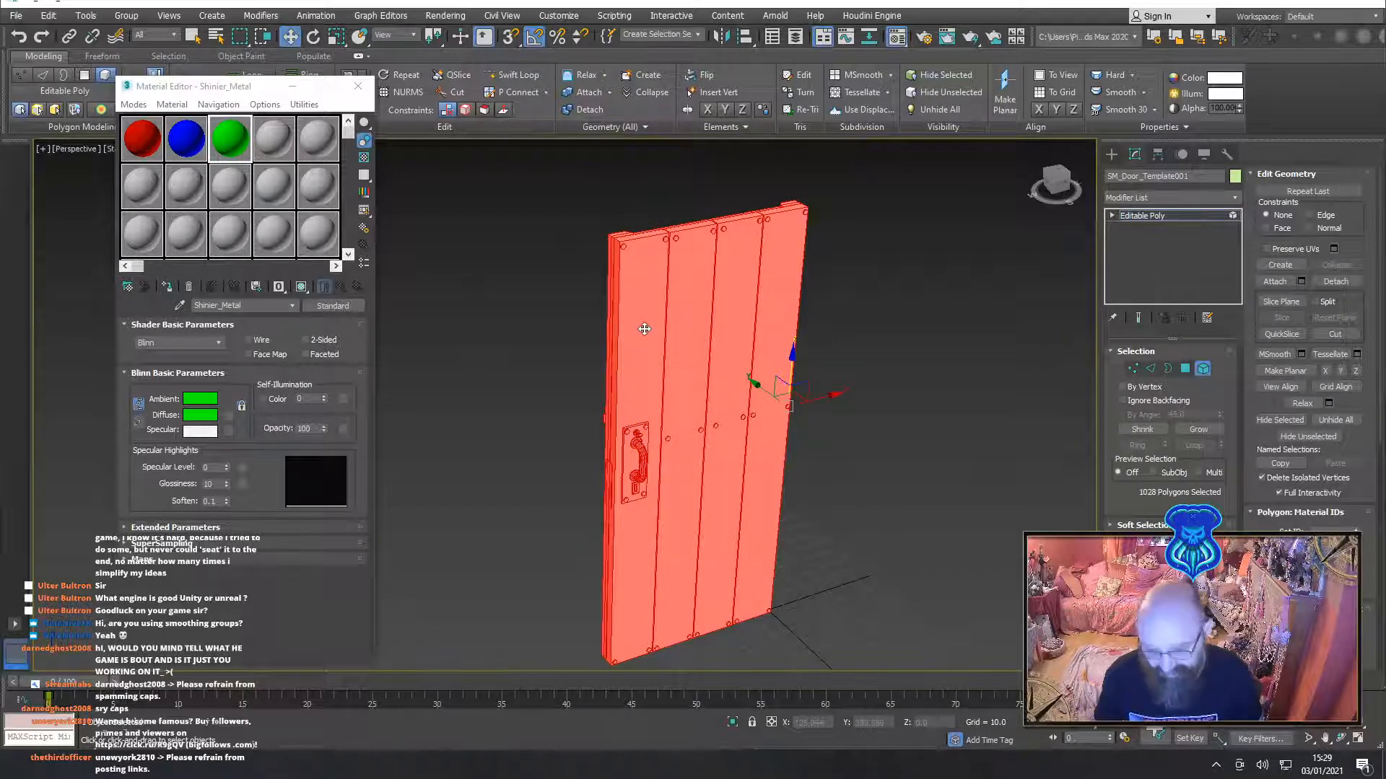
alt+click(656, 327)
alt+click(690, 319)
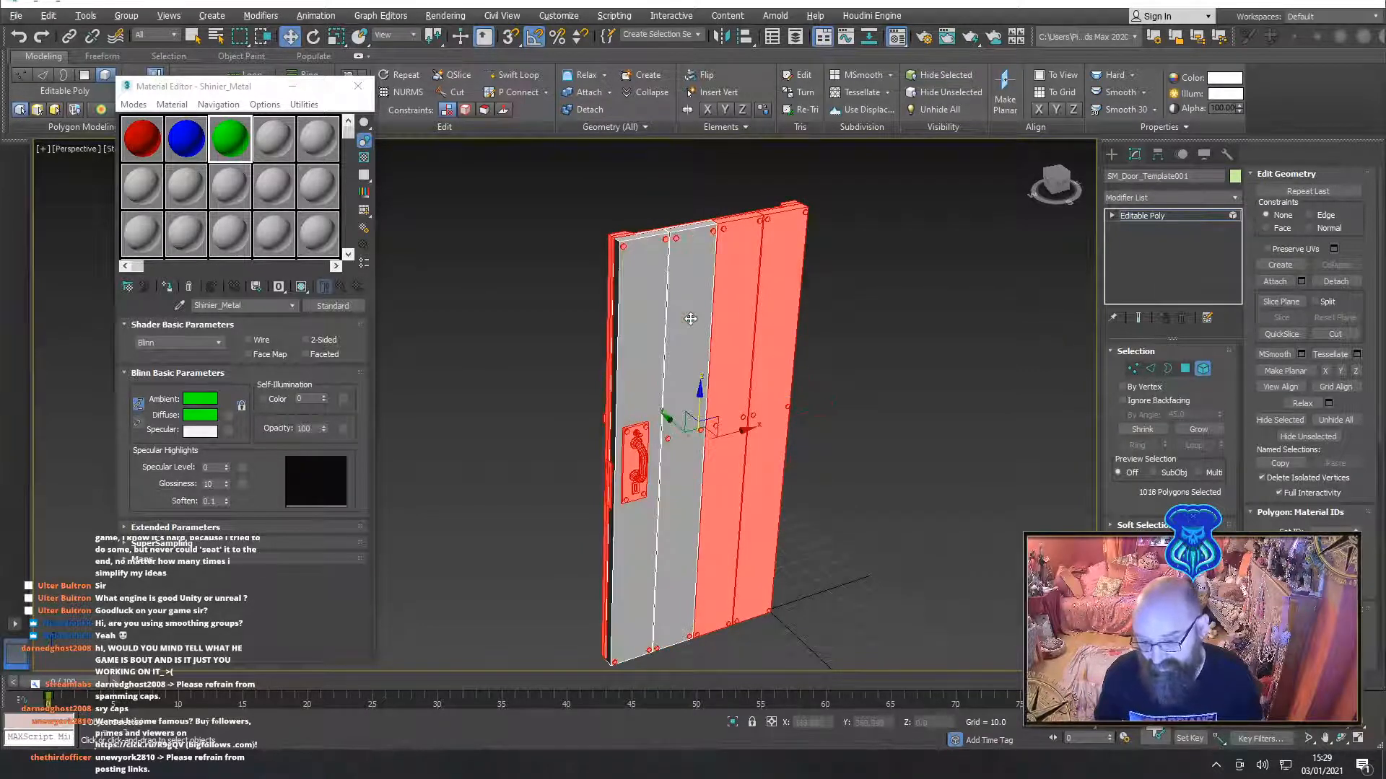
alt+click(739, 303)
alt+click(785, 285)
Remove the vertical frame boards, horizontal rails and diagonal braces on the door's back from the element selection, keeping only the hardware
alt+middle_drag(642, 332, 745, 381)
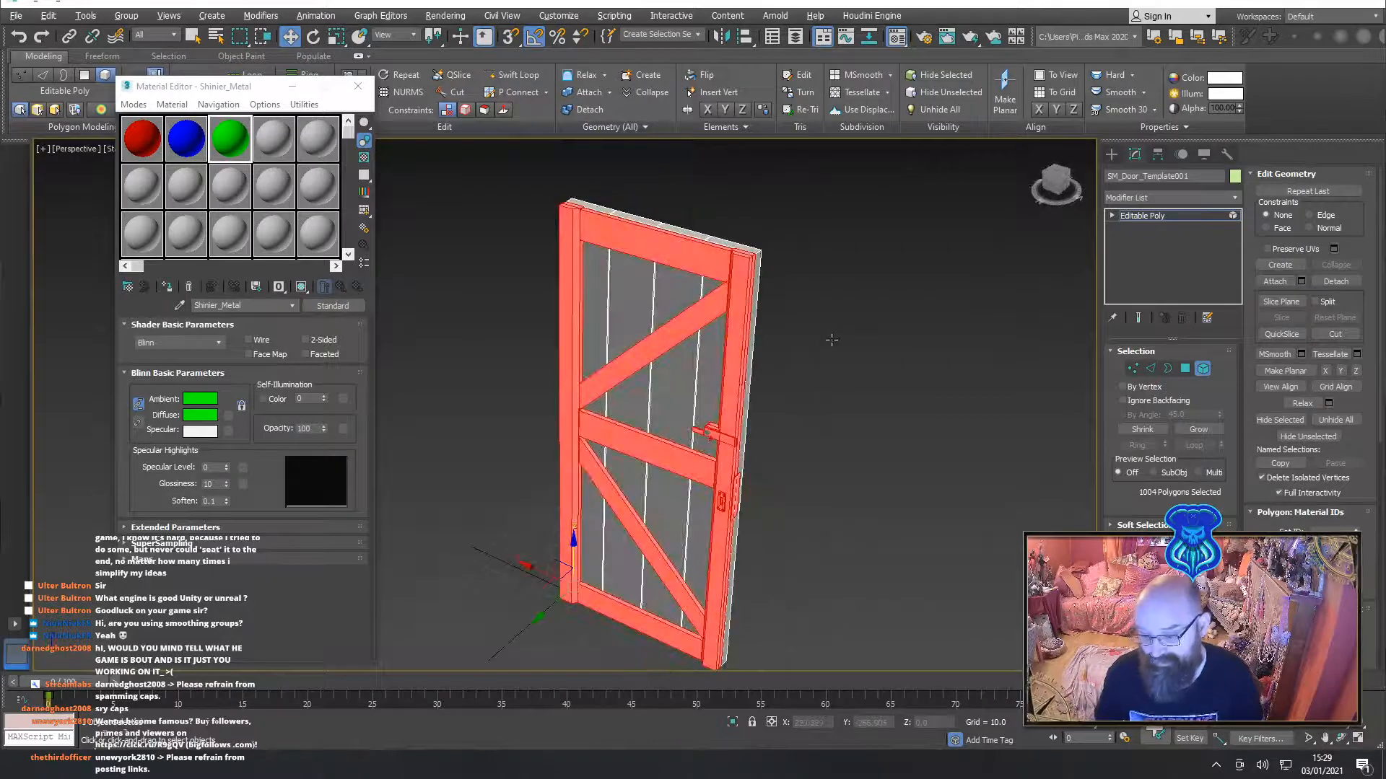
alt+click(742, 365)
alt+click(659, 348)
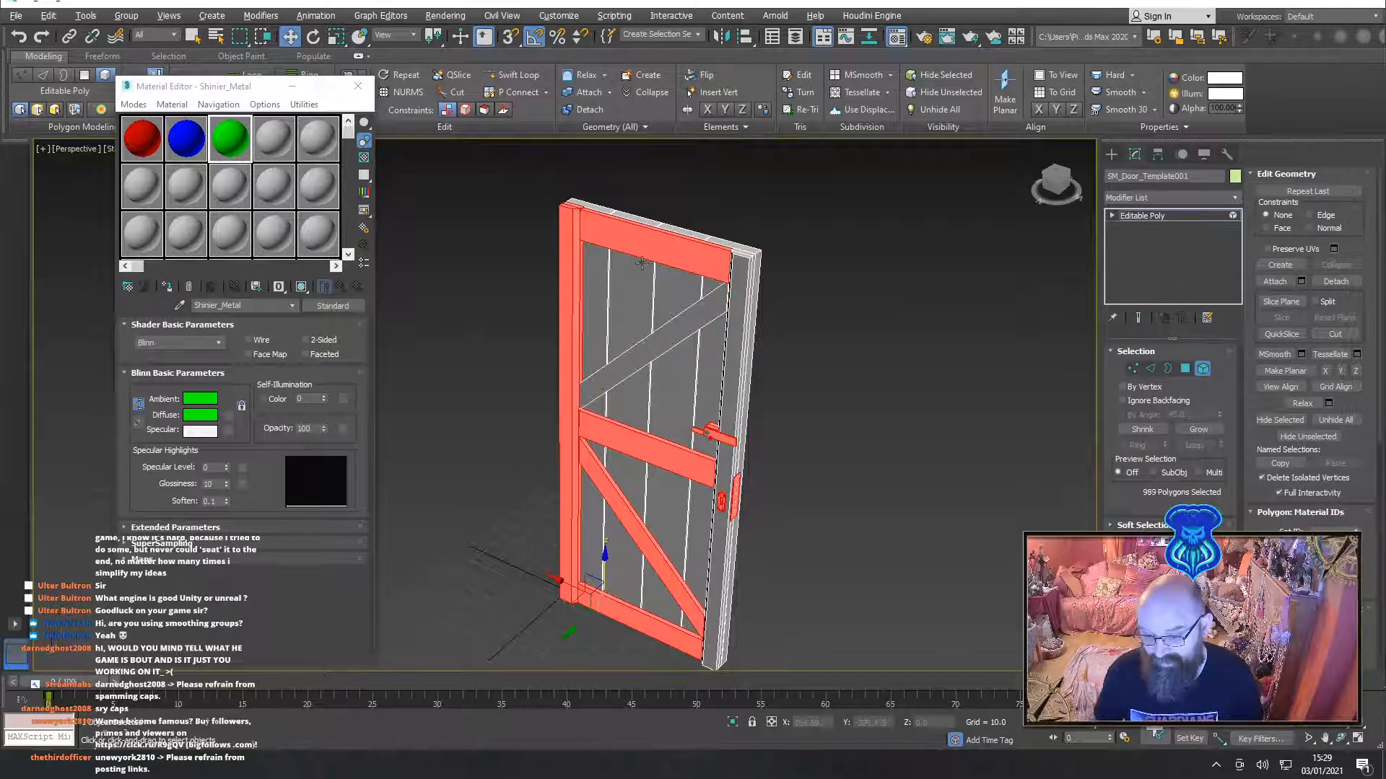
alt+click(588, 242)
alt+click(567, 296)
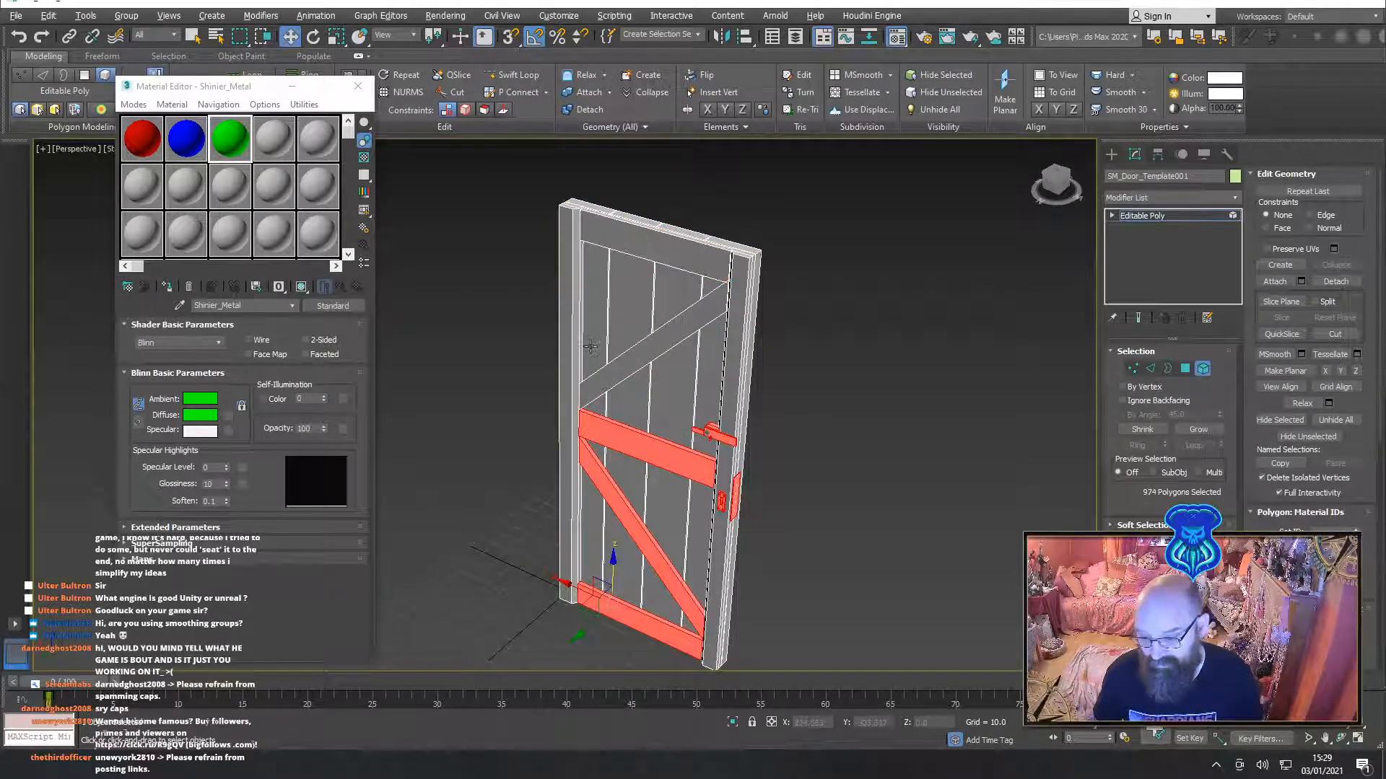
alt+click(632, 443)
alt+click(636, 518)
alt+click(626, 613)
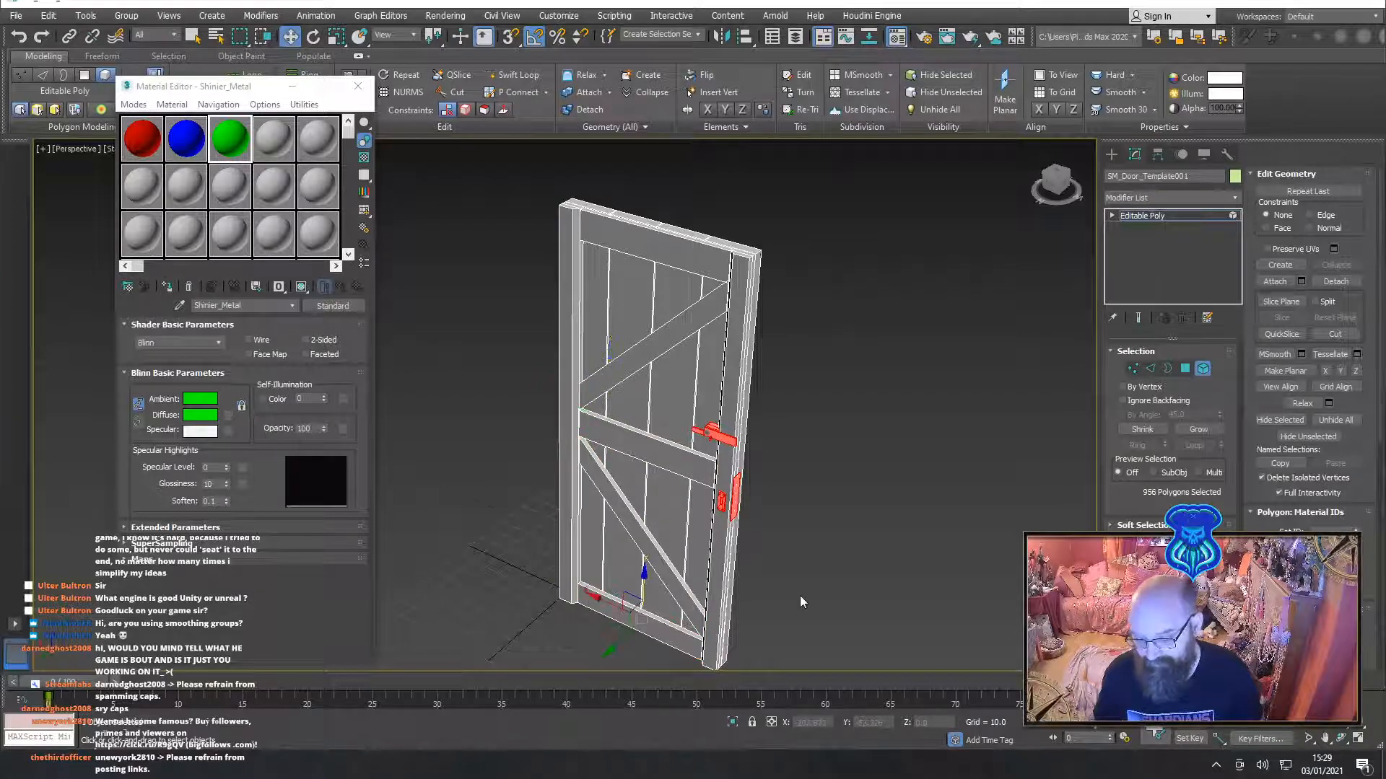
Assign the Old_Metal material to the selected hardware elements
middle_drag(628, 609, 426, 433)
middle_drag(645, 401, 633, 495)
click(189, 141)
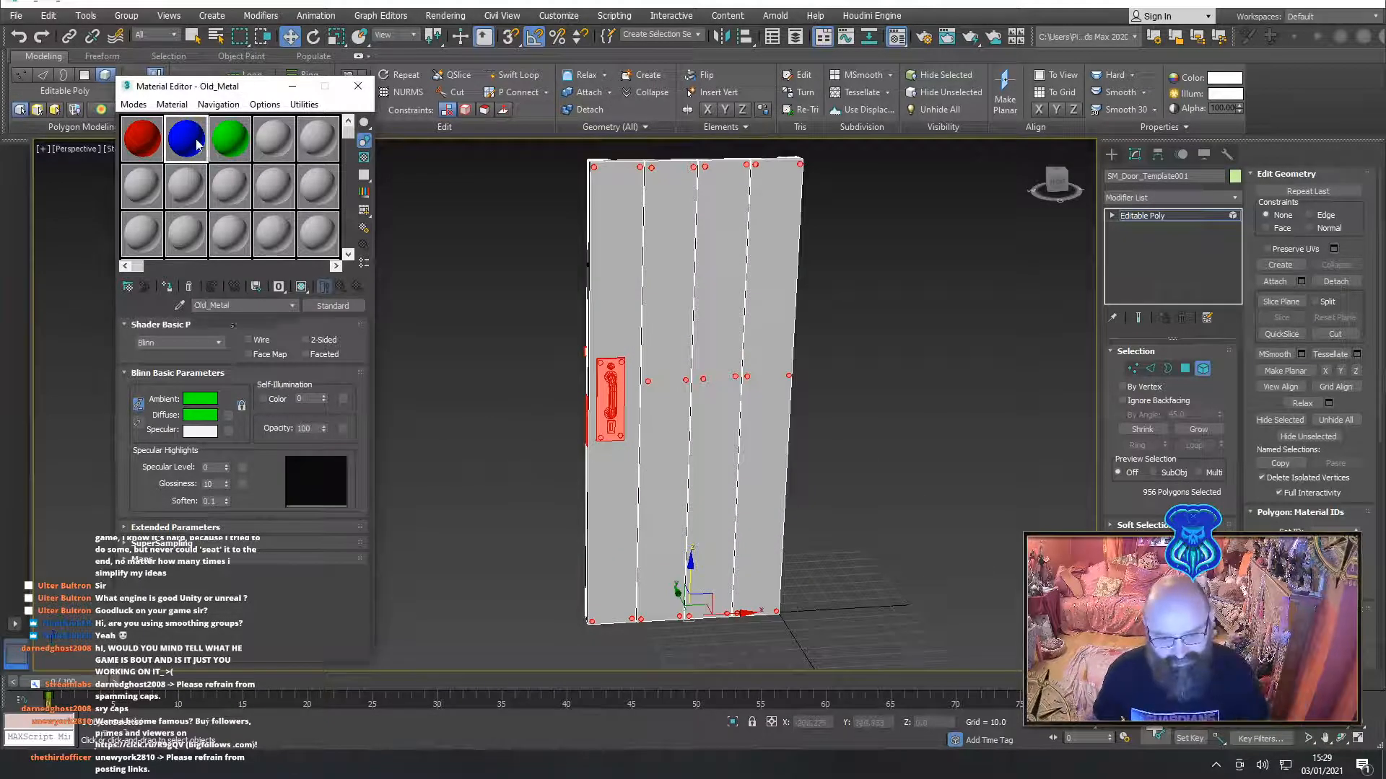
click(167, 287)
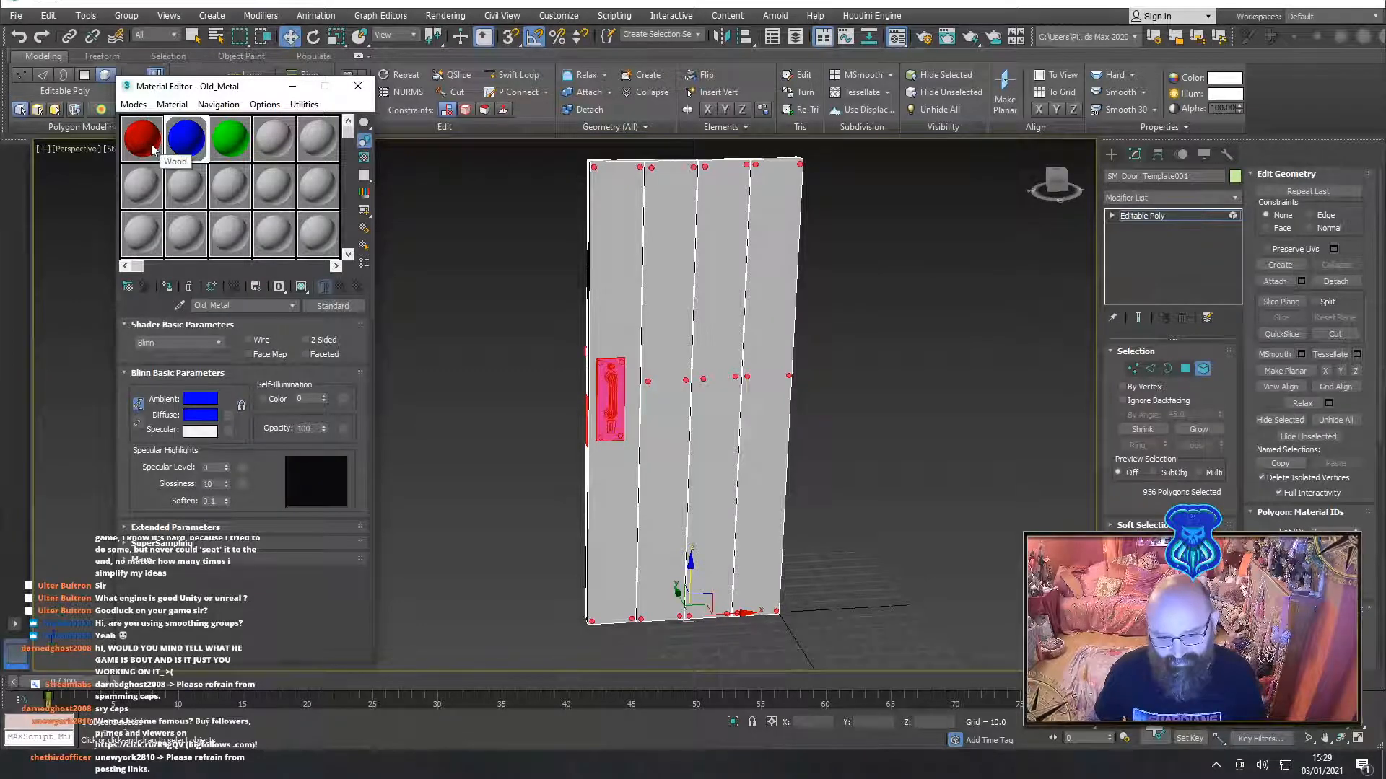
Invert the element selection and assign the Wood material to the planks, frame and braces
key(ctrl+i)
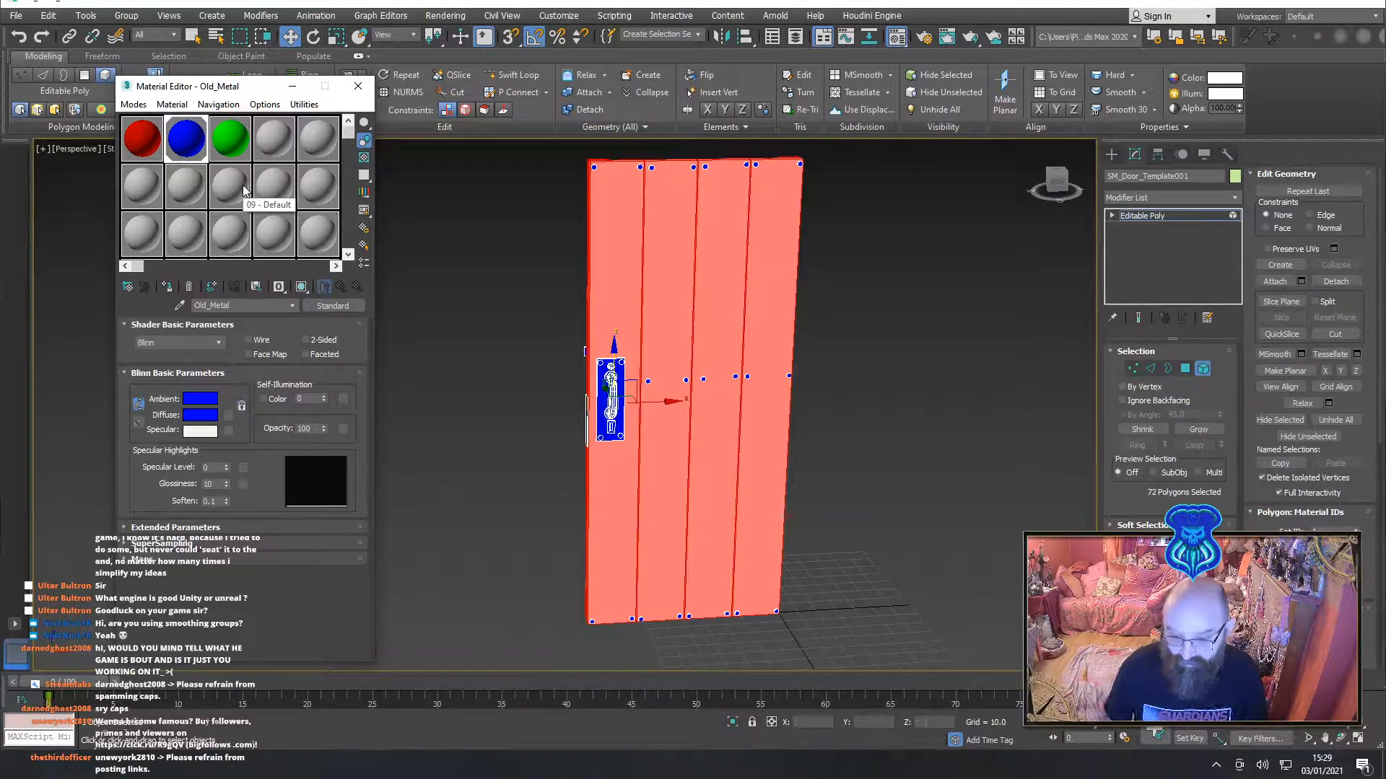
click(148, 137)
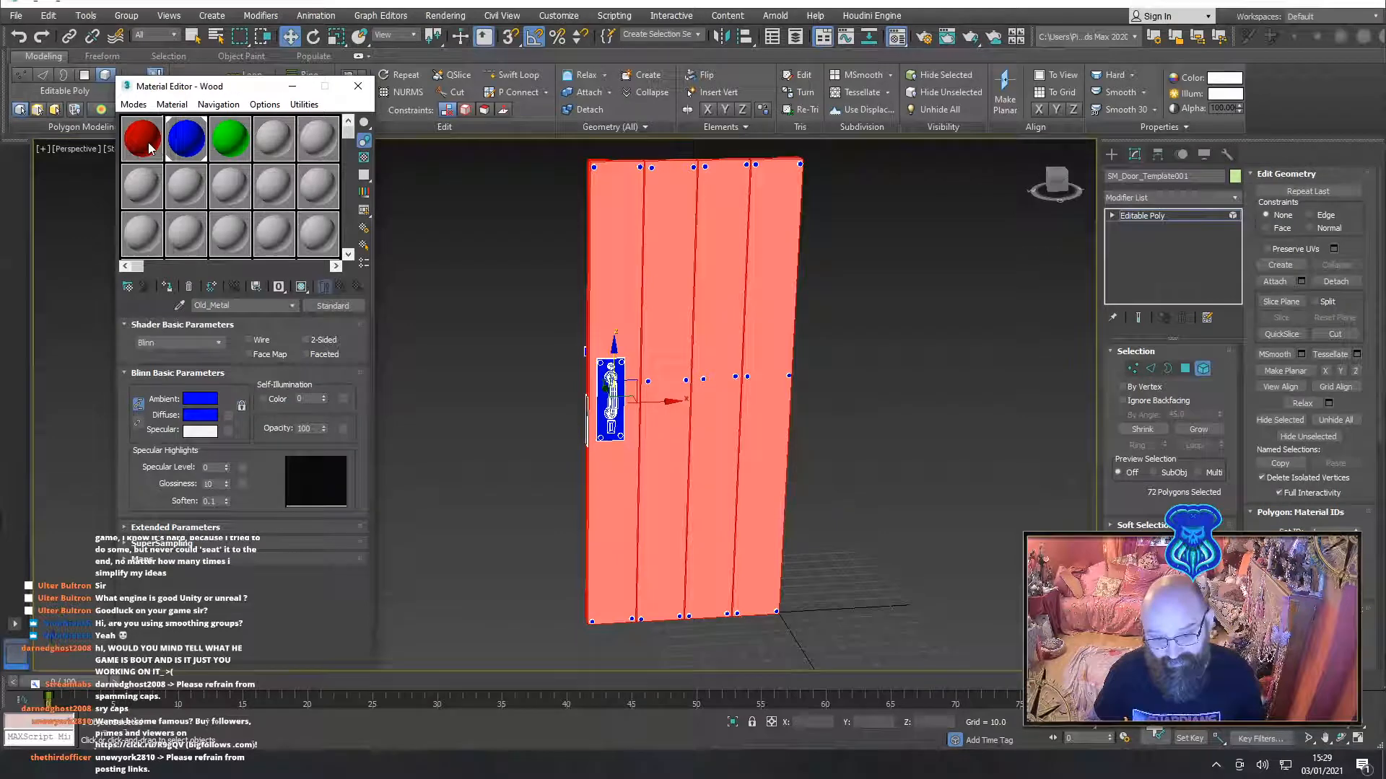
click(167, 286)
click(514, 329)
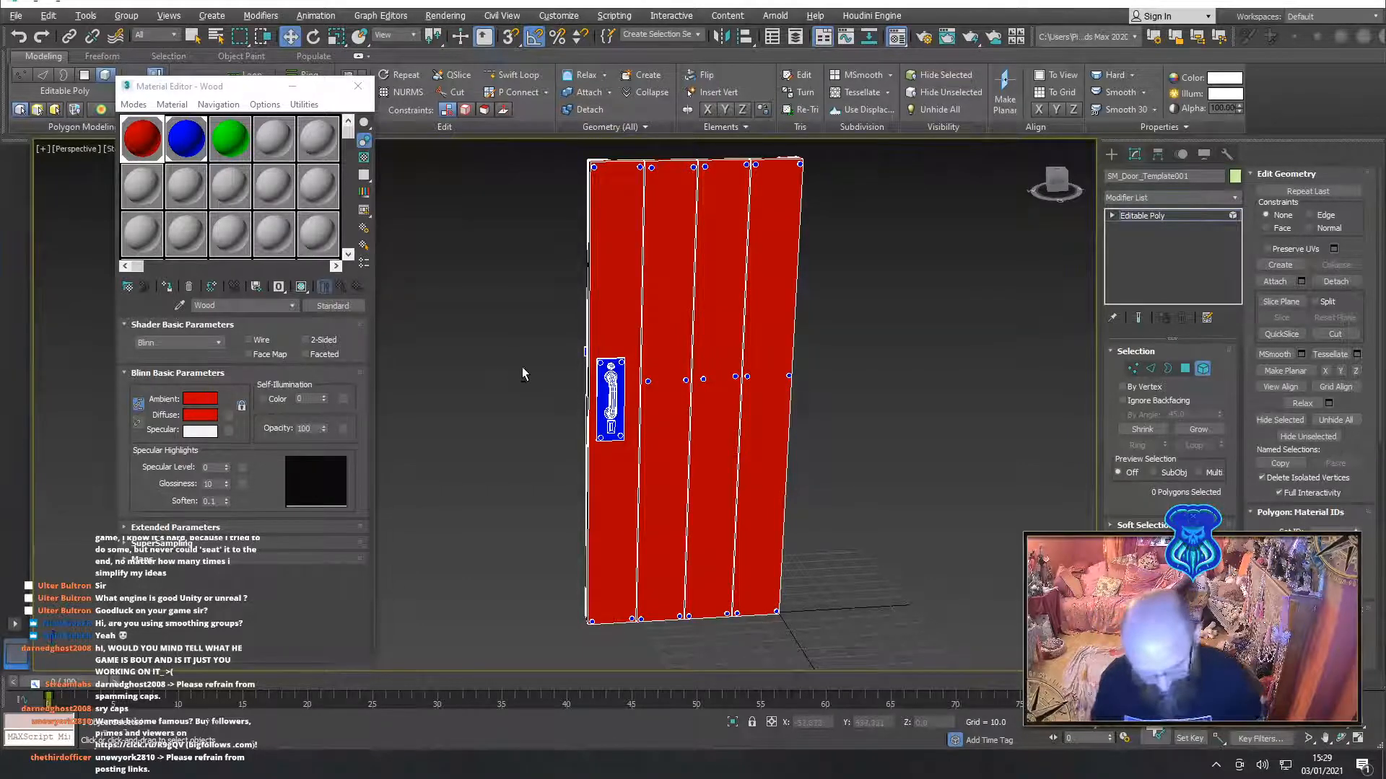
Select the lock plate on the door's edge, the keyhole covers on both sides and the latch bar pieces
alt+middle_drag(522, 366, 600, 350)
scroll(622, 365, up, 3)
scroll(622, 364, up, 3)
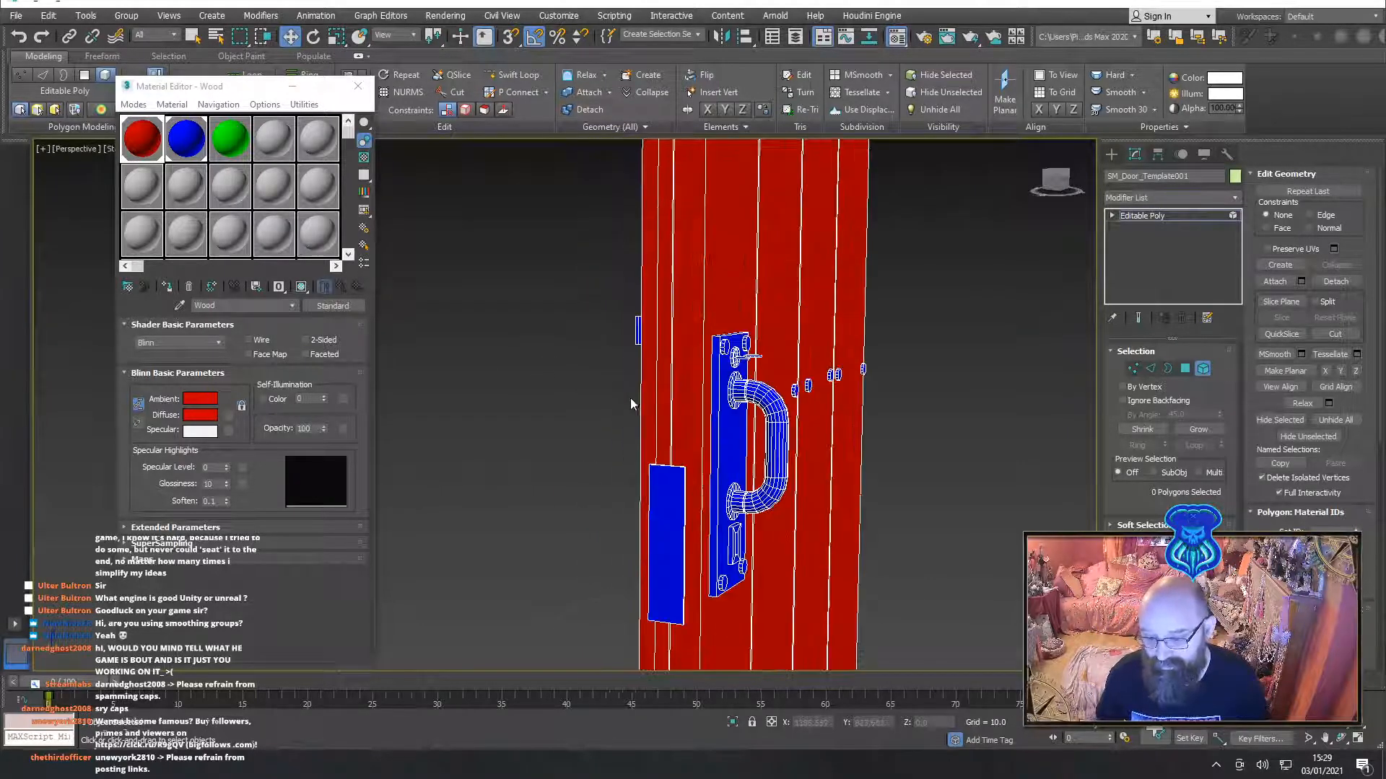
click(652, 494)
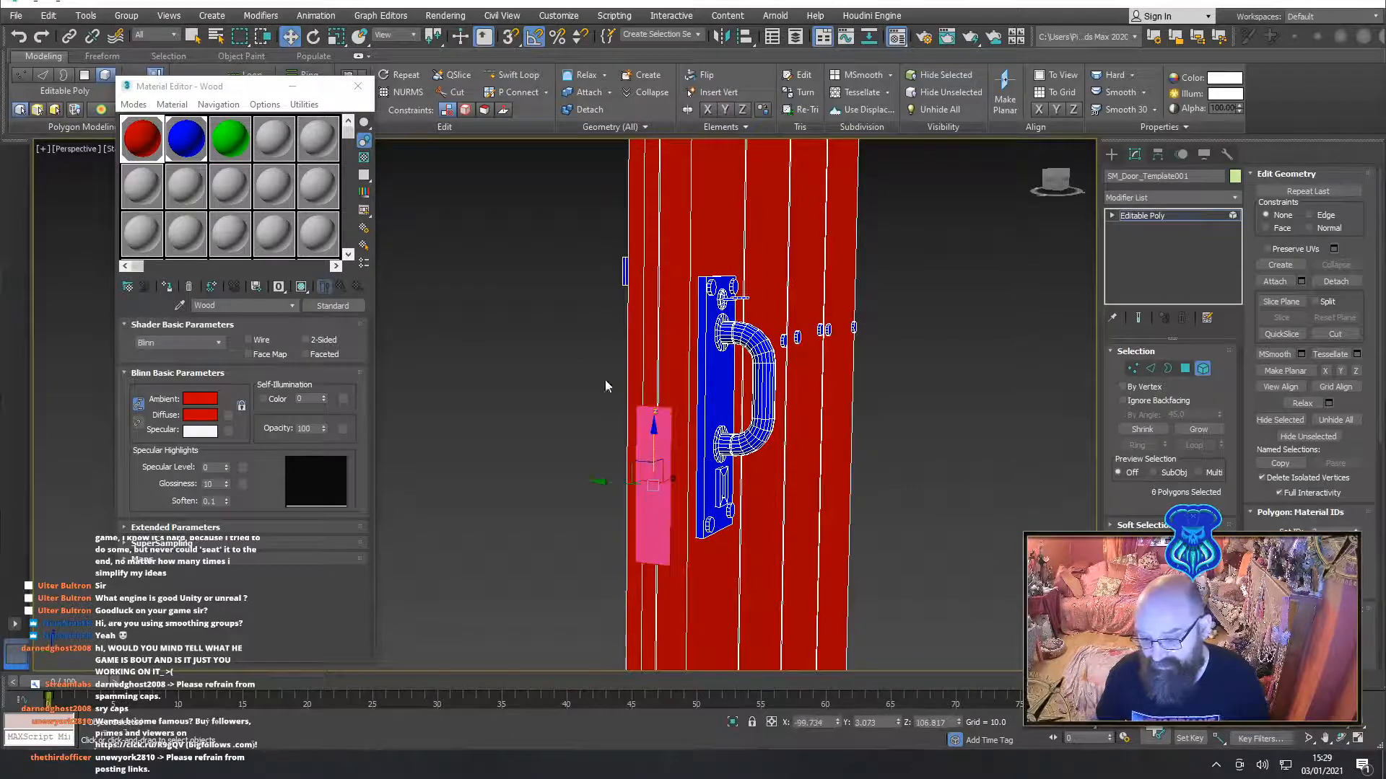
alt+middle_drag(650, 359, 657, 371)
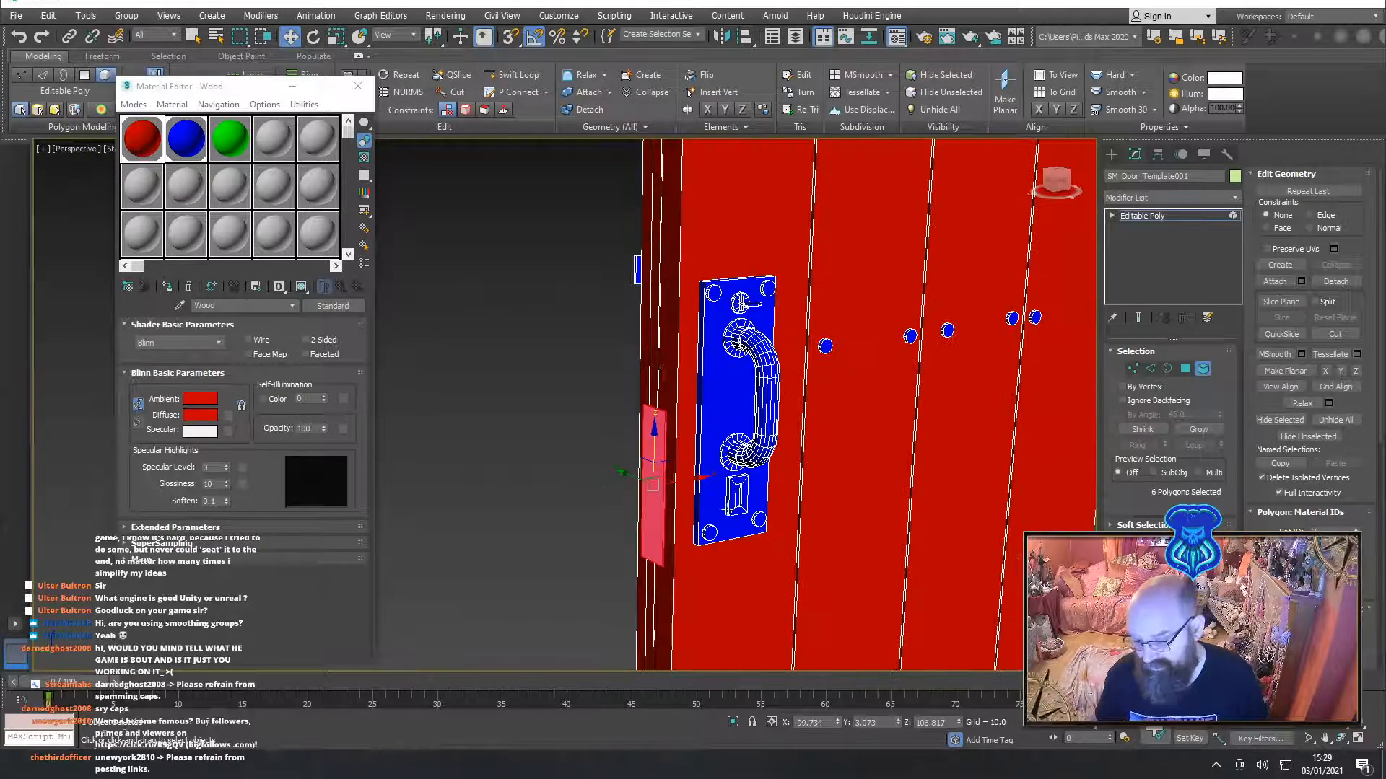
ctrl+click(729, 506)
alt+middle_drag(526, 409, 685, 436)
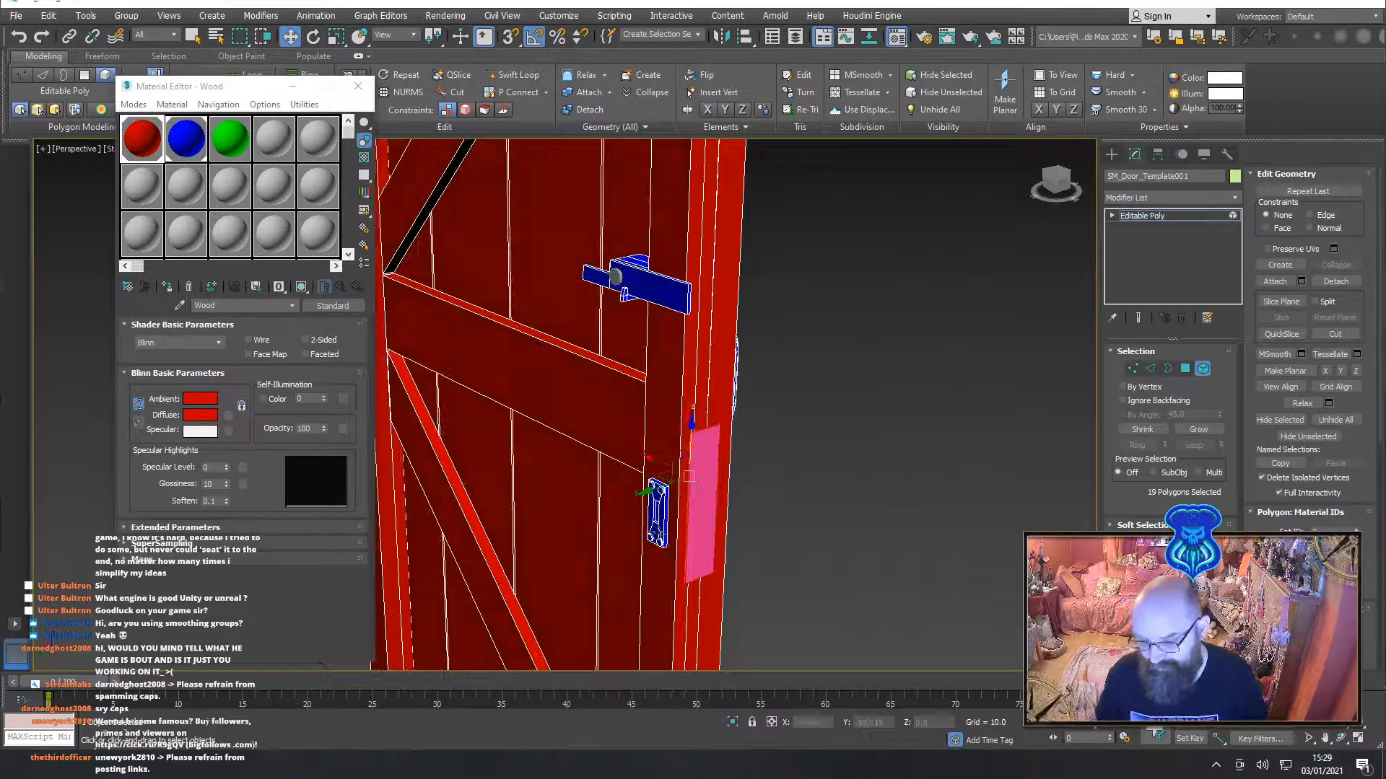
ctrl+click(664, 521)
ctrl+click(660, 293)
Add the small lever beneath the latch bar to the selection, without the wooden frame board behind it
alt+middle_drag(569, 301, 663, 348)
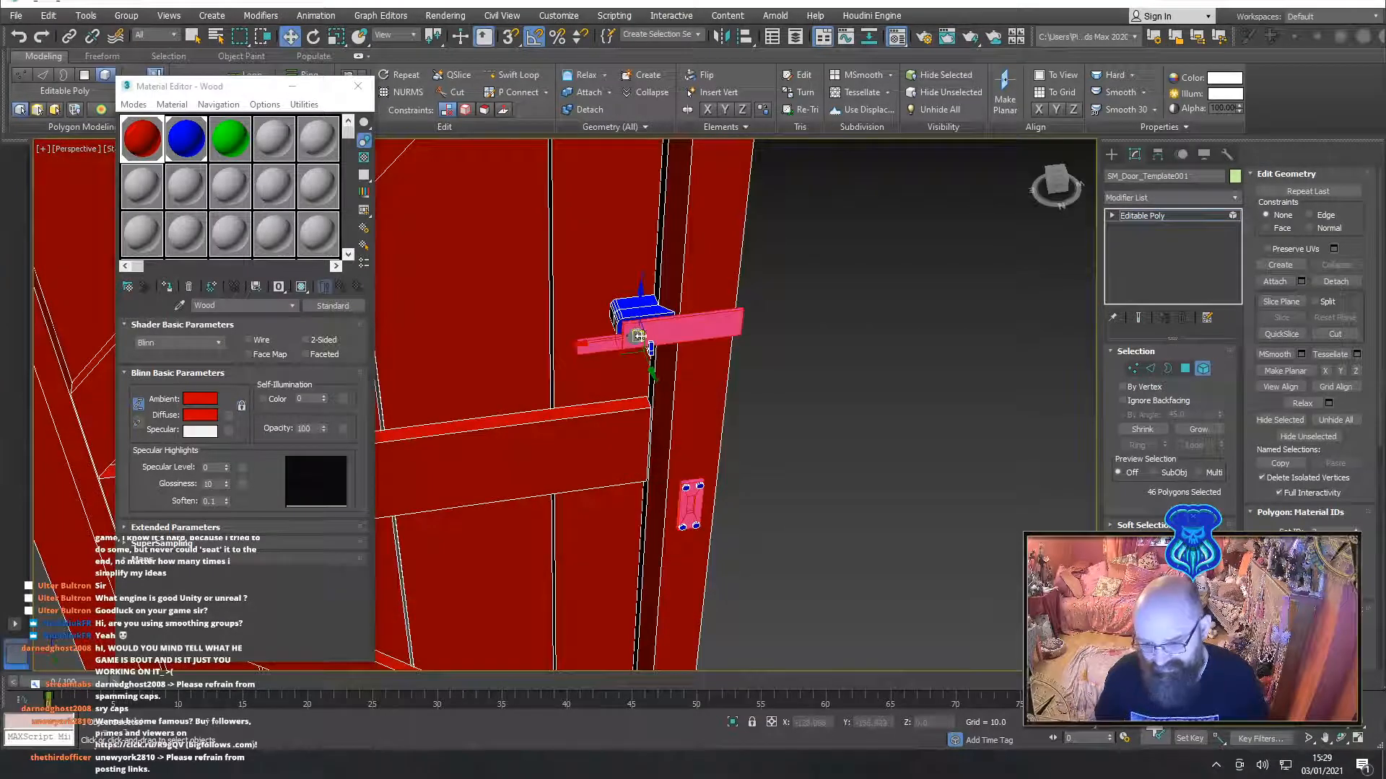
alt+middle_drag(767, 402, 814, 341)
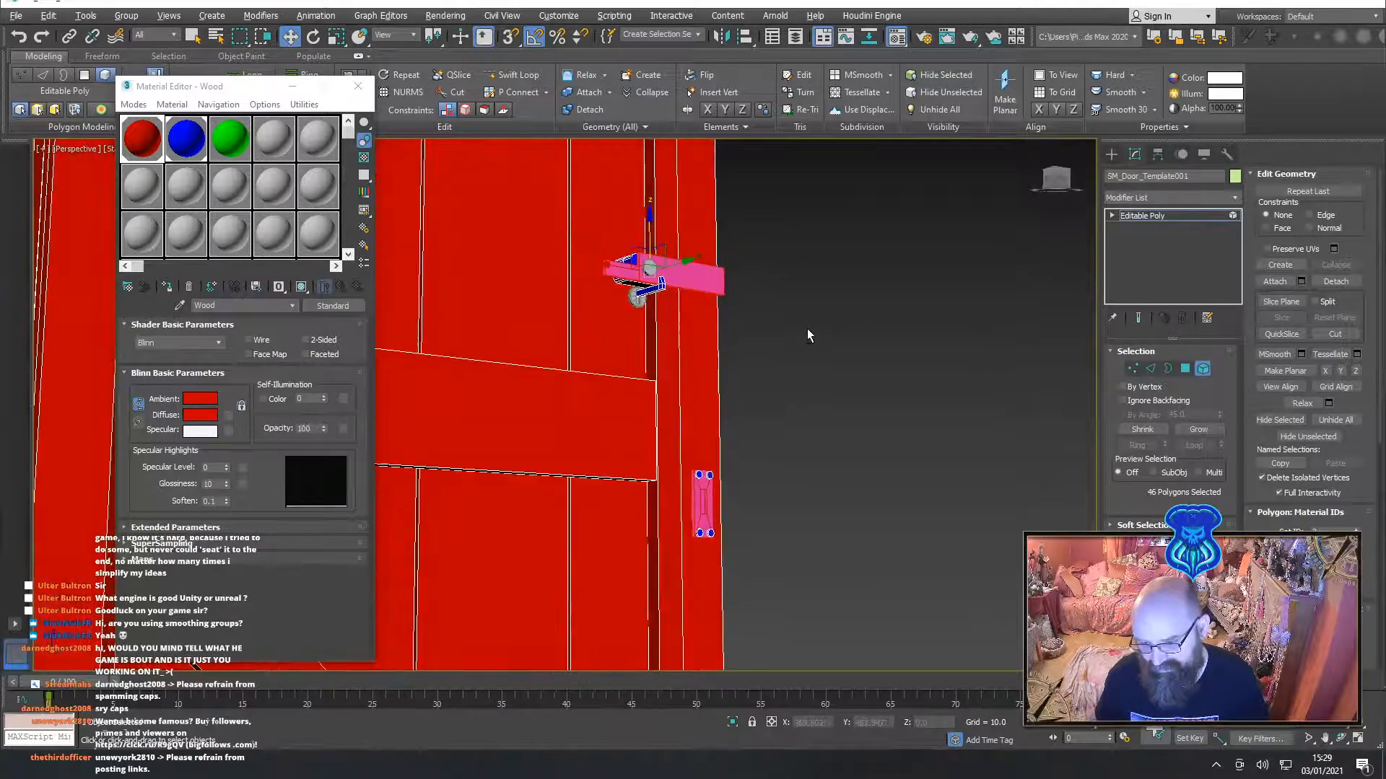
ctrl+click(692, 303)
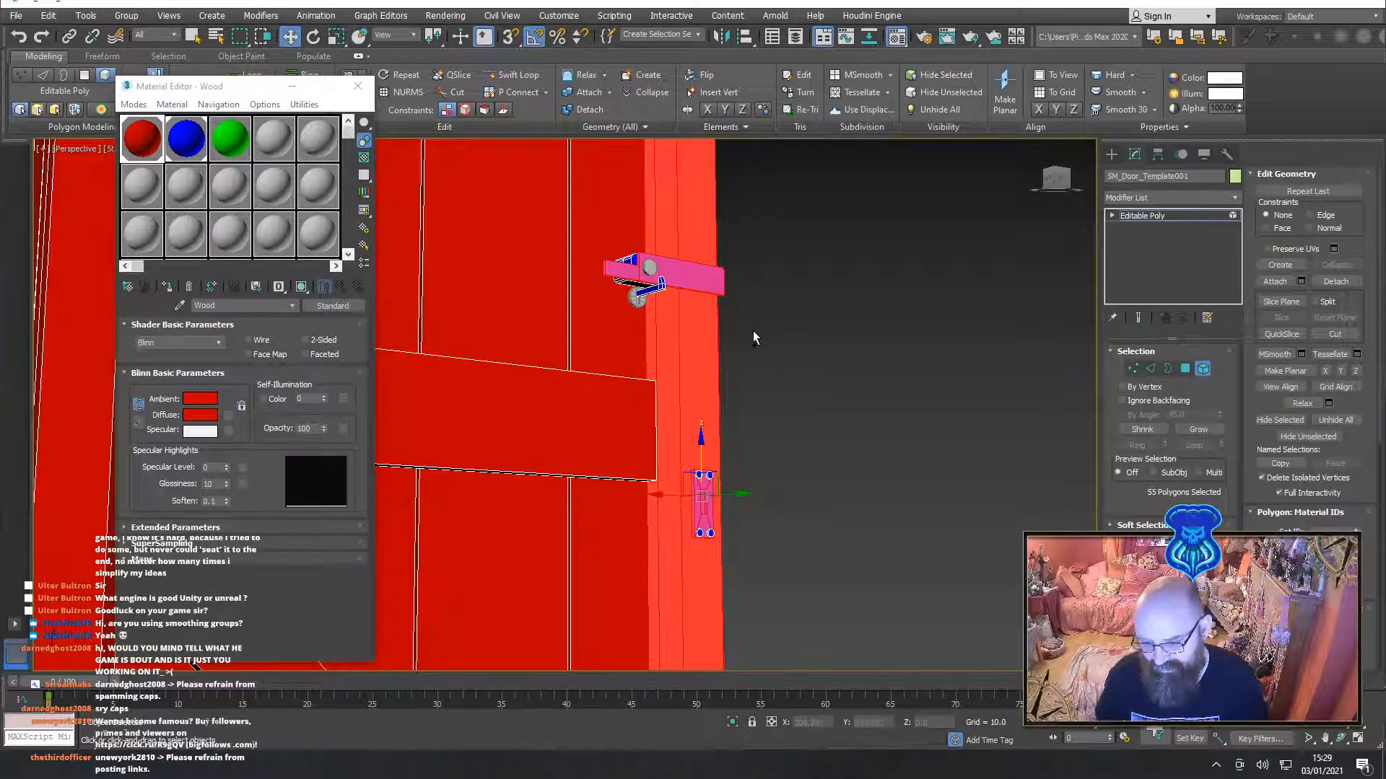
key(ctrl+z)
ctrl+click(653, 289)
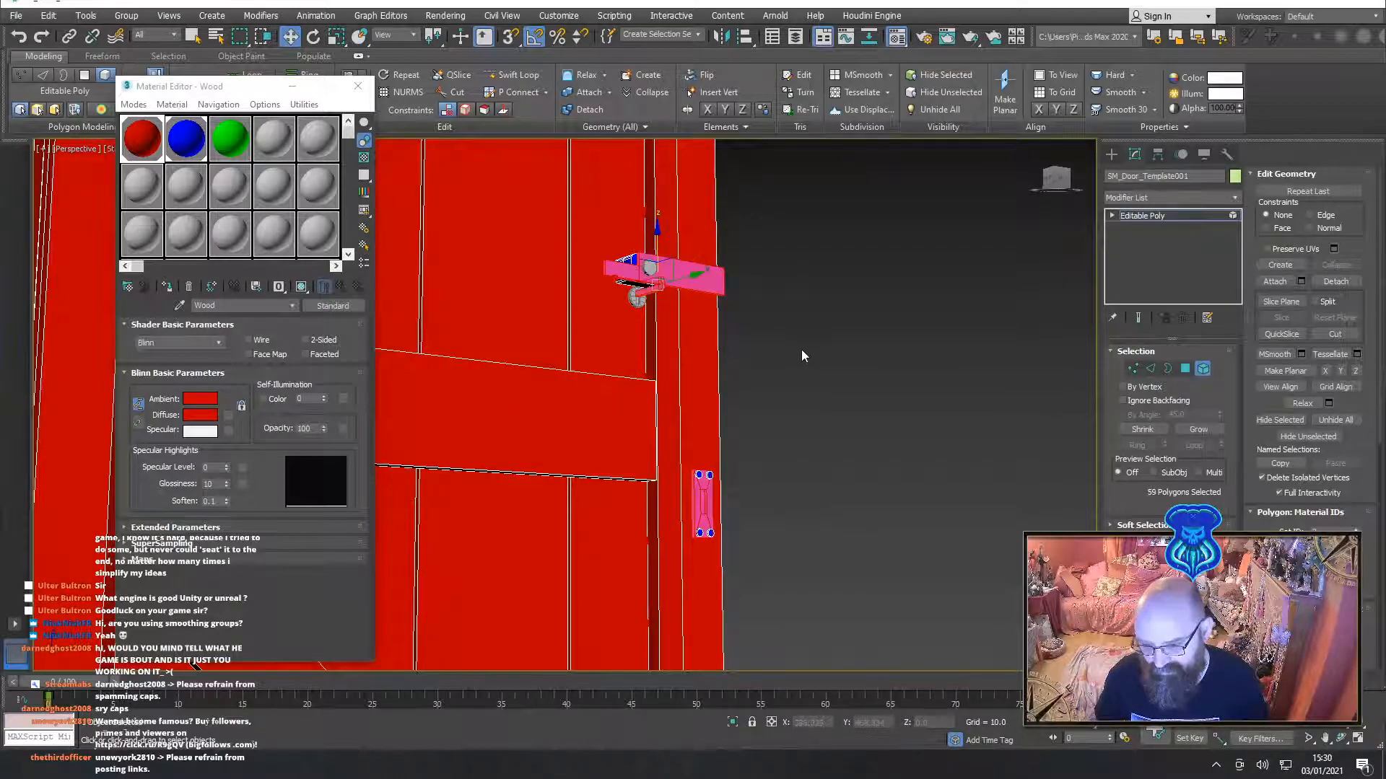
alt+middle_drag(801, 349, 696, 382)
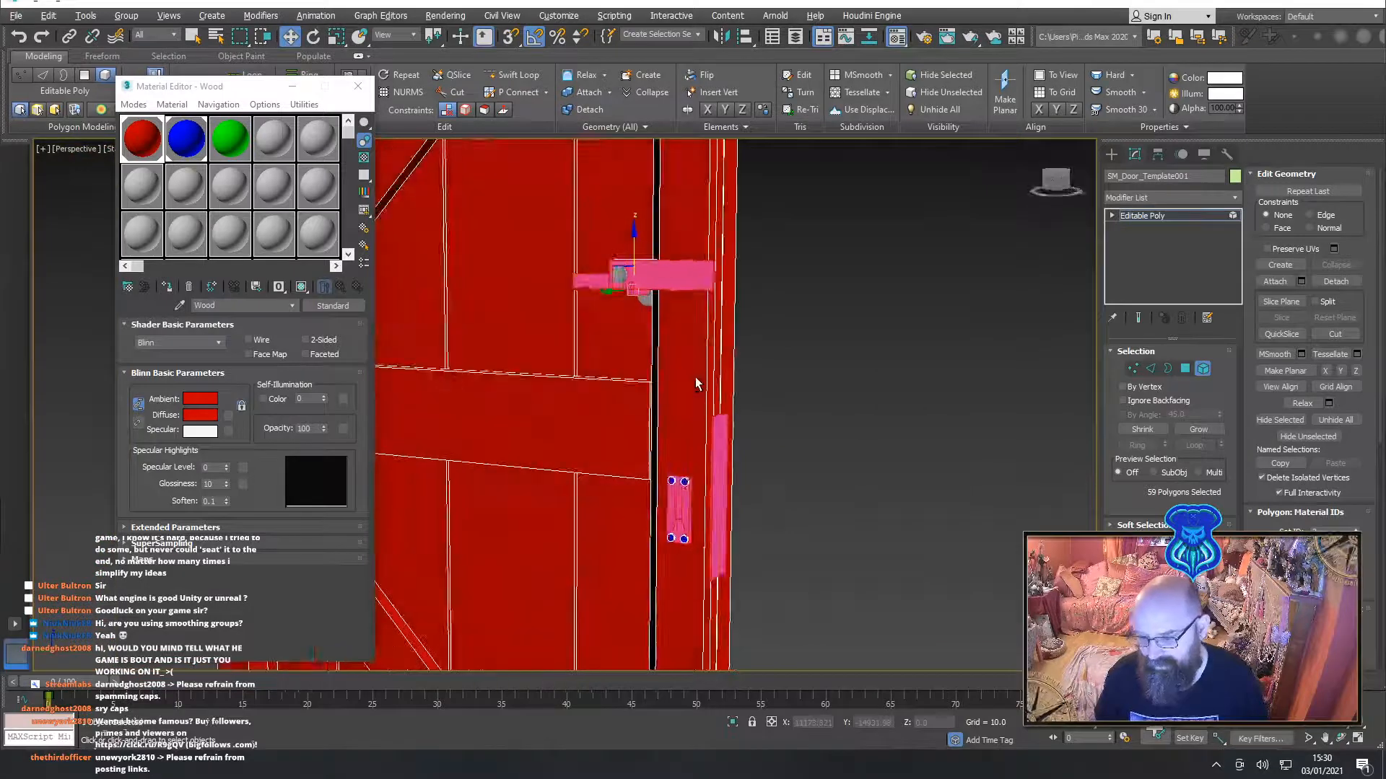
Assign the Shinier_Metal material to the selected latch, lock plate and keyhole pieces
click(199, 145)
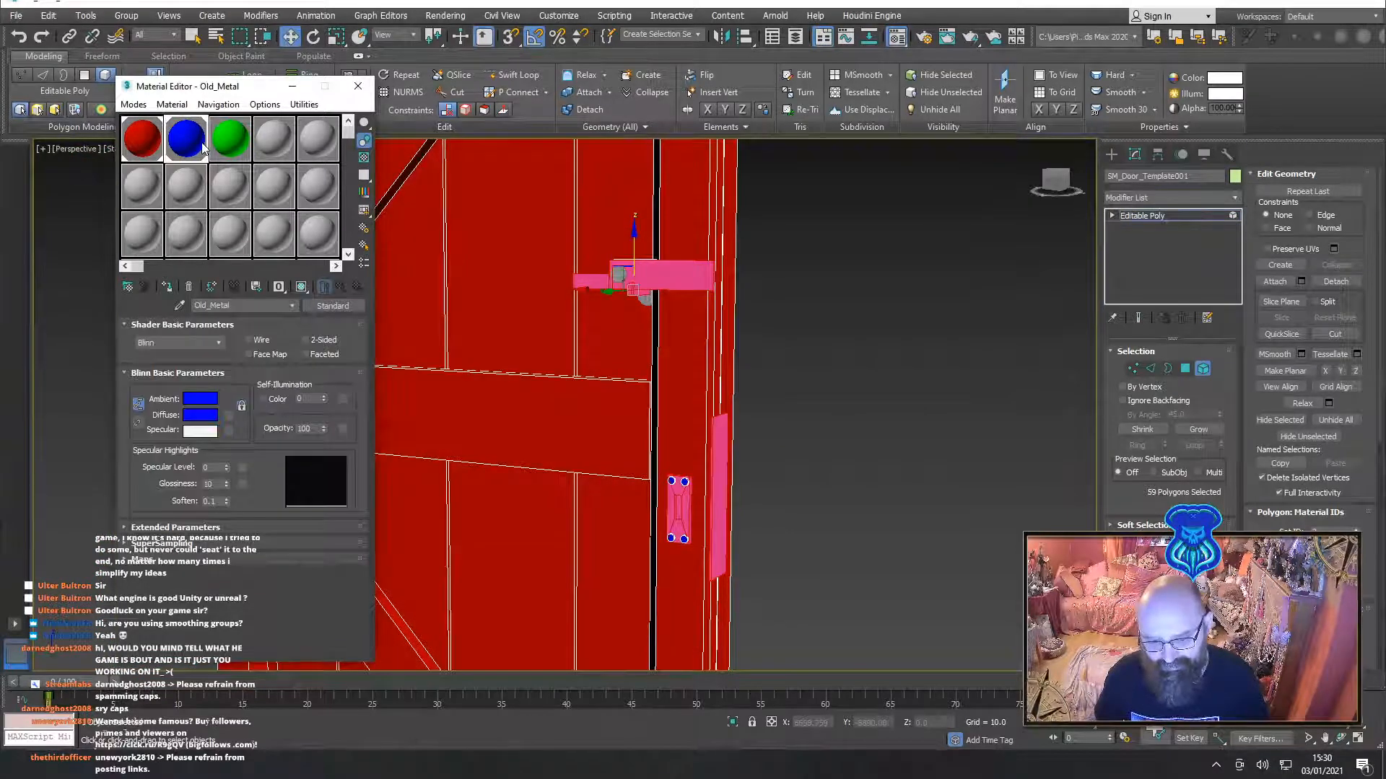
click(244, 144)
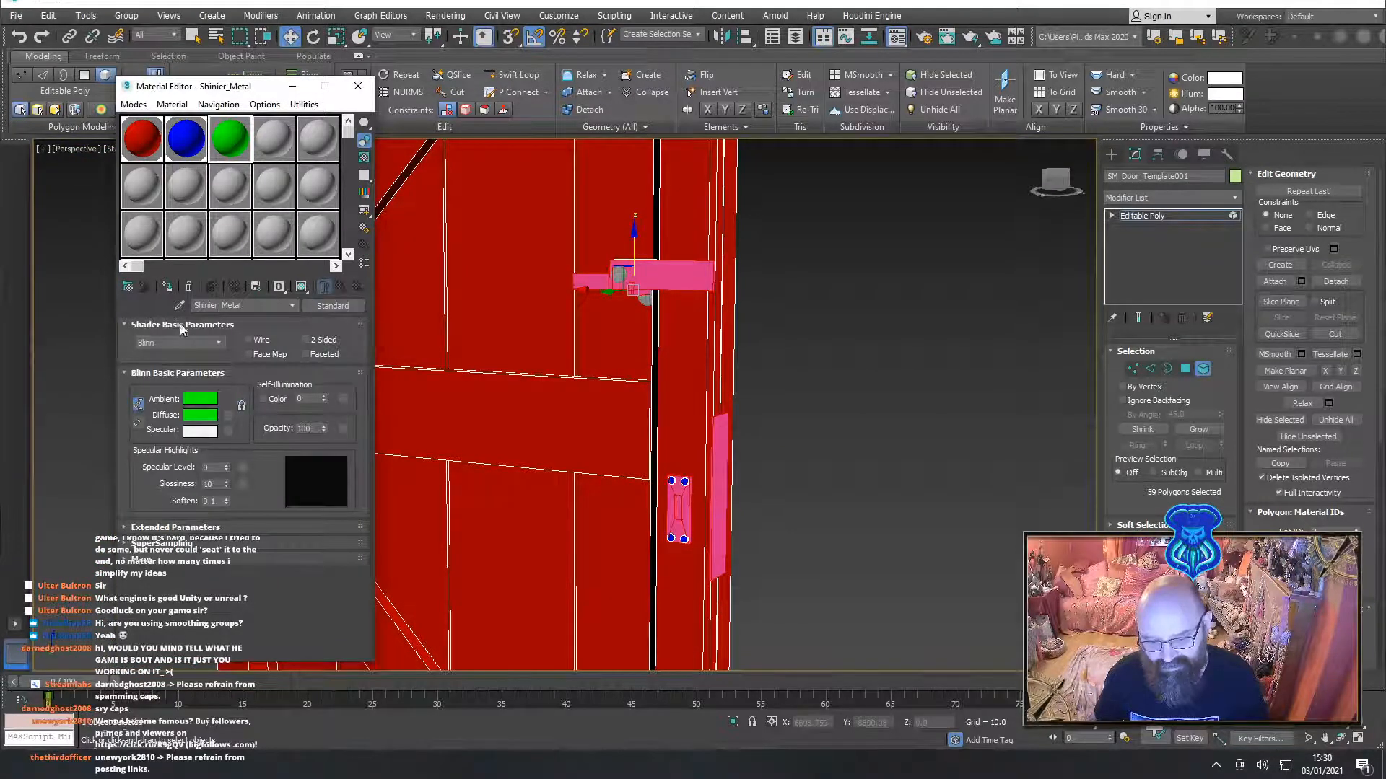
click(169, 288)
click(858, 364)
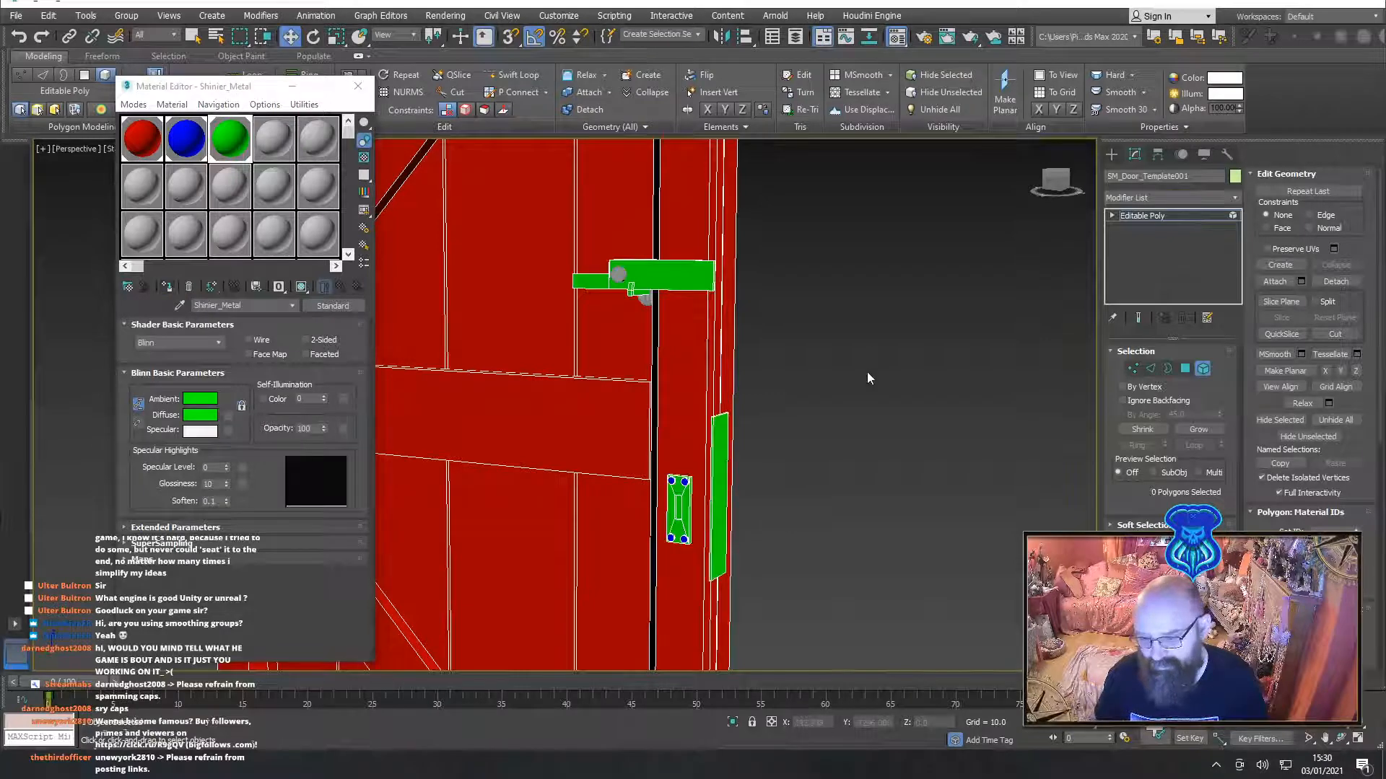
Attach the round pin on the latch bar and the grey round part beneath it to the door mesh
click(1185, 369)
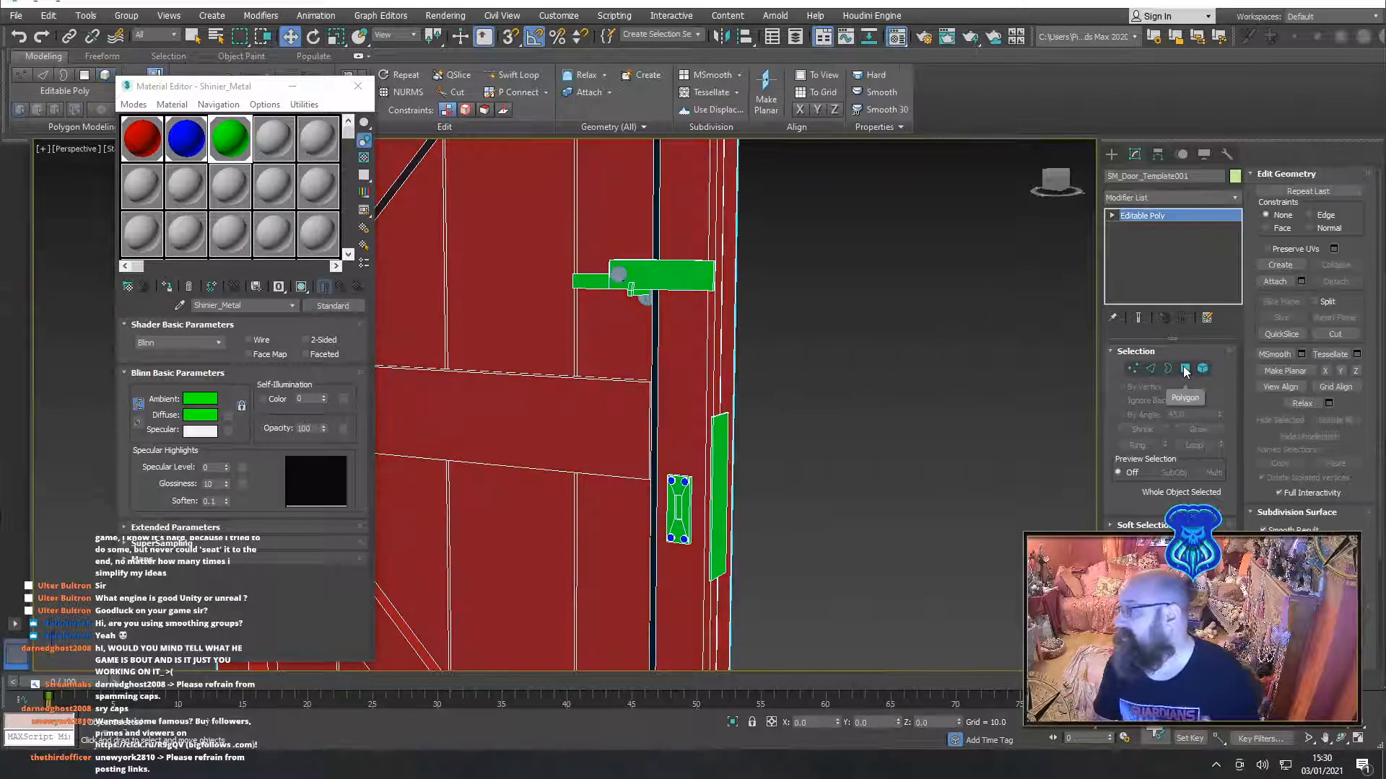
click(1275, 282)
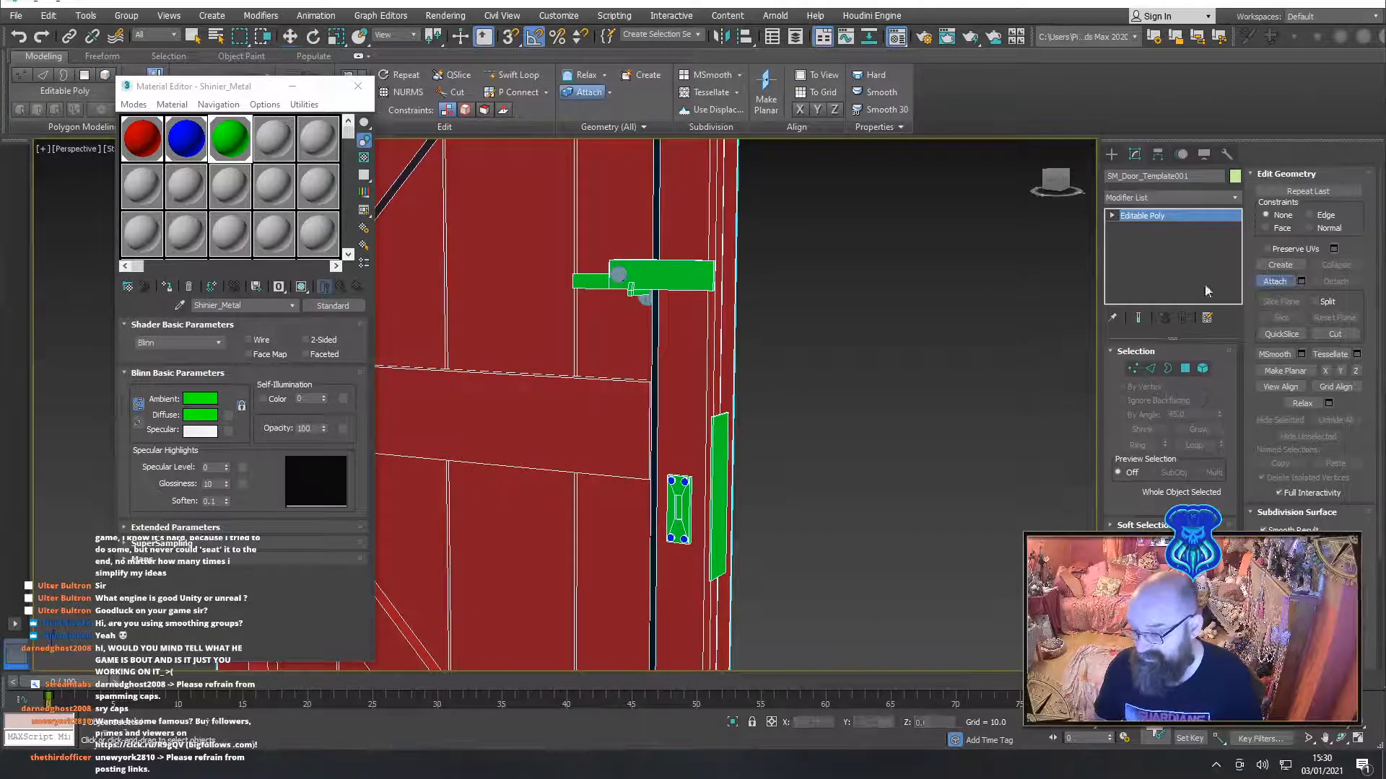
click(648, 299)
click(619, 277)
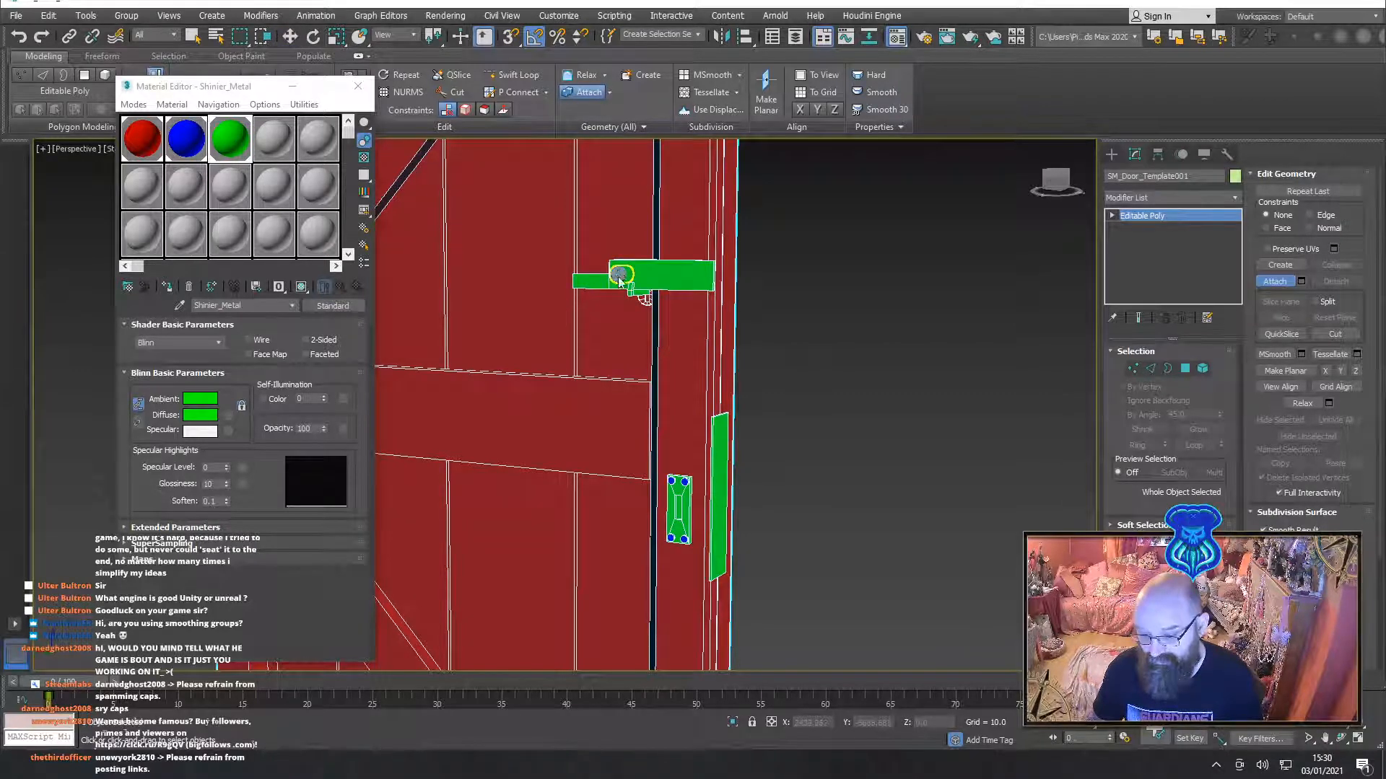
click(1272, 281)
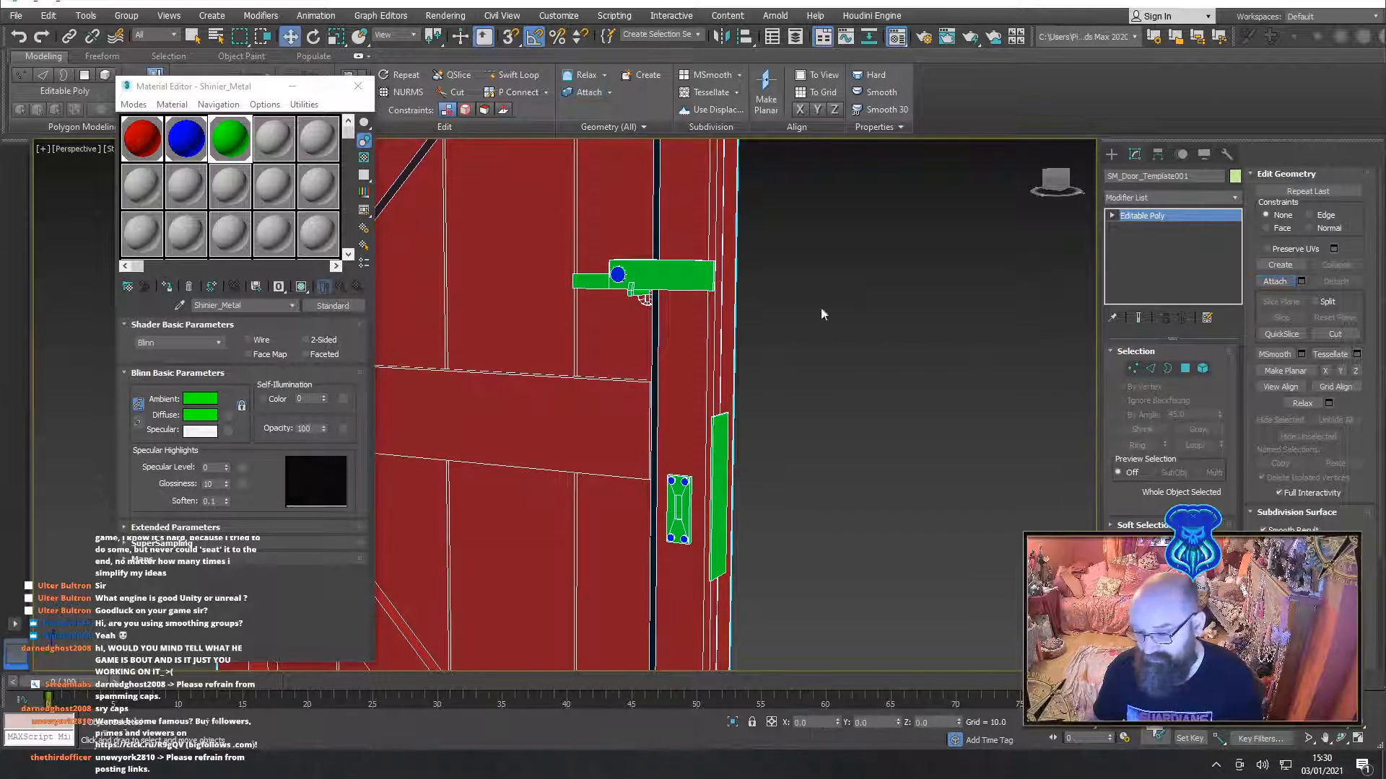
Select the two newly attached latch elements and assign the Shinier_Metal material to them
middle_drag(816, 309, 967, 326)
scroll(967, 326, up, 6)
middle_drag(820, 307, 1001, 336)
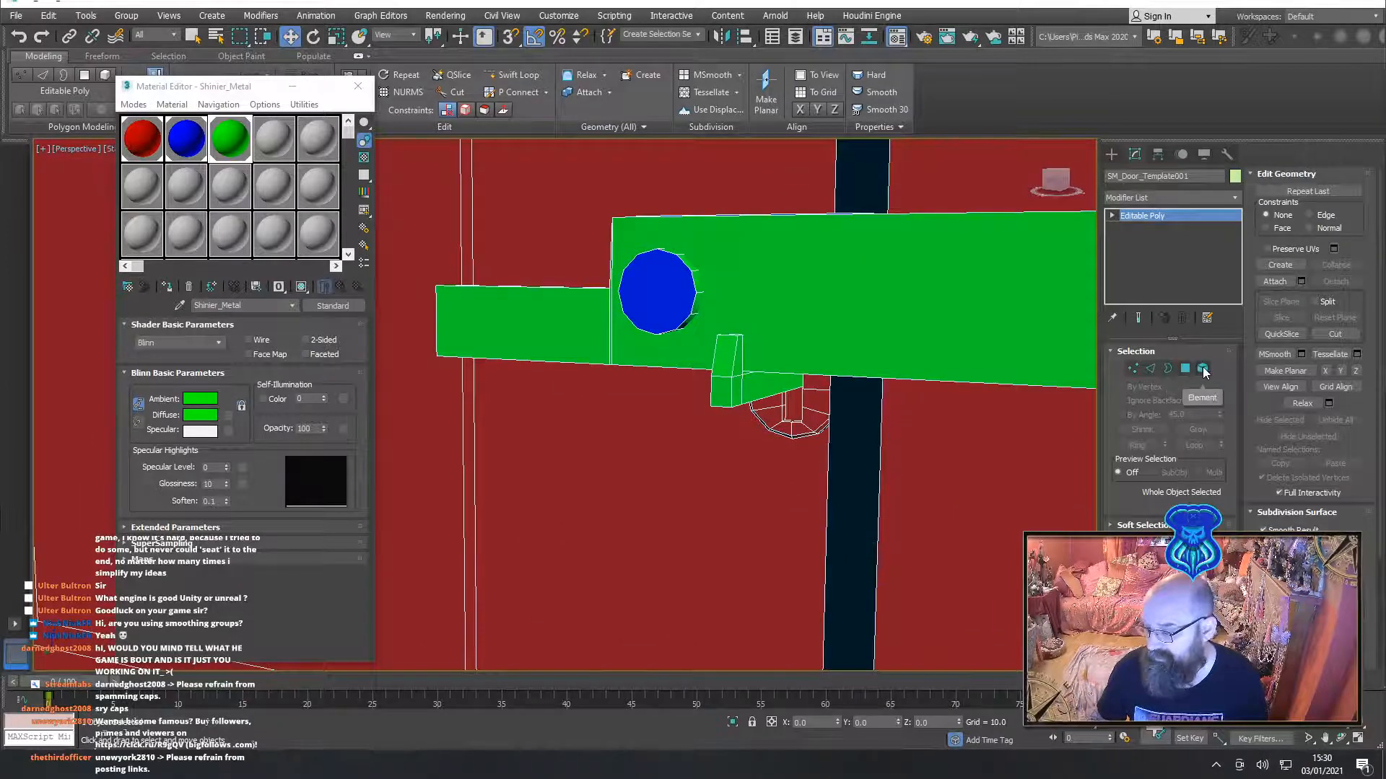
click(1203, 369)
click(657, 291)
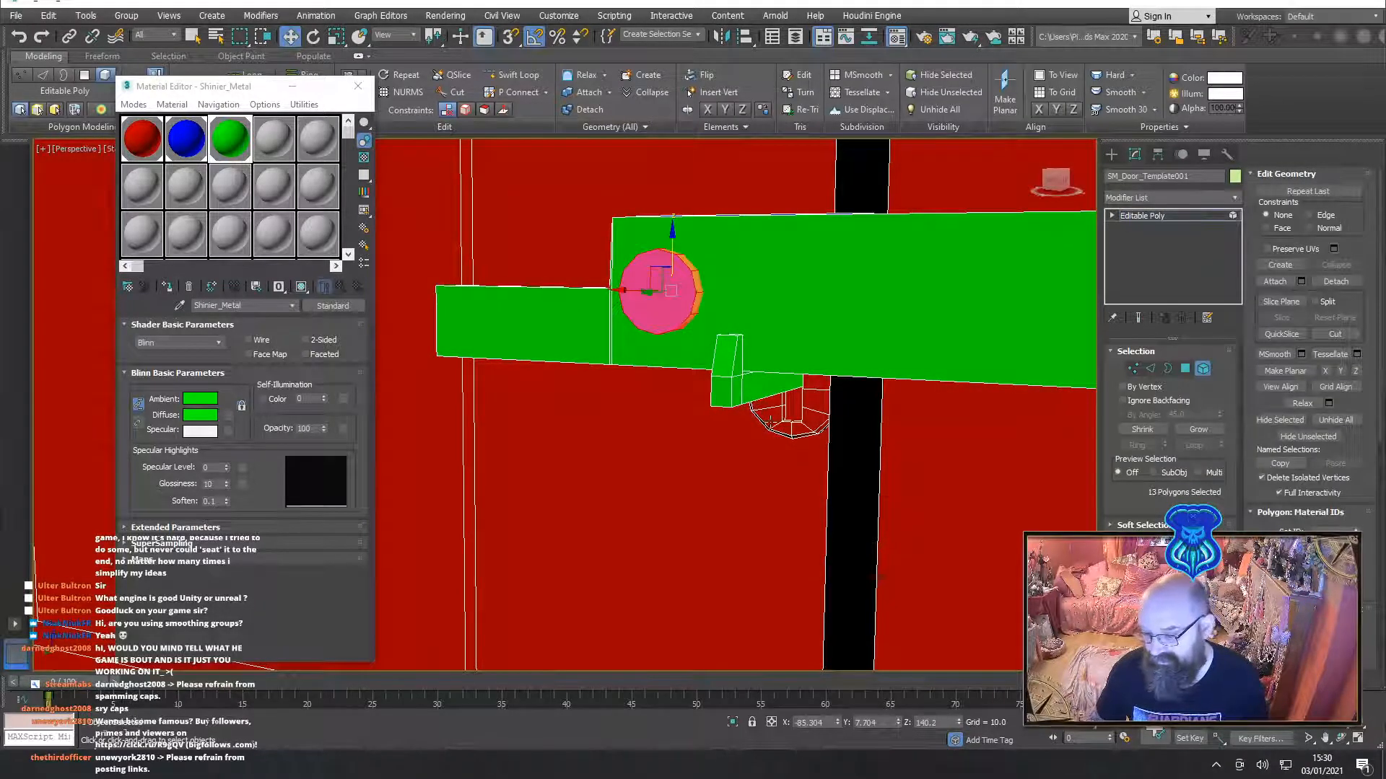
ctrl+click(770, 423)
alt+middle_drag(765, 316, 465, 318)
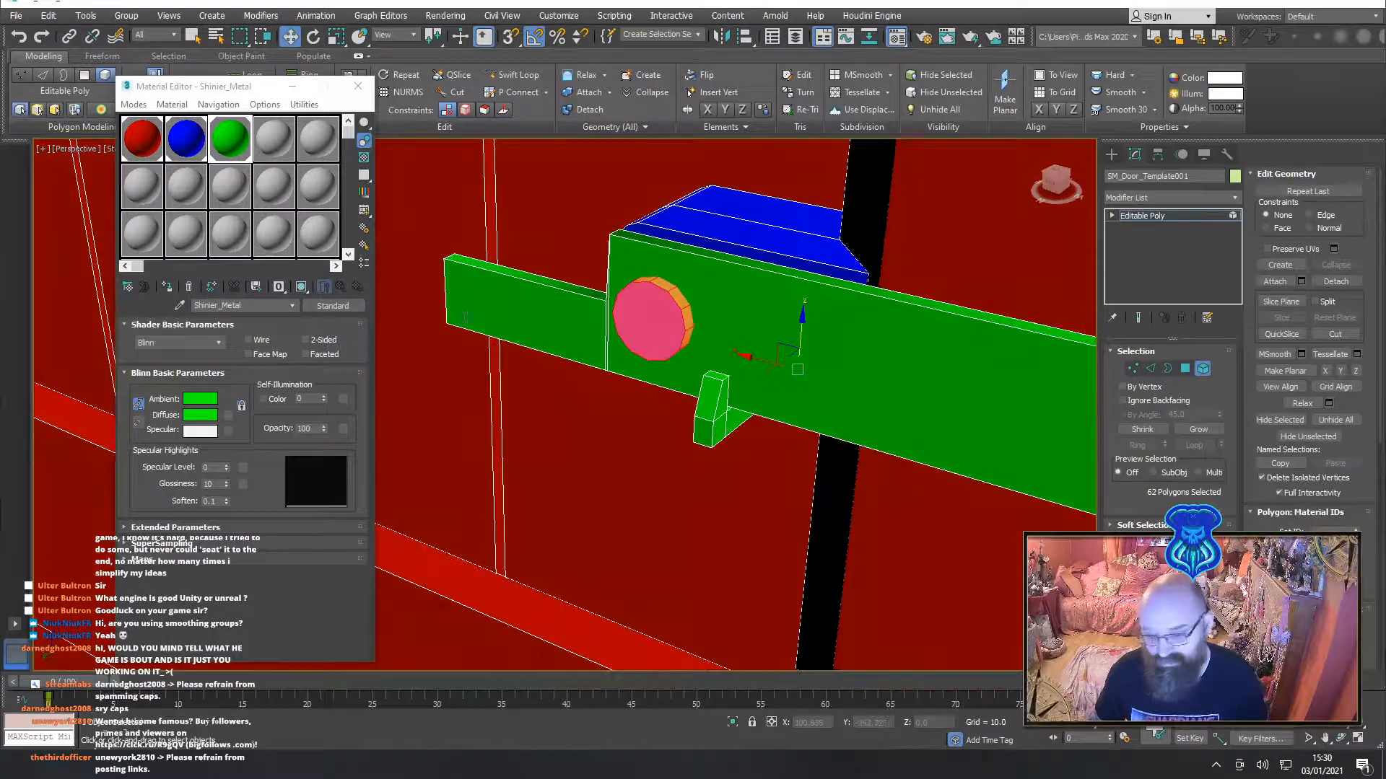
click(129, 287)
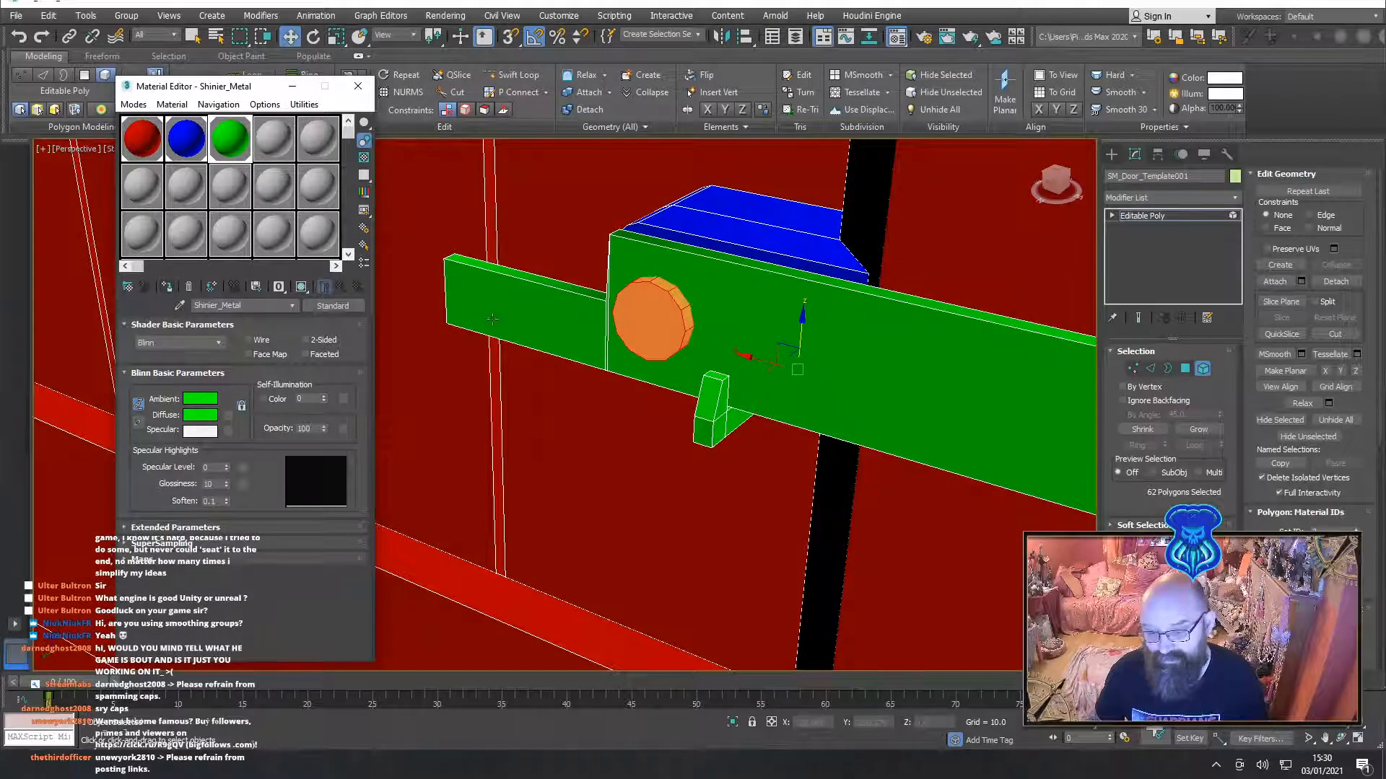
alt+middle_drag(493, 319, 538, 389)
scroll(510, 325, down, 4)
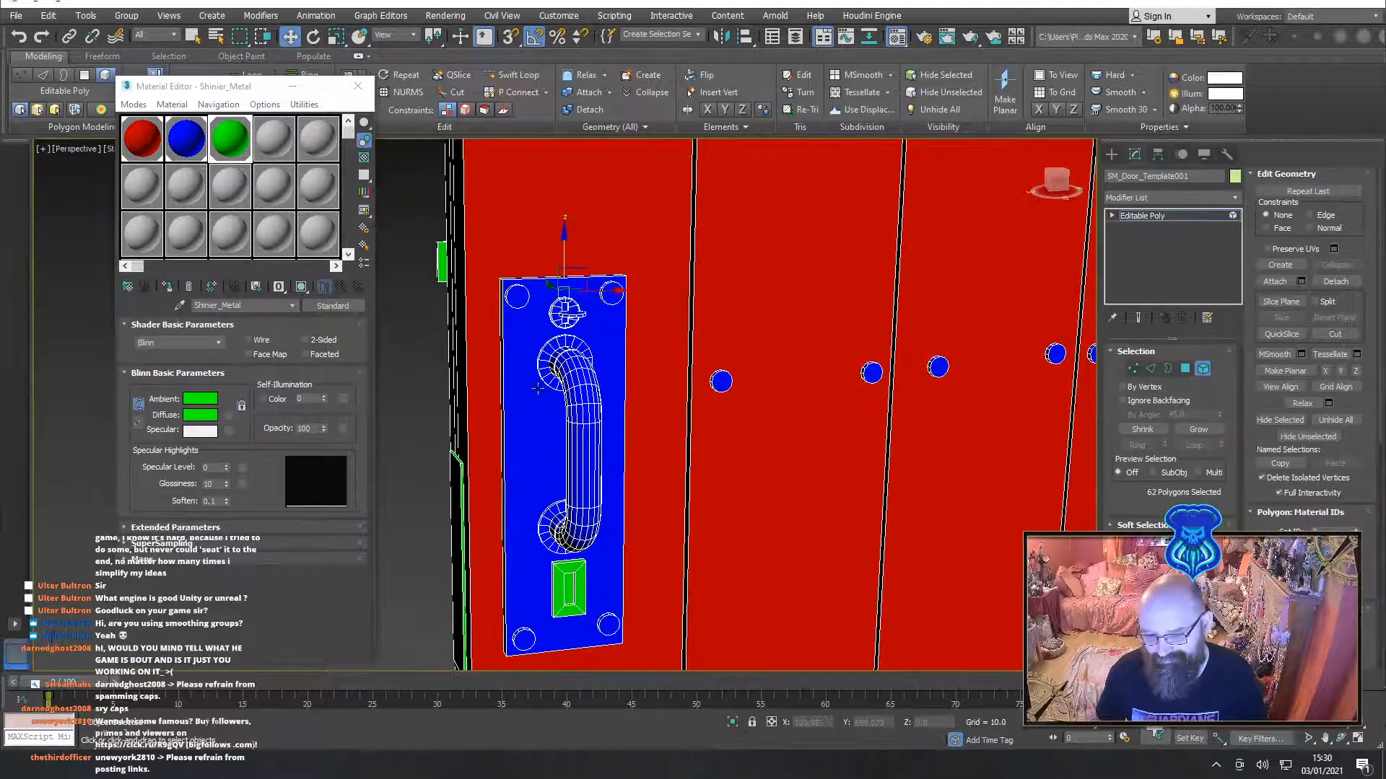
click(518, 297)
ctrl+click(611, 292)
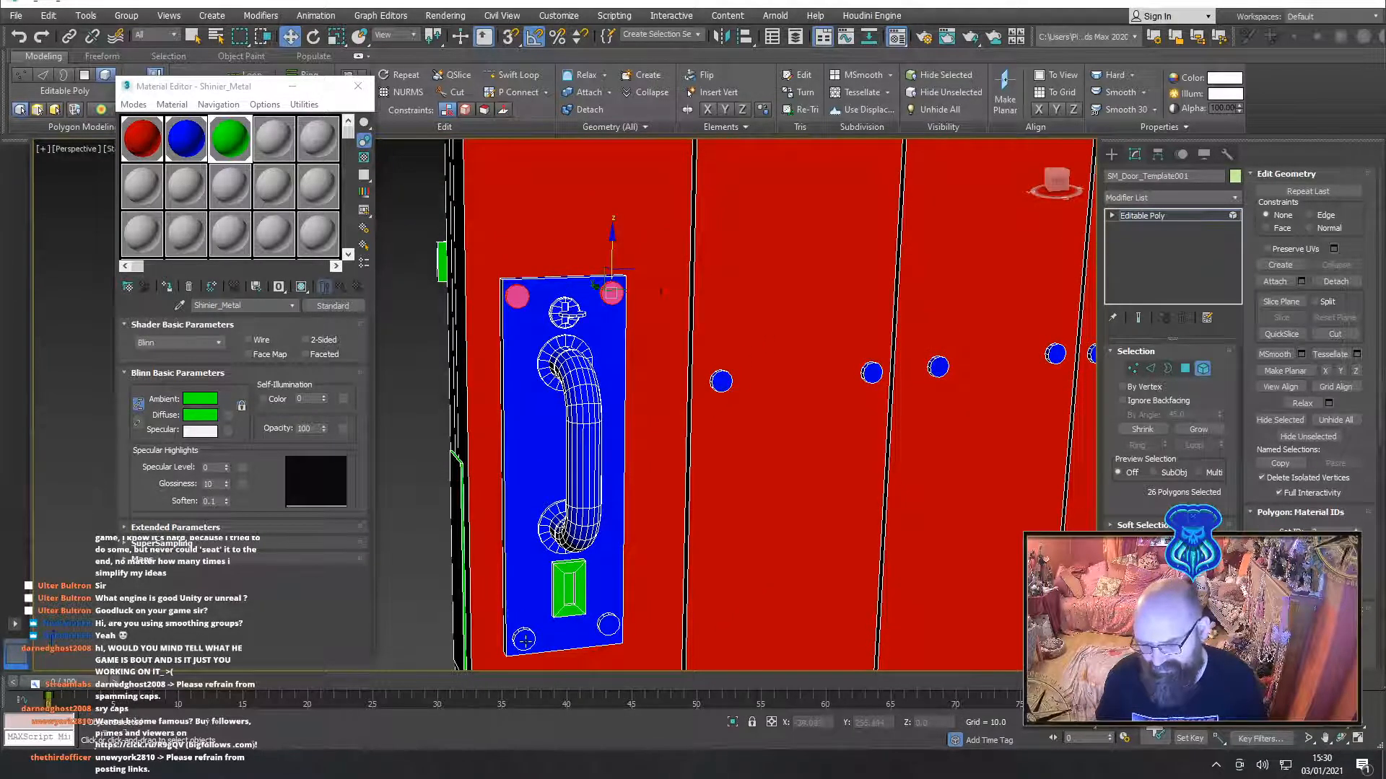
ctrl+click(524, 640)
ctrl+click(609, 624)
scroll(718, 383, down, 5)
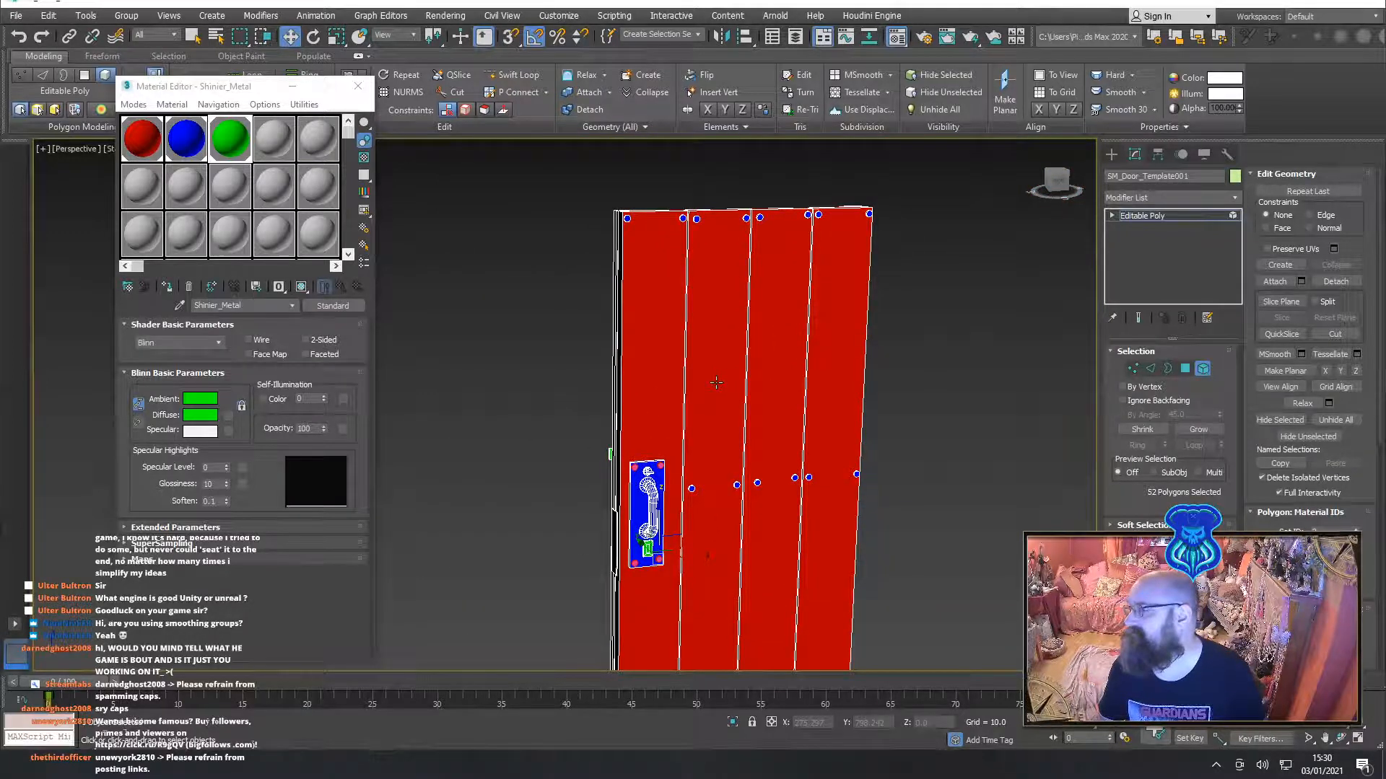
alt+middle_drag(715, 382, 947, 361)
click(948, 361)
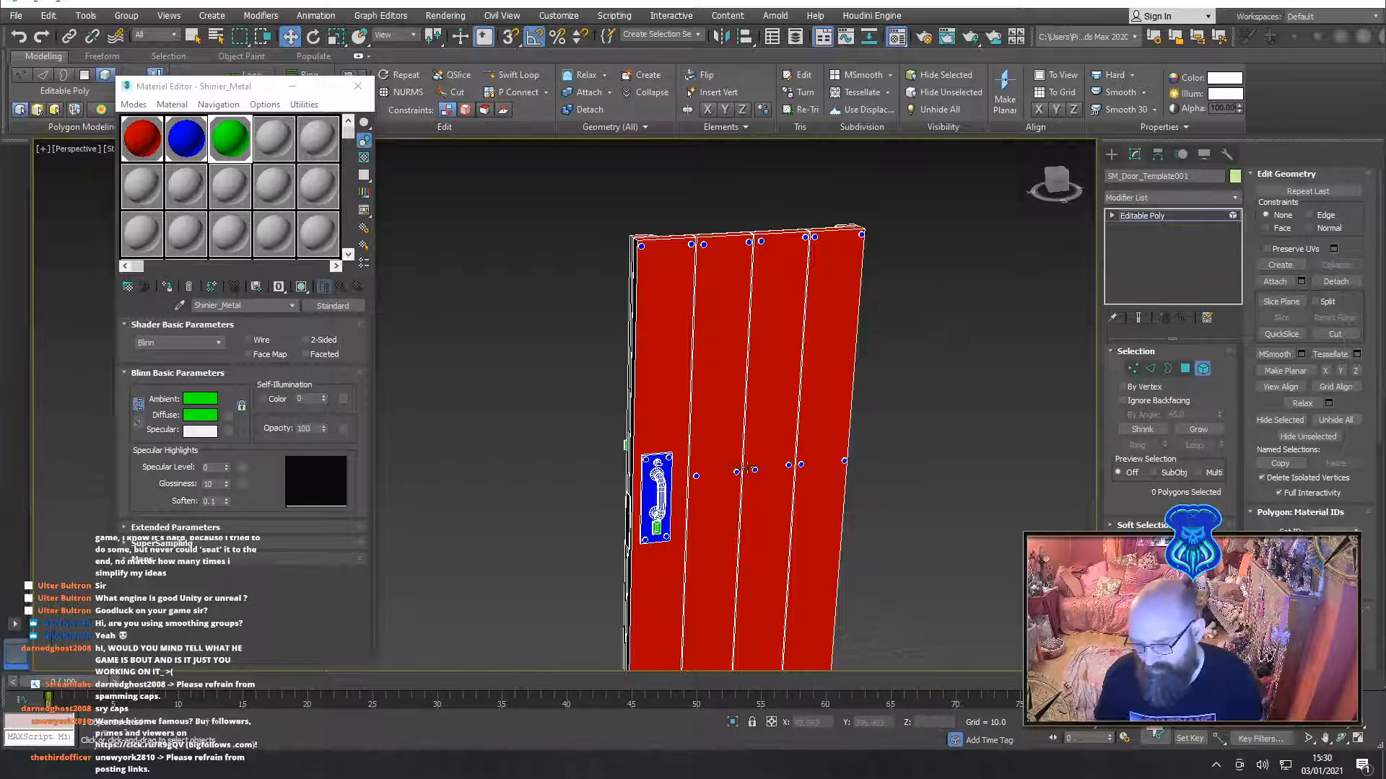
Assign the Shinier_Metal material to four plank nails, one in the middle row, one at the top and two at the bottom, and close the material editor
click(736, 472)
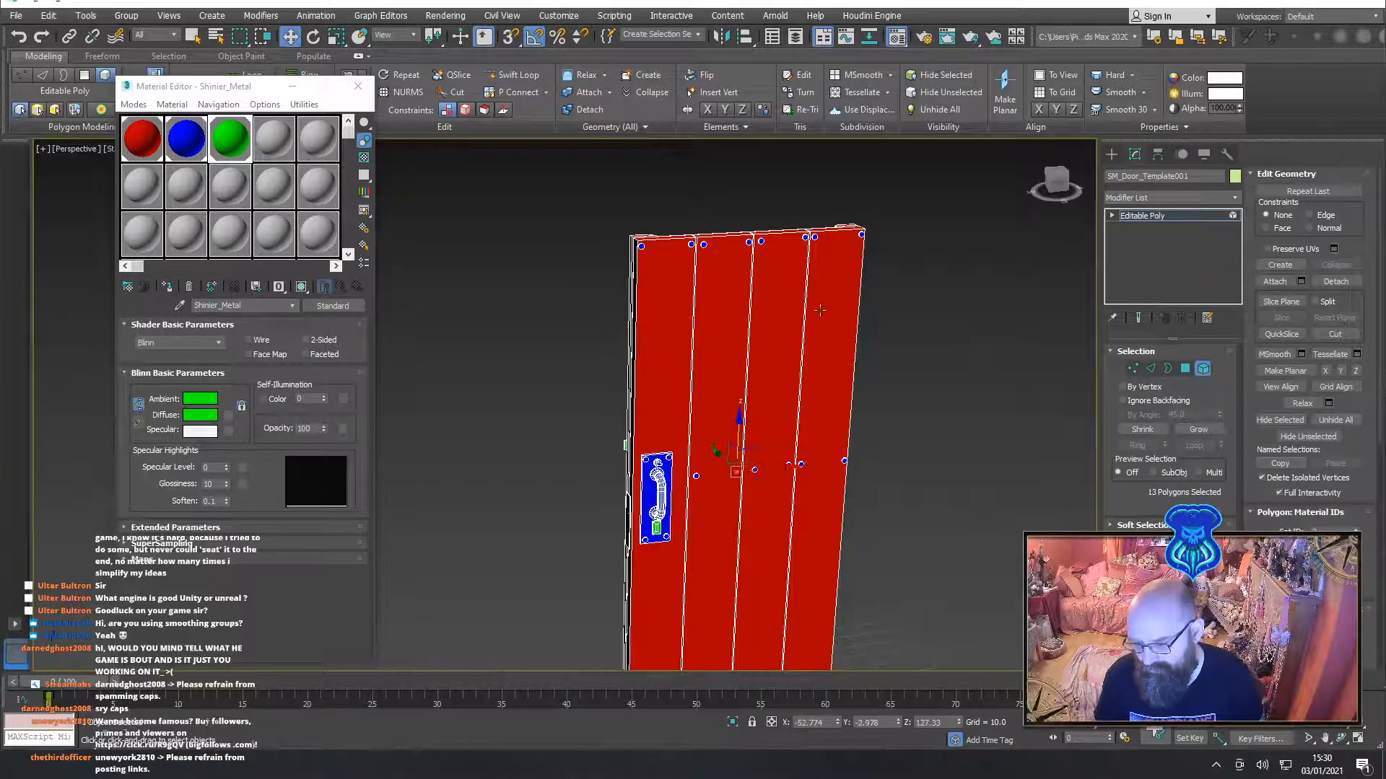
ctrl+click(805, 238)
middle_drag(821, 468, 837, 202)
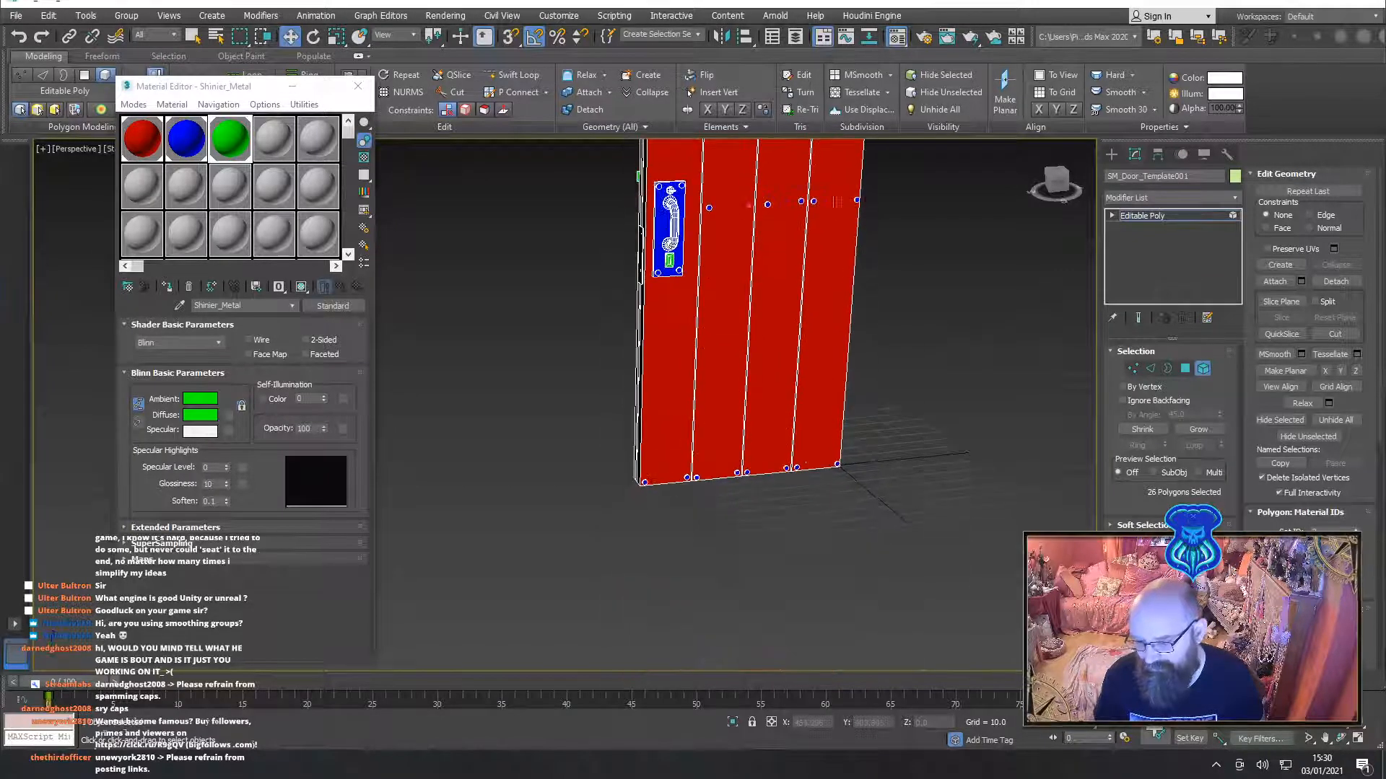
ctrl+click(787, 468)
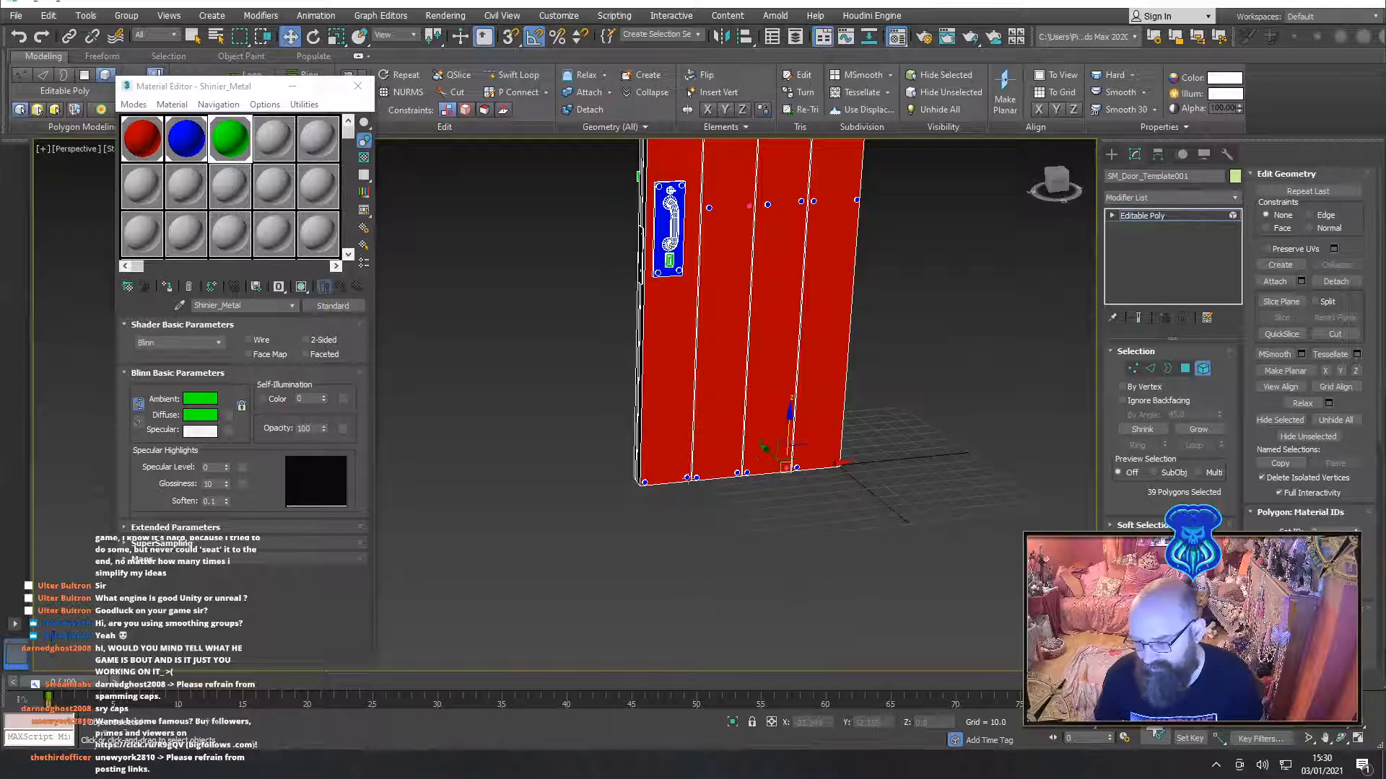
ctrl+click(644, 482)
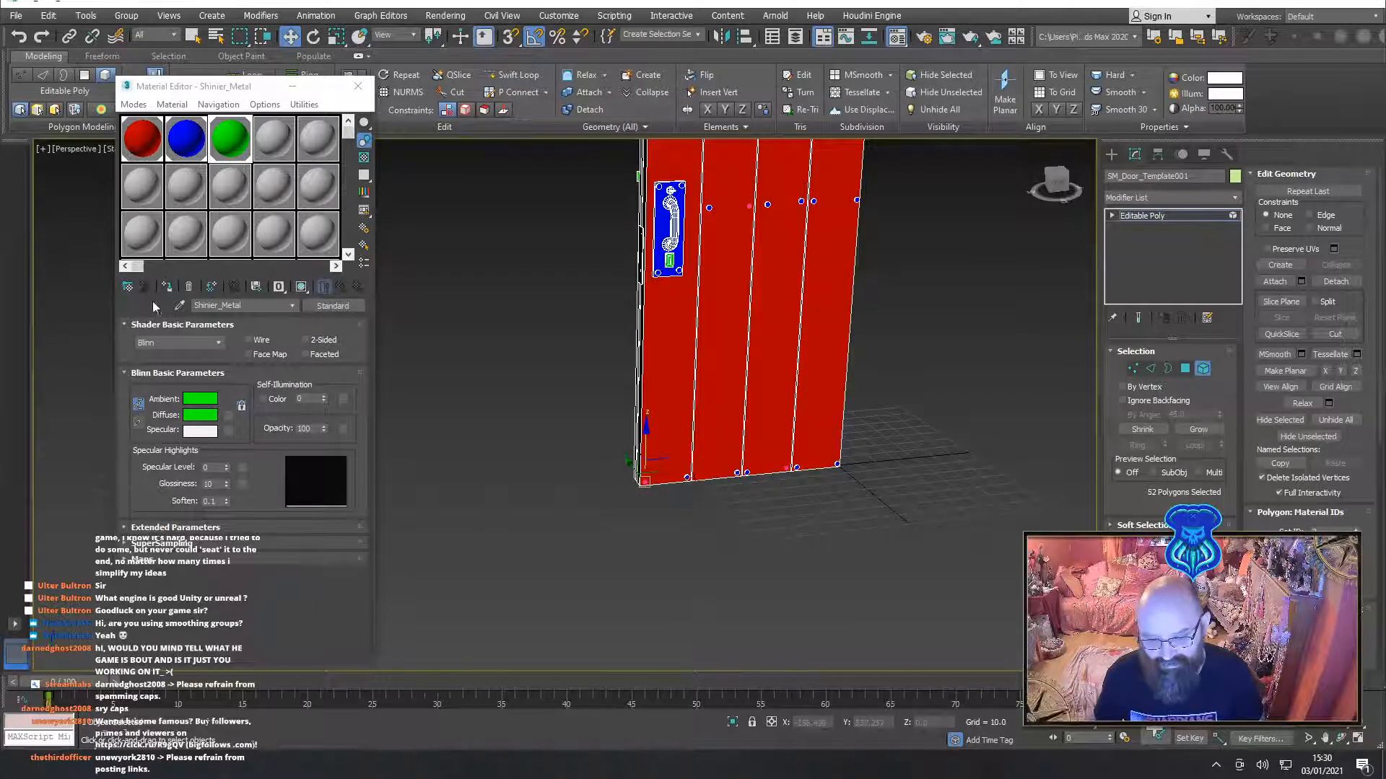
click(168, 286)
click(508, 226)
click(357, 86)
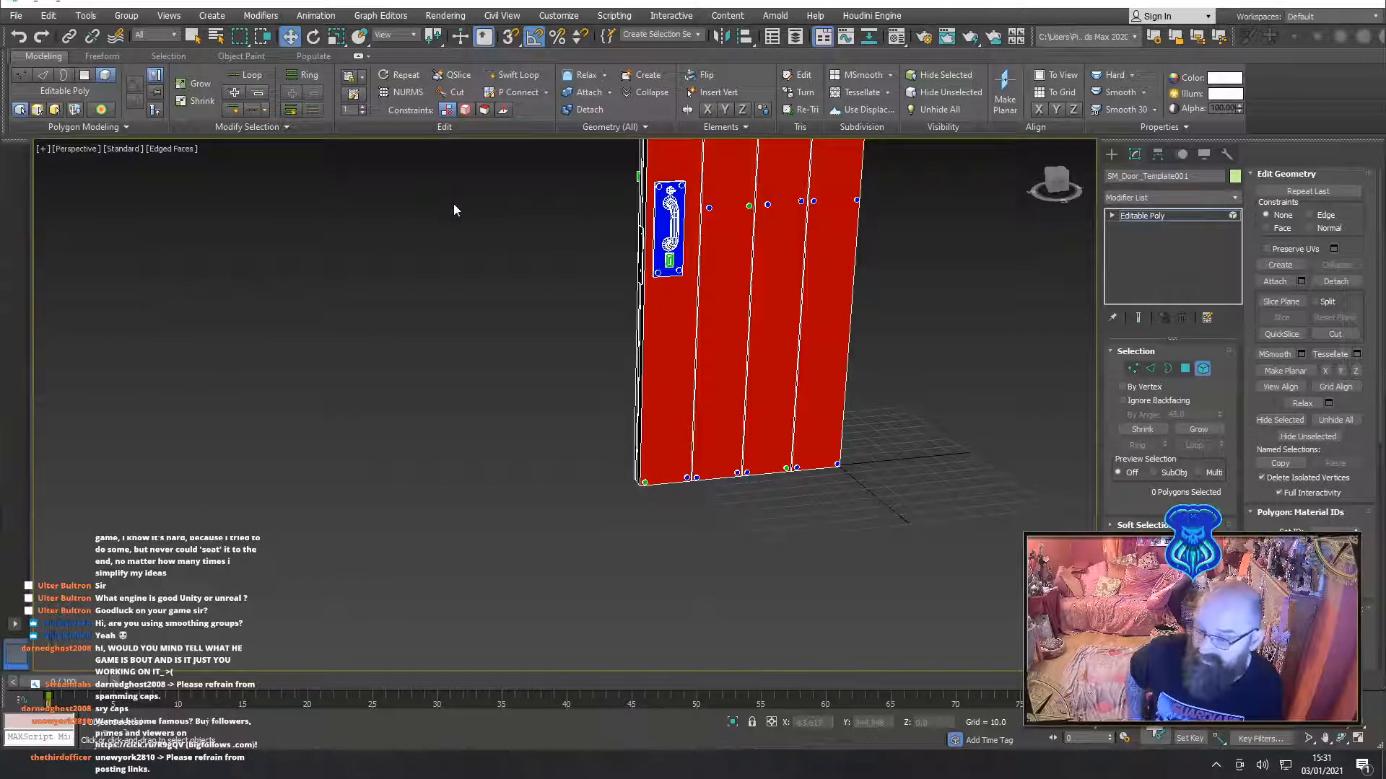
Leave element editing and turn off the edged-faces display to examine the shading of the handle plate
click(1203, 369)
middle_drag(751, 402, 639, 367)
key(F4)
scroll(638, 367, up, 8)
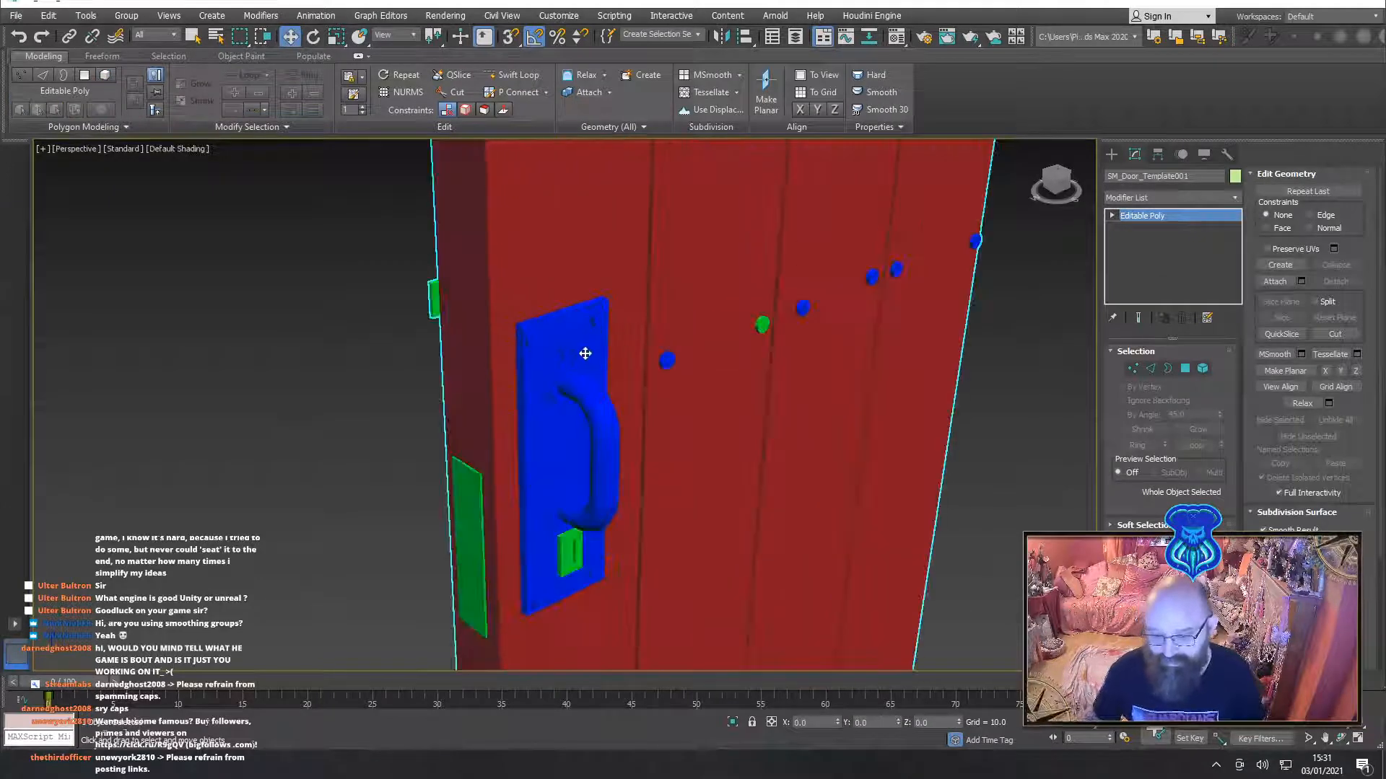
scroll(599, 350, up, 5)
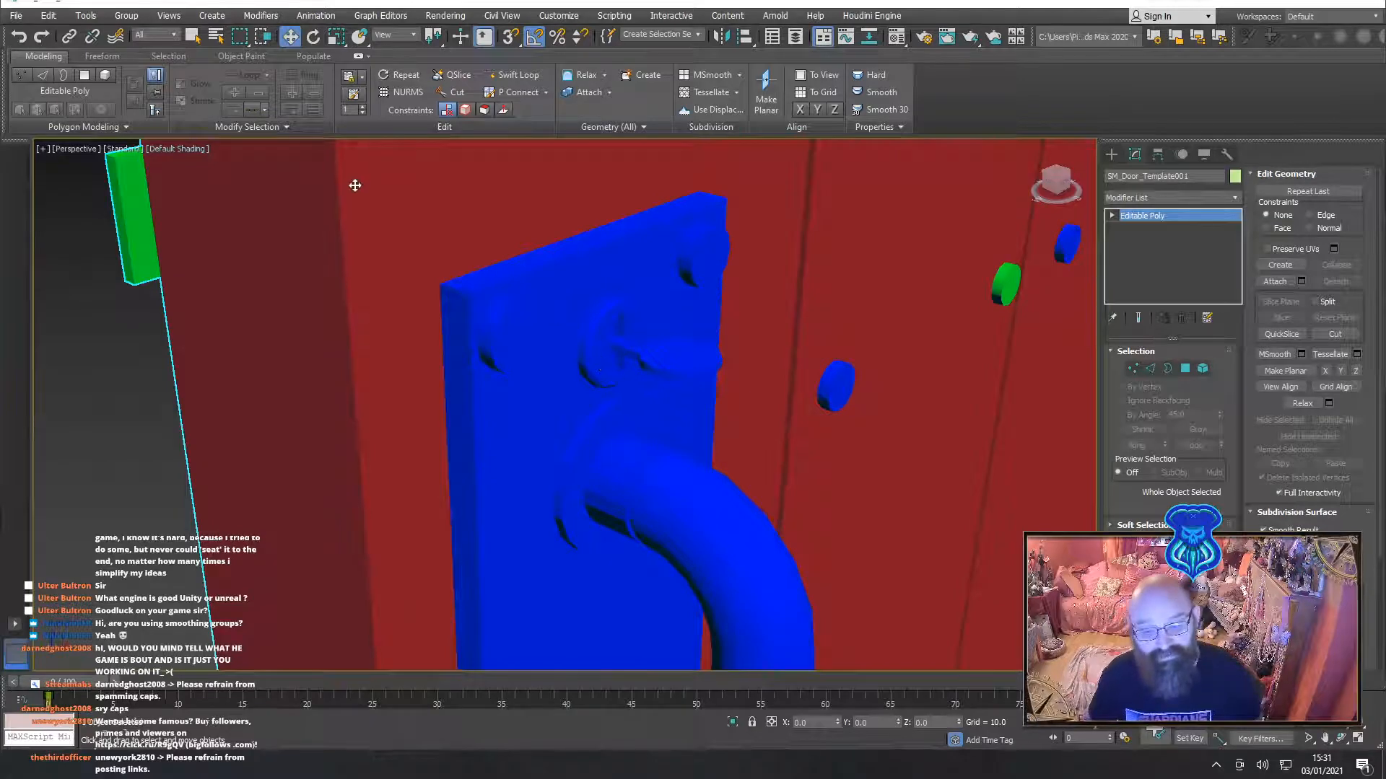
Try a Smooth modifier with Auto Smooth on the door at various thresholds up to 70.8 and above, and delete the modifier
click(1158, 195)
text(s)
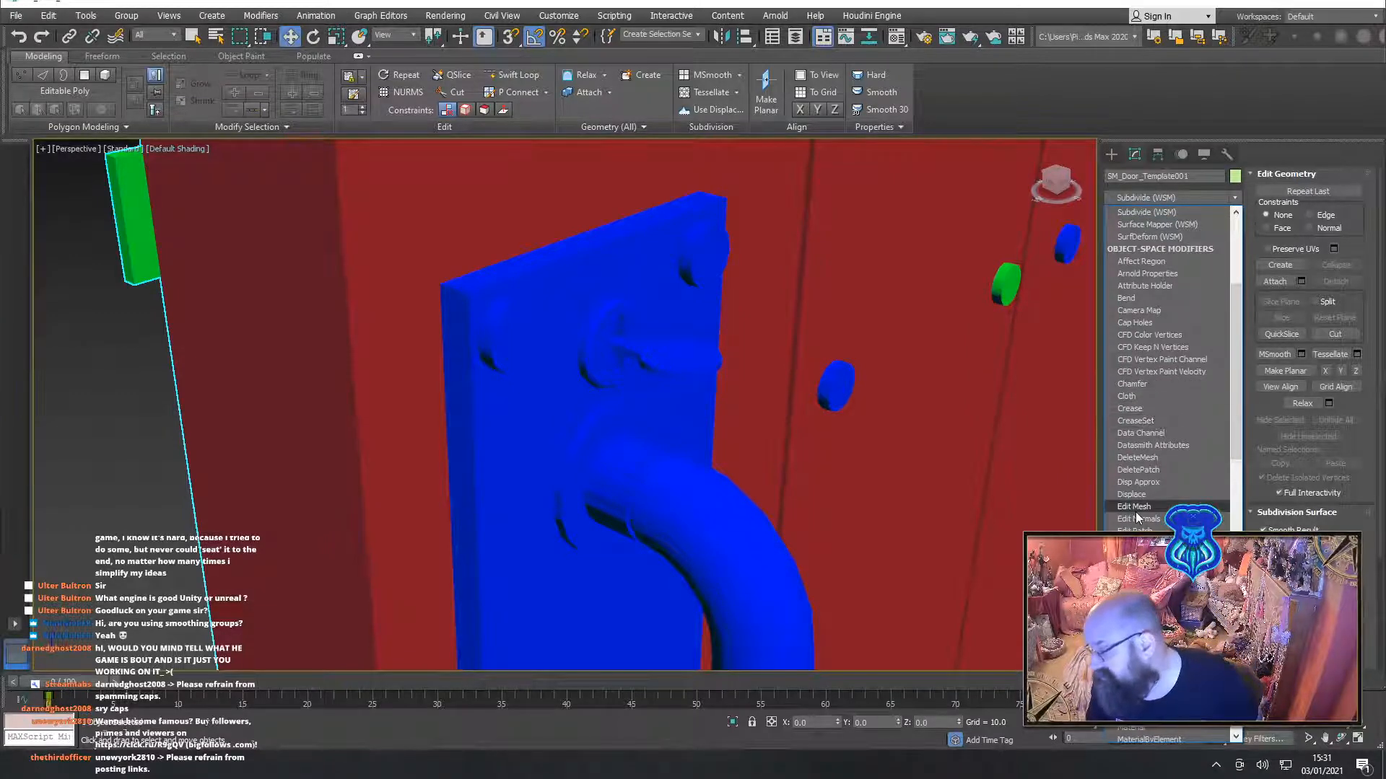
scroll(1122, 383, down, 9)
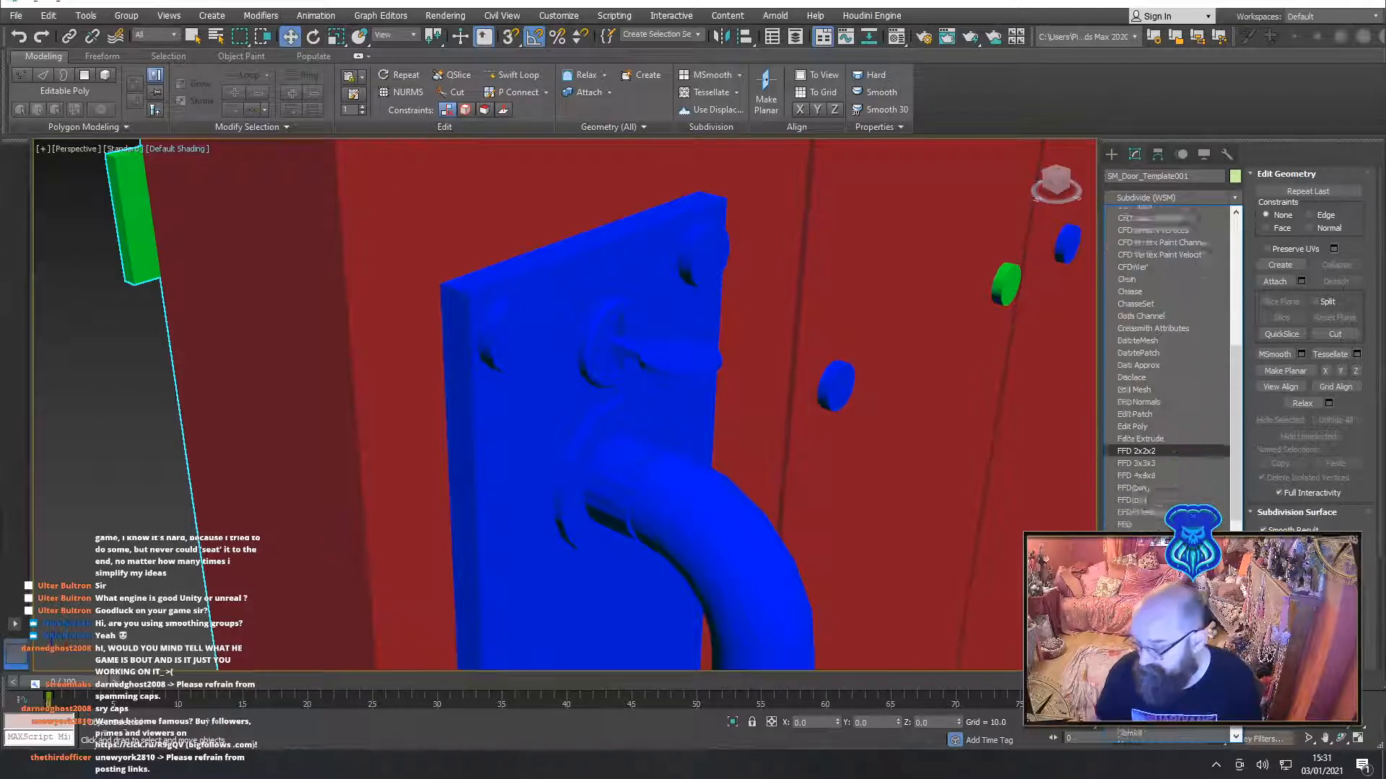
scroll(1154, 384, down, 5)
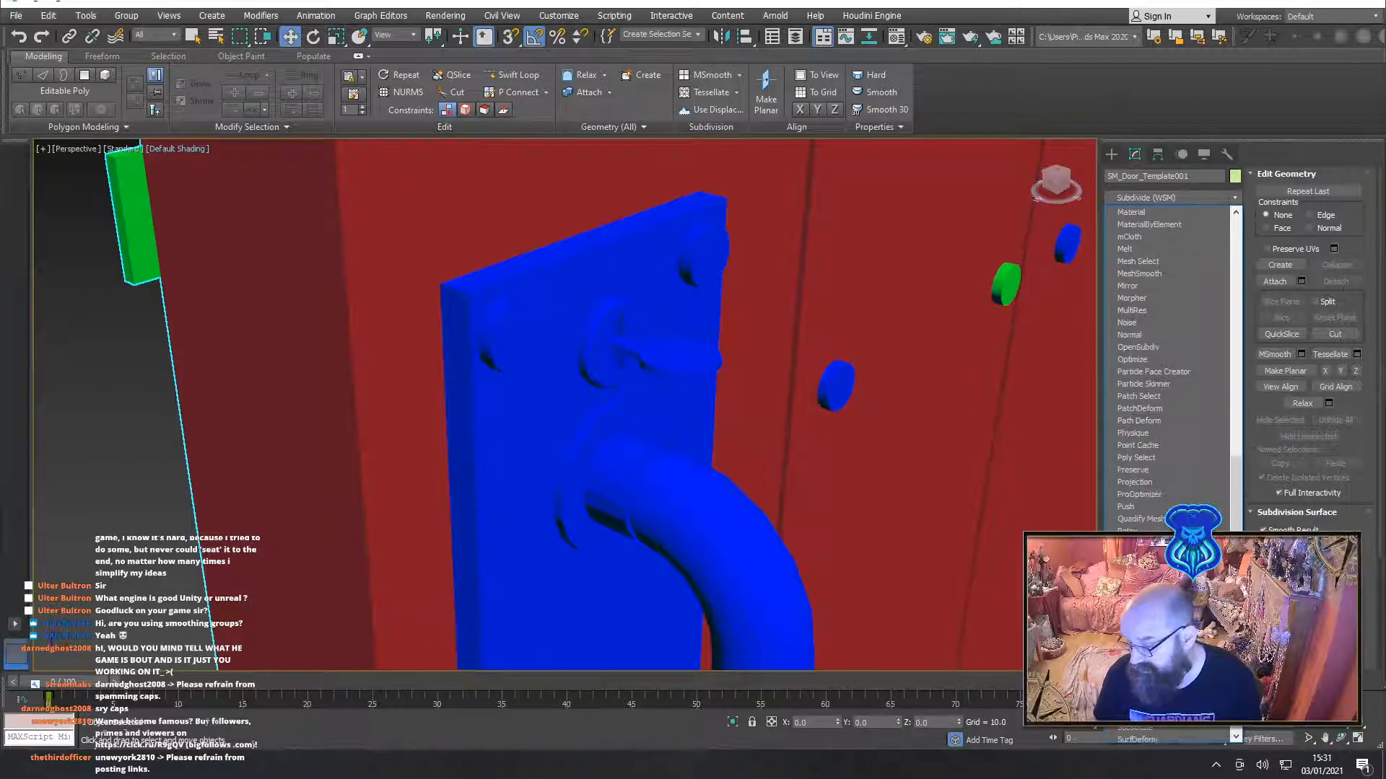
click(1155, 654)
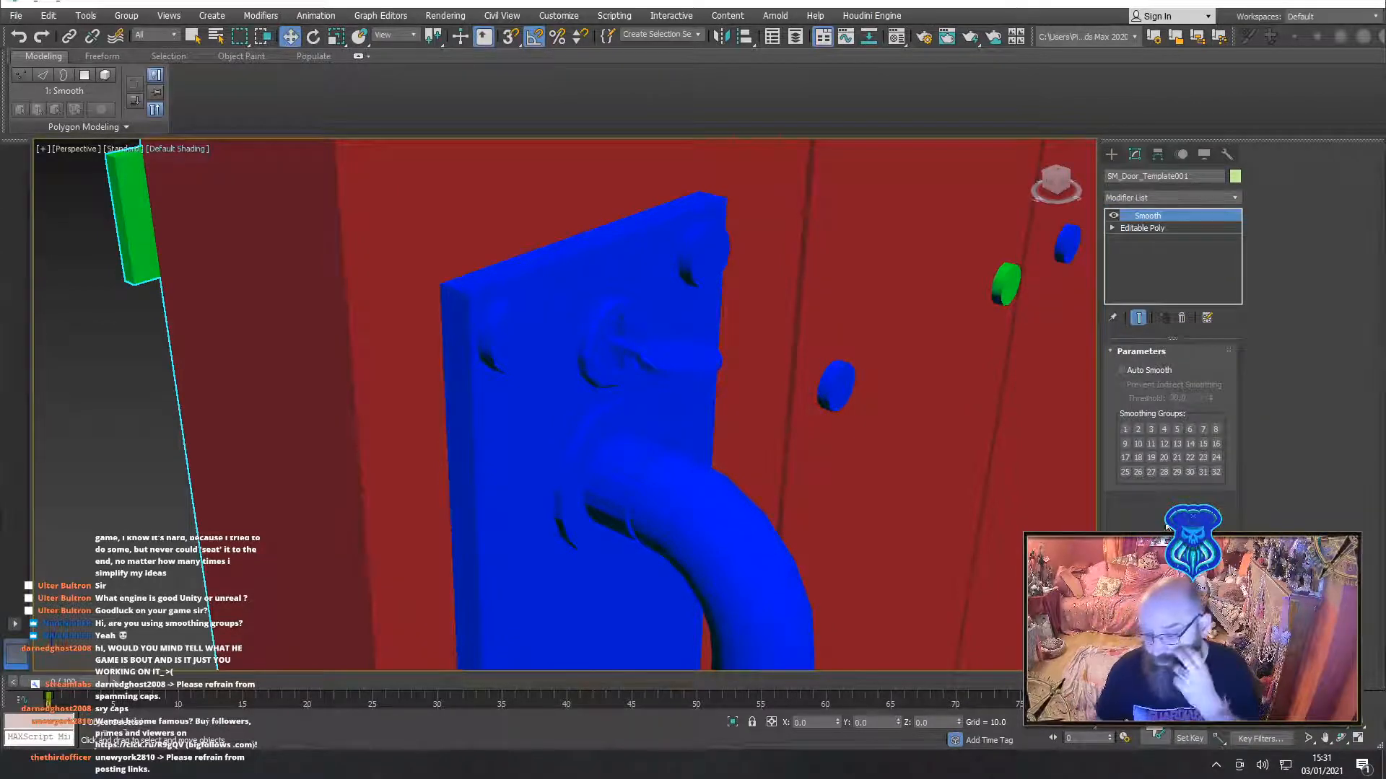
click(1121, 370)
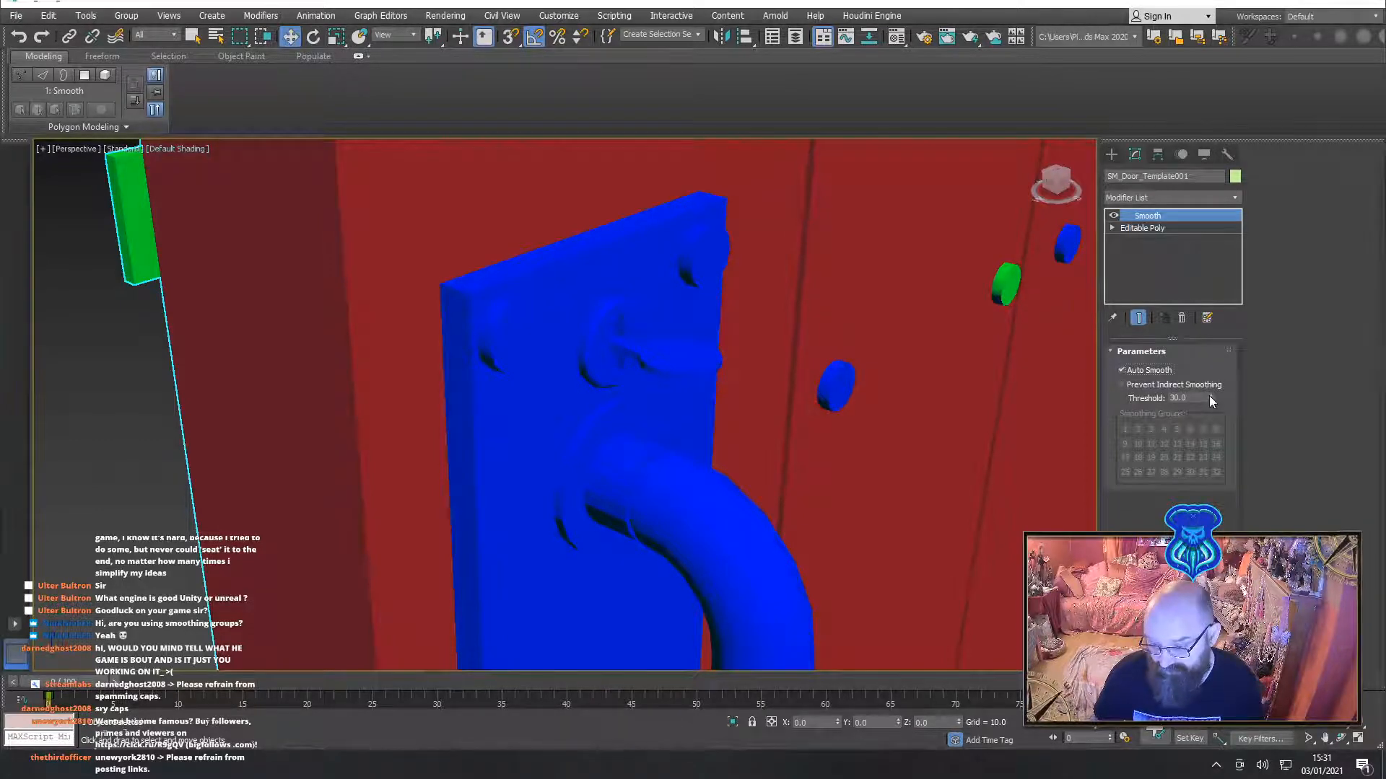
drag(1225, 343, 1241, 199)
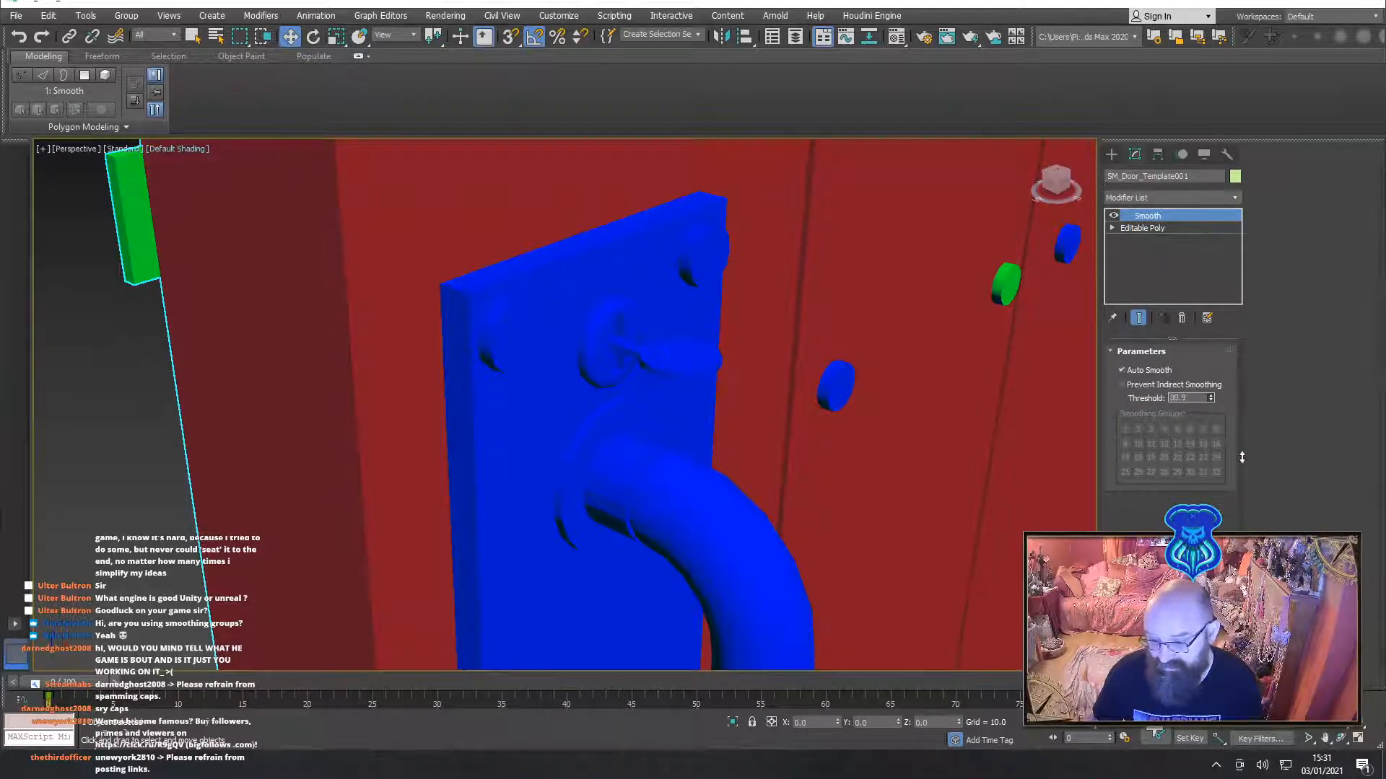
mouse_move(1241, 457)
mouse_down()
mouse_move(1234, 202)
mouse_move(1198, 360)
mouse_move(1231, 312)
mouse_move(1251, 32)
mouse_up()
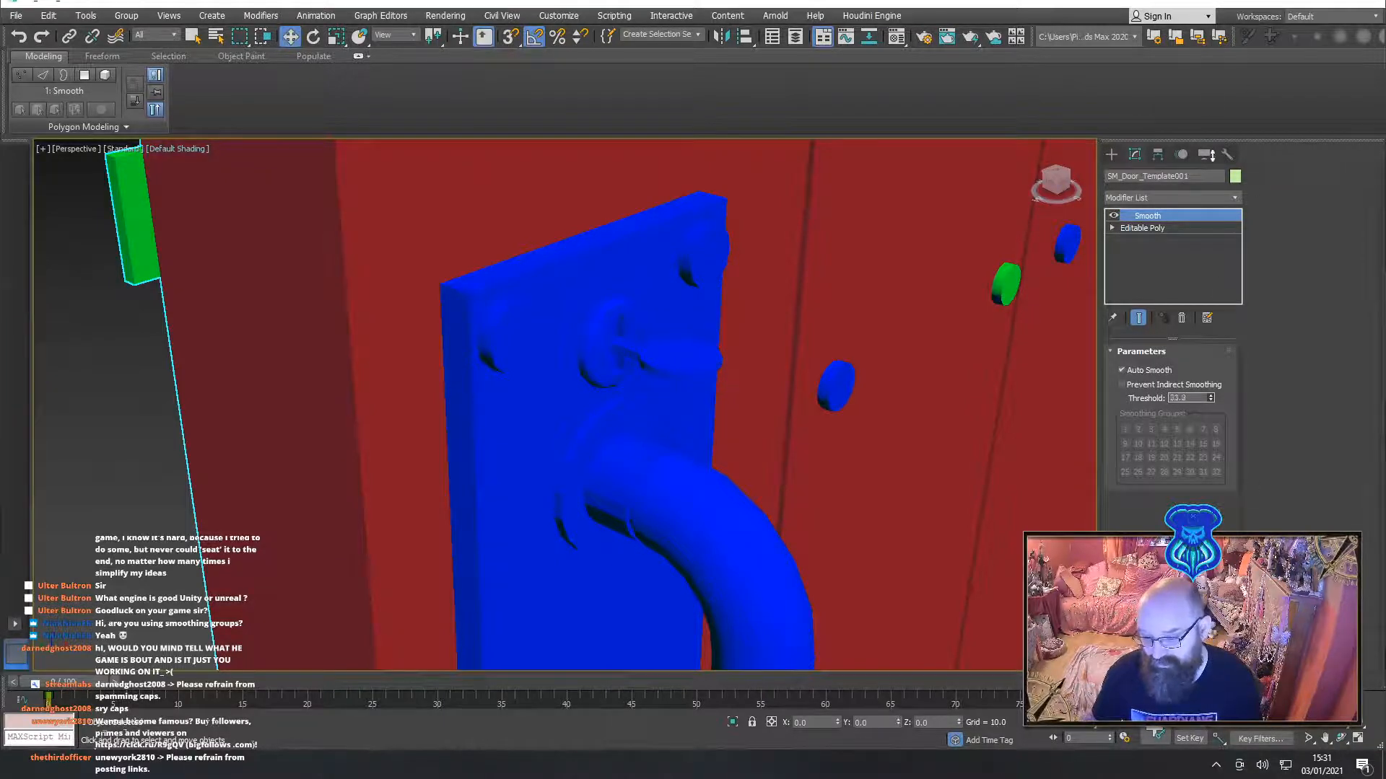
drag(1212, 154, 1207, 102)
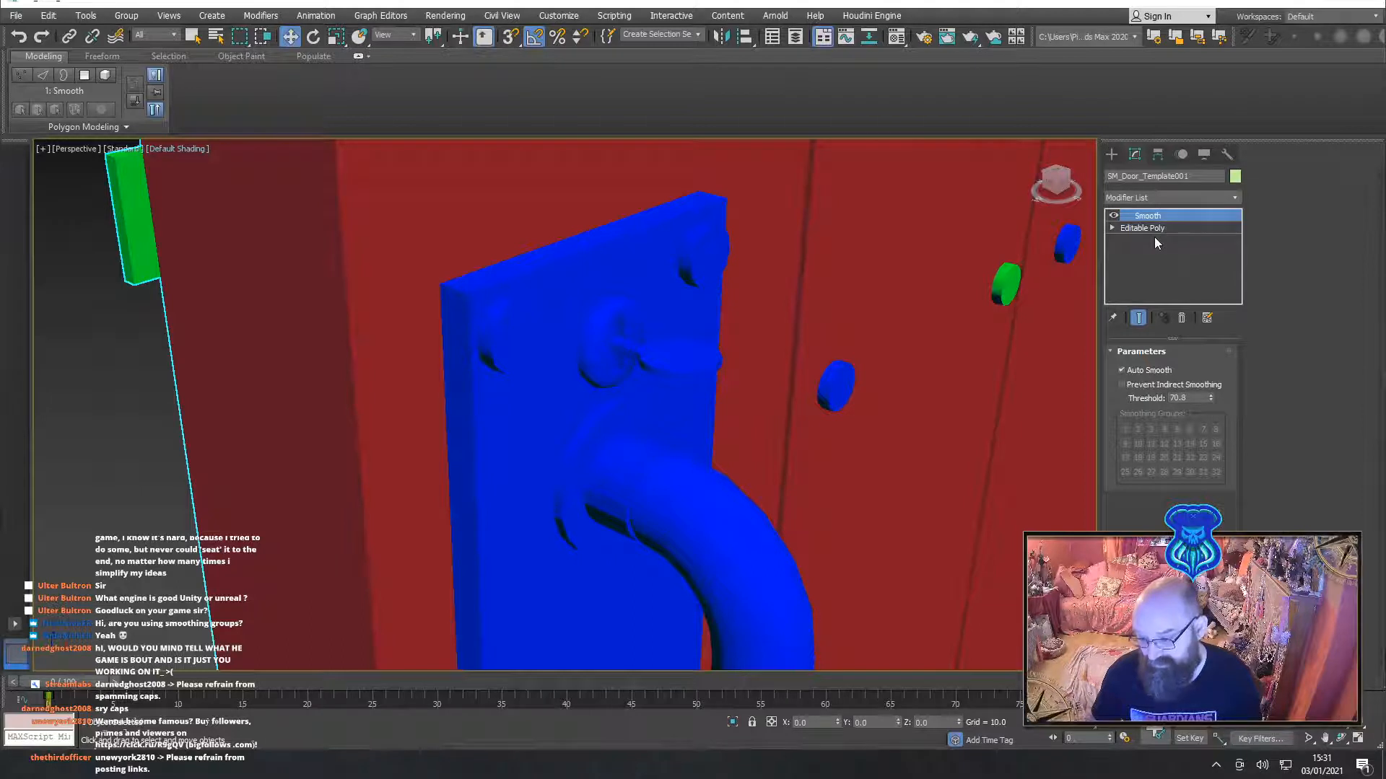
click(1182, 319)
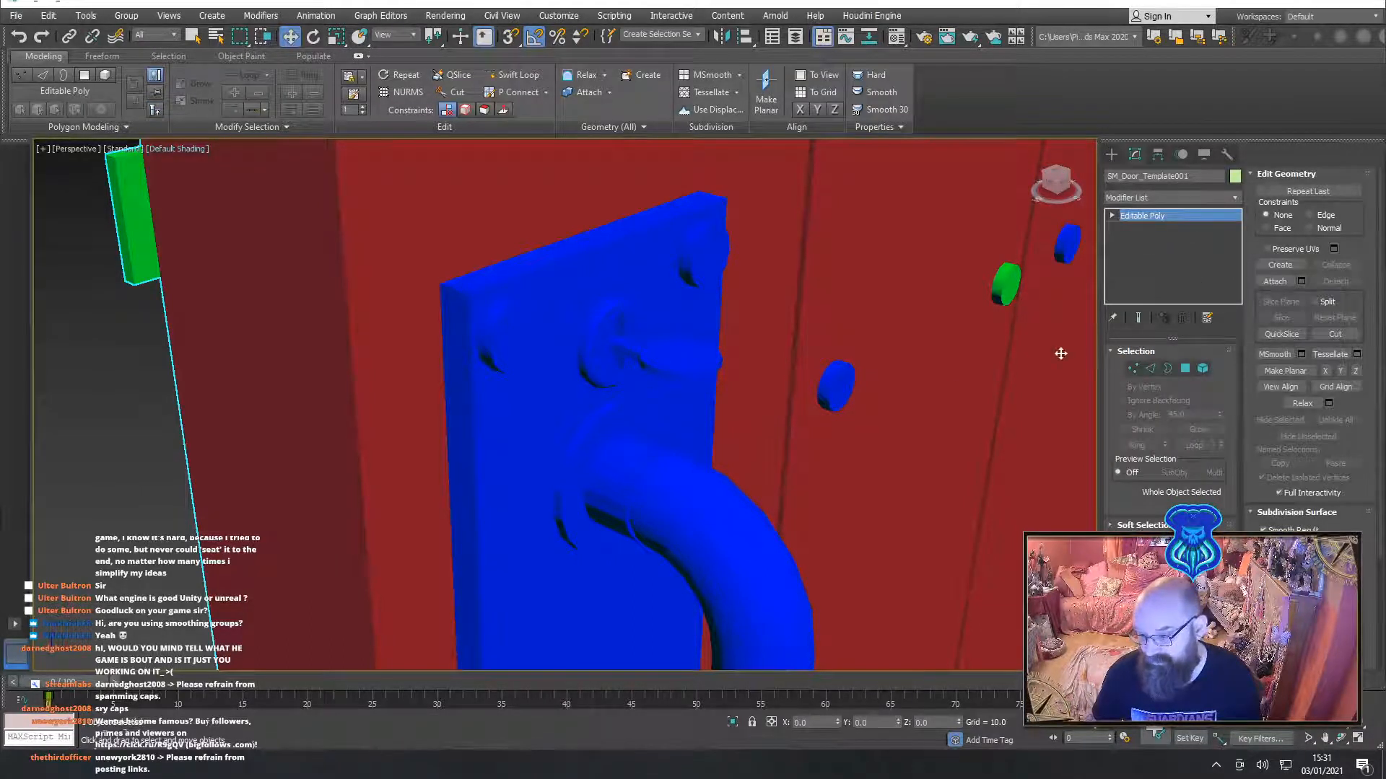
Convert the door object to an Editable Poly
right_click(717, 308)
mouse_move(750, 459)
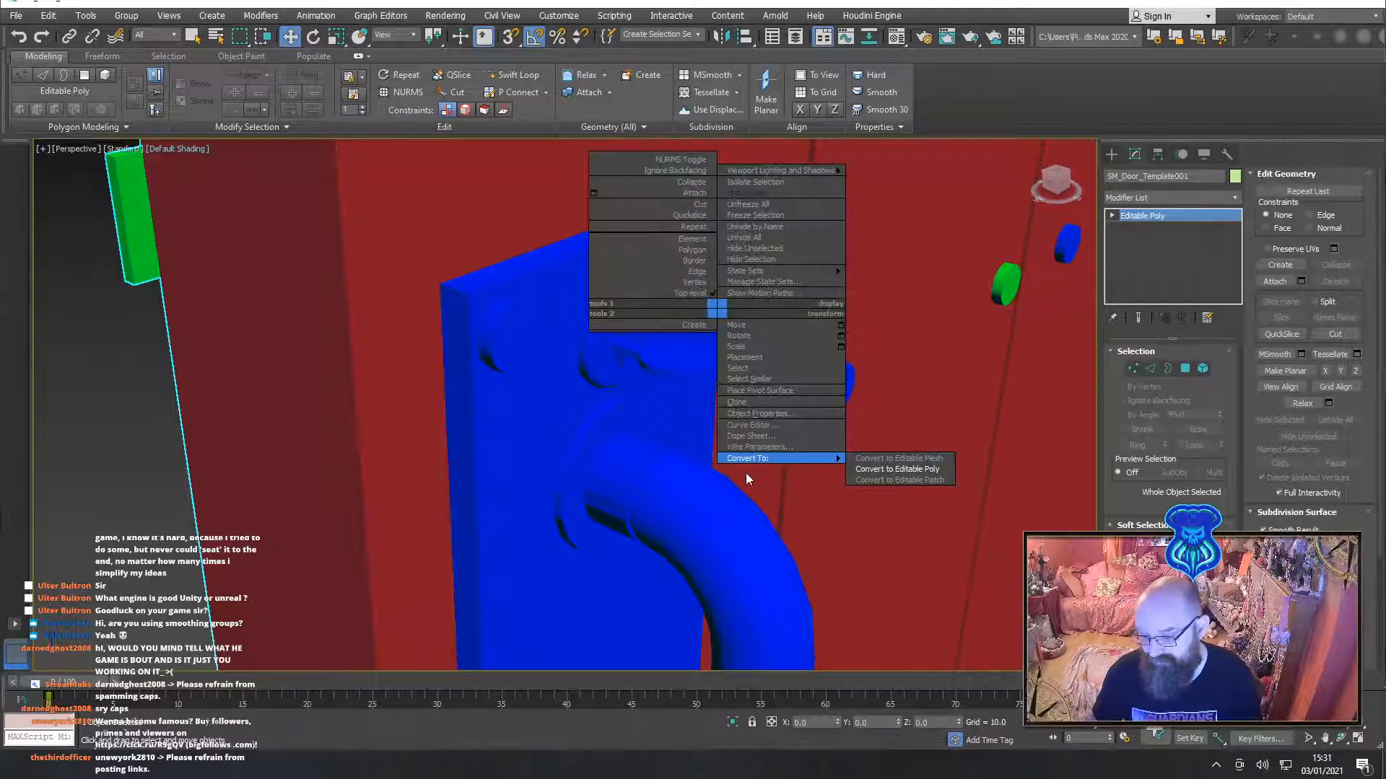
click(894, 469)
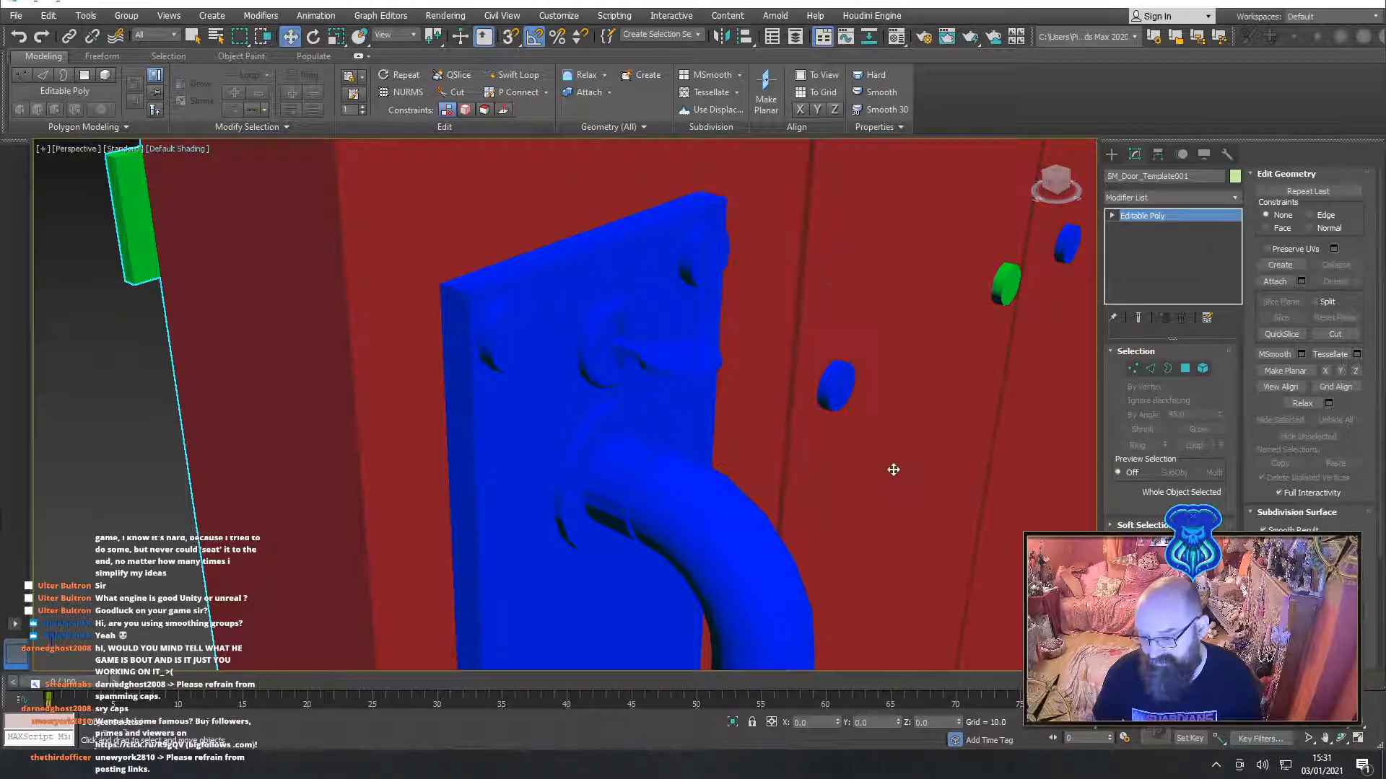
Add a Smooth modifier to the door with Auto Smooth on, lower its threshold below 30, and check the shading around the handle
click(1172, 197)
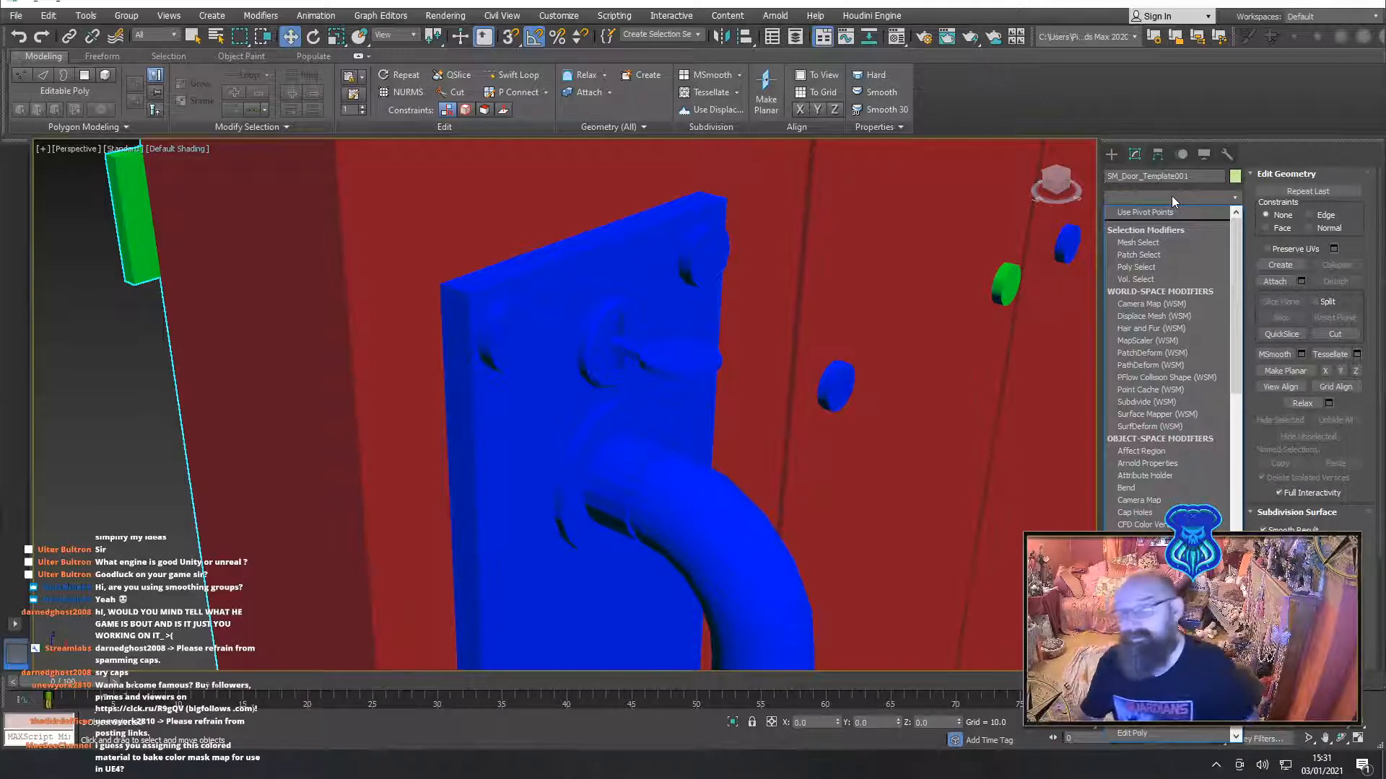
text(sm)
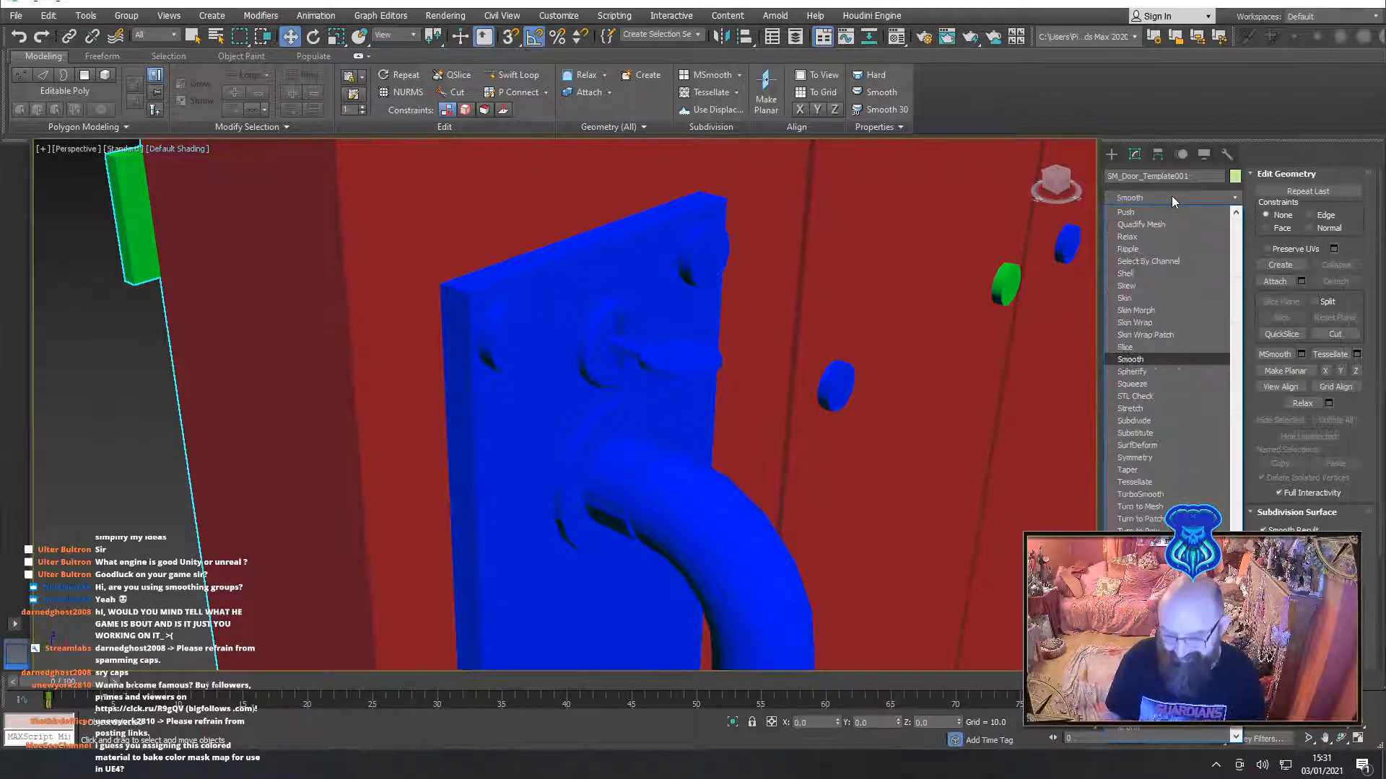
click(1132, 358)
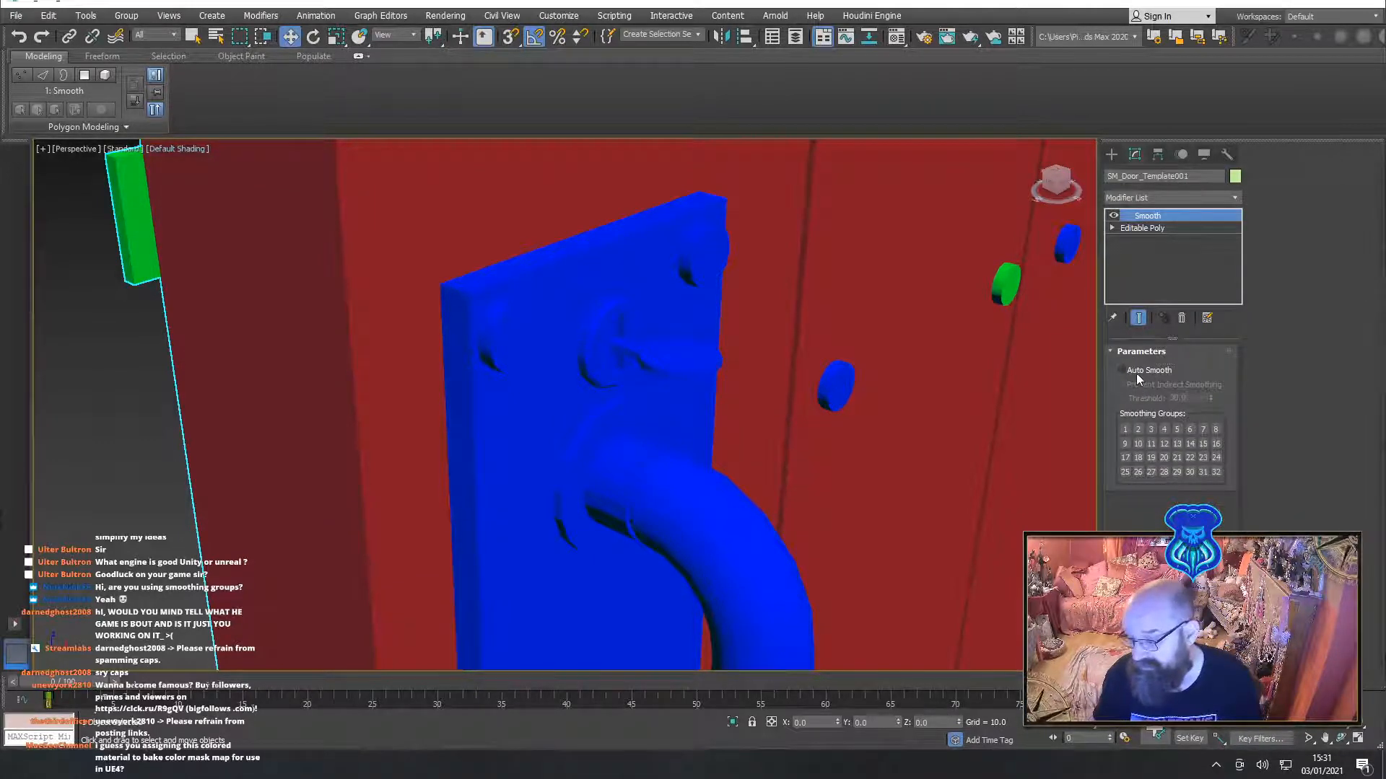
click(1136, 373)
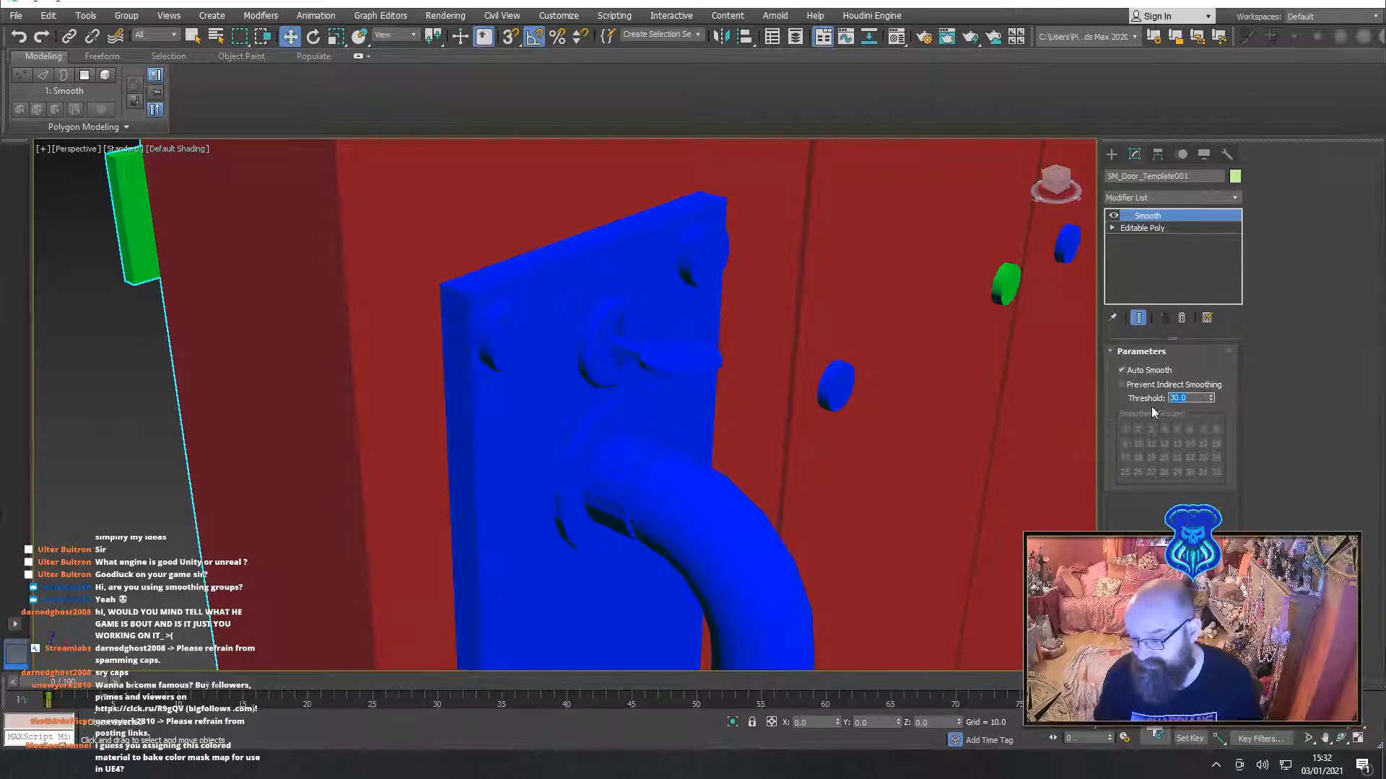
middle_drag(630, 450, 667, 367)
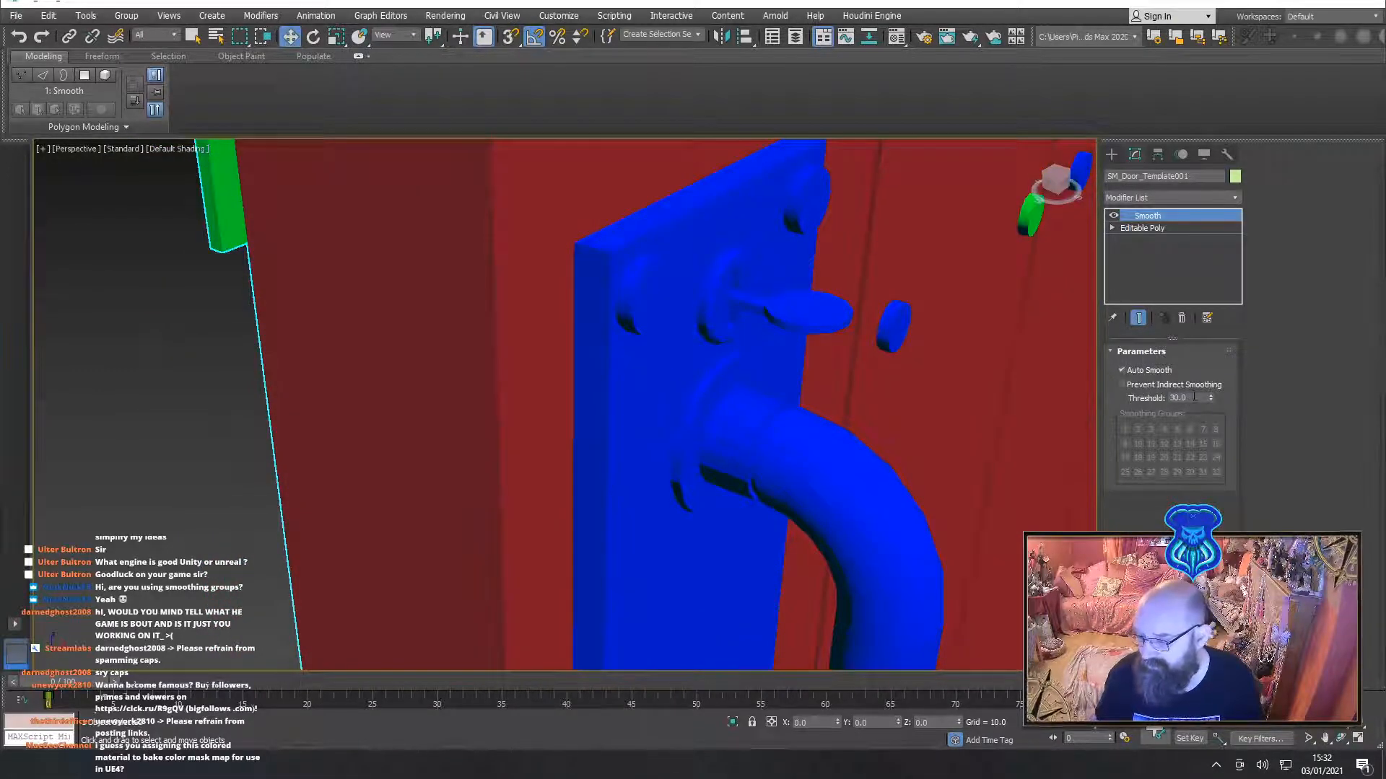
text(55)
key(Return)
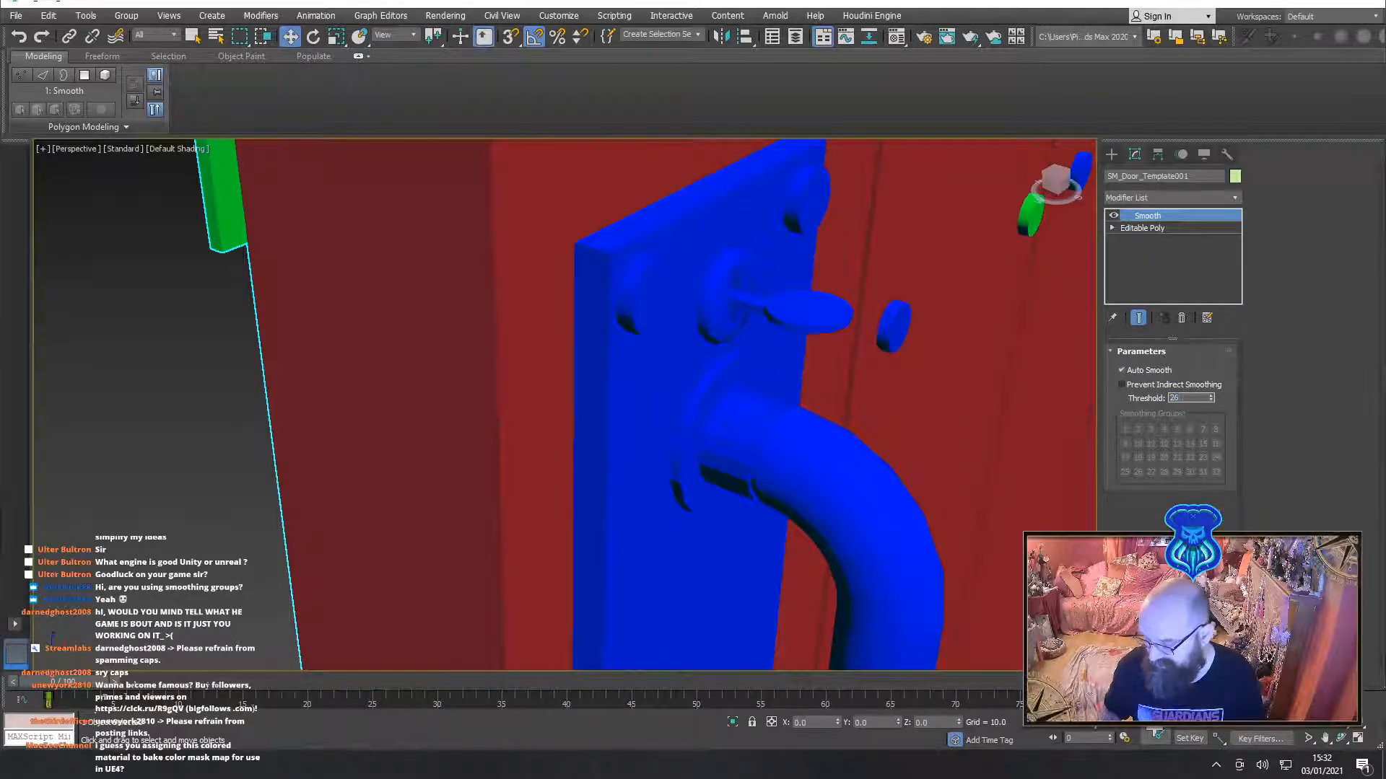
alt+middle_drag(711, 443, 691, 405)
scroll(785, 396, up, 4)
middle_drag(841, 412, 786, 415)
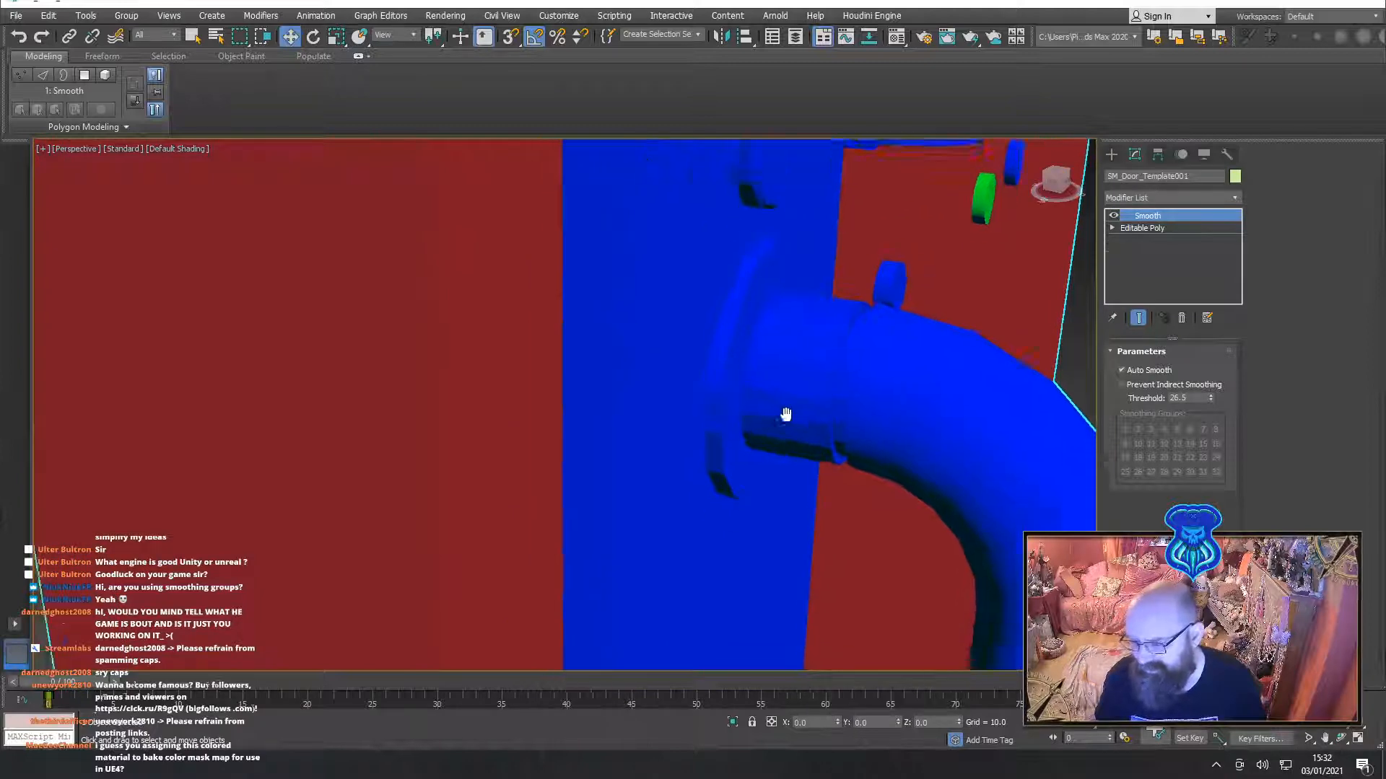
scroll(779, 397, down, 5)
alt+middle_drag(690, 378, 588, 356)
Collapse the Smooth modifier by converting the smoothed door to an Editable Poly
right_click(672, 361)
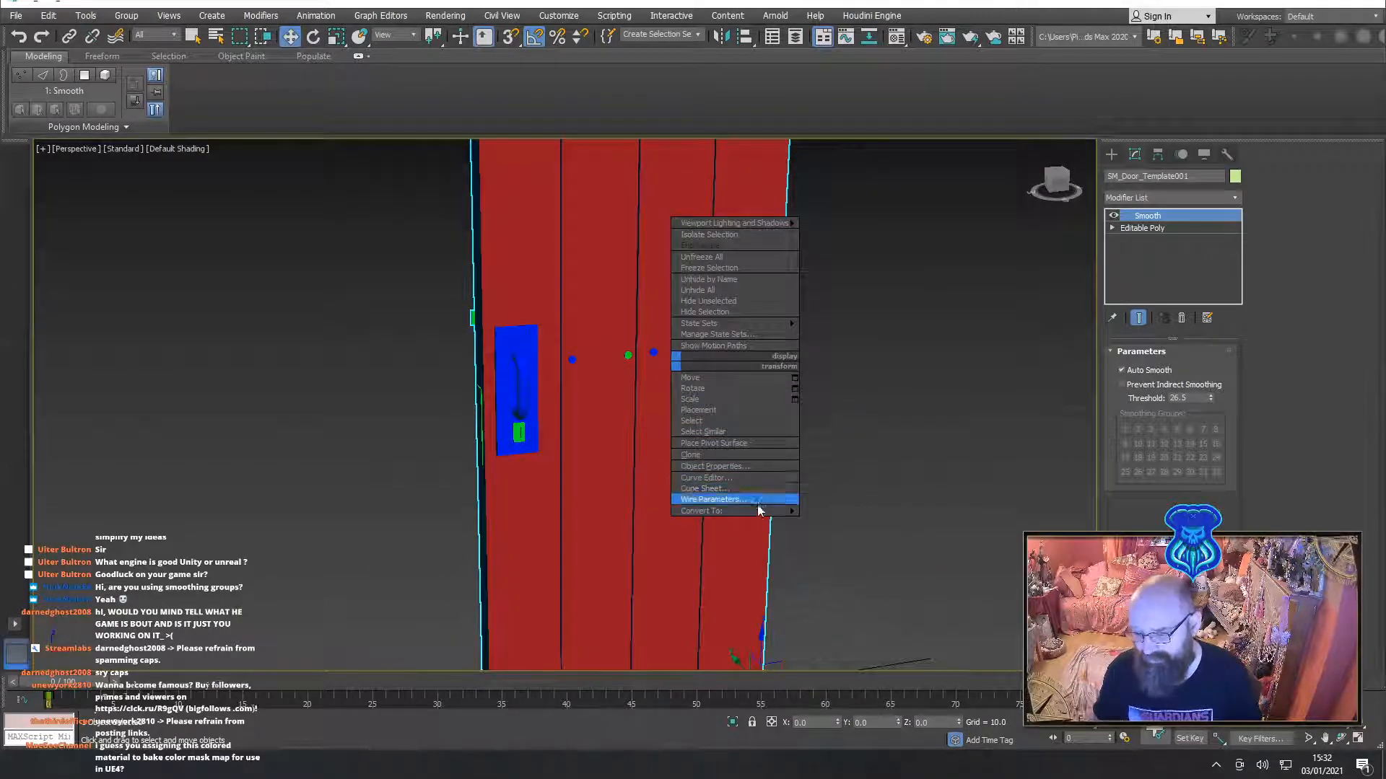
mouse_move(722, 510)
click(870, 523)
middle_drag(876, 523, 807, 432)
scroll(808, 440, down, 3)
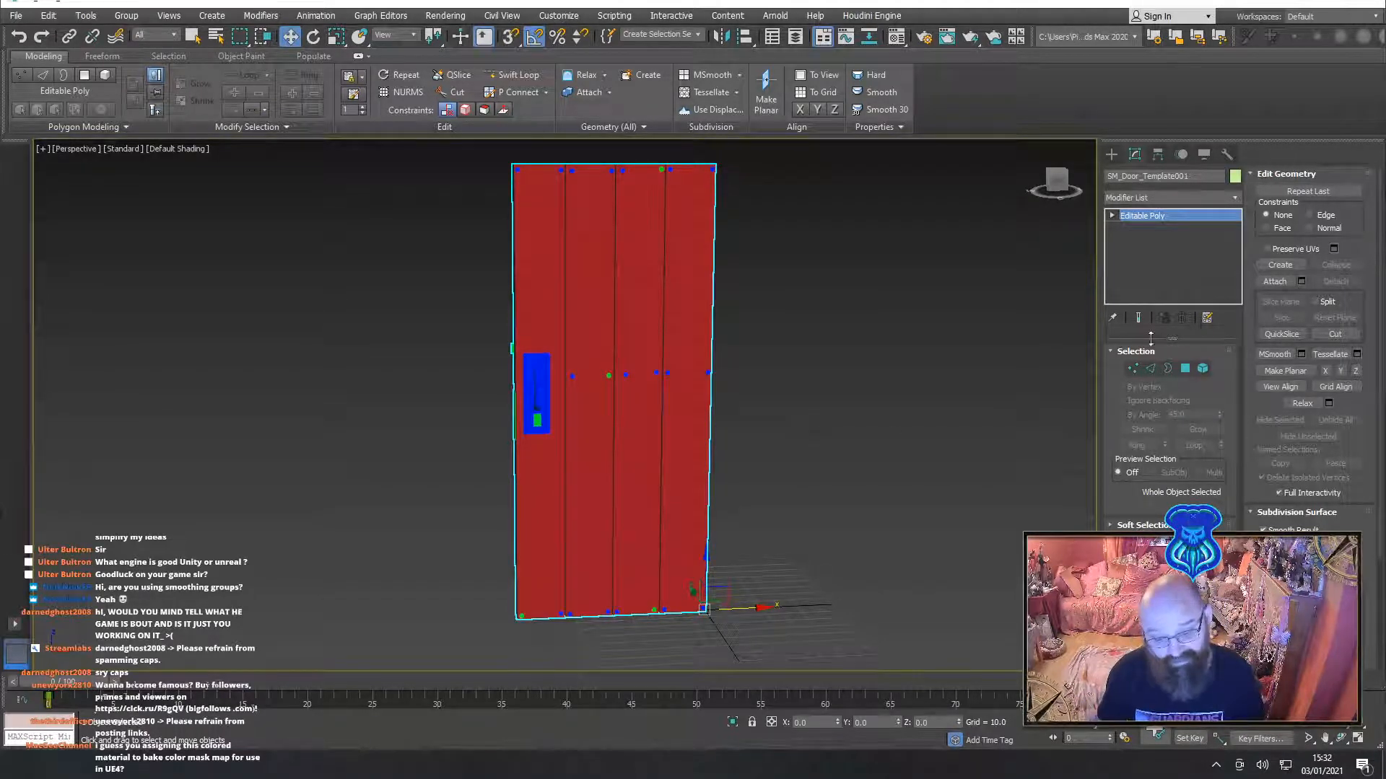
Add an Unwrap UVW modifier to the whole door and open the UV editor
click(1200, 197)
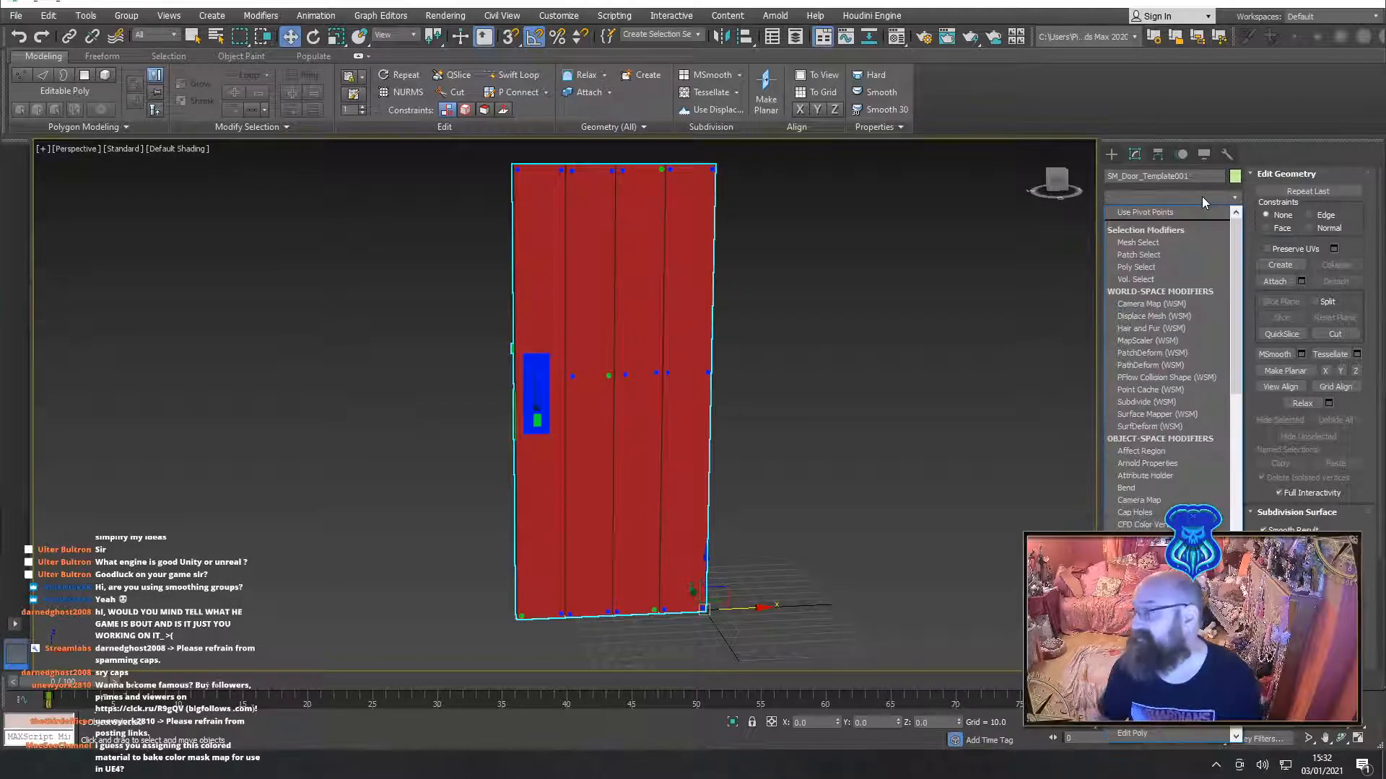
key(u)
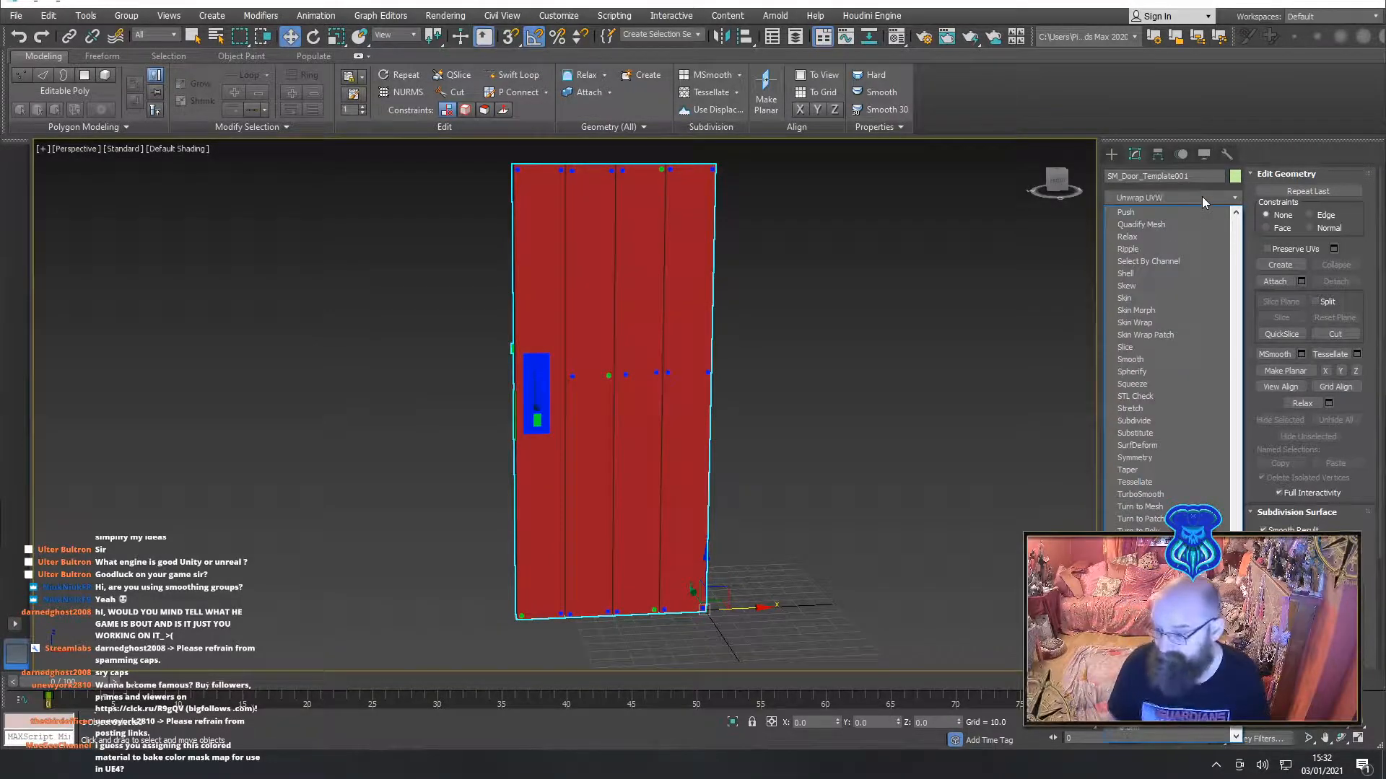
key(Return)
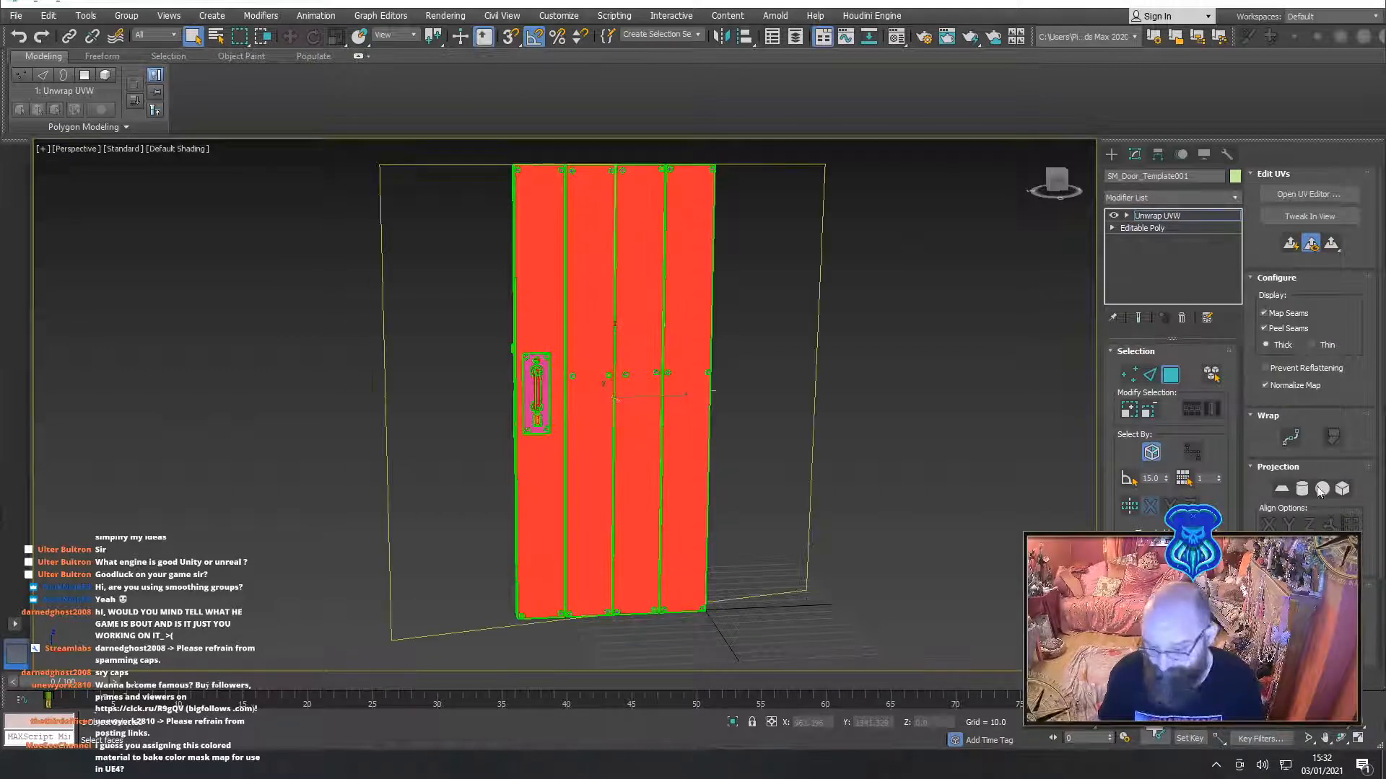
click(1293, 196)
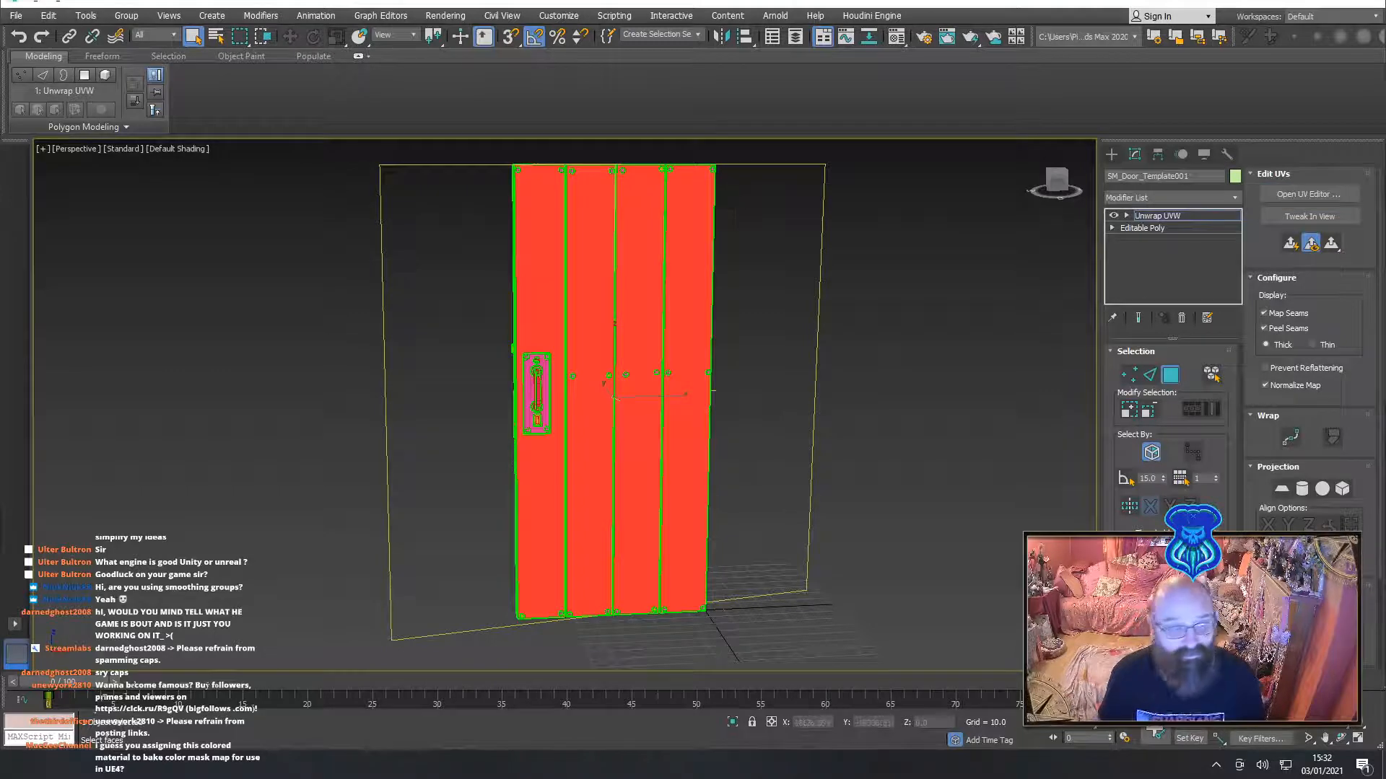
Enlarge the UV editor and flatten the door's UVs using Flatten Mapping with a polygon angle threshold of 58
drag(0, 83, 299, 14)
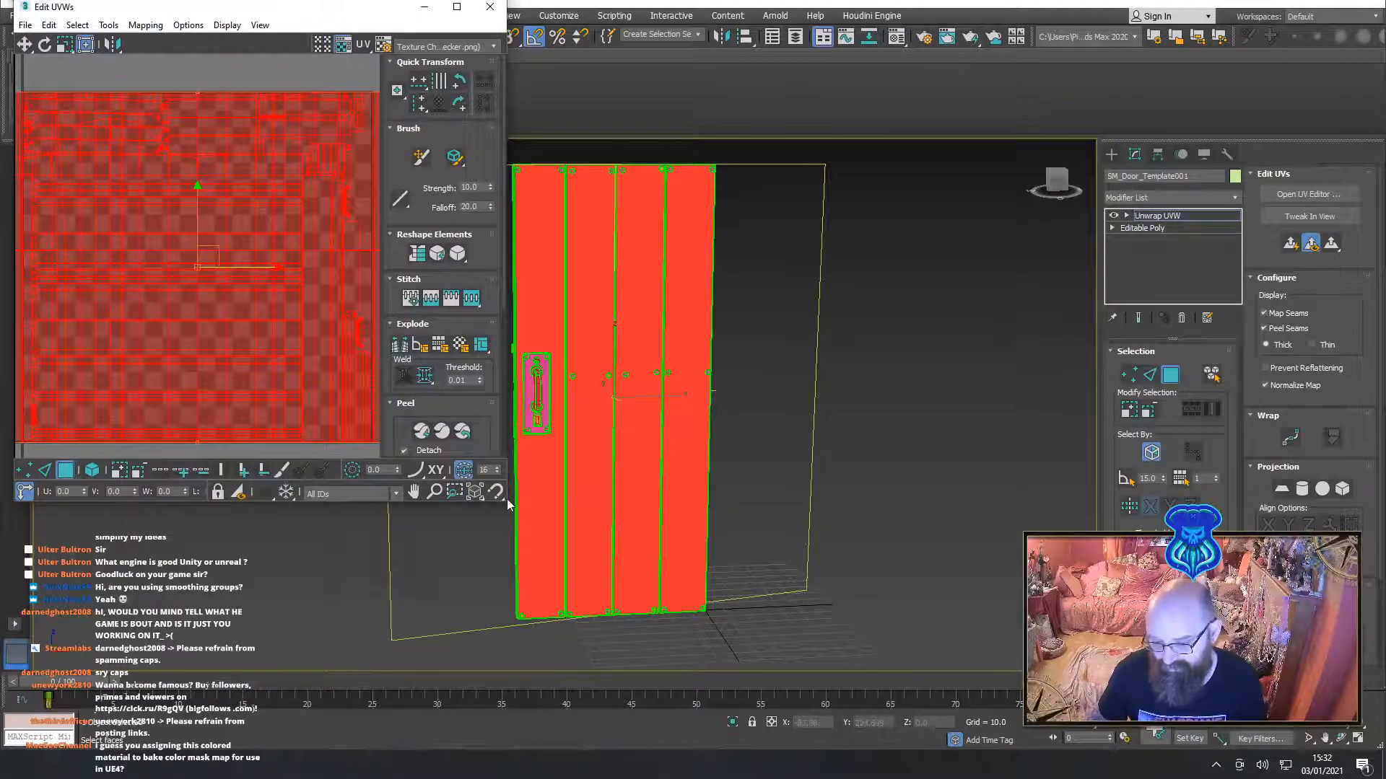
drag(504, 503, 627, 563)
drag(1069, 677, 1351, 693)
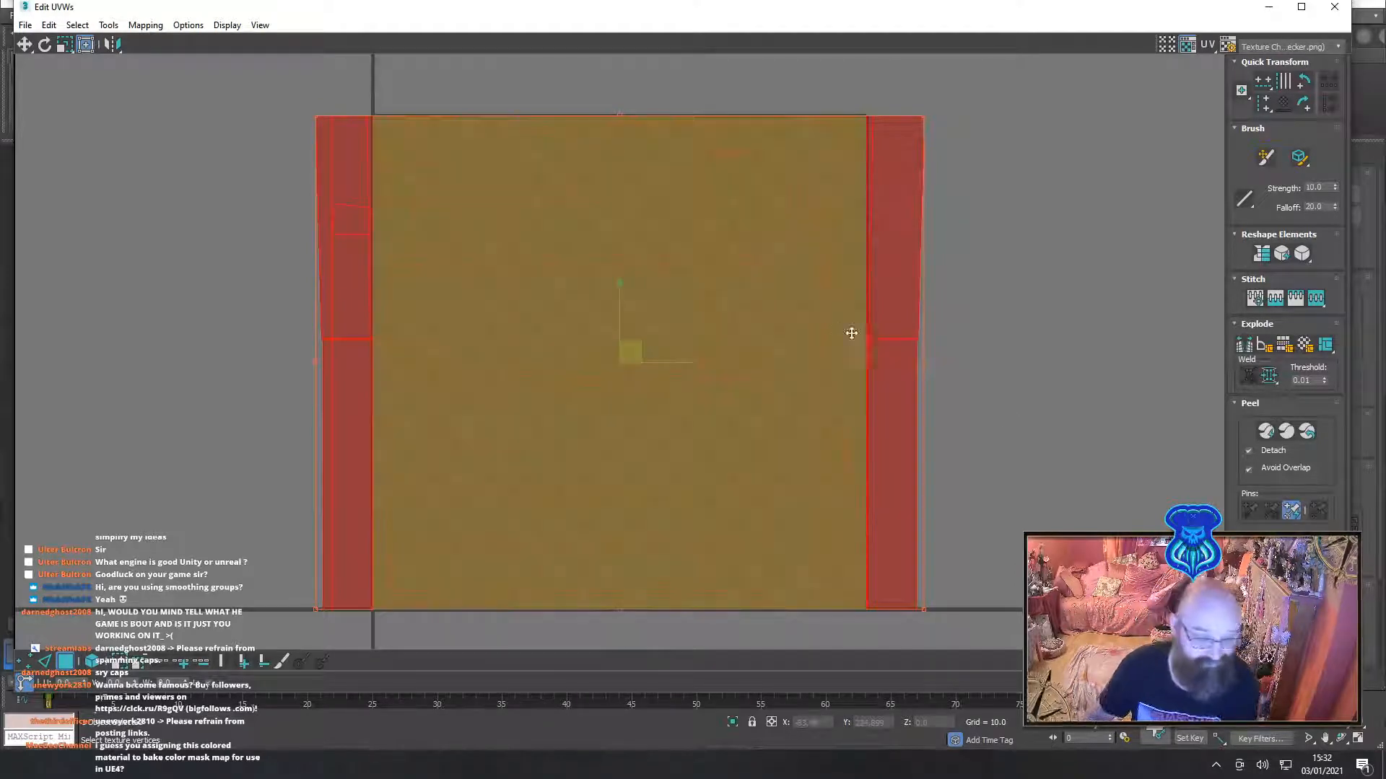
click(145, 25)
click(184, 41)
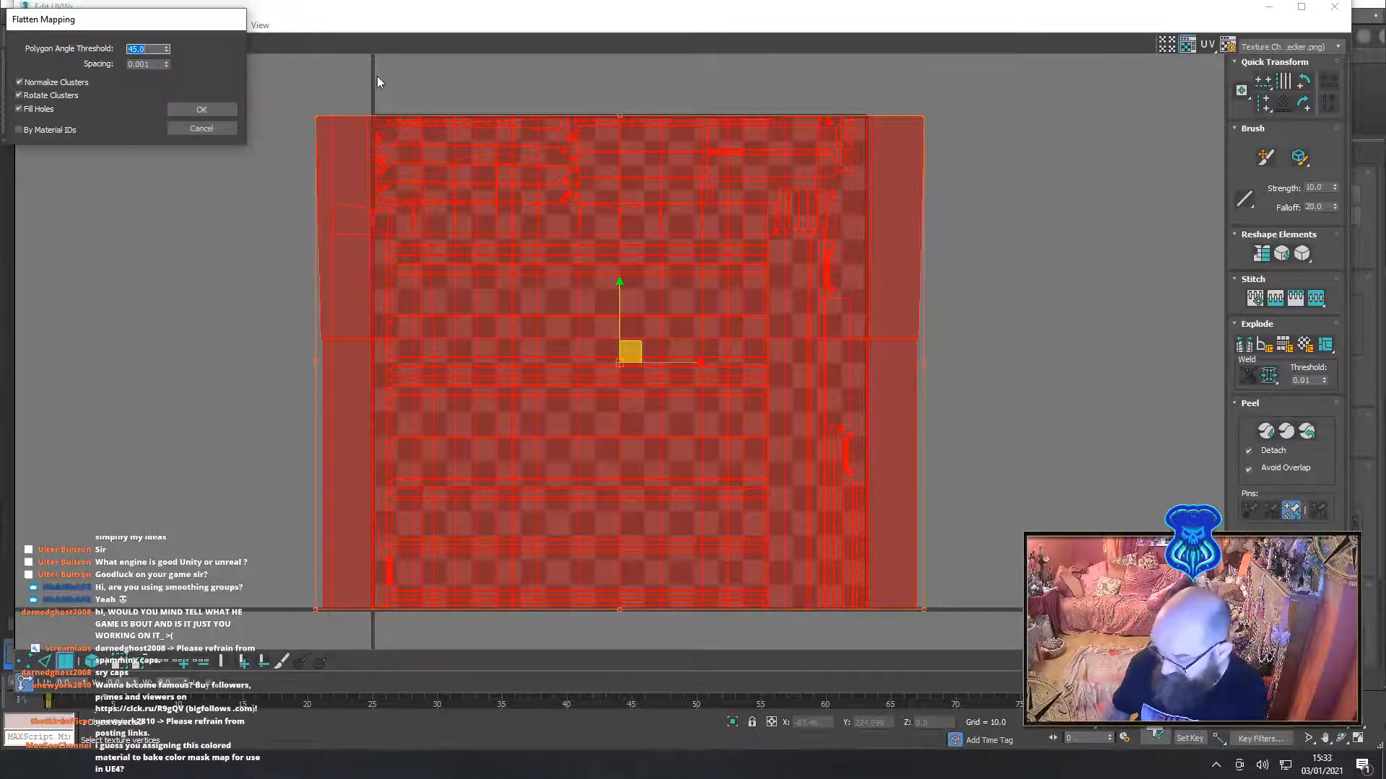
text(58)
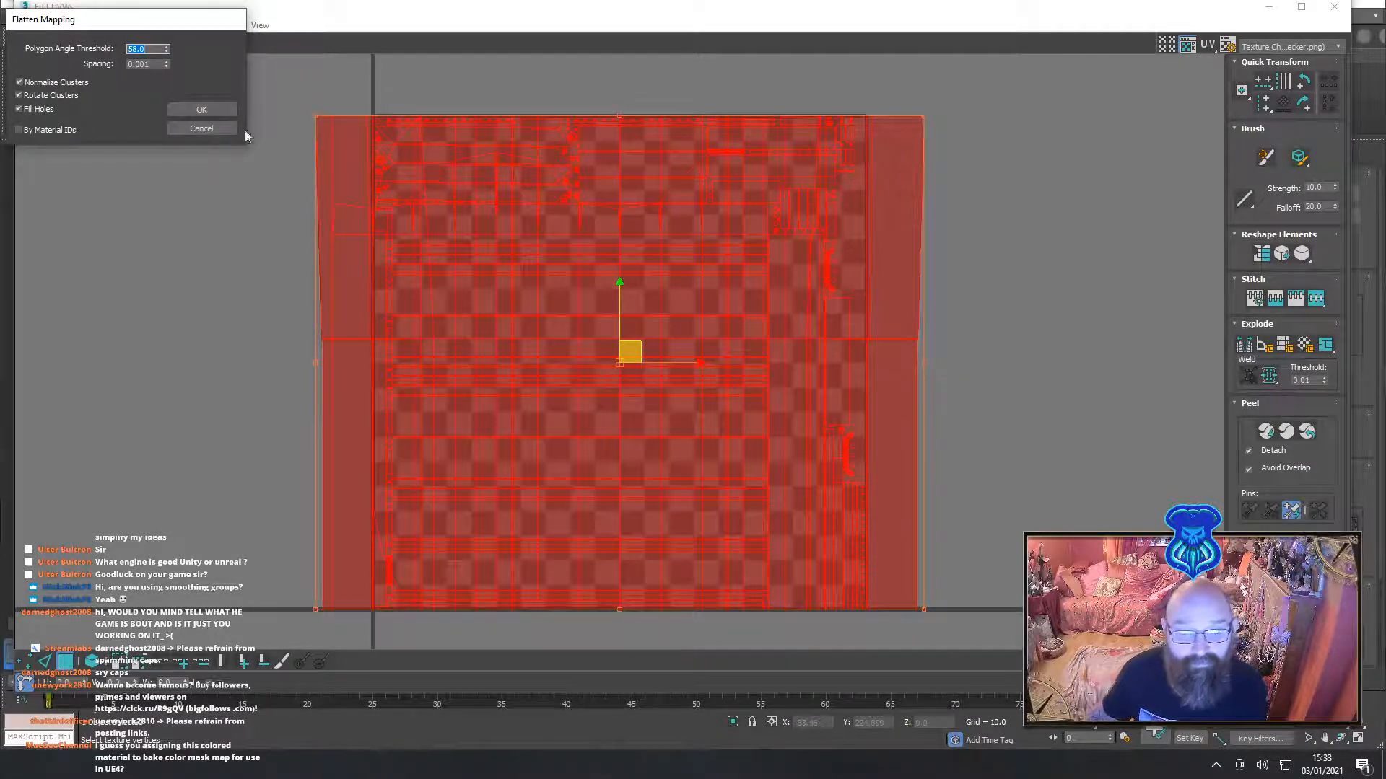
click(218, 107)
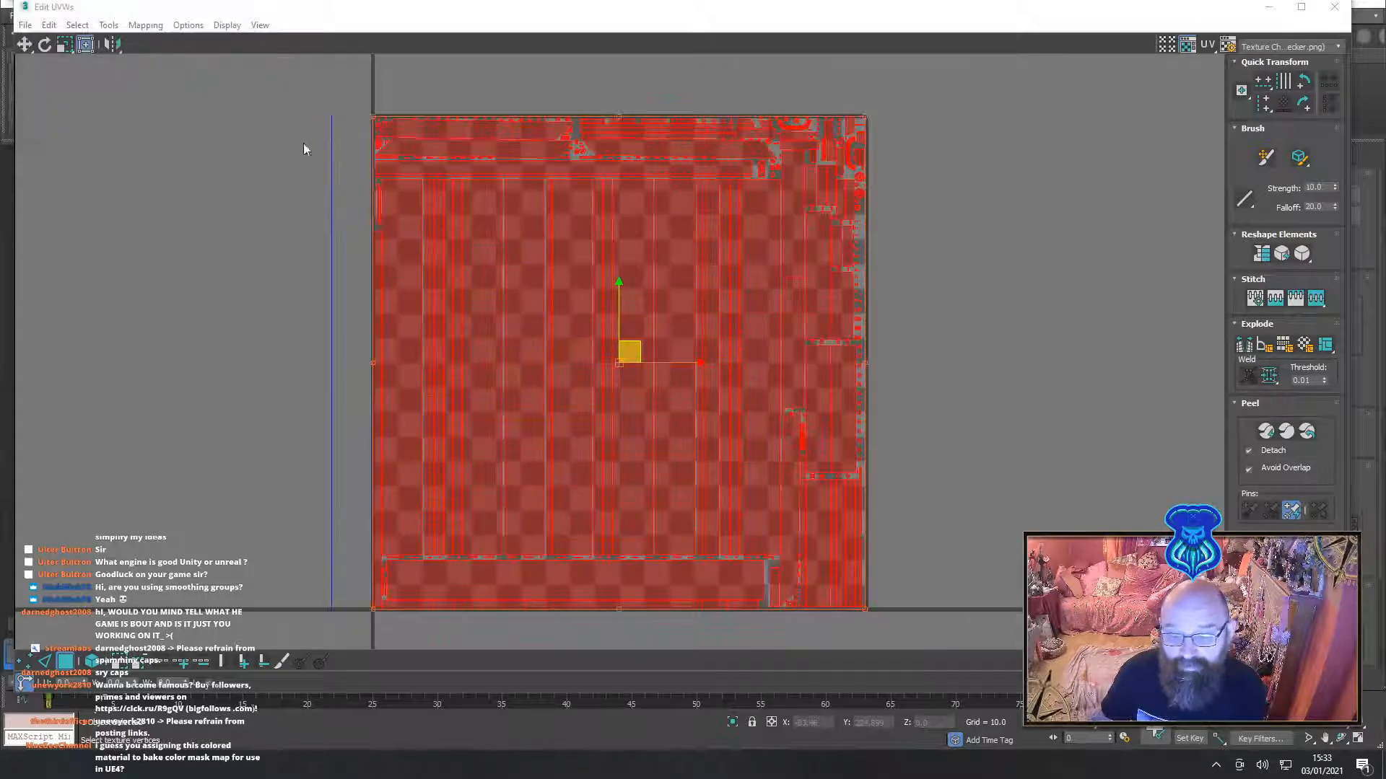
Examine the flattened UV layout and its small islands up close, and leave polygon selection on the door
click(219, 179)
scroll(897, 309, up, 4)
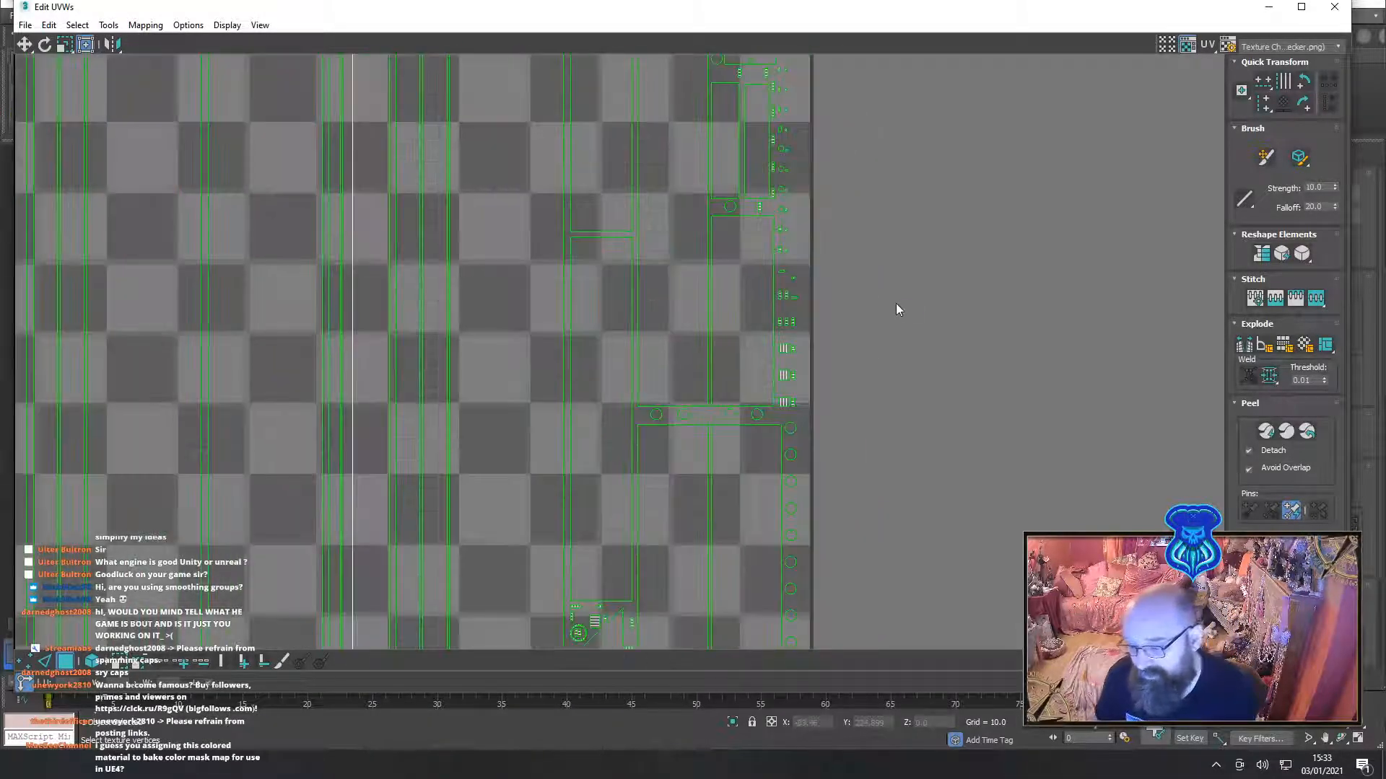
scroll(838, 289, up, 3)
scroll(691, 227, up, 2)
right_click(797, 118)
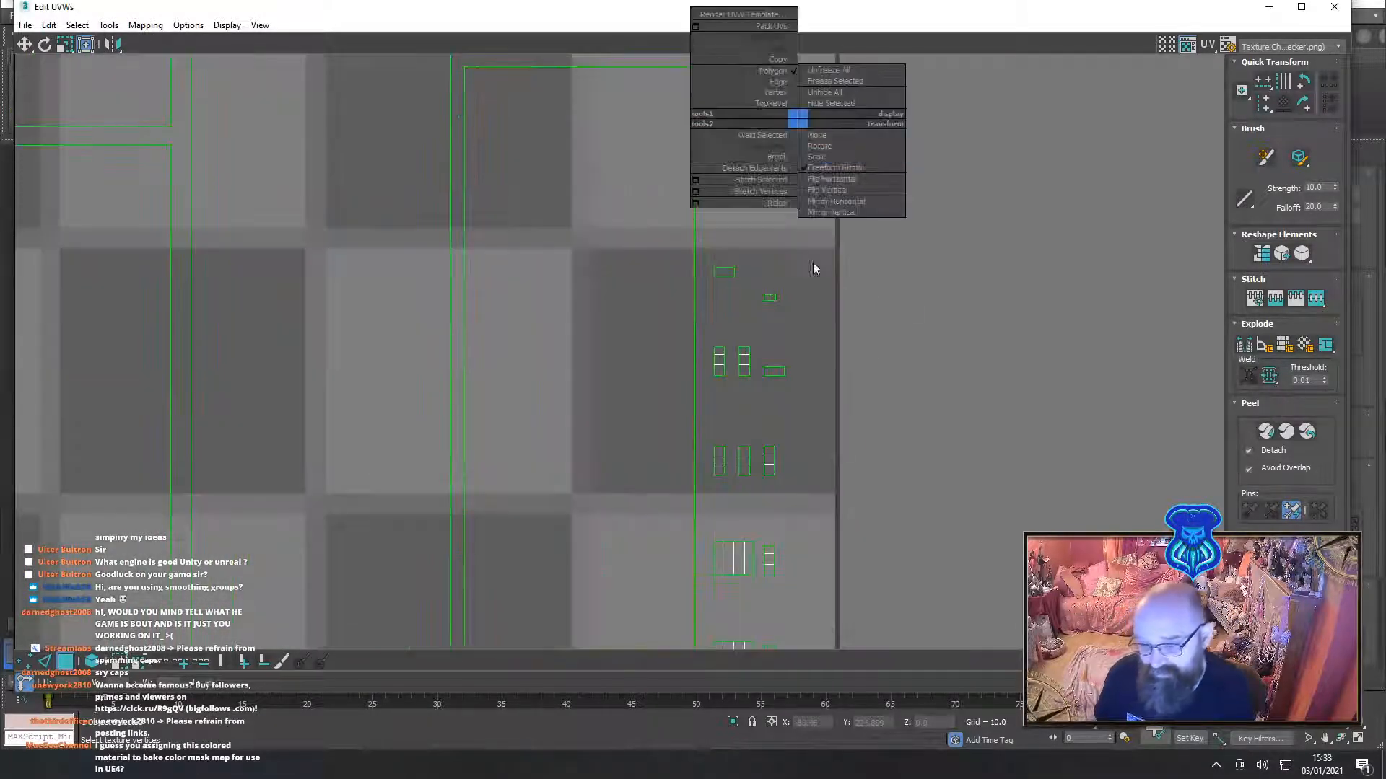
scroll(657, 216, down, 6)
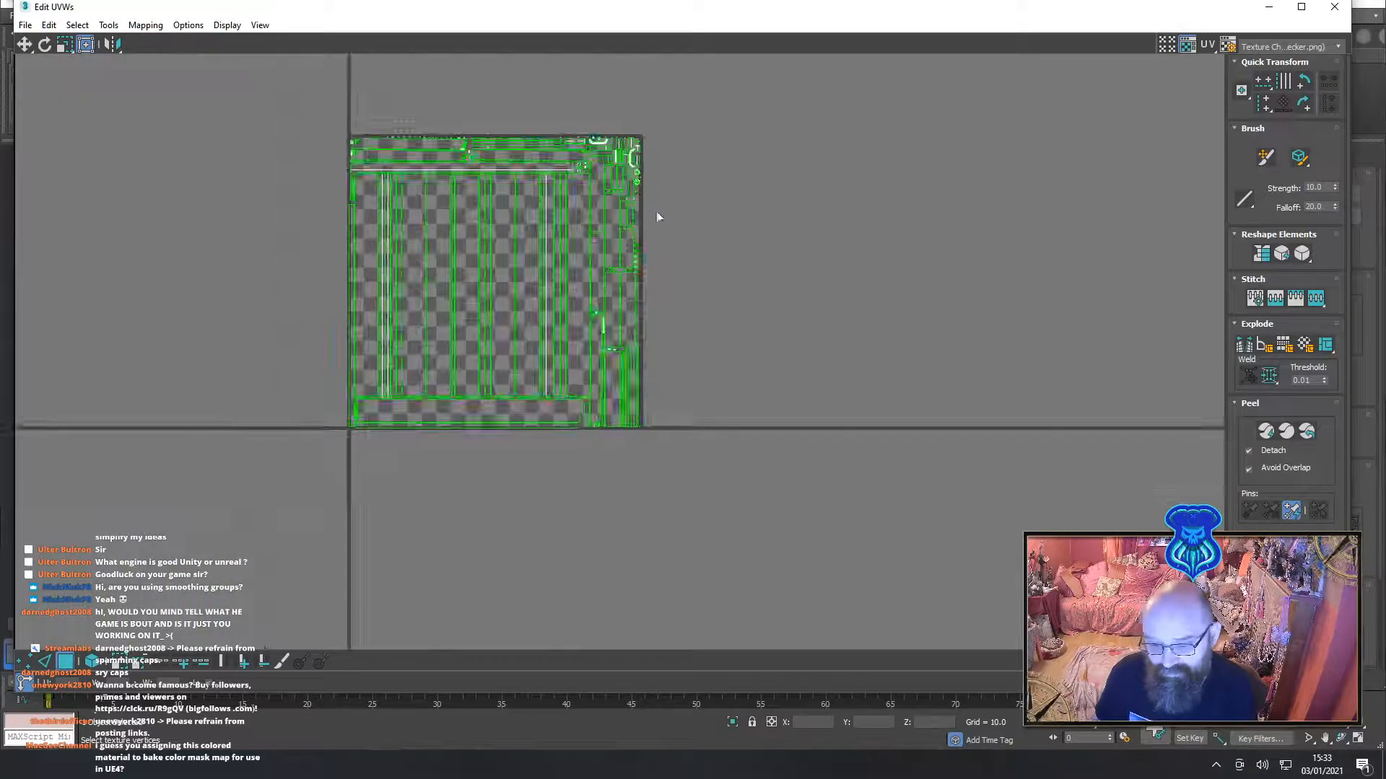
scroll(657, 217, up, 3)
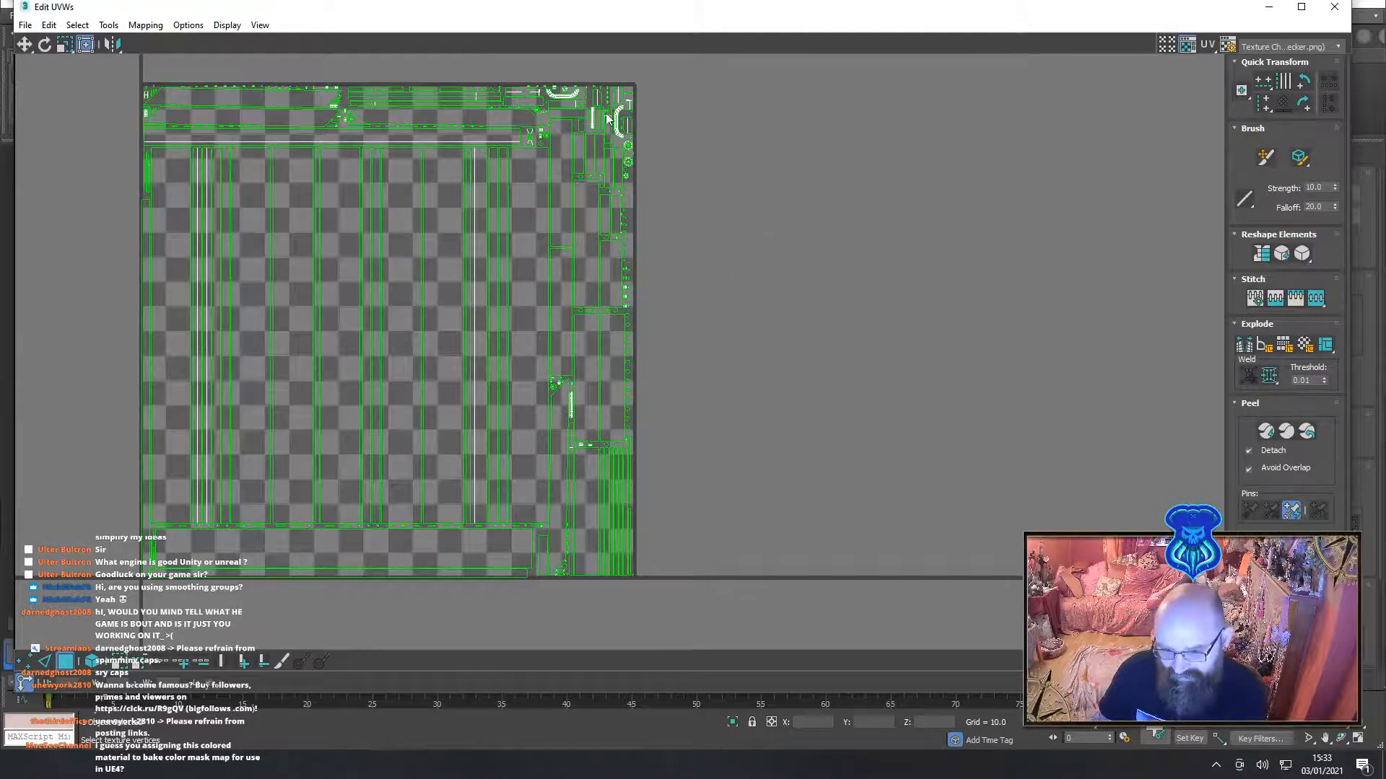
scroll(635, 119, up, 5)
scroll(571, 130, down, 3)
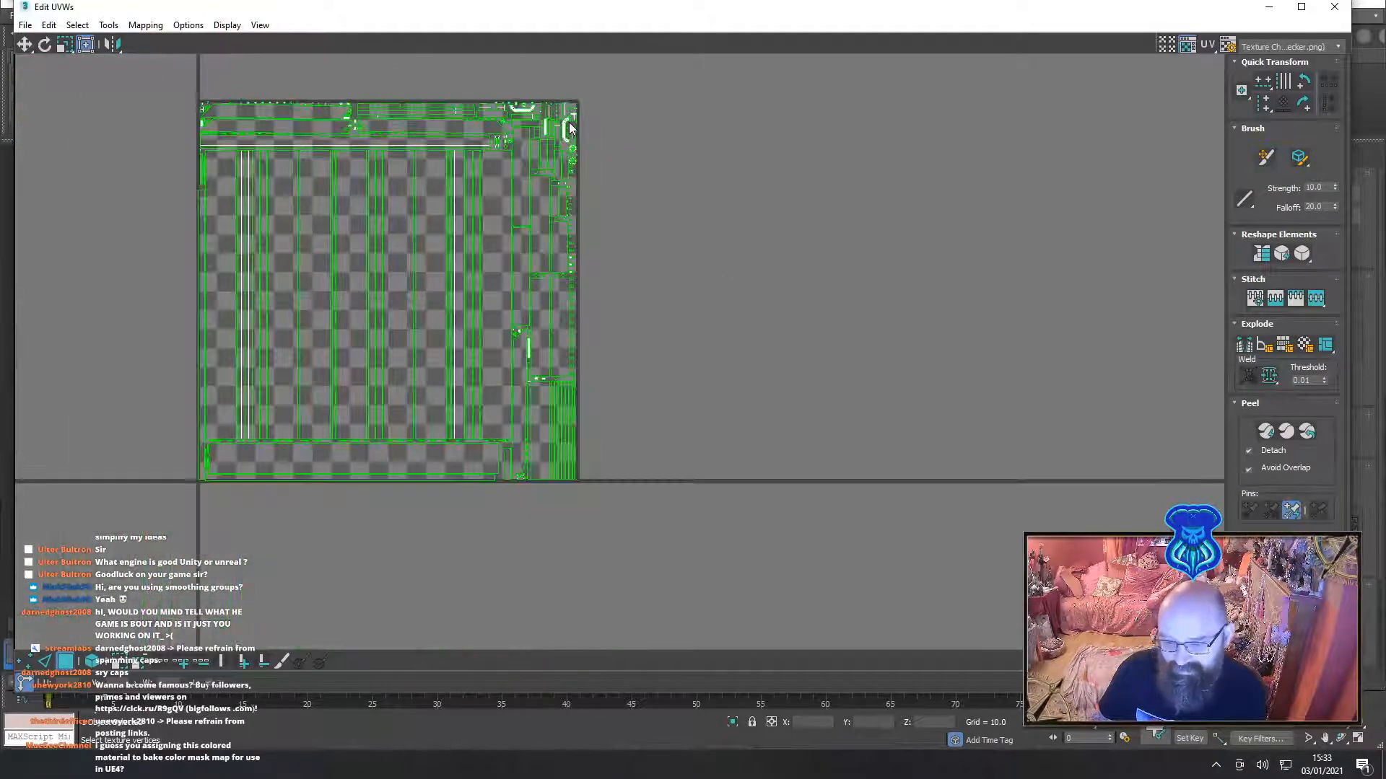
scroll(572, 133, up, 5)
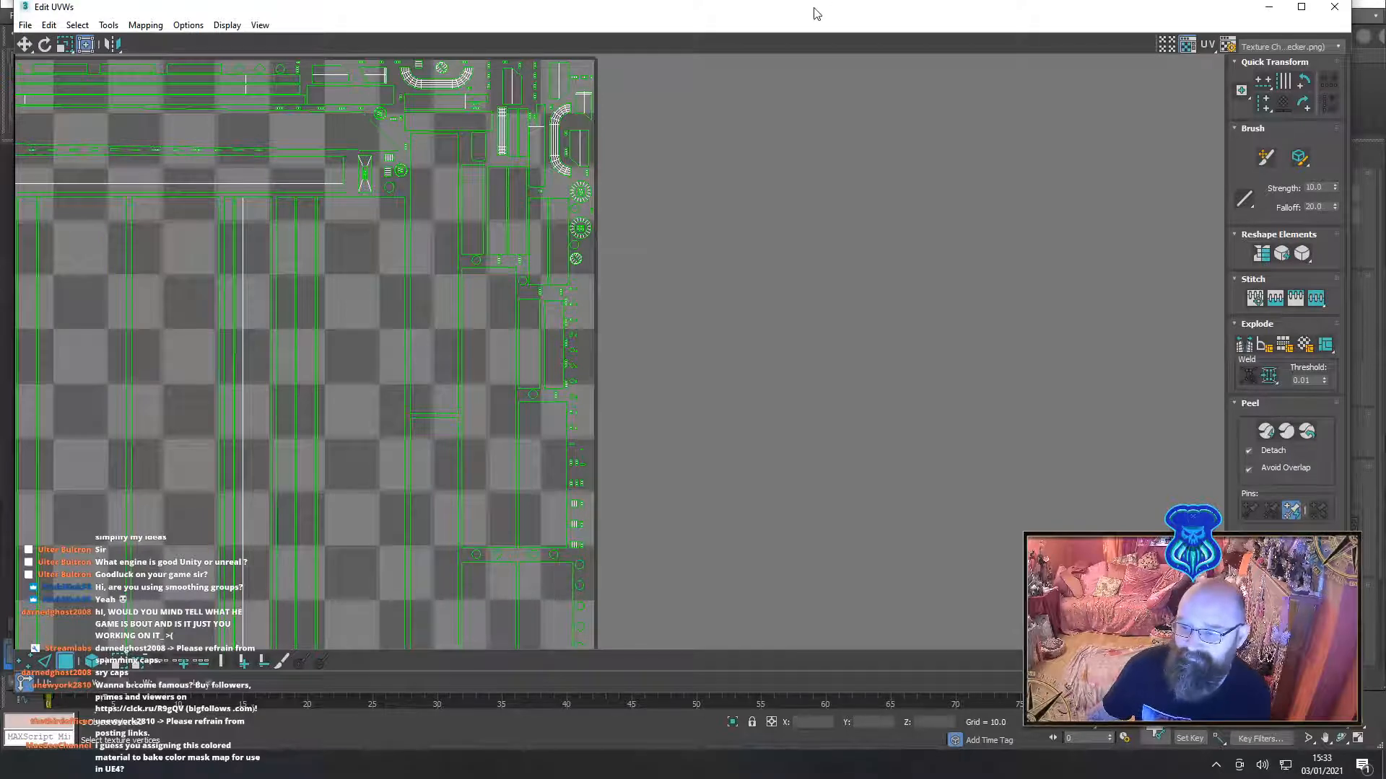
drag(816, 10, 803, 0)
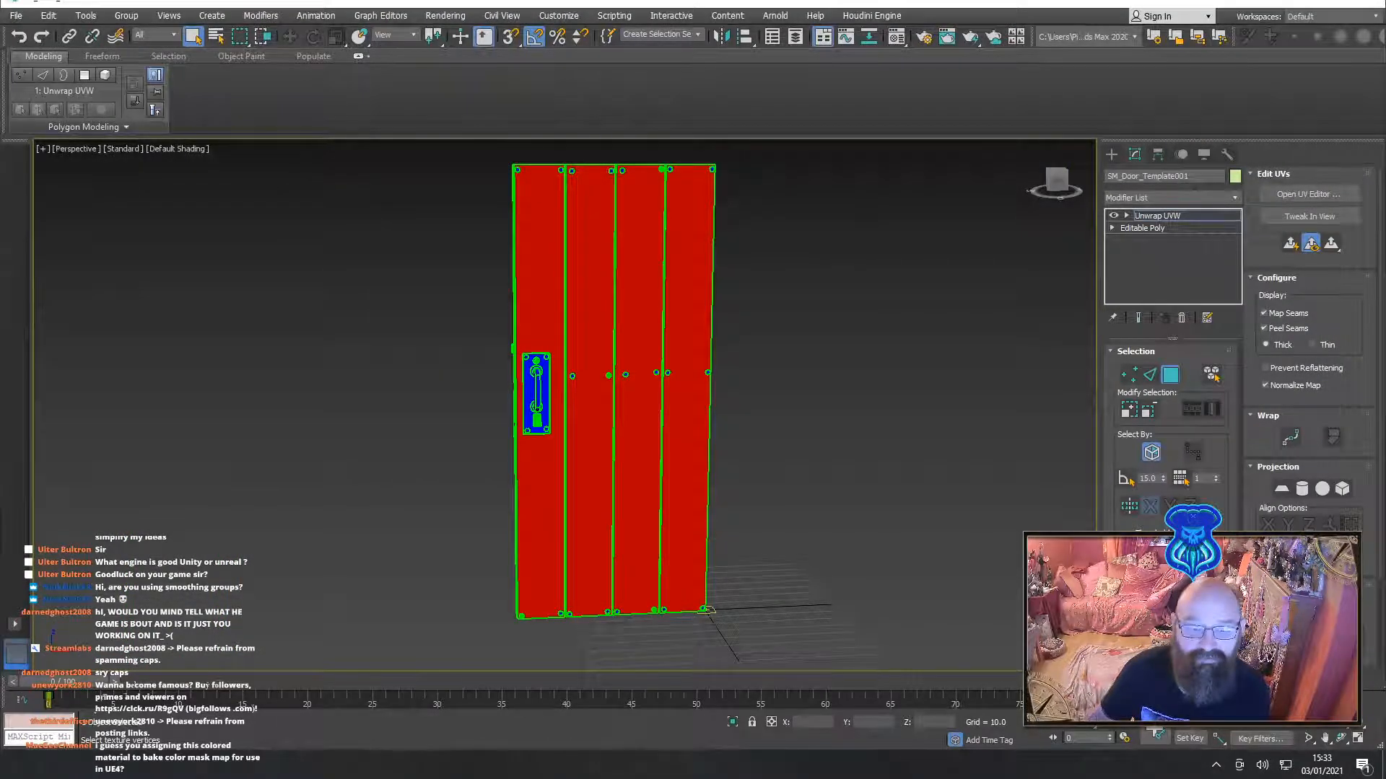
click(1175, 376)
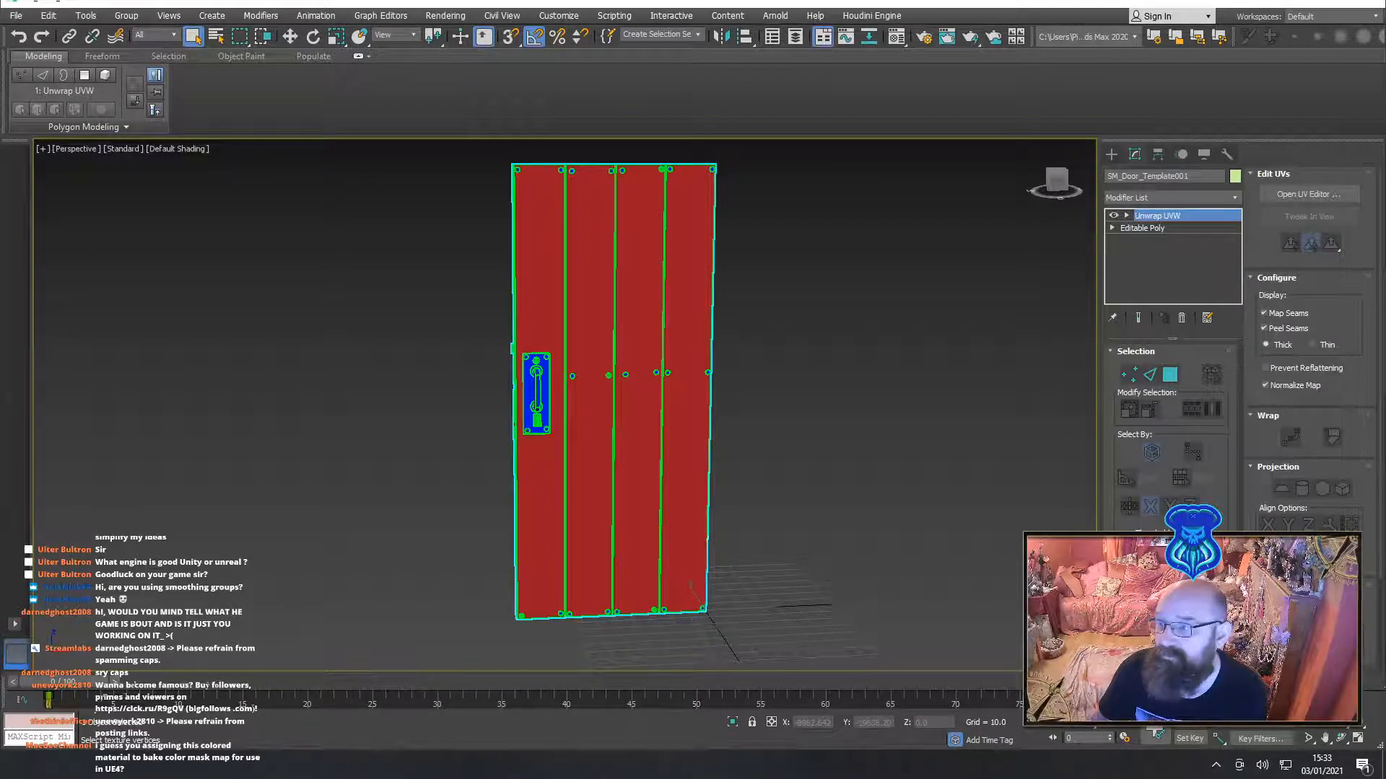
Add a standard Skylight on the ground beside the door
click(911, 243)
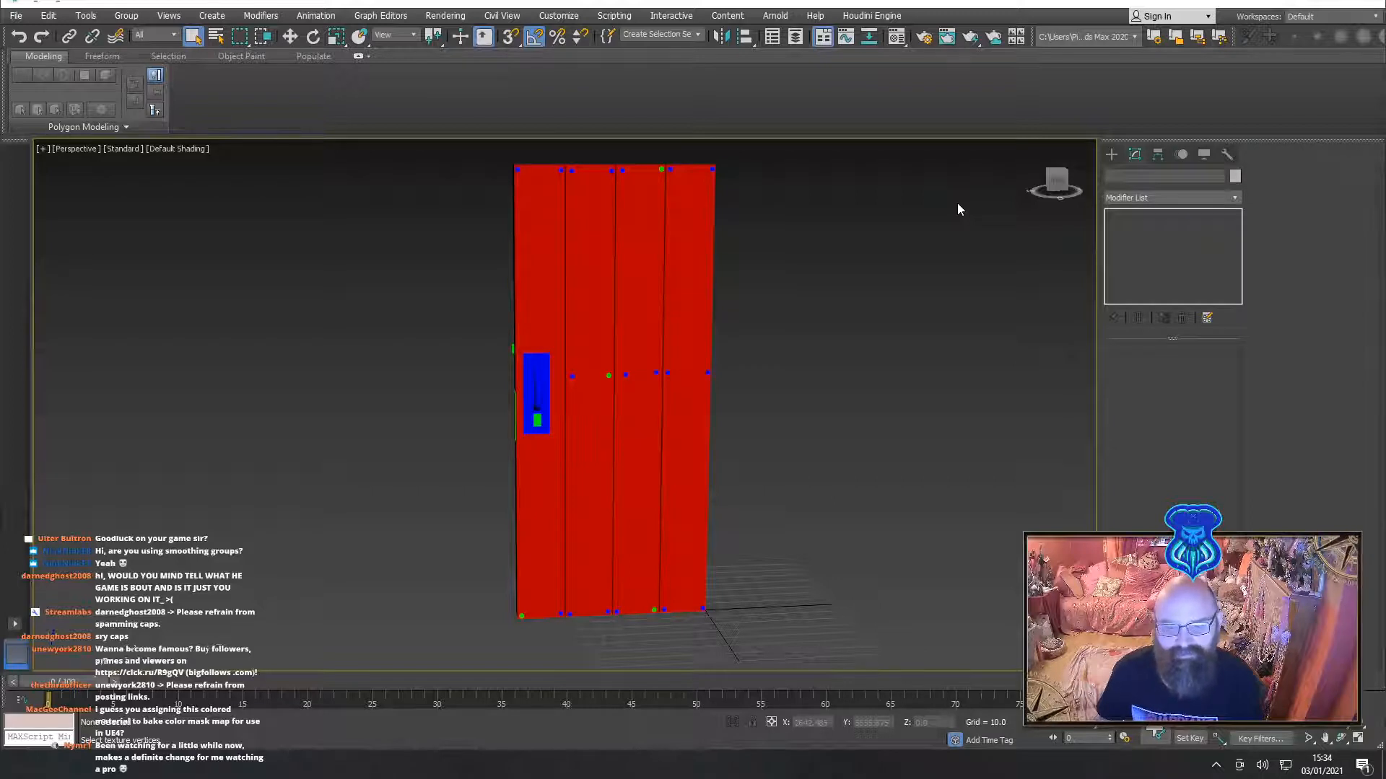
drag(377, 259, 708, 394)
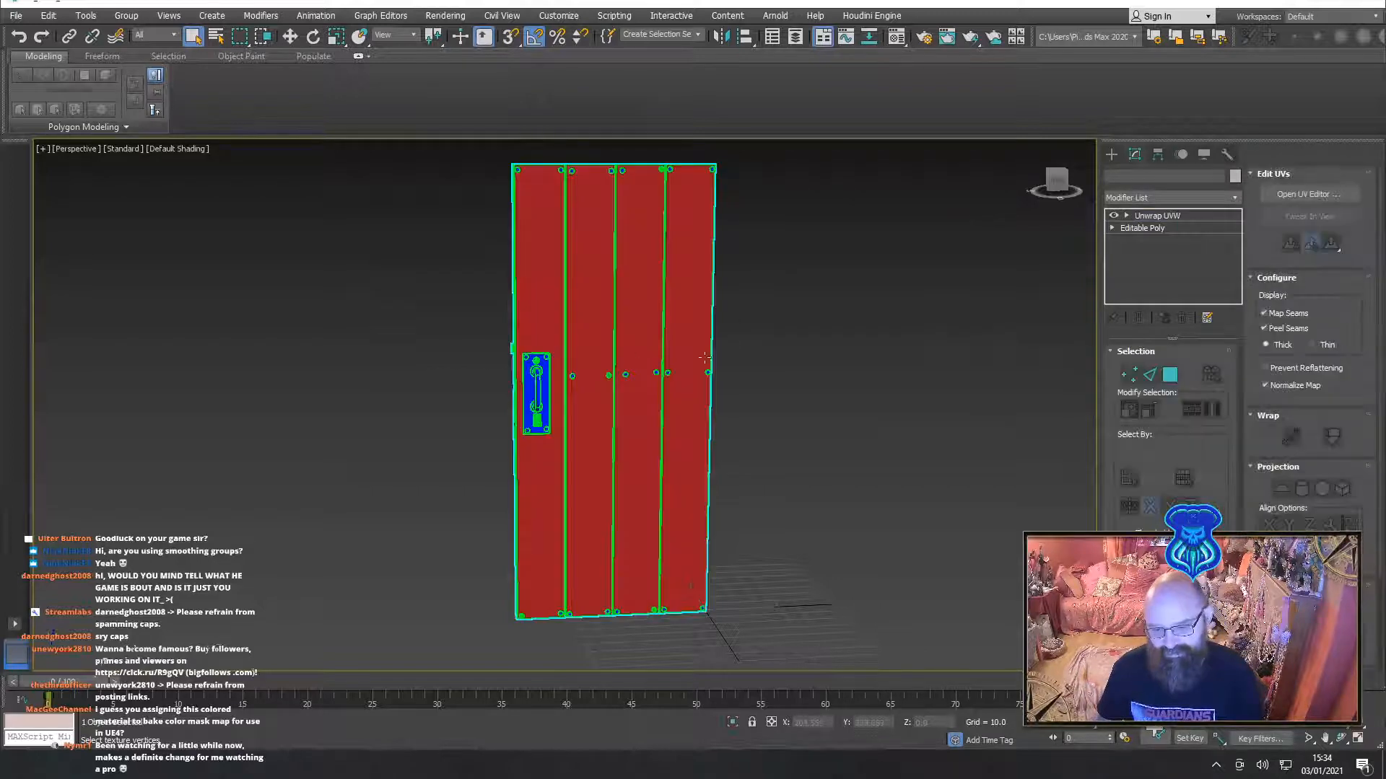
click(1111, 155)
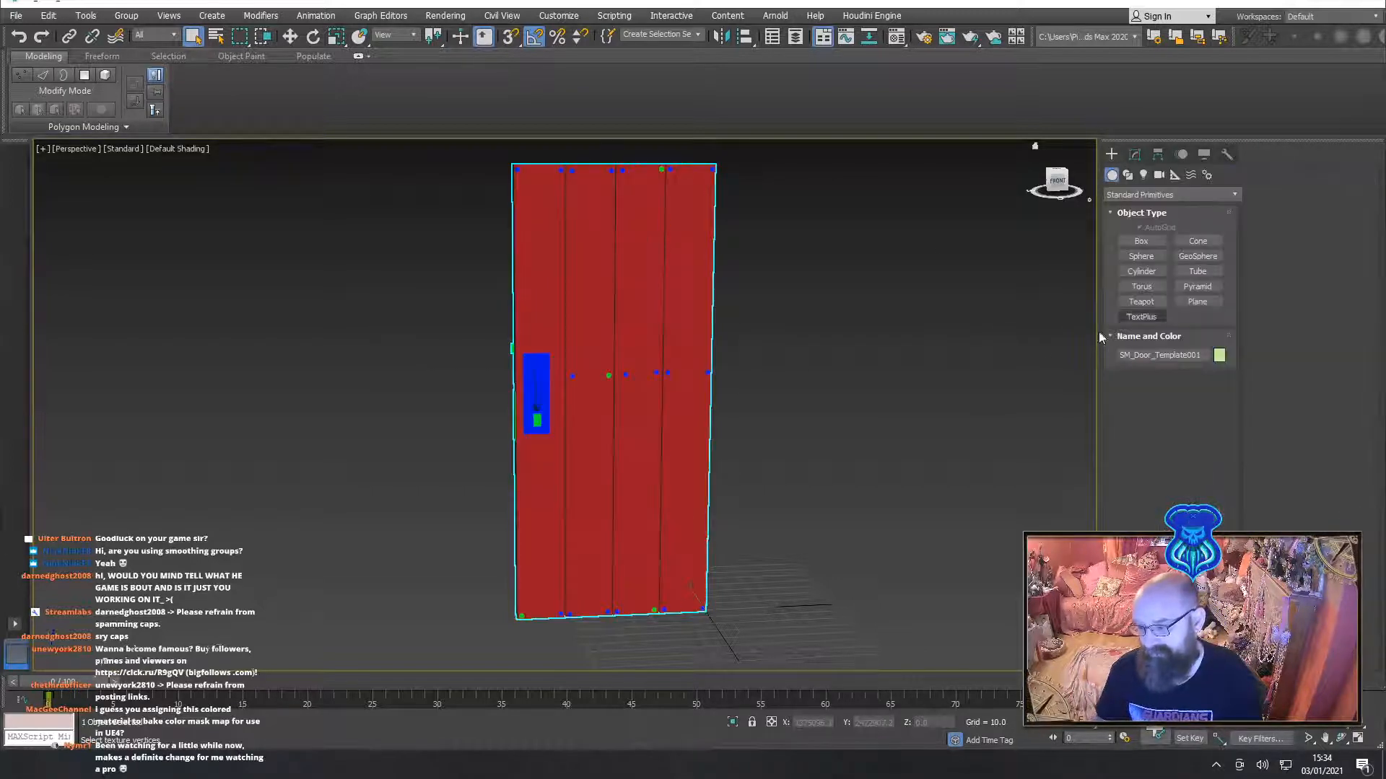
click(1143, 176)
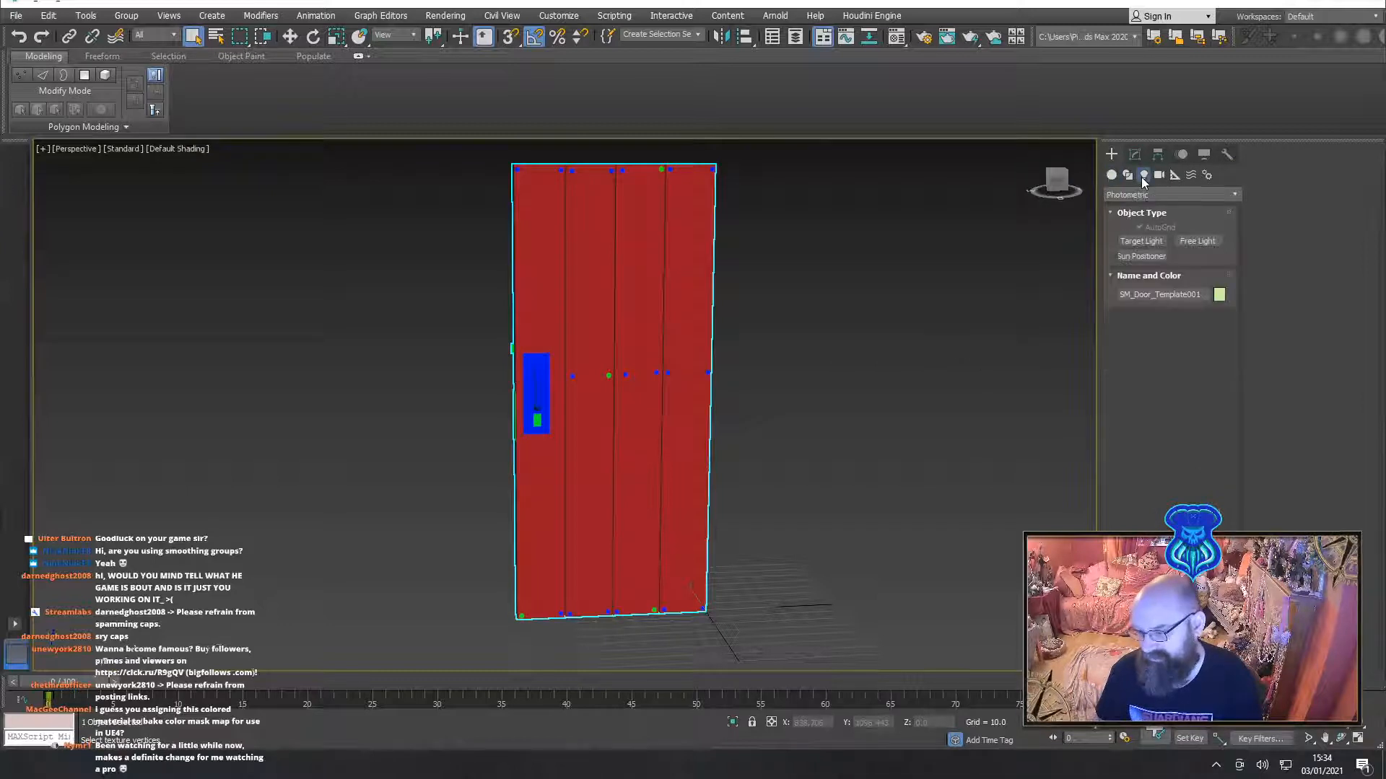
click(1146, 195)
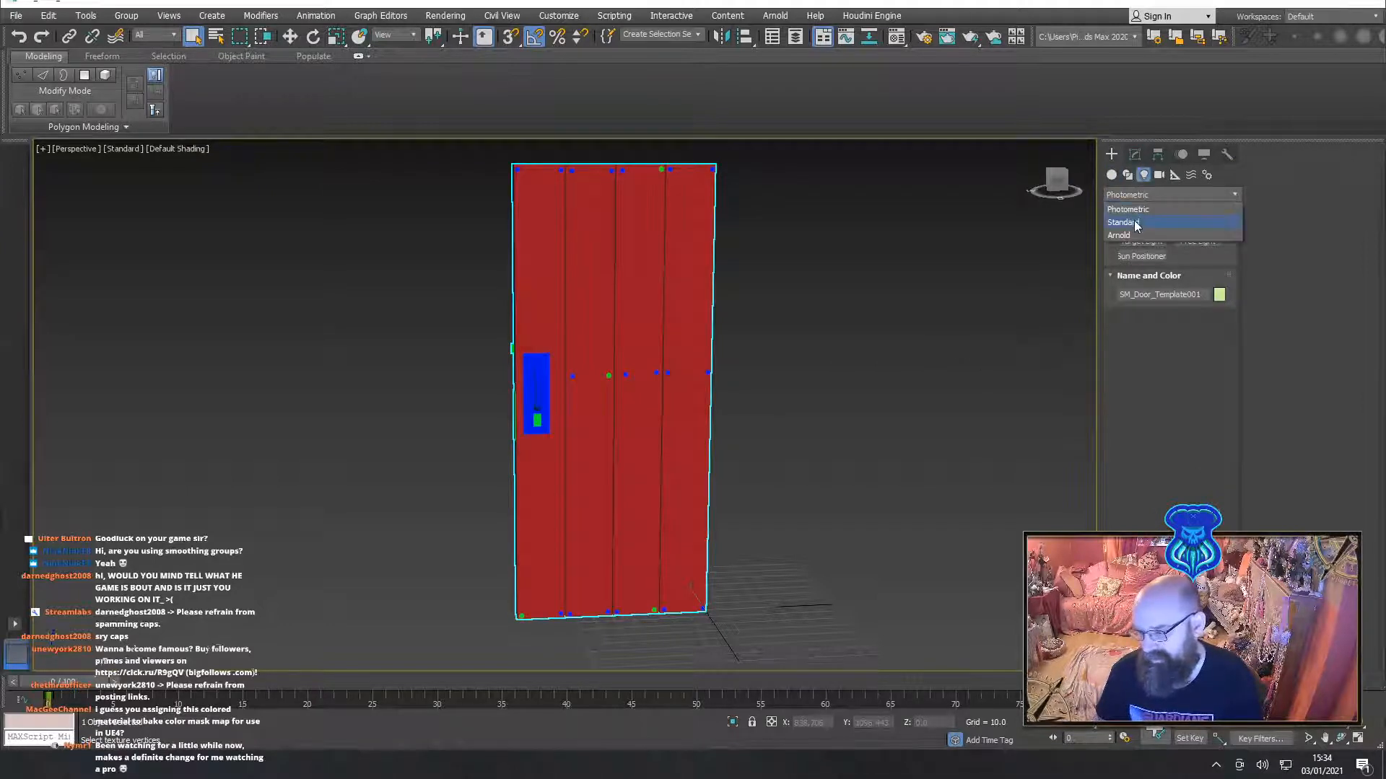
click(1137, 221)
click(1198, 271)
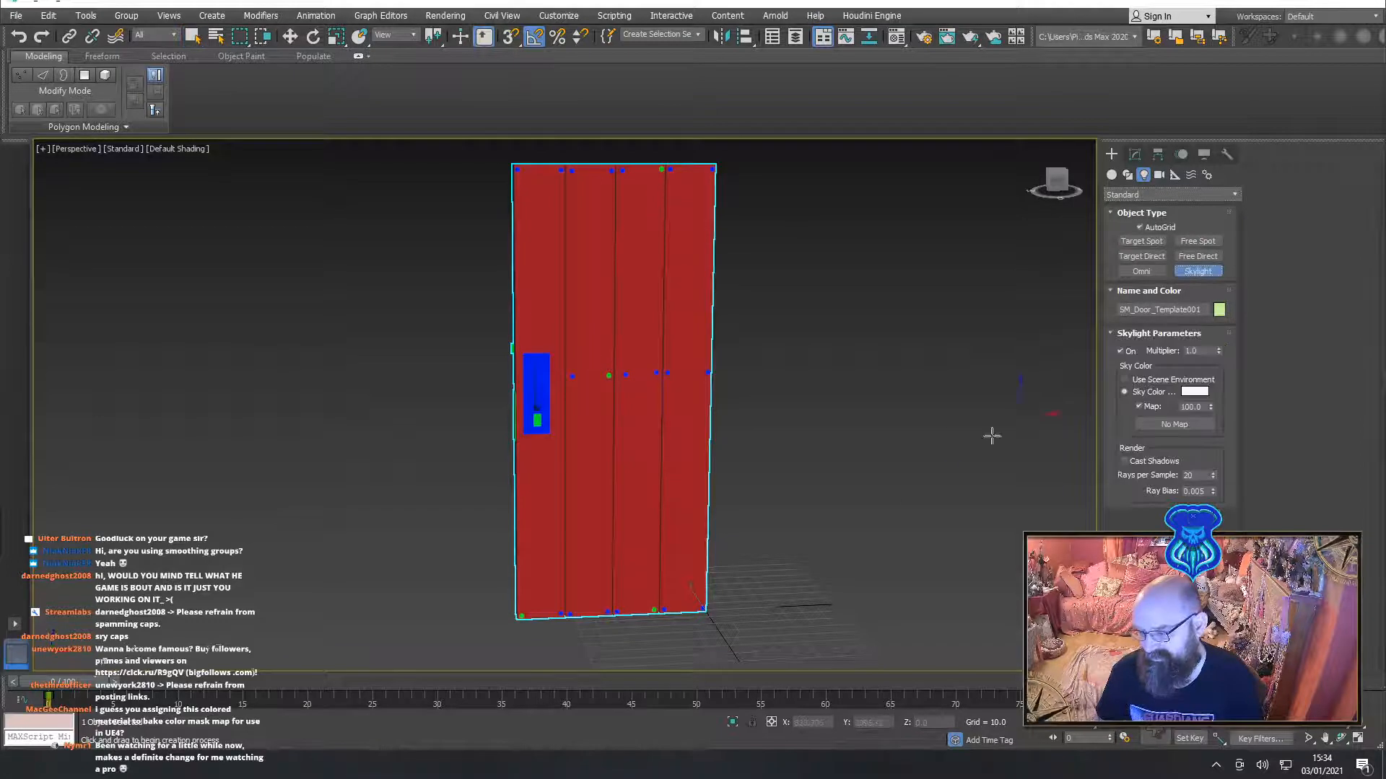
click(794, 629)
right_click(927, 432)
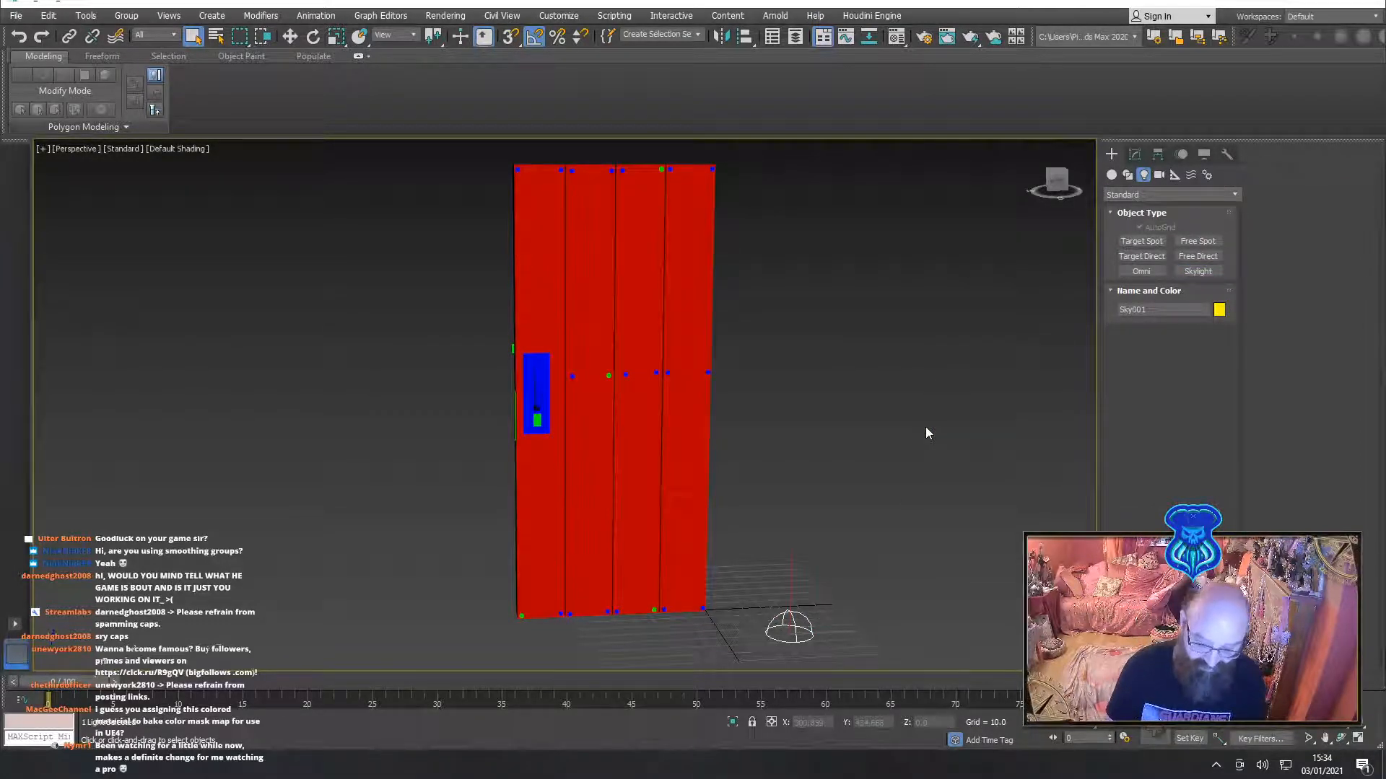
Test-render the perspective view, set the output size to HDTV (video) at 1920x1080, and render it again
key(shift+q)
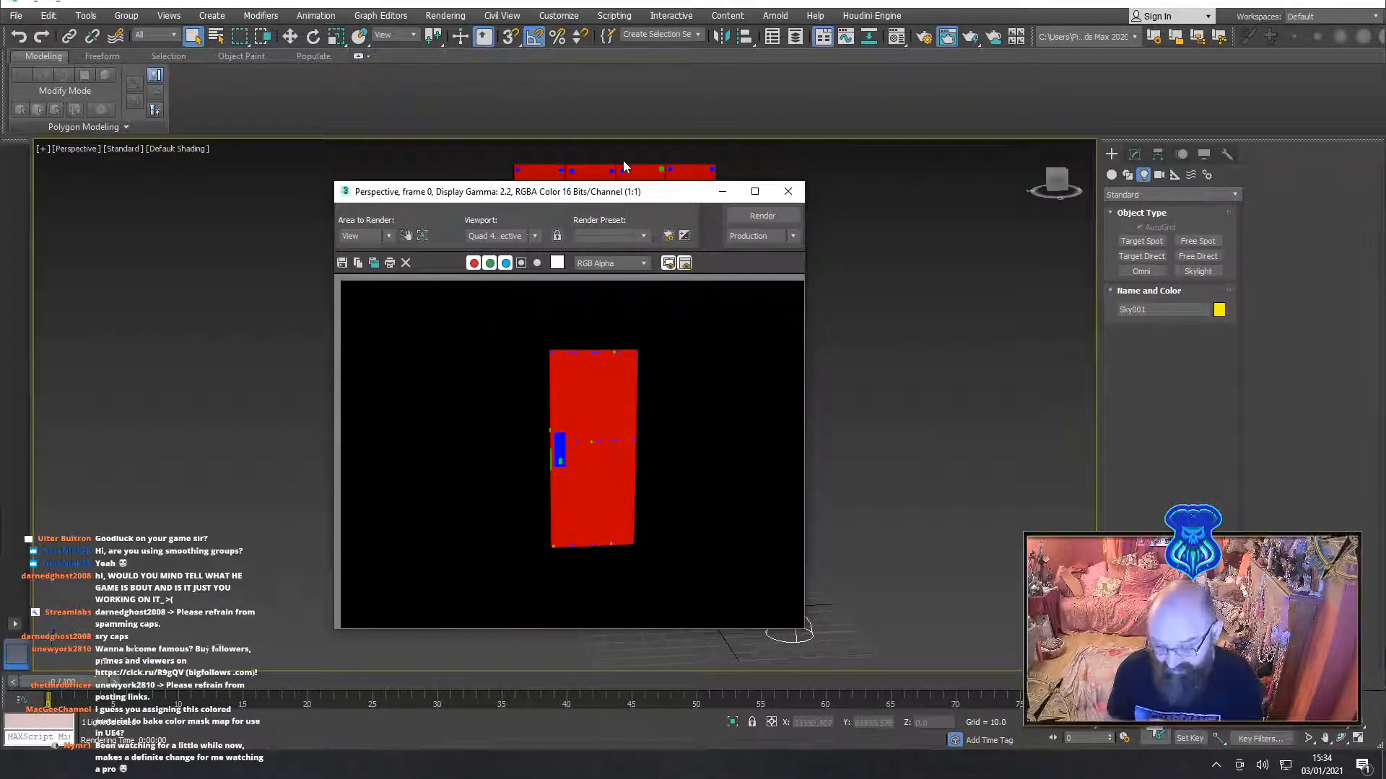
click(788, 191)
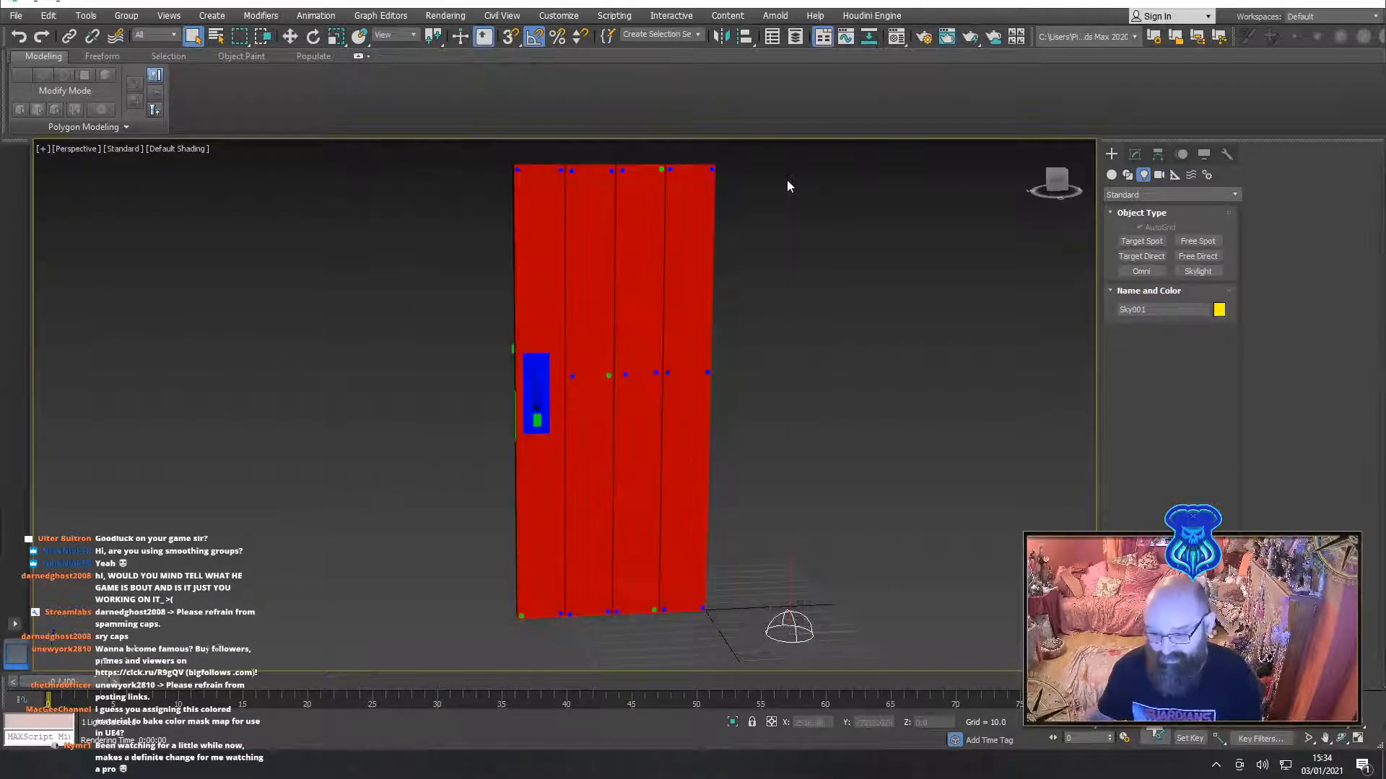
key(F10)
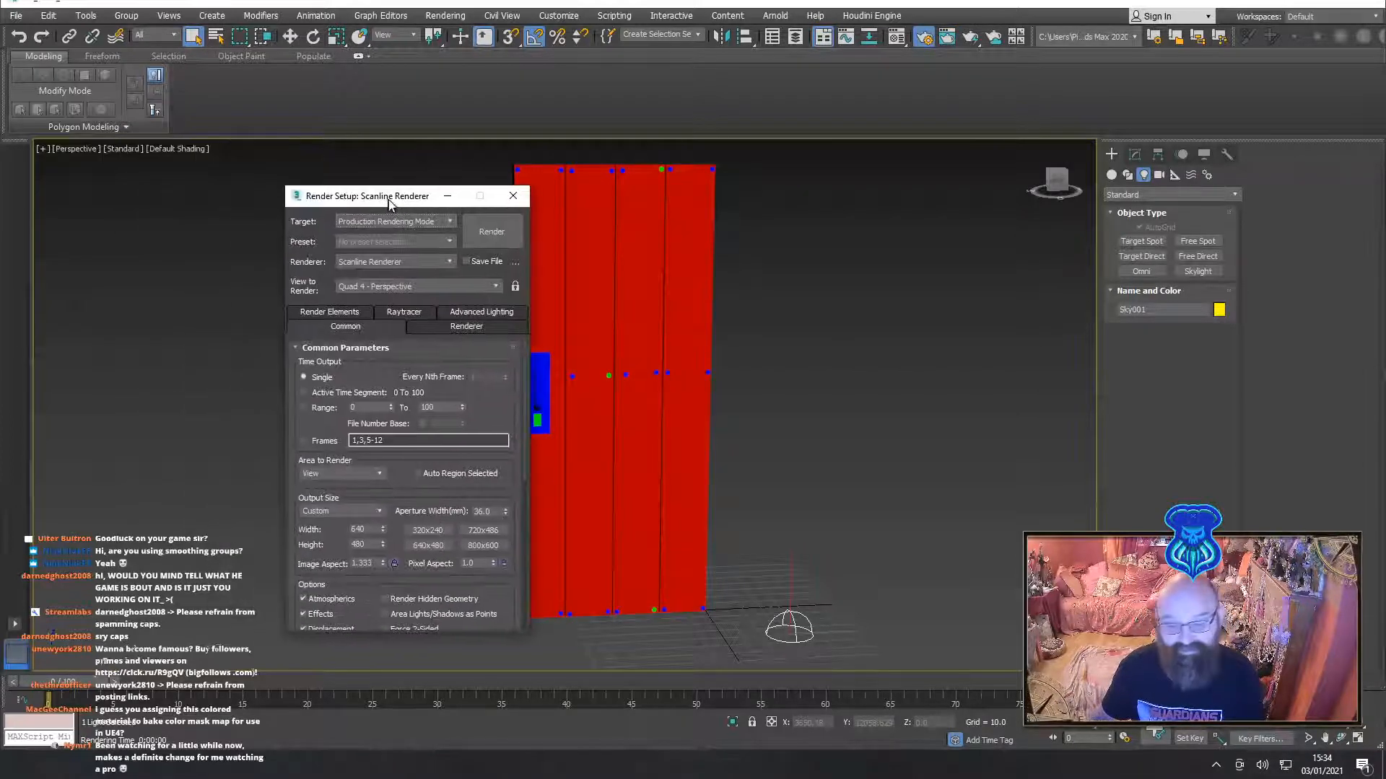
click(359, 505)
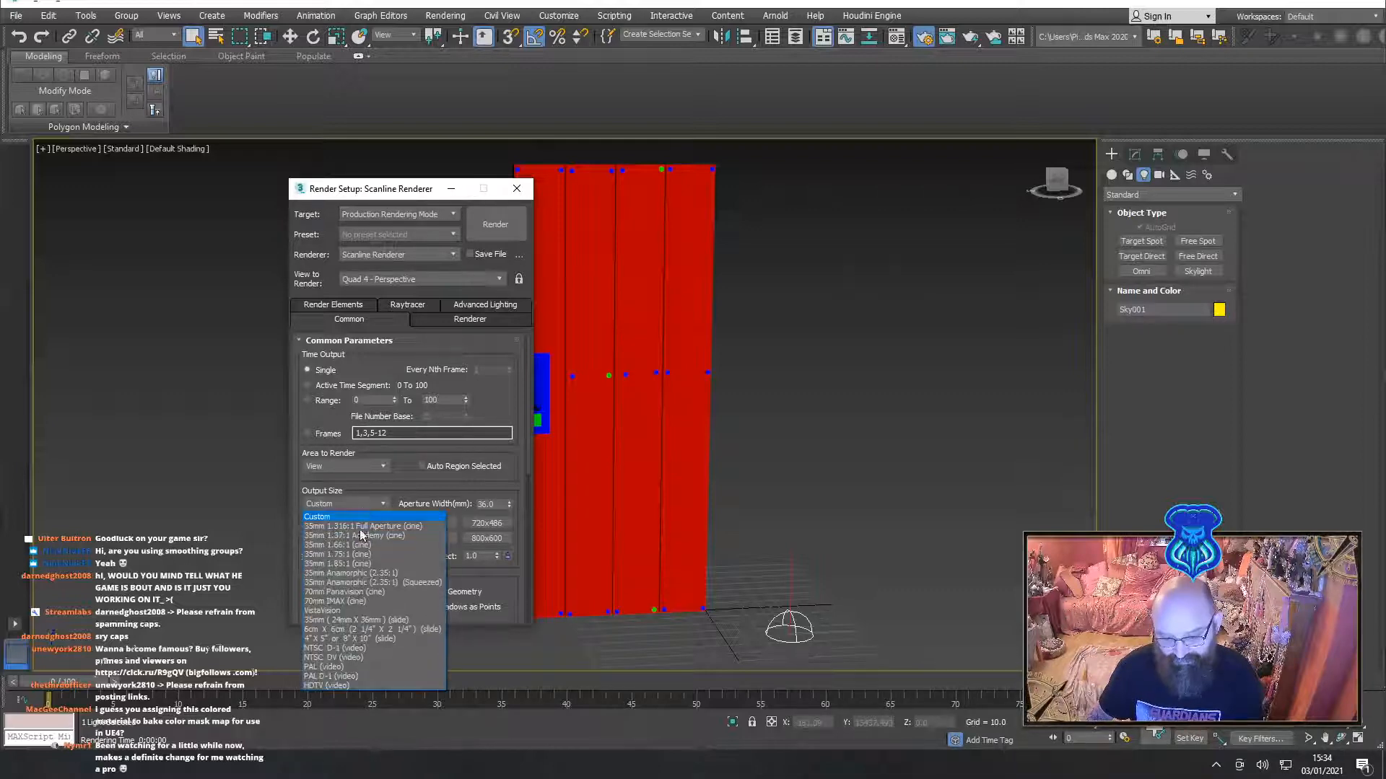
click(339, 685)
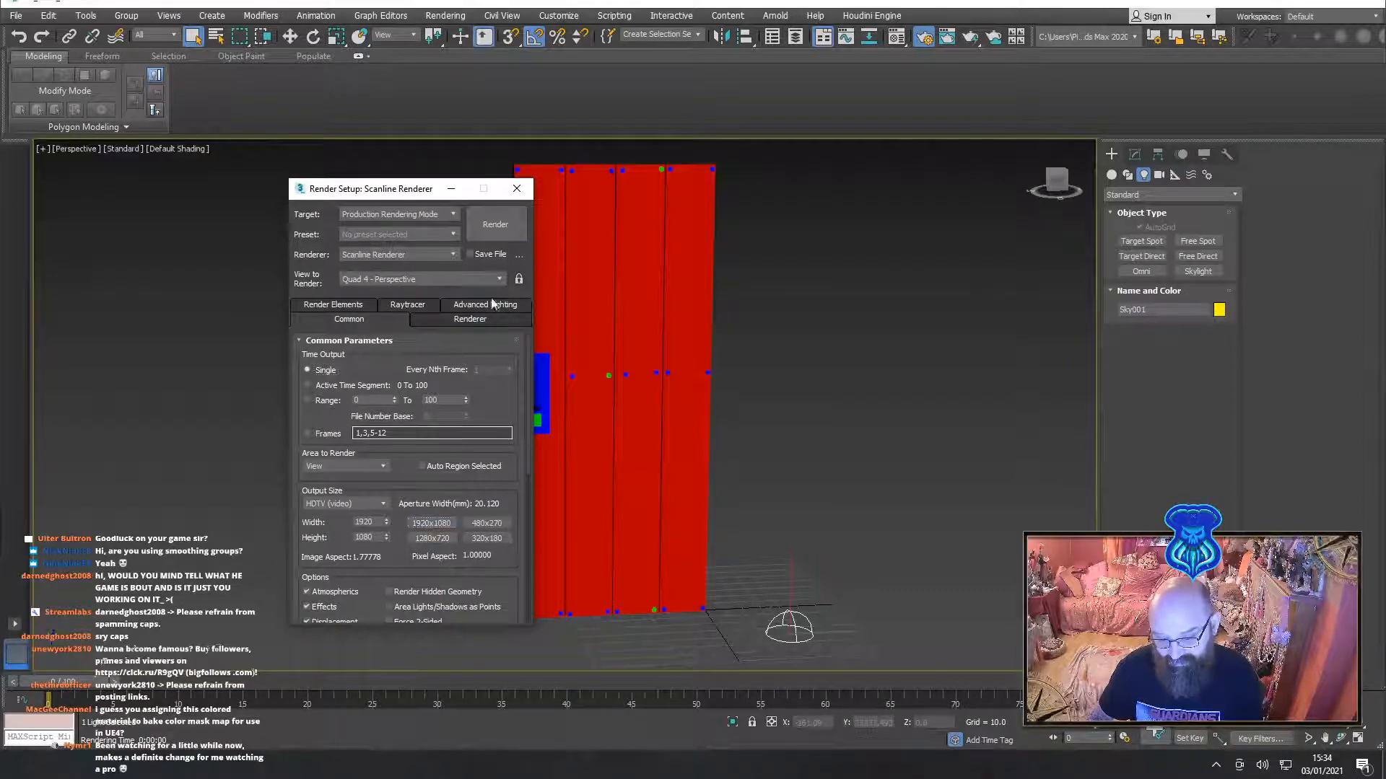
click(501, 227)
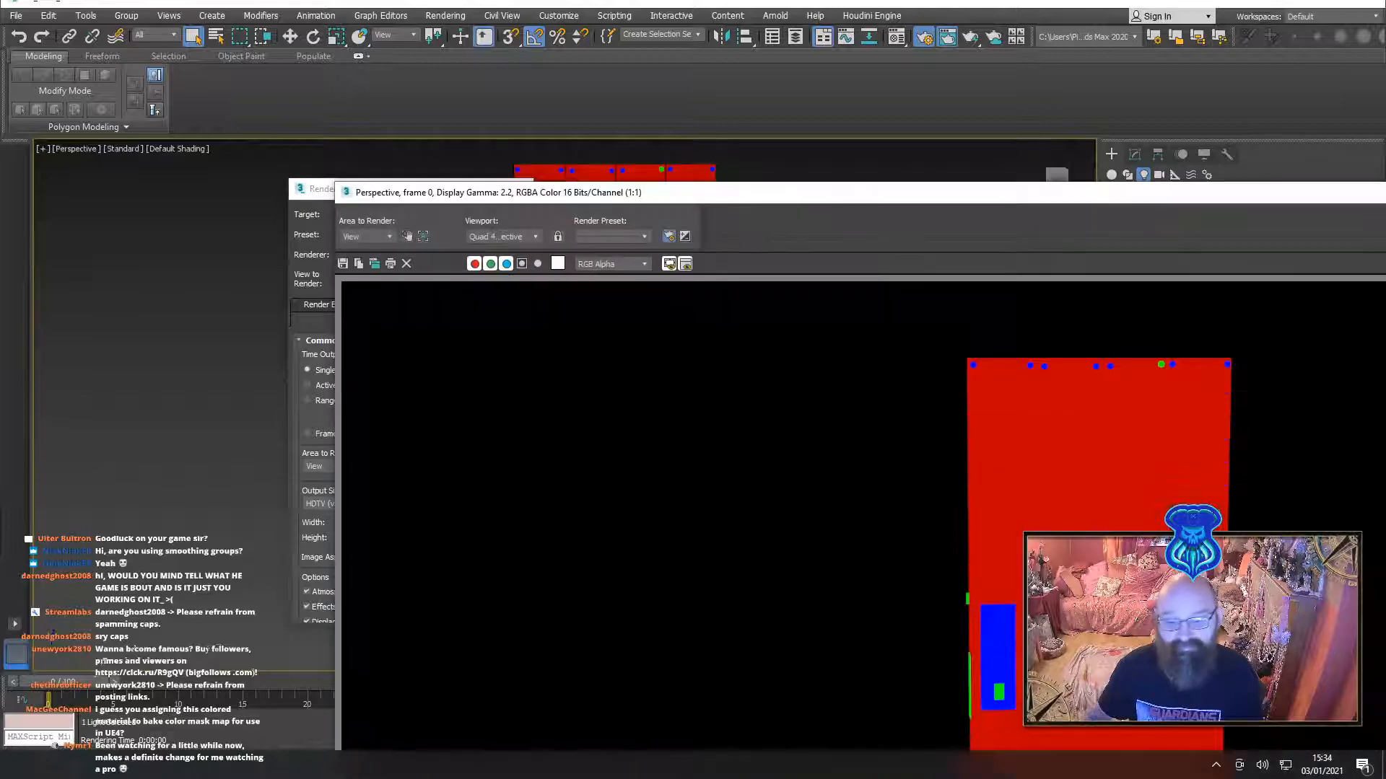
Inspect the full height of the rendered door, and close the render and Render Setup windows
drag(639, 195, 334, 37)
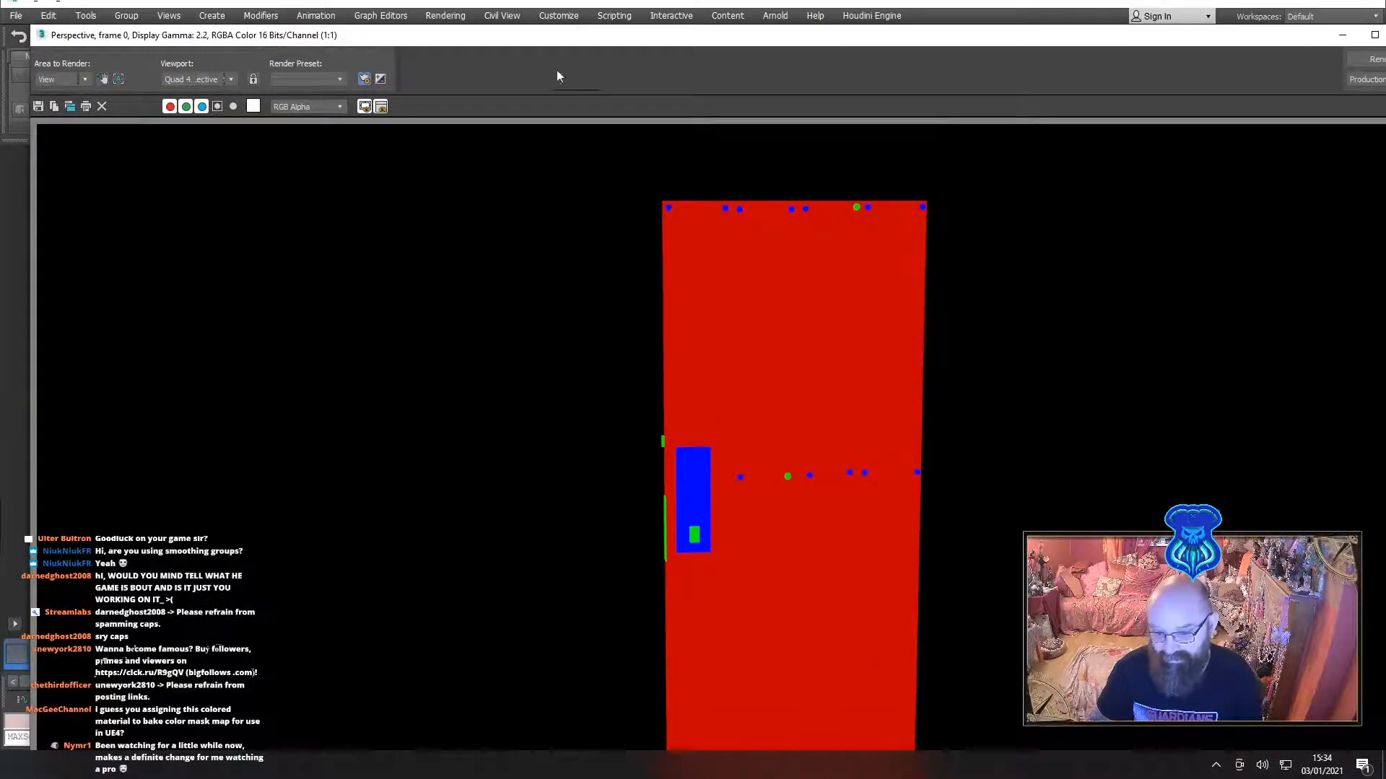
drag(550, 36, 514, 0)
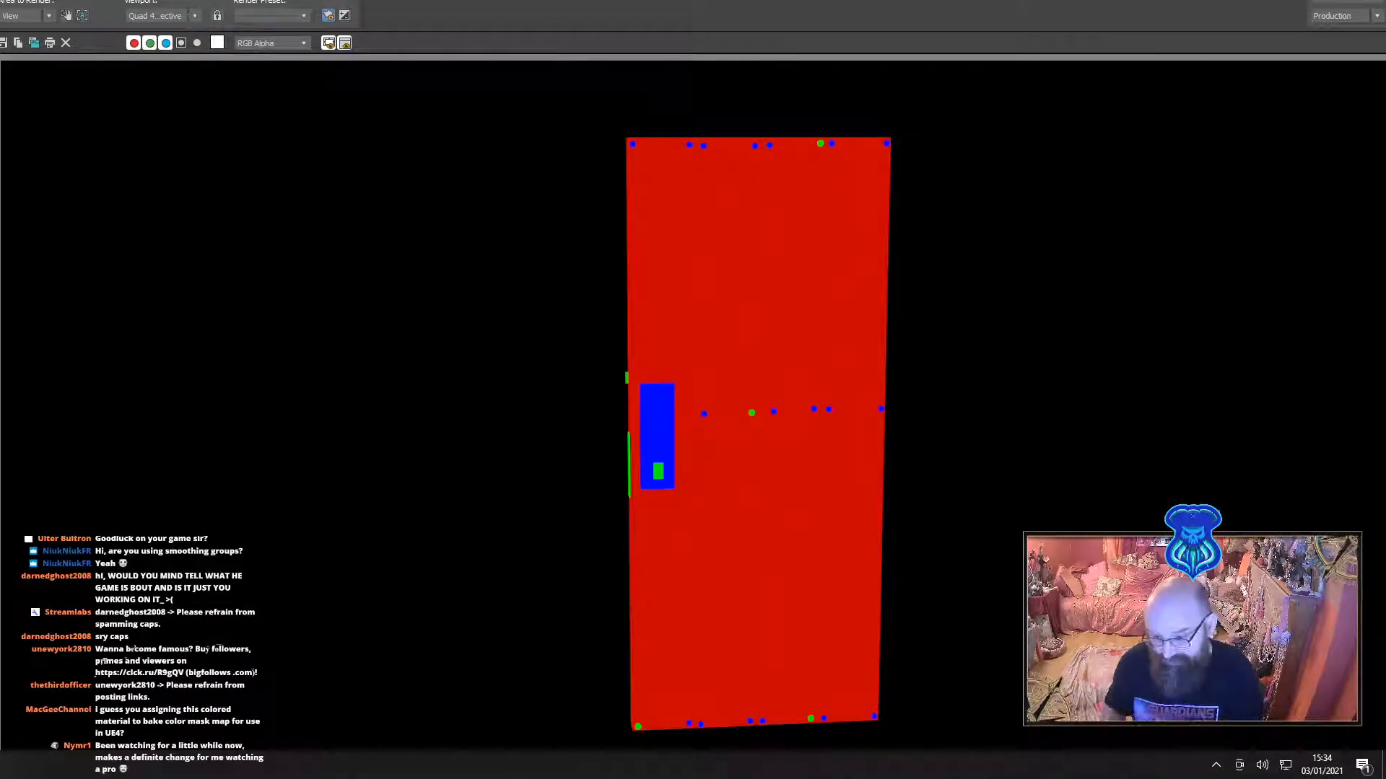
drag(515, 0, 349, 0)
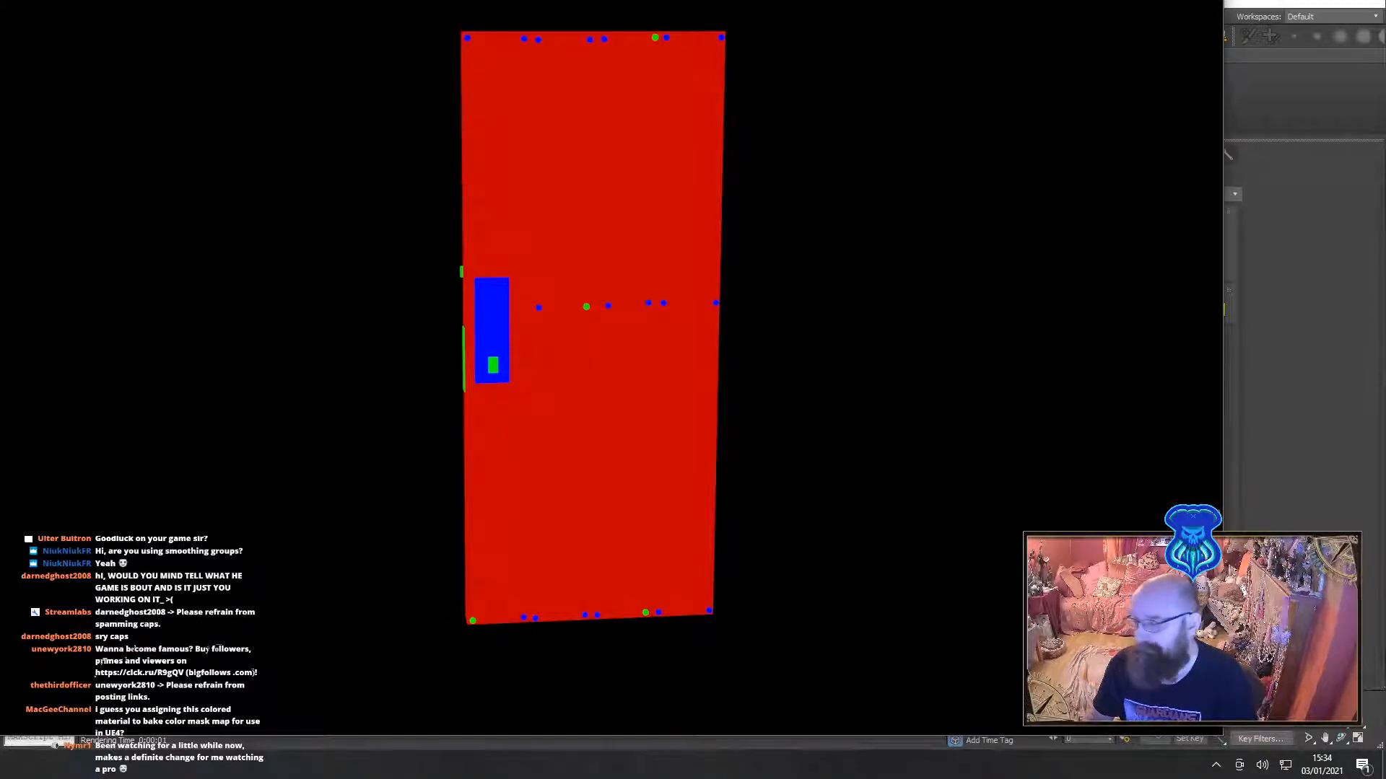
click(1207, 0)
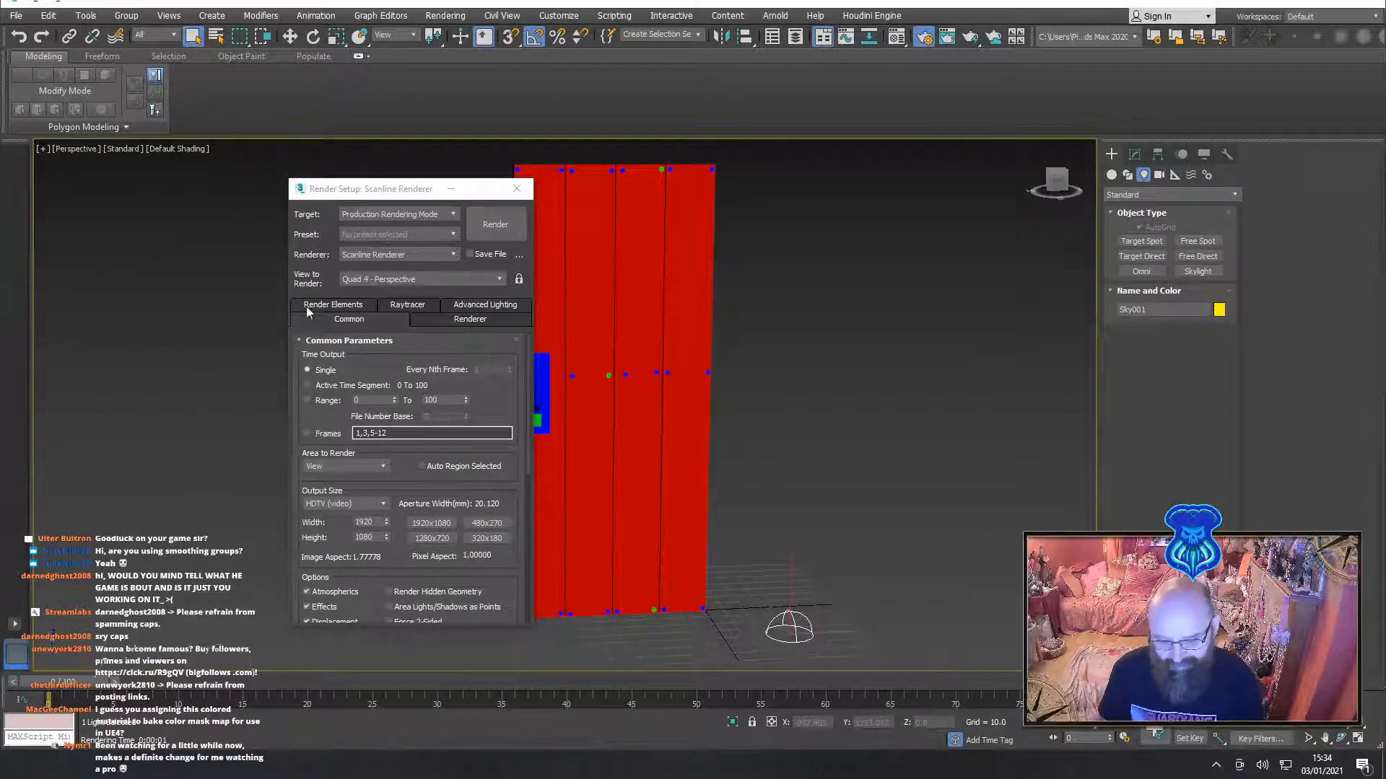
click(517, 189)
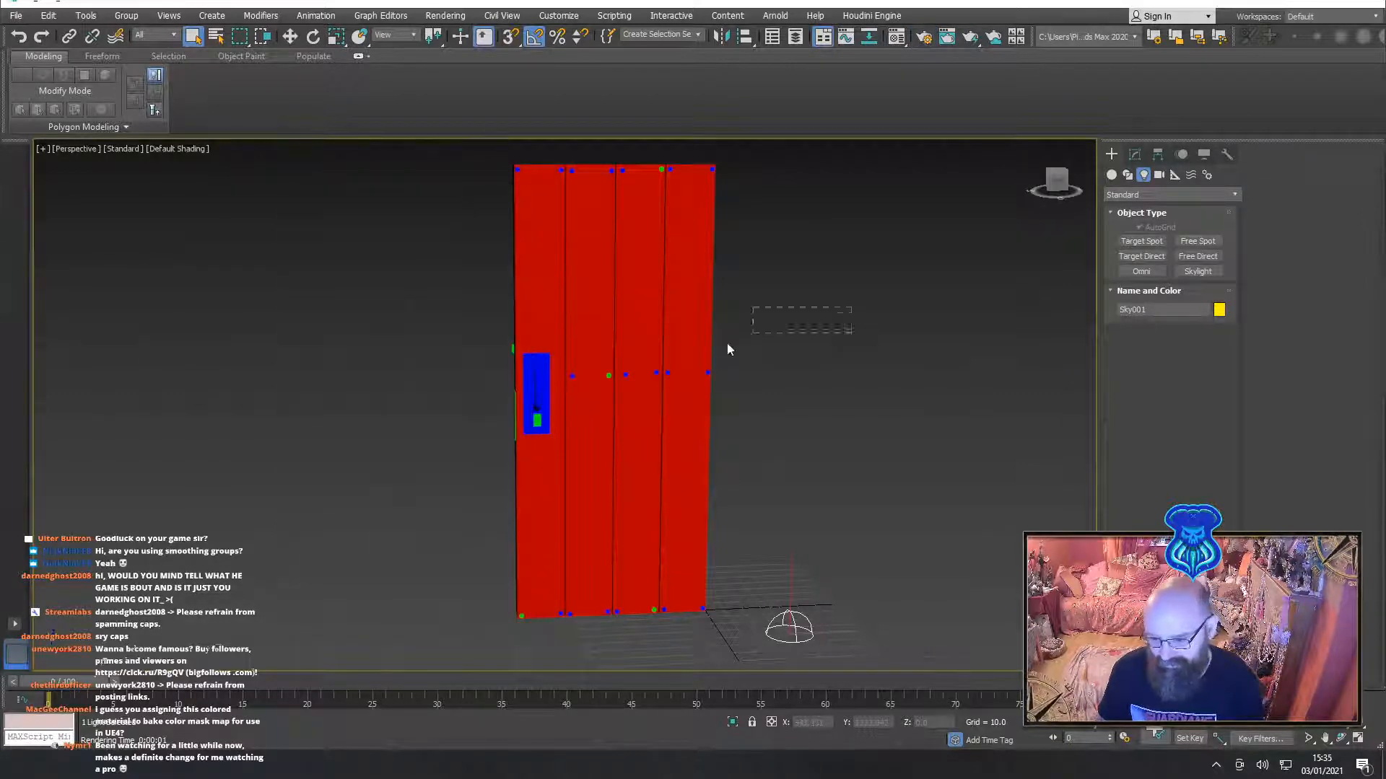
Open Render To Texture for the door mesh and add a DiffuseMap output element
click(607, 367)
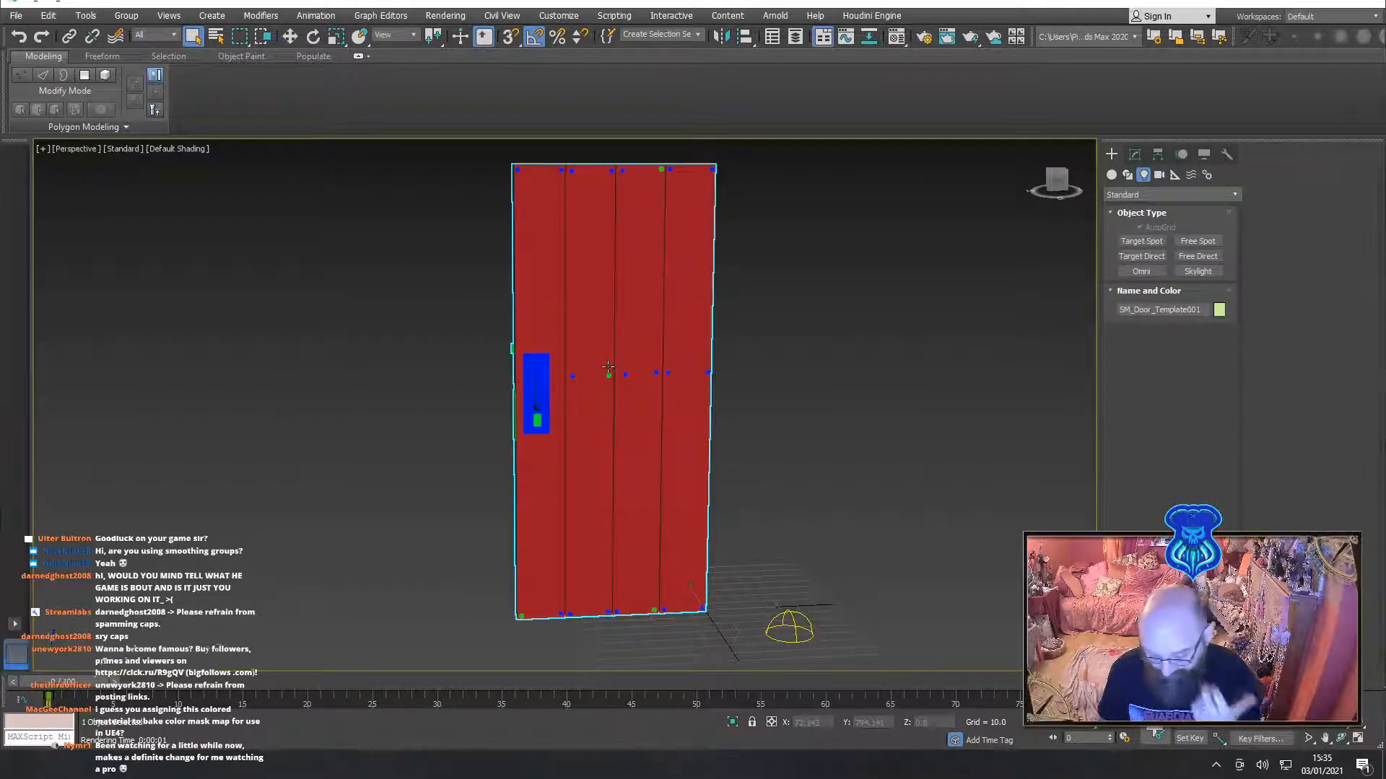
key(0)
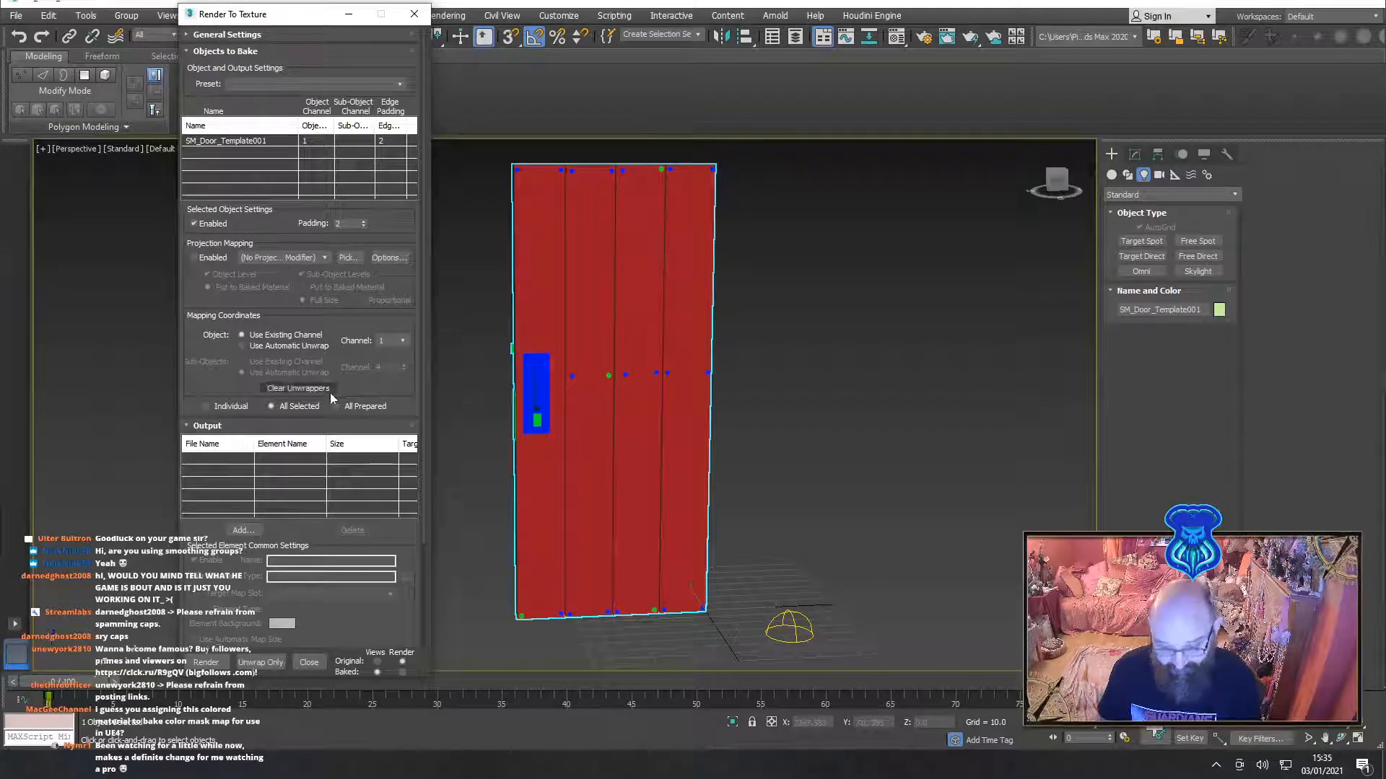
drag(296, 18, 555, 19)
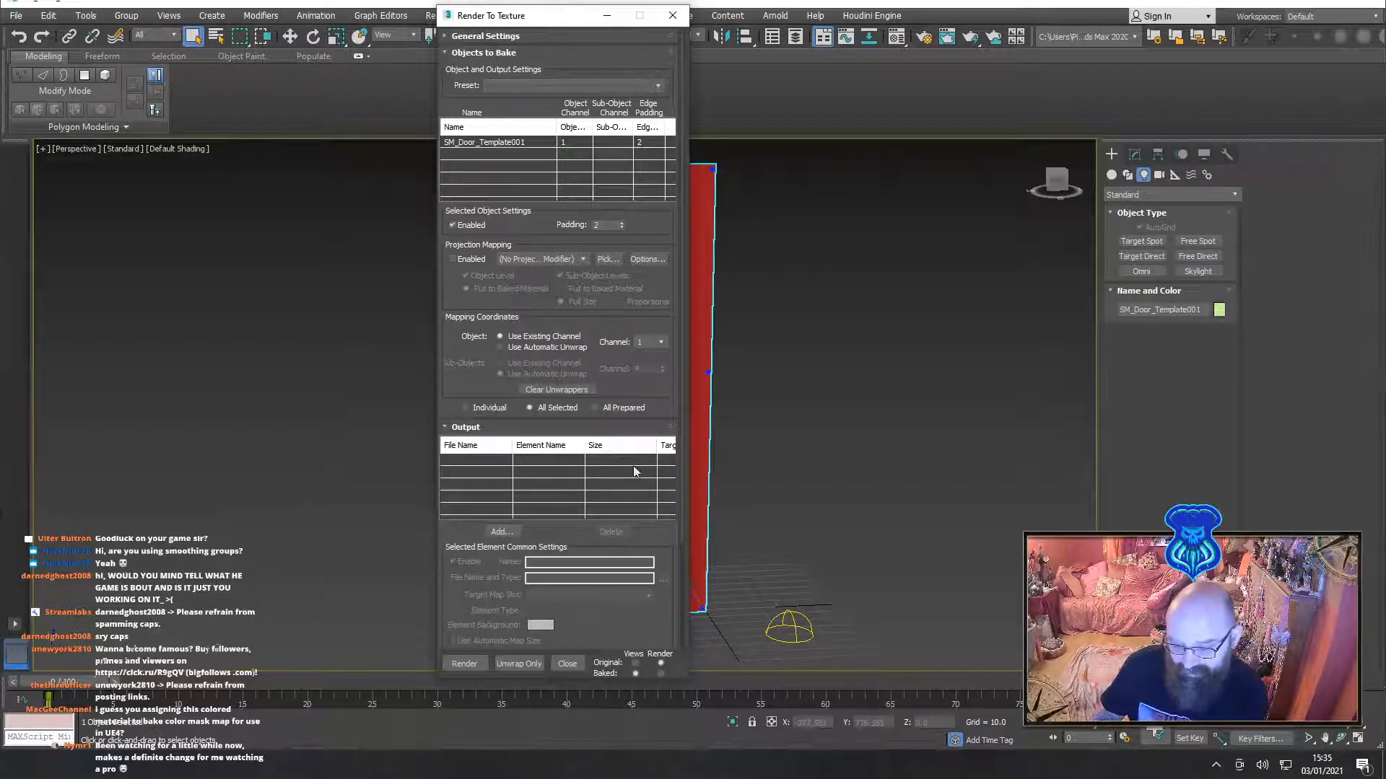
drag(682, 446, 678, 543)
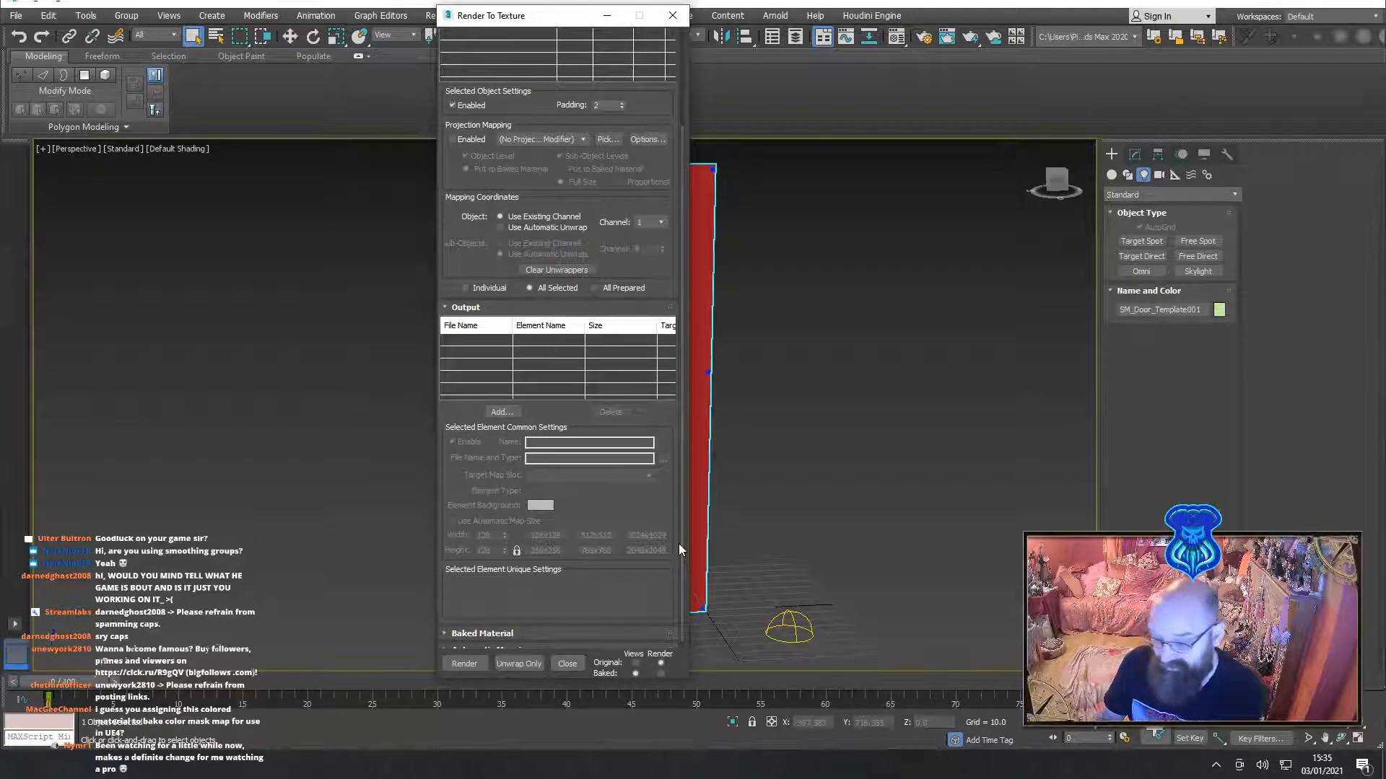
click(499, 413)
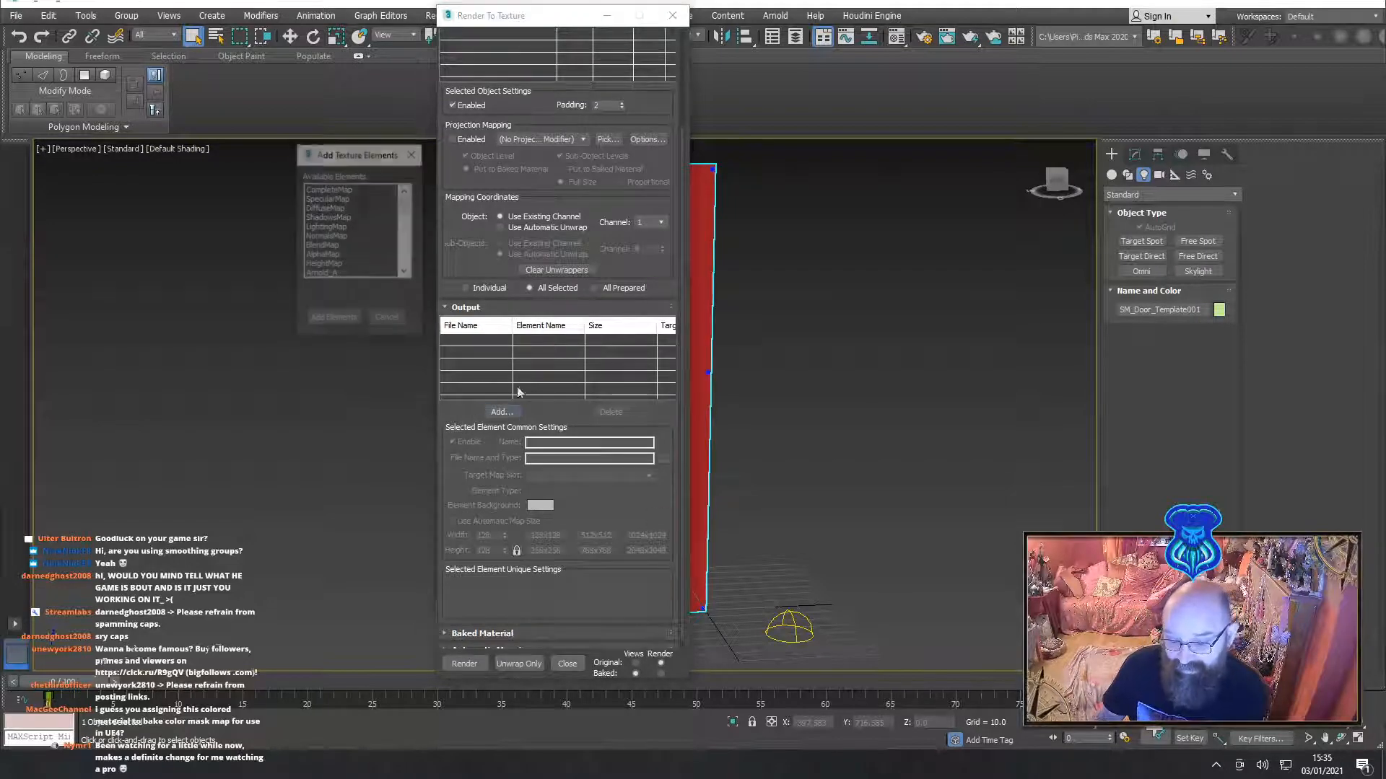
double_click(325, 208)
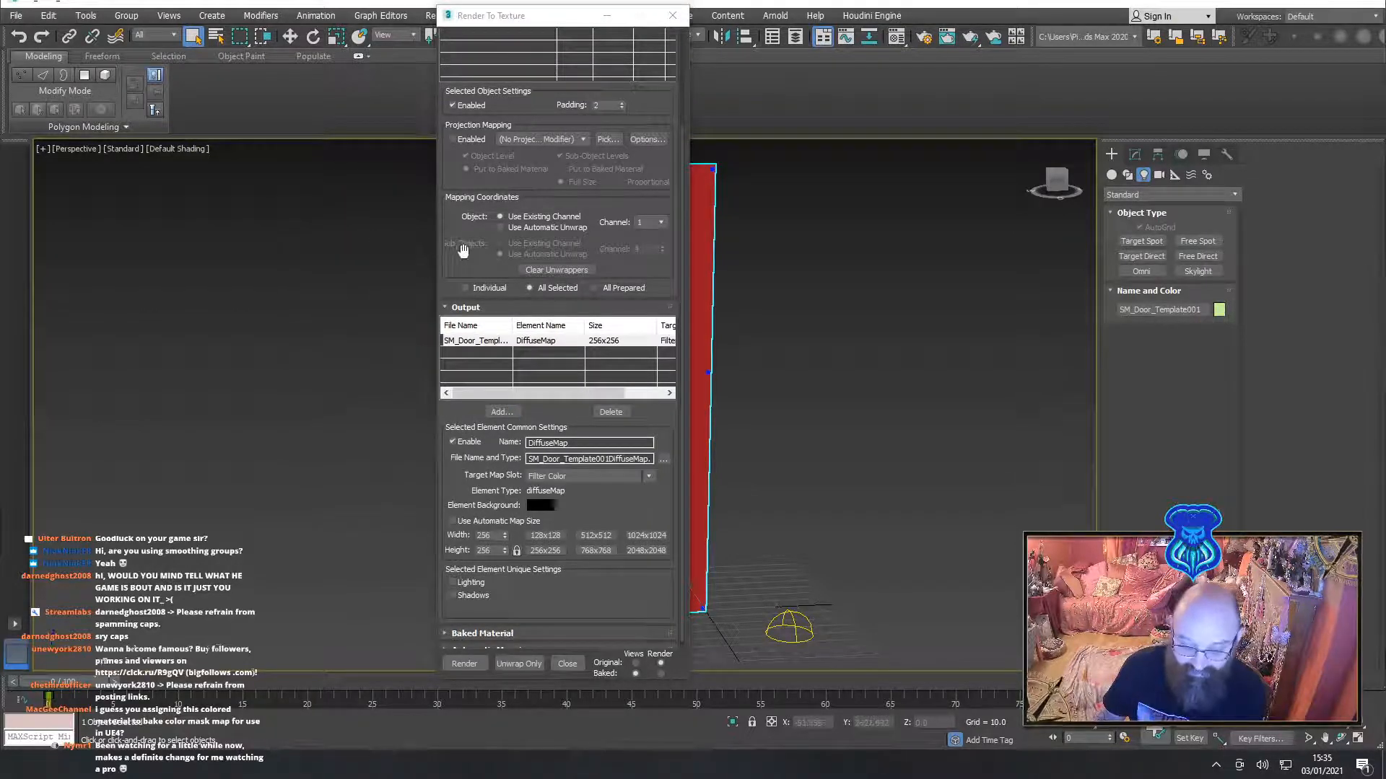
Set the DiffuseMap output size to 2048x2048 and render the texture bake
click(653, 552)
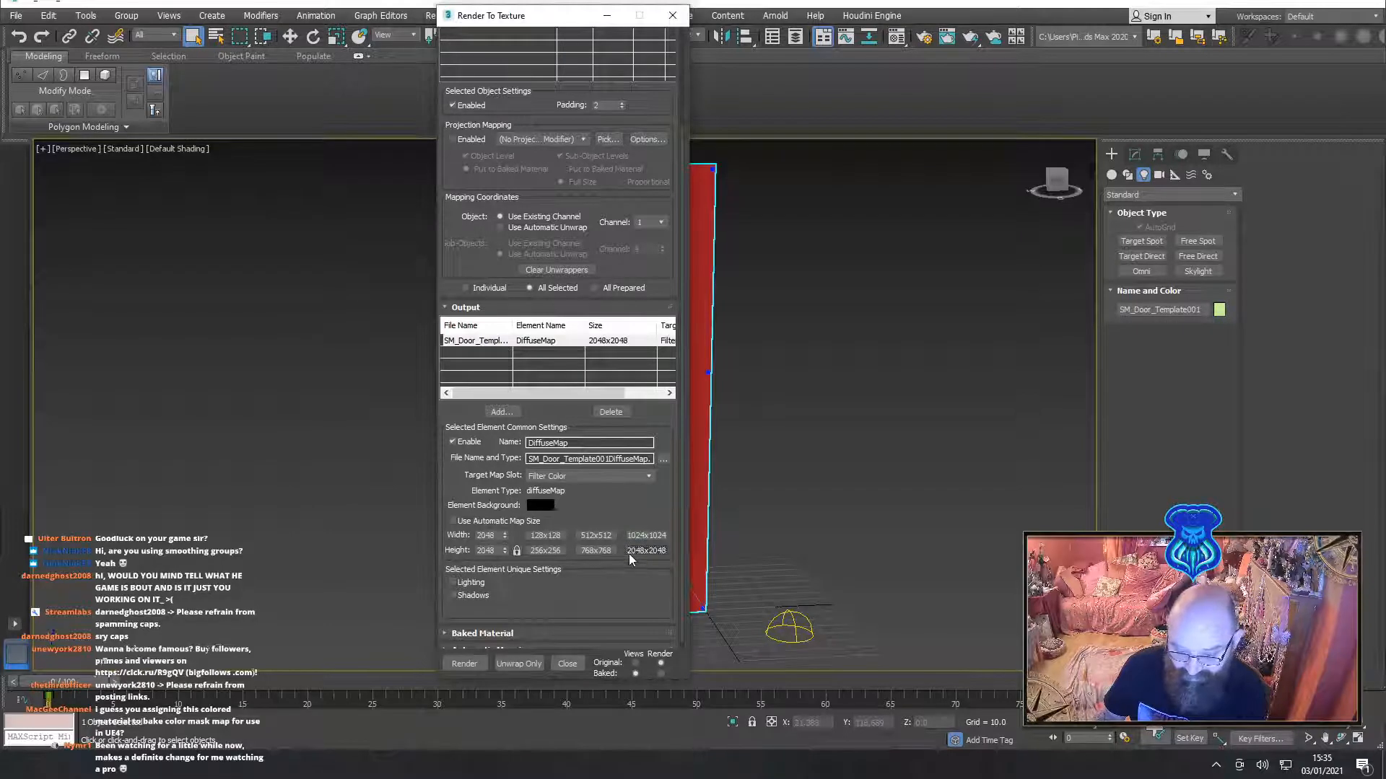
scroll(629, 590, down, 1)
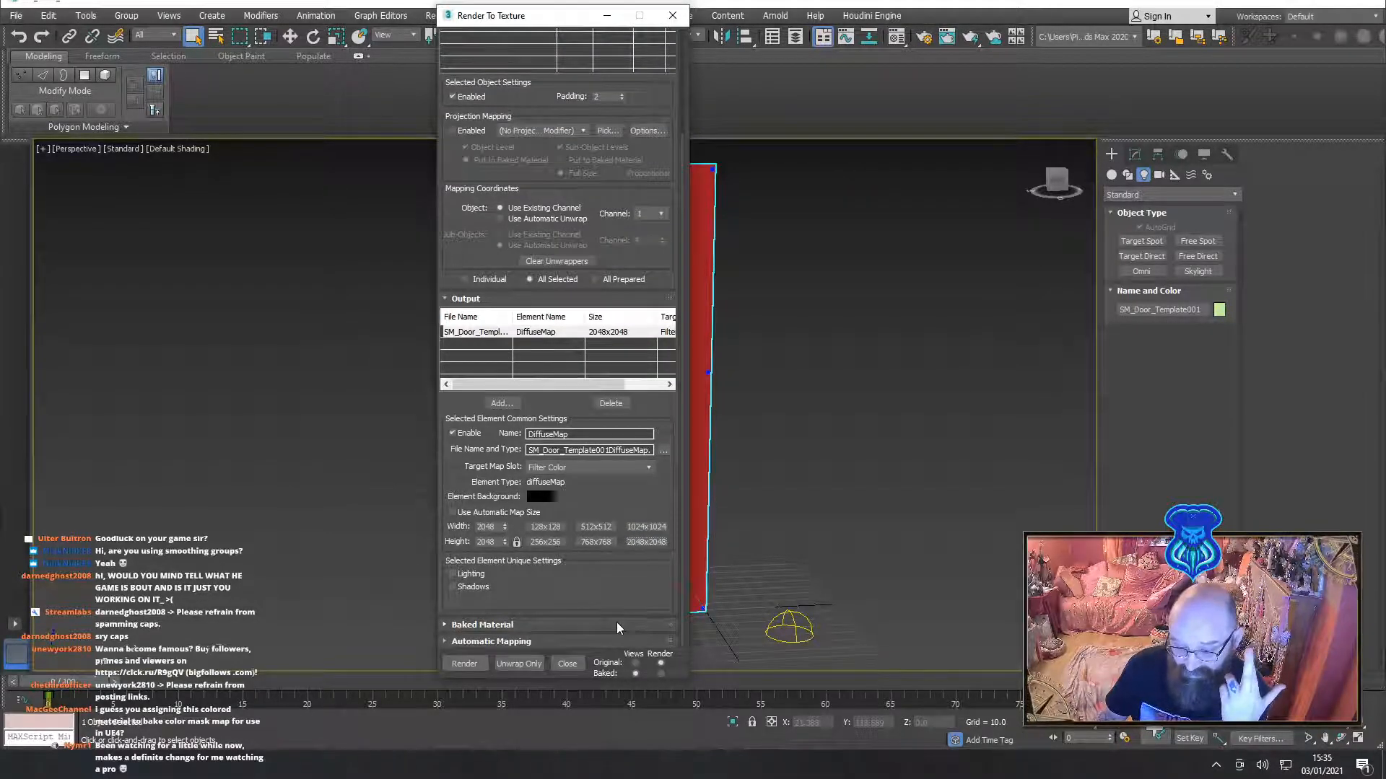
click(466, 664)
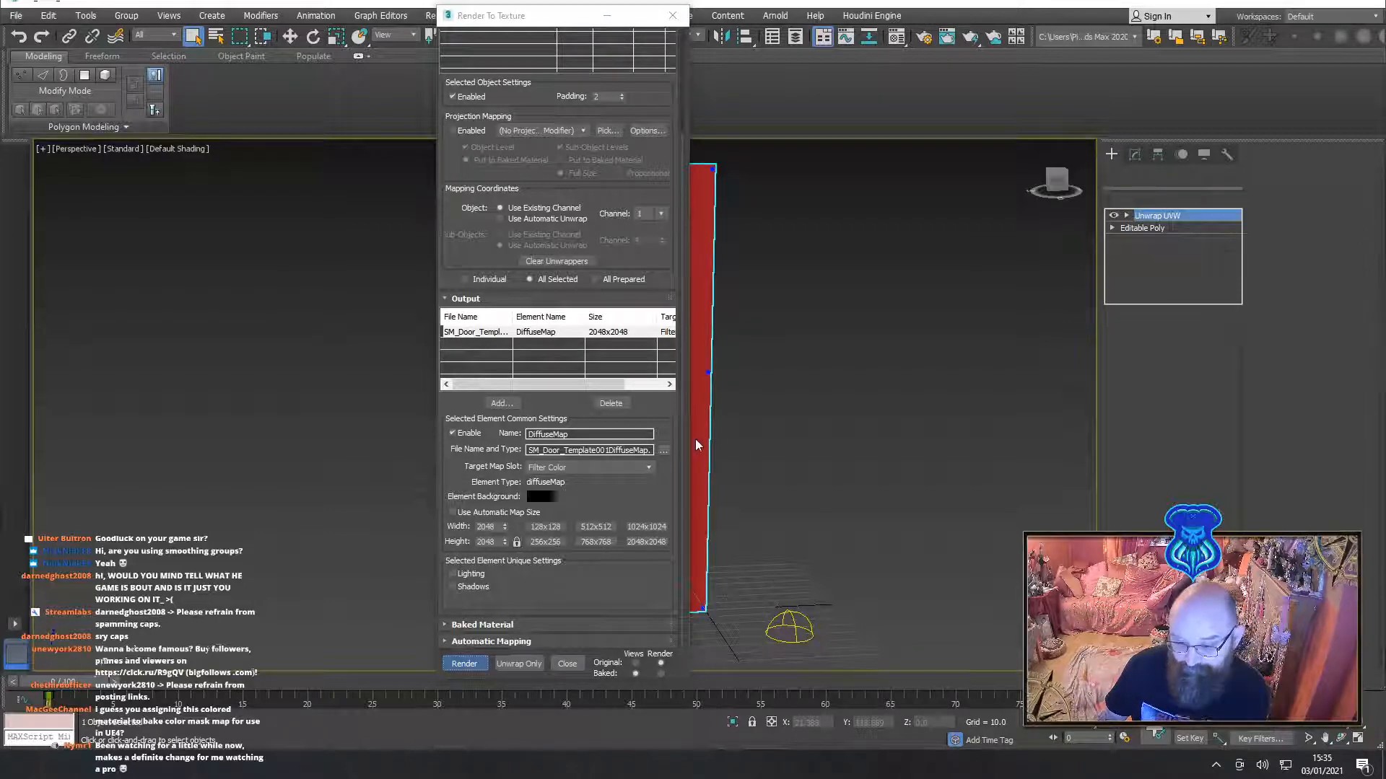
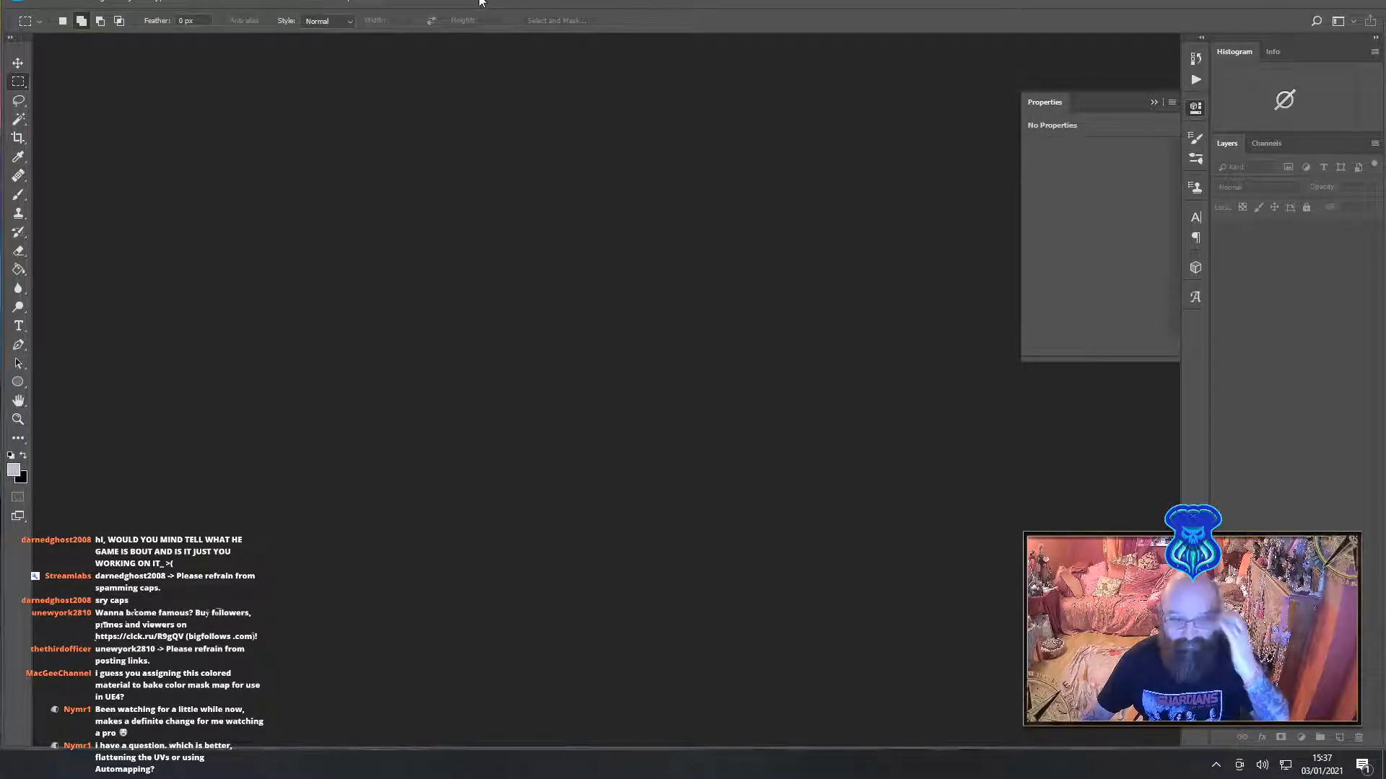
click(18, 63)
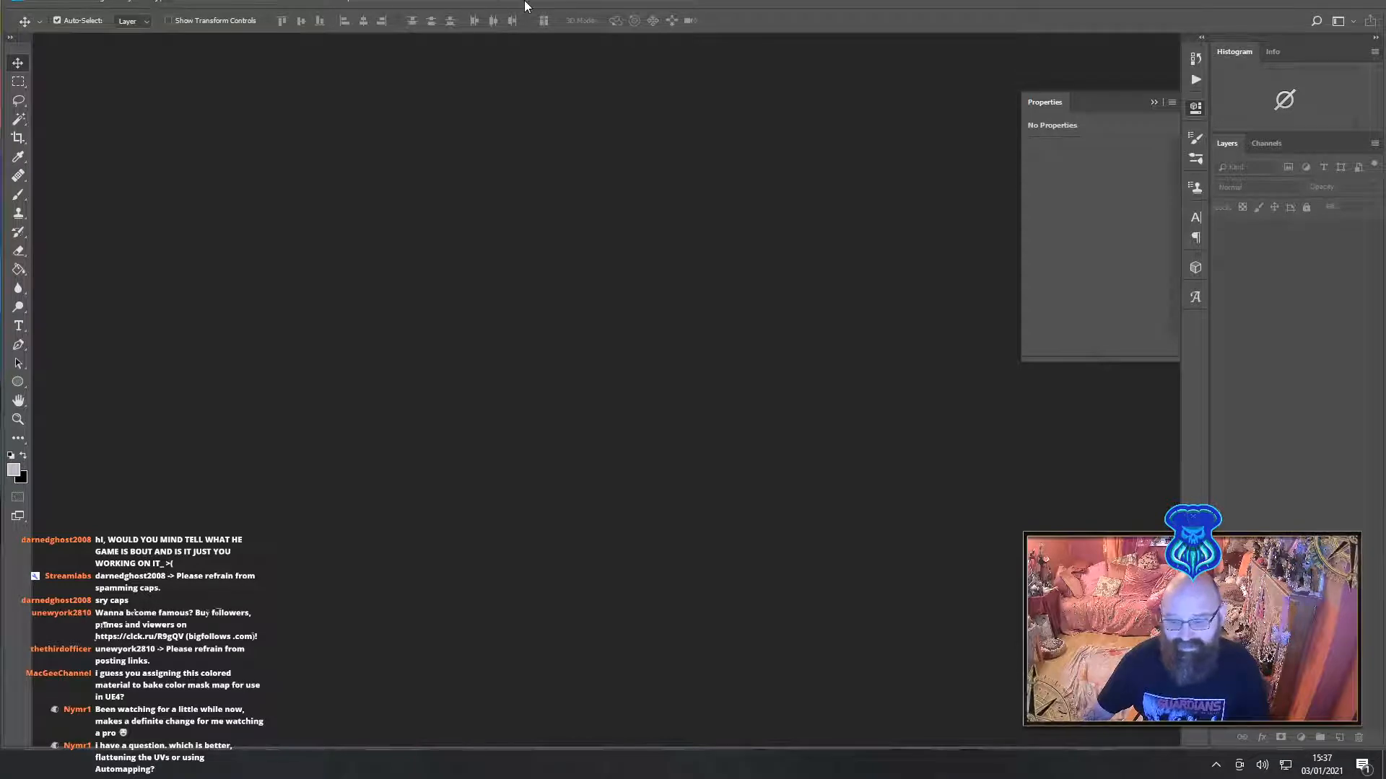
click(1333, 1)
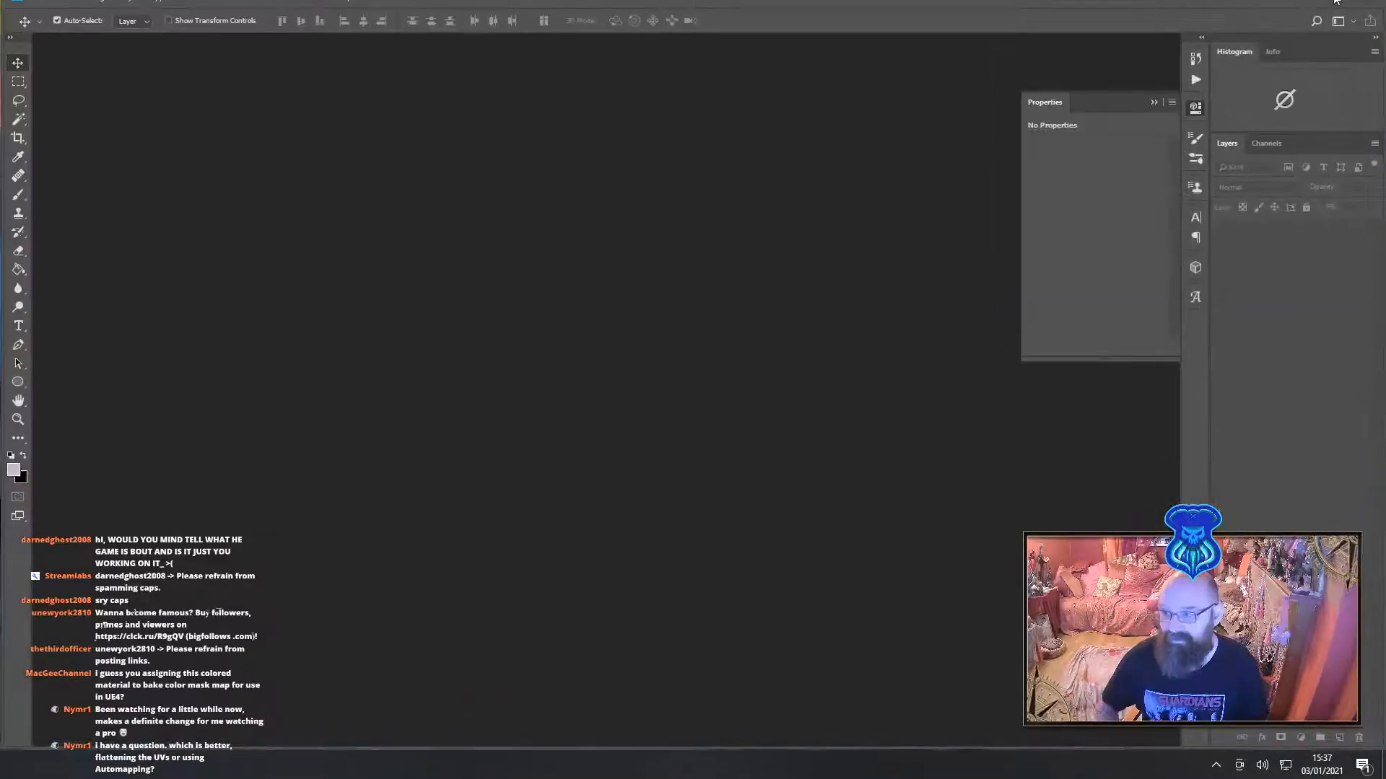
click(1334, 1)
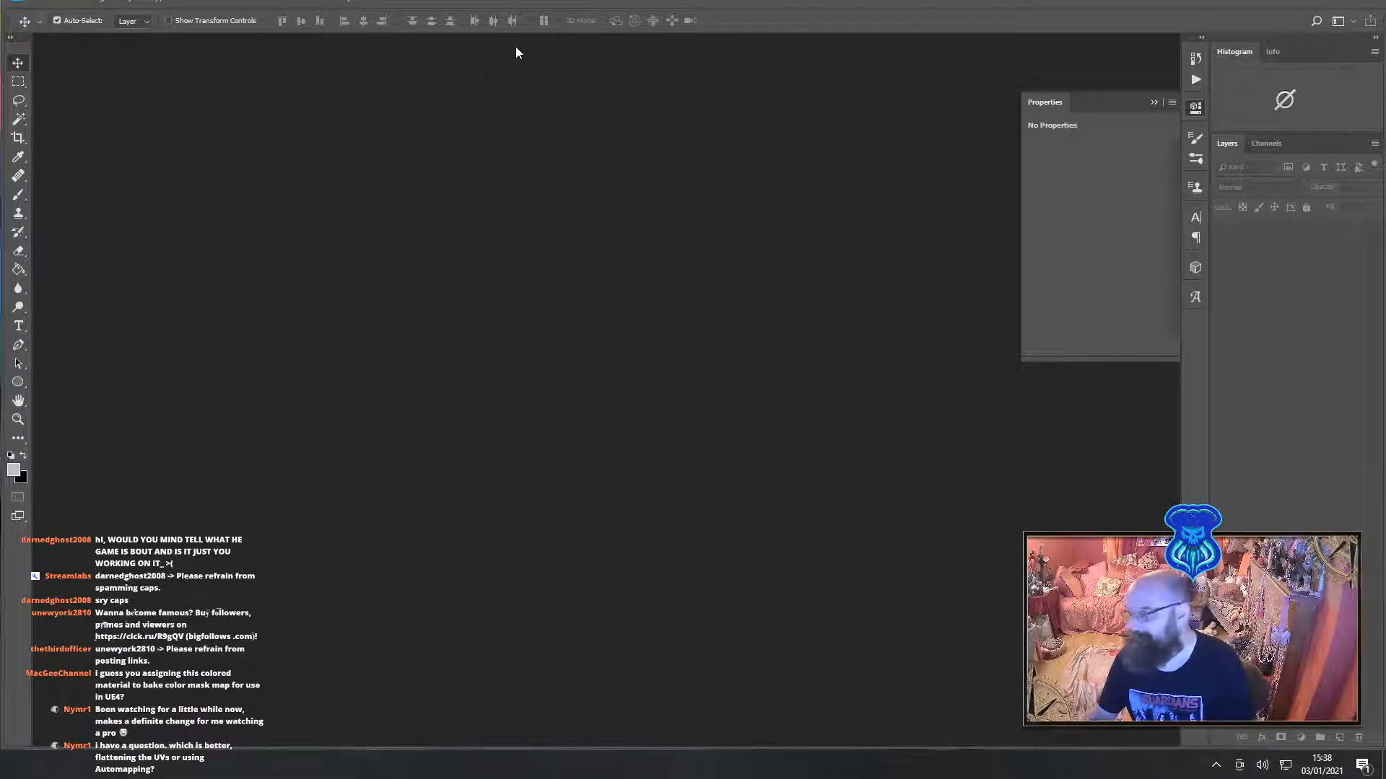
In Photoshop, open the baked SM_Wooden_Door_ID.tga from the SM_Wooden_Door1 folder inside Wickie on the Desktop
drag(513, 0, 513, 5)
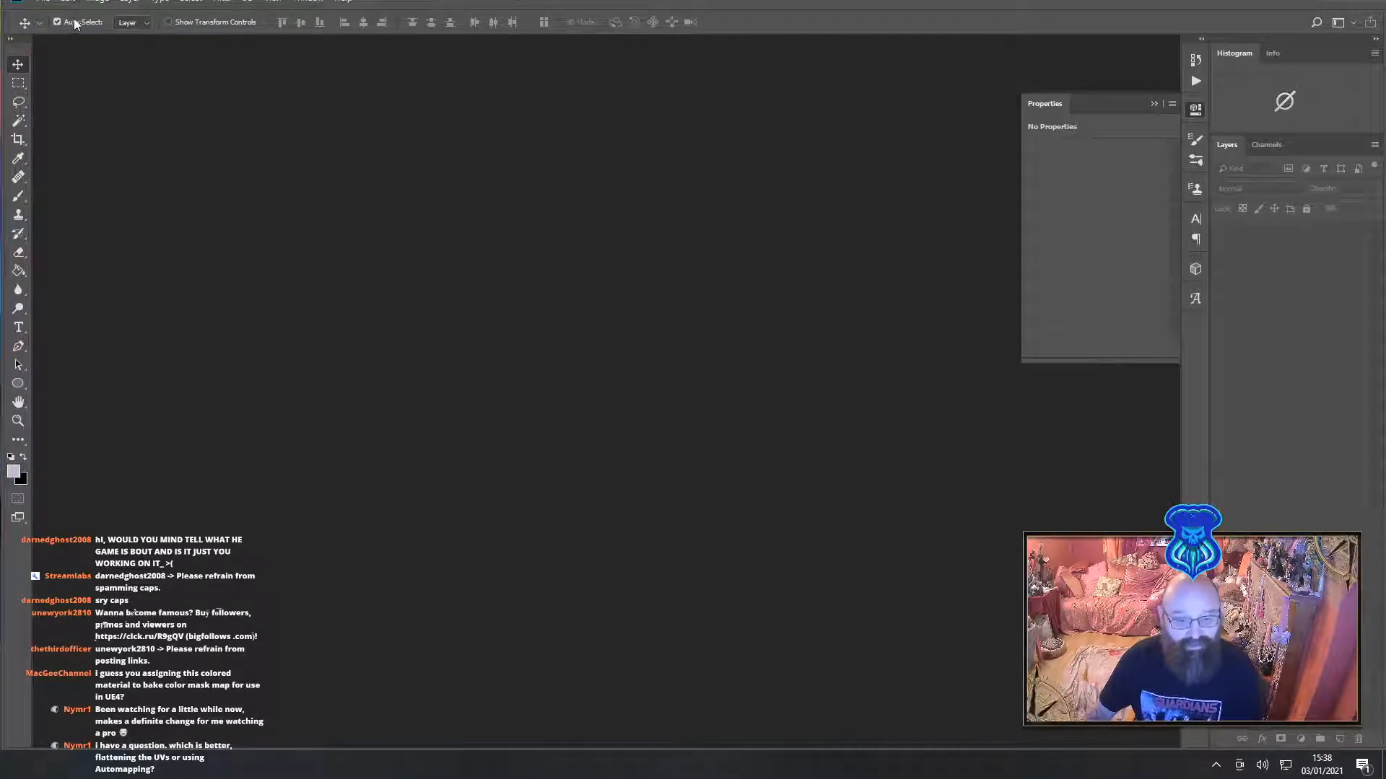
click(42, 5)
click(59, 31)
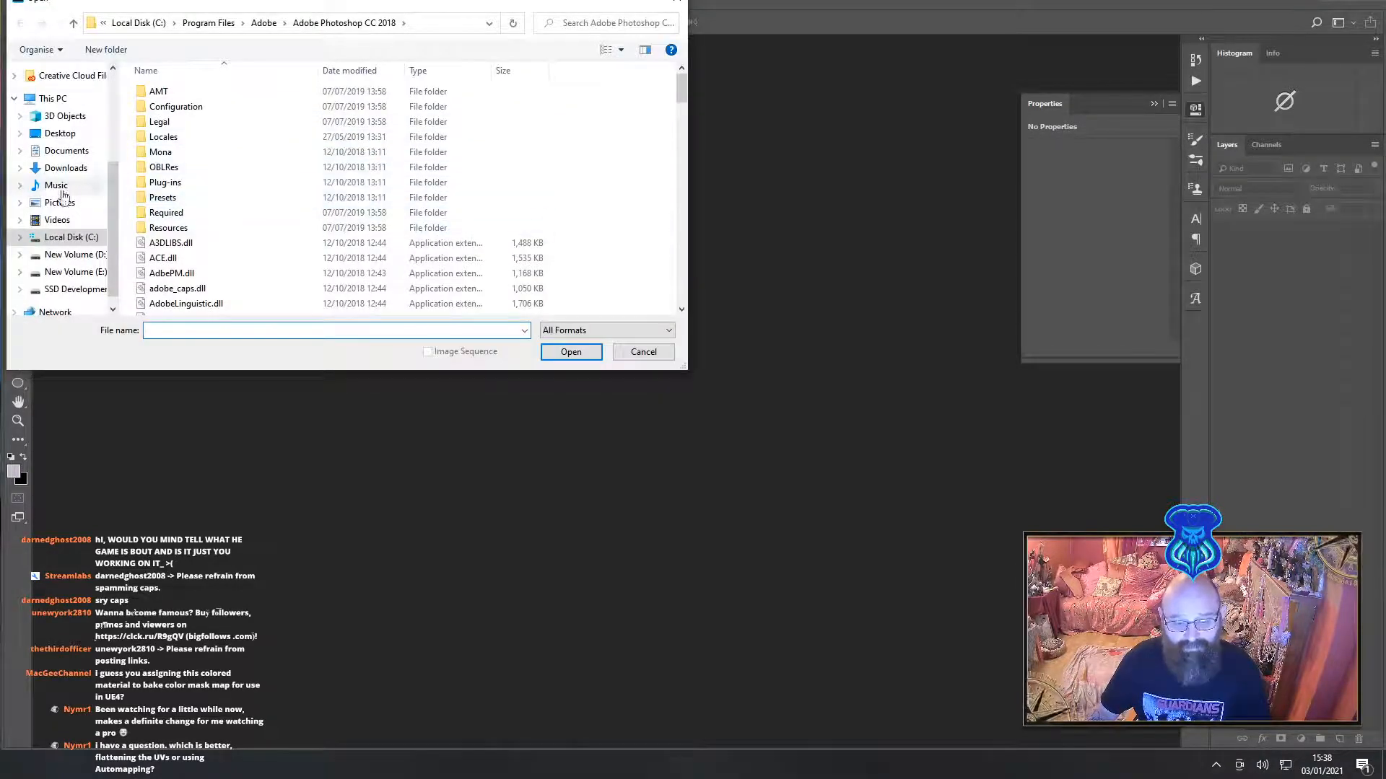
click(62, 133)
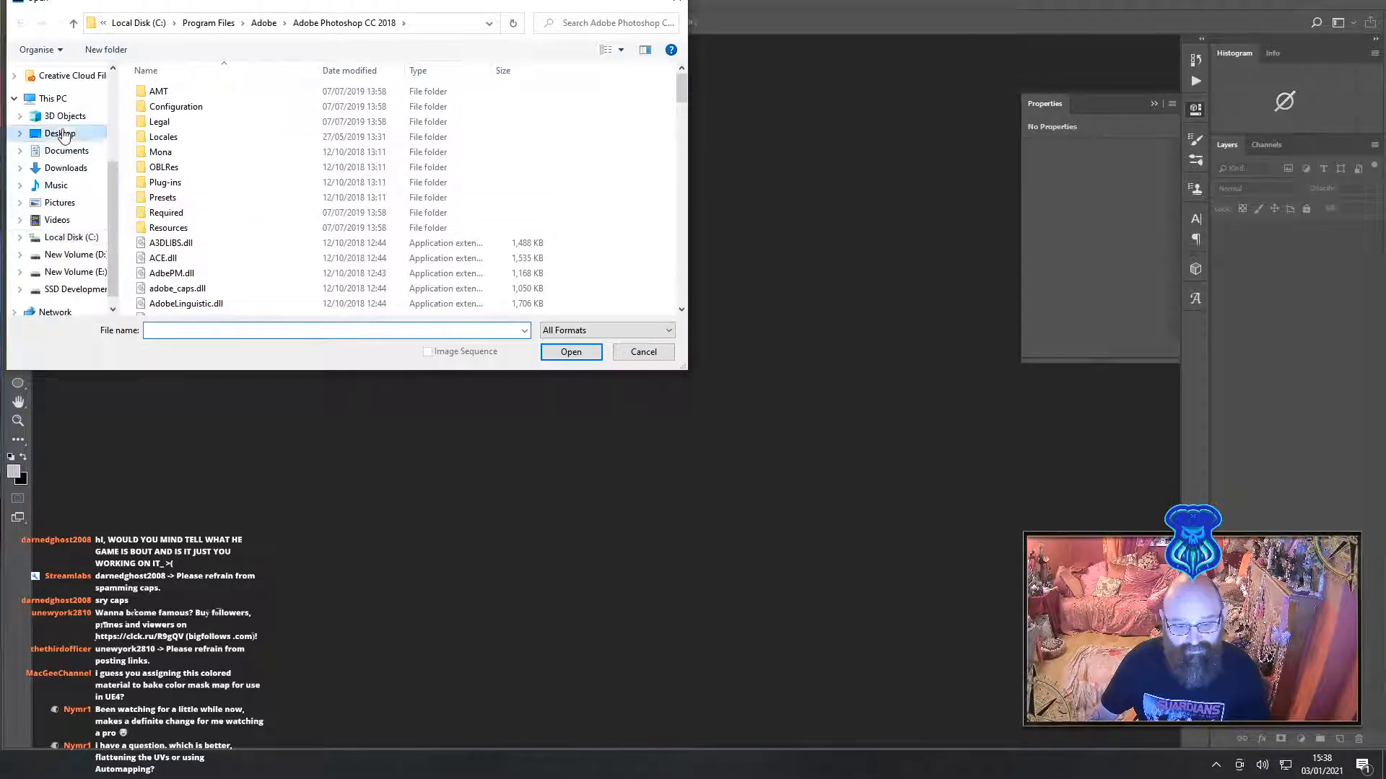
double_click(397, 112)
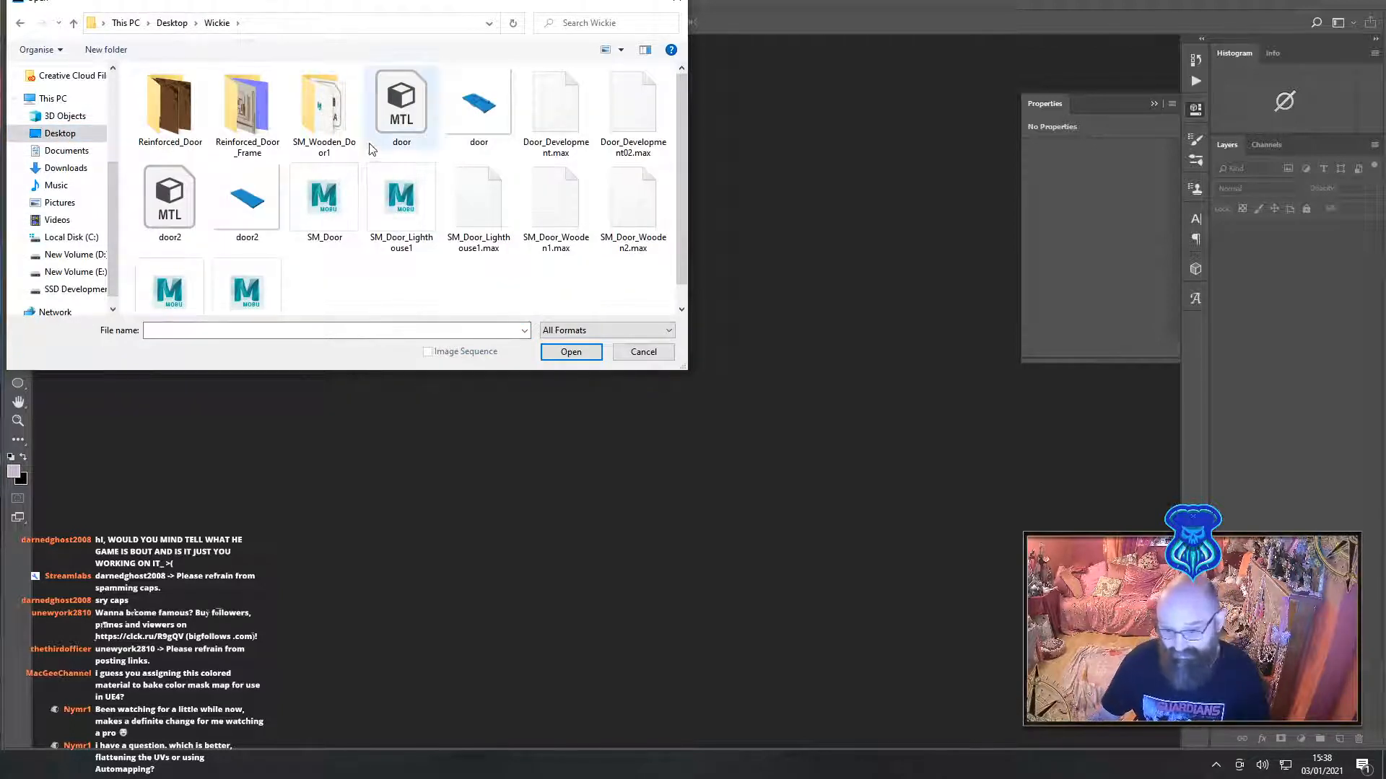
double_click(334, 124)
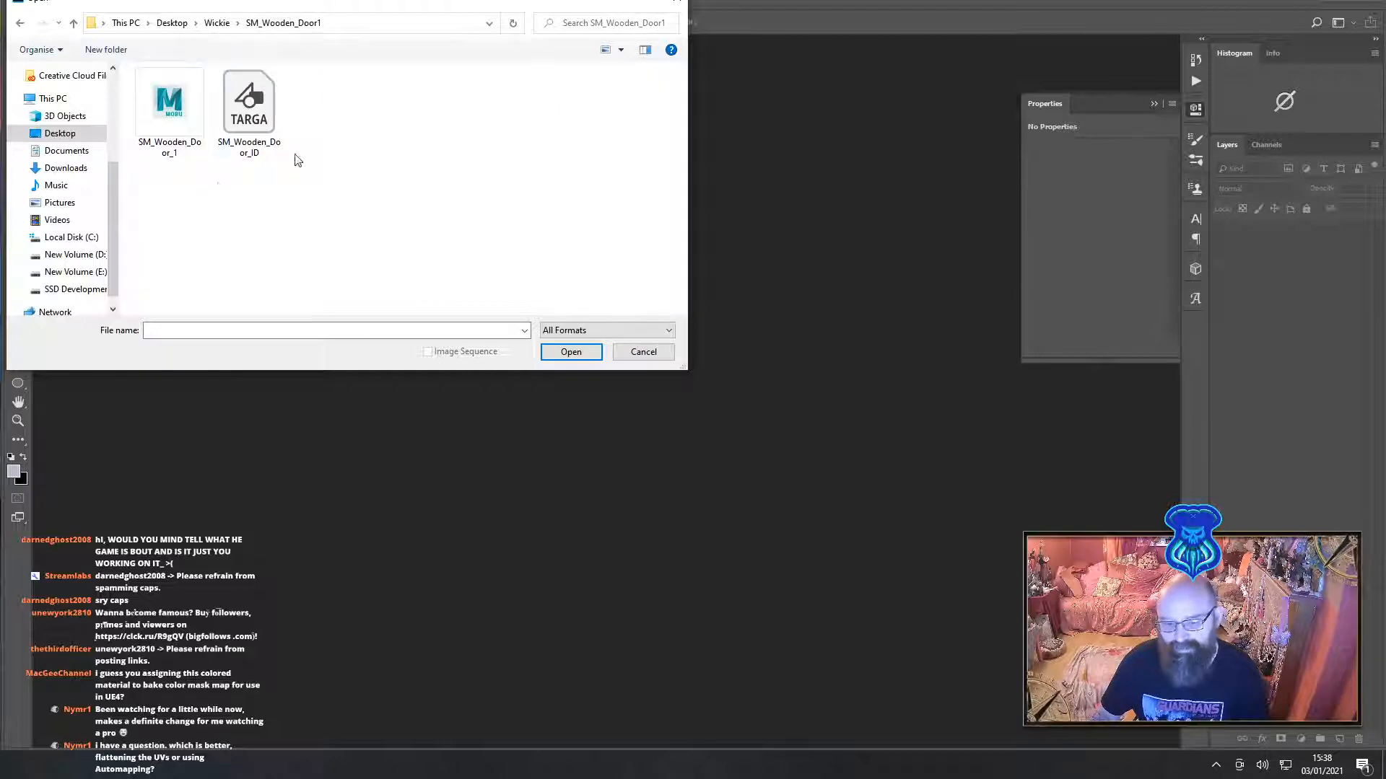
click(262, 118)
double_click(262, 118)
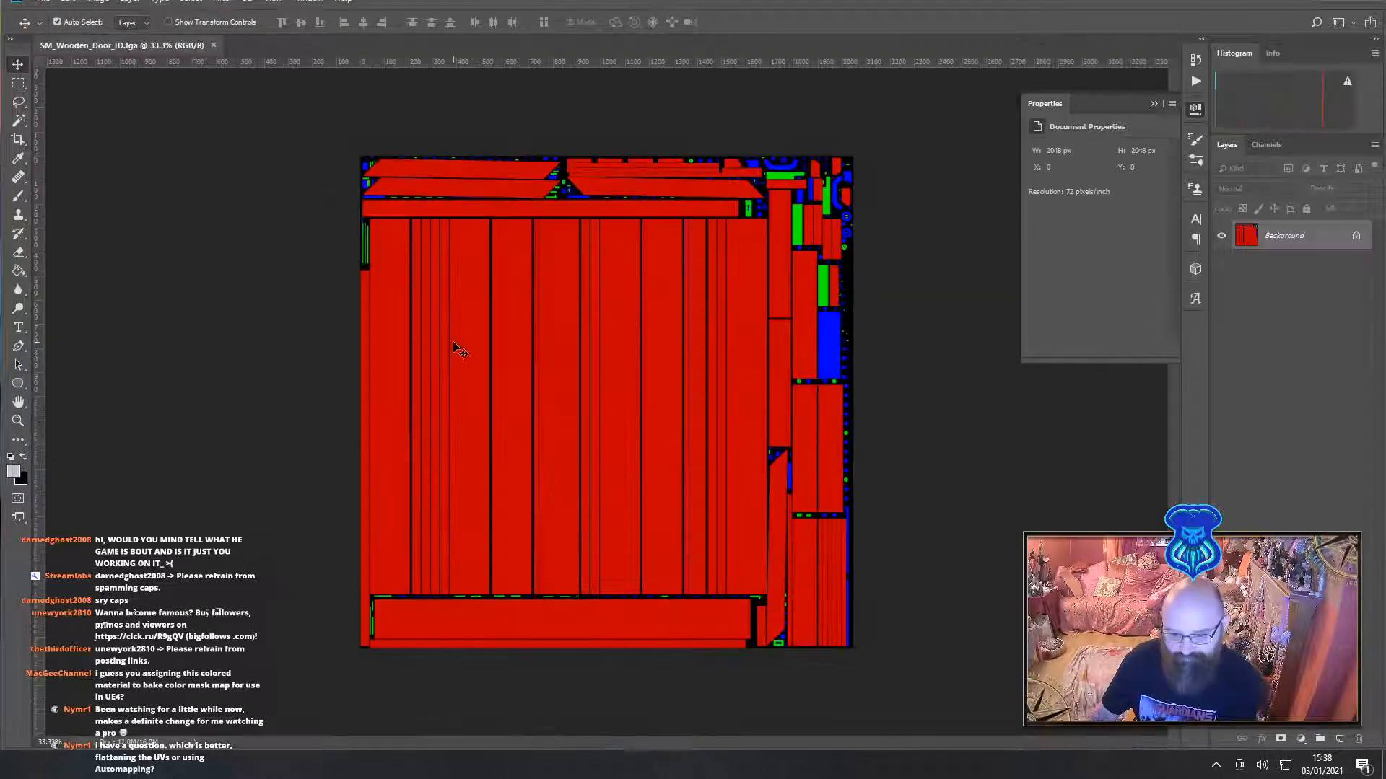
Select the black background between the colour-coded UV islands with the Magic Wand
key(ctrl+plus)
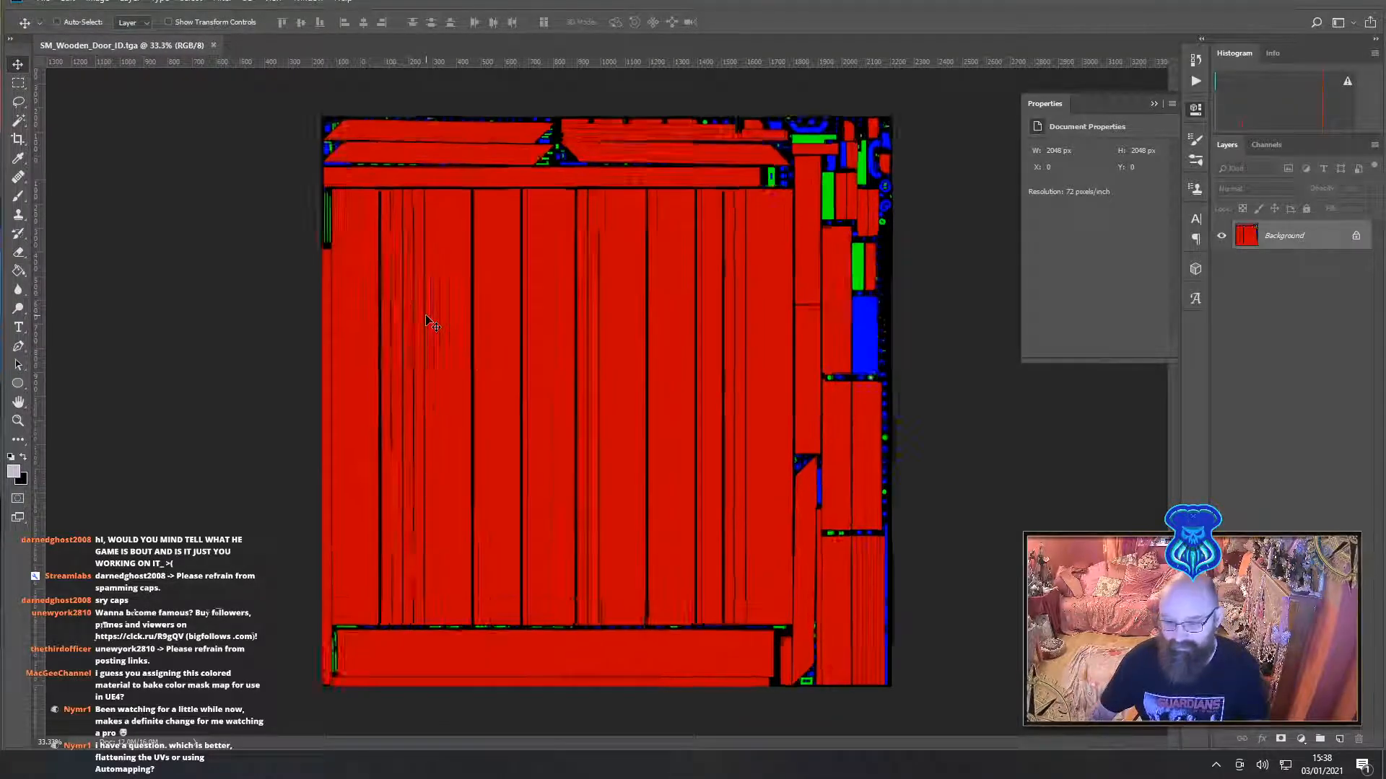
scroll(396, 300, up, 4)
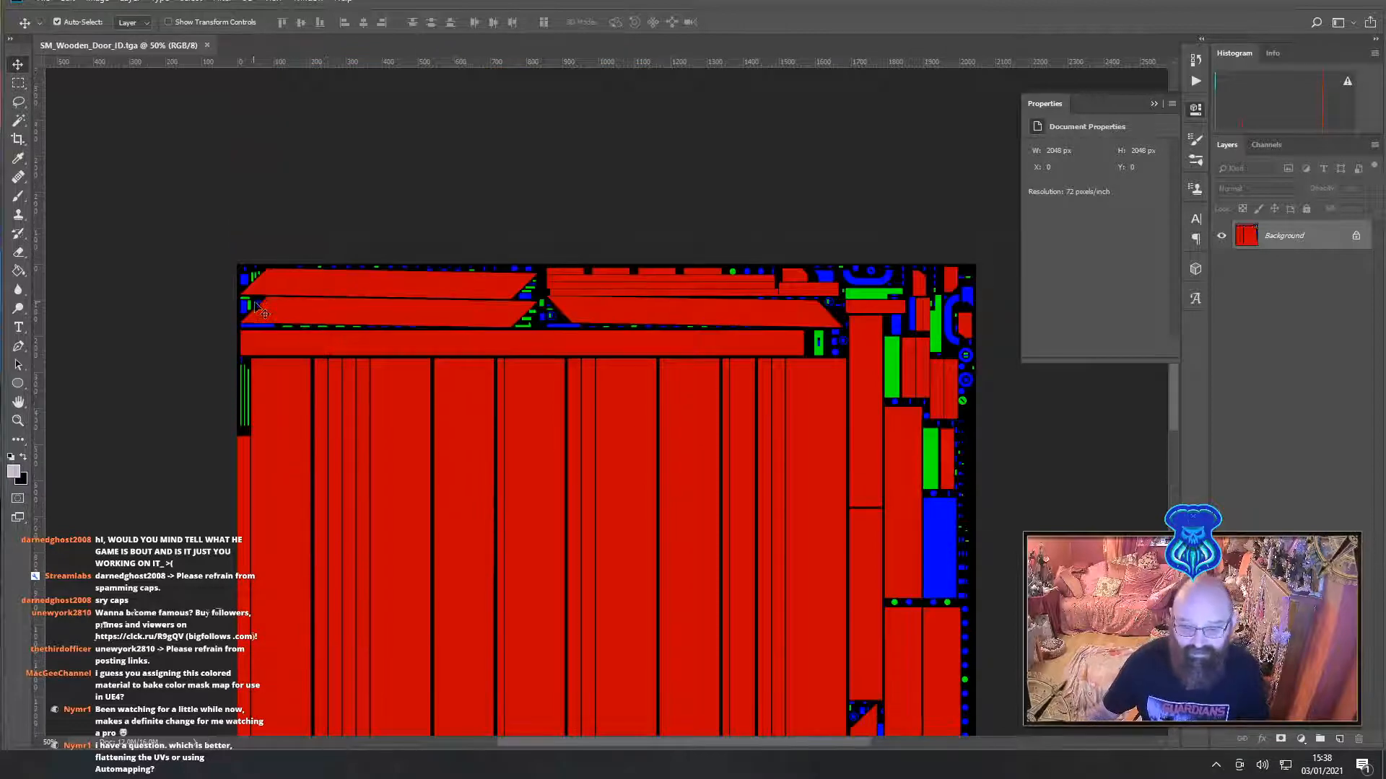
key(ctrl+plus)
key(ctrl+plus)
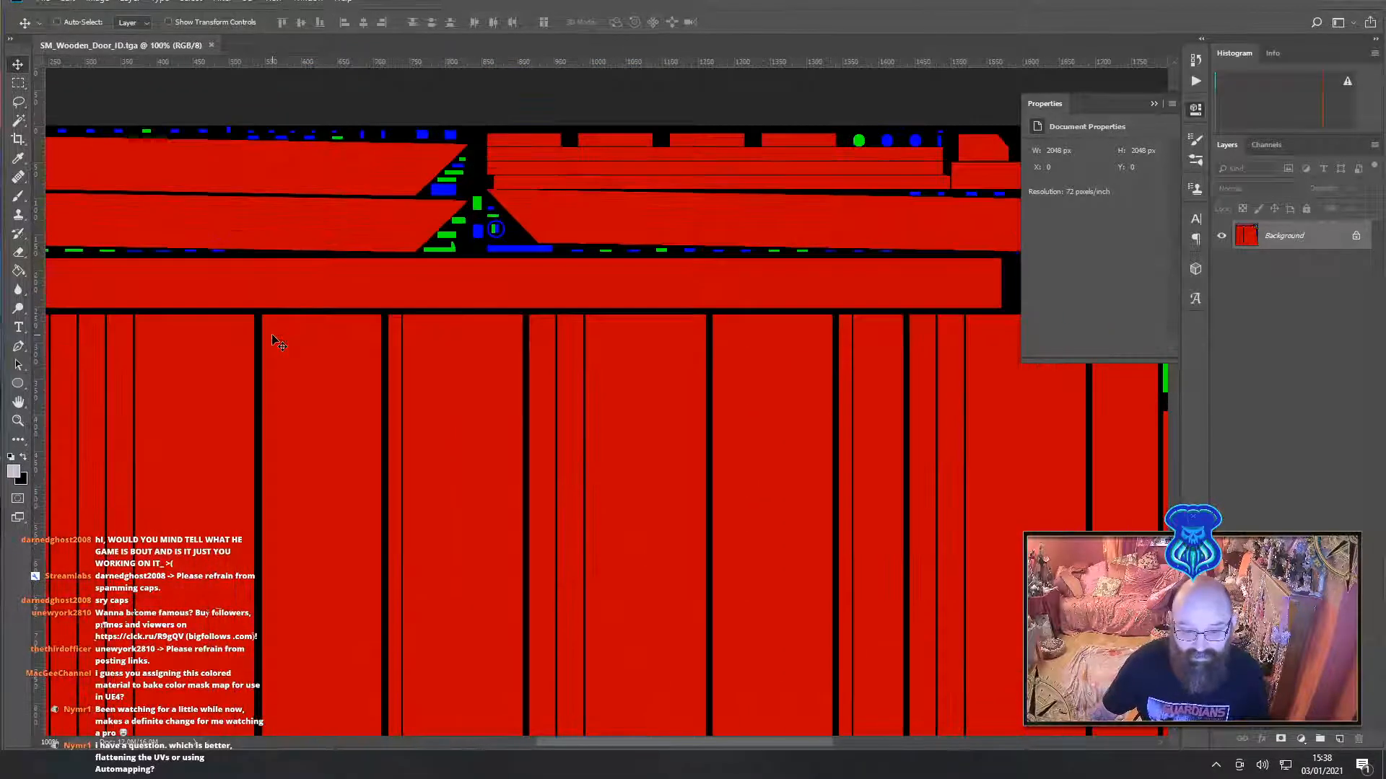
click(18, 120)
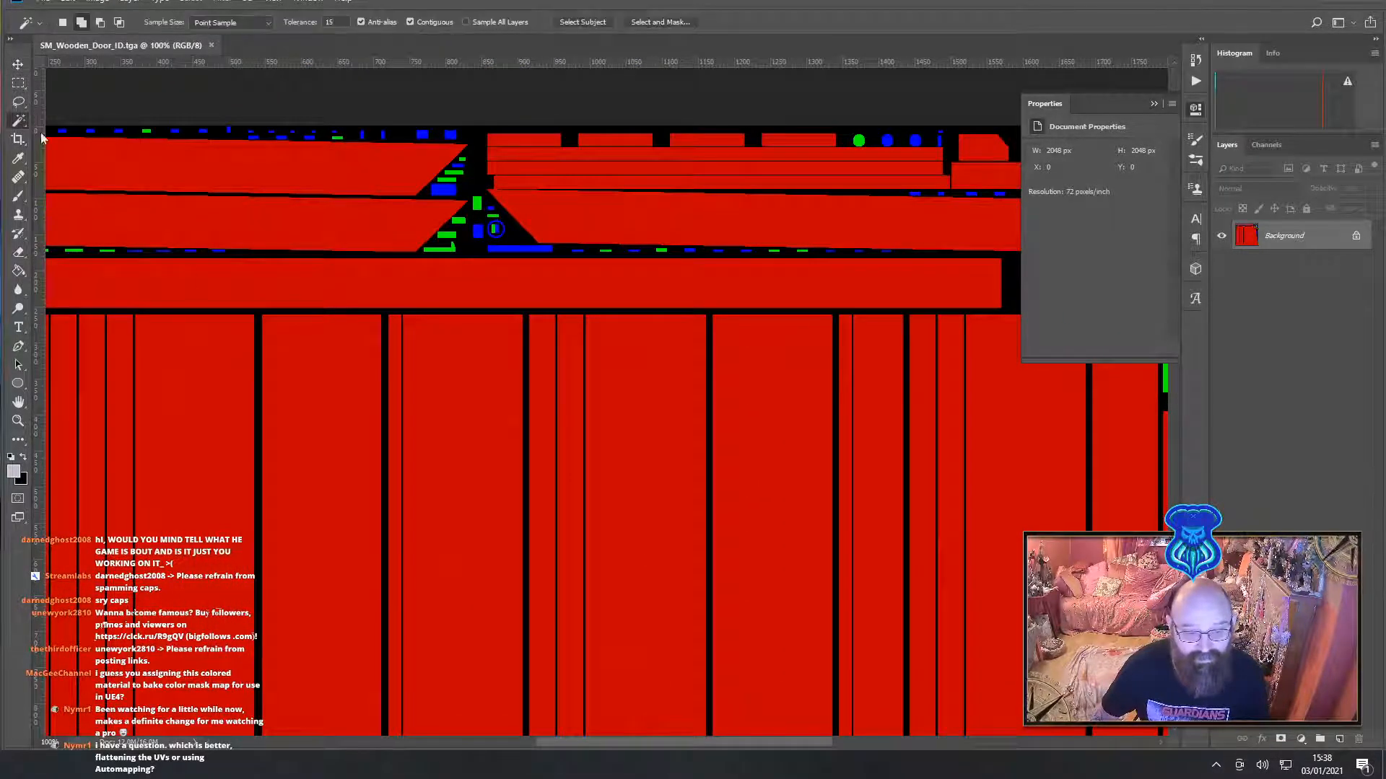
click(214, 315)
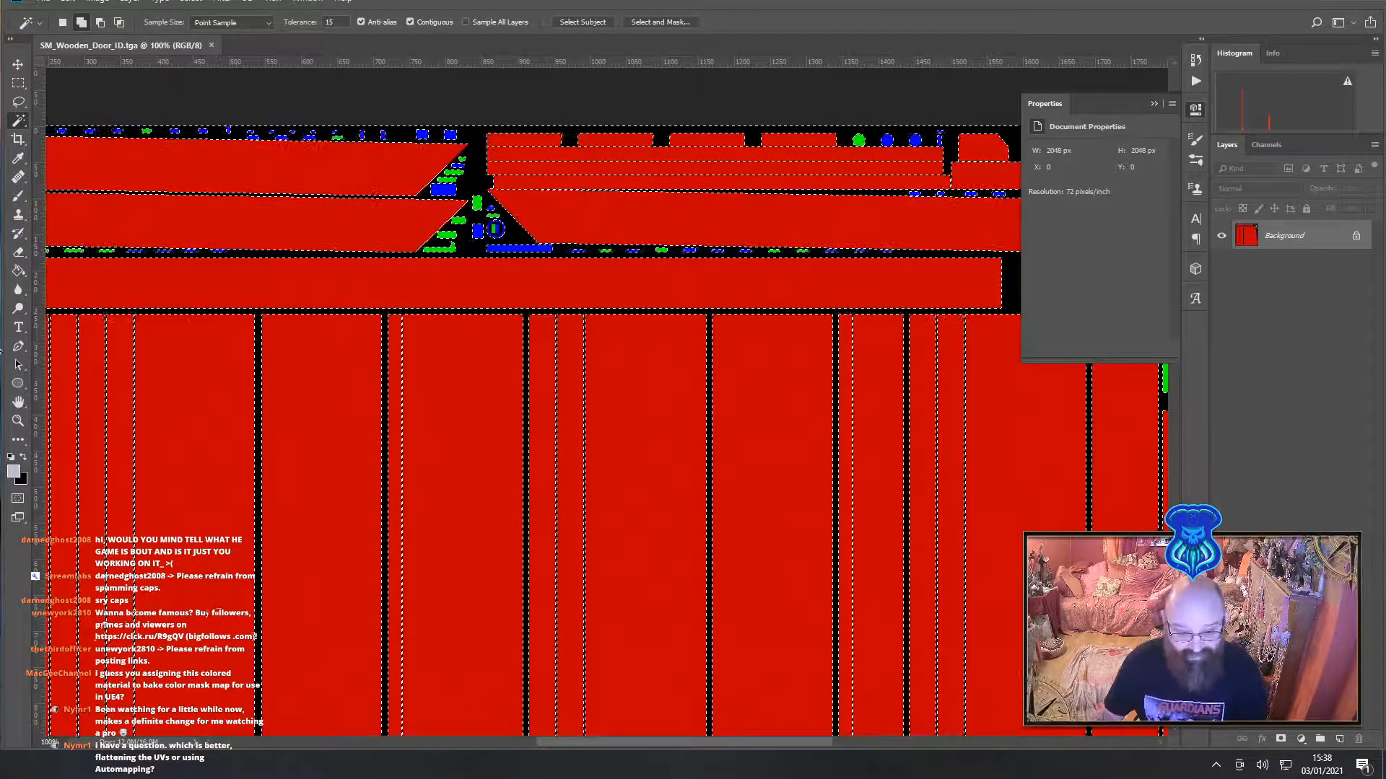
Sample the red of the wood islands as the foreground colour and enlarge the Brush to 1100 px
click(18, 158)
click(130, 172)
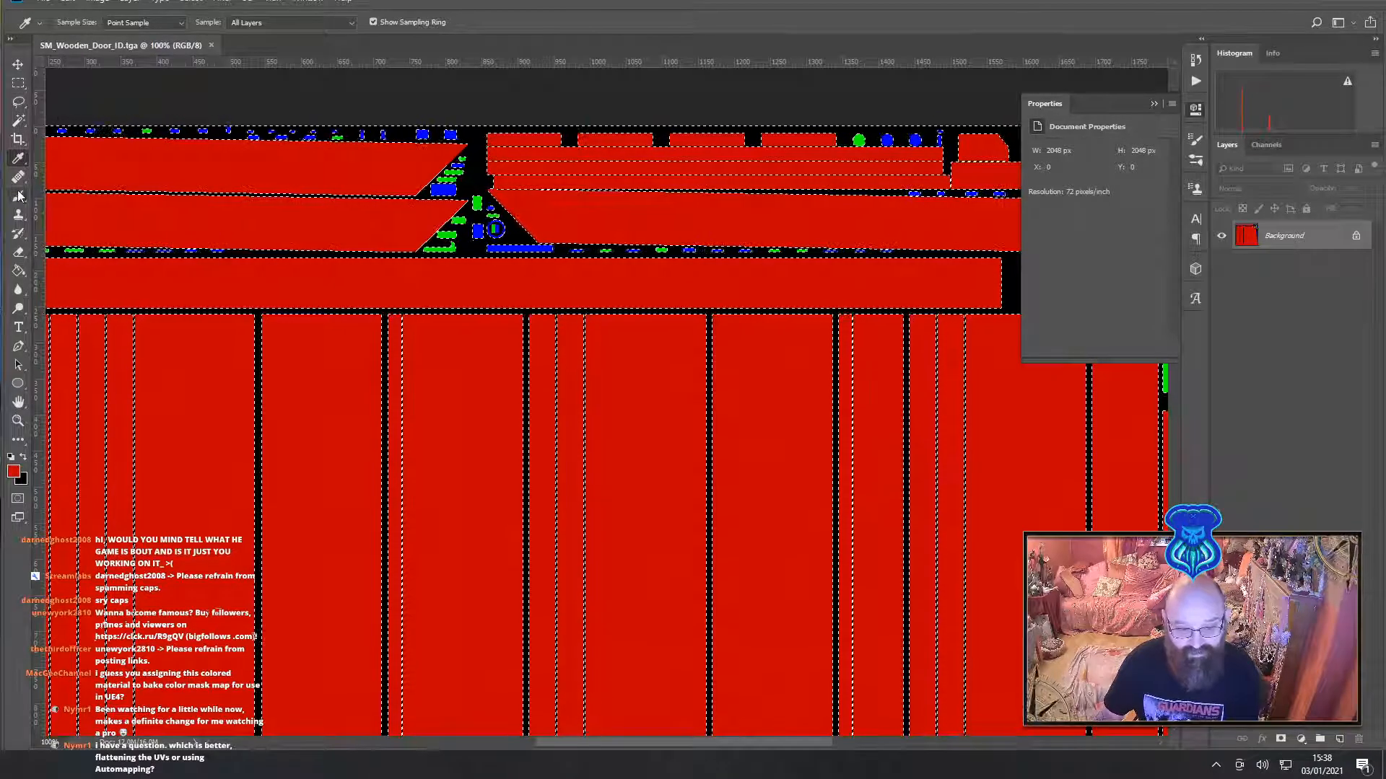
key(ctrl+minus)
key(ctrl+minus)
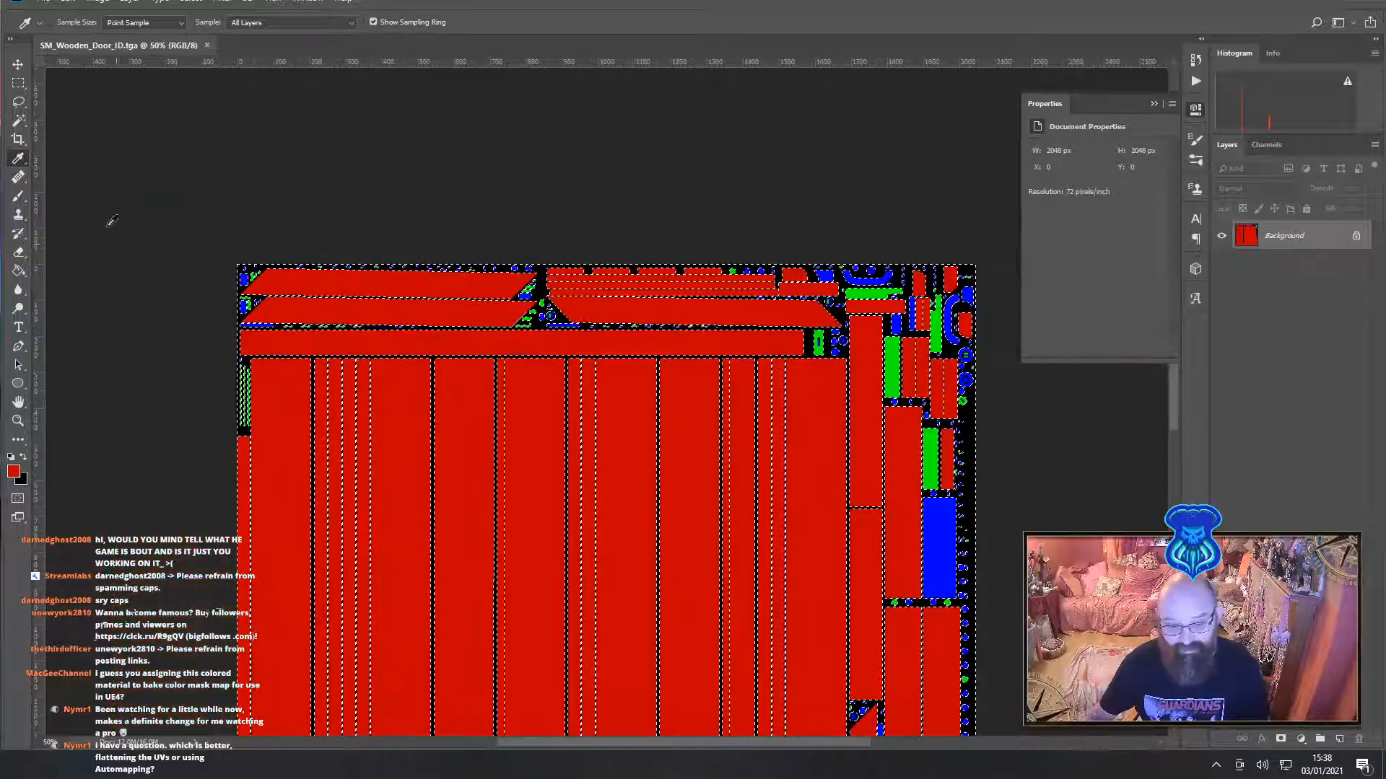
key(b)
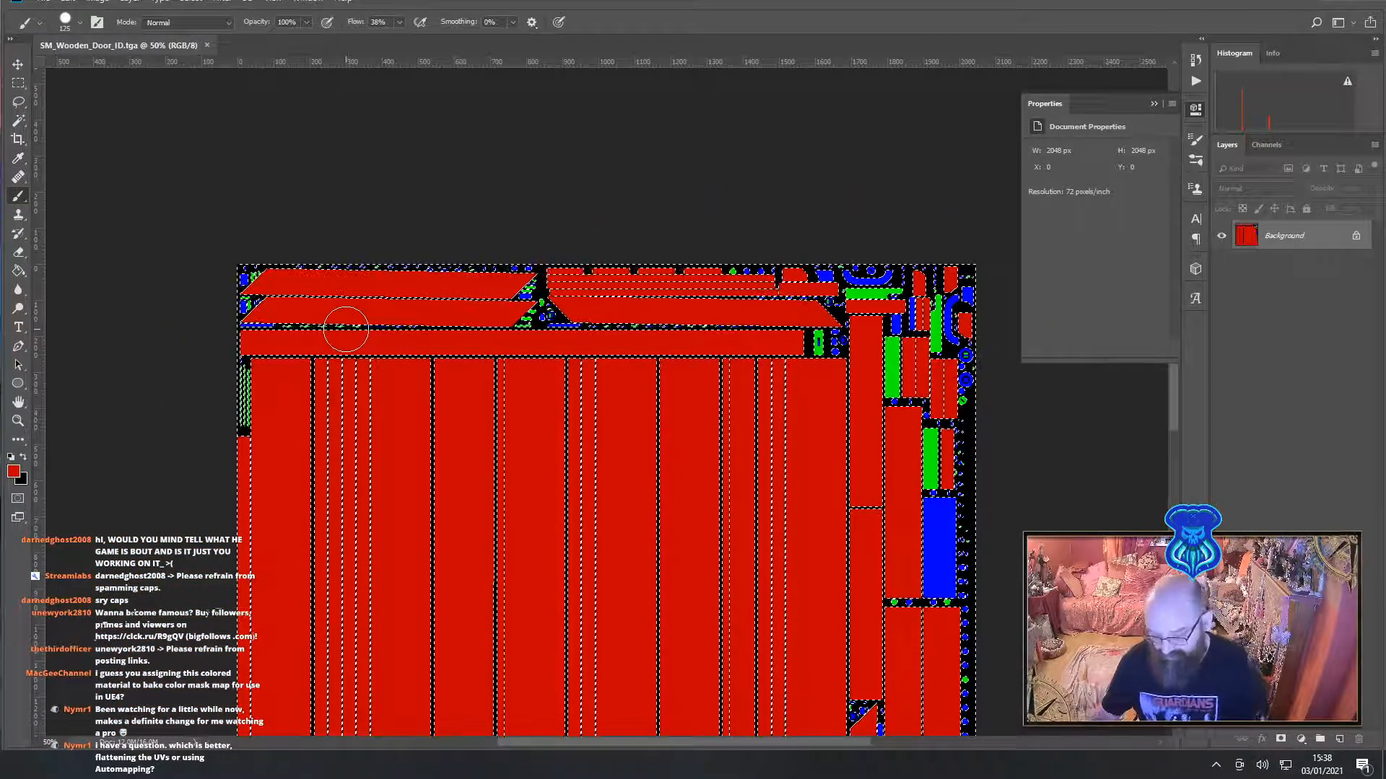
key(bracketright)
key(bracketright)
key(bracketright)
key(bracketright)
key(bracketright)
key(bracketright)
key(bracketright)
key(bracketright)
key(bracketright)
key(bracketright)
key(bracketright)
key(bracketright)
key(bracketright)
Paint the selected black background red across the whole map, and clear the selection
mouse_move(345, 328)
mouse_down()
mouse_move(359, 325)
mouse_move(14, 440)
mouse_move(587, 572)
mouse_move(957, 329)
mouse_move(818, 478)
mouse_move(622, 416)
mouse_move(272, 340)
mouse_up()
scroll(456, 358, down, 1)
scroll(456, 358, down, 6)
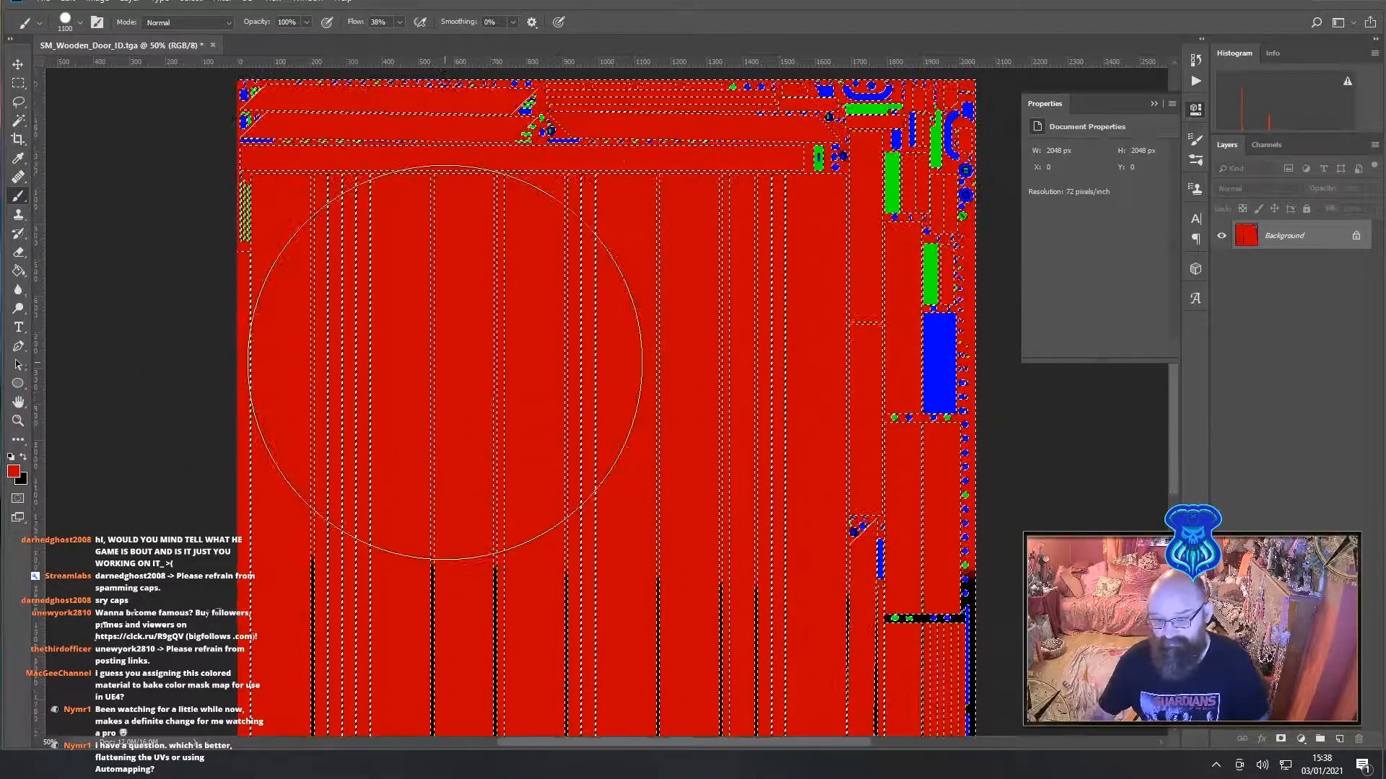
mouse_move(649, 458)
mouse_down()
mouse_move(959, 464)
mouse_move(1021, 371)
mouse_move(1021, 457)
mouse_move(855, 339)
mouse_up()
scroll(856, 339, up, 2)
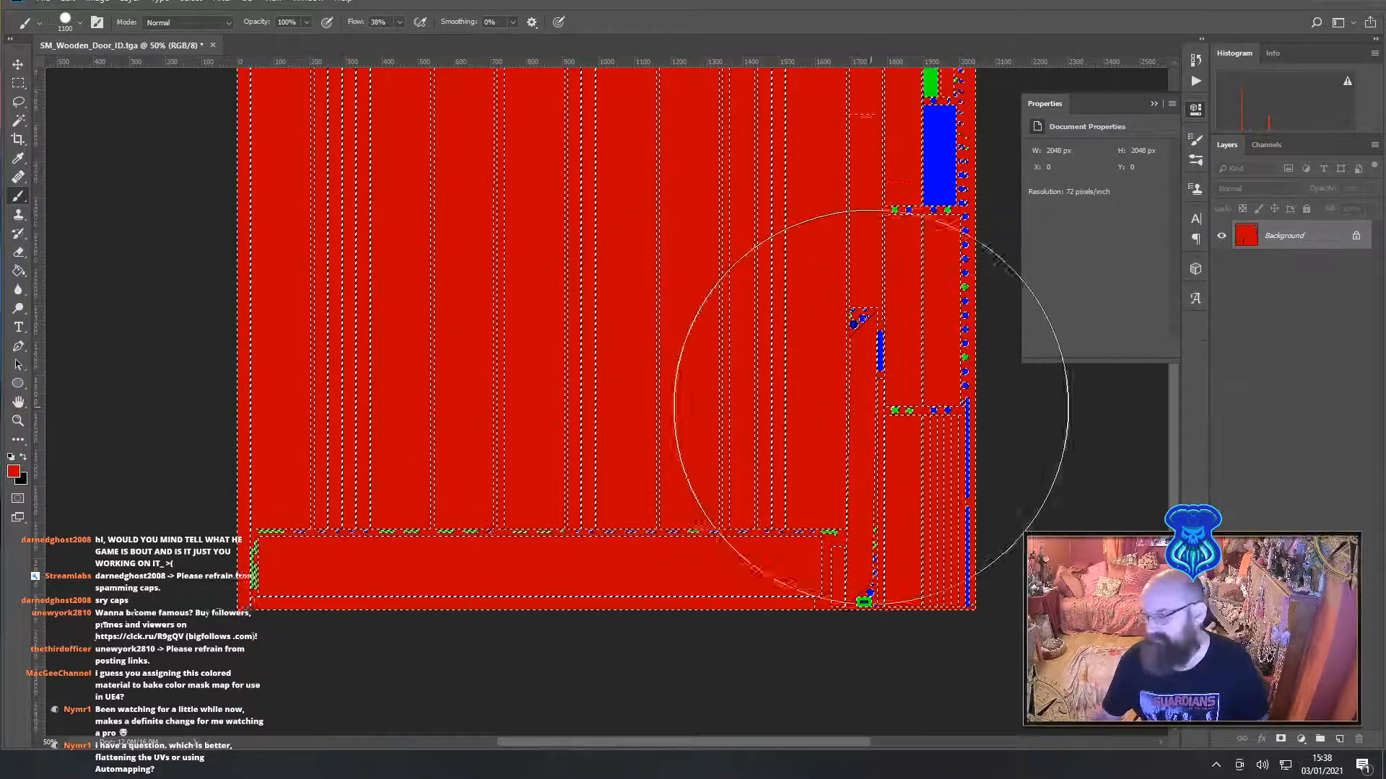
scroll(899, 491, up, 3)
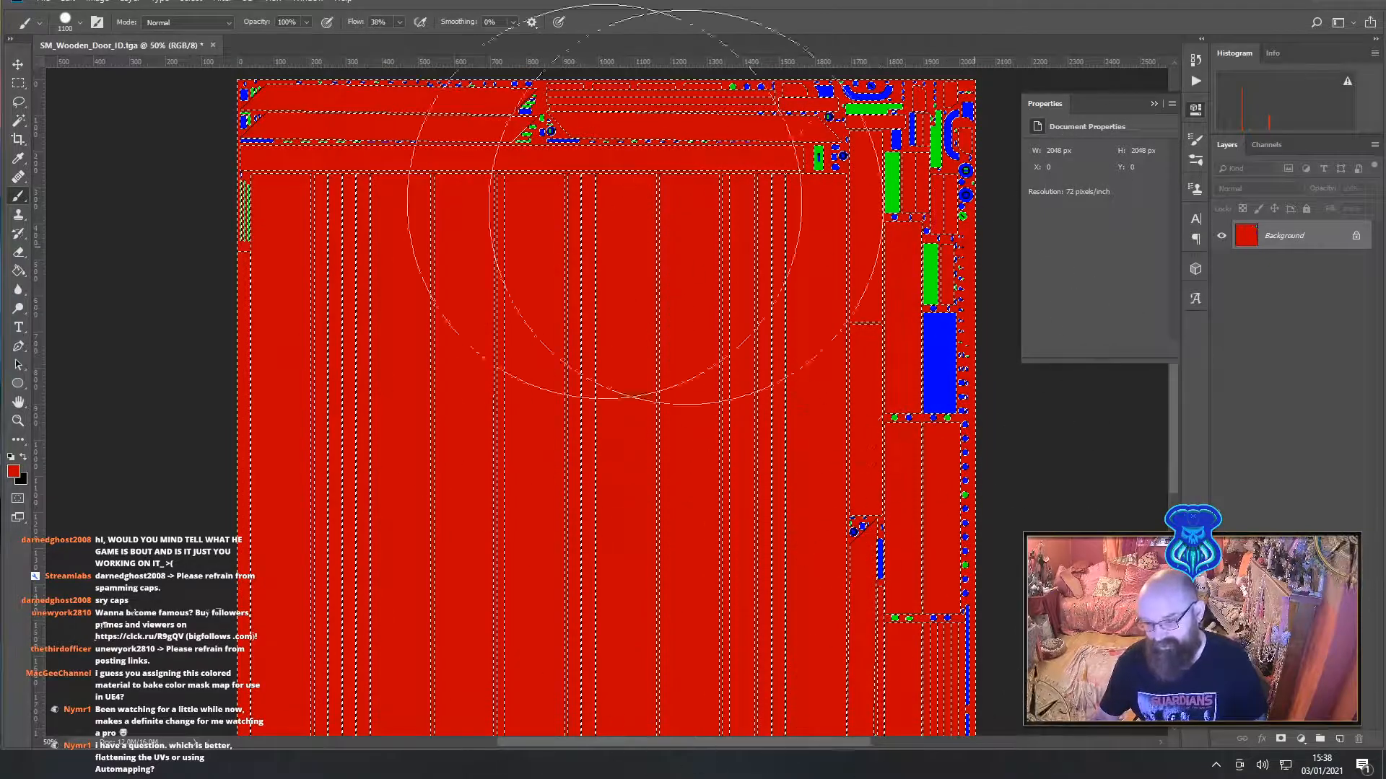
key(ctrl+d)
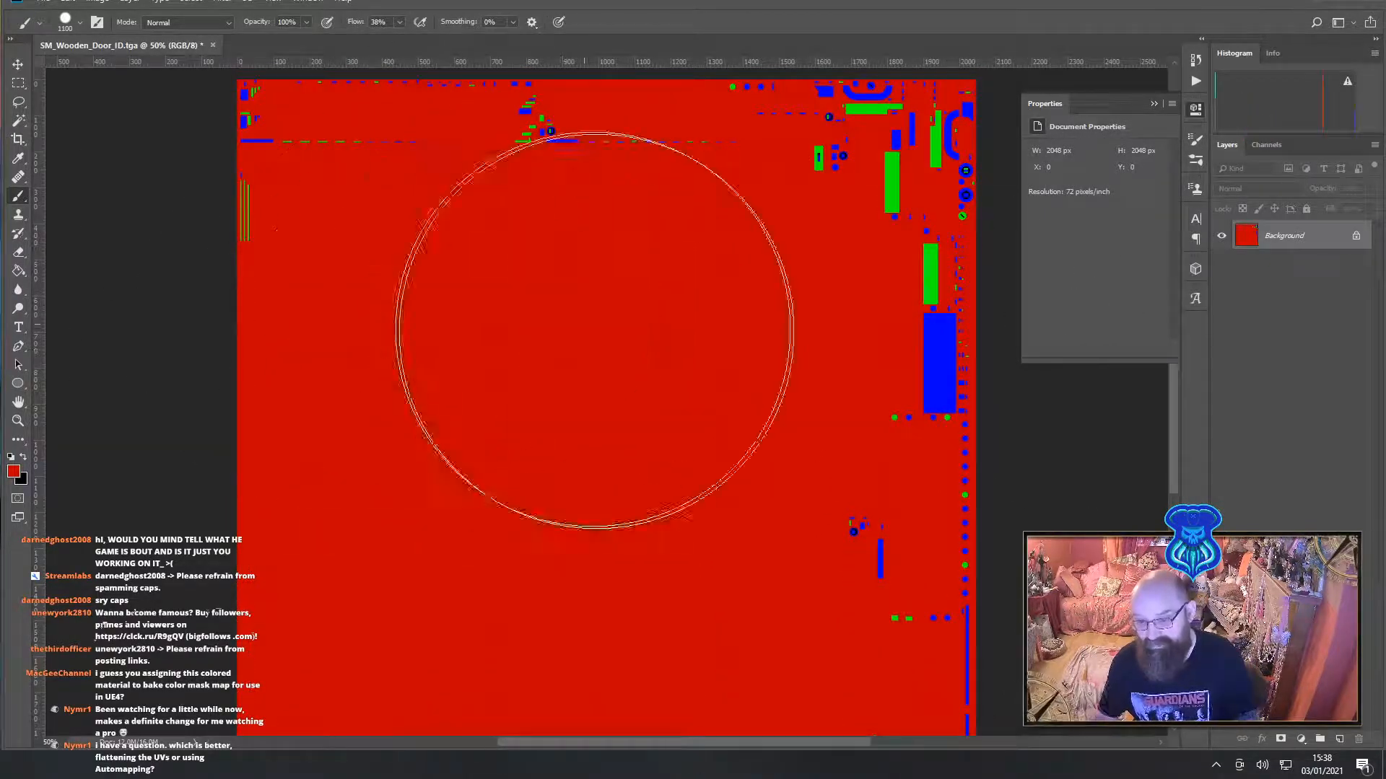
Check the filled ID map from bottom to top, save it, and close the document
scroll(360, 335, down, 3)
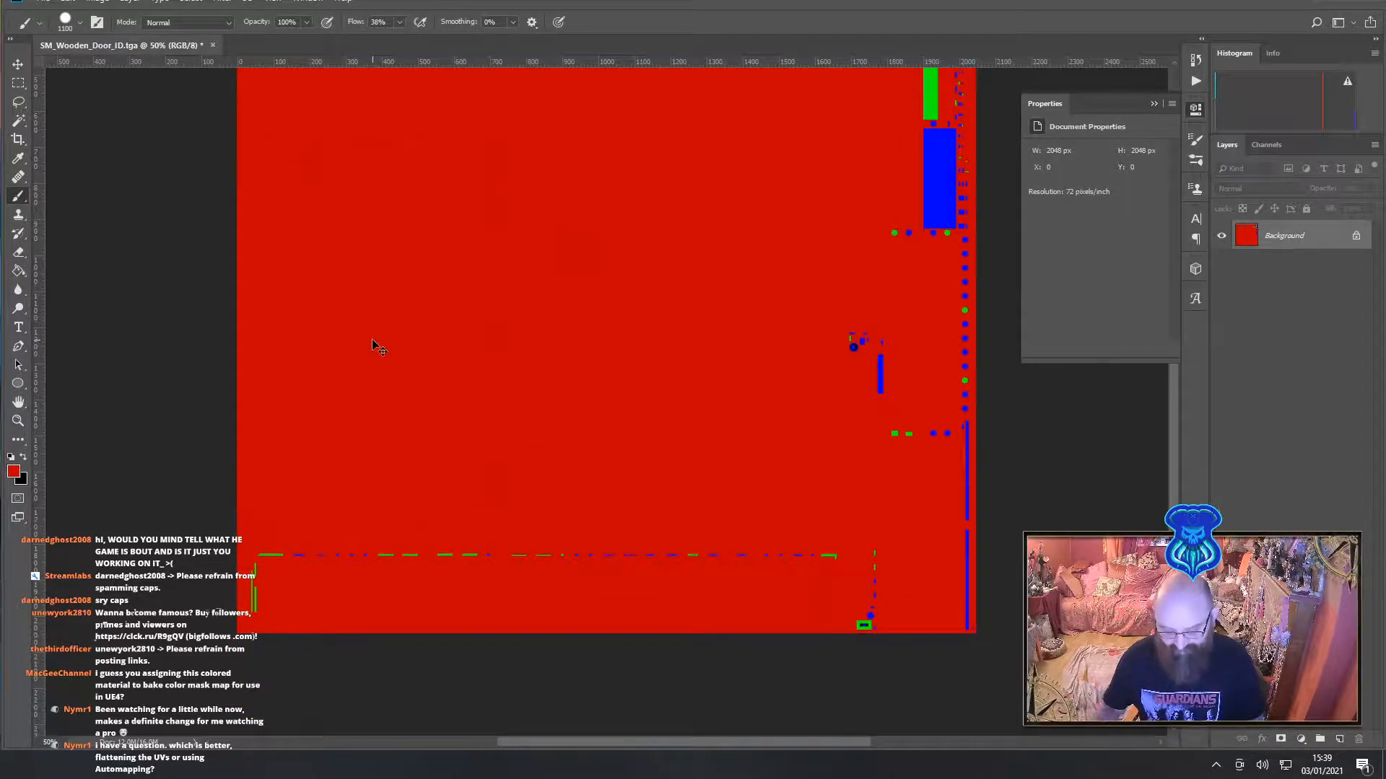
key(ctrl+shift+d)
key(ctrl+d)
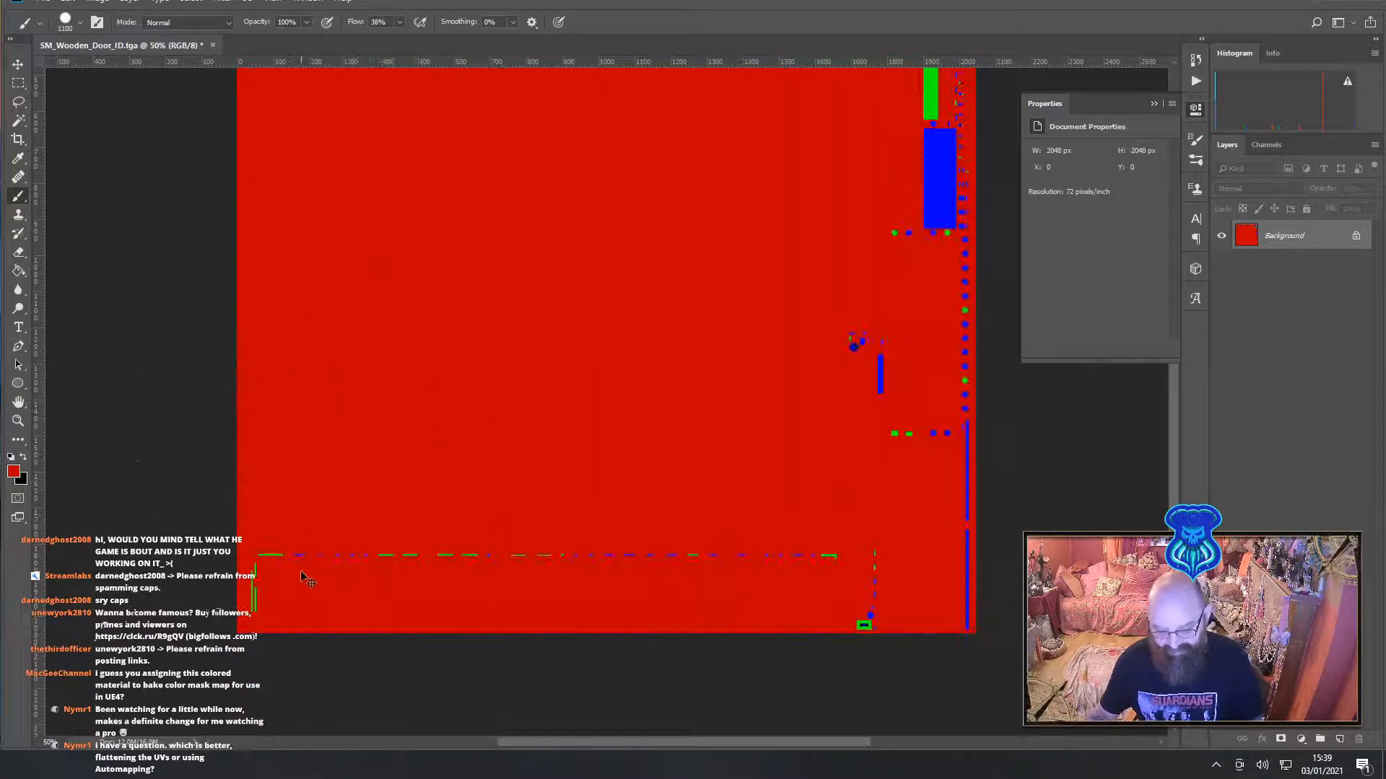
scroll(418, 245, up, 3)
scroll(450, 304, up, 1)
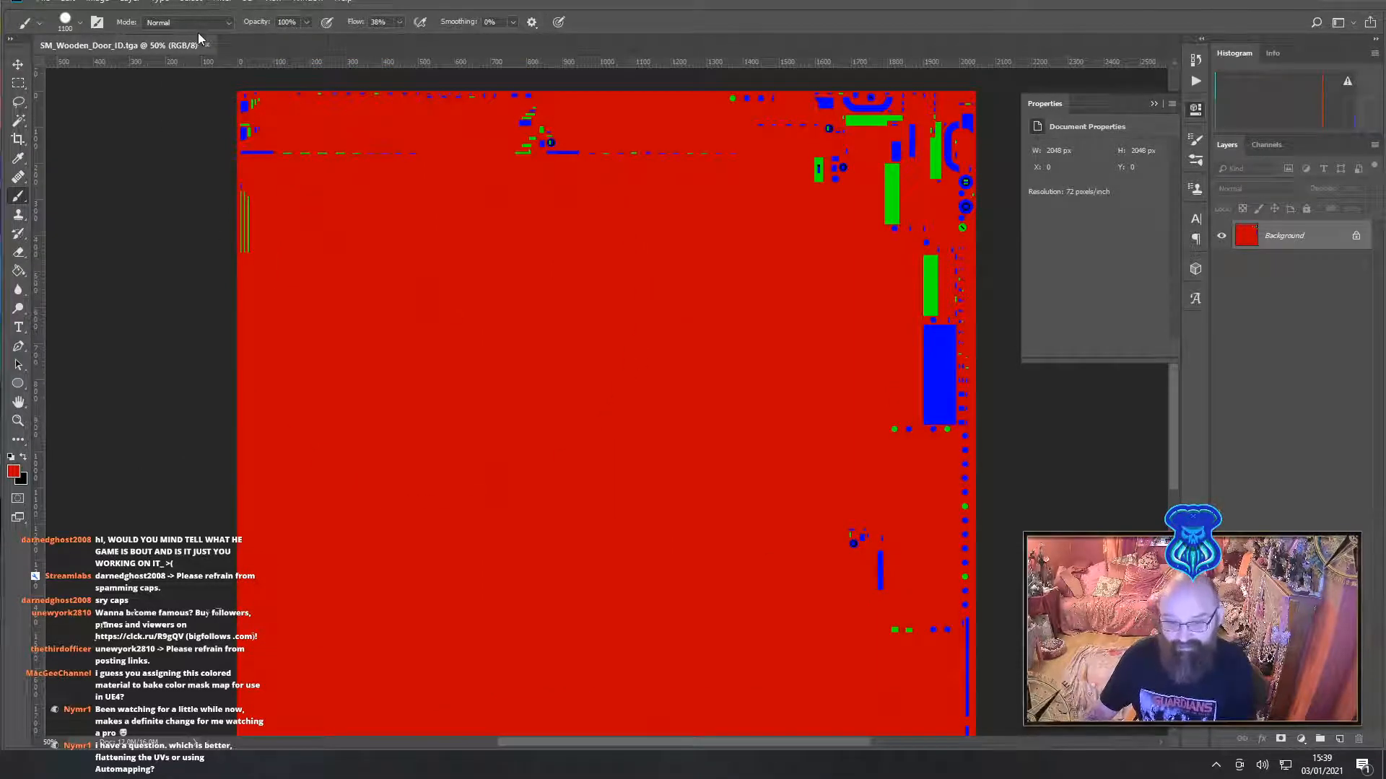
click(207, 45)
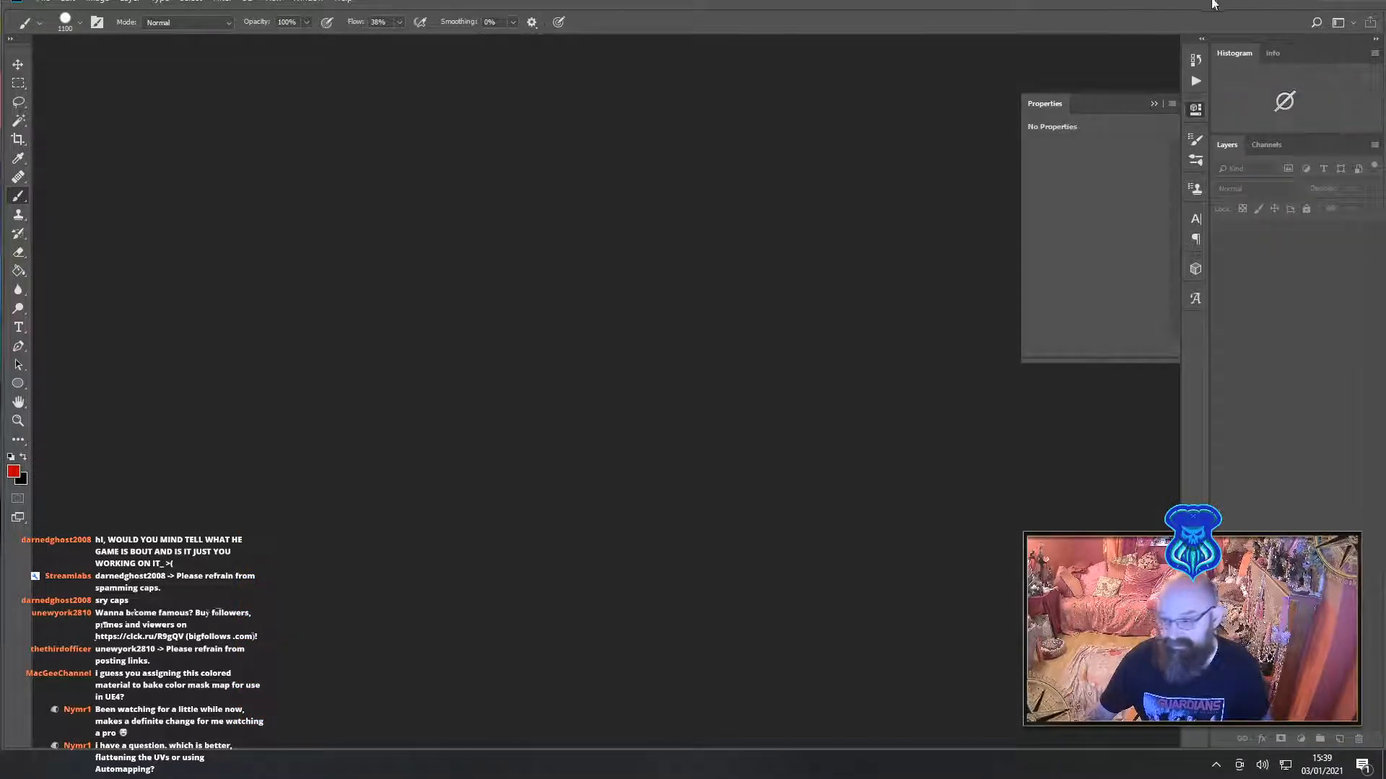
Switch to Quixel Mixer, dismiss the update notice, and delete the existing SM_Wooden_Door1 mix from The Wickie Assets project
click(1320, 2)
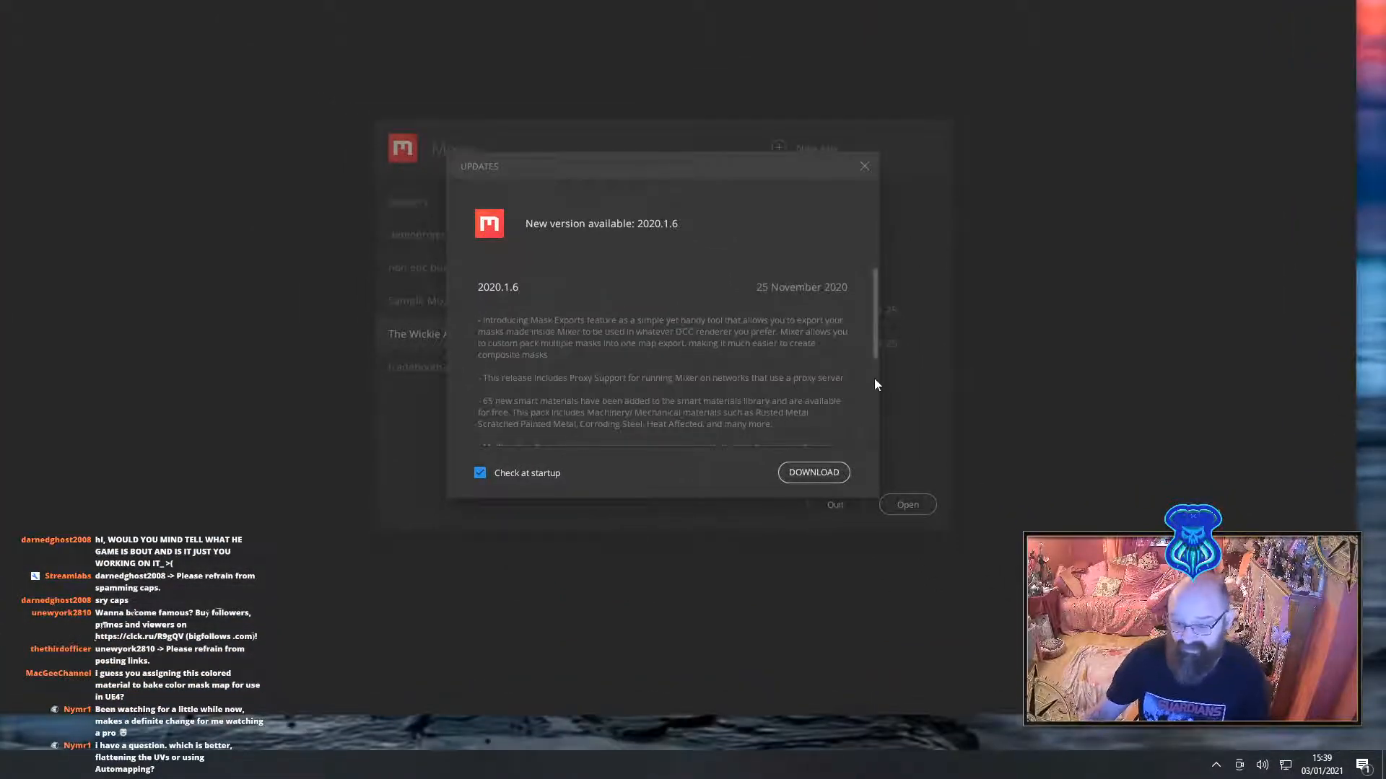
click(863, 168)
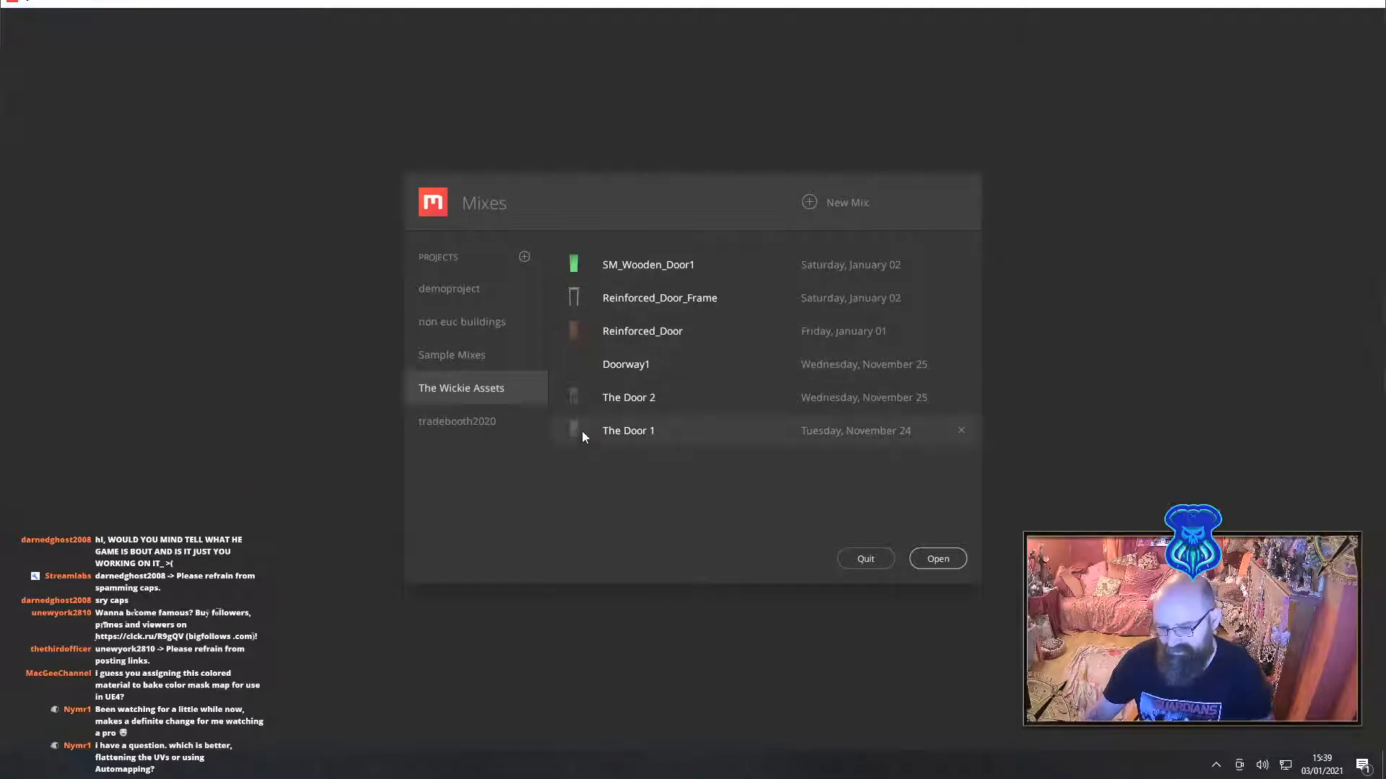
click(962, 264)
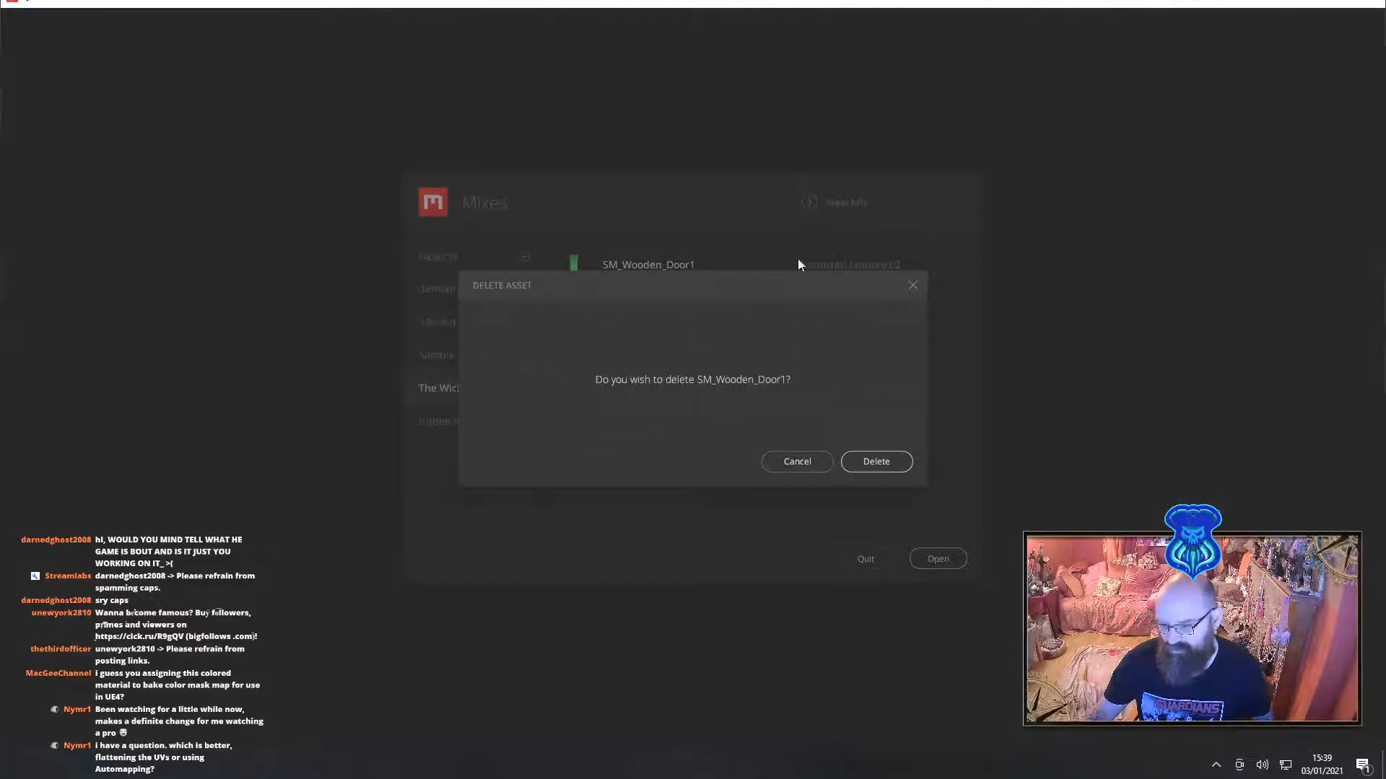
click(873, 459)
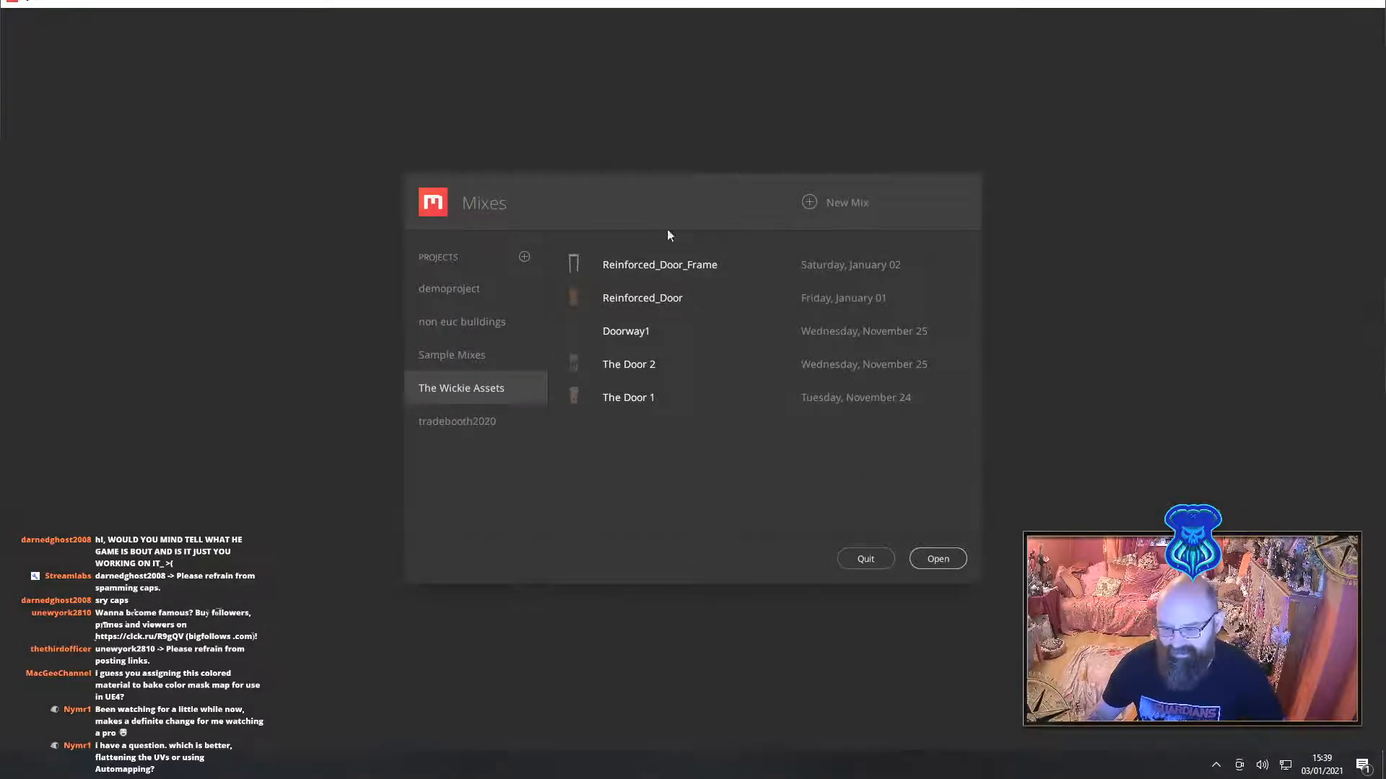
Create a new mix named SM_Wooden_Door1 with a 2048 px working resolution in The Wickie Assets project
click(813, 205)
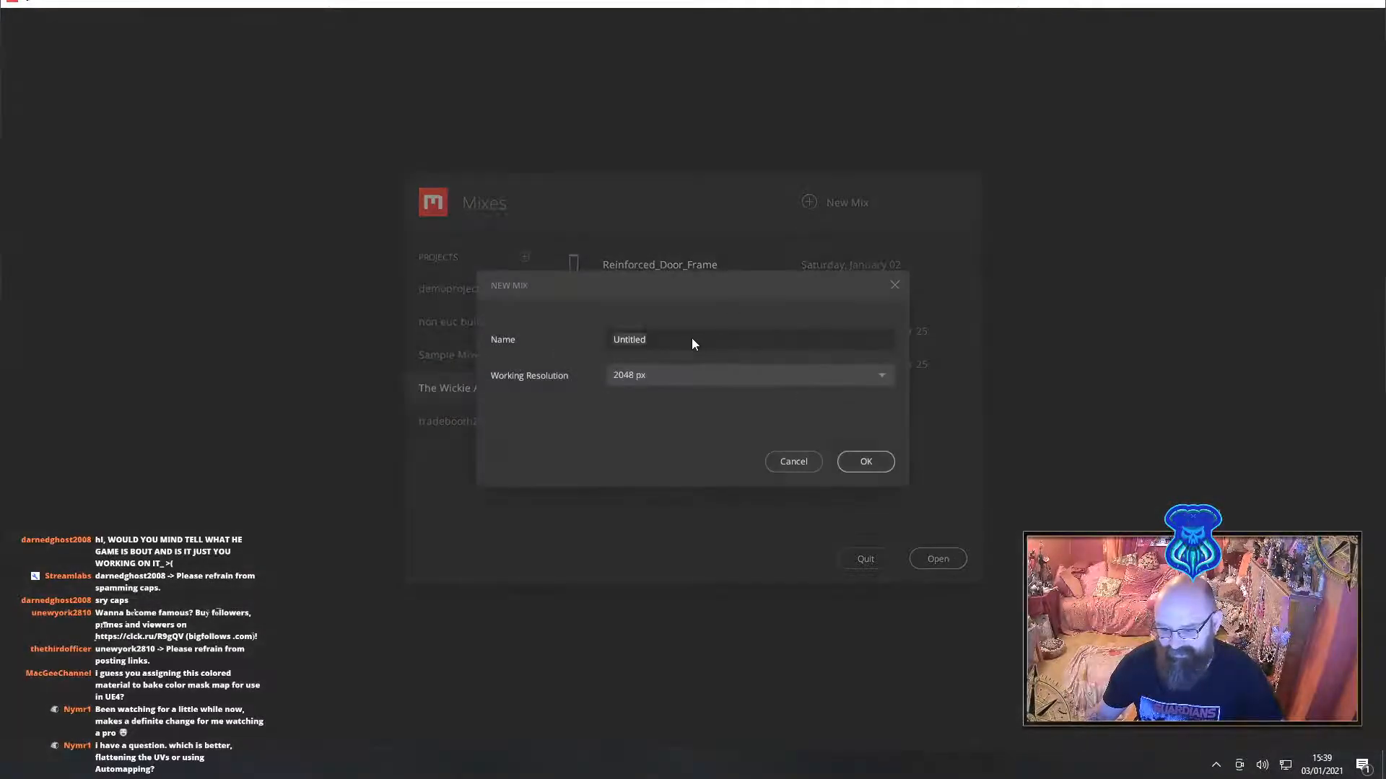
text(SM_Wooden_Door1)
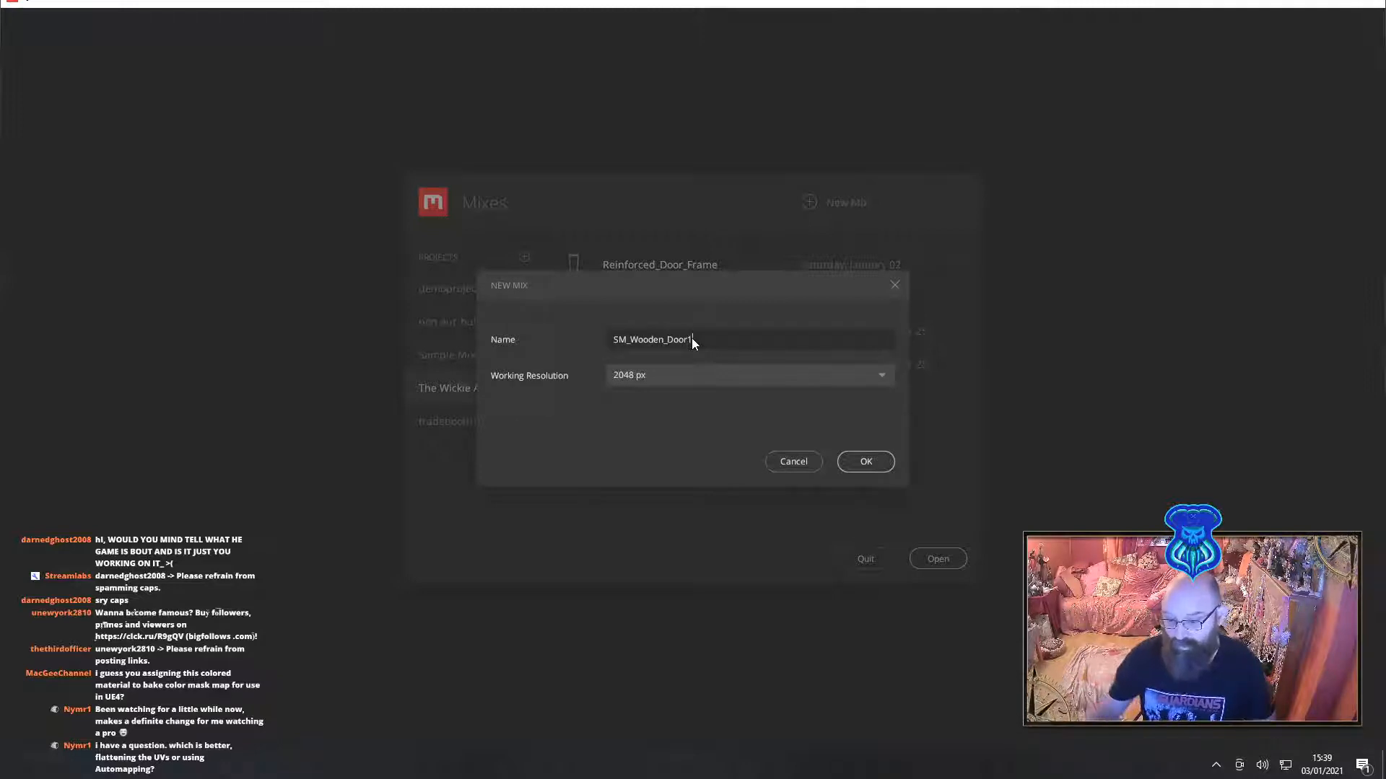
click(871, 464)
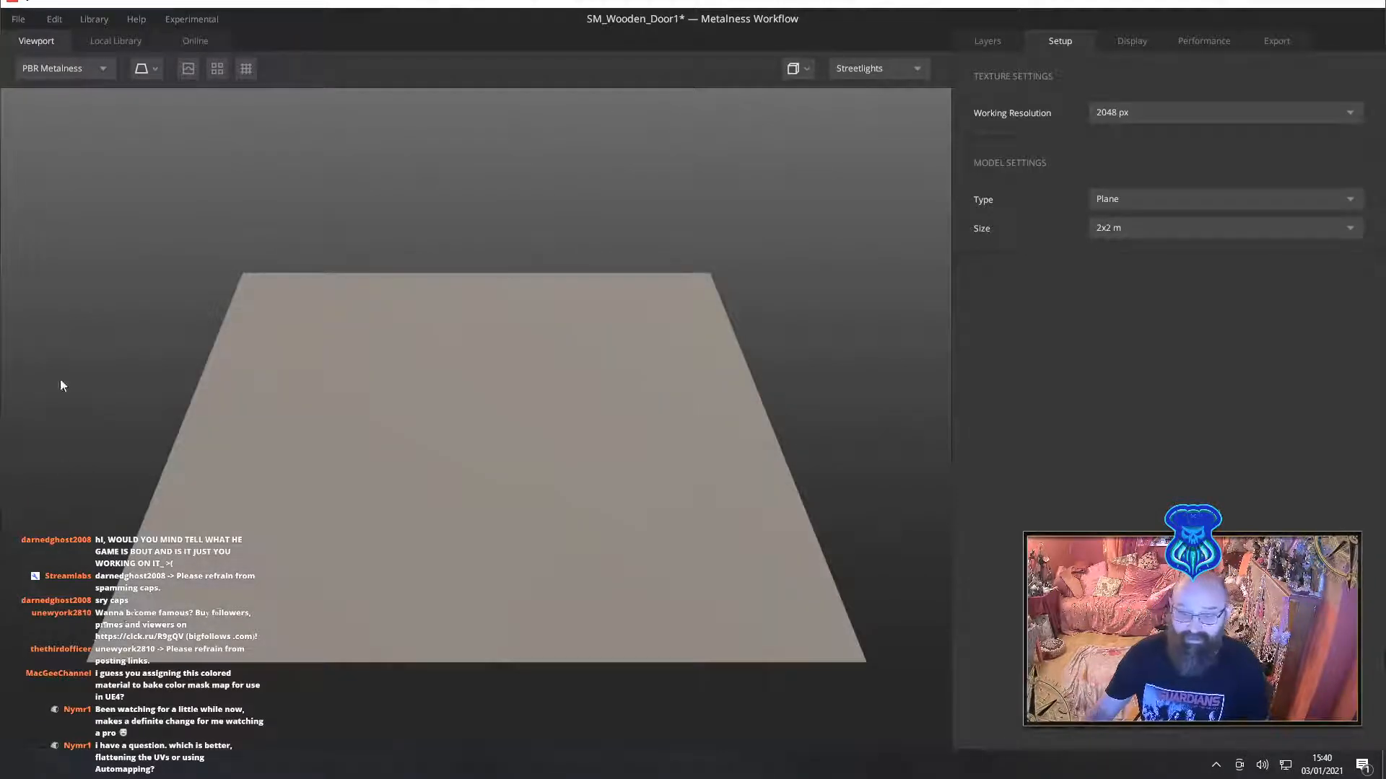
Choose Custom Mesh as the mix's model type and open the model file selection
alt+drag(381, 402, 342, 482)
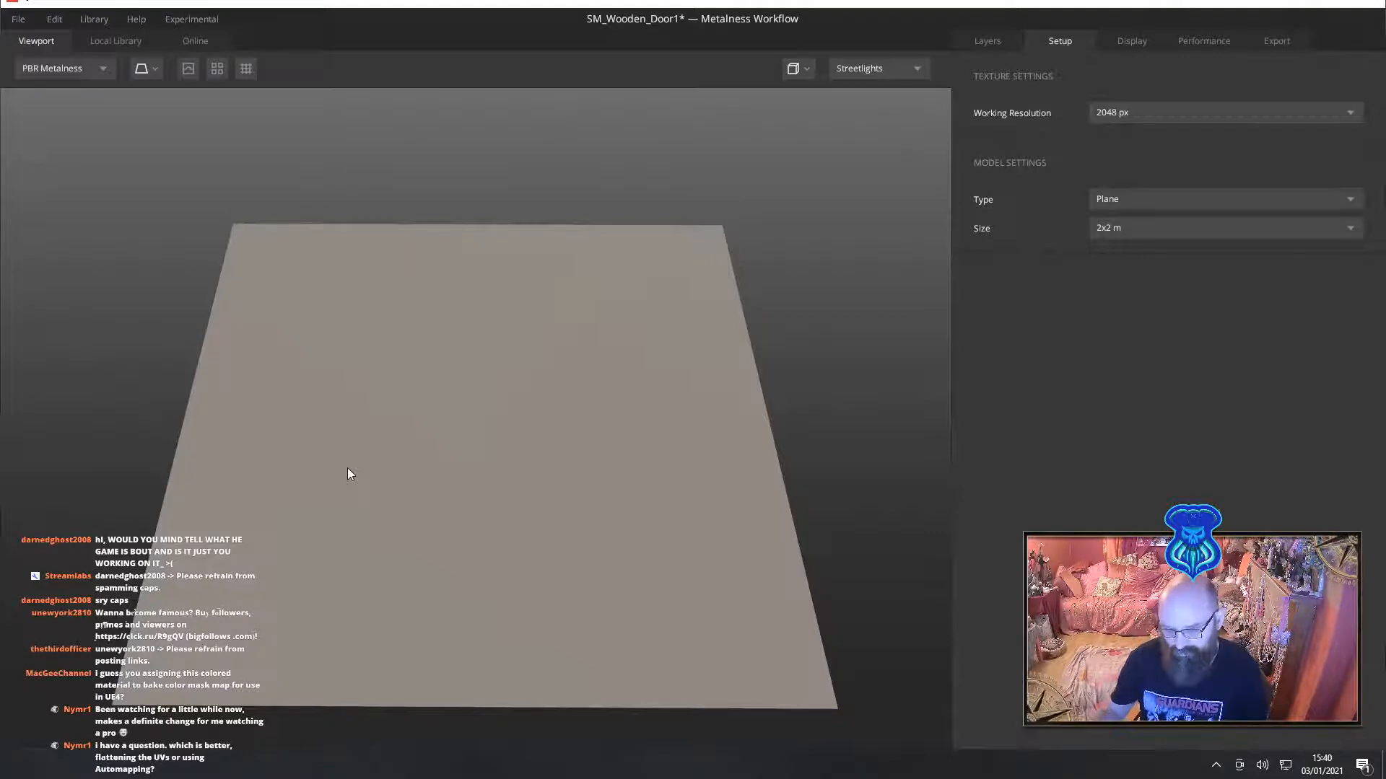
click(1171, 201)
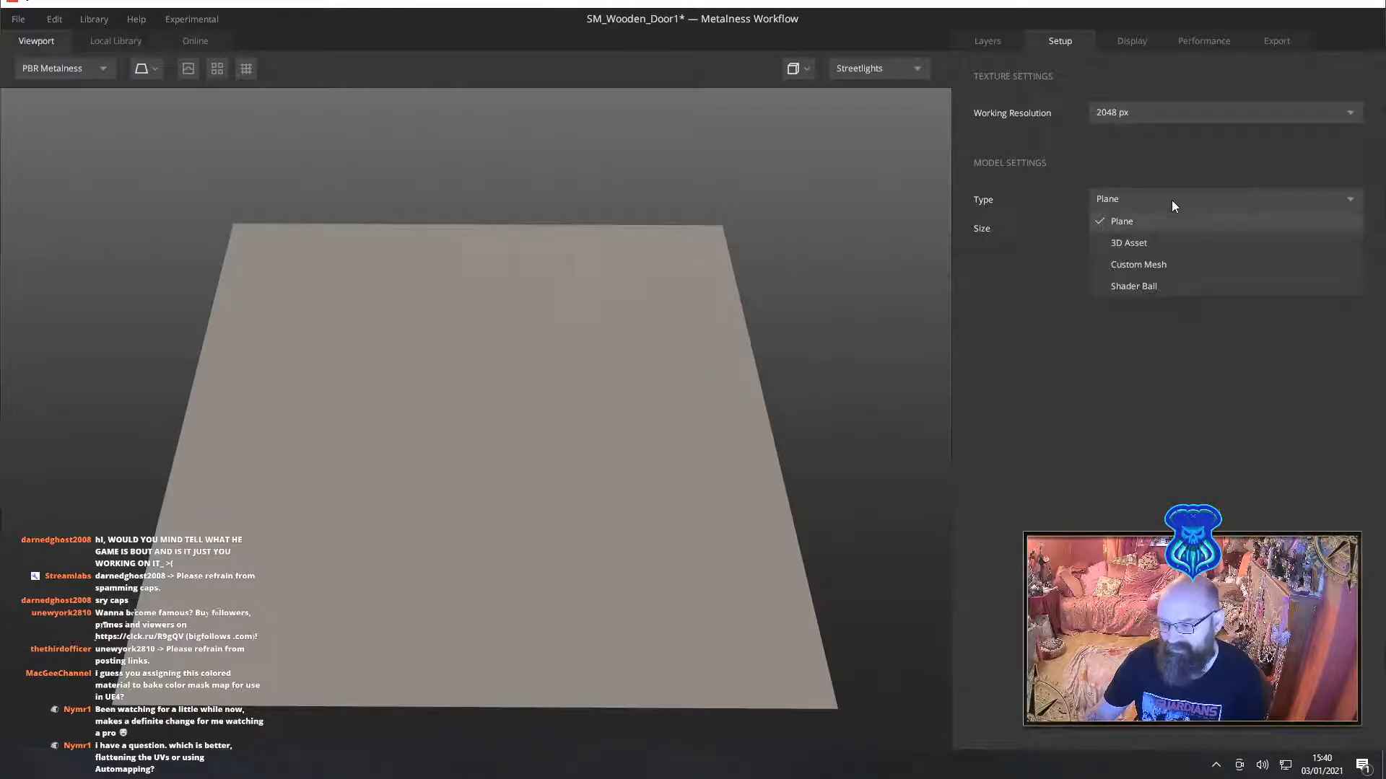
click(1146, 266)
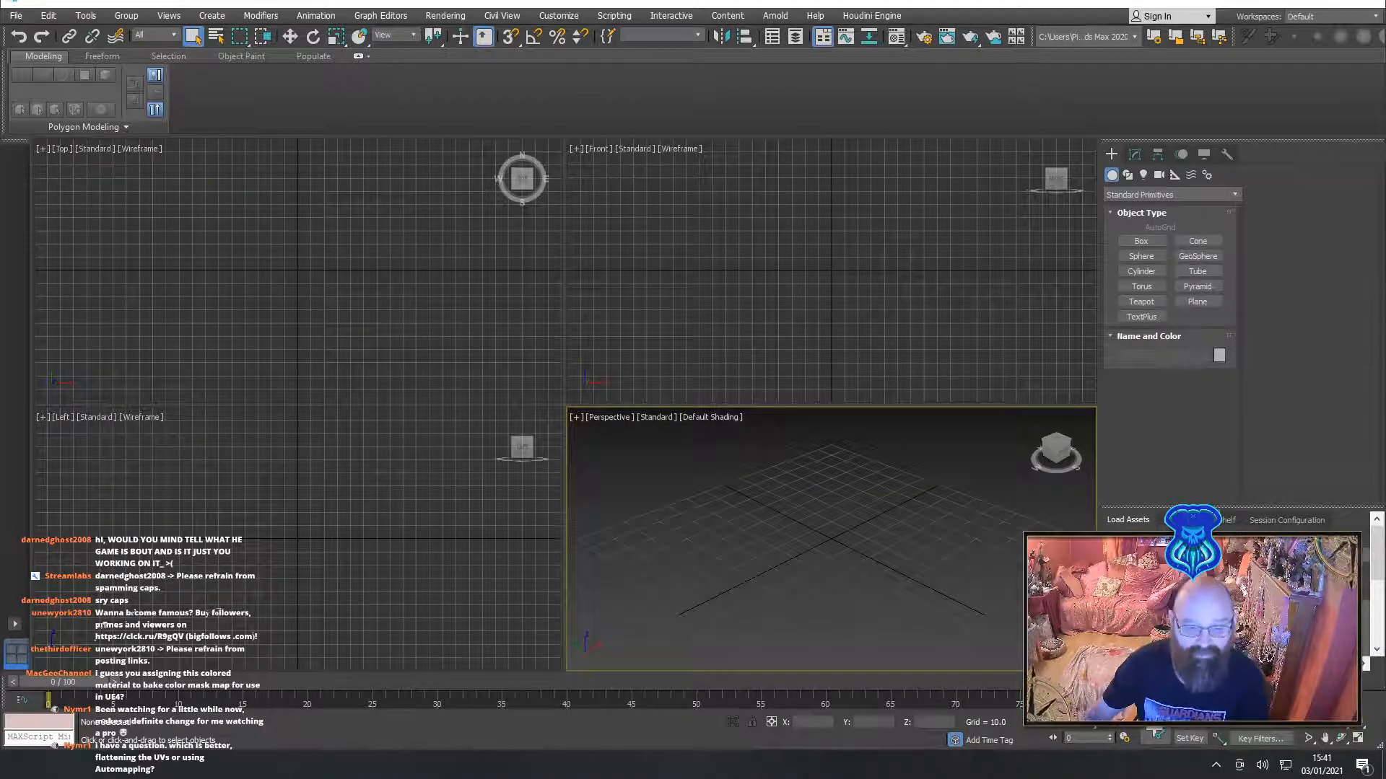
Switch to 3ds Max, open the recent scene SM_Door_Wooden2.max, and delete its Sky001 light
click(16, 16)
mouse_move(67, 93)
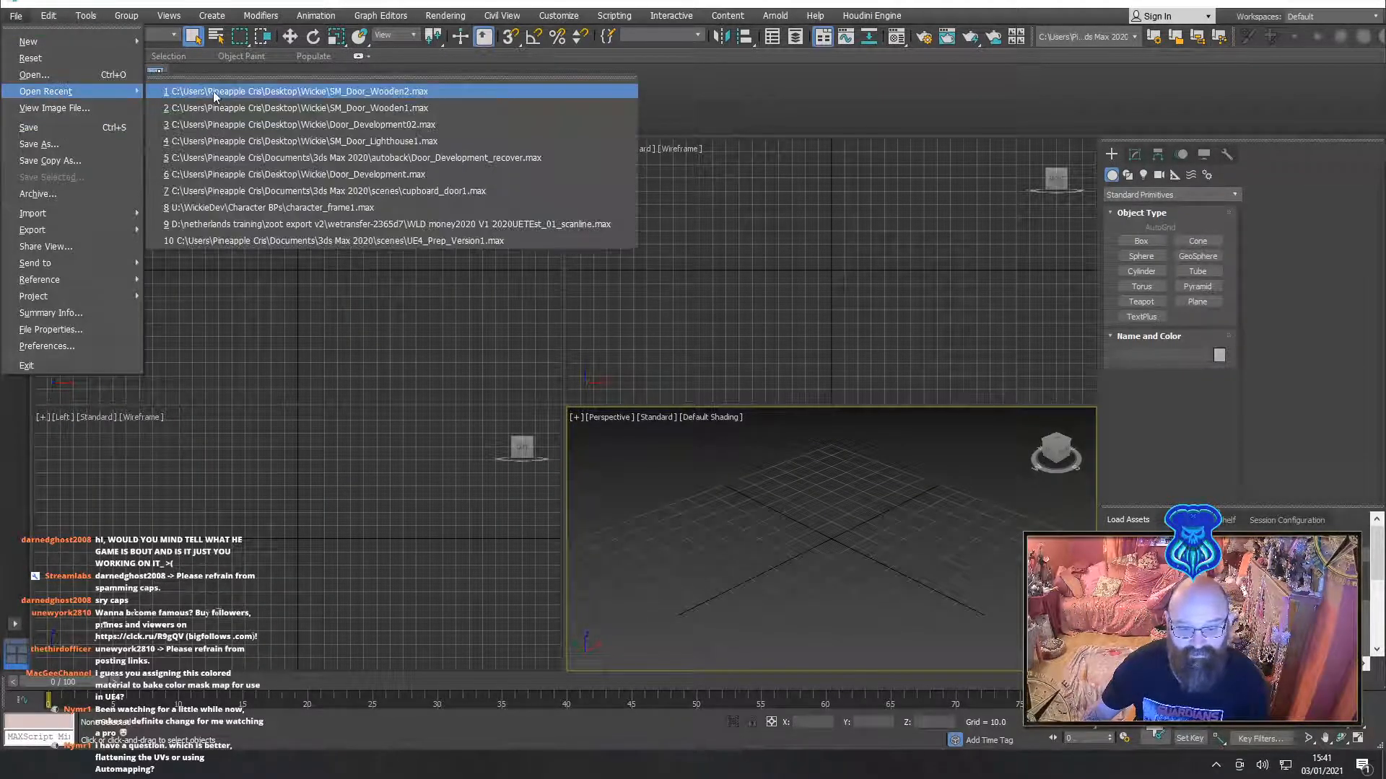
click(236, 93)
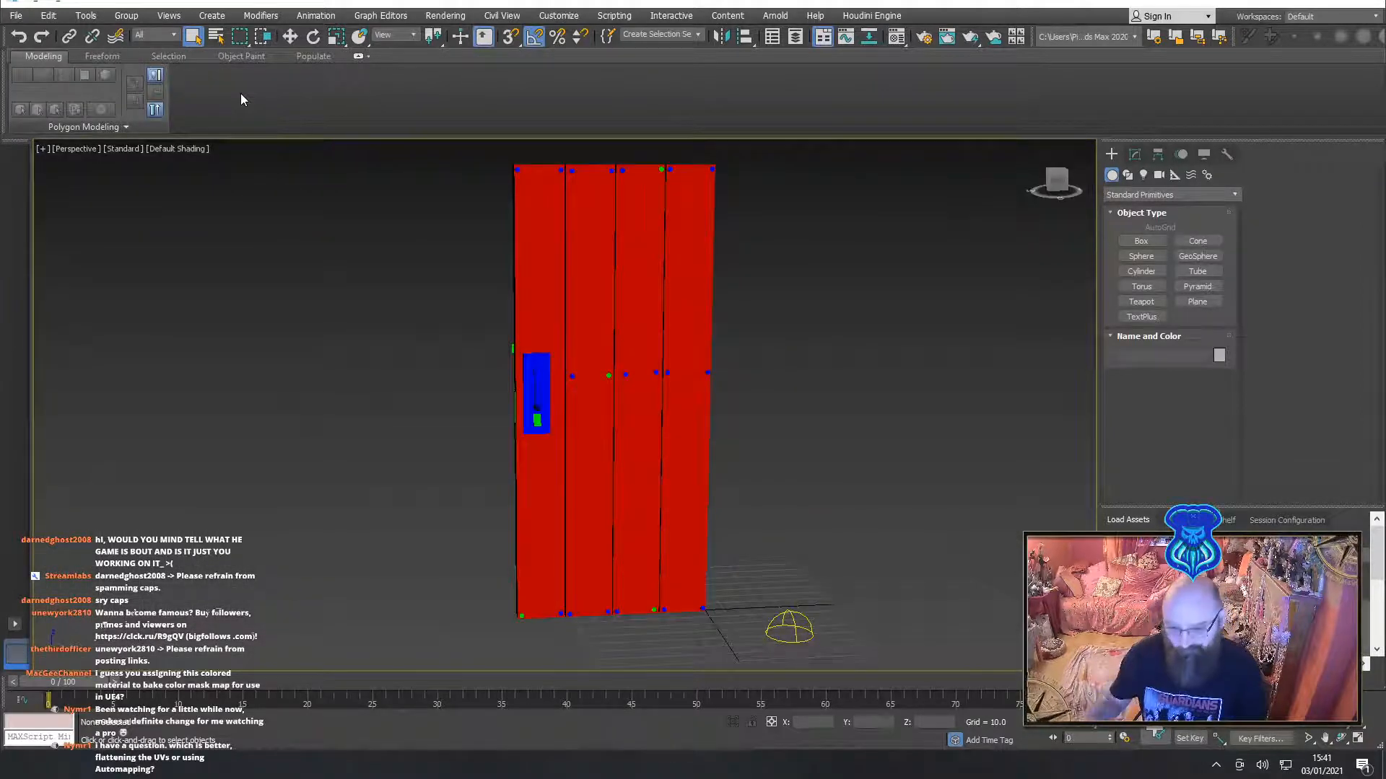
mouse_move(409, 281)
mouse_down()
mouse_move(812, 564)
mouse_move(751, 651)
mouse_up()
click(856, 544)
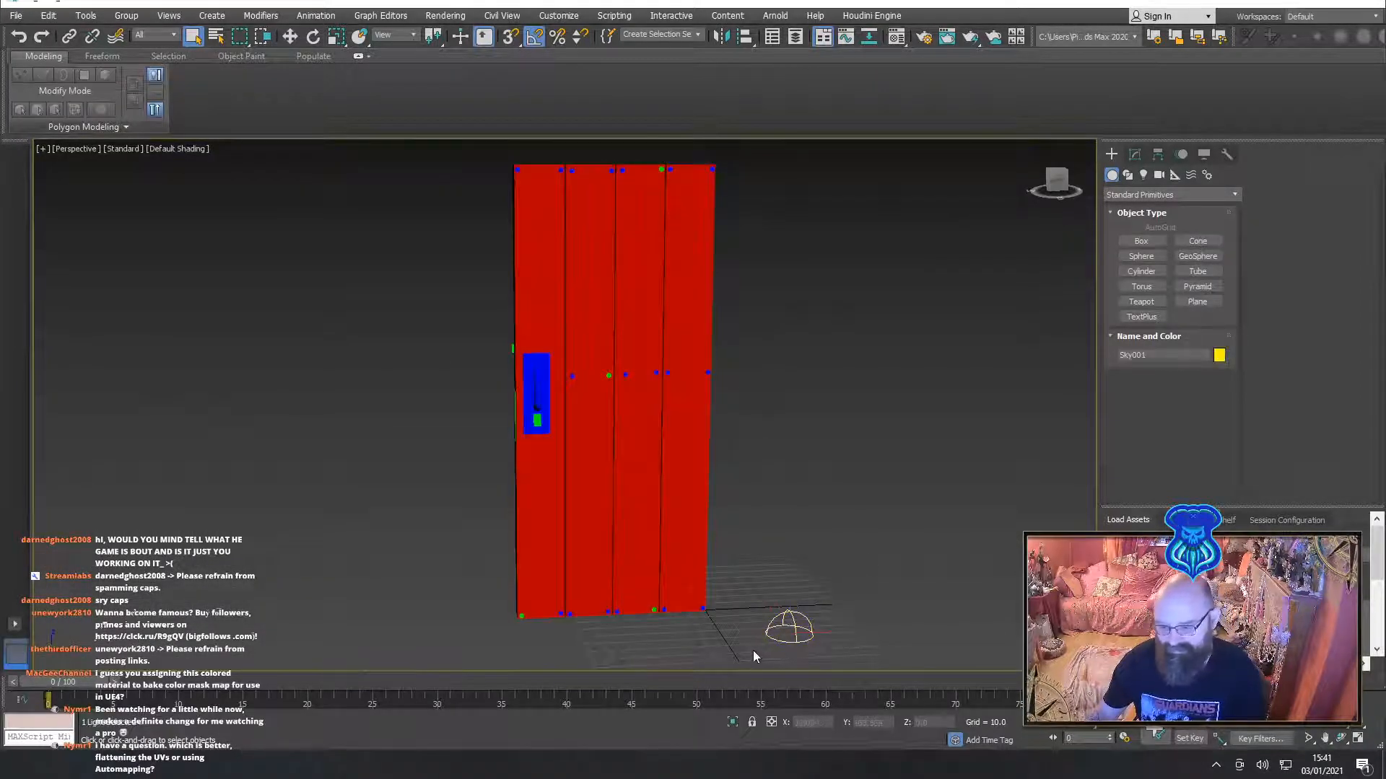
key(Delete)
Start exporting only the selected door, with the Wickie folder on the Desktop as the destination
click(659, 448)
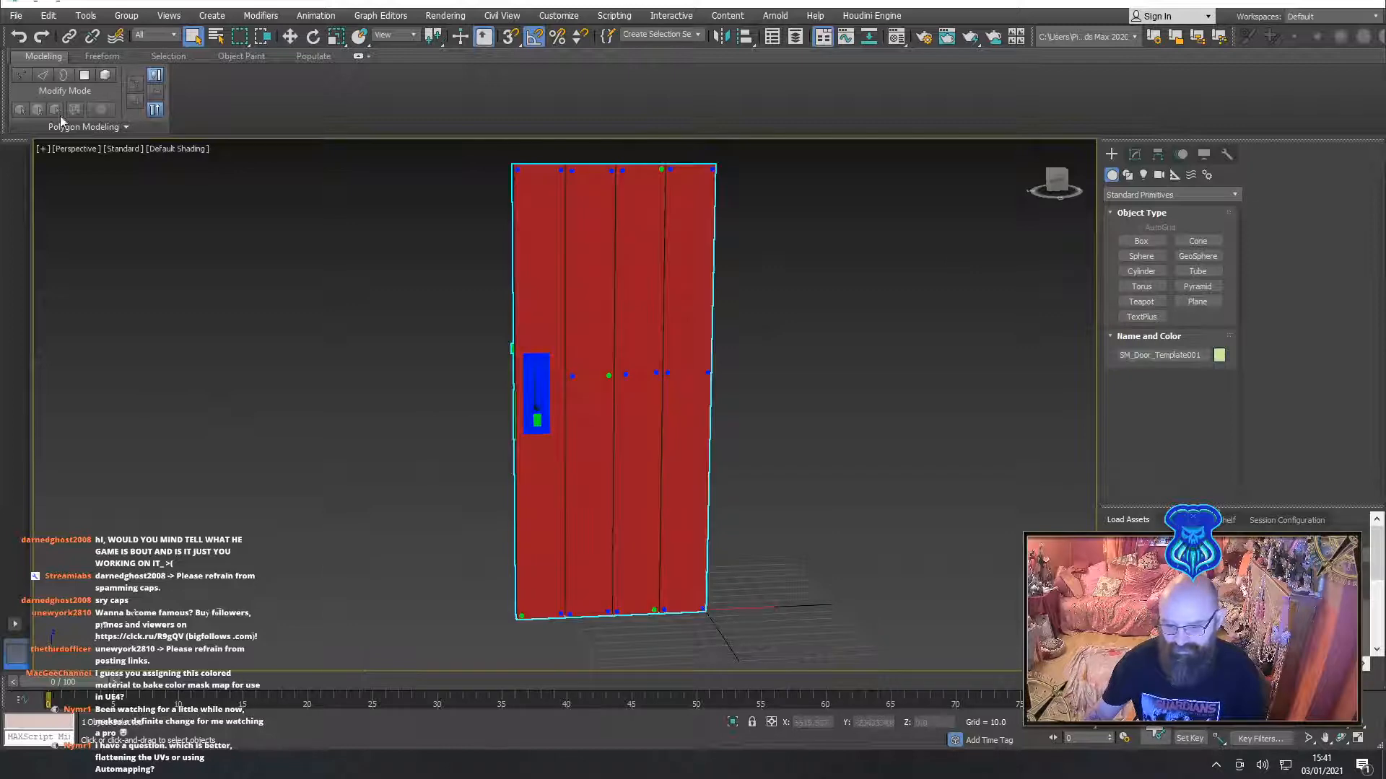
click(10, 19)
mouse_move(79, 229)
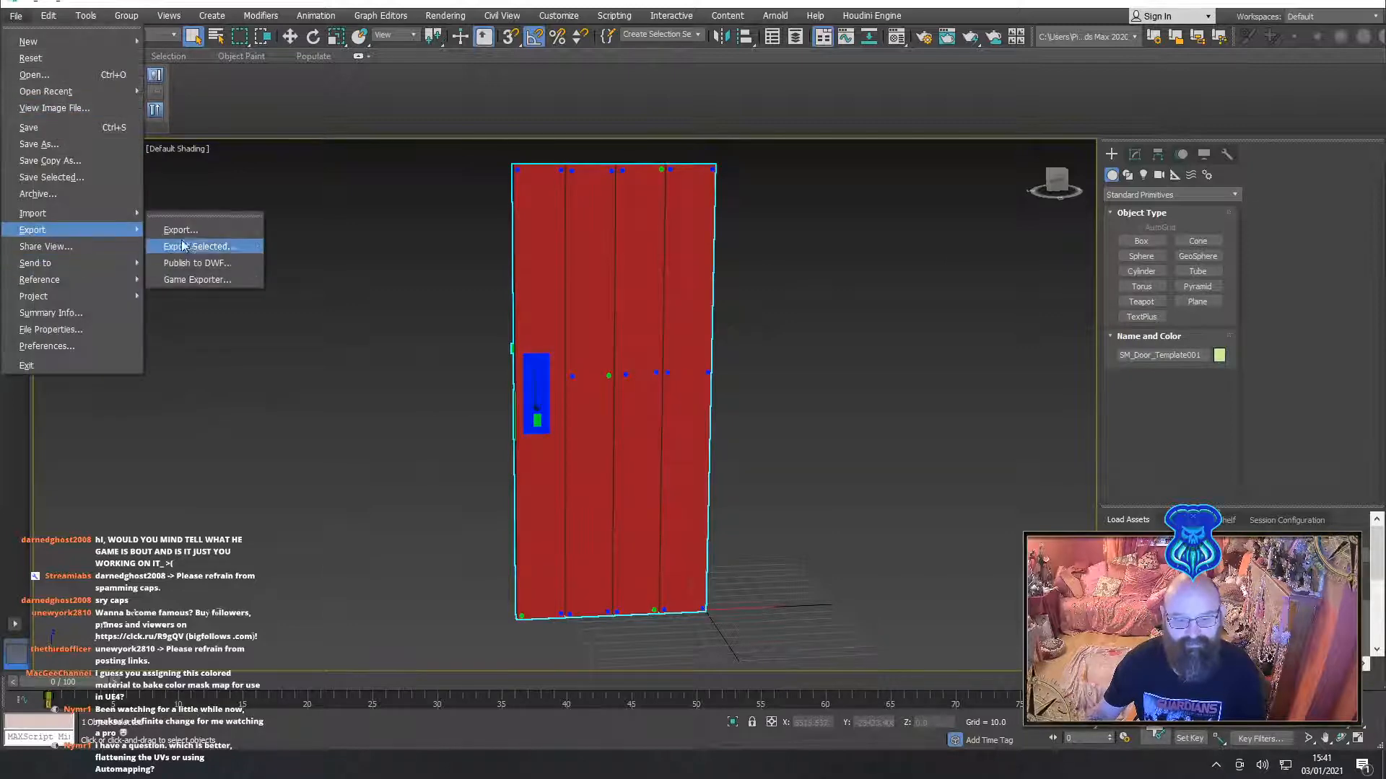
click(198, 246)
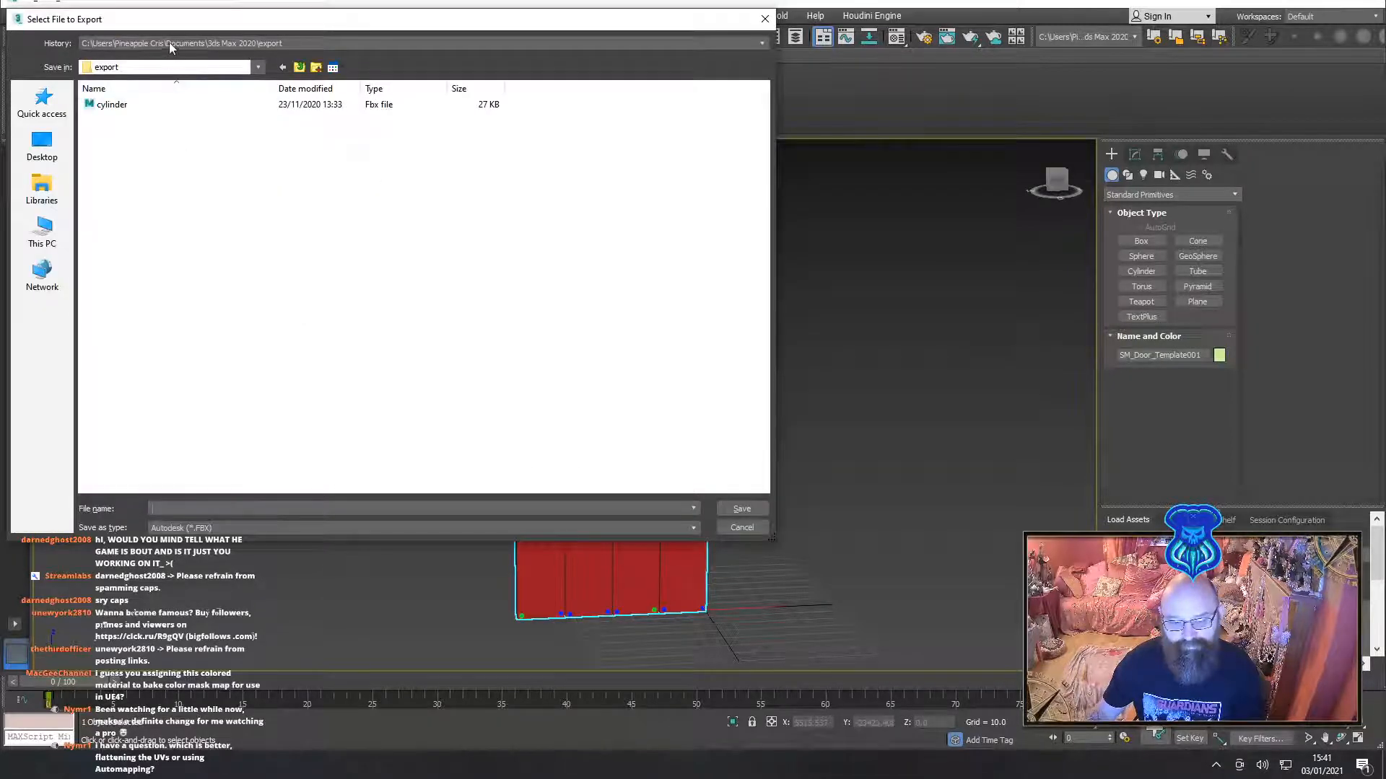
click(169, 43)
click(163, 66)
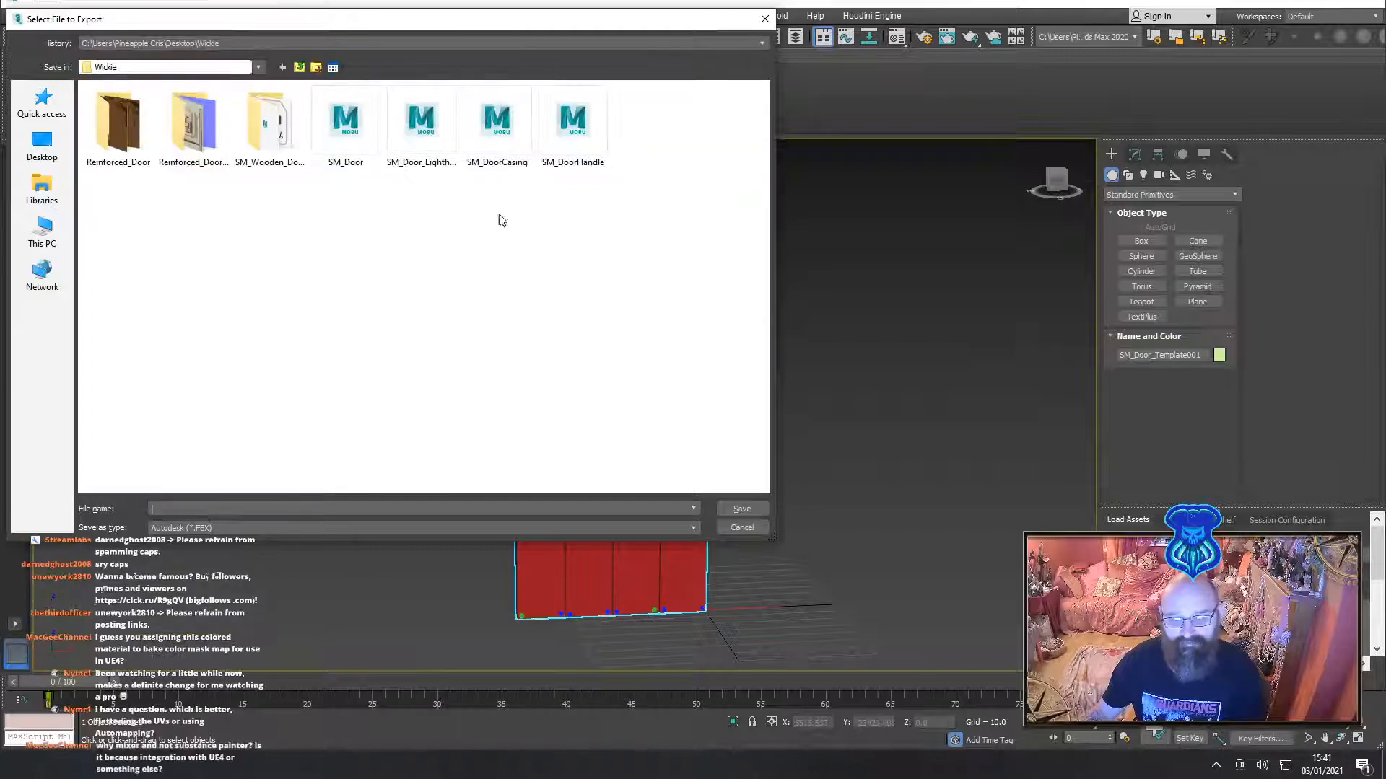
Export the door as the FBX file SM_Door_Wooden1 with the current export settings
click(233, 509)
text(SM_Do)
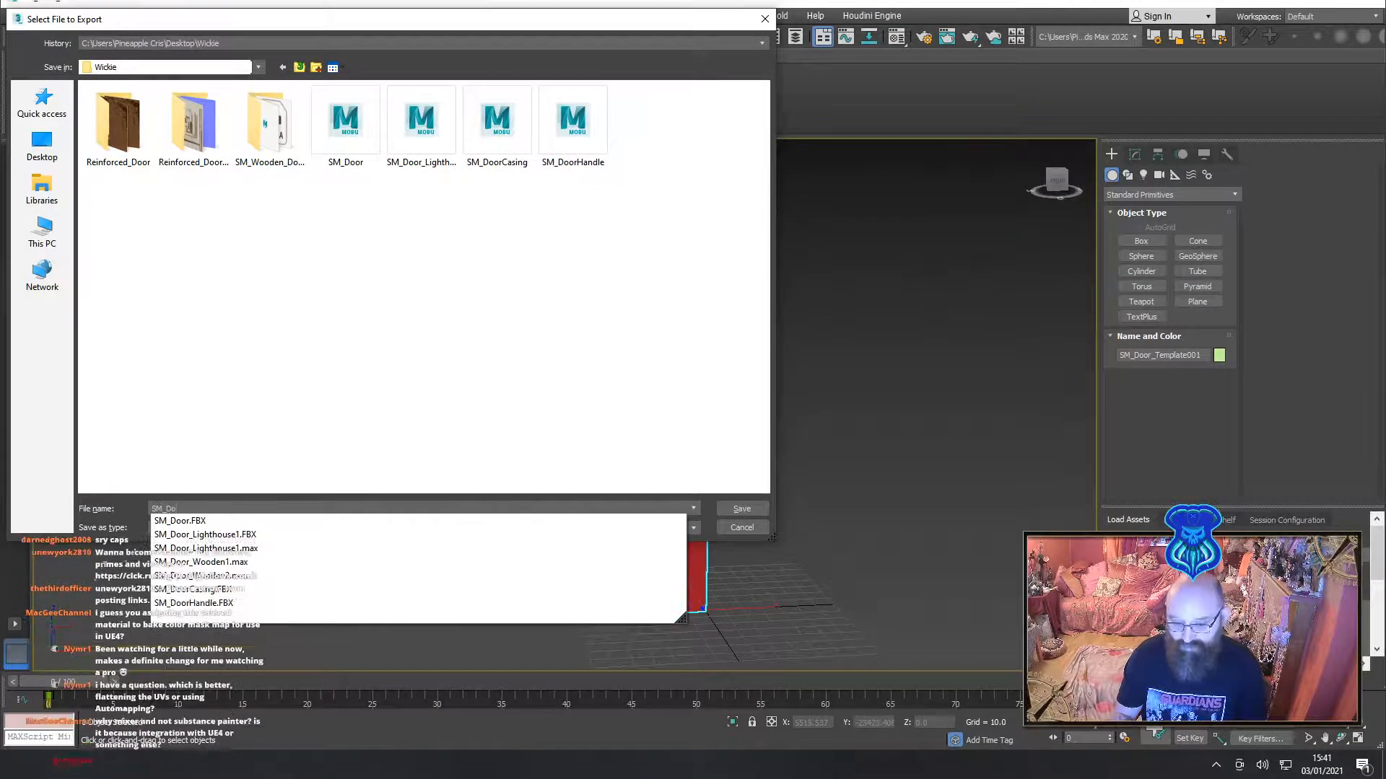
text(or_Wooden1)
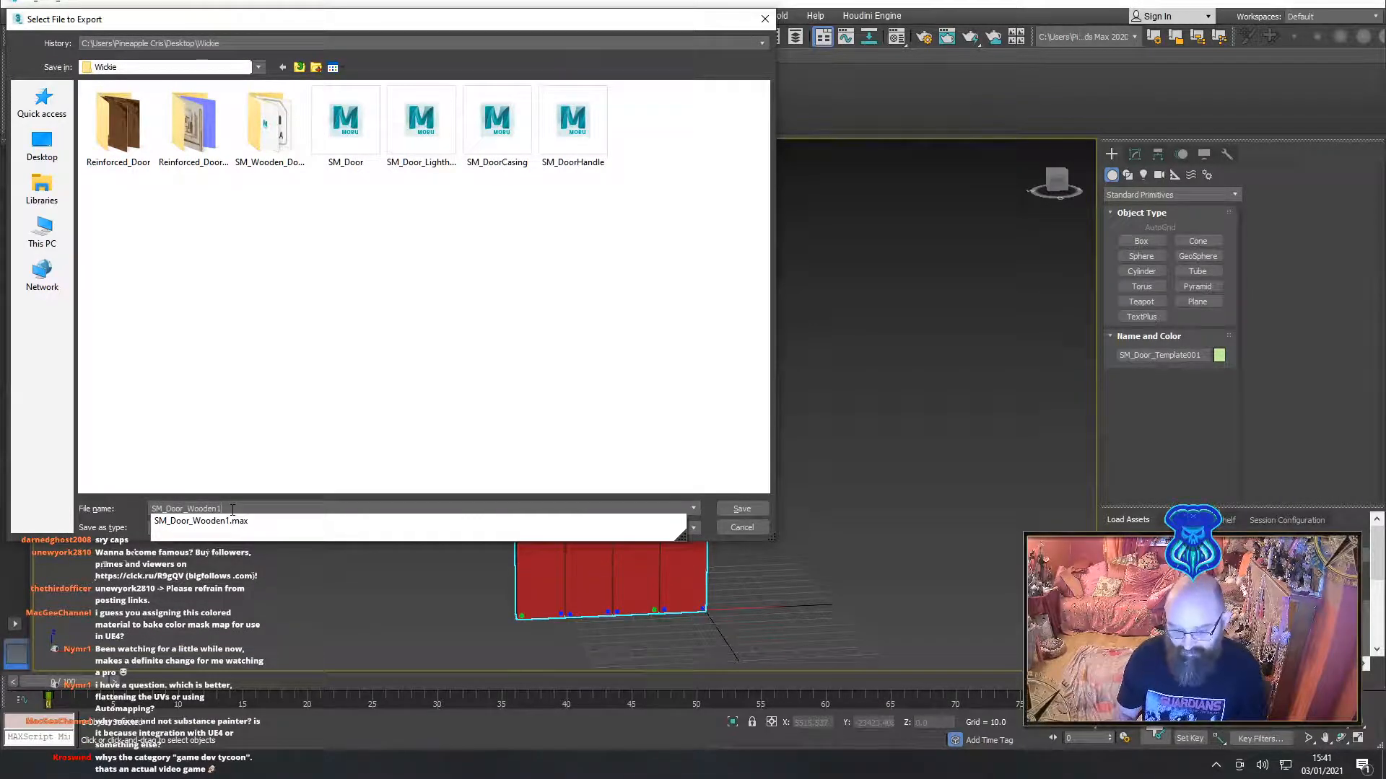
key(Return)
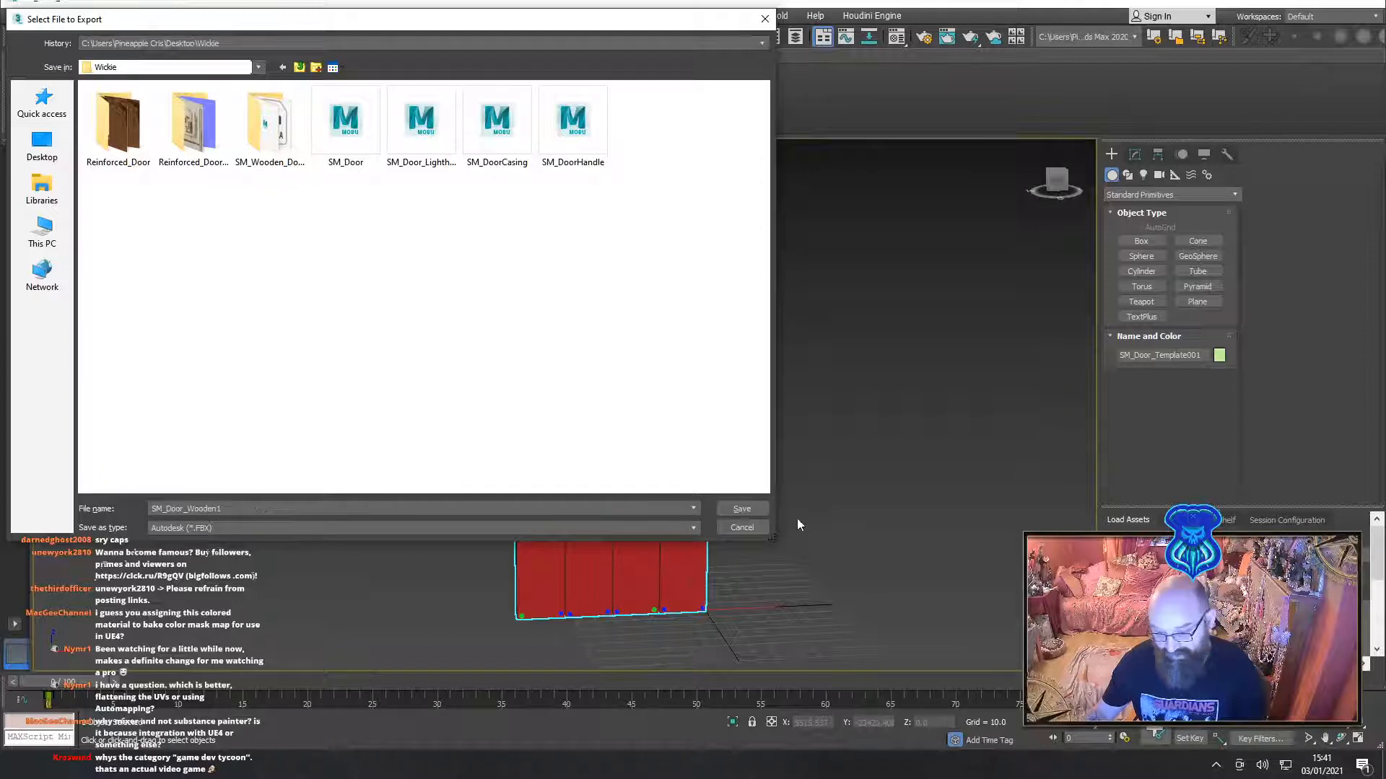
click(747, 509)
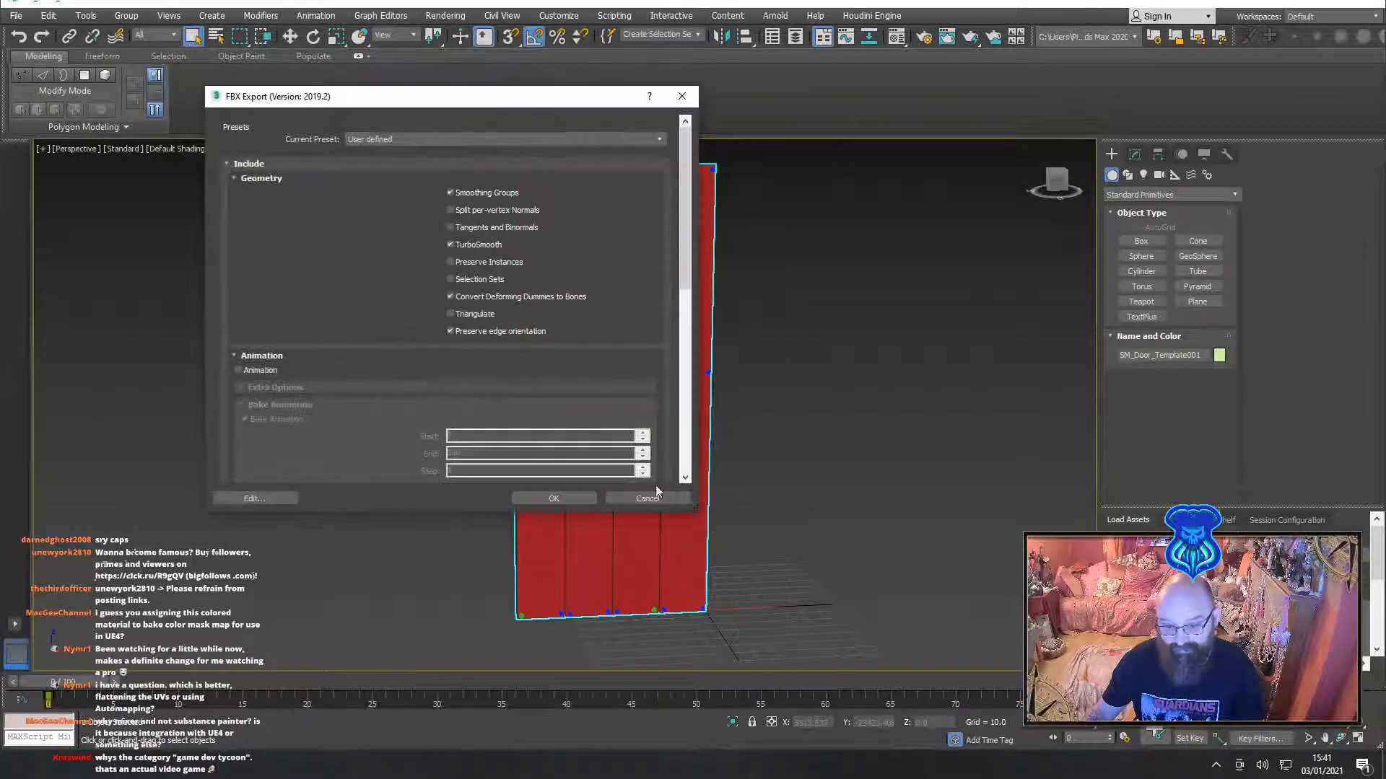
click(553, 498)
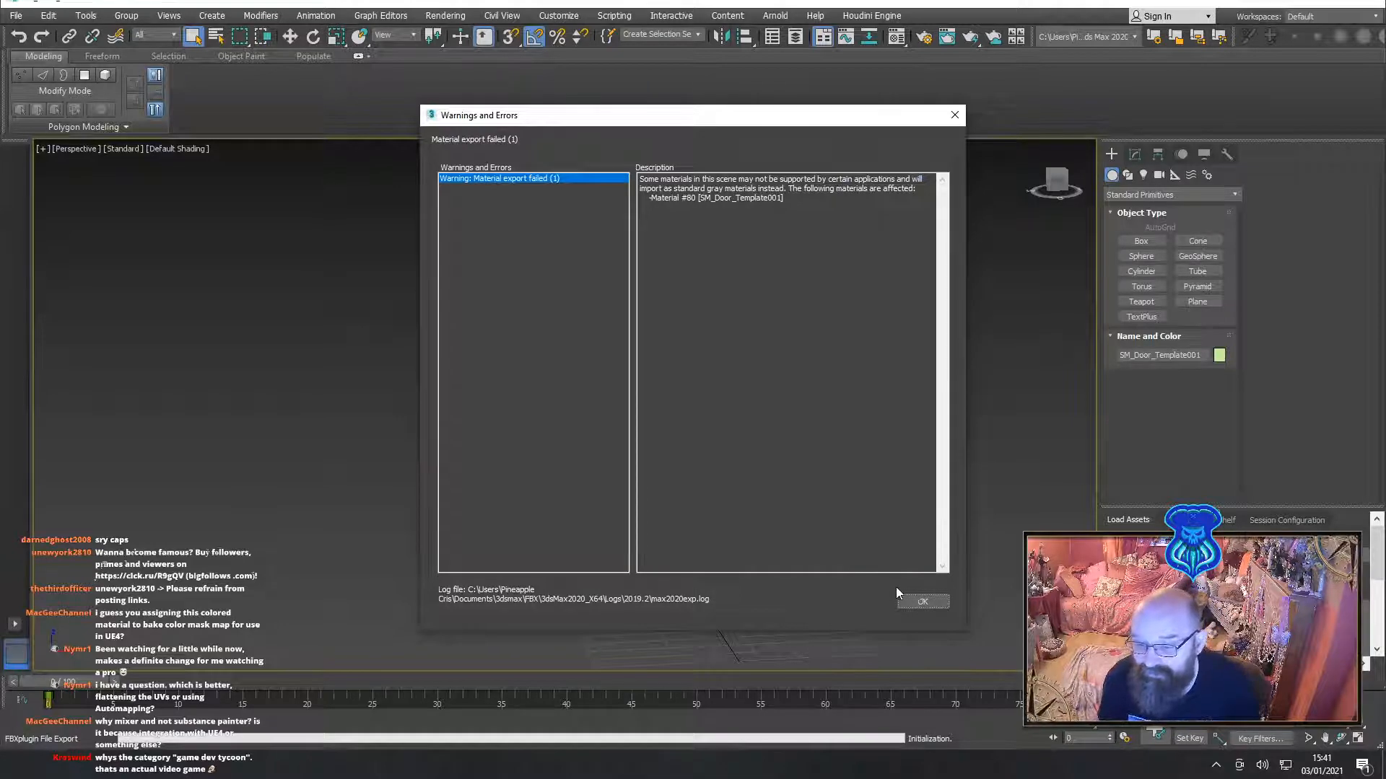
click(915, 602)
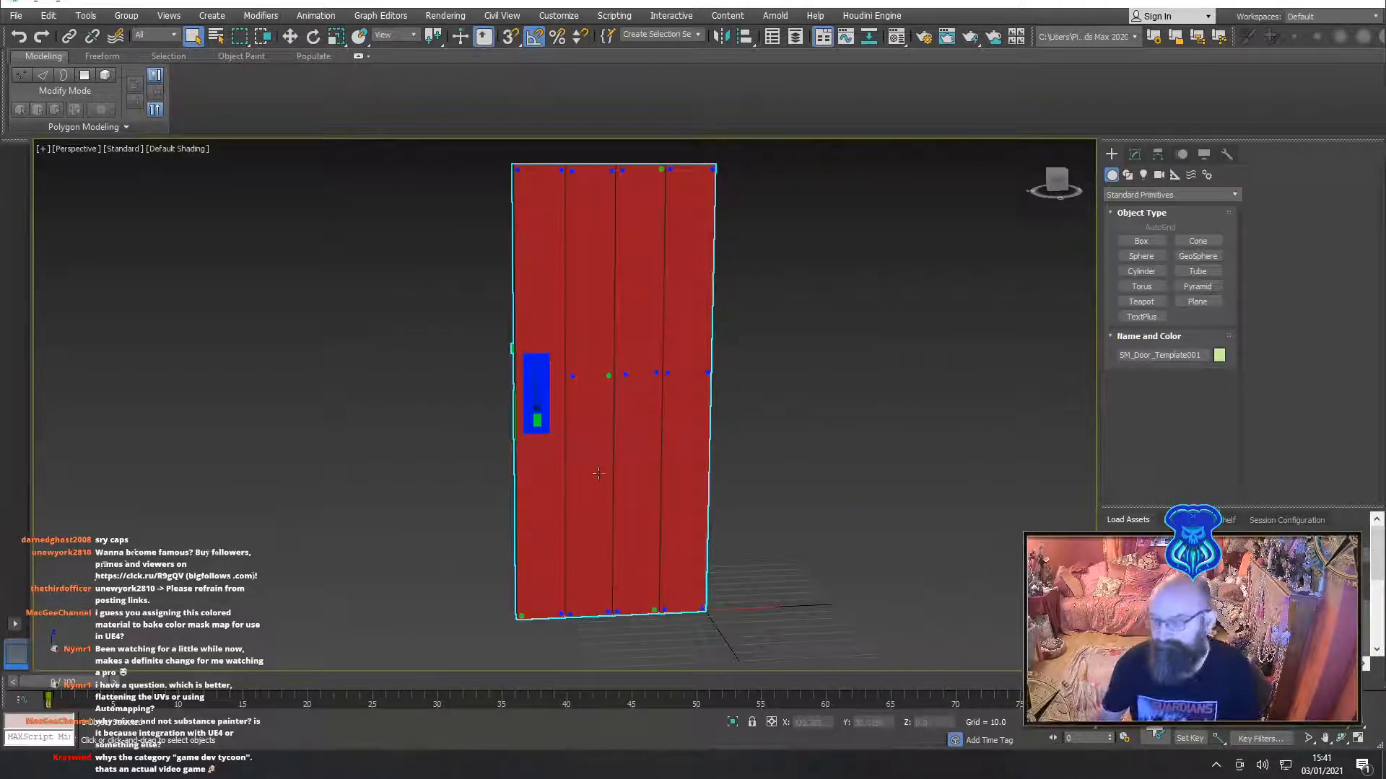
Return to Quixel Mixer and load SM_Door_Wooden1 from the Wickie folder as the custom mesh
click(303, 765)
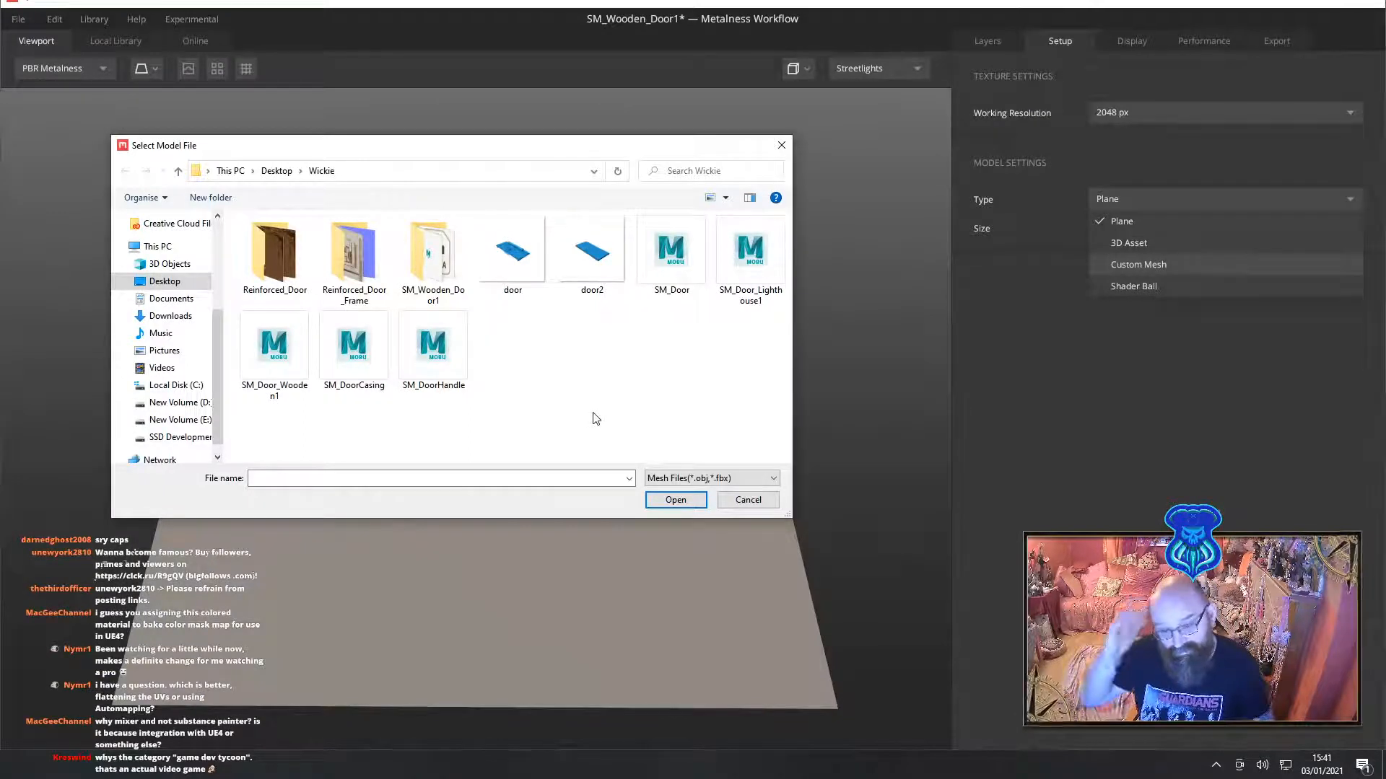
click(264, 381)
click(673, 500)
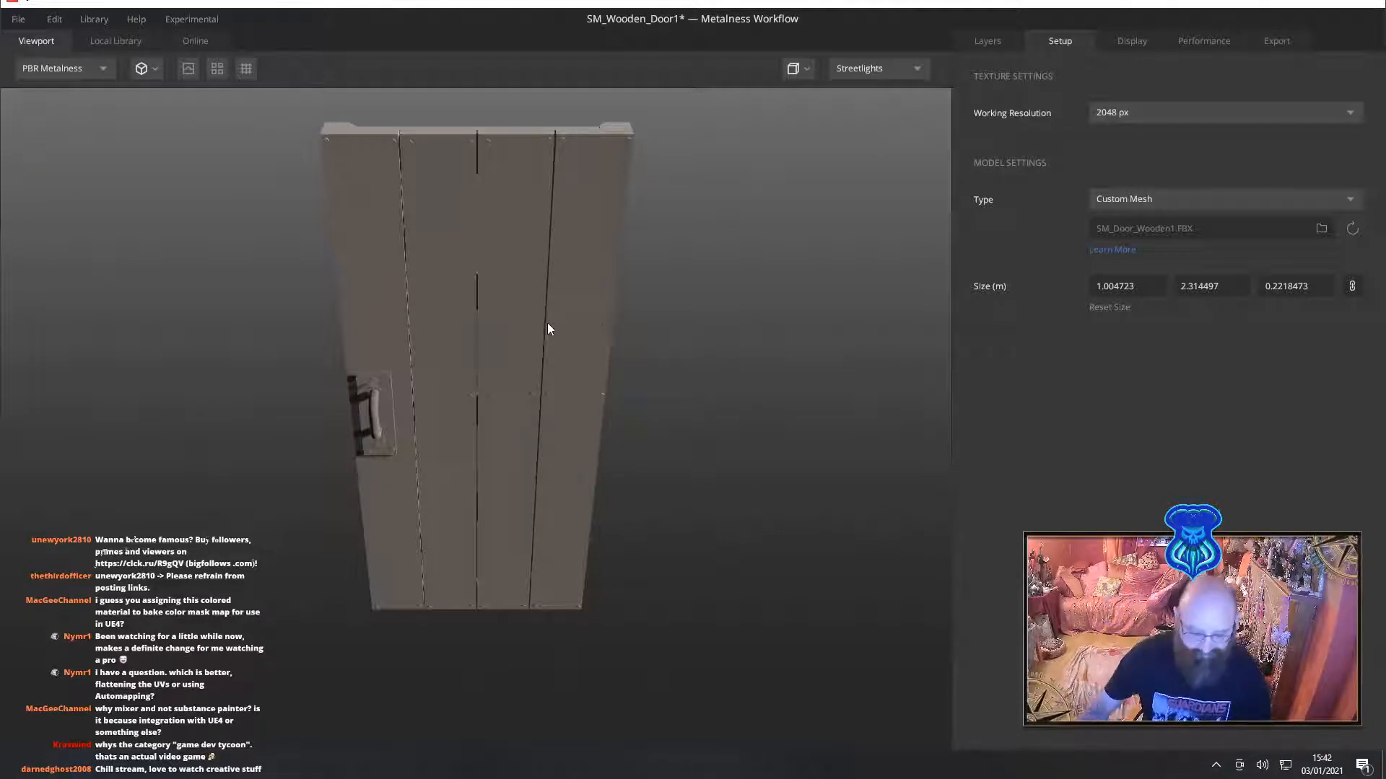
mouse_move(538, 387)
mouse_down()
mouse_move(489, 457)
mouse_move(732, 422)
mouse_move(950, 359)
mouse_move(1166, 384)
mouse_move(989, 368)
mouse_move(1022, 418)
mouse_move(579, 366)
mouse_move(583, 449)
mouse_move(599, 392)
mouse_move(625, 390)
mouse_move(579, 387)
mouse_move(556, 403)
mouse_up()
scroll(560, 403, up, 3)
drag(470, 392, 599, 400)
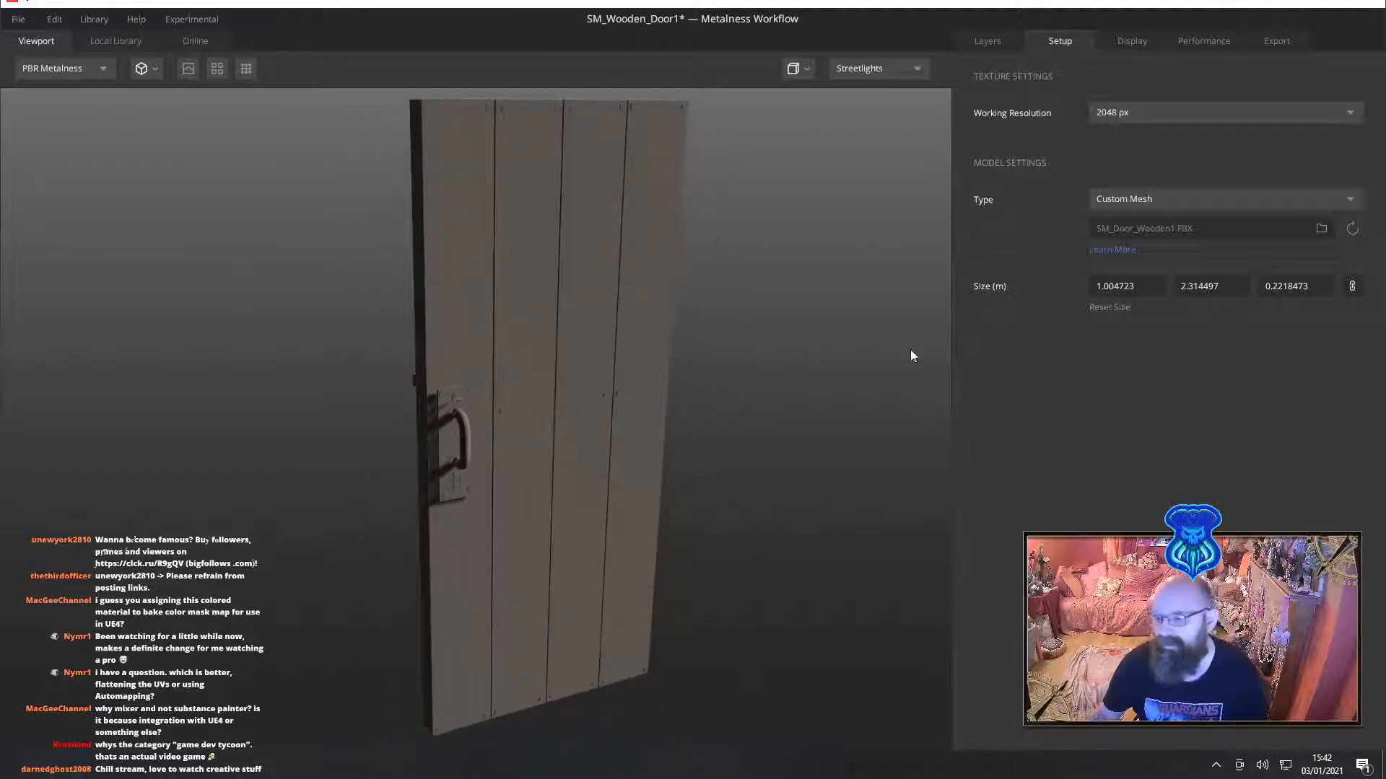
Load the door's colour ID map from the SM_Wooden_Door1 folder into the base layer's Material ID channel
click(981, 41)
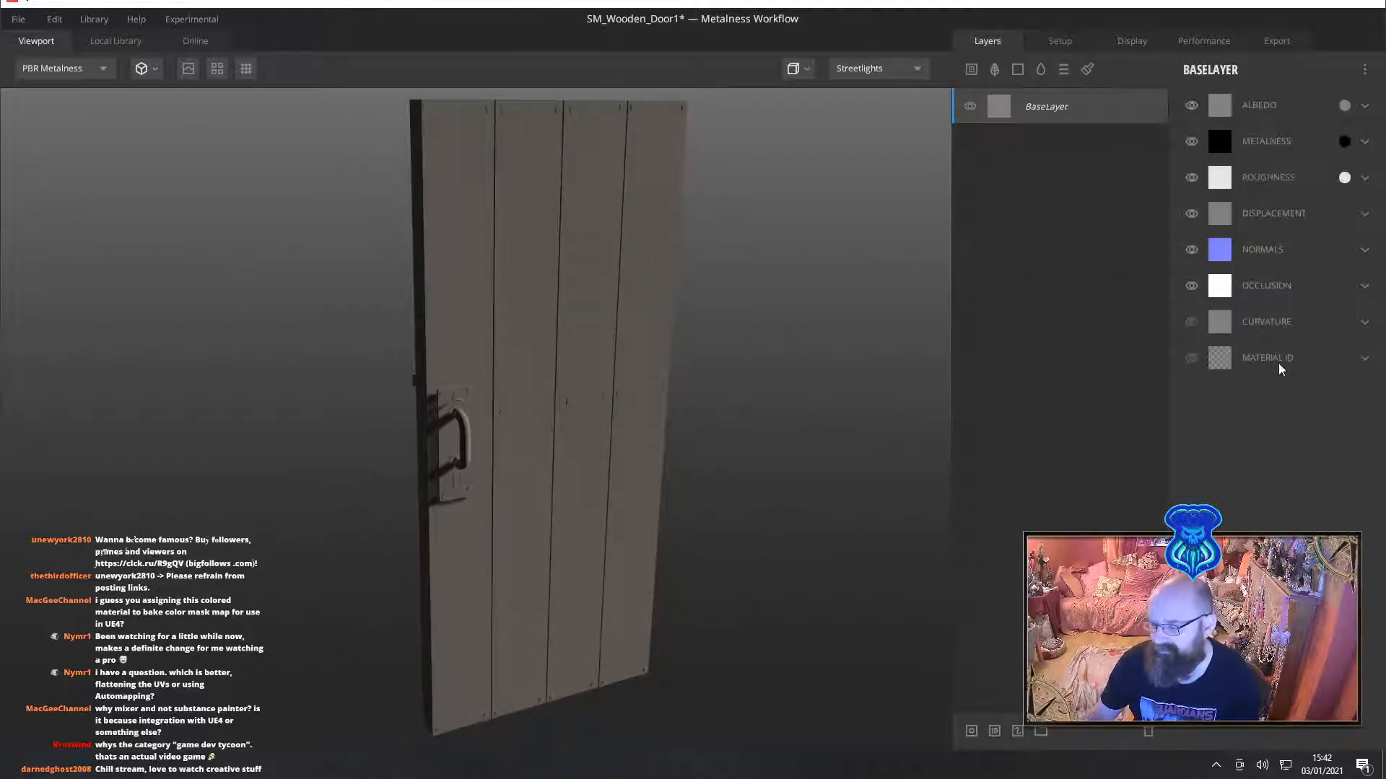
click(1364, 359)
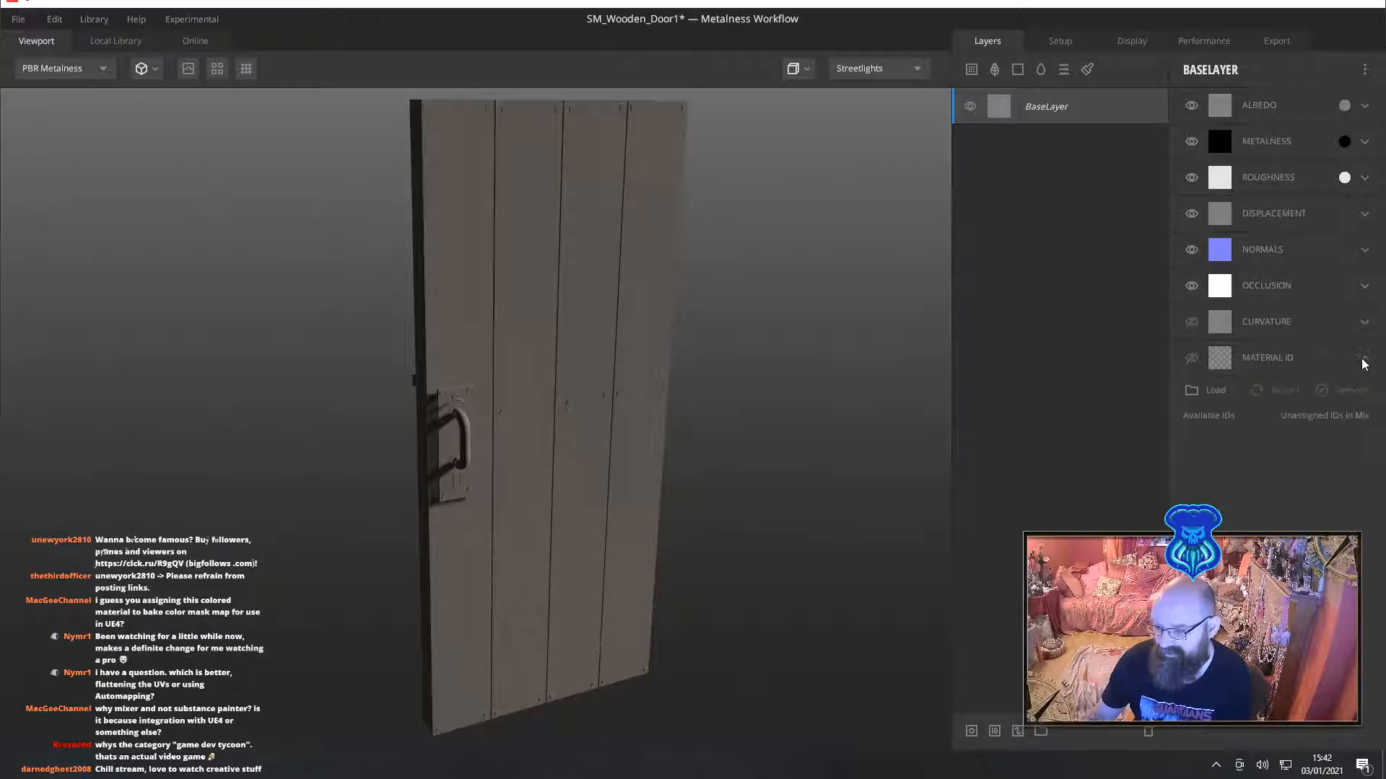
click(1207, 390)
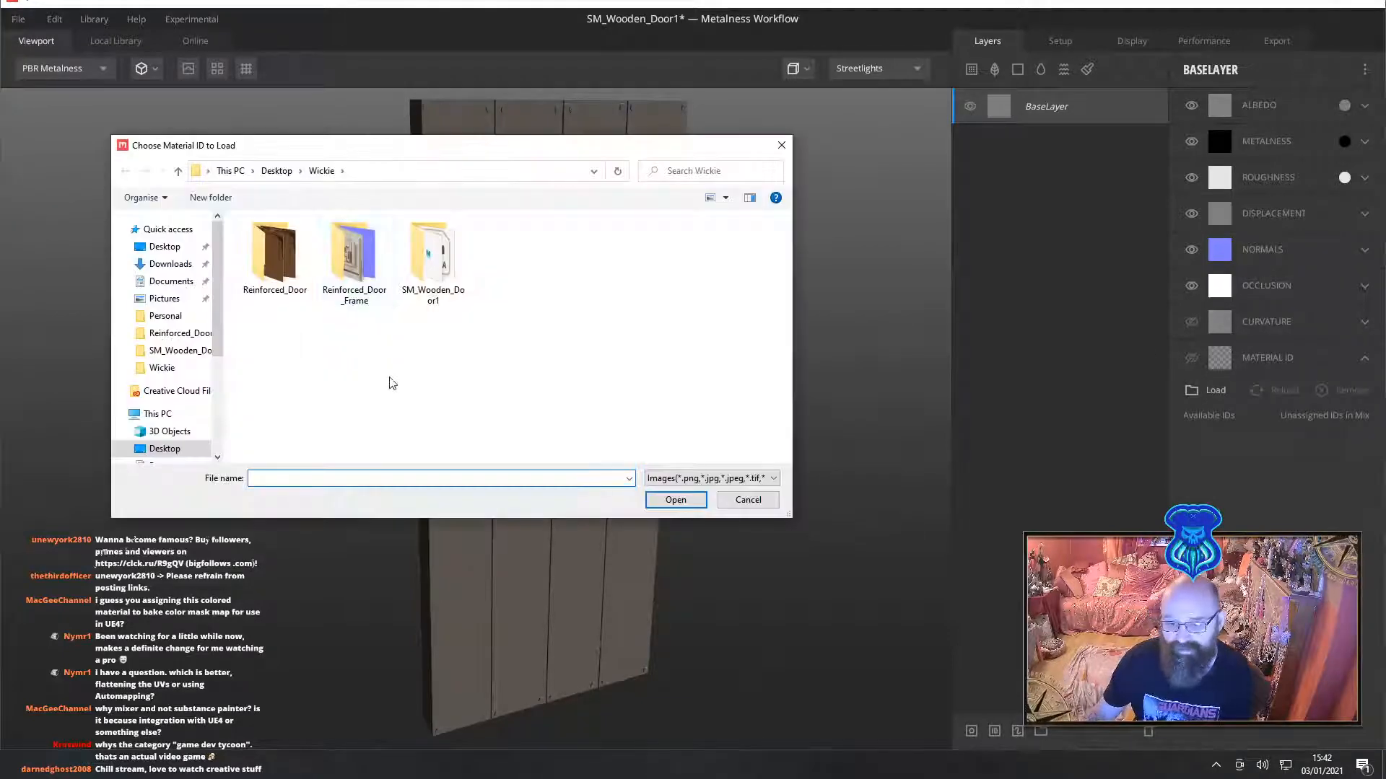
double_click(420, 264)
double_click(289, 283)
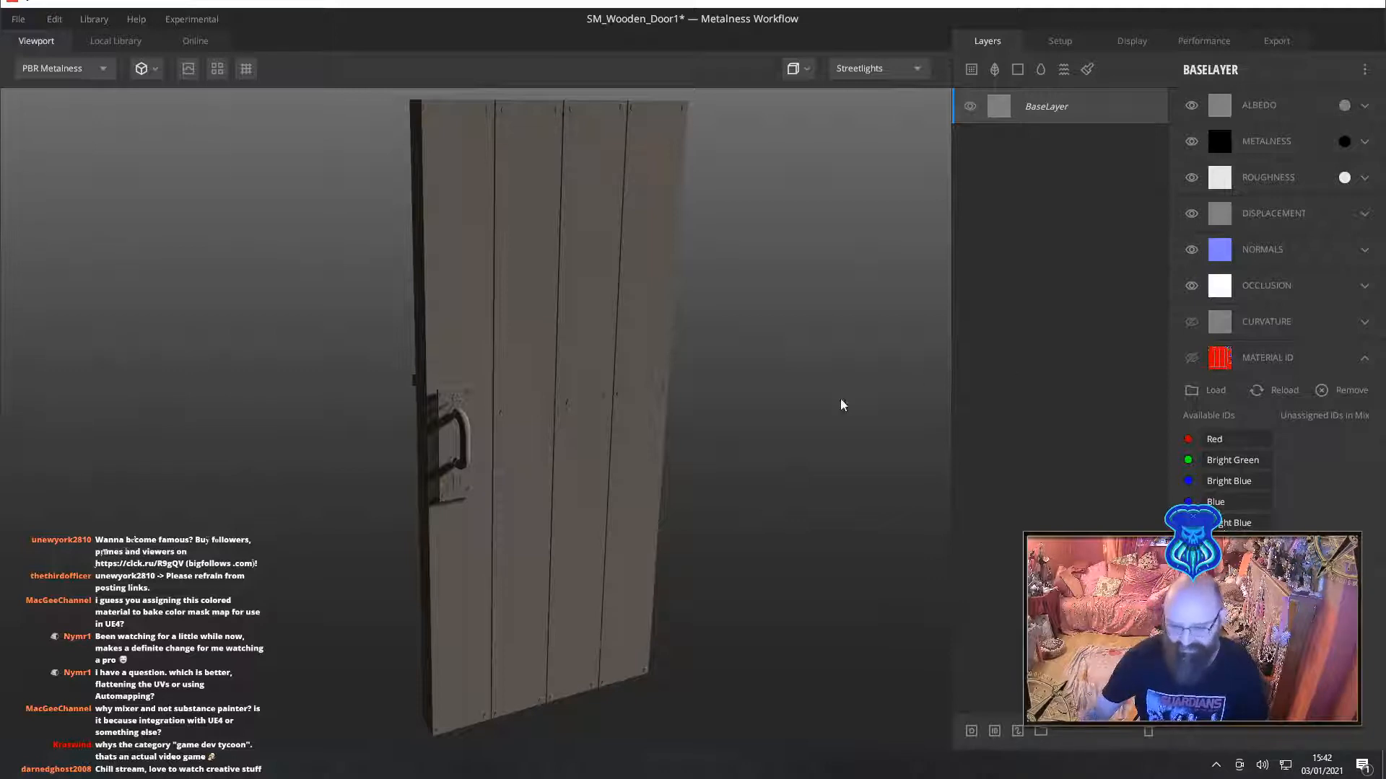
mouse_move(779, 365)
middle_down()
mouse_move(784, 389)
mouse_move(756, 374)
mouse_move(785, 372)
middle_up()
drag(785, 377, 686, 346)
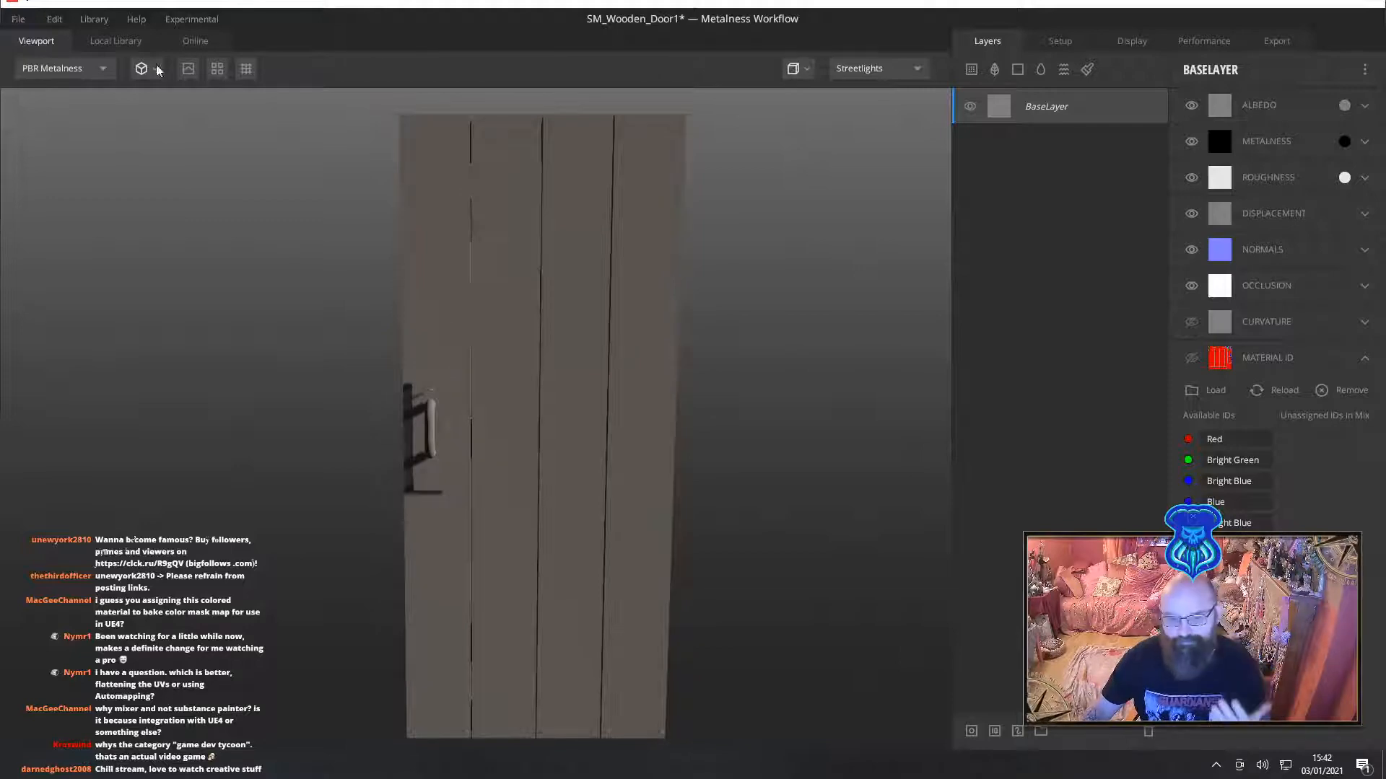
Find Antique Wood among the local library's smart materials and add it to the door above the base layer
click(122, 46)
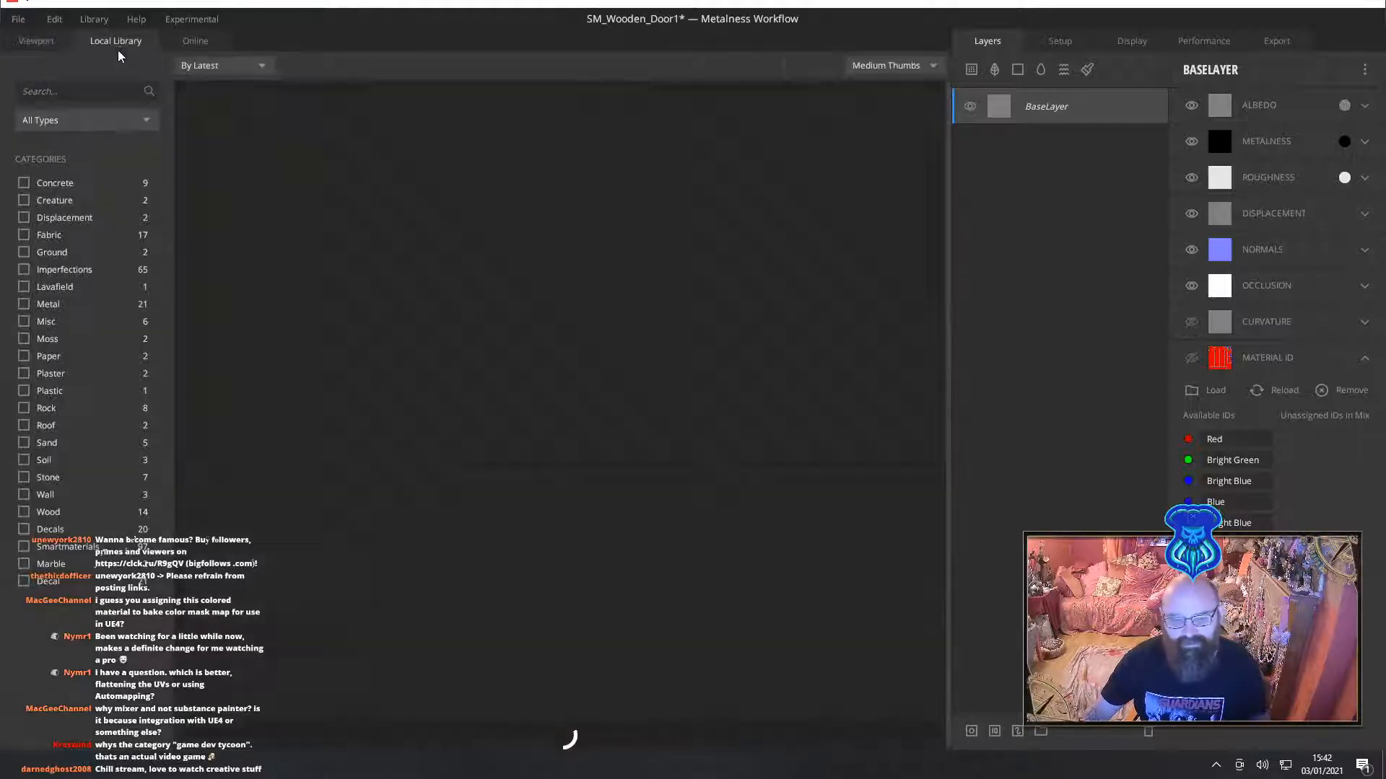
click(84, 122)
click(62, 274)
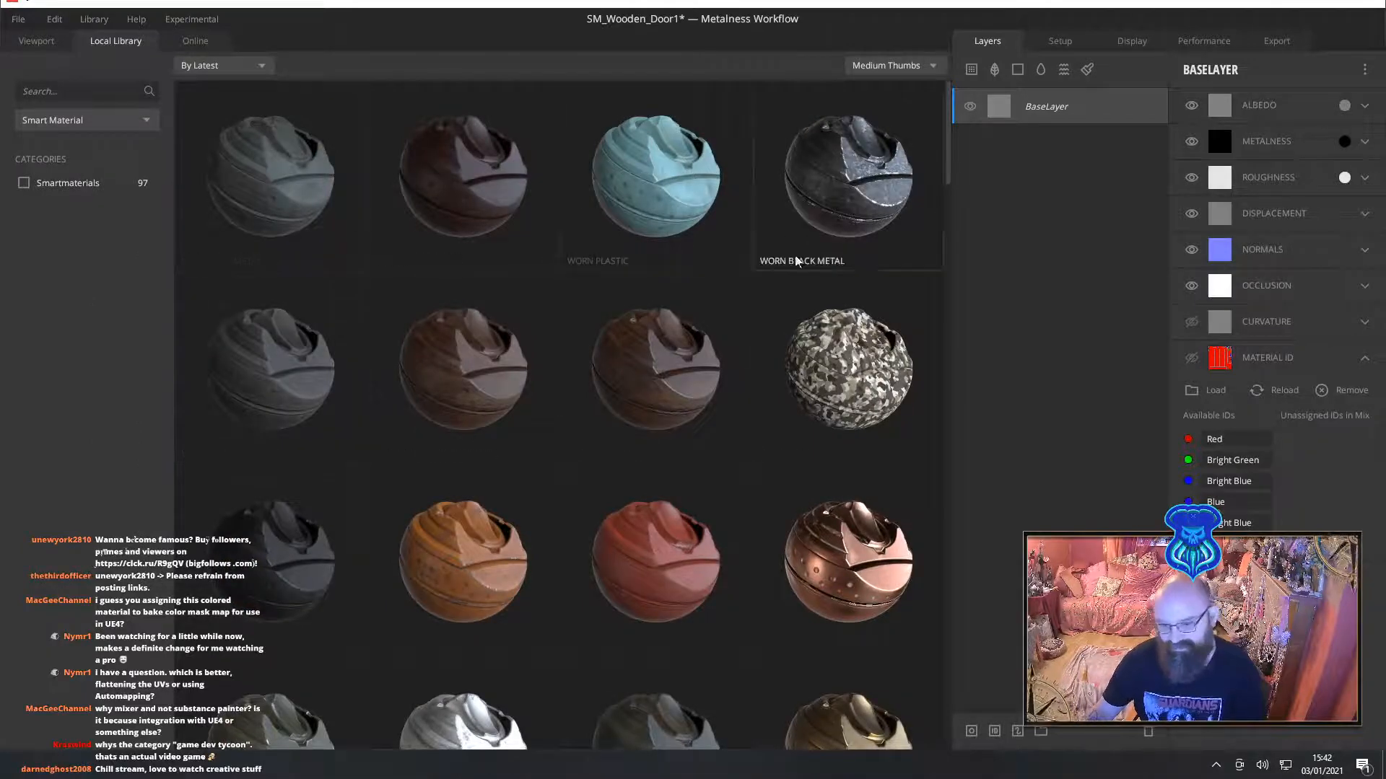
scroll(944, 198, down, 3)
scroll(944, 199, down, 2)
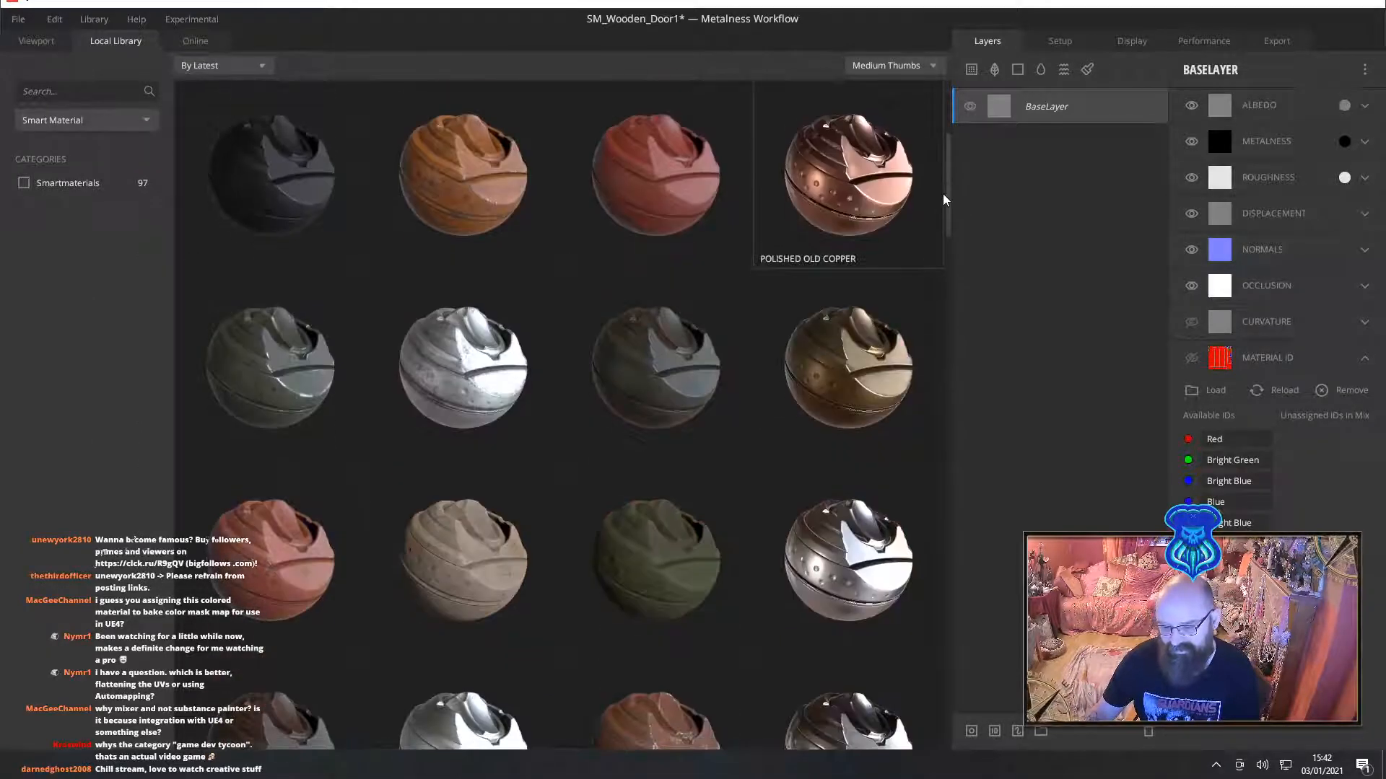
drag(944, 199, 940, 402)
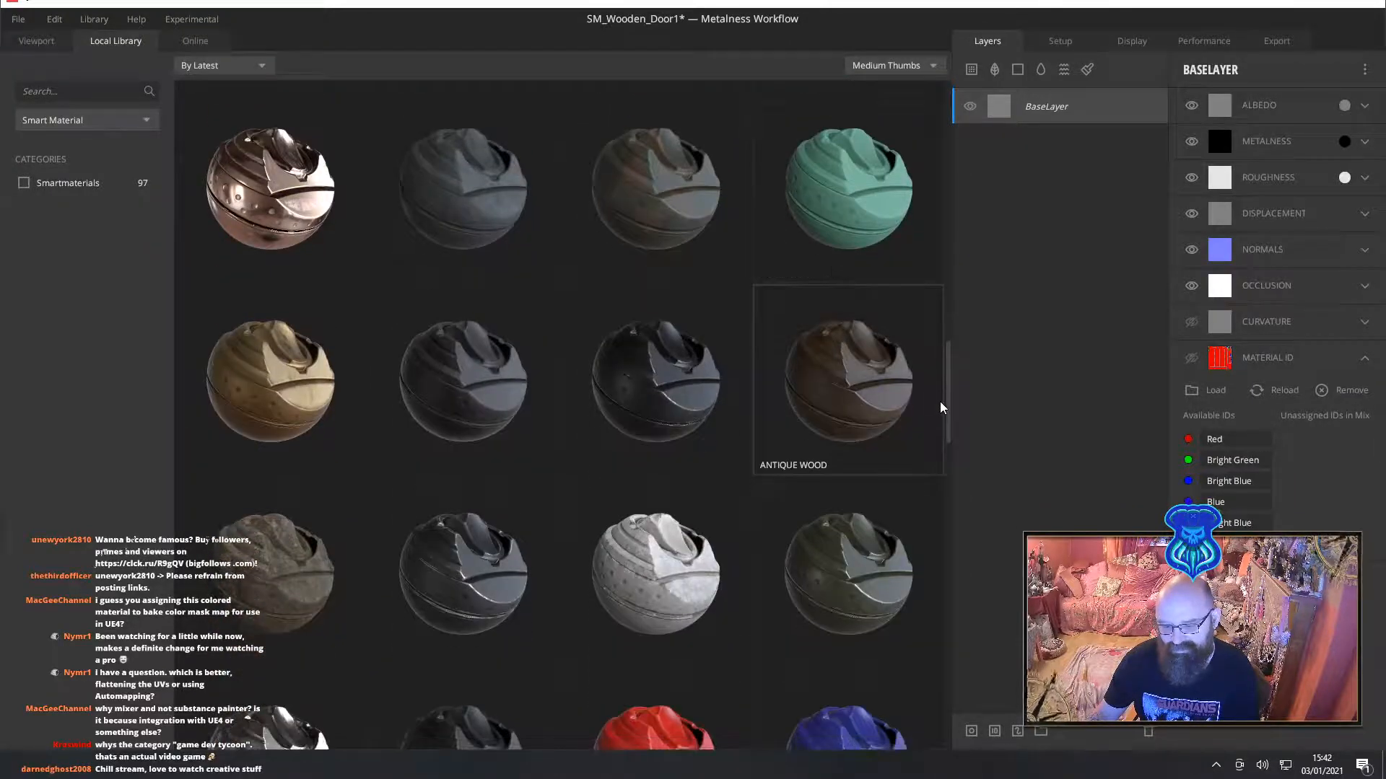
drag(849, 406, 1005, 341)
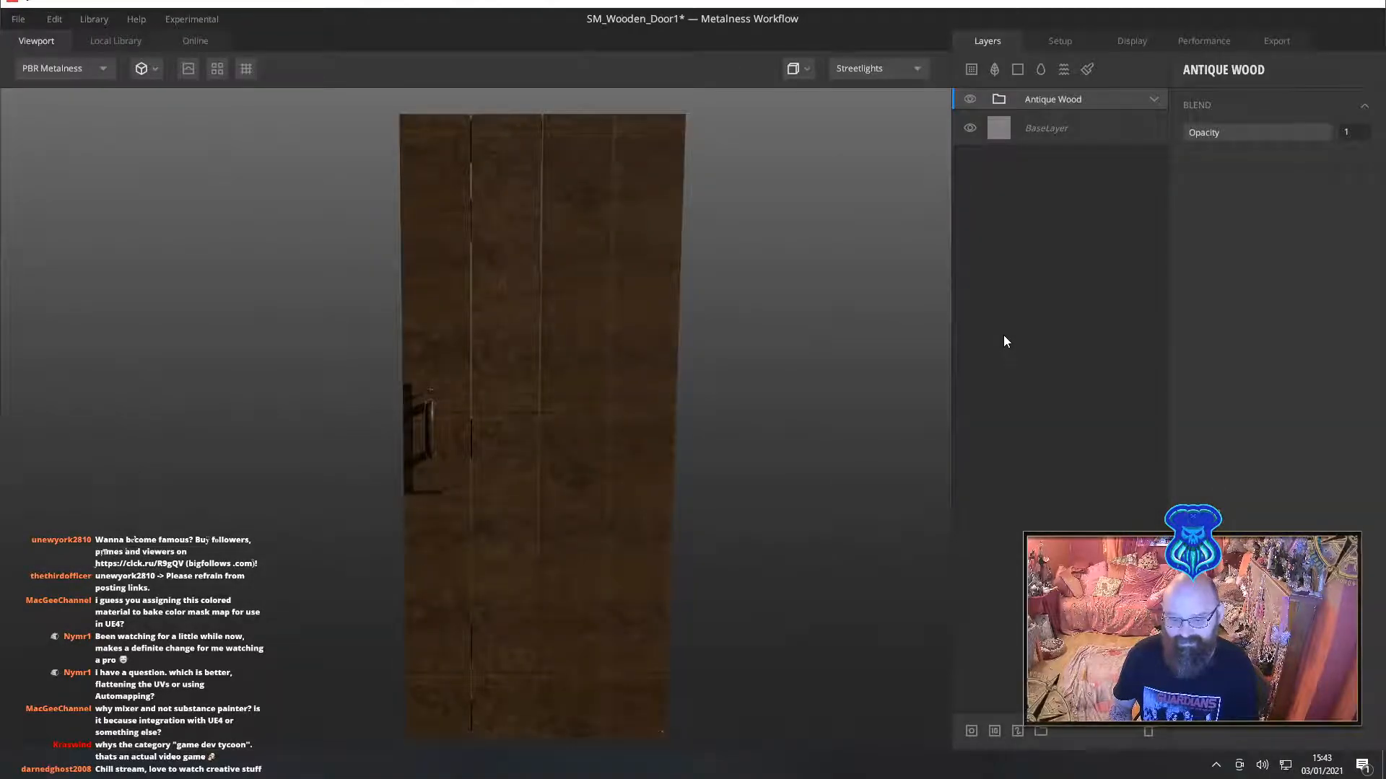
Expand the Antique Wood group and set the placement tilt of Wood Base and Color Variation to 0°
drag(593, 447, 656, 465)
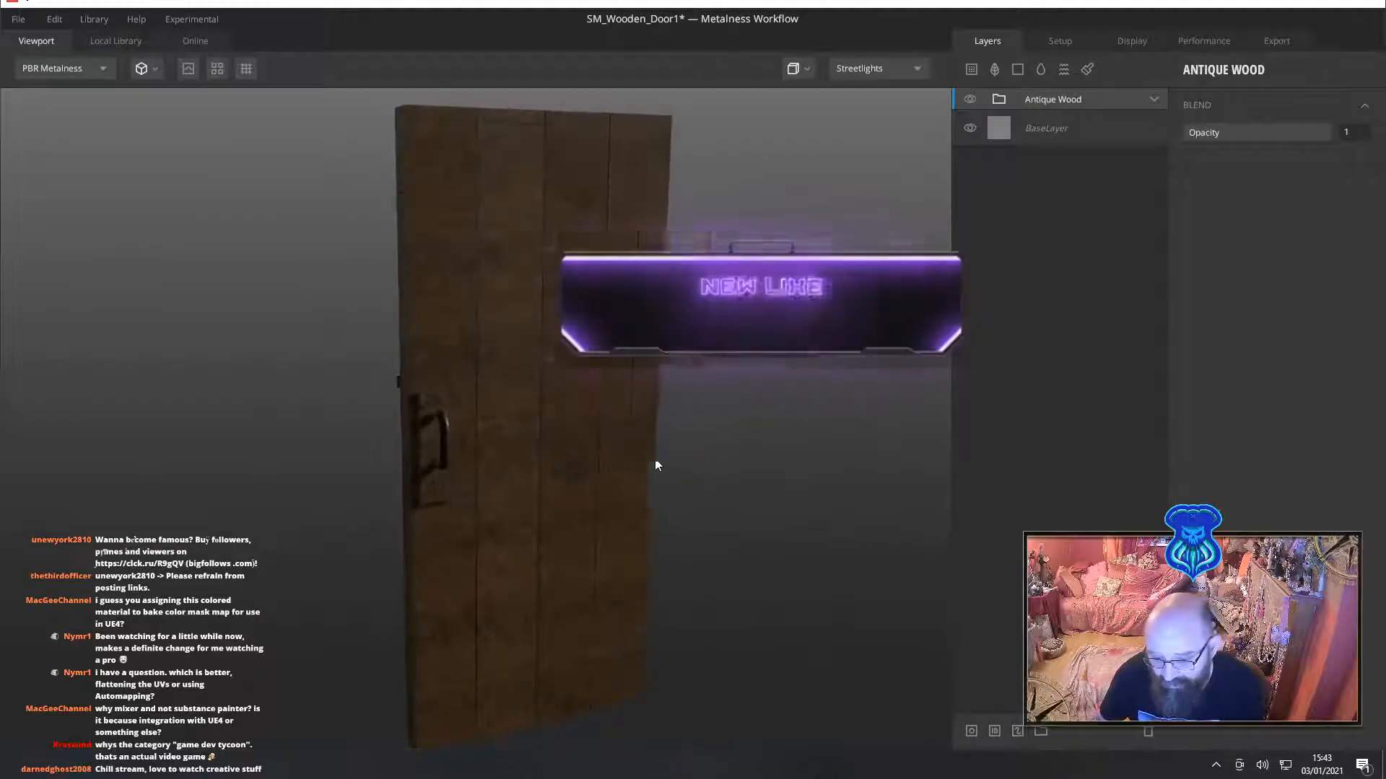
scroll(622, 438, up, 4)
mouse_move(665, 413)
mouse_down()
mouse_move(625, 357)
mouse_move(683, 408)
mouse_up()
scroll(668, 414, down, 4)
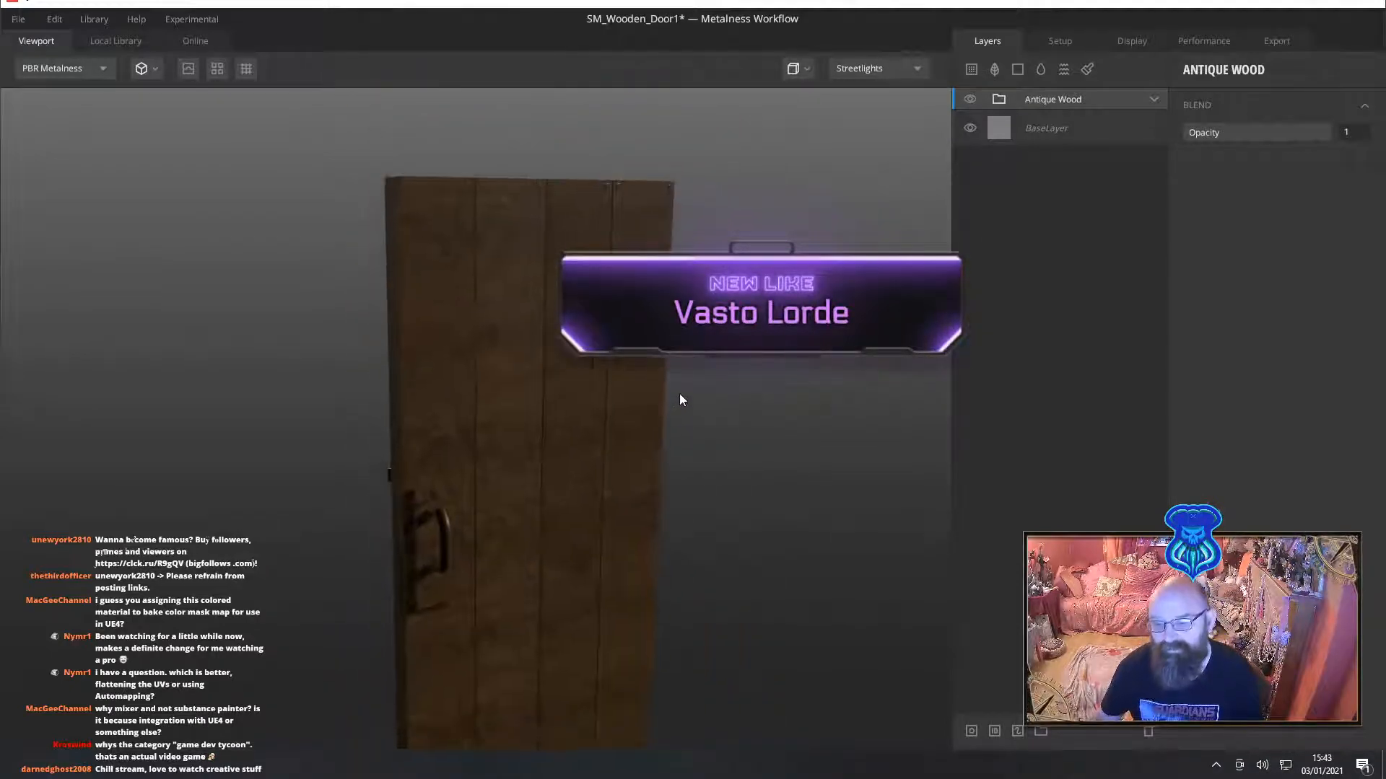
middle_drag(642, 412, 666, 374)
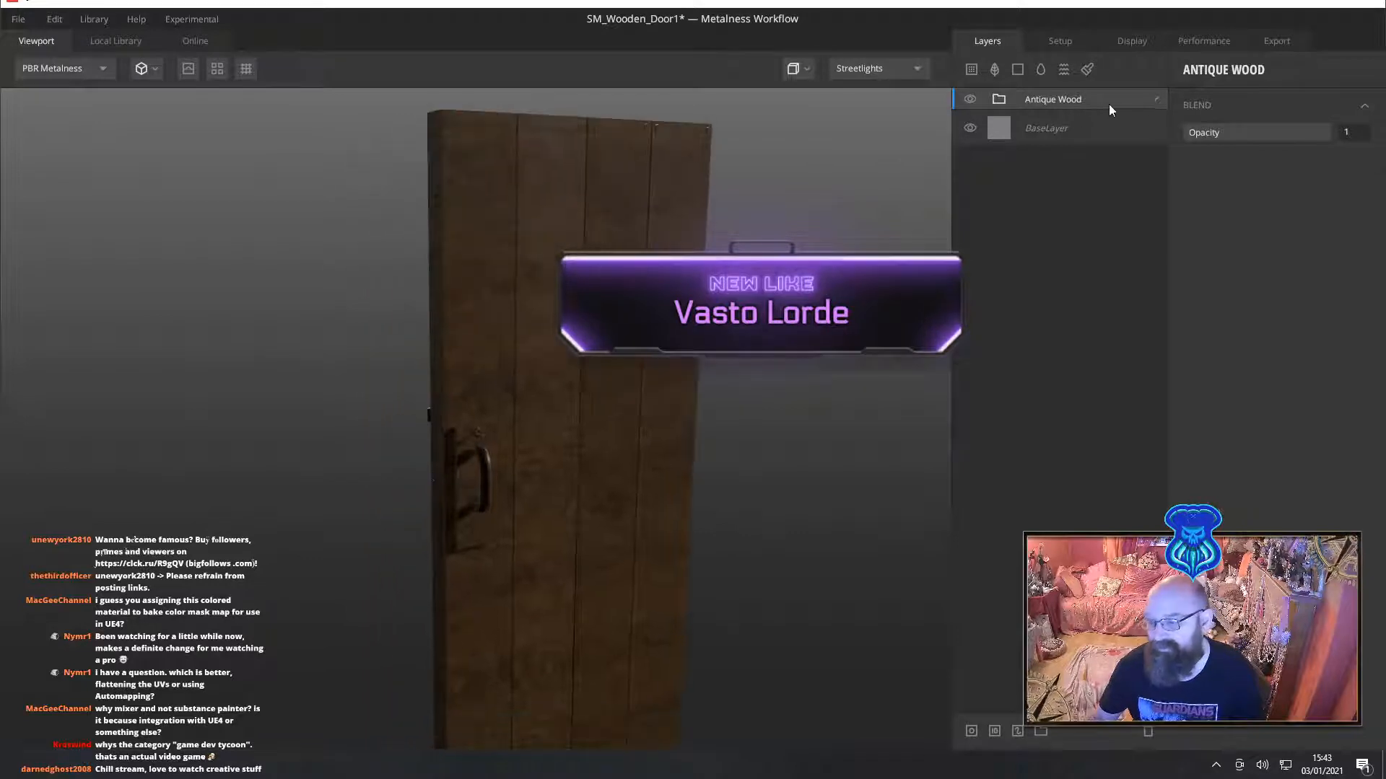
click(1152, 99)
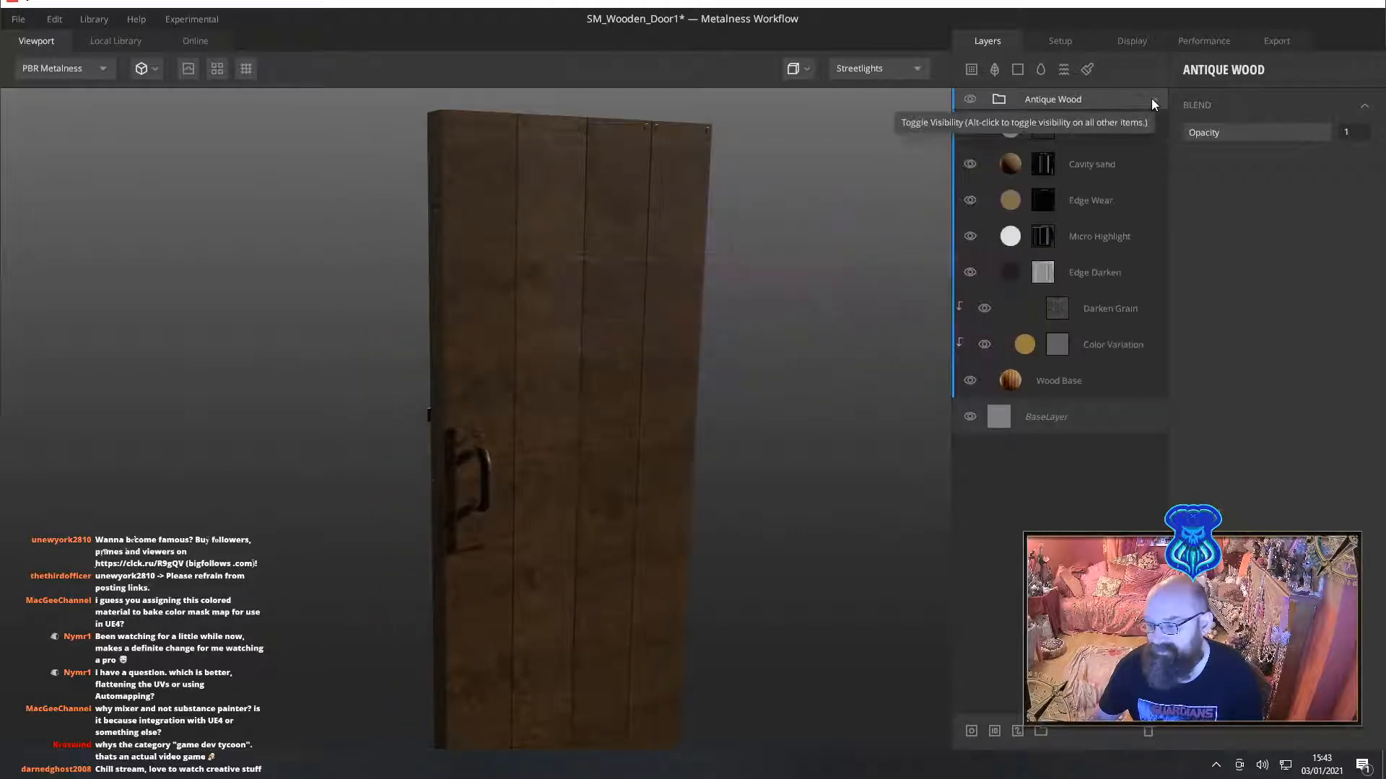
click(1054, 380)
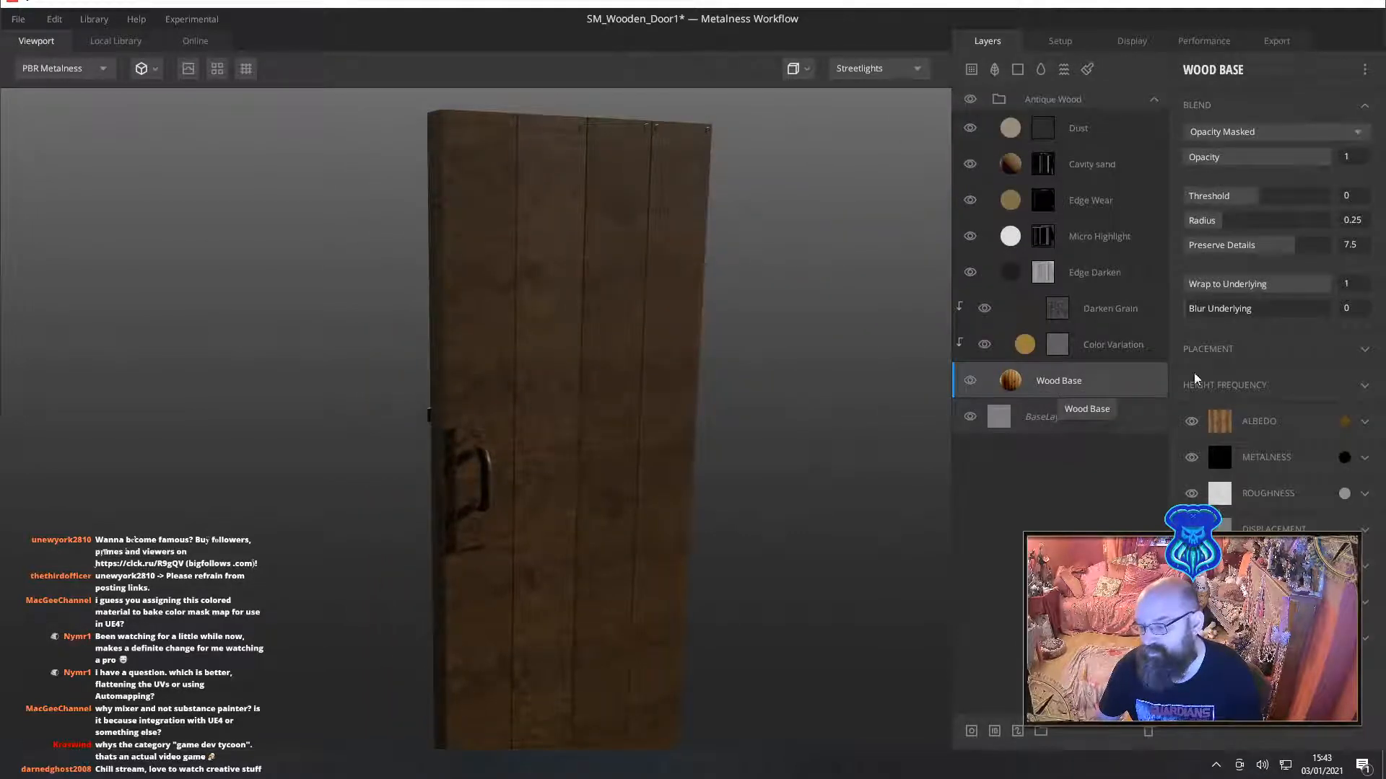
click(1364, 350)
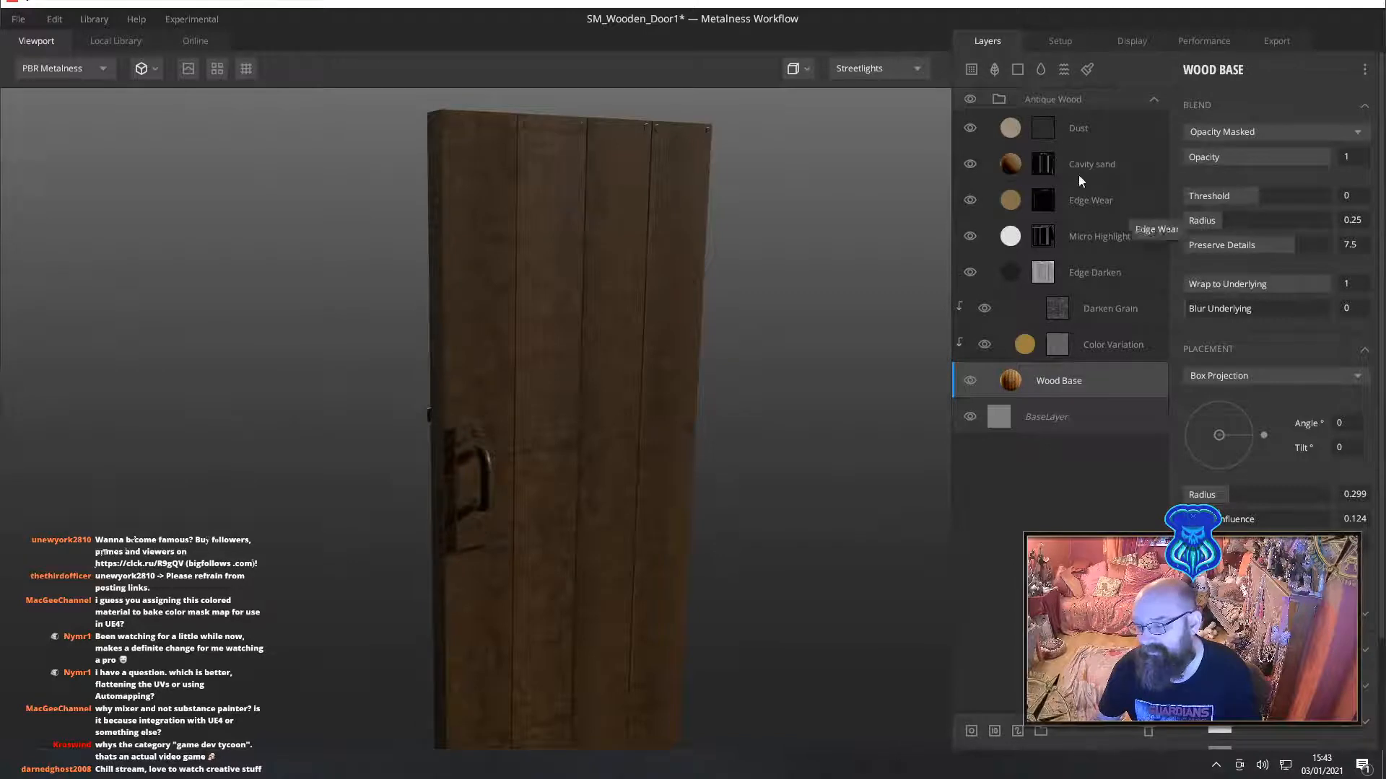
click(1100, 347)
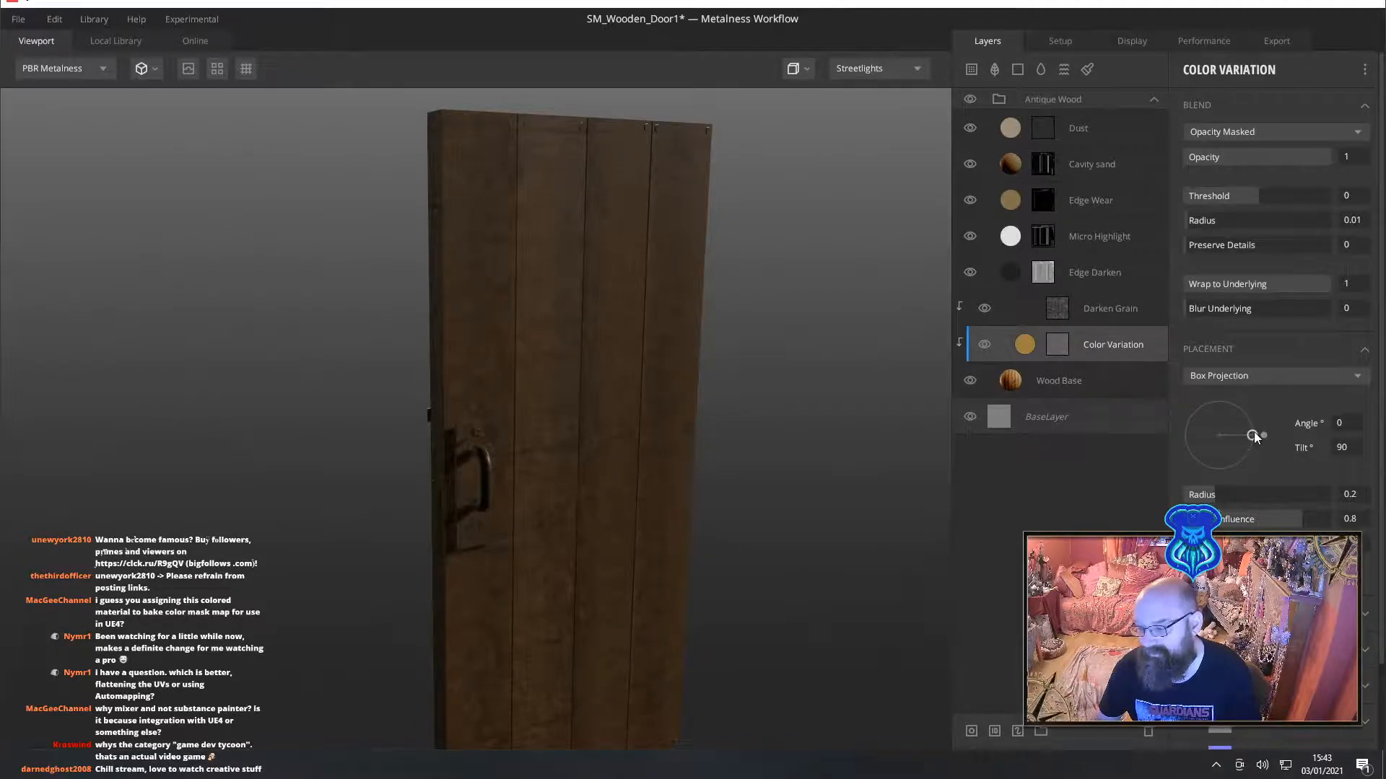
drag(1252, 434, 1218, 435)
Set the placement tilt of the Darken Grain, Edge Darken and Micro Highlights layers to 0°
click(1111, 313)
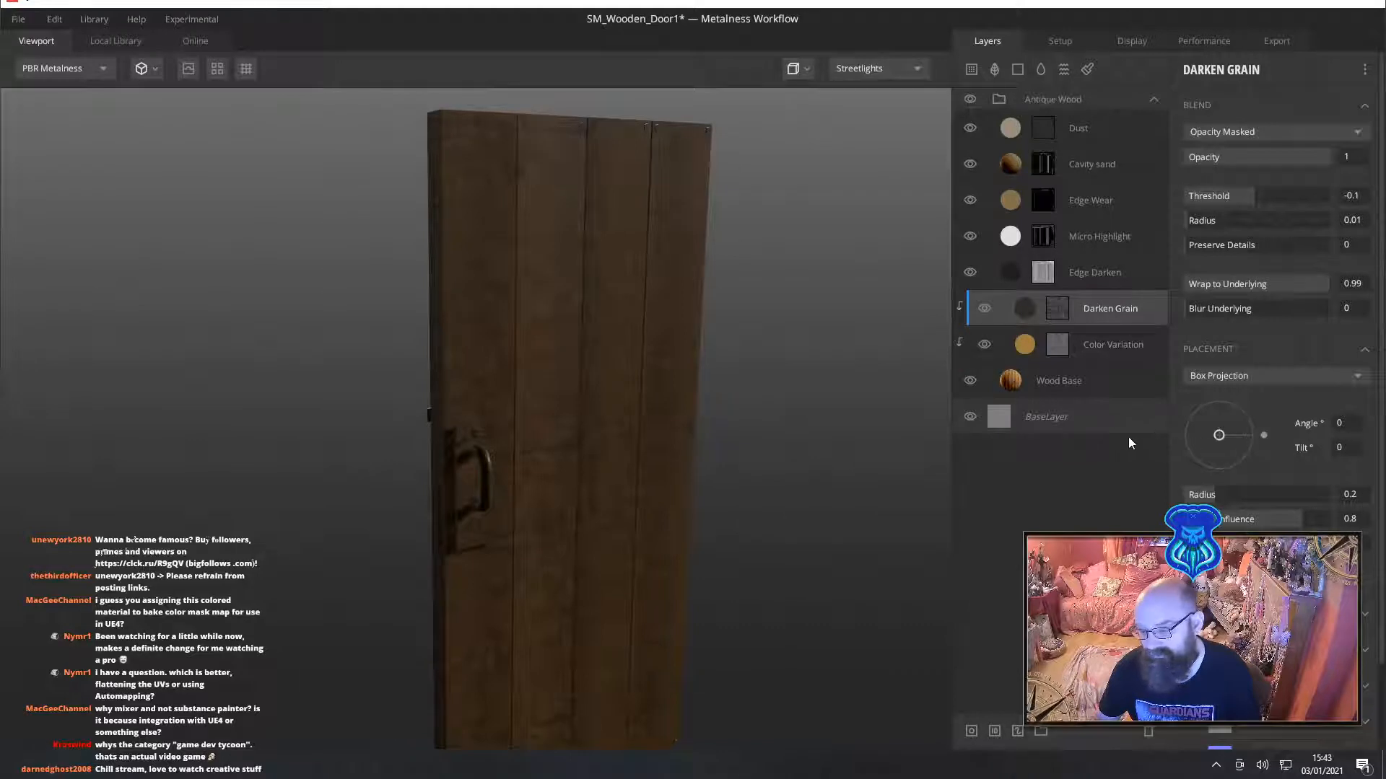
click(1111, 280)
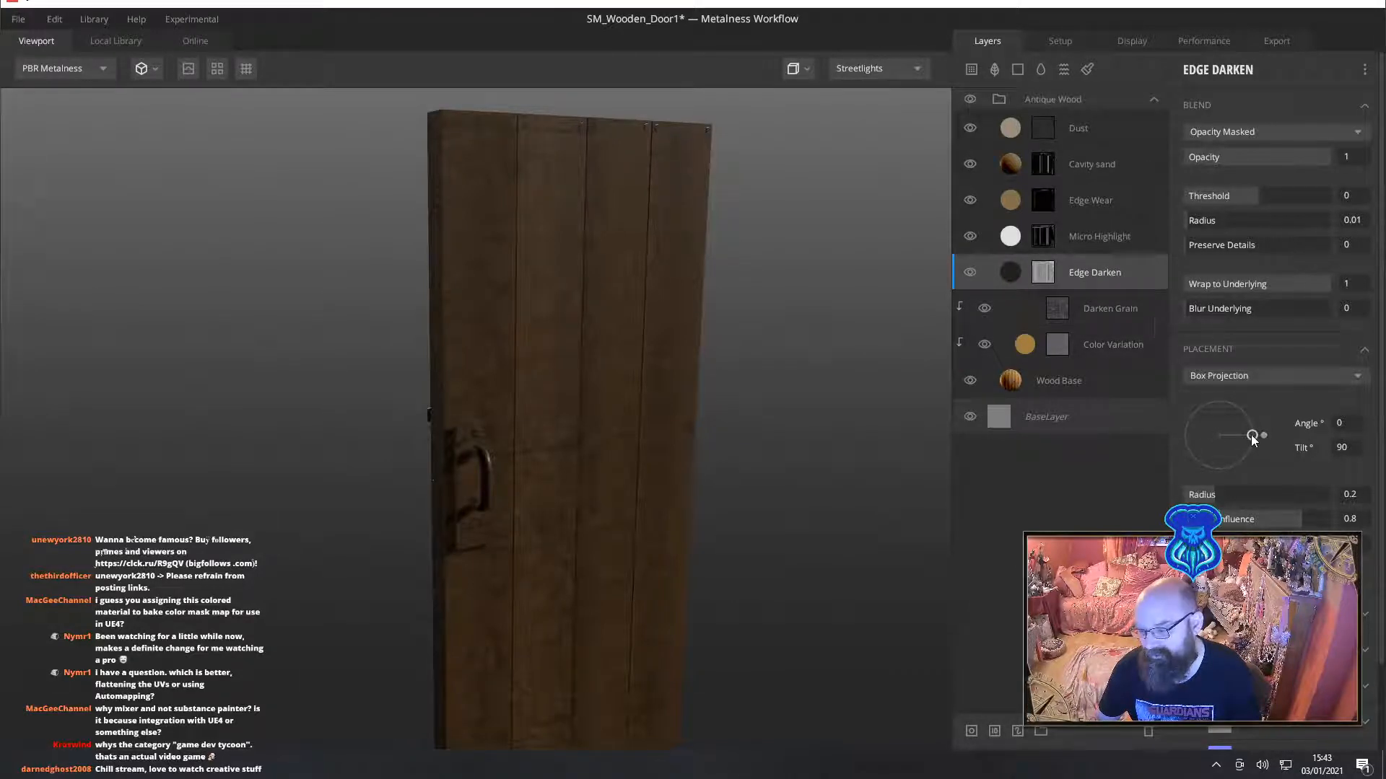
click(1086, 236)
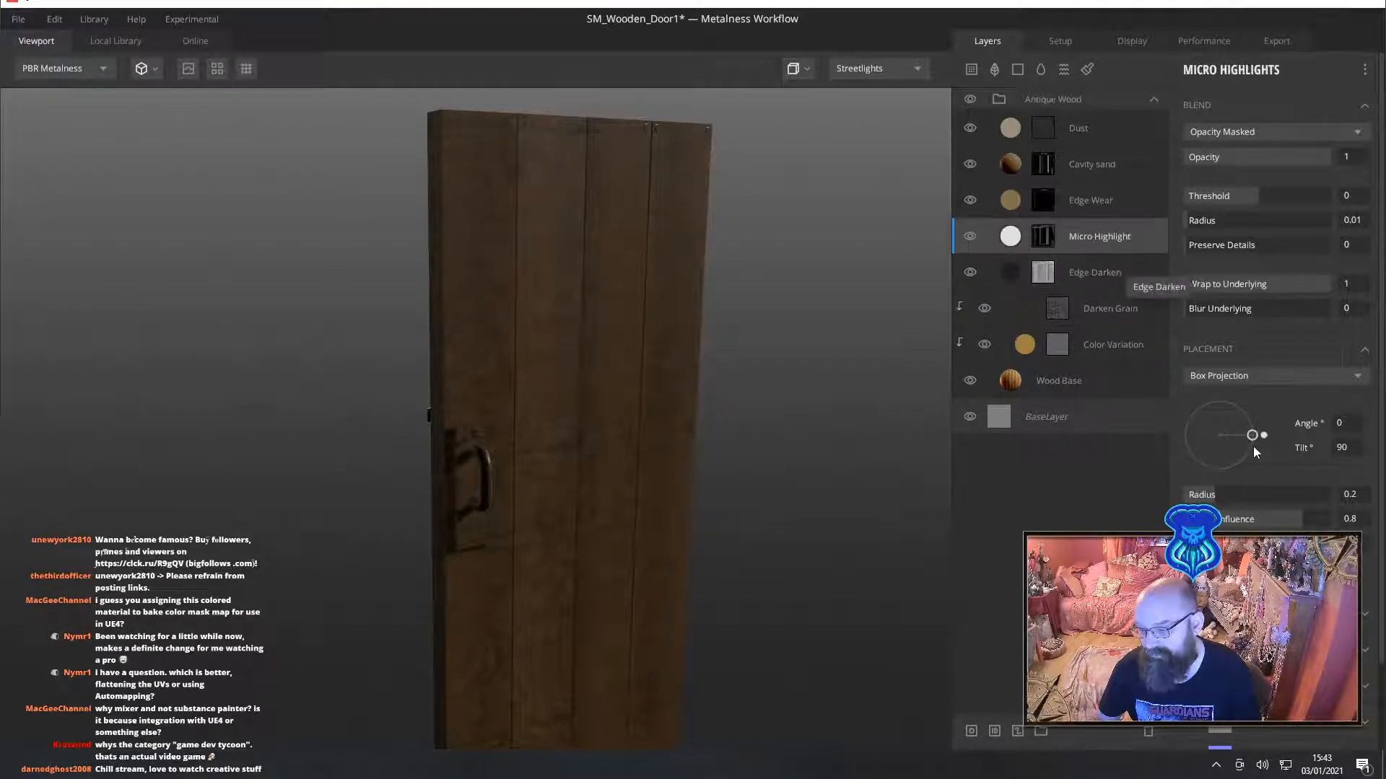
drag(1251, 434, 1162, 432)
Set the placement tilt of the Edge Wear, Cavity Sand and Dust layers to 0°
click(1085, 199)
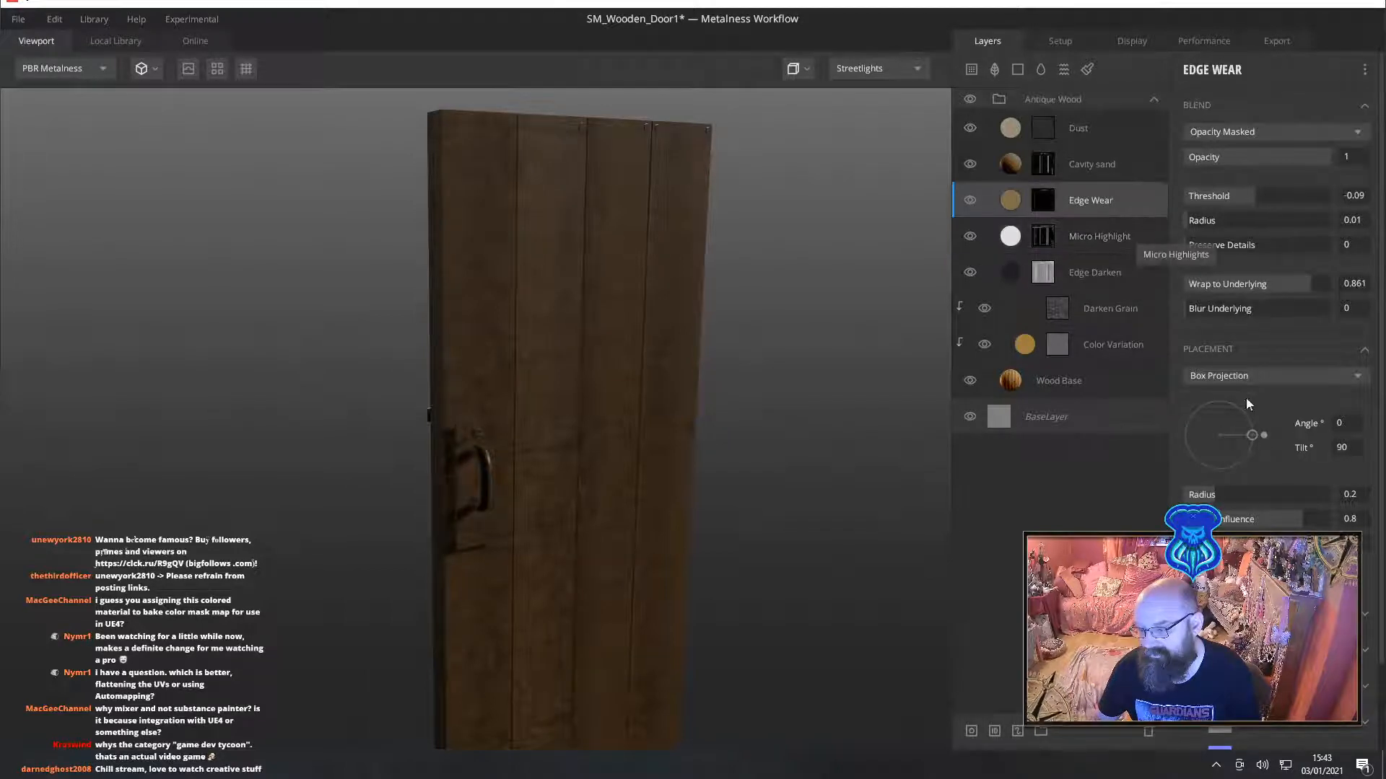
click(1063, 165)
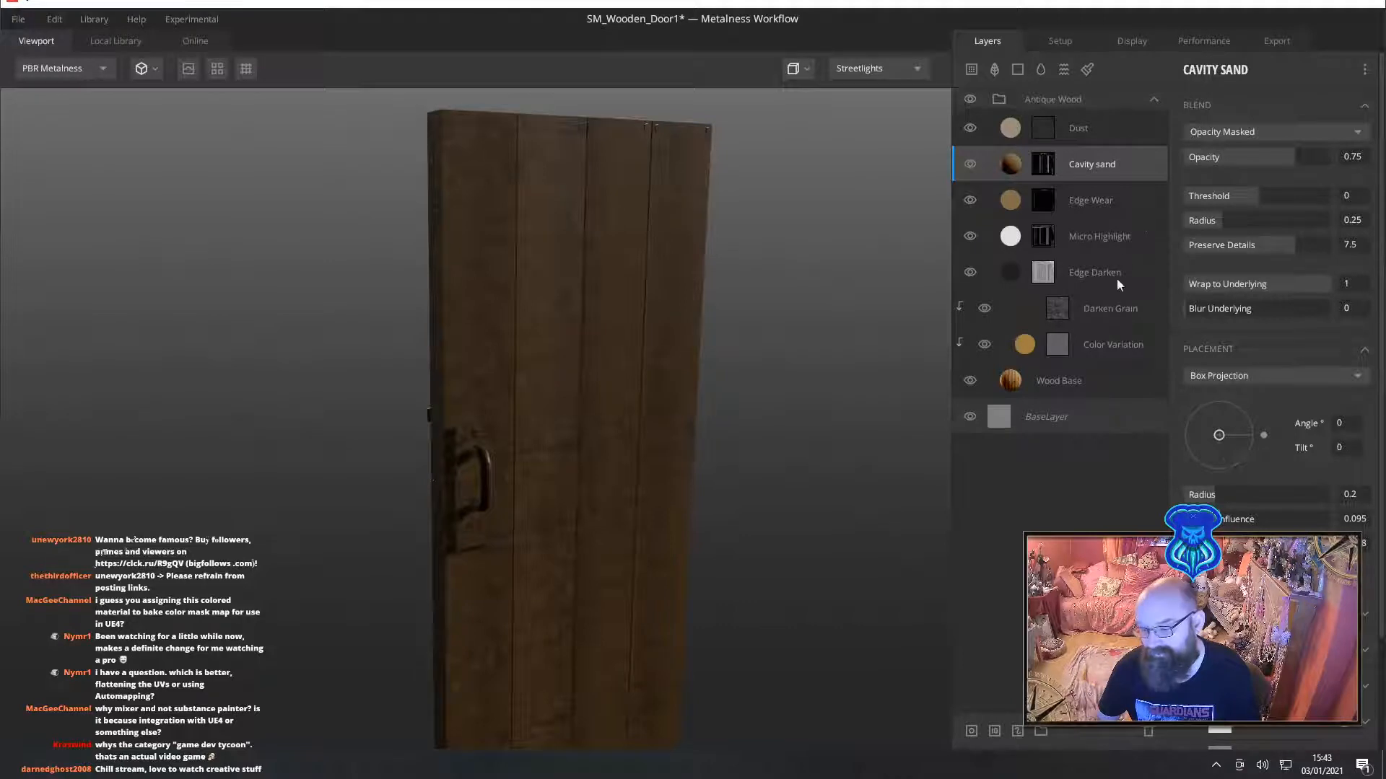
click(1095, 132)
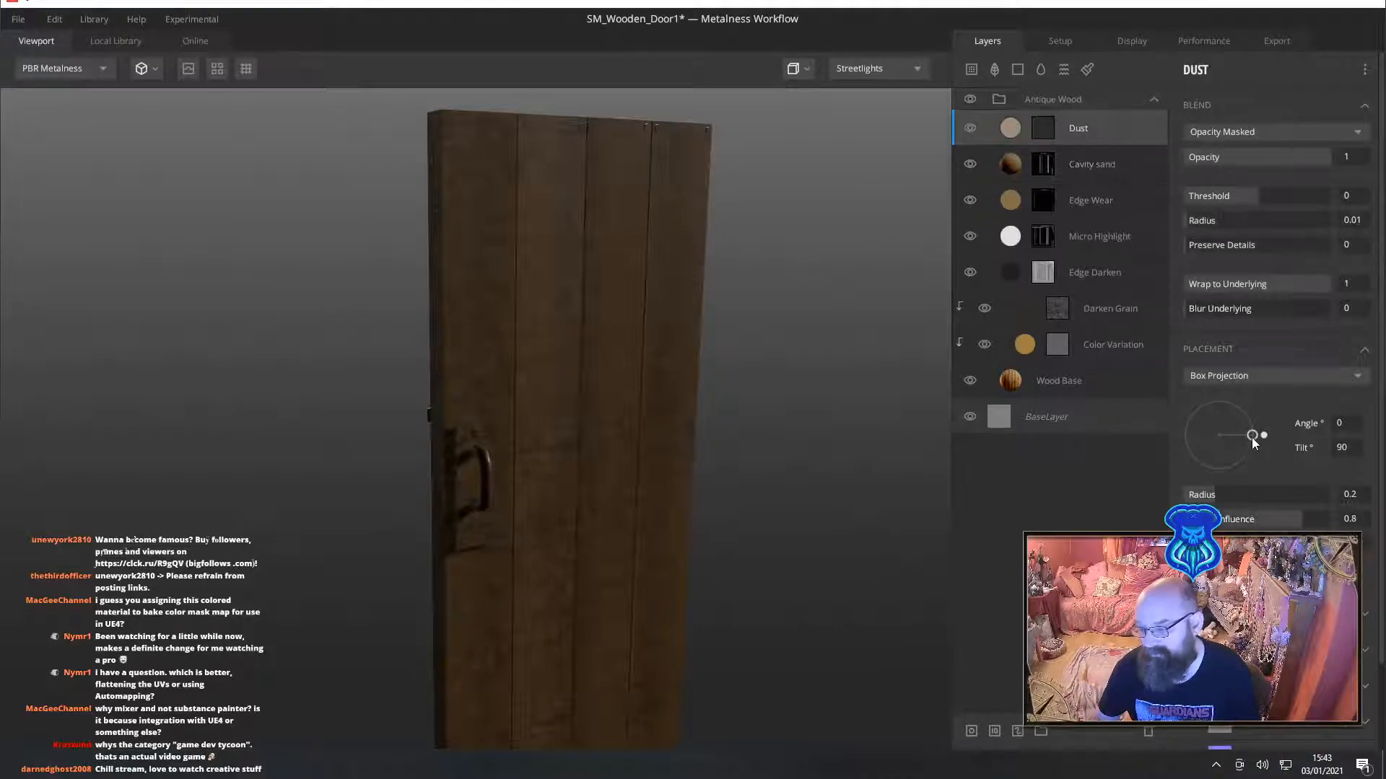
drag(1252, 437, 1174, 439)
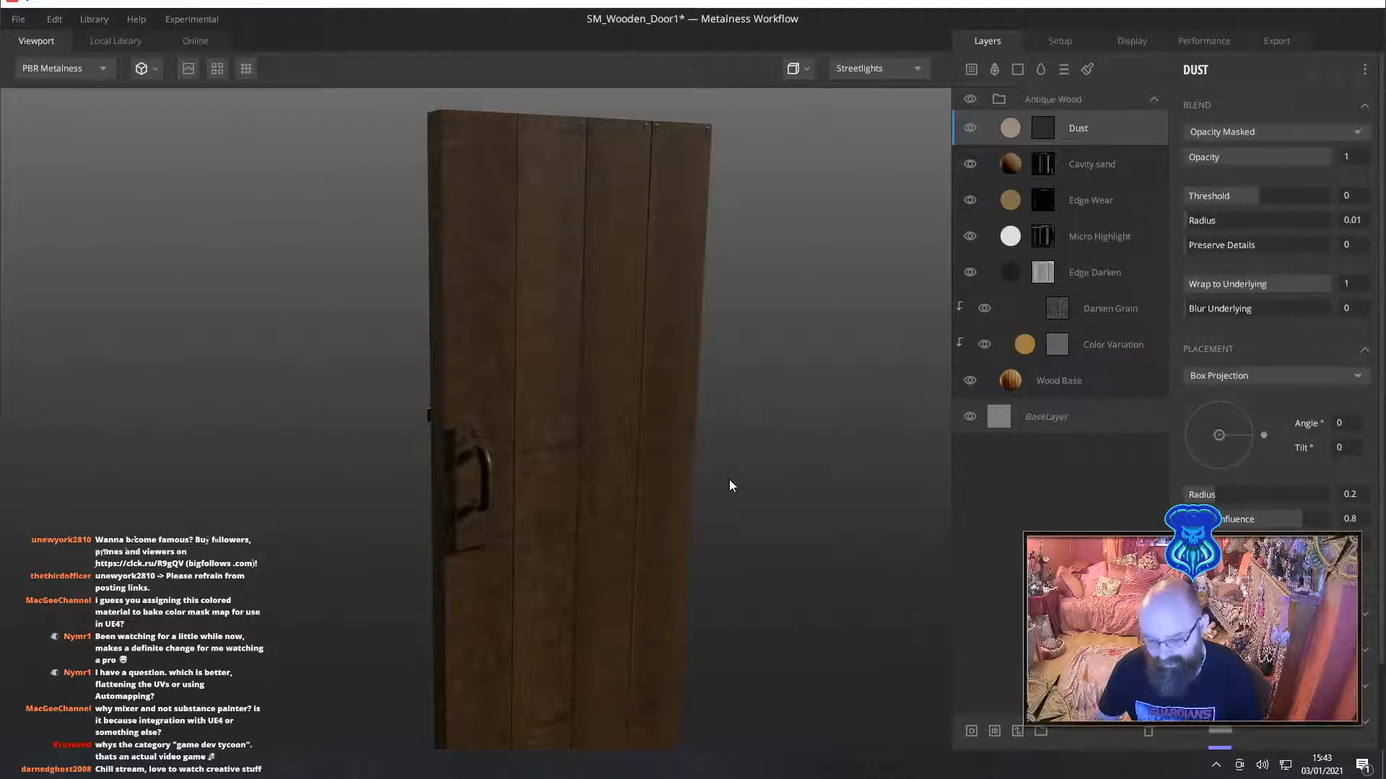
Examine the wood grain on the front and back of the door with the Wood Base layer selected
drag(729, 478, 1314, 476)
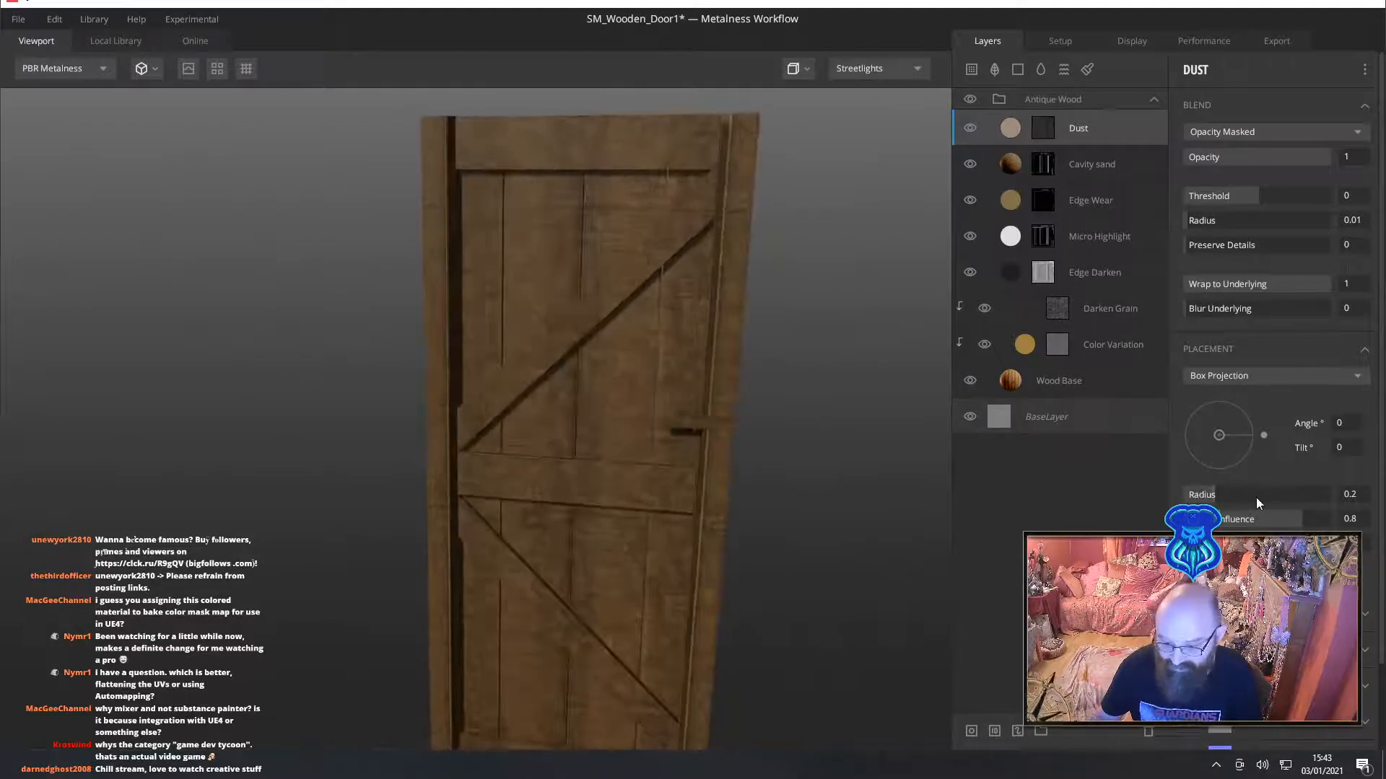
scroll(798, 432, up, 5)
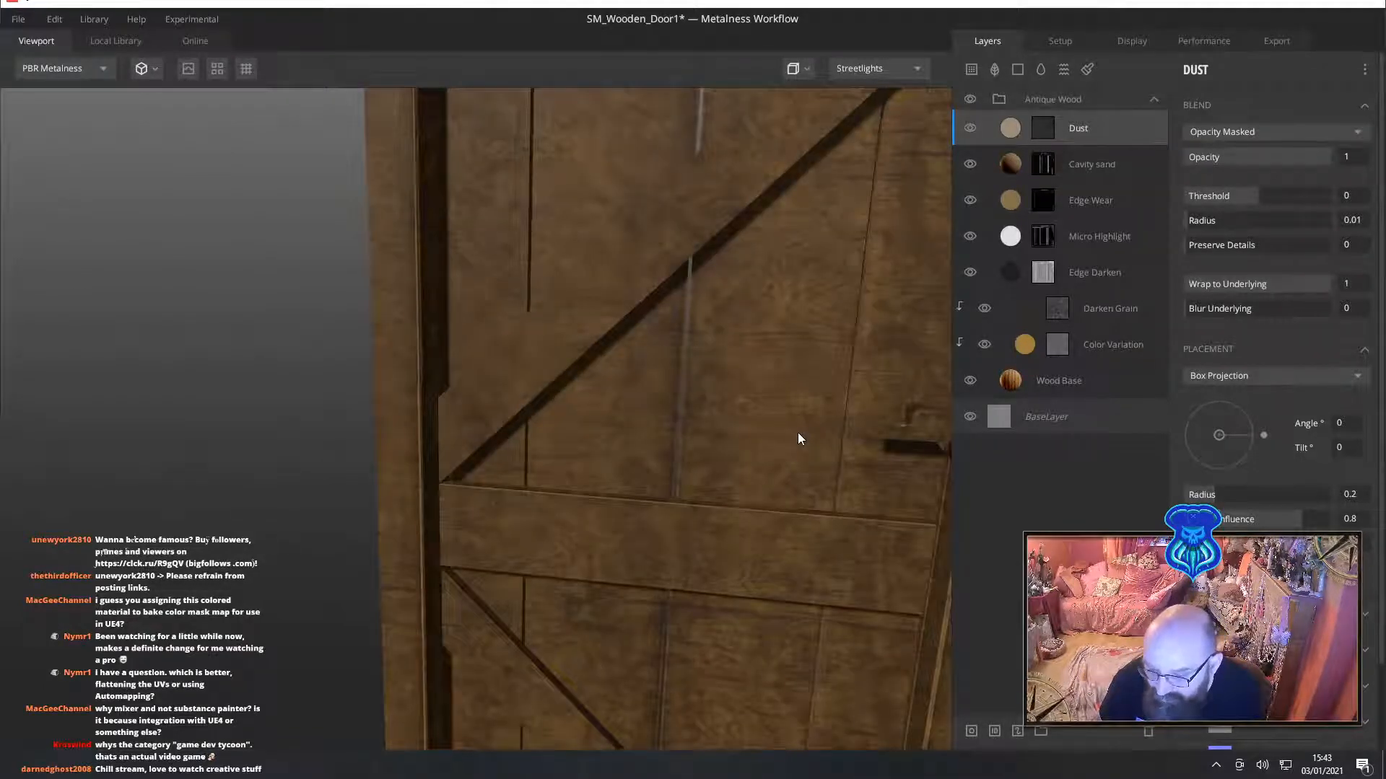
drag(798, 432, 306, 411)
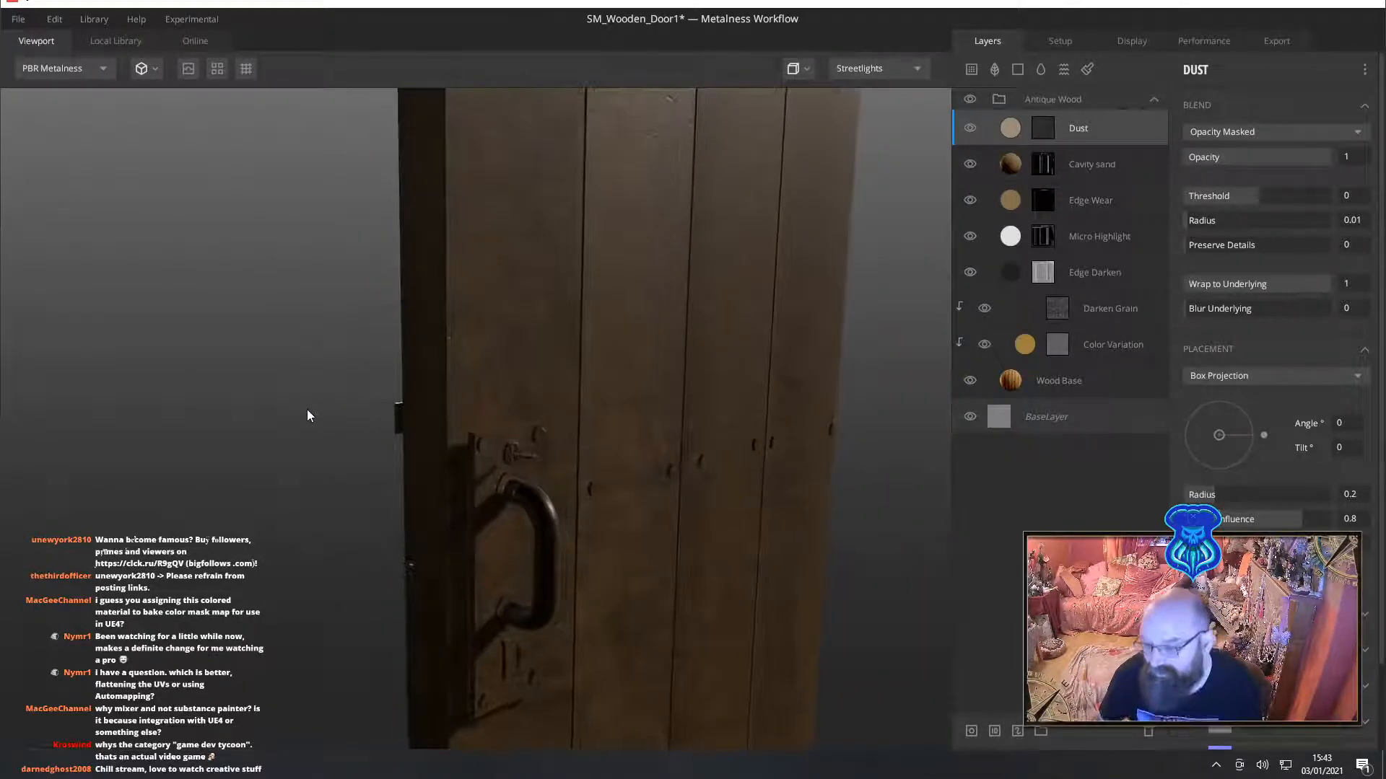
click(1043, 377)
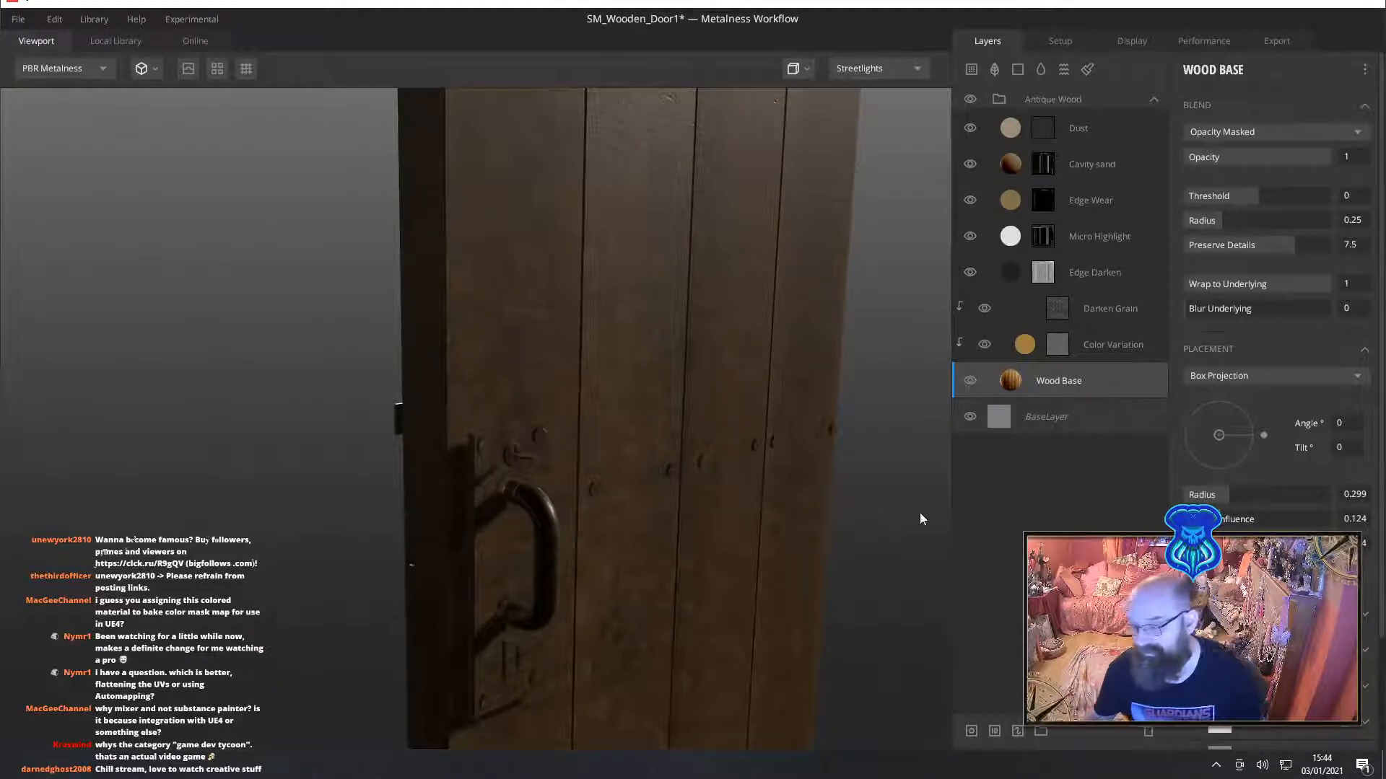
drag(919, 513, 631, 460)
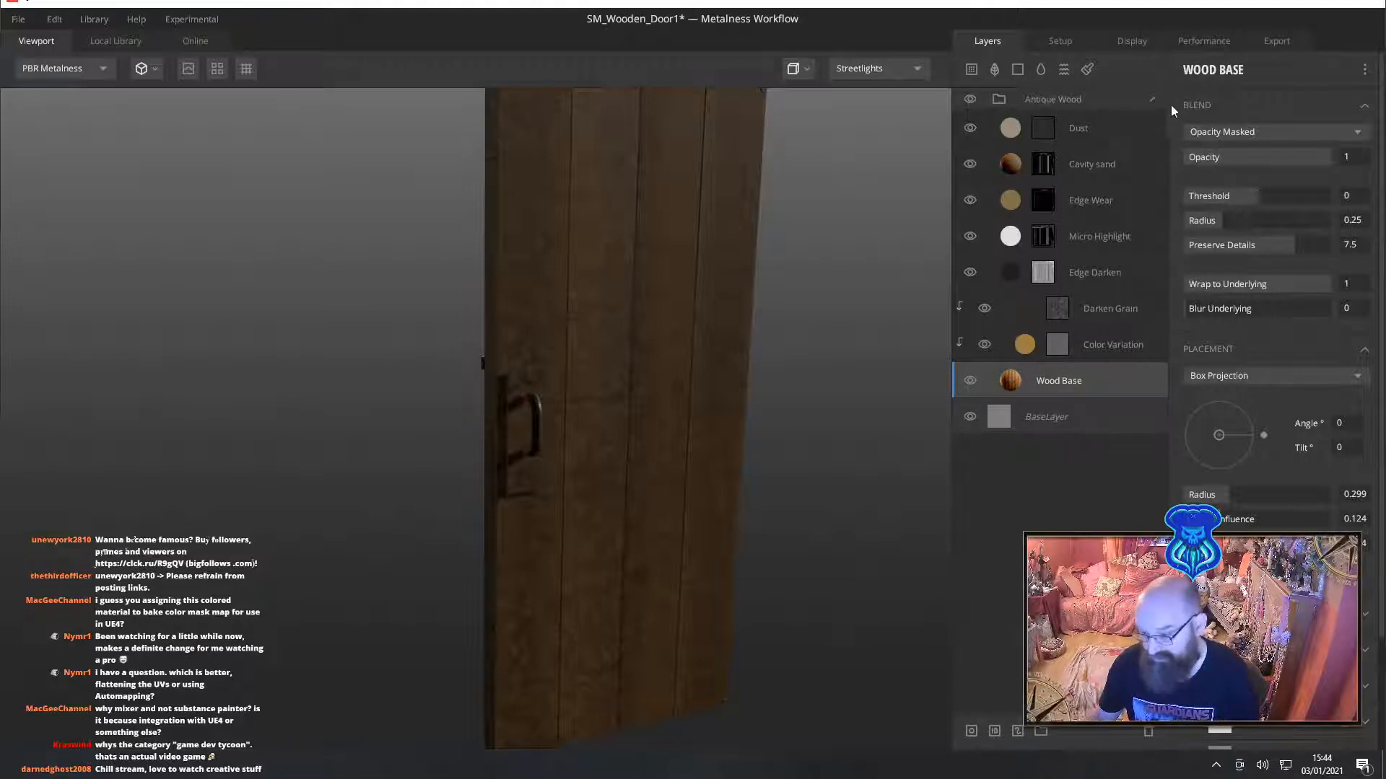
drag(751, 299, 755, 347)
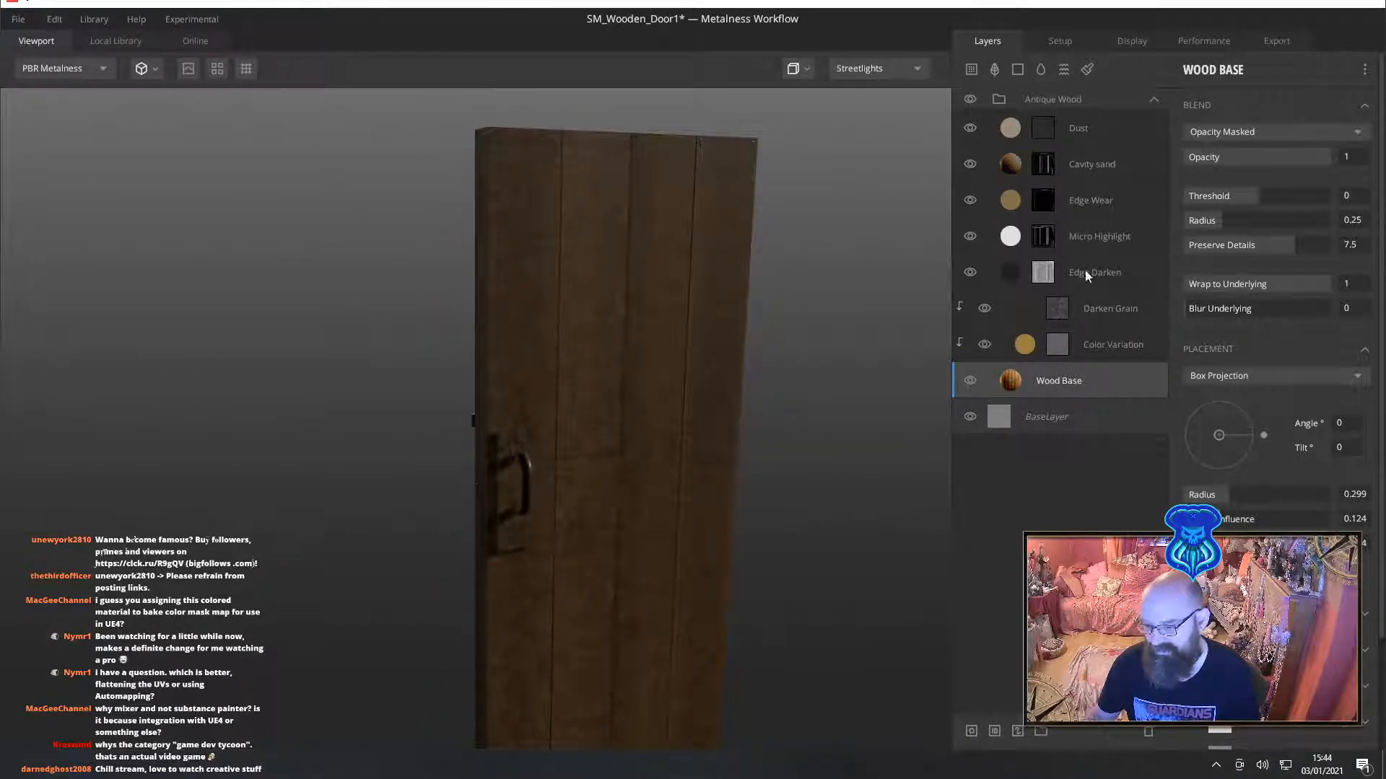
Collapse the Antique Wood group and rename it Door_Wood_Base
click(1155, 97)
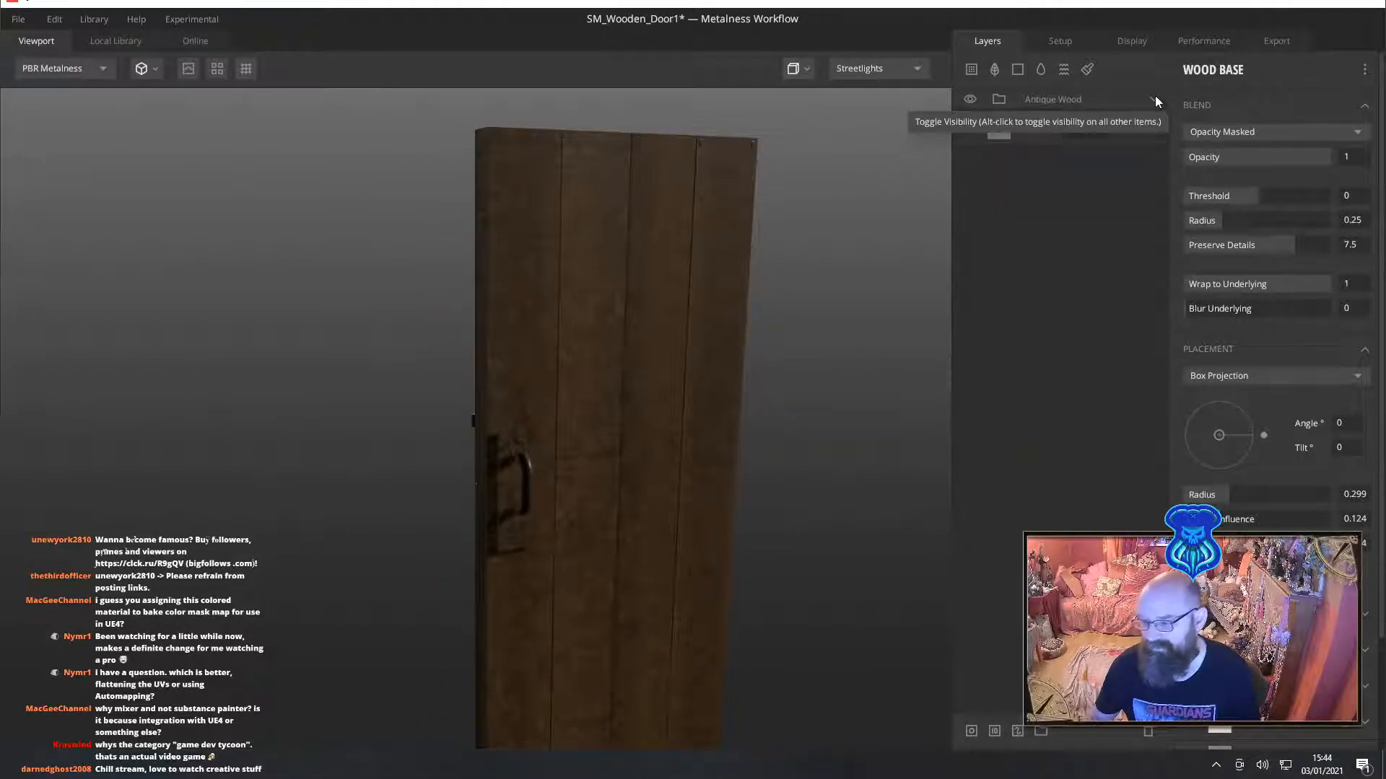
click(1058, 99)
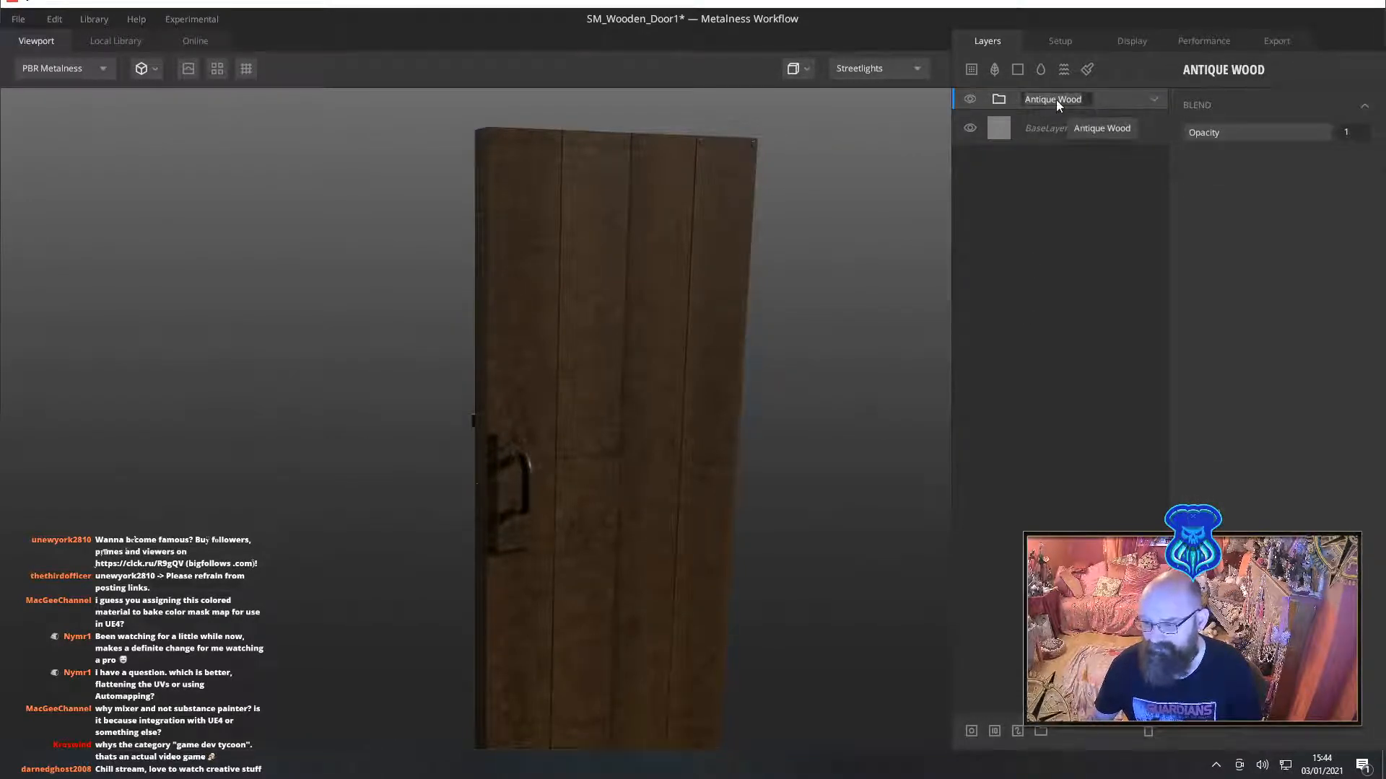
text(Door_Wood_)
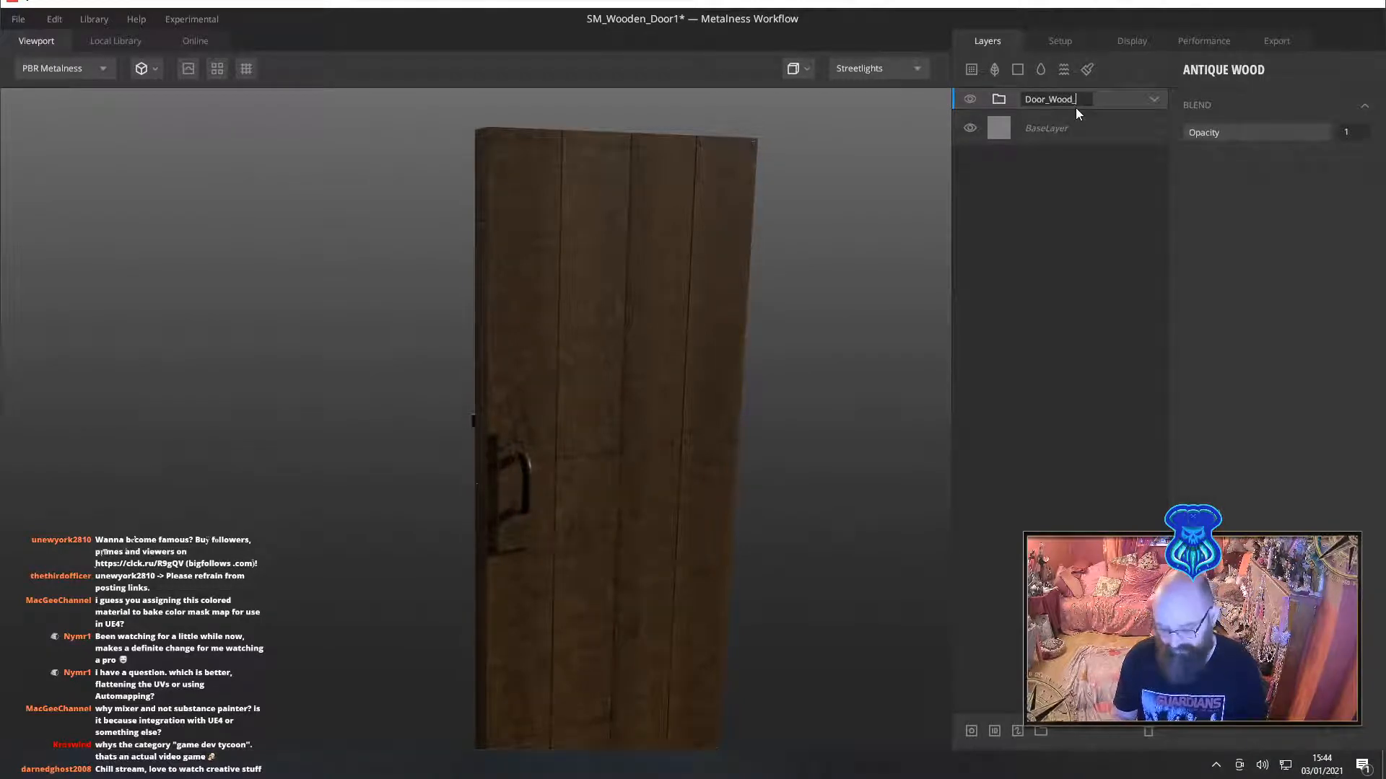
text(Base)
key(Return)
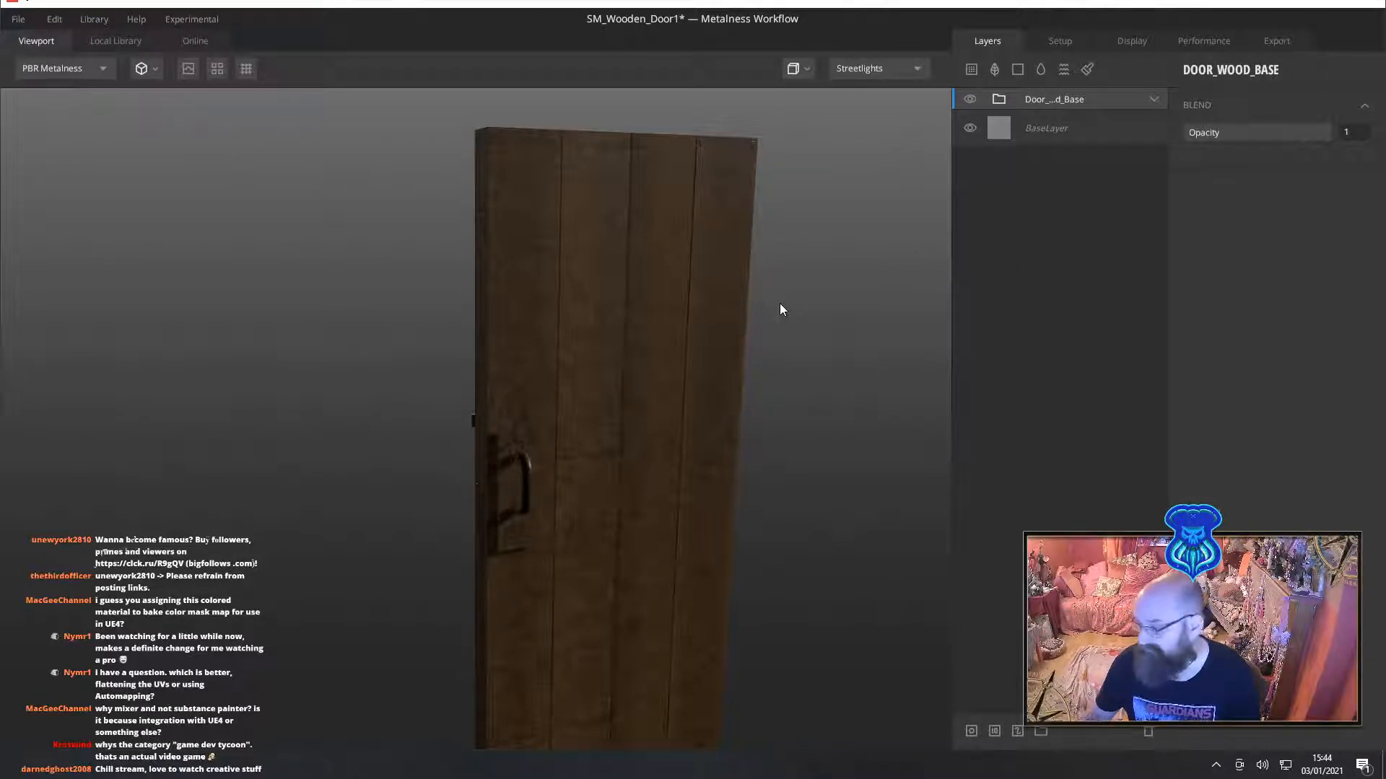
Add the Heavy Rust Moss smart material from the local library above the Door_Wood_Base group
click(972, 69)
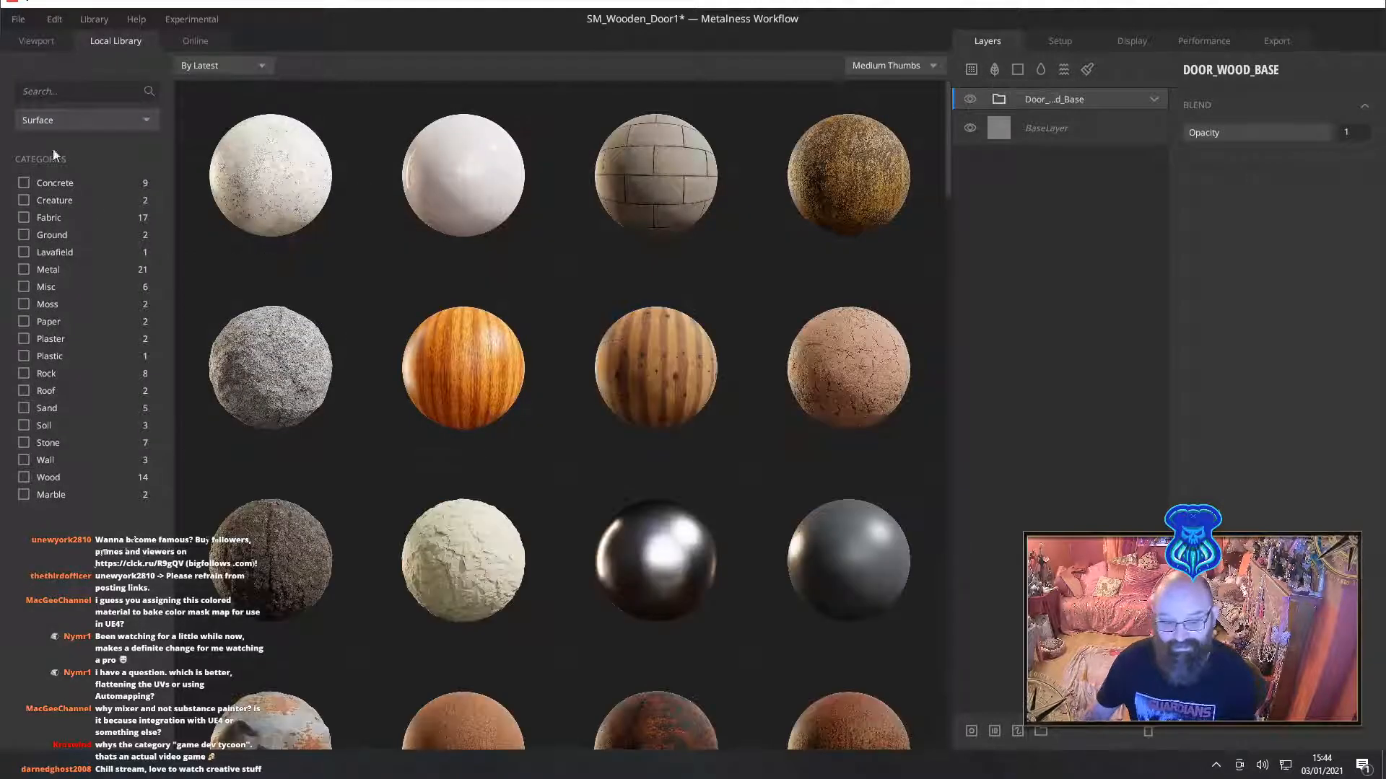
click(95, 117)
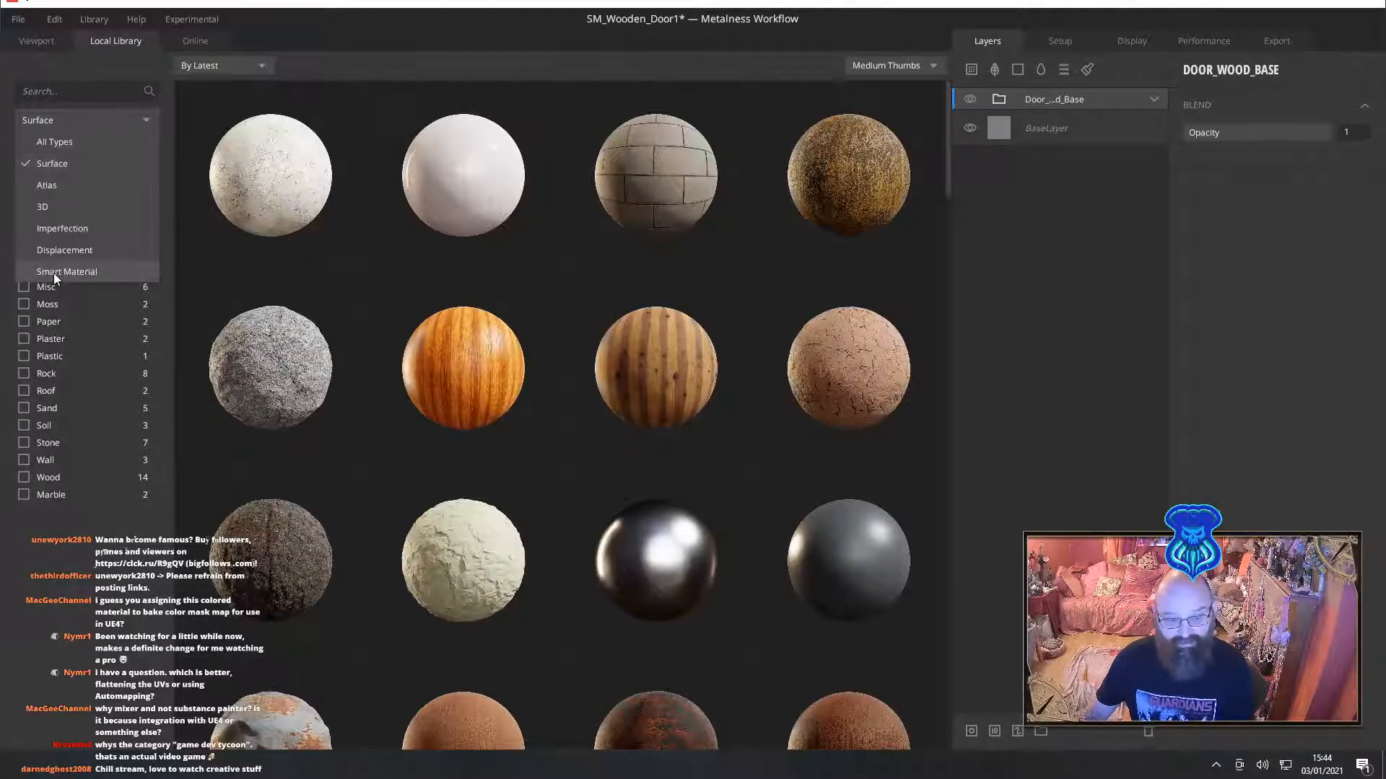
click(53, 272)
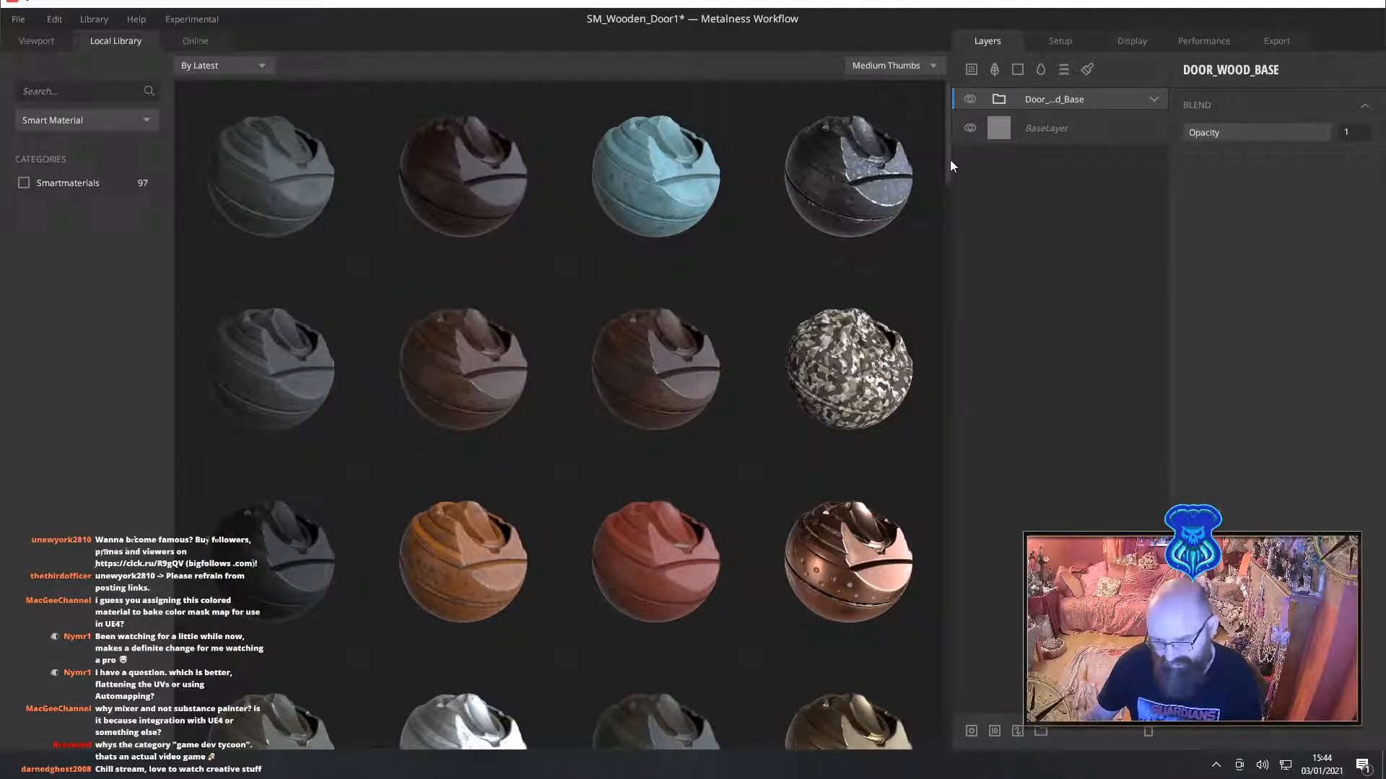
drag(950, 161, 947, 183)
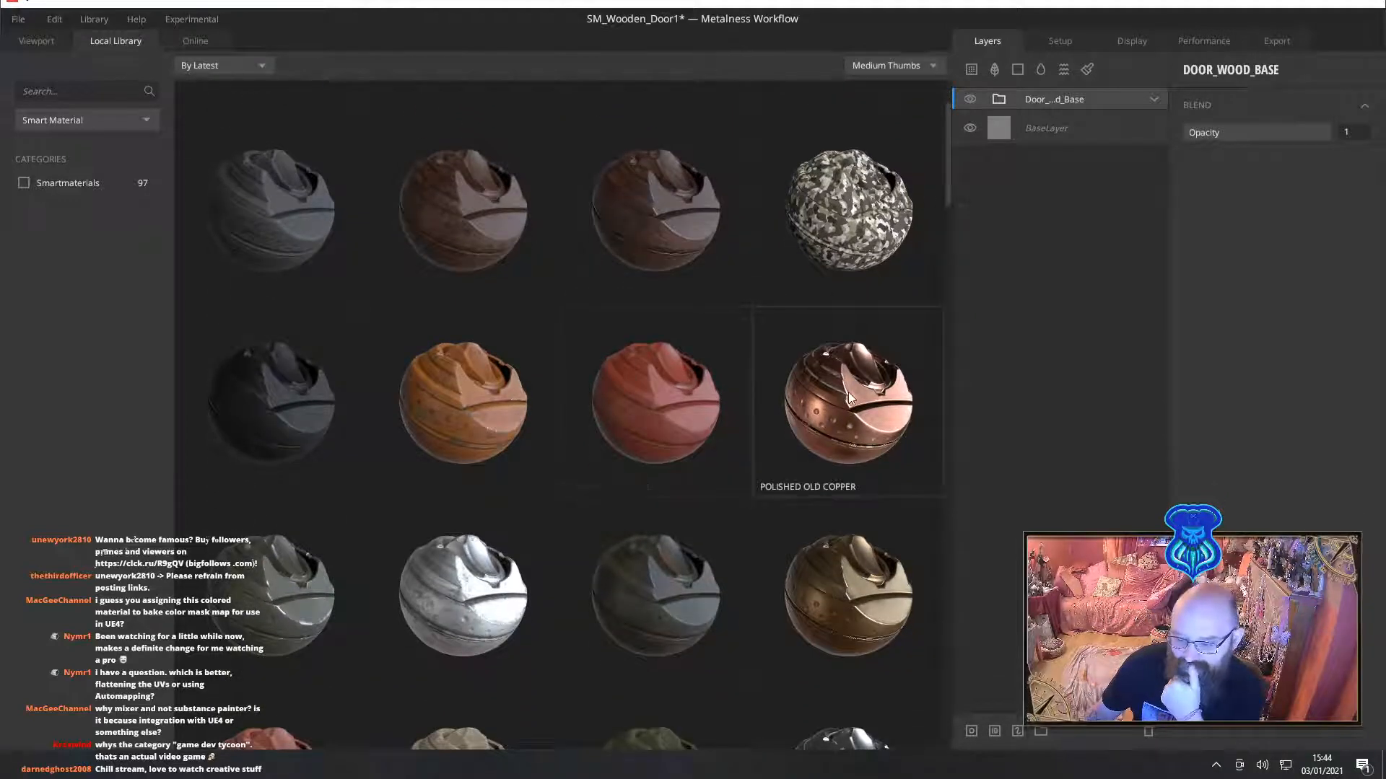
scroll(400, 371, down, 5)
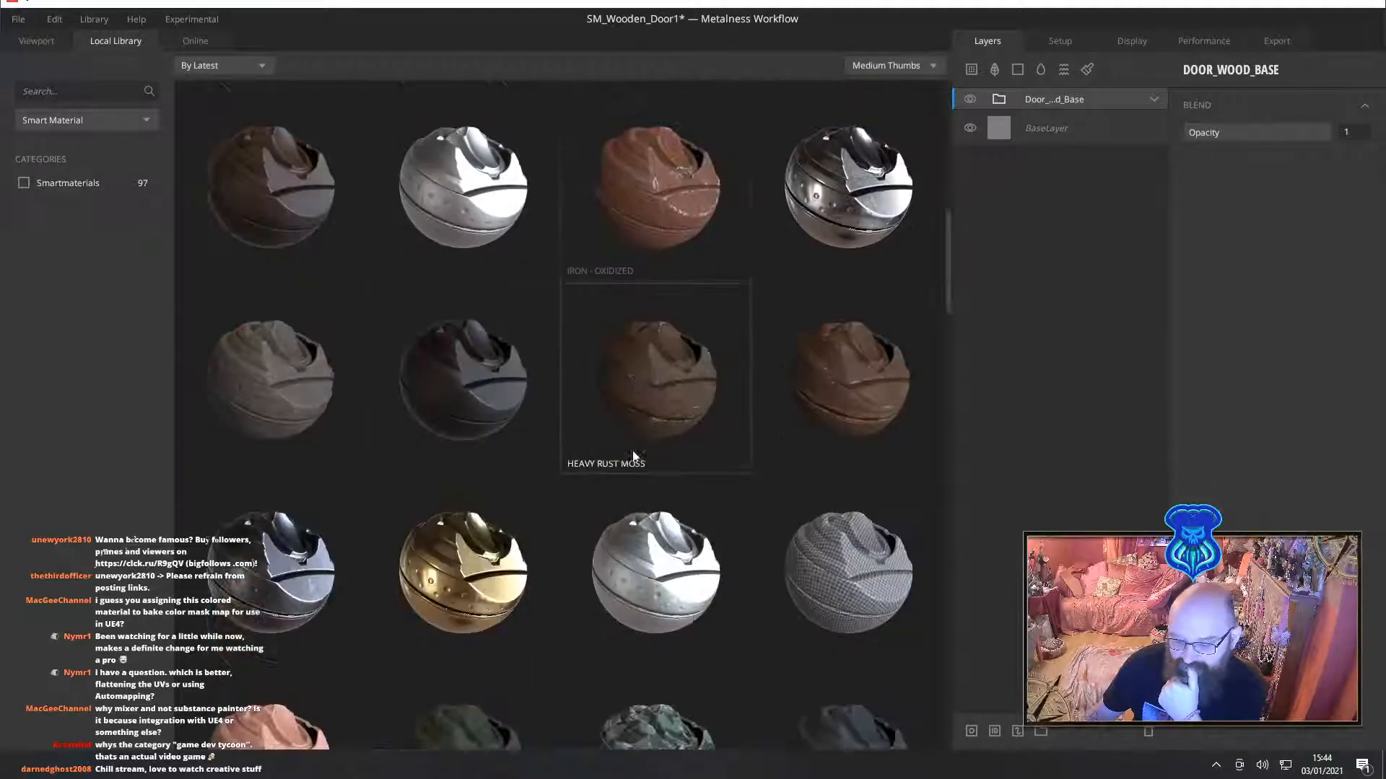
scroll(623, 442, down, 5)
scroll(621, 439, up, 3)
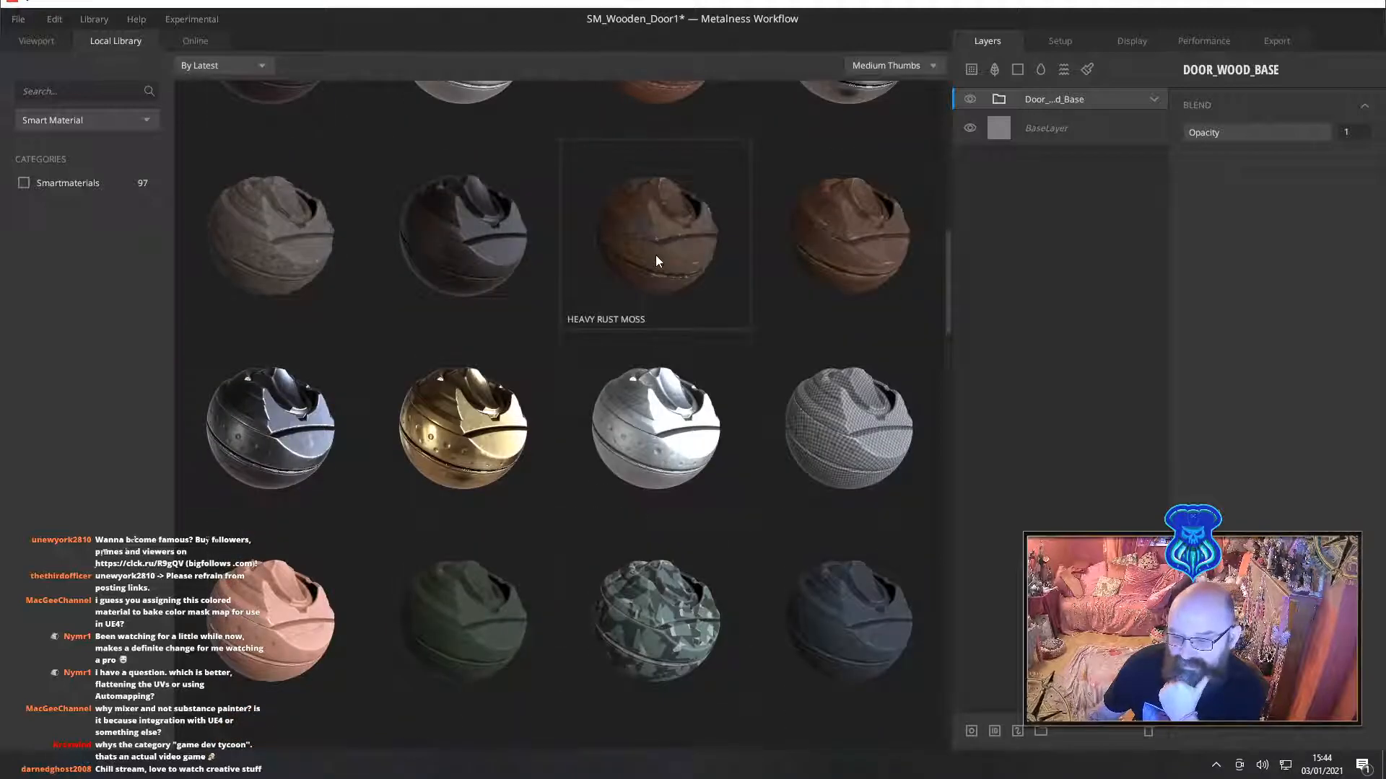
scroll(655, 254, up, 1)
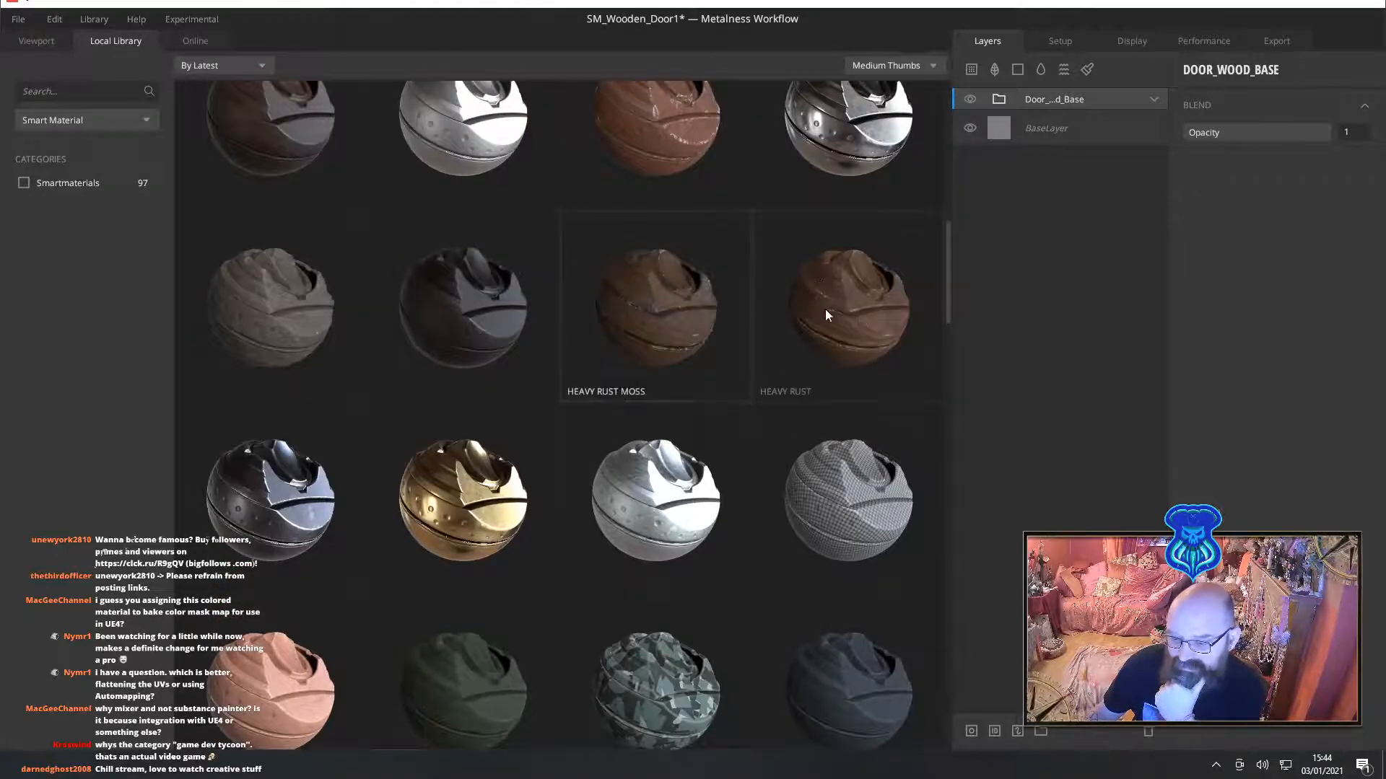
click(654, 309)
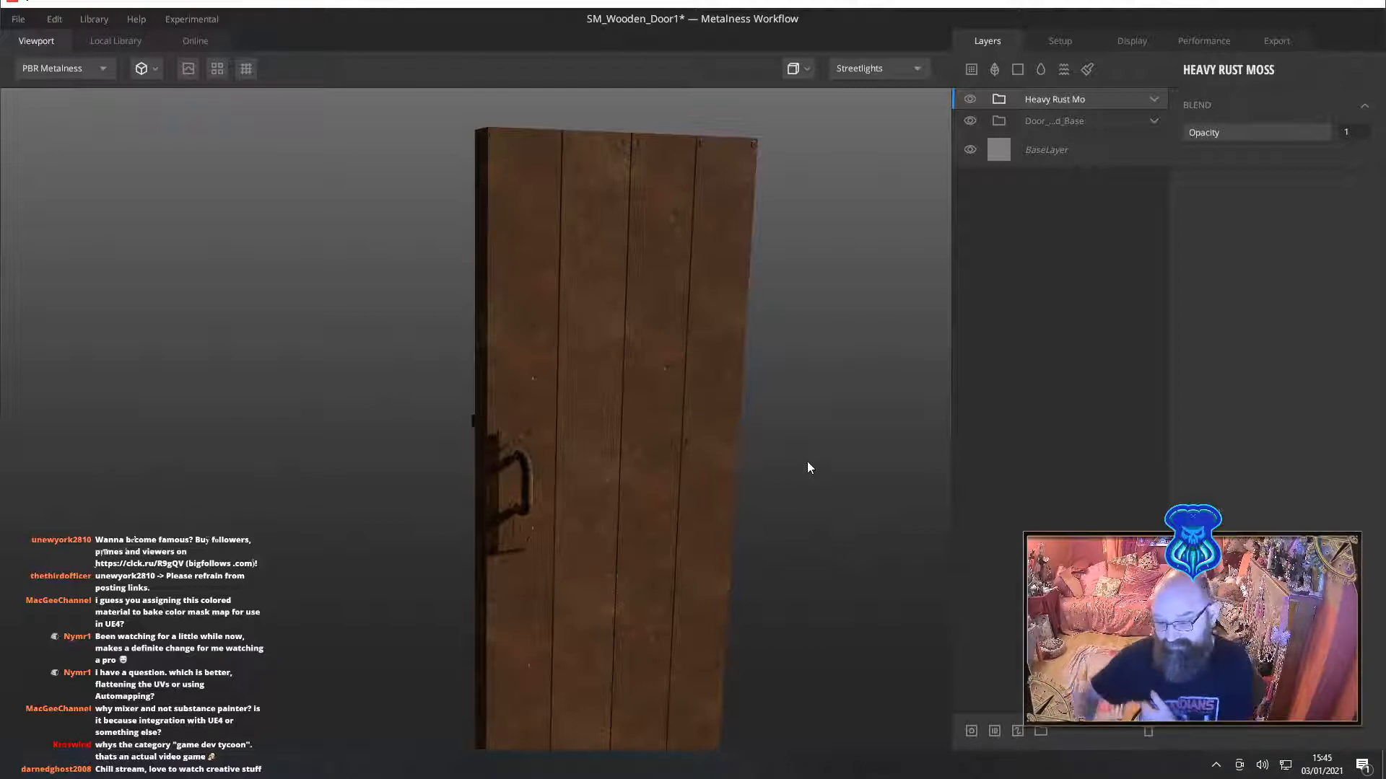
Add an ID mask to the Heavy Rust Moss group and assign it to Blue and both Bright Blue IDs
drag(808, 462, 672, 431)
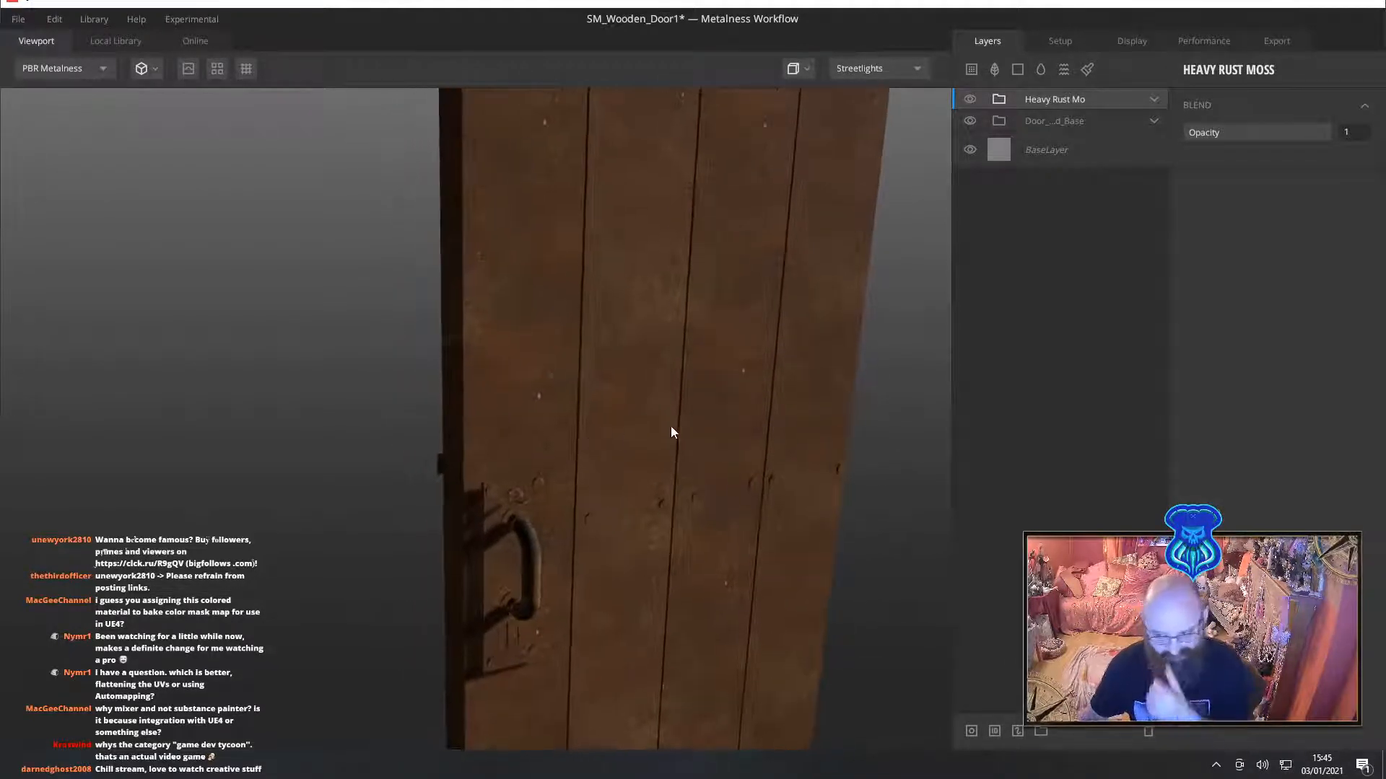
right_click(1117, 102)
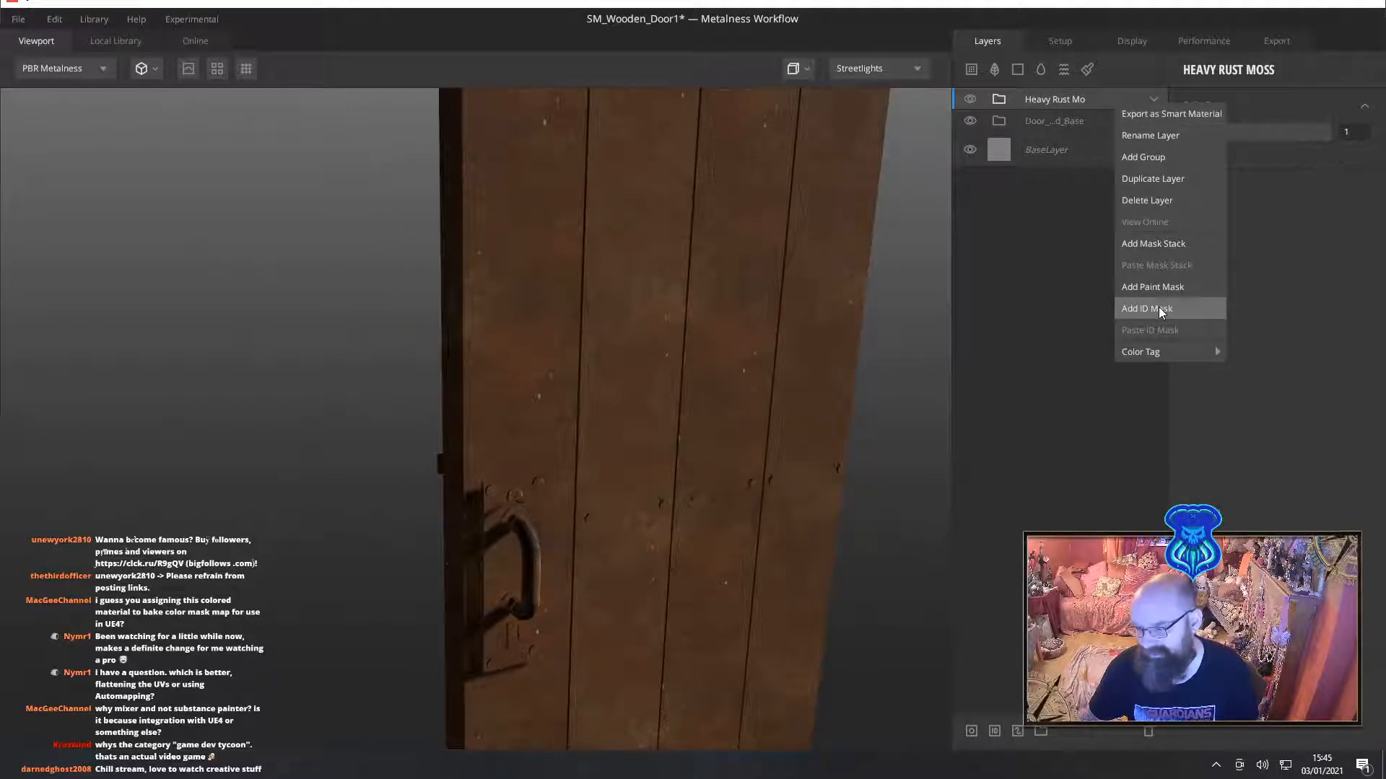
click(1158, 308)
middle_drag(879, 322, 848, 296)
drag(780, 313, 780, 244)
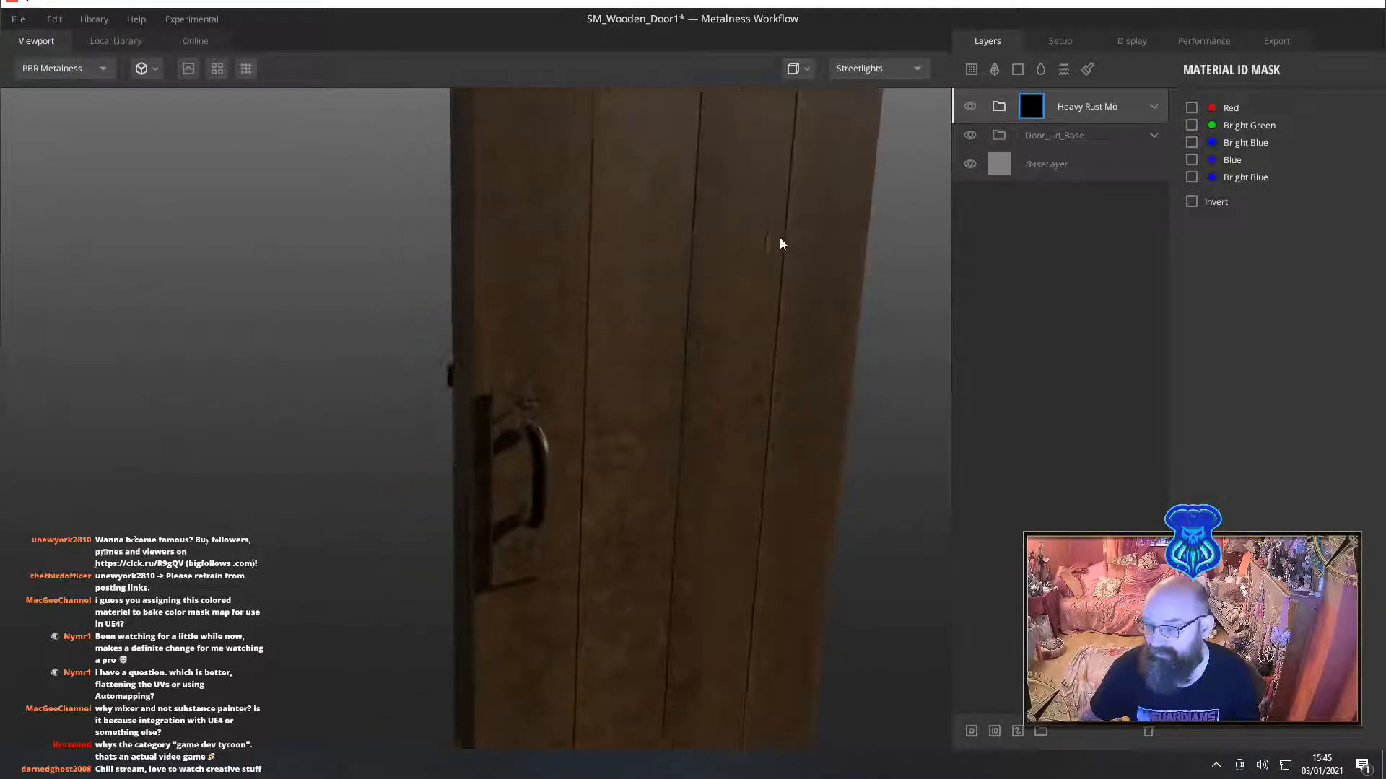
click(1192, 125)
click(1191, 143)
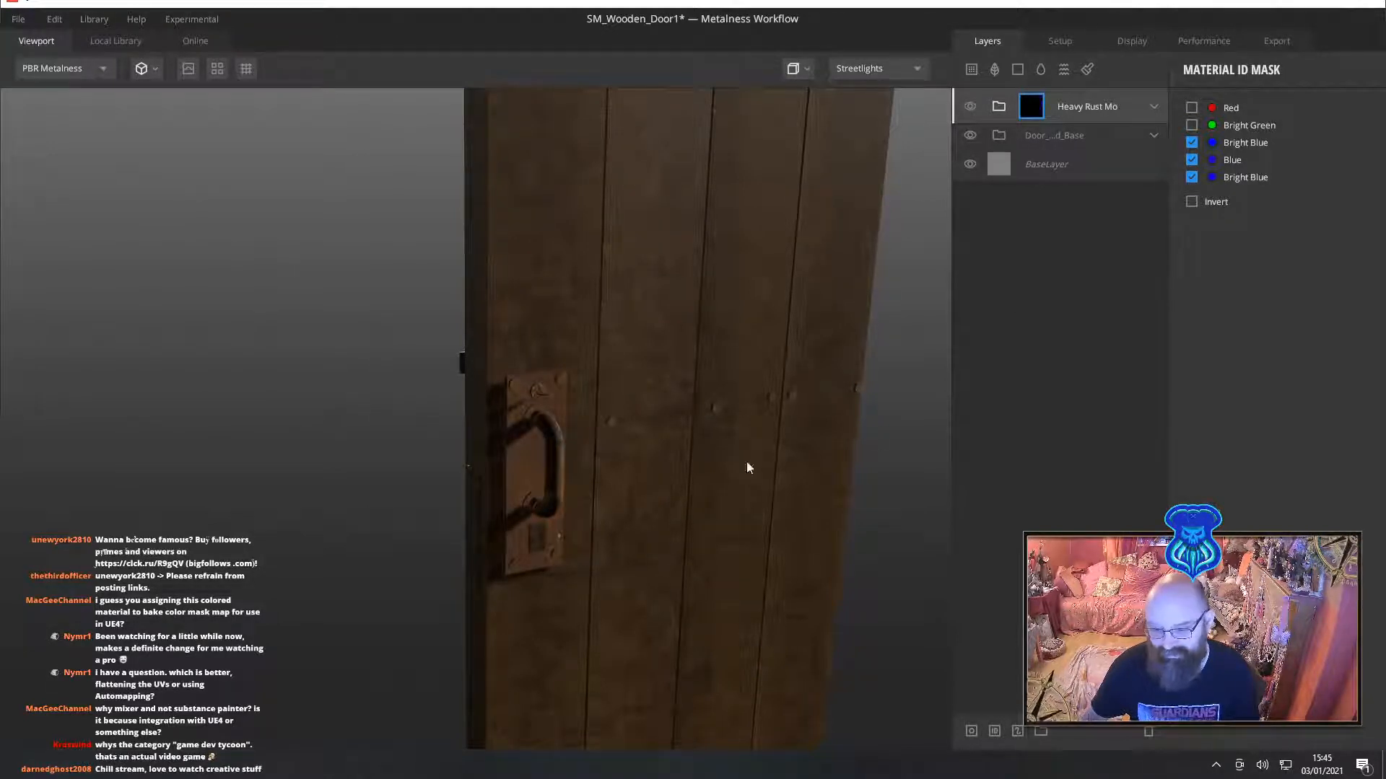
mouse_move(592, 487)
mouse_down()
mouse_move(1080, 456)
mouse_move(863, 485)
mouse_move(589, 478)
mouse_up()
drag(646, 350, 618, 314)
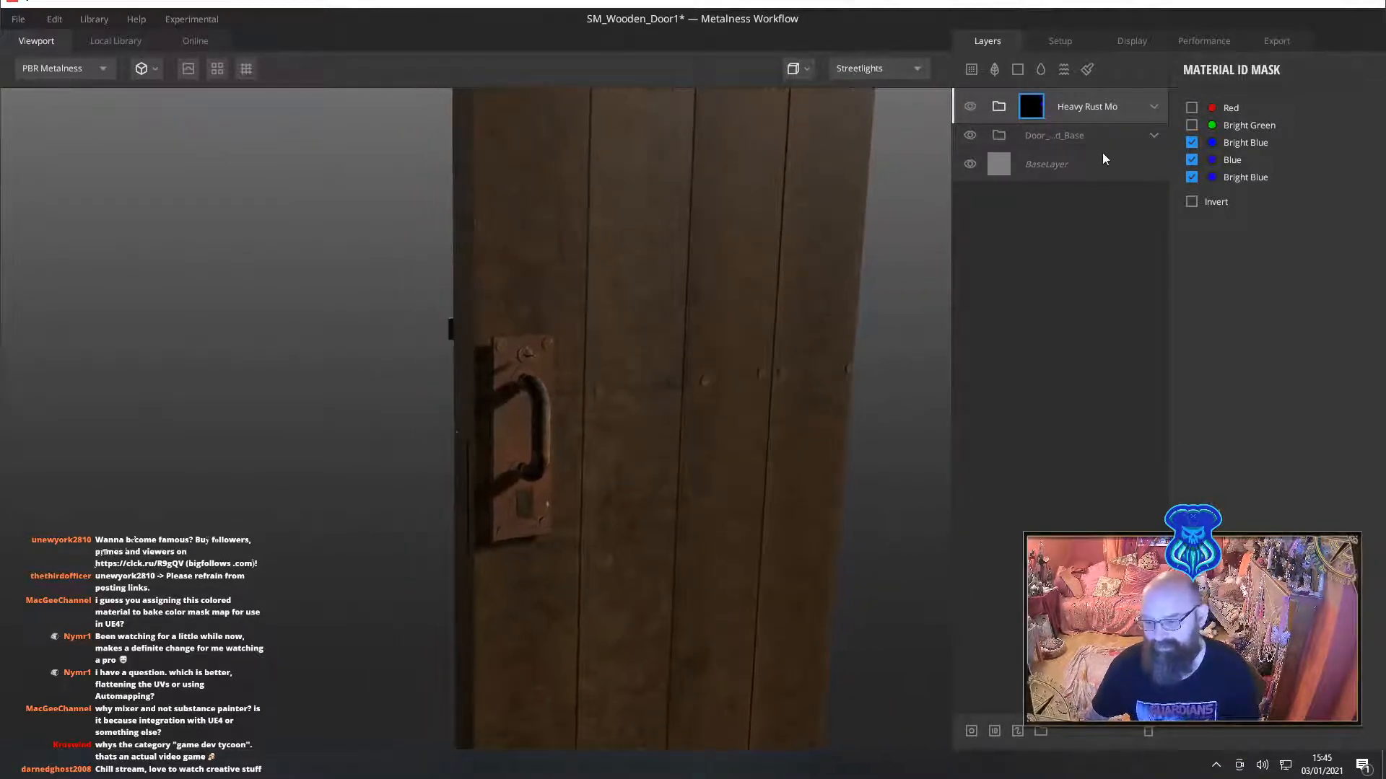
Add a Brushed Steel surface layer on top and restrict it to the Bright Green ID with an ID mask
click(972, 70)
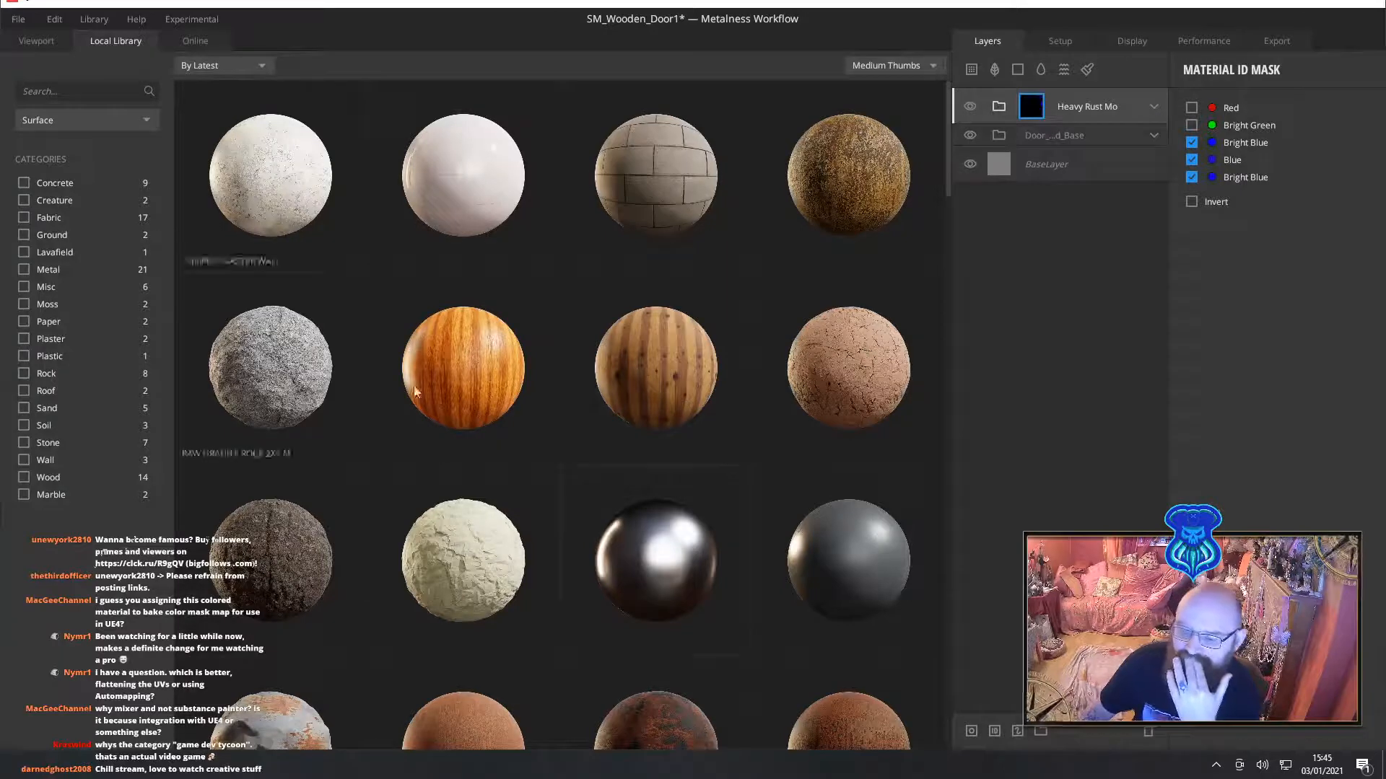
double_click(654, 561)
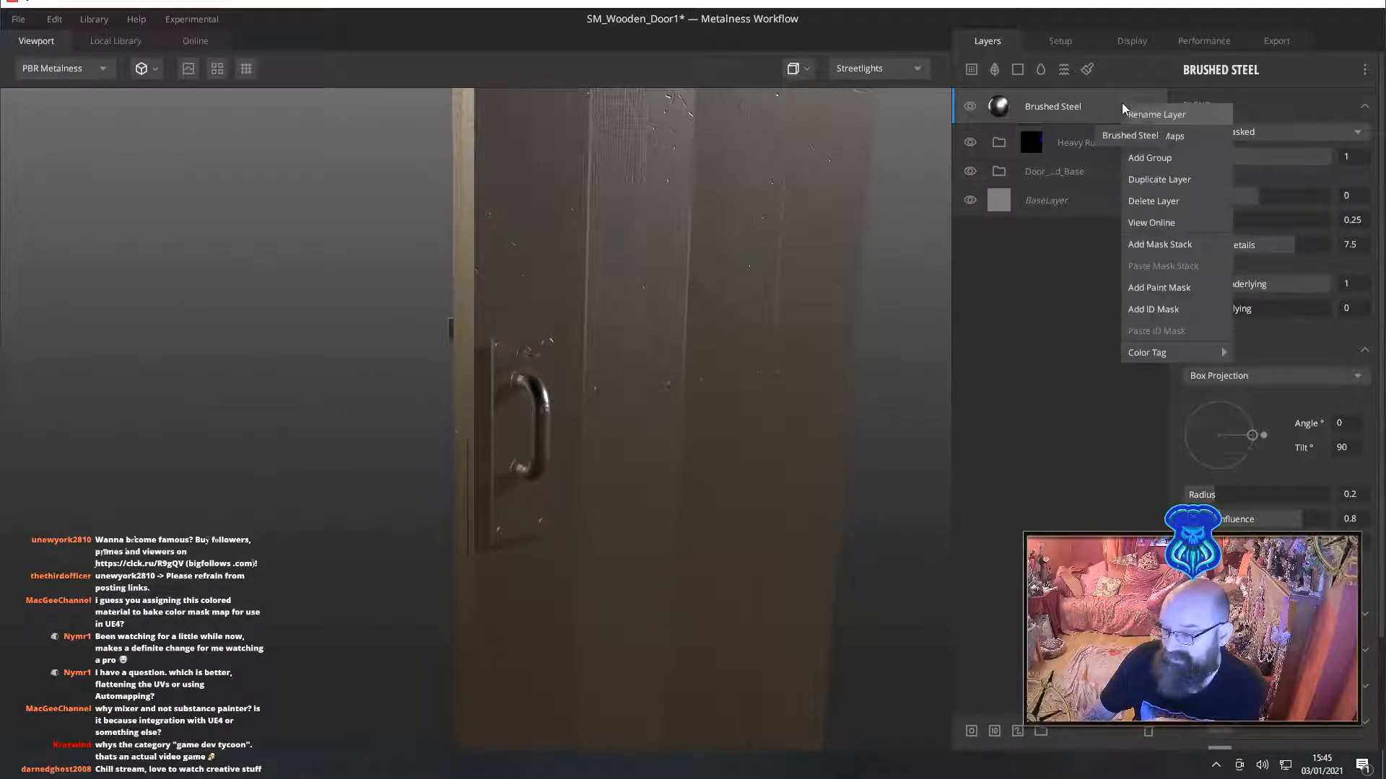
right_click(1122, 106)
click(1153, 309)
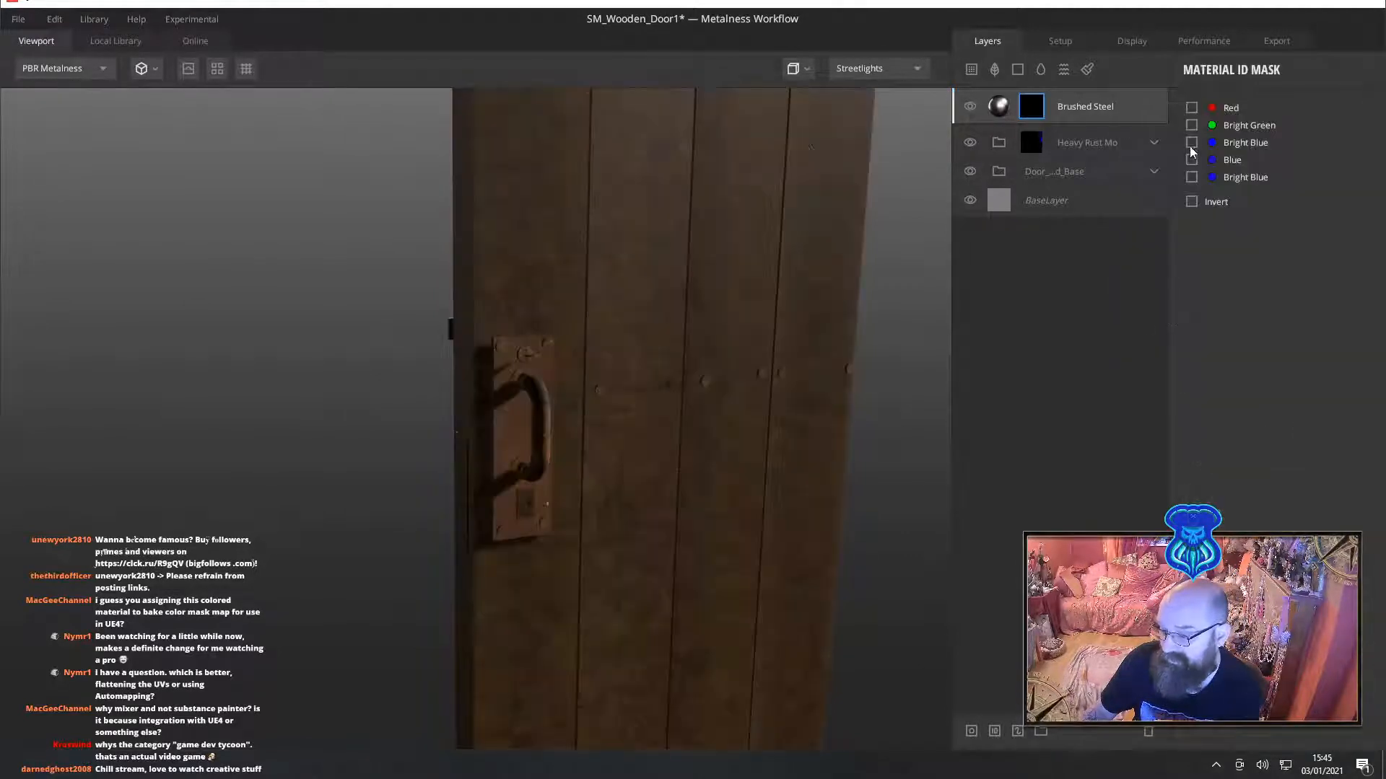
click(1191, 125)
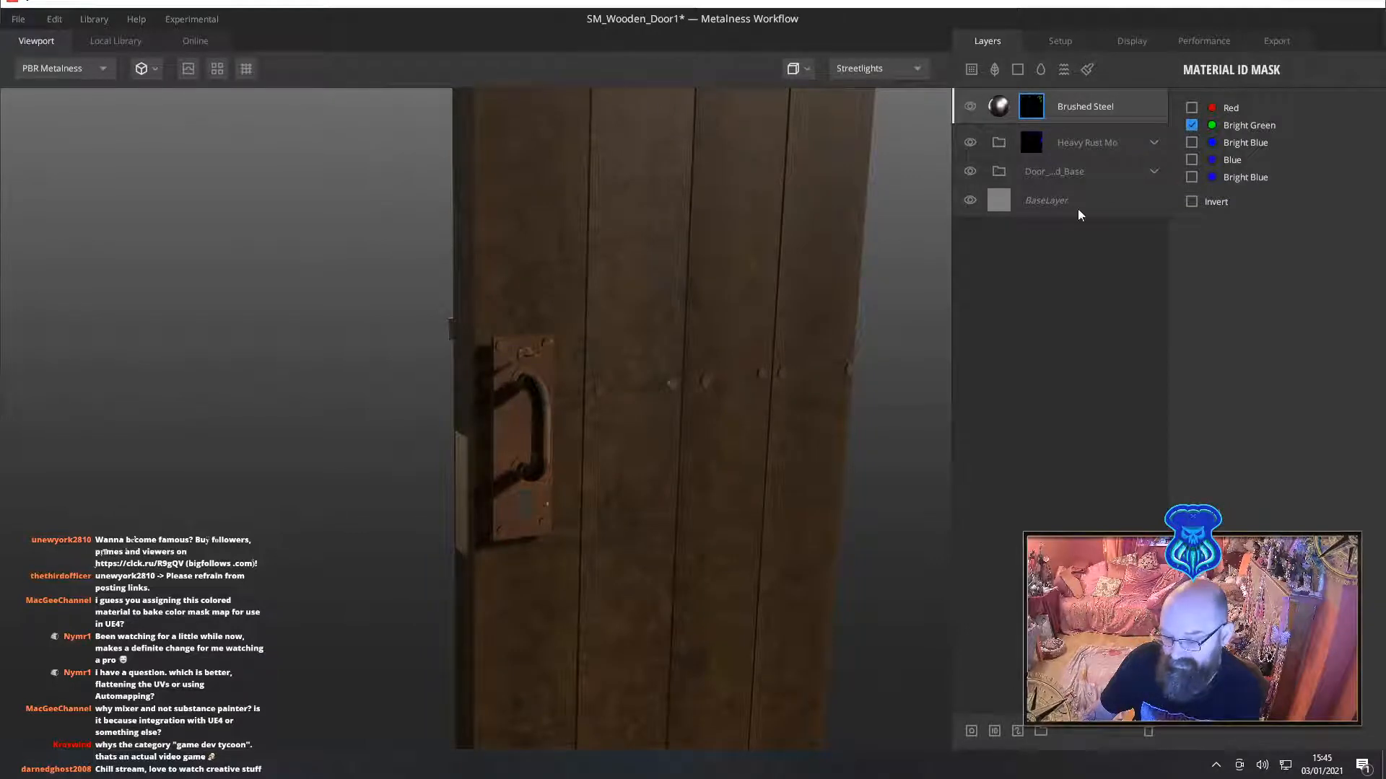
Reduce the Brushed Steel layer's Wrap to Underlying to about 0.363 while checking the sliding bolt on the door's back
drag(823, 374, 614, 353)
scroll(615, 353, up, 5)
middle_drag(723, 256, 671, 362)
middle_drag(581, 401, 613, 367)
scroll(614, 367, up, 5)
mouse_move(727, 343)
middle_down()
mouse_move(669, 347)
mouse_move(702, 347)
middle_up()
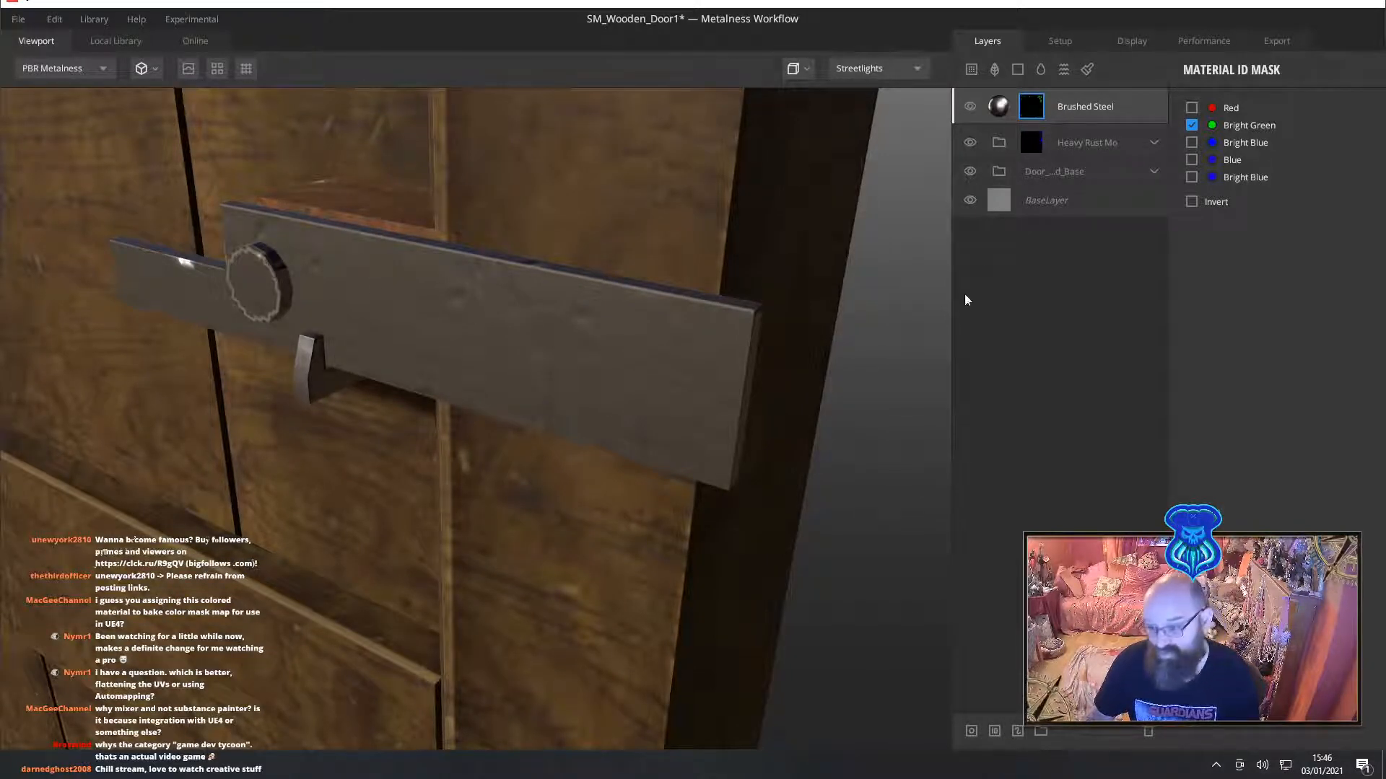
click(1095, 112)
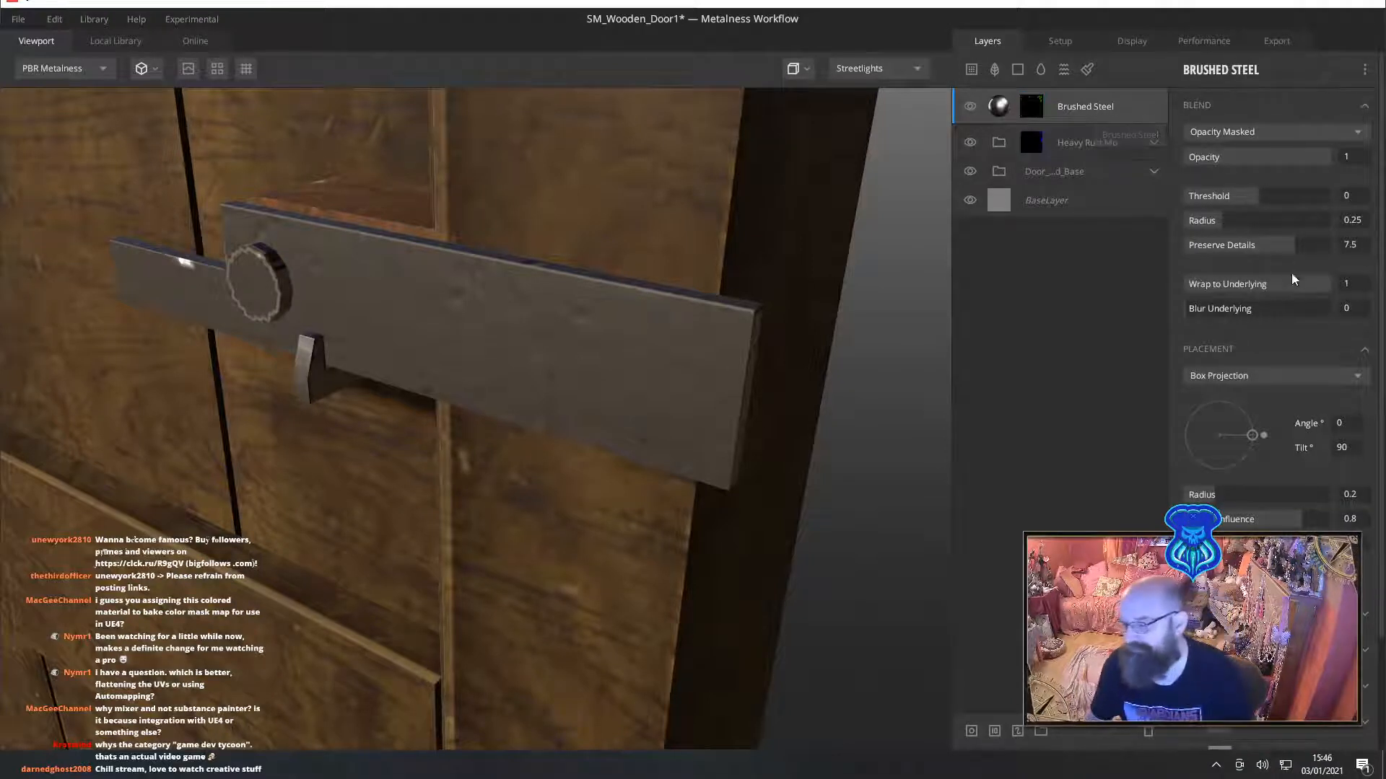
drag(1330, 284, 1228, 287)
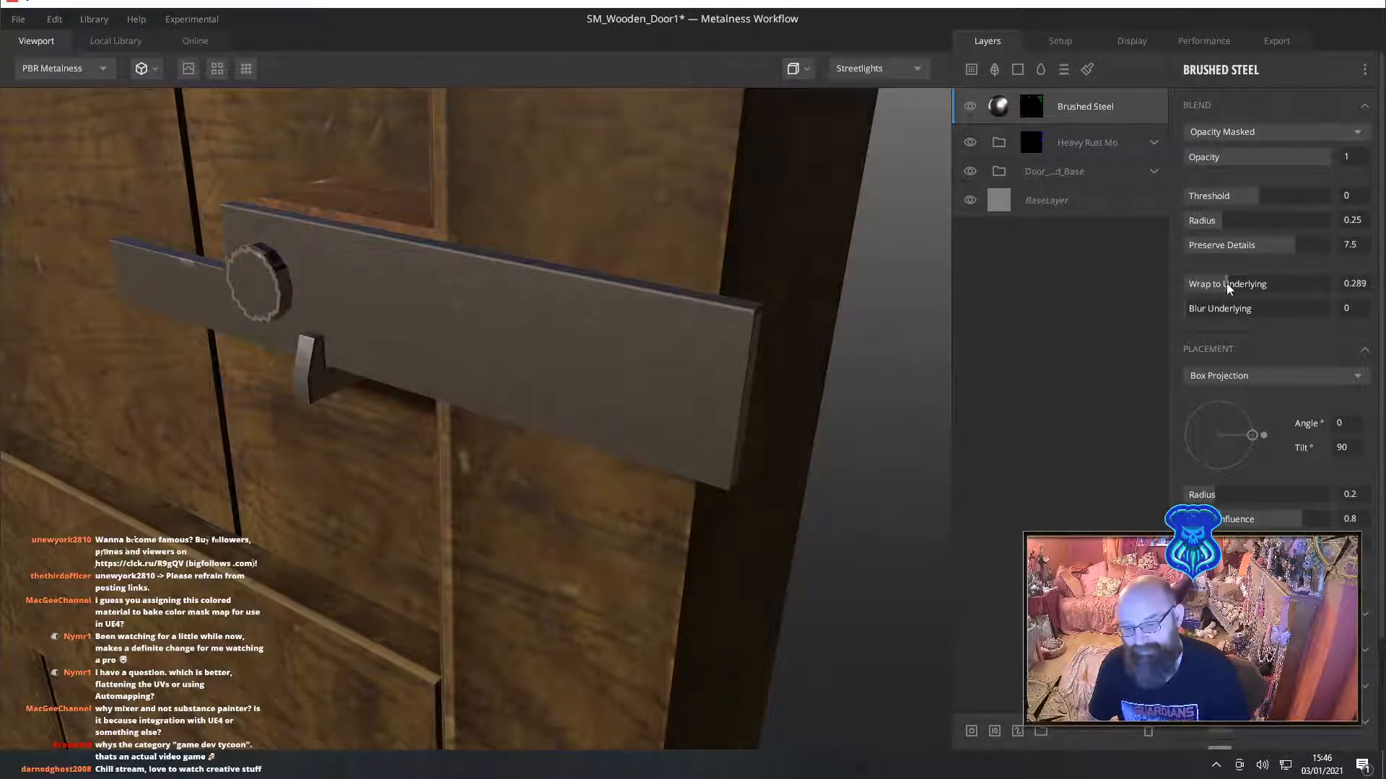
Examine the rust and steel materials on the bolt, lock plate, handle and nails from both sides of the door
click(1074, 142)
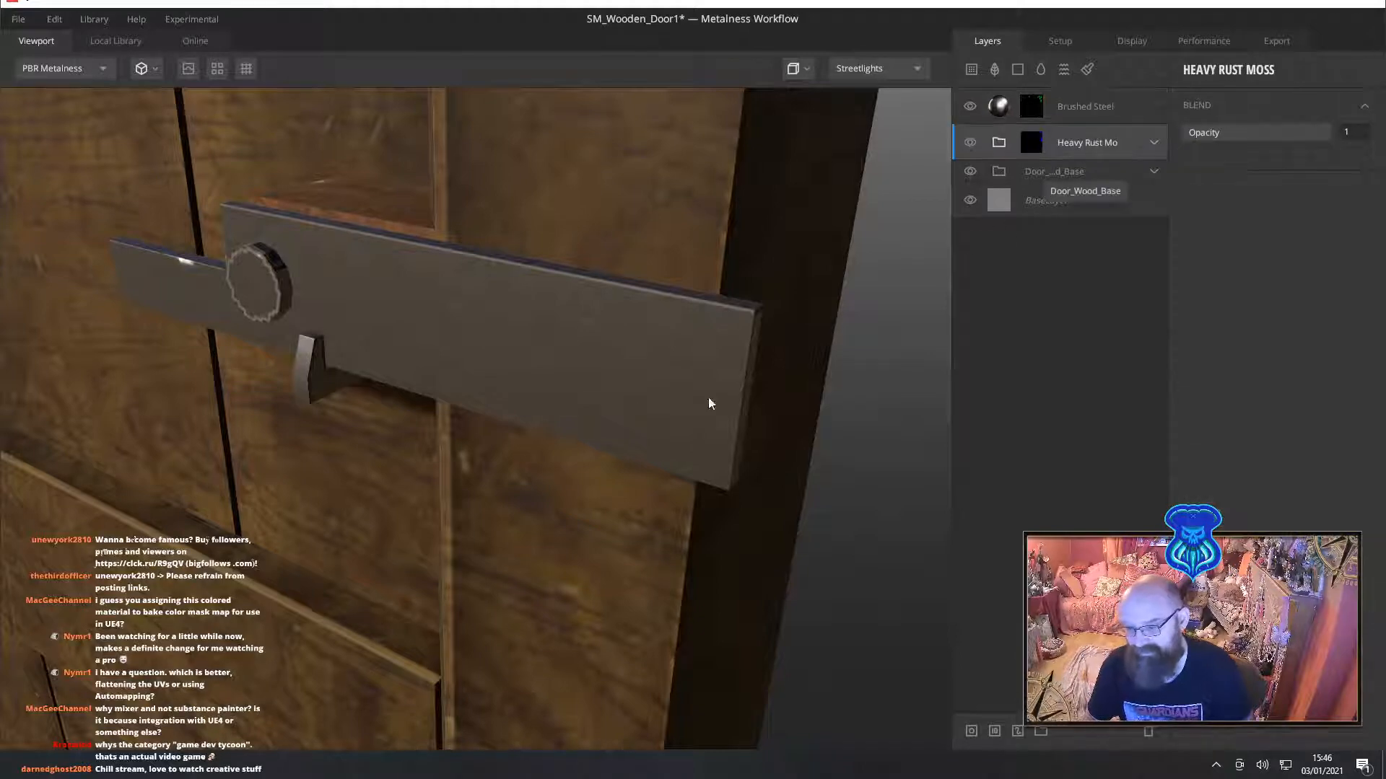
drag(711, 402, 848, 287)
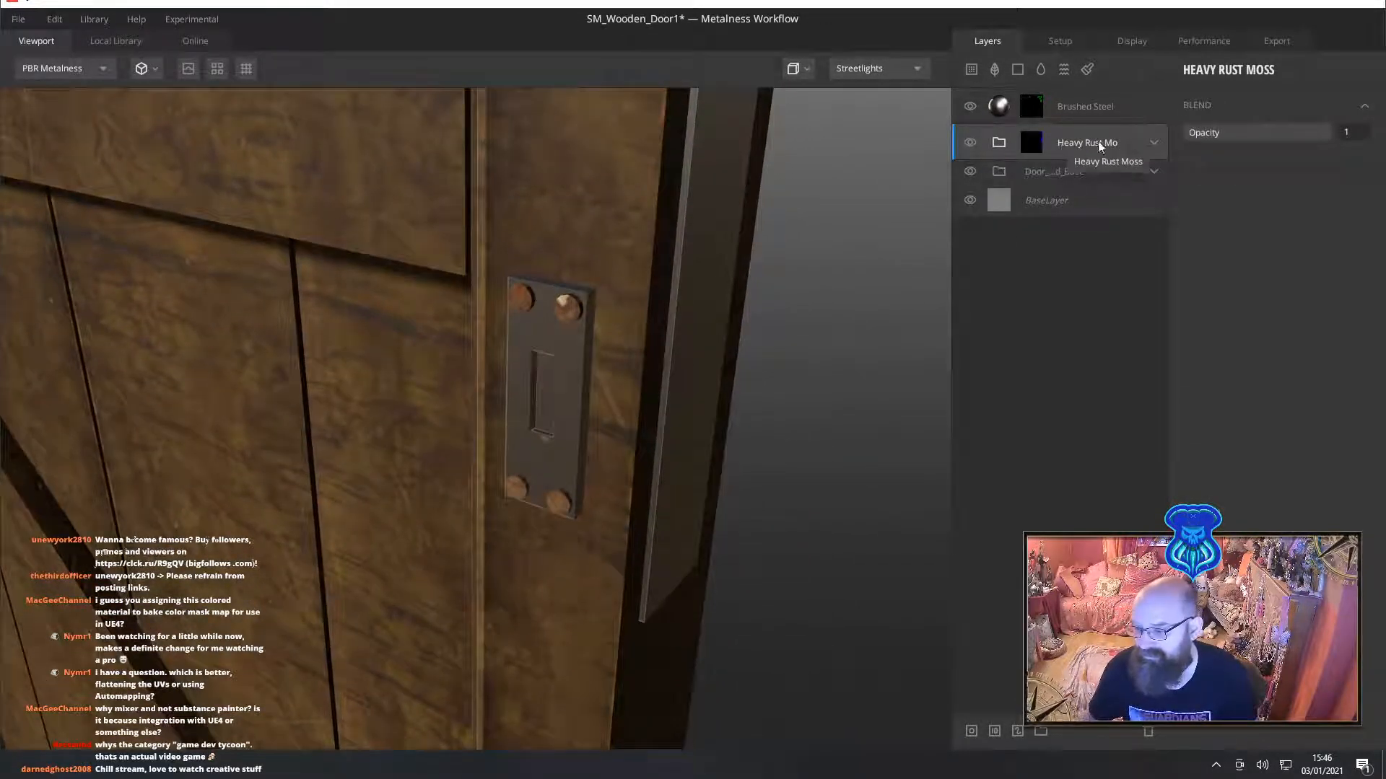
middle_drag(880, 246, 859, 257)
scroll(858, 256, down, 8)
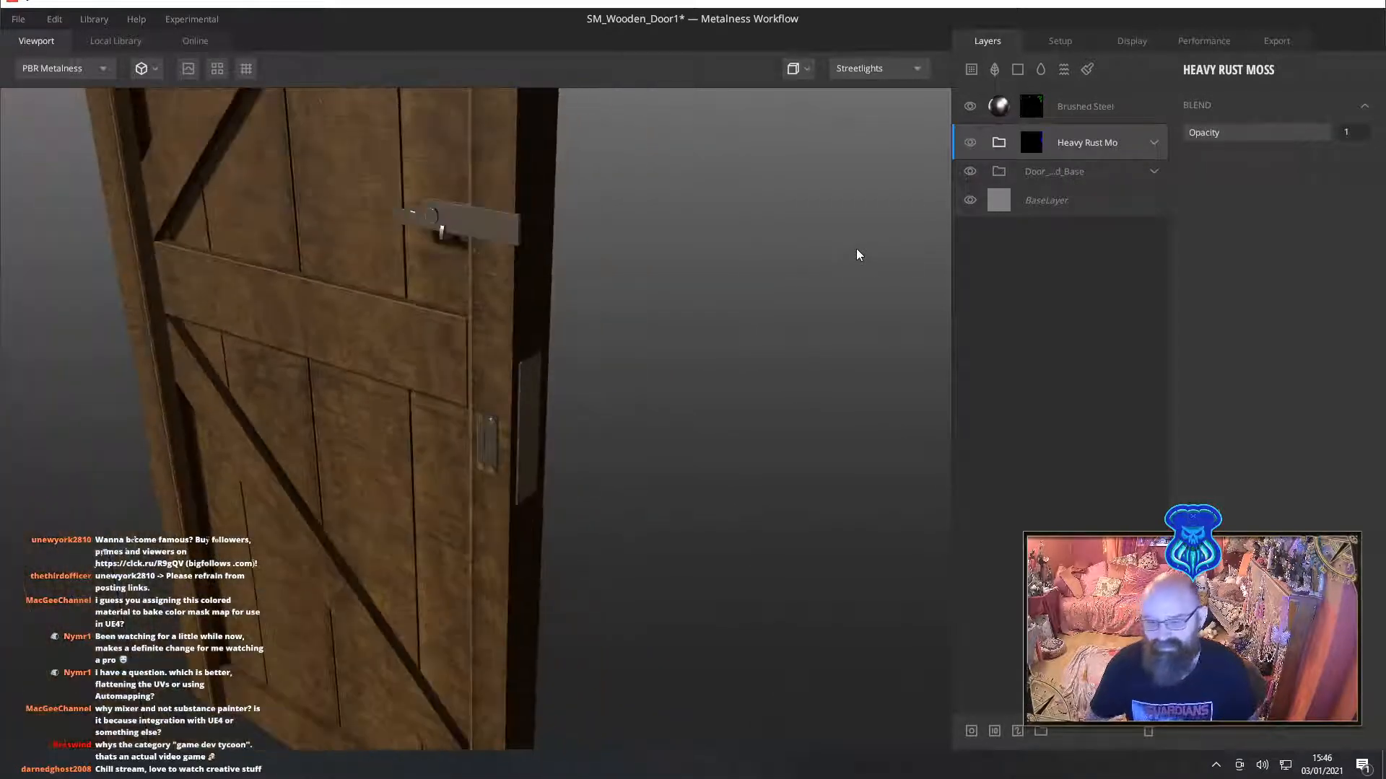
drag(692, 263, 300, 210)
drag(491, 238, 535, 353)
scroll(519, 341, up, 6)
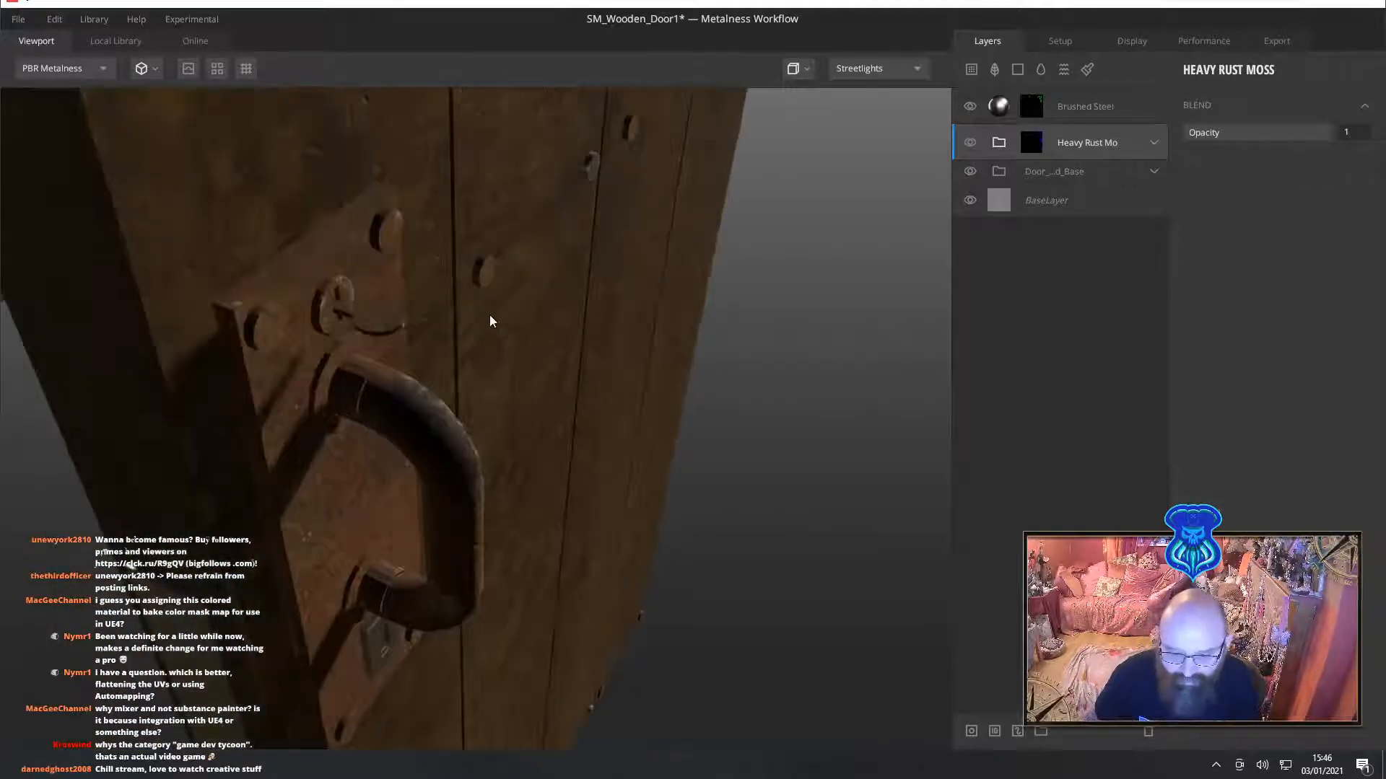
drag(482, 310, 611, 250)
scroll(575, 318, down, 6)
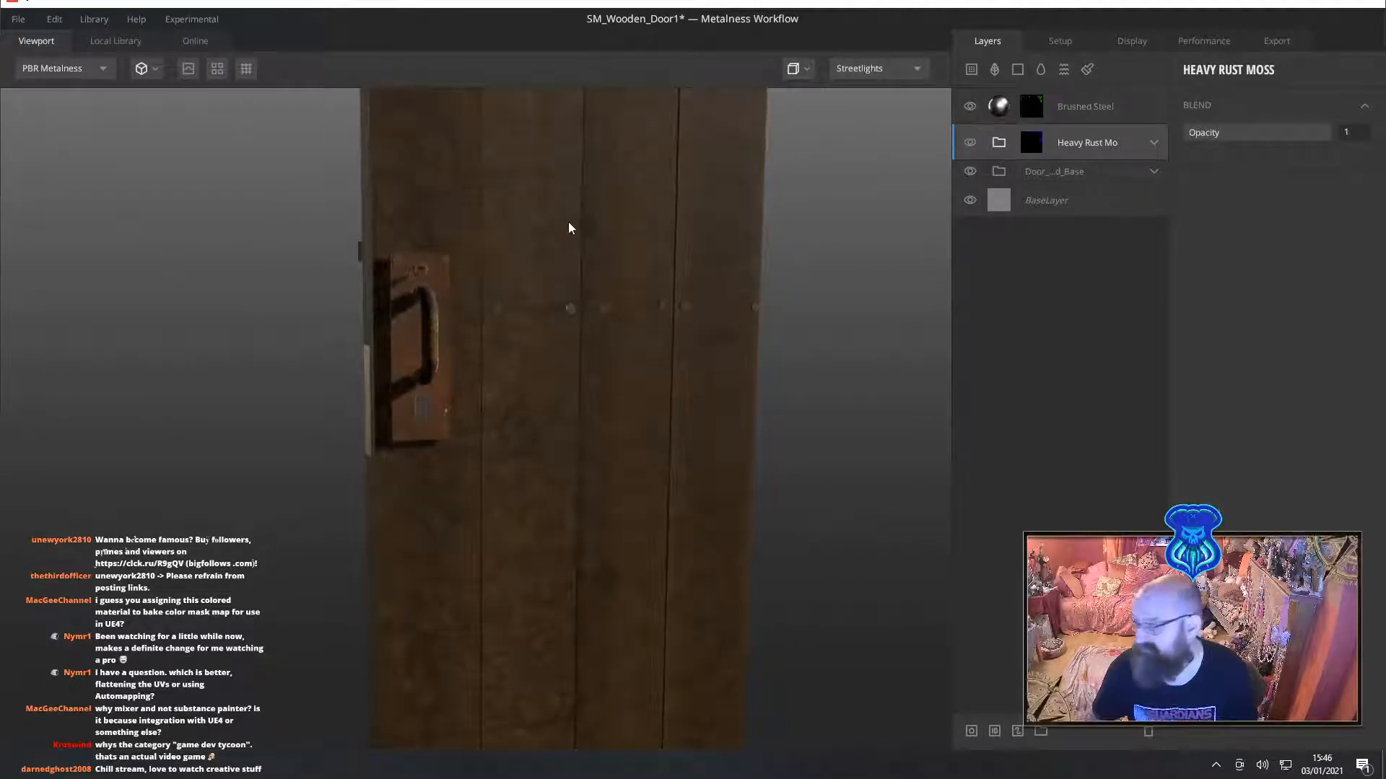
scroll(621, 258, down, 5)
drag(617, 246, 623, 213)
middle_drag(623, 214, 628, 182)
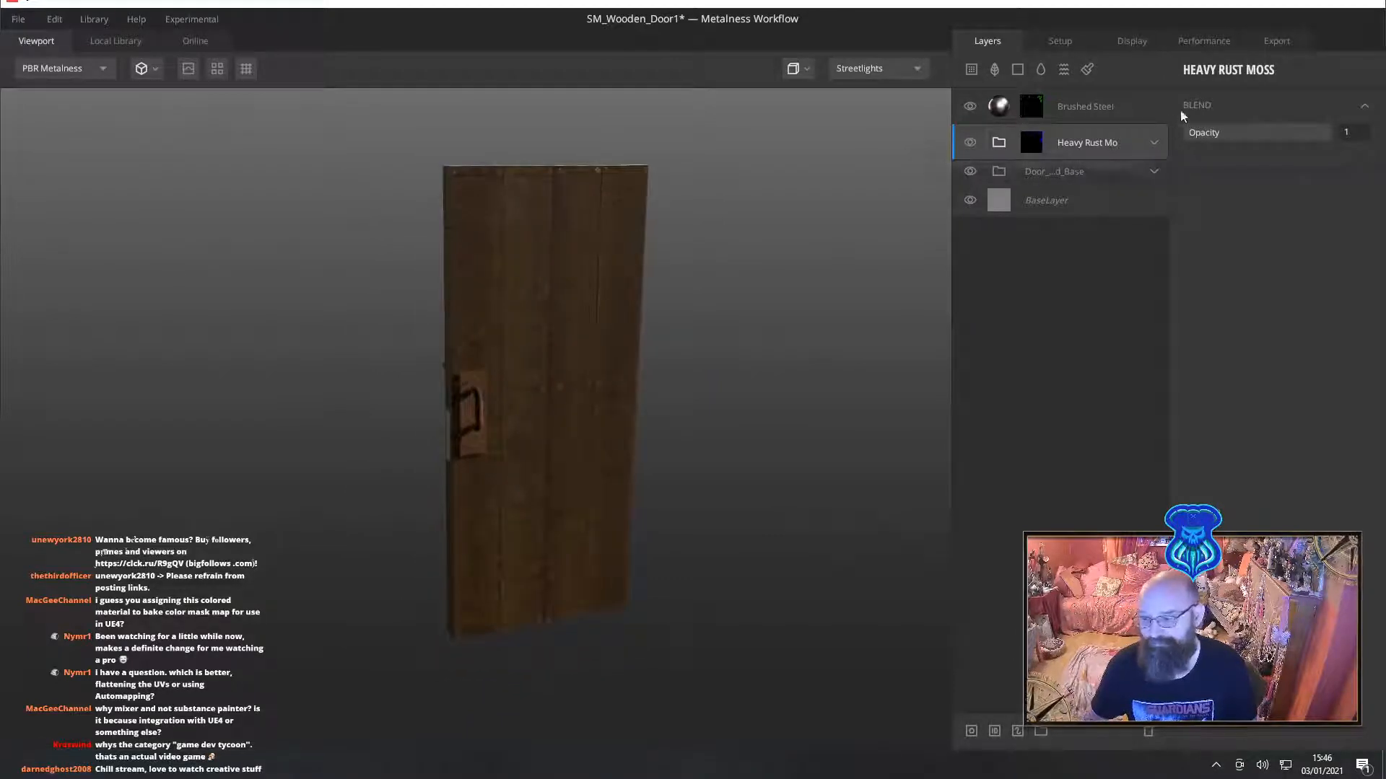
Add the Leakage atlas as a layer above Brushed Steel and set its placement tilt to 0°
click(1112, 108)
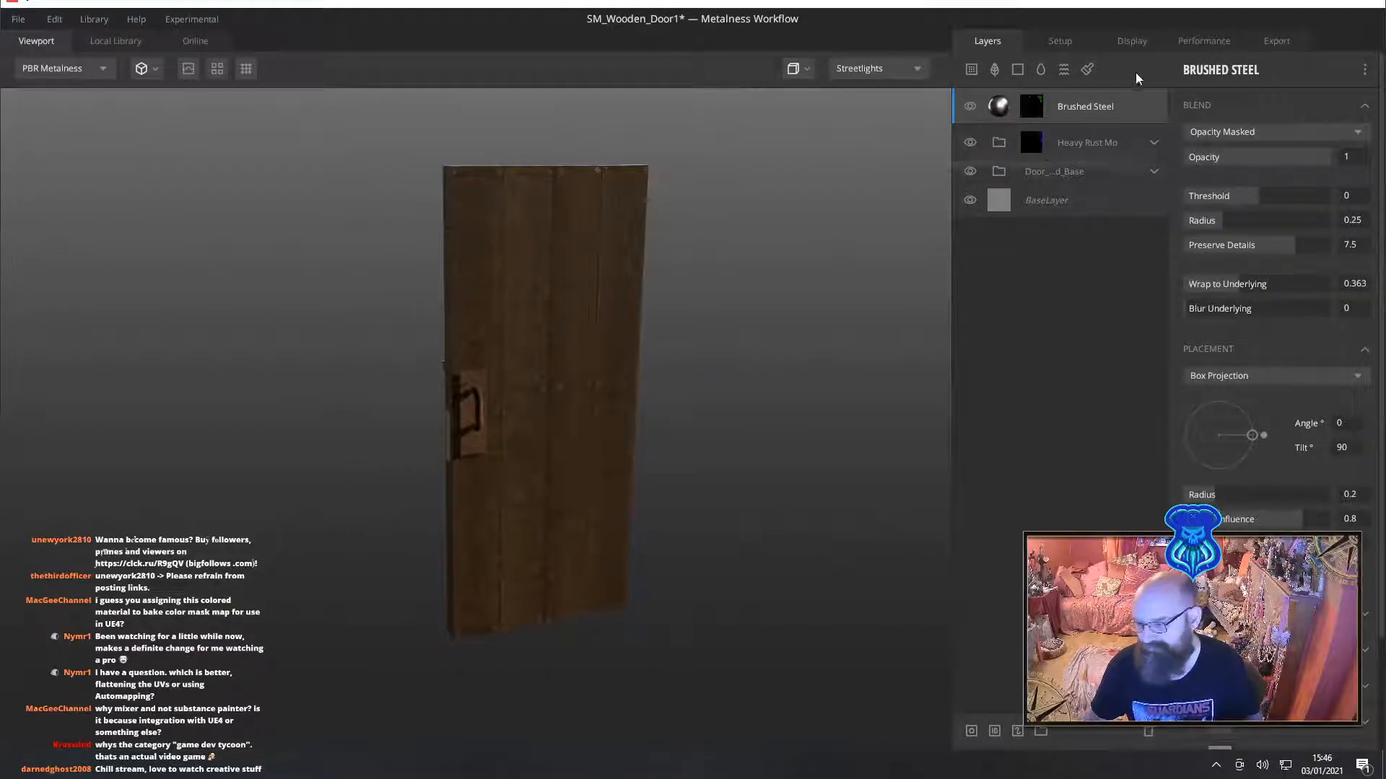
click(993, 70)
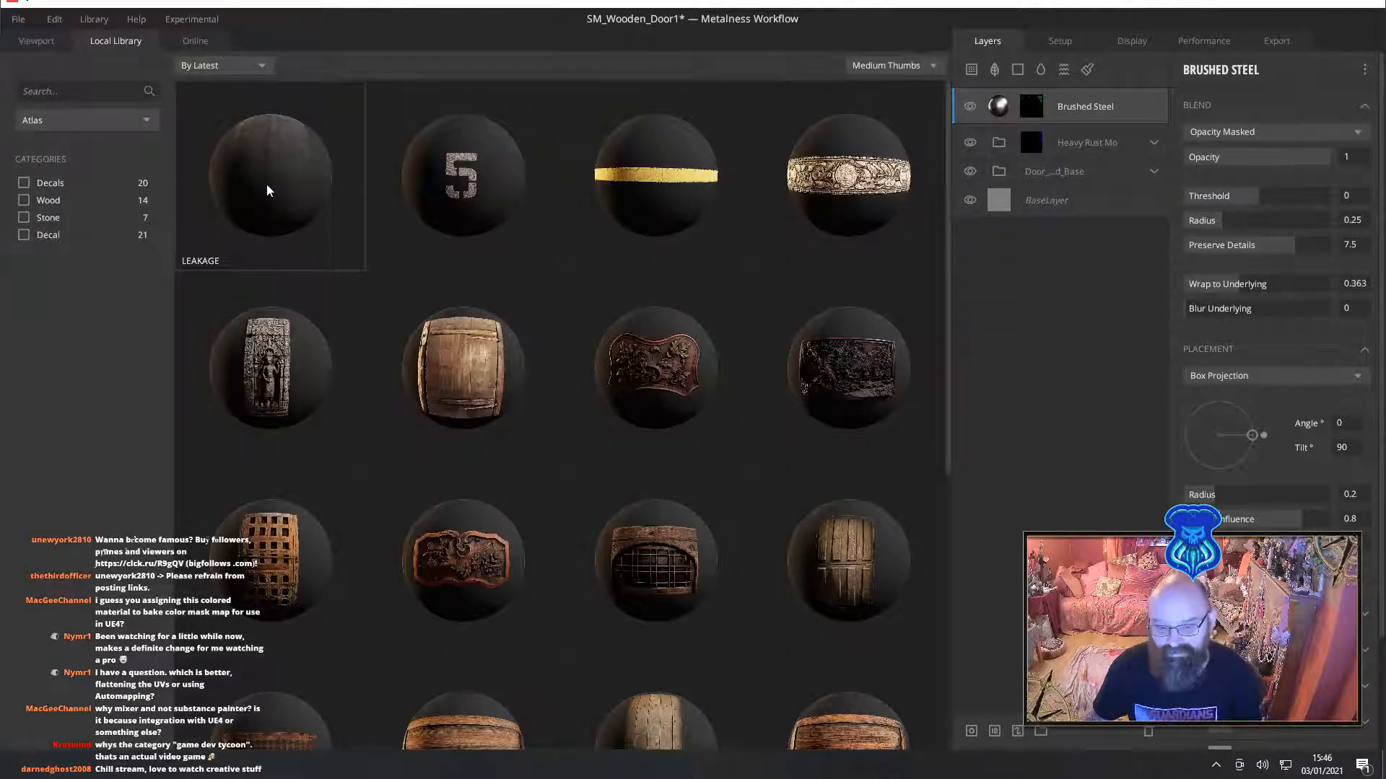
click(269, 187)
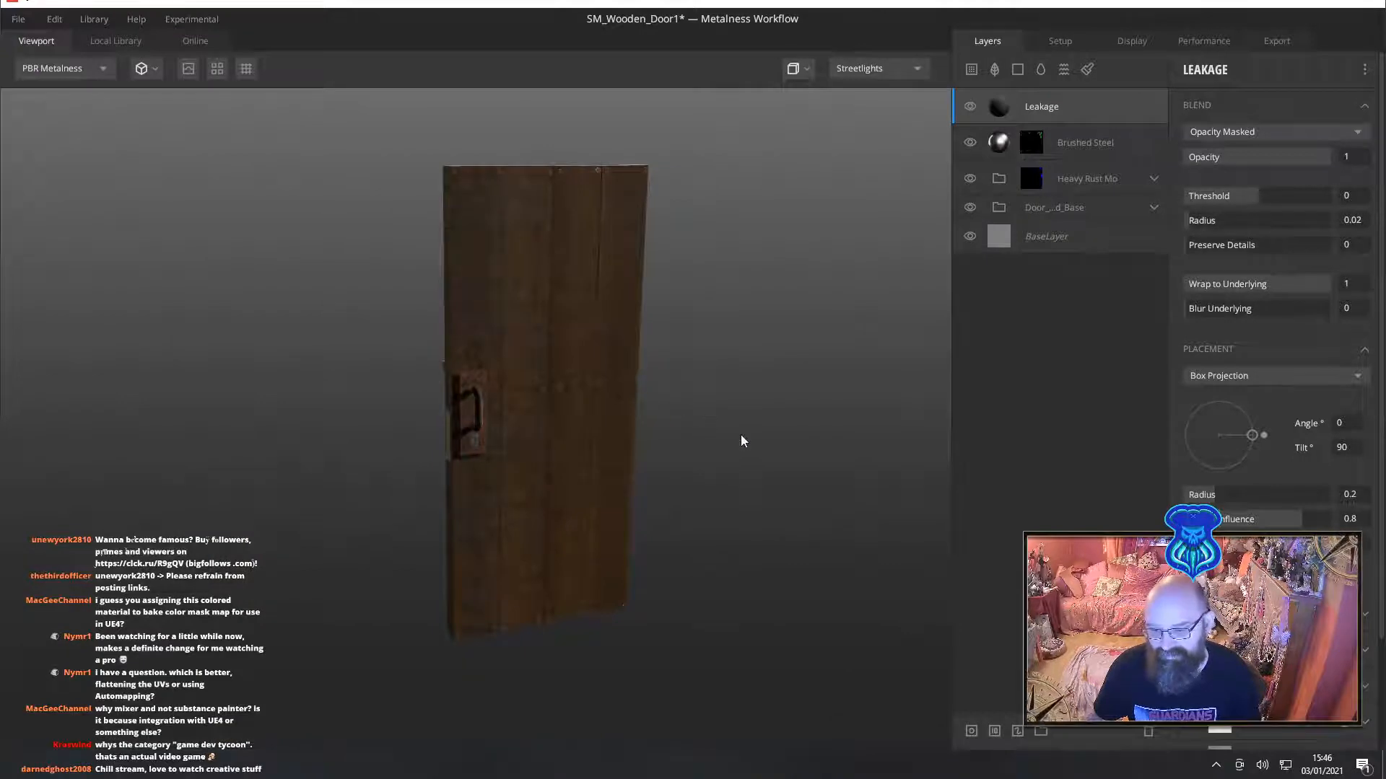
mouse_move(753, 439)
mouse_down()
mouse_move(664, 388)
mouse_move(789, 425)
mouse_move(1304, 453)
mouse_move(733, 431)
mouse_up()
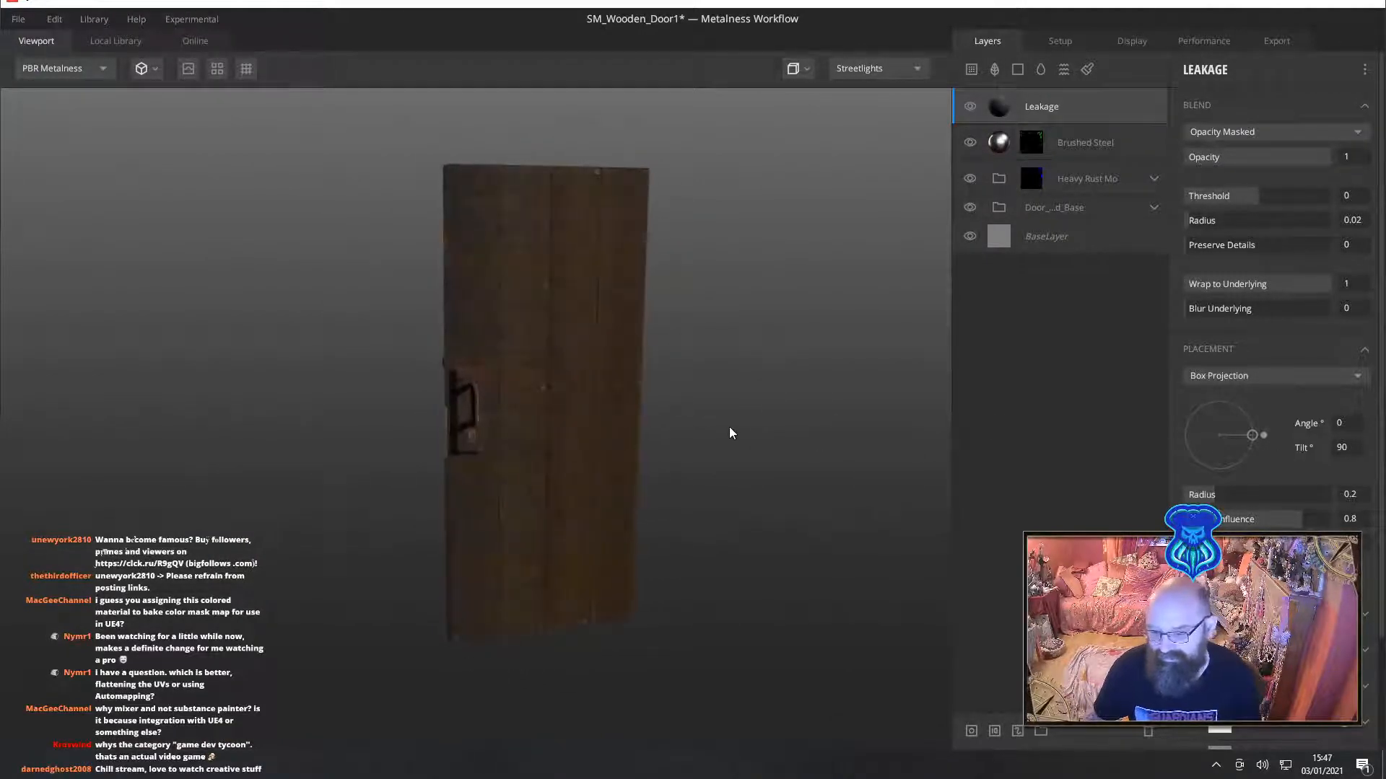
drag(1249, 434, 1218, 436)
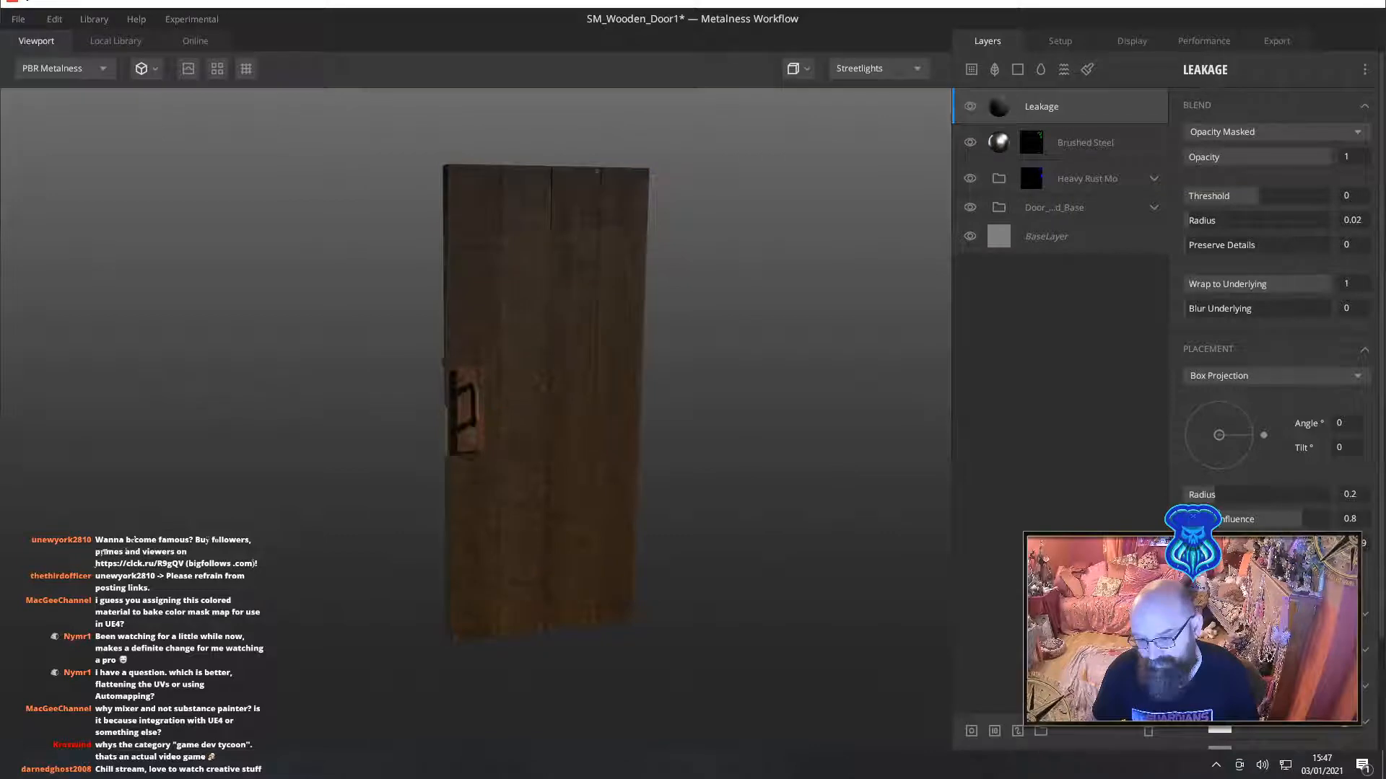
drag(547, 433, 510, 433)
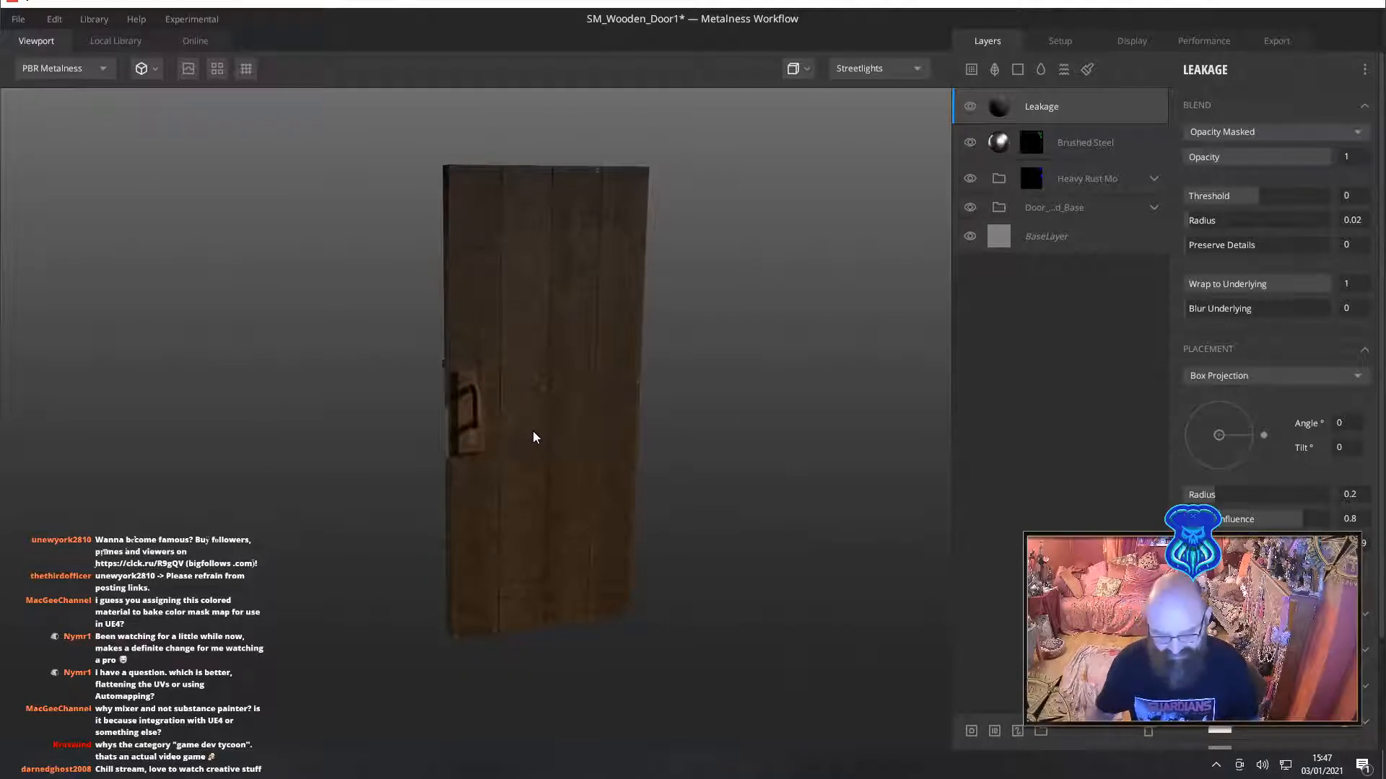
right_drag(533, 431, 535, 392)
middle_drag(534, 394, 539, 399)
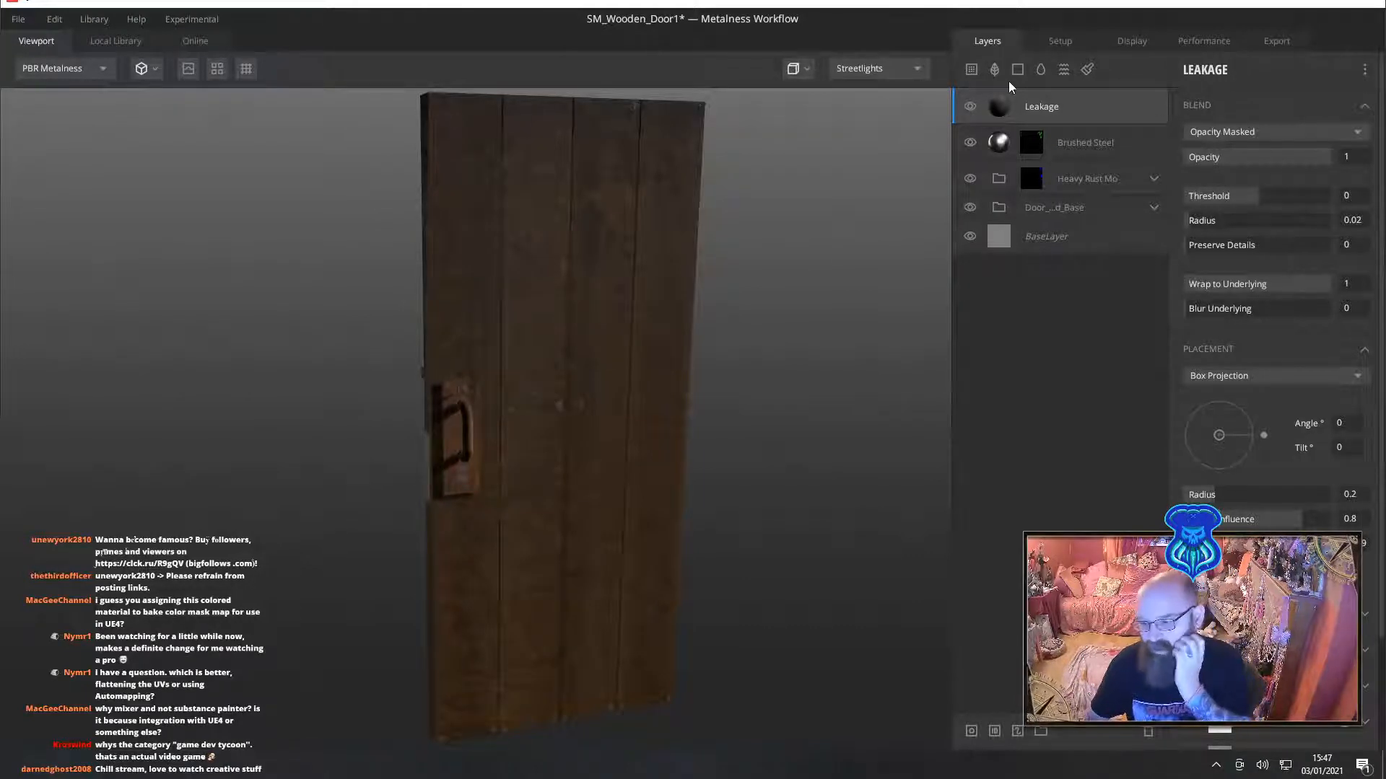
Search the online surface library for "sign" and download the Painted Eight decal
click(994, 69)
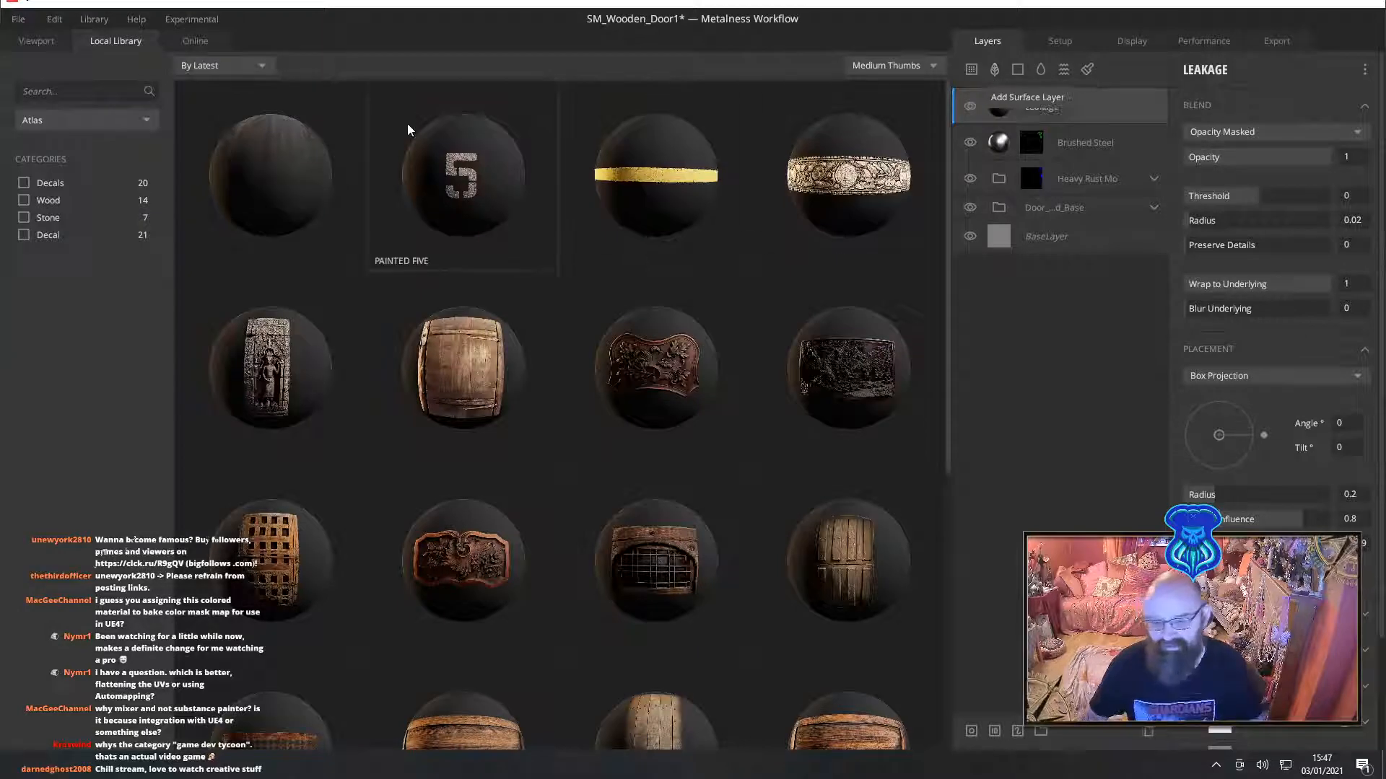
click(194, 42)
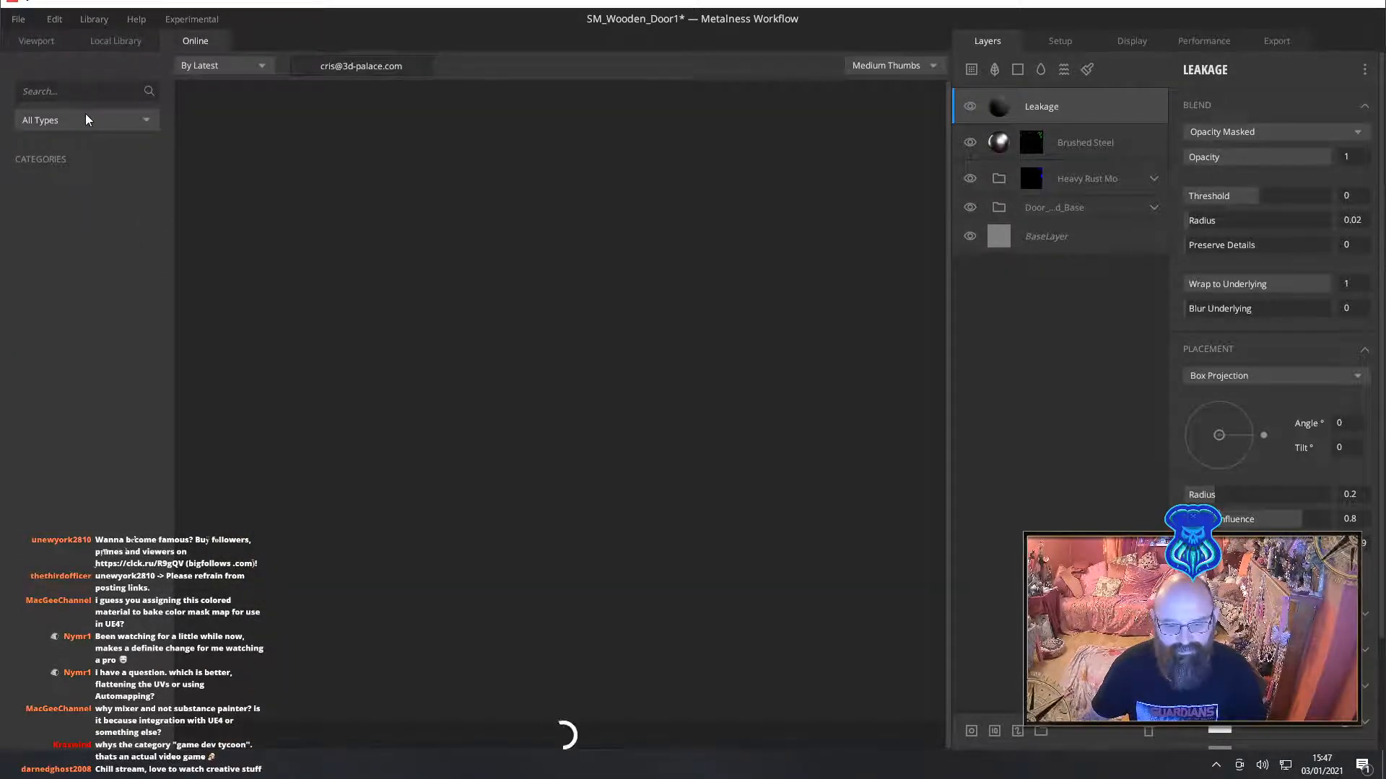
text(sign)
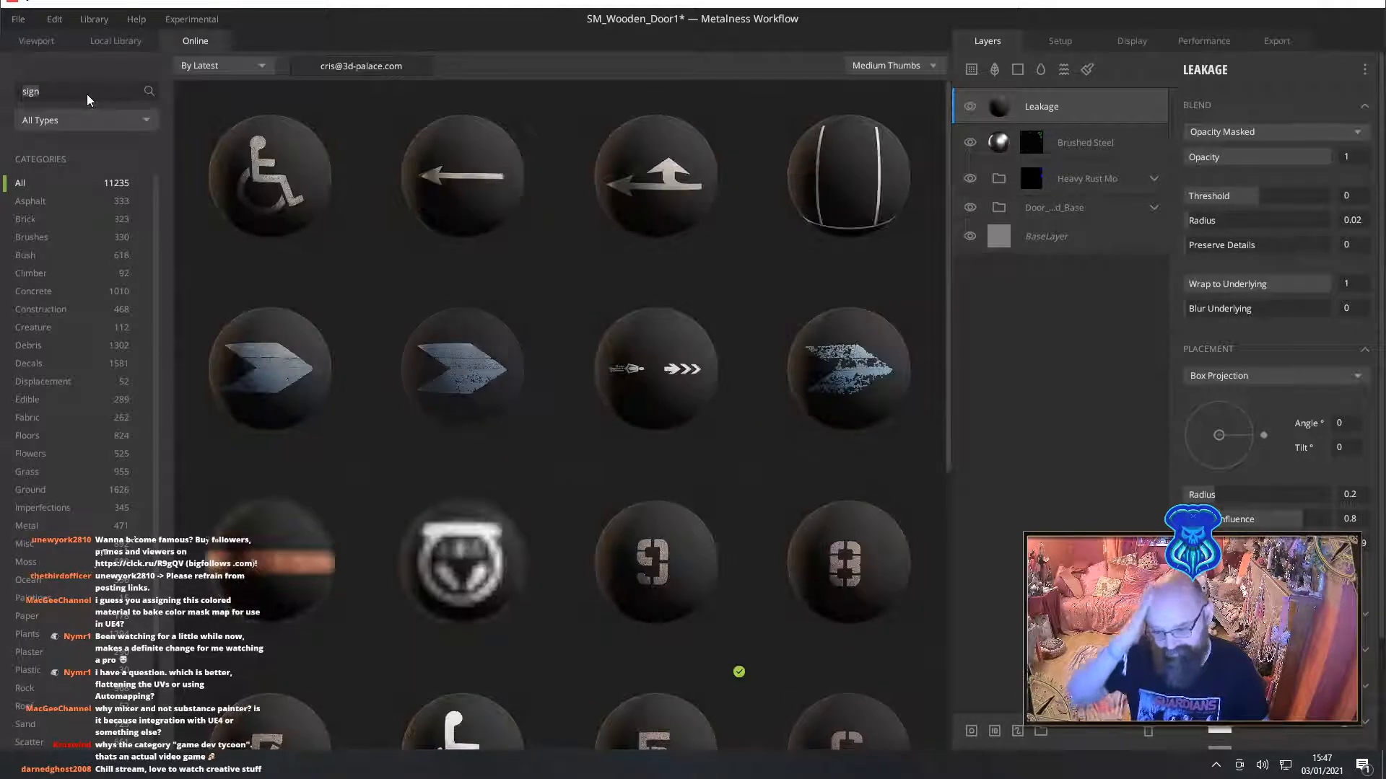
scroll(841, 558, down, 2)
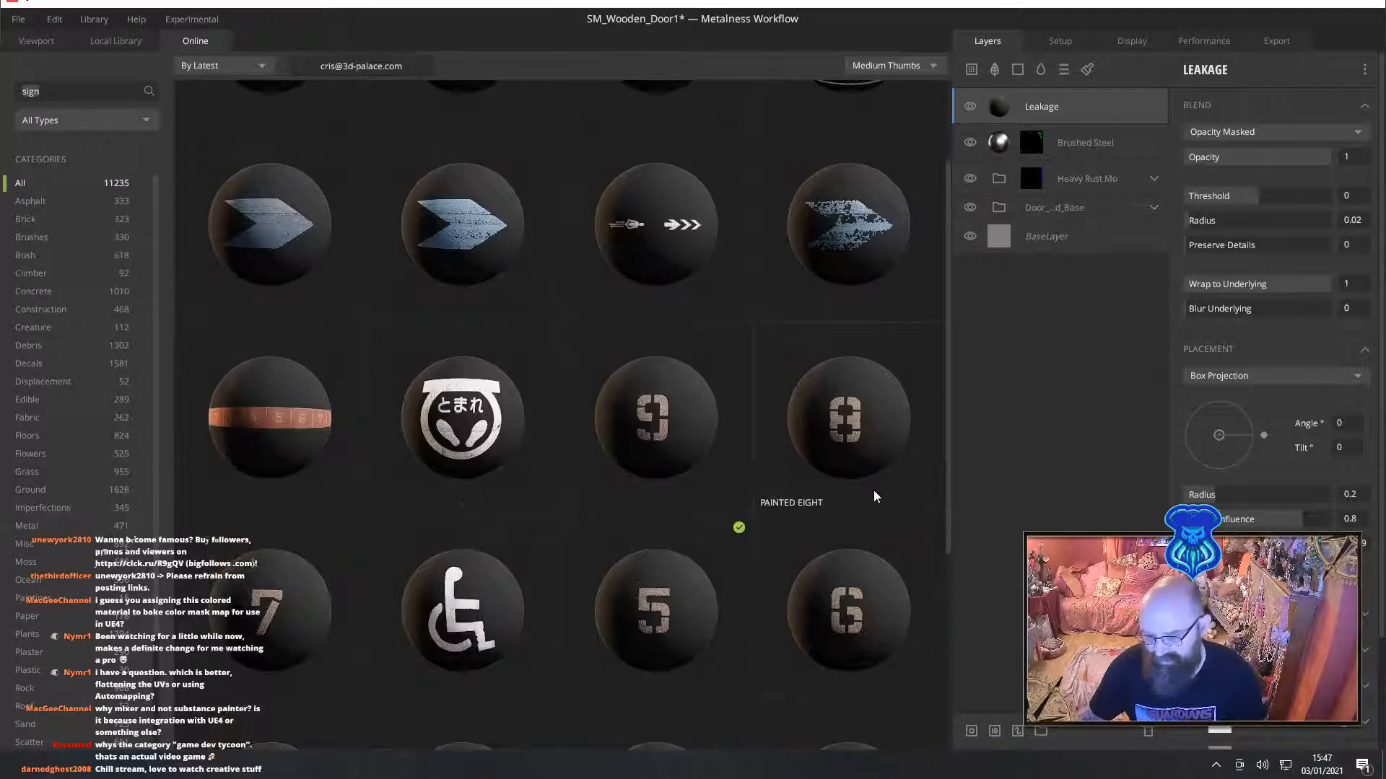
click(755, 673)
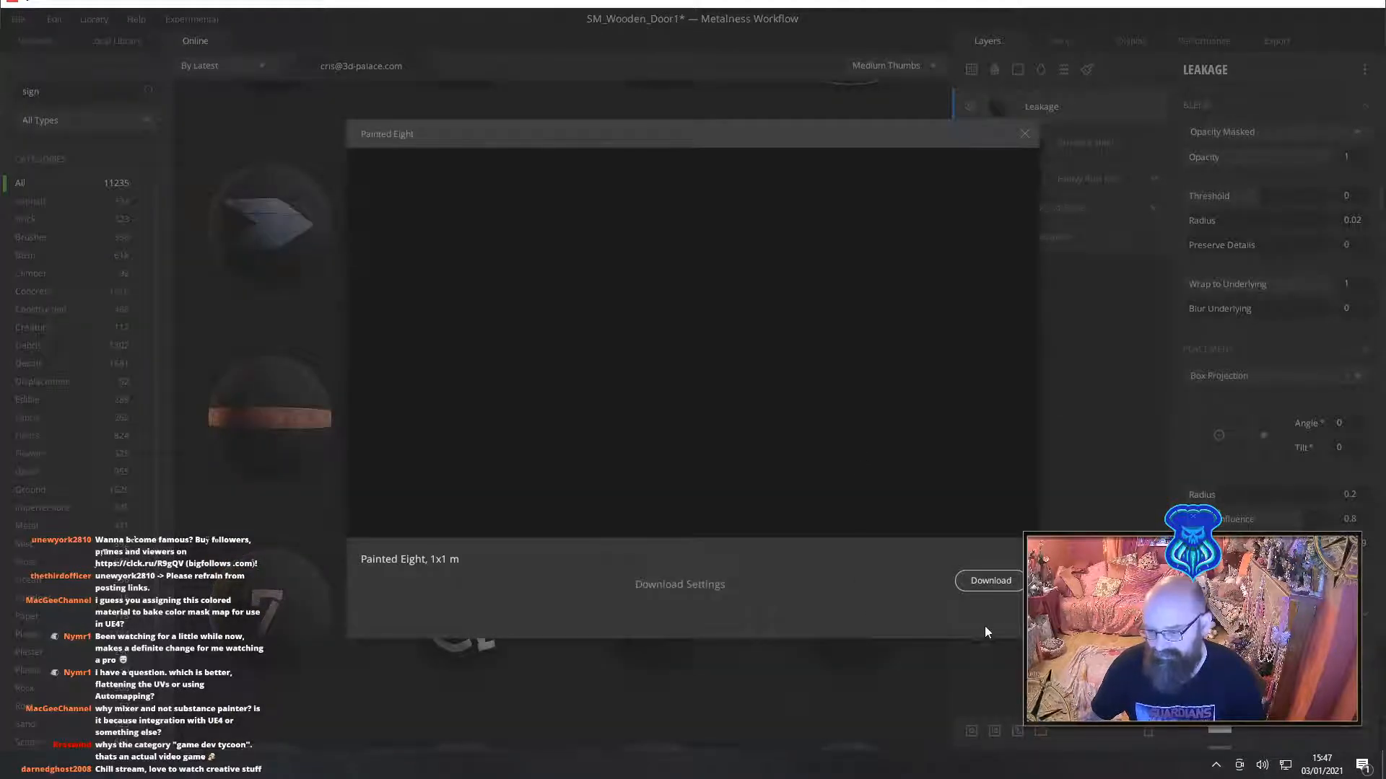
click(989, 577)
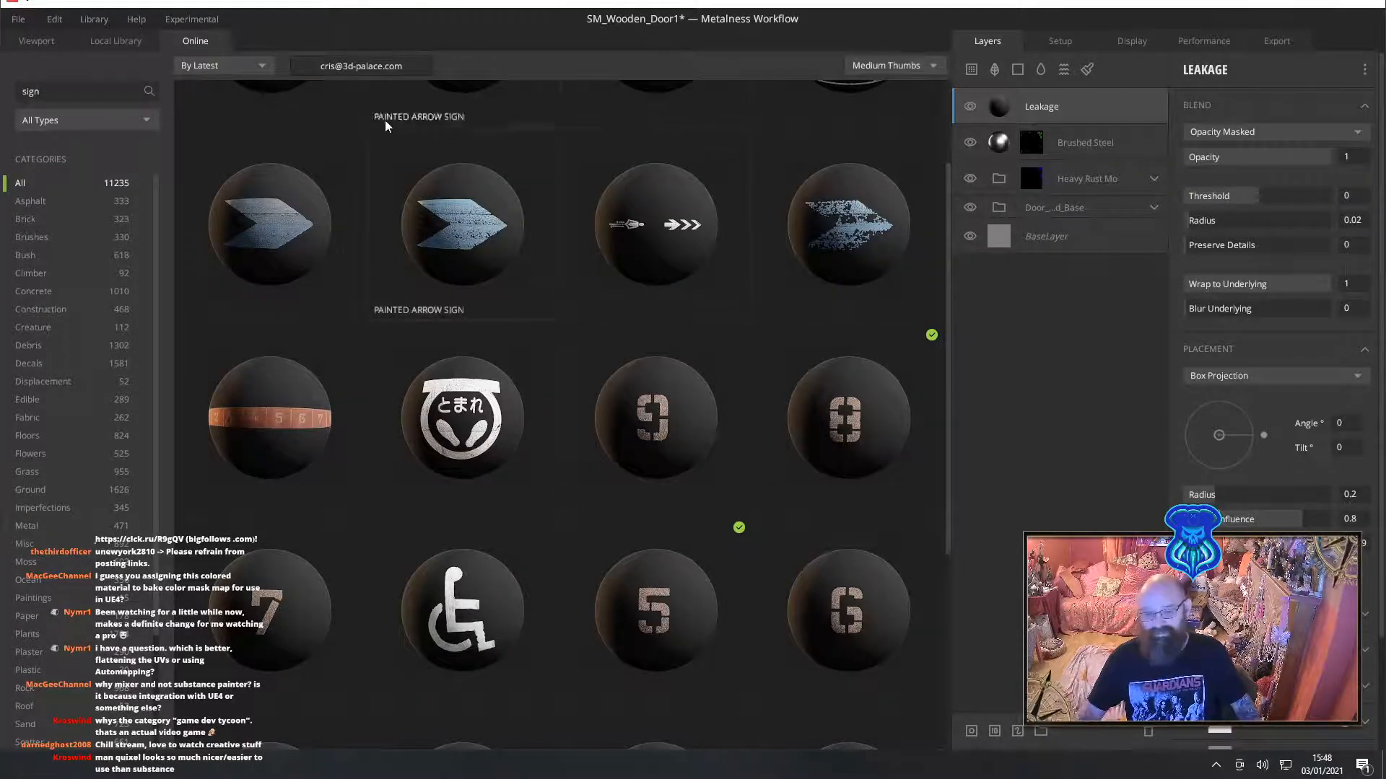
Add the downloaded Painted Eight decal as a surface layer above Leakage and set its placement to Freeform
click(130, 41)
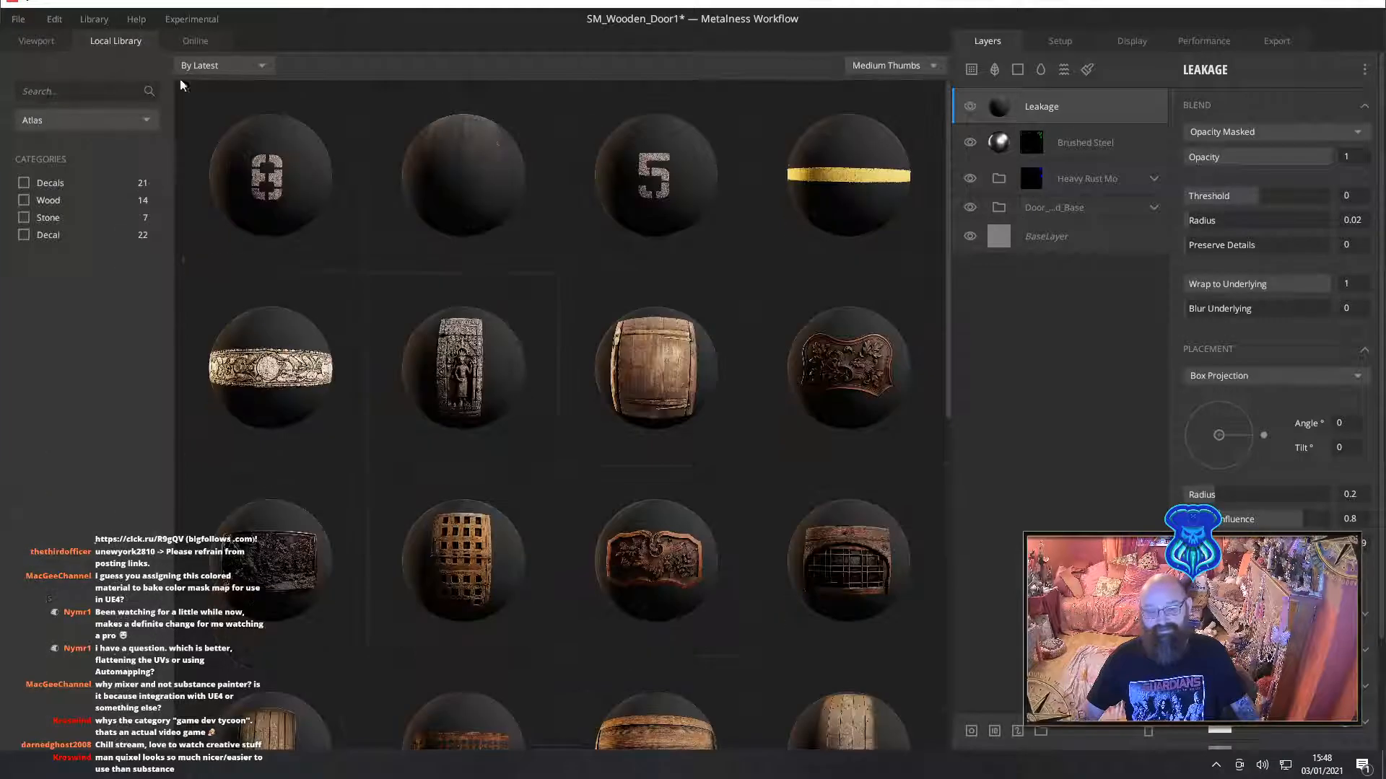
click(258, 170)
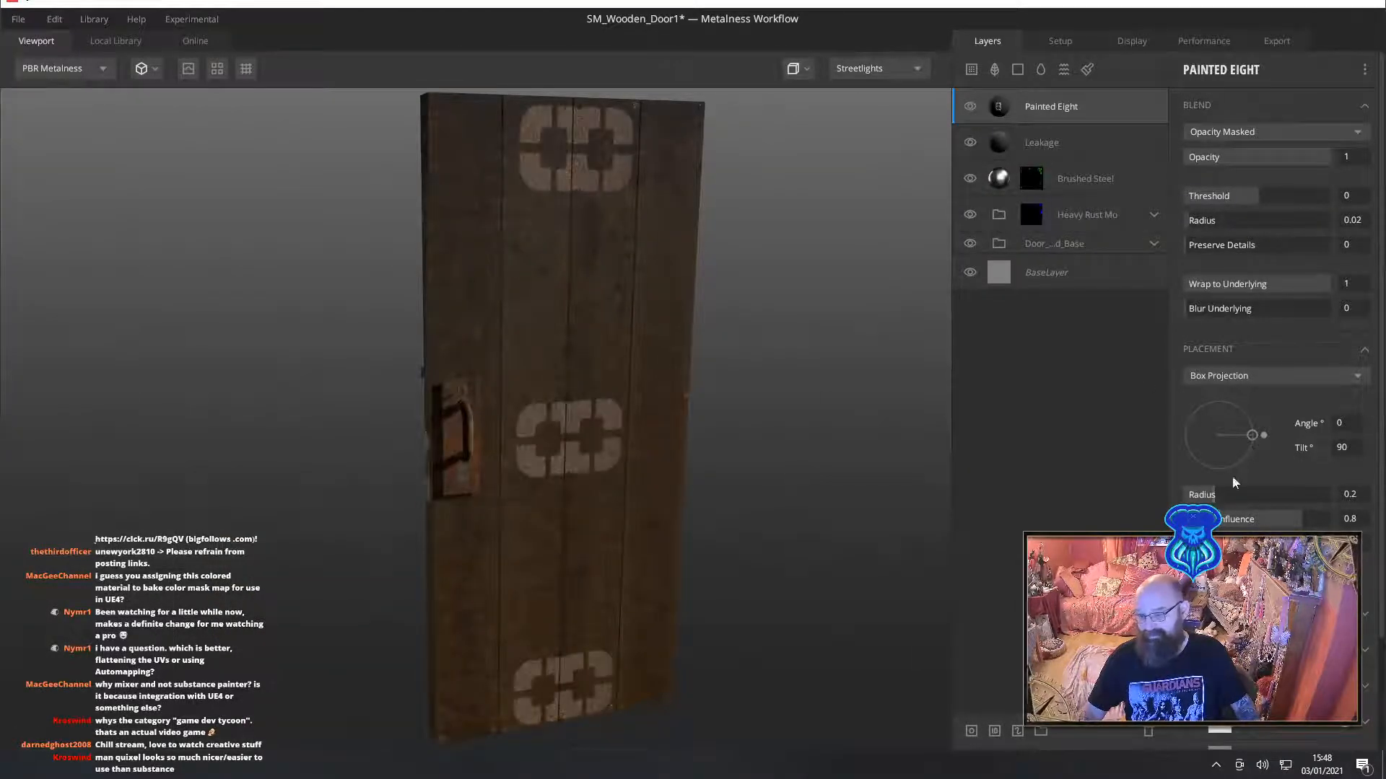
click(1259, 378)
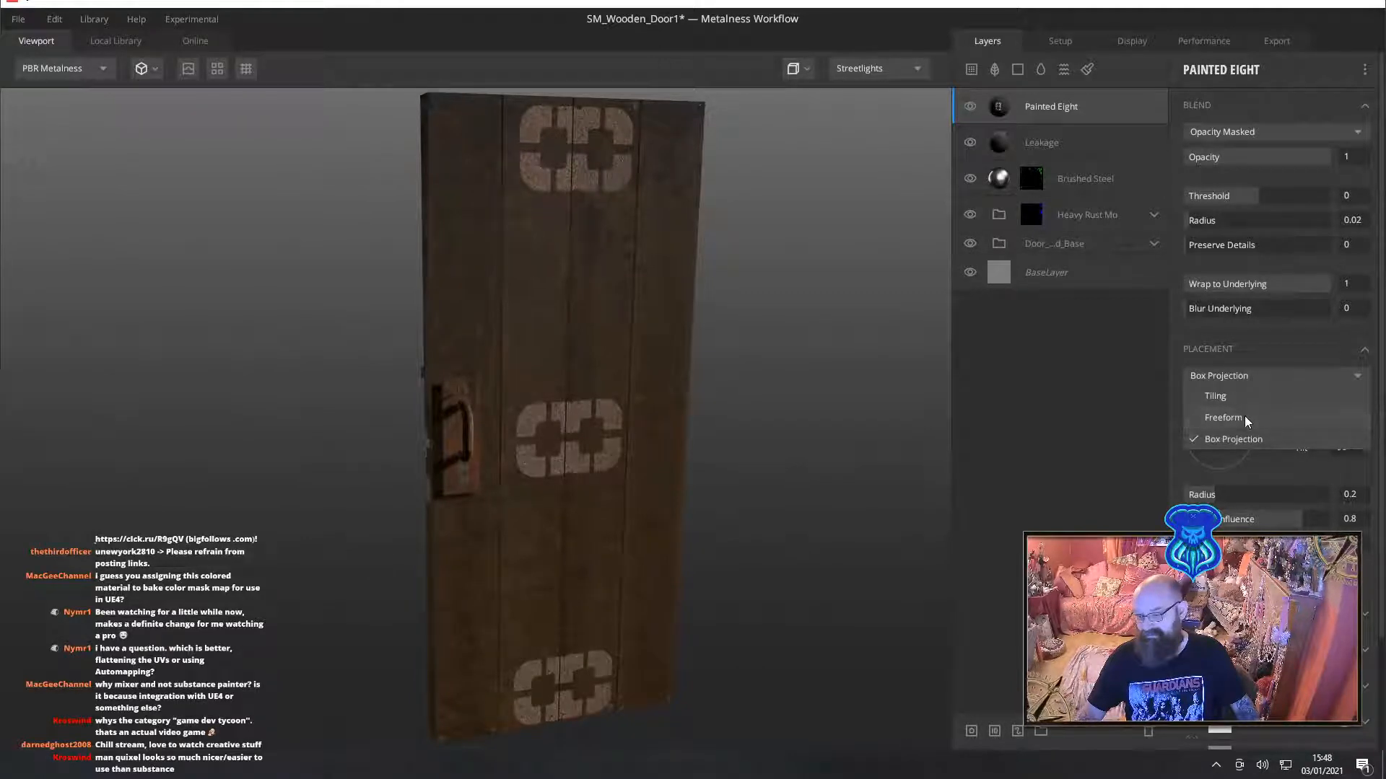
click(1225, 418)
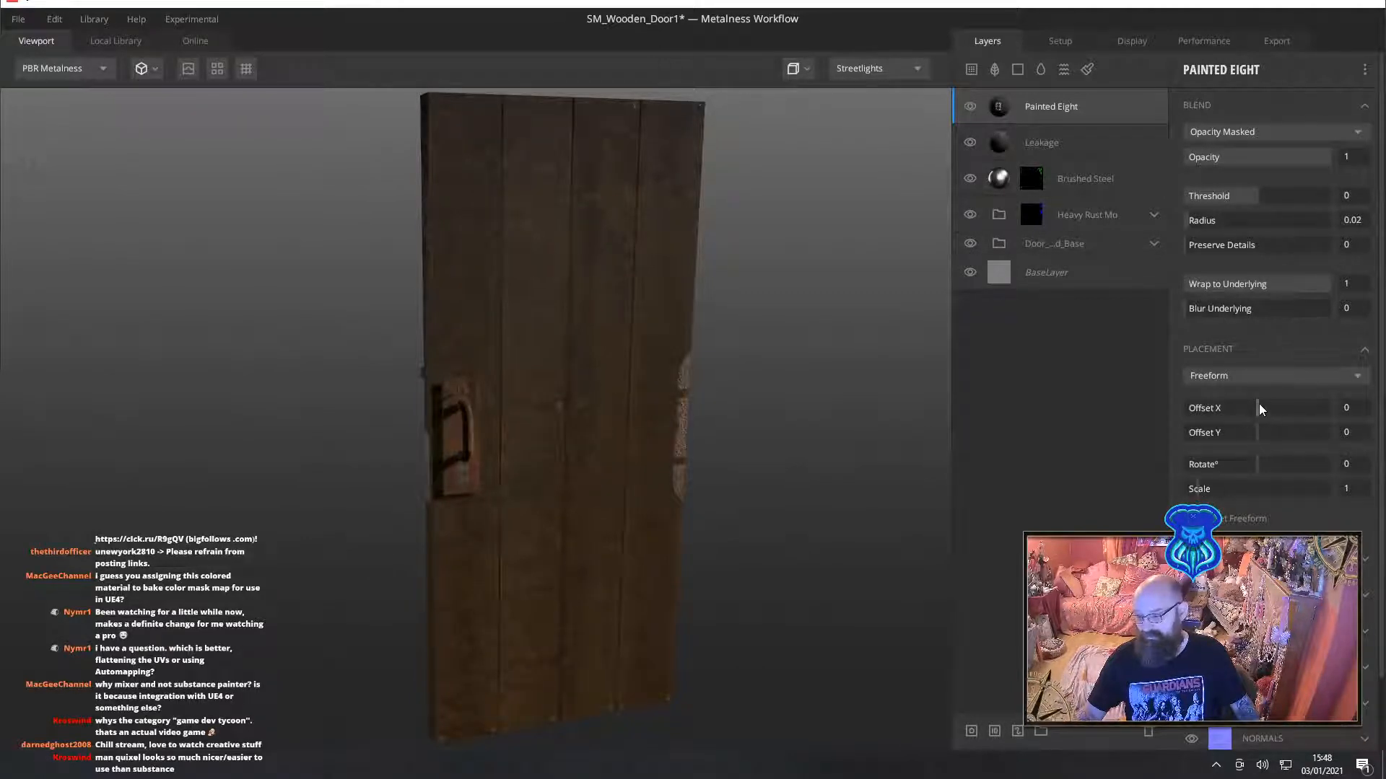
Place the Painted Eight decal in the door's upper corner above the handle, with scale 0.297, Offset X -0.891 and Offset Y 0.323
mouse_move(1259, 410)
mouse_down()
mouse_move(1278, 408)
mouse_move(1251, 410)
mouse_up()
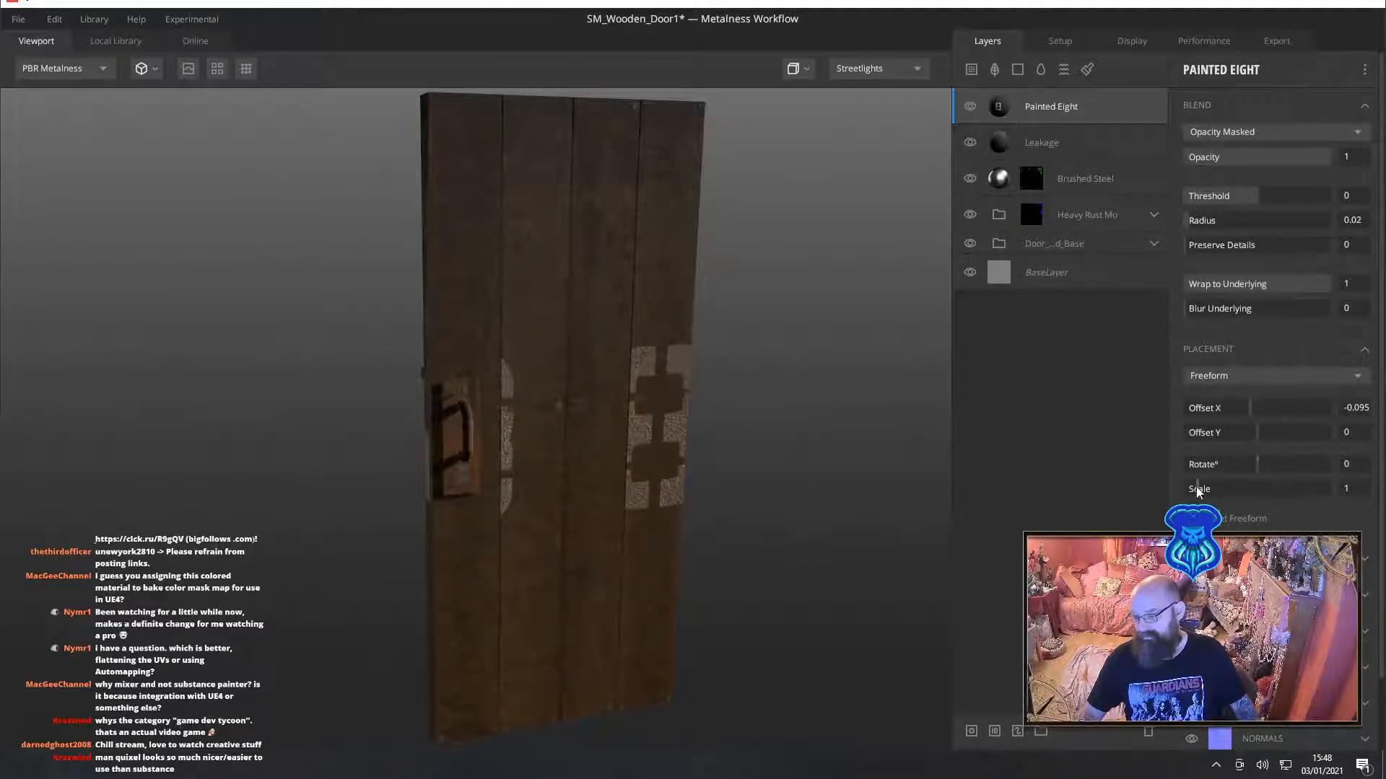
drag(1195, 492, 1190, 493)
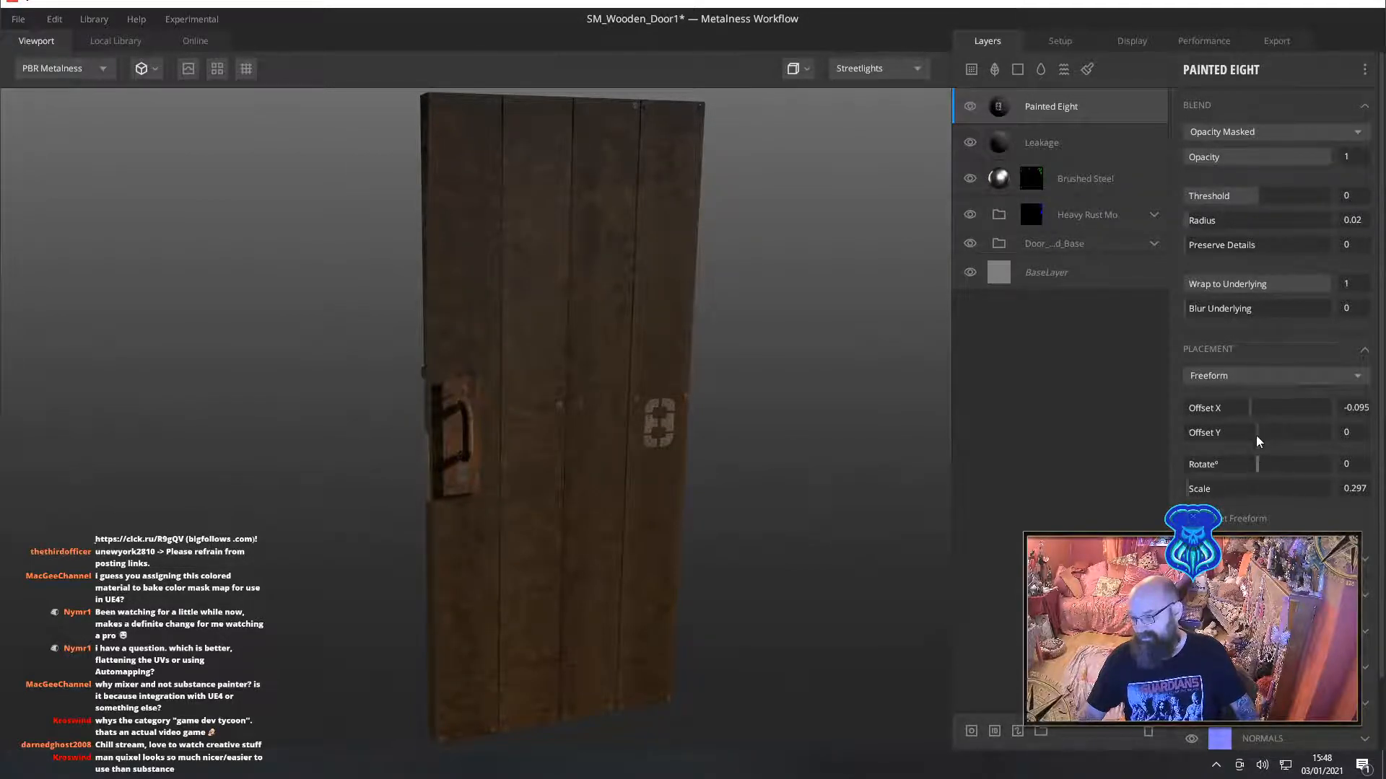
drag(1244, 410, 1195, 411)
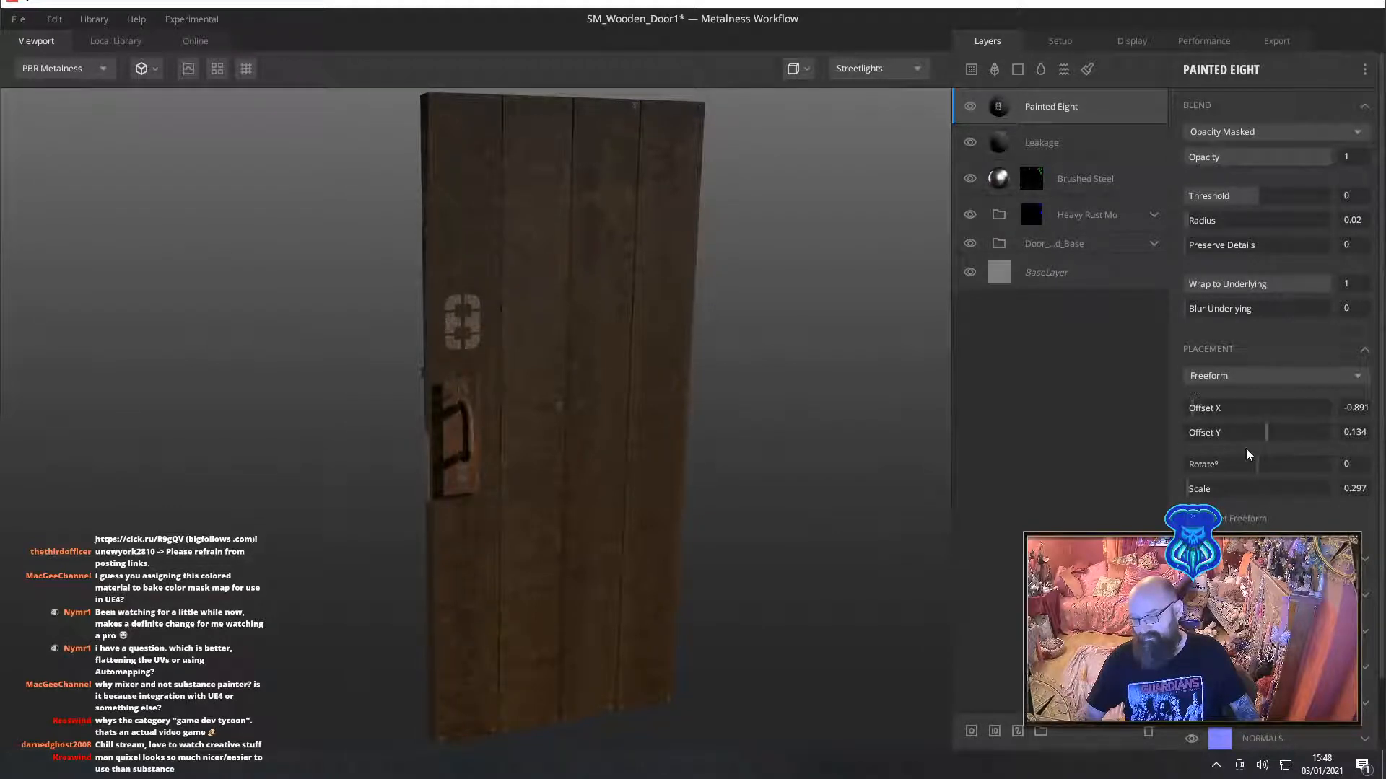
drag(1270, 440, 1282, 439)
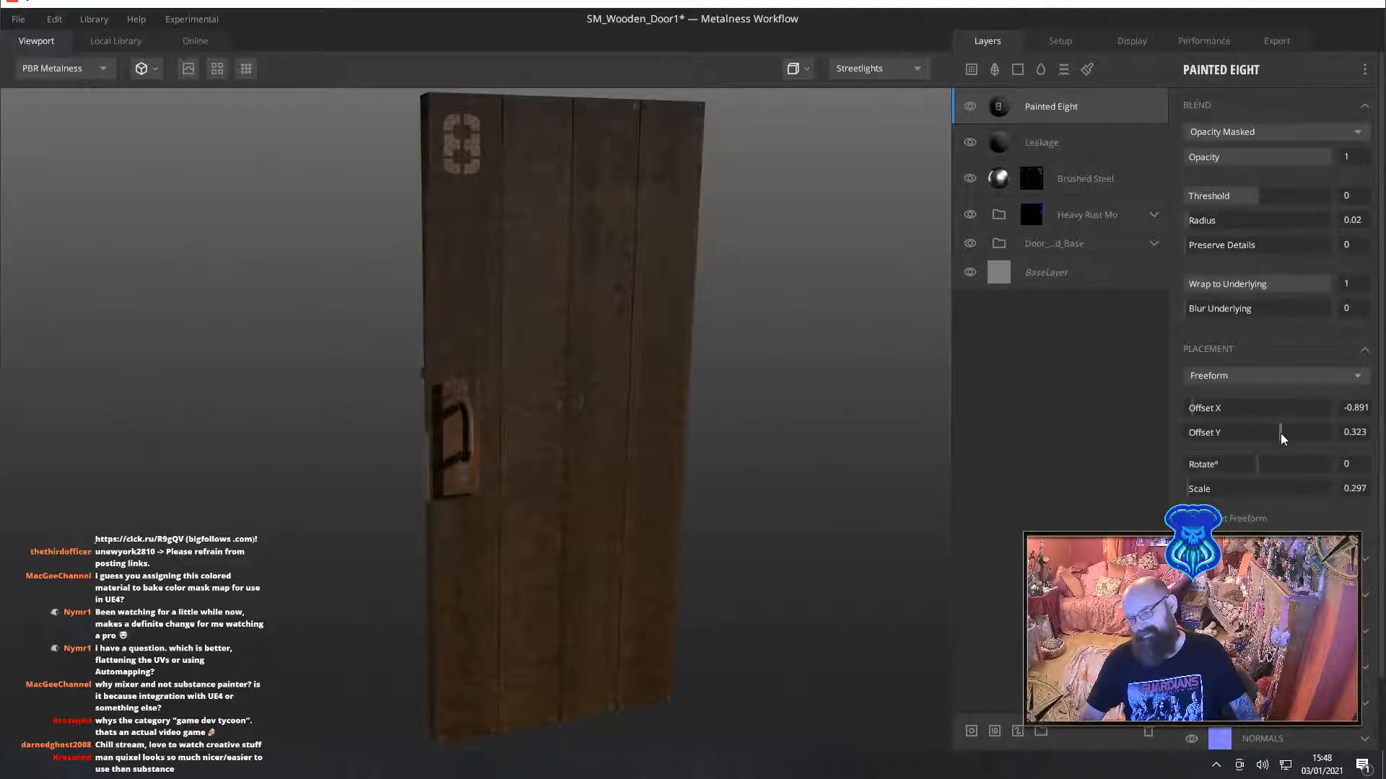
Move the Painted Eight layer beneath the Leakage layer and check the worn number on the door
drag(1130, 116, 1115, 135)
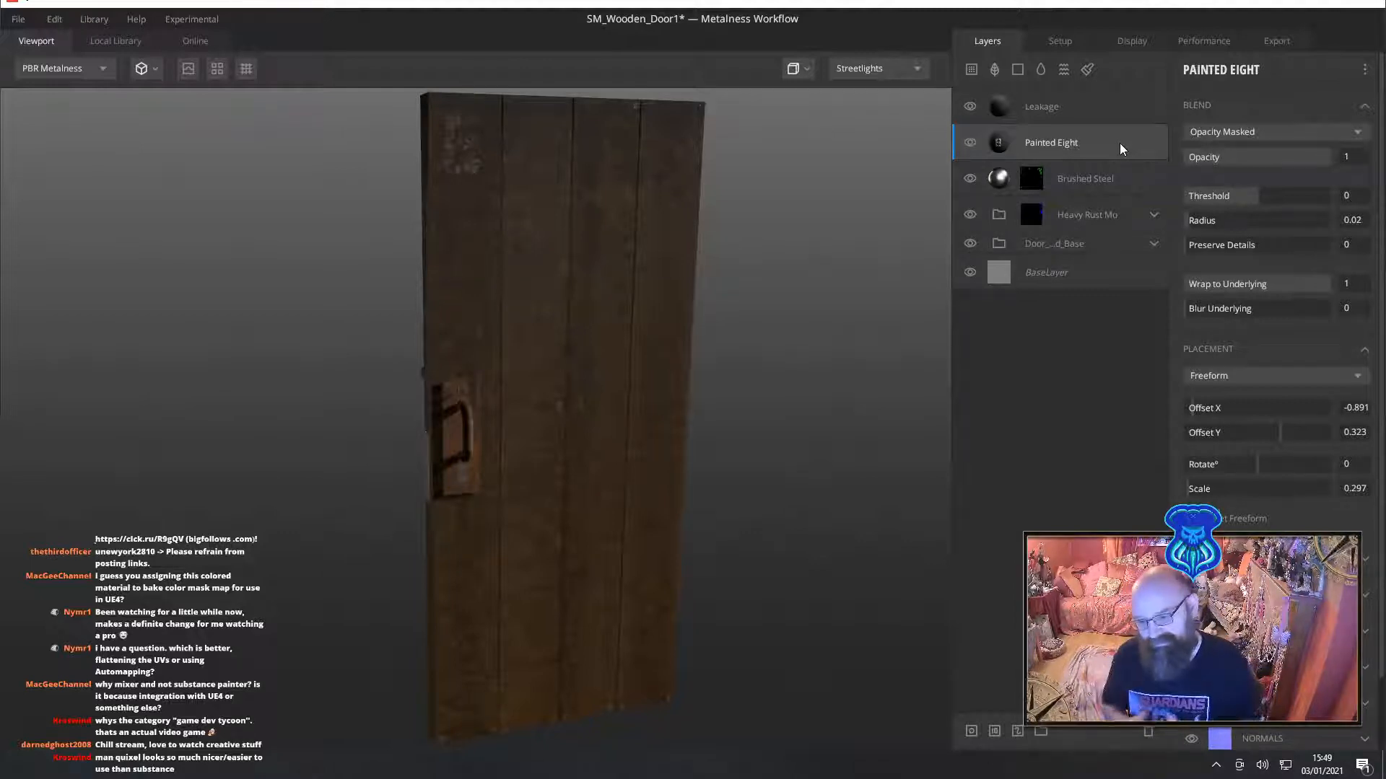
drag(249, 471, 541, 474)
scroll(371, 469, down, 3)
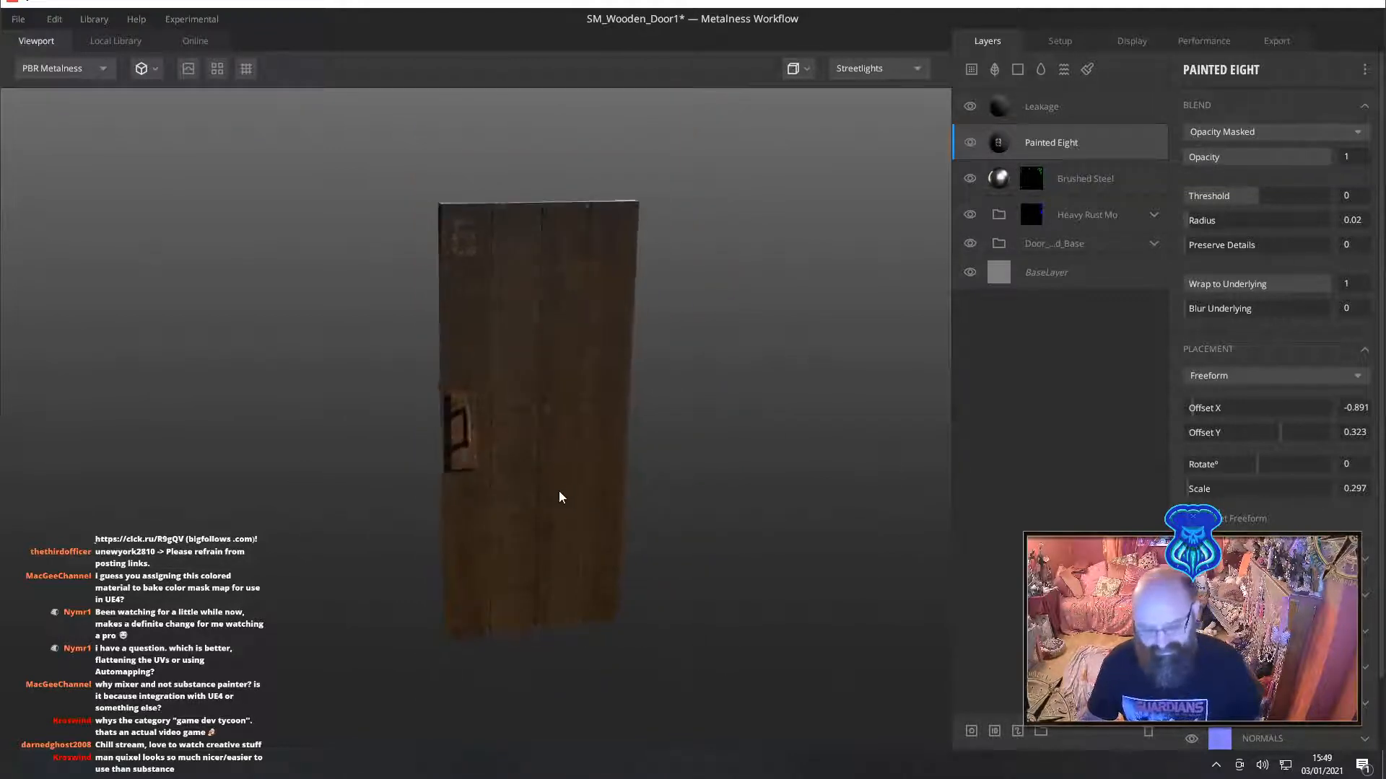
Save the mix as SM_Wooden_Door1 in The Wickie Assets project
key(ctrl+s)
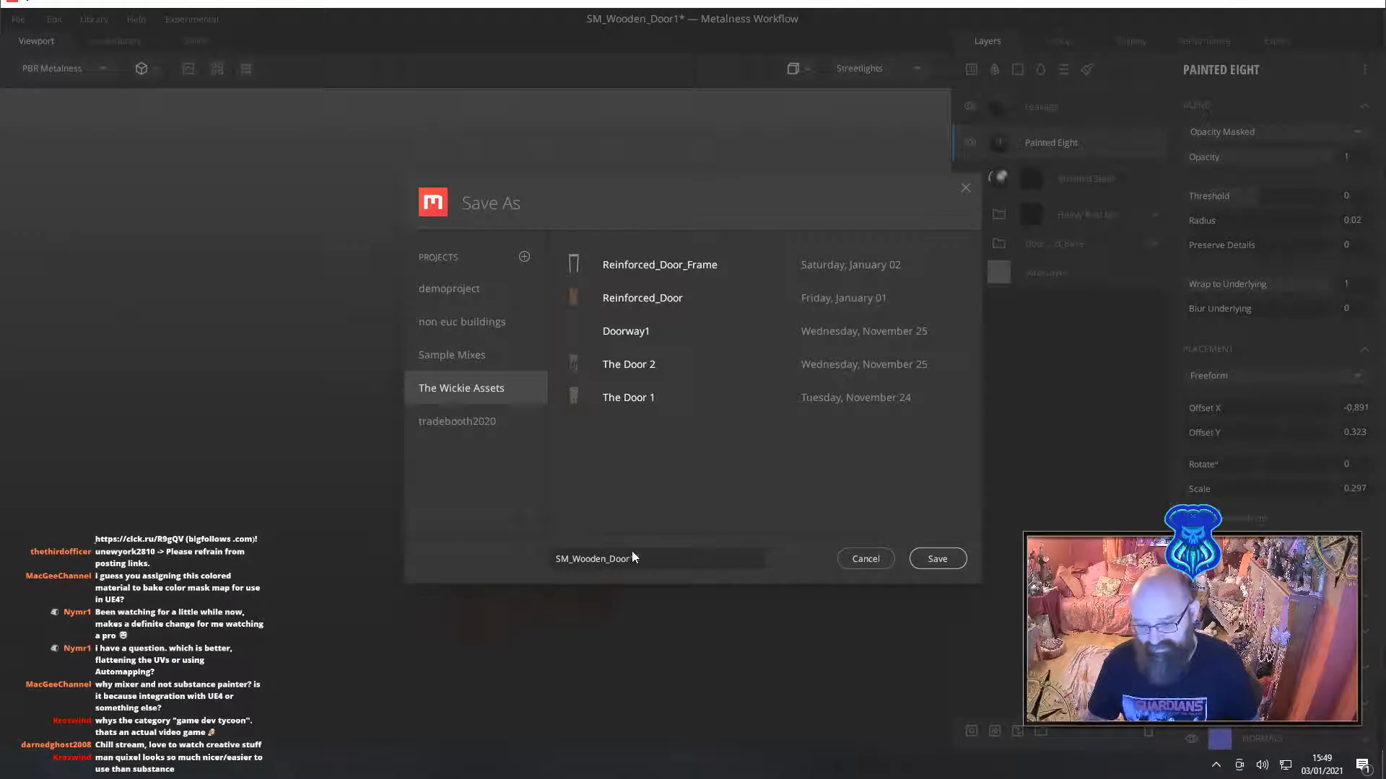
click(927, 560)
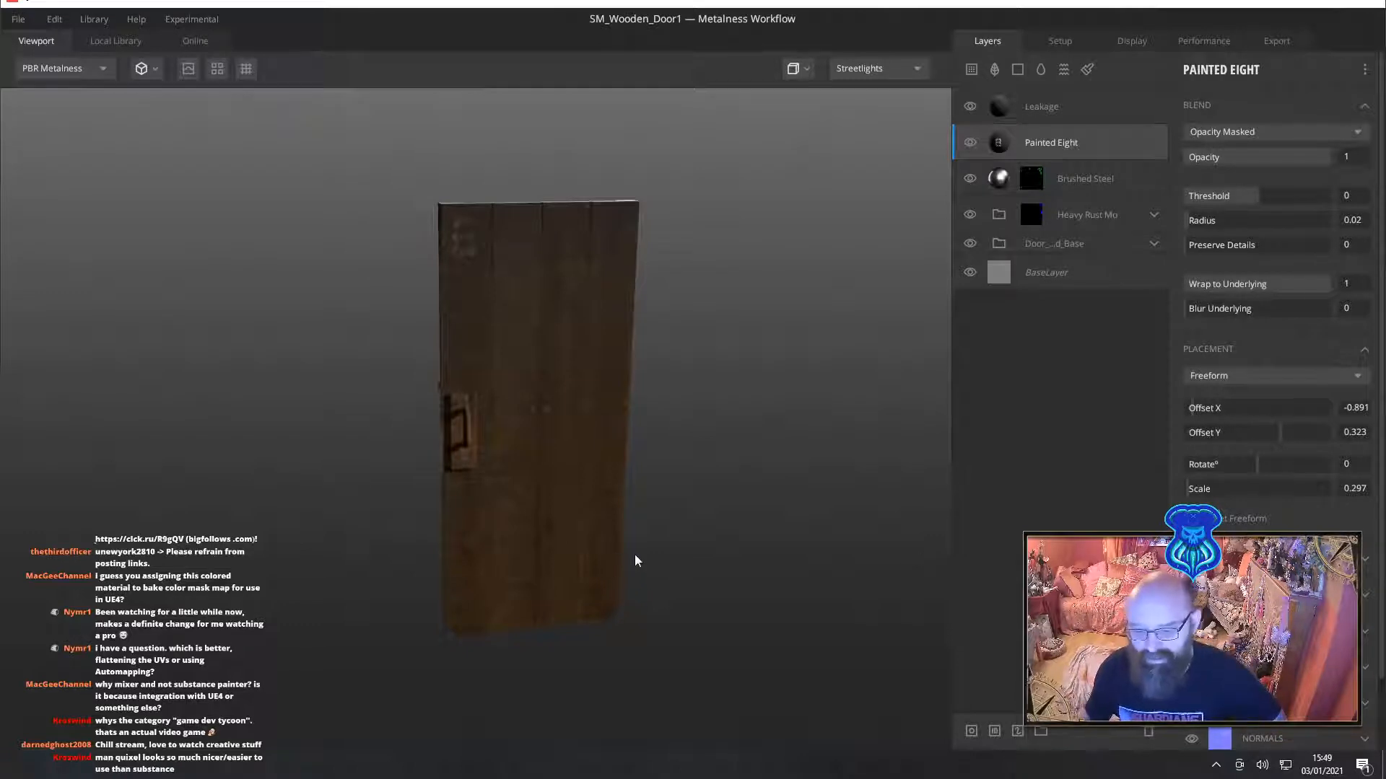
scroll(632, 561, up, 3)
scroll(631, 560, down, 2)
scroll(630, 562, up, 2)
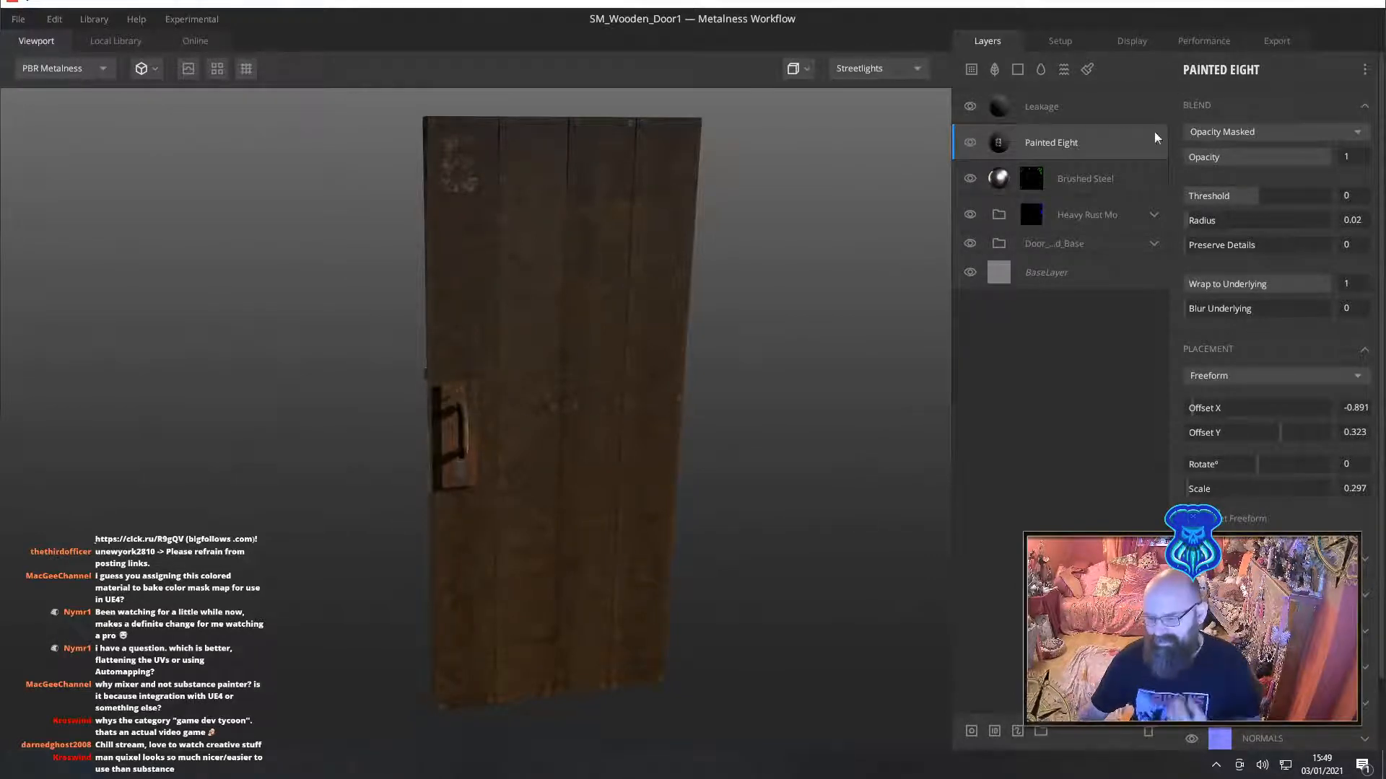
Set the export to add the resolution to file names, leave out the Diffuse map and include the Gloss map
click(1274, 40)
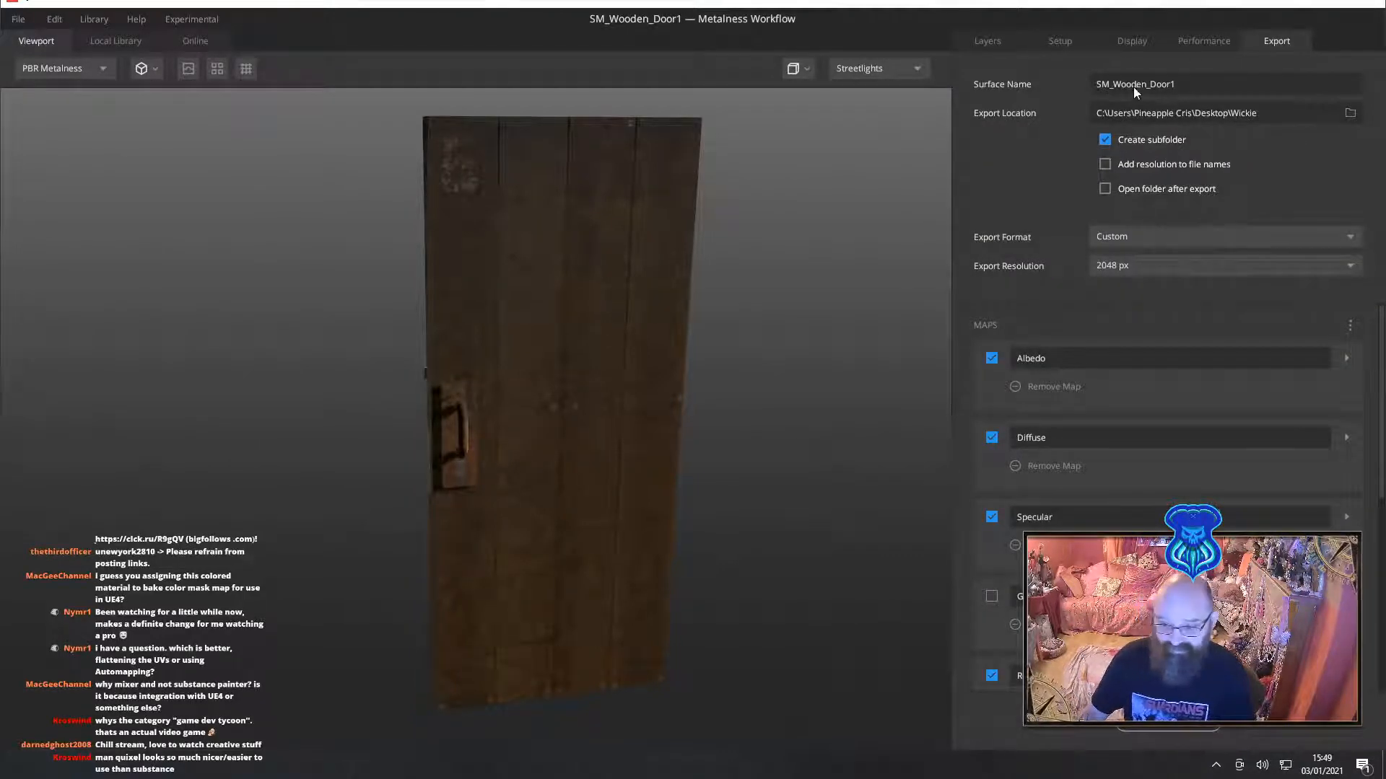
click(1103, 165)
click(992, 436)
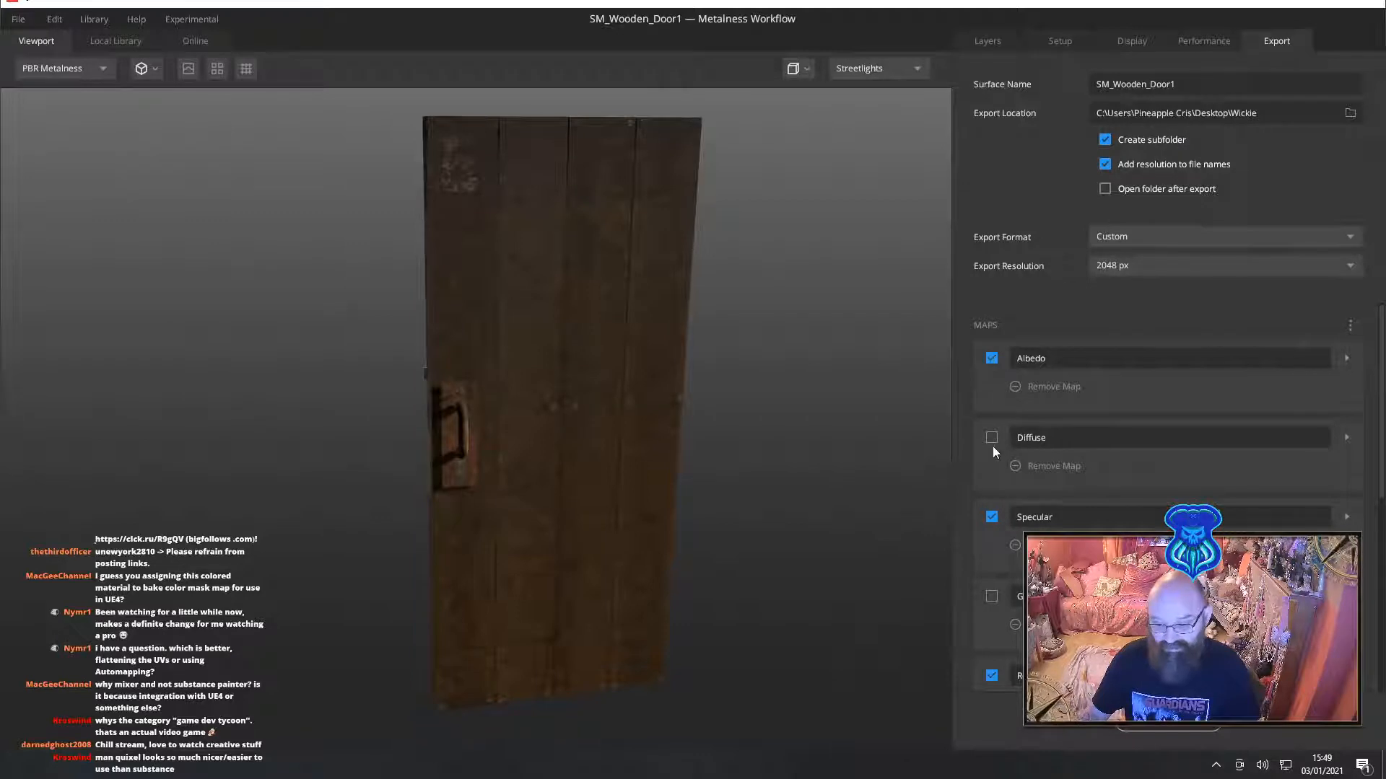
scroll(988, 509, down, 2)
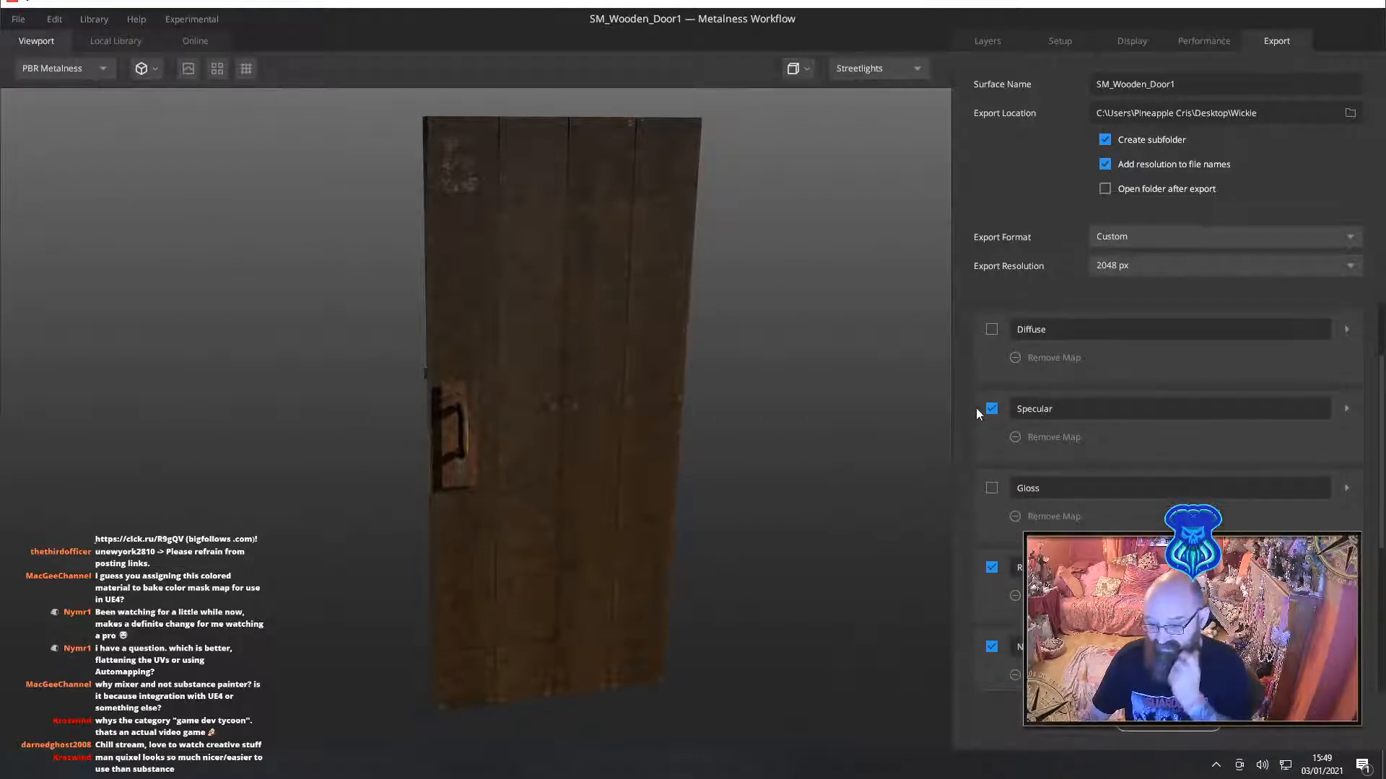
click(991, 488)
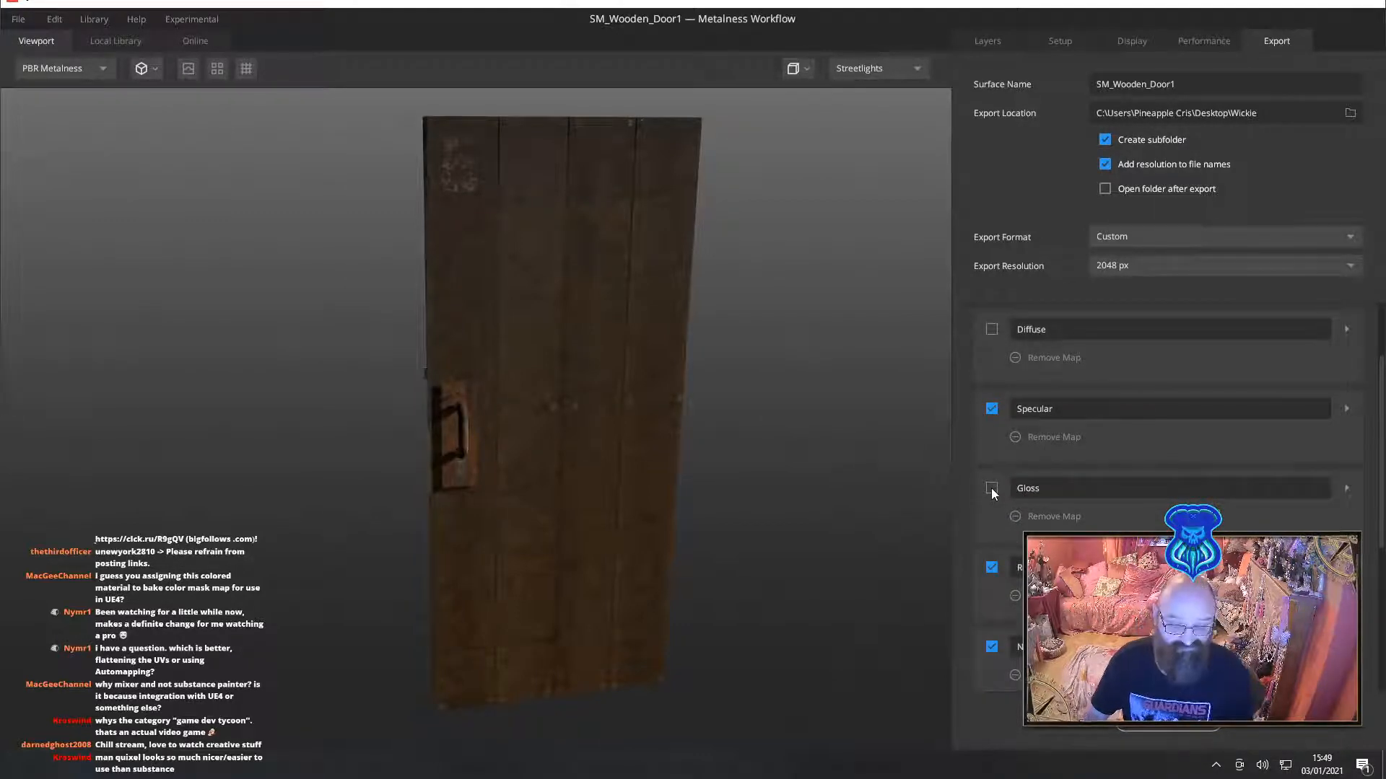
scroll(1024, 456, down, 1)
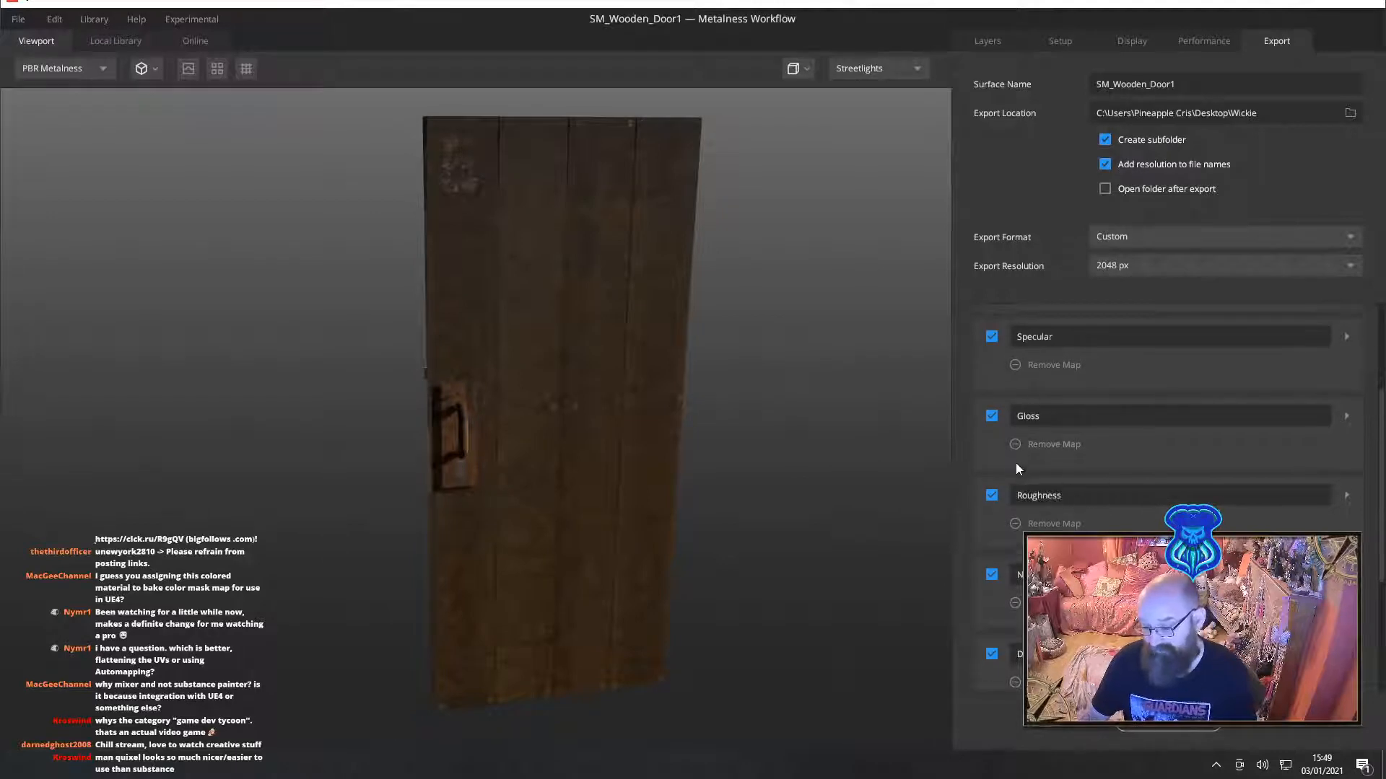
Include the map listed below AO, leave out the Displacement map, and export the door's textures at 2048 px
scroll(1008, 480, down, 2)
scroll(996, 508, down, 2)
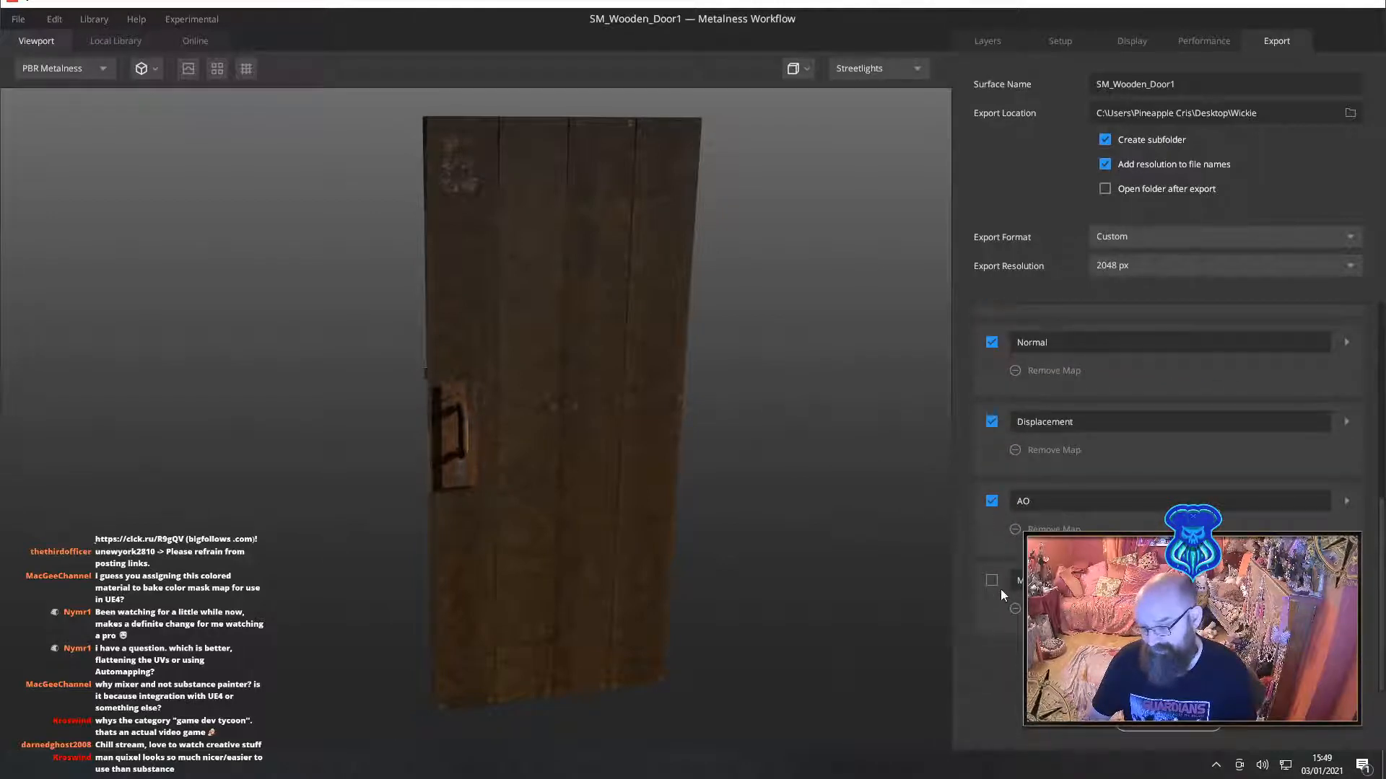
scroll(1010, 574, up, 4)
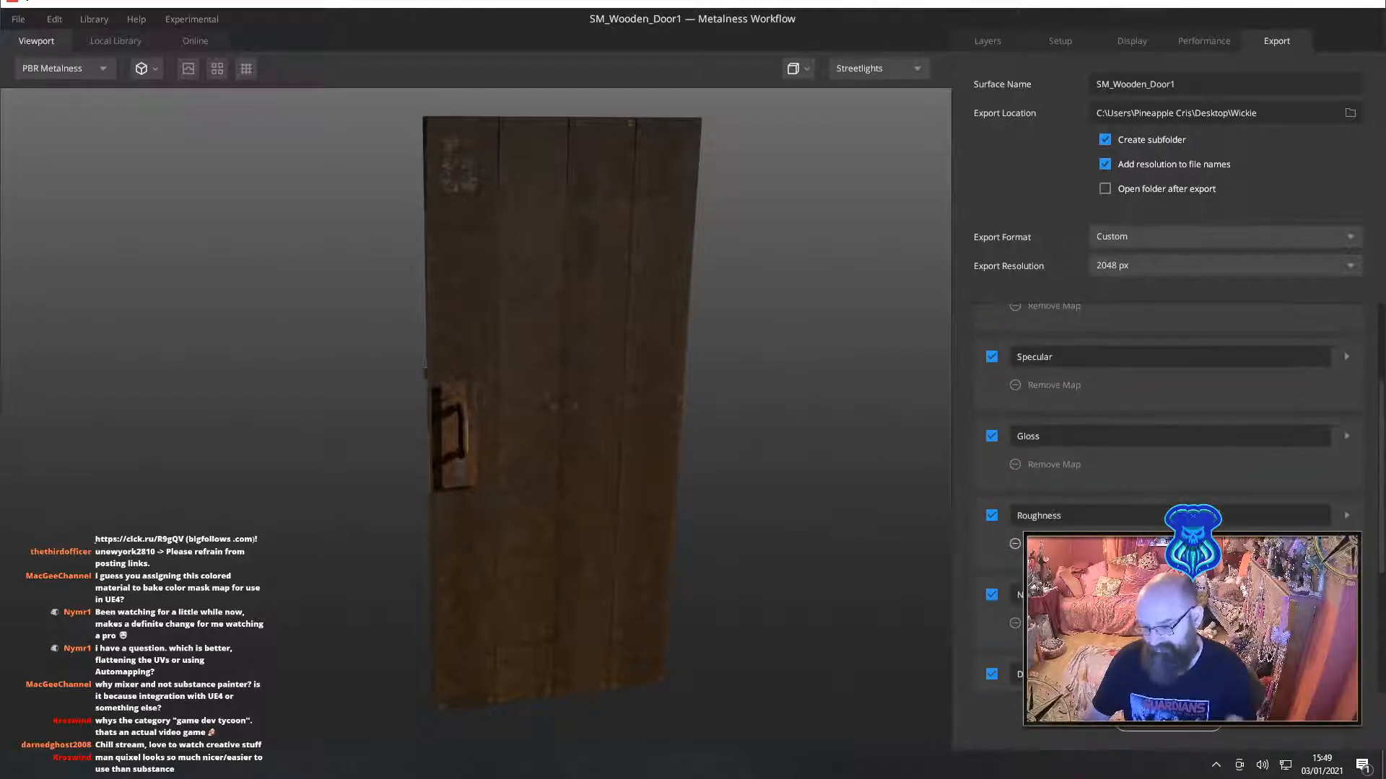
scroll(1006, 541, down, 4)
click(993, 423)
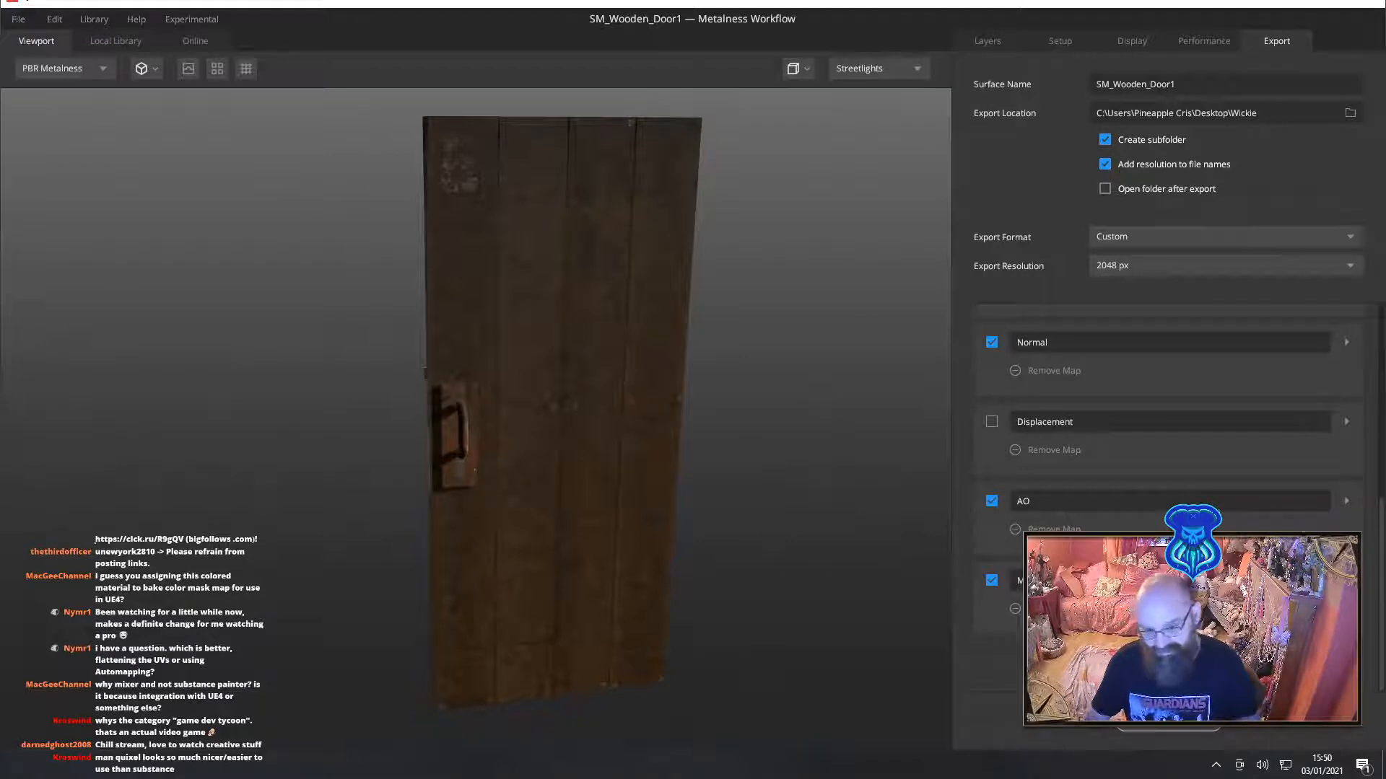
click(1169, 721)
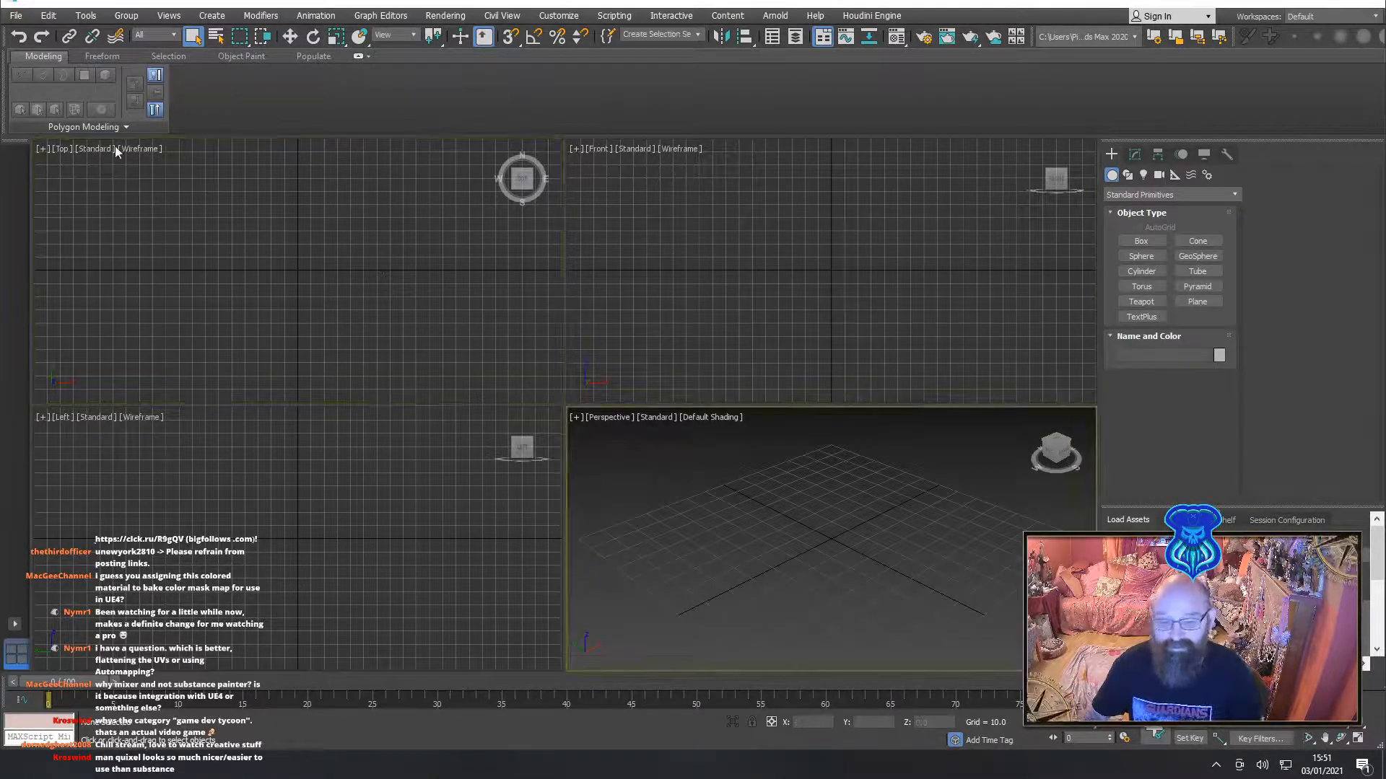
In 3ds Max, open the recent scene Door_Development02.max, continue past the missing external files, and unhide all objects
click(15, 15)
mouse_move(87, 91)
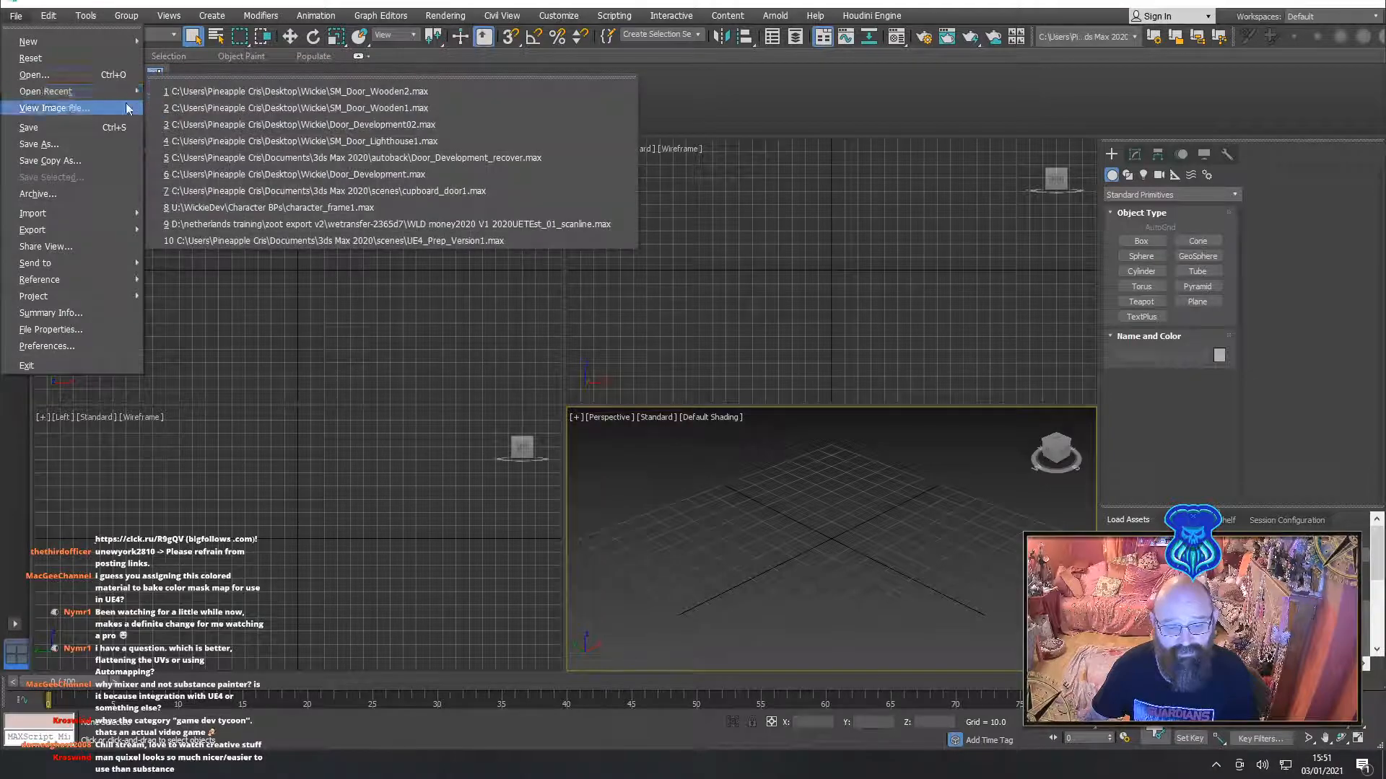
click(293, 125)
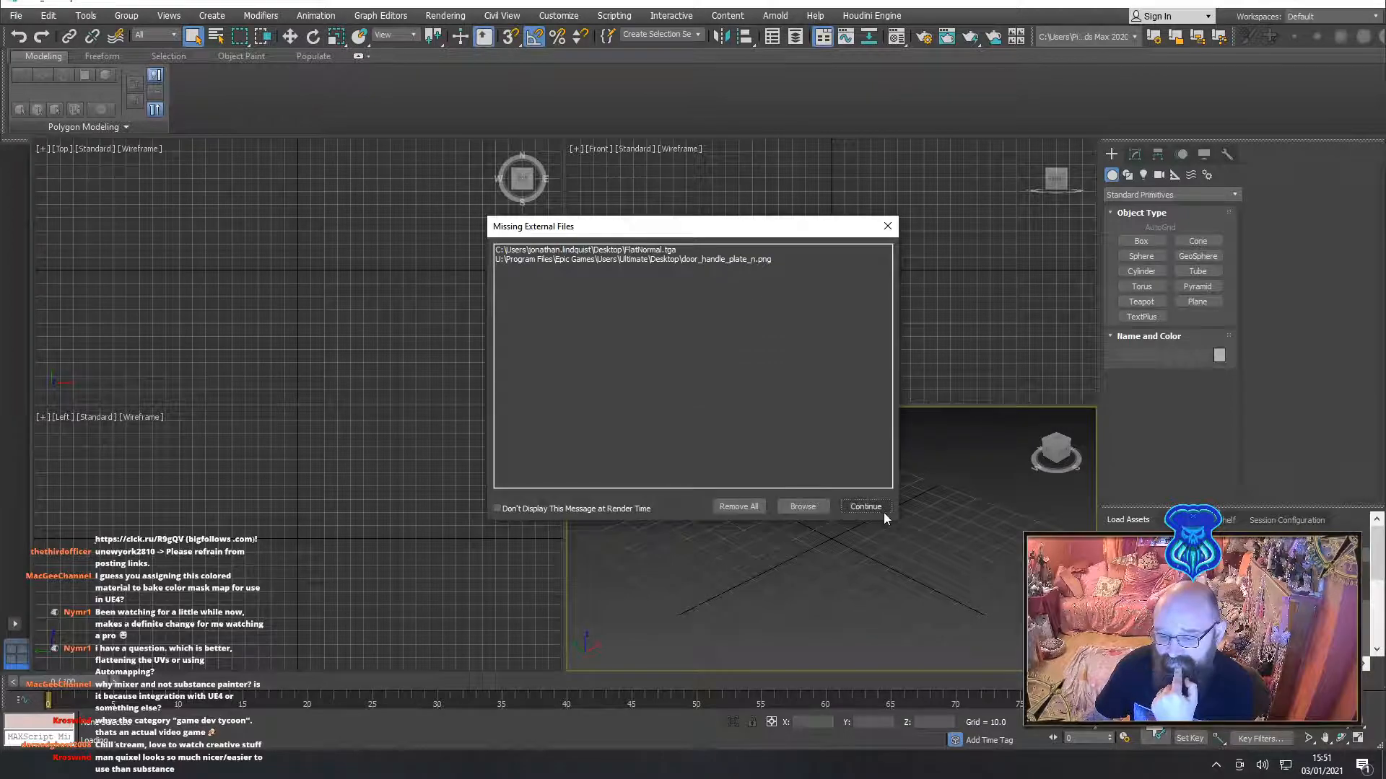
click(866, 506)
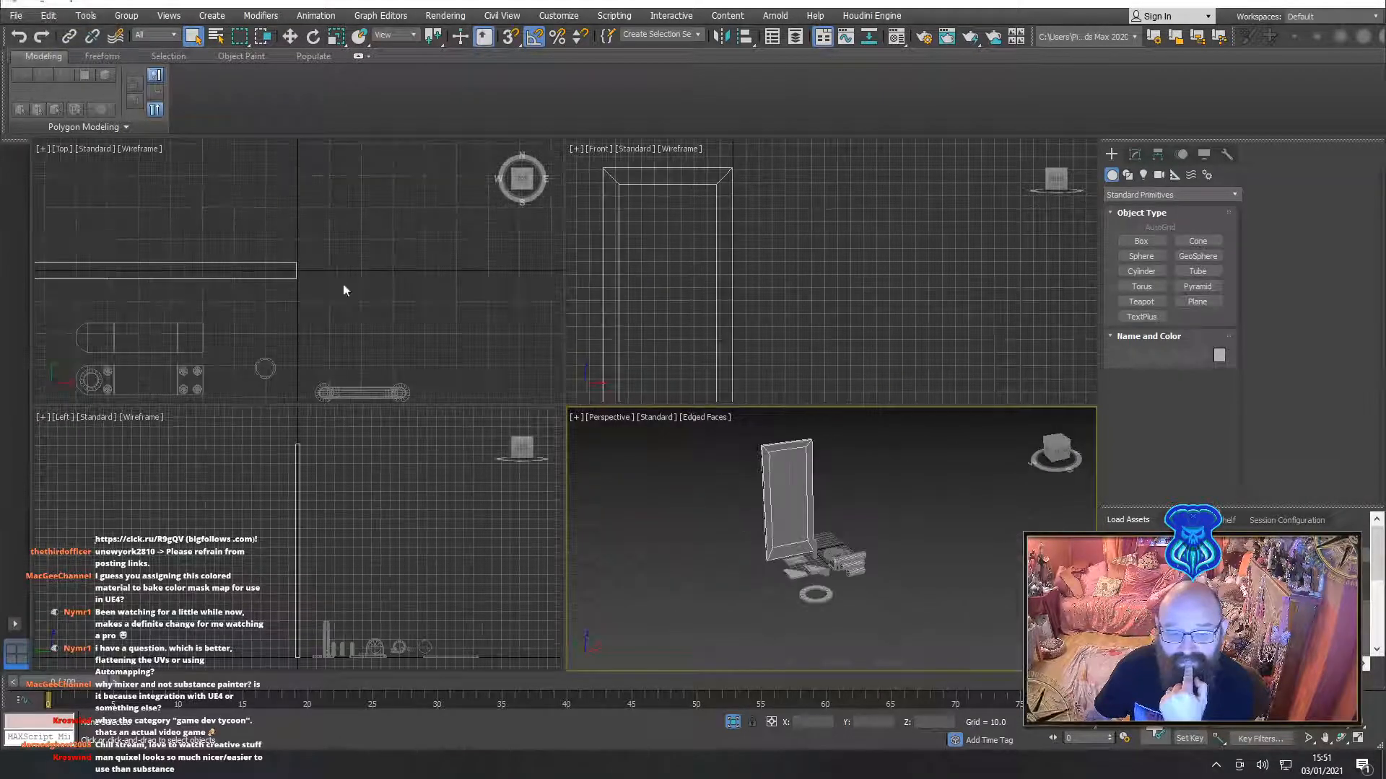
right_click(693, 548)
click(745, 490)
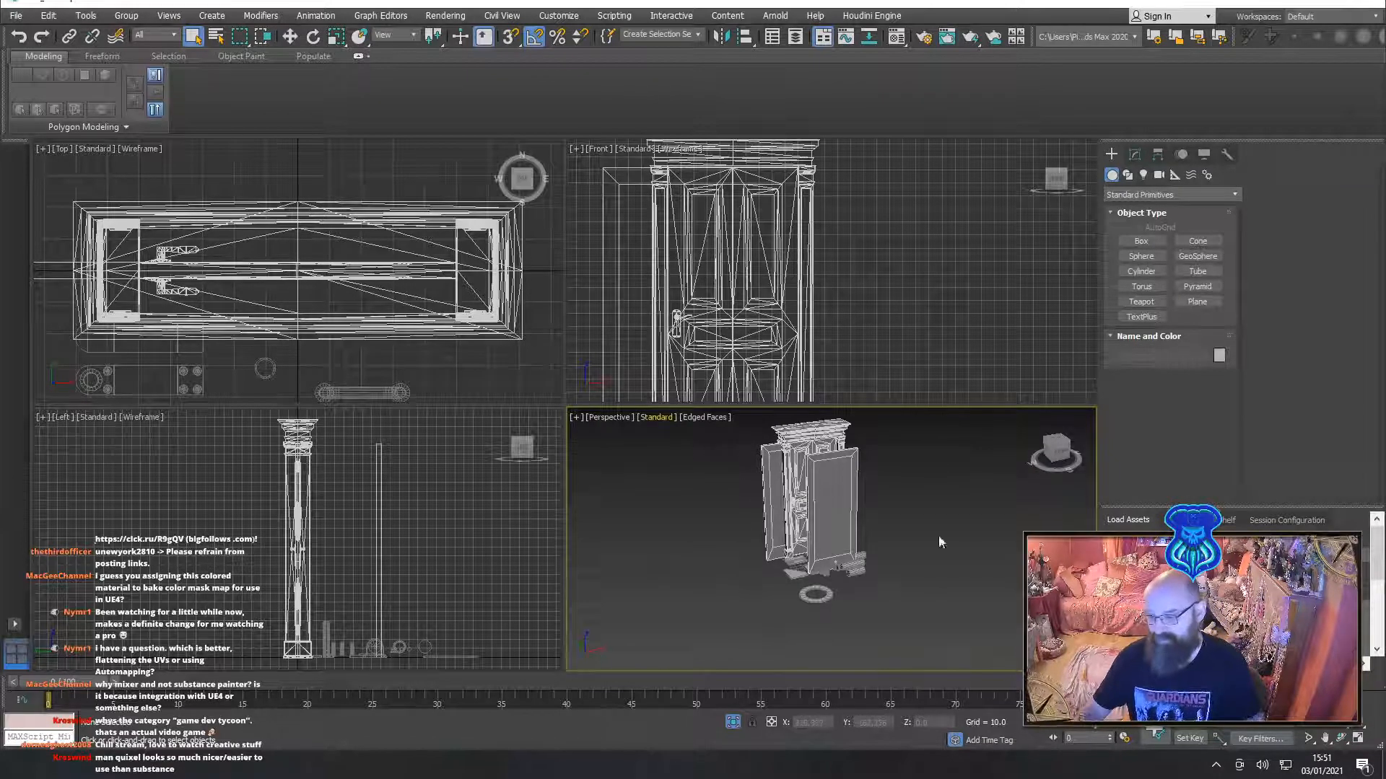
Delete the two plain door slabs and the loose hardware pieces lying around the ornate framed door
key(alt+w)
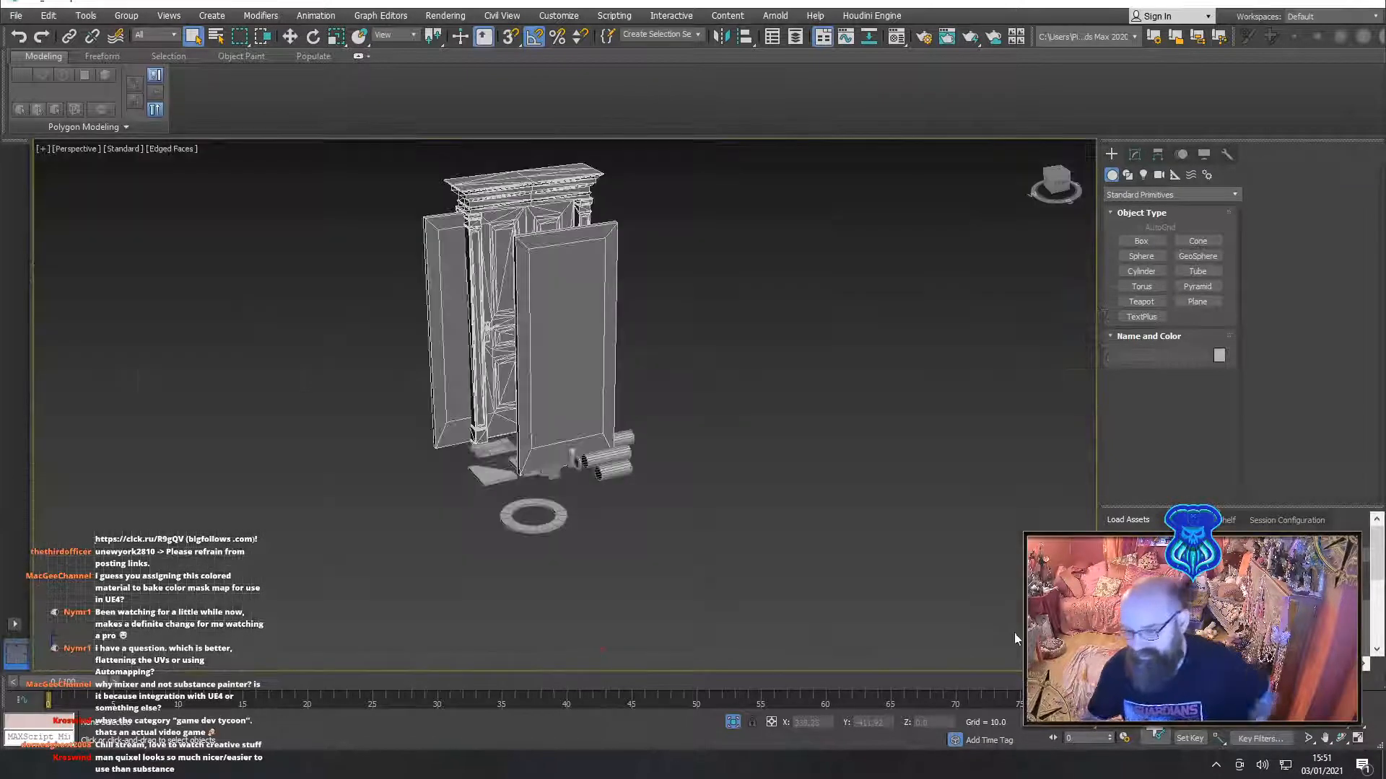
middle_drag(716, 492, 778, 518)
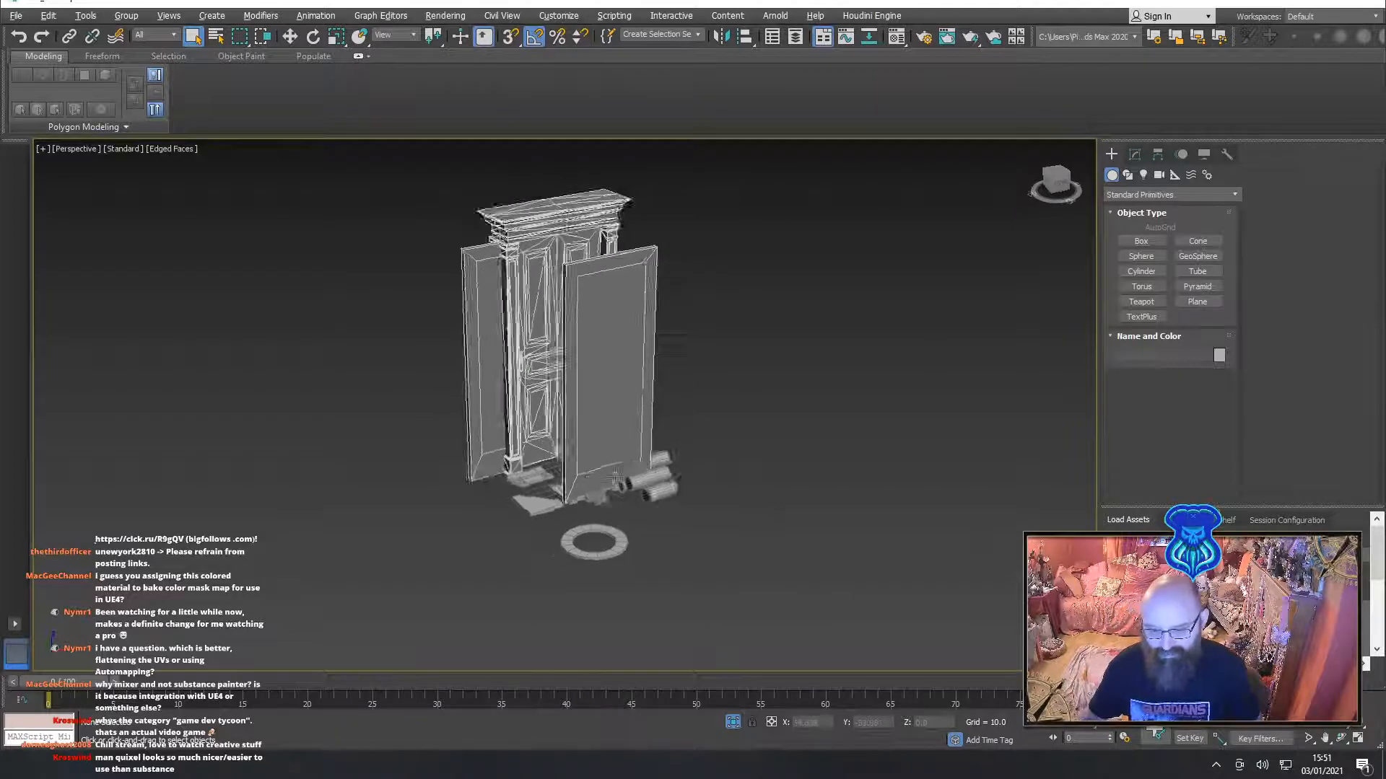
alt+middle_drag(614, 474, 495, 439)
click(619, 399)
key(Delete)
scroll(495, 439, up, 3)
alt+middle_drag(663, 534, 634, 441)
click(562, 508)
key(Delete)
drag(908, 317, 577, 562)
key(Delete)
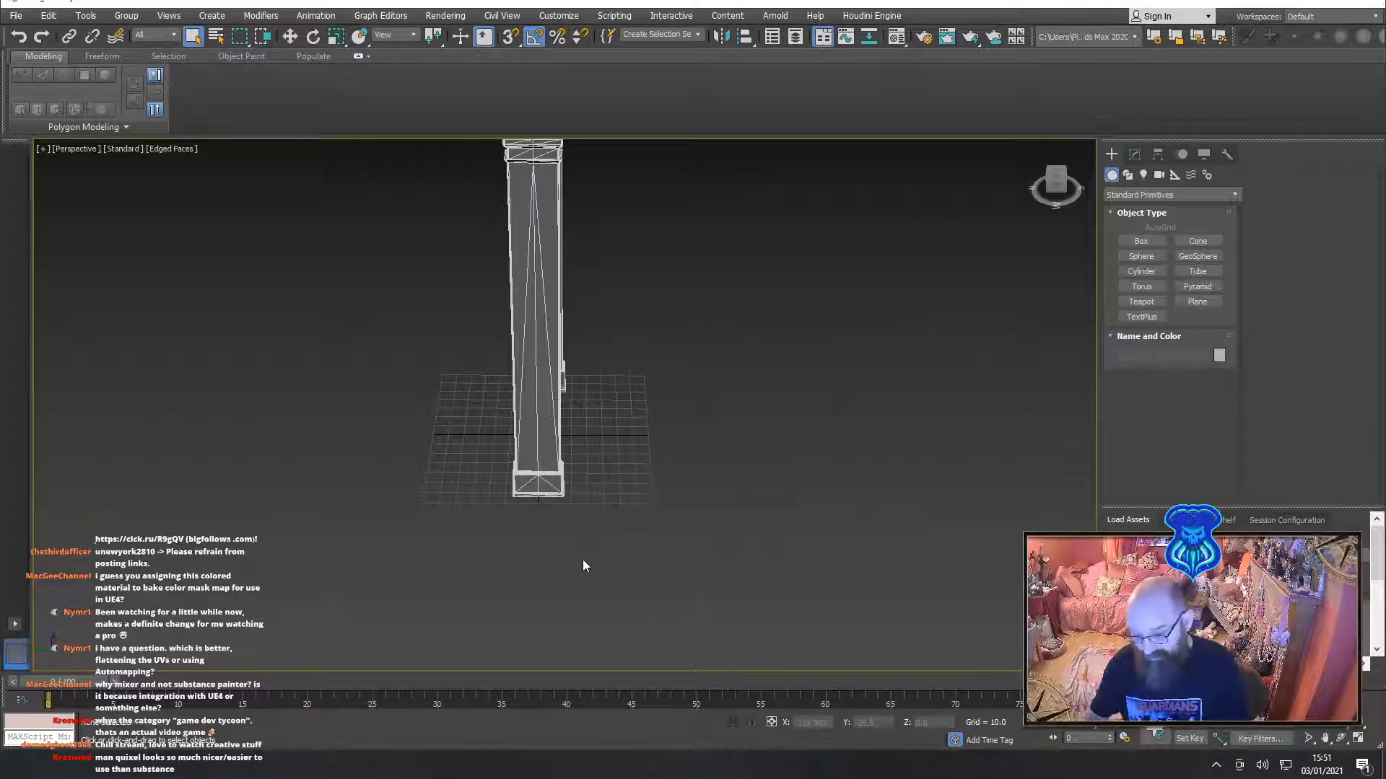
Delete the panelled door and its lever handle from inside the door frame
alt+middle_drag(583, 561, 481, 539)
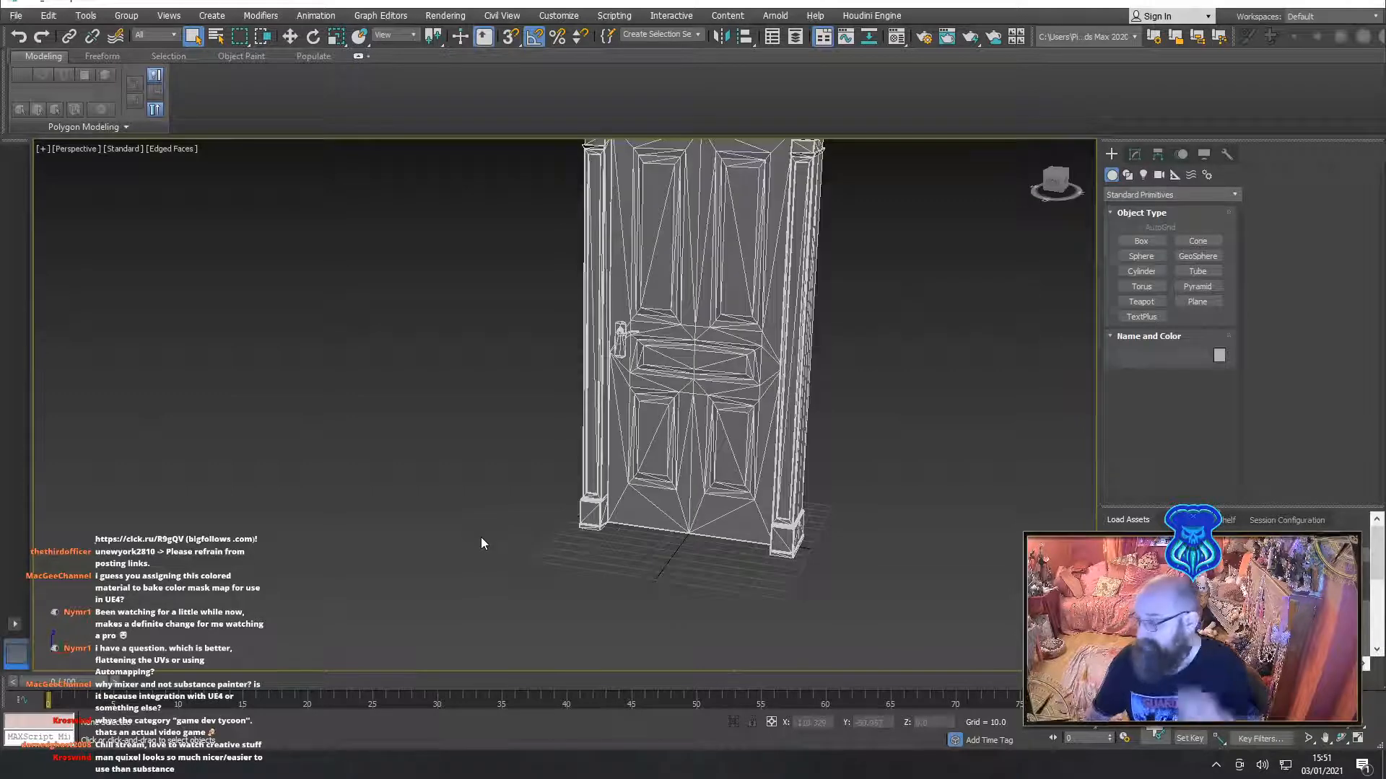
click(706, 487)
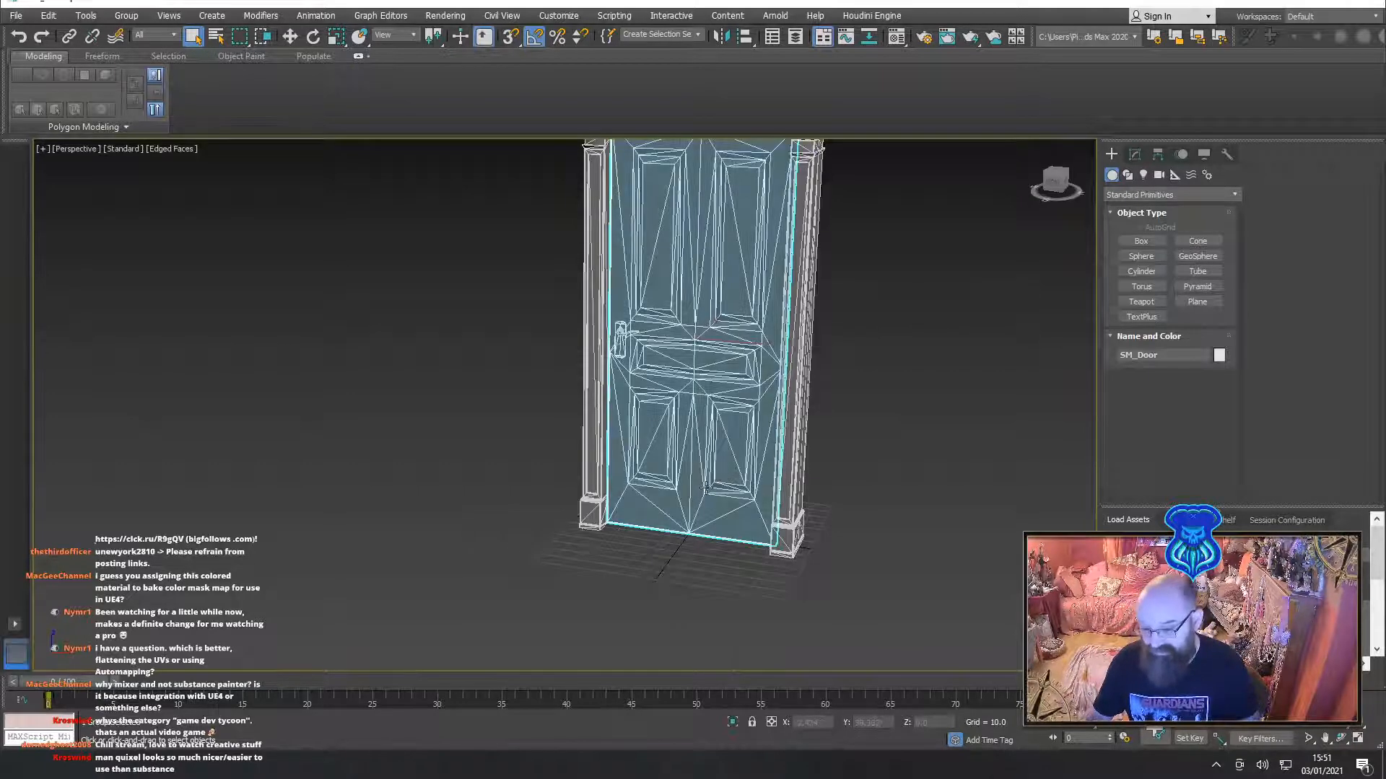
key(Delete)
alt+middle_drag(628, 363, 666, 304)
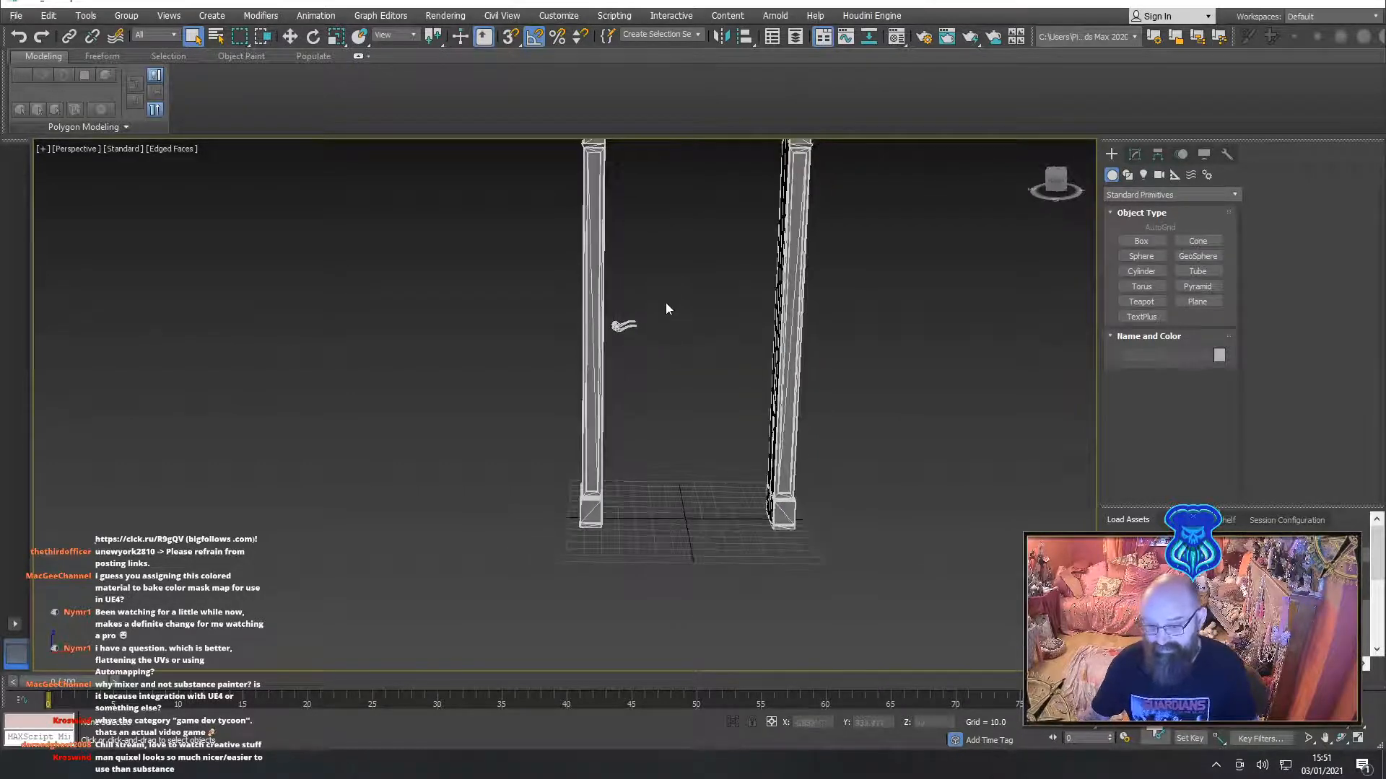
drag(625, 335, 625, 337)
key(Delete)
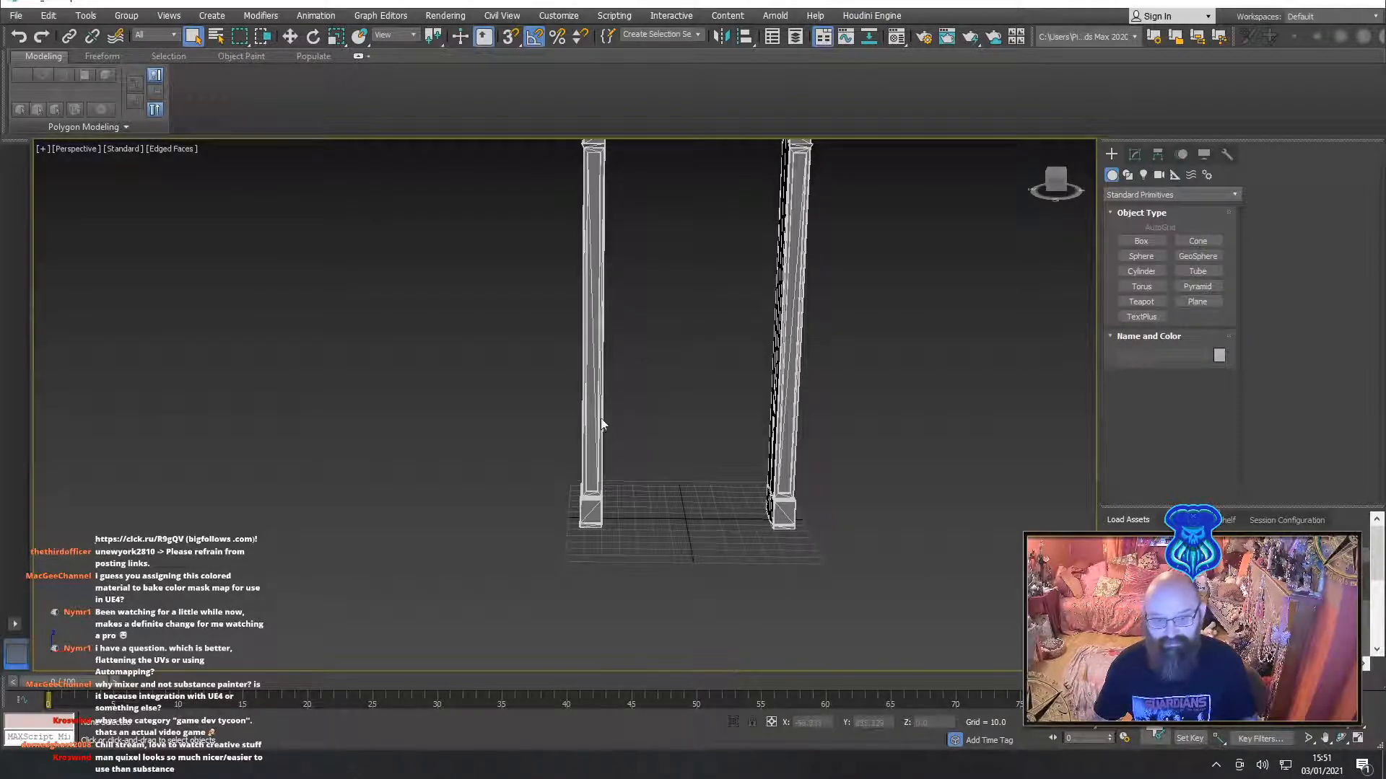
Save the scene as SM_Doorframe1 in the Wickie folder
click(14, 16)
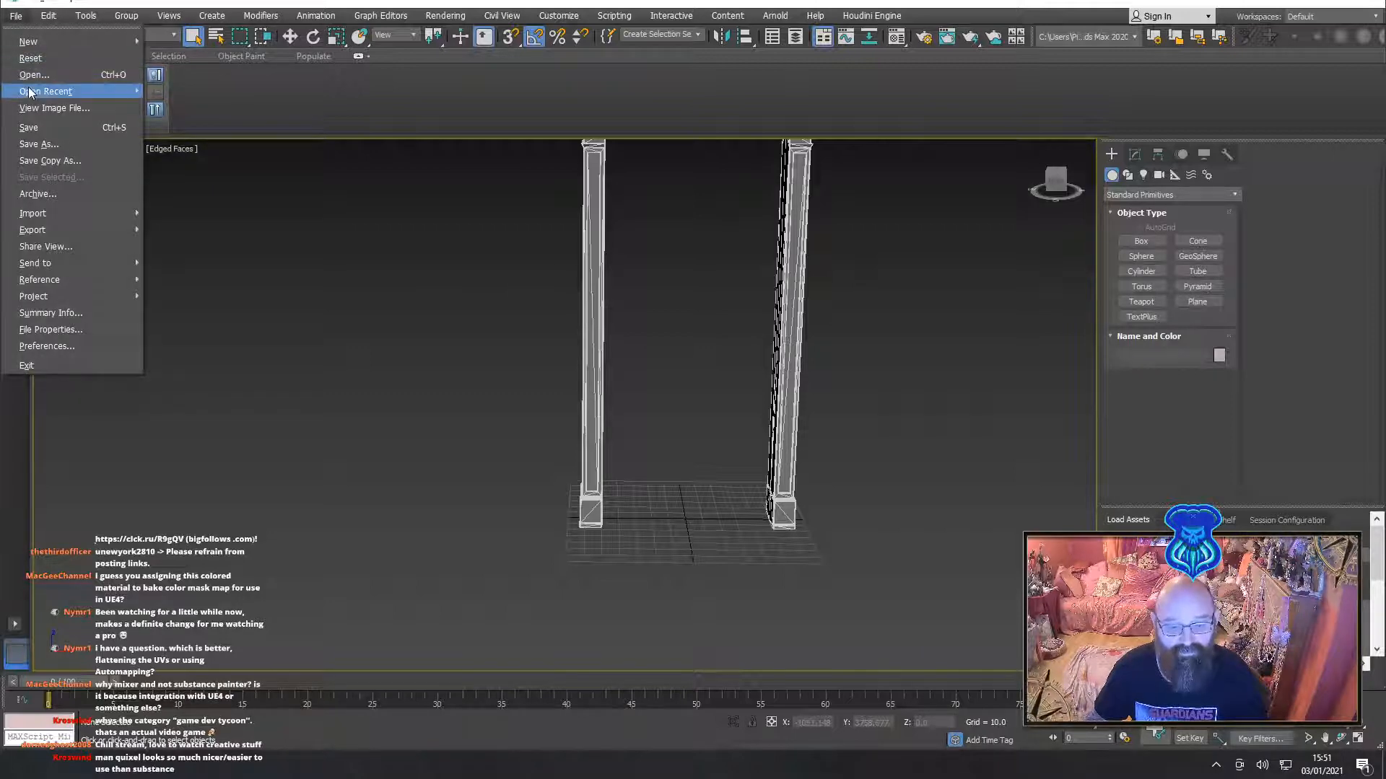
click(43, 144)
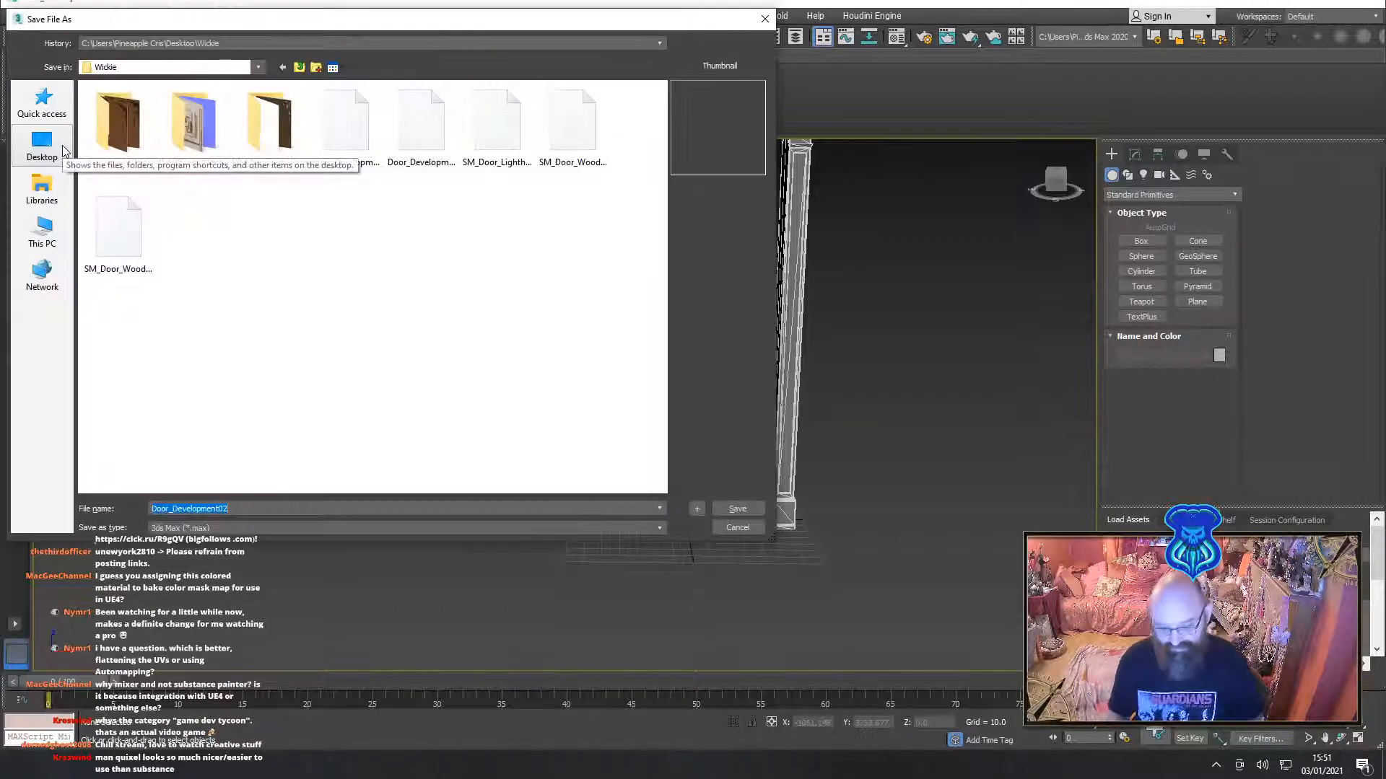
text(Doorframe)
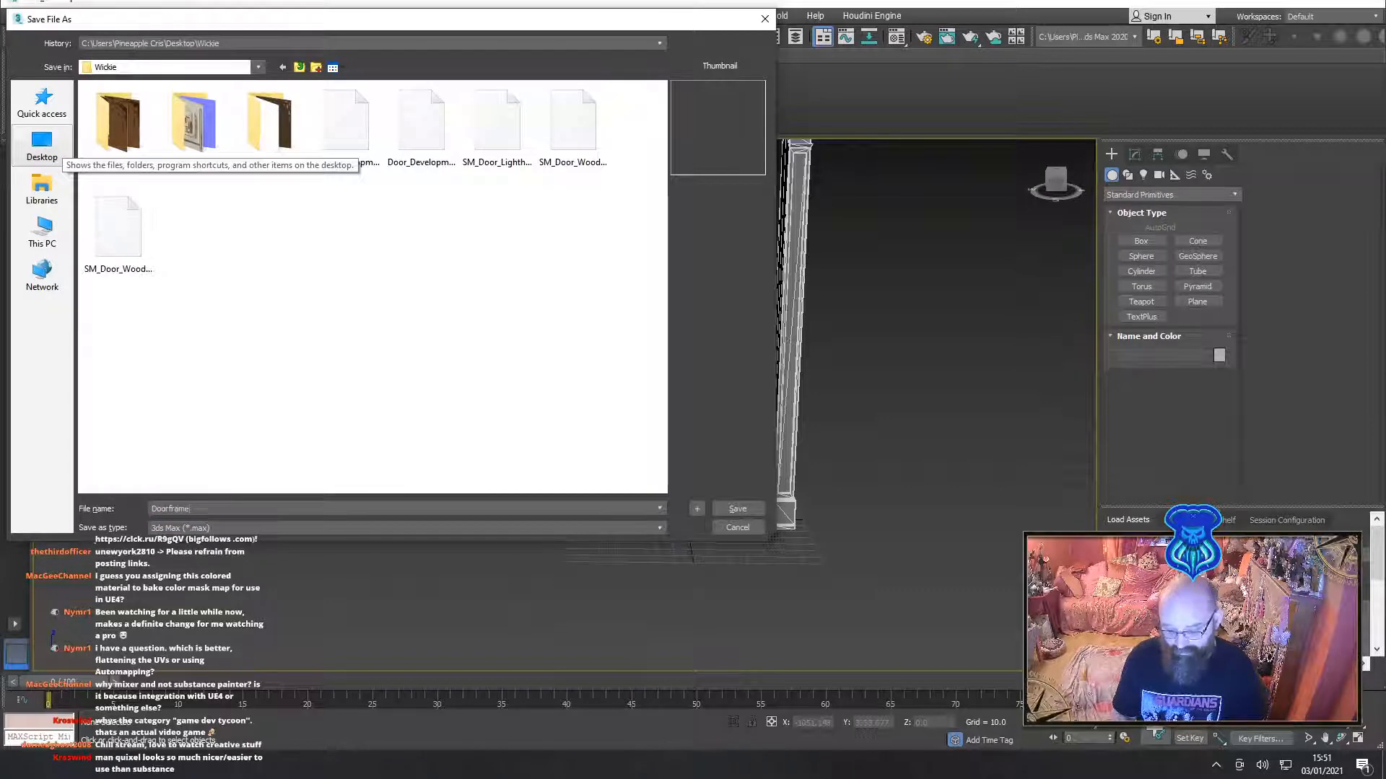
text(SM_Doorframe_1)
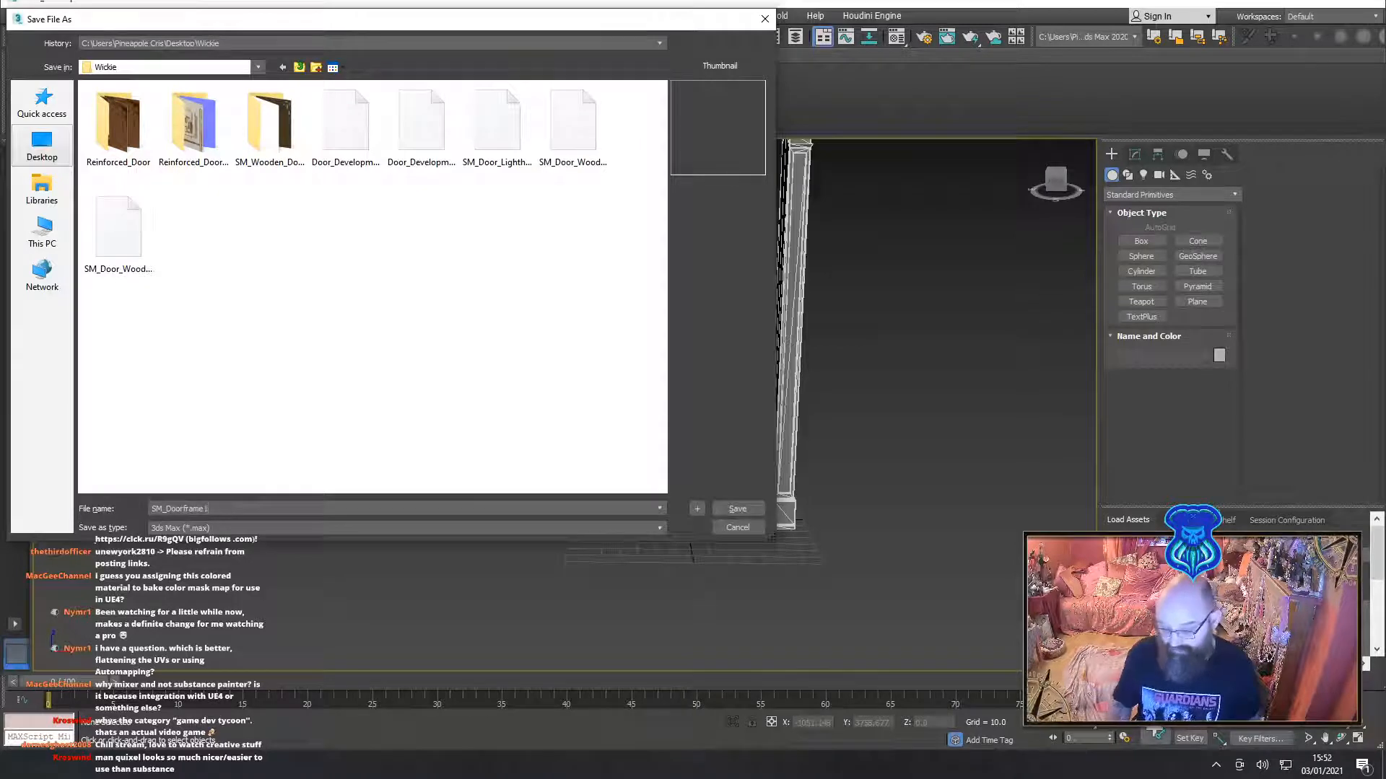
key(Return)
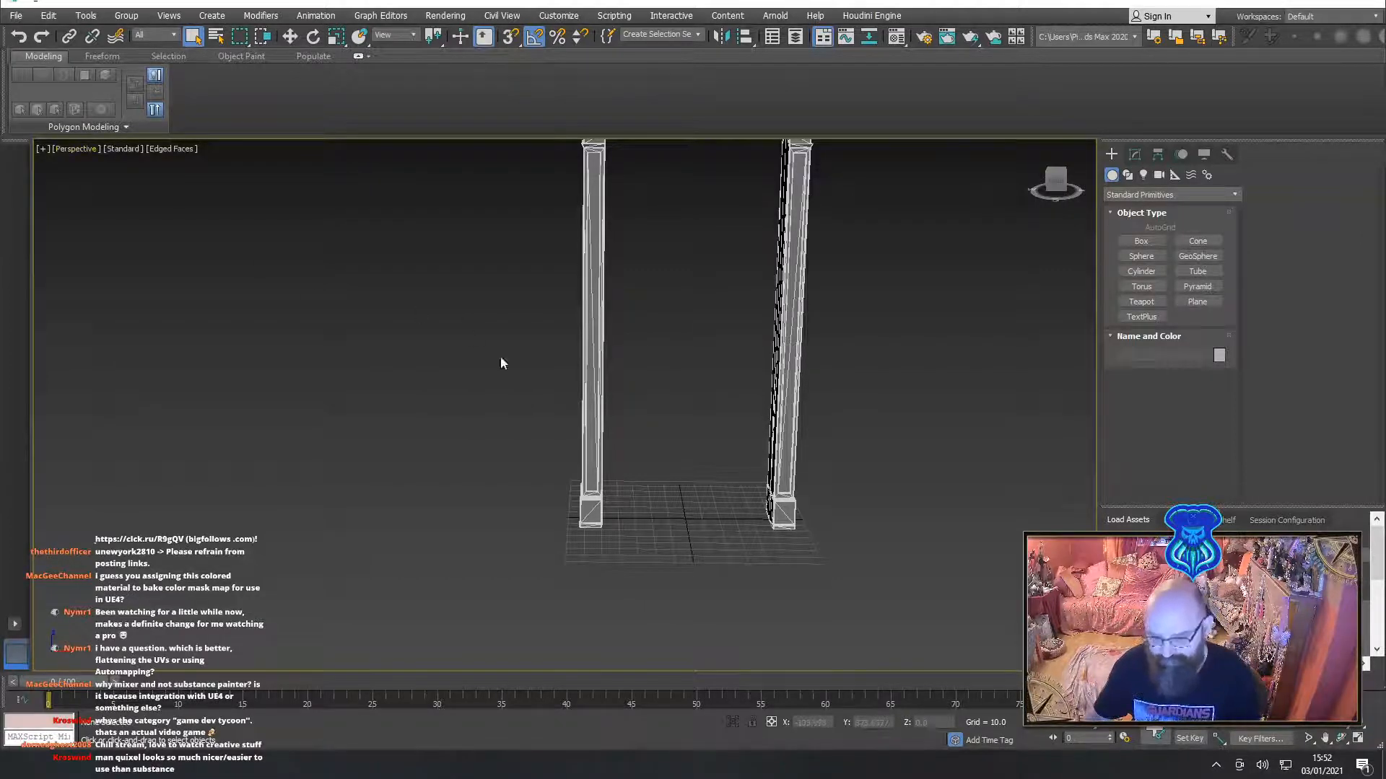
Undo the deletions of the panelled door, handle, loose hardware pieces and plain door slab
scroll(426, 461, down, 6)
alt+middle_drag(367, 472, 443, 469)
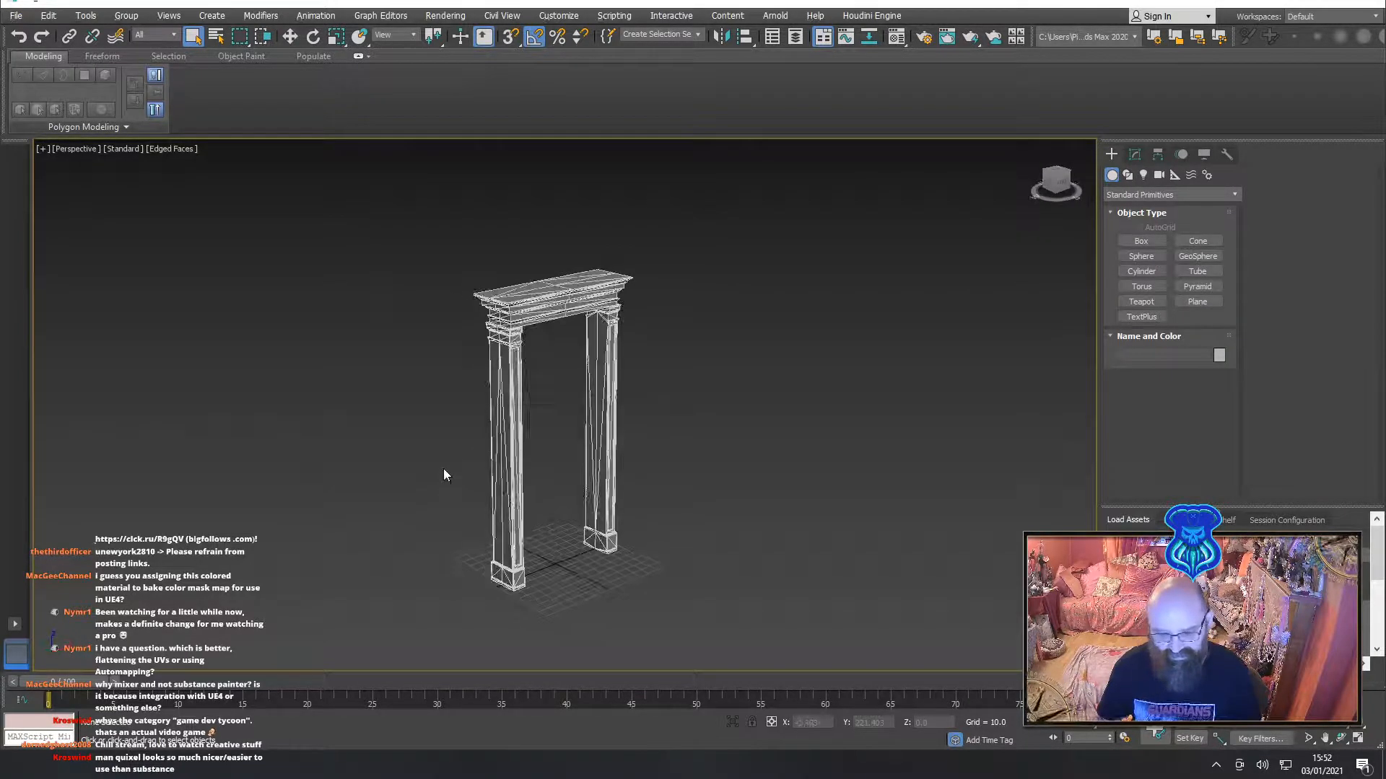
scroll(573, 494, up, 5)
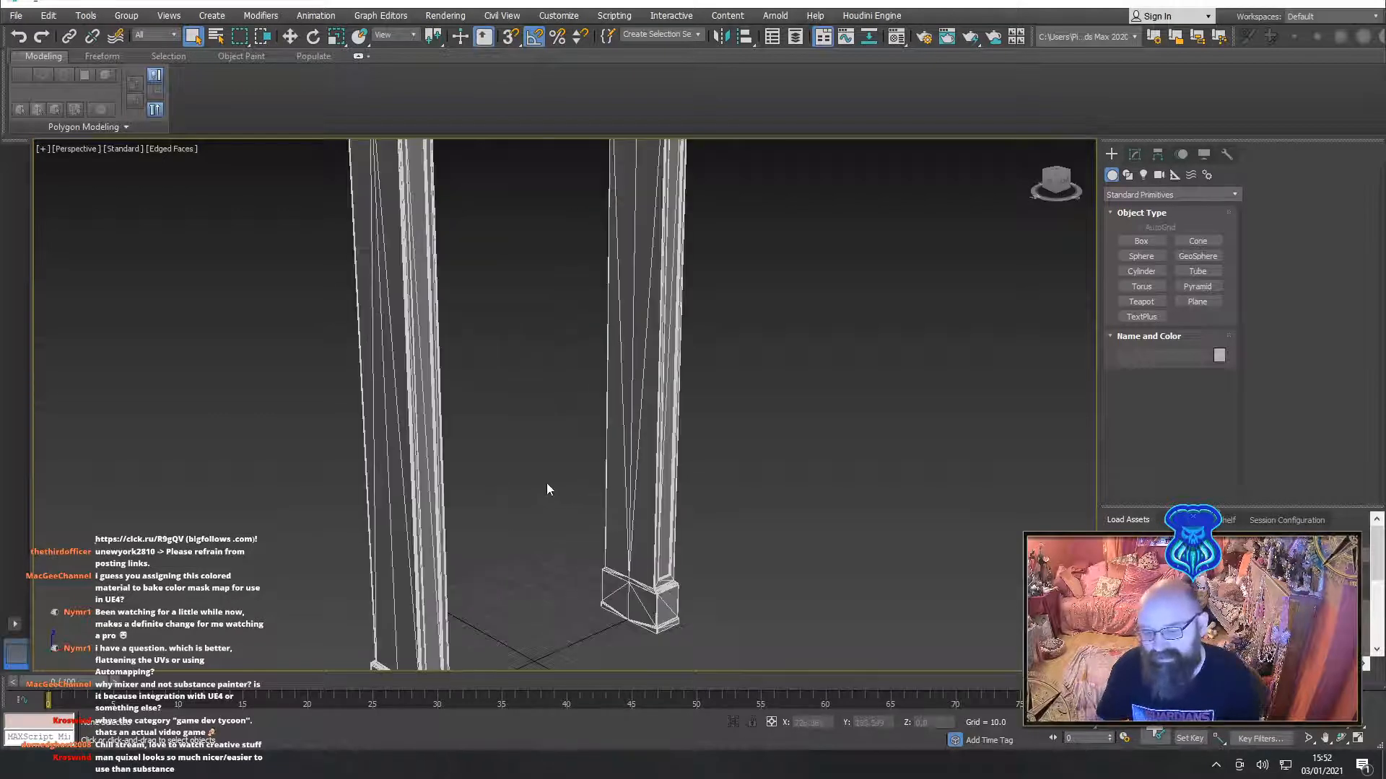
scroll(563, 526, down, 5)
alt+middle_drag(538, 541, 574, 443)
key(ctrl+z)
key(ctrl+z)
key(ctrl+z)
key(ctrl+z)
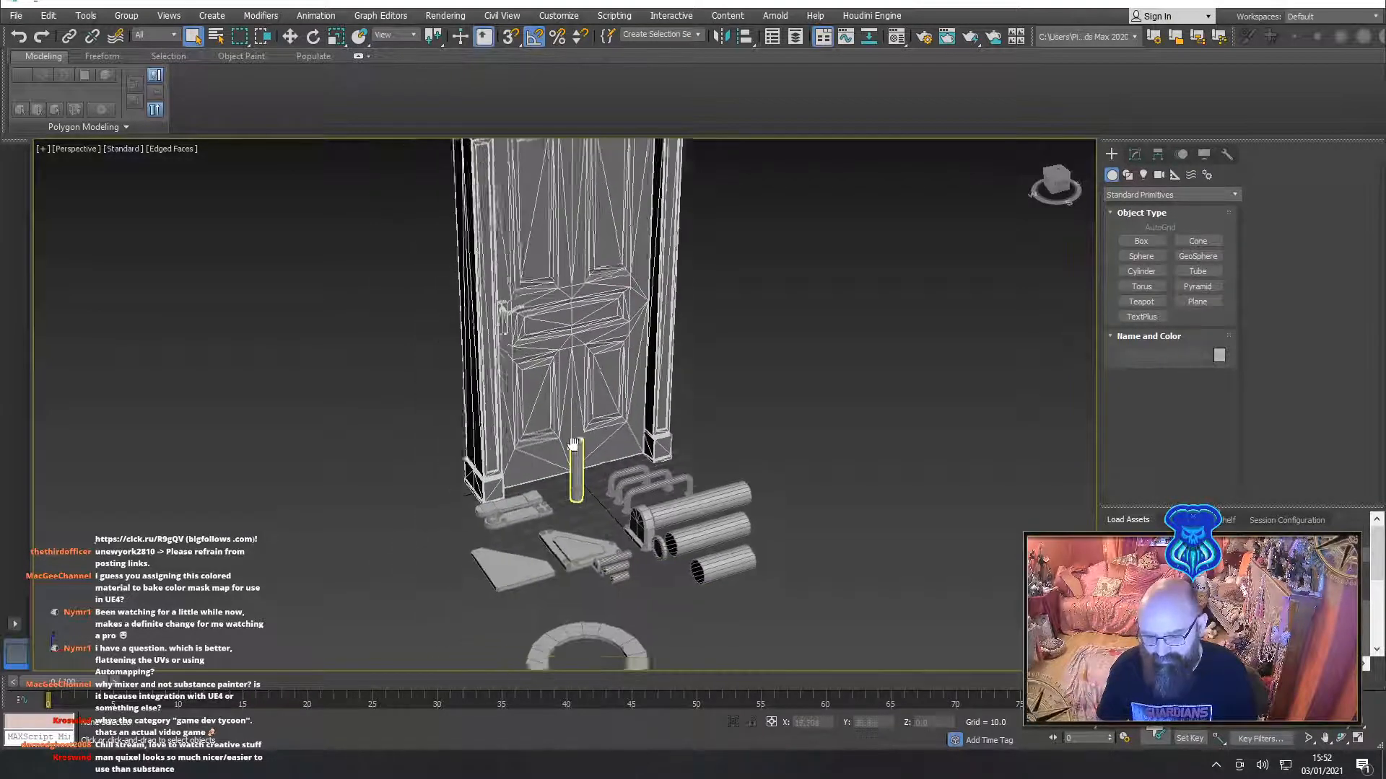
scroll(565, 443, down, 5)
key(ctrl+z)
key(ctrl+z)
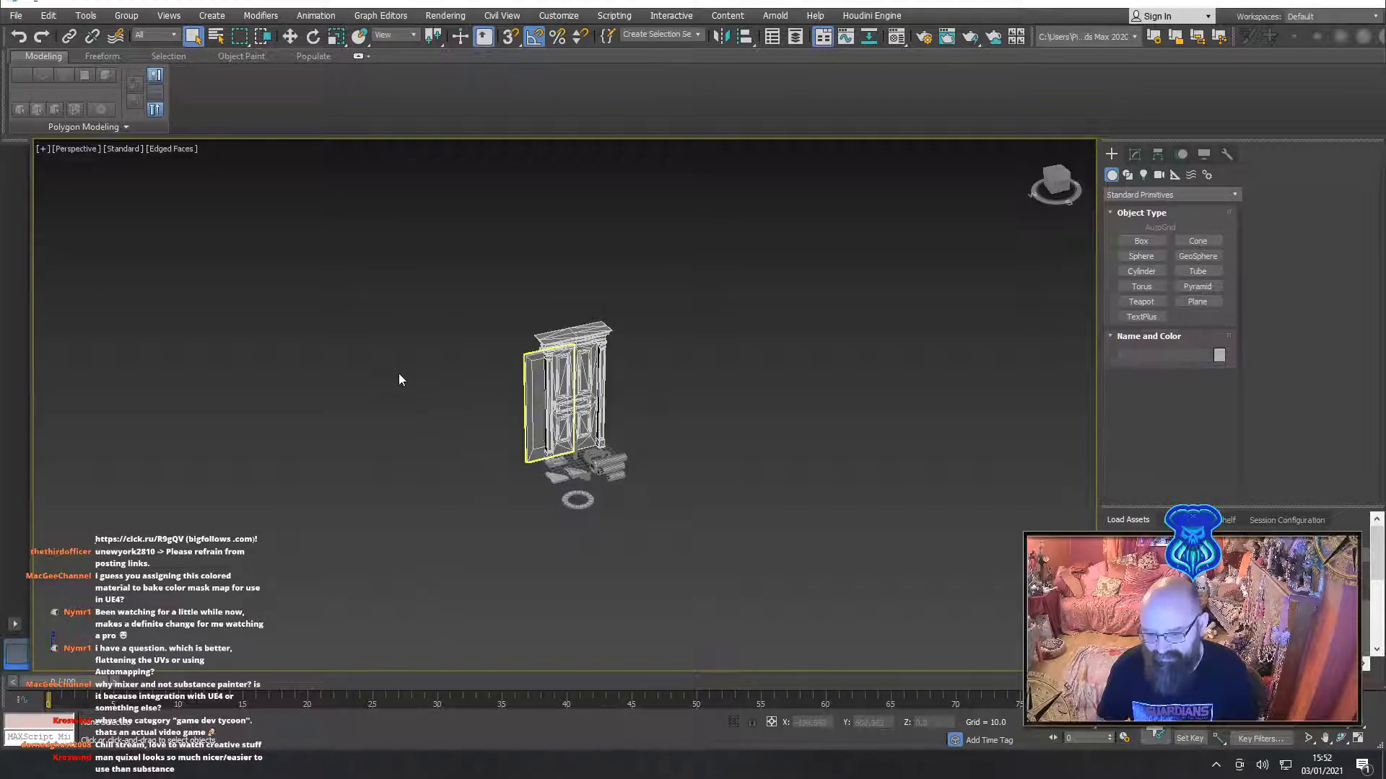
Save the restored scene as Door_Development02, replacing the existing file
click(16, 15)
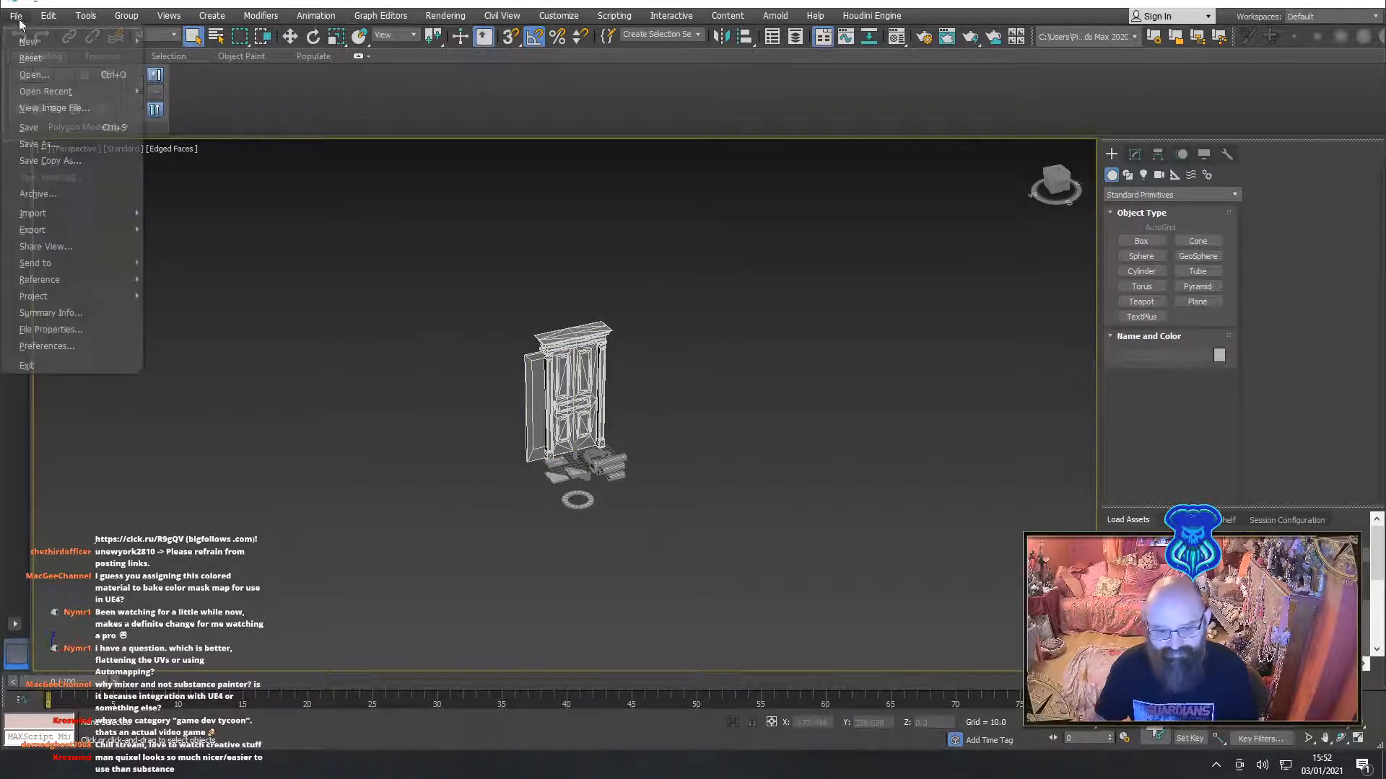
click(52, 148)
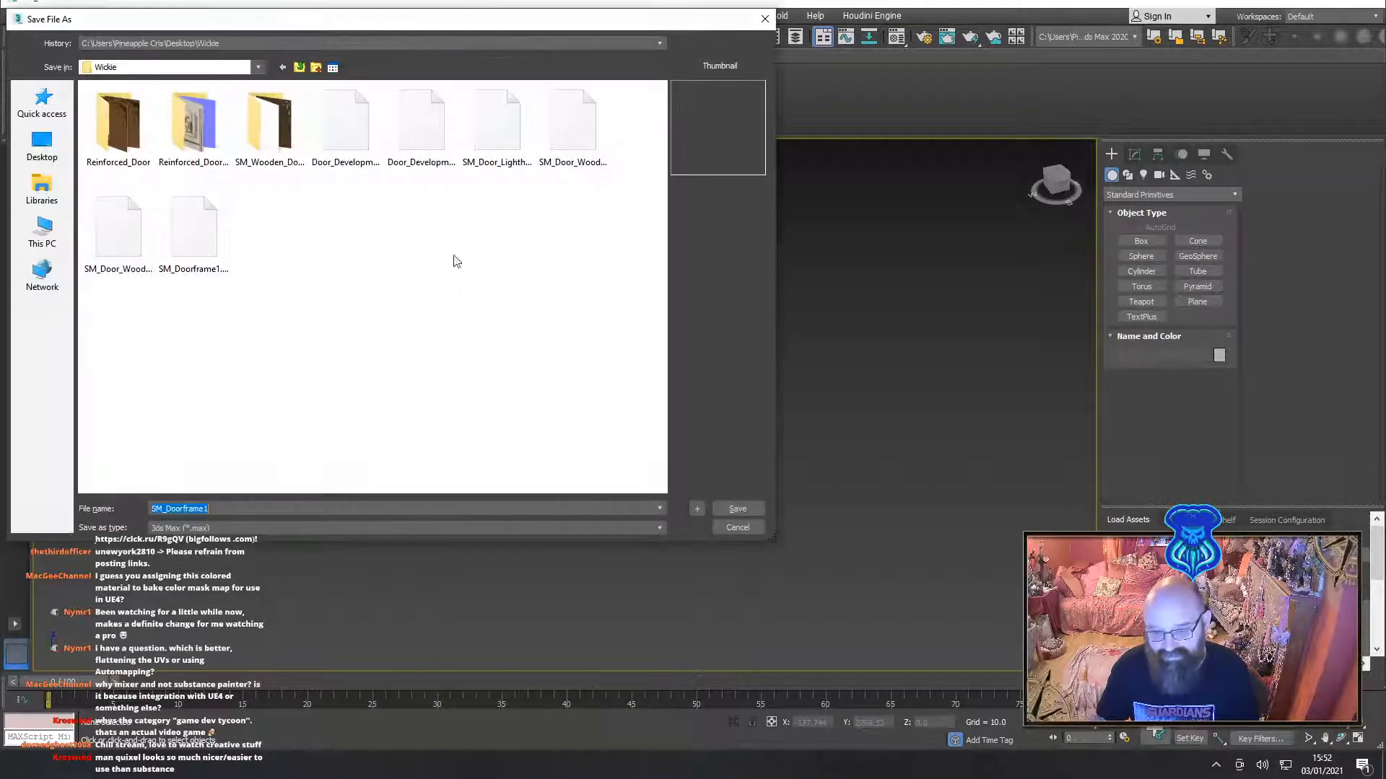
click(438, 139)
key(Return)
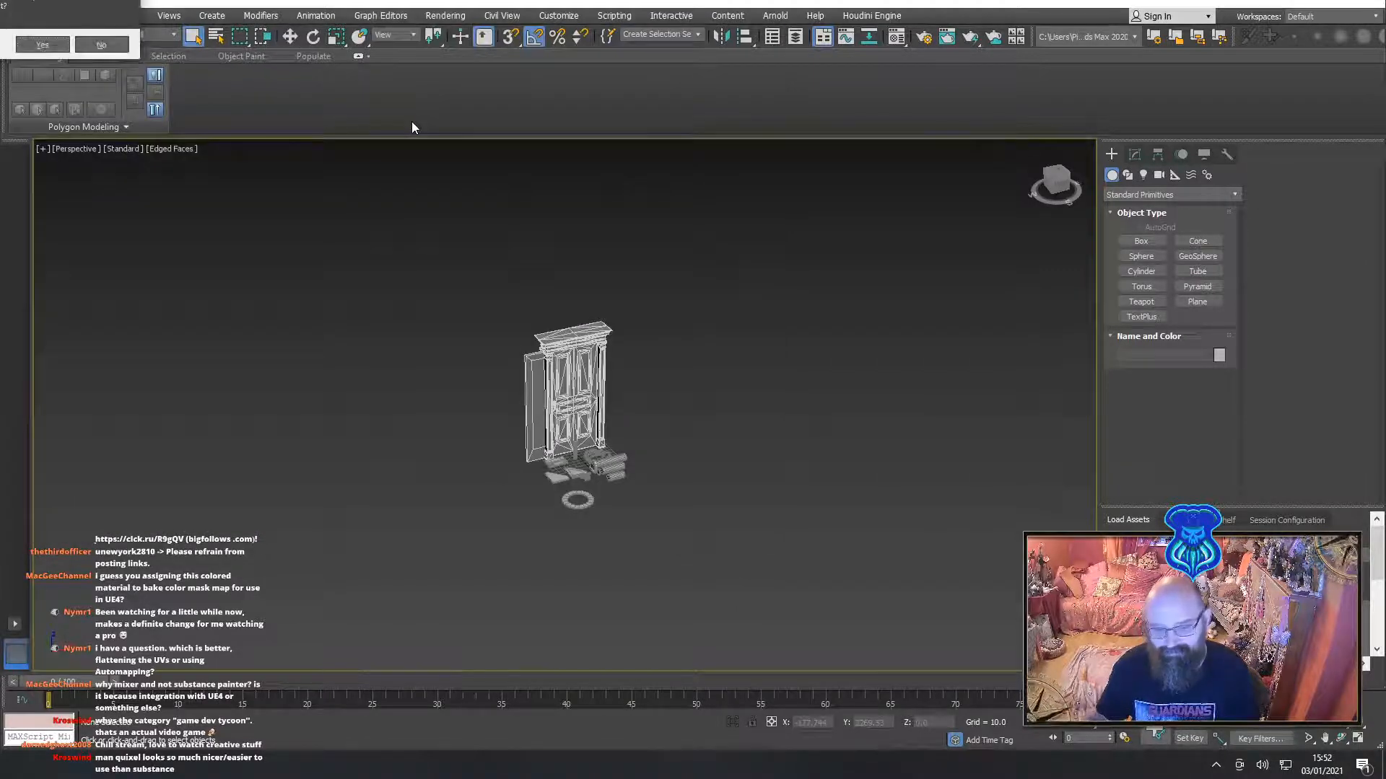
click(43, 44)
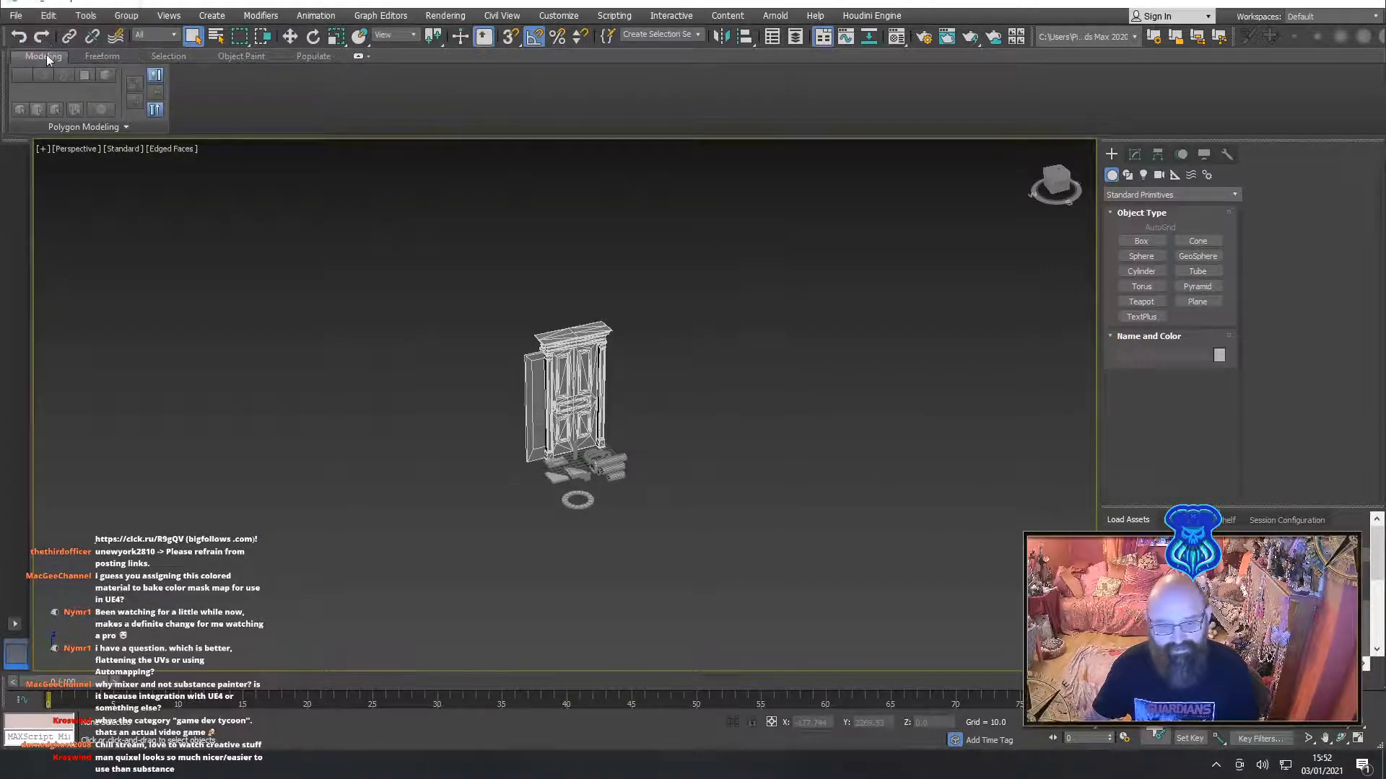
Save the scene under the name SM_Doorframe1, replacing the existing file
click(15, 18)
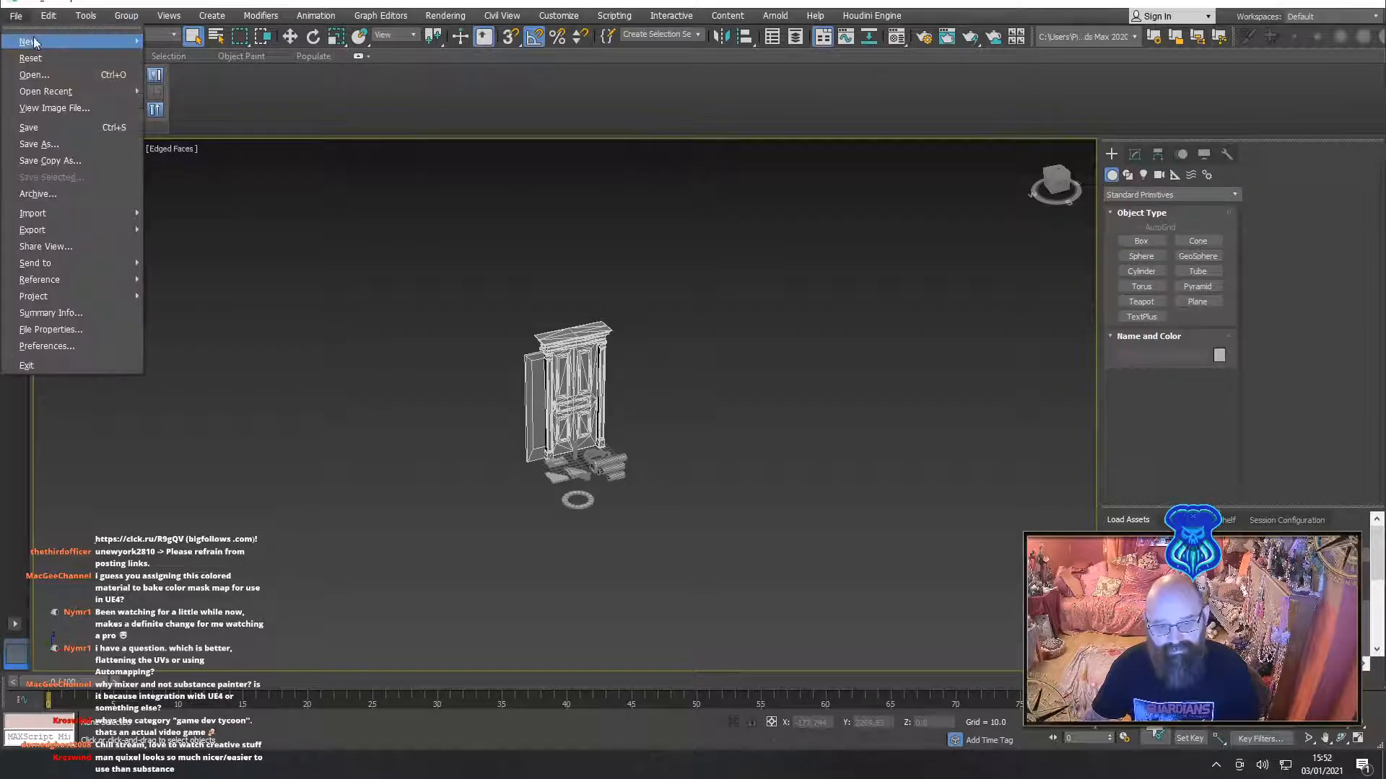
click(40, 149)
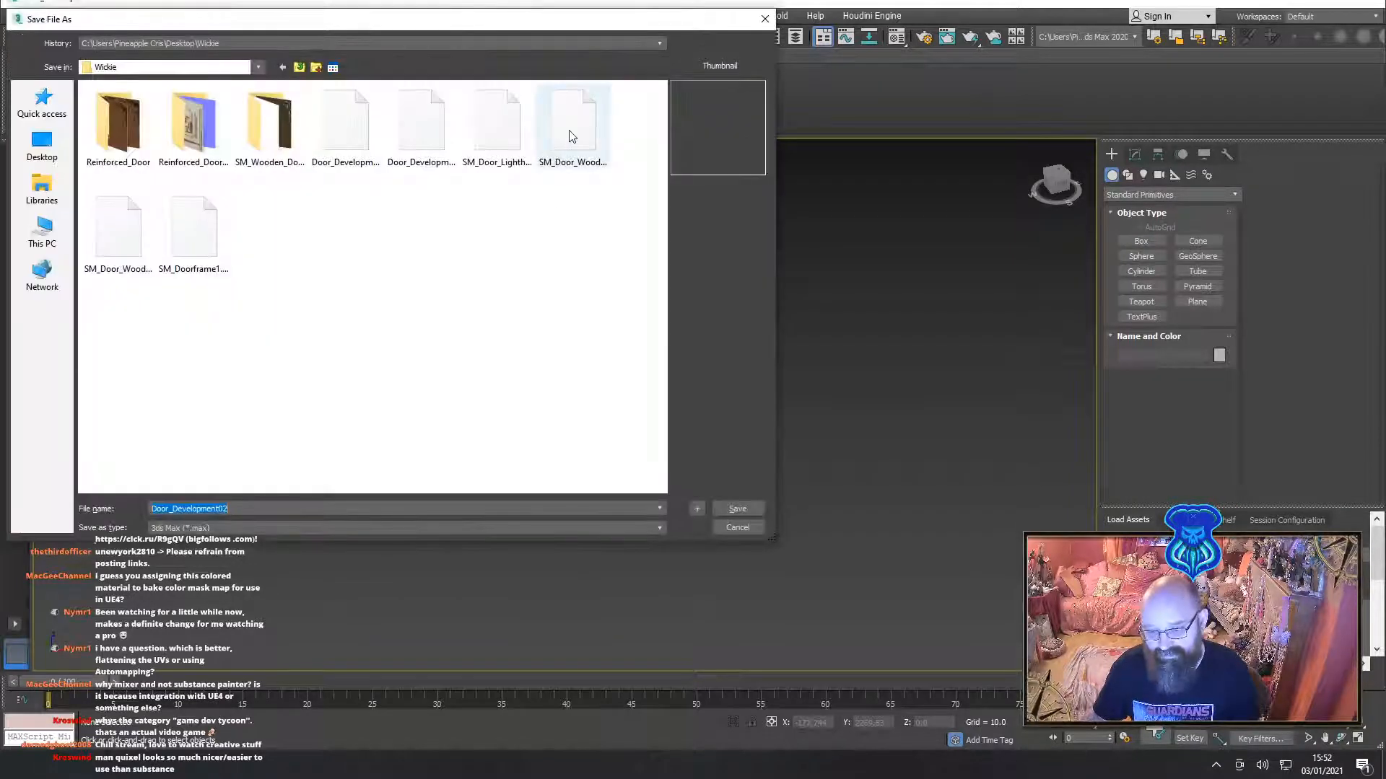
click(192, 255)
click(731, 509)
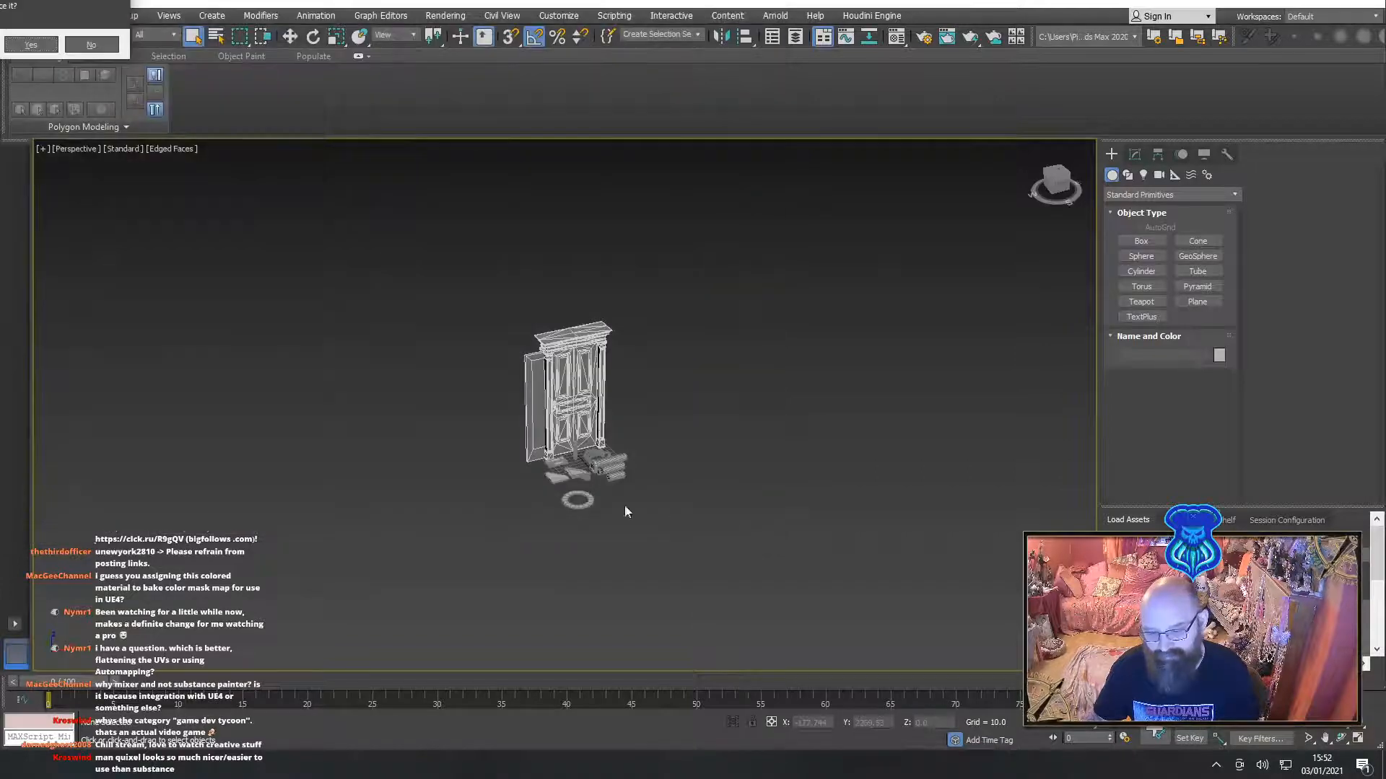
click(33, 46)
Delete the panelled door SM_Door from inside the frame
middle_drag(427, 433, 390, 414)
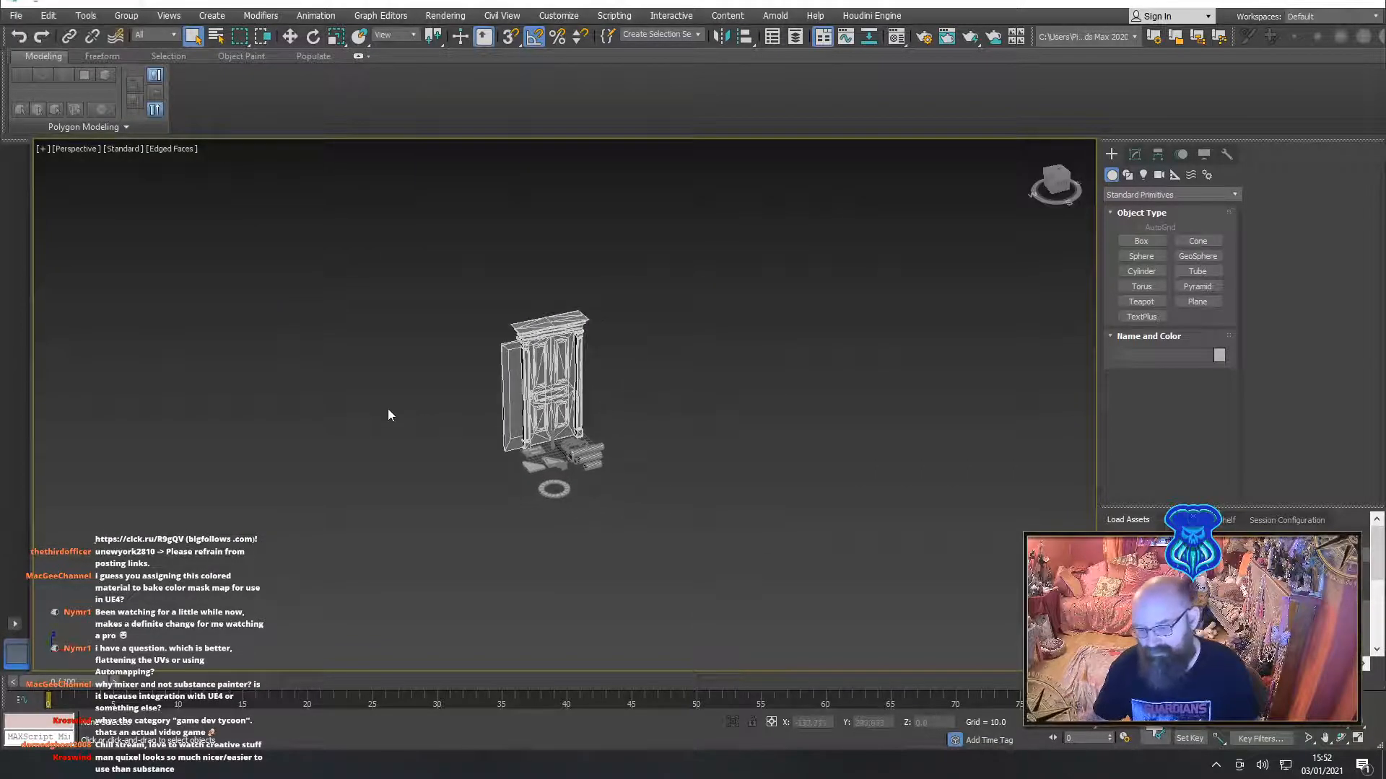
scroll(390, 414, up, 5)
middle_drag(552, 406, 170, 386)
click(435, 470)
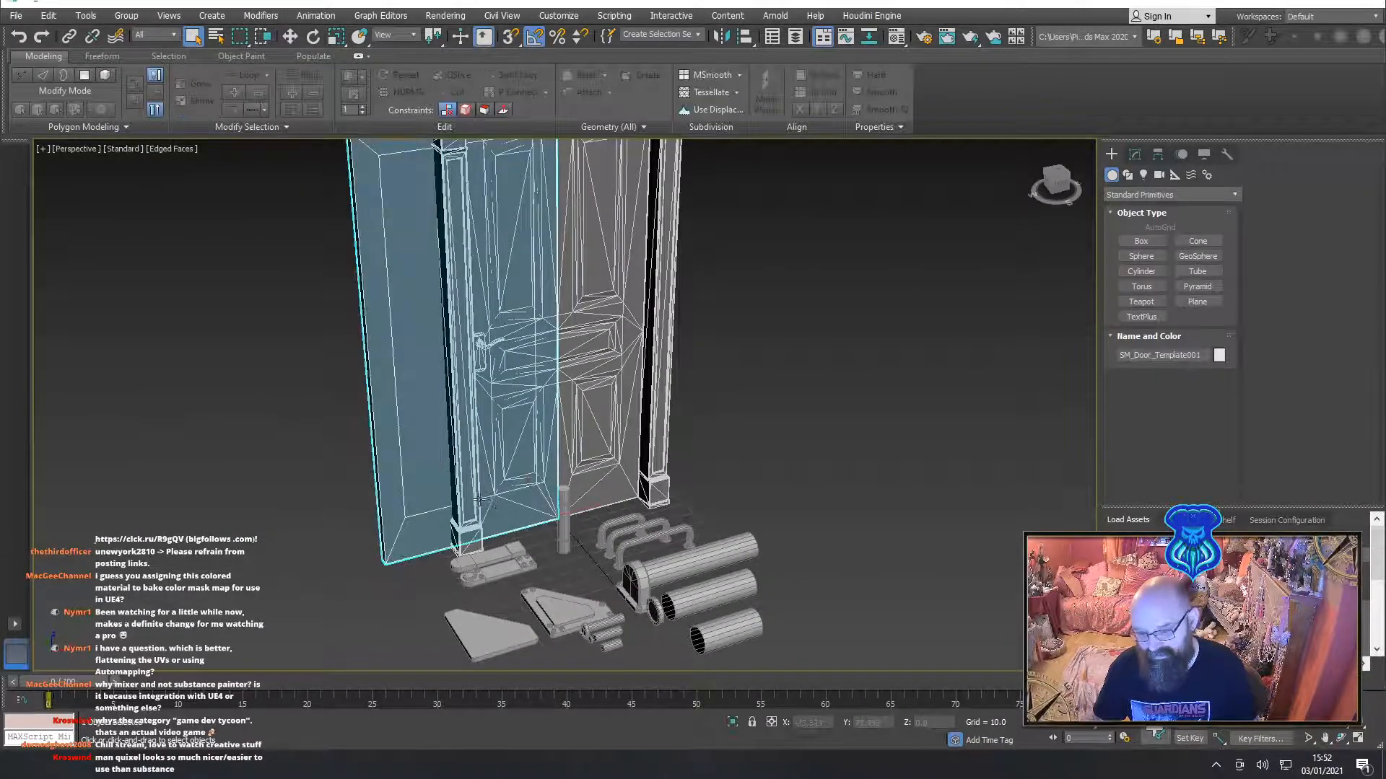
middle_drag(479, 501, 511, 393)
click(510, 394)
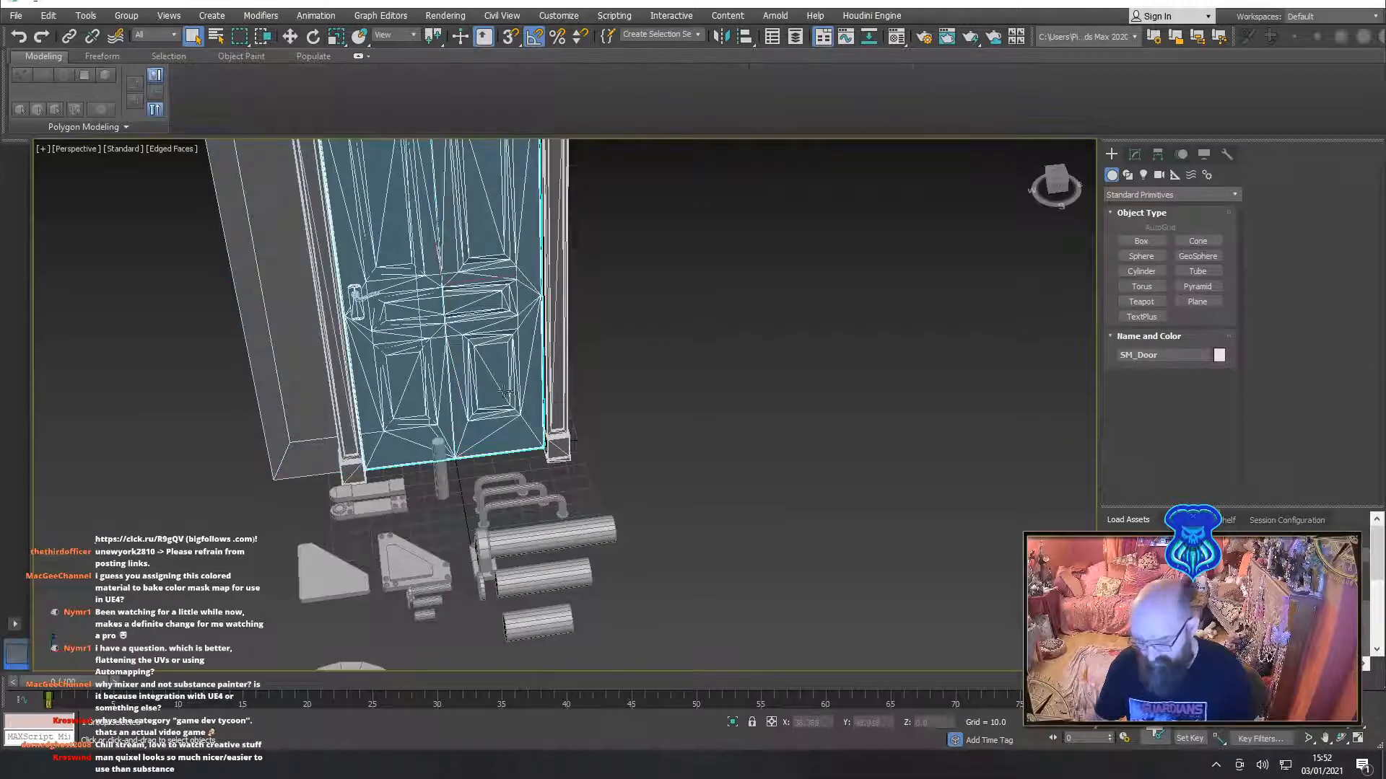
key(Delete)
Move the plain door slab SM_Door_Template001 along X to about 49.9 so it fills the frame opening
click(382, 409)
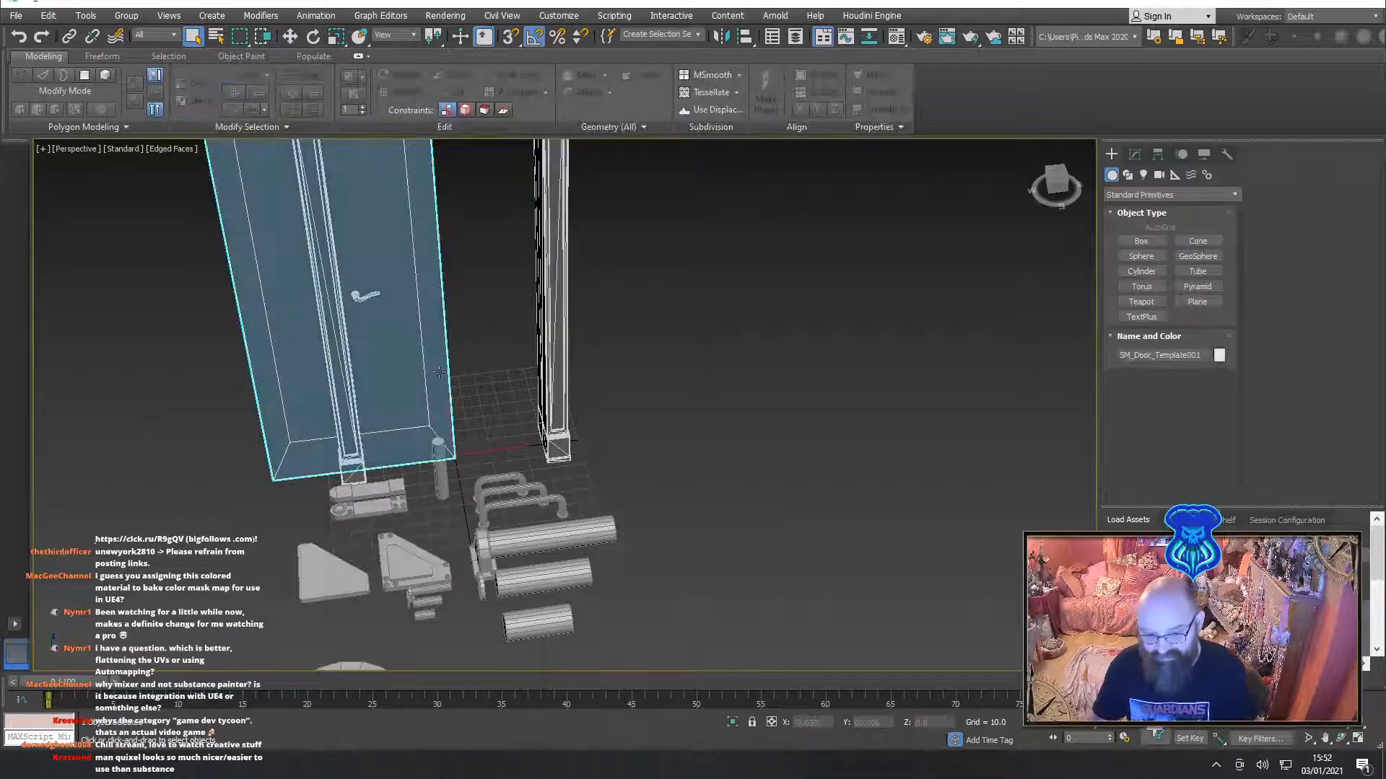
click(679, 425)
click(421, 396)
key(w)
drag(499, 453, 583, 449)
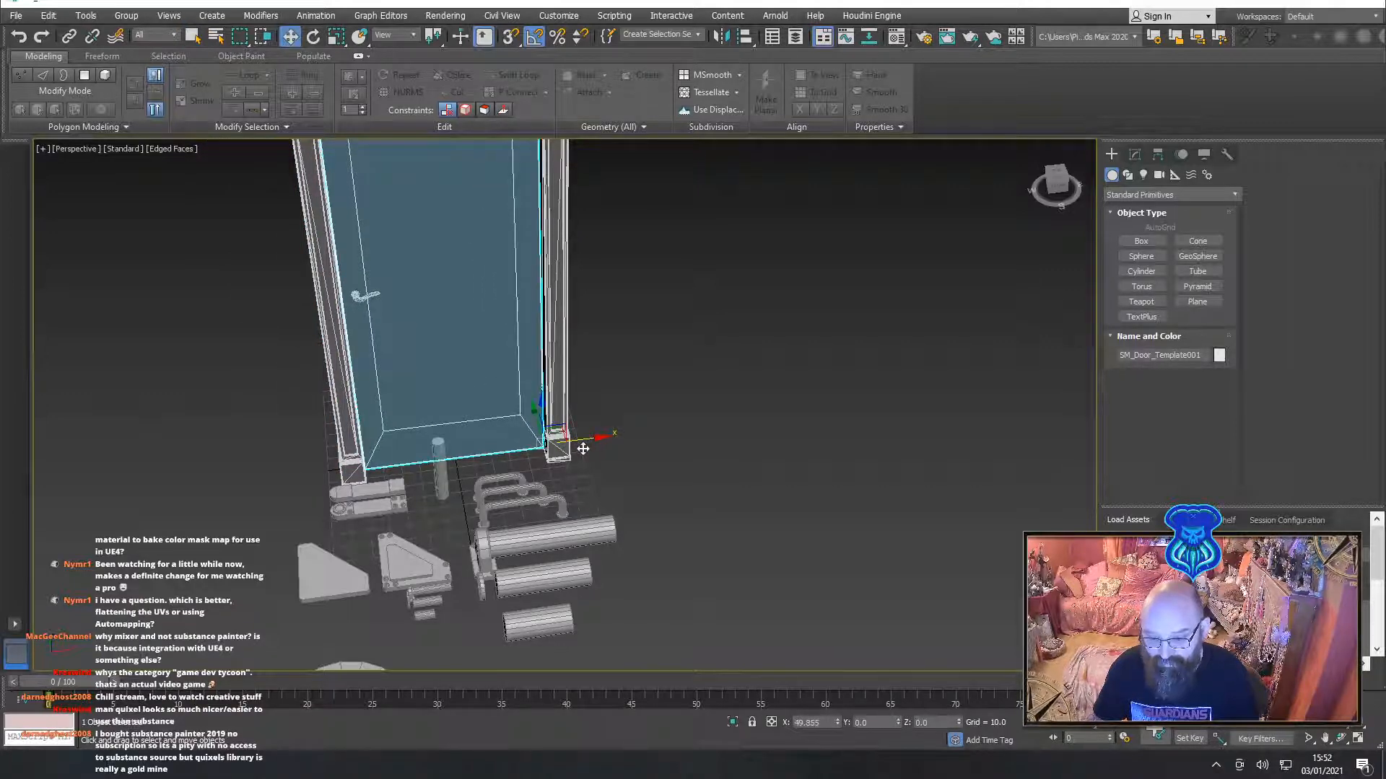
click(667, 372)
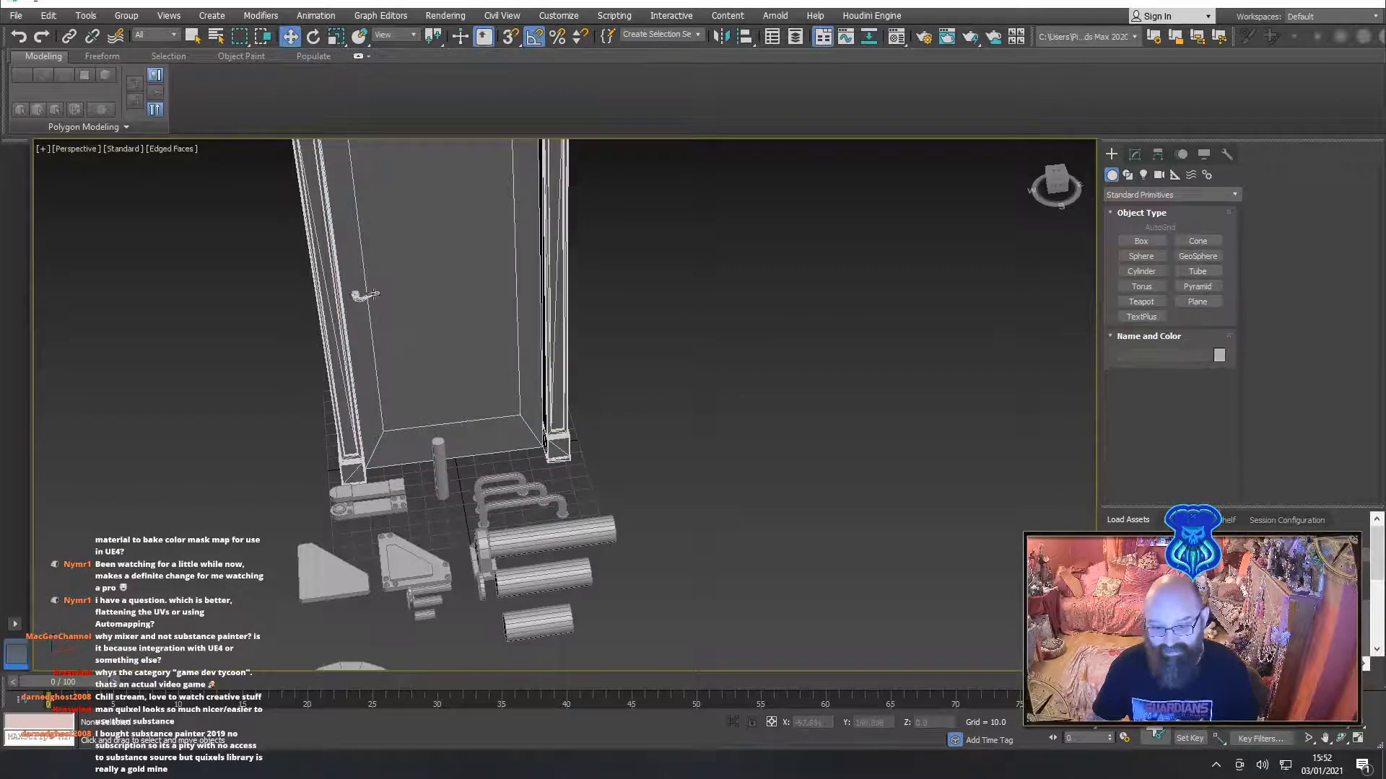
Delete the lever handle and all the loose hardware pieces on the ground in front of the frame
click(374, 294)
key(Delete)
middle_drag(388, 479, 433, 347)
scroll(323, 411, down, 3)
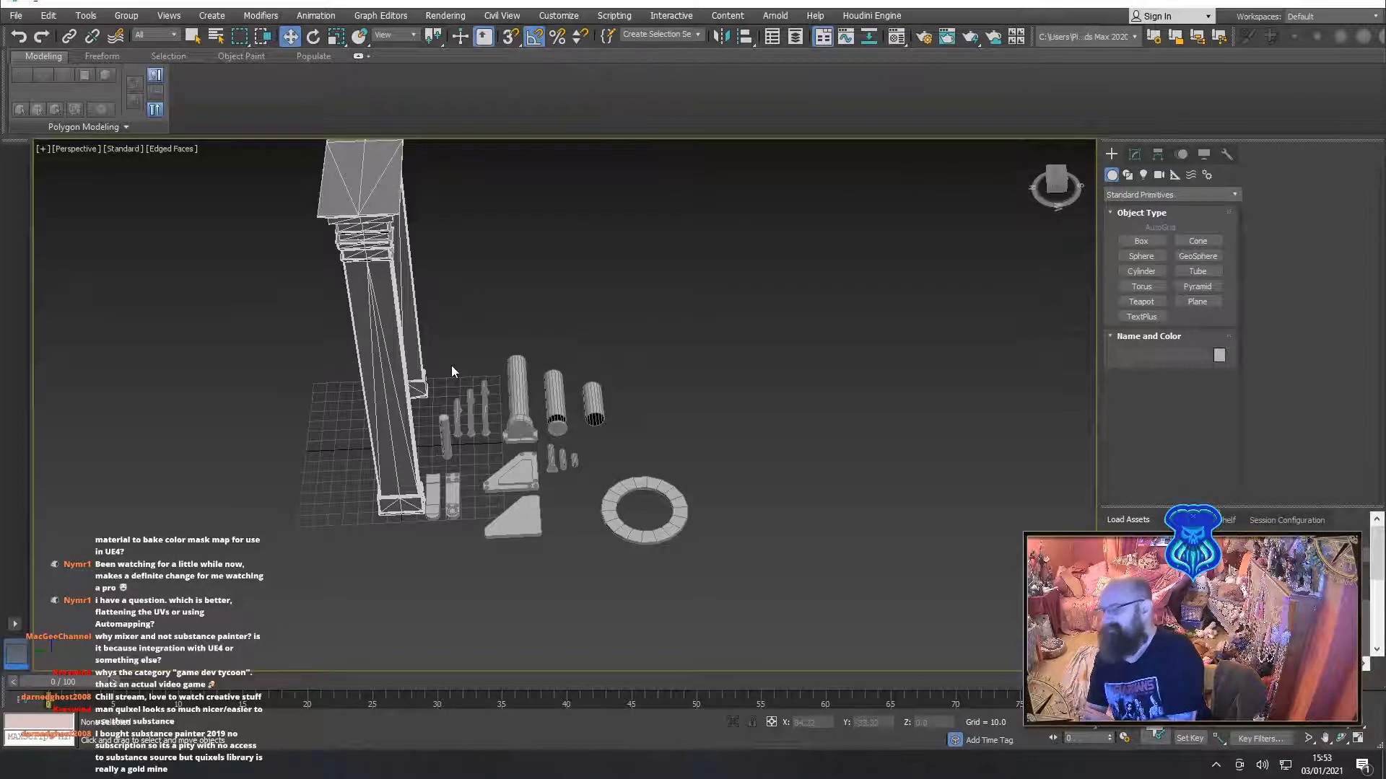
drag(721, 312, 436, 605)
key(Delete)
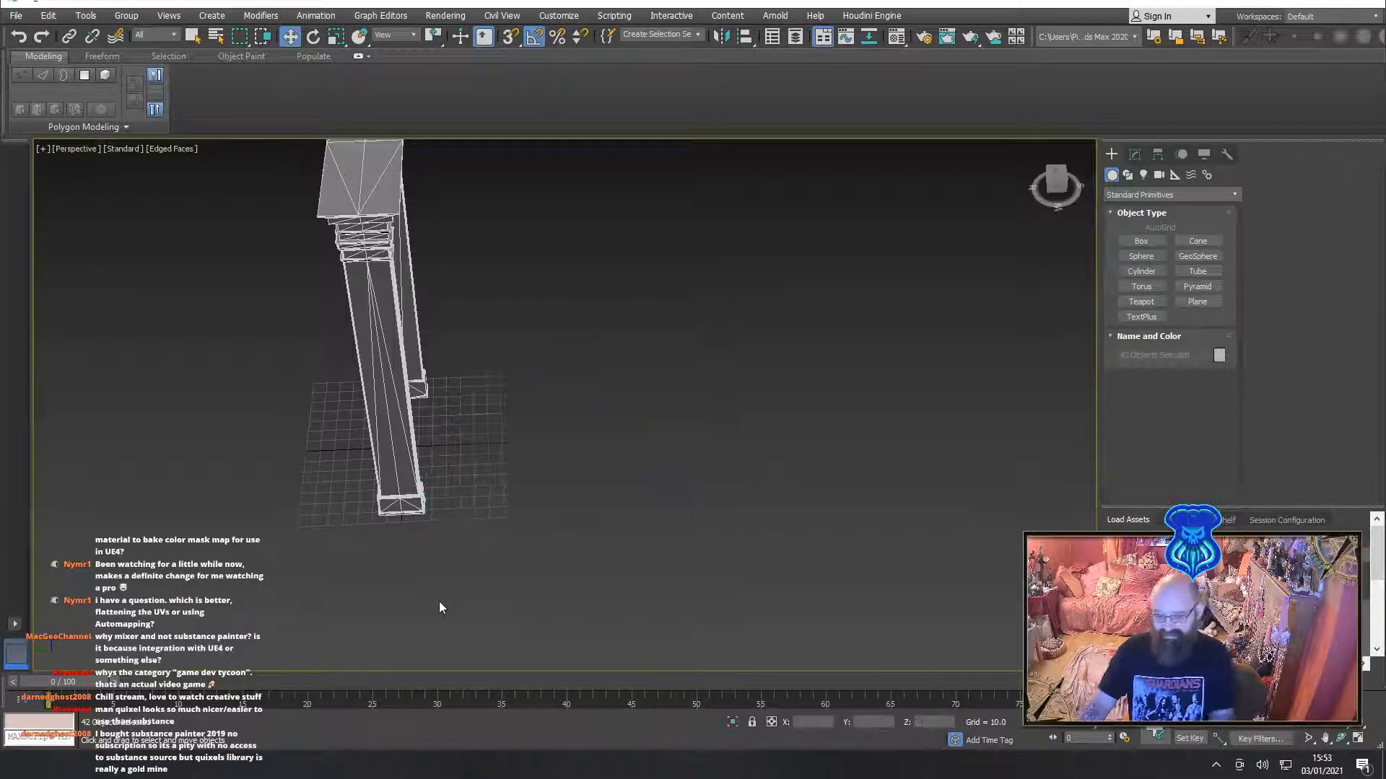
Move the door casing back along Y to about 76.7, clear of the plain door slab
alt+middle_drag(554, 534, 476, 518)
middle_drag(454, 383, 454, 533)
scroll(413, 504, up, 4)
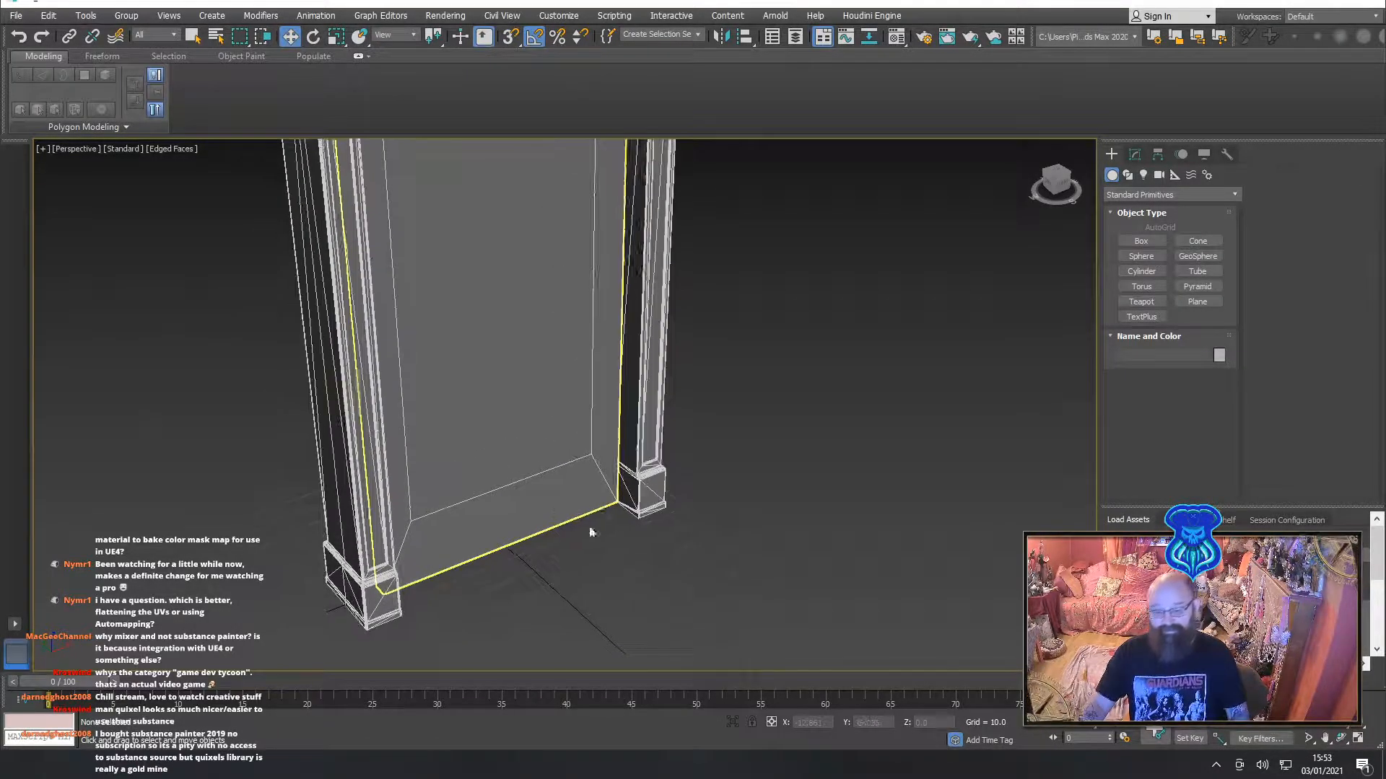
middle_drag(383, 636, 436, 560)
scroll(421, 570, down, 3)
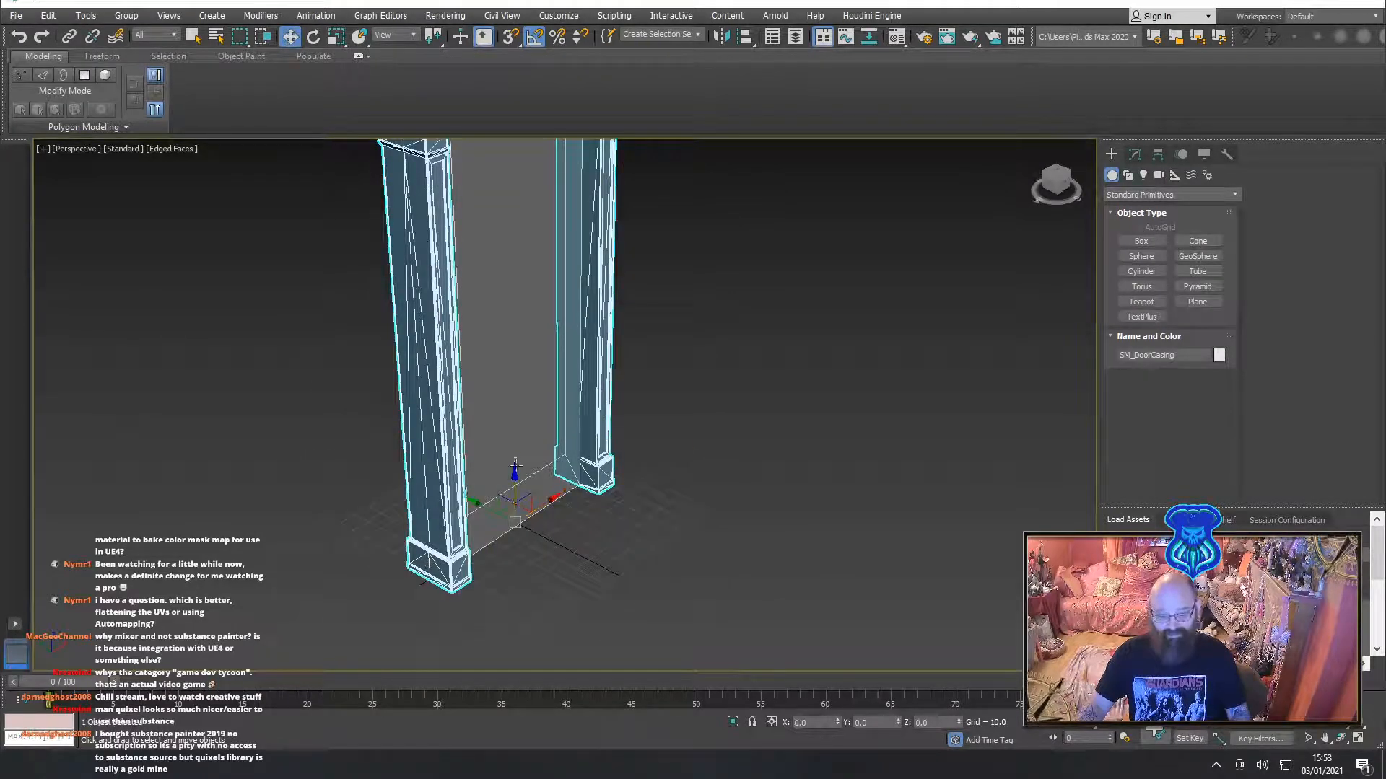
drag(495, 500, 387, 458)
click(633, 503)
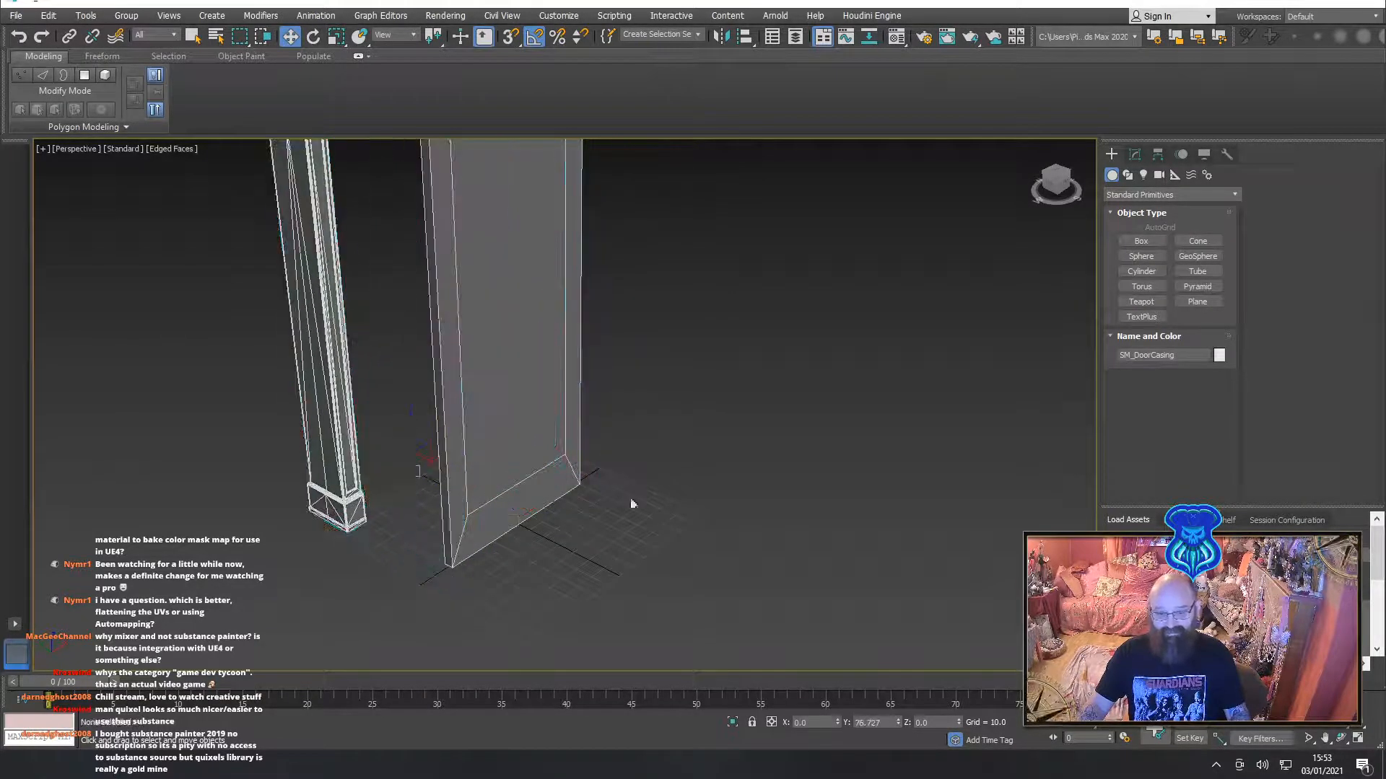
alt+middle_drag(633, 503, 670, 503)
click(524, 479)
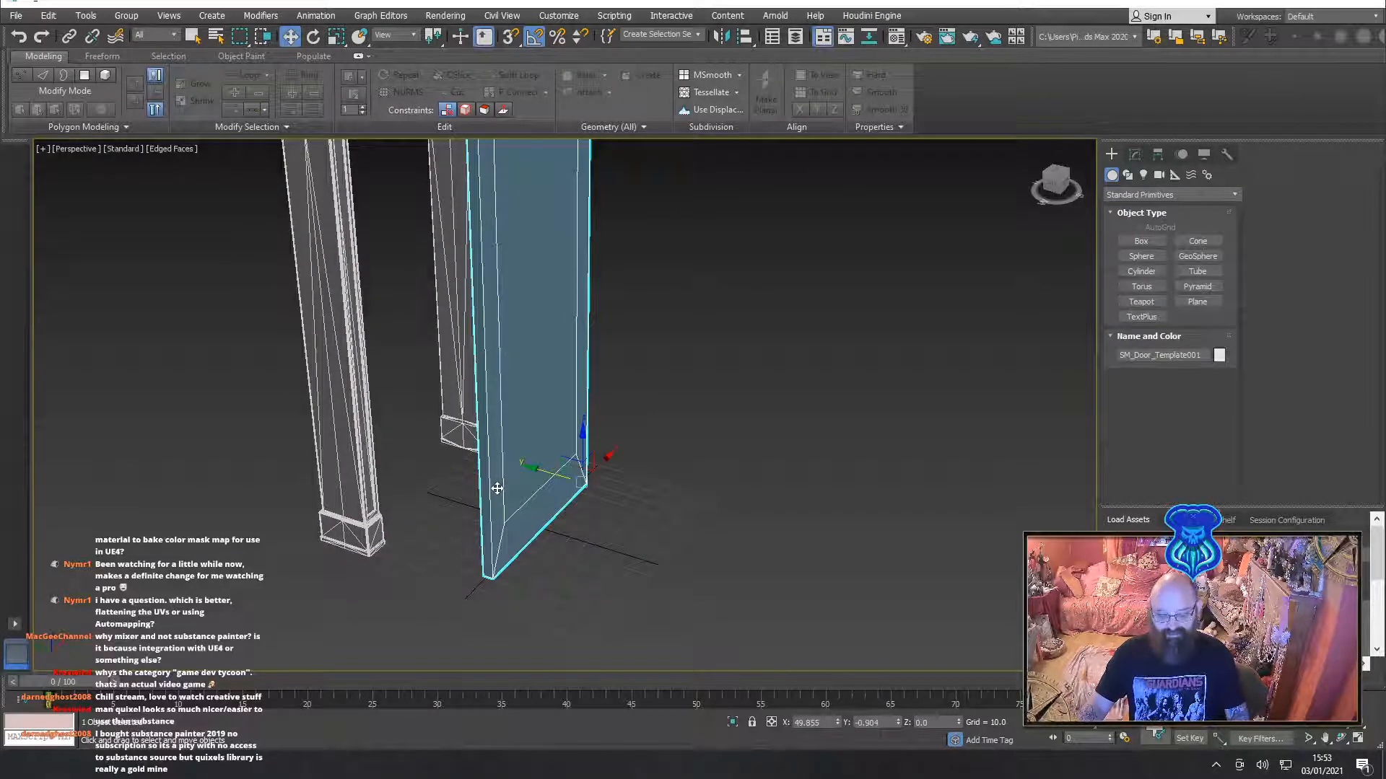
key(ctrl+z)
Undo the last move that shifted the door casing away from the plain door slab
alt+middle_drag(481, 504, 515, 529)
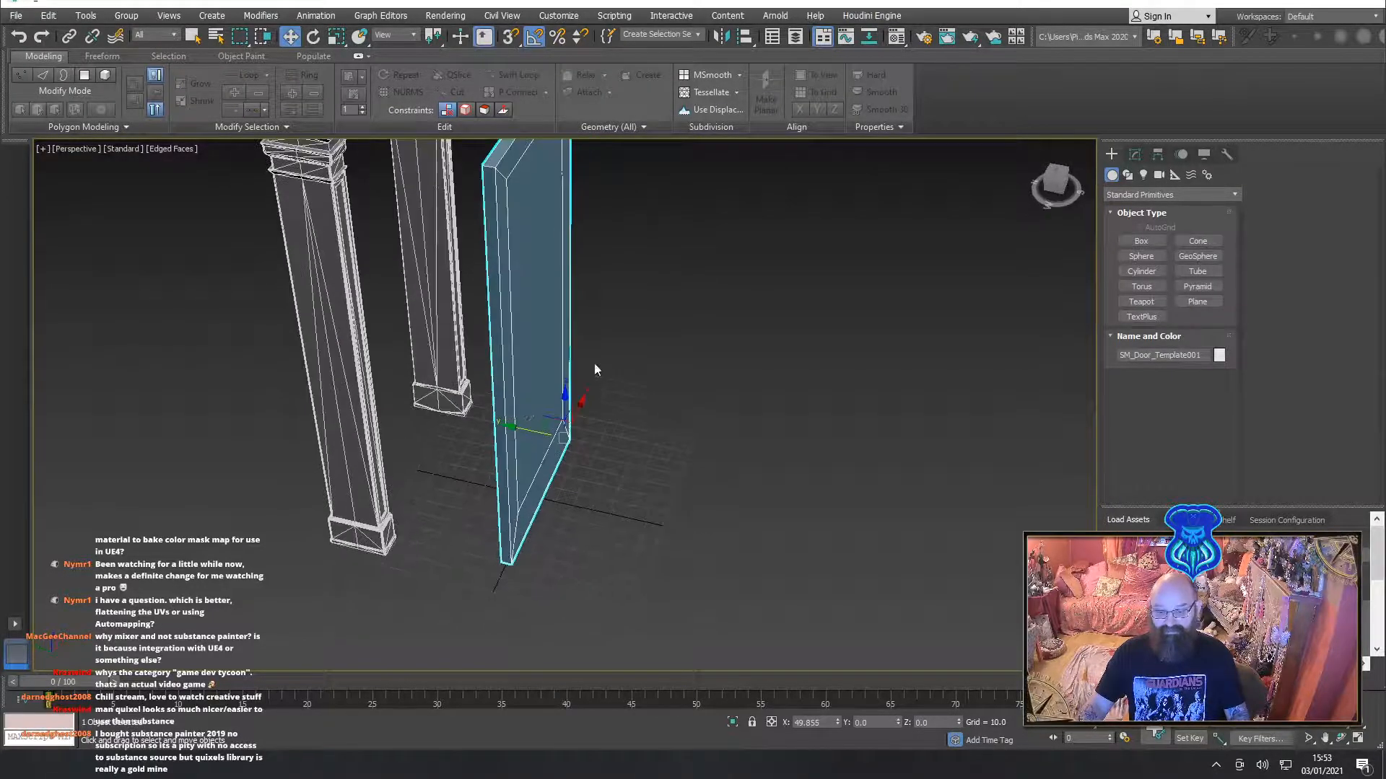
alt+middle_drag(529, 444, 482, 459)
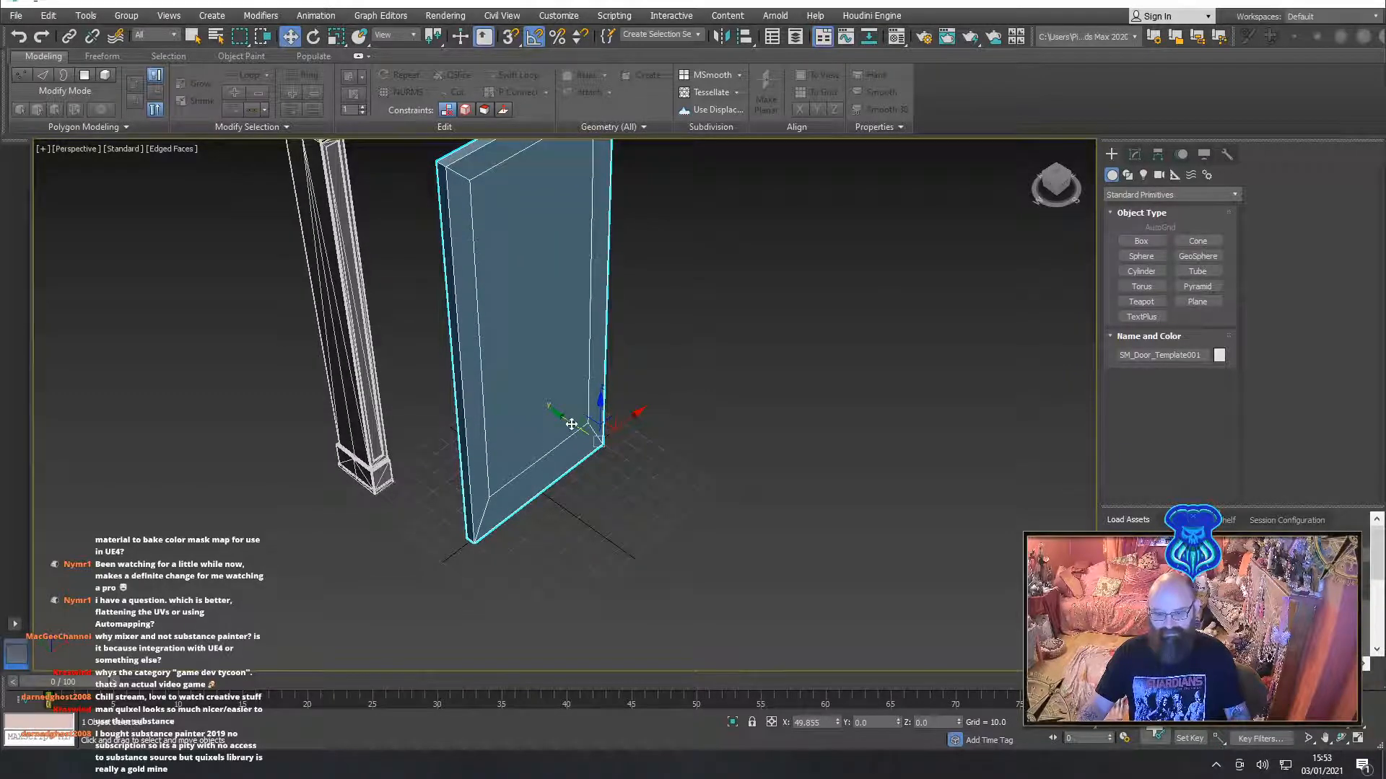
click(371, 427)
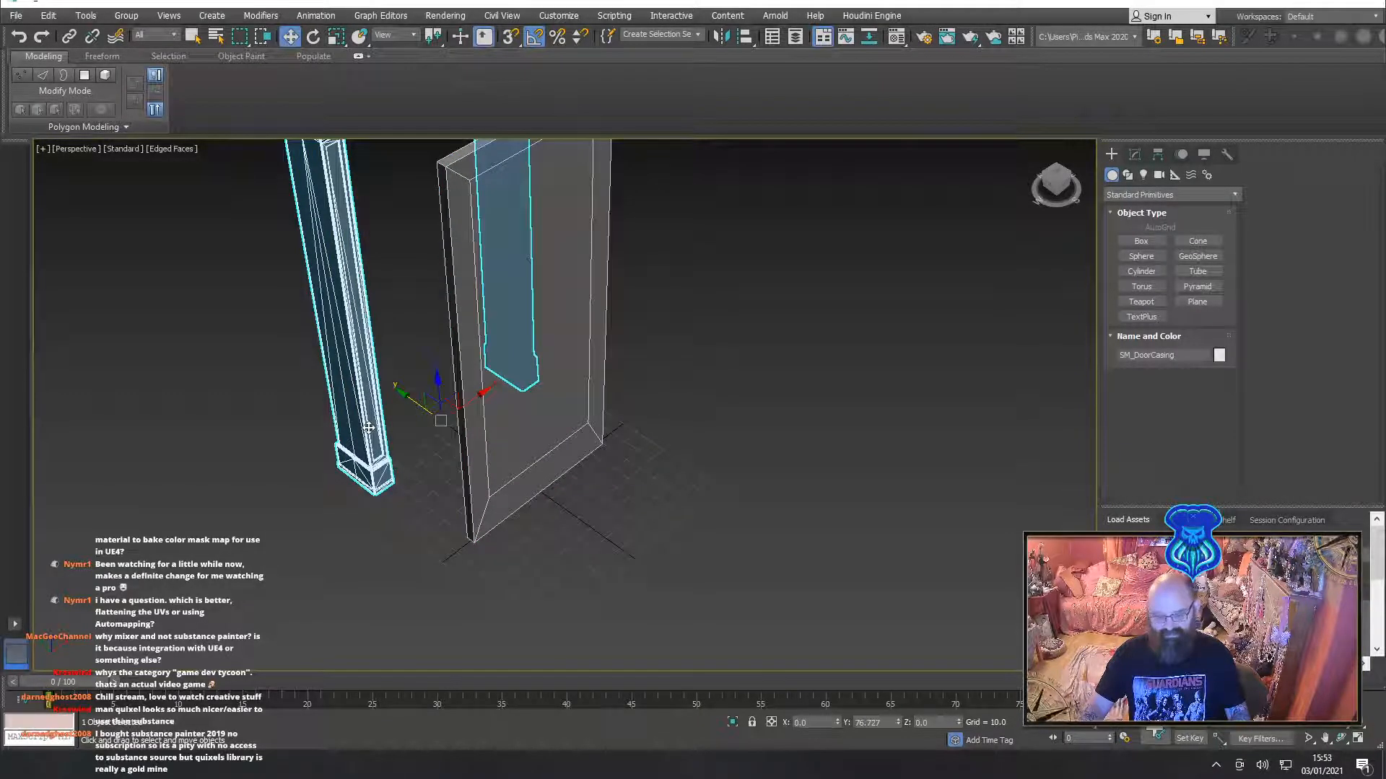
key(ctrl+z)
key(ctrl+z)
key(ctrl+z)
key(ctrl+z)
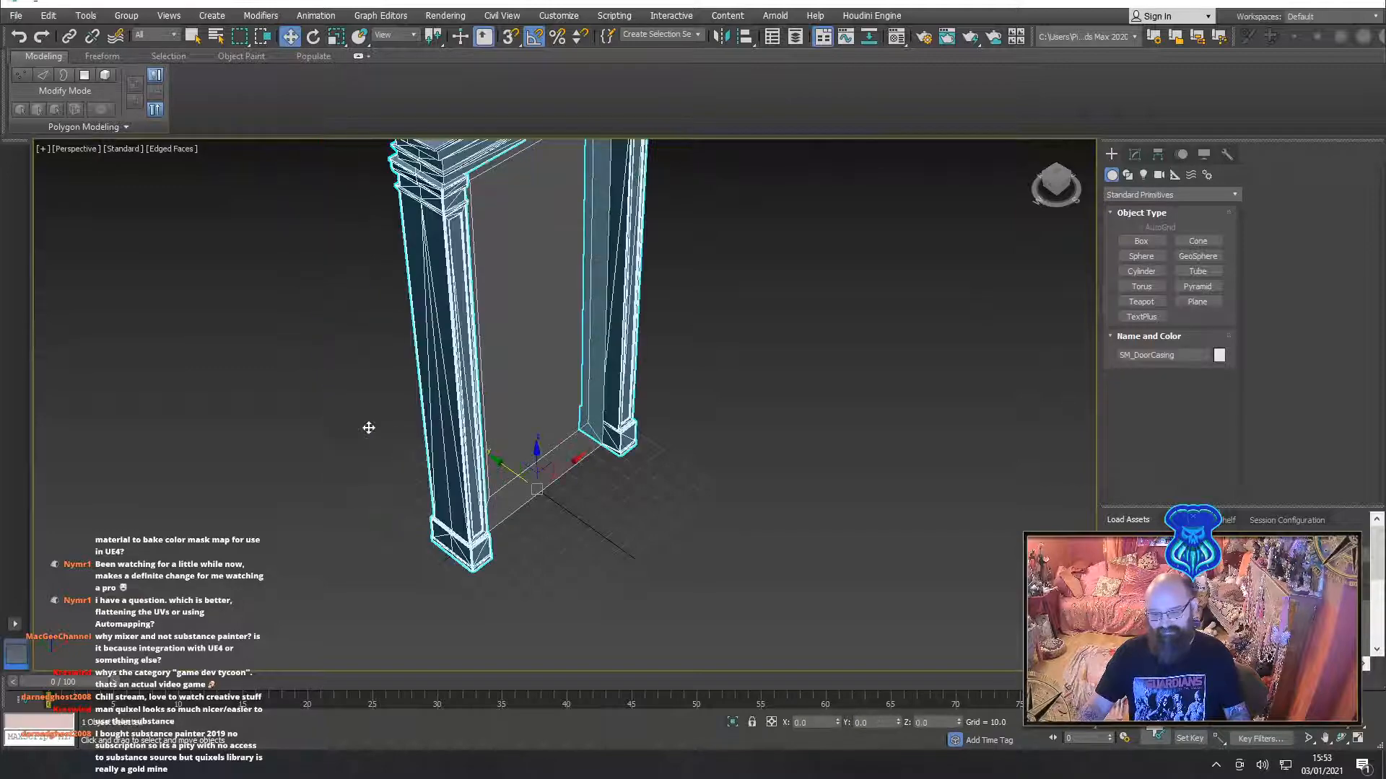
Align only the plain door slab's pivot to the door casing's pivot point in X, Y and Z
alt+middle_drag(368, 427, 376, 479)
click(753, 450)
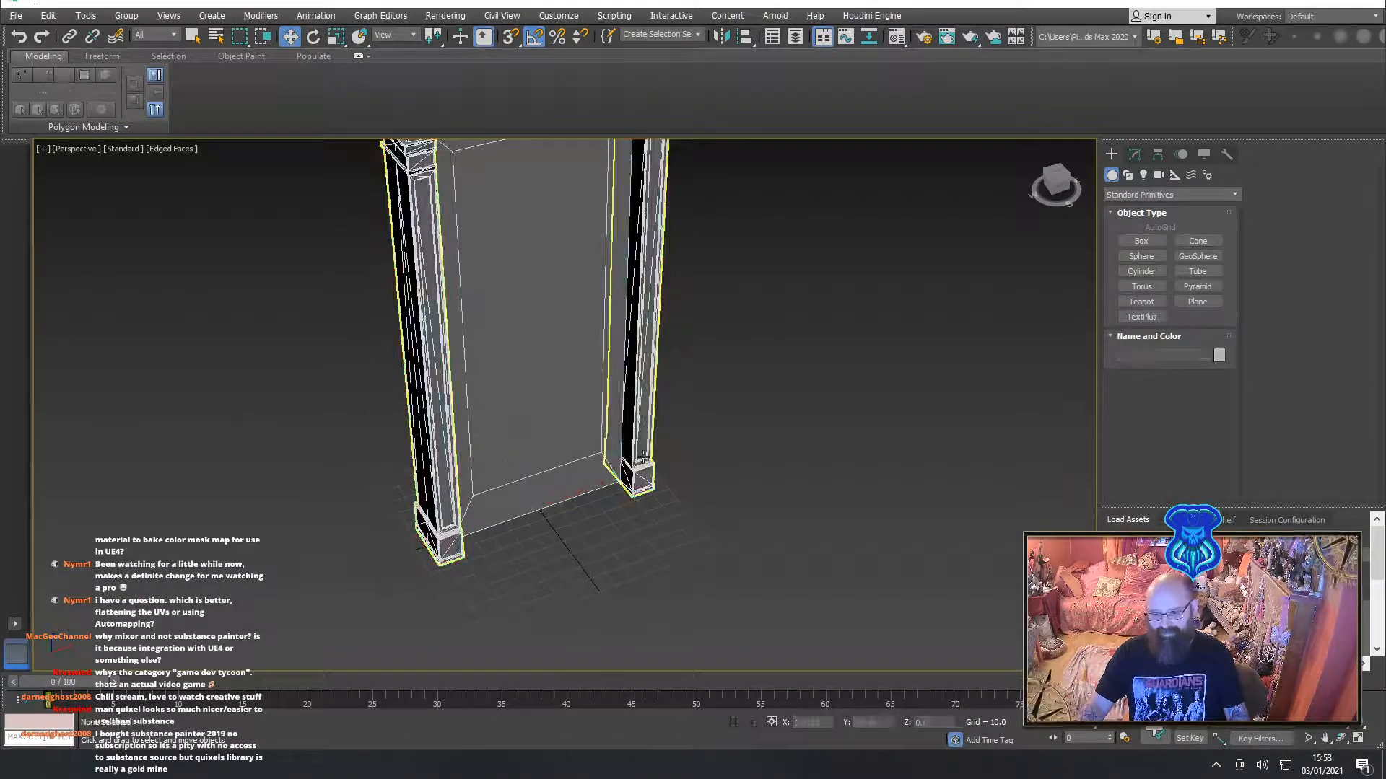
click(643, 458)
click(541, 445)
click(647, 427)
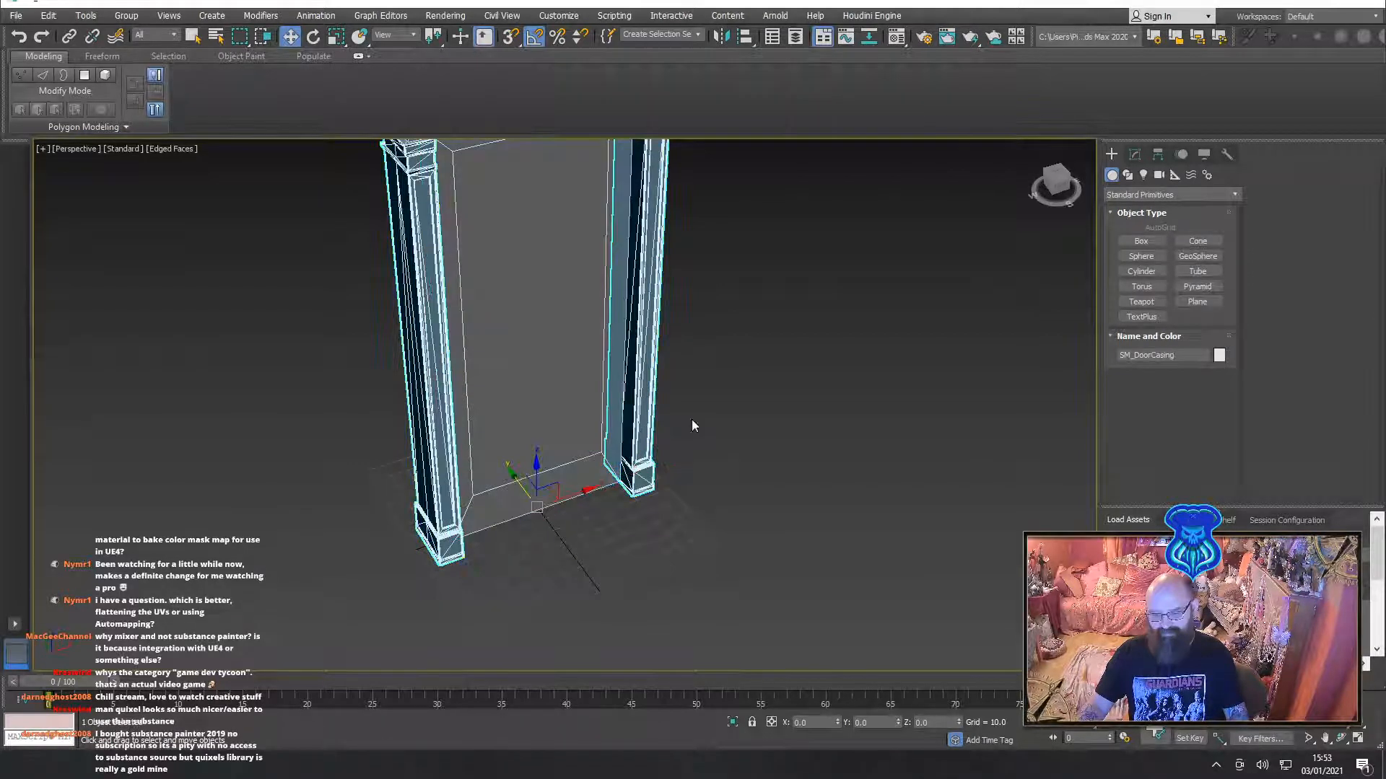
click(502, 396)
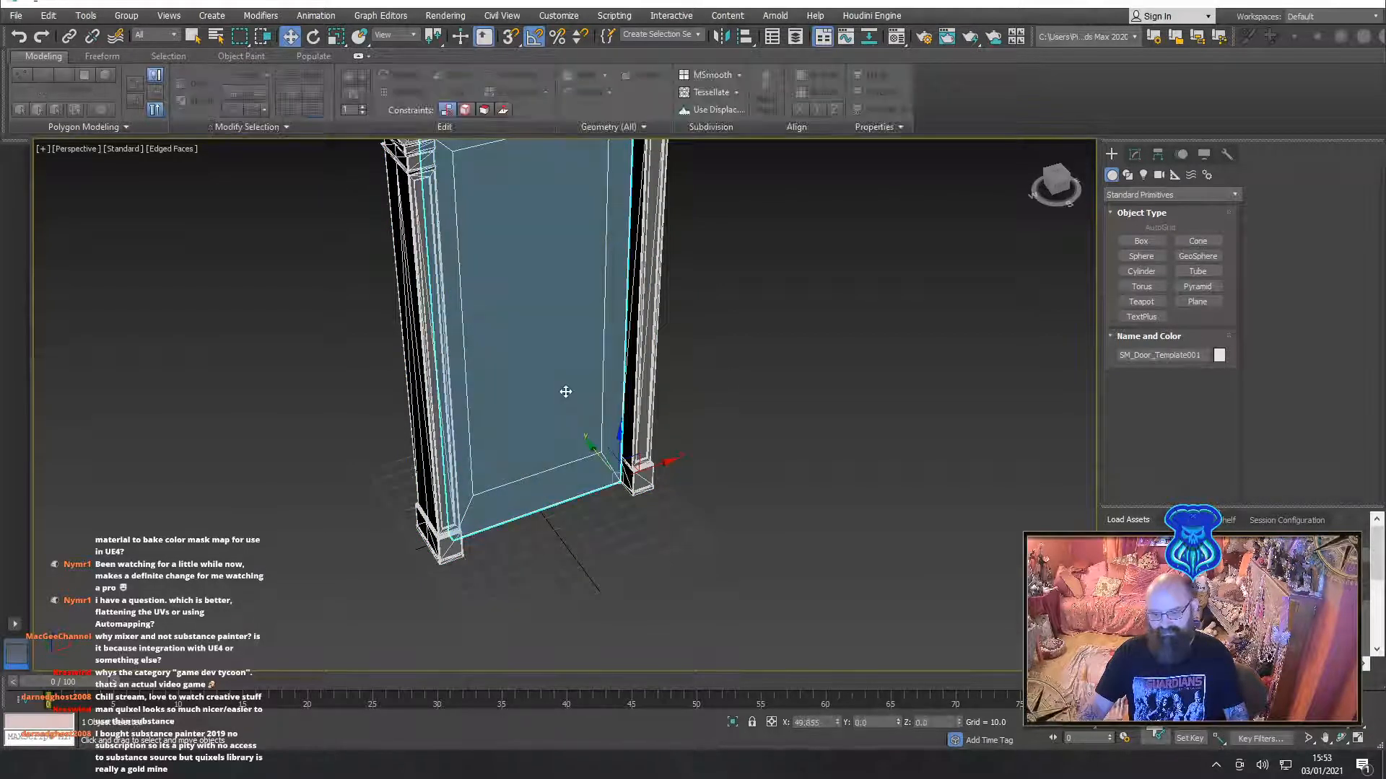
click(1156, 154)
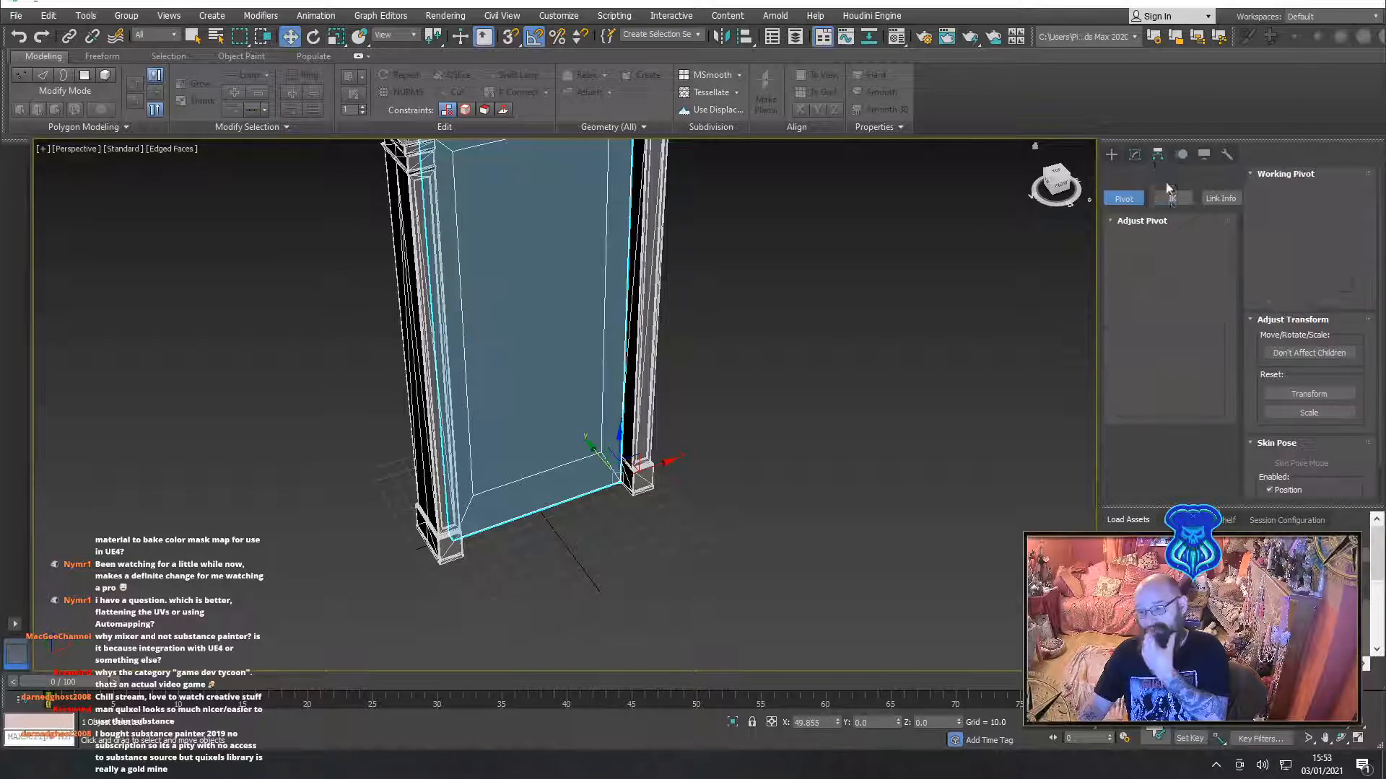
click(1170, 253)
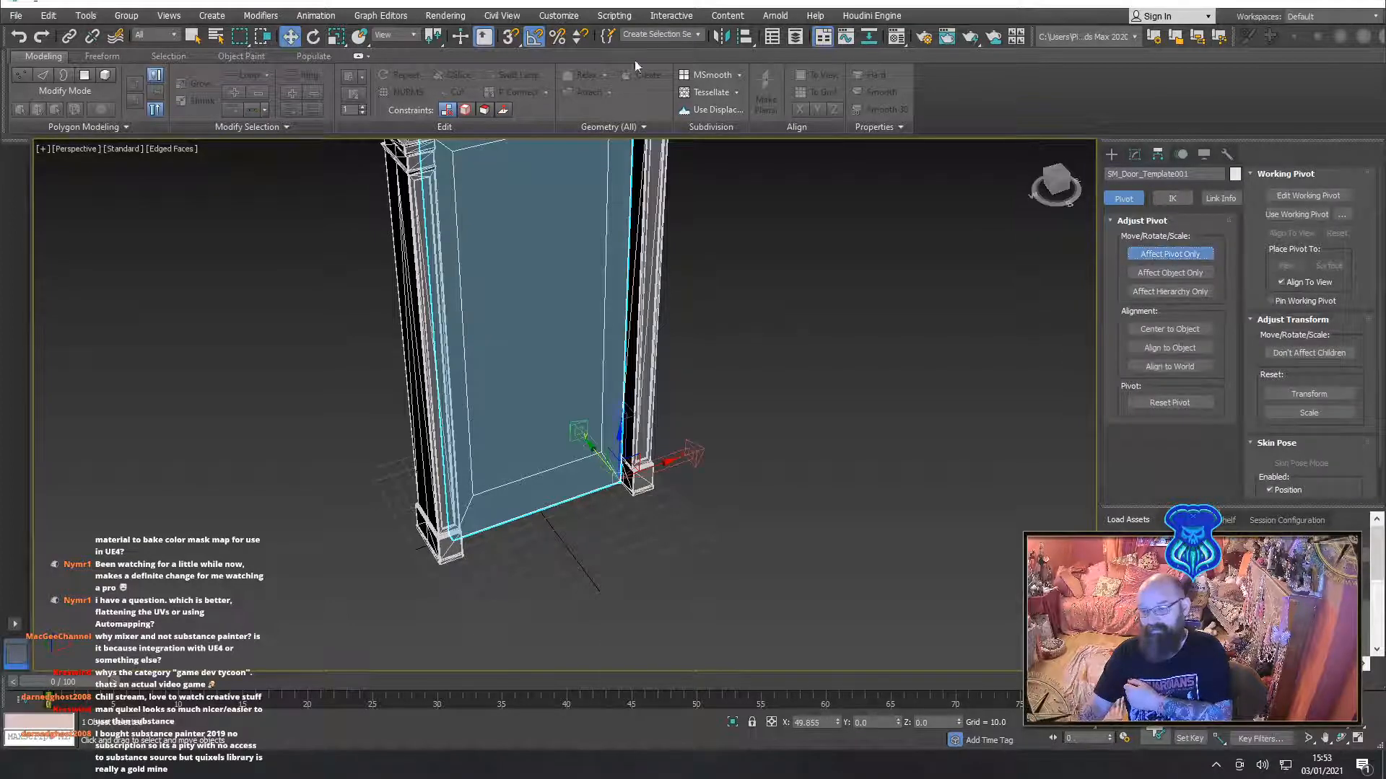
click(745, 36)
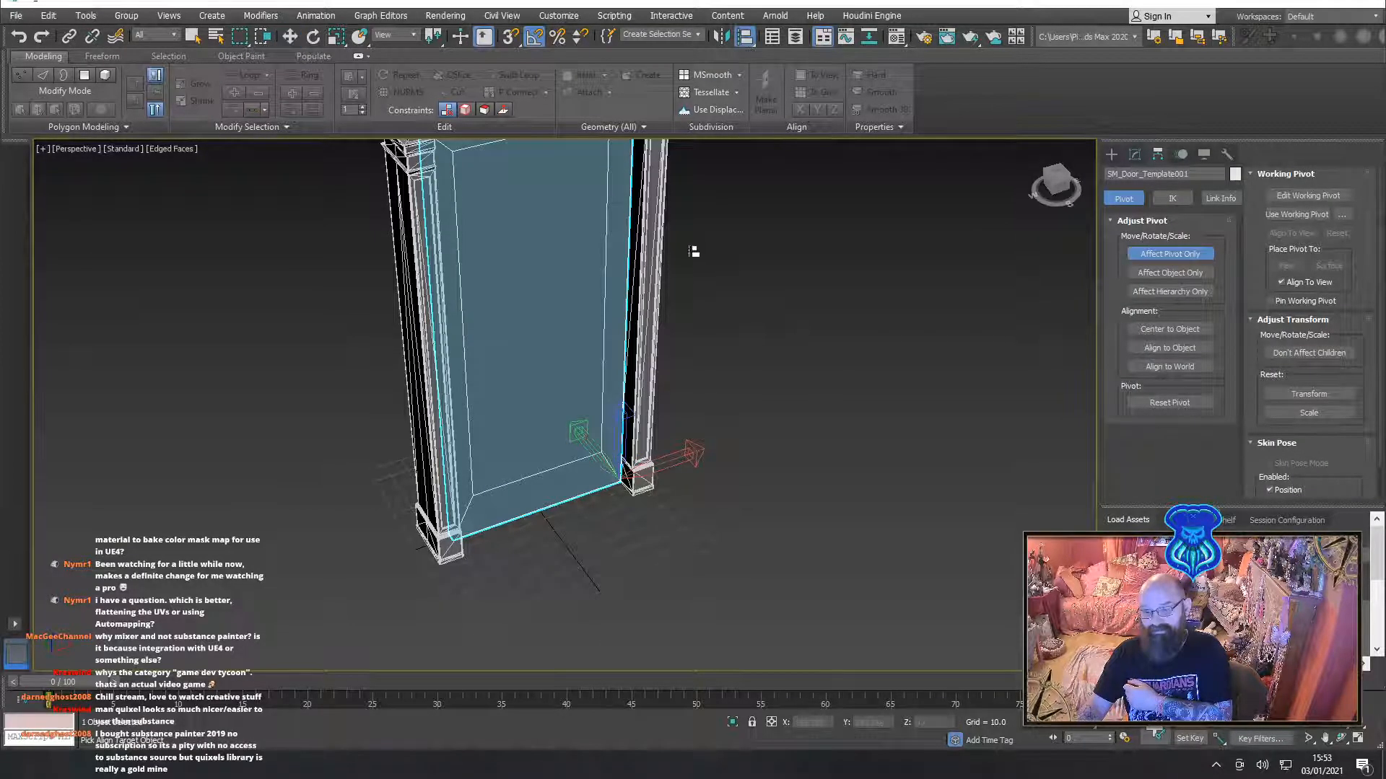
click(659, 277)
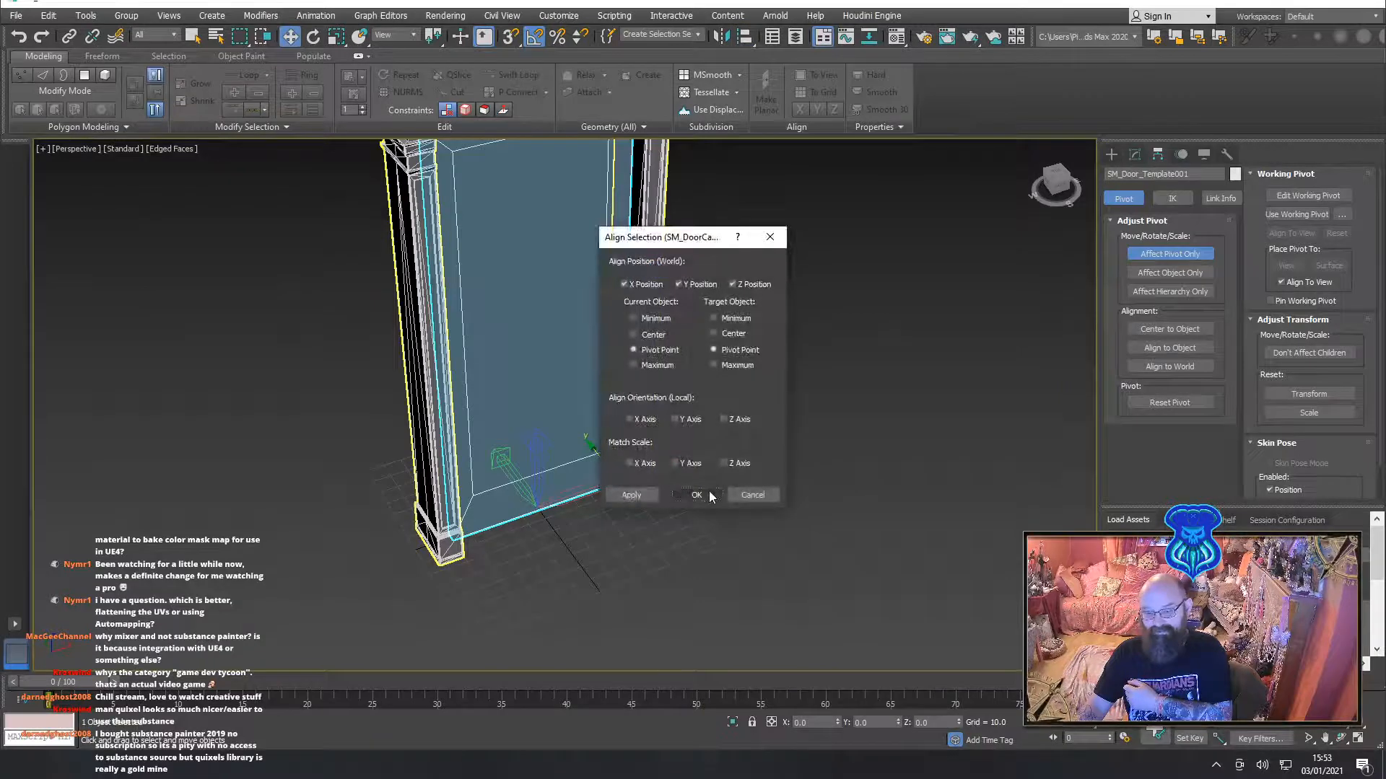
click(697, 495)
click(1133, 249)
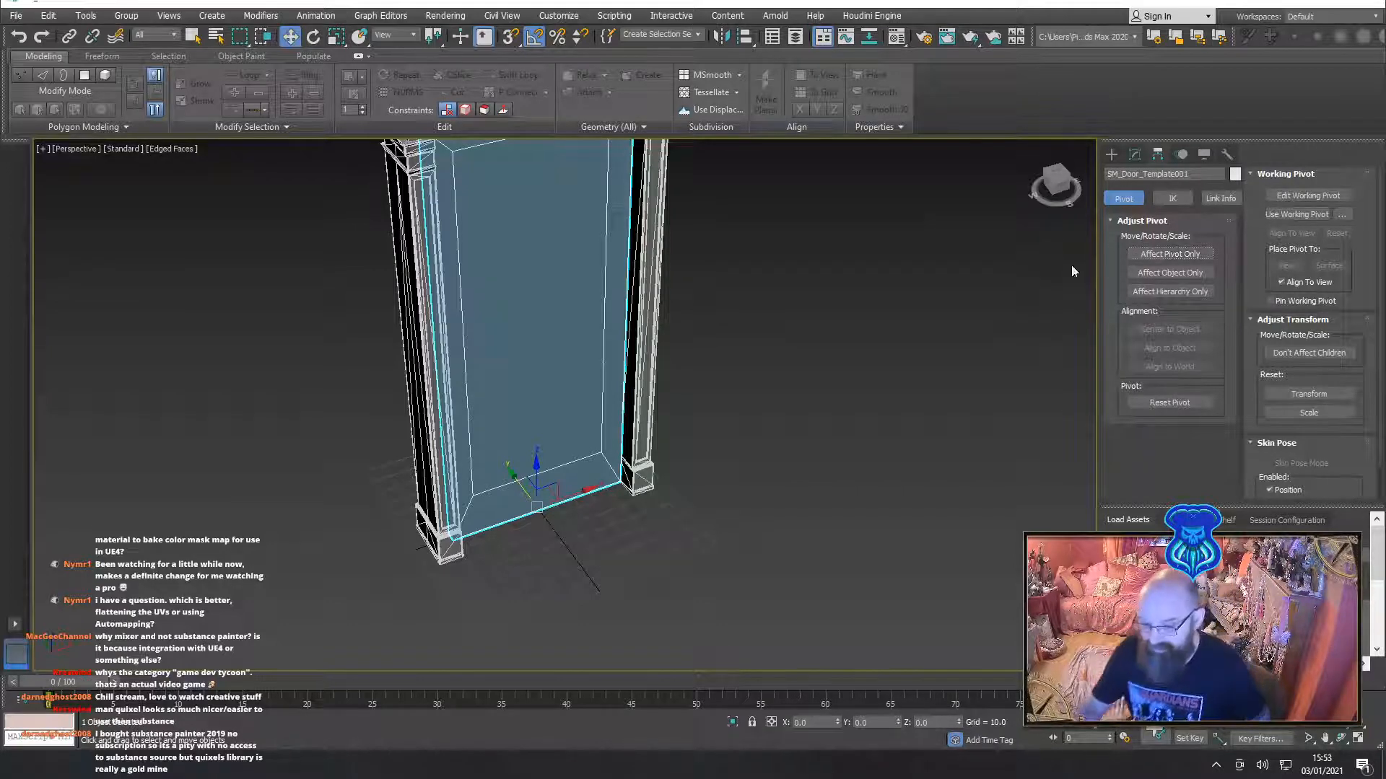
Move the door casing back along Y to about 57, clear of the plain door slab
click(854, 416)
click(492, 480)
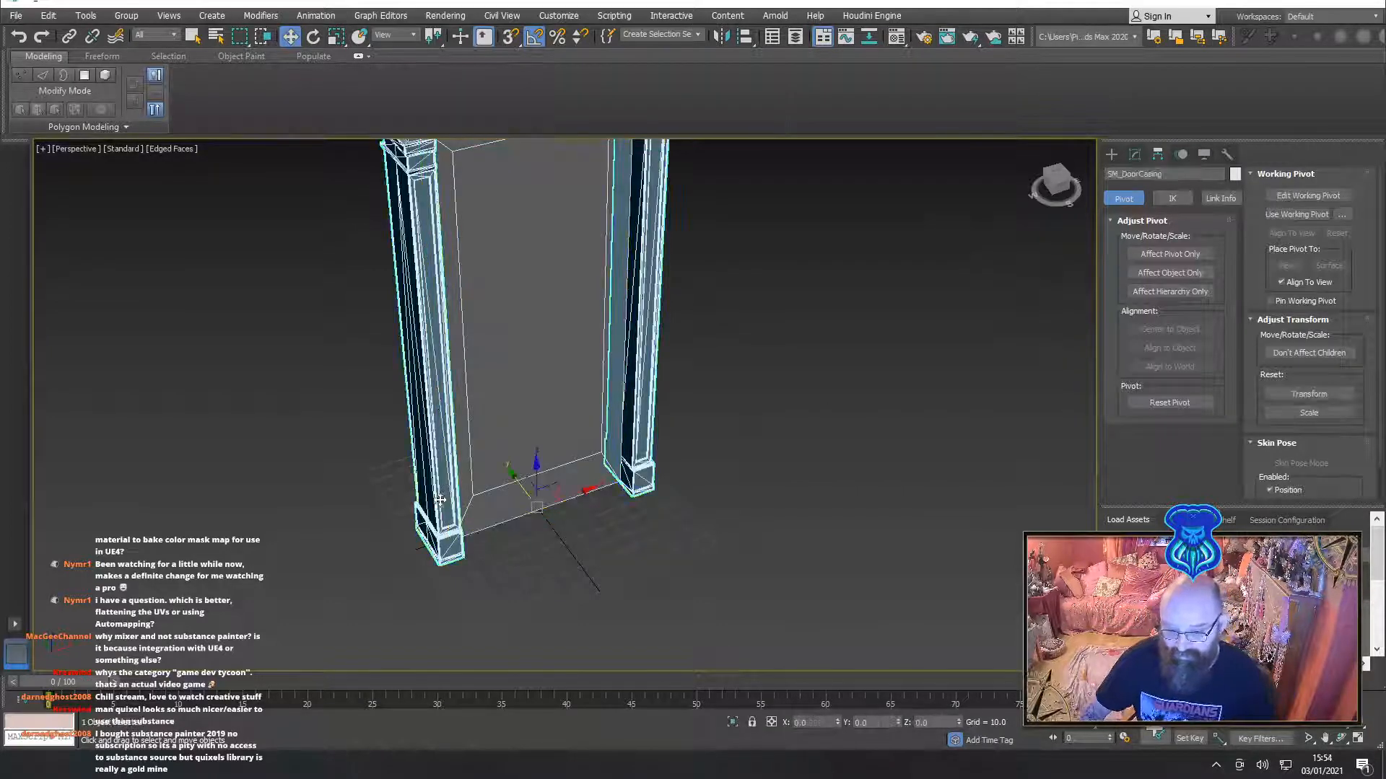
drag(513, 477, 574, 456)
scroll(574, 455, down, 5)
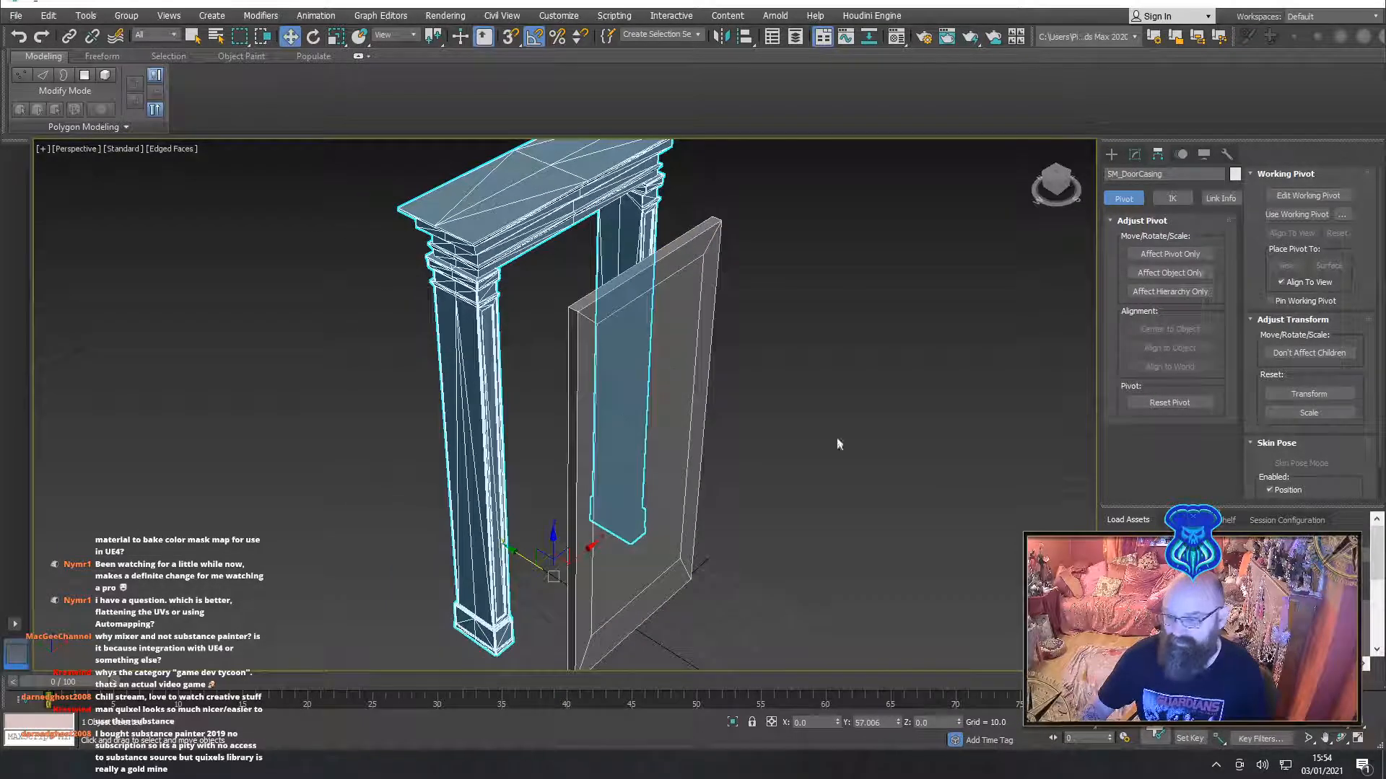
click(837, 438)
Delete all polygons of the plain door slab except its two narrow side faces and narrow top face
click(667, 339)
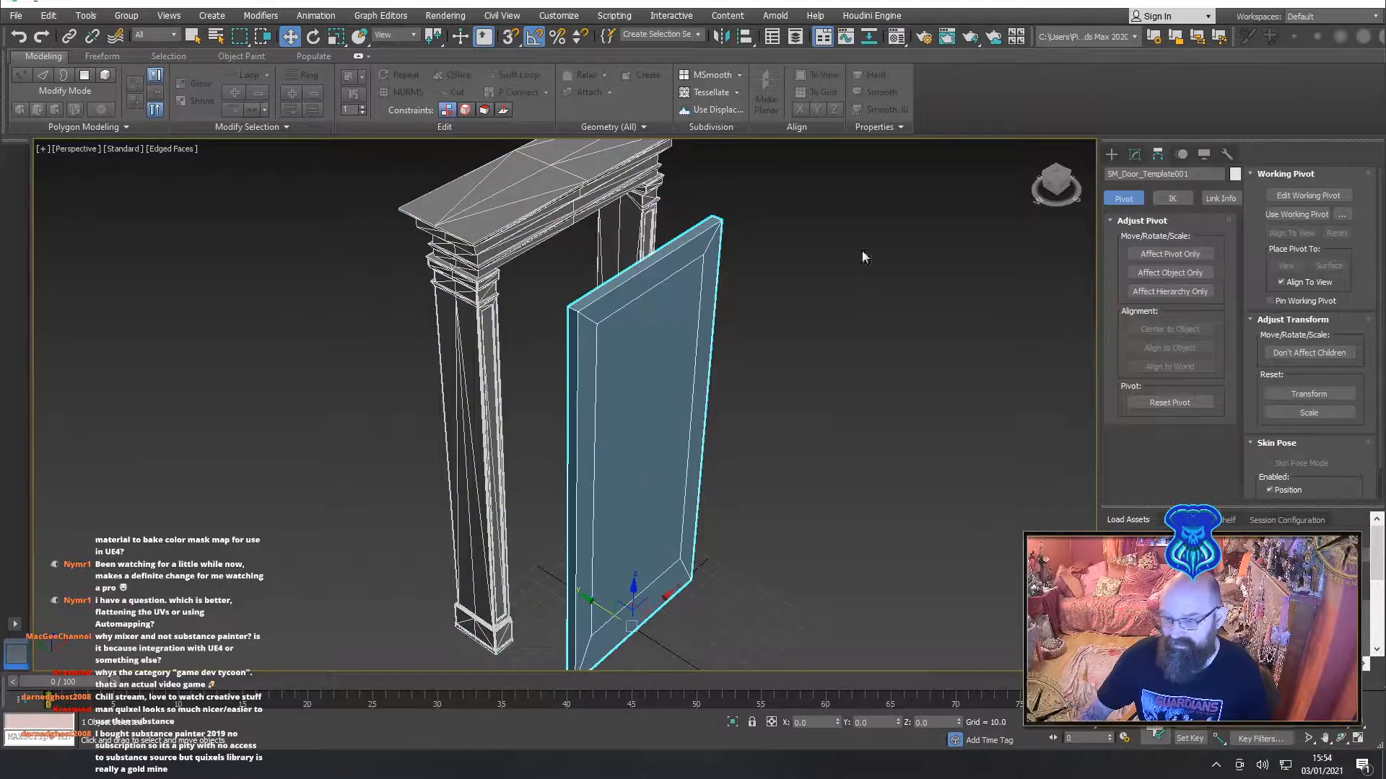
click(1133, 155)
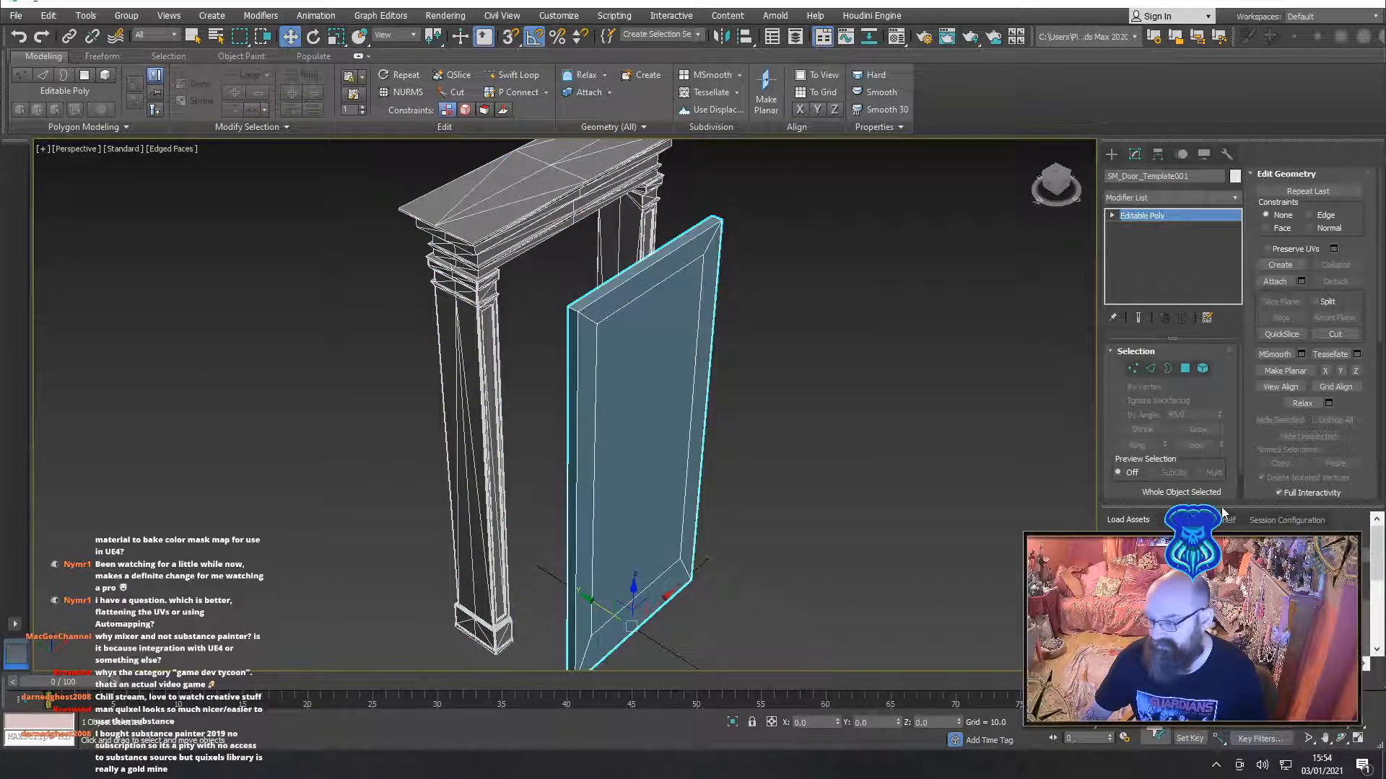
drag(1222, 512, 856, 424)
click(809, 426)
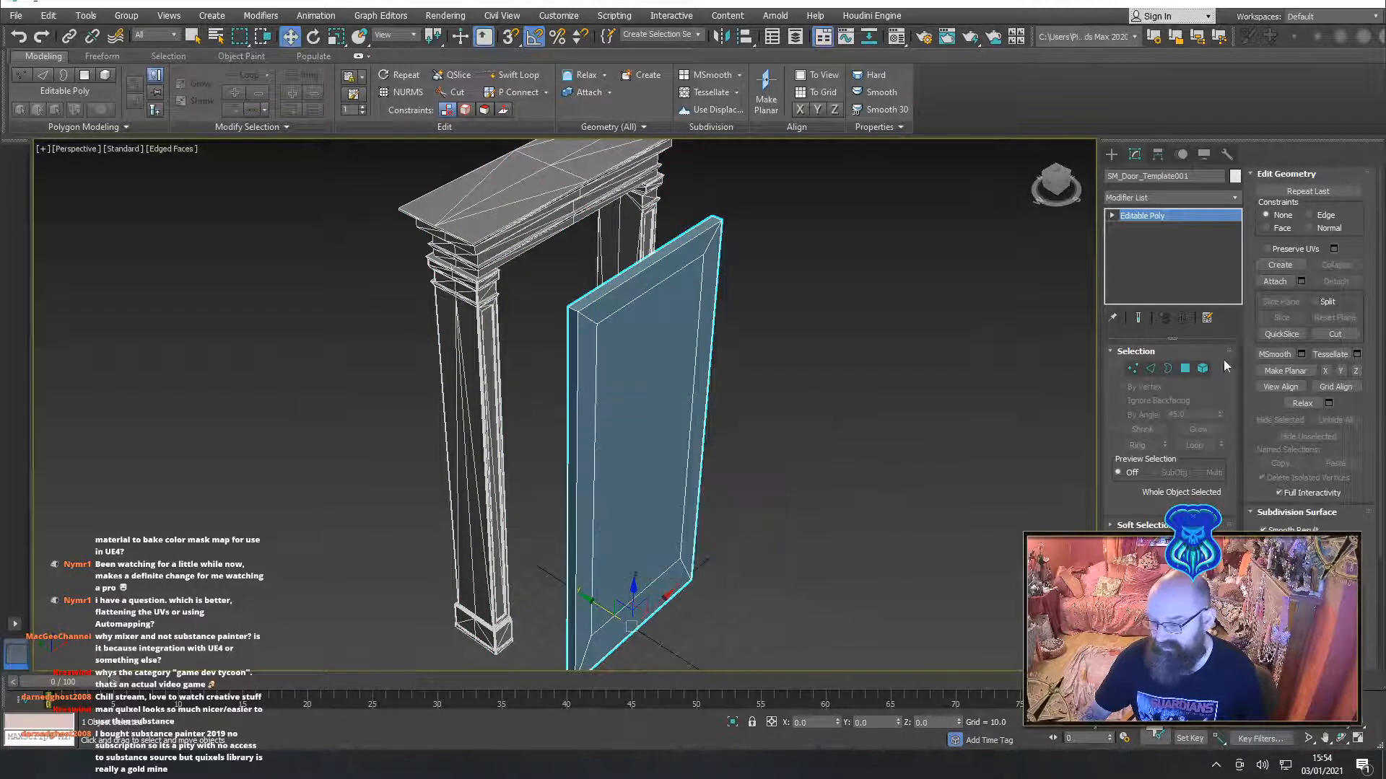
click(1185, 369)
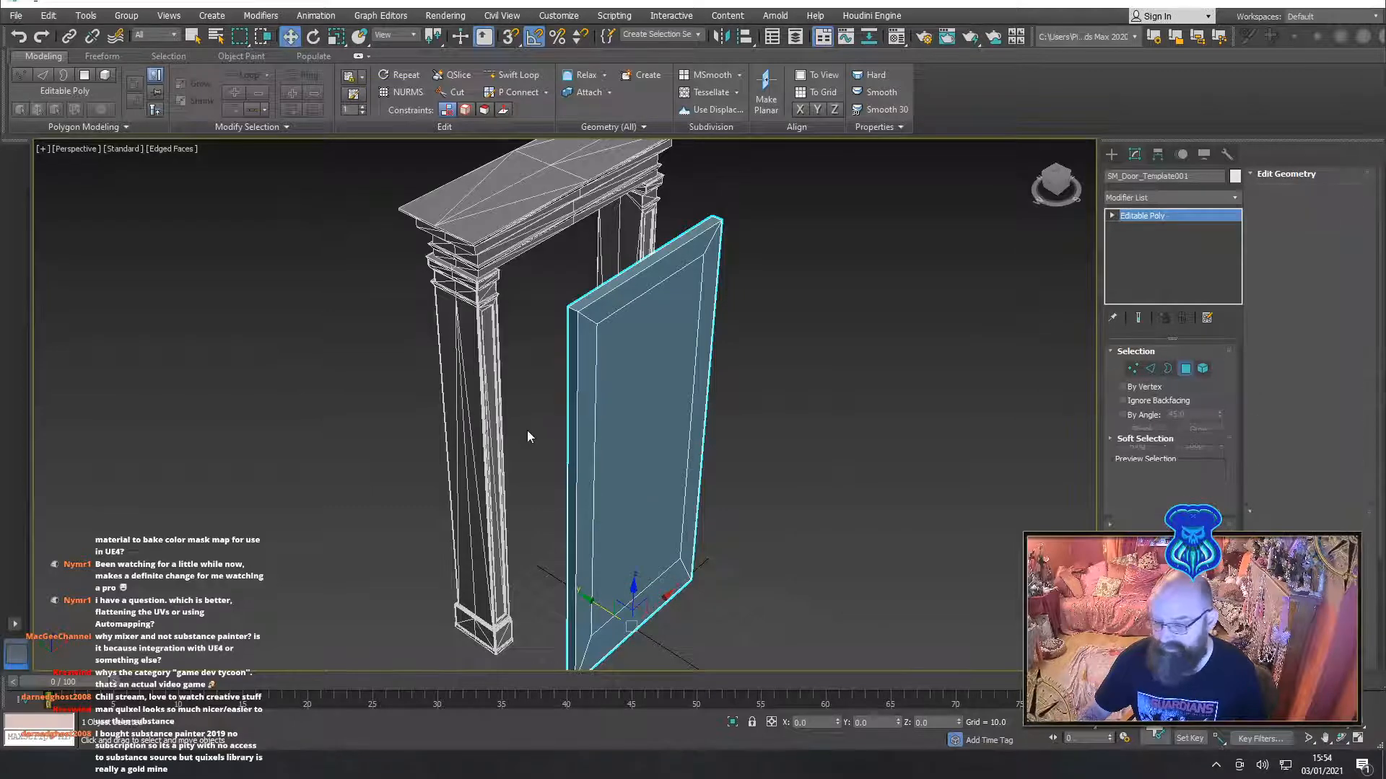
click(569, 427)
click(573, 424)
ctrl+click(600, 292)
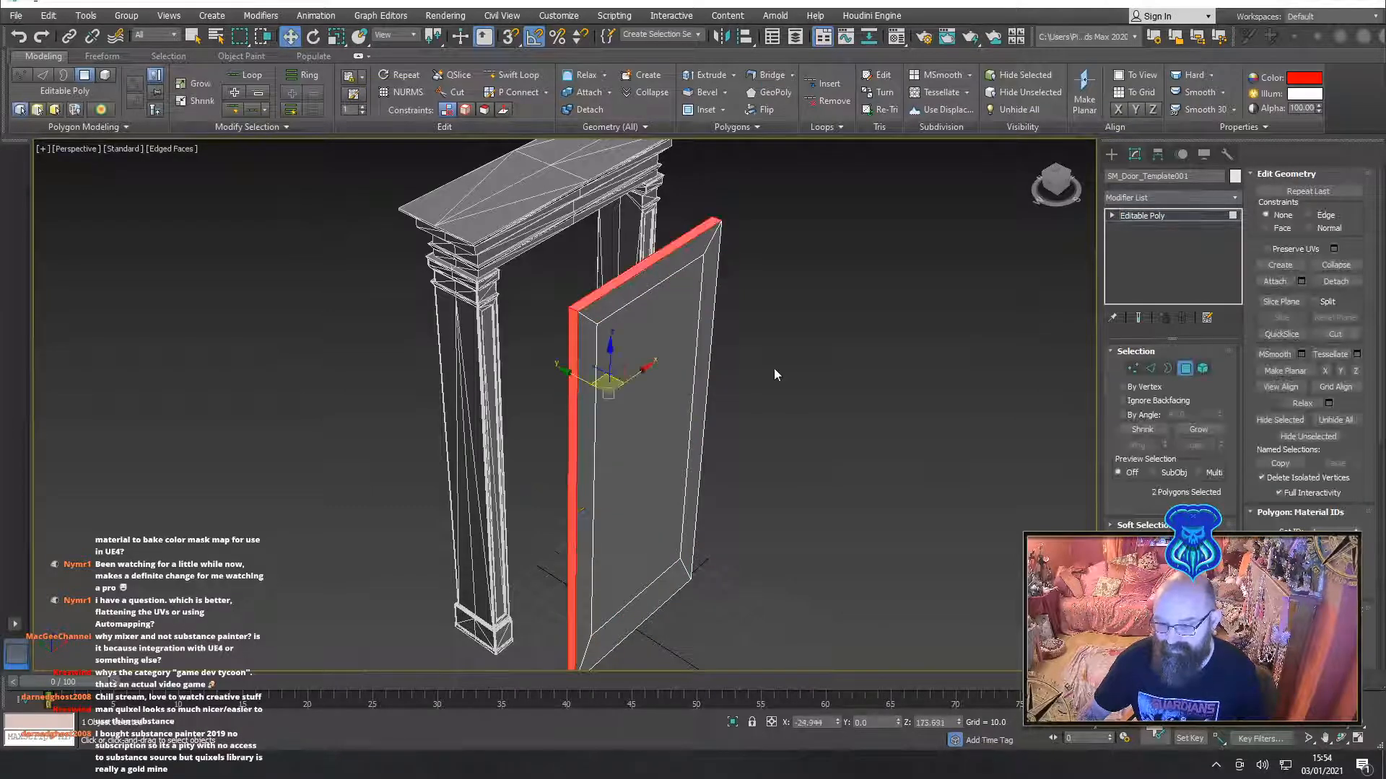
alt+middle_drag(599, 292, 667, 346)
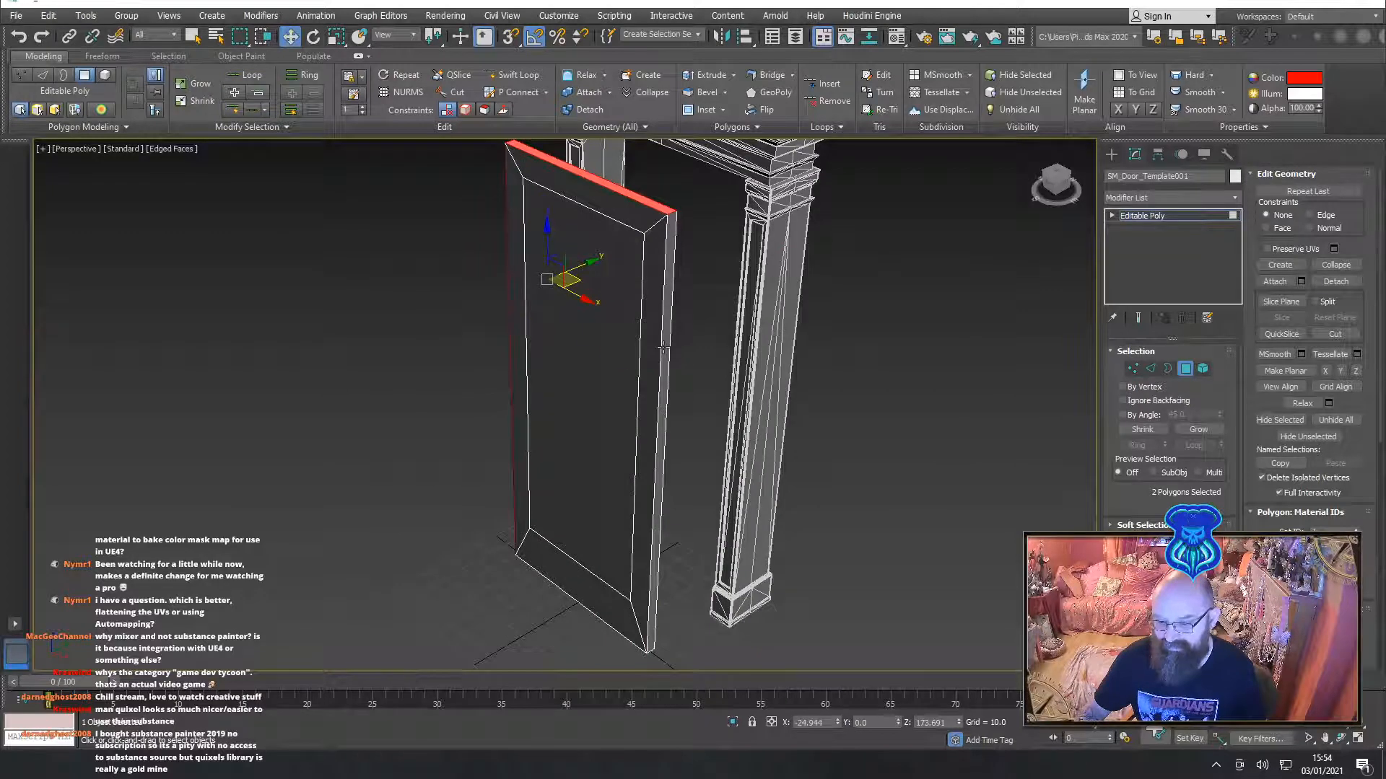
ctrl+click(661, 347)
key(ctrl+a)
key(Delete)
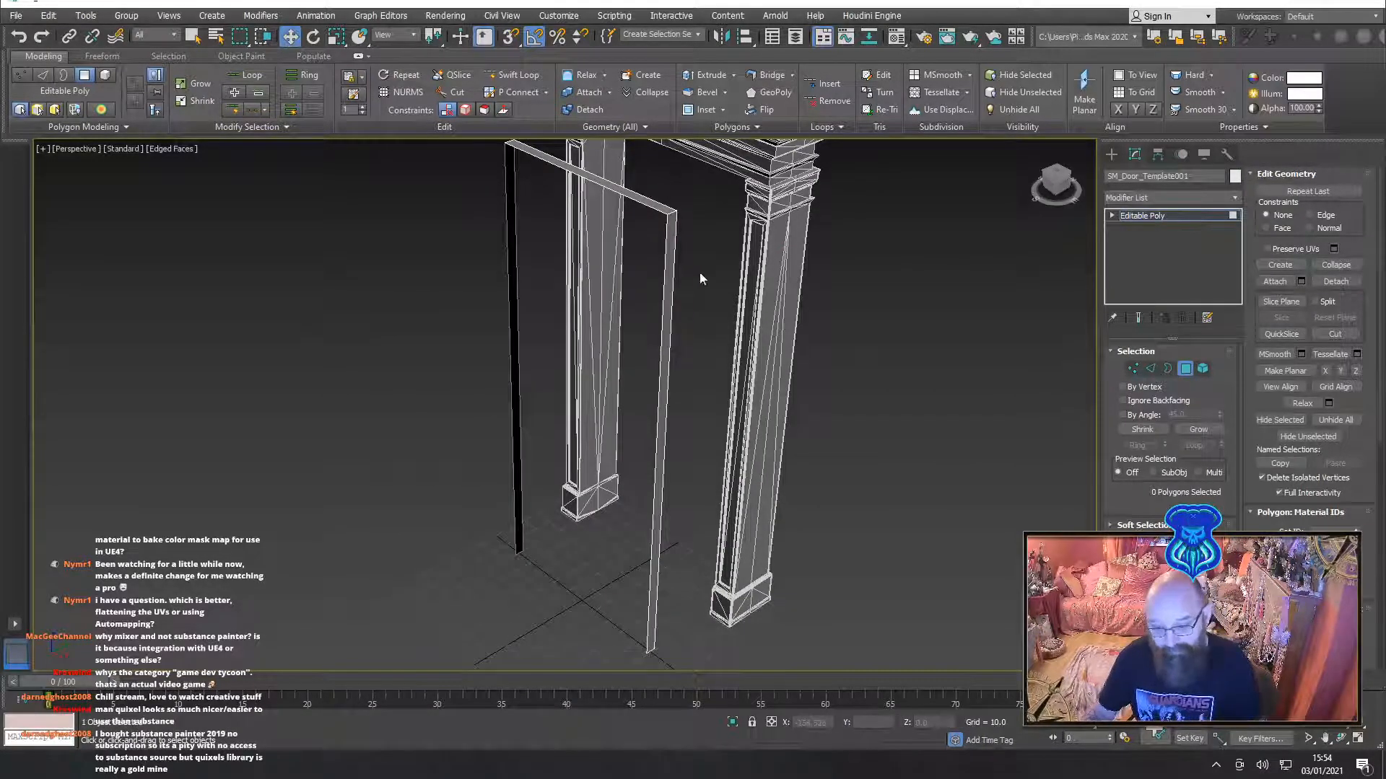
Flip the normals of the three remaining strip polygons so they face inward
alt+middle_drag(700, 279, 758, 303)
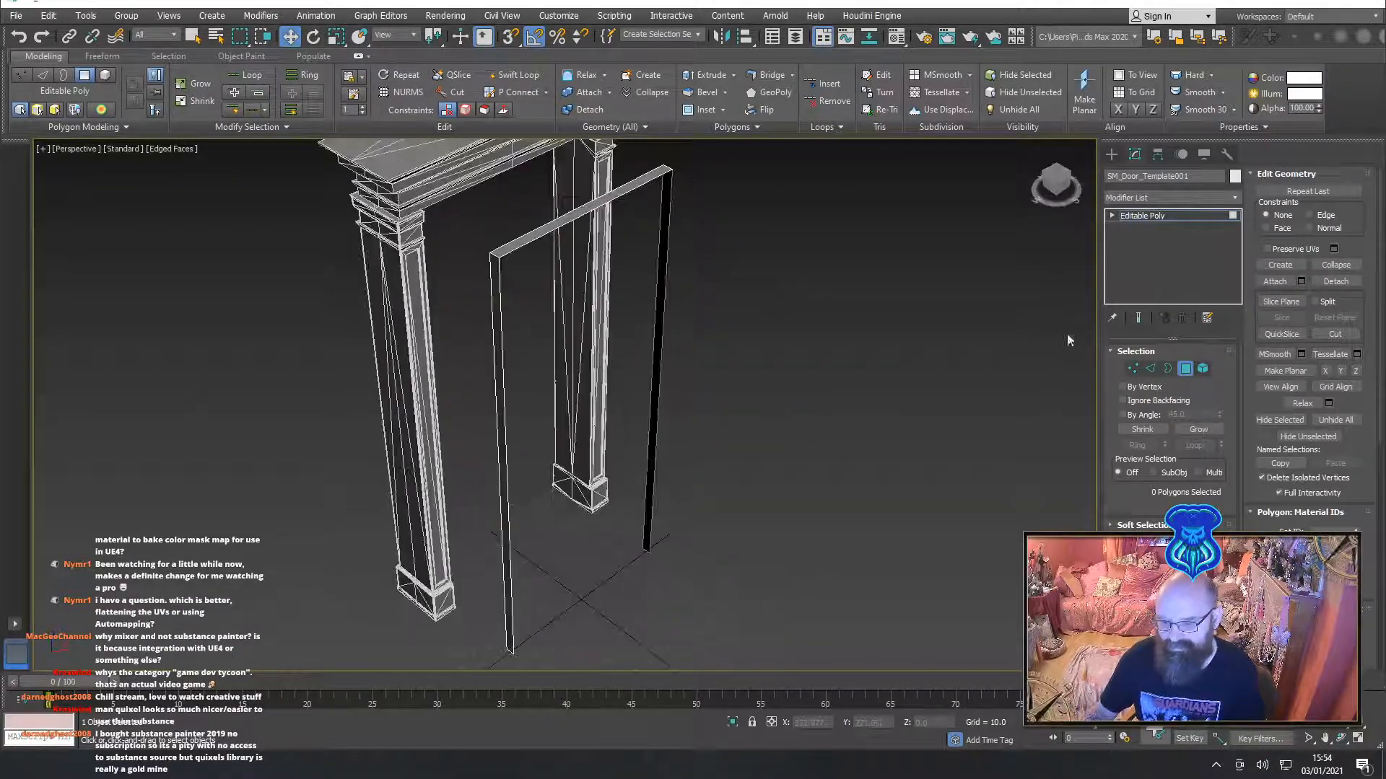
key(ctrl+a)
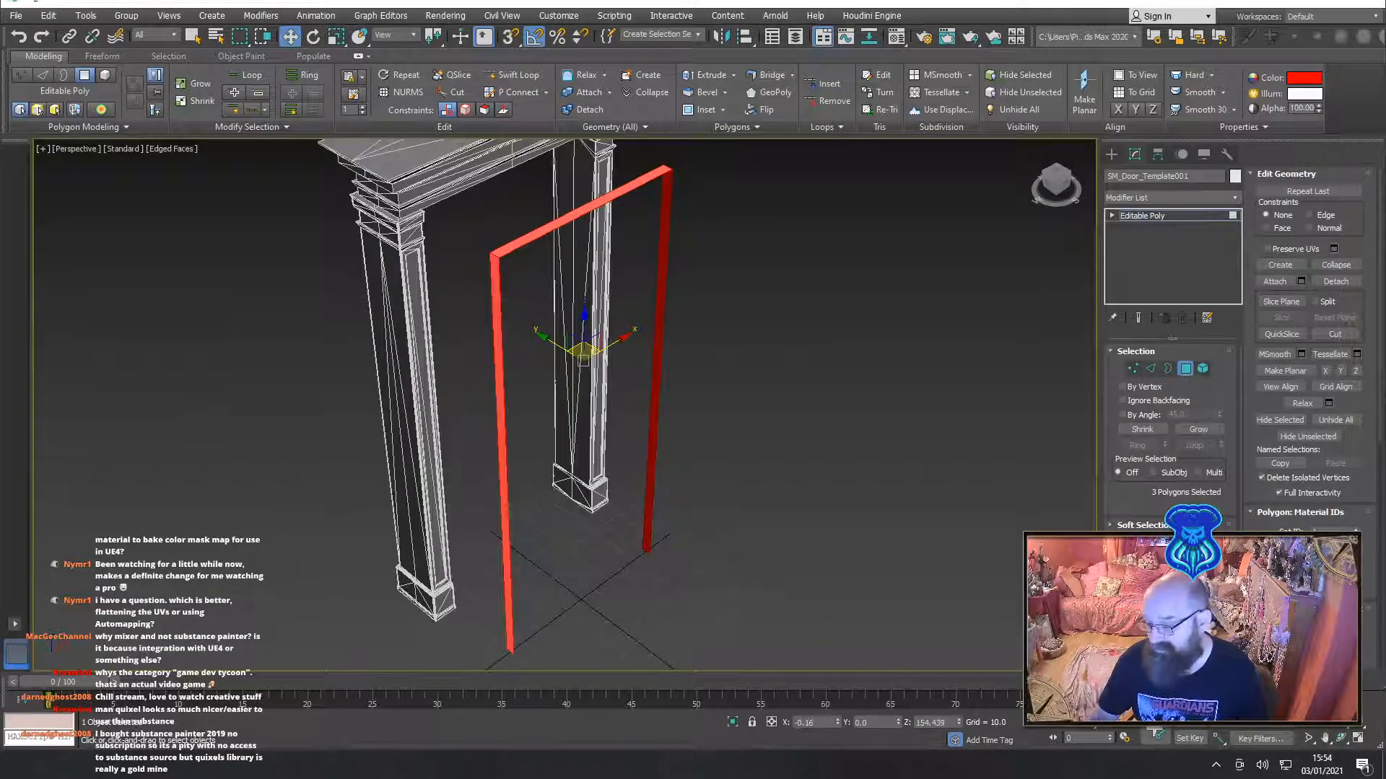
key(alt+f)
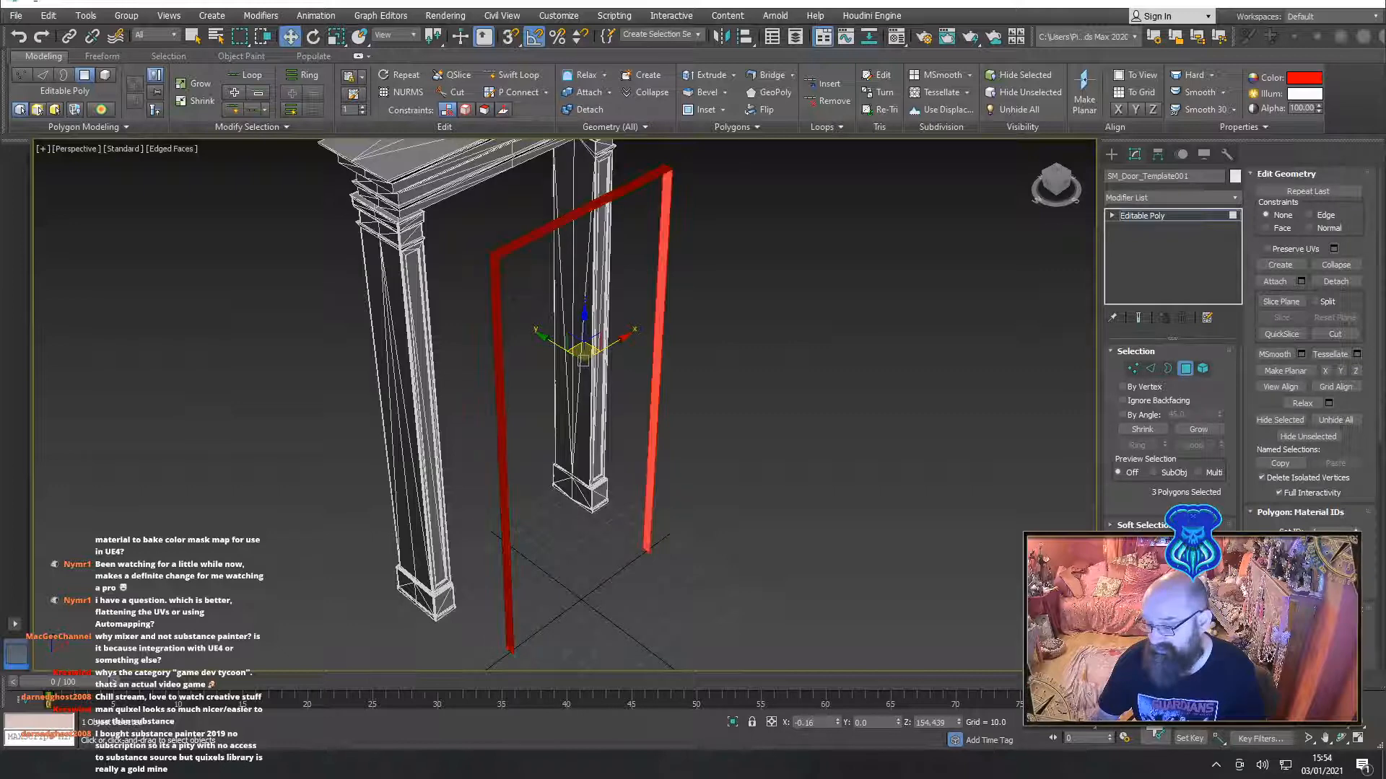
Widen the strip by moving its front border edges along Y to about -11.5 and its rear border edges to about 11.1
click(1151, 371)
mouse_move(748, 424)
alt+middle_down()
mouse_move(751, 405)
mouse_move(756, 418)
alt+middle_up()
click(1155, 369)
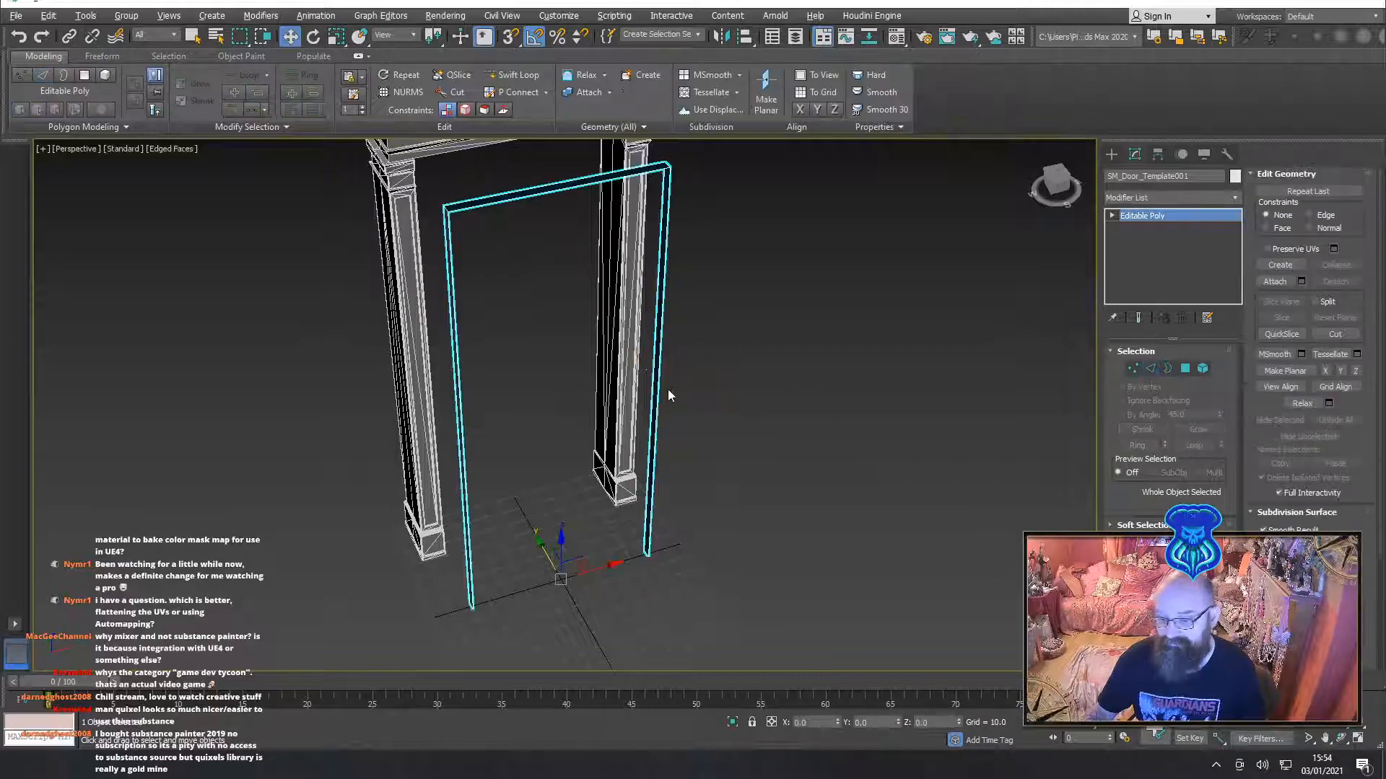
alt+middle_drag(668, 388, 801, 401)
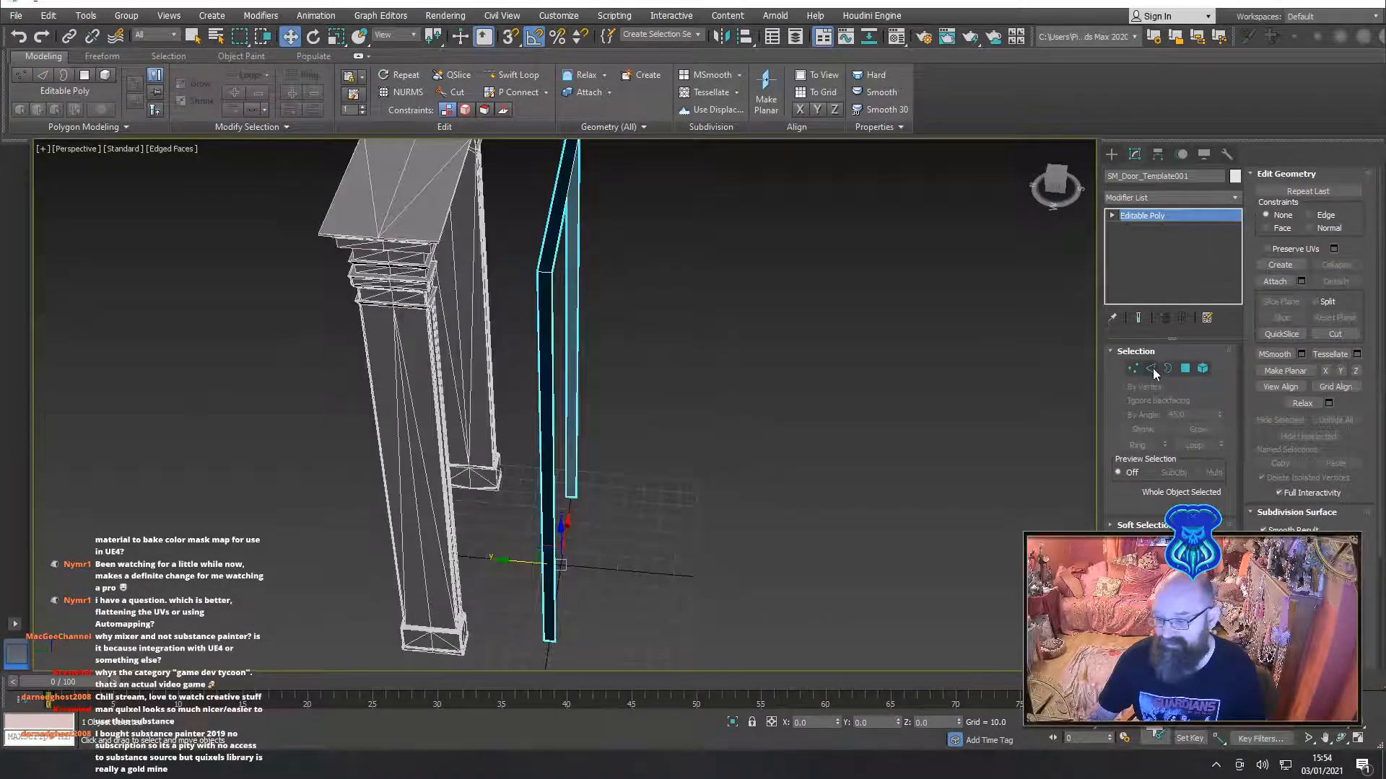
click(1151, 368)
click(654, 404)
double_click(578, 401)
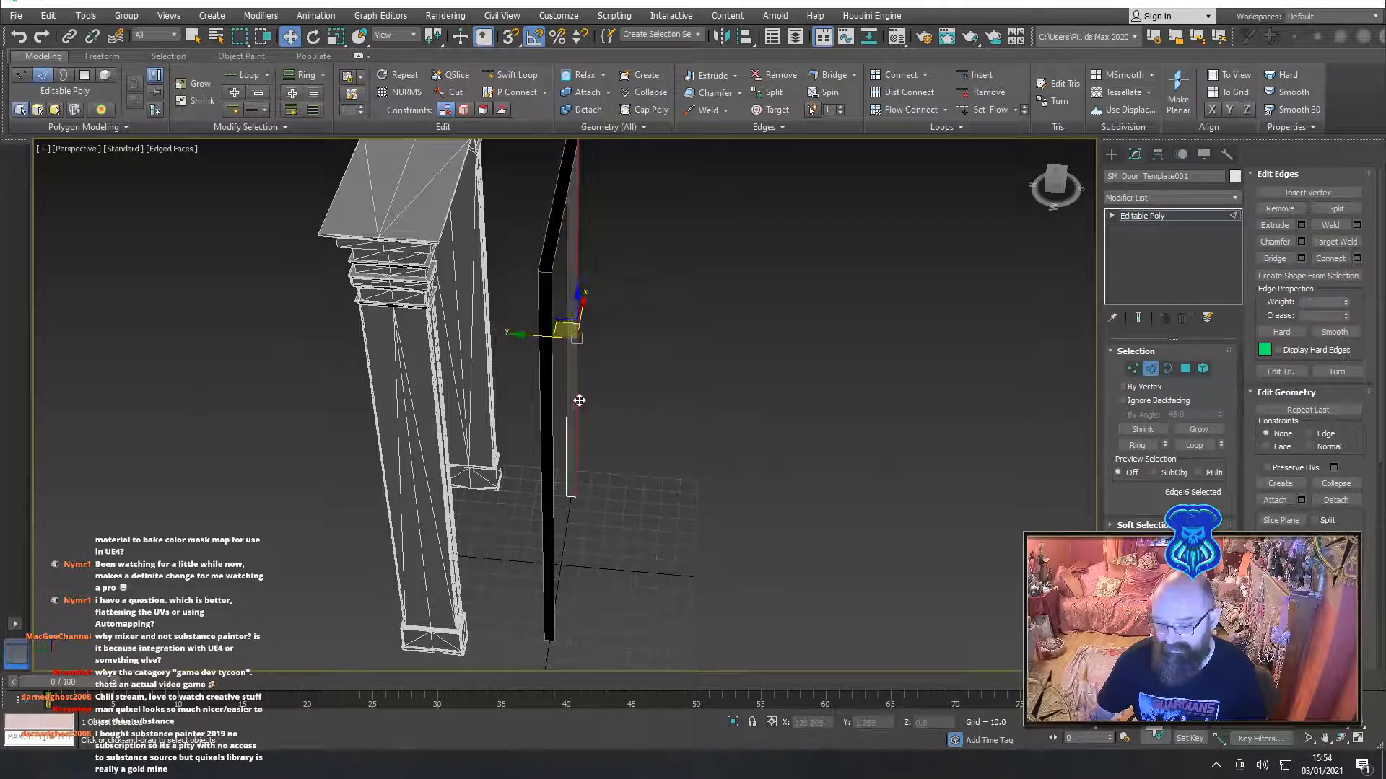
drag(525, 341, 550, 350)
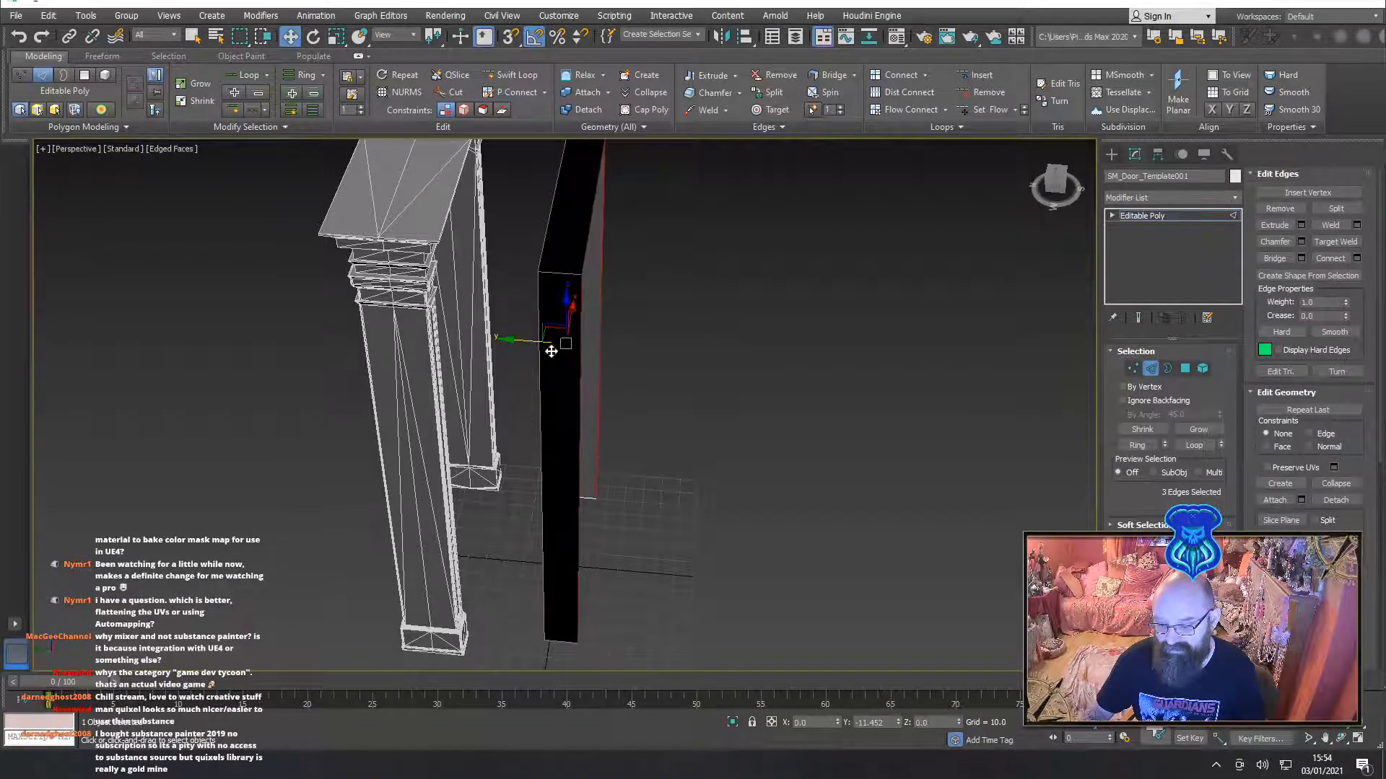
key(ctrl+z)
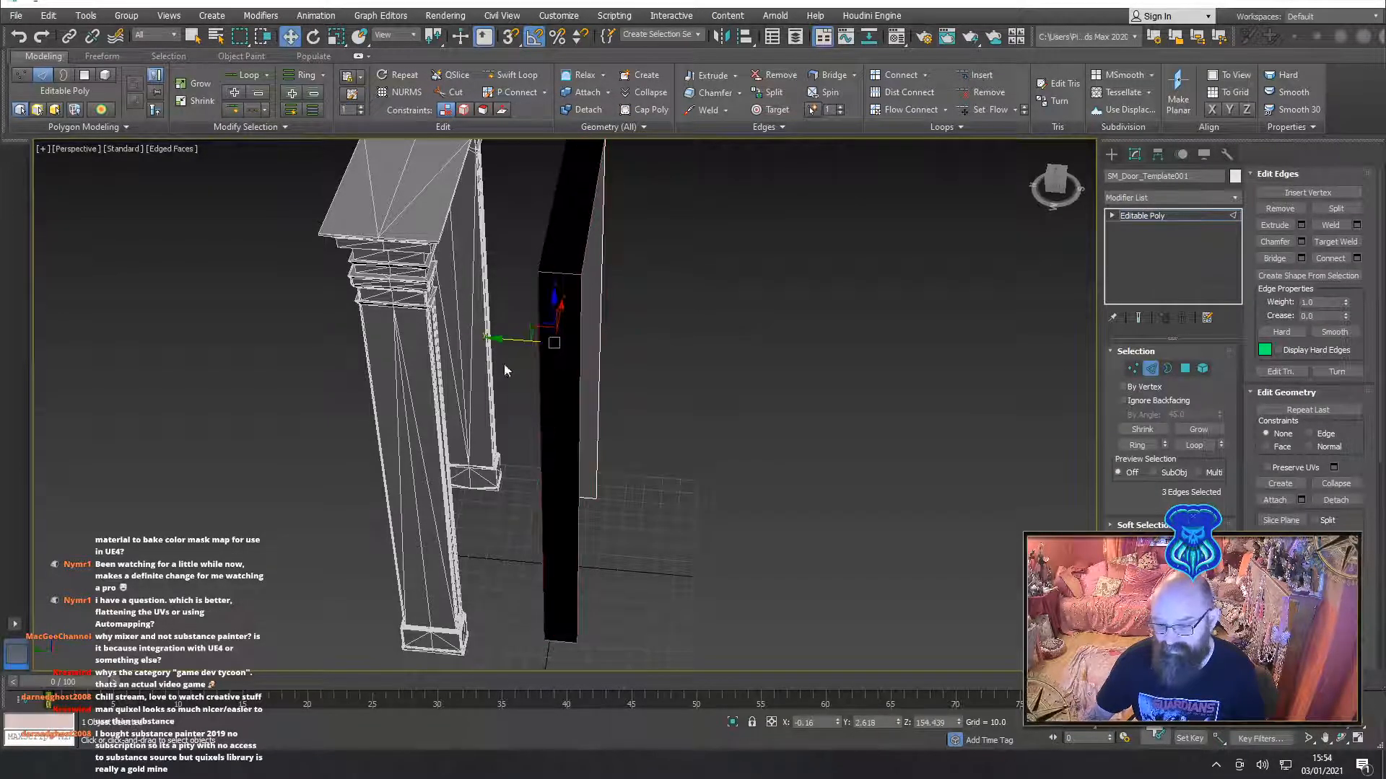
drag(508, 338, 470, 341)
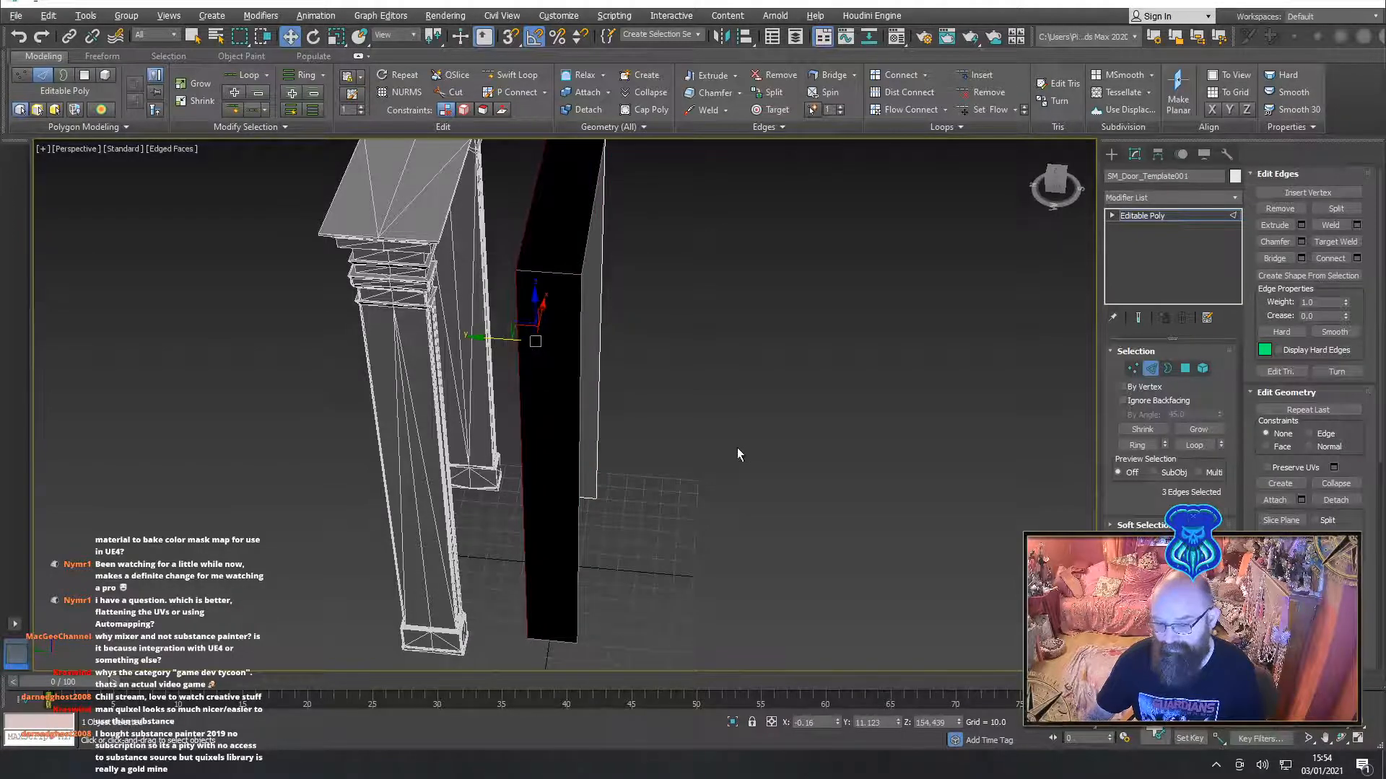
Connect the two long edges of the strip's top polygon with a new edge across the middle
alt+middle_drag(740, 455, 623, 315)
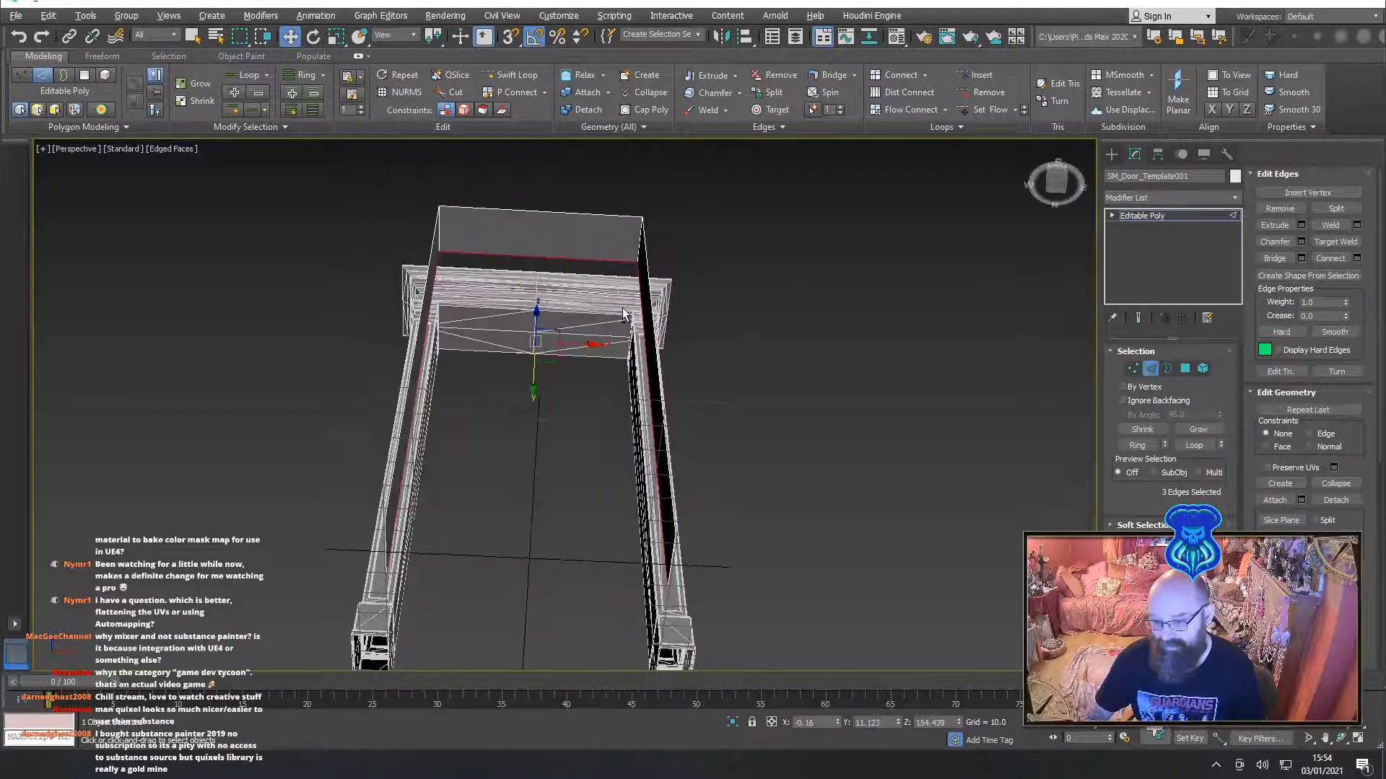
click(1151, 368)
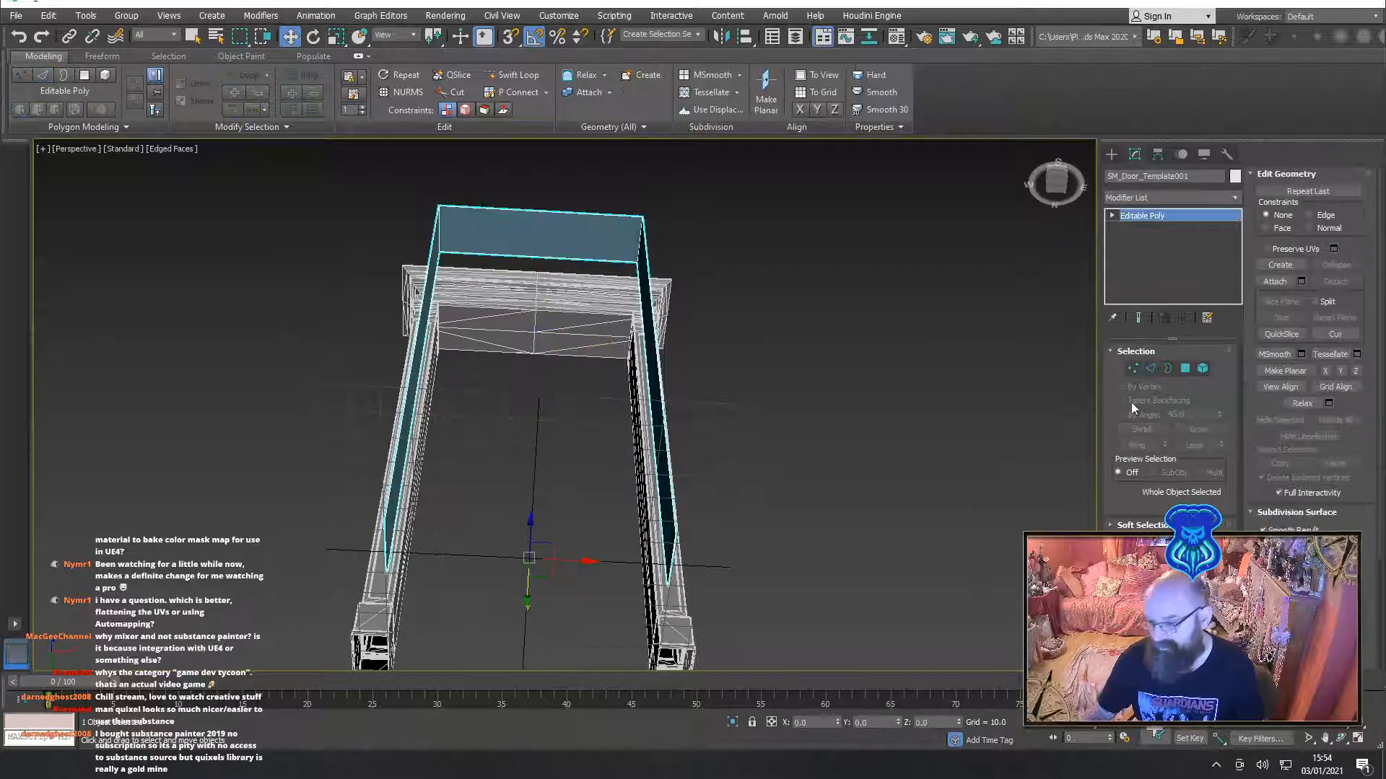
click(1153, 370)
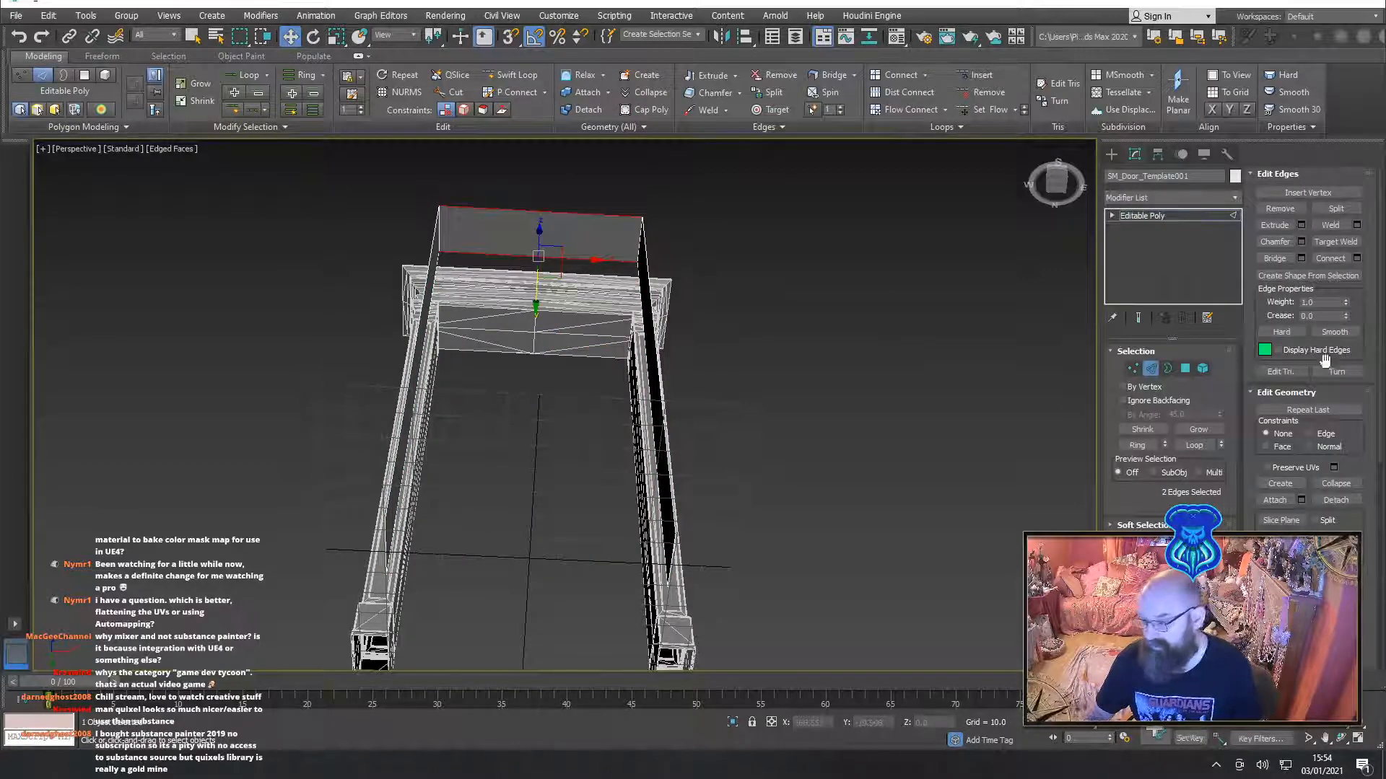
click(1330, 257)
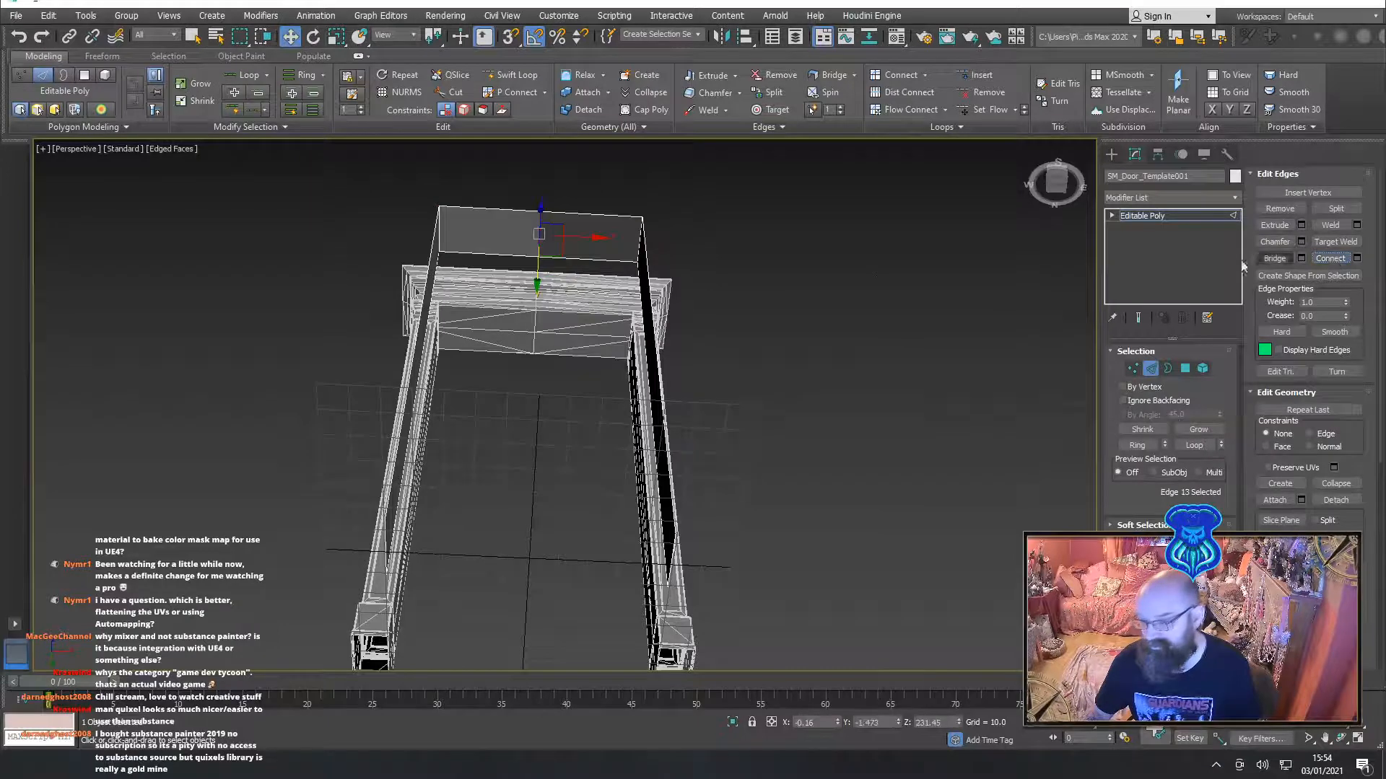
Delete the polygons on one side of the strip's new middle edge, keeping one upright and half of the top
click(1201, 369)
scroll(751, 375, down, 3)
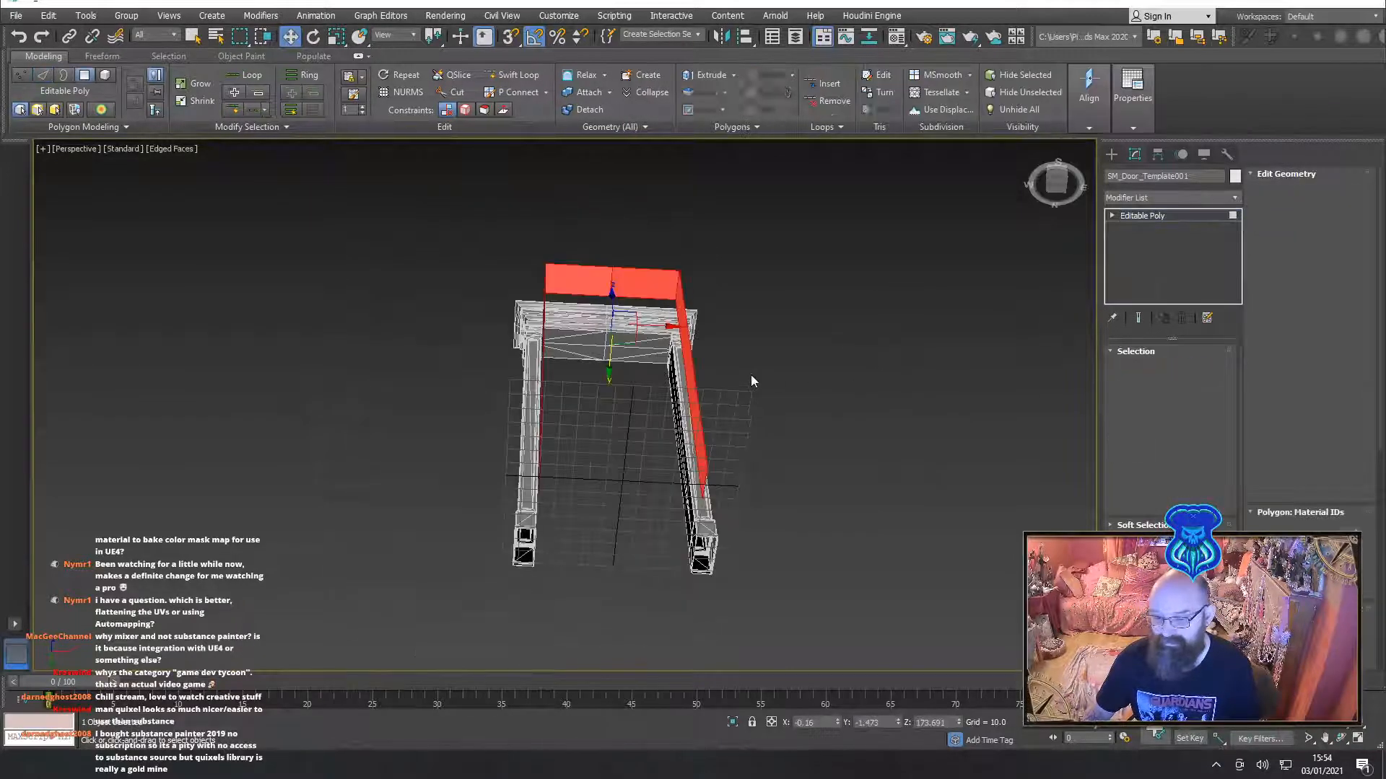
mouse_move(750, 375)
alt+middle_down()
mouse_move(773, 403)
mouse_move(799, 223)
alt+middle_up()
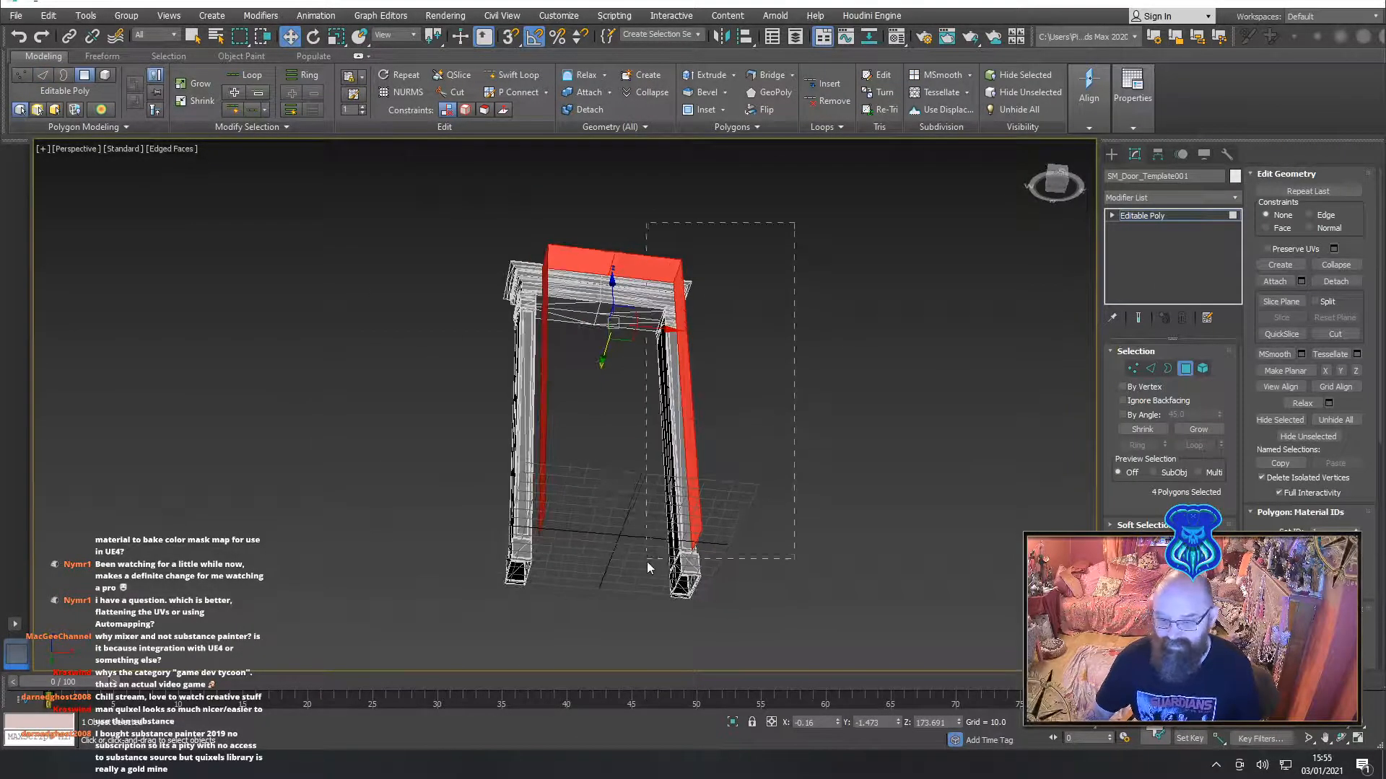
drag(647, 567, 651, 586)
click(651, 585)
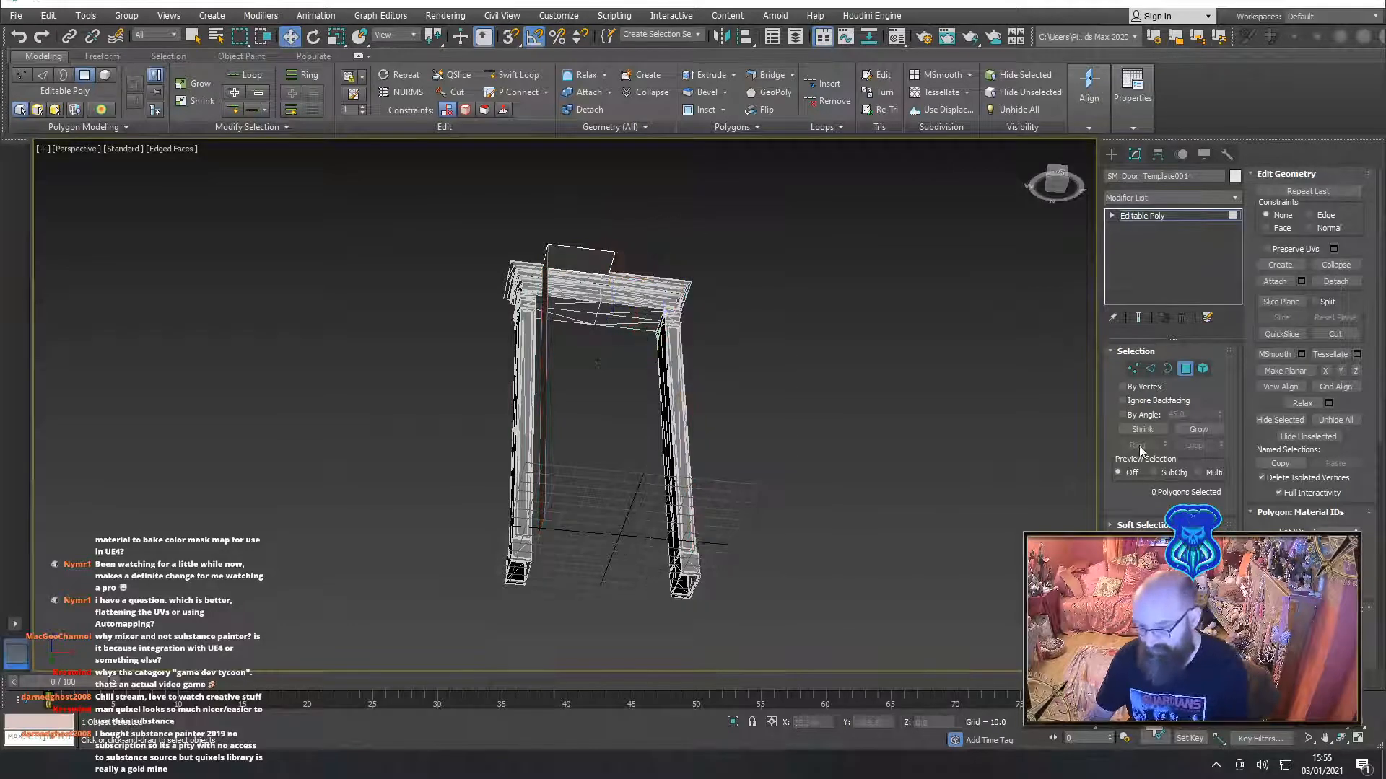
click(1184, 369)
Extrude the front and rear edges of the remaining half top polygon straight up along Z by about 27.6 units
alt+middle_drag(651, 371, 640, 433)
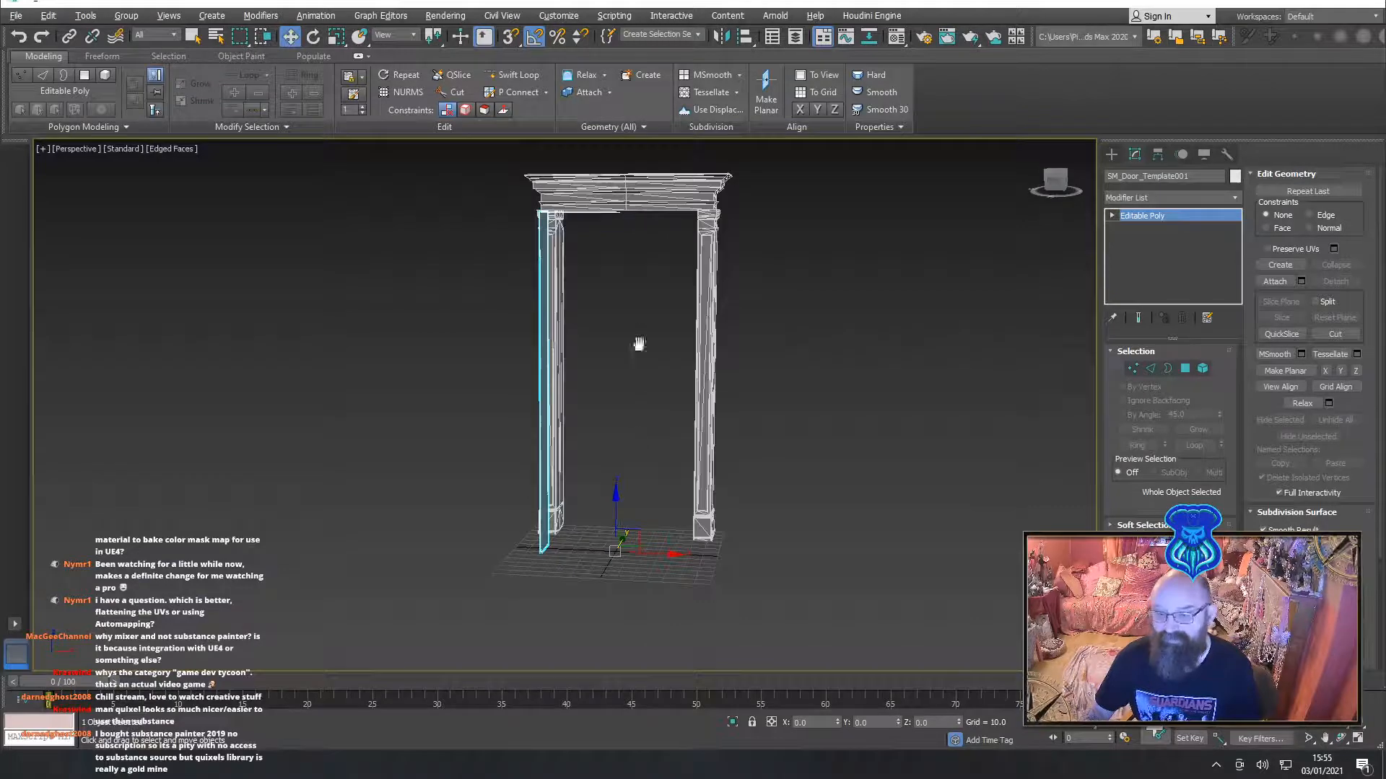
middle_drag(639, 345, 635, 415)
alt+middle_drag(635, 415, 671, 465)
scroll(613, 415, up, 5)
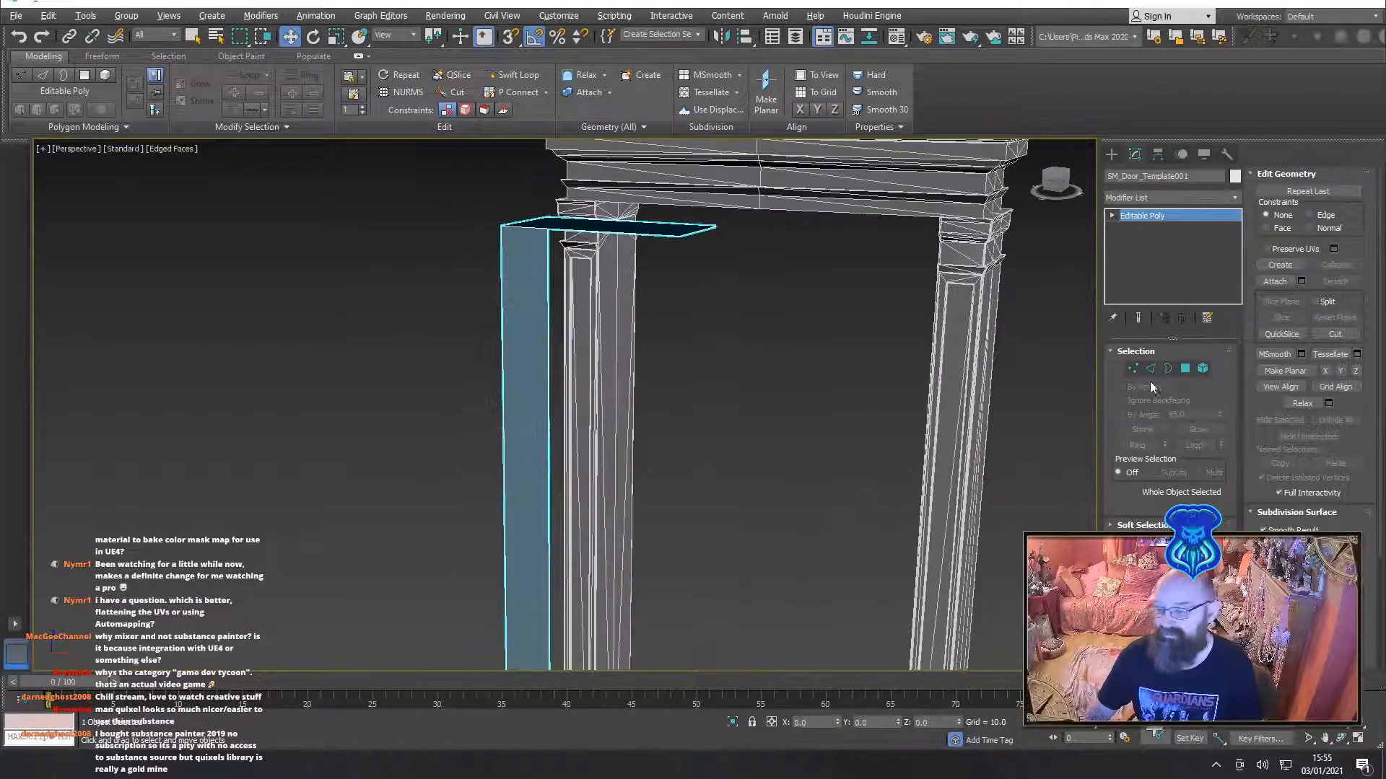
click(1149, 368)
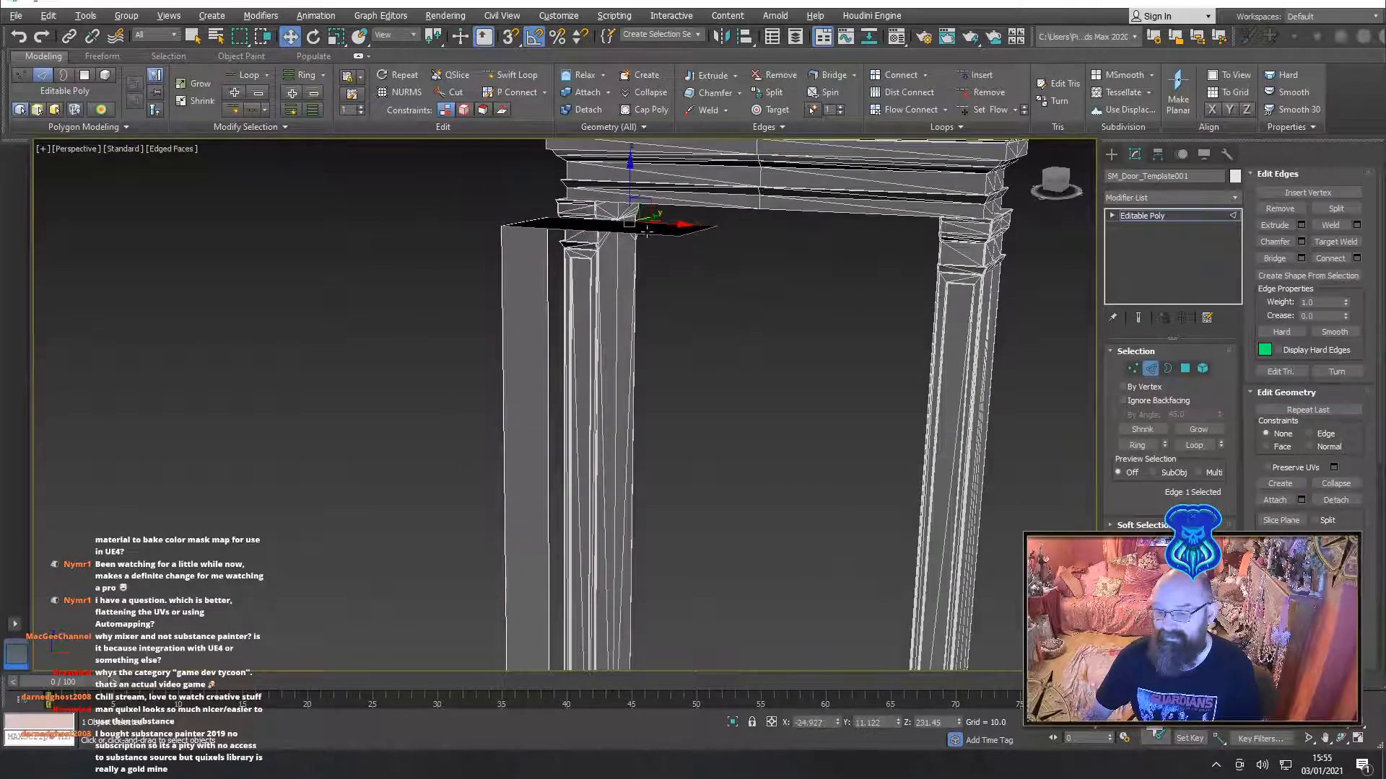
middle_drag(642, 236, 650, 334)
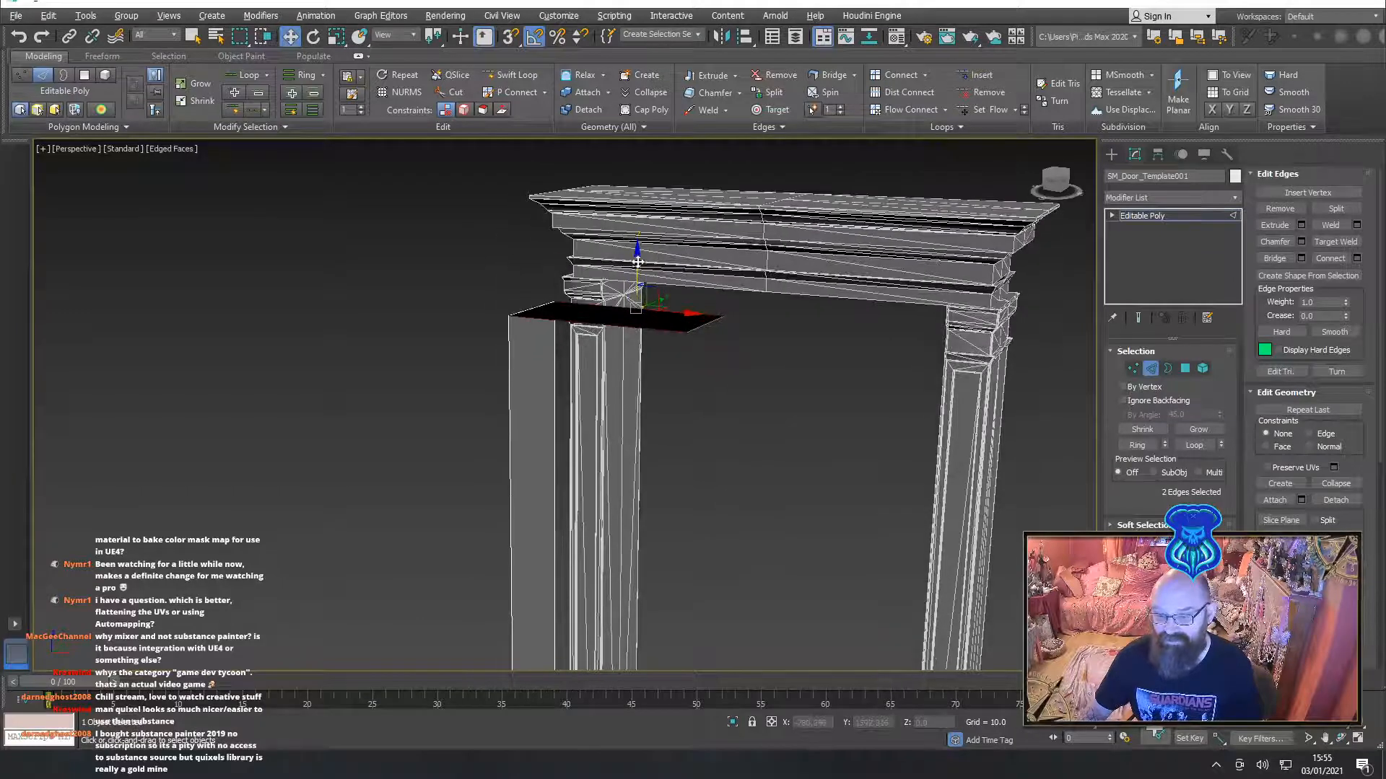
shift+drag(638, 262, 653, 160)
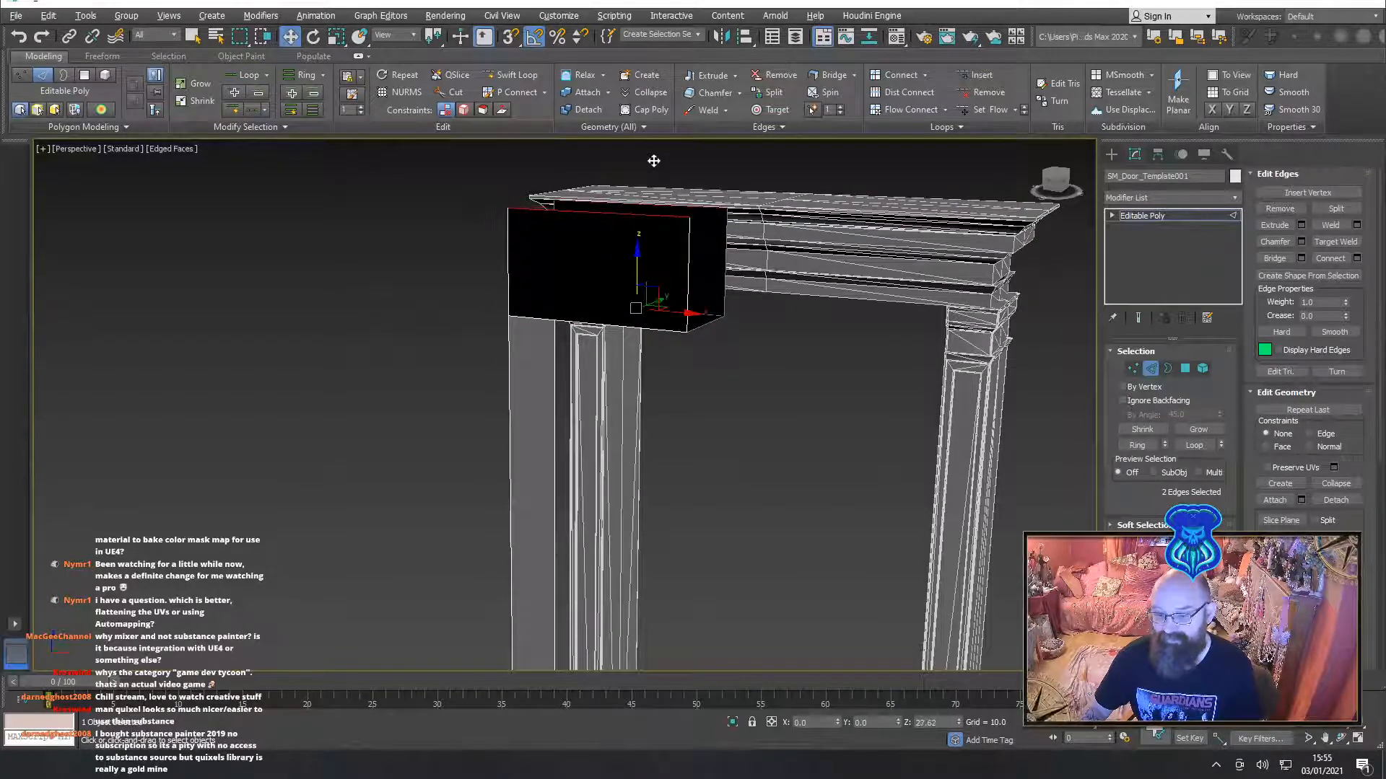
scroll(666, 323, down, 5)
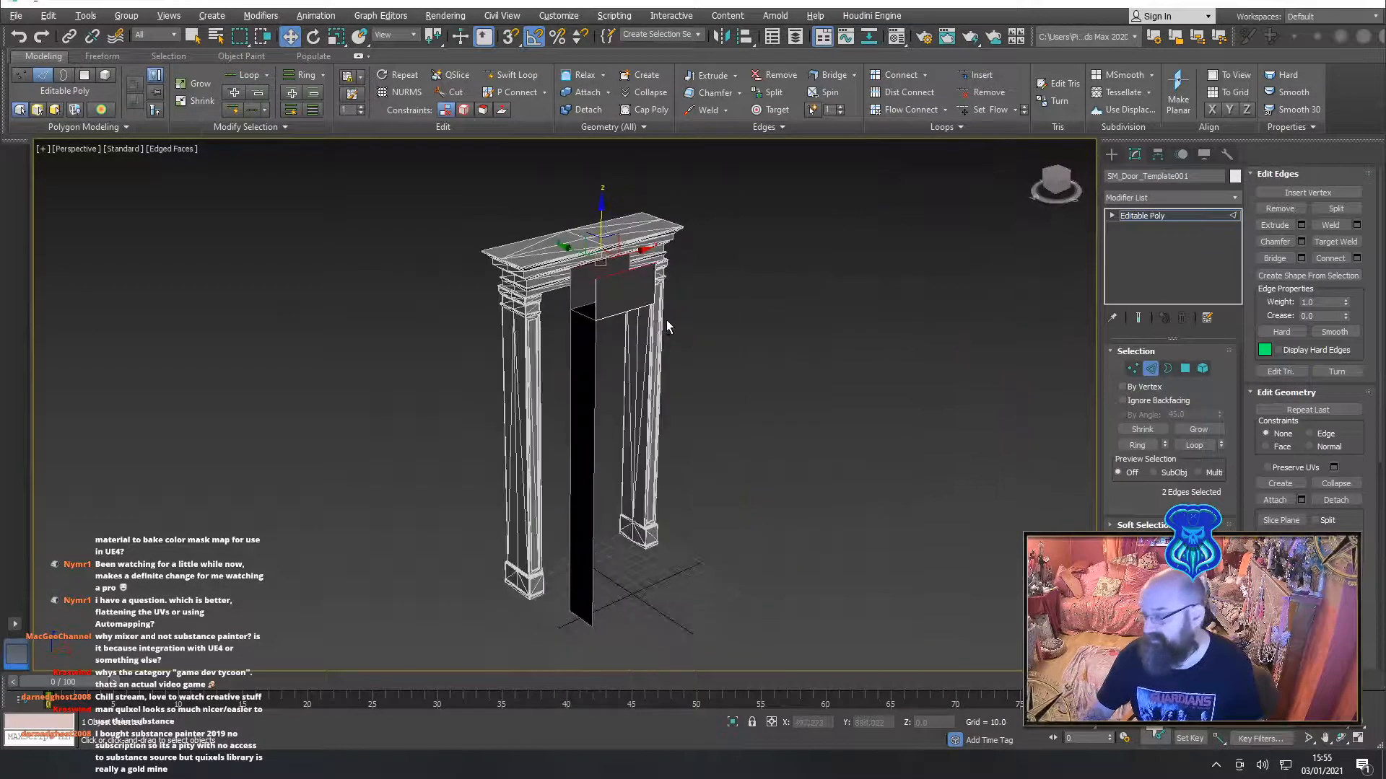
Bridge the two selected upper edges to close the top of the lintel block
alt+middle_drag(569, 261, 585, 299)
click(1273, 258)
alt+middle_drag(741, 348, 735, 303)
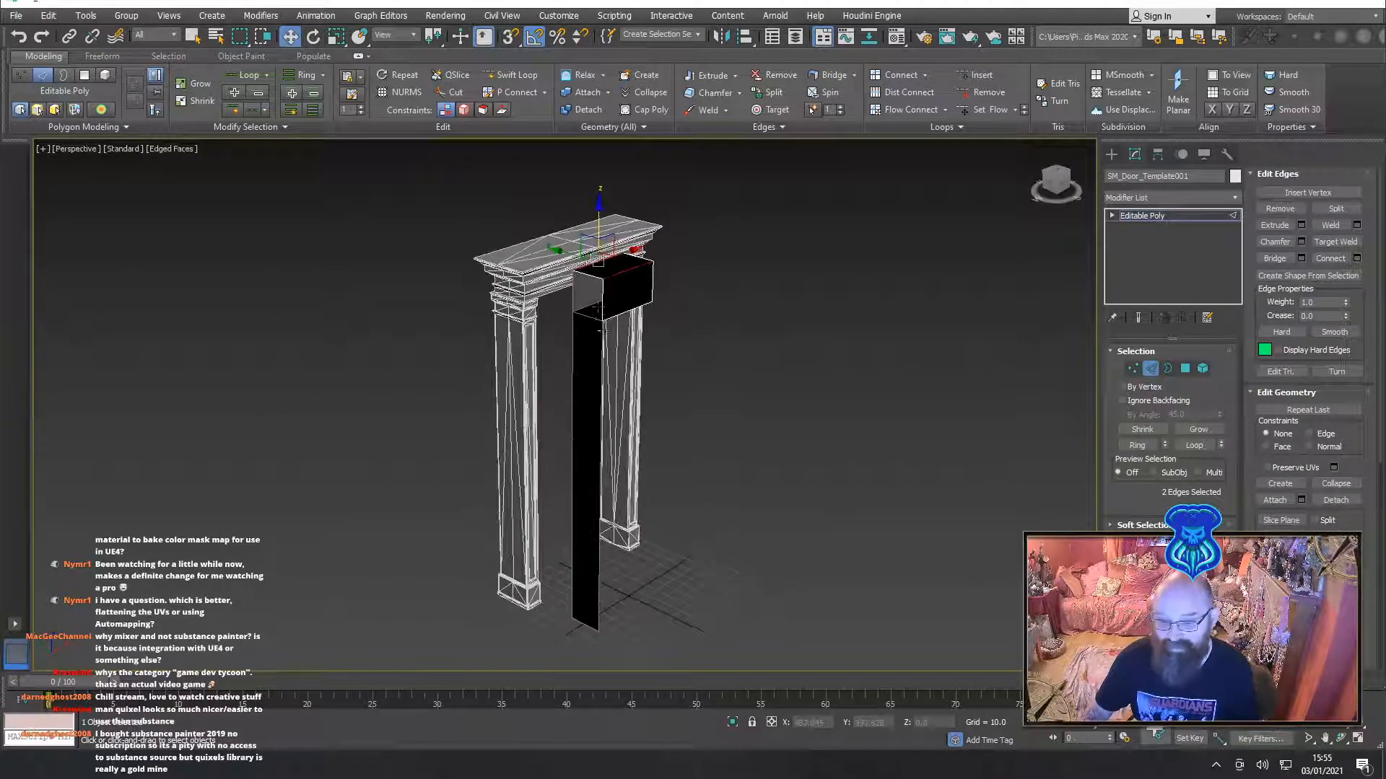
Select the six border edges around the open outer side of the post and lintel and extrude them outward about 20 units along X
click(571, 293)
double_click(572, 292)
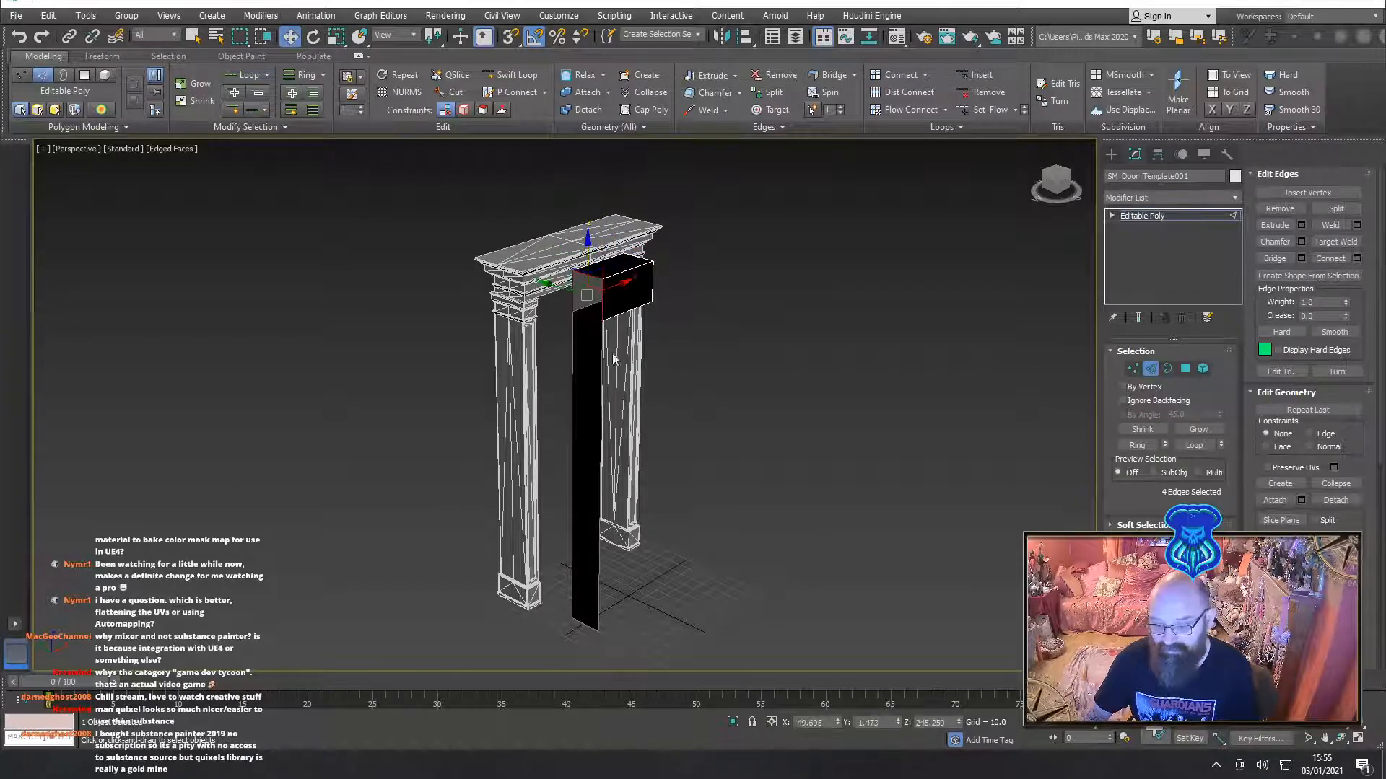
click(556, 299)
click(574, 289)
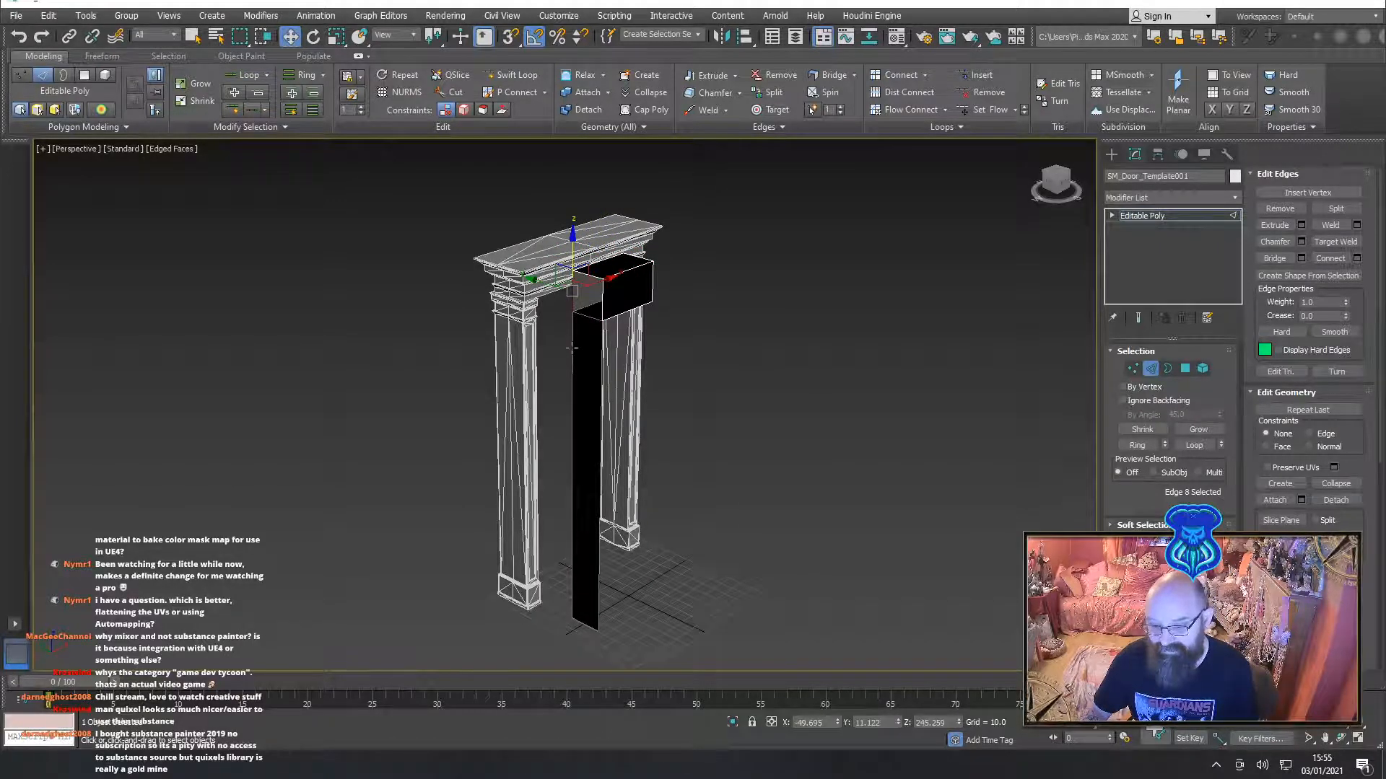
ctrl+click(571, 348)
ctrl+click(597, 430)
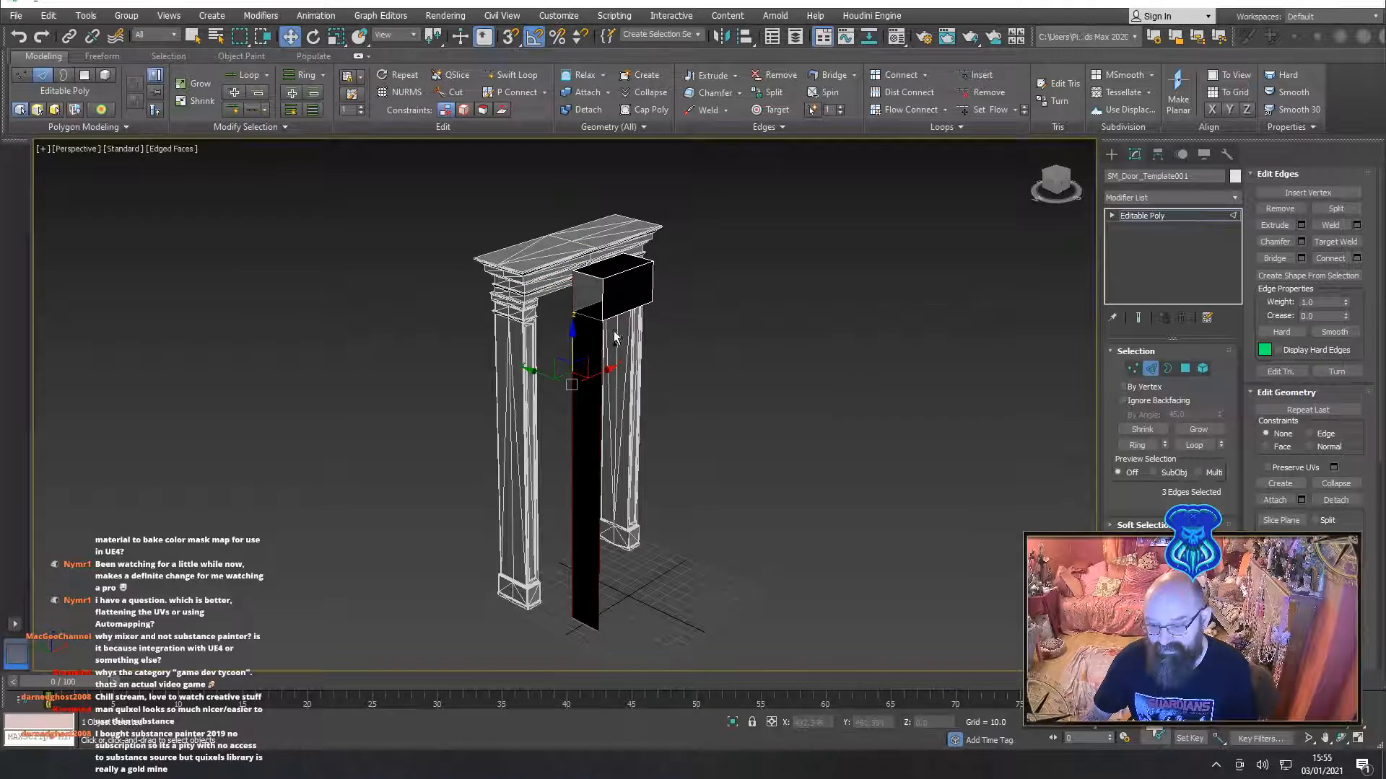
ctrl+click(590, 278)
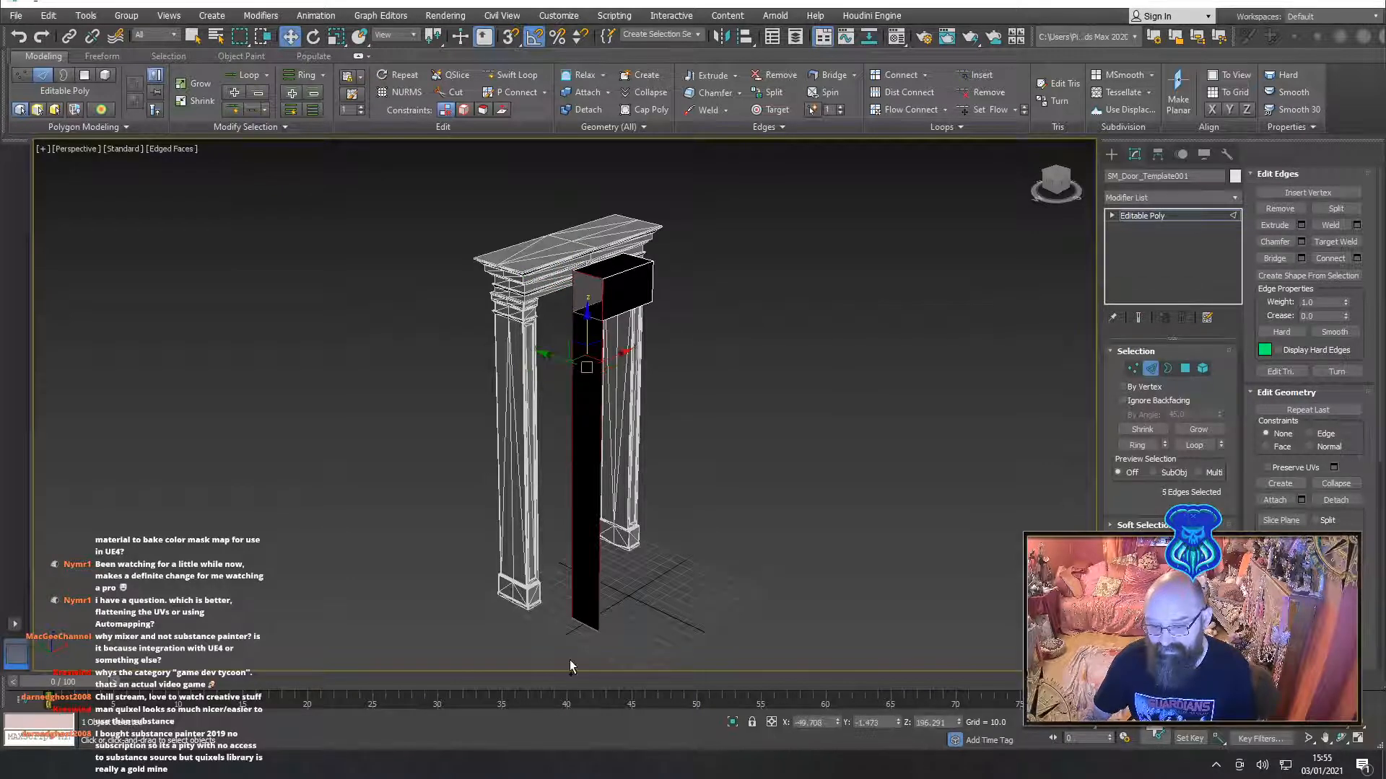
ctrl+click(586, 627)
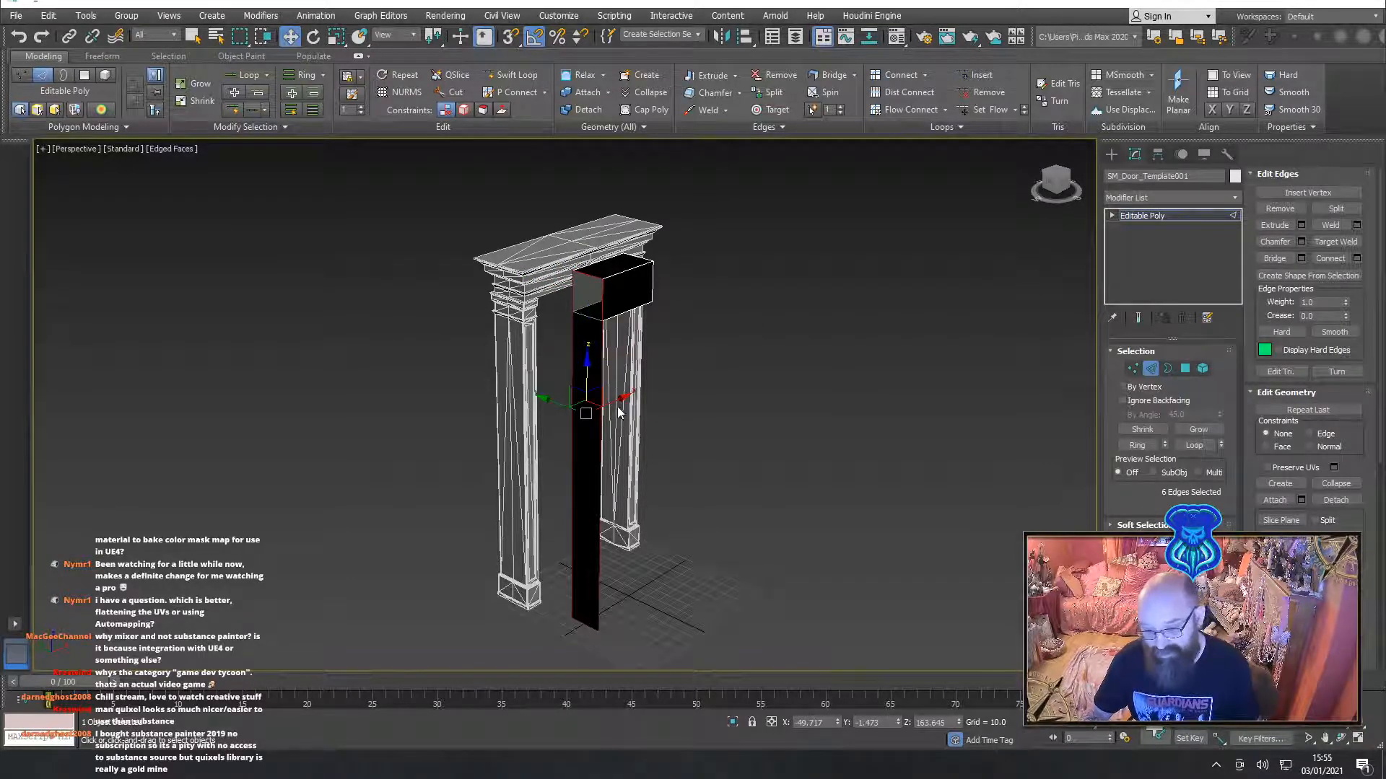
shift+drag(613, 408, 595, 414)
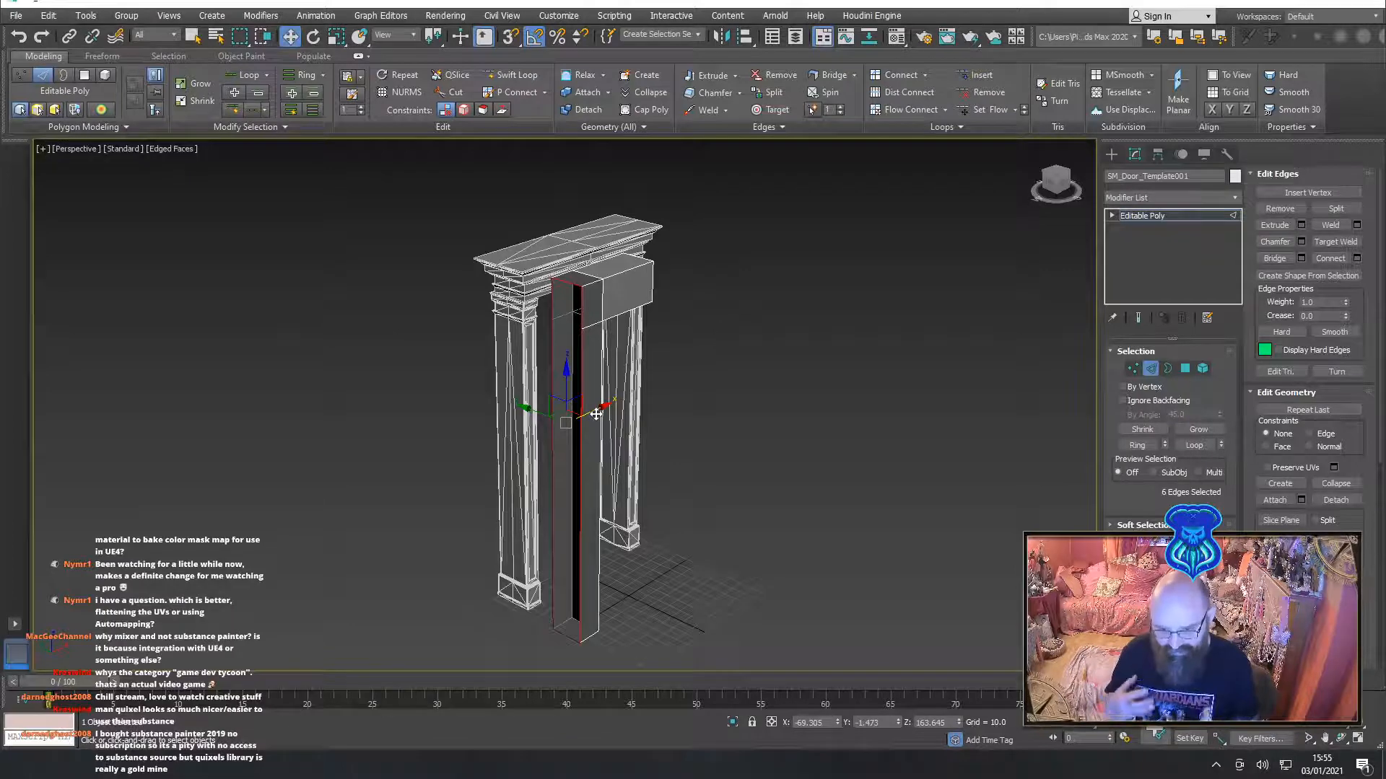
Bridge the opposite vertical edges of the open outer side to cap both the post and the lintel end
click(763, 387)
alt+middle_drag(763, 387, 761, 353)
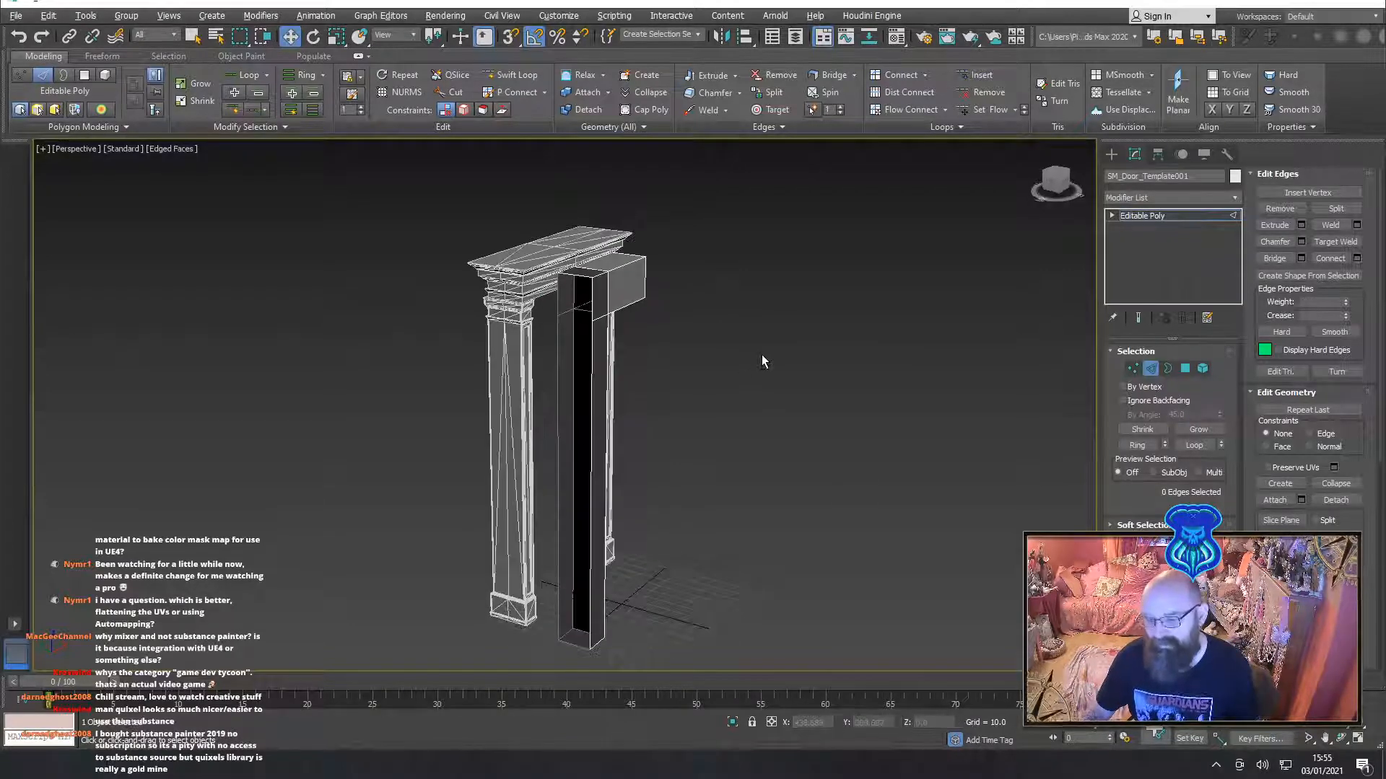
scroll(647, 368, up, 4)
middle_drag(646, 368, 893, 300)
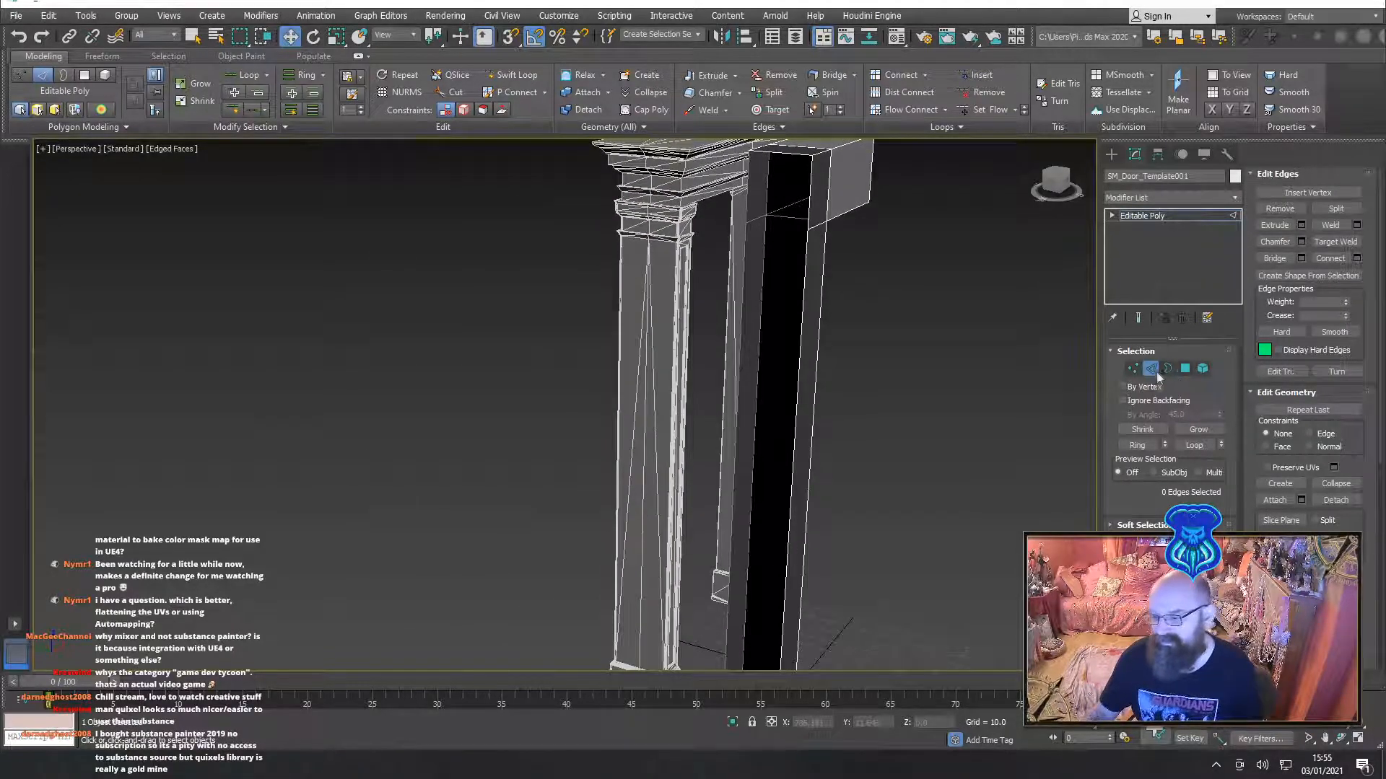
middle_drag(913, 358, 871, 366)
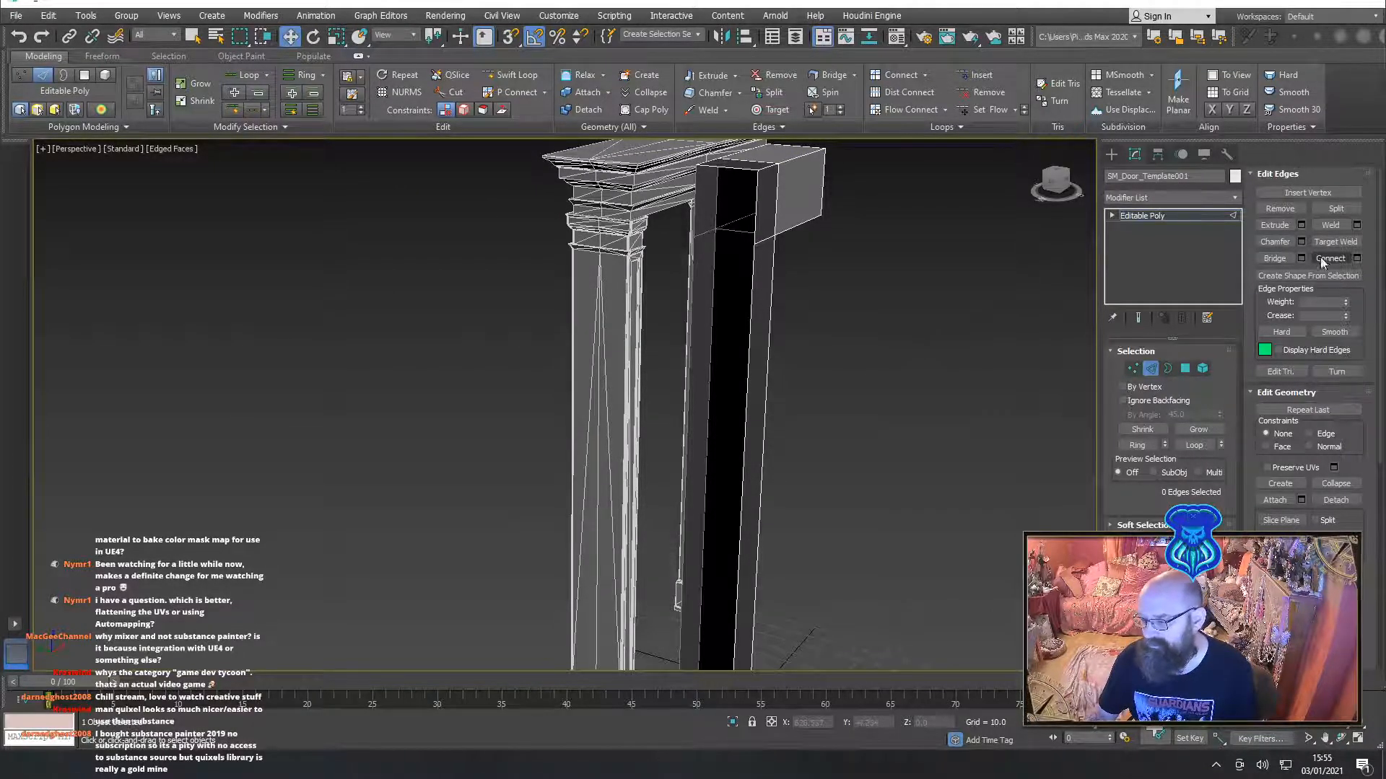
click(1275, 258)
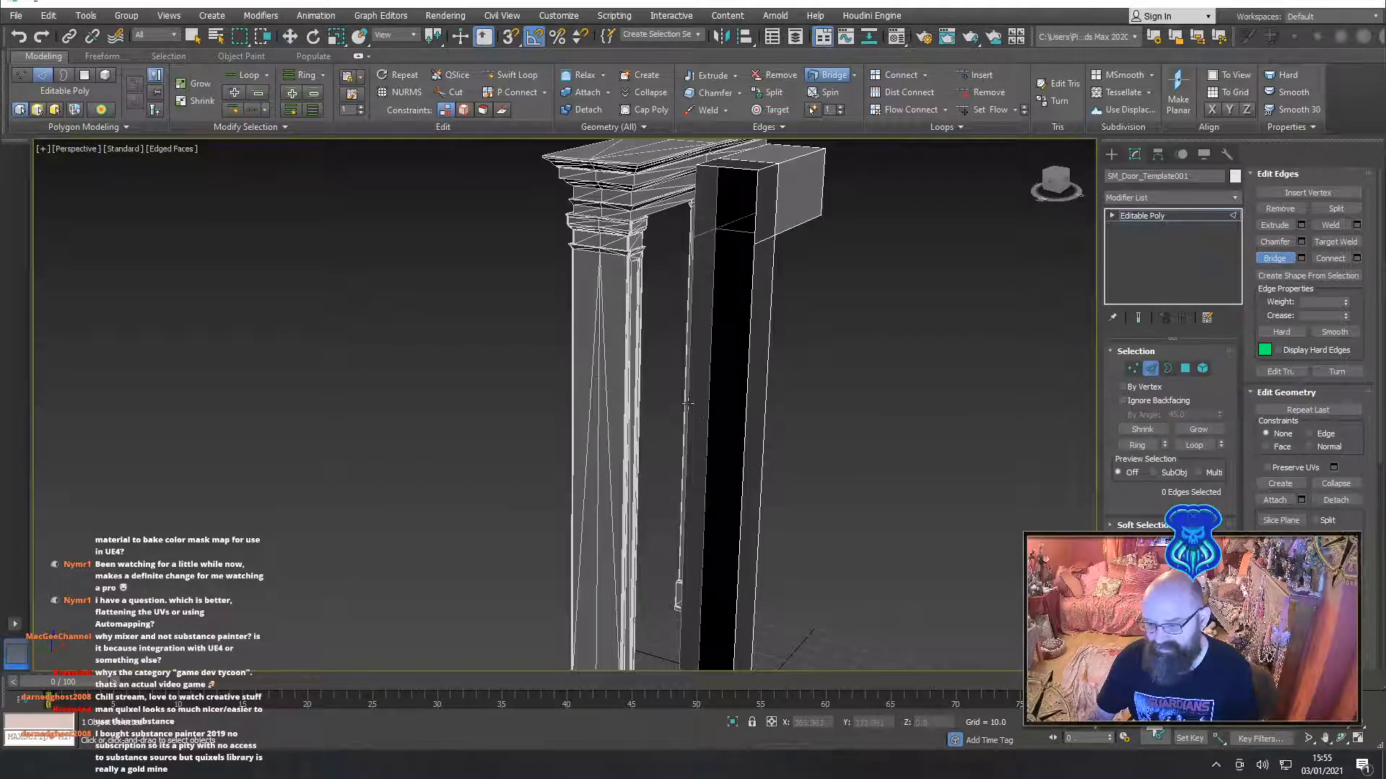
click(743, 409)
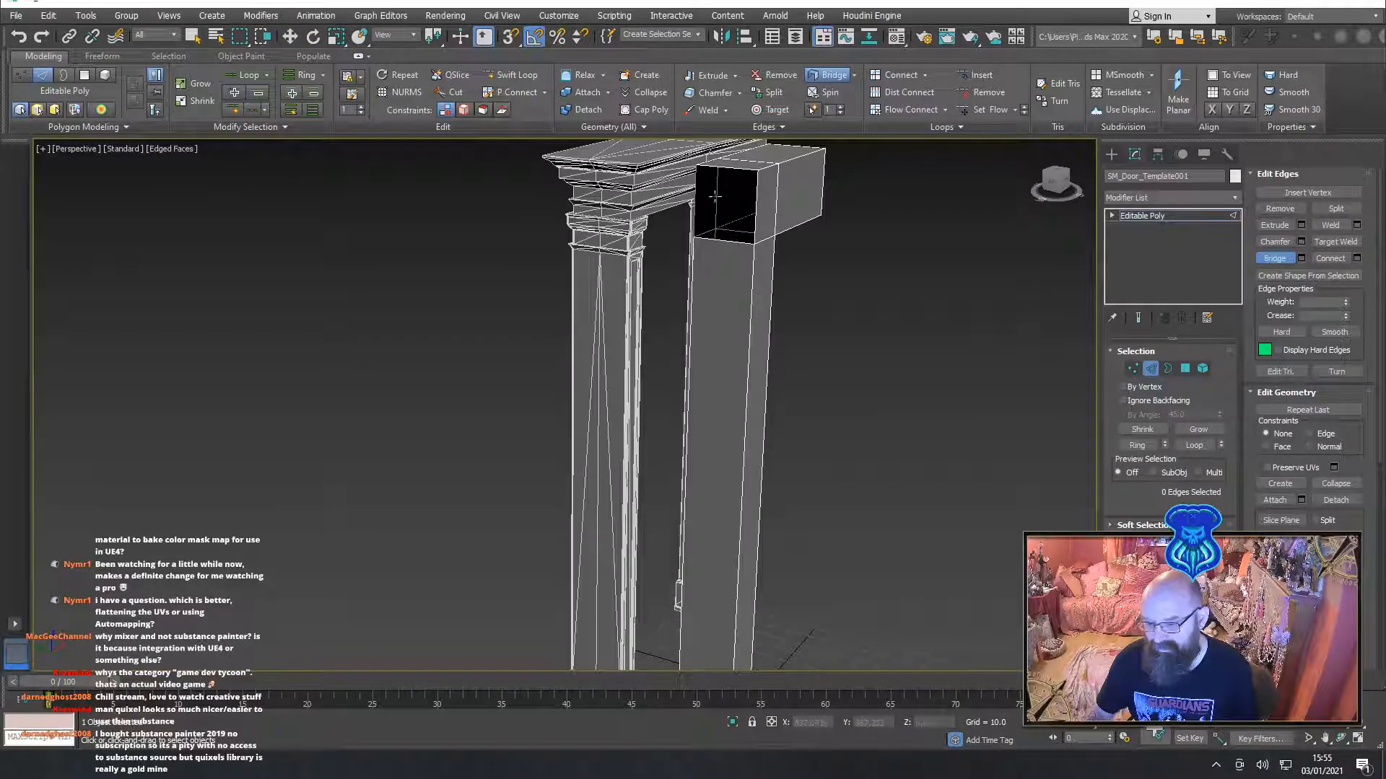
click(755, 210)
right_click(898, 309)
alt+middle_drag(898, 310, 818, 384)
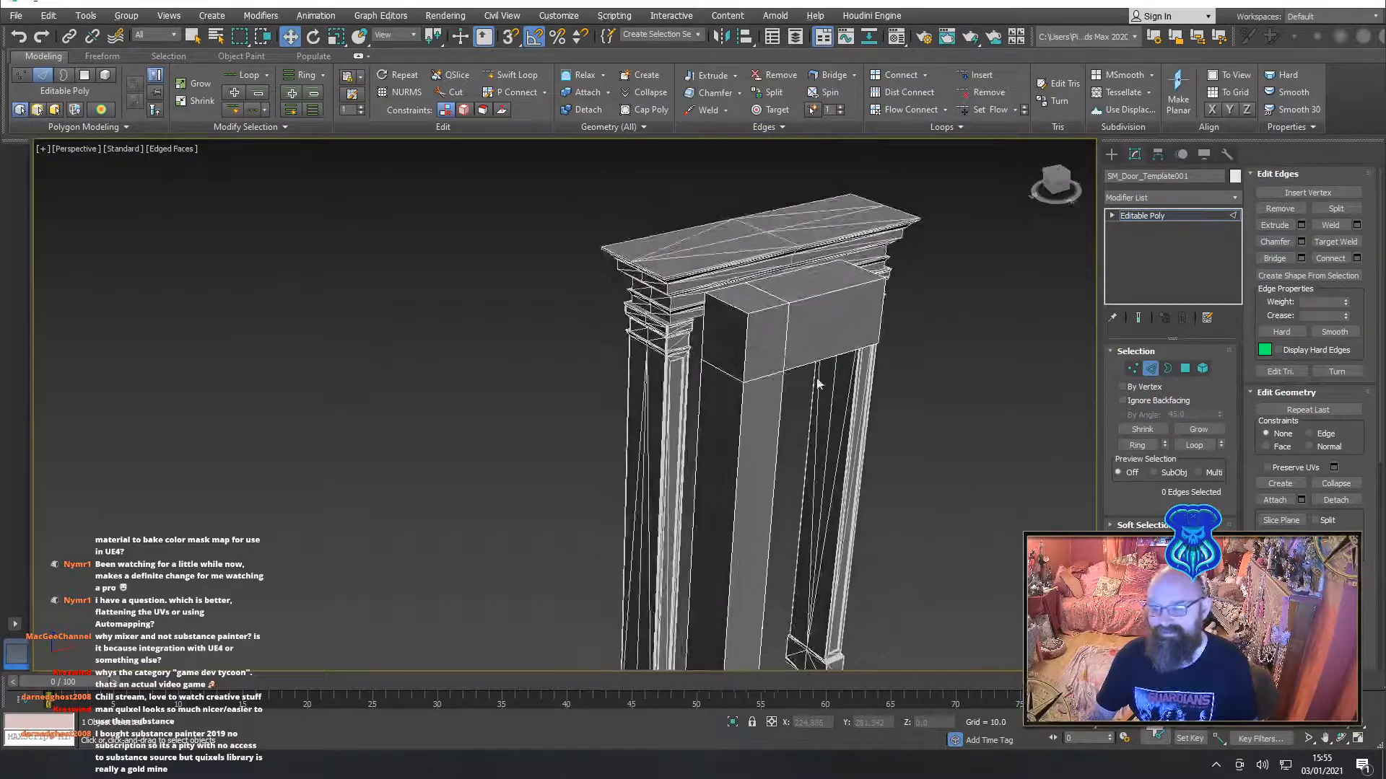
Lower the lintel's outer corner top polygon slightly and raise both top polygons together to about Z 262
click(1184, 368)
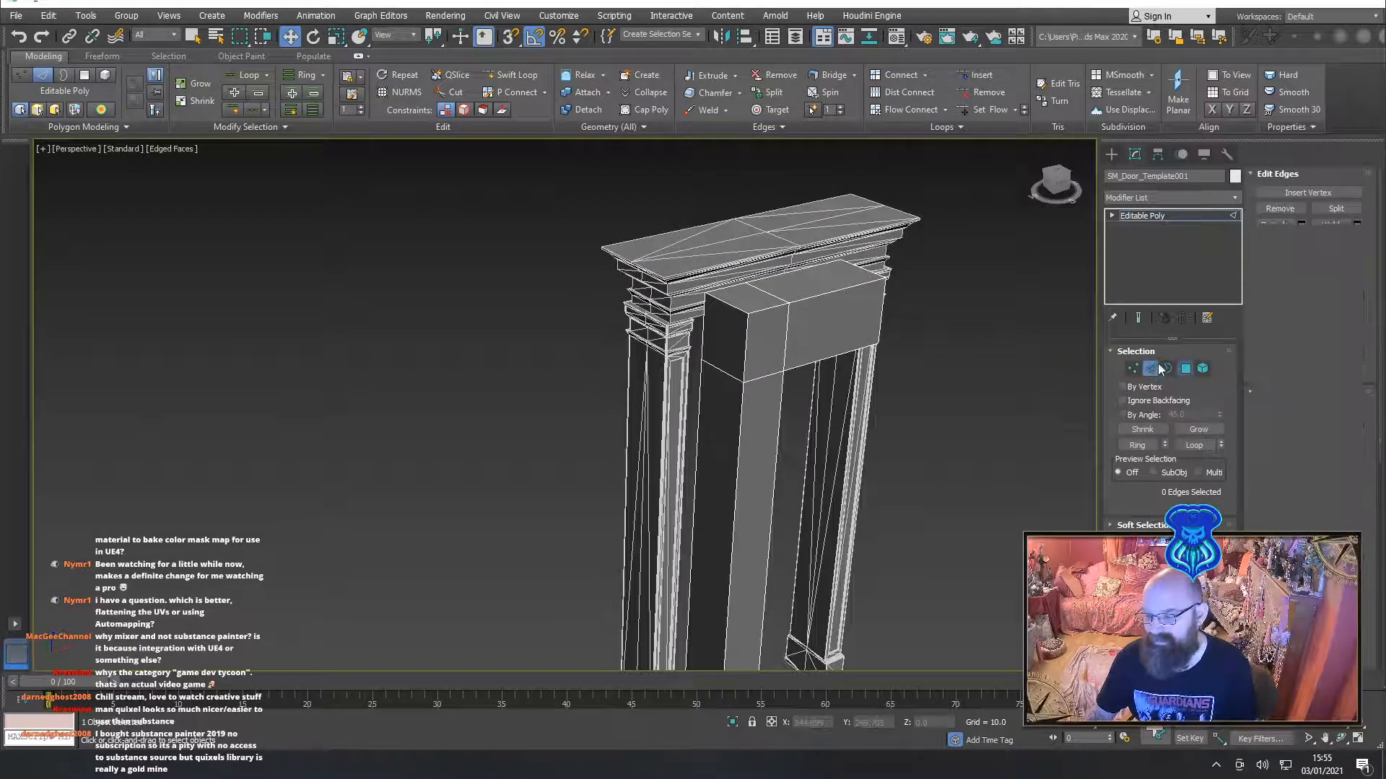
click(754, 296)
drag(752, 248, 752, 262)
mouse_move(871, 381)
alt+middle_down()
mouse_move(813, 362)
mouse_move(835, 387)
mouse_move(888, 390)
alt+middle_up()
ctrl+click(831, 287)
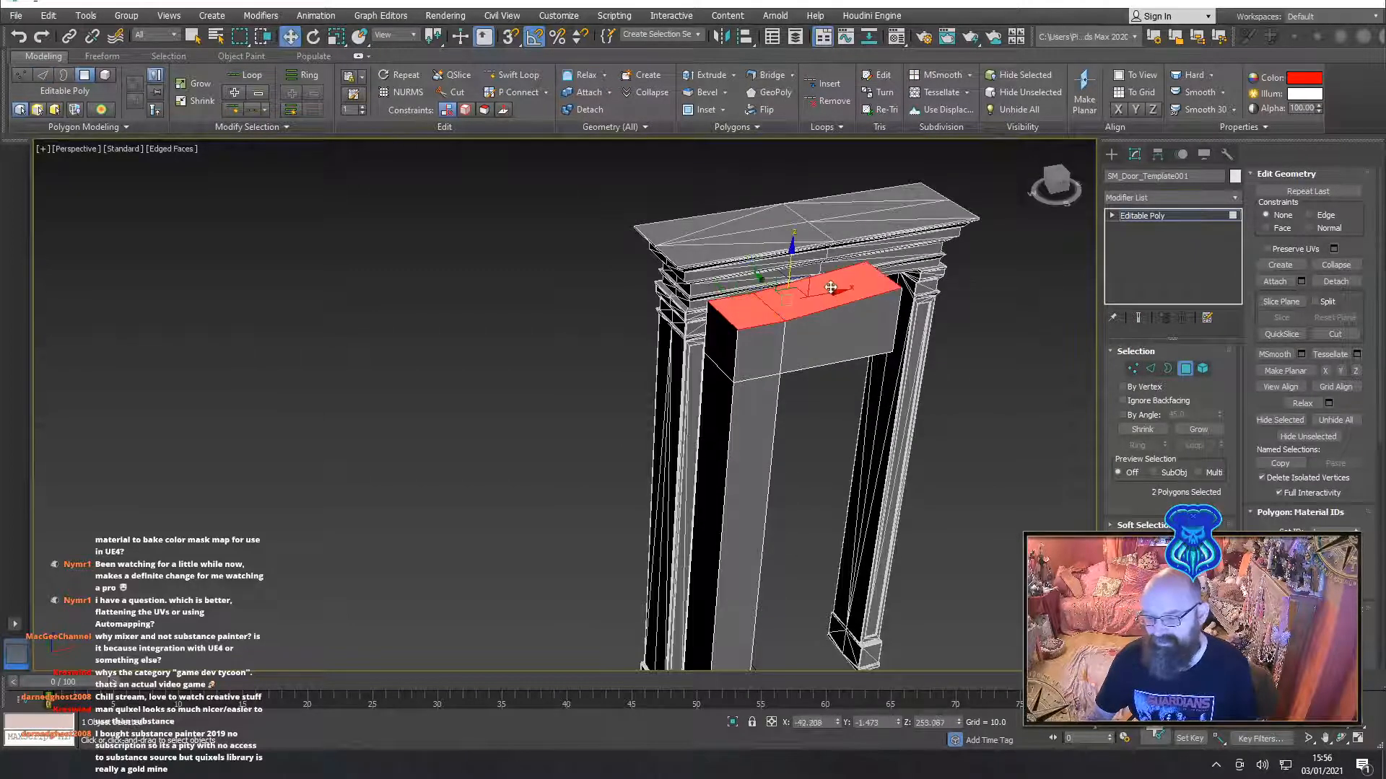
drag(792, 250, 792, 232)
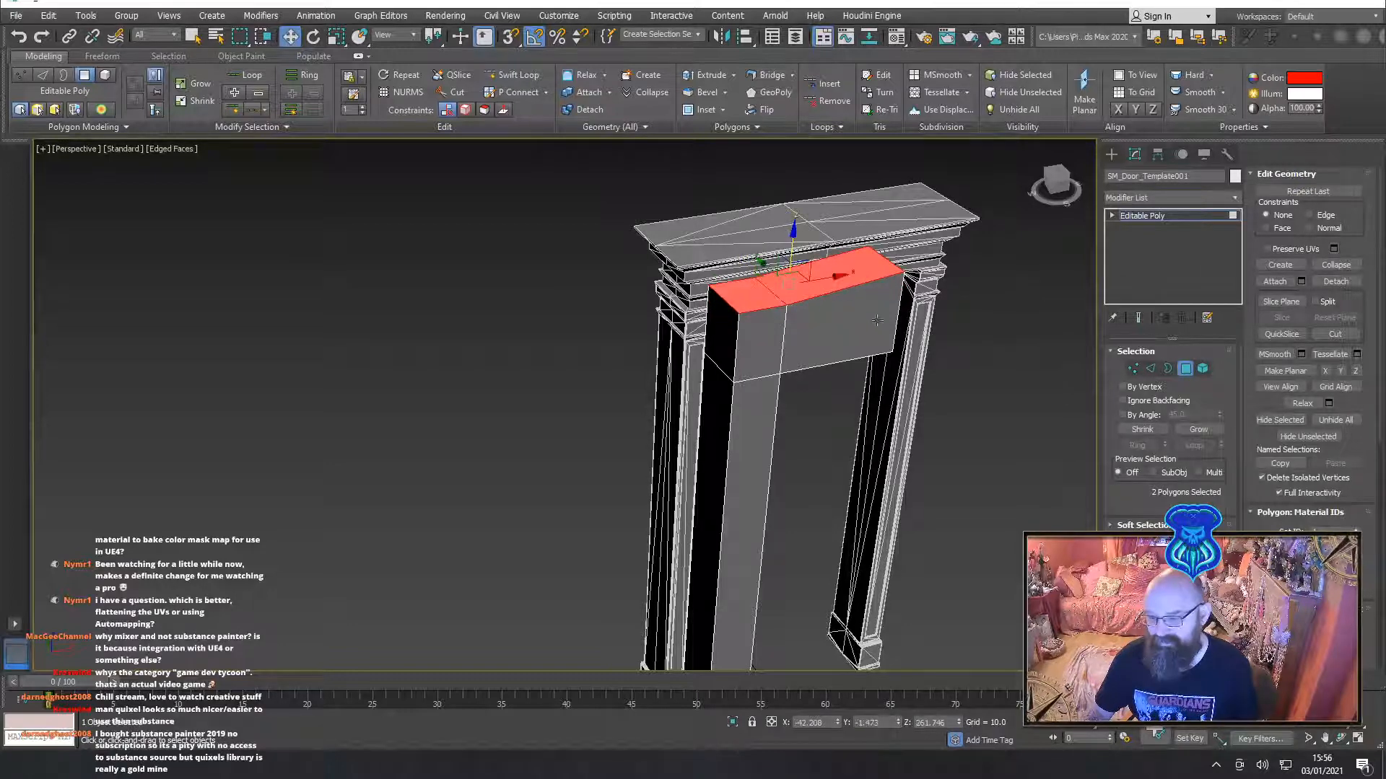
alt+middle_drag(792, 233, 743, 275)
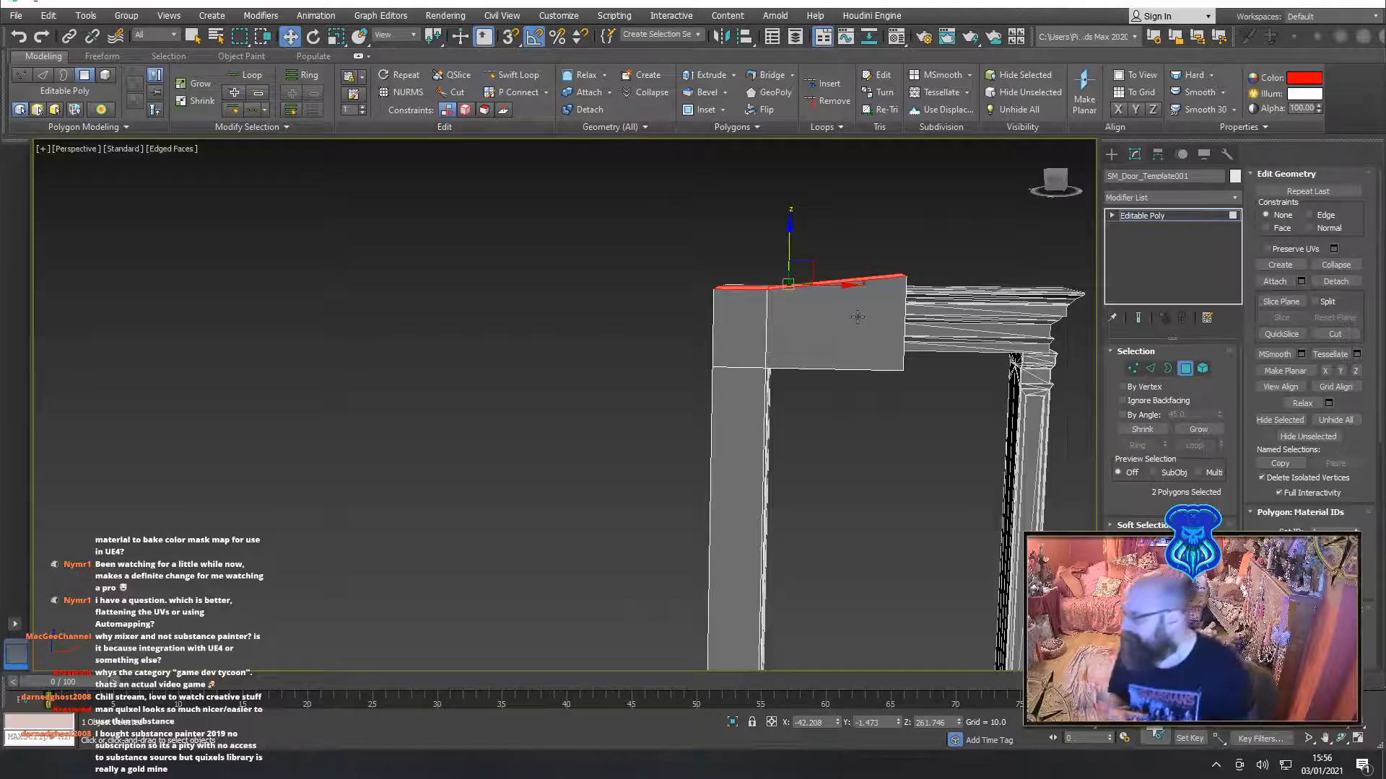
Leave polygon editing and delete the ornate reference door frame behind the new half frame
click(1185, 374)
scroll(803, 404, down, 3)
middle_drag(835, 464, 791, 361)
scroll(798, 404, down, 4)
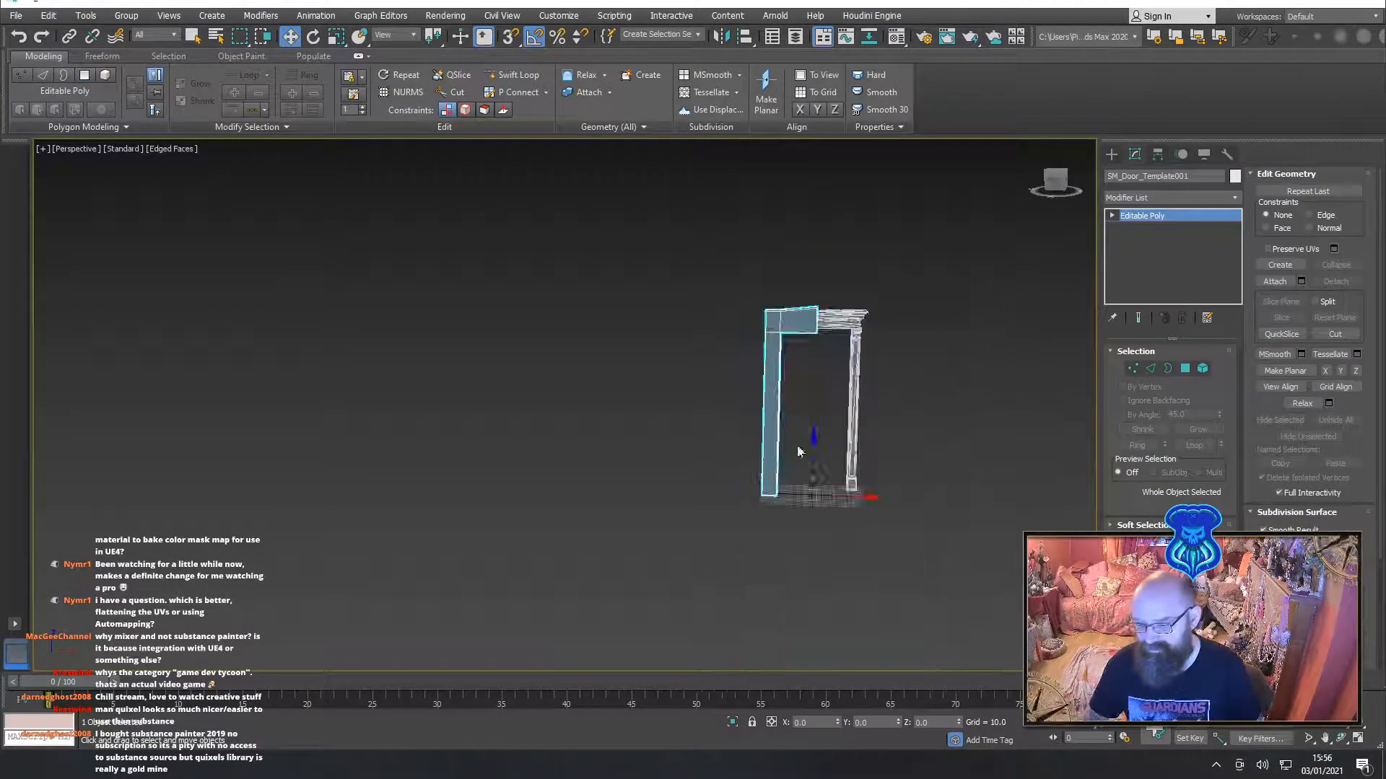
alt+middle_drag(798, 452, 952, 470)
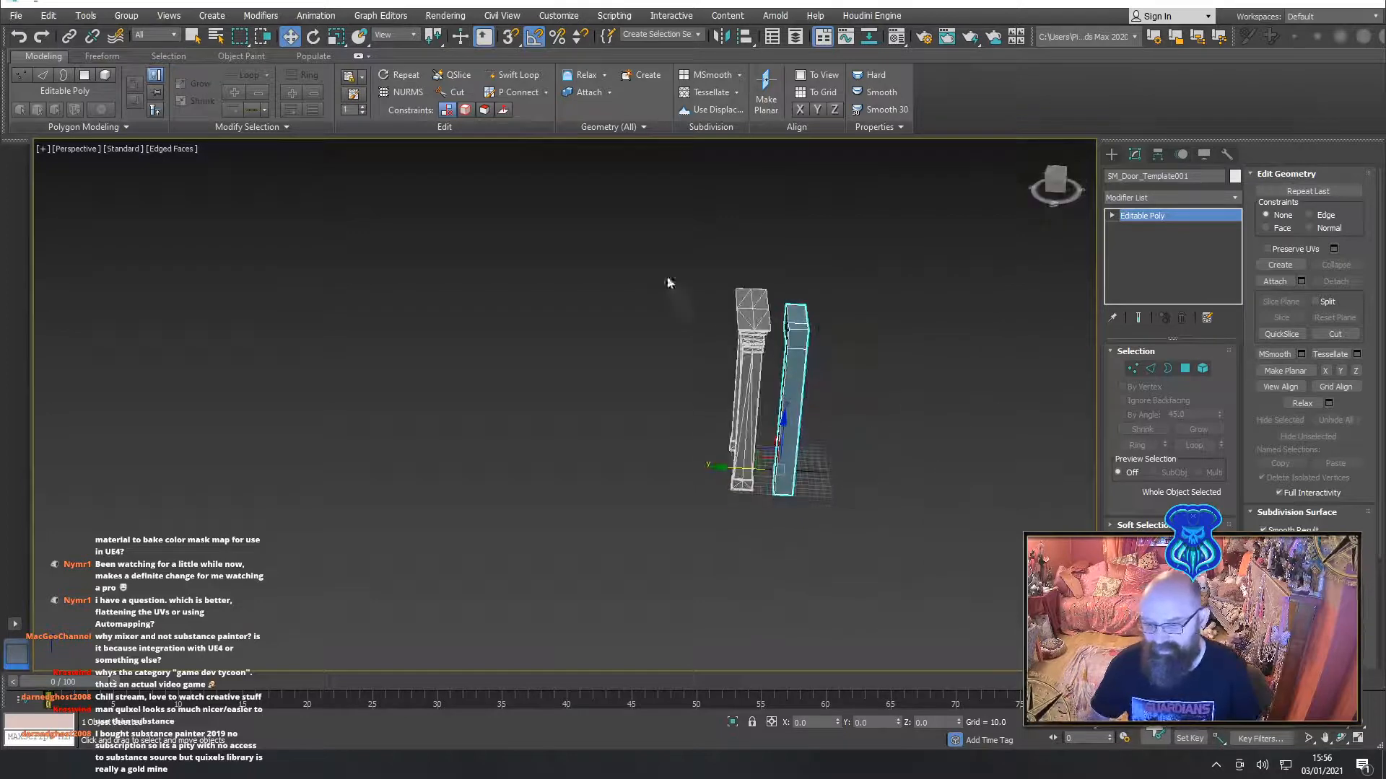
click(748, 362)
key(Delete)
alt+middle_drag(824, 371, 739, 422)
middle_drag(653, 515, 717, 410)
scroll(703, 414, up, 4)
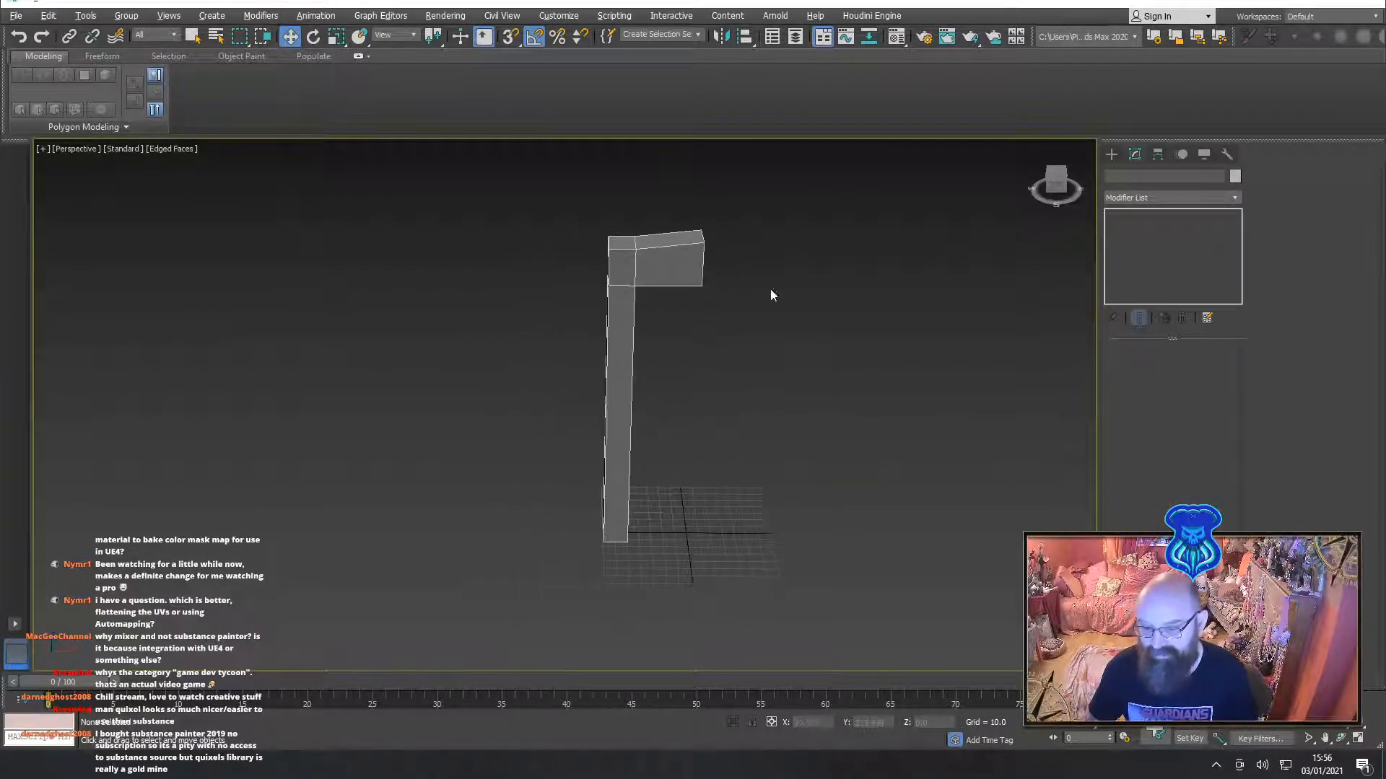
Add a Symmetry modifier to the half frame, mirrored on the X axis with Flip enabled
drag(774, 218, 621, 291)
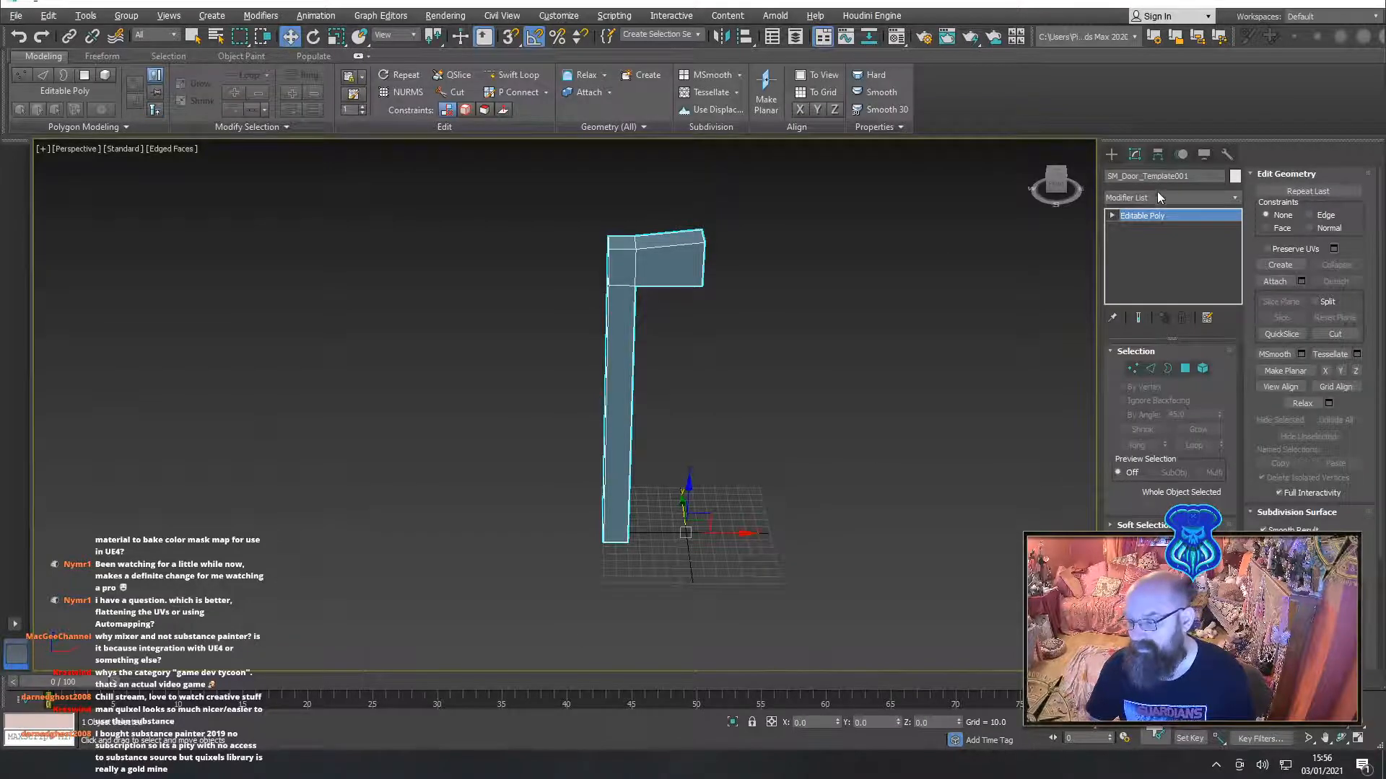
click(1161, 197)
key(s)
key(s)
key(s)
key(s)
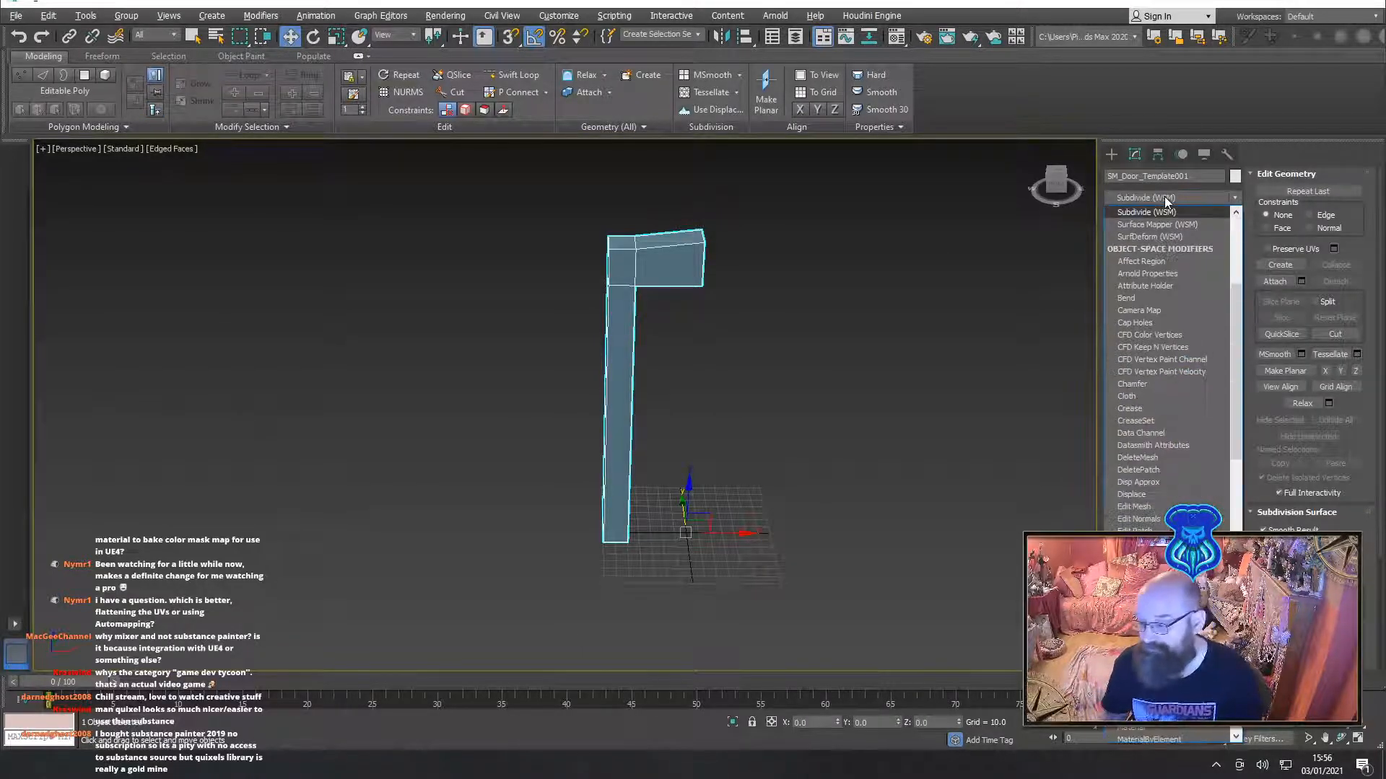
key(s)
key(s)
key(s)
key(s)
key(s)
key(s)
key(s)
key(s)
key(s)
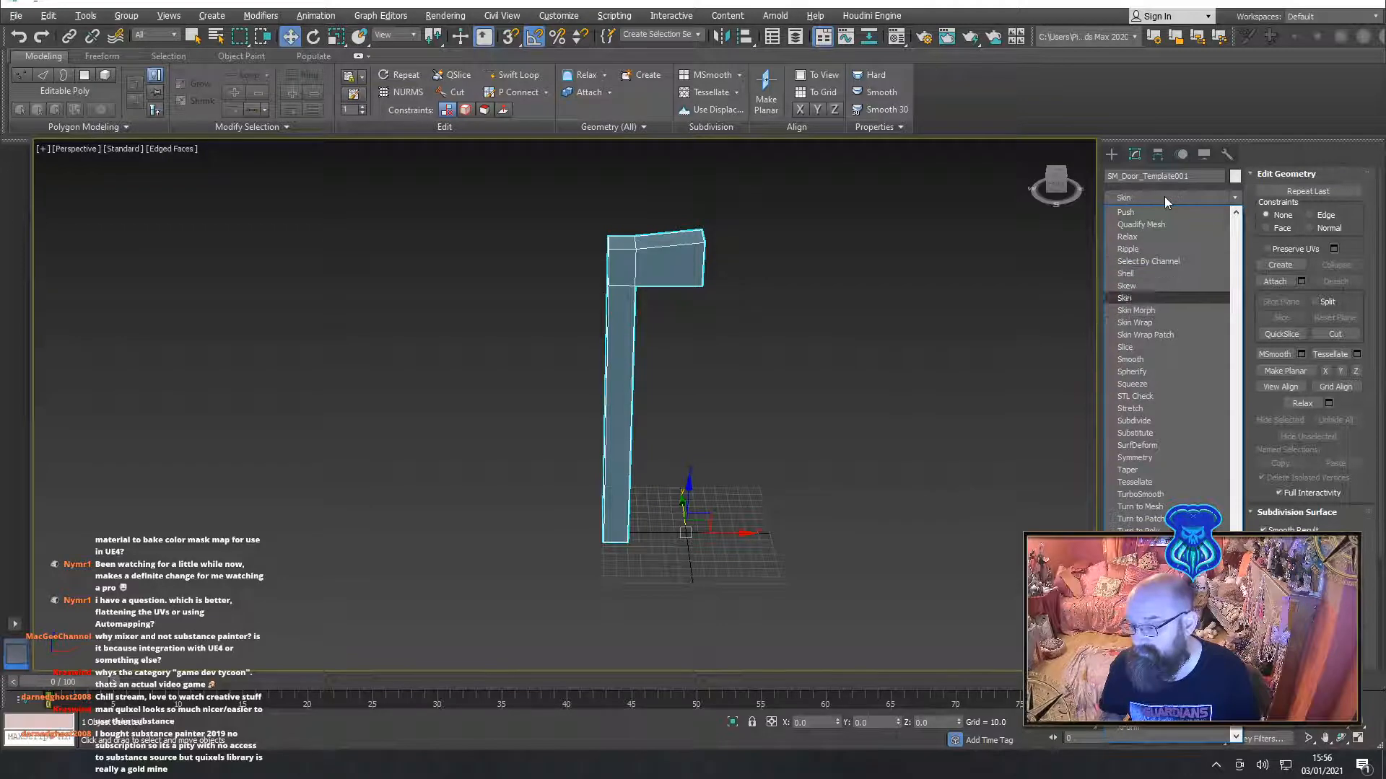
key(s)
key(s)
key(s)
key(s)
key(s)
key(s)
key(s)
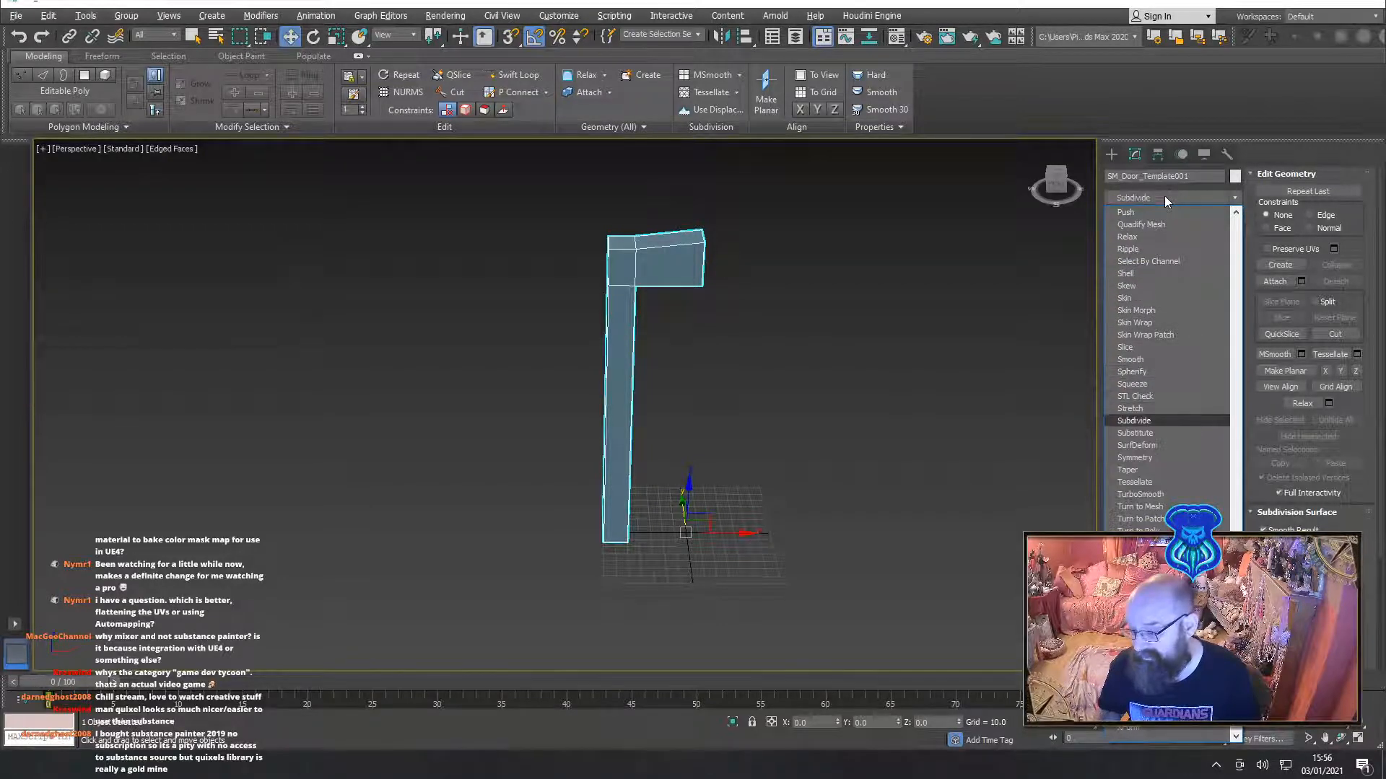
key(Return)
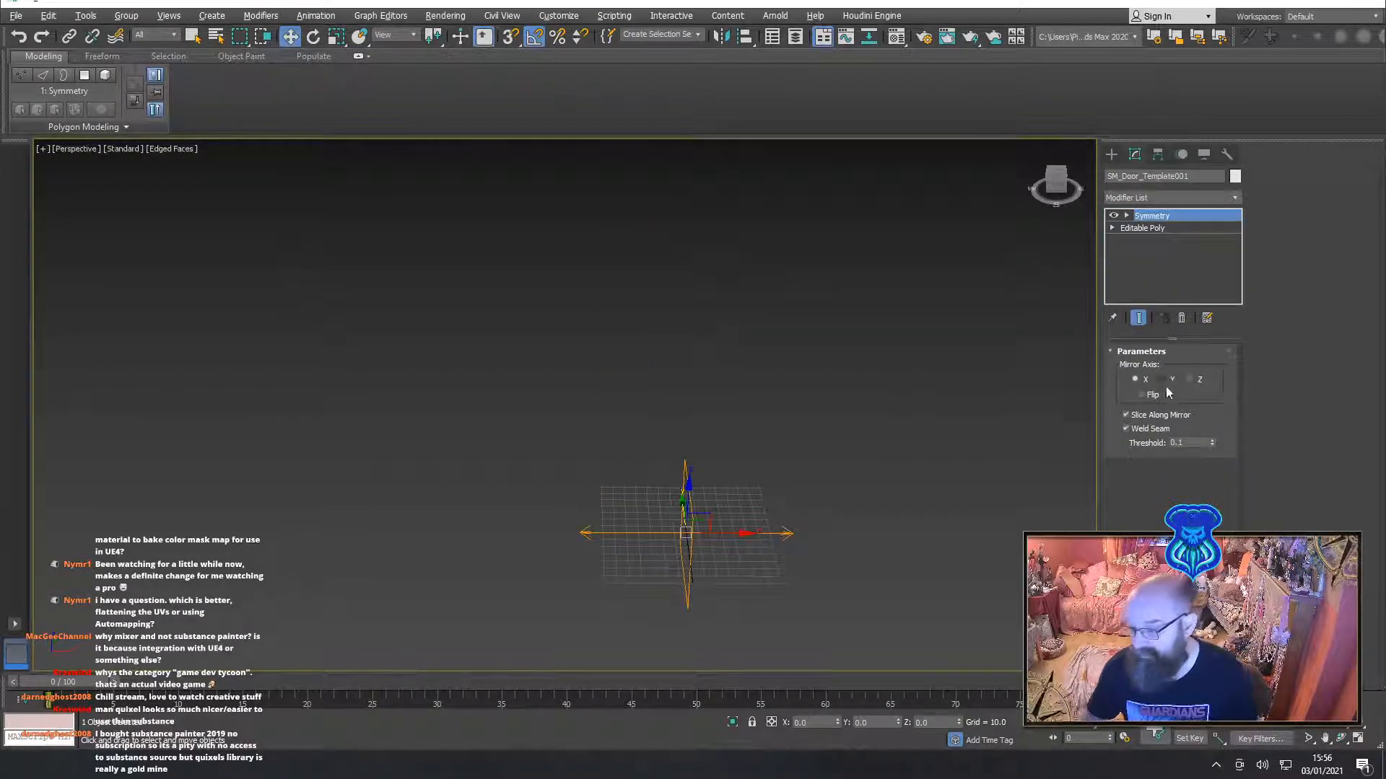
click(1139, 393)
middle_drag(713, 280, 708, 349)
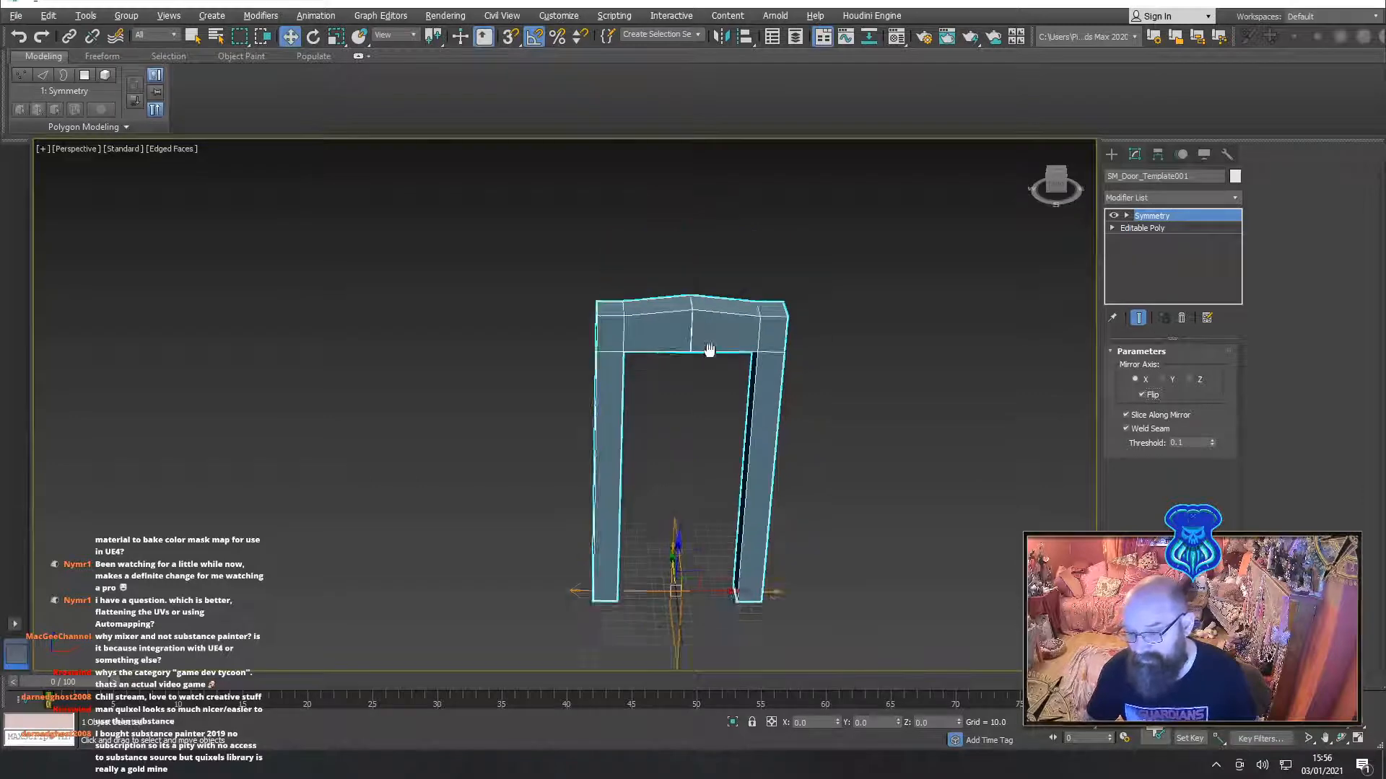
scroll(702, 383, up, 10)
scroll(667, 368, down, 5)
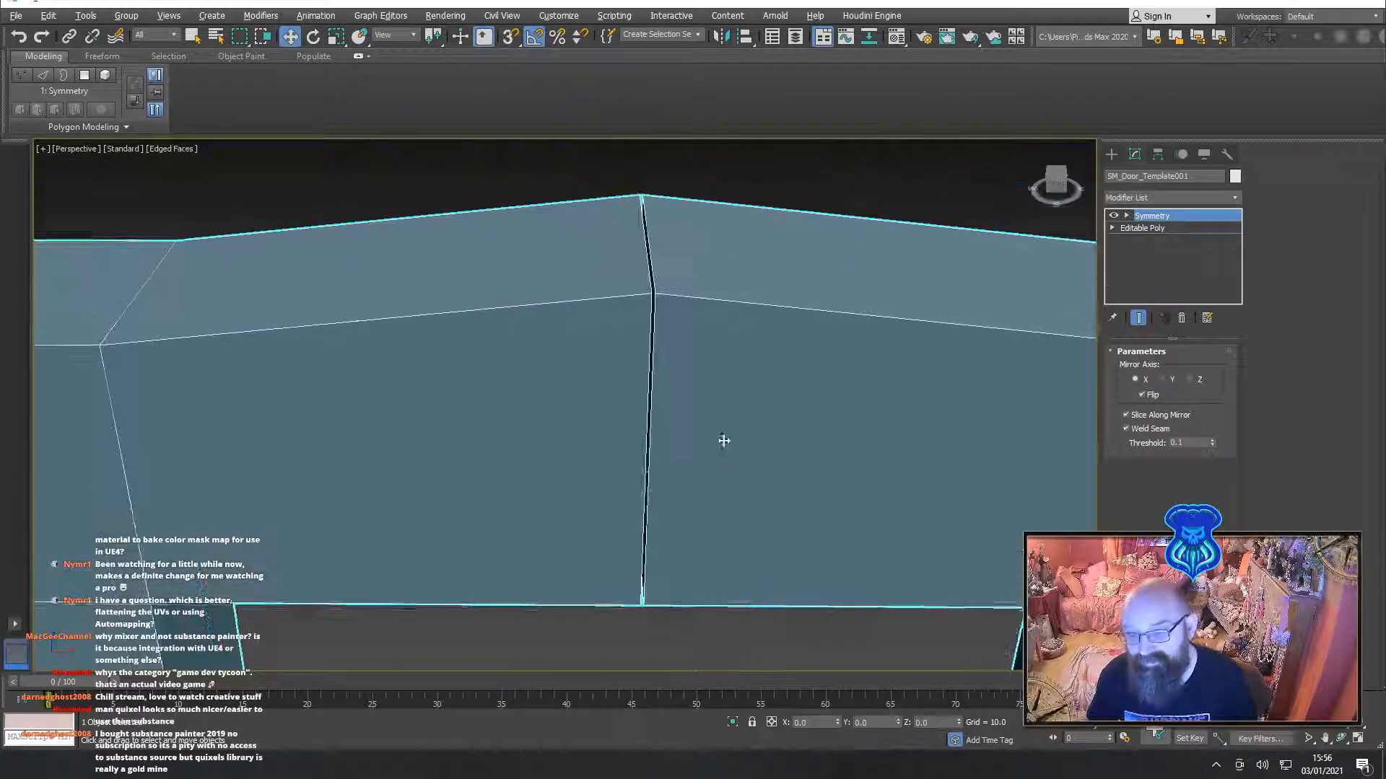
Convert the mirrored door frame to an Editable Poly
right_click(650, 373)
mouse_move(721, 518)
click(847, 522)
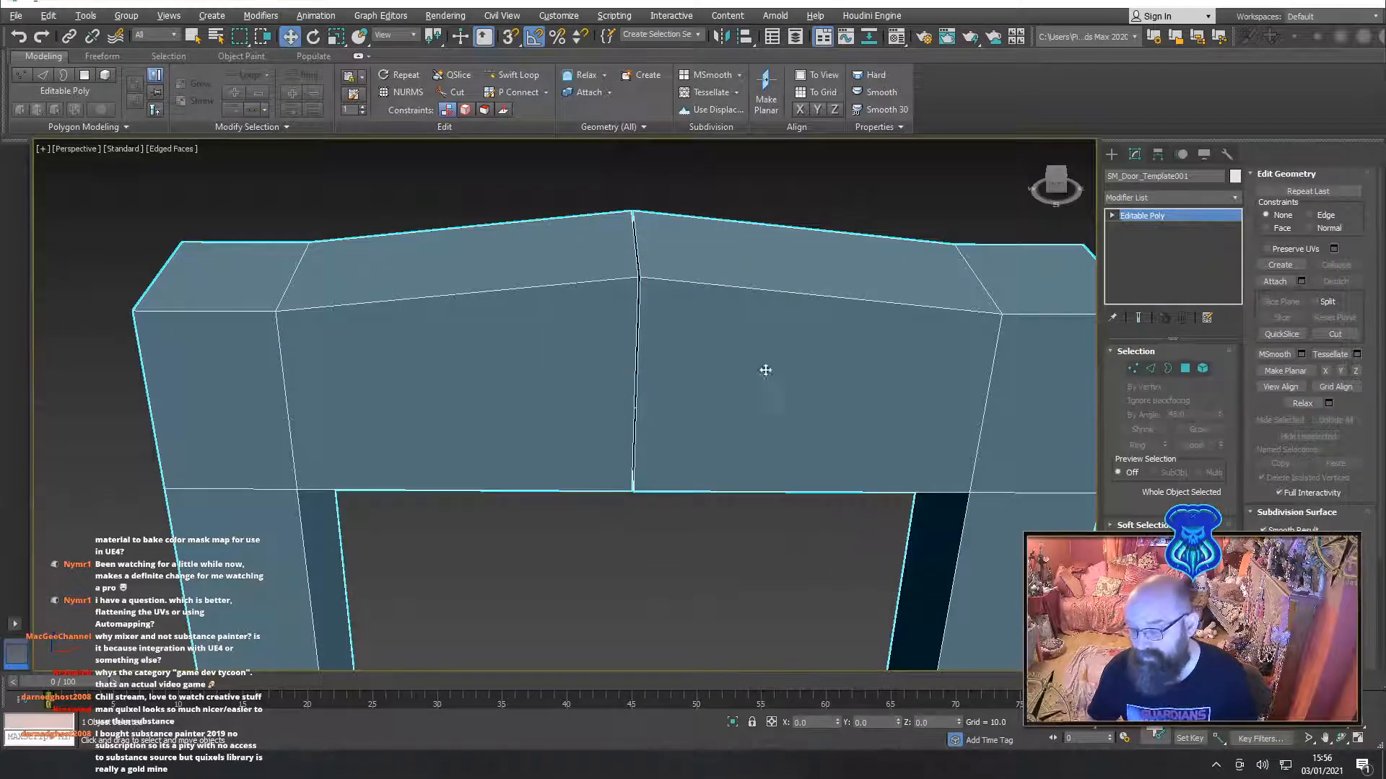
Select all vertices along the lintel's centre seam and weld the coincident pairs with a threshold above 0.1
scroll(765, 371, up, 4)
middle_drag(700, 448, 643, 393)
scroll(672, 460, down, 6)
click(1133, 368)
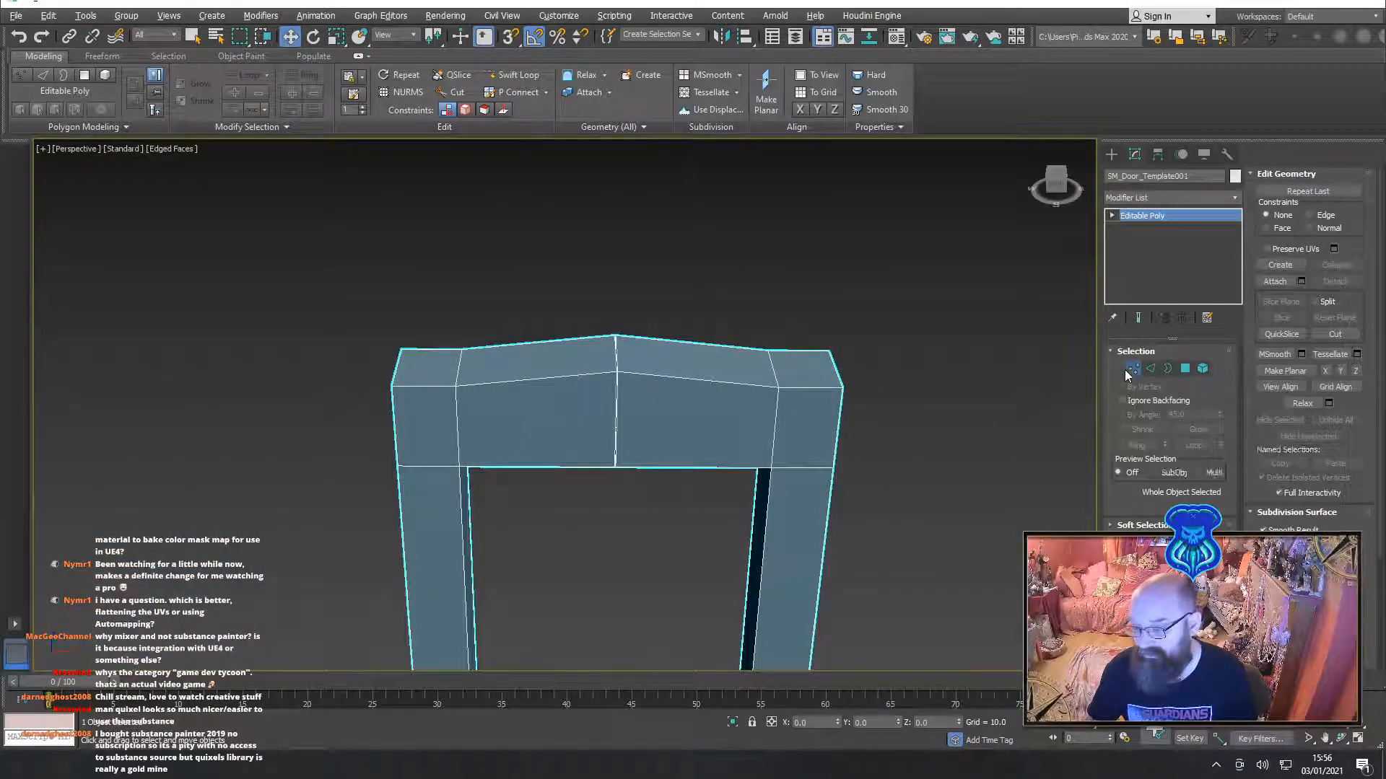
drag(599, 297, 680, 542)
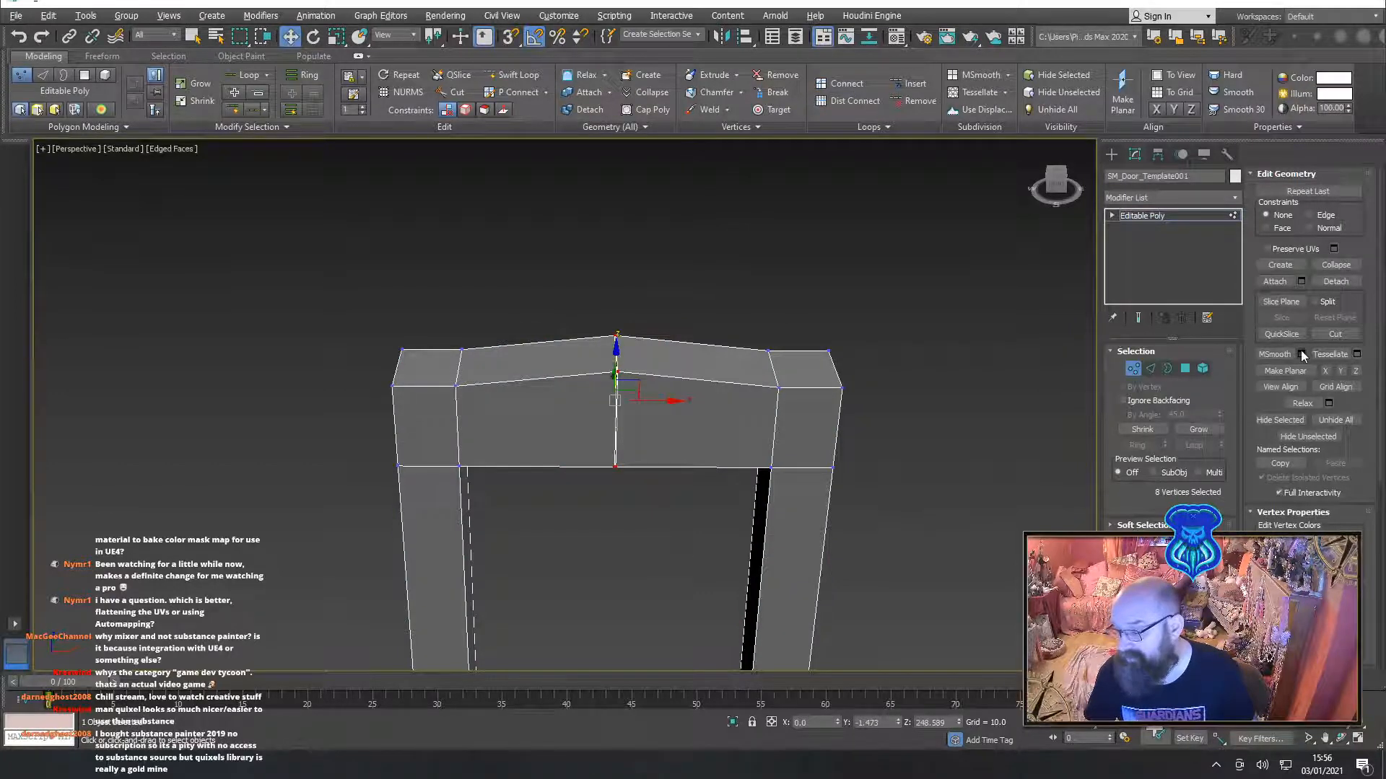
click(1219, 575)
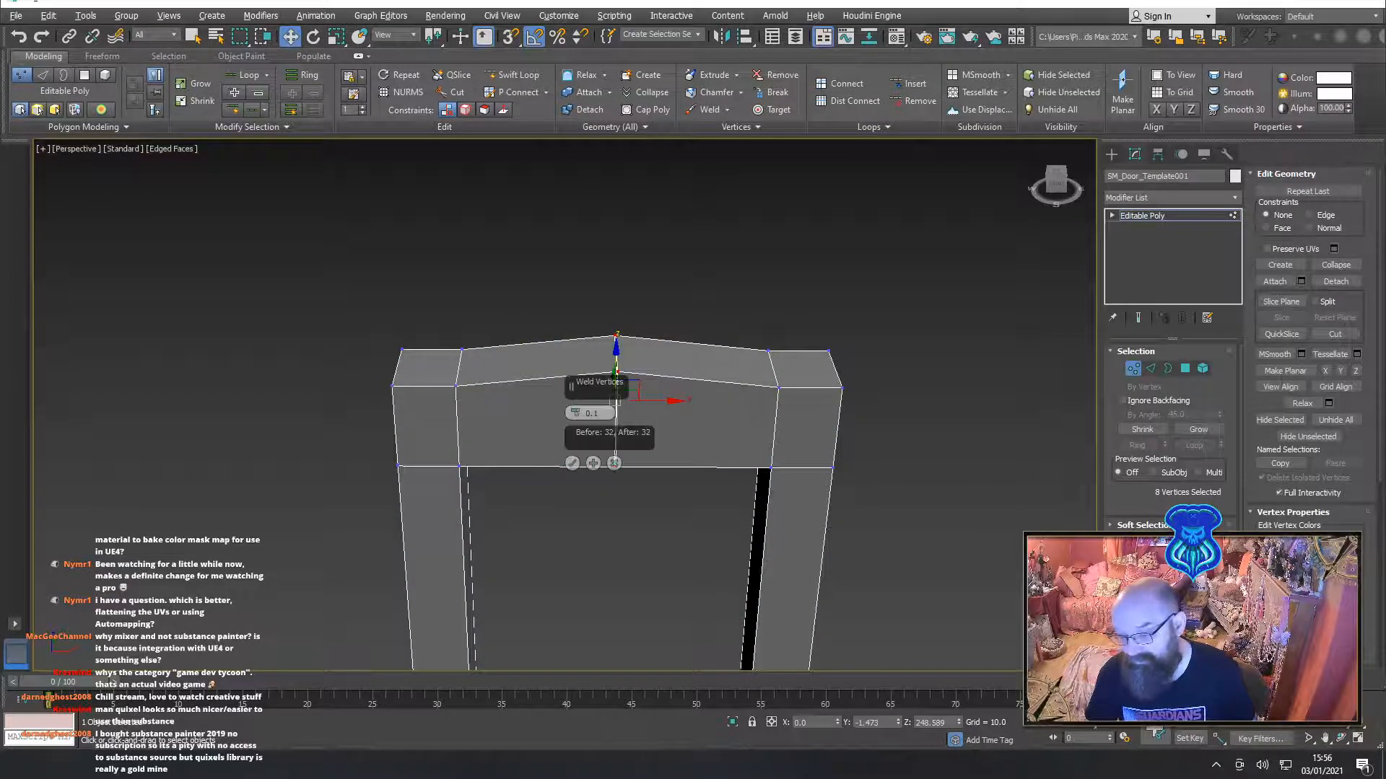
drag(576, 413, 572, 404)
click(572, 463)
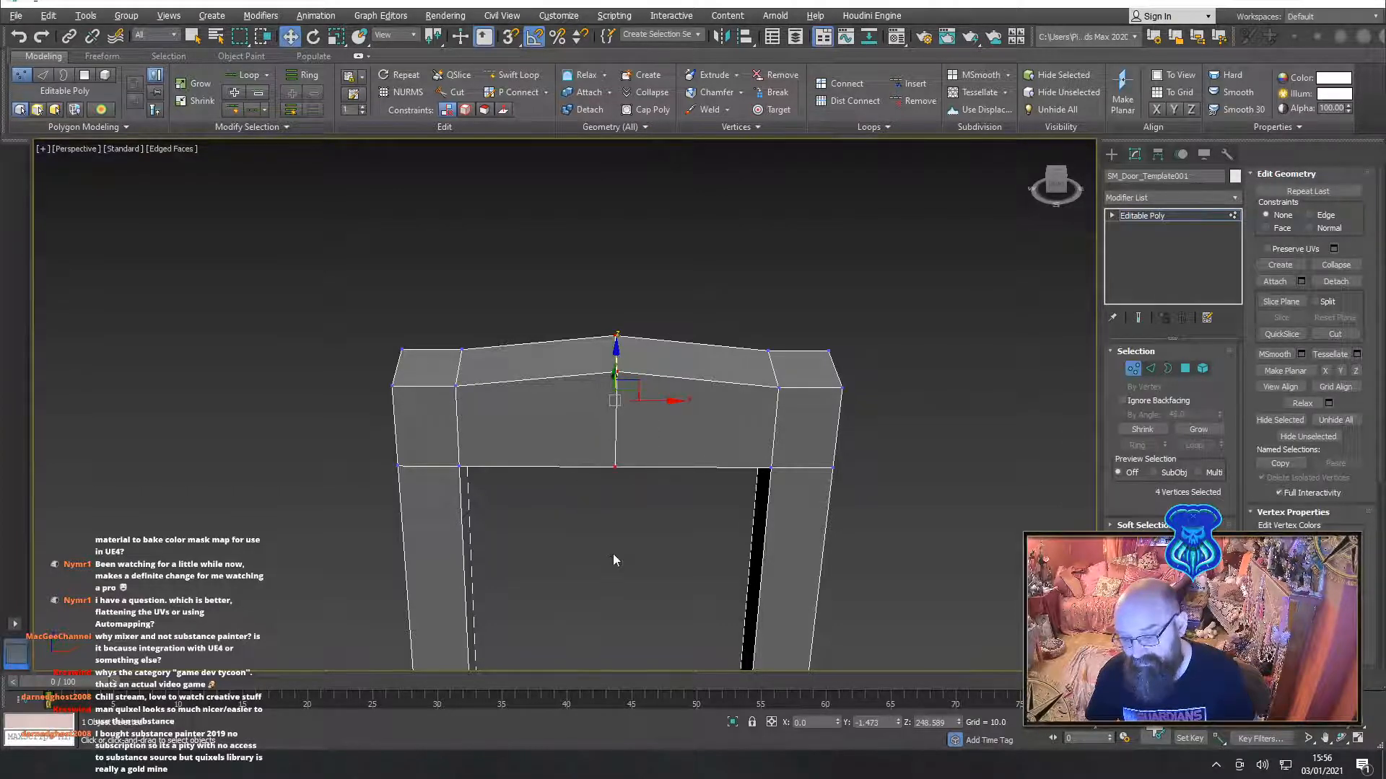
alt+middle_drag(617, 545, 635, 455)
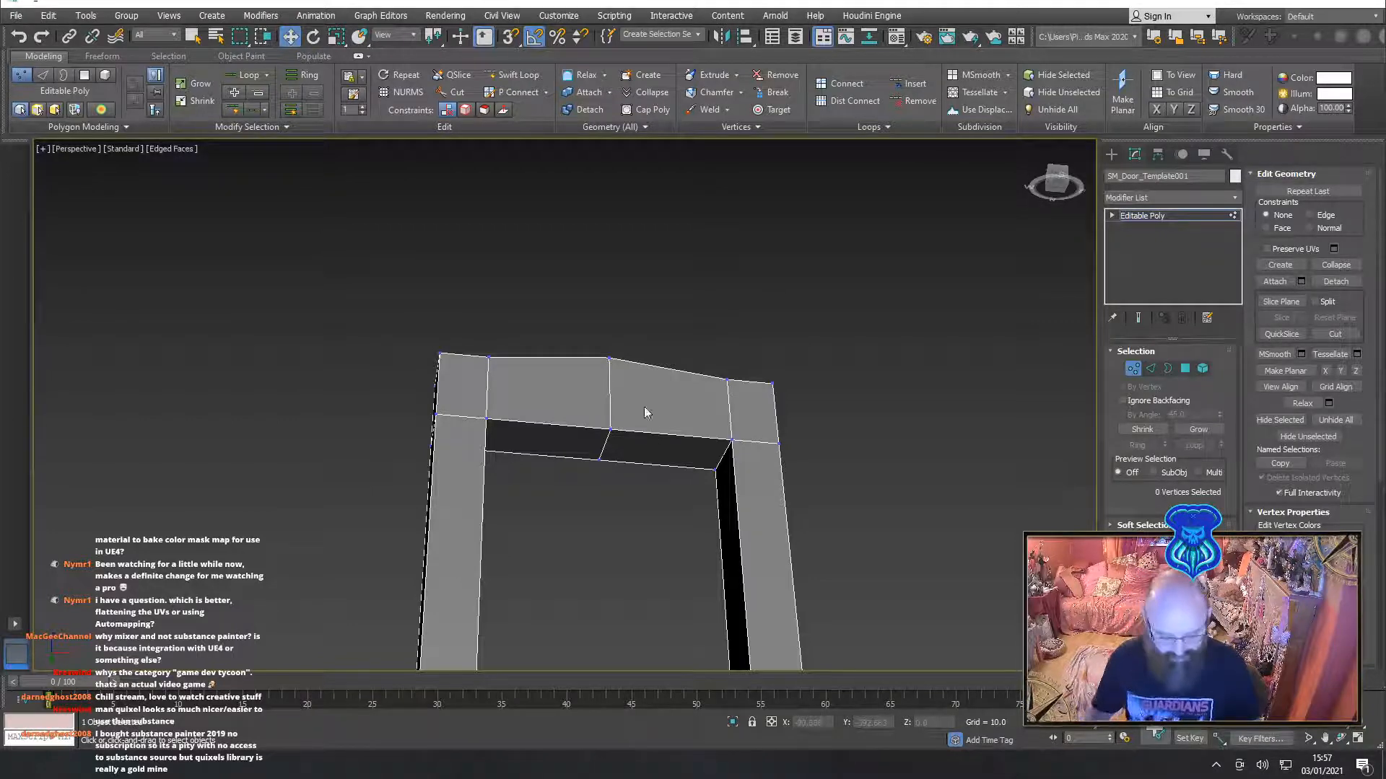
scroll(556, 354, down, 5)
alt+middle_drag(549, 342, 628, 393)
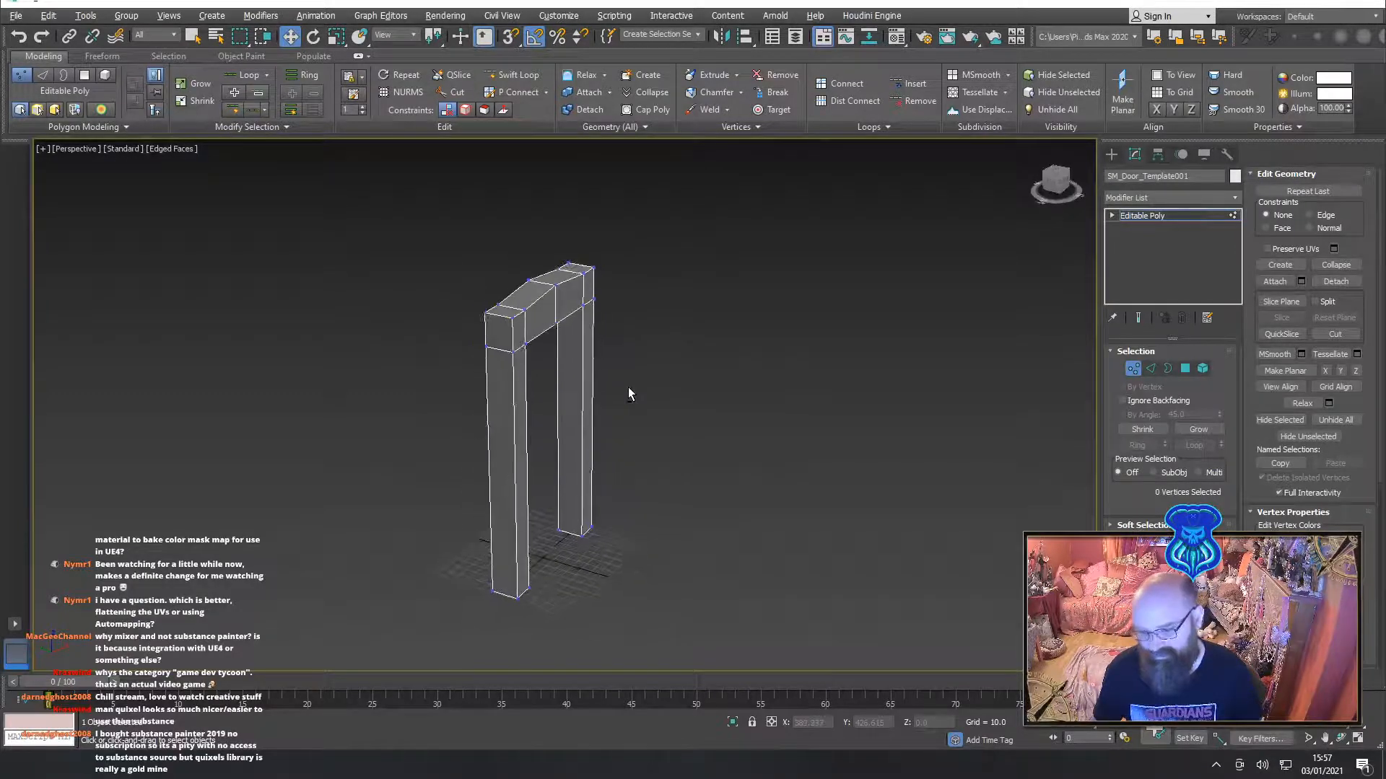
scroll(631, 393, up, 6)
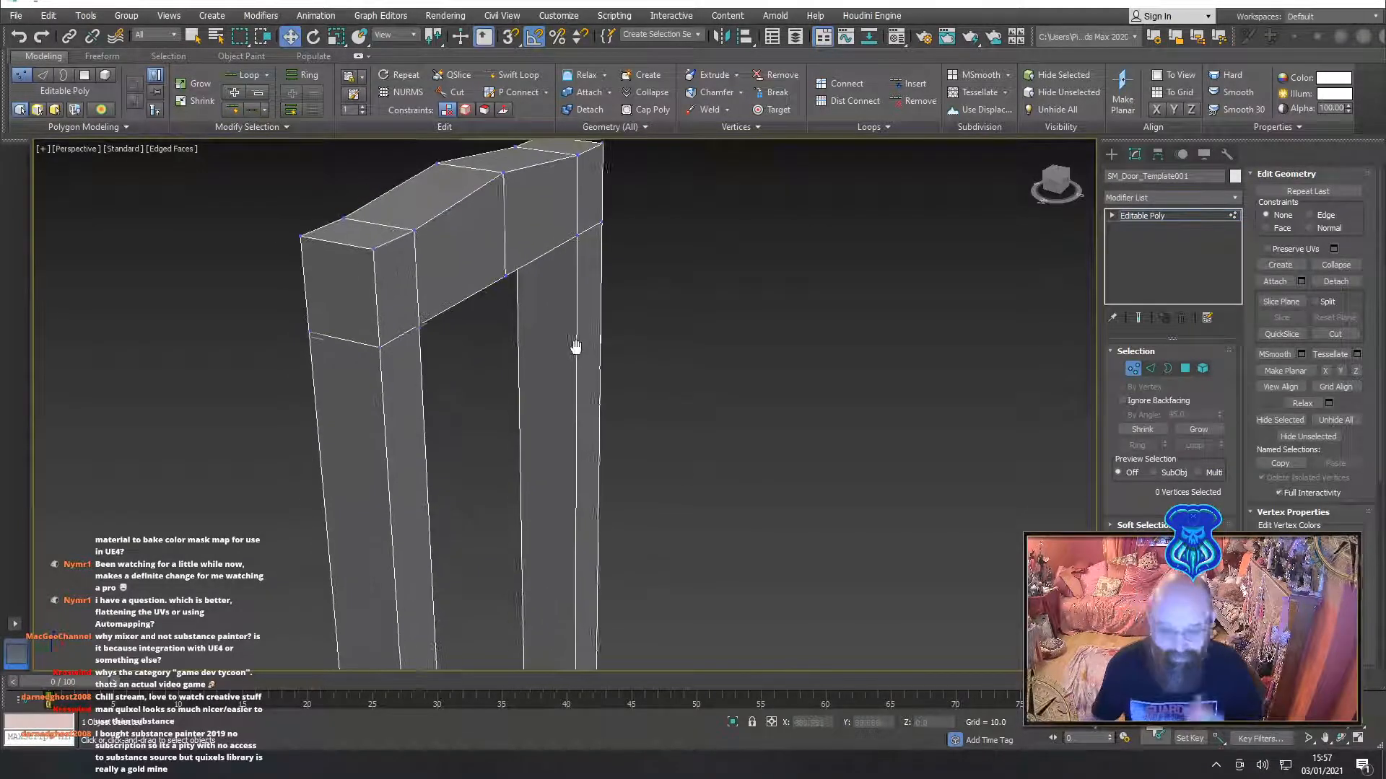
Extrude the lintel's four front and four back polygons slightly outward so the lintel protrudes beyond the posts
middle_drag(575, 347, 605, 361)
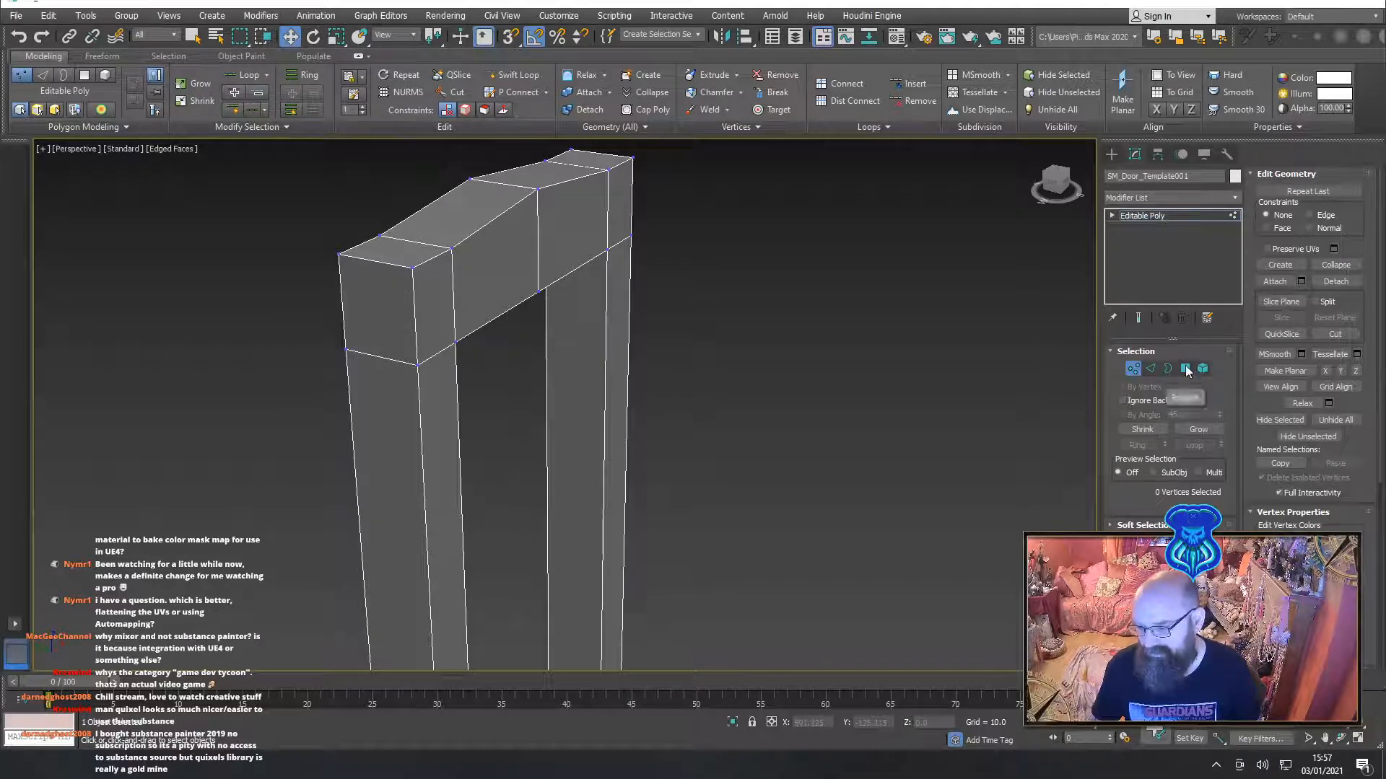
key(4)
click(620, 217)
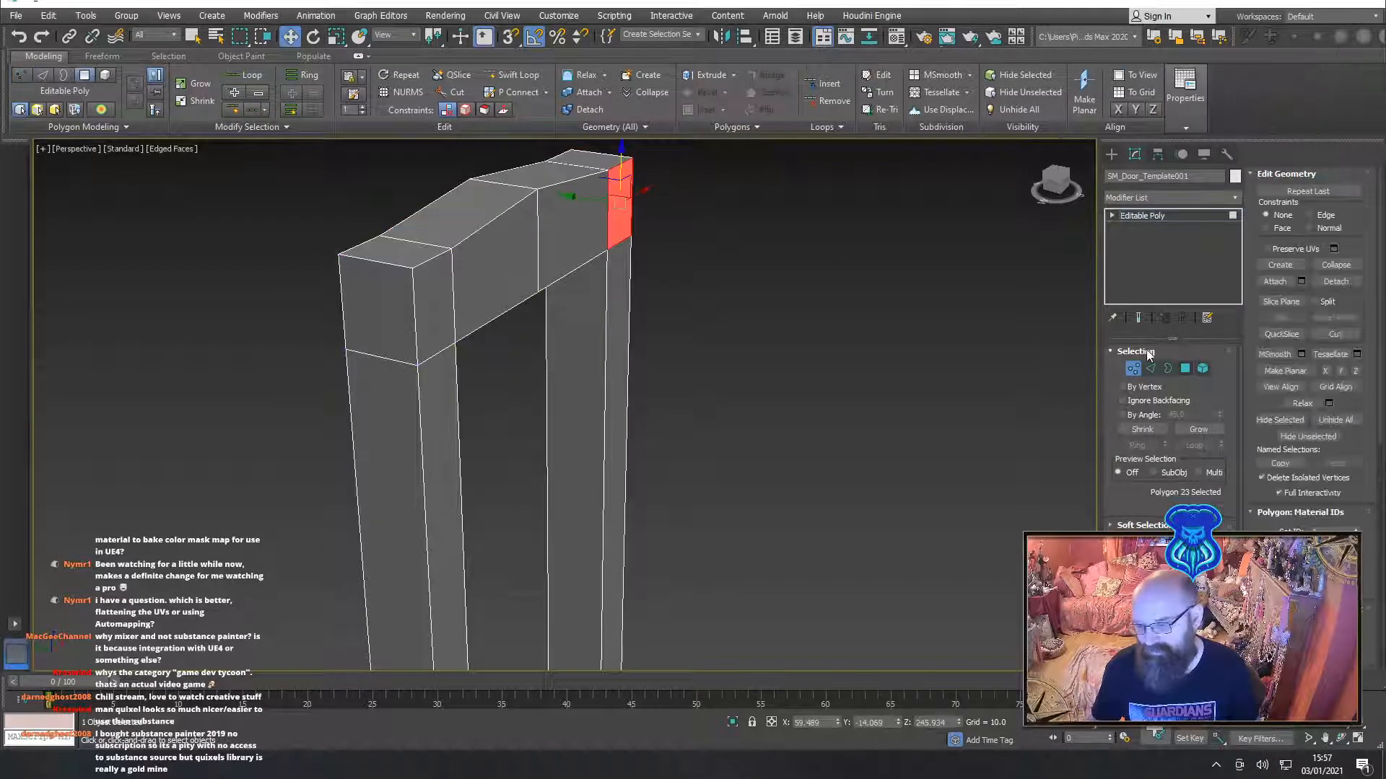
ctrl+click(562, 218)
ctrl+click(482, 247)
ctrl+click(436, 291)
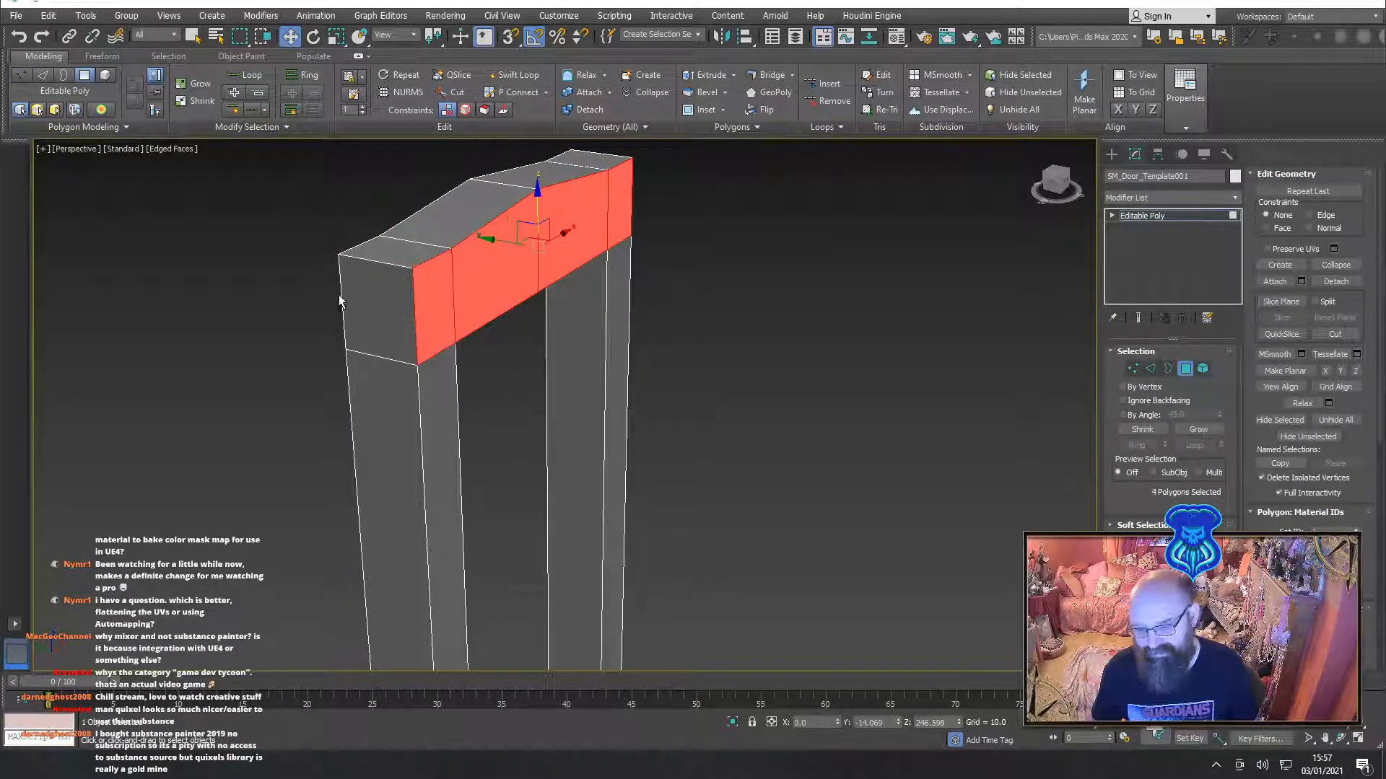
alt+middle_drag(340, 291, 461, 299)
ctrl+click(366, 216)
ctrl+click(422, 233)
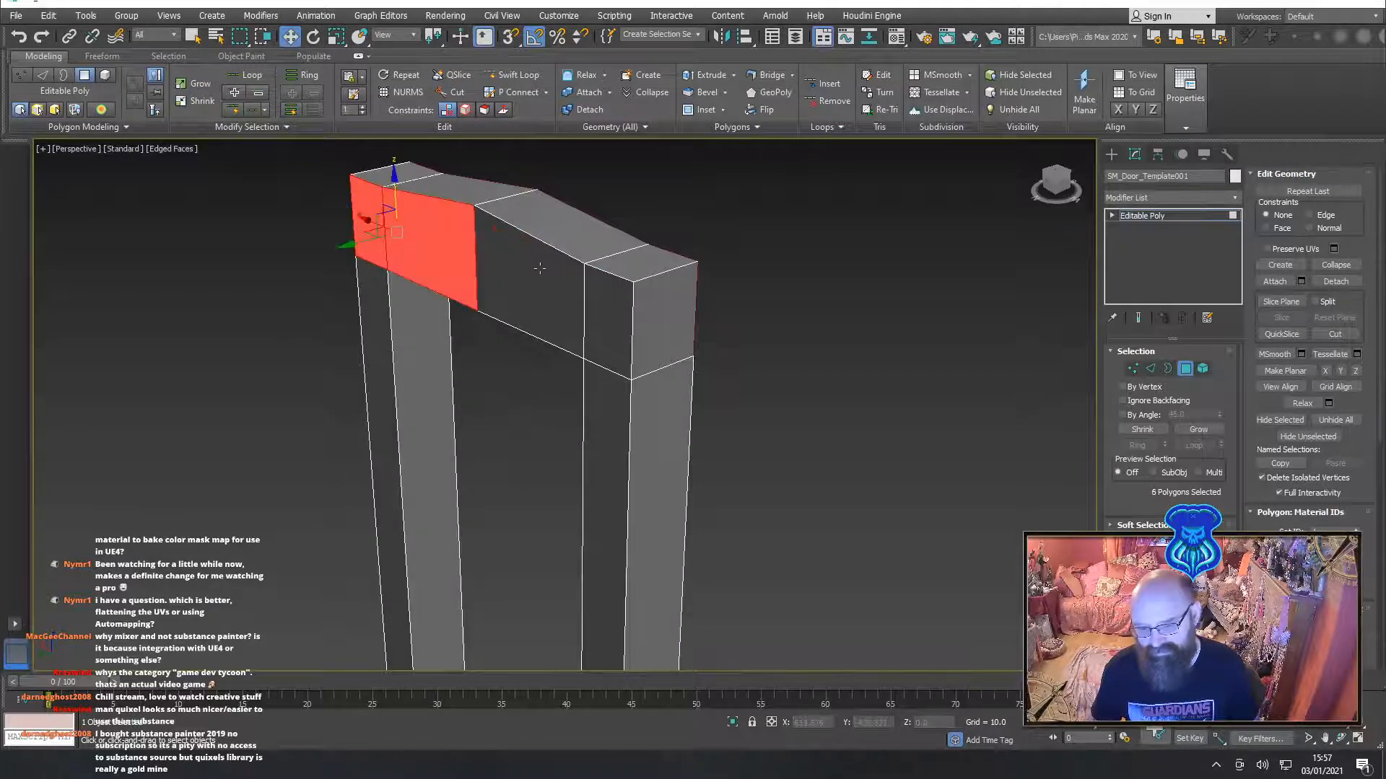
ctrl+click(578, 287)
ctrl+click(611, 320)
alt+middle_drag(611, 320, 936, 440)
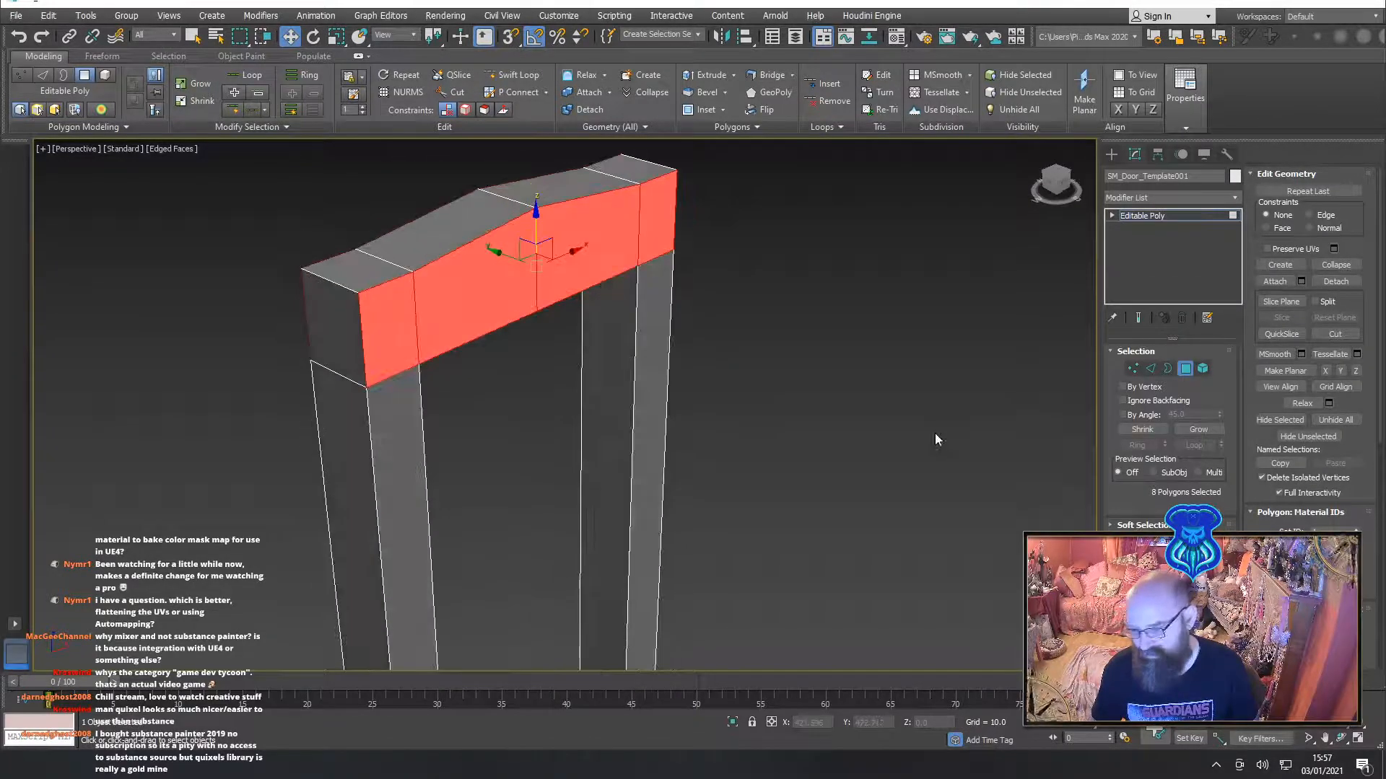
key(shift+e)
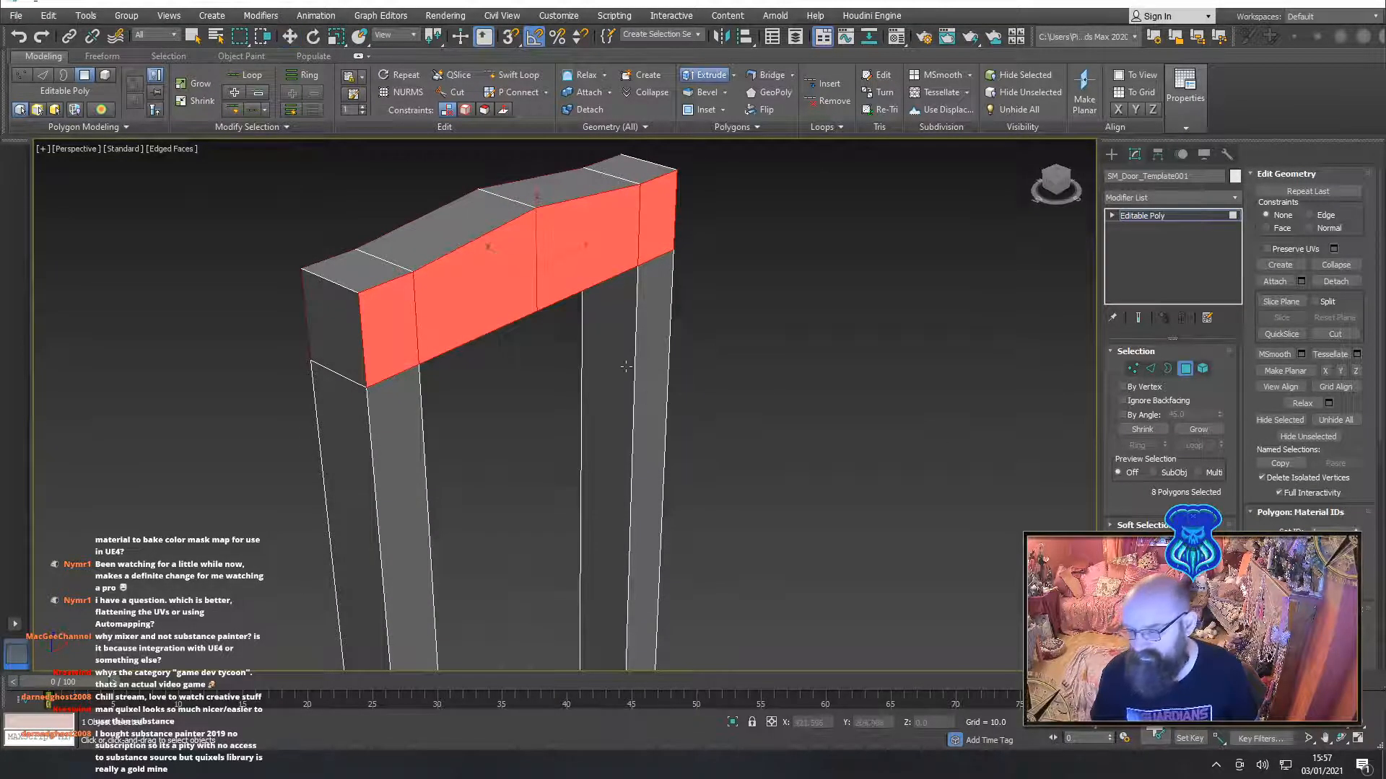
drag(510, 292, 513, 282)
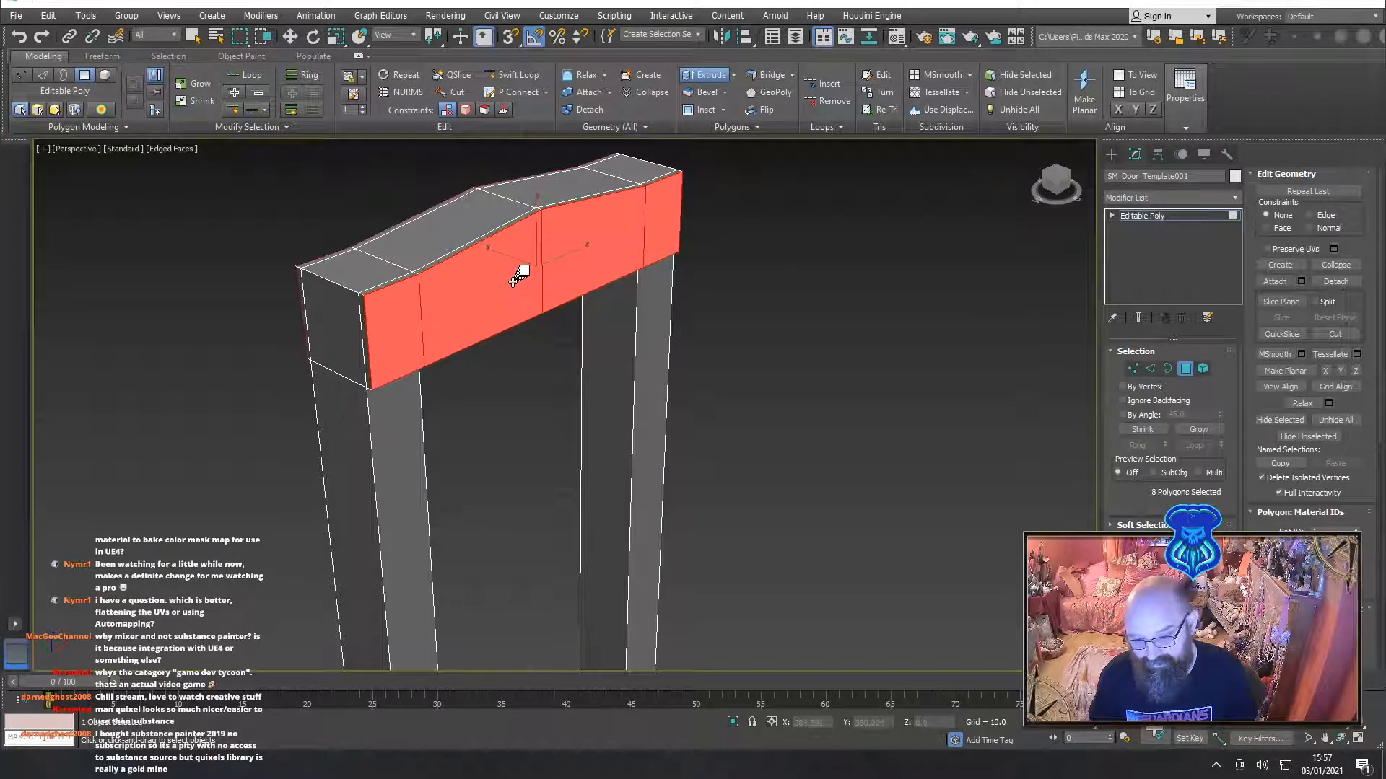
click(854, 340)
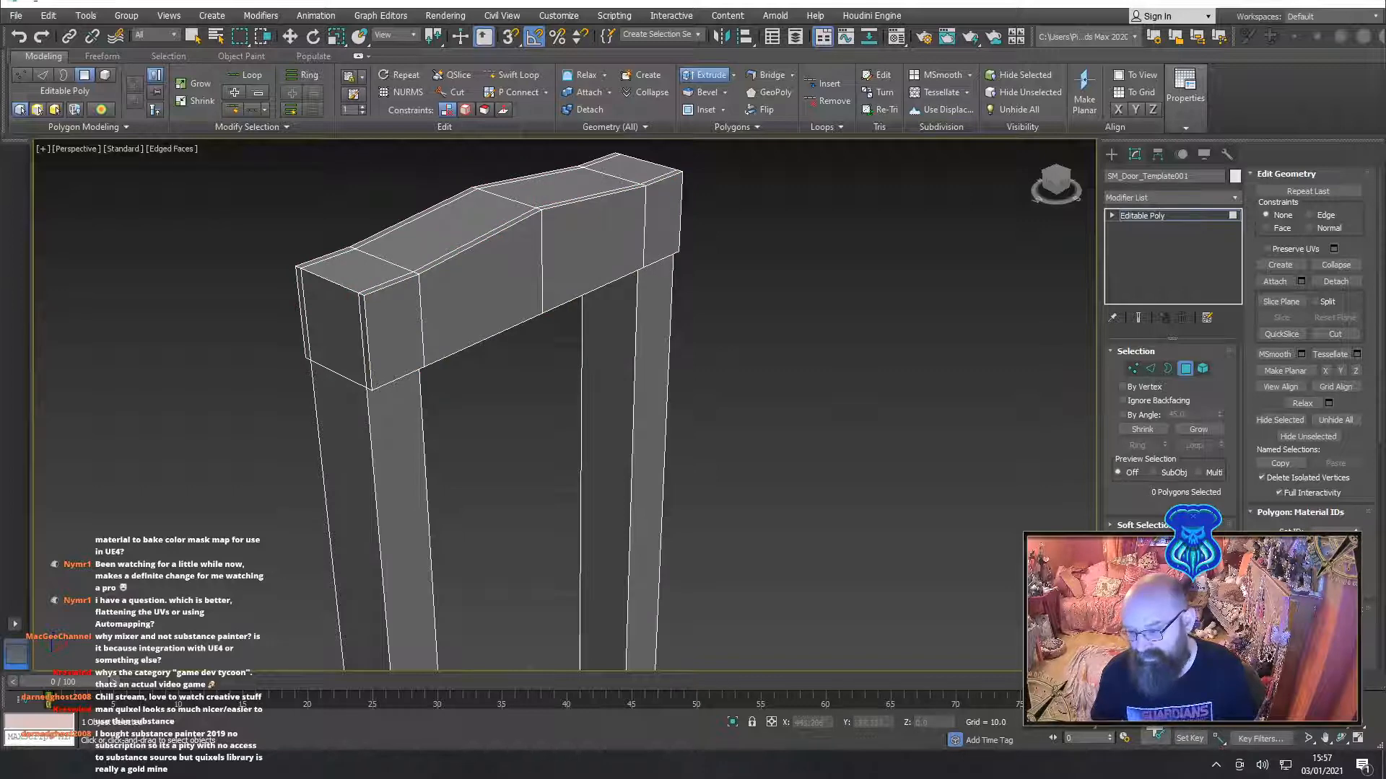
key(w)
scroll(903, 446, down, 5)
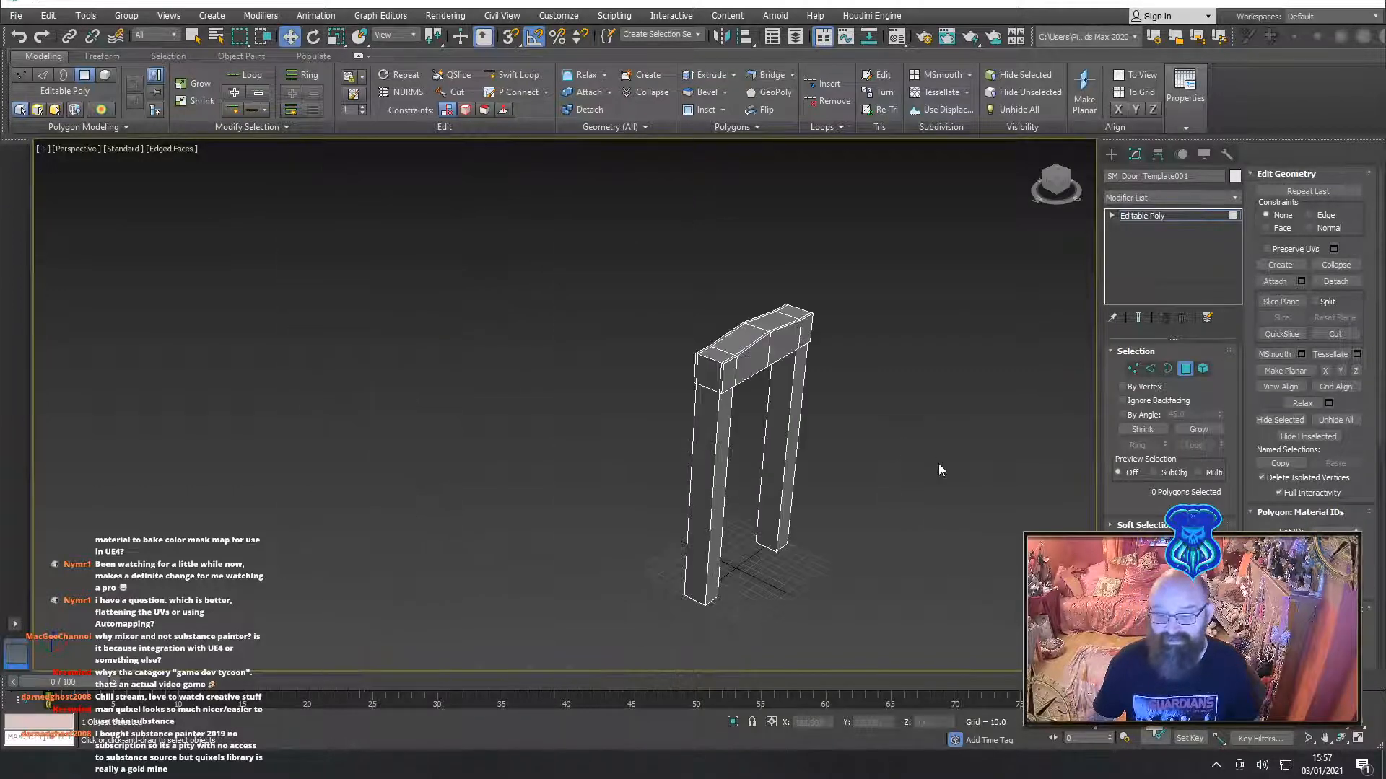
alt+middle_drag(939, 470, 868, 449)
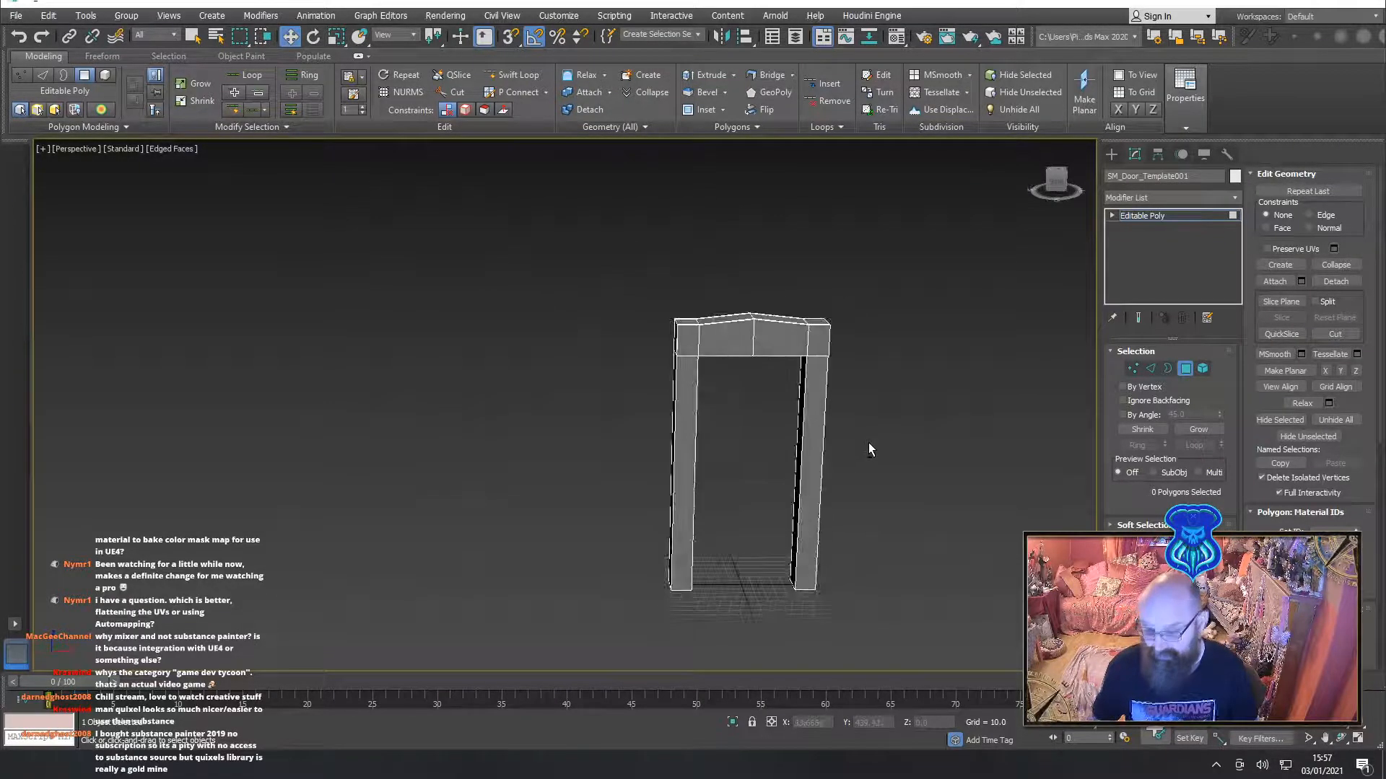
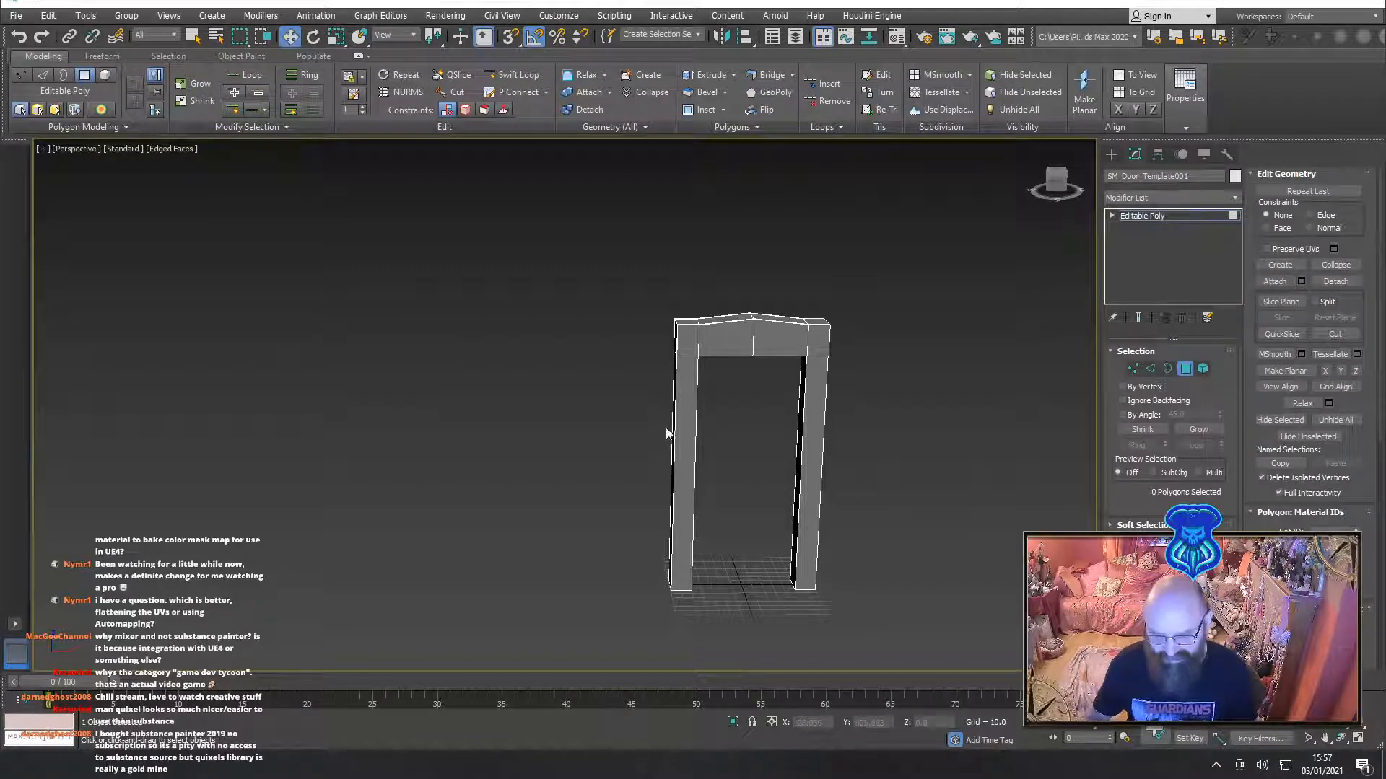
Leave polygon editing and add an Unwrap UVW modifier to the door frame
alt+middle_drag(814, 421, 725, 465)
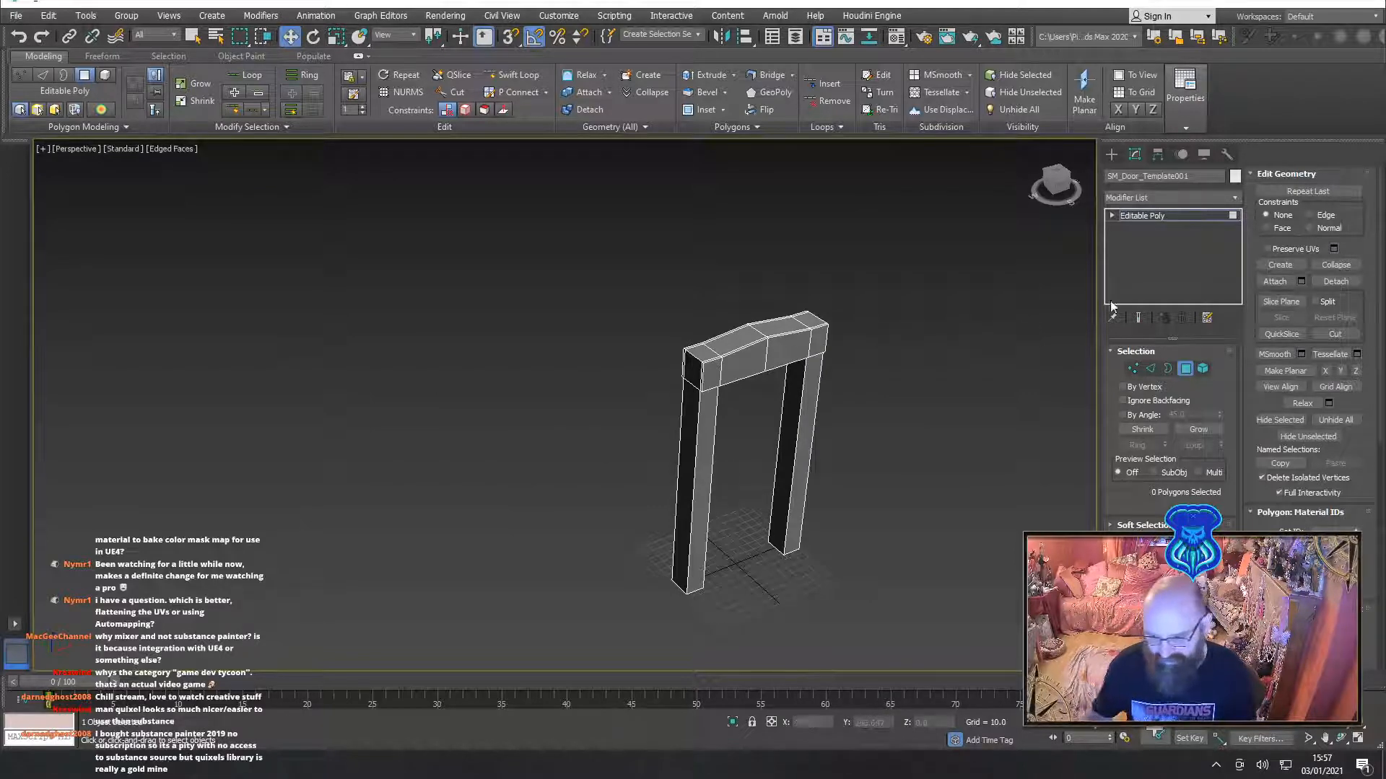
click(1185, 370)
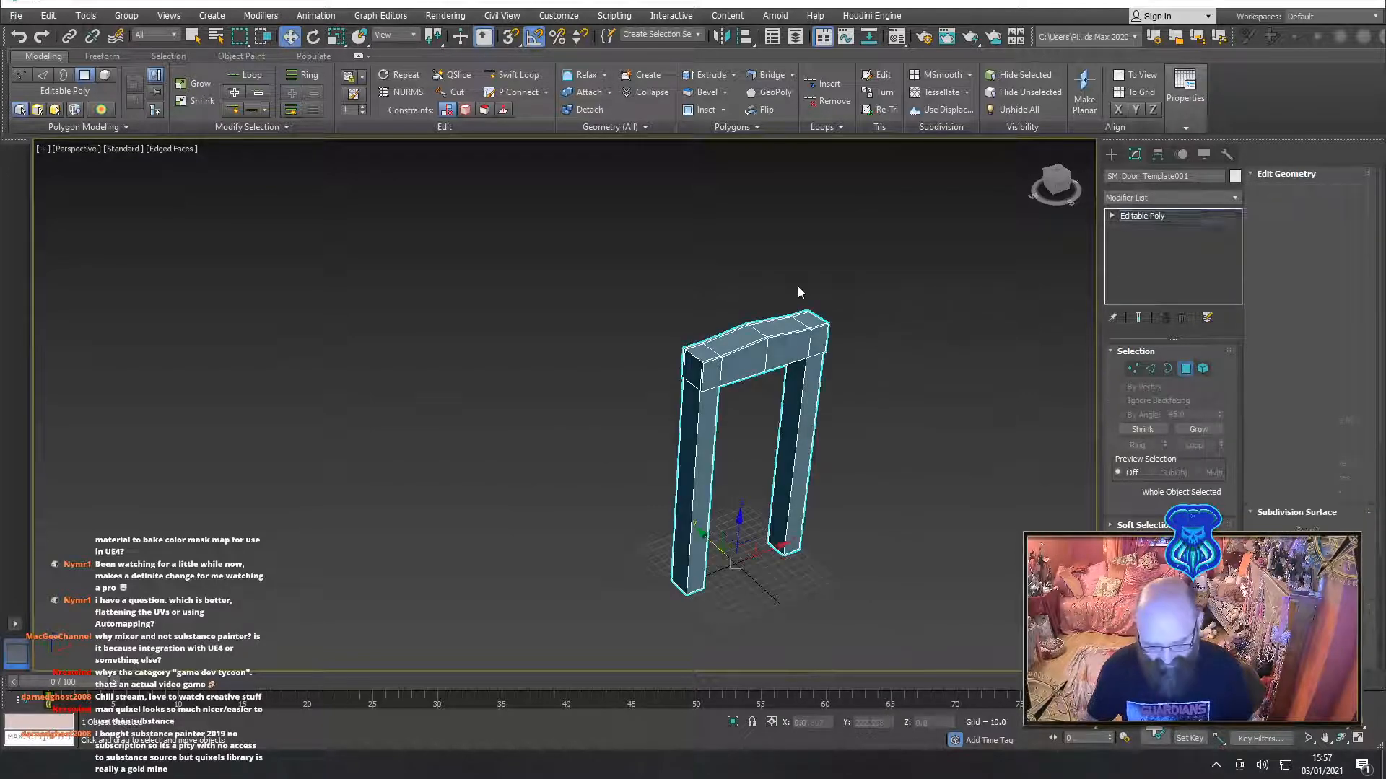
click(1179, 198)
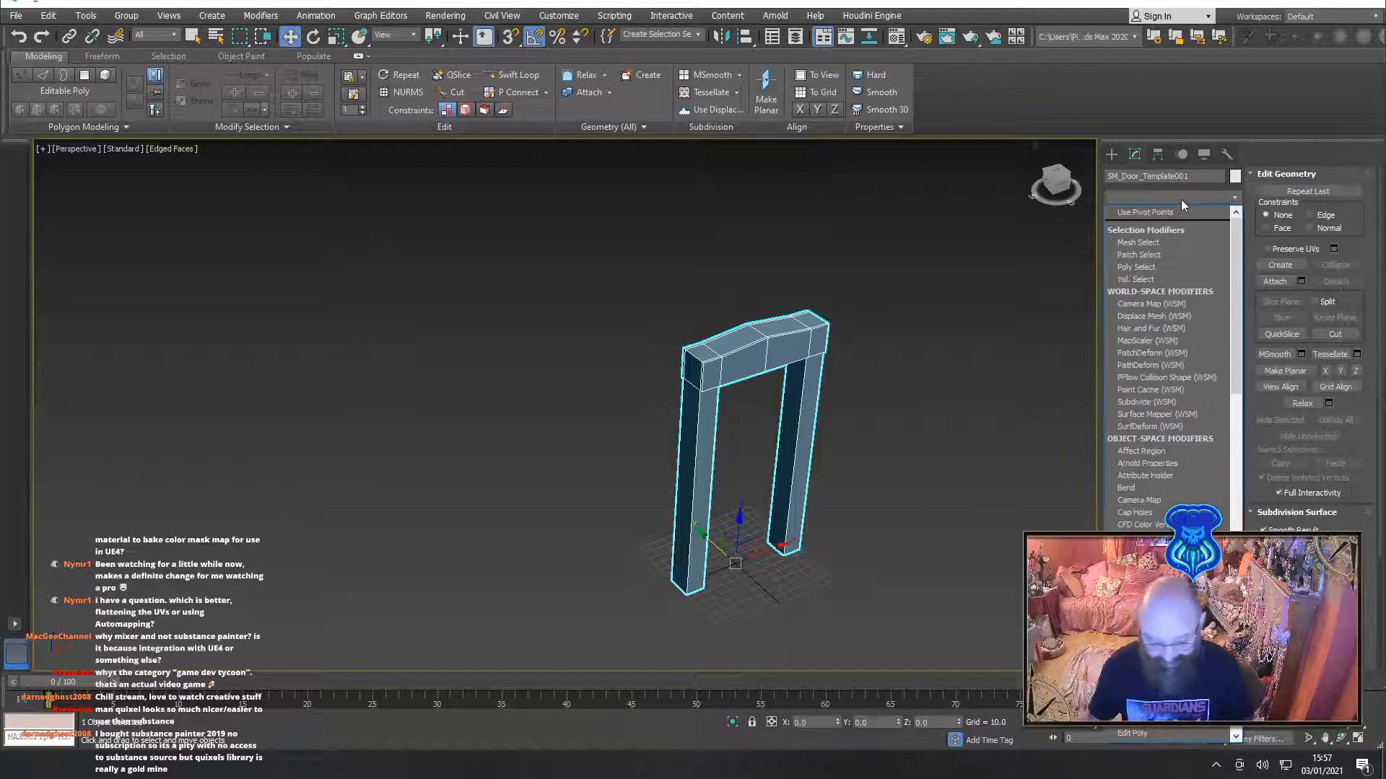
key(u)
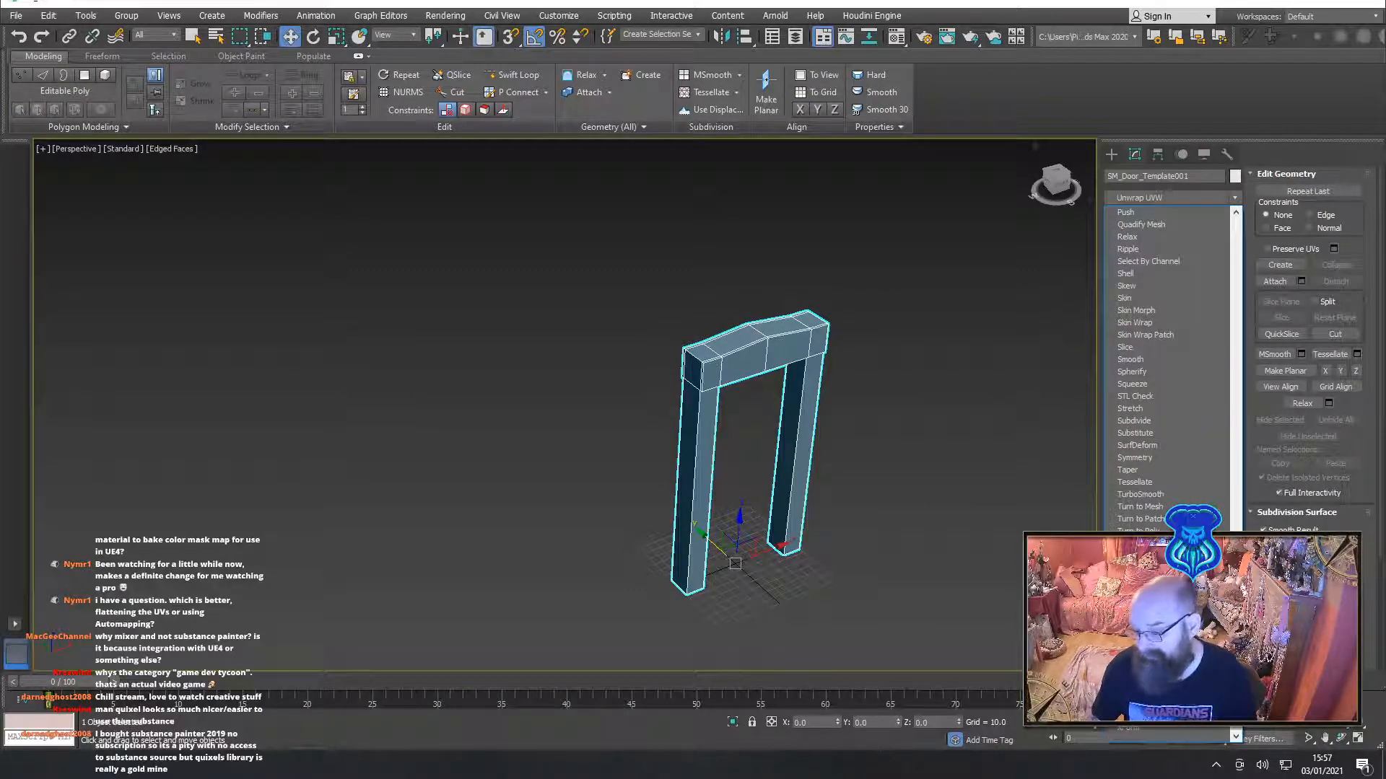
key(Escape)
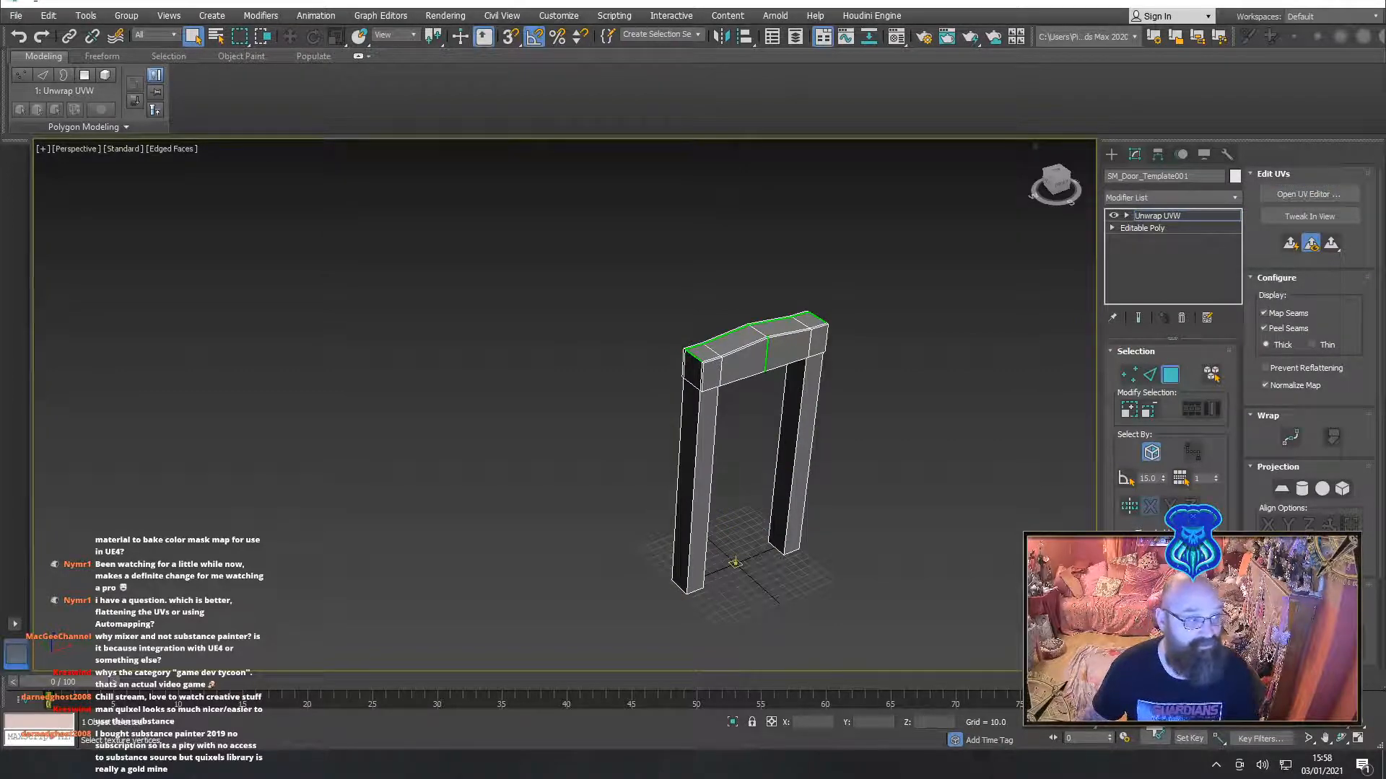
Select all of the door frame's faces for UV editing and flatten-map them with a 45.0 angle threshold and 0.001 spacing
drag(0, 0, 457, 169)
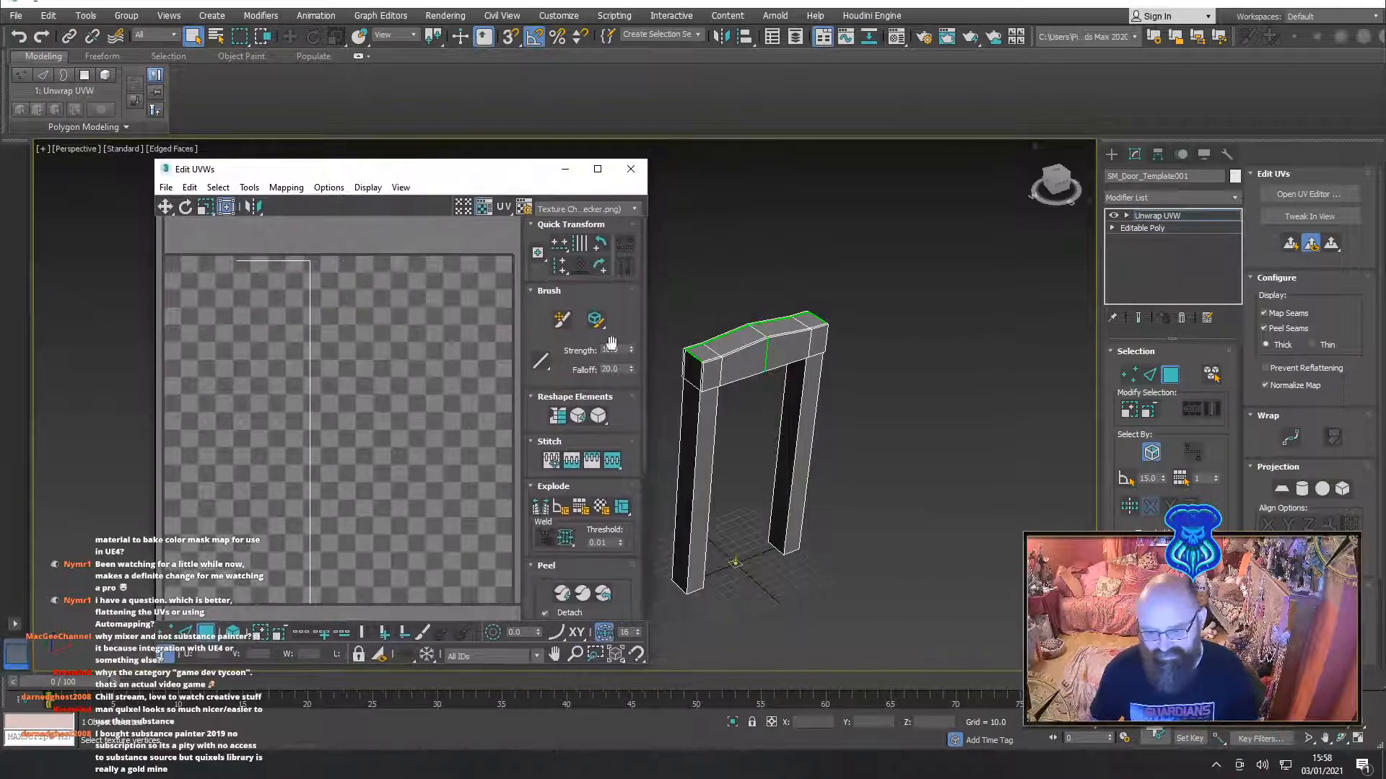
click(767, 387)
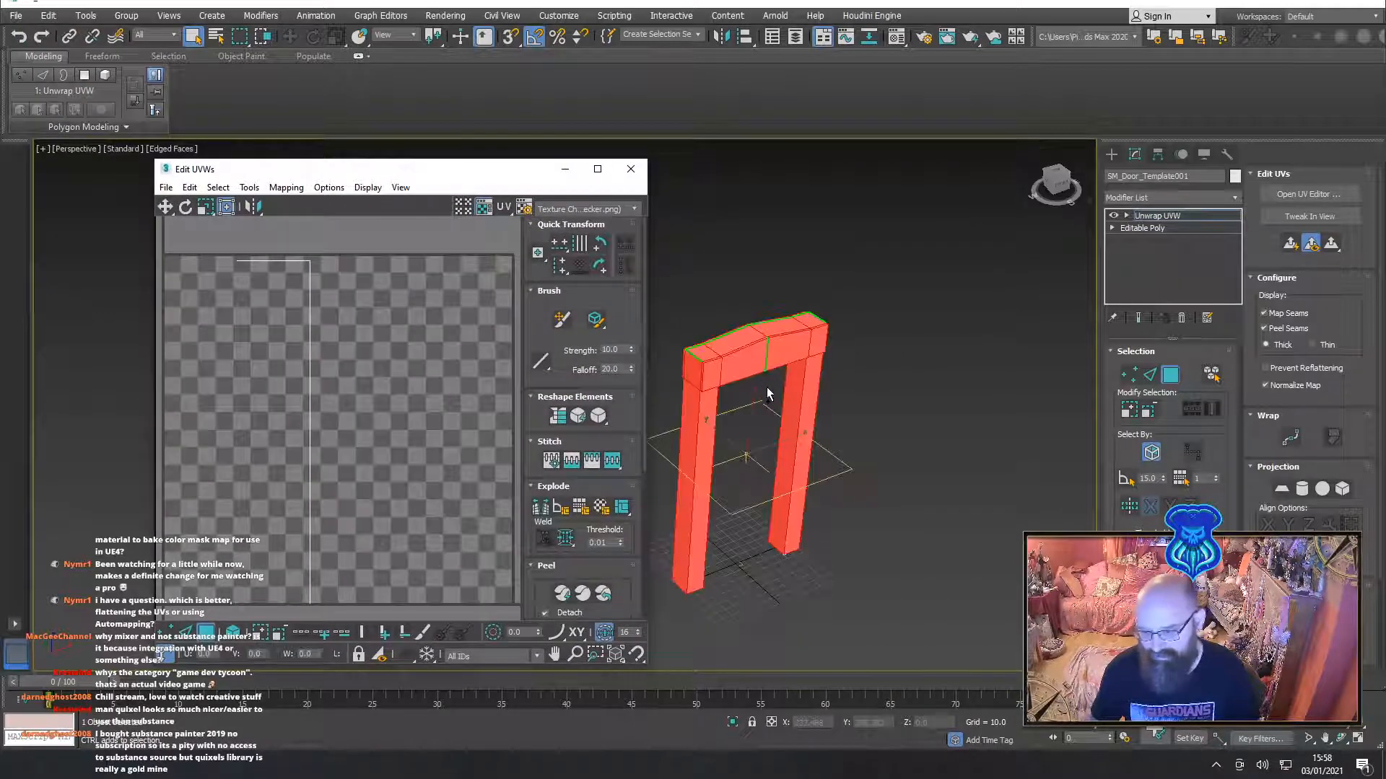
click(249, 187)
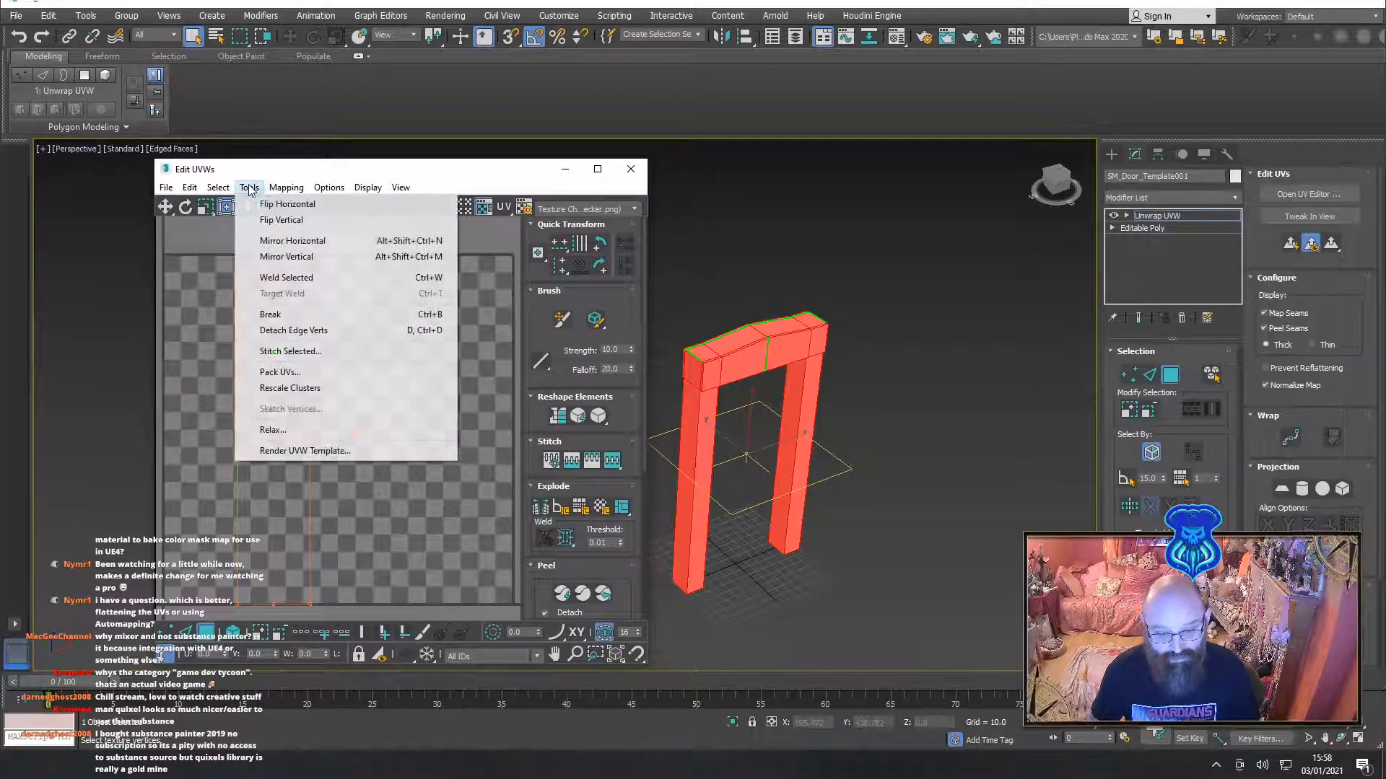
click(318, 205)
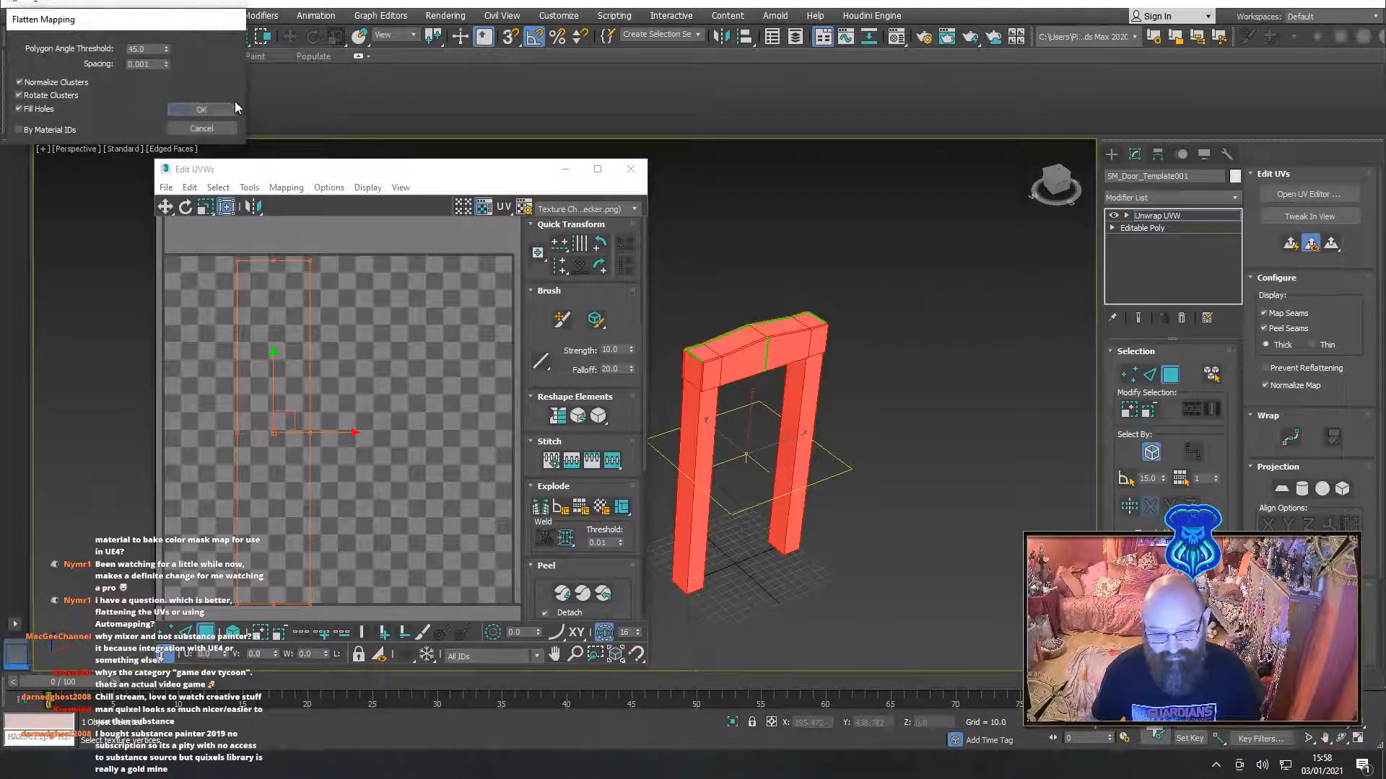
click(209, 109)
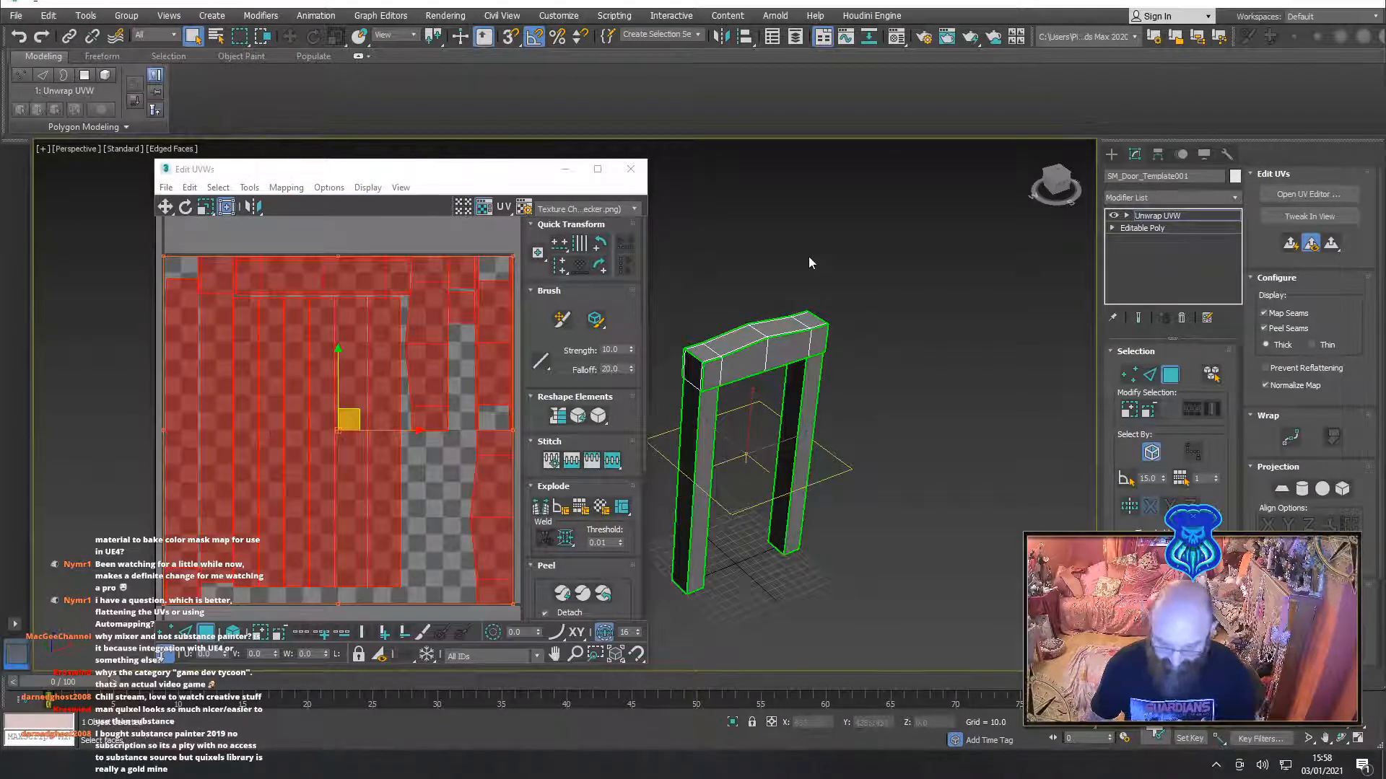
Close the UV editor, leave face selection and convert the unwrapped door frame to an Editable Poly
click(630, 169)
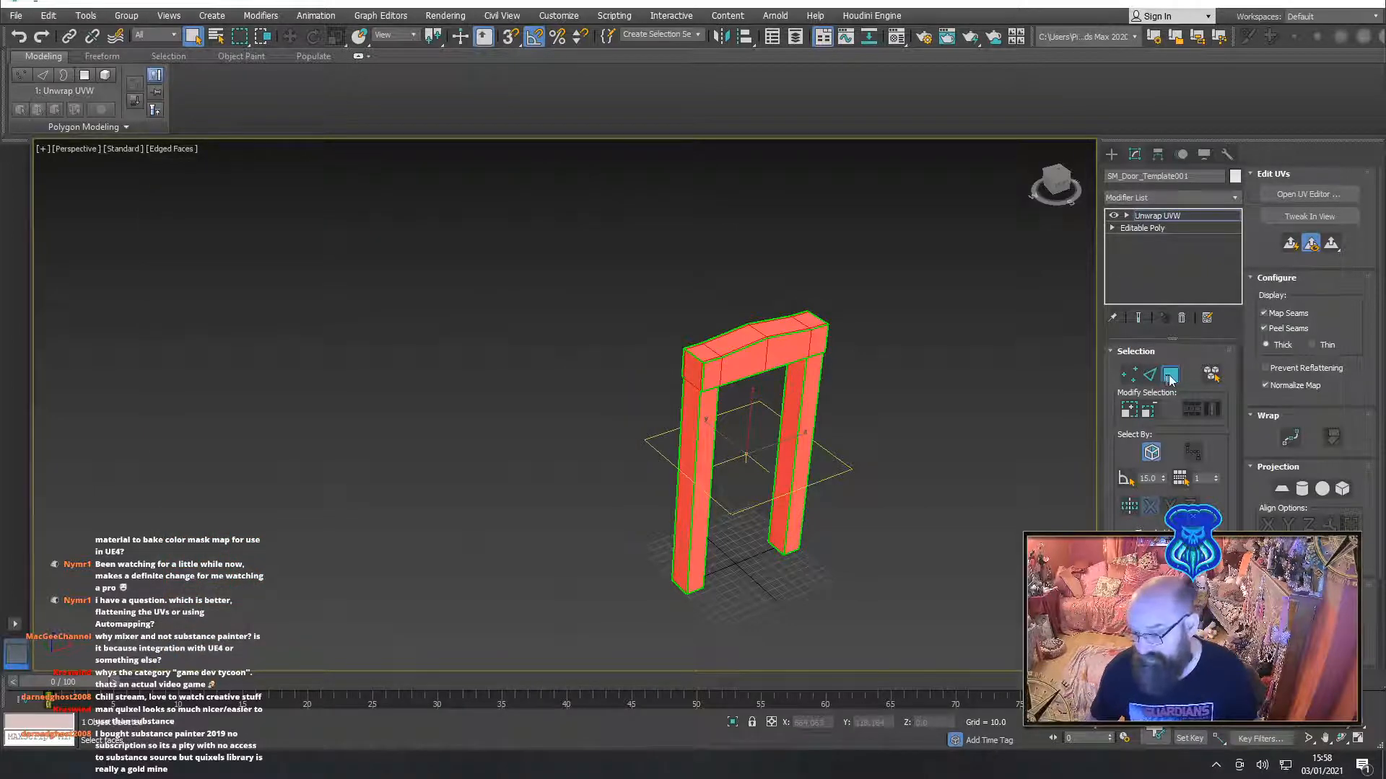
click(1168, 373)
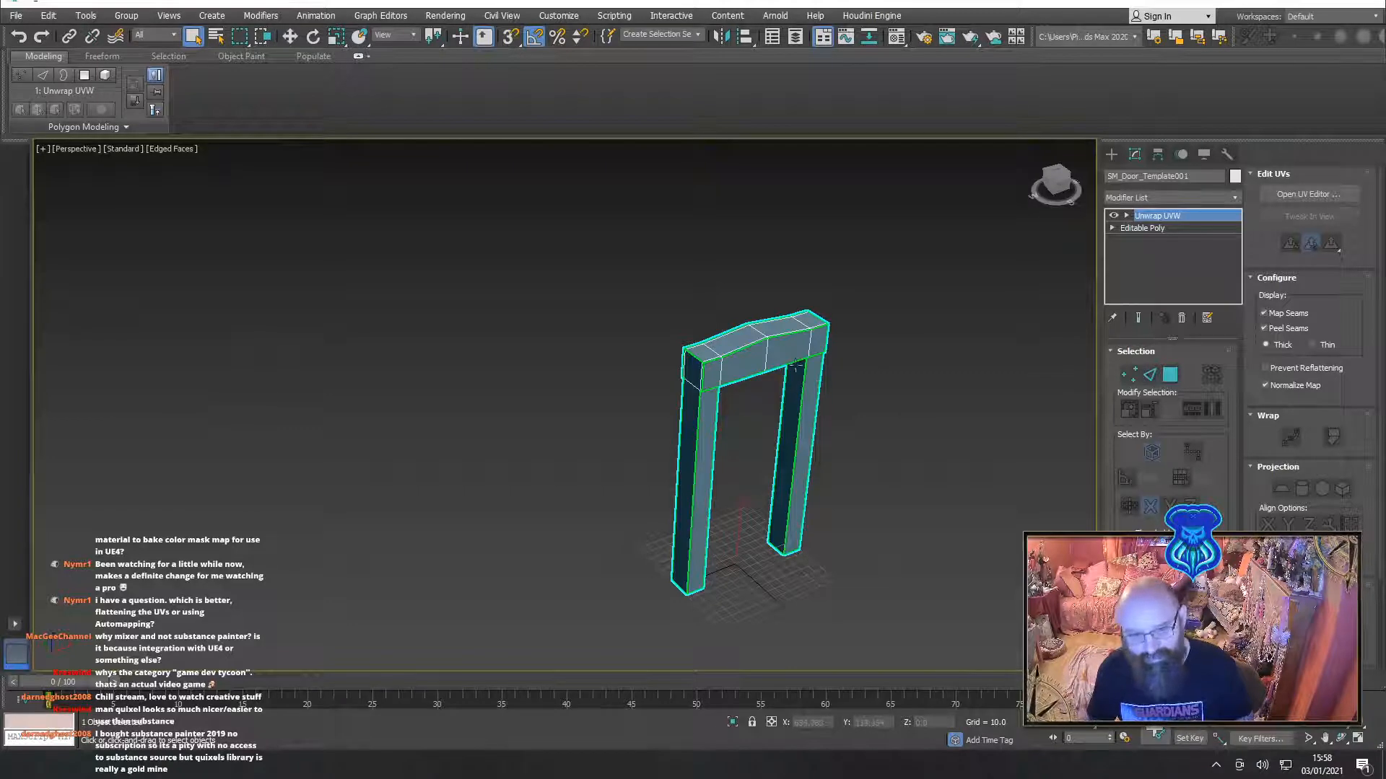
alt+middle_drag(635, 401, 579, 374)
click(579, 374)
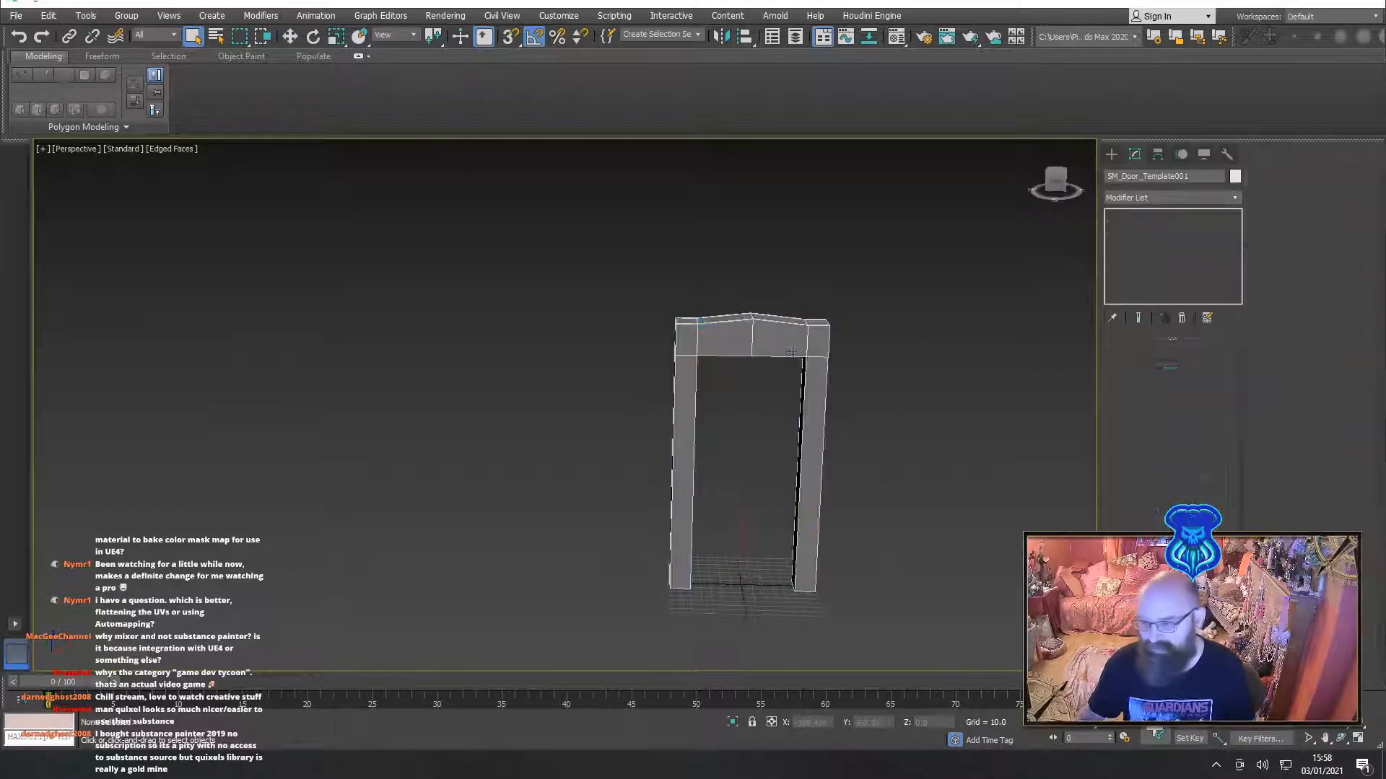
click(752, 348)
right_click(751, 339)
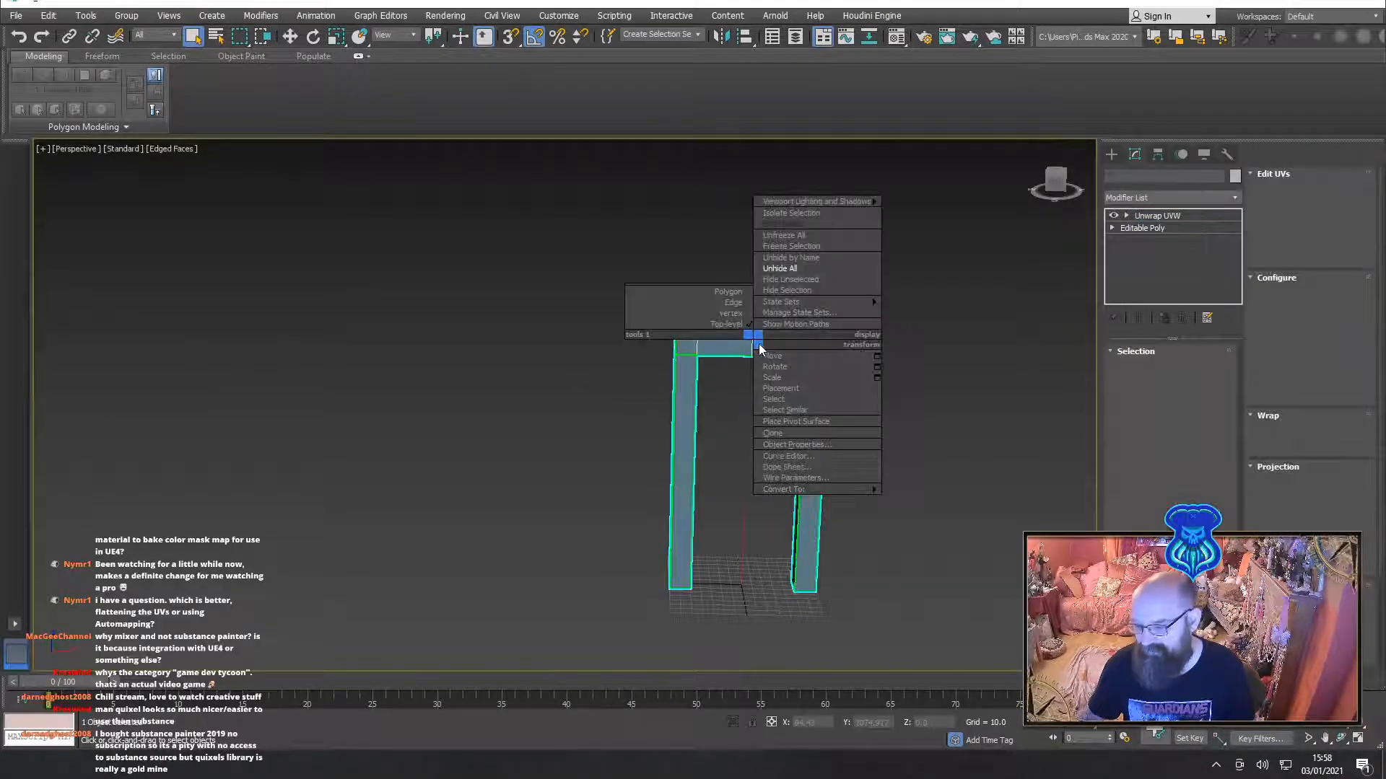
mouse_move(830, 490)
click(933, 501)
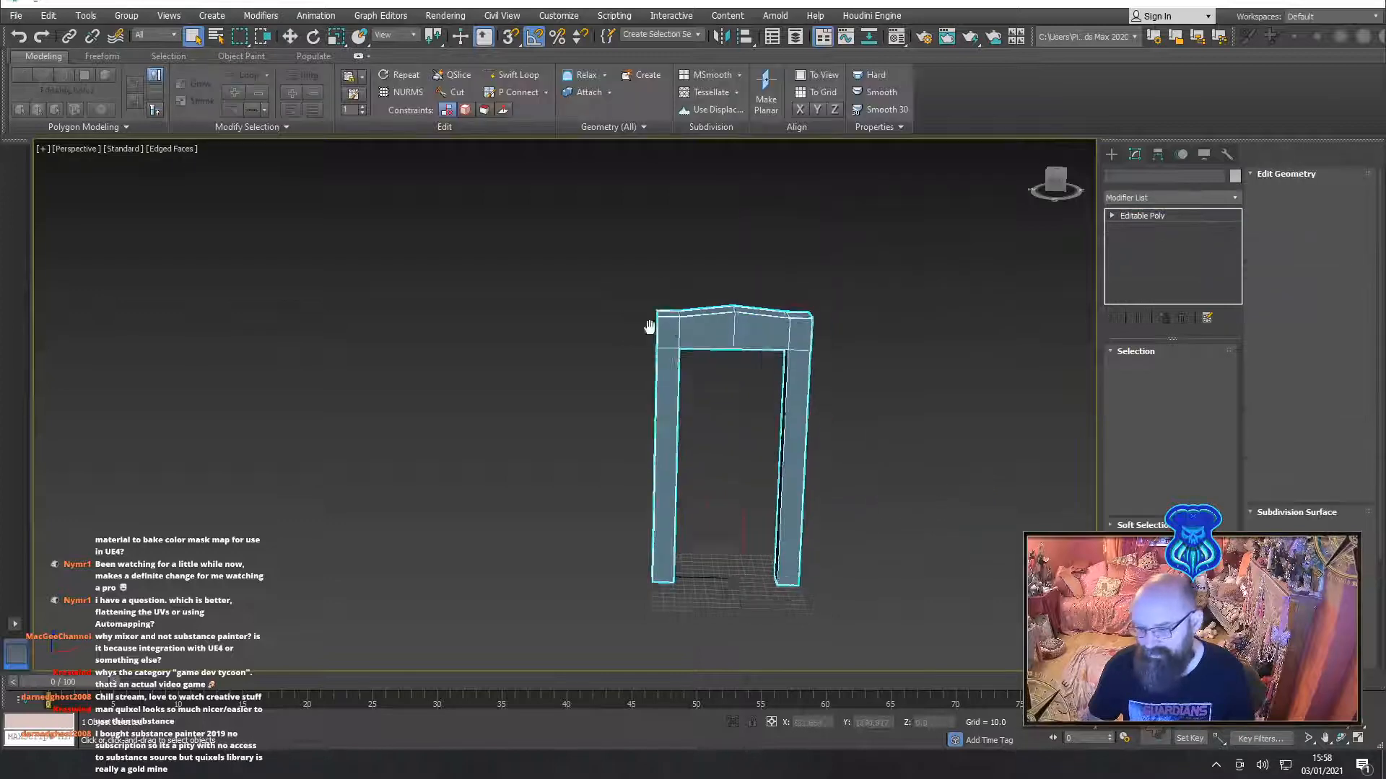
Start exporting the selected door frame as FBX and browse to the Wickie folder on the Desktop
middle_drag(649, 318, 524, 288)
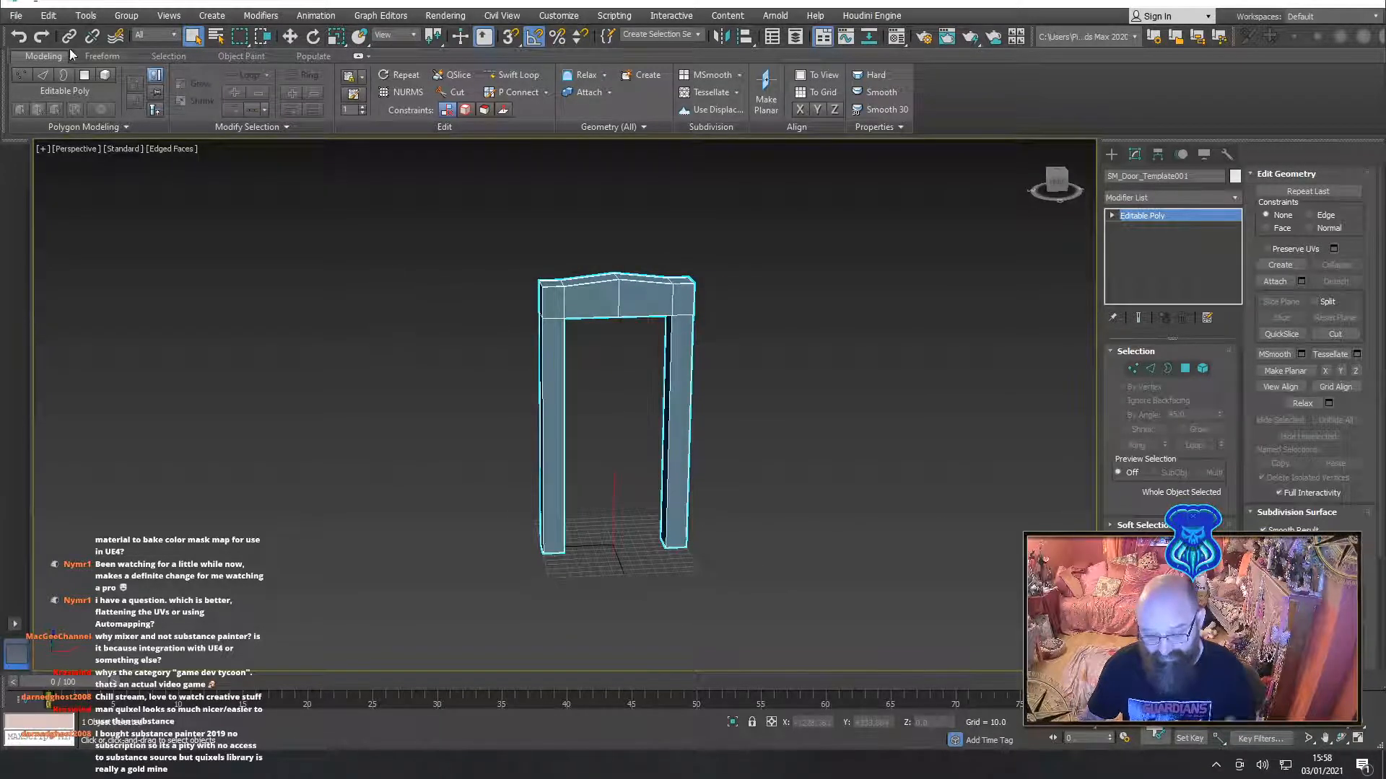
click(21, 19)
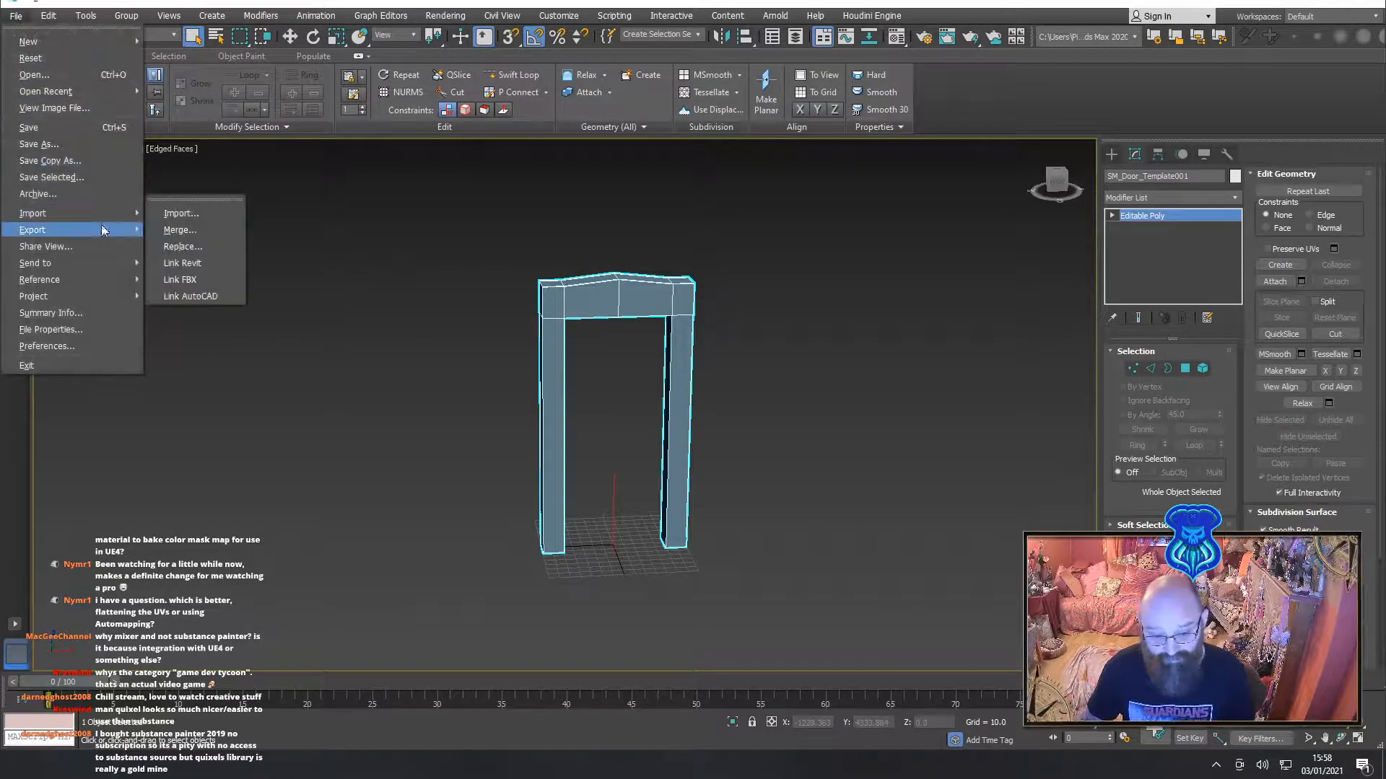
mouse_move(132, 231)
click(205, 245)
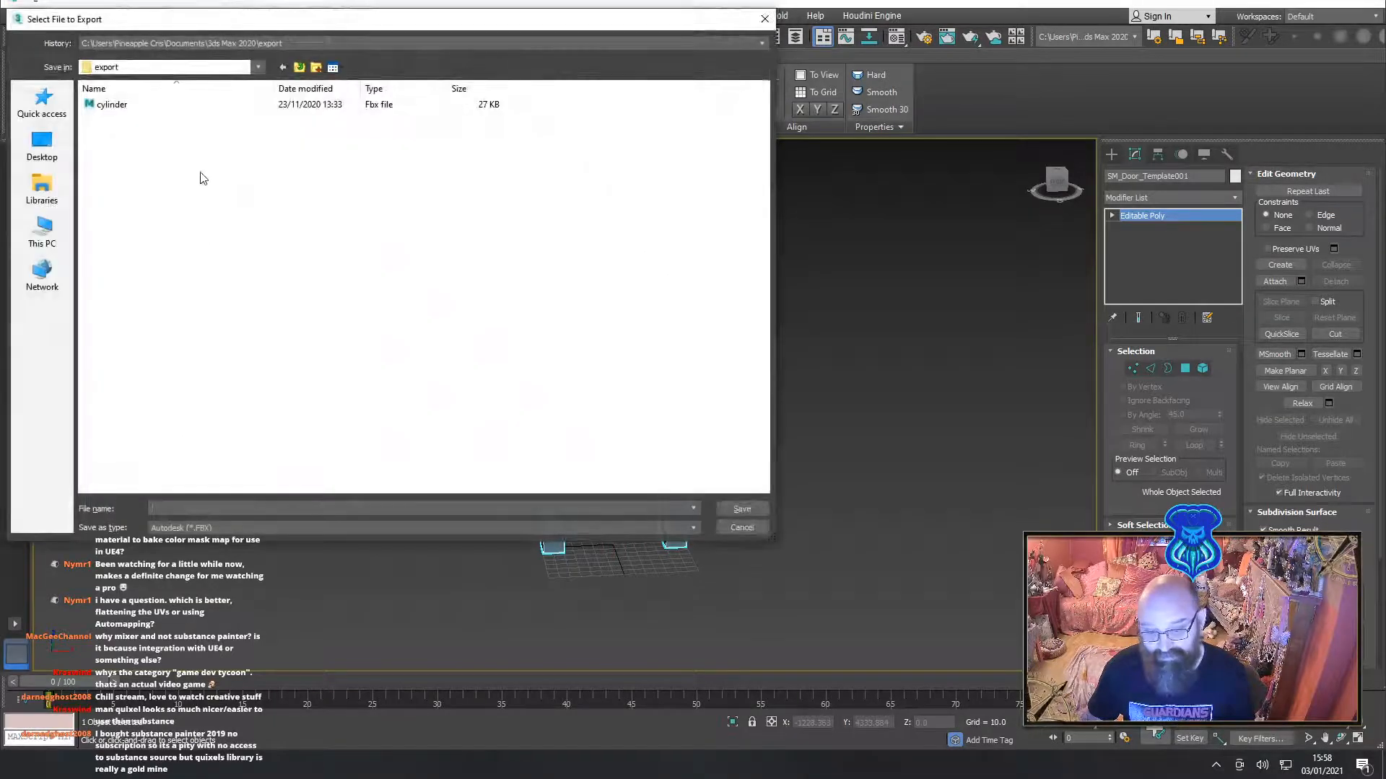
click(299, 67)
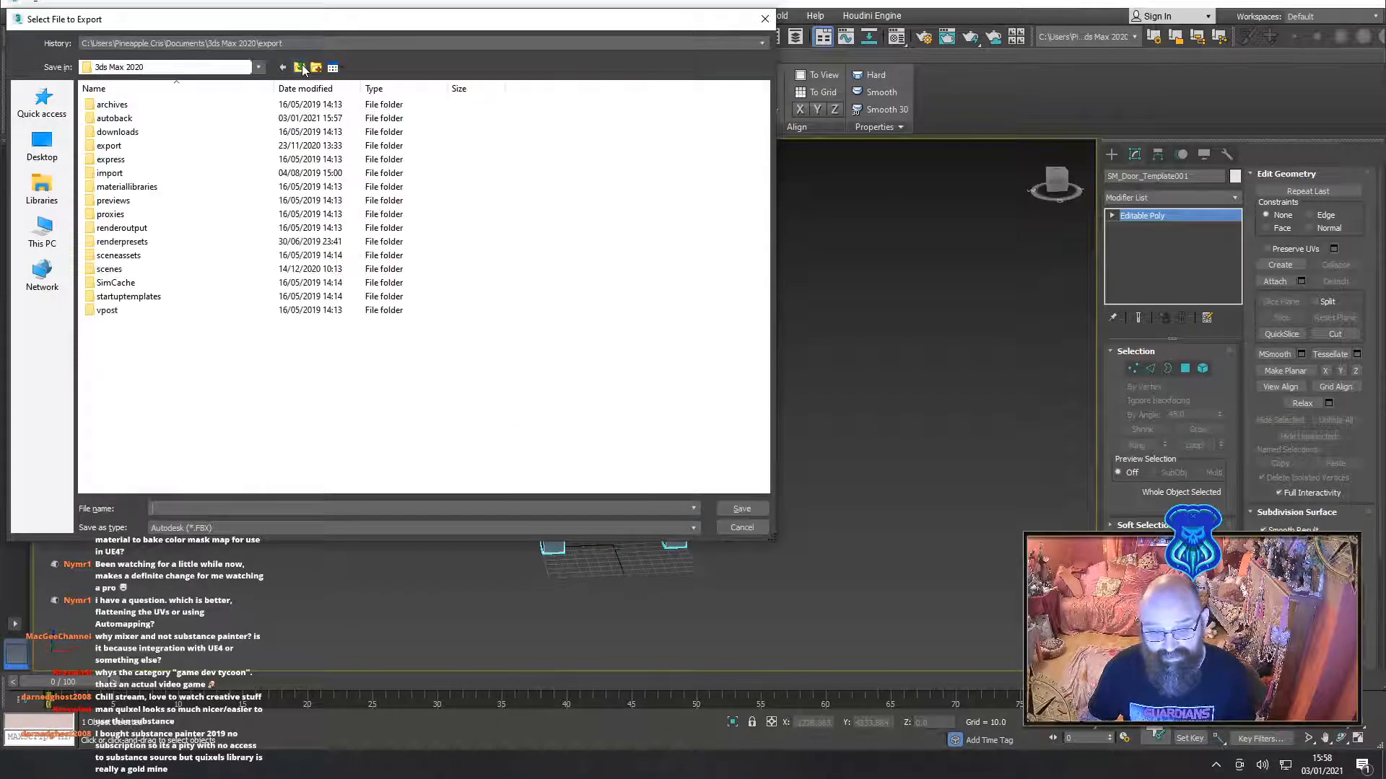
click(299, 68)
click(299, 67)
click(299, 68)
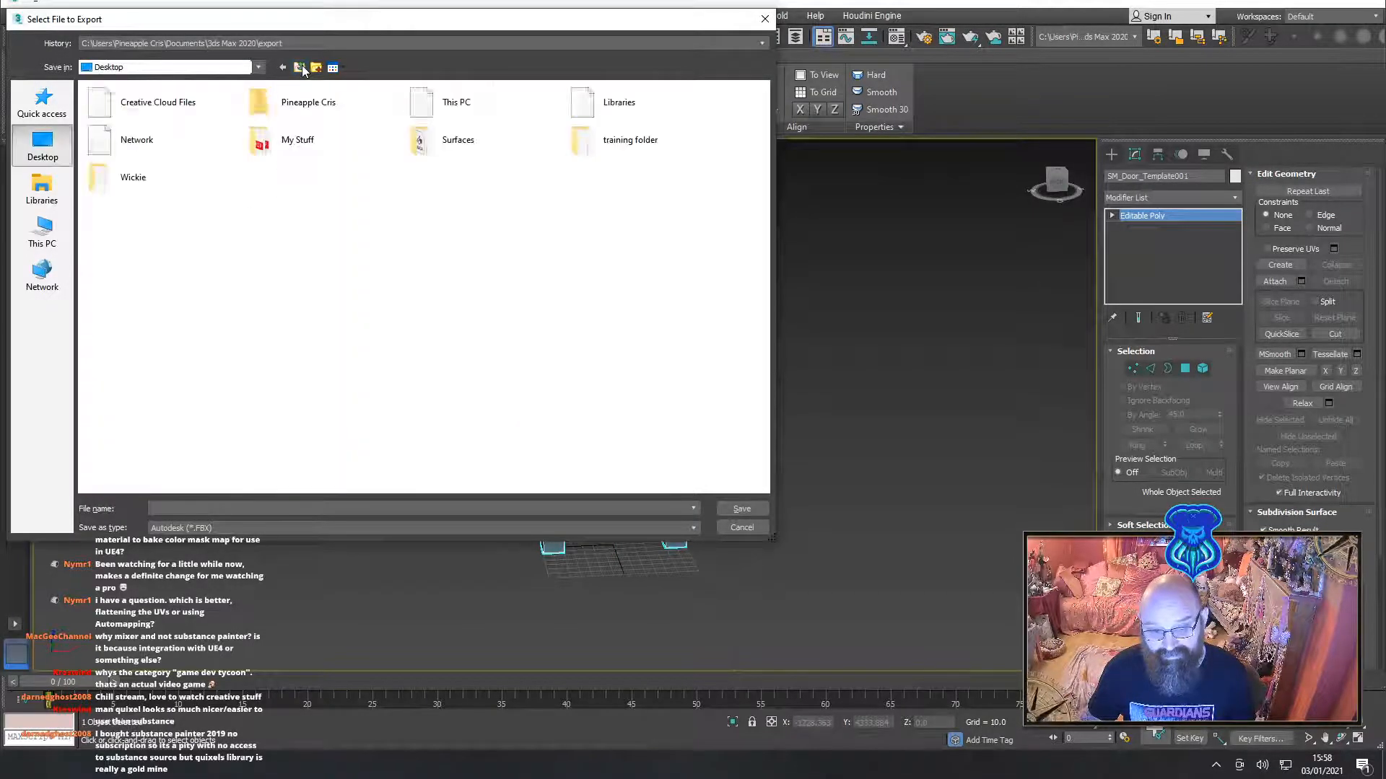
double_click(130, 177)
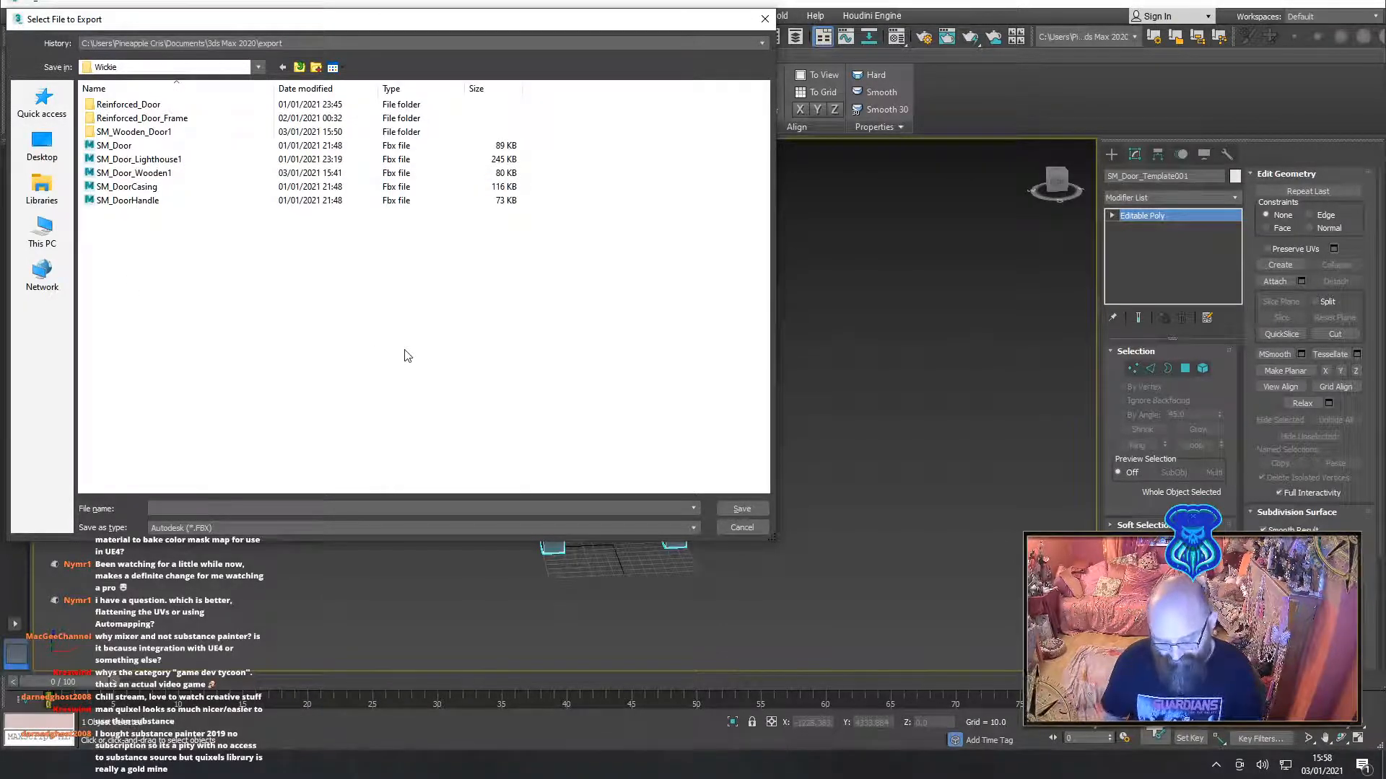
Name the FBX export file SM_Doorframe1
key(s)
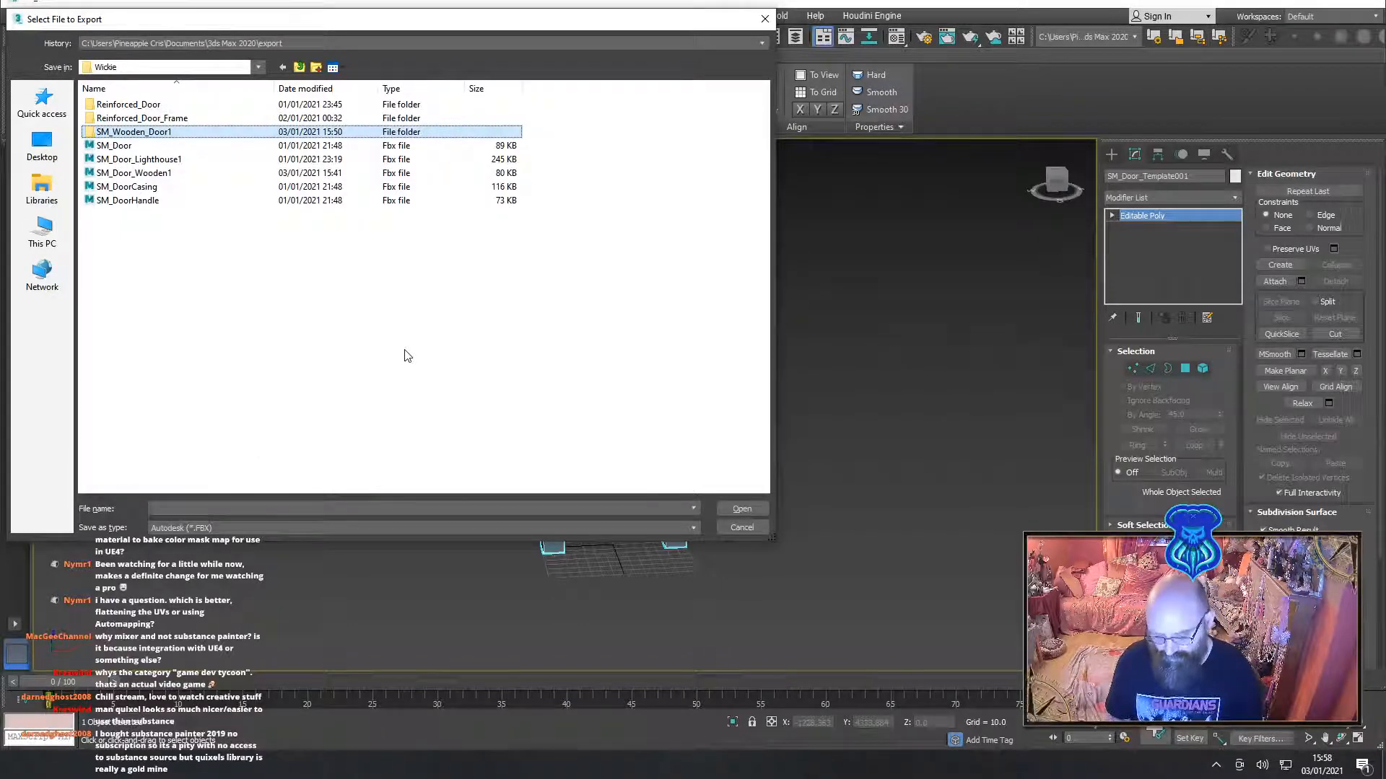
click(271, 512)
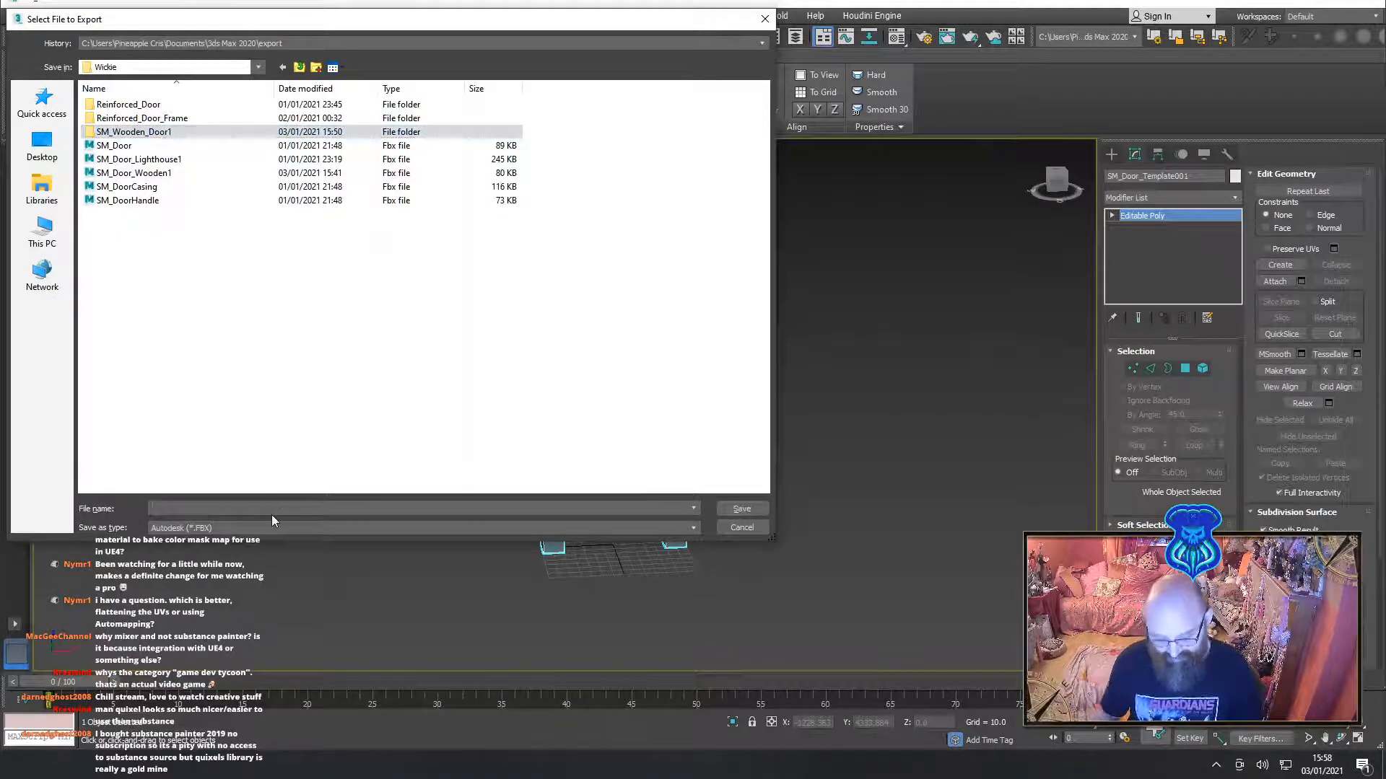
text(SM_Doorframe1)
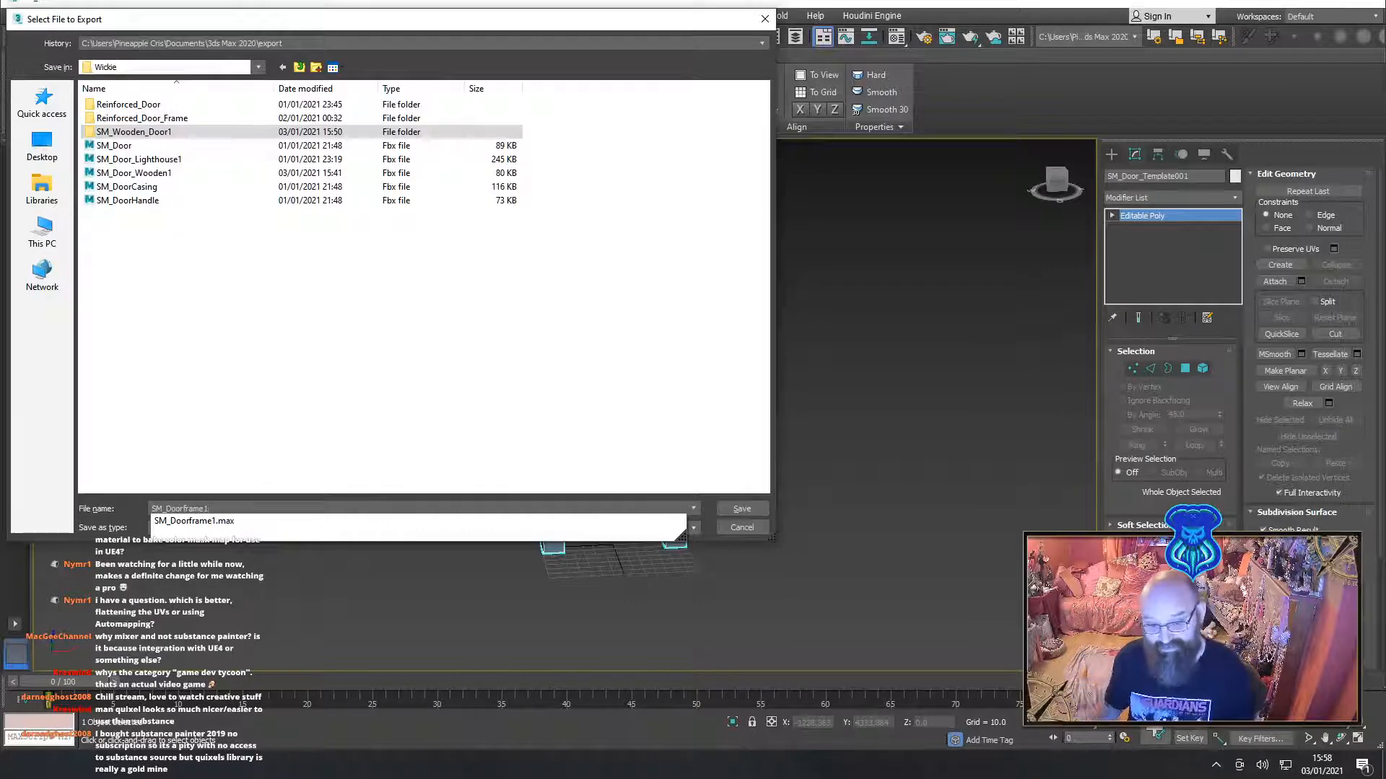
Try to export the door frame as FBX with the current options, decline saving a scene copy and dismiss the error report
key(Return)
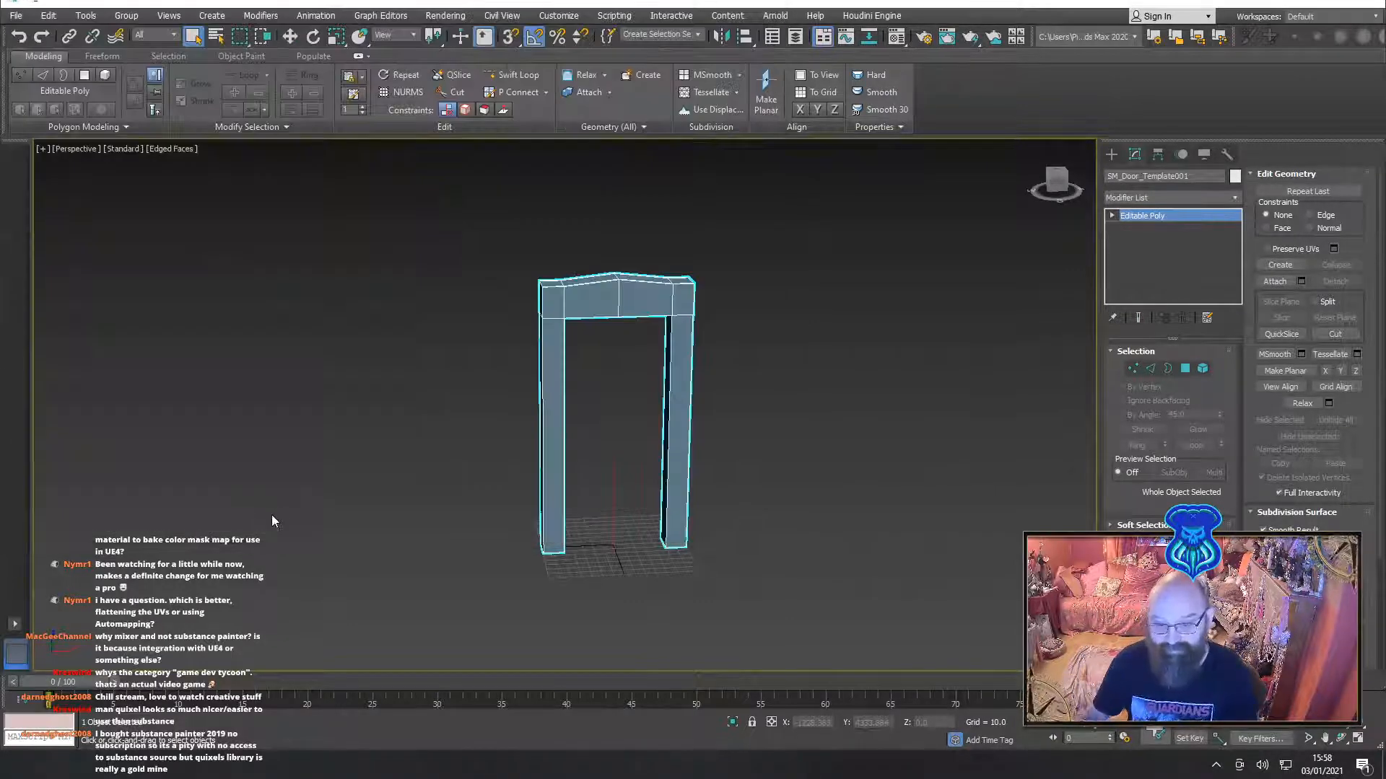
click(553, 498)
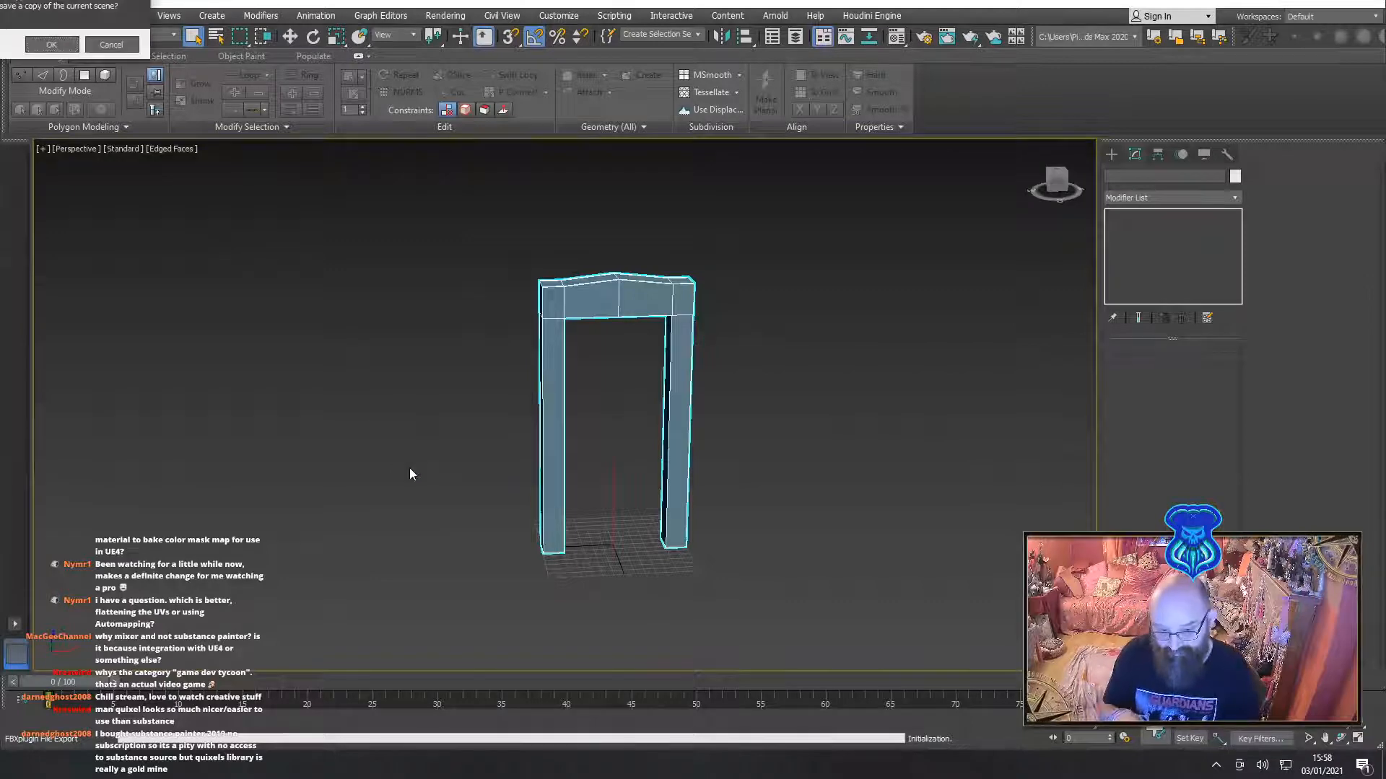
click(113, 47)
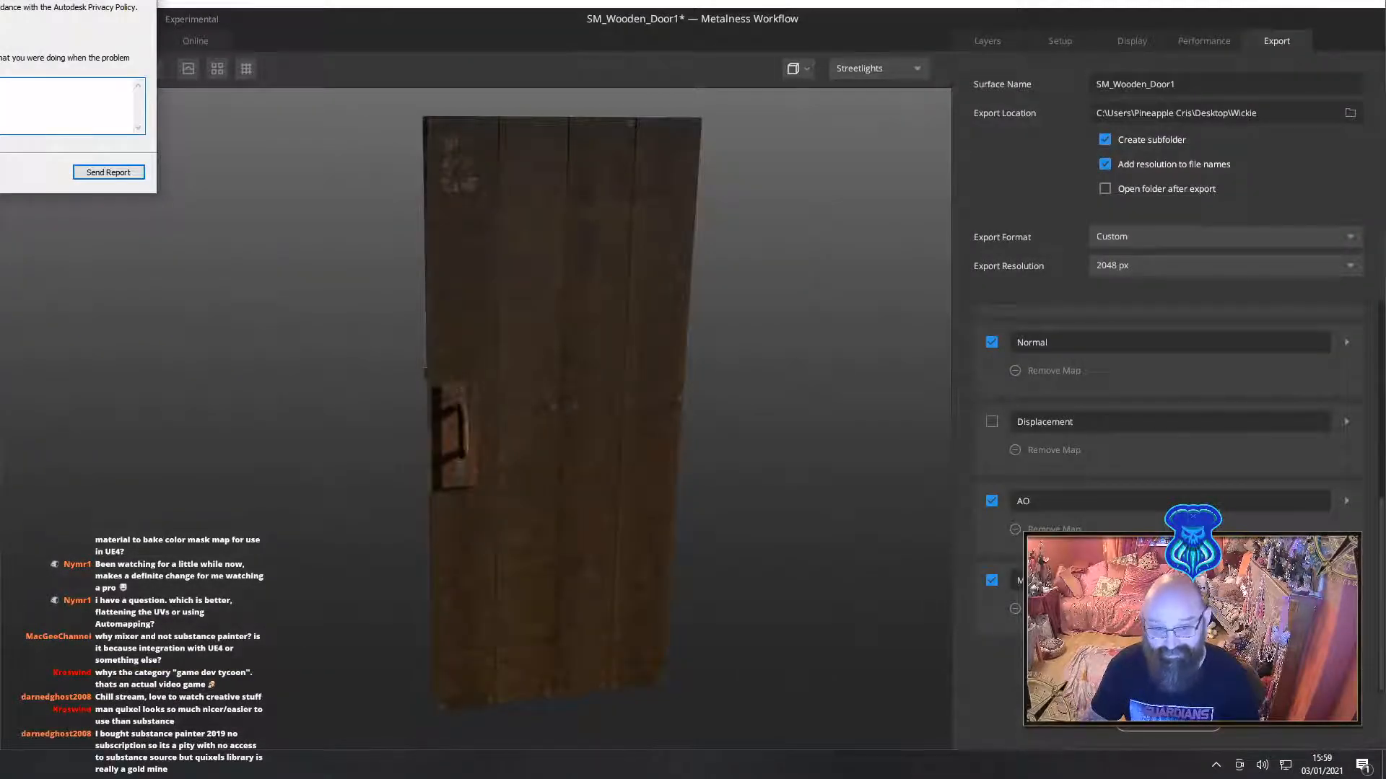
click(105, 23)
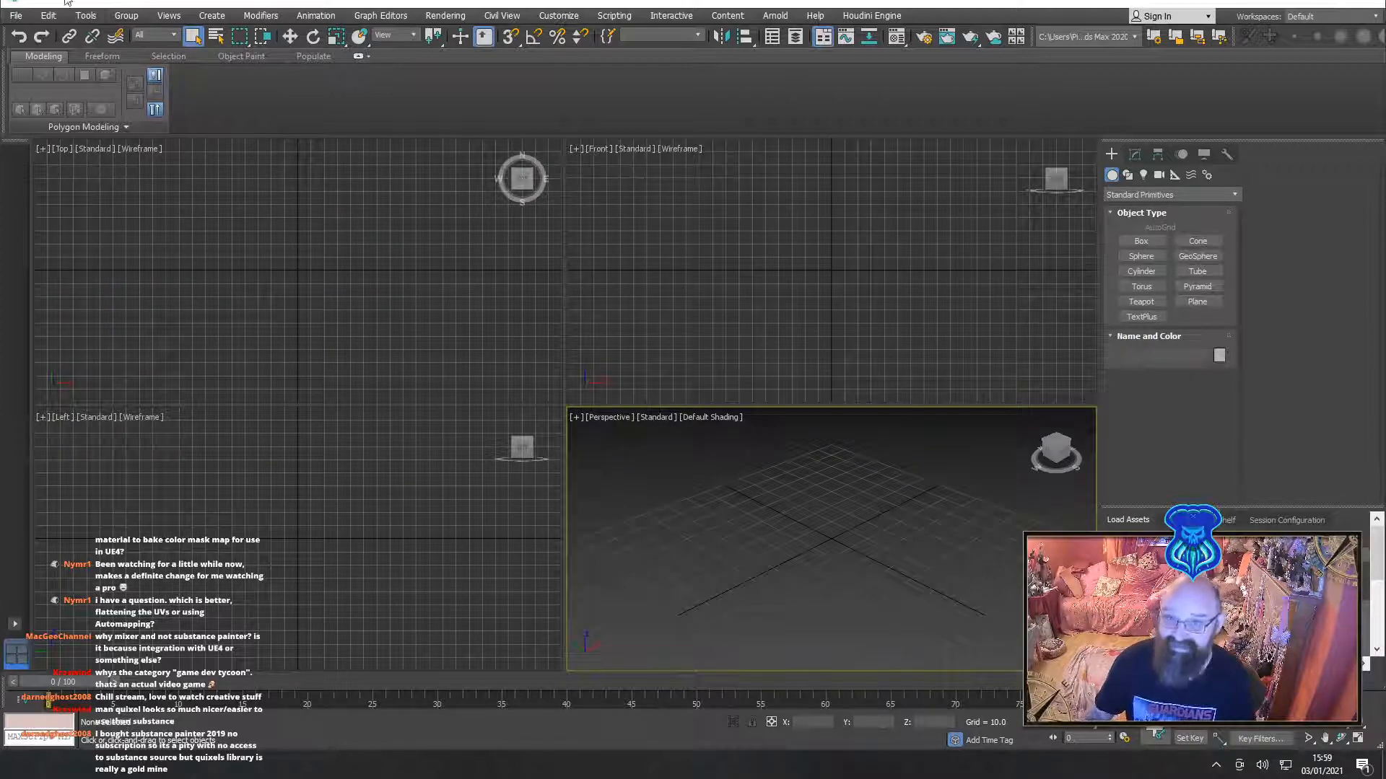
Reopen the recent scene SM_Doorframe1.max and continue loading it without the missing external files
click(14, 16)
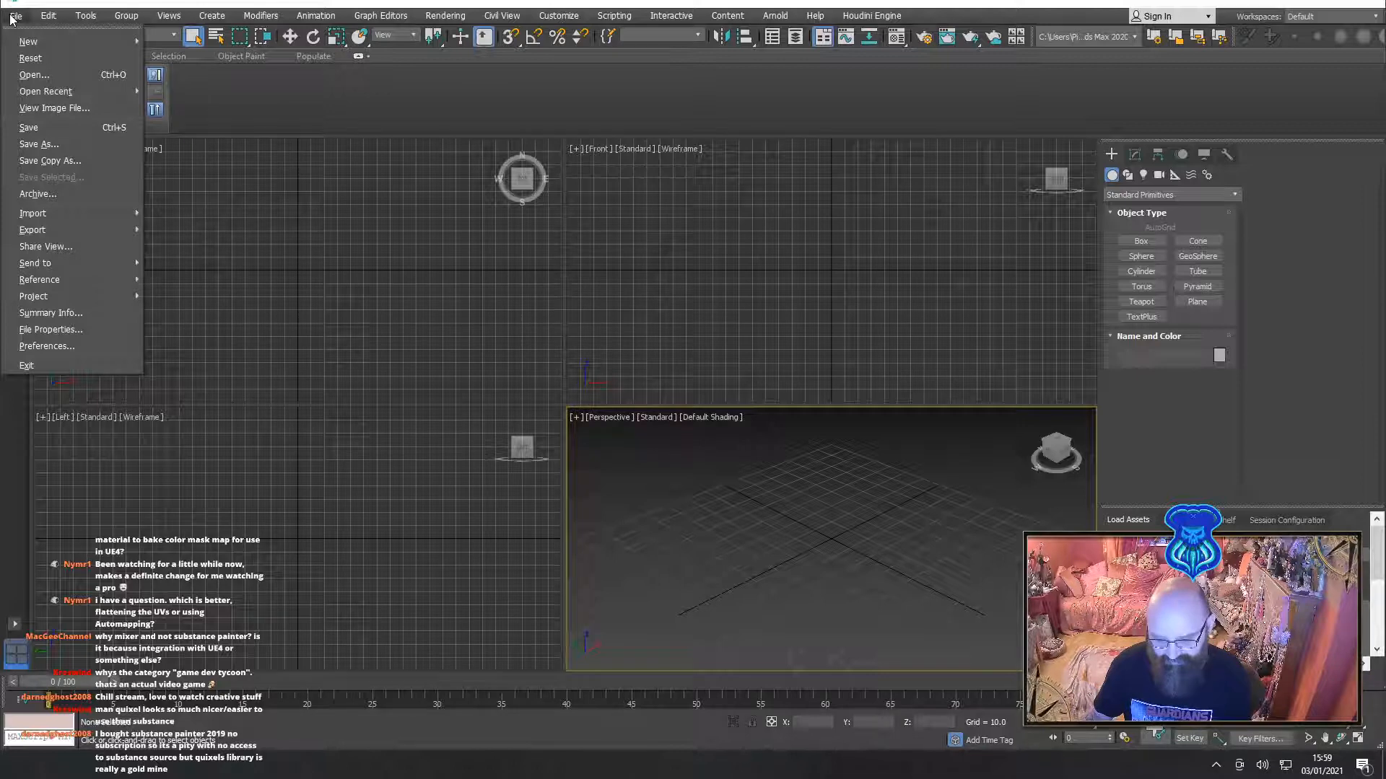
mouse_move(49, 94)
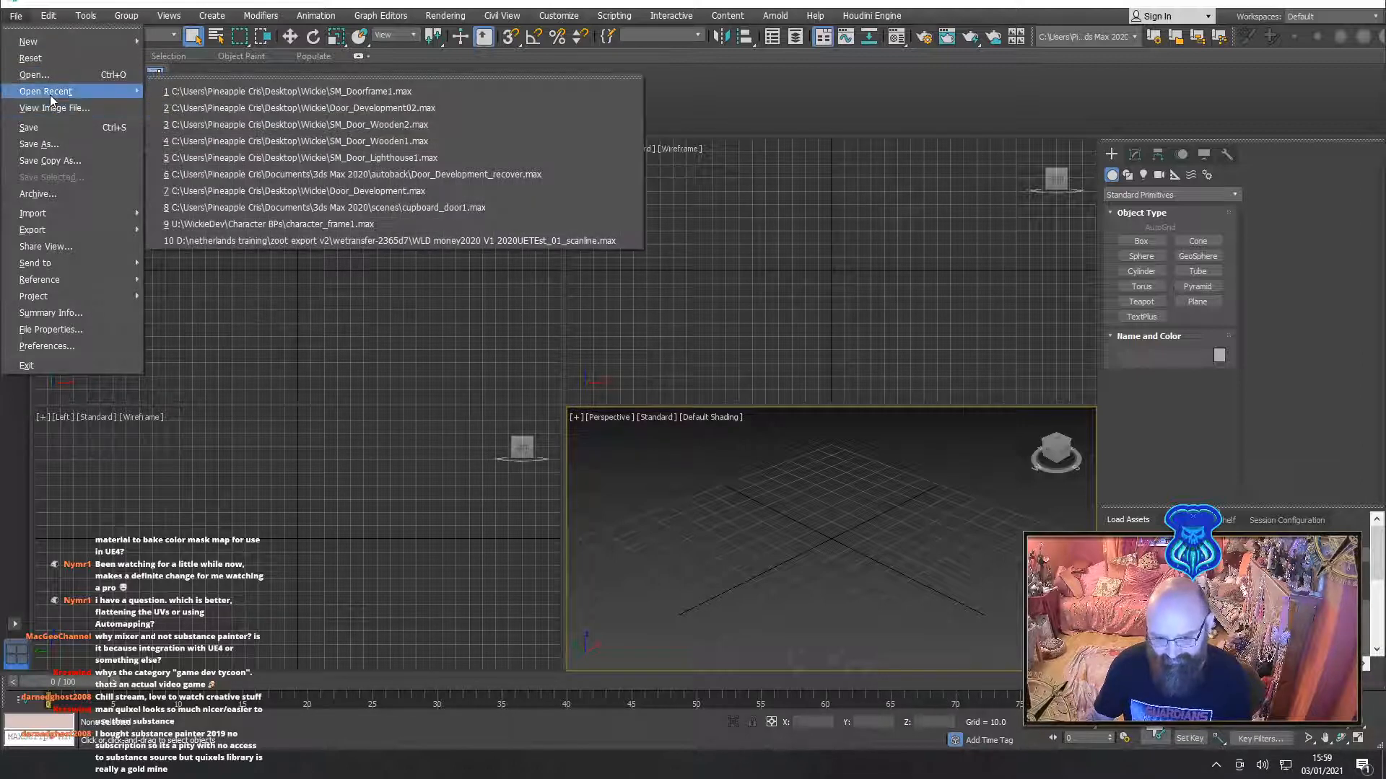
click(169, 91)
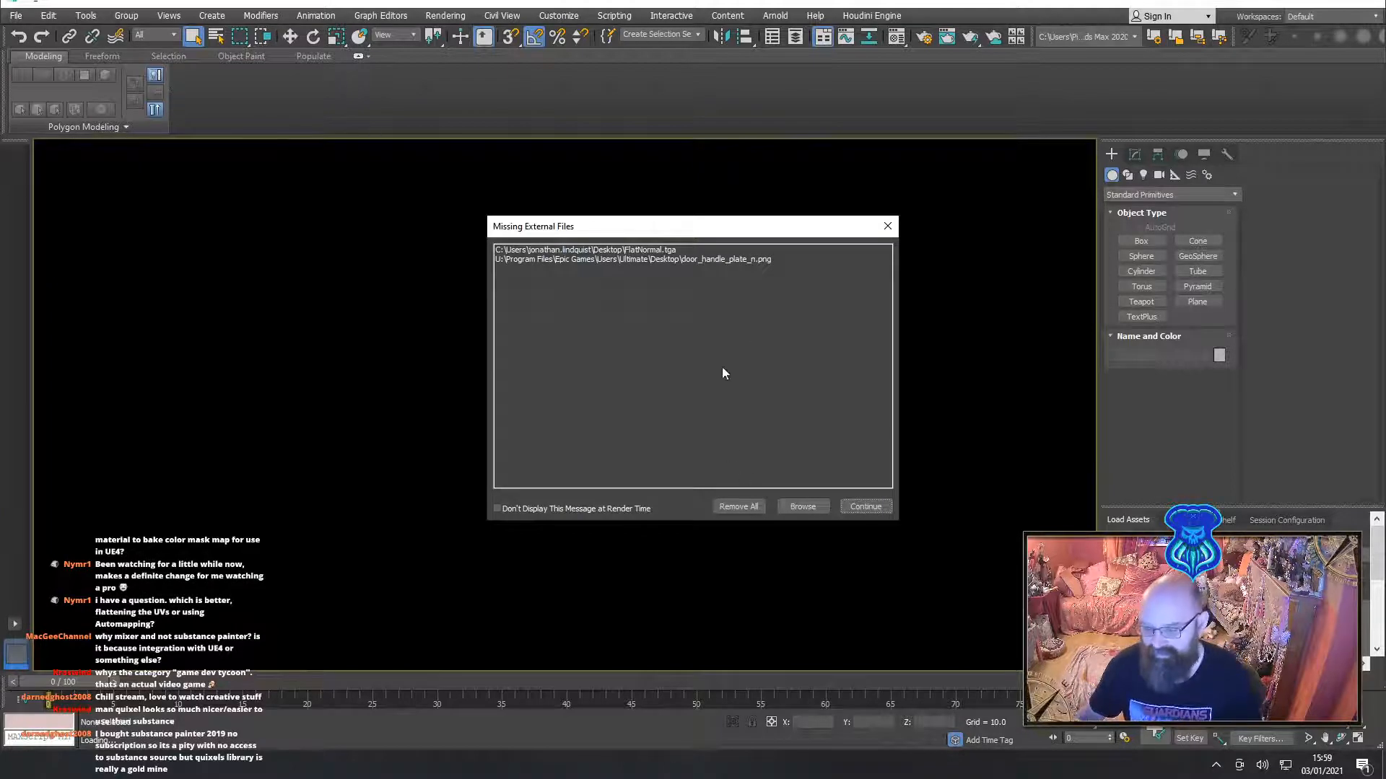
click(852, 508)
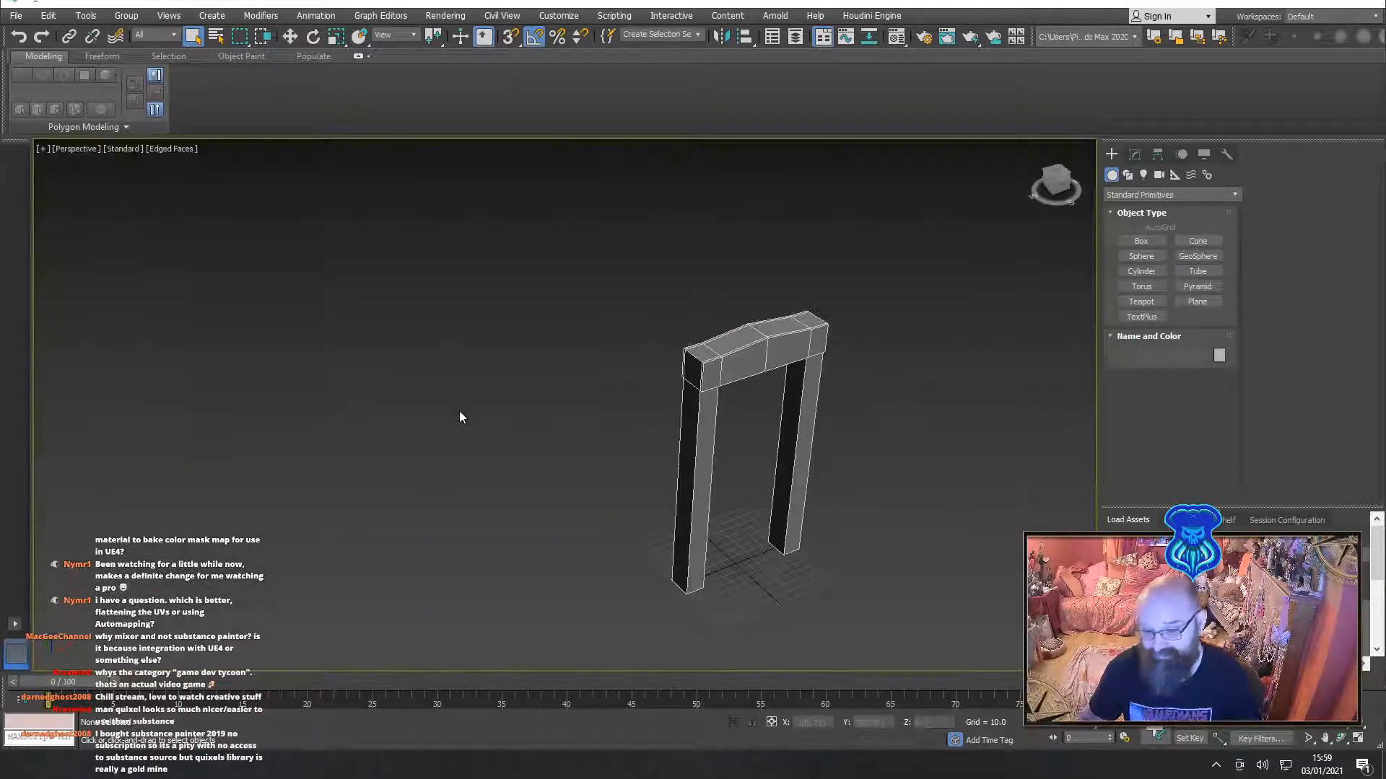
Select the door frame, start exporting only the selection and browse to the Wickie folder on the Desktop
click(702, 370)
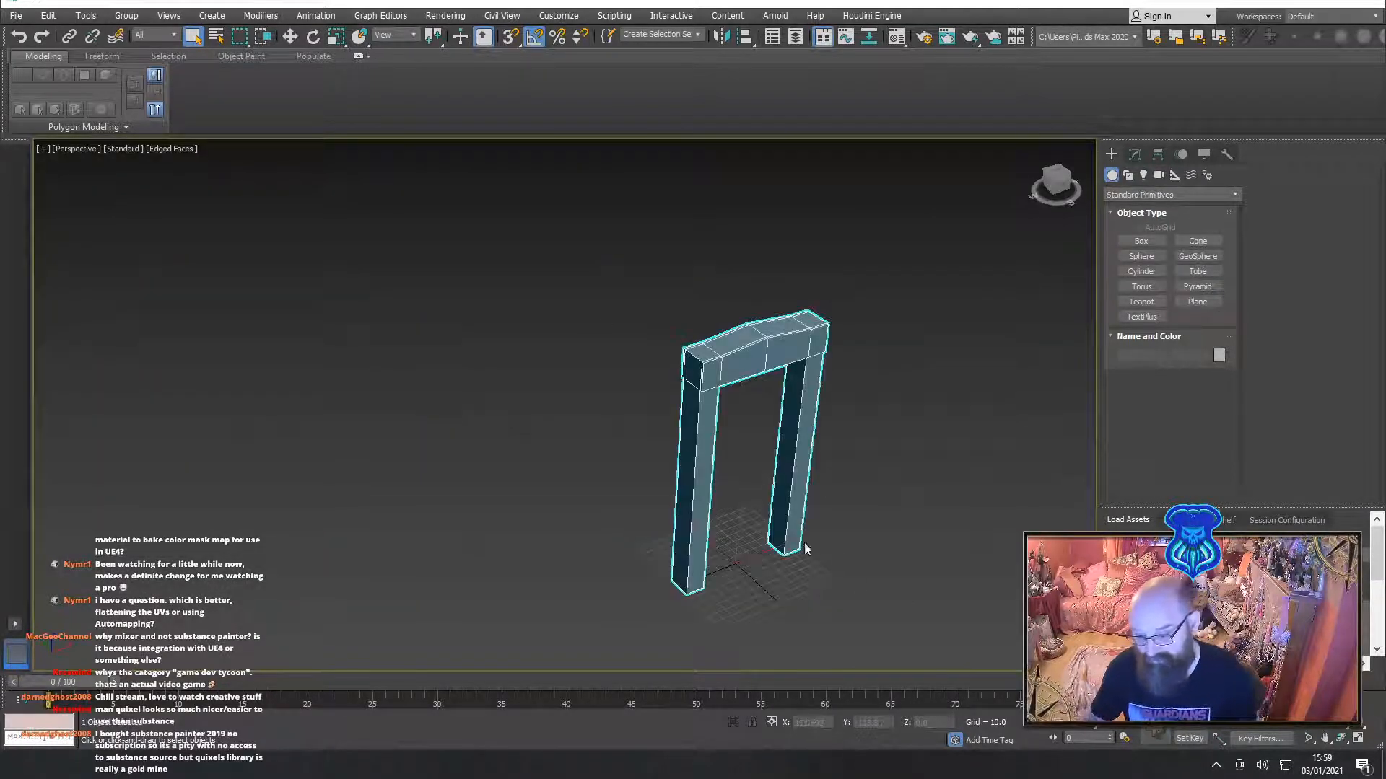
click(16, 15)
mouse_move(119, 232)
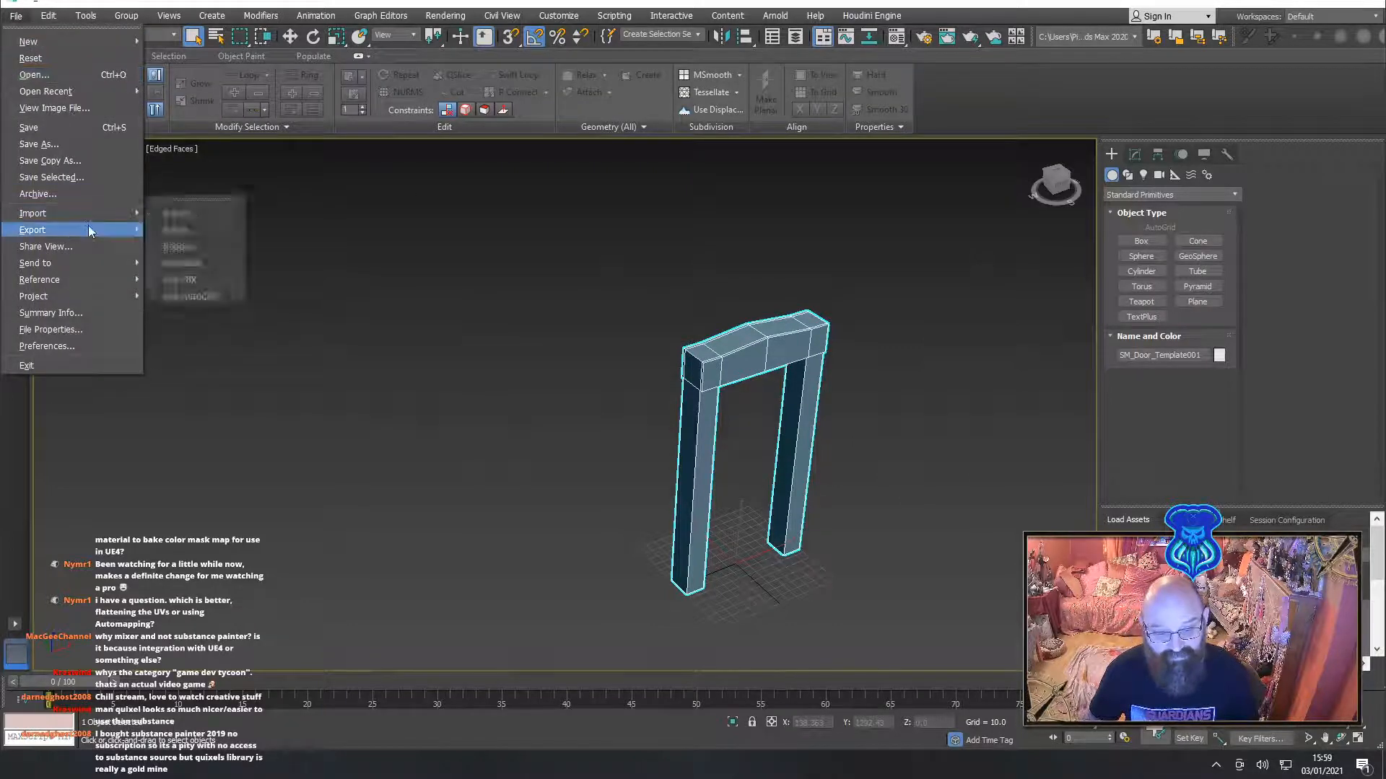
click(200, 244)
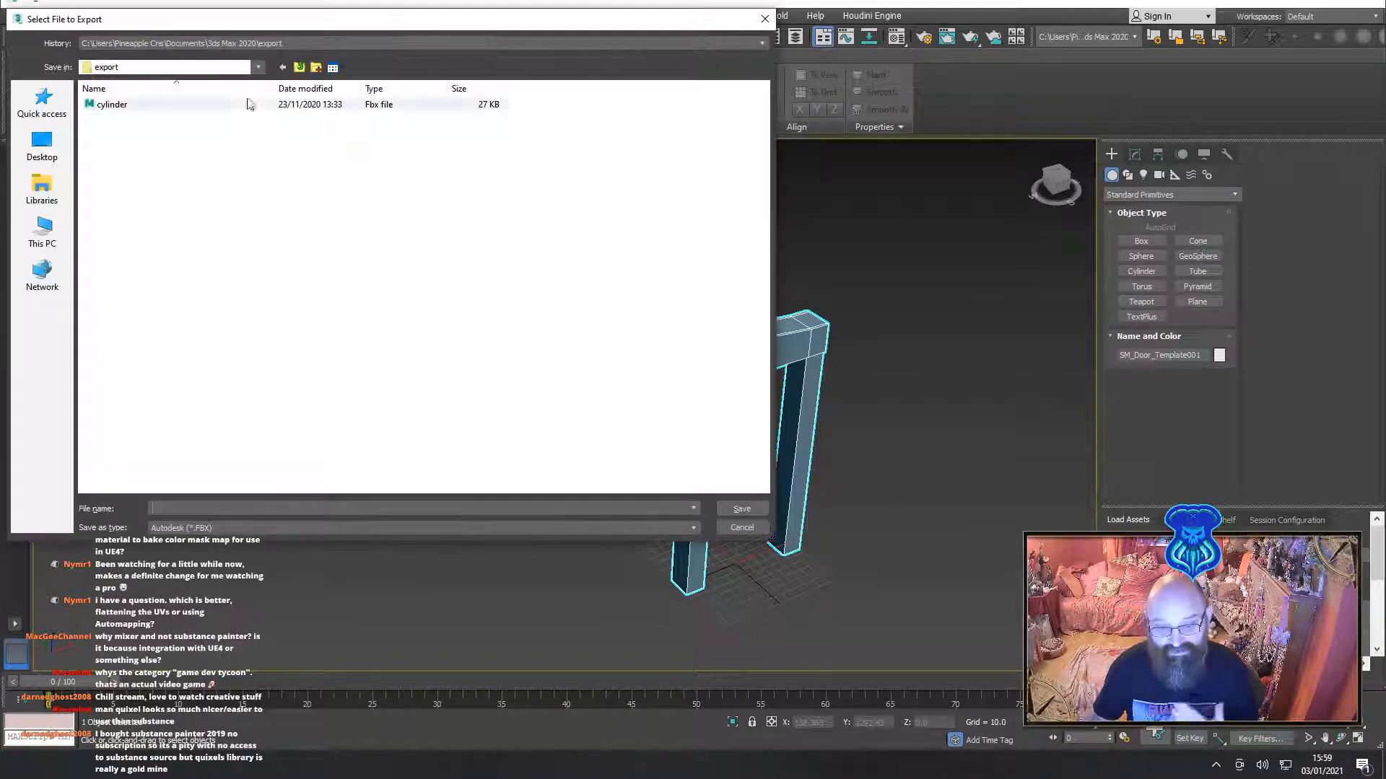
click(191, 67)
click(193, 77)
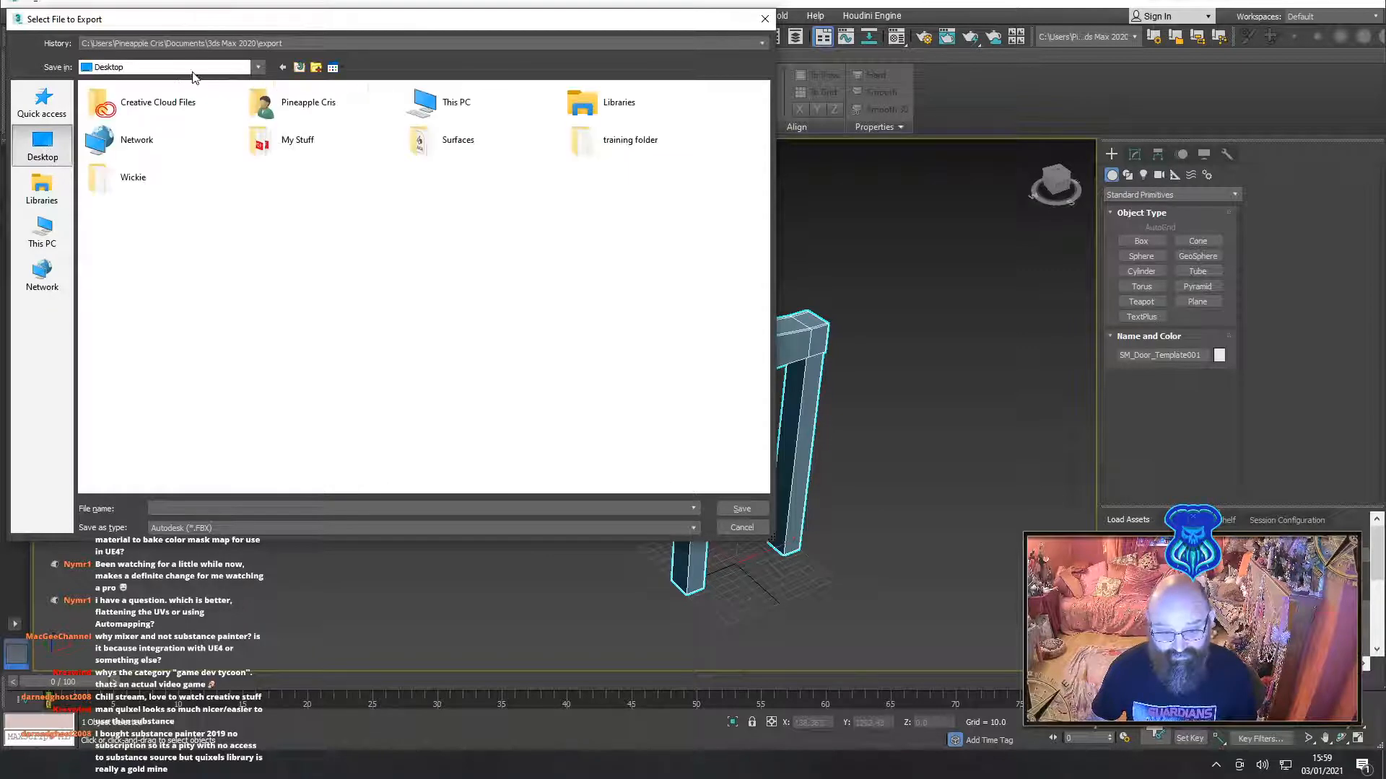
click(199, 43)
click(233, 123)
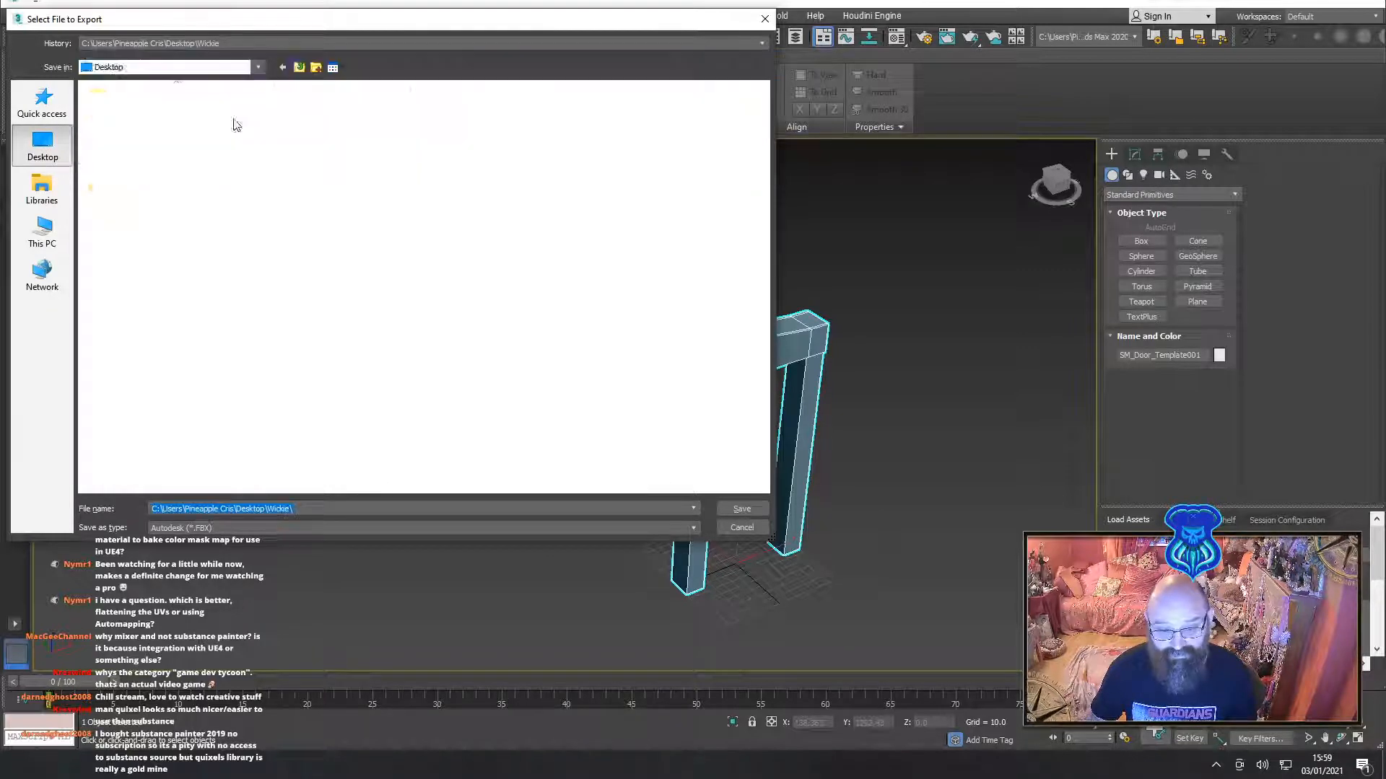
Export the selected door frame in OBJ format under the name temp and close the export statistics
click(253, 528)
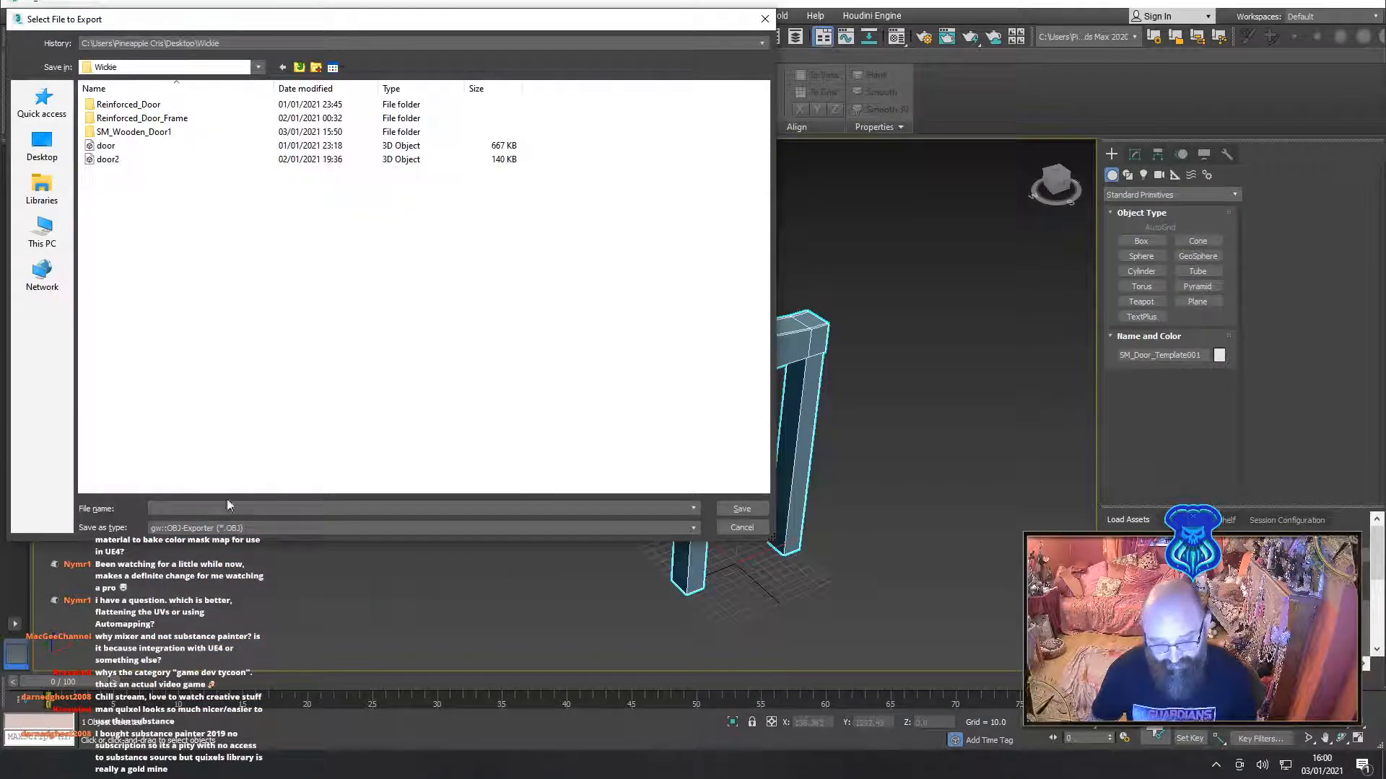
key(Return)
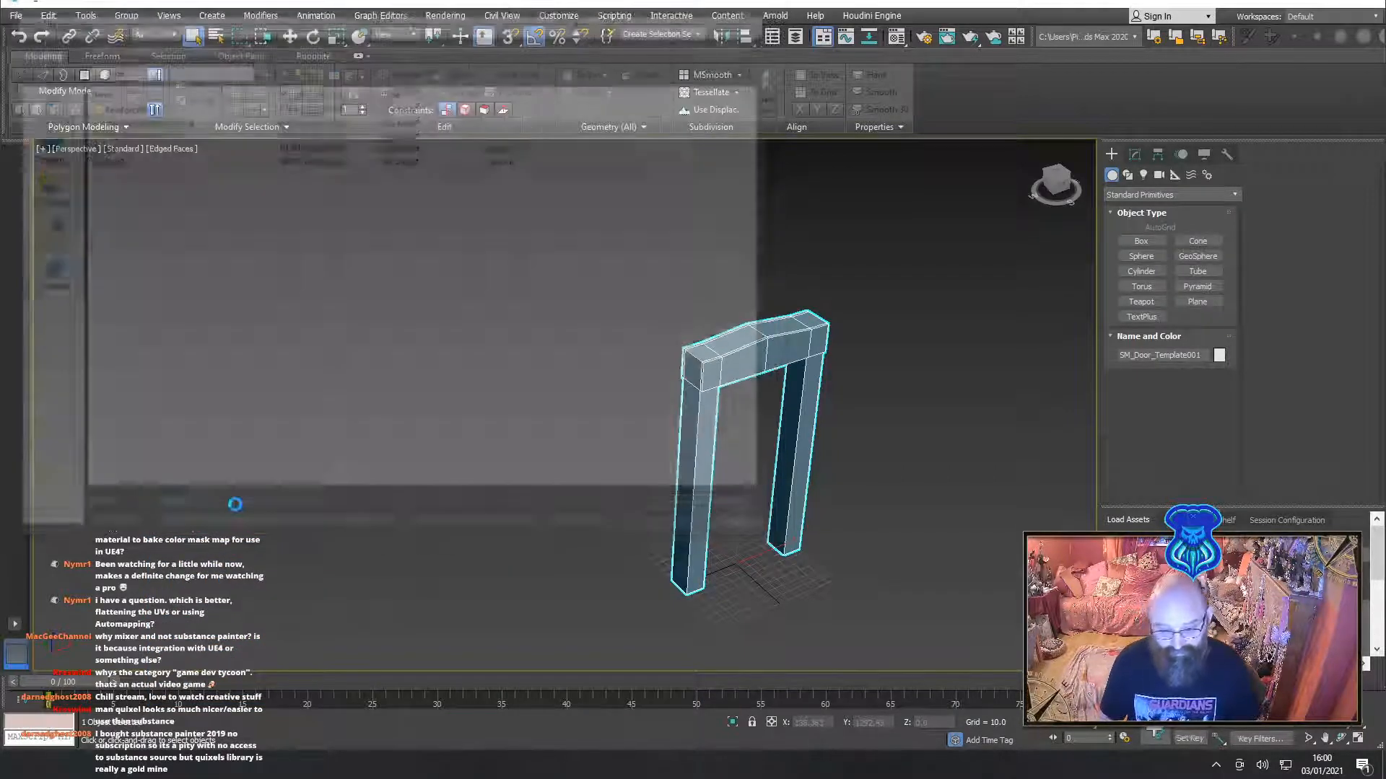
key(Return)
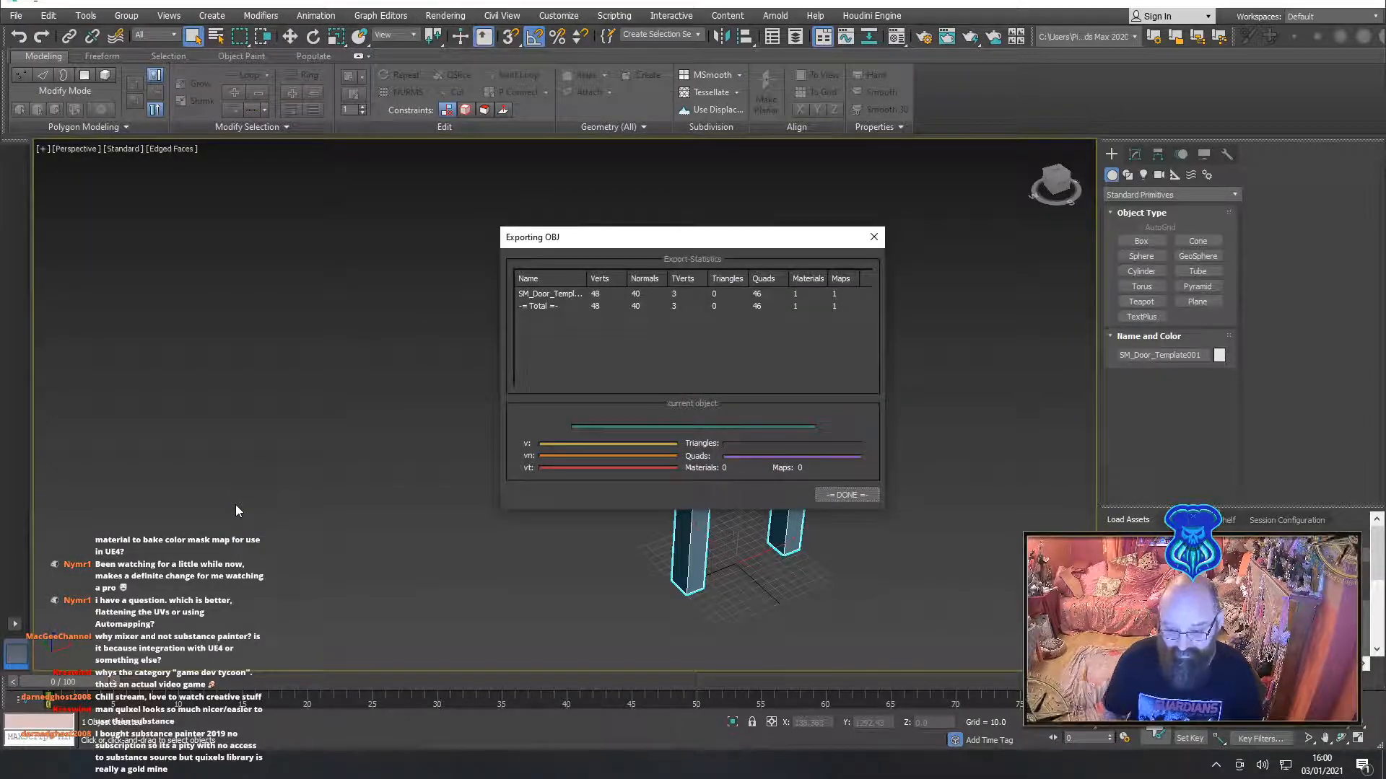
click(848, 495)
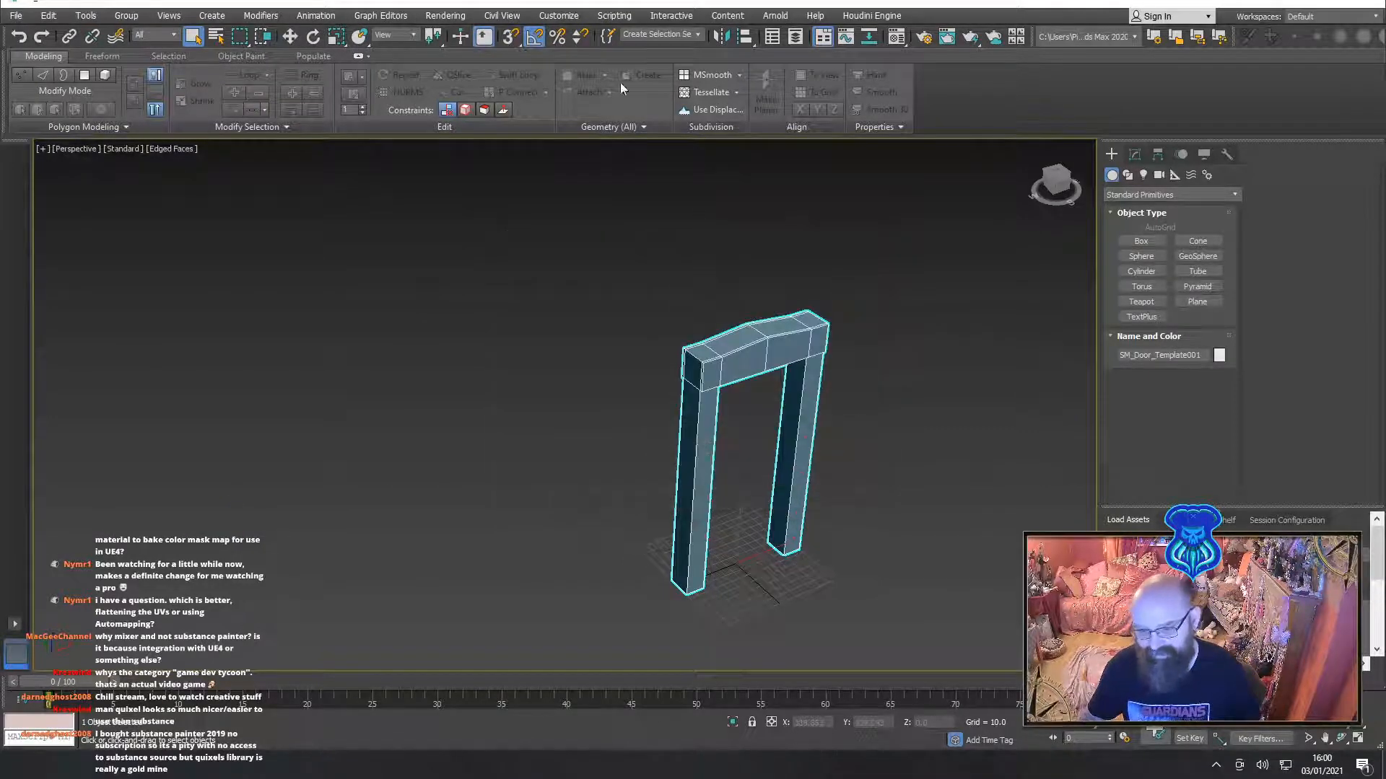
Reset 3ds Max to a new empty scene
click(16, 16)
click(36, 59)
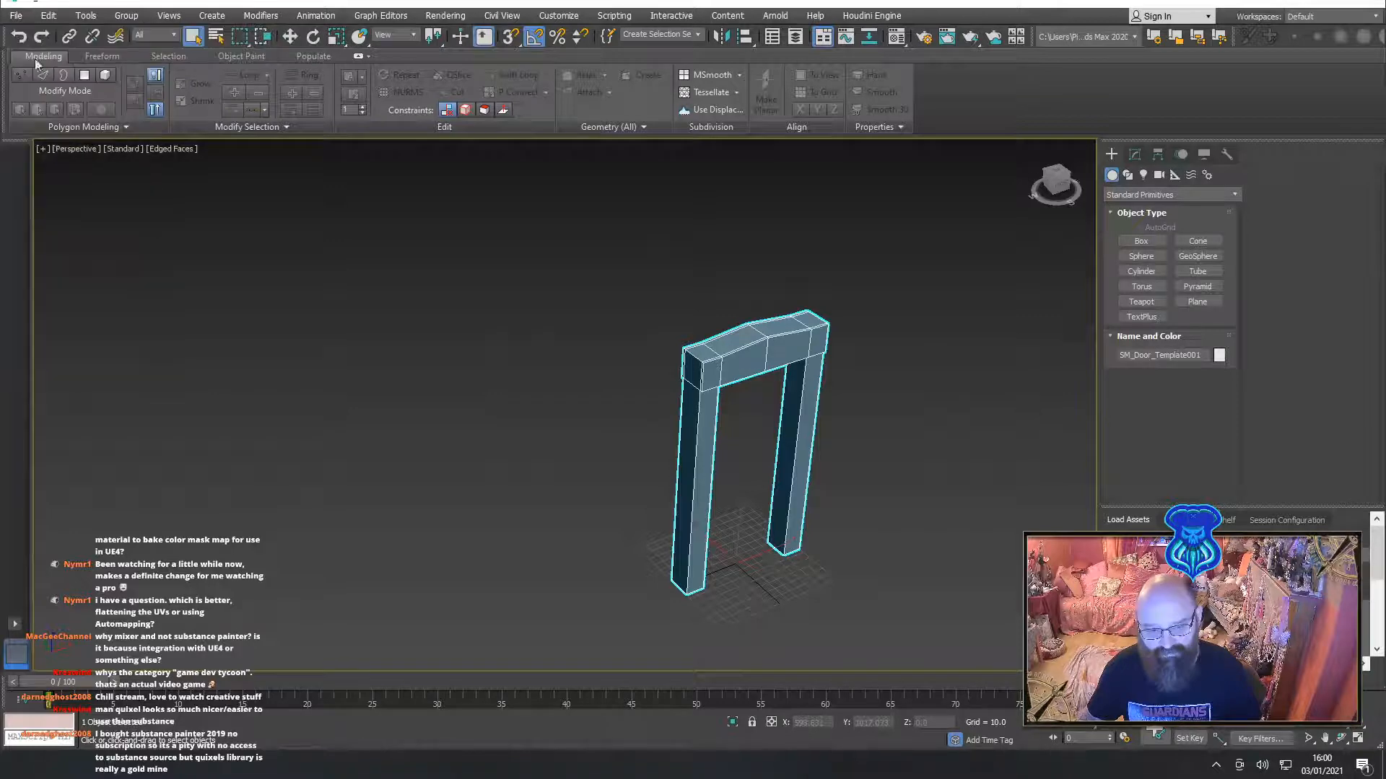
click(695, 408)
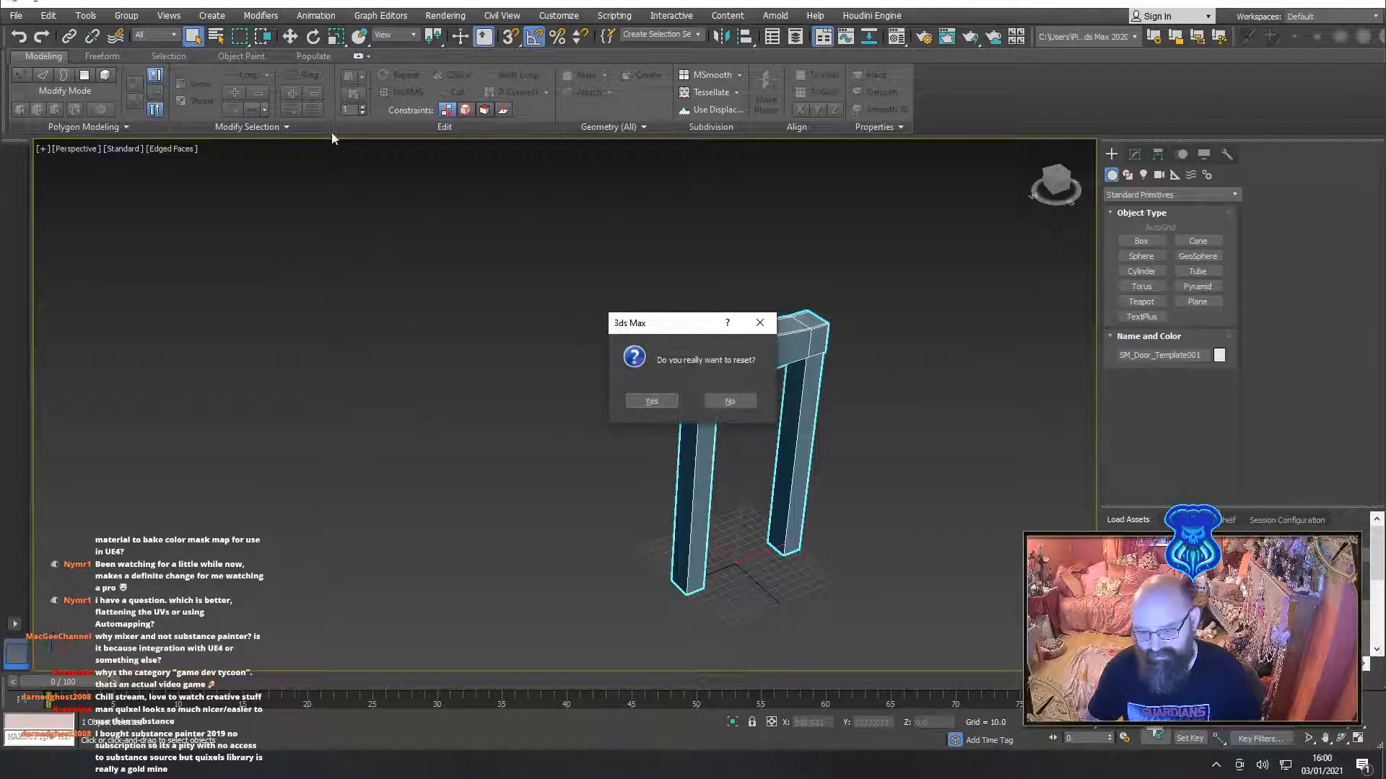
click(651, 402)
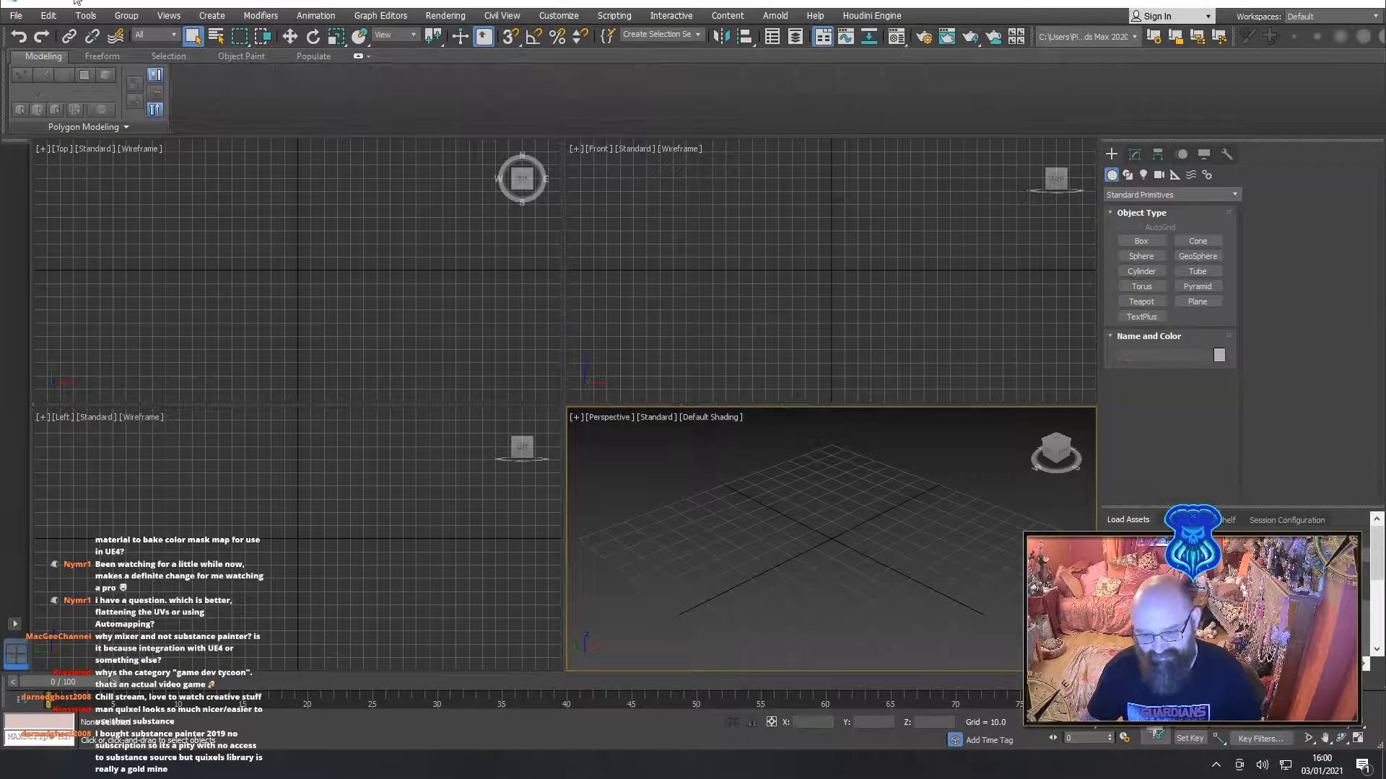
Import the OBJ file temp from the Wickie folder into the empty scene with the preset OBJ import options
click(16, 16)
mouse_move(63, 219)
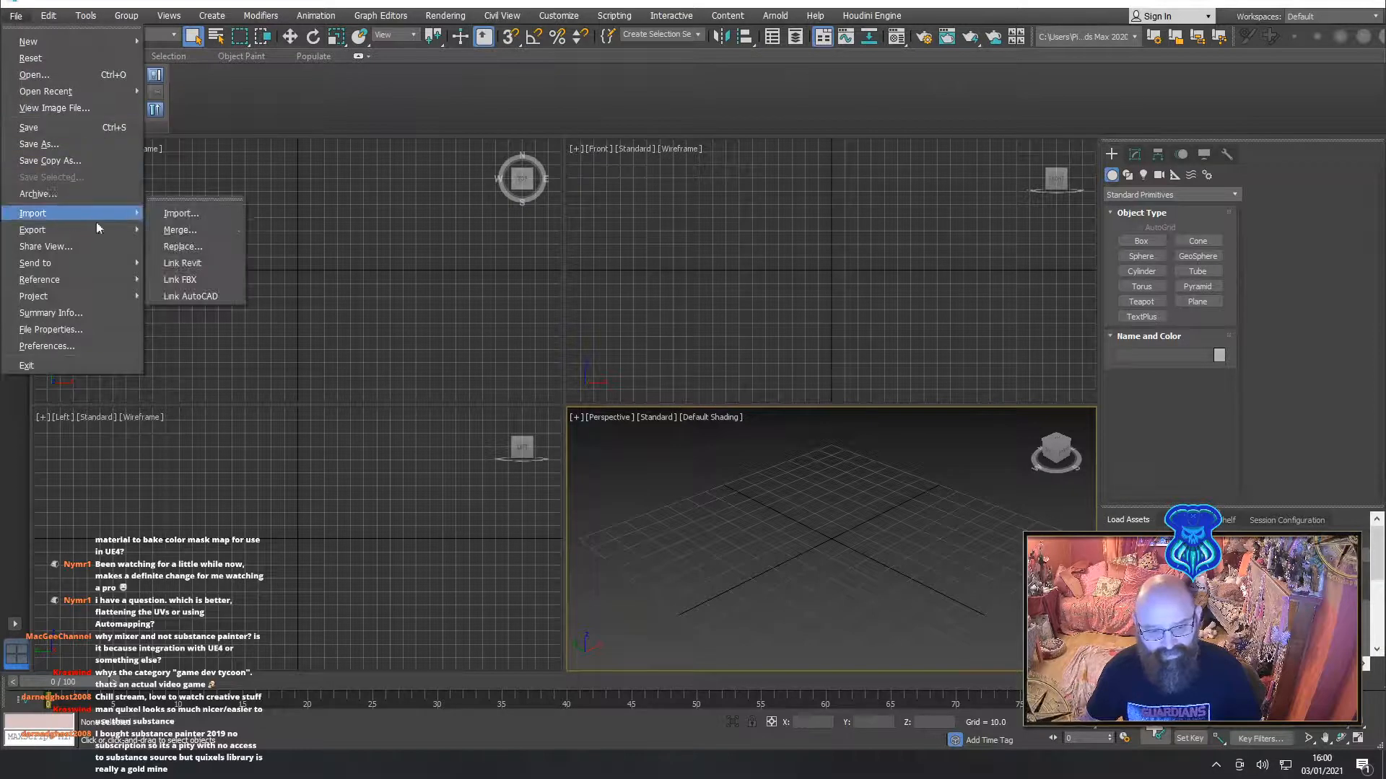
click(186, 213)
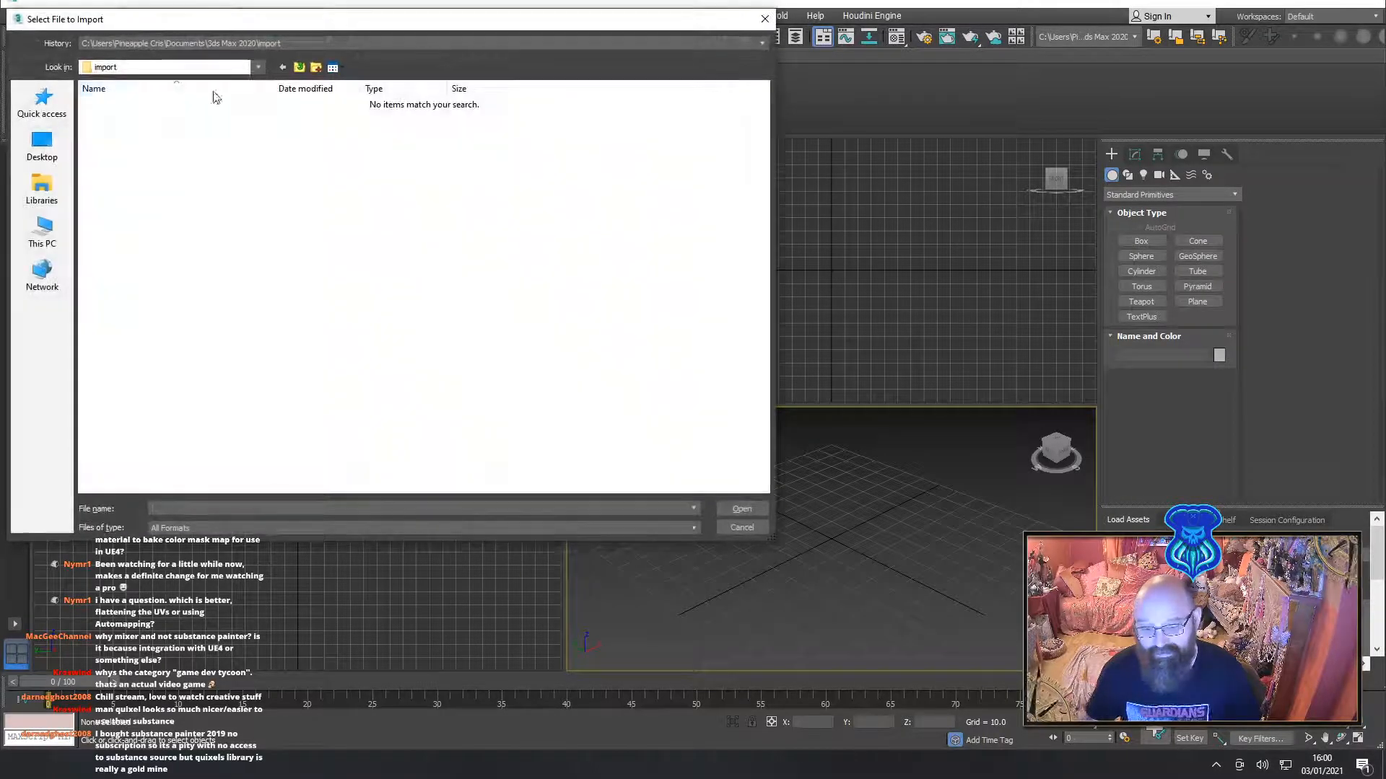
click(178, 45)
click(166, 66)
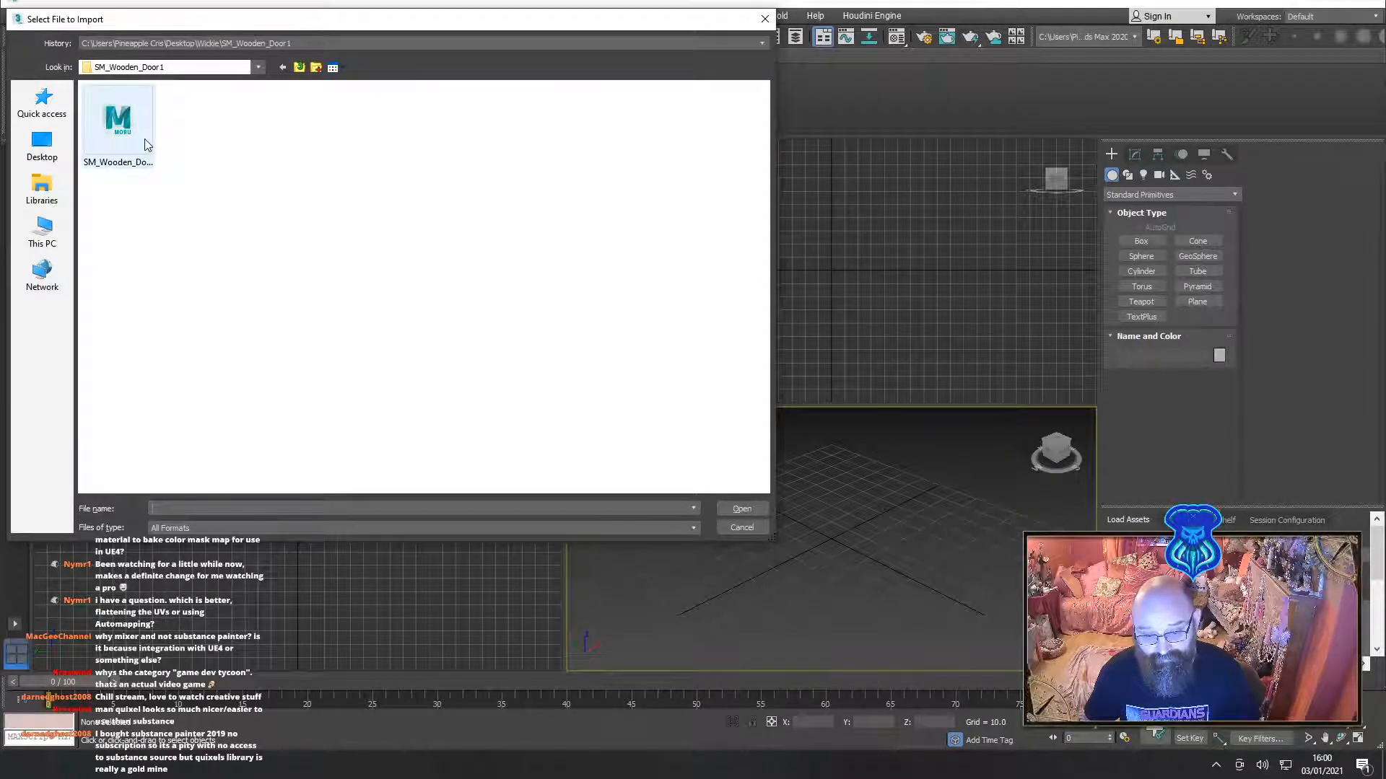
click(145, 143)
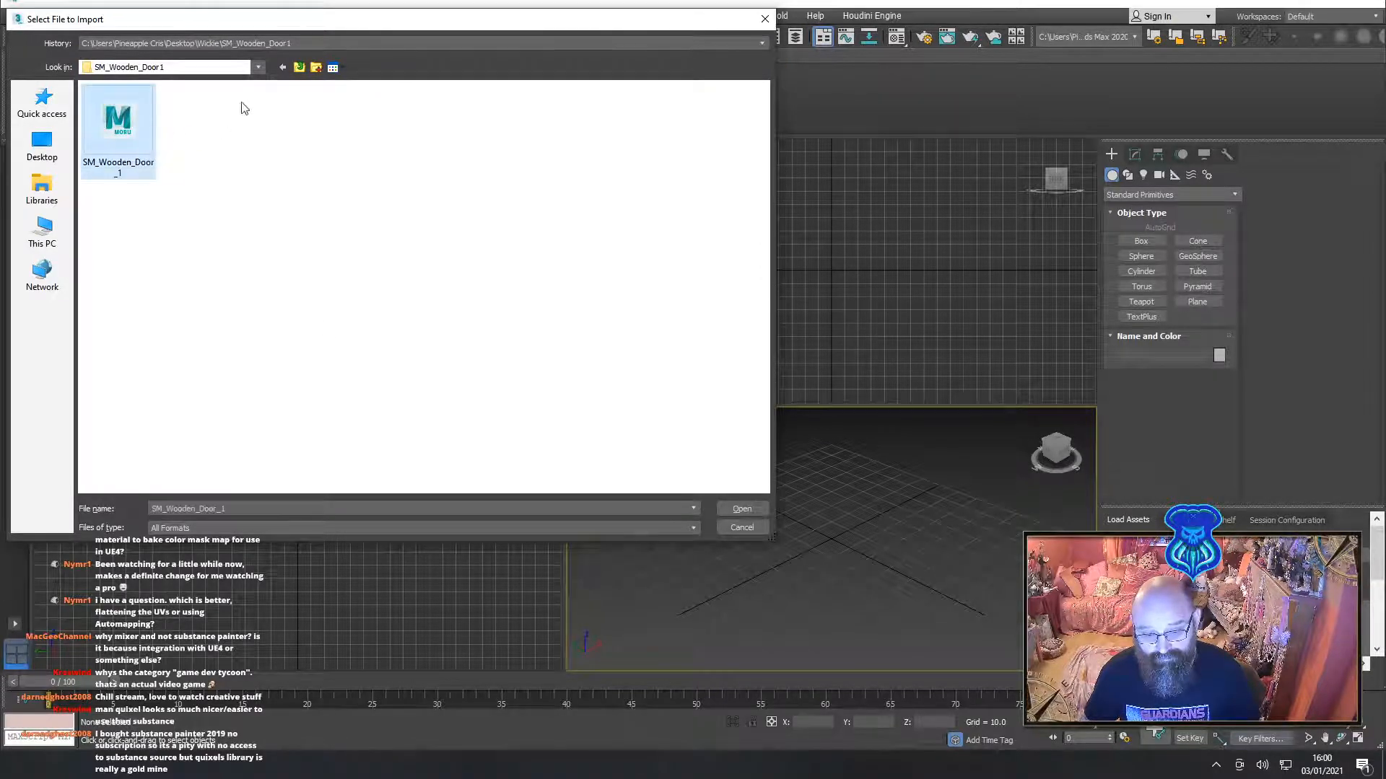
click(299, 68)
double_click(201, 245)
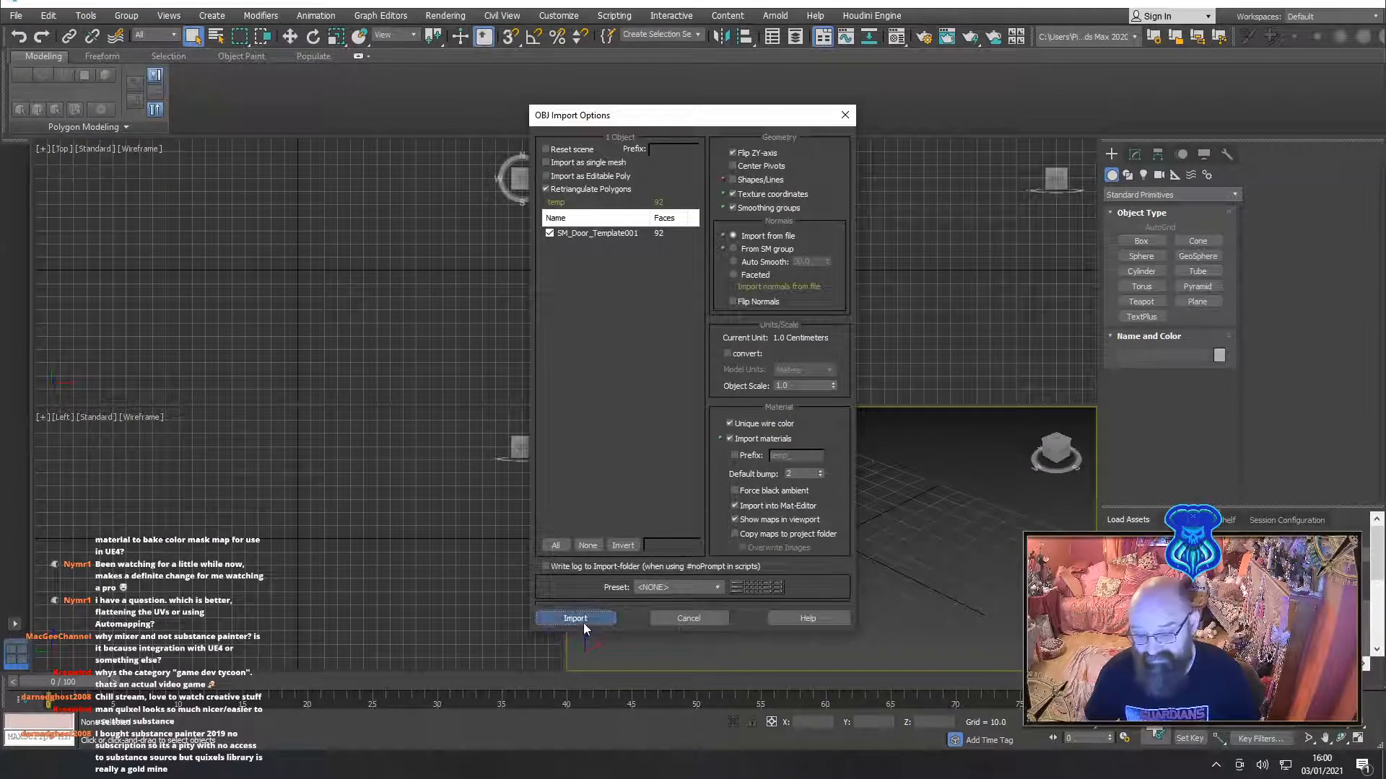
click(576, 619)
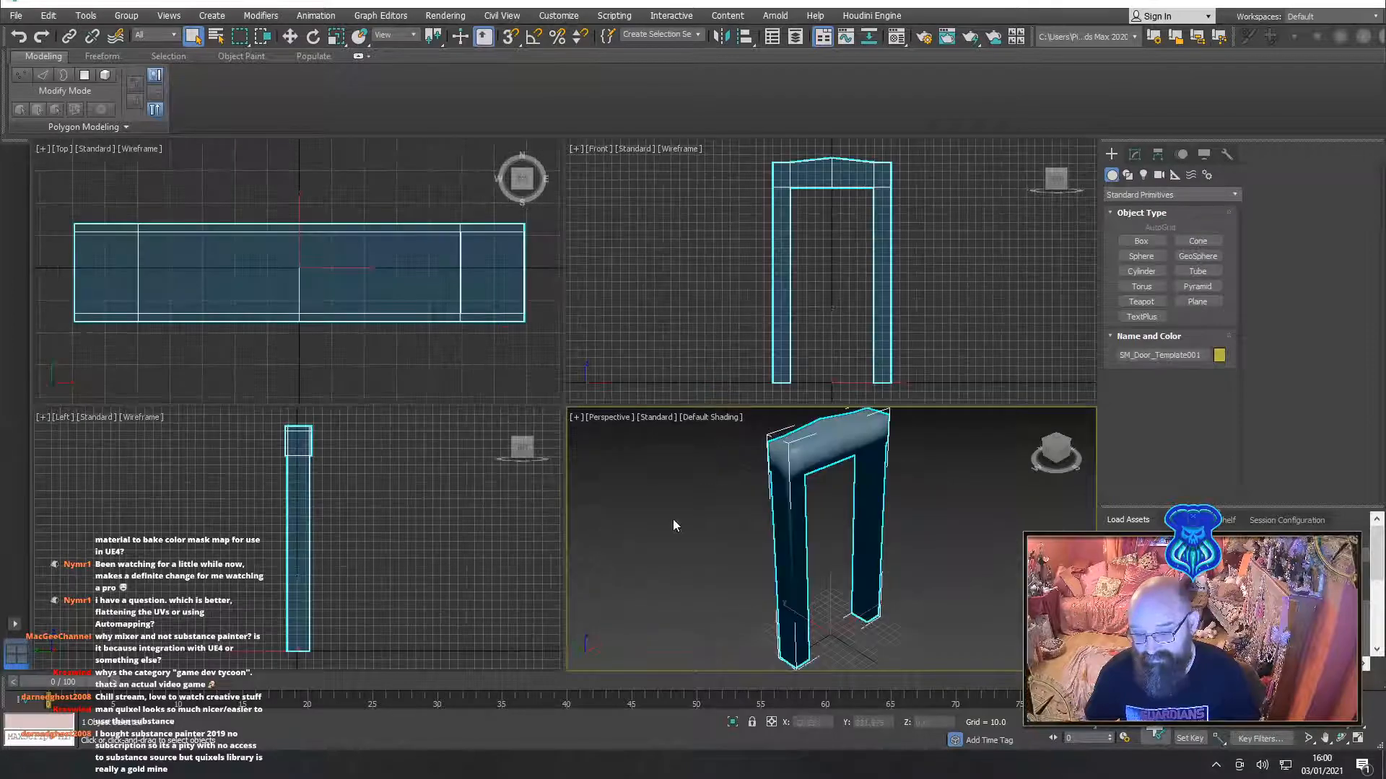
Start exporting the scene with the imported door frame to the Wickie folder and set the file type to FBX
middle_drag(672, 519, 647, 578)
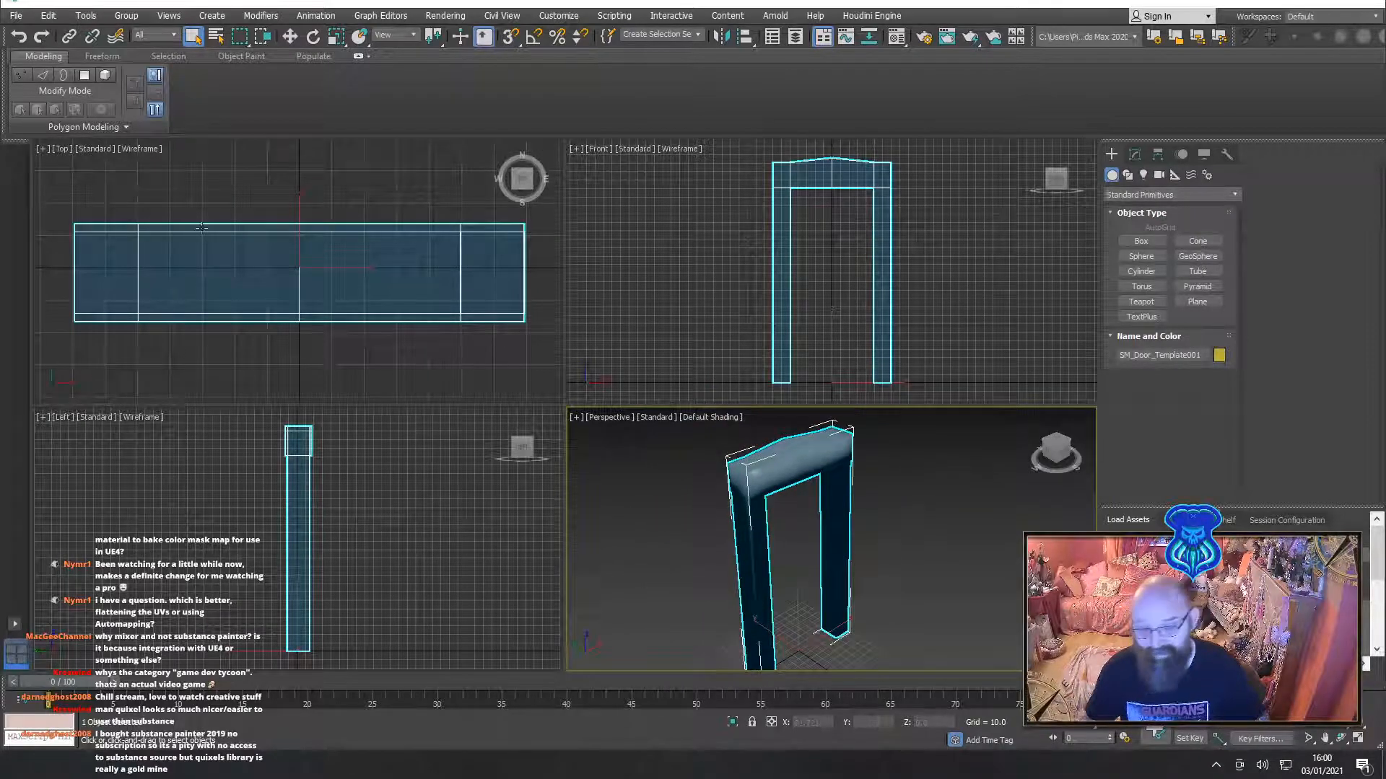
click(15, 15)
mouse_move(75, 229)
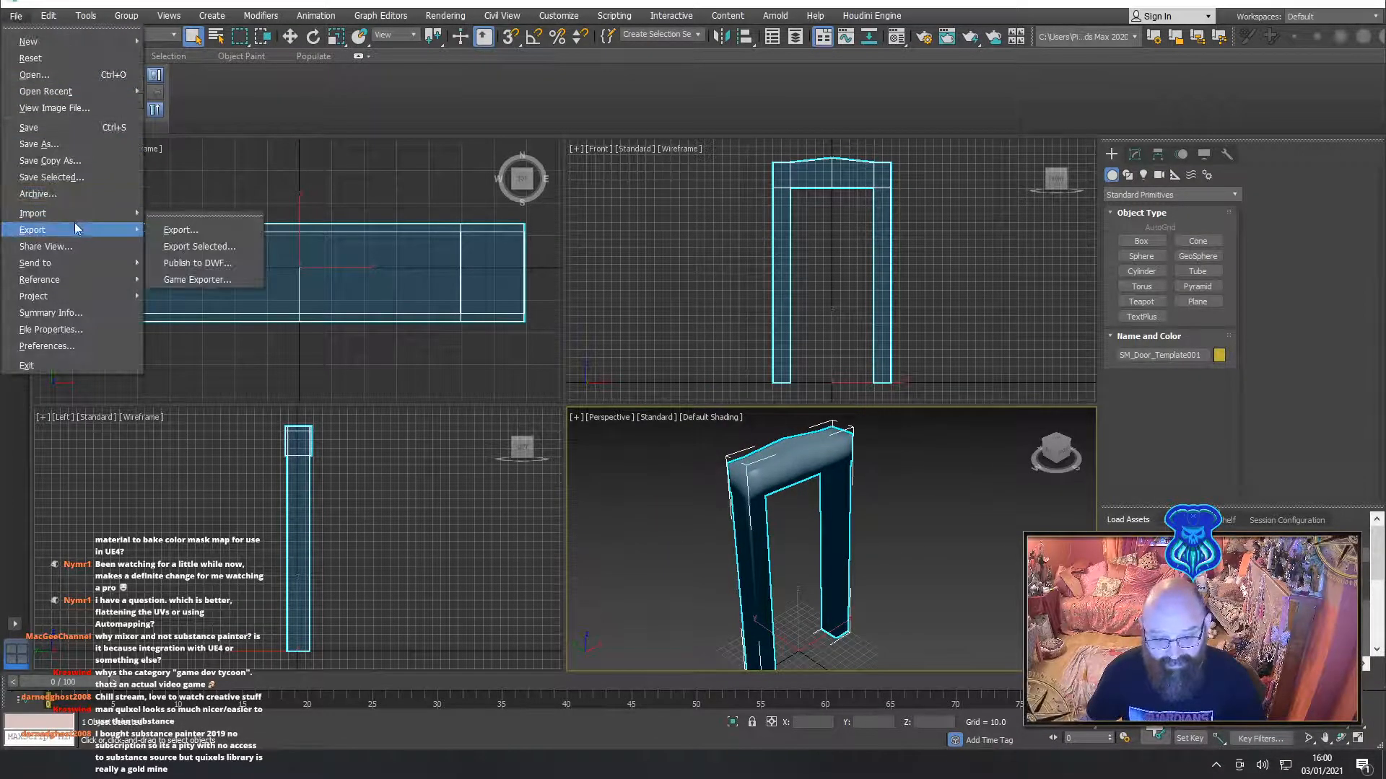
click(179, 230)
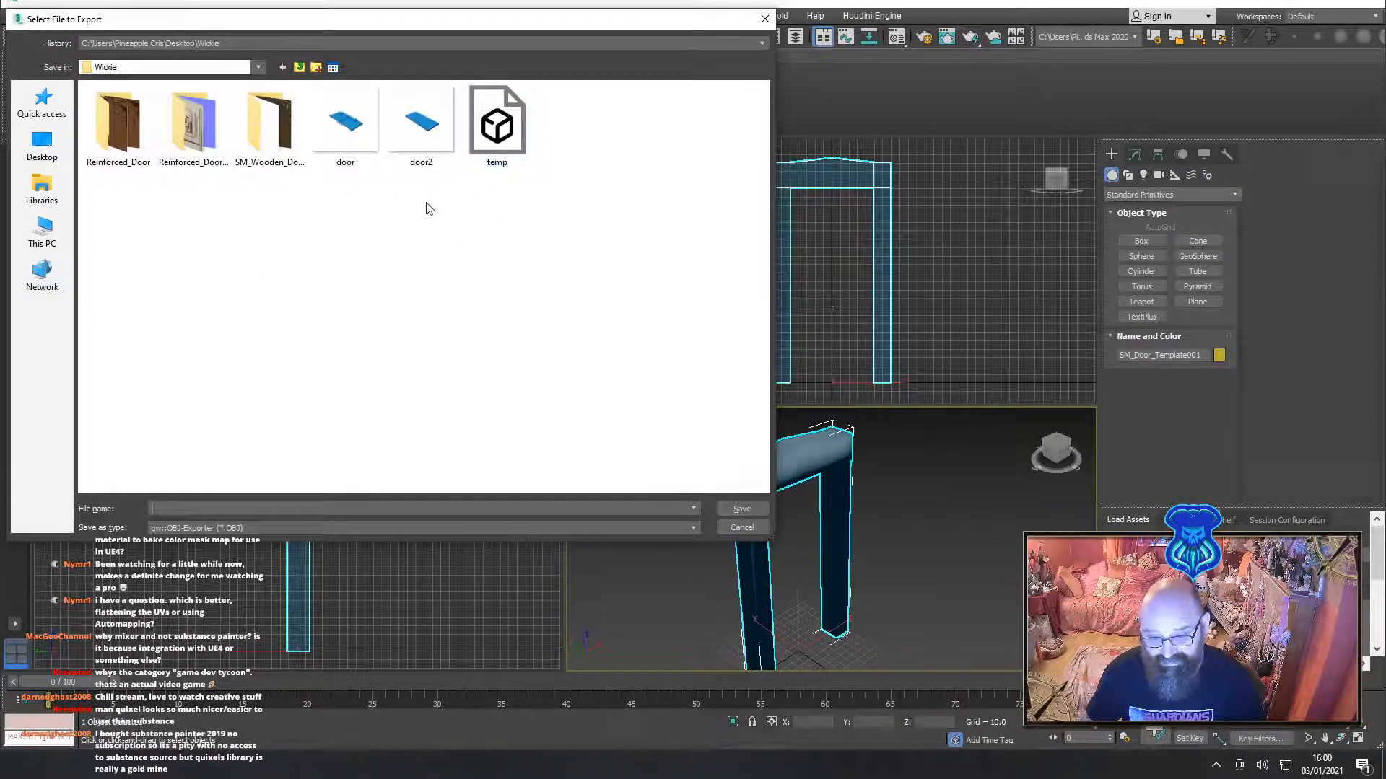
click(199, 529)
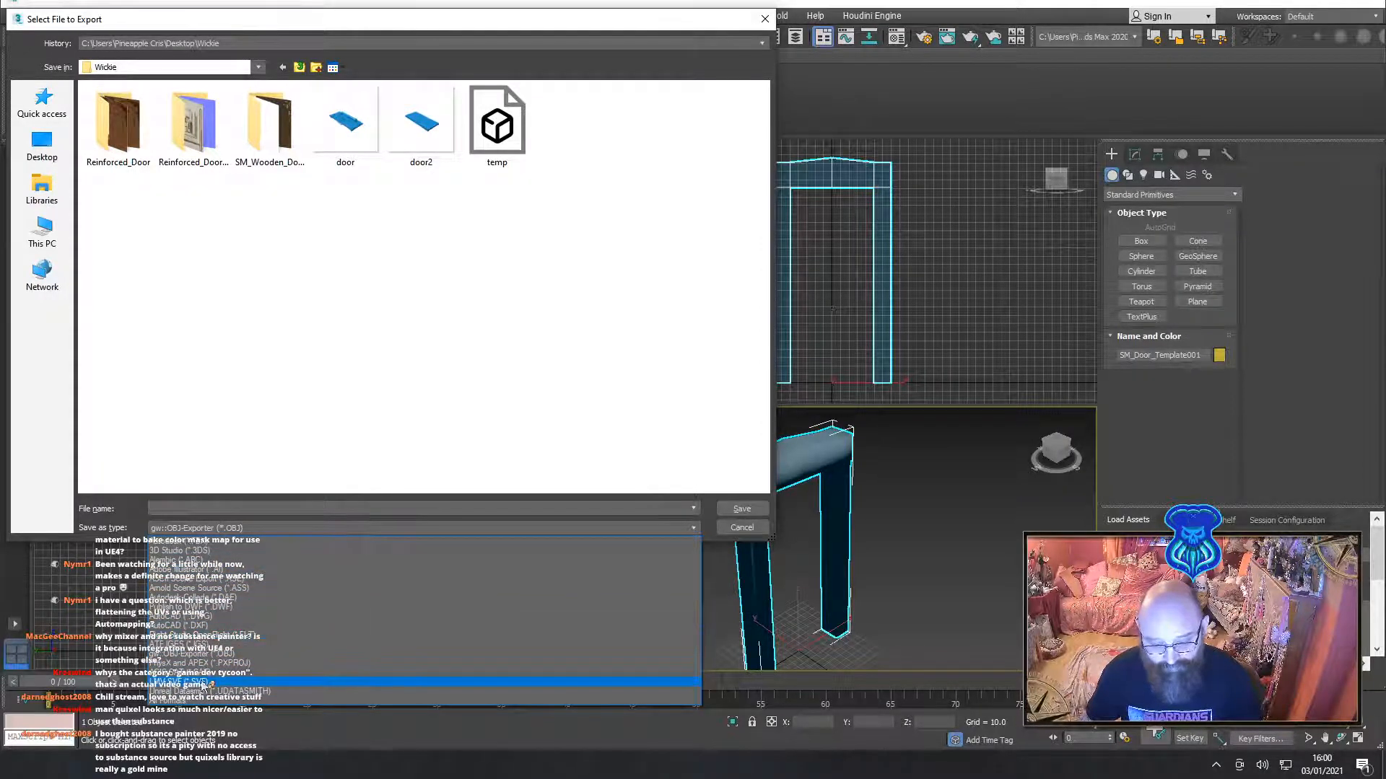
click(220, 543)
Export the FBX as SM_Doorframe1 with the current export options and switch to the SM_Wooden_Door1 project in Quixel Mixer
click(220, 509)
text(SM)
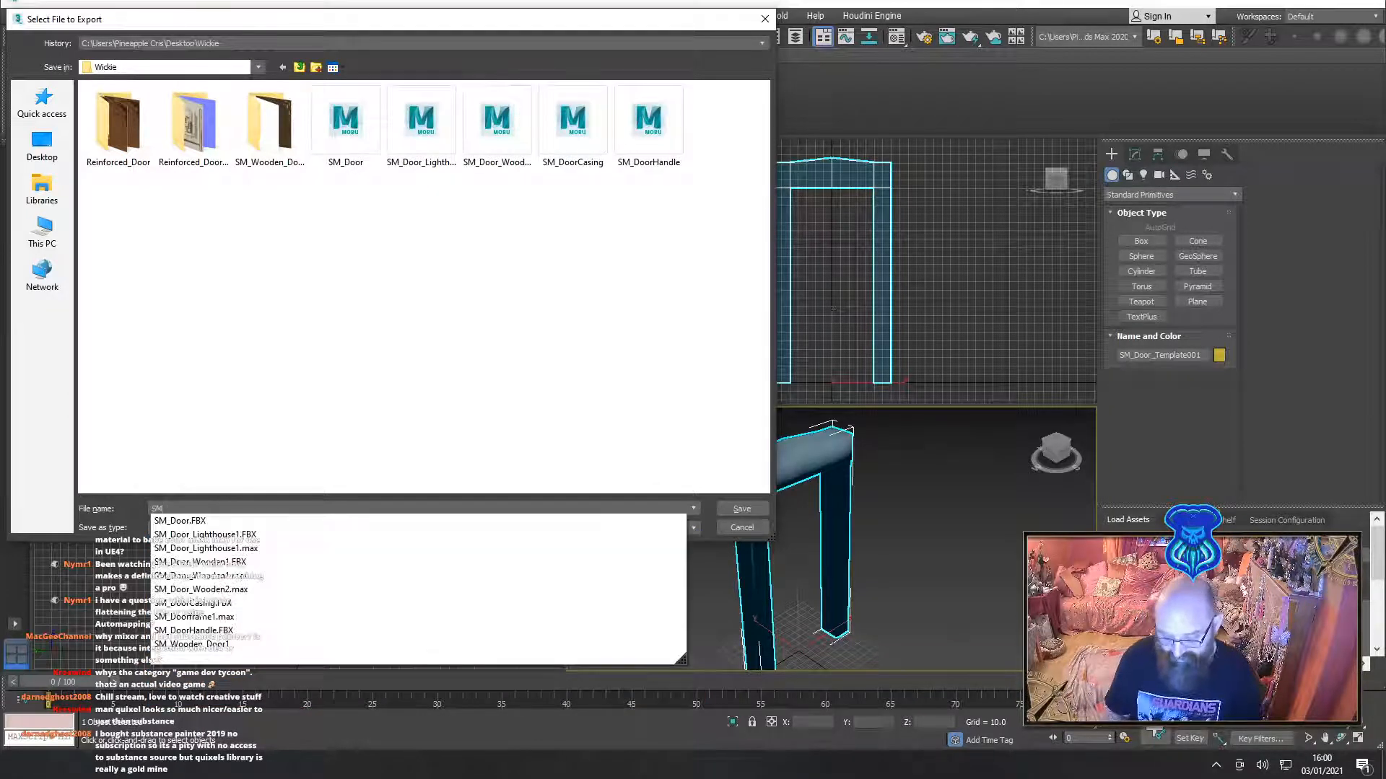
text(_Doorframe)
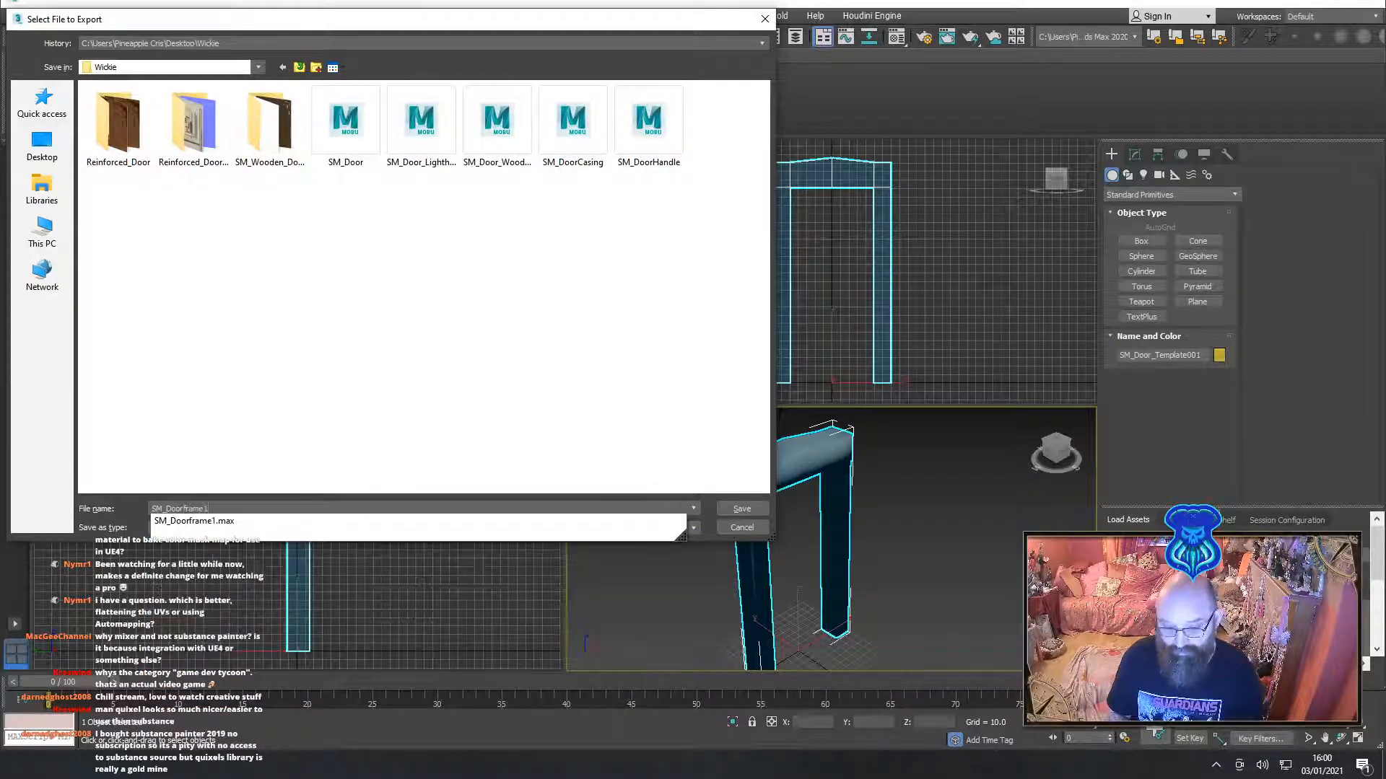
text(1)
key(Return)
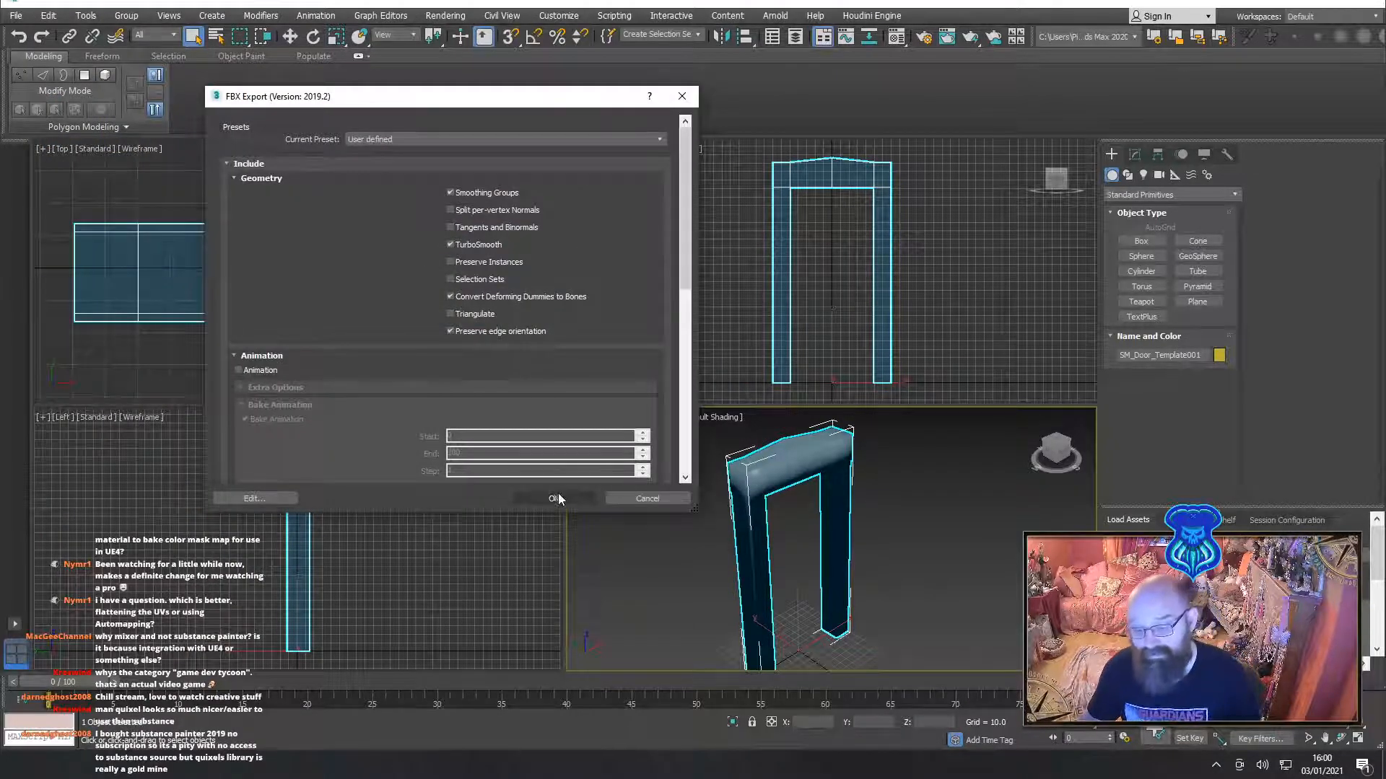
click(557, 498)
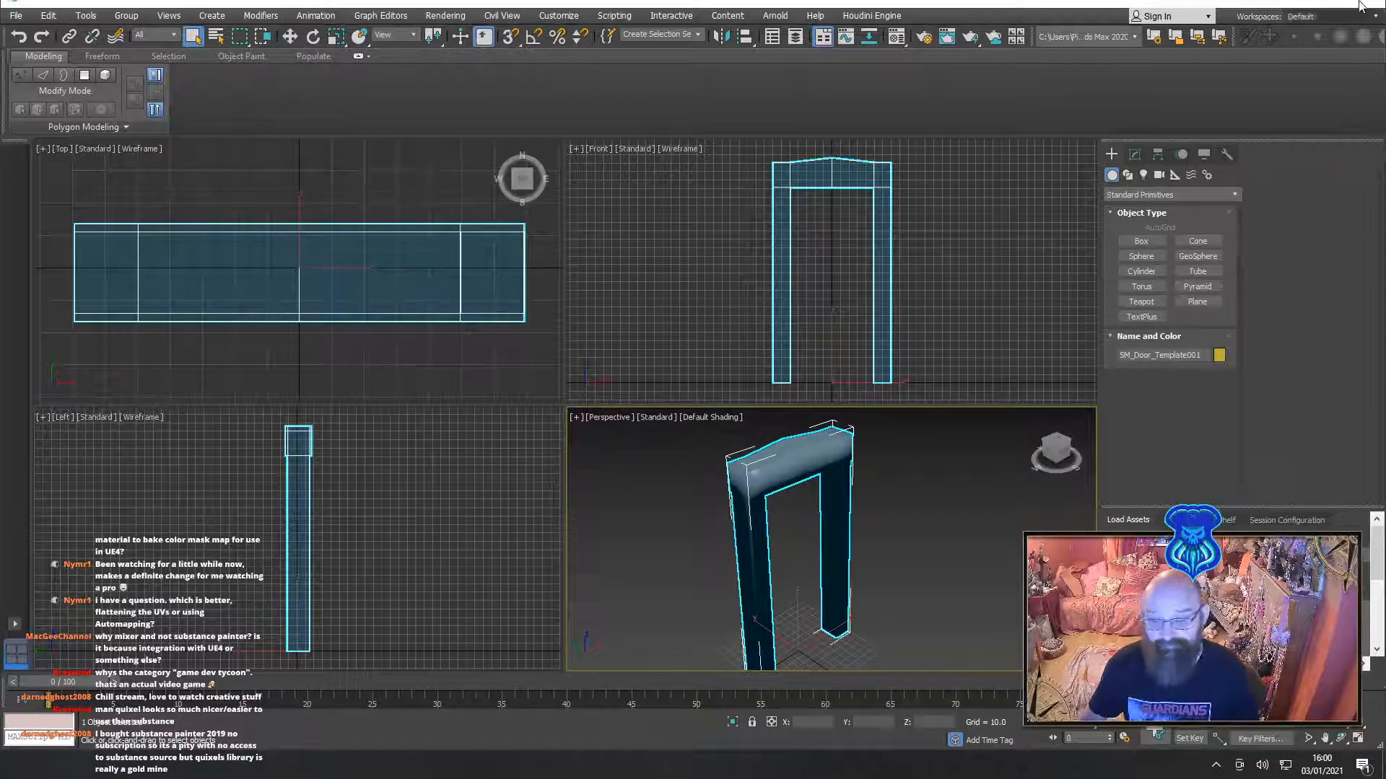
click(1335, 3)
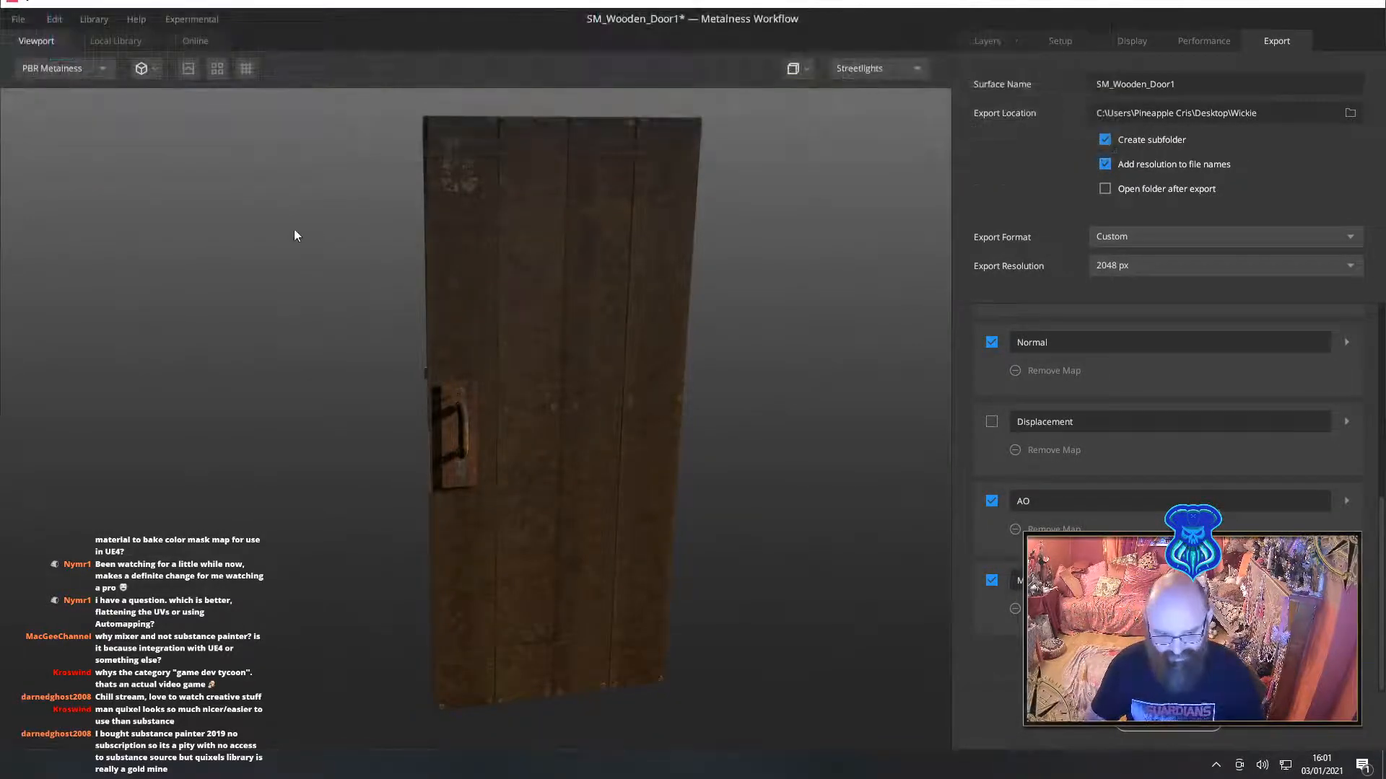
Save the wooden door mix and create a new mix named SM_Doorframe1 with a working resolution of 2048 px
click(19, 19)
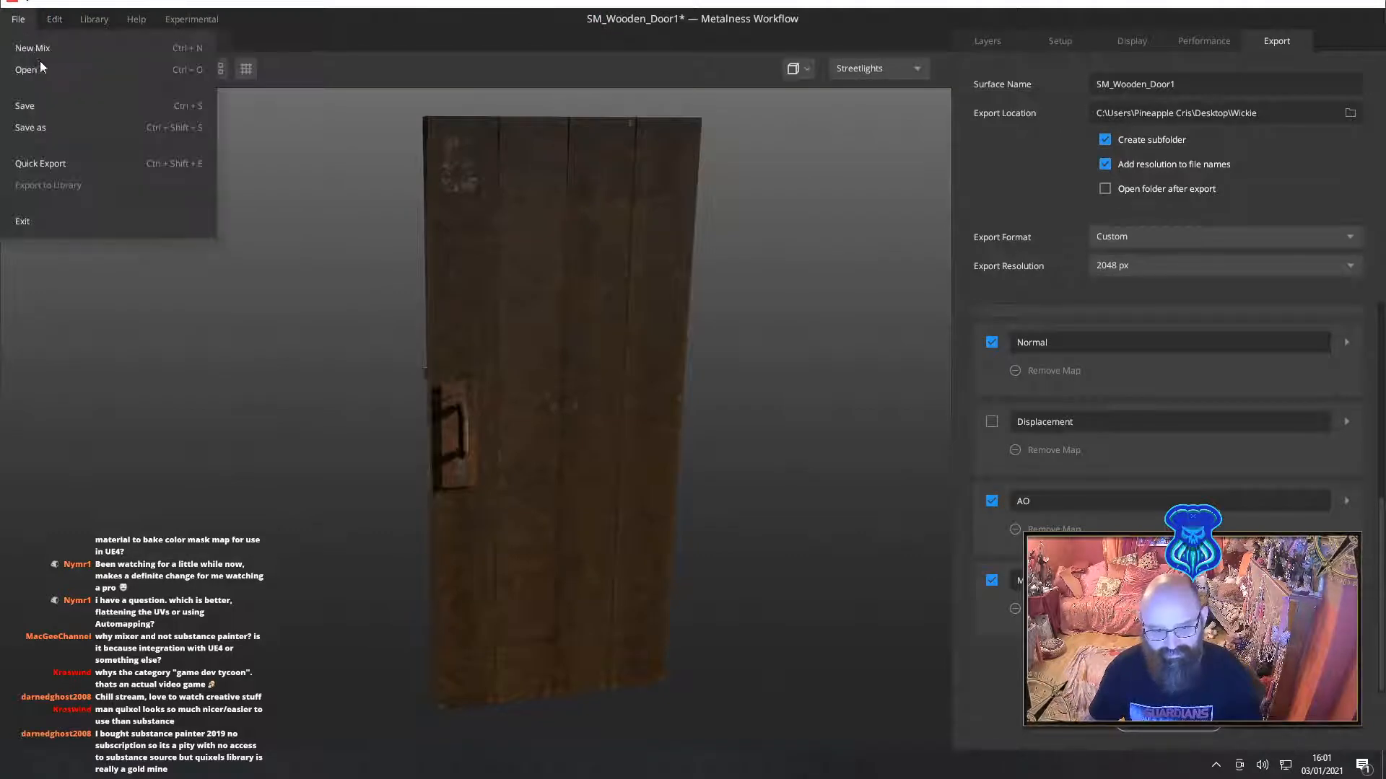
click(50, 107)
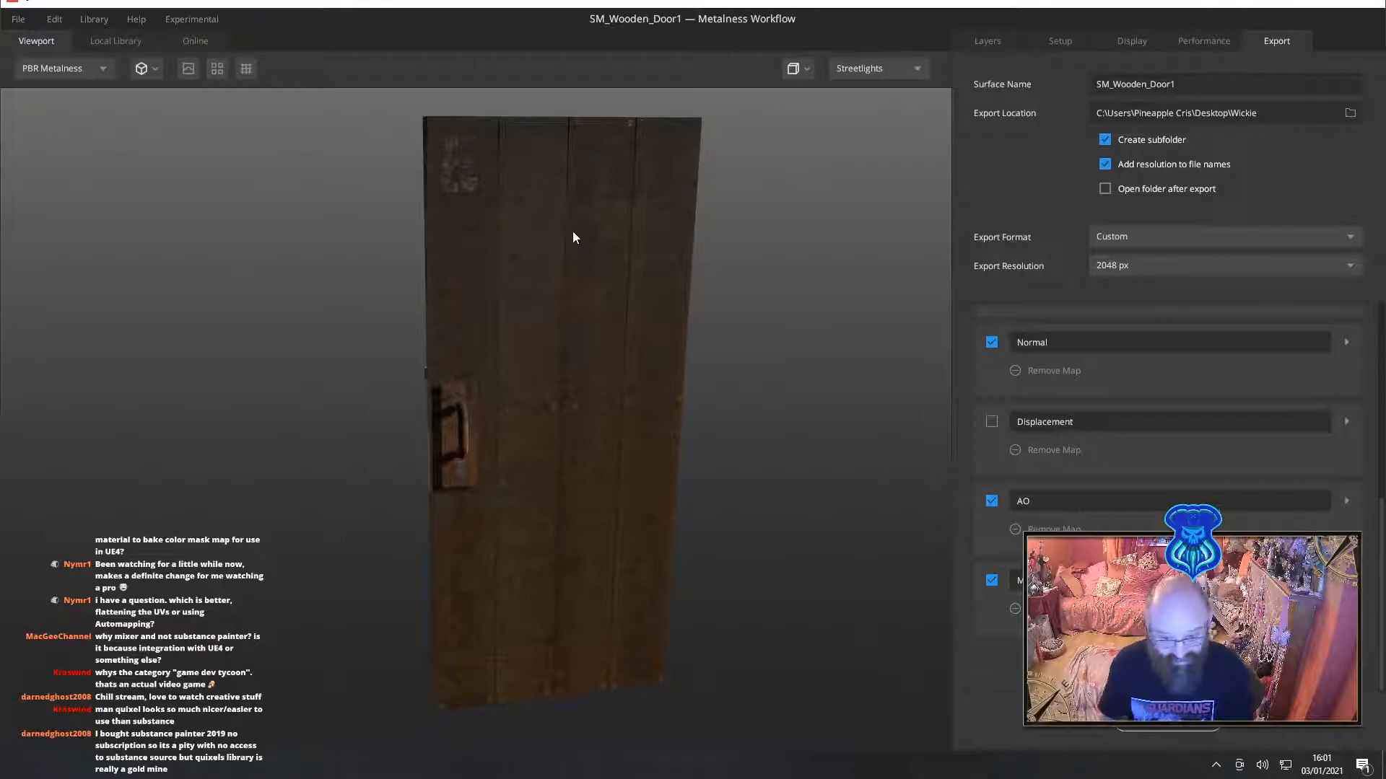
click(18, 21)
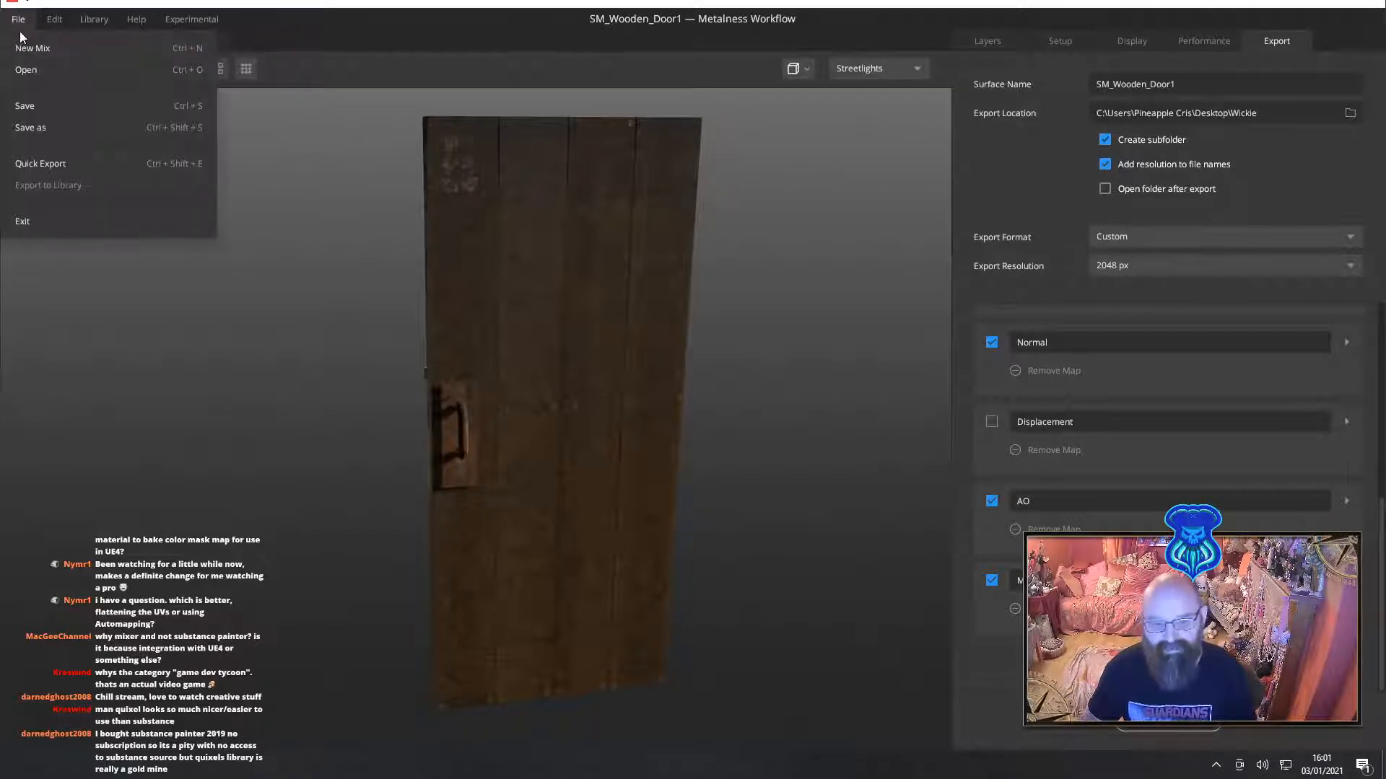
click(20, 49)
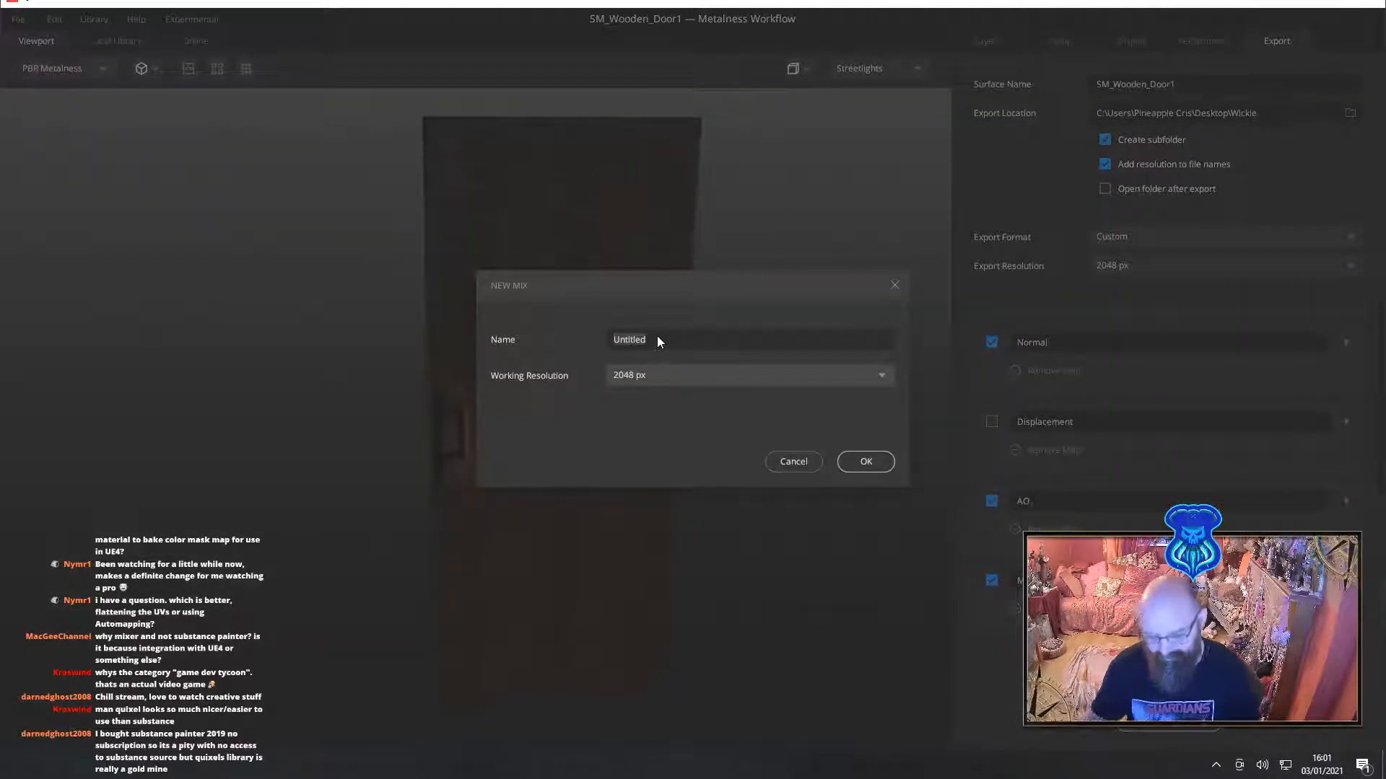
text(SM_Doorframe1)
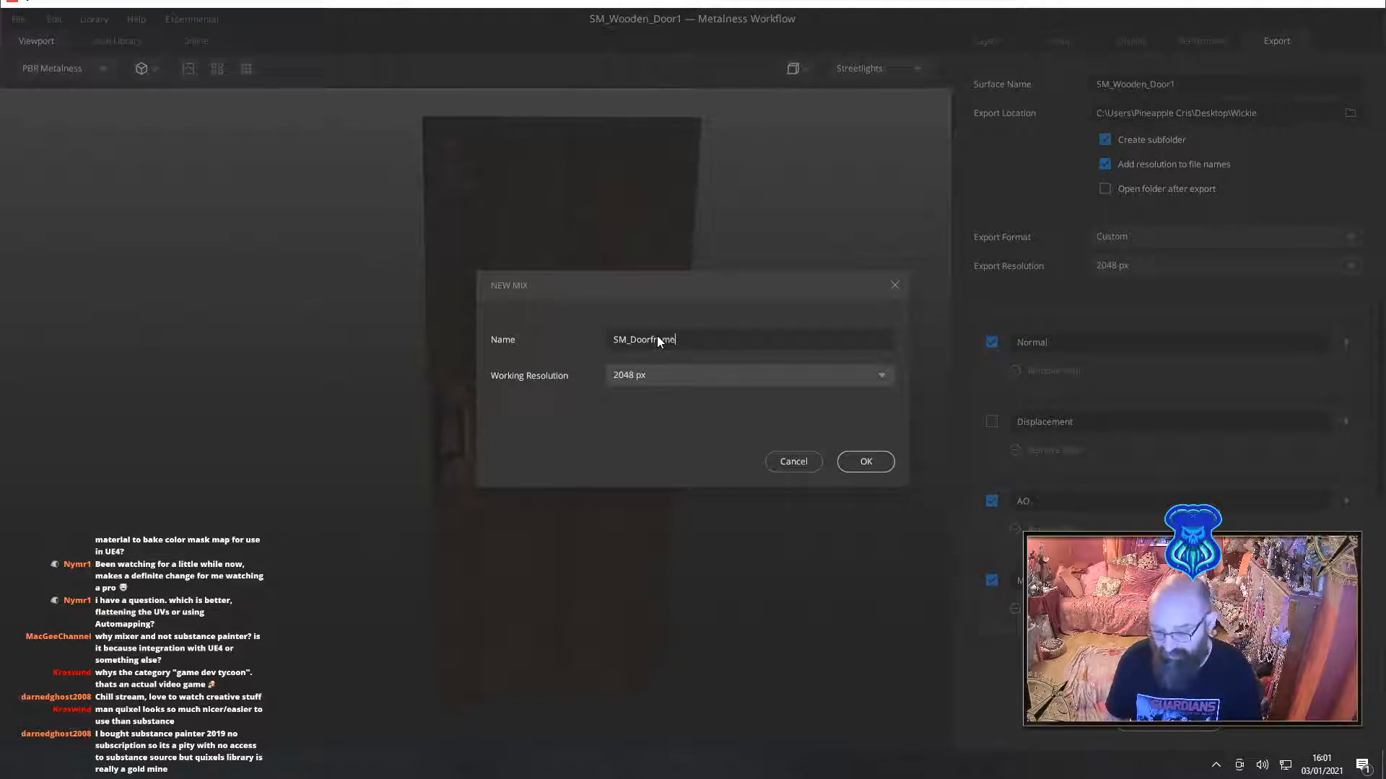
click(876, 465)
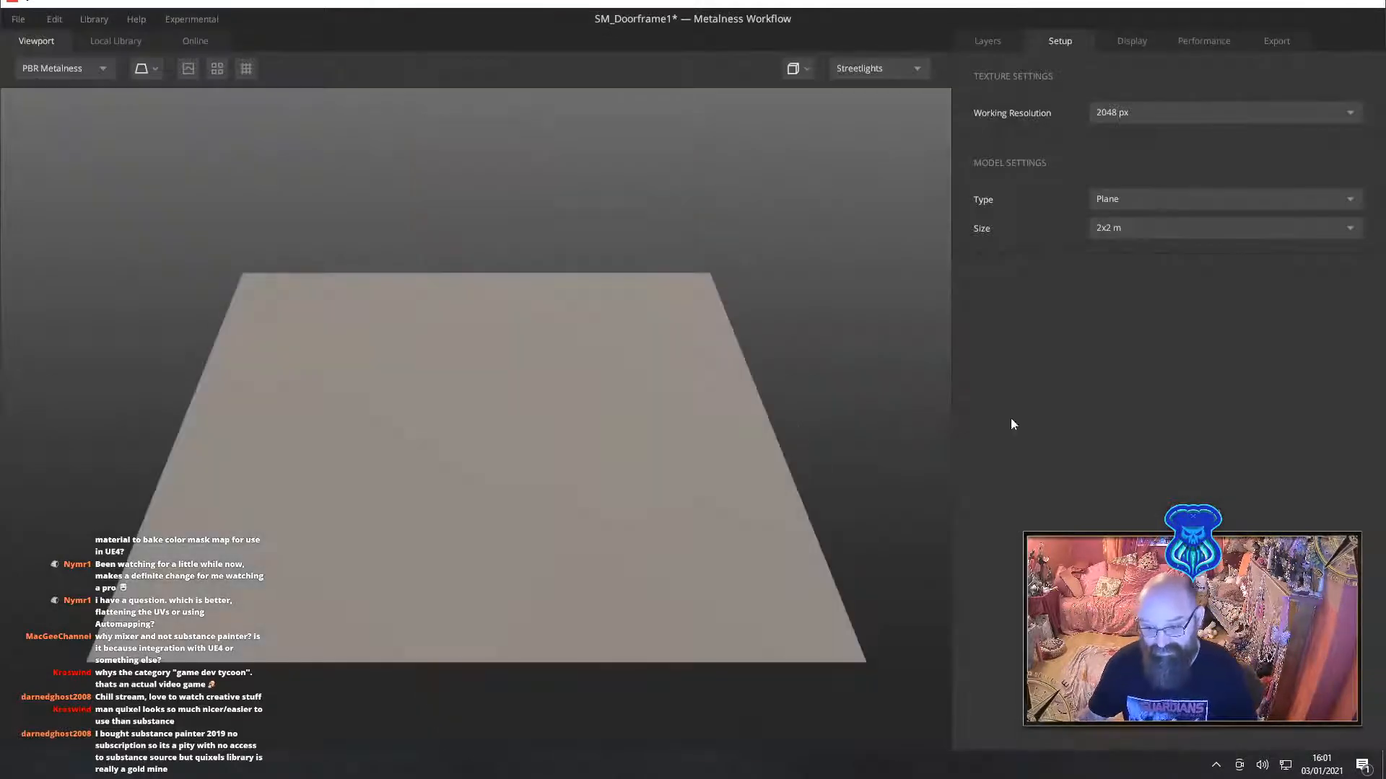
Set the model type to Custom Mesh, moving SM_Door_Wooden1 into the SM_Wooden_Door1 folder while choosing the file, and load SM_Doorframe1 from the Wickie folder
click(1200, 200)
click(1137, 266)
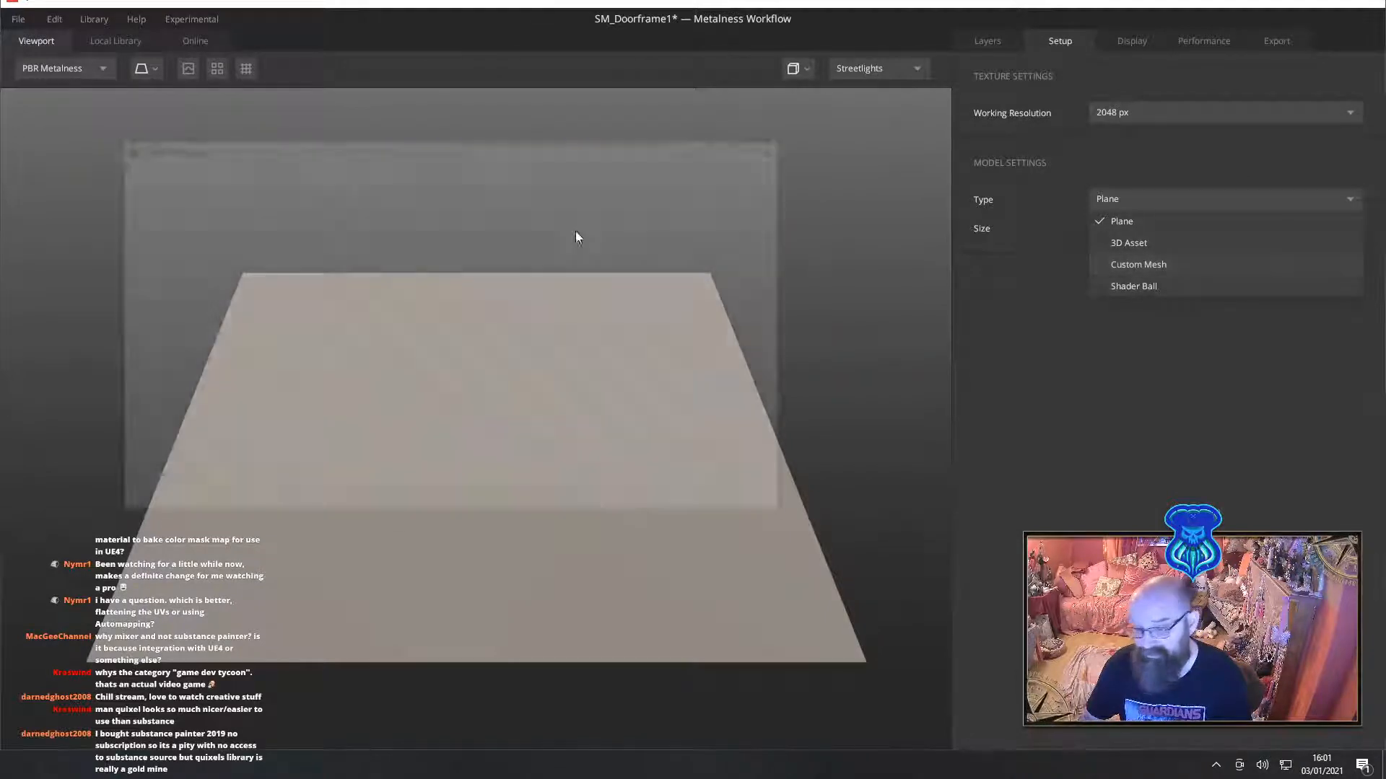
click(322, 171)
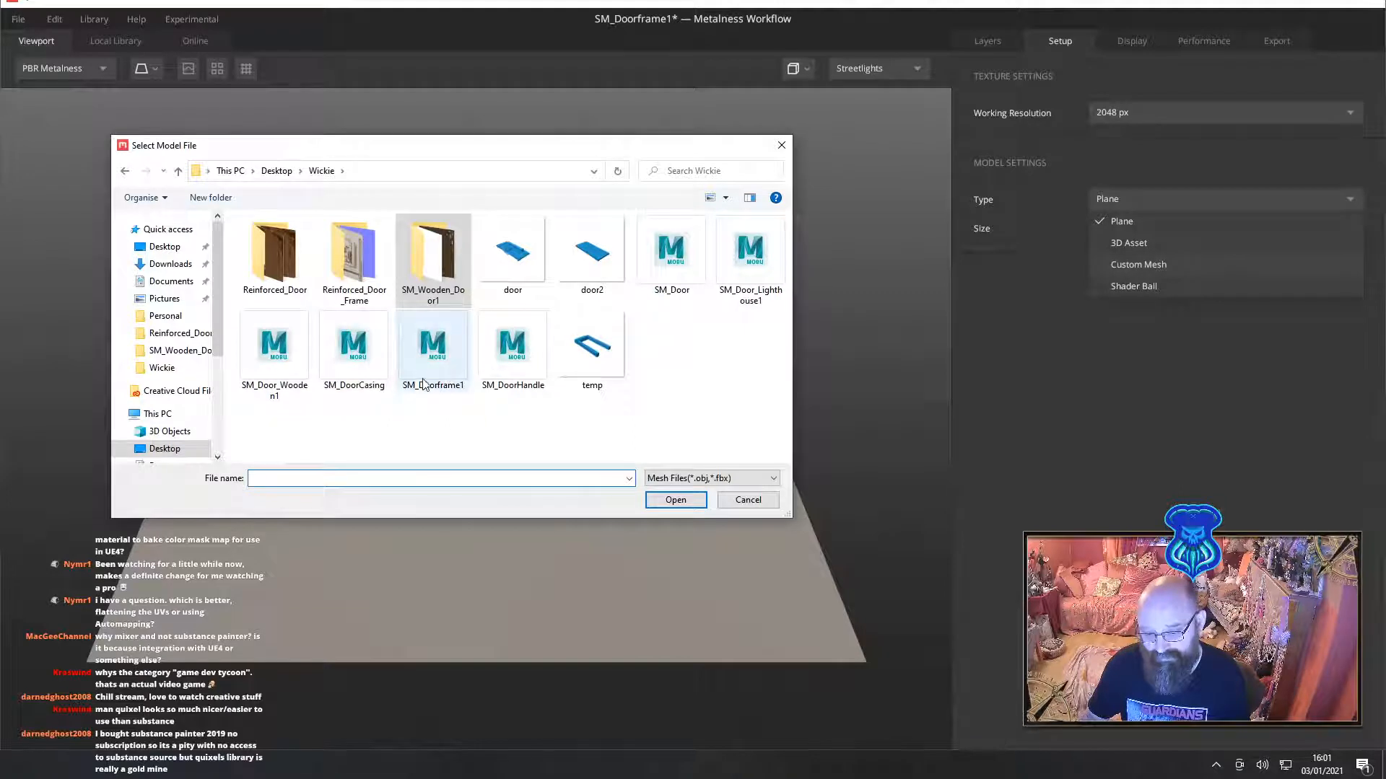
drag(309, 387, 442, 270)
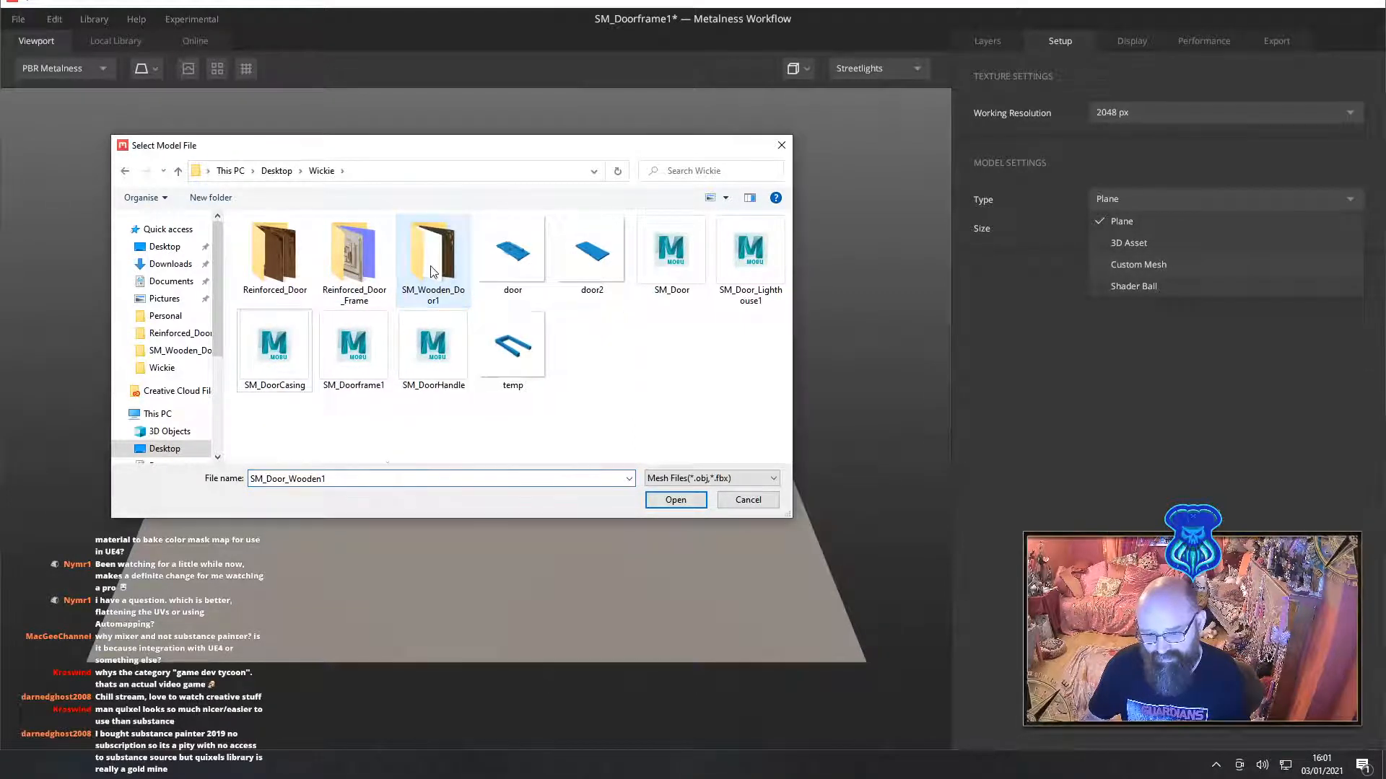
double_click(354, 350)
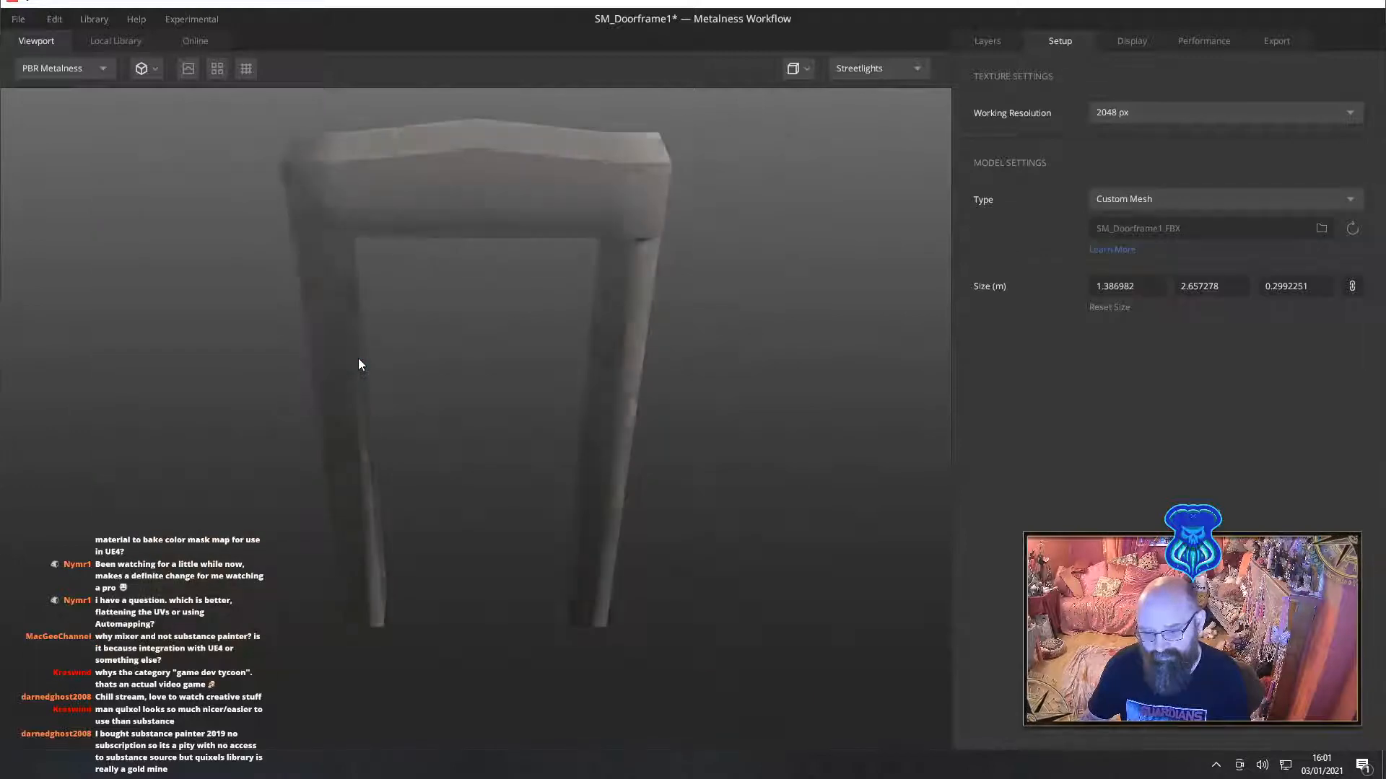
drag(415, 477, 779, 359)
scroll(513, 387, down, 3)
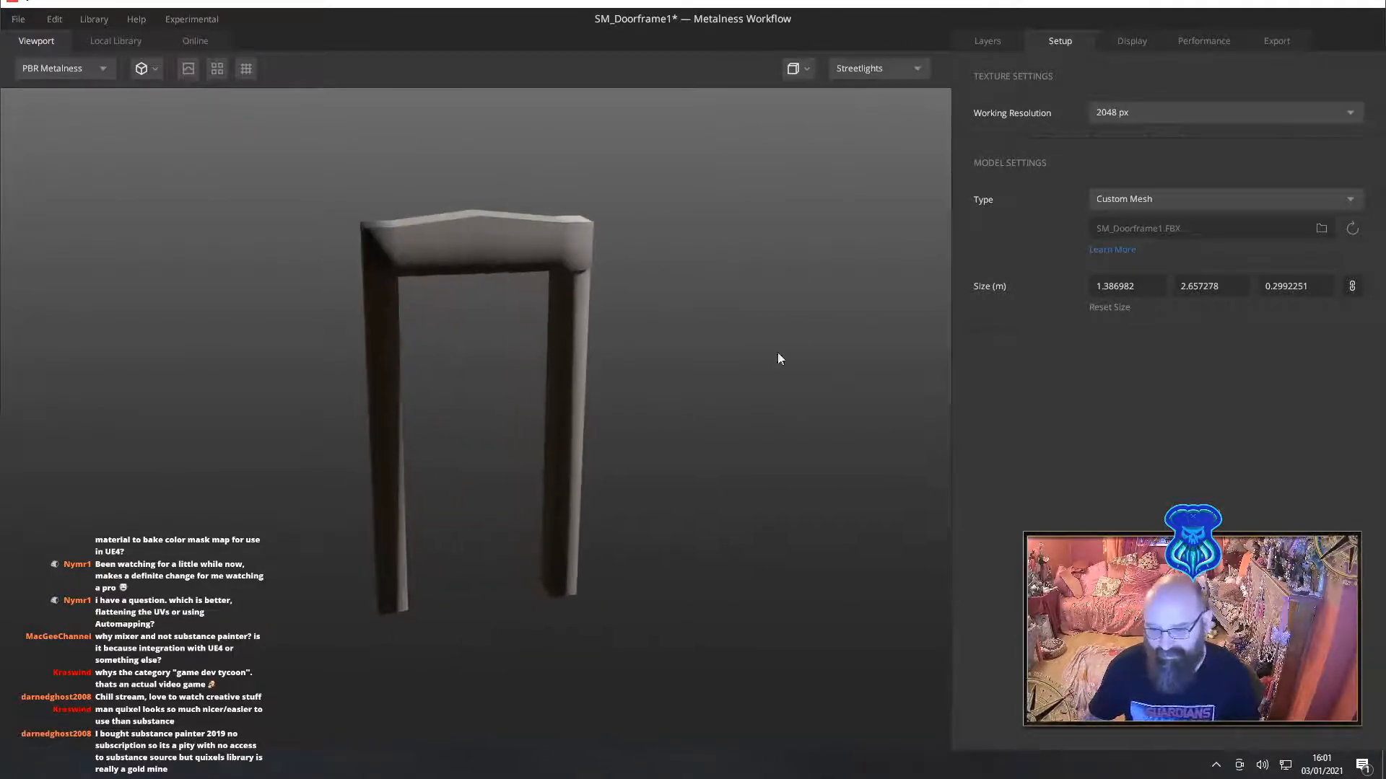
Show all asset types in the local library, search it for brick and clear the search
click(987, 41)
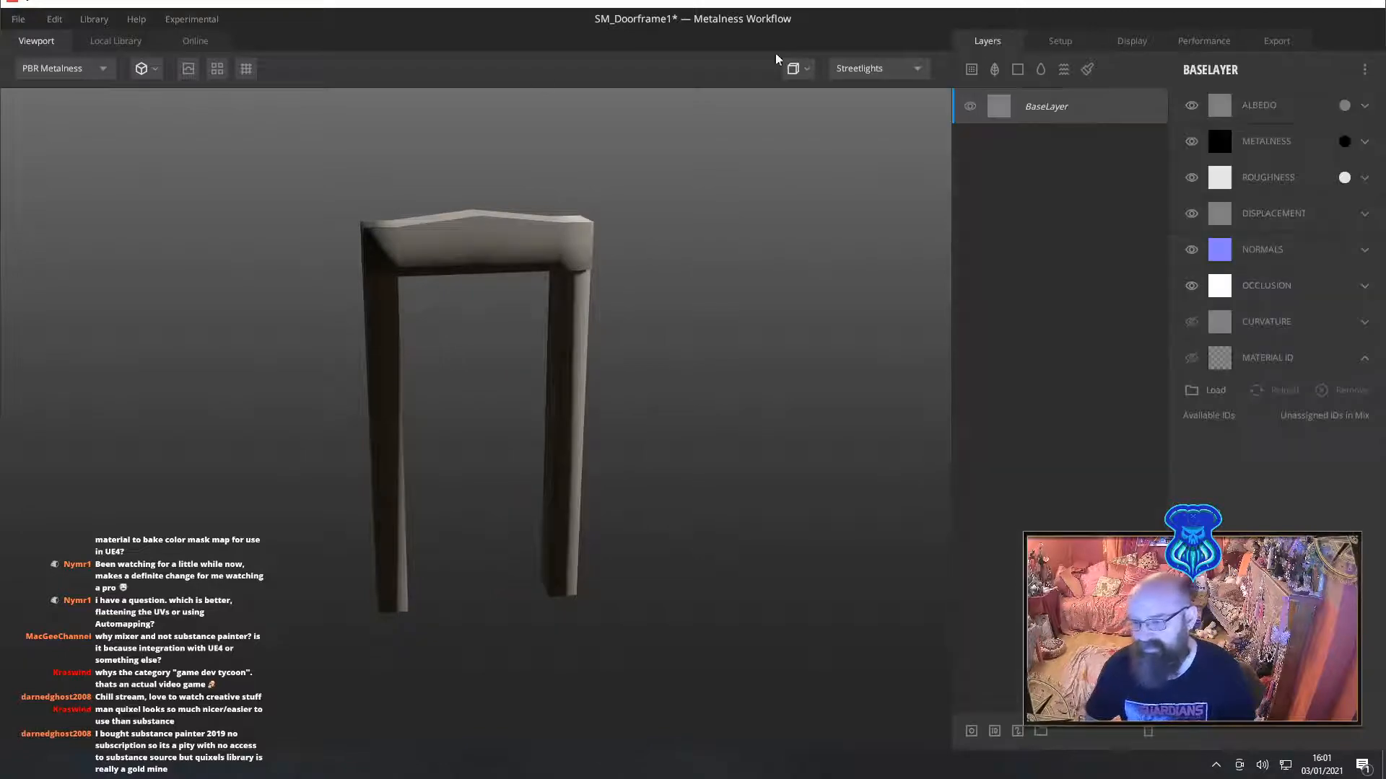
click(108, 45)
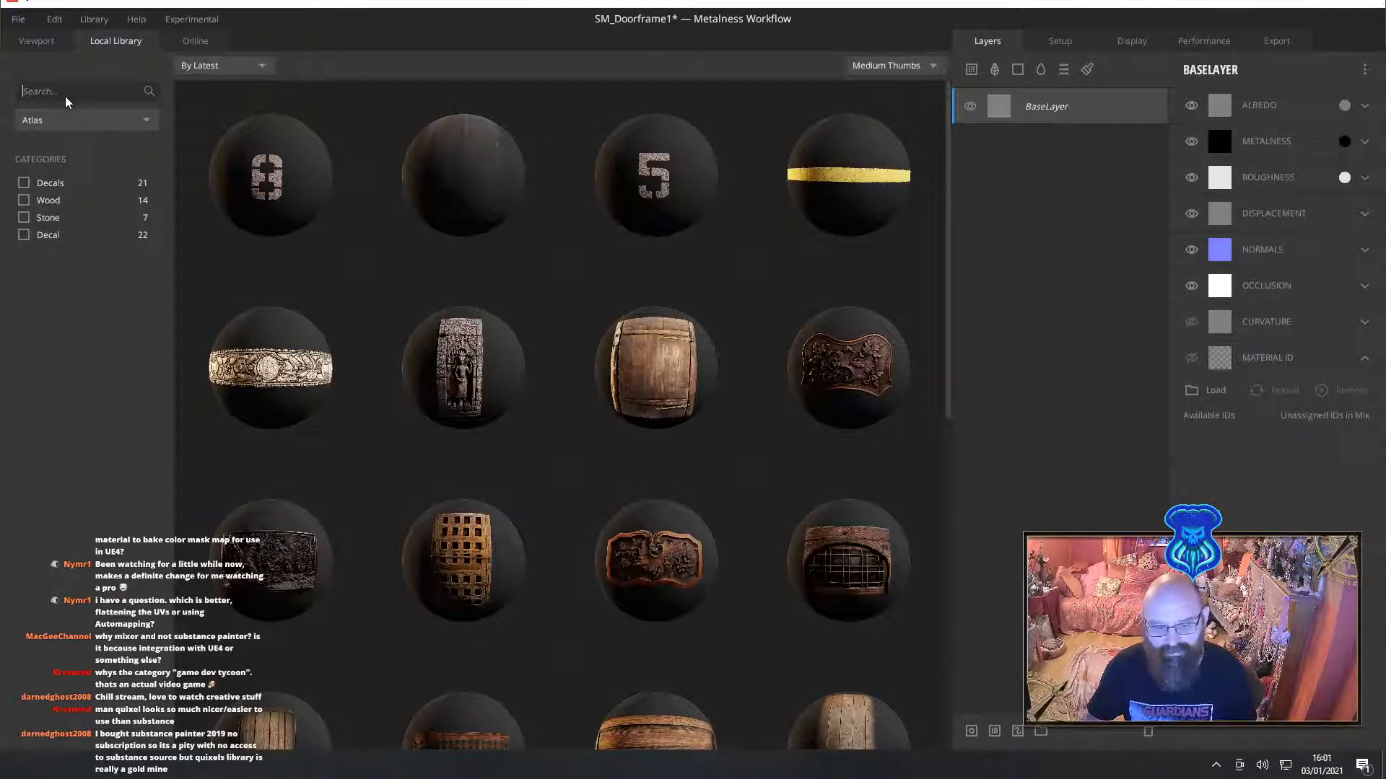
click(101, 121)
click(56, 140)
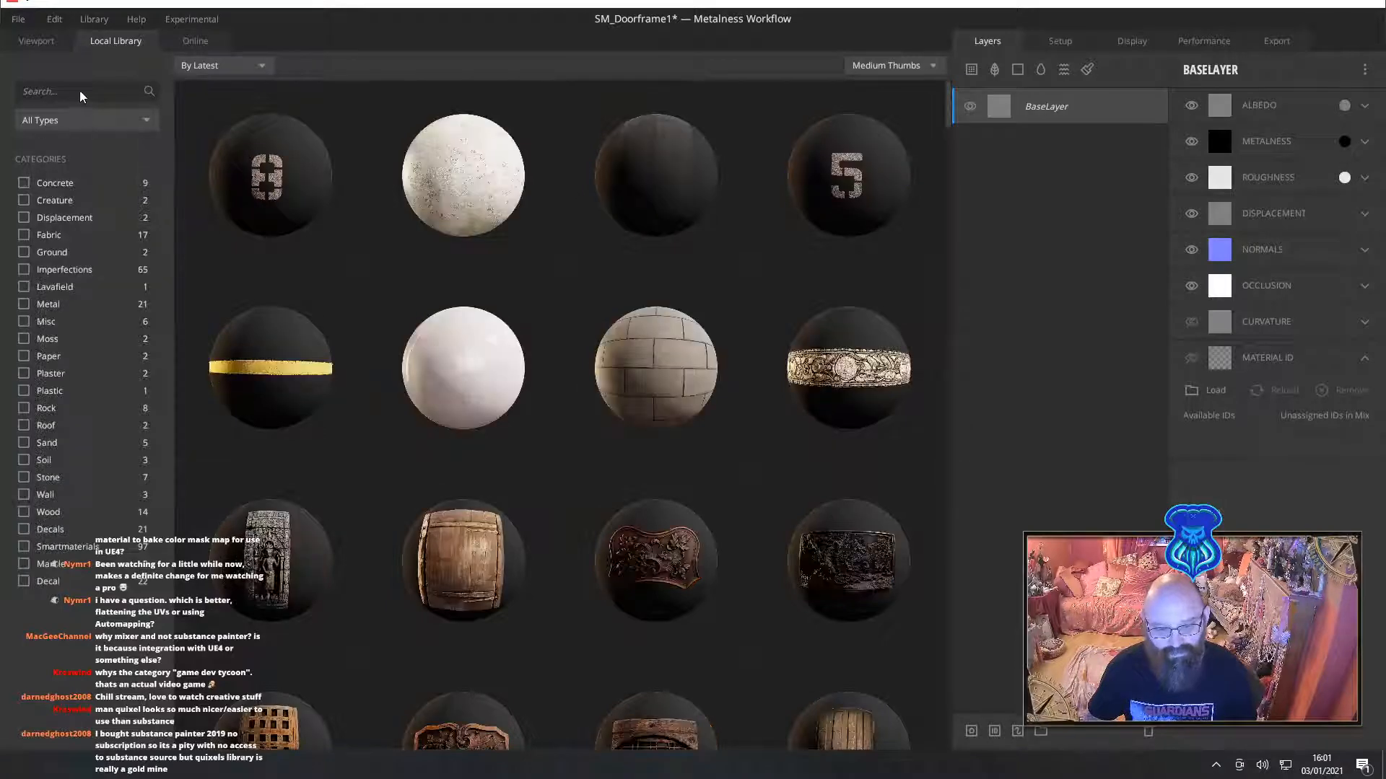
click(81, 92)
text(brick)
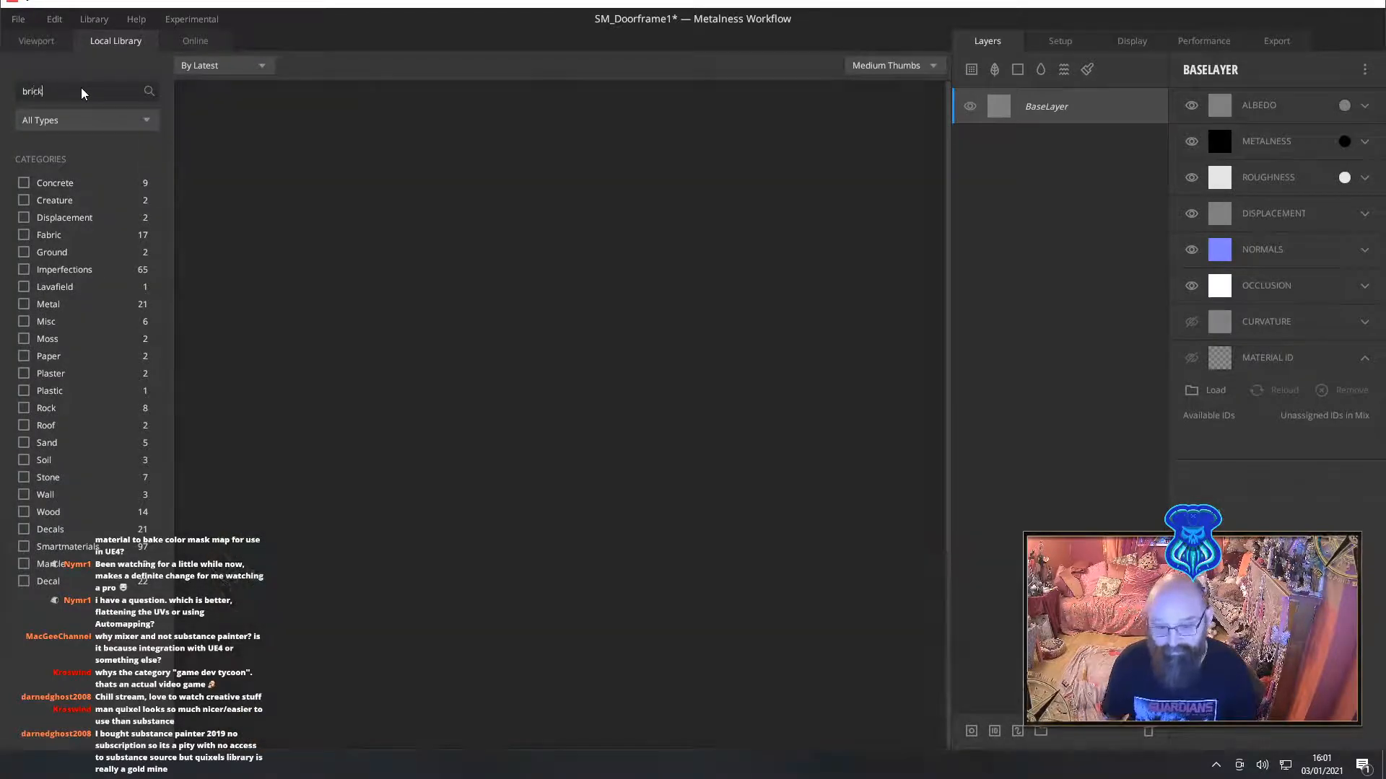
key(BackSpace)
key(BackSpace)
key(BackSpace)
key(BackSpace)
key(BackSpace)
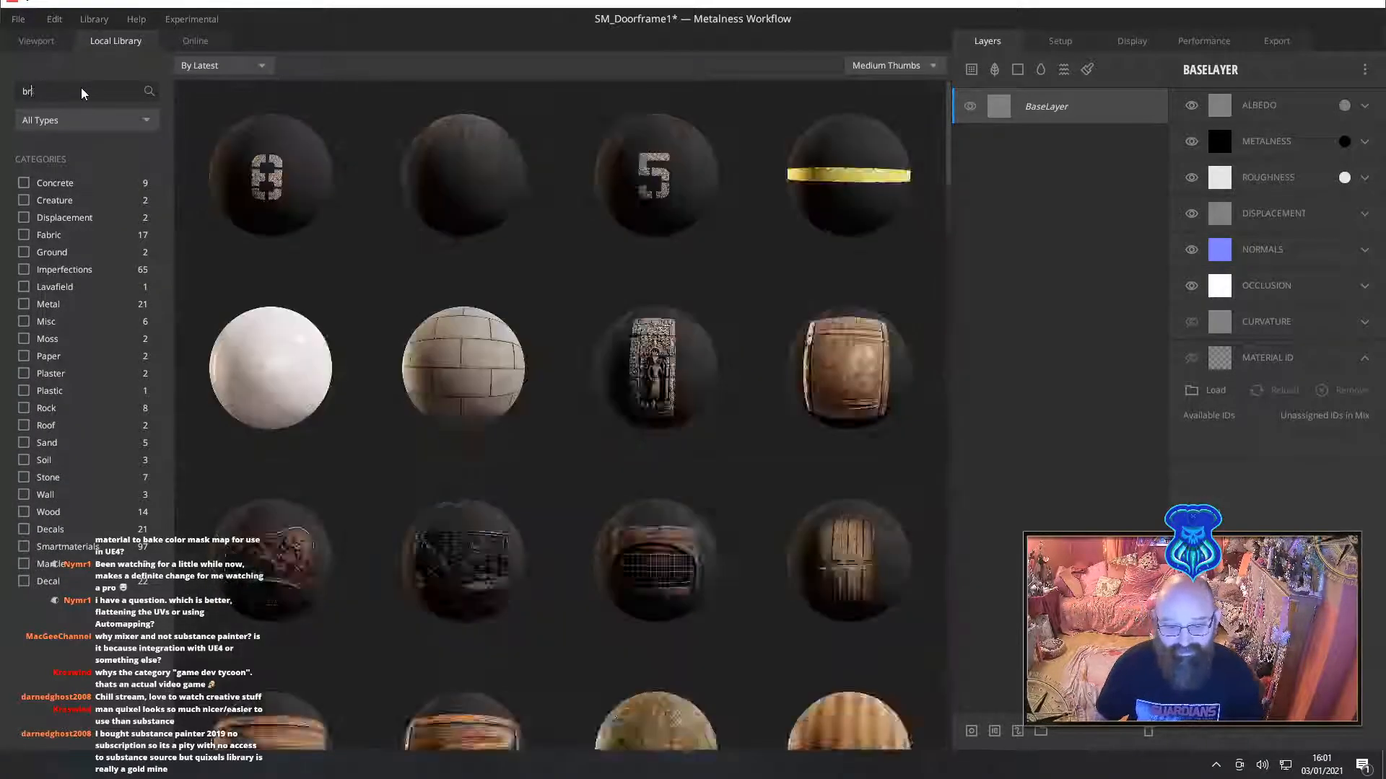
Search the online library for brick and download the Worn Brick Facade 2X2 M surface
click(195, 40)
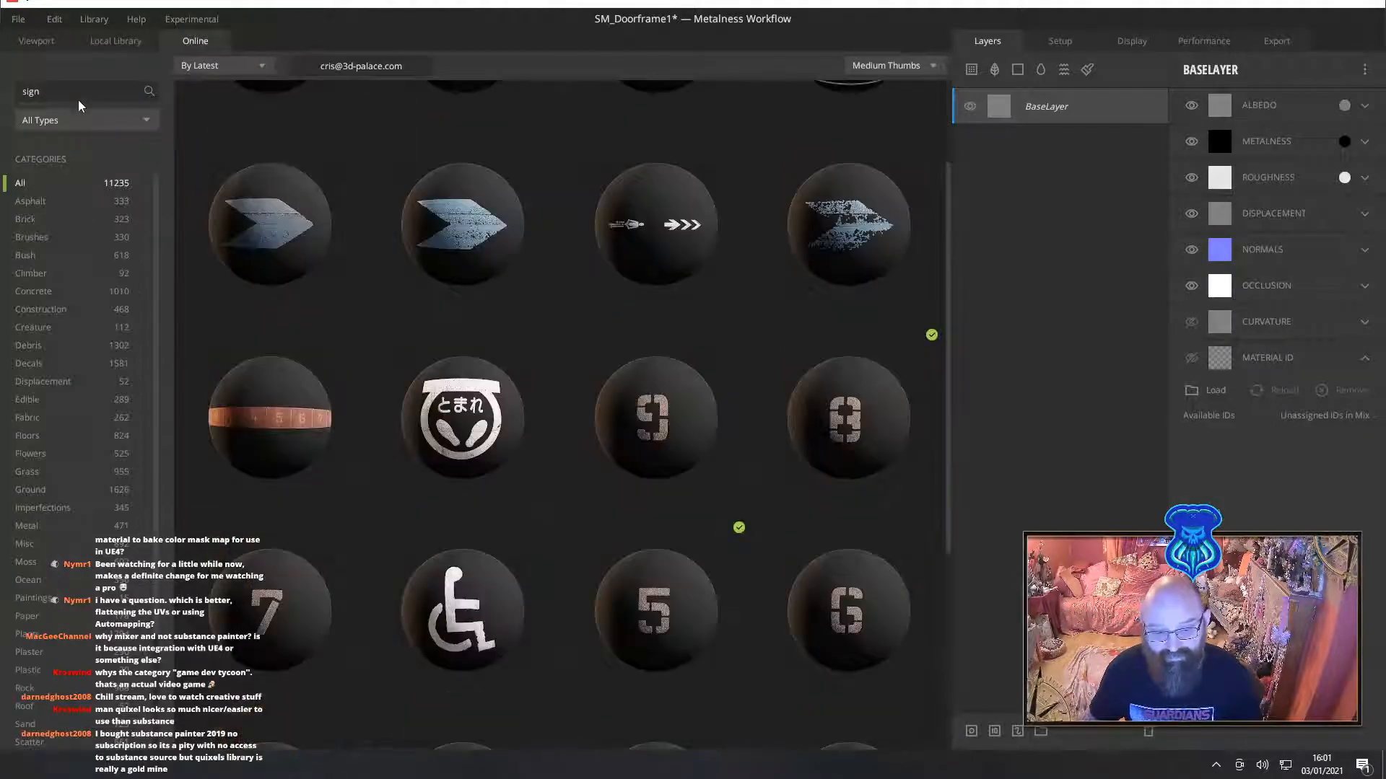
click(80, 95)
key(ctrl+a)
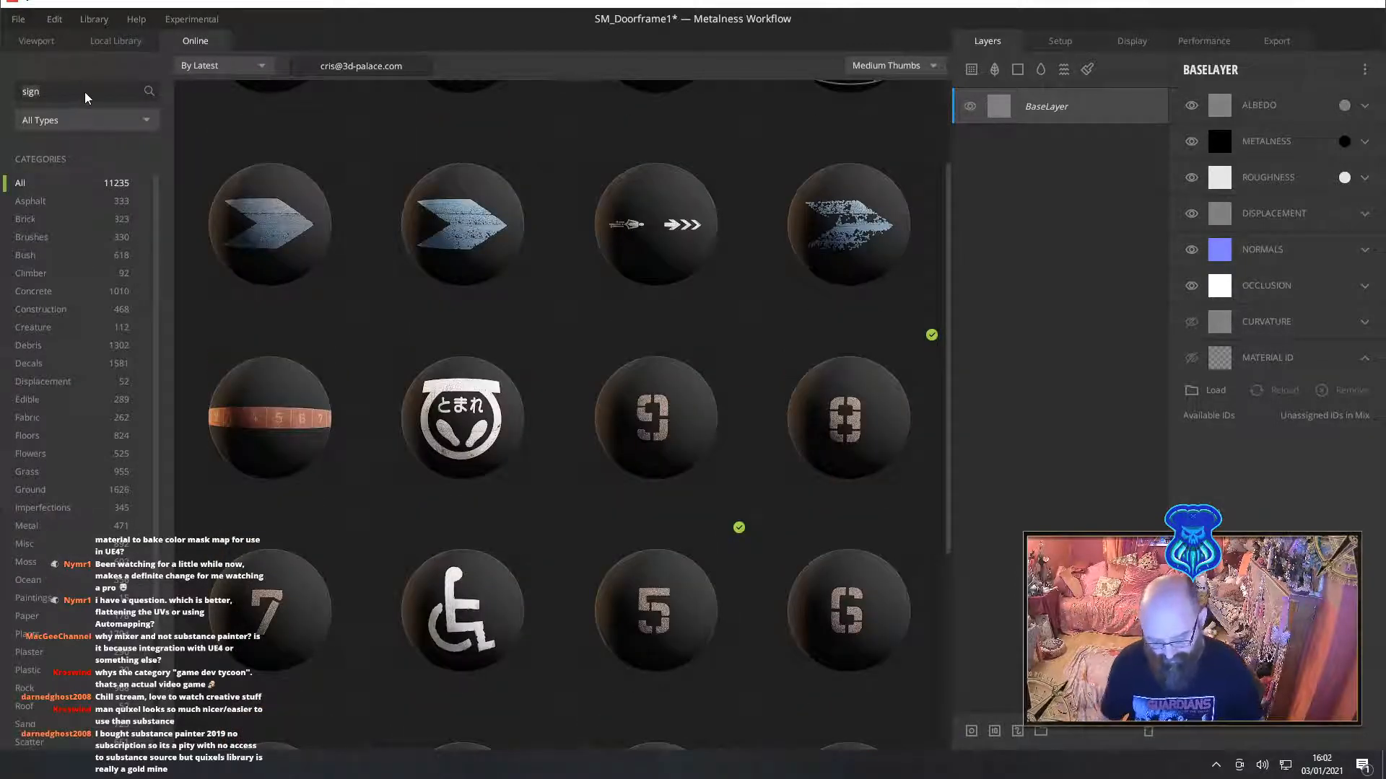
text(brick)
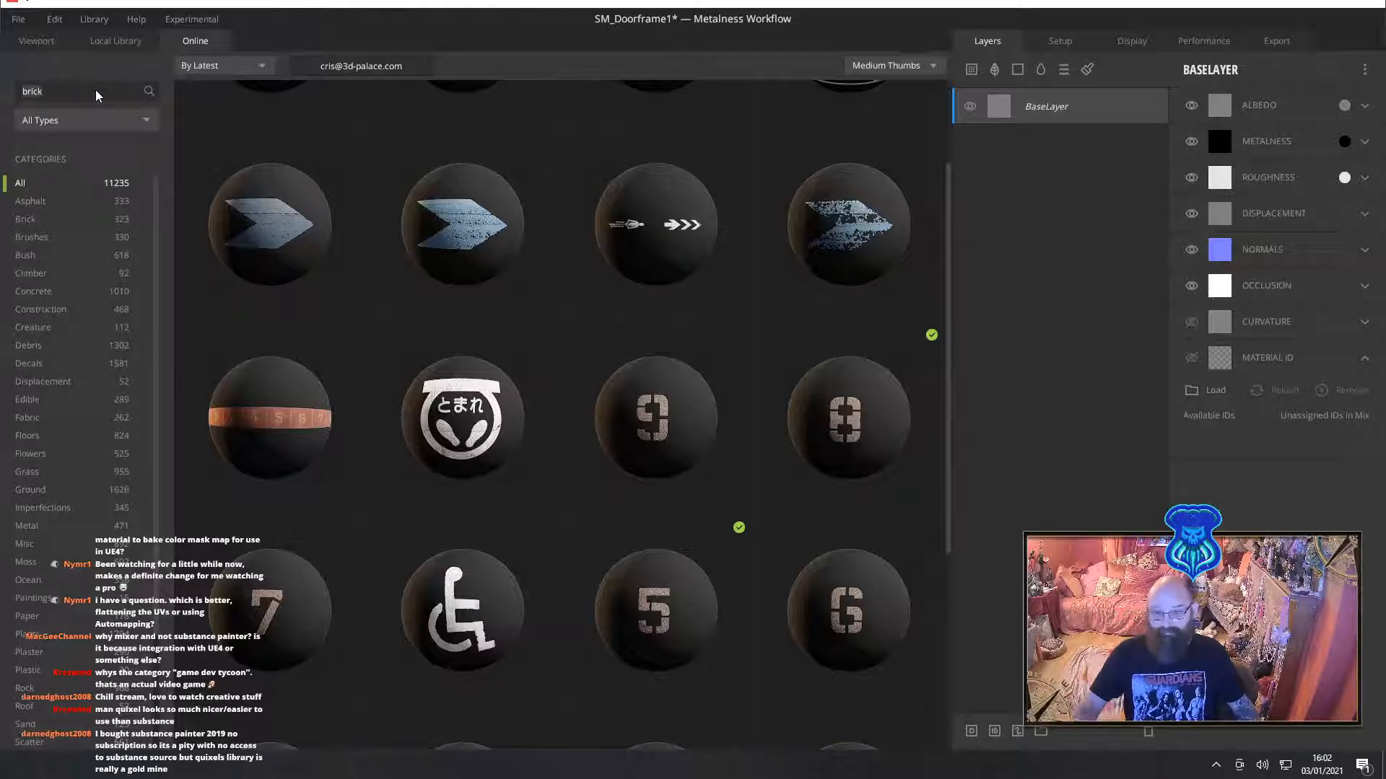
key(Return)
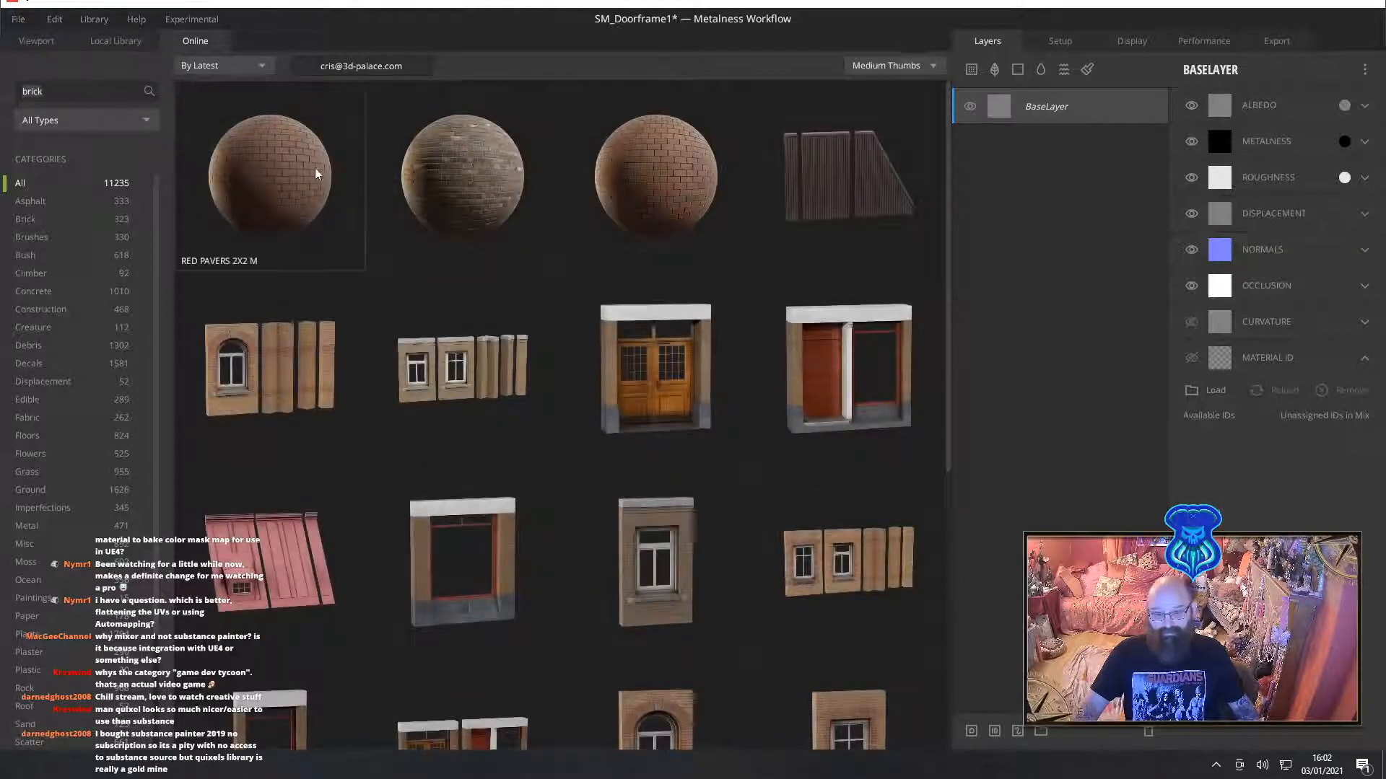
click(477, 154)
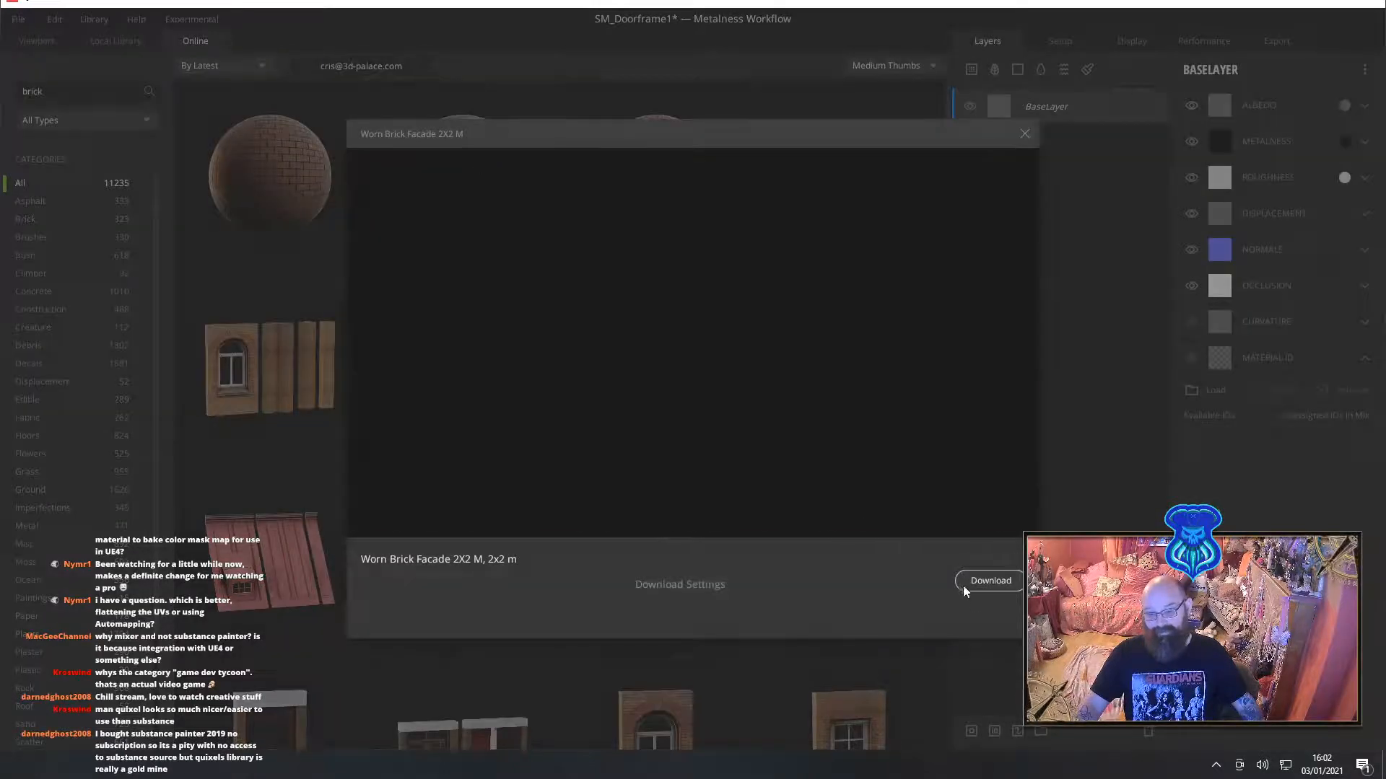
click(990, 581)
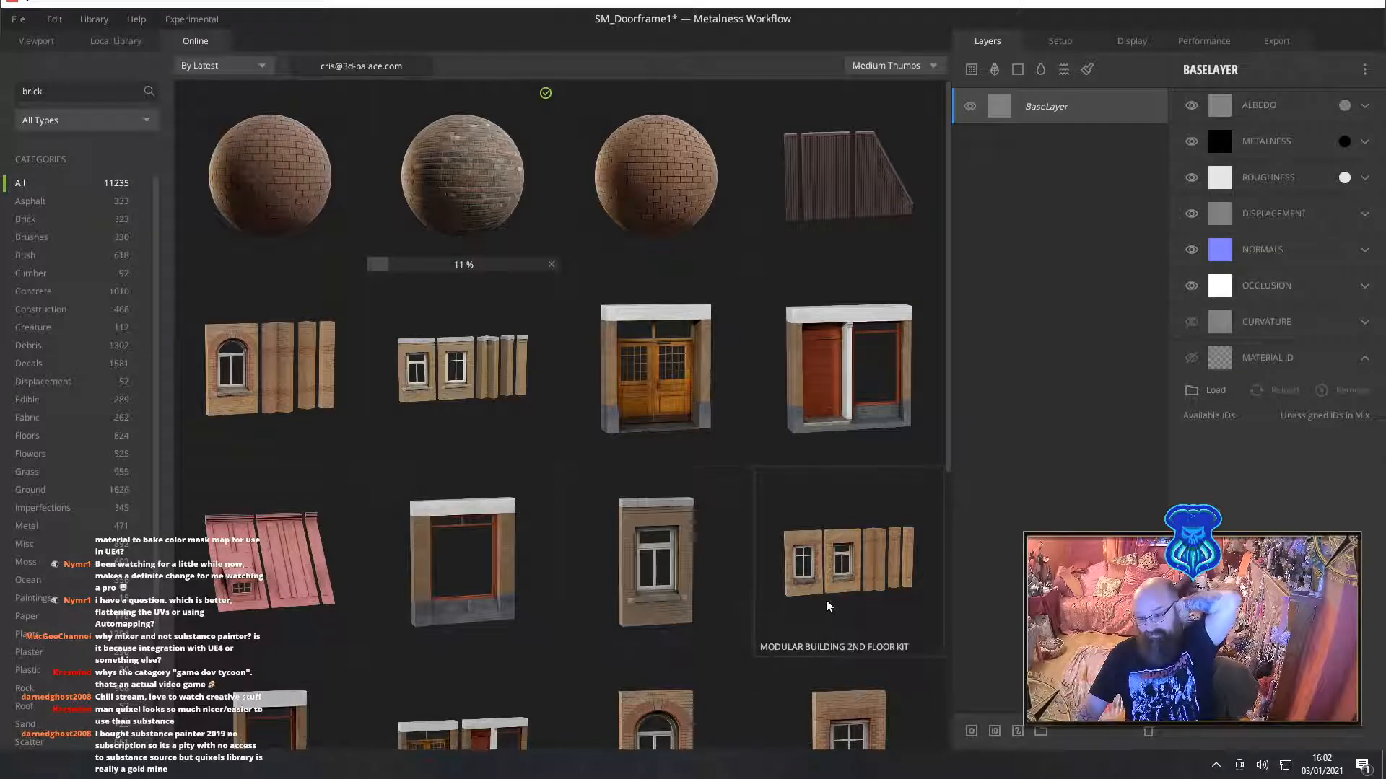
scroll(827, 606, down, 3)
scroll(817, 601, down, 3)
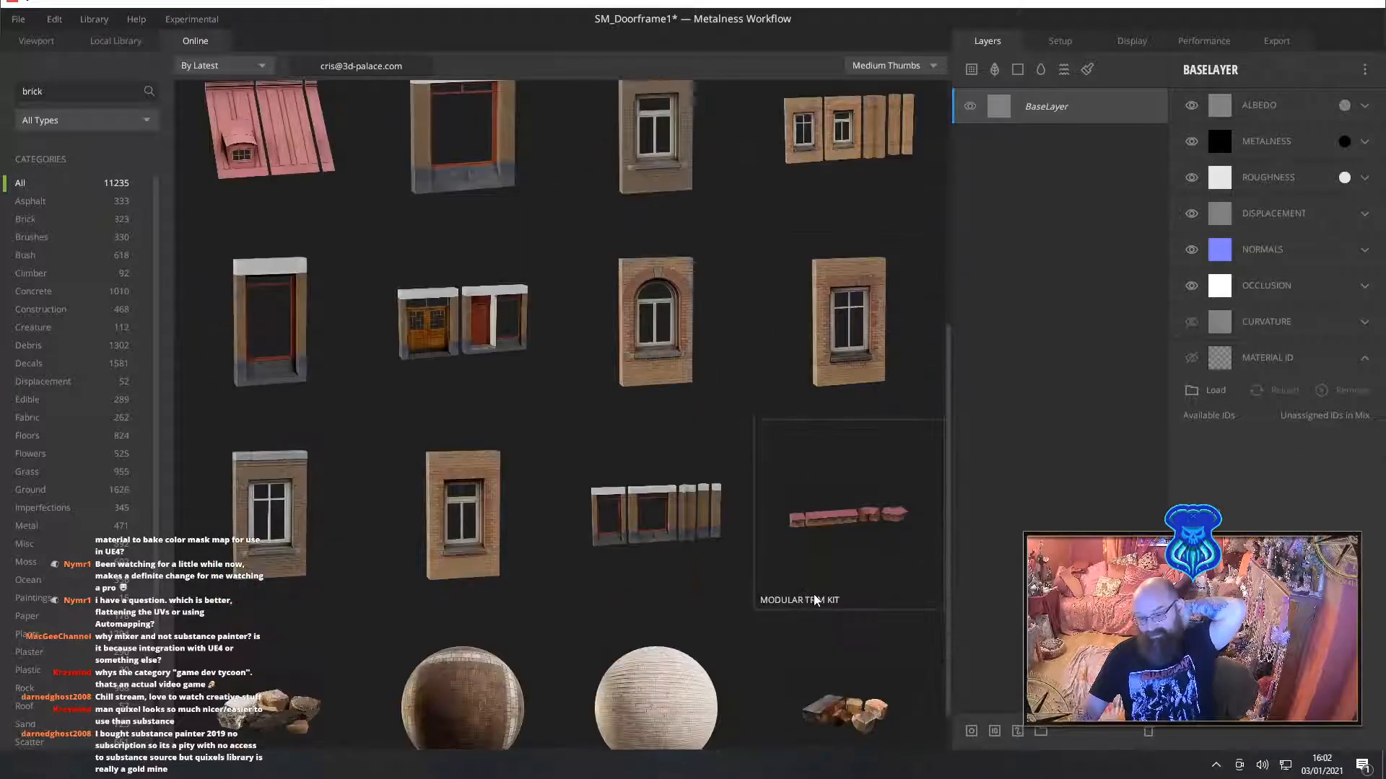
scroll(815, 601, up, 6)
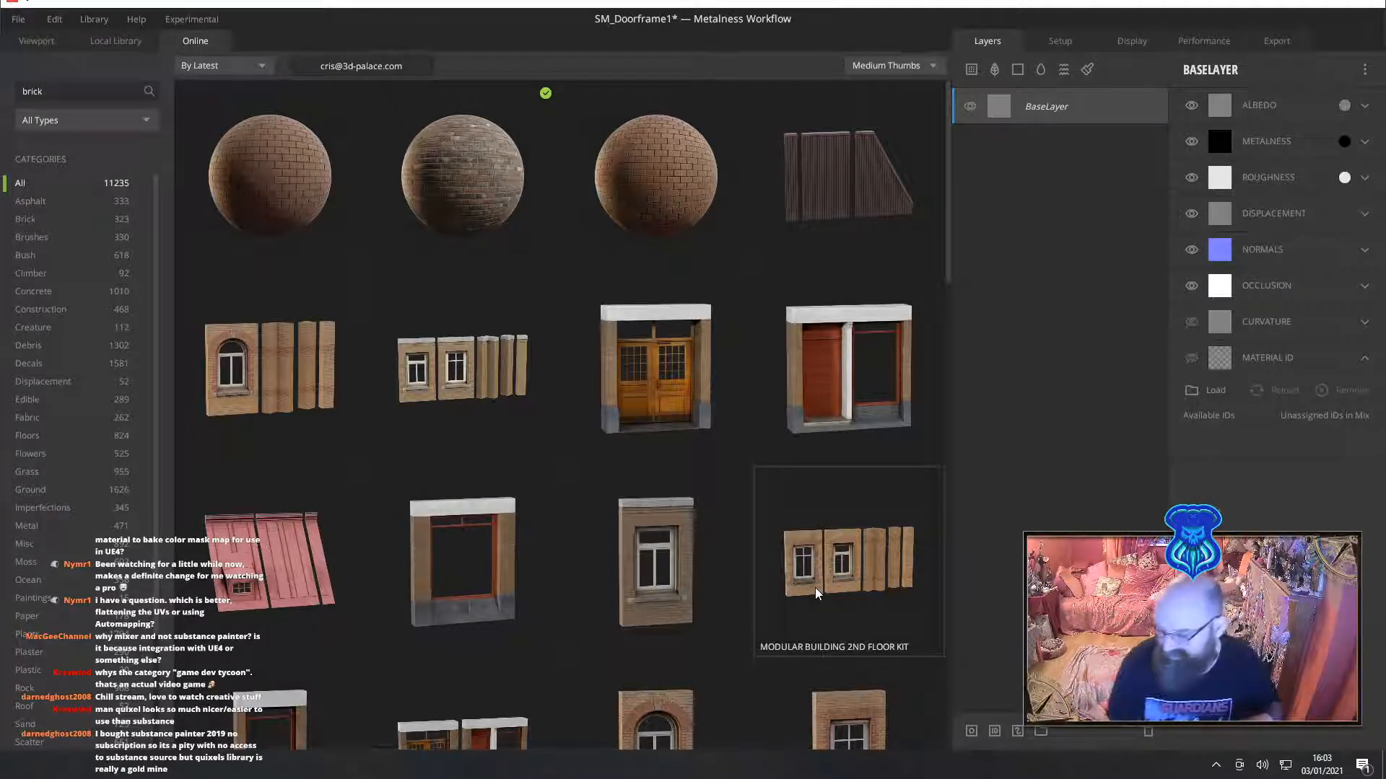
Return to the local library, switch to the 3ds Max session with the red door and close it without saving
click(115, 40)
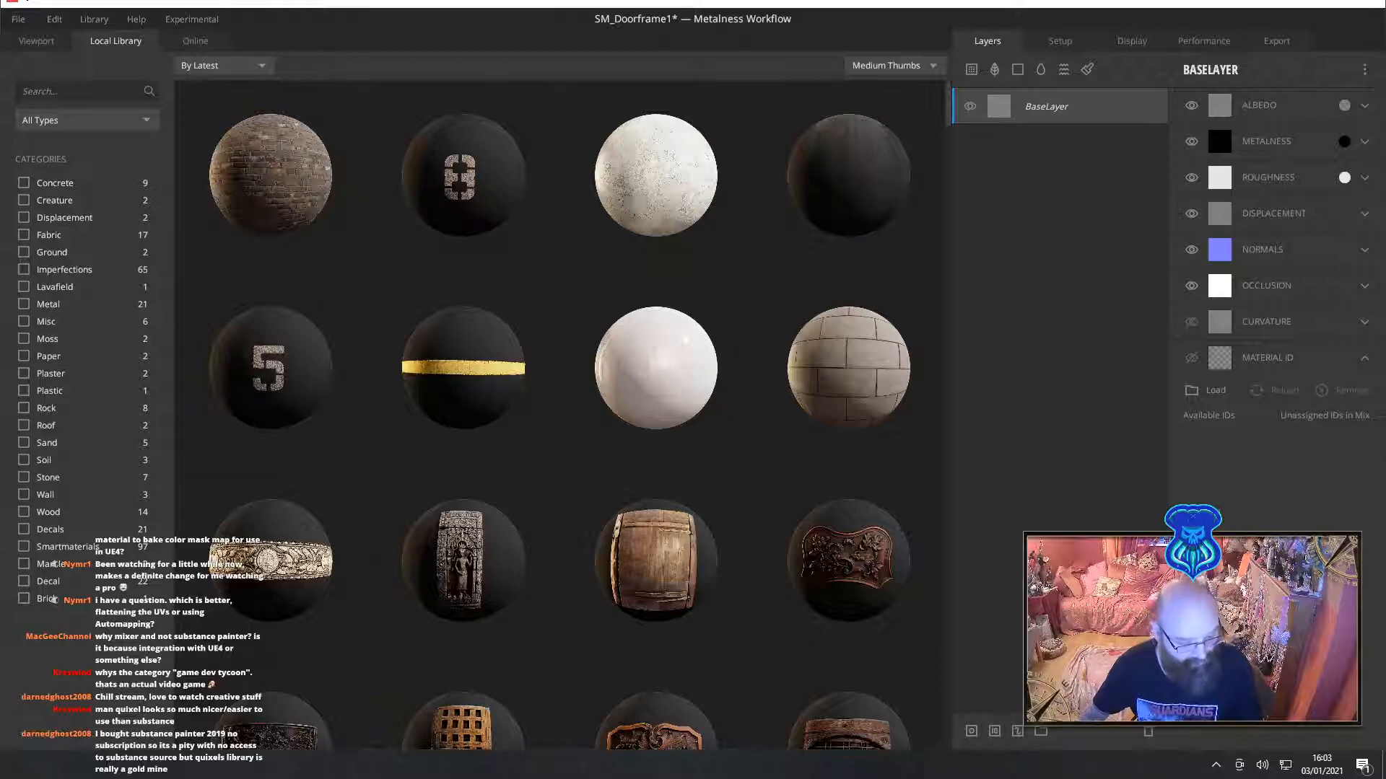
key(alt+Tab)
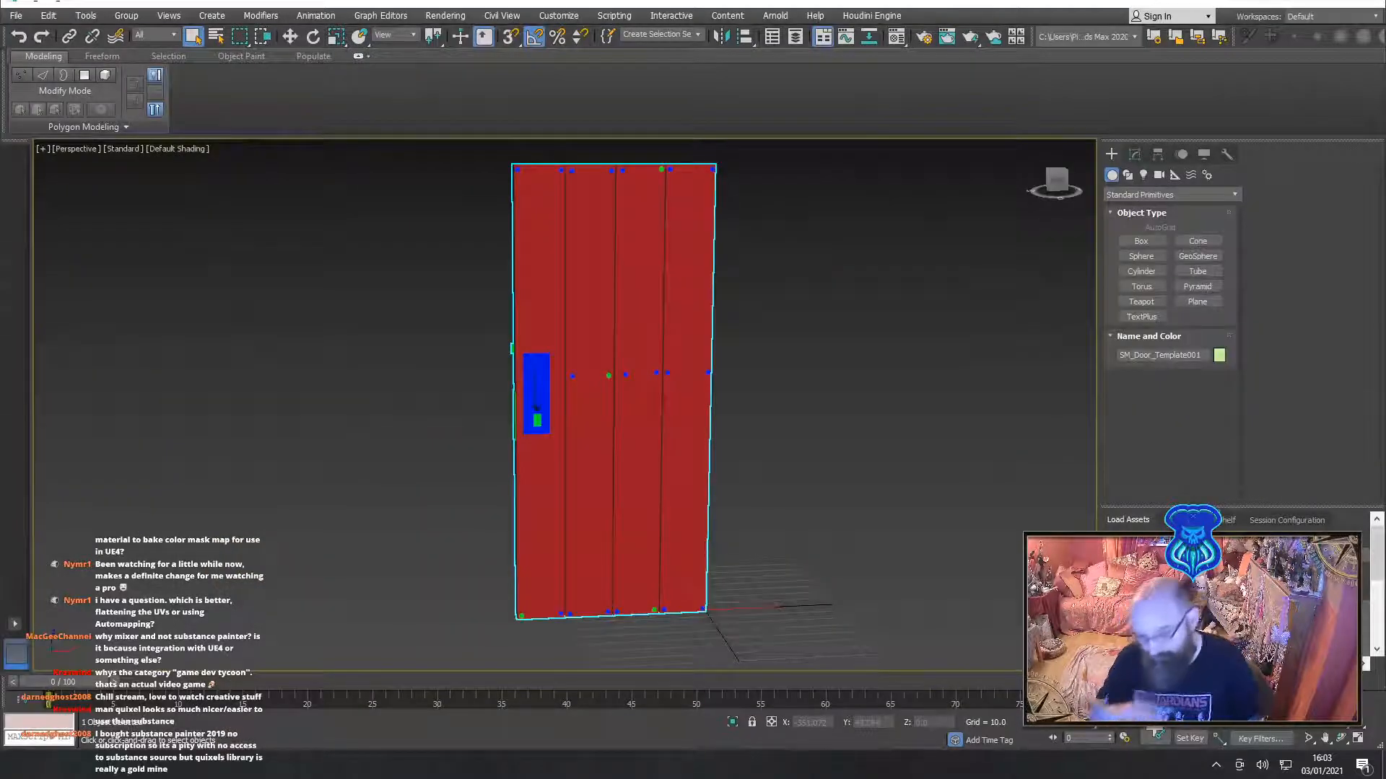
click(1368, 7)
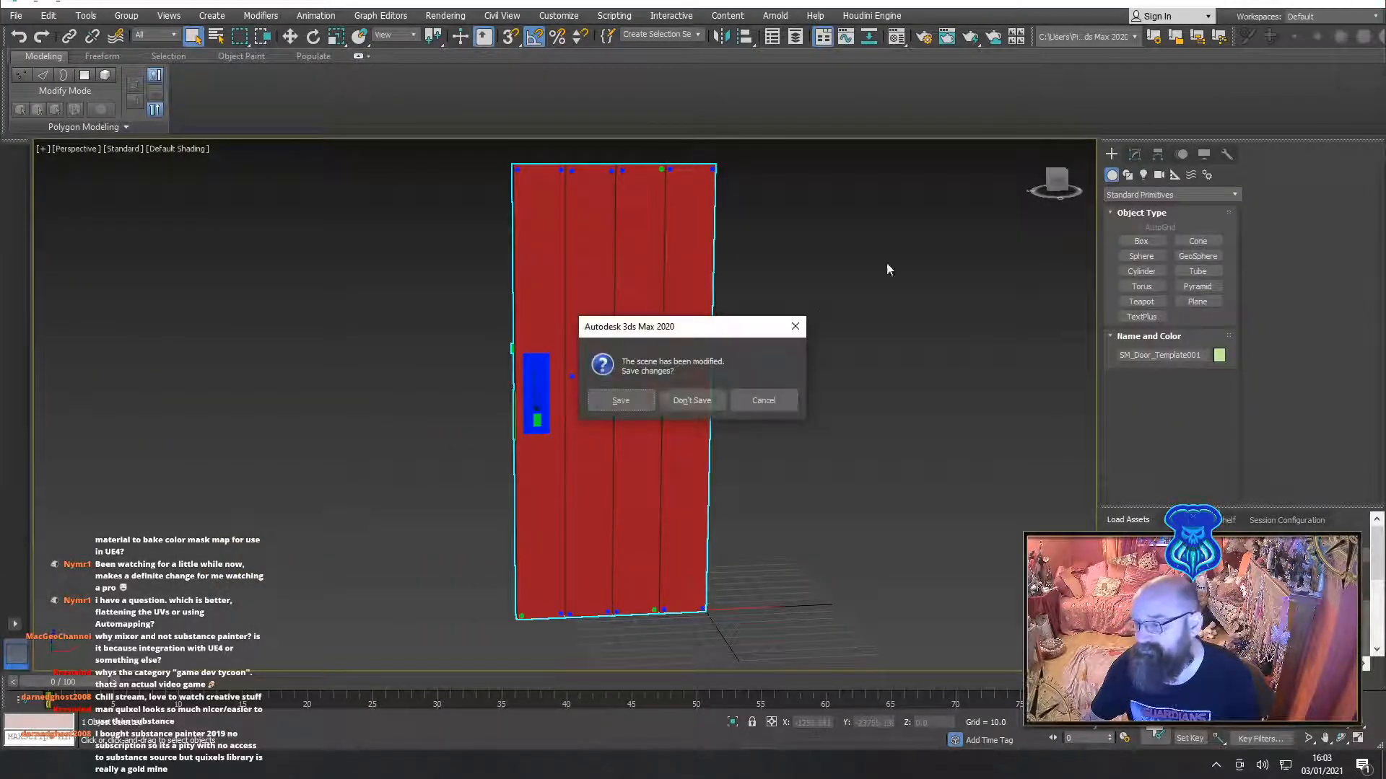
click(687, 401)
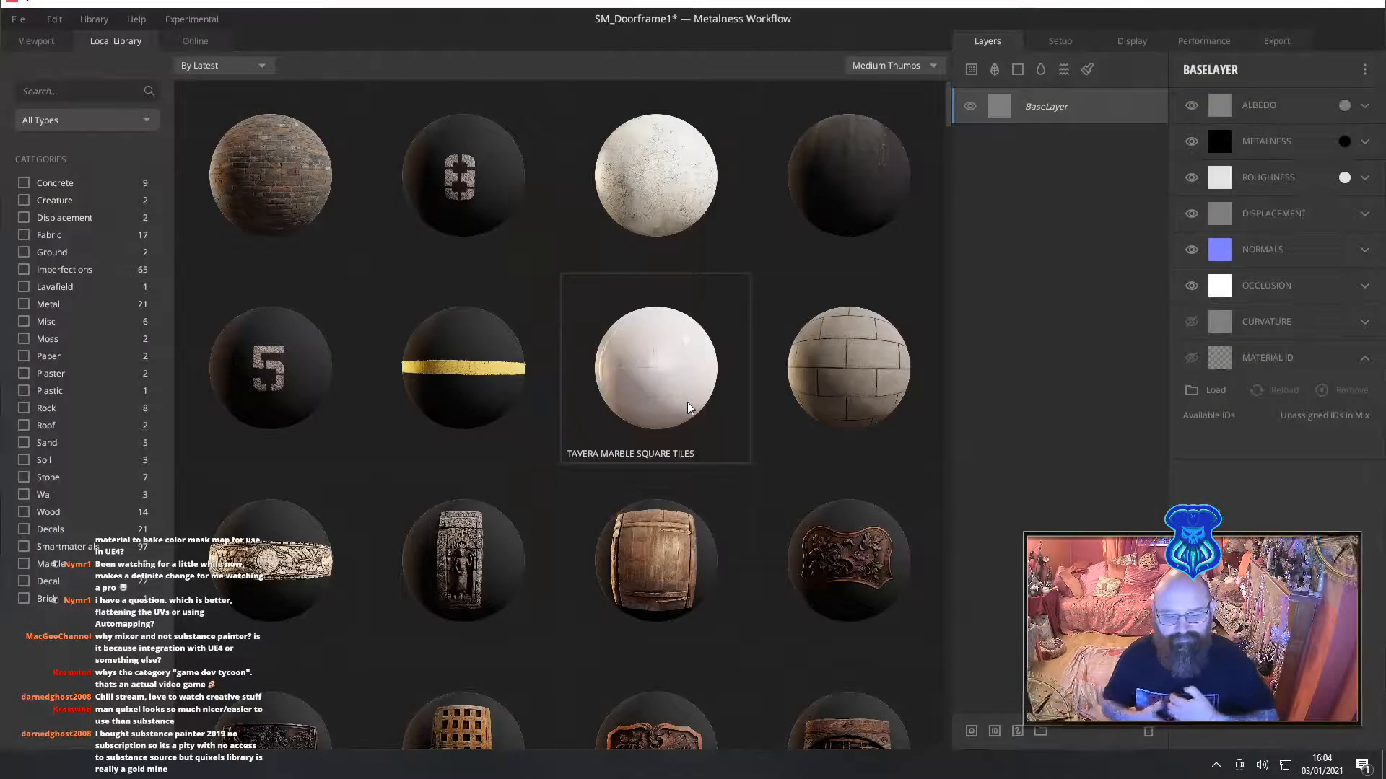
Try the downloaded brick facade surface as a layer on the door frame, examine it around the frame and delete the layer
click(252, 140)
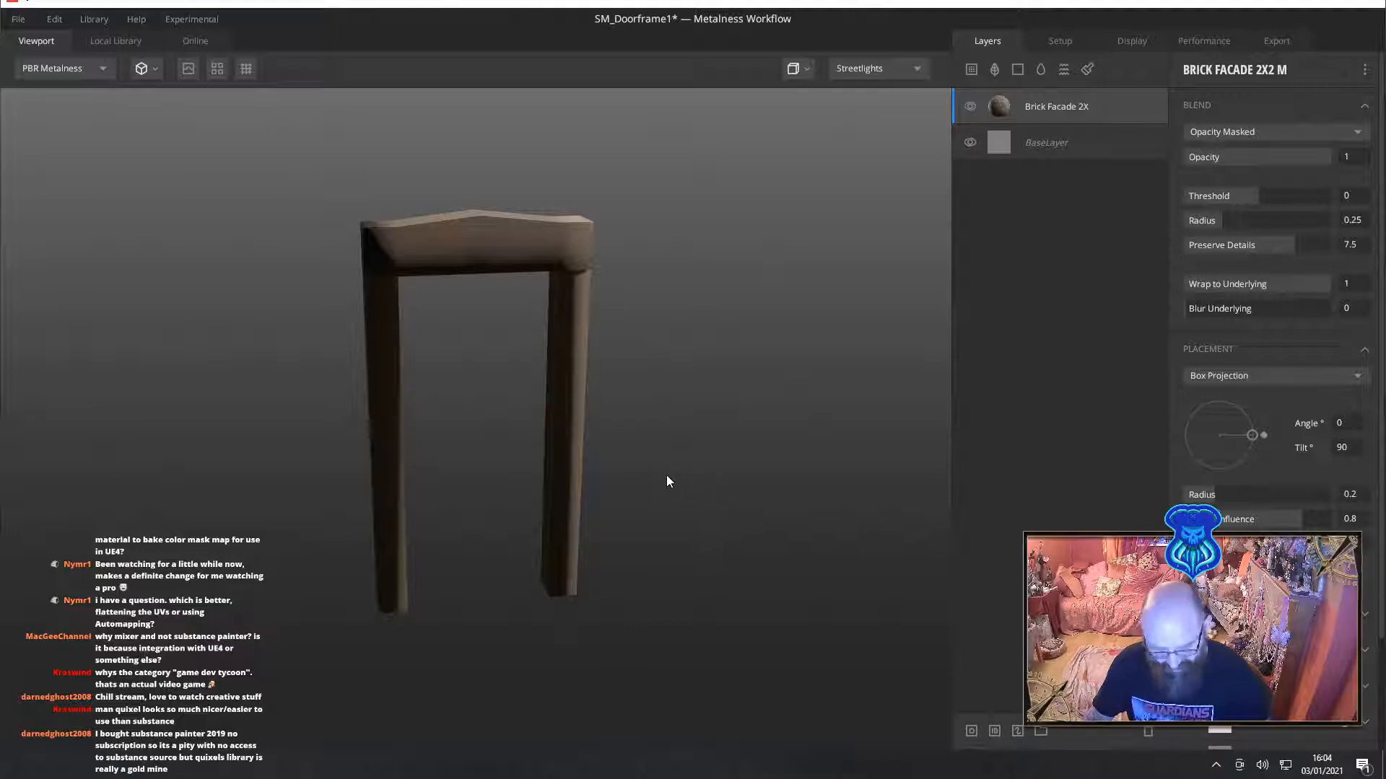
drag(668, 480, 505, 520)
scroll(484, 500, up, 3)
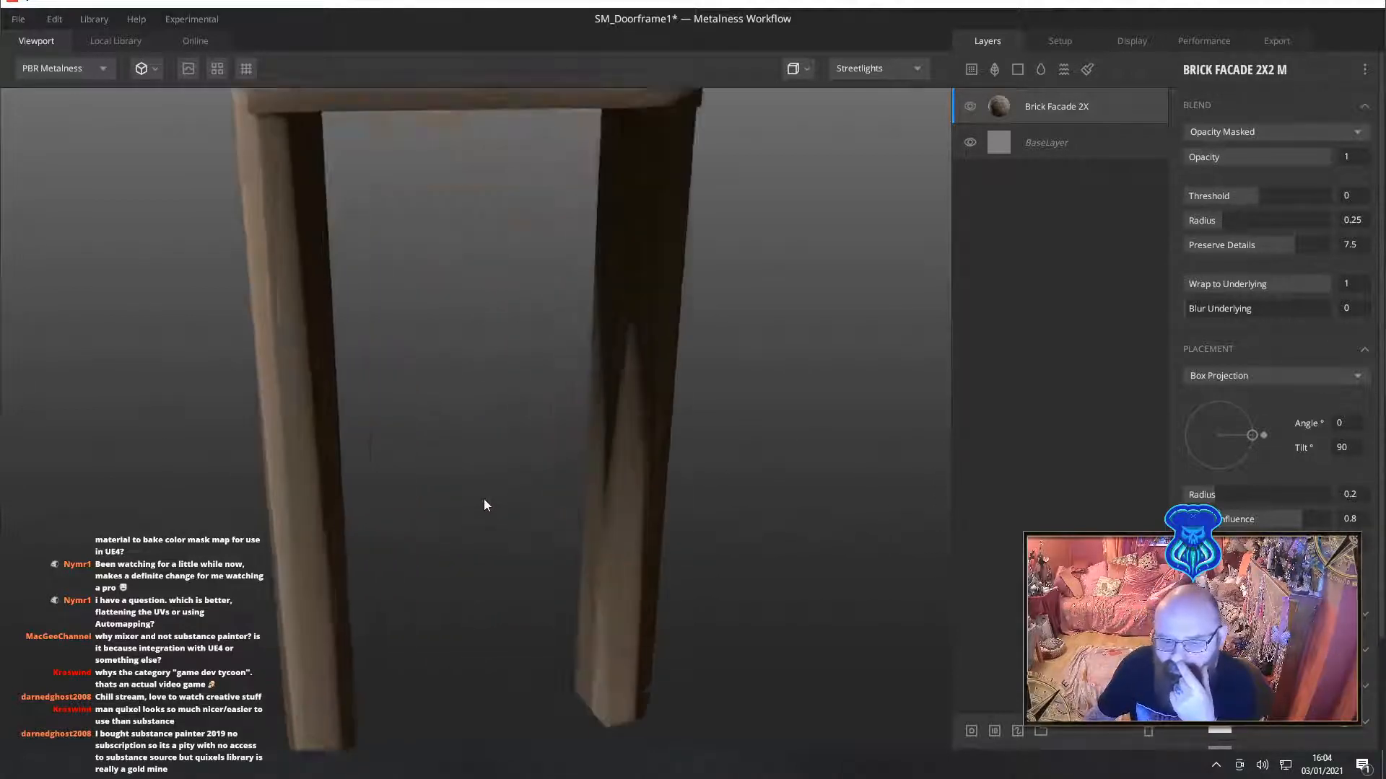
scroll(483, 499, down, 3)
scroll(483, 499, up, 3)
scroll(484, 499, down, 3)
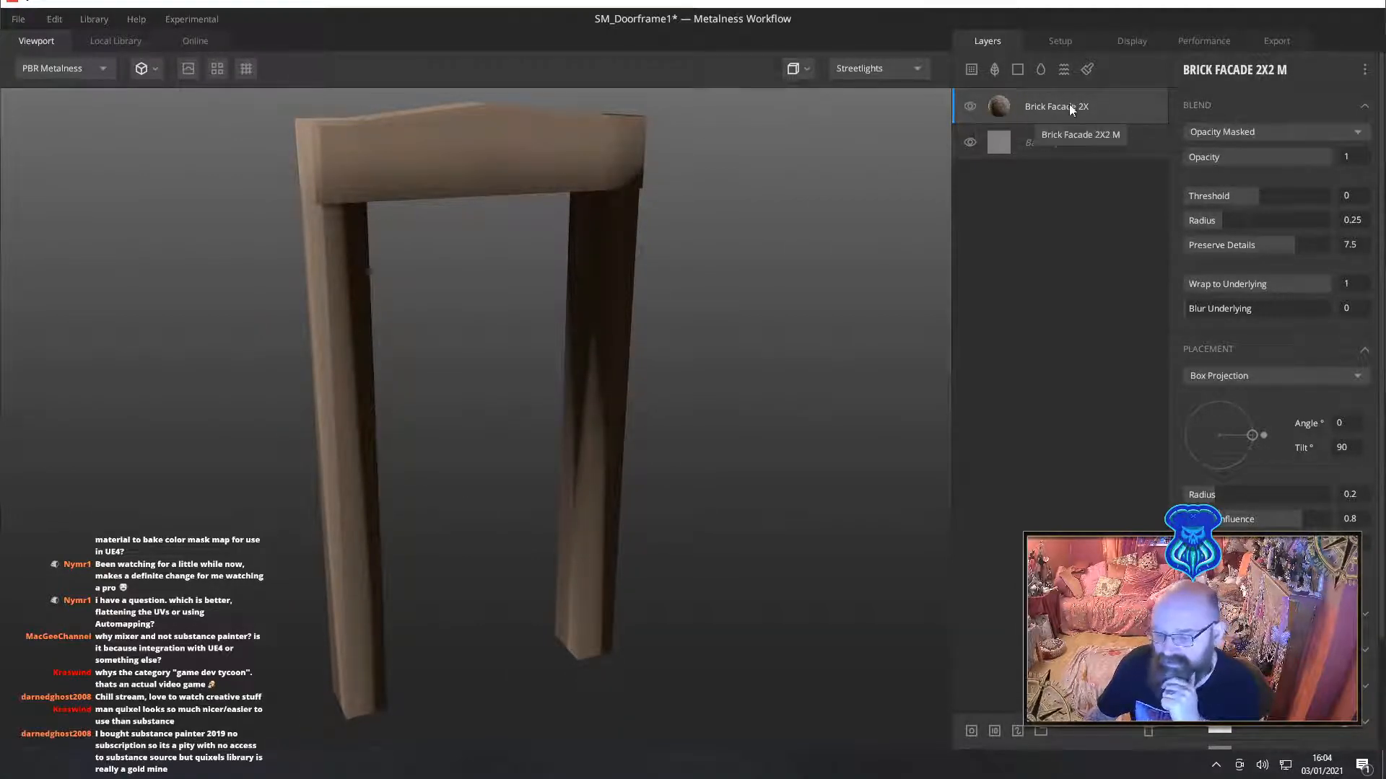
key(Delete)
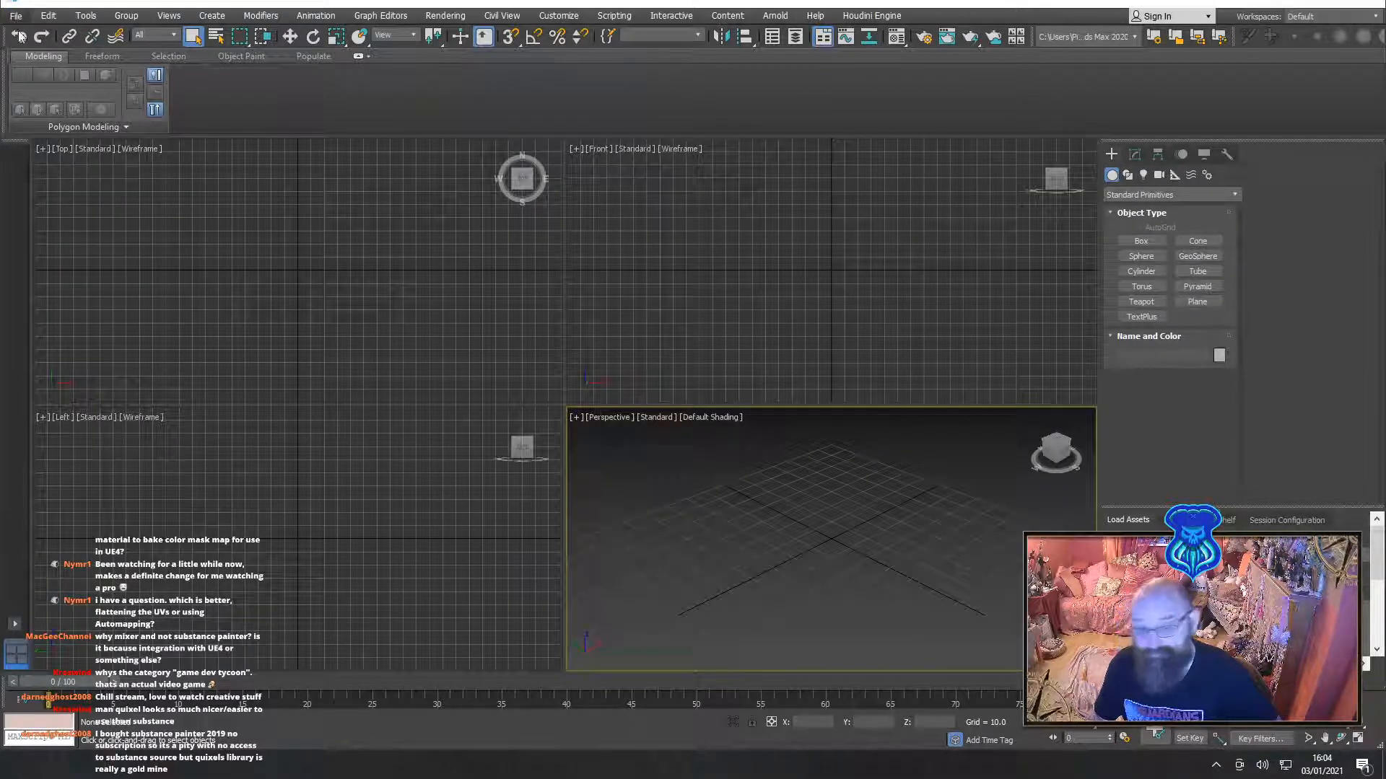
Switch to 3ds Max and open the recent scene SM_Doorframe1.max from the Wickie folder
click(15, 15)
mouse_move(55, 92)
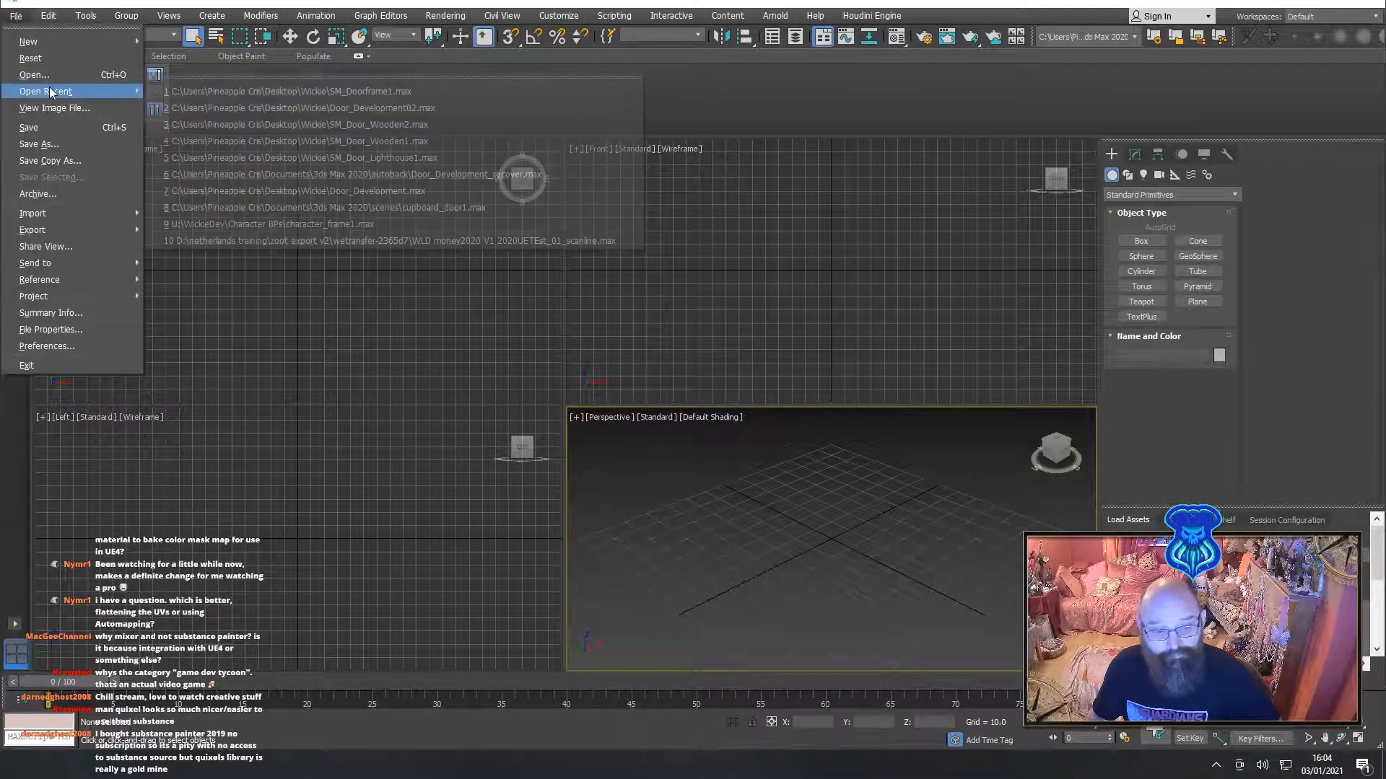
click(211, 92)
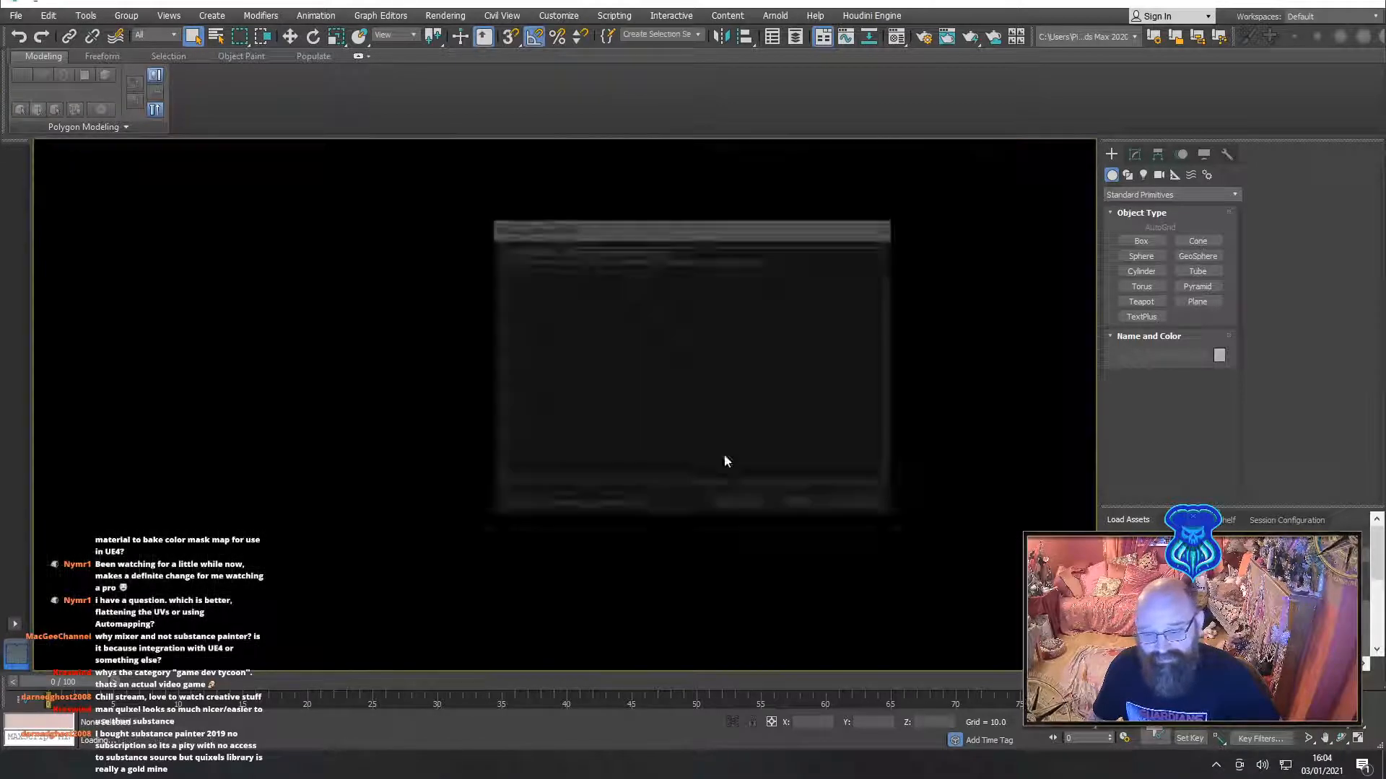
click(862, 507)
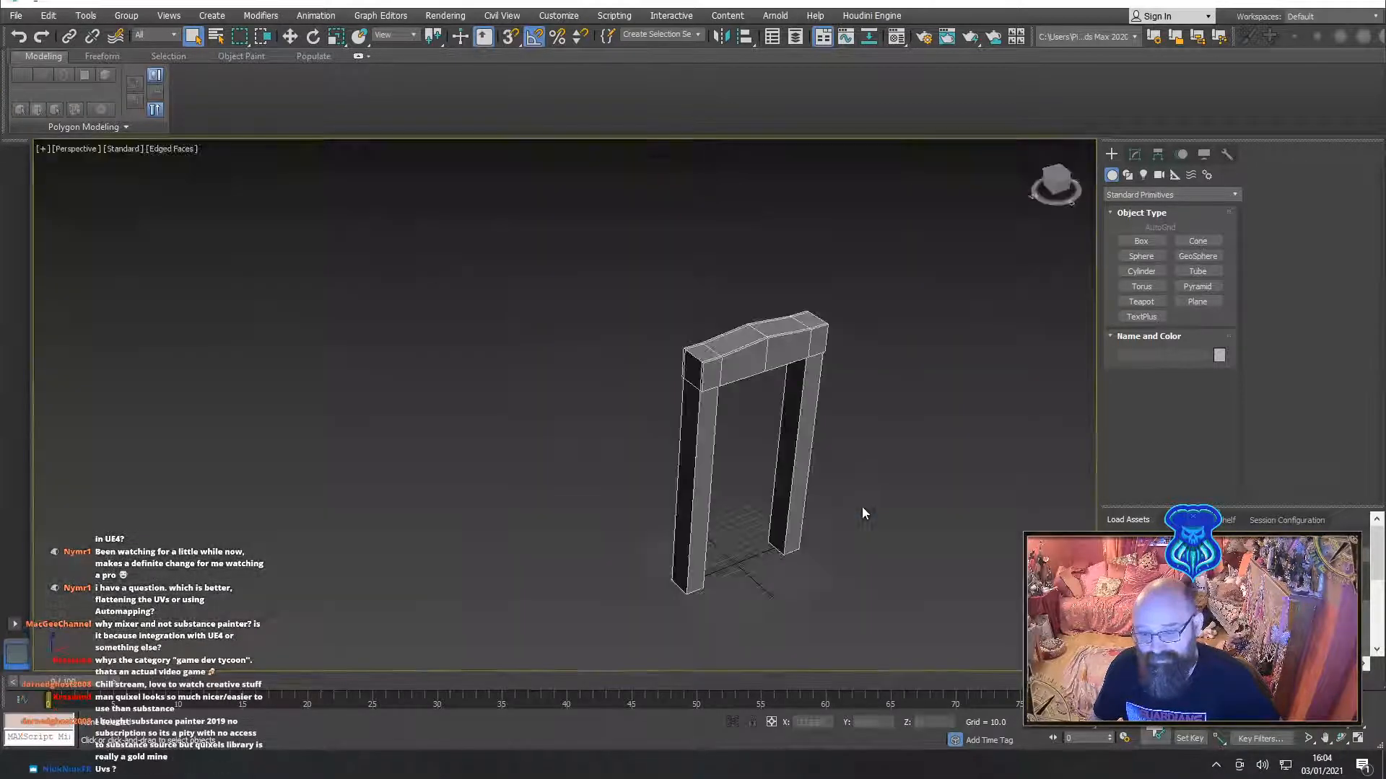
Delete the door frame and import the temp OBJ file from the Wickie folder with its default import options
click(758, 383)
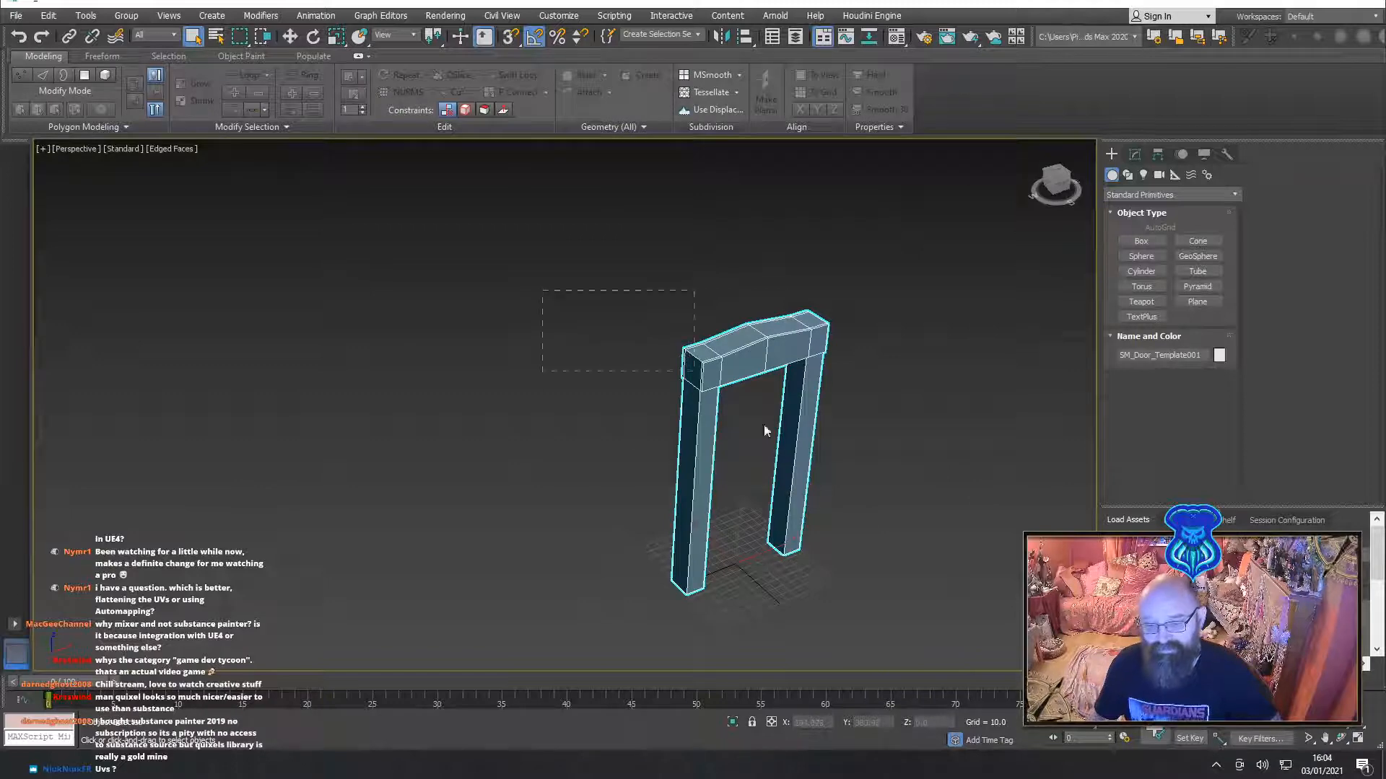
key(Delete)
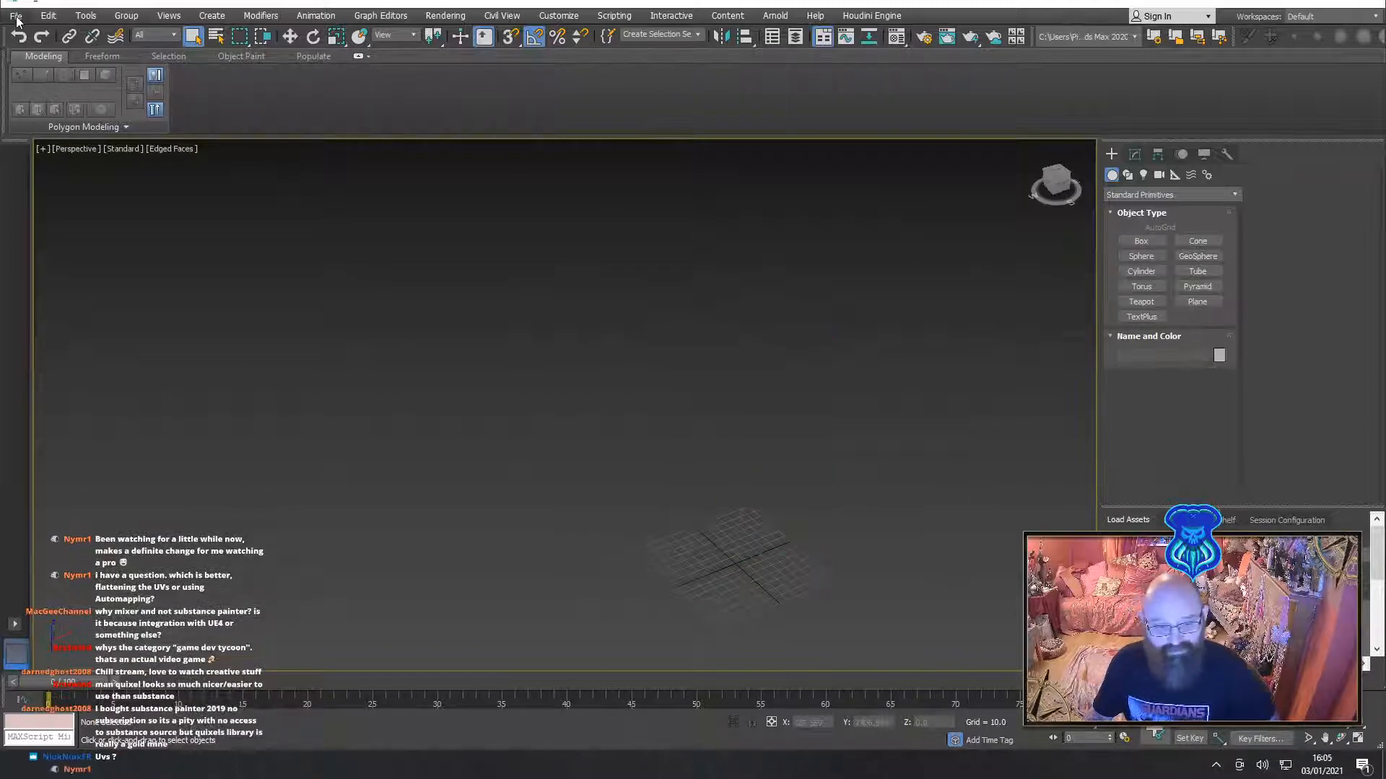
click(16, 17)
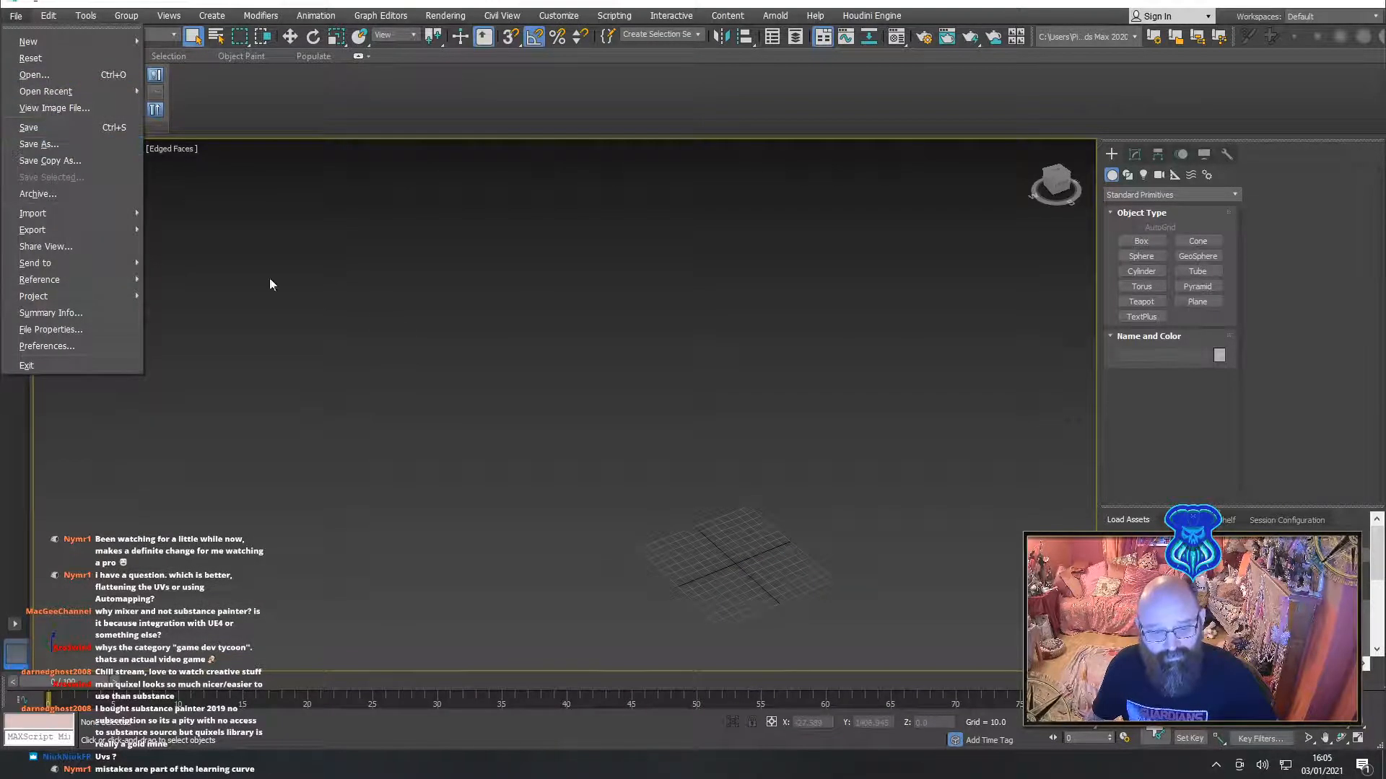
mouse_move(101, 215)
click(193, 215)
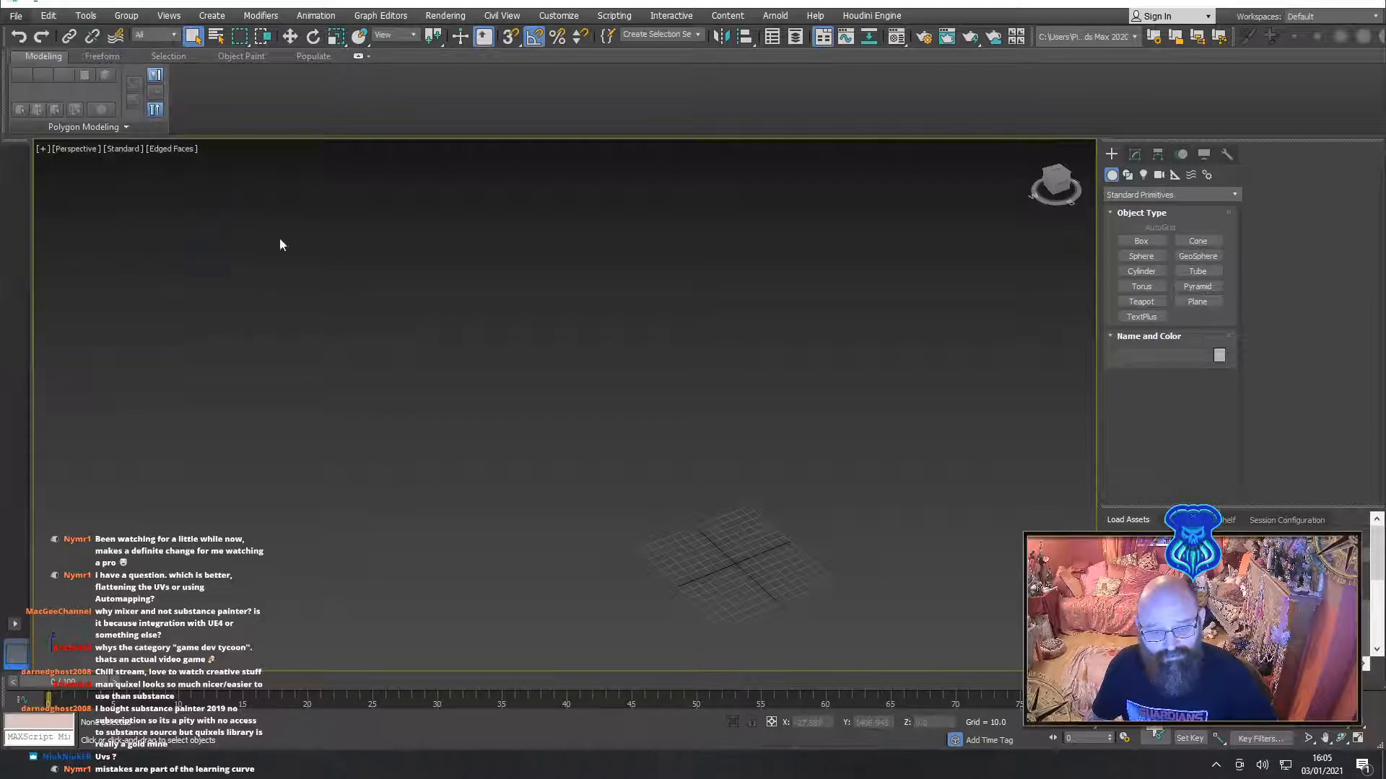
click(292, 42)
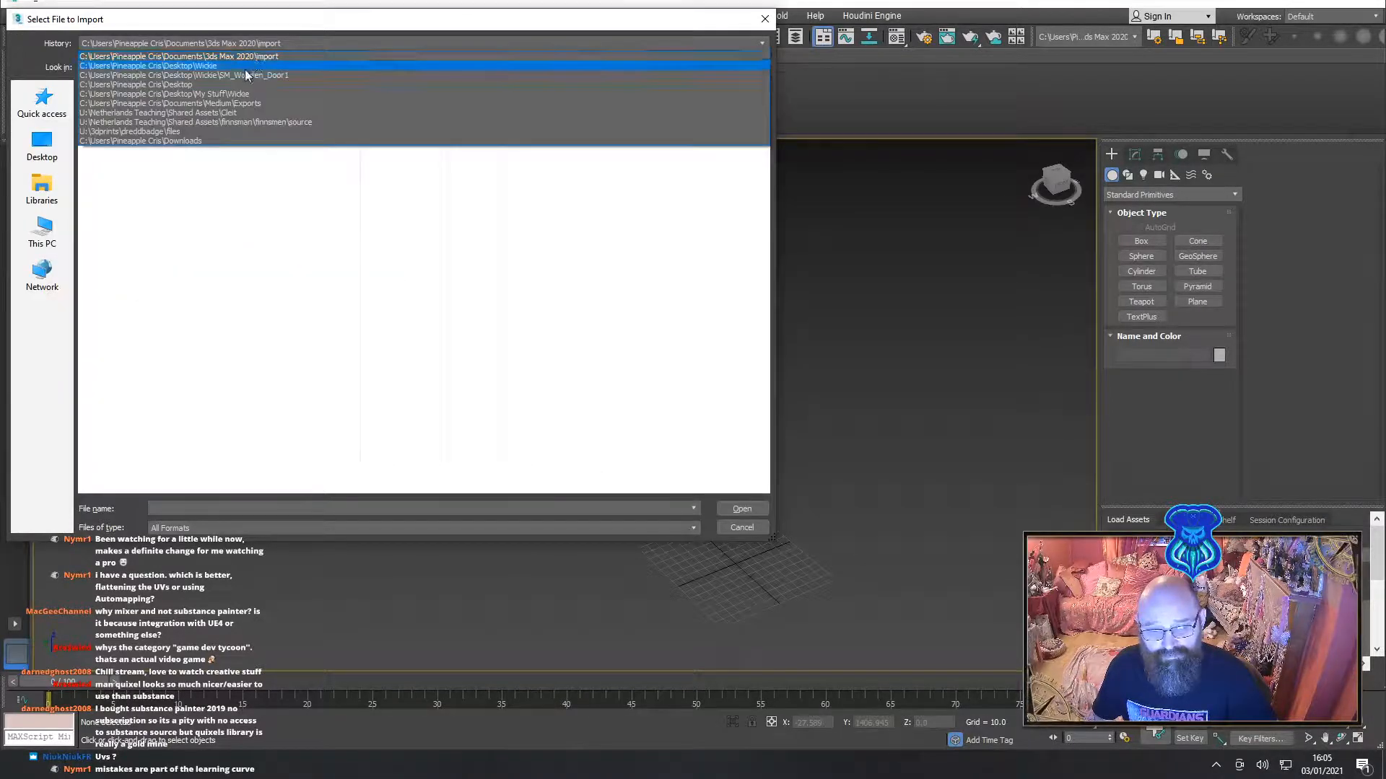
click(244, 69)
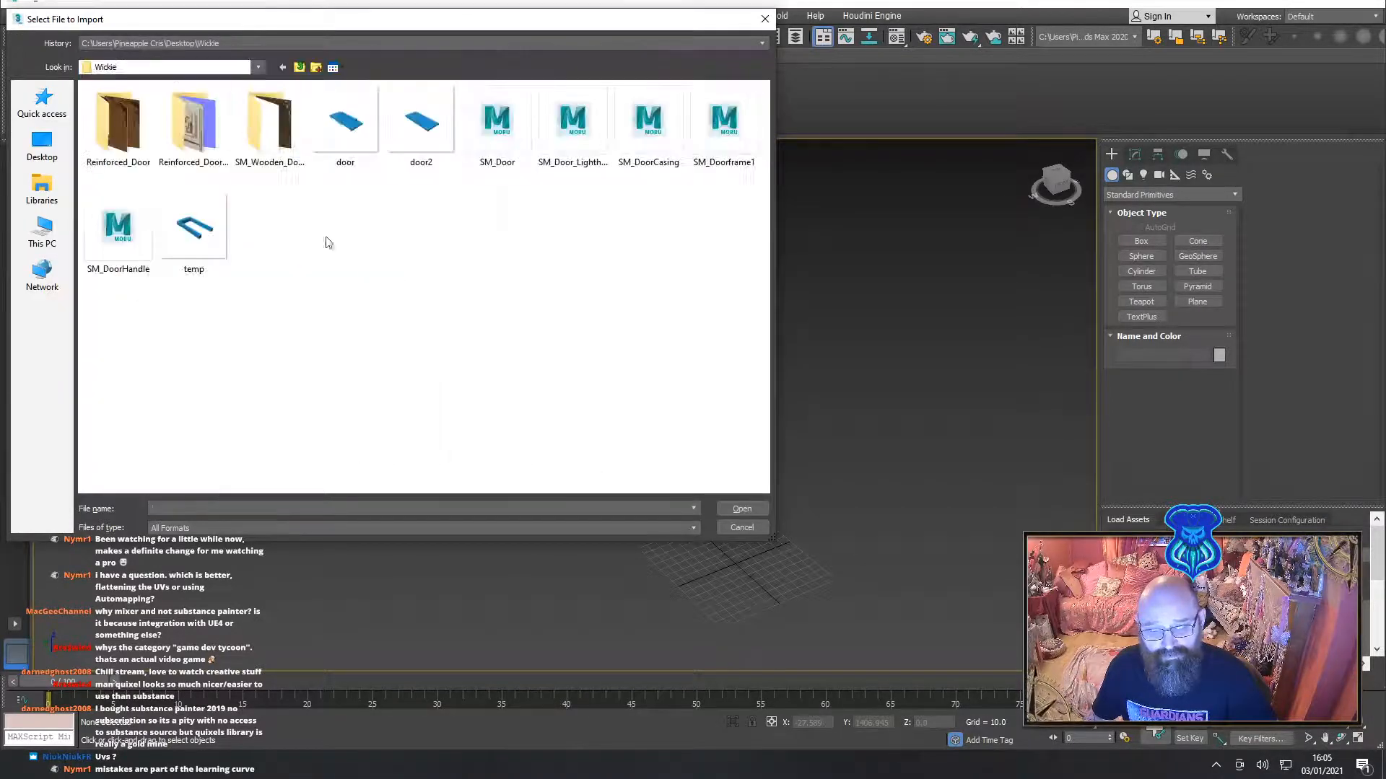
double_click(202, 242)
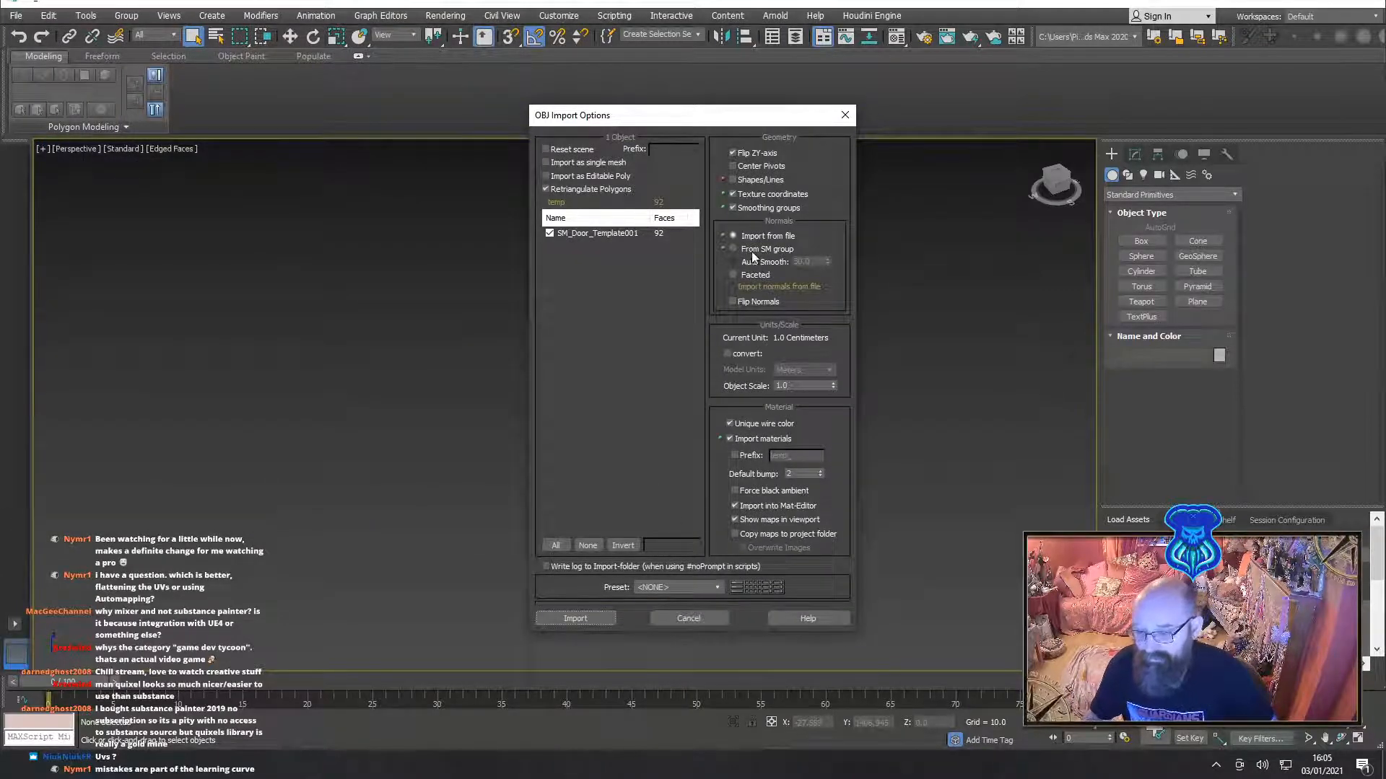
click(601, 622)
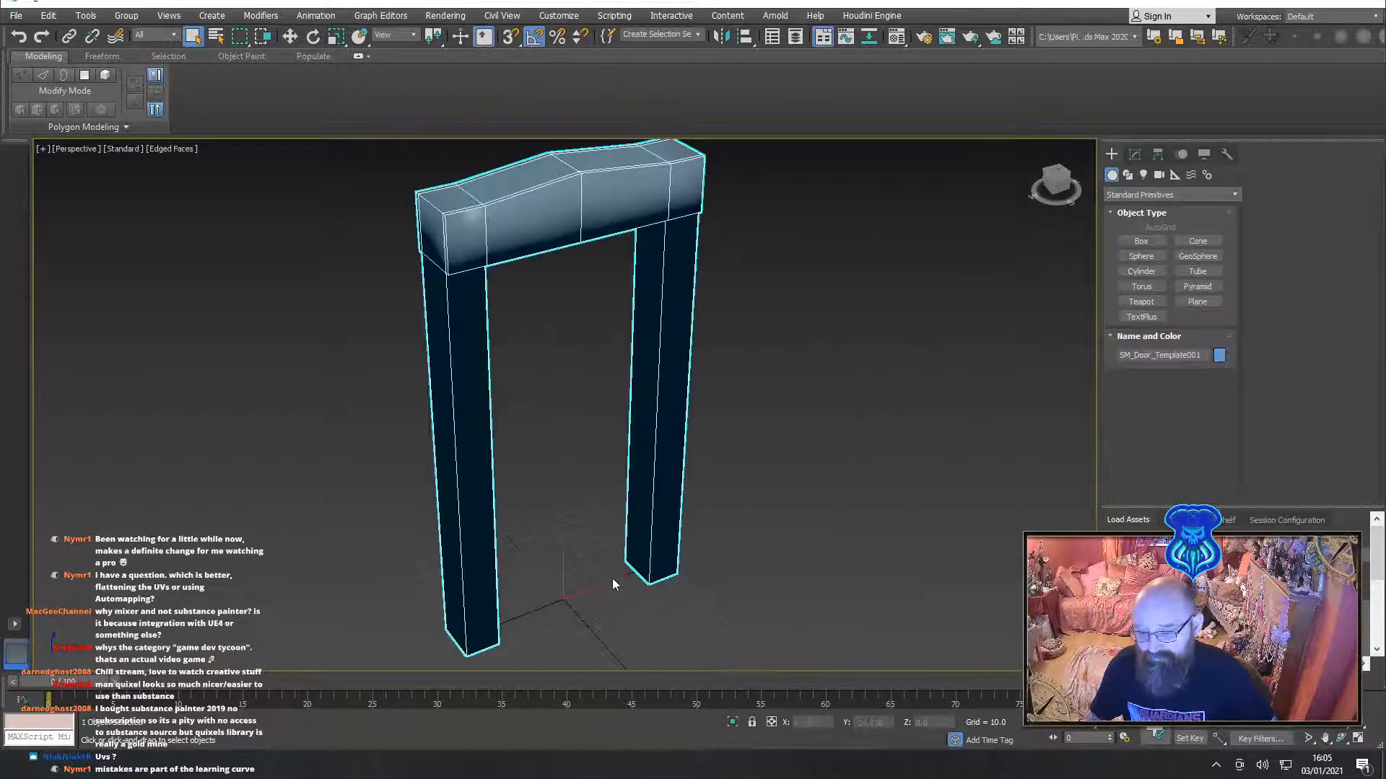
Close the floating Houdini Engine window and convert the imported door frame to Editable Poly
click(1134, 154)
drag(1191, 503, 699, 324)
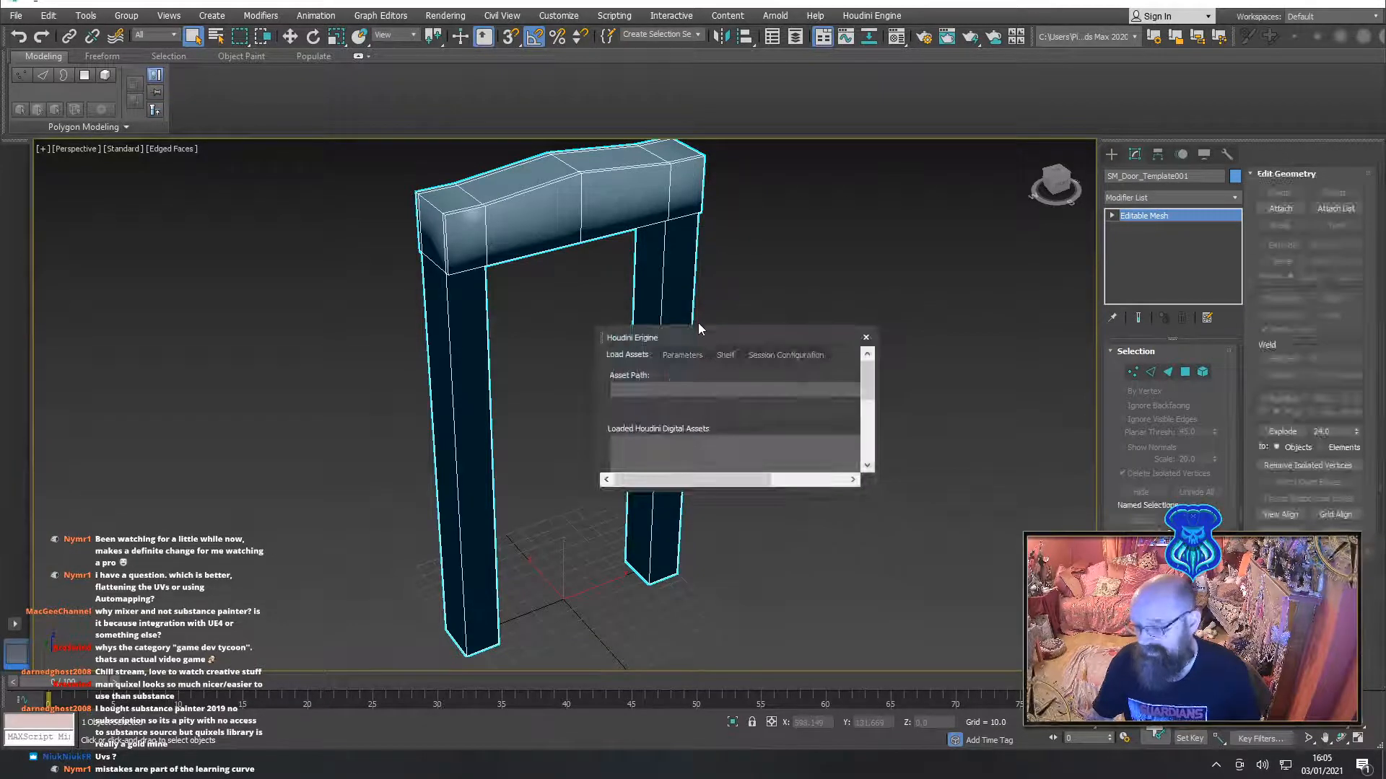
click(866, 337)
right_click(683, 200)
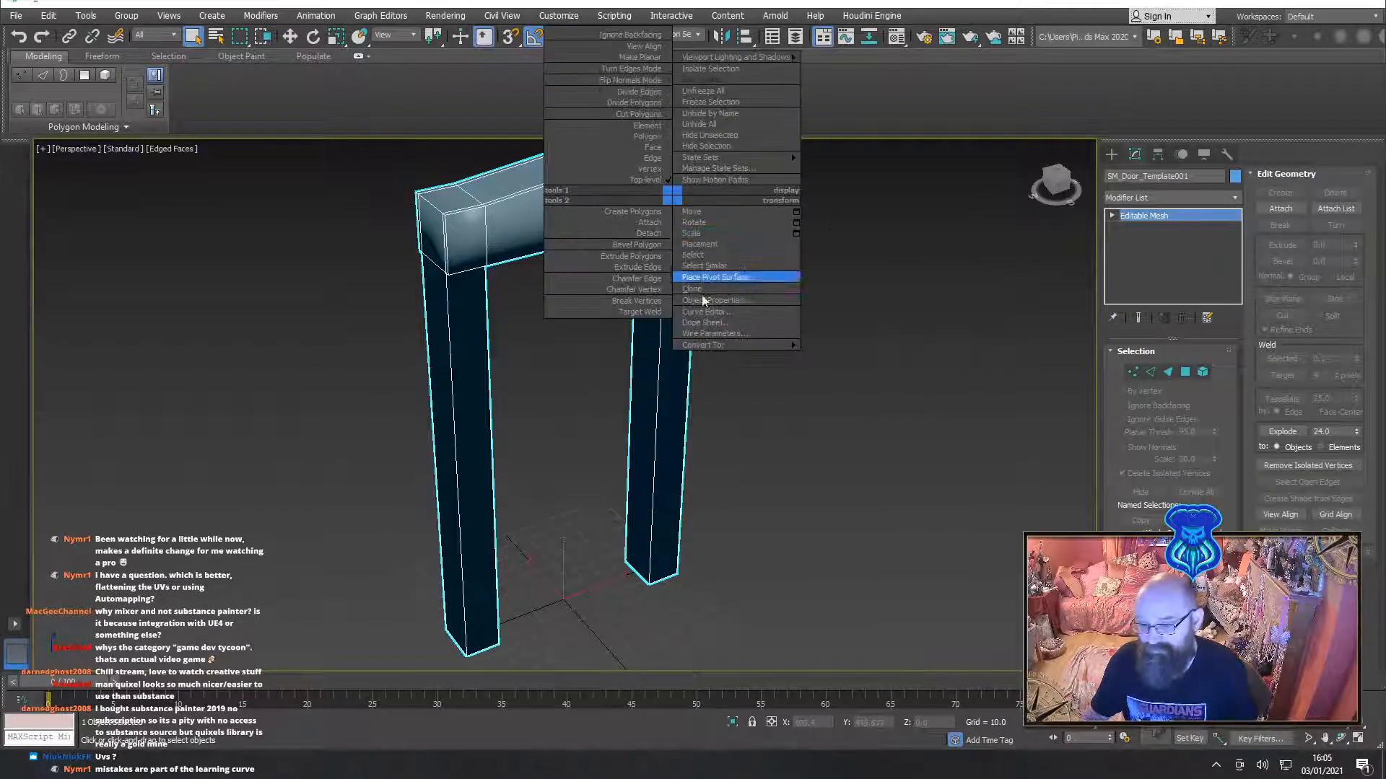
mouse_move(765, 345)
click(874, 355)
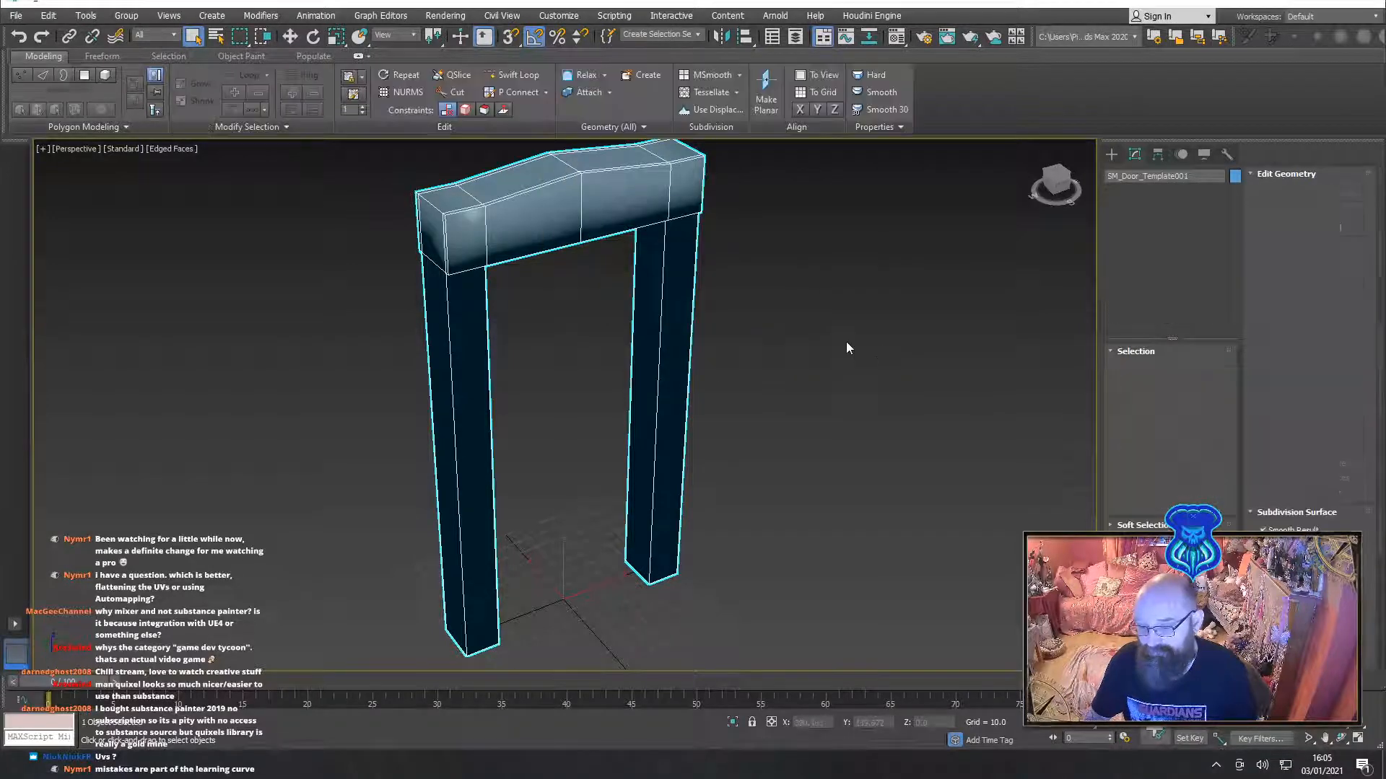
alt+middle_drag(846, 384, 1077, 301)
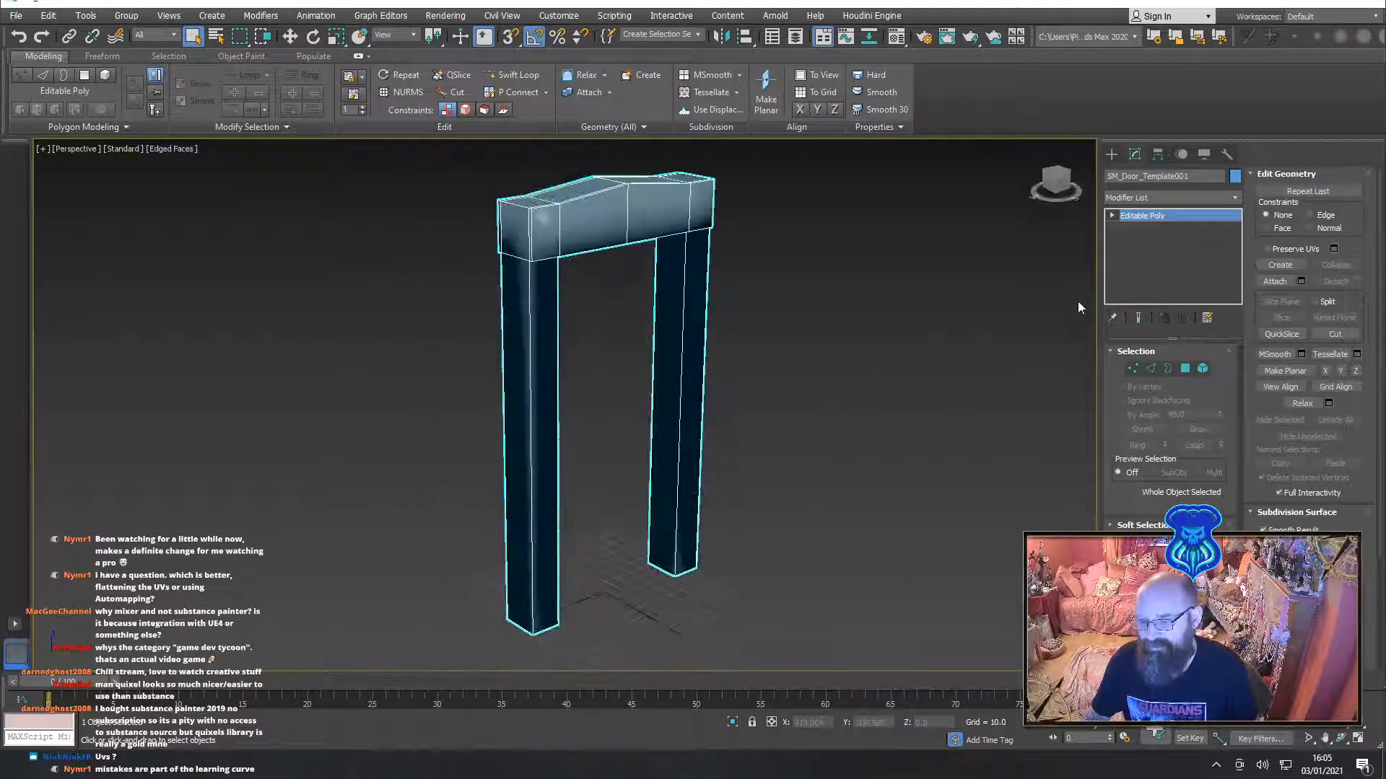
Add a Smooth modifier to the door frame and enable Auto Smooth
click(1188, 197)
key(s)
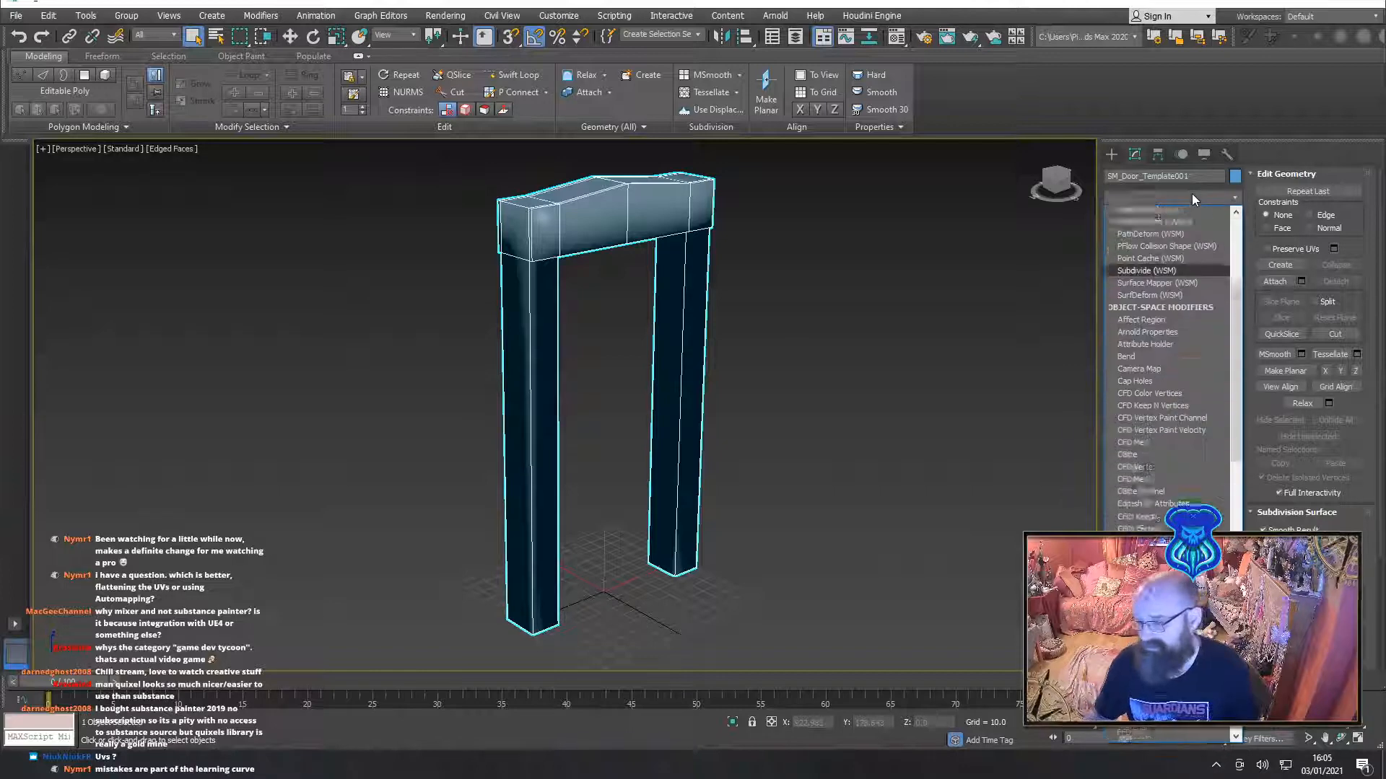
key(s)
key(s)
key(s)
key(s)
key(s)
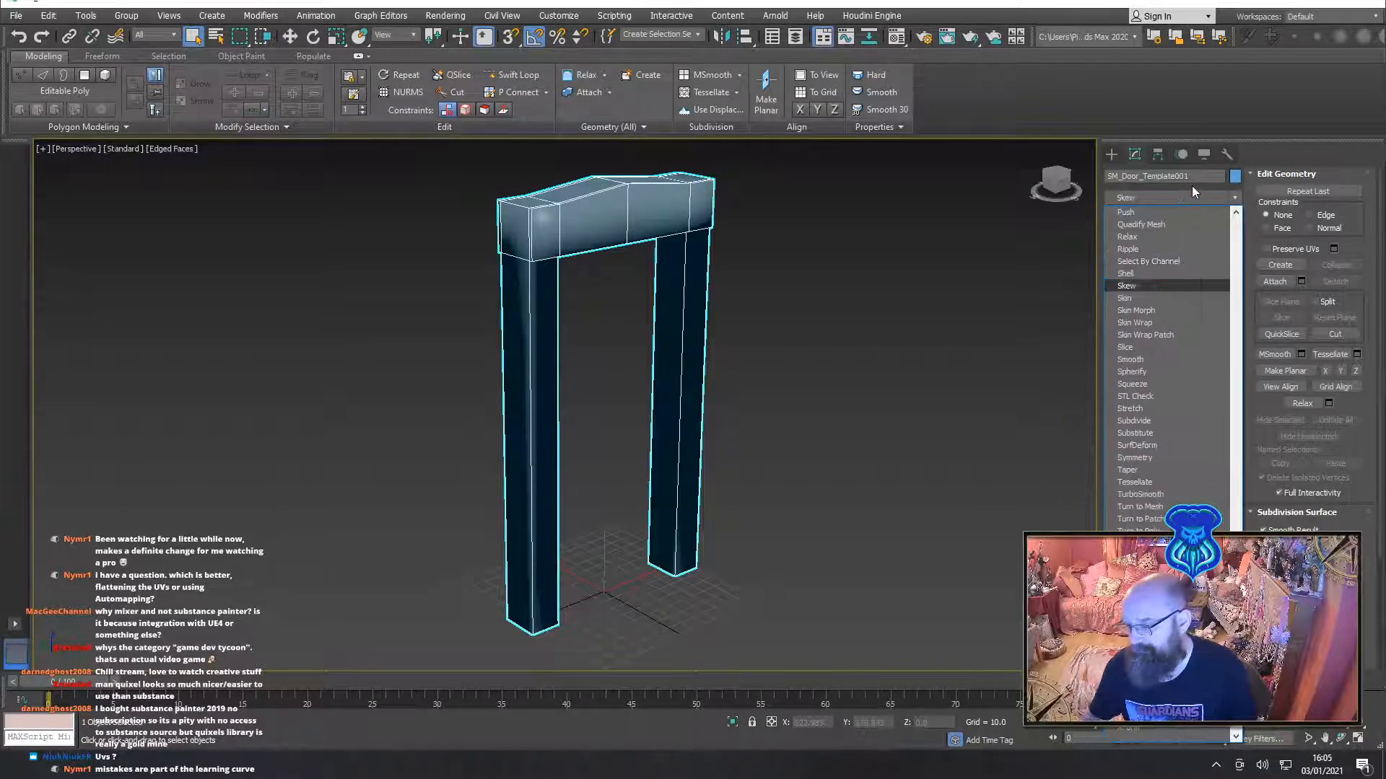
click(1133, 358)
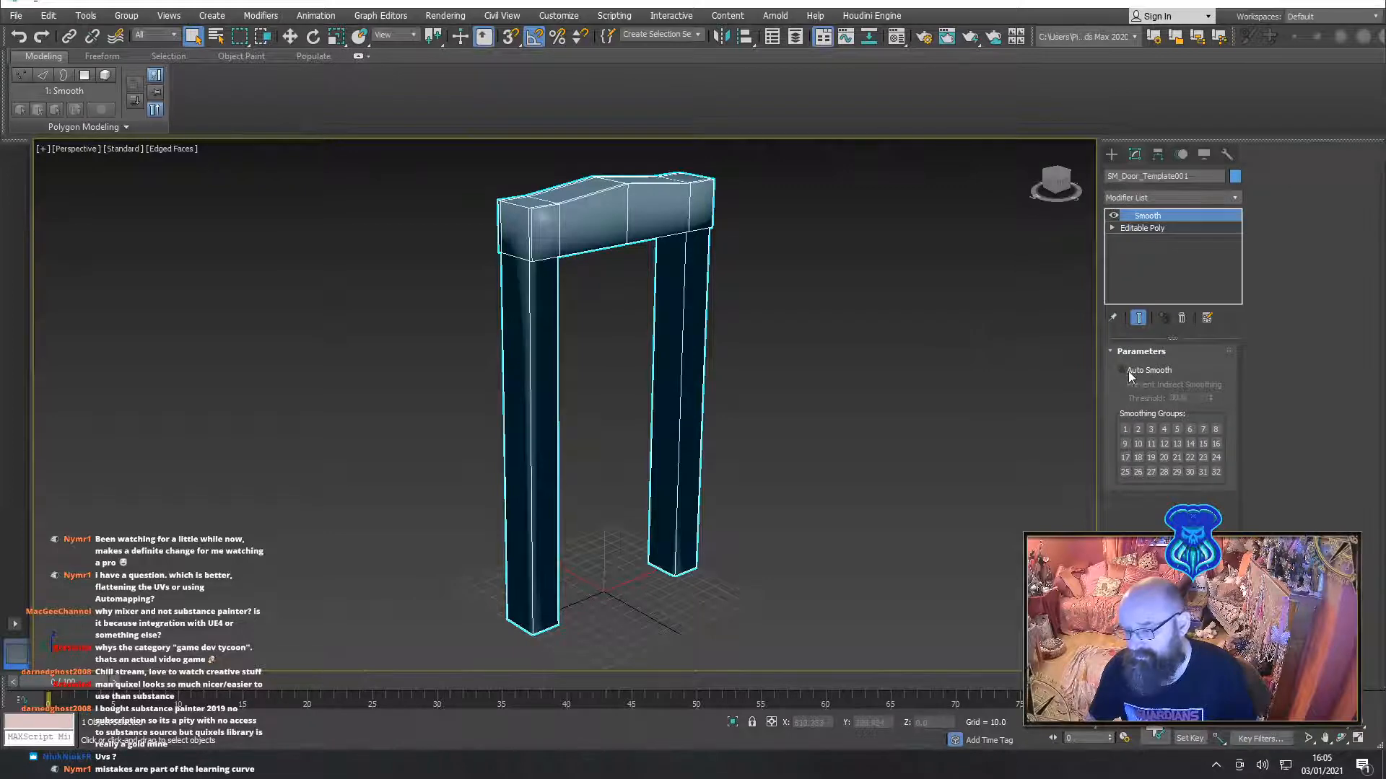
click(1128, 370)
Collapse the smoothed door frame into an Editable Poly
alt+middle_drag(1068, 383, 665, 263)
right_click(665, 263)
mouse_move(755, 416)
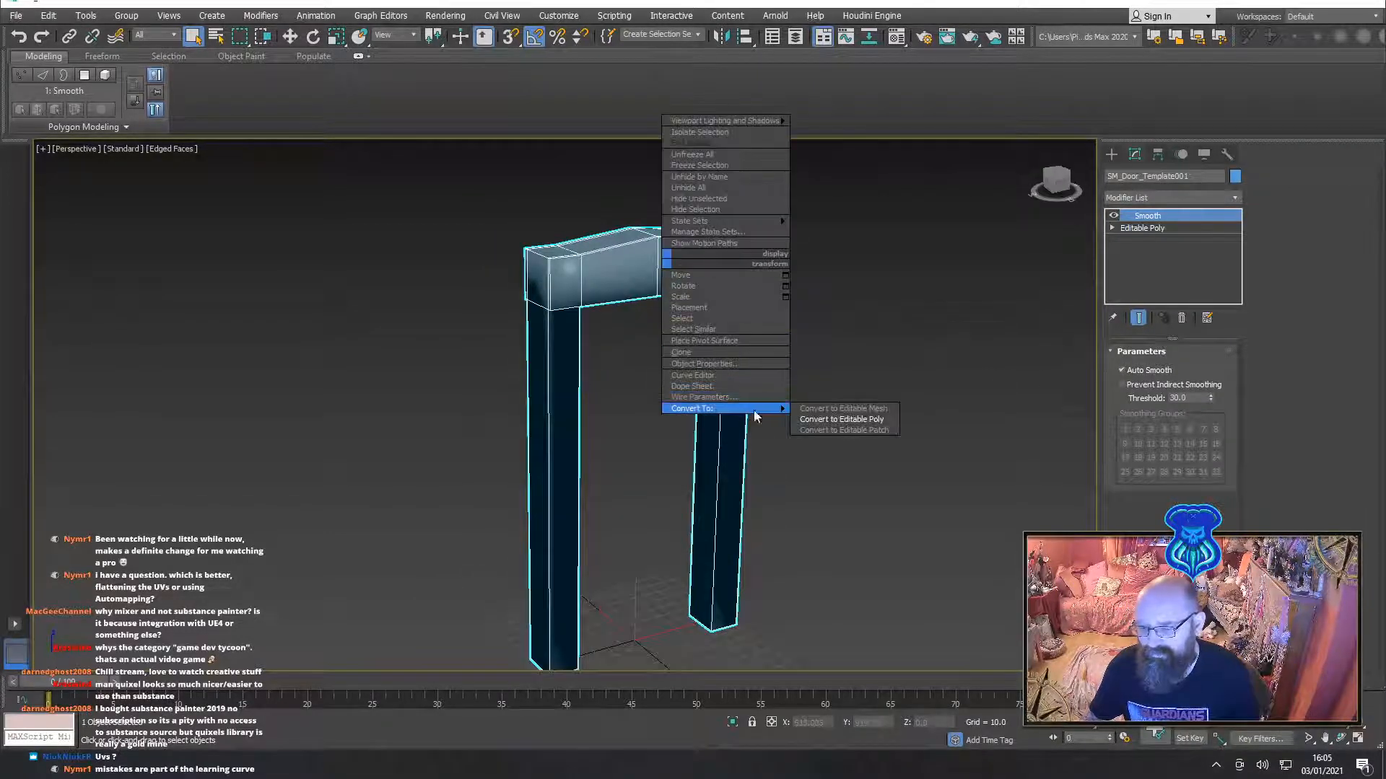
click(842, 419)
alt+middle_drag(843, 421, 841, 386)
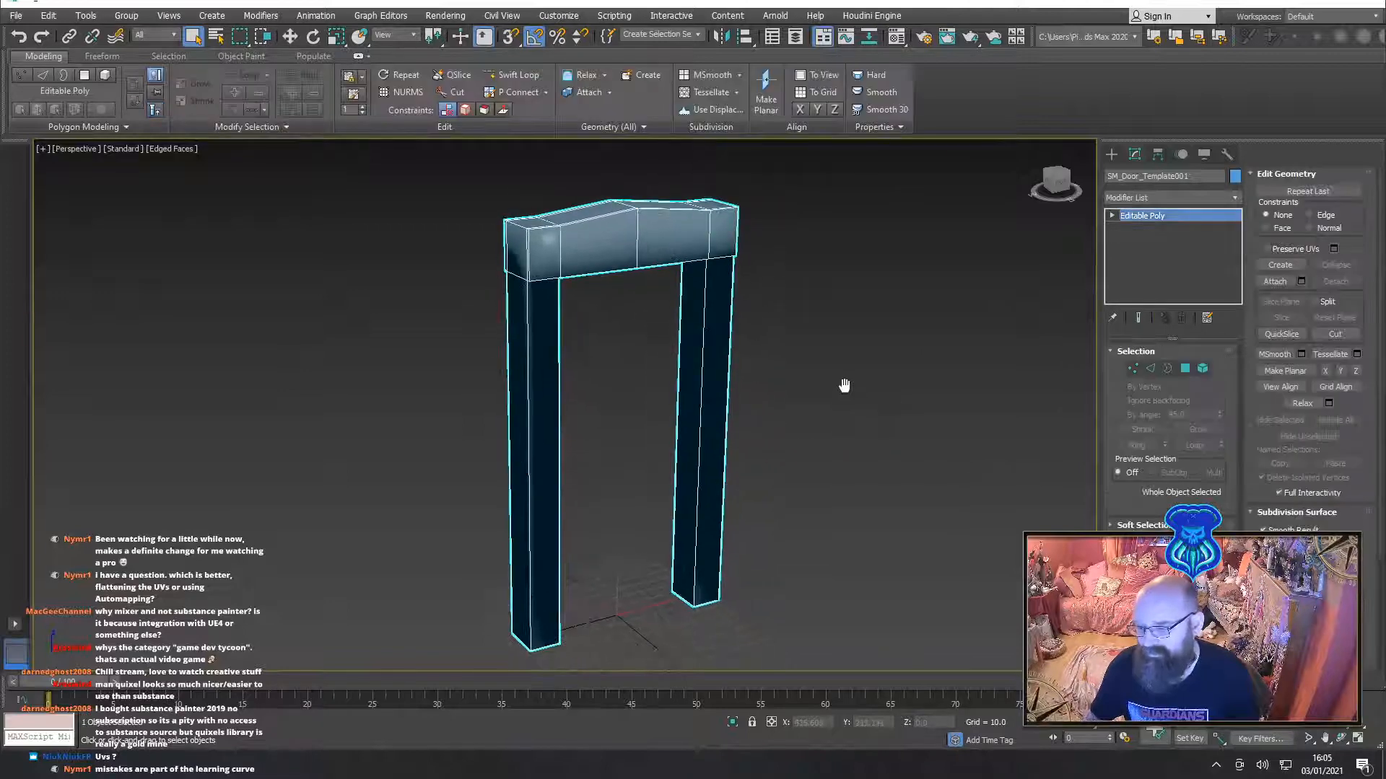
Try moving all polygons of the door frame sideways, undo the move and view the frame from the front
click(1187, 371)
key(ctrl+a)
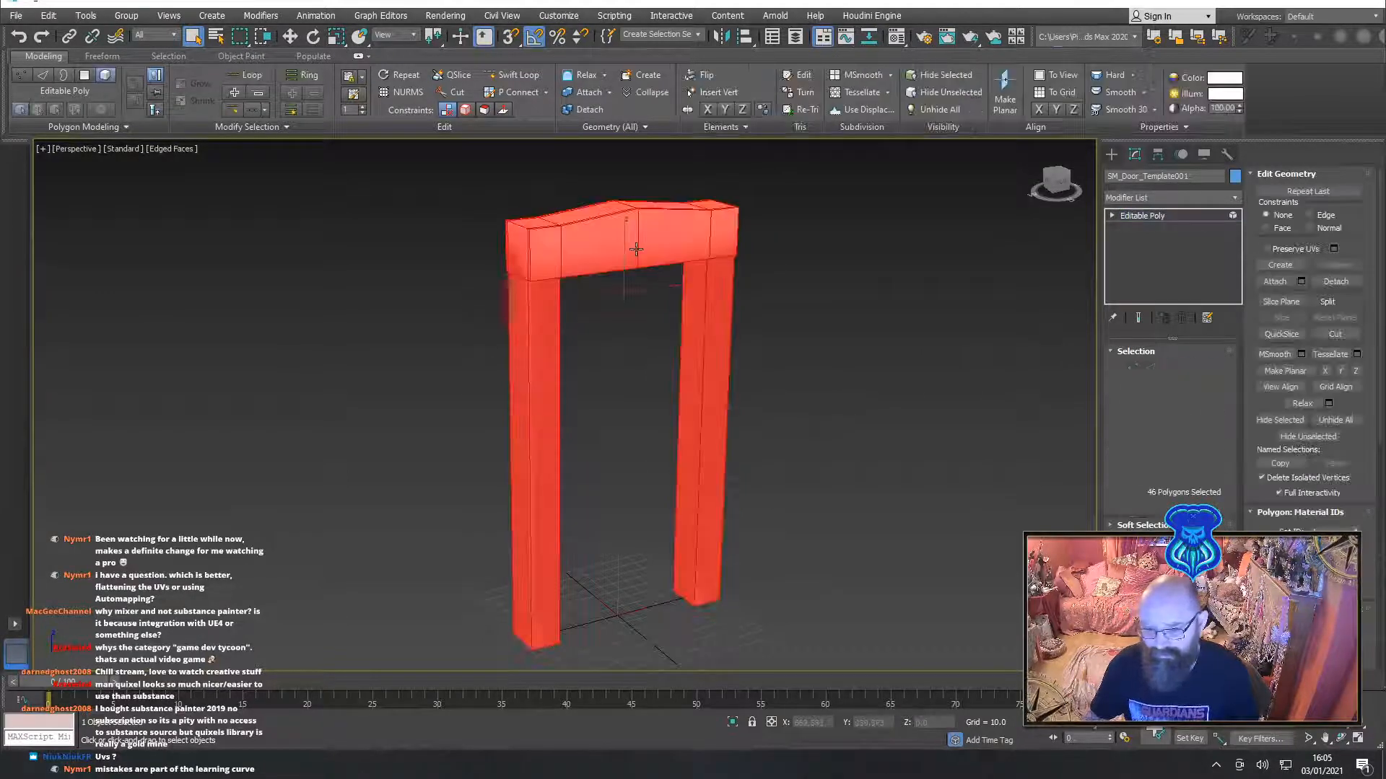
key(w)
drag(659, 288, 800, 286)
key(ctrl+z)
click(1111, 157)
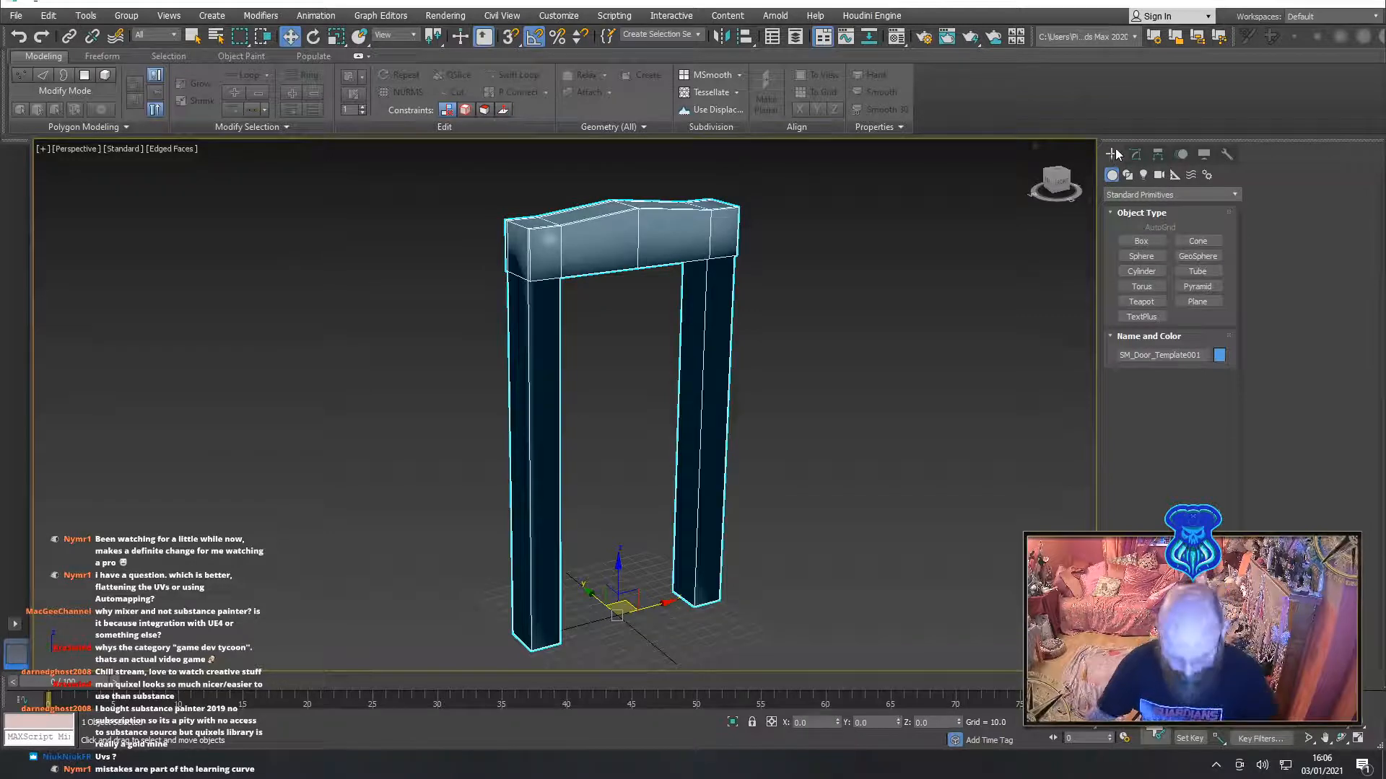
click(1064, 192)
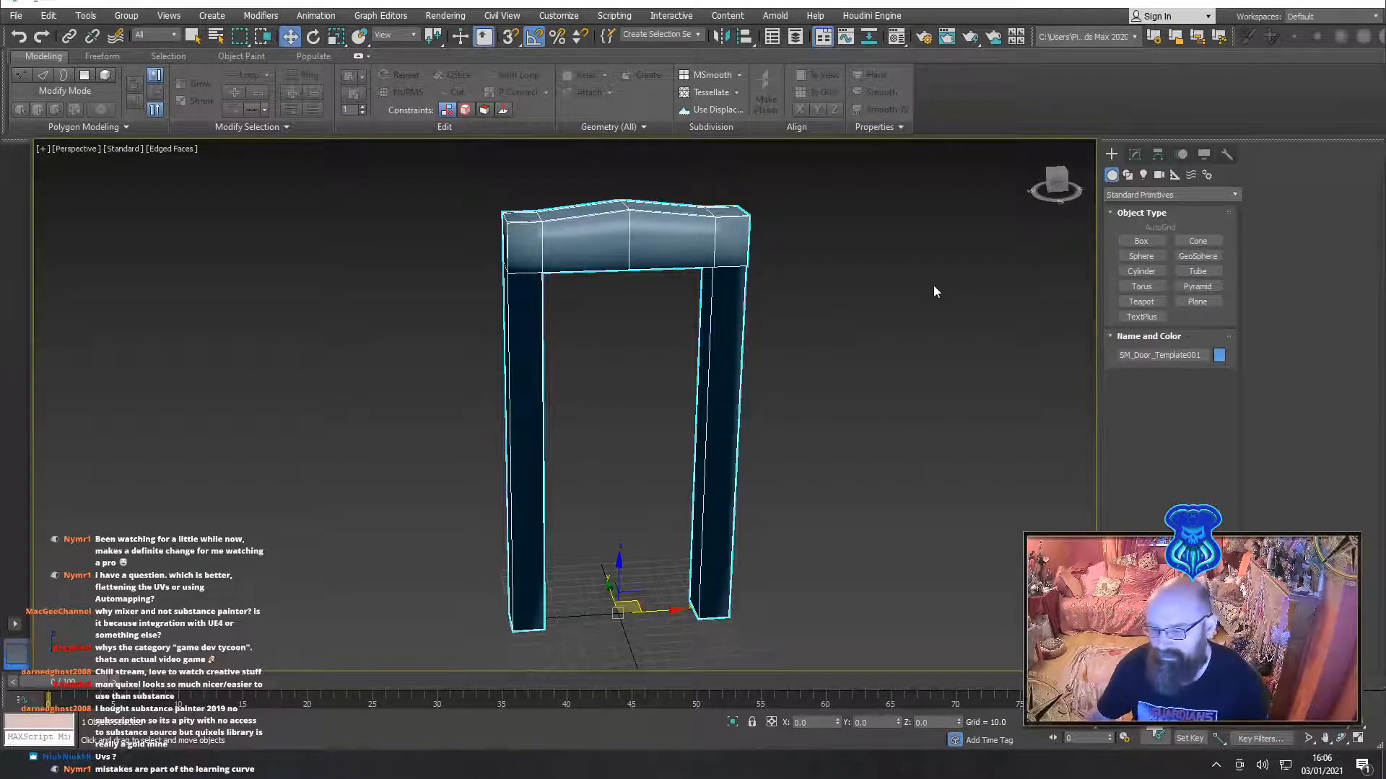
alt+middle_drag(801, 322, 827, 324)
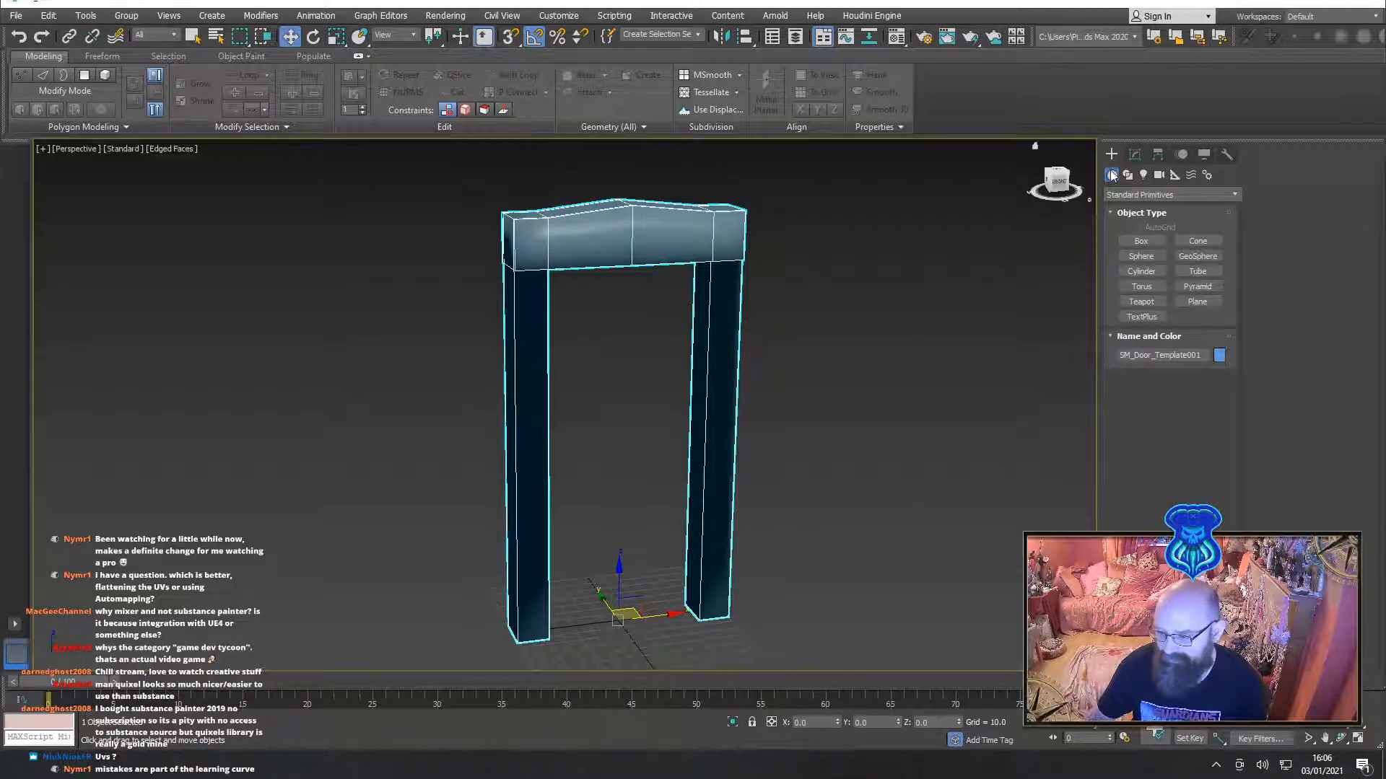
Try to correct the door frame's shading by changing the surface settings of all its polygons at once
click(1135, 155)
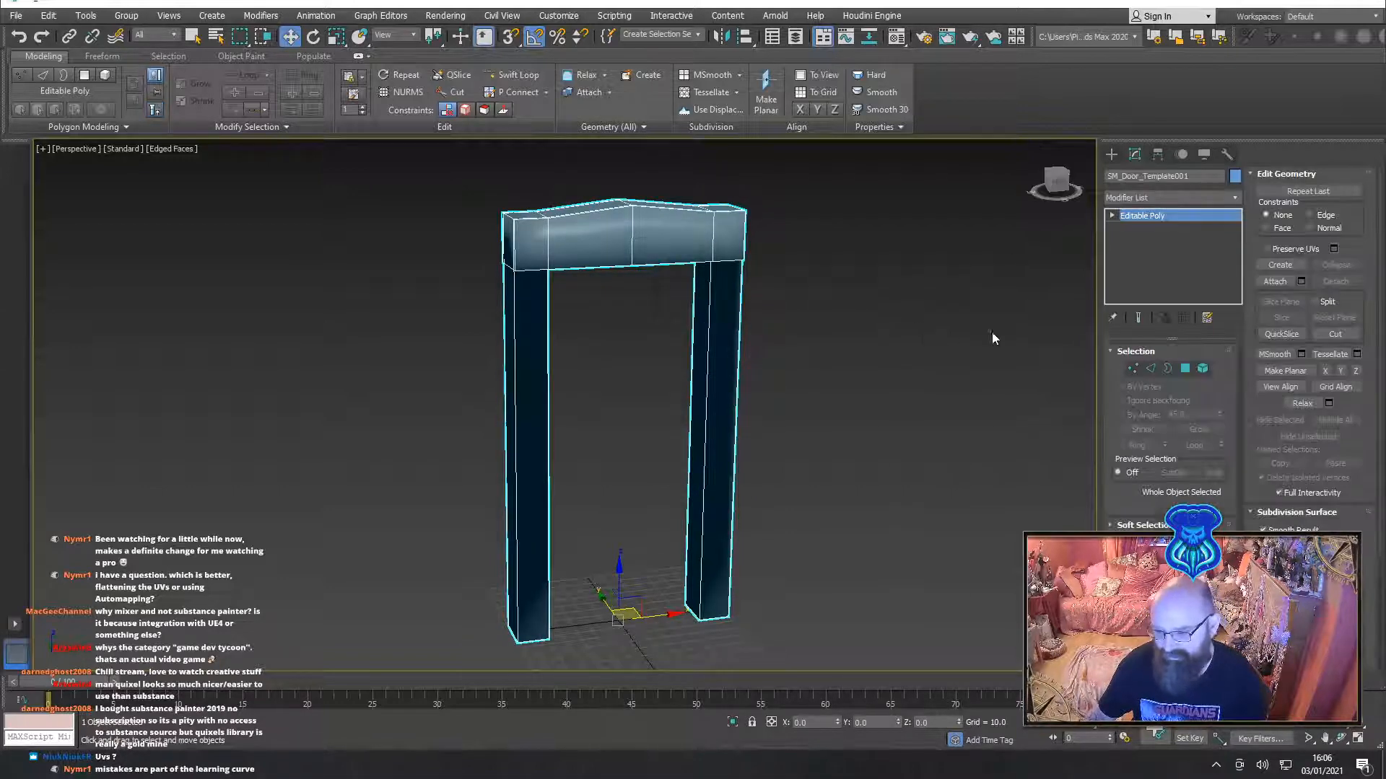
click(1185, 369)
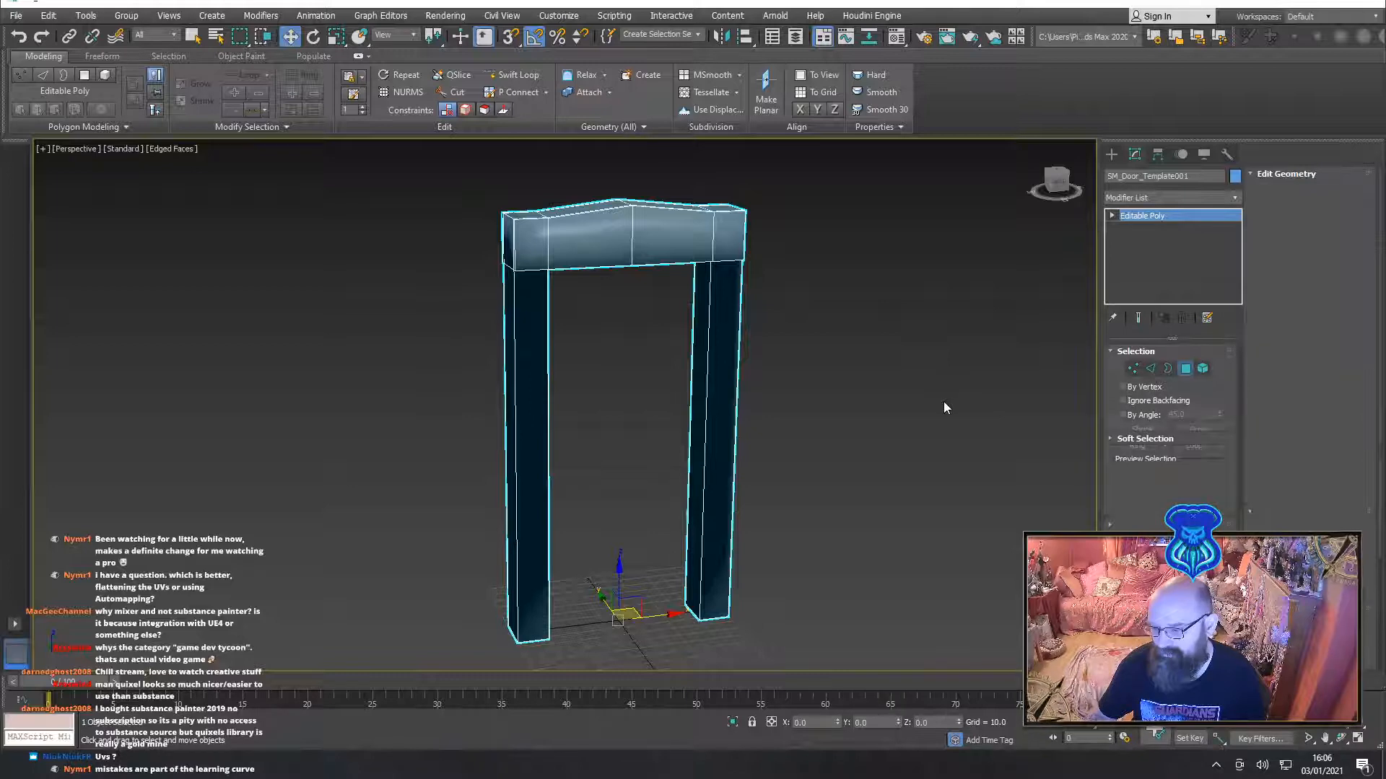
key(ctrl+a)
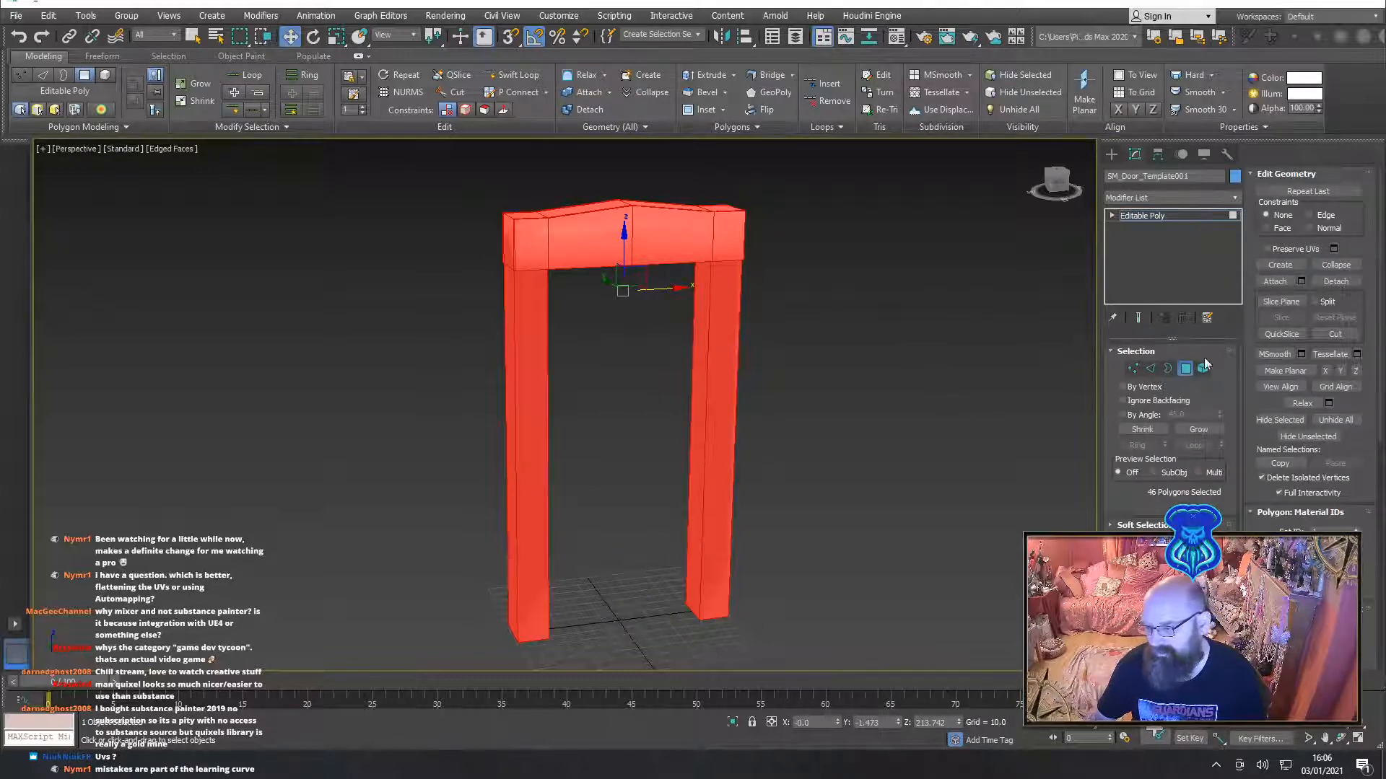
click(1266, 627)
click(932, 460)
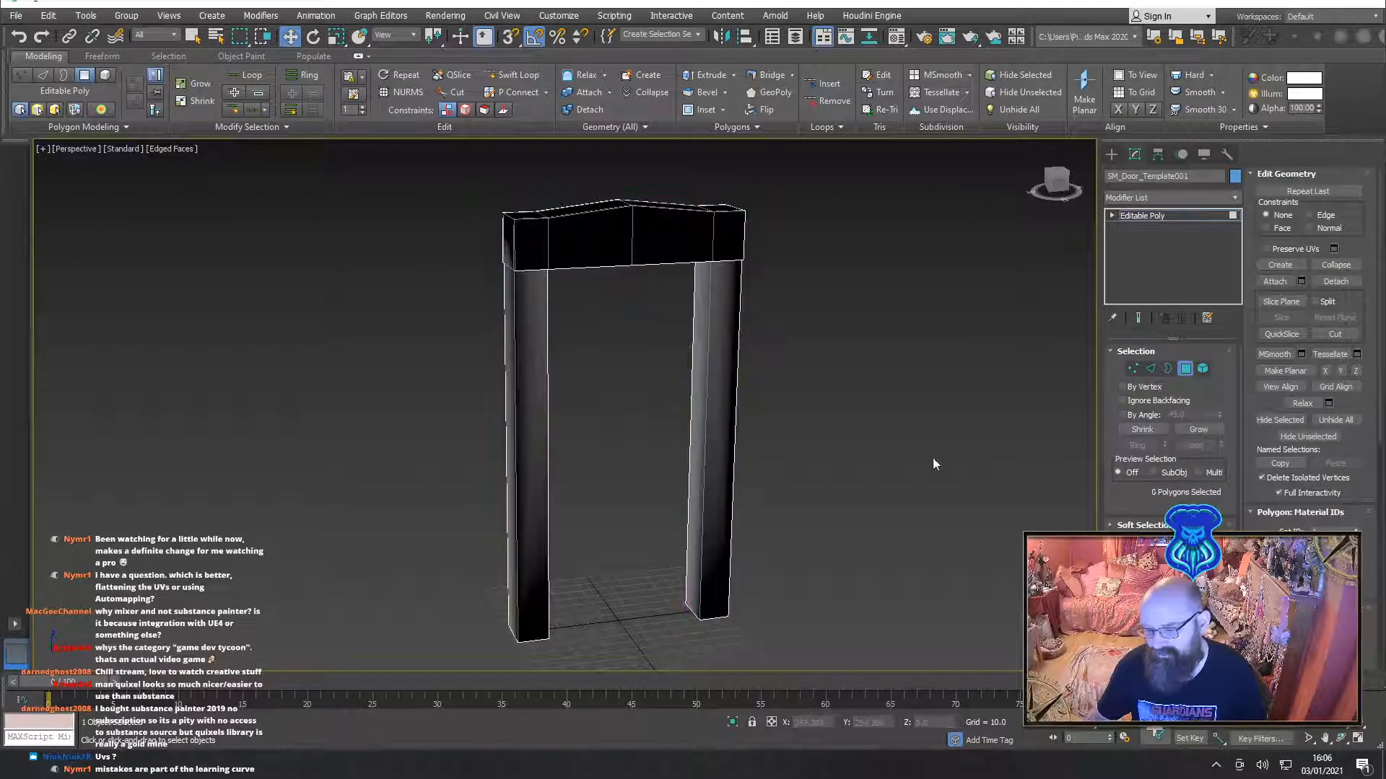
mouse_move(902, 458)
alt+middle_down()
mouse_move(1131, 451)
mouse_move(938, 456)
alt+middle_up()
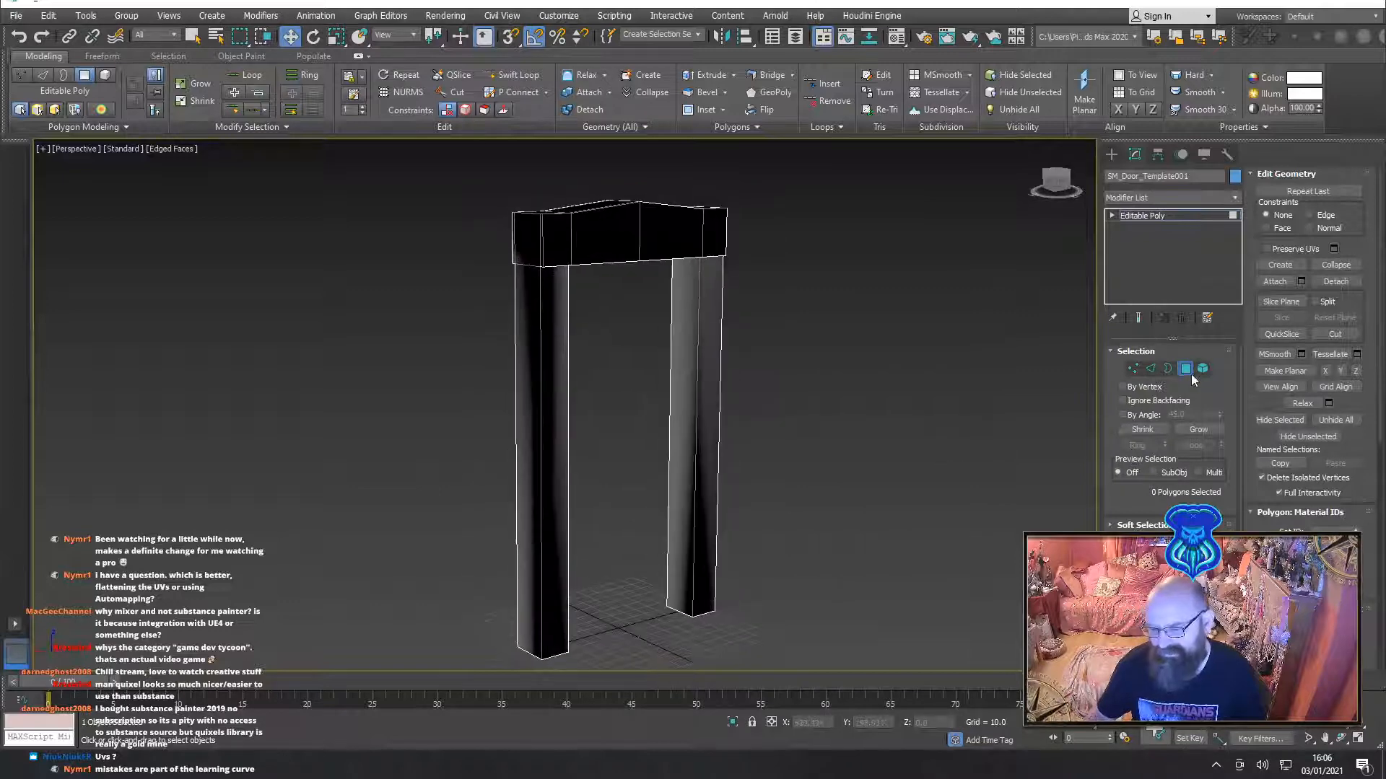
Leave polygon editing and delete the whole imported door frame from the scene
click(1188, 368)
click(833, 188)
drag(833, 188, 570, 334)
key(Delete)
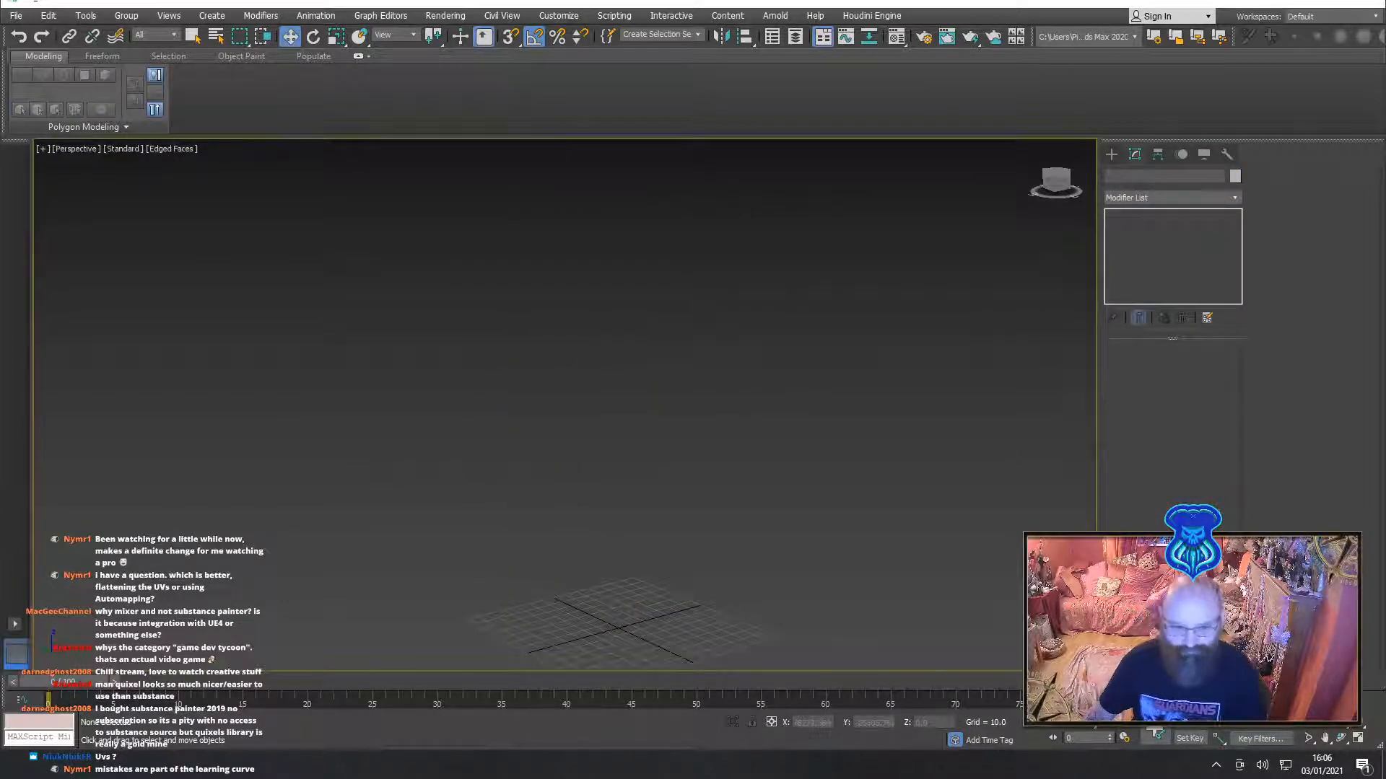
Reopen the recent scene SM_Doorframe1.max from the Wickie folder, discarding the changes and continuing past the missing external files
click(16, 16)
mouse_move(49, 94)
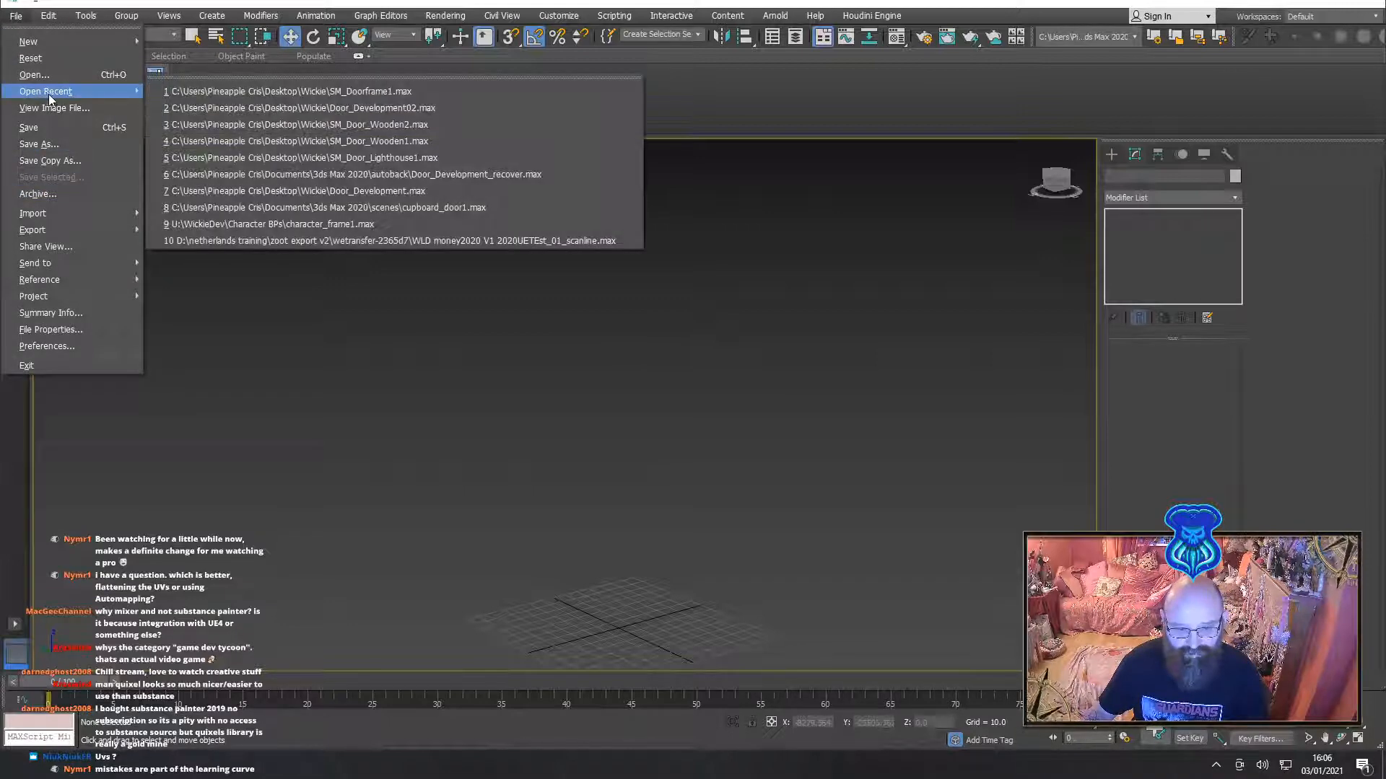
click(232, 92)
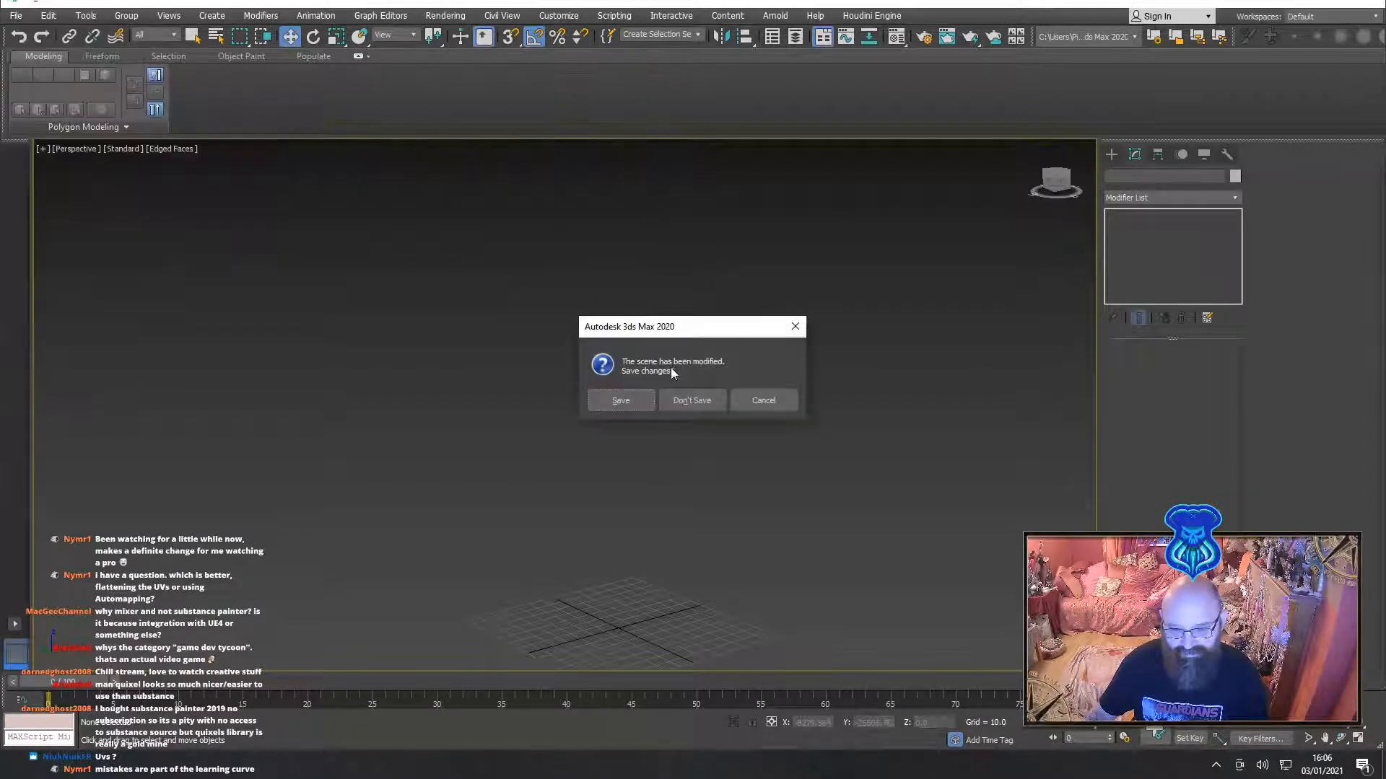
click(685, 396)
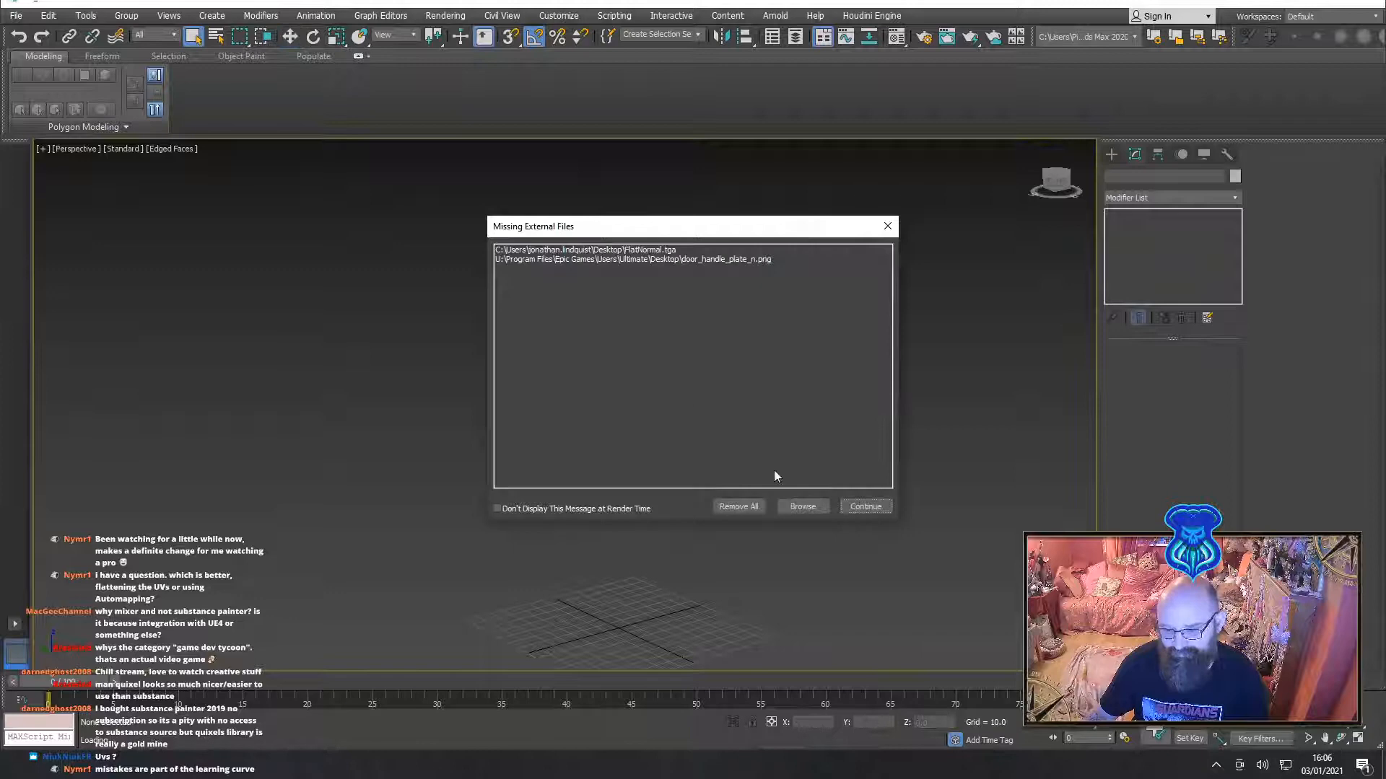
click(860, 506)
mouse_move(895, 274)
mouse_down()
mouse_move(757, 496)
mouse_move(745, 486)
mouse_up()
click(13, 18)
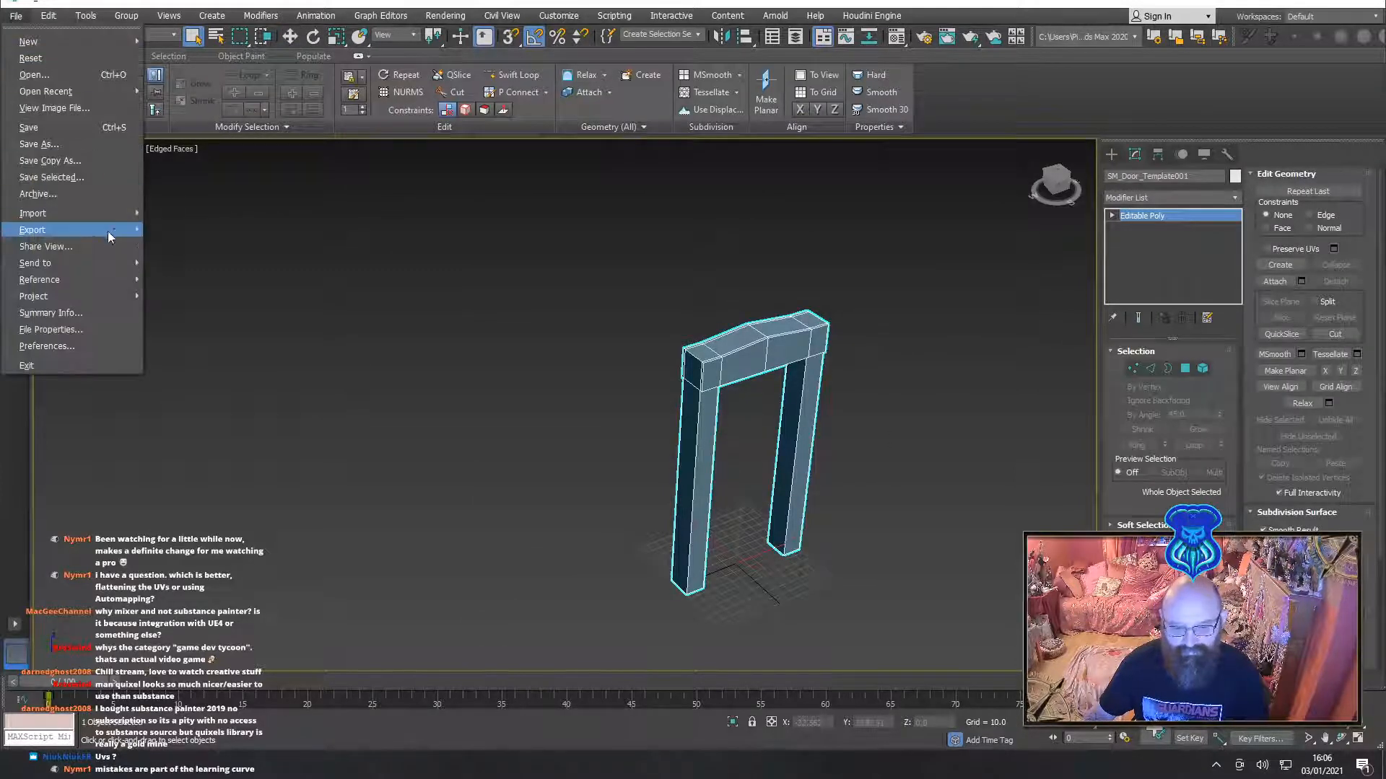
mouse_move(102, 240)
click(206, 248)
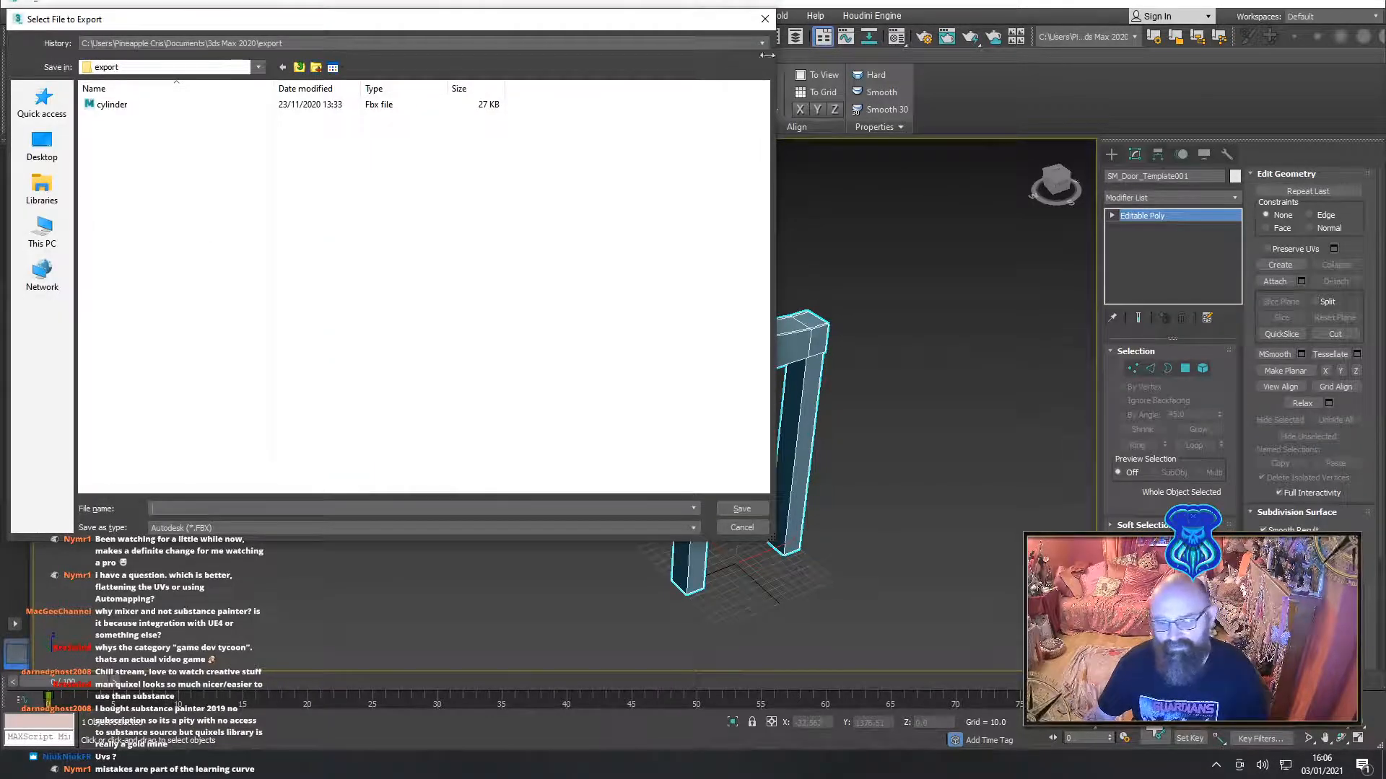
click(177, 45)
click(168, 67)
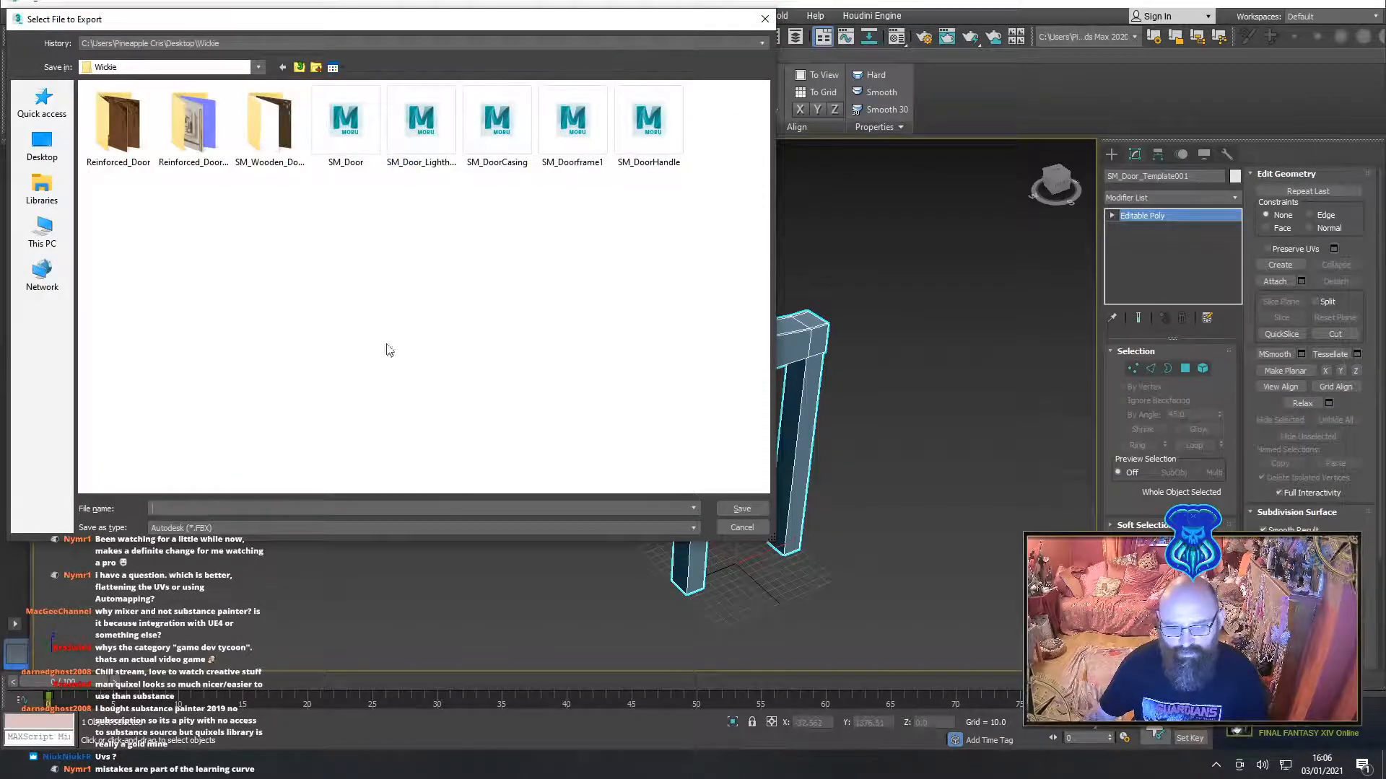
click(182, 507)
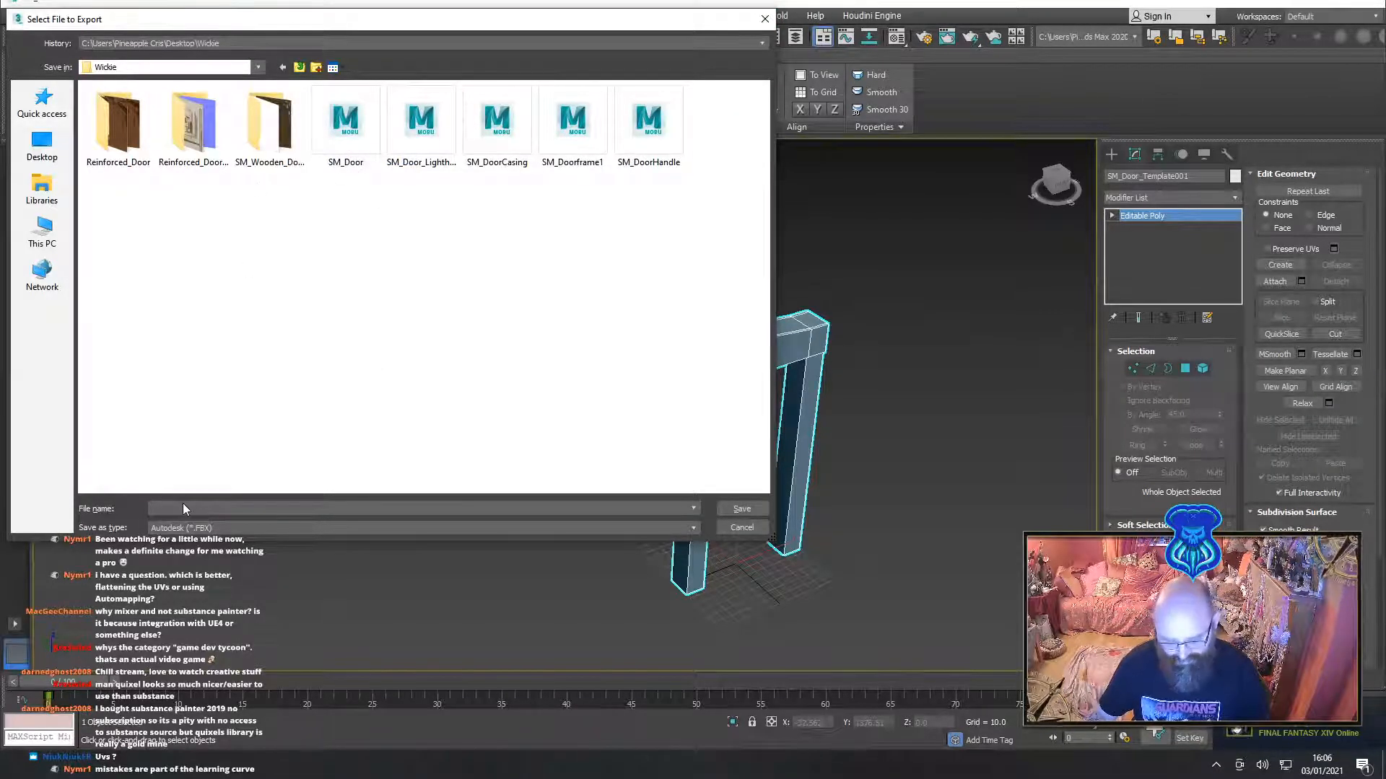
text(temp)
key(Return)
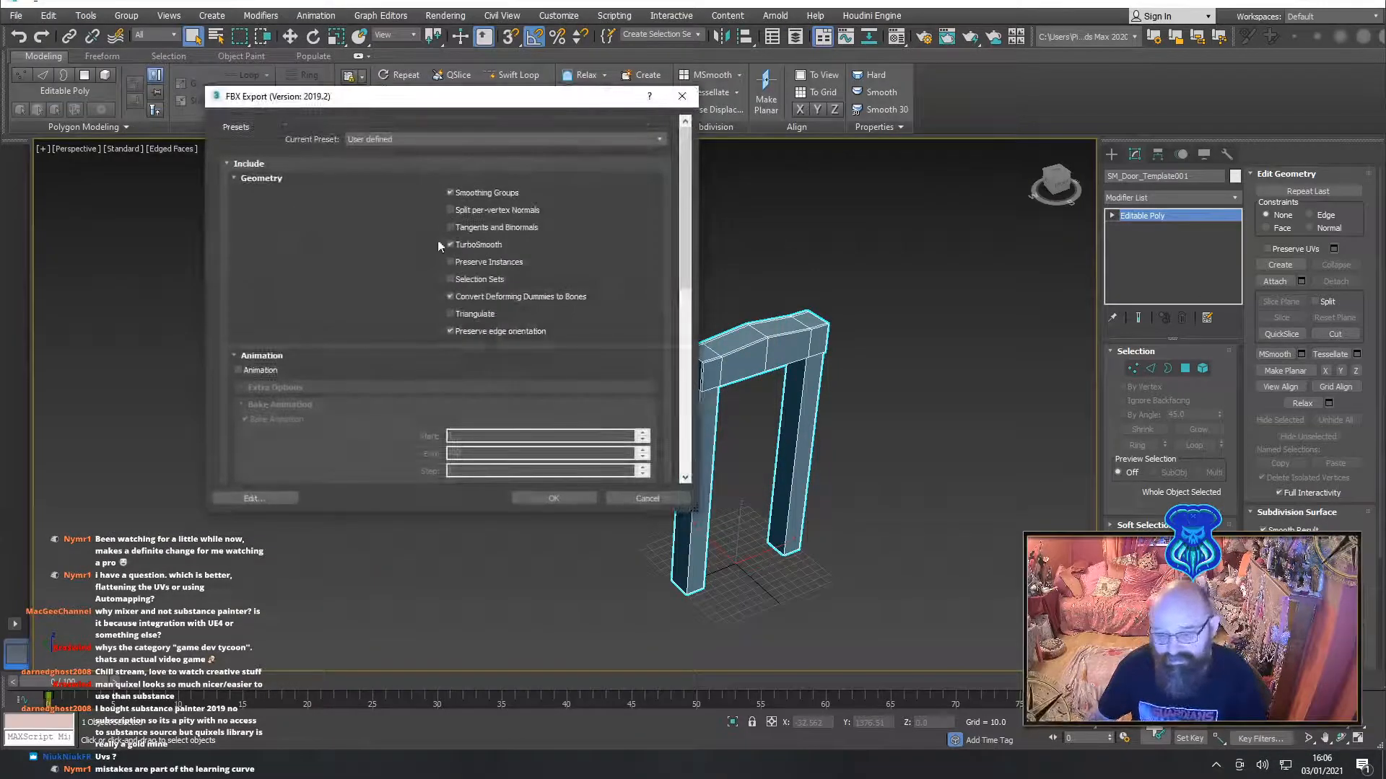
scroll(361, 282, down, 10)
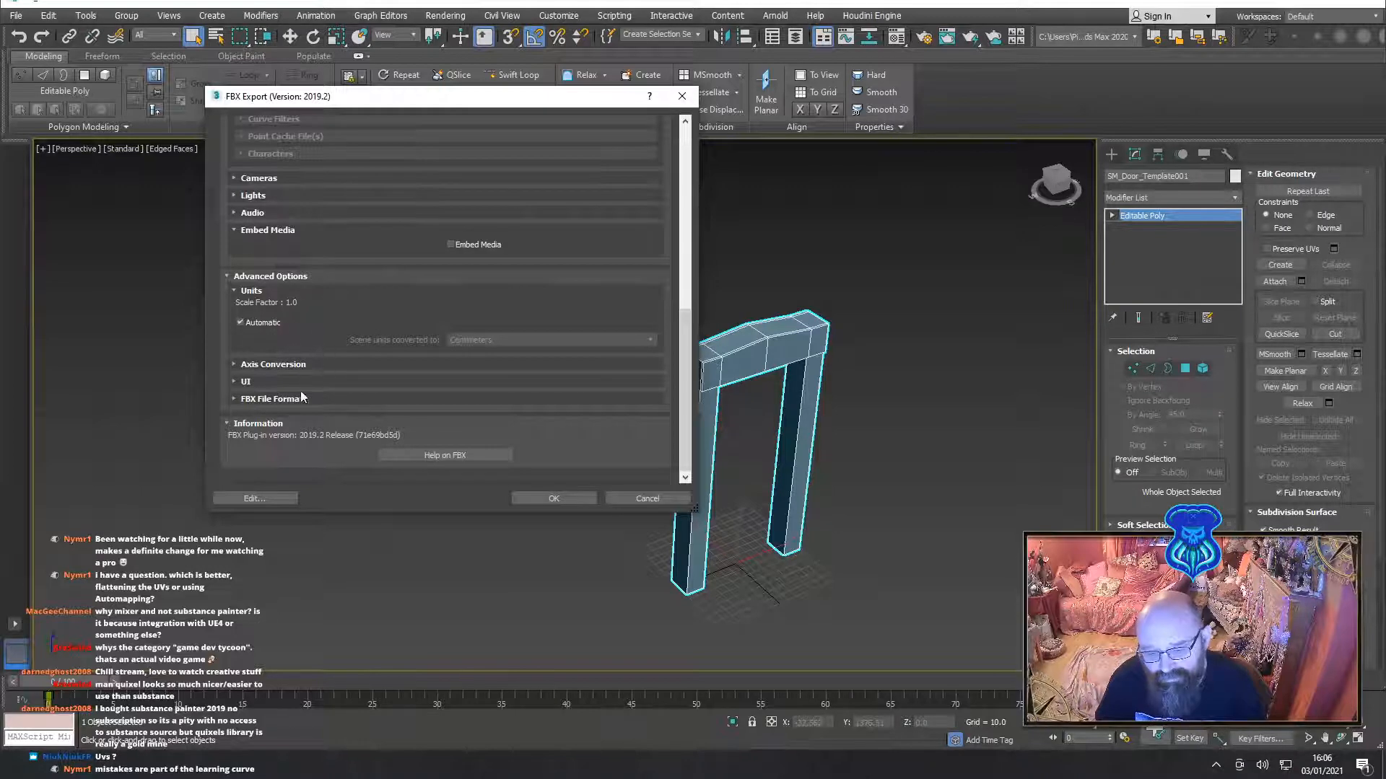
scroll(279, 364, up, 2)
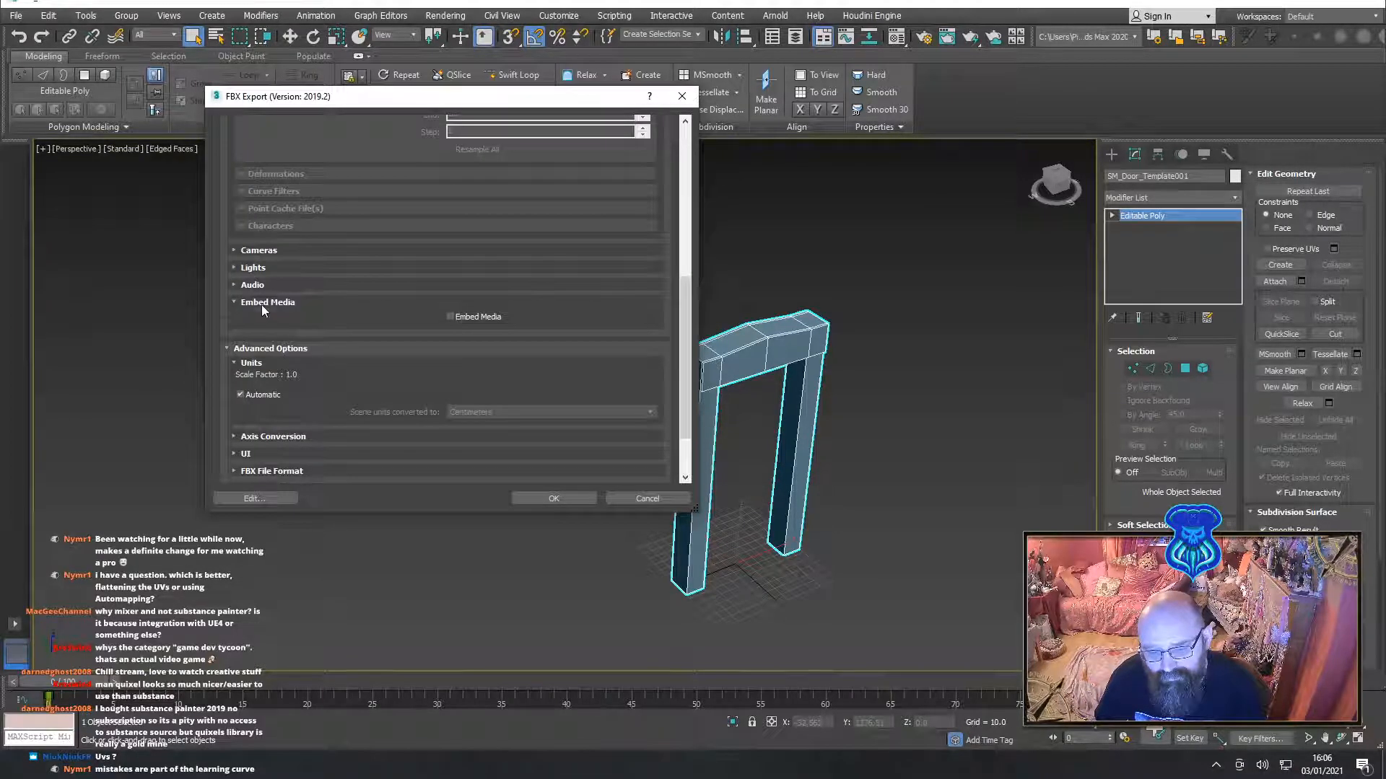
scroll(334, 314, up, 8)
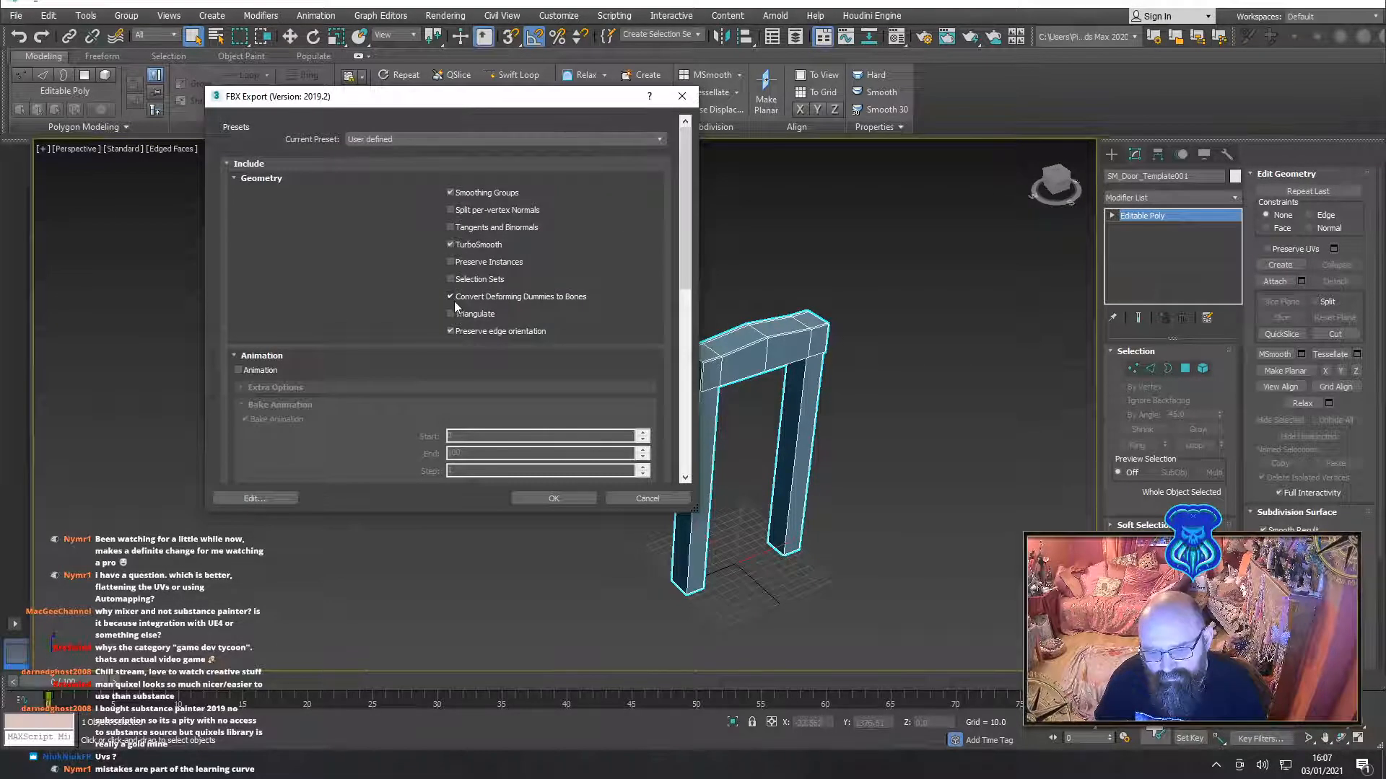
click(658, 498)
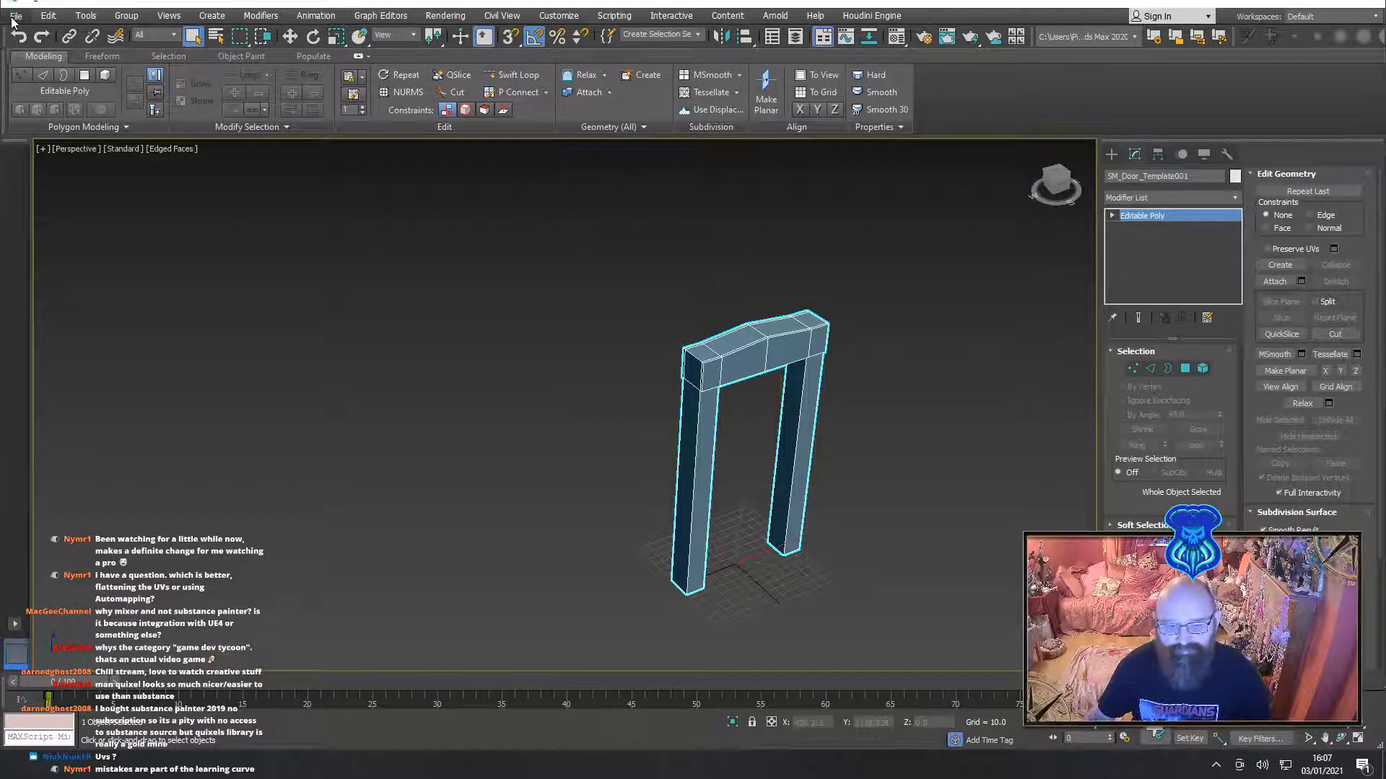
Delete the door frame and reset to a fresh scene without saving the changes
drag(534, 225, 882, 433)
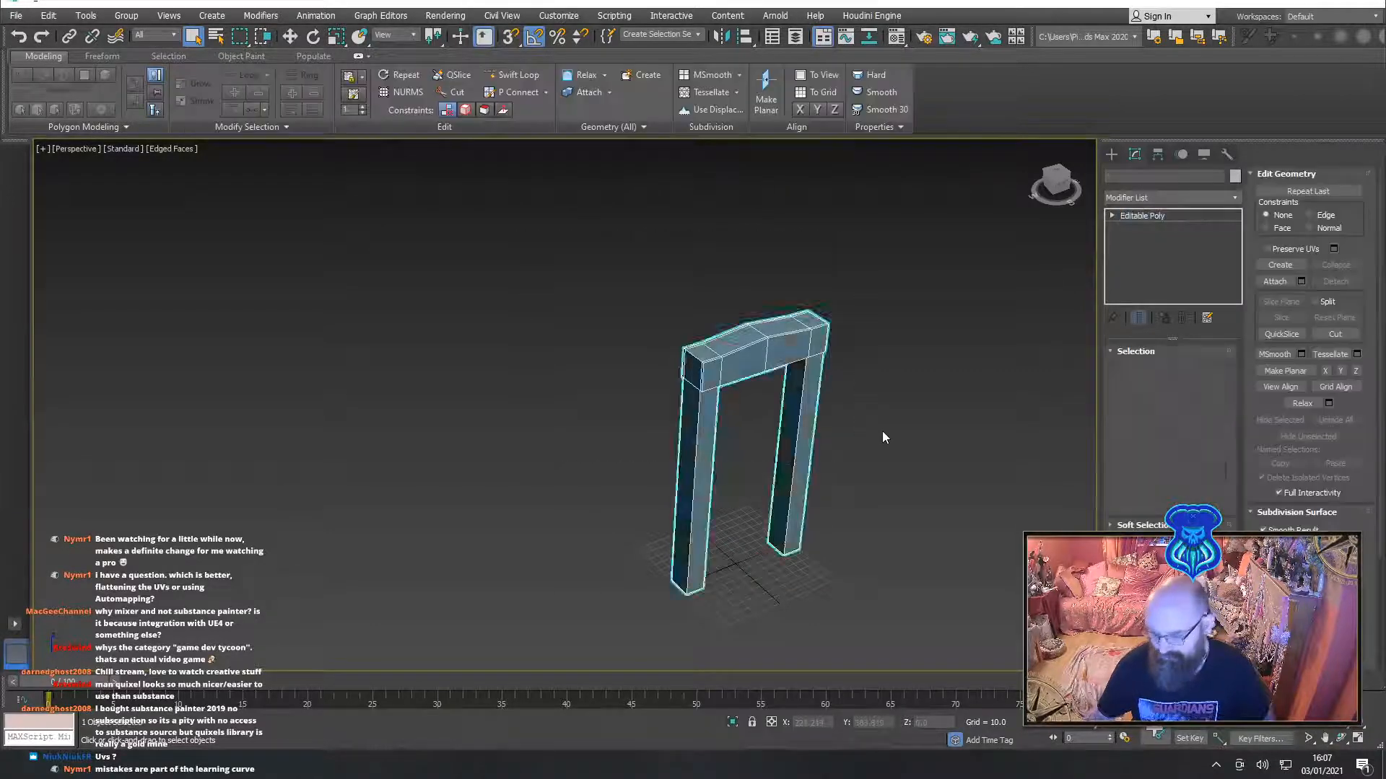
key(Delete)
click(15, 16)
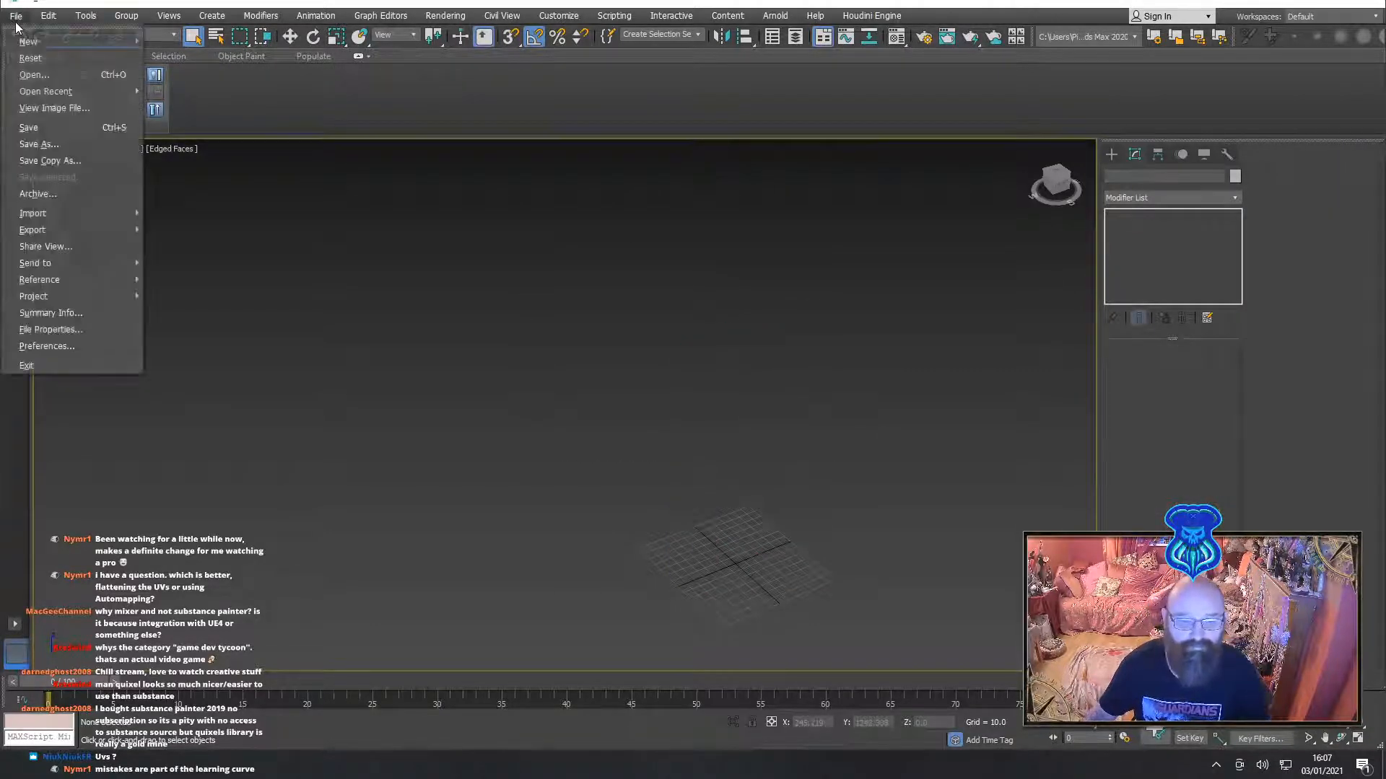
click(29, 53)
click(695, 400)
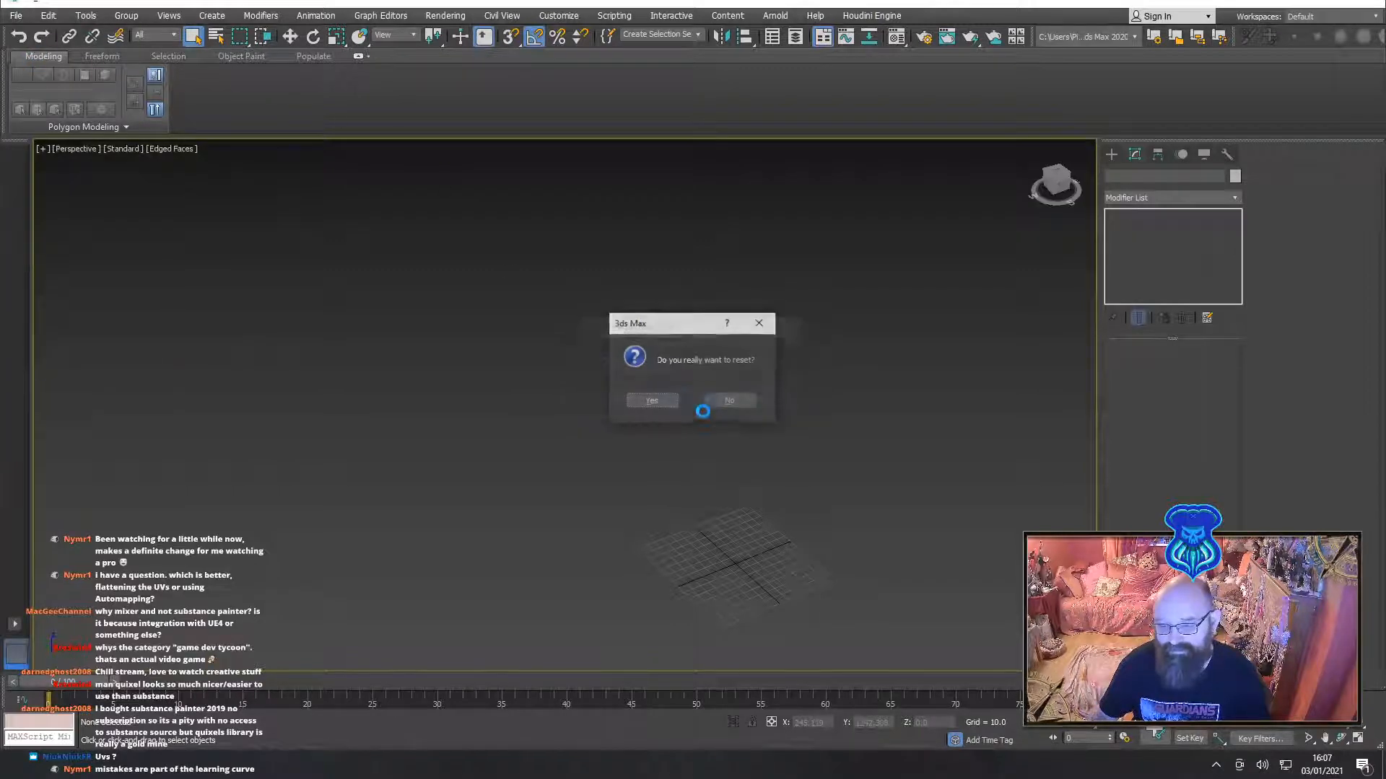
click(662, 401)
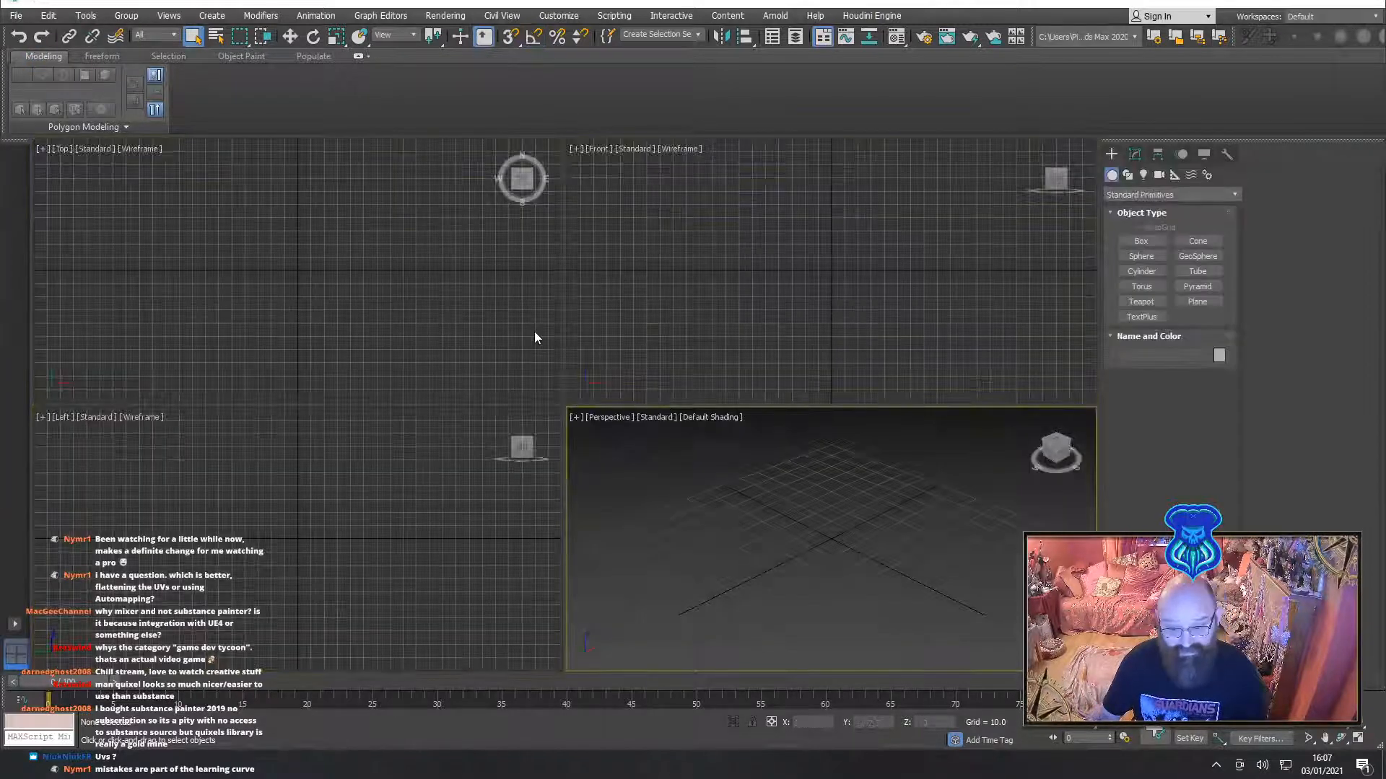
Merge the object SM_Door_Template001 from SM_Doorframe1.max in the Wickie folder into the empty scene
click(15, 20)
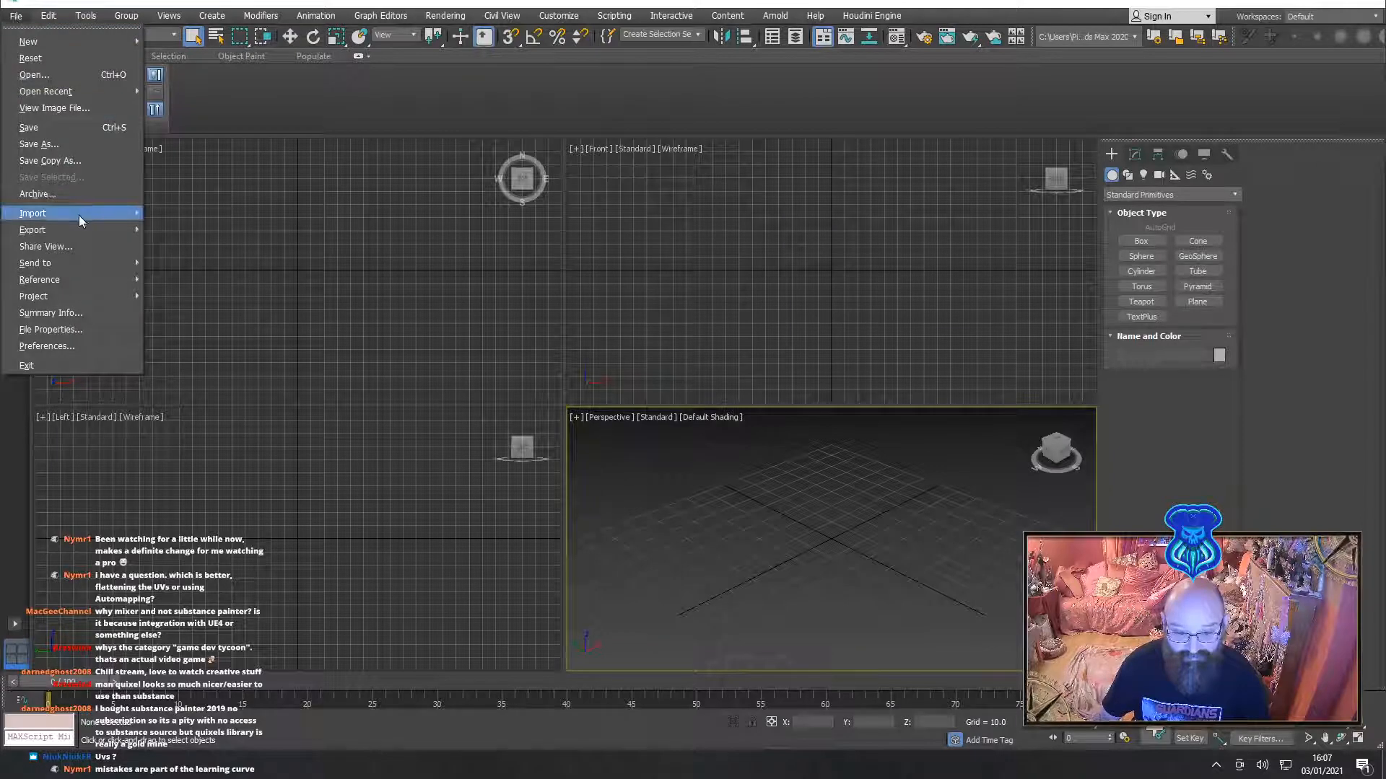
mouse_move(82, 216)
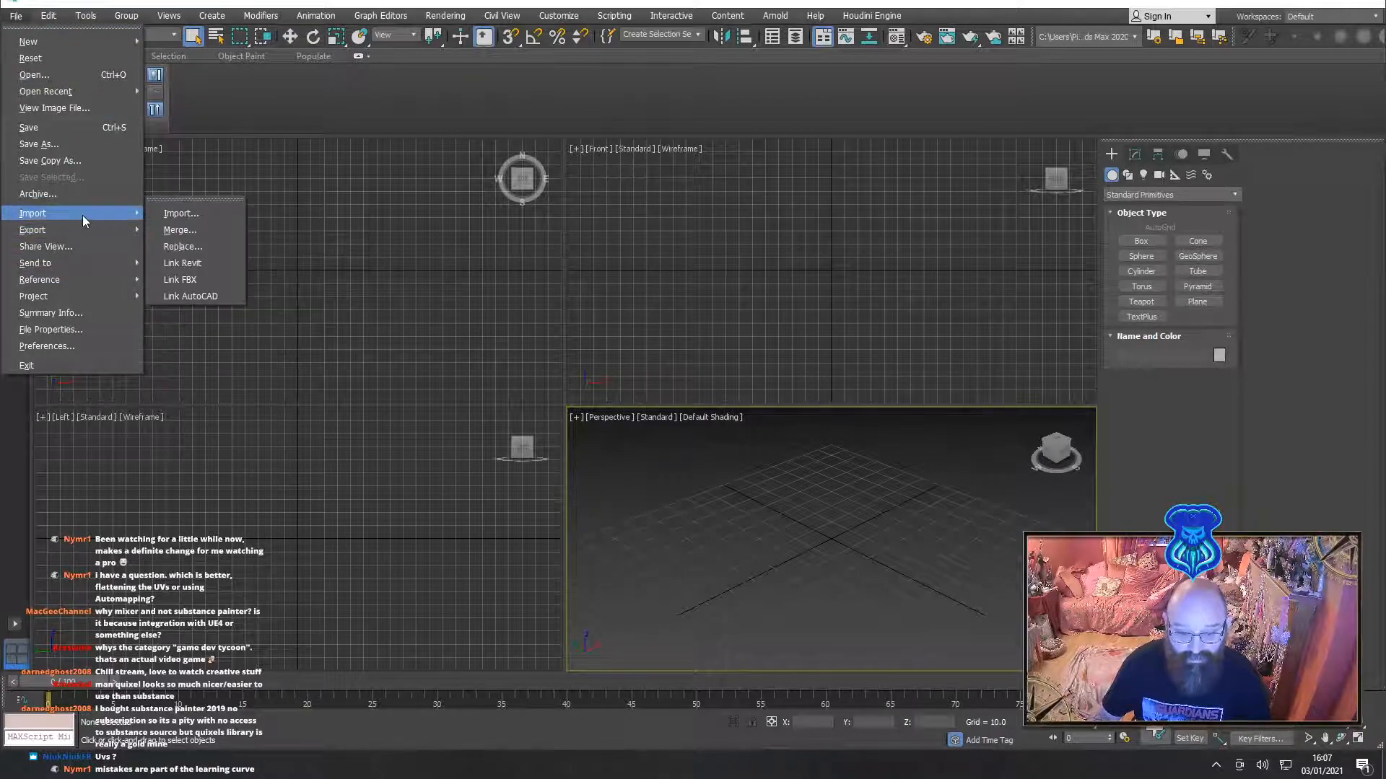
click(193, 230)
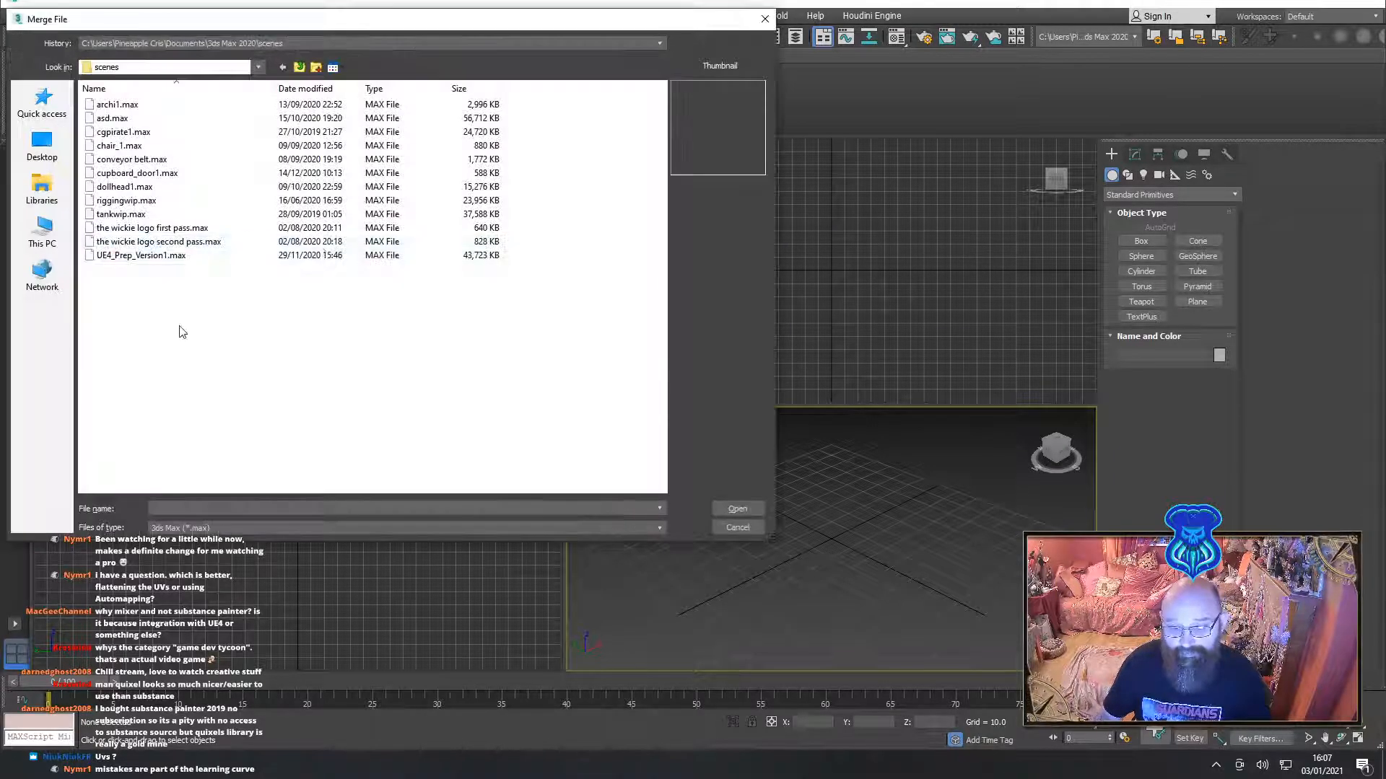
click(274, 43)
click(274, 53)
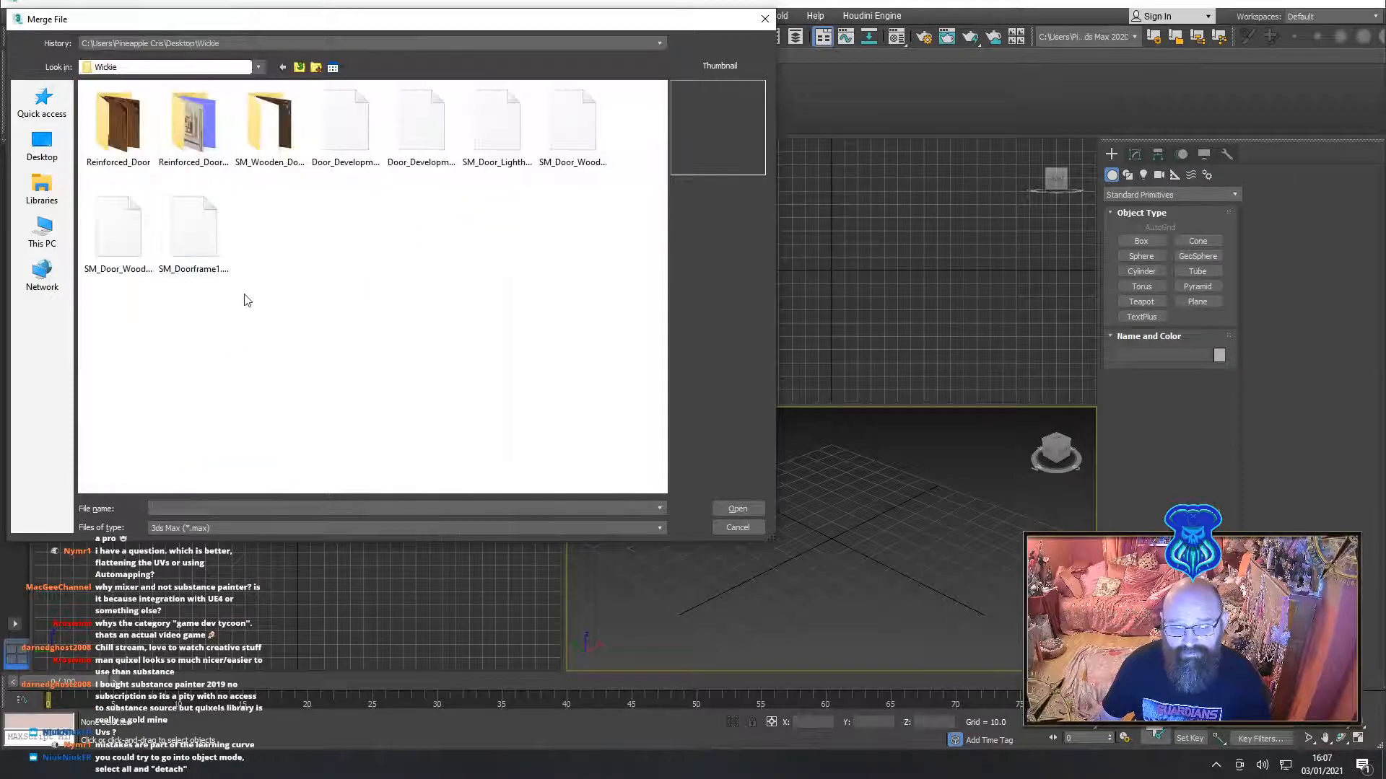
click(205, 231)
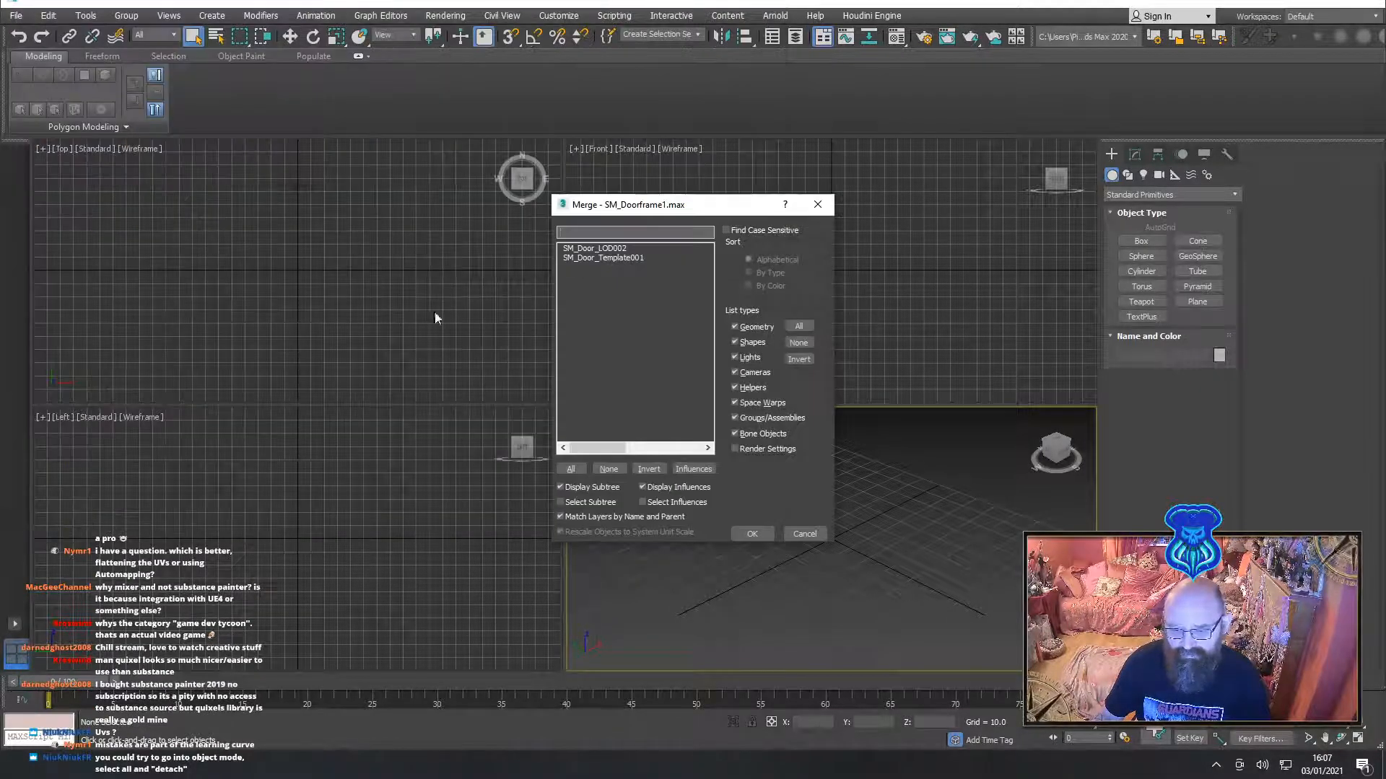
click(607, 259)
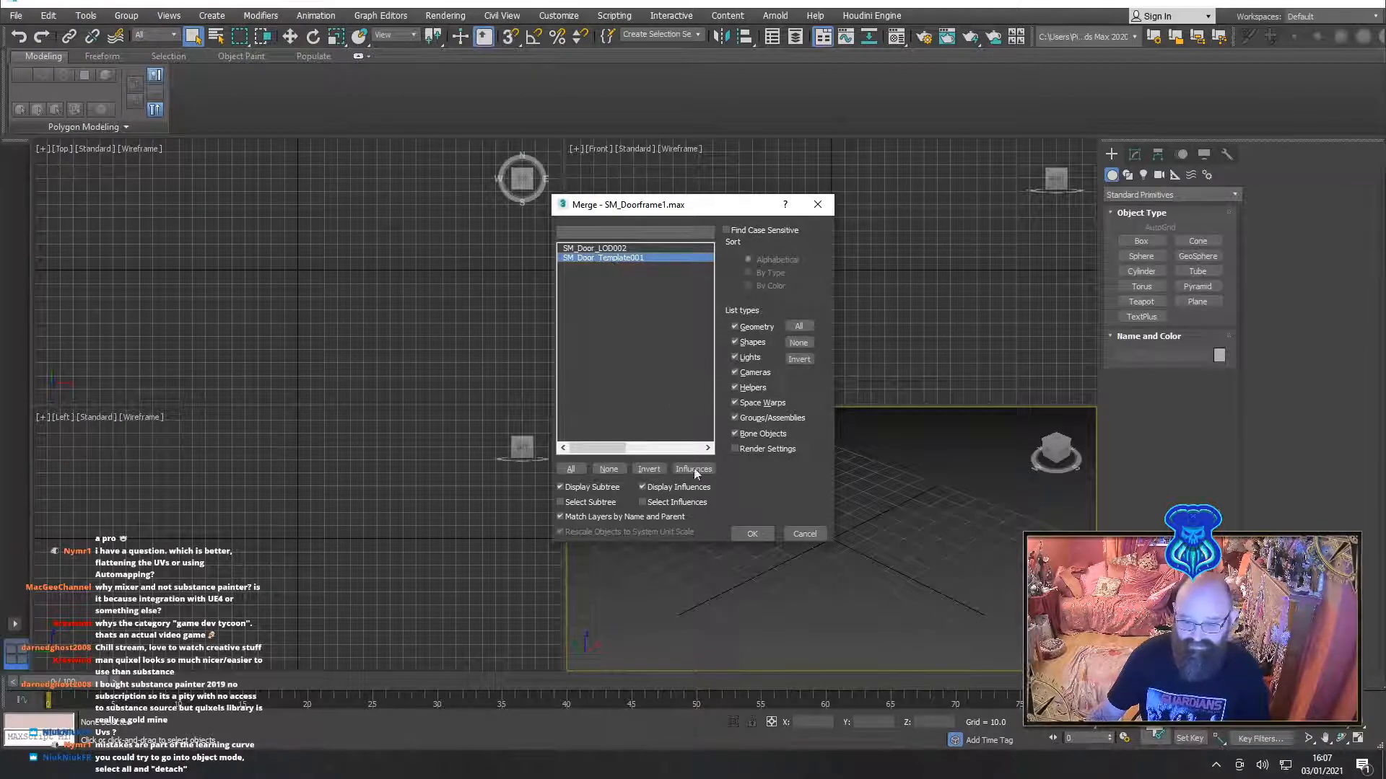
click(753, 534)
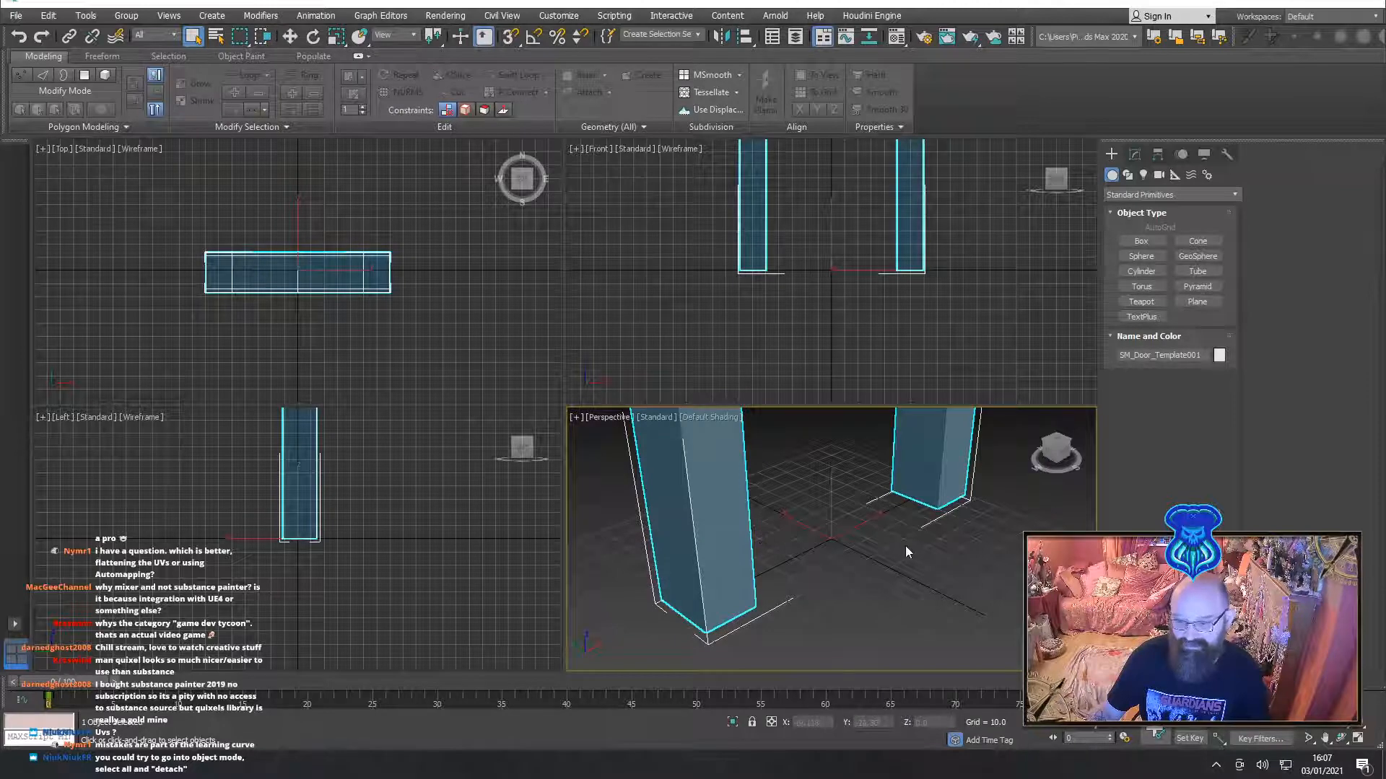
Maximize the perspective viewport, bring the whole merged door frame into view and select it
scroll(867, 559, down, 5)
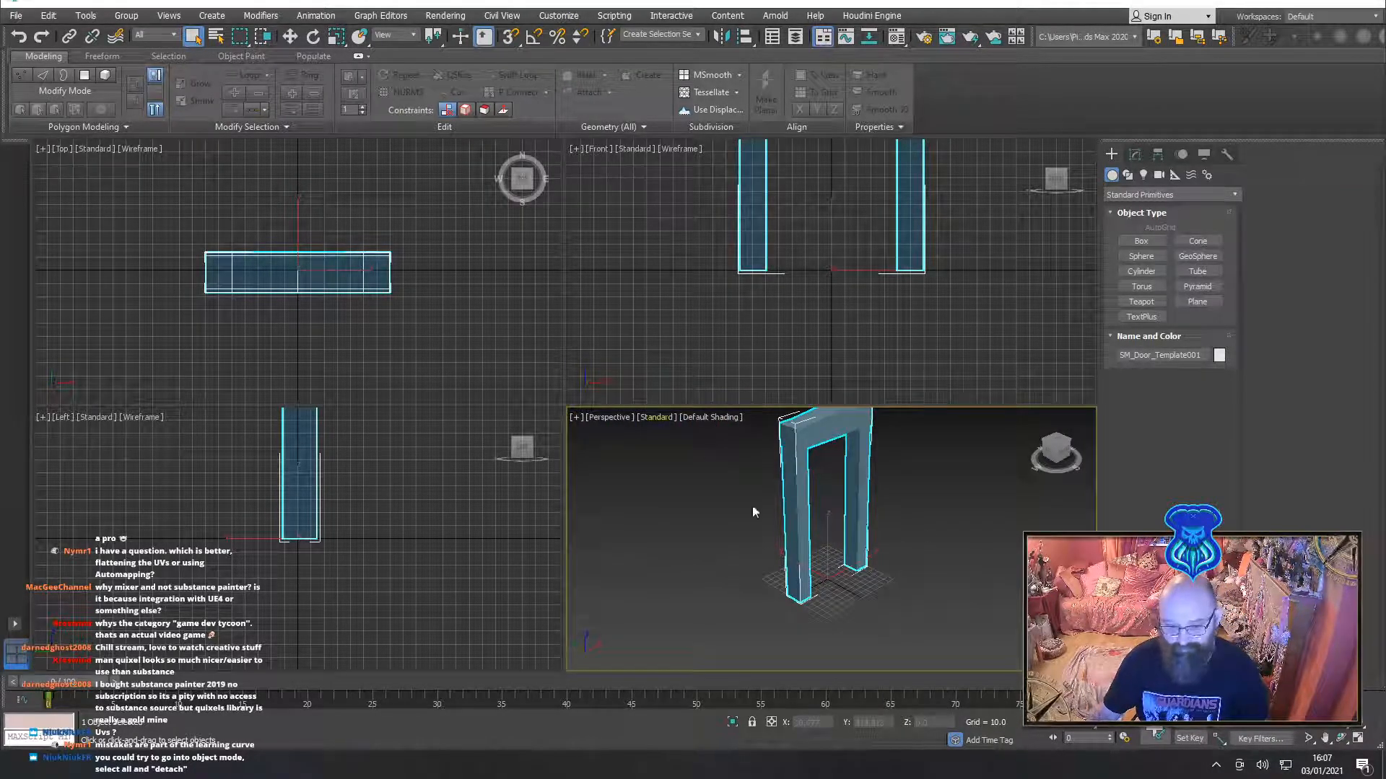
alt+middle_drag(752, 511, 732, 534)
click(1356, 738)
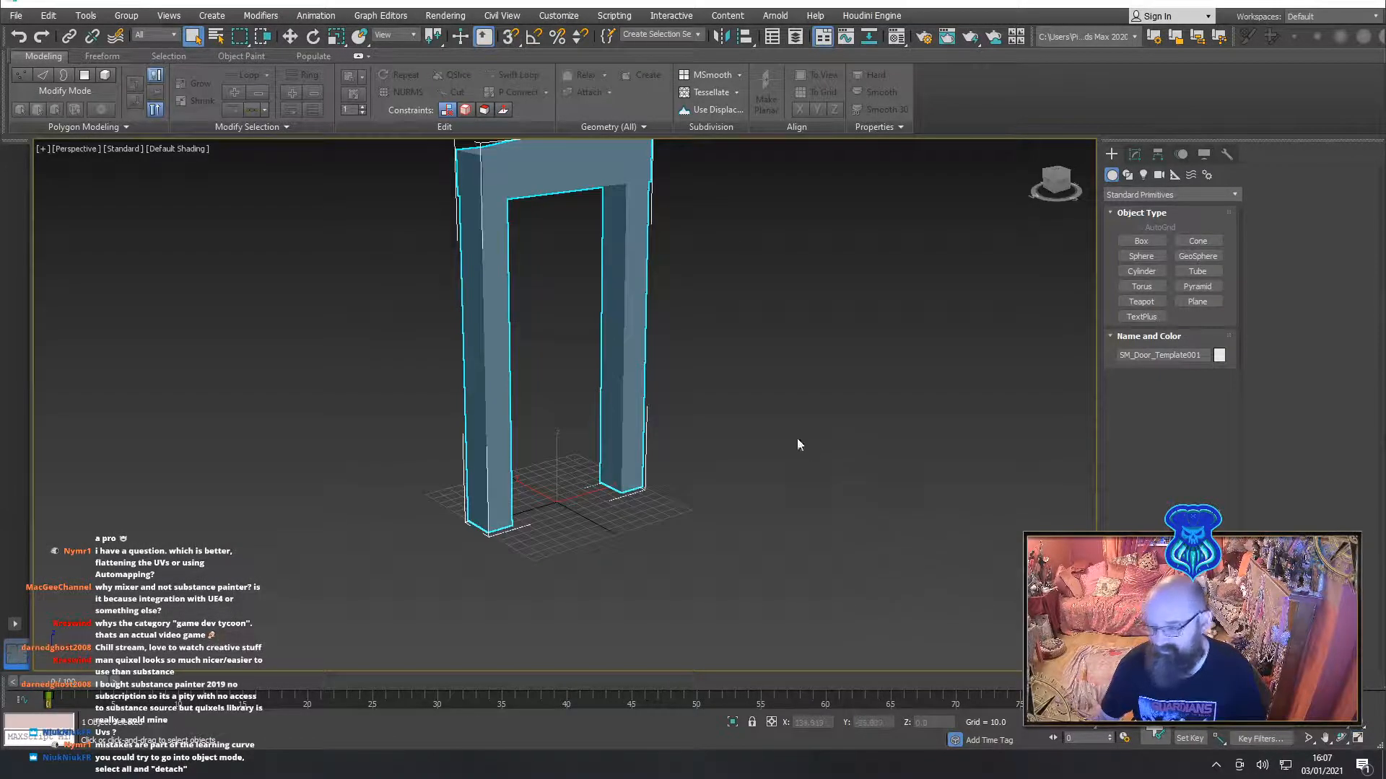
mouse_move(797, 439)
alt+middle_down()
mouse_move(882, 469)
mouse_move(777, 482)
mouse_move(813, 486)
mouse_move(764, 455)
mouse_move(777, 441)
alt+middle_up()
click(794, 442)
click(638, 401)
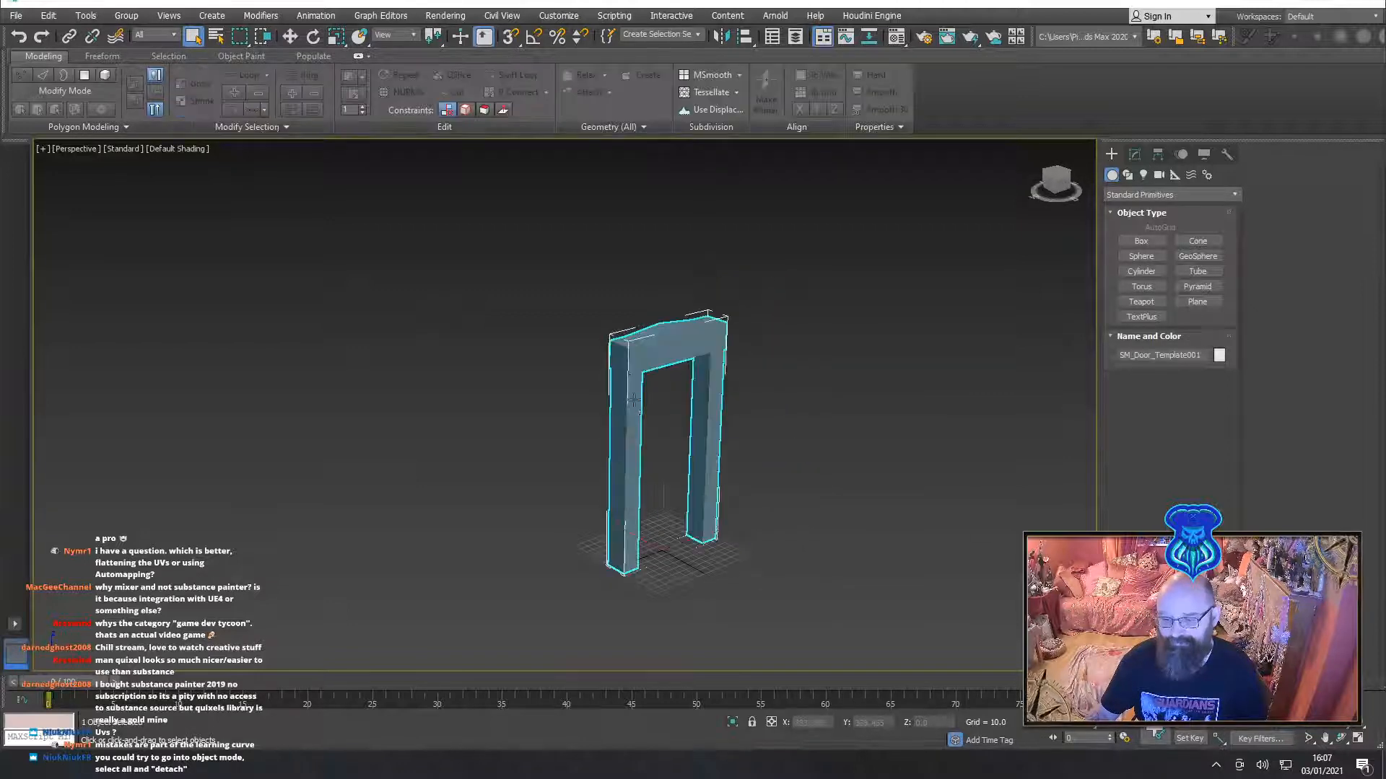
key(ctrl+s)
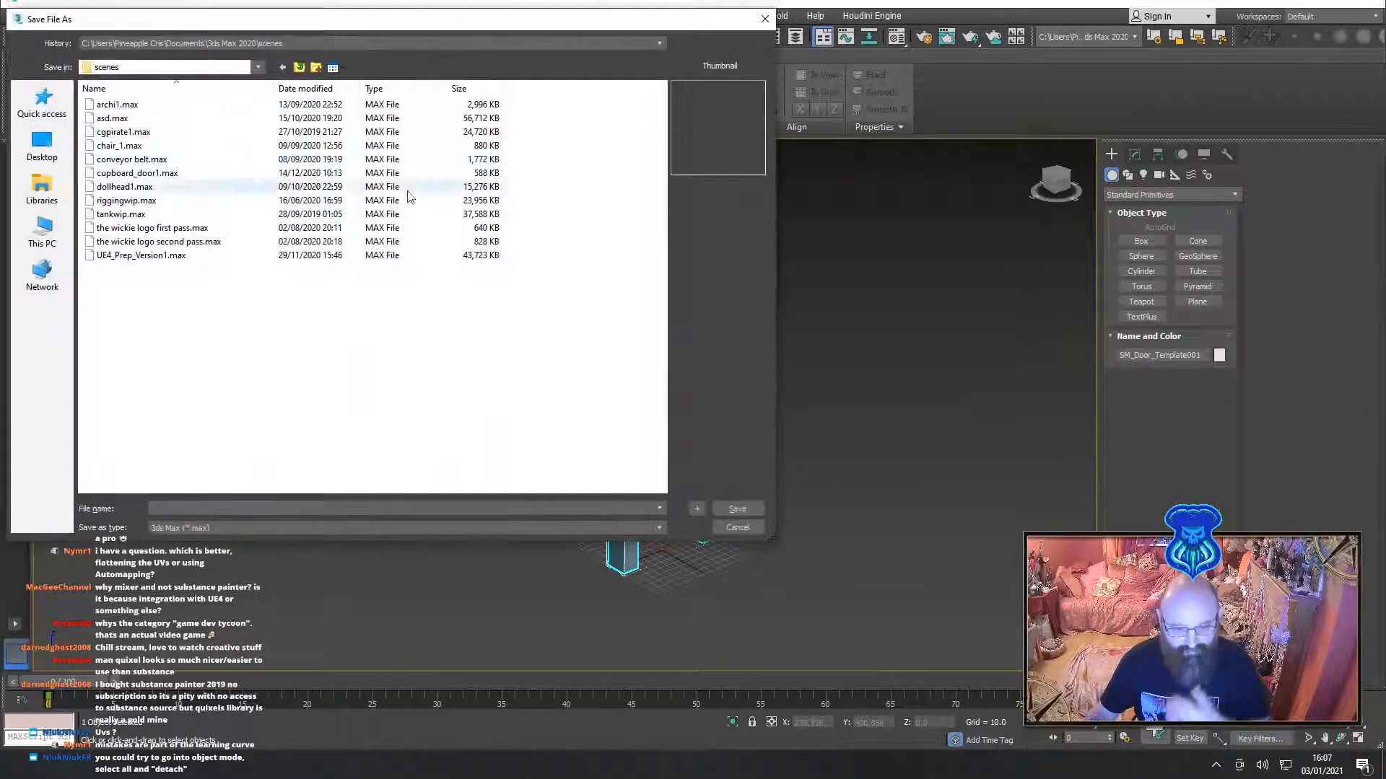
key(Escape)
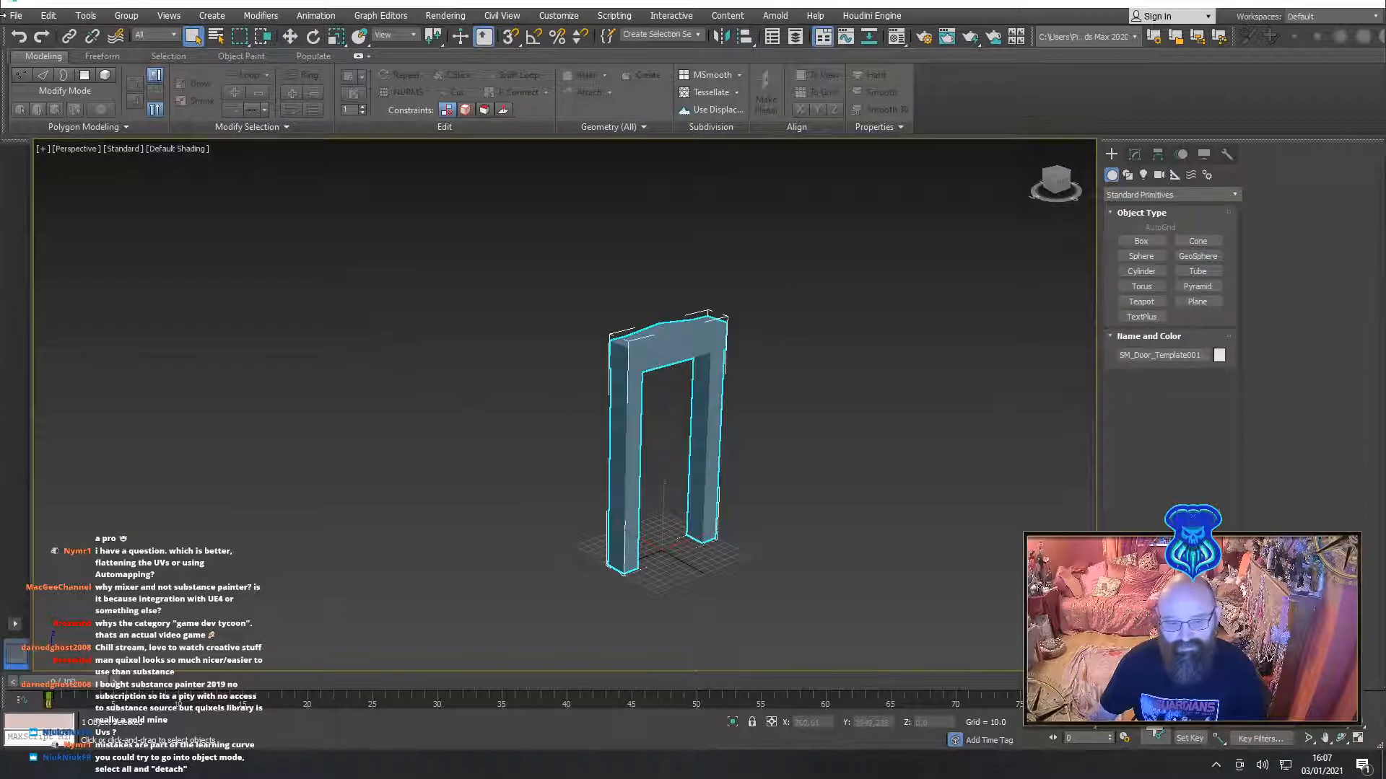
Try to export the selected door frame as FBX over SM_Doorframe1, declining the scene copy and closing the error report
click(15, 15)
mouse_move(55, 230)
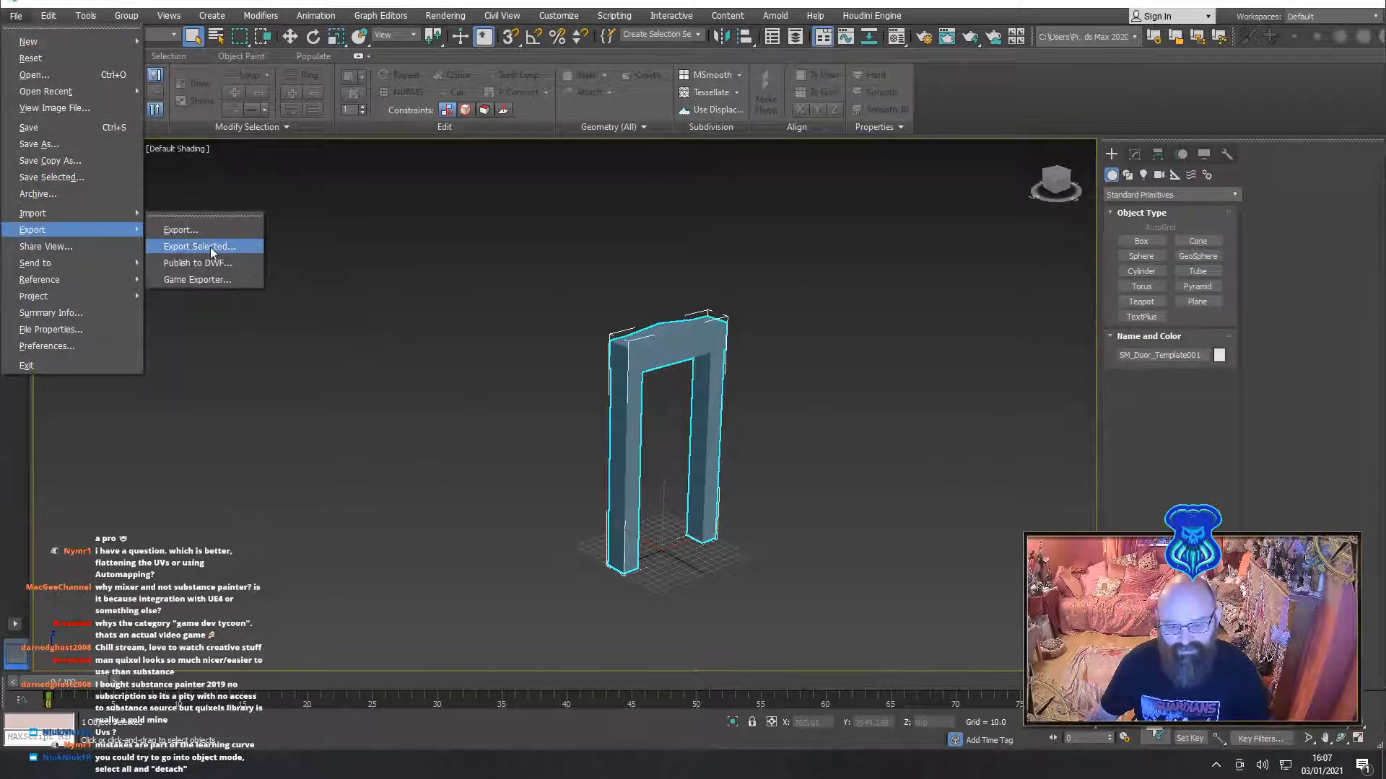
click(210, 247)
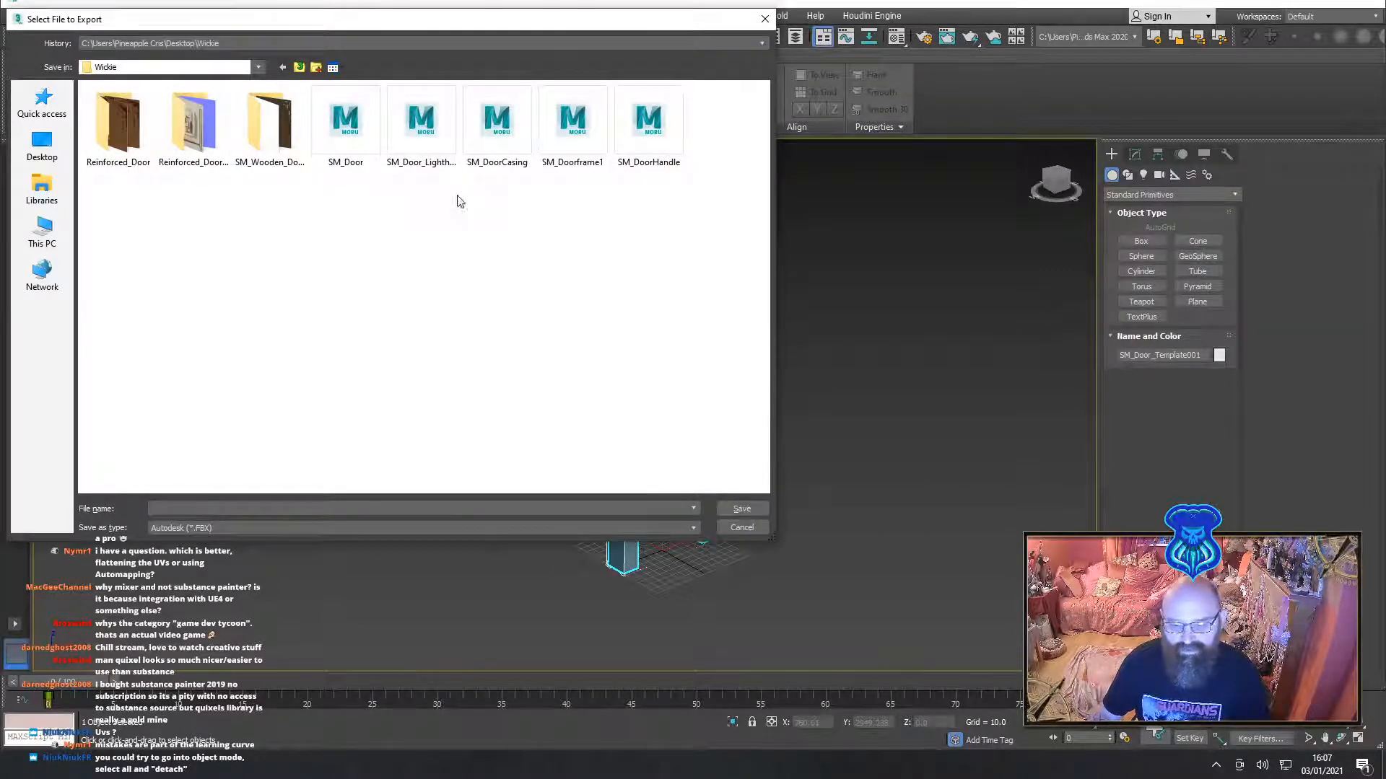
click(561, 146)
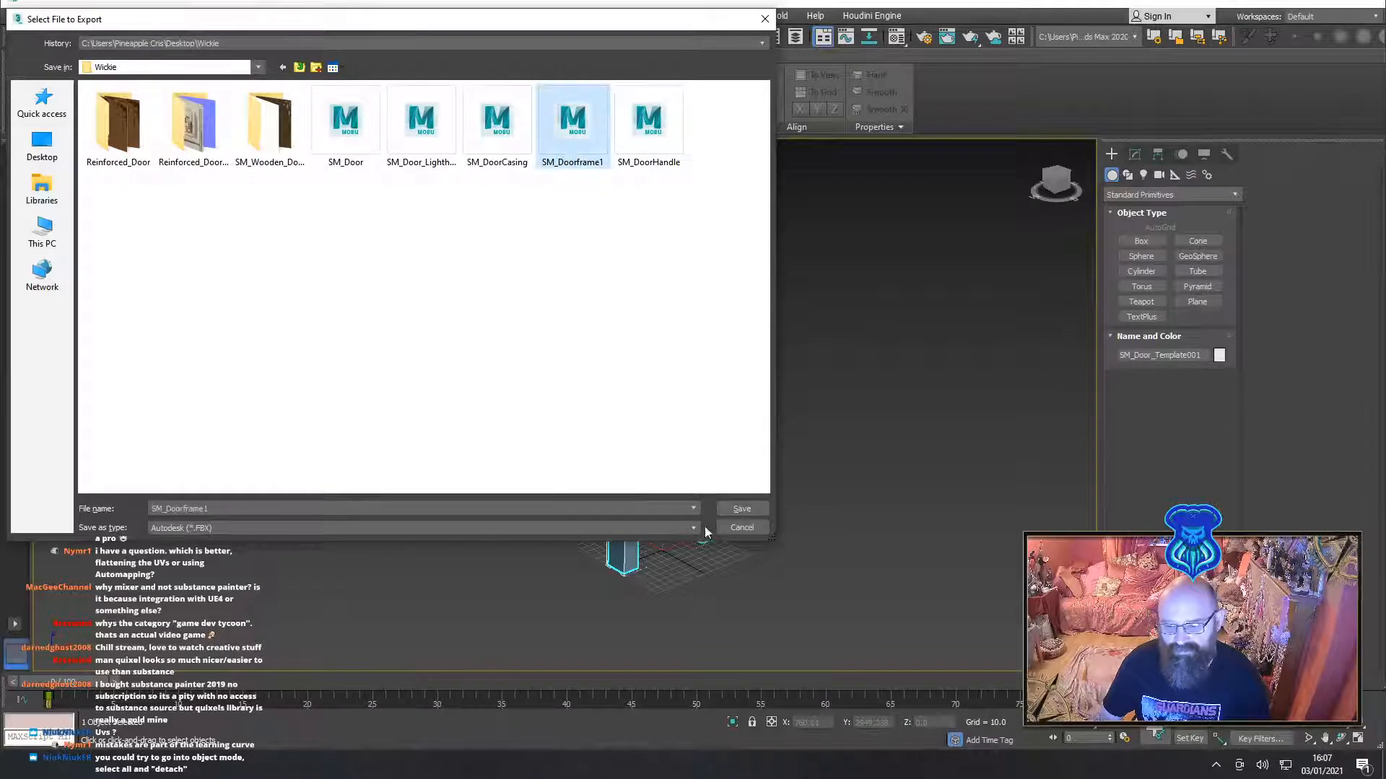
click(741, 508)
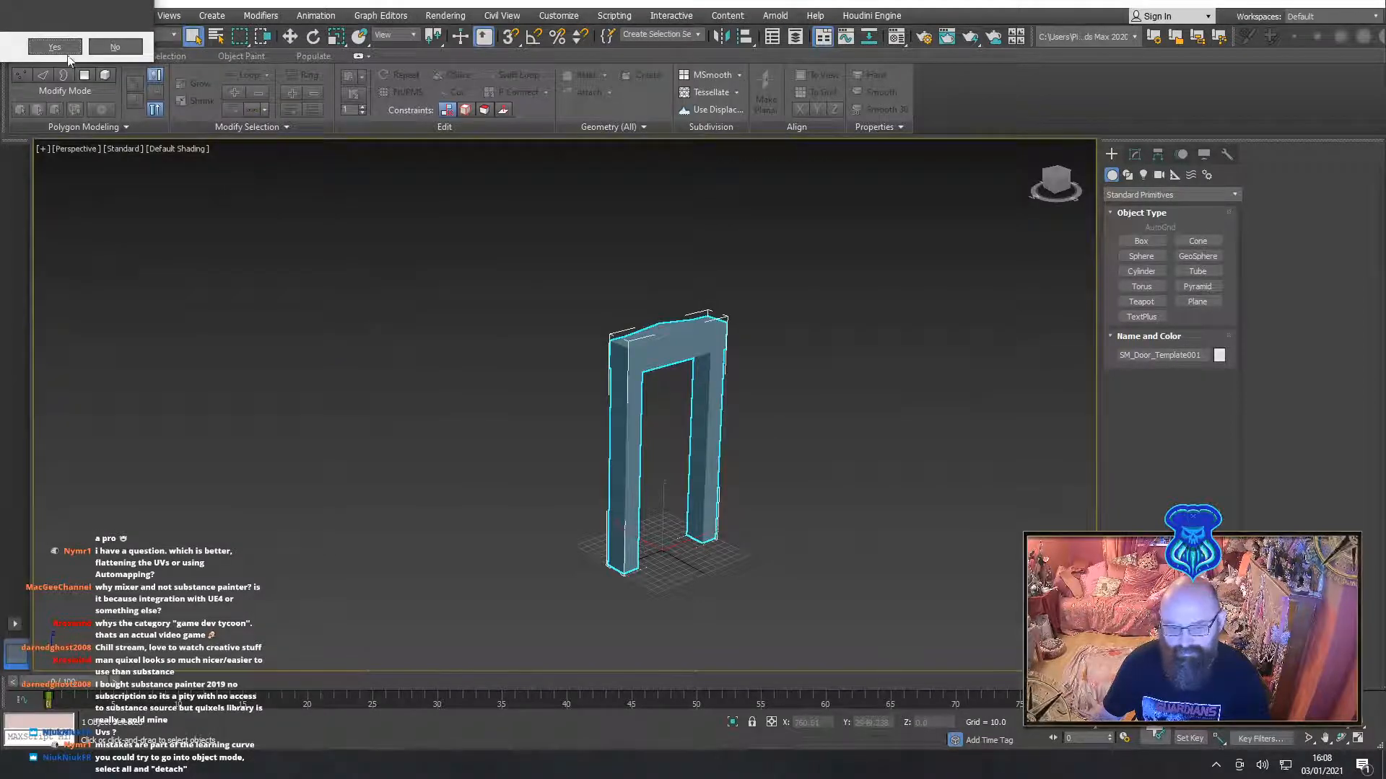
click(67, 51)
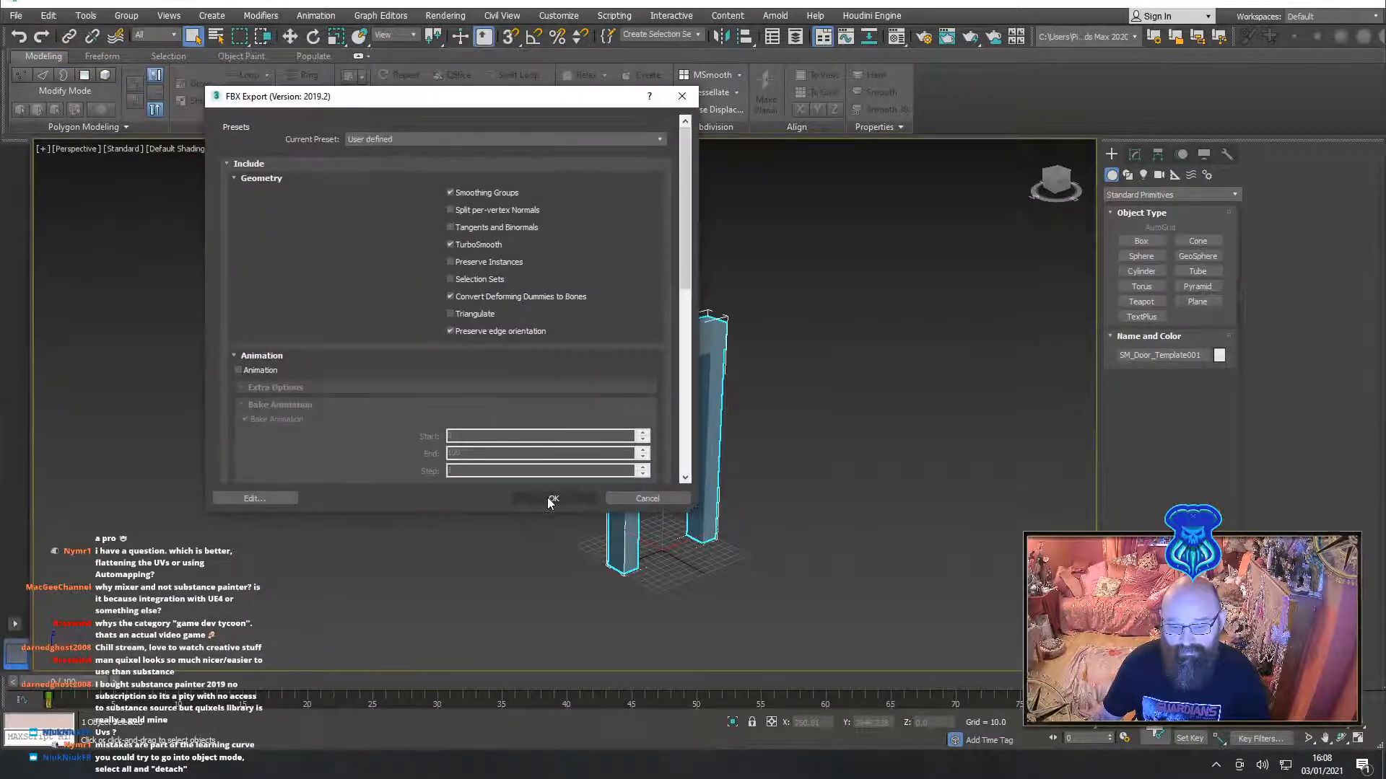
click(550, 500)
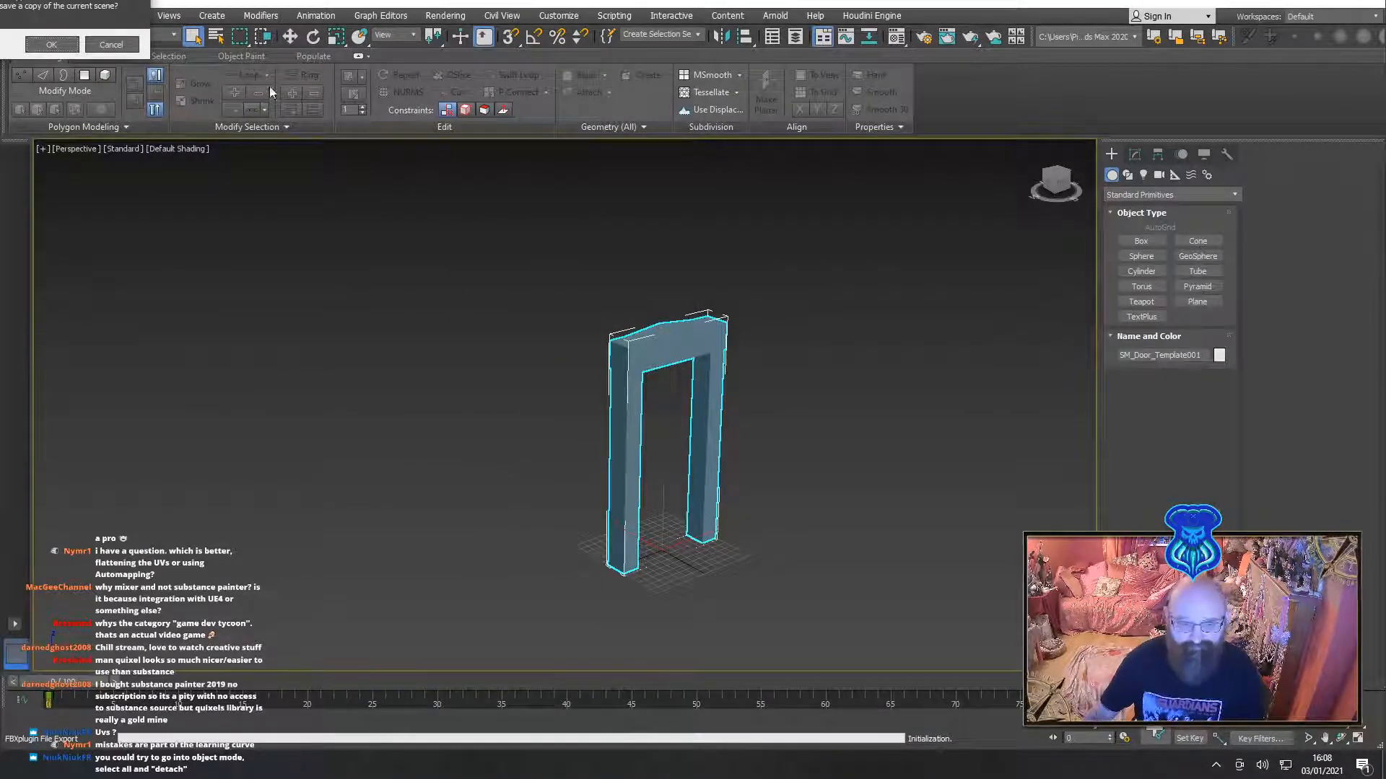
click(111, 44)
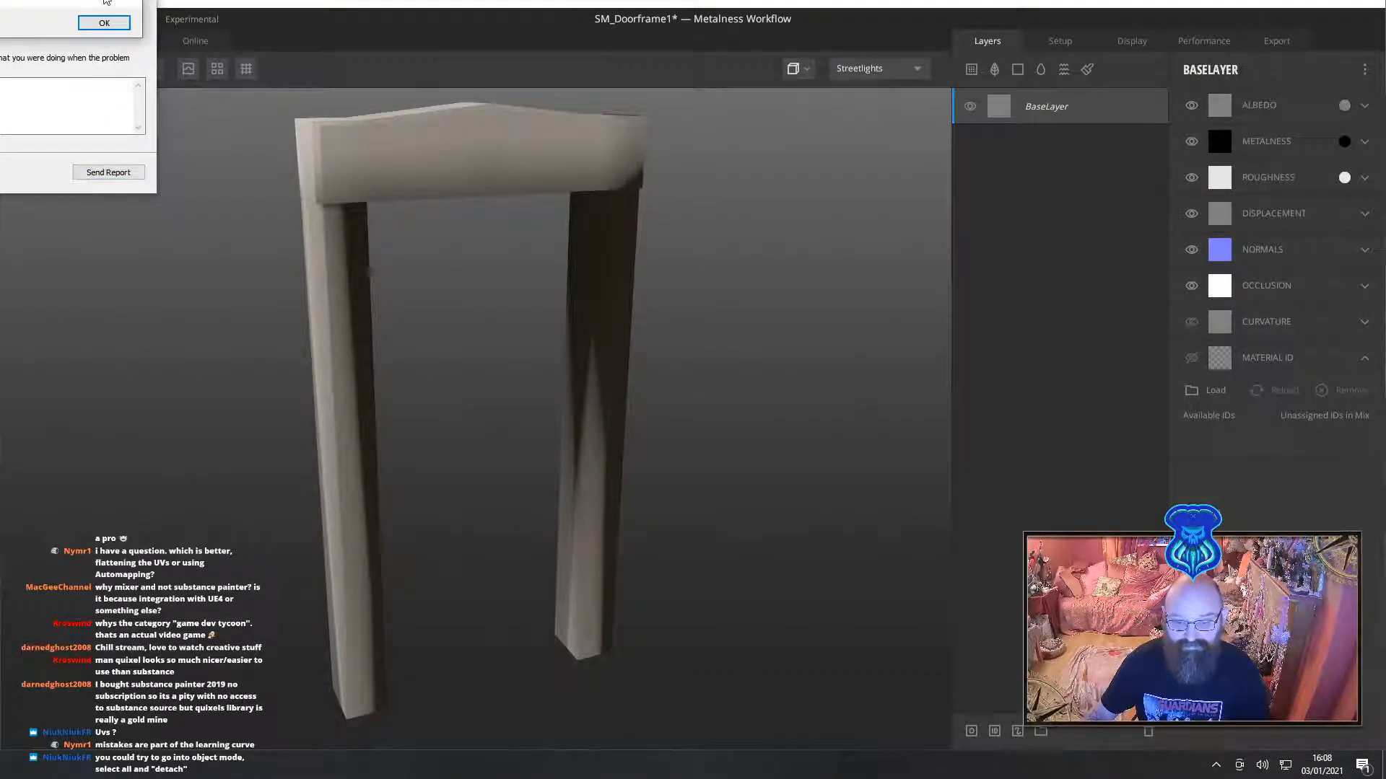
click(105, 25)
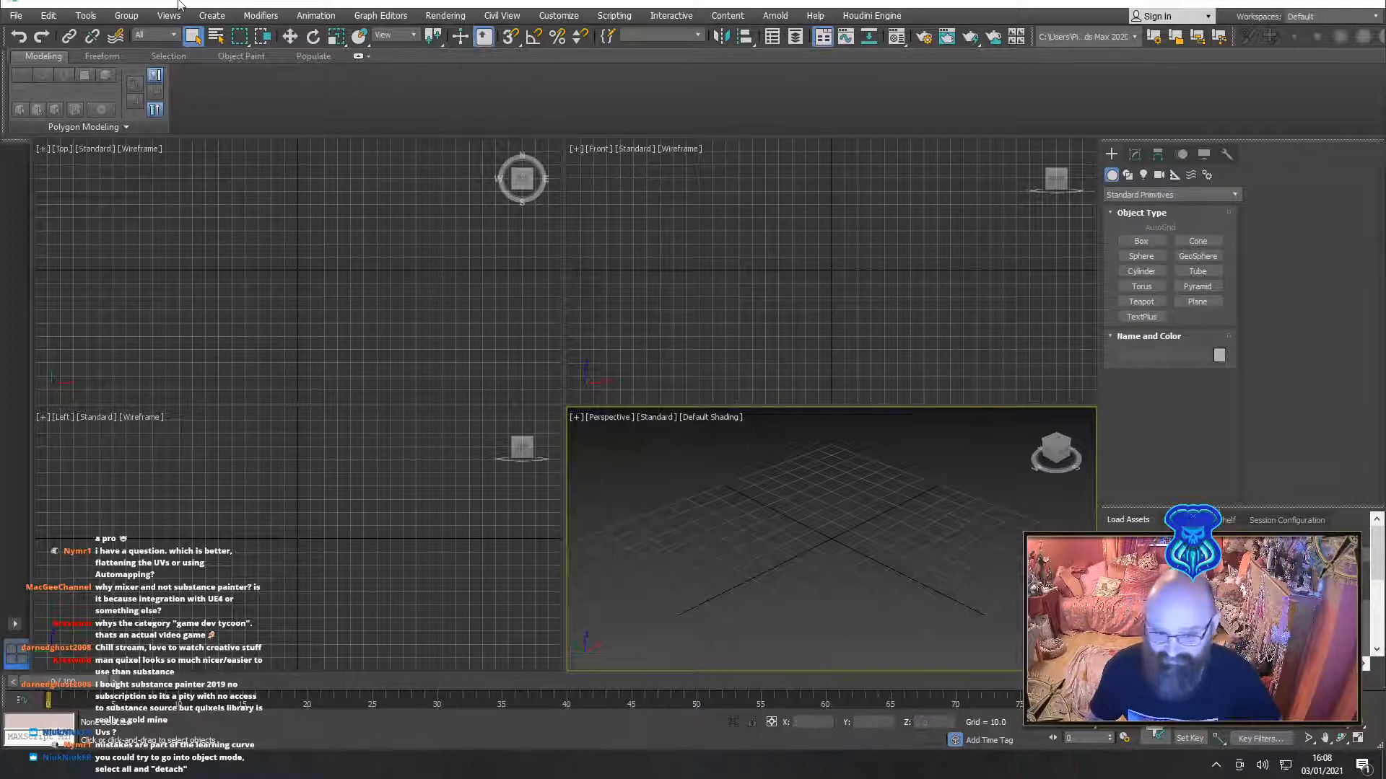
Import the SM_Door_Wood model from the SM_Wooden_Door1 folder inside Wickie and inspect the door from another angle
click(15, 15)
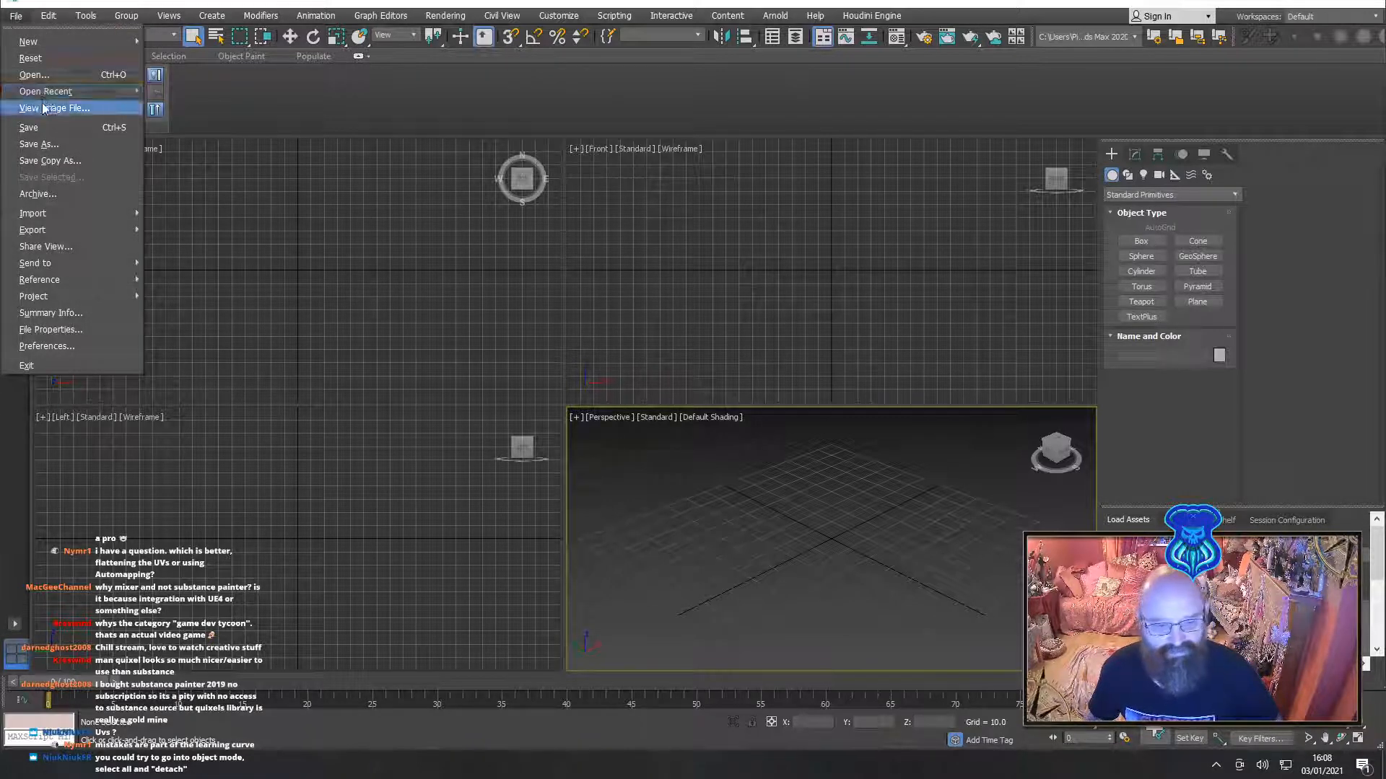
mouse_move(50, 212)
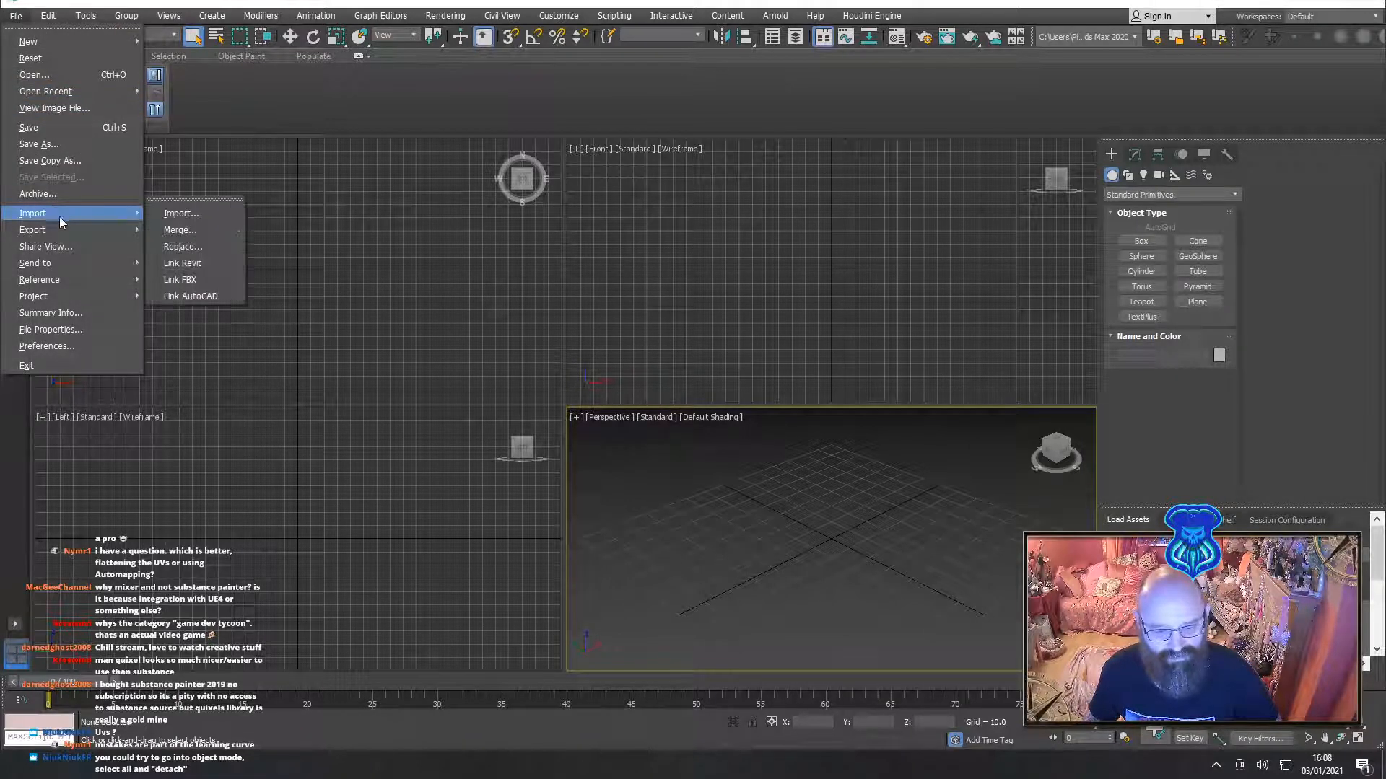
click(182, 212)
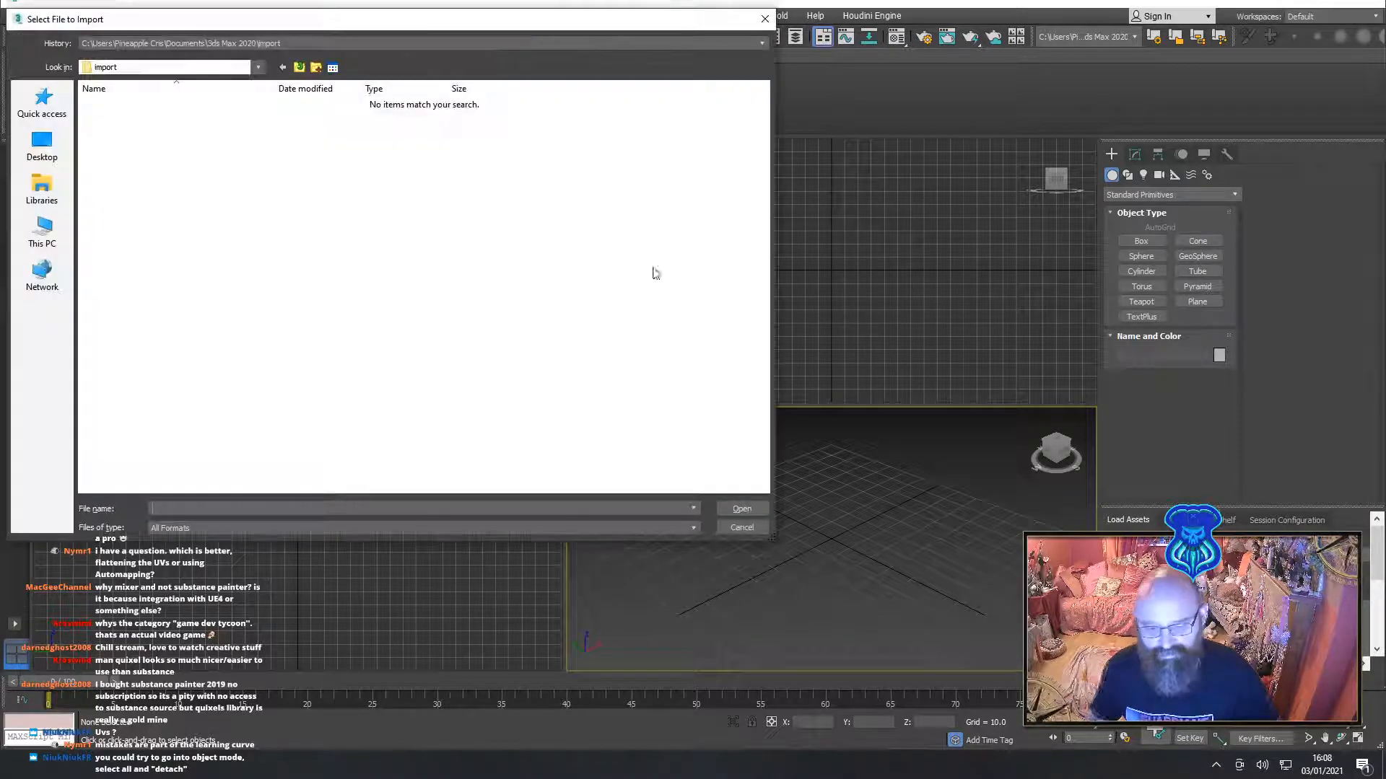
click(298, 67)
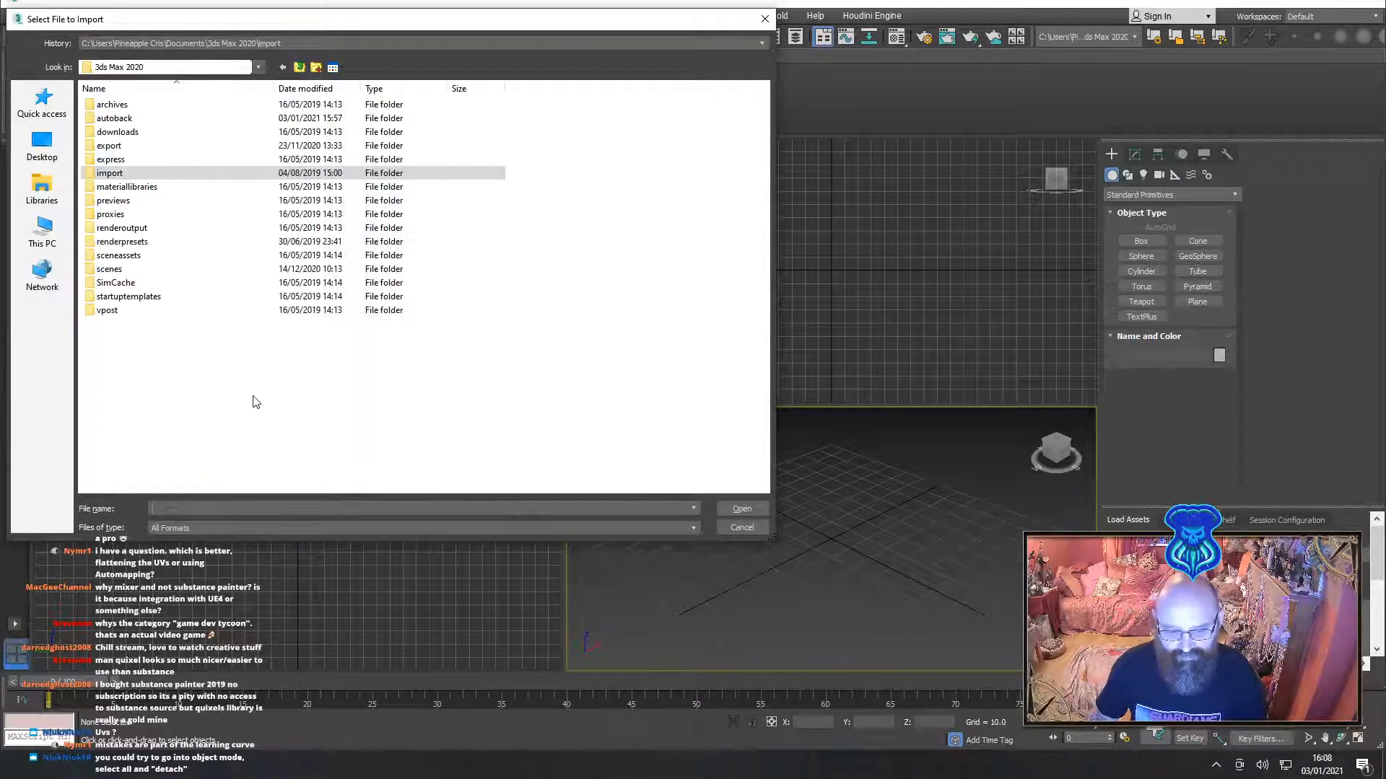
click(275, 43)
click(347, 52)
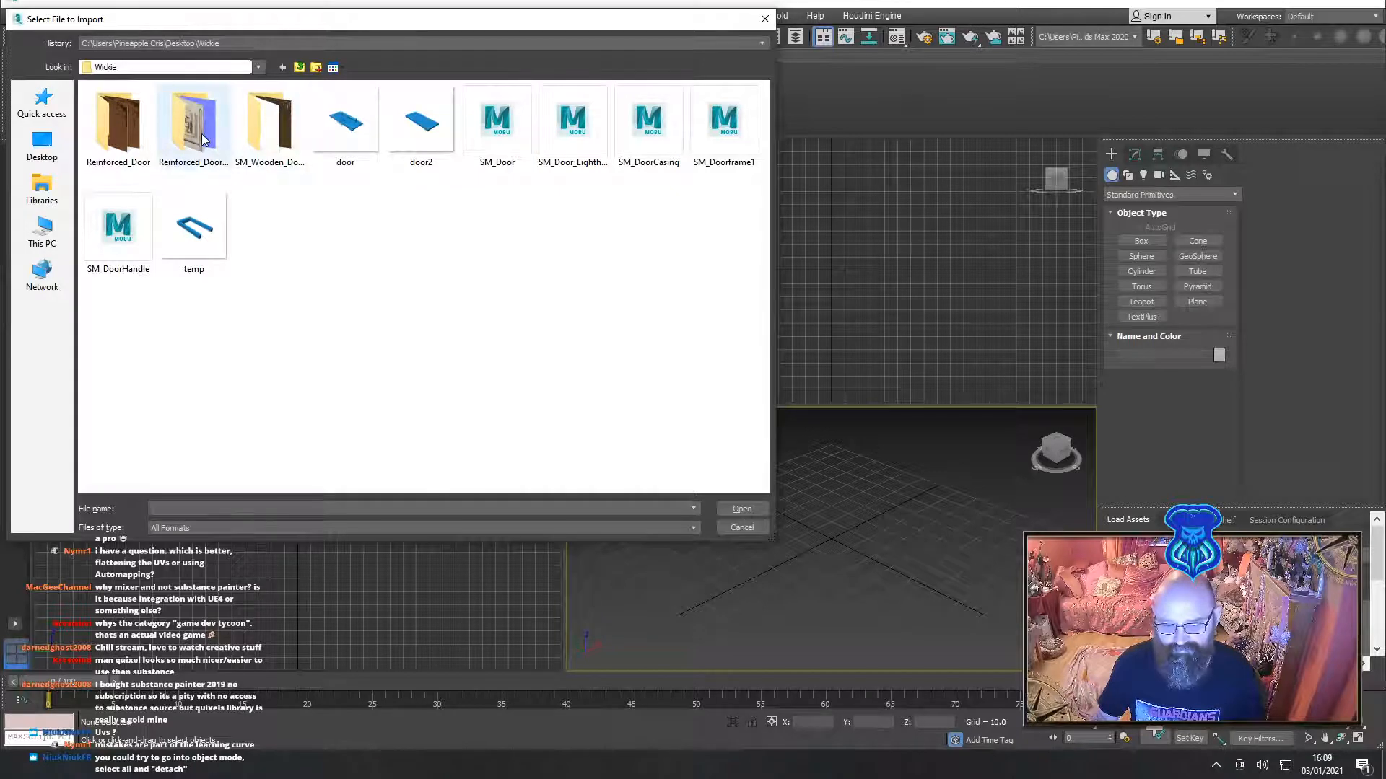
double_click(273, 154)
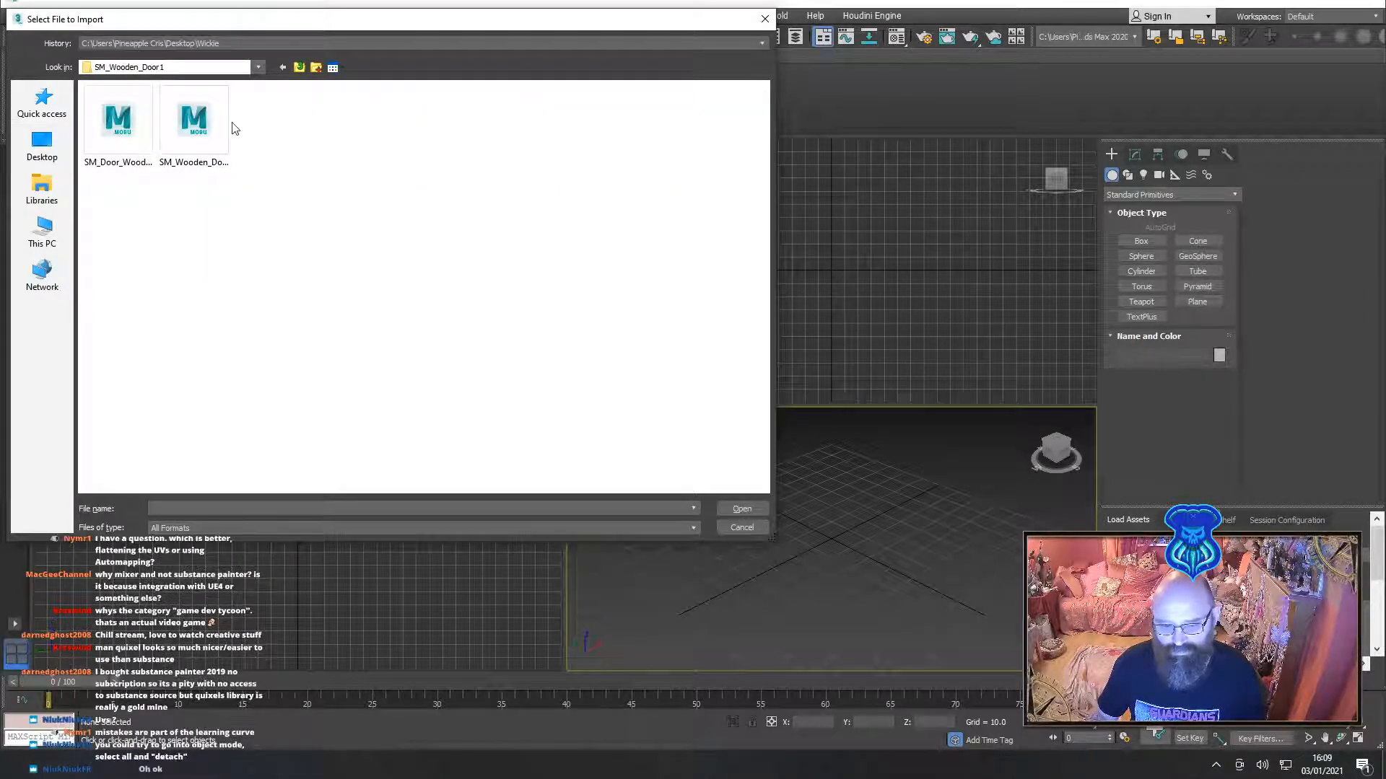
click(194, 121)
click(140, 128)
click(429, 231)
click(202, 140)
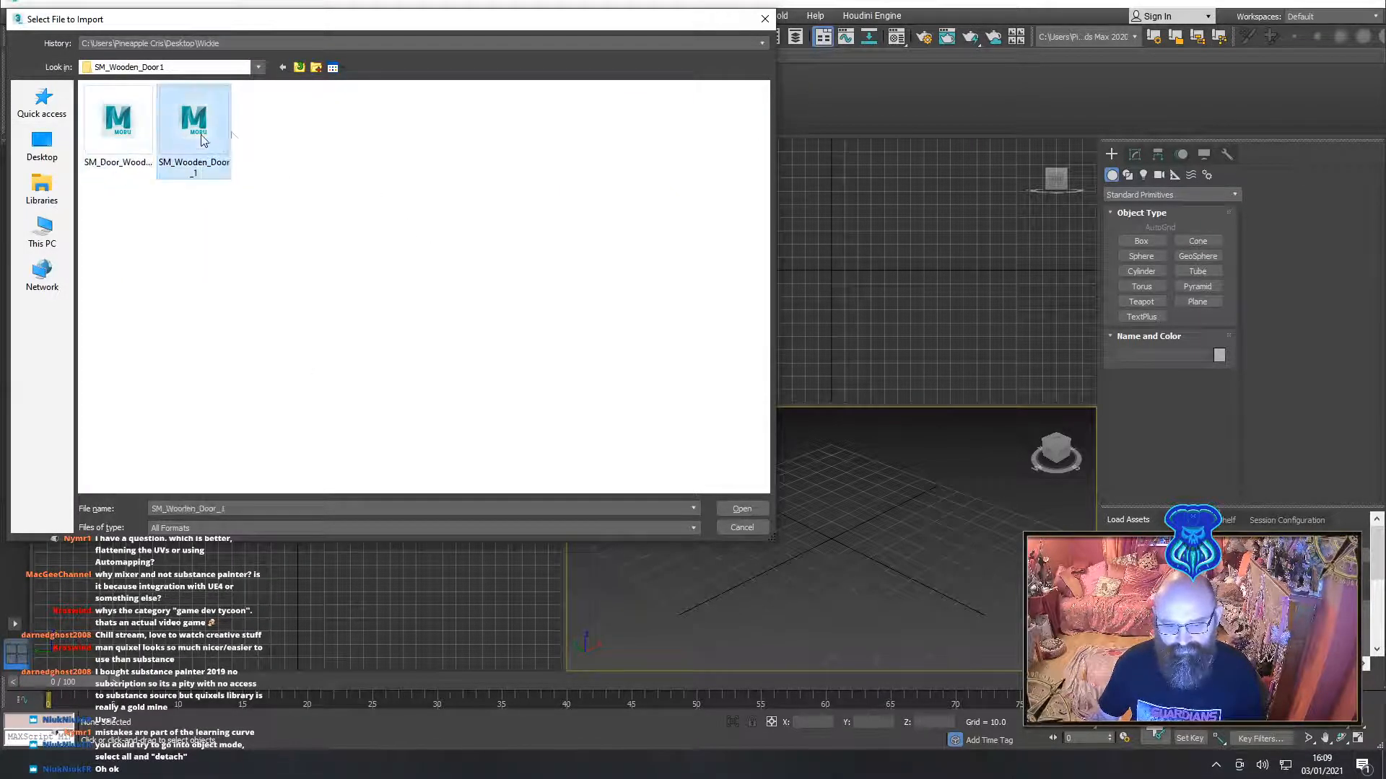
double_click(121, 123)
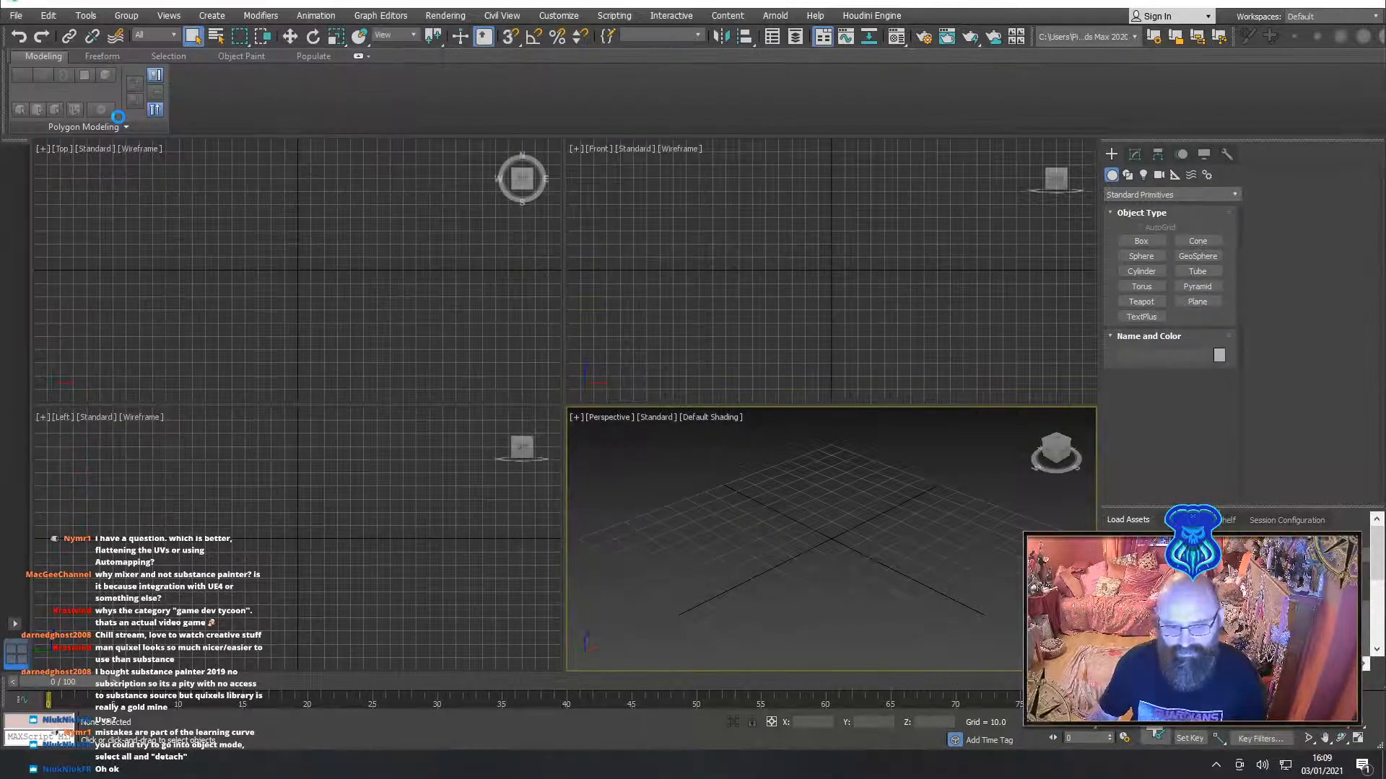
click(583, 398)
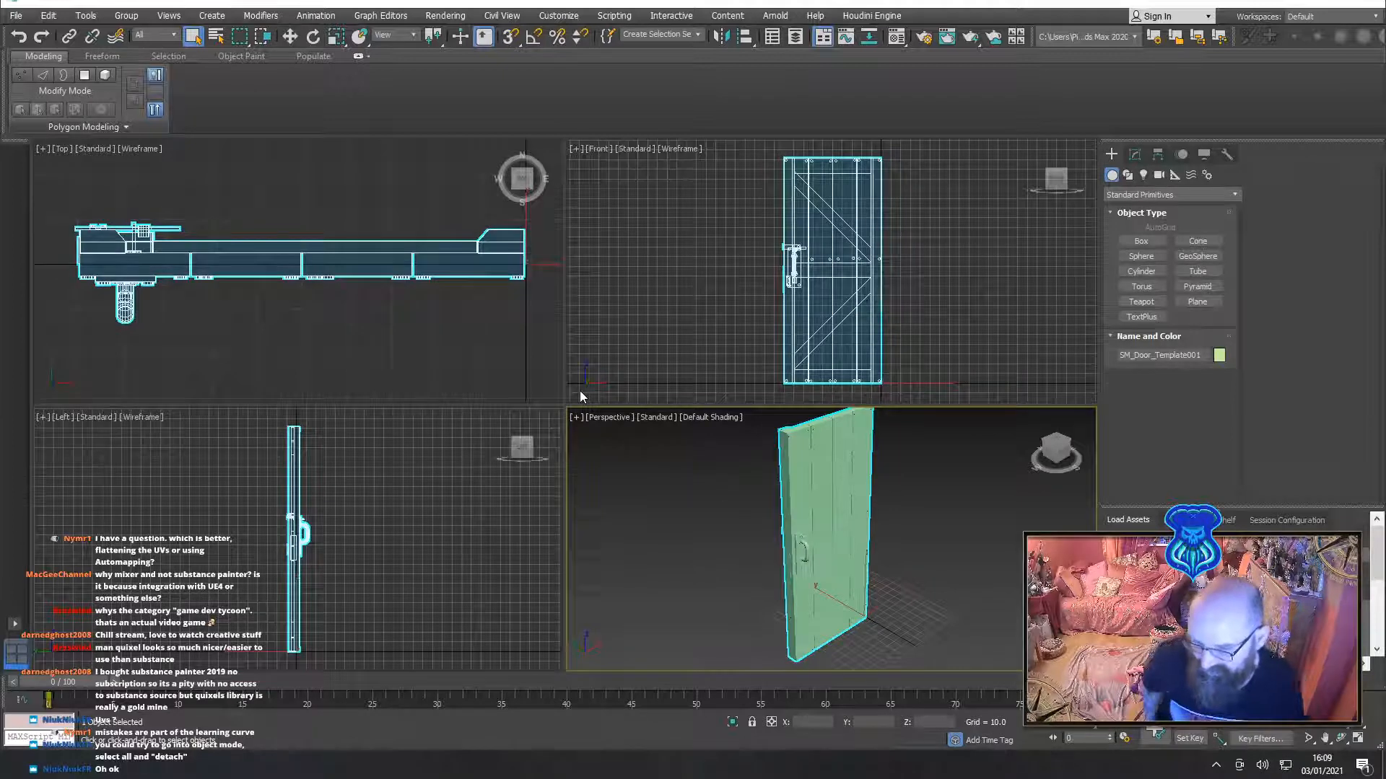
alt+middle_drag(754, 541, 792, 555)
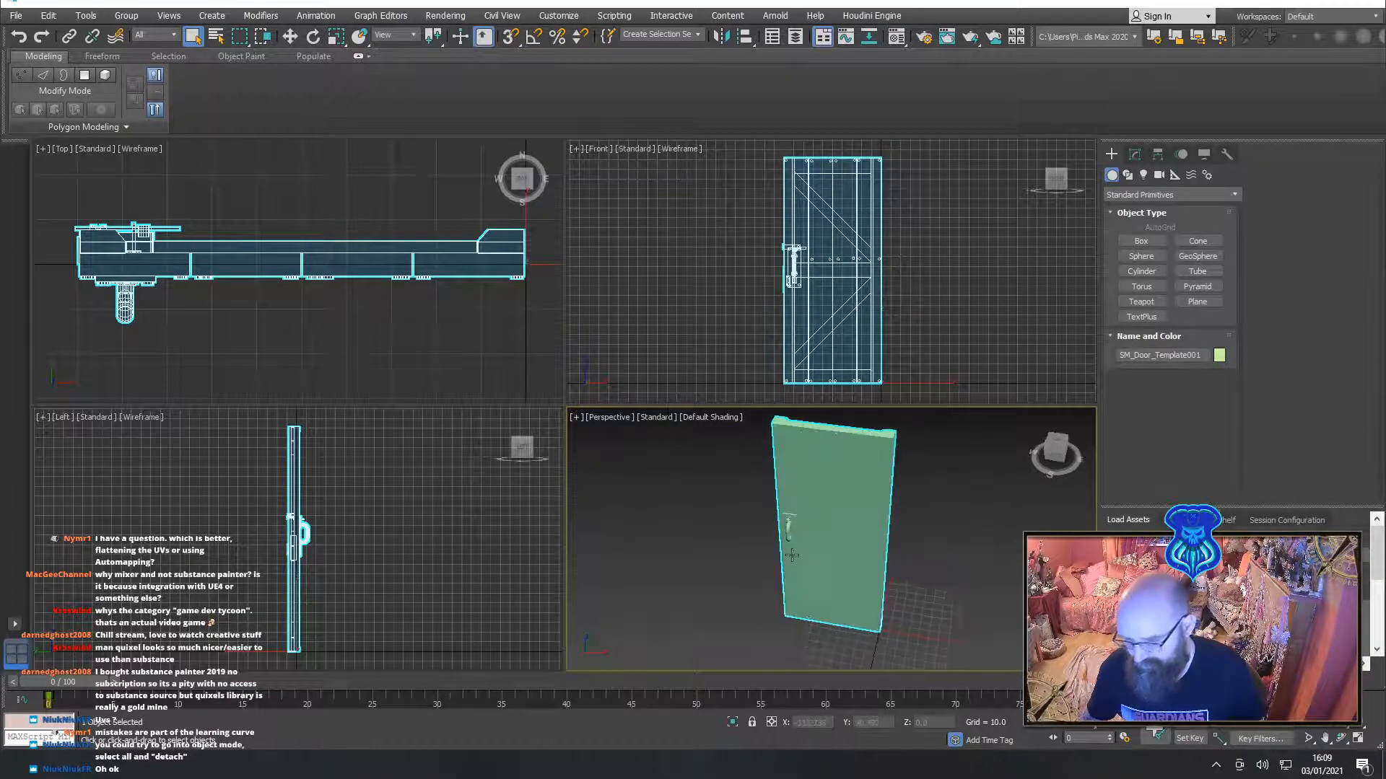
Open the recent scene Door_Development02.max without saving the current one, continuing past the missing external files
click(15, 15)
mouse_move(90, 96)
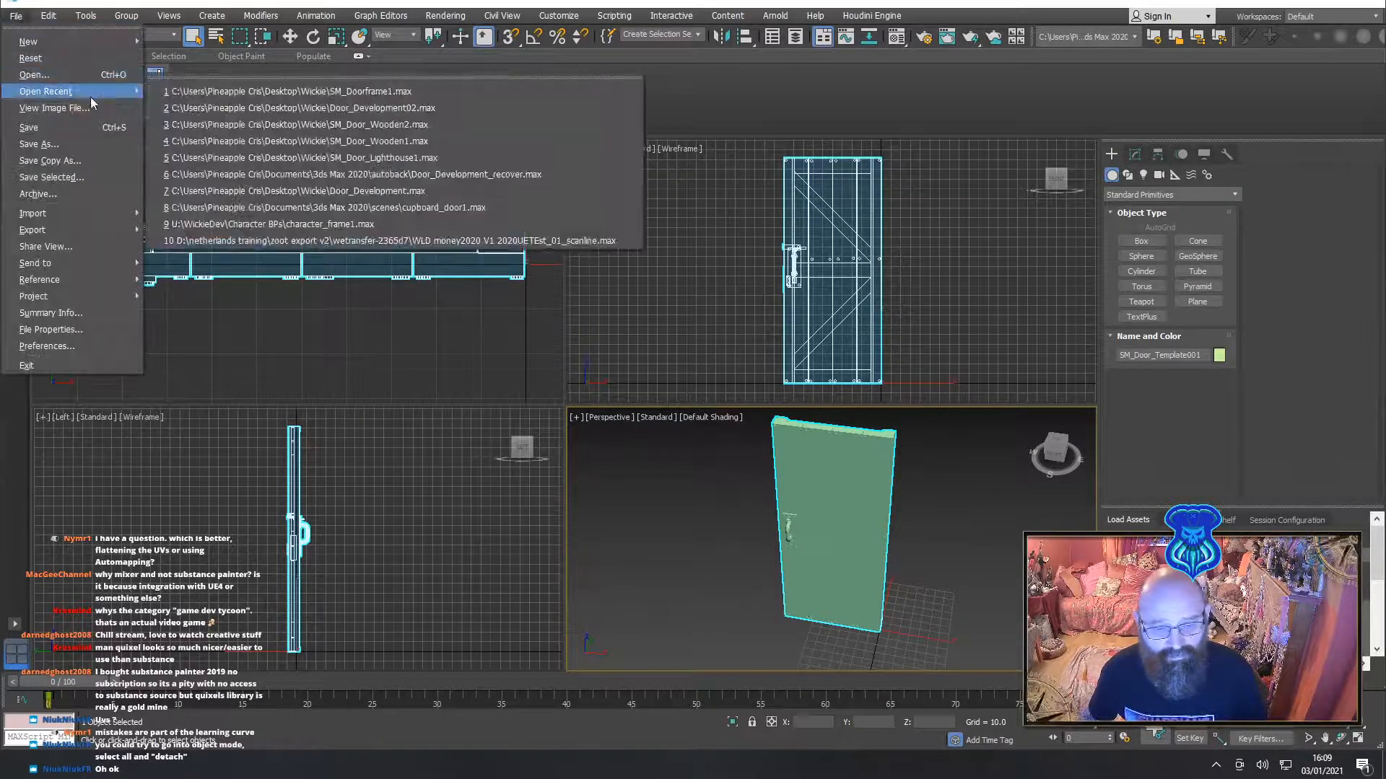
click(221, 108)
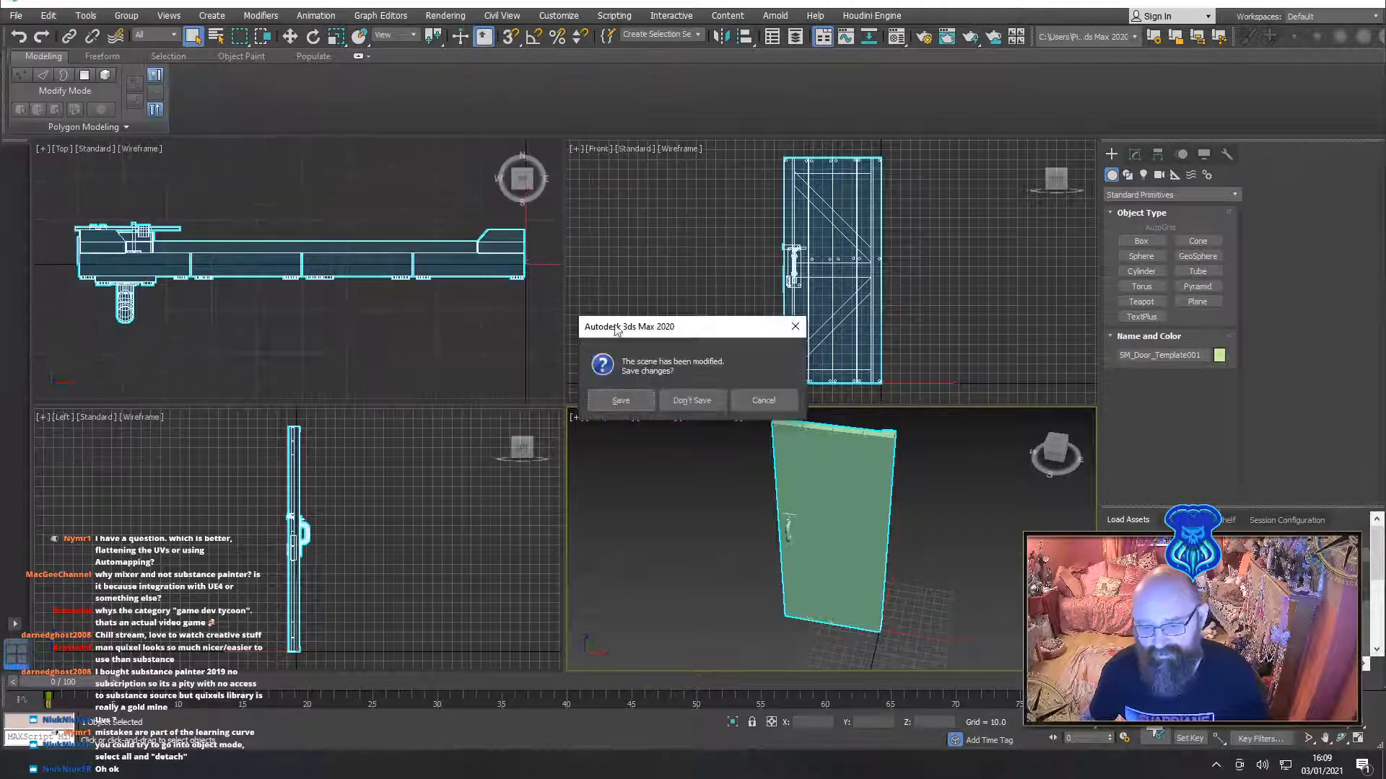
click(677, 399)
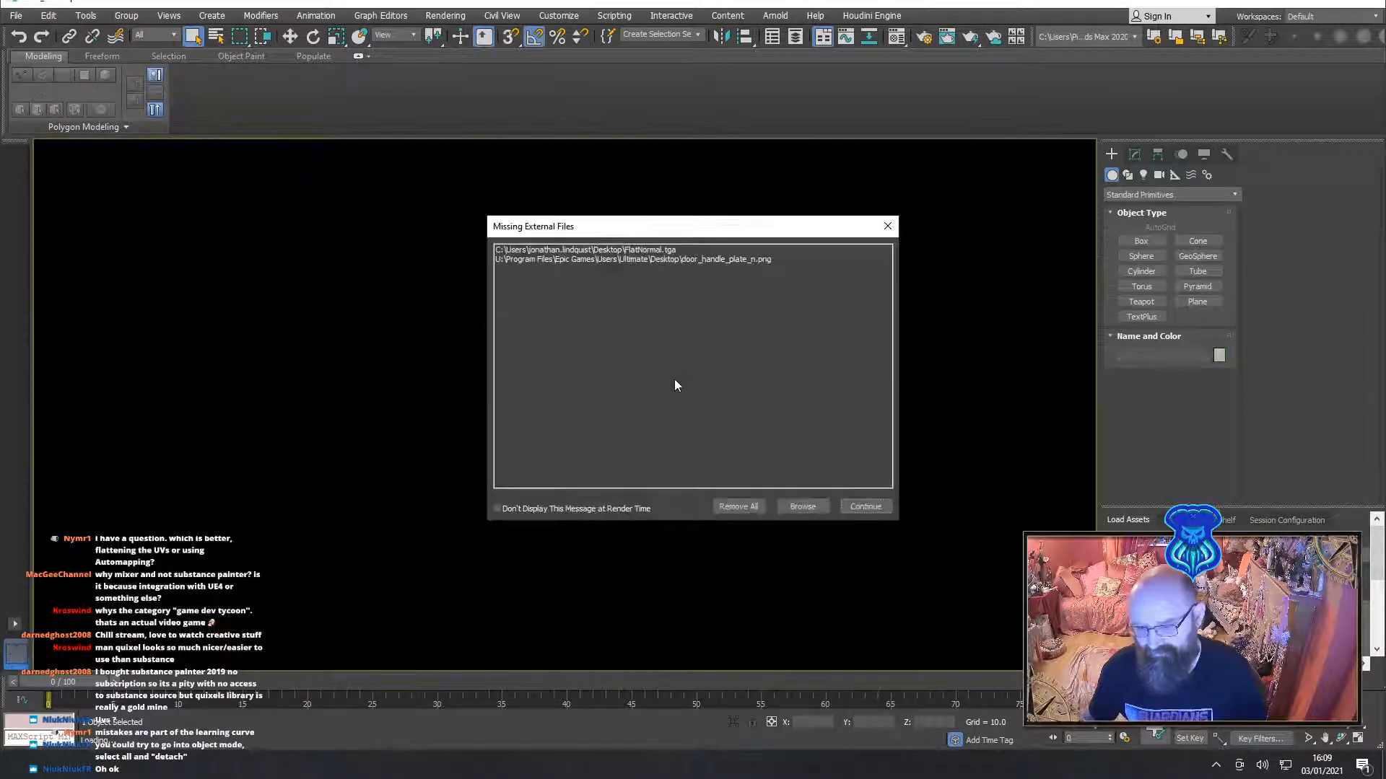
click(861, 507)
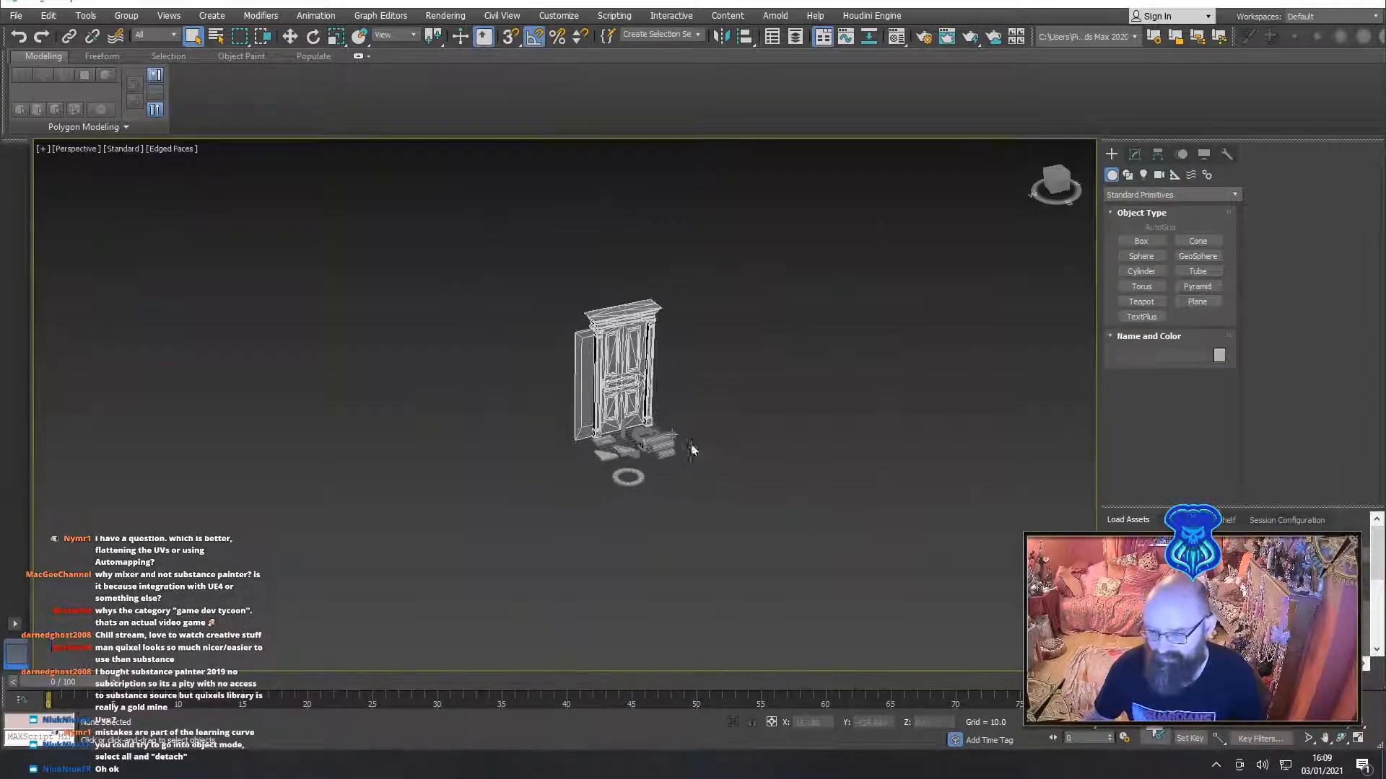
Delete all the loose hardware pieces and the ring lying on the floor in front of the door
alt+middle_drag(705, 424, 698, 421)
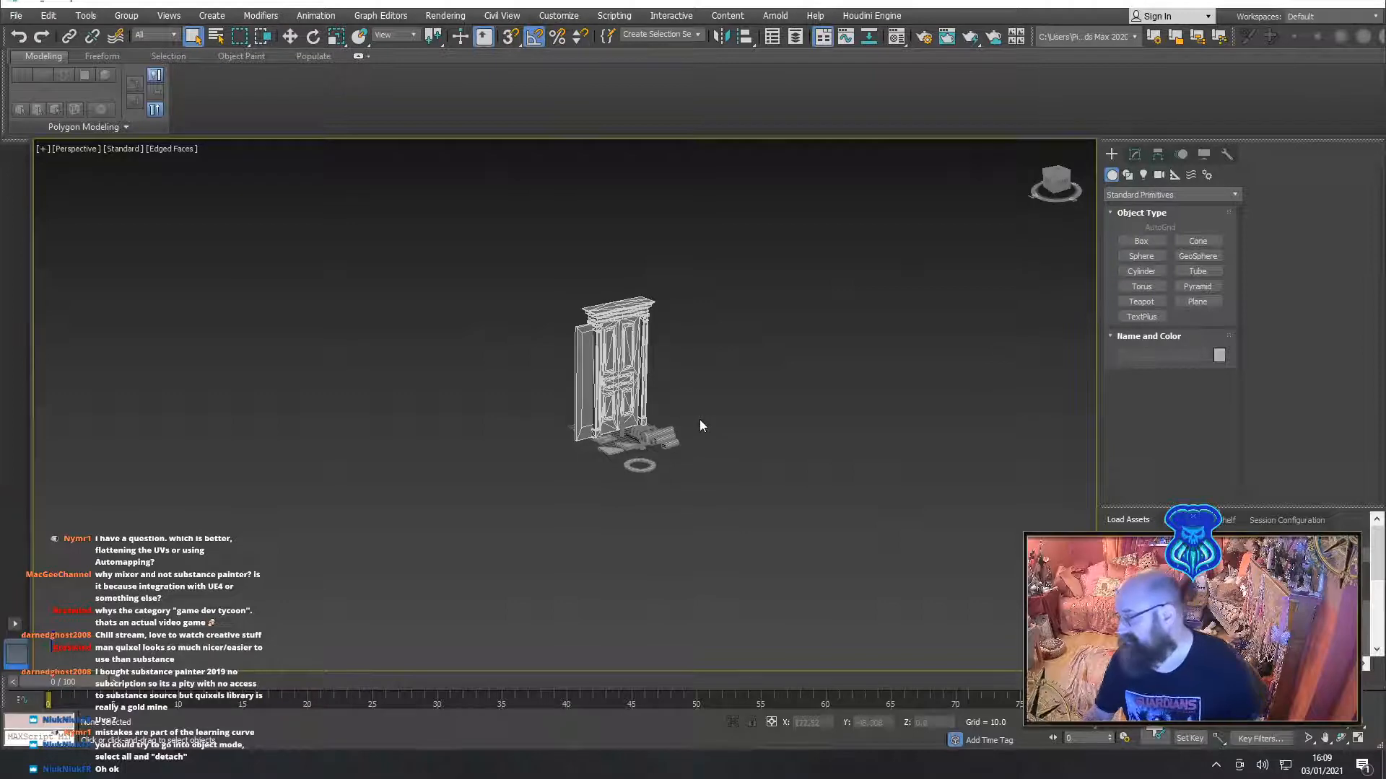
scroll(685, 433, up, 6)
middle_drag(614, 421, 570, 540)
drag(248, 336, 249, 336)
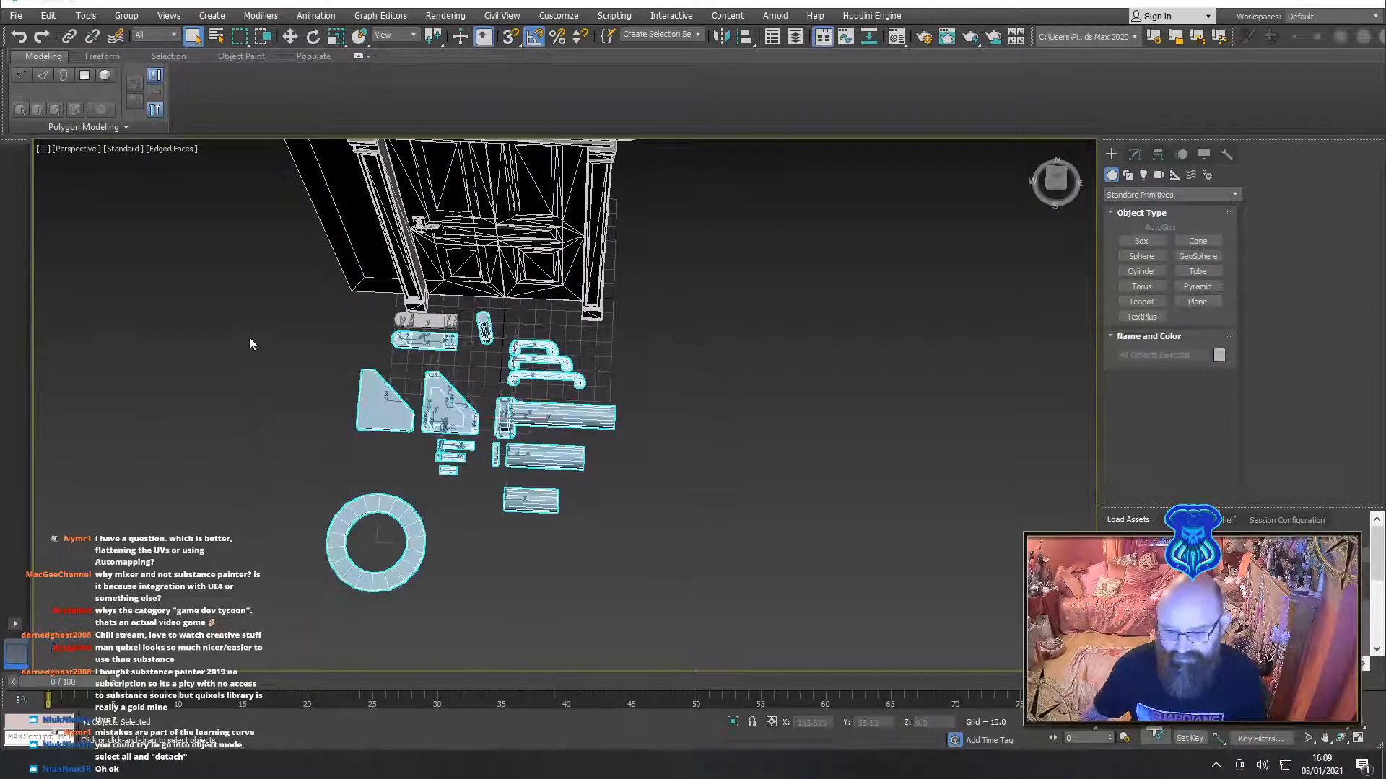
key(Delete)
drag(405, 331, 405, 331)
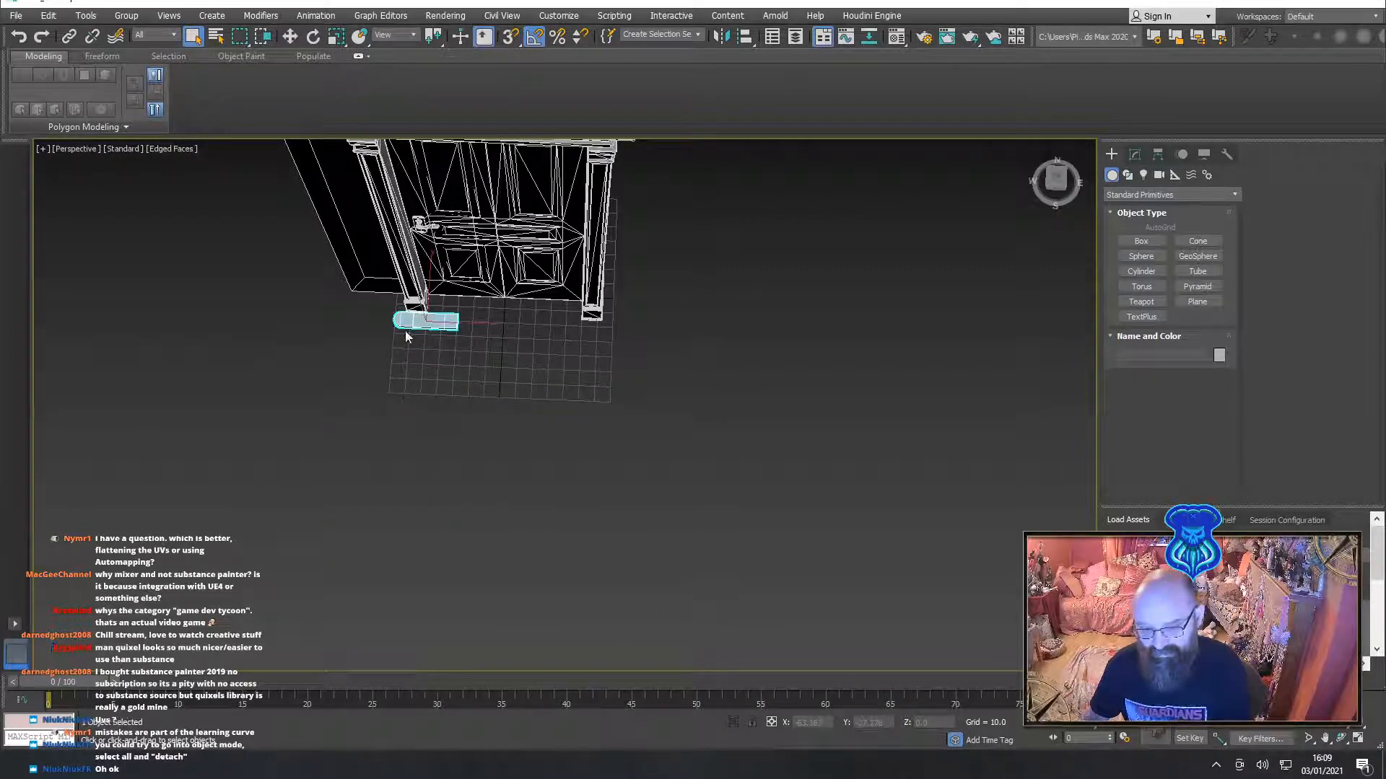
key(Delete)
Create a box across the doorway, about 97 wide, 5 deep and 267 high
middle_drag(347, 294, 411, 377)
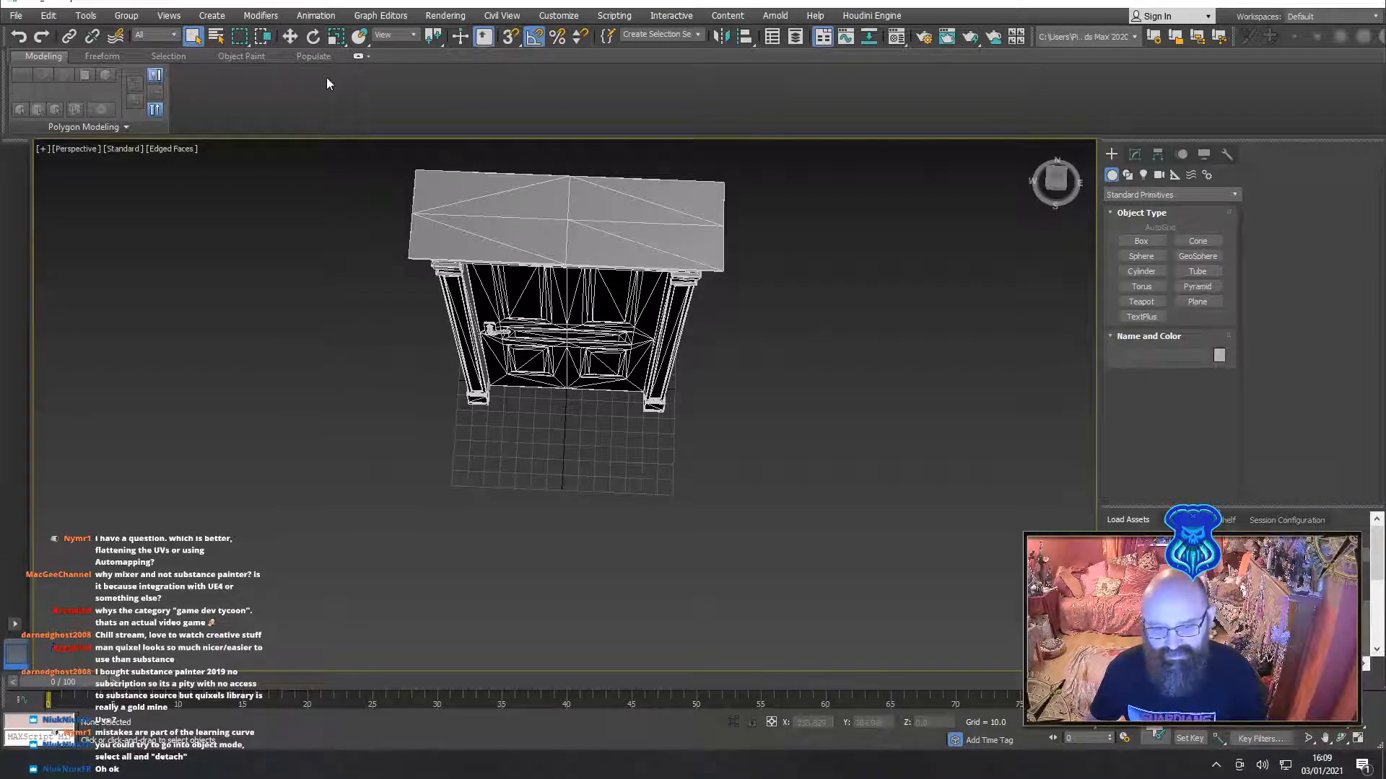
click(1143, 245)
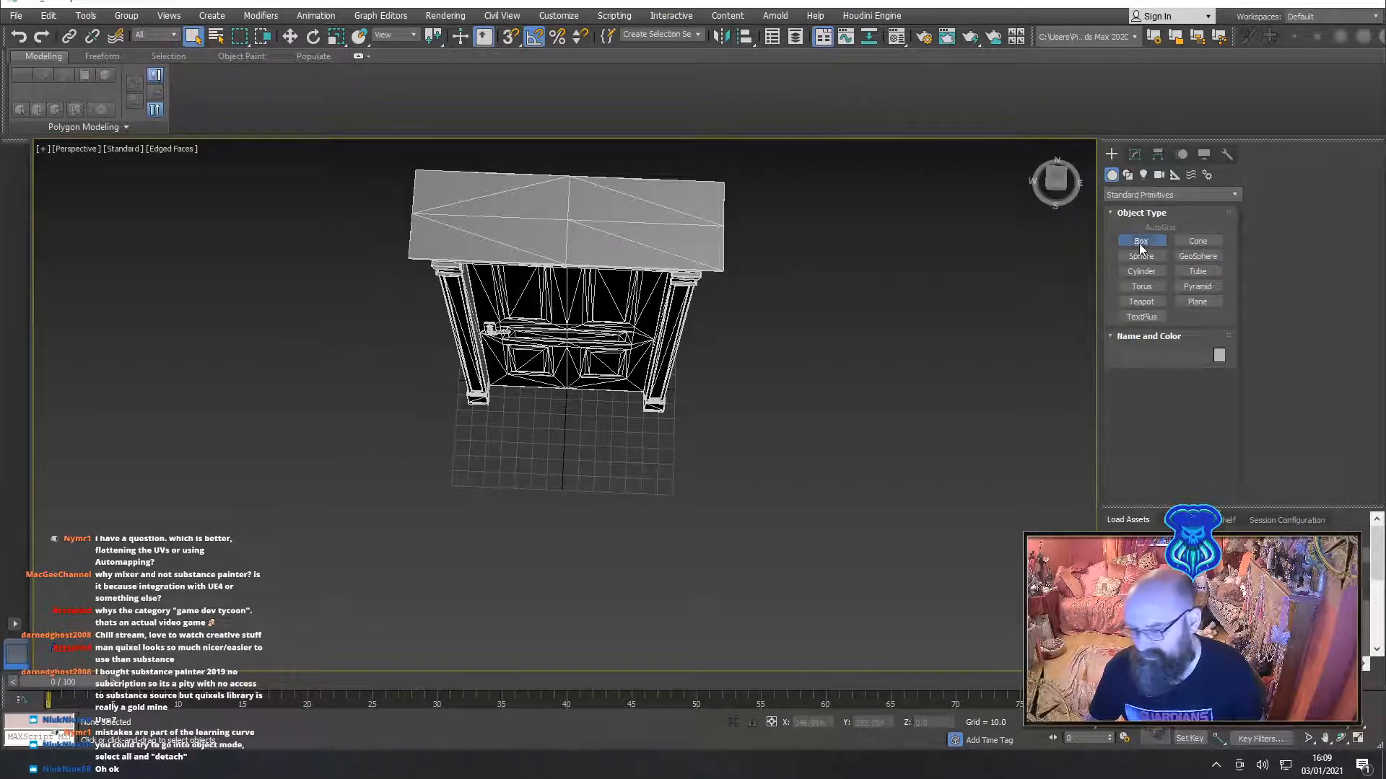
drag(639, 409, 489, 410)
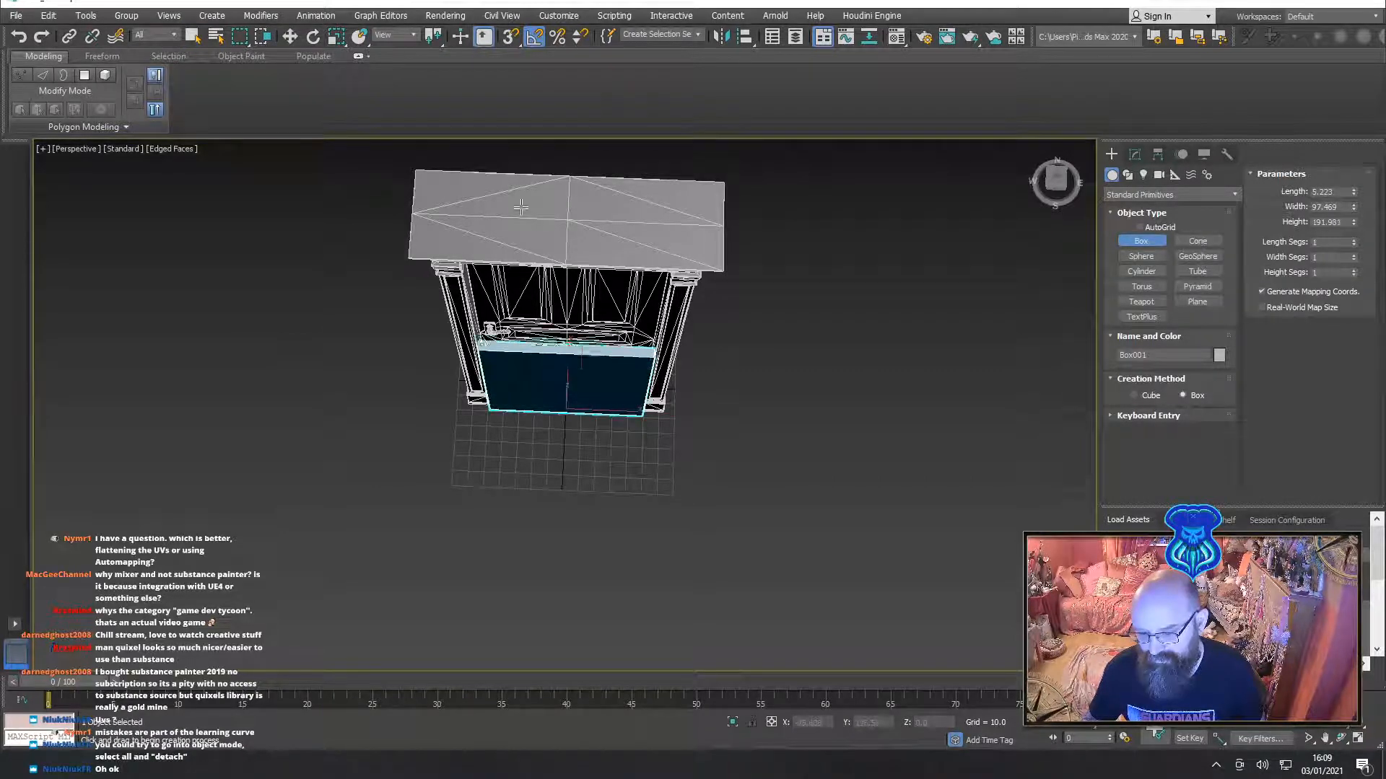
click(528, 4)
alt+middle_drag(628, 358, 714, 249)
Set the box's length to 9.349 and lower its height to 232.23 so that it fits the door opening
click(1132, 155)
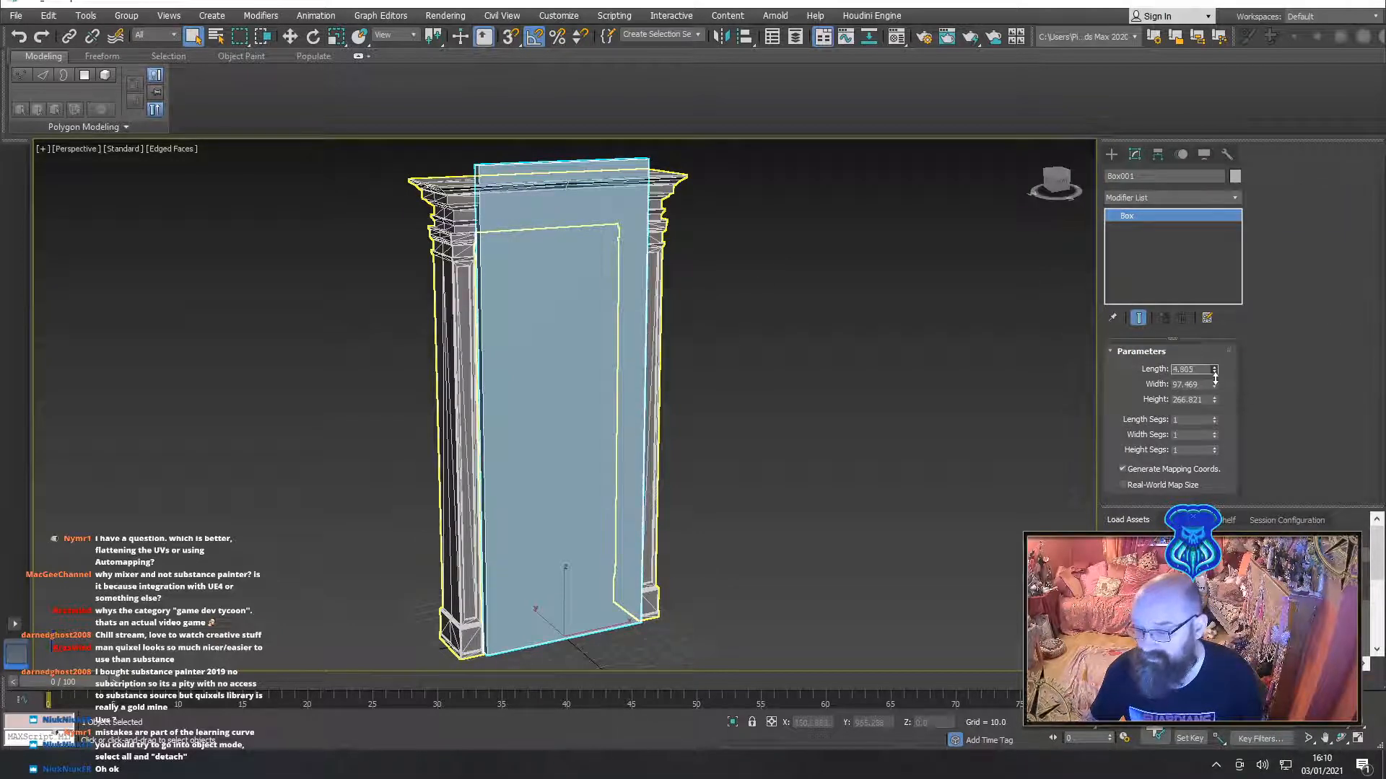
drag(1215, 374, 1223, 317)
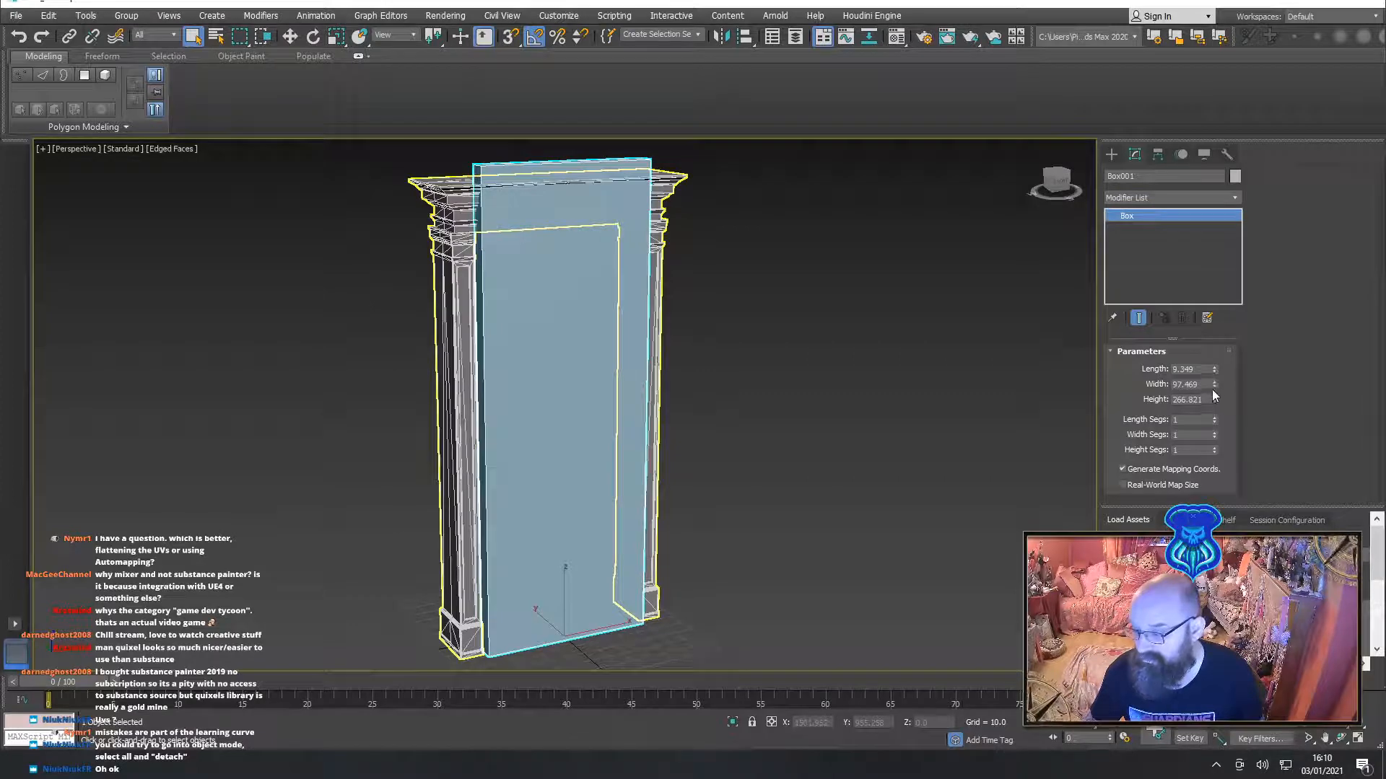
drag(1214, 402, 1216, 413)
alt+middle_drag(870, 369, 746, 352)
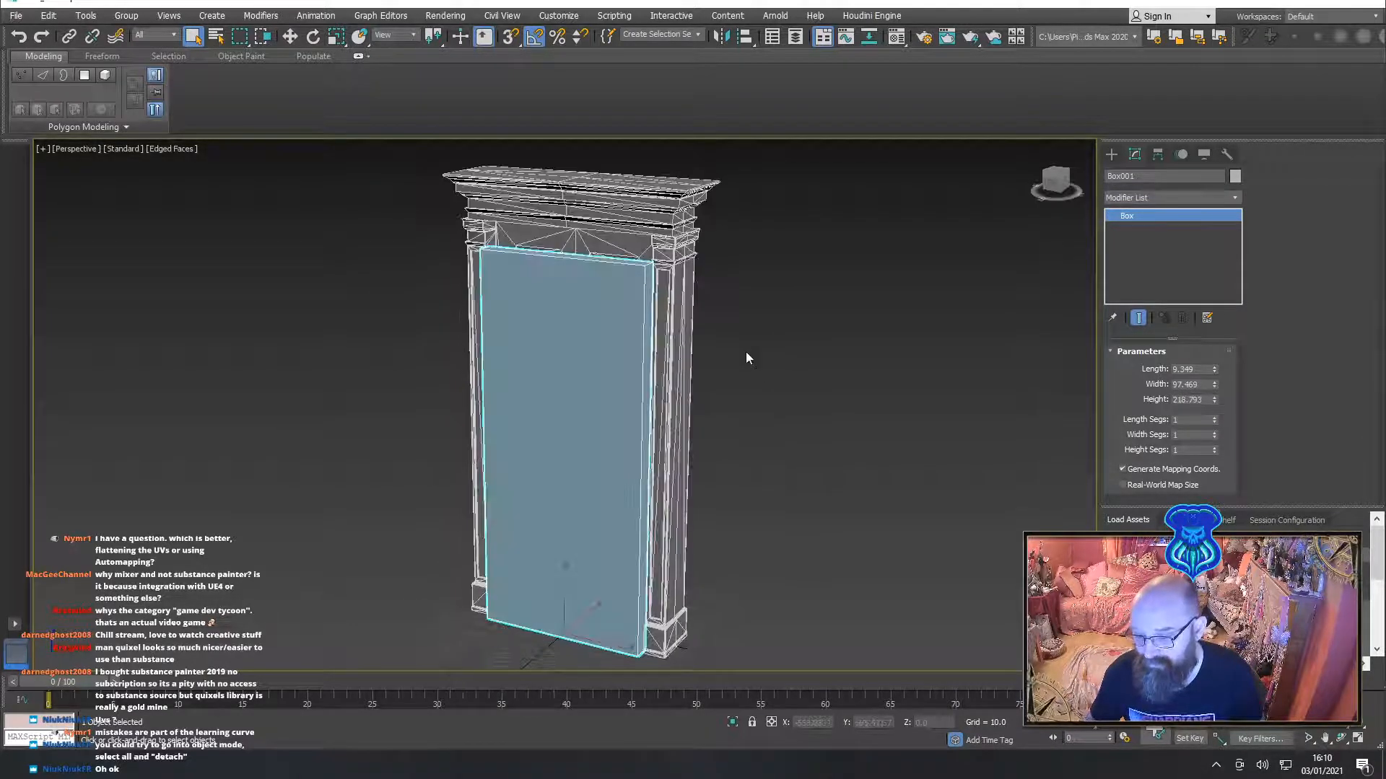
scroll(742, 346, up, 5)
middle_drag(691, 254, 881, 369)
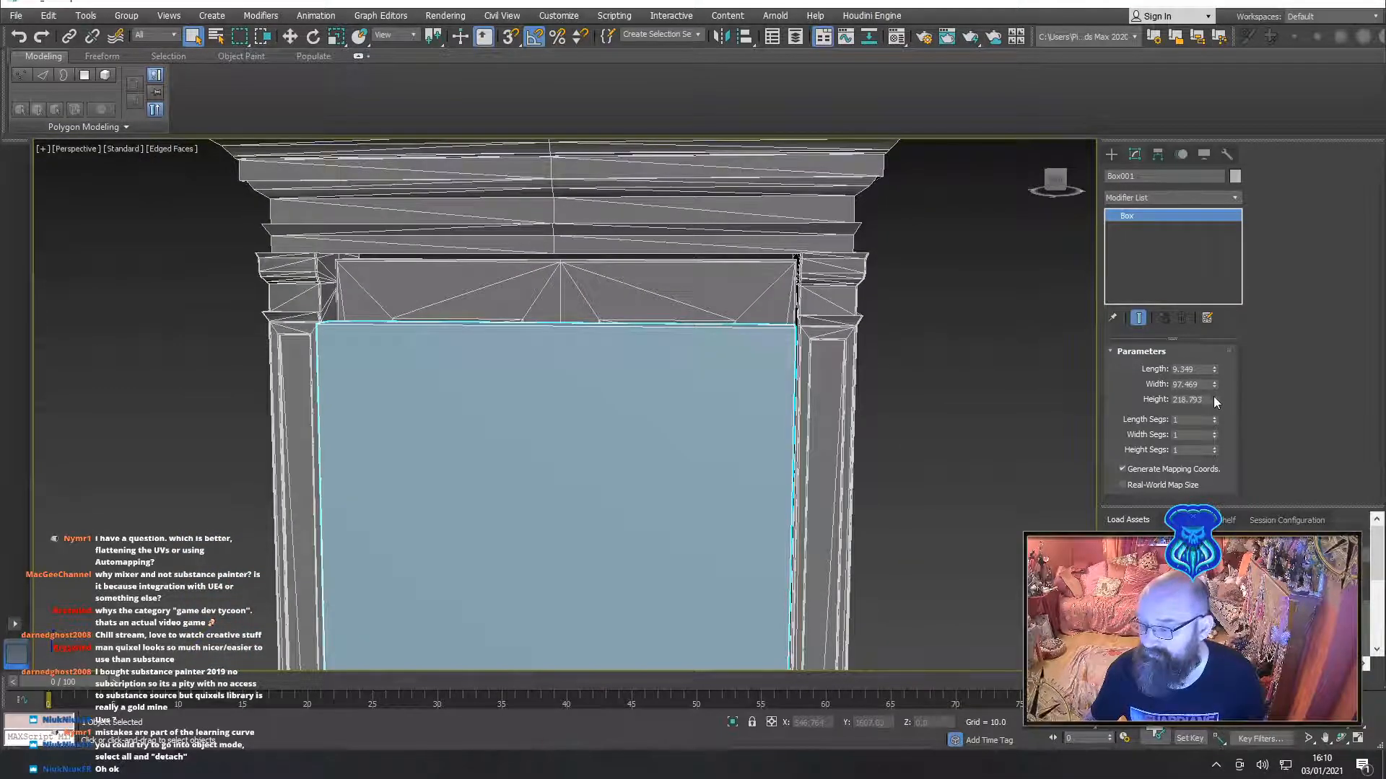
drag(1214, 396, 1215, 407)
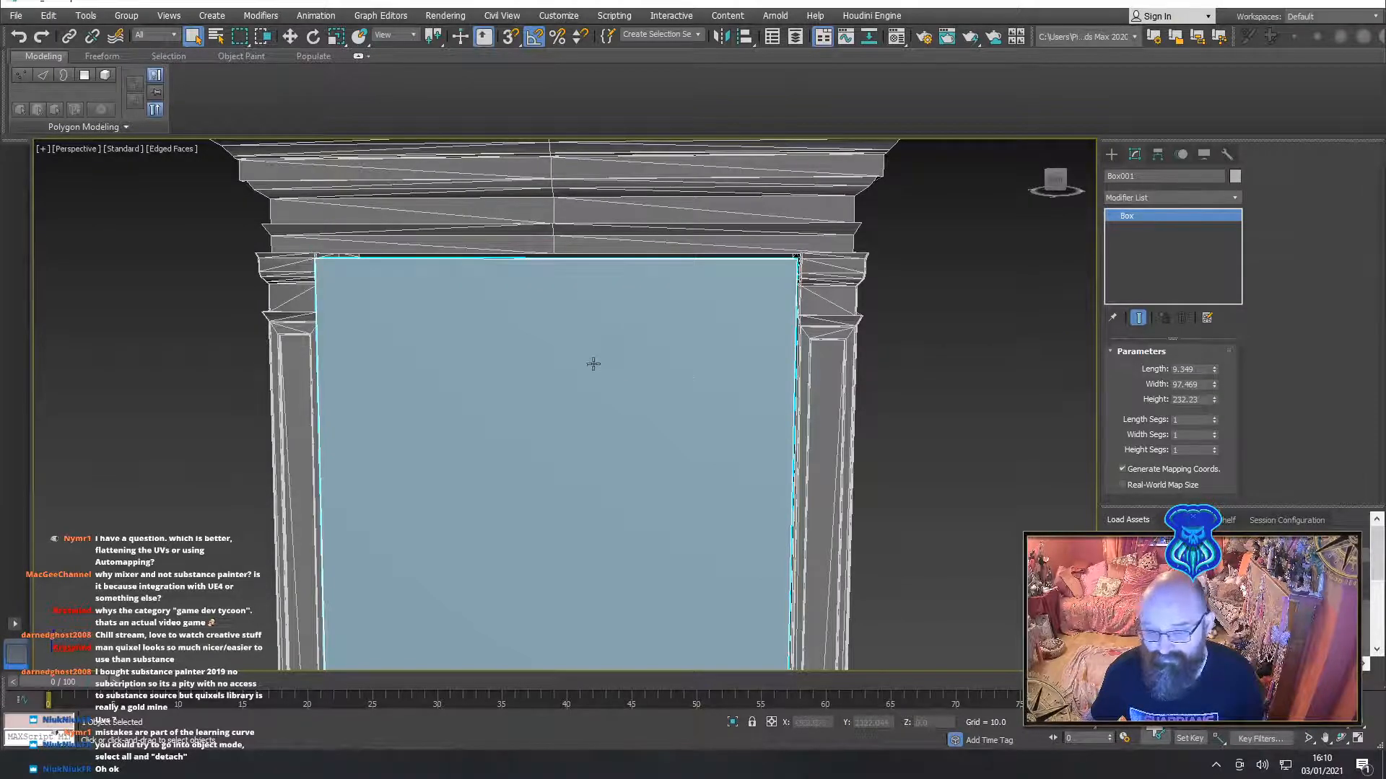
Align the box to the door casing in X, Y and Z, pivot point to pivot point
alt+middle_drag(593, 364, 647, 414)
scroll(641, 362, down, 6)
key(w)
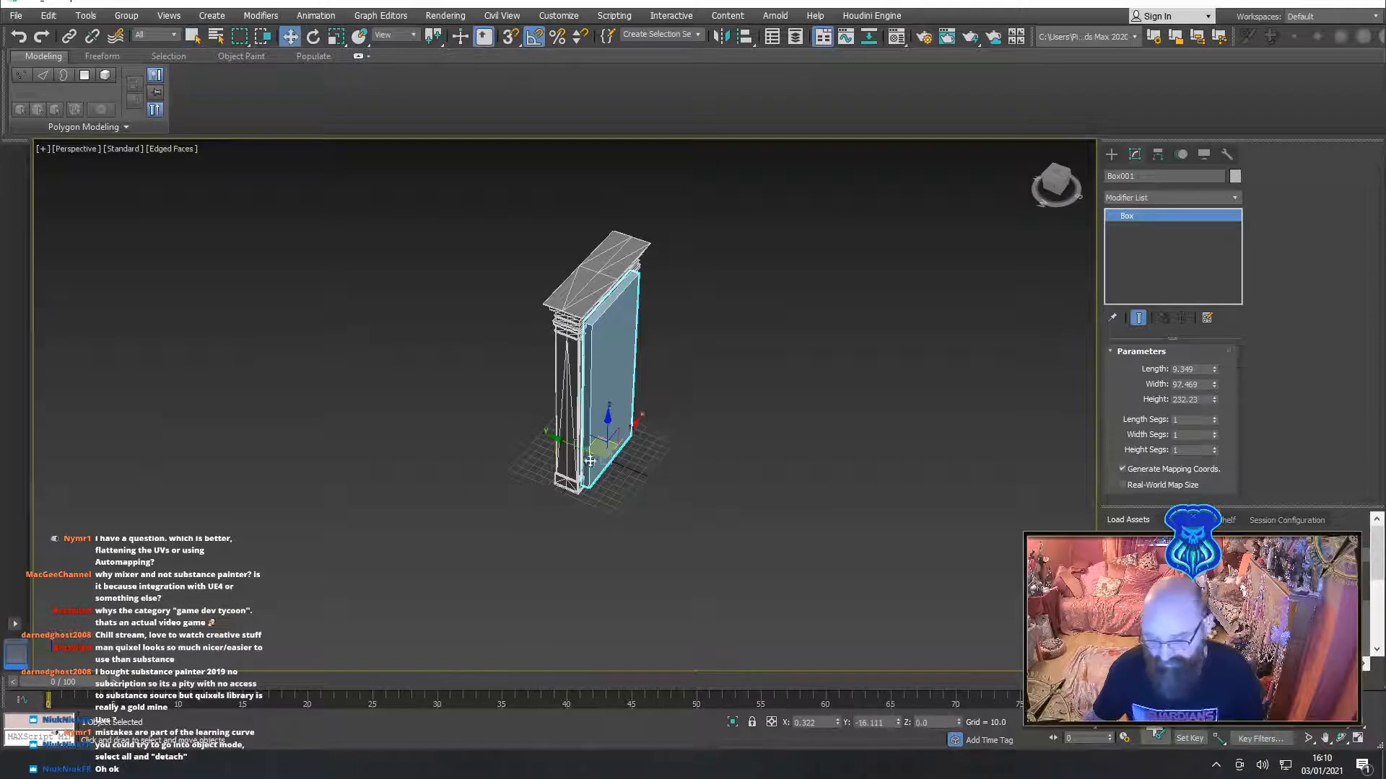
click(744, 38)
click(596, 261)
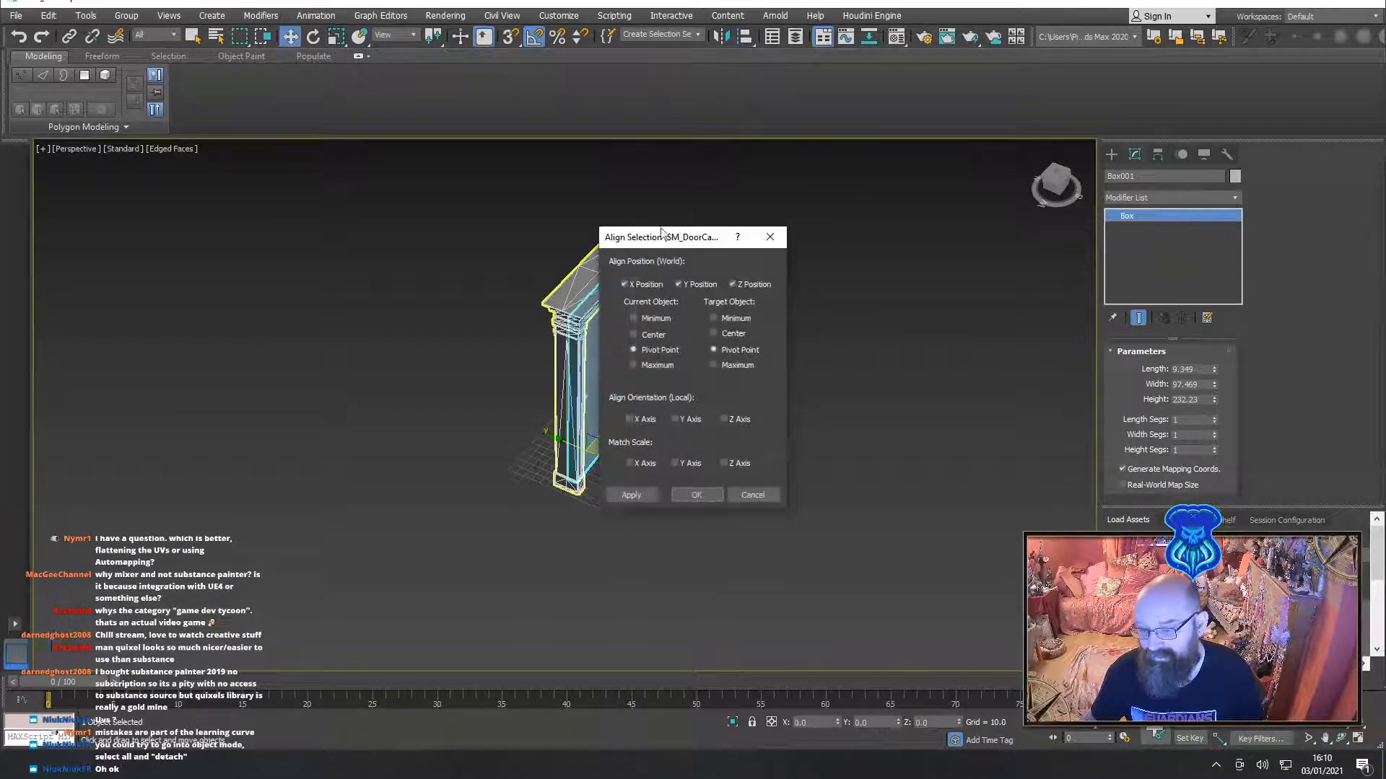
click(691, 494)
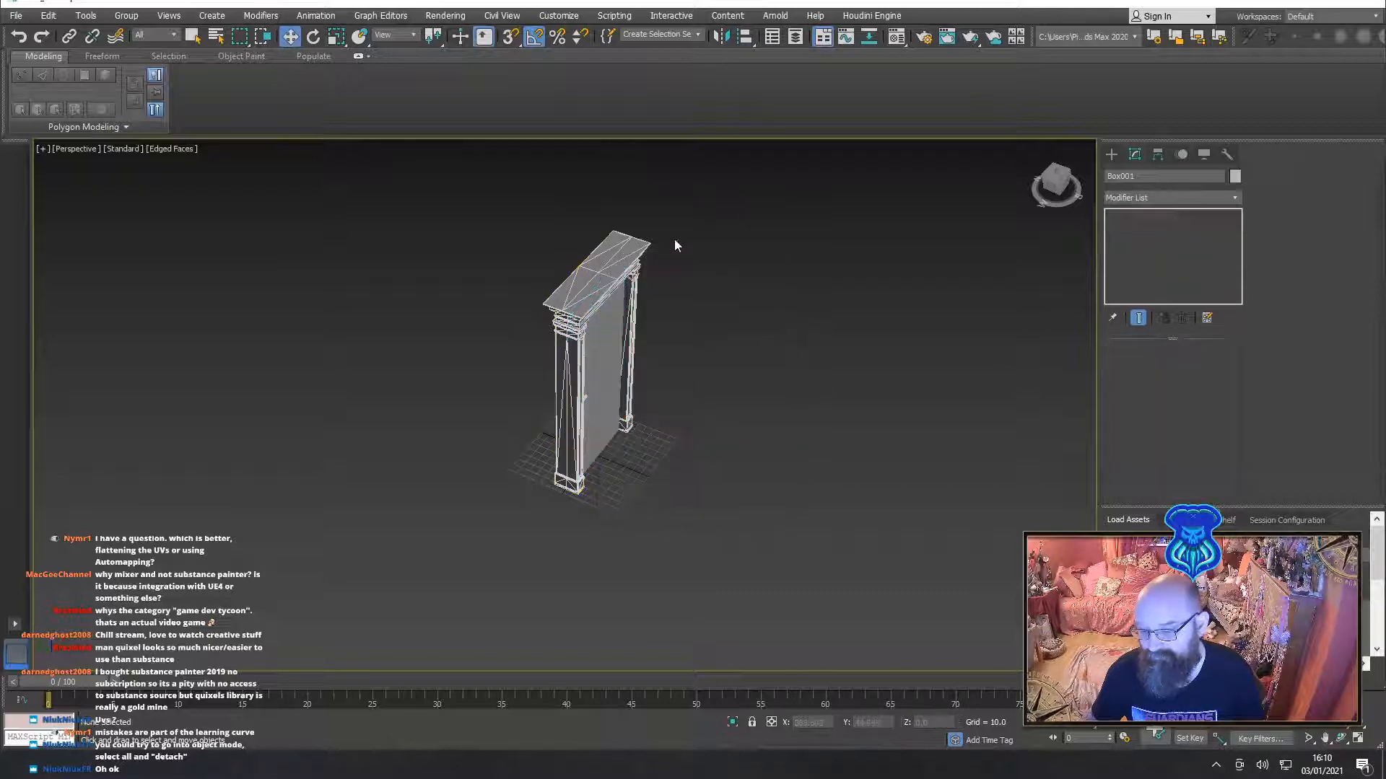
click(644, 253)
alt+middle_drag(801, 287, 615, 312)
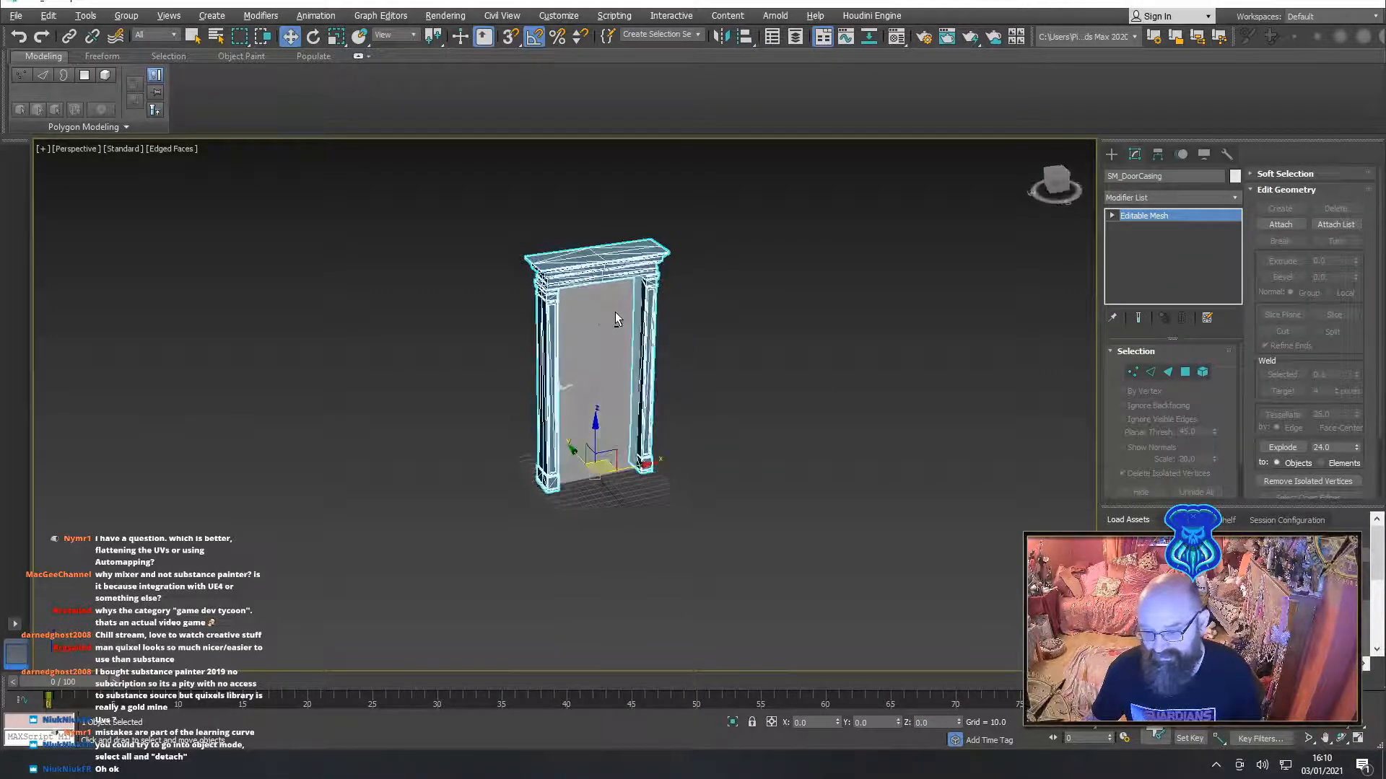
shift+drag(596, 439, 601, 412)
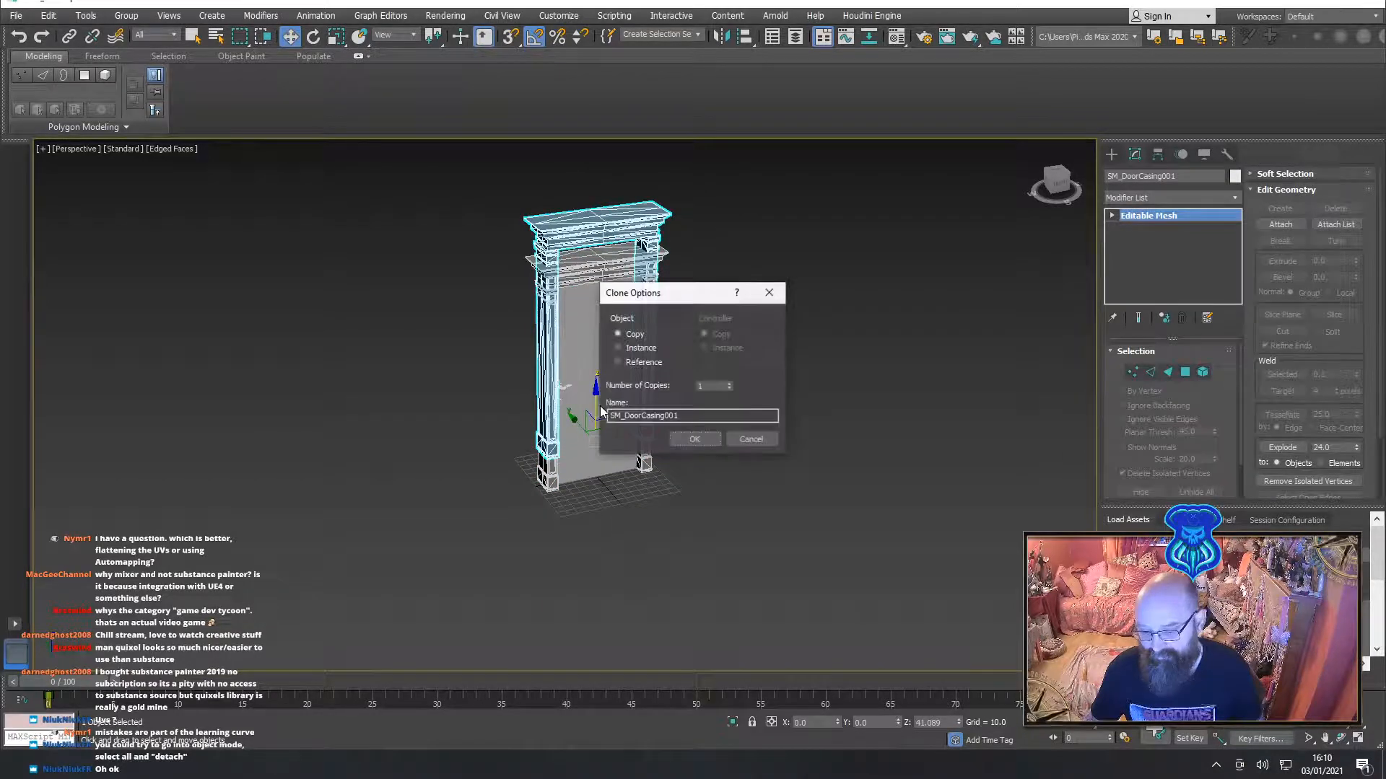
click(750, 440)
Clone the box as a copy about 26 units straight up
click(608, 332)
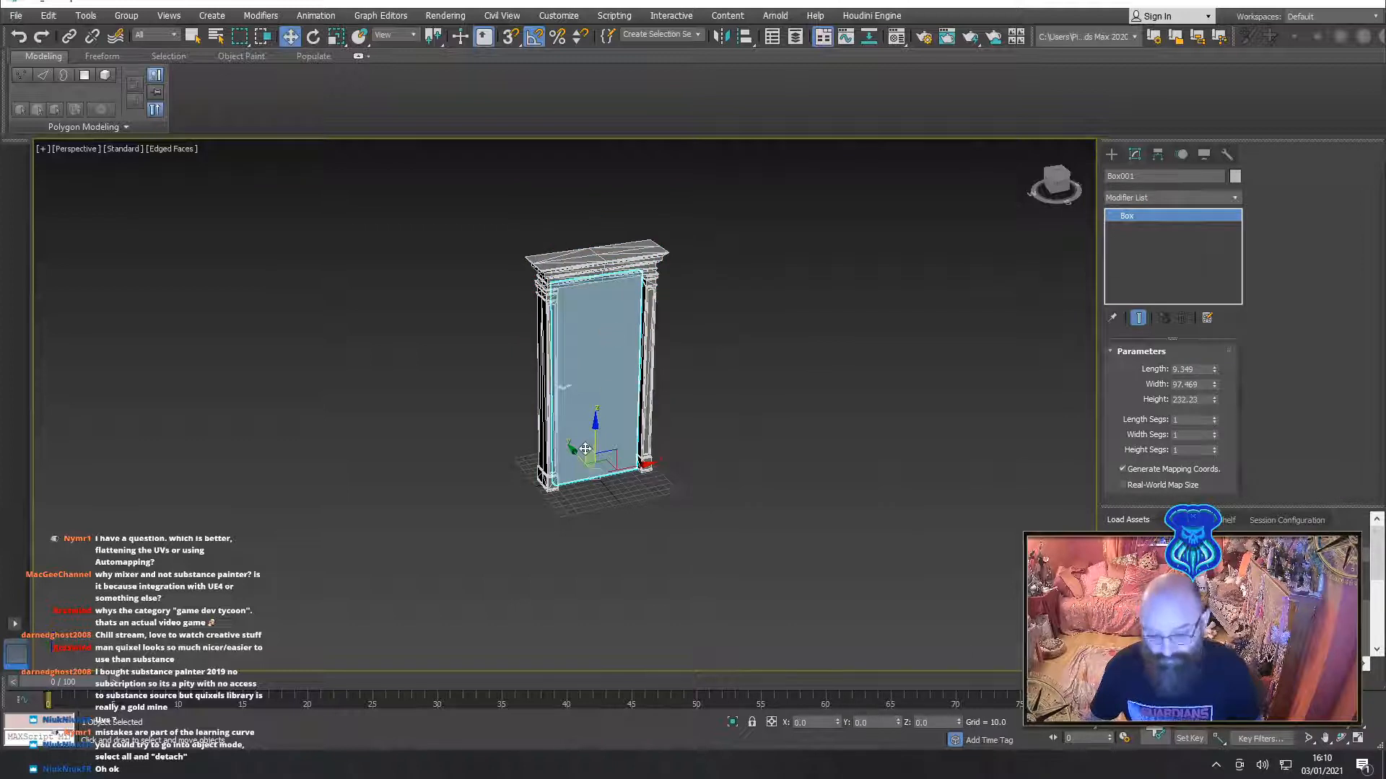
shift+drag(598, 436, 592, 415)
click(686, 435)
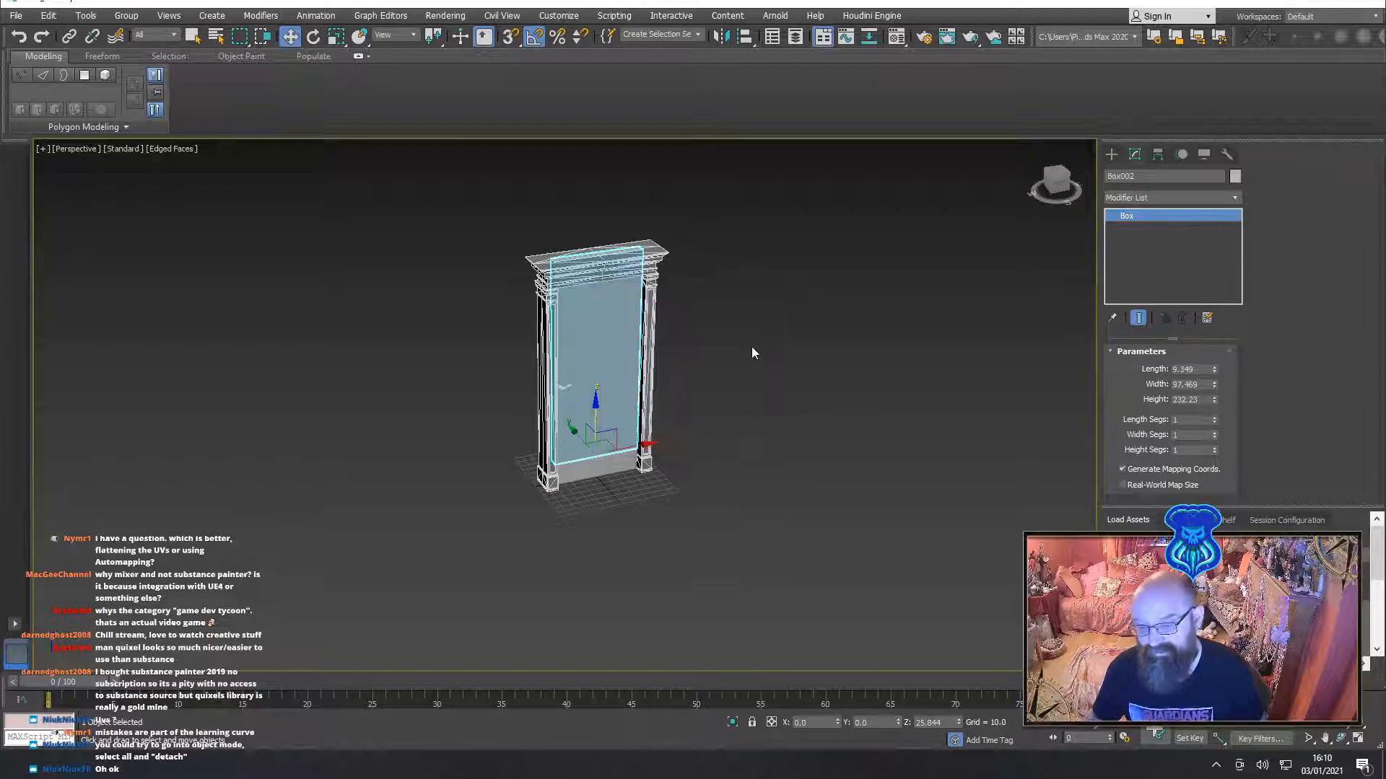
Delete the door casing around the boxes
click(752, 347)
click(662, 250)
key(Delete)
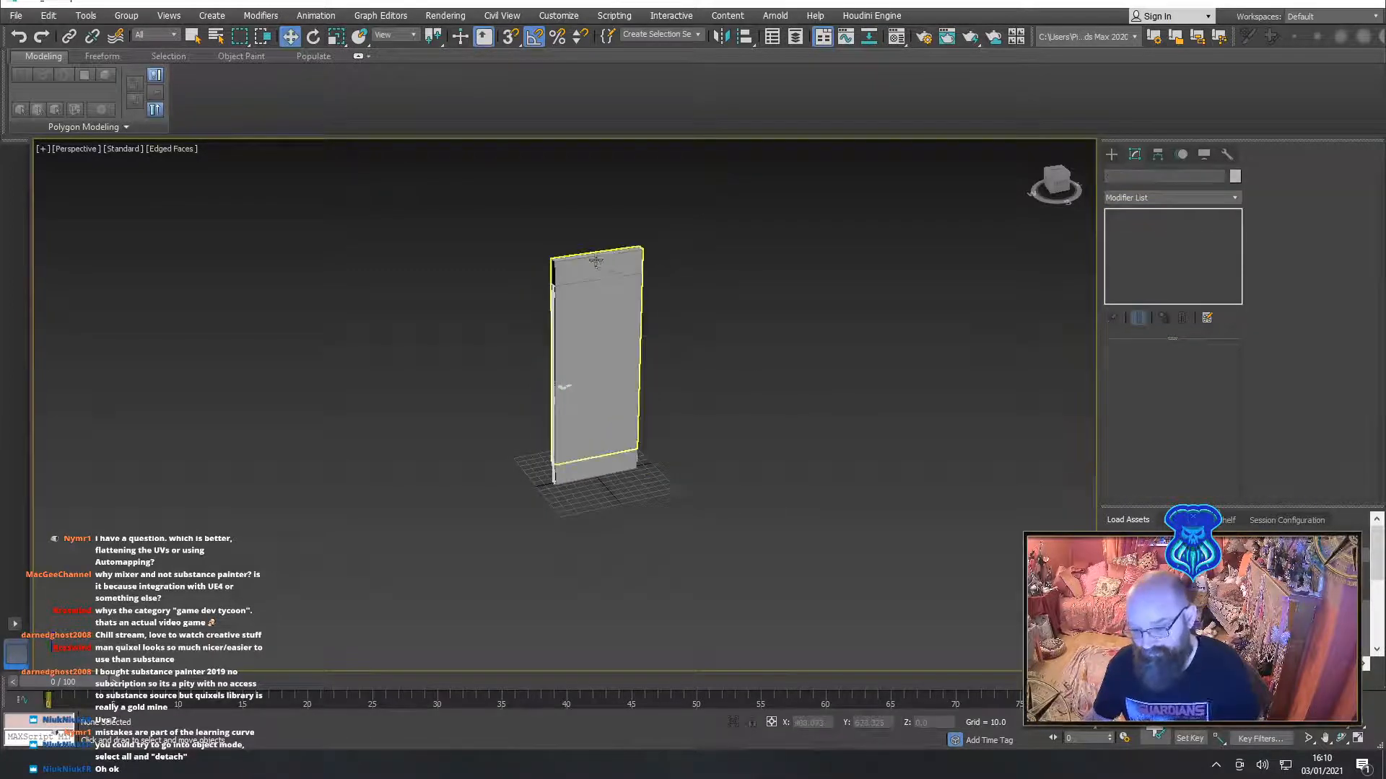
Move the raised box copy about 31 units along Y, away from the original box
click(597, 261)
alt+middle_drag(478, 402, 554, 412)
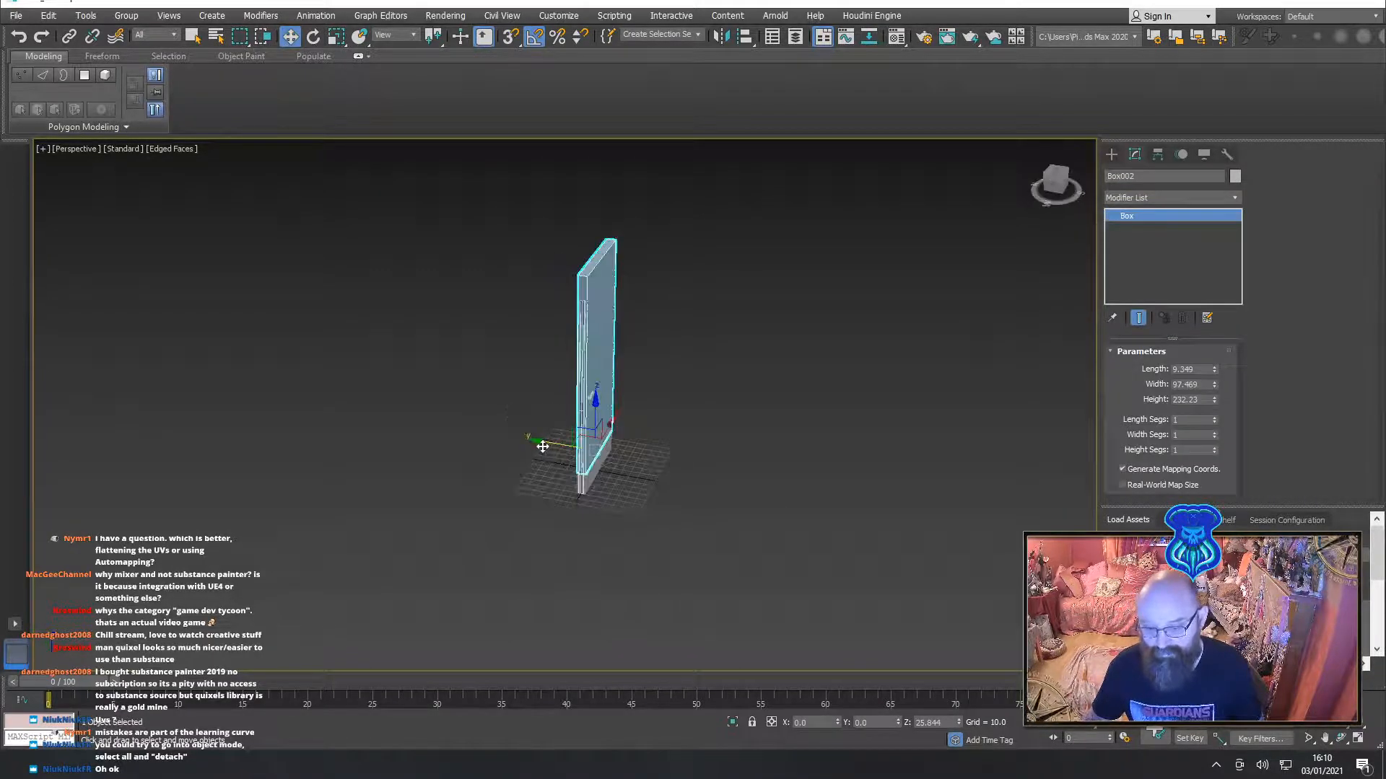
drag(542, 446, 516, 442)
Unhide all objects and delete the old door SM_Door and its handle SM_DoorHandle
right_click(800, 396)
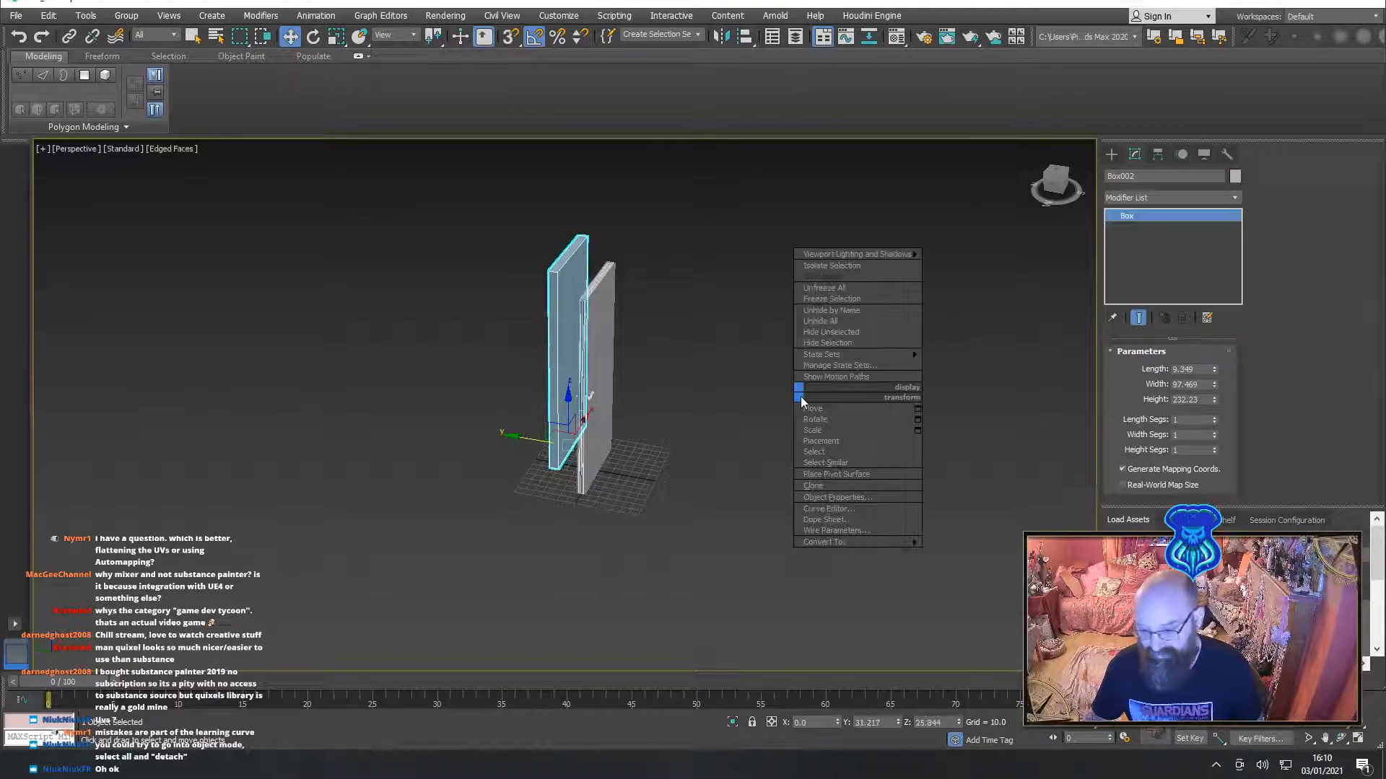
click(847, 320)
click(835, 324)
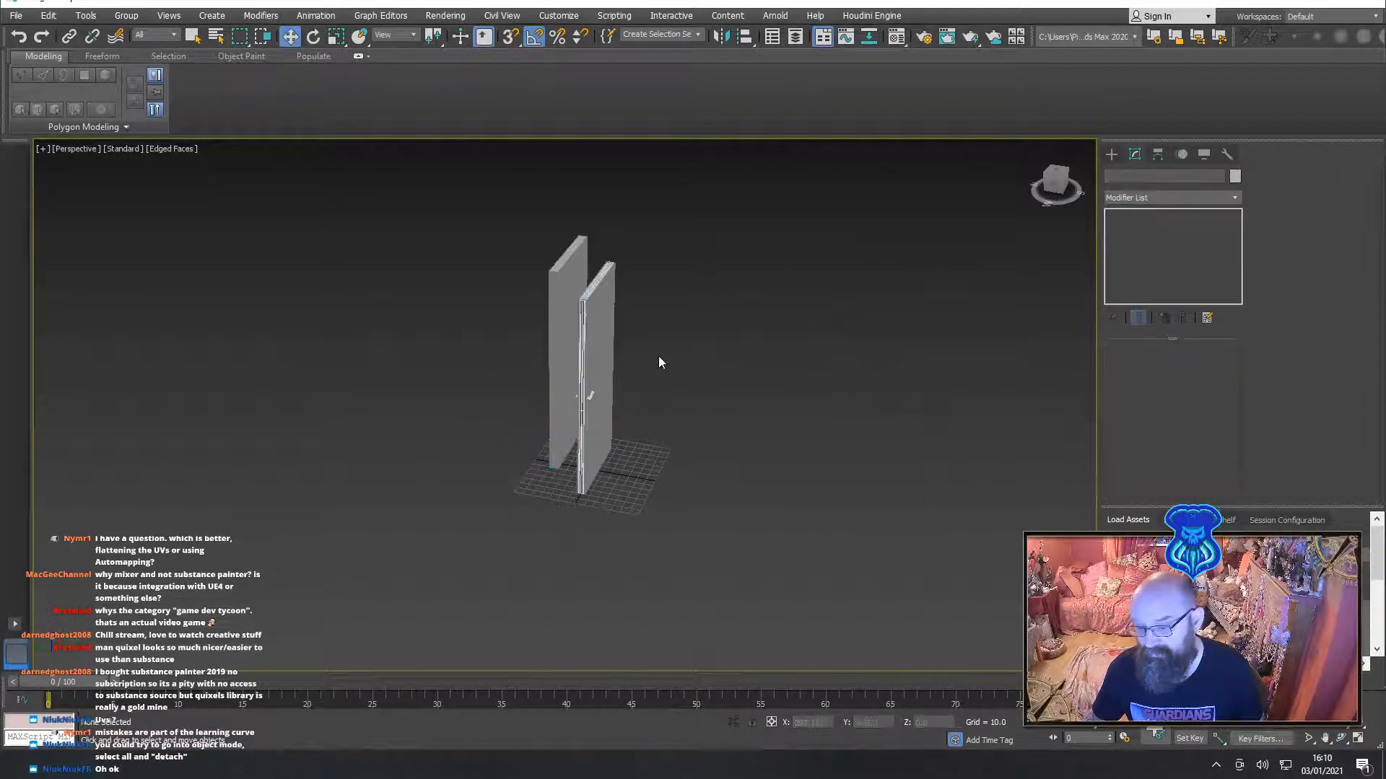
scroll(620, 360, up, 5)
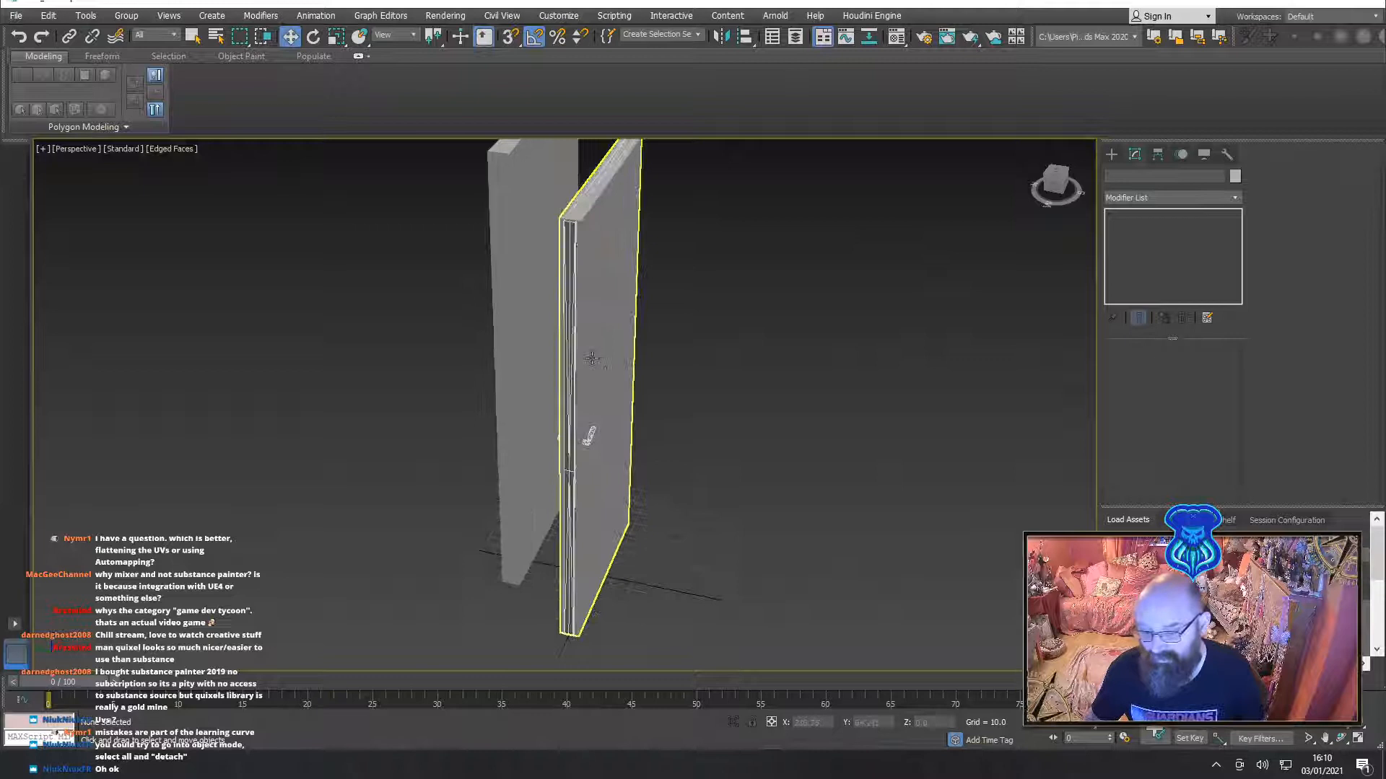
click(604, 321)
click(567, 240)
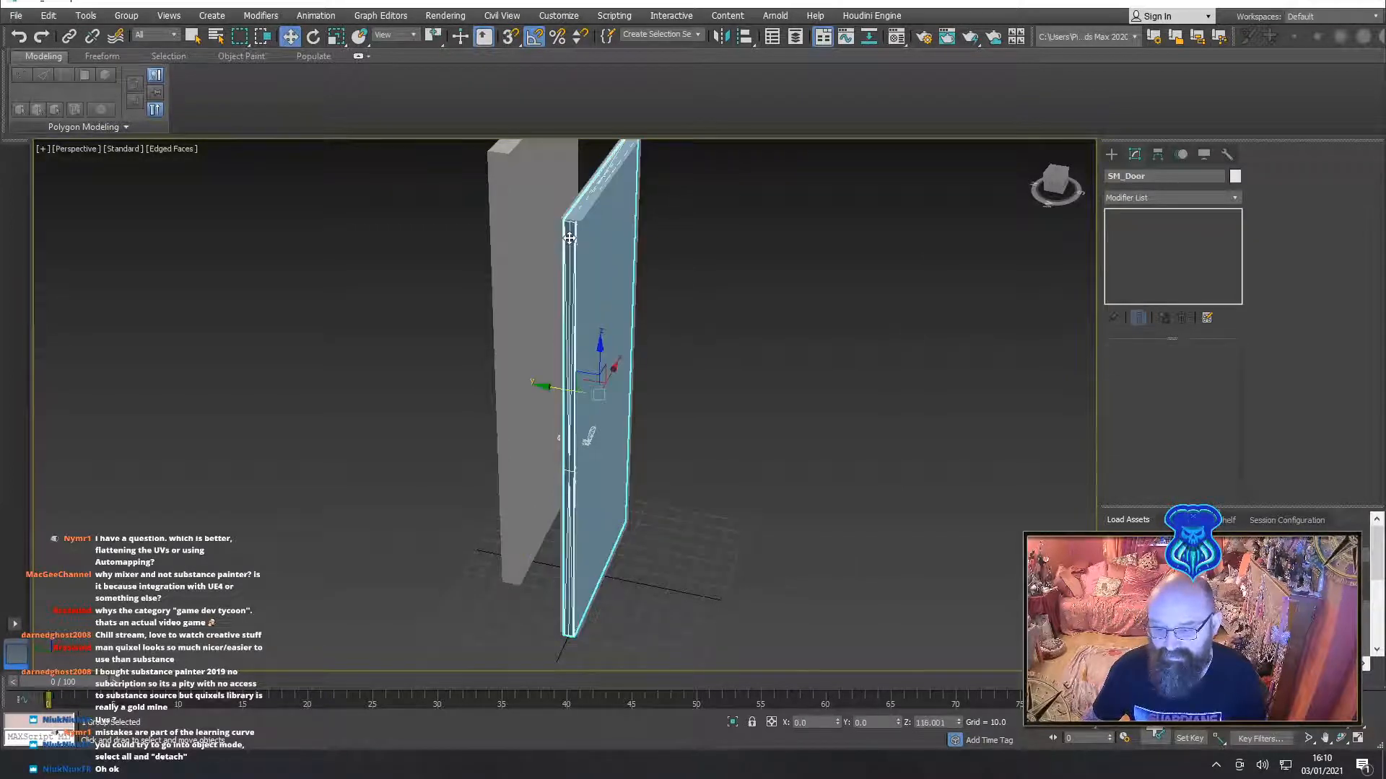
key(Delete)
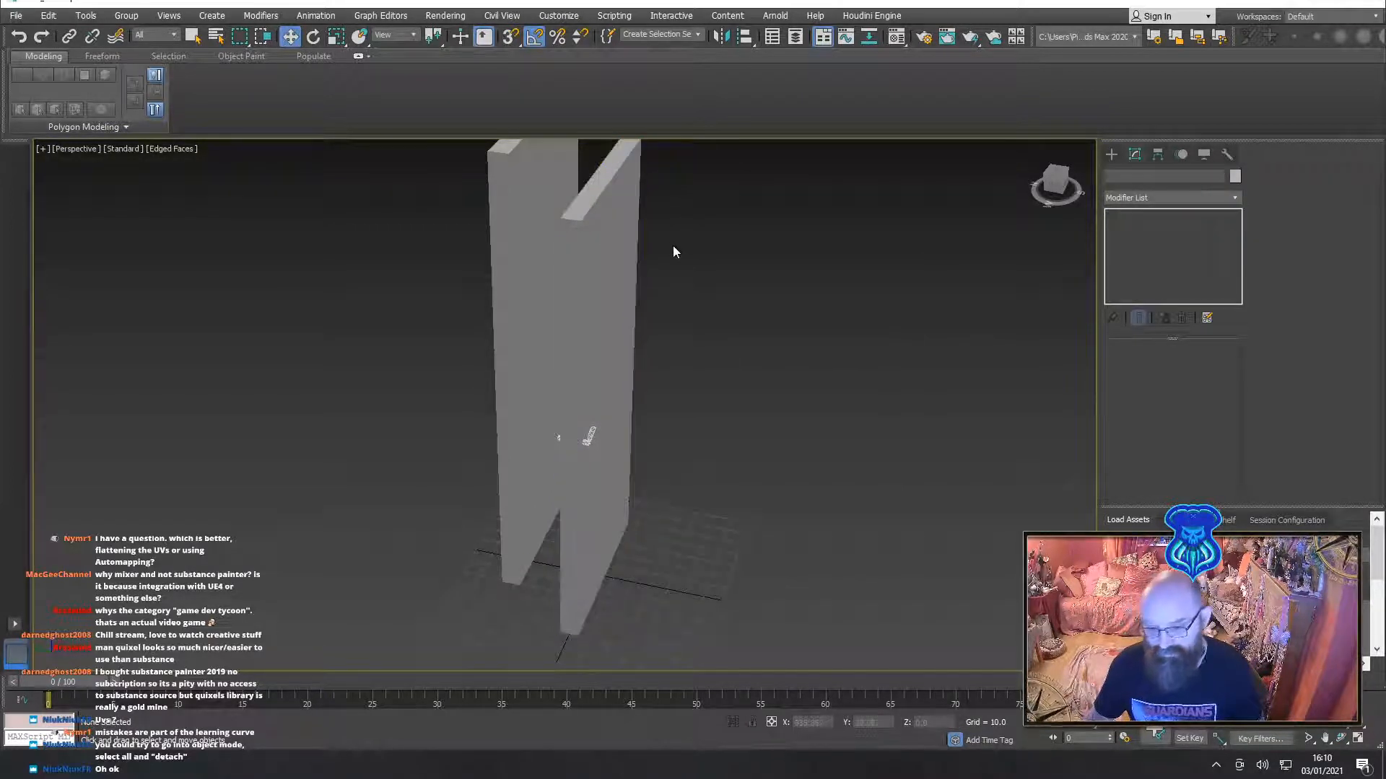
click(587, 441)
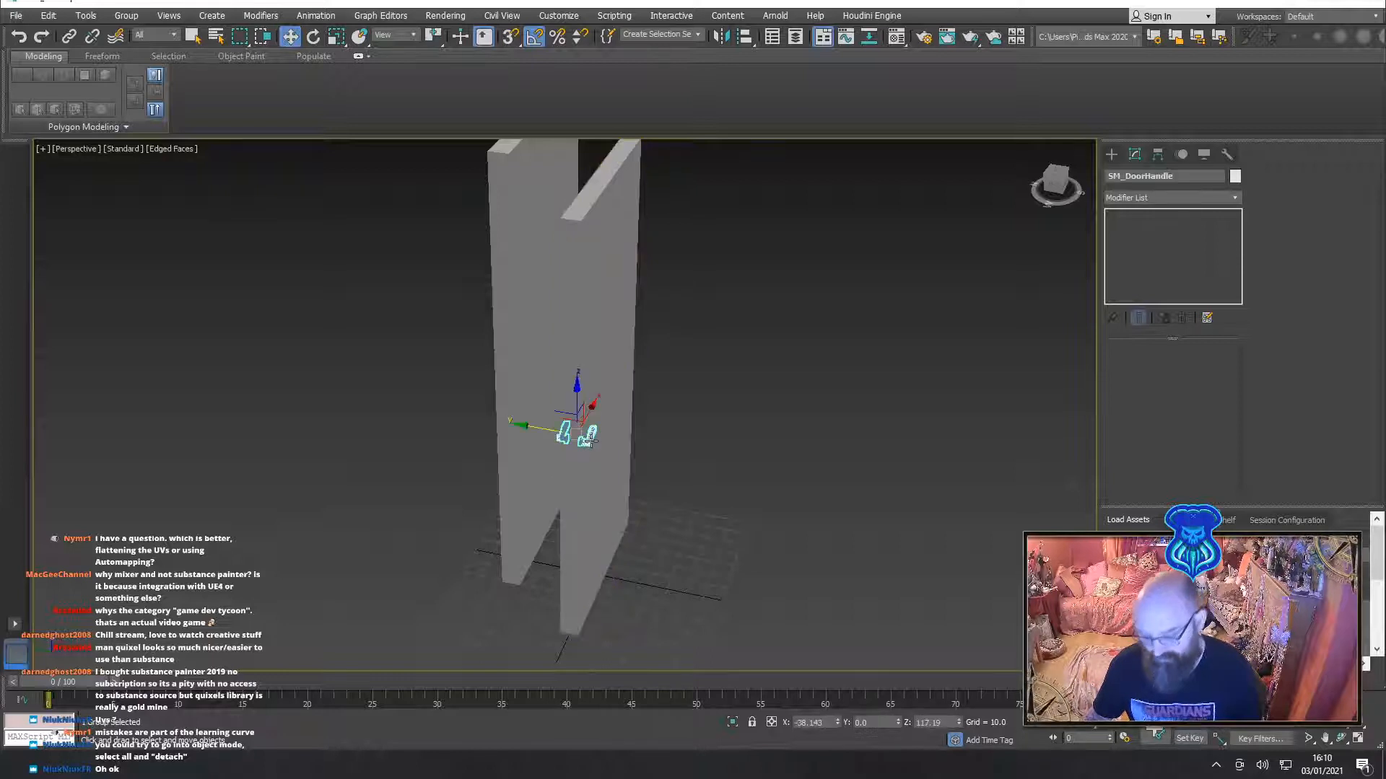
key(Delete)
Save the scene with the two boxes as a new 3ds Max file with a workbench name
scroll(612, 410, down, 5)
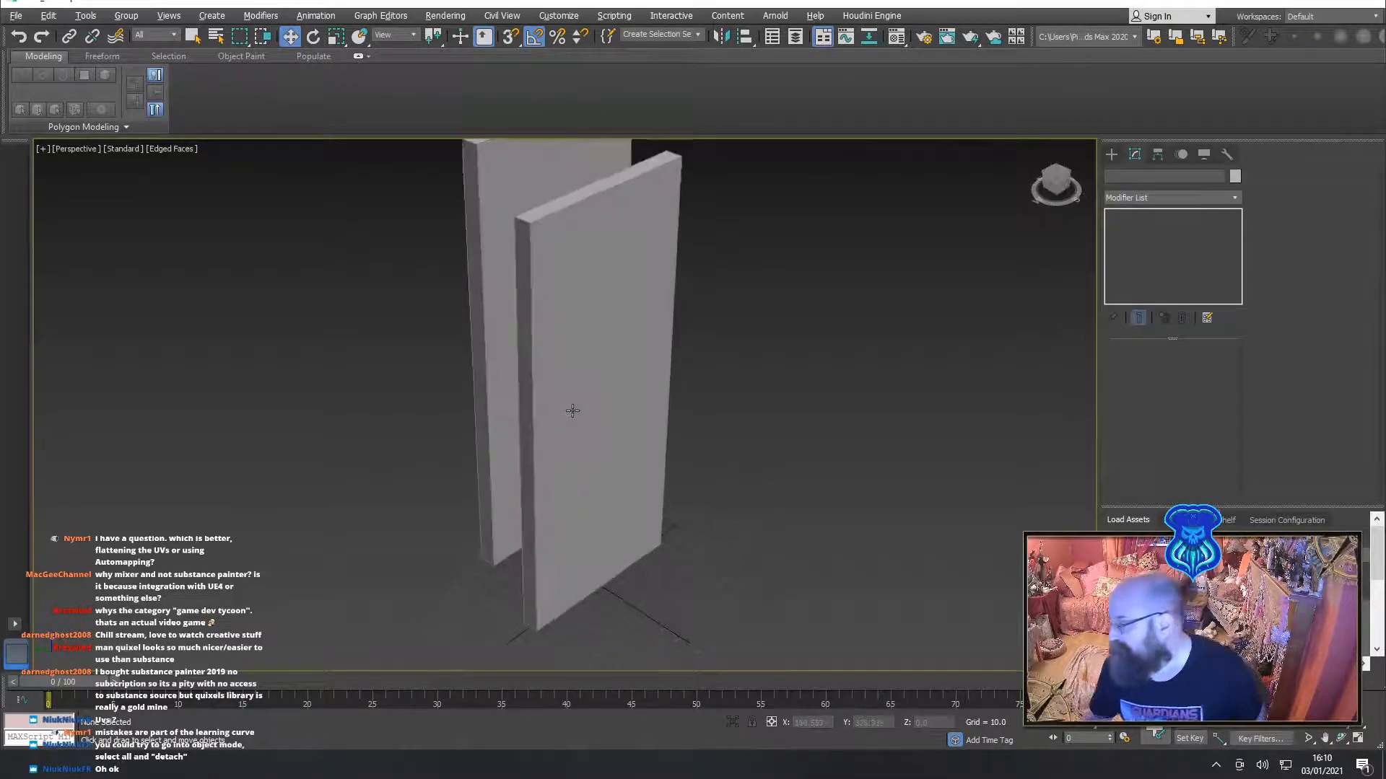
alt+middle_drag(569, 396, 612, 436)
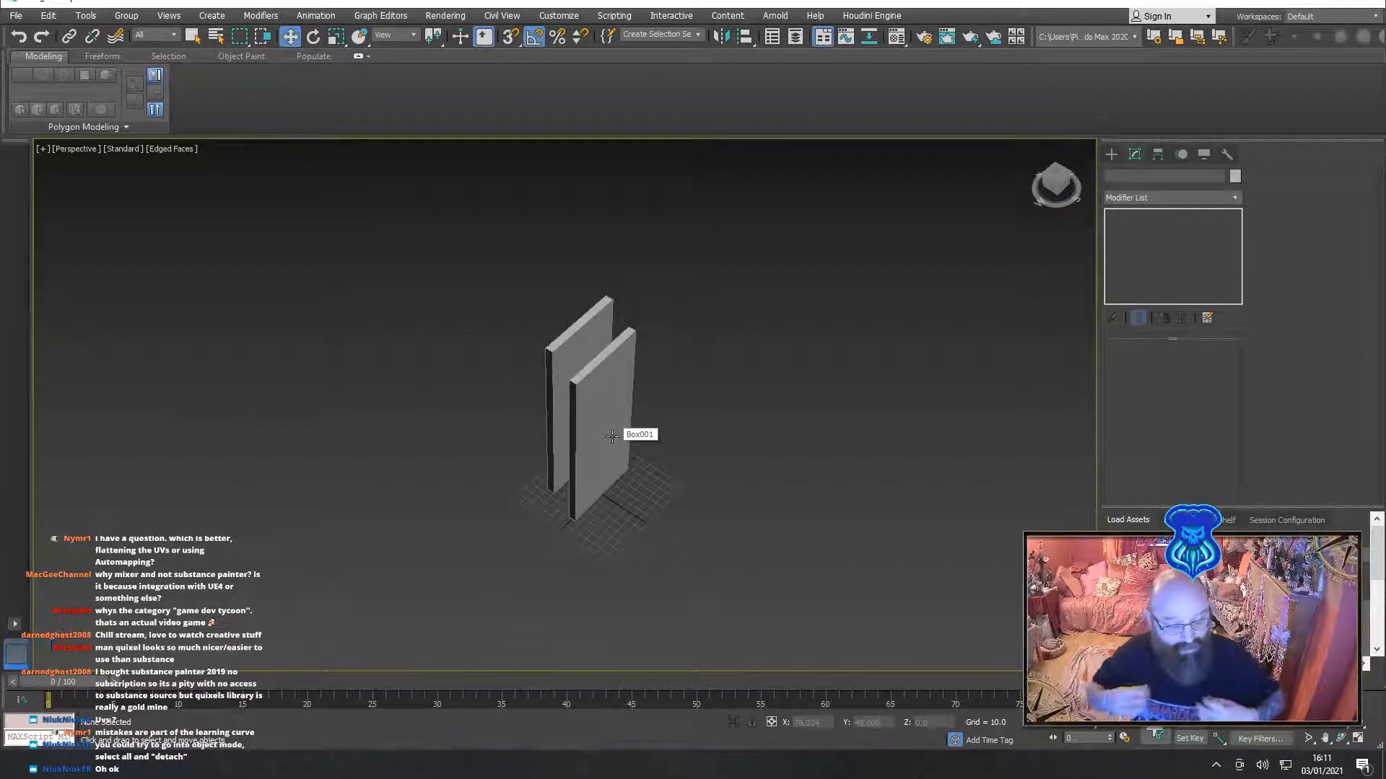
click(14, 22)
click(43, 144)
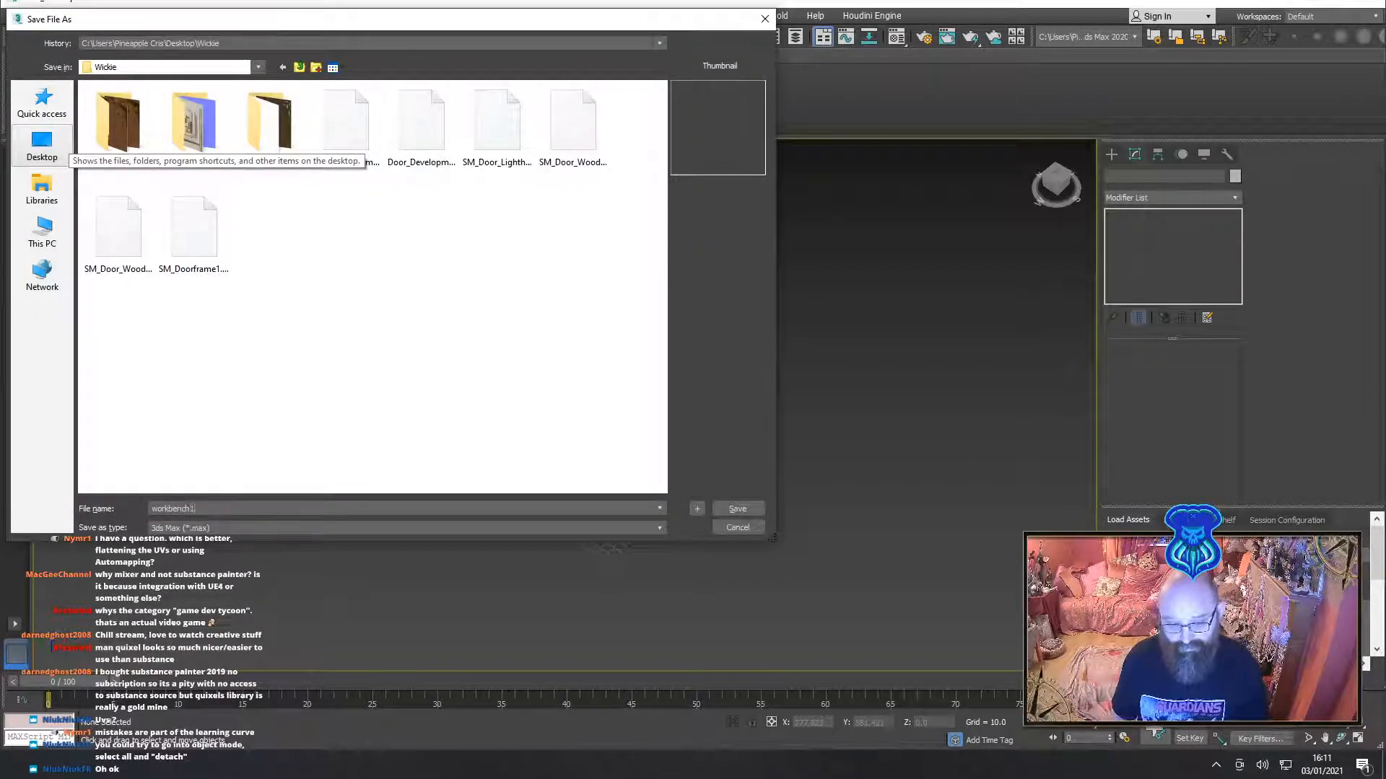
key(Return)
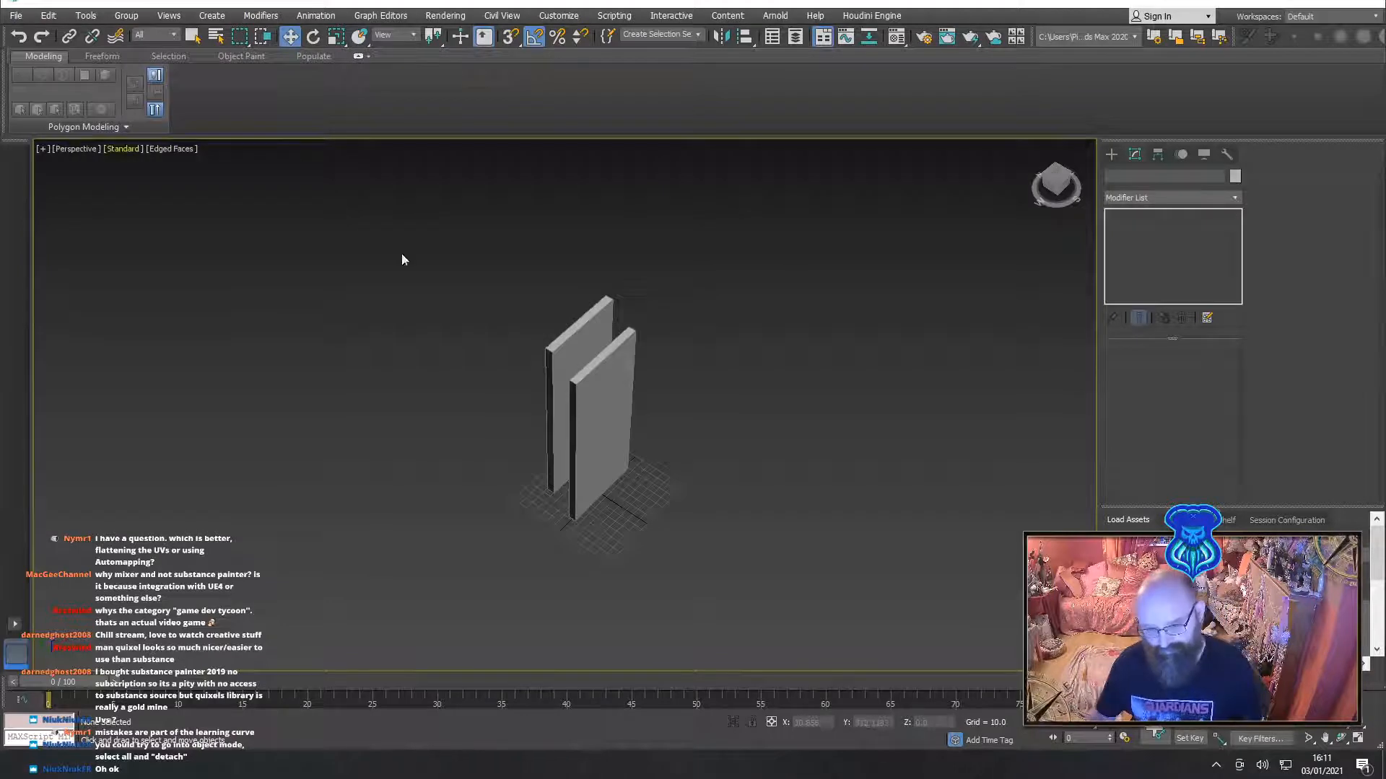
Increase the length of the original box, Box001, to 21.595
click(594, 473)
alt+middle_drag(431, 538, 675, 459)
scroll(594, 435, up, 3)
alt+middle_drag(675, 459, 670, 413)
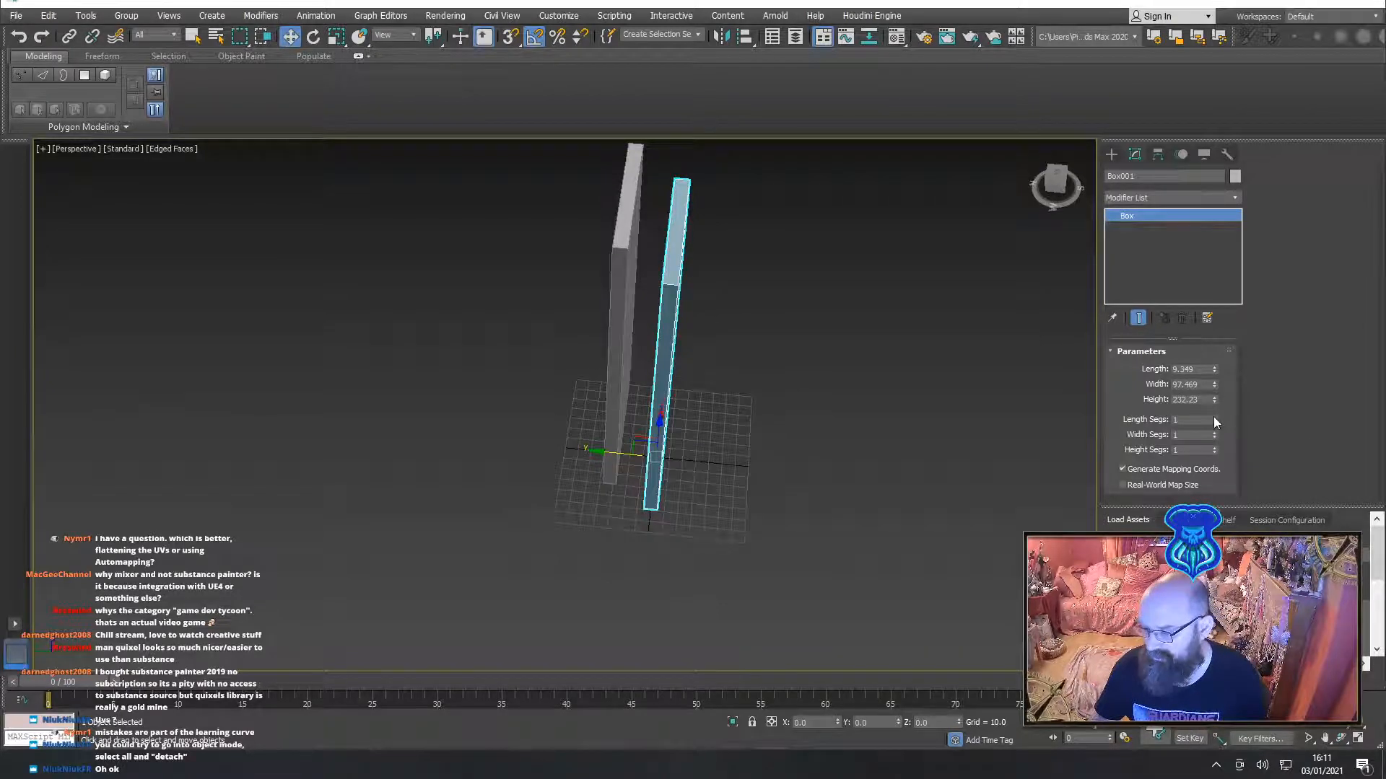
drag(1215, 365, 1257, 272)
alt+middle_drag(851, 418, 791, 397)
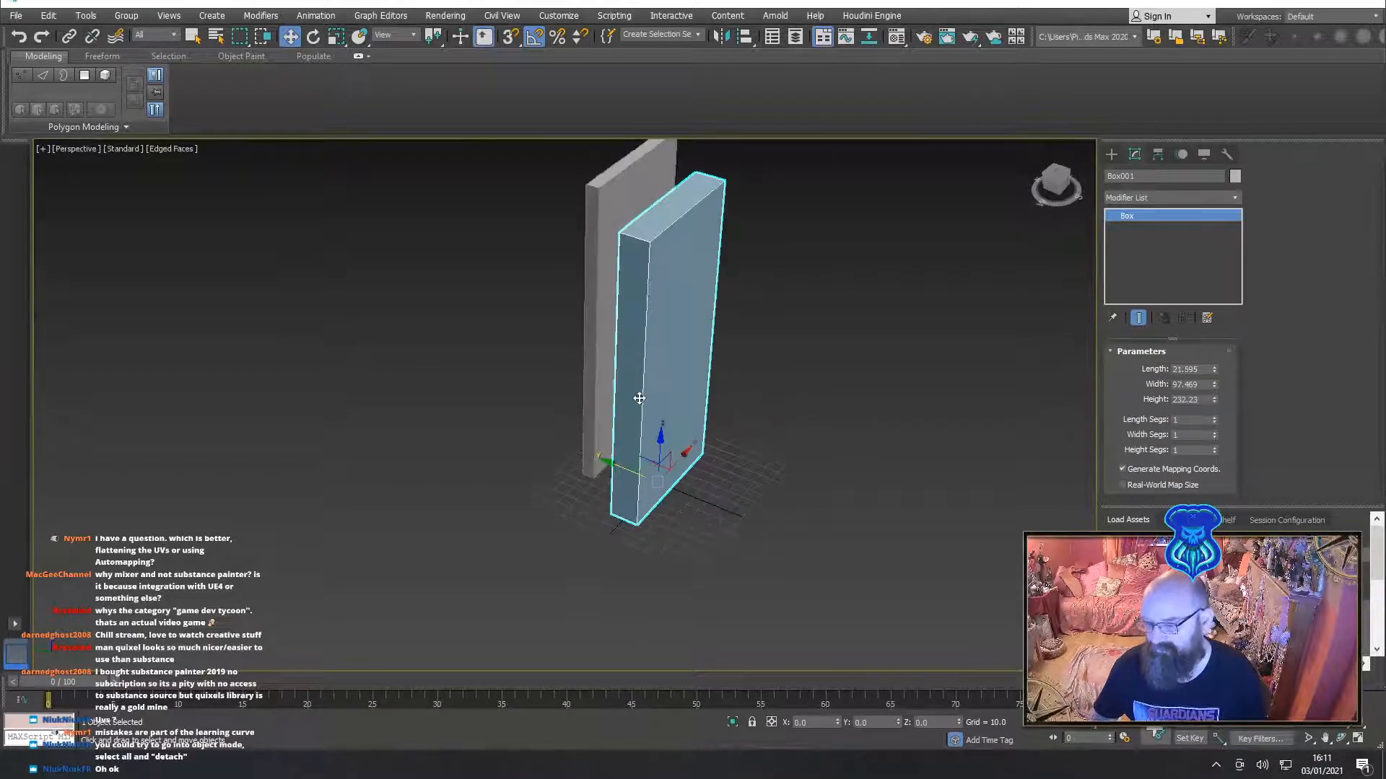
Convert the thickened box to an editable poly
right_click(765, 394)
mouse_move(735, 545)
click(819, 554)
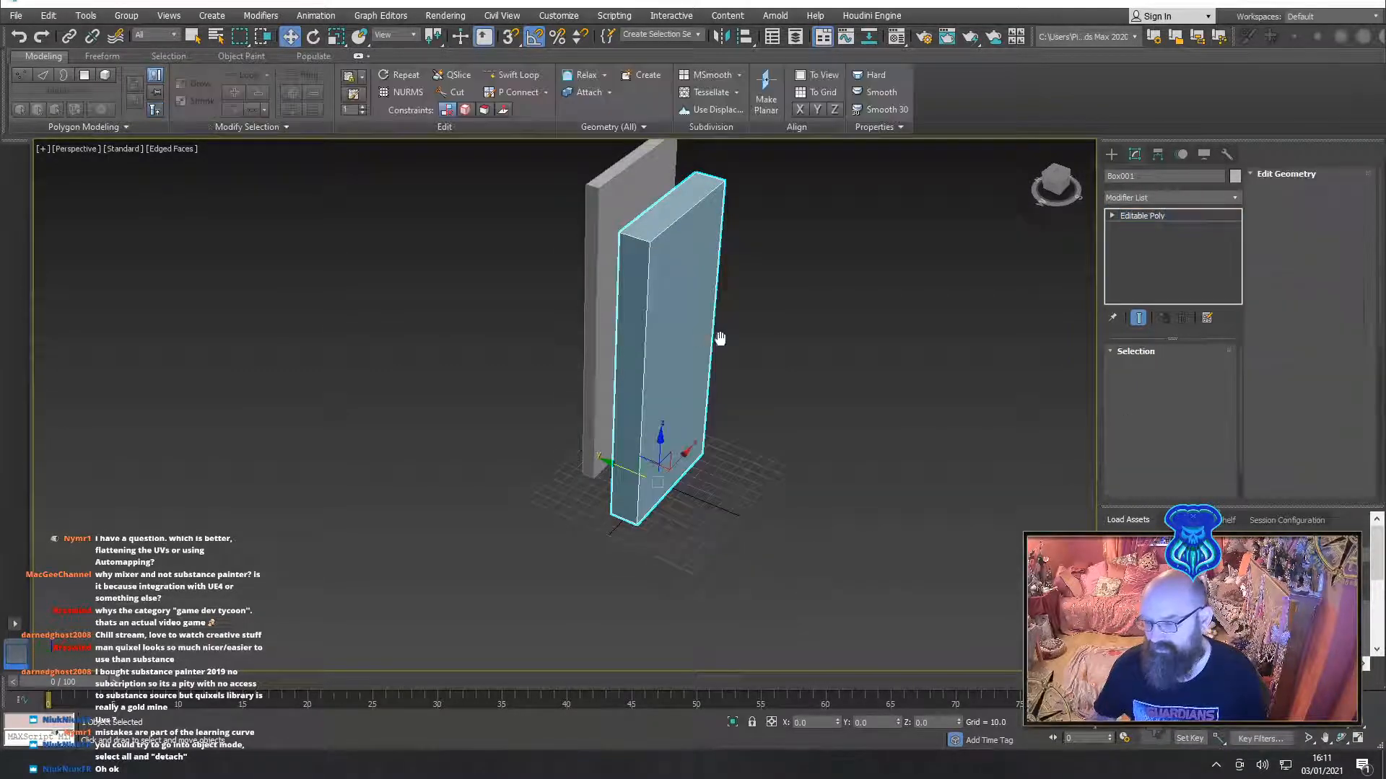
middle_drag(721, 340, 814, 361)
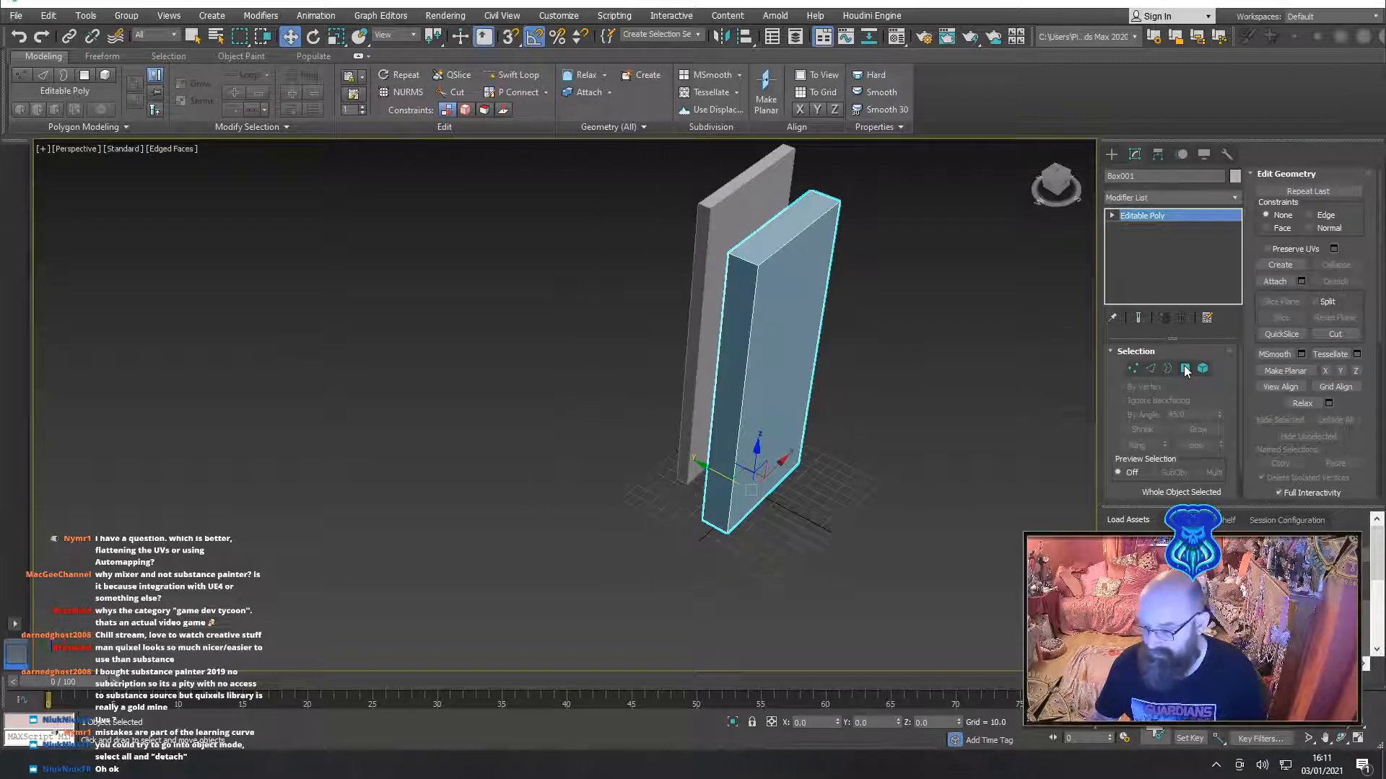
Select all six polygons of the box and flip their normals to face inward
click(1184, 369)
key(ctrl+a)
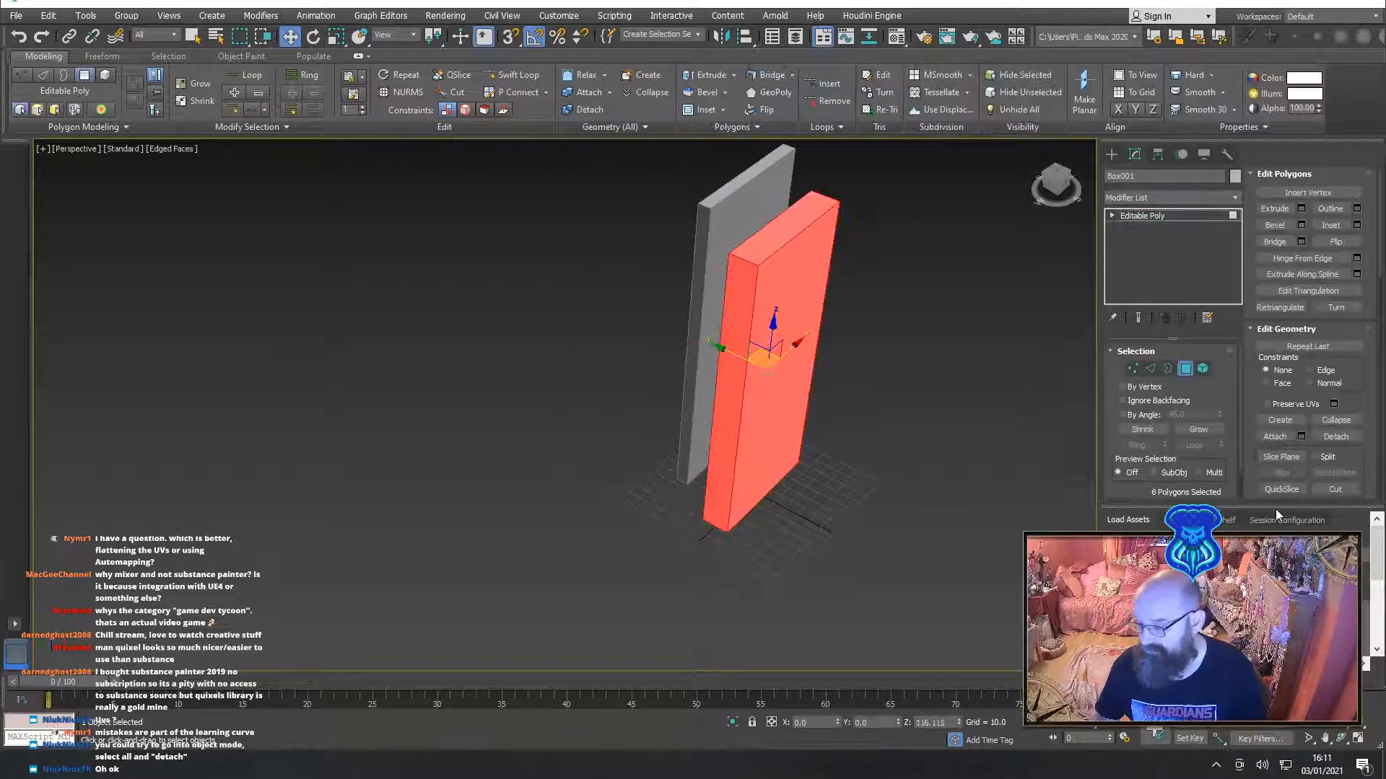
drag(1275, 508, 653, 386)
click(650, 384)
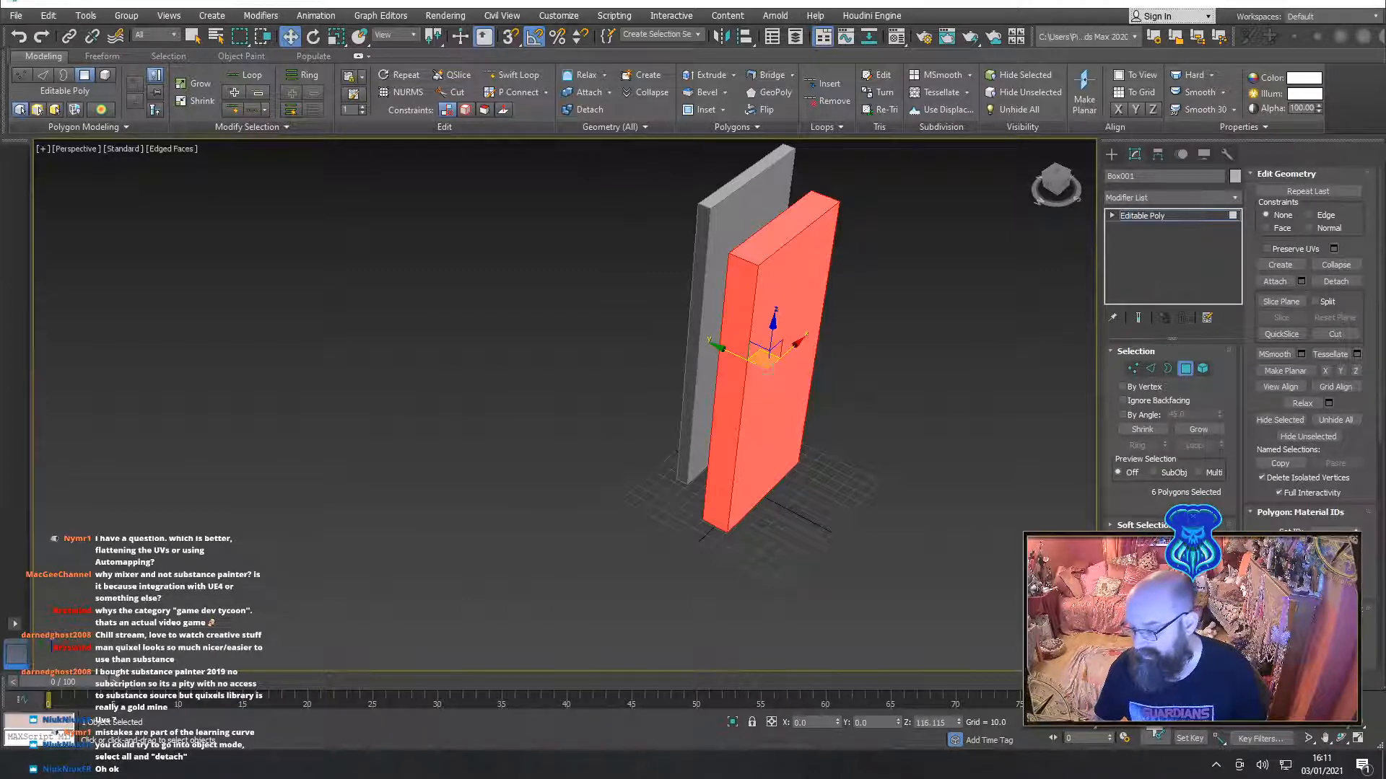
click(1185, 370)
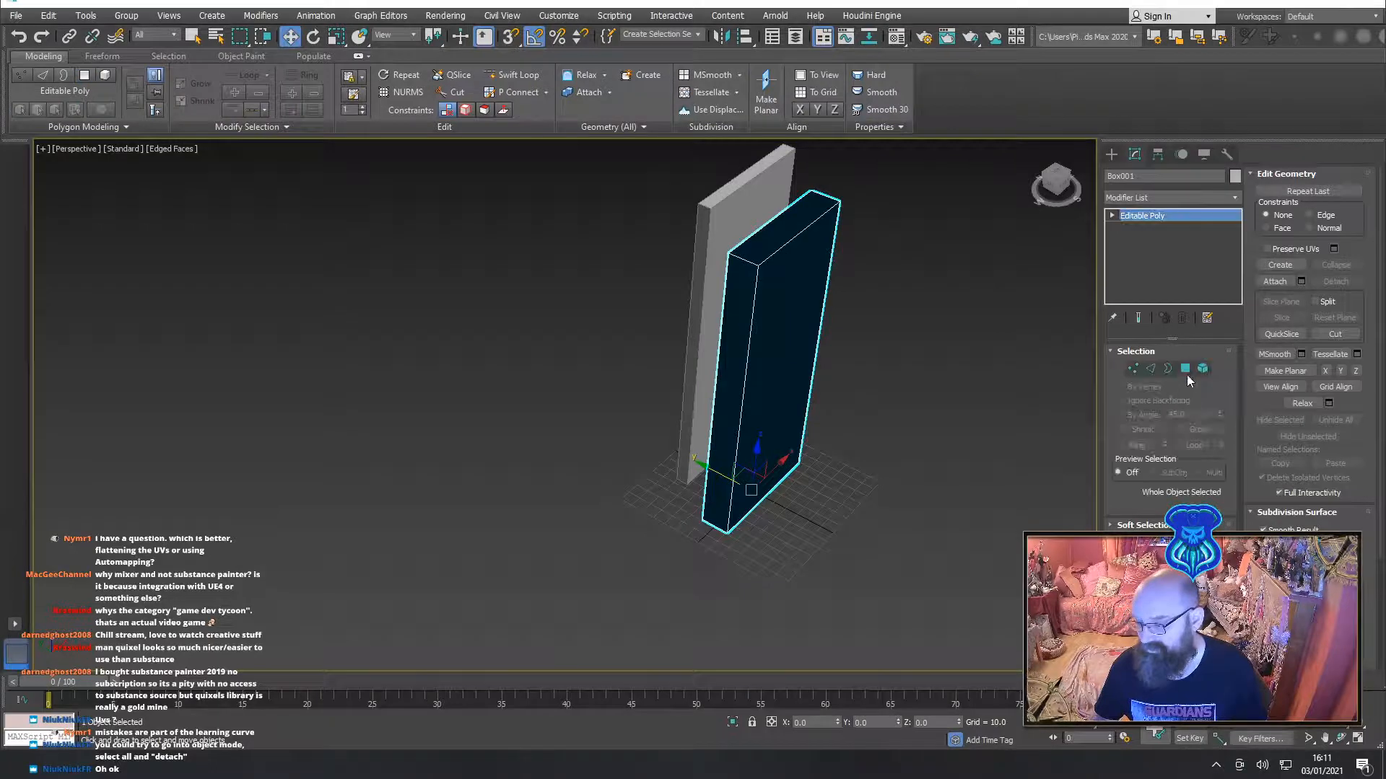
Delete the box's front, back and bottom polygons, keeping only the two sides and the top
key(4)
alt+middle_drag(803, 510, 736, 512)
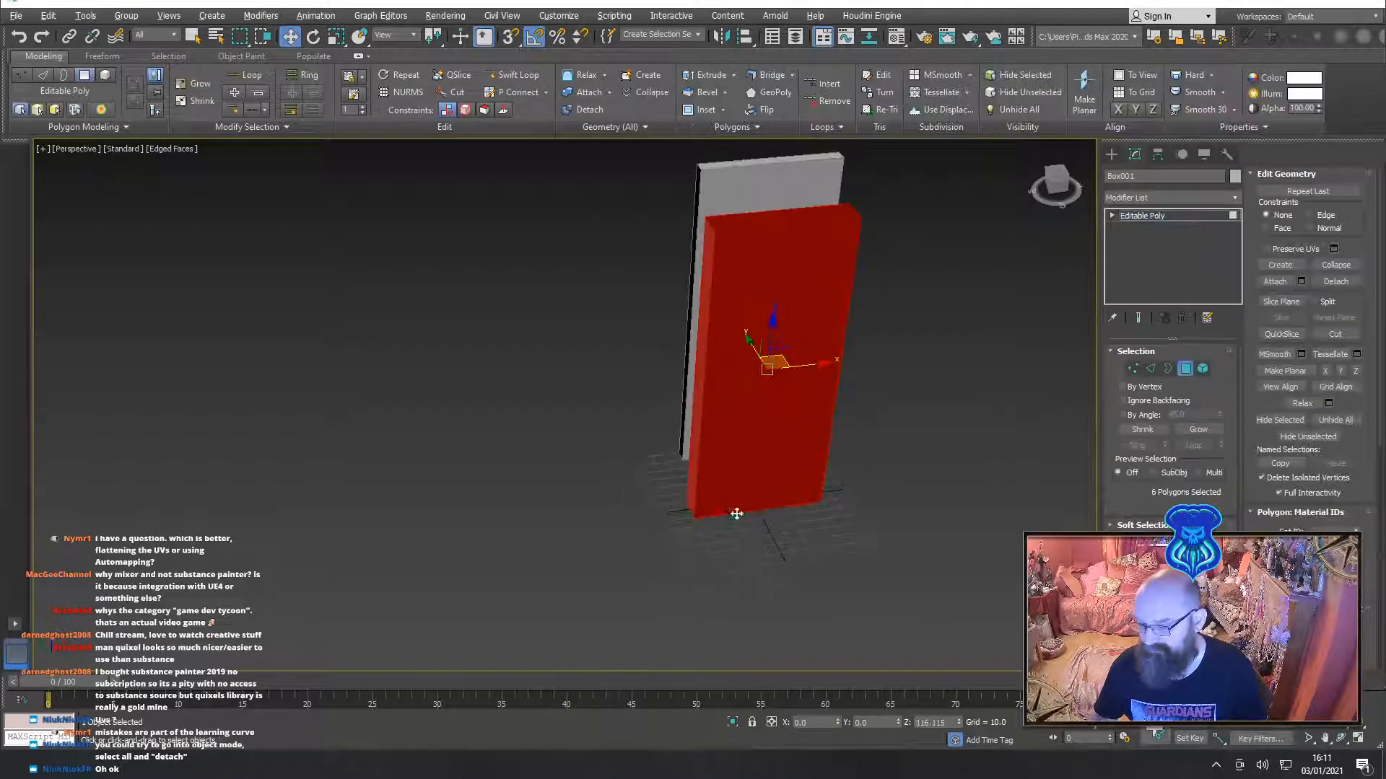
drag(765, 548, 743, 469)
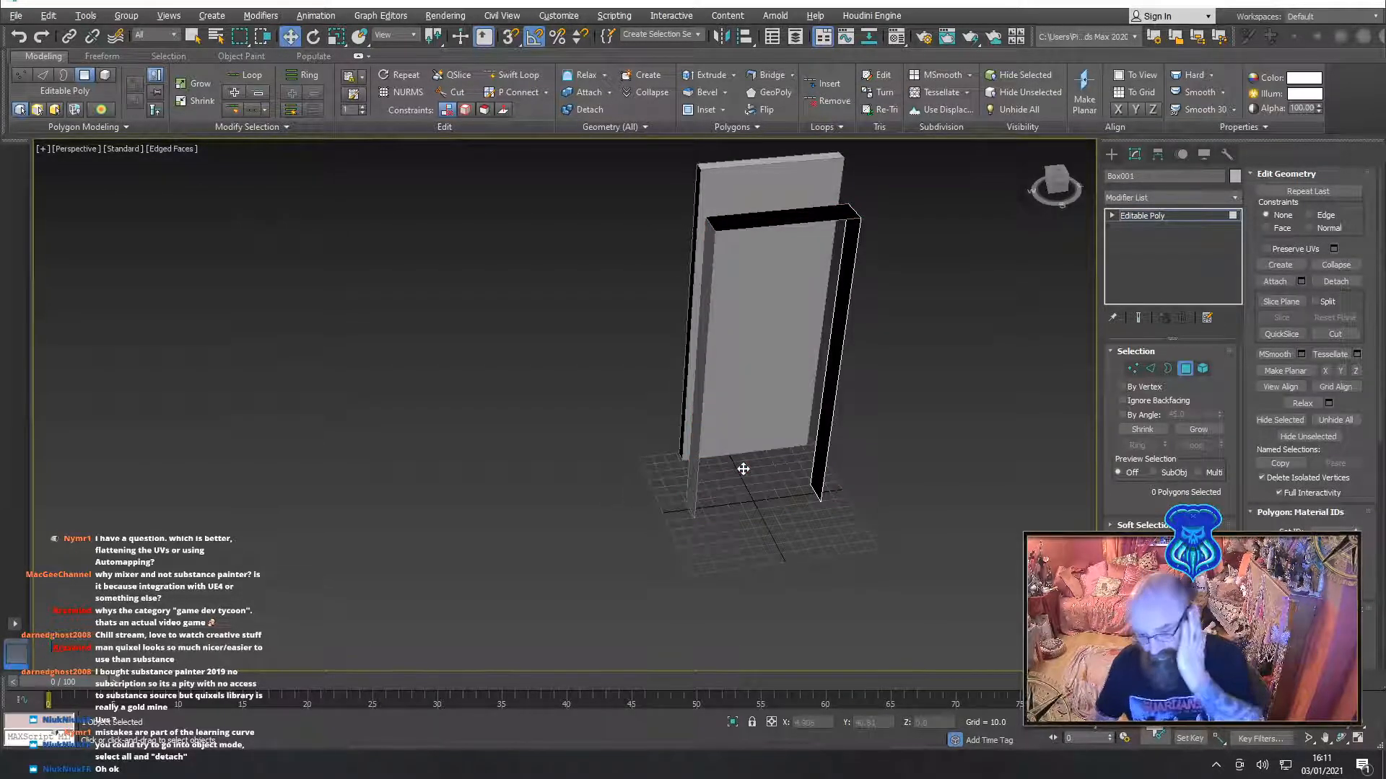
Extrude the frame's open border outward by scaling it in X and Z, forming flat casing faces around the opening
alt+middle_drag(691, 439, 767, 467)
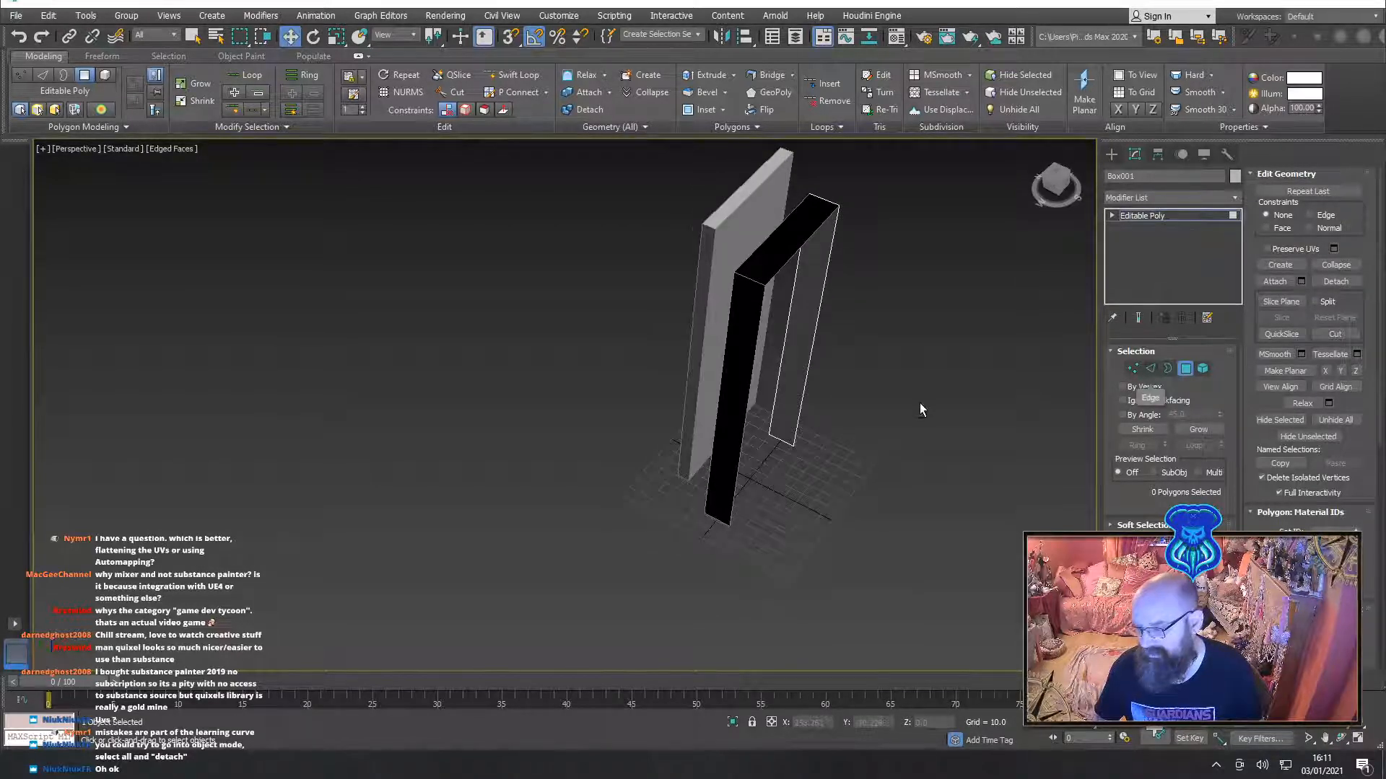
alt+middle_drag(921, 409, 897, 407)
click(1152, 369)
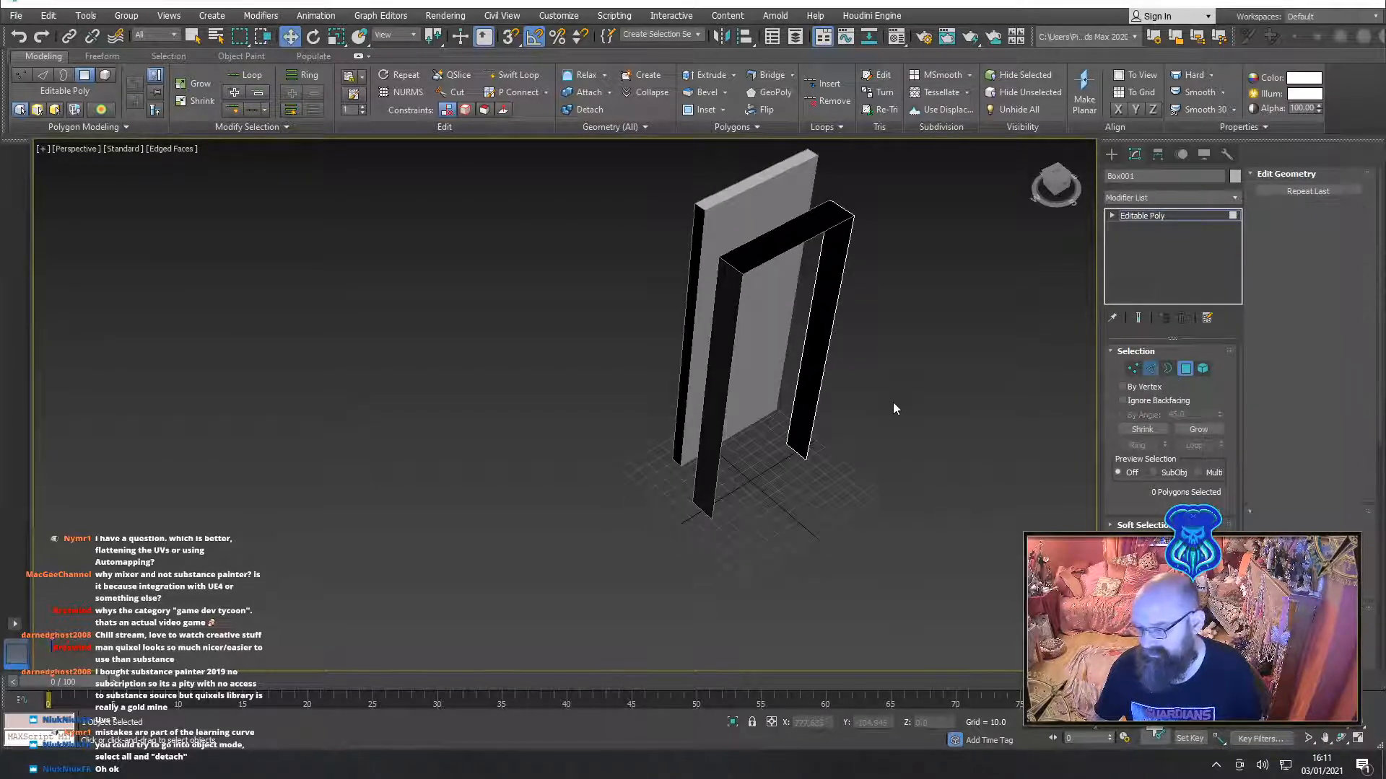
click(1168, 368)
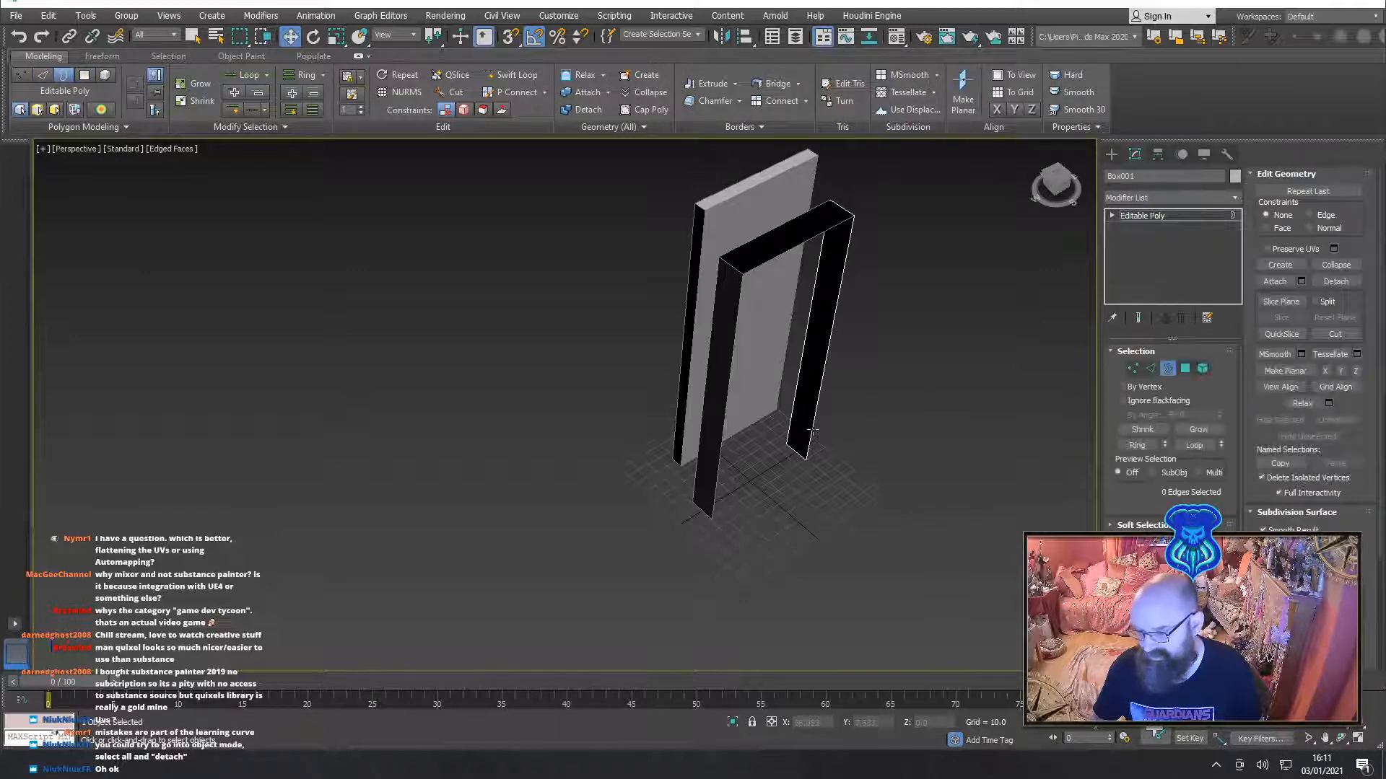
click(811, 429)
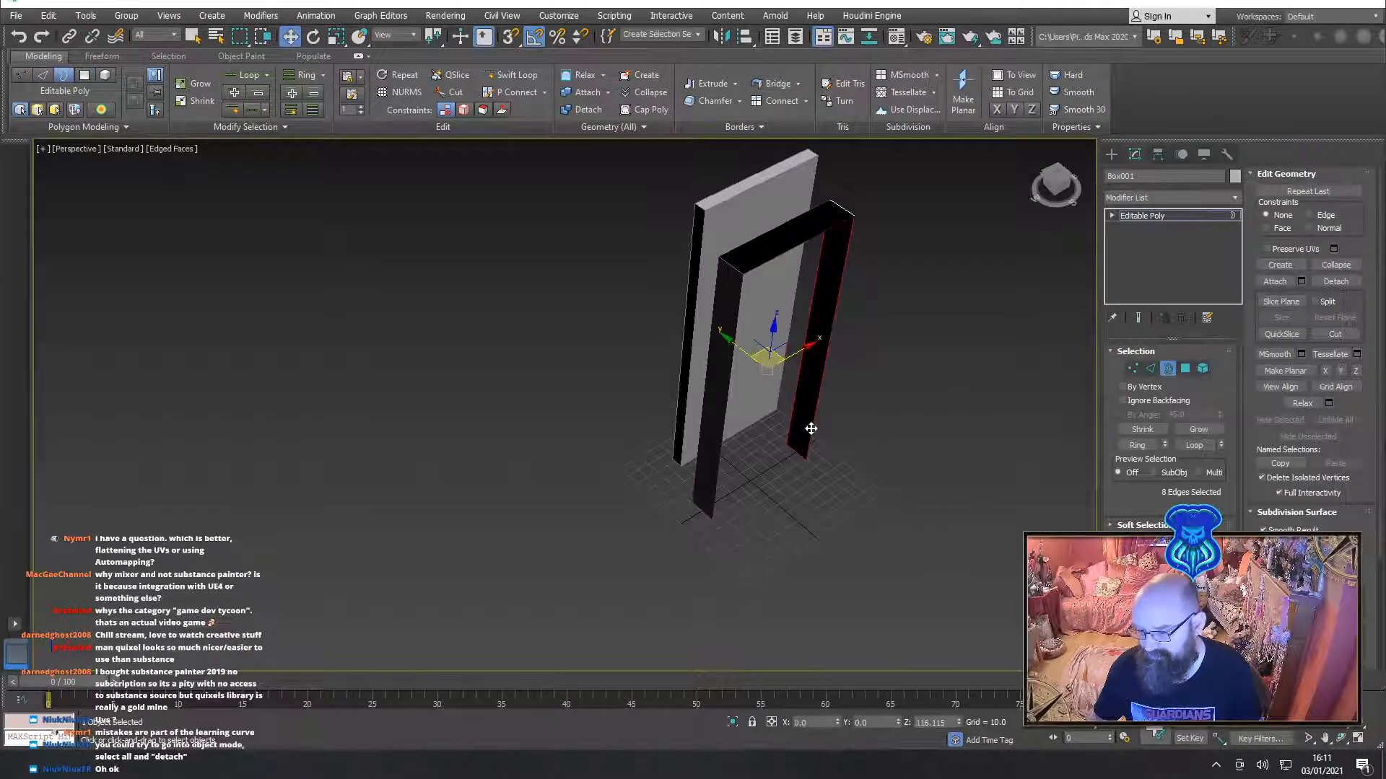
alt+middle_drag(846, 499, 793, 465)
key(r)
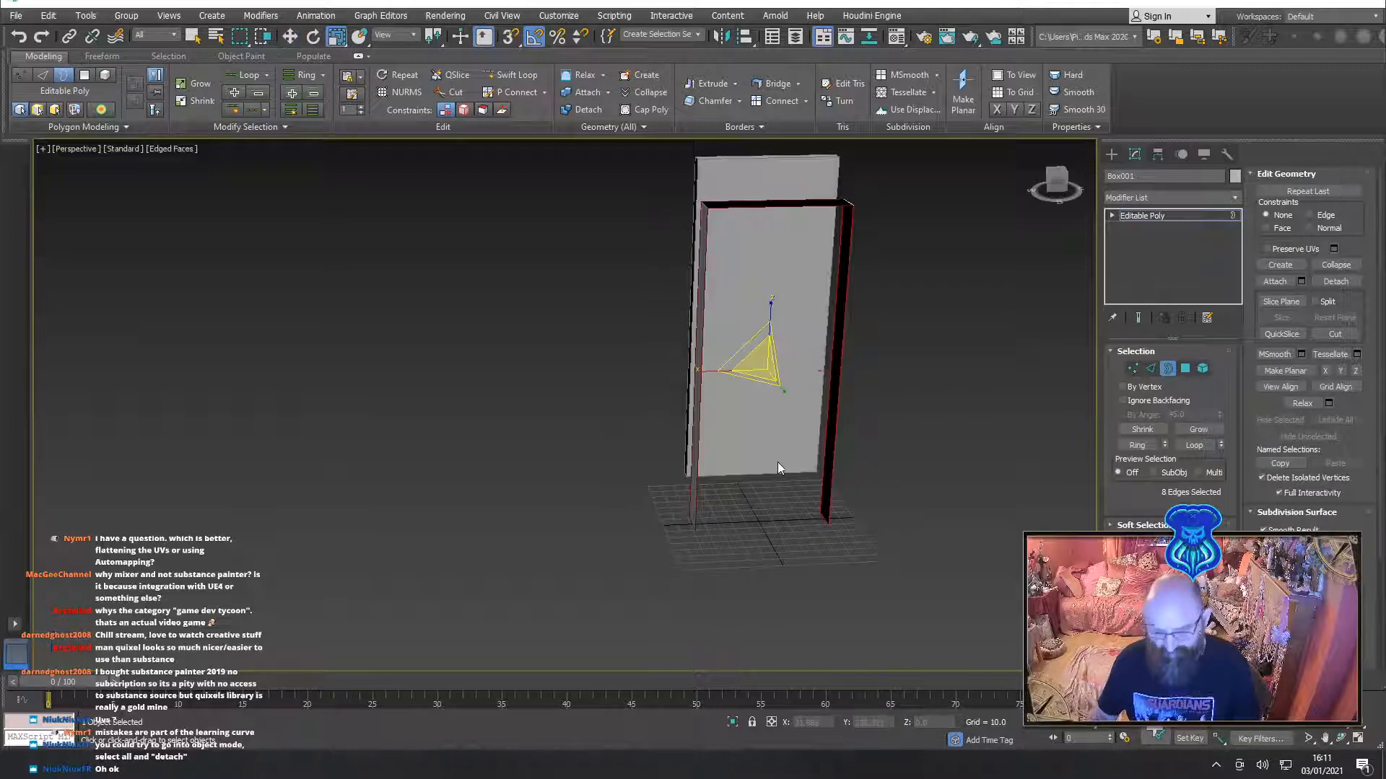
drag(756, 350, 744, 329)
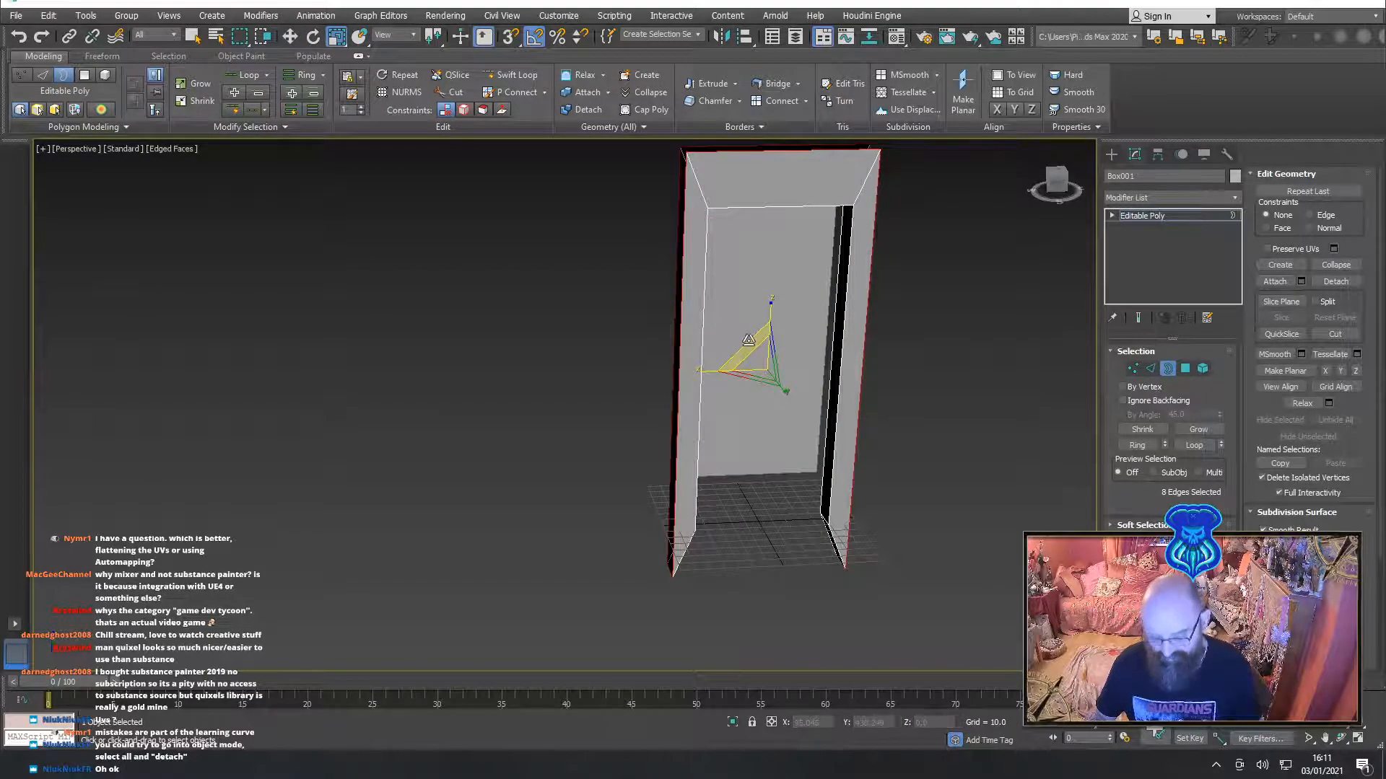
In a shaded front view, raise the extruded border about 36.7 units so the casing's feet are level with the frame's base
key(f)
key(z)
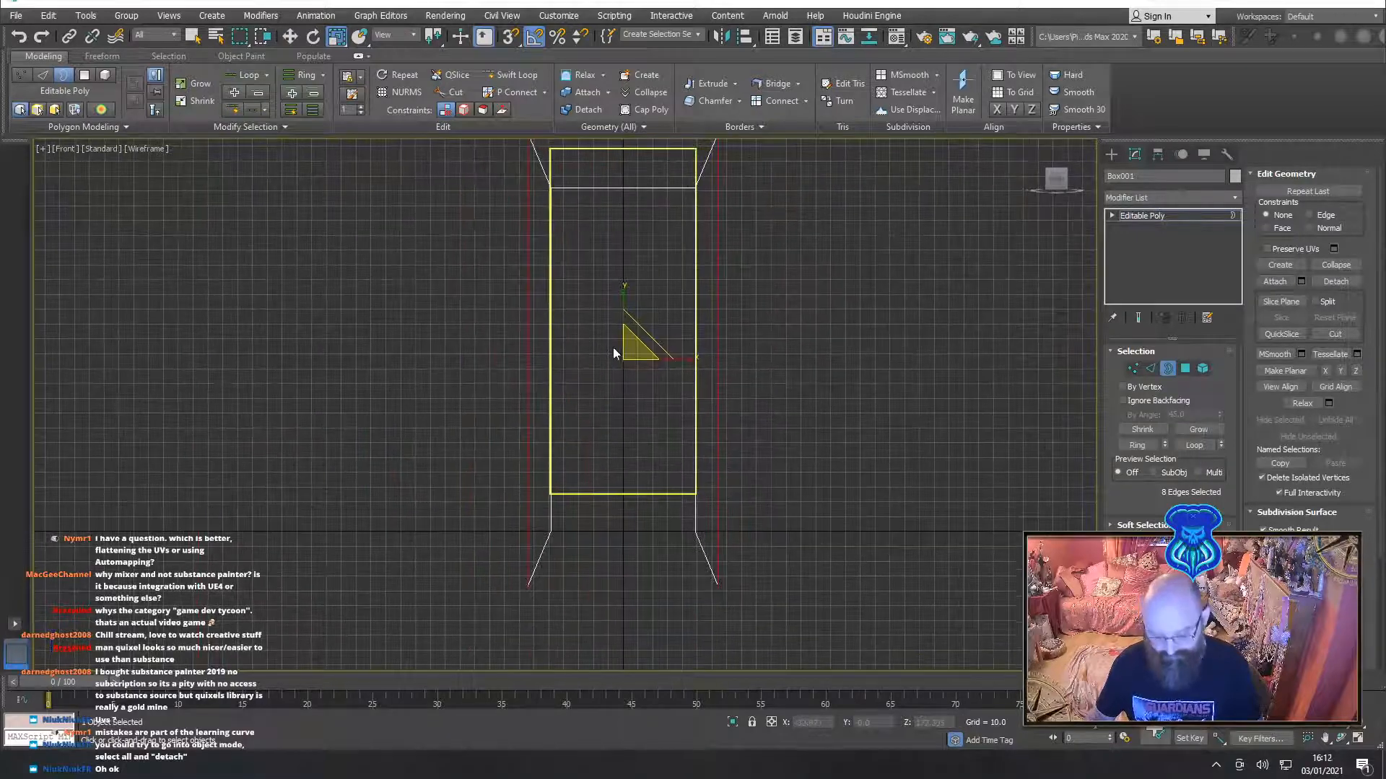
key(F3)
scroll(649, 383, up, 5)
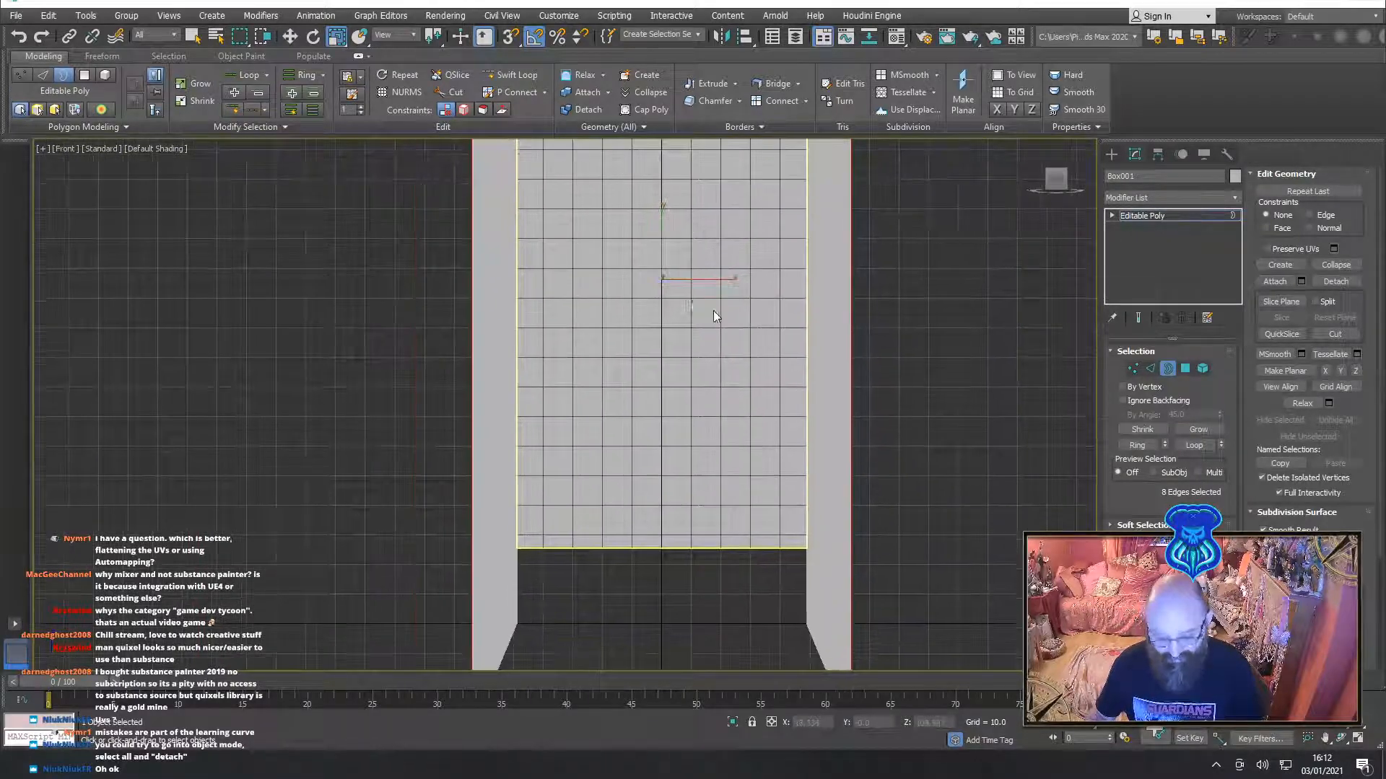
key(q)
key(w)
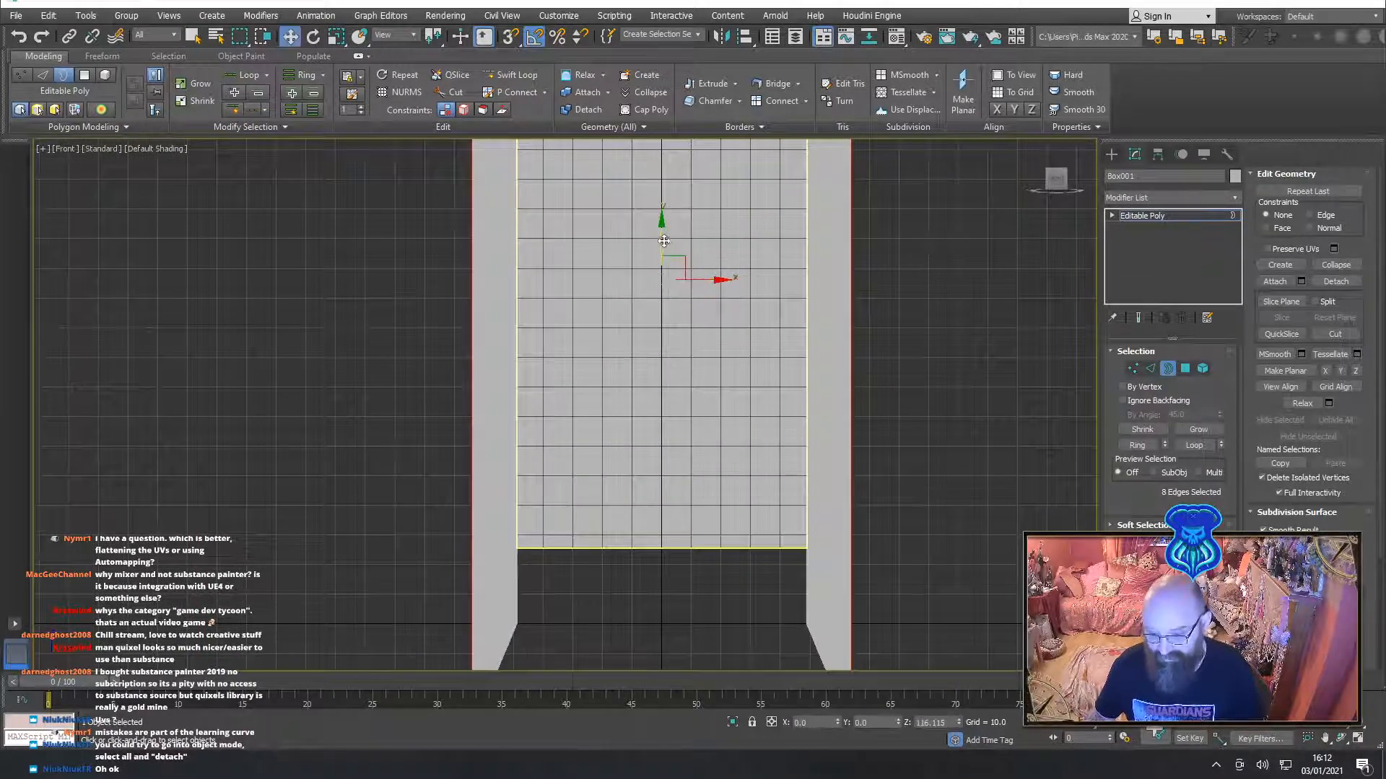
drag(672, 210, 686, 131)
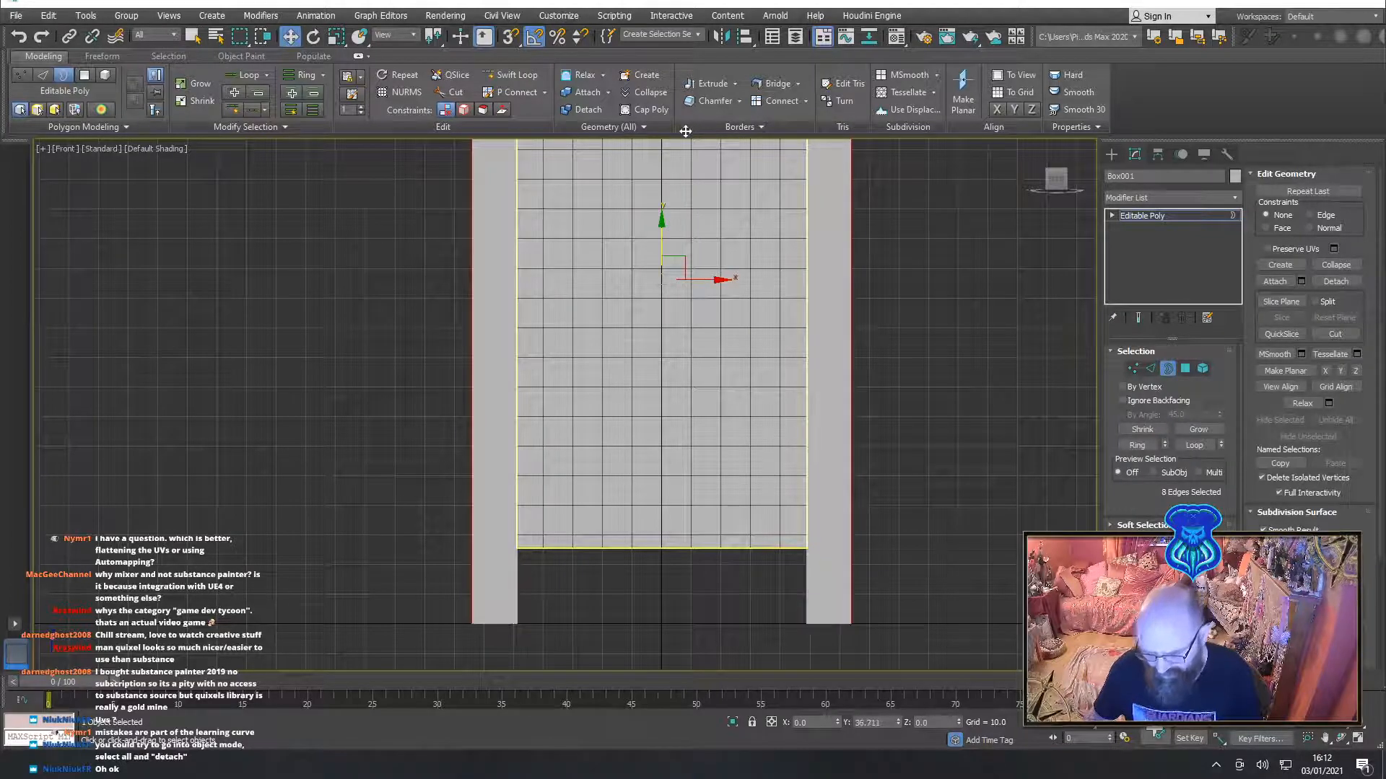
scroll(733, 335, down, 3)
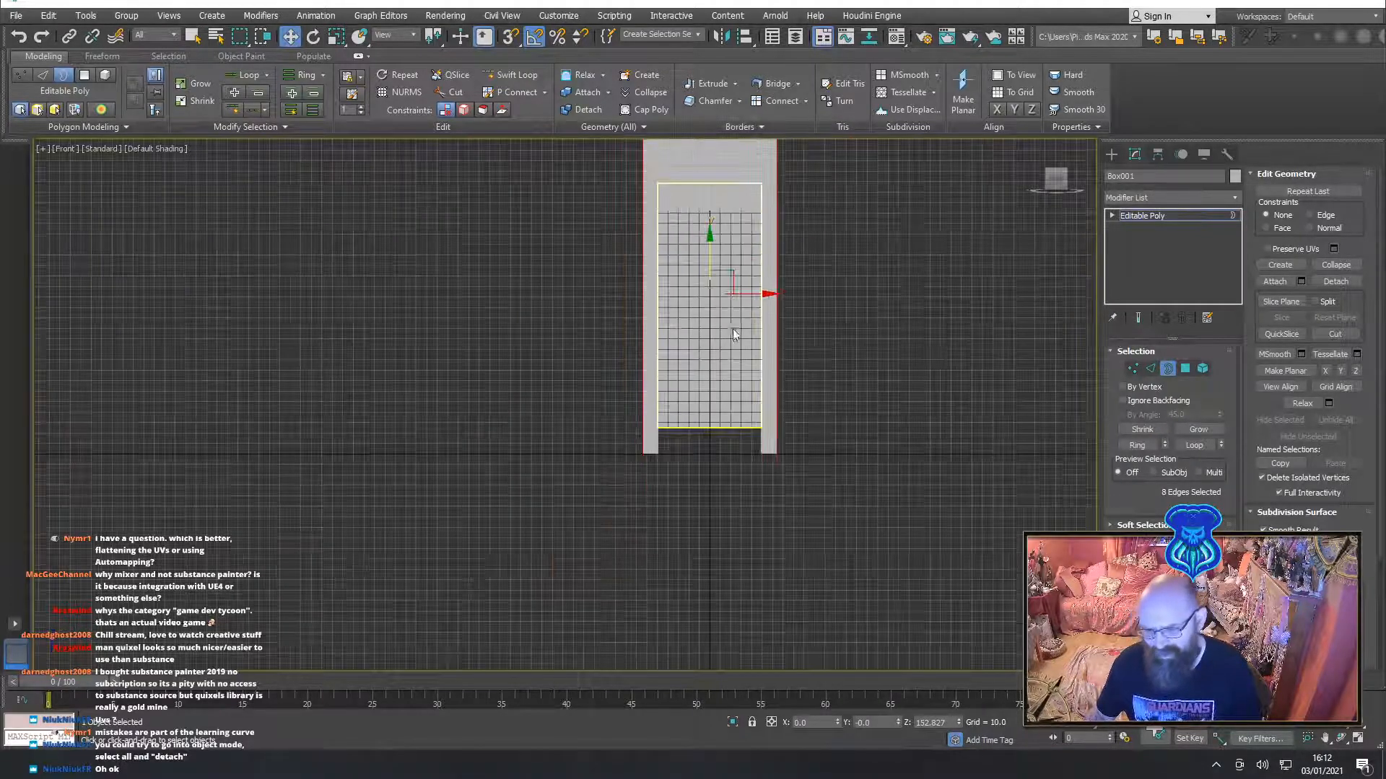
Lower the casing's two outer top edges about 45 units to reduce the height of the frame's header
key(p)
alt+middle_drag(682, 326, 638, 414)
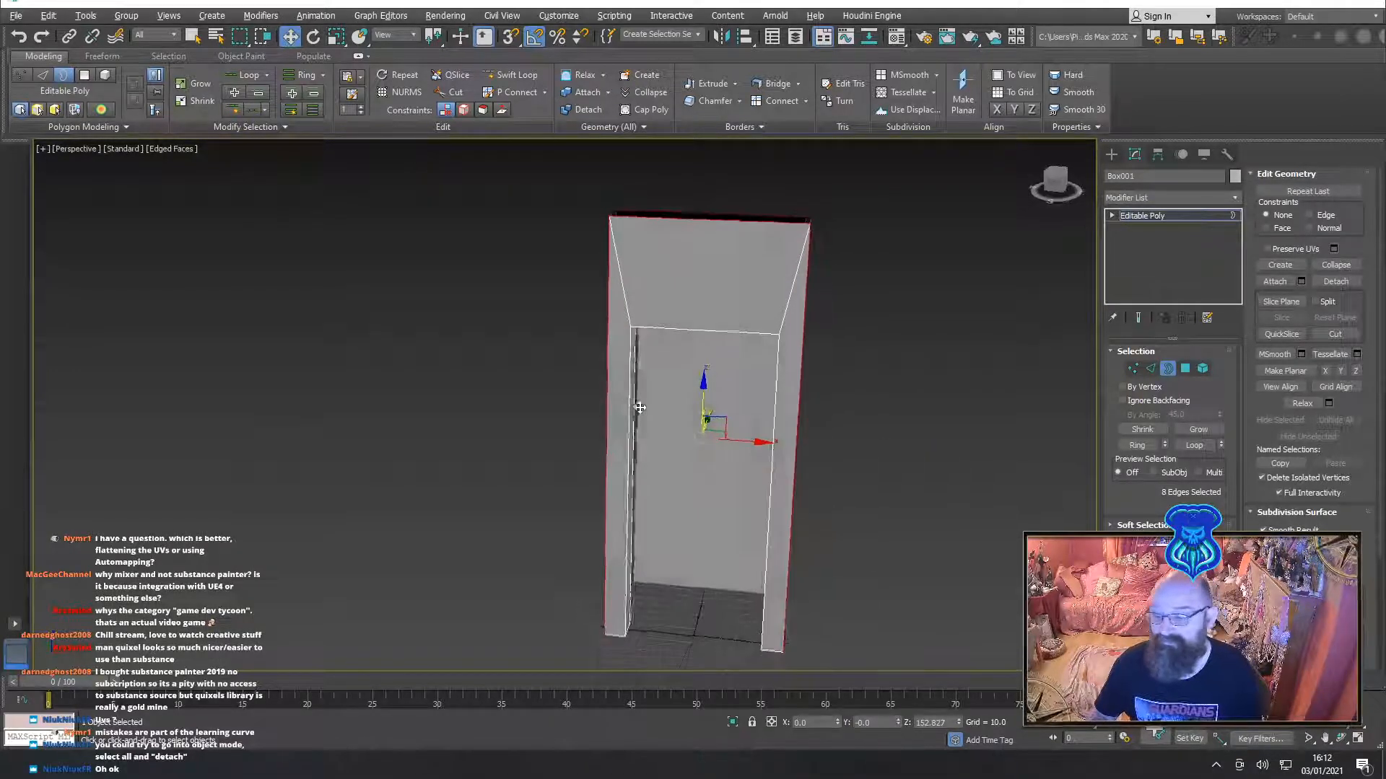
click(1149, 369)
click(686, 194)
click(713, 212)
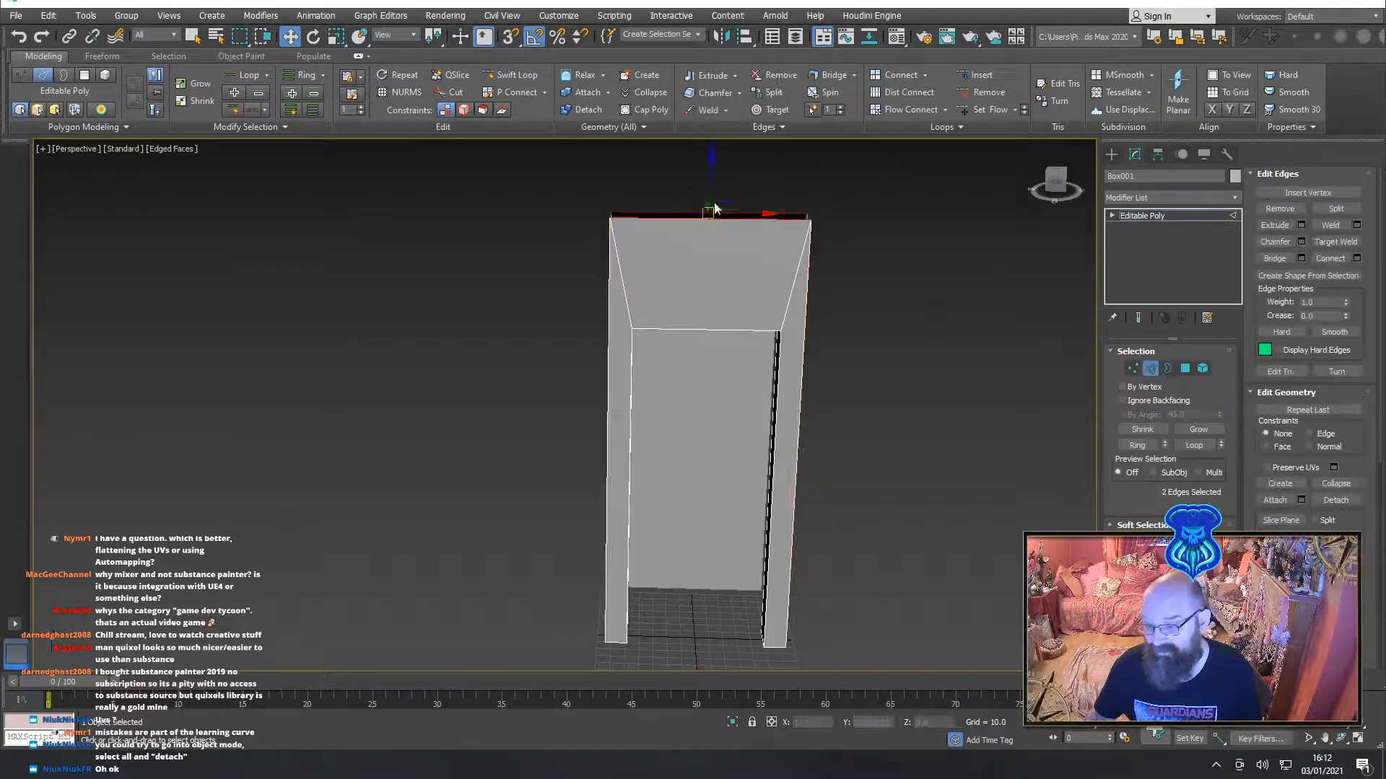
drag(711, 171, 701, 240)
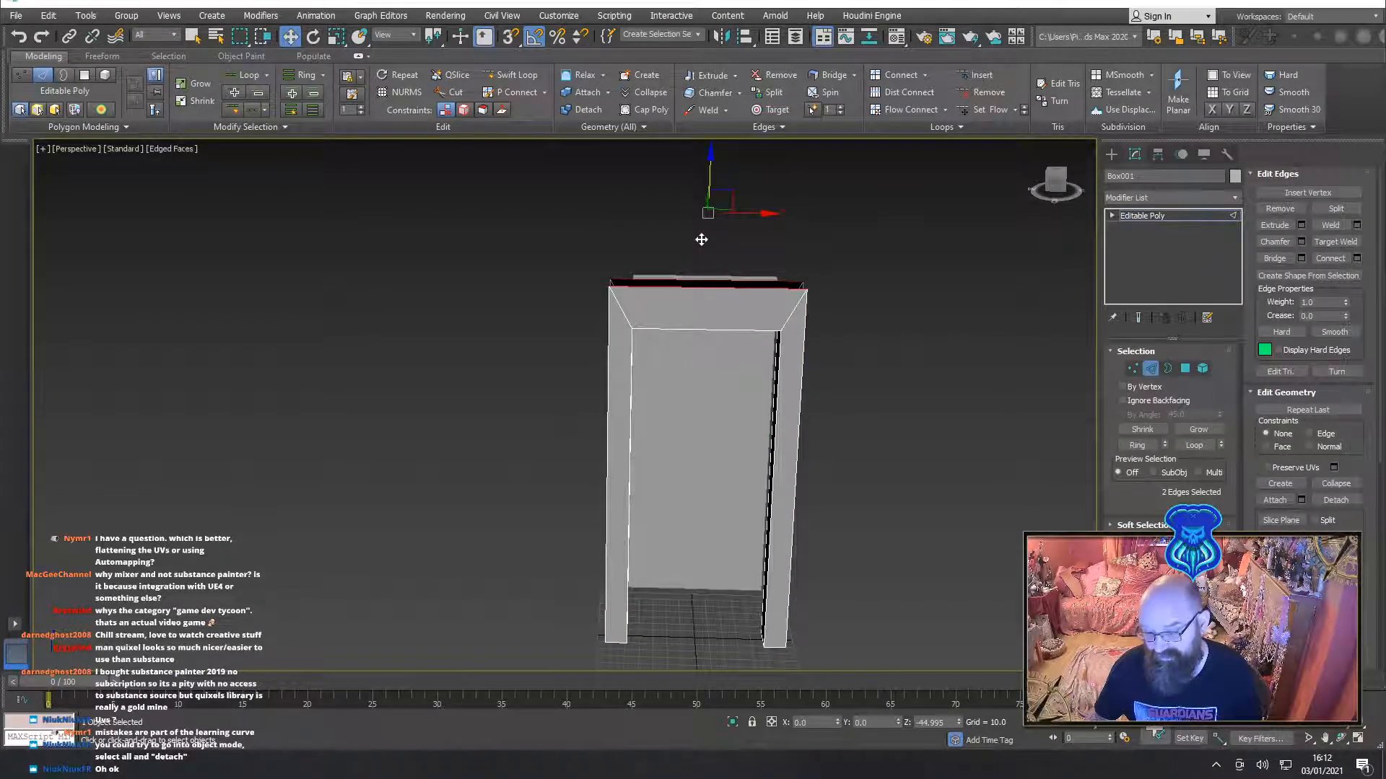
alt+middle_drag(702, 239, 664, 264)
scroll(693, 303, up, 5)
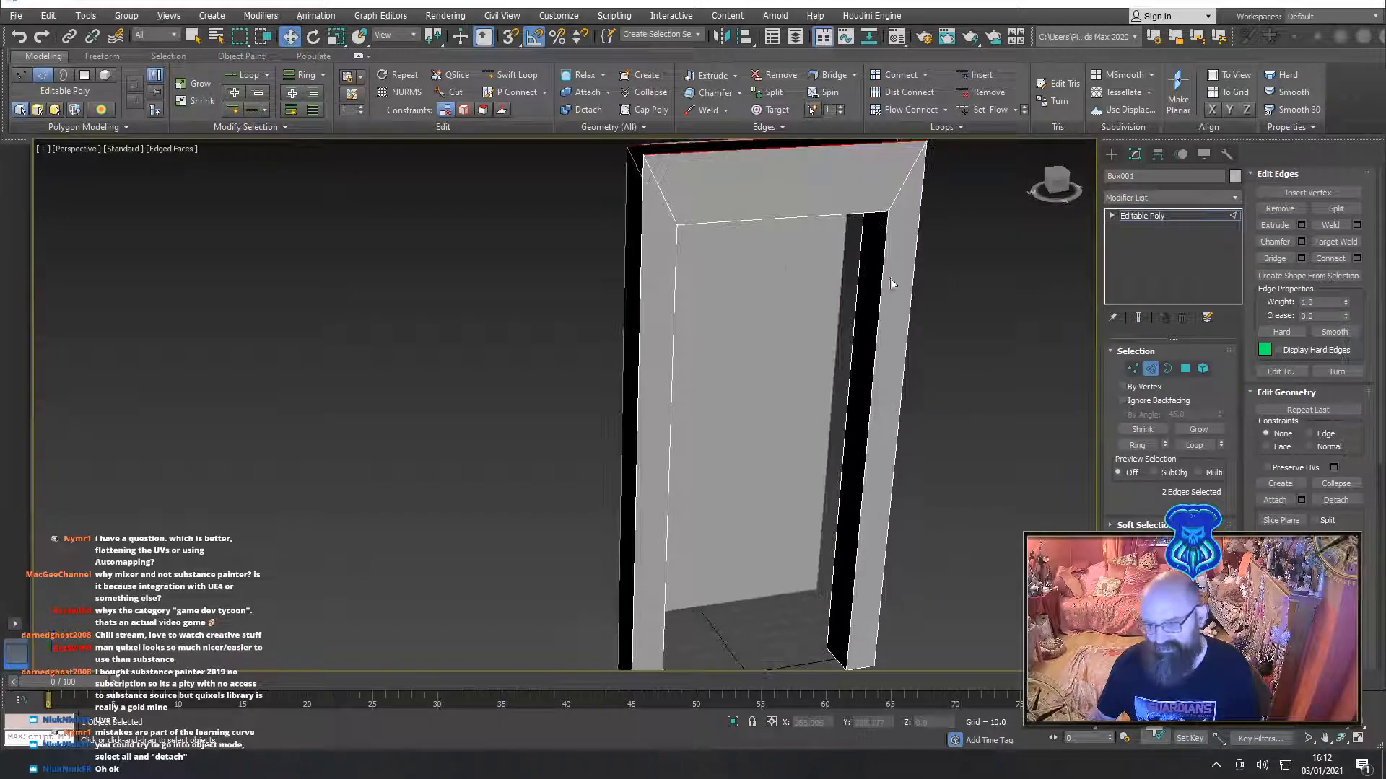
Delete the front and back header polygons of the casing, keeping the side casings and the inner frame
middle_drag(892, 282, 832, 310)
click(1184, 369)
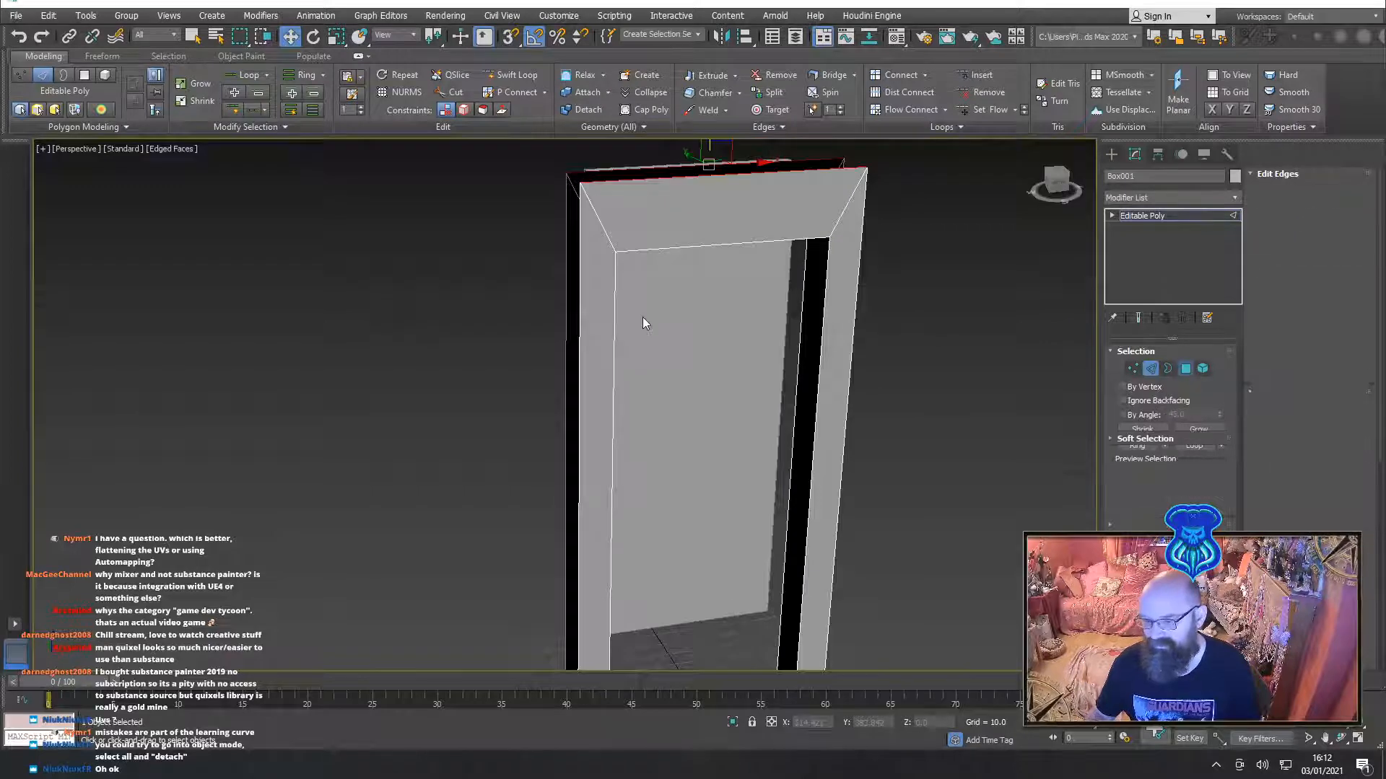
middle_drag(642, 317, 647, 340)
drag(694, 188, 709, 228)
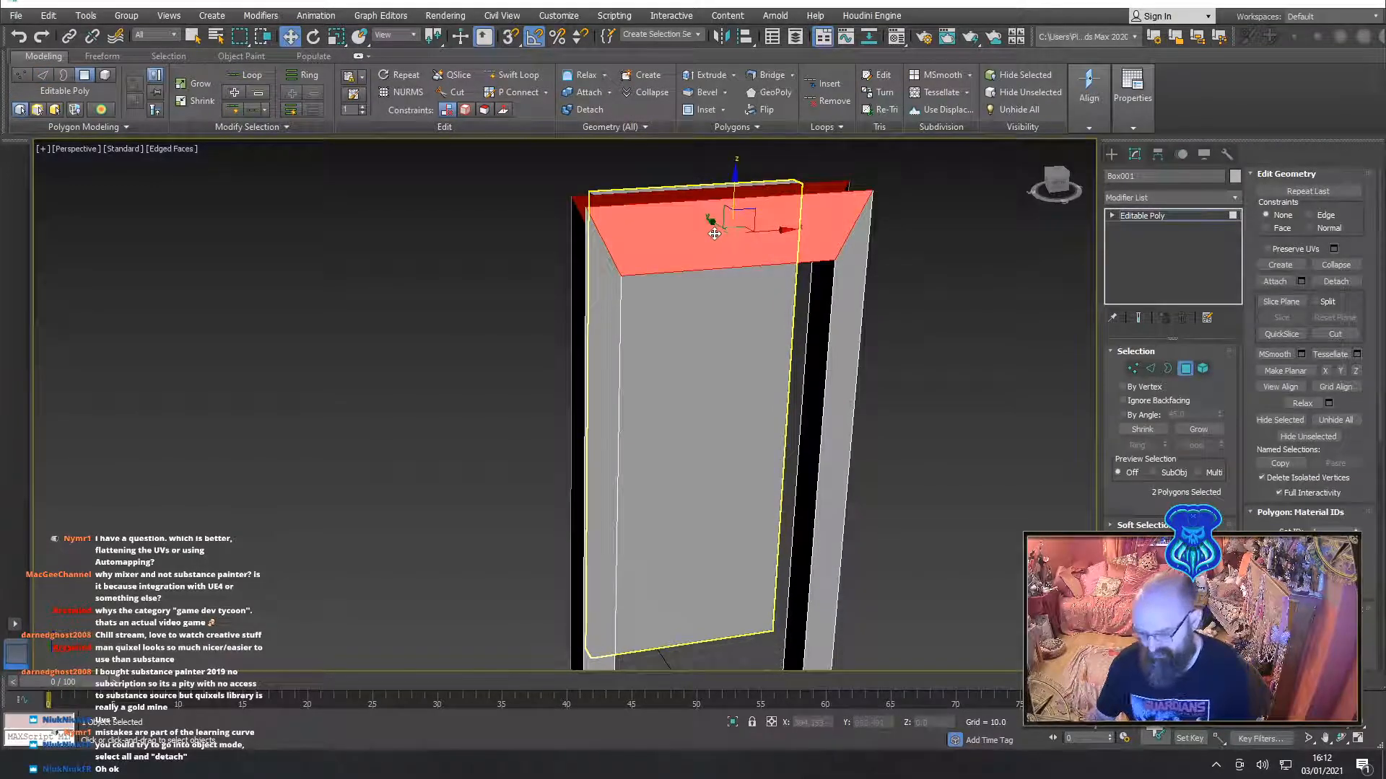
key(Delete)
Lower the four outer top vertices of the side casings about 30 units to the height of the opening's top corners
alt+middle_drag(675, 352, 661, 326)
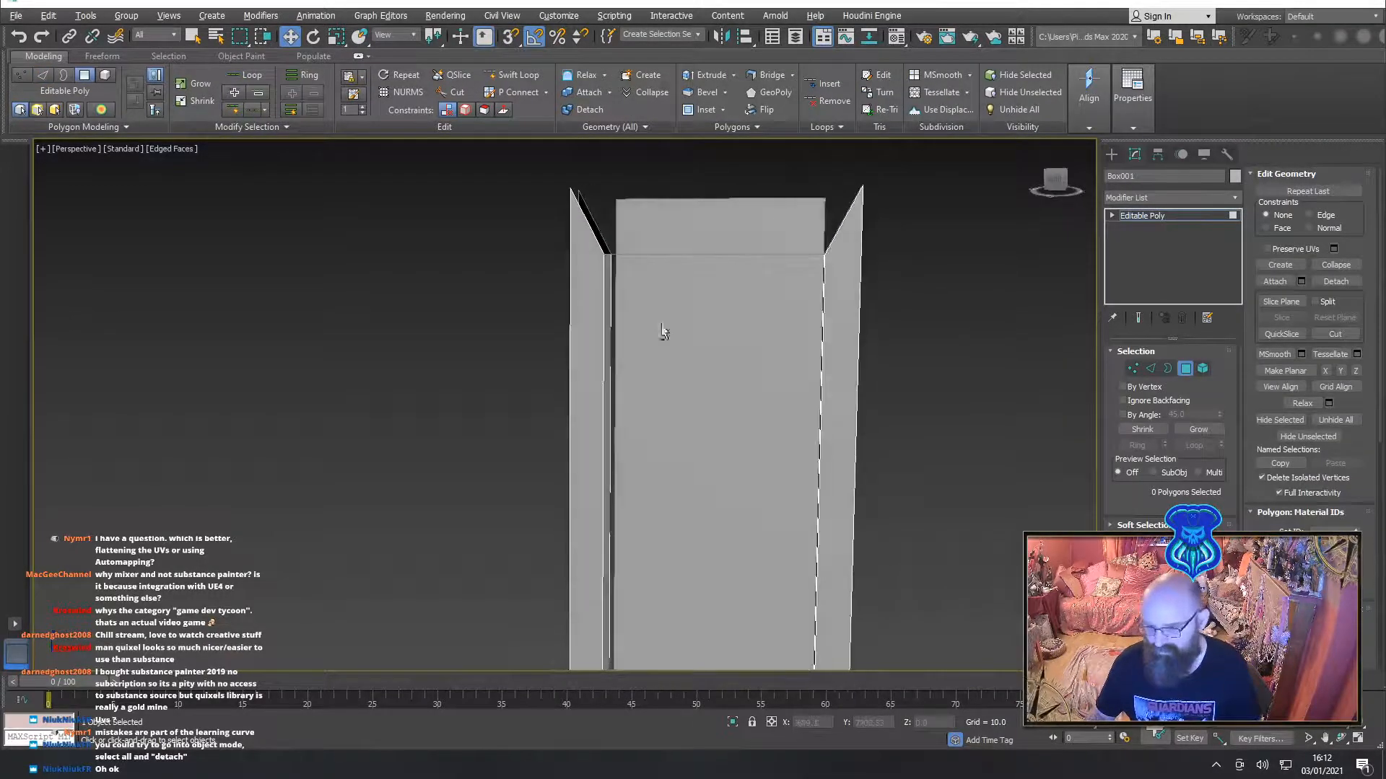
click(1134, 369)
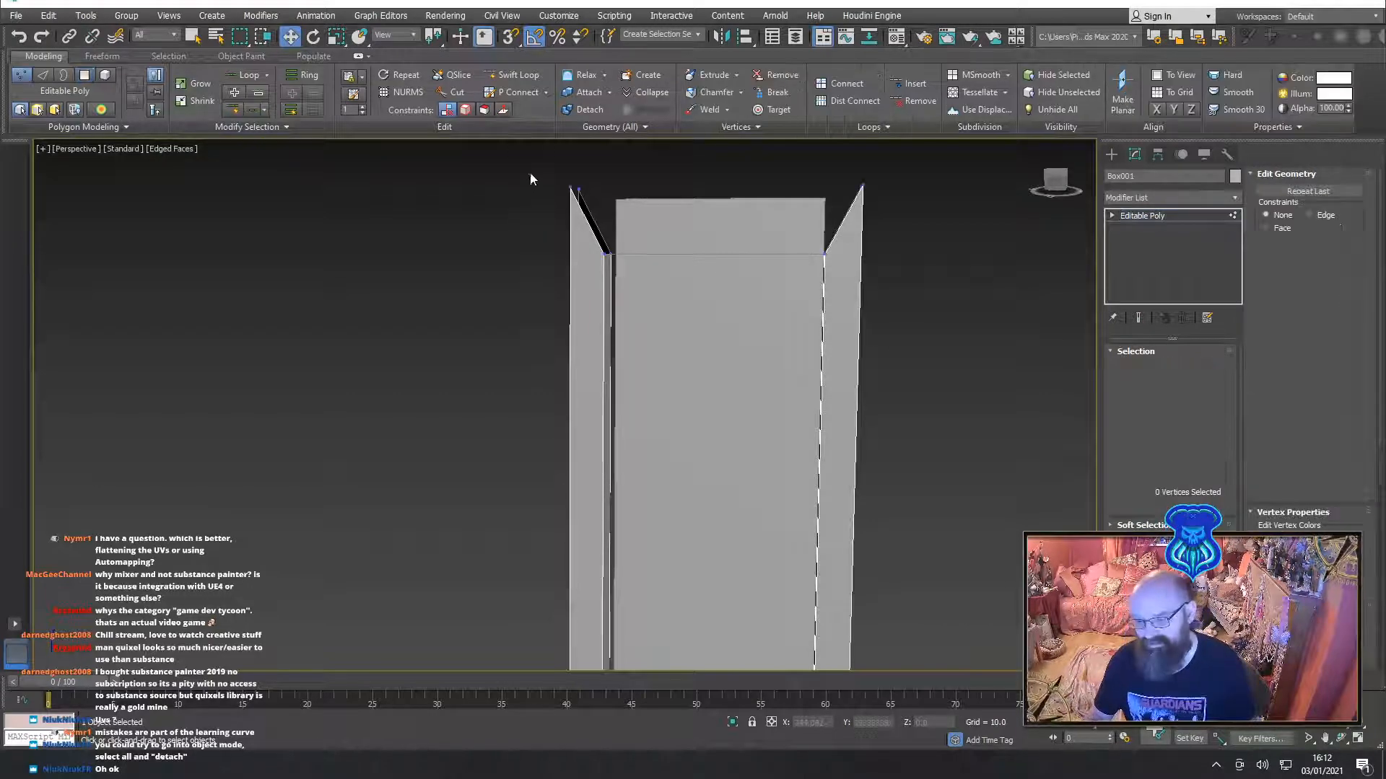
drag(530, 174, 924, 220)
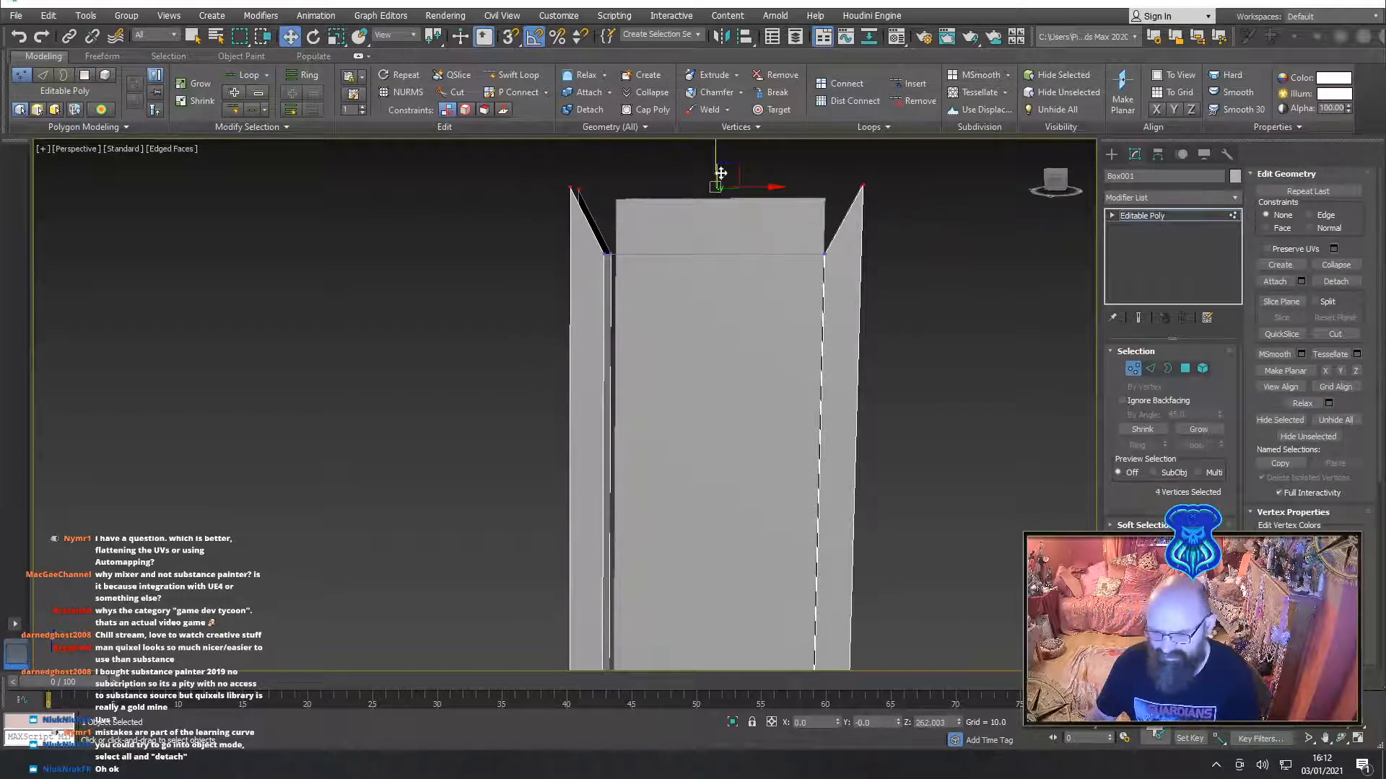
drag(717, 151, 702, 217)
In a front view without the grid, fine-tune the four outer vertices' height to make the casing tops horizontal
key(f)
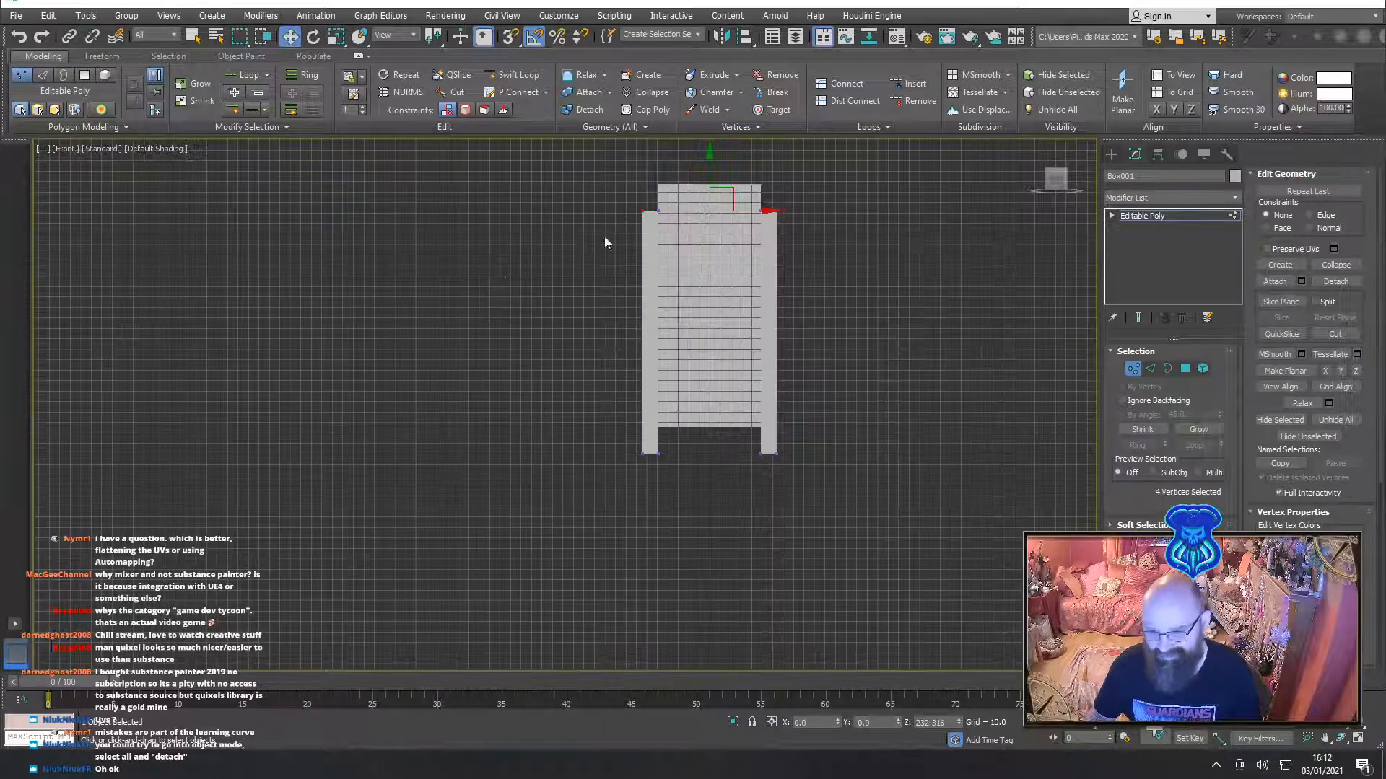
middle_drag(729, 253, 720, 342)
key(g)
middle_drag(668, 298, 702, 352)
scroll(702, 352, up, 5)
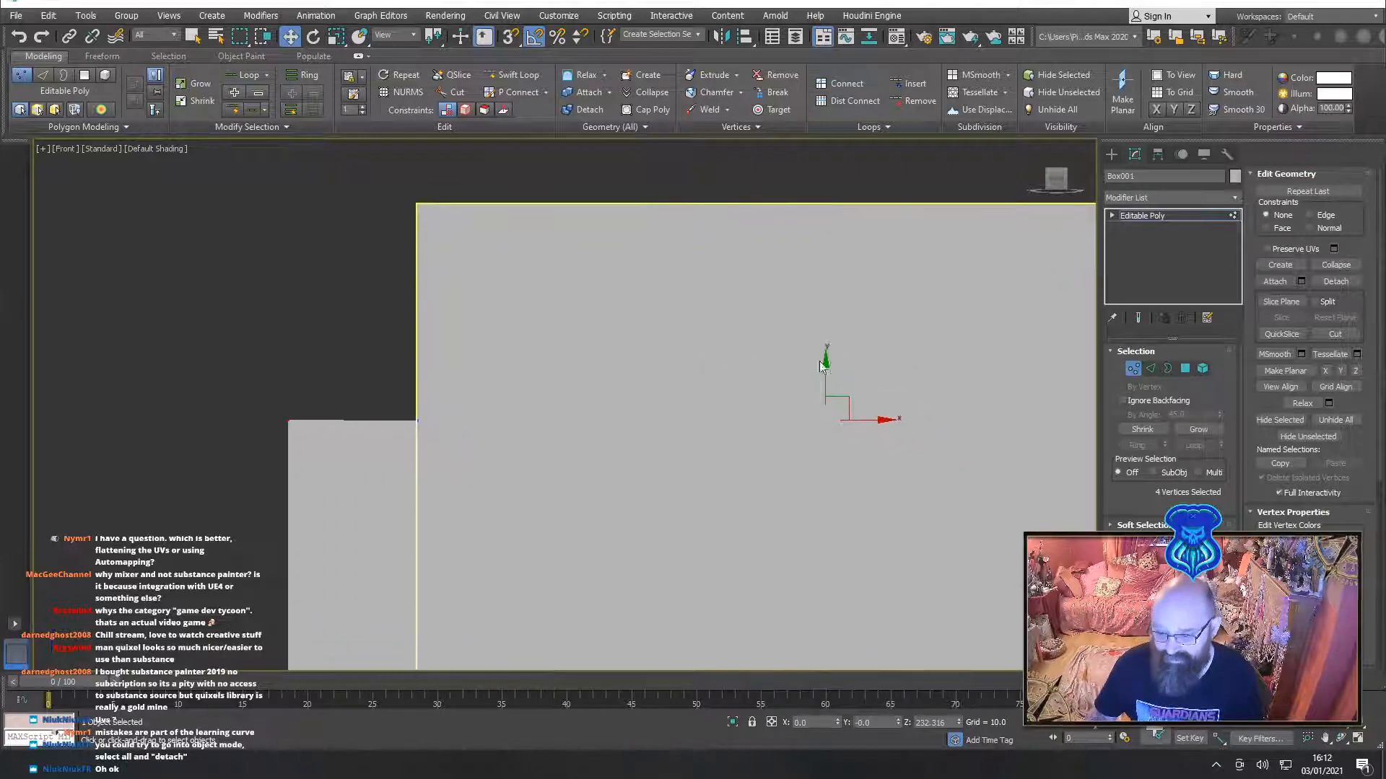
drag(823, 363, 825, 349)
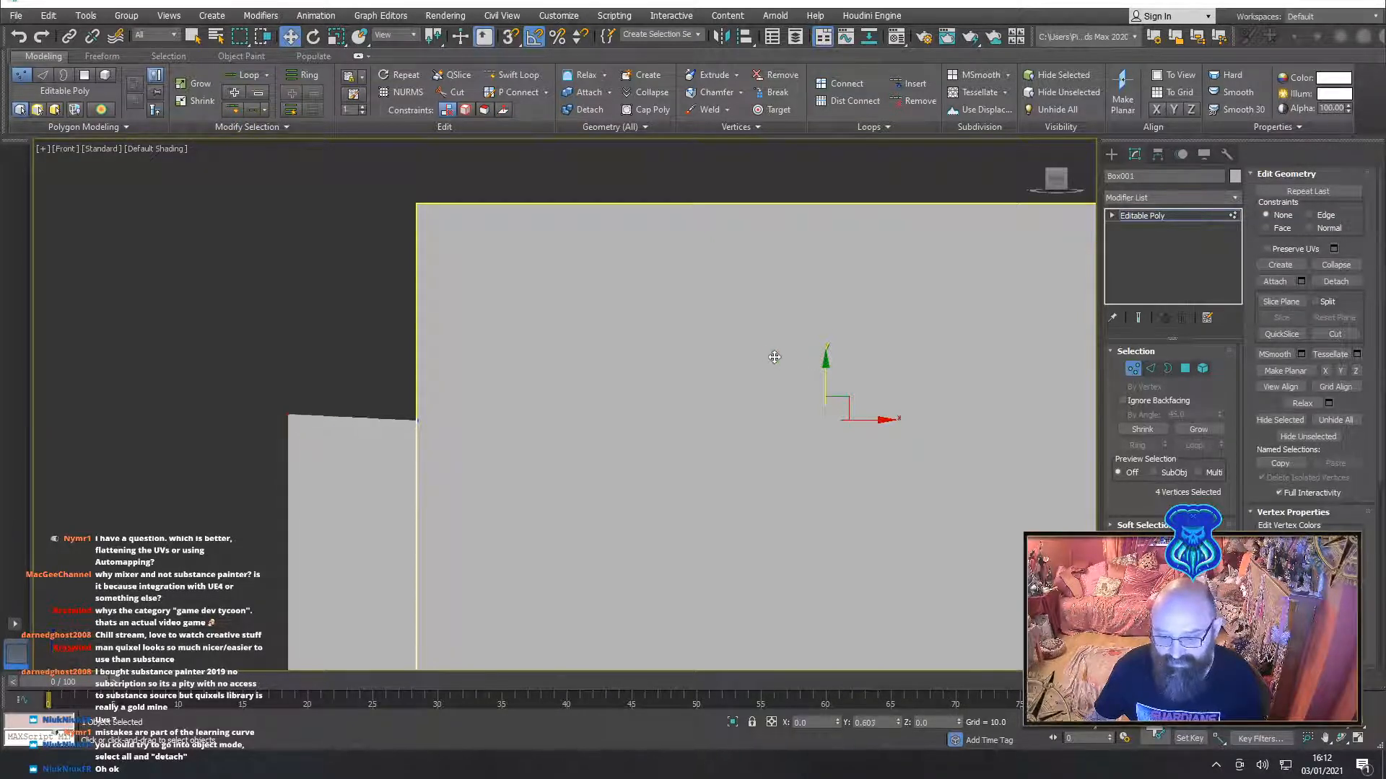
drag(774, 356, 722, 348)
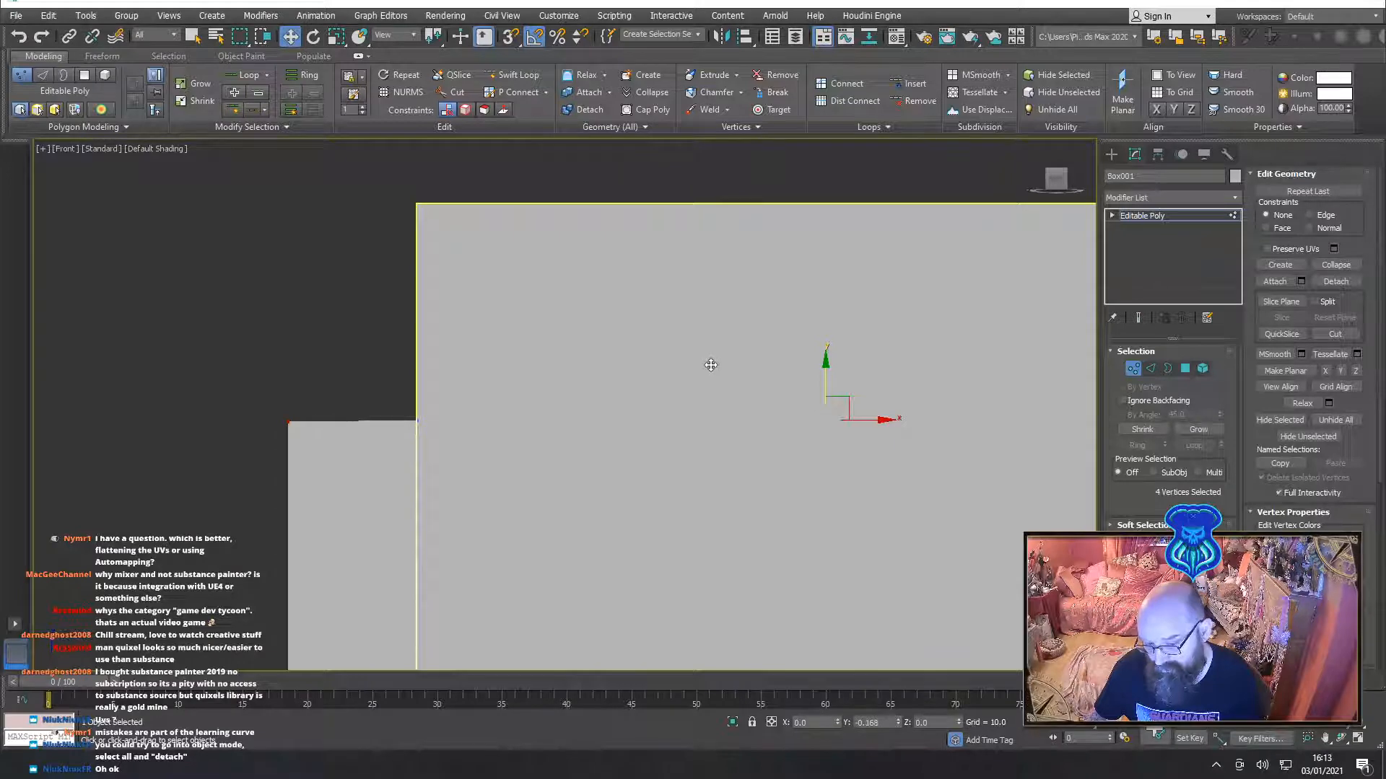
scroll(411, 300, down, 6)
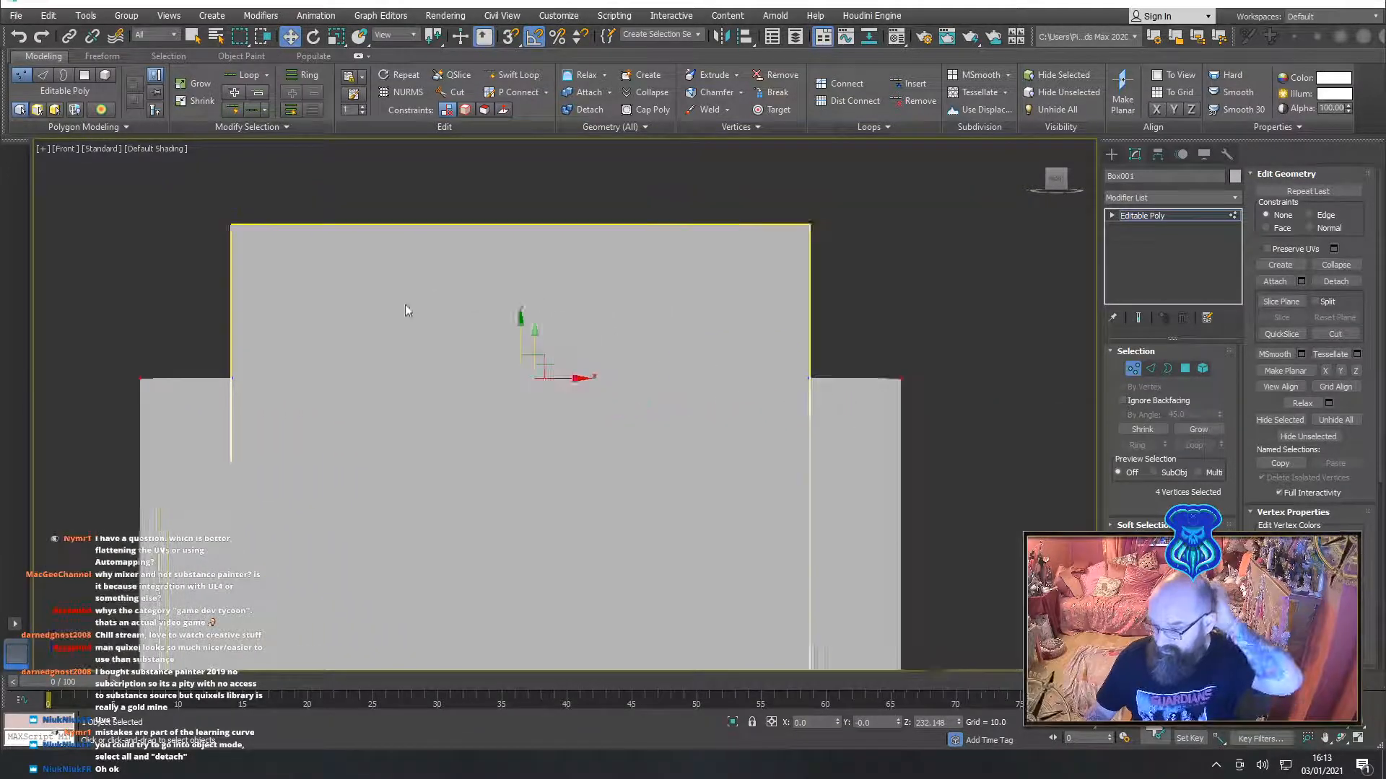
click(1150, 369)
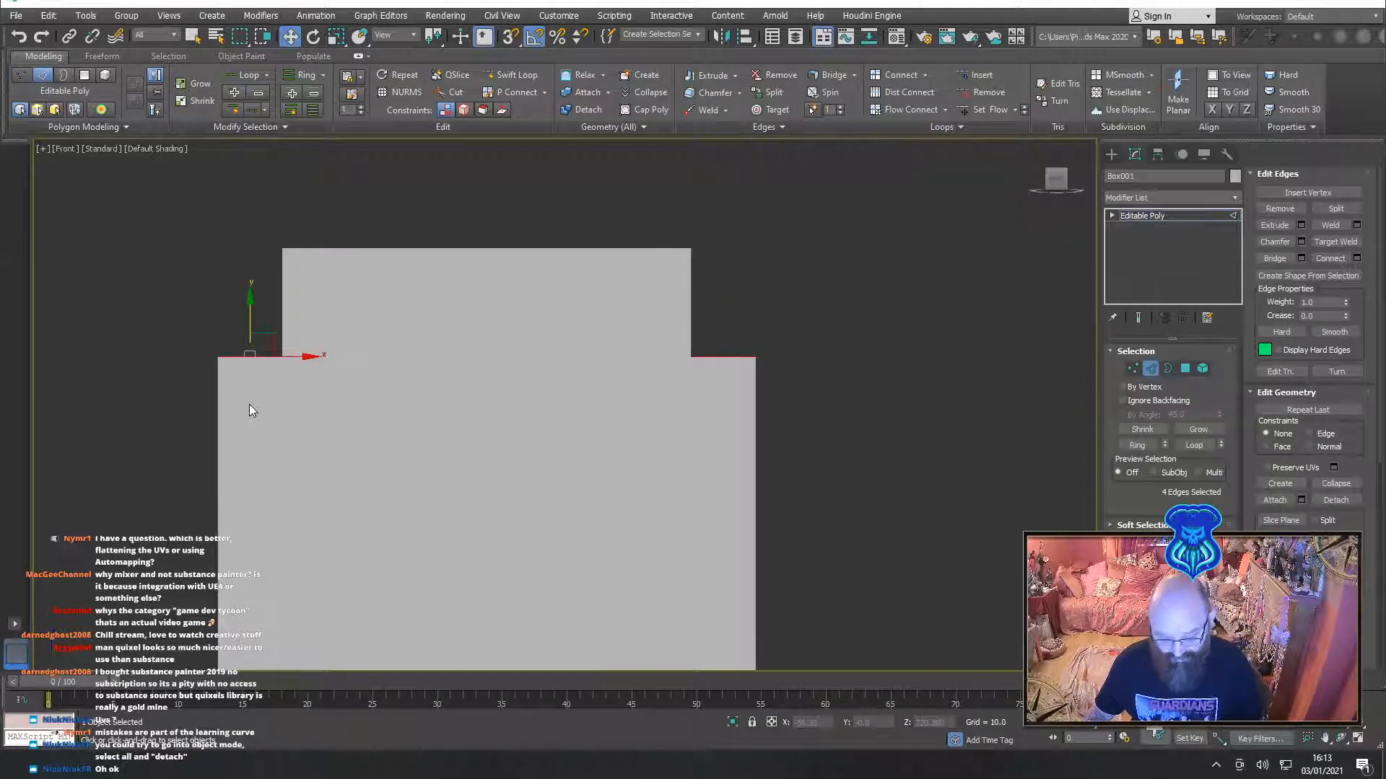
key(e)
key(r)
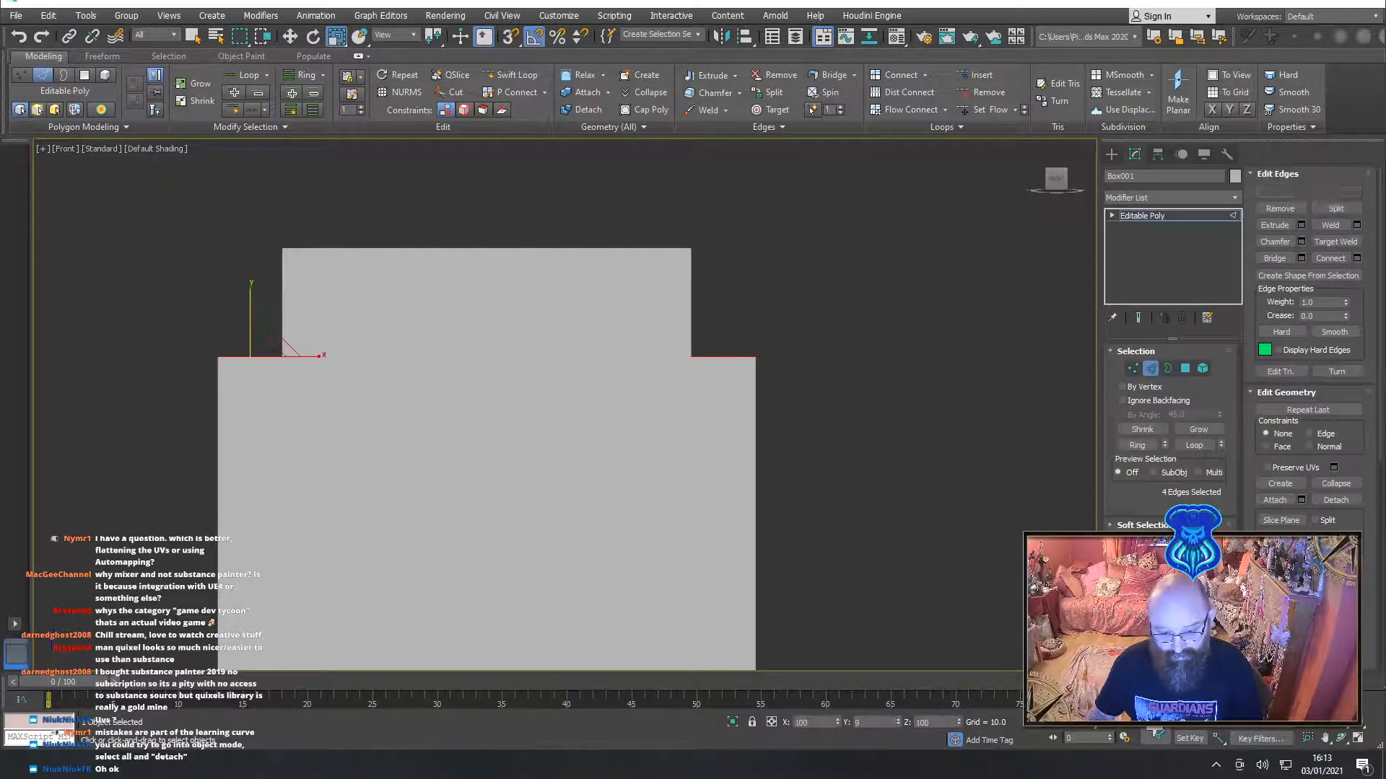
In an edged-faces perspective view, delete the polygons closing the feet of both frame legs
key(F4)
key(p)
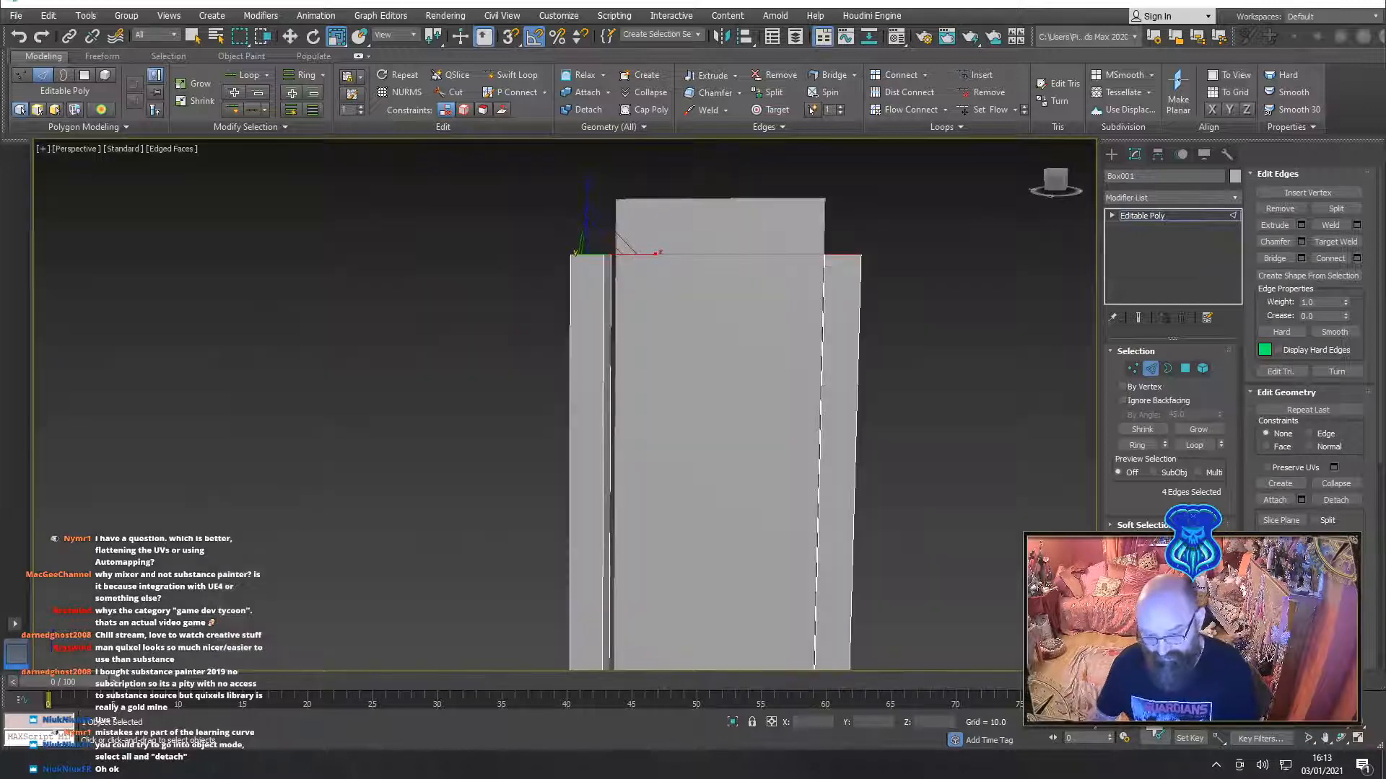
scroll(675, 267, down, 5)
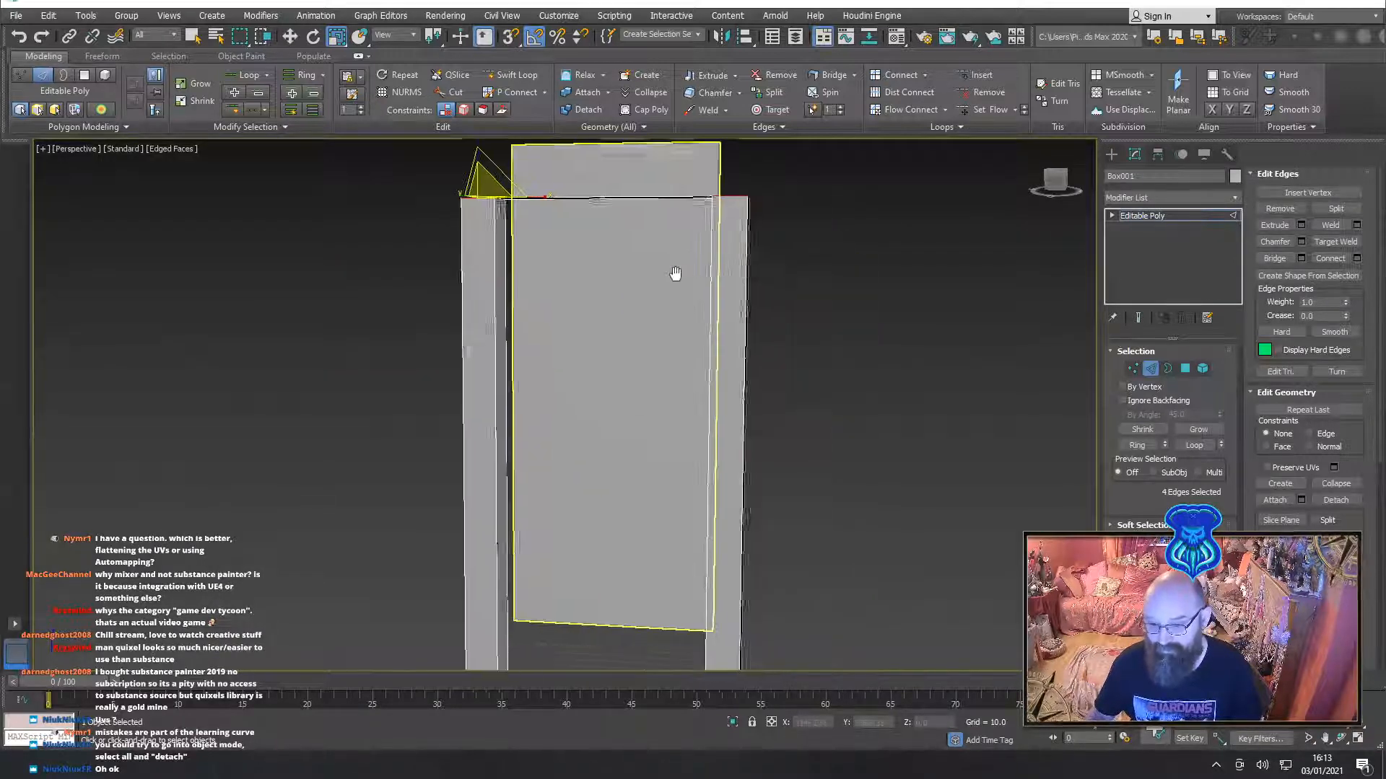
alt+middle_drag(694, 264, 717, 345)
scroll(717, 345, up, 8)
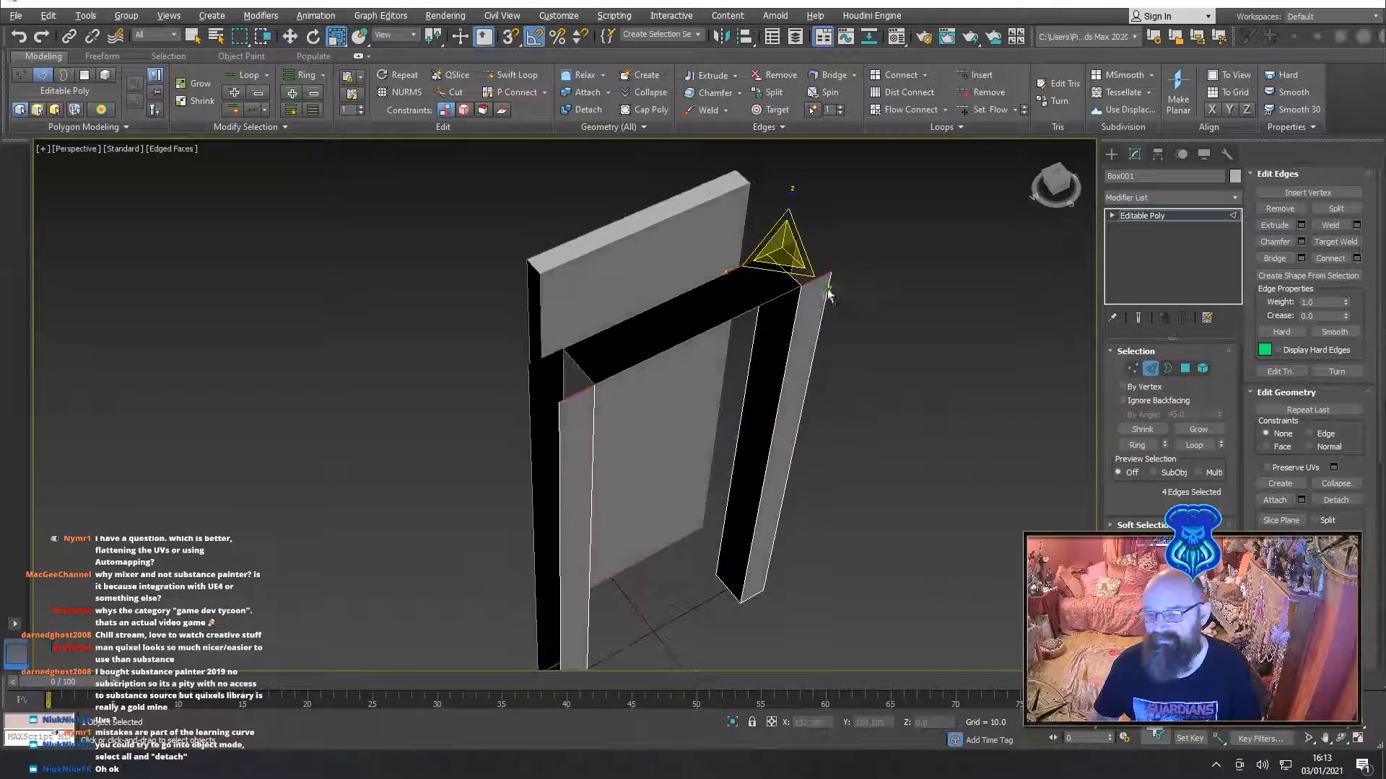
alt+middle_drag(839, 297, 801, 379)
middle_drag(859, 268, 867, 264)
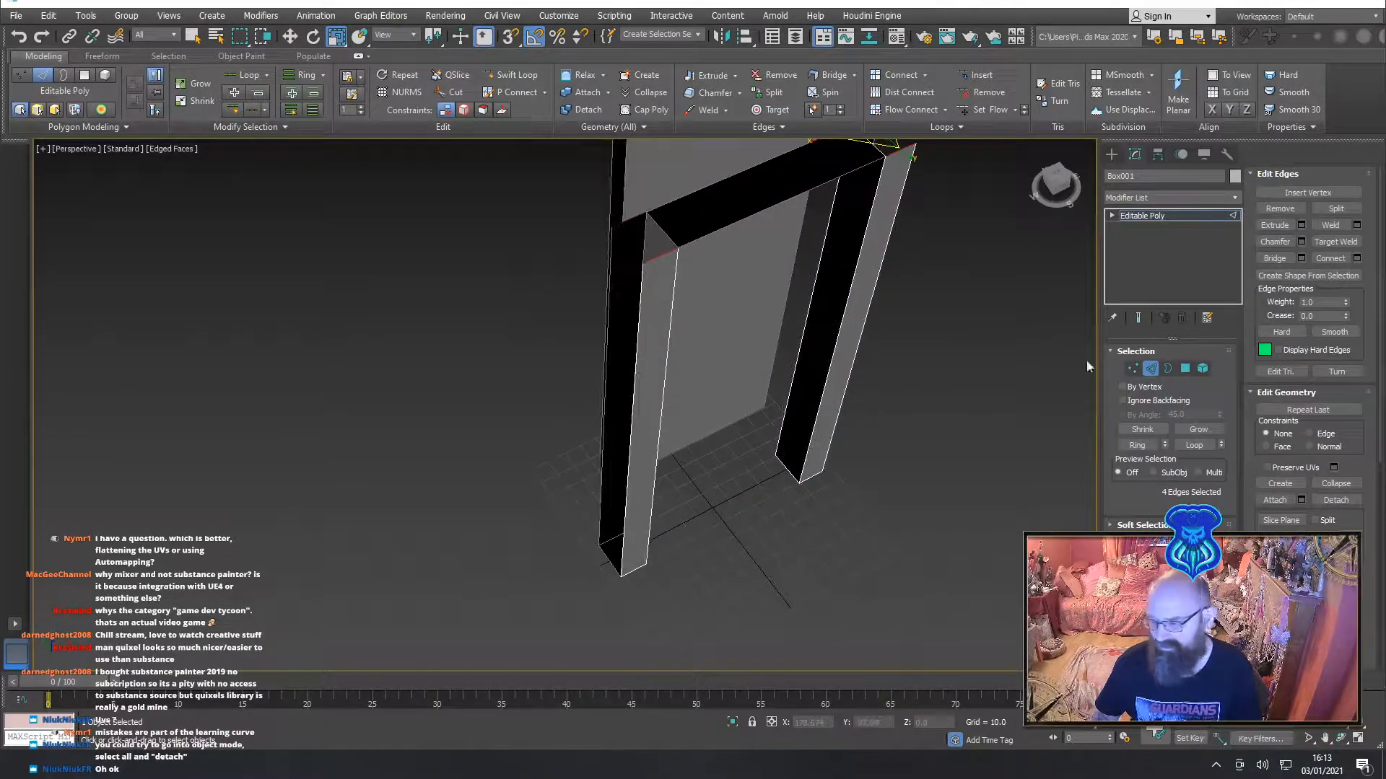
click(1185, 369)
click(615, 559)
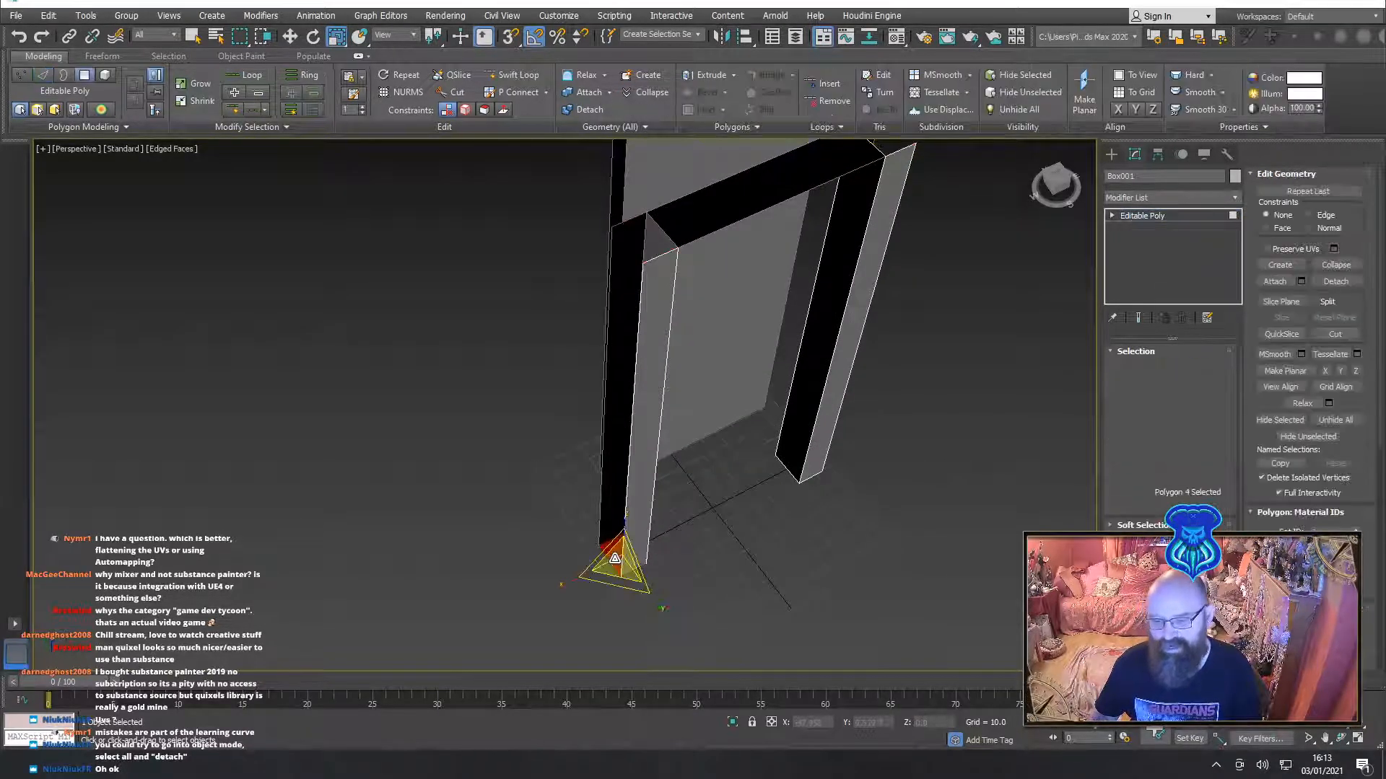
alt+middle_drag(859, 529, 621, 352)
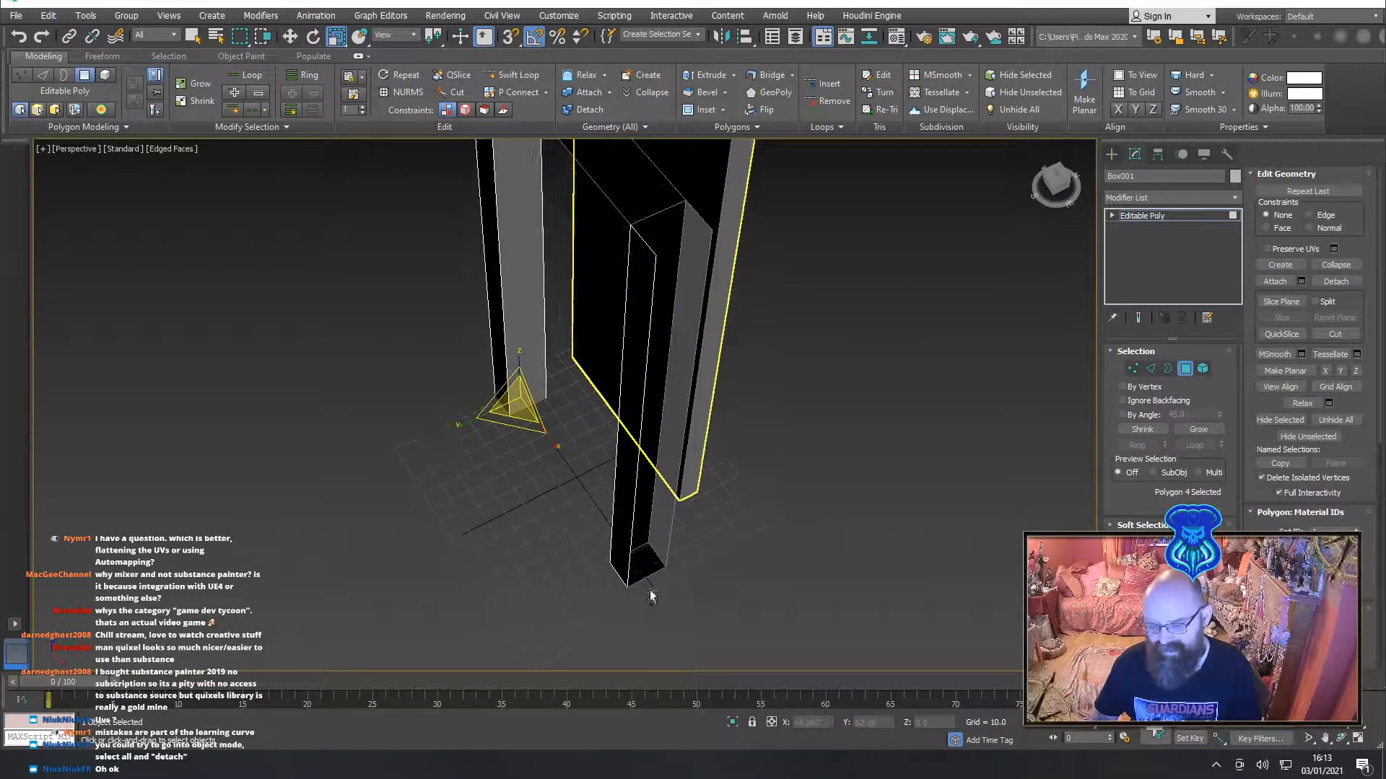
ctrl+click(647, 572)
click(522, 539)
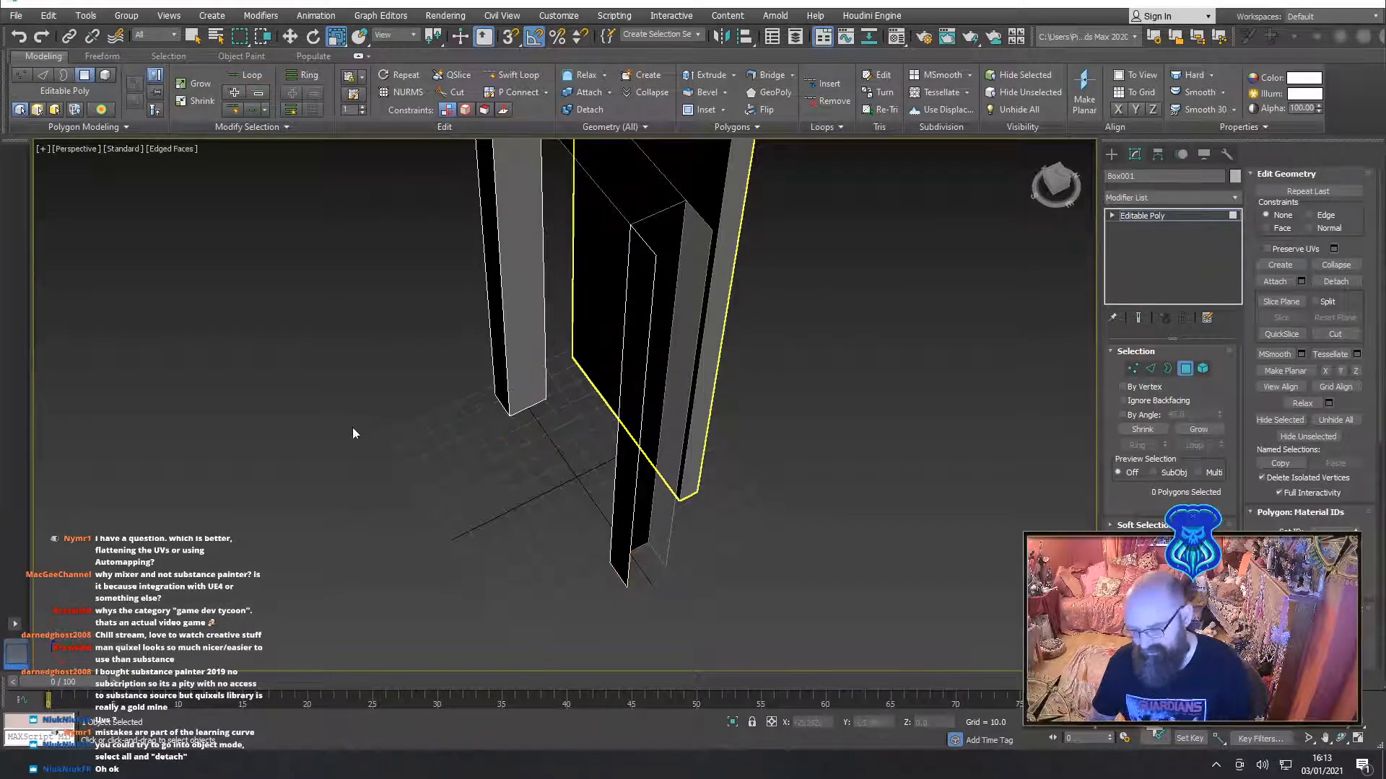
Bridge the outer vertical edges of the front and back casings to close the outer sides of the legs
alt+middle_drag(345, 427, 534, 433)
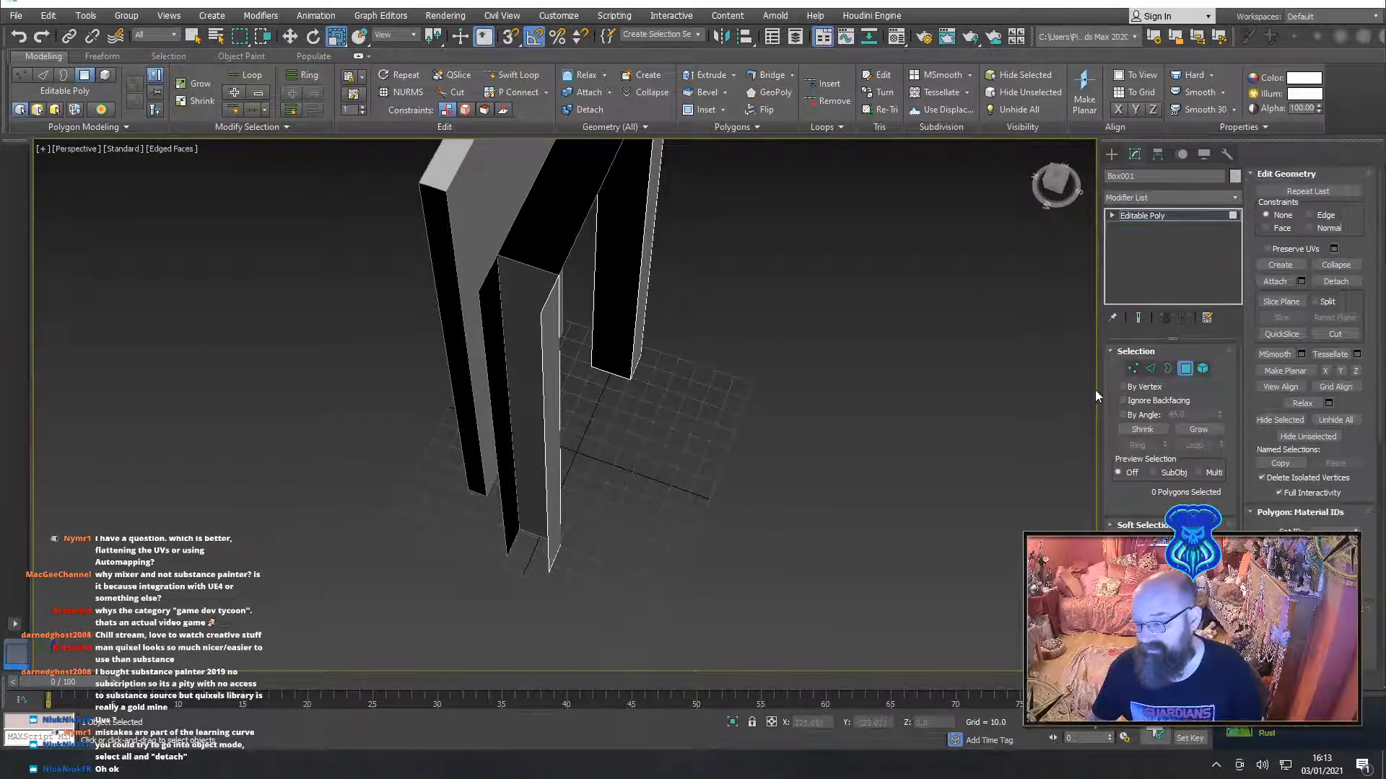
click(1150, 369)
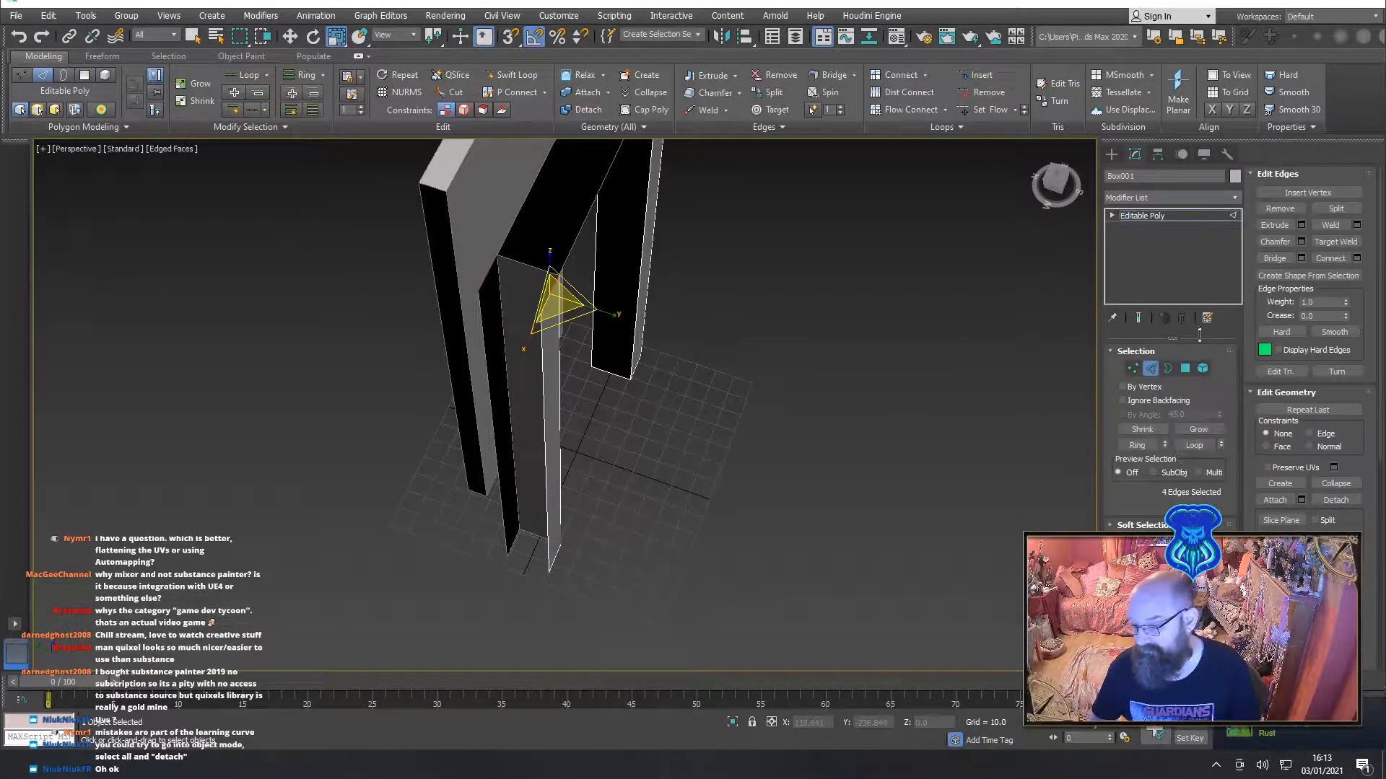
click(501, 490)
click(639, 498)
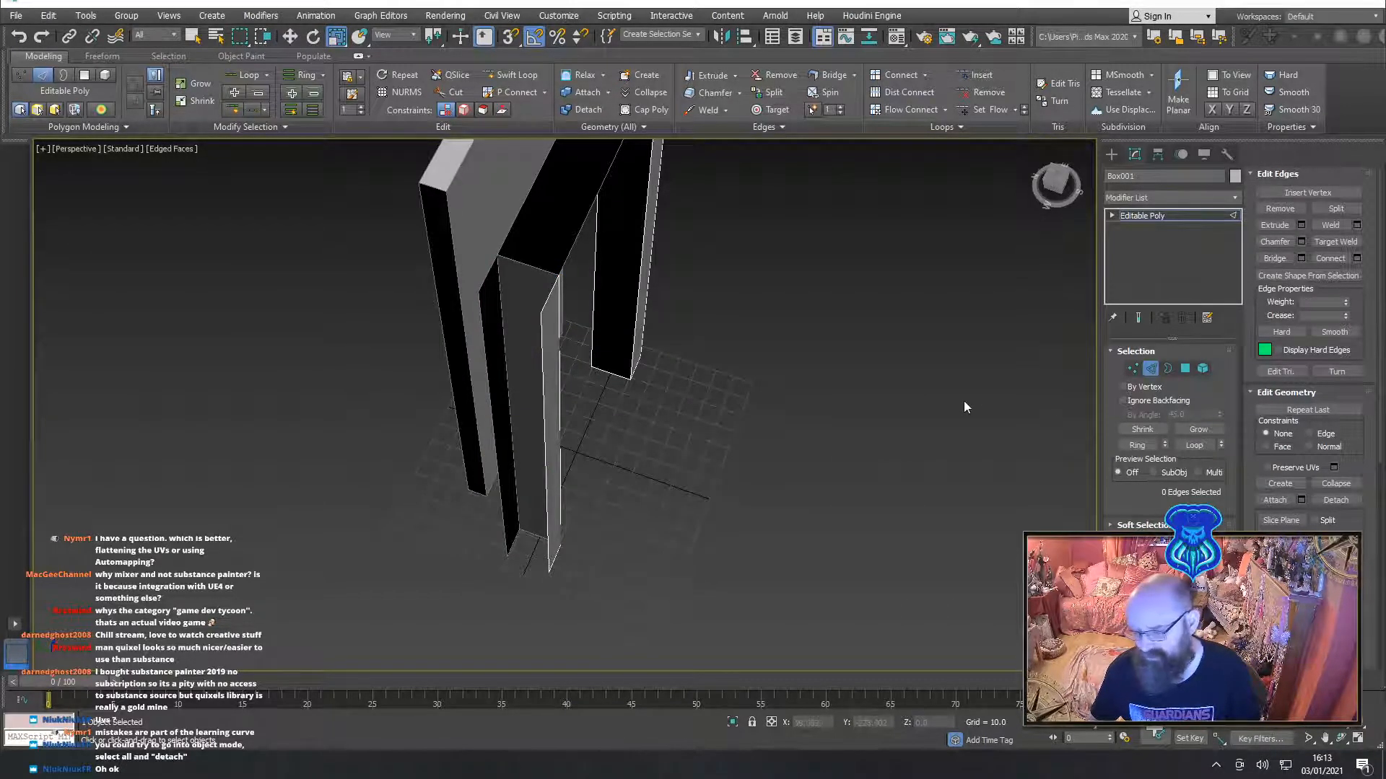
click(1274, 258)
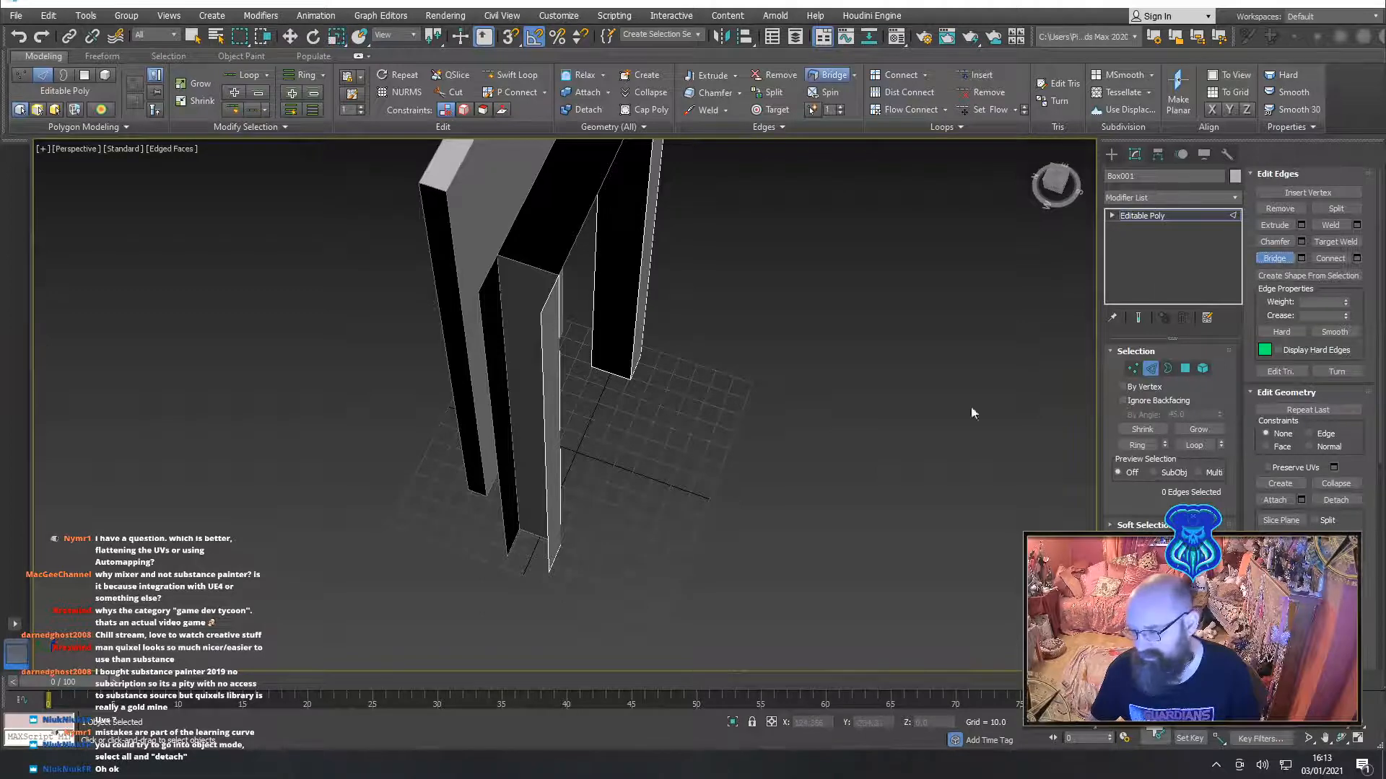
click(503, 531)
click(548, 547)
alt+middle_drag(720, 483, 643, 498)
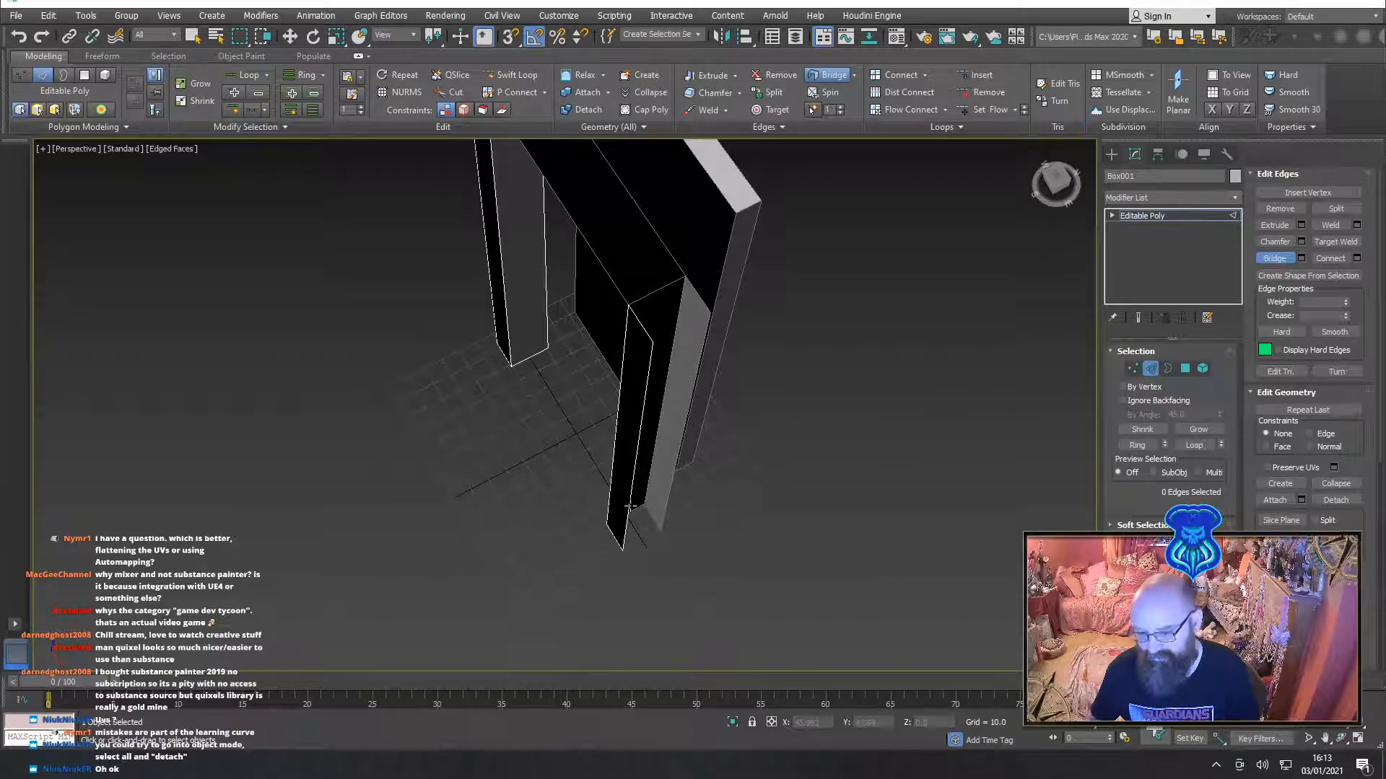
scroll(496, 449, down, 8)
alt+middle_drag(496, 449, 589, 399)
scroll(589, 399, up, 8)
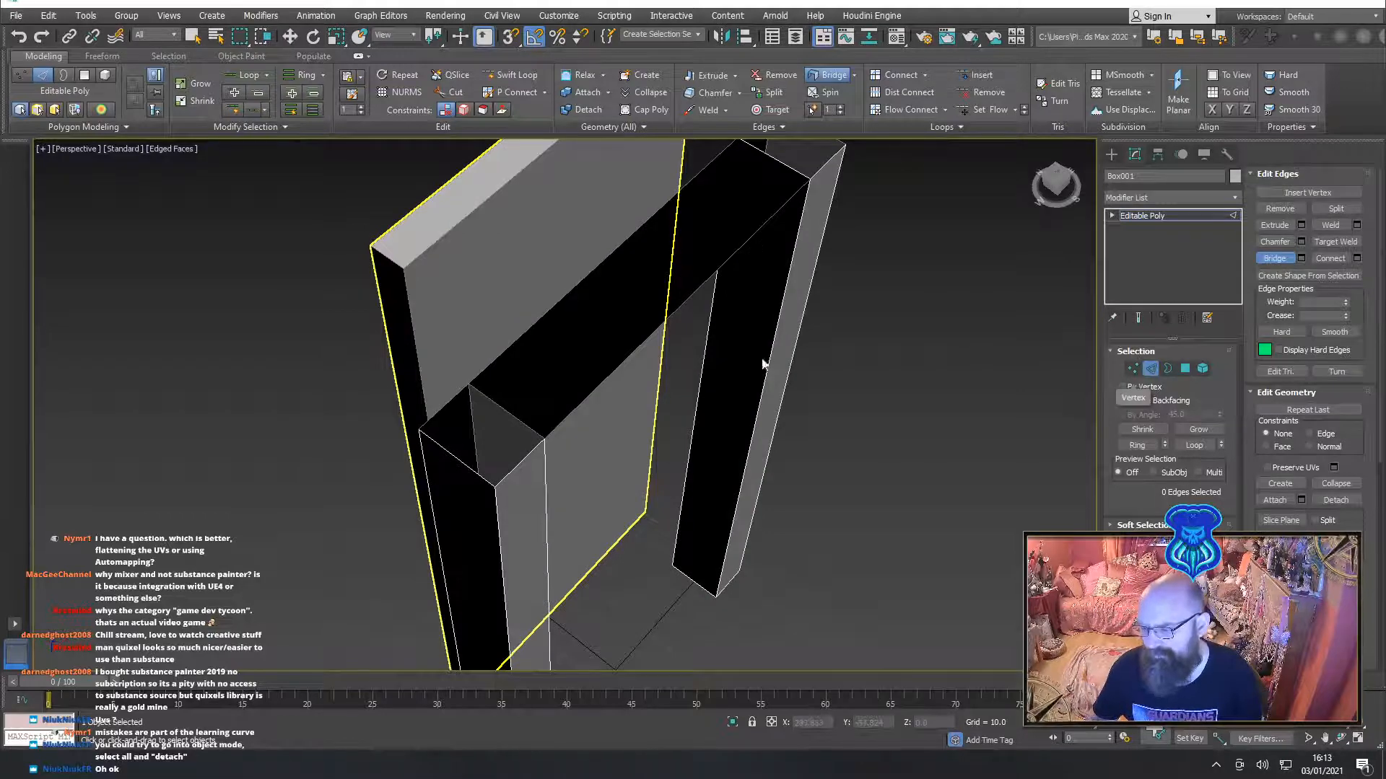
Extrude the eight outer rim edges around the frame's top upward about 25.5 units to form a new header
key(r)
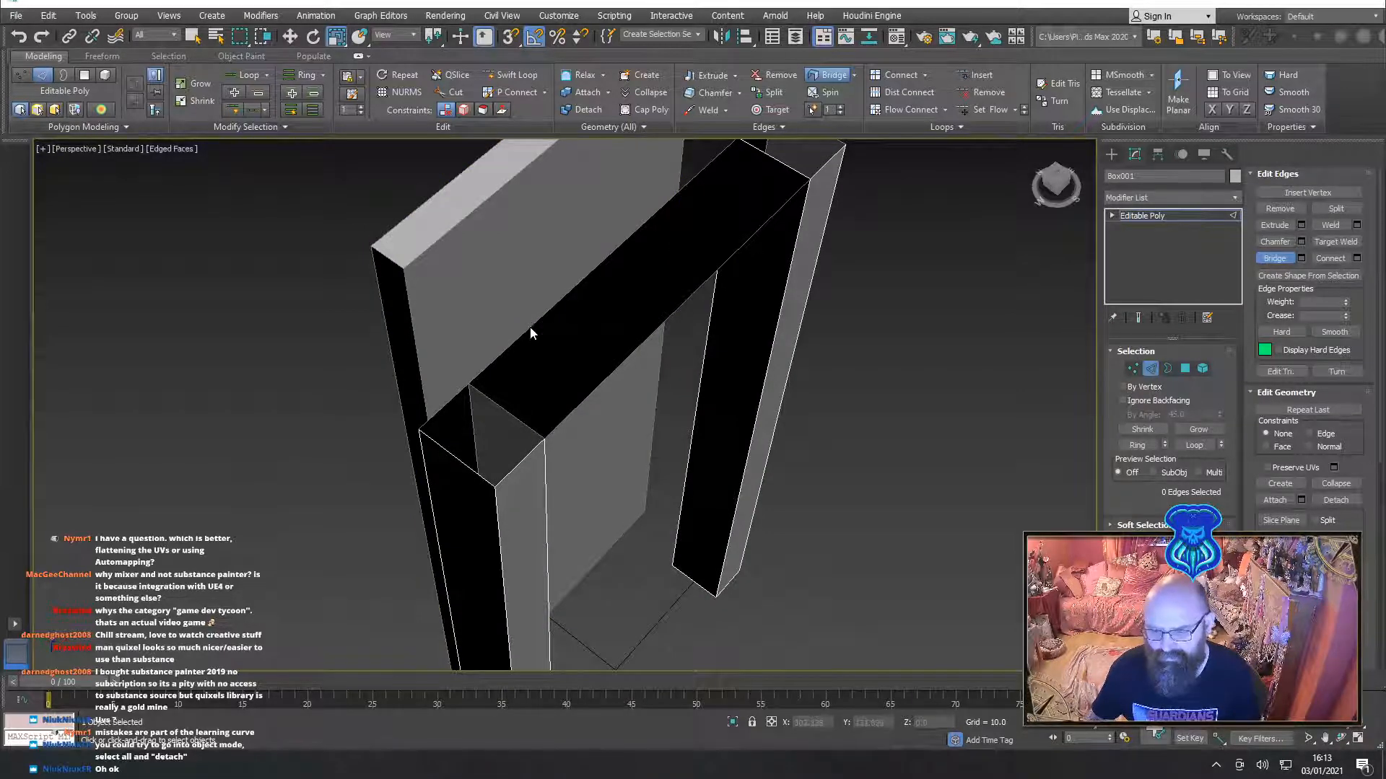
click(611, 267)
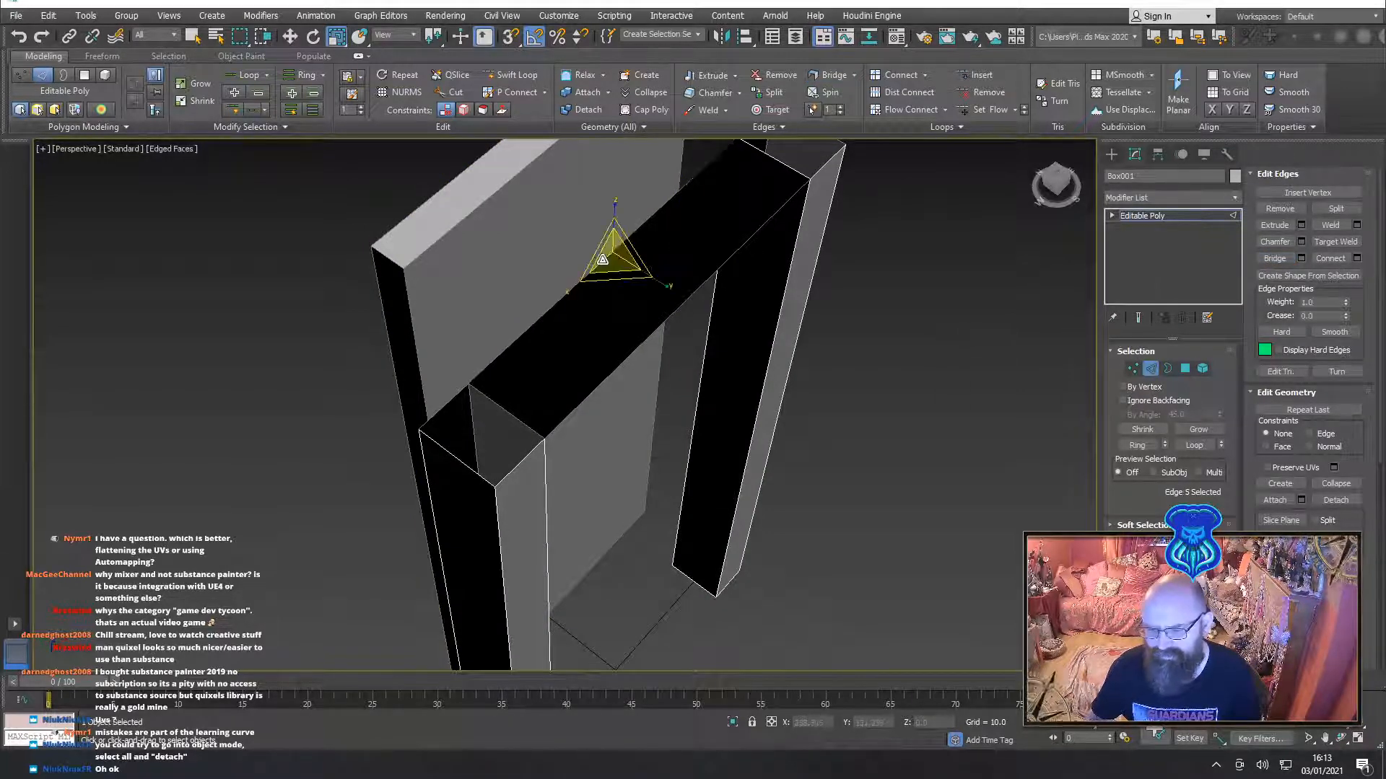
ctrl+click(428, 417)
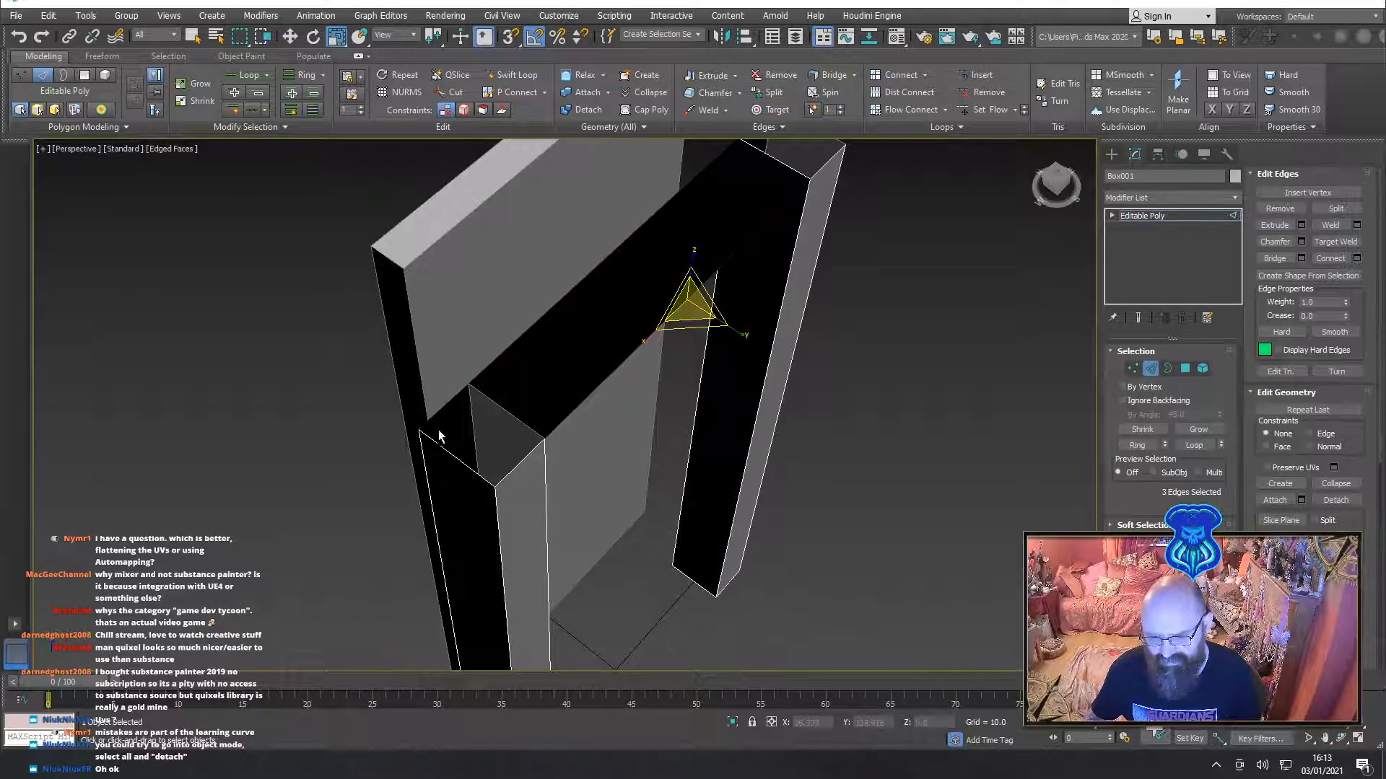
ctrl+click(449, 454)
ctrl+click(515, 468)
middle_drag(768, 319, 702, 511)
ctrl+click(696, 327)
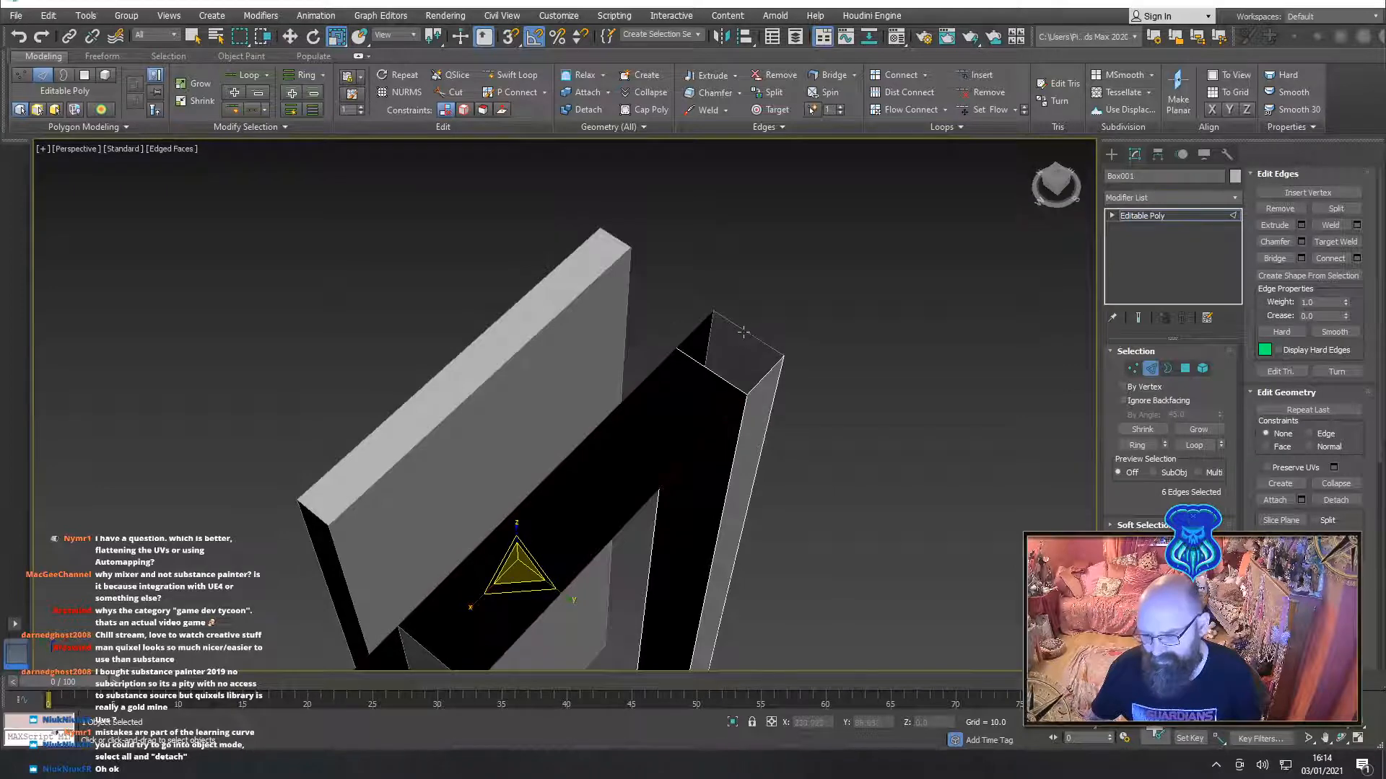
ctrl+click(745, 333)
ctrl+click(761, 378)
middle_drag(744, 518, 688, 351)
scroll(789, 427, down, 5)
scroll(737, 371, up, 4)
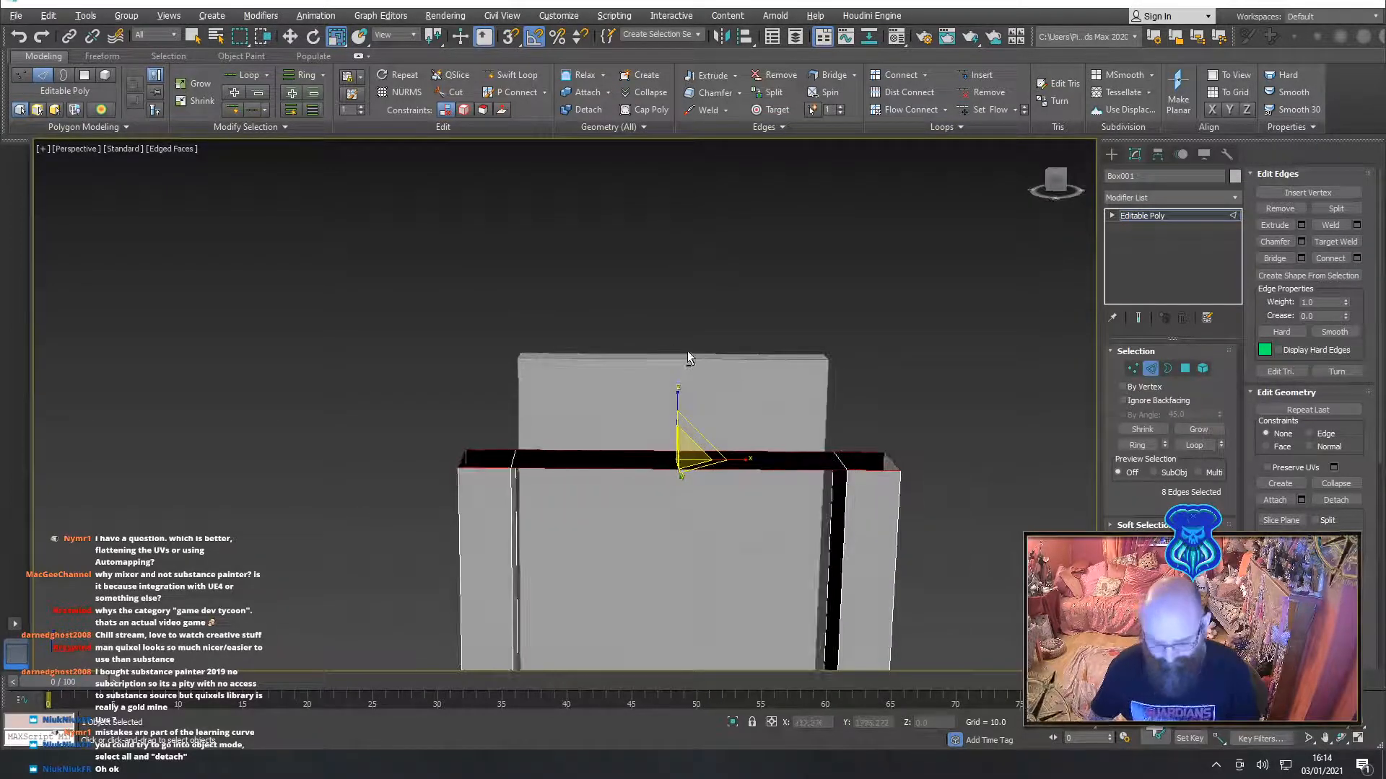
key(w)
drag(676, 407, 679, 364)
key(ctrl+z)
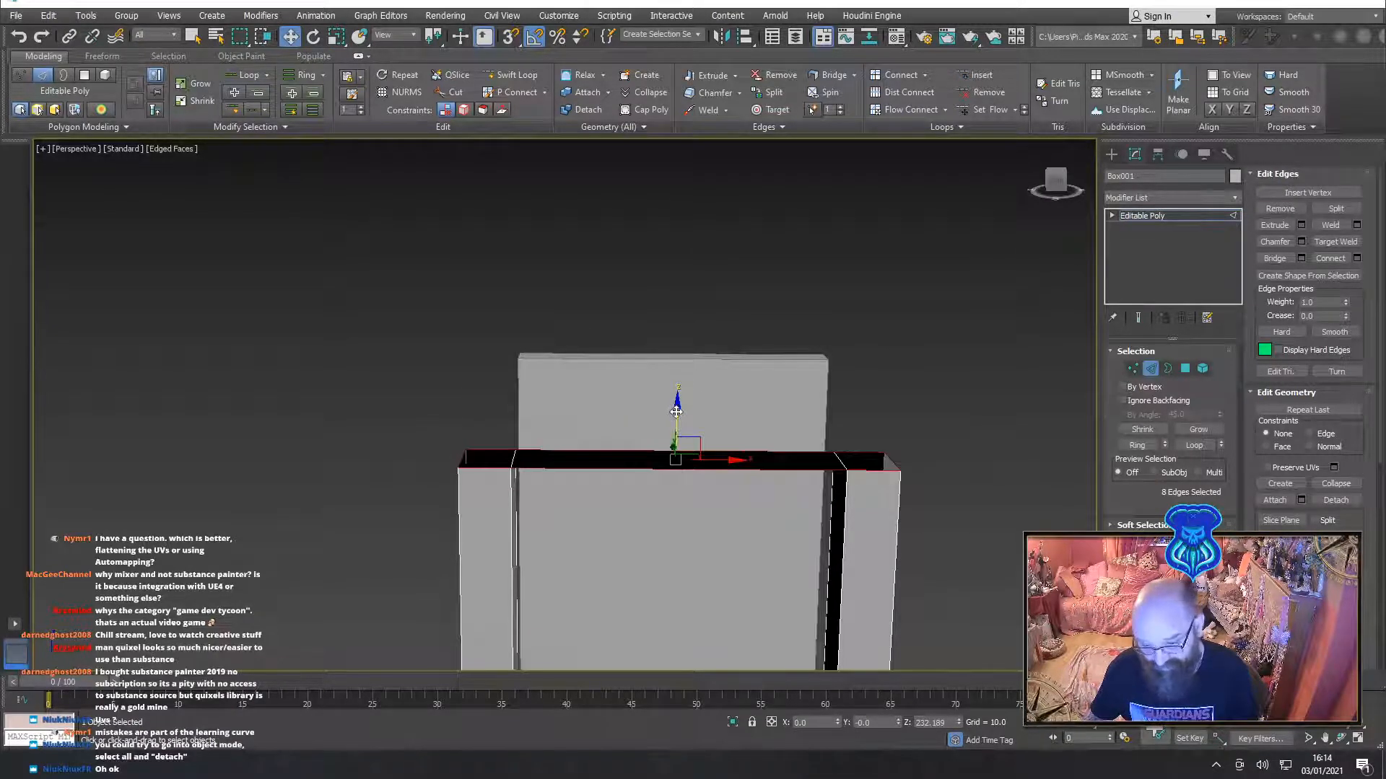
drag(677, 412, 690, 337)
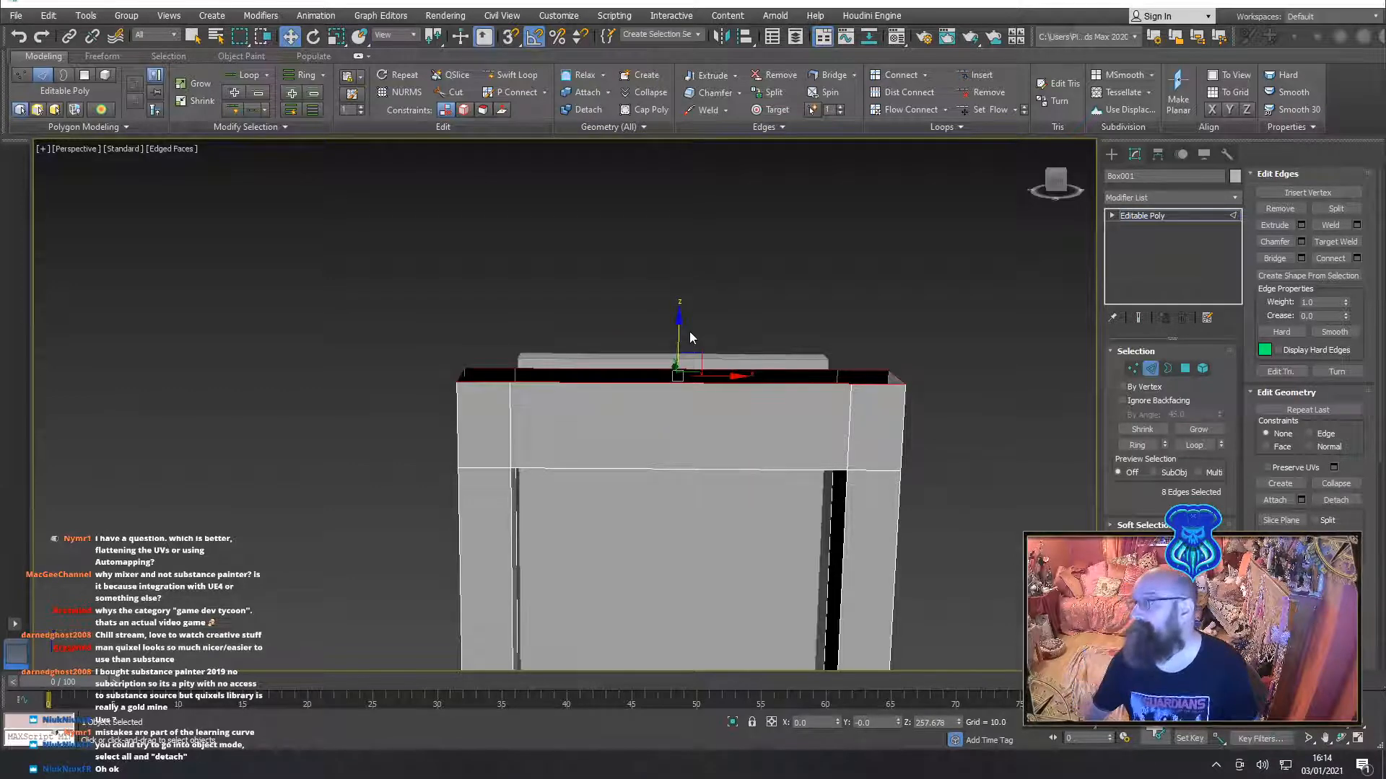
Bridge the front and back rim edges across the middle and both ends to close the header's open top
alt+middle_drag(615, 465, 657, 474)
click(656, 474)
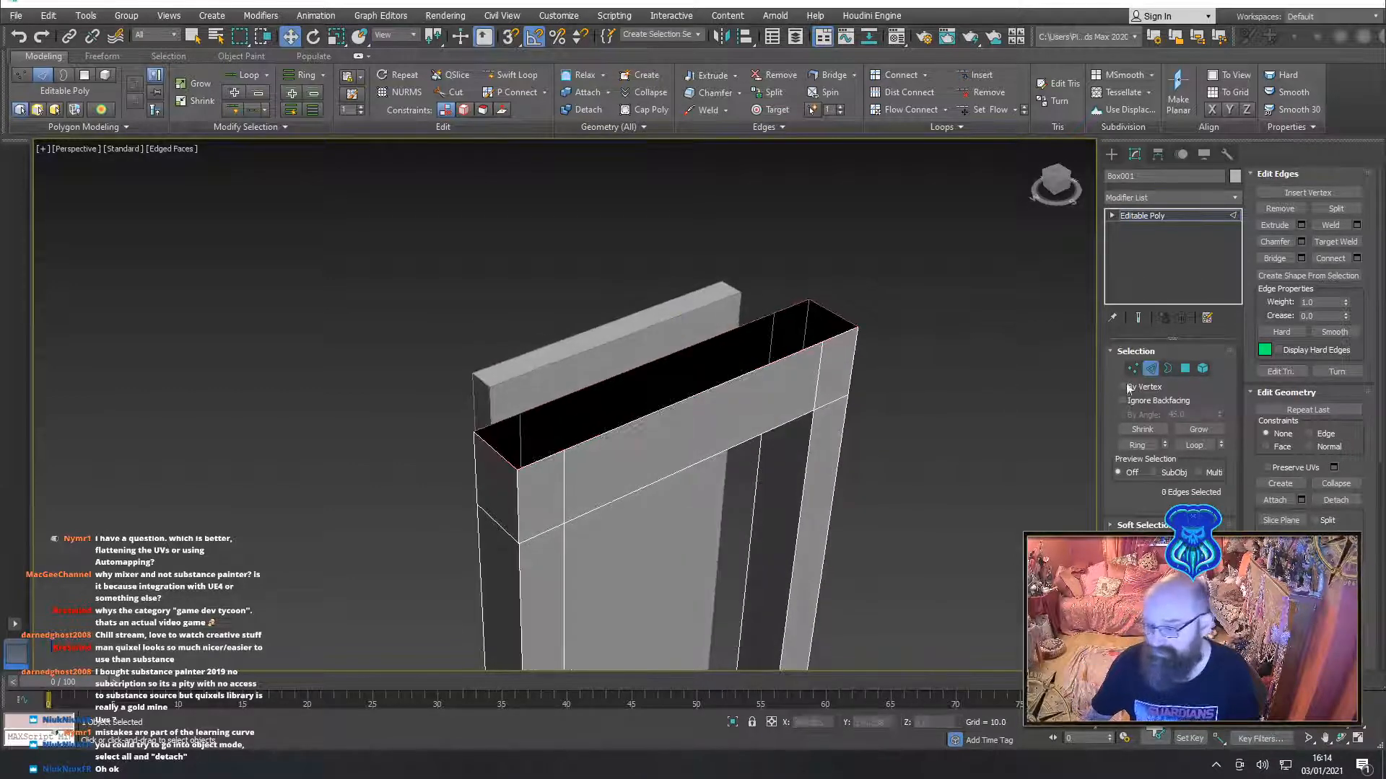
click(1274, 258)
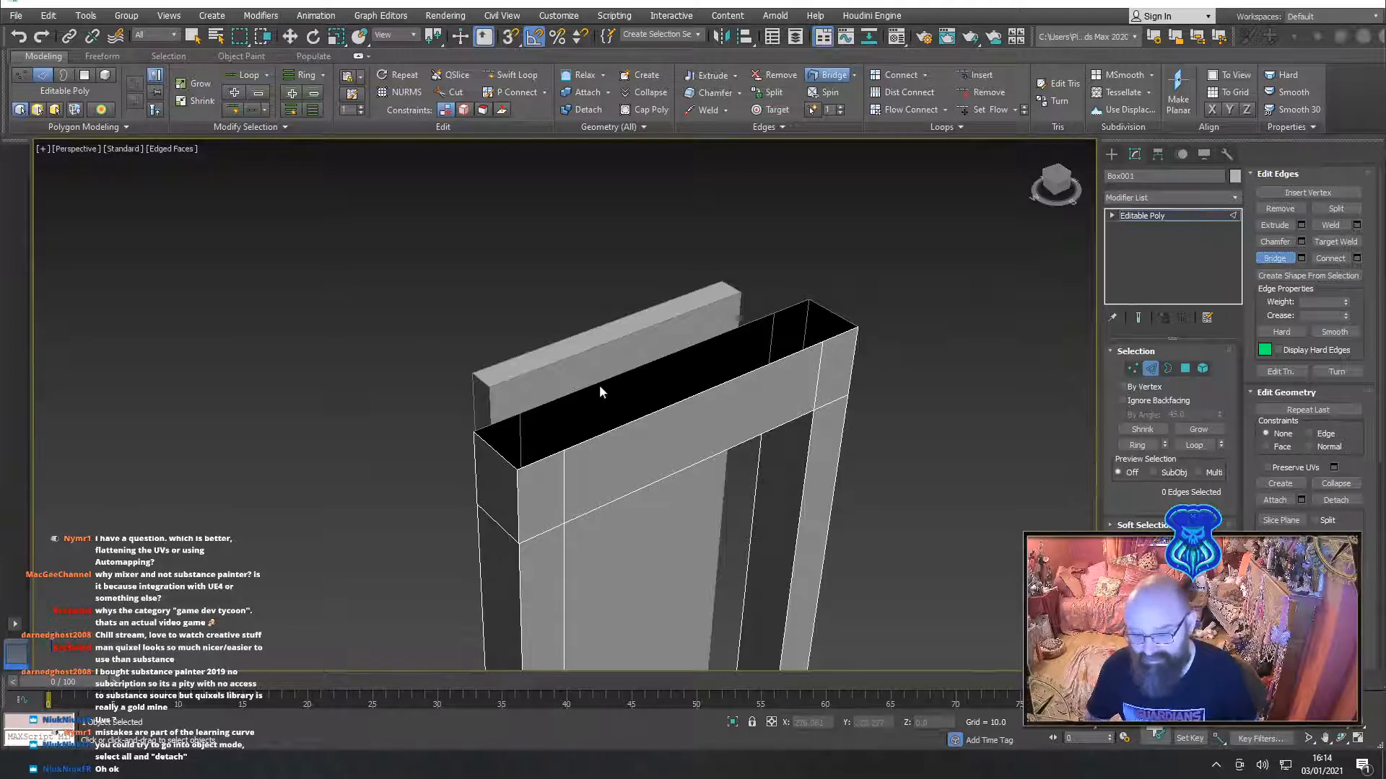
click(632, 420)
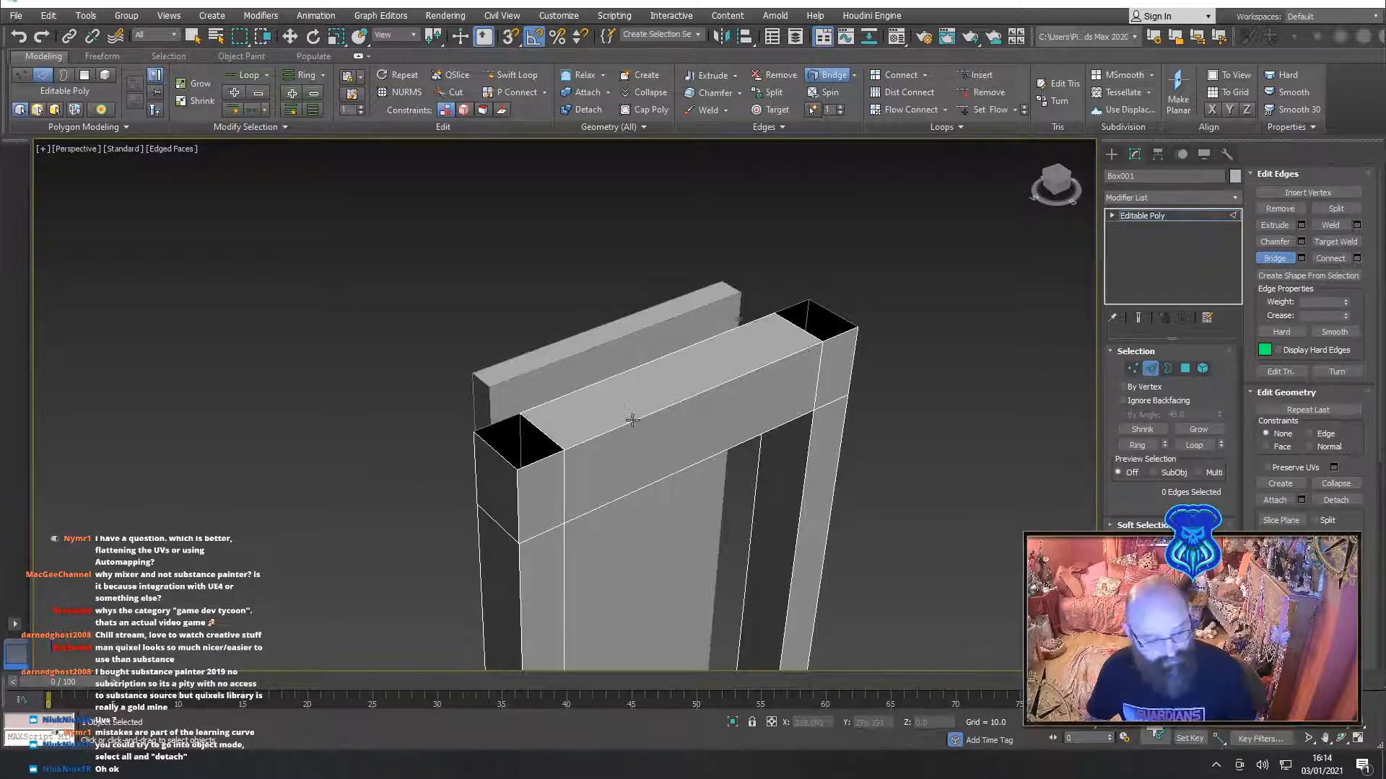
click(496, 420)
click(542, 459)
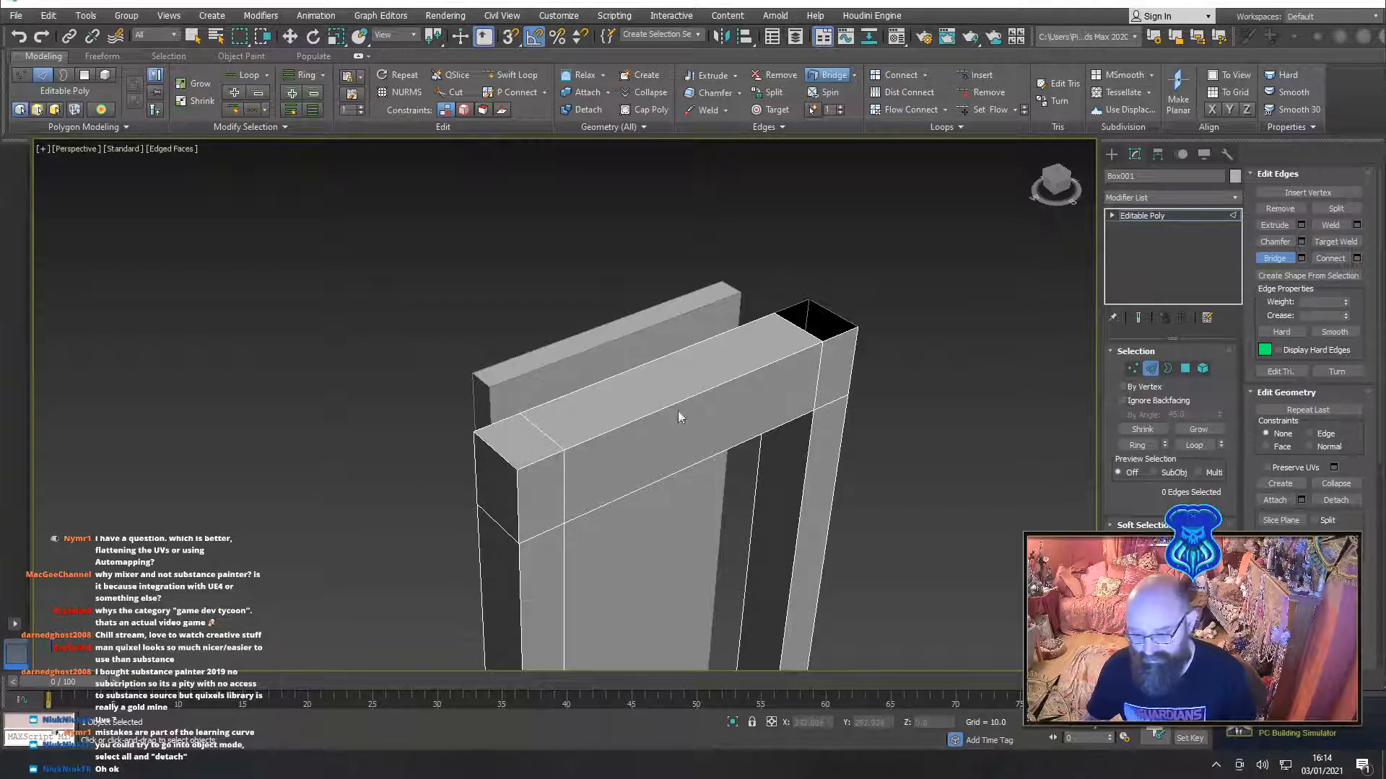
click(837, 347)
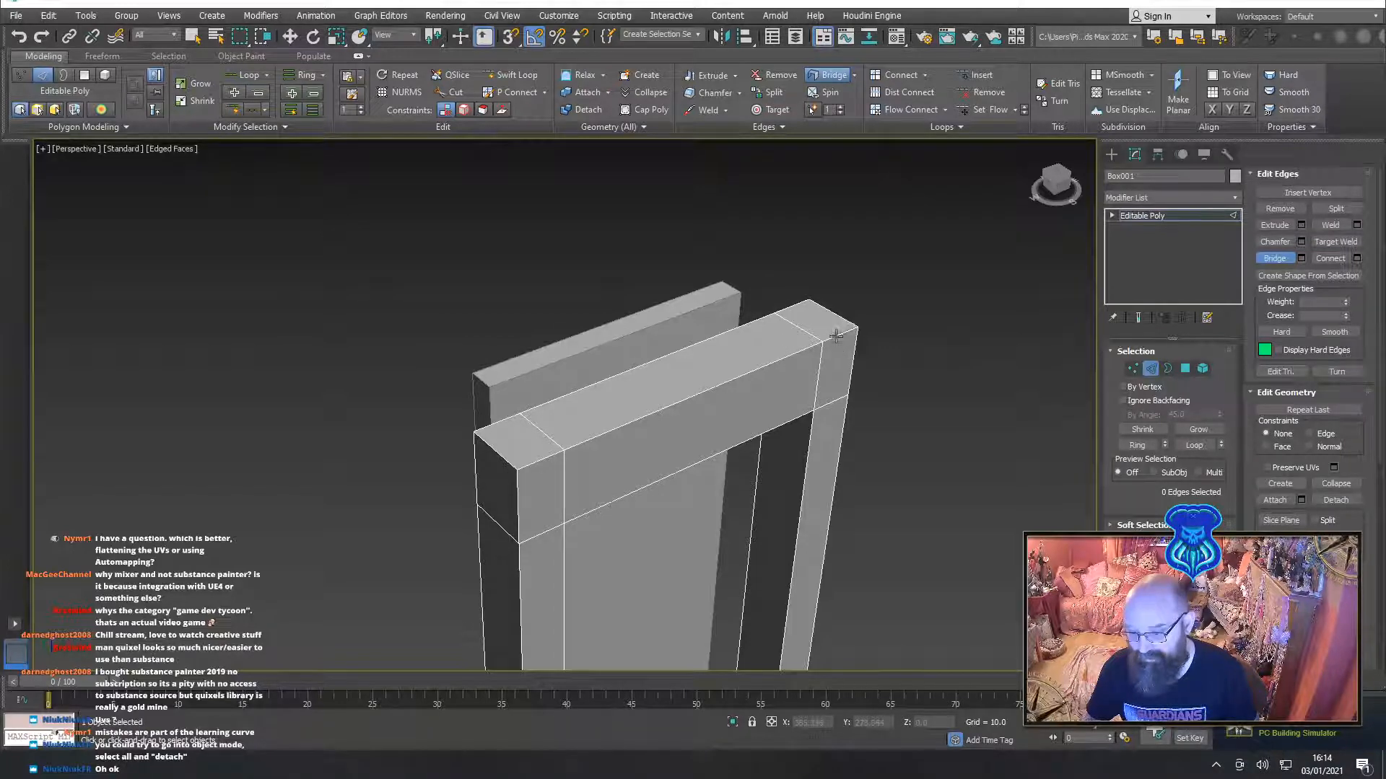
right_click(843, 351)
alt+middle_drag(843, 350, 903, 405)
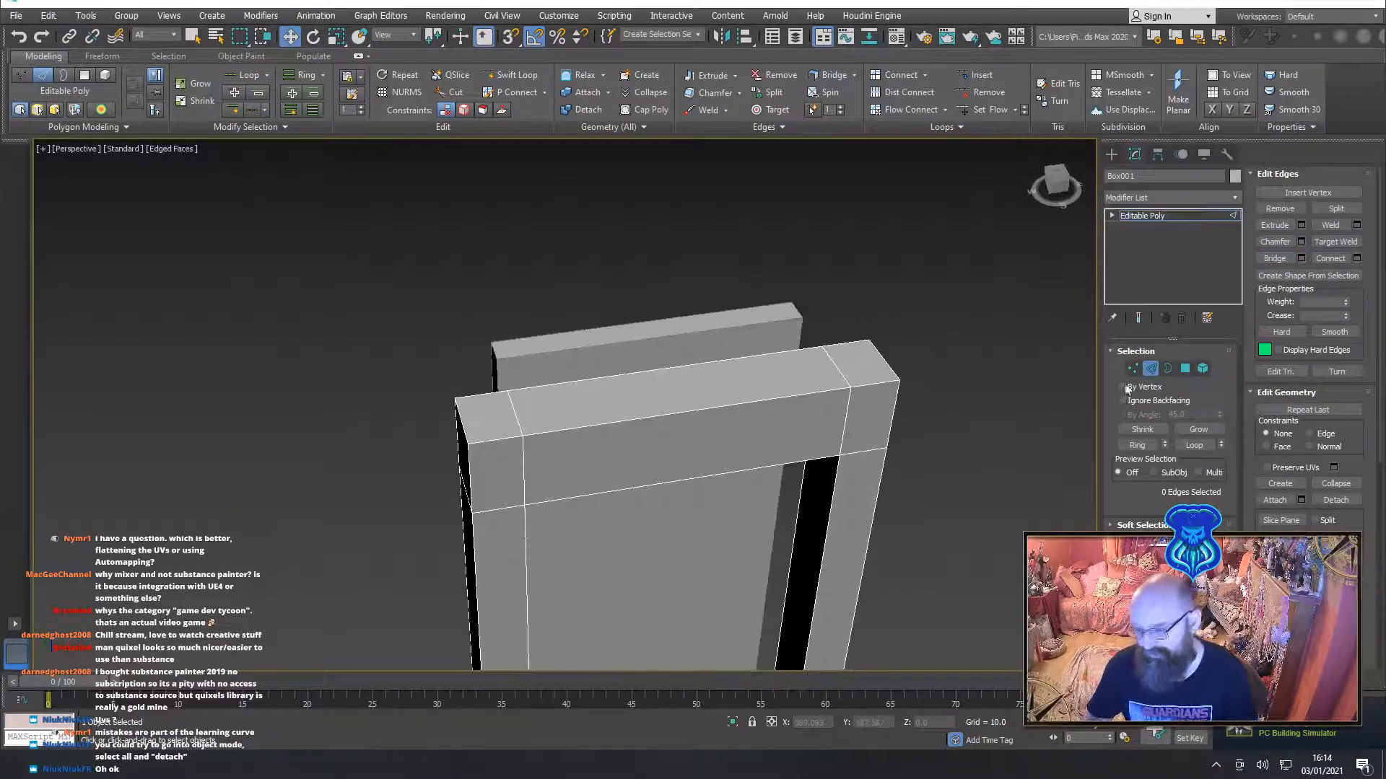
Lower the two end polygons on top of the header by about 6.4 units to reduce the header's height
click(1188, 368)
click(869, 362)
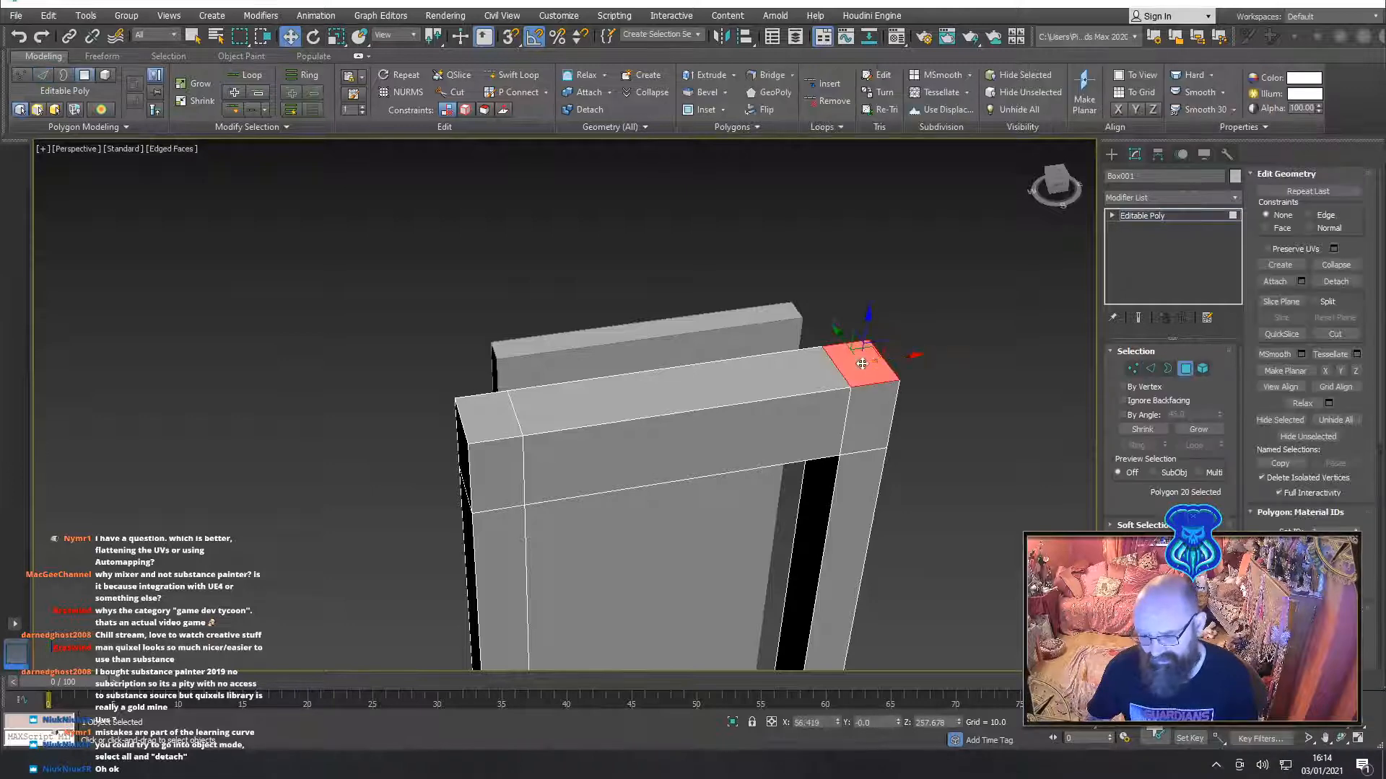
ctrl+click(481, 418)
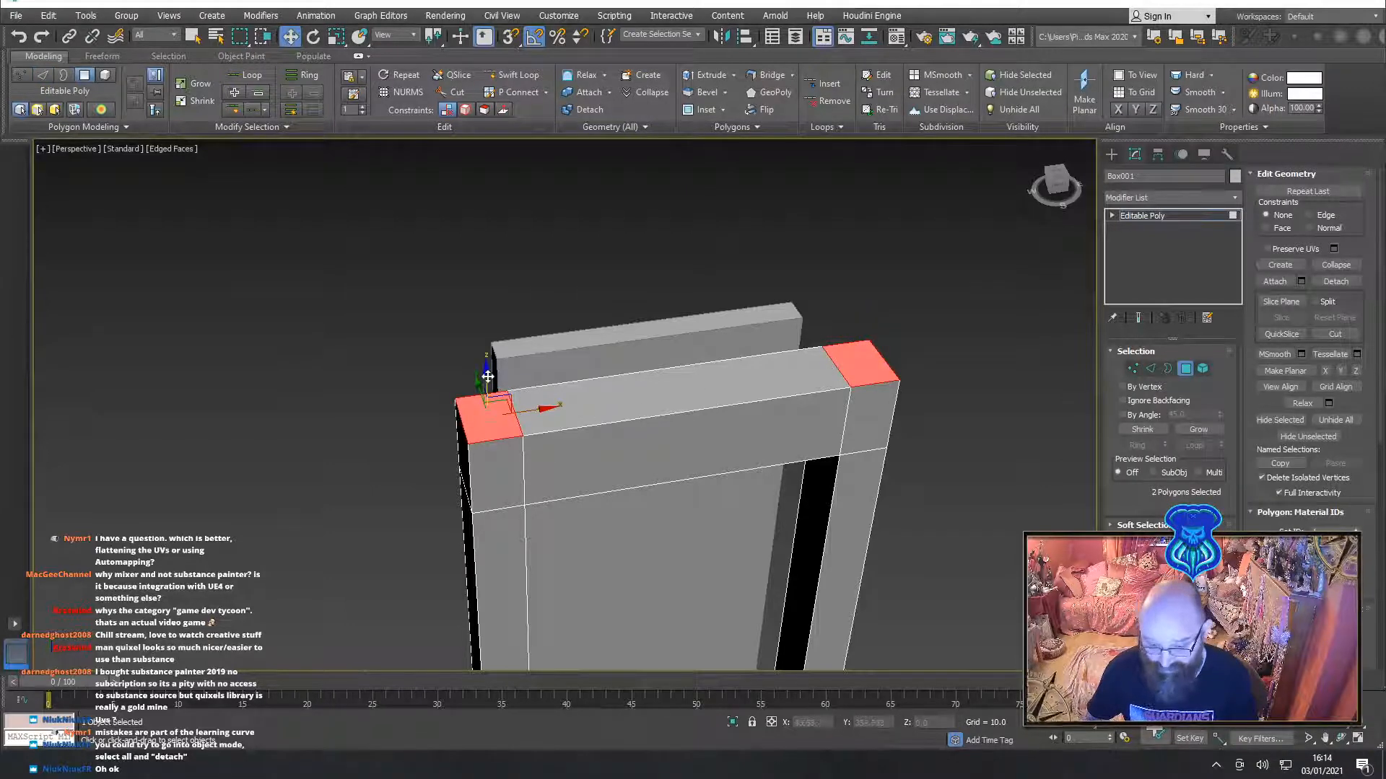
drag(486, 378, 484, 398)
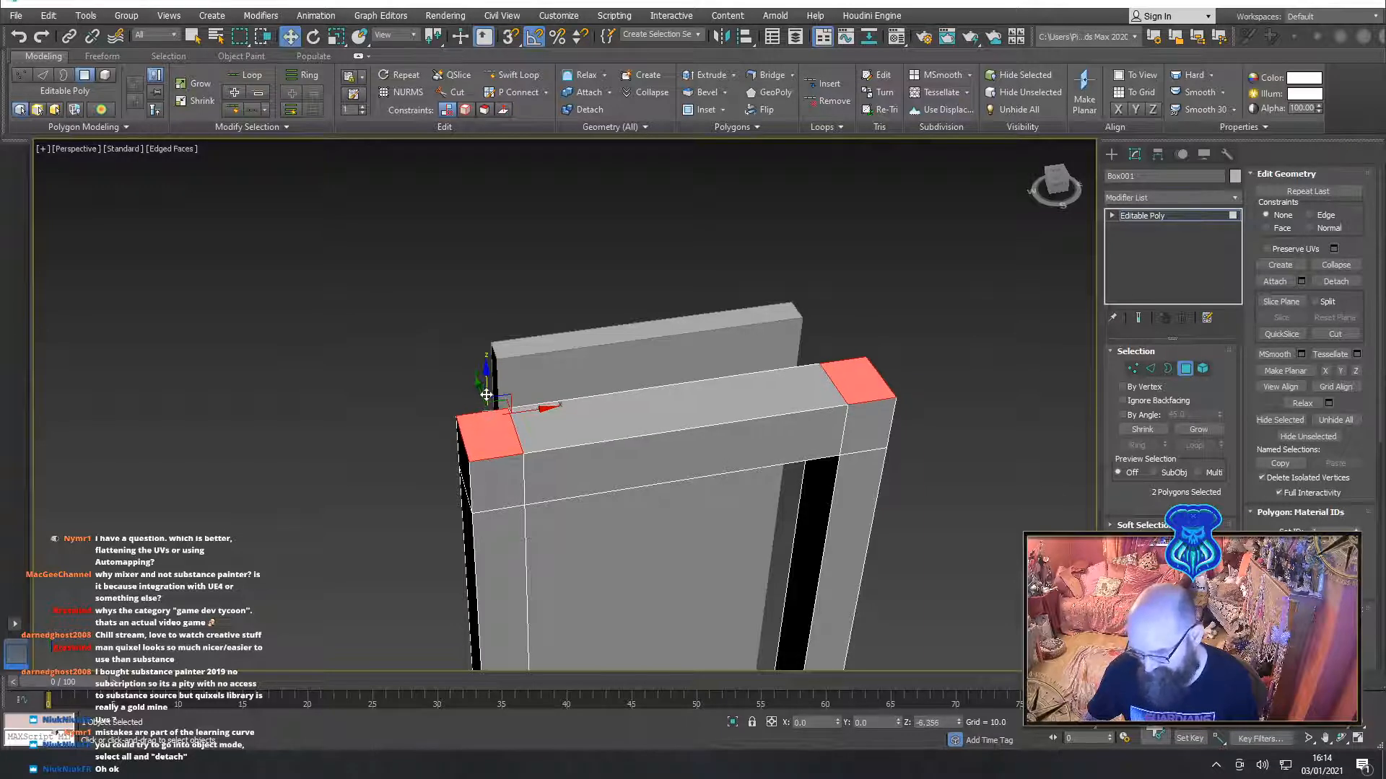
alt+middle_drag(484, 398, 545, 411)
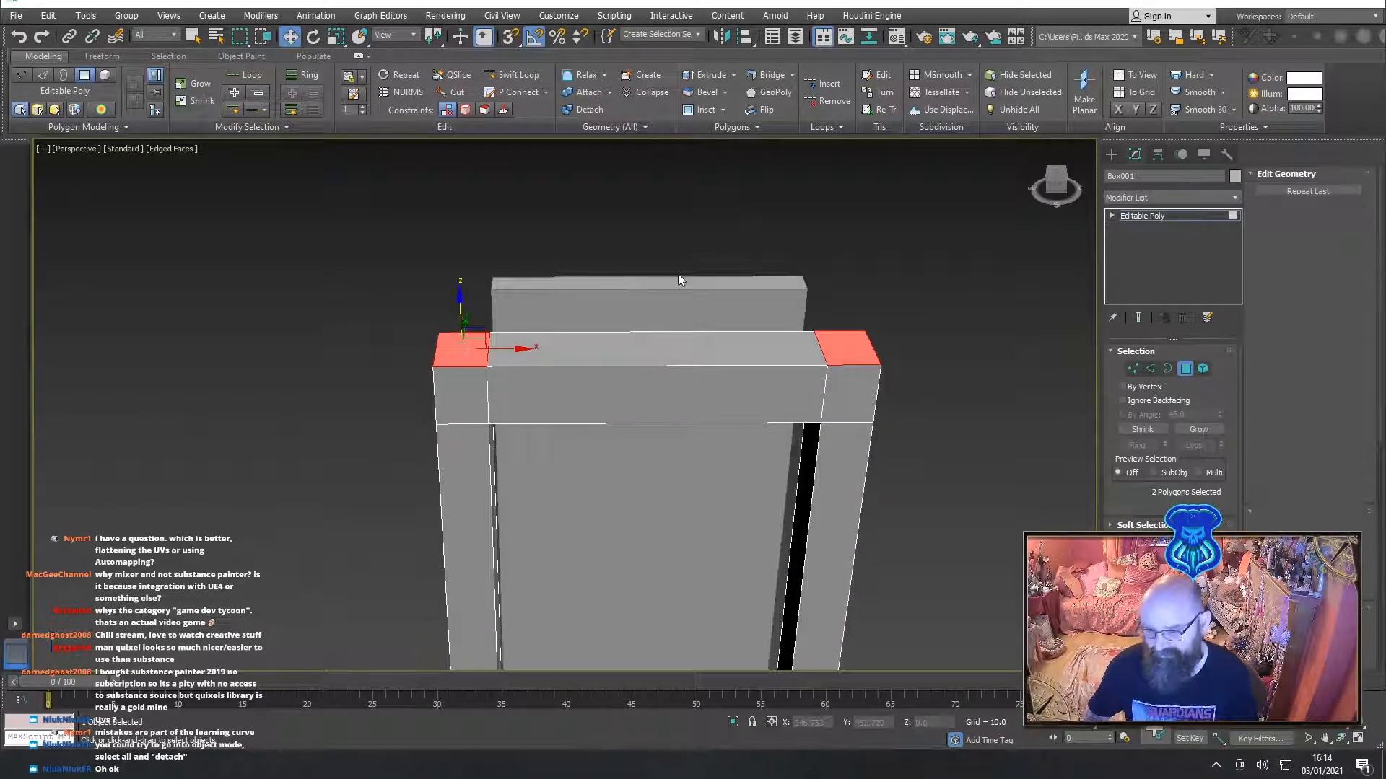
Connect the ring of four long horizontal header edges with a vertical edge loop through the centre
key(2)
click(684, 425)
key(alt+r)
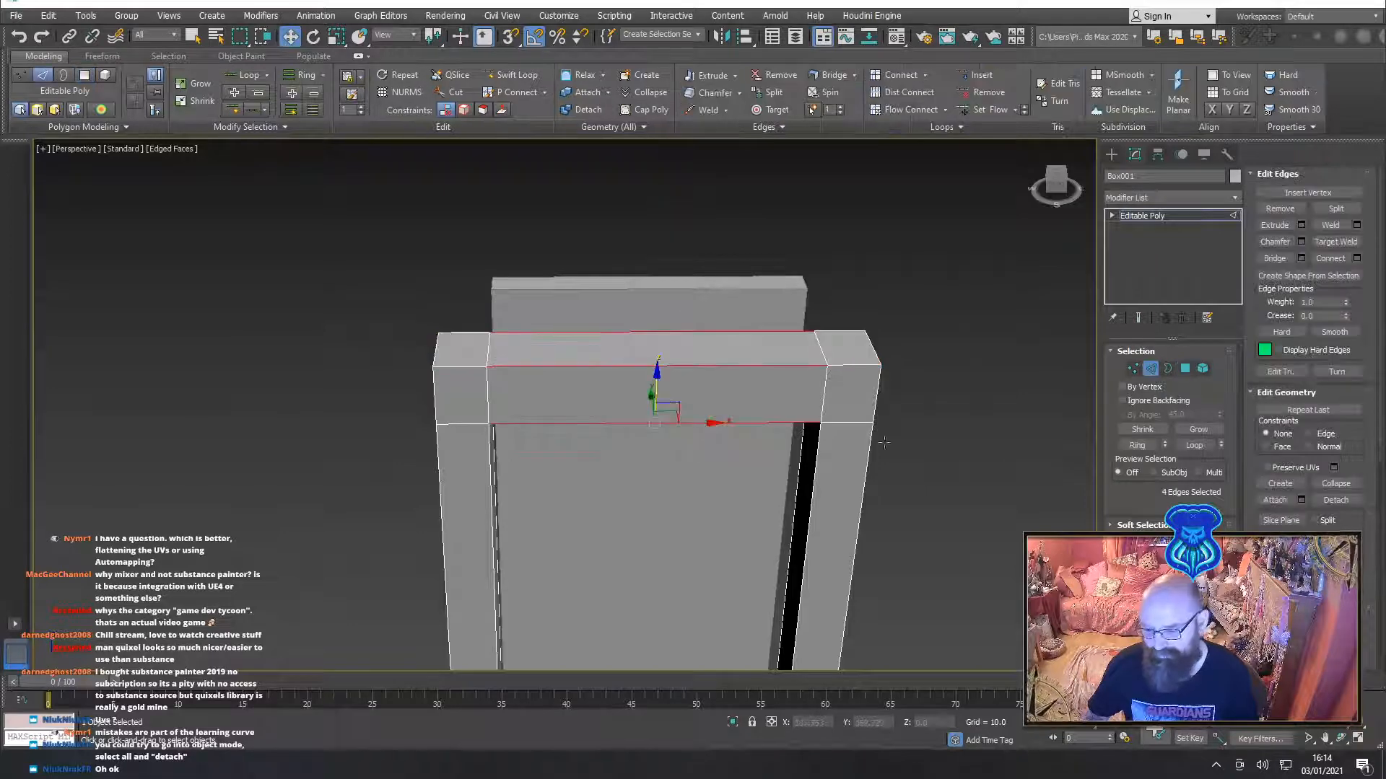
click(1330, 262)
click(920, 310)
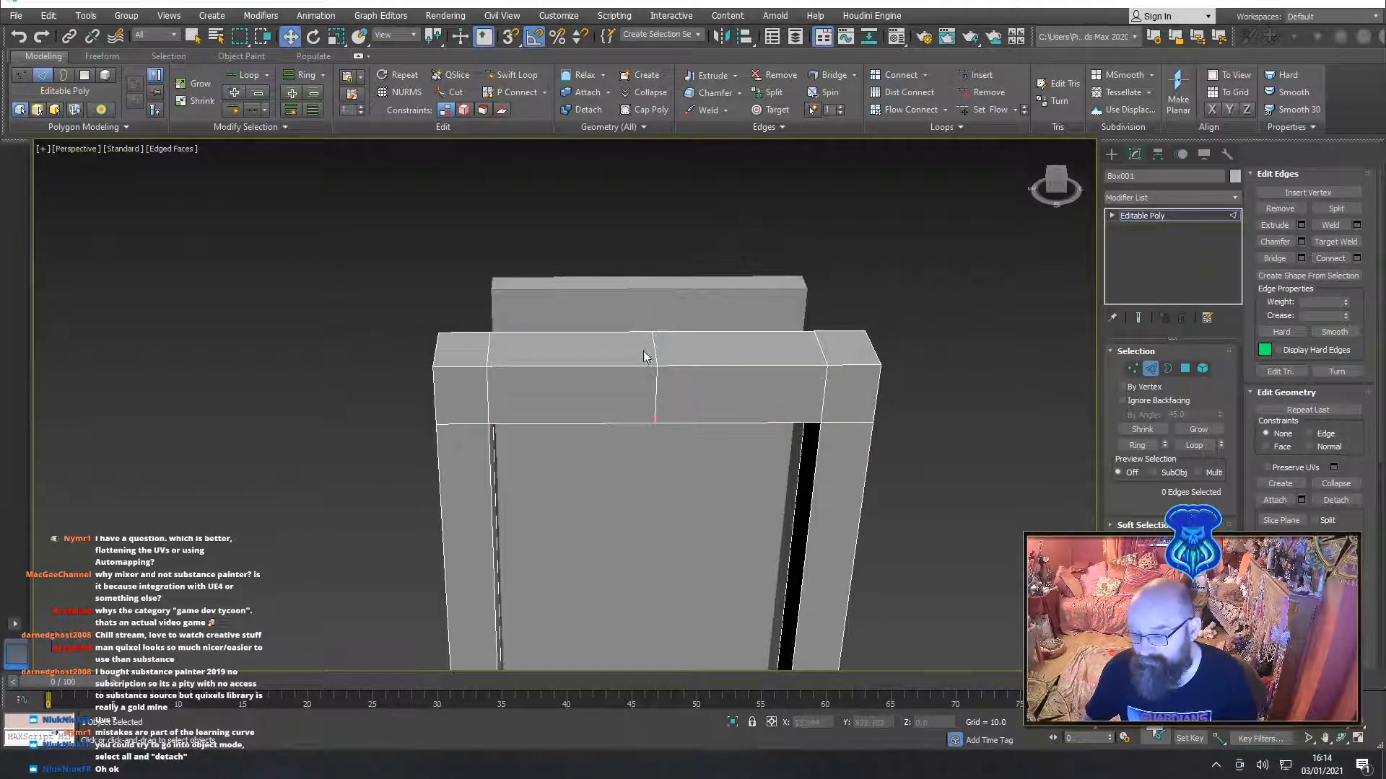
Raise the header's central top edge to a Z height of about 265.55 to form a peak
click(652, 349)
drag(655, 309, 666, 260)
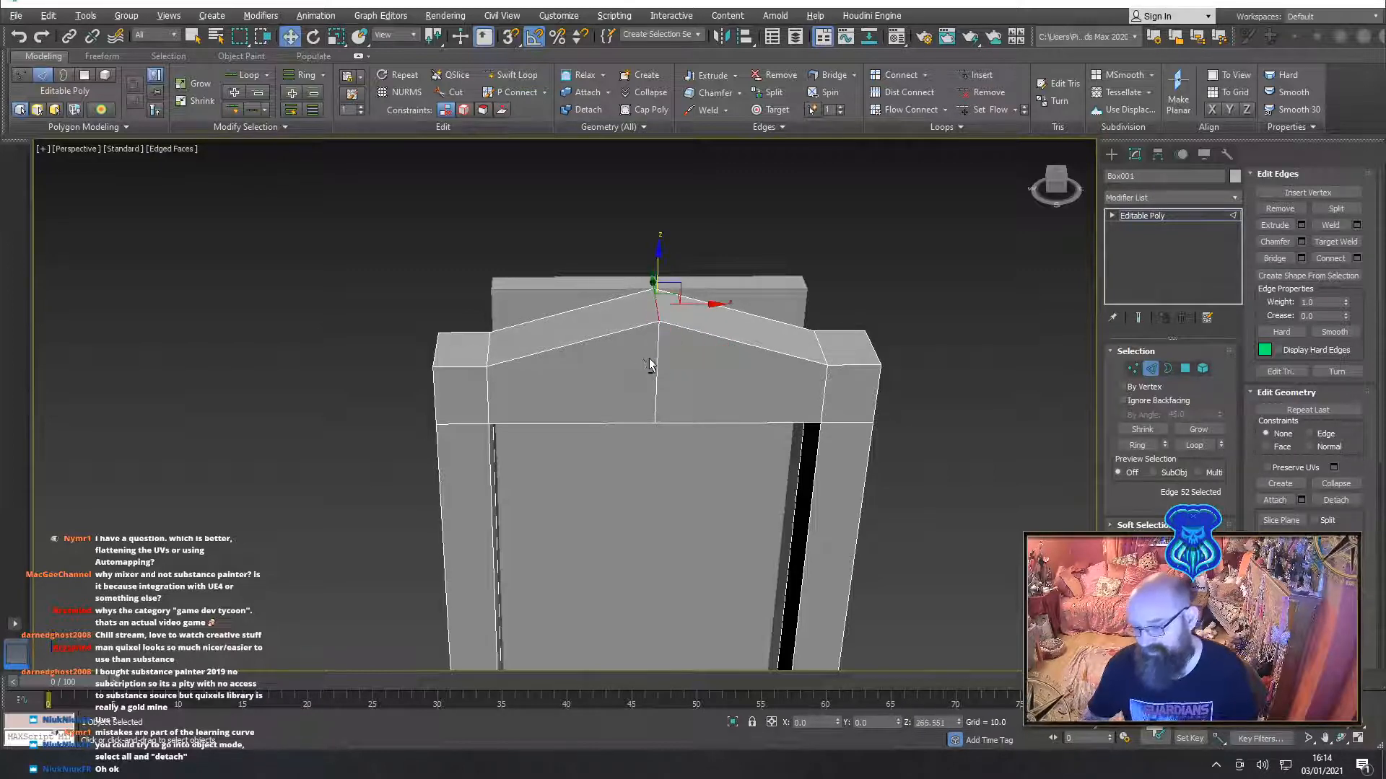
alt+middle_drag(651, 366, 688, 361)
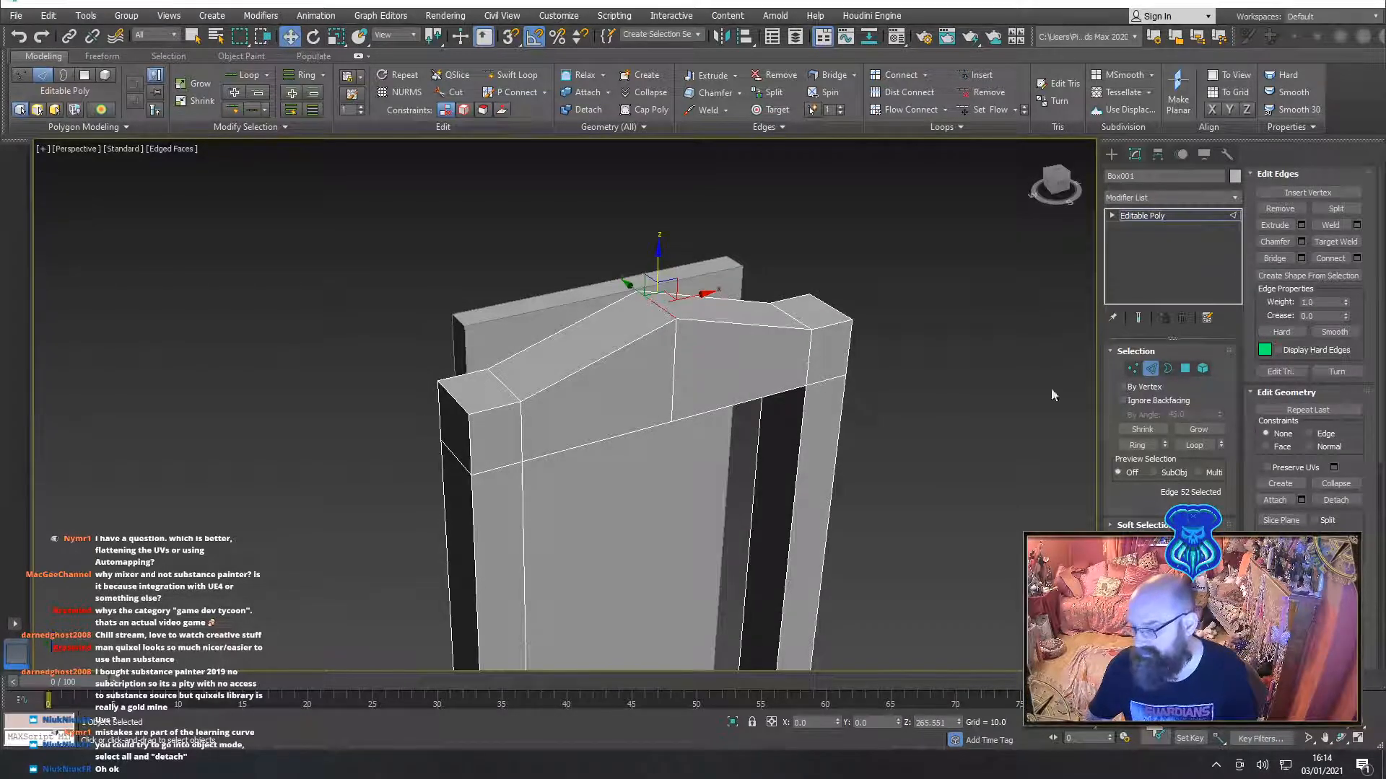
Chamfer the header's central edge loop into two spaced loops so the peak becomes a flat section
double_click(673, 368)
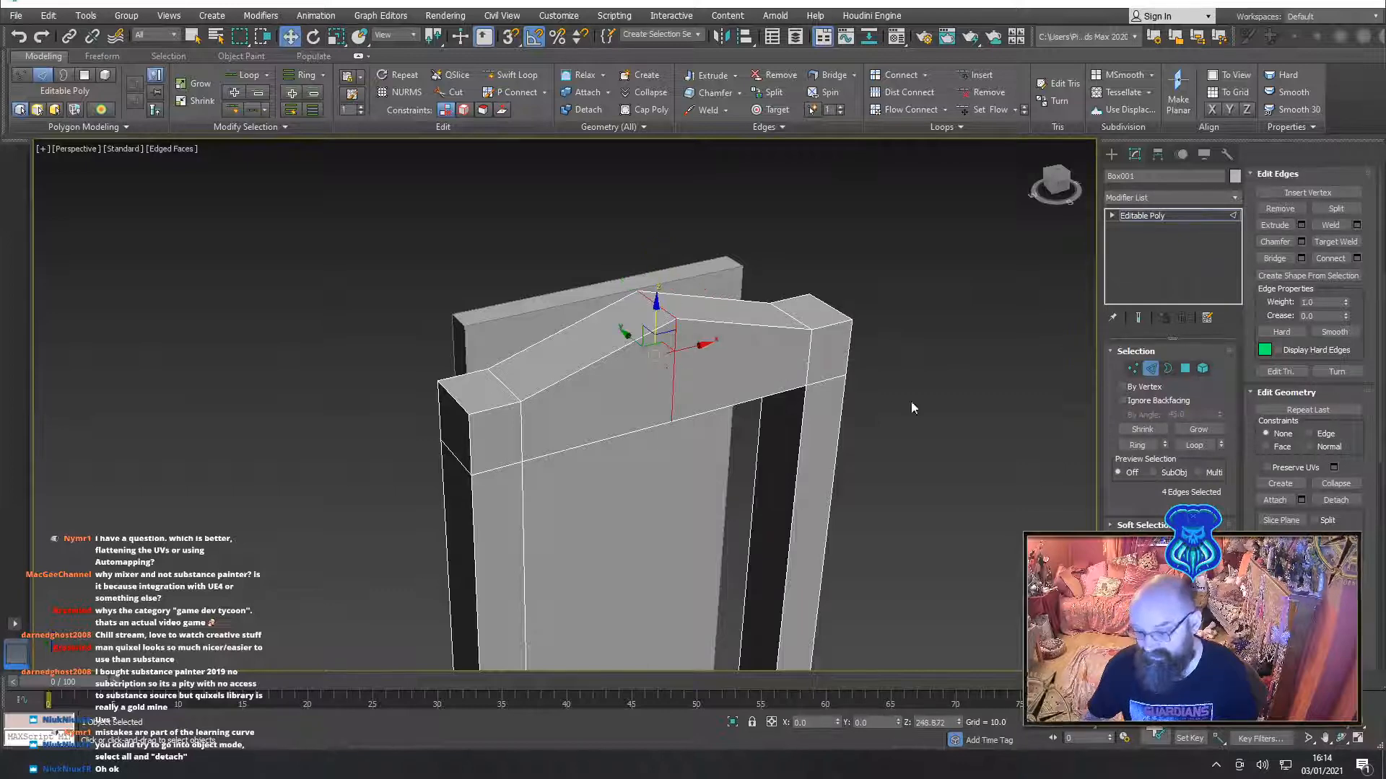
click(1274, 242)
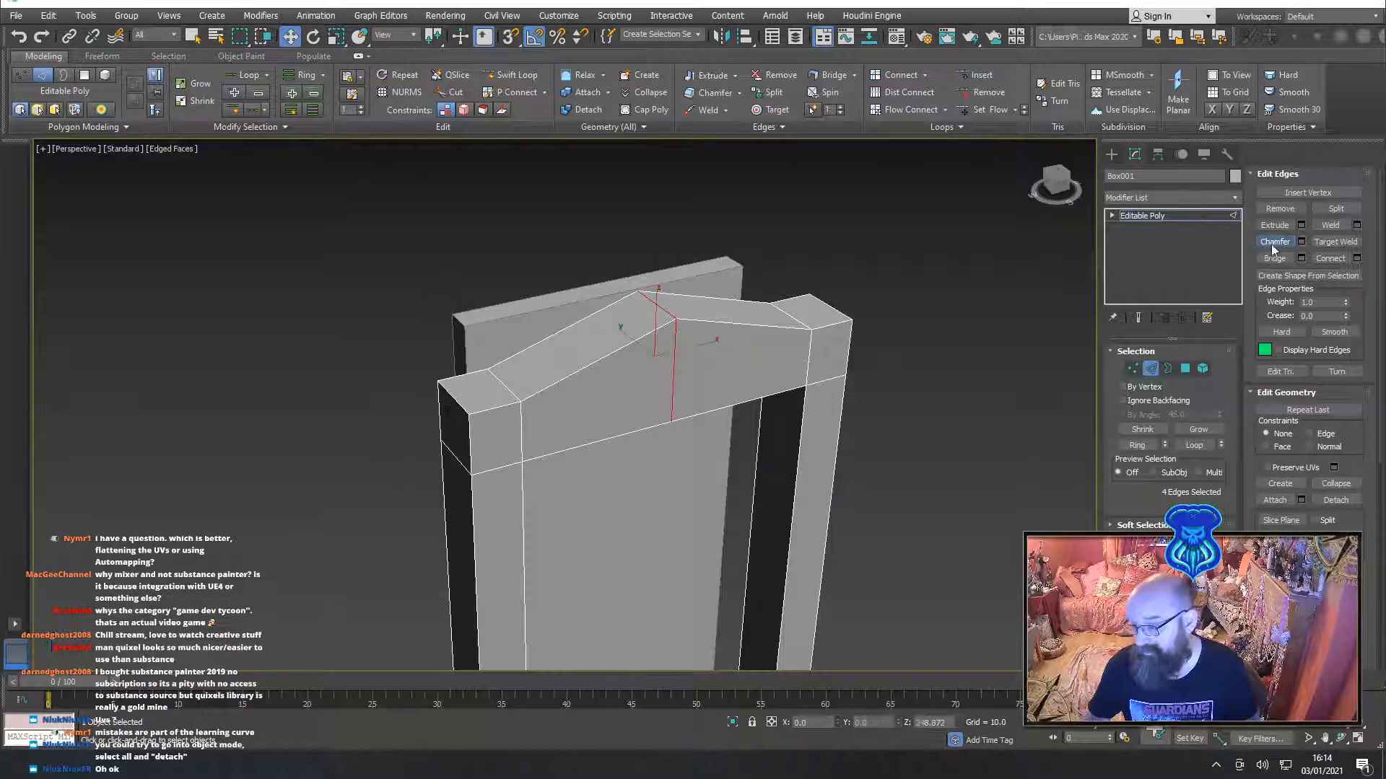
drag(673, 389, 767, 312)
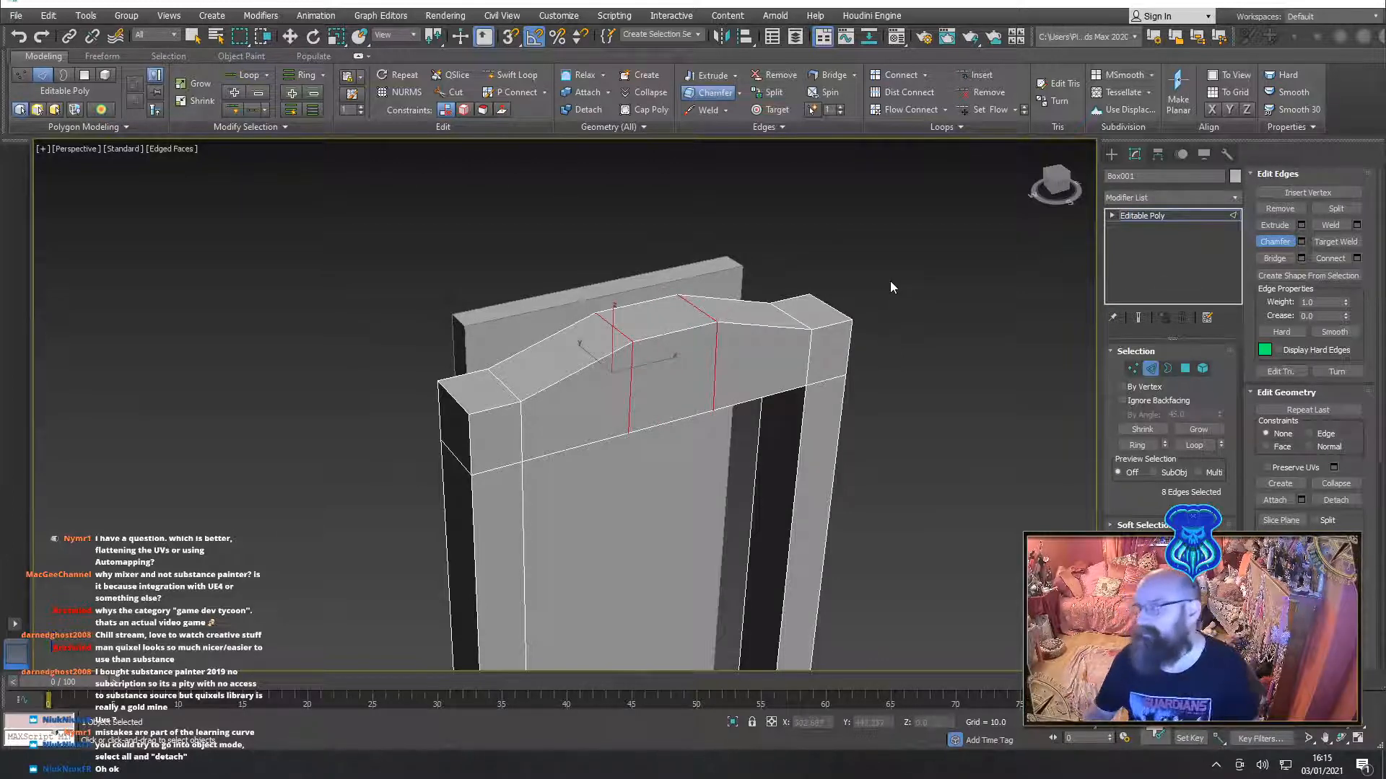
click(915, 365)
alt+middle_drag(915, 365, 886, 405)
scroll(884, 404, up, 3)
middle_drag(803, 367, 861, 382)
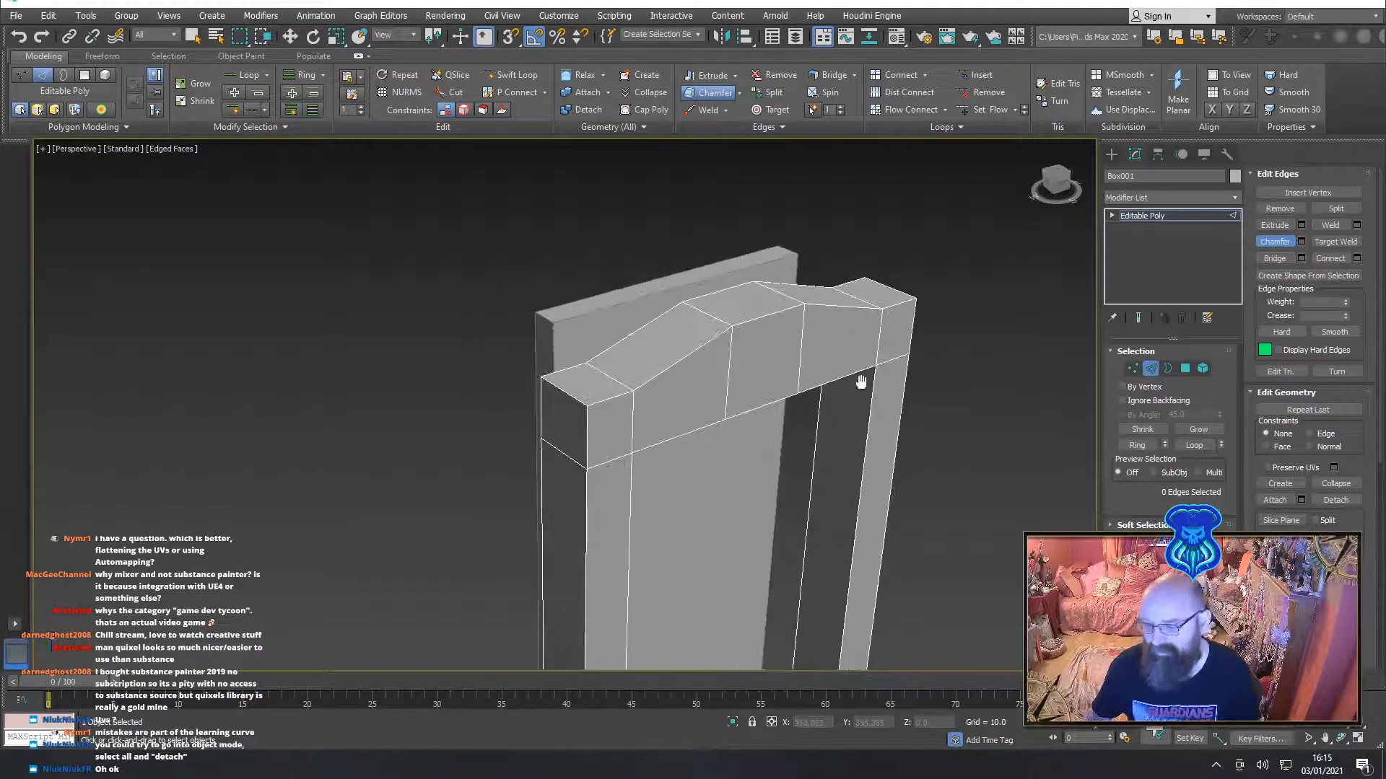
Extrude the ten front and back header polygons slightly outward so the header overhangs the frame's legs
click(1184, 369)
click(890, 334)
ctrl+click(840, 340)
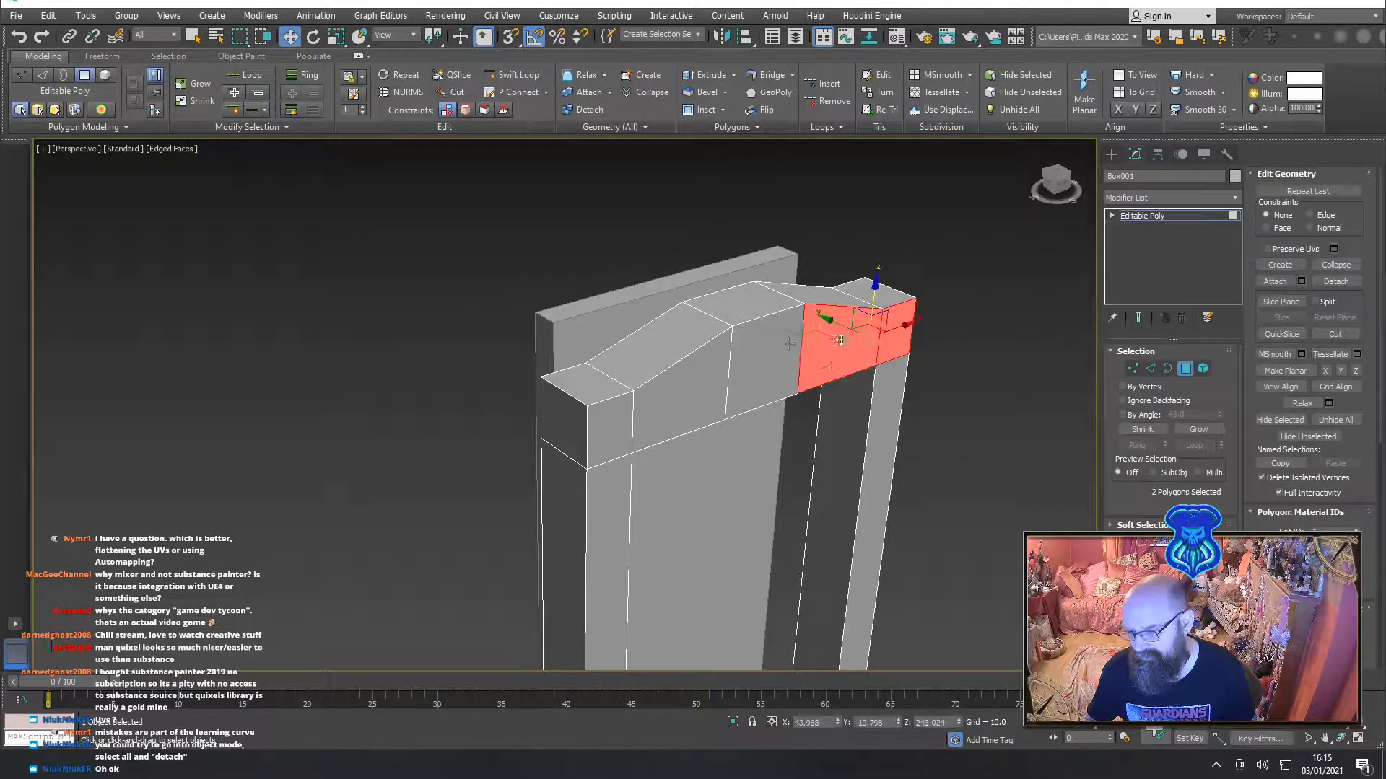
ctrl+click(794, 345)
ctrl+click(695, 371)
ctrl+click(605, 416)
alt+middle_drag(598, 418, 590, 351)
ctrl+click(583, 297)
ctrl+click(640, 336)
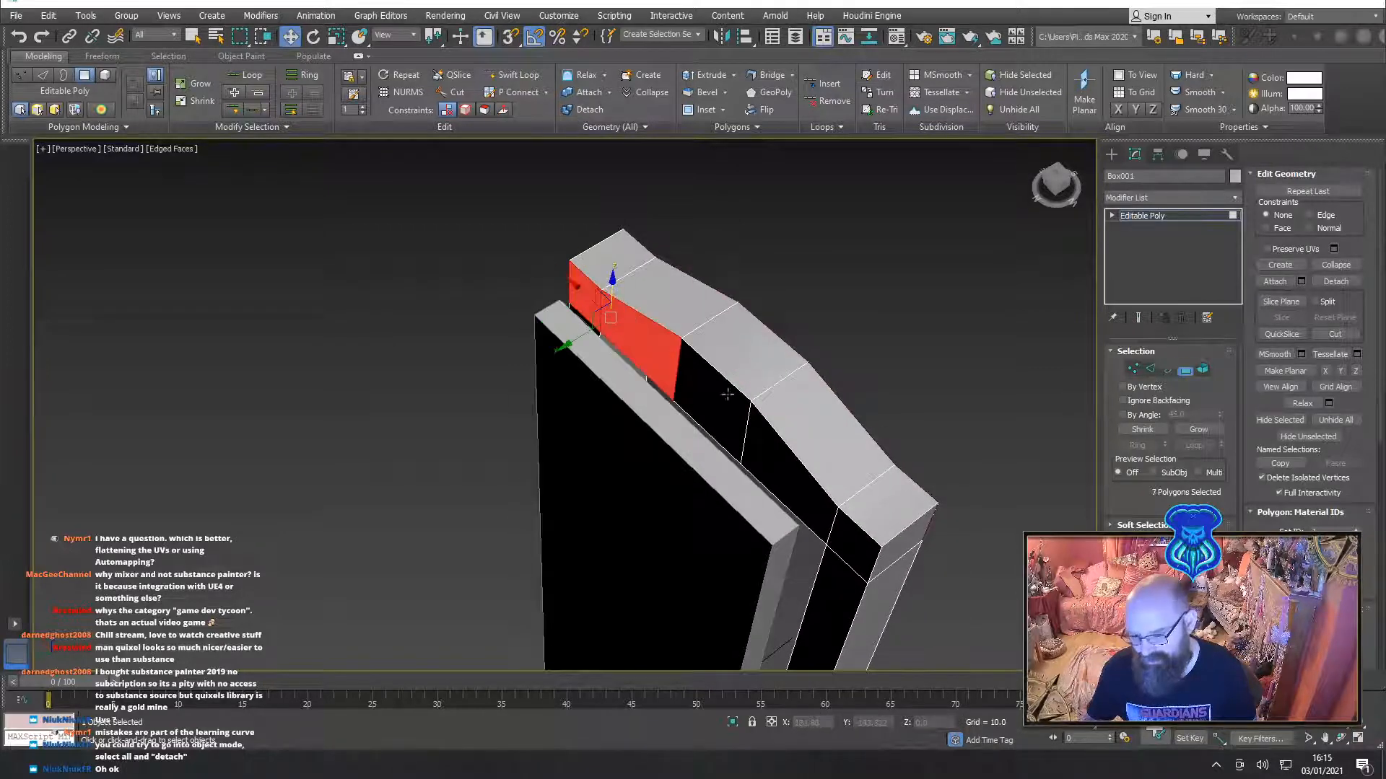
ctrl+click(727, 394)
ctrl+click(788, 450)
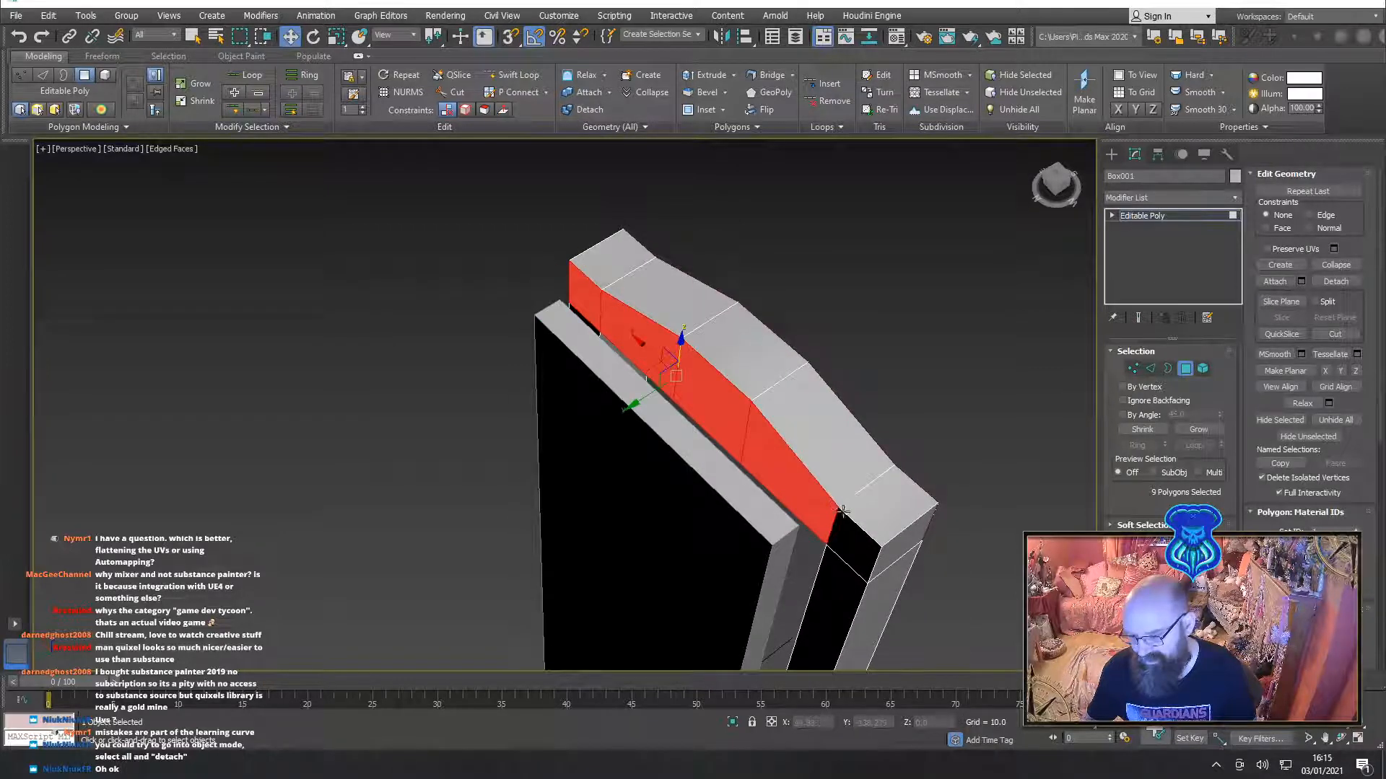
ctrl+click(821, 558)
alt+middle_drag(821, 558, 785, 521)
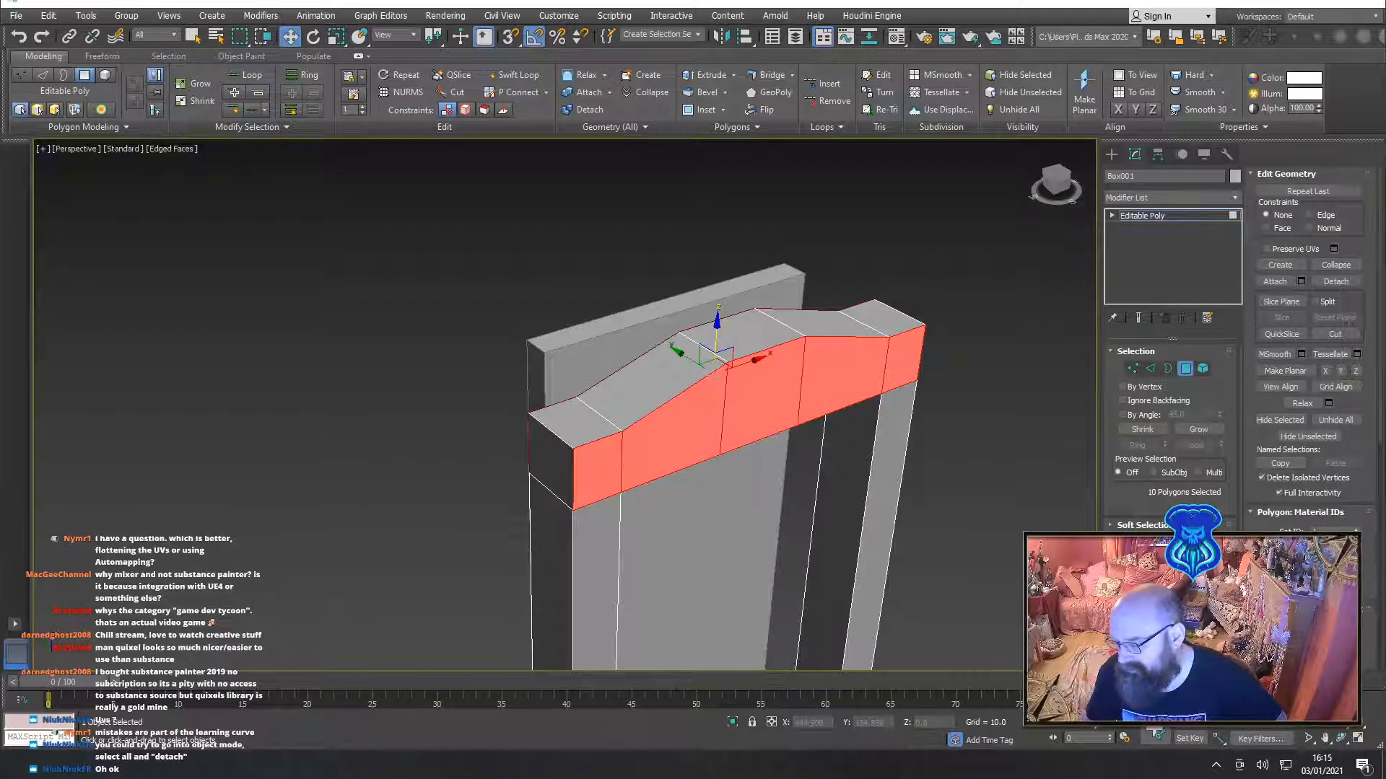
key(shift+e)
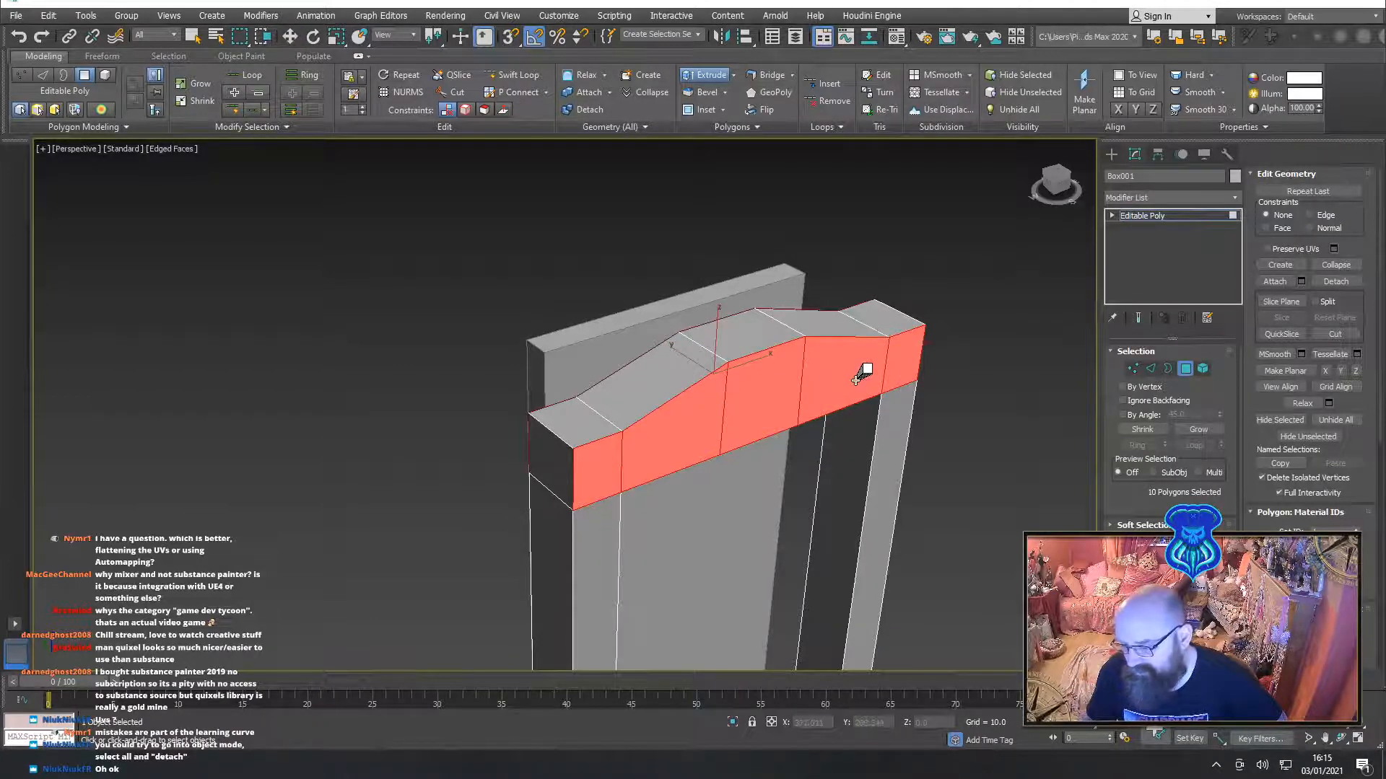
drag(856, 377, 855, 361)
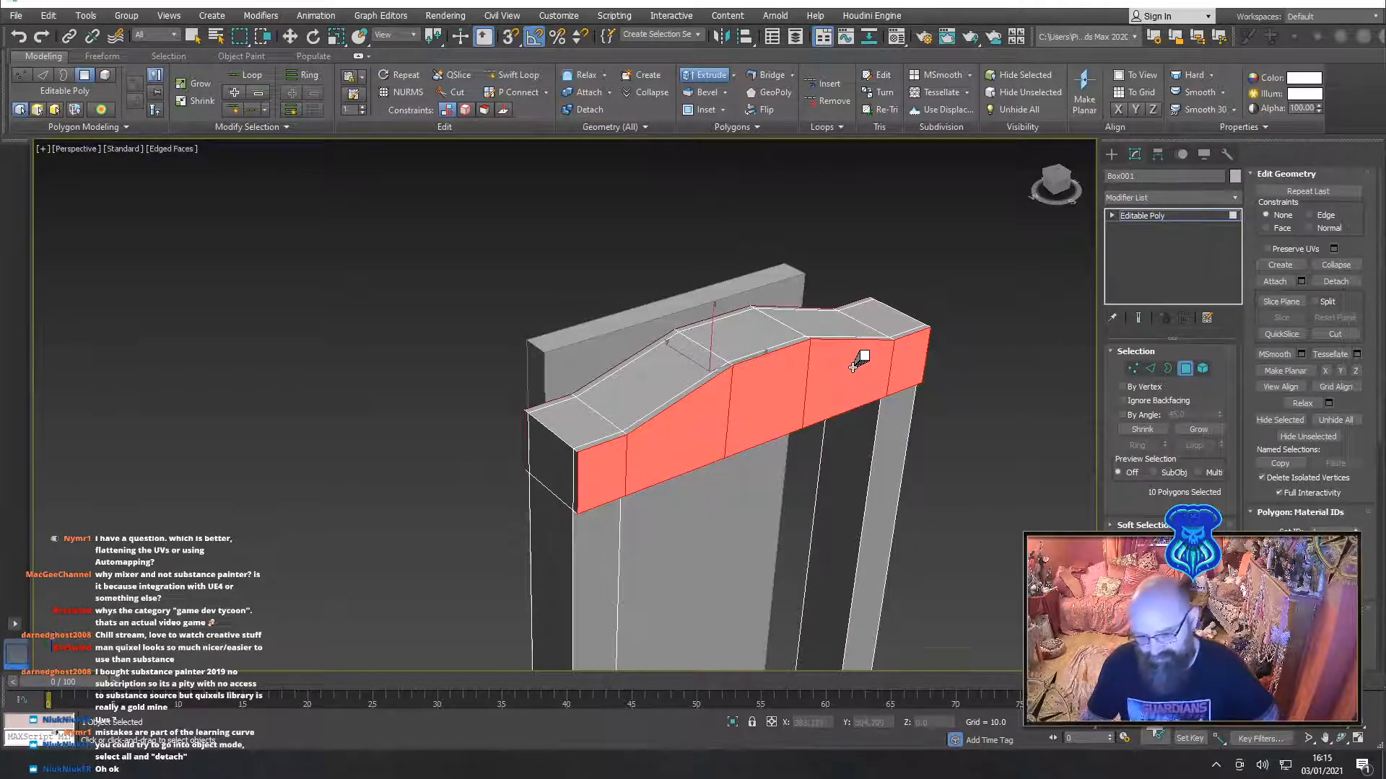
click(981, 362)
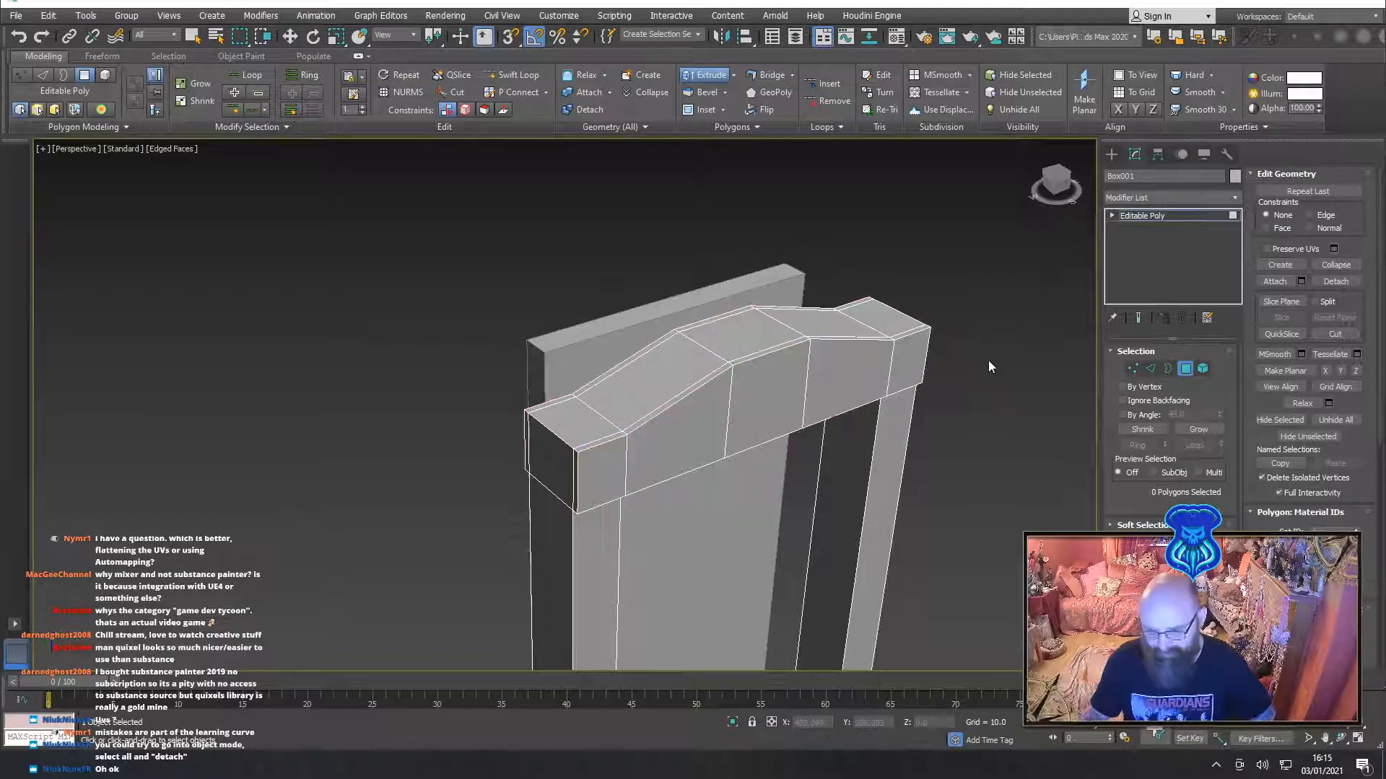
mouse_move(988, 361)
alt+middle_down()
mouse_move(831, 301)
mouse_move(1008, 358)
mouse_move(1025, 351)
mouse_move(997, 352)
alt+middle_up()
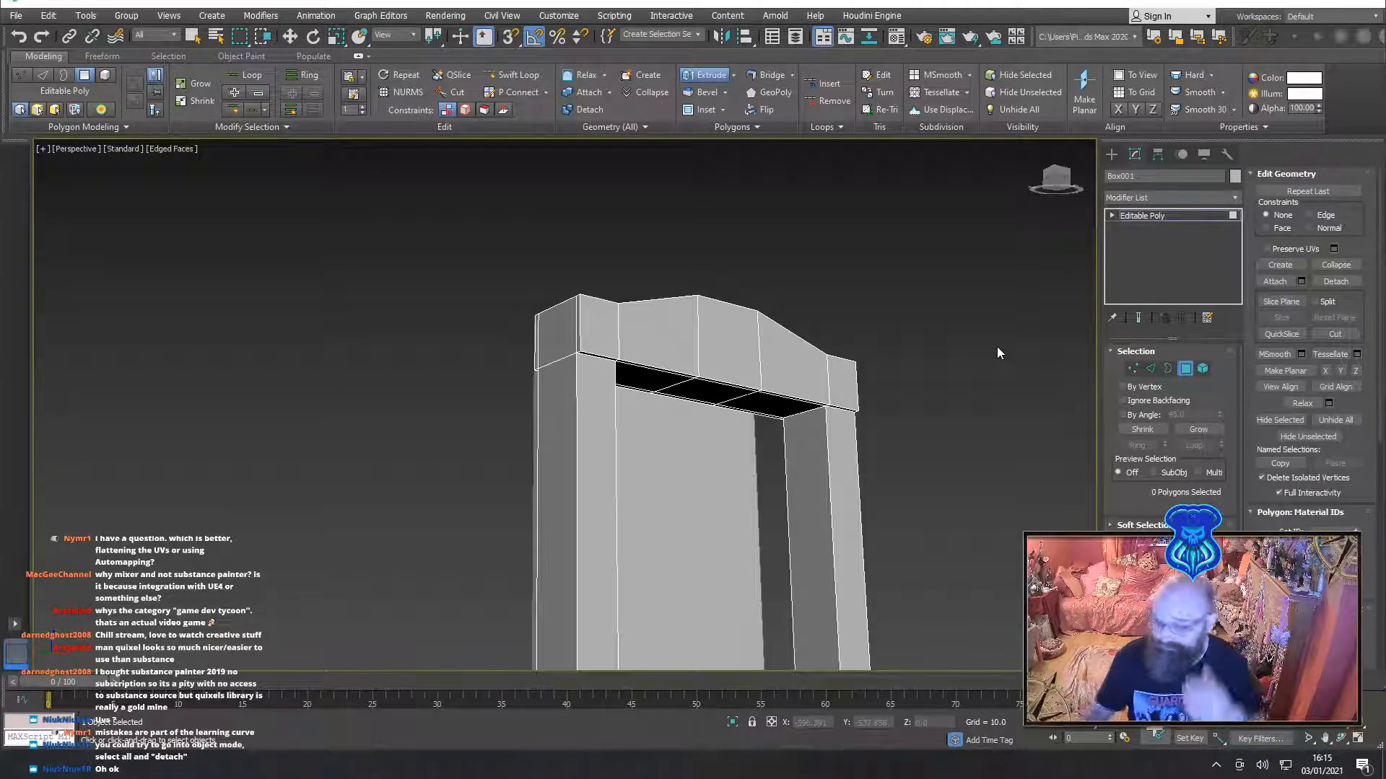
key(w)
click(1184, 369)
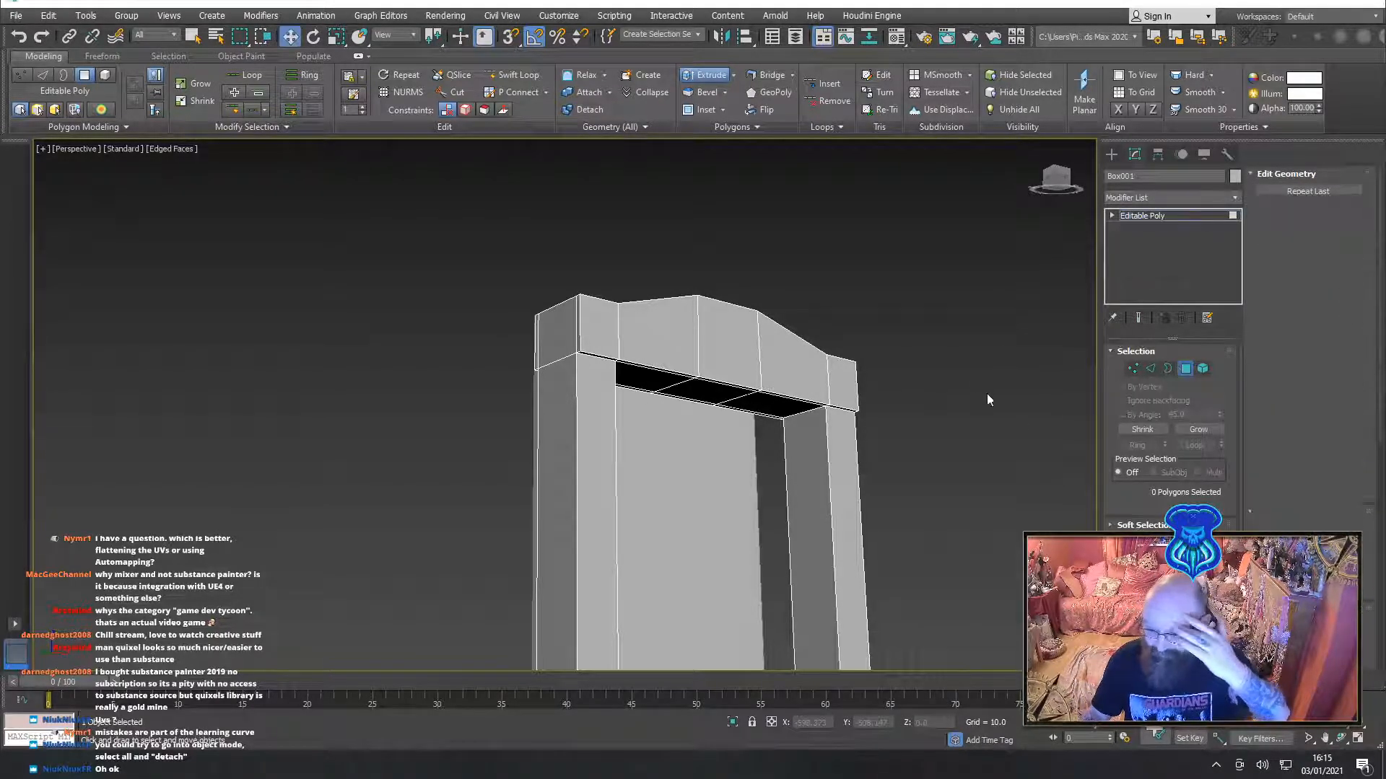
Delete the door panel box behind the frame and frame the whole door frame in the view
scroll(924, 380, down, 7)
middle_drag(1010, 409, 929, 468)
click(954, 443)
click(838, 427)
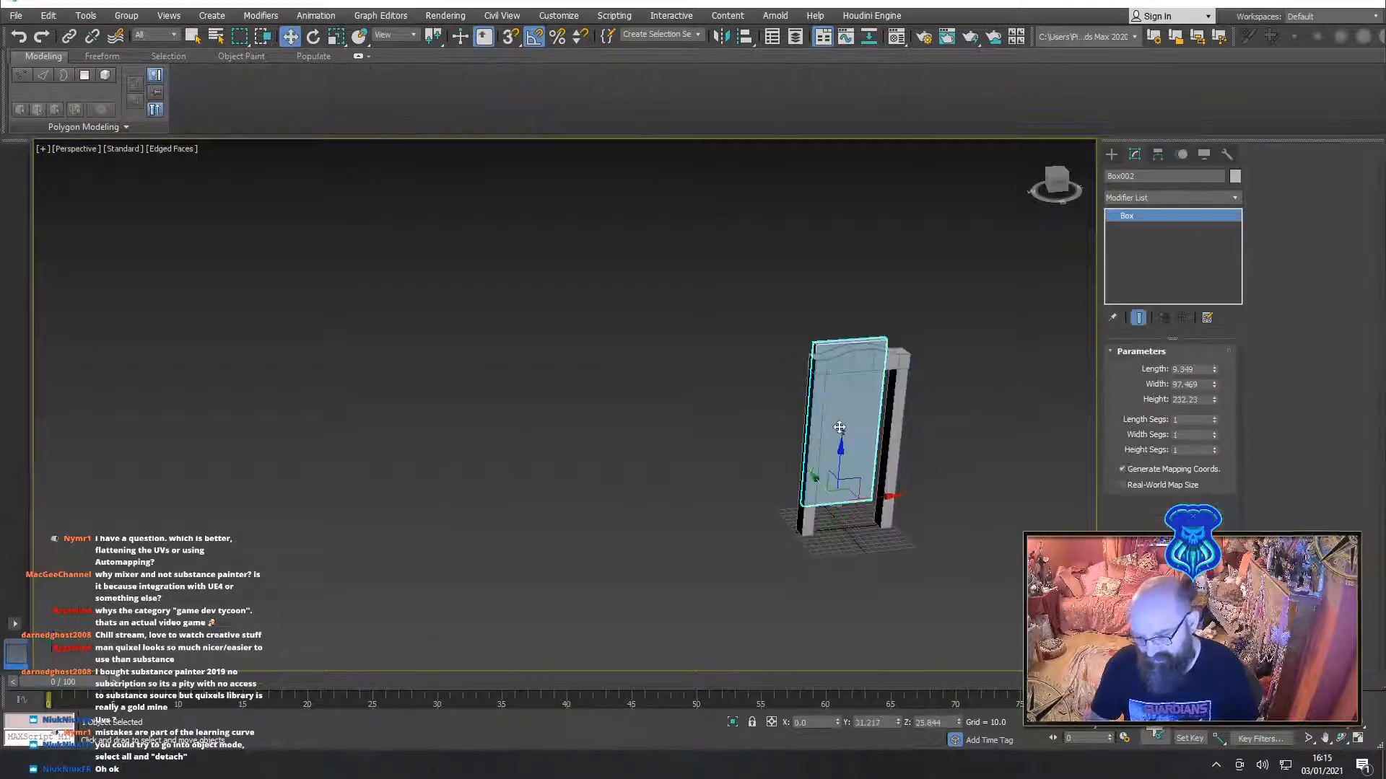
key(Delete)
middle_drag(877, 406, 786, 344)
key(z)
scroll(798, 396, down, 5)
scroll(831, 402, up, 4)
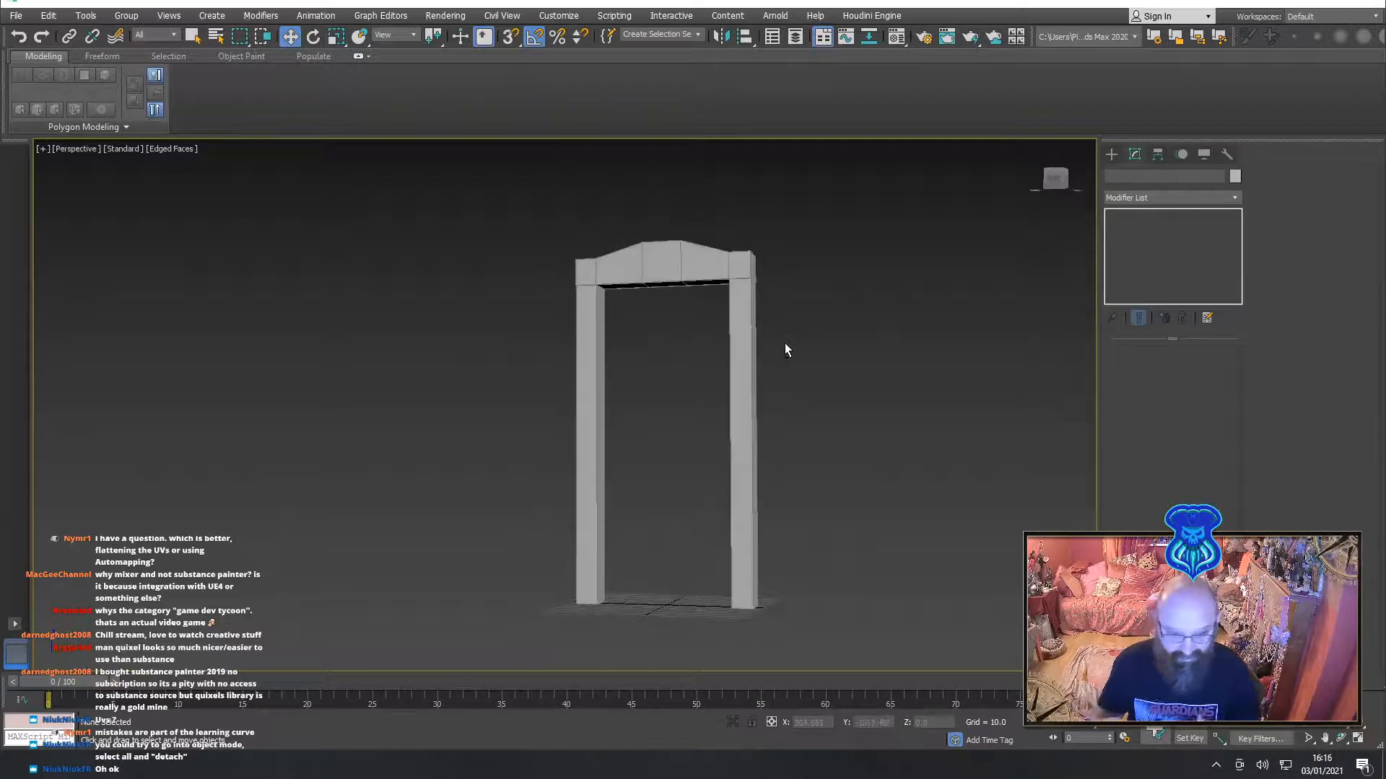
Select all polygons of the door frame, add an Unwrap UVW modifier and open its UV editor
drag(847, 241, 648, 354)
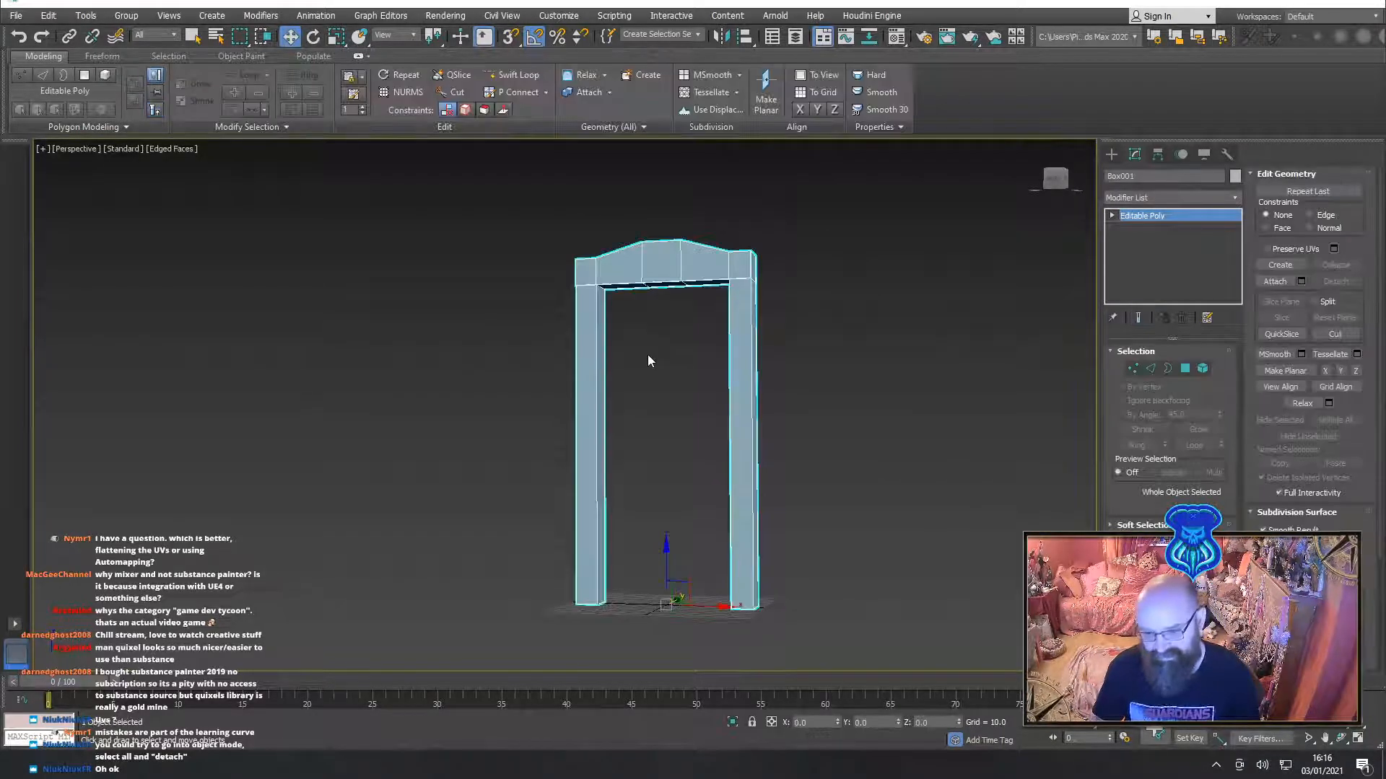
click(1185, 369)
key(ctrl+a)
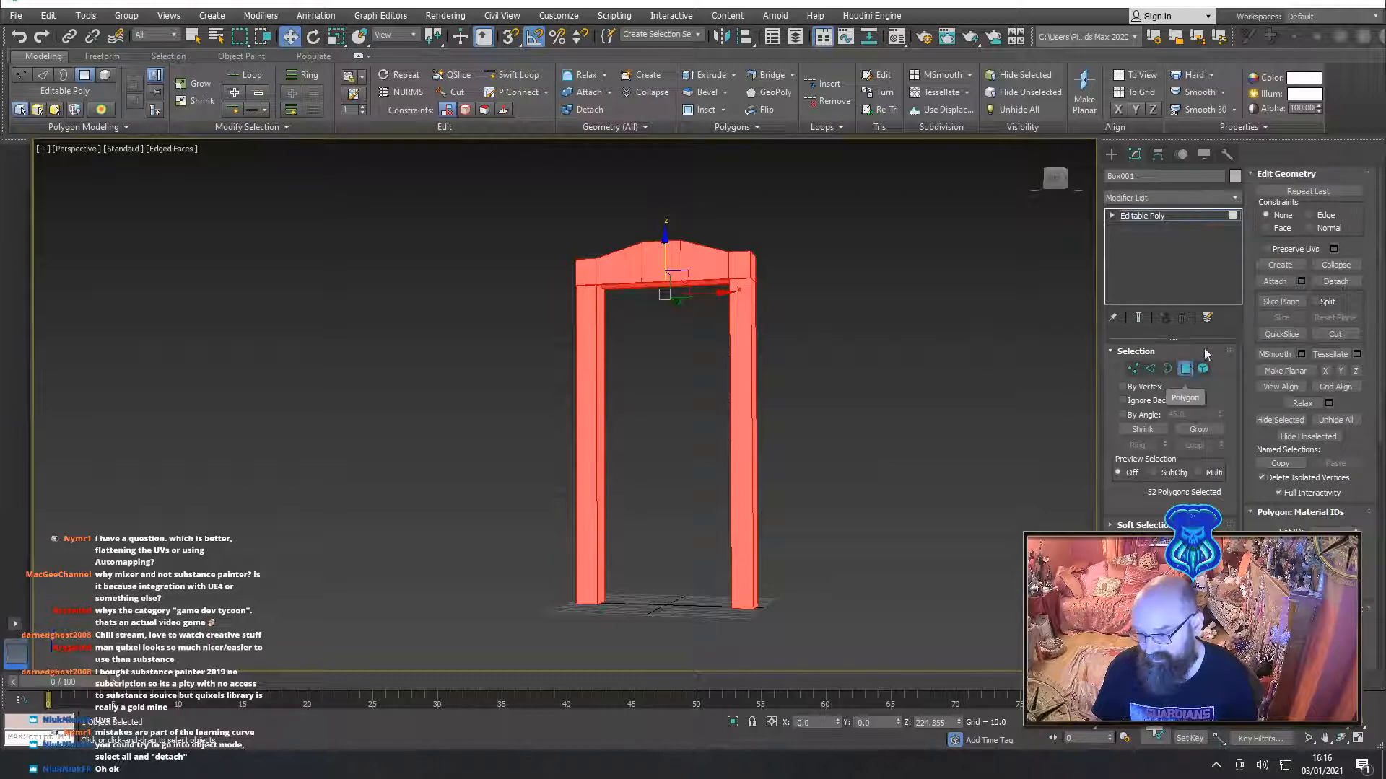
click(1186, 371)
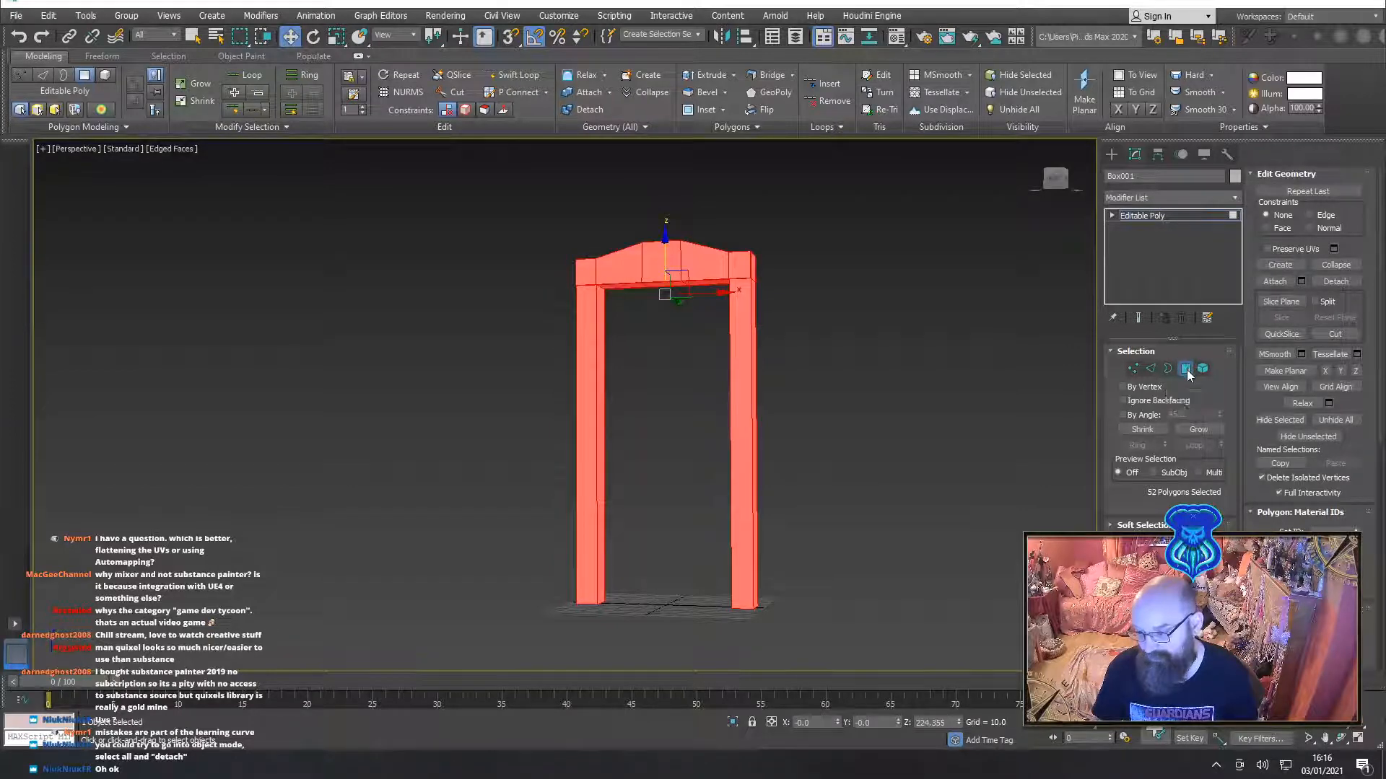
click(1210, 197)
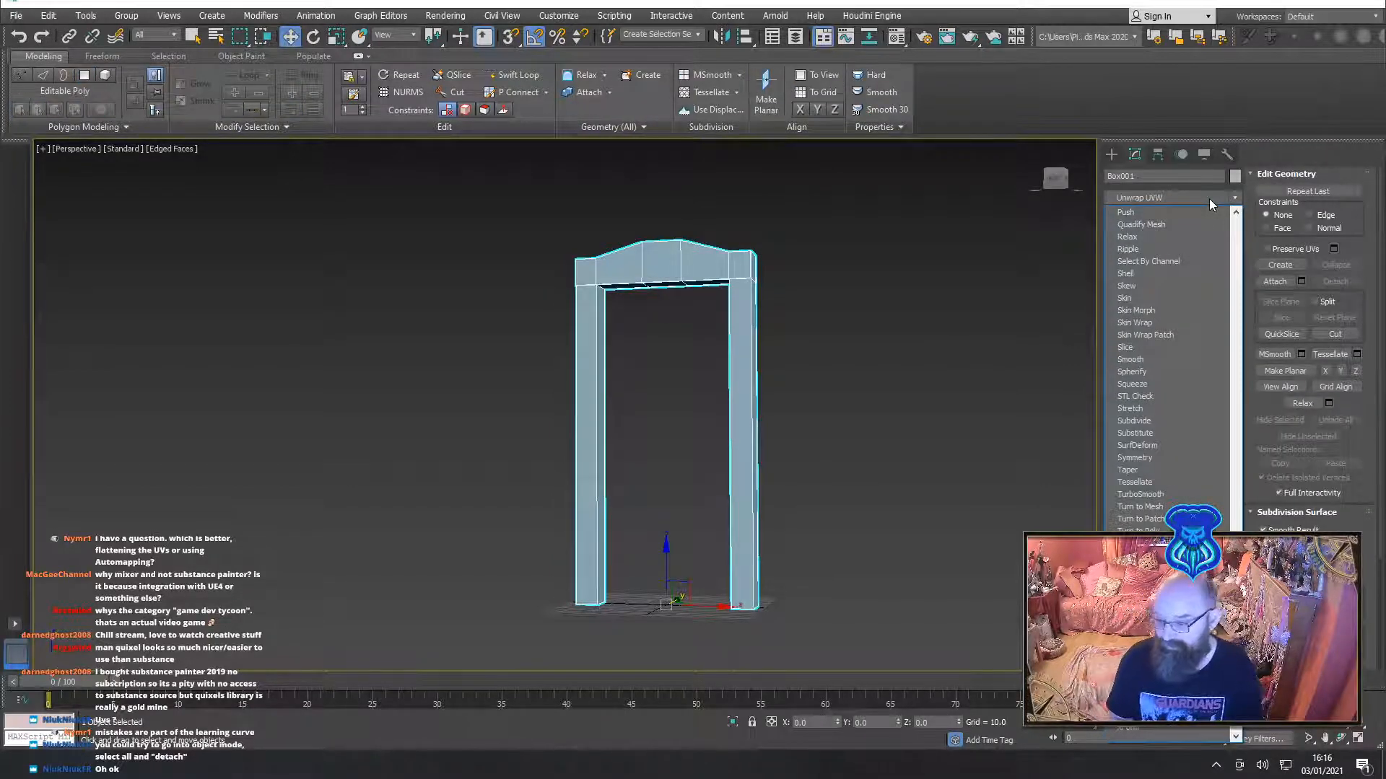
click(1209, 197)
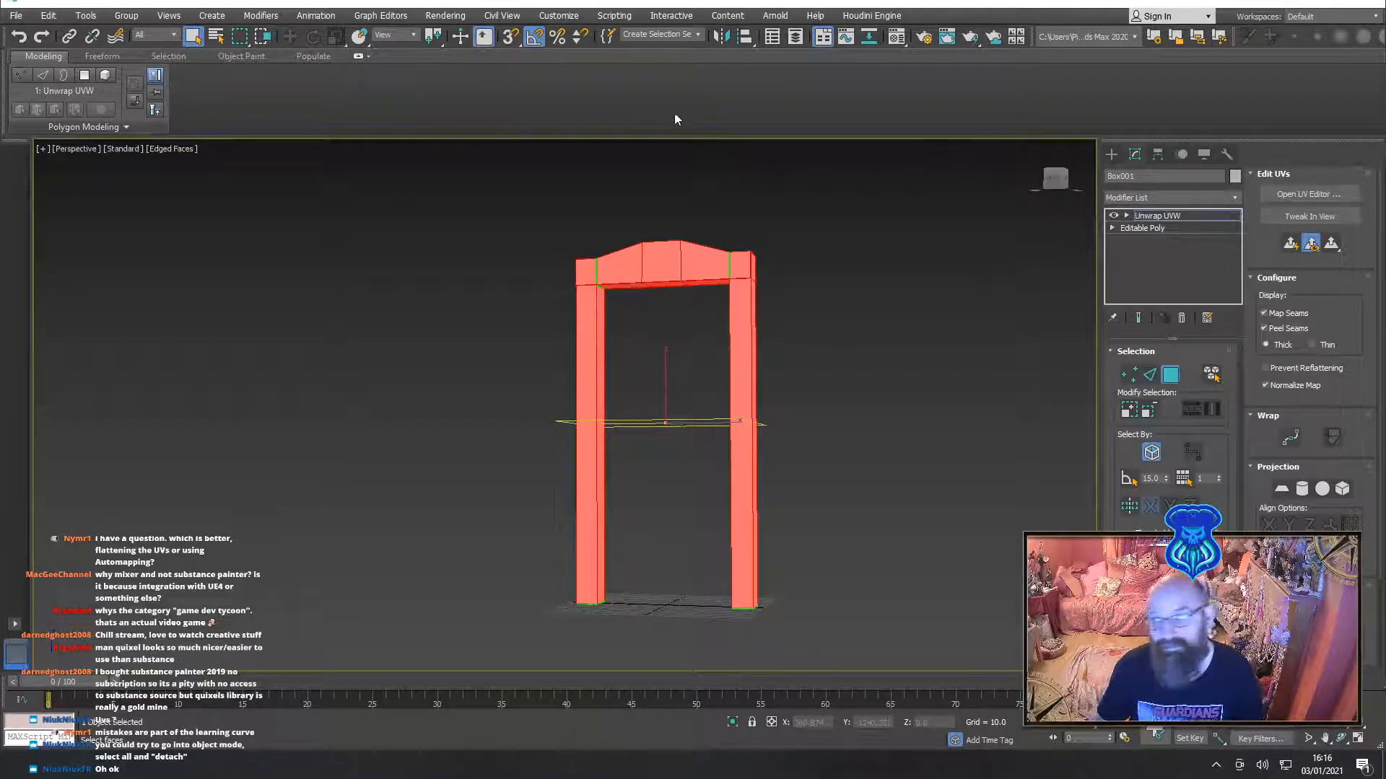
click(1309, 194)
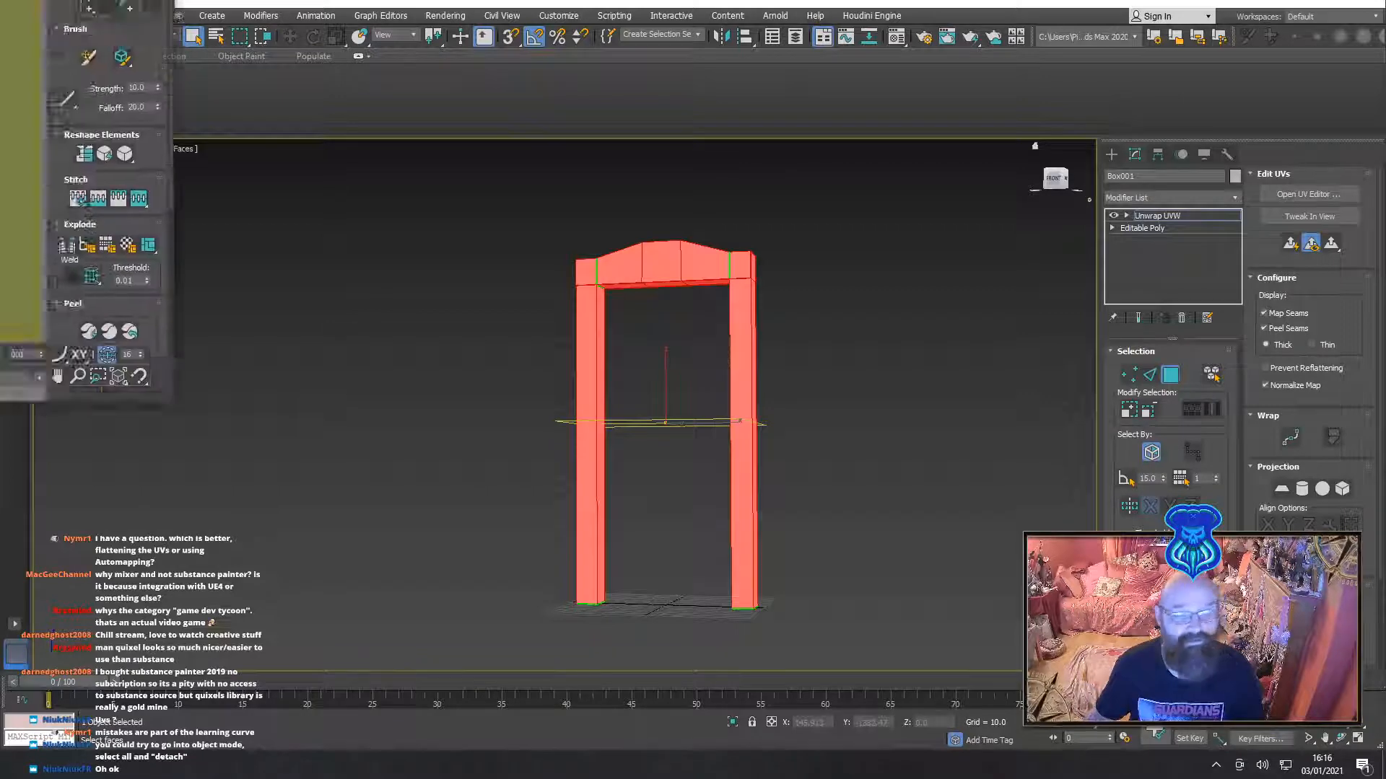
Flatten-map the door frame's UVs with the default settings and close the UV editor
click(393, 159)
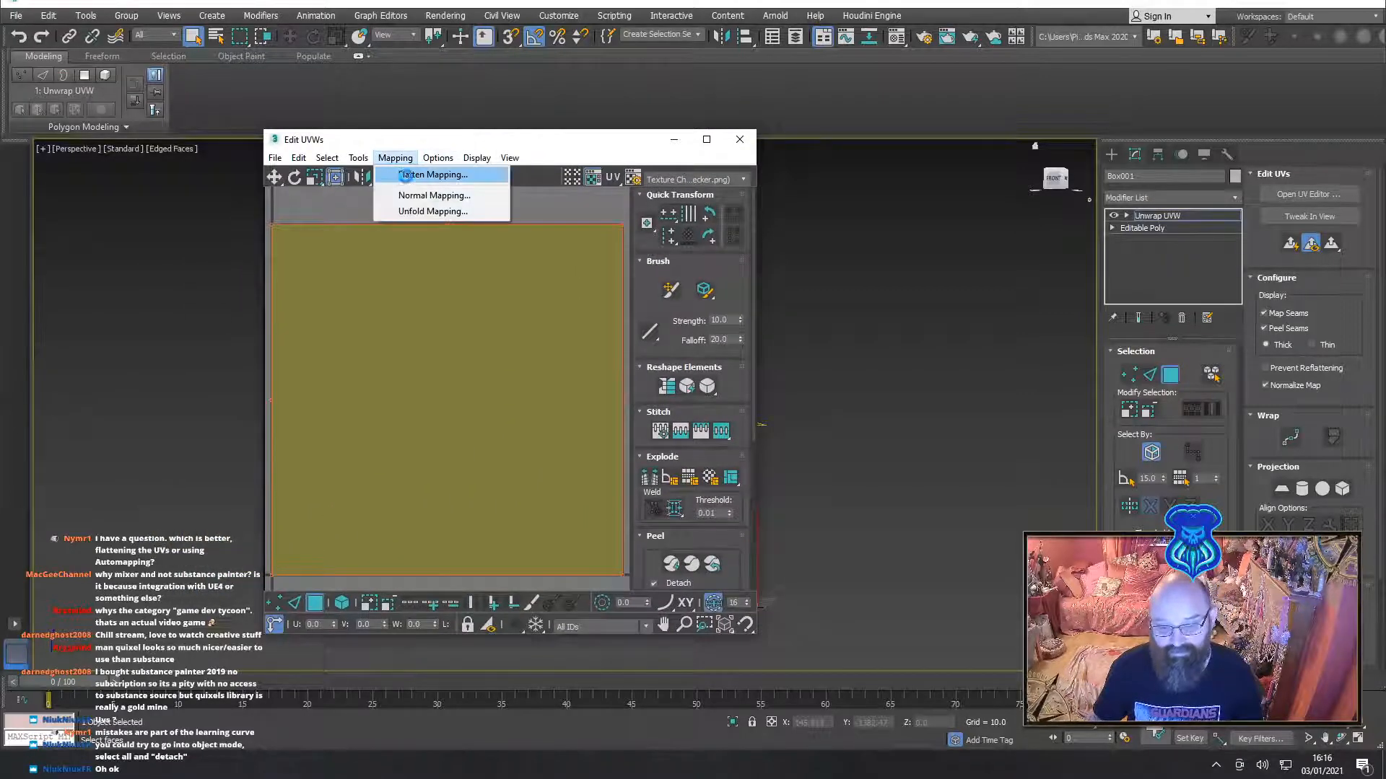
click(415, 175)
click(233, 111)
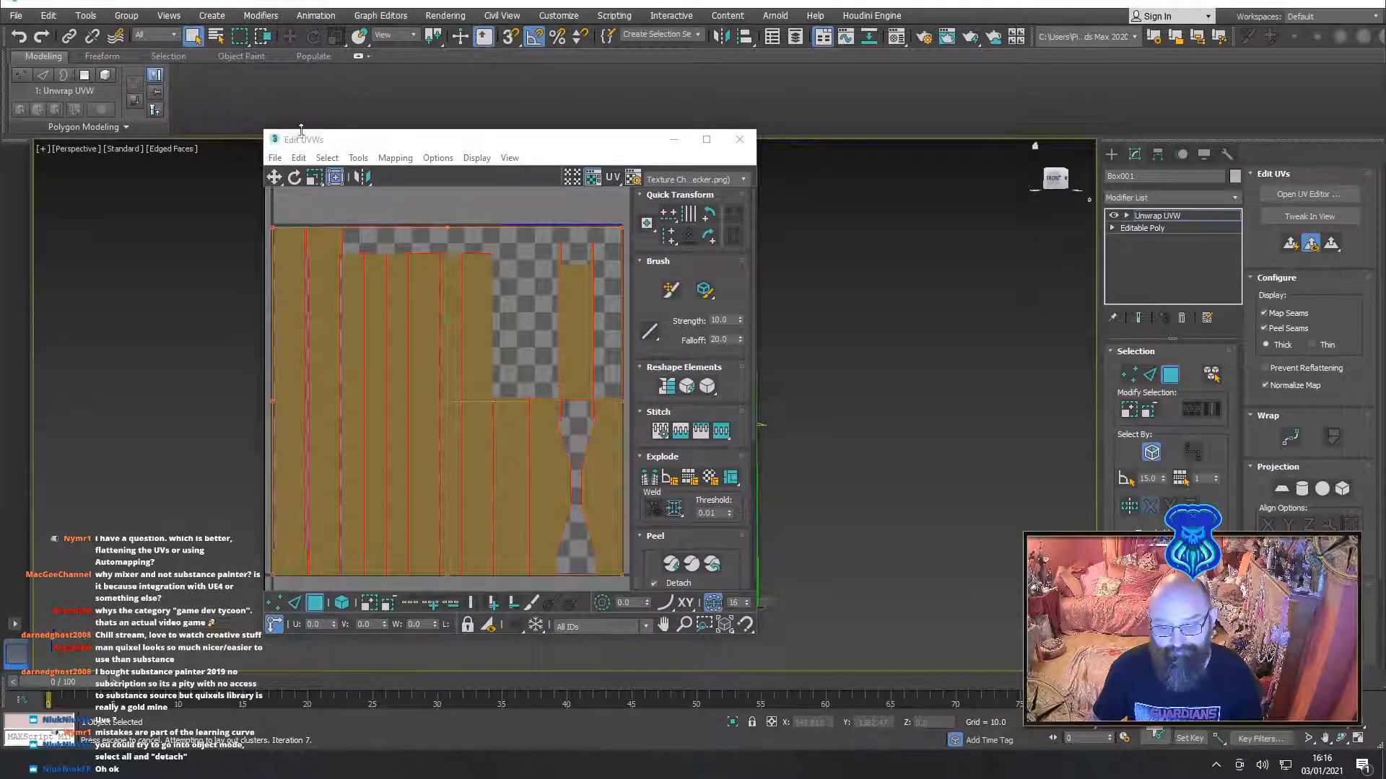
click(165, 355)
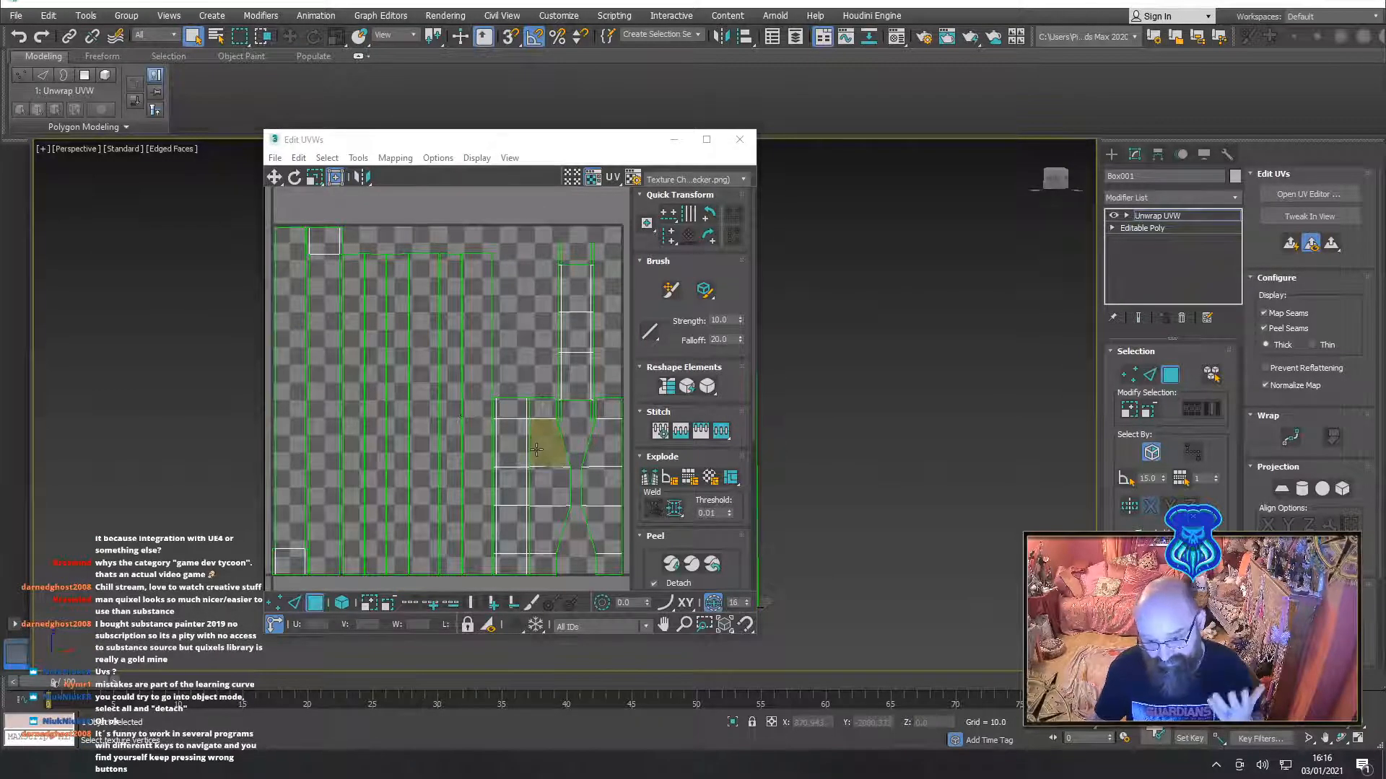
click(739, 140)
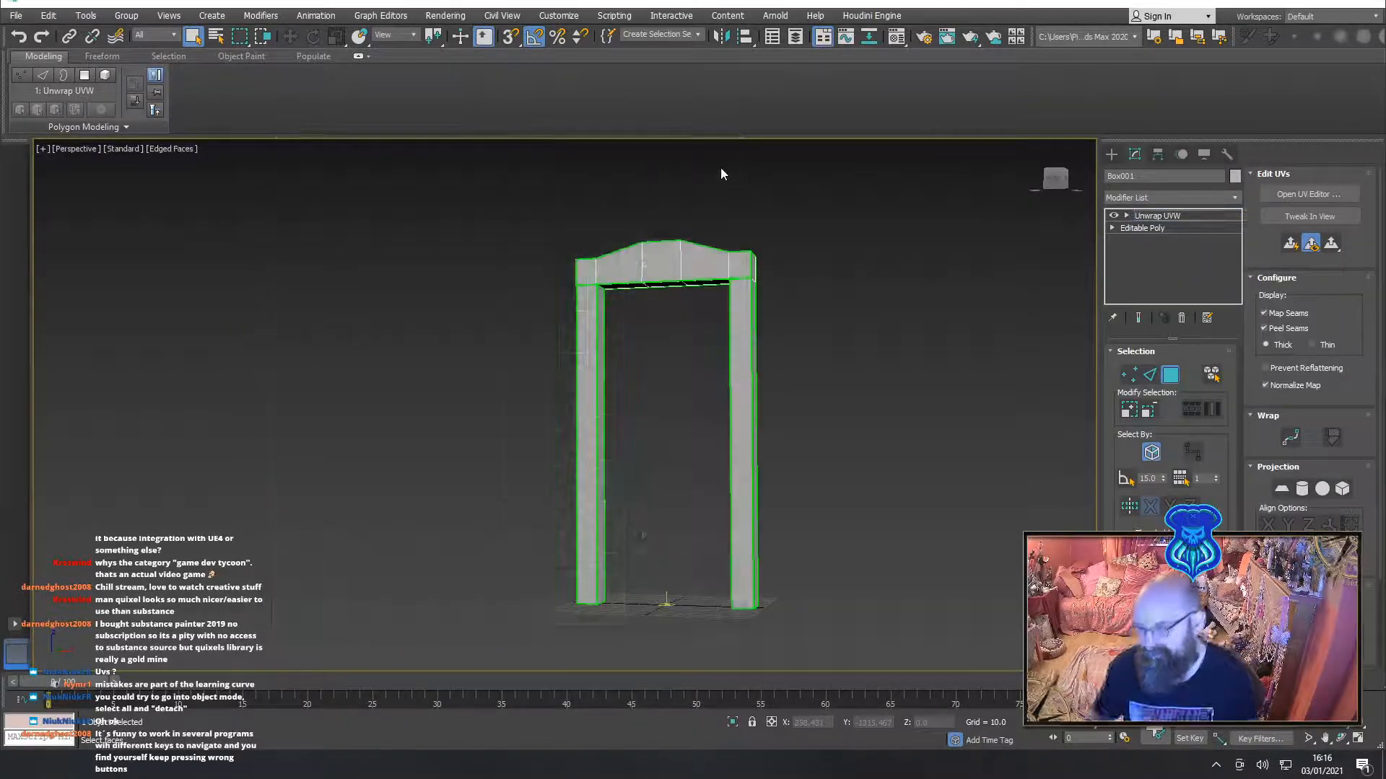
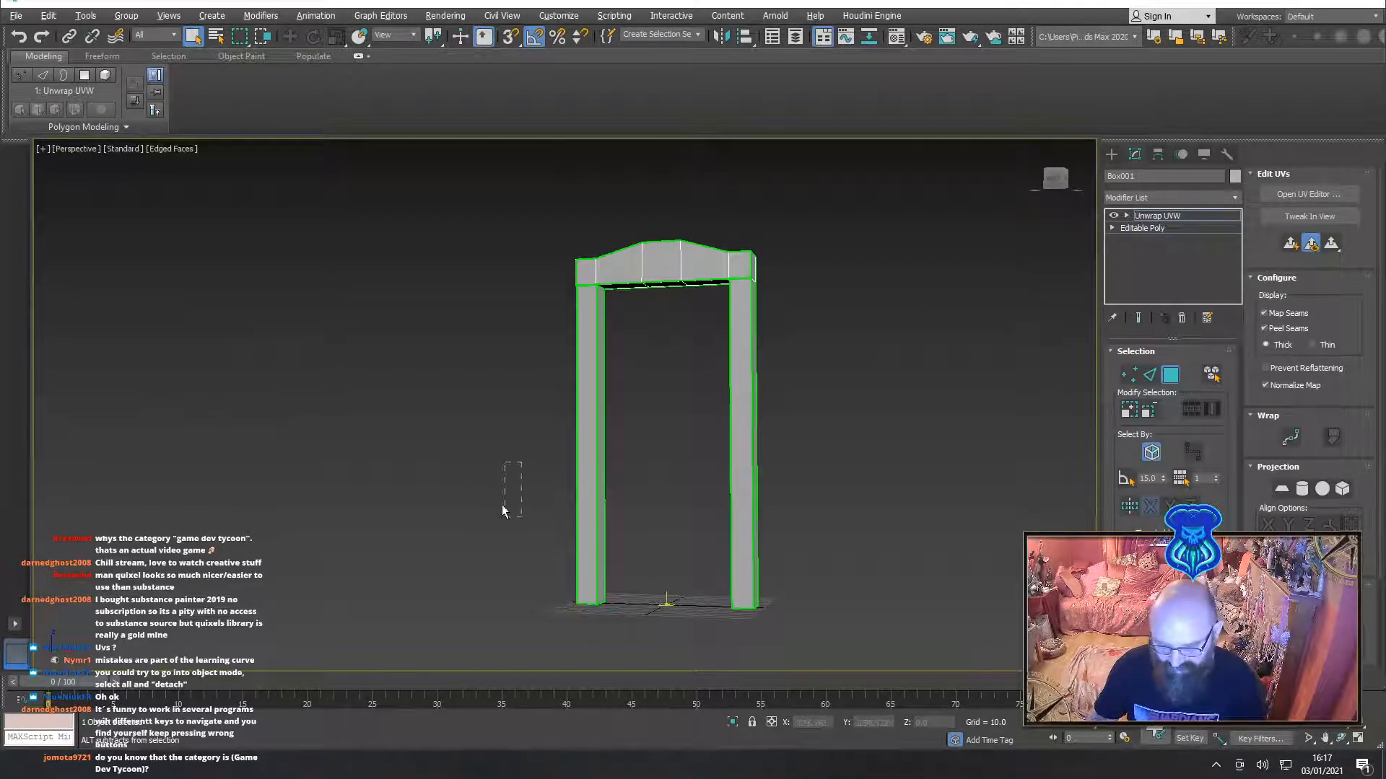
Collapse the Unwrap UVW modifier into the door frame by converting it to an Editable Poly
alt+middle_drag(510, 487, 465, 473)
alt+middle_drag(640, 464, 586, 376)
right_click(586, 375)
mouse_move(645, 532)
click(762, 536)
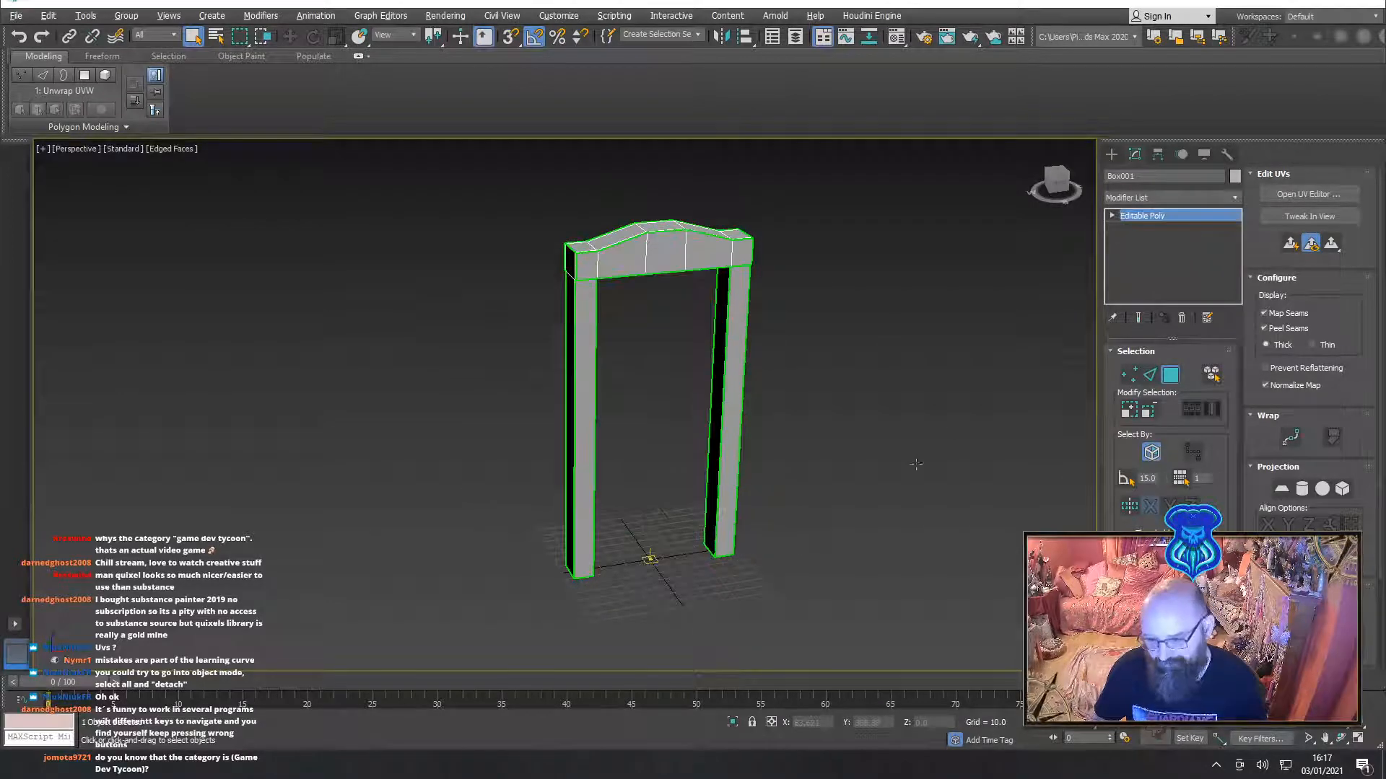
mouse_move(832, 413)
alt+middle_down()
mouse_move(817, 393)
mouse_move(829, 394)
alt+middle_up()
Select the eight polygons of the frame's two legs and assign them the first material with a red diffuse colour
click(1182, 370)
drag(878, 616, 514, 516)
alt+middle_drag(418, 400, 502, 349)
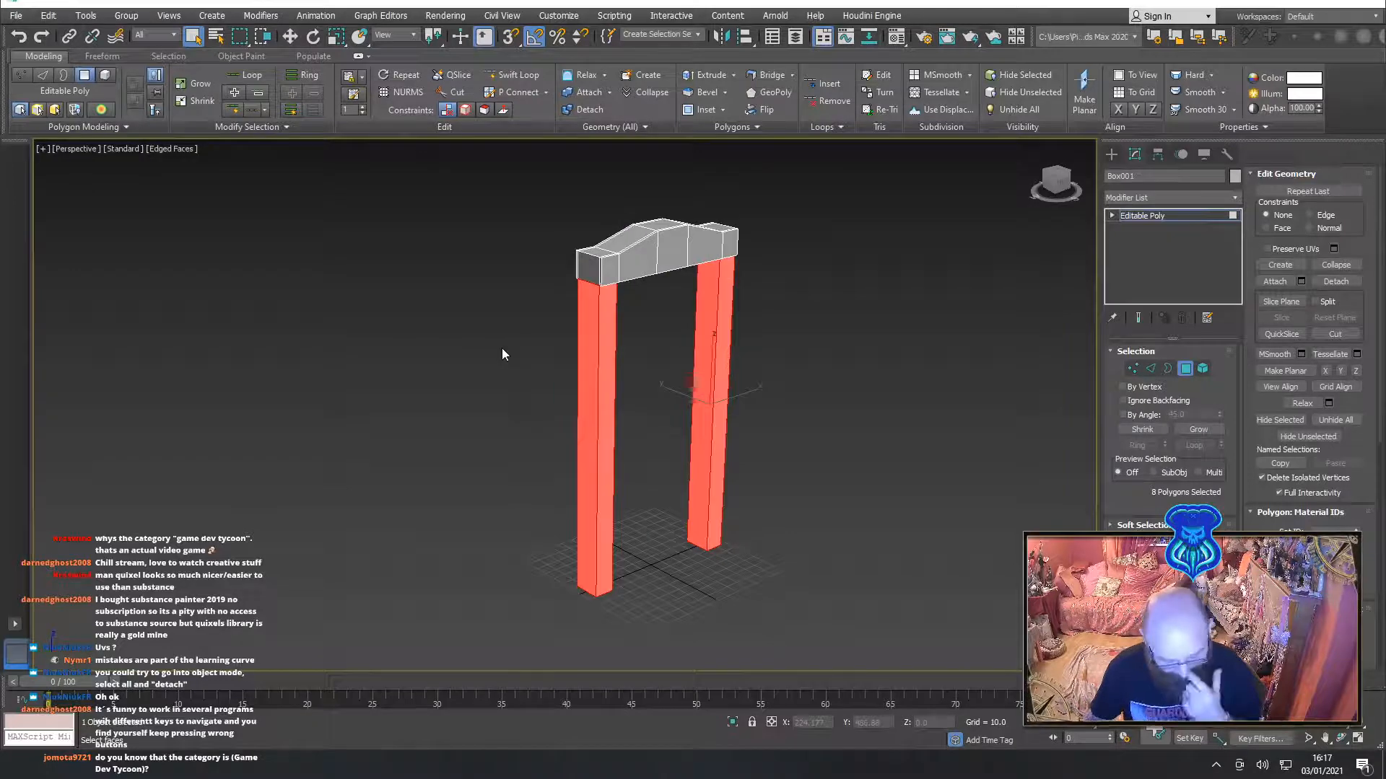
key(m)
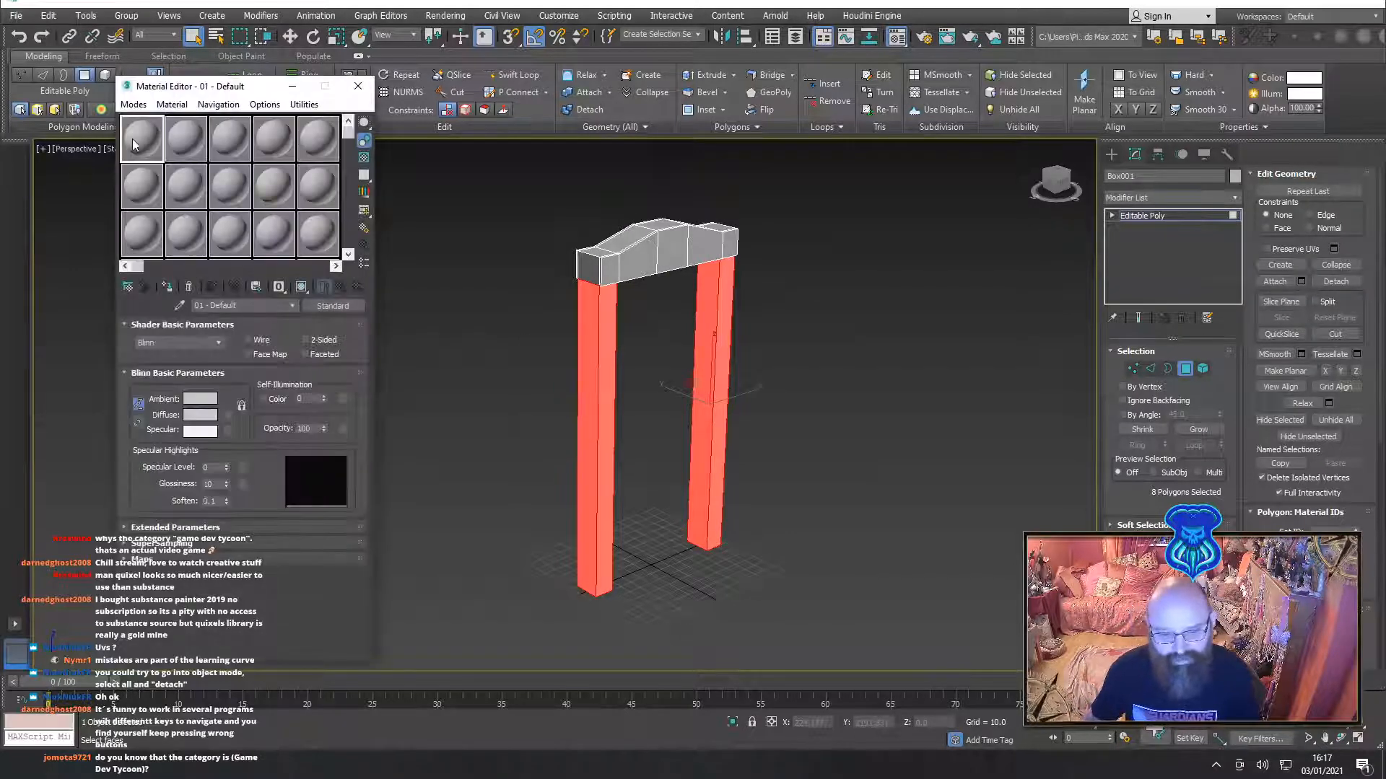
click(200, 415)
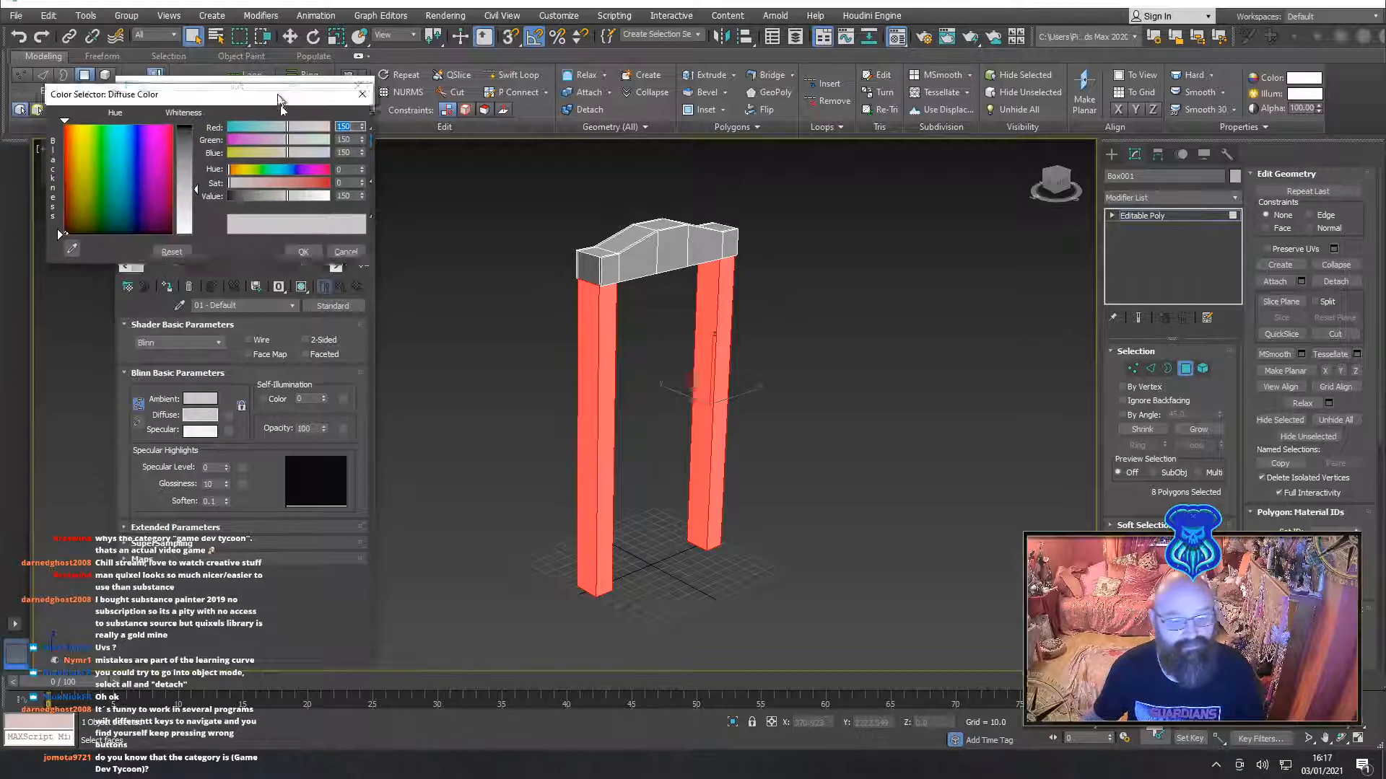
drag(278, 96, 329, 261)
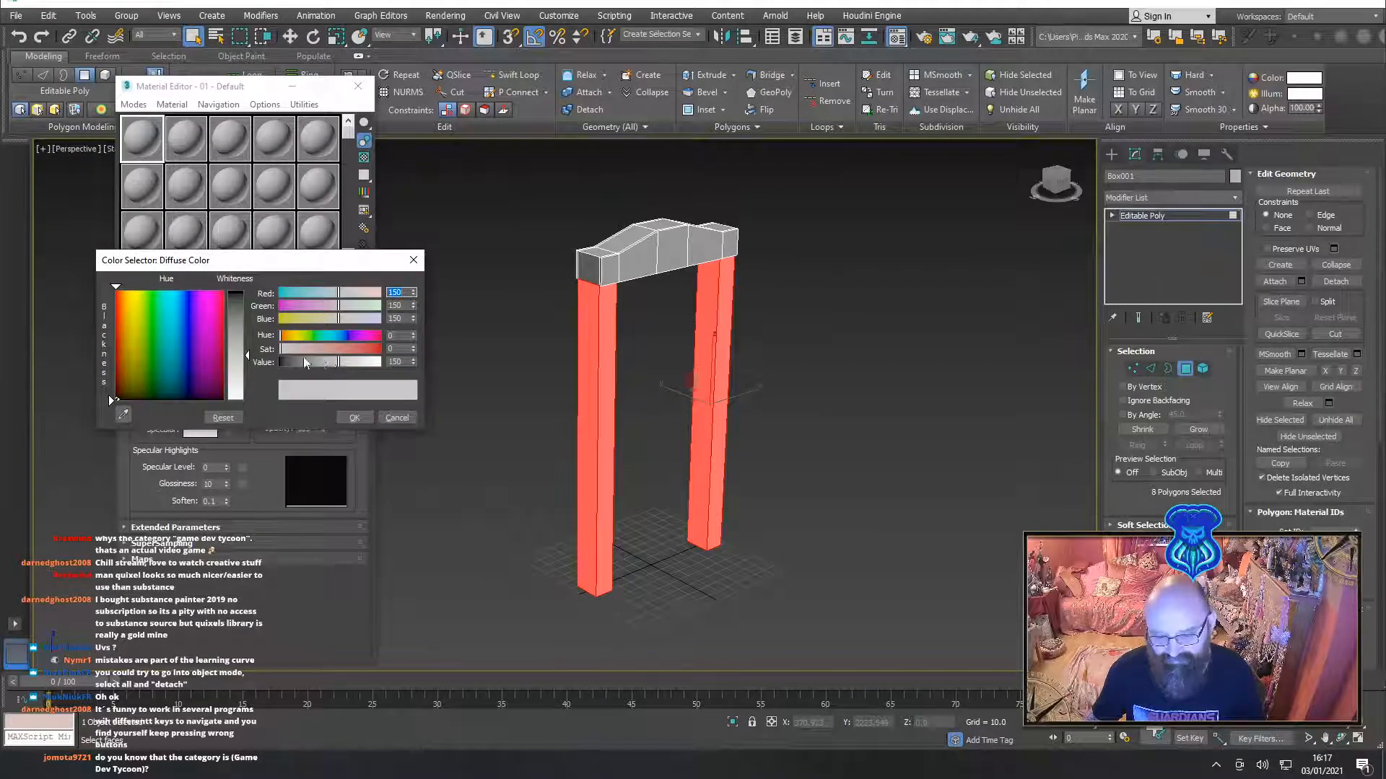
drag(343, 355, 381, 355)
click(350, 419)
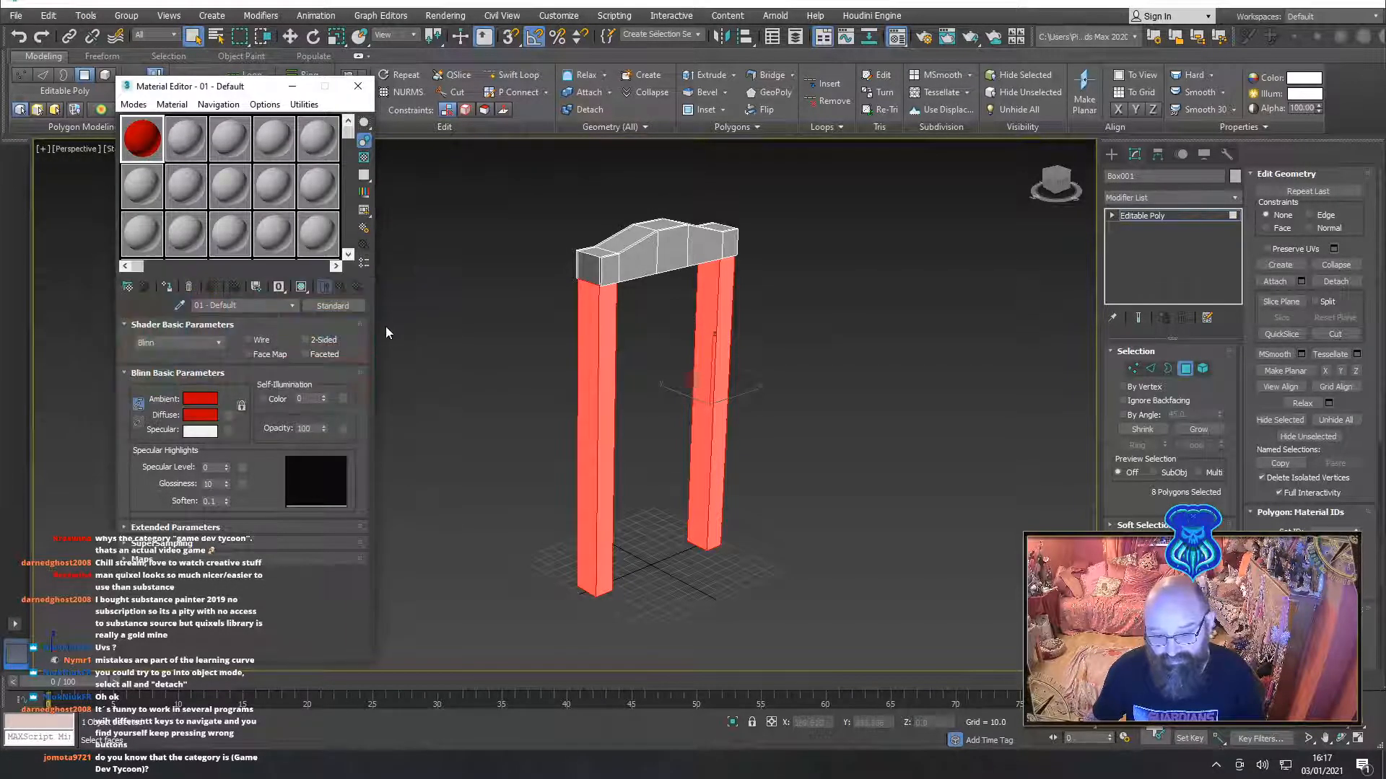
click(166, 287)
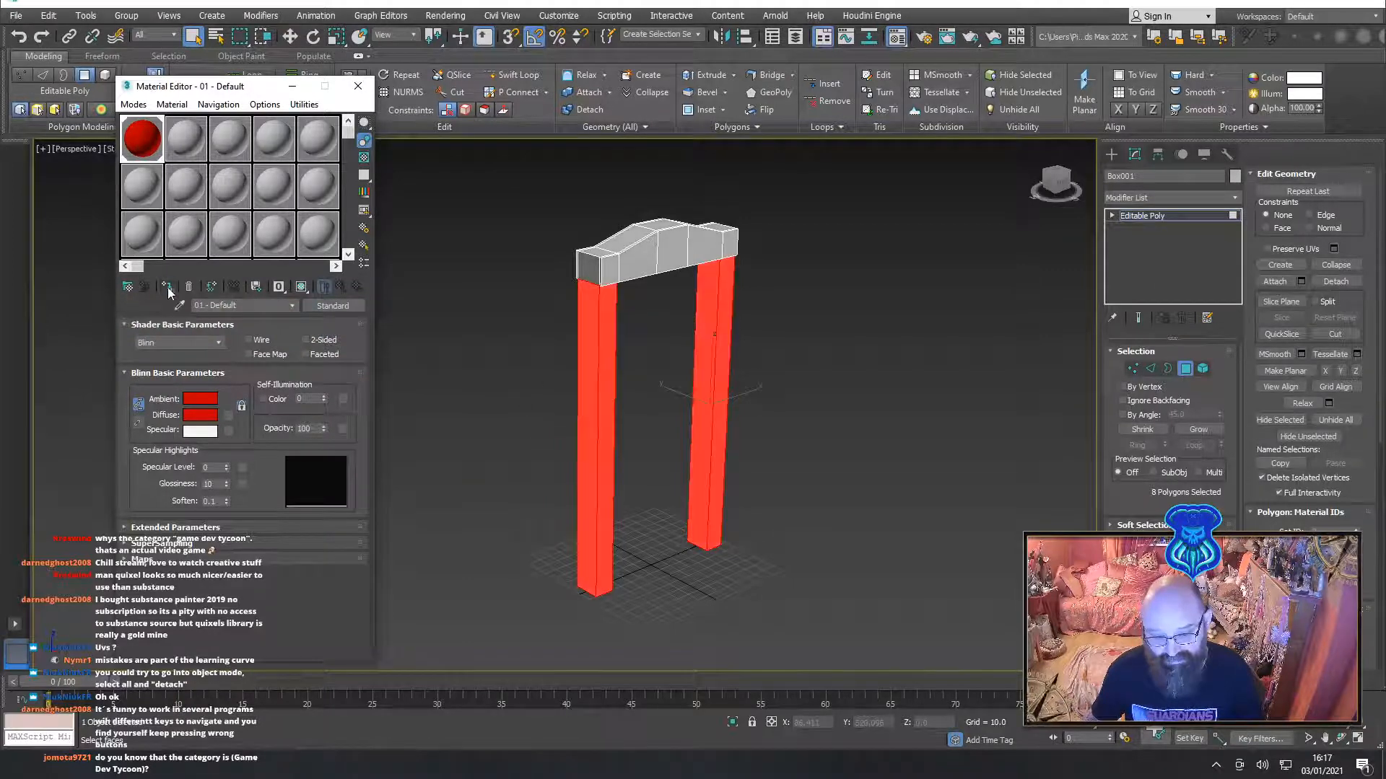
Invert the selection to the header polygons and assign them the second material with a blue diffuse colour
key(ctrl+a)
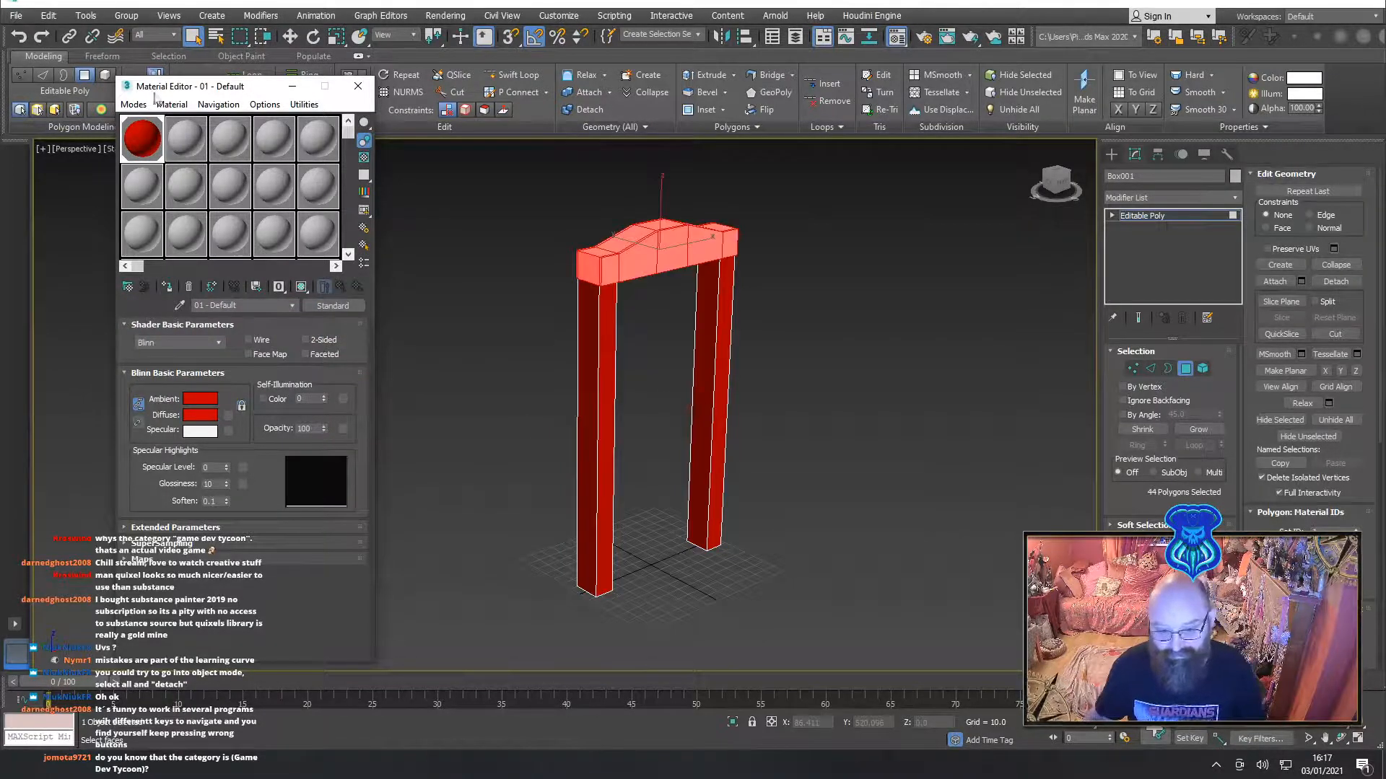
click(196, 137)
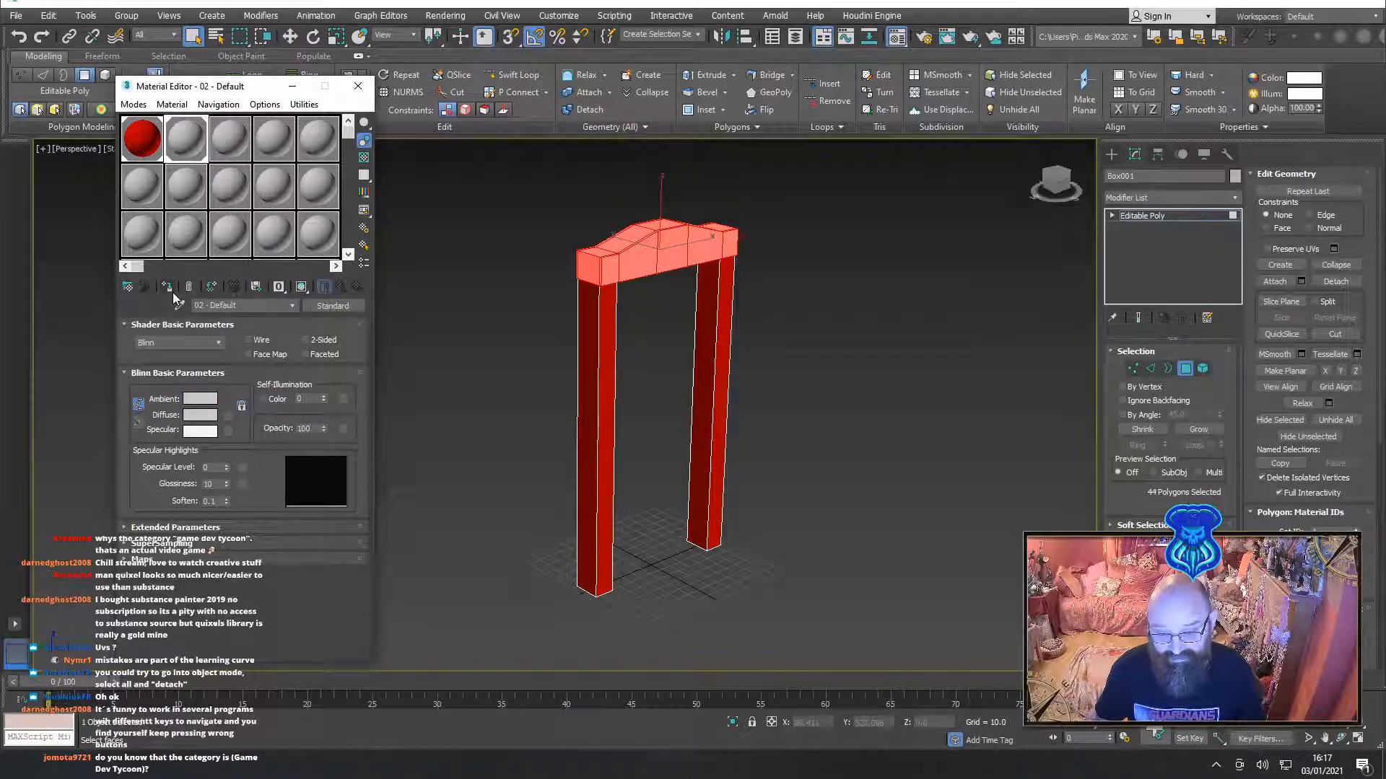
click(200, 415)
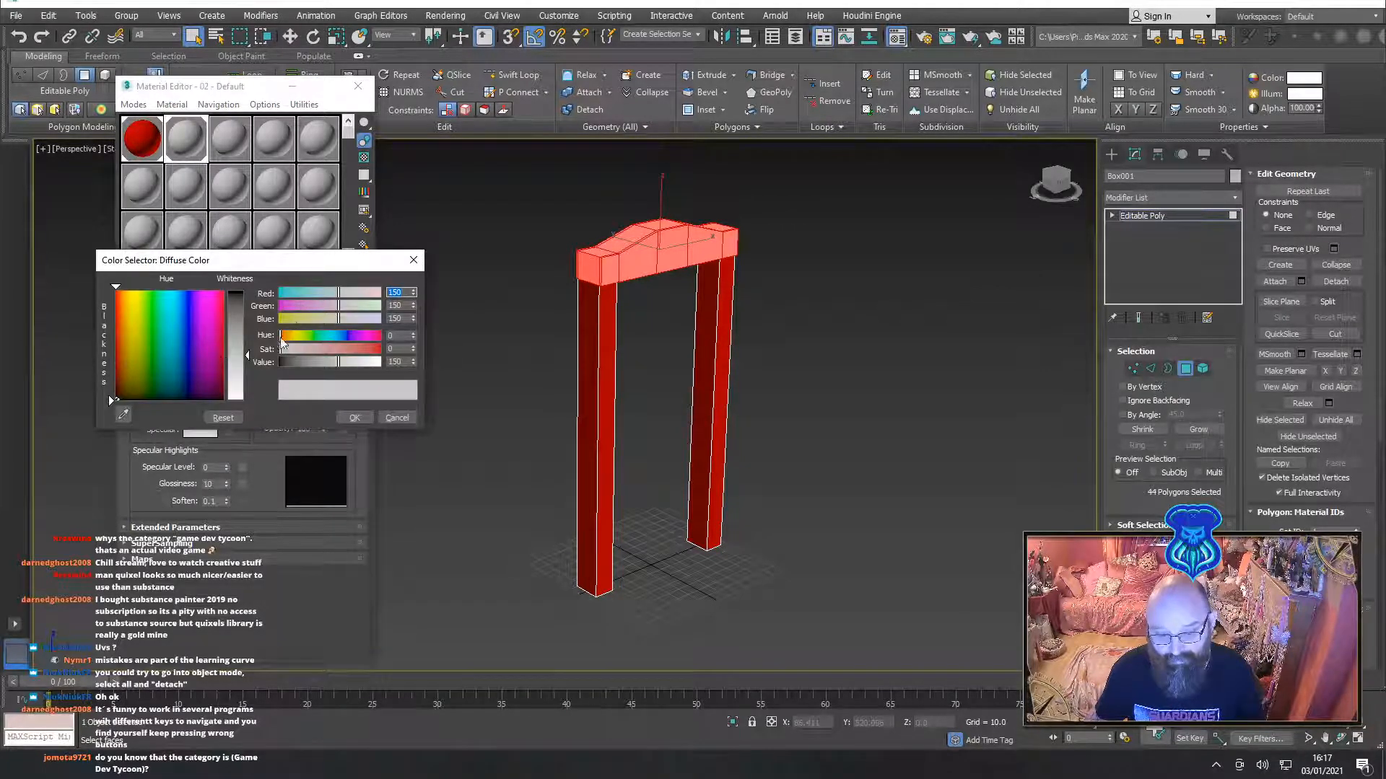
drag(303, 319, 272, 294)
click(353, 418)
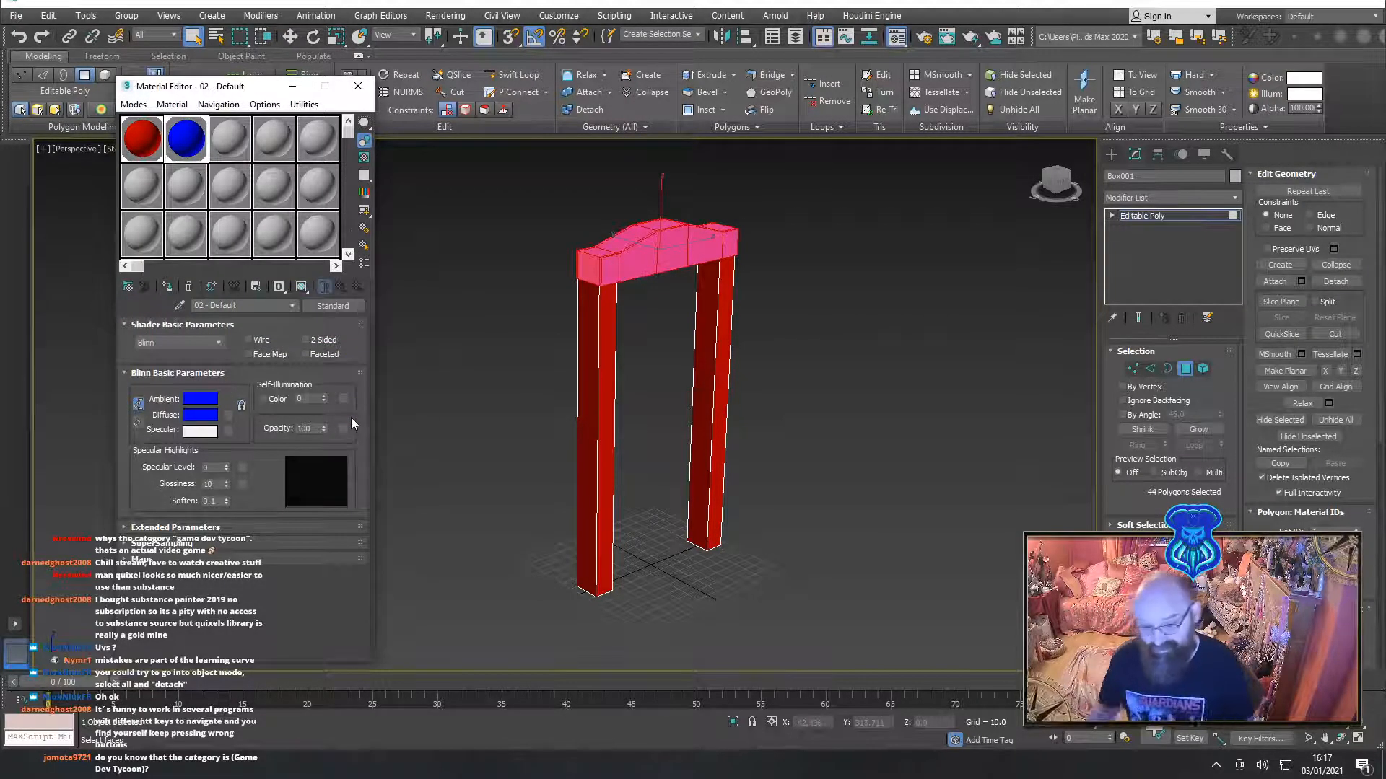
click(357, 86)
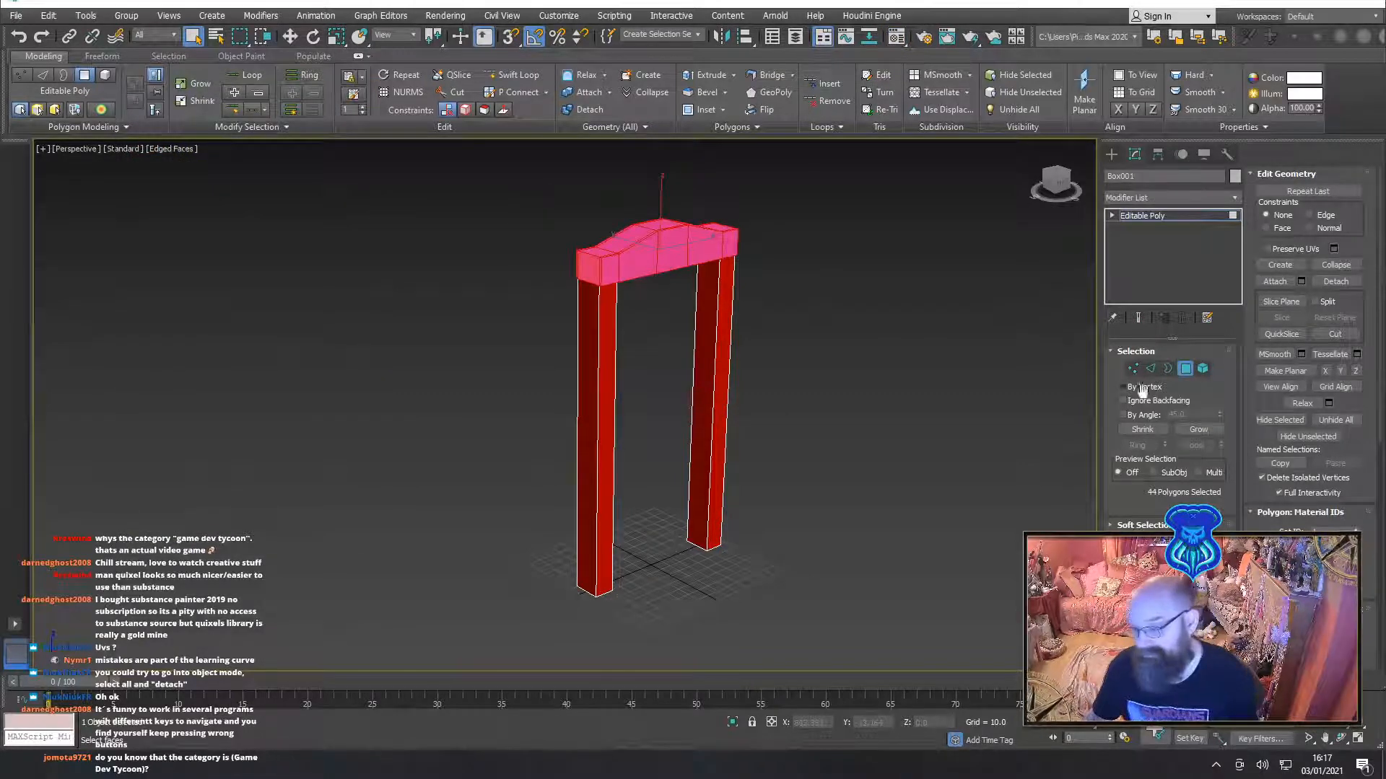
click(1185, 369)
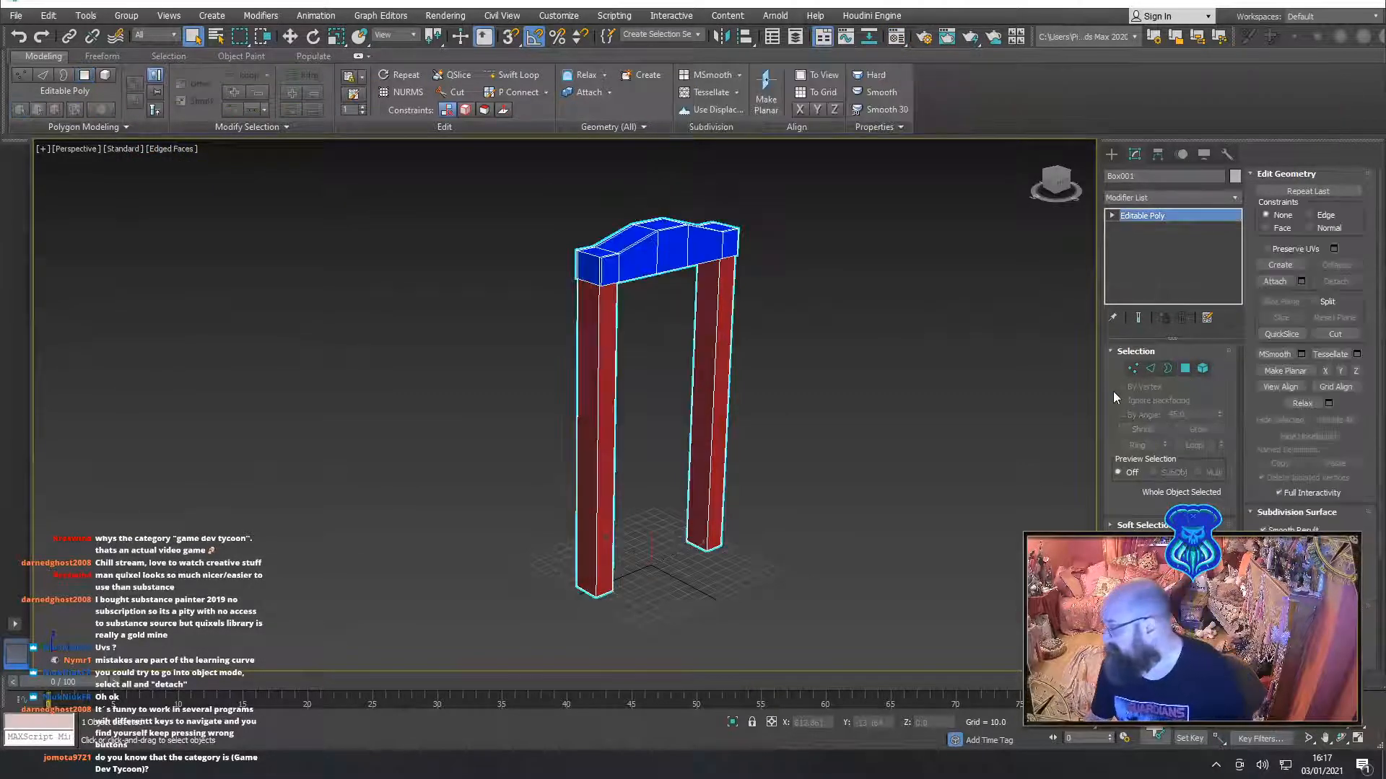
Place a standard Skylight on the ground beside the door frame
alt+middle_drag(938, 386, 832, 393)
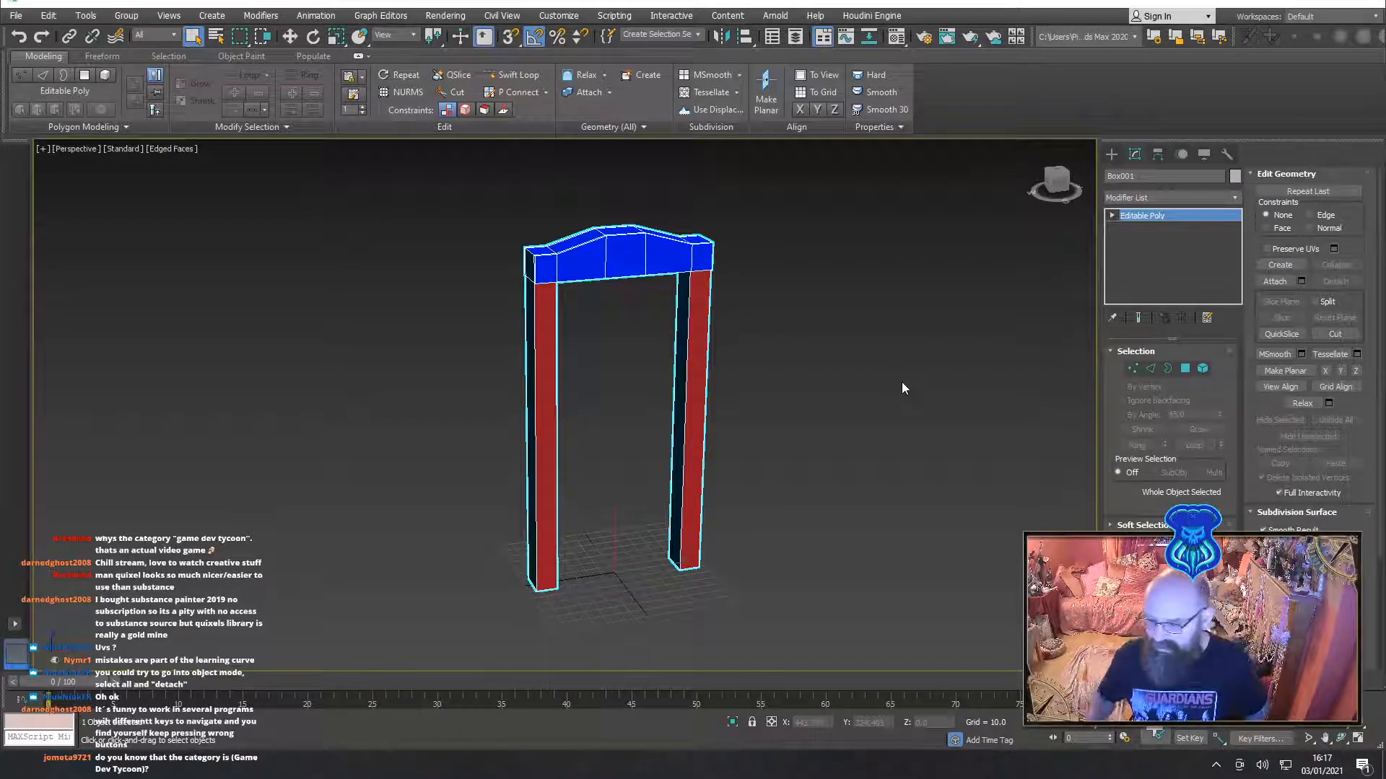
click(1112, 154)
click(1142, 175)
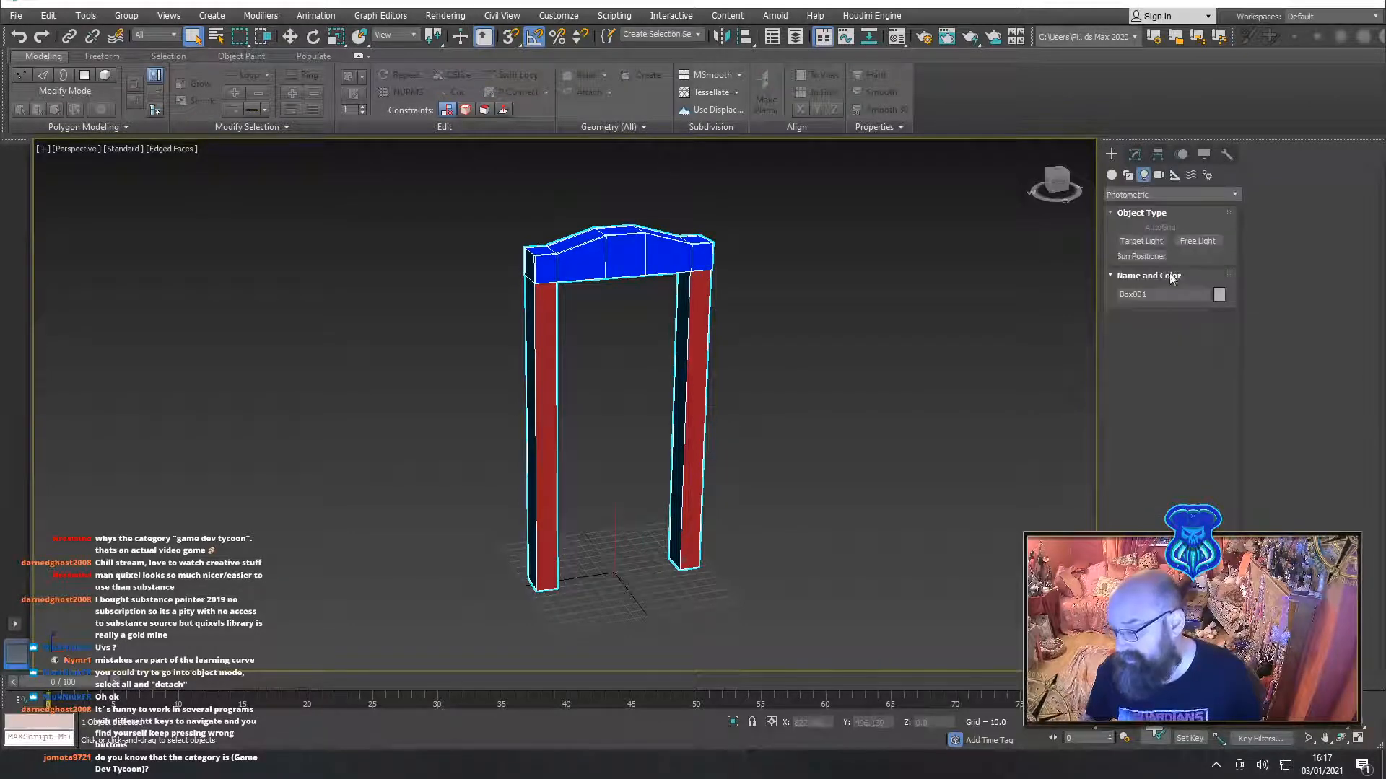
click(1154, 195)
click(1125, 222)
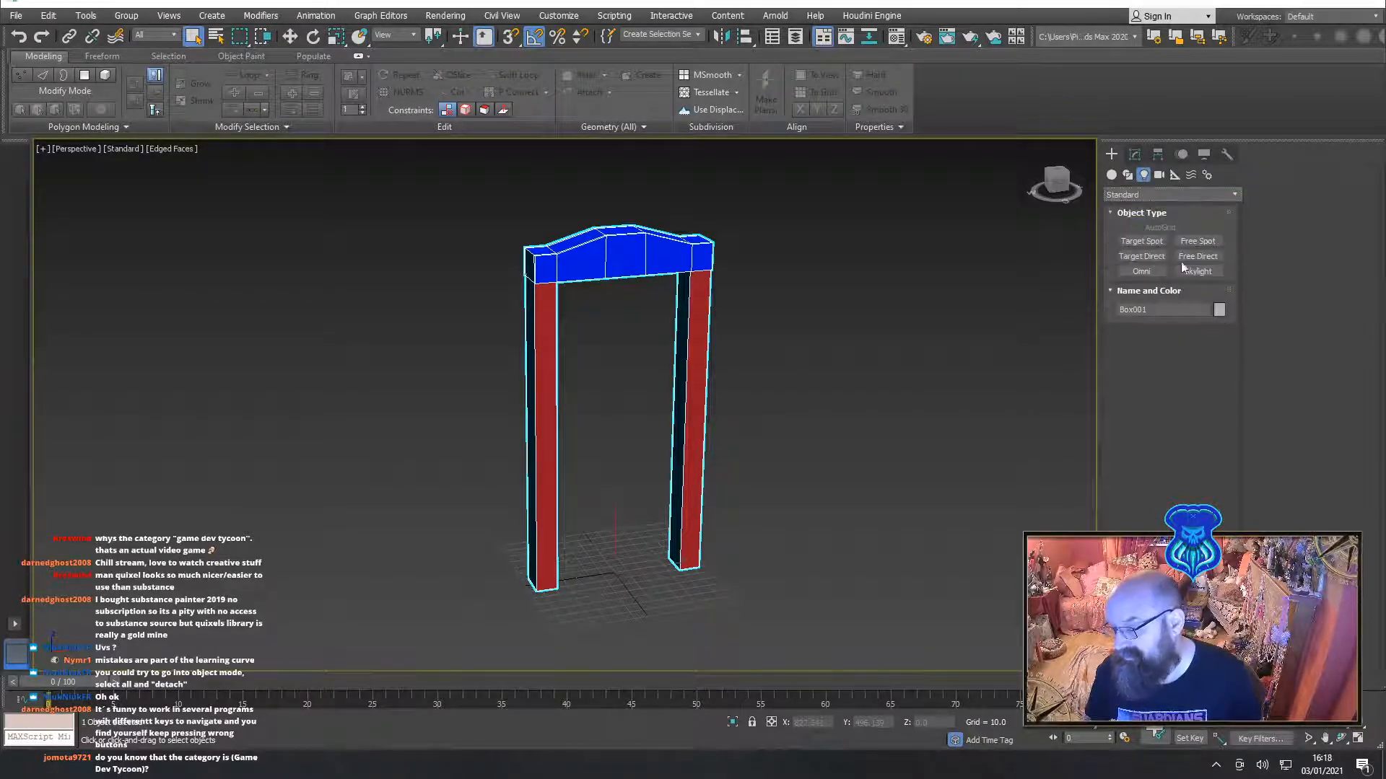
click(1197, 272)
click(923, 532)
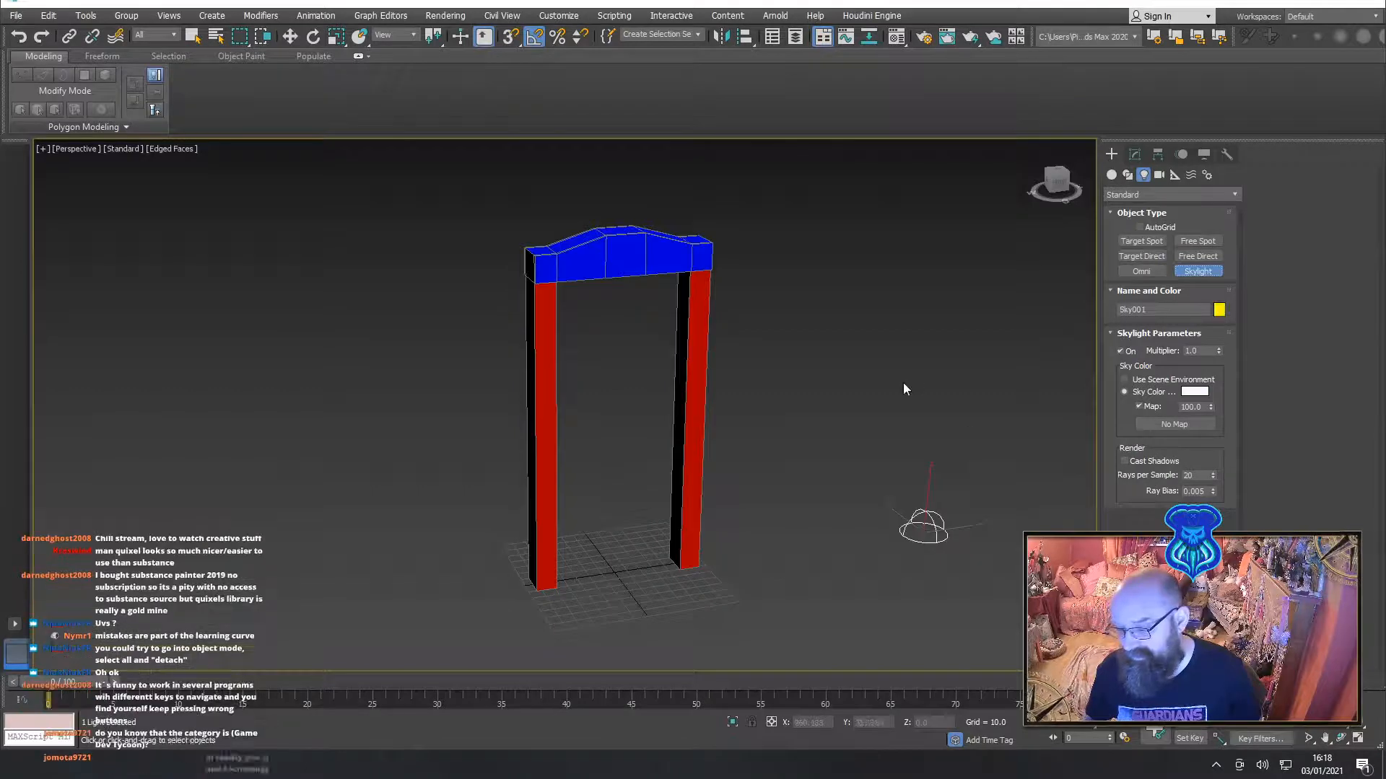
right_click(882, 369)
Bake a 2048x2048 DiffuseMap of the door frame with Render To Texture, continuing despite the missing map files
drag(638, 354, 635, 352)
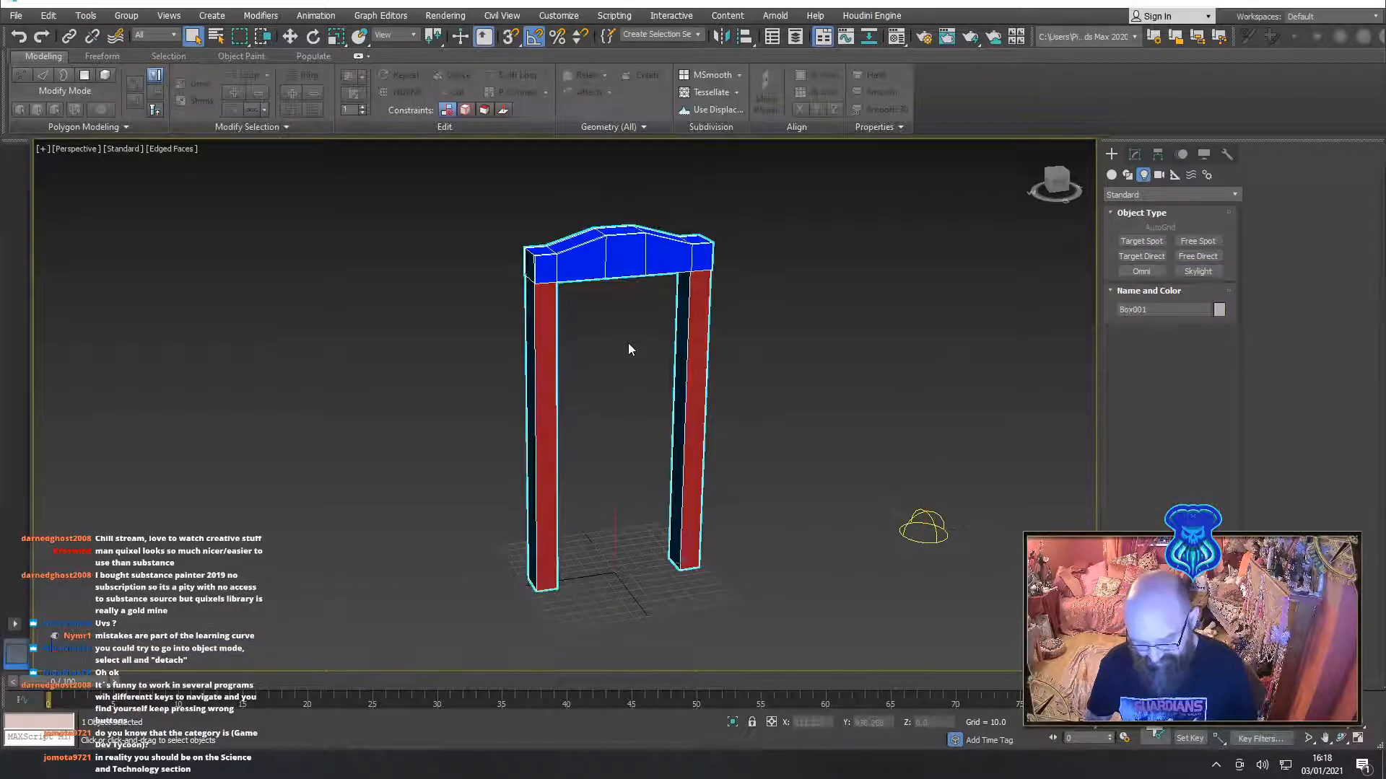
key(0)
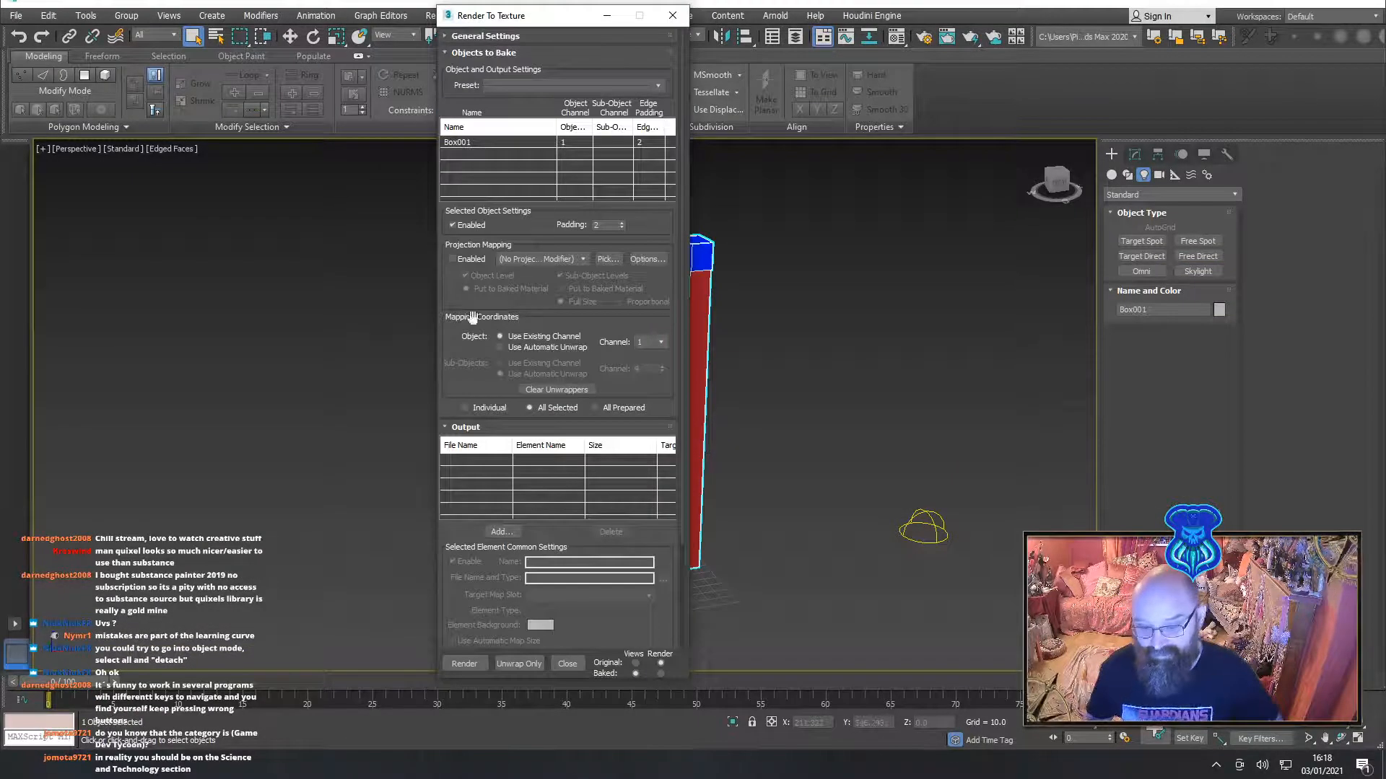
click(502, 532)
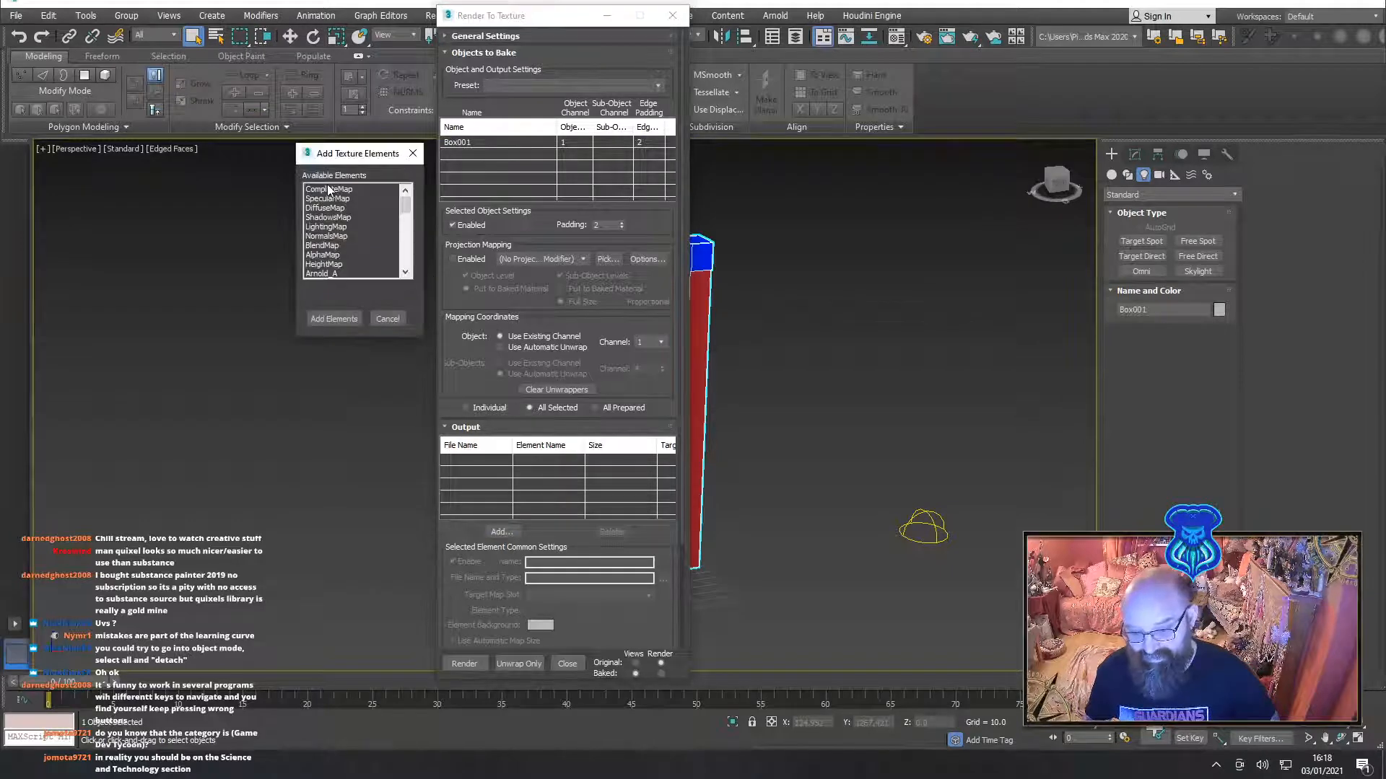
double_click(324, 207)
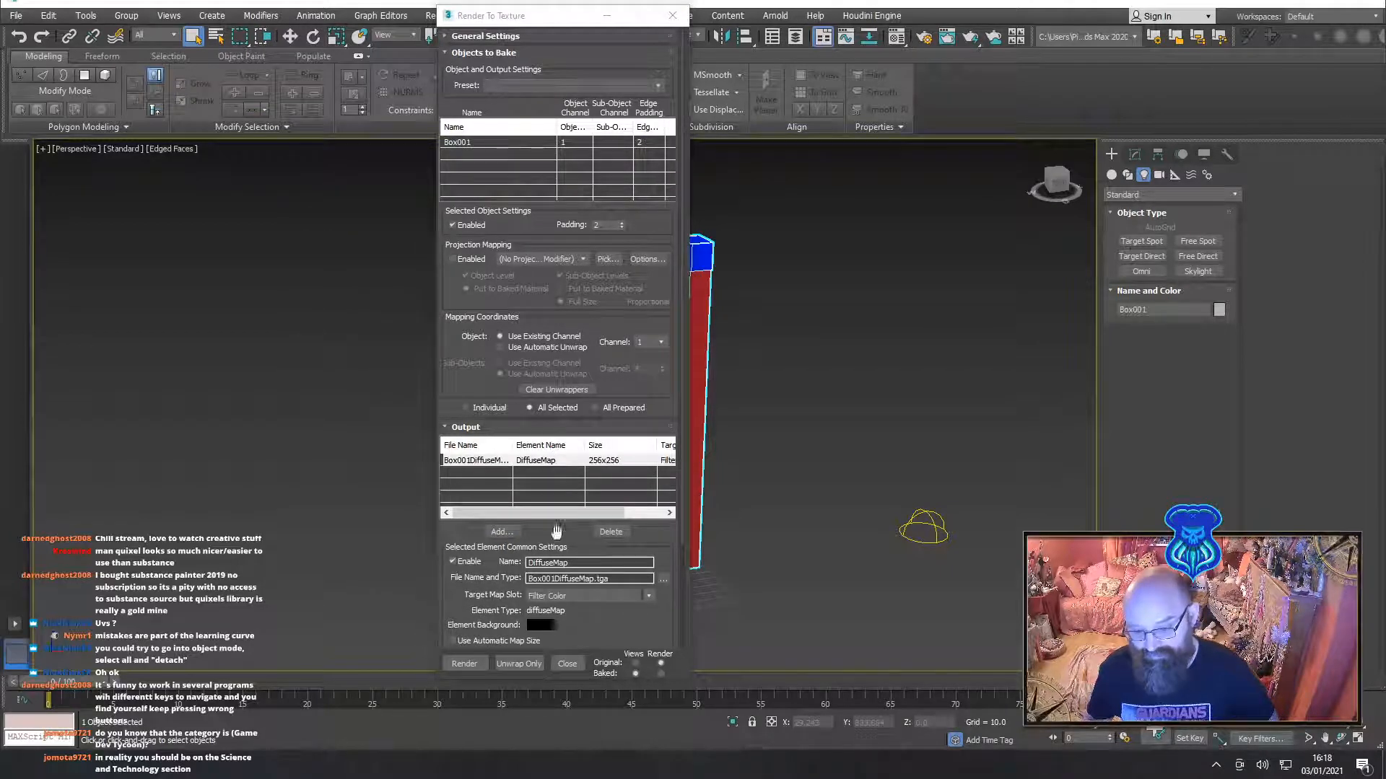
scroll(556, 532, down, 1)
click(645, 626)
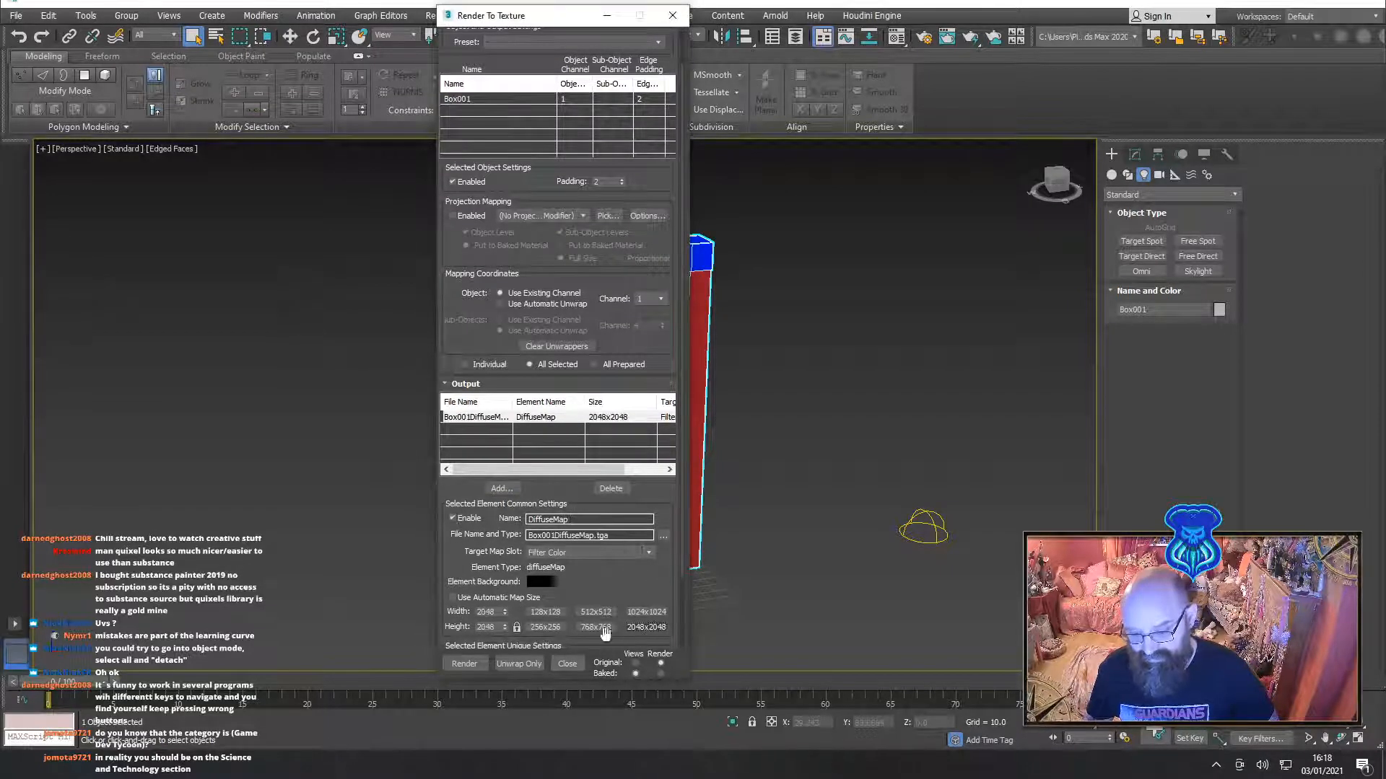
click(475, 664)
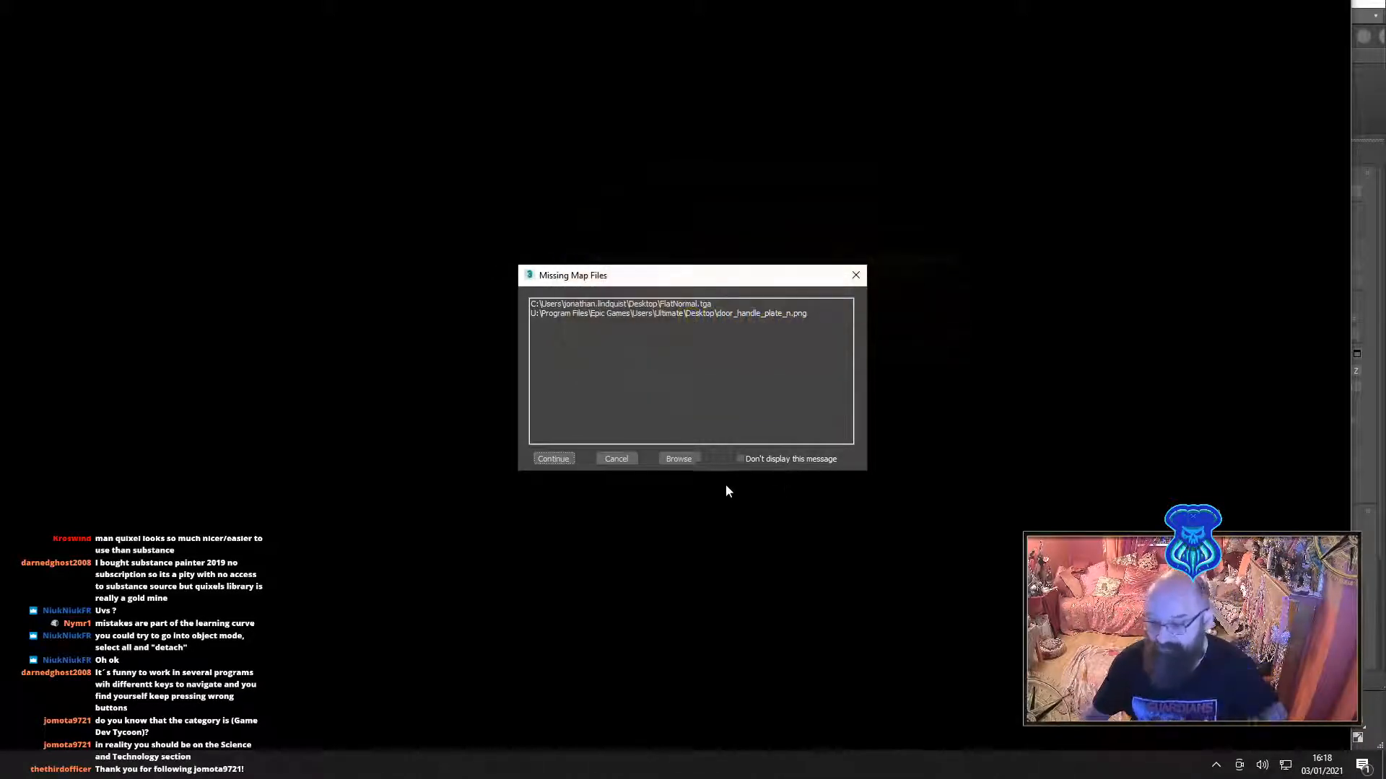
click(552, 459)
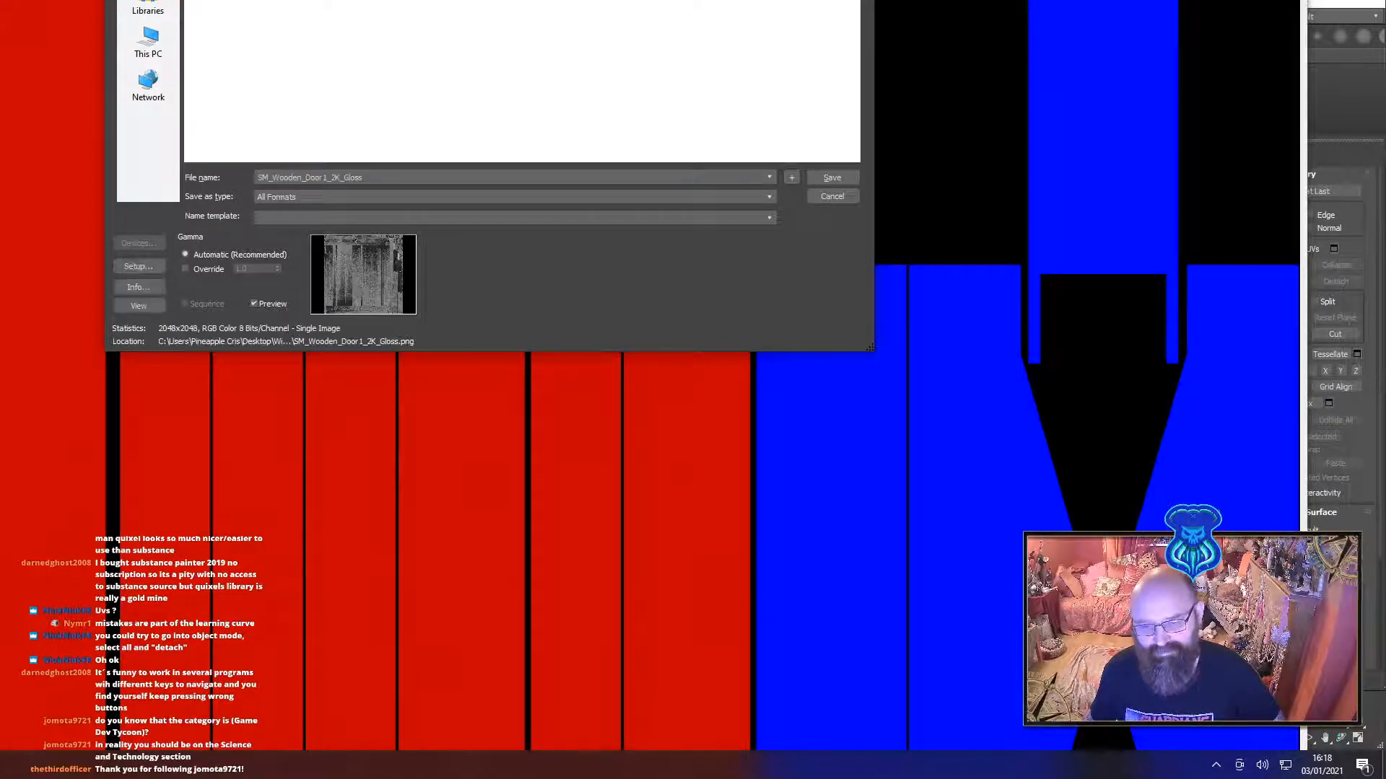
Create a new folder for the baked map while saving the rendered image
right_click(334, 61)
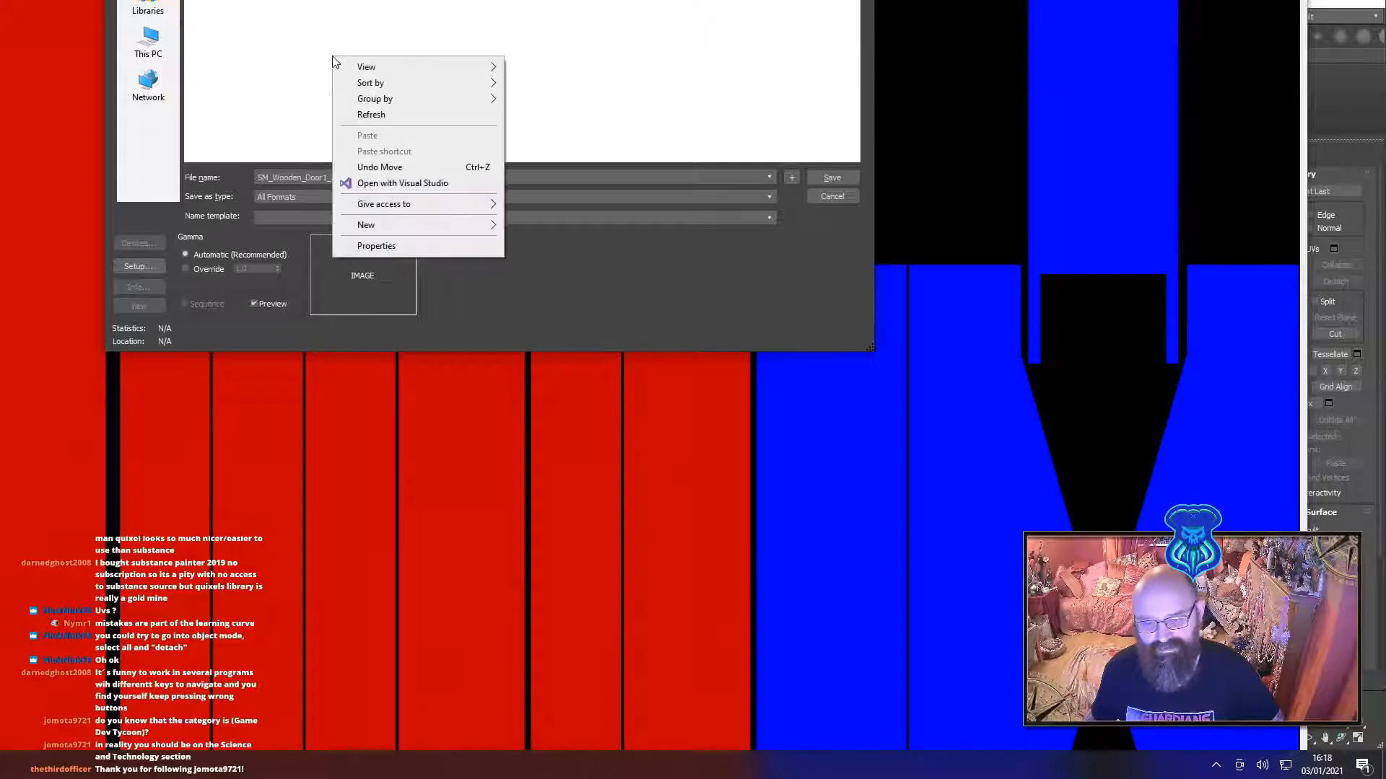
mouse_move(412, 224)
click(536, 227)
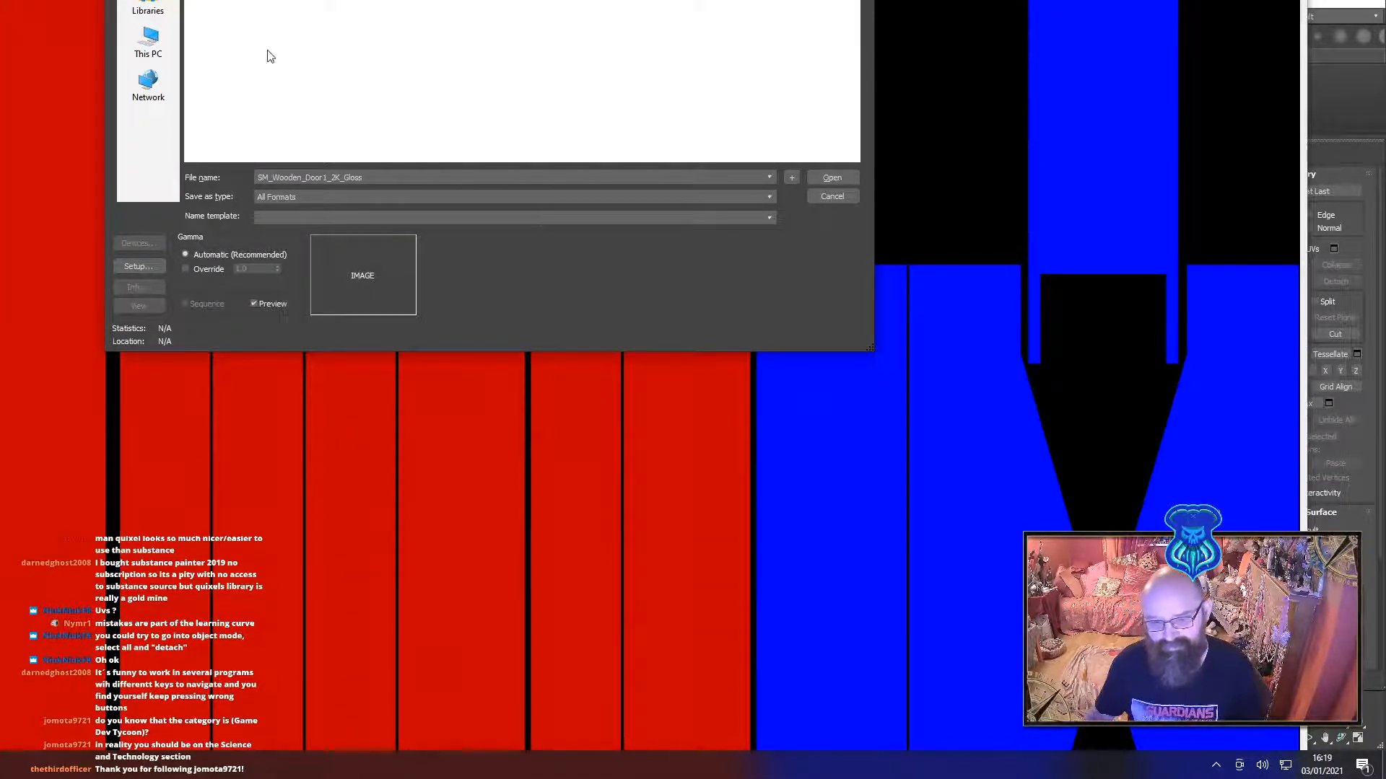
click(286, 34)
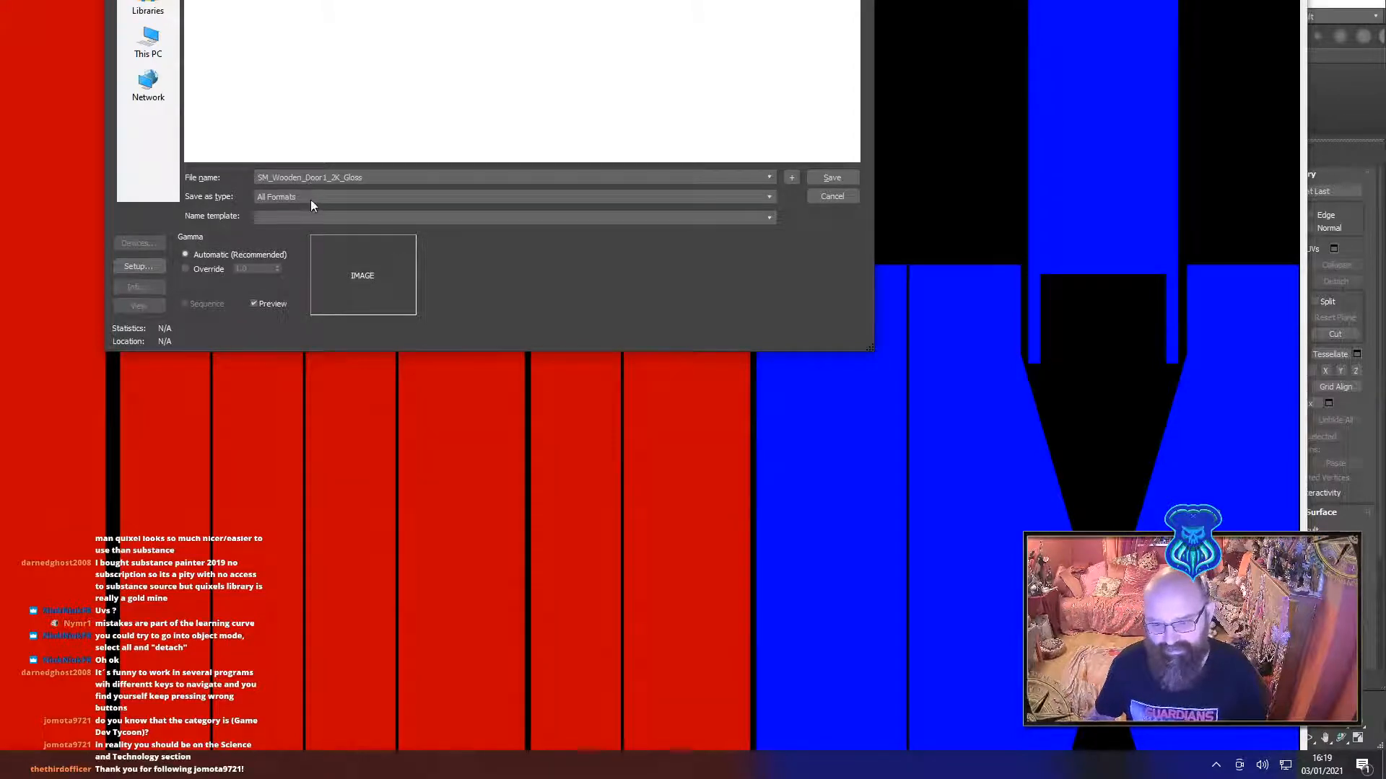
Save the rendered ID map as a Targa image named SM_Doorframe1_ID and close the rendered image
text(SM)
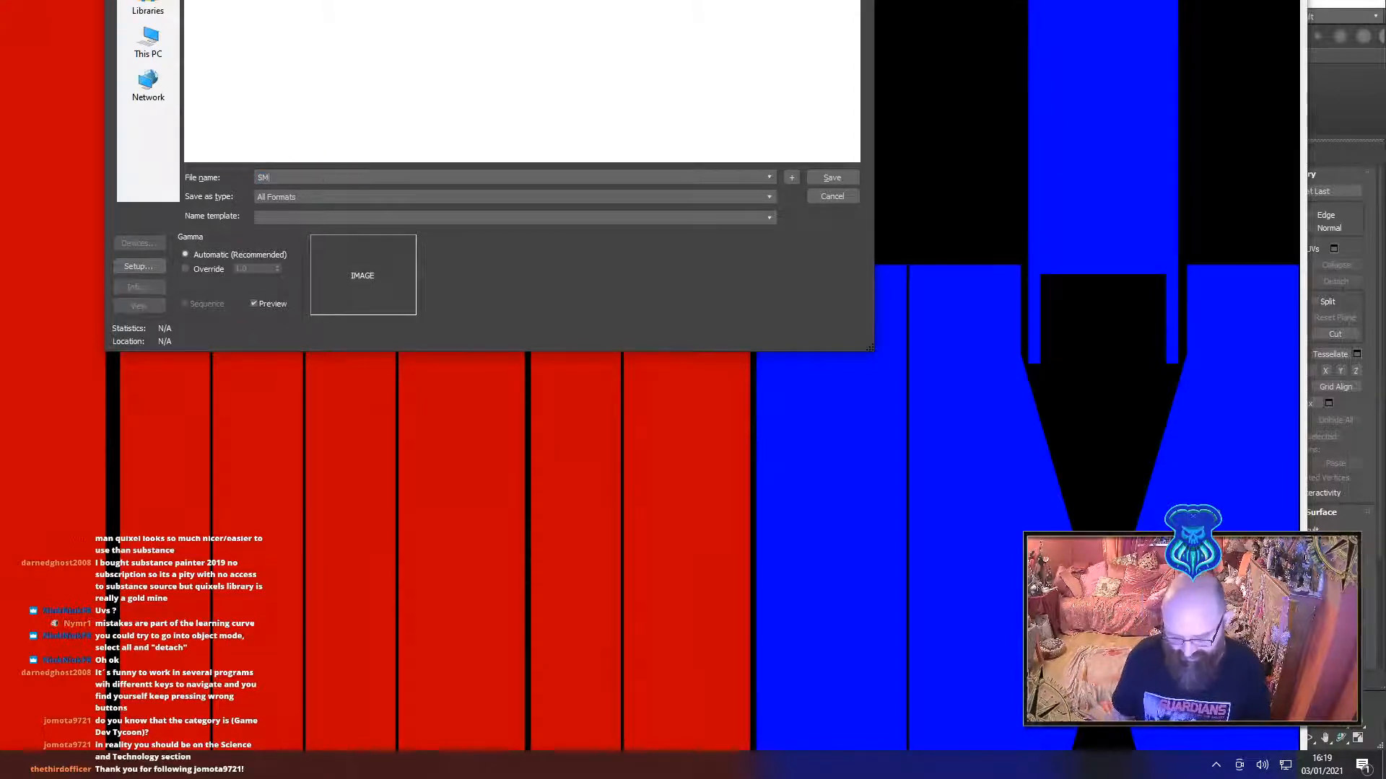
text(_Doorframe_)
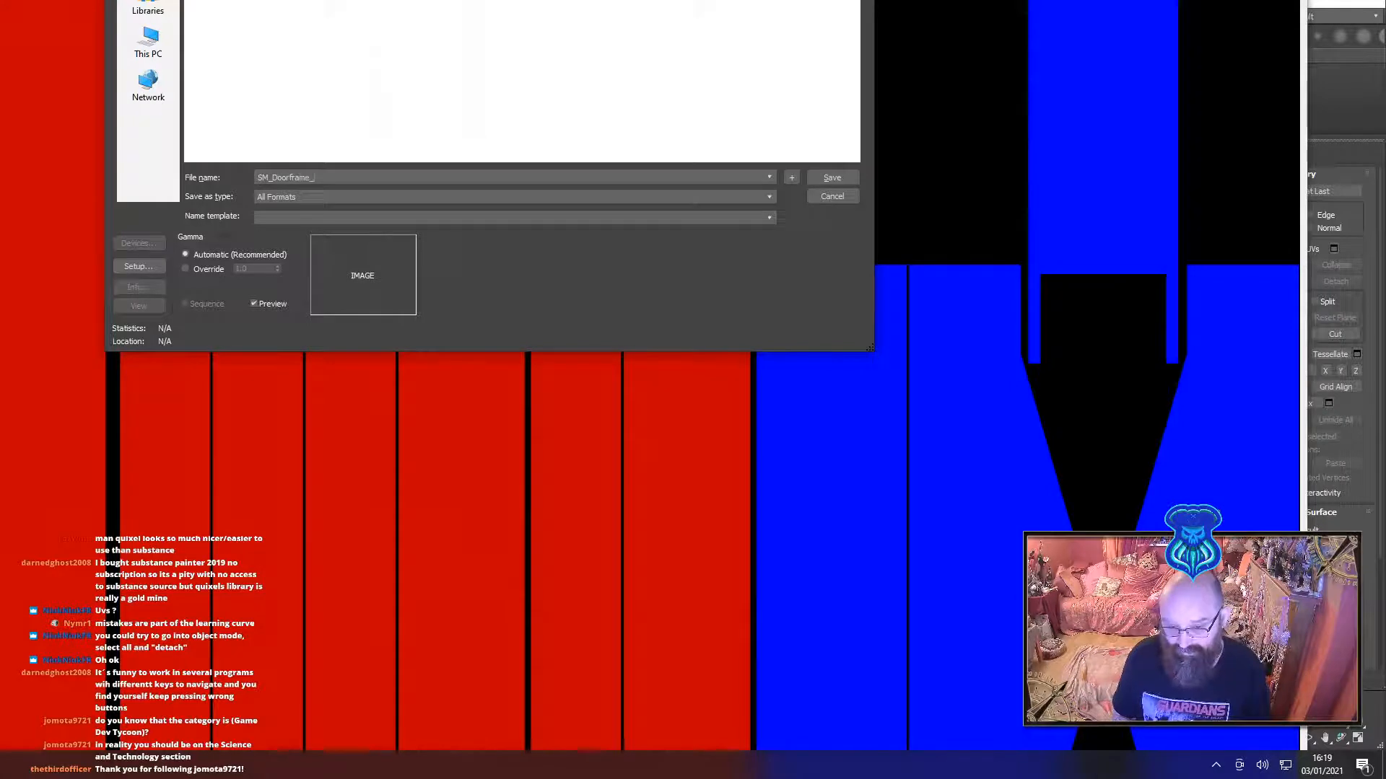
key(BackSpace)
text(1_ID)
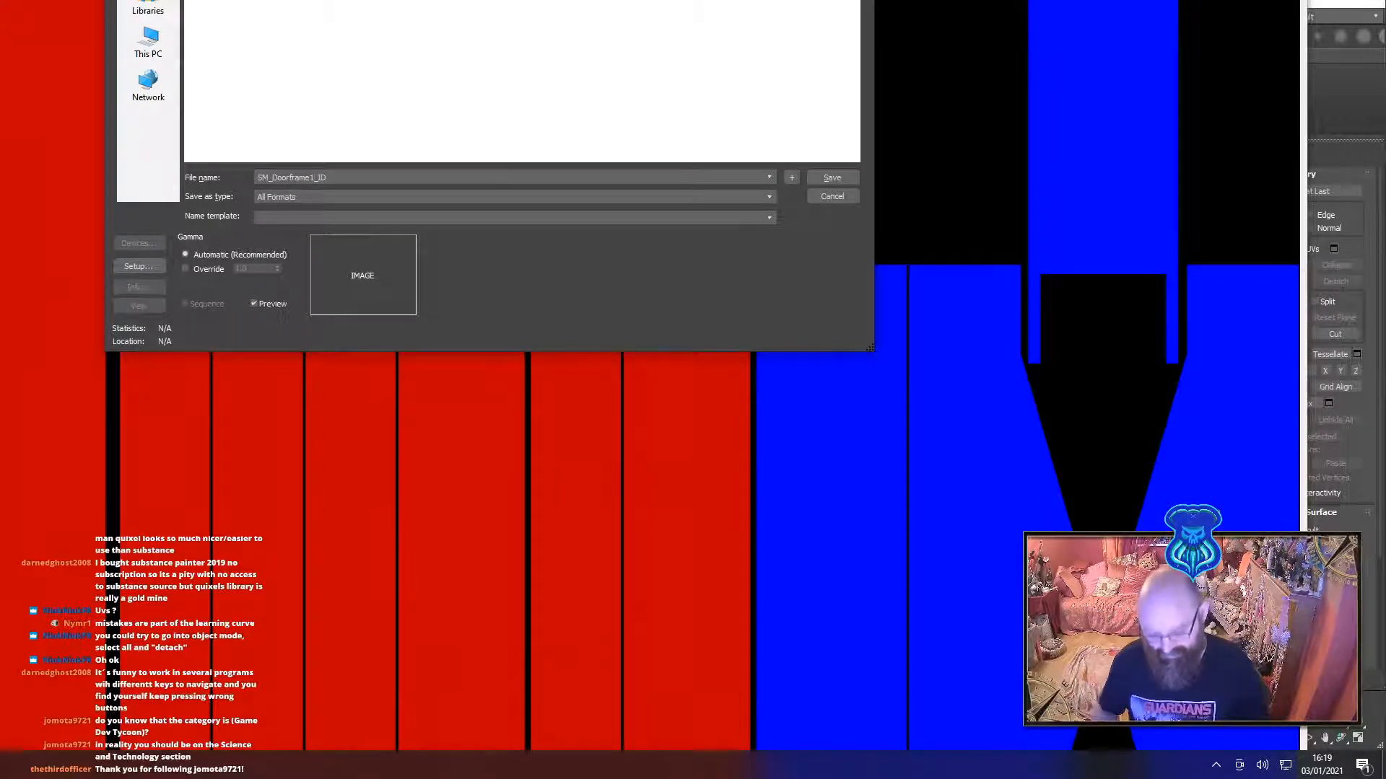
key(Tab)
key(t)
key(Return)
key(Return)
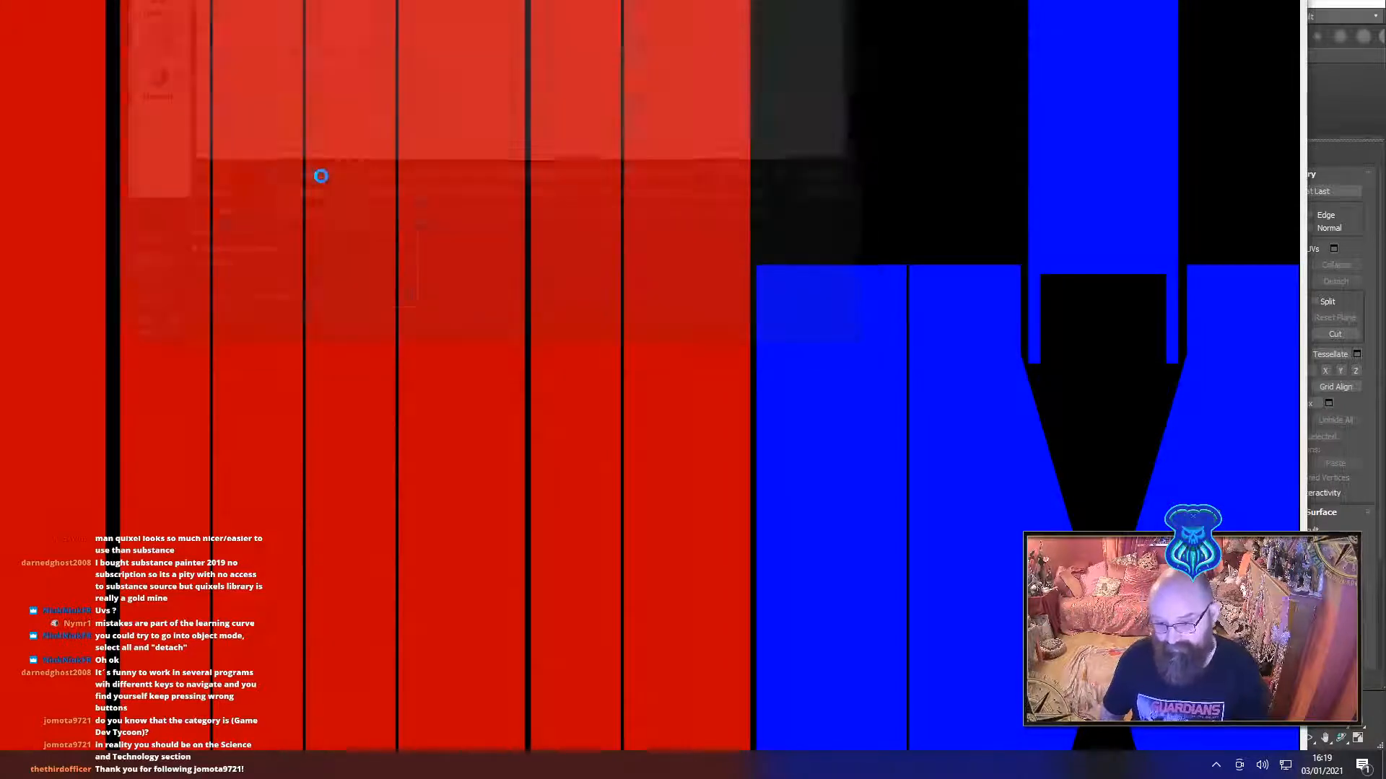
key(alt+F4)
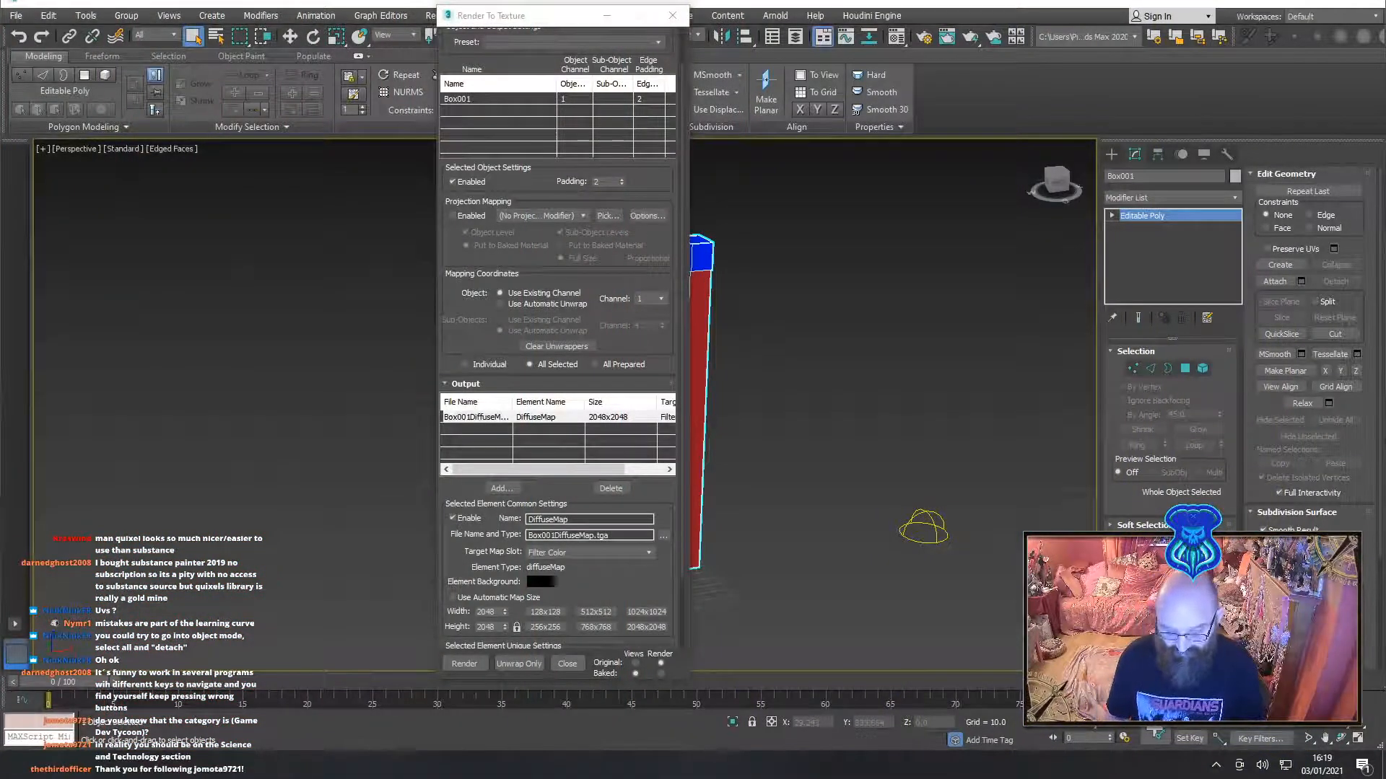
Switch to Photoshop and open the SM_Doorframe1_ID Targa from the SM_Doorframe1 folder inside Wickie
key(alt+Tab)
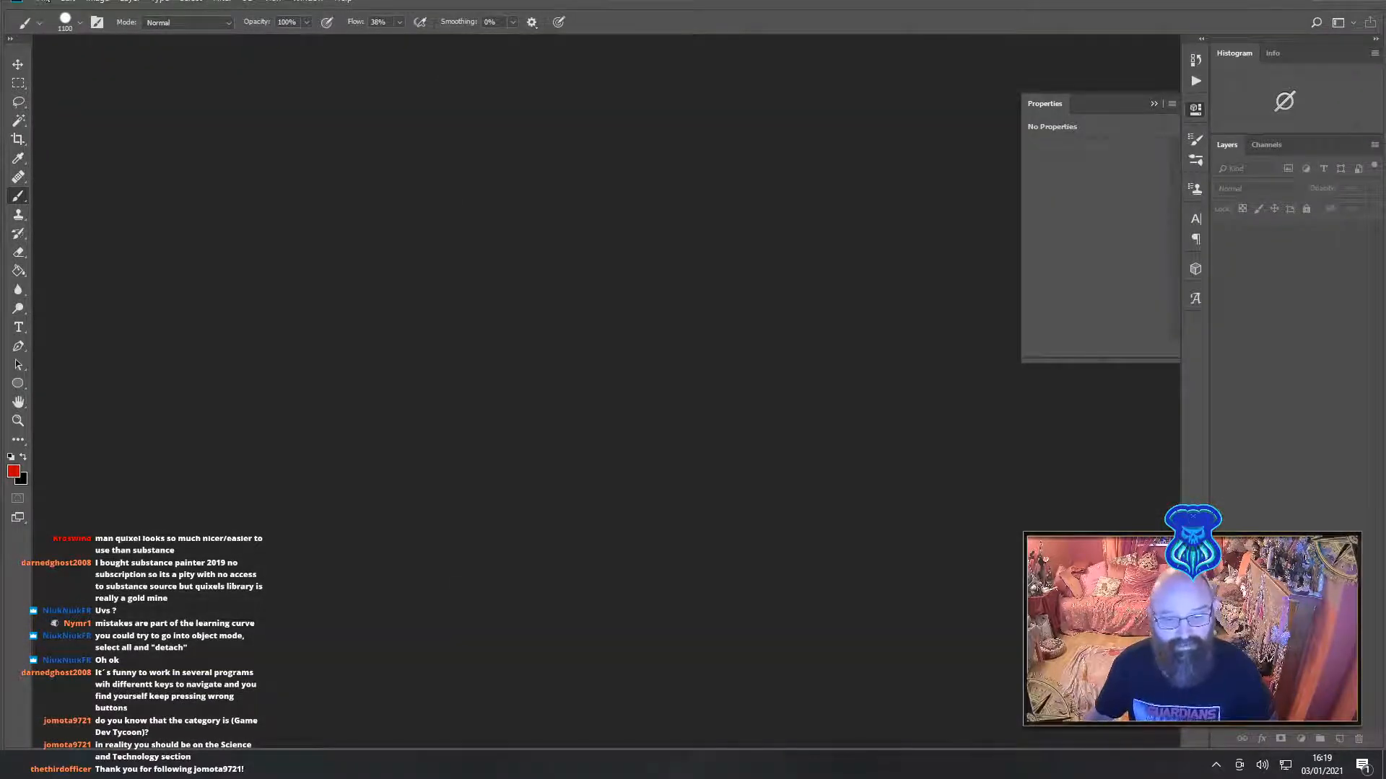
click(39, 3)
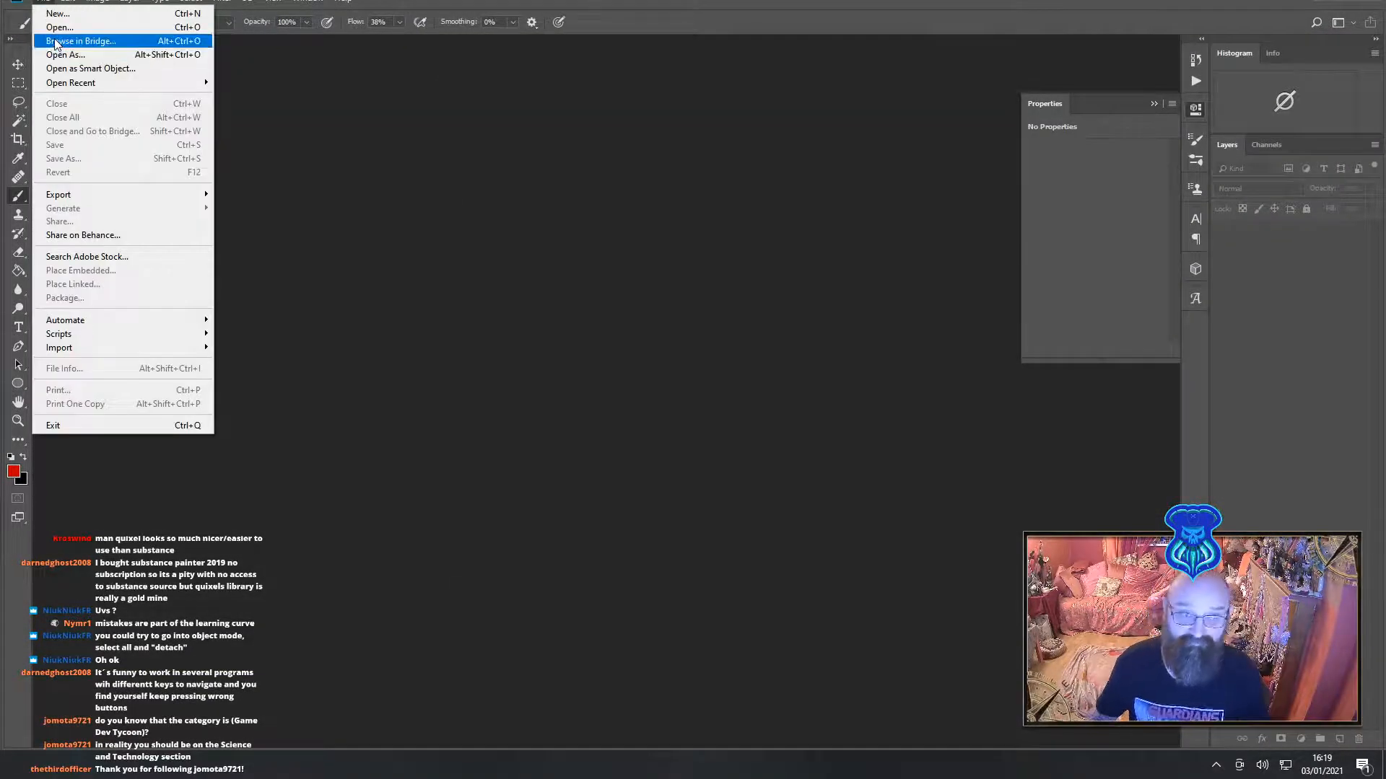
click(63, 28)
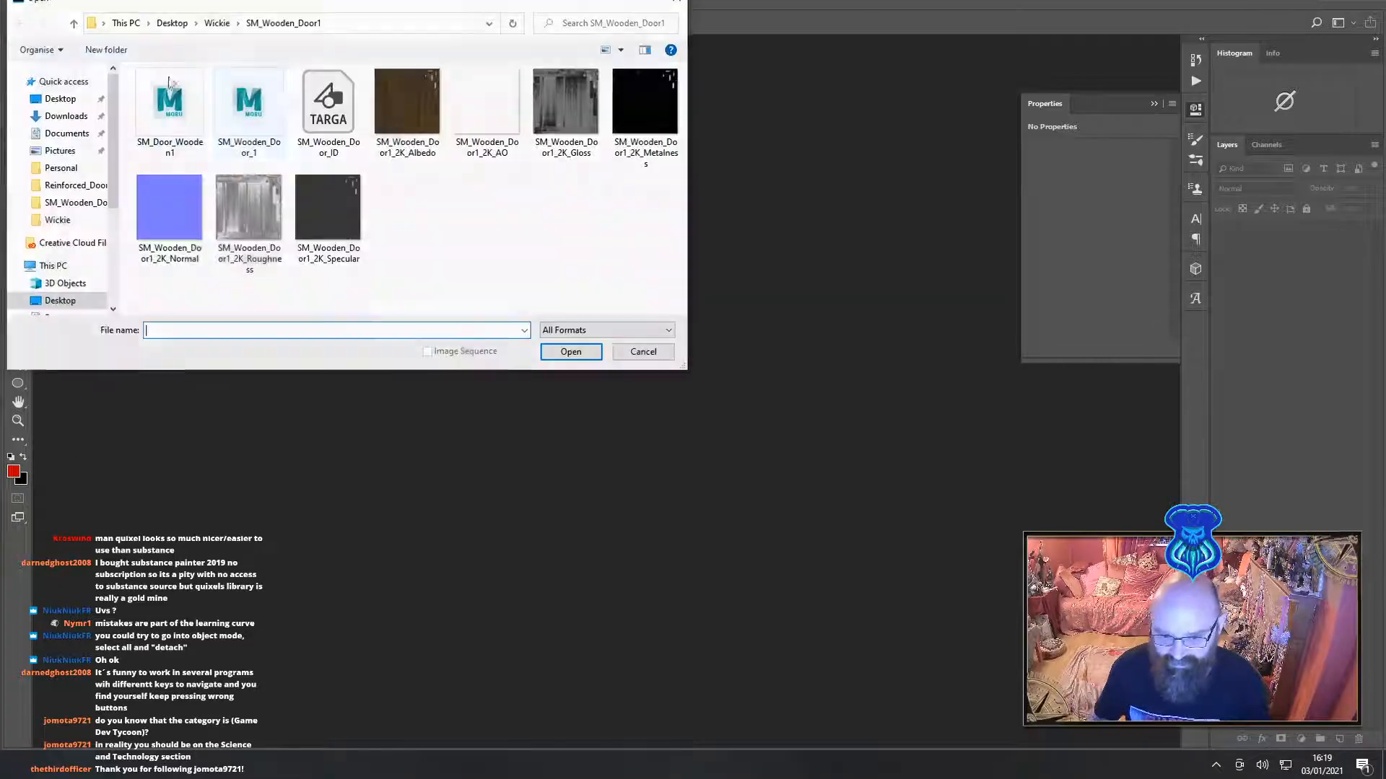
click(217, 23)
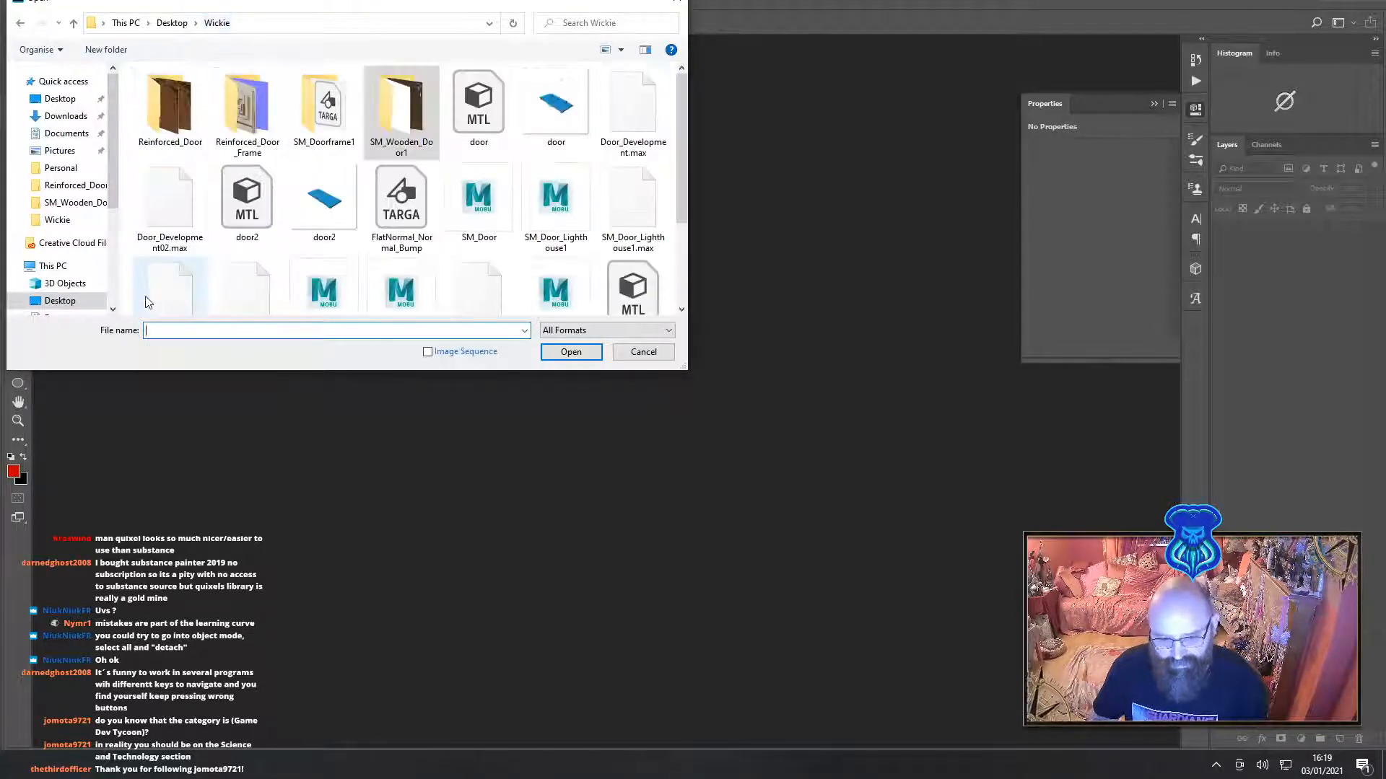
double_click(321, 144)
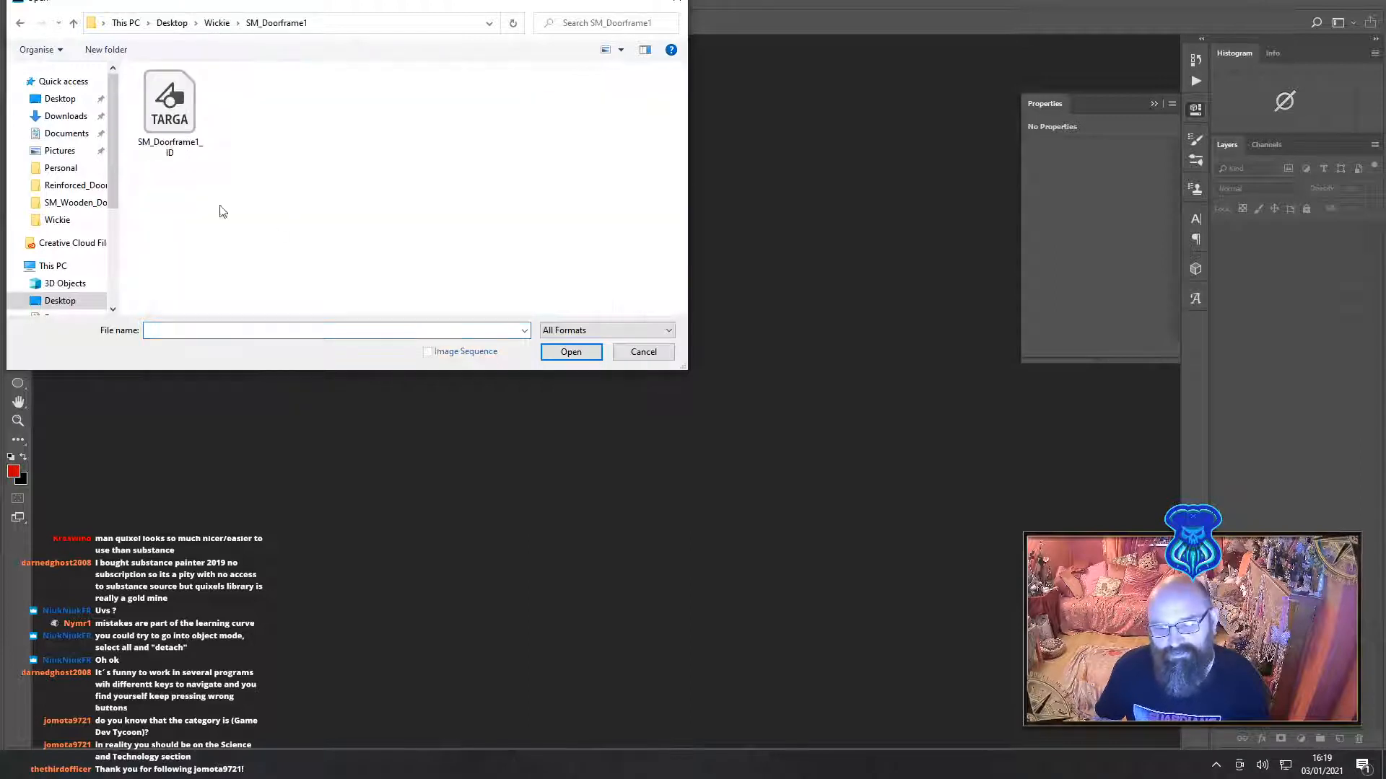
double_click(192, 125)
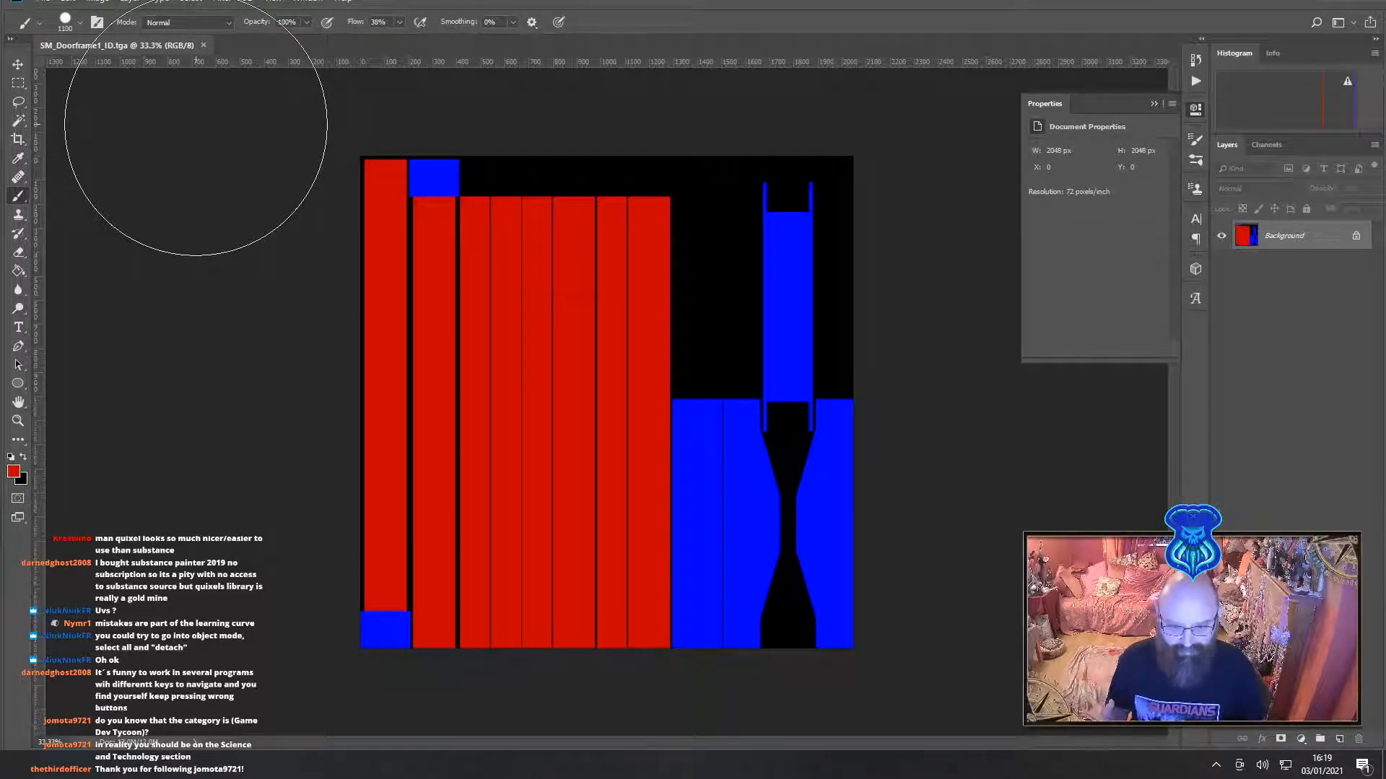
Select the ID map's black background with the Magic Wand, paint it red, deselect, and save the file
click(18, 120)
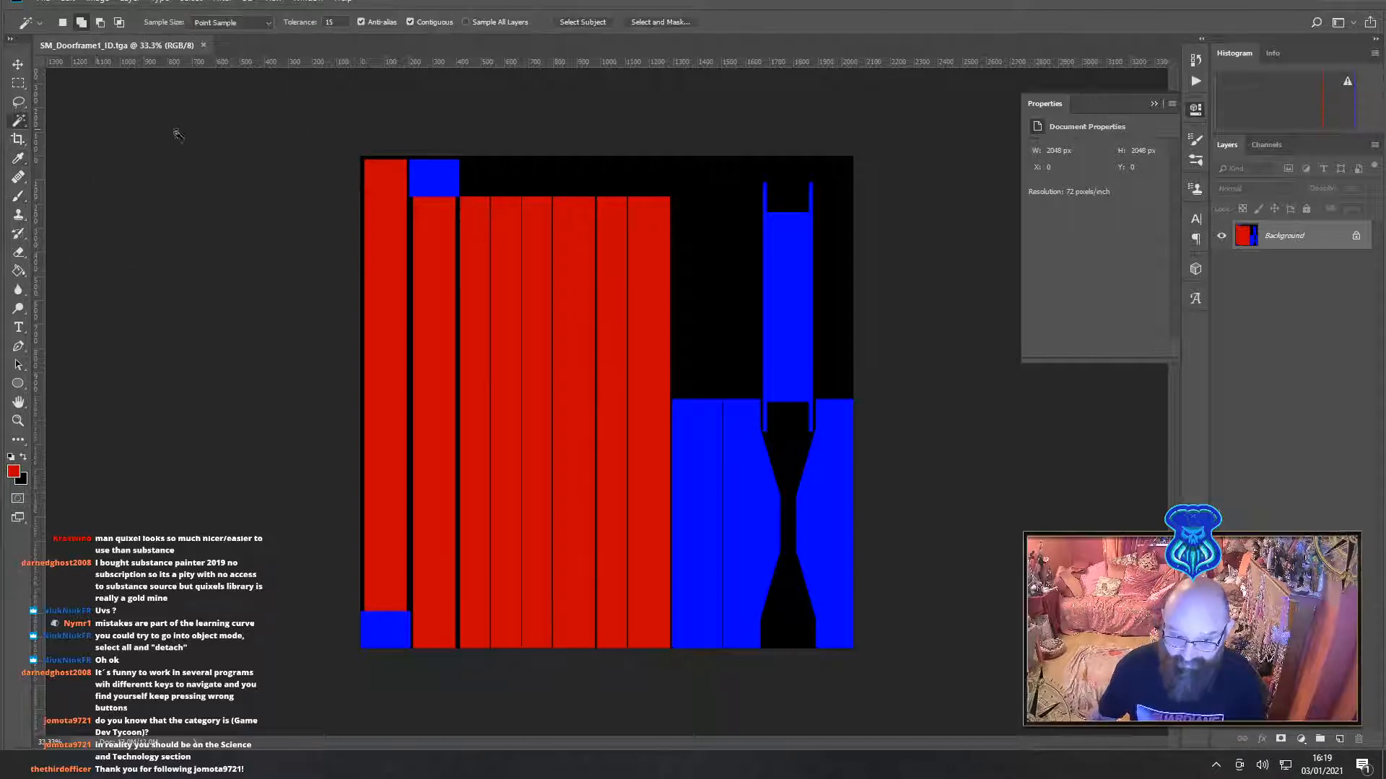
click(571, 179)
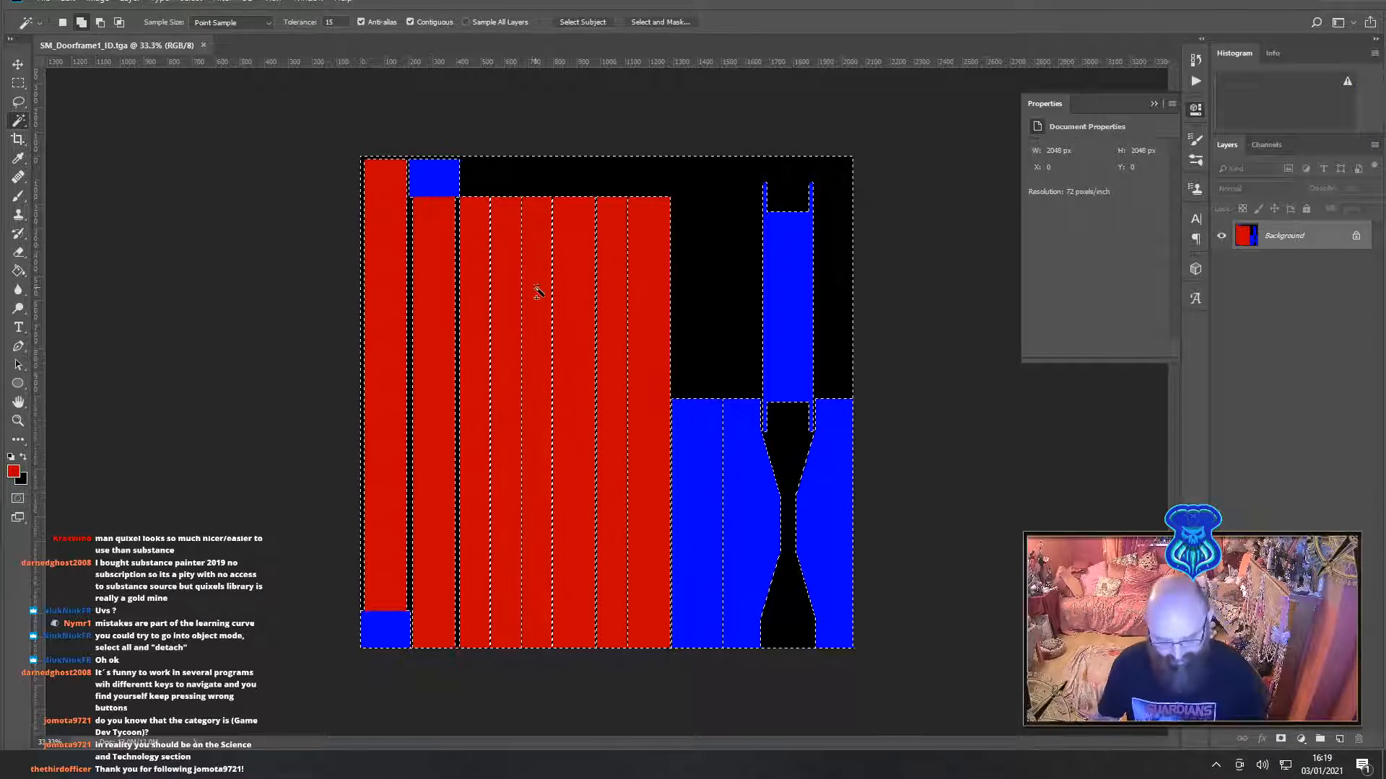
key(i)
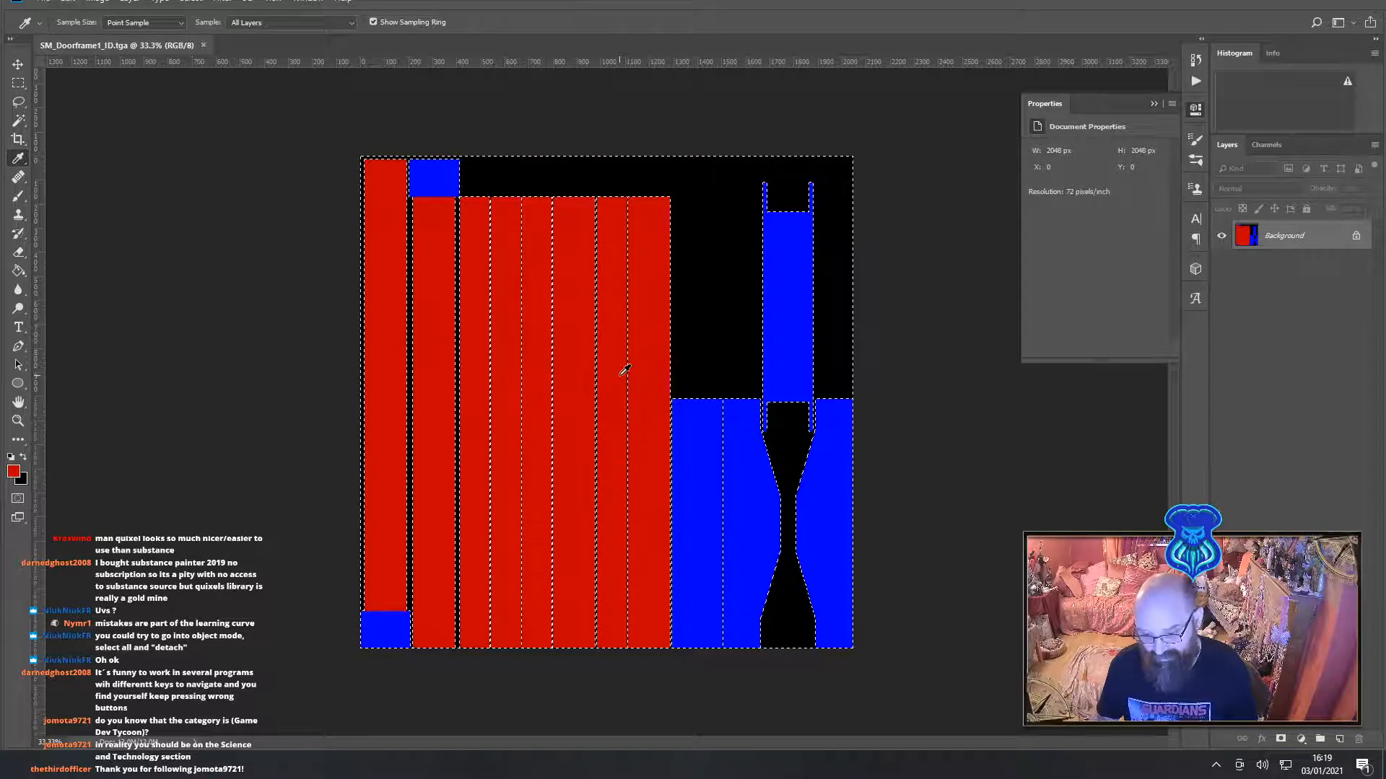
key(b)
mouse_move(866, 231)
mouse_down()
mouse_move(263, 262)
mouse_move(402, 727)
mouse_move(917, 617)
mouse_move(1016, 384)
mouse_move(186, 258)
mouse_move(484, 547)
mouse_move(935, 208)
mouse_move(851, 274)
mouse_up()
key(ctrl+d)
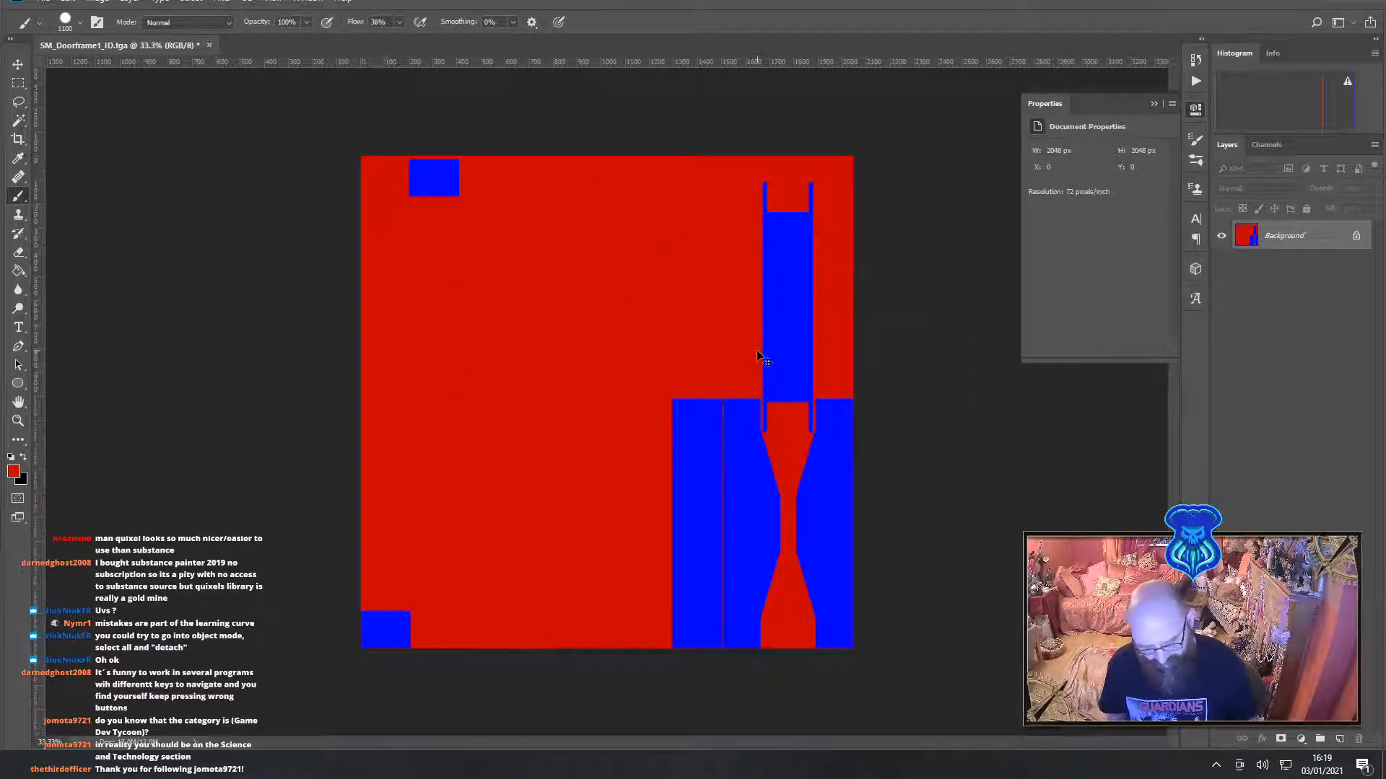
key(ctrl+s)
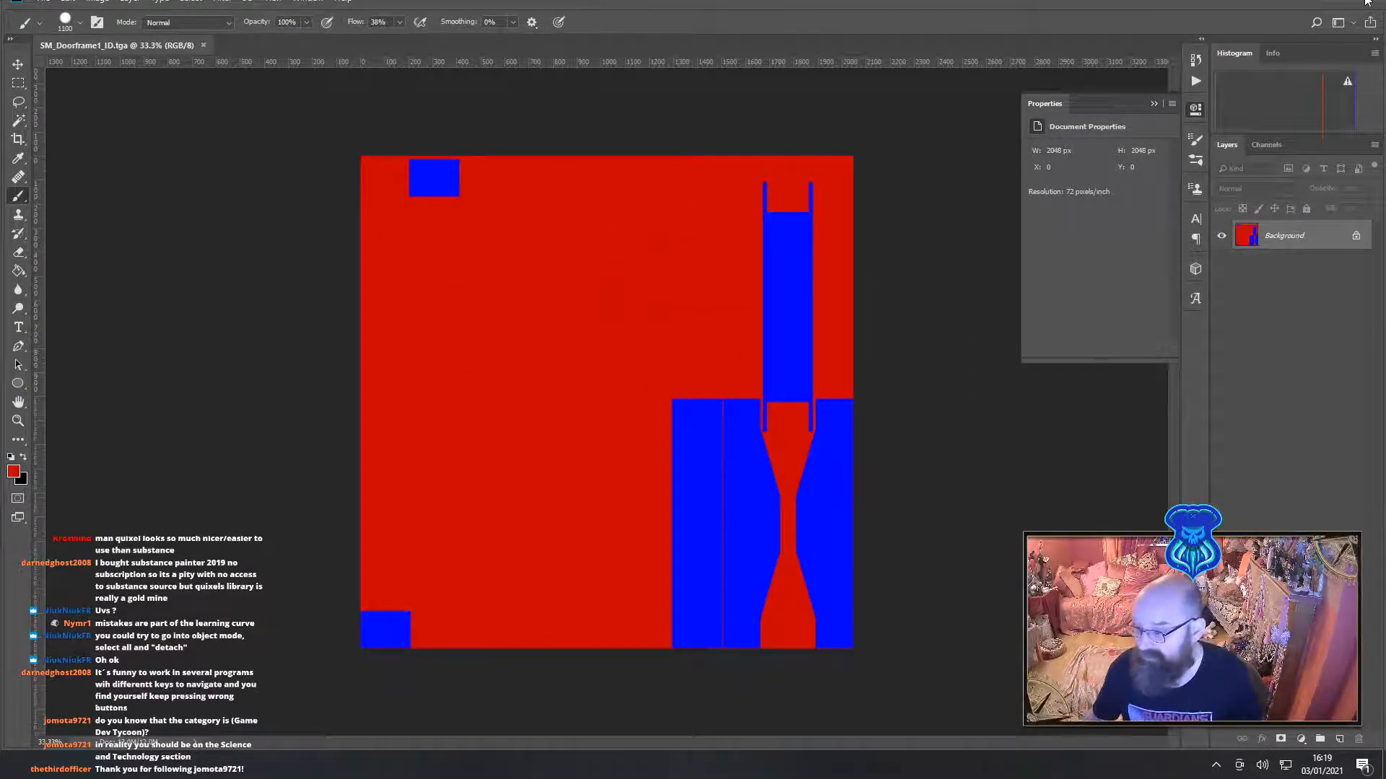
Return to 3ds Max, close the Render To Texture dialog and deselect the door frame
click(1366, 2)
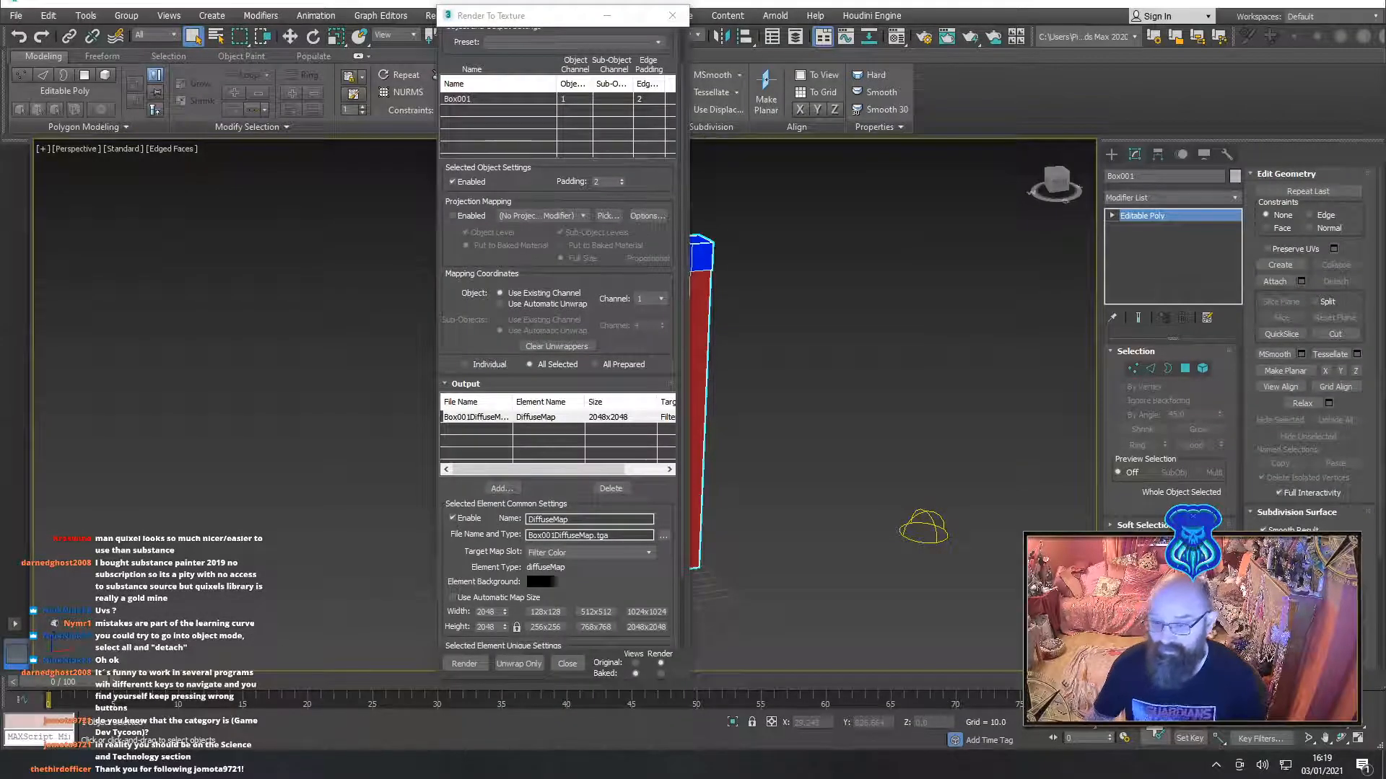
click(672, 15)
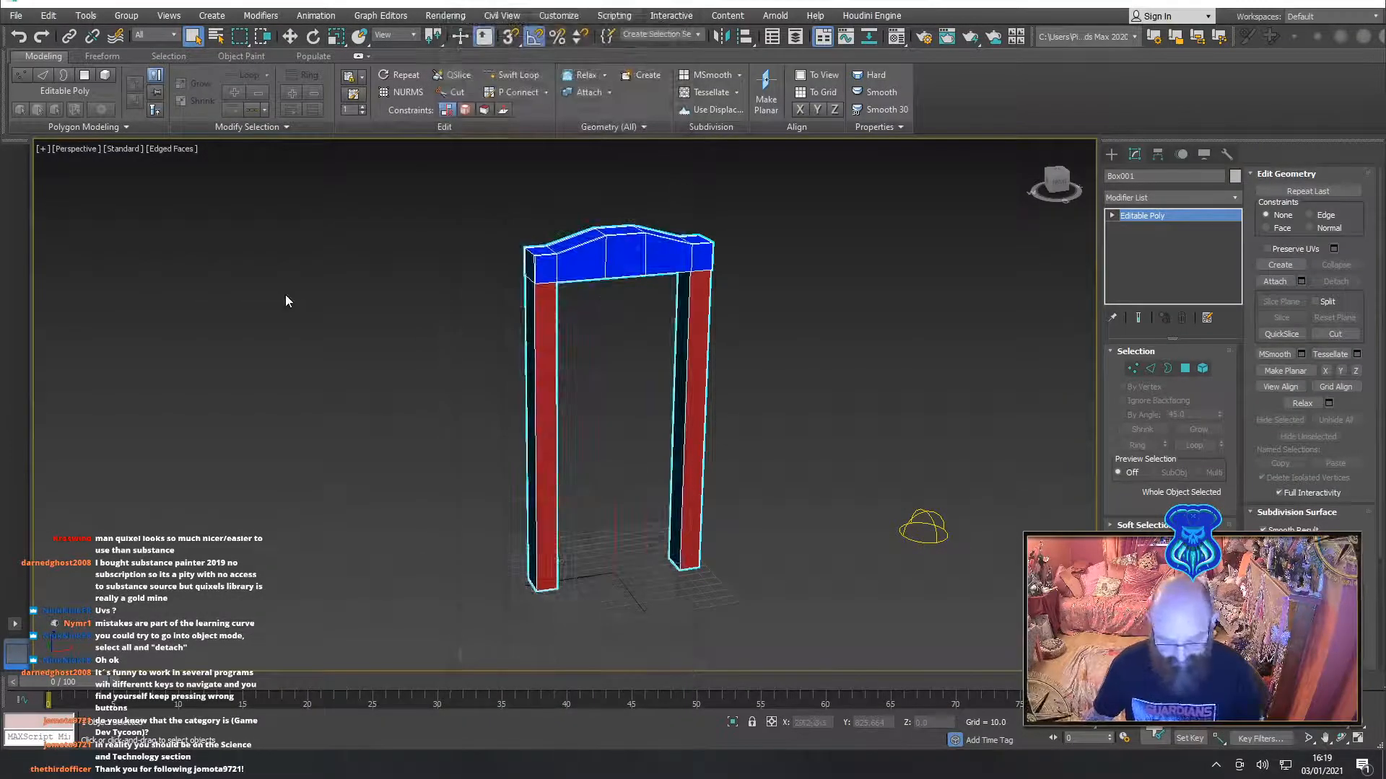
click(286, 301)
Save the scene under the name SM_Doorframe1 in the Wickie folder, replacing the existing max file
click(15, 15)
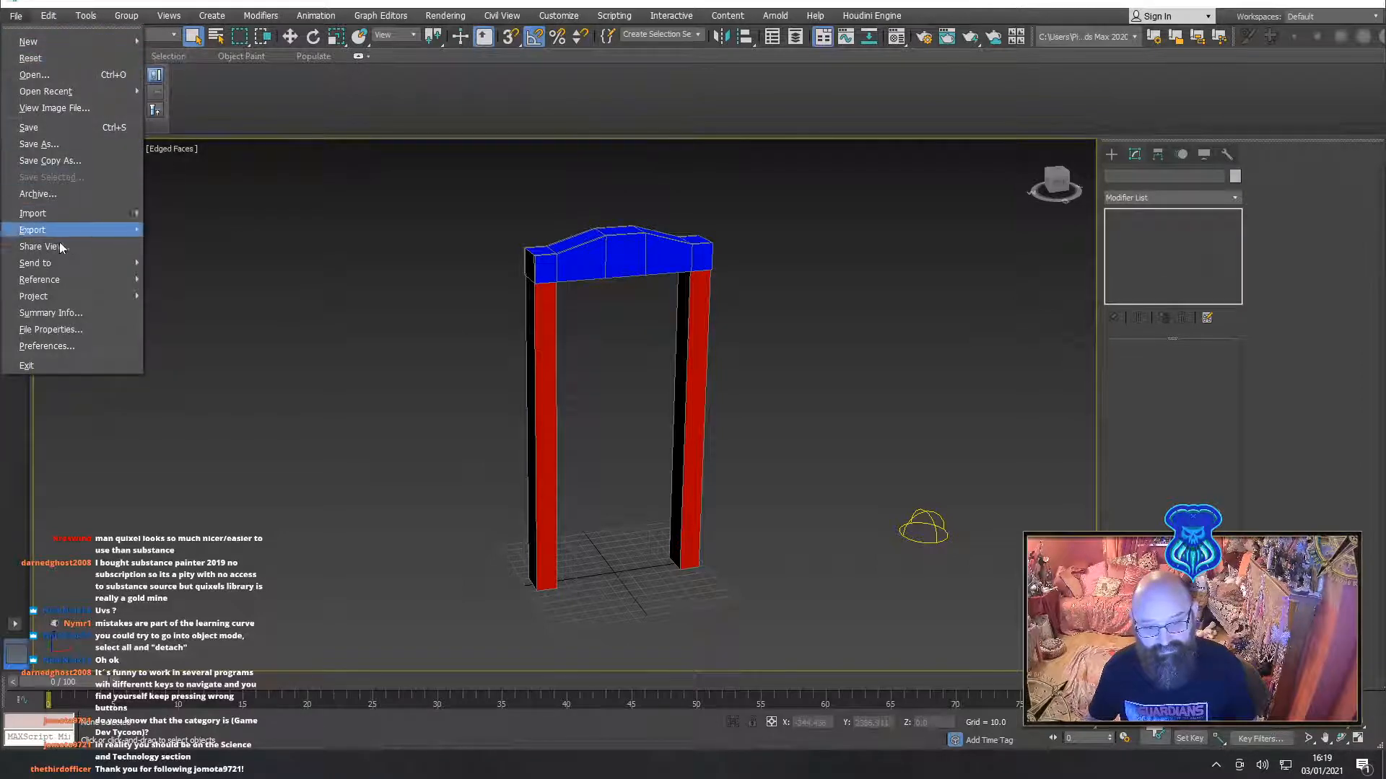
click(46, 145)
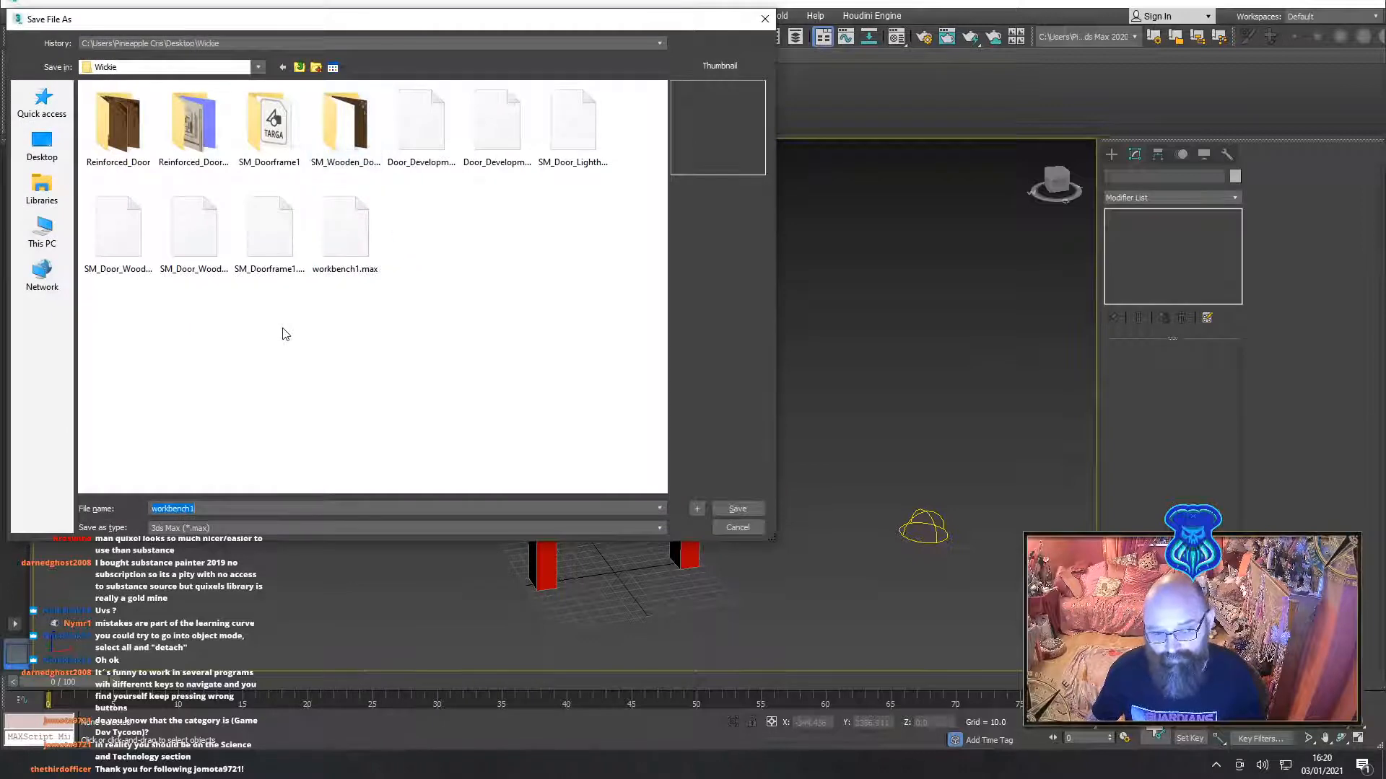
click(192, 242)
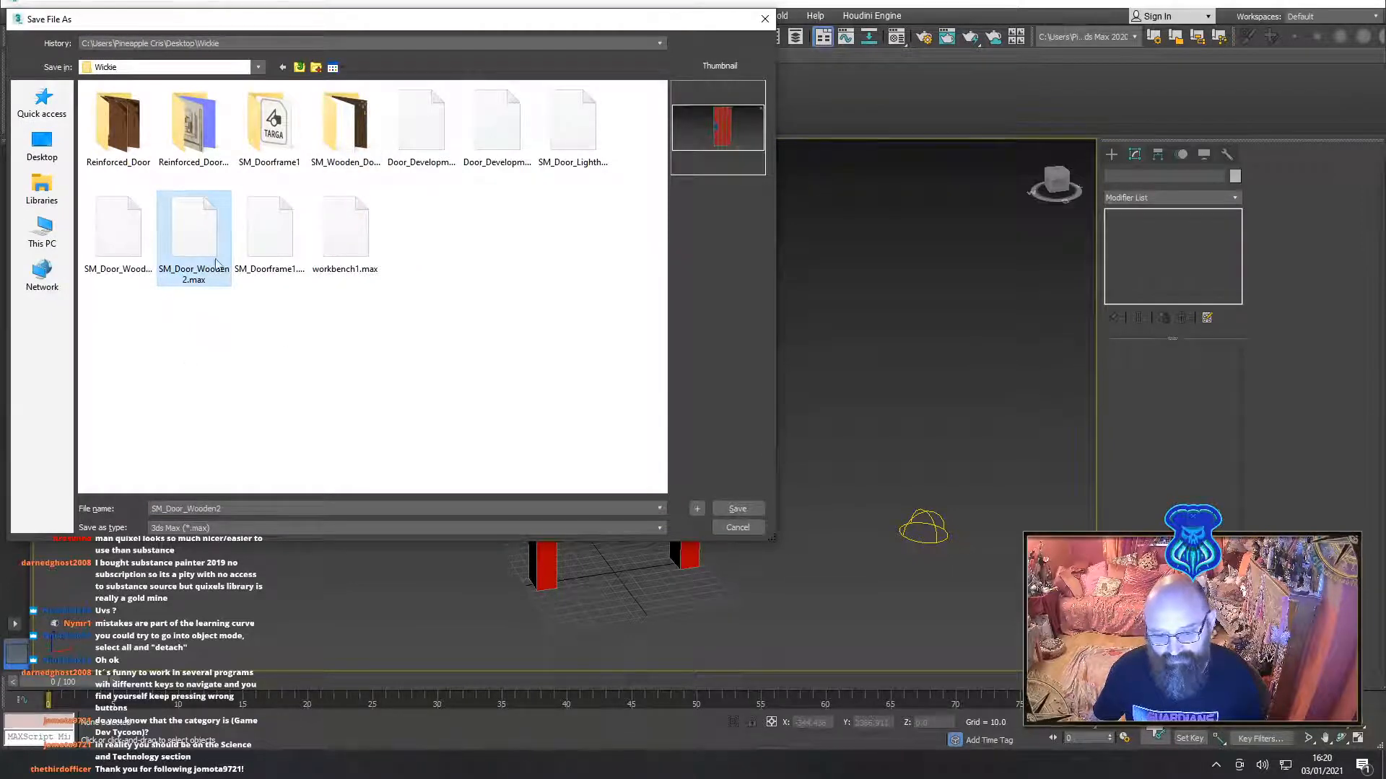
click(269, 230)
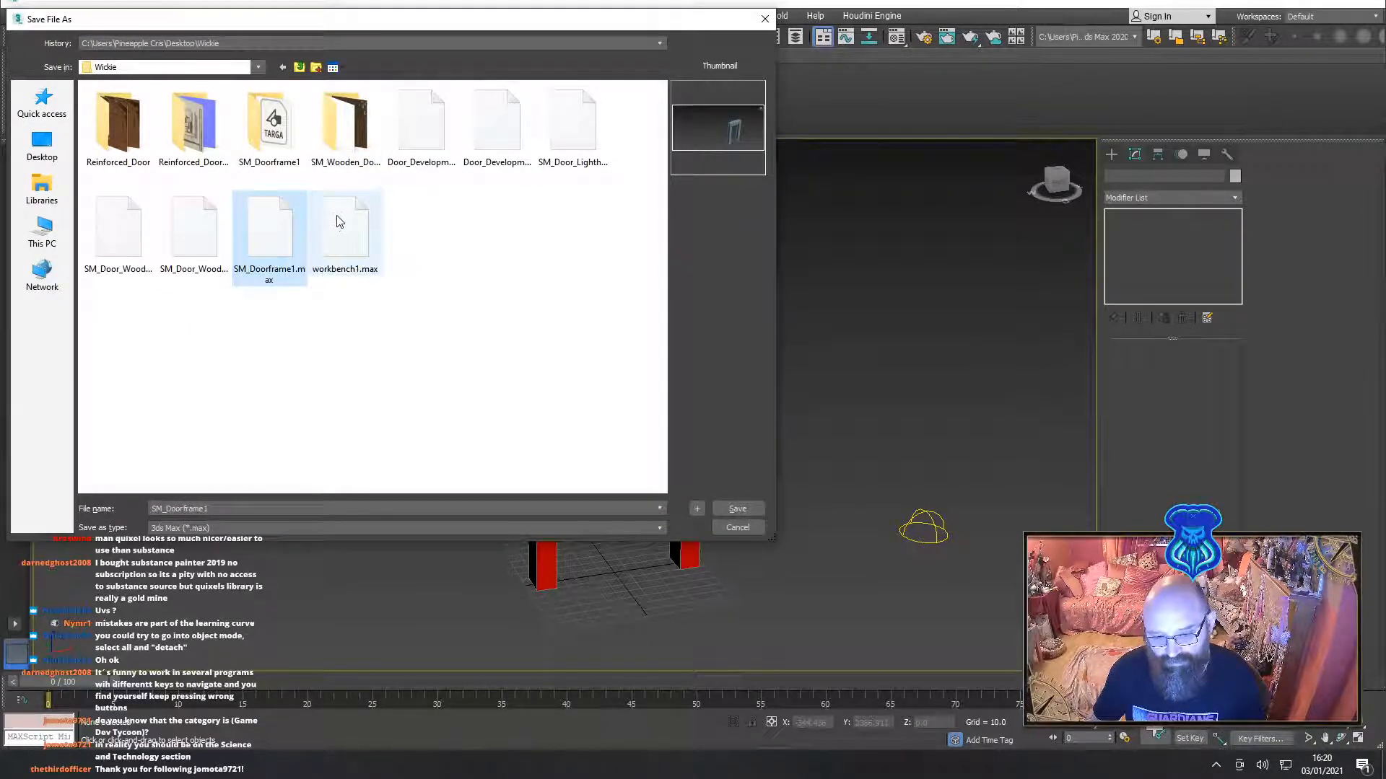
click(736, 509)
click(30, 45)
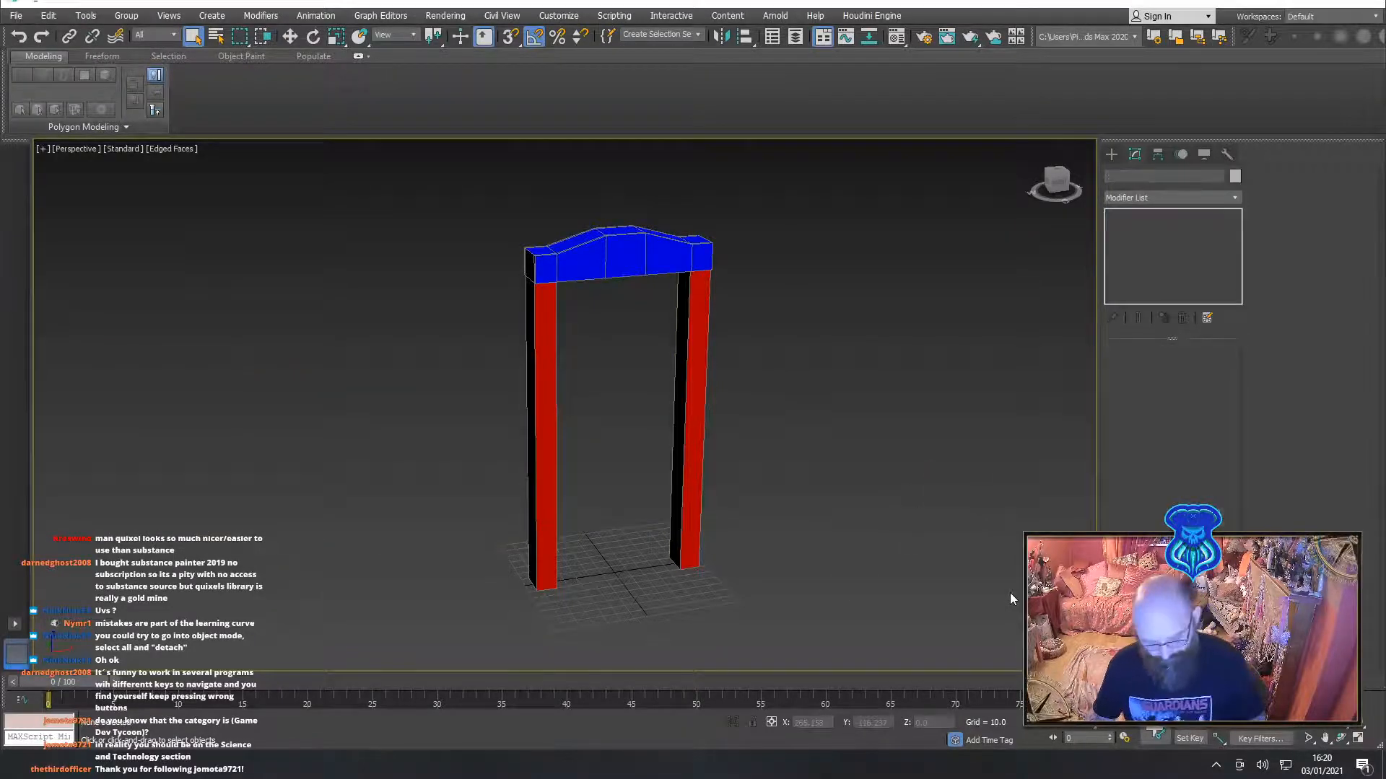
Select the whole door frame, start its FBX export and choose the Wickie folder on the Desktop
drag(369, 270, 704, 415)
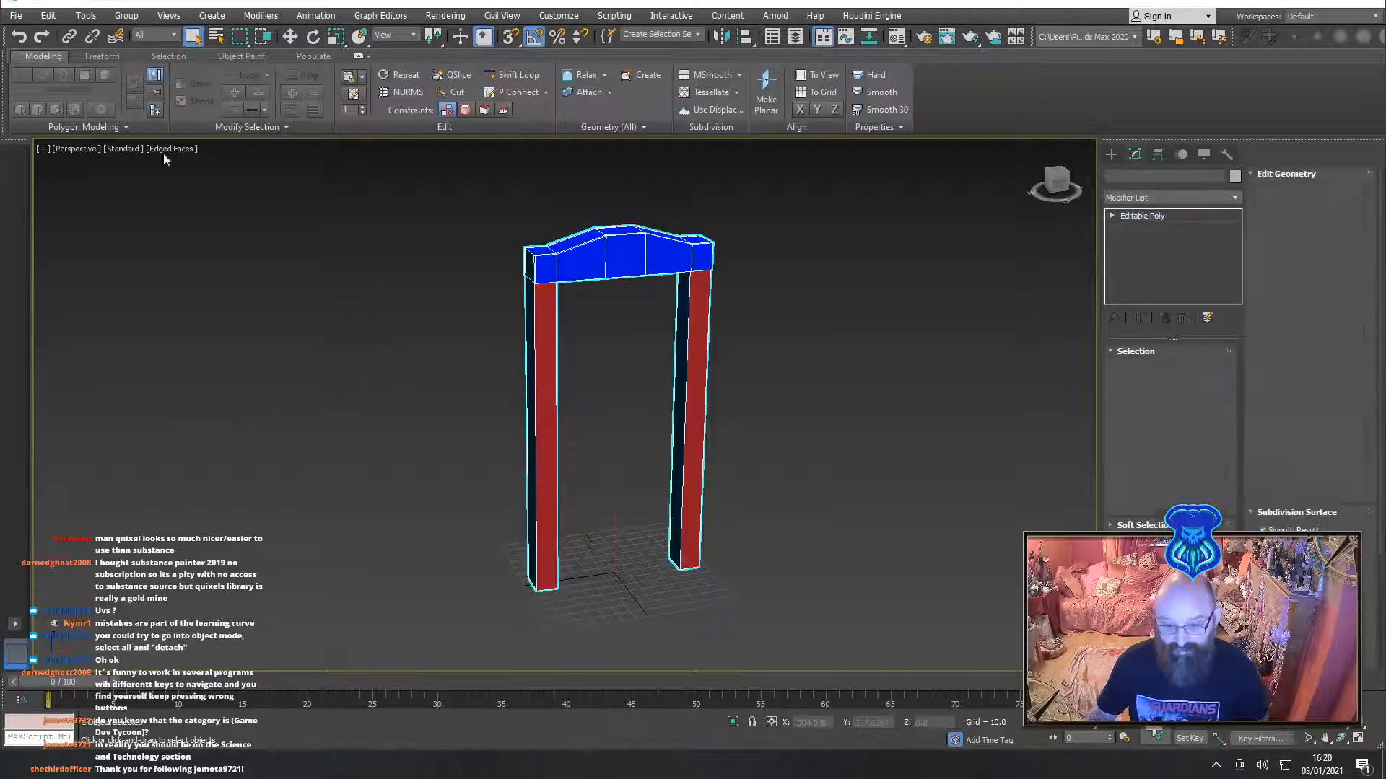
click(17, 16)
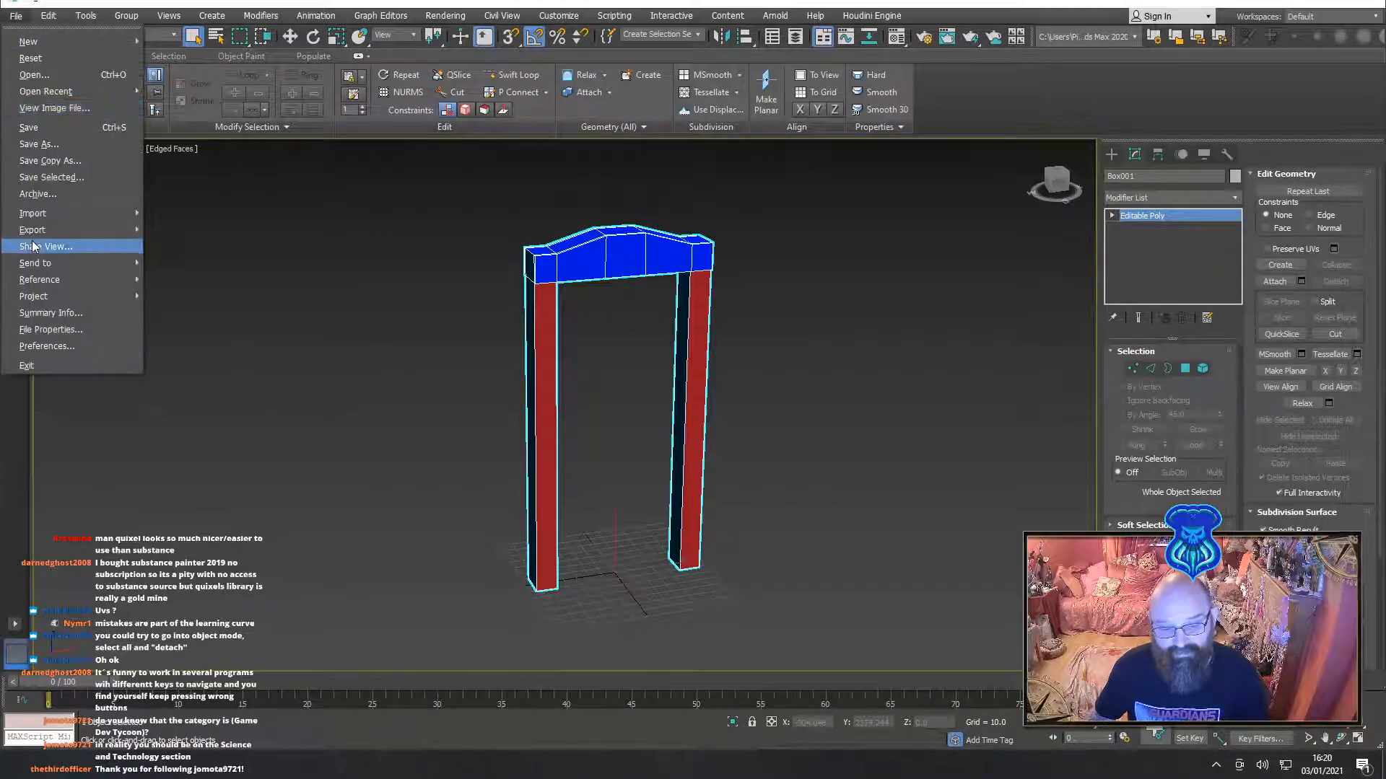
mouse_move(43, 229)
click(175, 246)
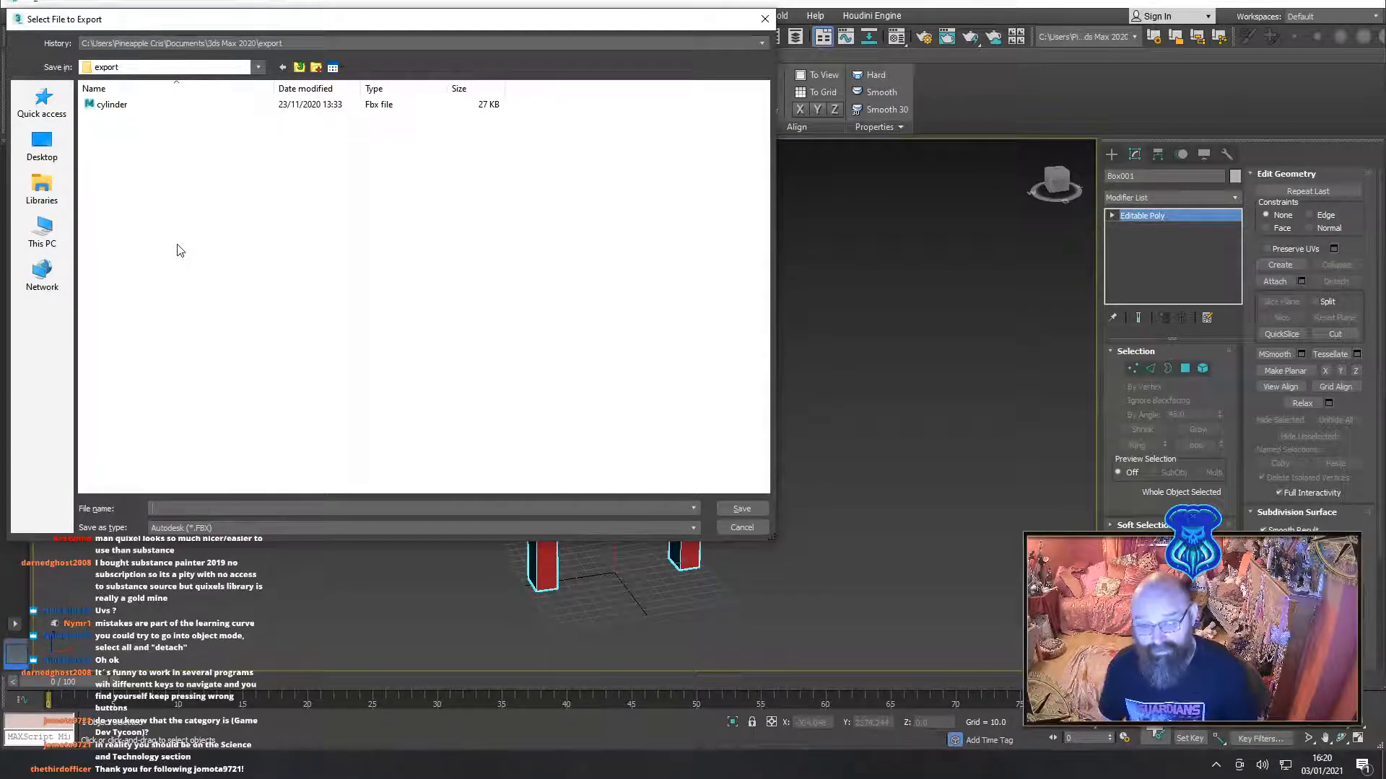
click(317, 45)
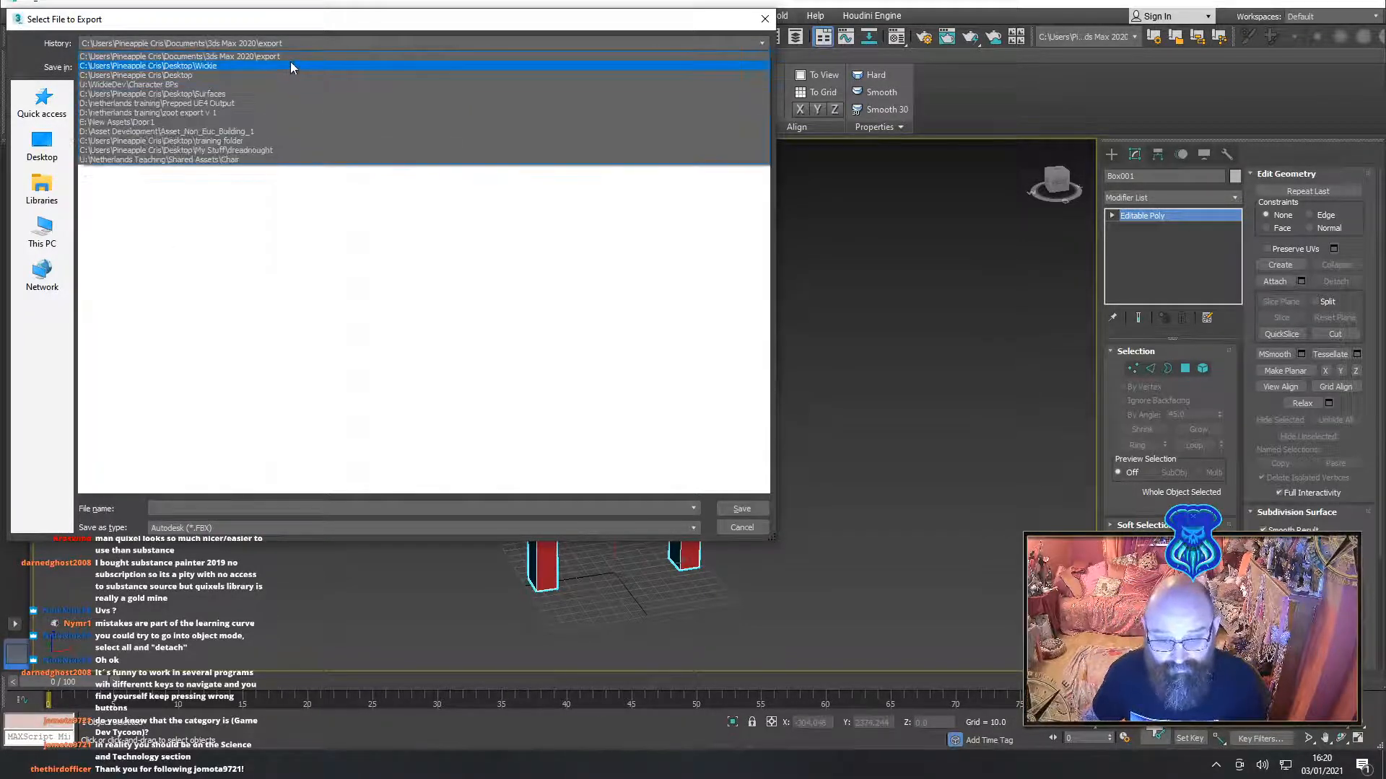
click(291, 63)
double_click(345, 121)
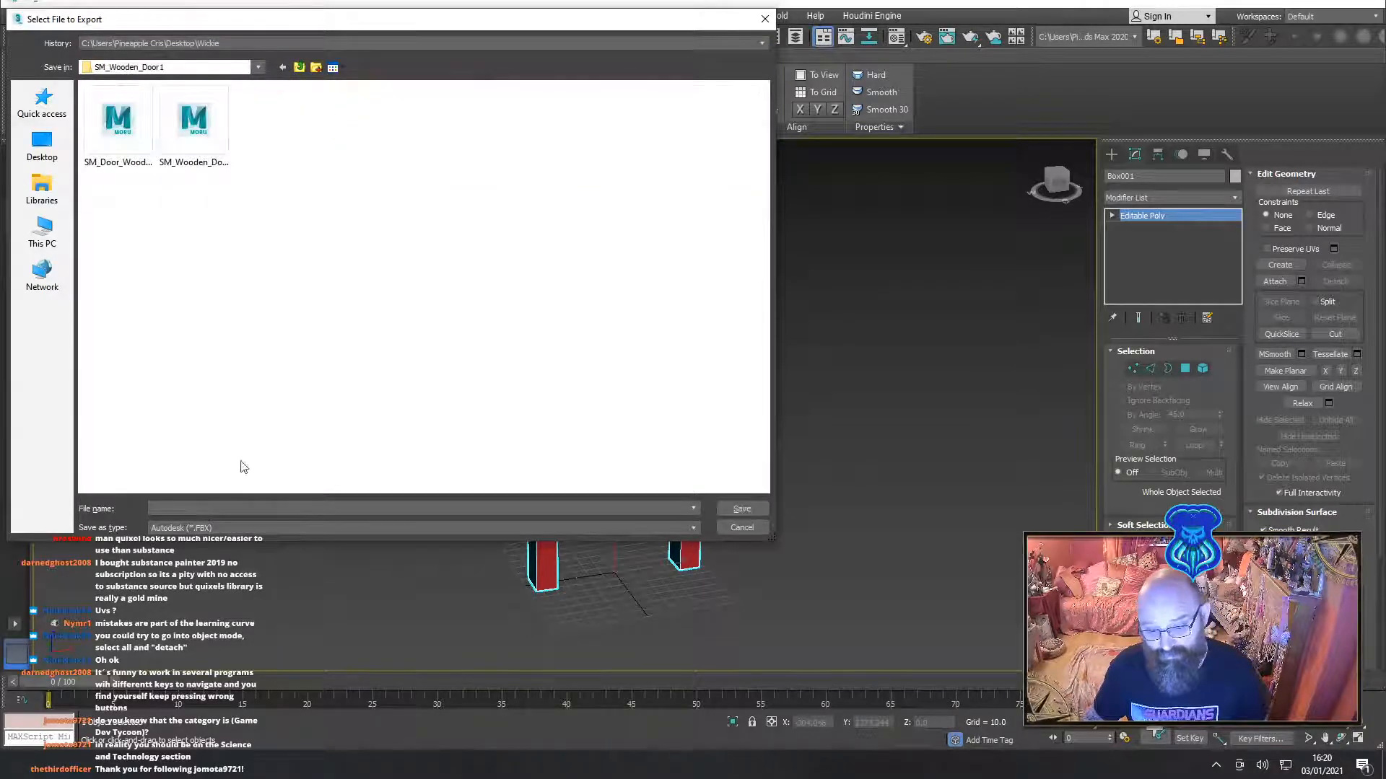
click(118, 121)
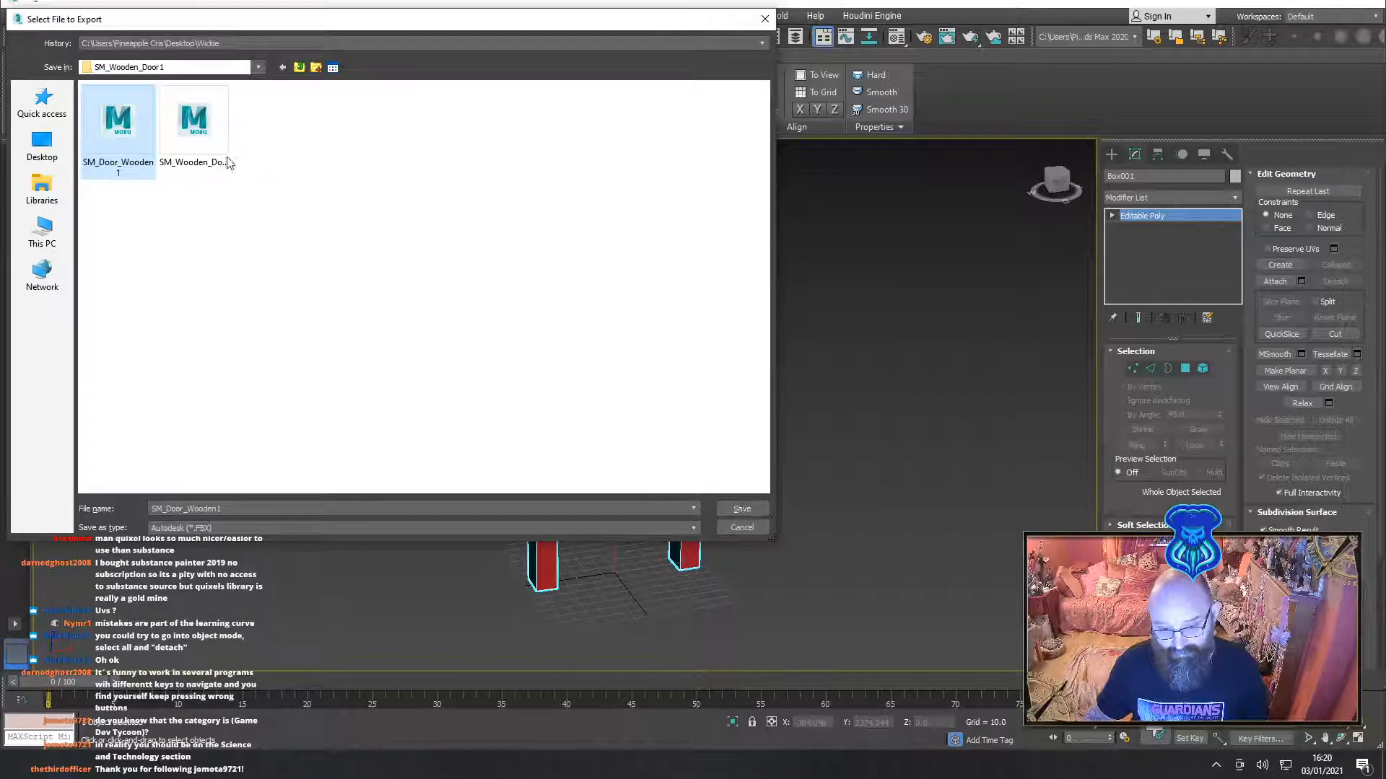
click(209, 130)
click(300, 69)
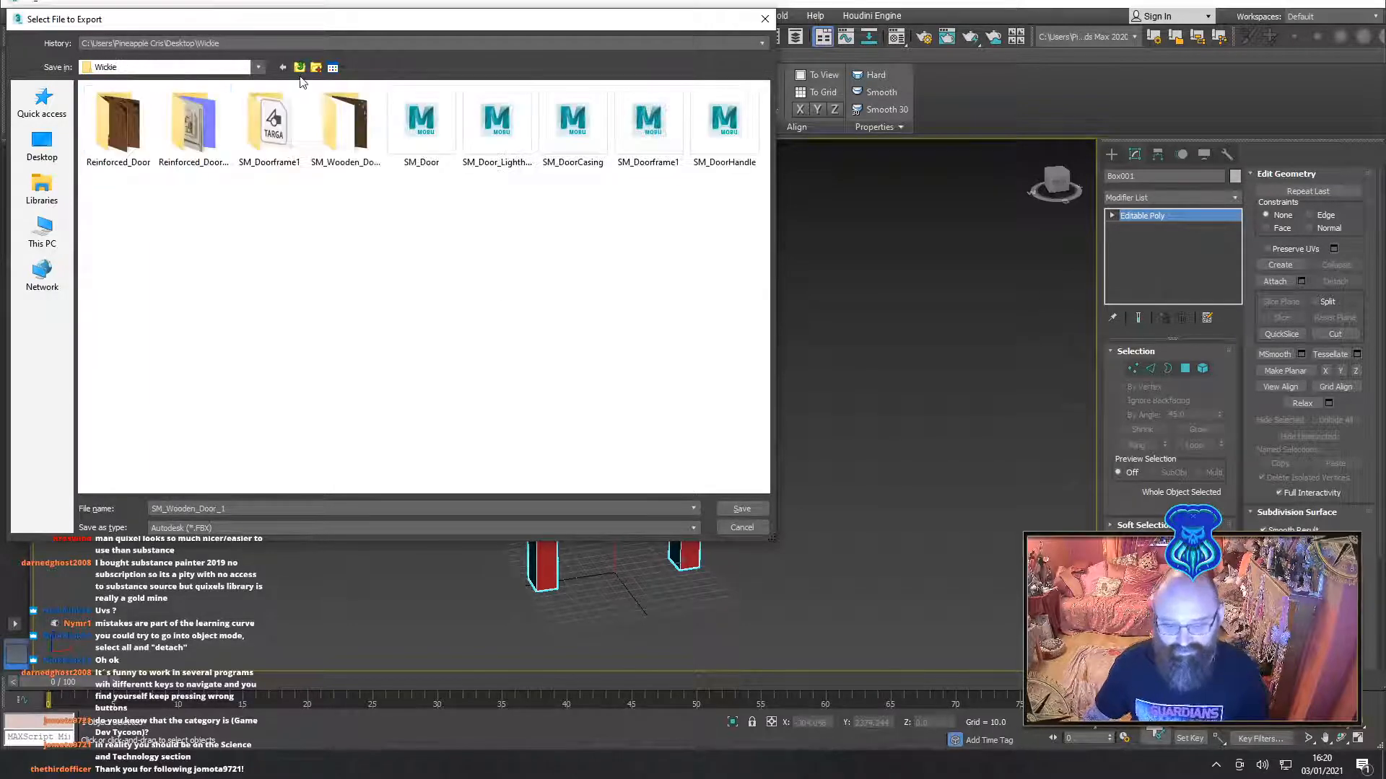
Export the door frame as SM_Doorframe1 in FBX format into the SM_Doorframe1 folder, keeping the current export options
double_click(280, 141)
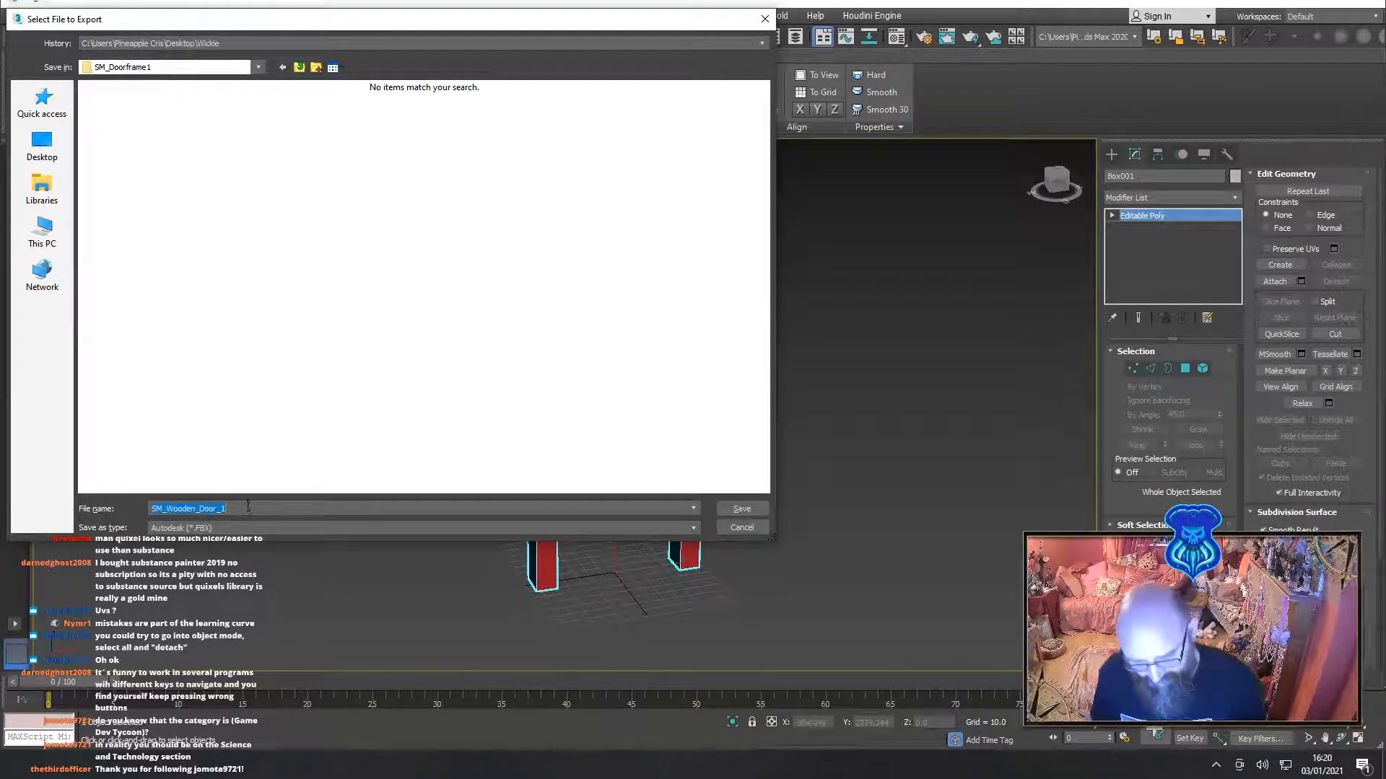
text(SM)
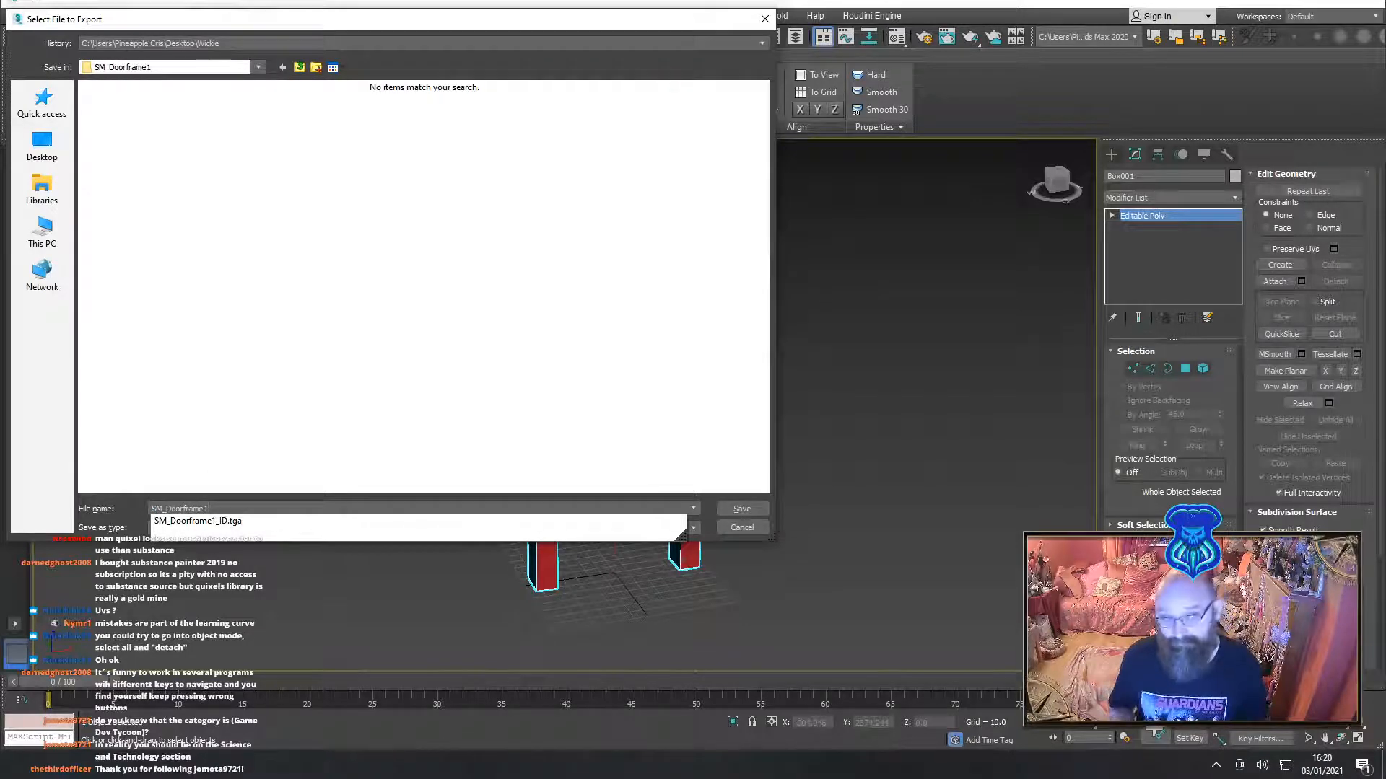
key(Return)
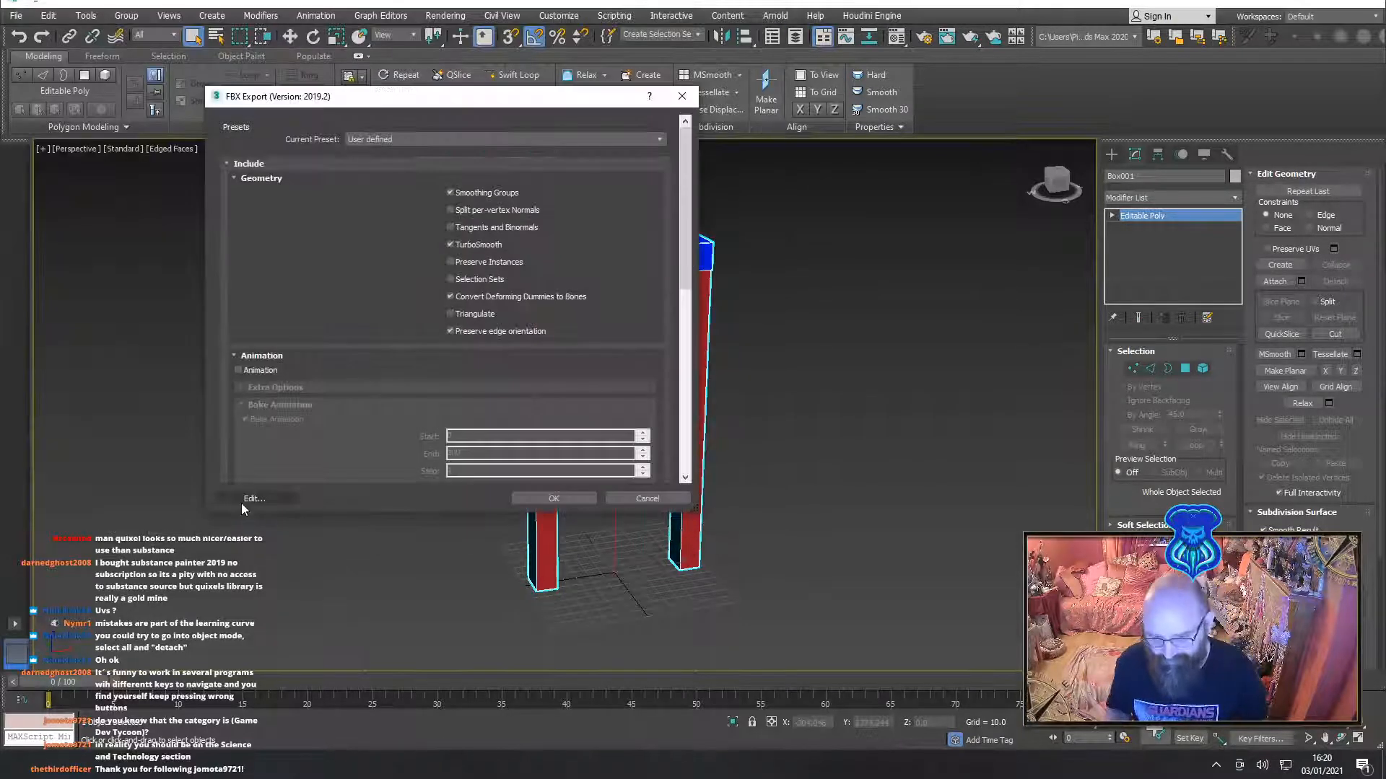
click(552, 498)
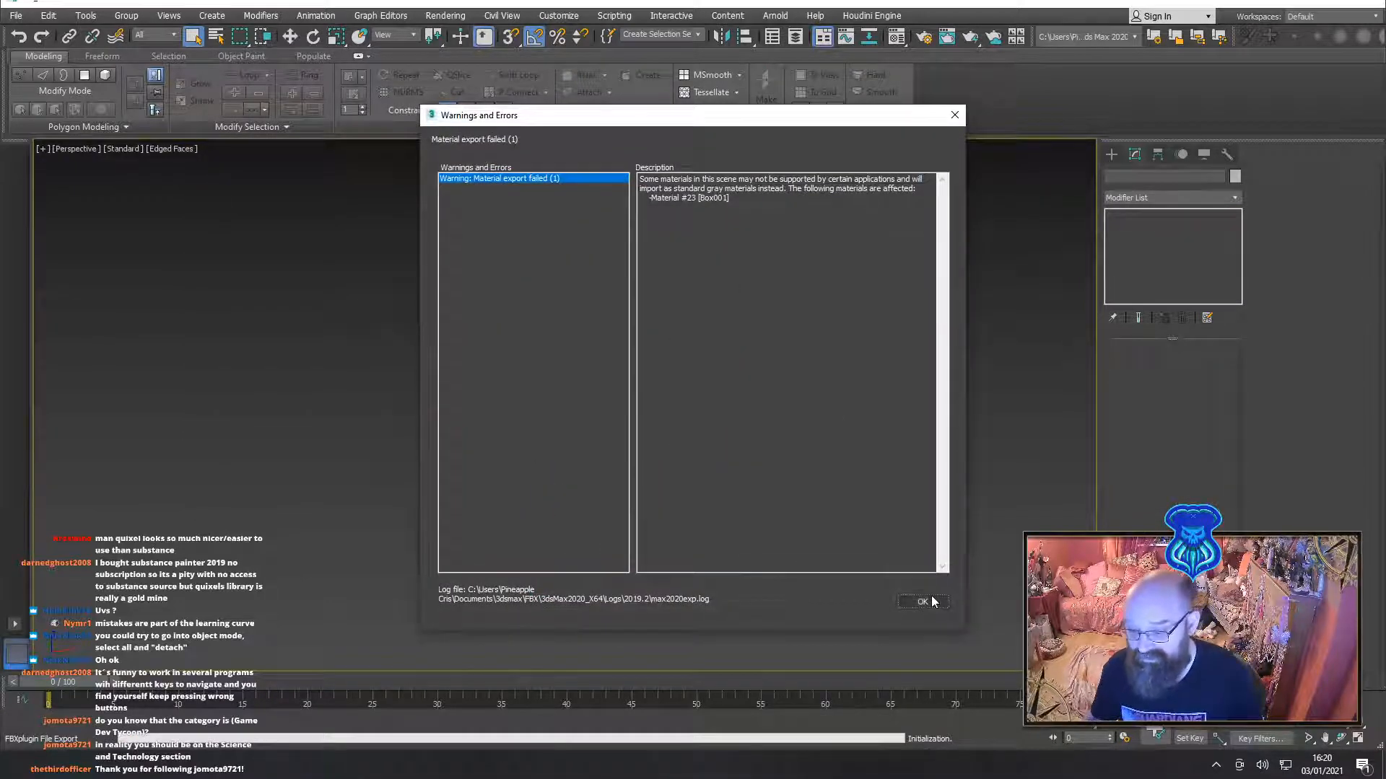
click(922, 600)
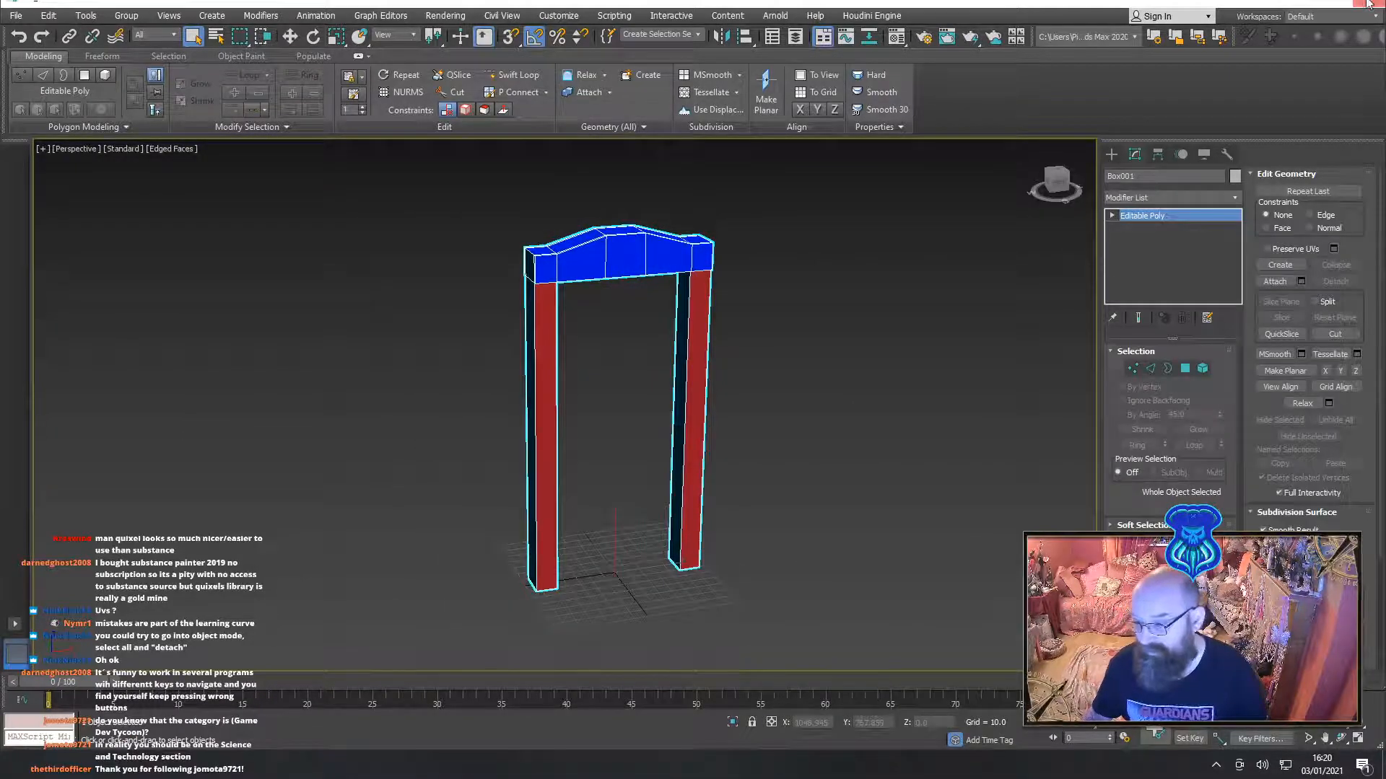
Close 3ds Max, switch to Quixel Mixer and create a new 2048 px mix named SM_Doorframe1, discarding the open mix's unsaved changes
click(1368, 4)
click(689, 400)
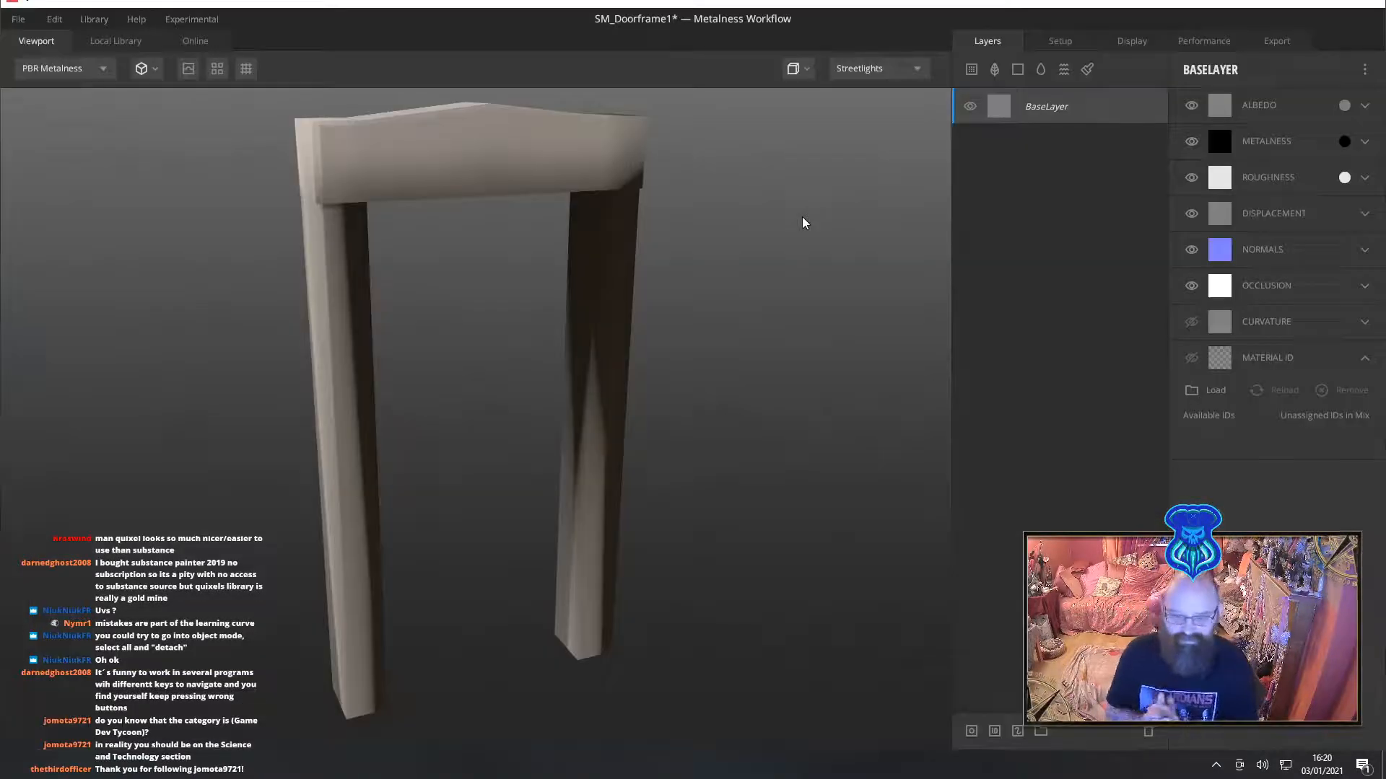
click(24, 18)
click(43, 46)
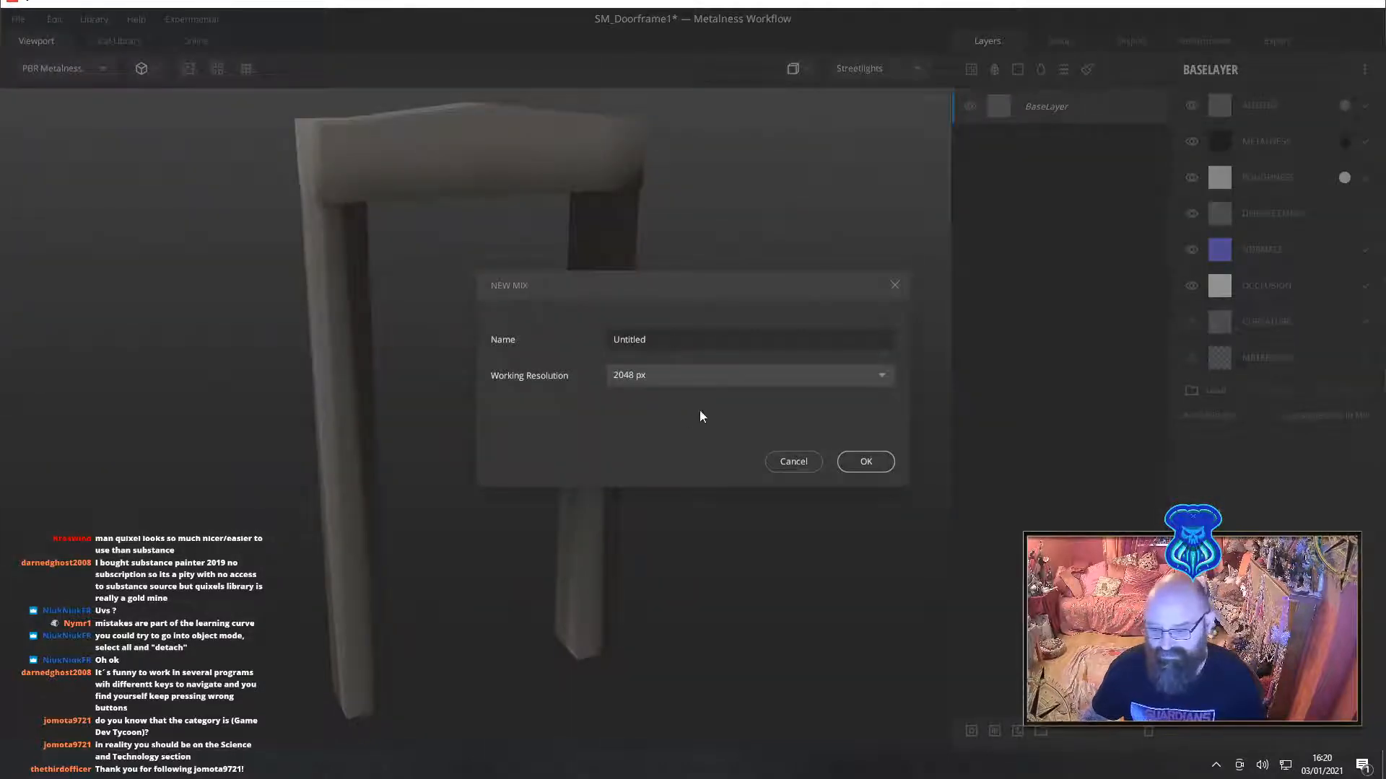
text(SM_)
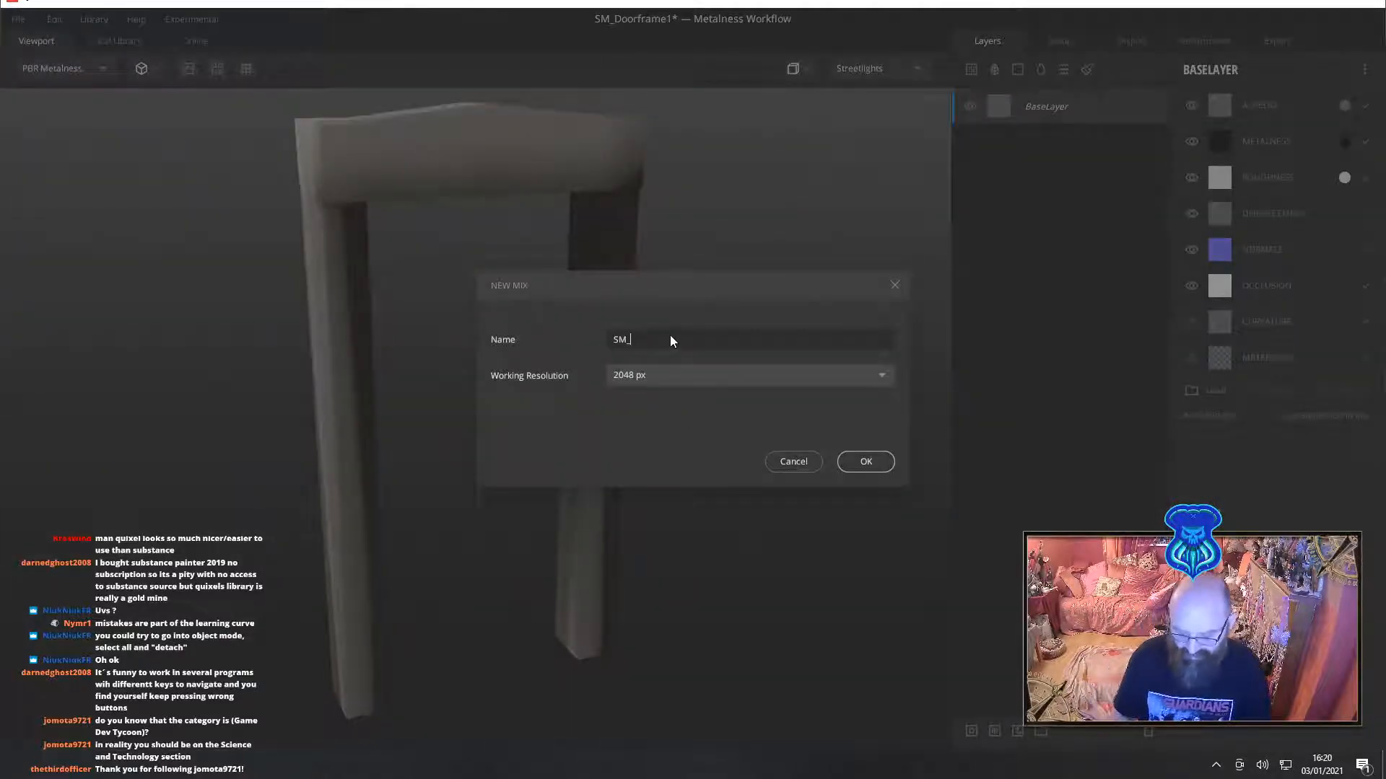
text(Doorframe1)
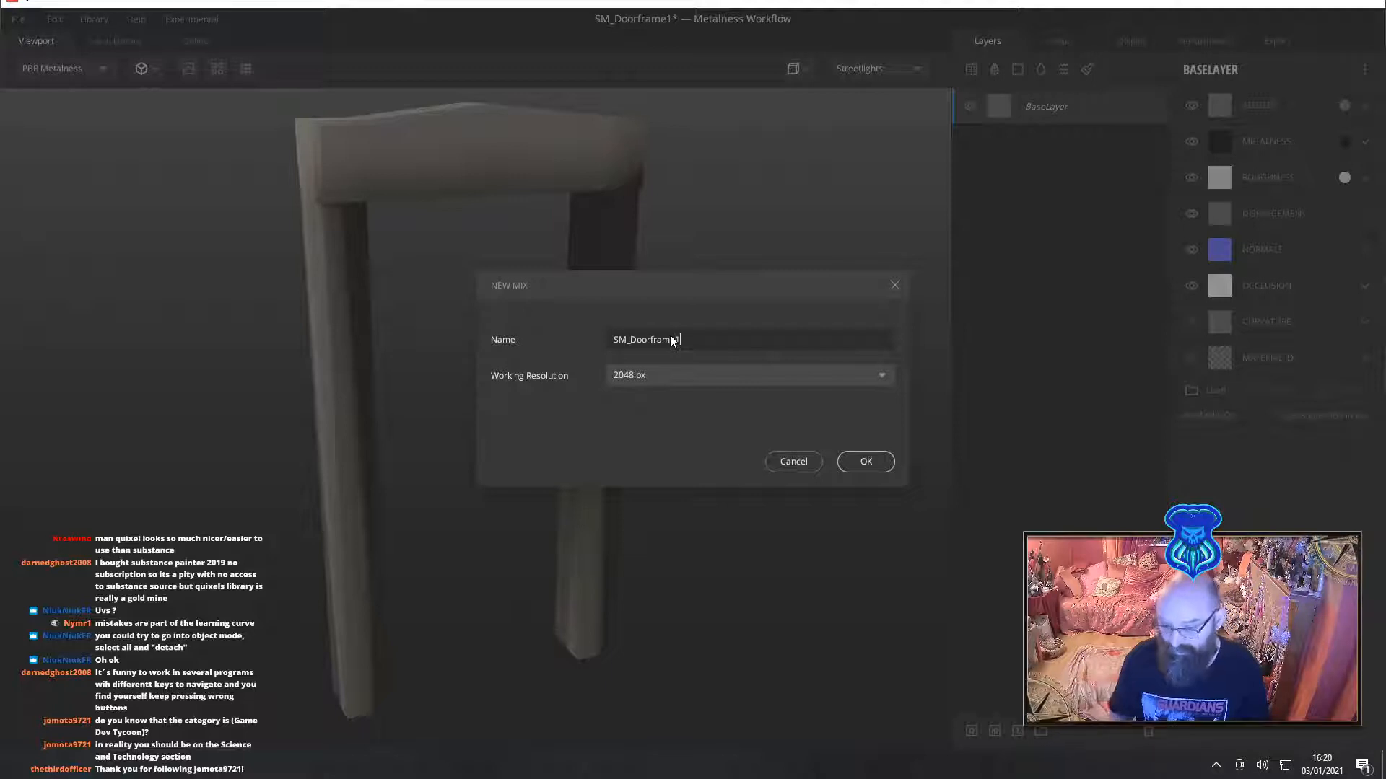
click(873, 461)
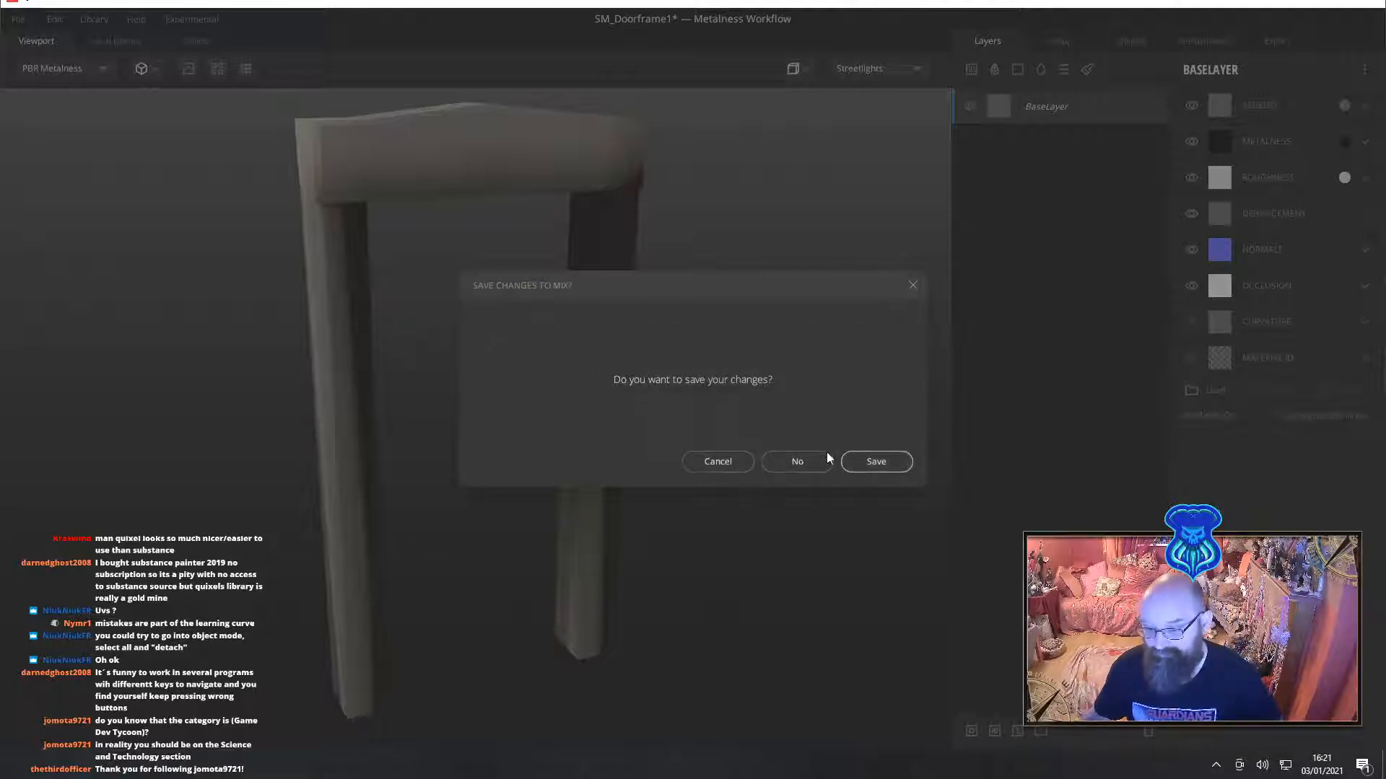
click(798, 463)
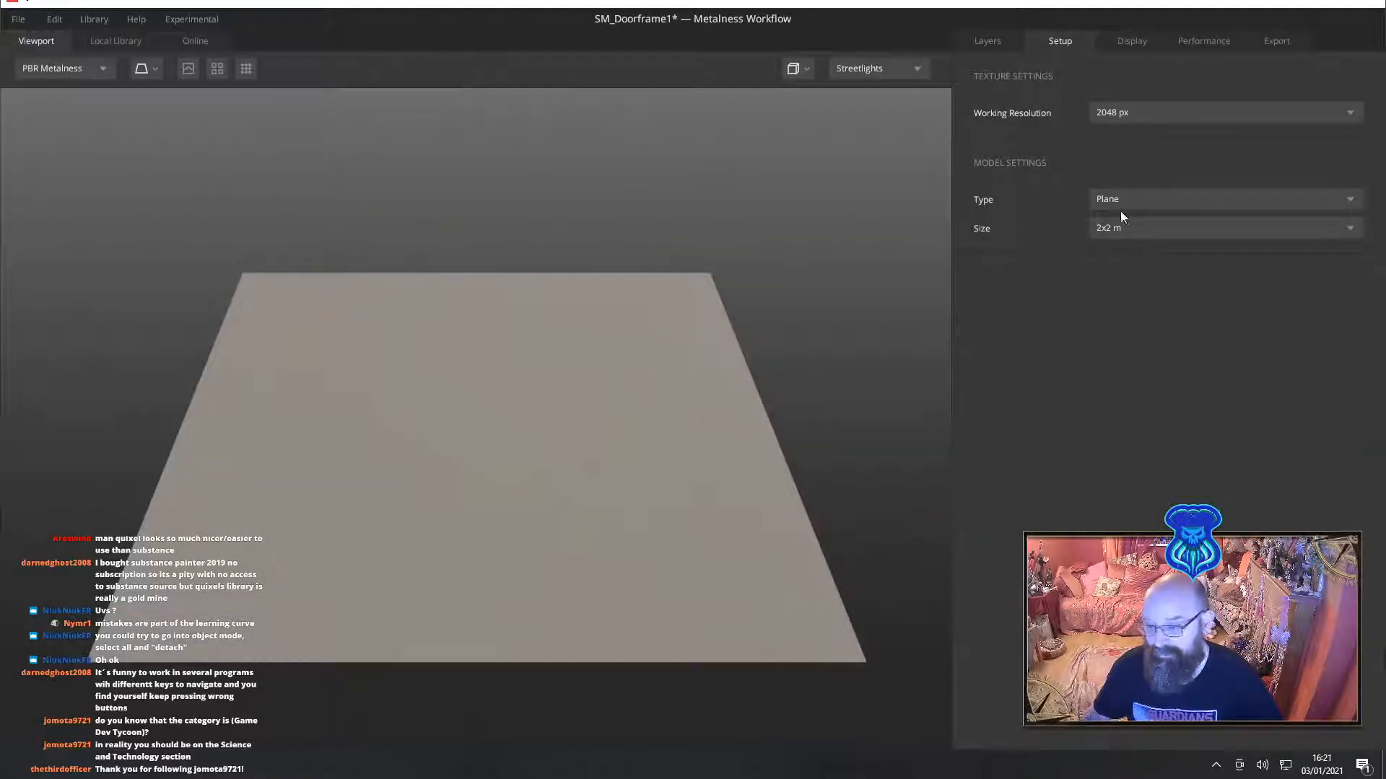
Set the model type to Custom Mesh and load the SM_Doorframe1 FBX from the SM_Doorframe1 folder
click(1132, 200)
click(1112, 265)
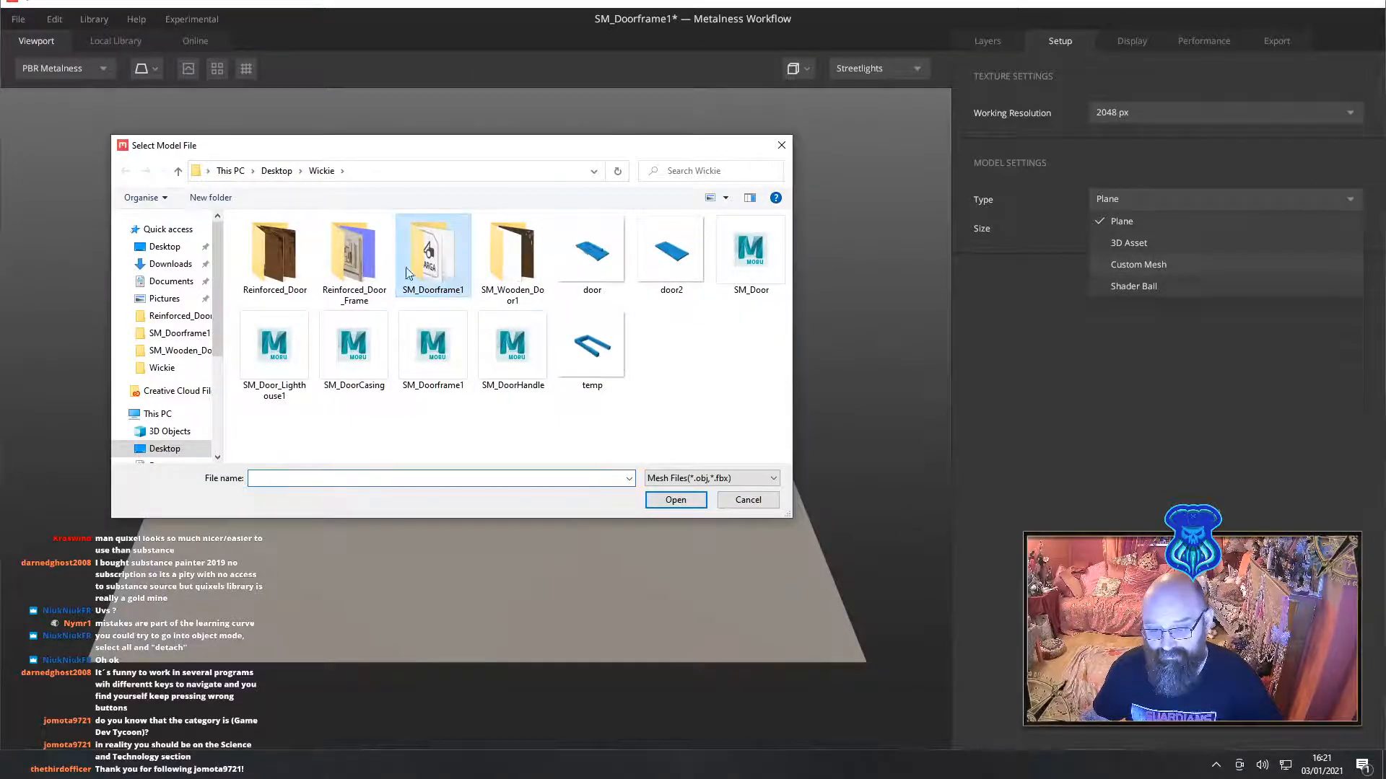
double_click(446, 274)
double_click(285, 255)
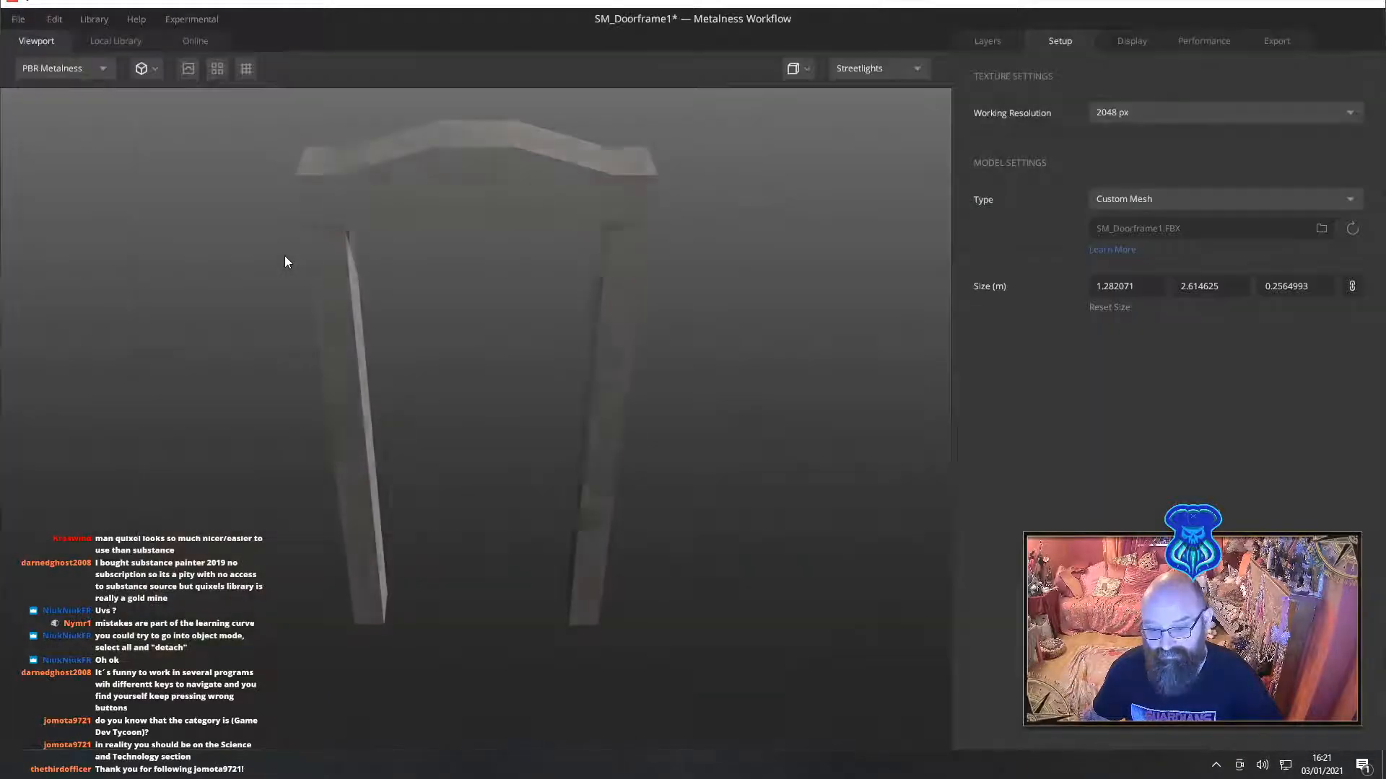
drag(465, 453, 534, 412)
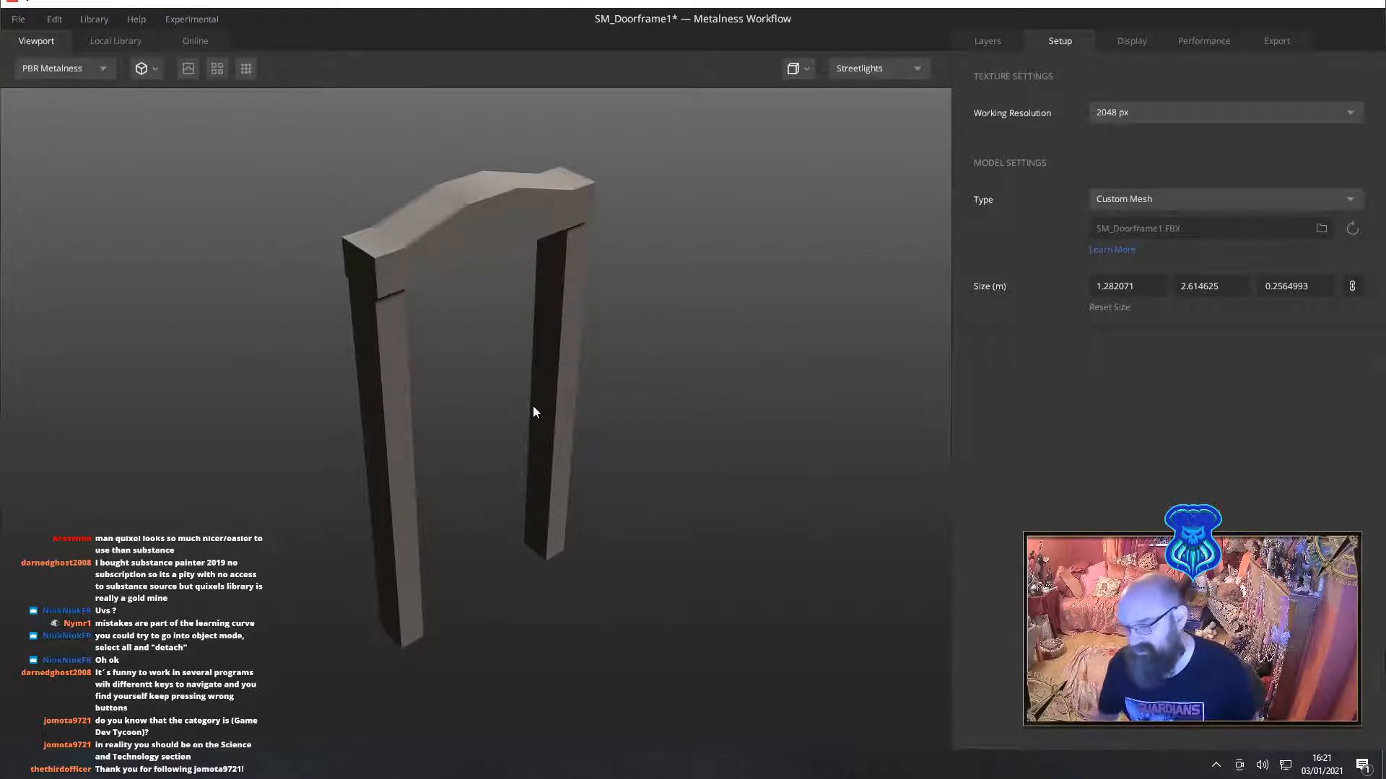
Load the SM_Doorframe1_ID Targa image as the base layer's material ID map
click(987, 41)
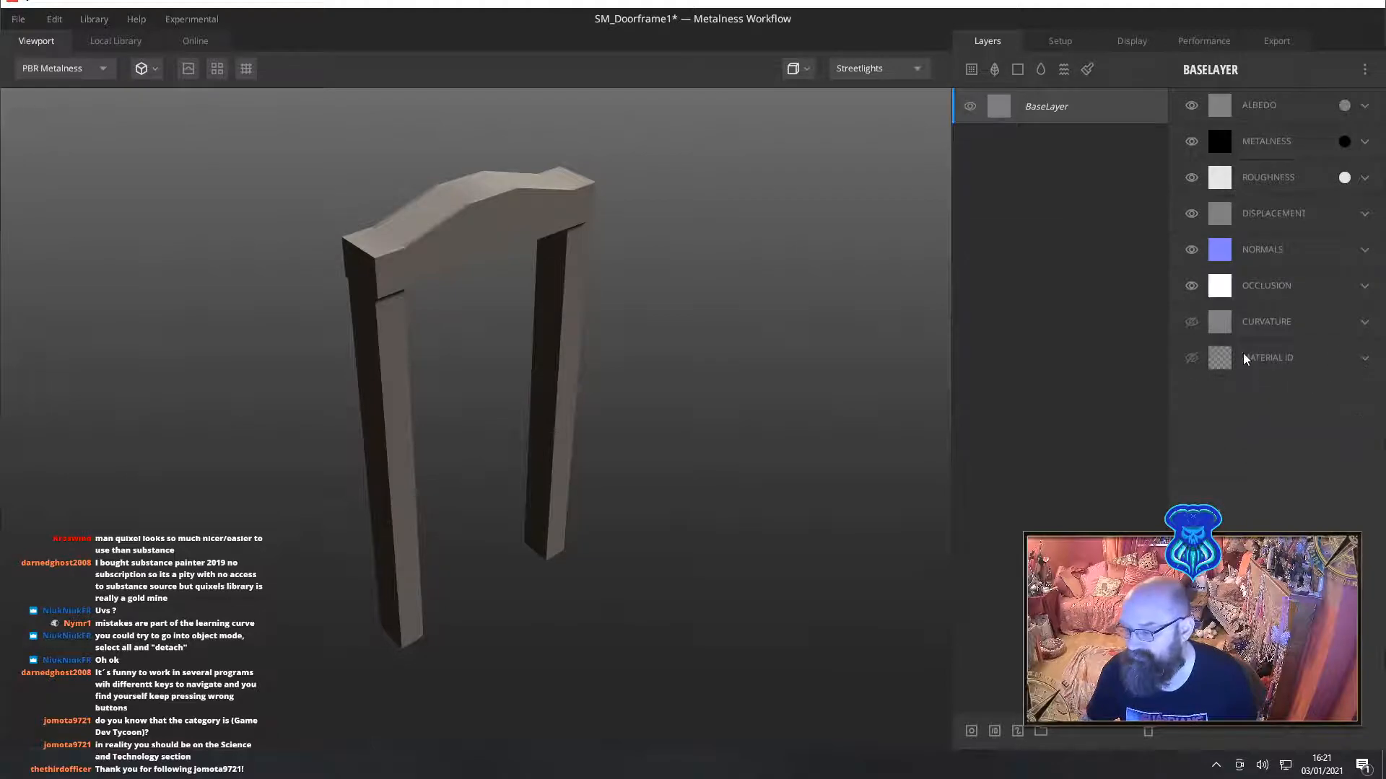
click(1196, 391)
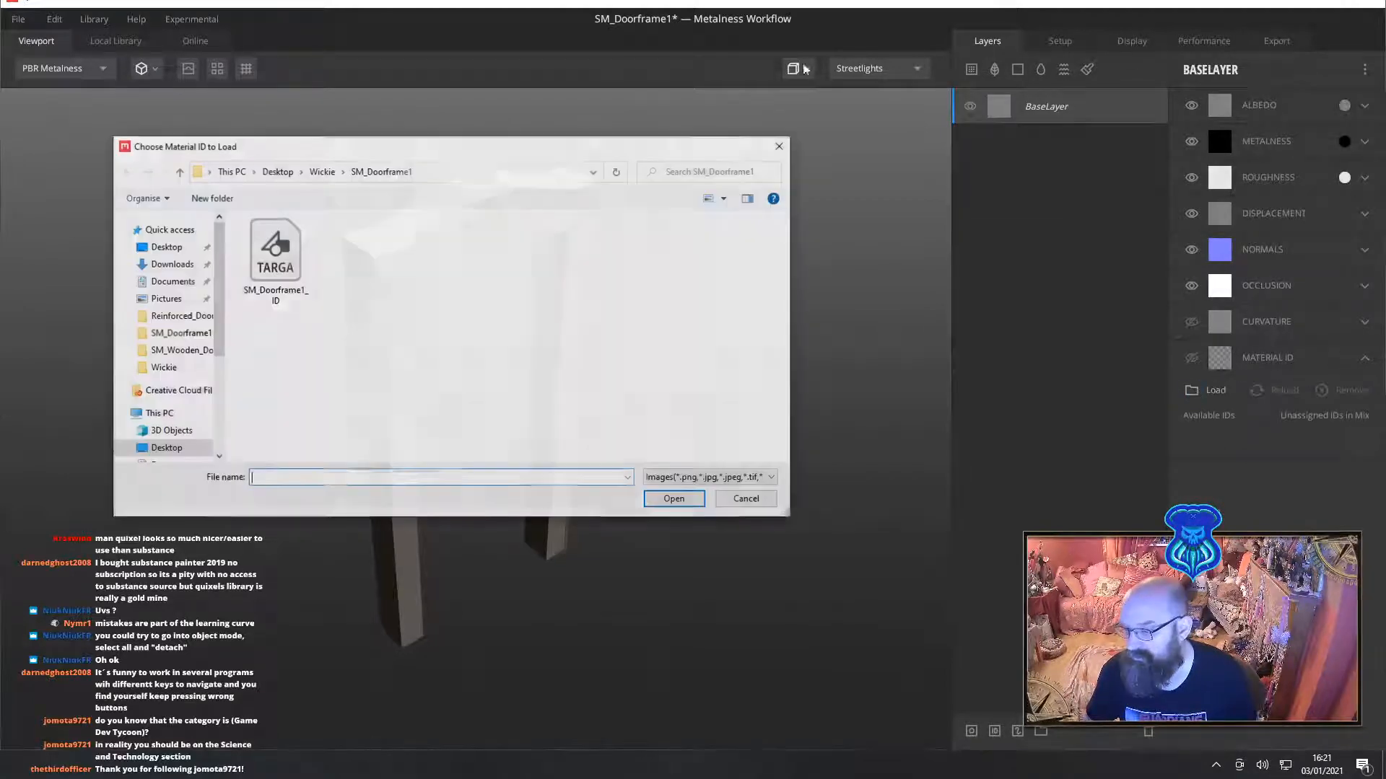
double_click(276, 267)
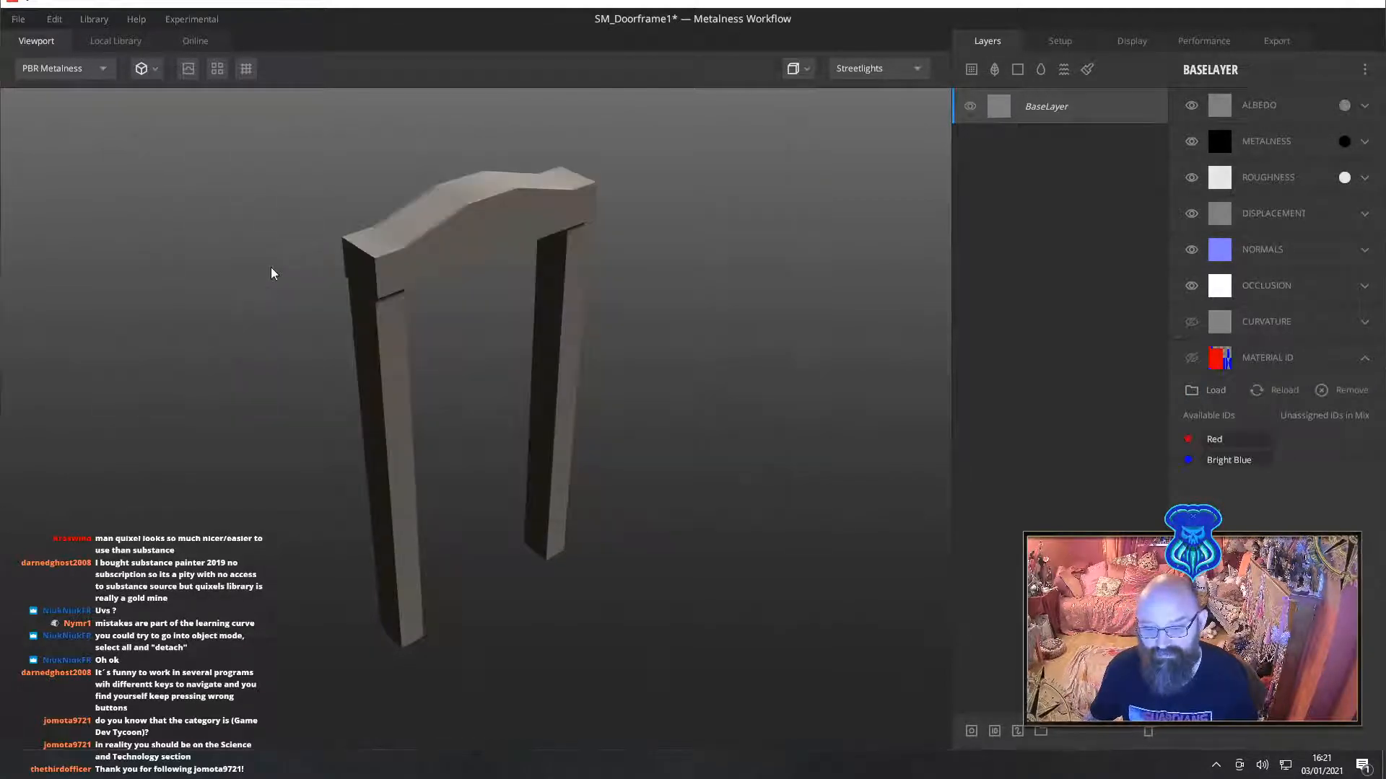
Add a Brick Facade surface layer to the door frame and set its placement tilt to 0°
drag(747, 498, 686, 414)
click(973, 78)
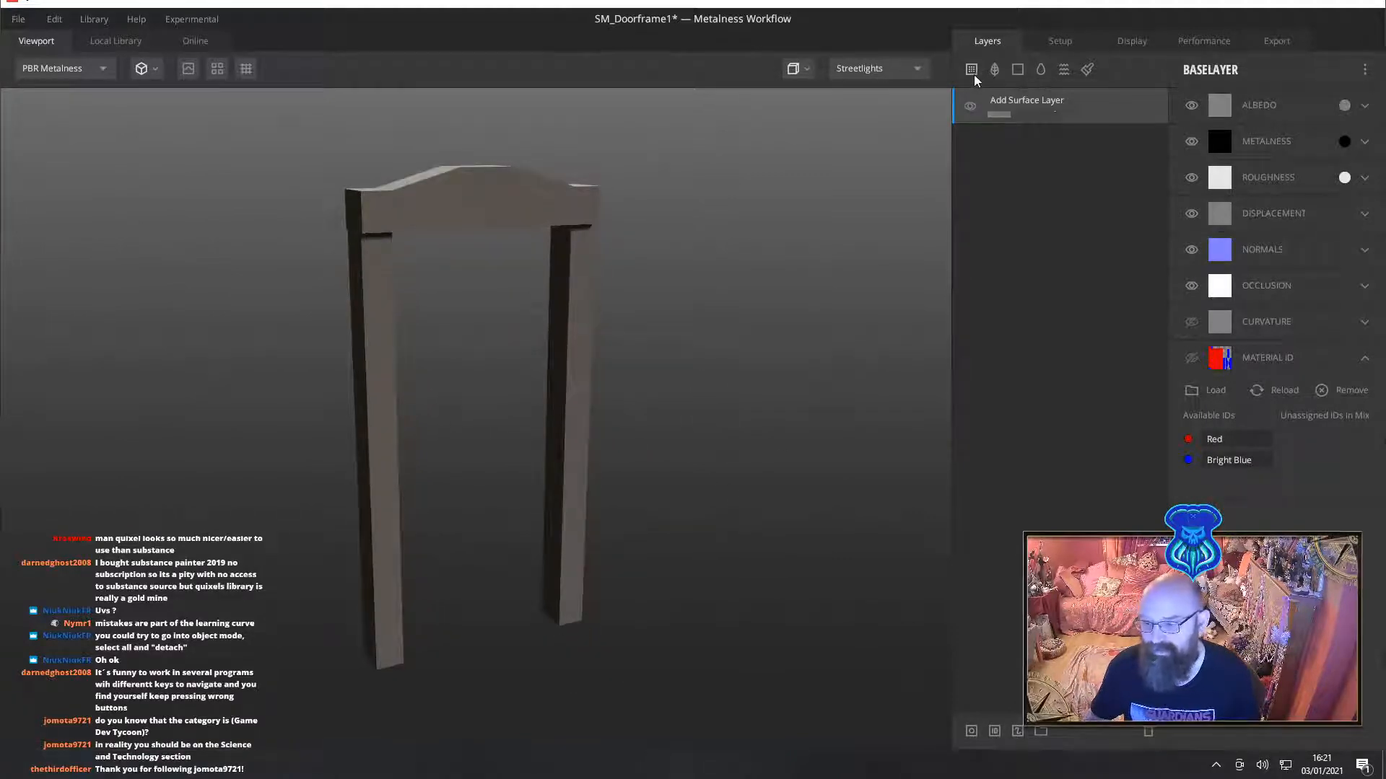
click(285, 208)
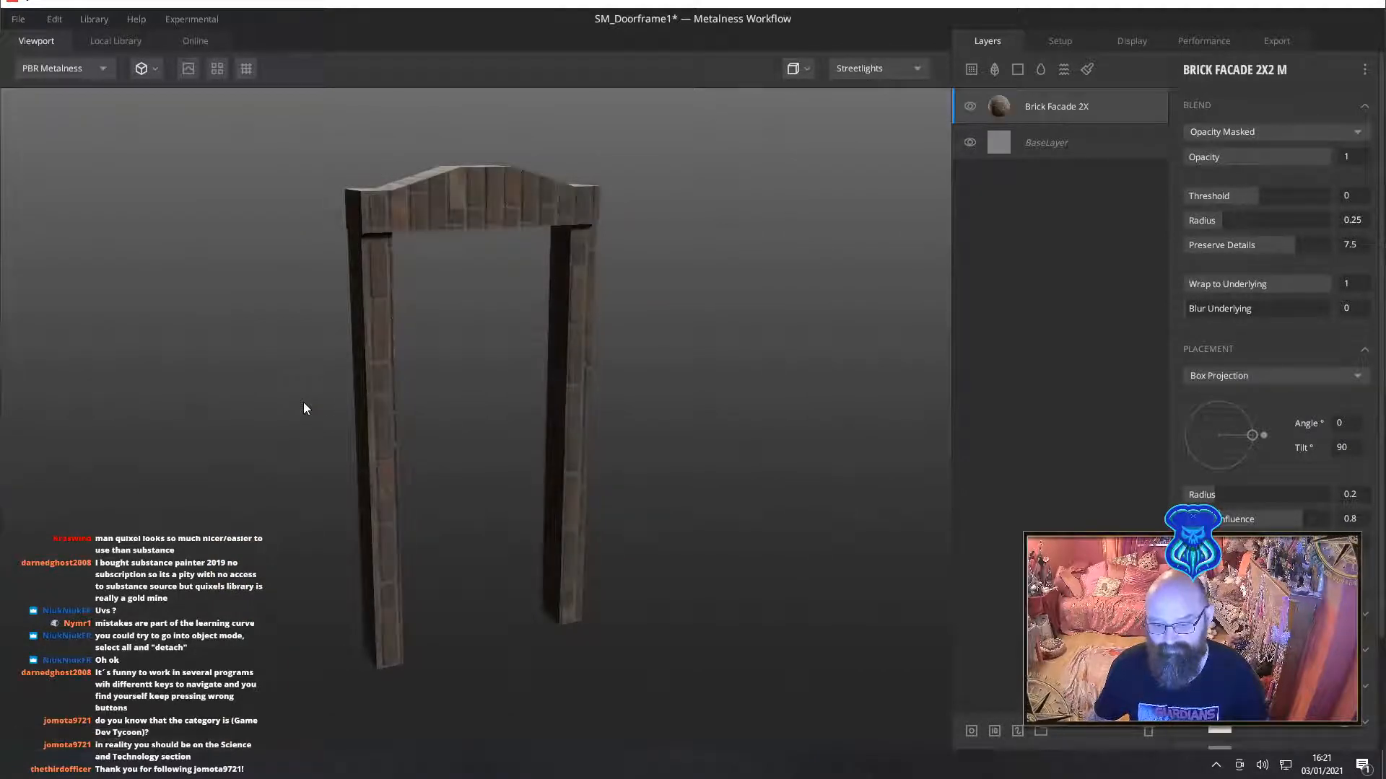
alt+drag(492, 419, 426, 413)
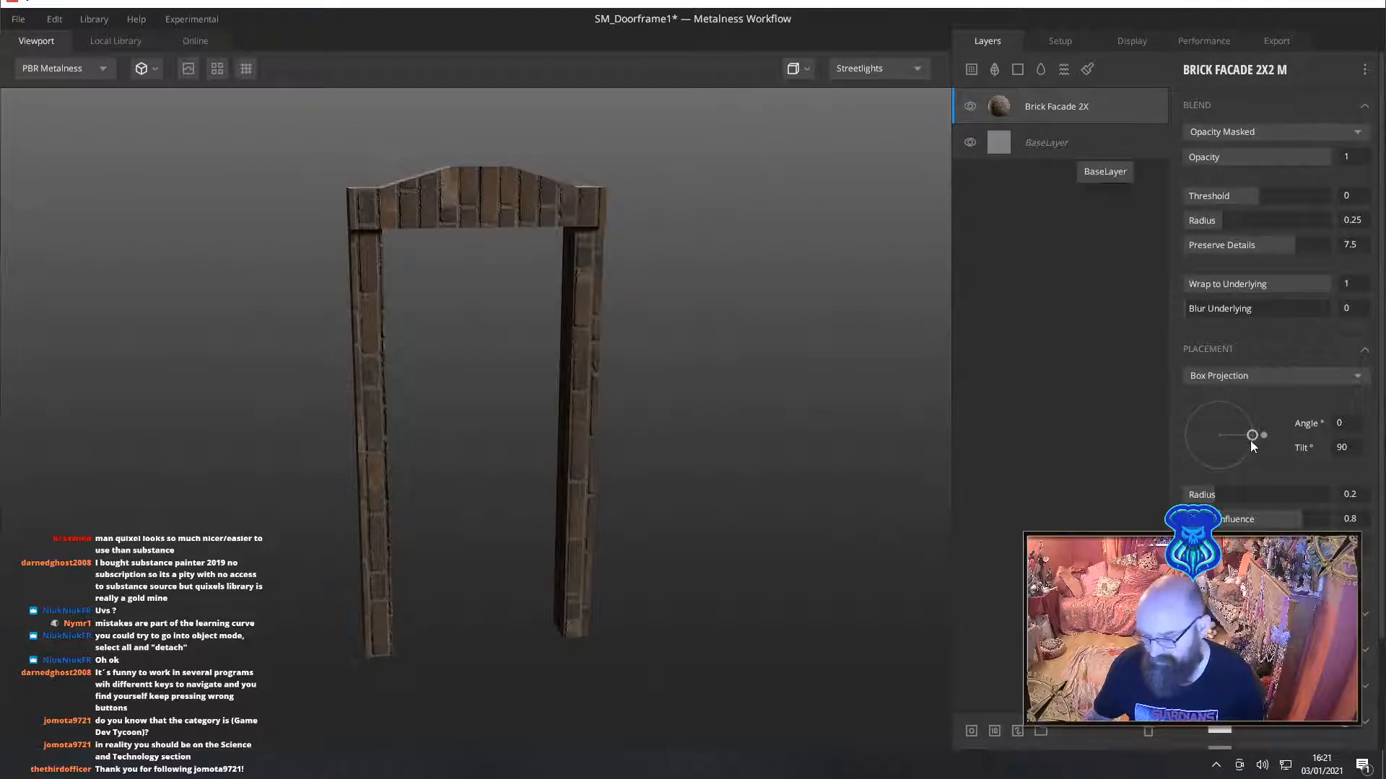
drag(1251, 437, 1072, 421)
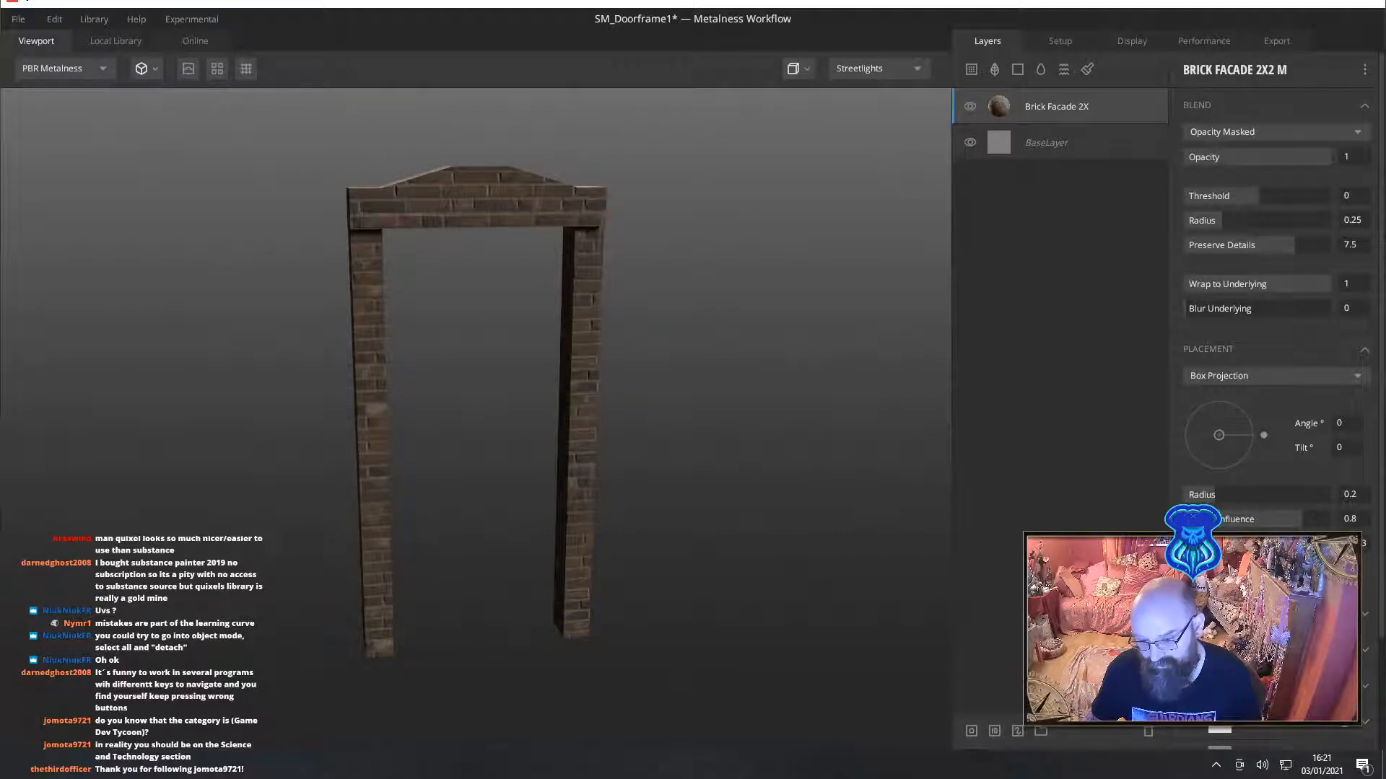
Add an ID mask to the Brick Facade layer and restrict it to the Red material ID
drag(747, 431, 855, 428)
right_click(1120, 116)
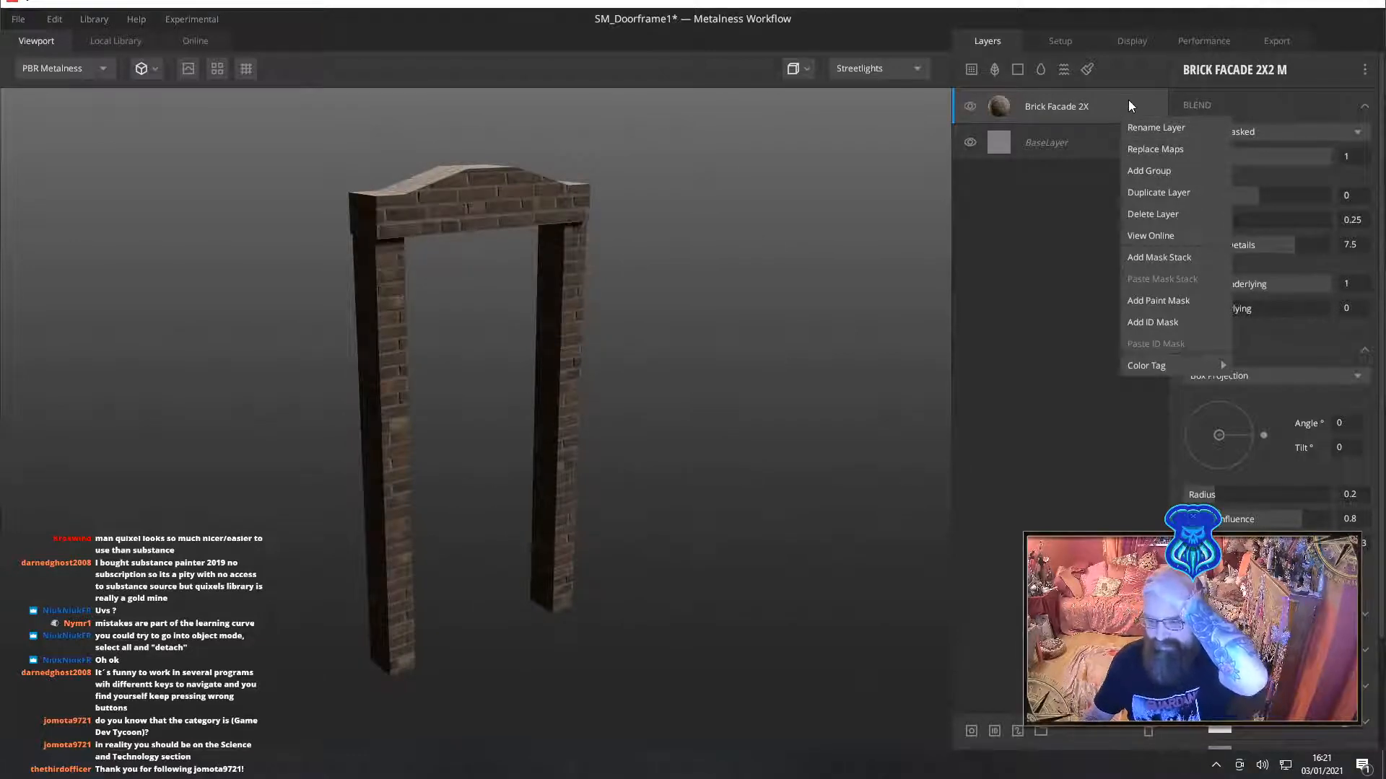
click(1170, 325)
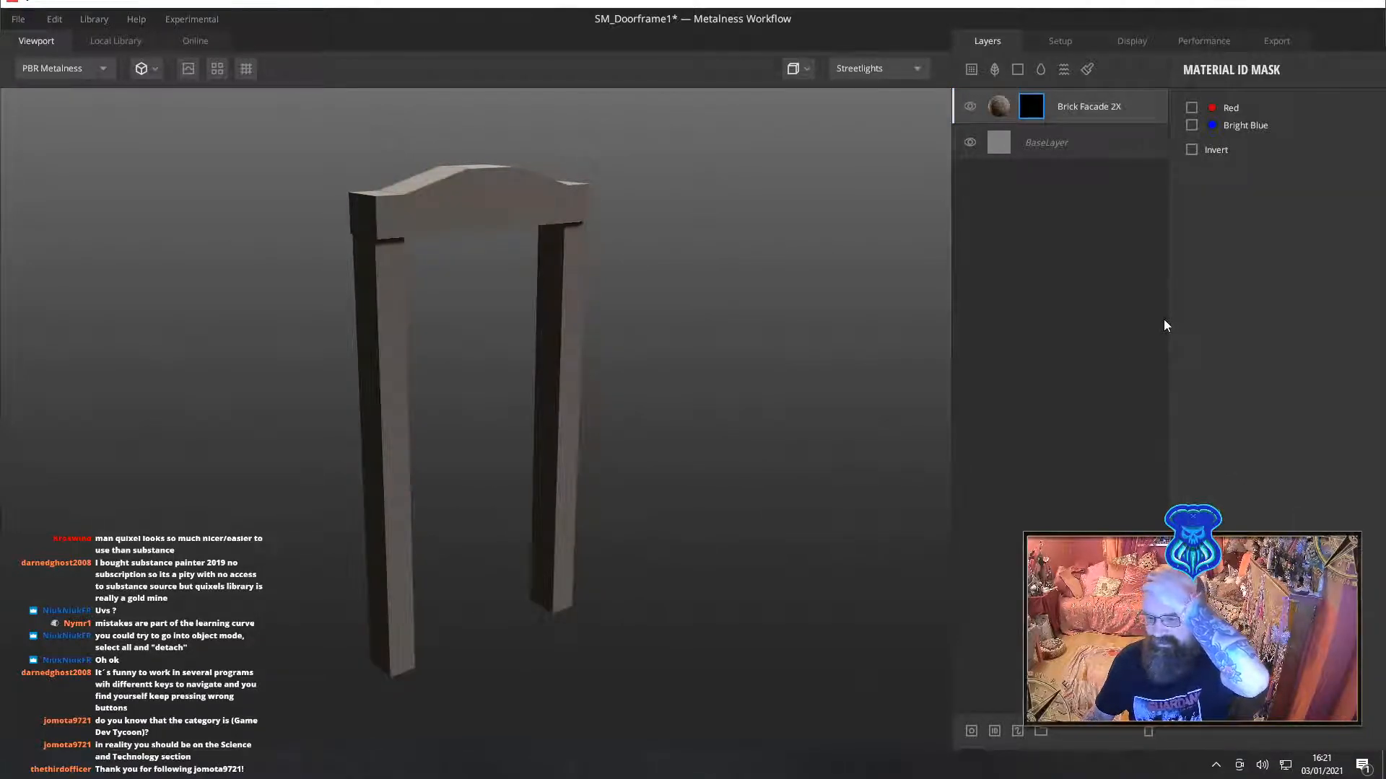
click(1191, 107)
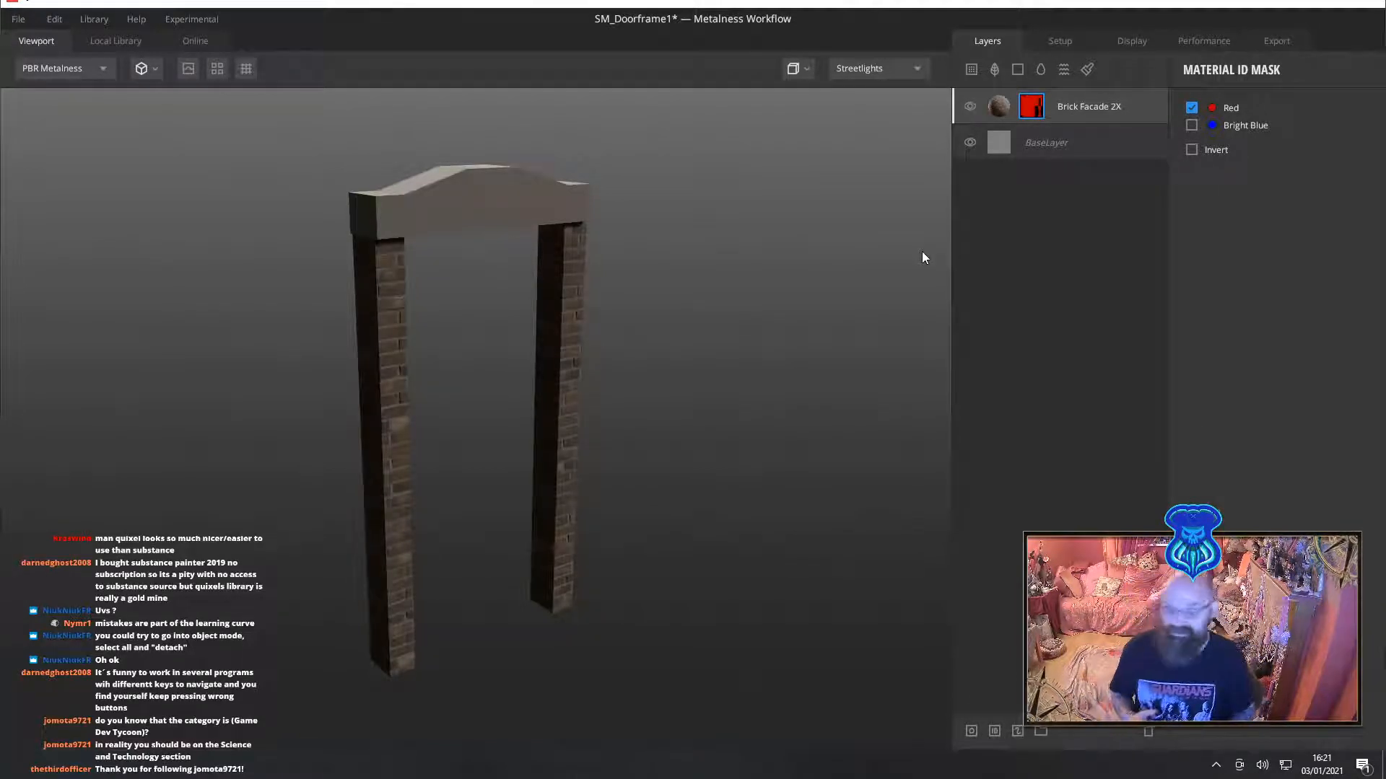
Inspect the brick texture on both door frame posts up close and from several angles, with the Brick Facade layer selected
drag(764, 412, 537, 419)
scroll(537, 420, up, 5)
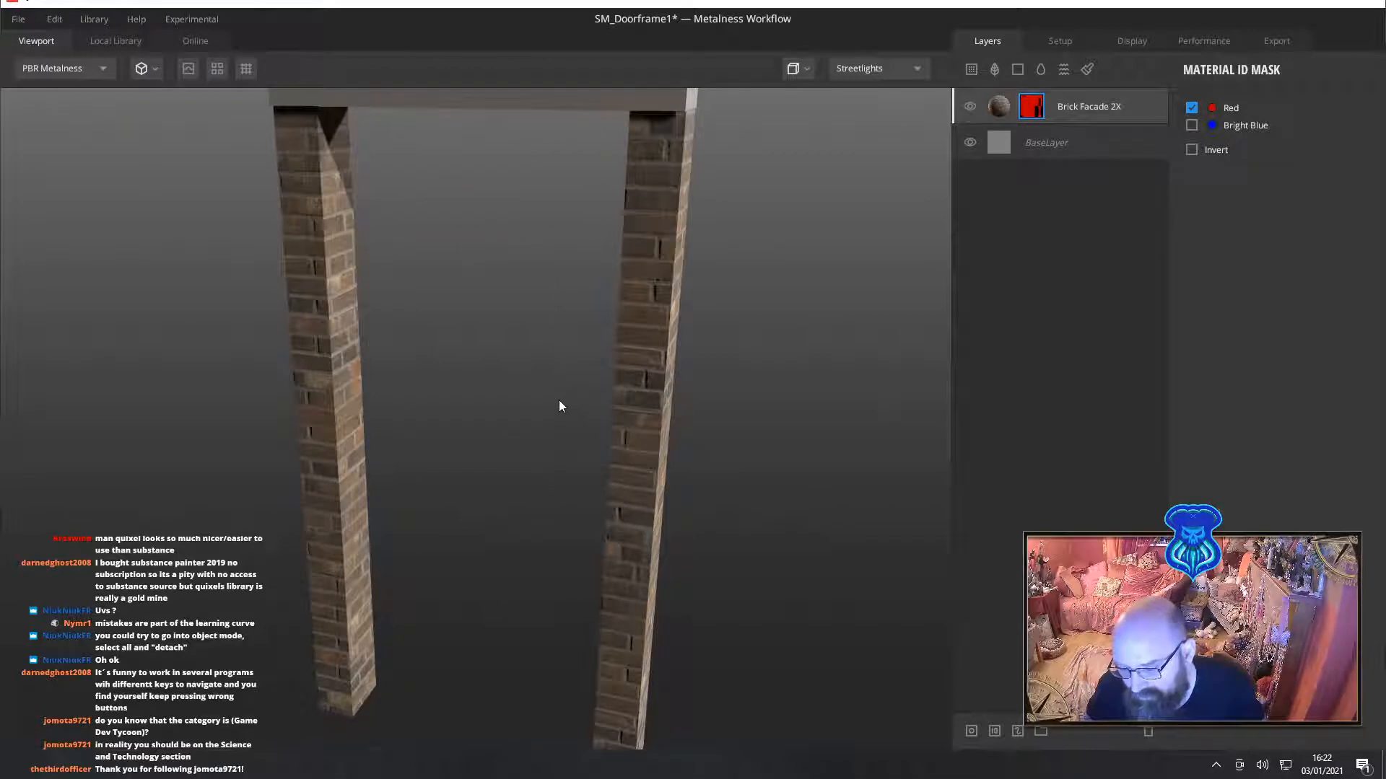
scroll(712, 377, up, 3)
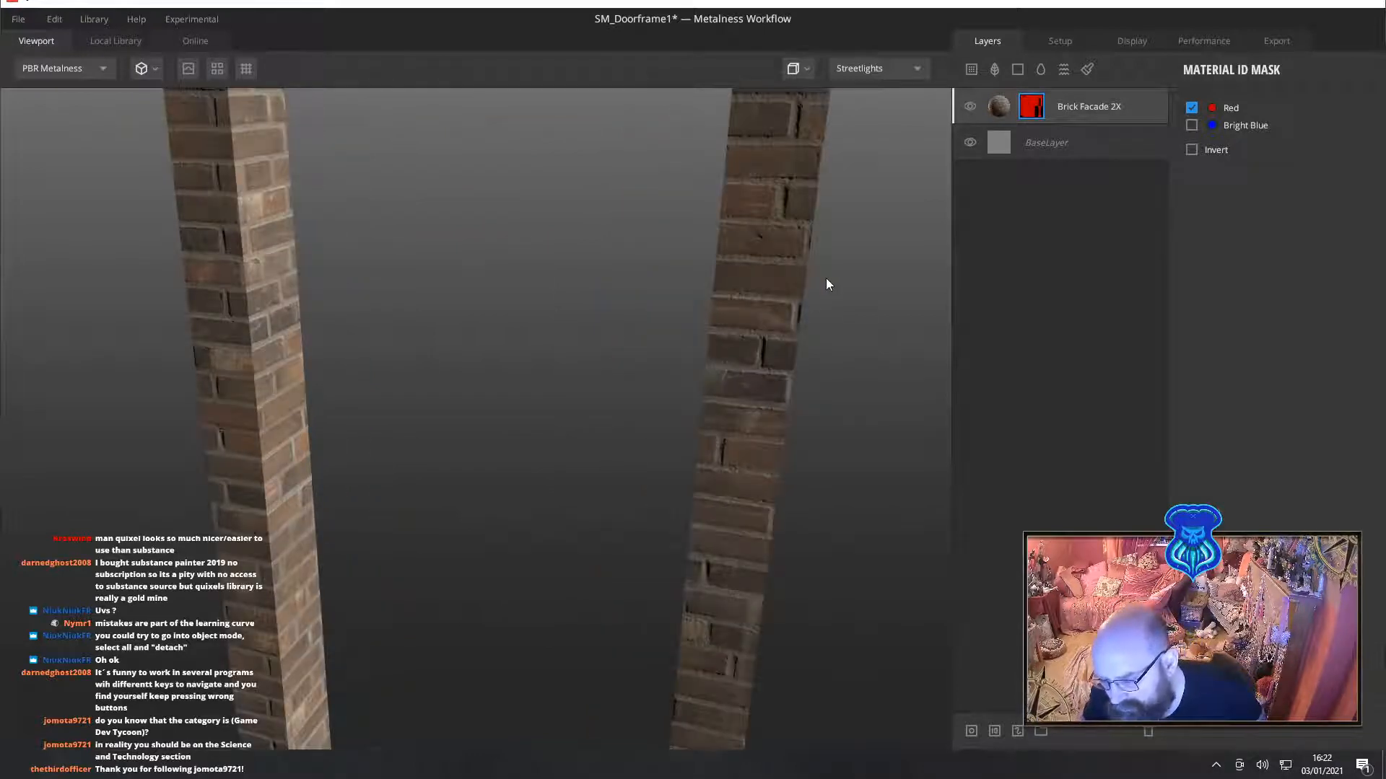
drag(826, 279, 805, 253)
click(1077, 110)
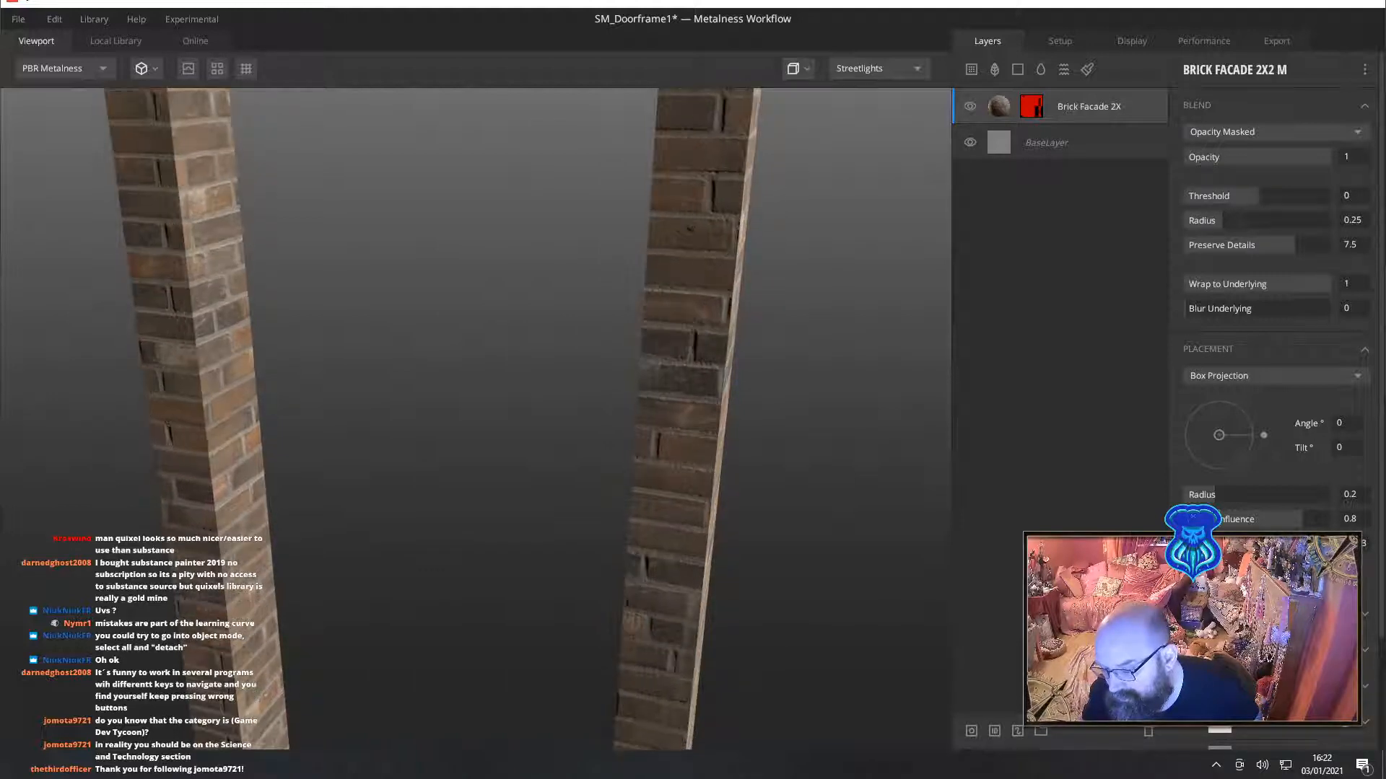
drag(809, 482, 679, 484)
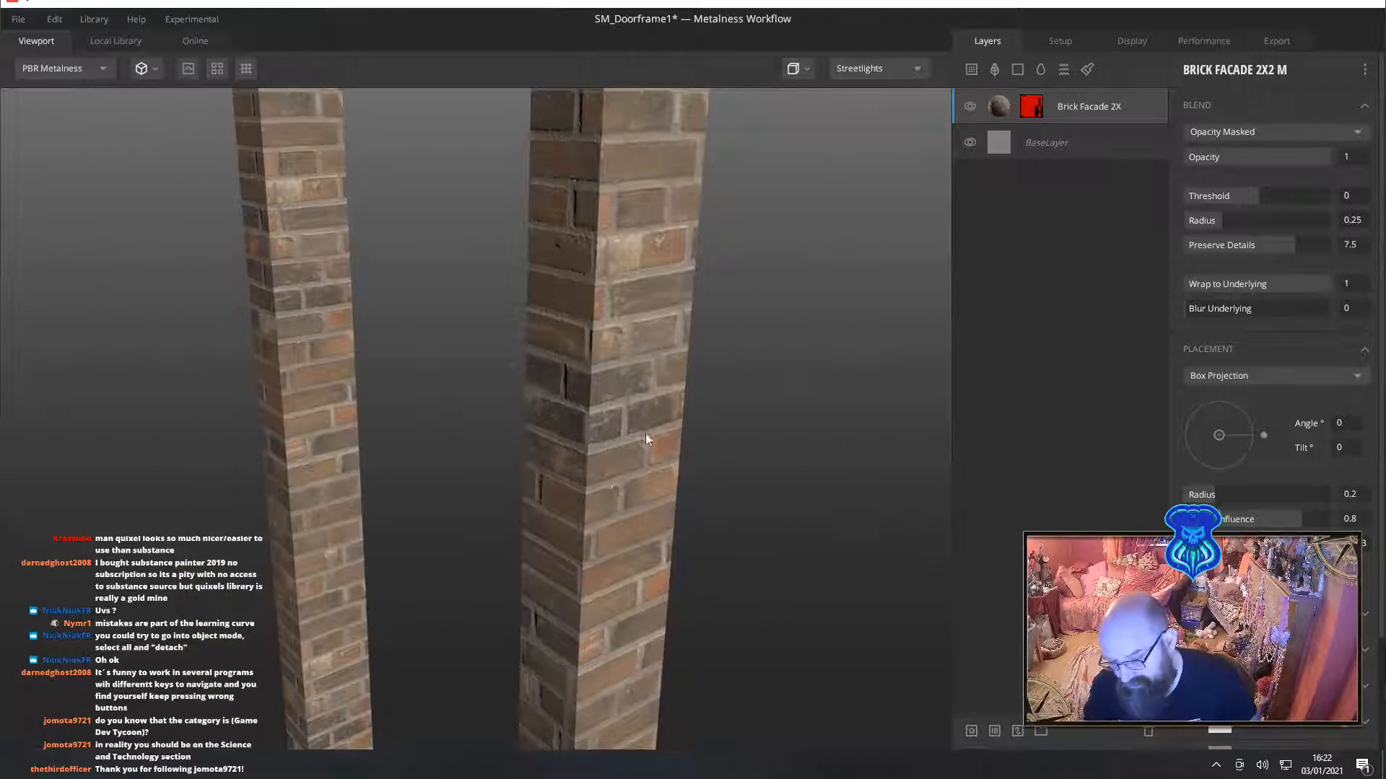
drag(597, 447, 931, 434)
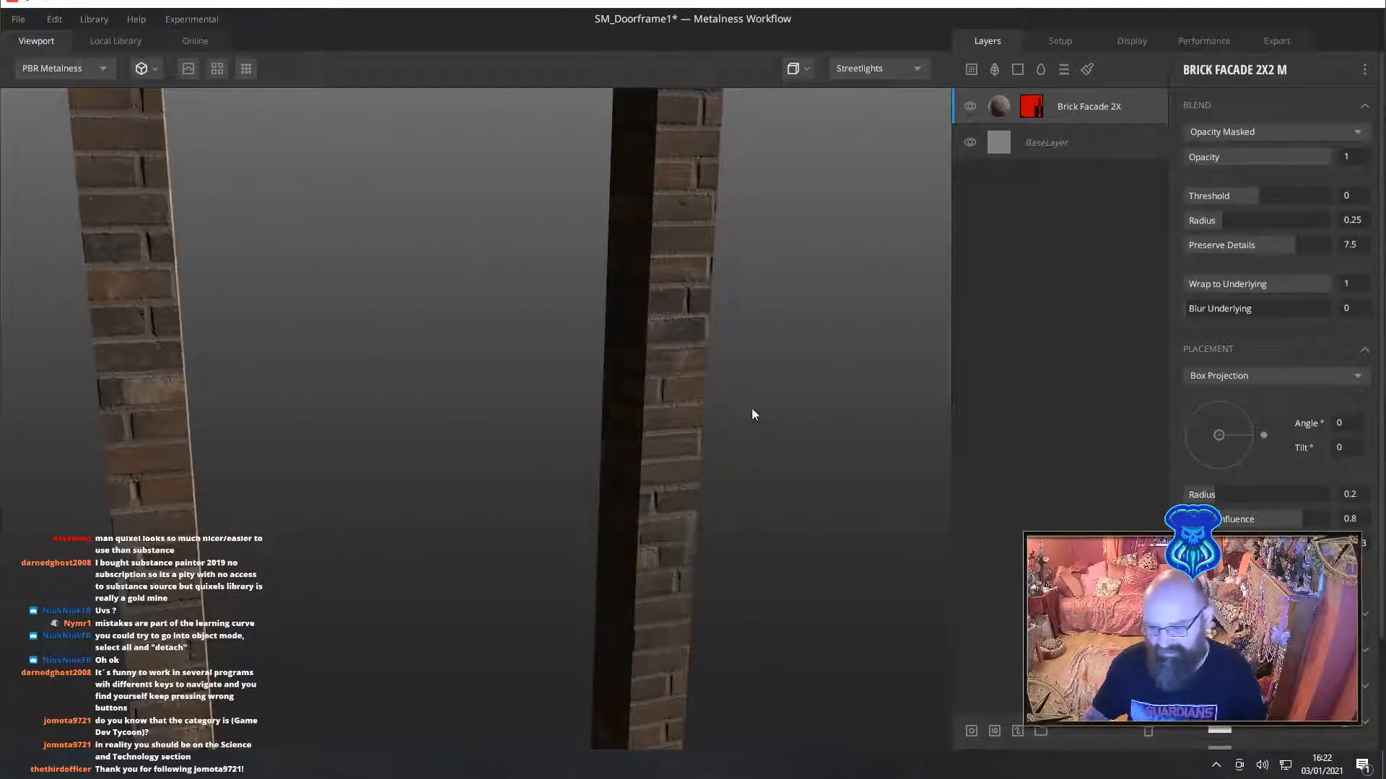
middle_drag(752, 409, 865, 500)
scroll(844, 480, down, 3)
drag(825, 462, 813, 442)
scroll(813, 440, down, 3)
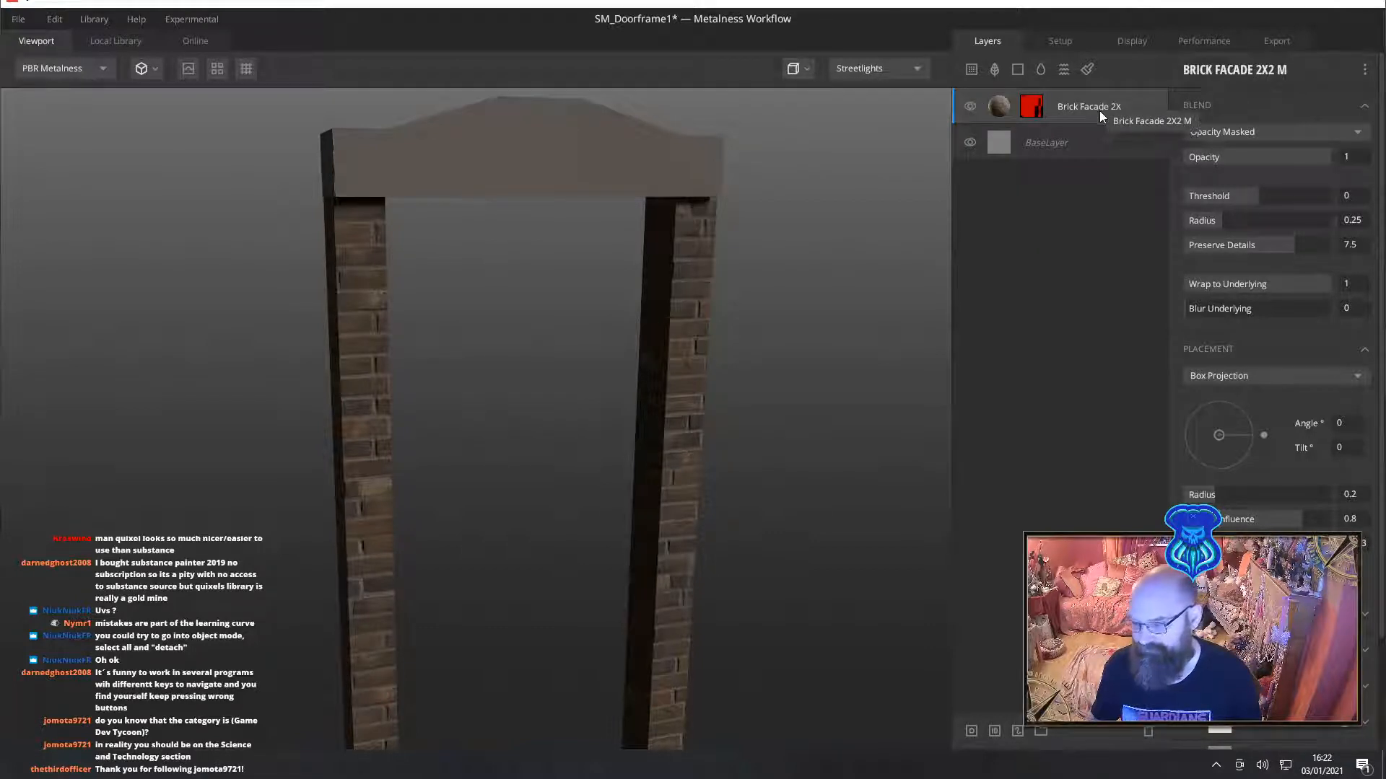
Put the Brick Facade layer in a new group, name the group Brickwork and collapse it
click(1040, 731)
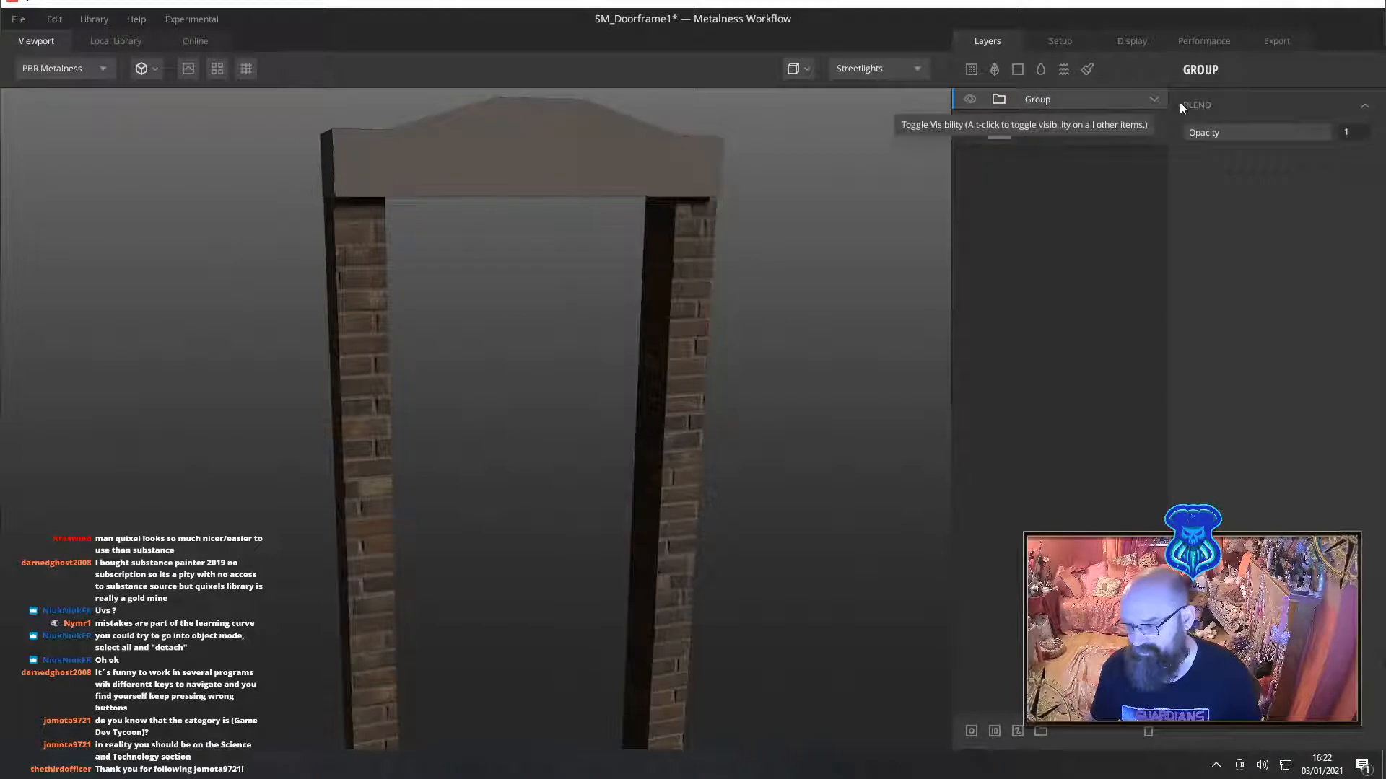
click(1155, 99)
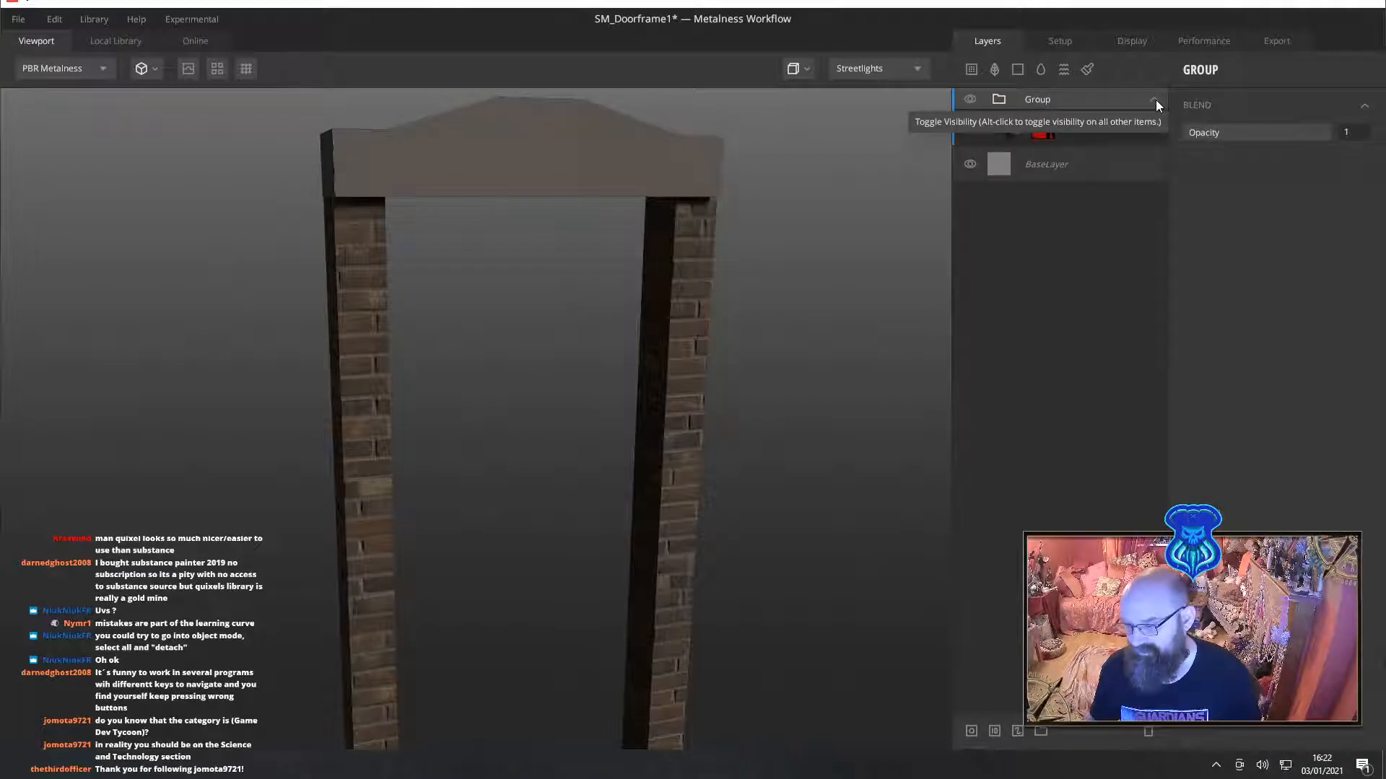
double_click(1045, 101)
text(Bri)
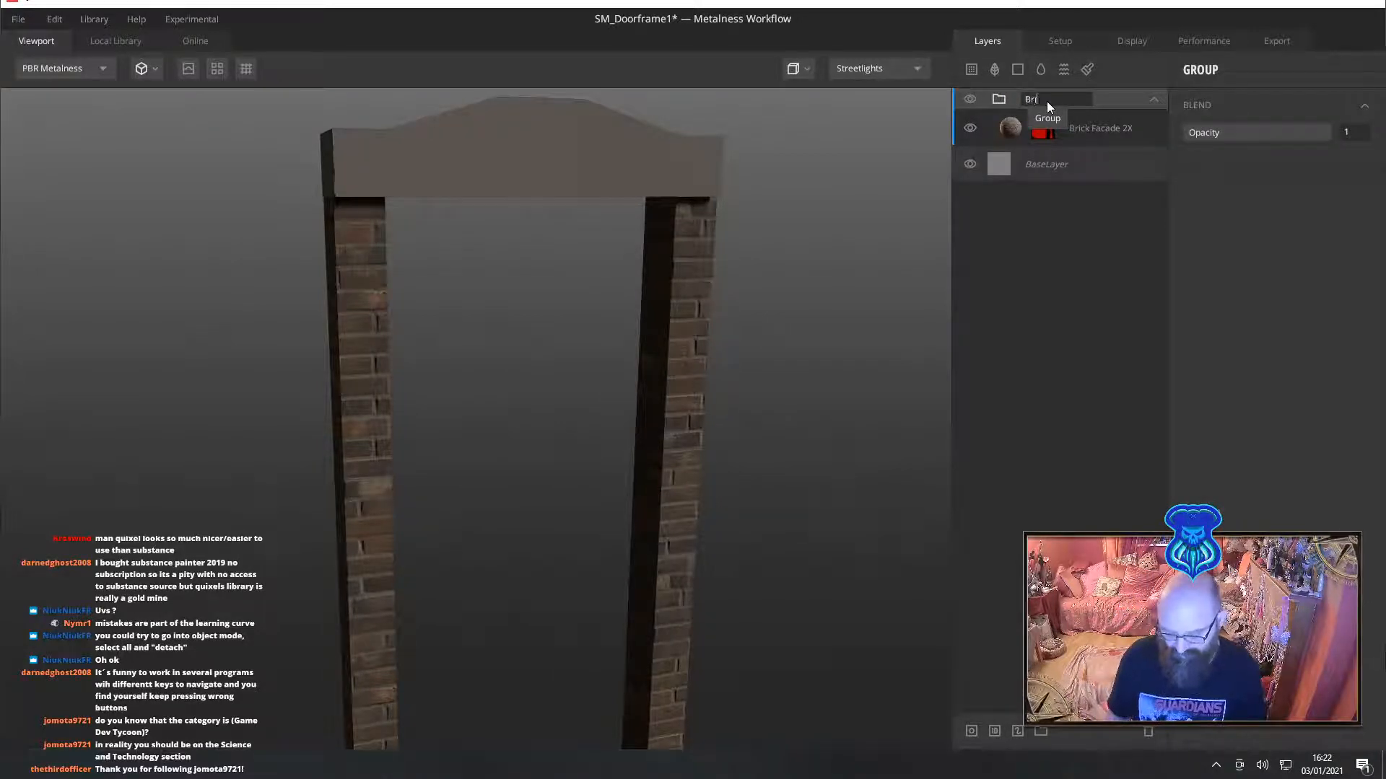
text(ckwork)
key(Return)
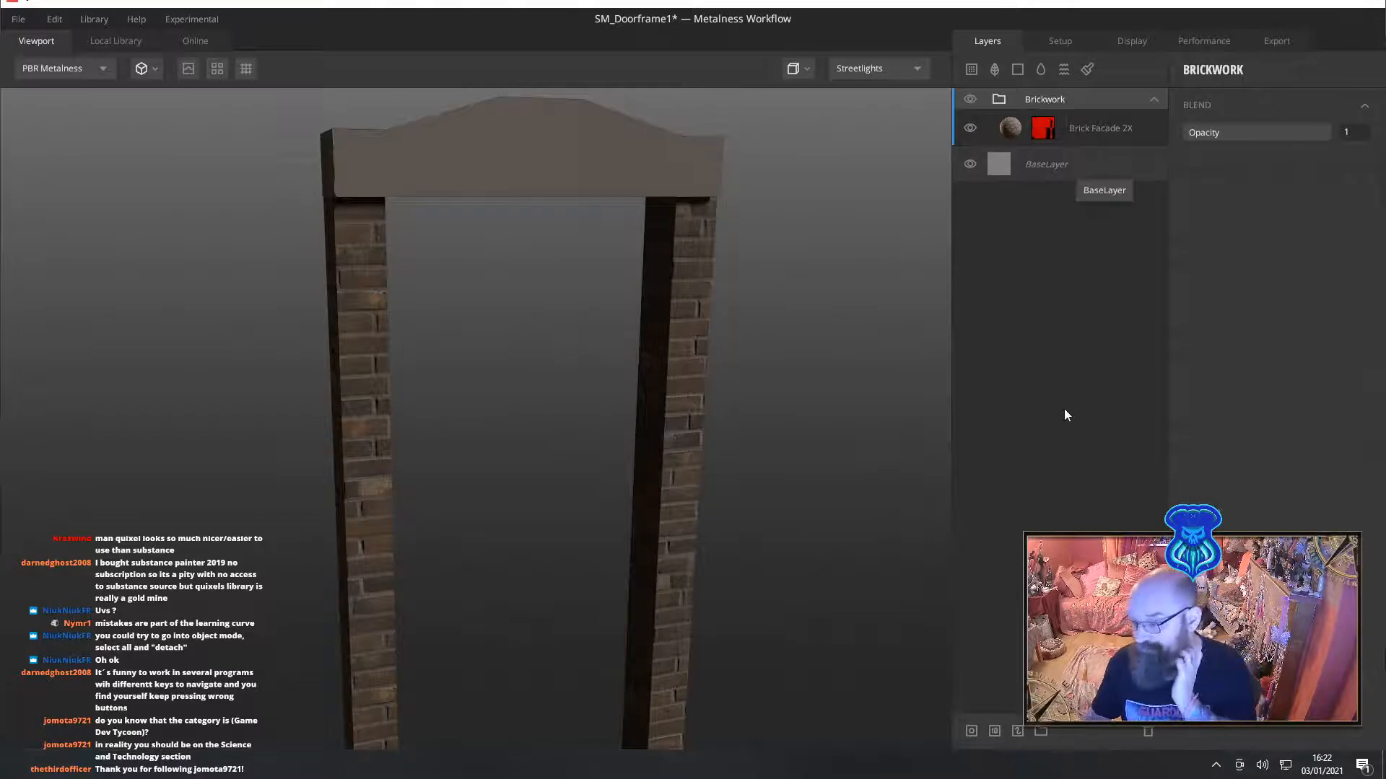
click(1154, 99)
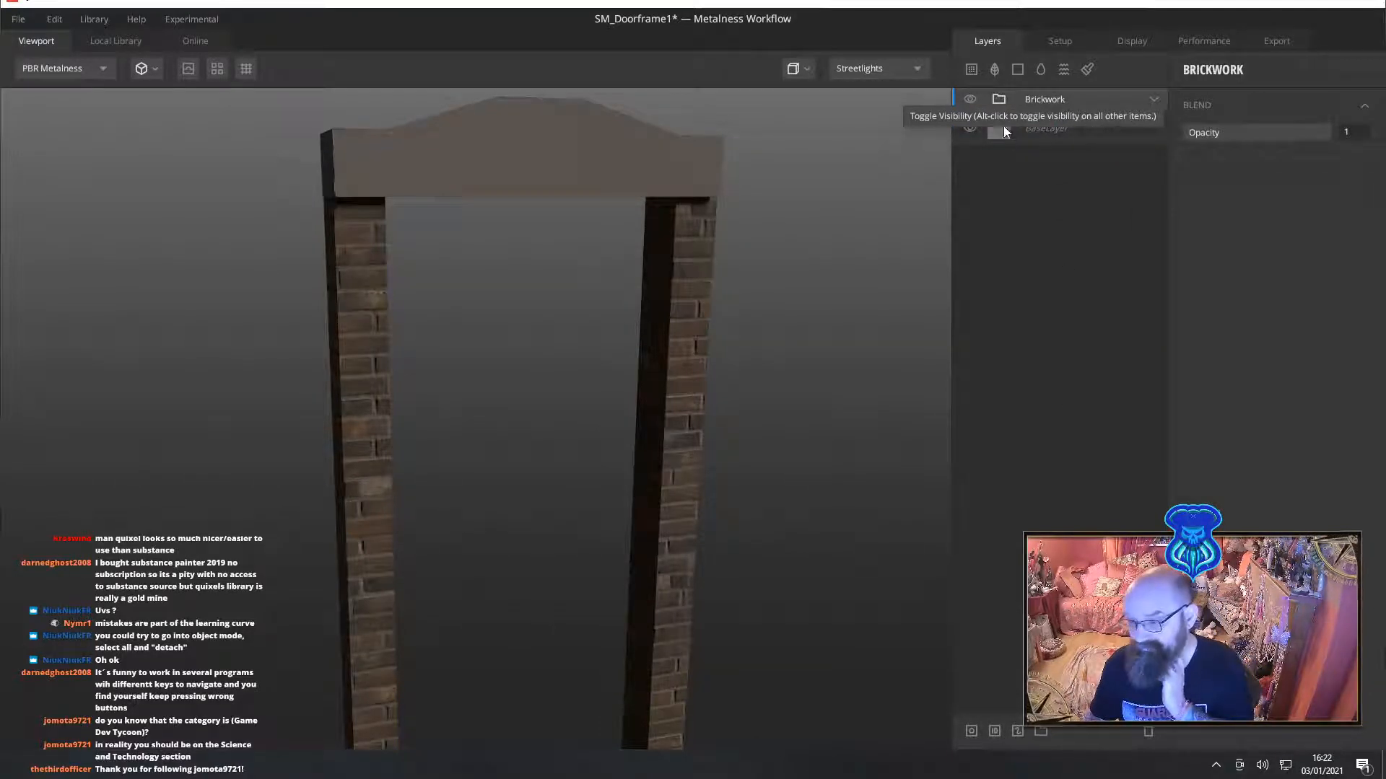
Search the local surface library for "concre" and add Concrete Smooth as a surface layer above the Brickwork group
click(970, 69)
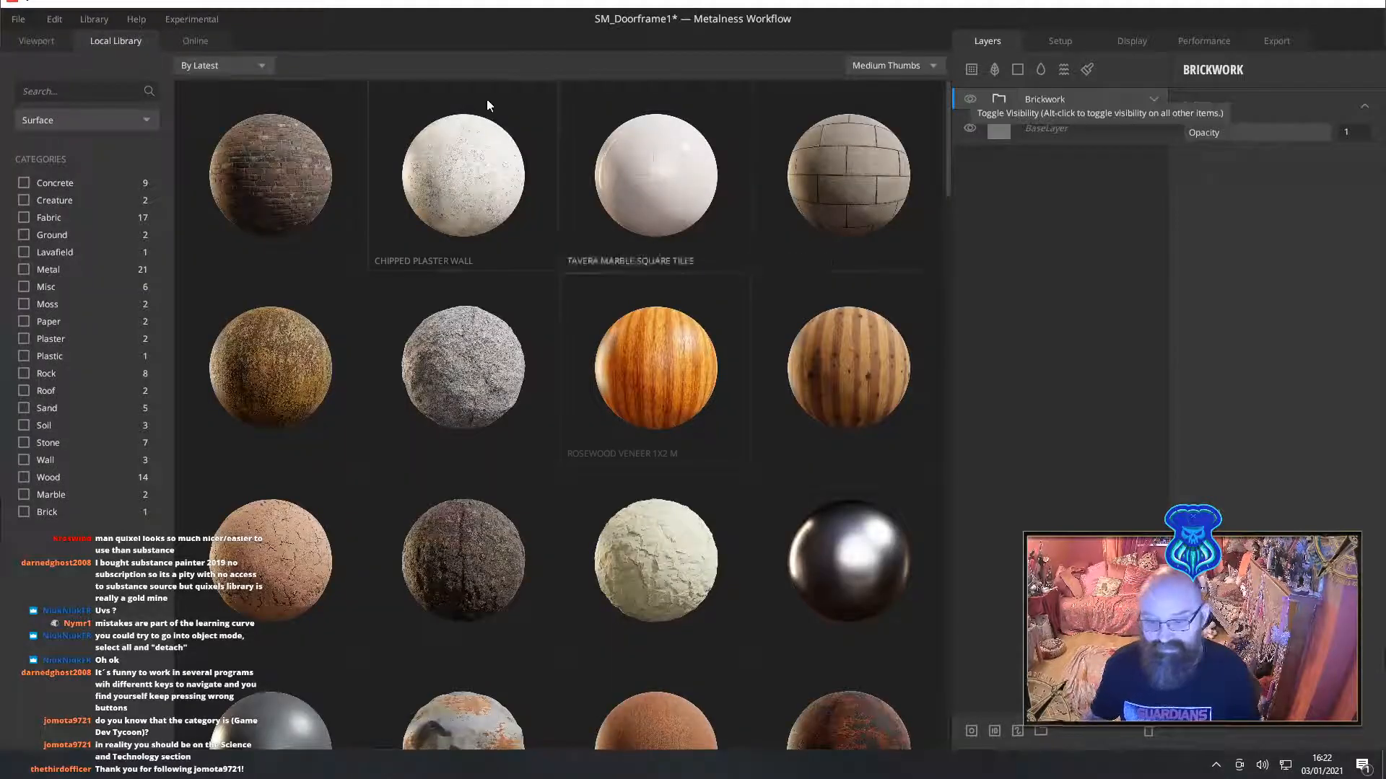
click(75, 92)
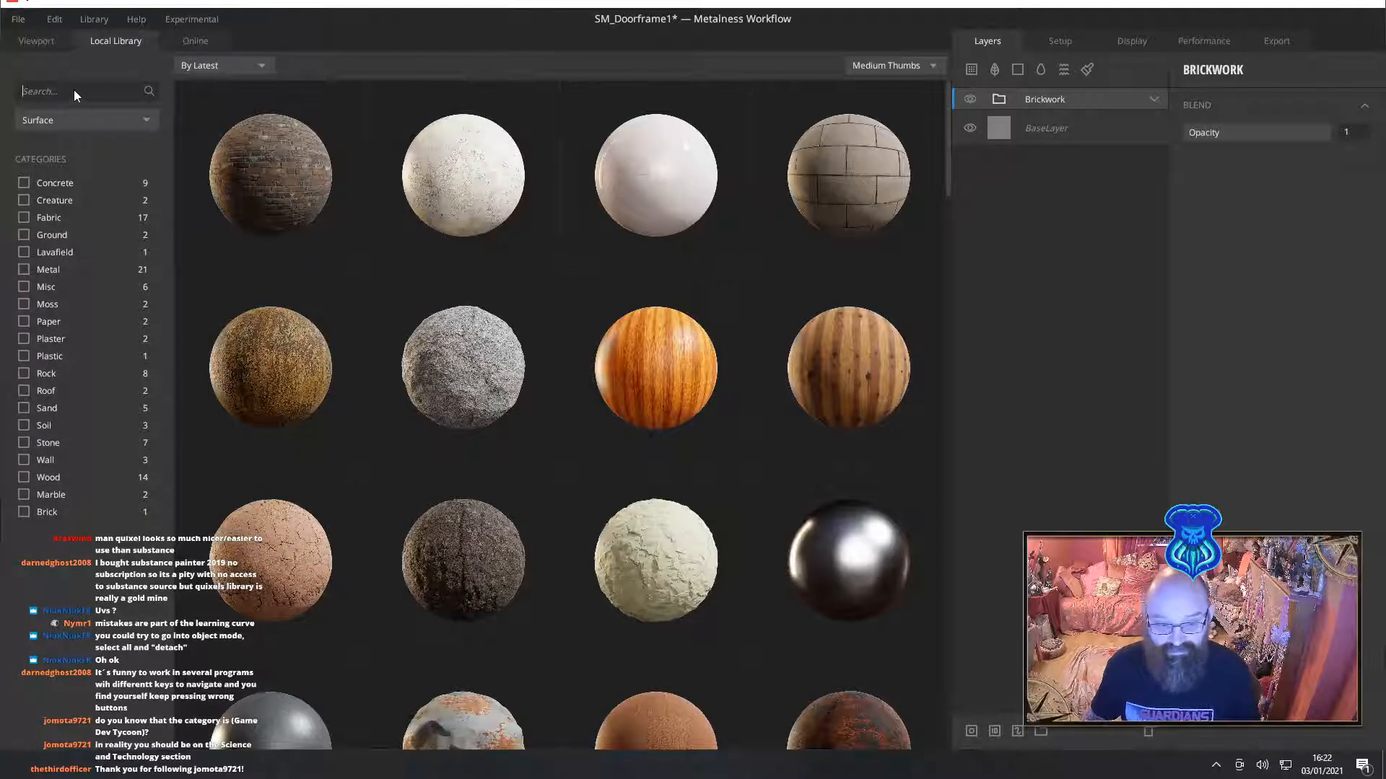
text(concre)
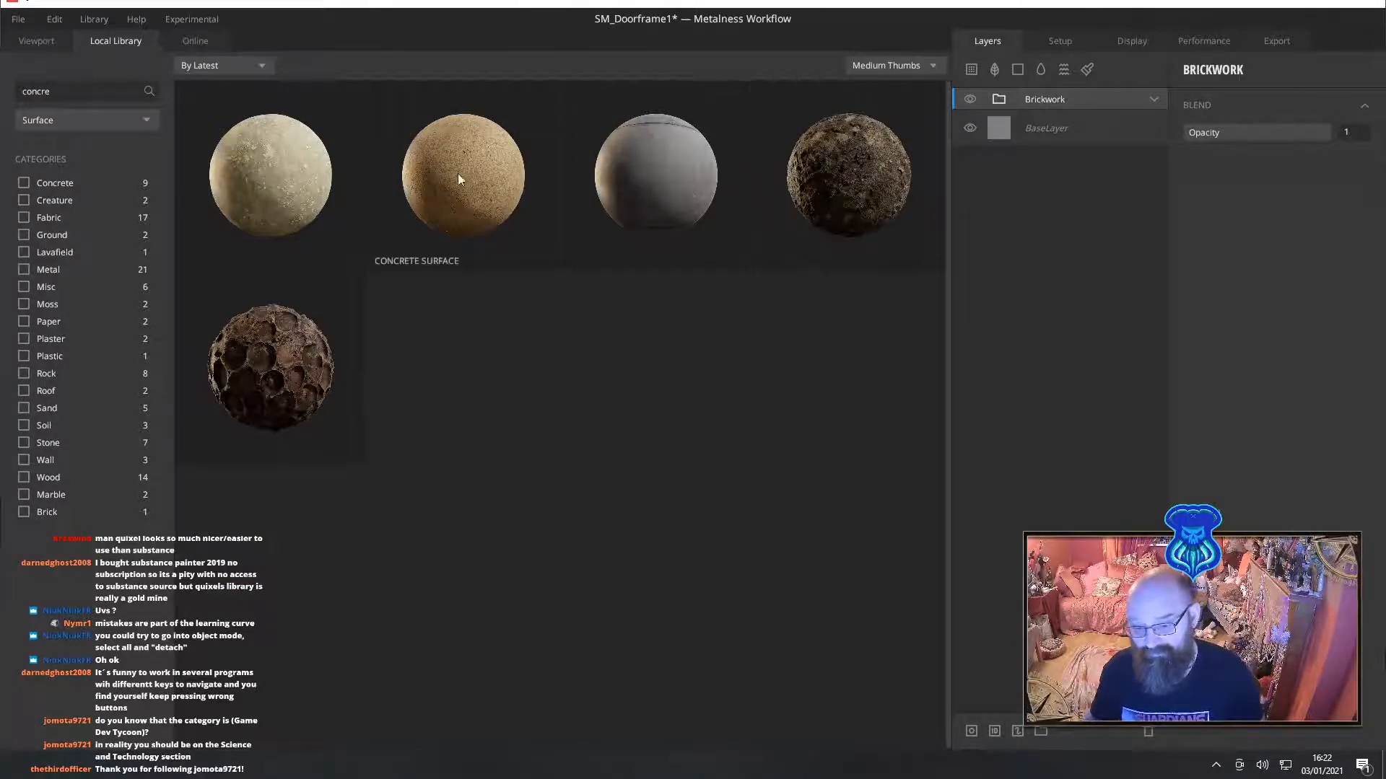
click(320, 203)
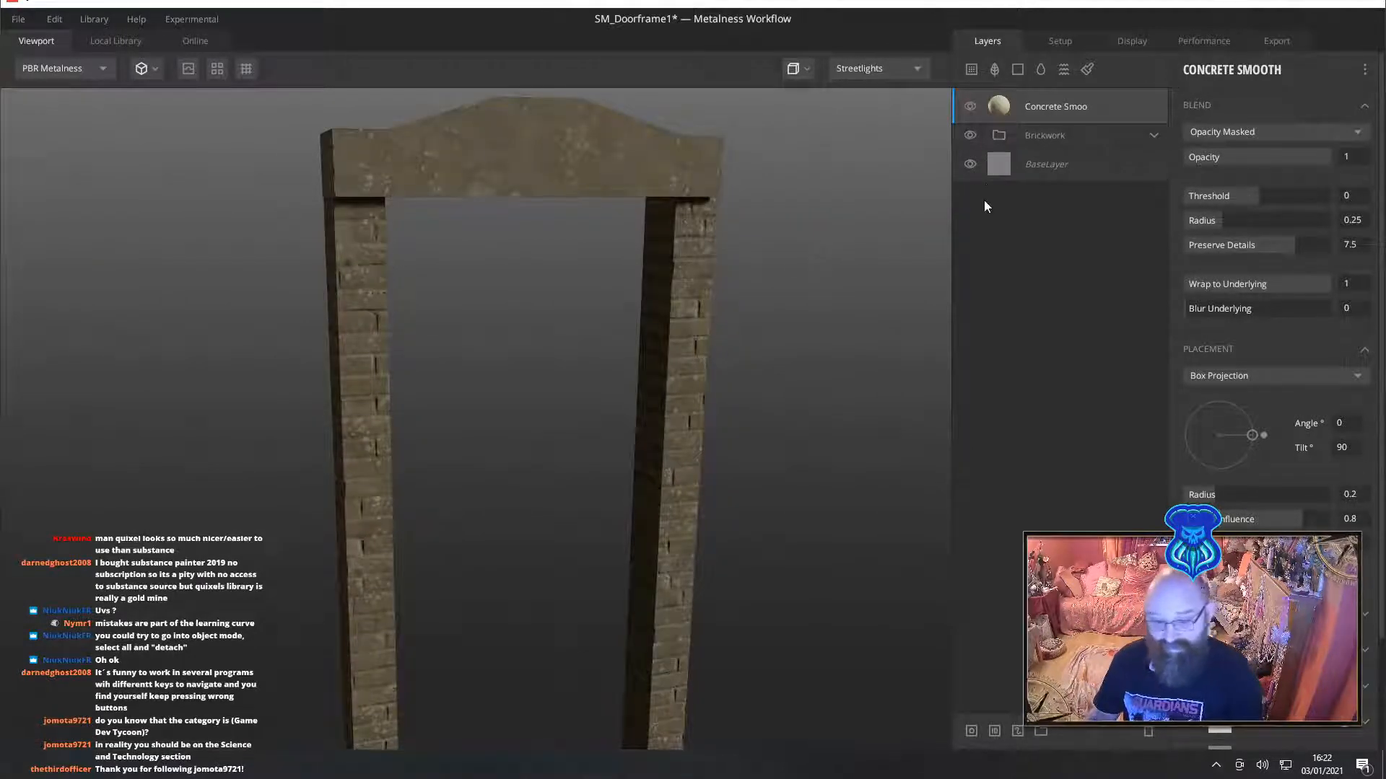
Add an ID mask to the Concrete Smooth layer and restrict it to the Bright Blue material ID
right_click(1052, 106)
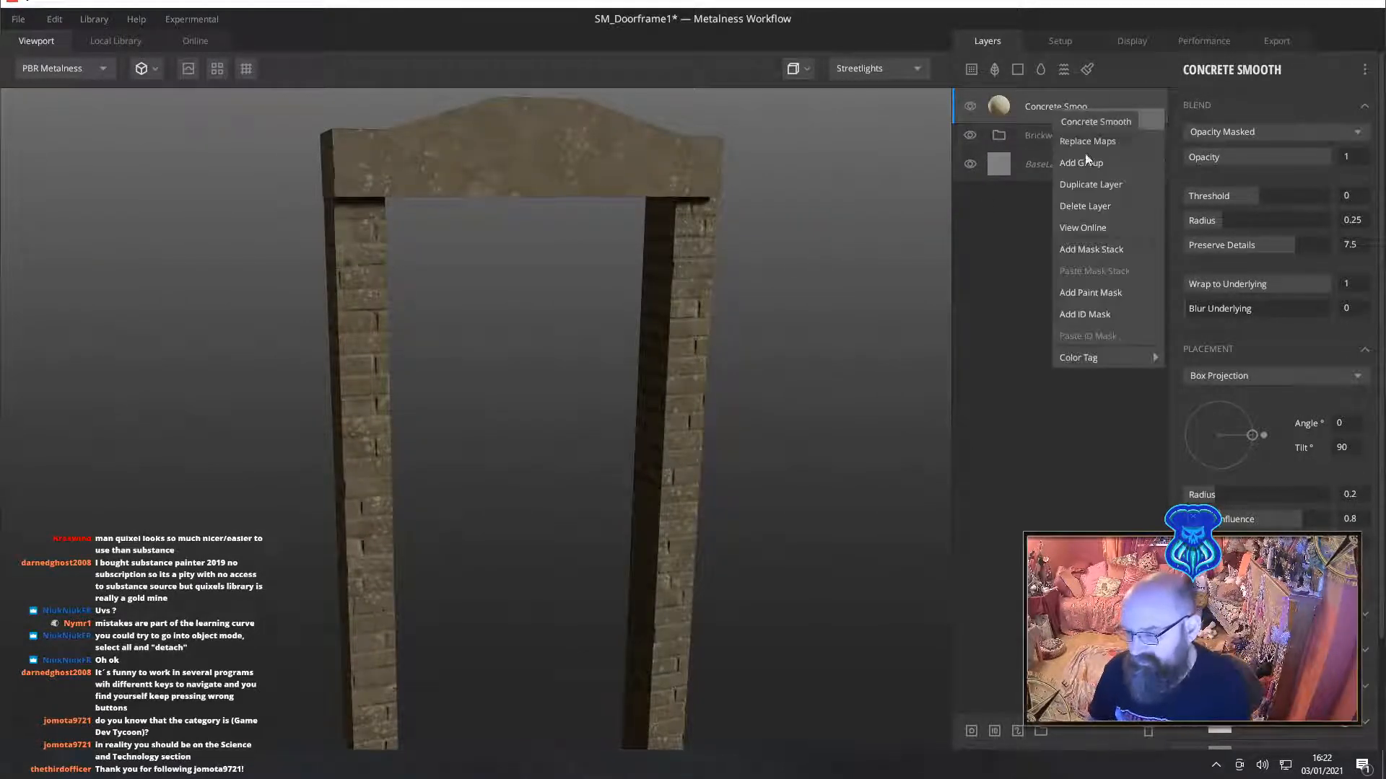
click(1082, 316)
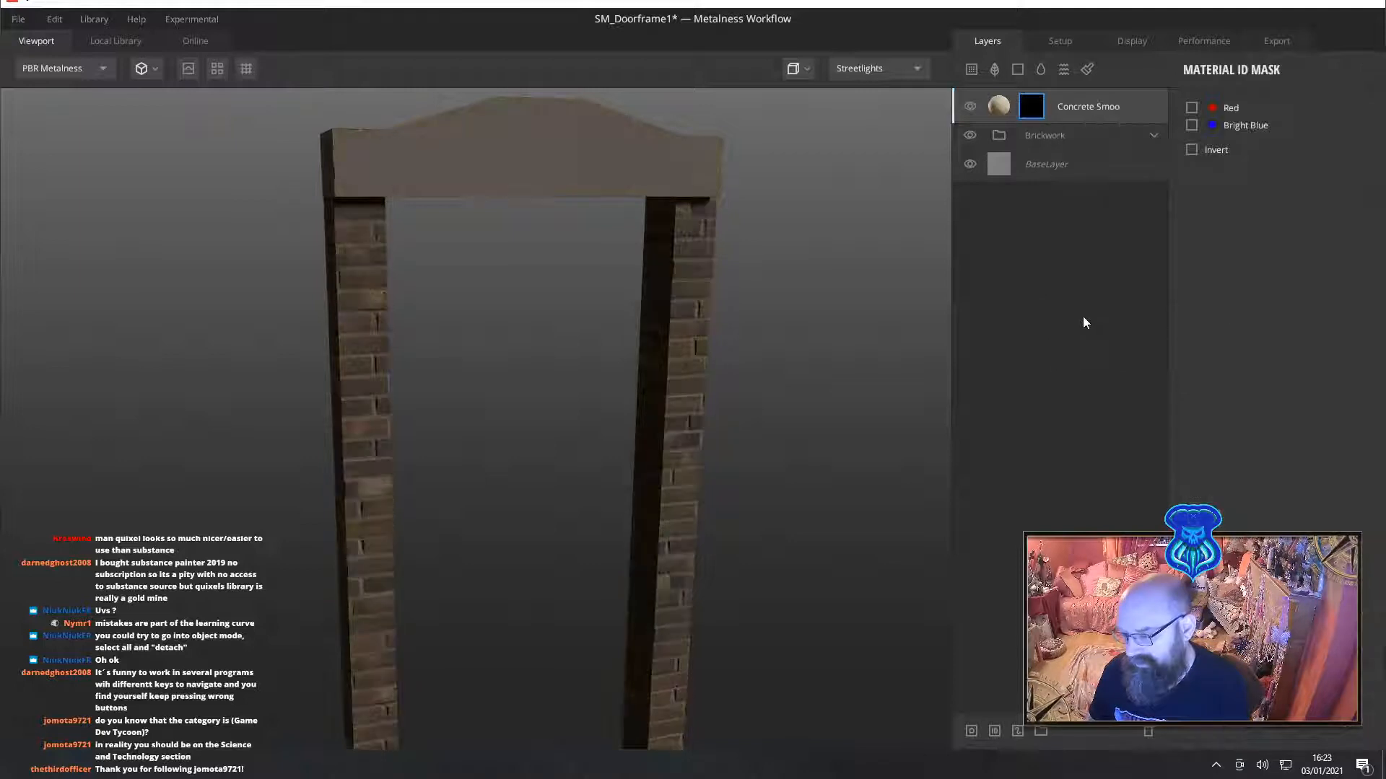
click(1191, 125)
alt+drag(637, 228, 551, 241)
scroll(538, 217, up, 3)
alt+middle_drag(522, 183, 582, 341)
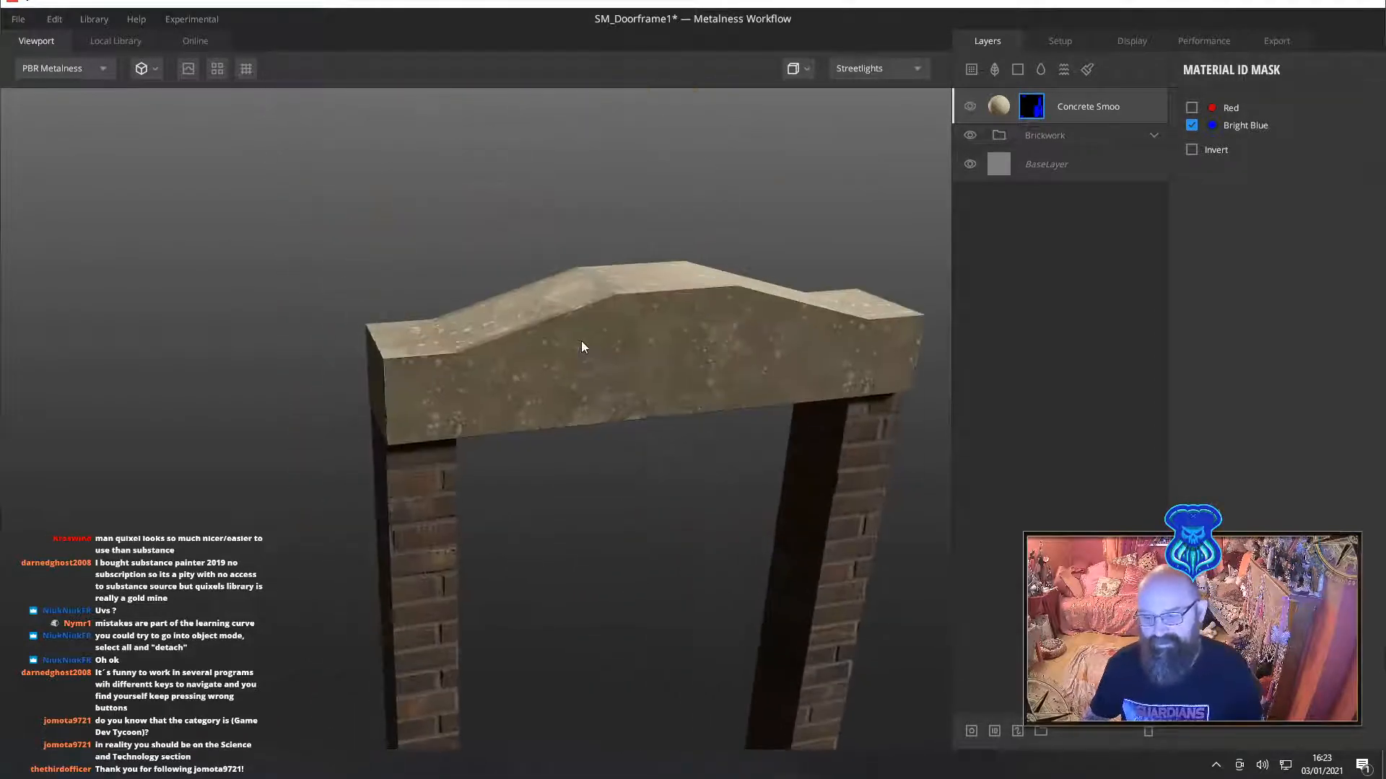
alt+drag(582, 341, 649, 336)
Lighten the Concrete Smooth layer's albedo colour to hex B8B297 and apply it
click(1007, 116)
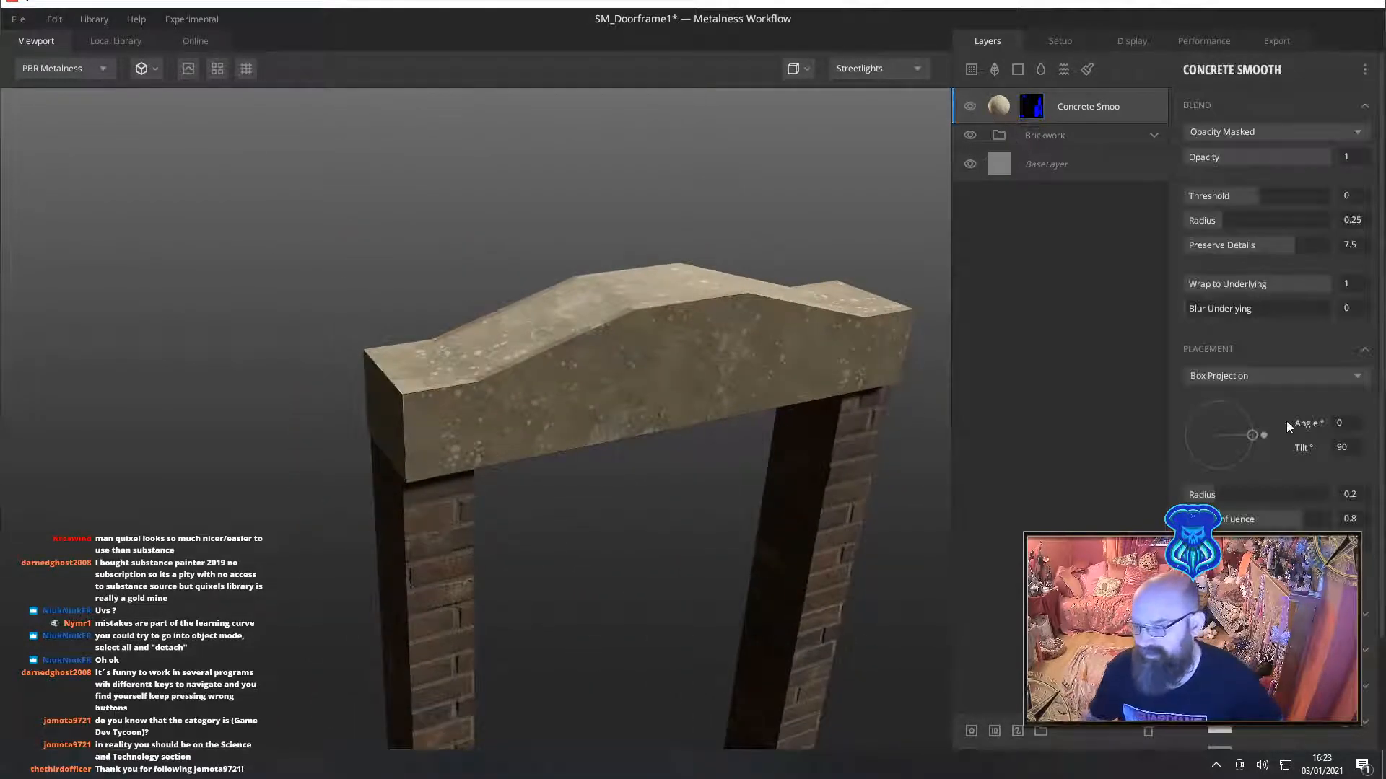
click(1219, 614)
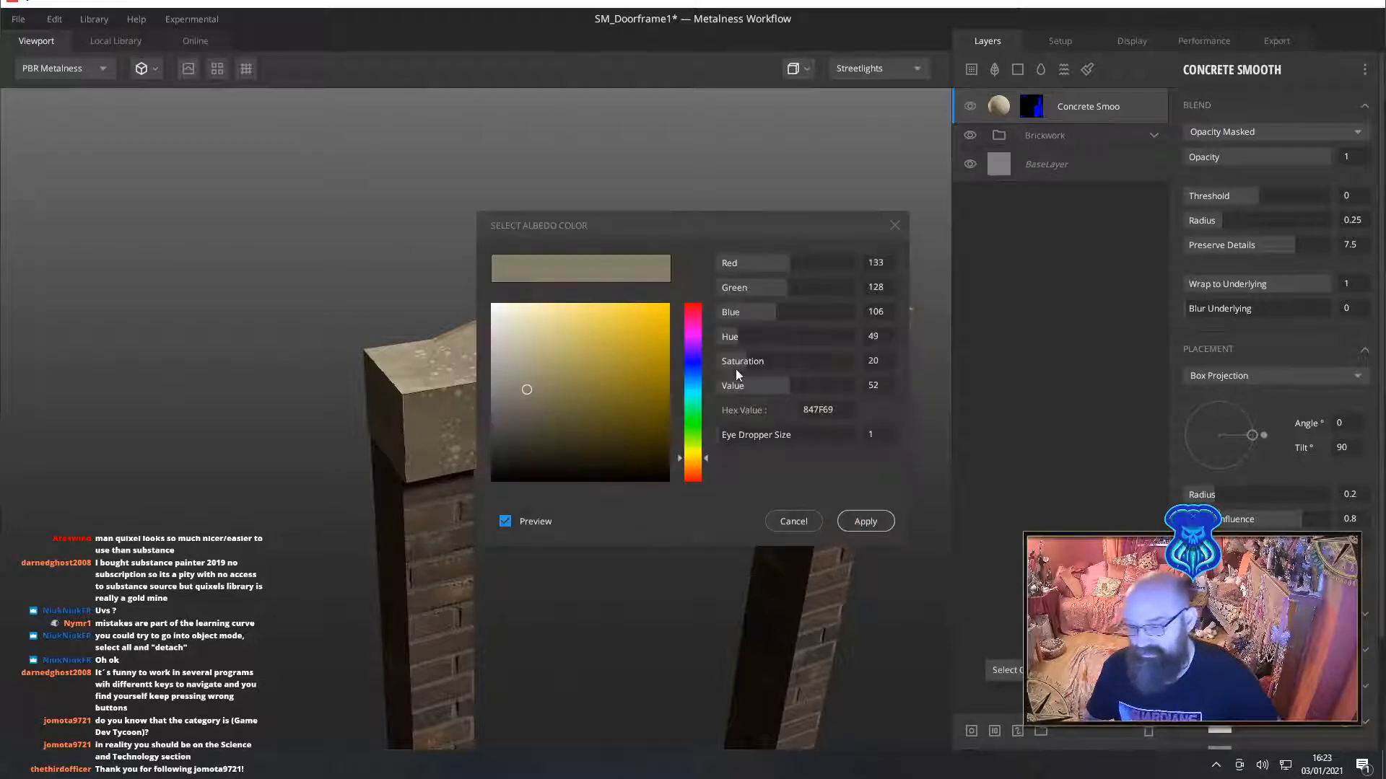
drag(531, 386, 523, 352)
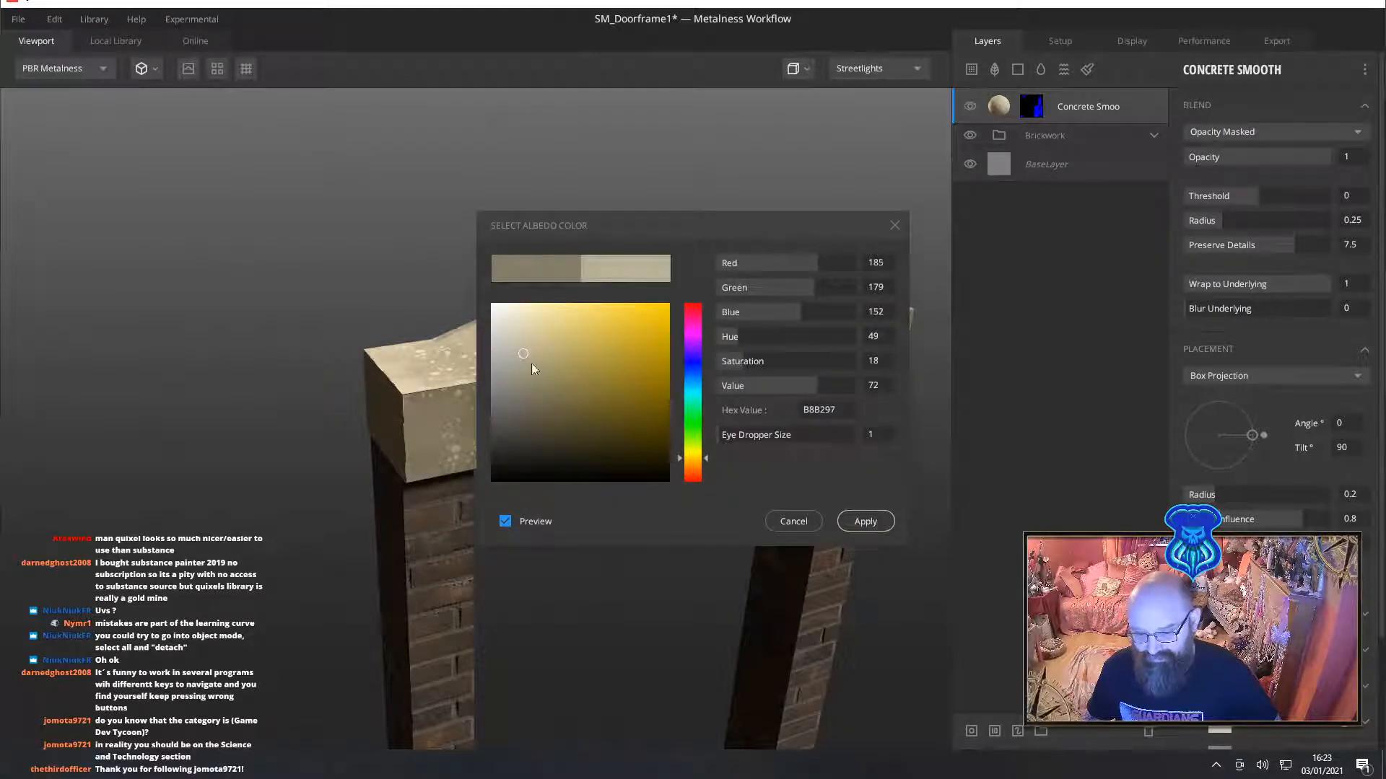
click(848, 519)
drag(854, 514, 355, 80)
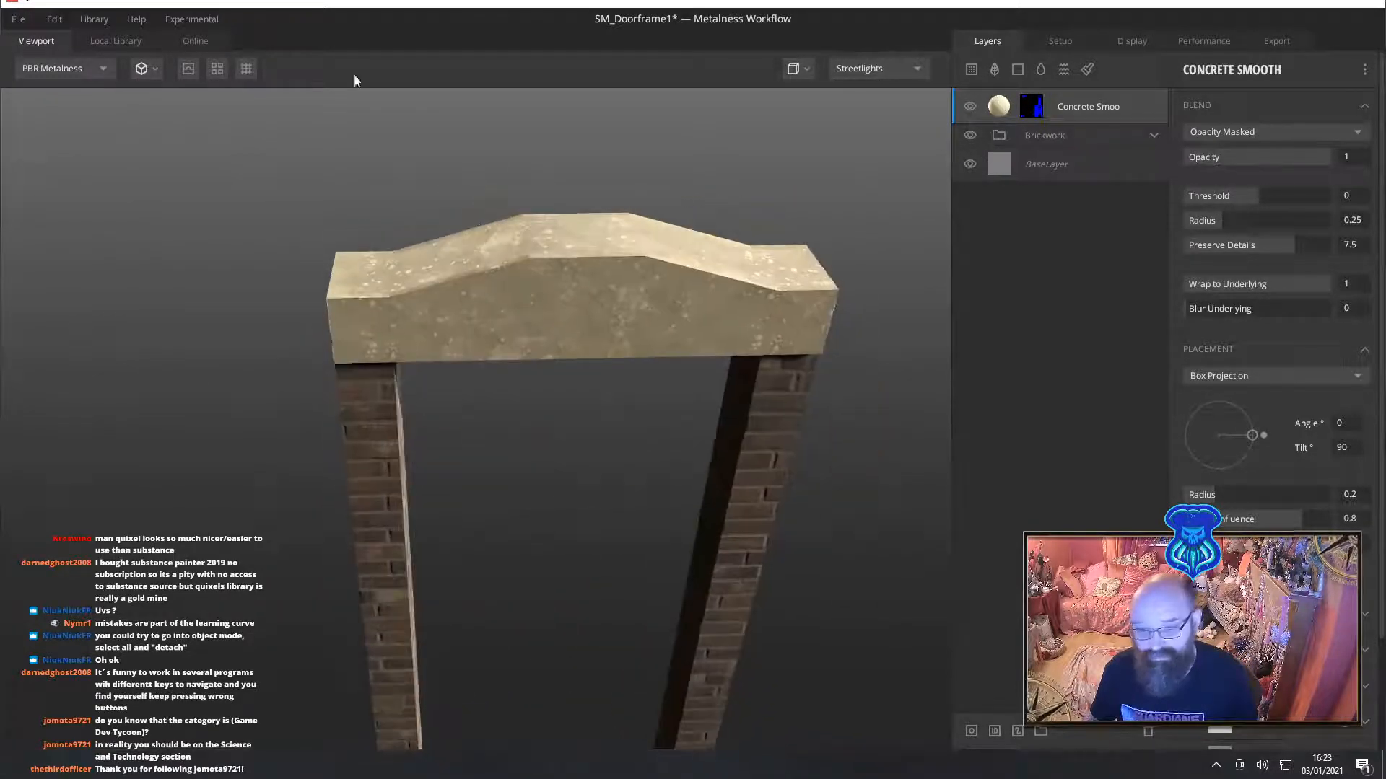
click(187, 68)
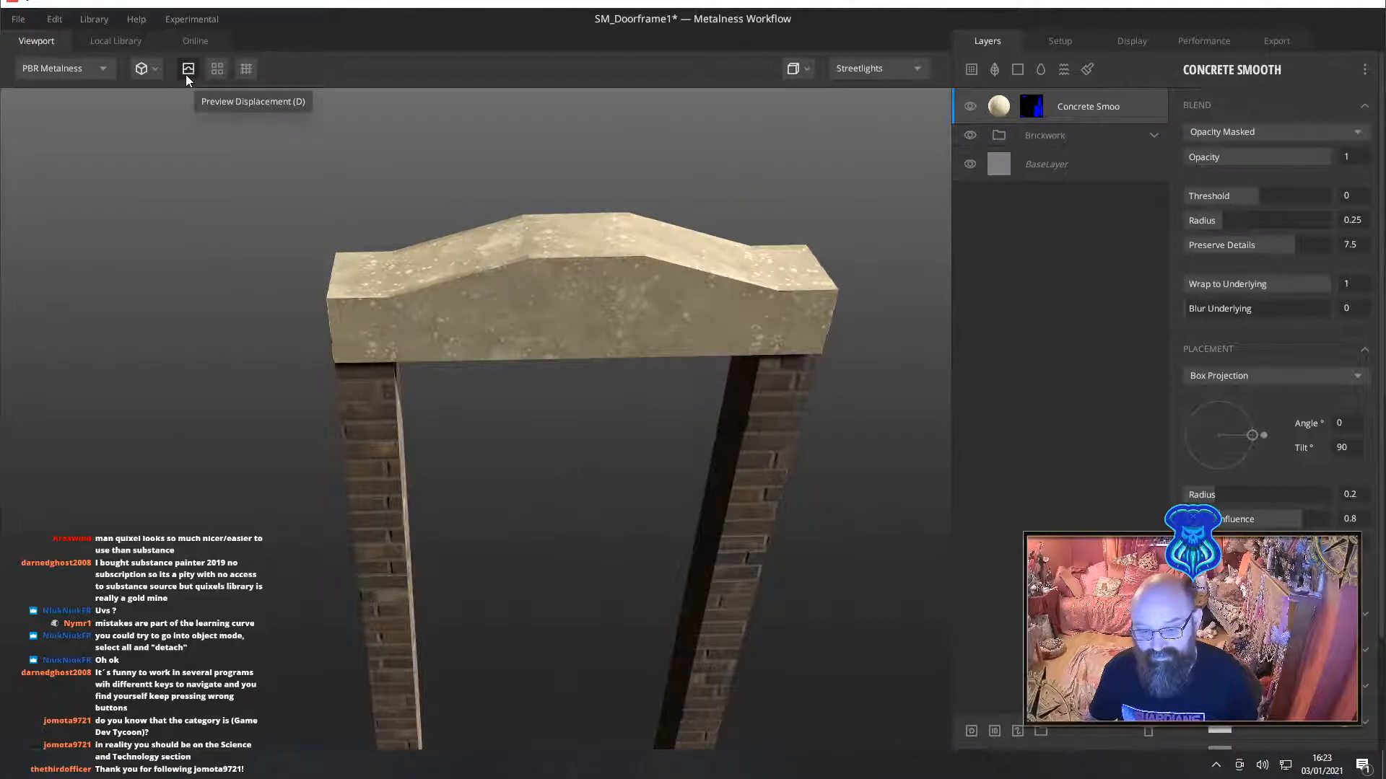
drag(184, 114, 534, 203)
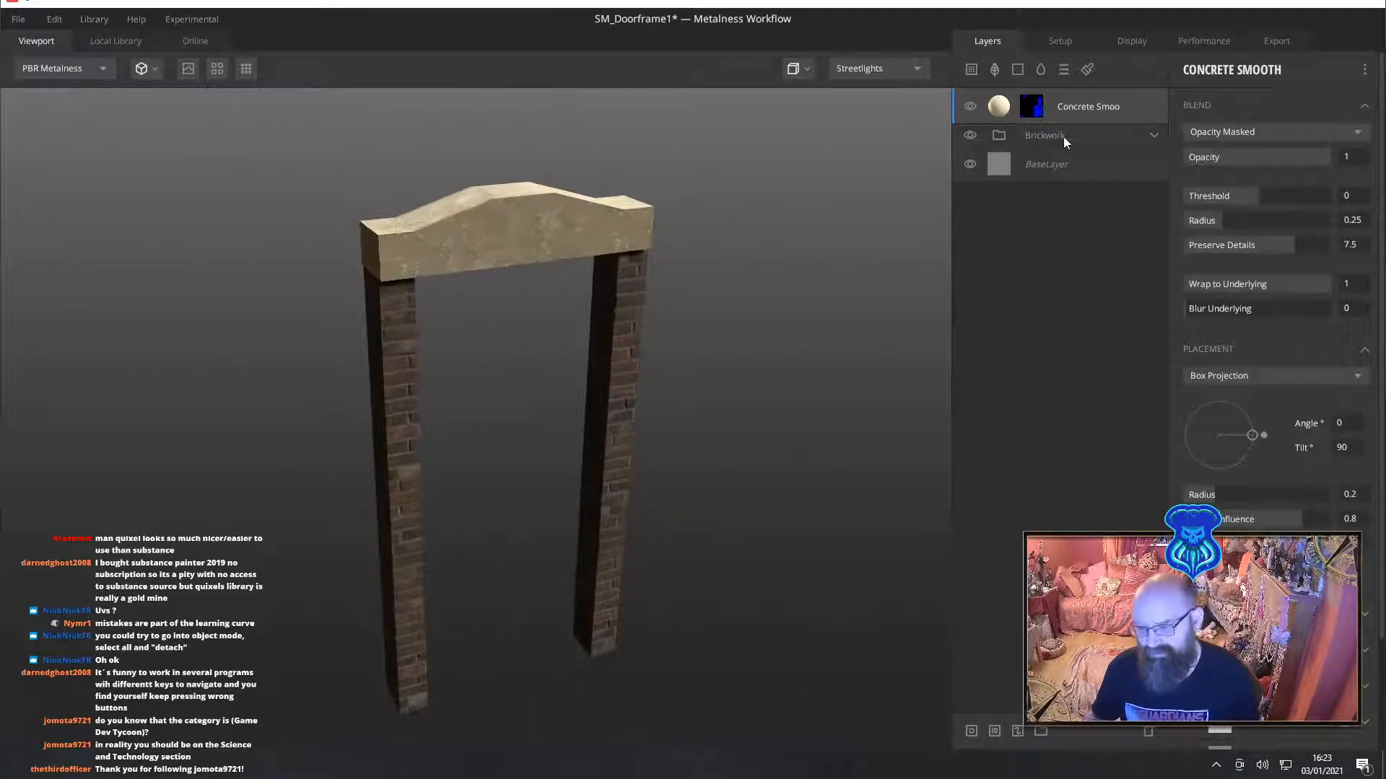
Put the Concrete Smooth layer in a new group named Lintel and save the mix as SM_Doorframe1 in The Wickie Assets project
click(1041, 731)
double_click(1030, 98)
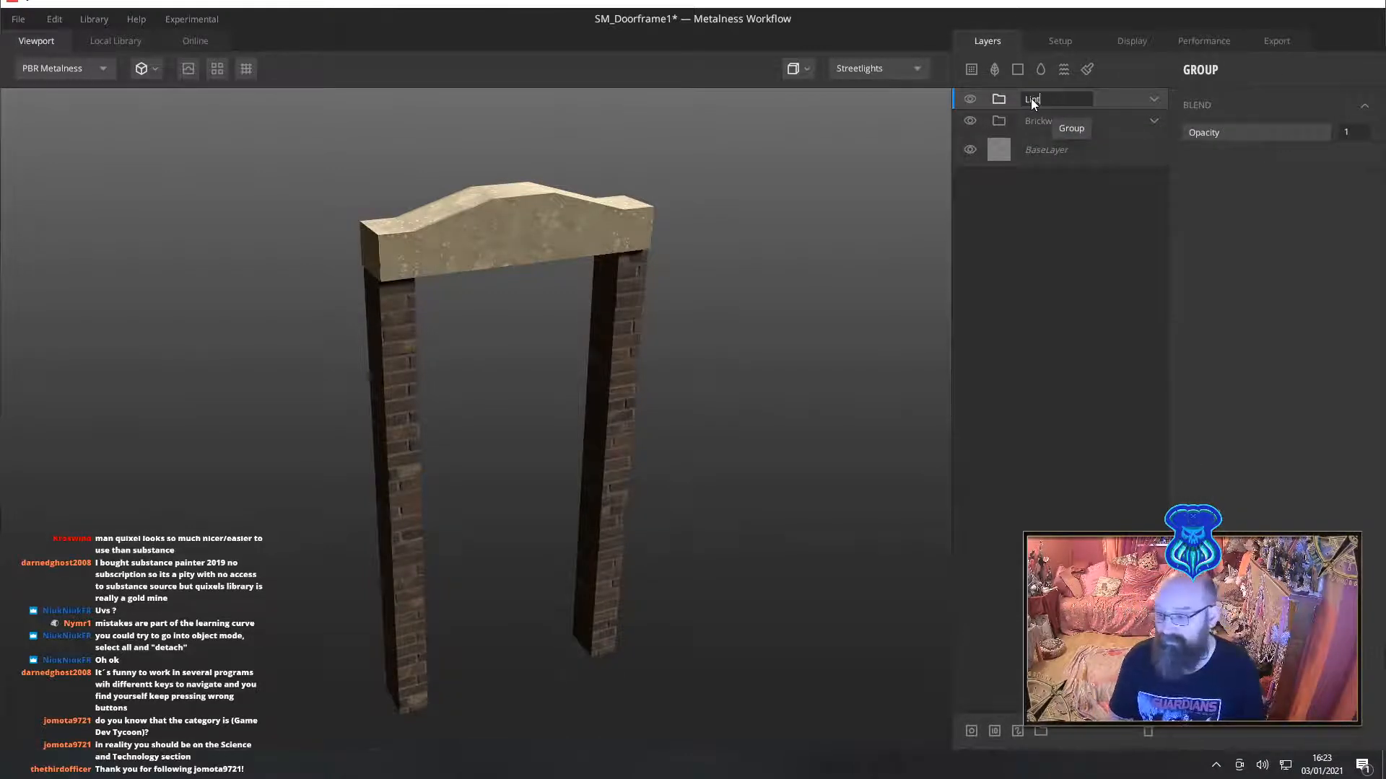
text(Lintel)
key(Return)
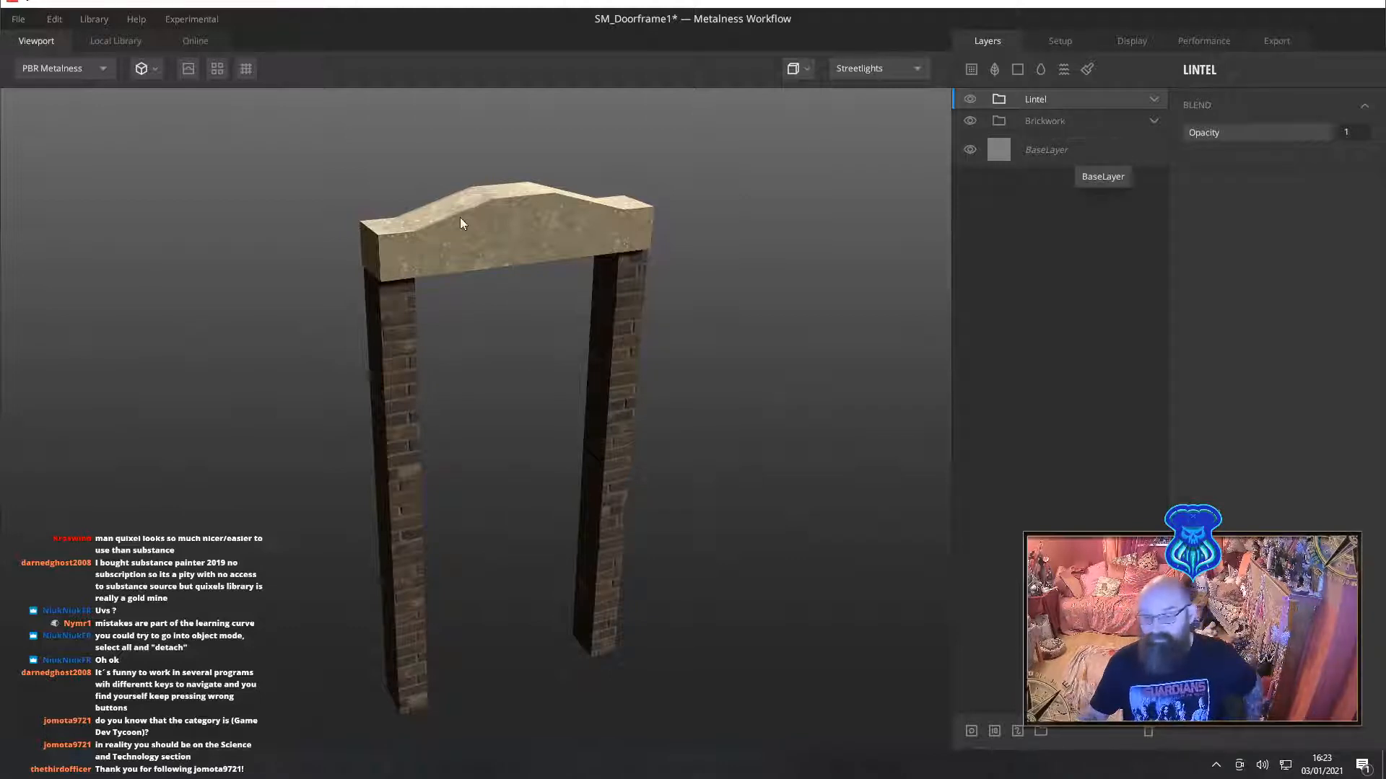
key(ctrl+s)
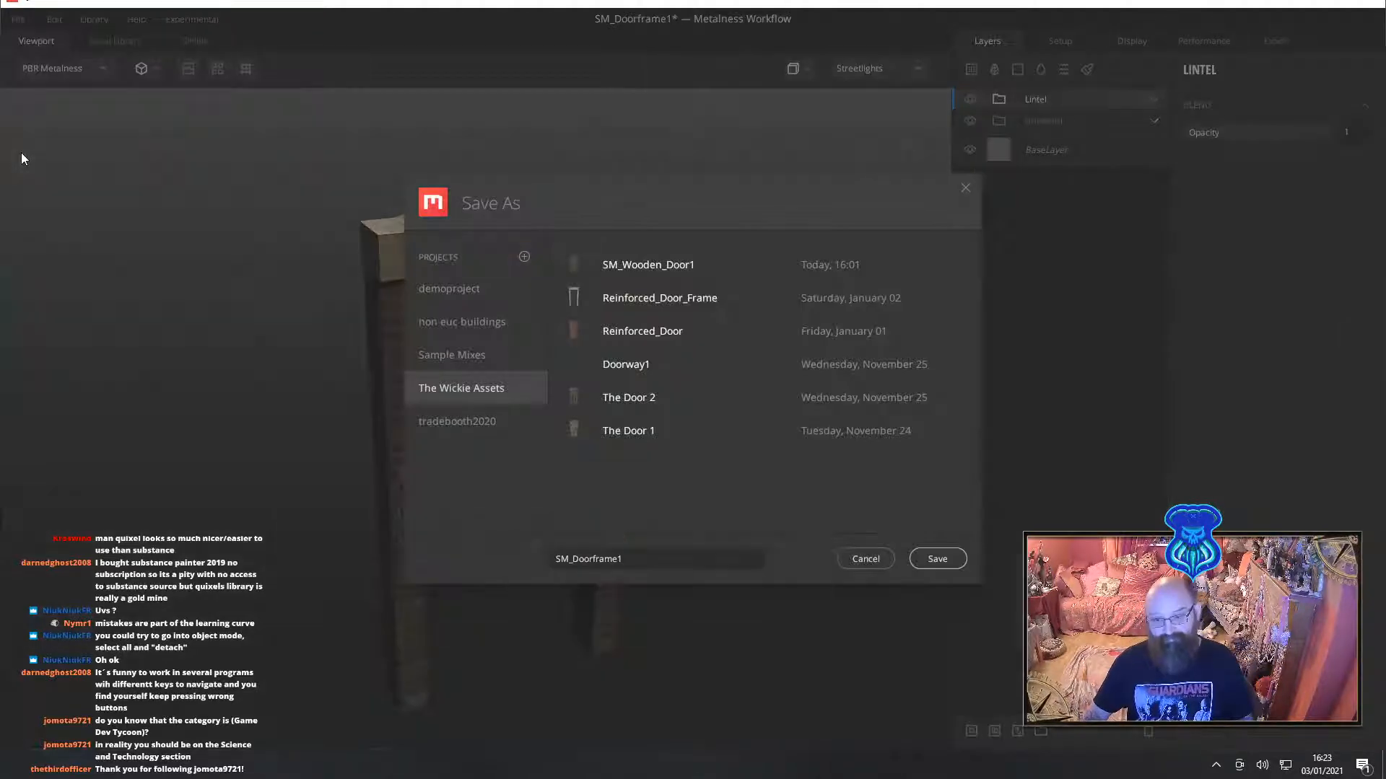
click(933, 556)
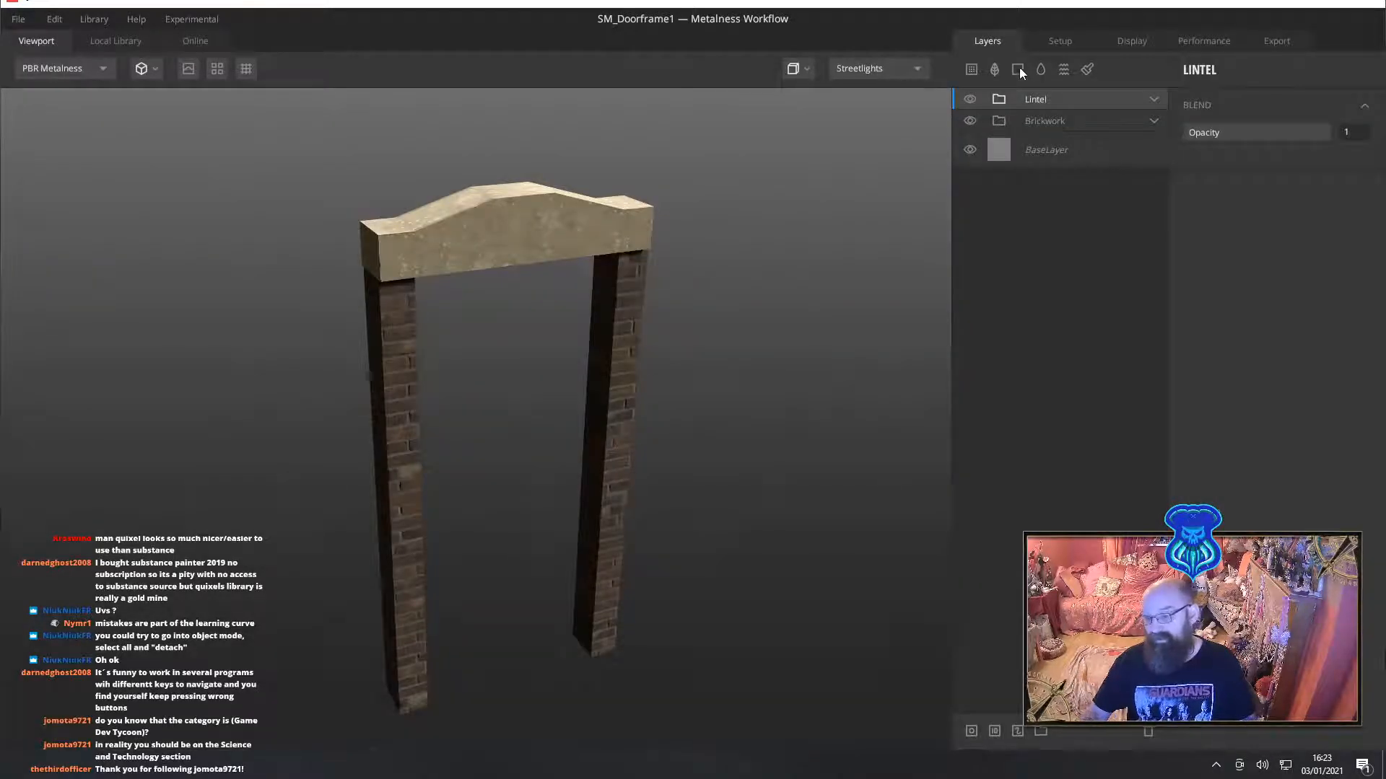
Search the local surface library for "plaster" and add Chipped Plaster Wall above the Brick Facade layer inside the Brickwork group
alt+drag(886, 297, 860, 286)
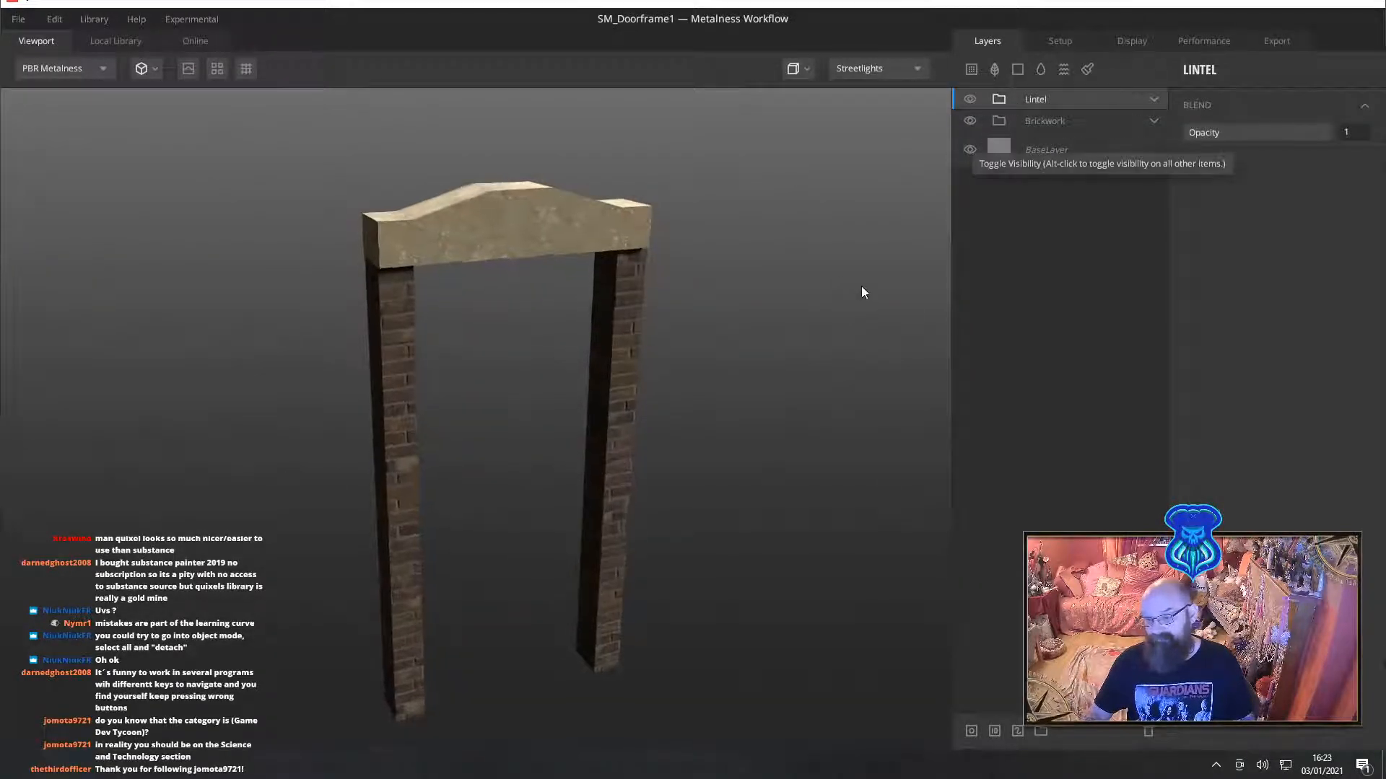
click(1029, 124)
mouse_move(772, 346)
alt+mouse_down()
mouse_move(760, 385)
mouse_move(766, 365)
alt+mouse_up()
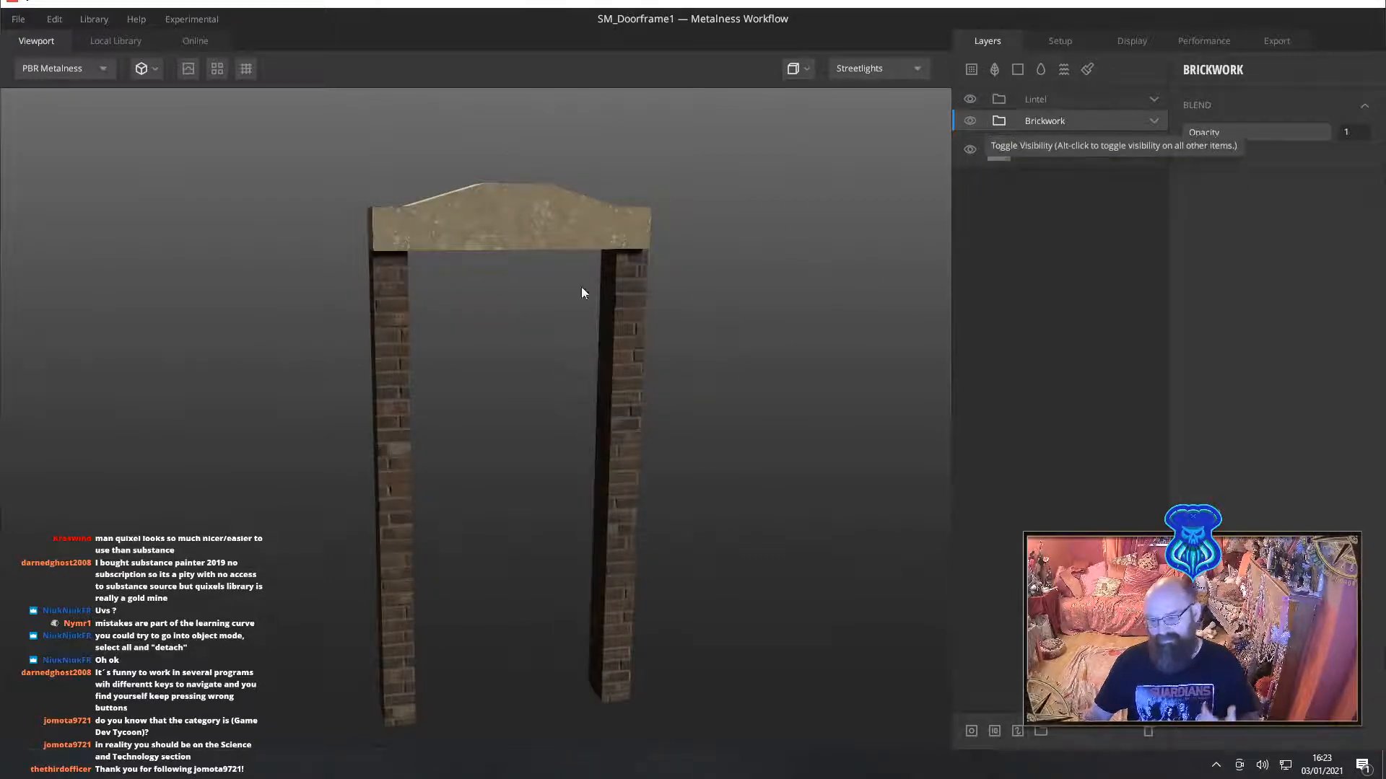
click(1153, 122)
click(1058, 151)
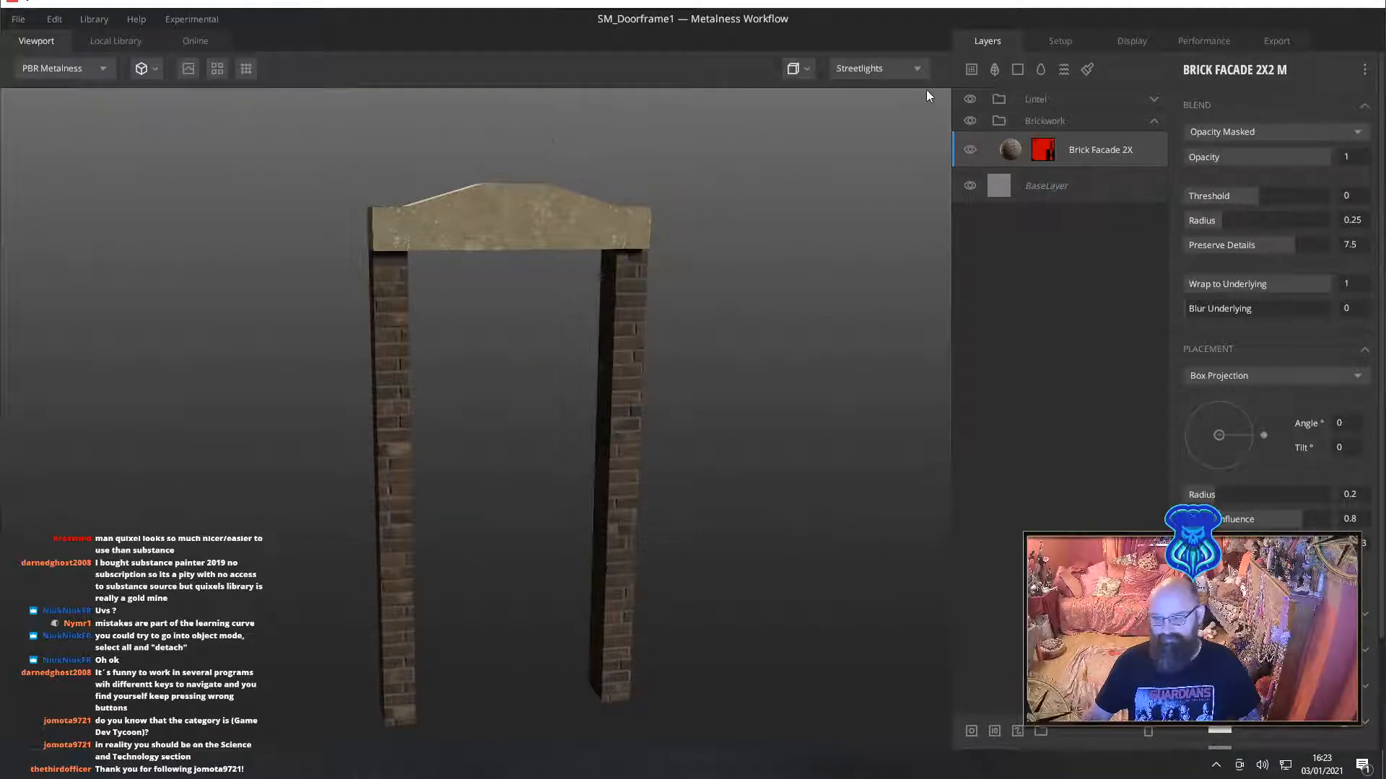
click(972, 70)
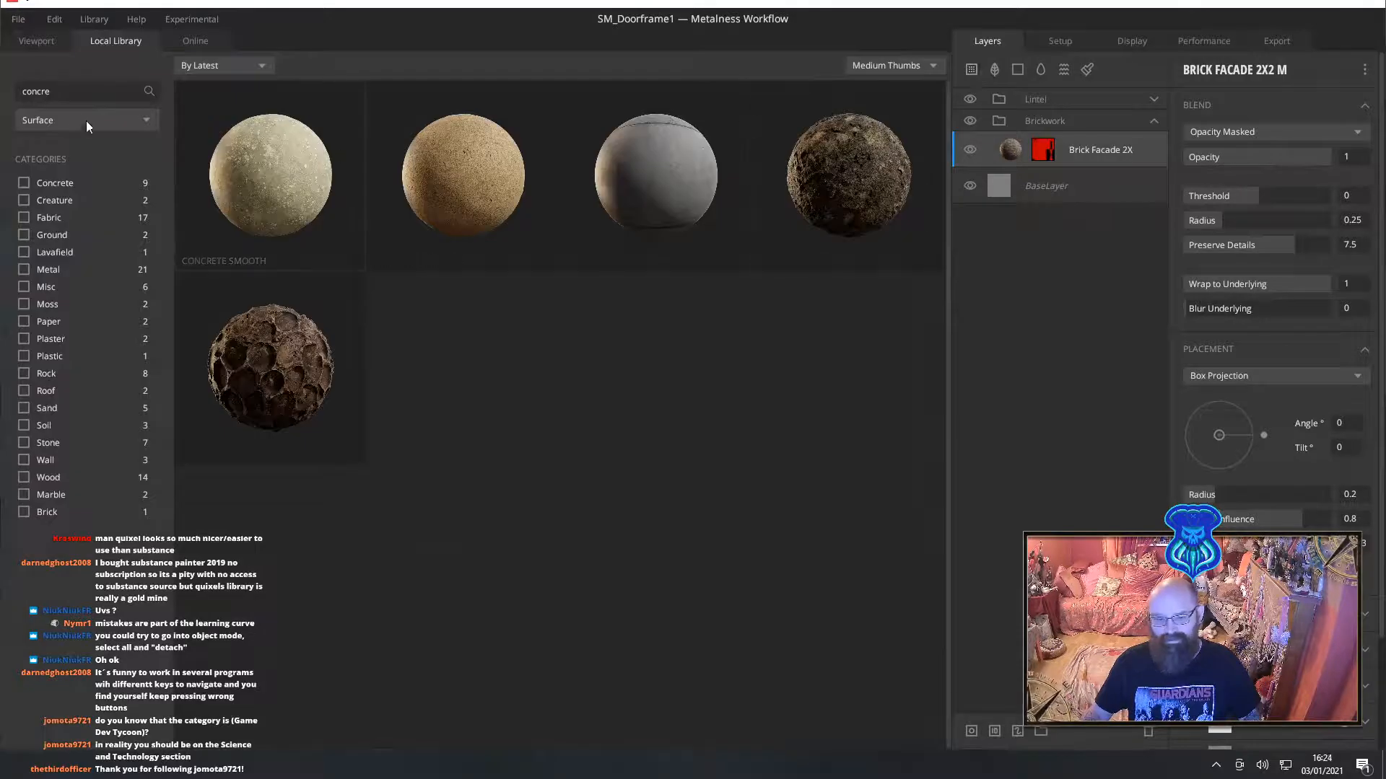
click(90, 89)
key(ctrl+a)
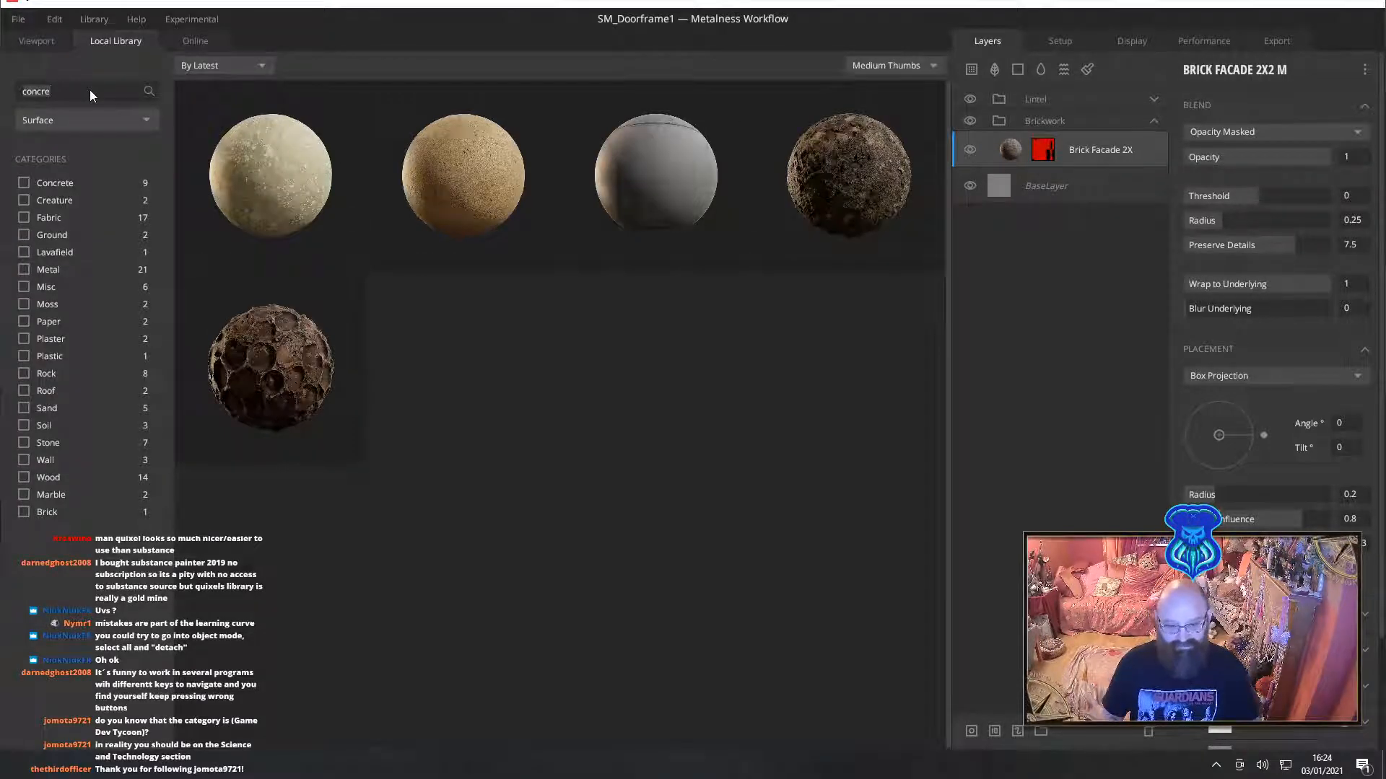
text(plaster)
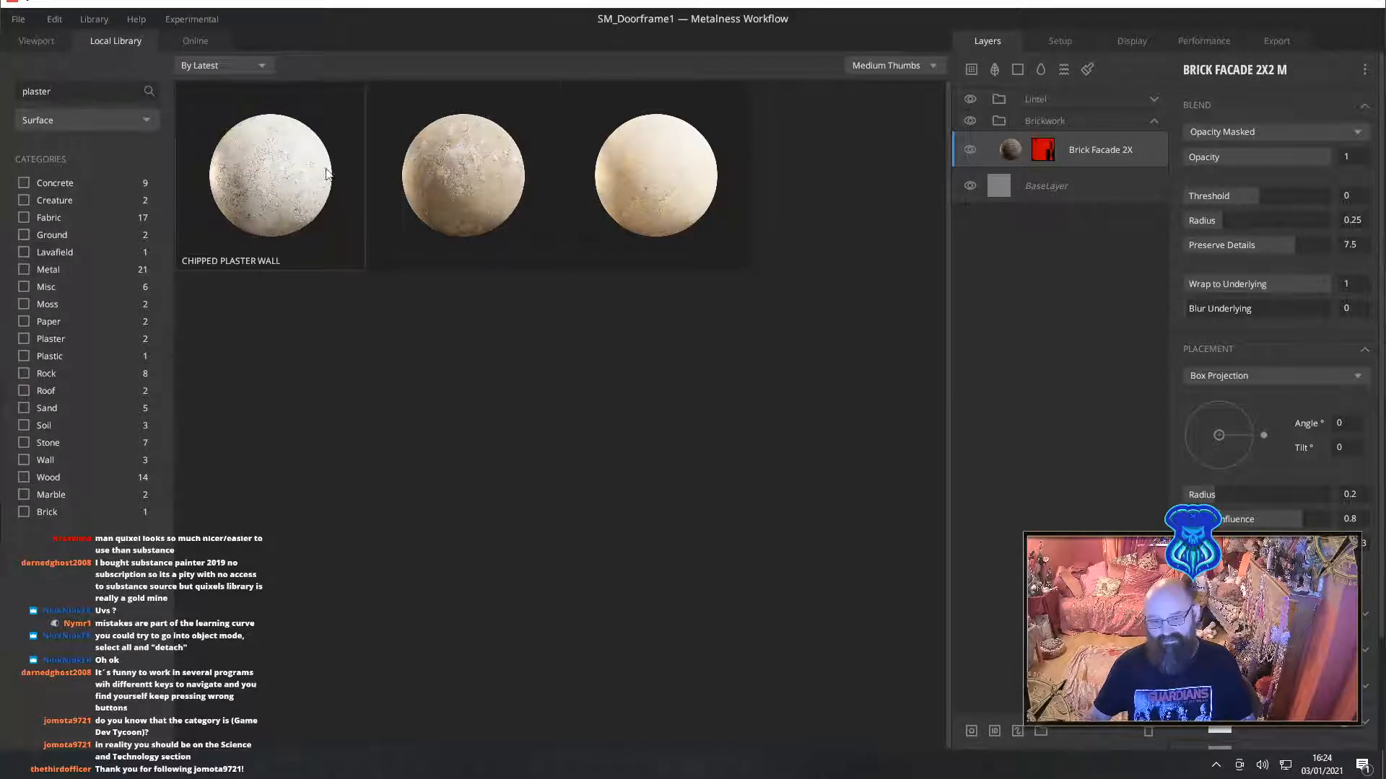
double_click(253, 168)
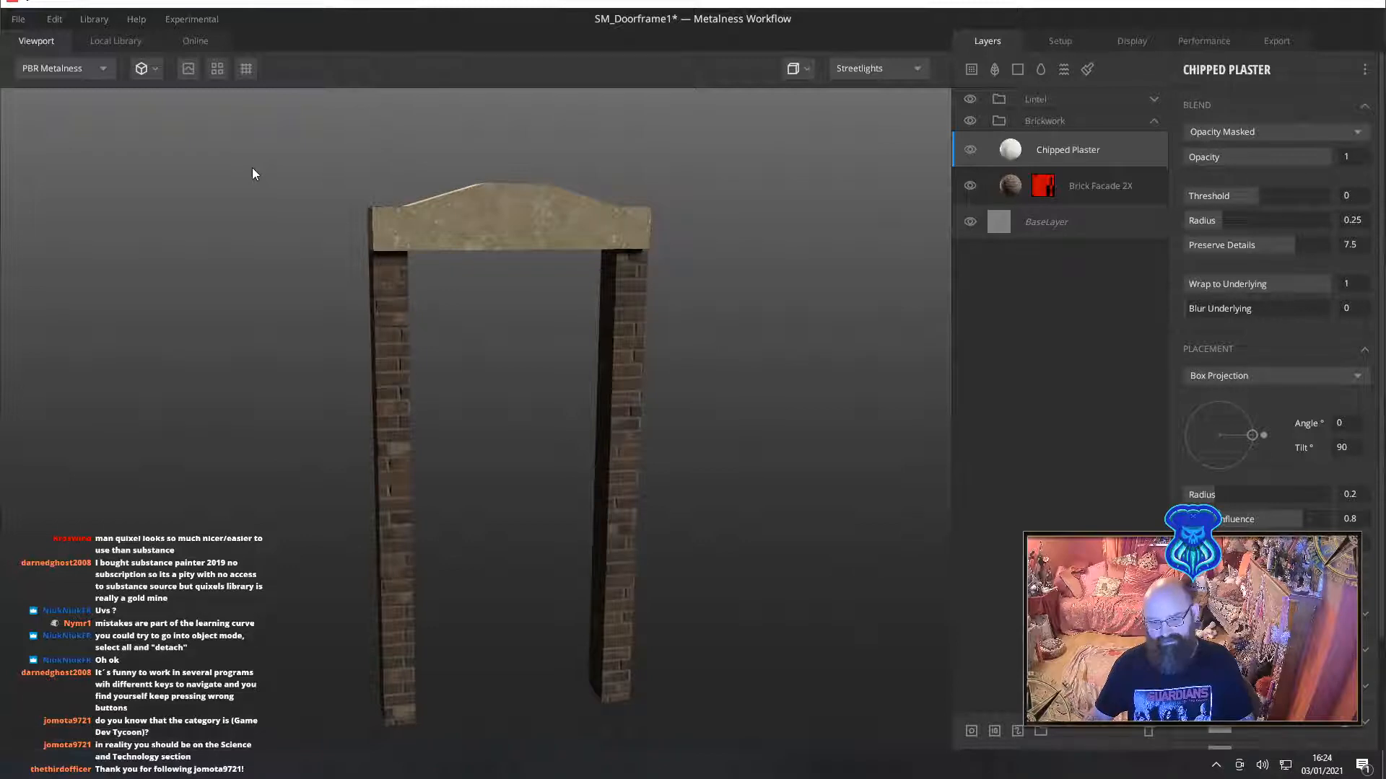
Add an ID mask to the Chipped Plaster layer and restrict it to the Red material ID
drag(554, 455, 508, 411)
scroll(564, 414, up, 4)
middle_drag(509, 412, 561, 497)
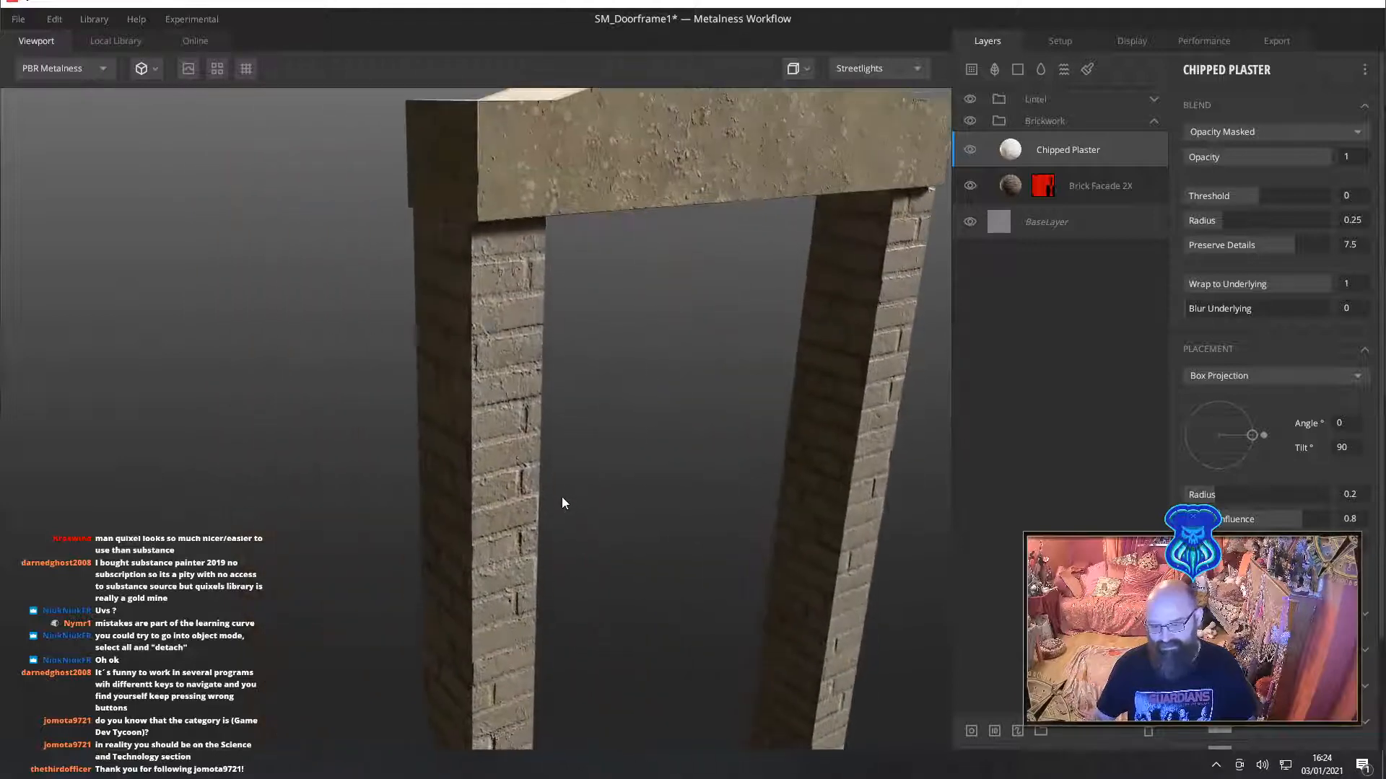
scroll(561, 494, up, 5)
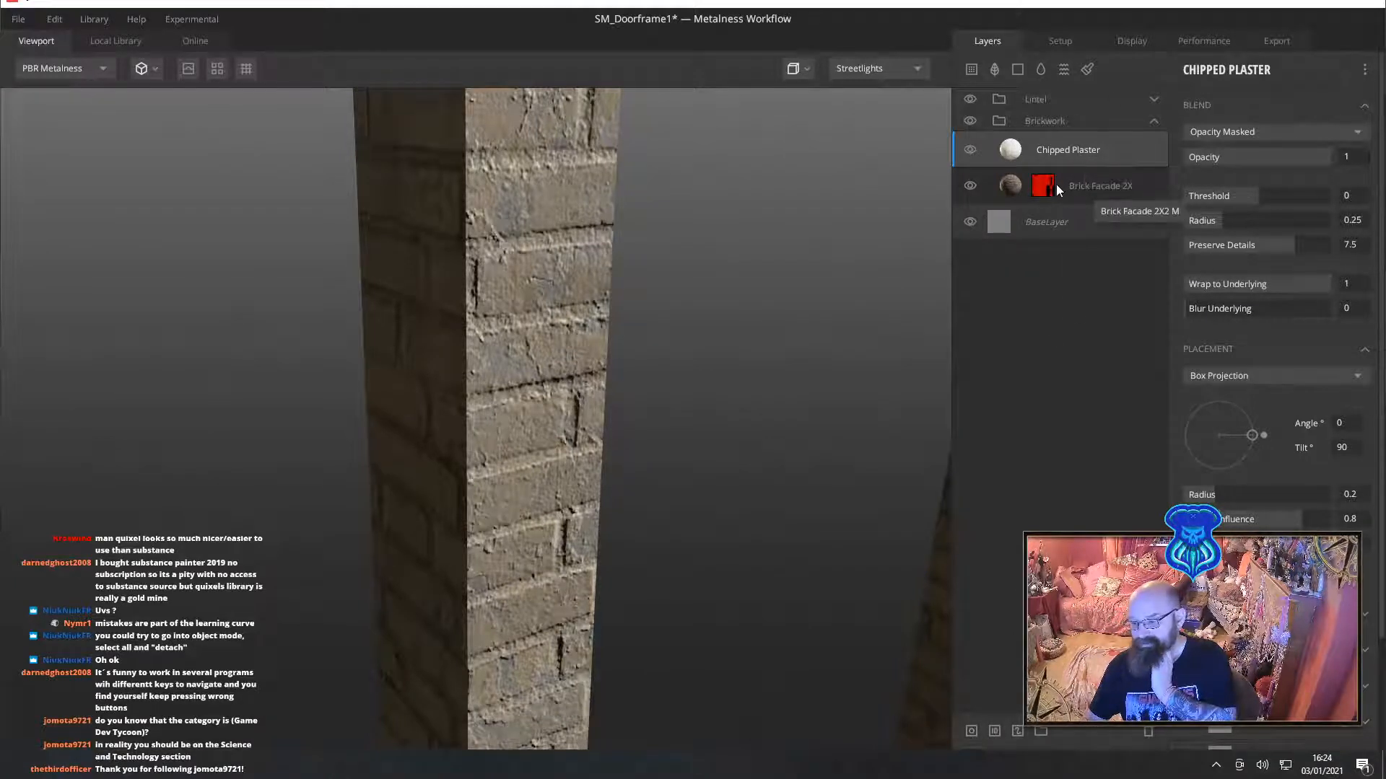
right_click(1044, 149)
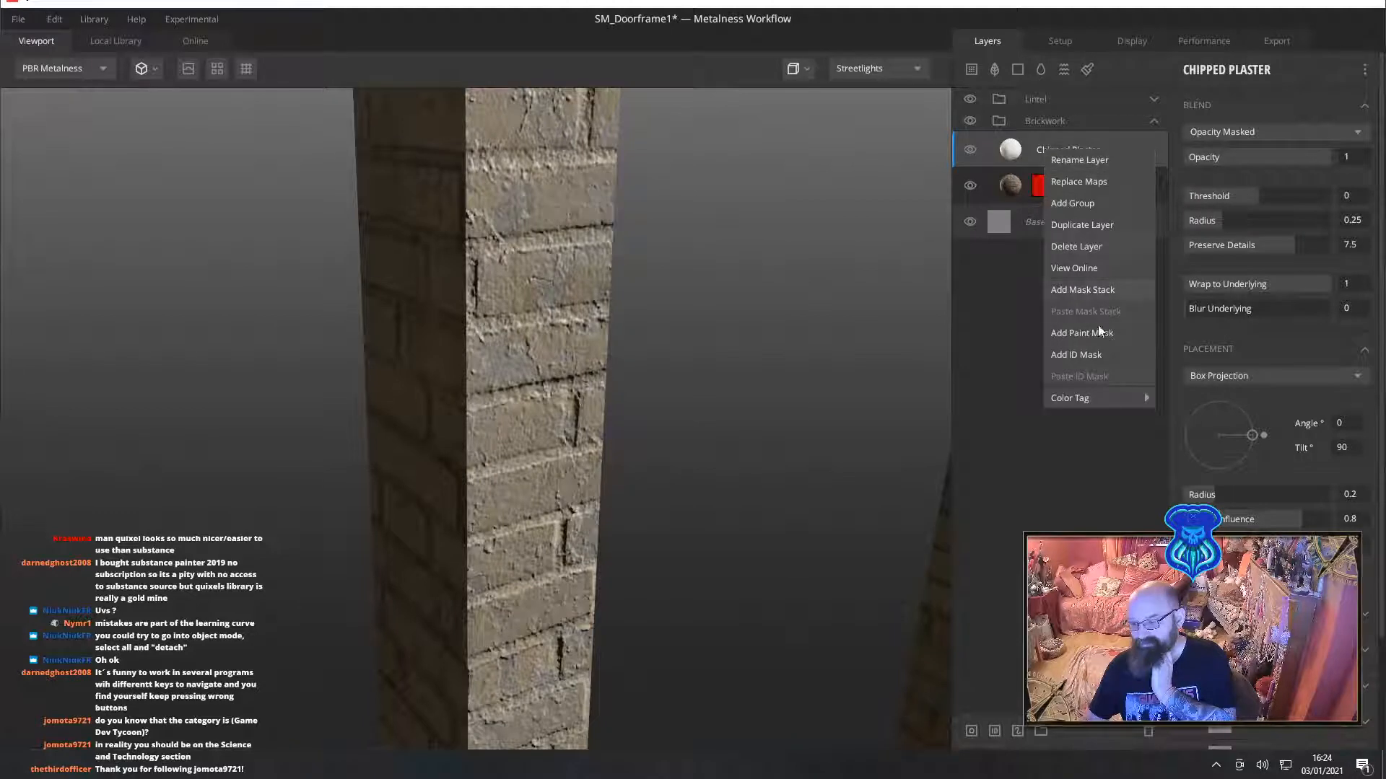
click(1088, 353)
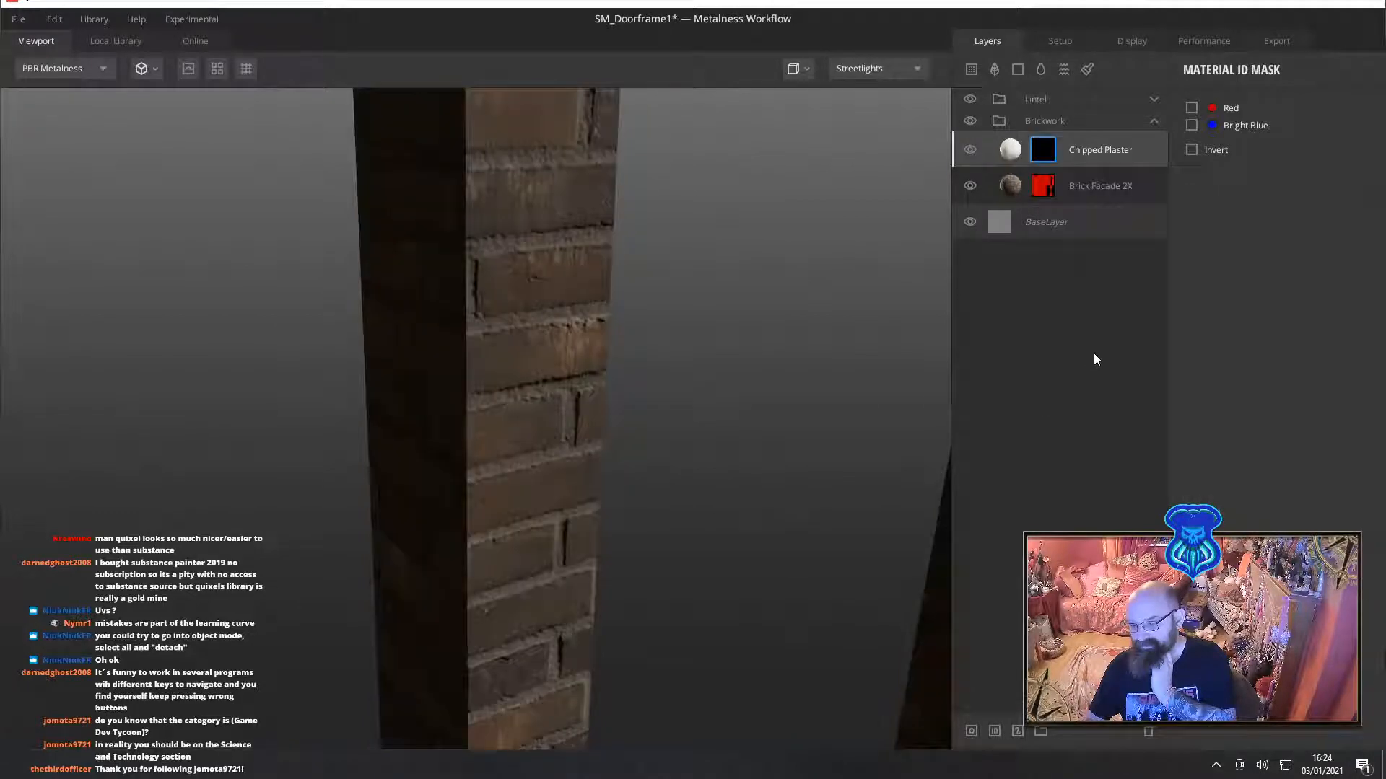
click(1191, 107)
drag(745, 284, 730, 354)
Add a mask stack to the Chipped Plaster layer and give it a Curvature component
right_click(1112, 161)
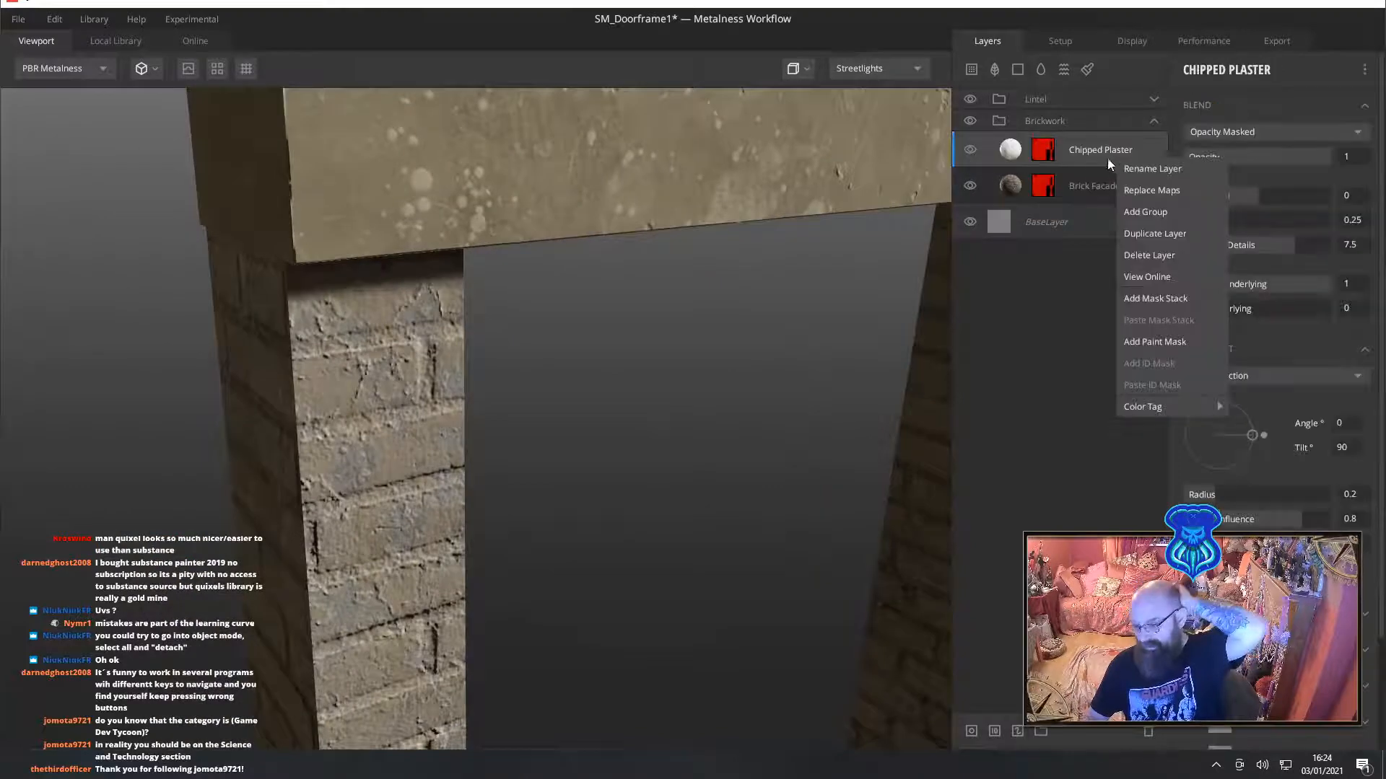
click(1096, 148)
right_click(1096, 149)
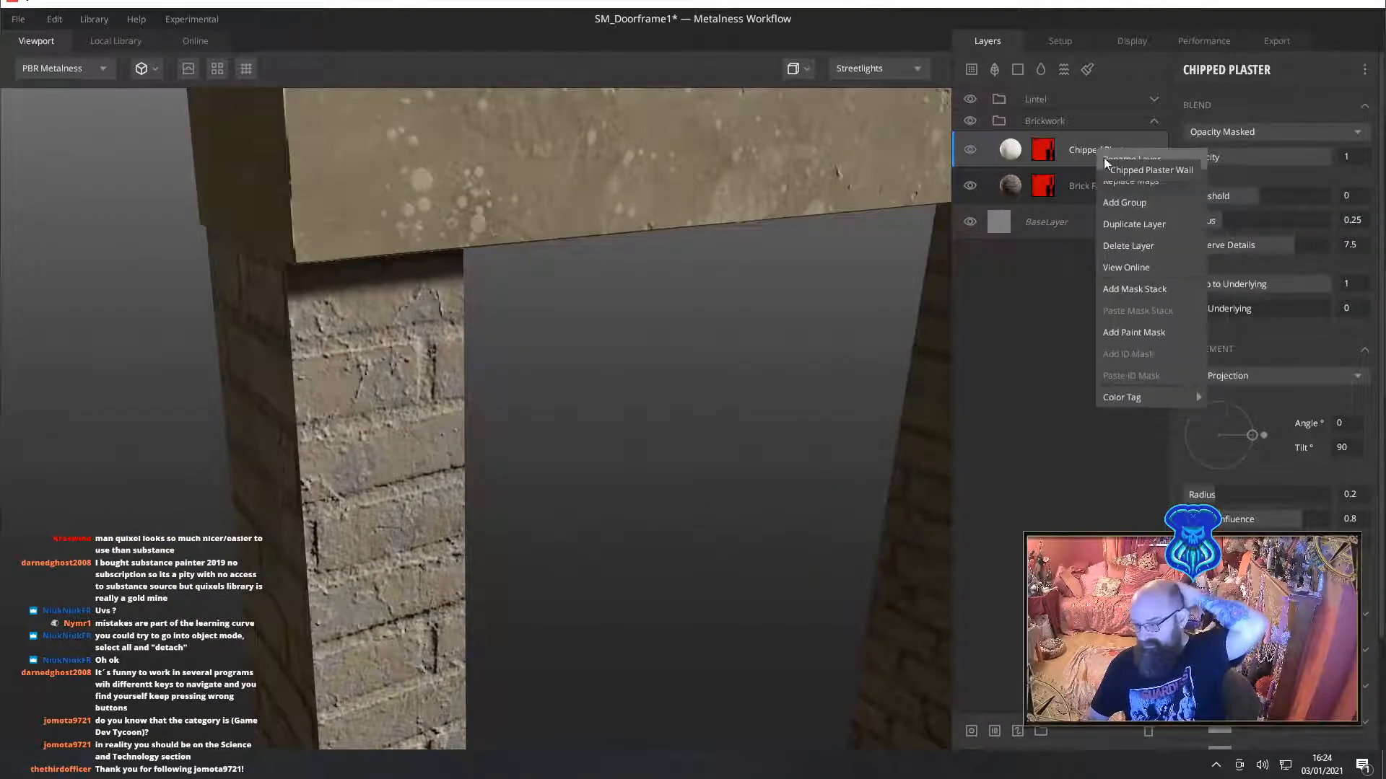
click(1142, 289)
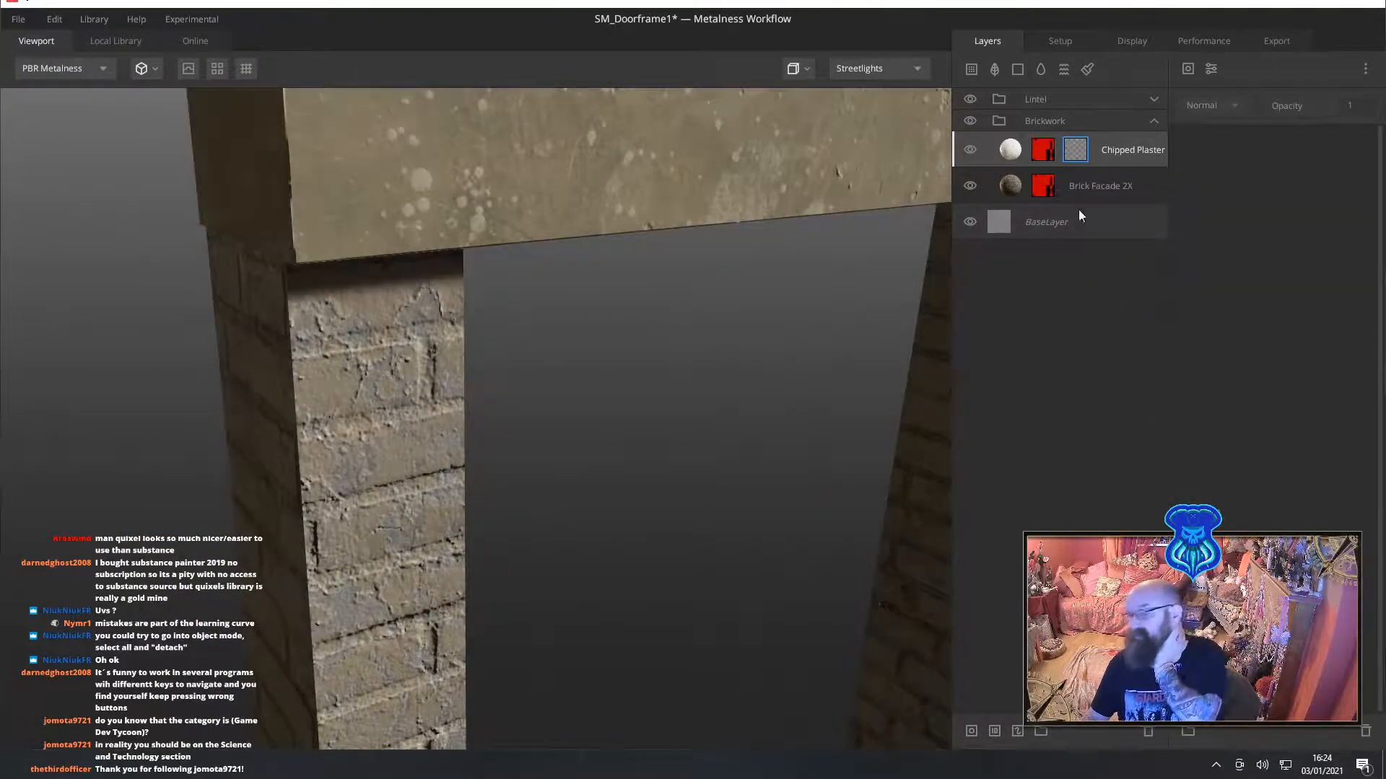
click(1189, 71)
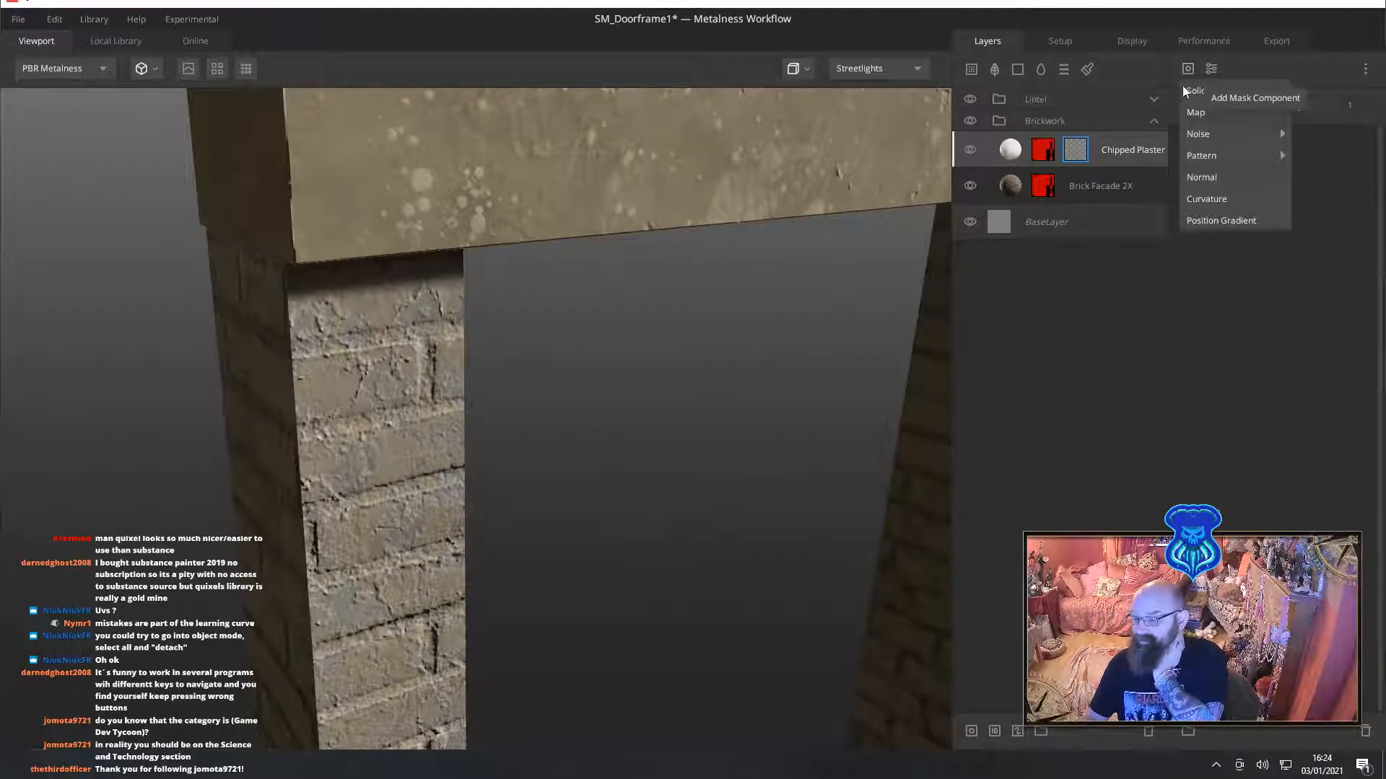
click(1198, 200)
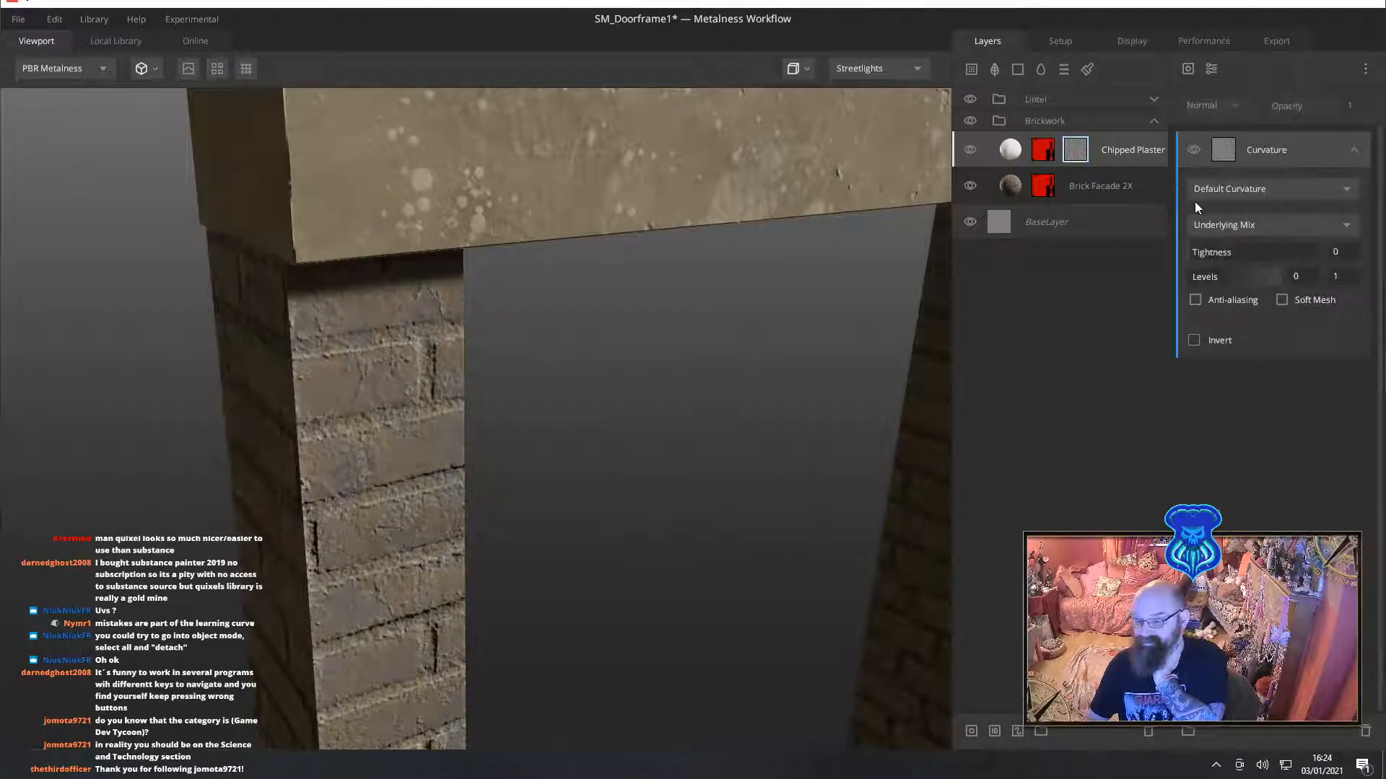
Set the Curvature mask to Edges & Cavities, invert it and lower its upper level to 0.063
click(1277, 187)
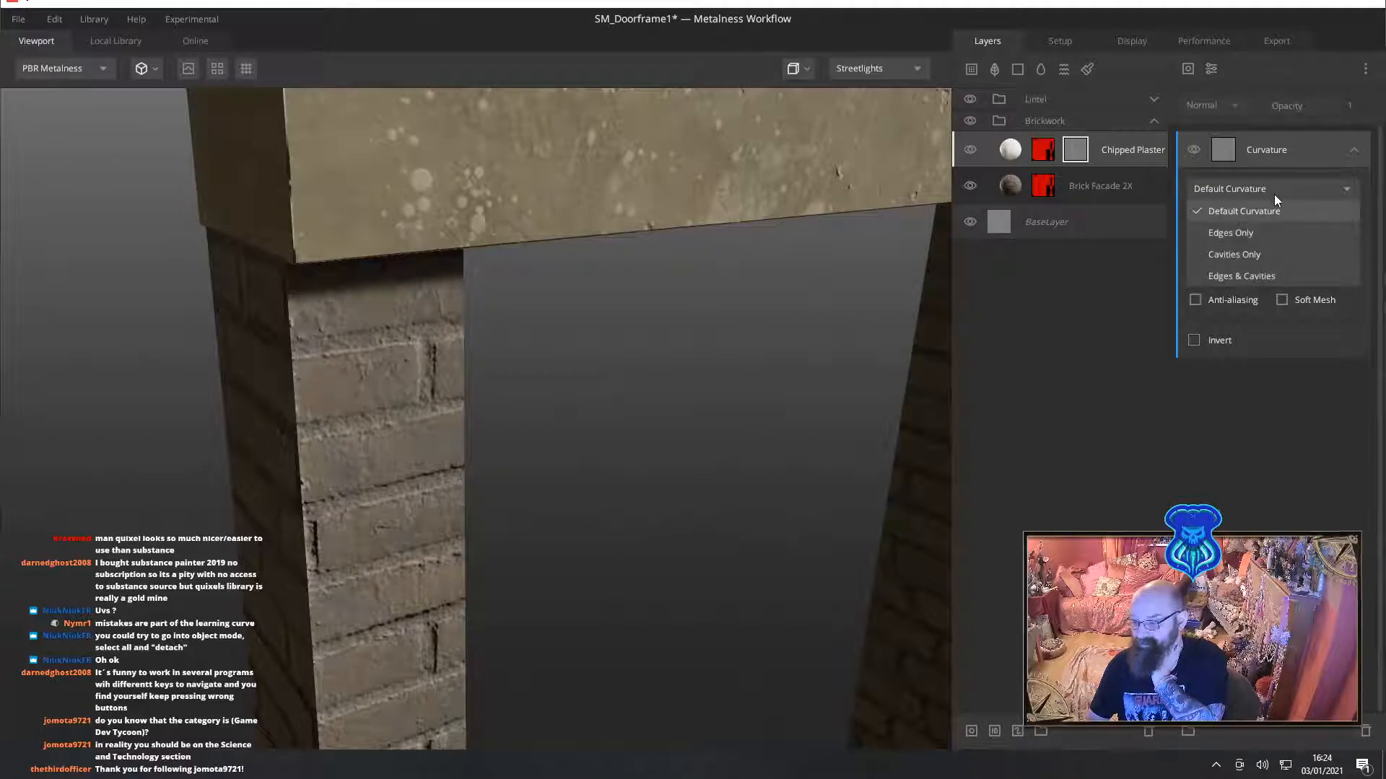
click(1254, 276)
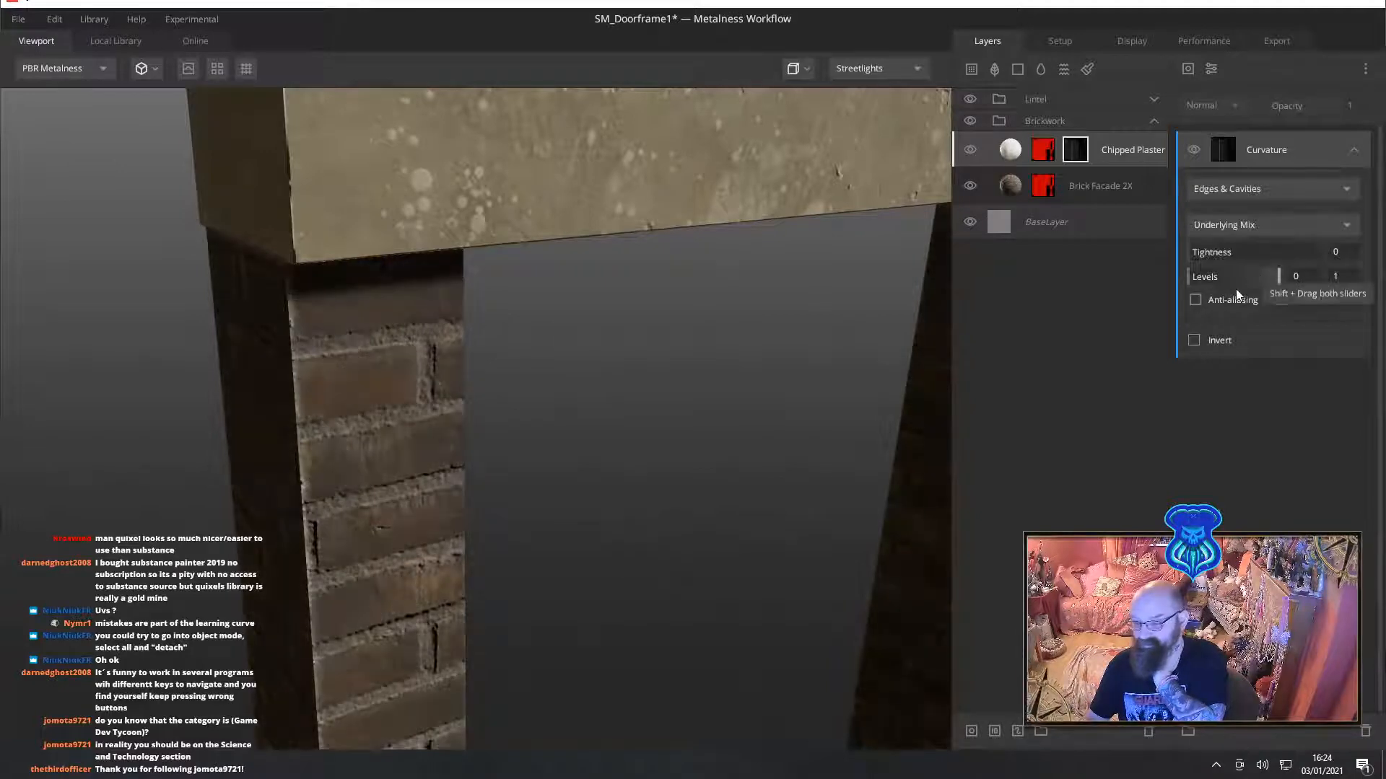
click(1198, 340)
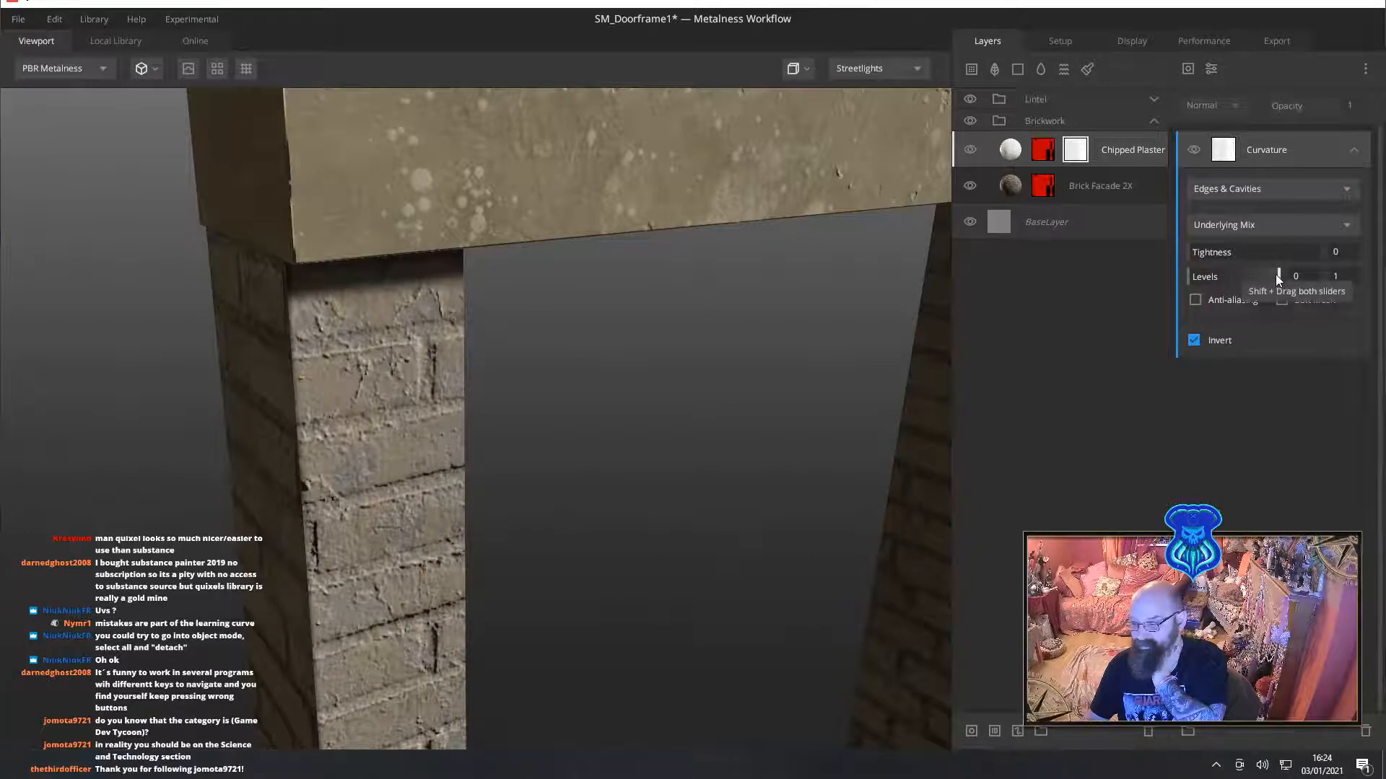
drag(1276, 275, 1193, 284)
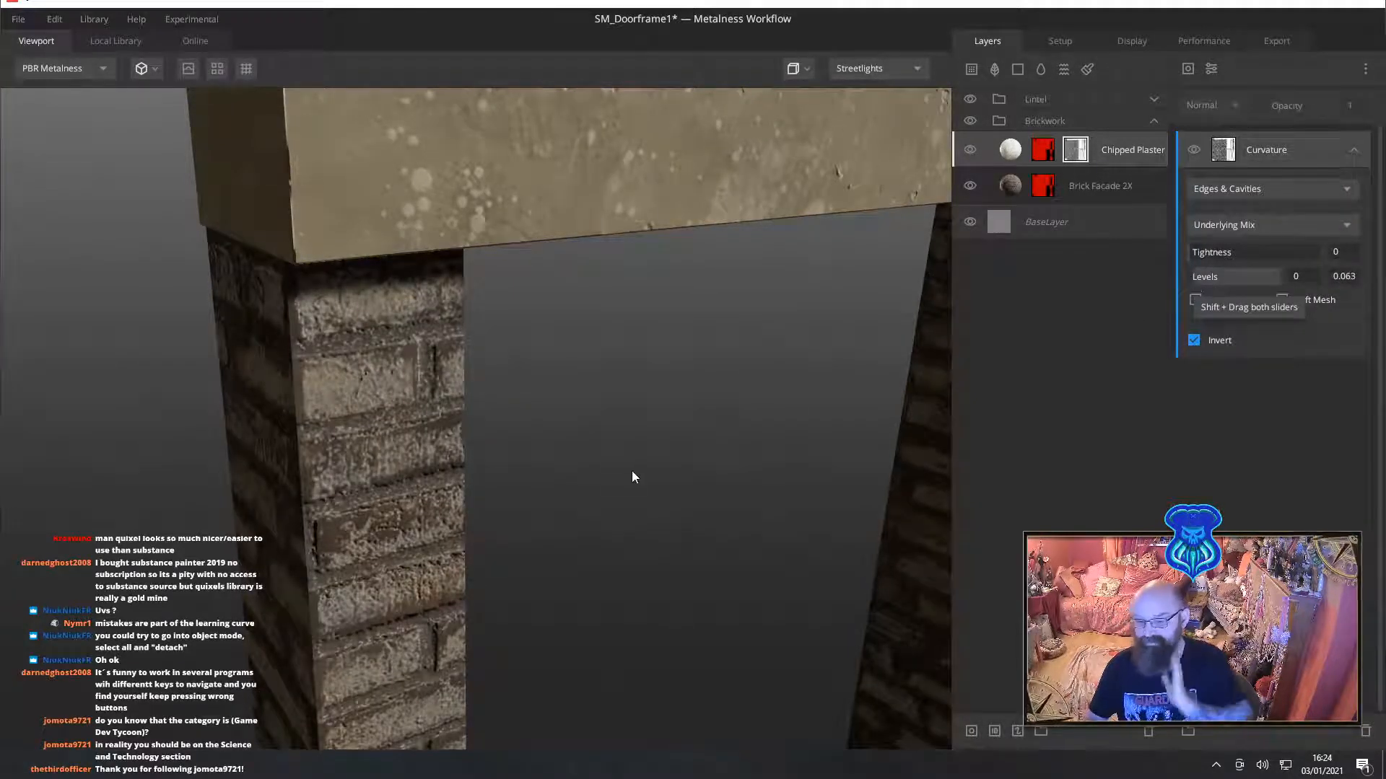
scroll(630, 470, down, 5)
alt+drag(622, 475, 643, 411)
scroll(646, 409, up, 3)
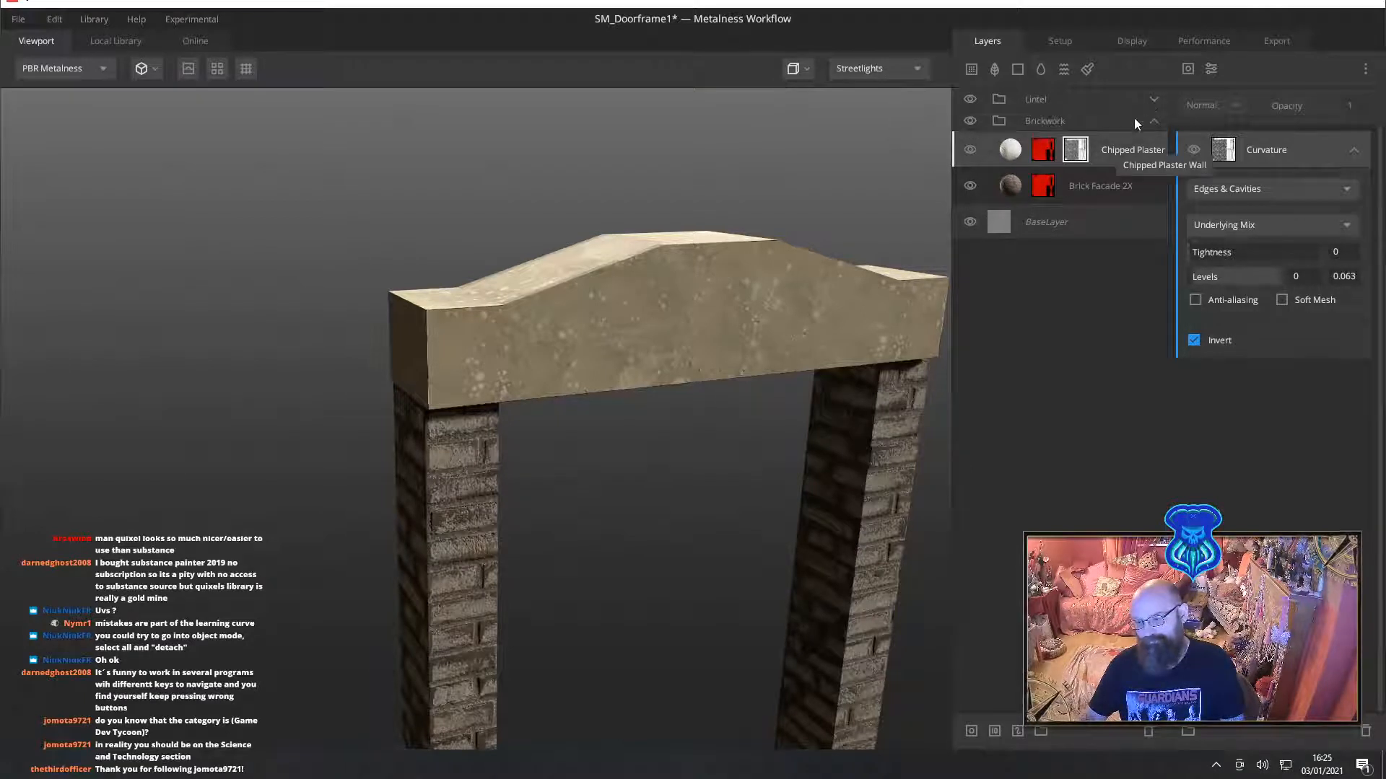
Add the Chipped Plaster Wall surface above the Concrete Smooth layer inside the Lintel group
click(1154, 99)
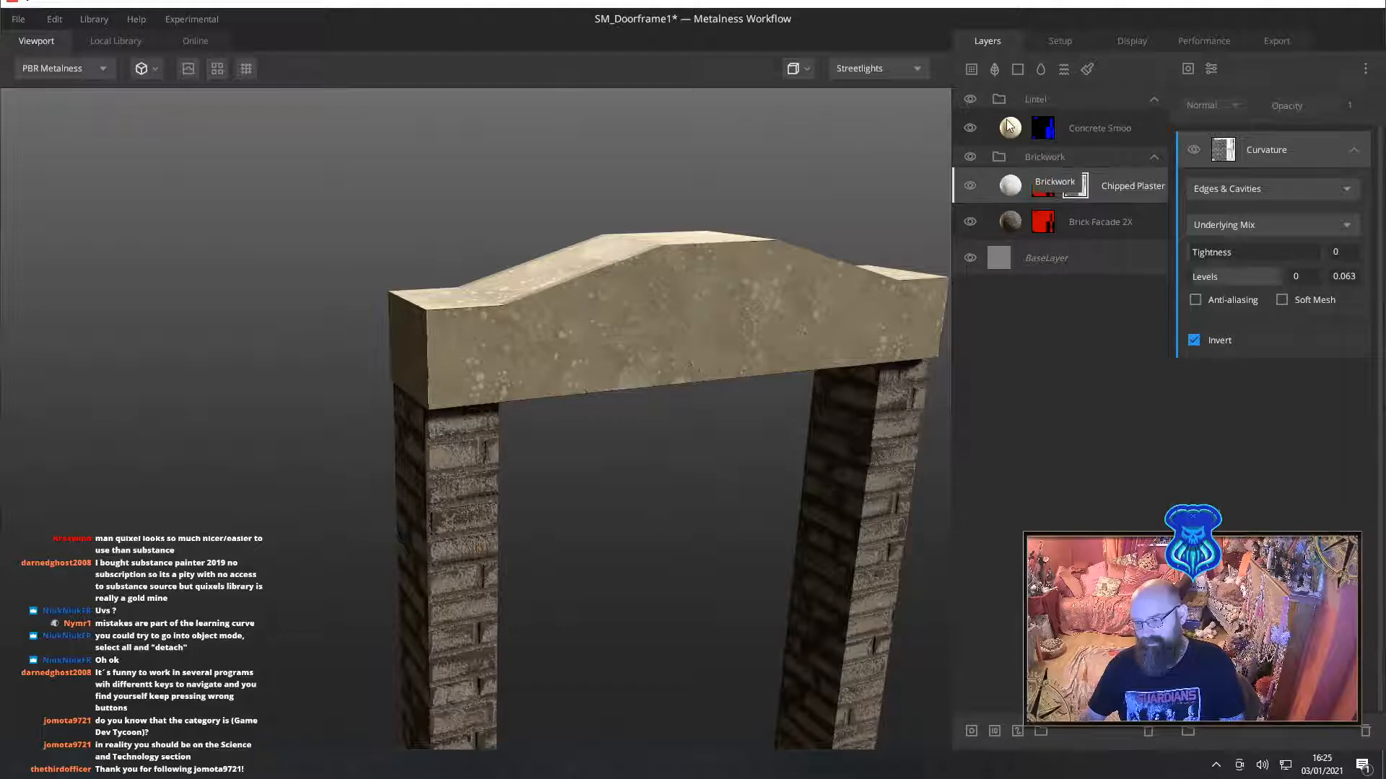
click(1025, 128)
click(971, 69)
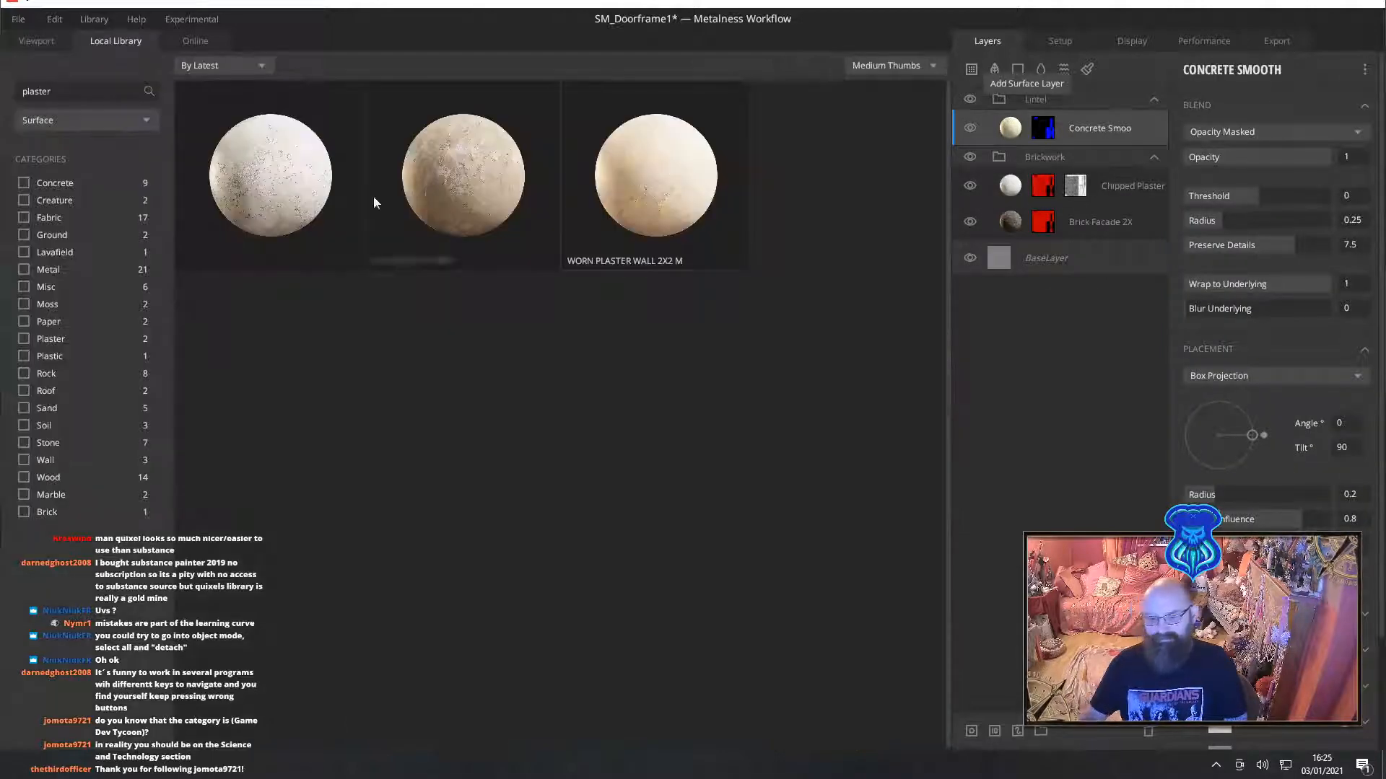
click(261, 177)
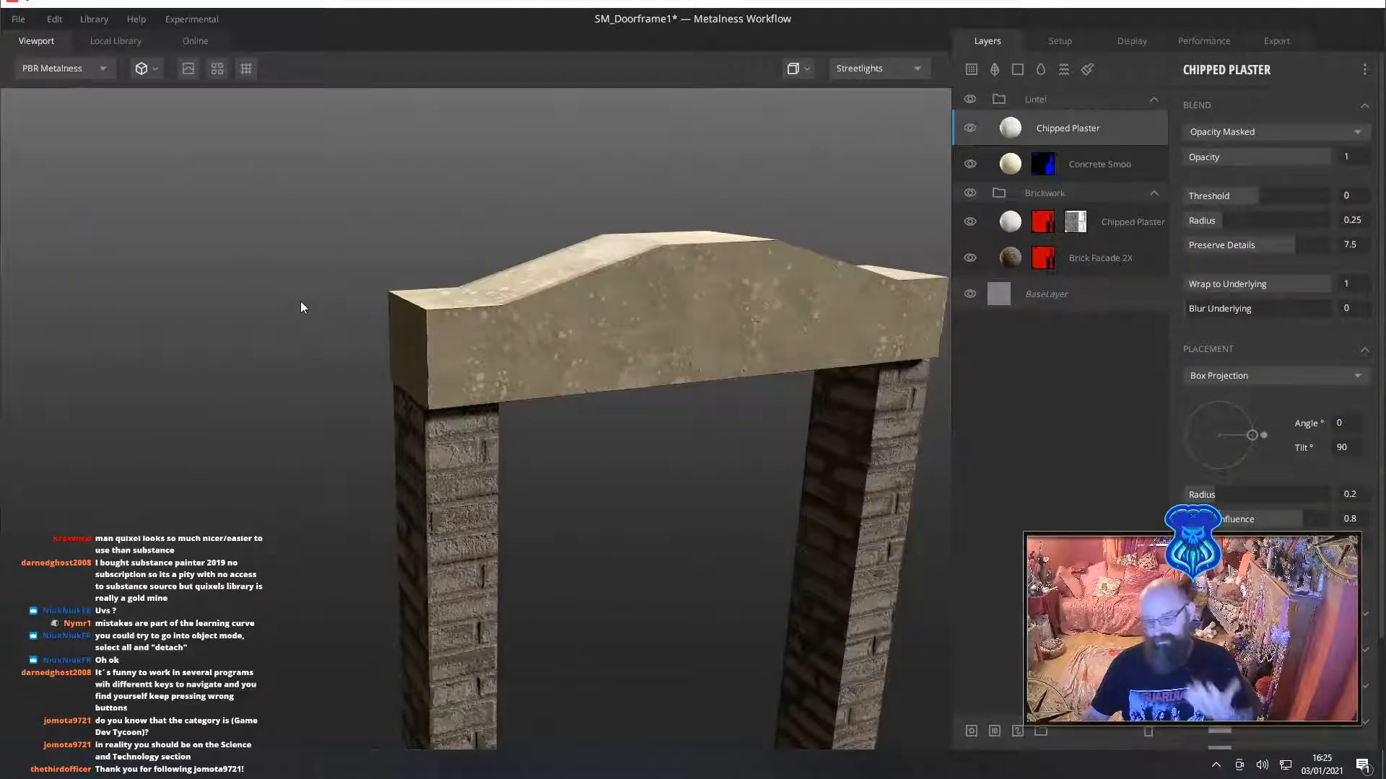
Add an ID mask to the Lintel group's Chipped Plaster layer and restrict it to the Bright Blue material ID
right_click(1119, 127)
click(1140, 331)
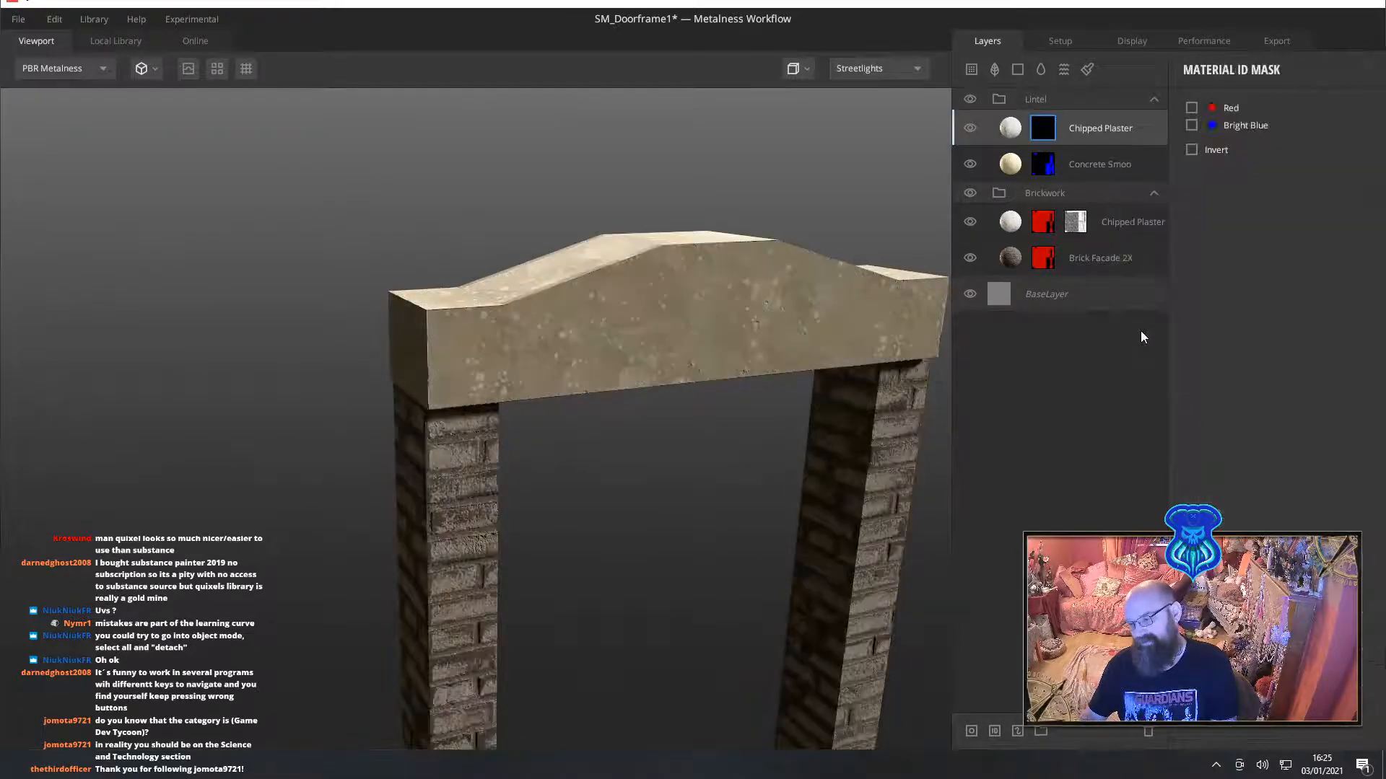
click(1191, 125)
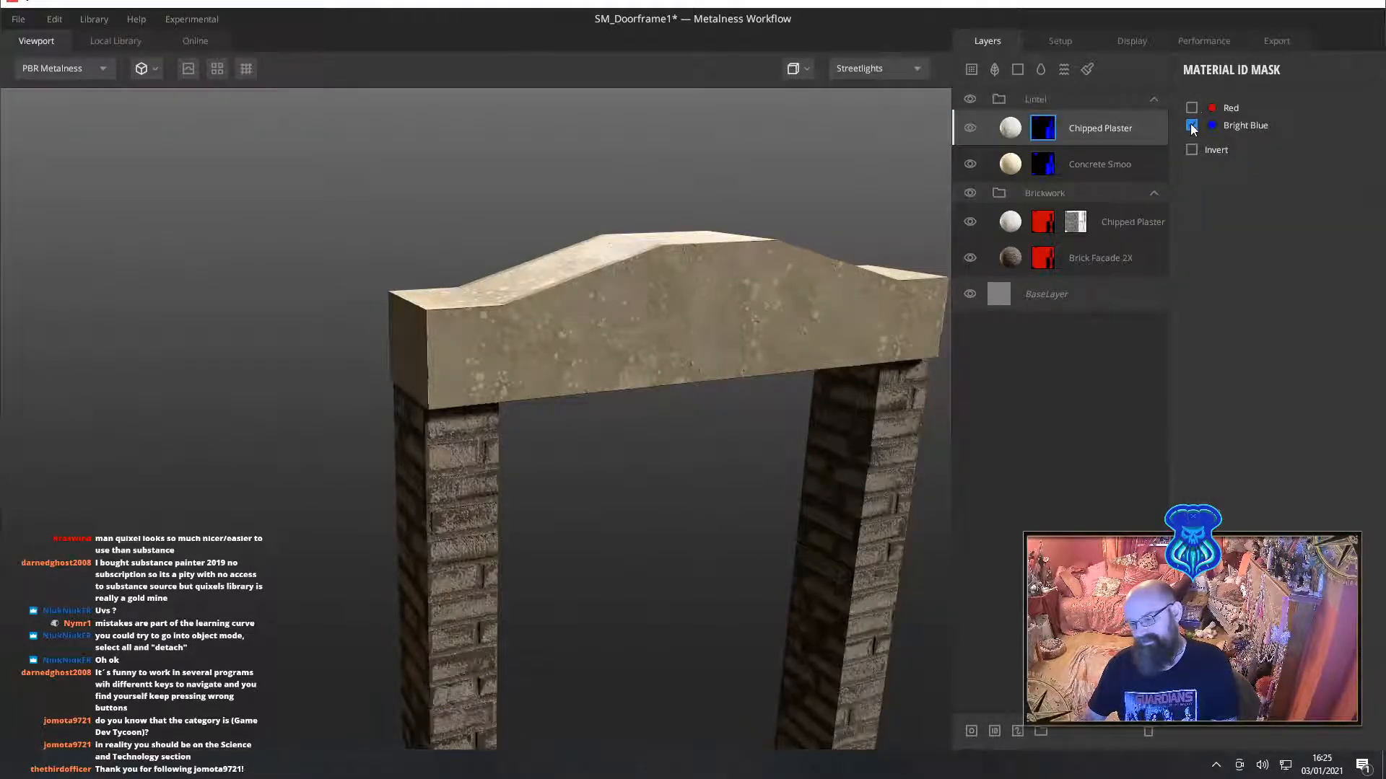
Set the Lintel Chipped Plaster layer's Wrap to Underlying to 0.502 and Preserve Details to 7.214
click(1102, 131)
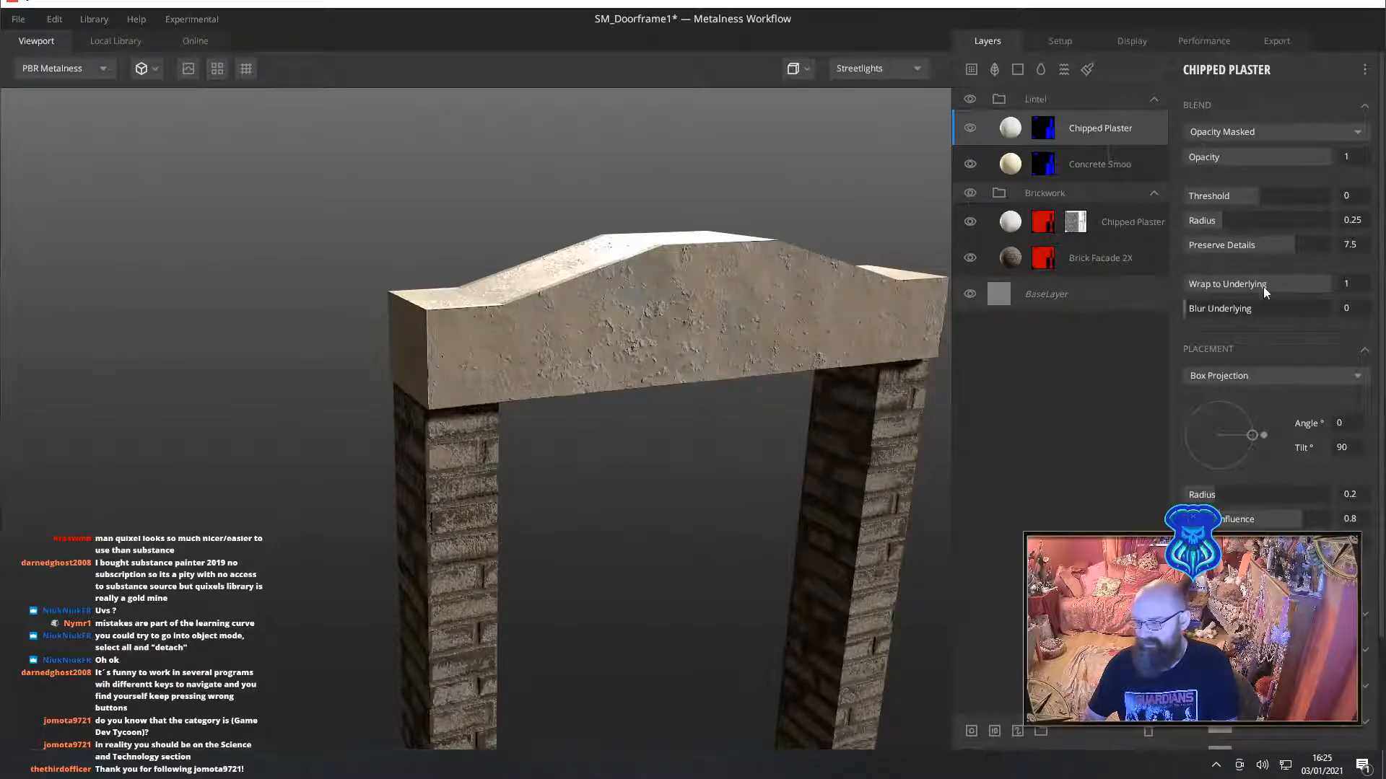
mouse_move(1279, 283)
mouse_down()
mouse_move(1124, 287)
mouse_move(1275, 292)
mouse_move(1259, 297)
mouse_up()
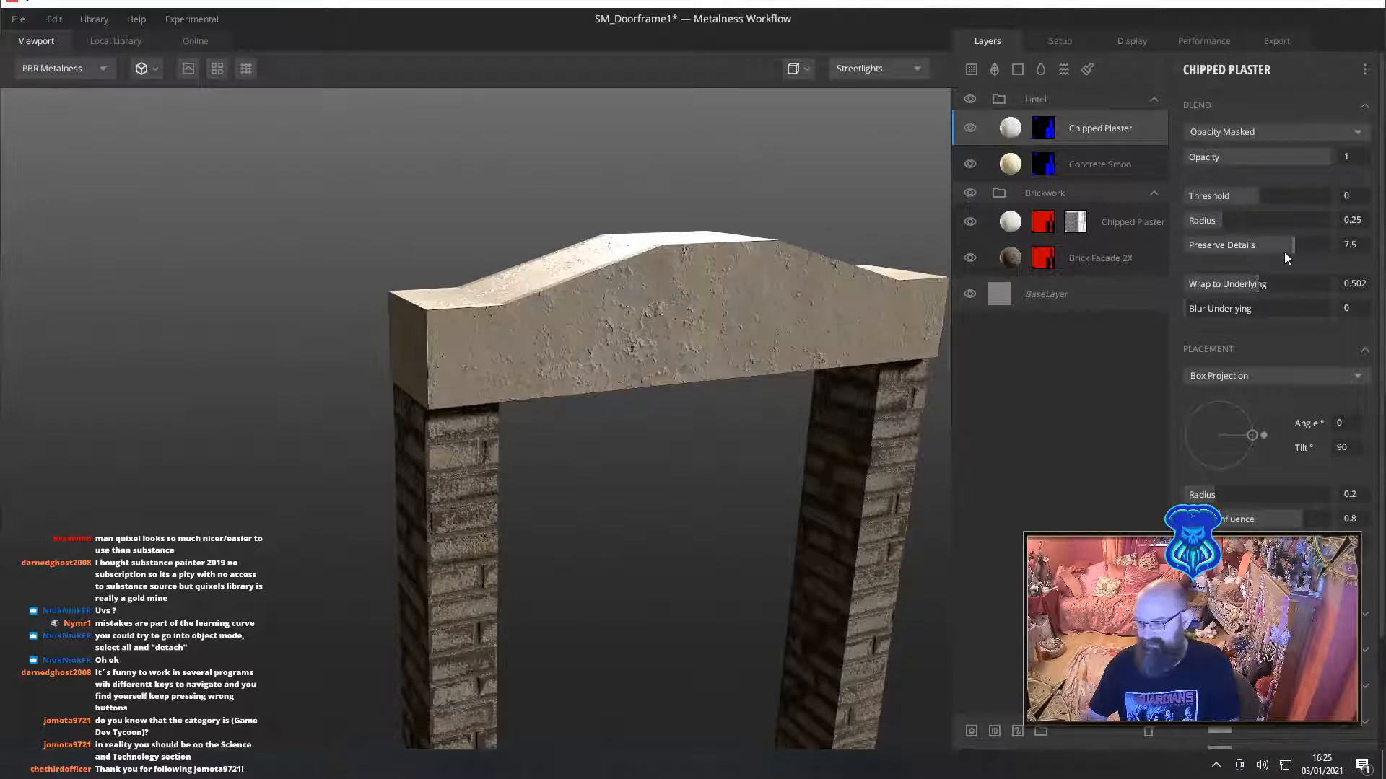
mouse_move(1284, 247)
mouse_down()
mouse_move(1166, 248)
mouse_move(1289, 241)
mouse_up()
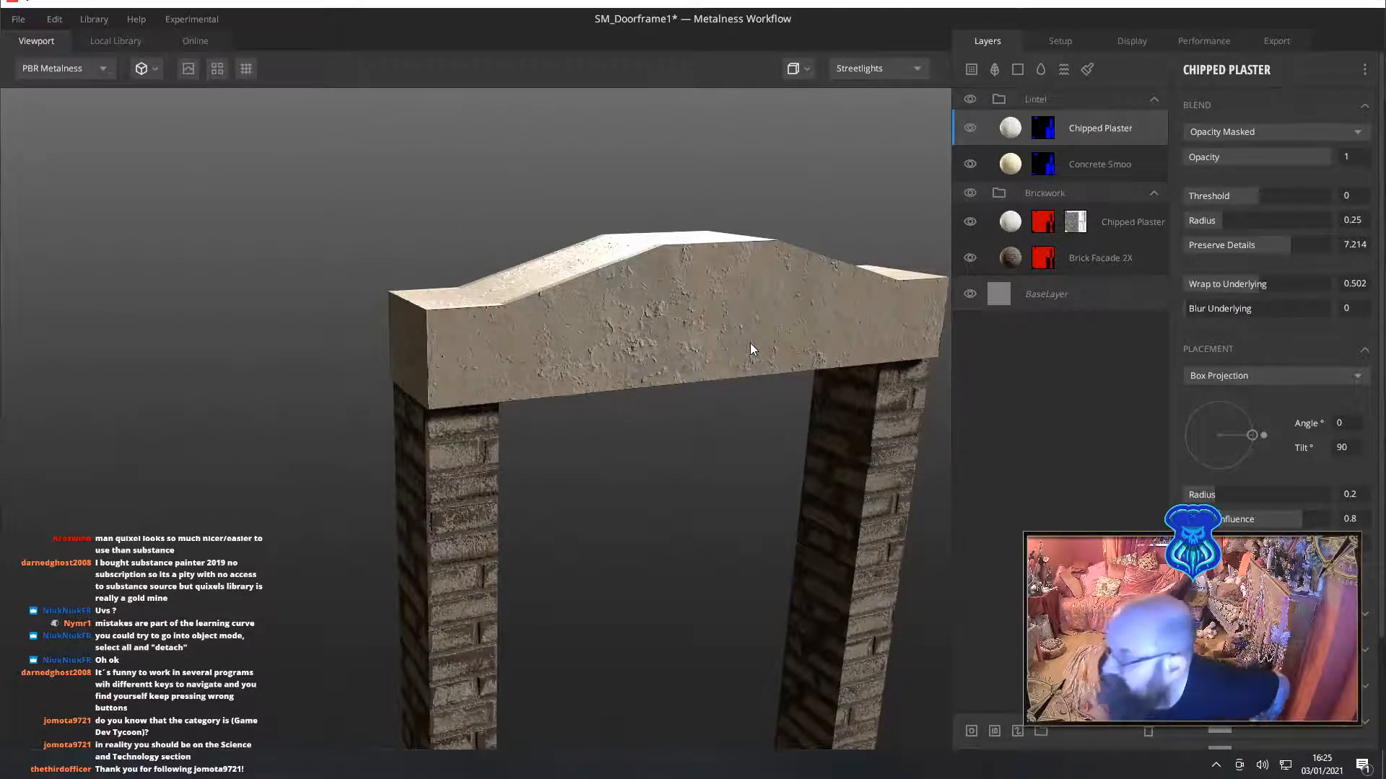
scroll(643, 492, down, 5)
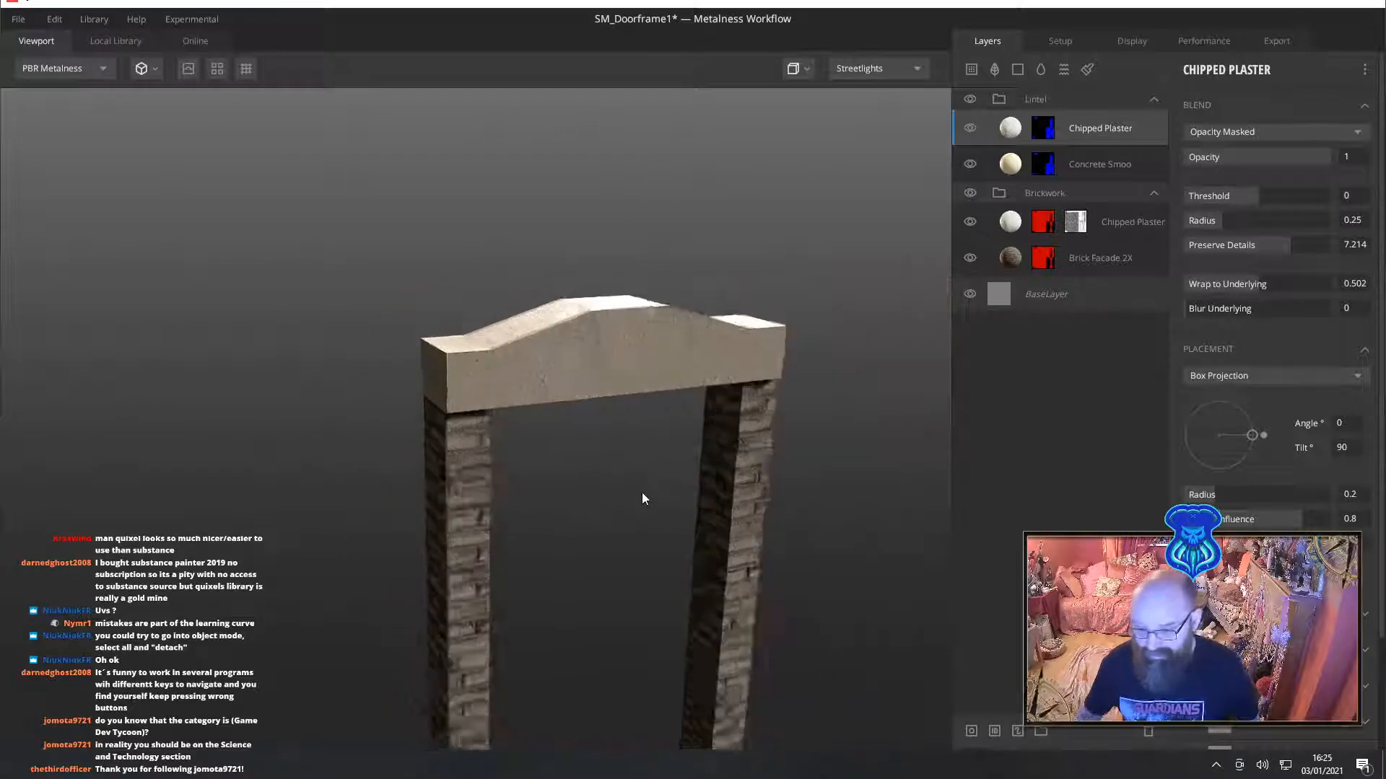
alt+drag(656, 492, 553, 365)
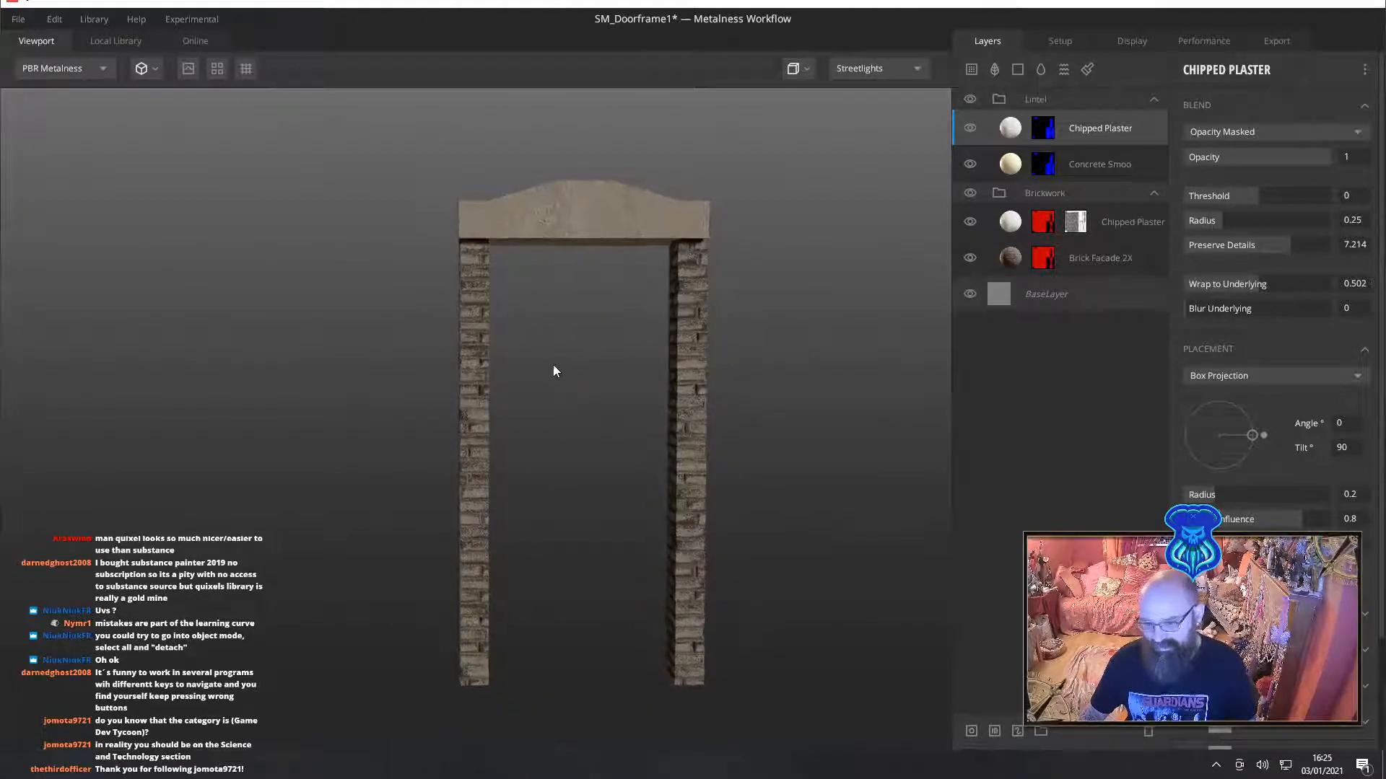
Raise the upper level of the Curvature mask on the Brickwork group's Chipped Plaster layer to 0.167
click(1006, 262)
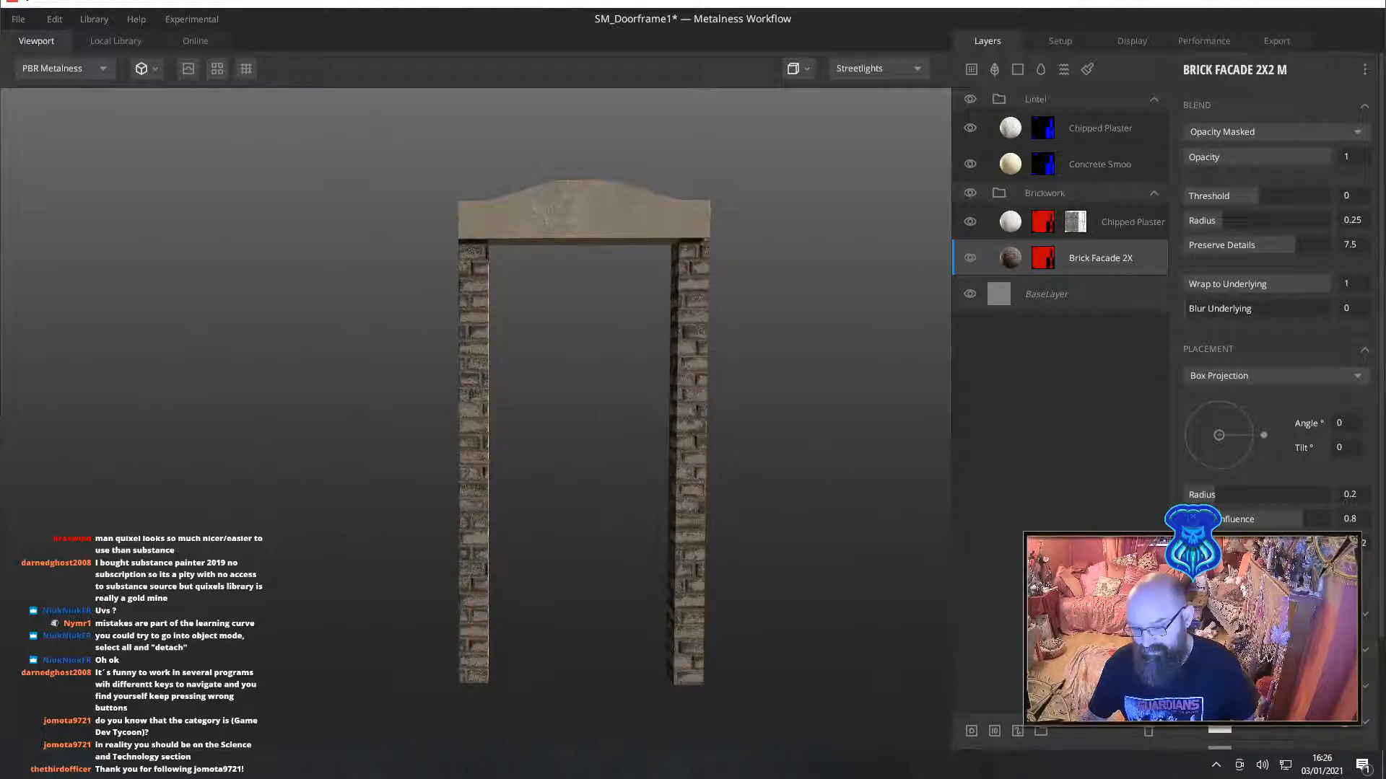
alt+drag(597, 533, 765, 505)
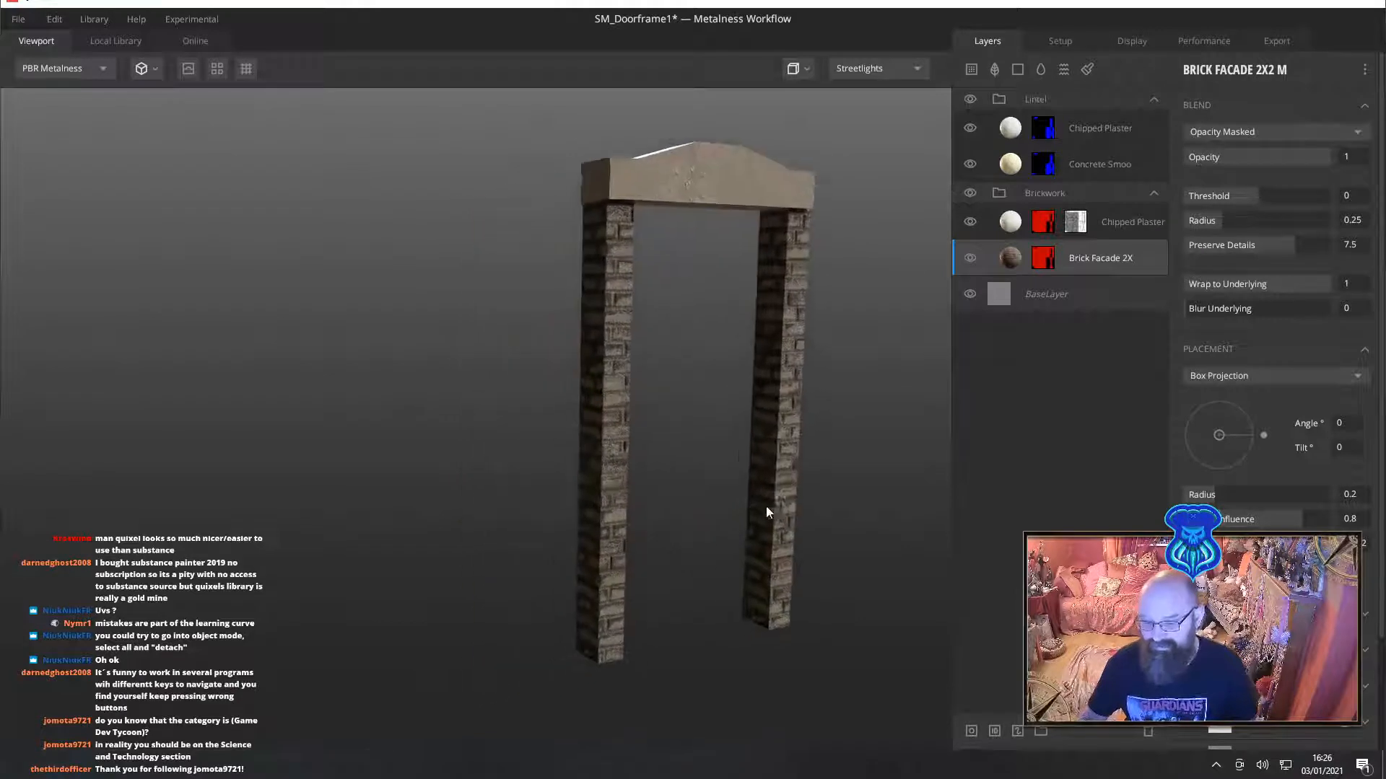
scroll(773, 505, up, 5)
click(1105, 226)
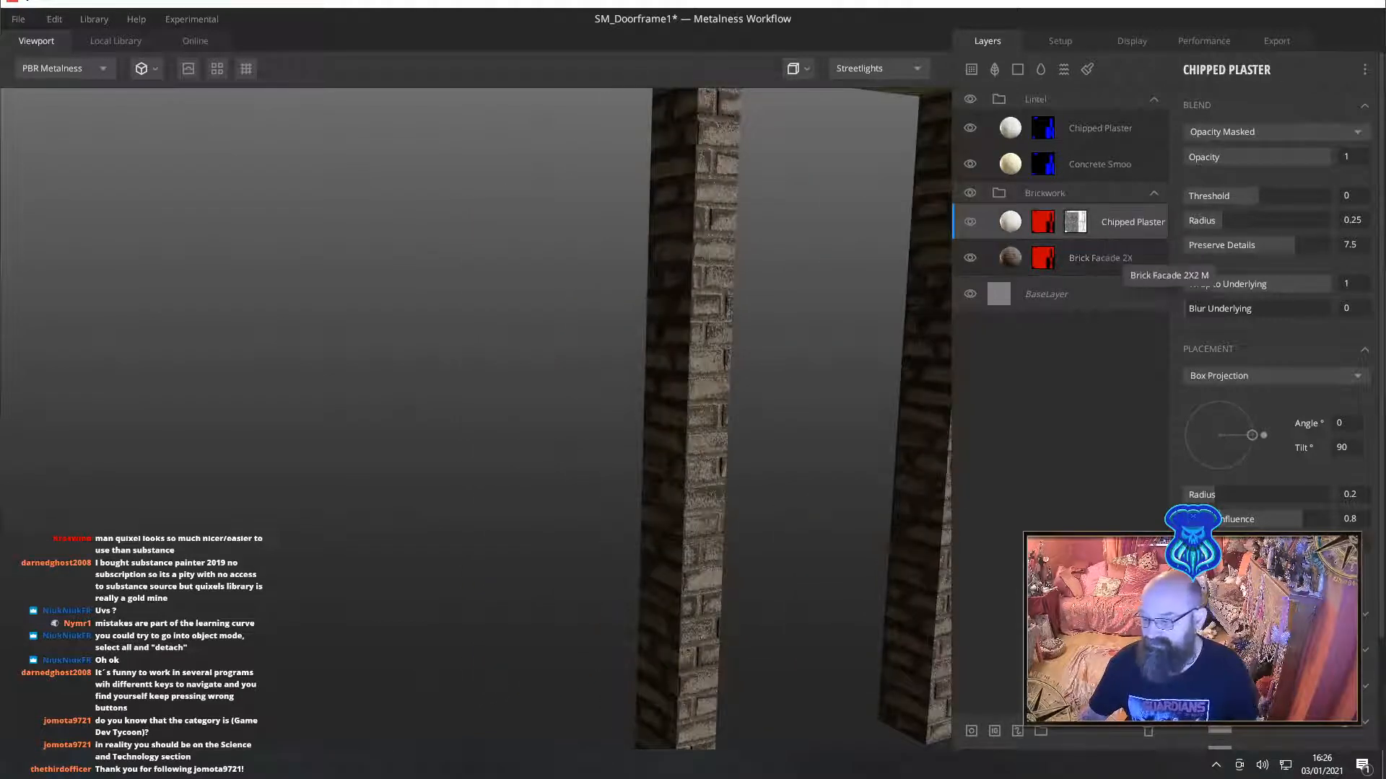
click(1076, 222)
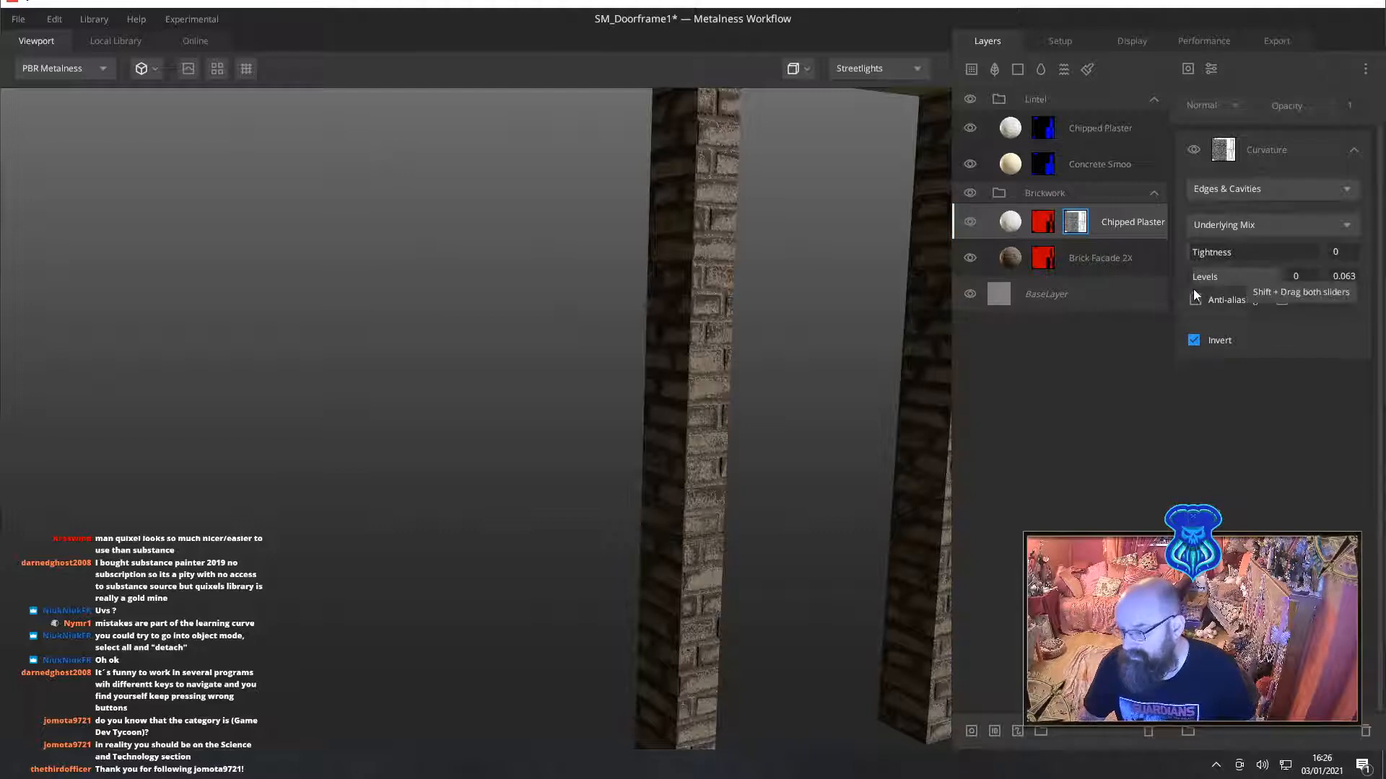
drag(1194, 280, 1202, 279)
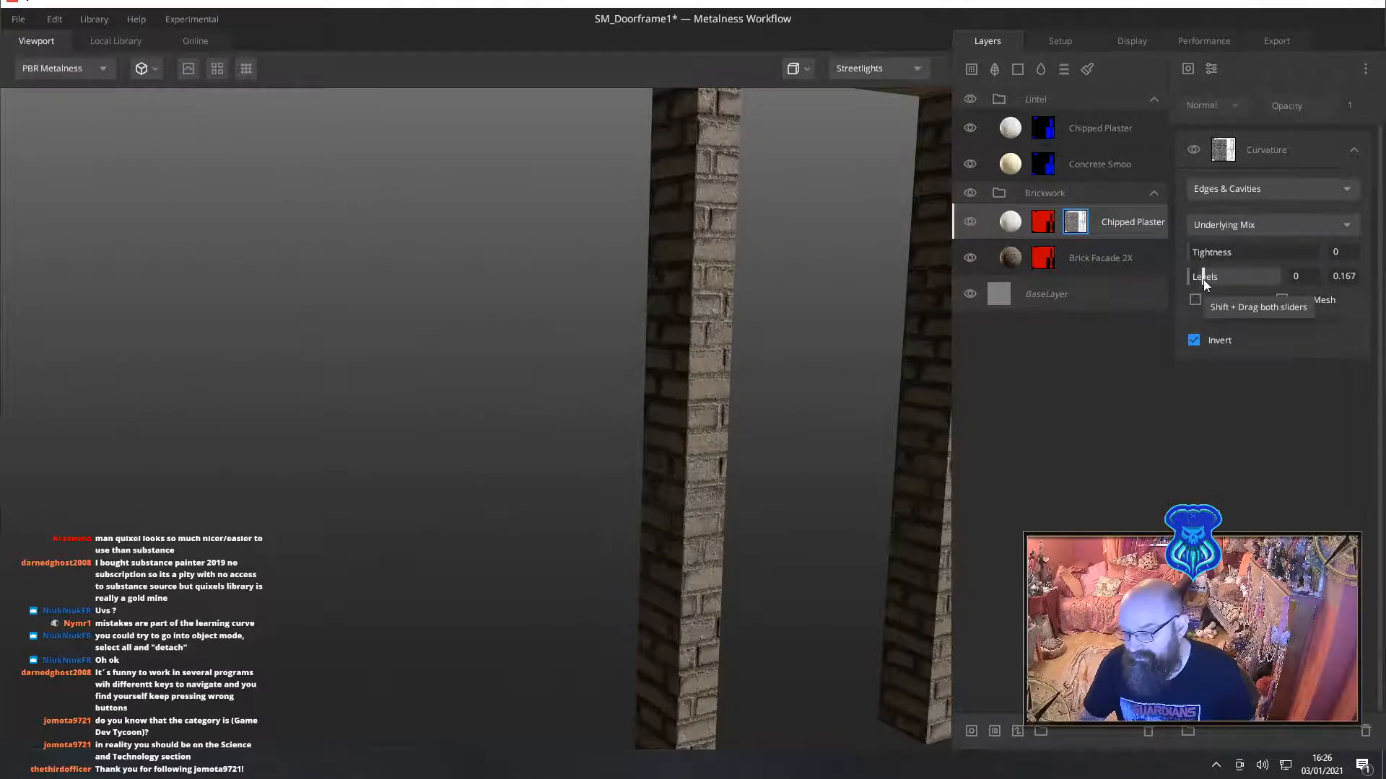
middle_drag(823, 443, 687, 422)
scroll(688, 422, down, 5)
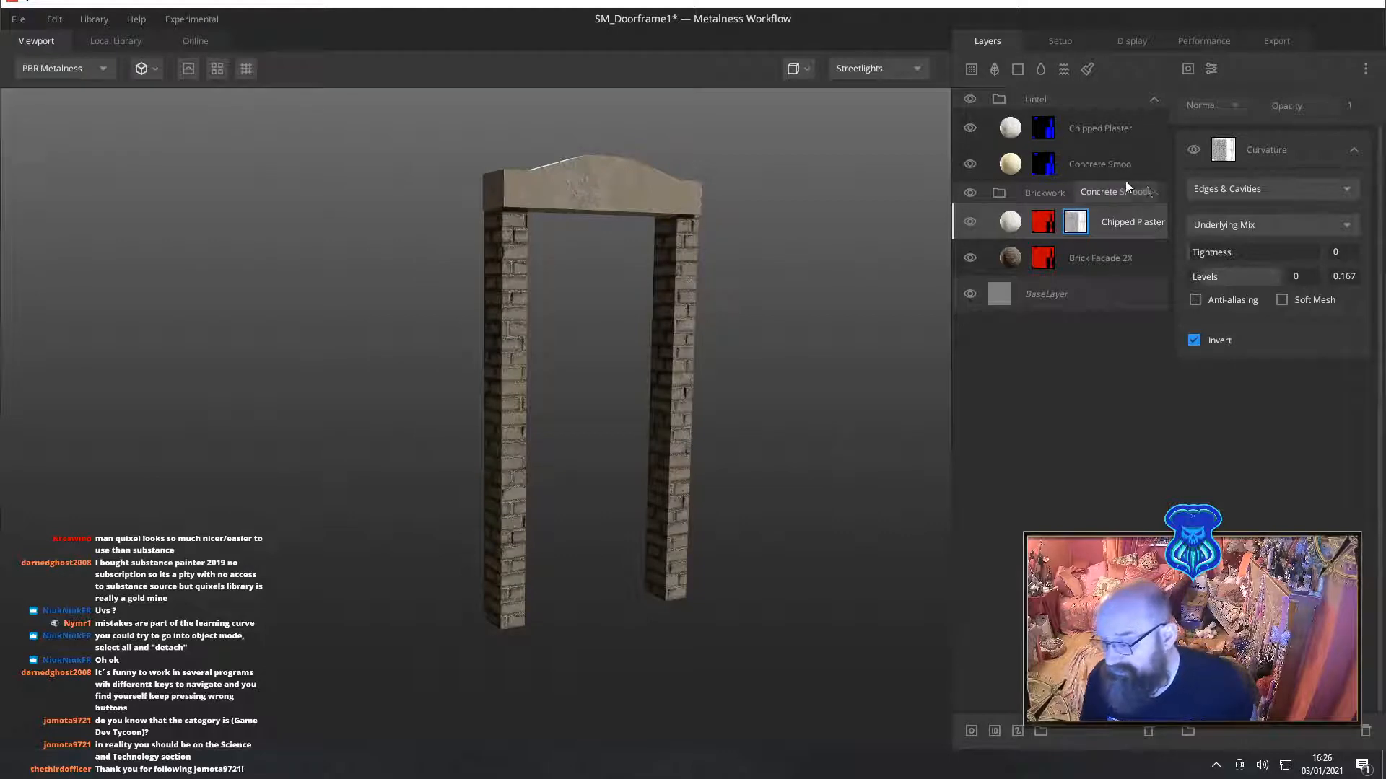
Add the Leakage atlas from the local library above the Chipped Plaster layer in the Brickwork group
click(1154, 192)
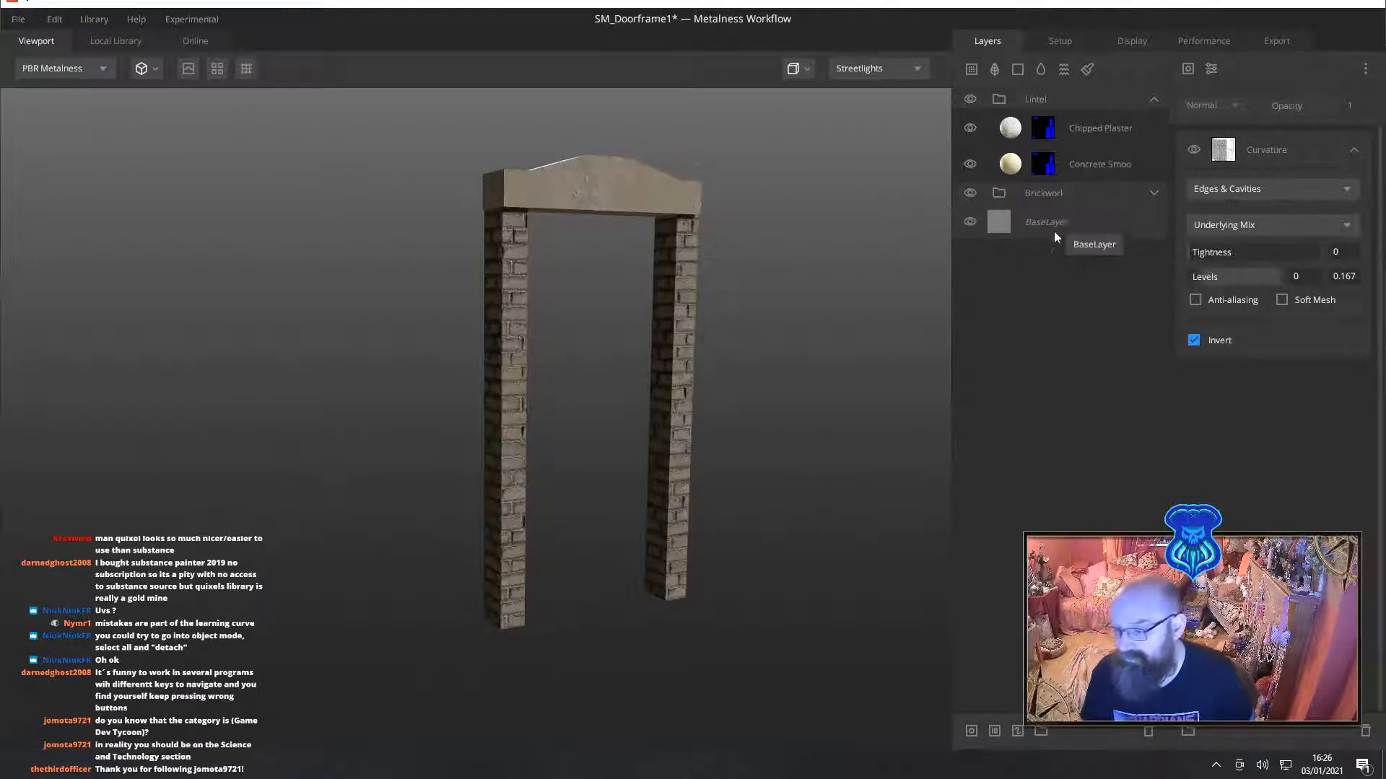
click(1153, 192)
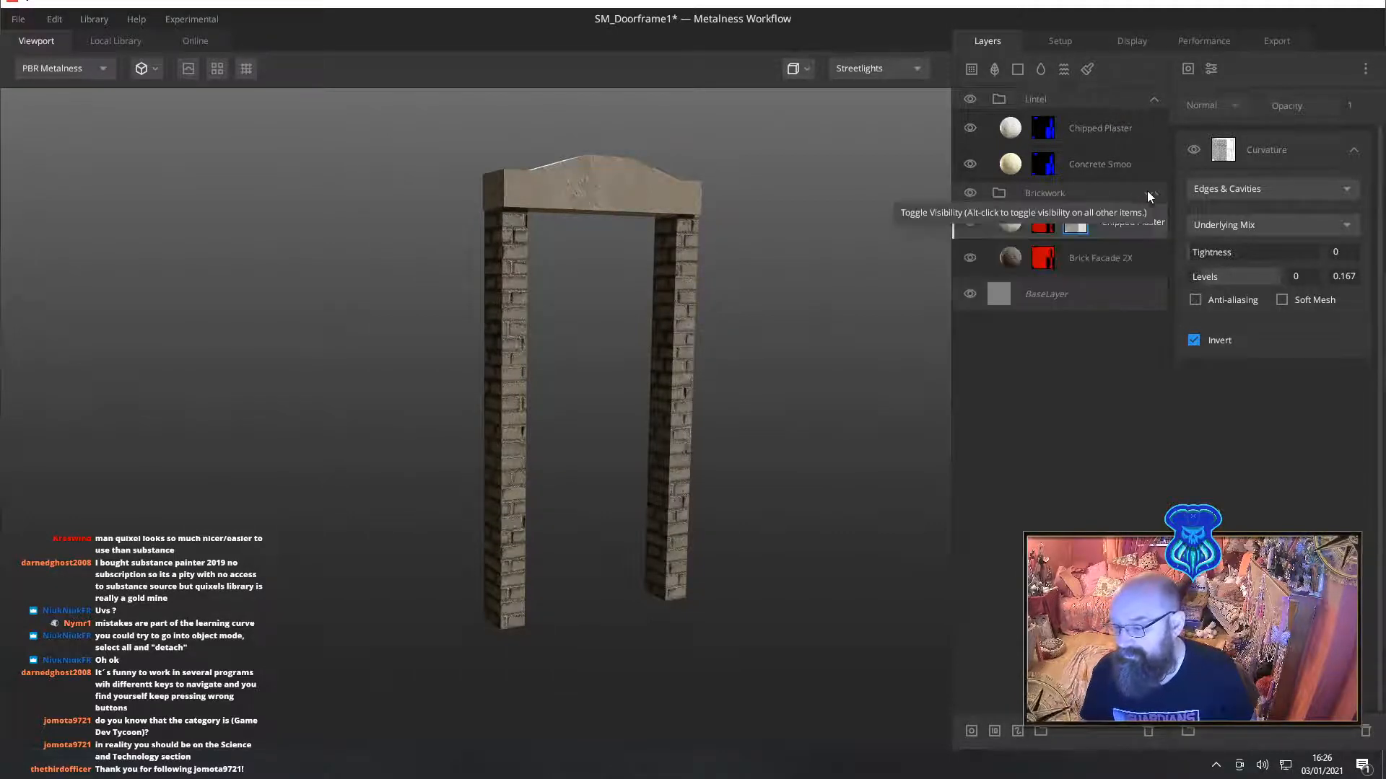
click(995, 69)
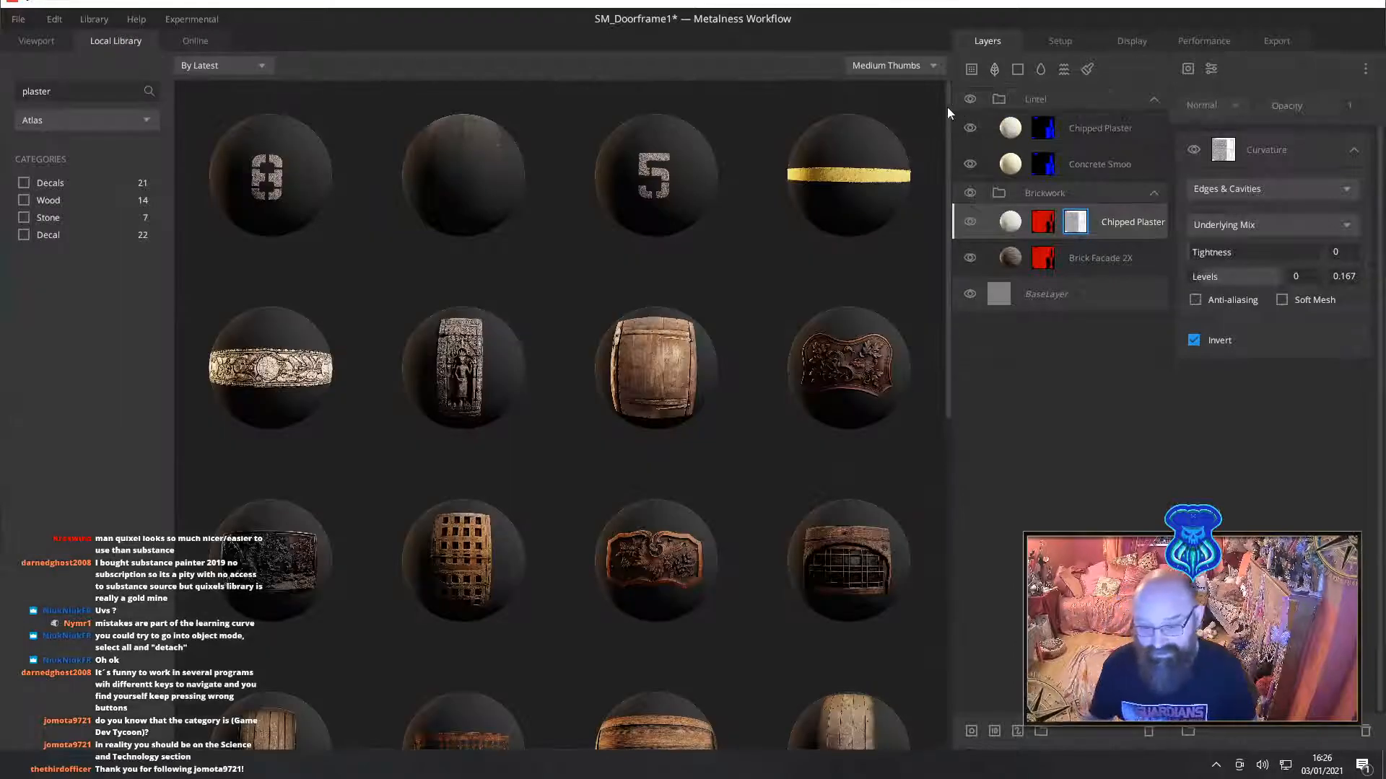
click(461, 194)
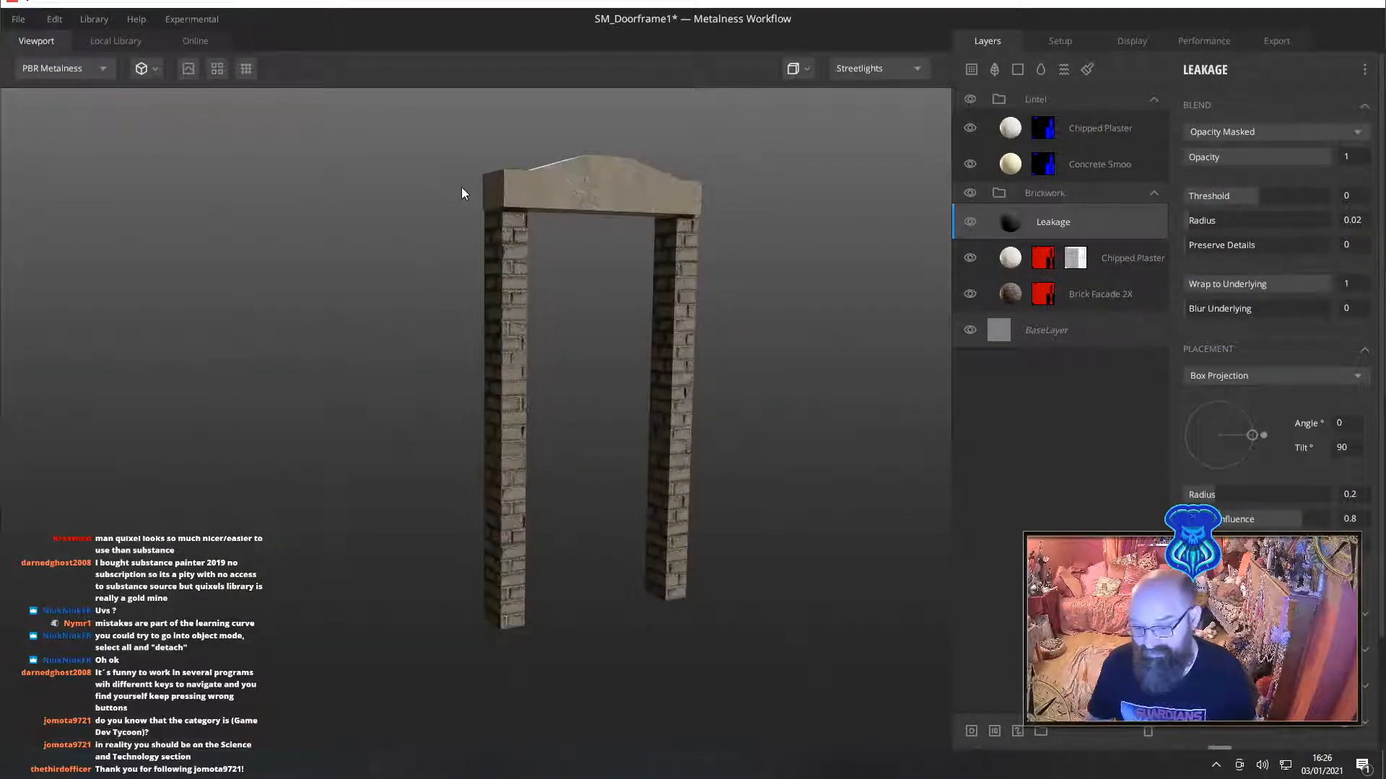
Try a box projection tilt of 0 on the Brickwork Leakage layer and shift the pattern along the posts
drag(604, 397, 550, 371)
click(1094, 256)
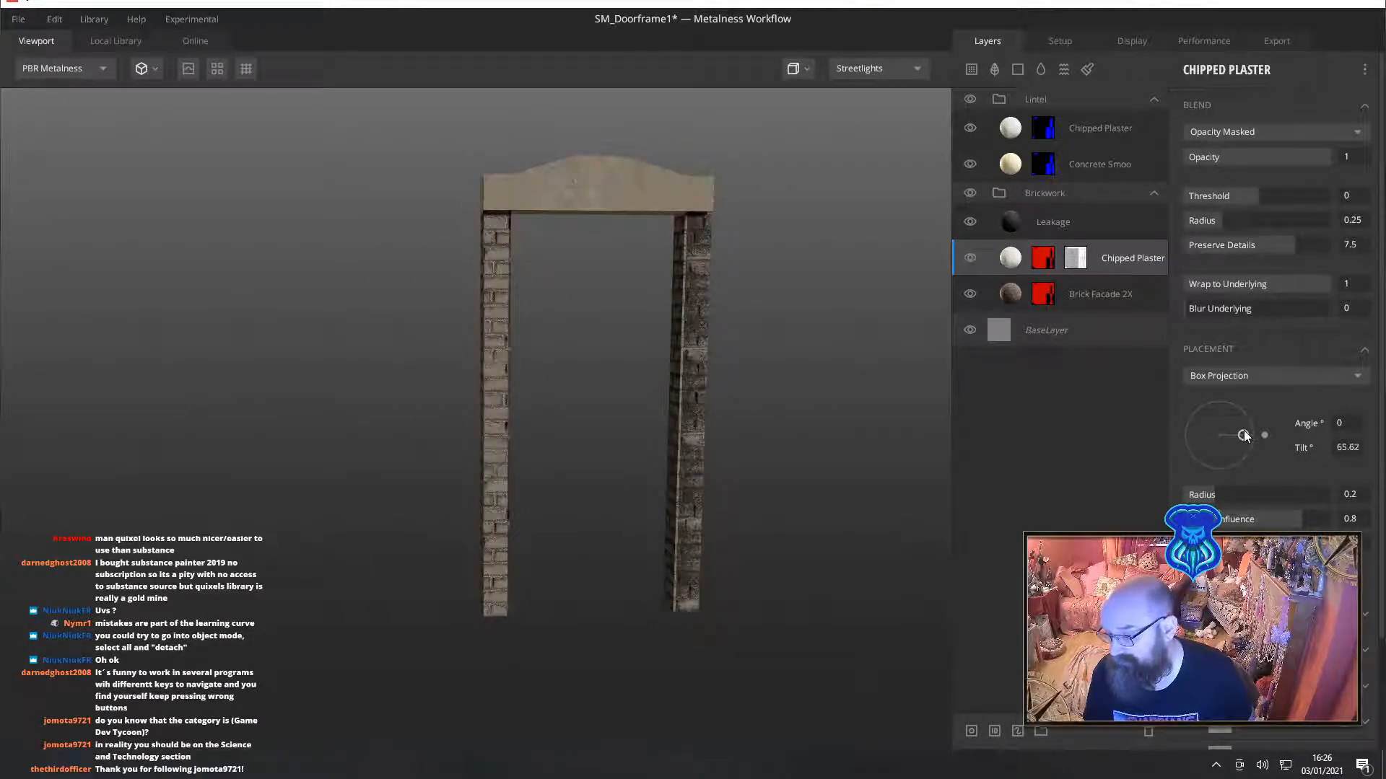
click(1076, 227)
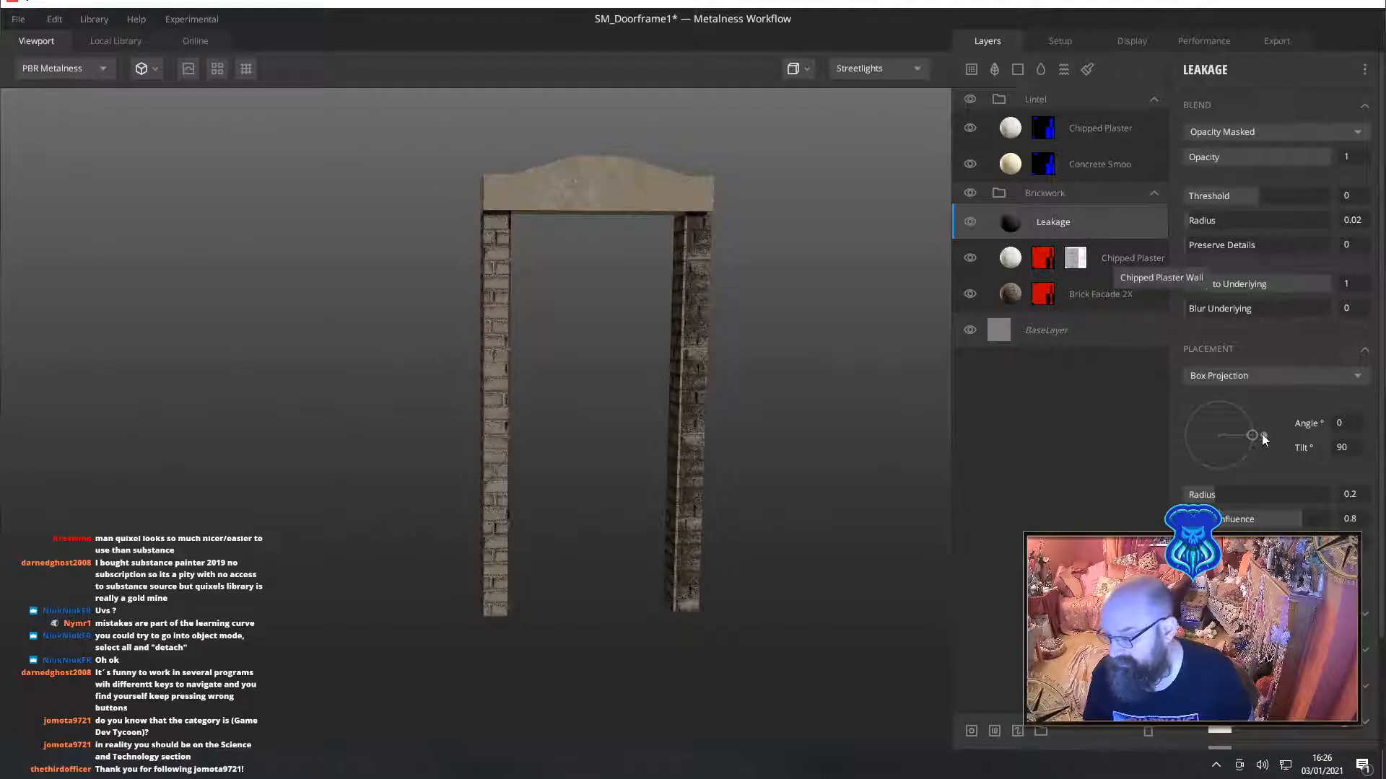
drag(1252, 435, 1094, 462)
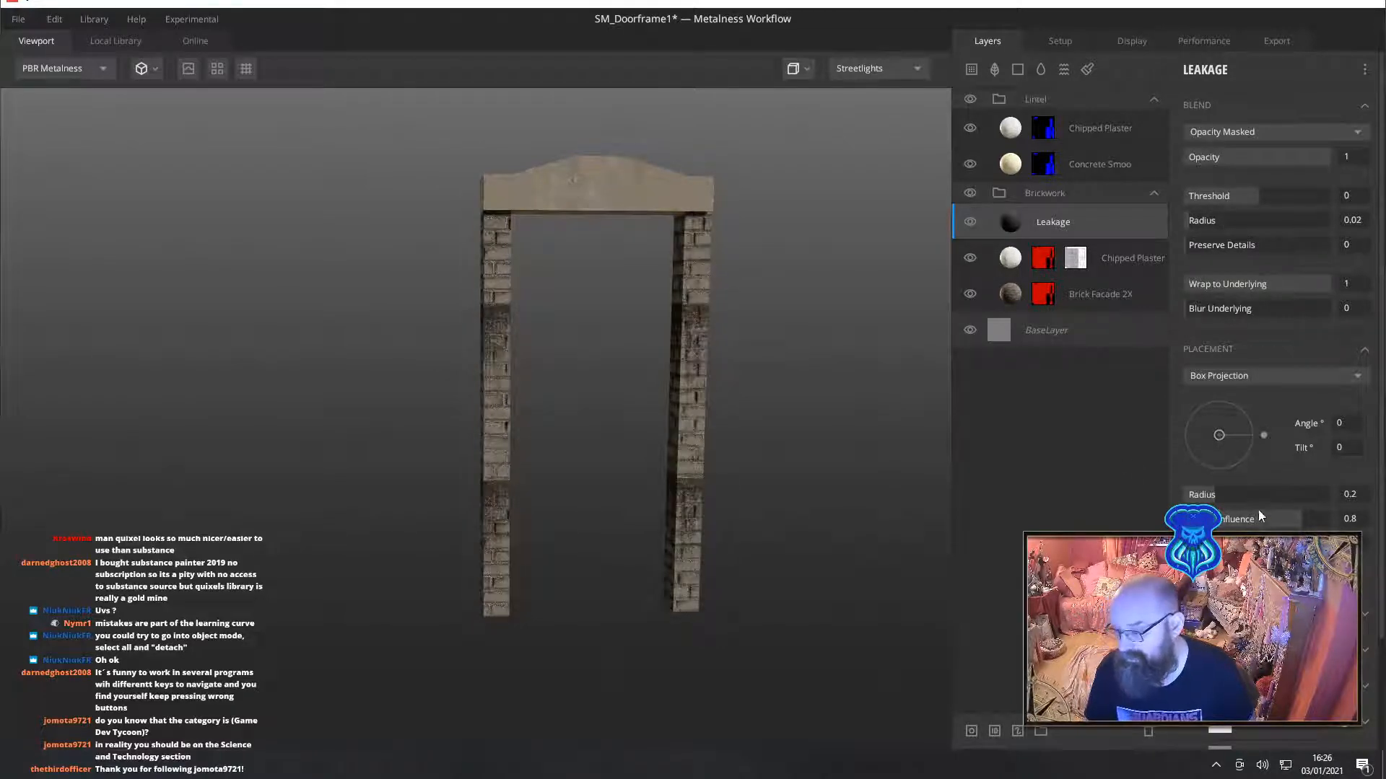
drag(1253, 543, 1224, 543)
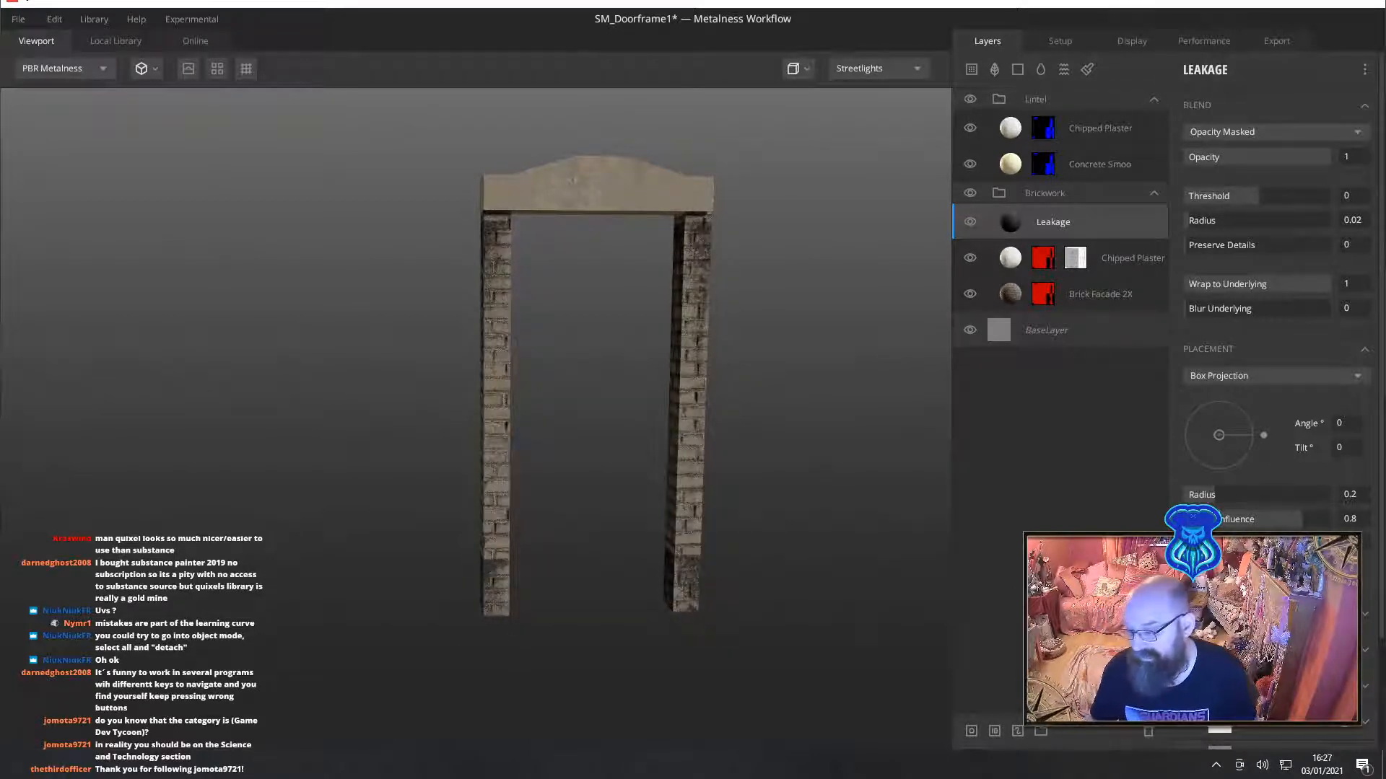
Switch the Brickwork Leakage layer to Freeform placement with Offset X 0.831, Offset Y -0.239 and a rotation of 180°
click(1258, 375)
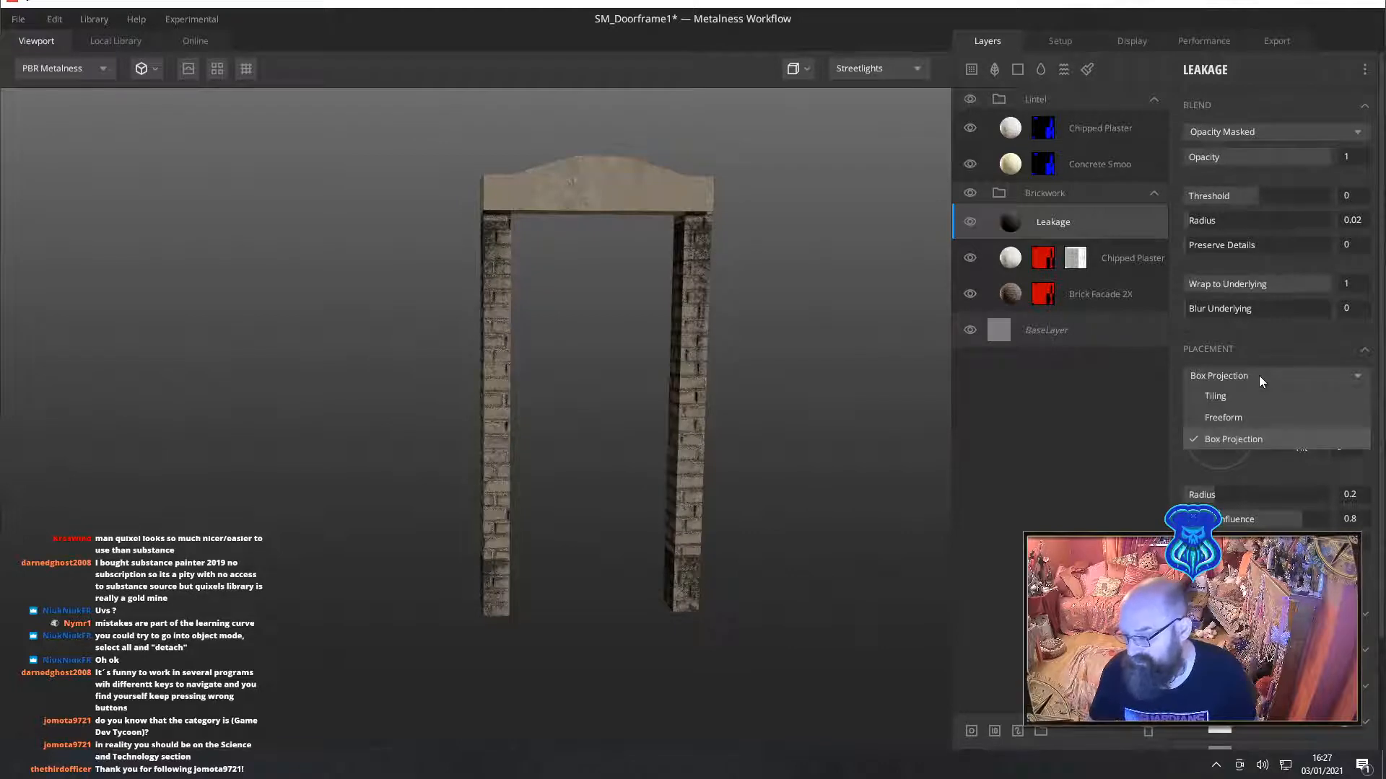
click(1235, 419)
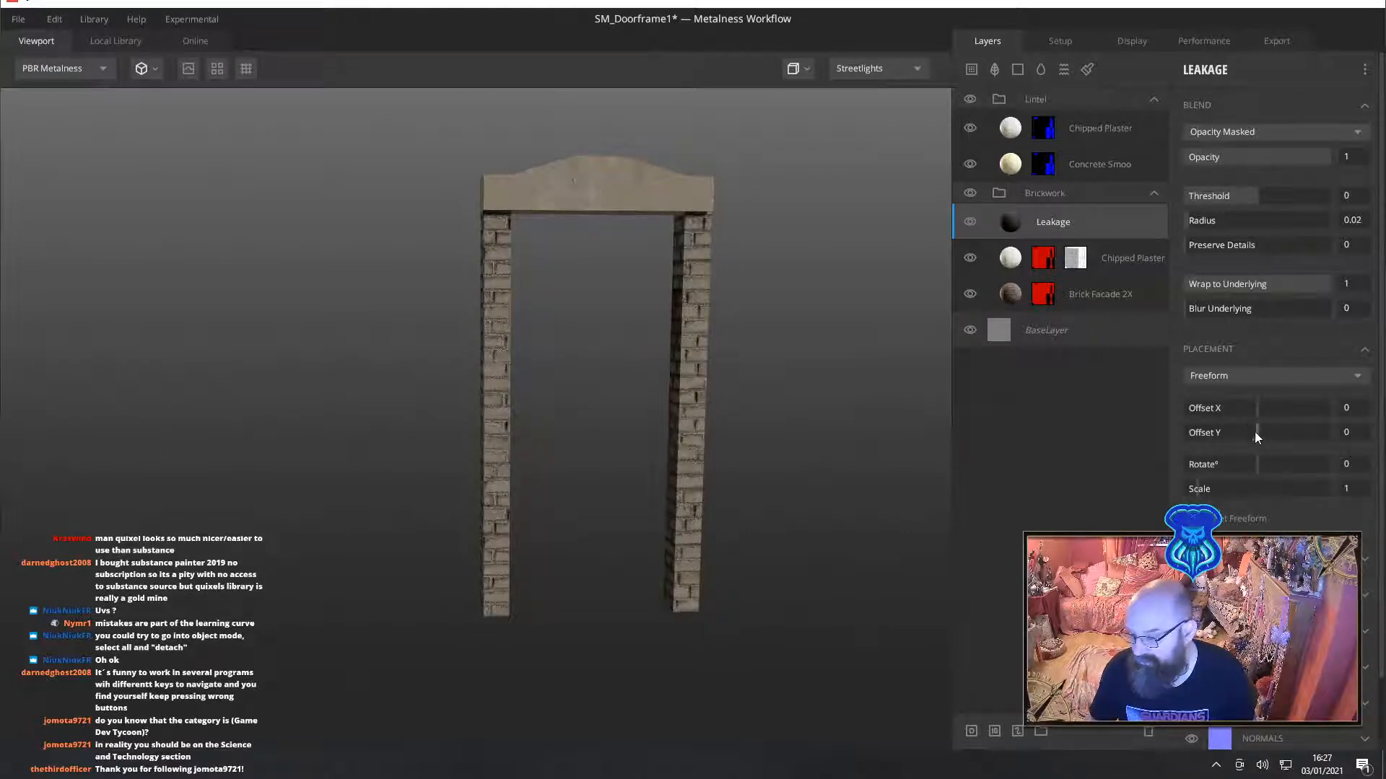
mouse_move(1254, 433)
mouse_down()
mouse_move(1185, 436)
mouse_move(1267, 431)
mouse_move(1258, 407)
mouse_move(1318, 409)
mouse_up()
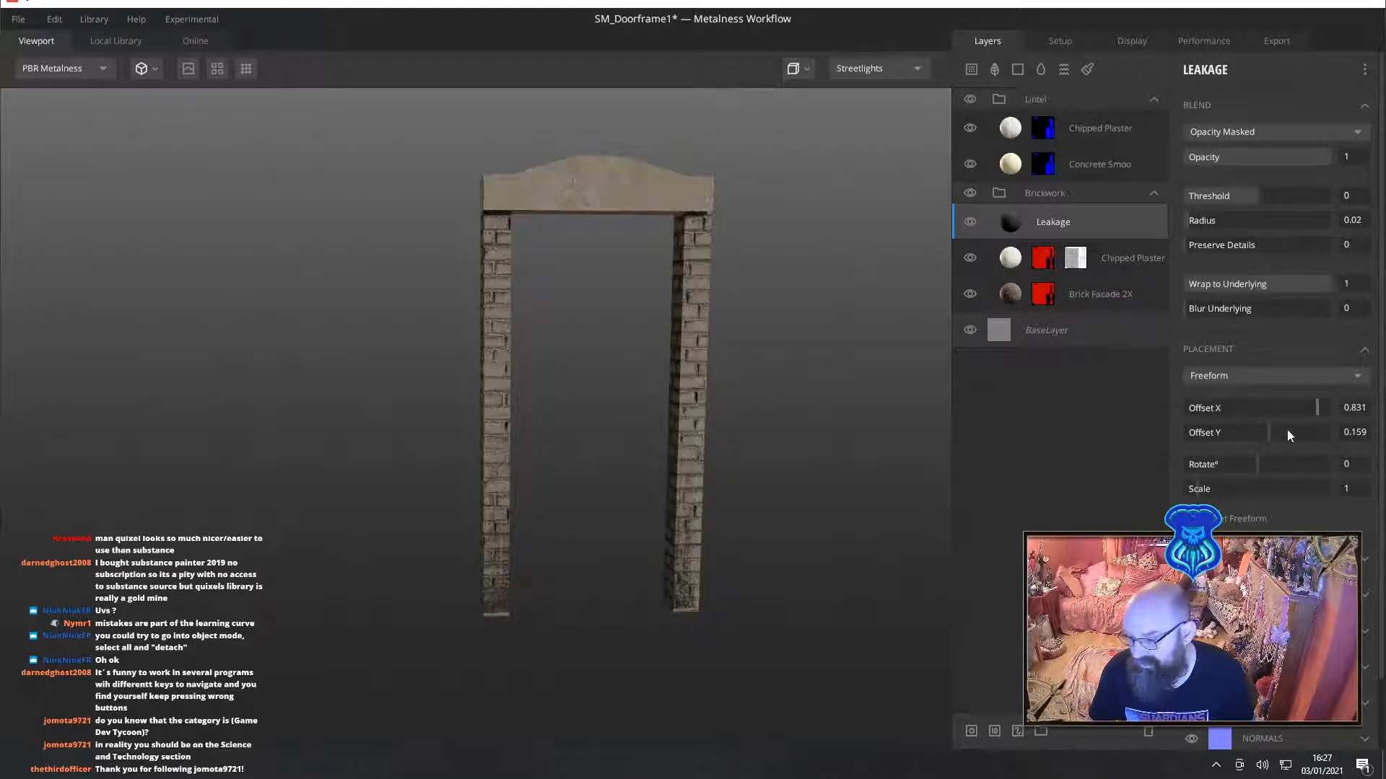
mouse_move(1267, 431)
mouse_down()
mouse_move(1271, 464)
mouse_move(1332, 462)
mouse_move(1278, 432)
mouse_move(1240, 432)
mouse_up()
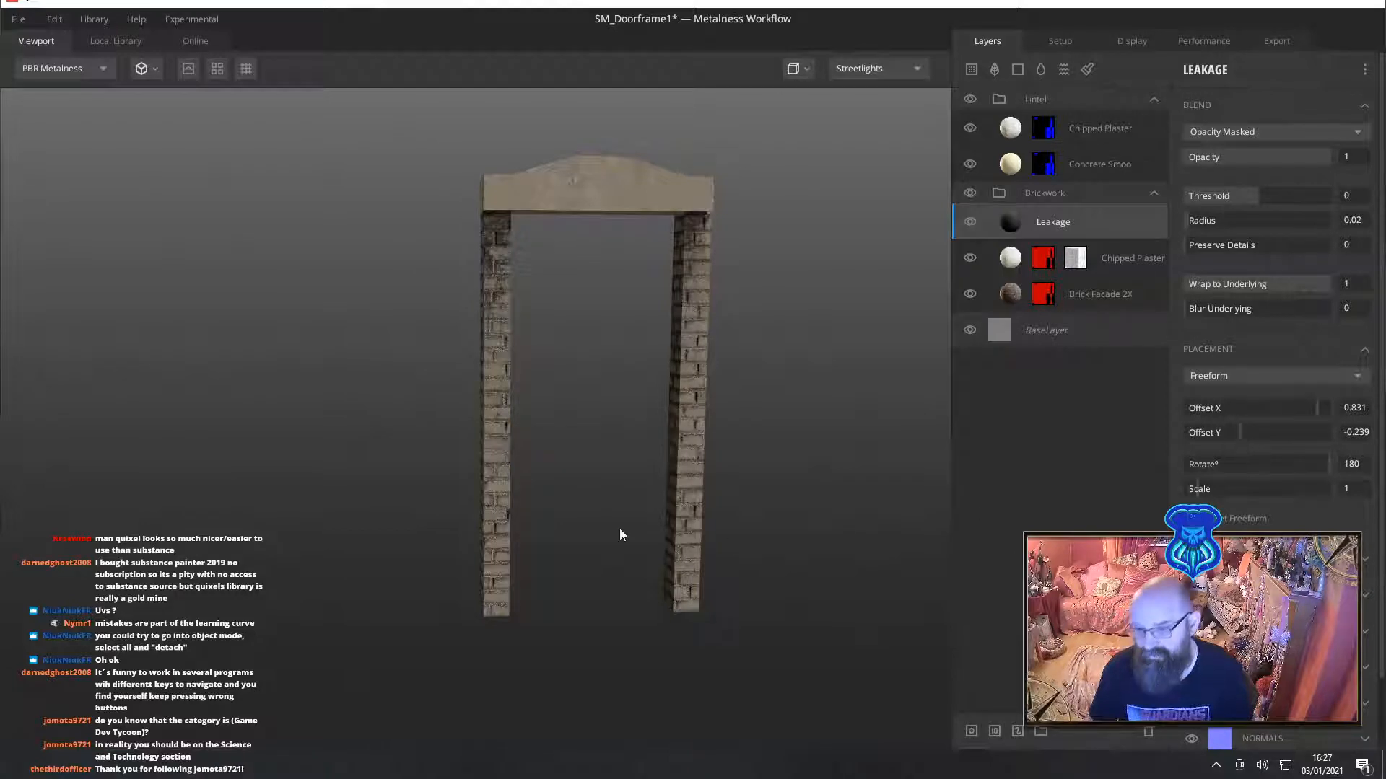
mouse_move(619, 529)
alt+mouse_down()
mouse_move(1278, 531)
mouse_move(723, 504)
mouse_move(629, 509)
mouse_move(621, 534)
alt+mouse_up()
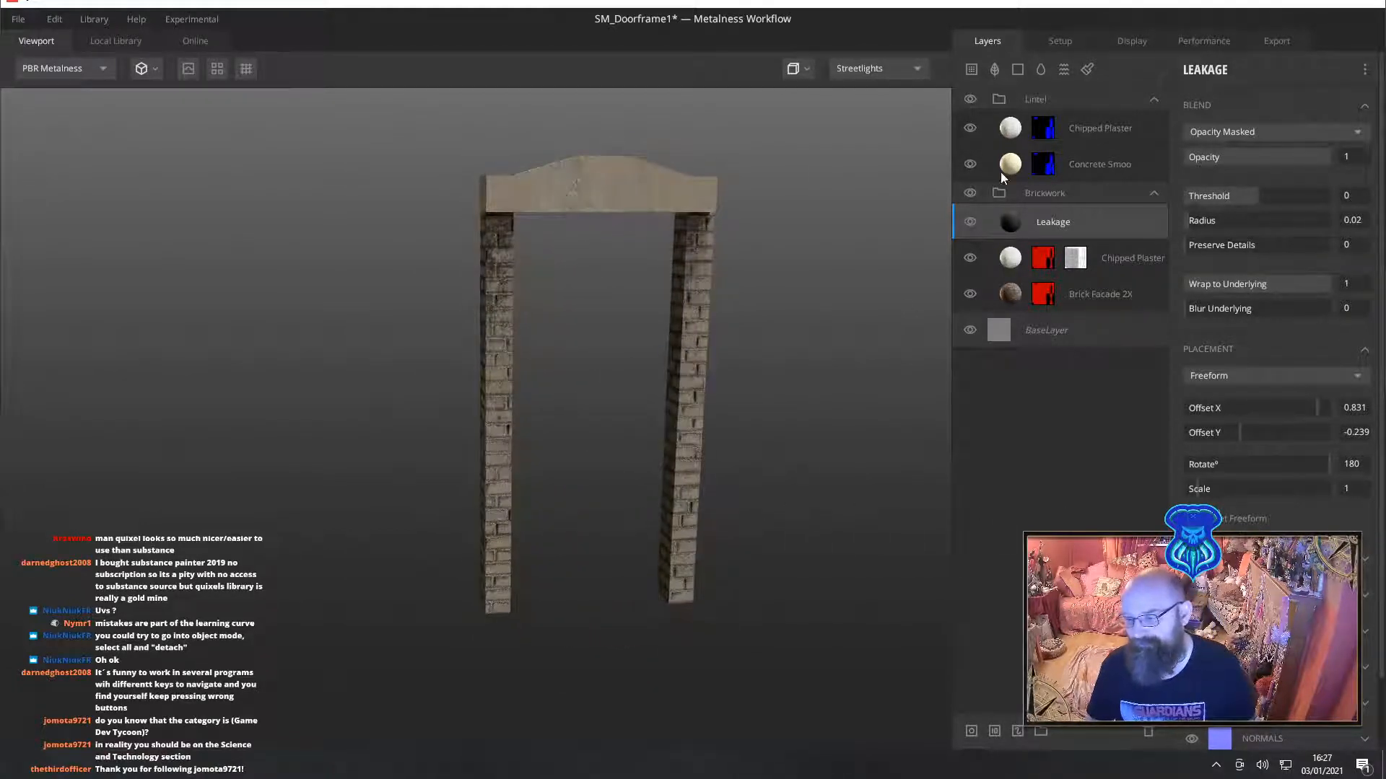
Add the Leakage atlas above the Chipped Plaster layer in the Lintel group and set its box projection tilt to 0
click(1088, 128)
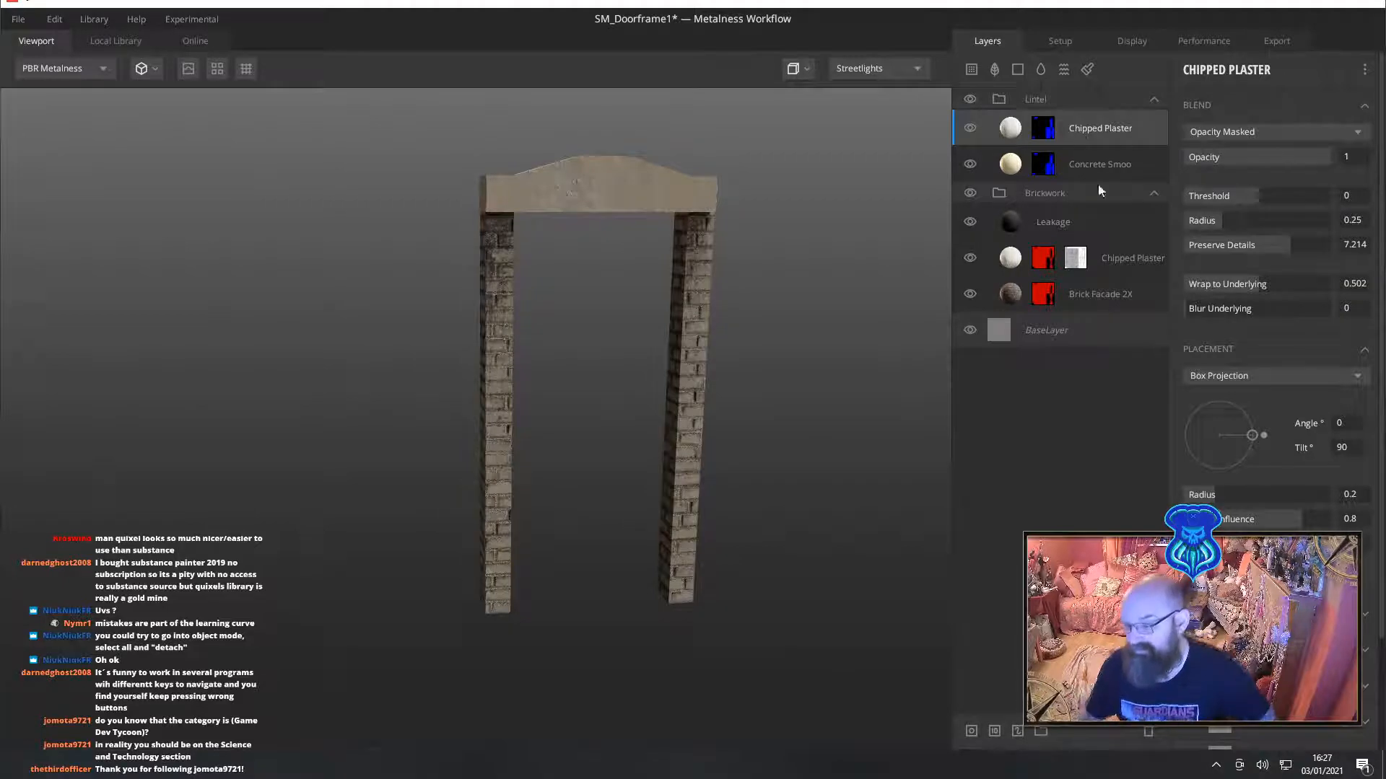
click(996, 69)
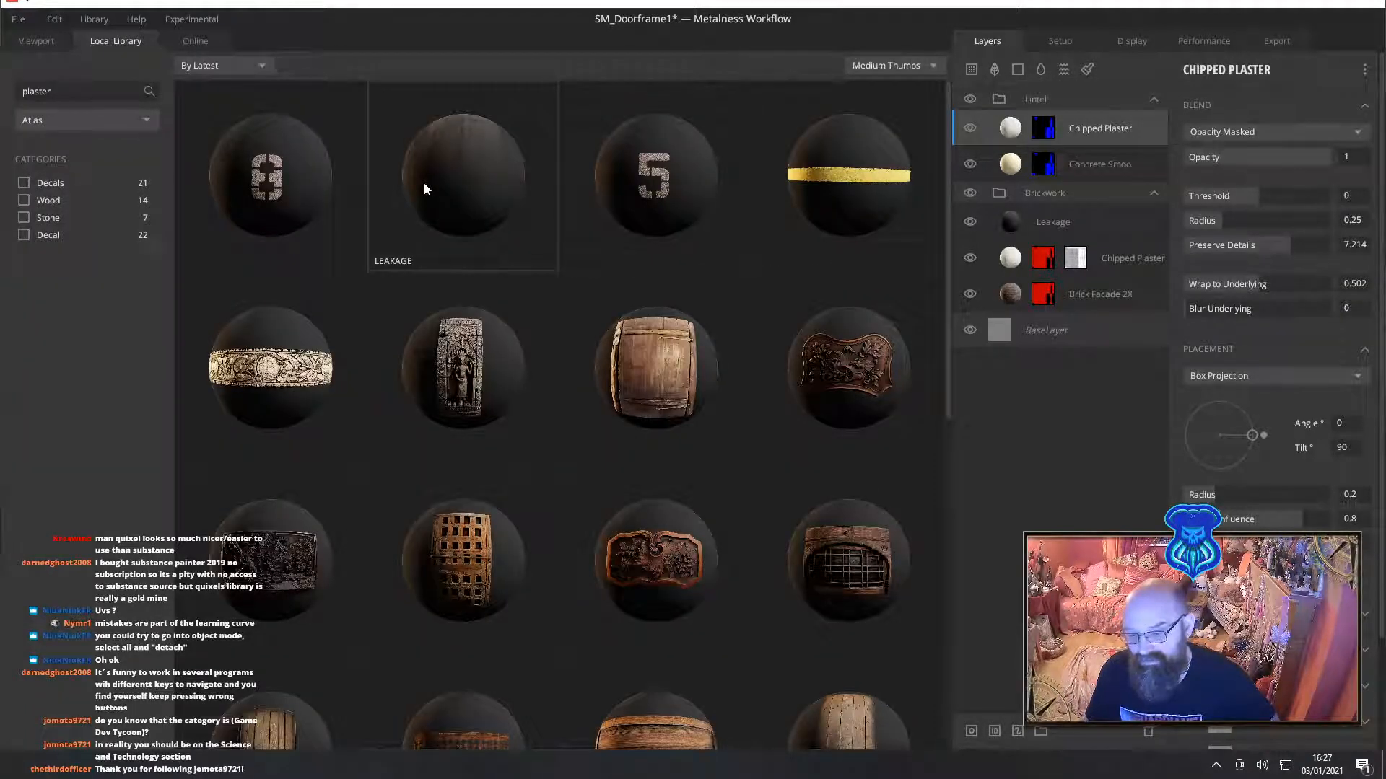
click(482, 186)
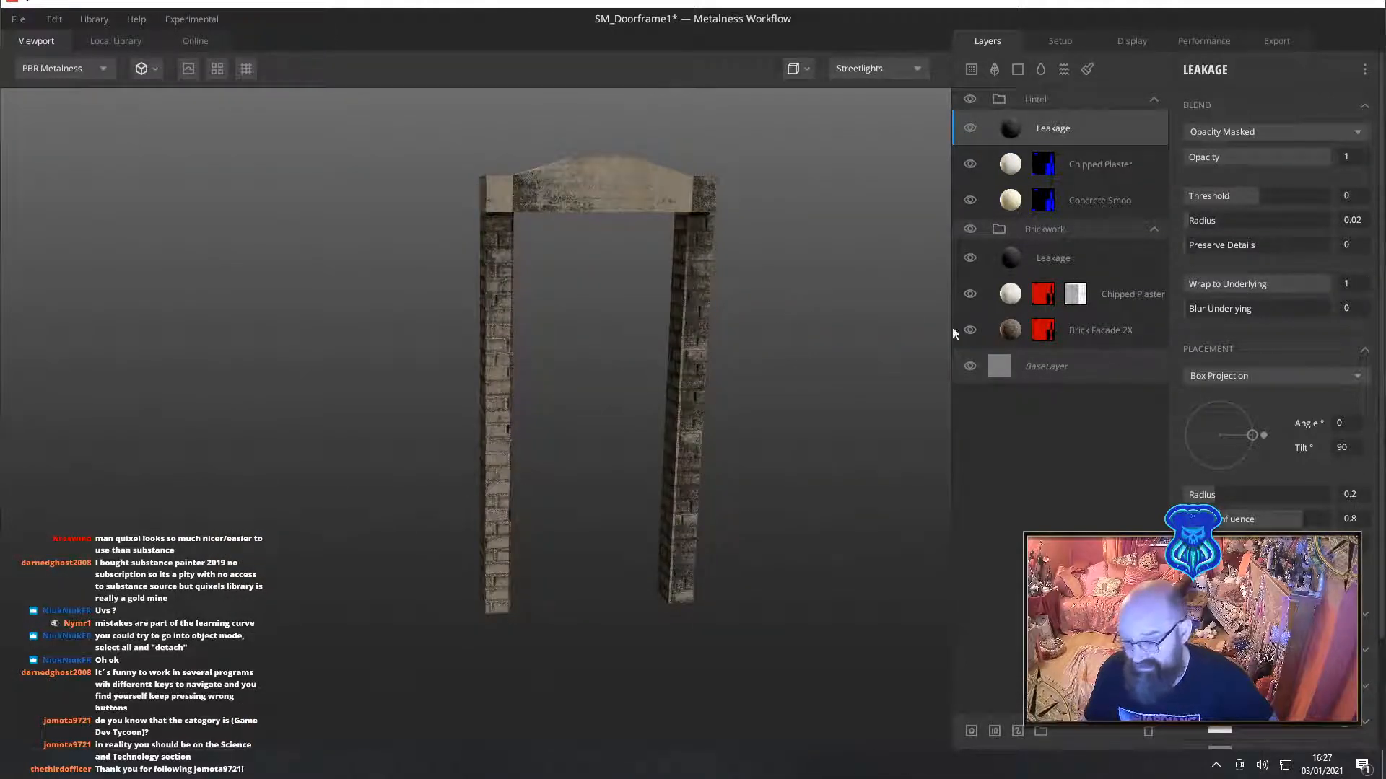
drag(1251, 436, 1217, 434)
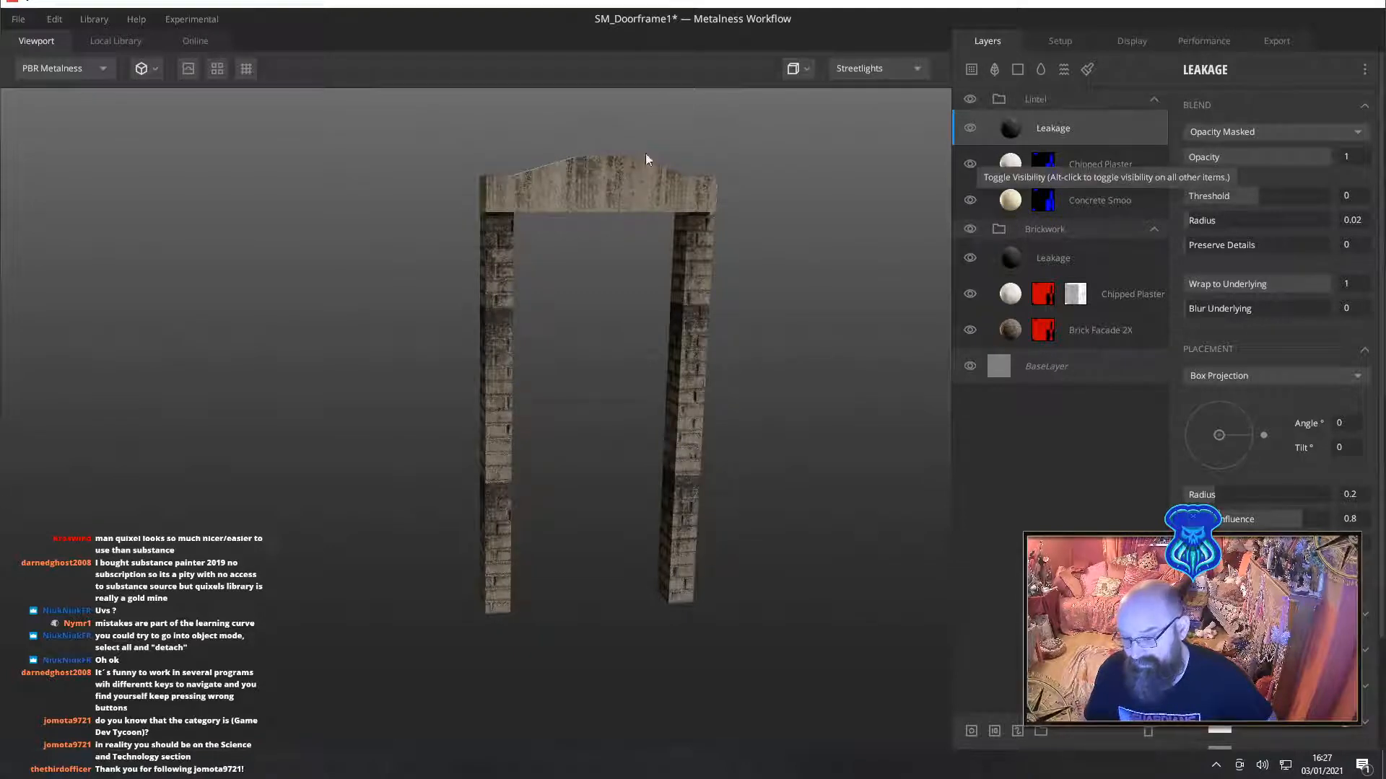
Add an ID mask to the Lintel group's Leakage layer and restrict it to the Bright Blue material ID
right_click(1059, 129)
click(1105, 333)
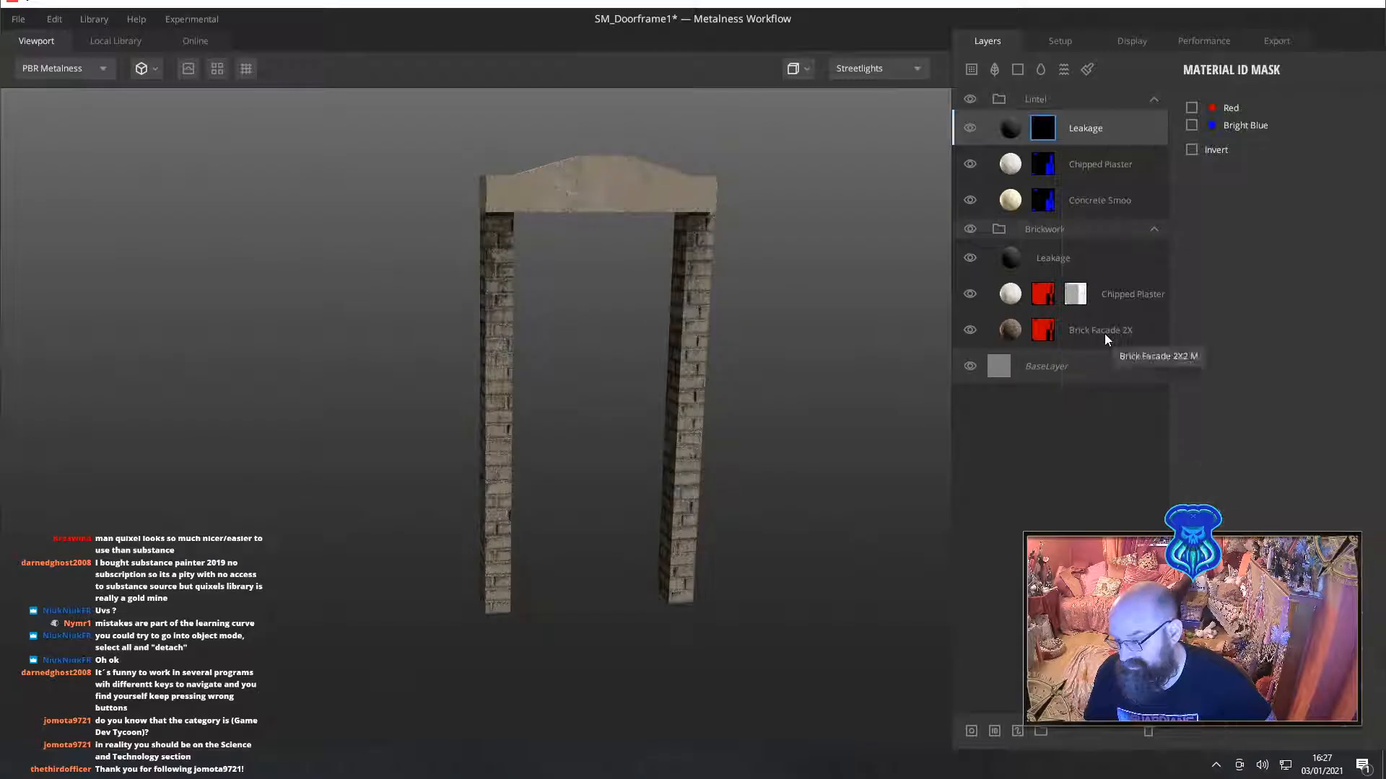
click(1192, 125)
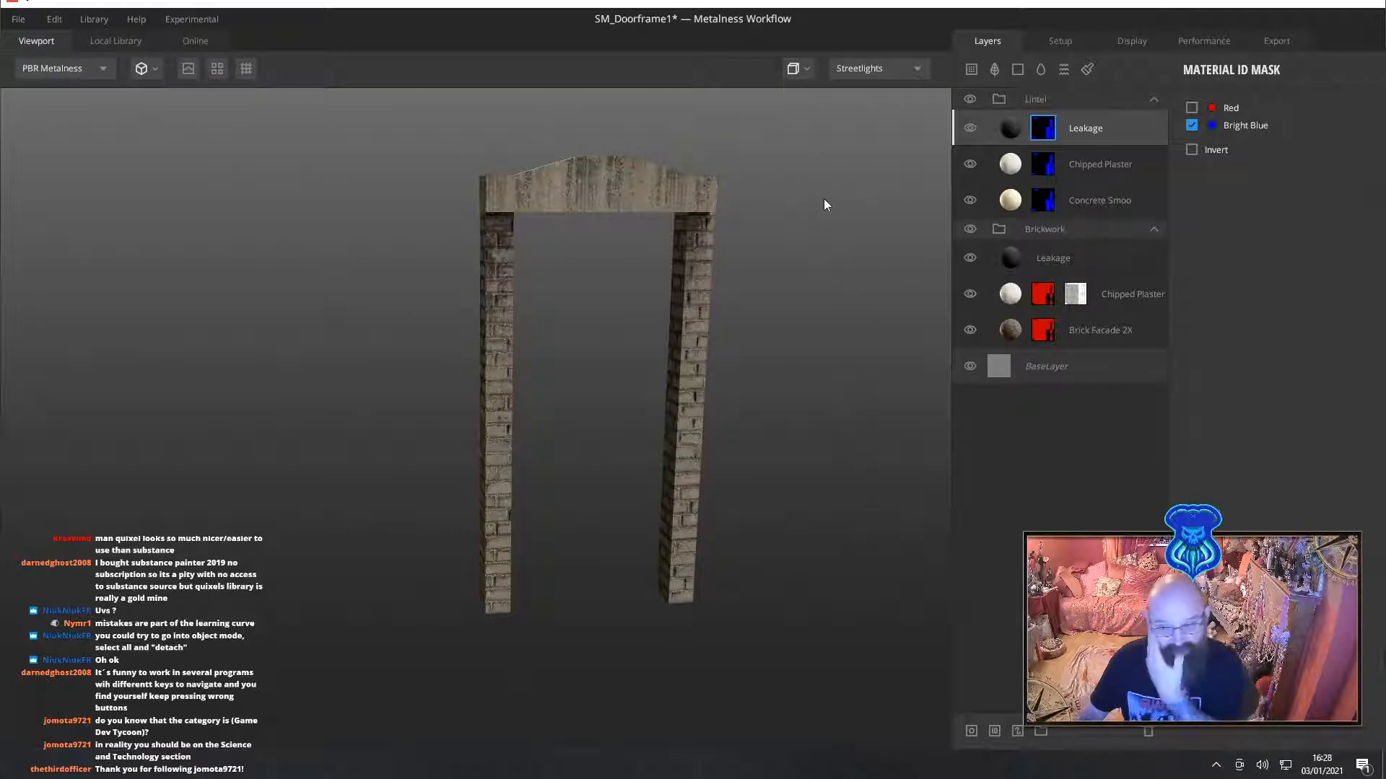
Add the Roman Marble atlas above the Lintel group's Leakage layer and try a box projection tilt of 0
drag(808, 231, 869, 338)
scroll(700, 205, up, 3)
middle_drag(777, 220, 672, 373)
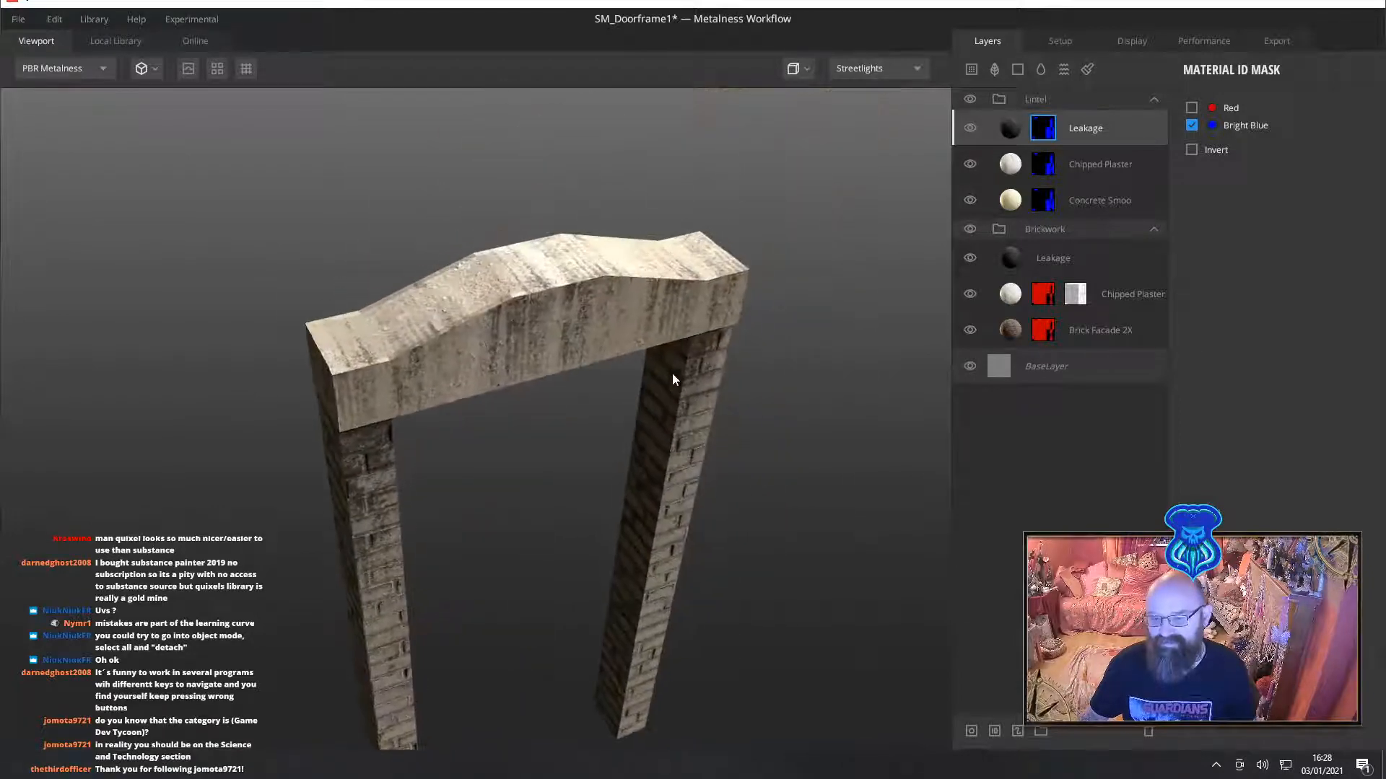
drag(672, 373, 583, 227)
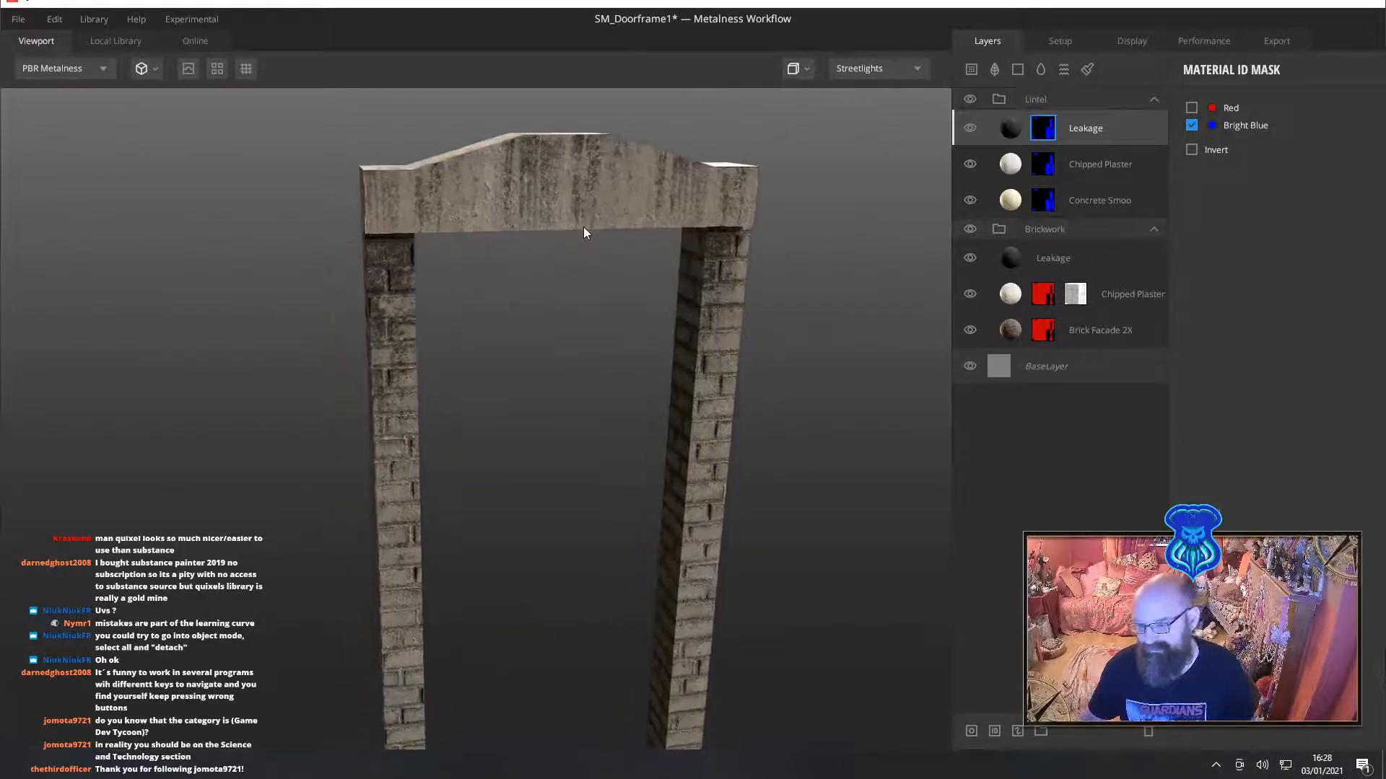
click(995, 69)
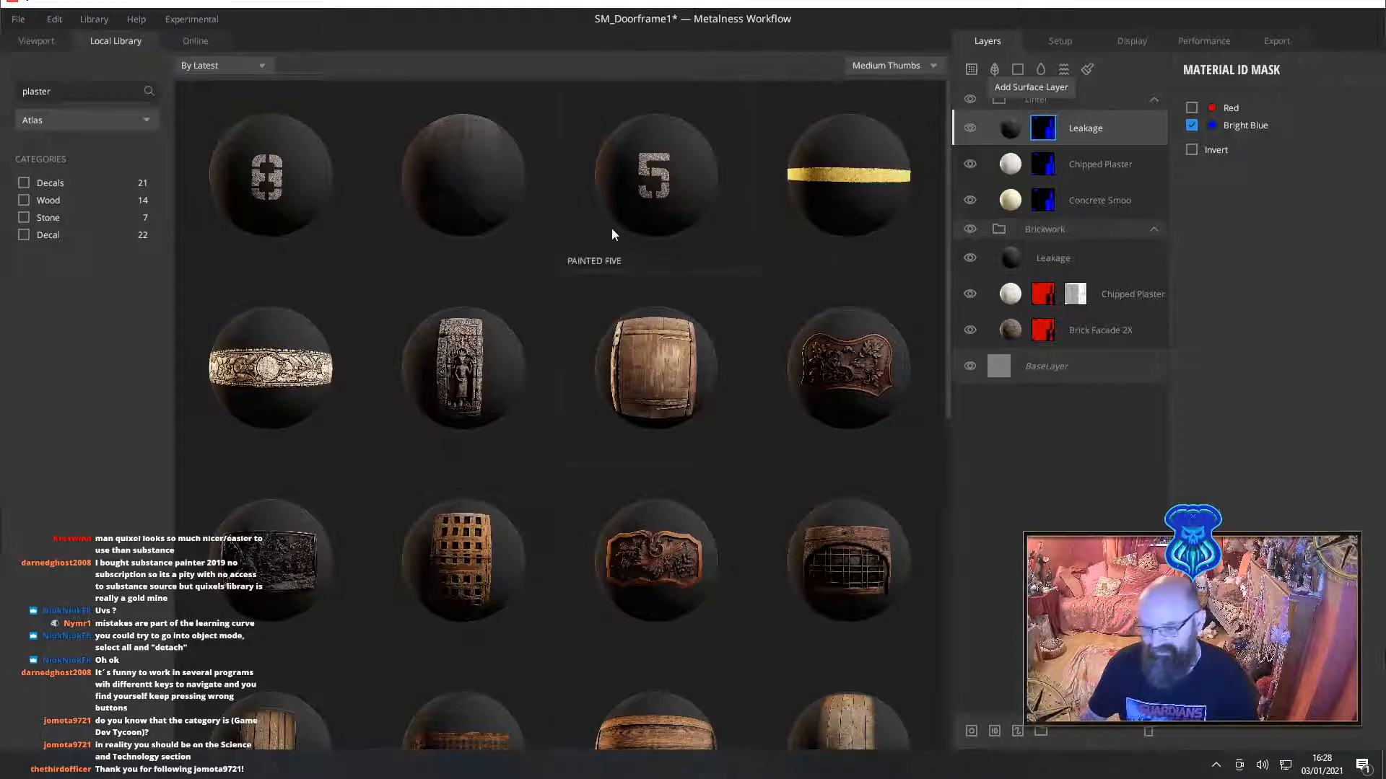
click(267, 370)
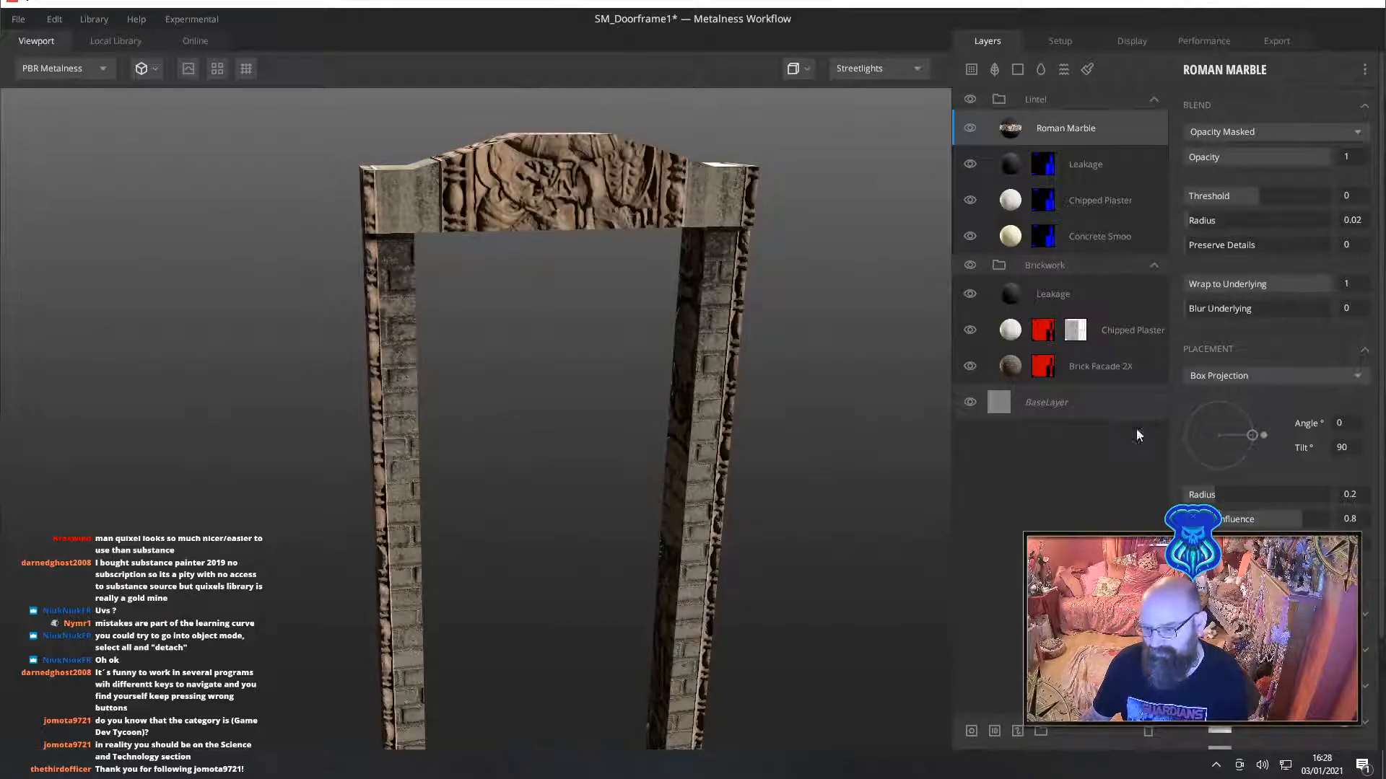
drag(1238, 436, 1218, 435)
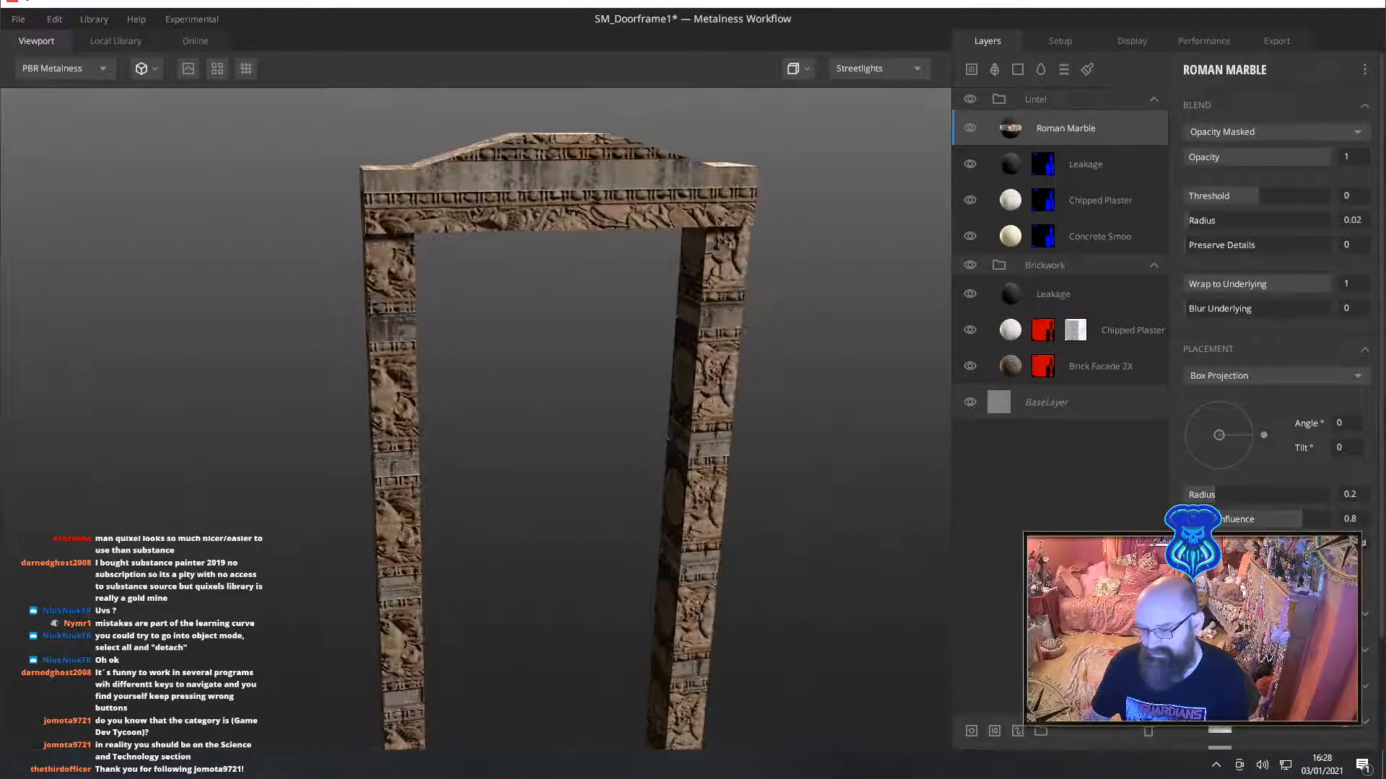
Switch the Roman Marble layer to Freeform placement, shift it to Offset X 0.109 and Offset Y -0.224, and scale it to 0.36
click(1274, 374)
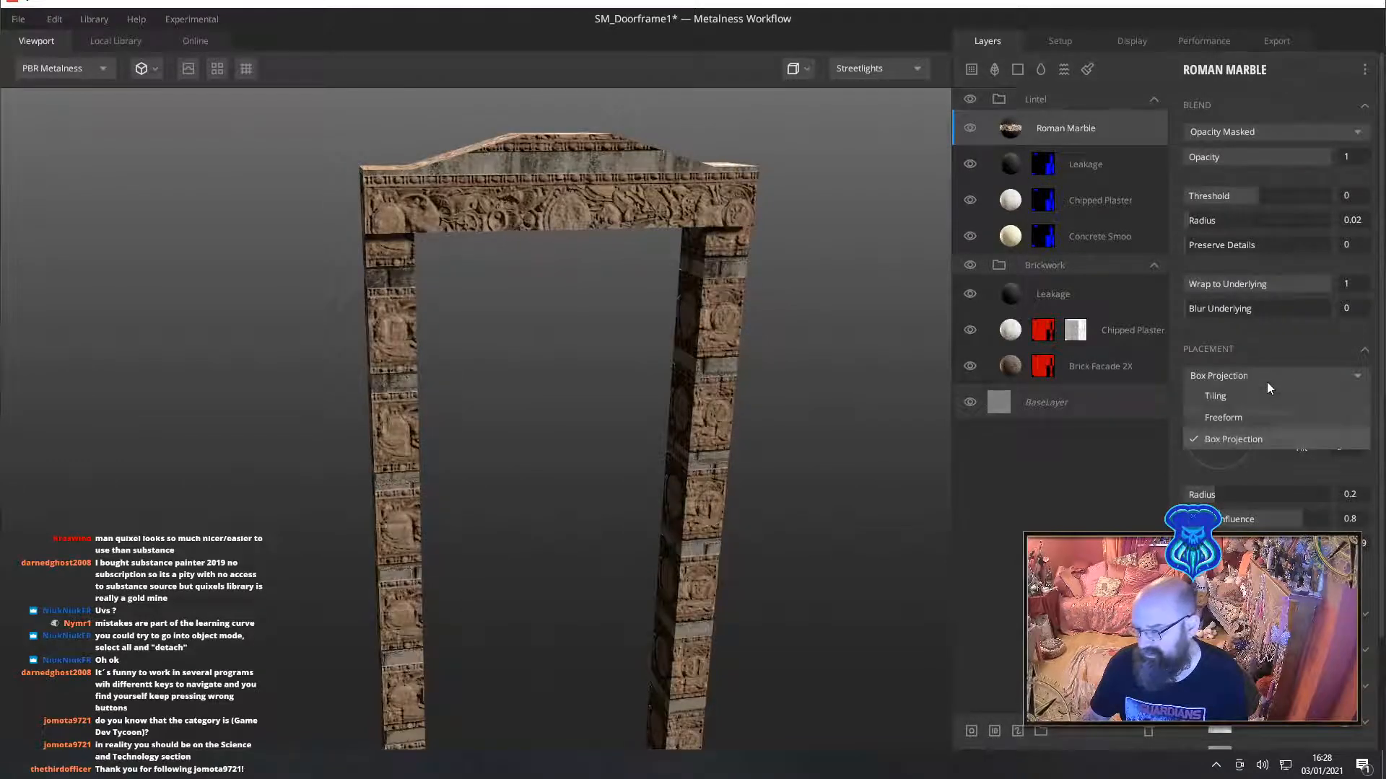
click(1232, 416)
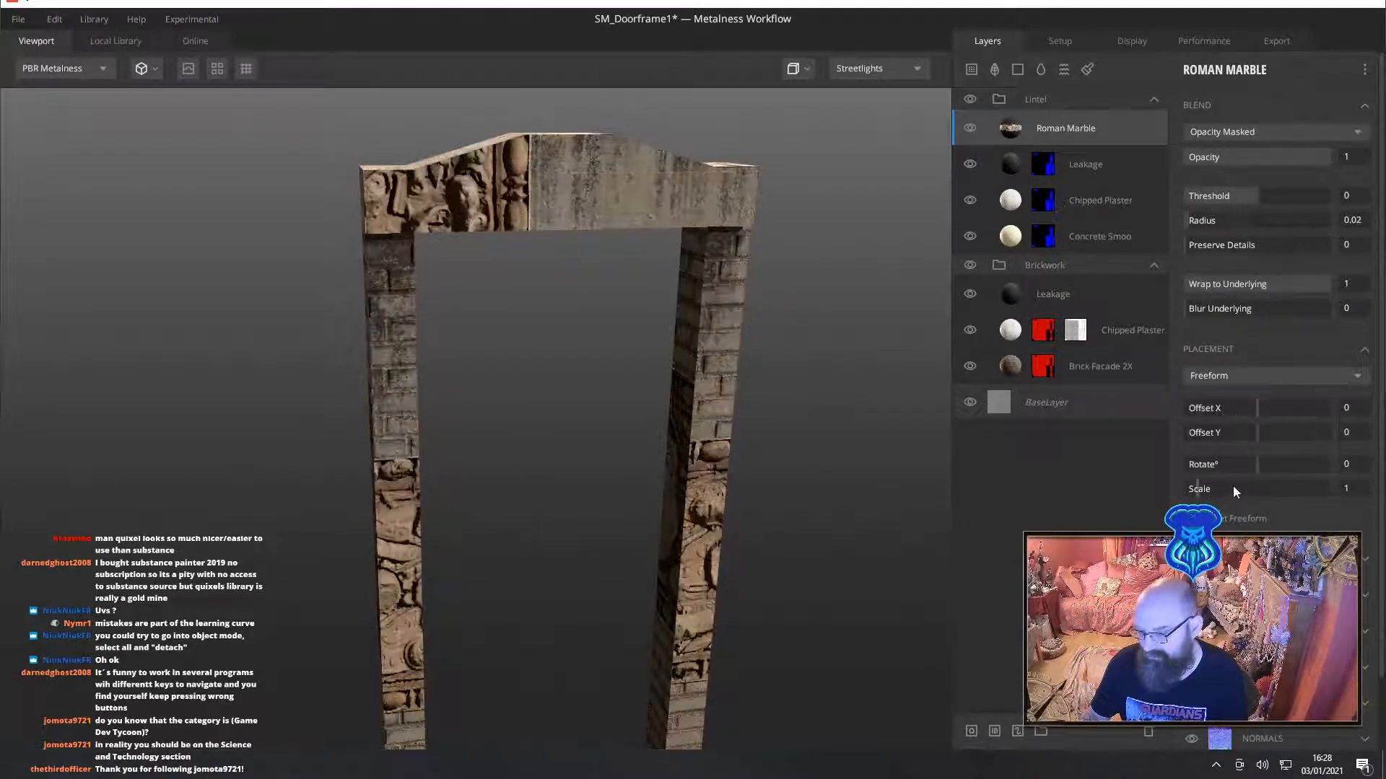
mouse_move(1253, 464)
mouse_down()
mouse_move(1222, 467)
mouse_move(1257, 464)
mouse_up()
drag(1254, 410, 1241, 426)
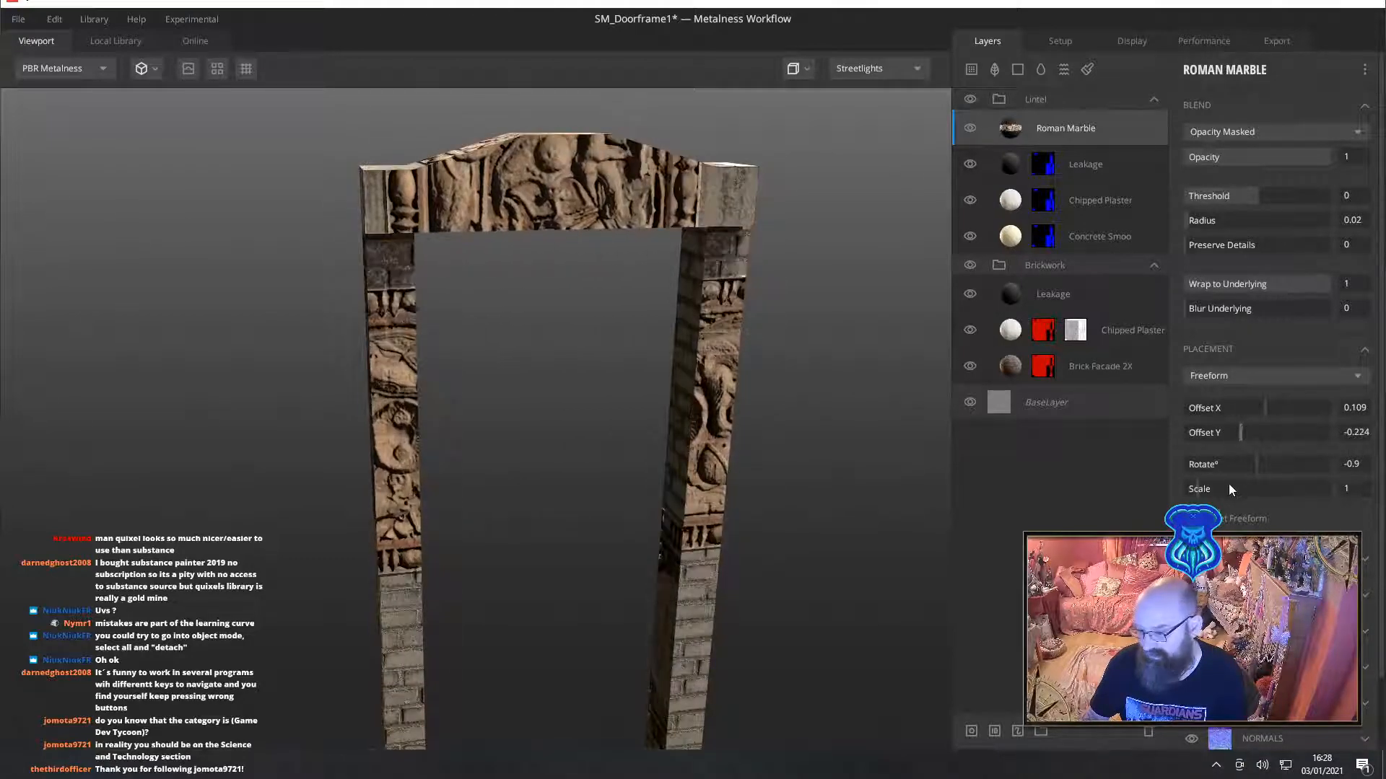
drag(1198, 489, 1191, 494)
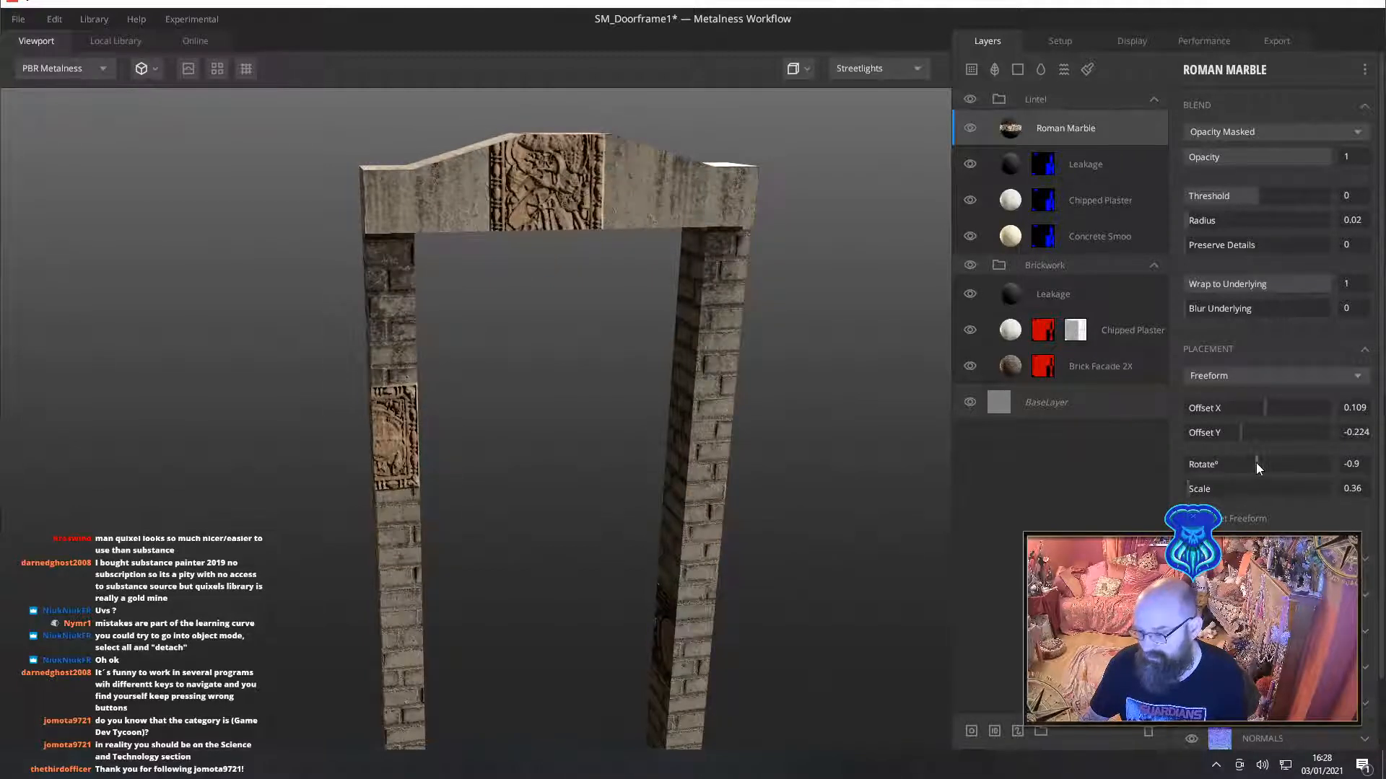
Rotate the Roman Marble carving to -88.65° and position it along the lintel with Offset X -0.711 and Offset Y -0.244
drag(1256, 462, 1219, 465)
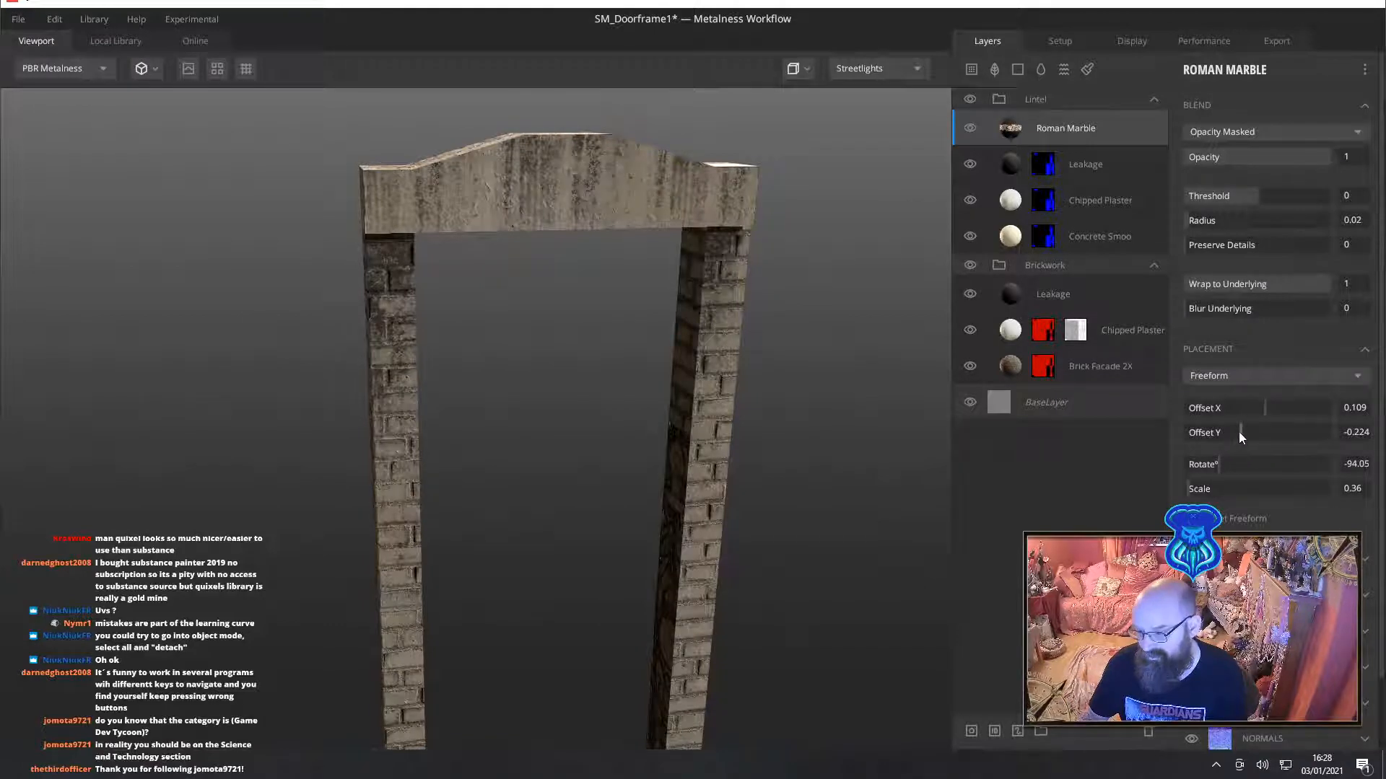
mouse_move(1238, 432)
mouse_down()
mouse_move(1224, 431)
mouse_move(1293, 423)
mouse_move(1172, 444)
mouse_move(1336, 453)
mouse_move(1248, 453)
mouse_move(1252, 441)
mouse_up()
right_click(1214, 433)
click(1266, 408)
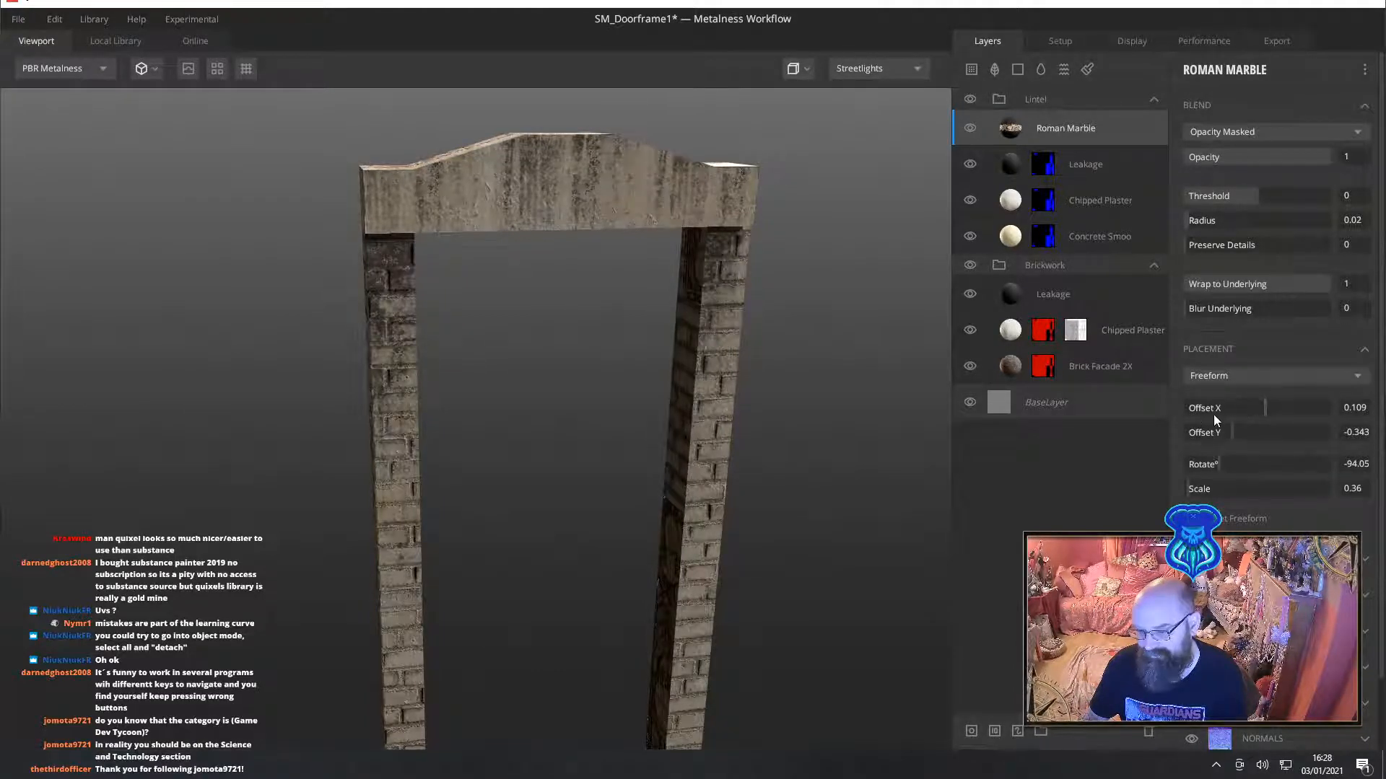
drag(1262, 406, 1221, 463)
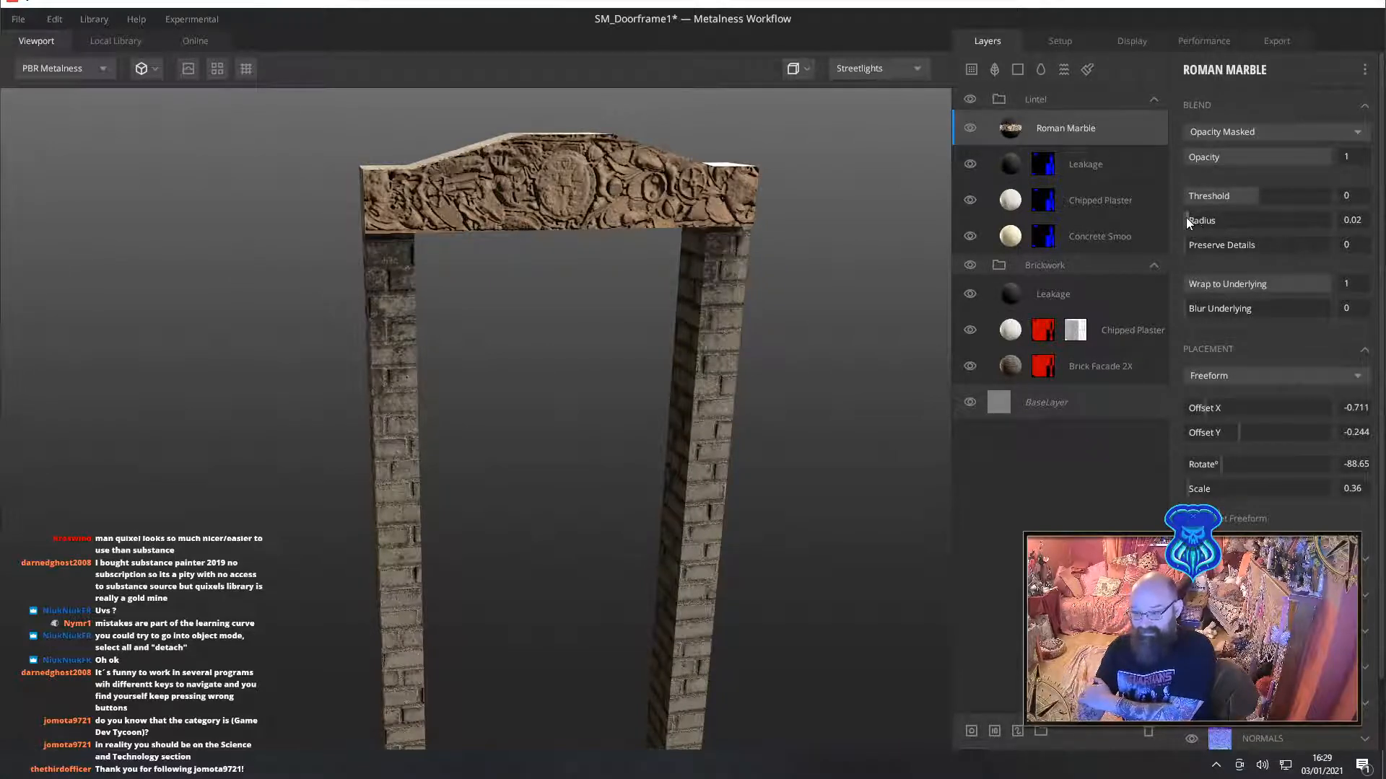
Set the Roman Marble layer's blend radius to 0, and refine its placement with scale 0.261 and rotation -90.45°
drag(1182, 219, 1153, 226)
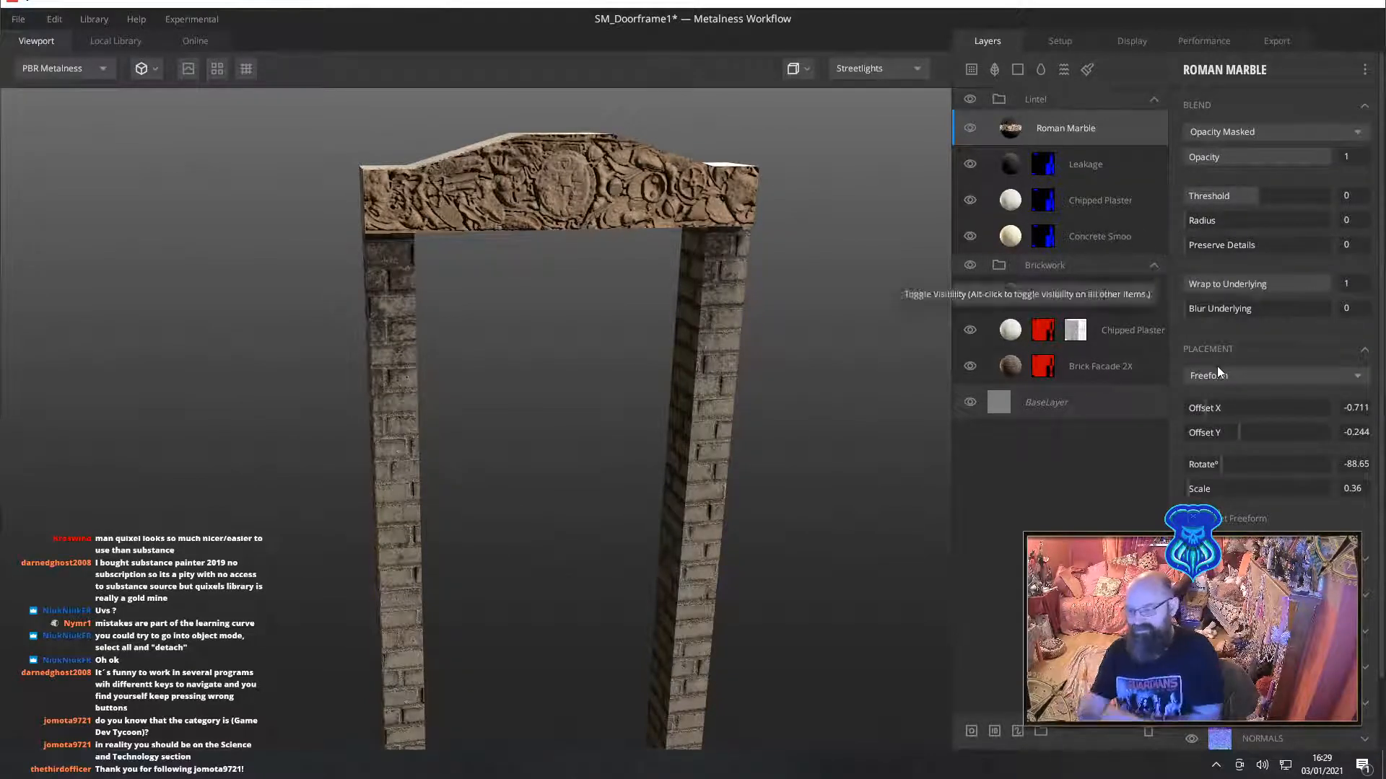
drag(1191, 499, 1191, 498)
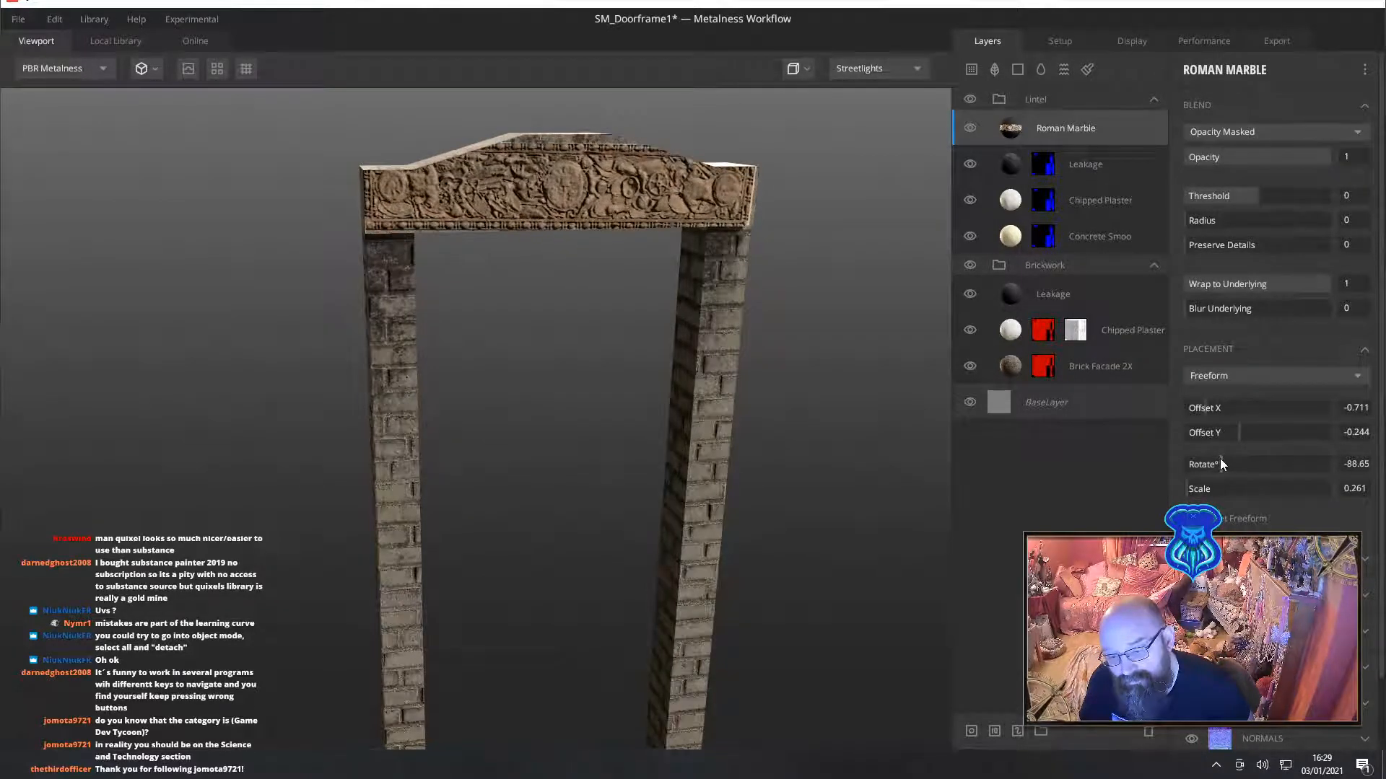
drag(1219, 459, 1219, 459)
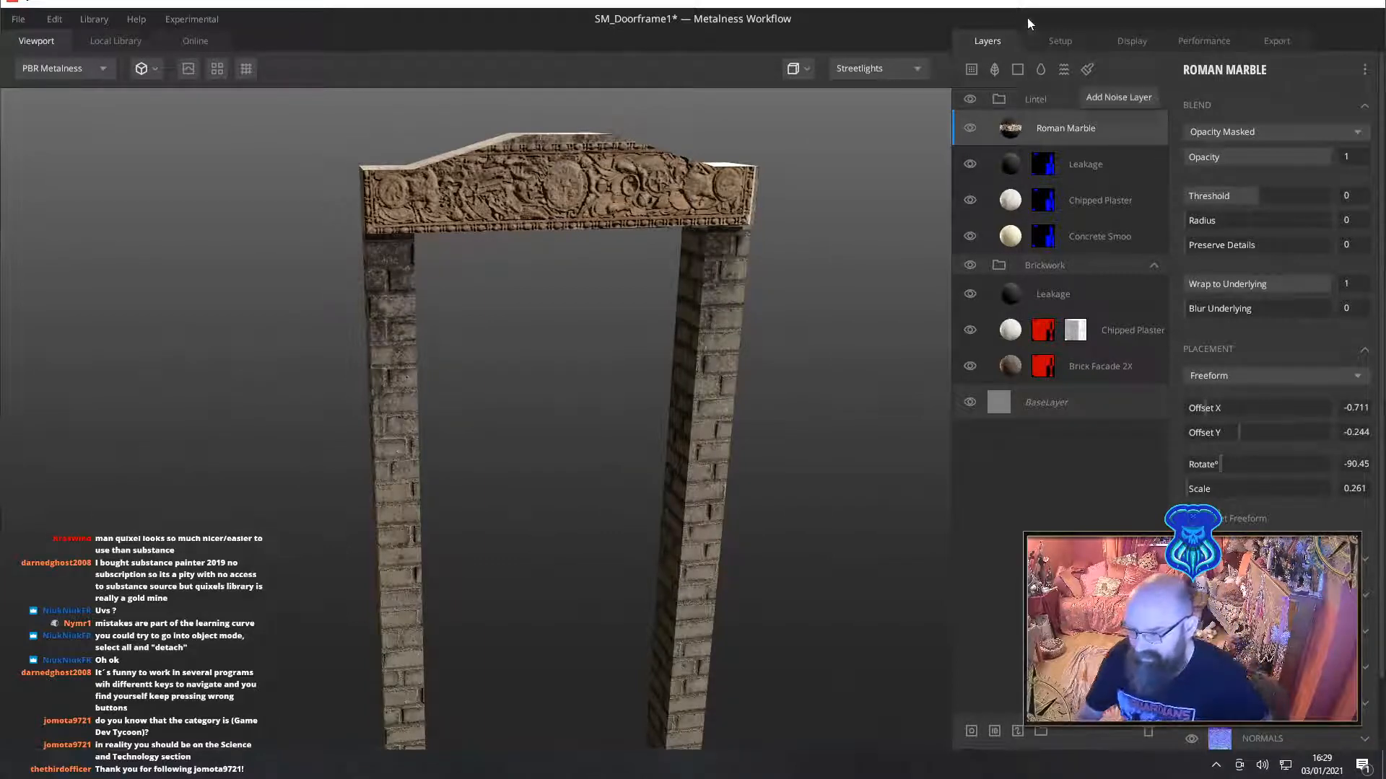
Move the Roman Marble layer beneath the Leakage layer in the Lintel group and save the project
drag(993, 136, 1088, 152)
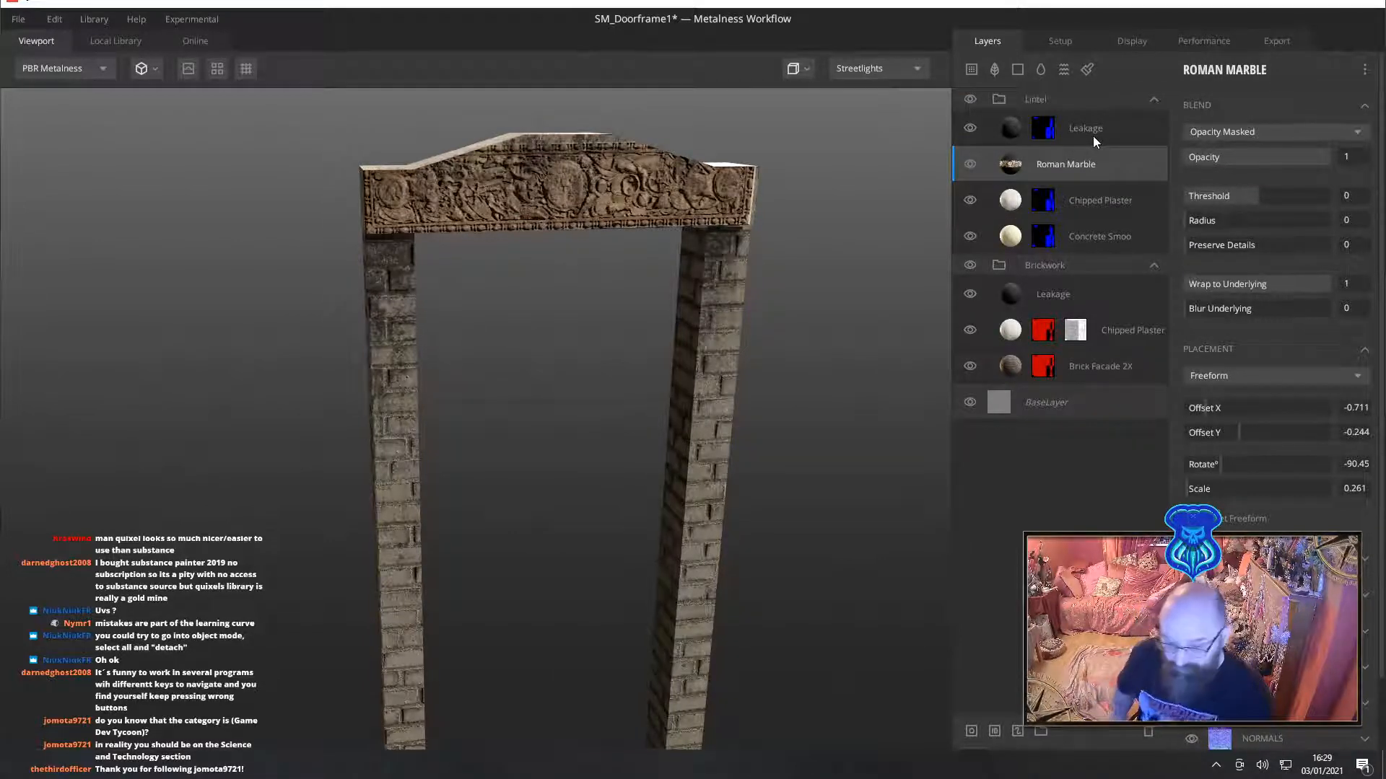
key(ctrl+s)
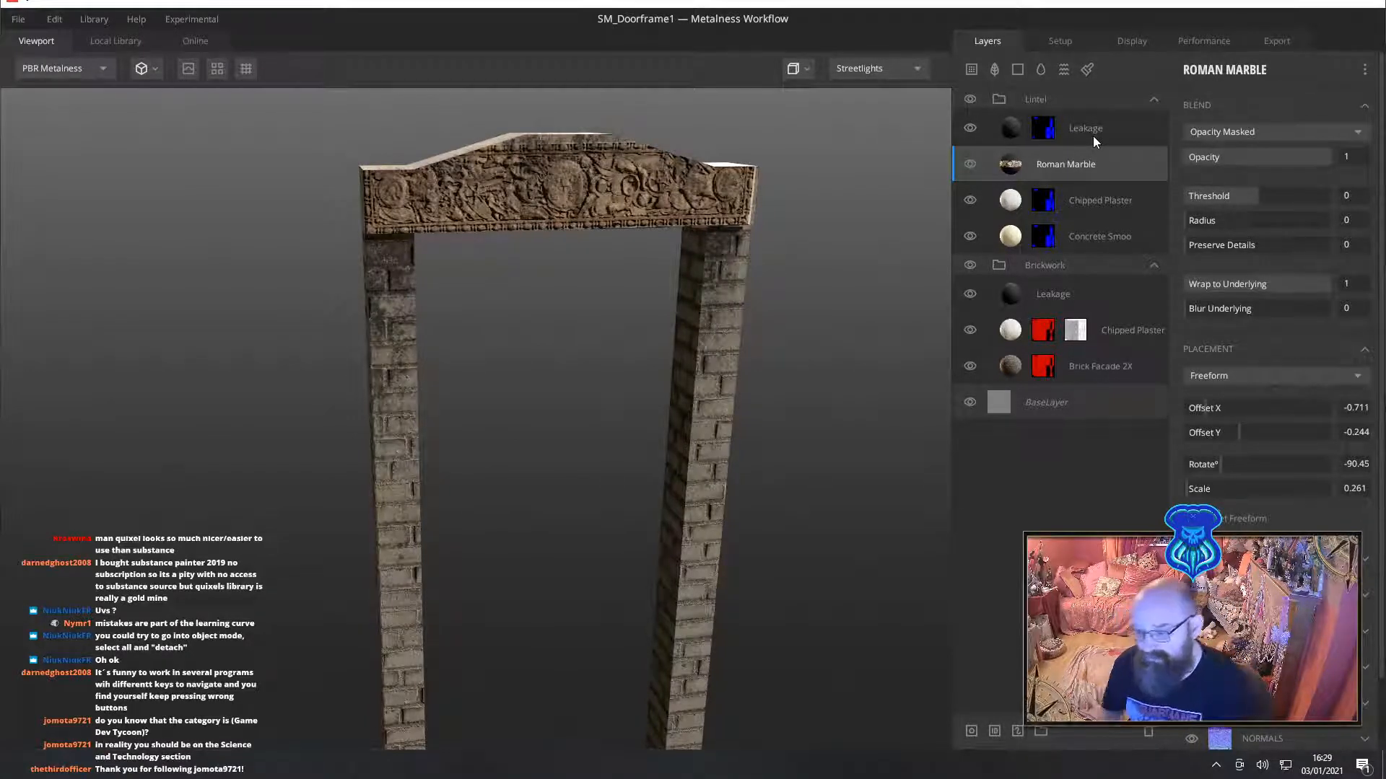
Compare the lintel with and without Roman Marble, lower that layer's opacity to 0.393, and save the project
click(970, 166)
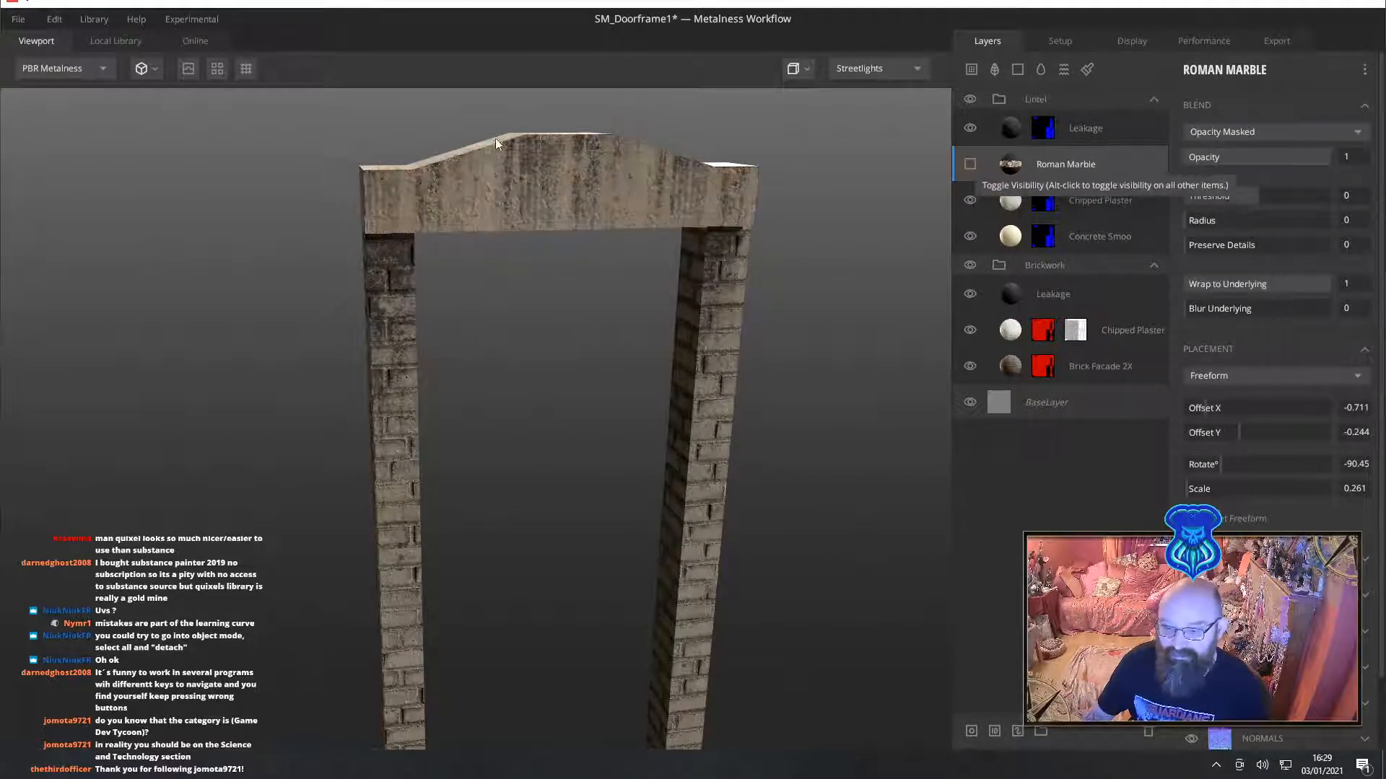
click(969, 165)
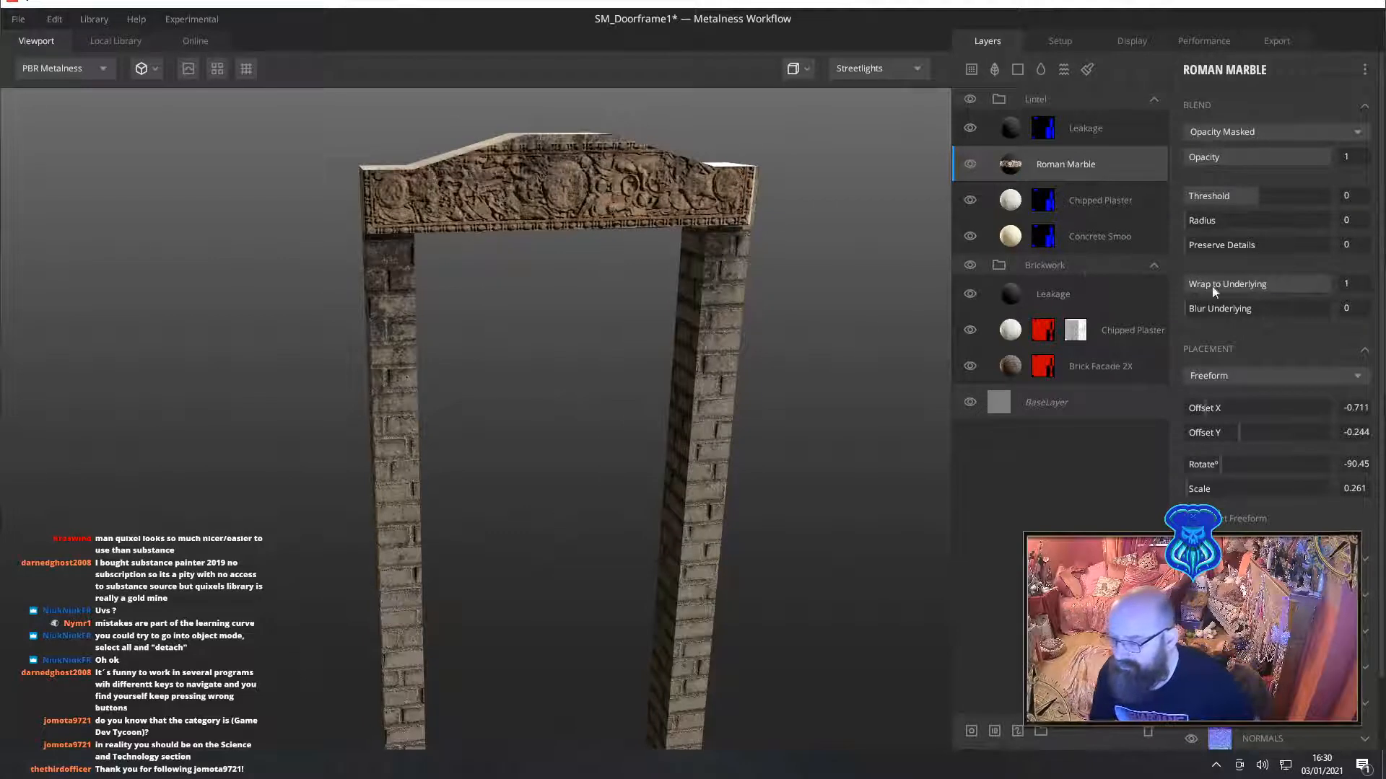
drag(1314, 161, 1242, 164)
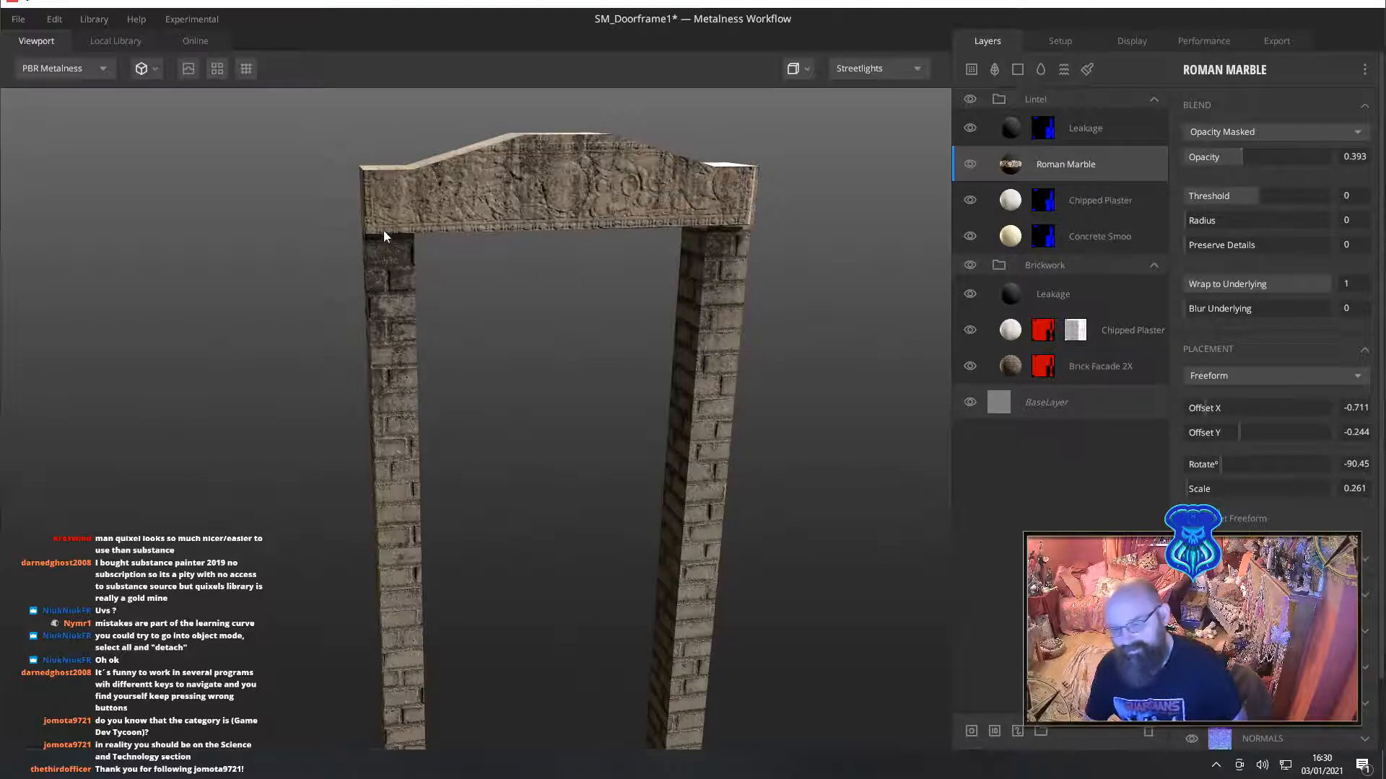
key(ctrl+s)
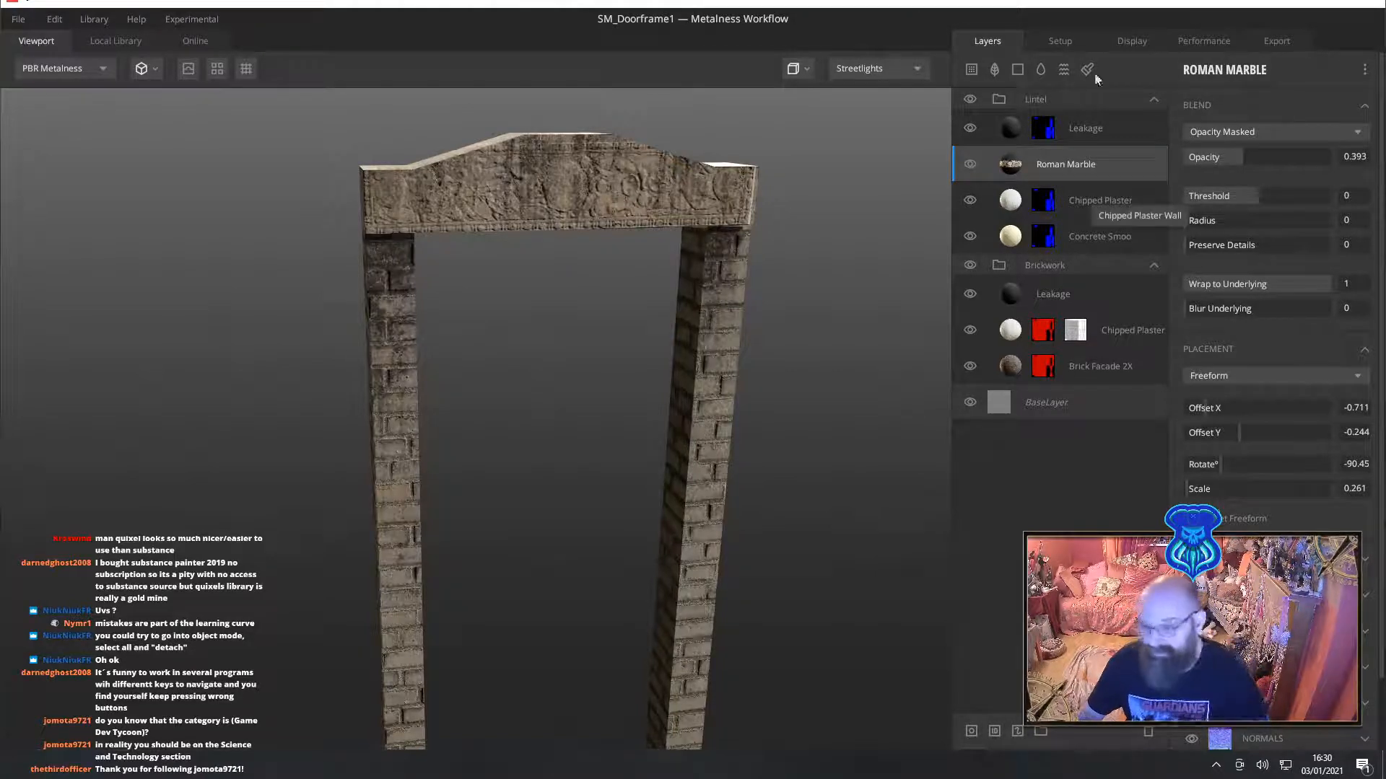
Exclude the Diffuse and Displacement maps, include Gloss and the map after AO, and export the 2048 px textures
click(1276, 41)
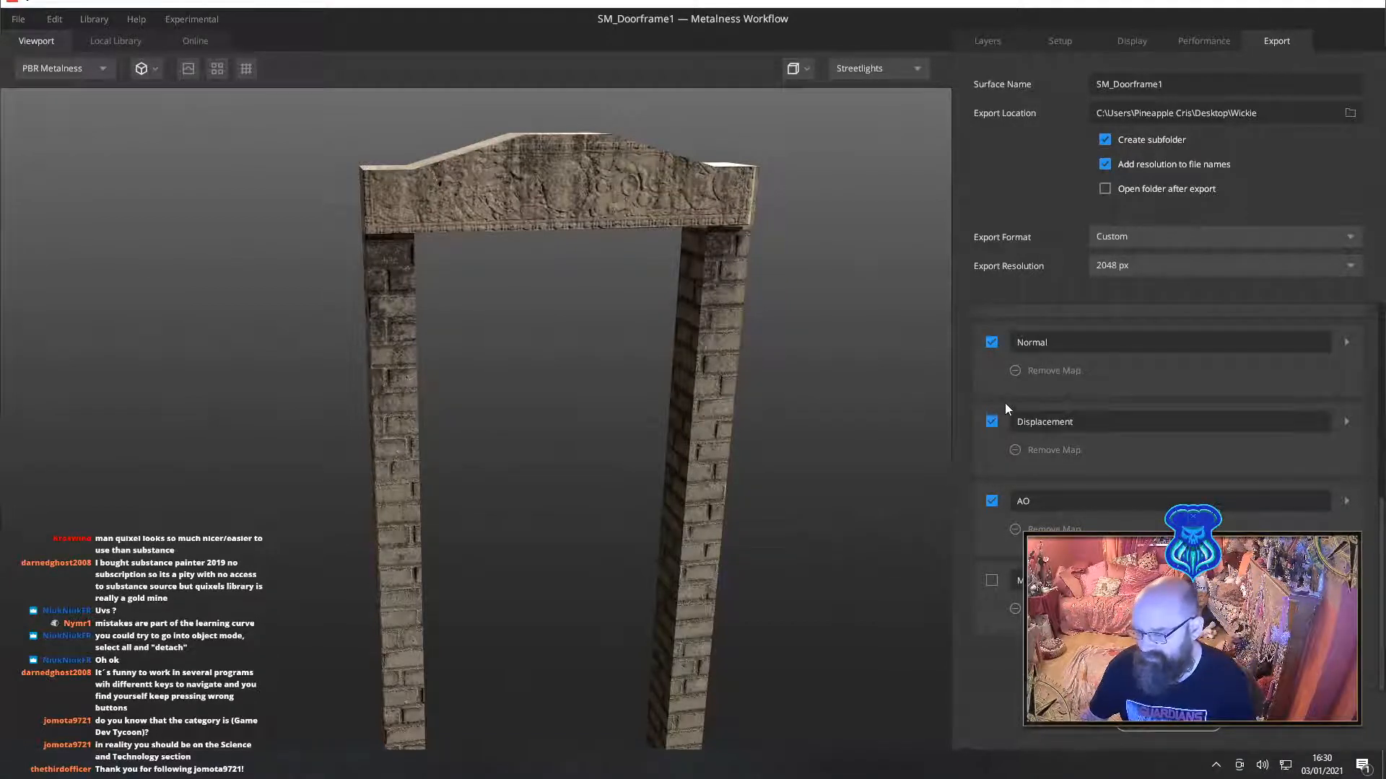
scroll(1000, 411, up, 5)
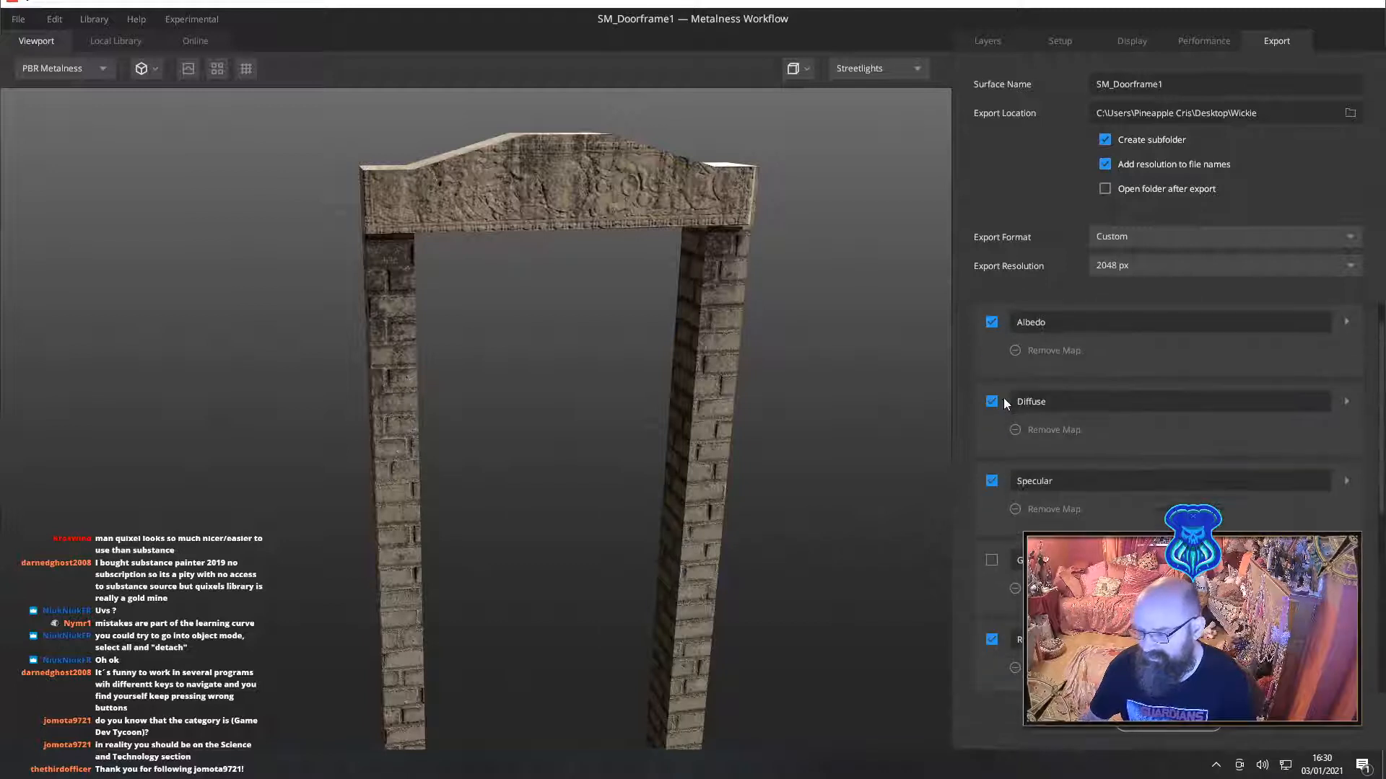
click(991, 437)
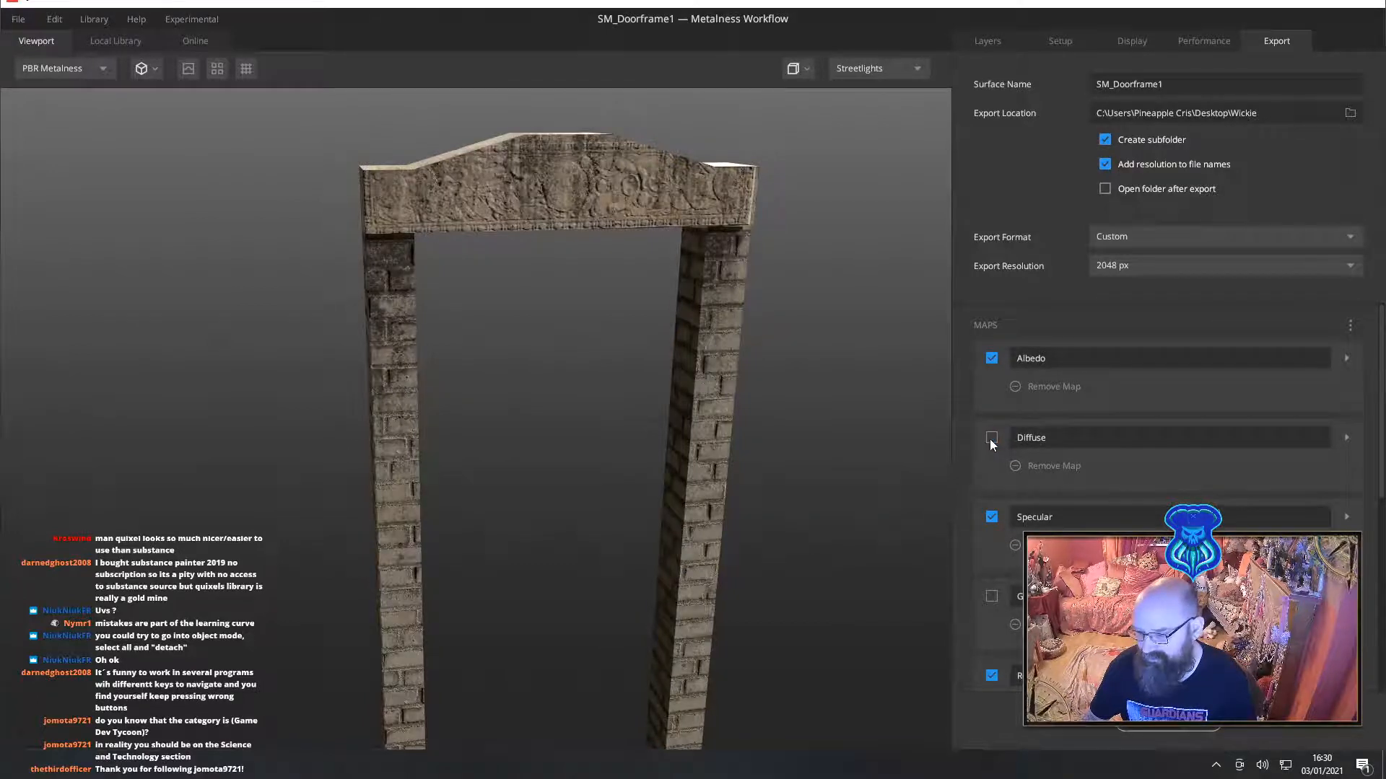
scroll(990, 439, down, 1)
scroll(1010, 505, down, 4)
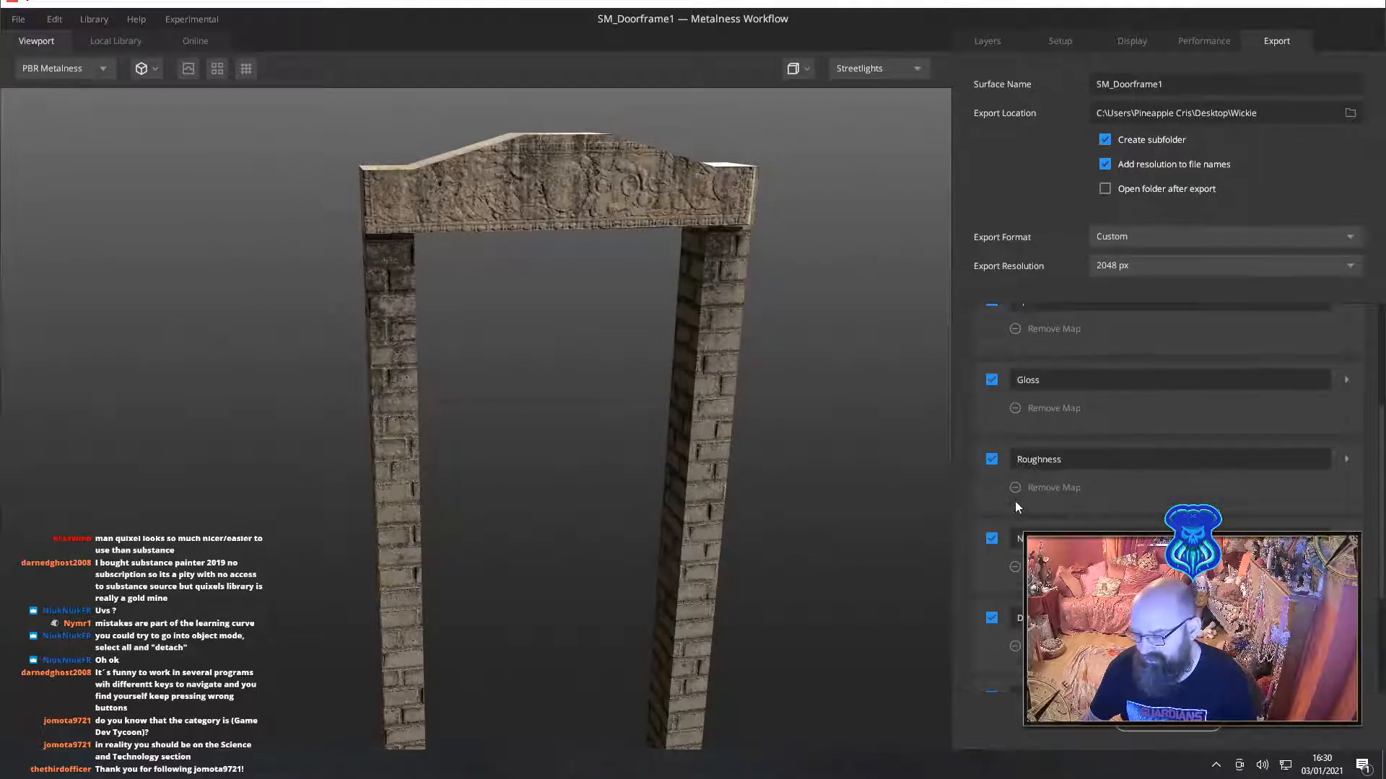
click(991, 633)
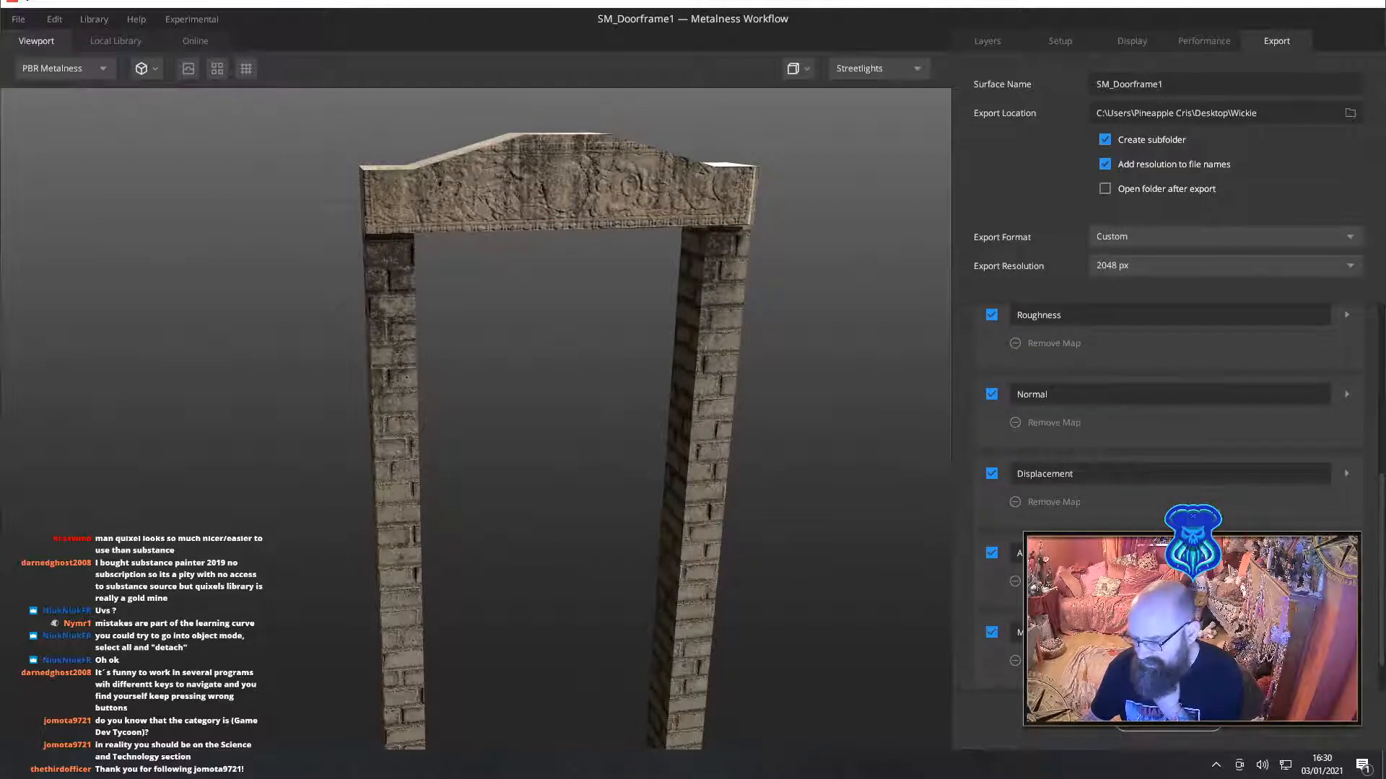
click(991, 475)
scroll(1046, 498, down, 1)
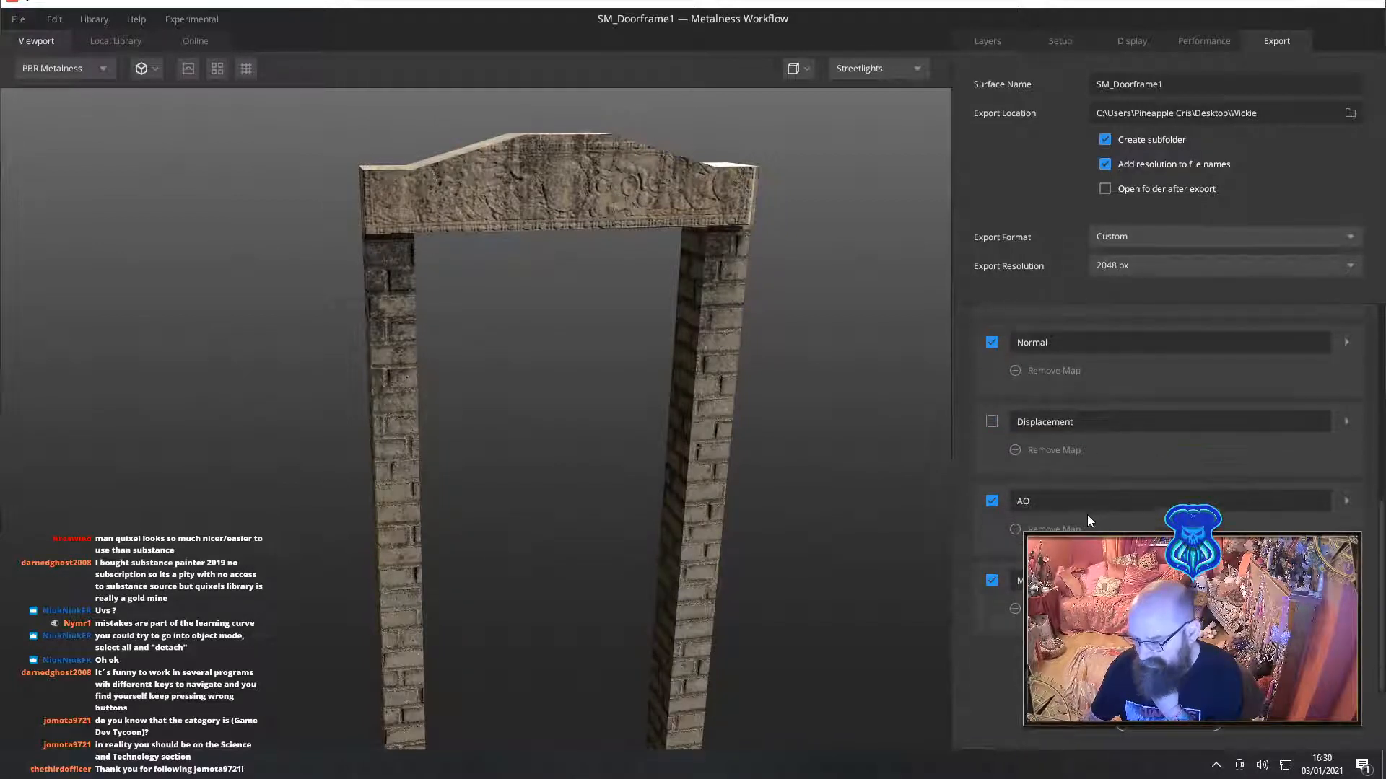
click(1184, 728)
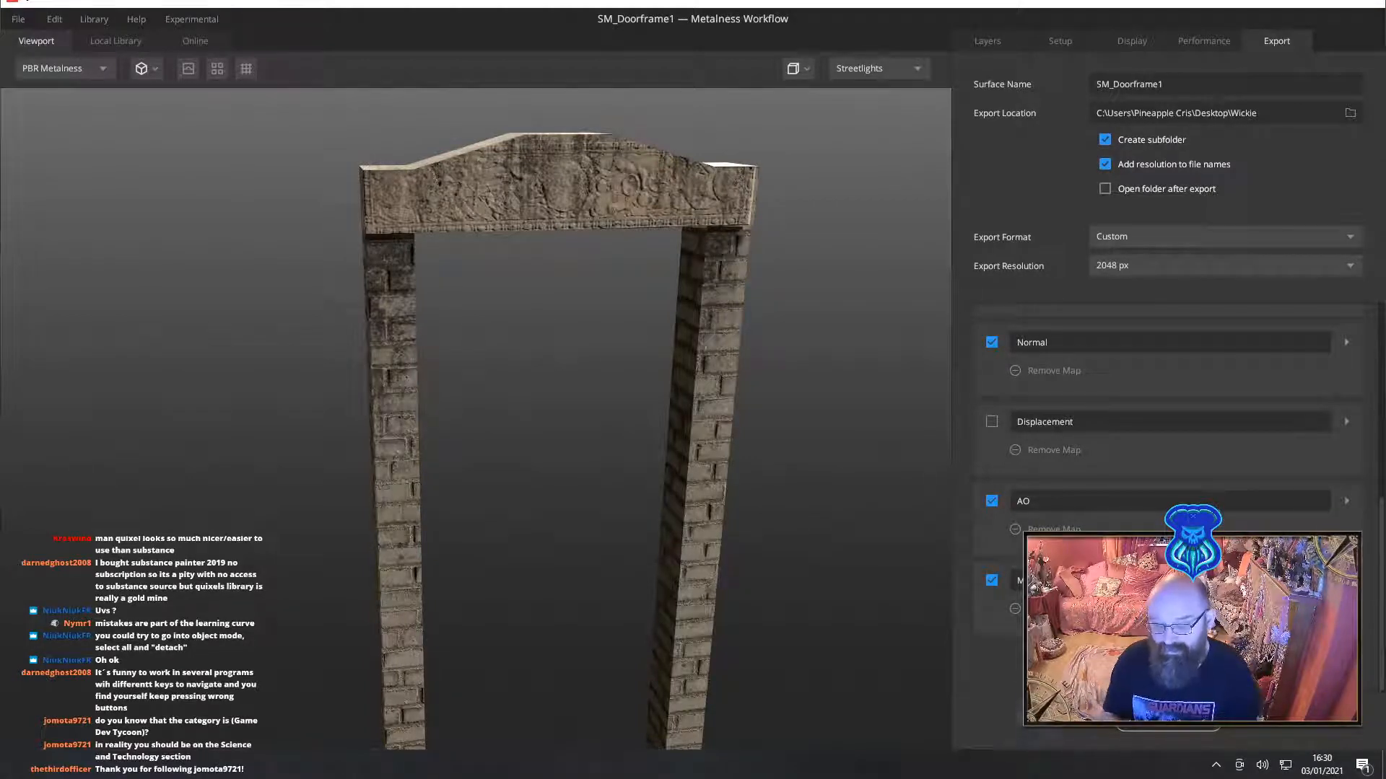
Switch to the Epic Games Launcher and open the 4.26 Workbench_HE_Wickie project from the Unreal Engine library
key(super+d)
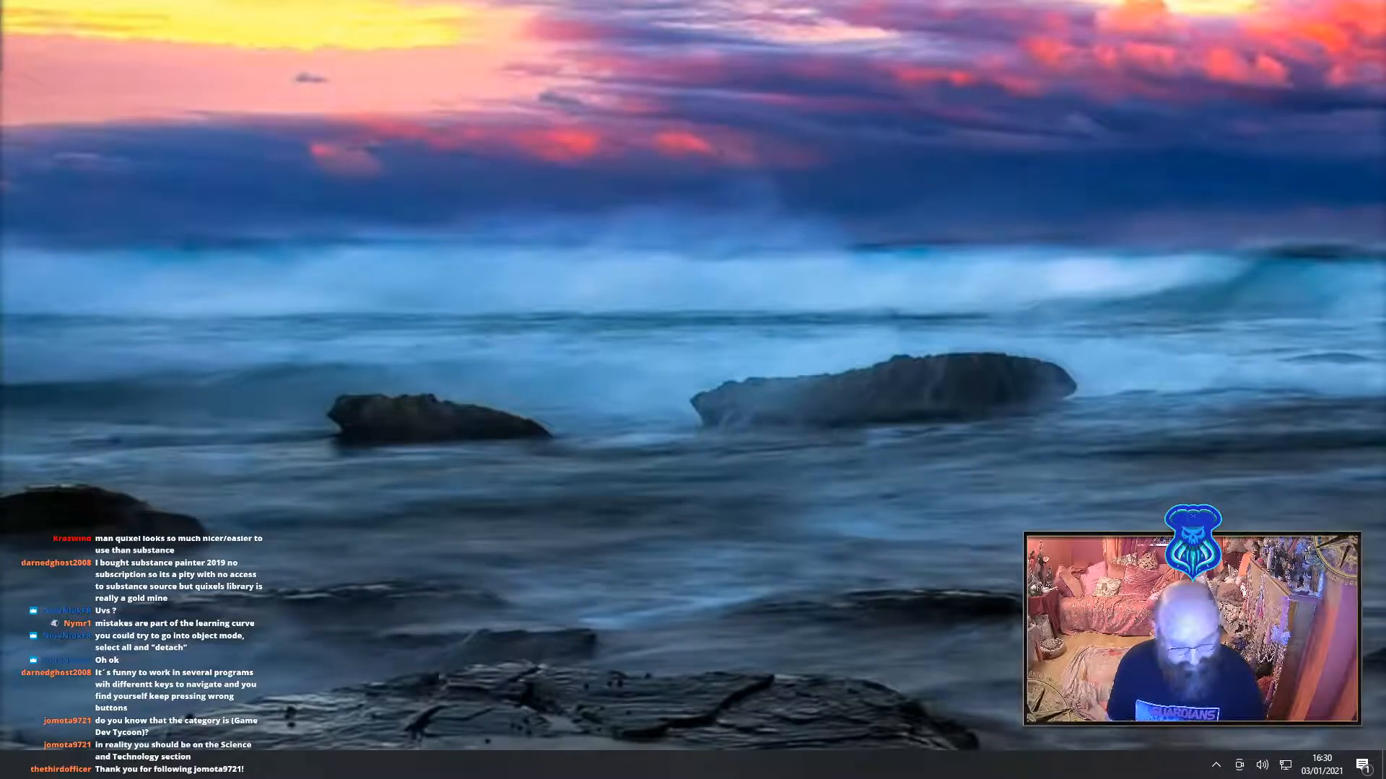
key(alt+Tab)
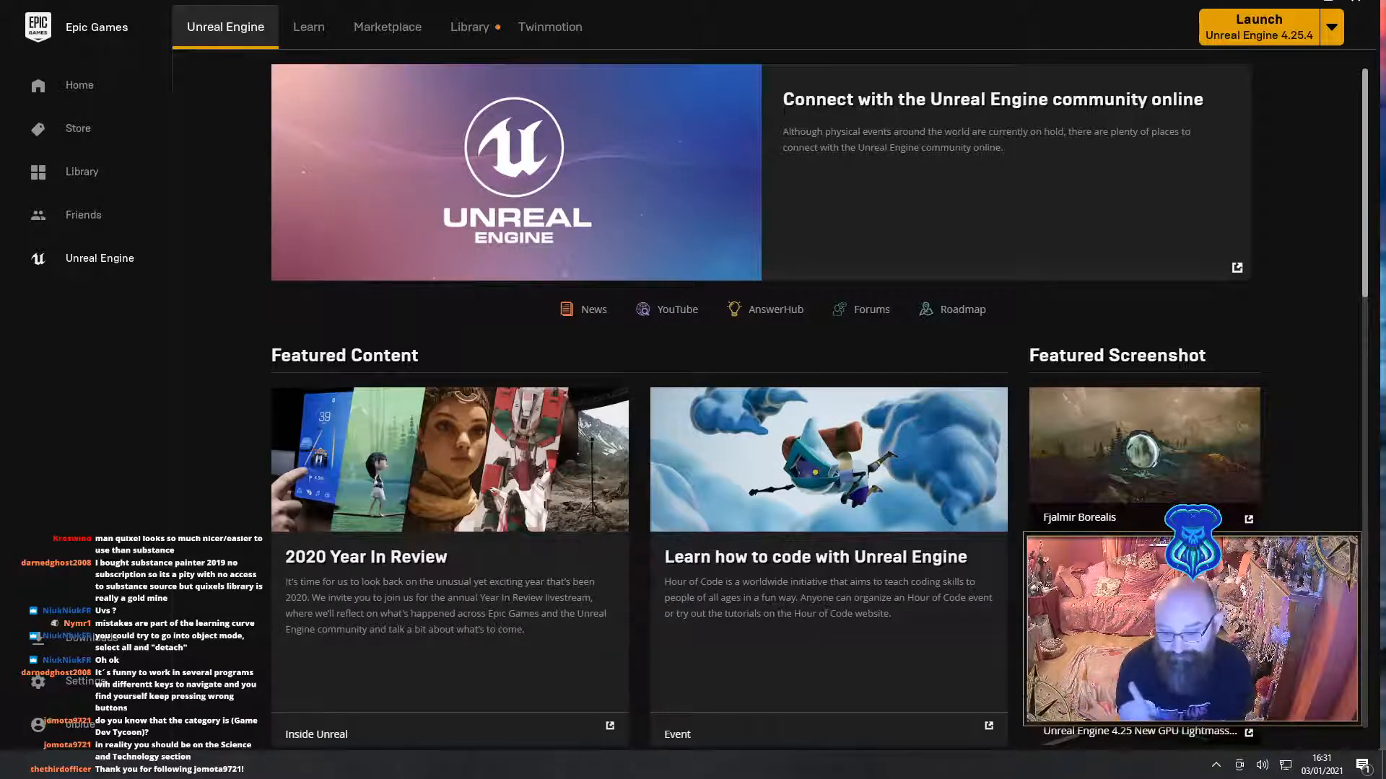
click(501, 35)
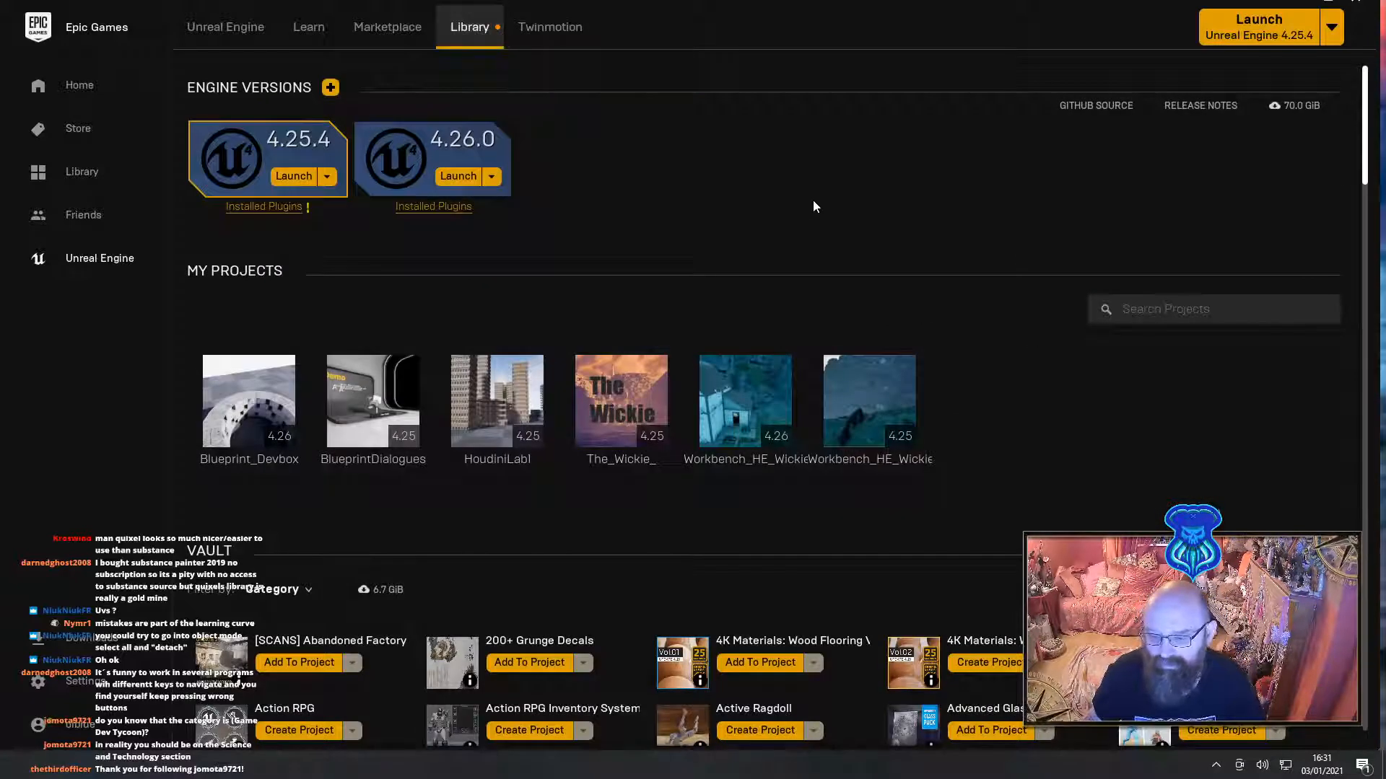
click(772, 407)
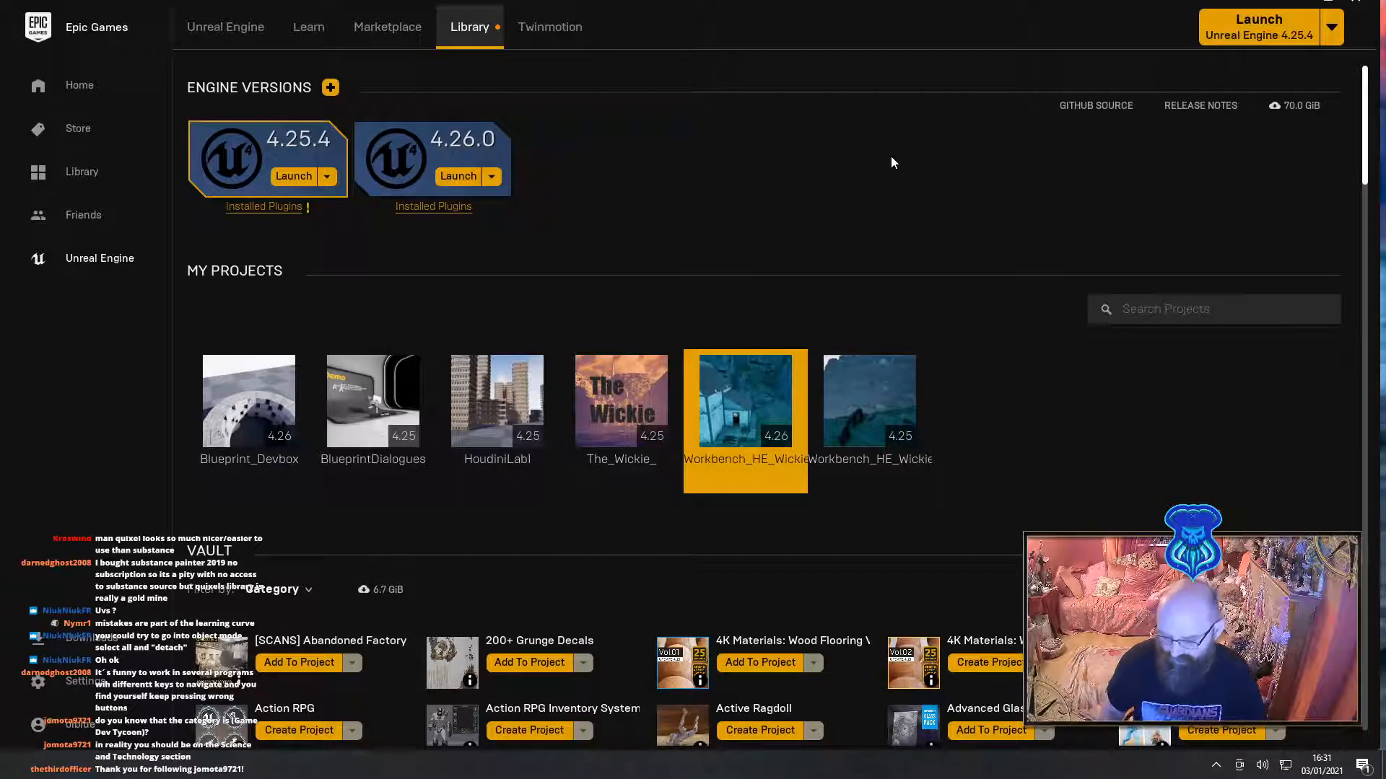
double_click(715, 417)
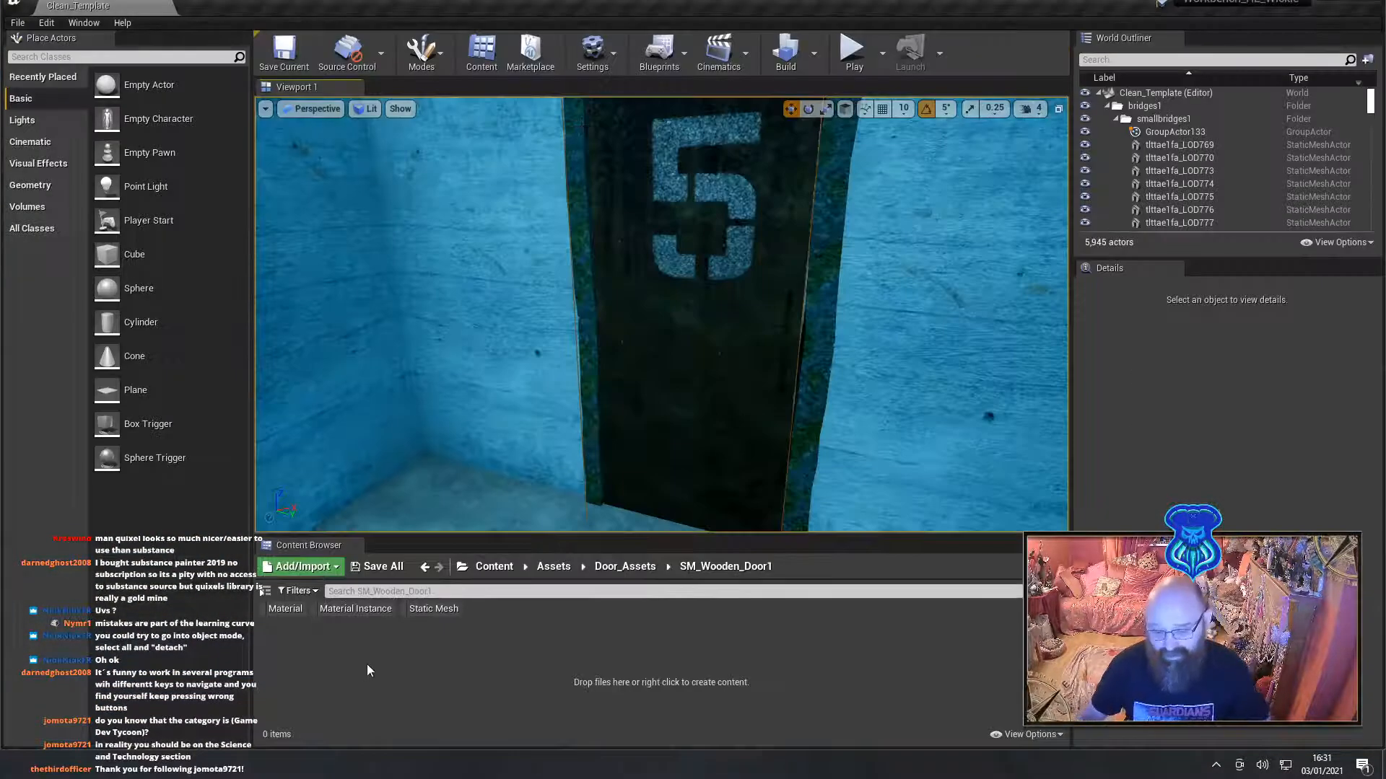
Open the recent workbench level and dismiss its message log
click(17, 23)
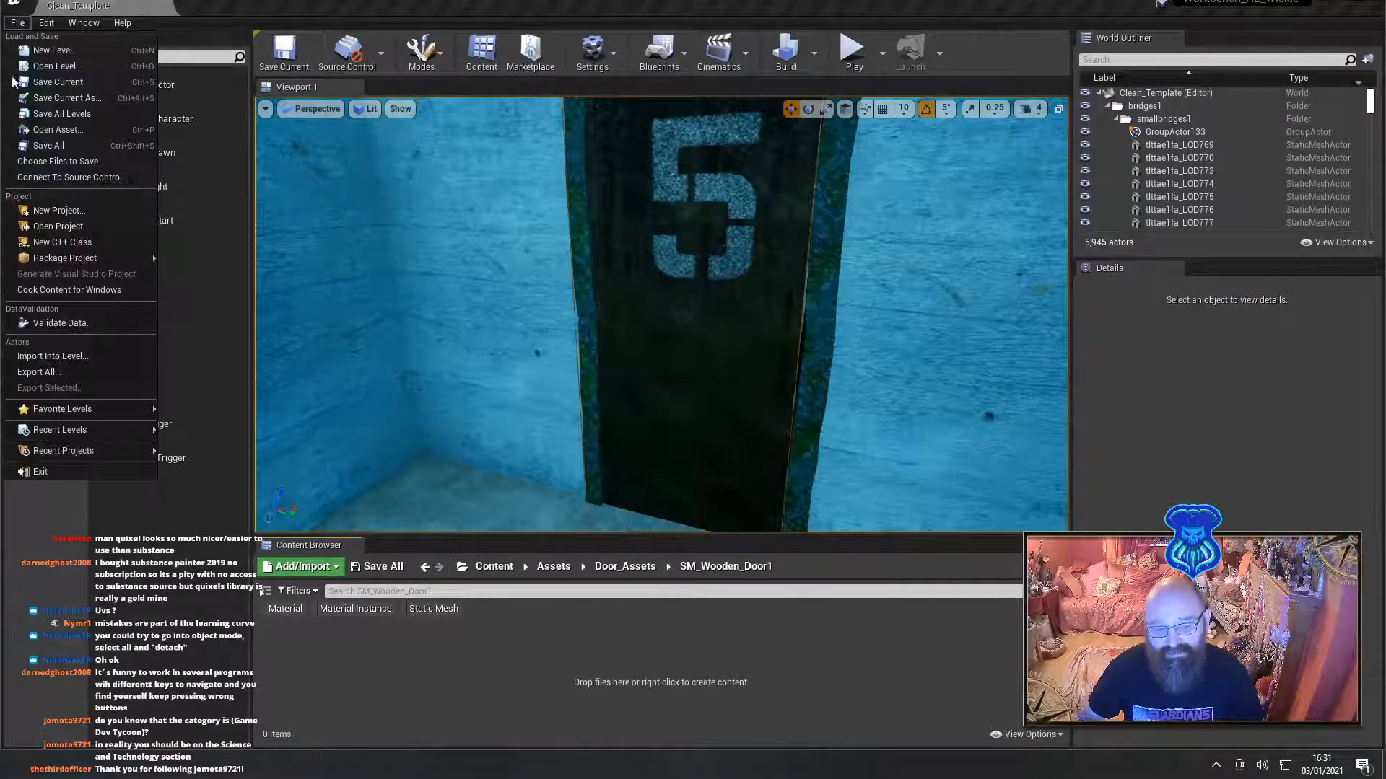
mouse_move(76, 433)
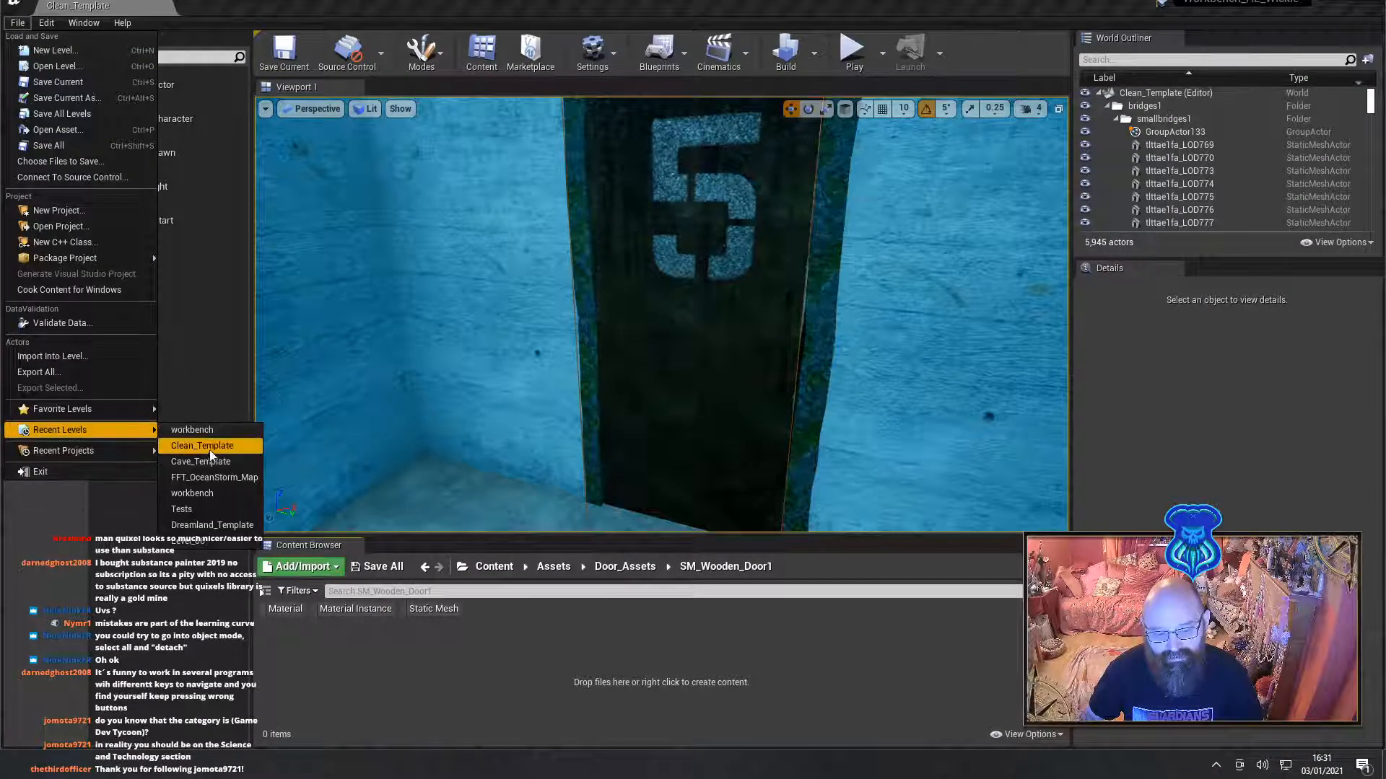
click(225, 430)
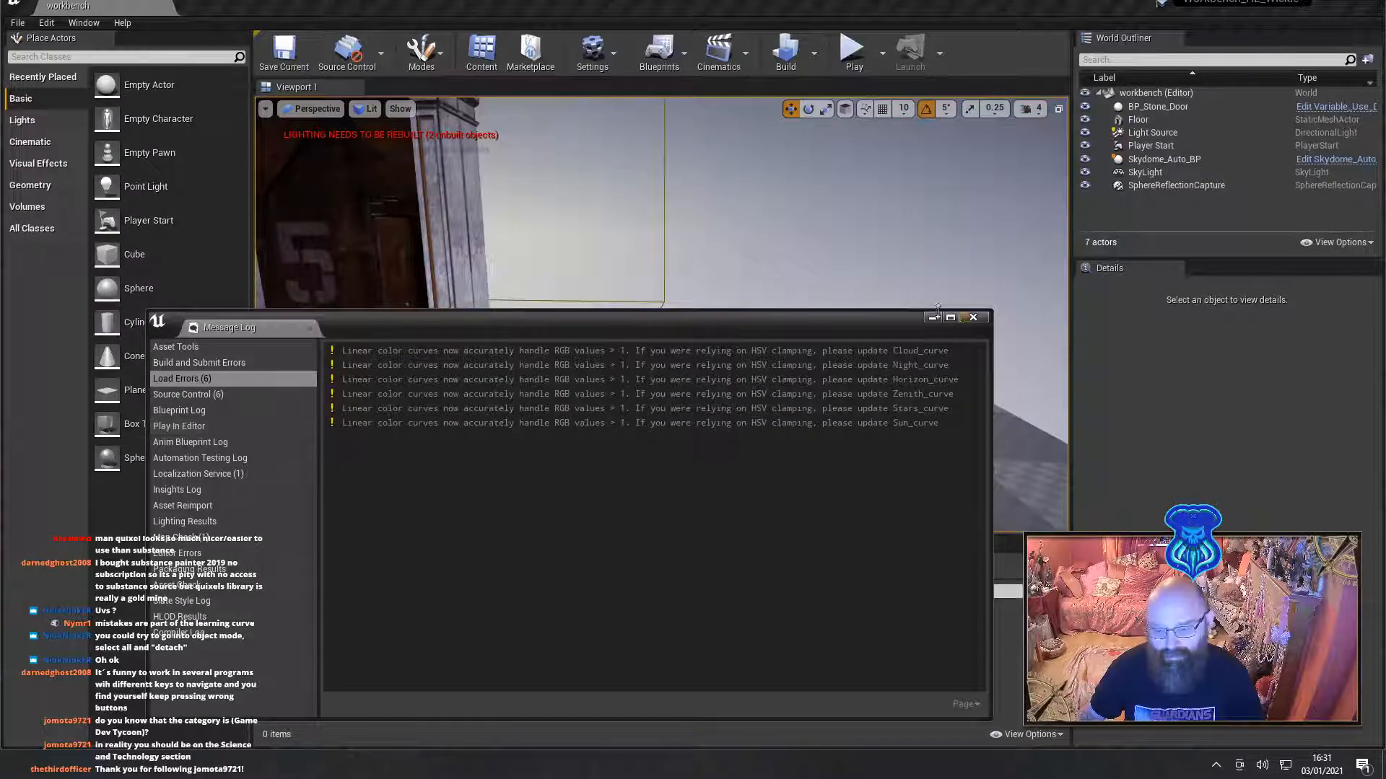
click(976, 318)
right_drag(926, 350, 661, 355)
key(s)
key(w)
key(d)
key(w)
key(a)
key(s)
key(d)
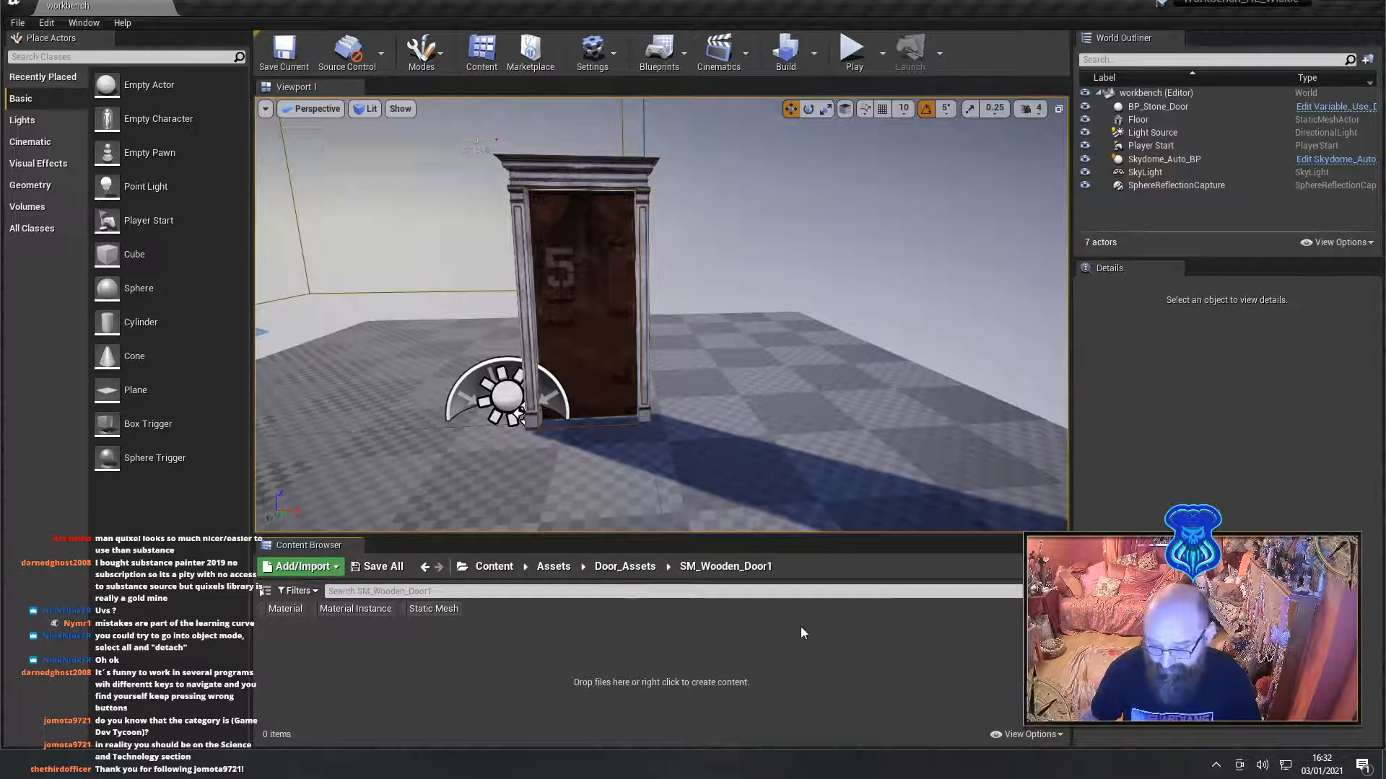
Start an asset import into the SM_Wooden_Door1 content folder and browse to Wickie's SM_Wooden_Door1 folder on the desktop
click(625, 568)
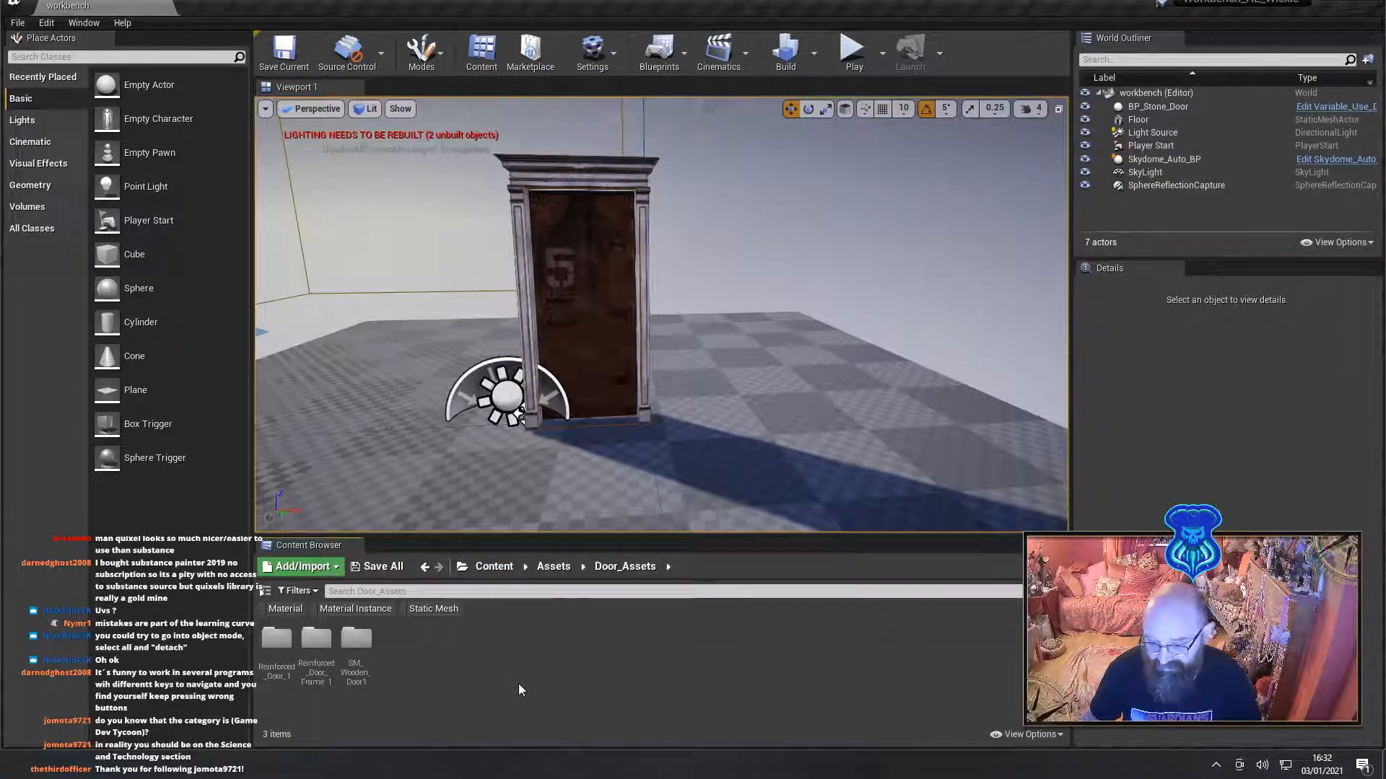
double_click(356, 650)
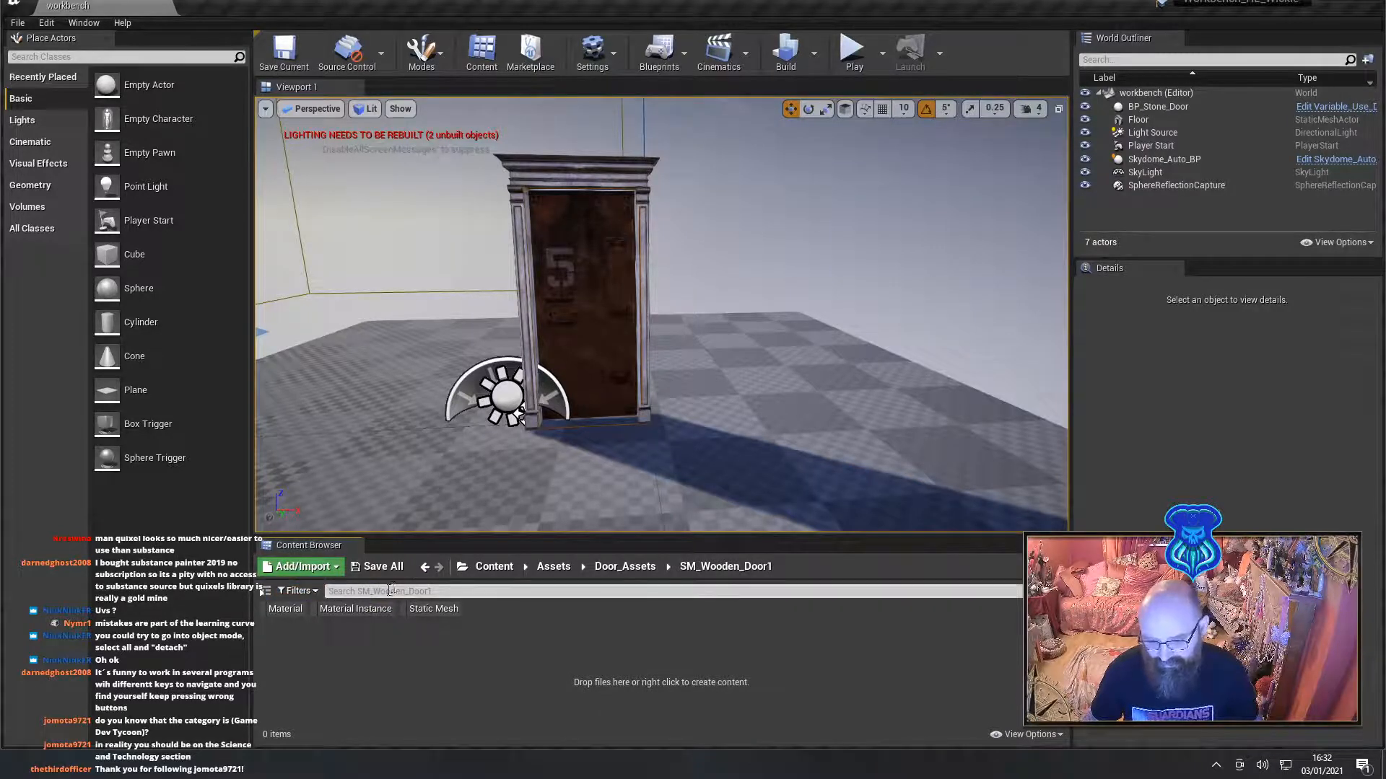
click(303, 567)
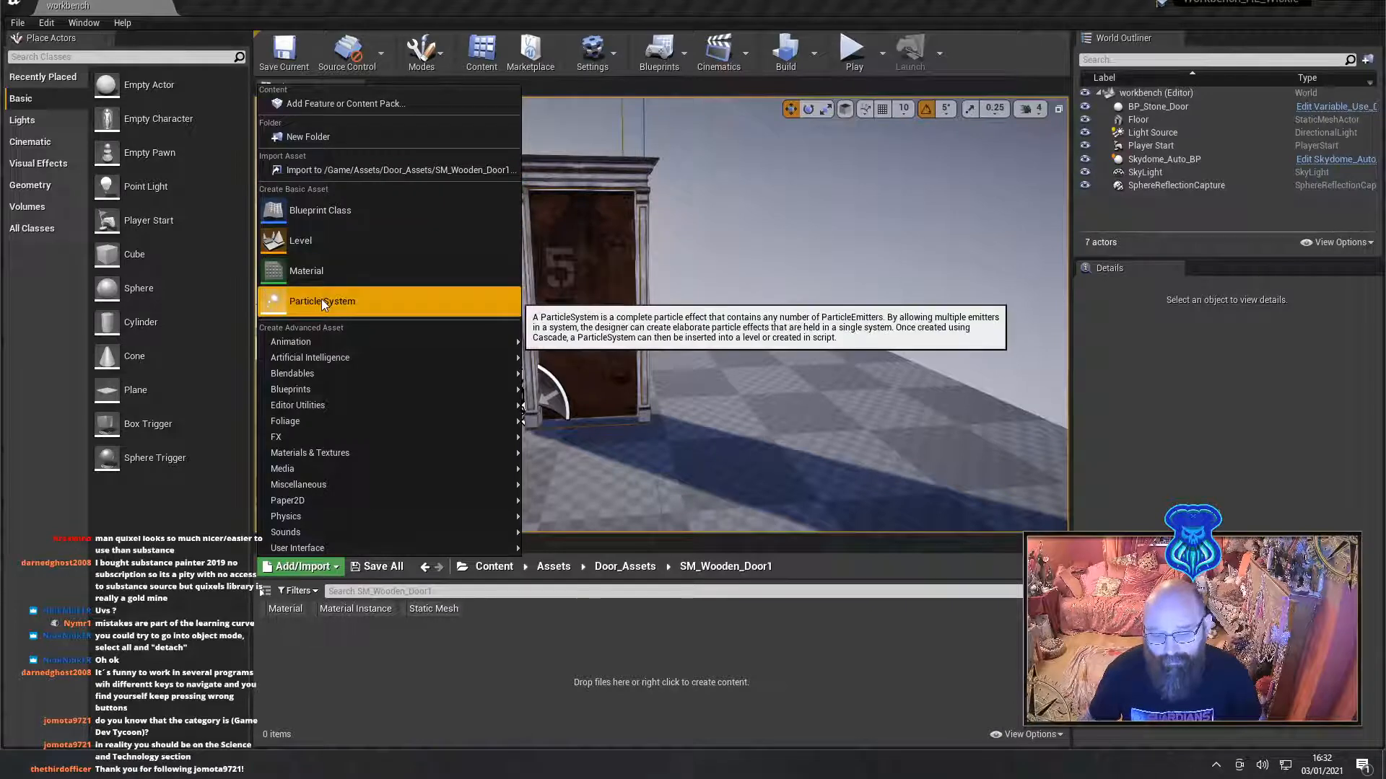
click(317, 168)
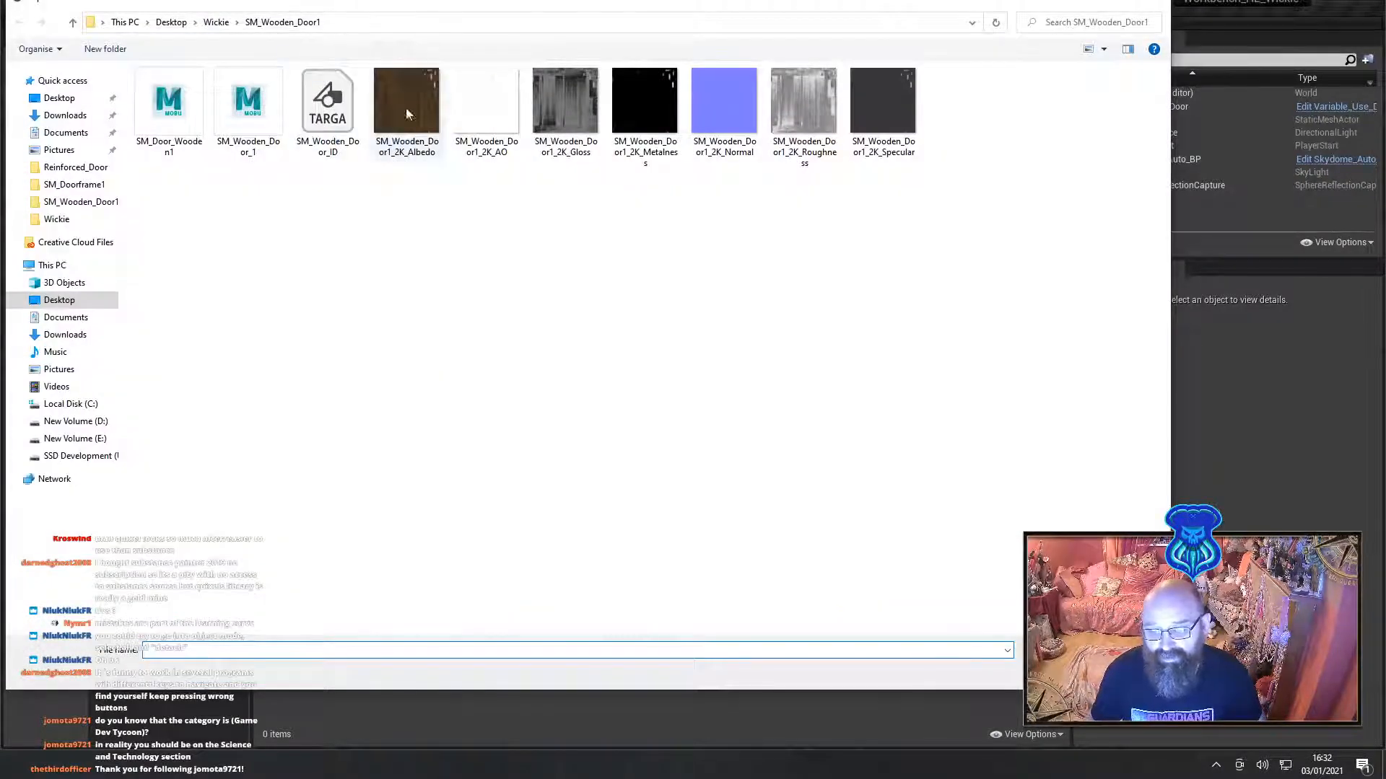
click(215, 22)
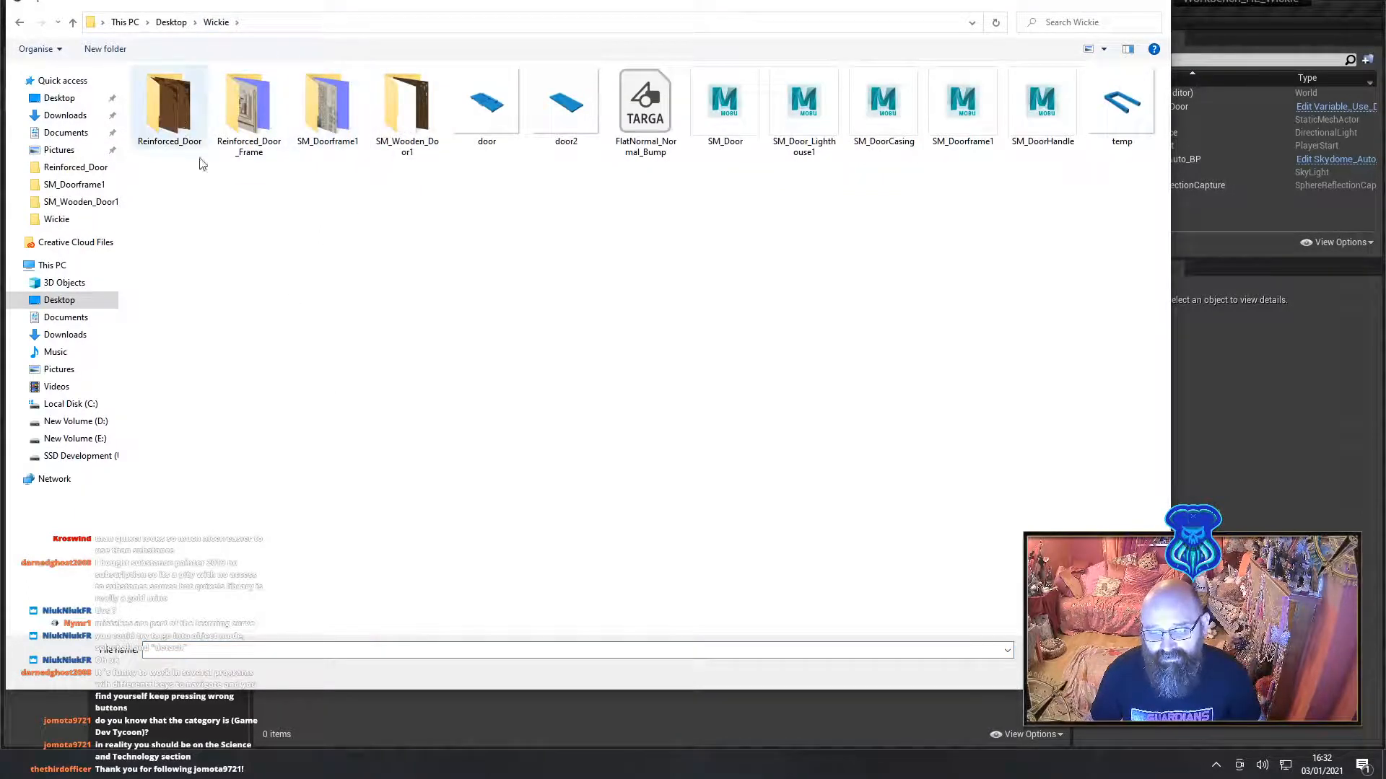
click(416, 118)
double_click(416, 117)
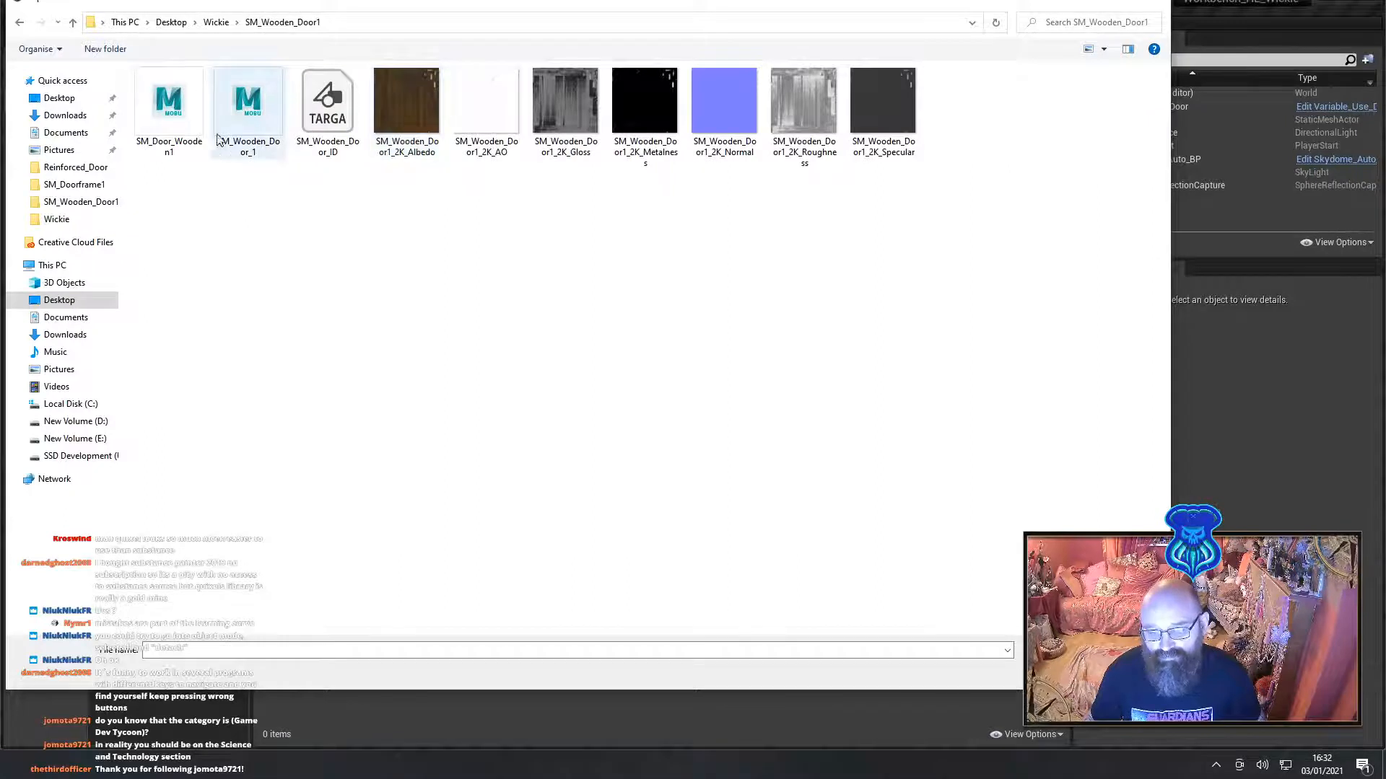
Check the file properties of the SM_Wooden_Door_1 FBX to see when it was created
click(192, 108)
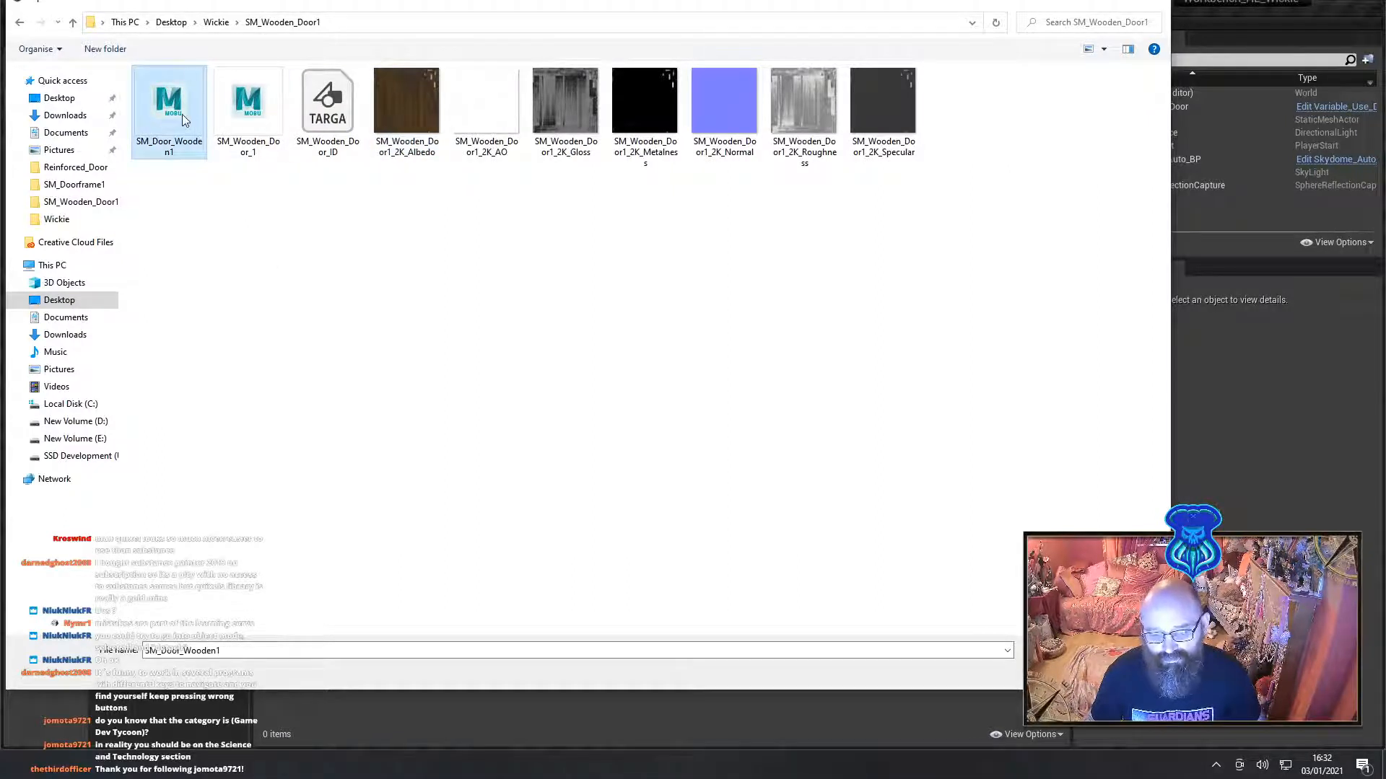
click(257, 117)
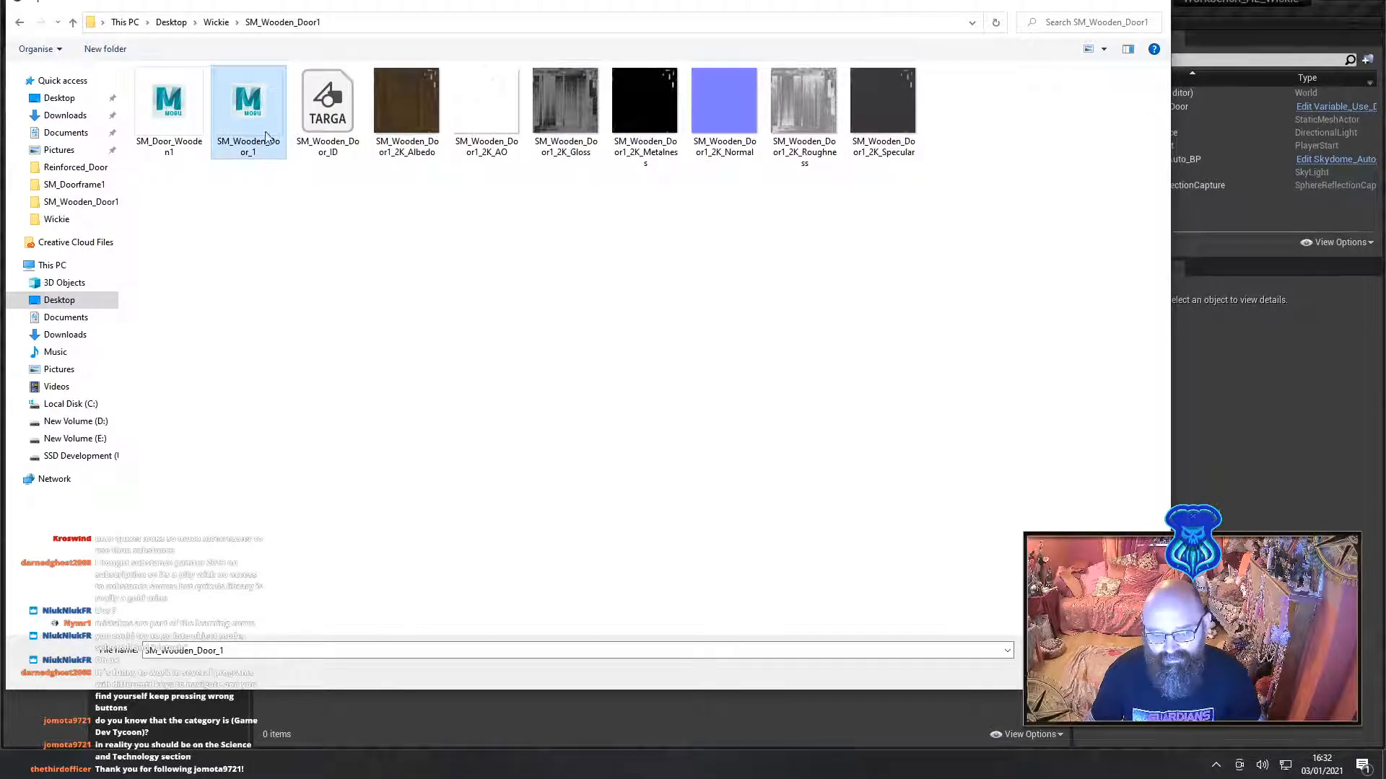
right_click(383, 343)
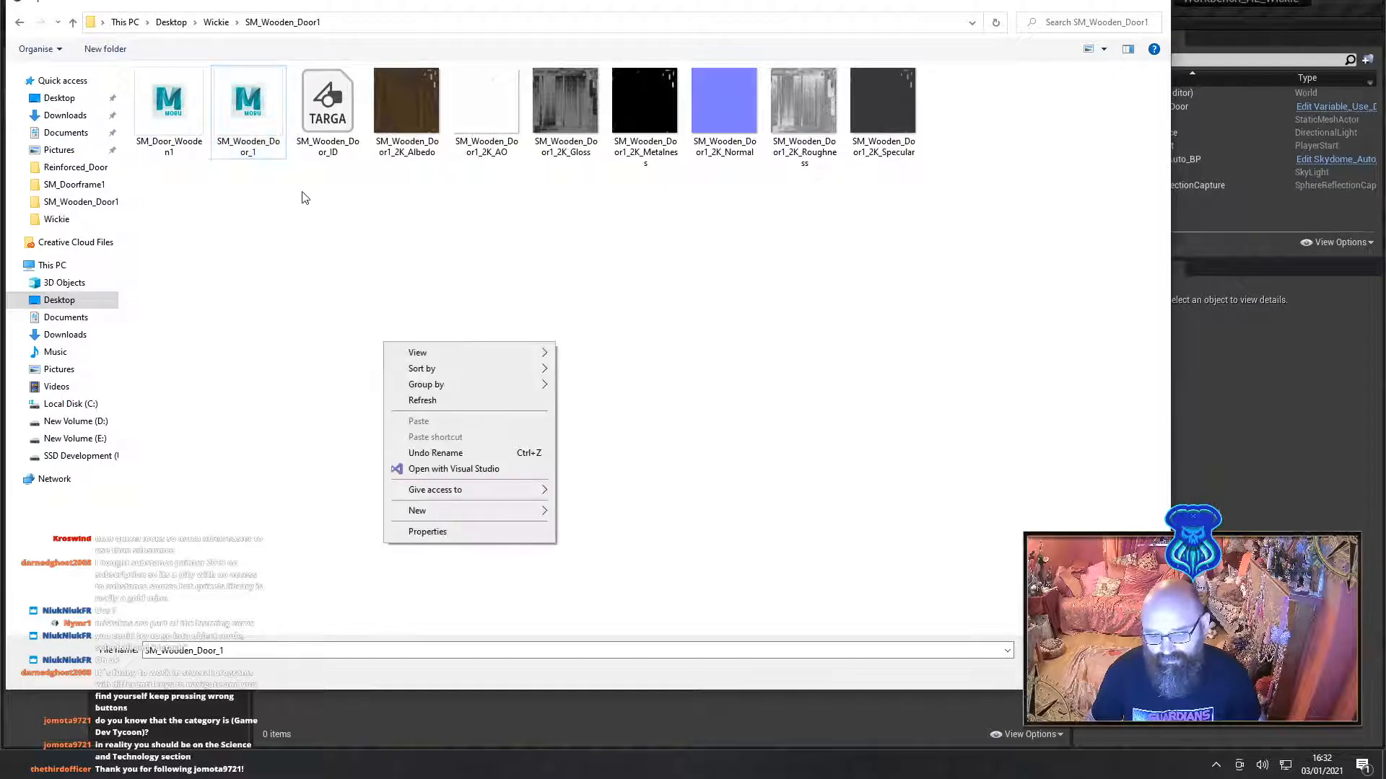
click(297, 157)
right_click(283, 120)
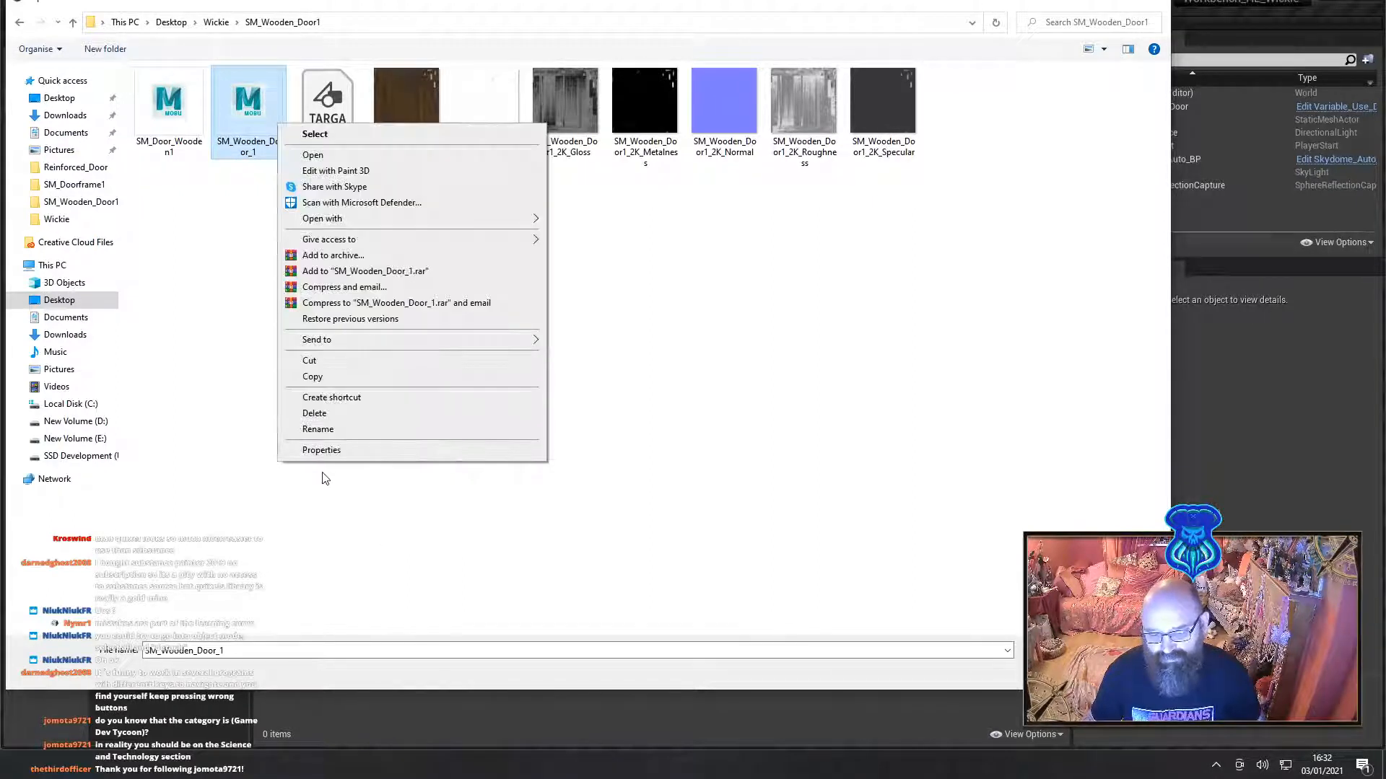
click(317, 448)
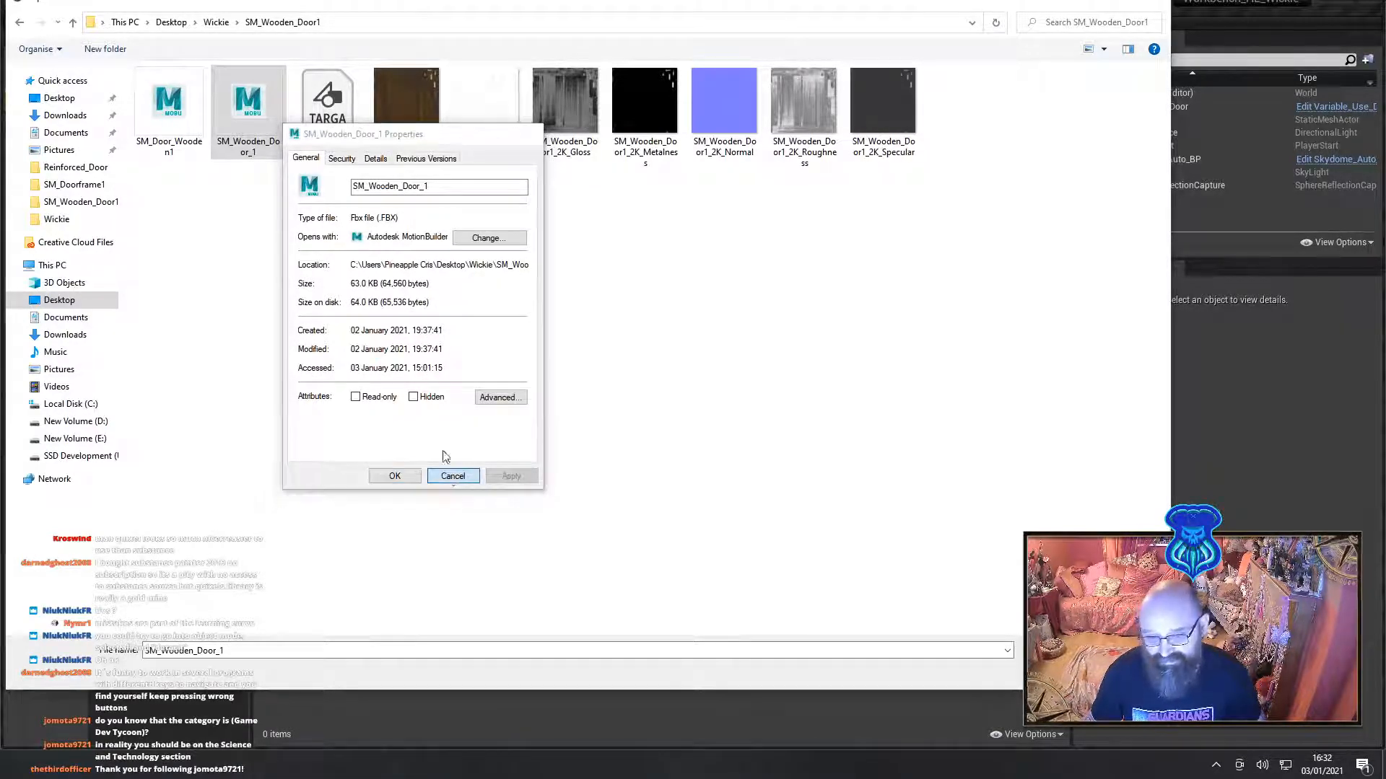
click(451, 477)
Check the file properties of the SM_Door_Wooden1 FBX and import that mesh into the SM_Wooden_Door1 folder
click(177, 137)
right_click(182, 139)
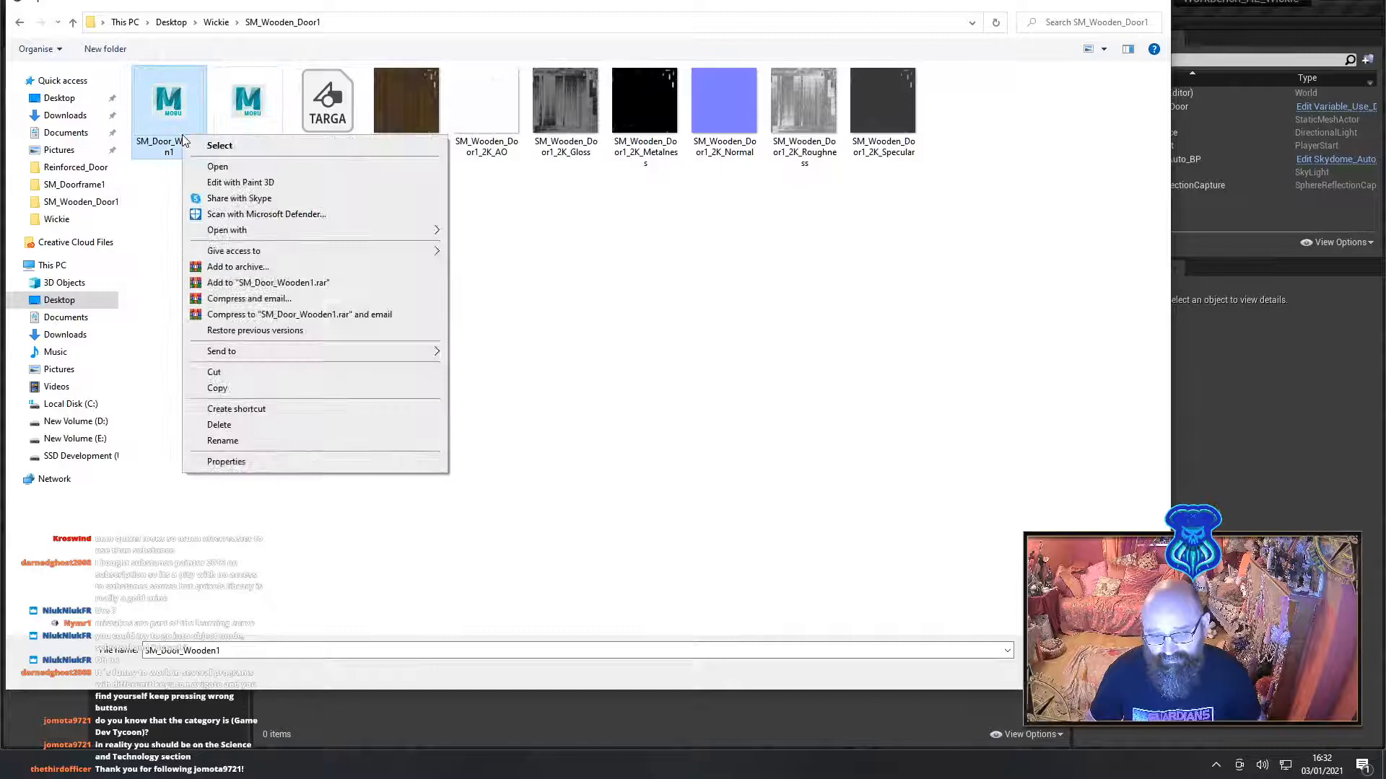
click(259, 462)
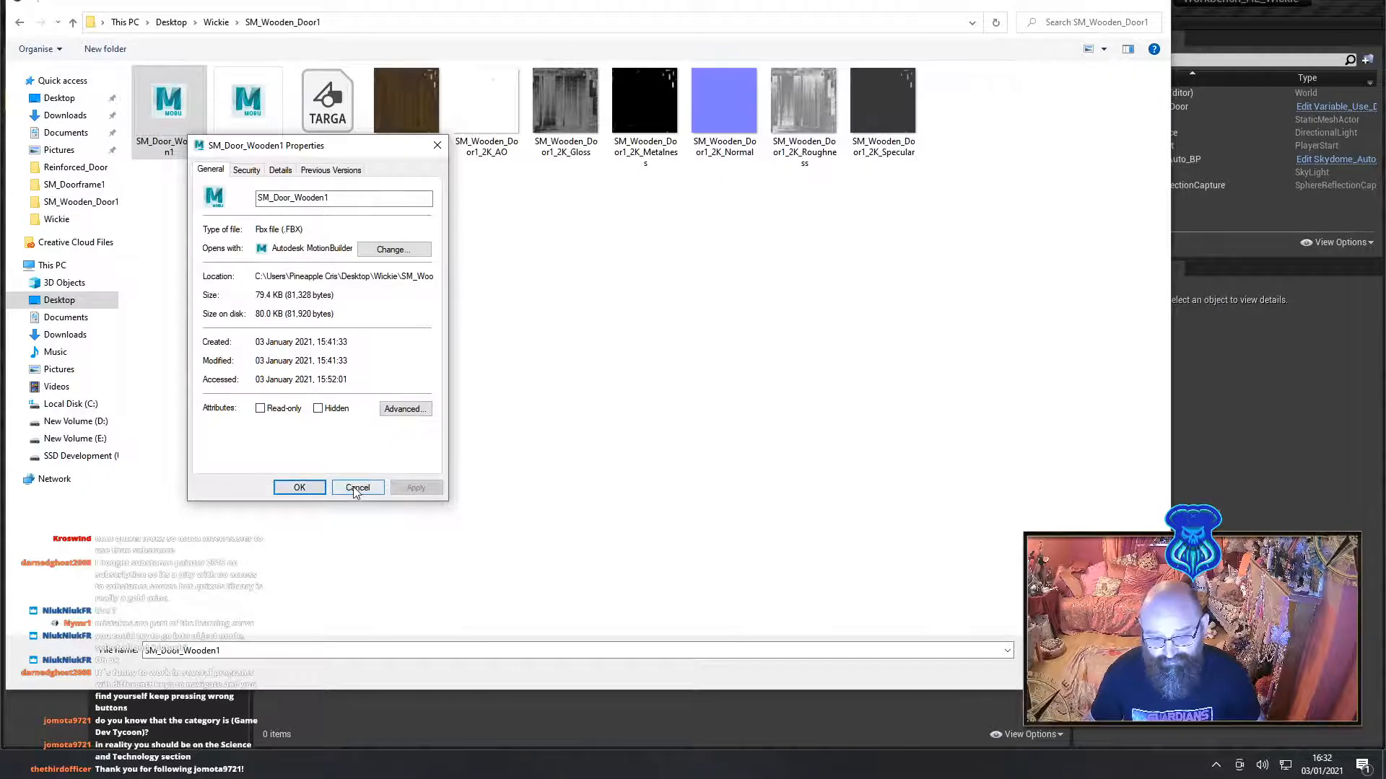
click(296, 487)
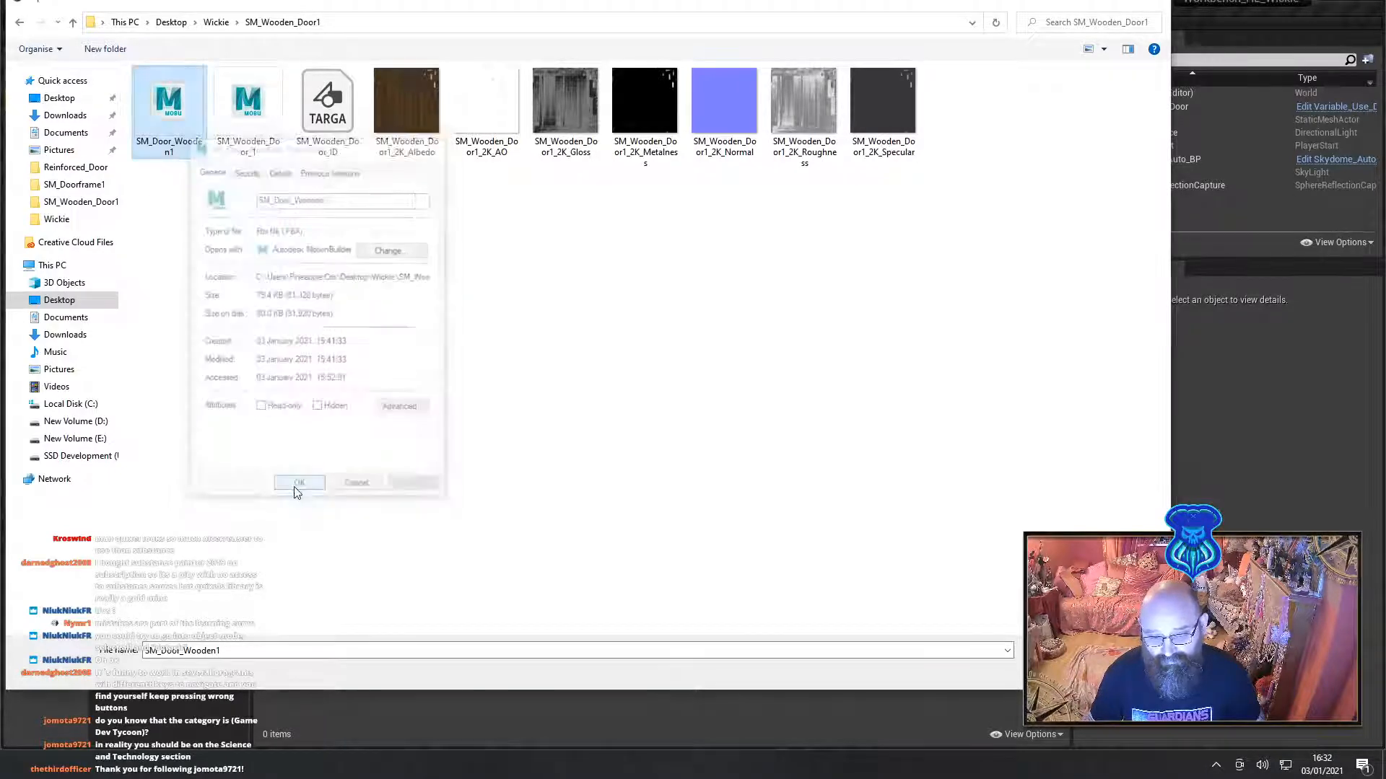
double_click(161, 138)
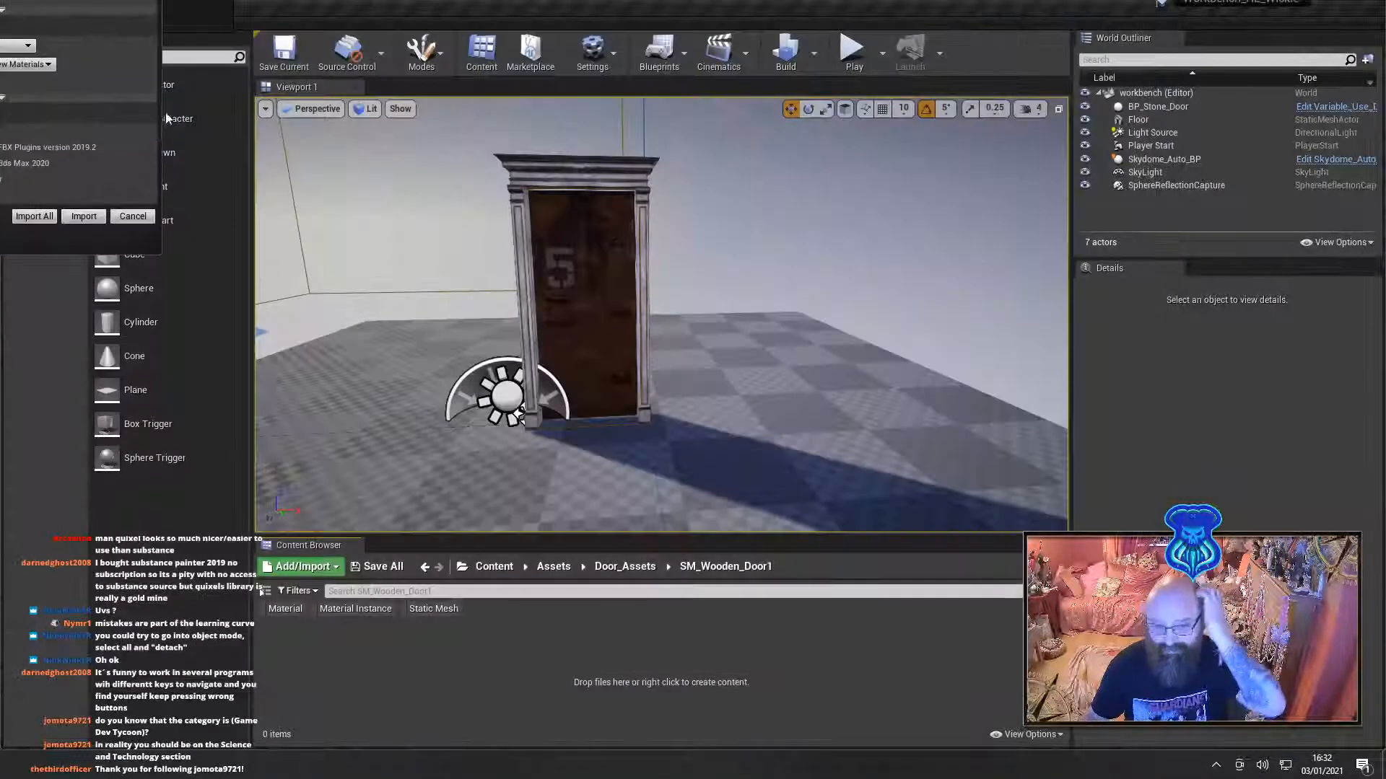
click(85, 221)
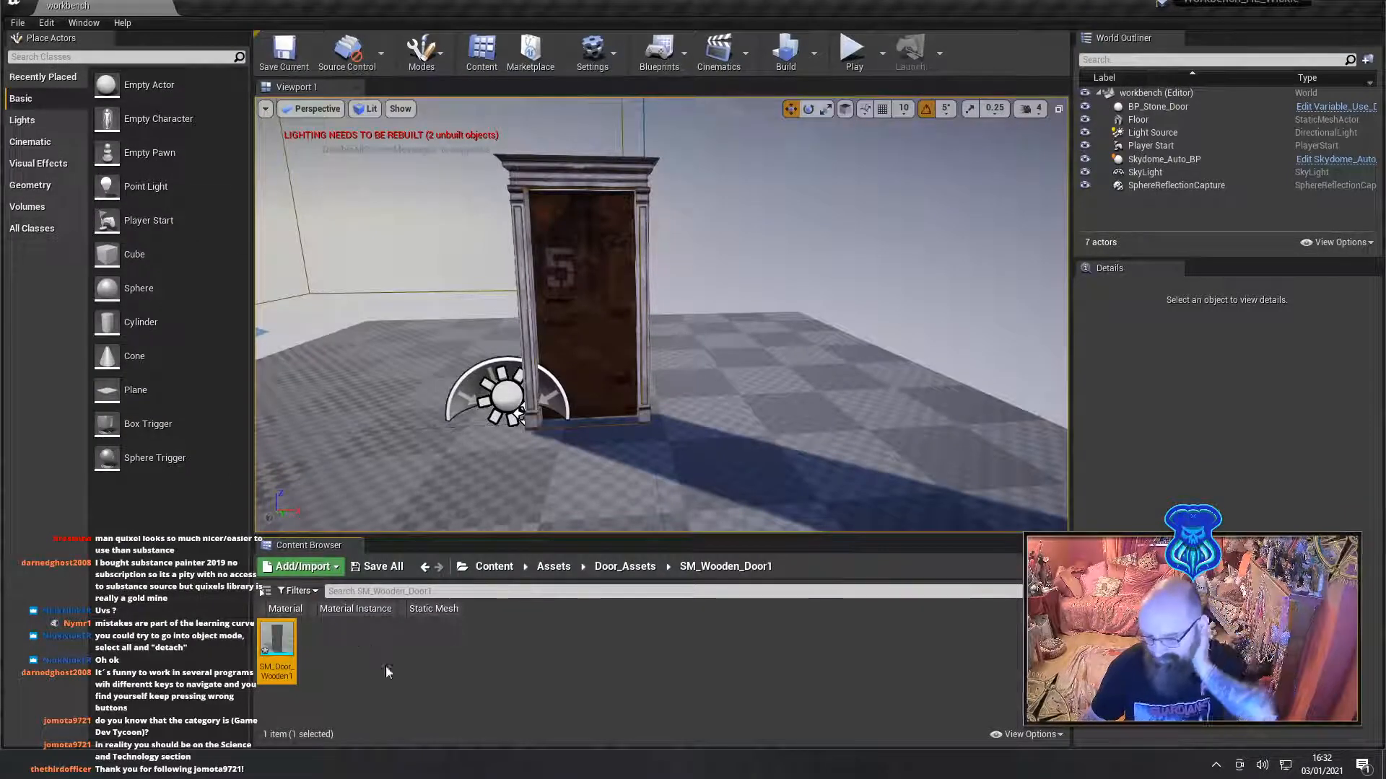
Open the imported SM_Door_Wooden1 mesh in its own editor and examine the door surface and handle
click(288, 646)
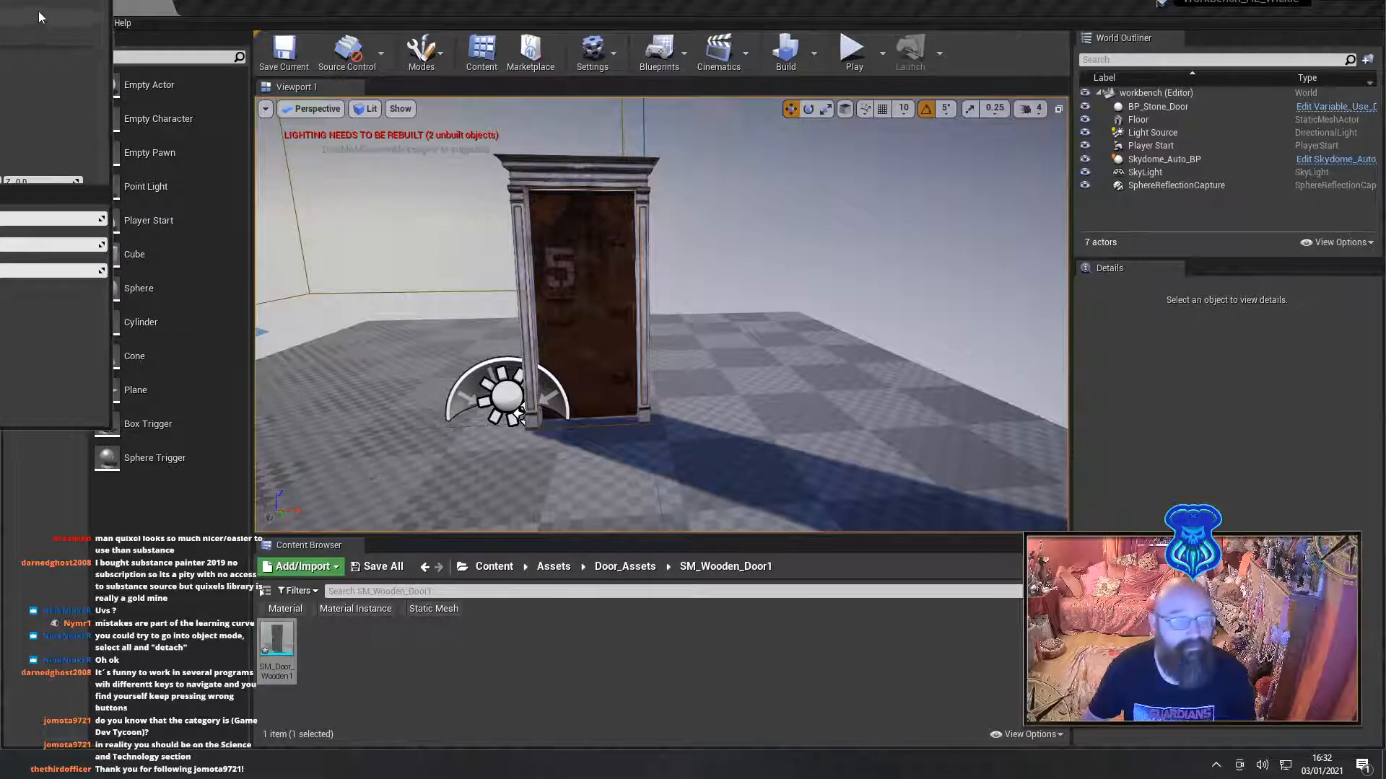
drag(0, 0, 686, 0)
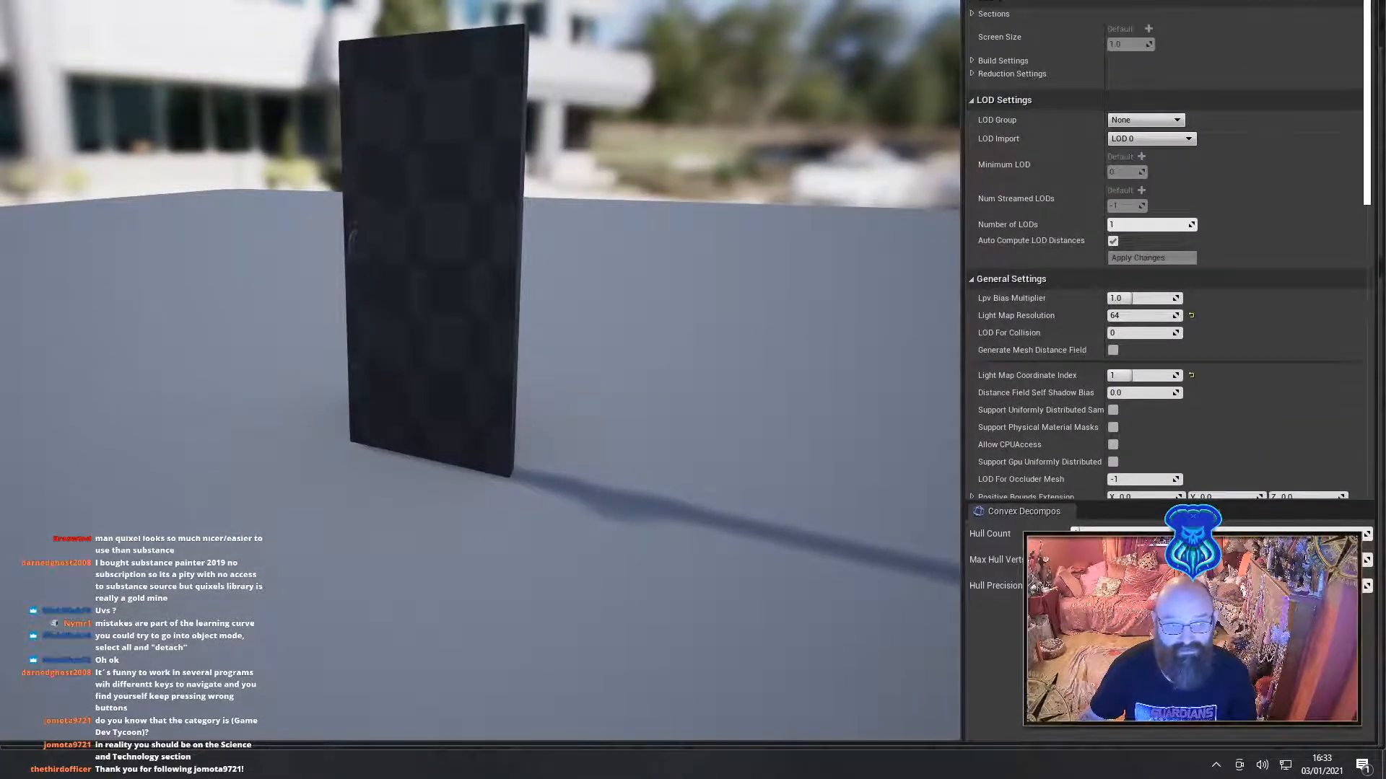
drag(0, 0, 124, 24)
alt+drag(463, 496, 485, 617)
scroll(553, 554, up, 8)
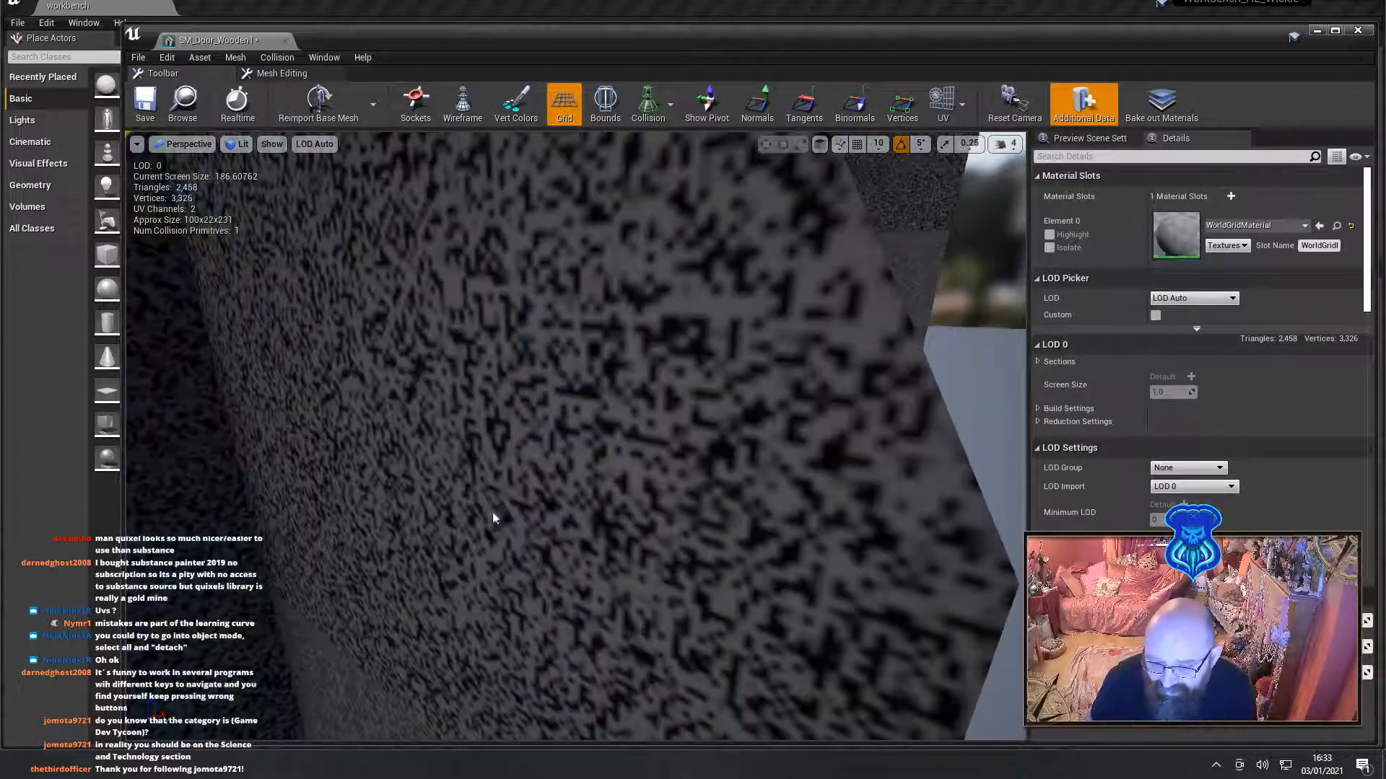
scroll(492, 513, down, 4)
alt+drag(492, 512, 602, 468)
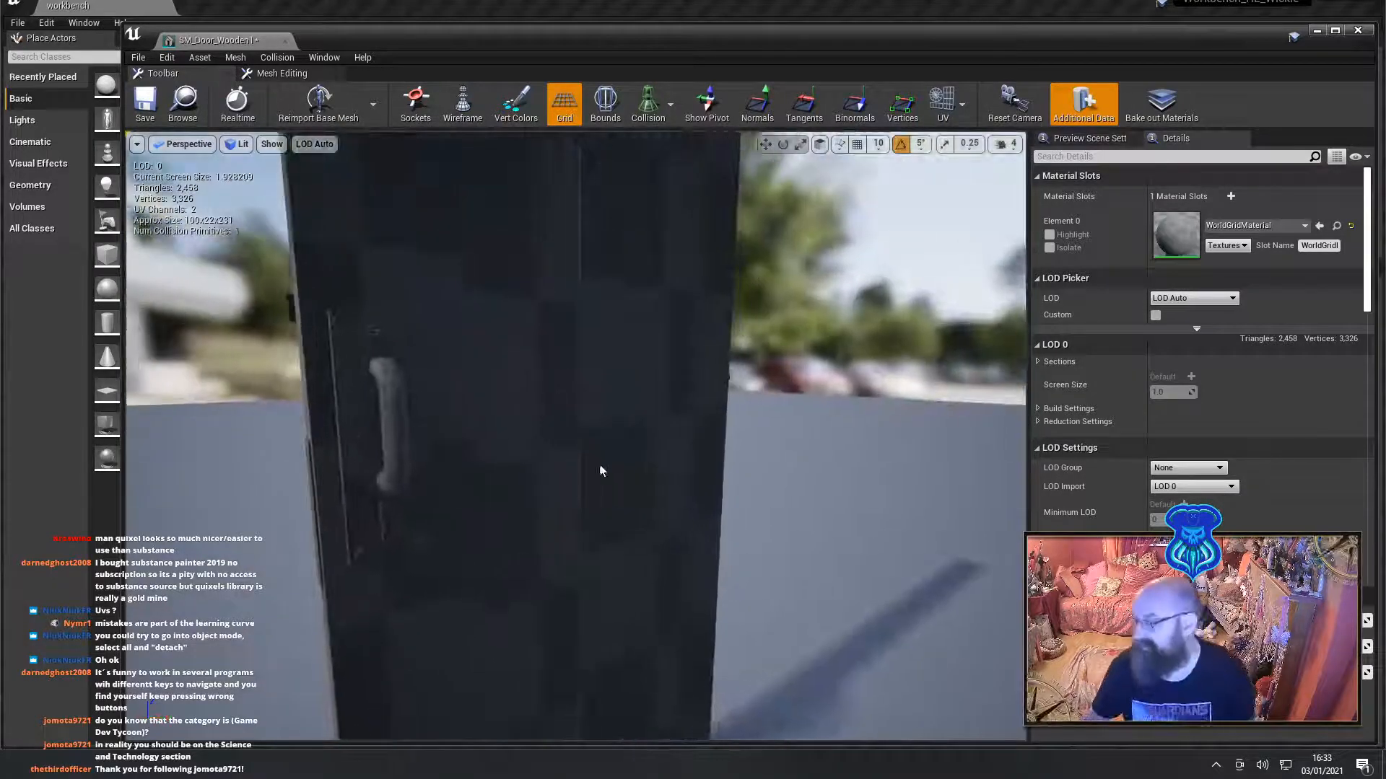
scroll(602, 468, down, 6)
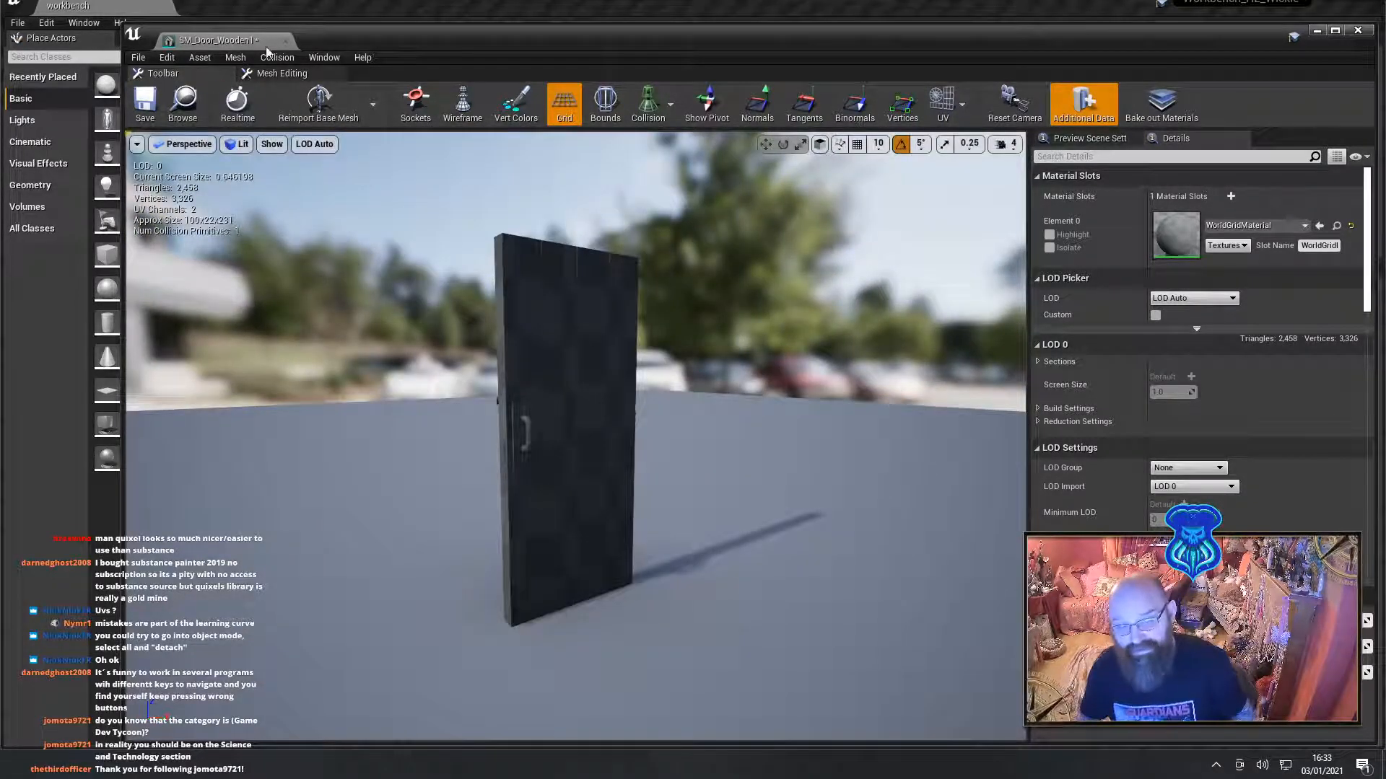
Save the door mesh, show its simple collision for inspection, and close the mesh editor
key(ctrl+s)
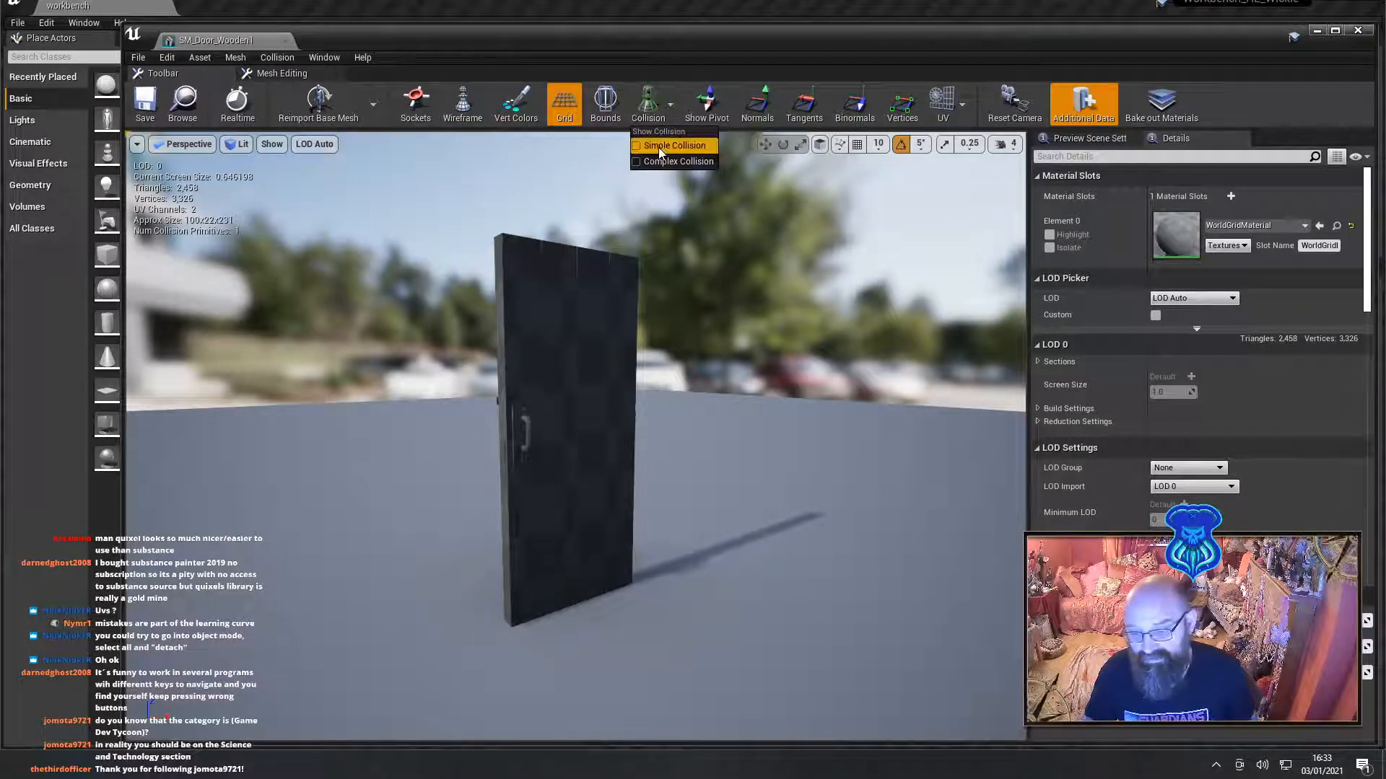
click(658, 147)
drag(357, 313, 325, 354)
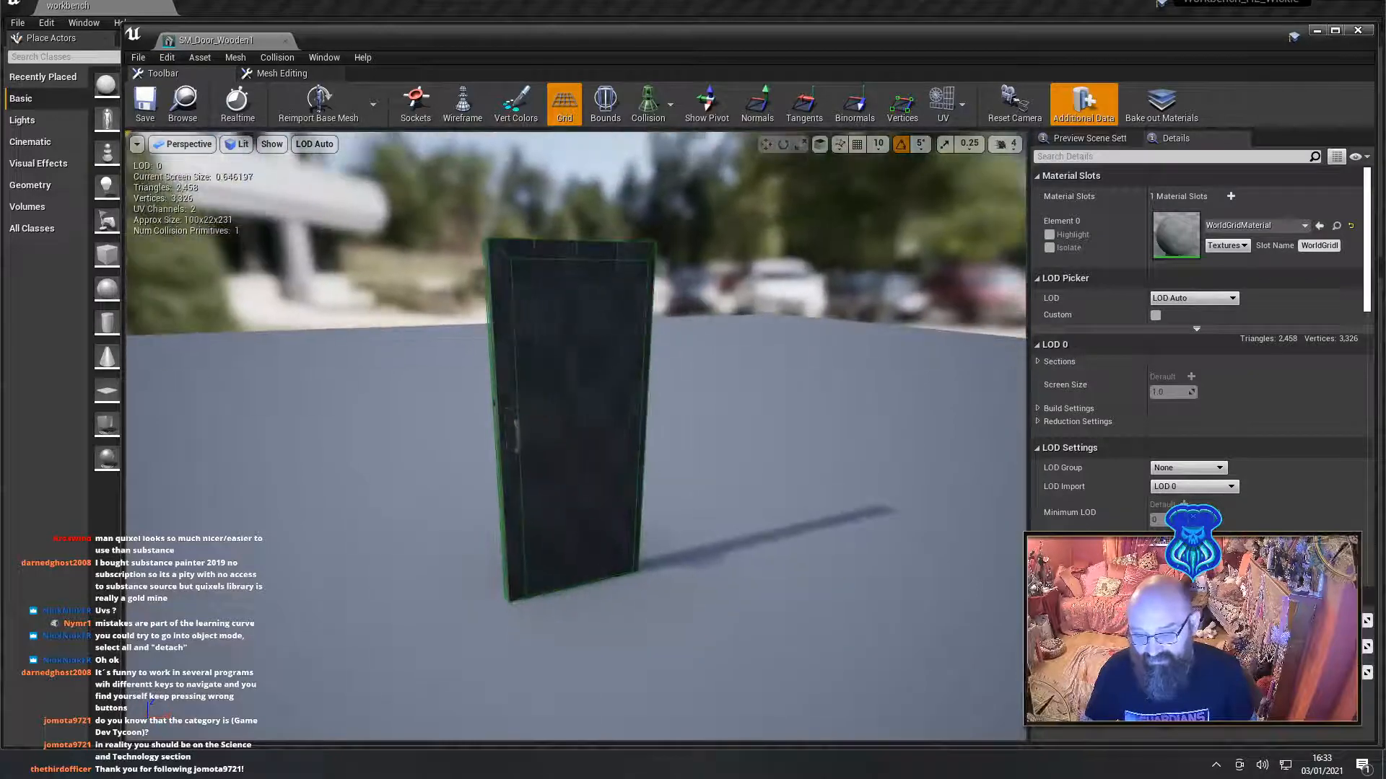
click(285, 42)
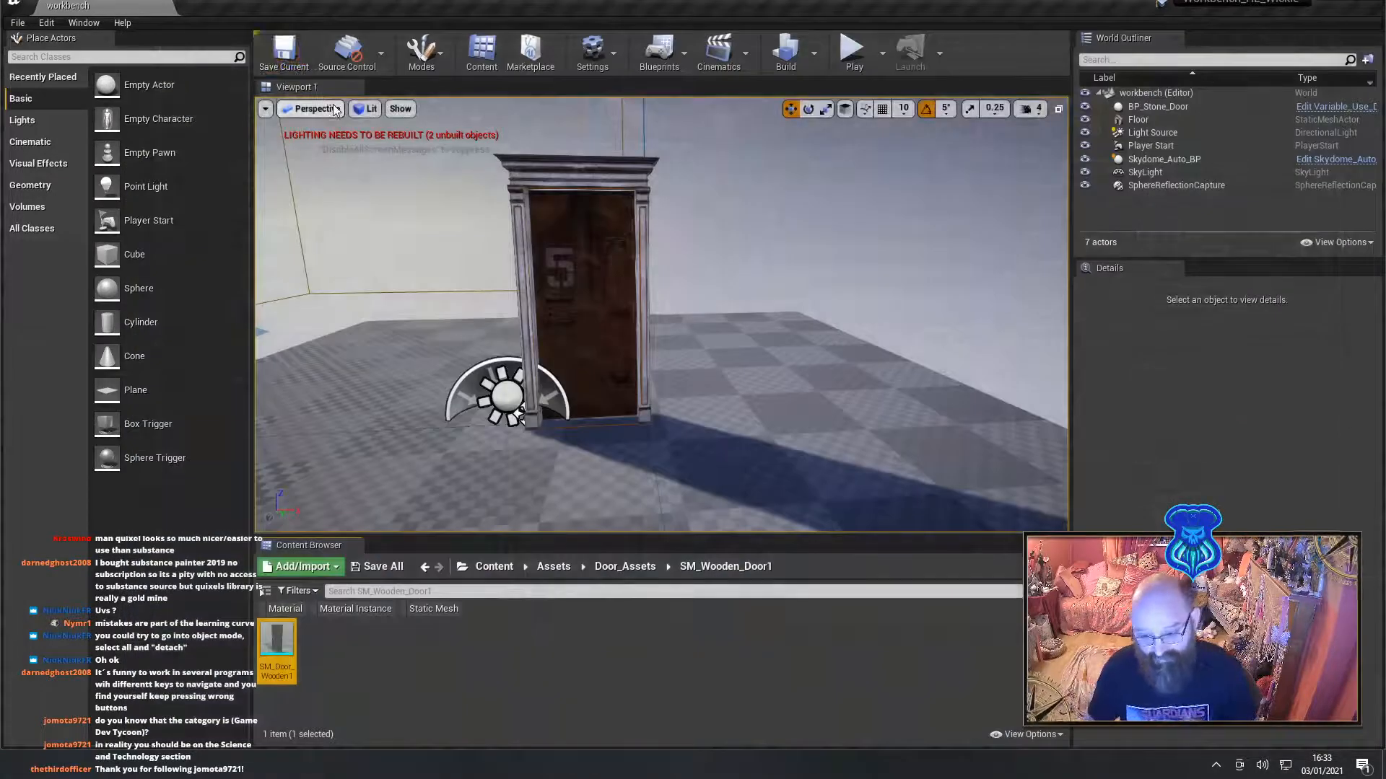
Move BP_Stone_Door along the X axis to about X 177, clear of the skydome actor, and select Skydome_Auto_BP
click(600, 346)
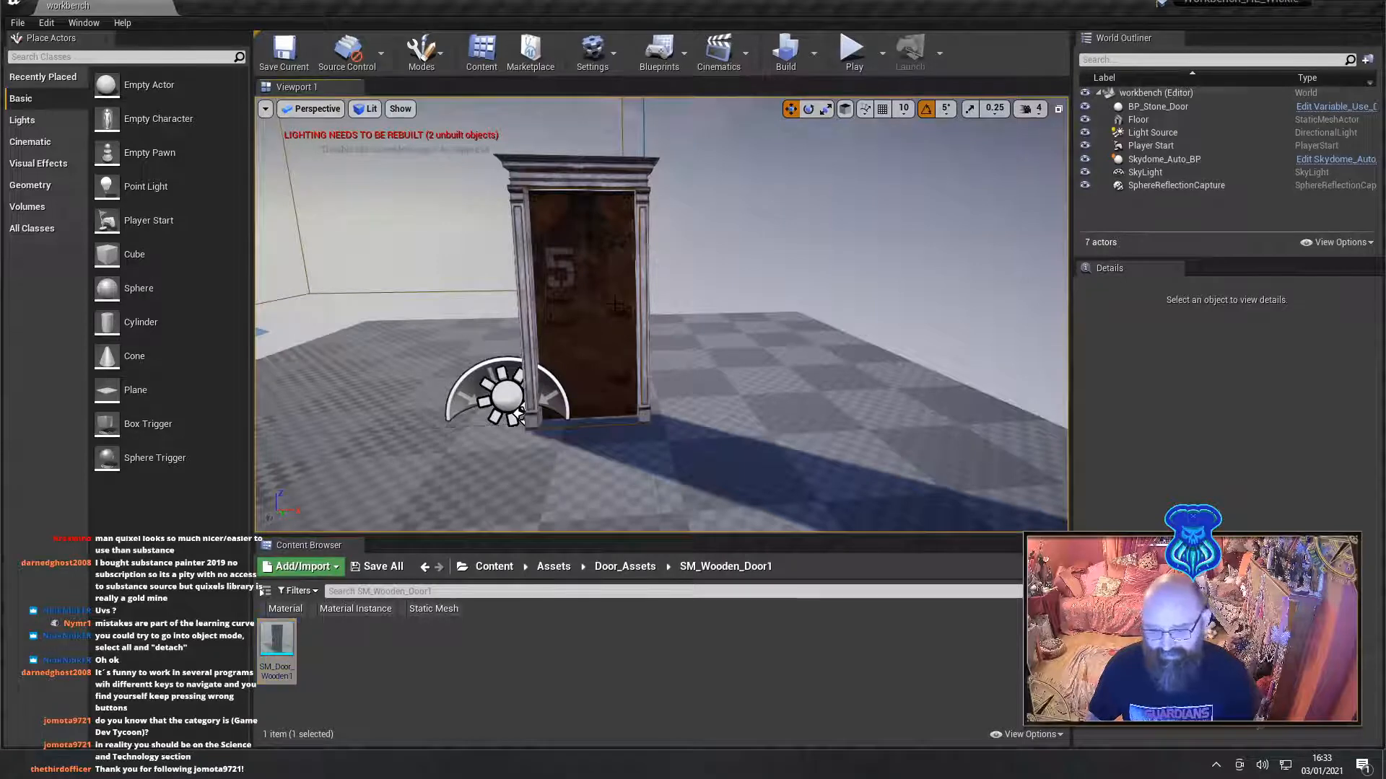
drag(620, 416, 388, 417)
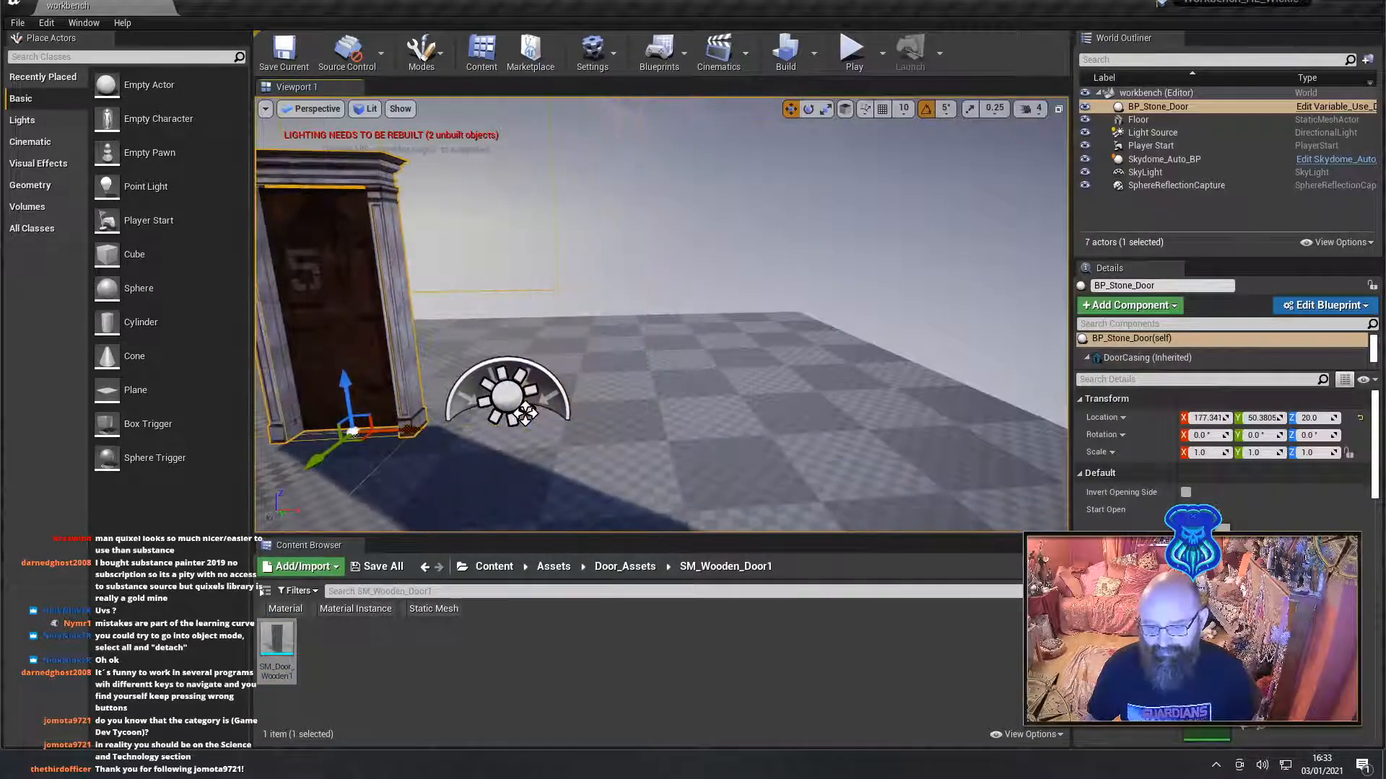
click(506, 396)
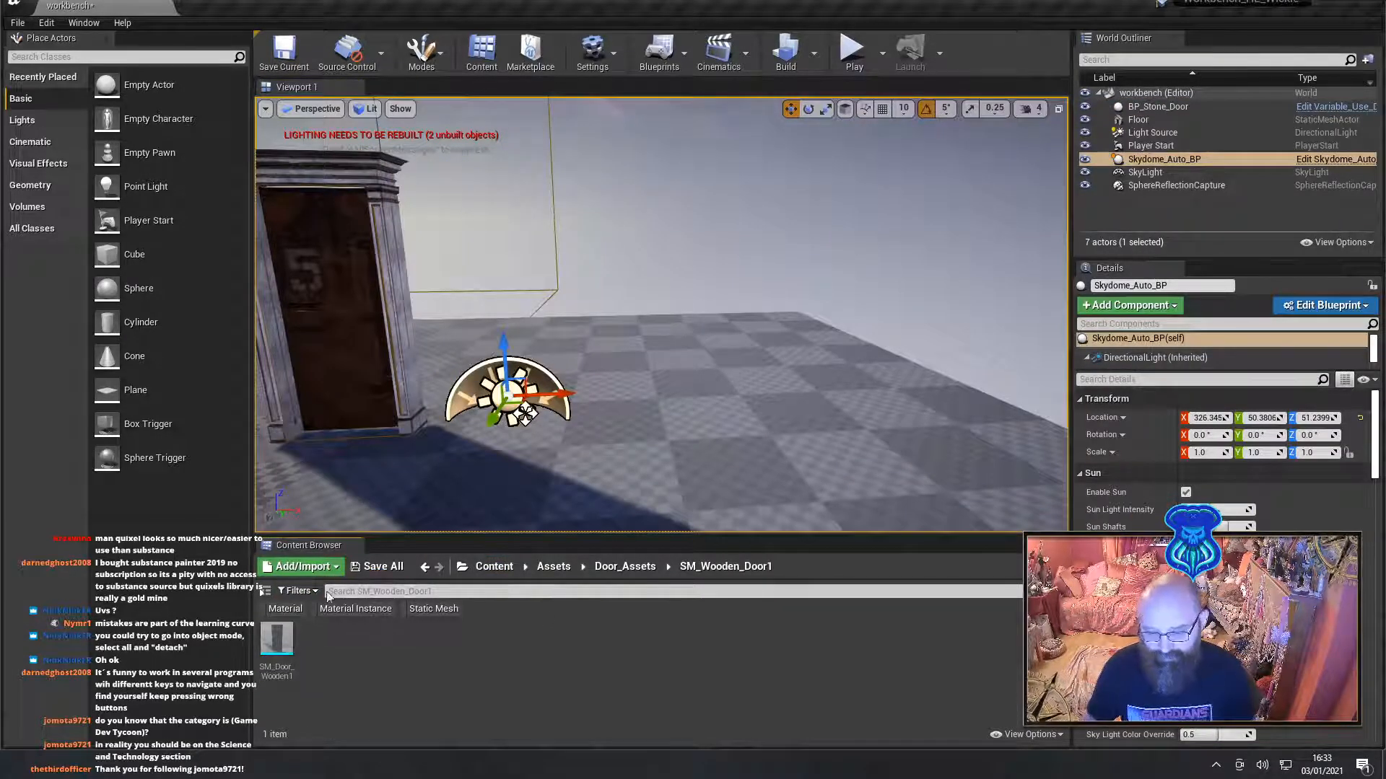
Import the seven SM_Wooden_Door1_2K maps, from Albedo and AO through Roughness and Specular, into the SM_Wooden_Door1 folder
click(314, 574)
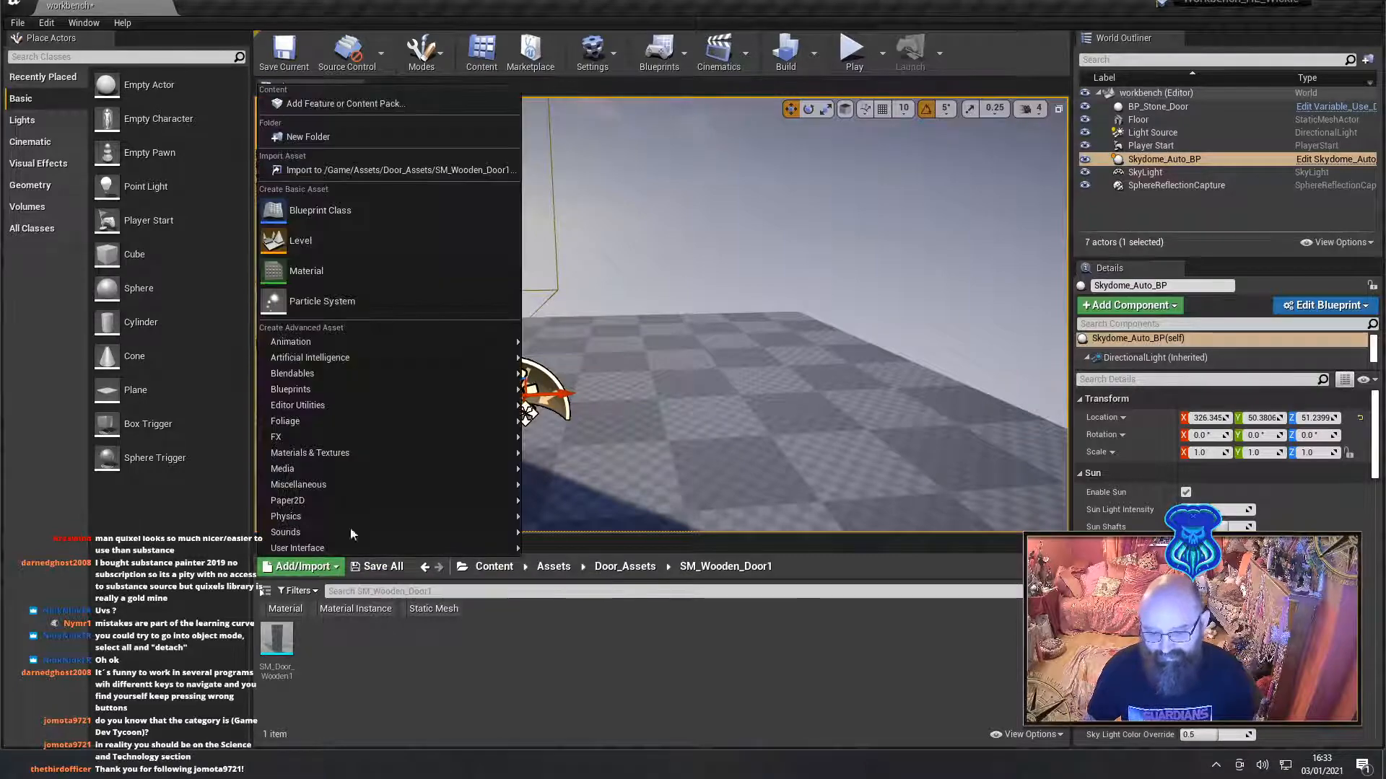
click(310, 170)
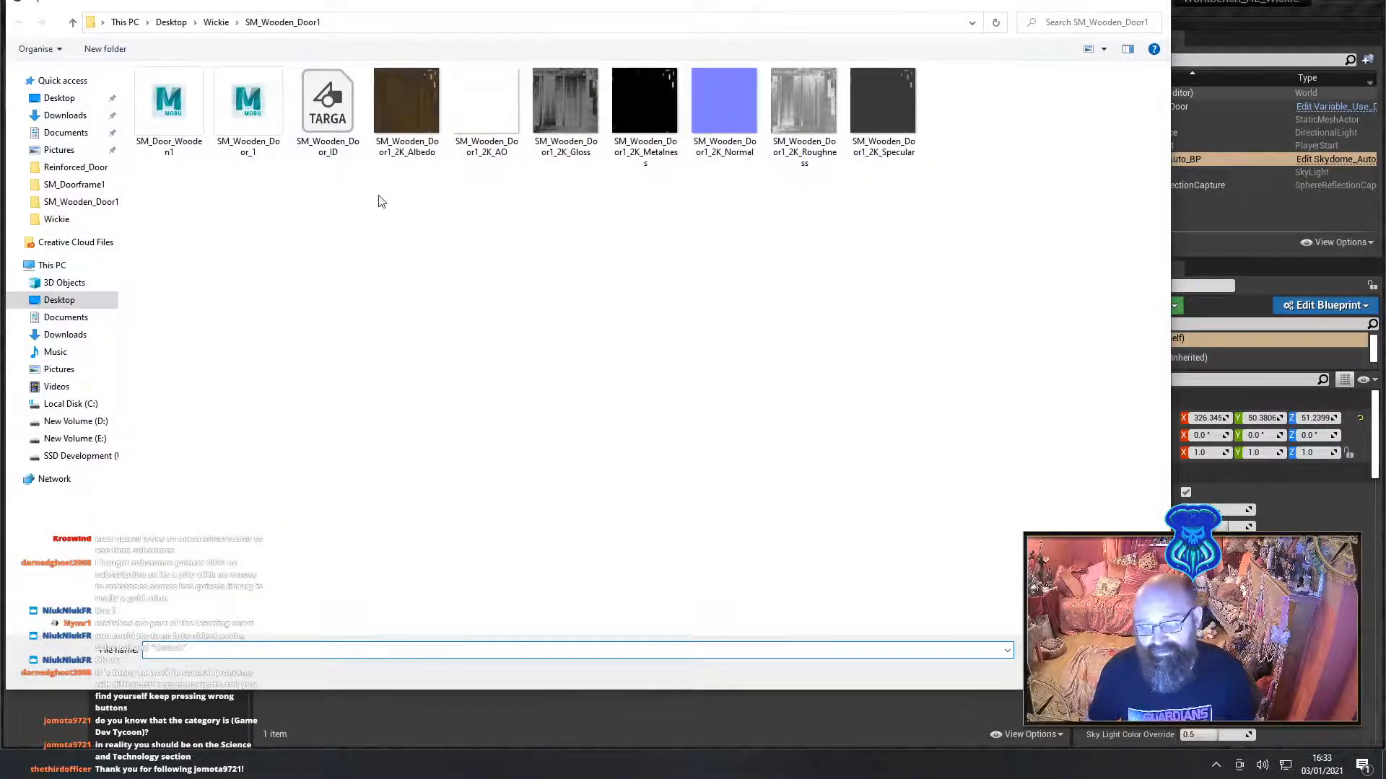
drag(405, 231, 402, 123)
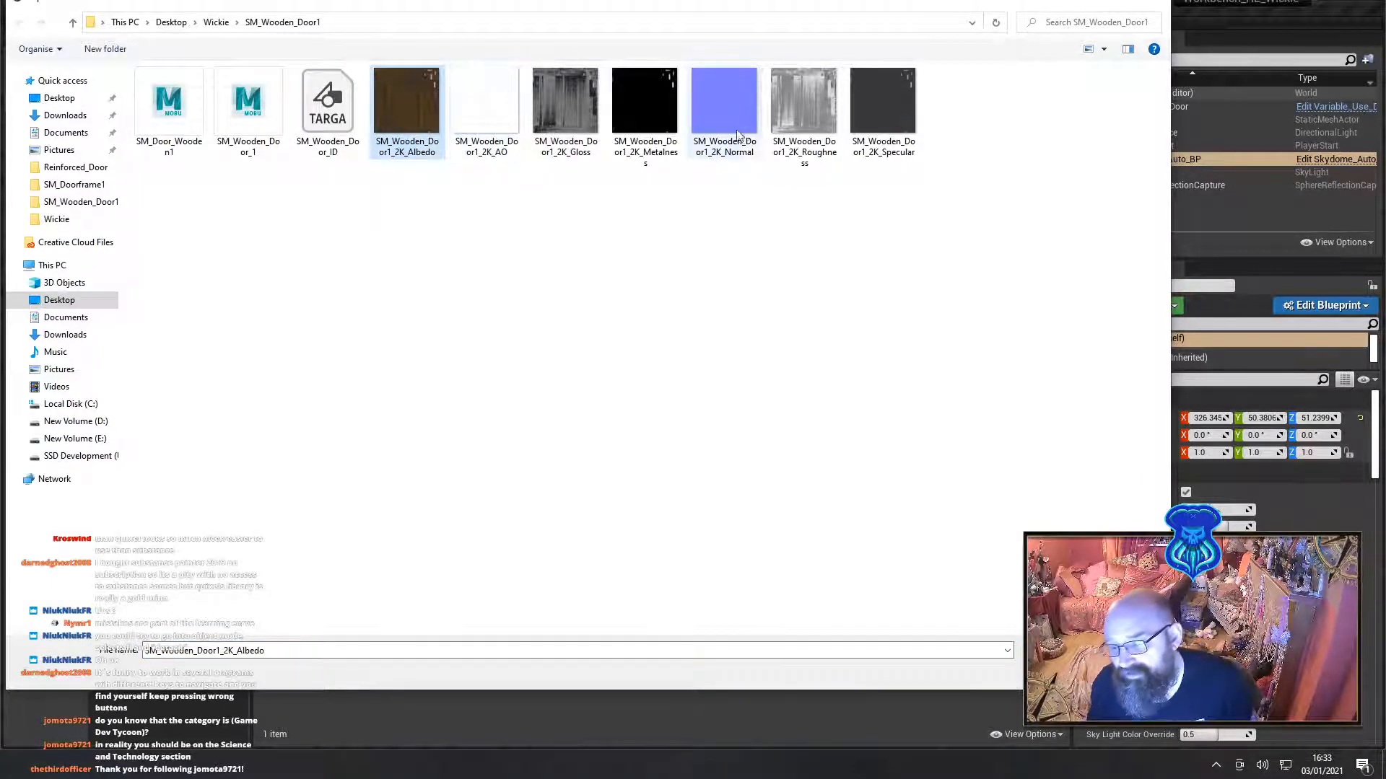
drag(983, 227, 388, 105)
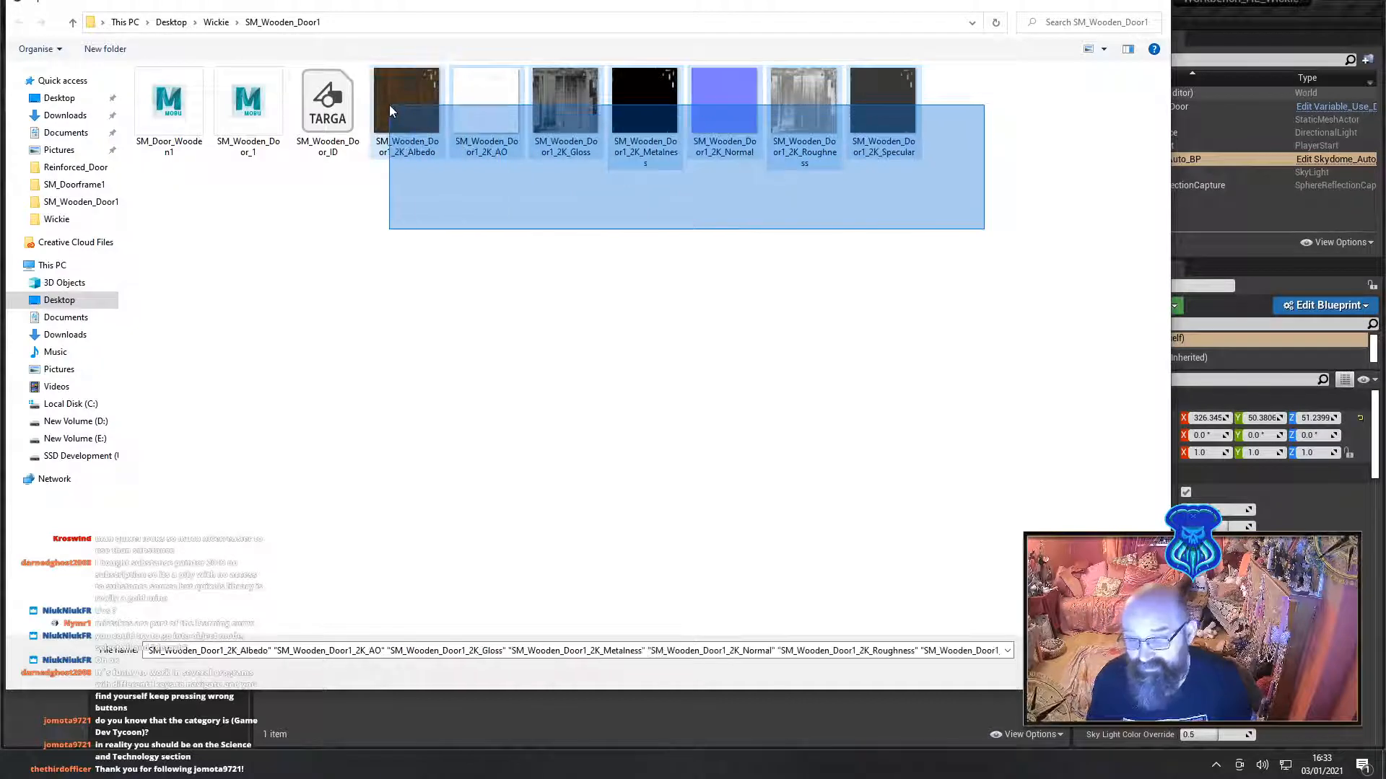
double_click(509, 152)
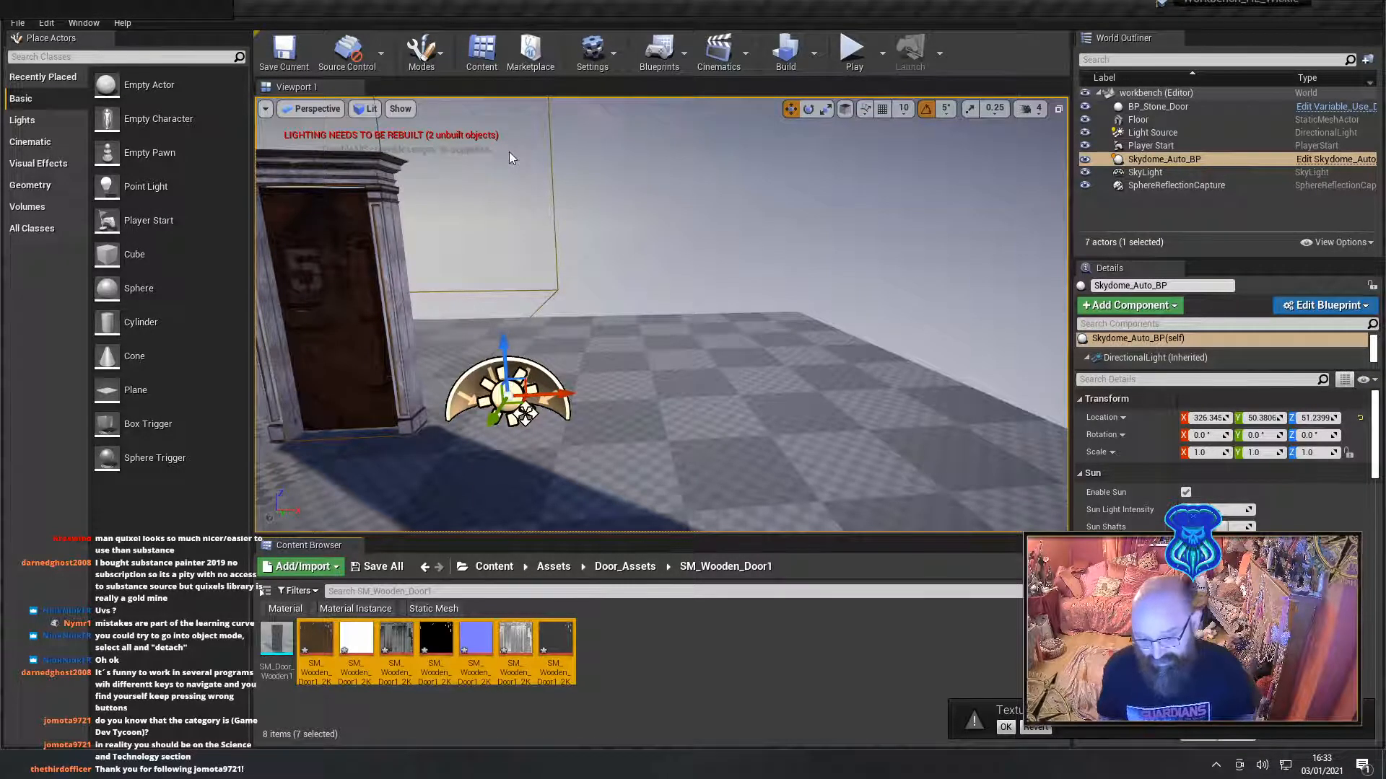
Create a material named Mat_WoodenDoor1 in the folder, open it for editing, and position its editor so the imported textures stay accessible
click(646, 643)
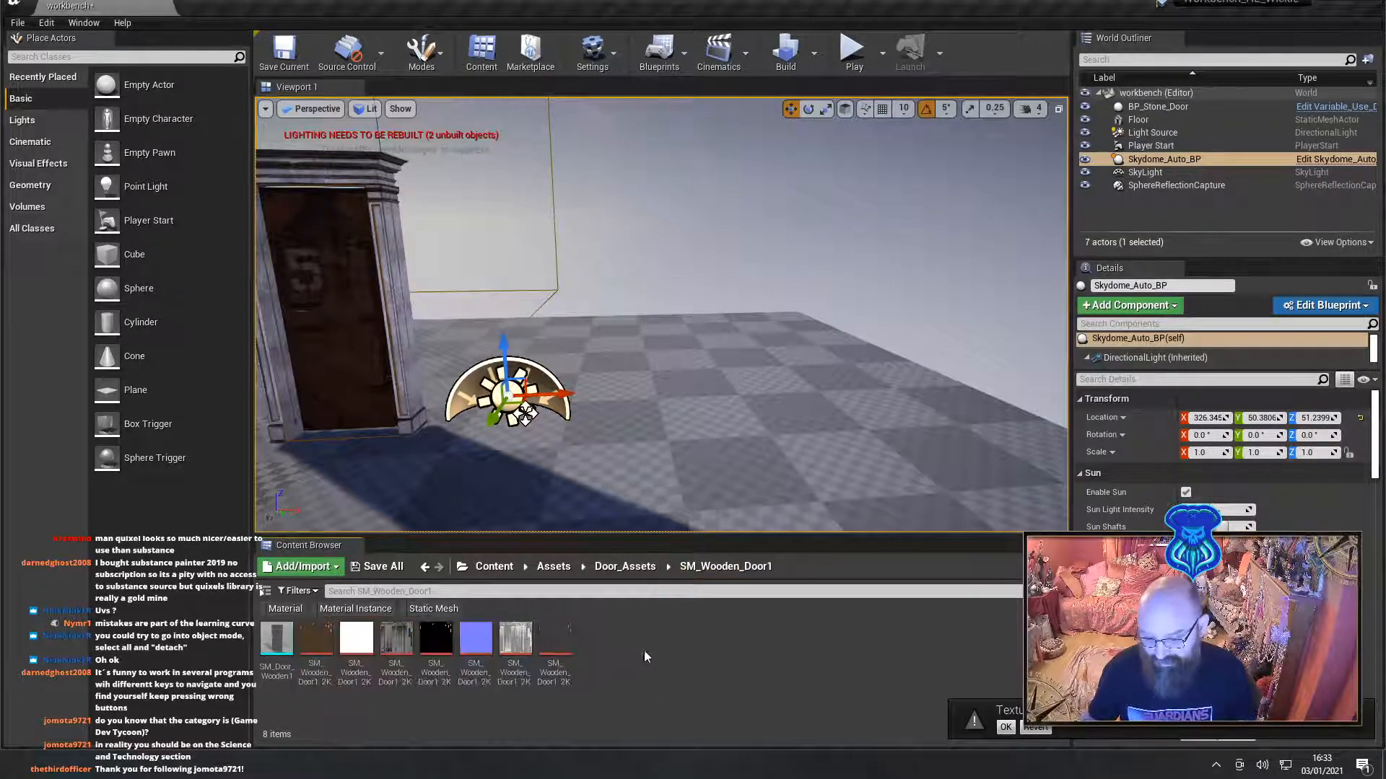
right_click(639, 646)
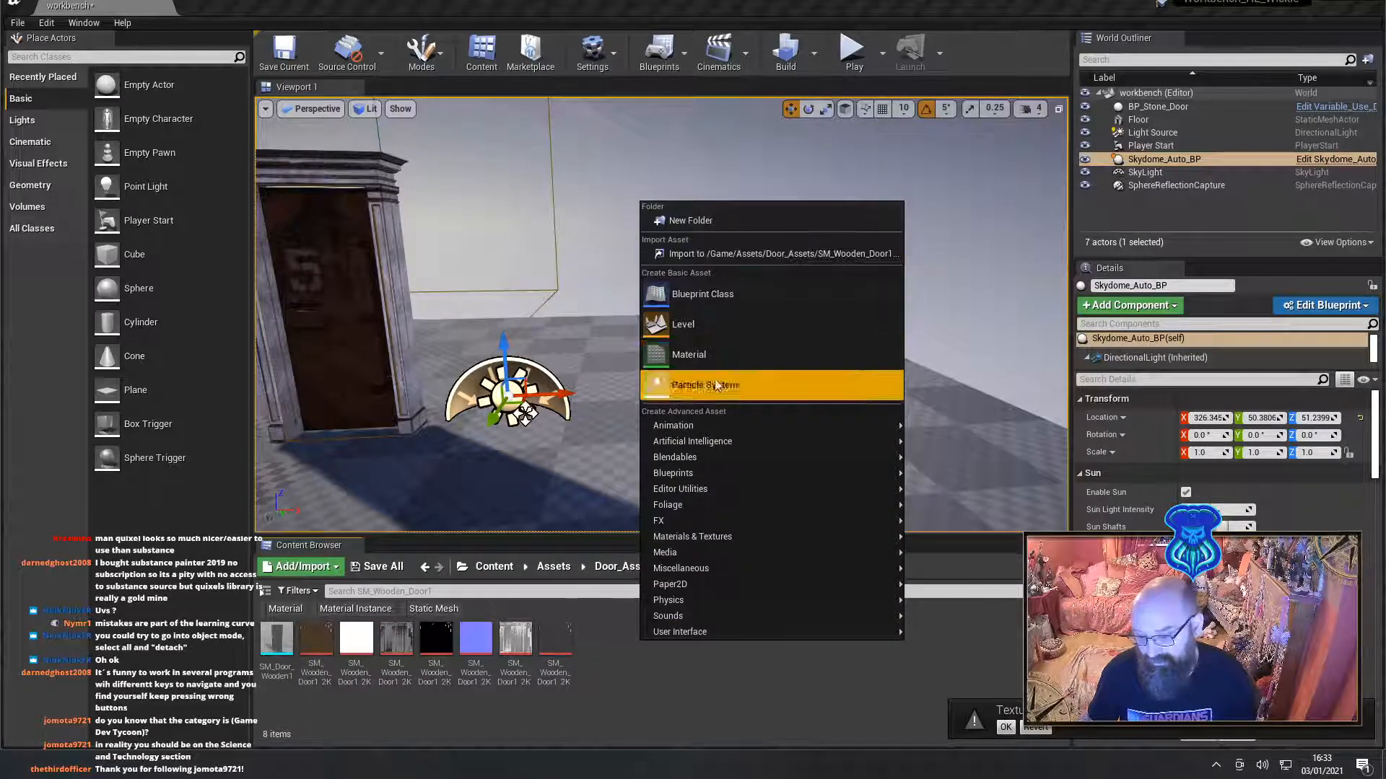
click(714, 357)
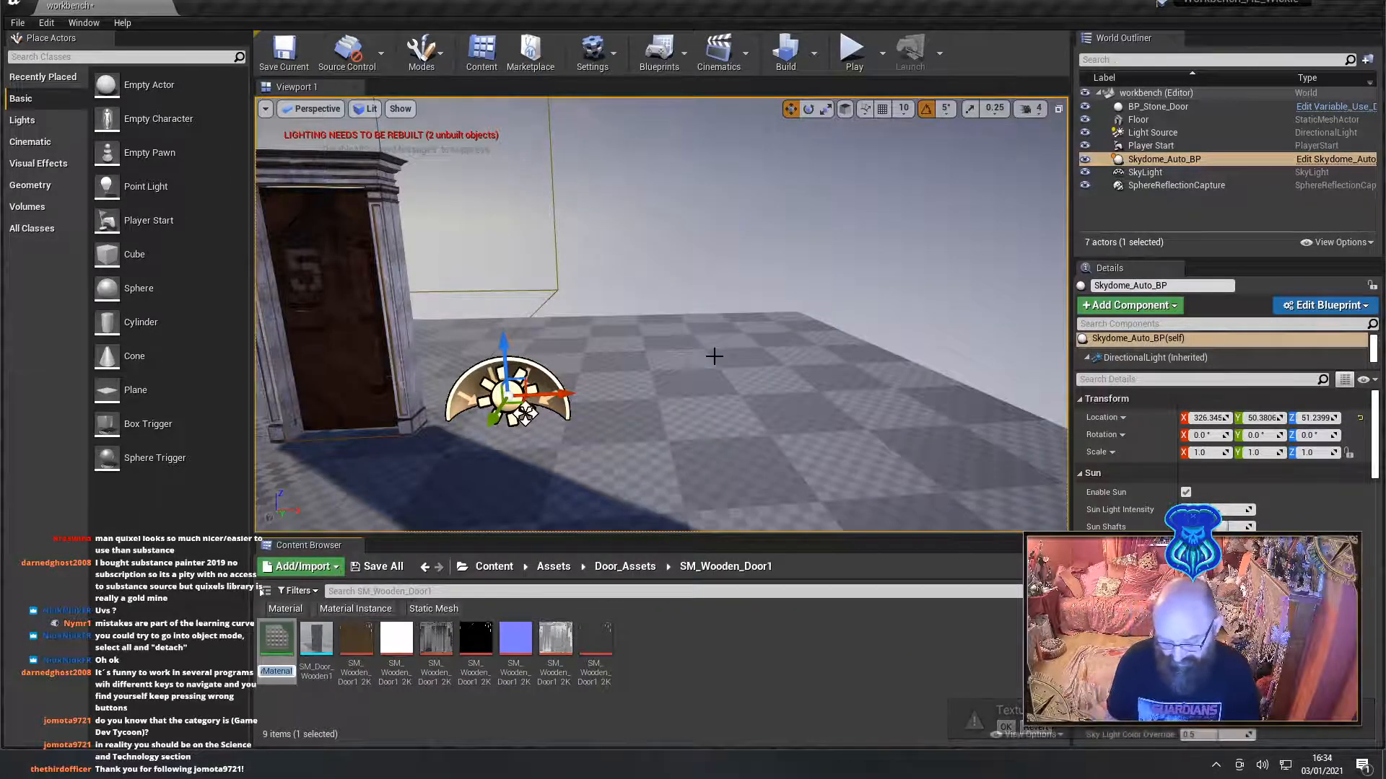
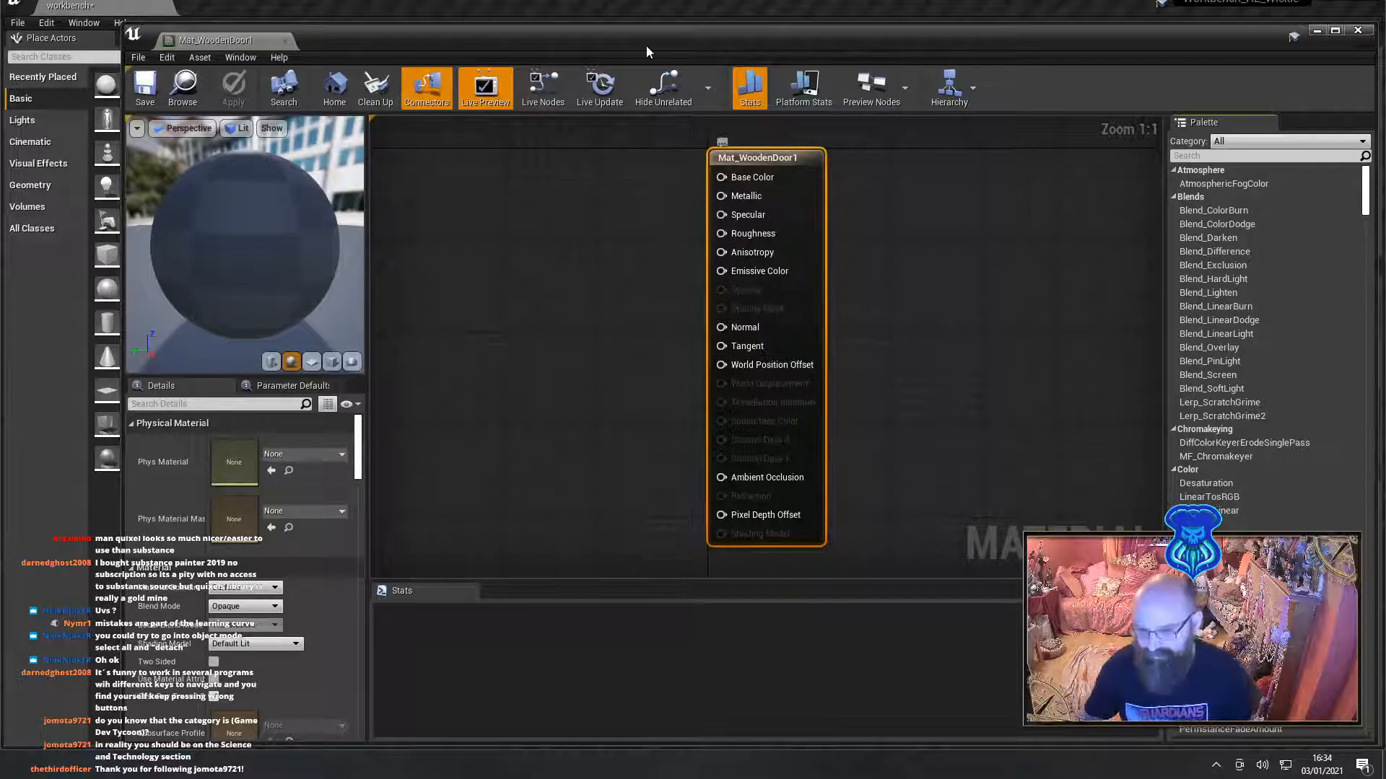
drag(592, 43, 486, 13)
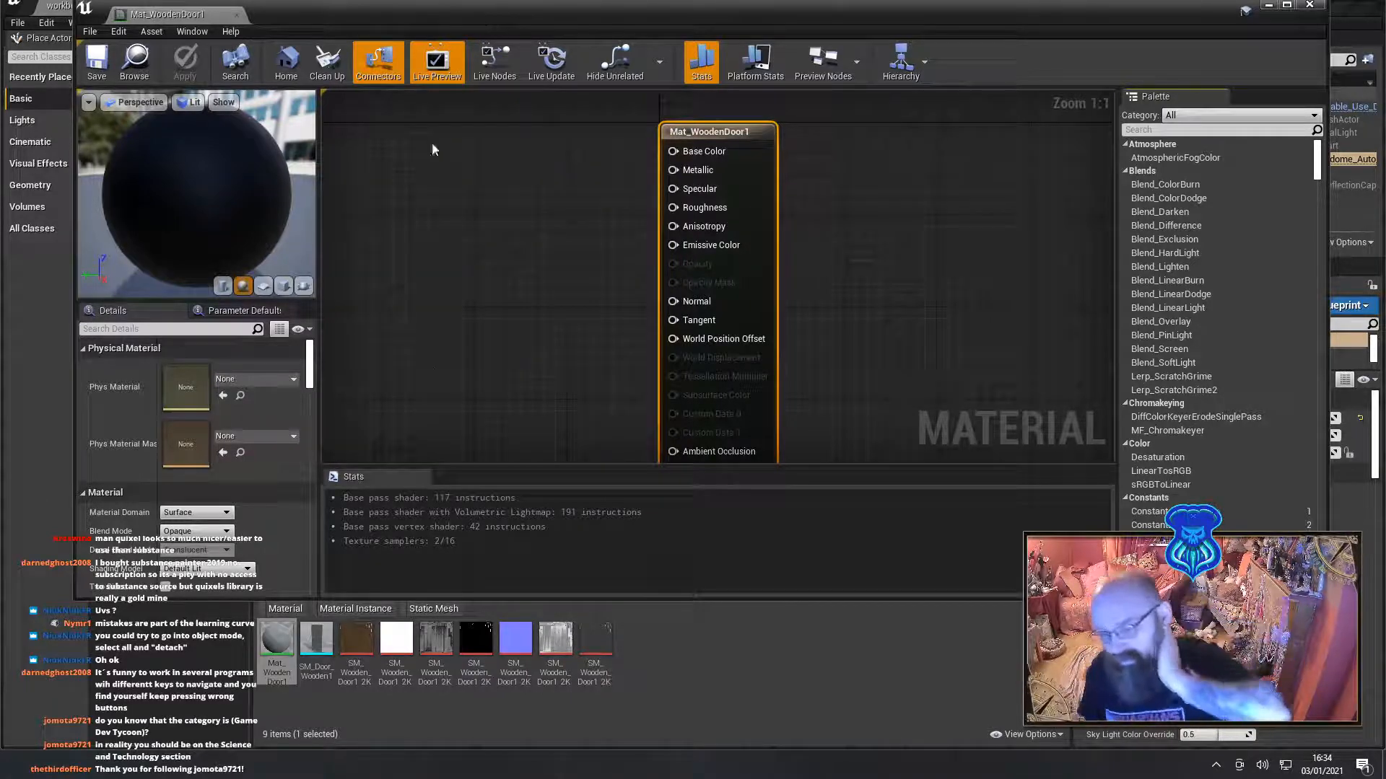
Add the Albedo texture to the material graph, connect its RGB output to Base Color, and place the node above the material node
right_drag(496, 278, 624, 295)
drag(356, 673, 393, 138)
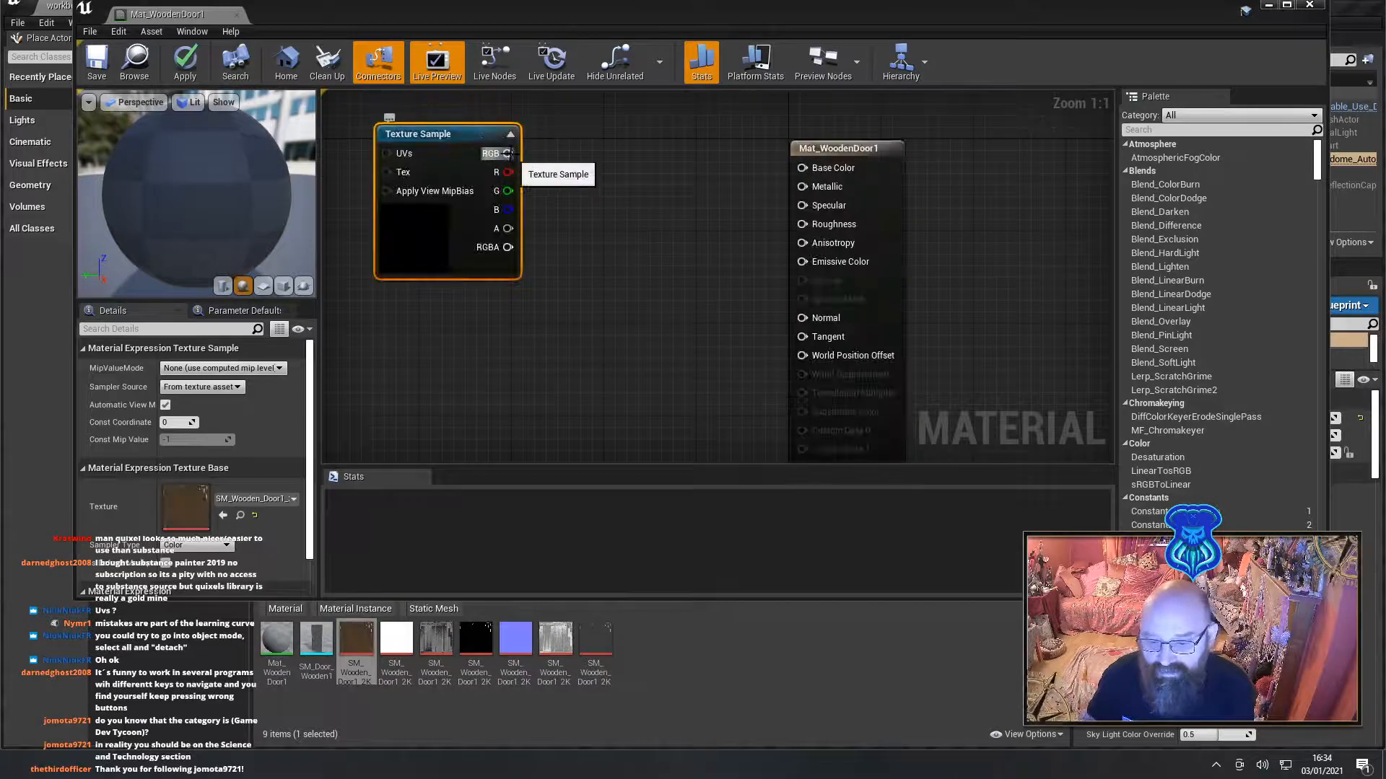
drag(508, 153, 804, 168)
scroll(680, 296, down, 2)
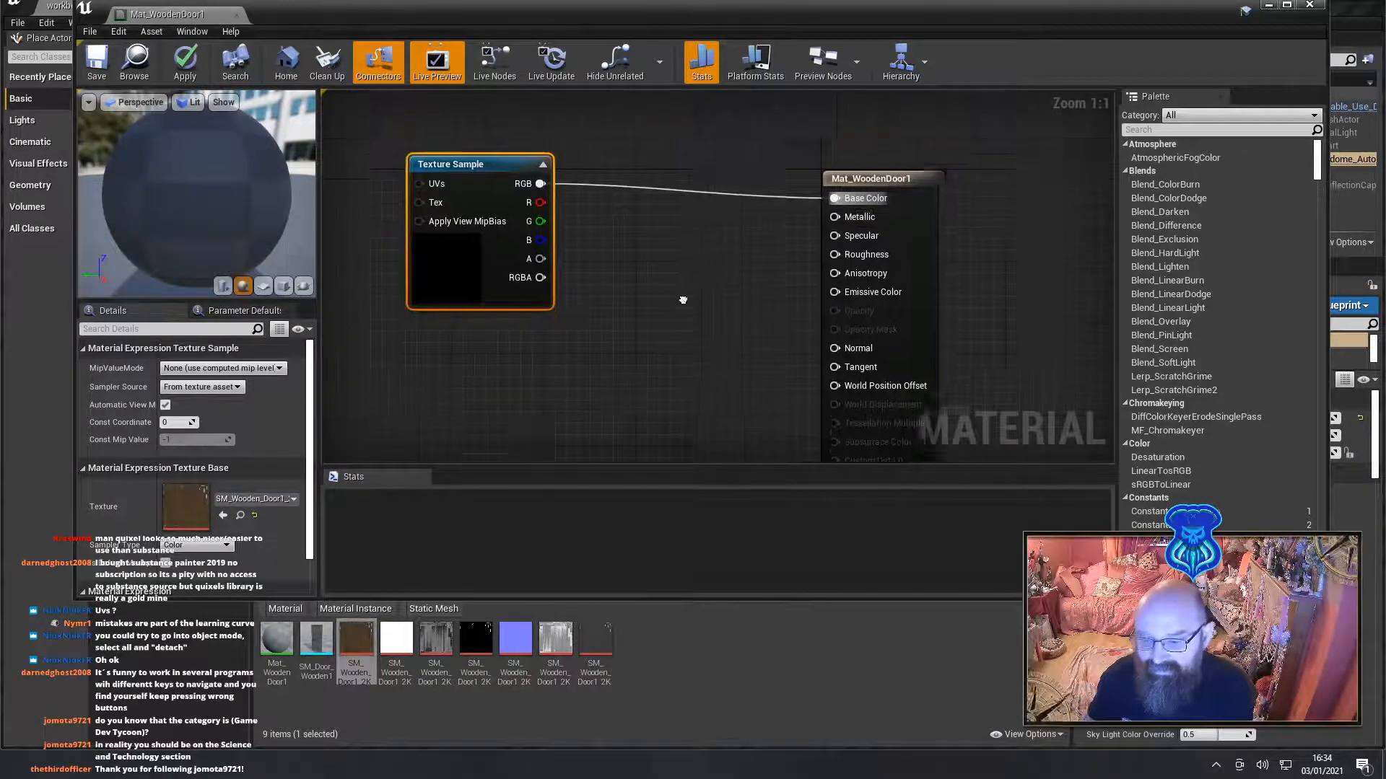
drag(532, 203, 472, 118)
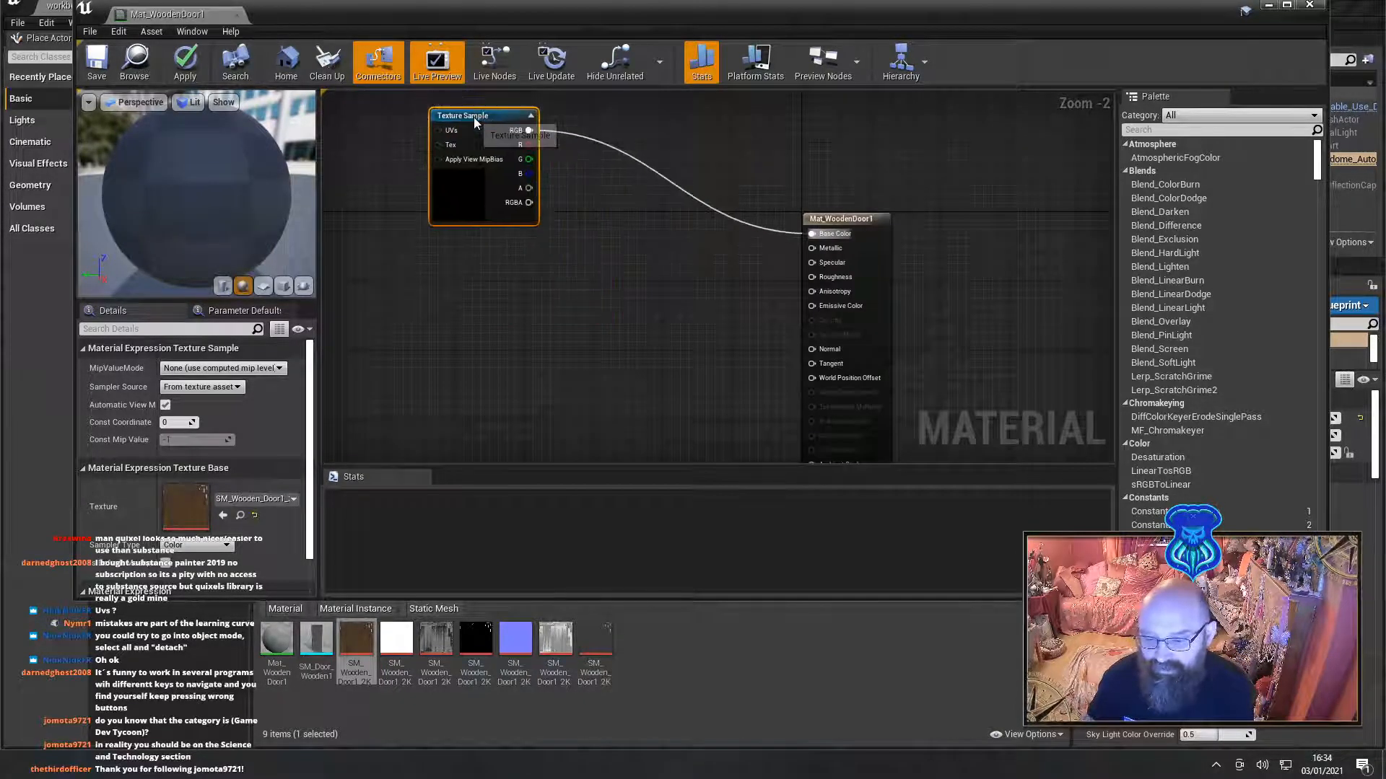
right_drag(579, 287, 567, 228)
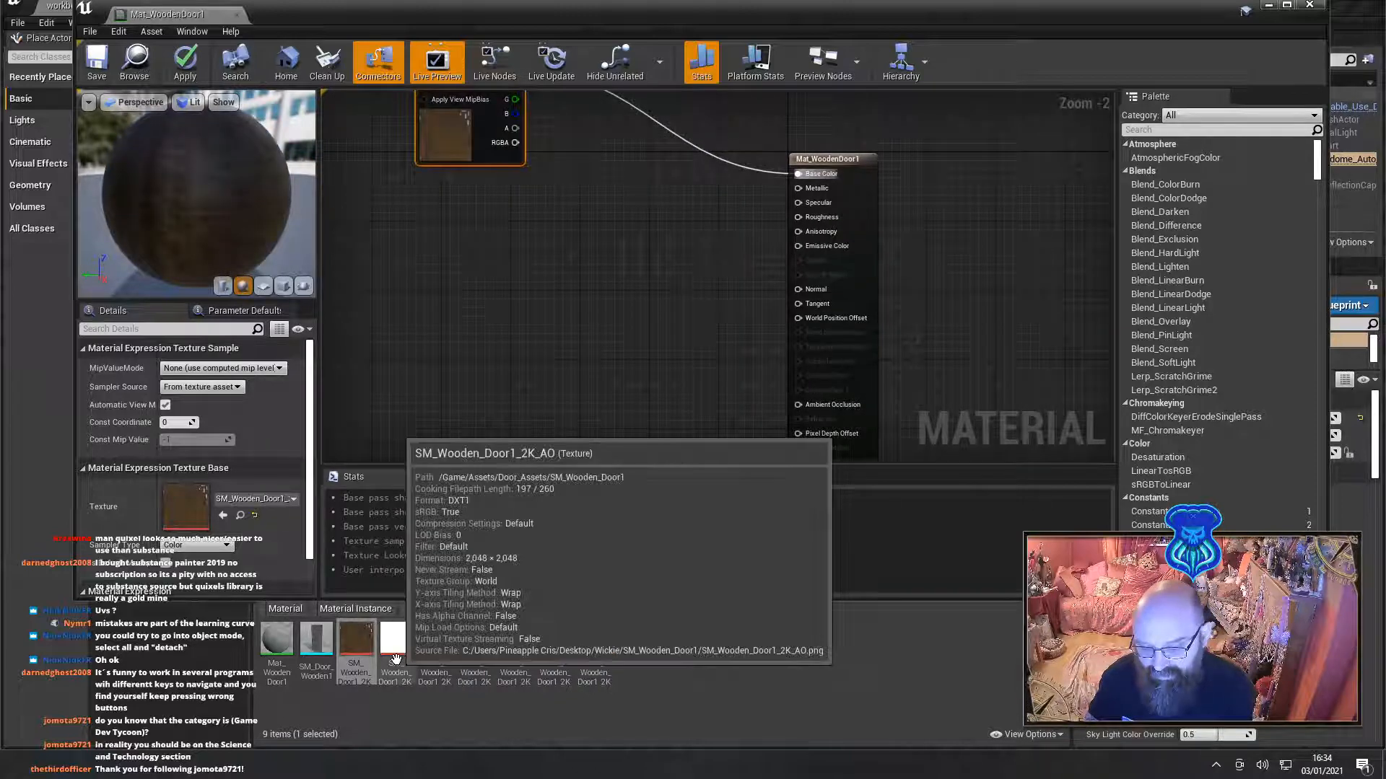
Add the AO texture to the graph, connect its RGB output to Ambient Occlusion, and move the node lower down
drag(399, 661, 401, 415)
right_drag(582, 431, 578, 300)
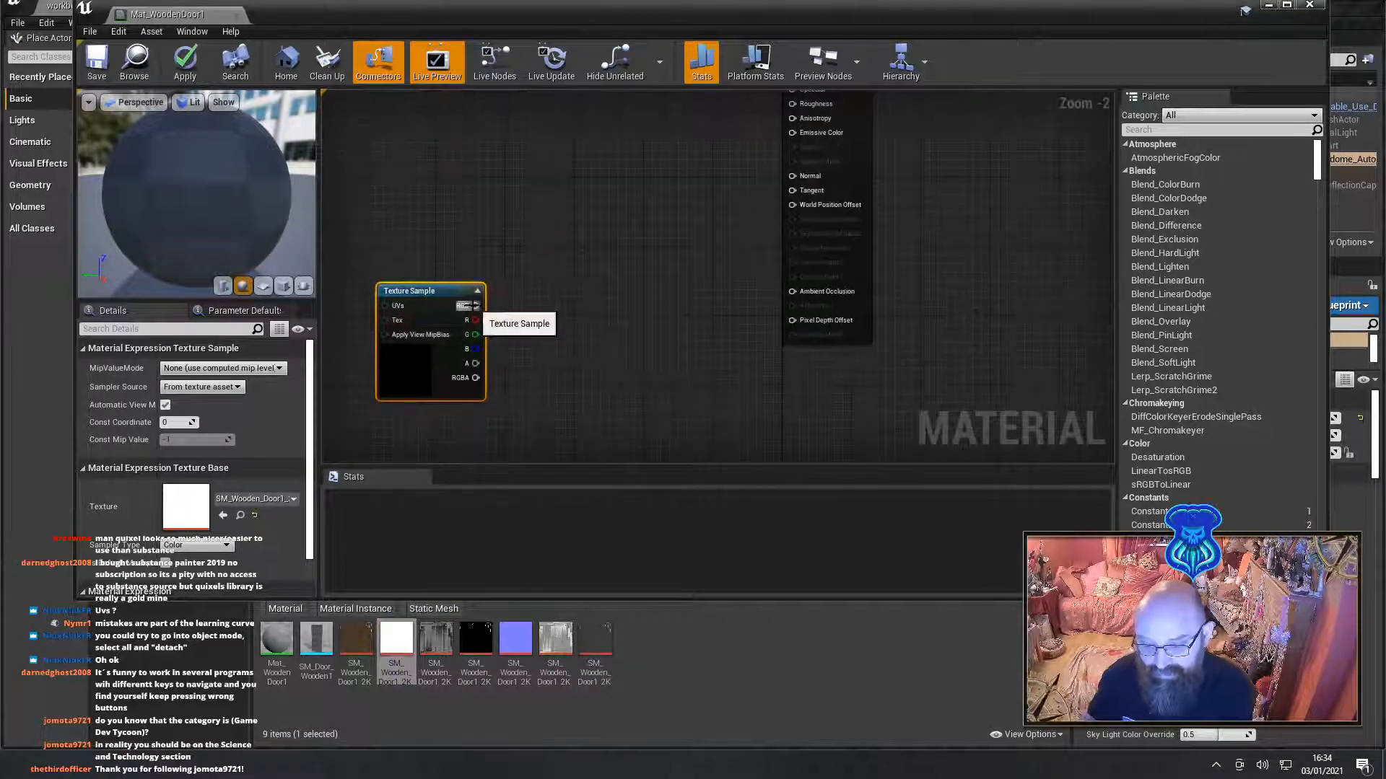
drag(475, 305, 793, 291)
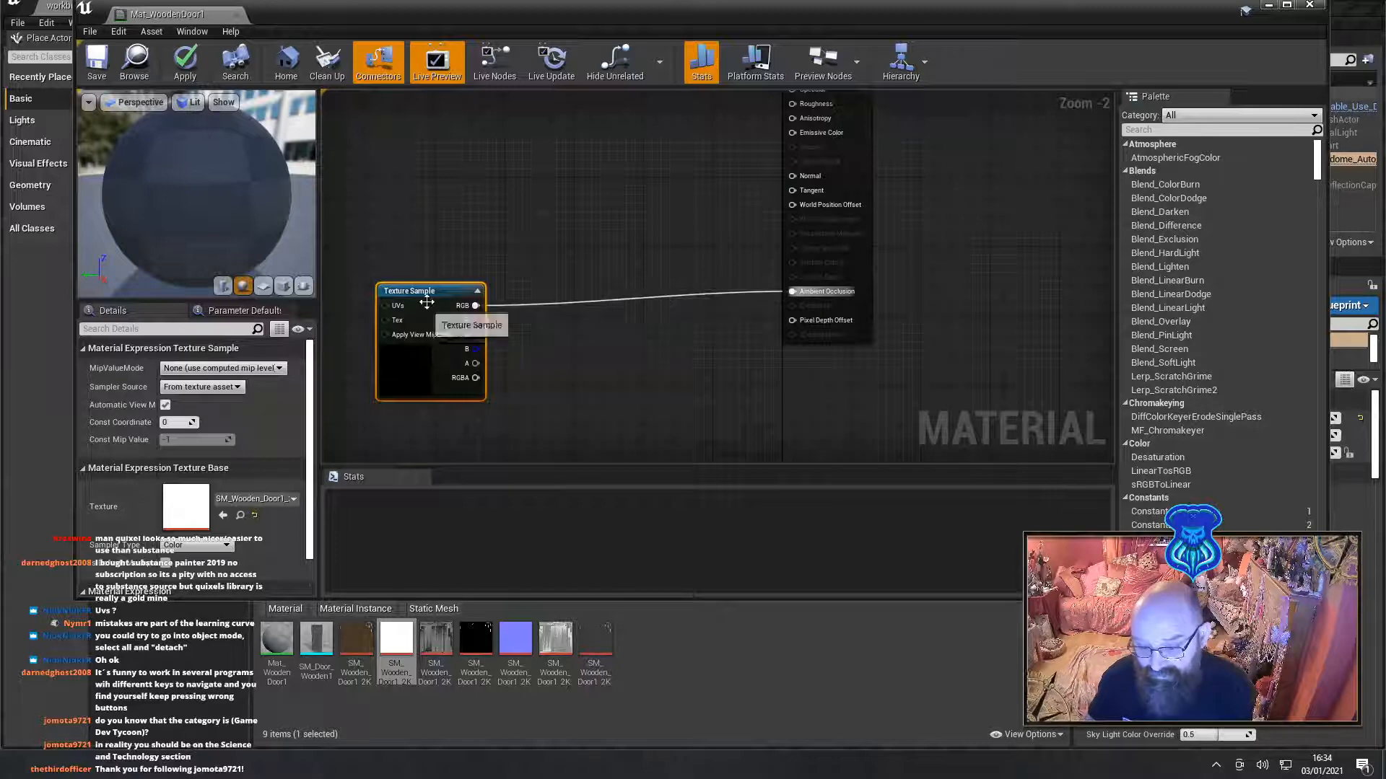
drag(431, 293, 527, 414)
right_drag(560, 230, 597, 364)
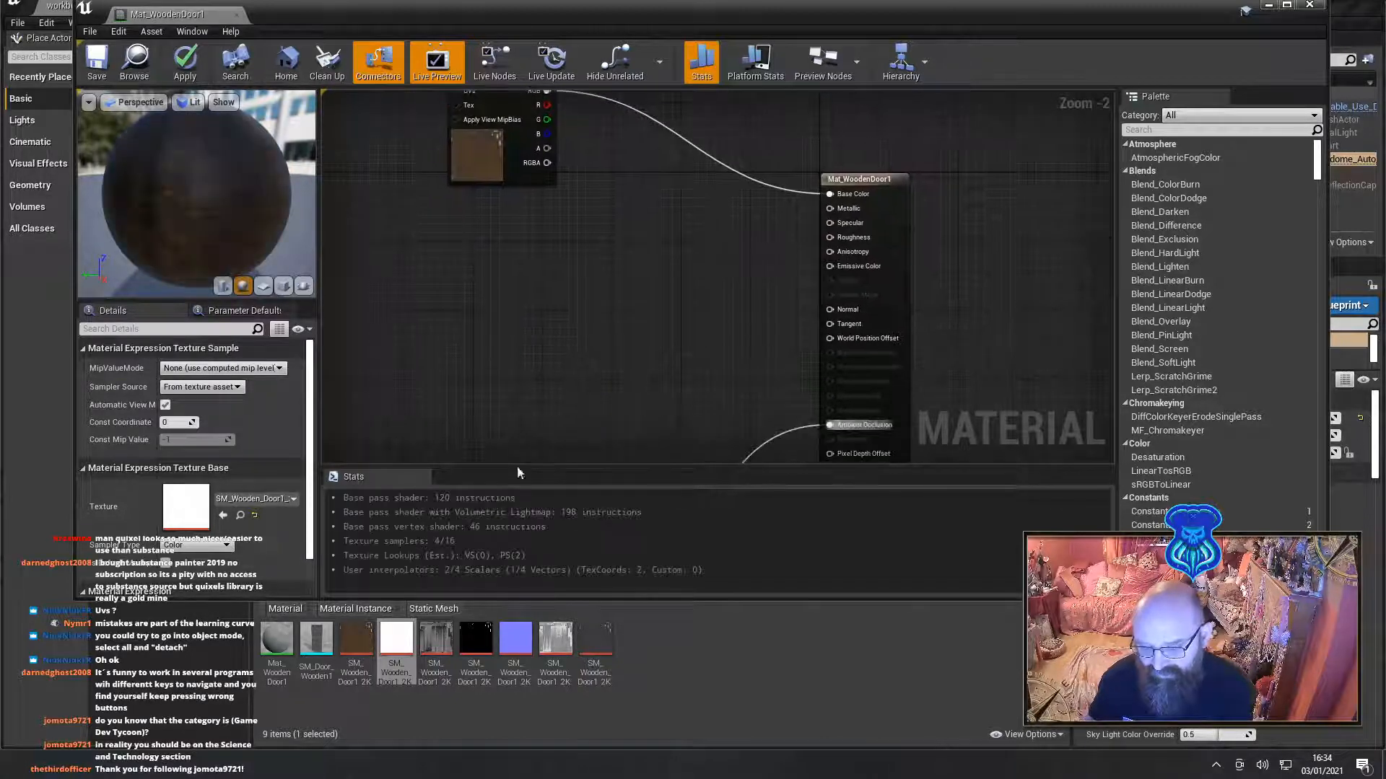
Add the Metalness and Specular textures beneath the Albedo node and connect their RGB outputs to Metallic and Specular
click(443, 647)
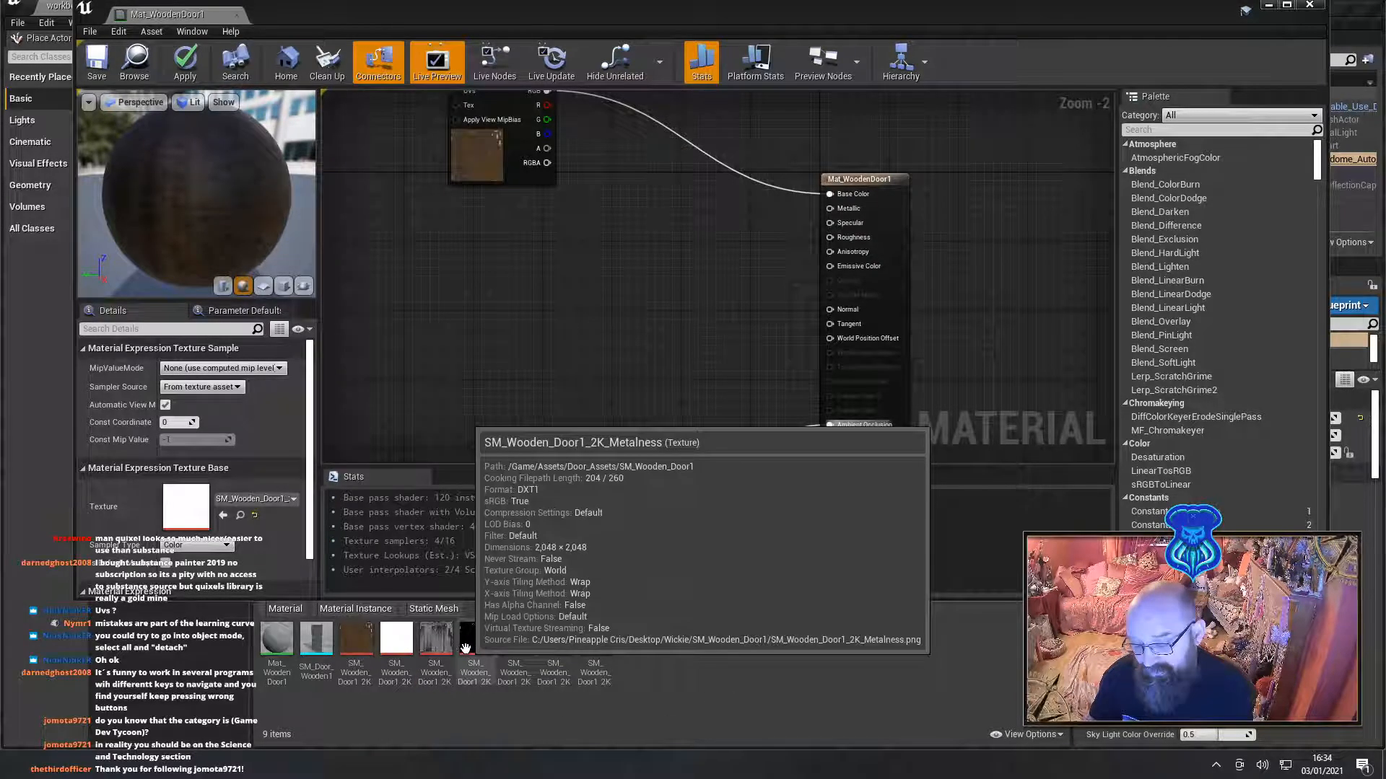
drag(476, 643, 433, 227)
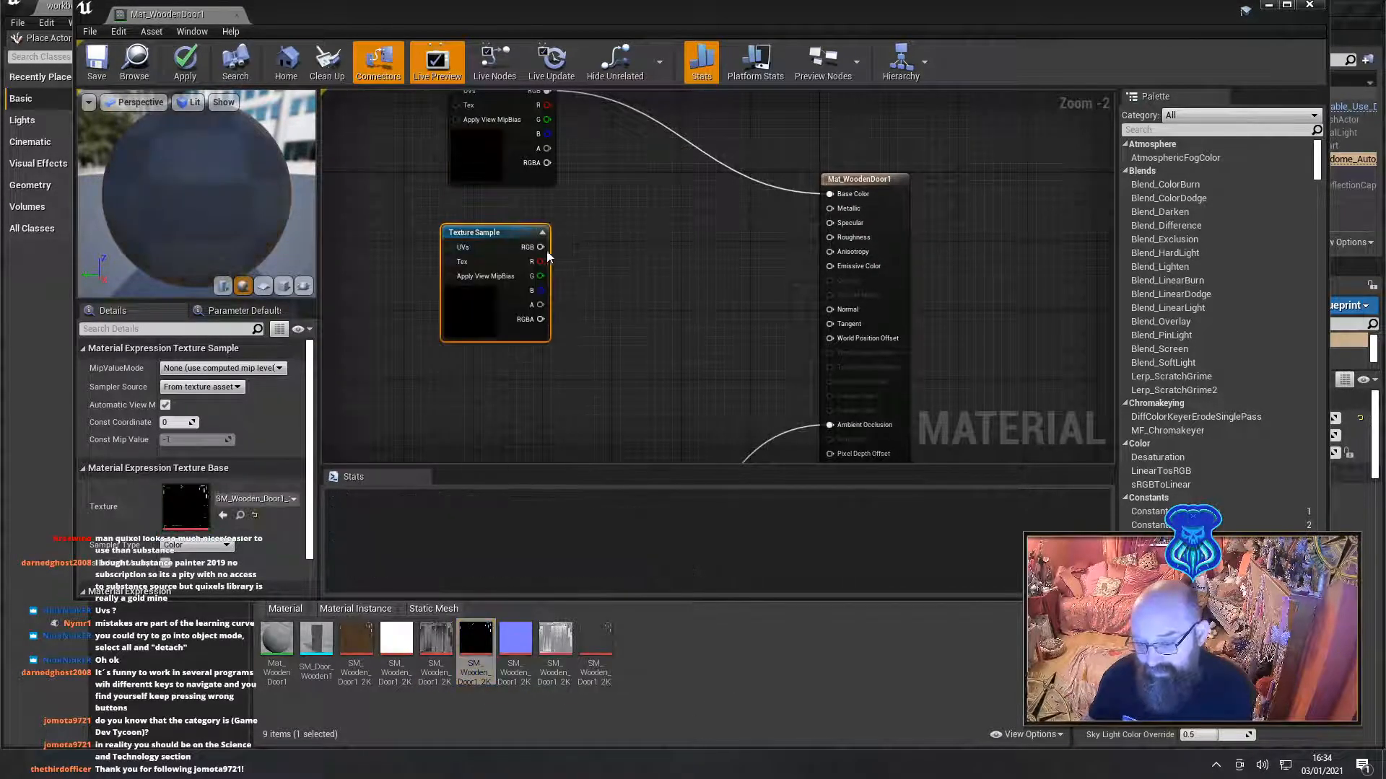
drag(541, 246, 832, 208)
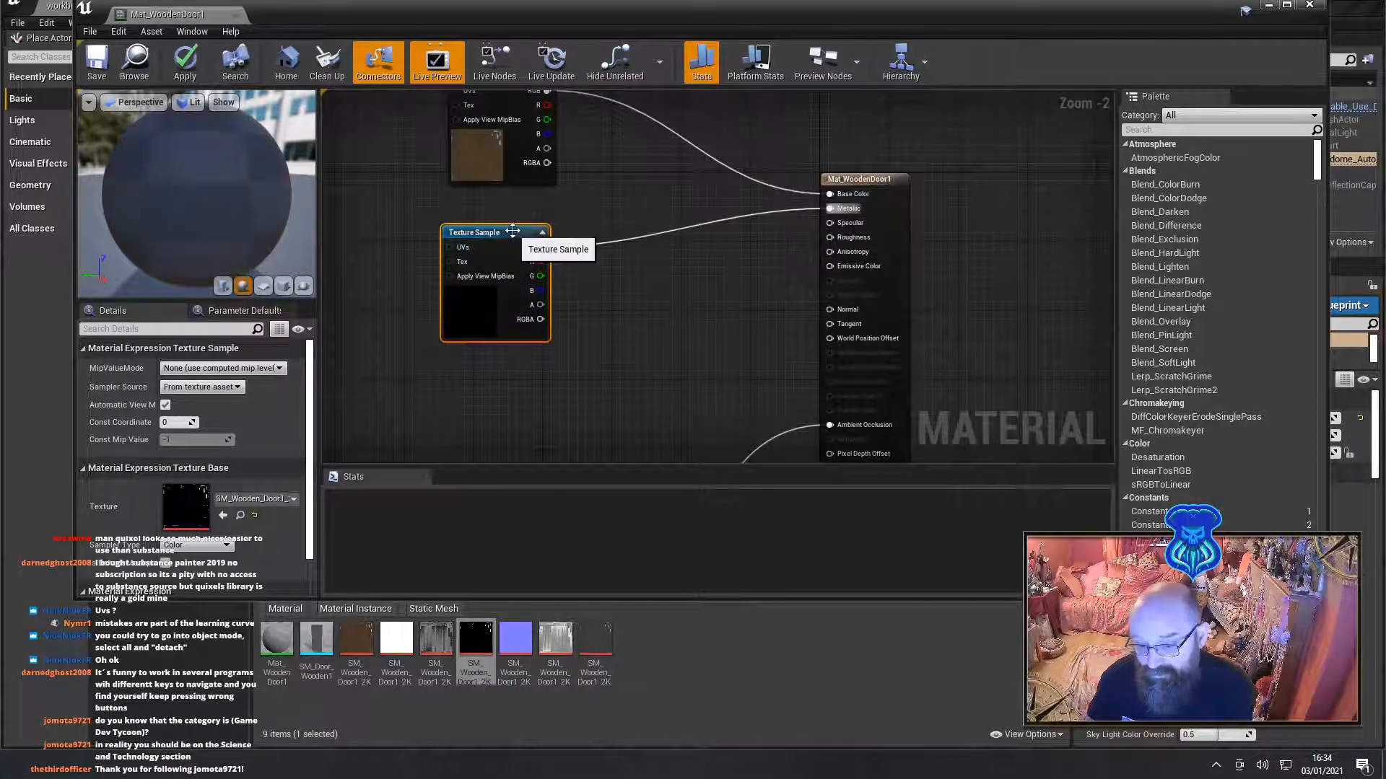
drag(514, 231, 521, 197)
right_drag(659, 325, 652, 272)
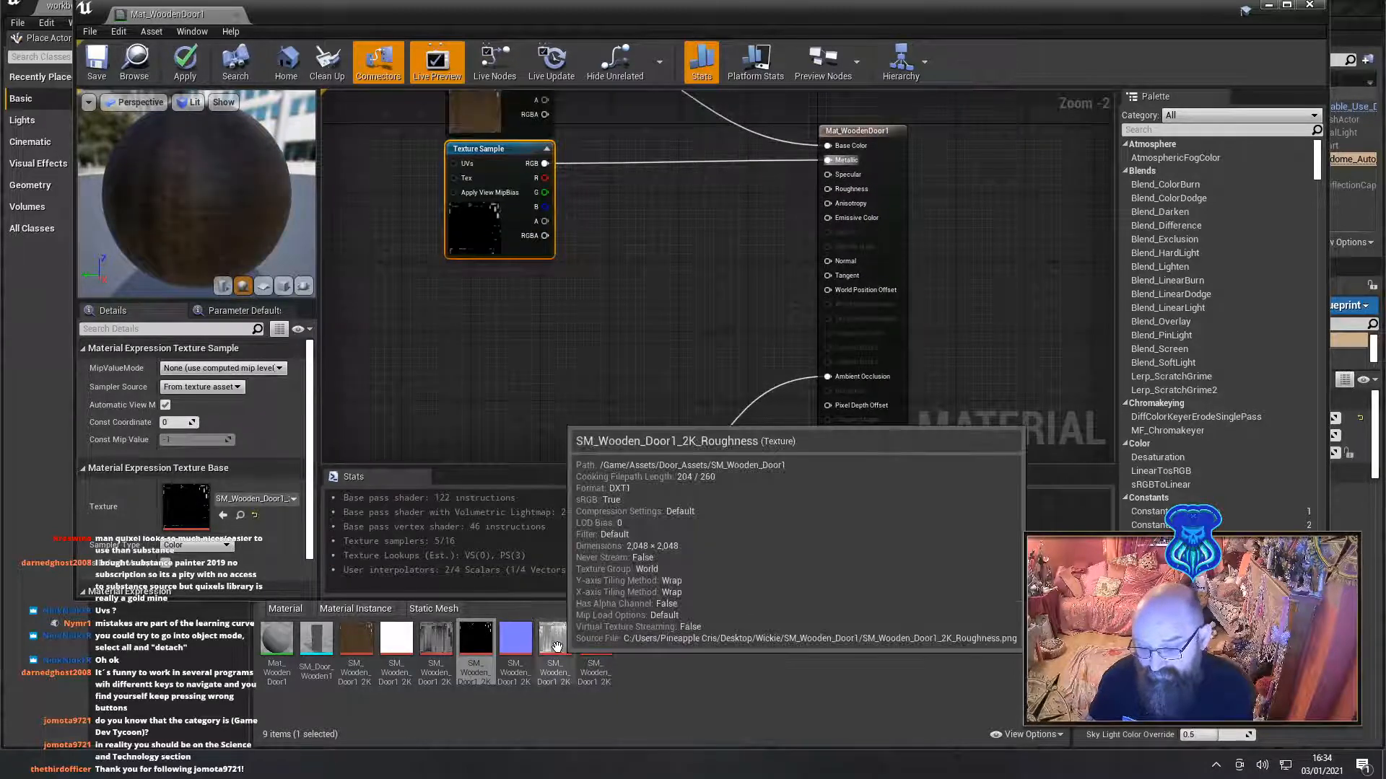
drag(595, 644, 827, 175)
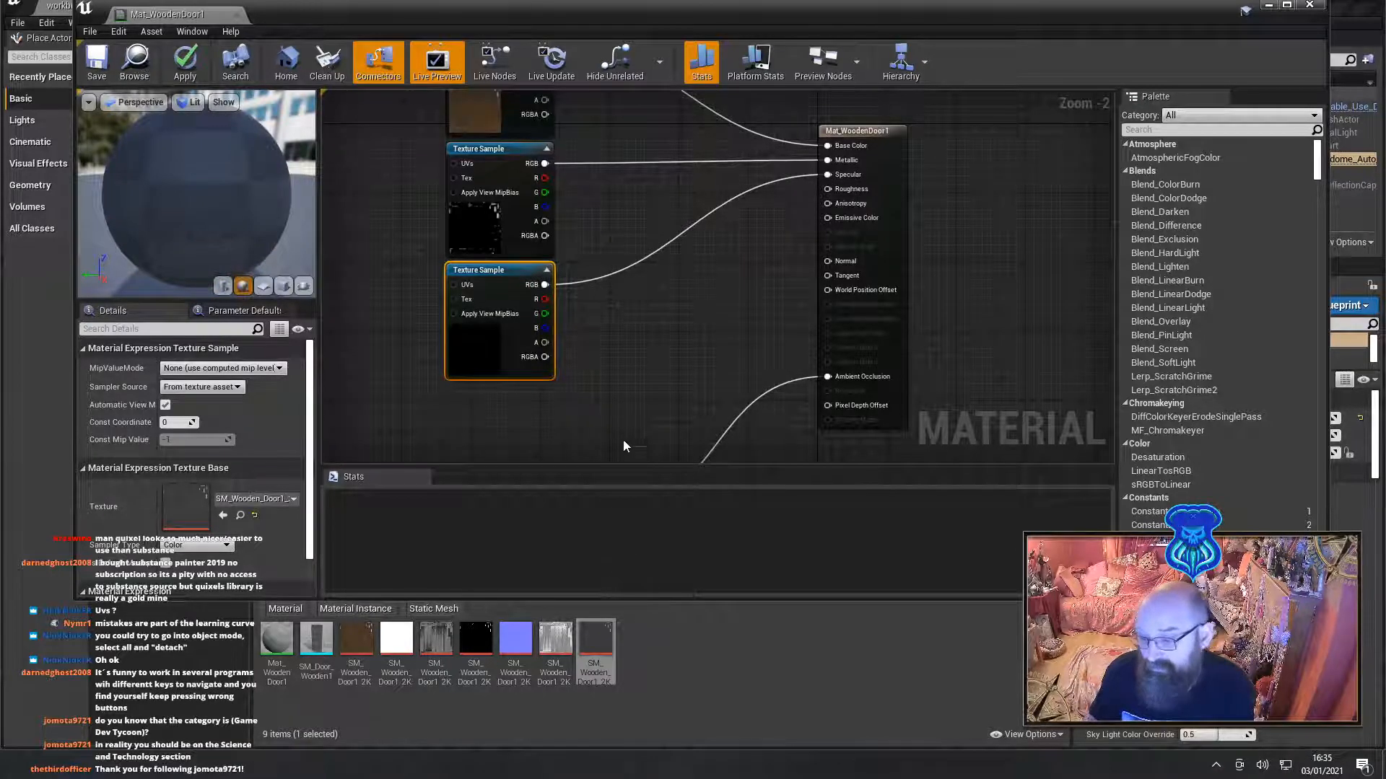
Add the Normal texture, connect its RGB output to Normal, and shift the AO and Normal nodes down to leave a gap
drag(516, 639, 456, 412)
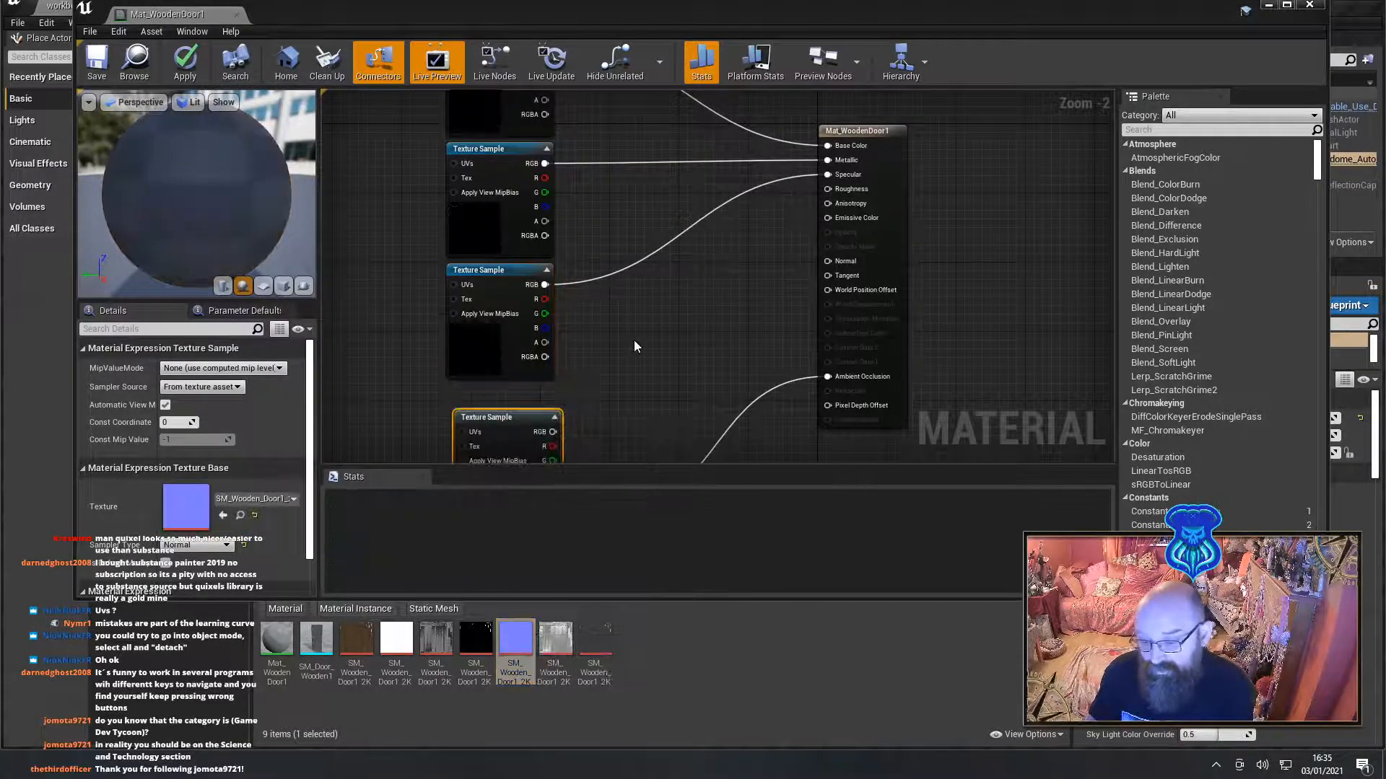
right_drag(633, 347, 625, 249)
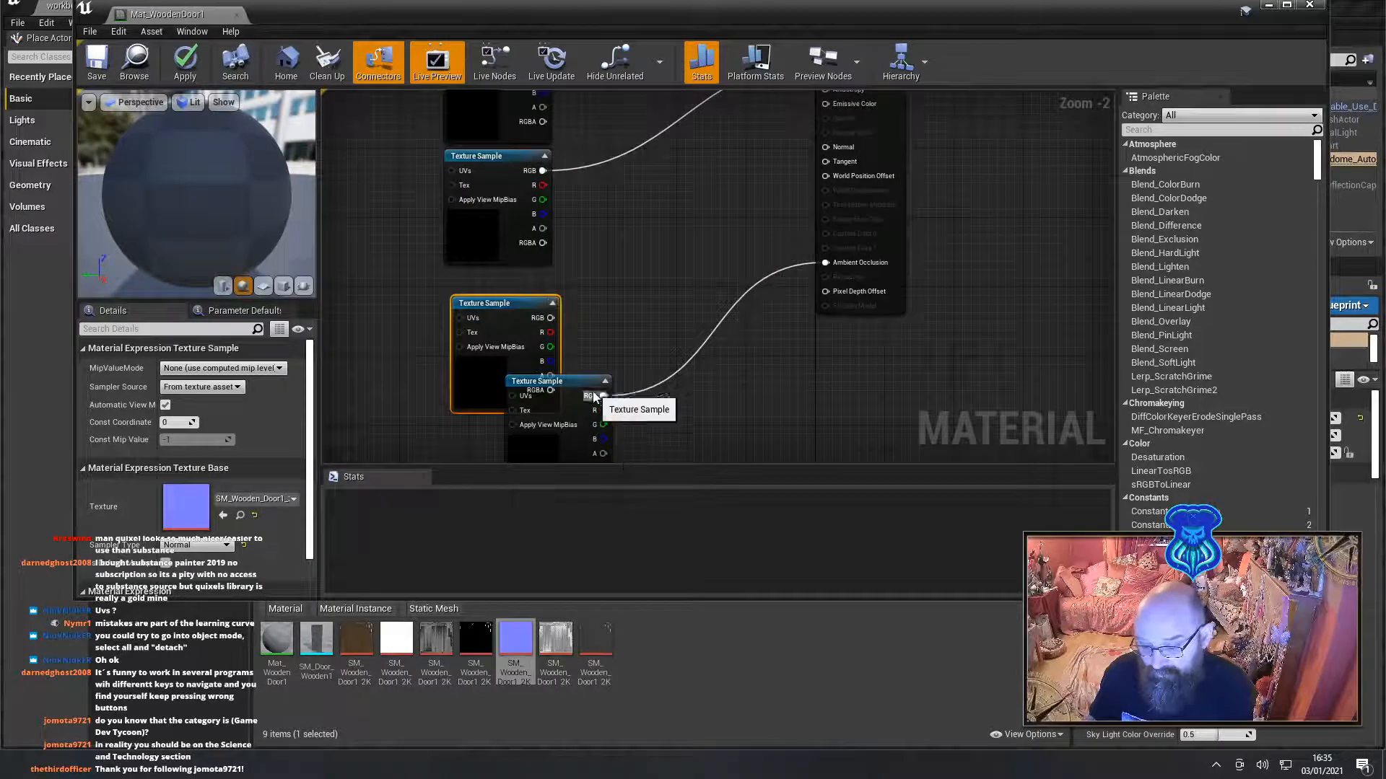
drag(581, 408, 563, 494)
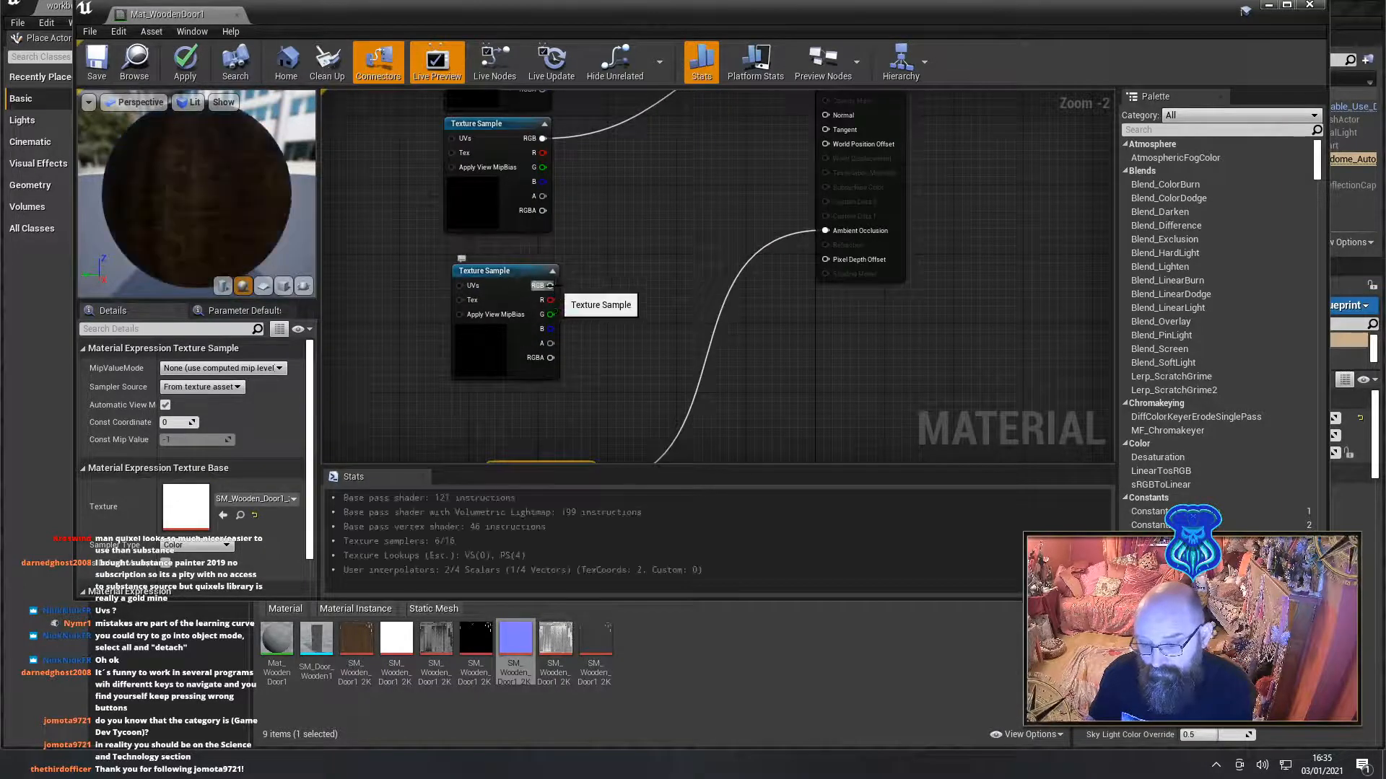
drag(550, 286, 838, 119)
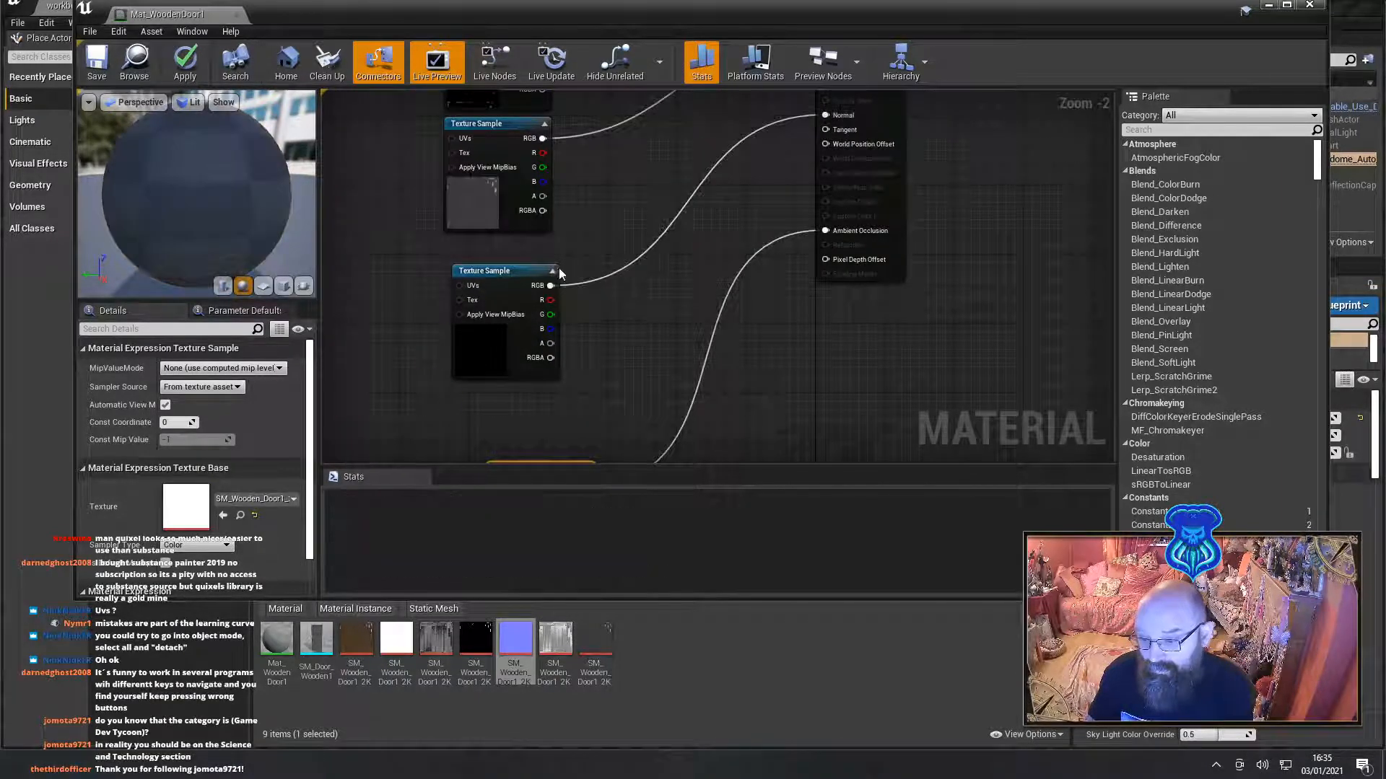
drag(528, 276, 502, 380)
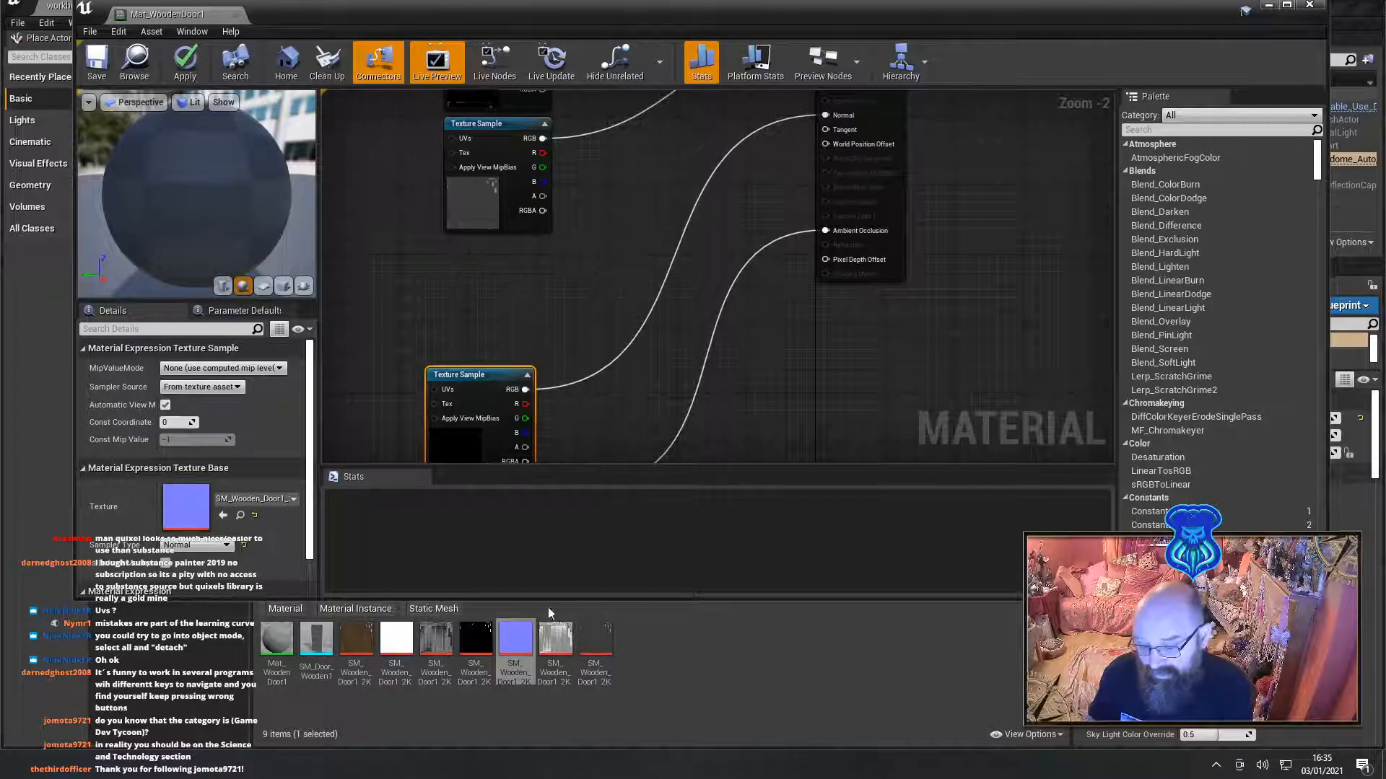
right_drag(598, 362, 636, 376)
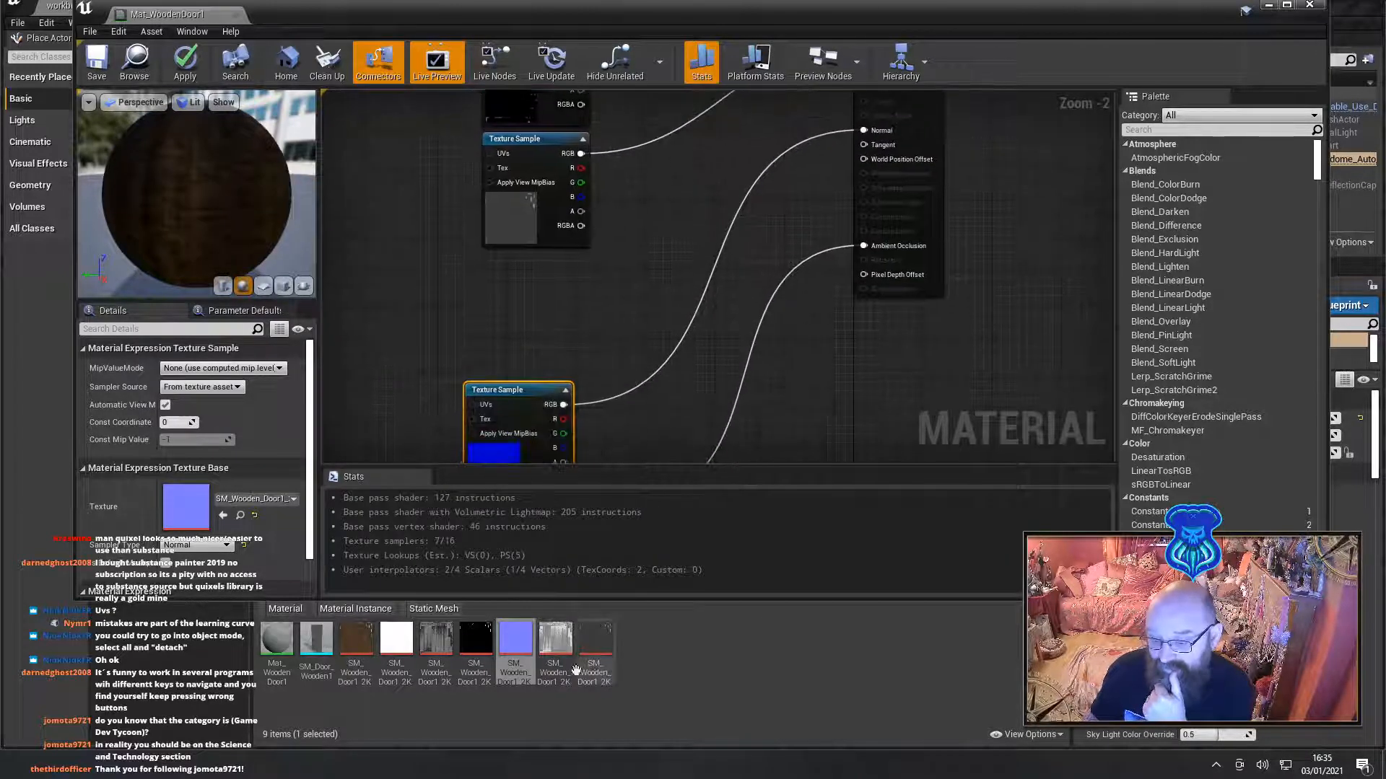
Add the Roughness texture below the Specular node and connect its RGB output to Roughness
drag(563, 606, 506, 274)
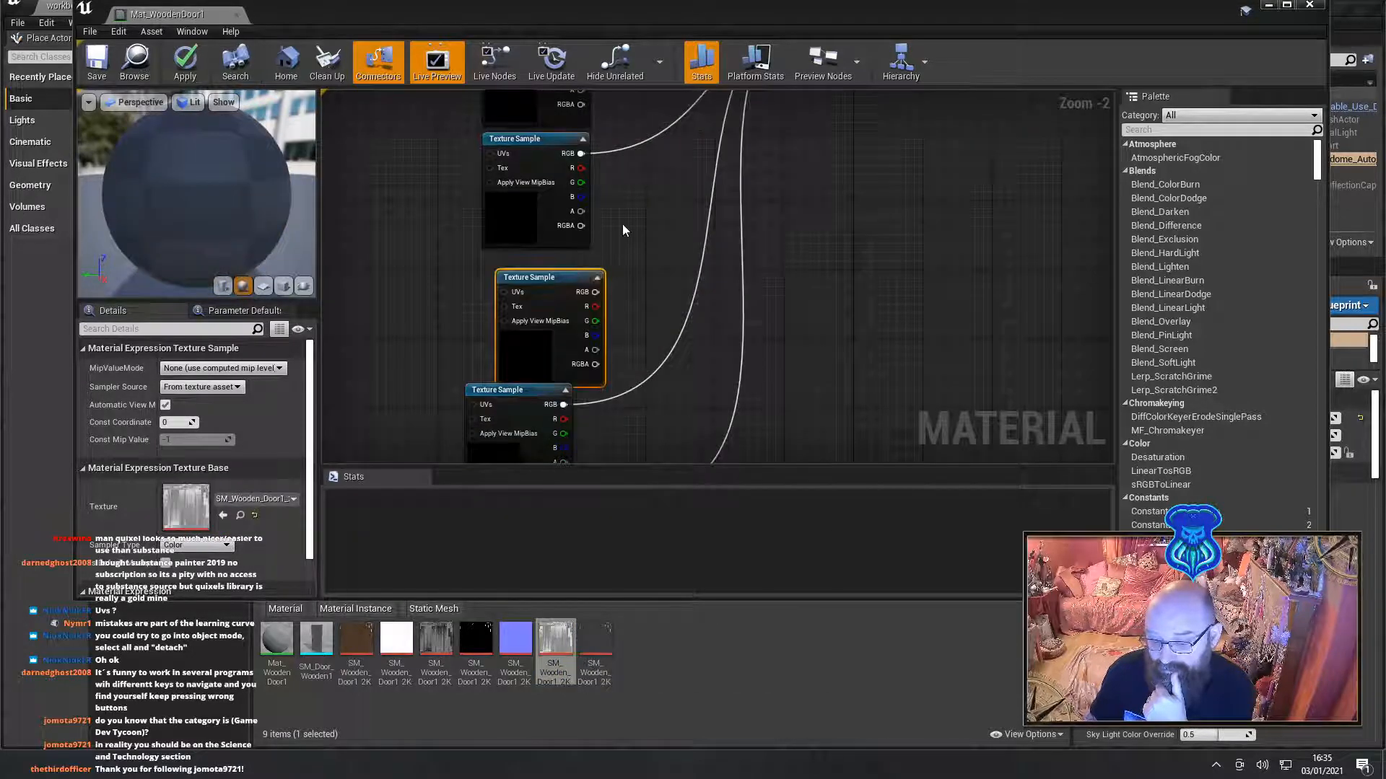
right_drag(622, 223, 608, 328)
click(505, 215)
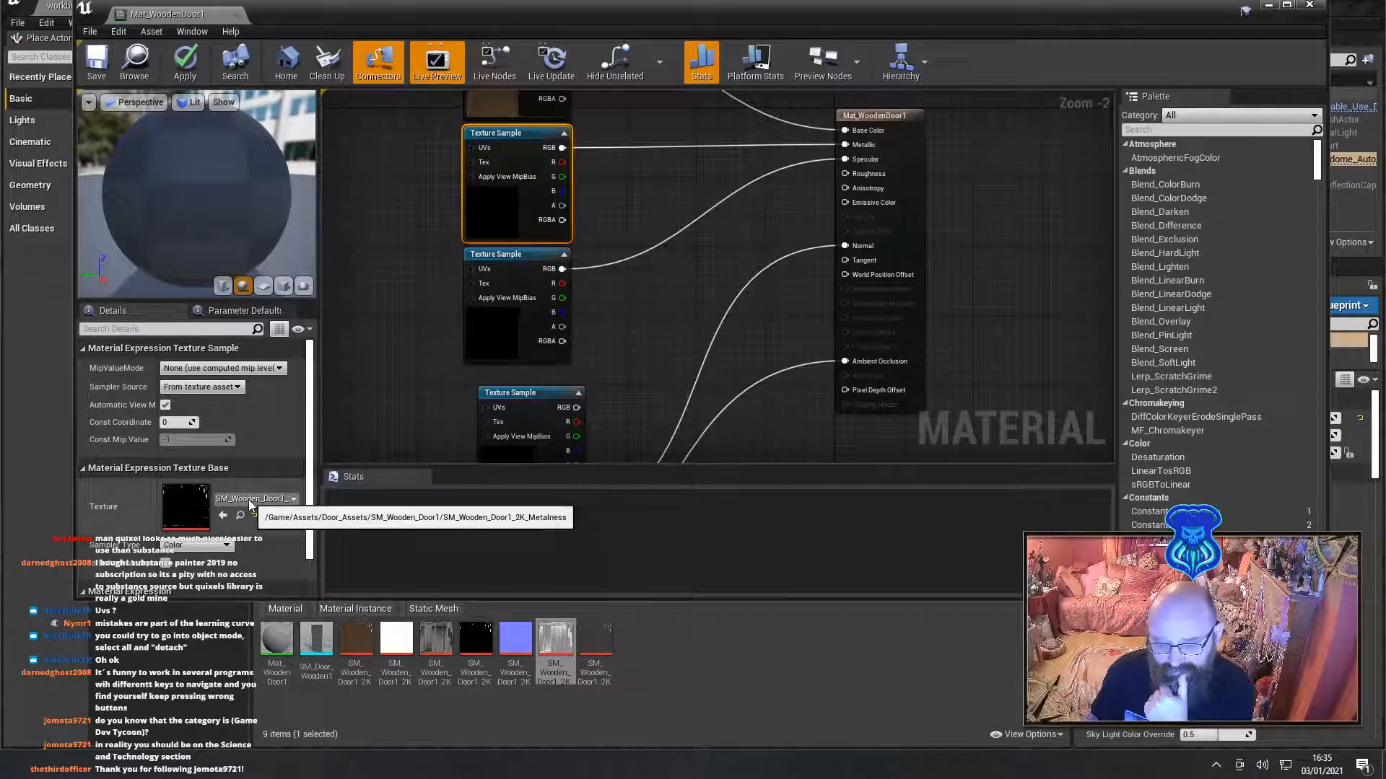
click(489, 330)
right_drag(489, 330, 448, 245)
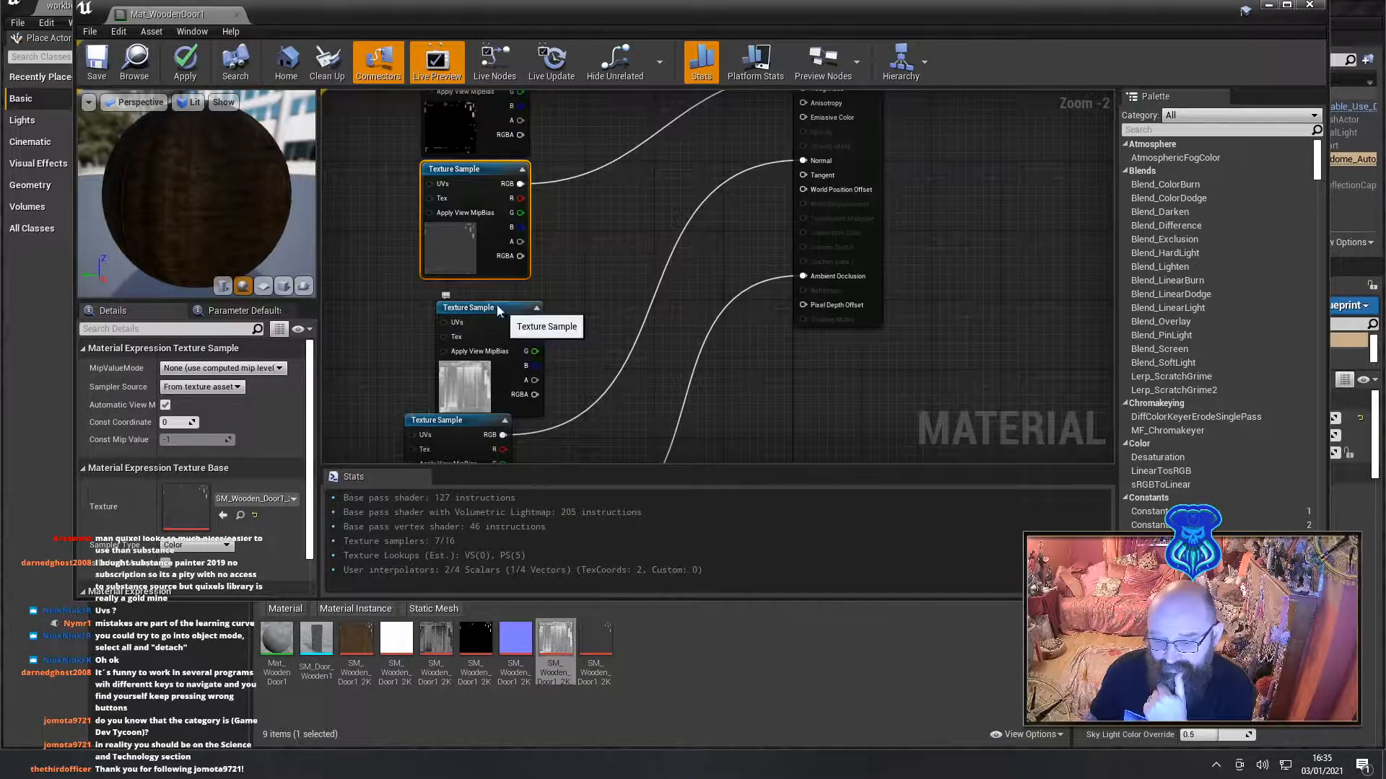
drag(498, 310, 804, 312)
Align the AO and Normal texture nodes in the column below the Roughness node and save Mat_WoodenDoor1
right_drag(653, 353, 668, 83)
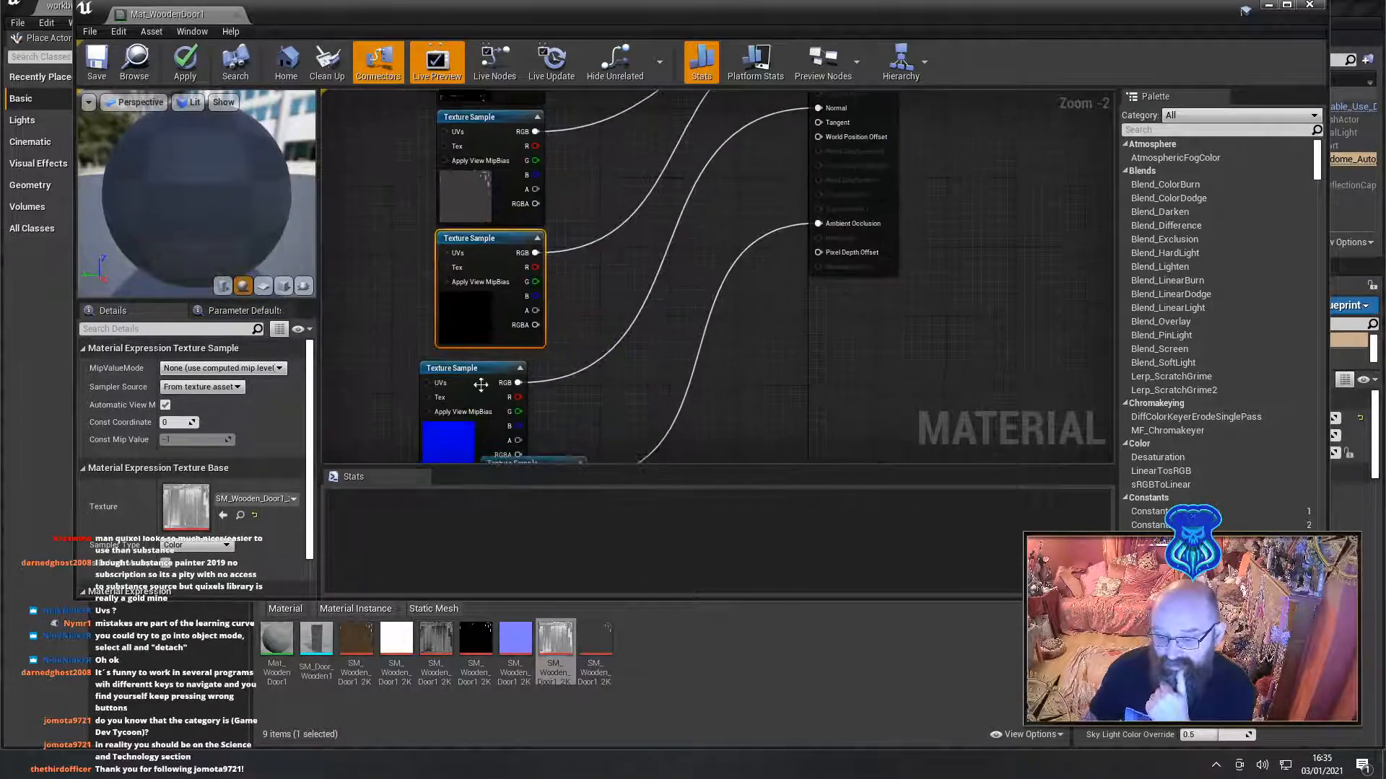
right_drag(481, 385, 505, 229)
drag(570, 315, 521, 366)
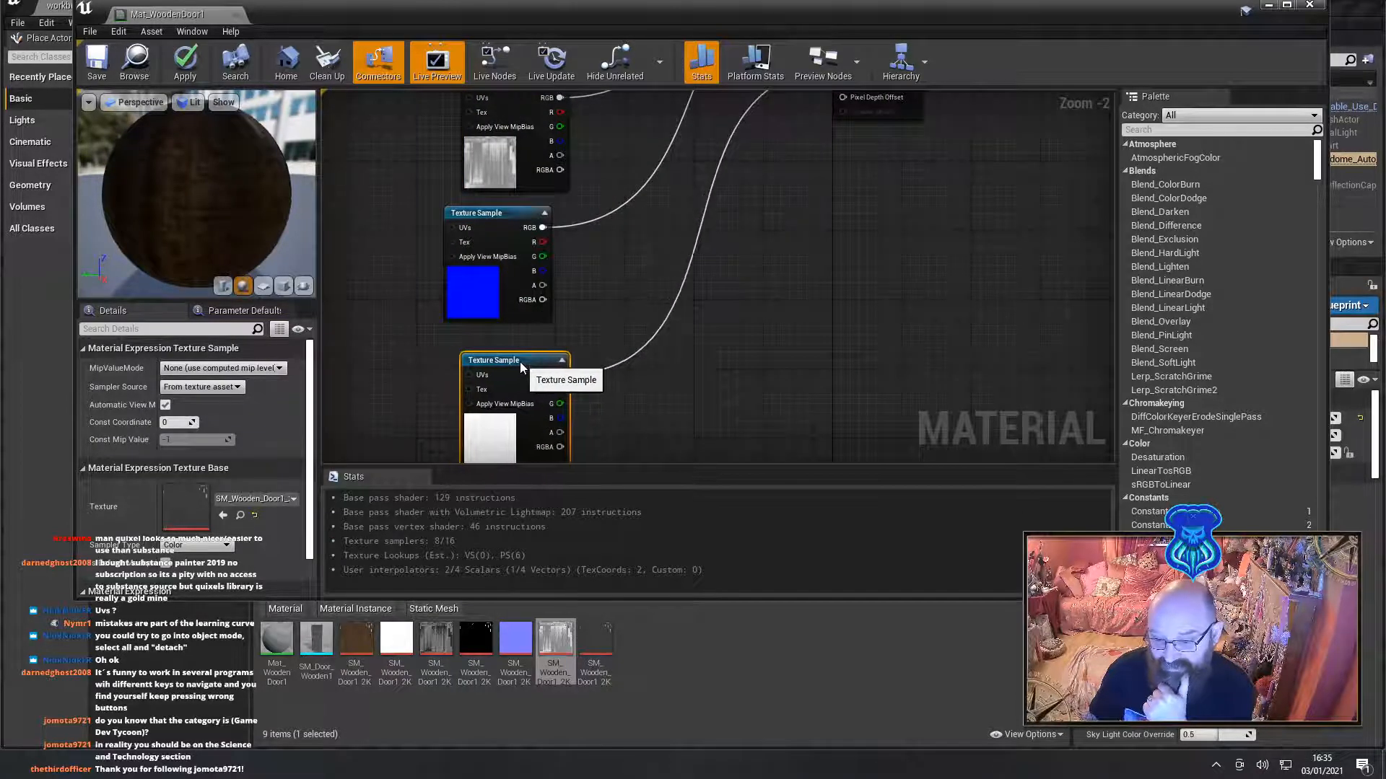
drag(498, 214, 515, 240)
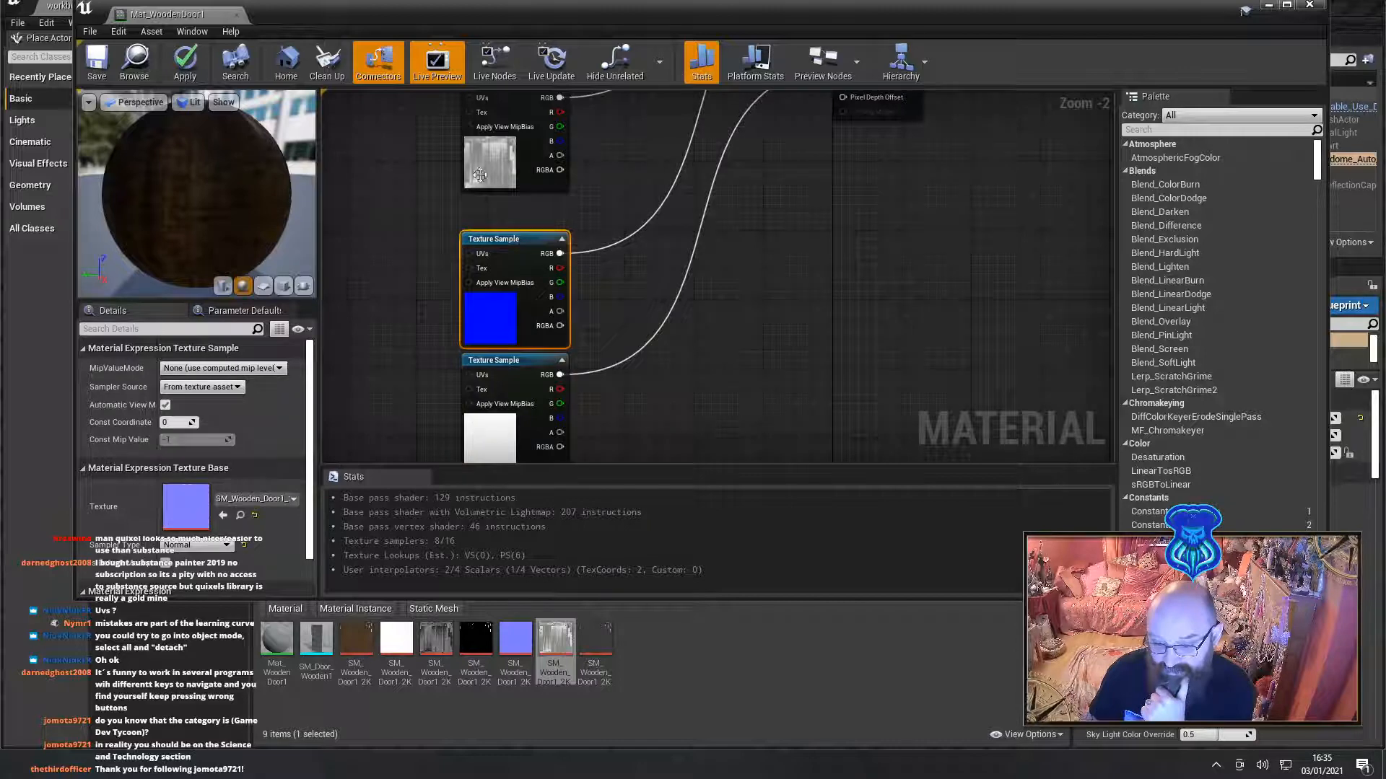
click(344, 116)
click(98, 62)
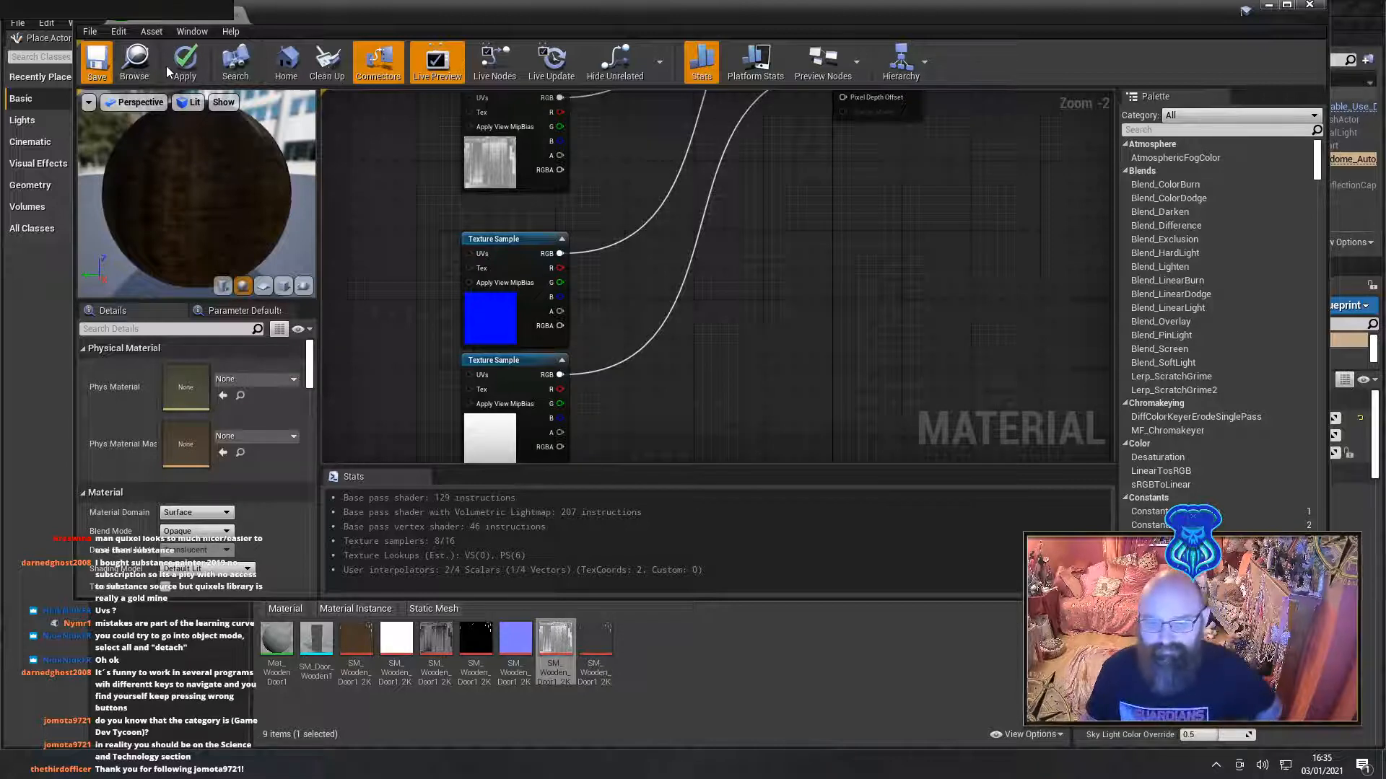
Assign Mat_WoodenDoor1 to the material slot of the SM_Door_Wooden1 mesh, check the door from several sides and close the mesh
click(236, 14)
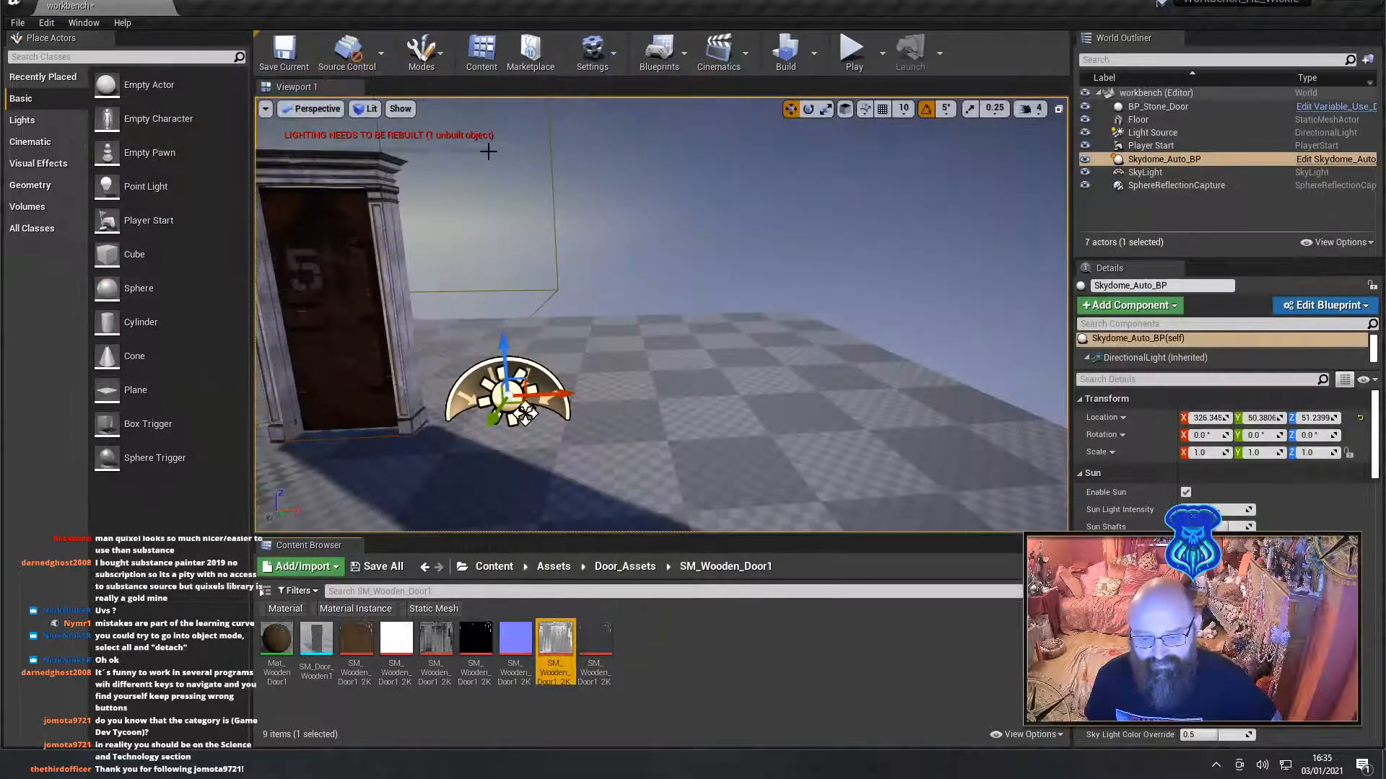
double_click(316, 639)
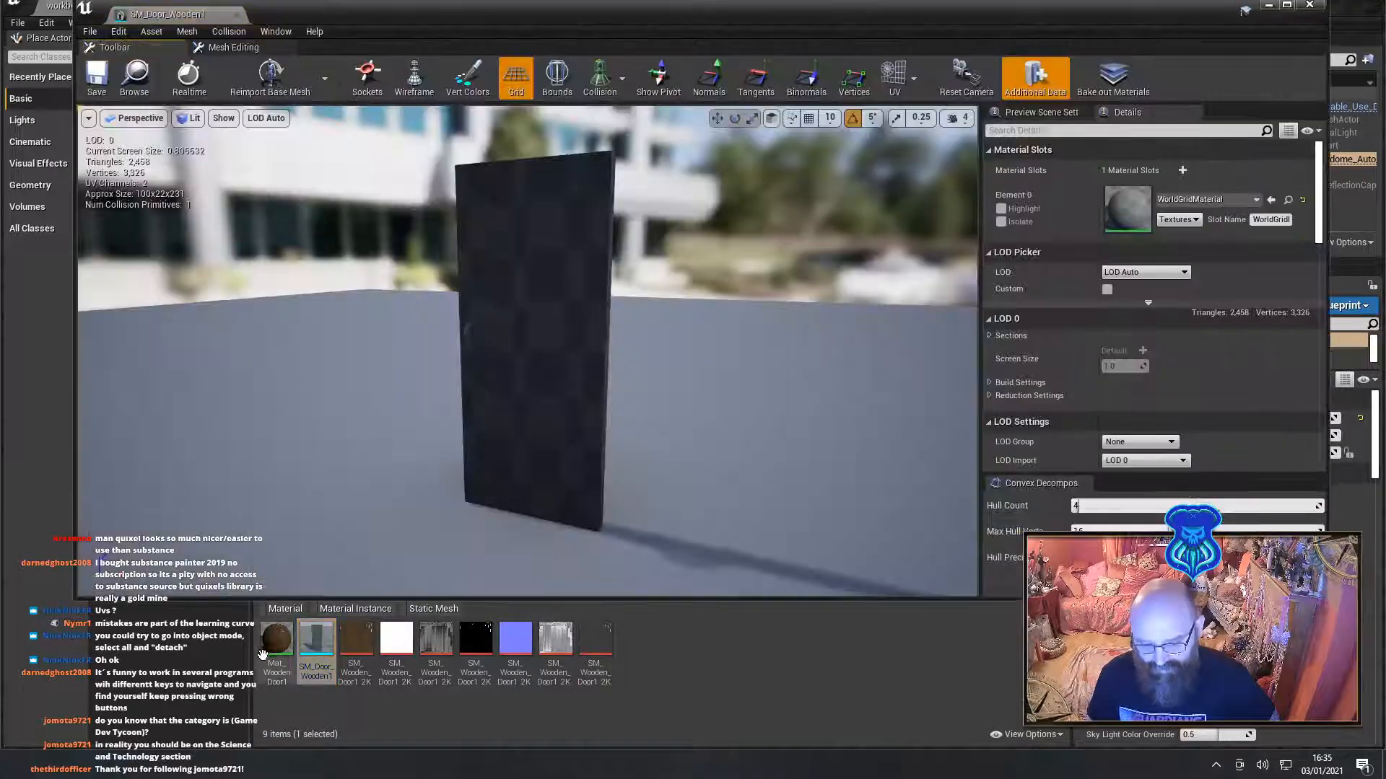
drag(262, 655, 1124, 209)
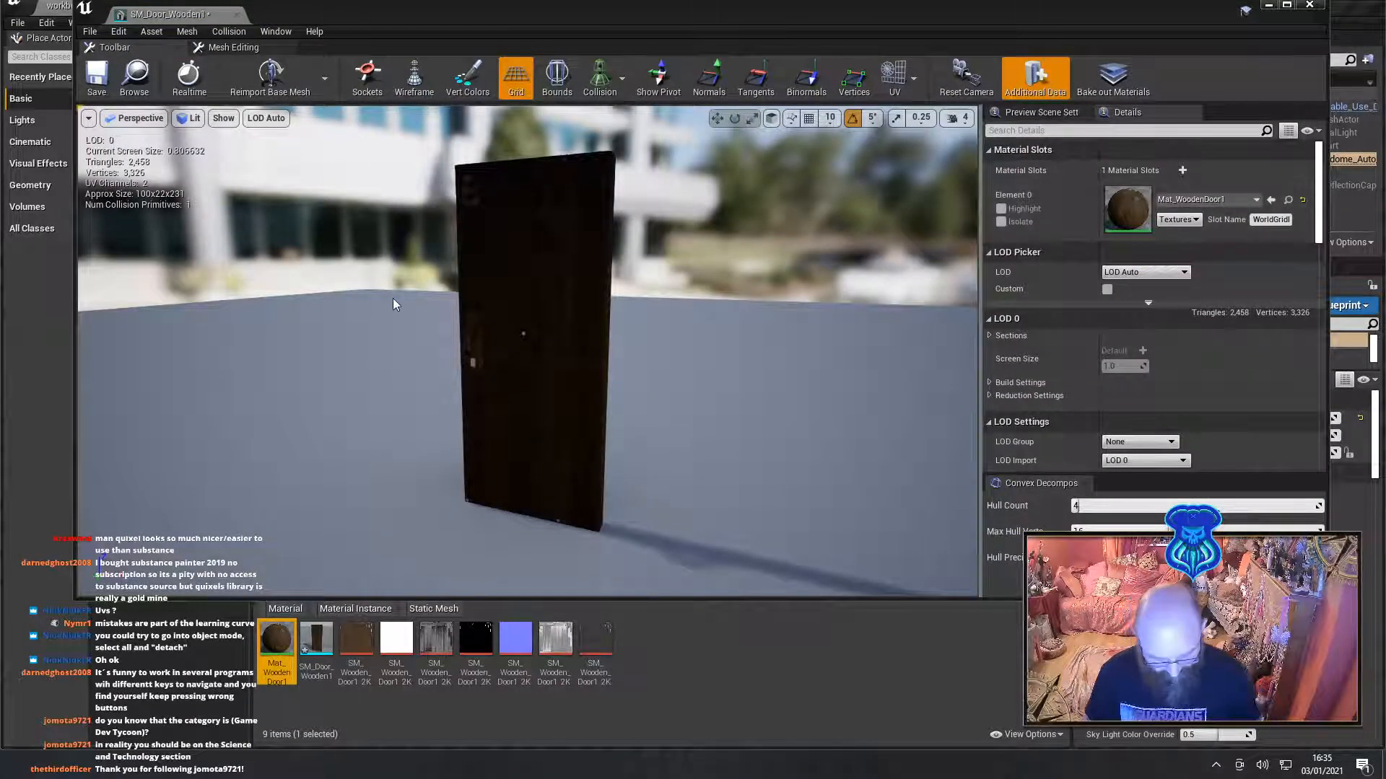
alt+drag(393, 298, 209, 307)
scroll(408, 293, up, 6)
scroll(408, 293, down, 5)
scroll(408, 293, up, 3)
scroll(393, 287, down, 8)
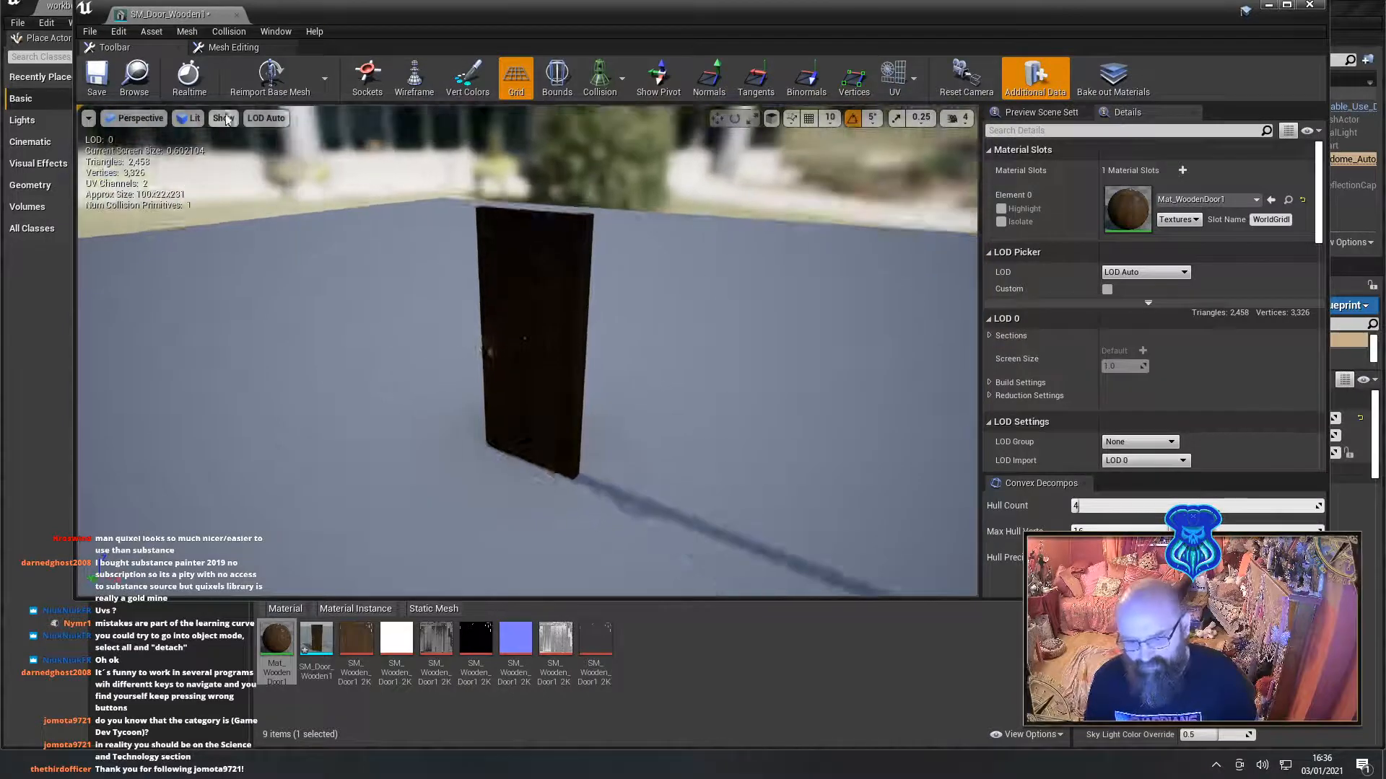
click(237, 15)
Create a folder named SM_Doorframe1 inside Door_Assets and open it
click(758, 332)
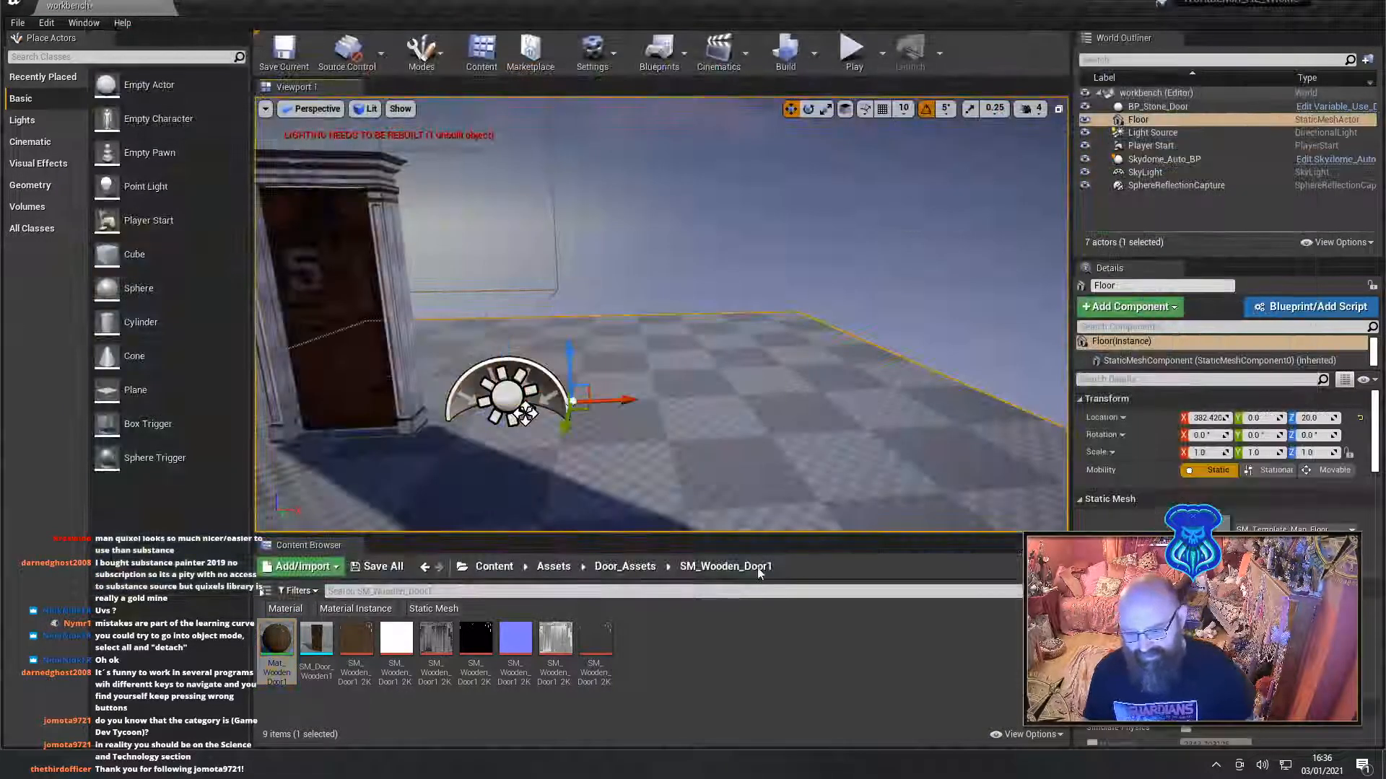
click(625, 567)
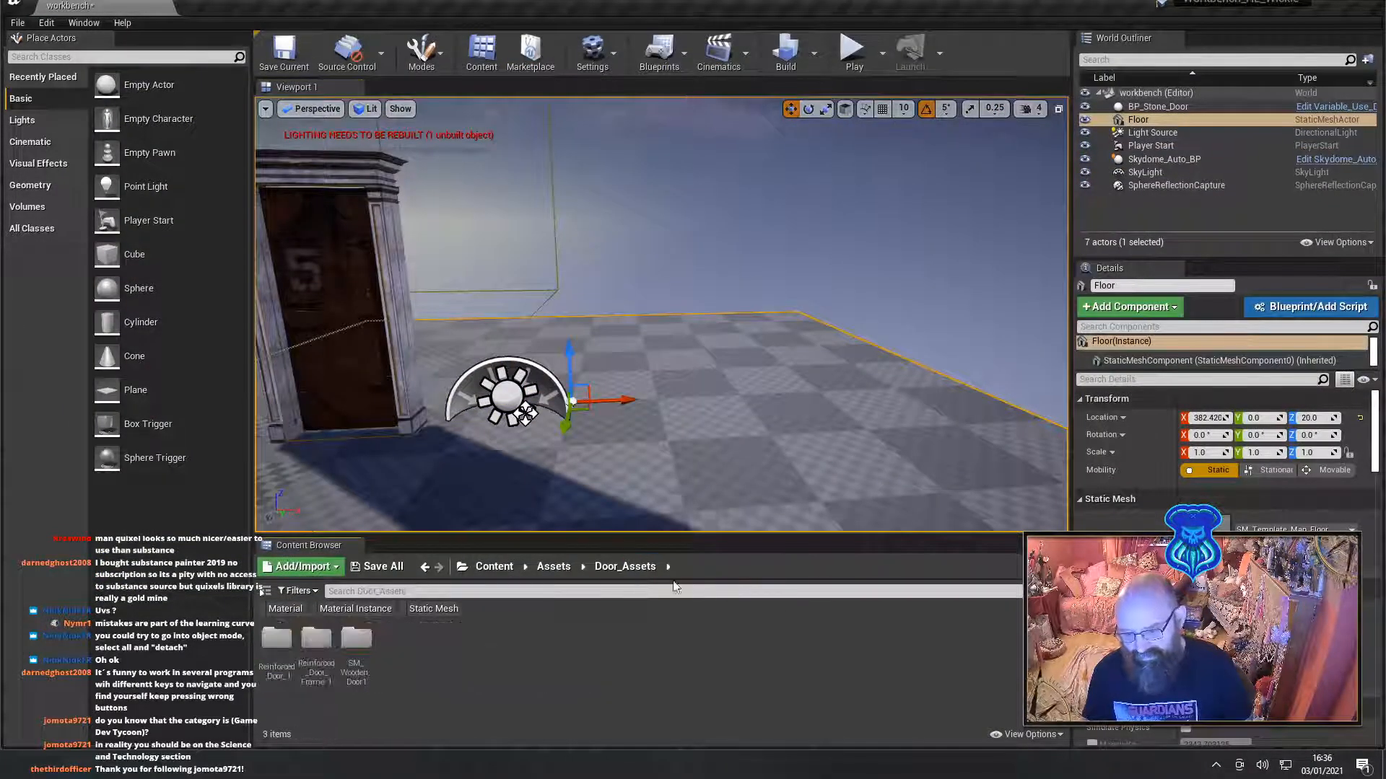
right_click(477, 656)
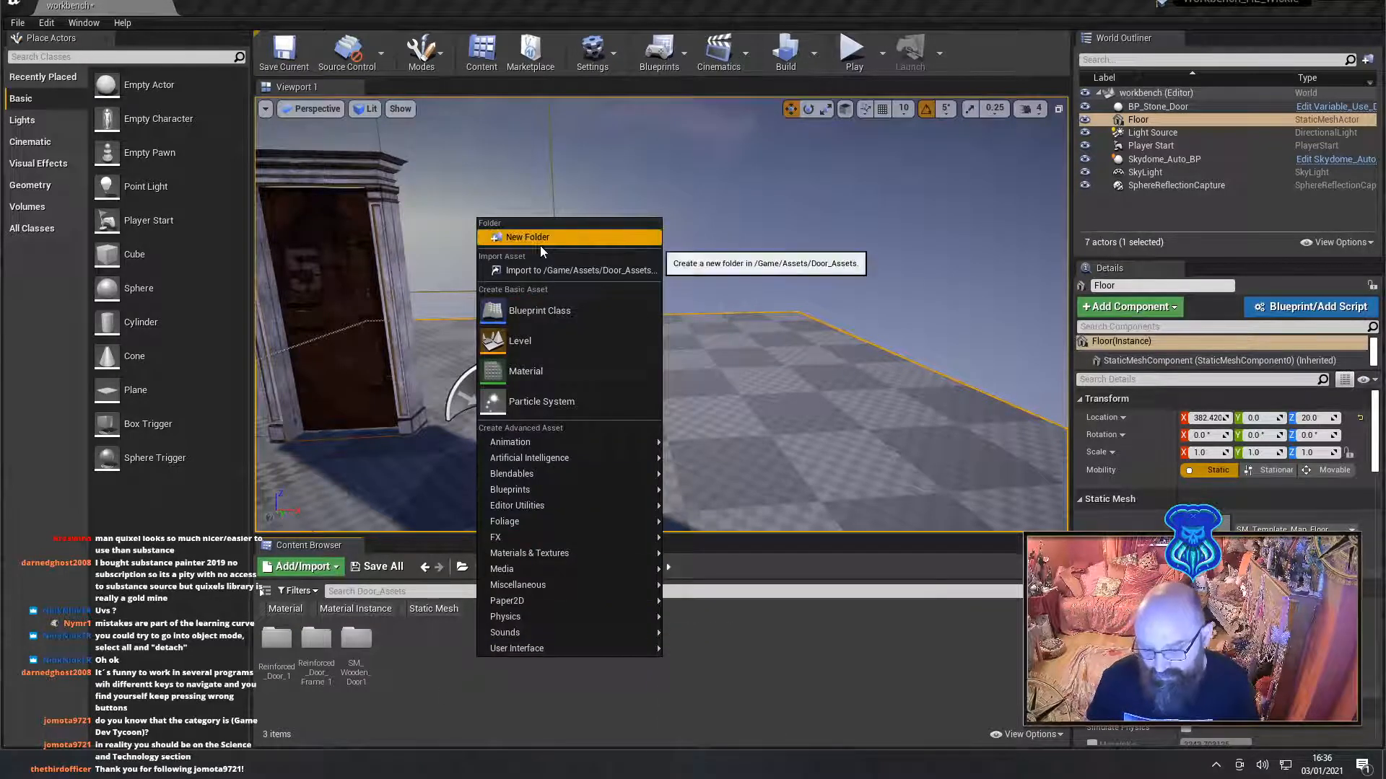
click(538, 314)
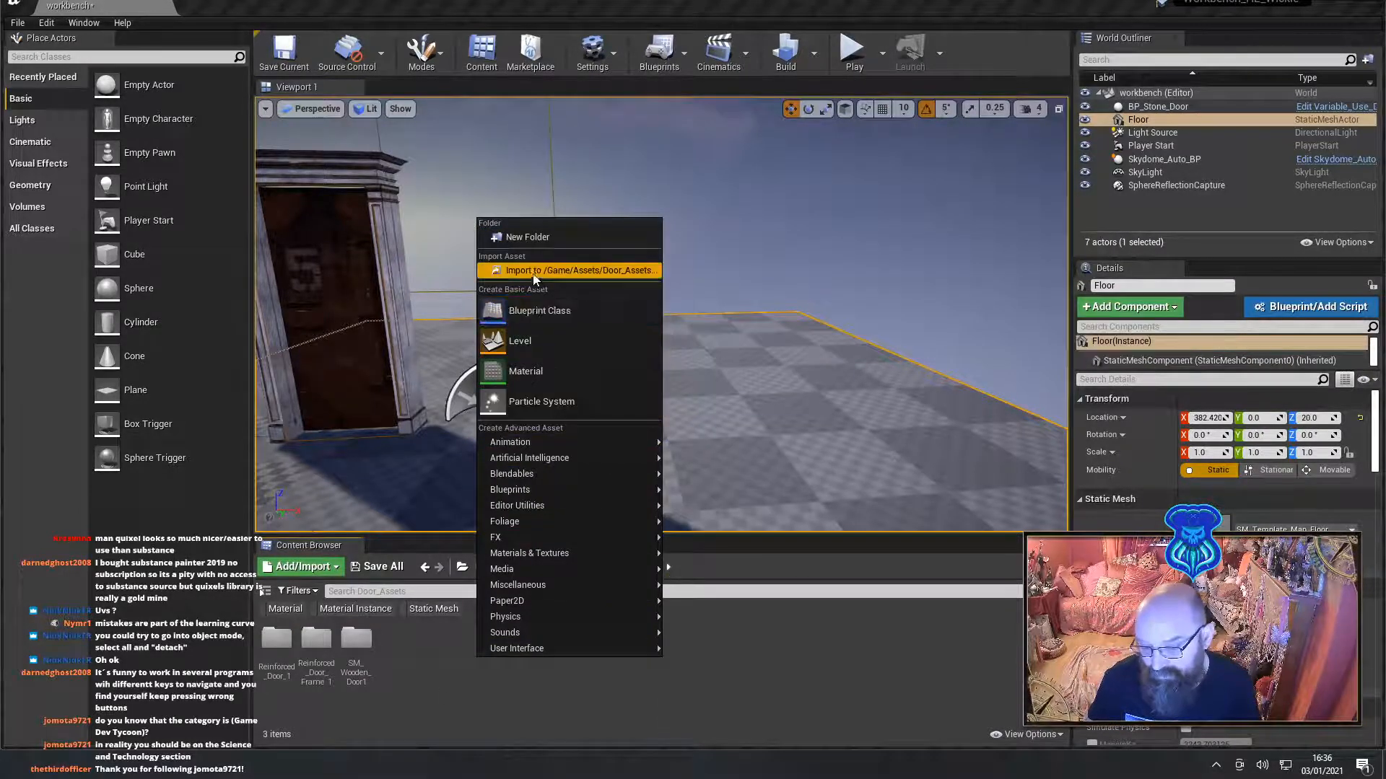
click(531, 237)
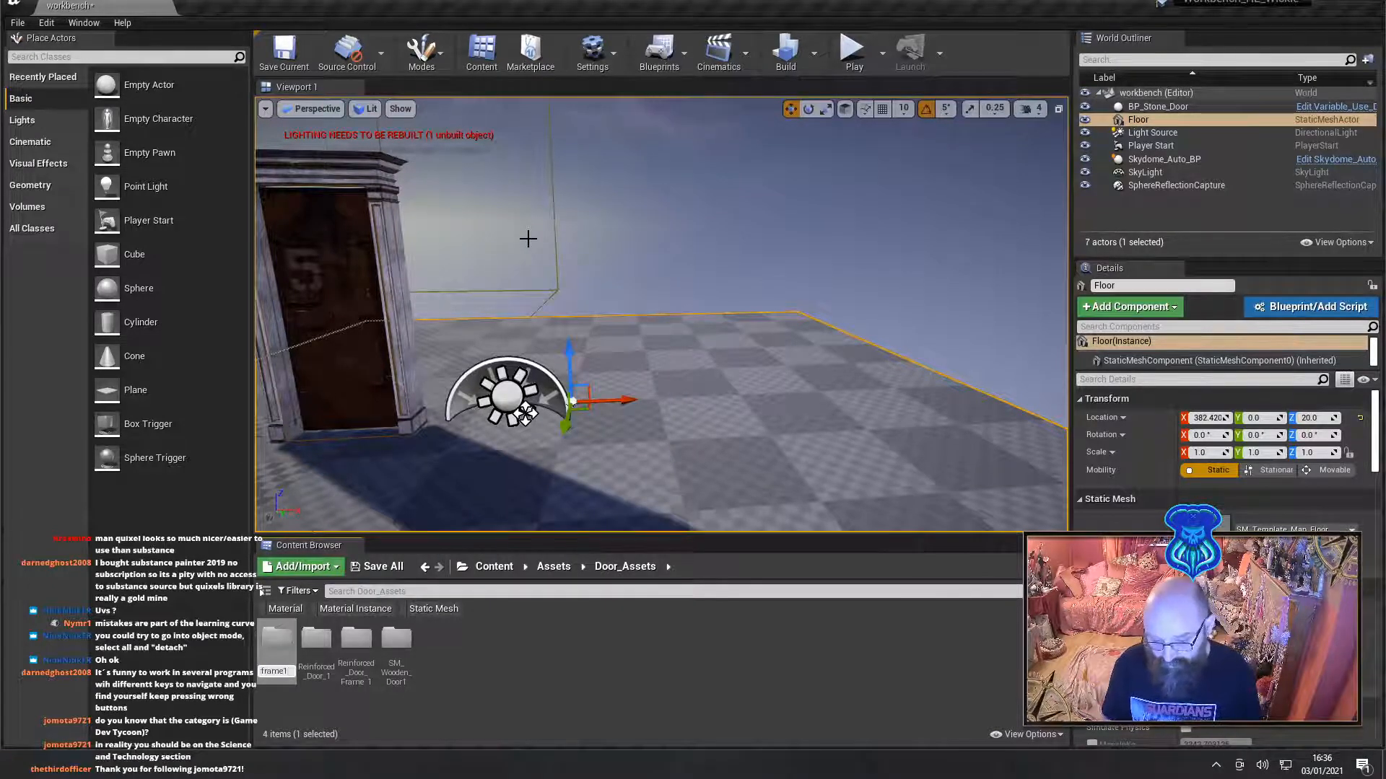
key(Return)
key(Return)
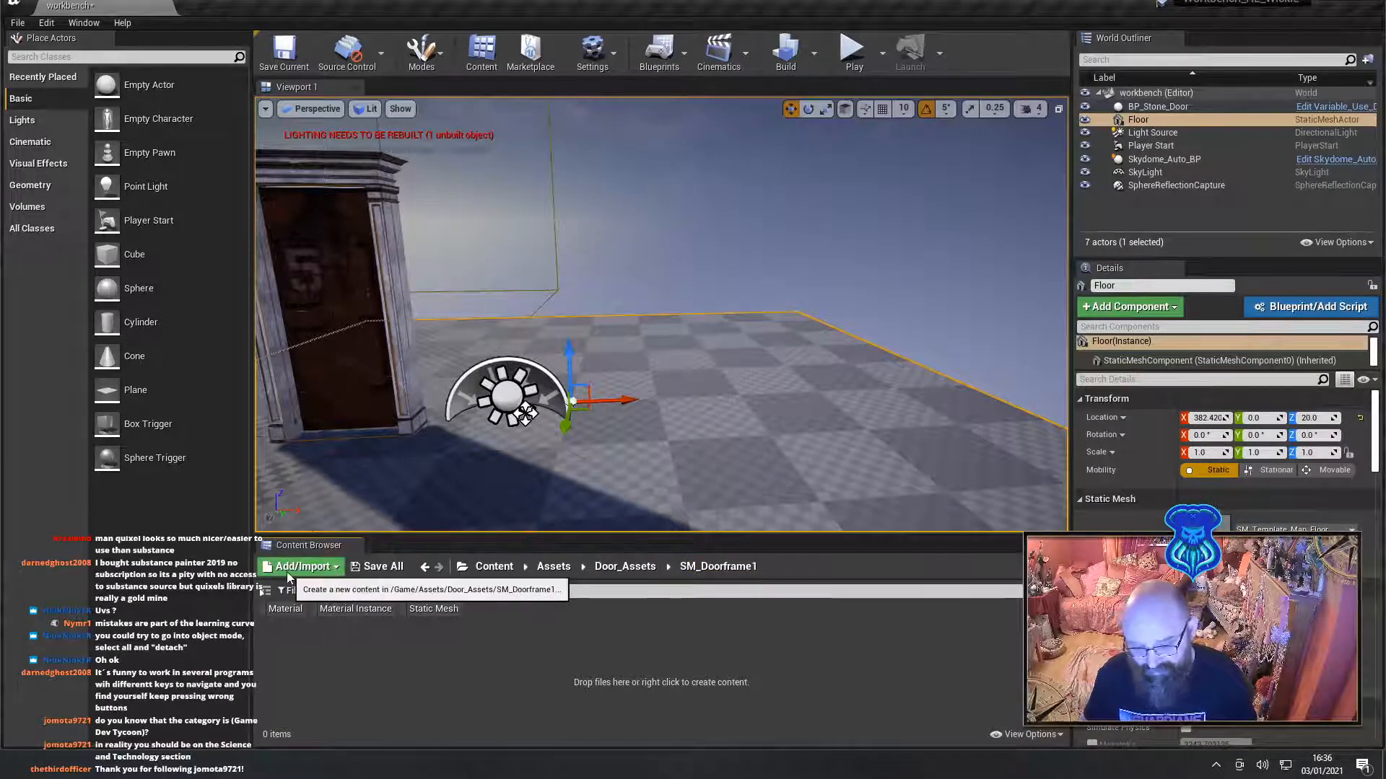
Start an asset import into the SM_Doorframe1 folder and browse to Desktop > Wickie > SM_Doorframe1
click(317, 568)
click(318, 170)
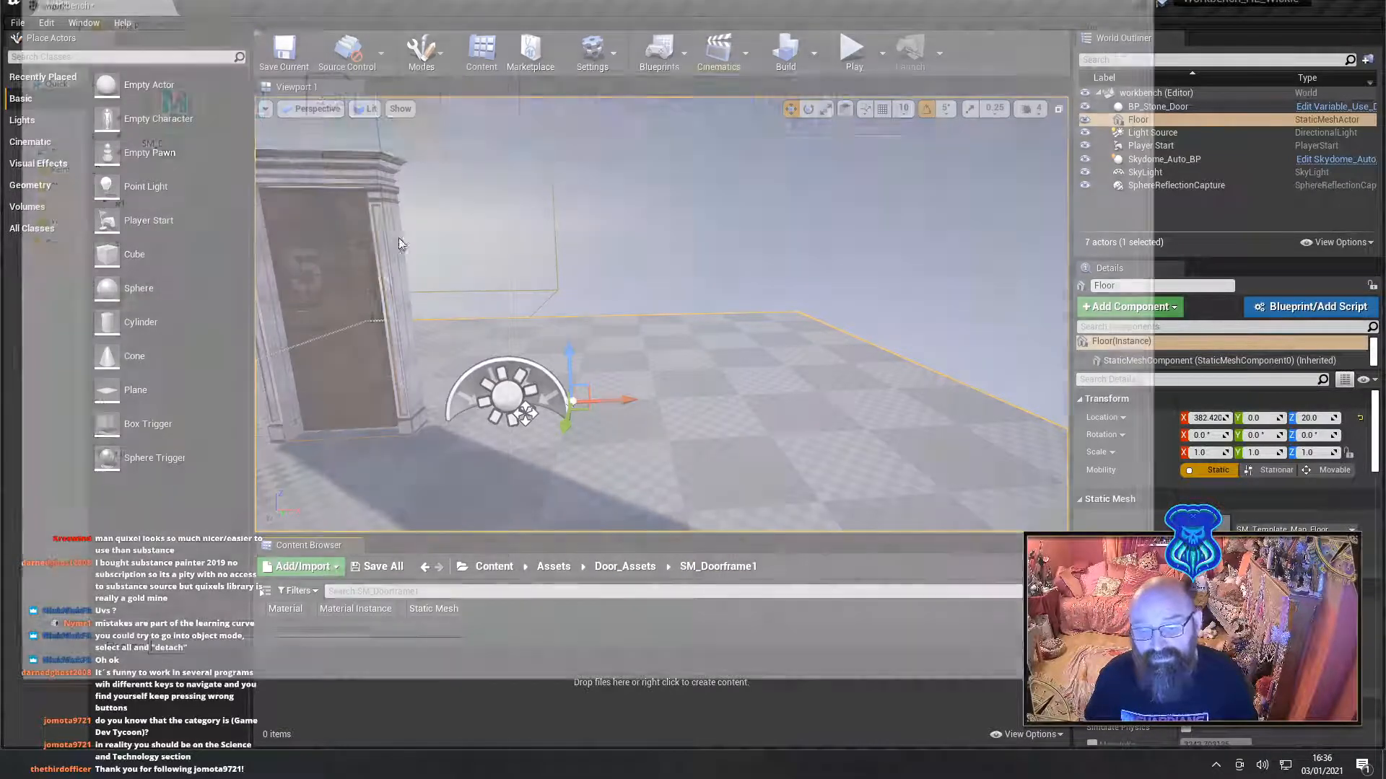
click(216, 22)
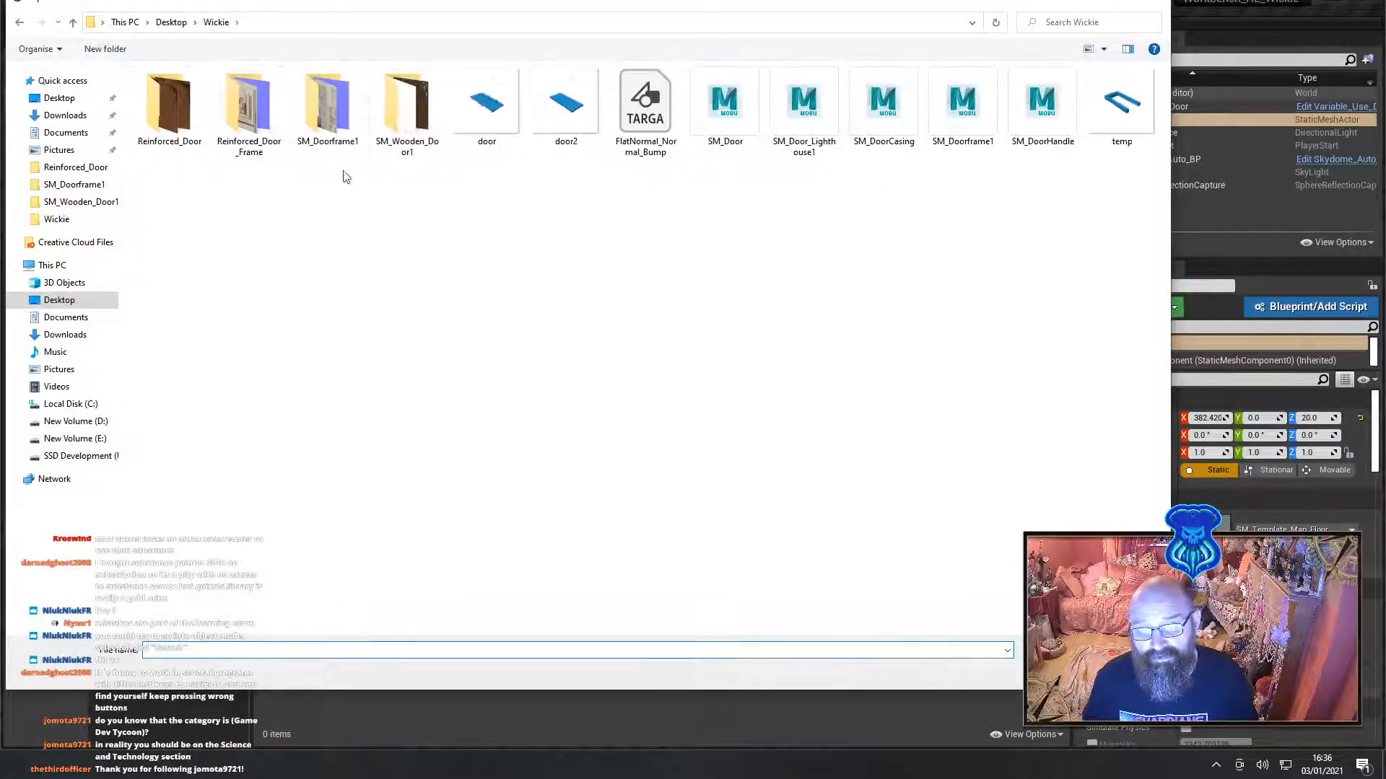
double_click(342, 126)
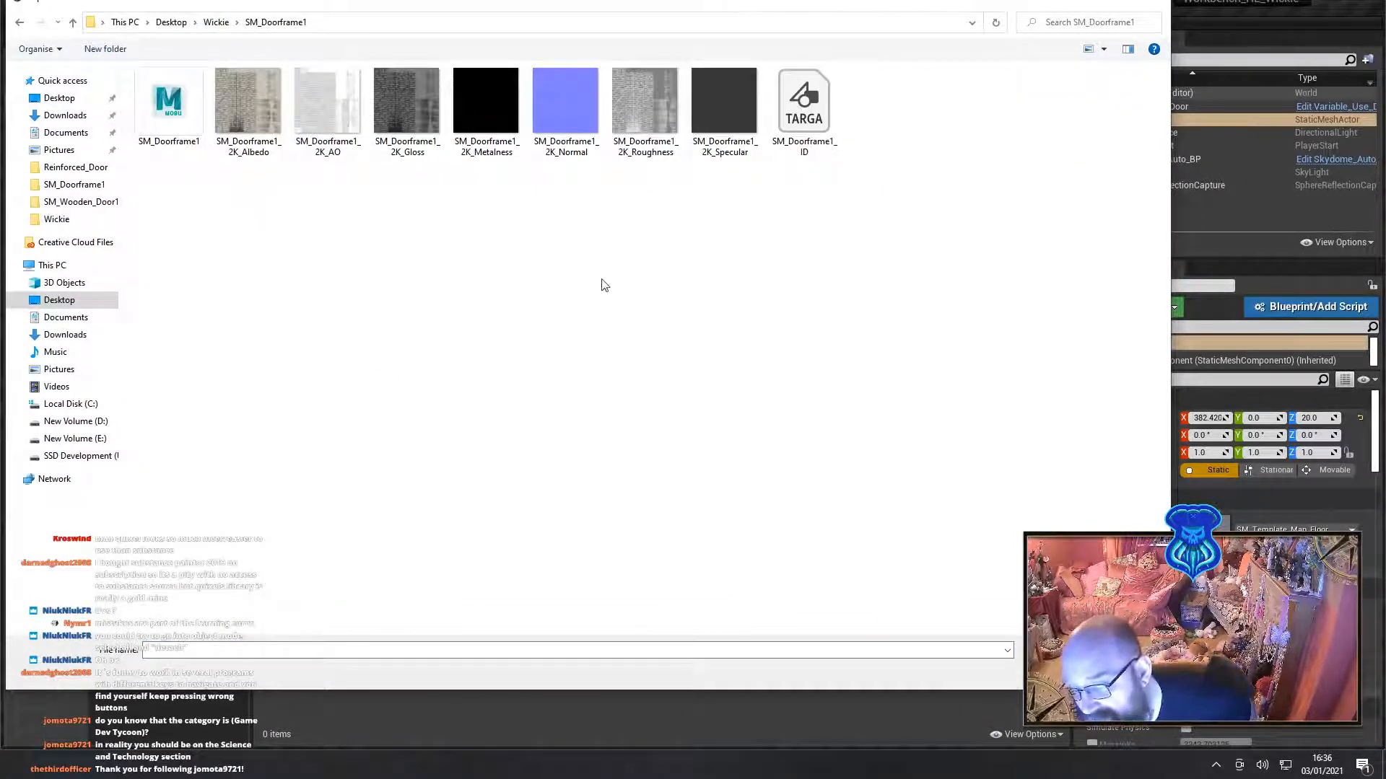
Examine the door frame's Specular and Metalness map images at full size
right_click(726, 108)
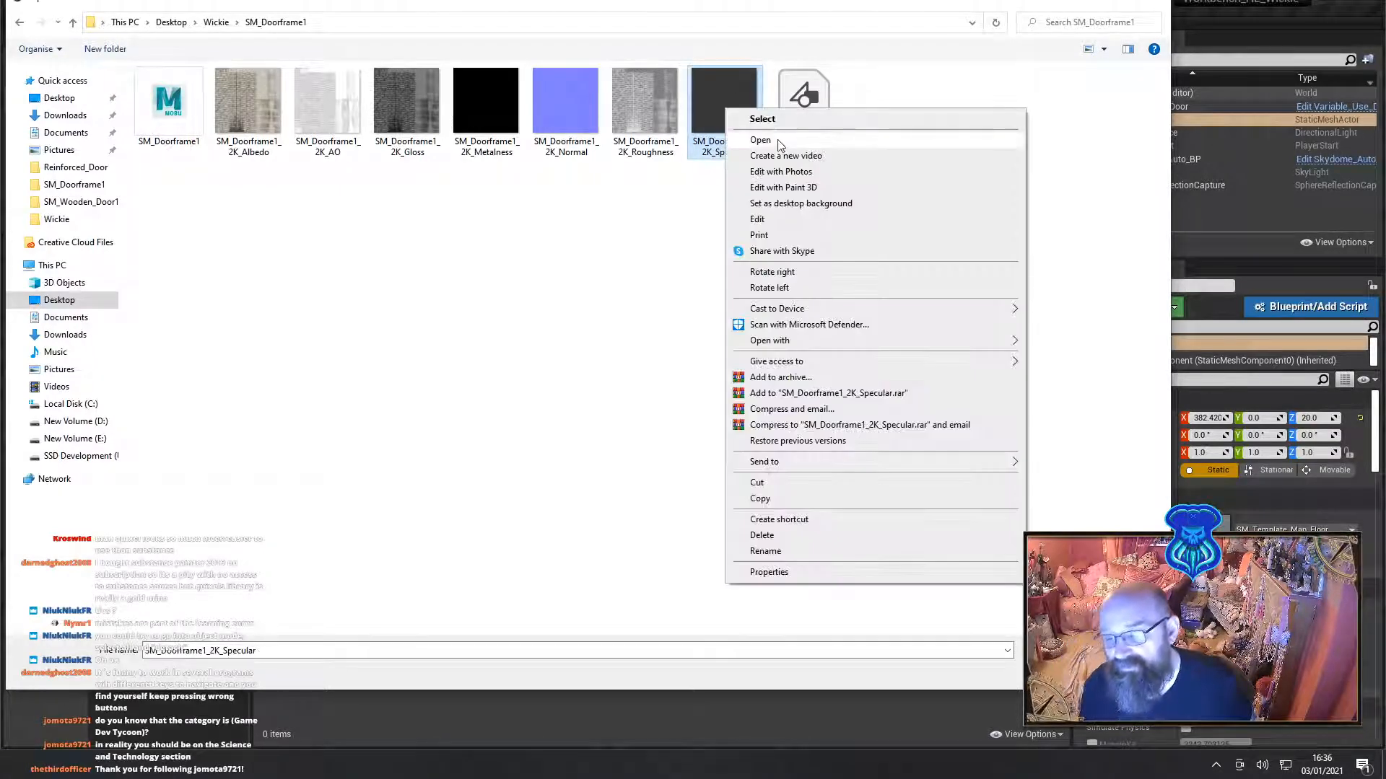
click(780, 141)
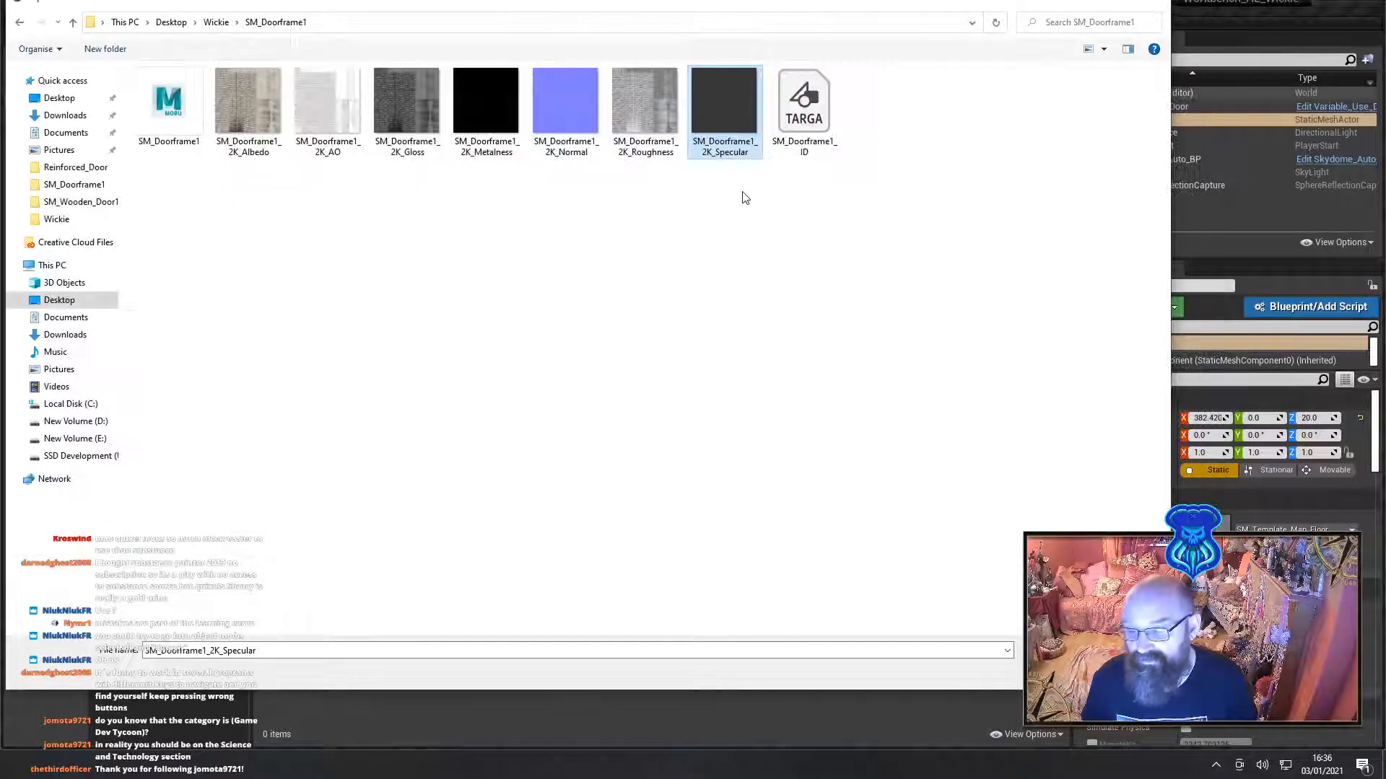
right_click(503, 111)
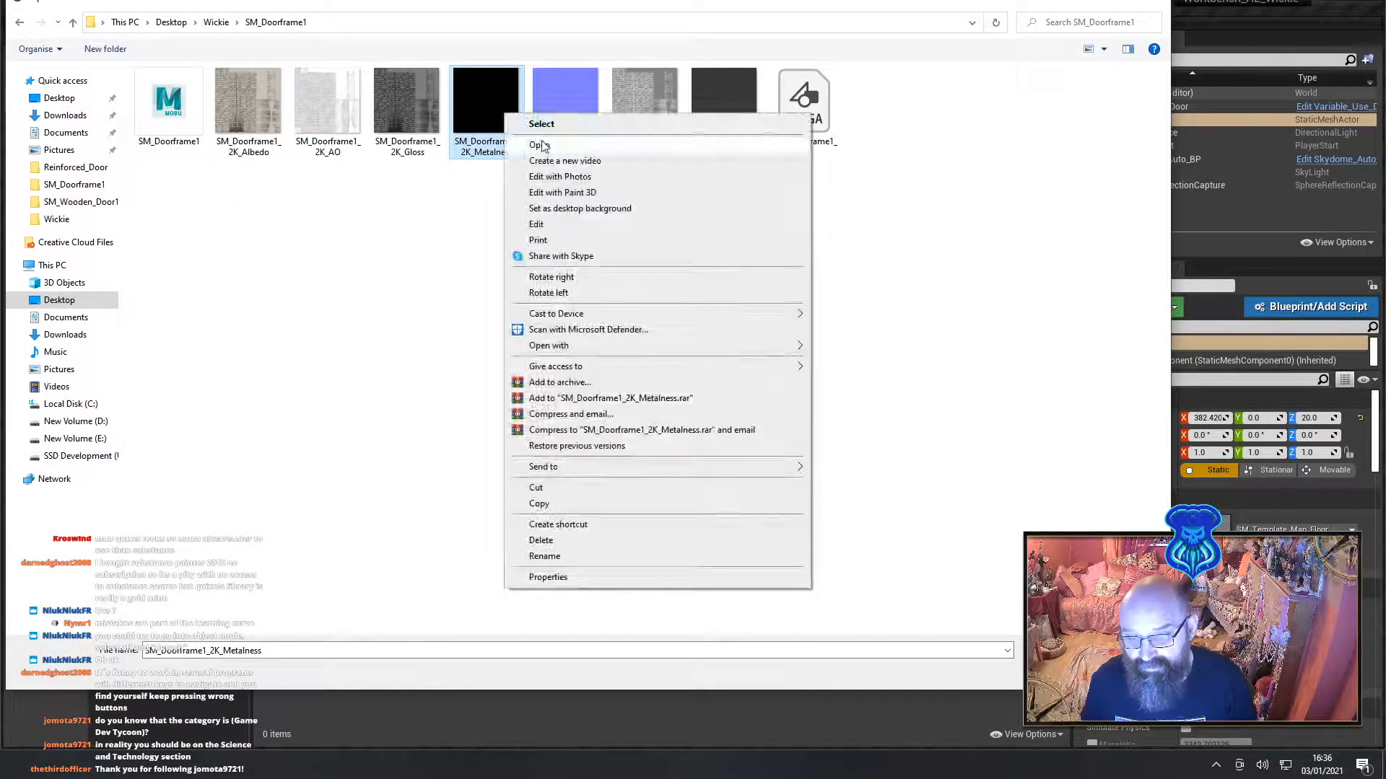
click(542, 144)
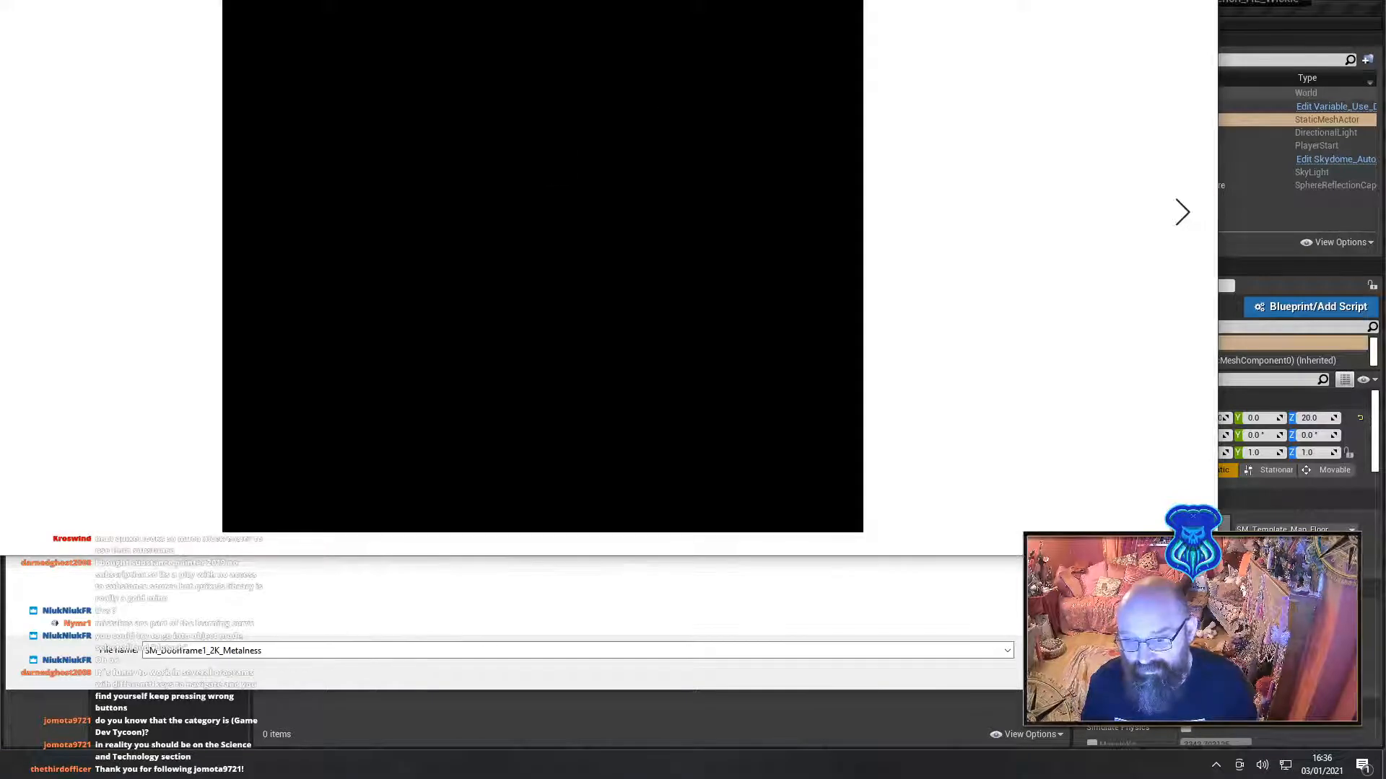
click(1201, 2)
click(596, 265)
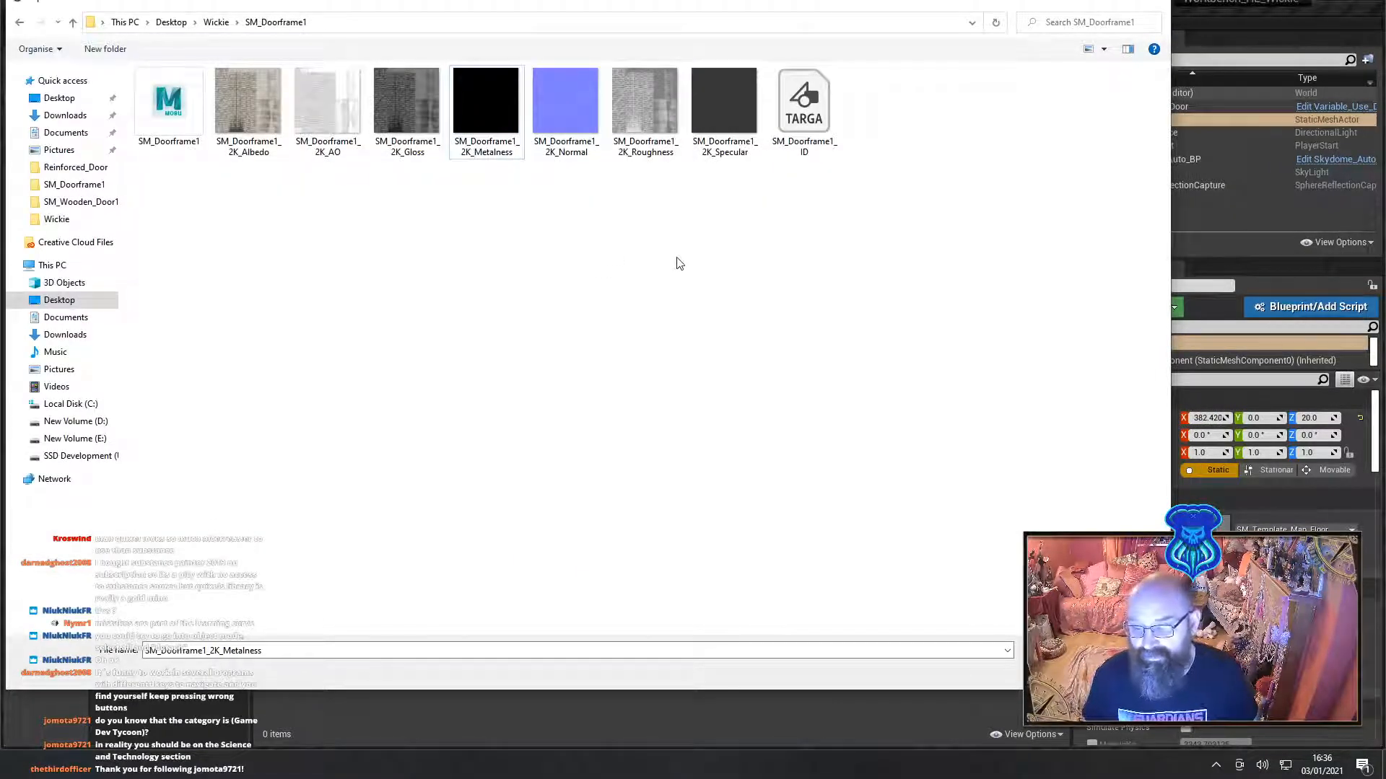
Import the SM_Doorframe1 mesh together with its 2K Albedo, AO, Normal and Roughness maps
drag(658, 258, 532, 66)
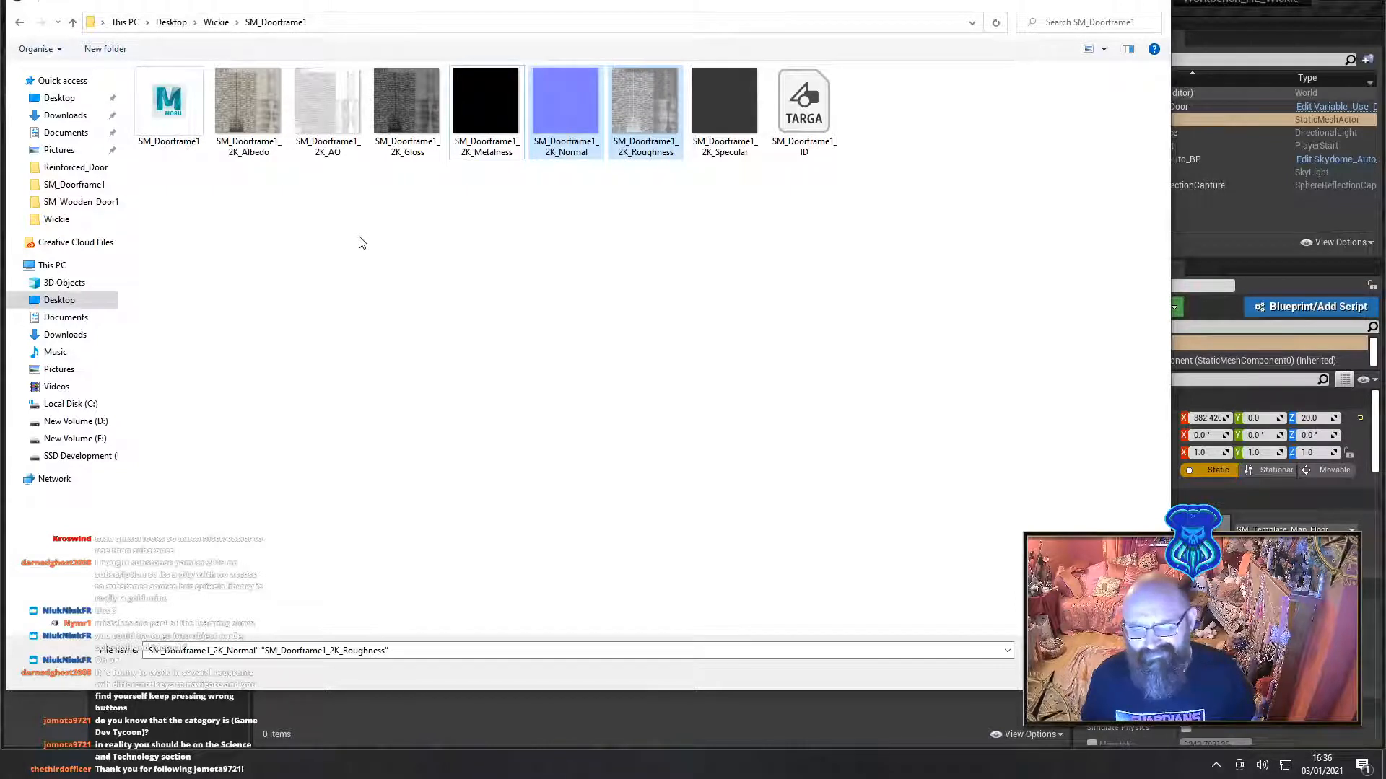
ctrl+drag(361, 242, 280, 189)
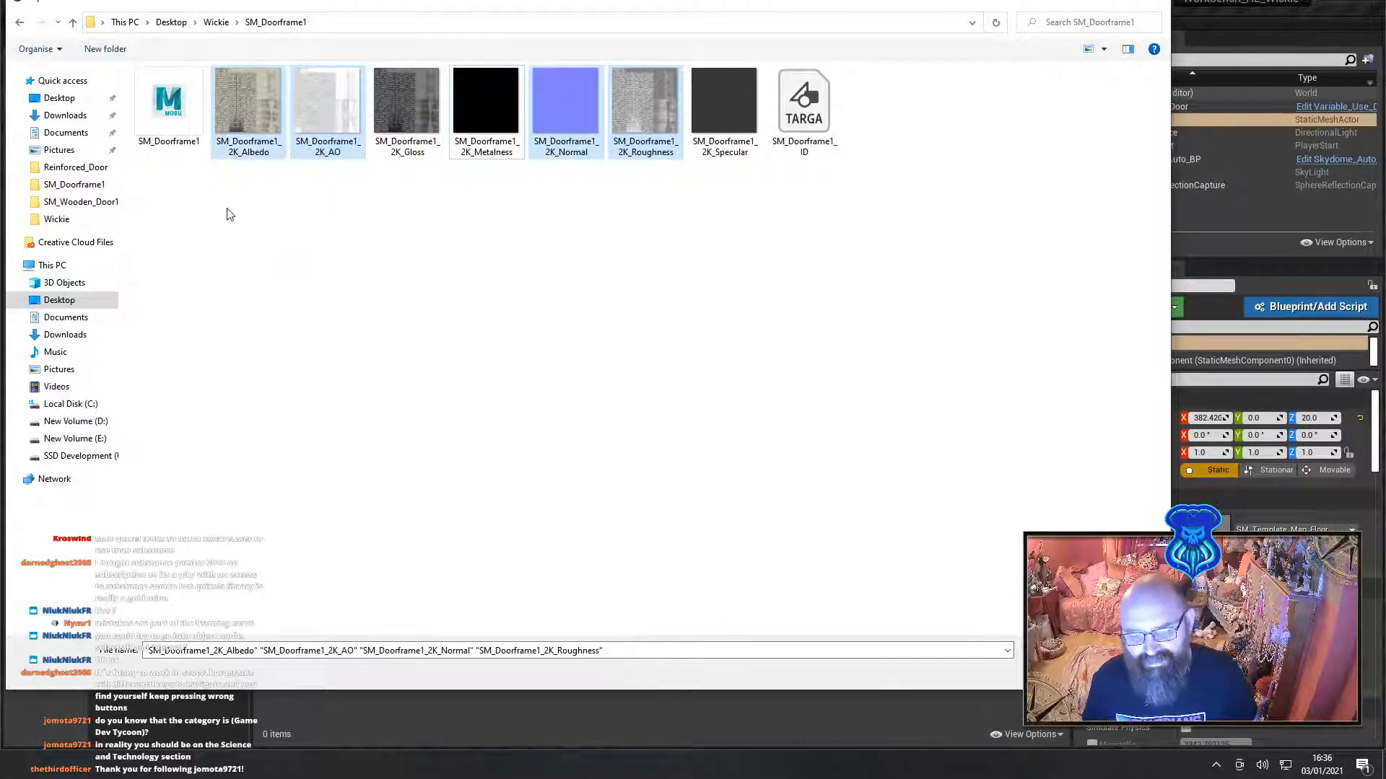
ctrl+drag(197, 223, 139, 69)
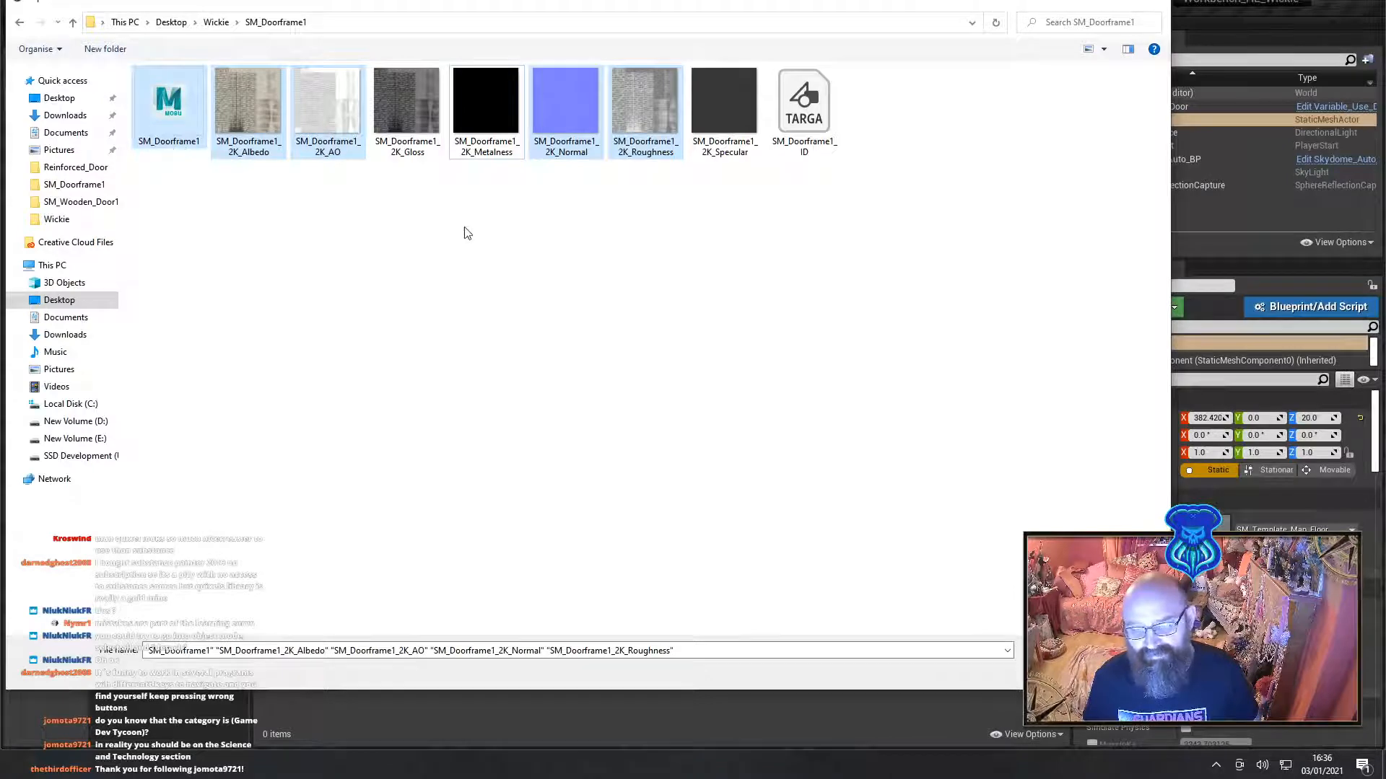
key(Return)
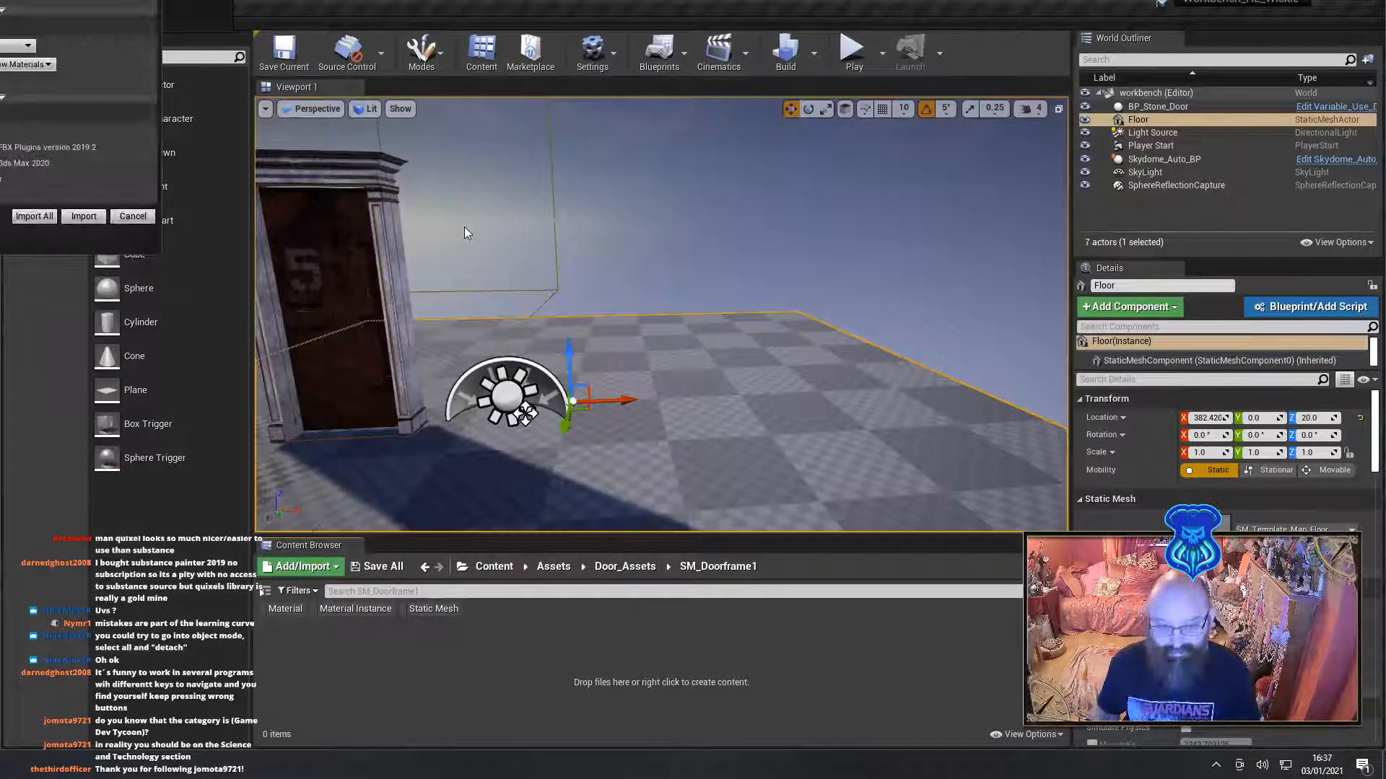
click(38, 218)
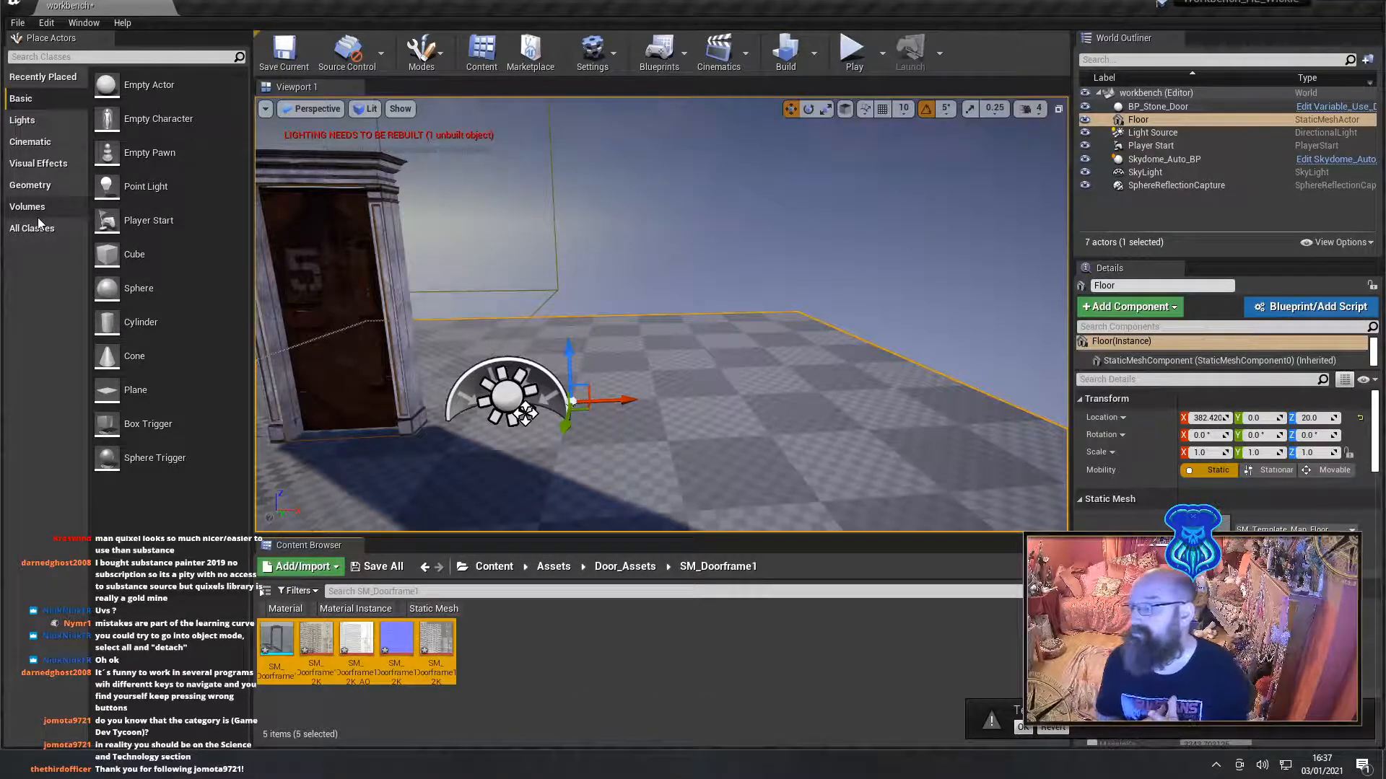
Create a material named Mat_Doorframe1 in the SM_Doorframe1 folder and open it for editing
click(581, 709)
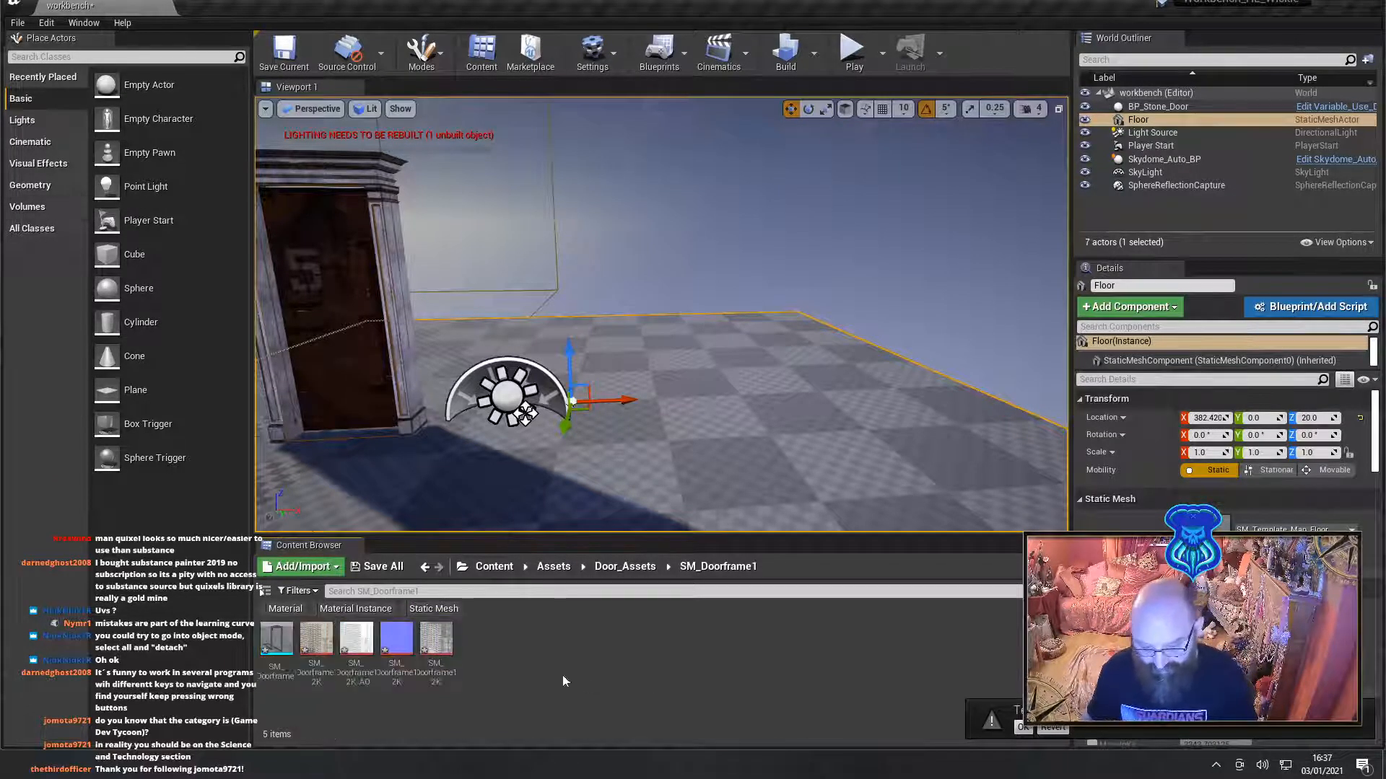
right_click(531, 656)
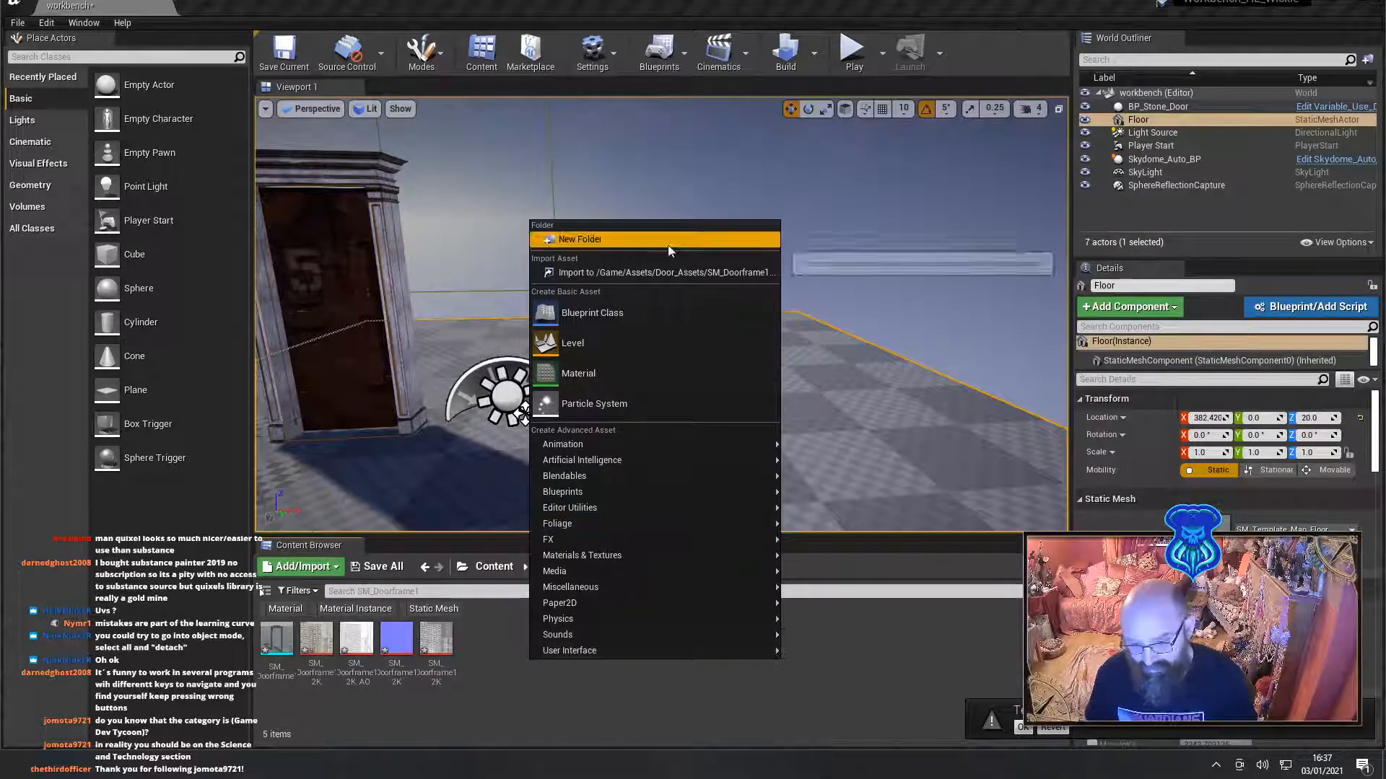
click(617, 366)
text(Ma)
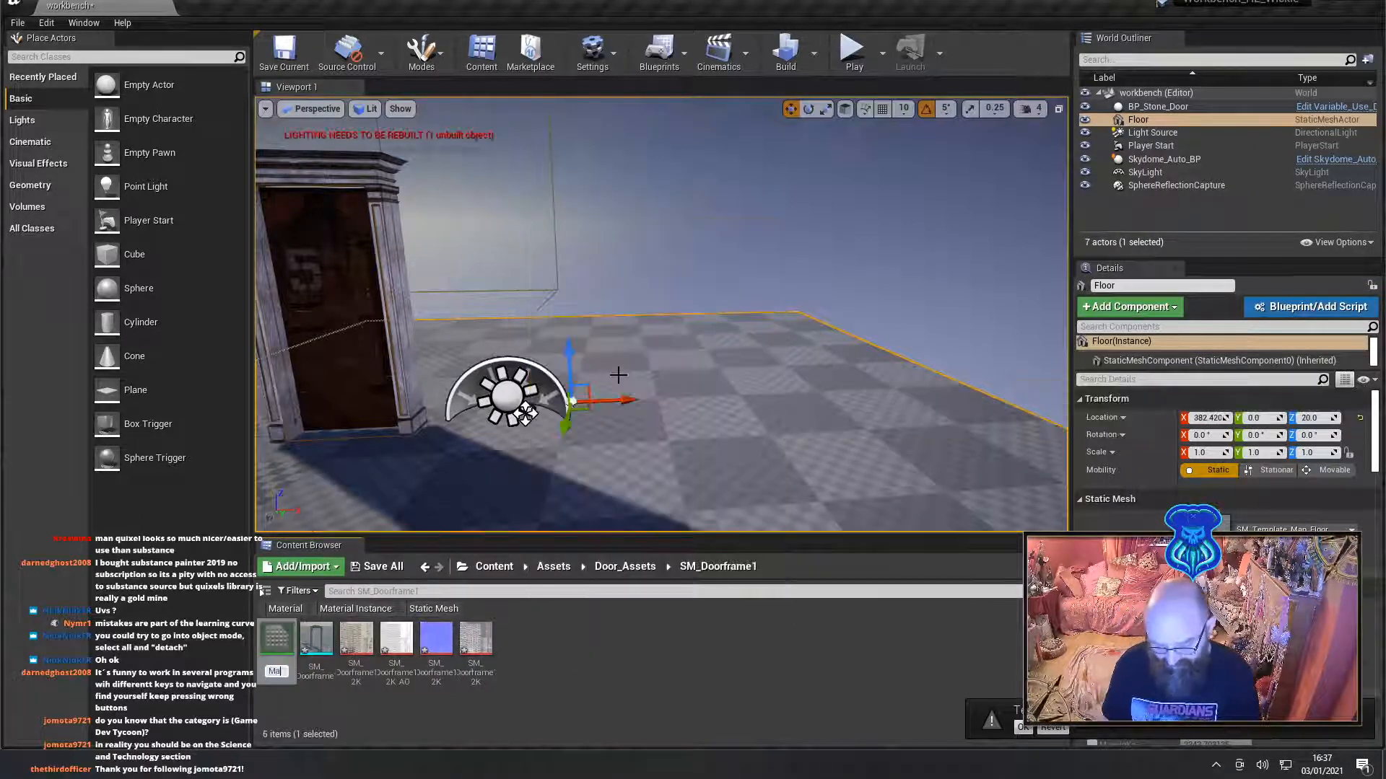
text(t_Doorframe)
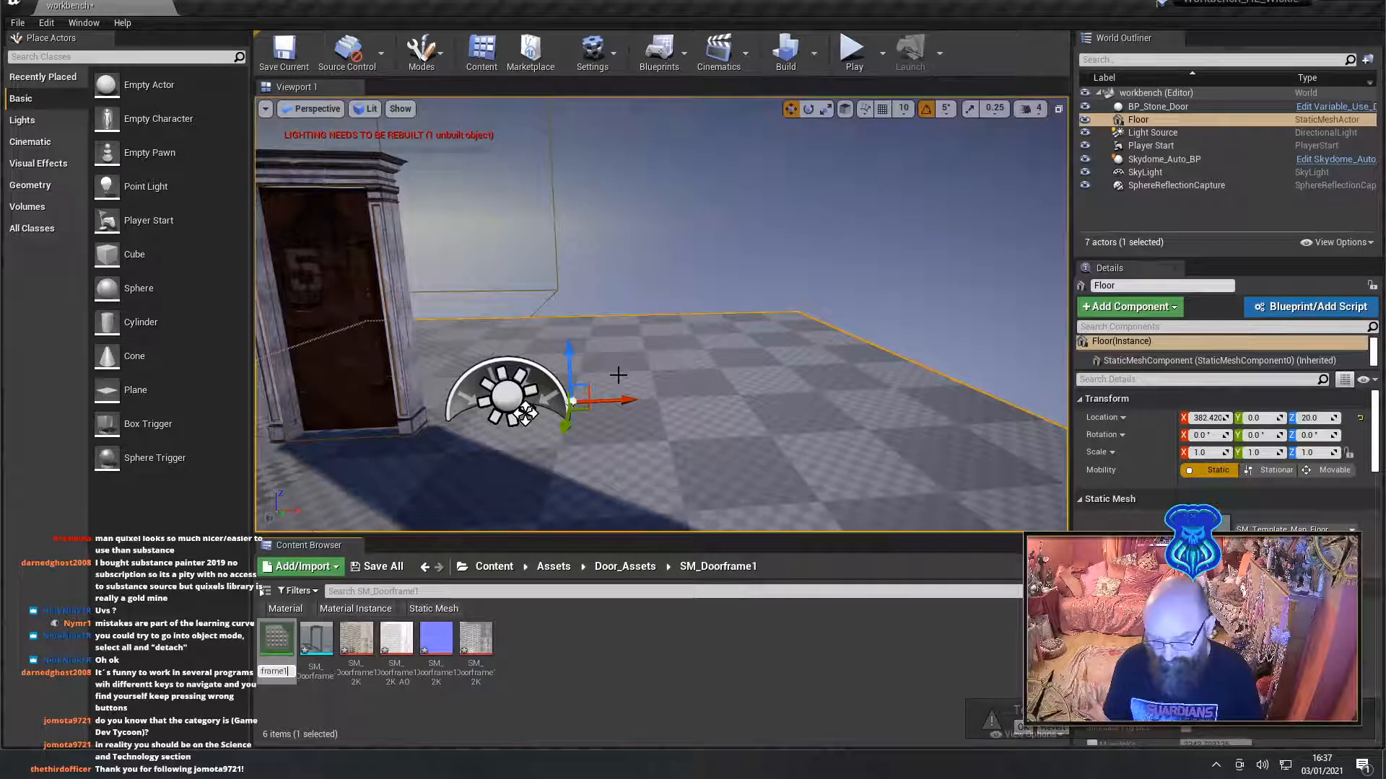
key(Return)
key(Return)
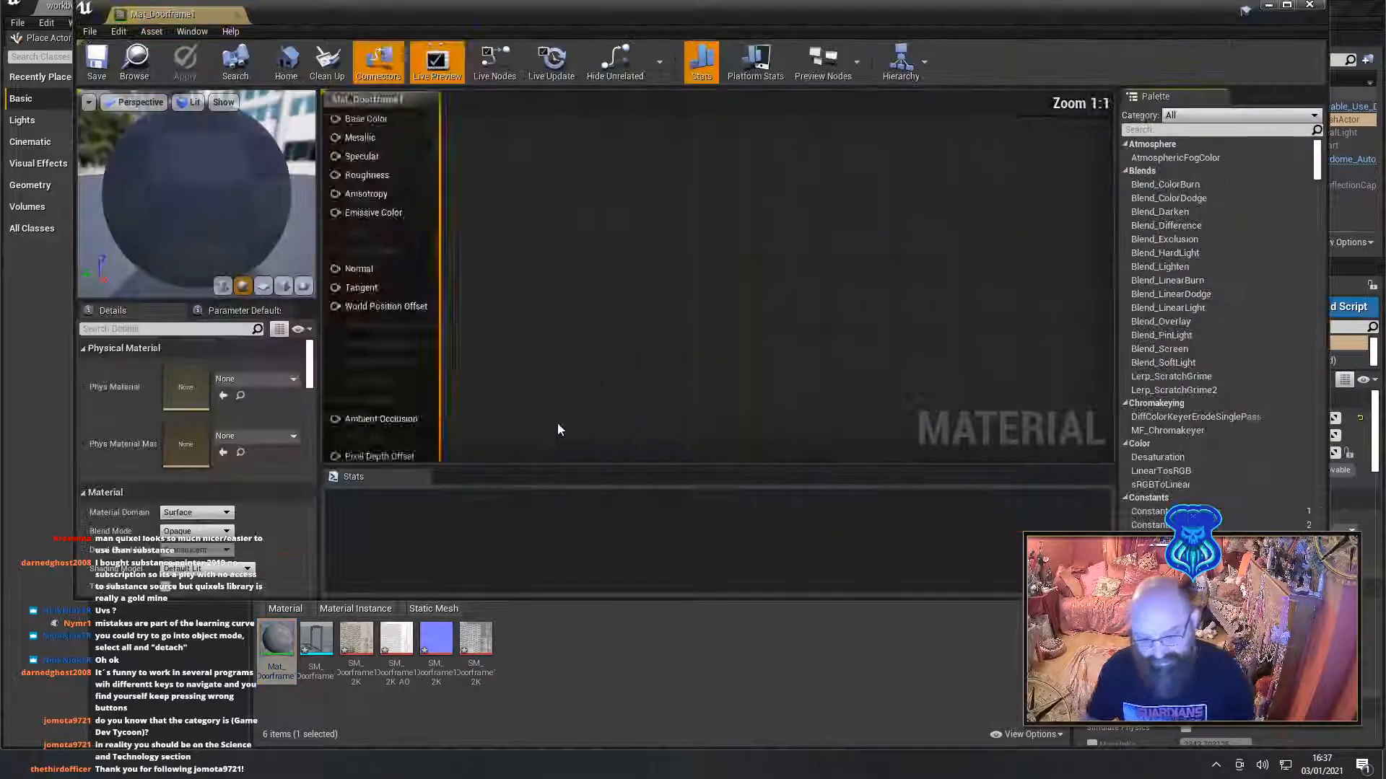
Add the door frame's Albedo texture to the material graph and connect its RGB output to Base Color
right_drag(570, 222, 608, 220)
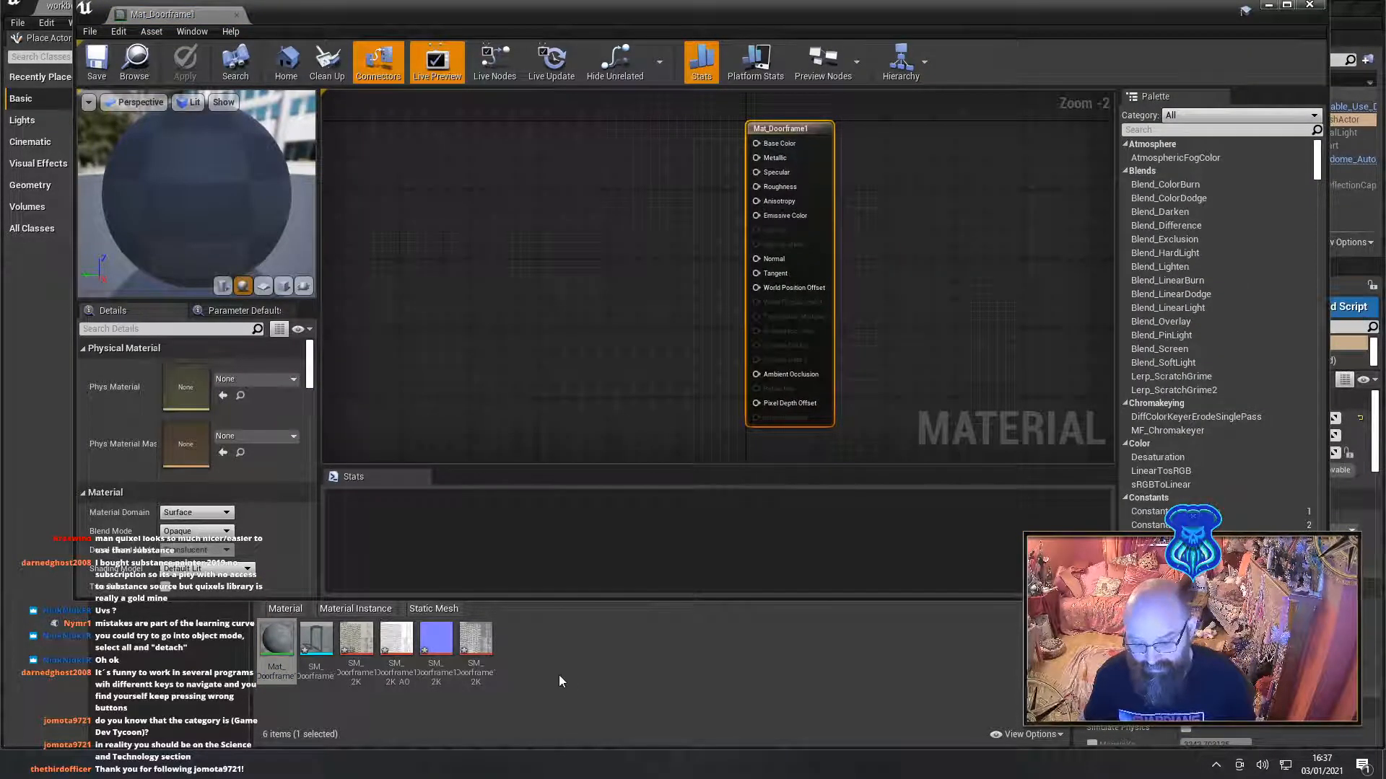
drag(347, 645, 428, 124)
drag(517, 146, 757, 143)
Add the AO and Normal textures below the Albedo node and connect their RGB outputs to Ambient Occlusion and Normal
right_drag(622, 350, 612, 319)
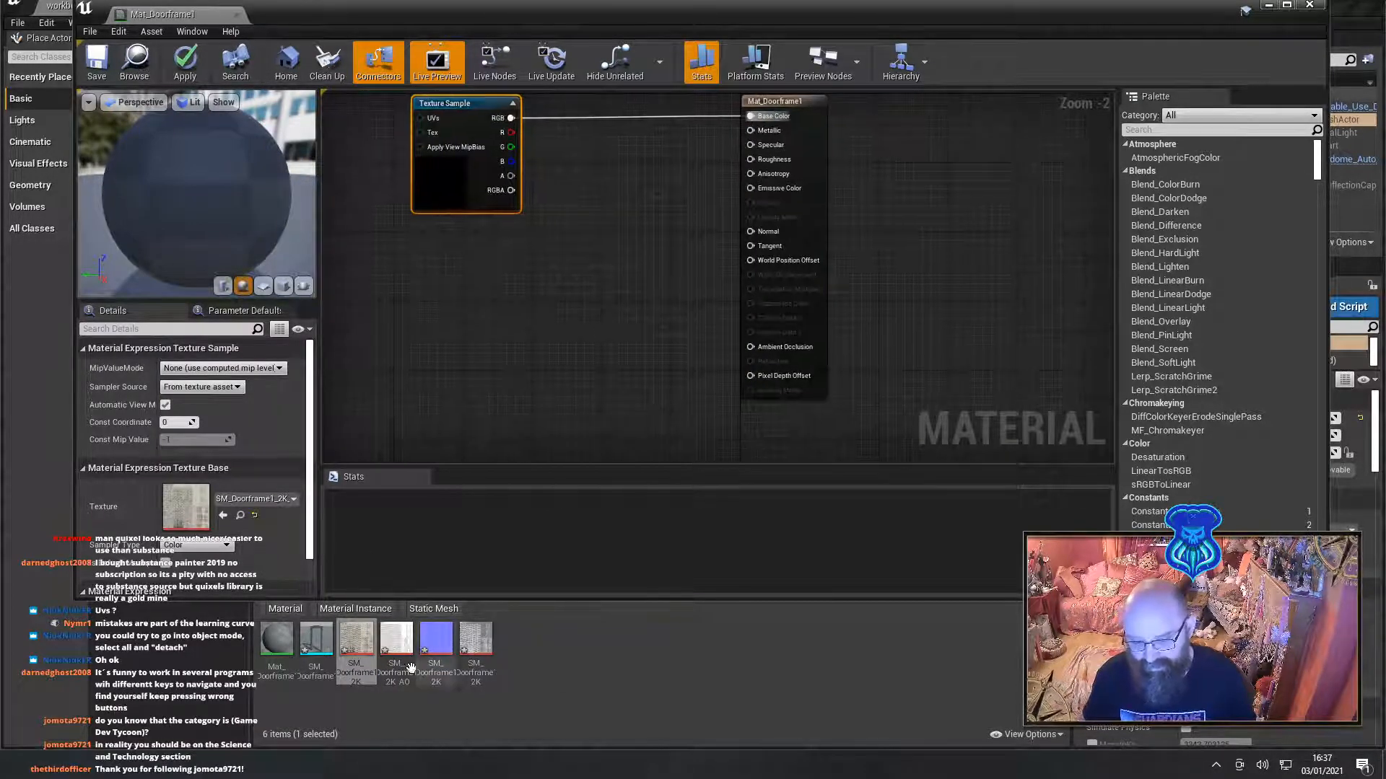
drag(397, 641, 351, 386)
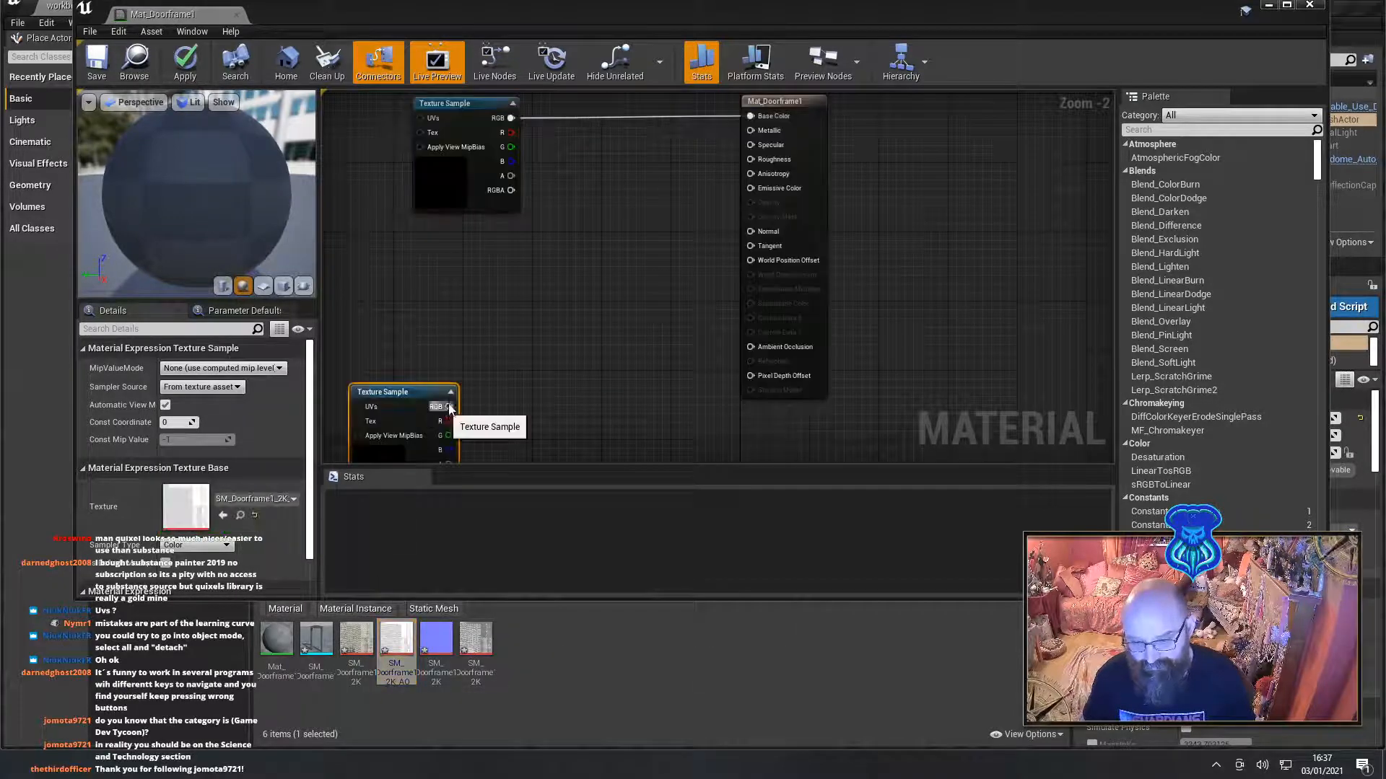
drag(448, 407, 755, 348)
drag(436, 638, 402, 301)
right_drag(568, 262, 549, 298)
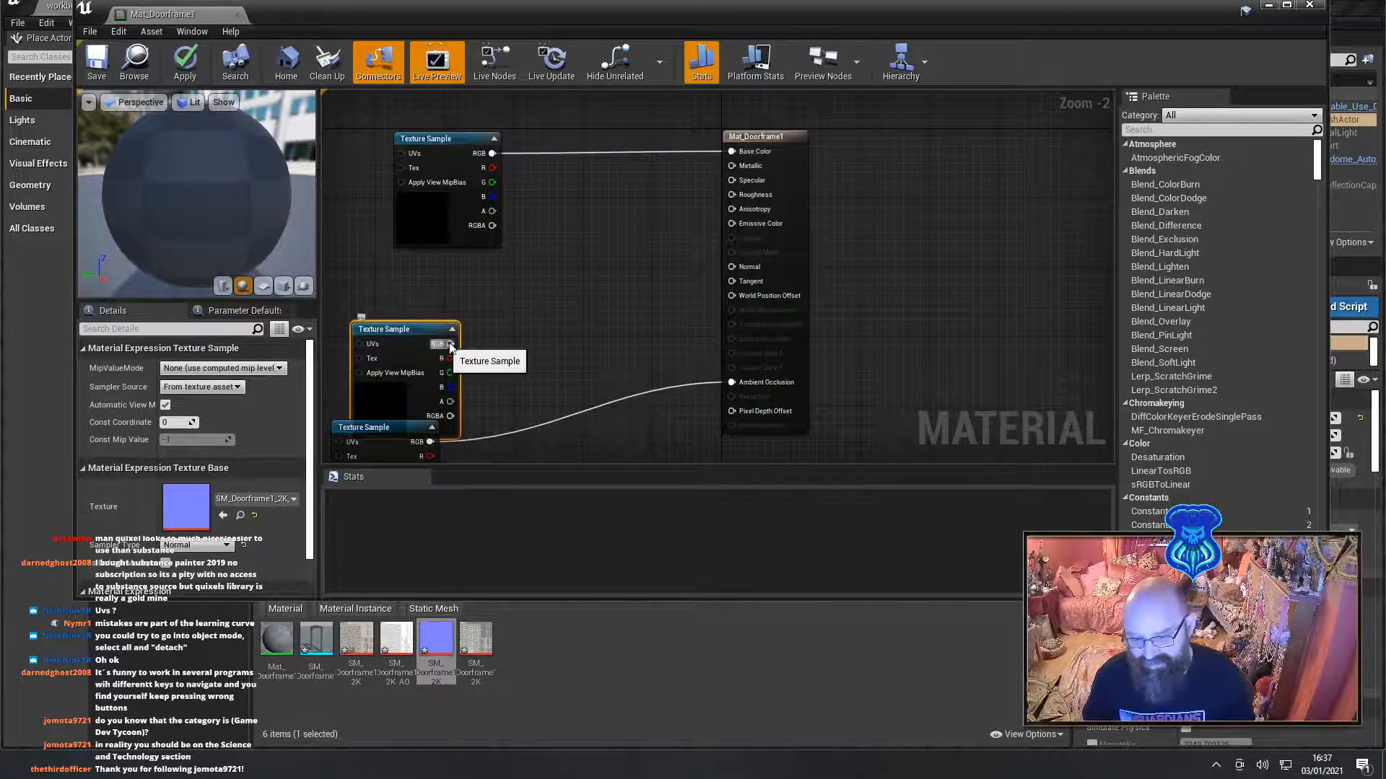
drag(751, 271, 734, 267)
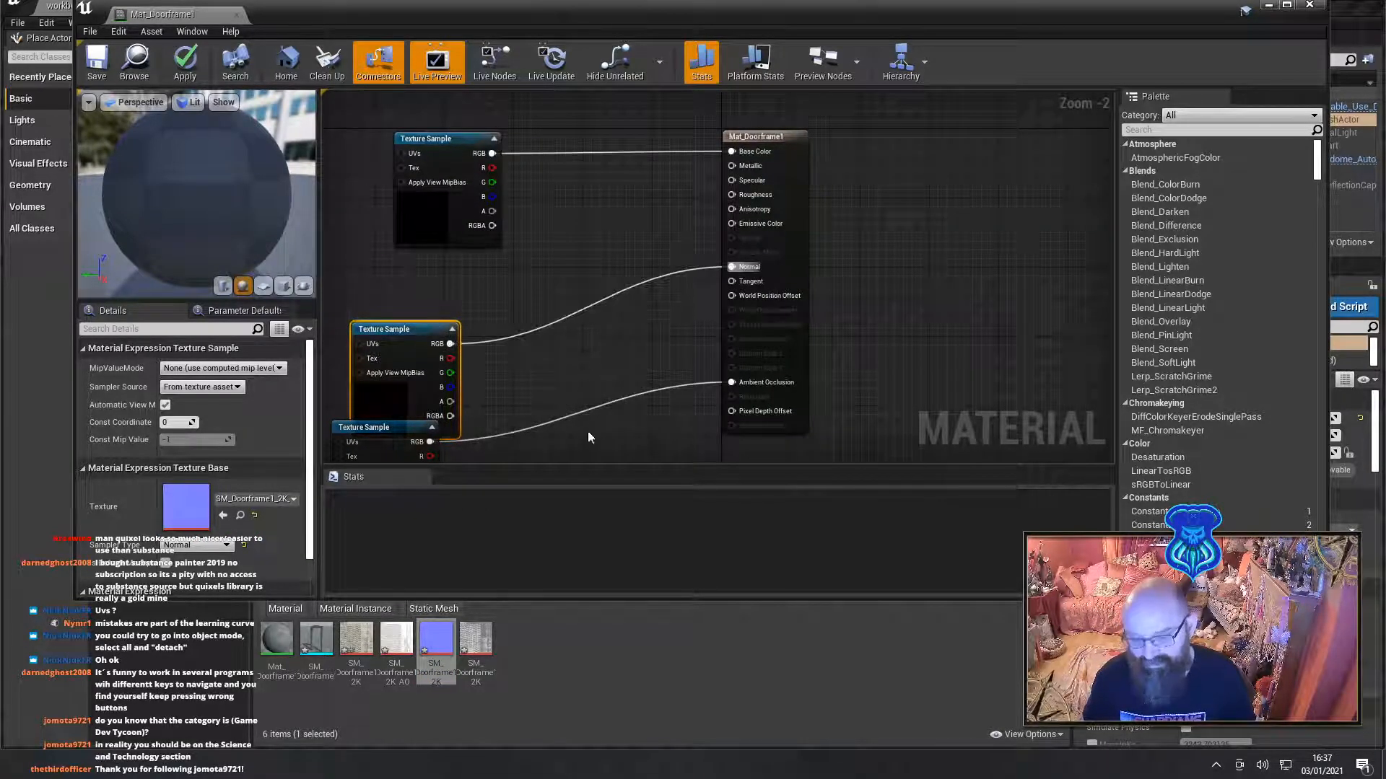
Add the Roughness texture between the other texture nodes and the material node and connect its RGB output to Roughness
drag(465, 640, 577, 242)
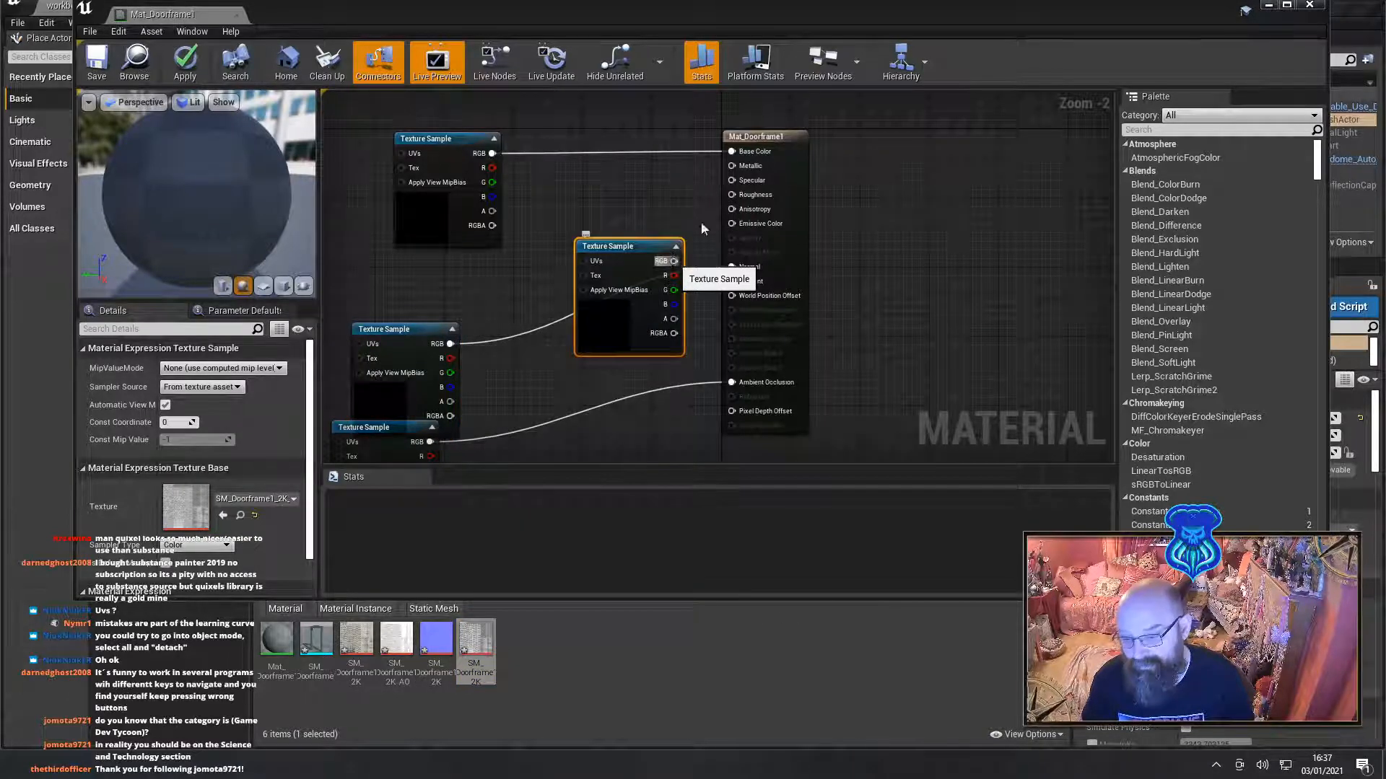
drag(674, 261, 733, 201)
scroll(549, 271, down, 2)
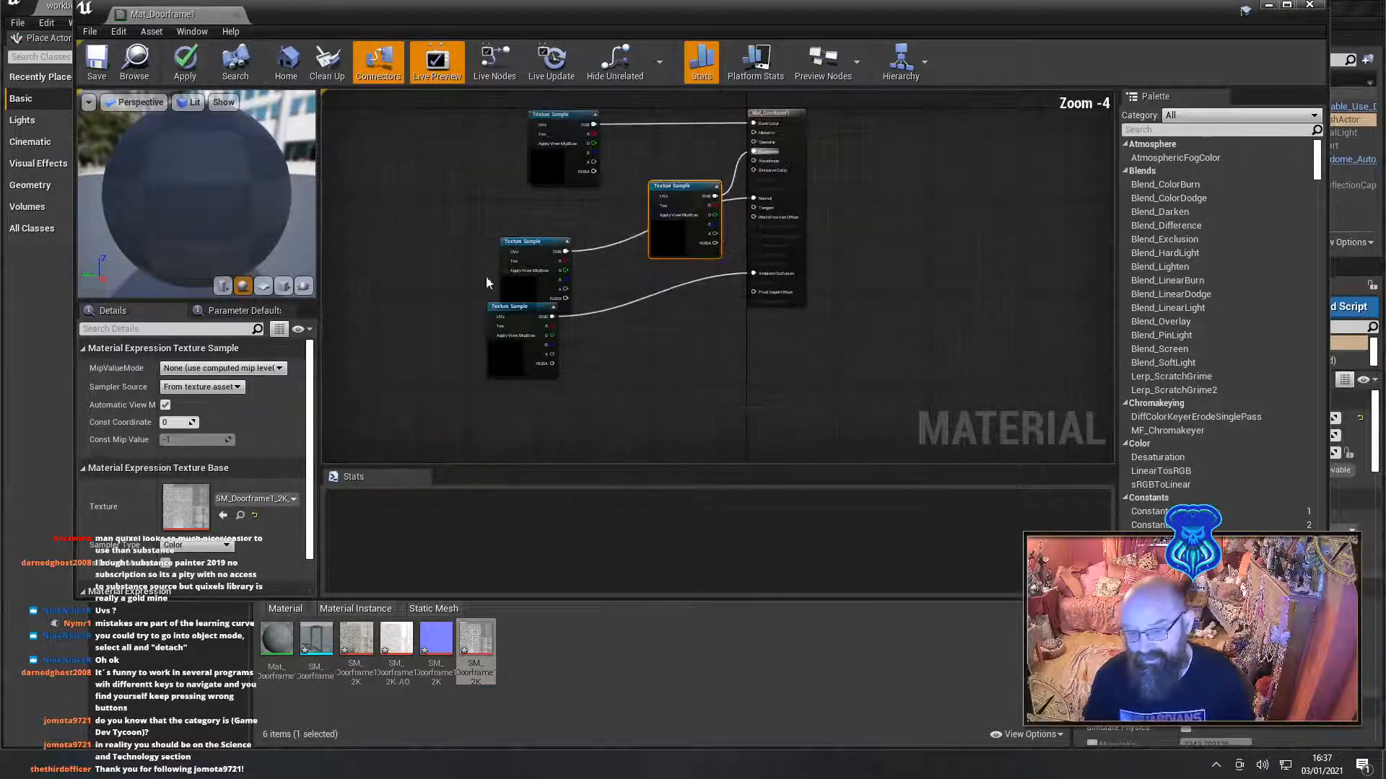
Rearrange the texture nodes into a column with Roughness above Normal and AO at the bottom
drag(529, 283, 522, 421)
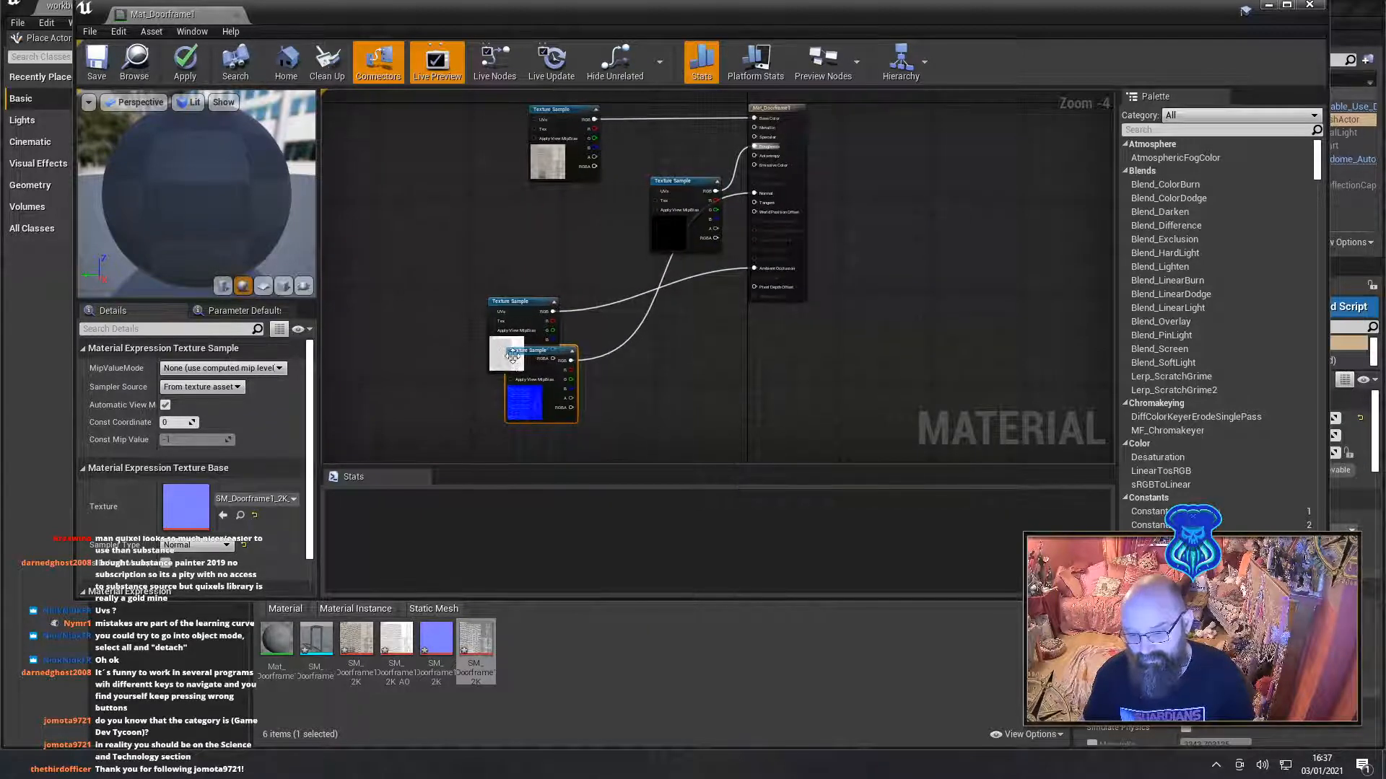
drag(519, 308, 539, 428)
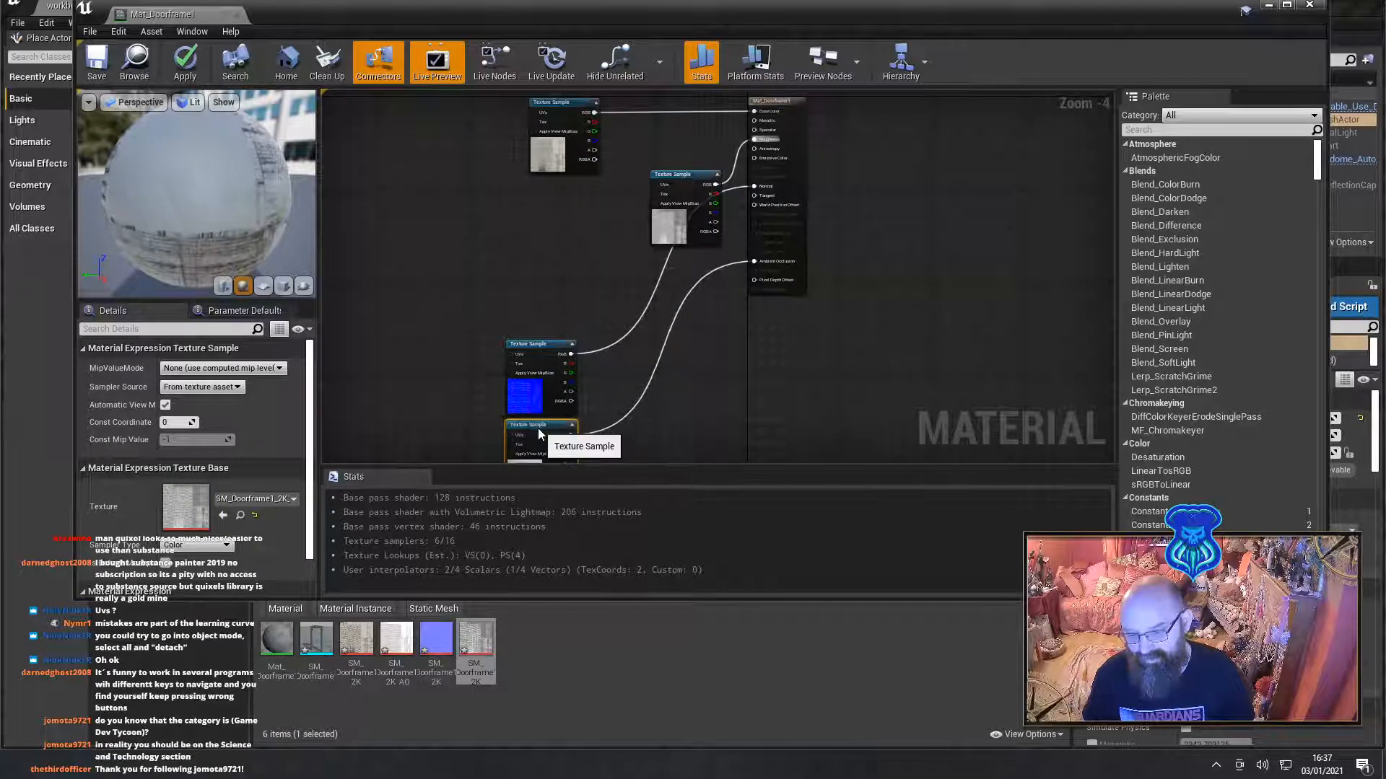
drag(677, 180, 526, 268)
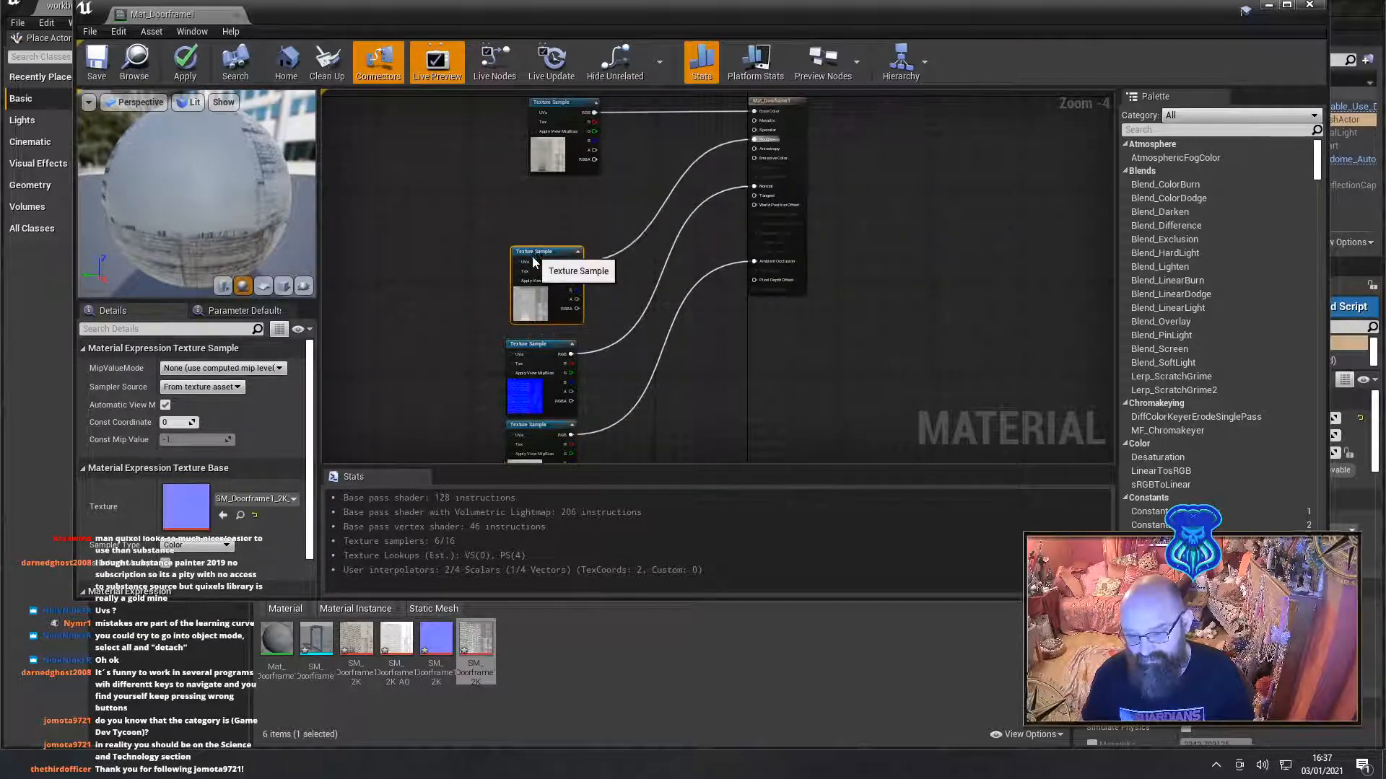
Add two constant nodes below the Albedo texture and connect them to Metallic and Specular
scroll(579, 228, up, 2)
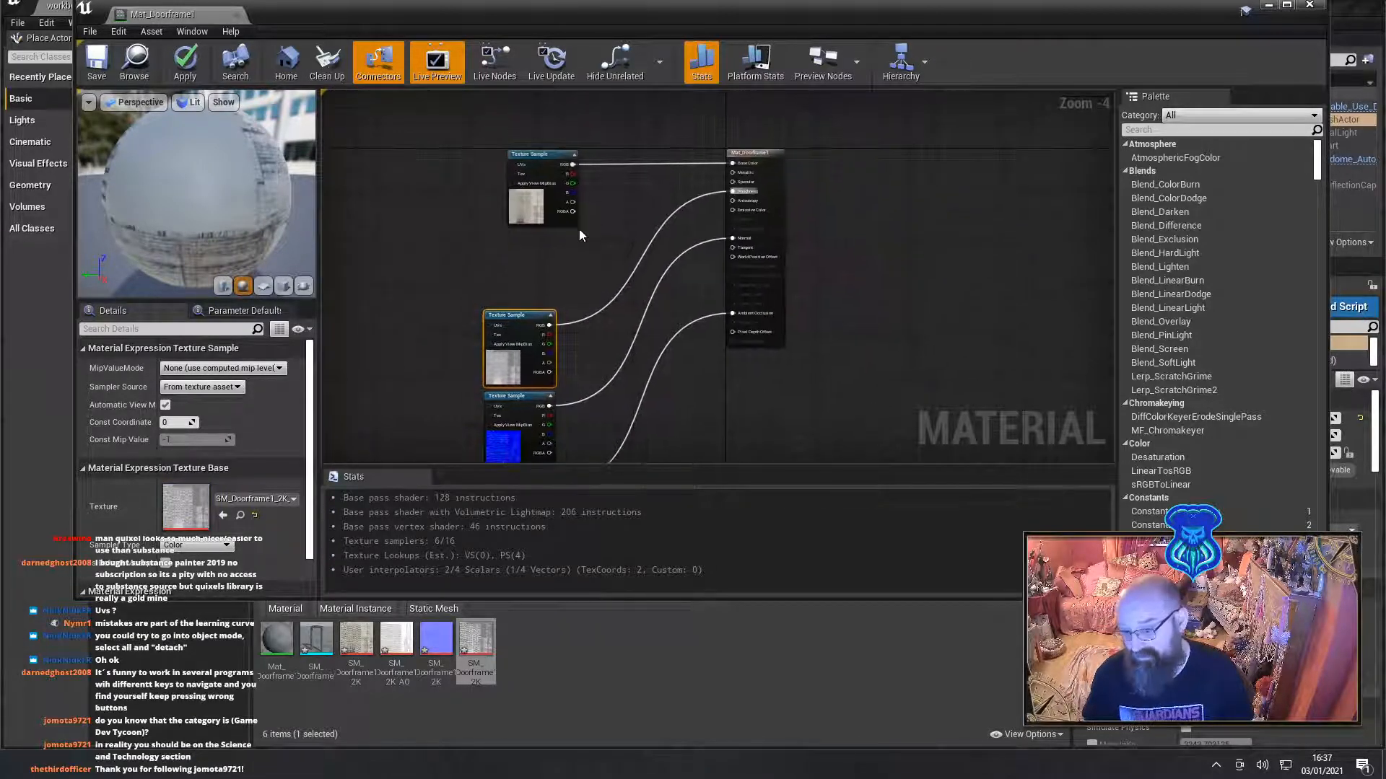
right_drag(579, 228, 614, 207)
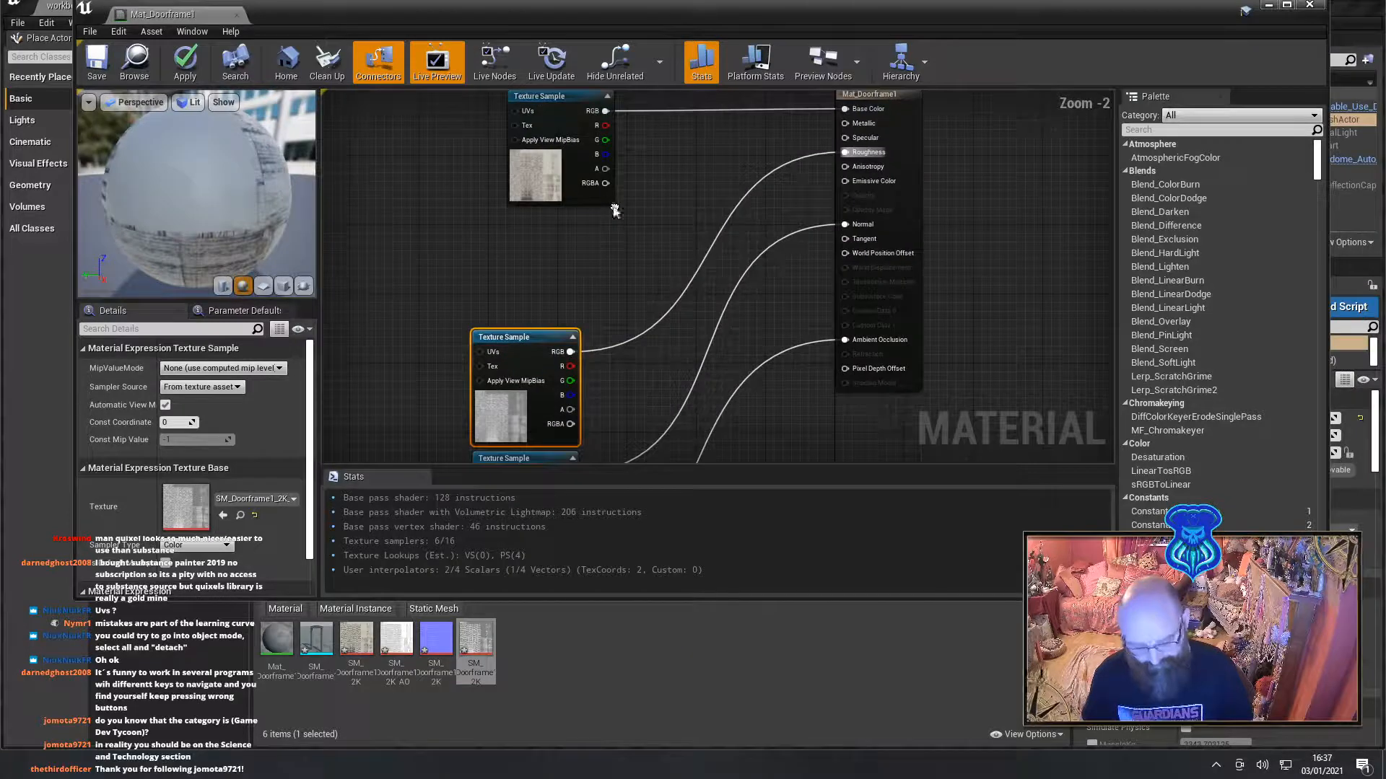
click(563, 221)
click(566, 266)
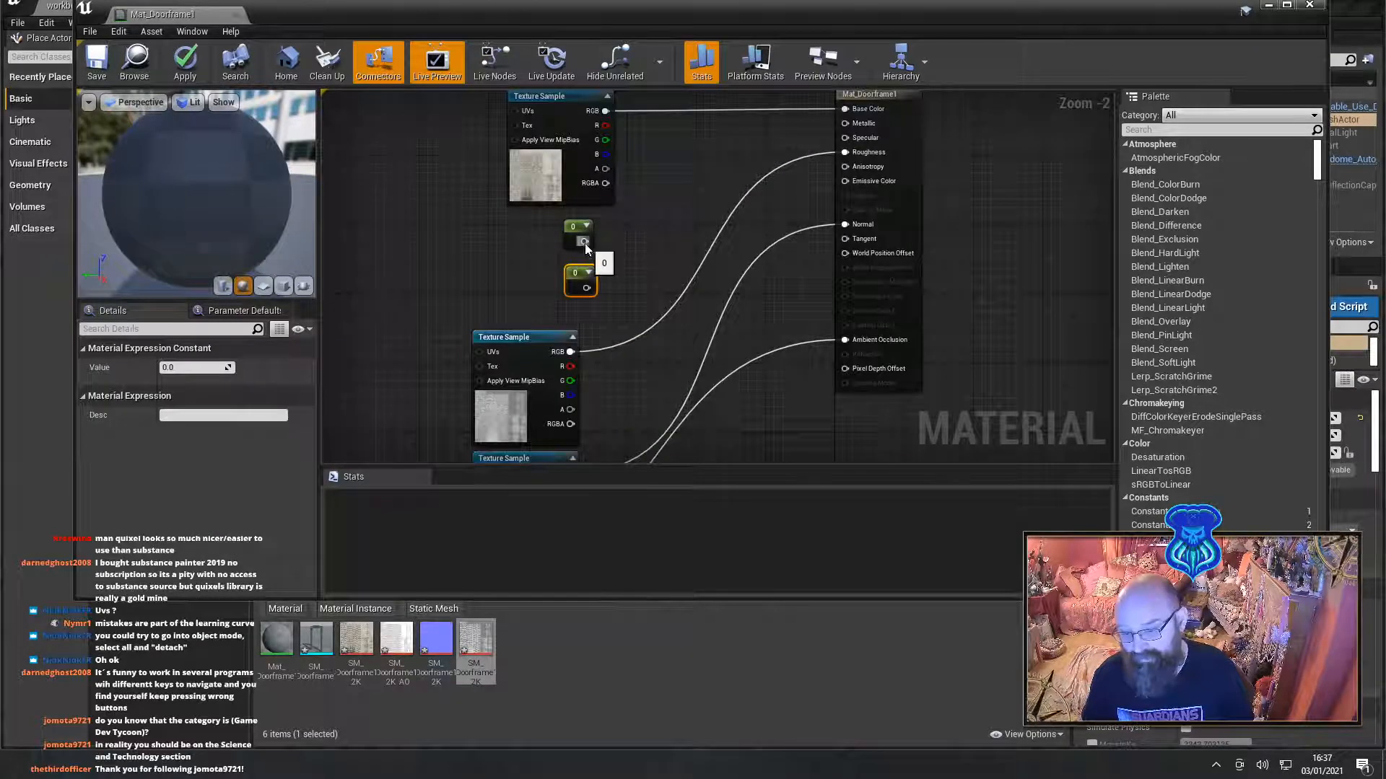
drag(583, 241, 845, 123)
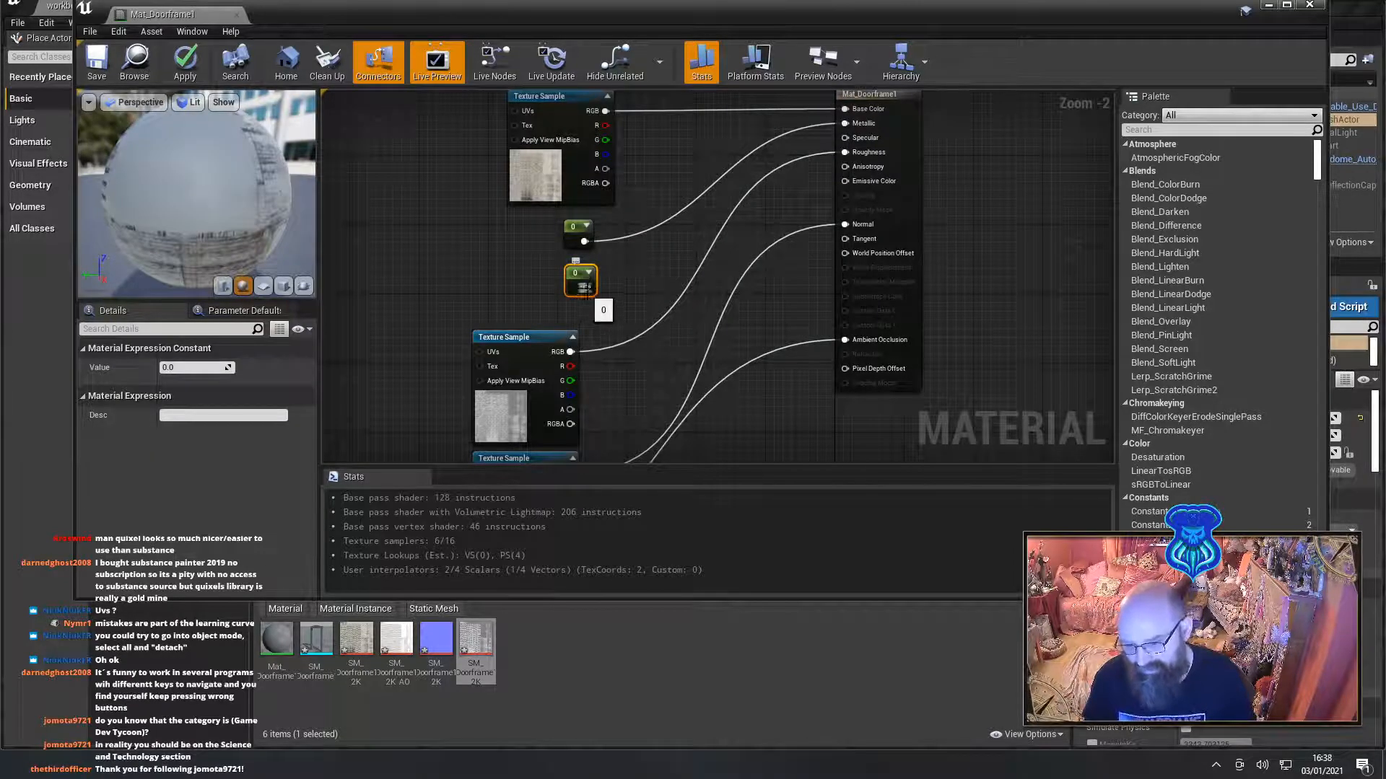
drag(586, 288, 849, 143)
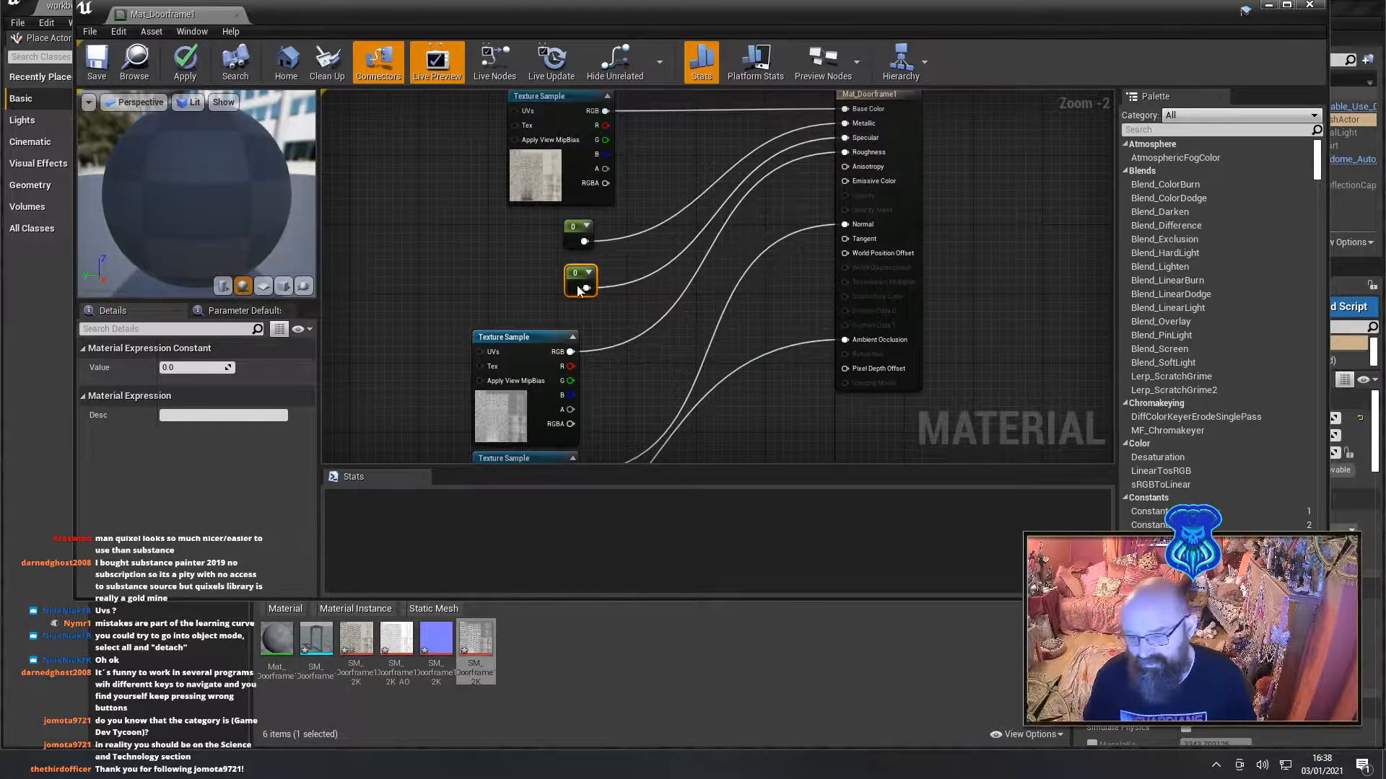
Set the Specular constant to 0.5, then save and close the Mat_Doorframe1 material
drag(581, 285, 565, 289)
click(184, 366)
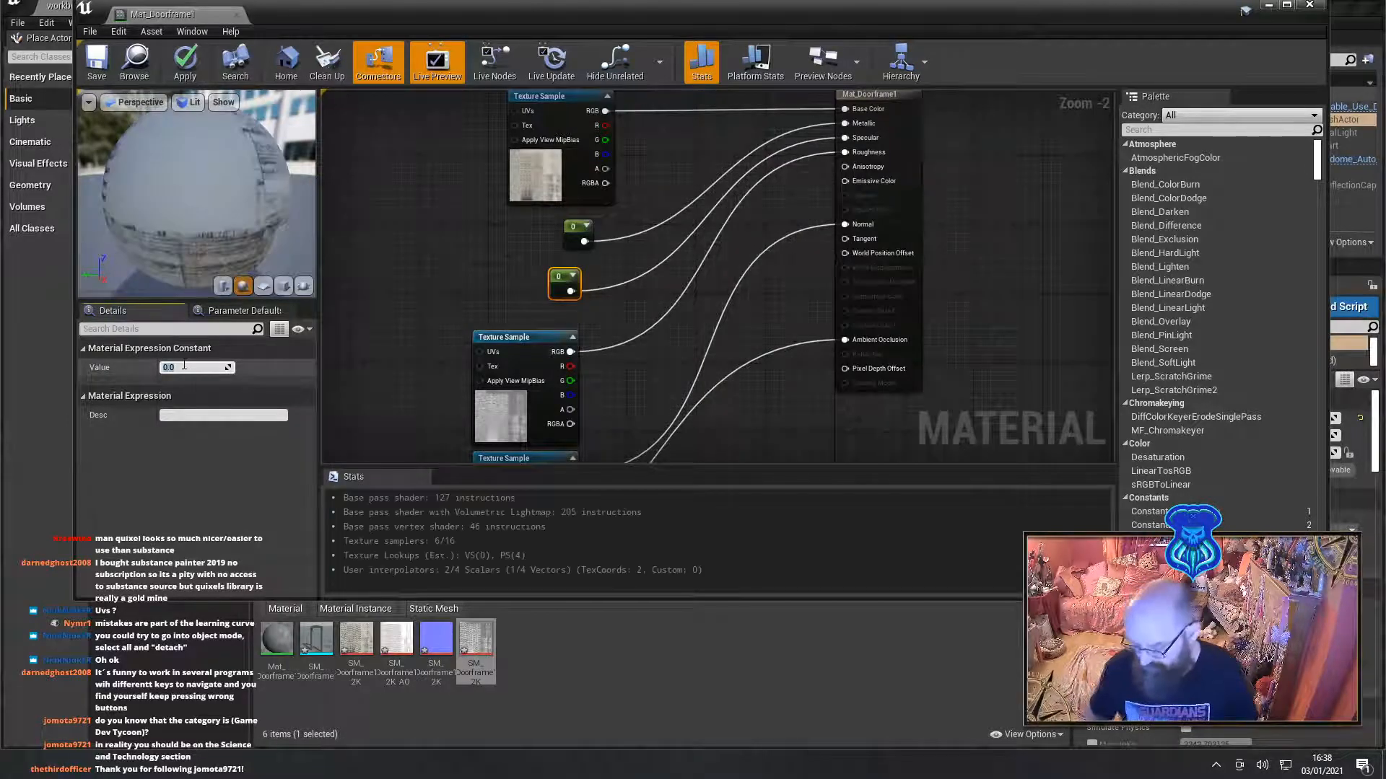
text(0.5)
key(Return)
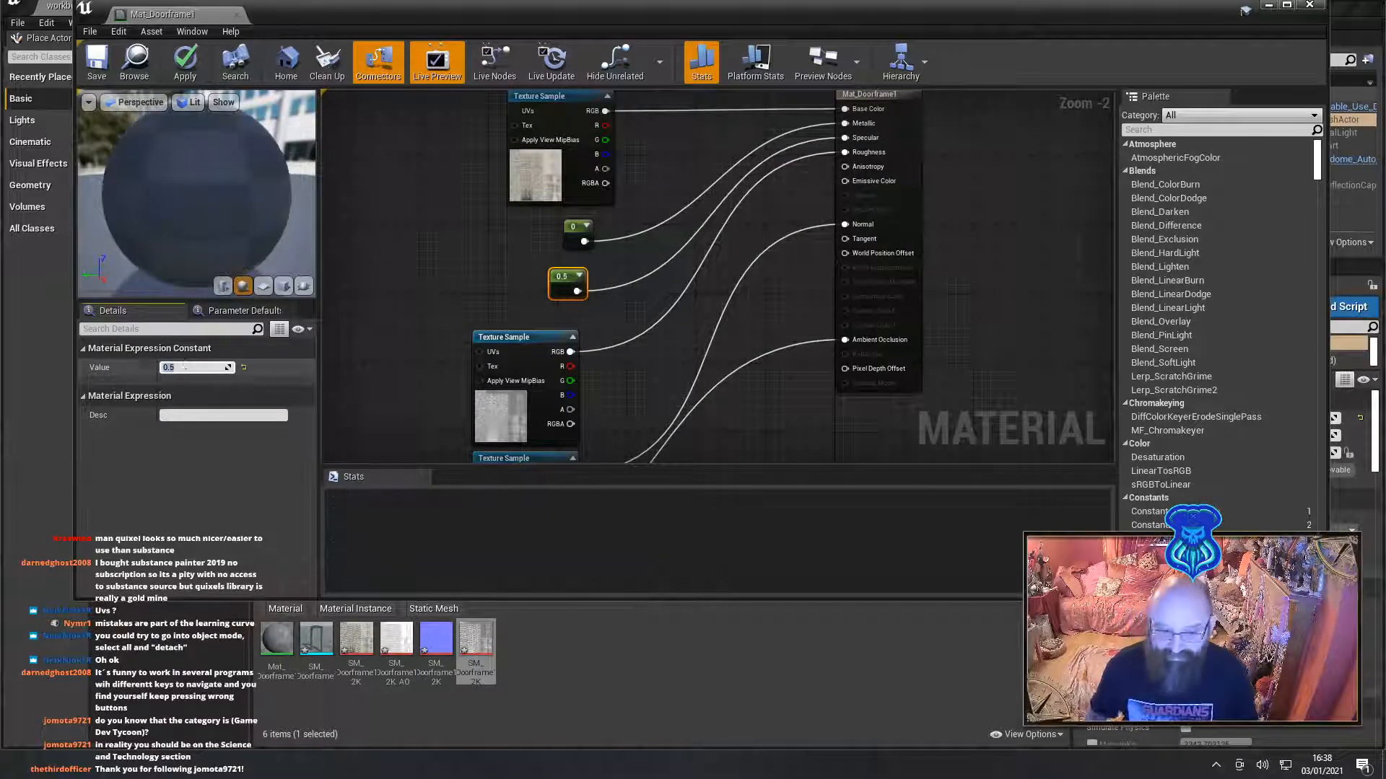
click(101, 72)
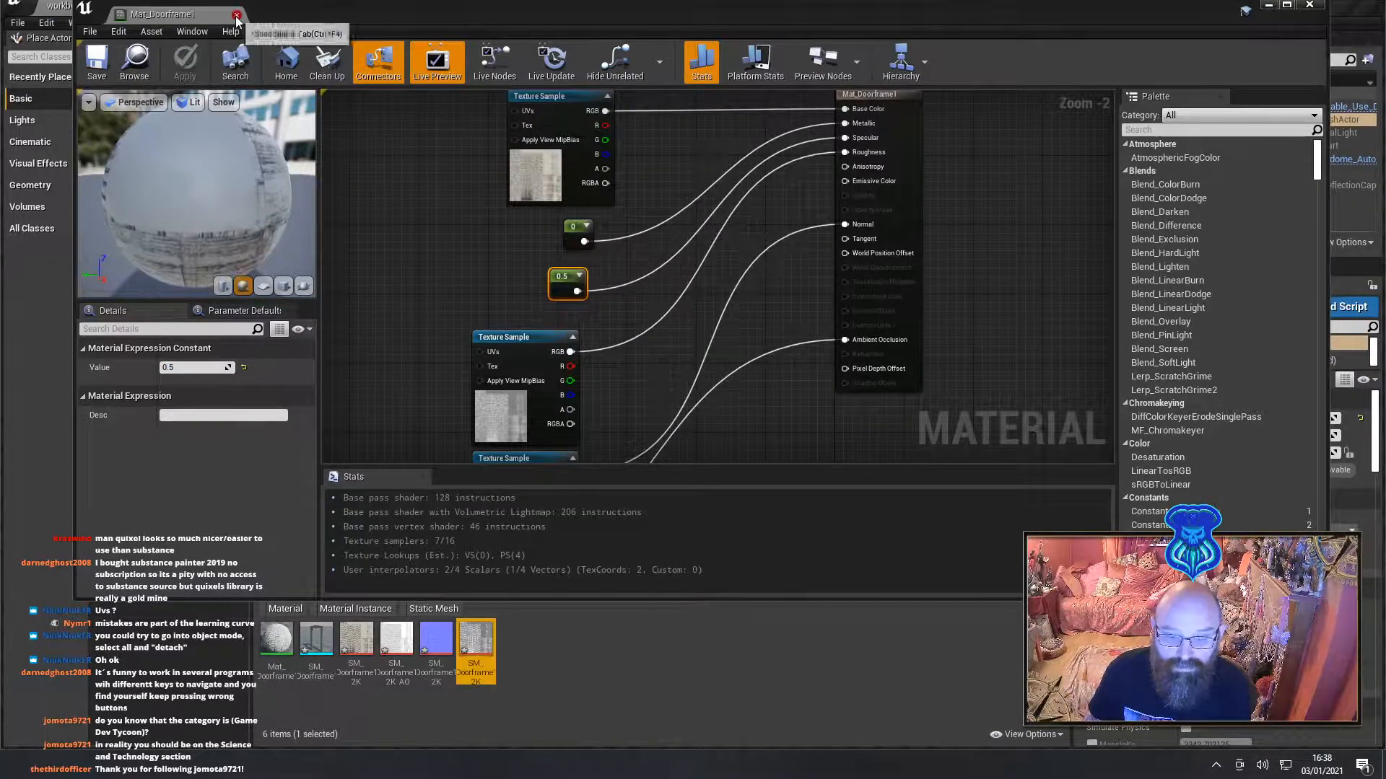
click(237, 16)
Open the SM_Doorframe1 mesh with simple collision shown and replace its existing collision with a box simplified collision
double_click(315, 646)
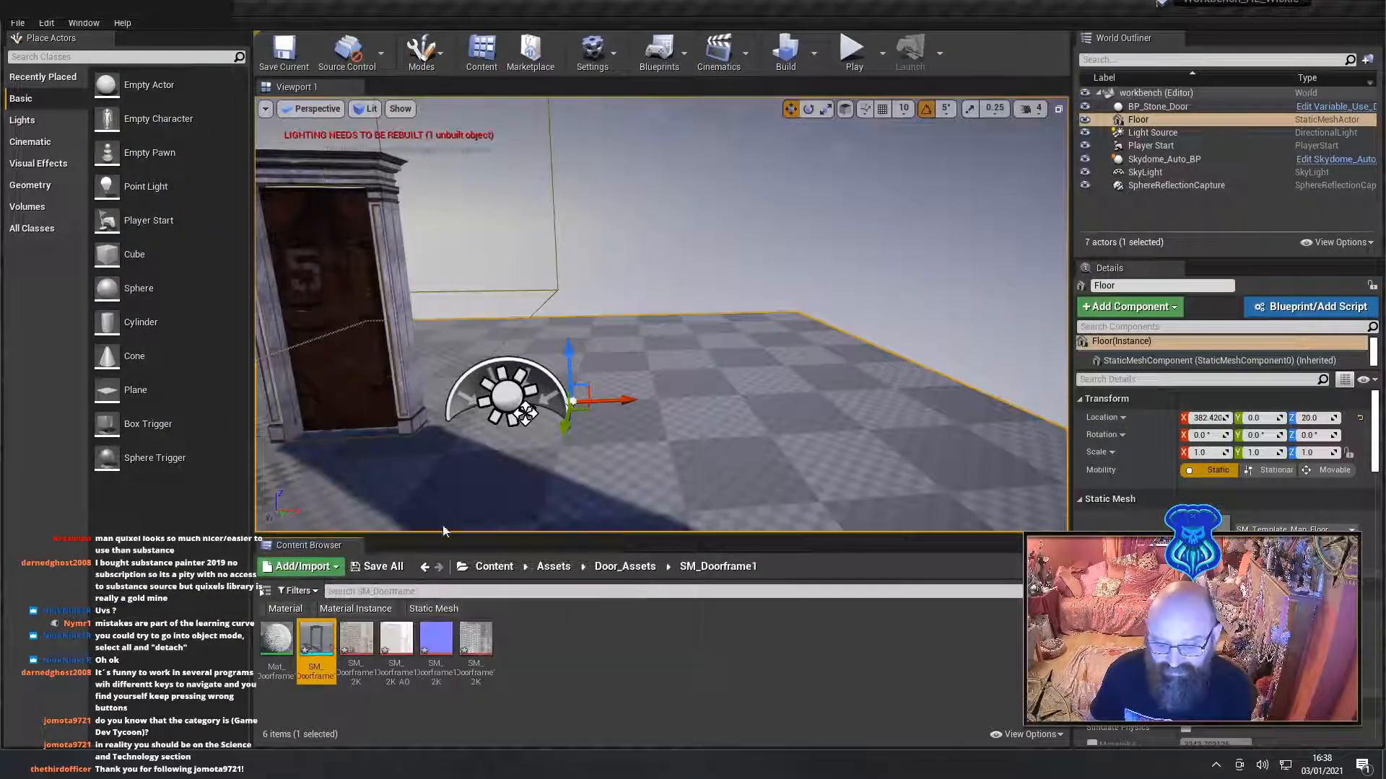
click(599, 75)
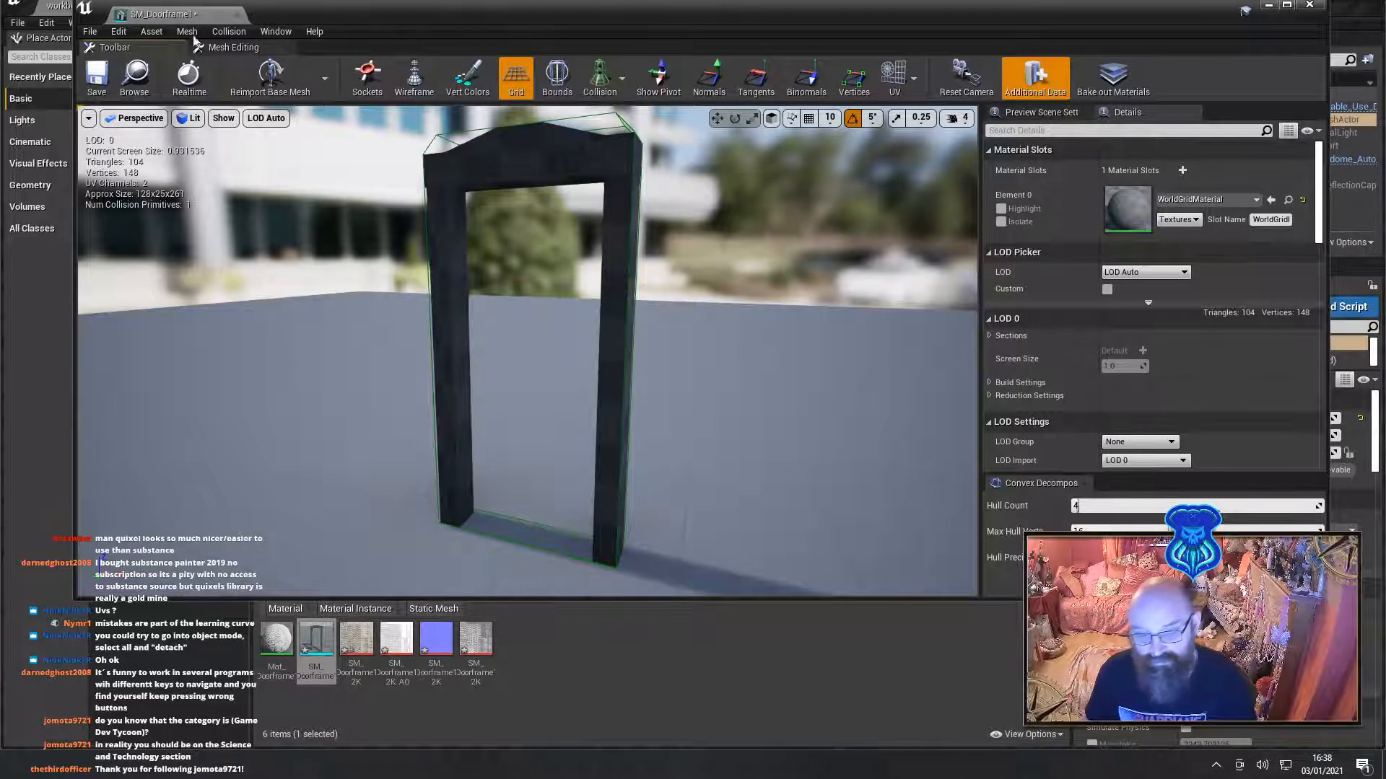
click(229, 32)
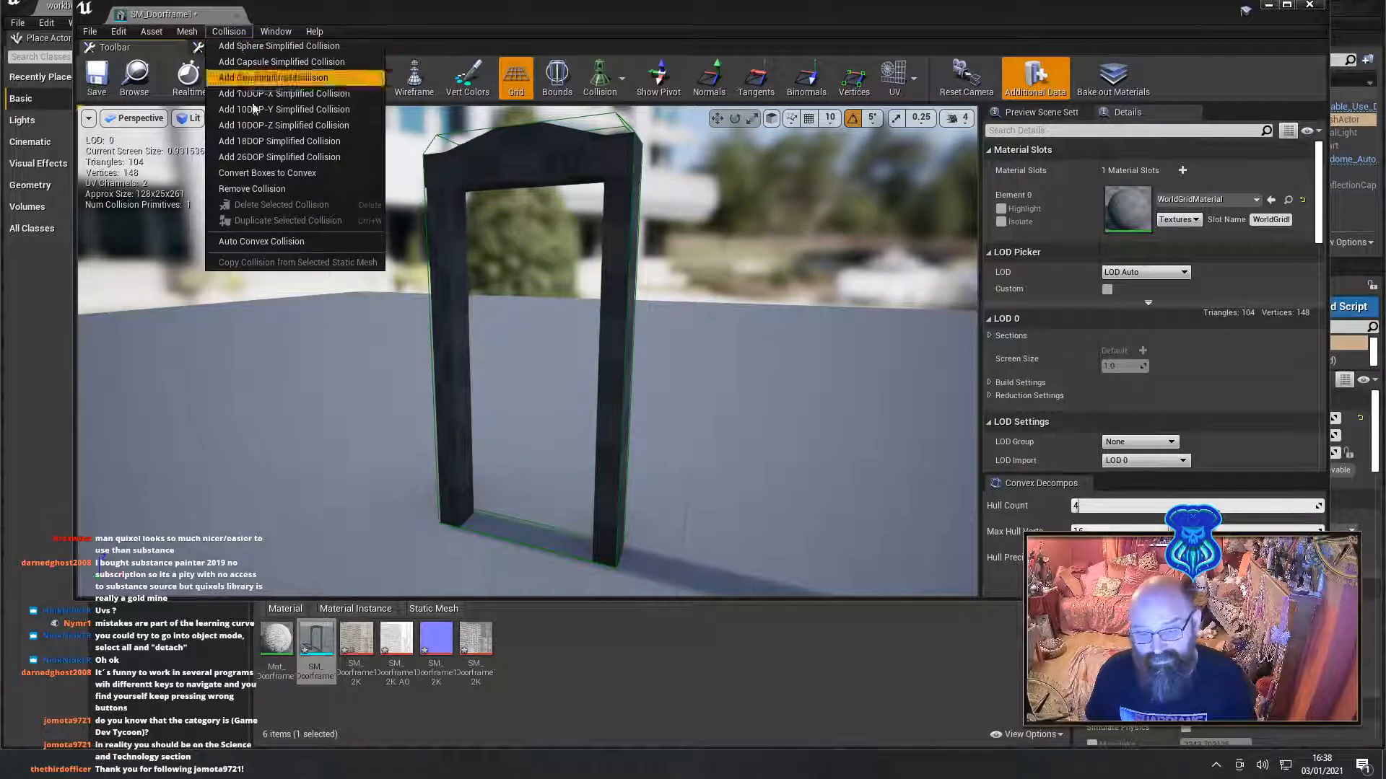
click(272, 189)
click(229, 31)
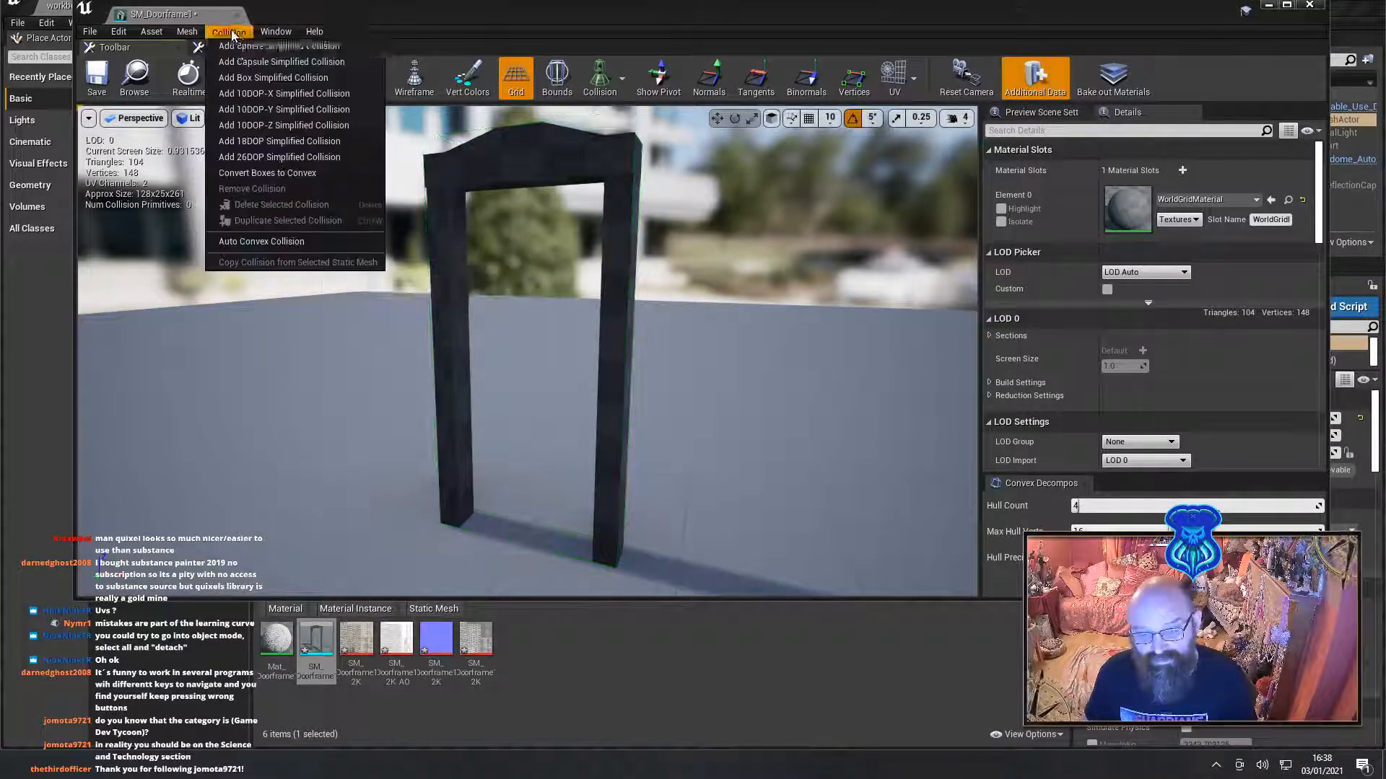
click(245, 76)
Narrow the box collision to about the width of a post and place one copy on each door frame post
middle_drag(619, 224, 619, 274)
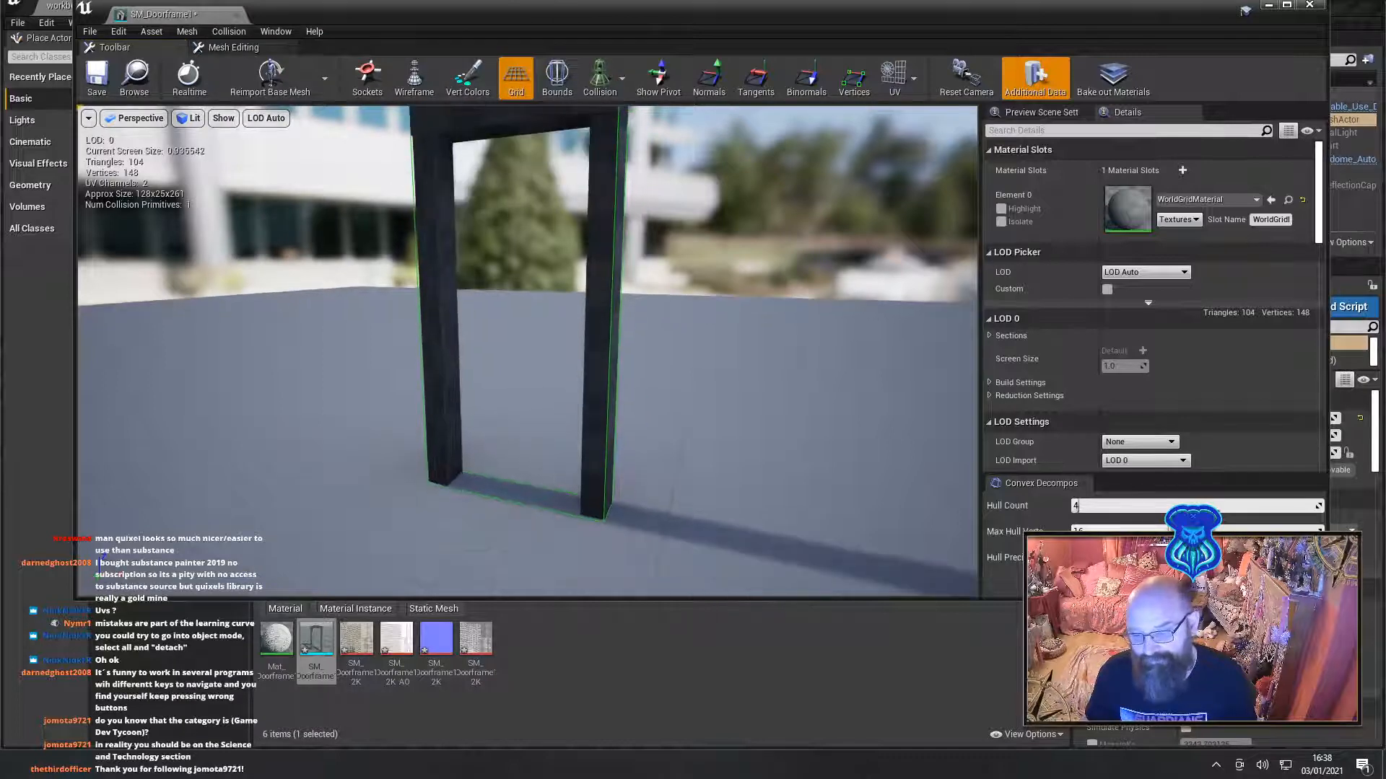
right_drag(619, 224, 618, 304)
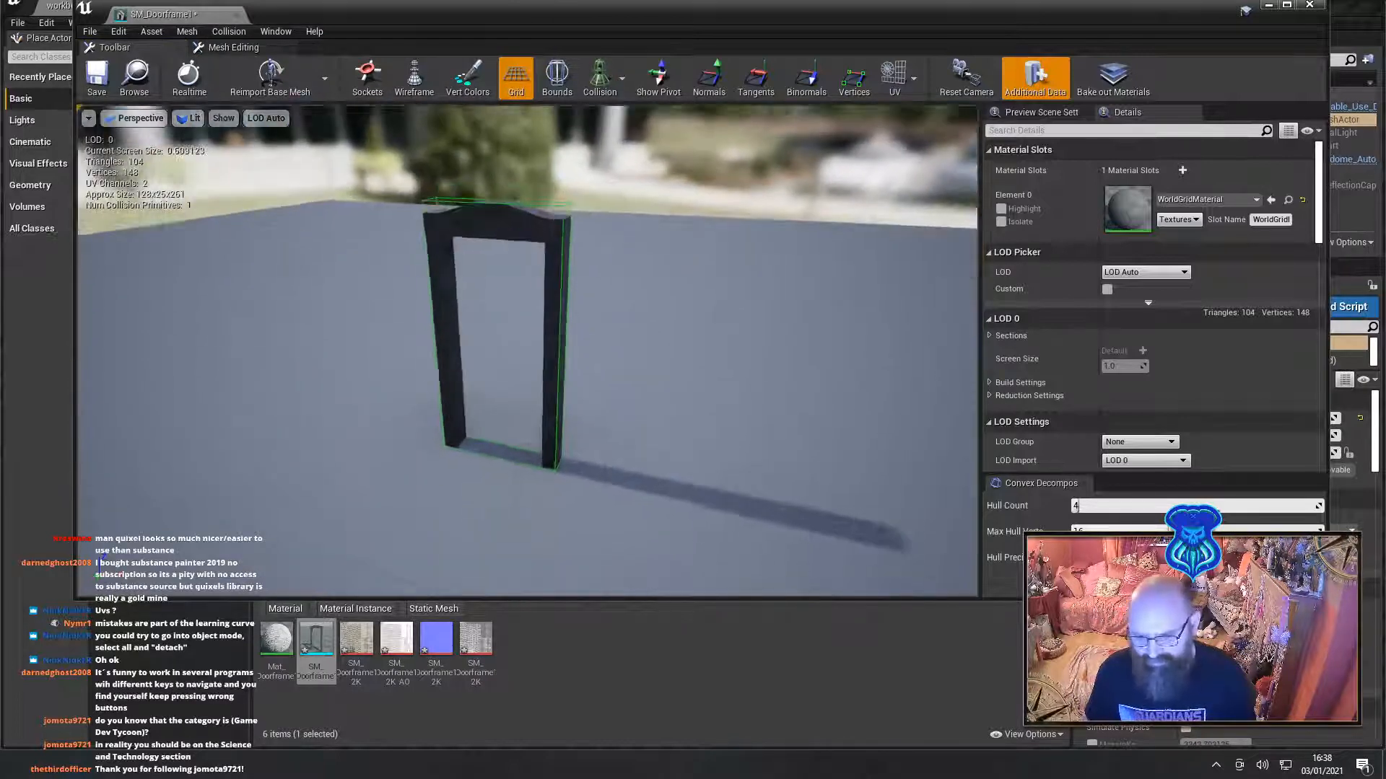
scroll(557, 142, up, 2)
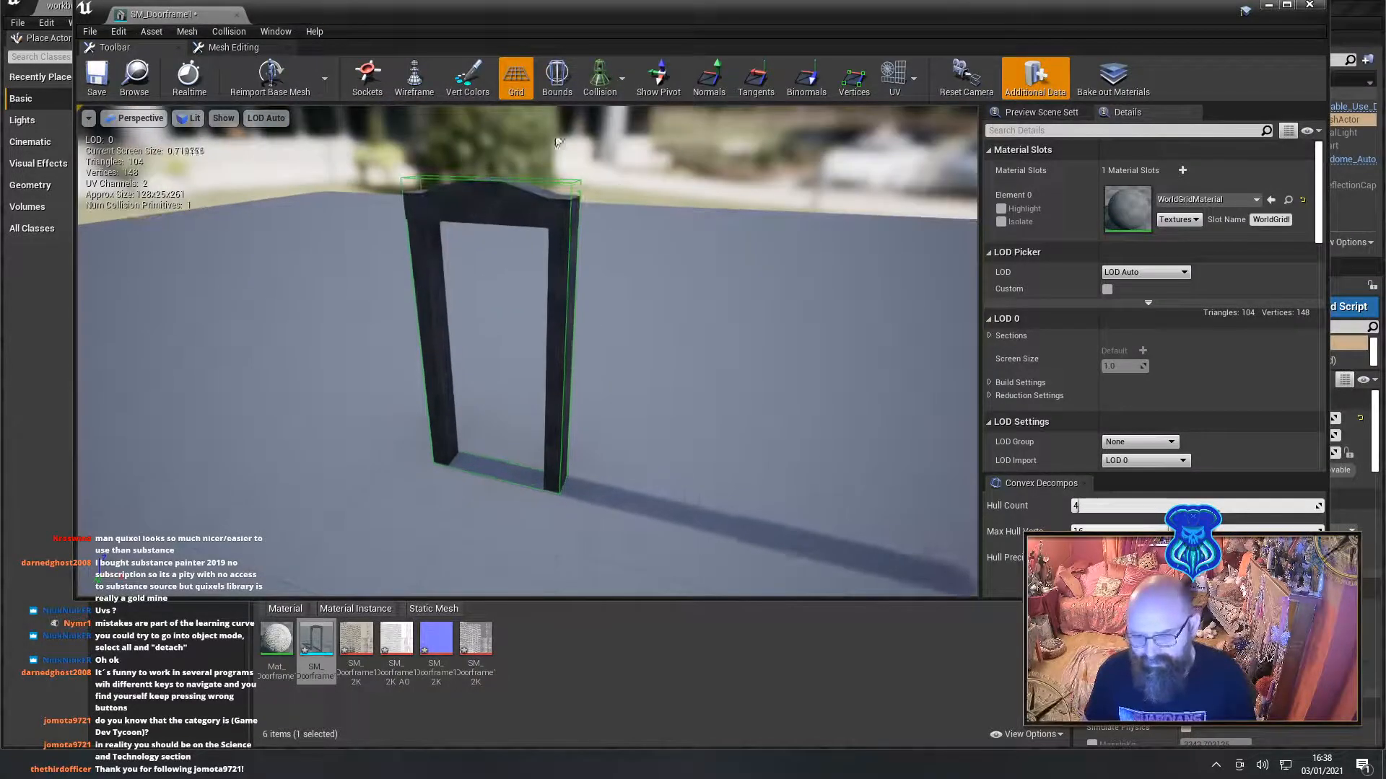
click(574, 202)
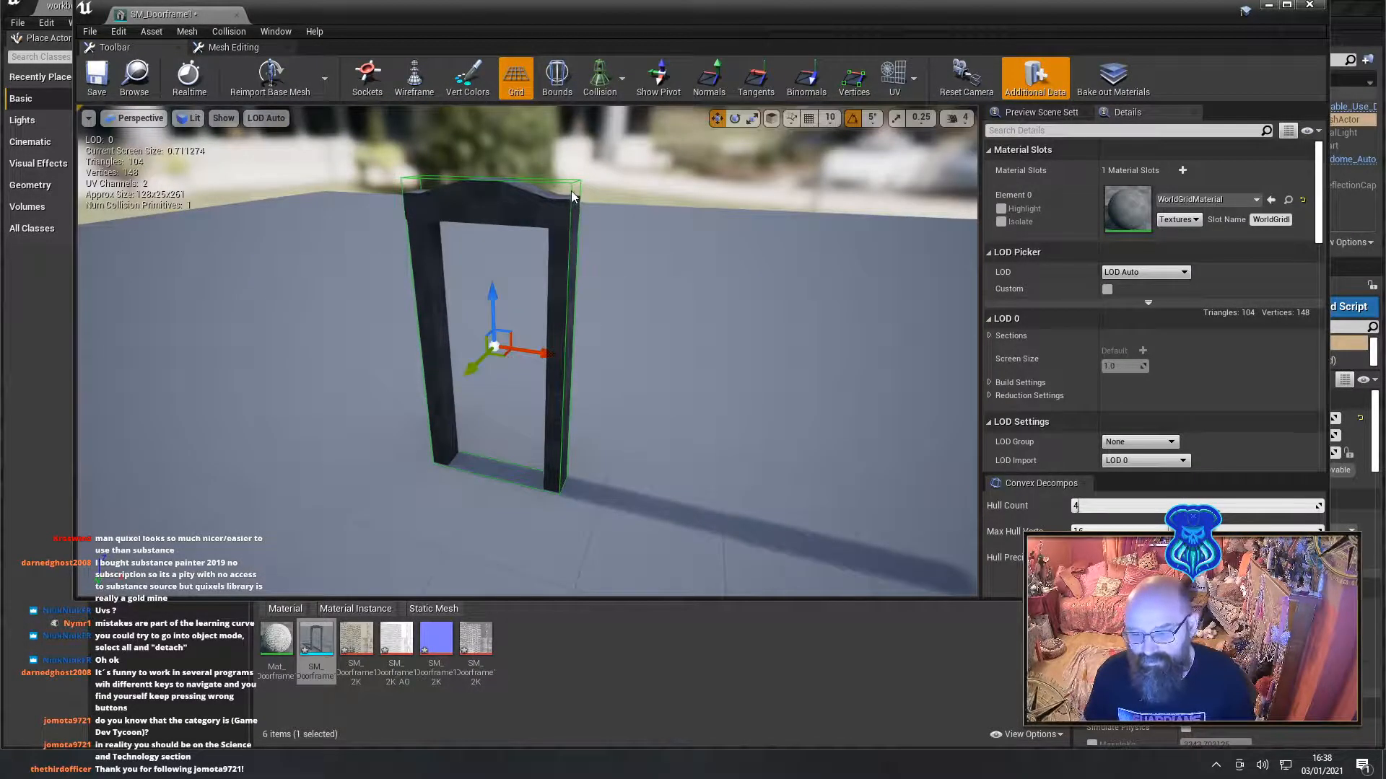
key(e)
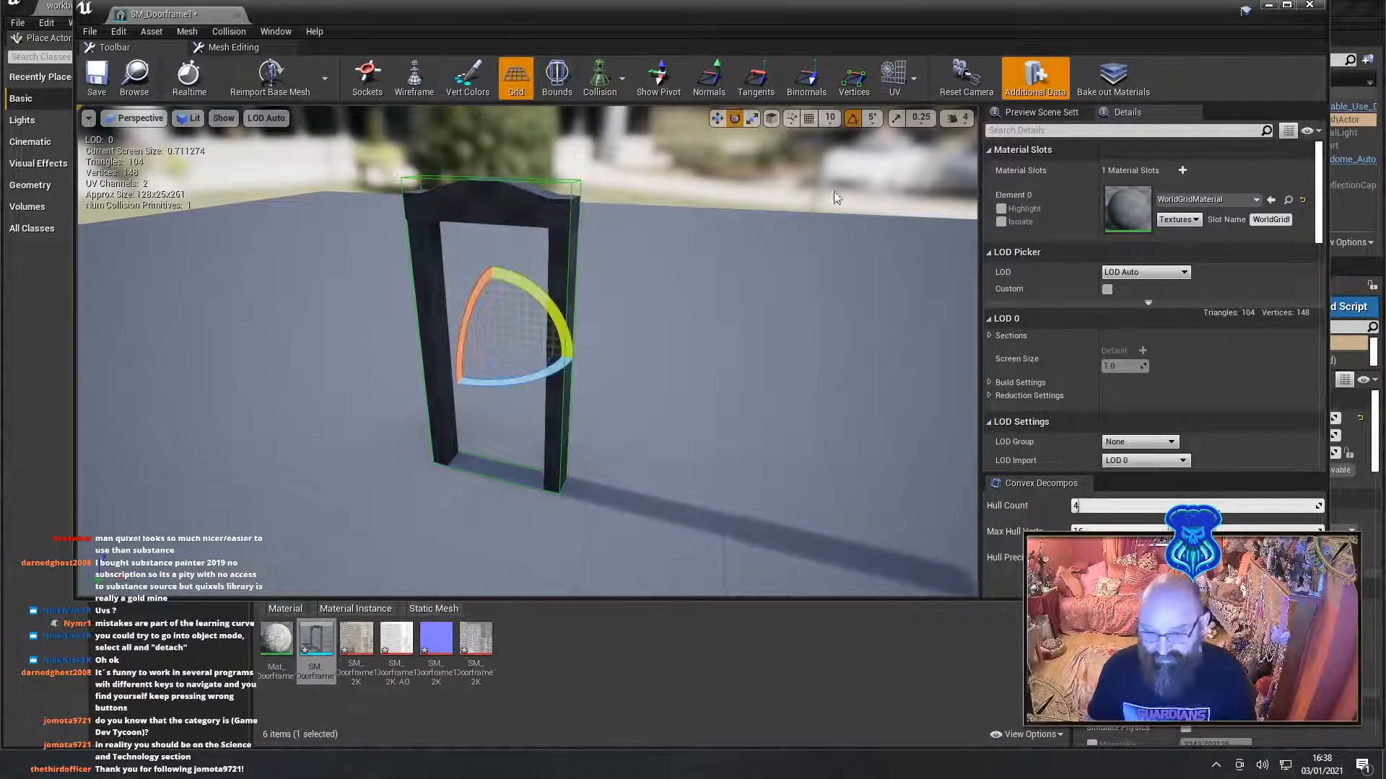
key(r)
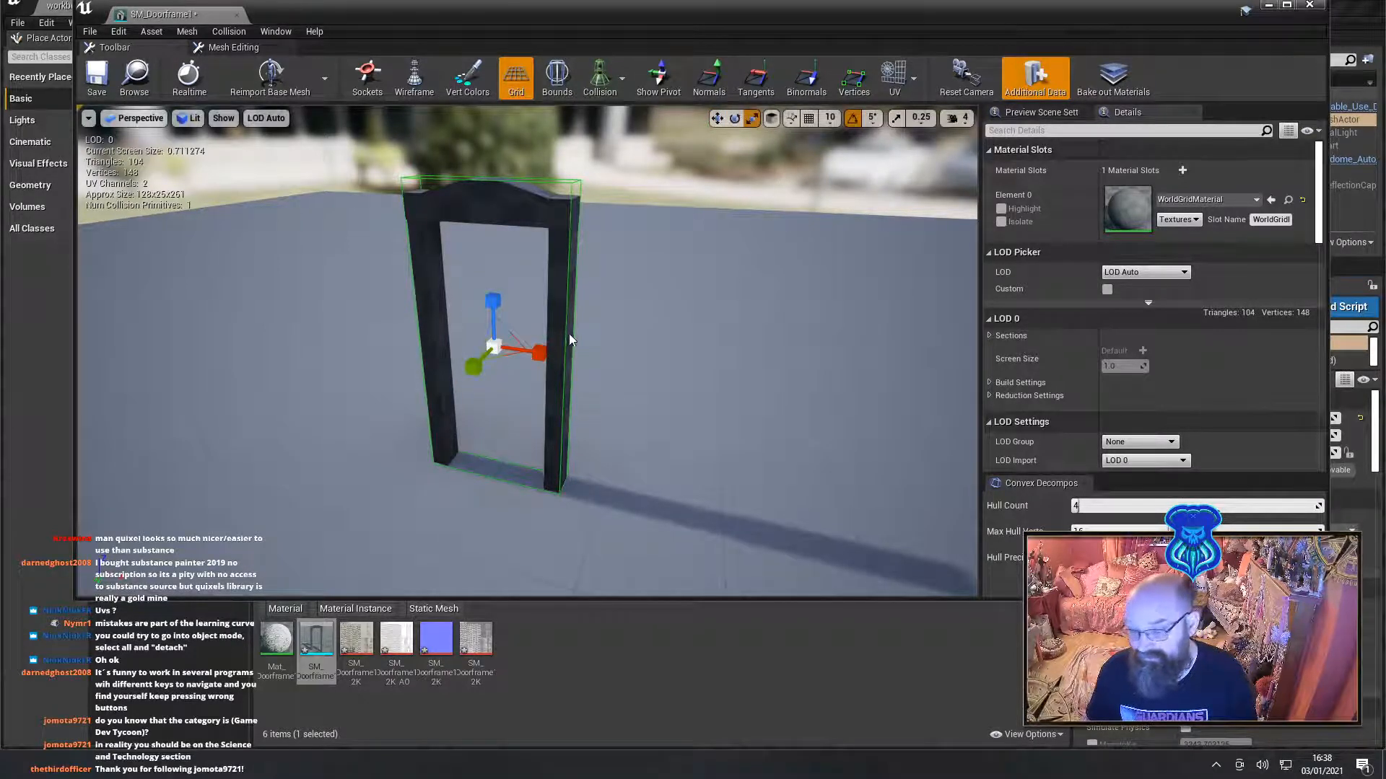
drag(543, 353, 518, 351)
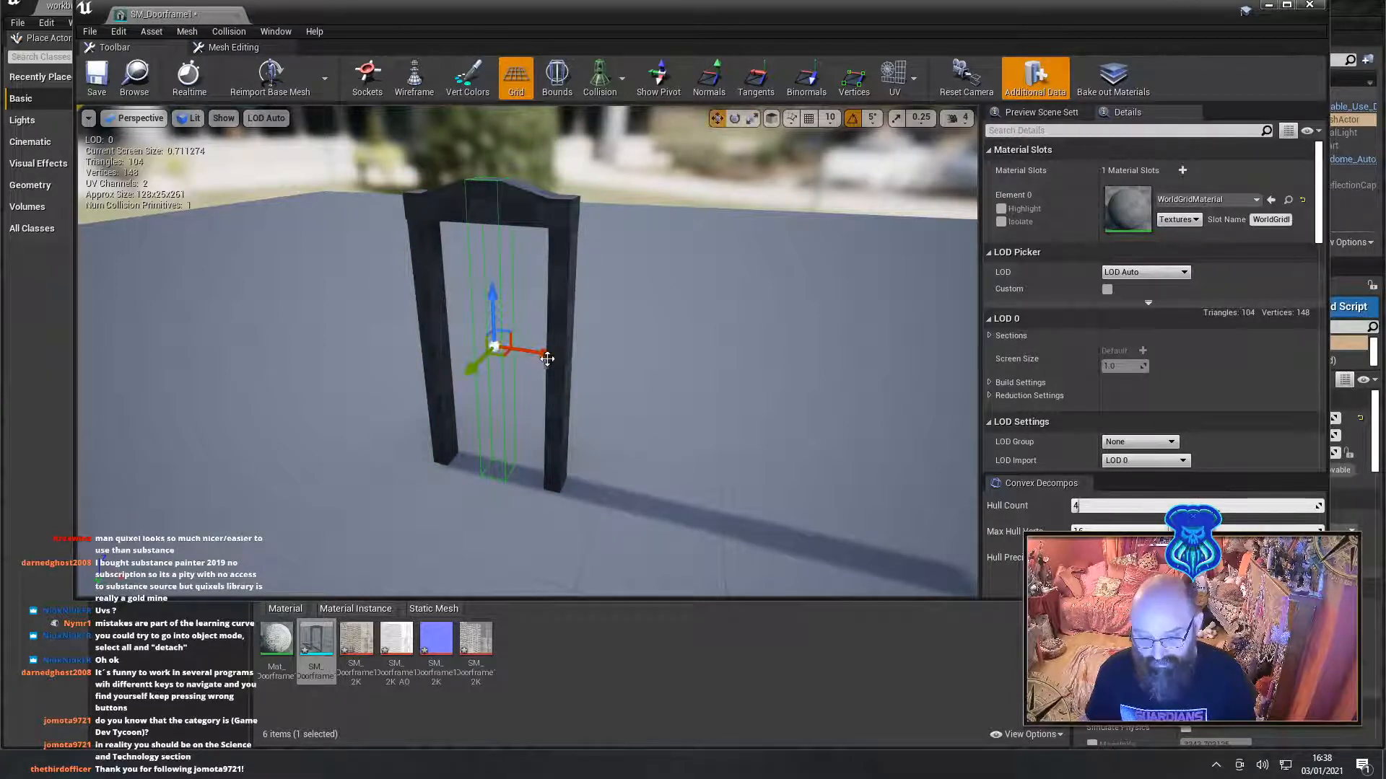
key(w)
mouse_move(536, 353)
mouse_down()
mouse_move(476, 358)
mouse_move(595, 379)
mouse_move(620, 399)
mouse_up()
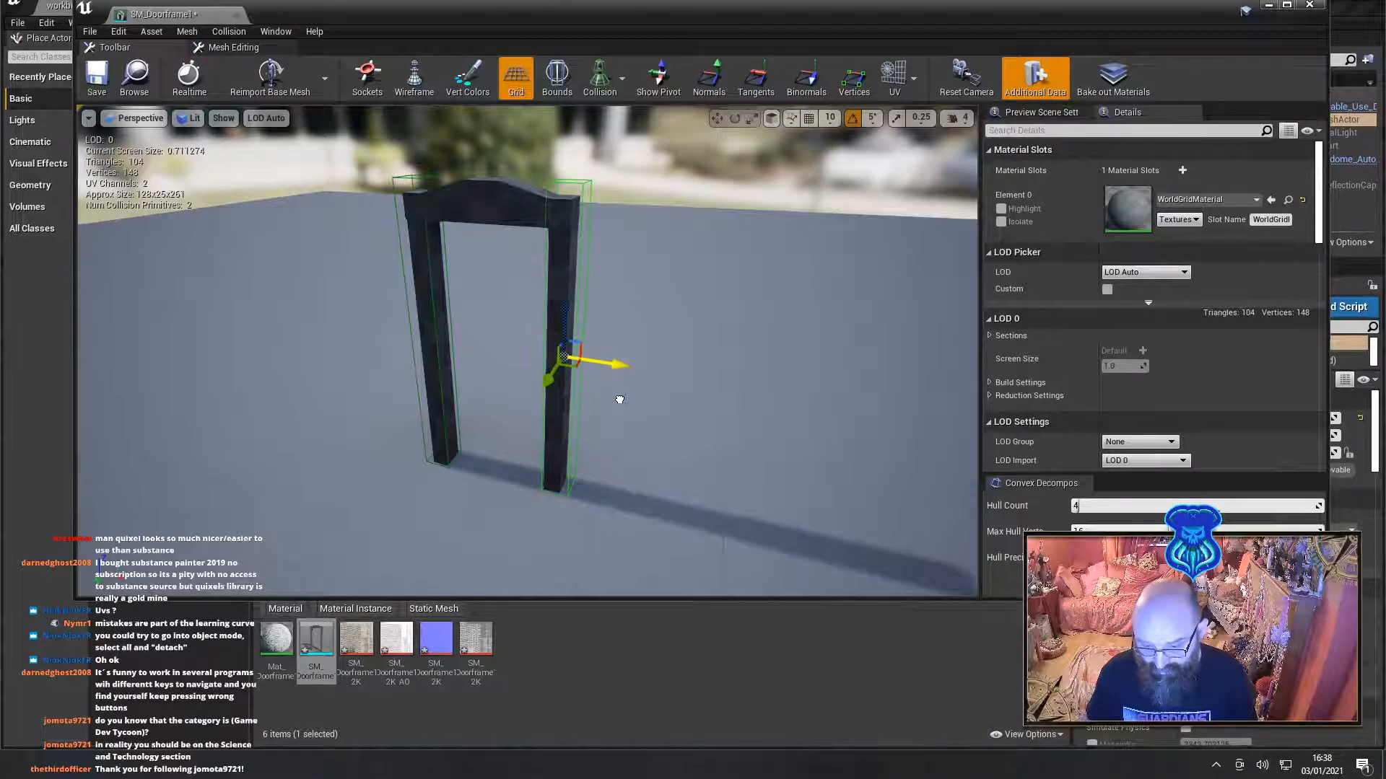
Rotate the right post's collision box to horizontal and fit it across the door frame's top beam
right_drag(616, 397, 647, 414)
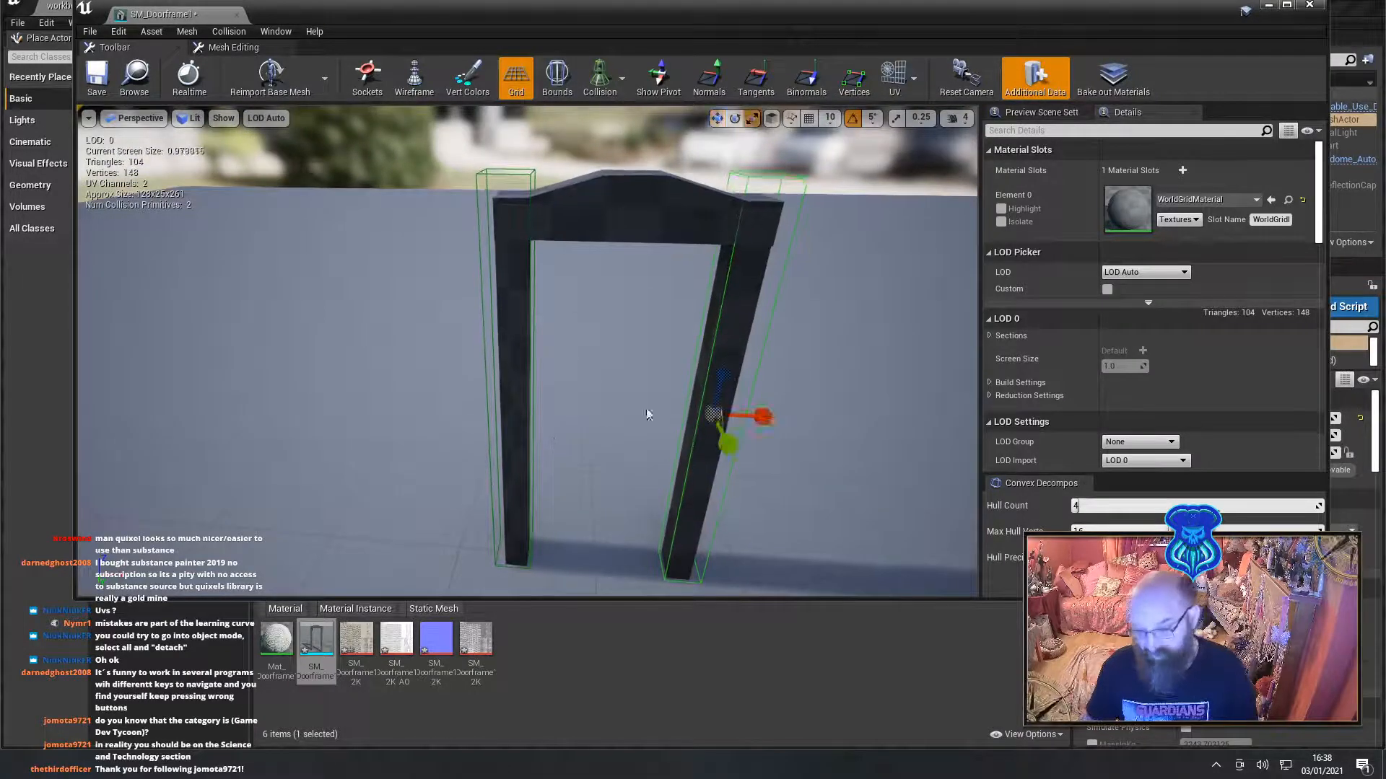
key(e)
drag(711, 368, 736, 328)
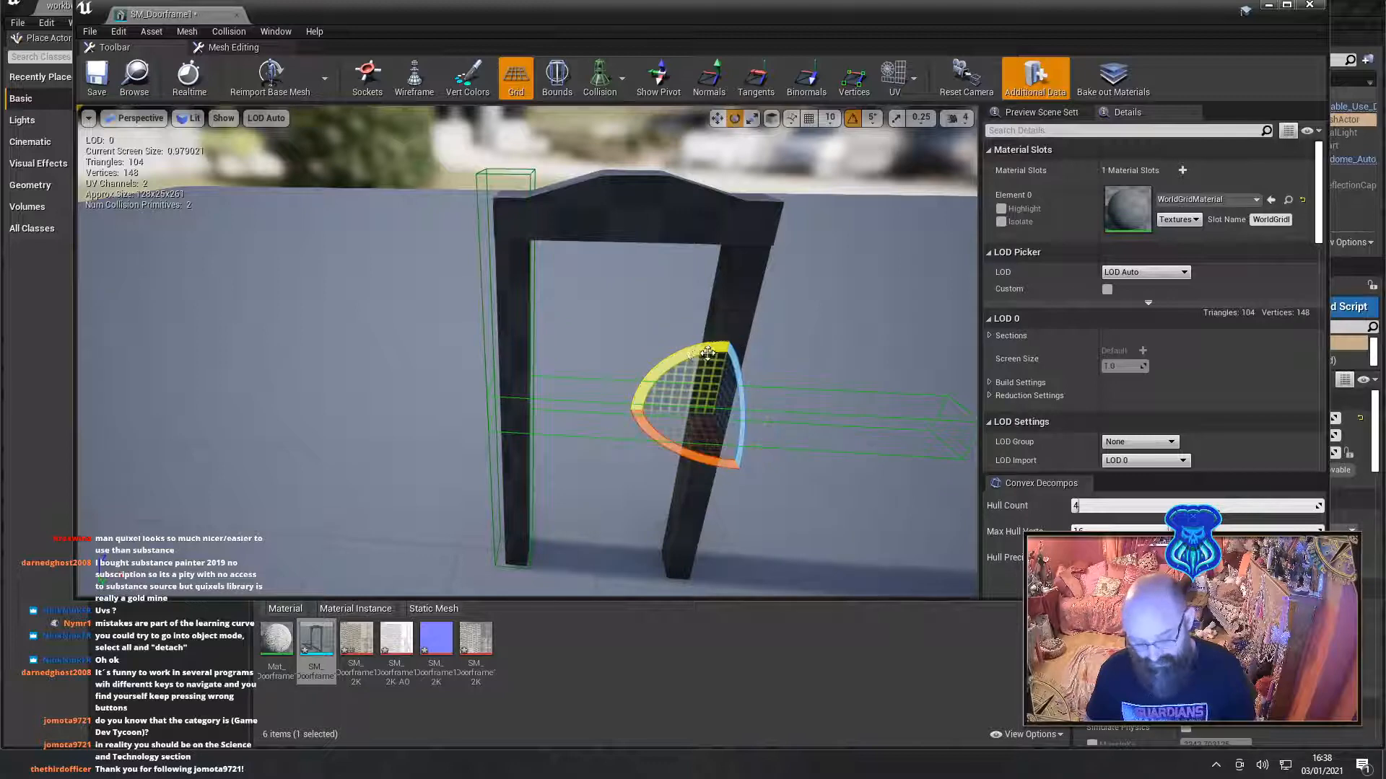
key(w)
drag(711, 413, 646, 150)
key(r)
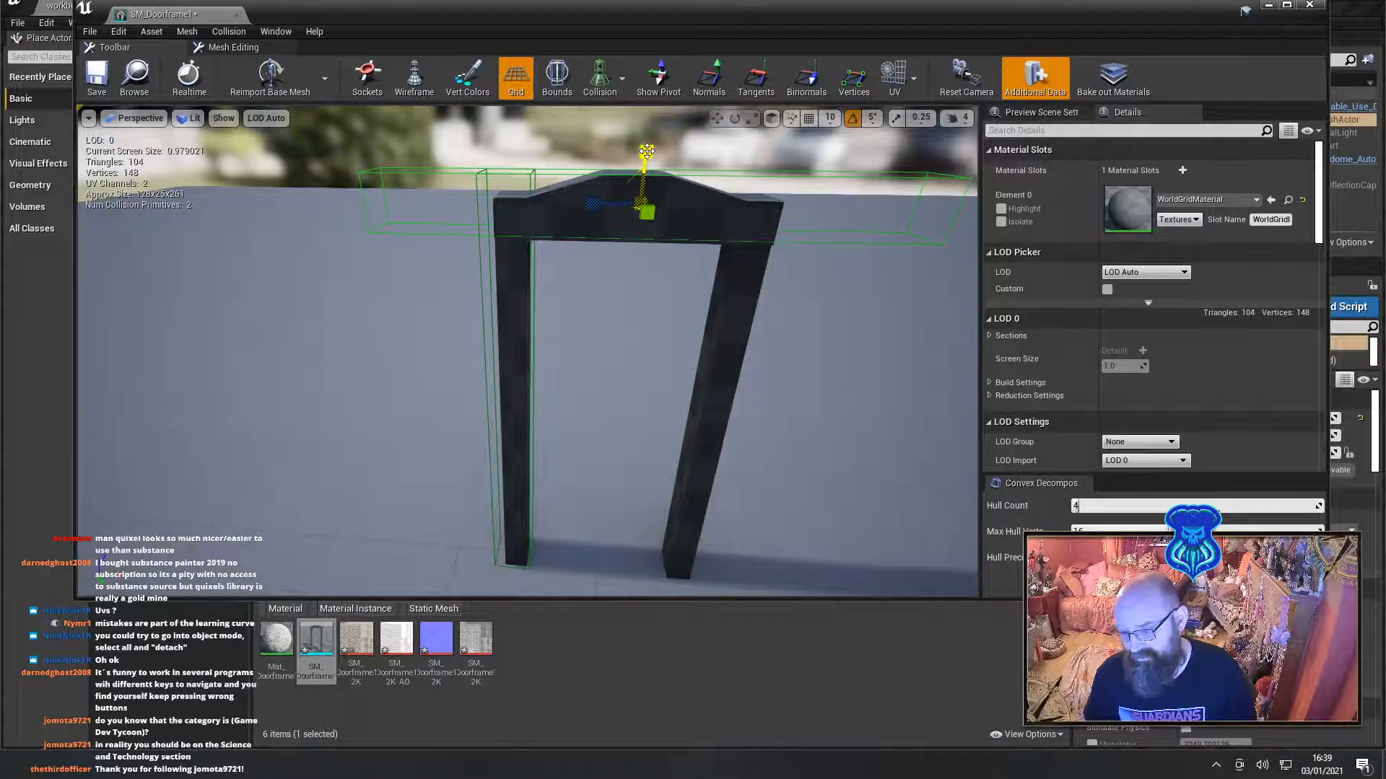
drag(647, 150, 648, 151)
drag(593, 204, 592, 204)
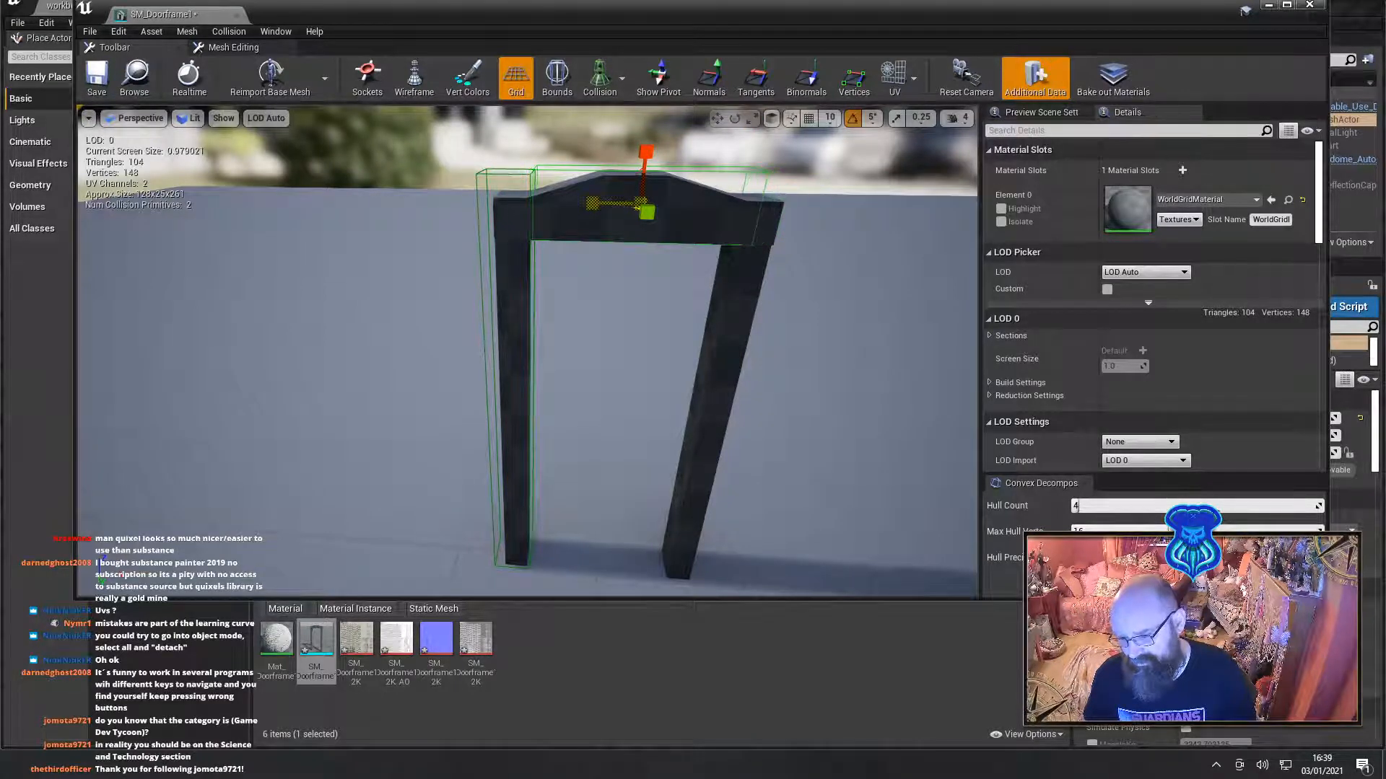
key(w)
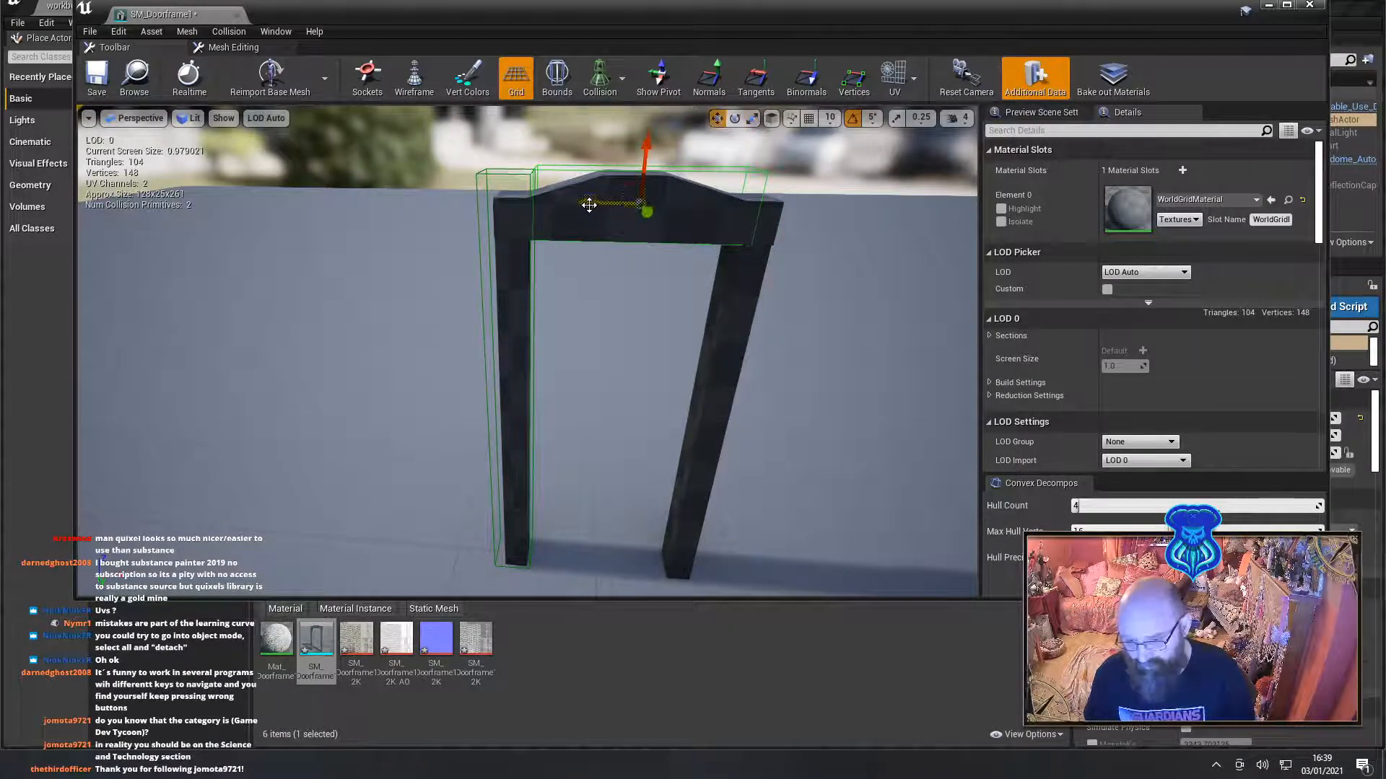
drag(590, 205, 576, 205)
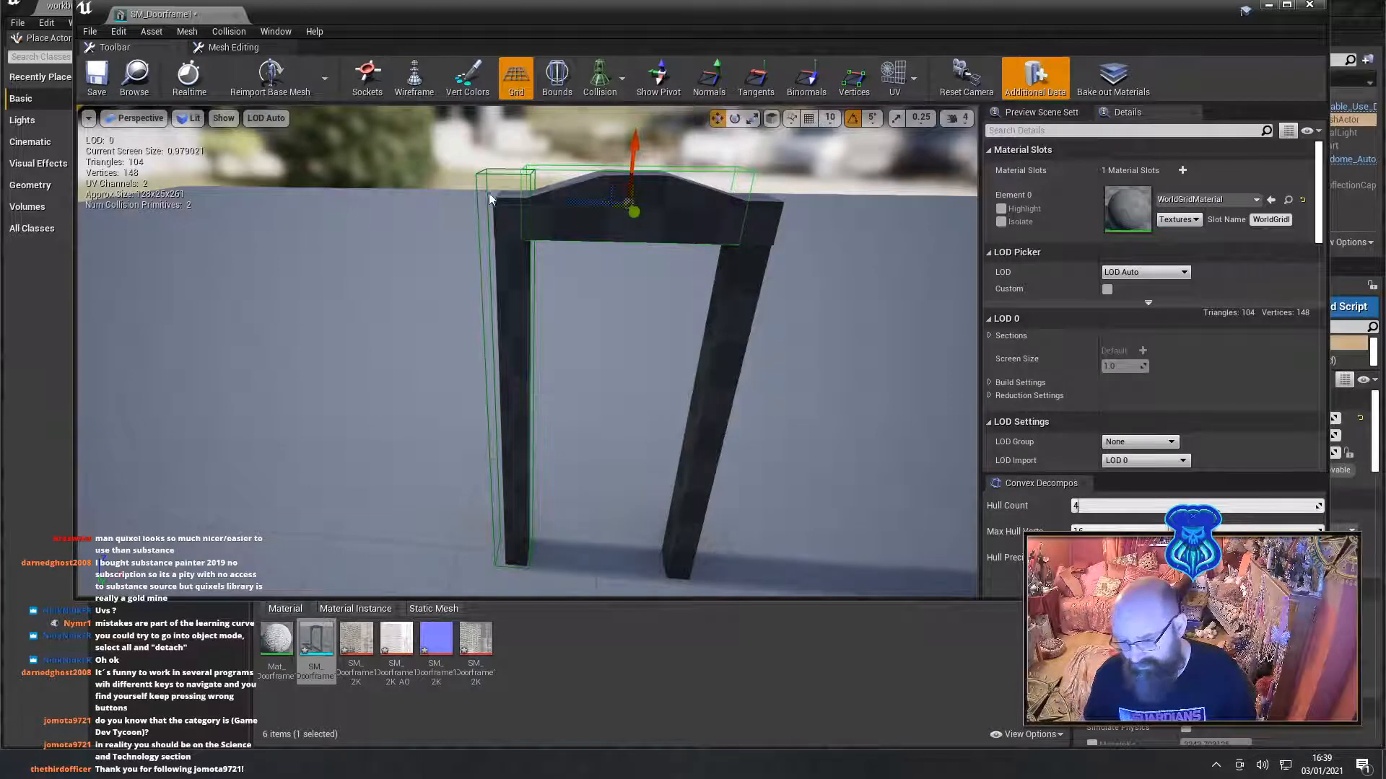
Duplicate the left post's collision box onto the right post and save the mesh
click(477, 202)
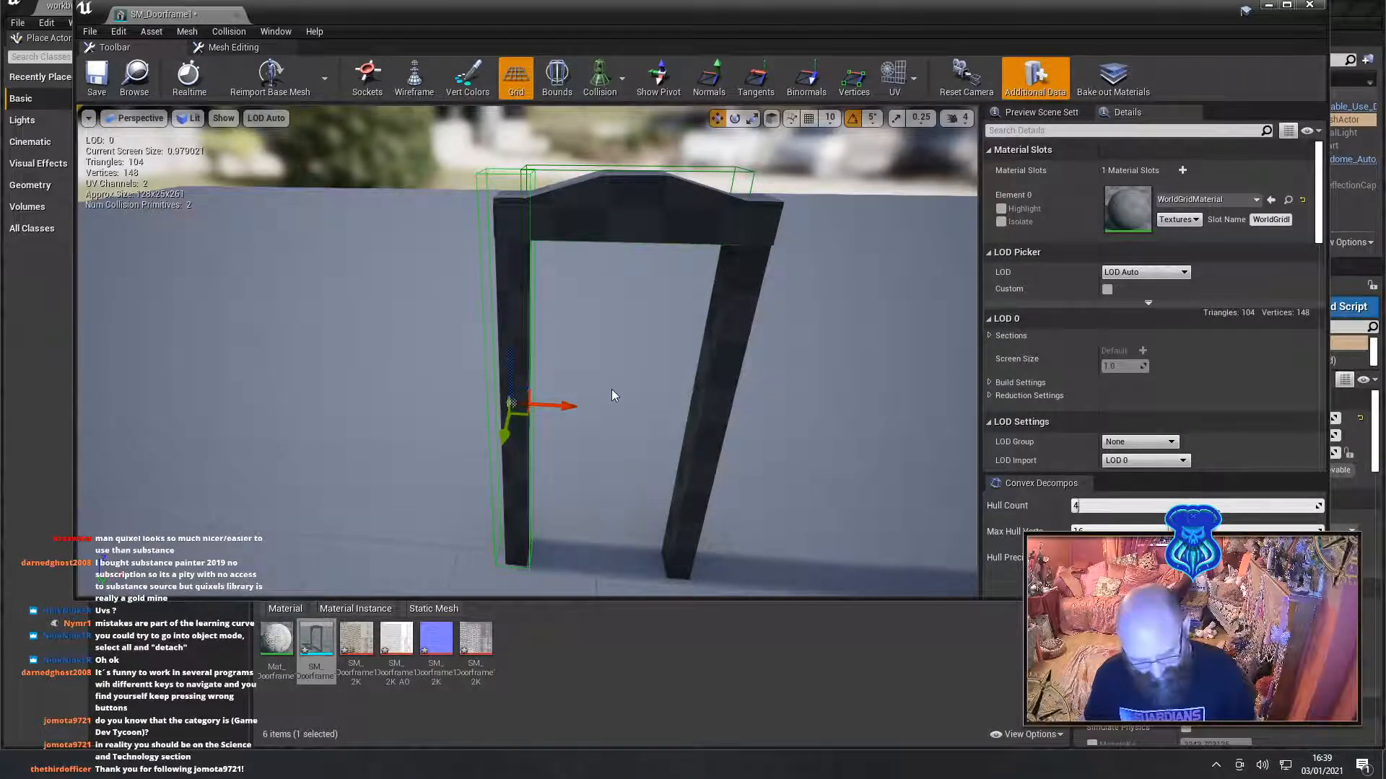
alt+drag(570, 406, 792, 439)
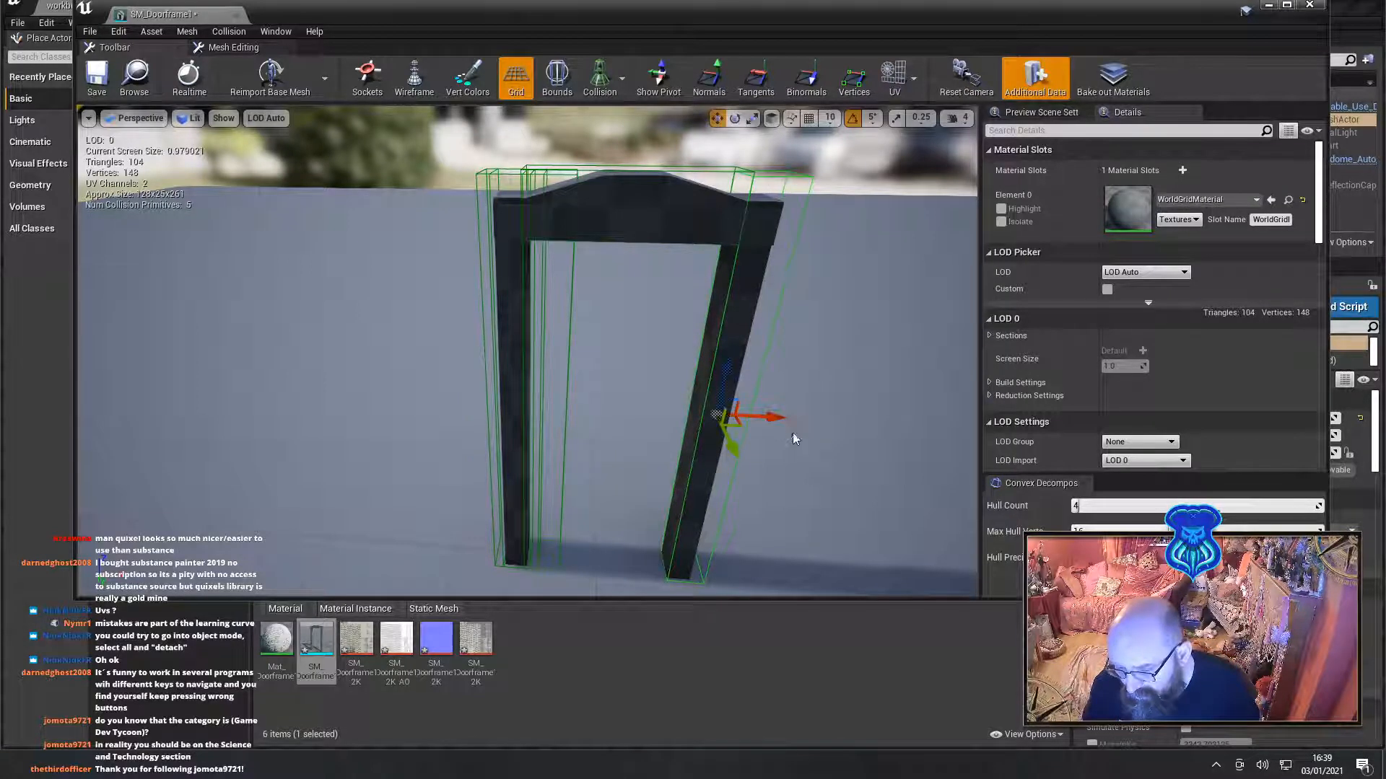
click(96, 76)
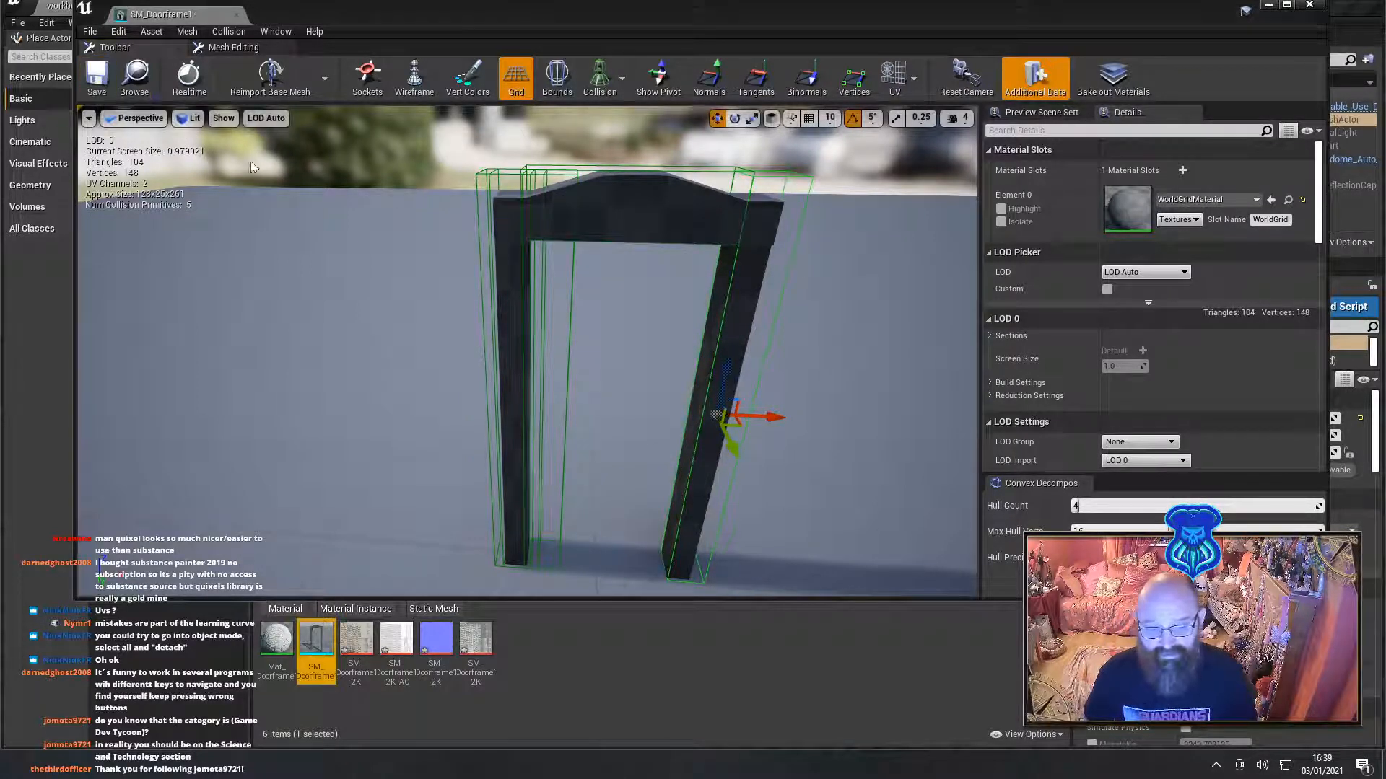
Assign Mat_Doorframe1 to the door frame mesh's material slot, then save and close the mesh
drag(277, 638, 1128, 211)
click(872, 289)
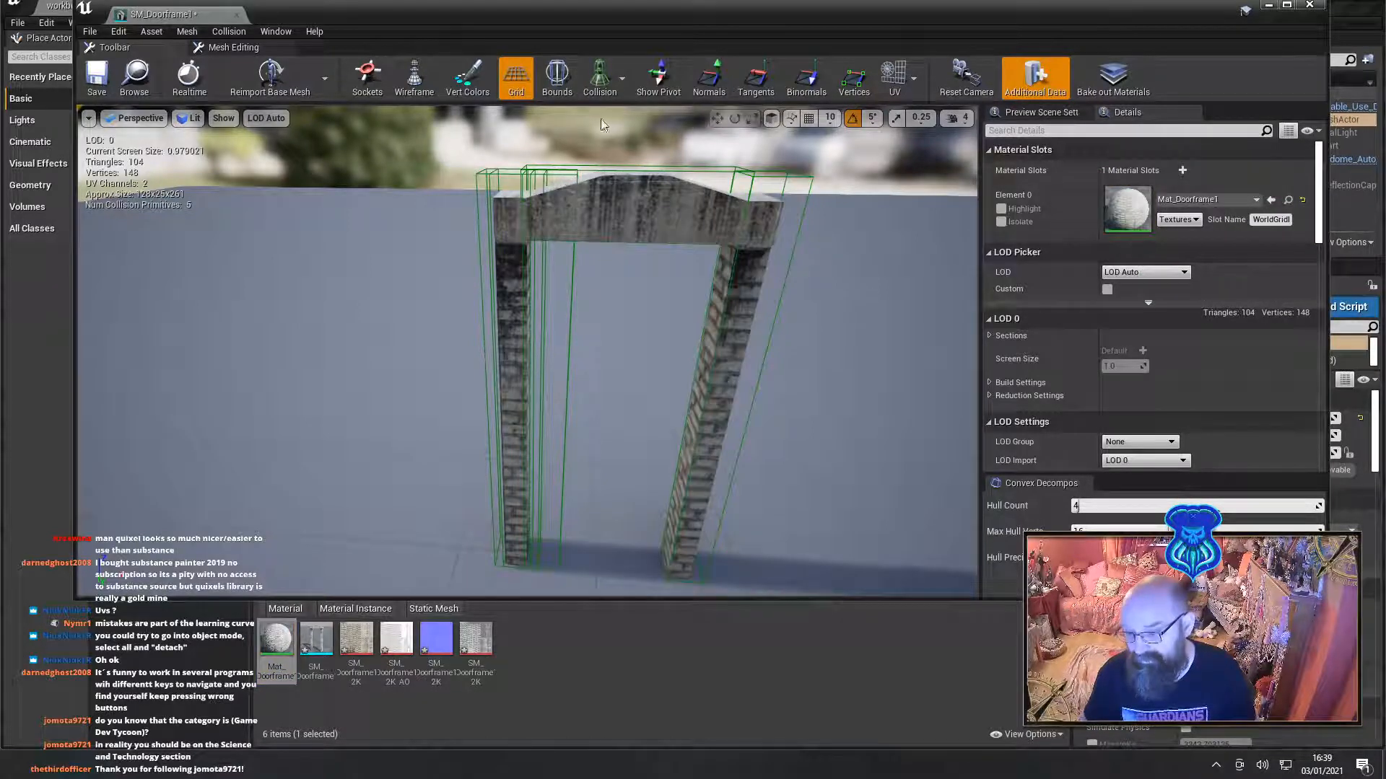
click(96, 76)
click(237, 15)
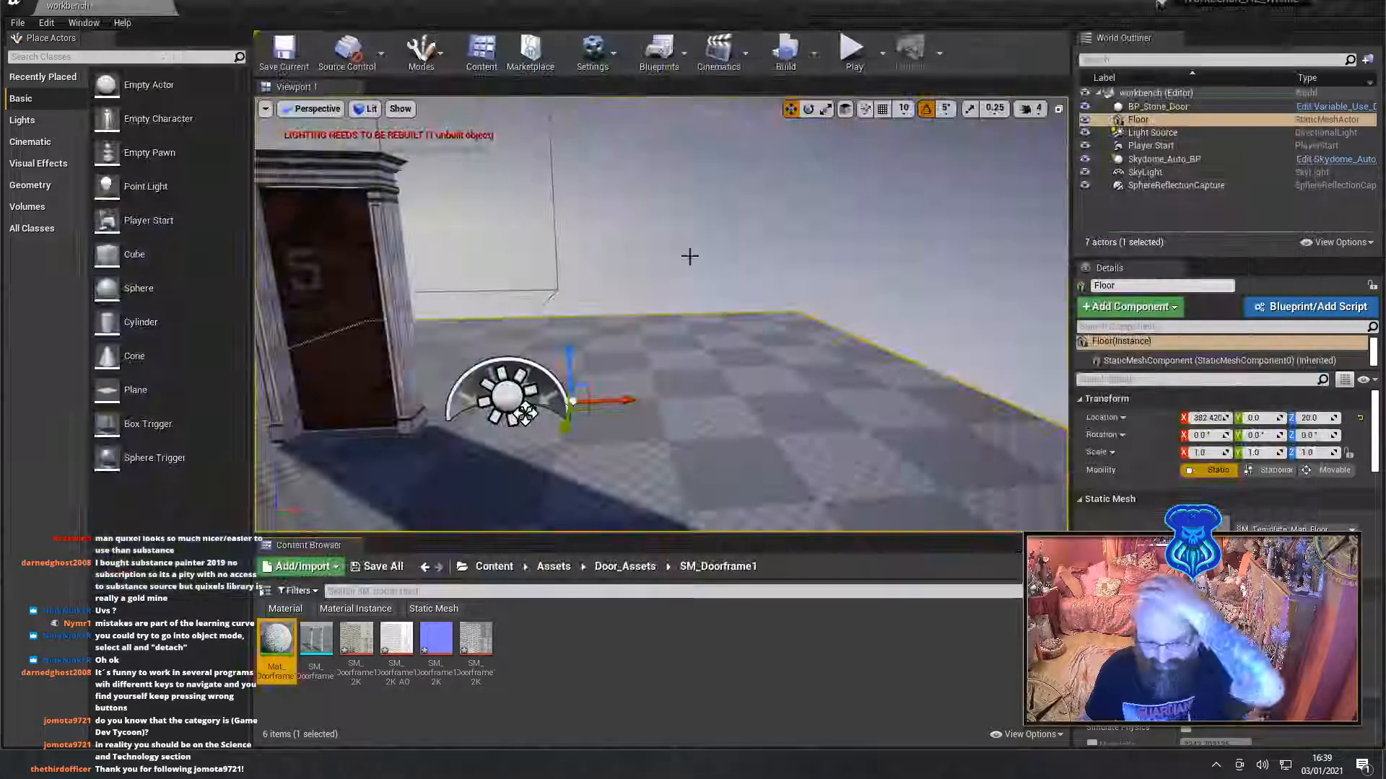
Select all the assets in the SM_Doorframe1 folder
click(506, 396)
key(ctrl+a)
click(444, 699)
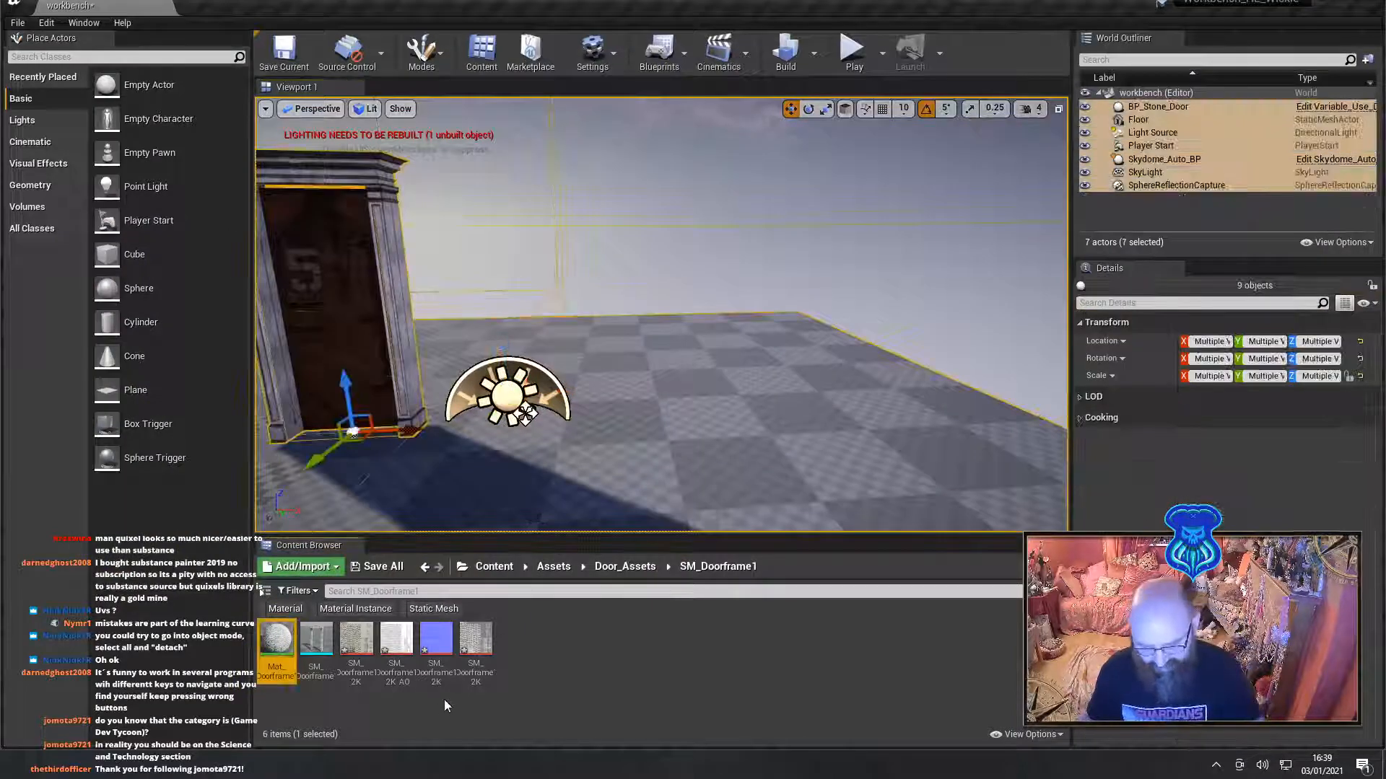
click(450, 647)
key(ctrl+a)
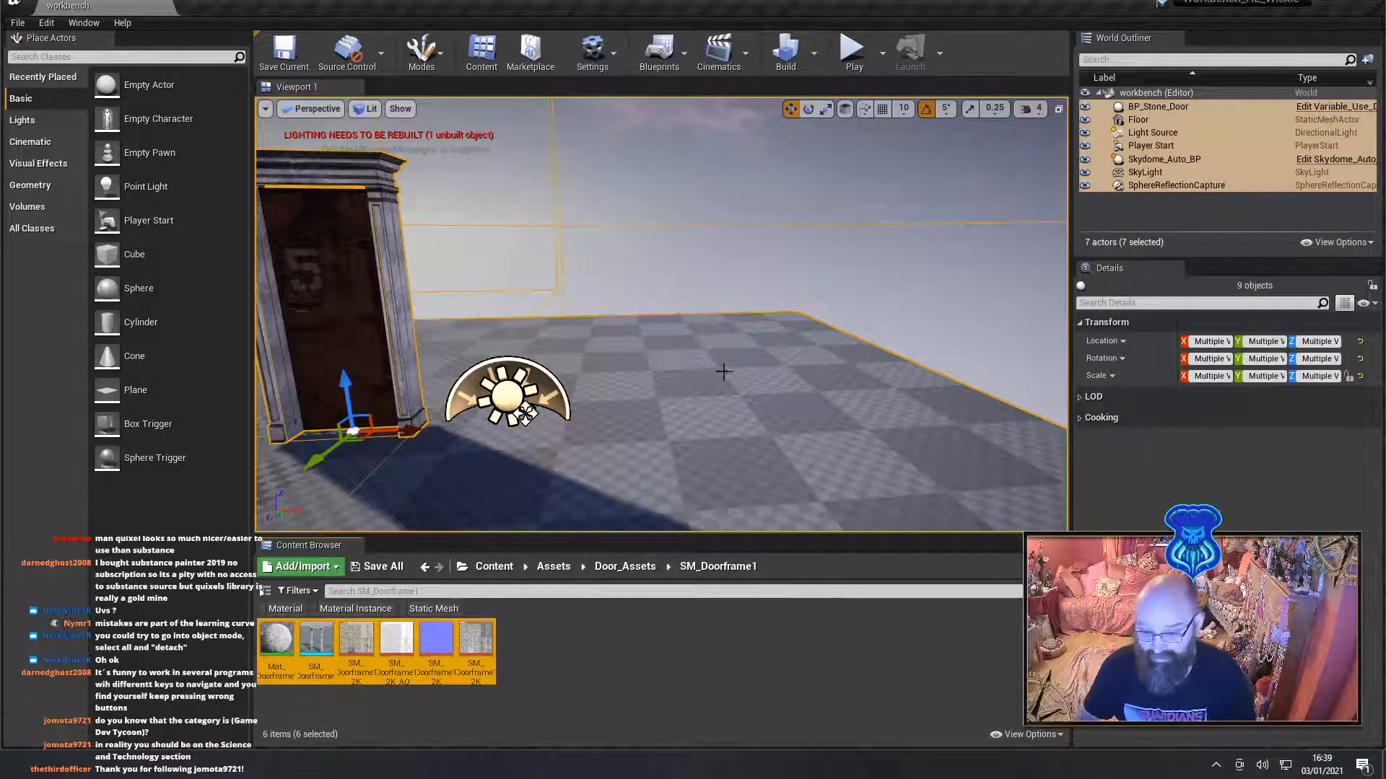
Duplicate the BP_Stone_Door actor and place the copy about 330 units along X from the original
click(317, 374)
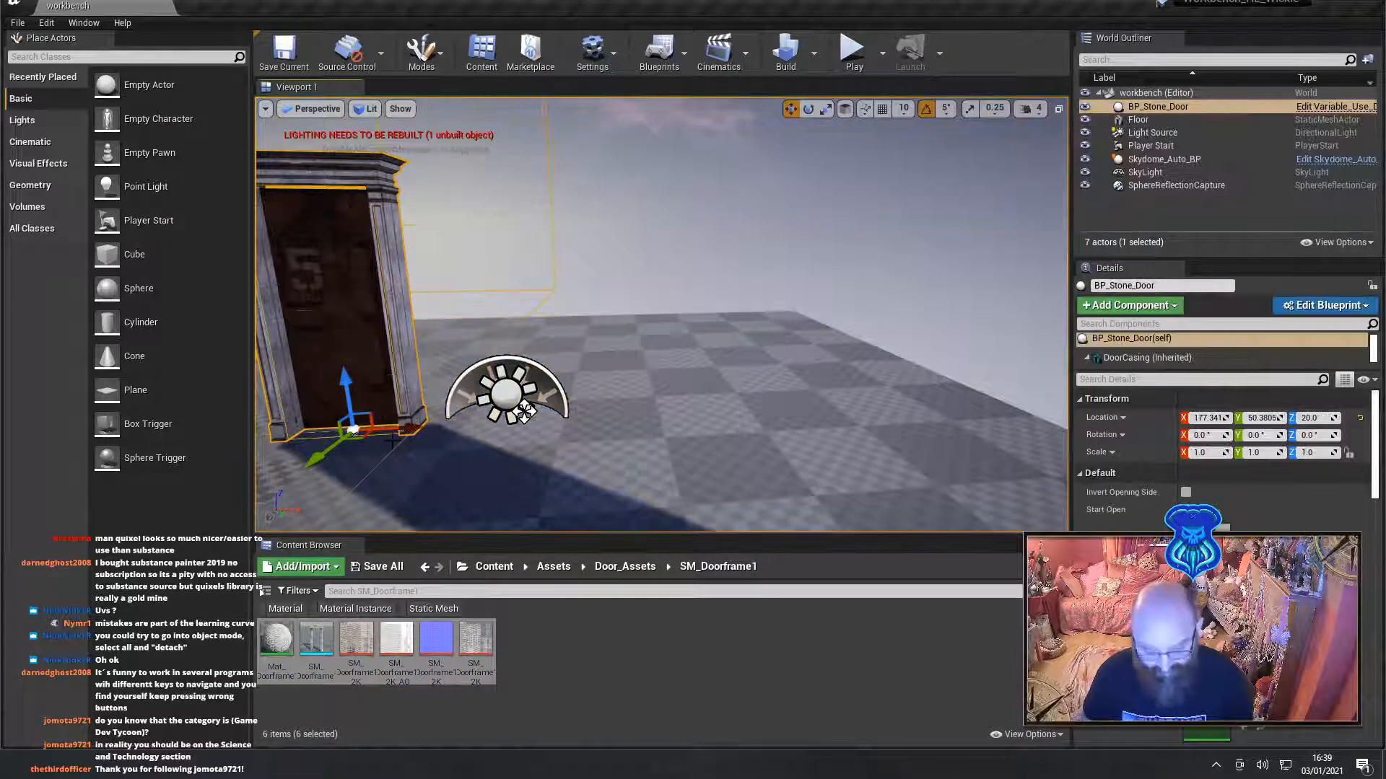
alt+drag(392, 432, 715, 447)
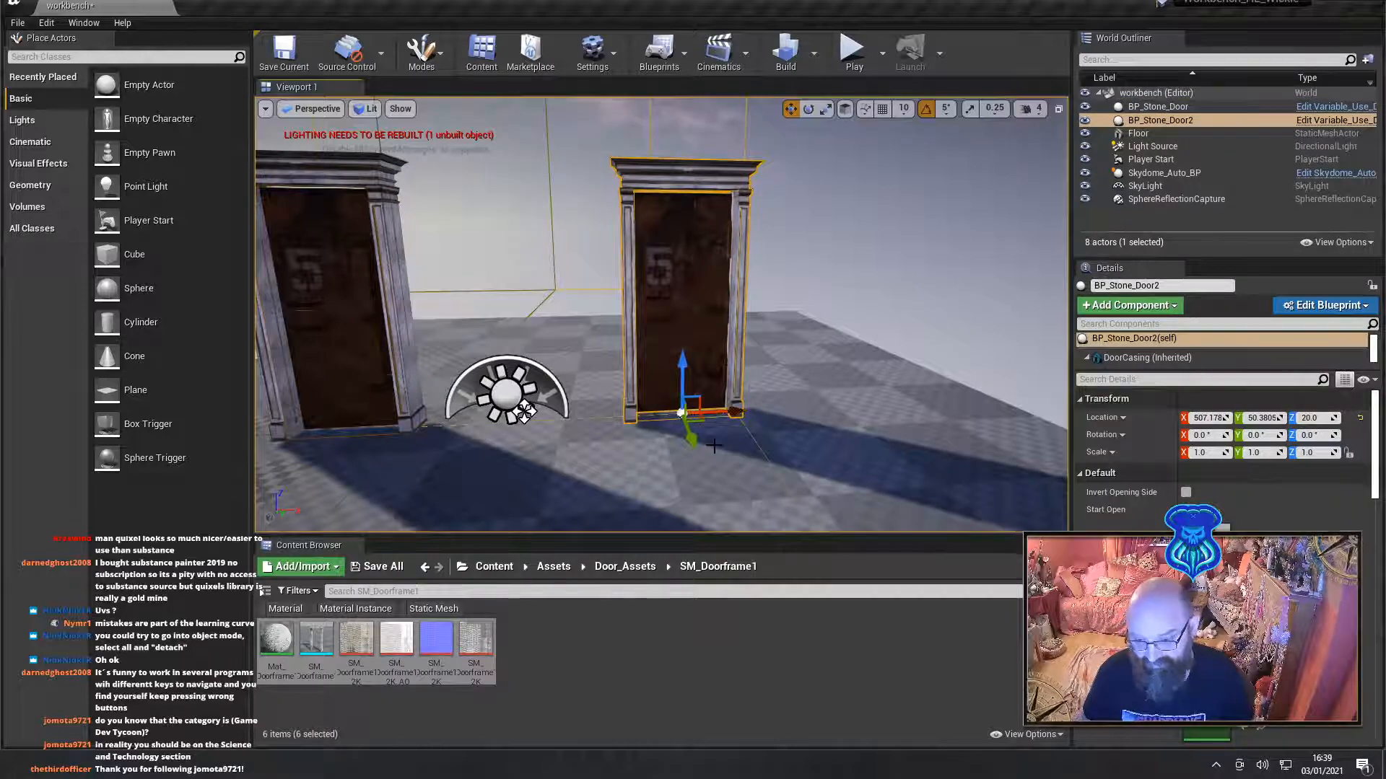
right_drag(711, 433, 909, 465)
right_drag(506, 462, 543, 467)
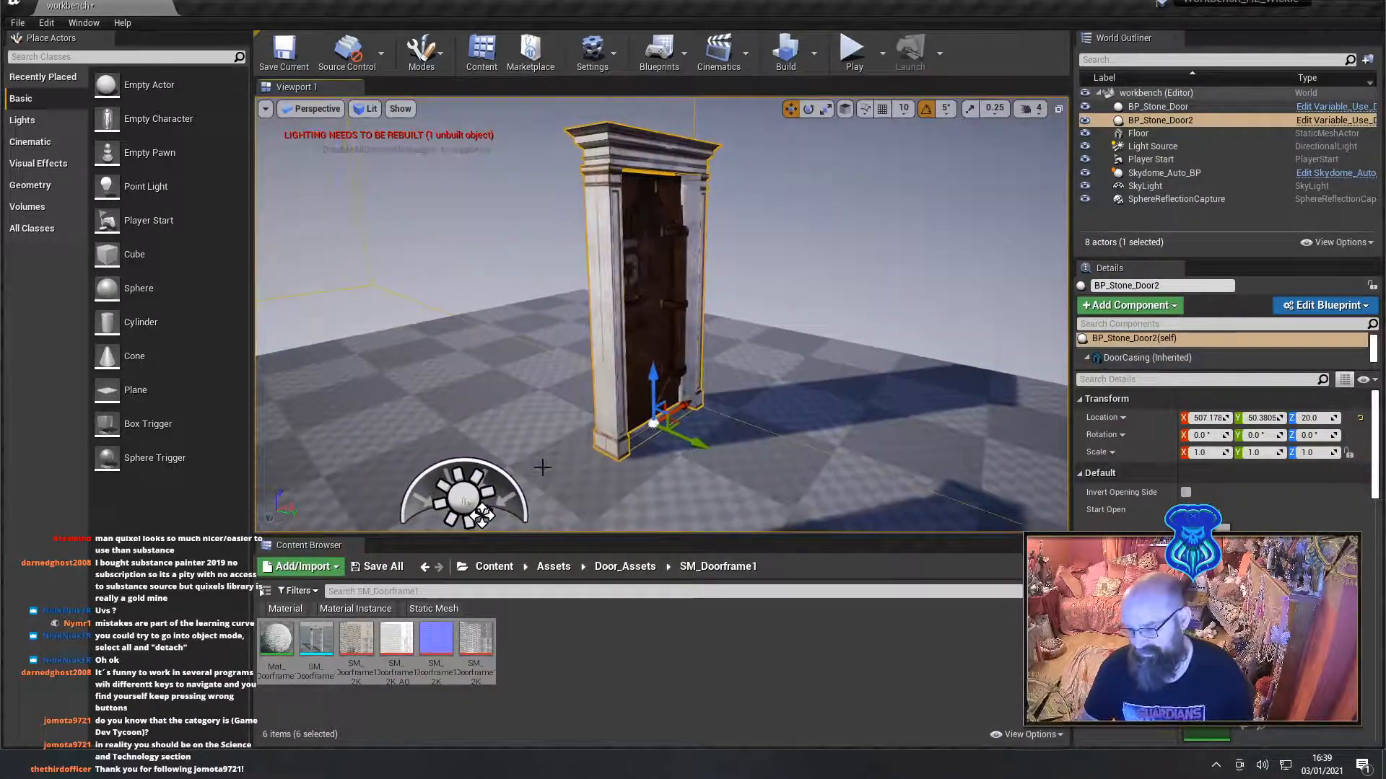
Set the duplicated door's frame mesh to SM_Doorframe1 and its door mesh to SM_Door_Wooden1
click(316, 639)
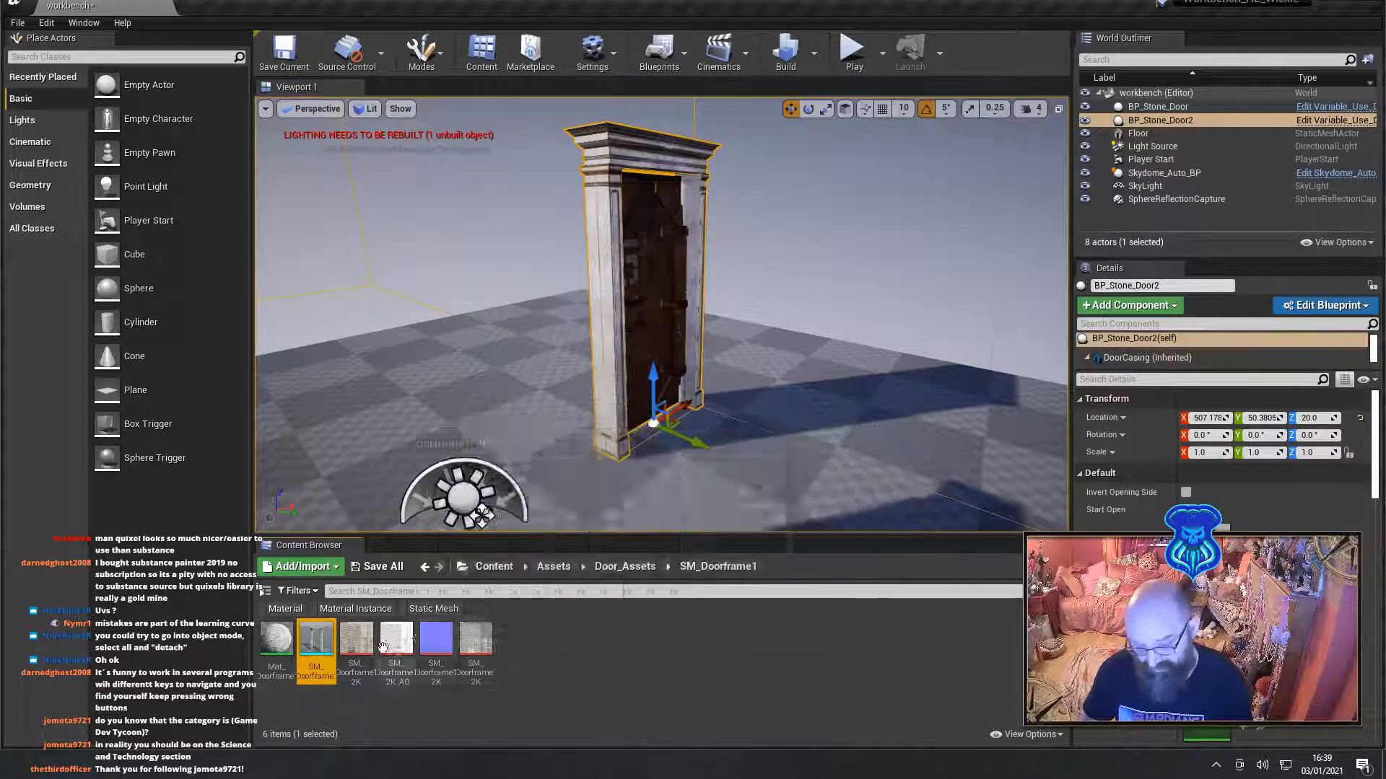
drag(1227, 663, 1252, 703)
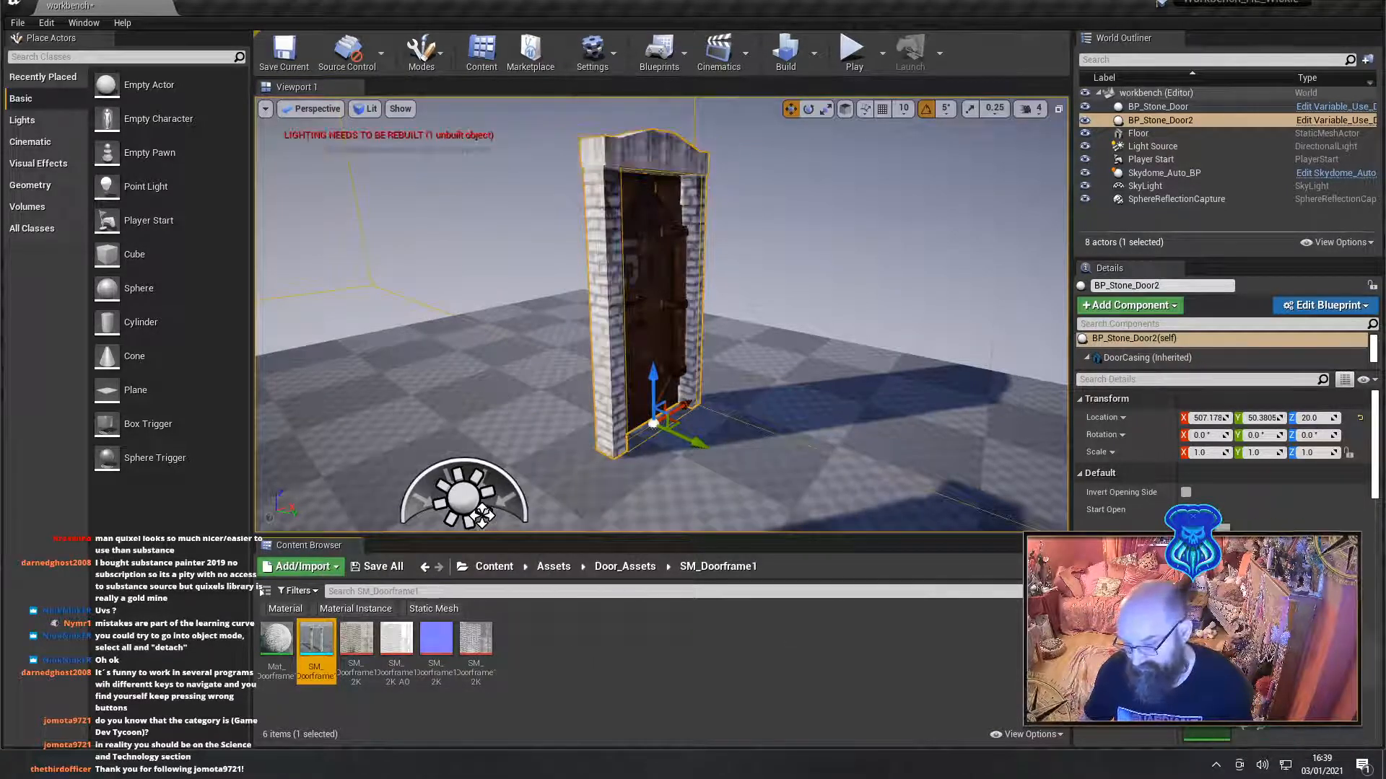
click(626, 712)
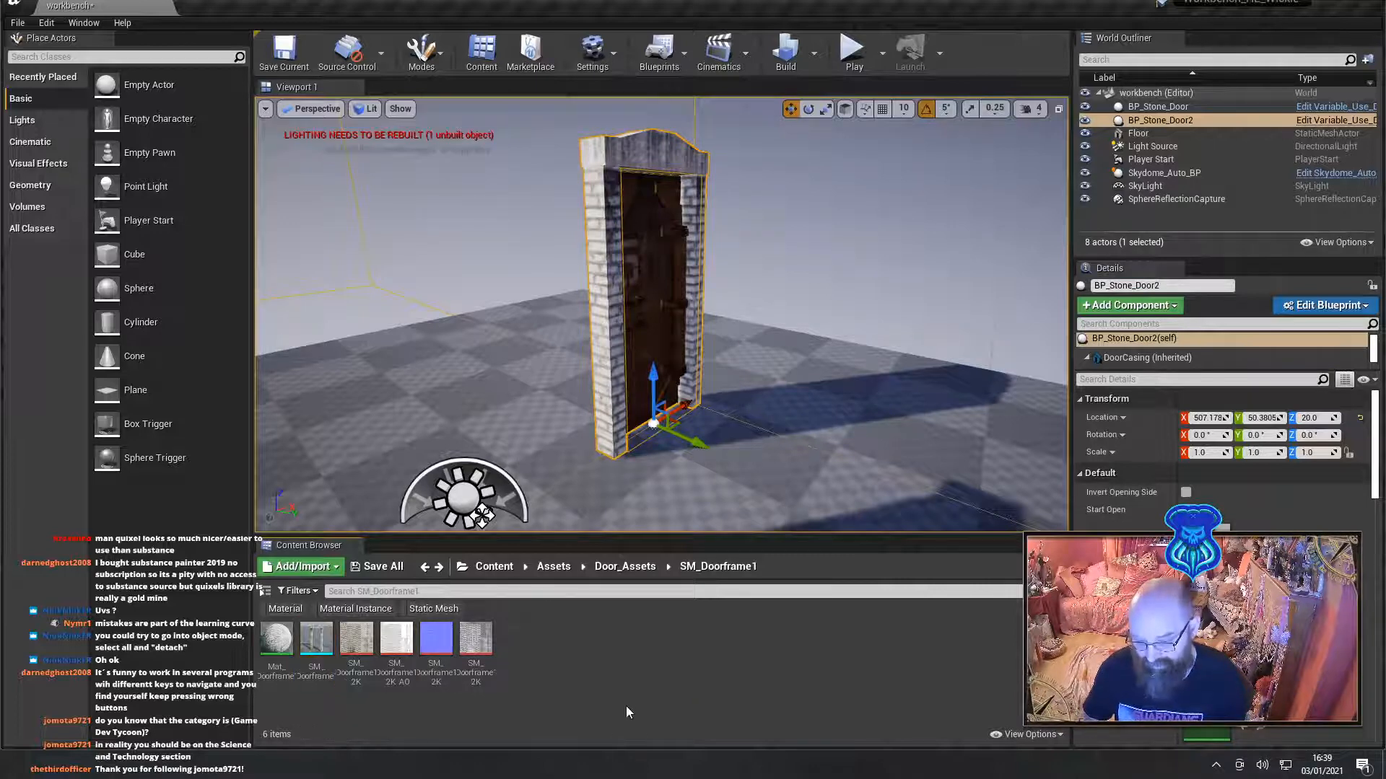
click(625, 566)
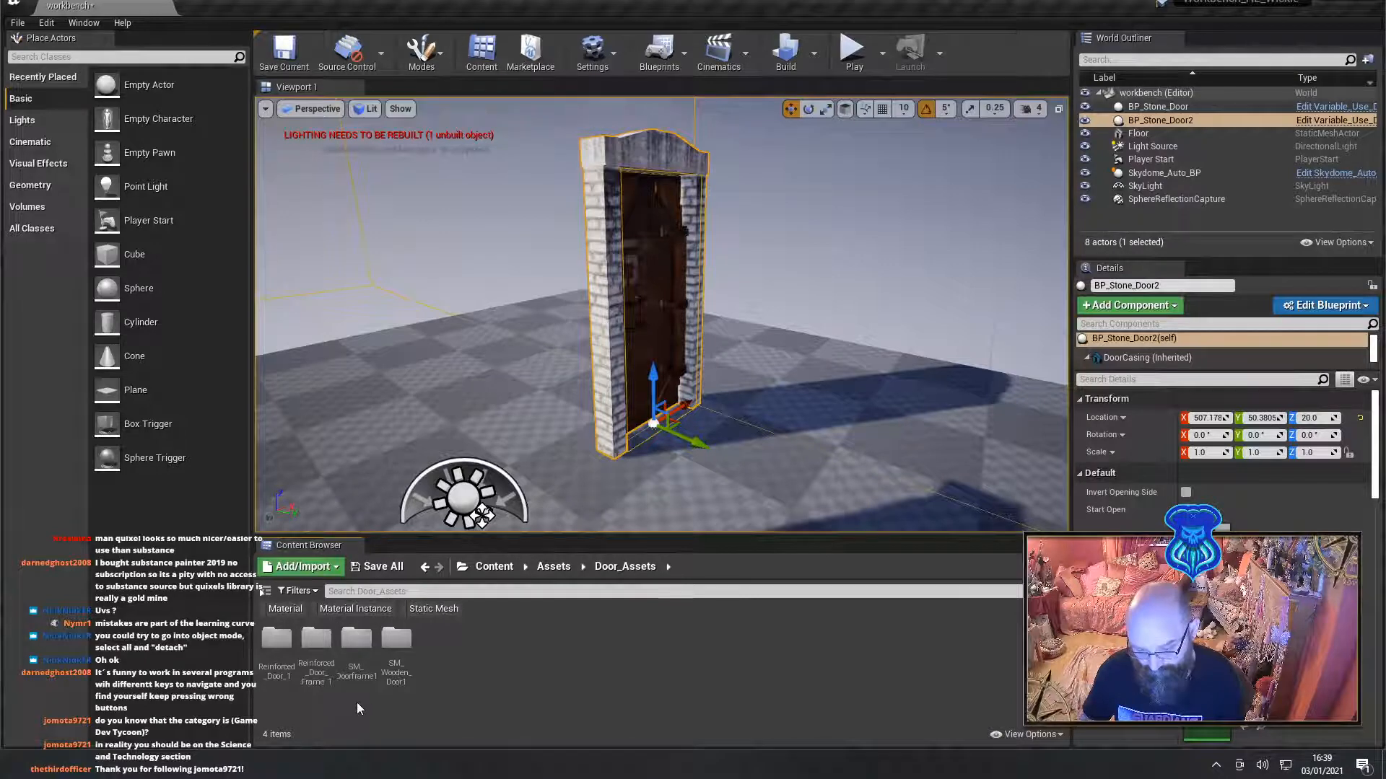
double_click(396, 641)
click(318, 647)
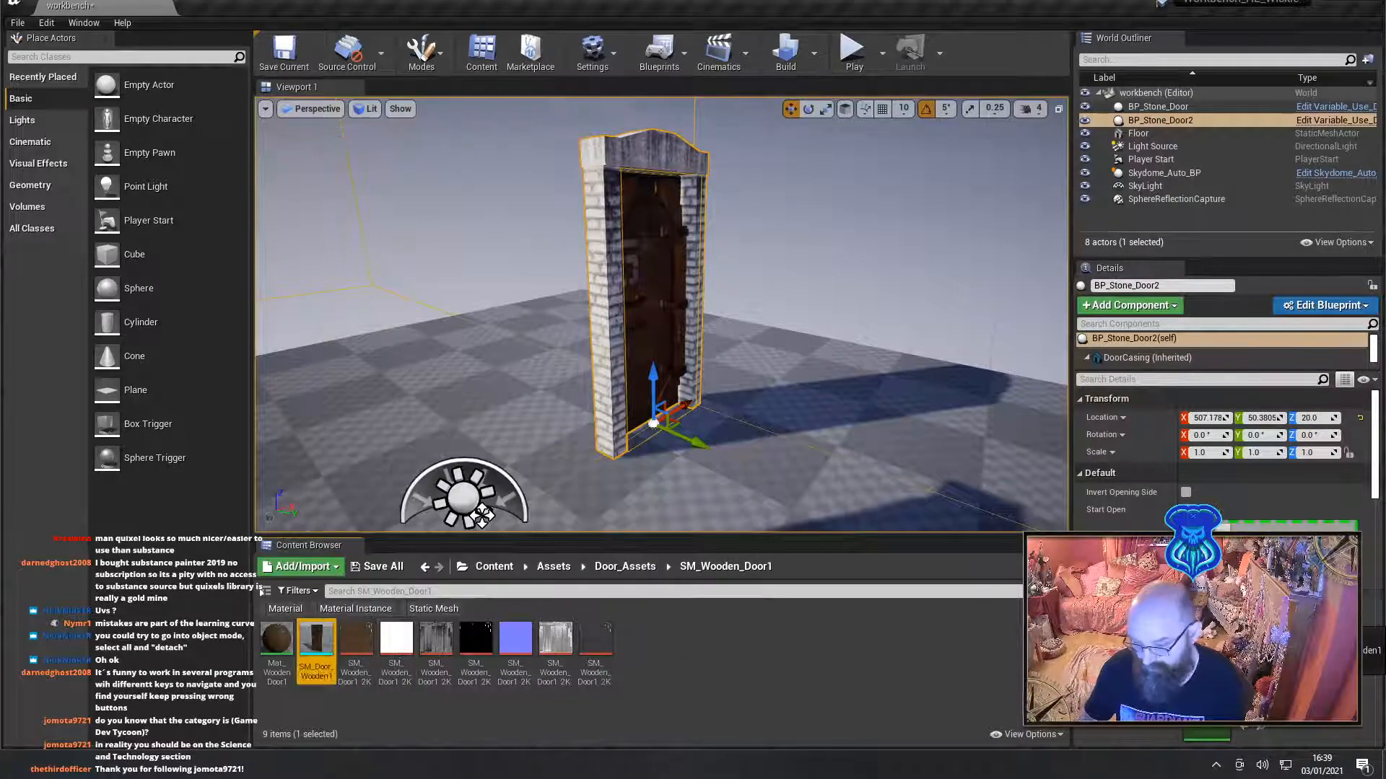
Reassign SM_Door_Wooden1 as the door mesh and SM_Doorframe1 as the frame mesh on BP_Stone_Door2
click(865, 181)
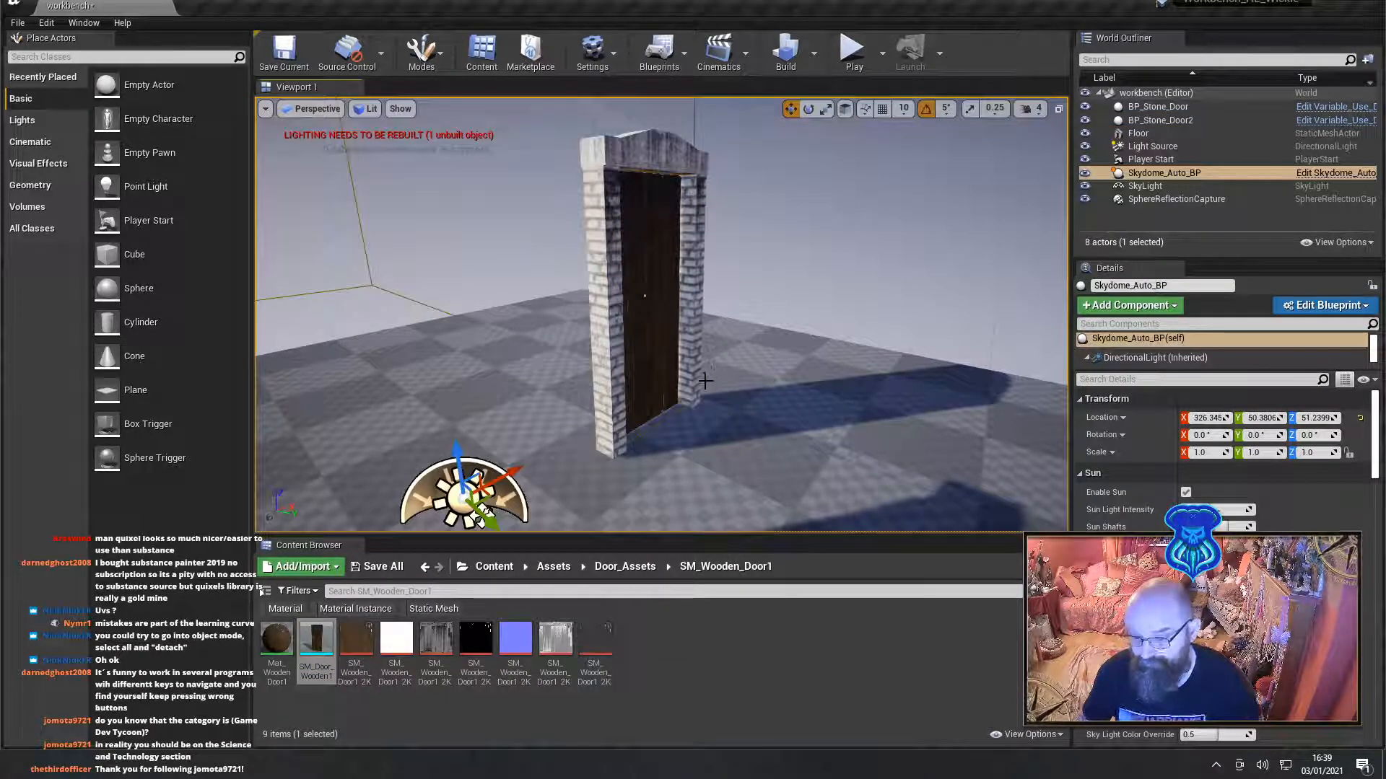
right_drag(706, 380, 671, 386)
right_drag(708, 382, 708, 411)
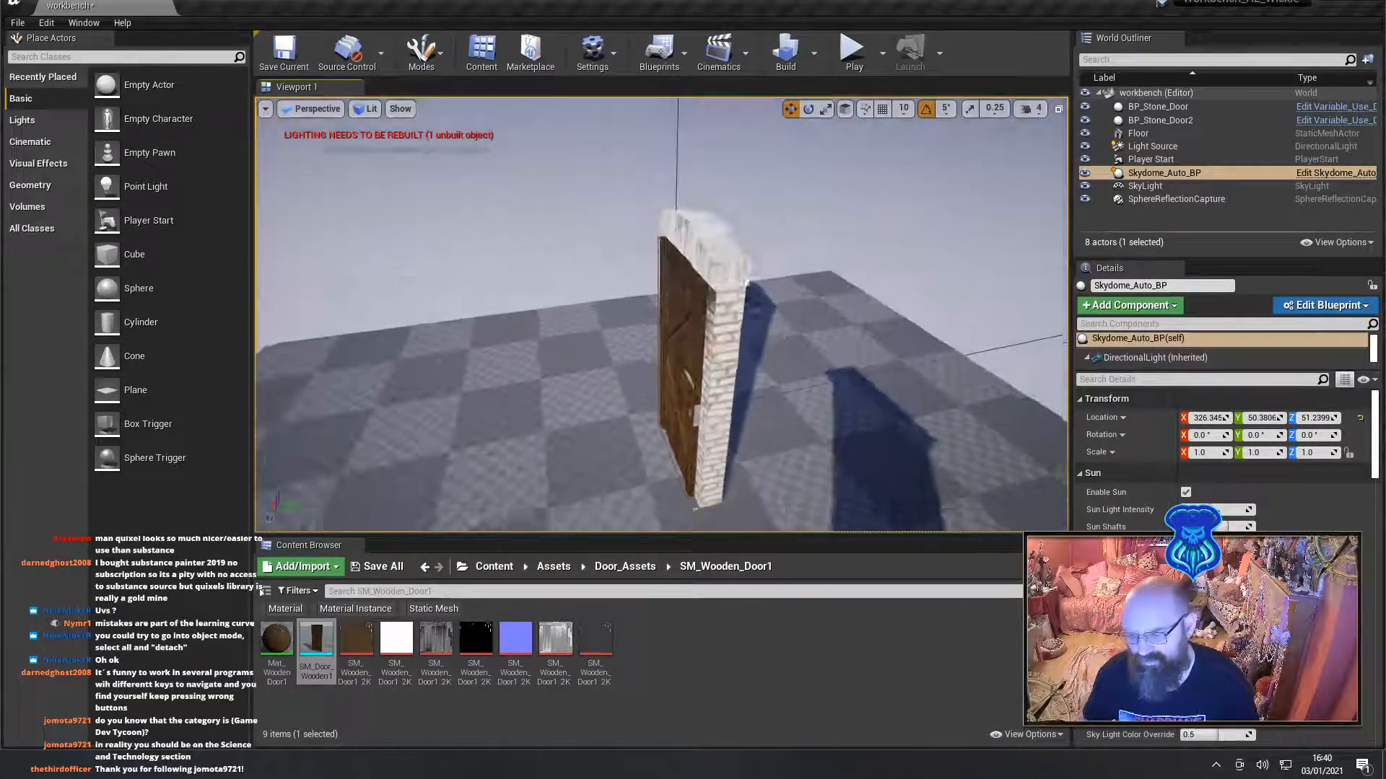
scroll(708, 383, up, 4)
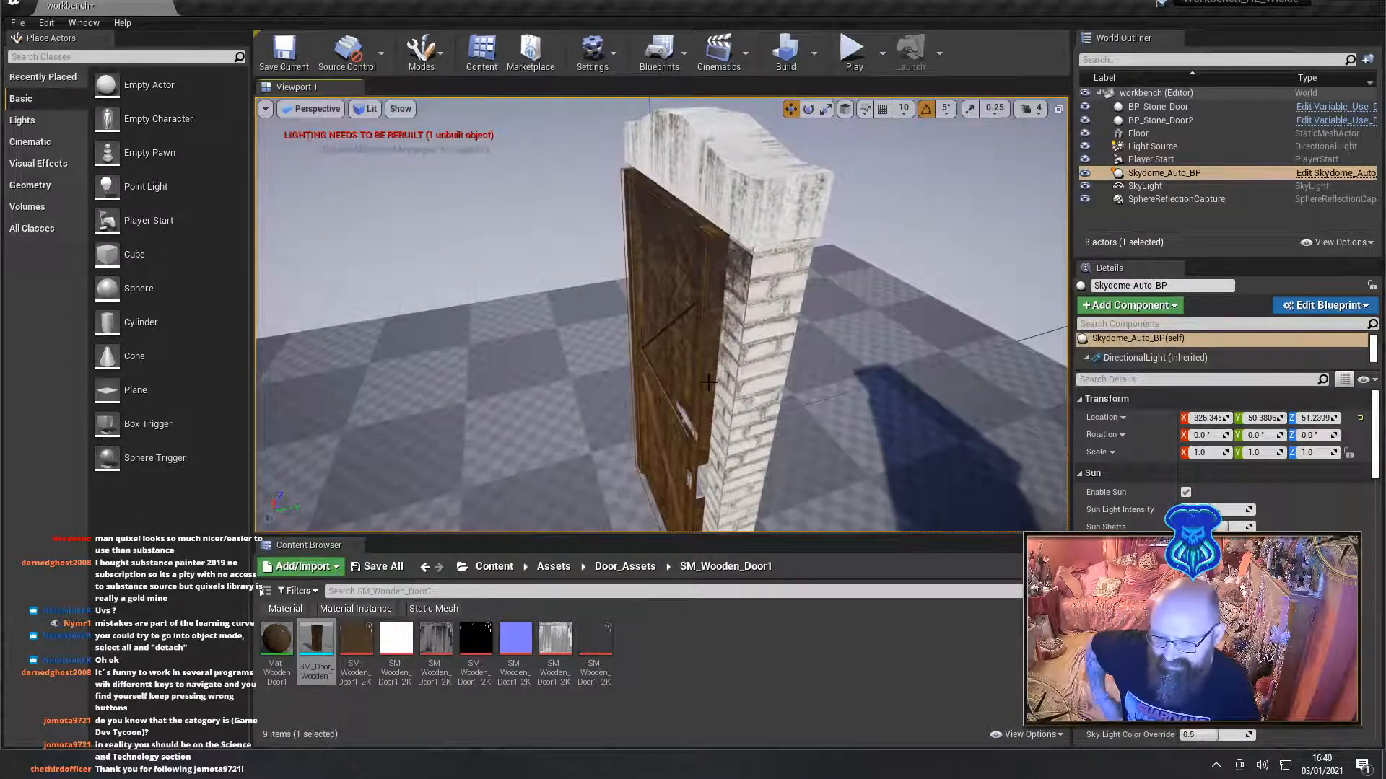
click(785, 202)
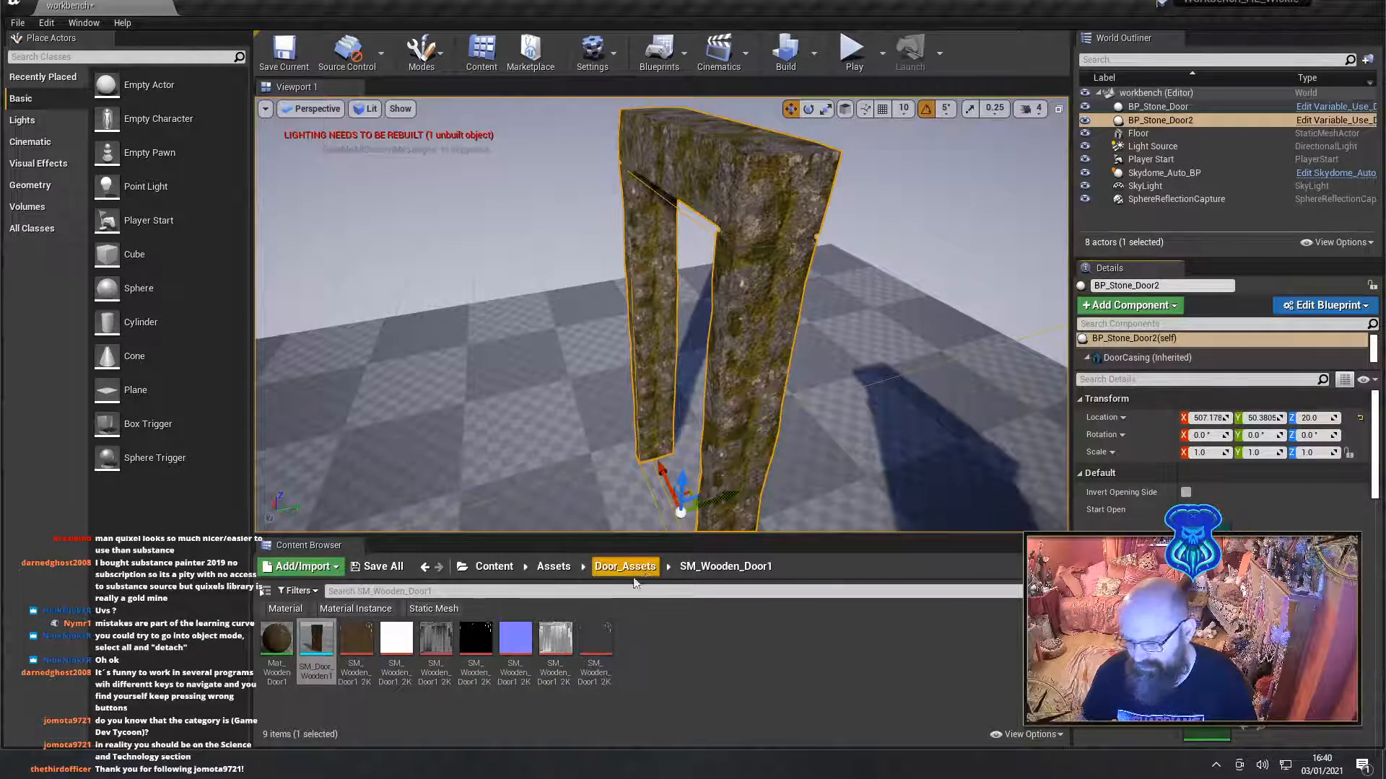
click(319, 641)
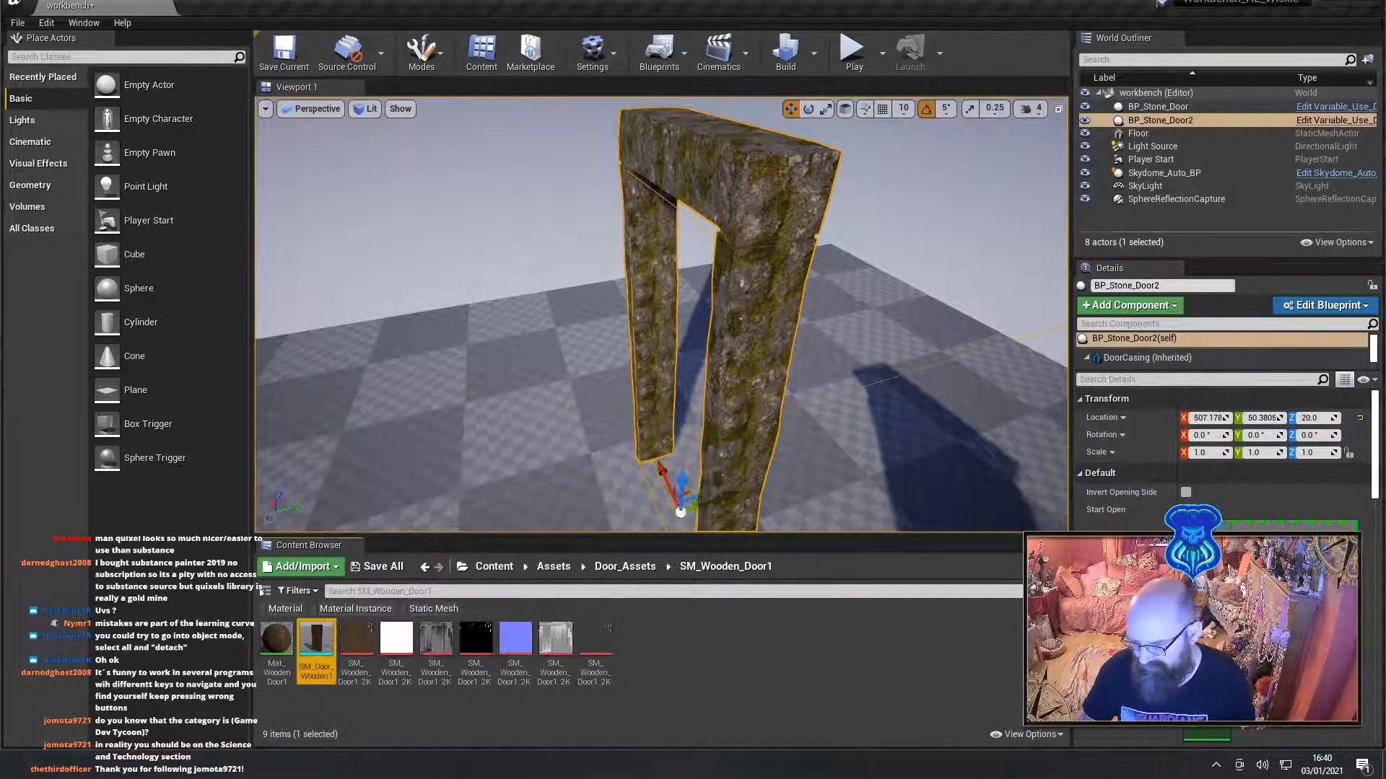
click(625, 567)
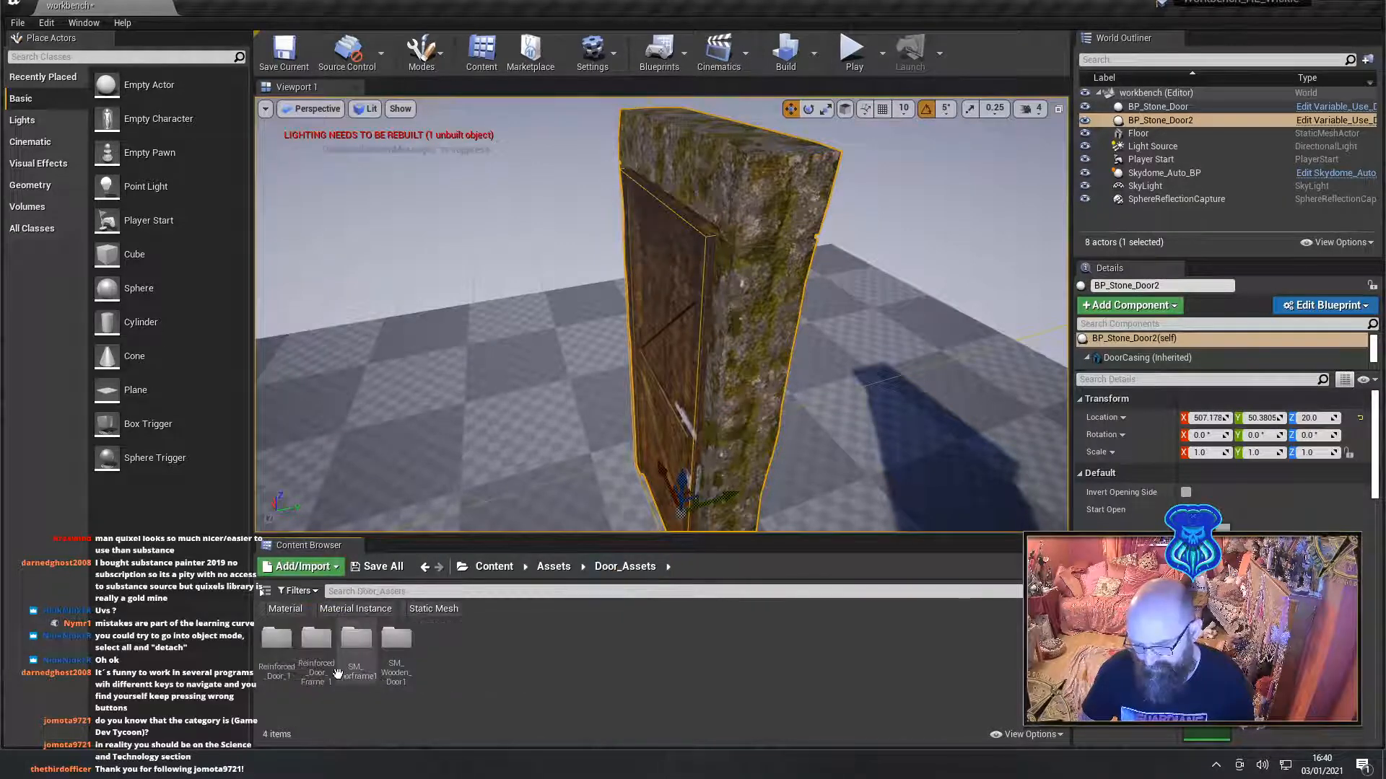
double_click(354, 650)
click(316, 646)
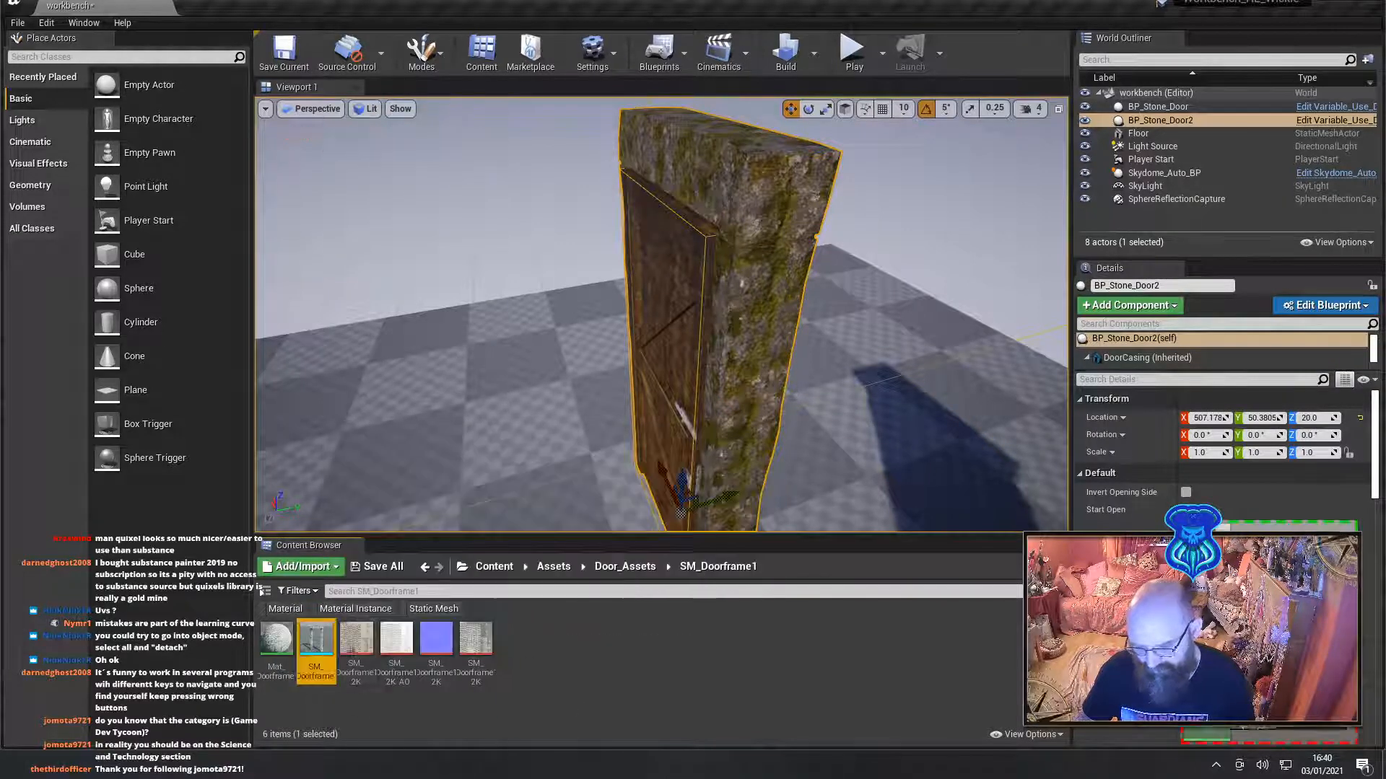
drag(1270, 635, 1231, 621)
Move the Door component of BP_Stone_Door2 into the brick frame, to about 3.2 on Y
click(736, 291)
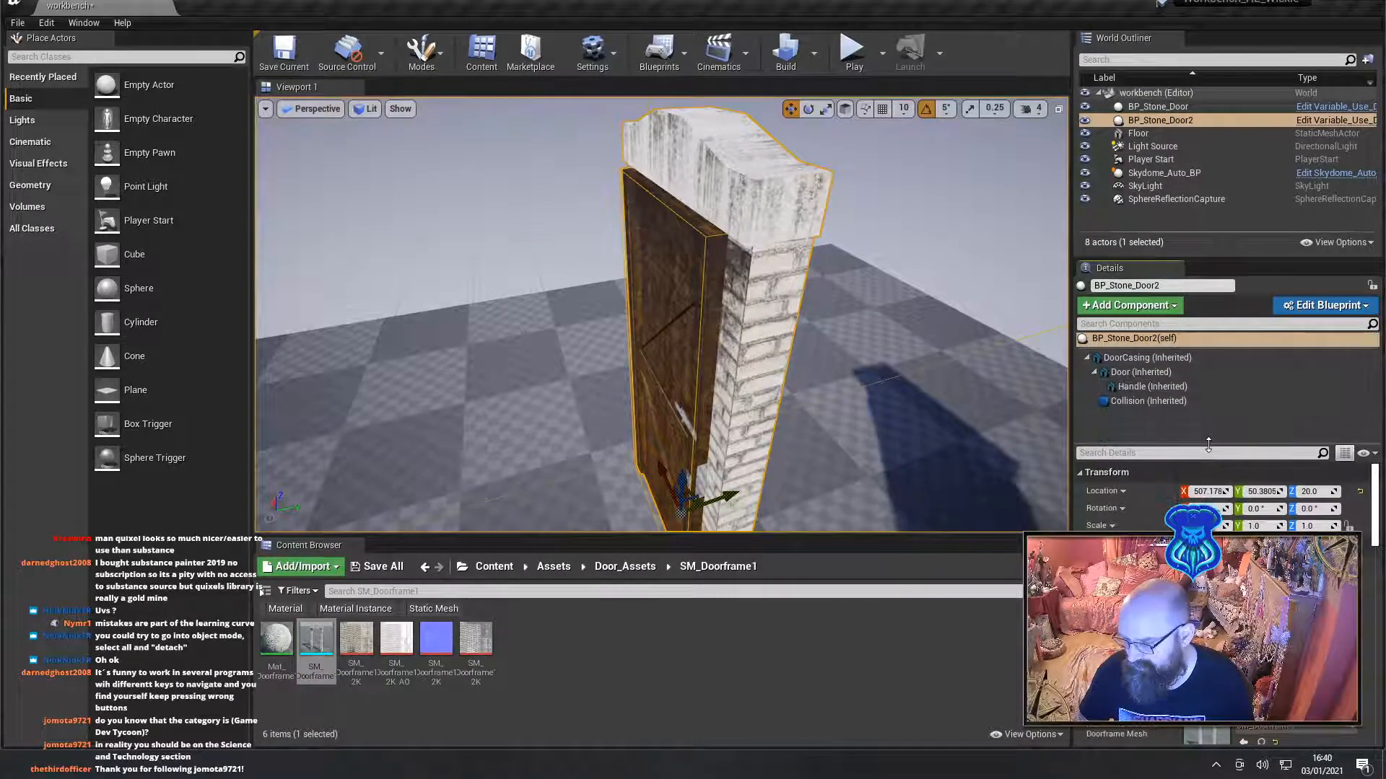
click(1143, 372)
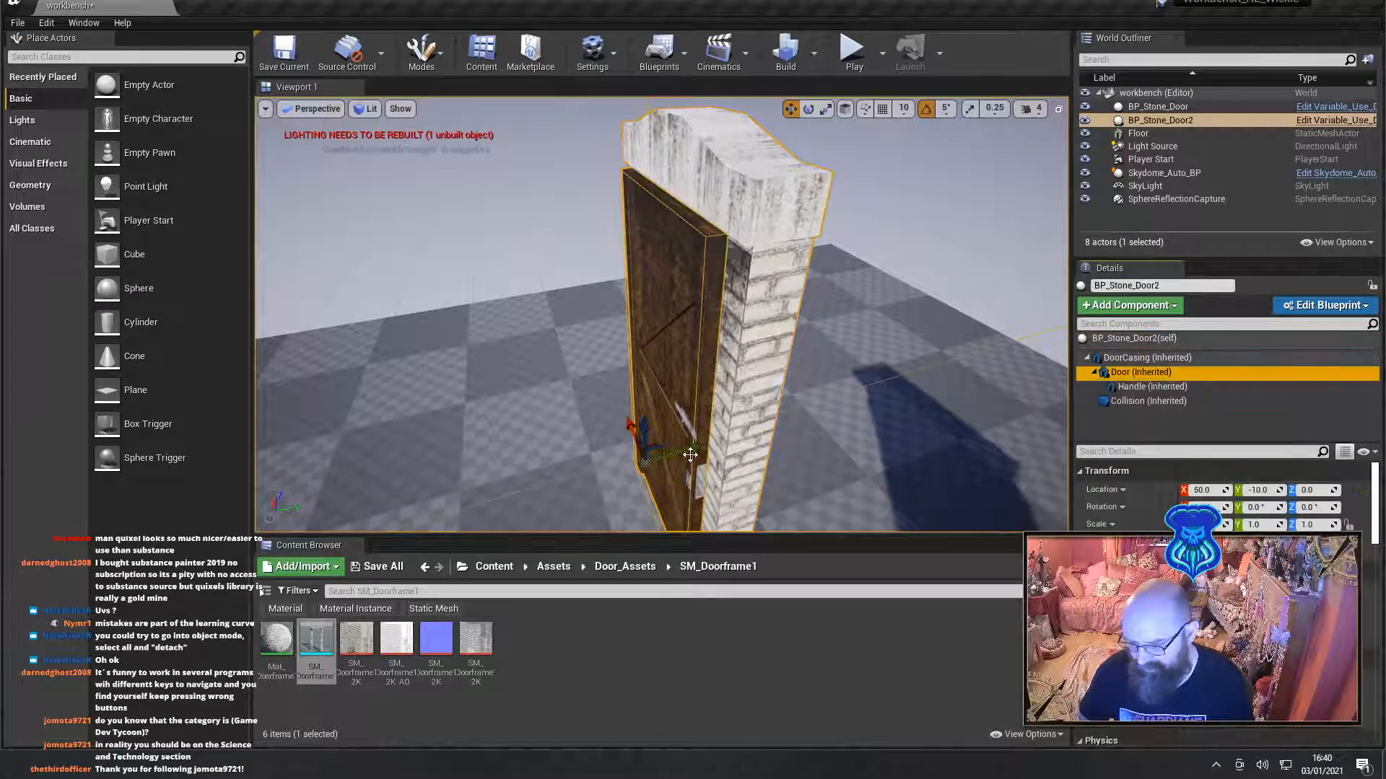
drag(690, 454, 705, 451)
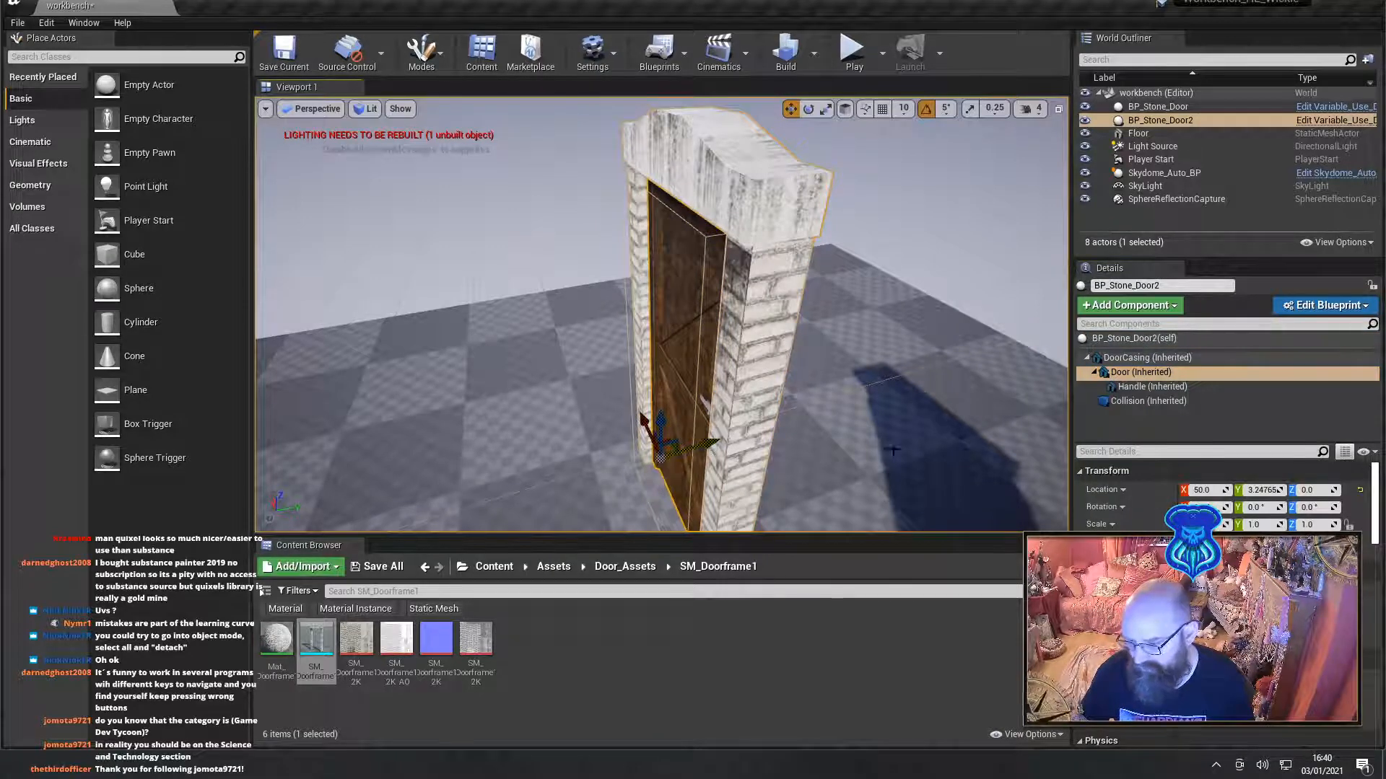
Play the level, open the new wooden door, walk through its frame to inspect the fit, and stop playing
right_drag(893, 450, 725, 441)
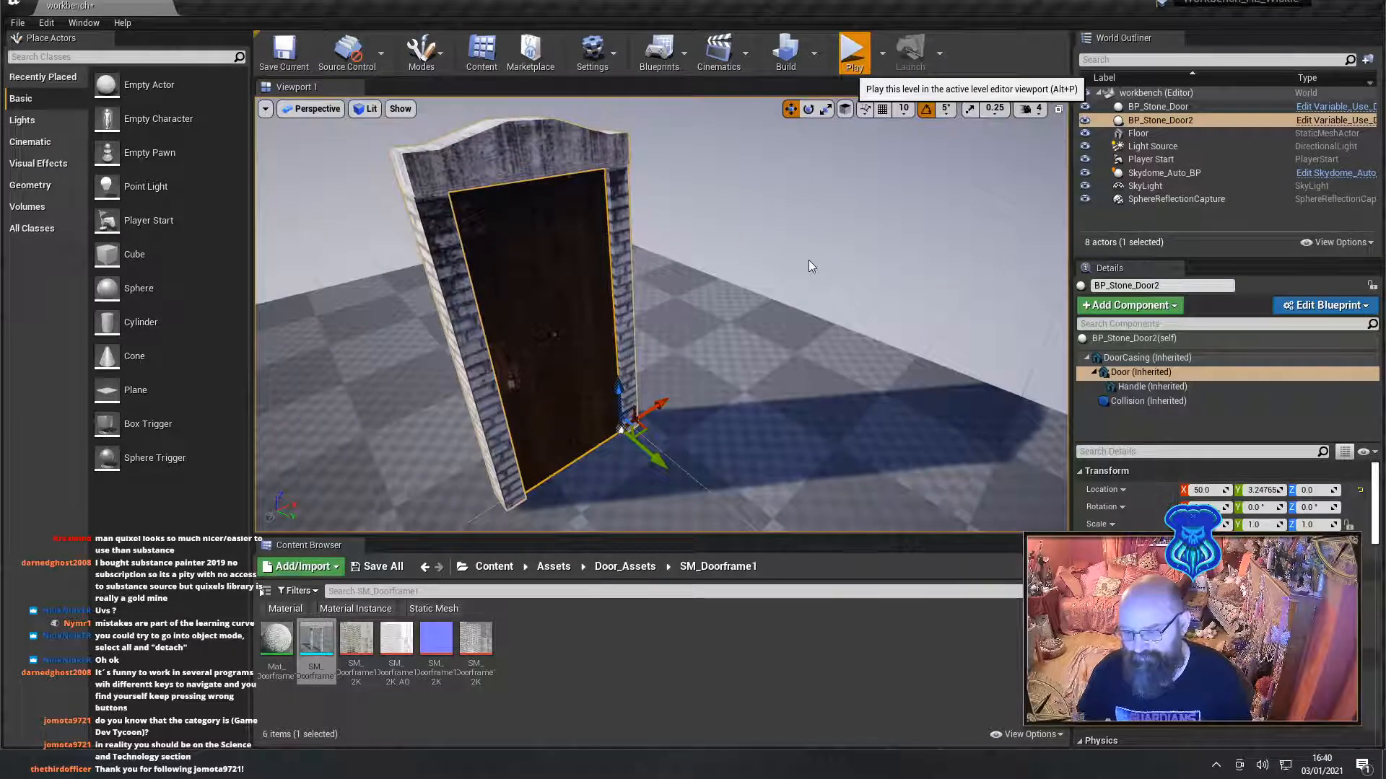
key(alt+p)
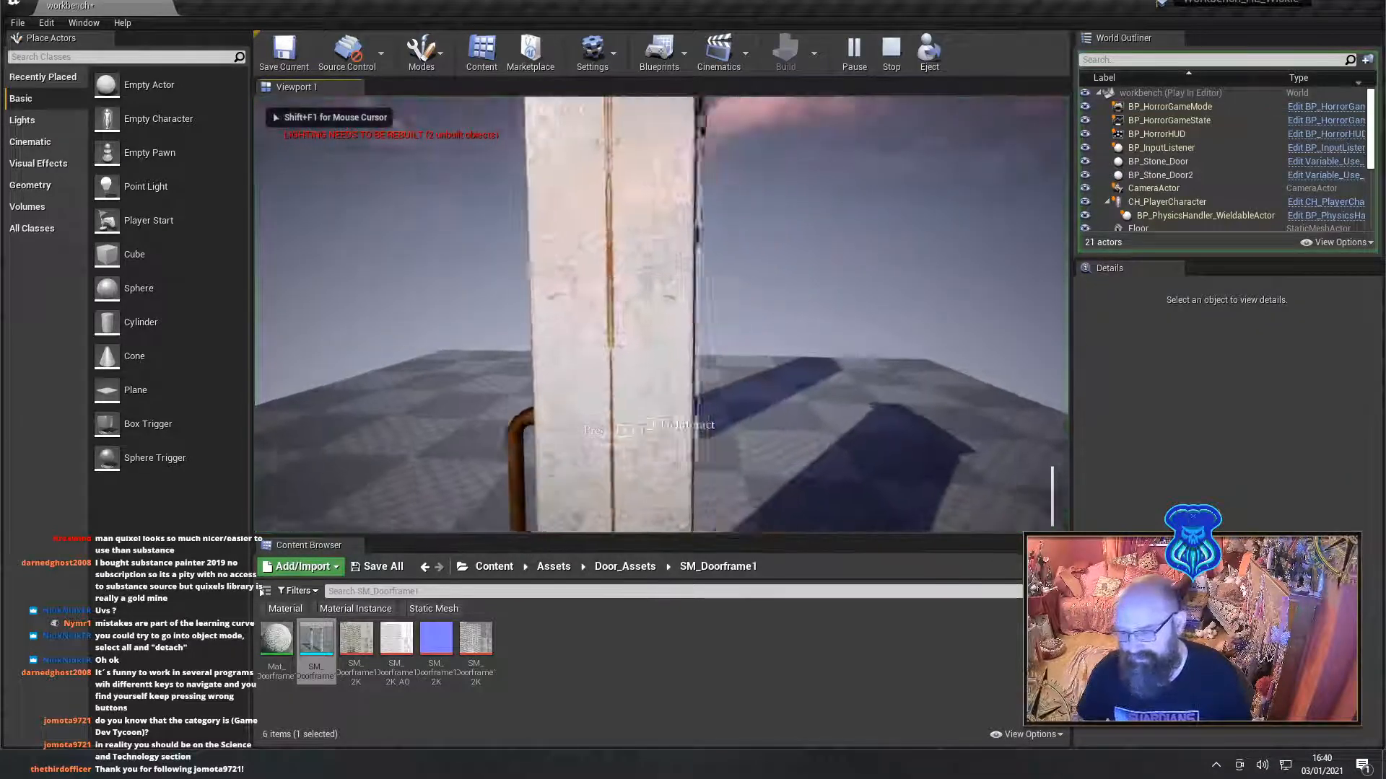
key(w)
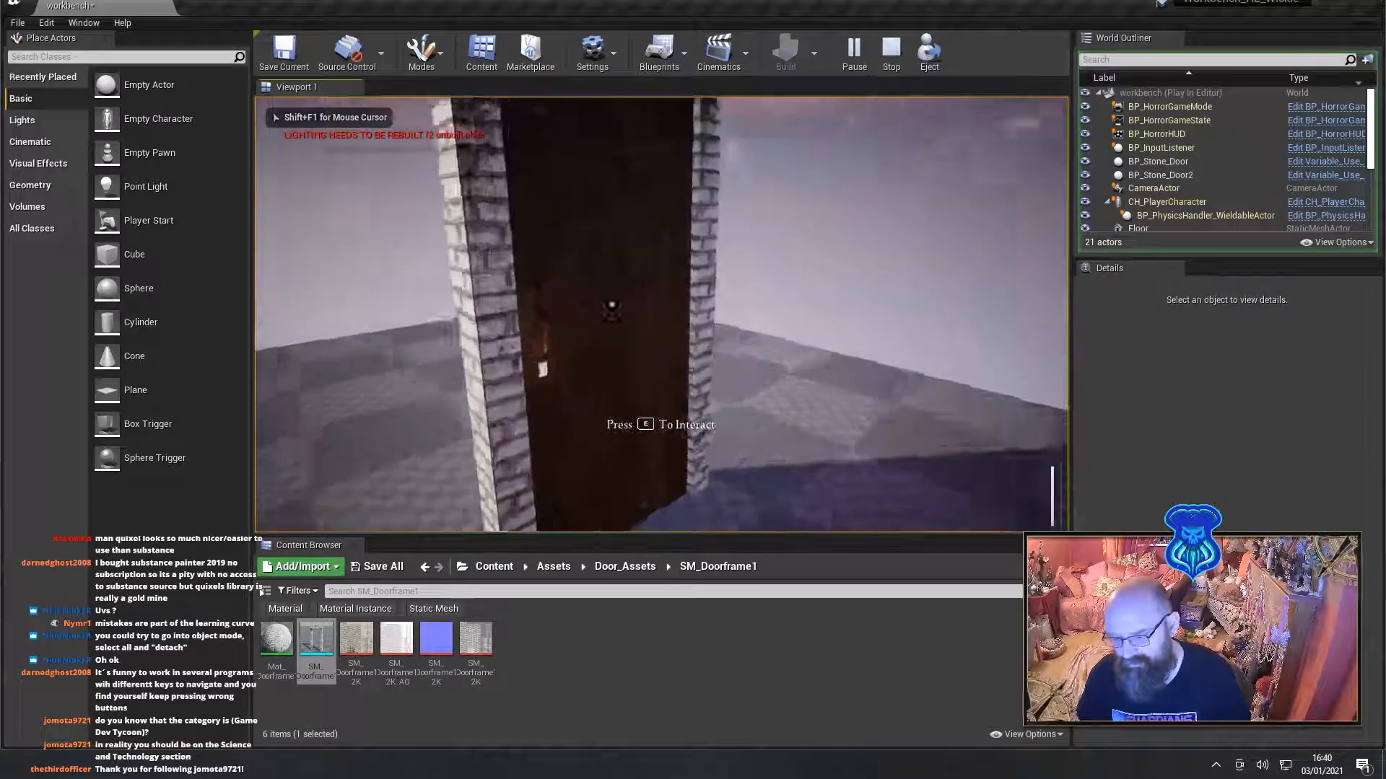
key(e)
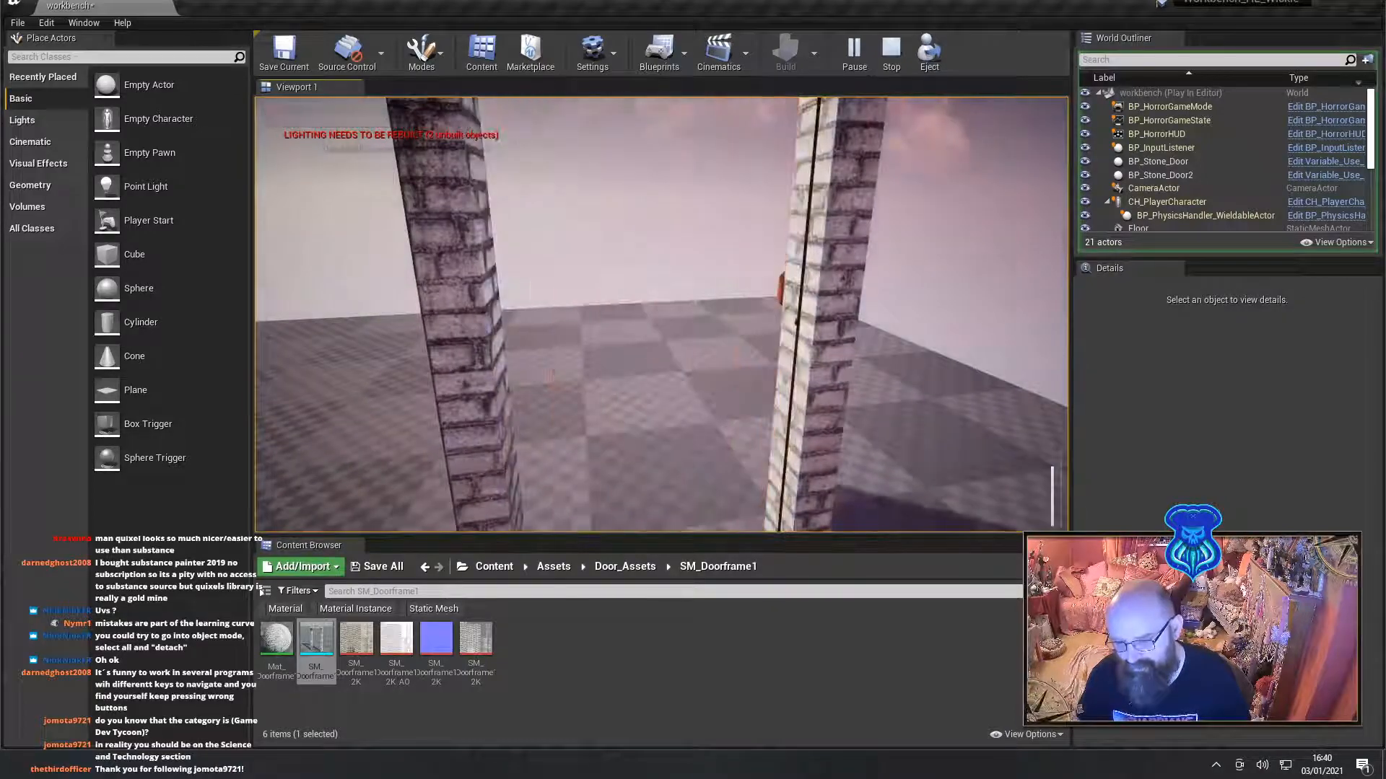
key(w)
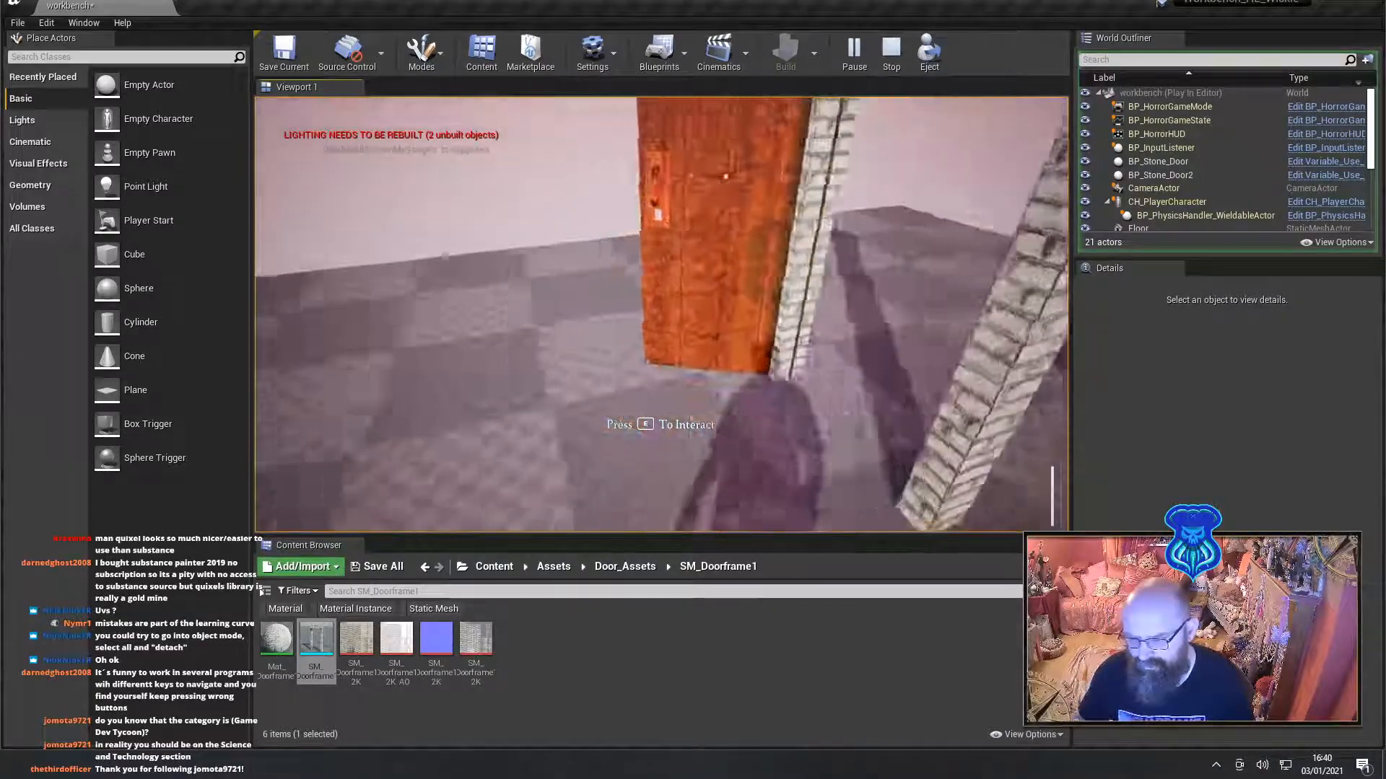
key(w)
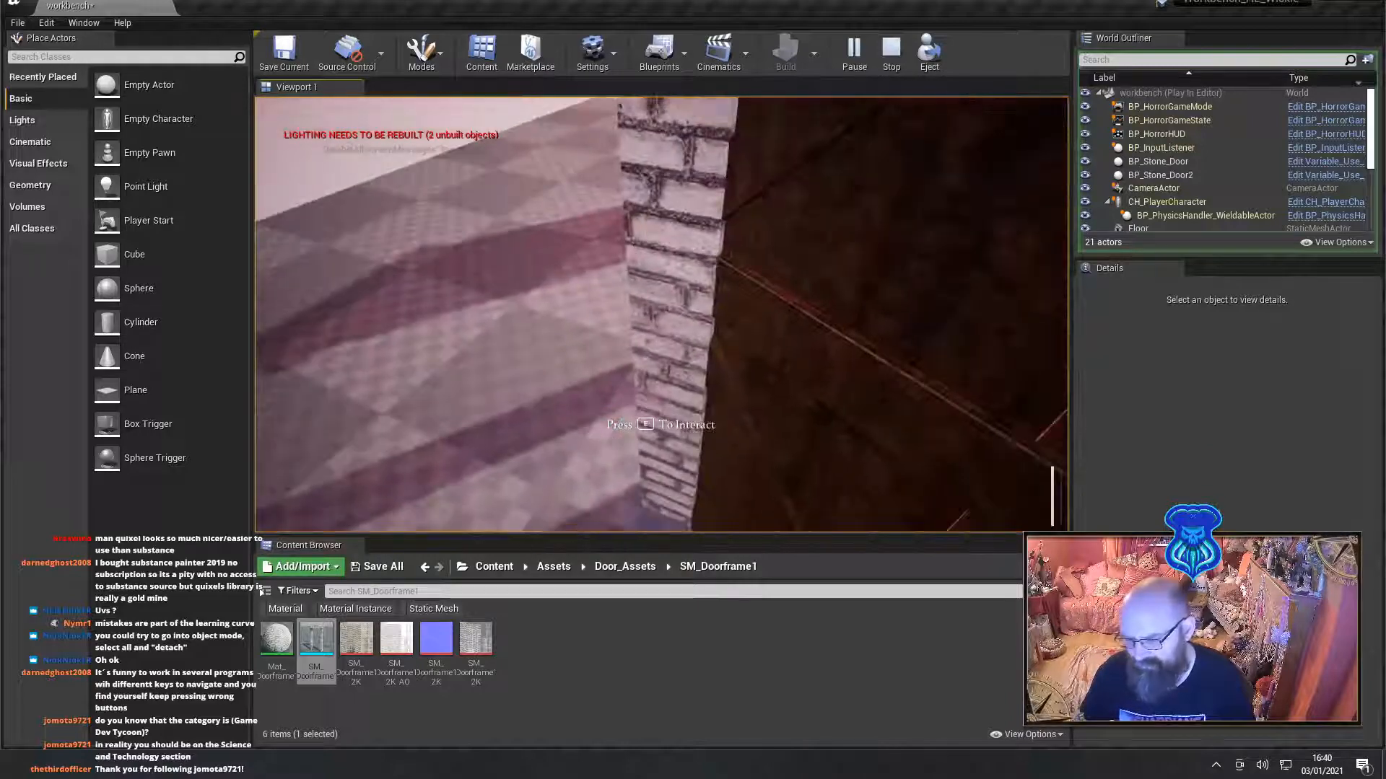
key(Escape)
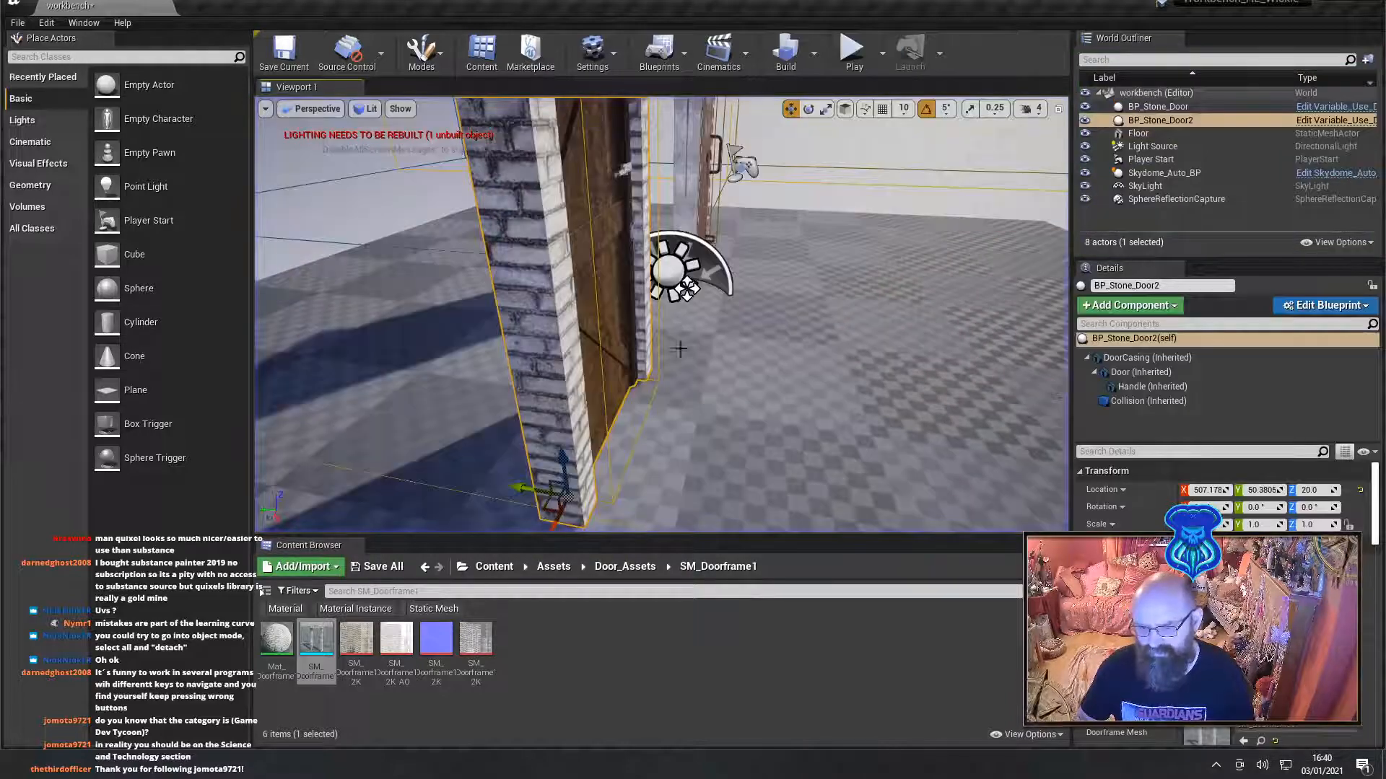
Shift the Door component back through the frame's depth to about -4.2 on Y
click(1140, 373)
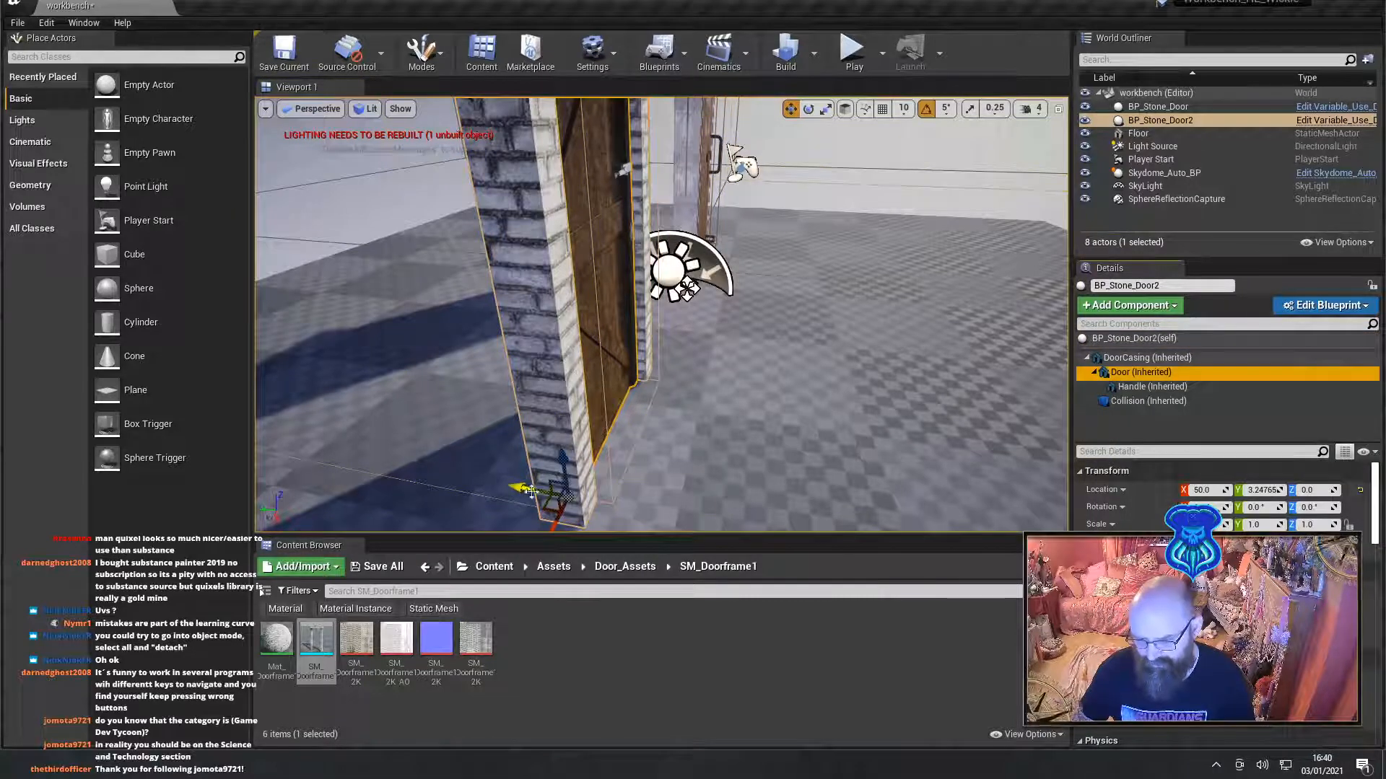
drag(530, 491, 552, 494)
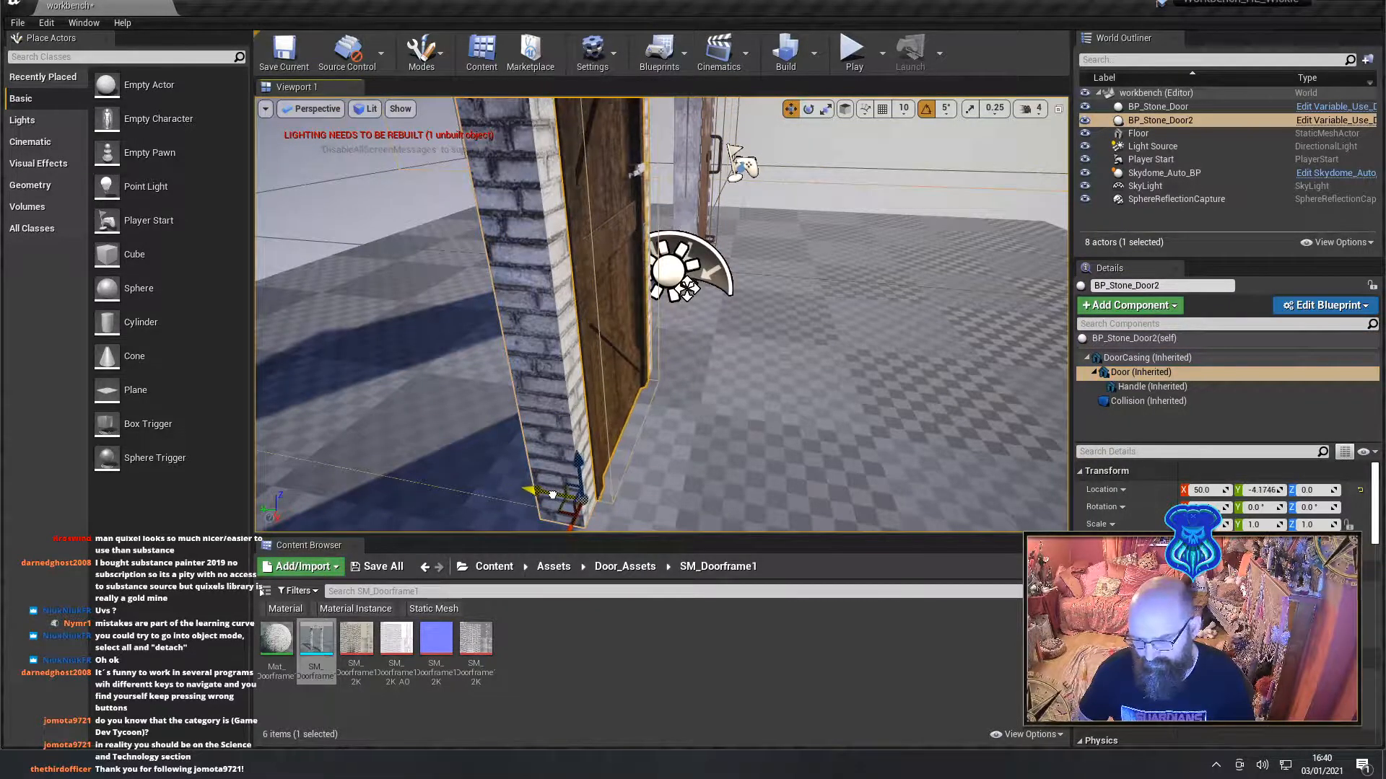
Play the level from the floor near the duplicated door, test opening the door, and stop playing
right_click(689, 332)
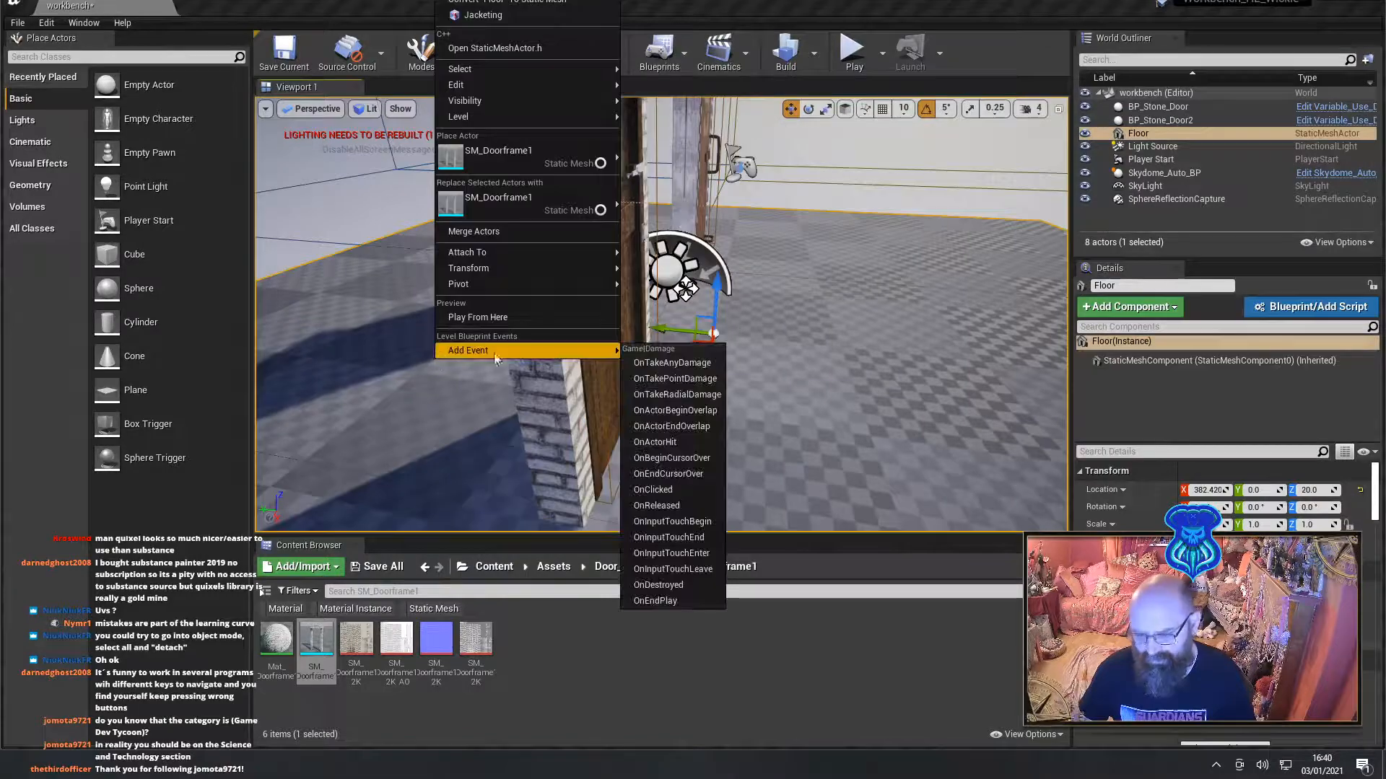
click(498, 313)
key(d)
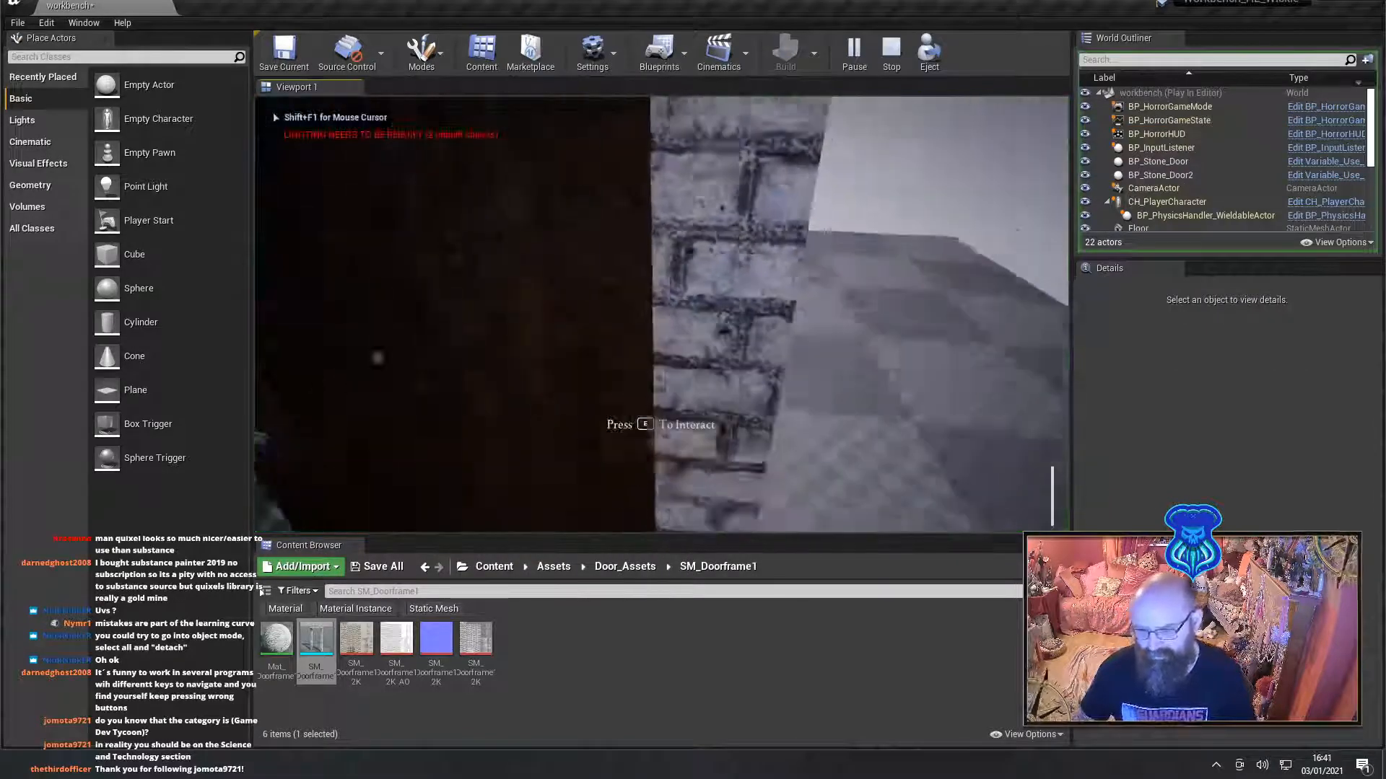
key(e)
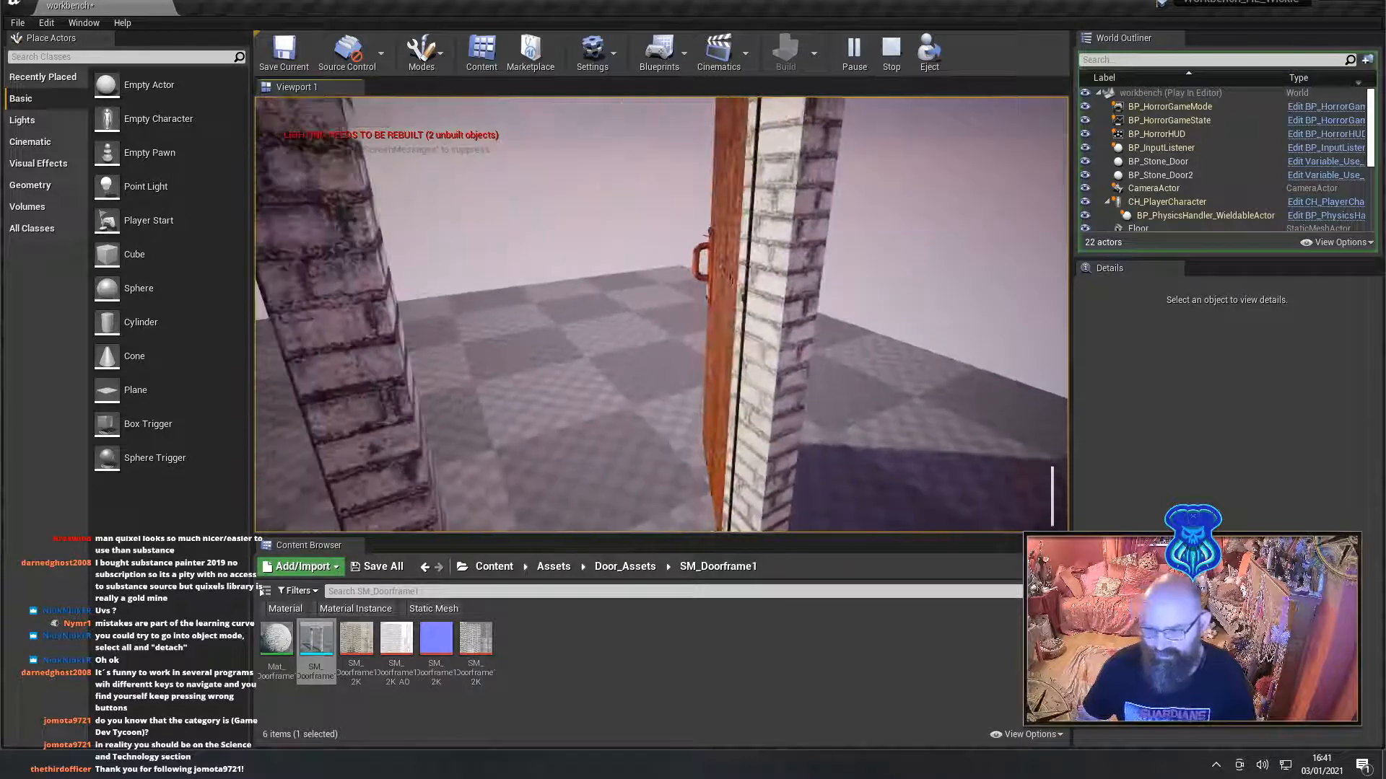
key(Escape)
Look through the properties of BP_Stone_Door2 and its DoorCasing component for a setting that controls the opening angle
click(780, 292)
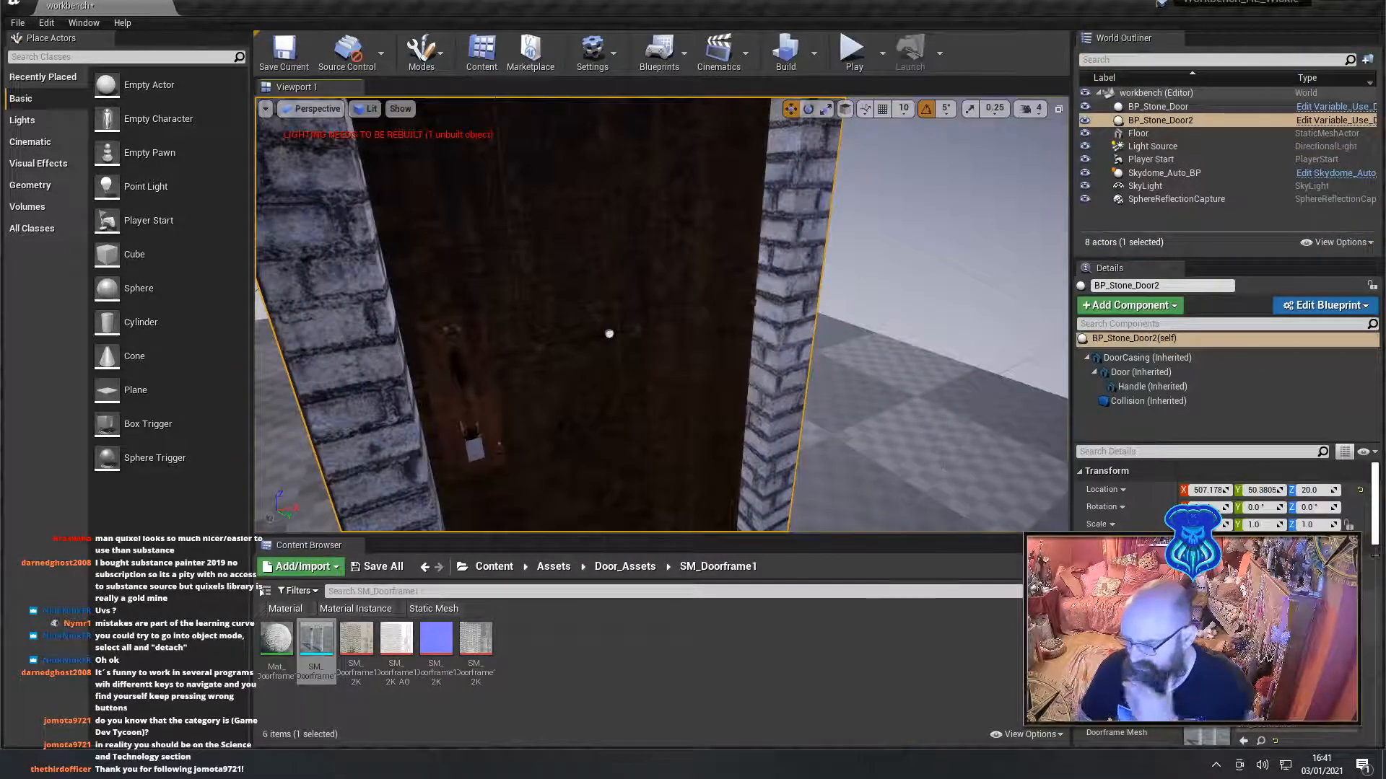
scroll(1227, 601, down, 5)
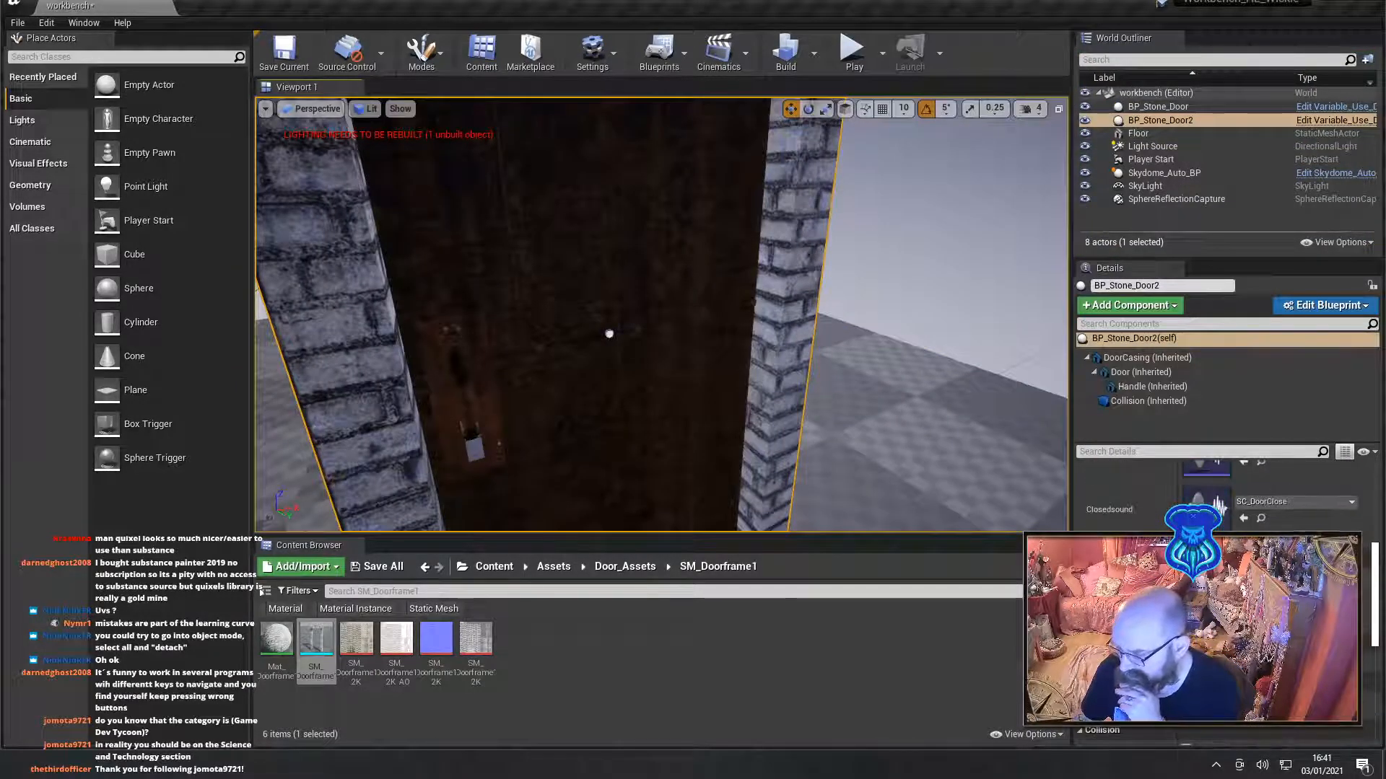
scroll(1226, 498, up, 3)
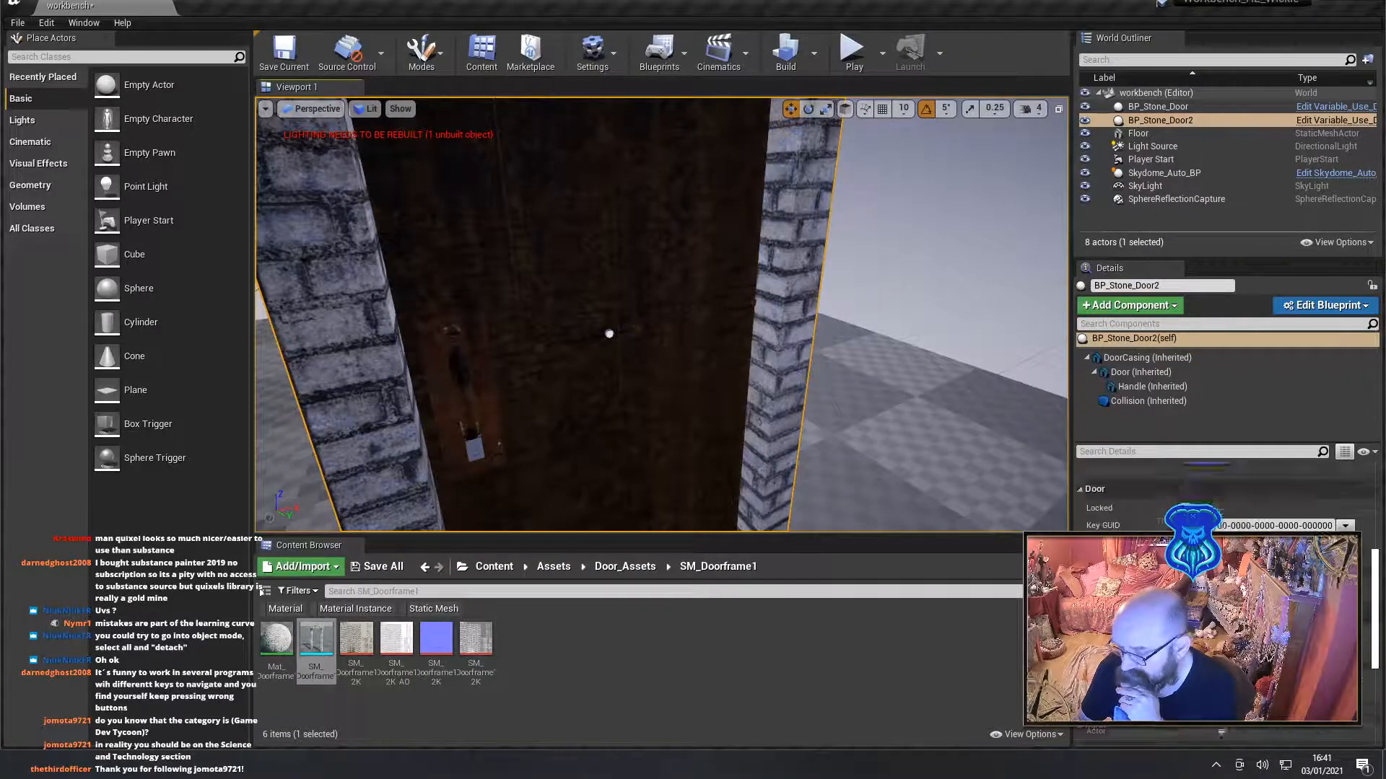
scroll(1226, 498, up, 1)
click(822, 288)
double_click(799, 282)
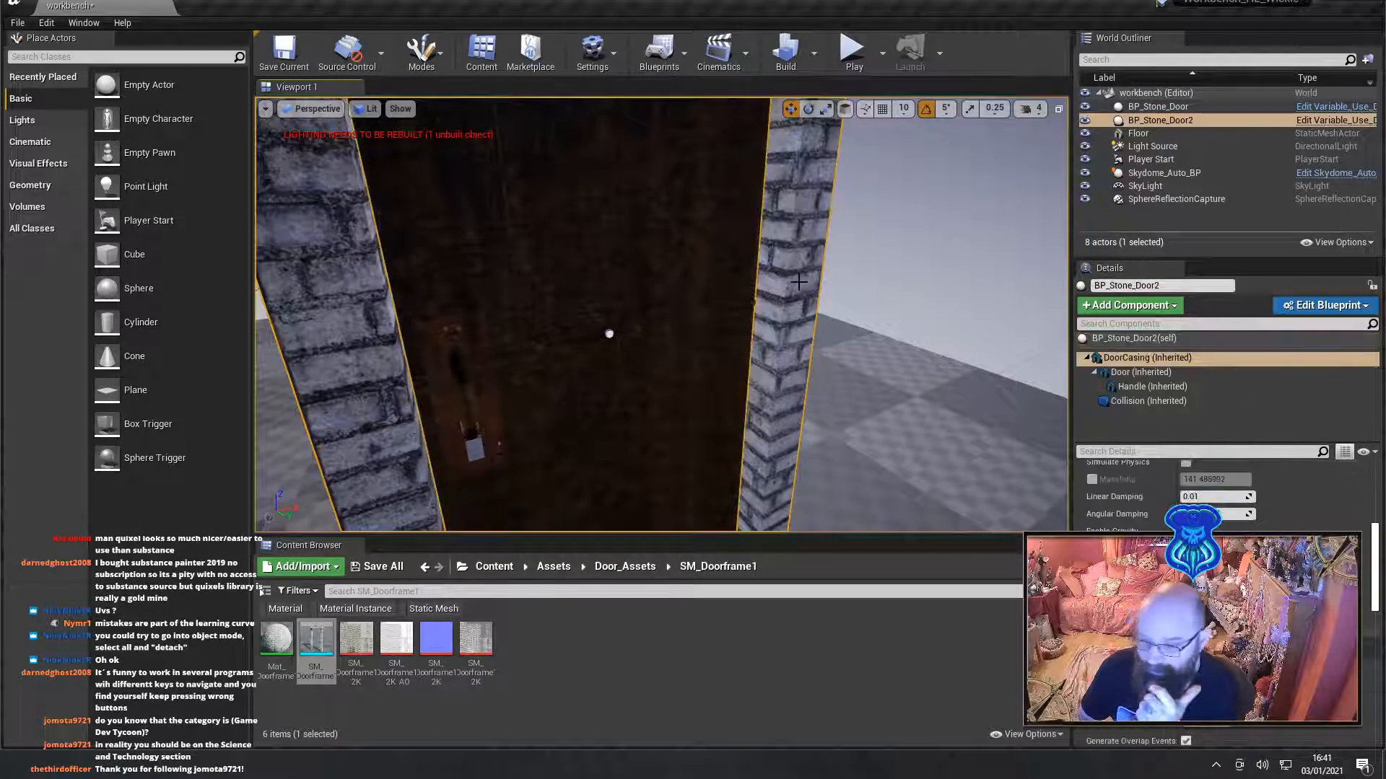
right_drag(836, 393, 667, 396)
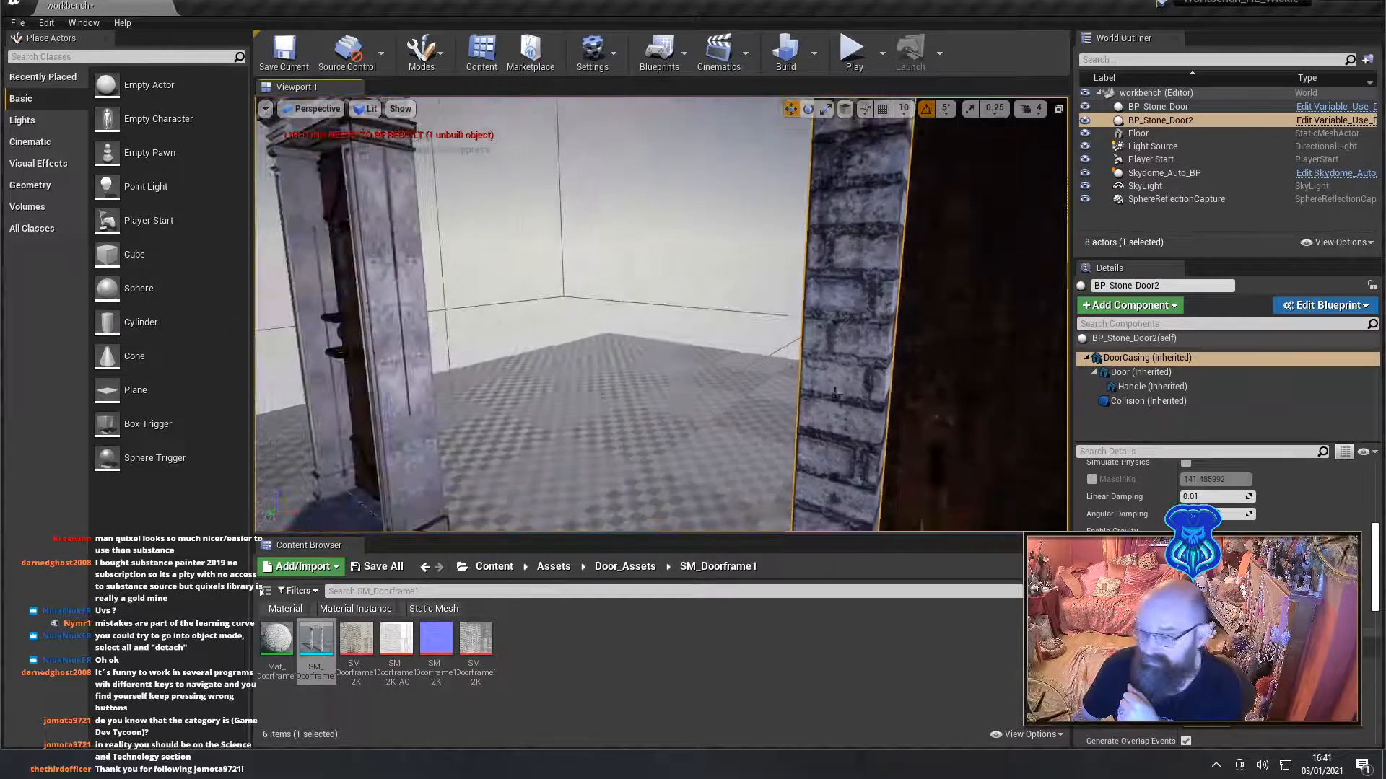
Make the OpenAngle variable instance editable in the Variable_Use_Door blueprint of BP_Stone_Door2, compile and save it, and close the blueprint
click(1325, 306)
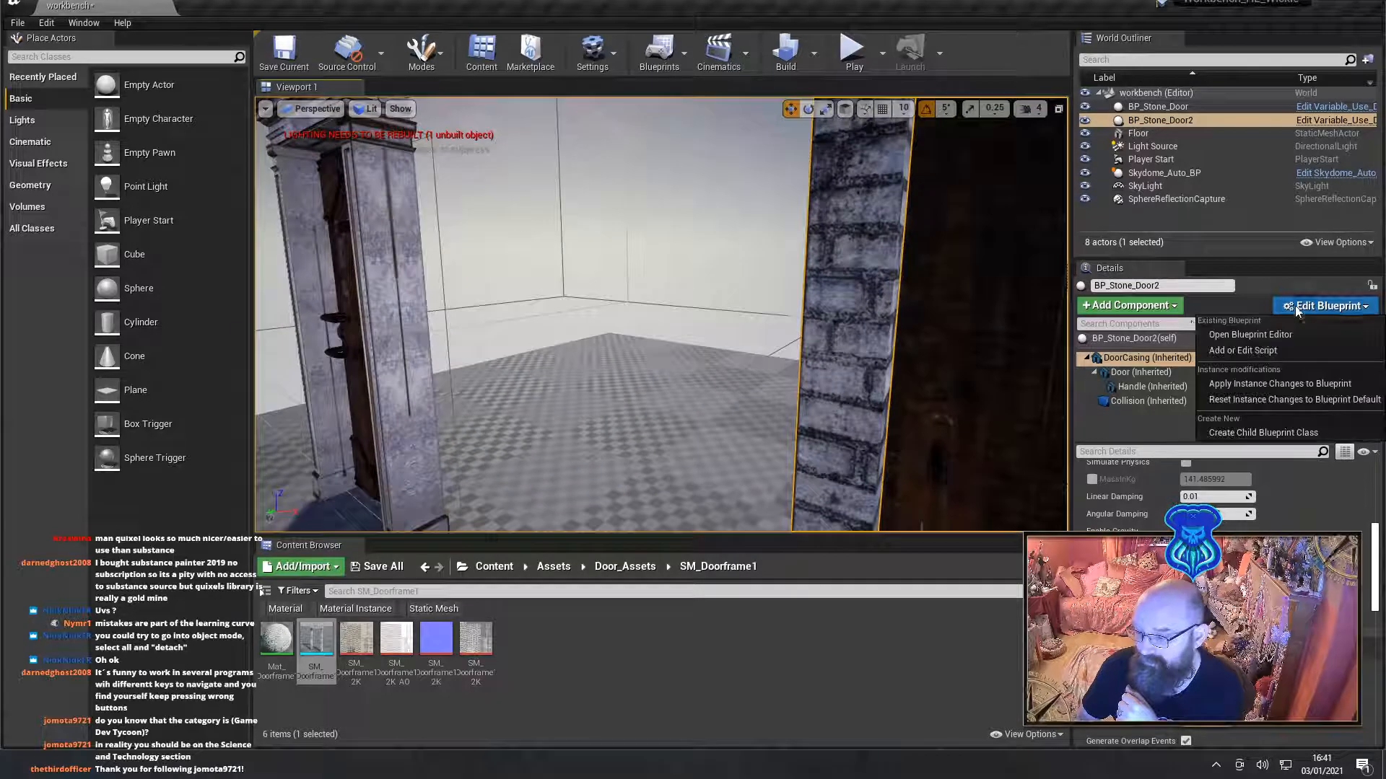
click(1256, 339)
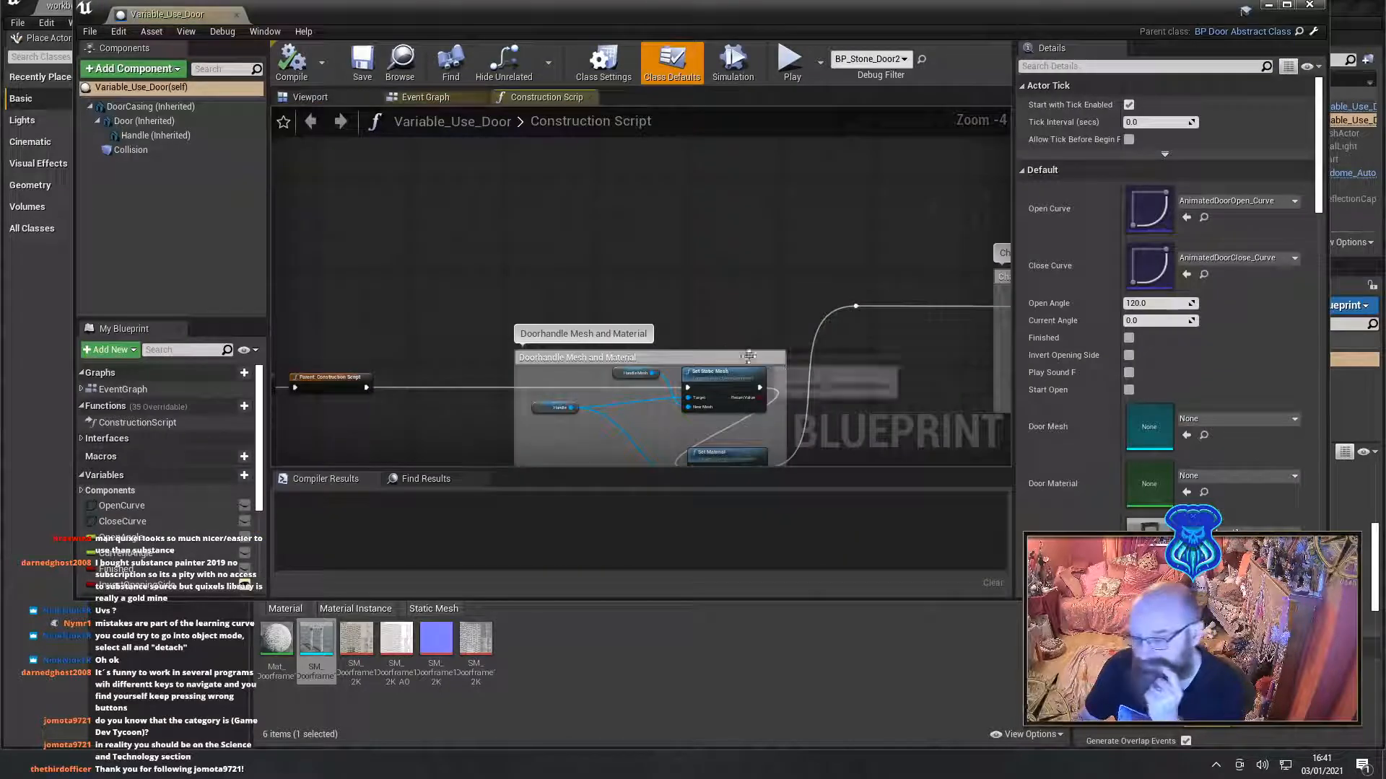
right_drag(476, 241, 782, 163)
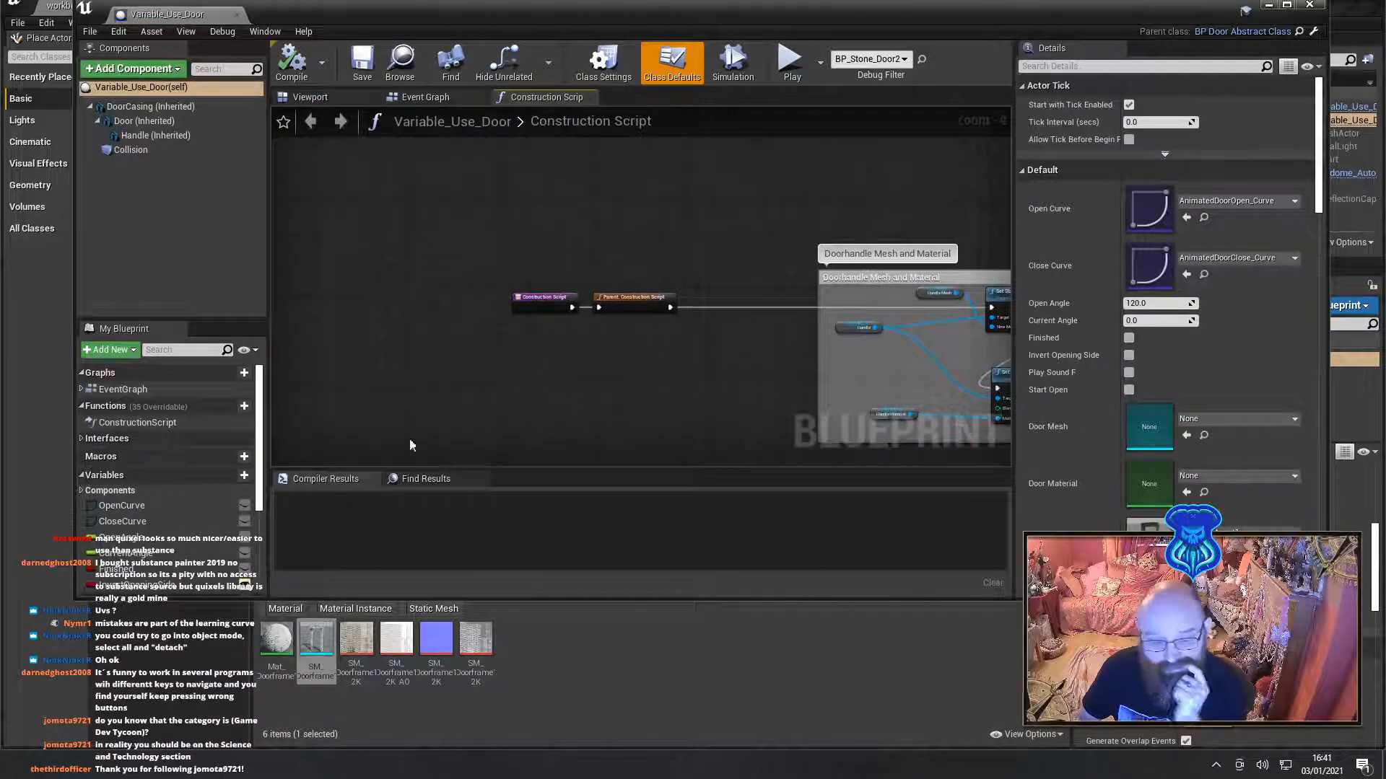
click(216, 537)
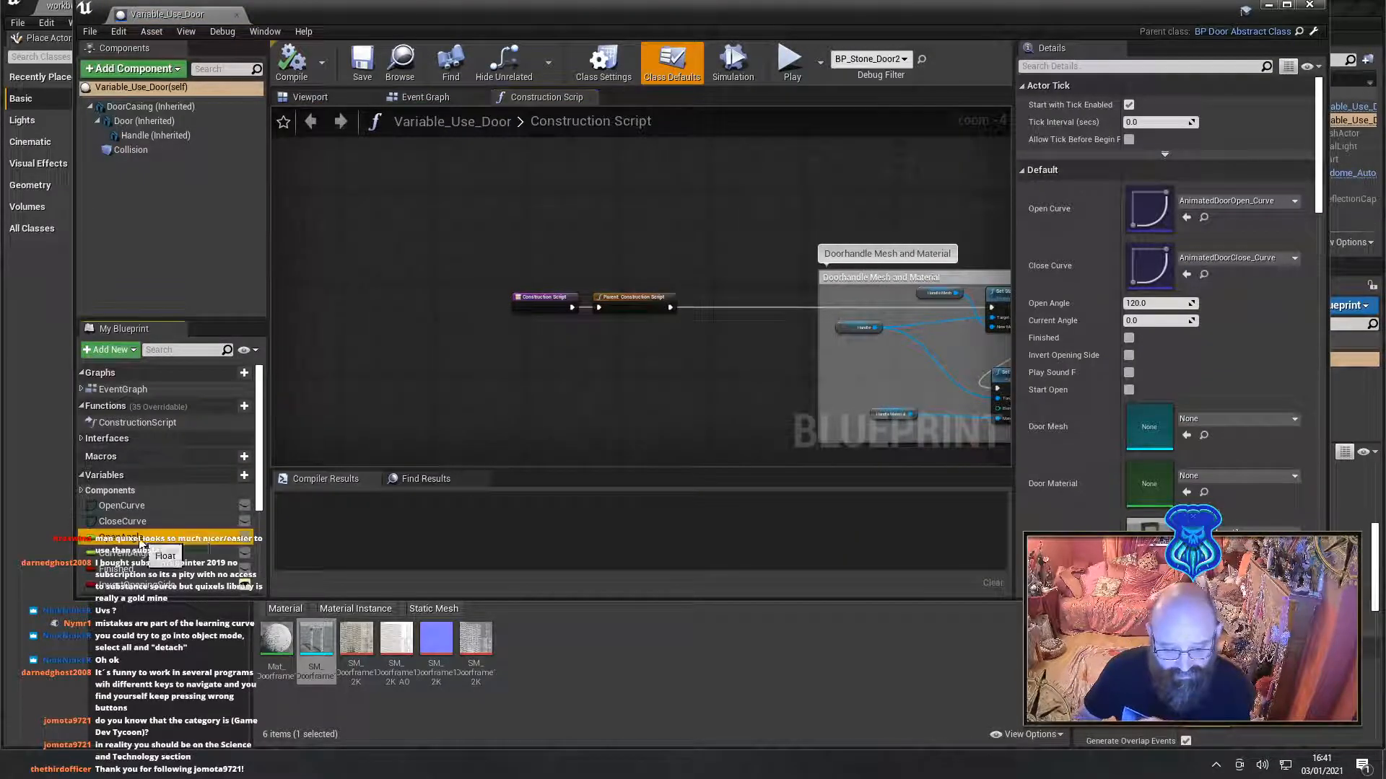
click(245, 537)
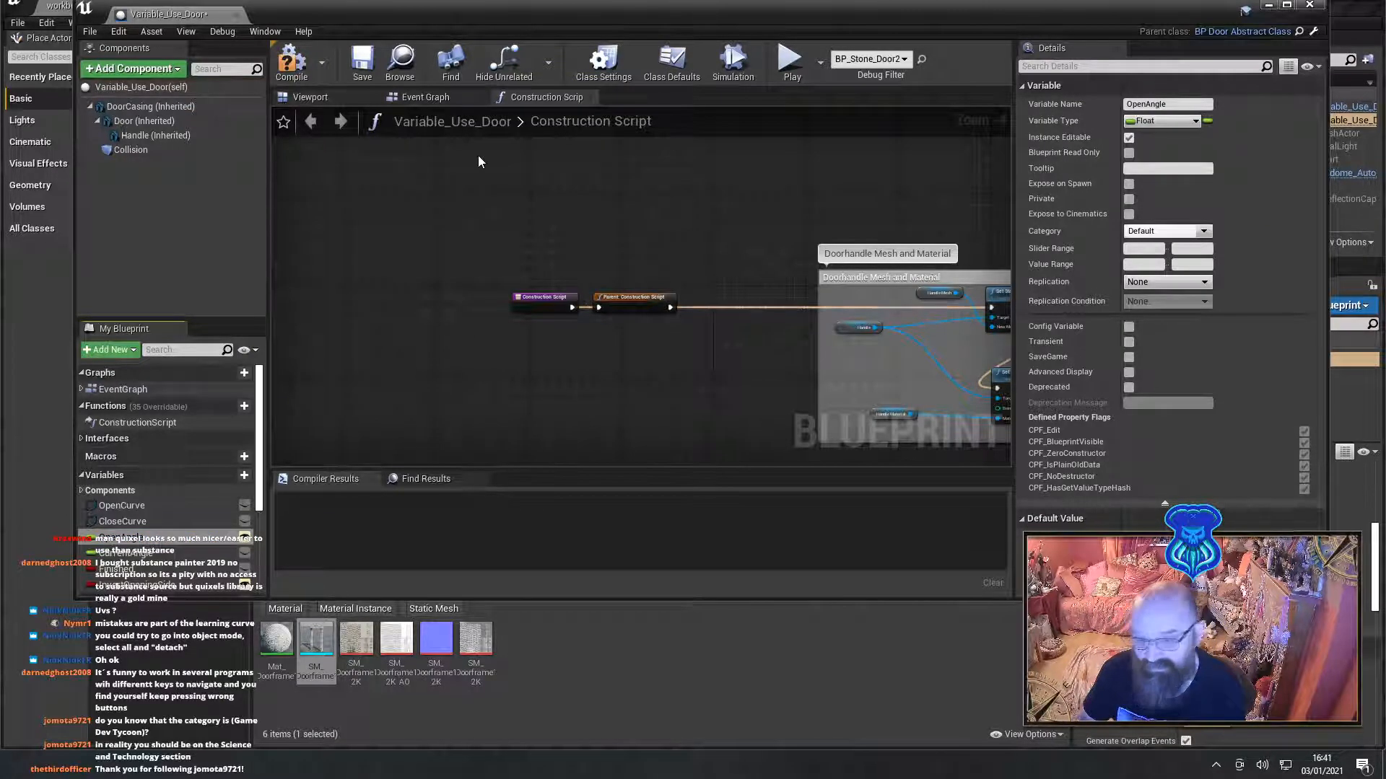
click(363, 66)
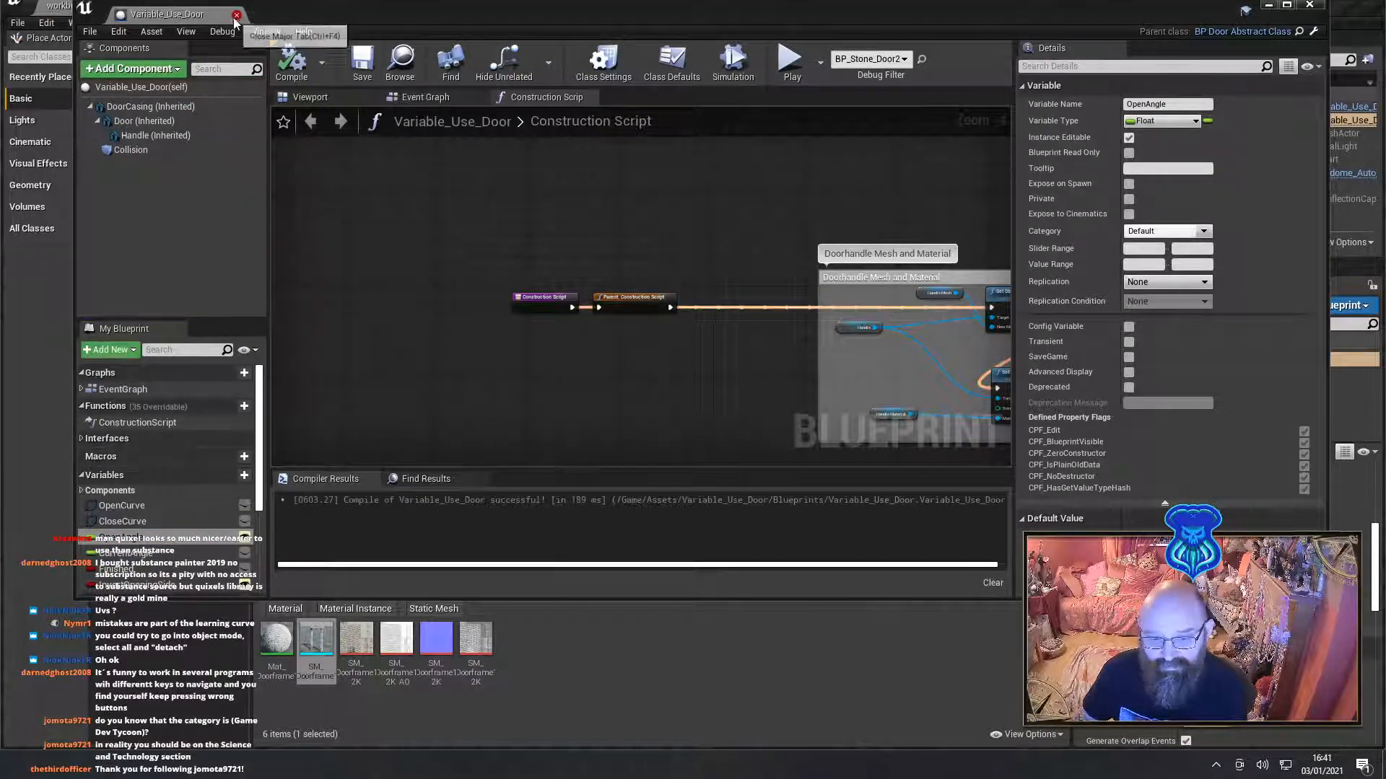
click(238, 15)
Set the Open Angle of the BP_Stone_Door2 actor to 90
click(952, 325)
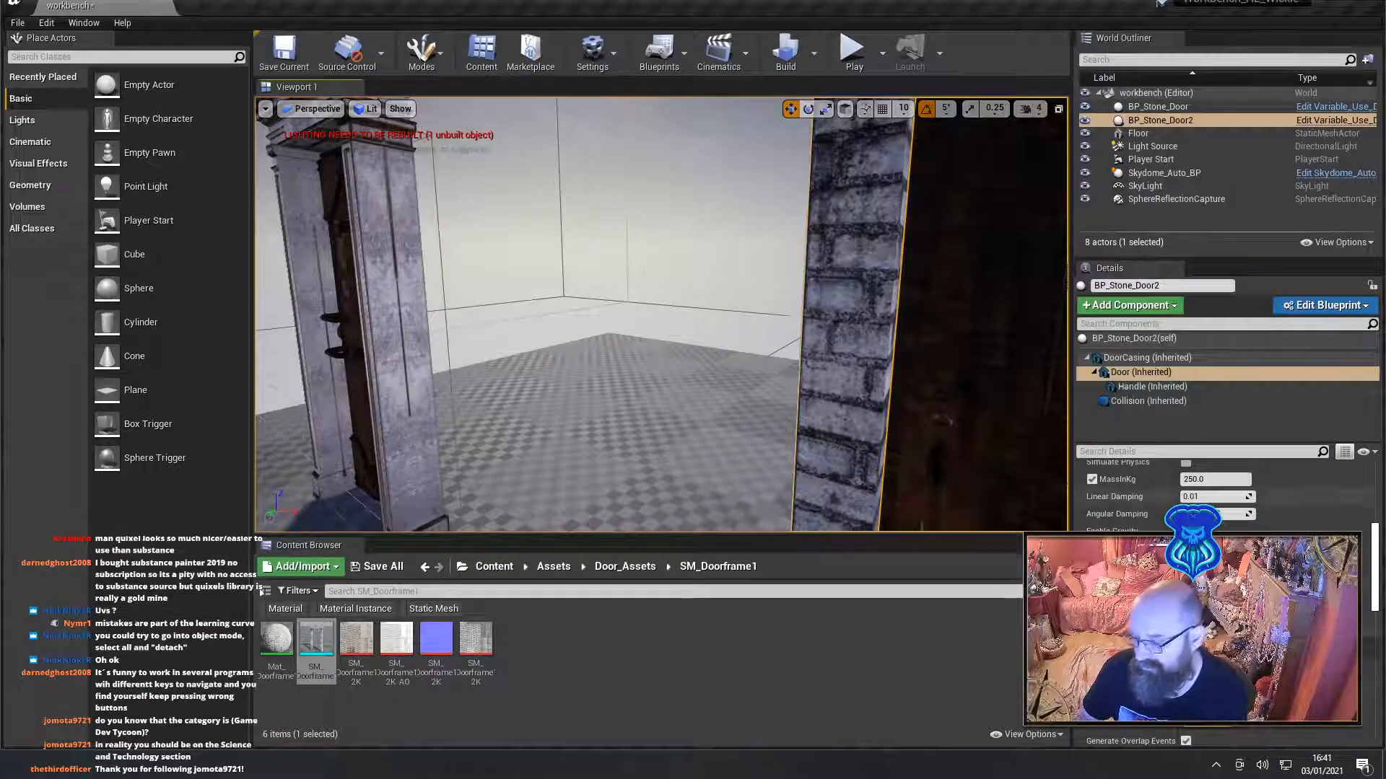
scroll(1377, 543, up, 5)
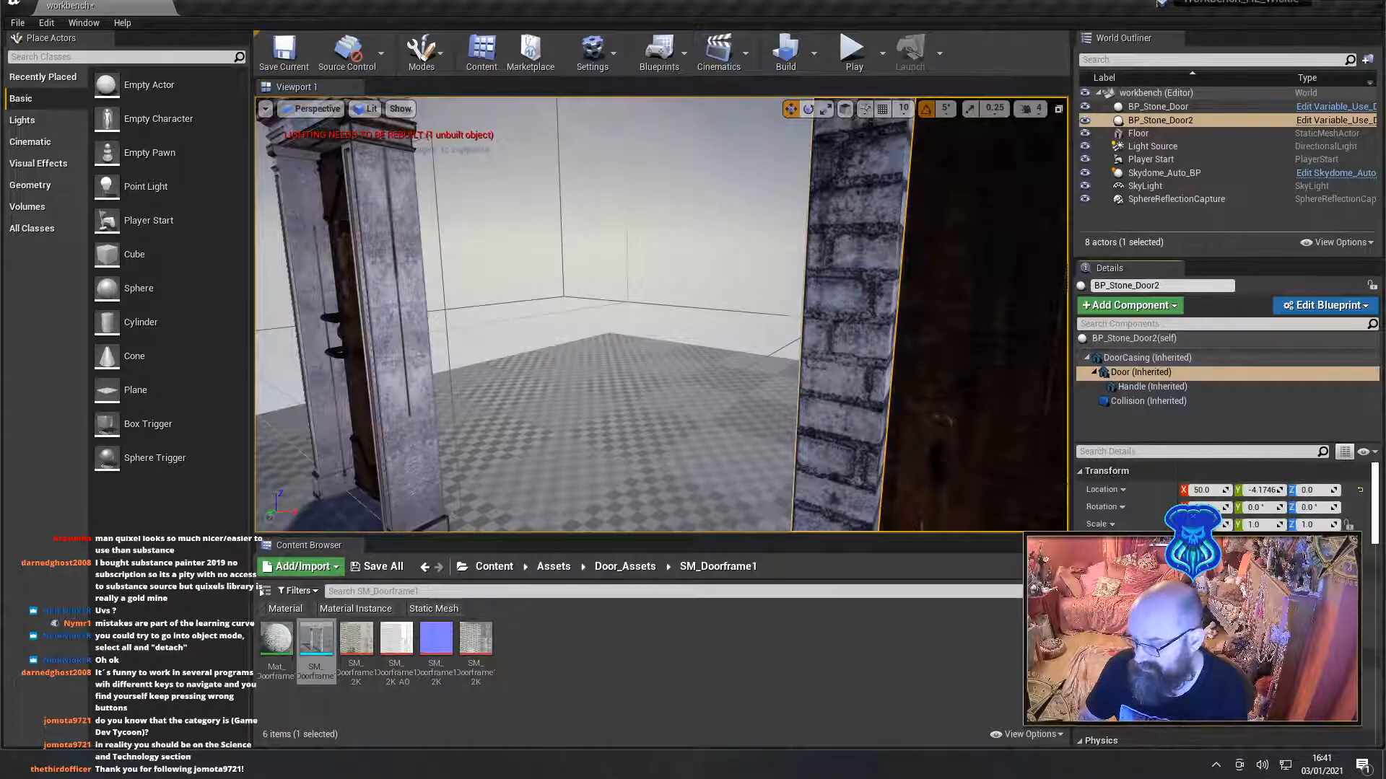
click(742, 238)
click(917, 259)
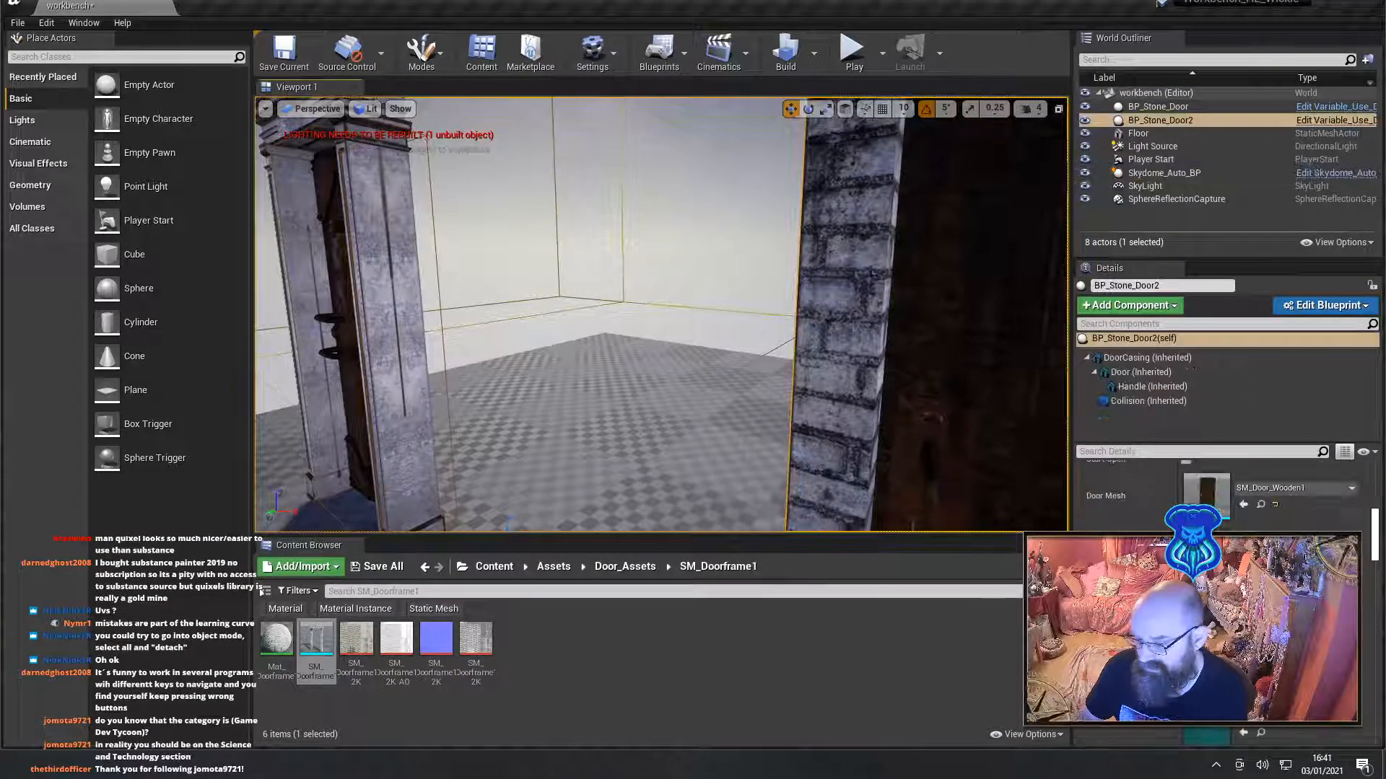
scroll(1379, 541, down, 3)
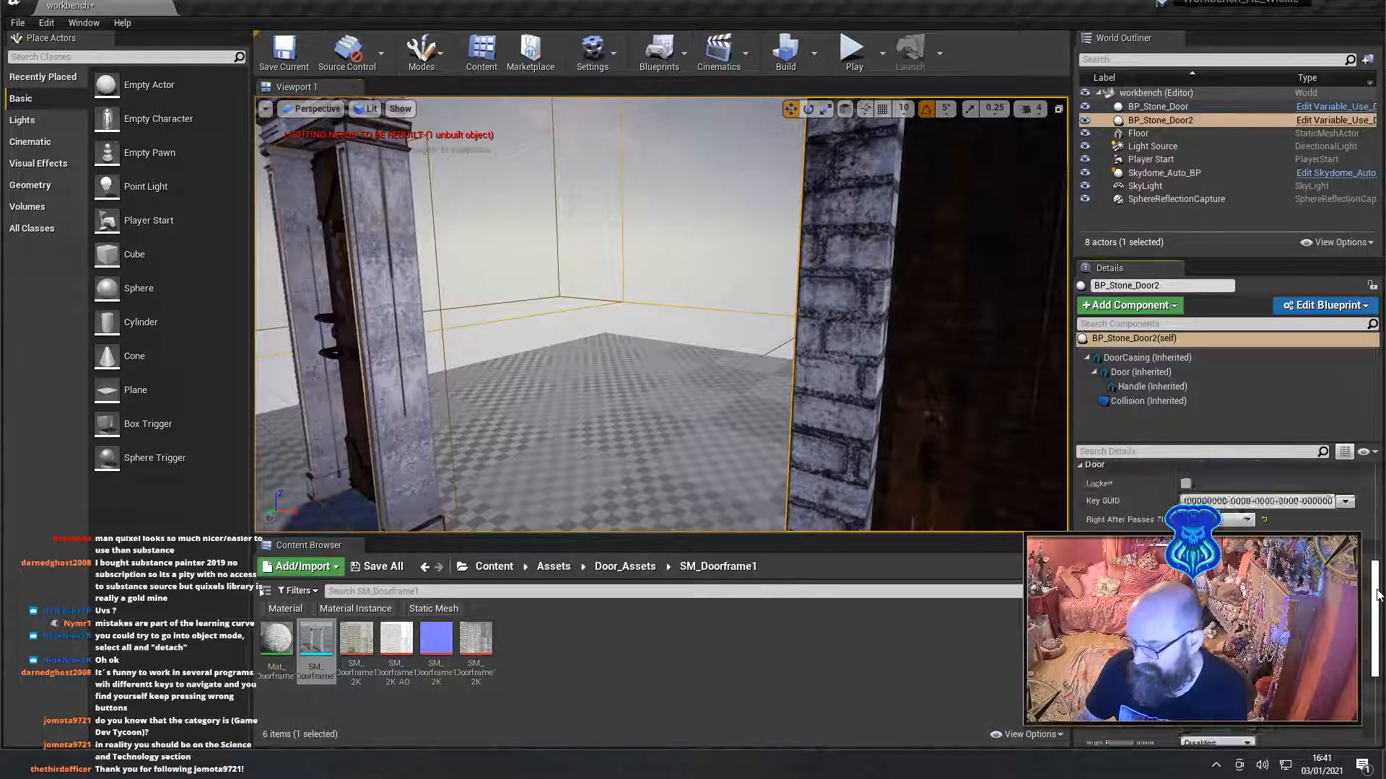
scroll(1258, 507, up, 5)
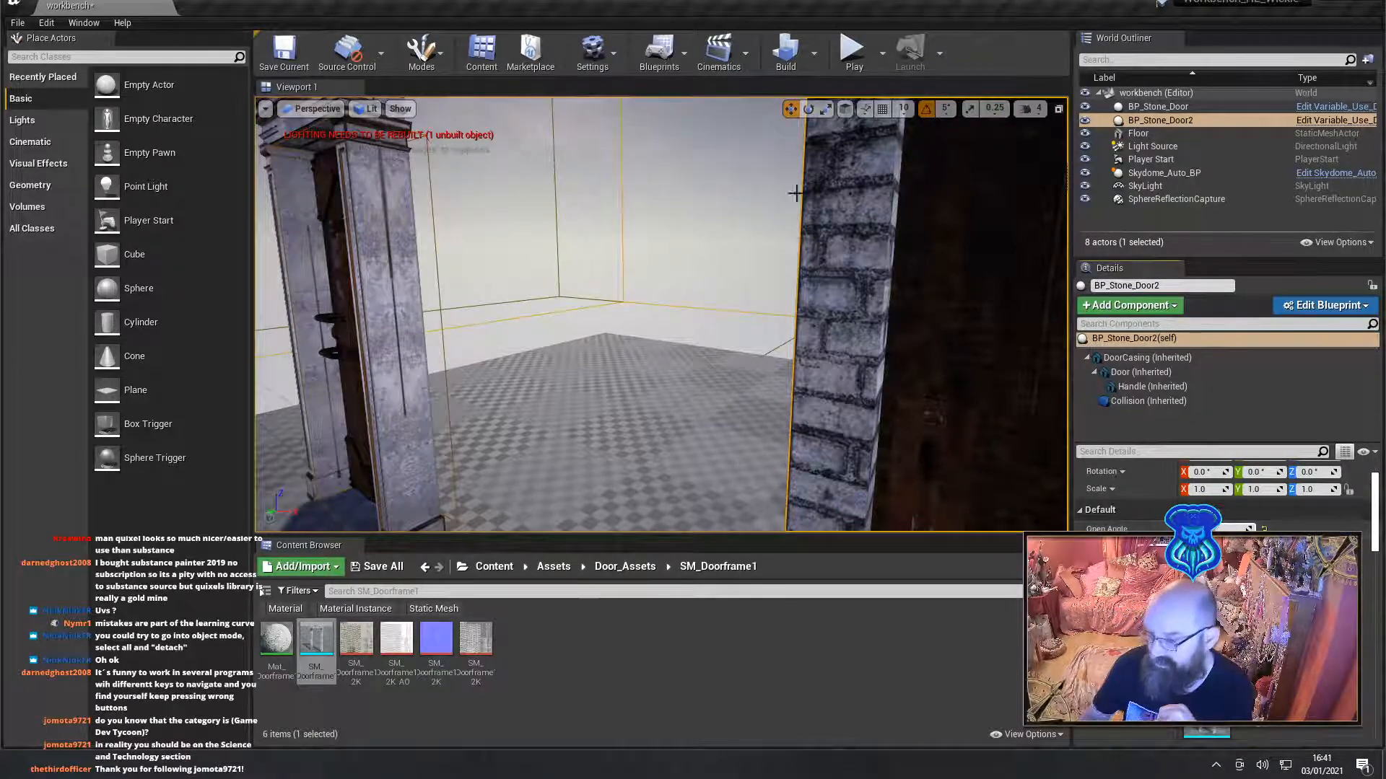
Play the level, open the wooden door, walk through its brick frame, and close the door from the other side
key(f)
click(854, 65)
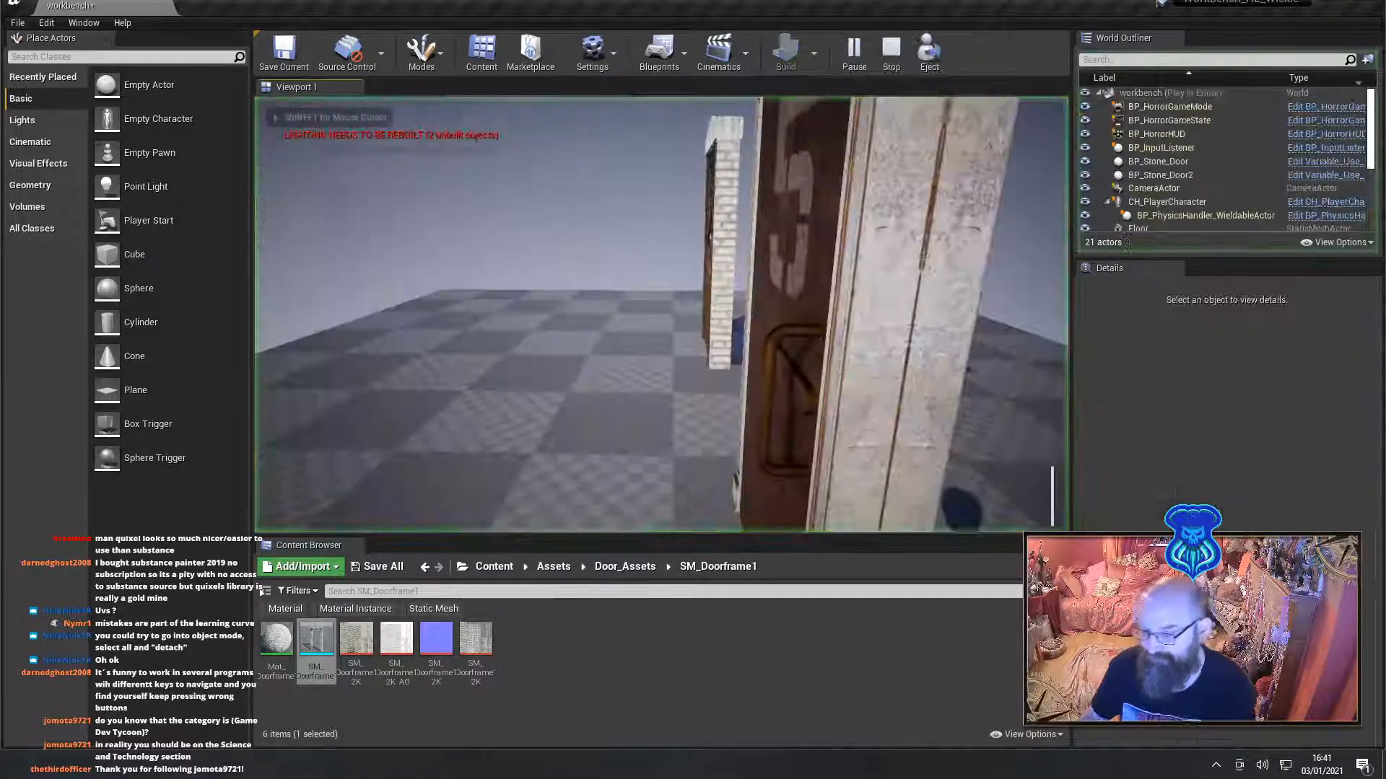
key(w)
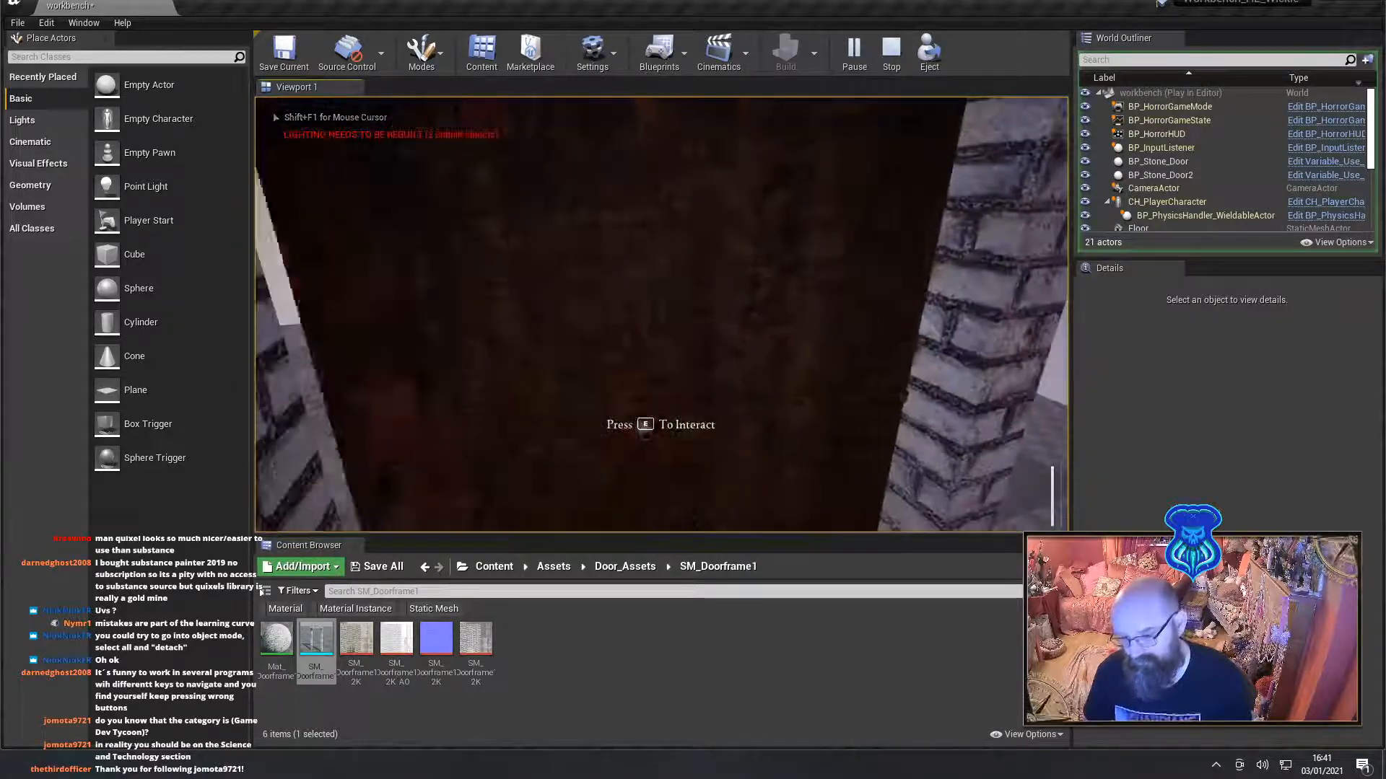
key(e)
key(w)
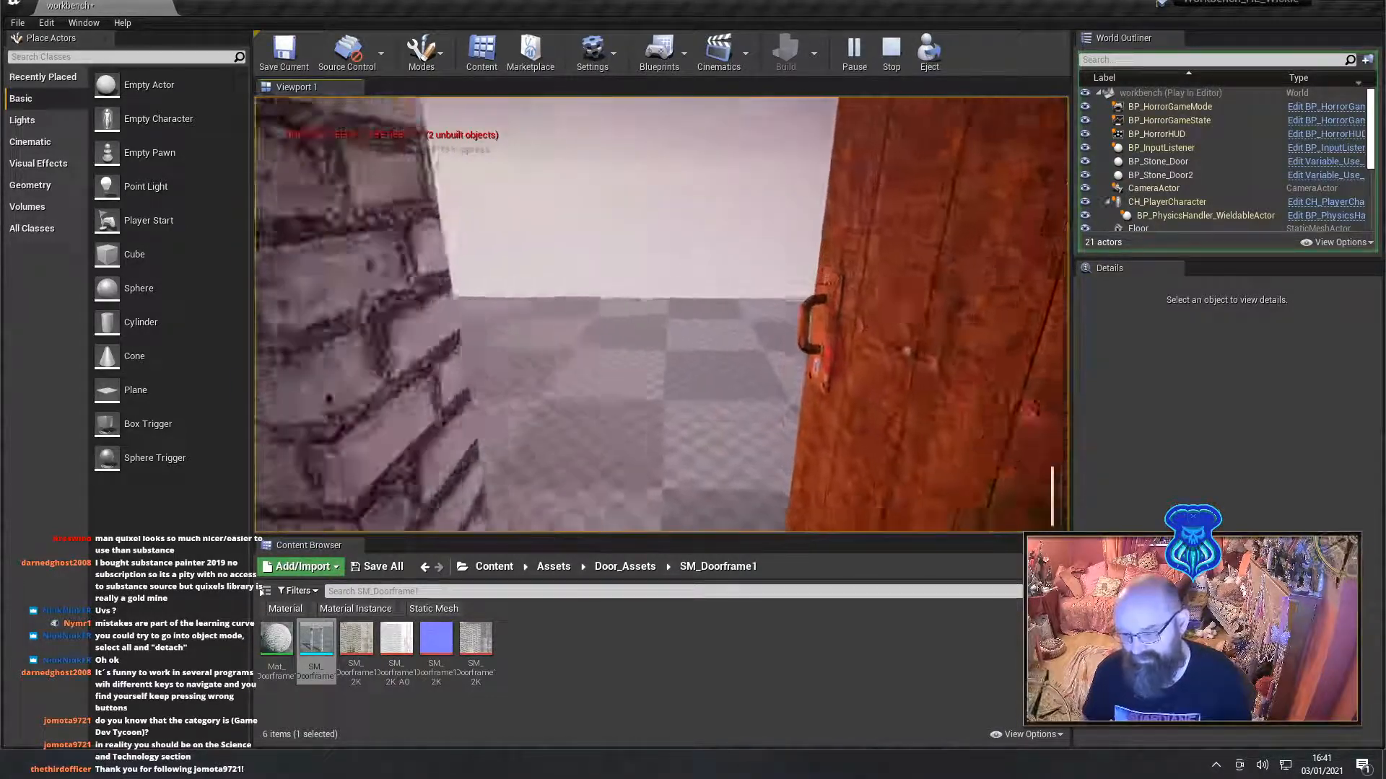
key(s)
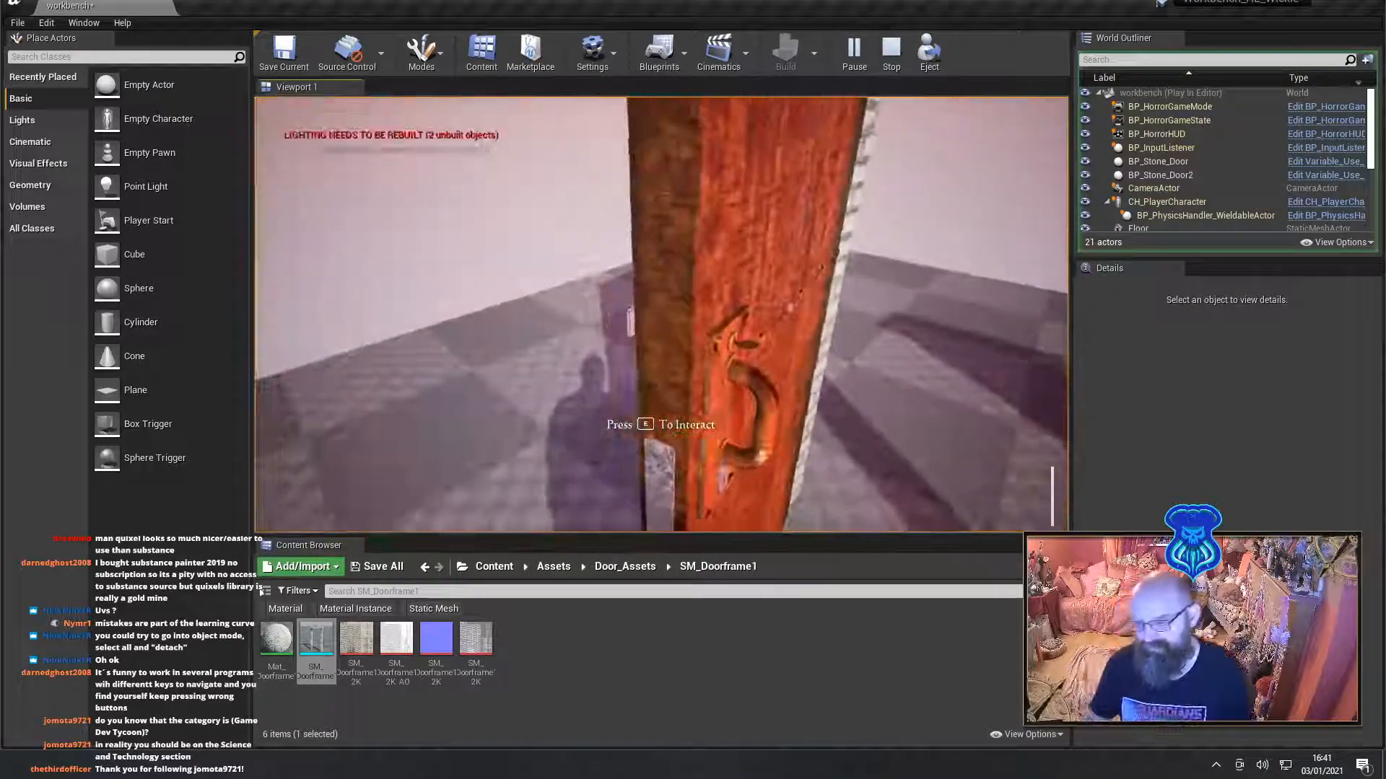
key(e)
key(s)
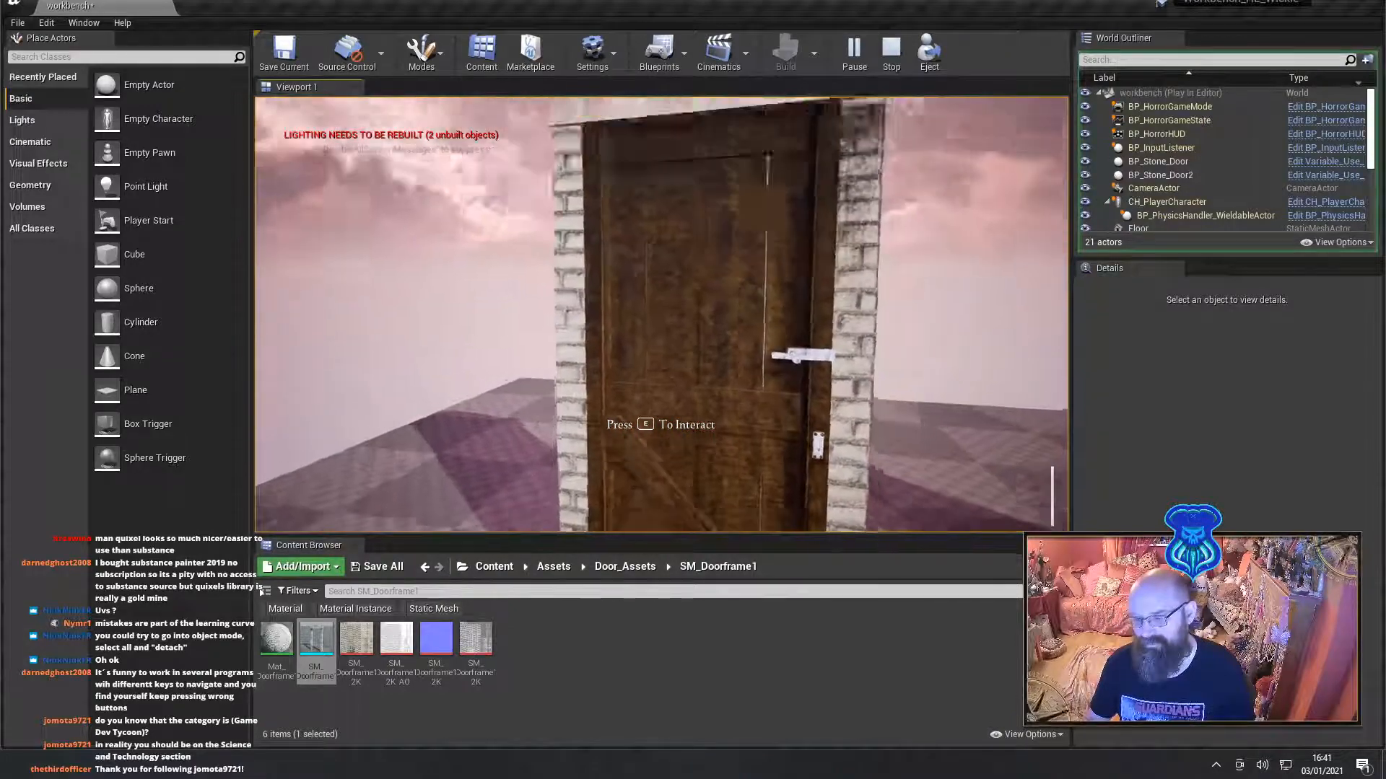
Walk around the door marked 5 to compare both sides, return to operate the wooden door again, and stop playing
key(w)
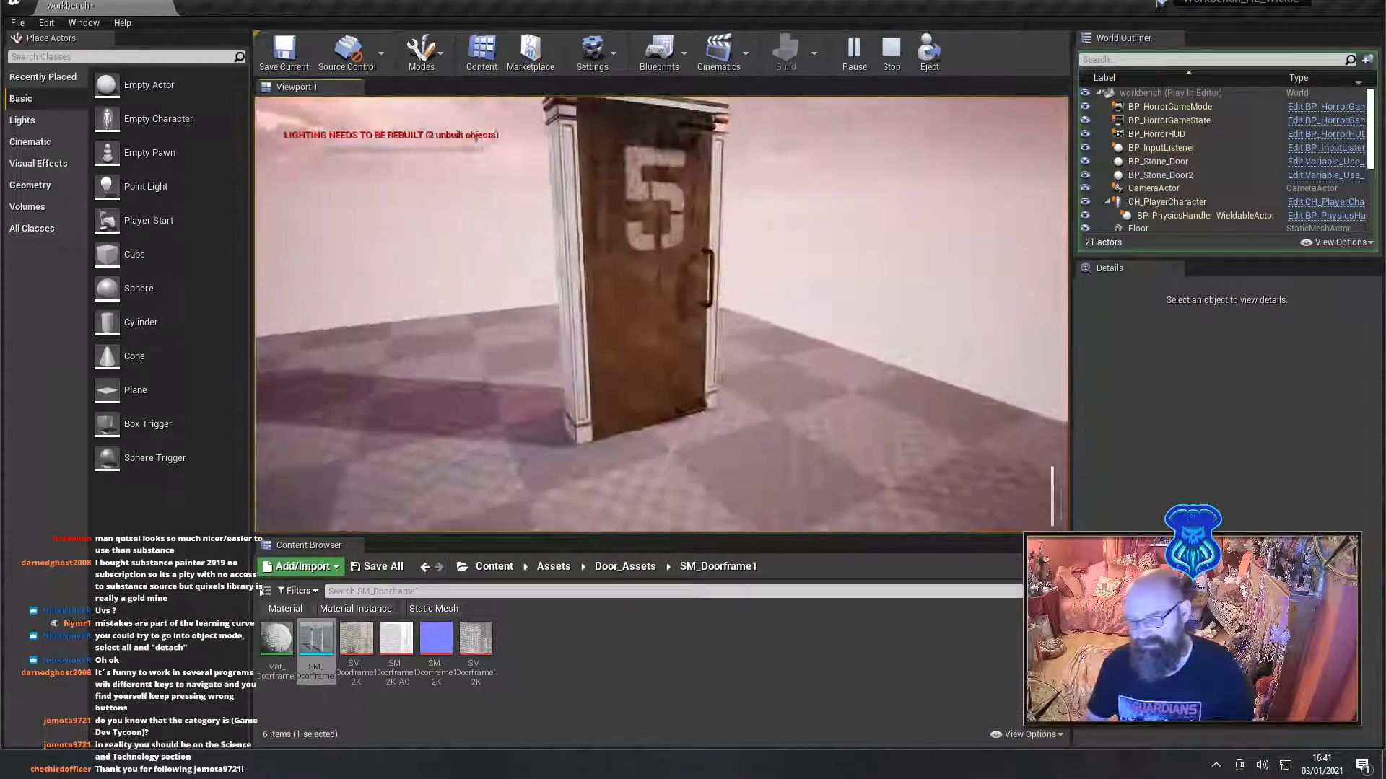
key(w)
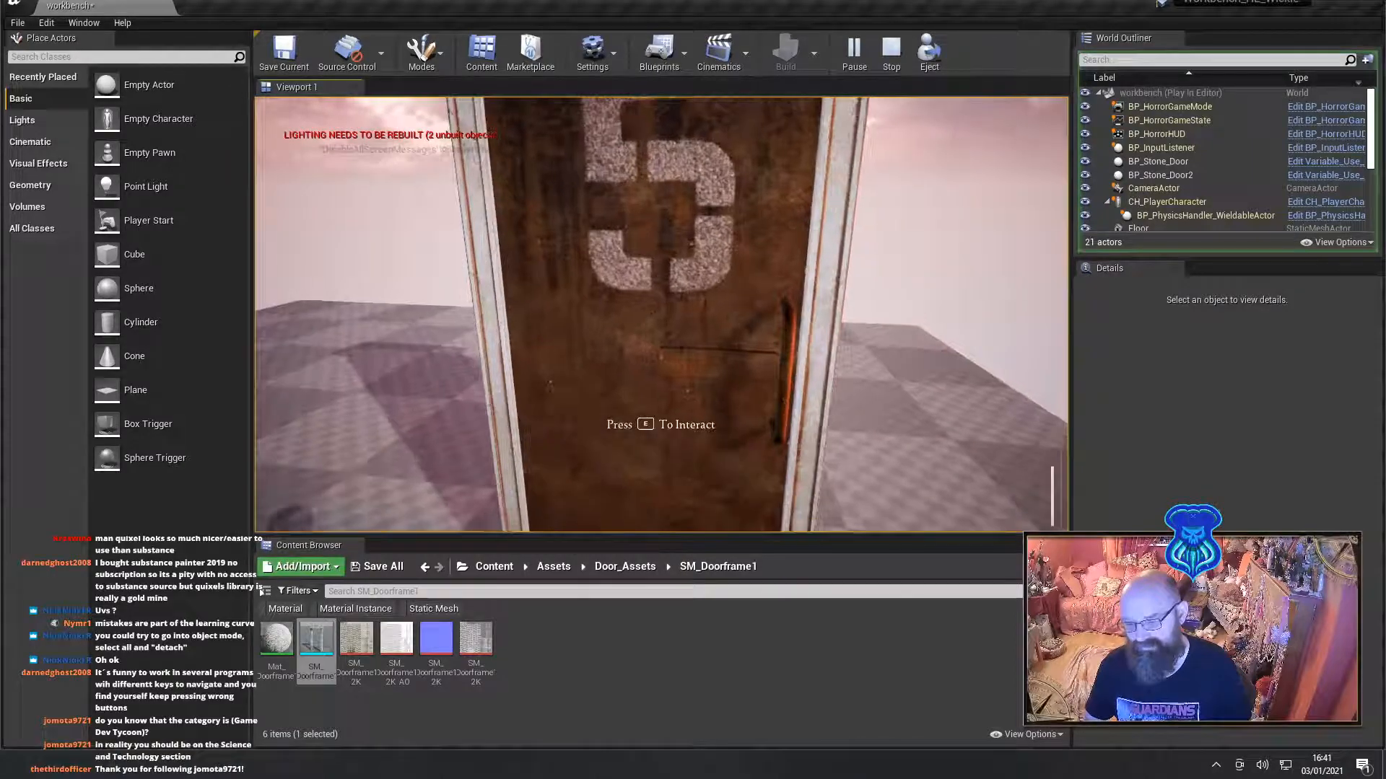
key(d)
key(w)
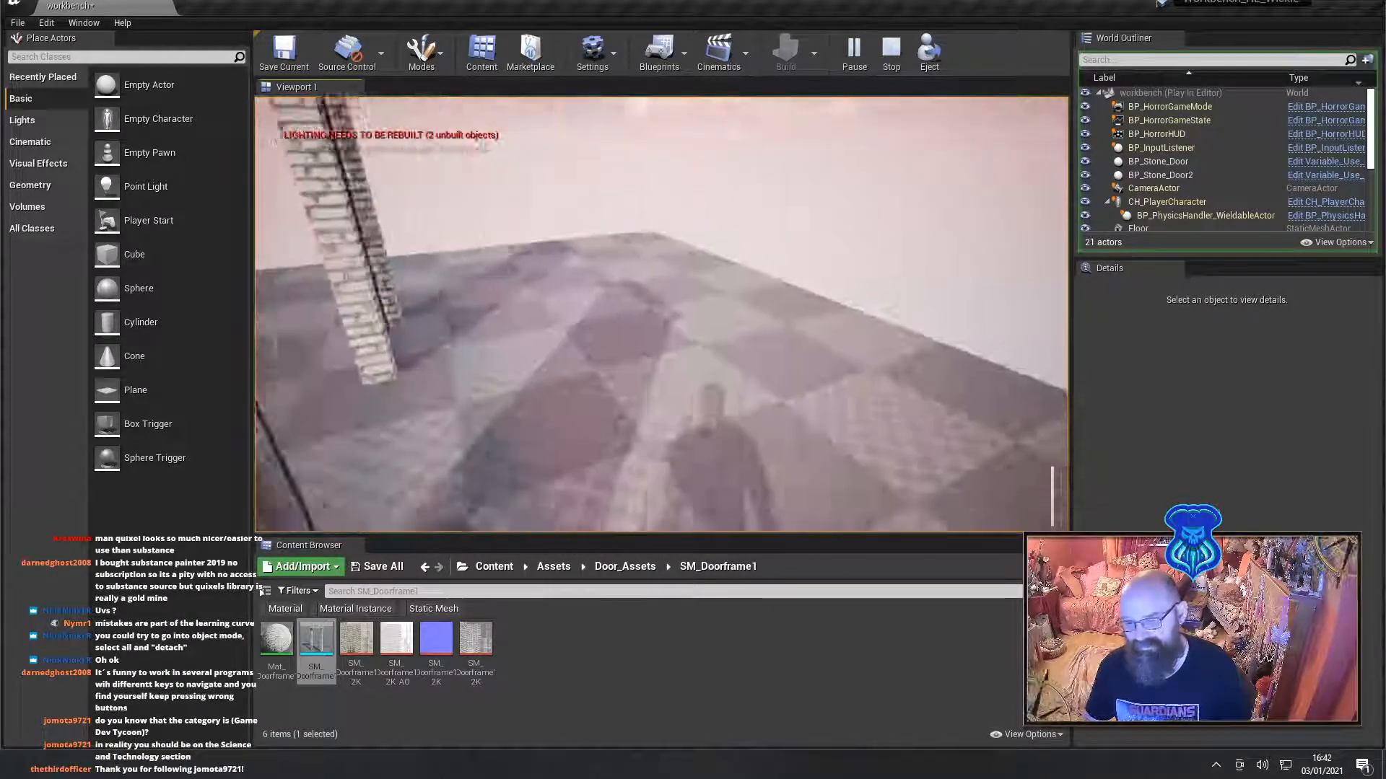
key(w)
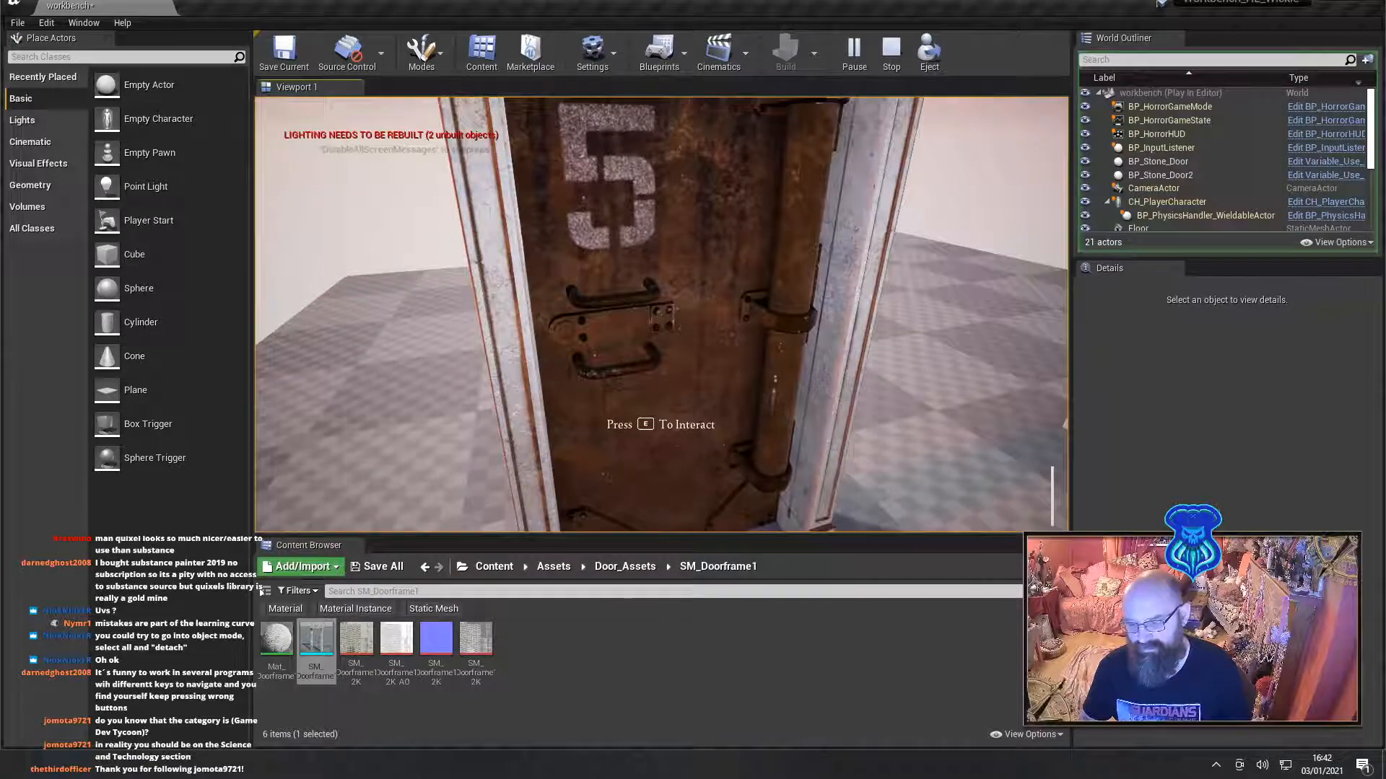
key(w)
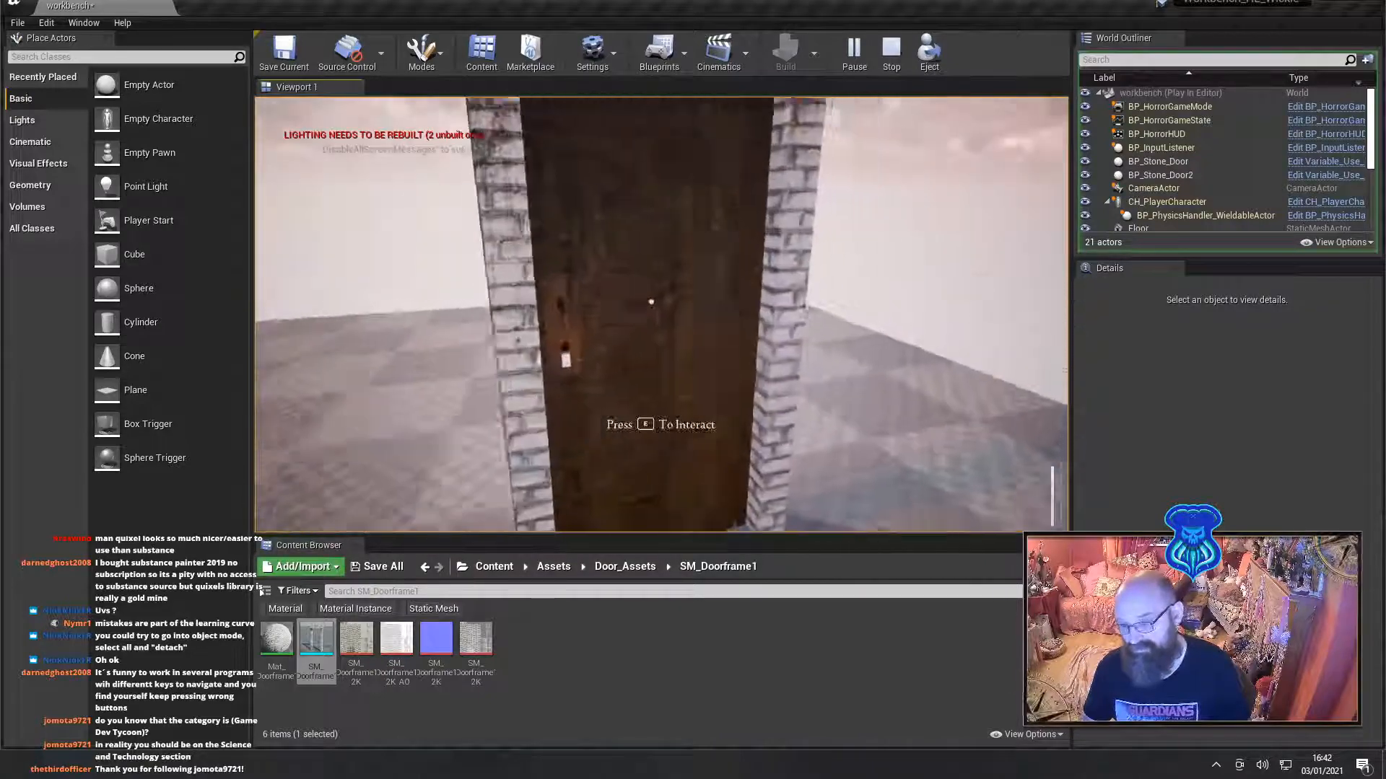
key(w)
key(e)
key(w)
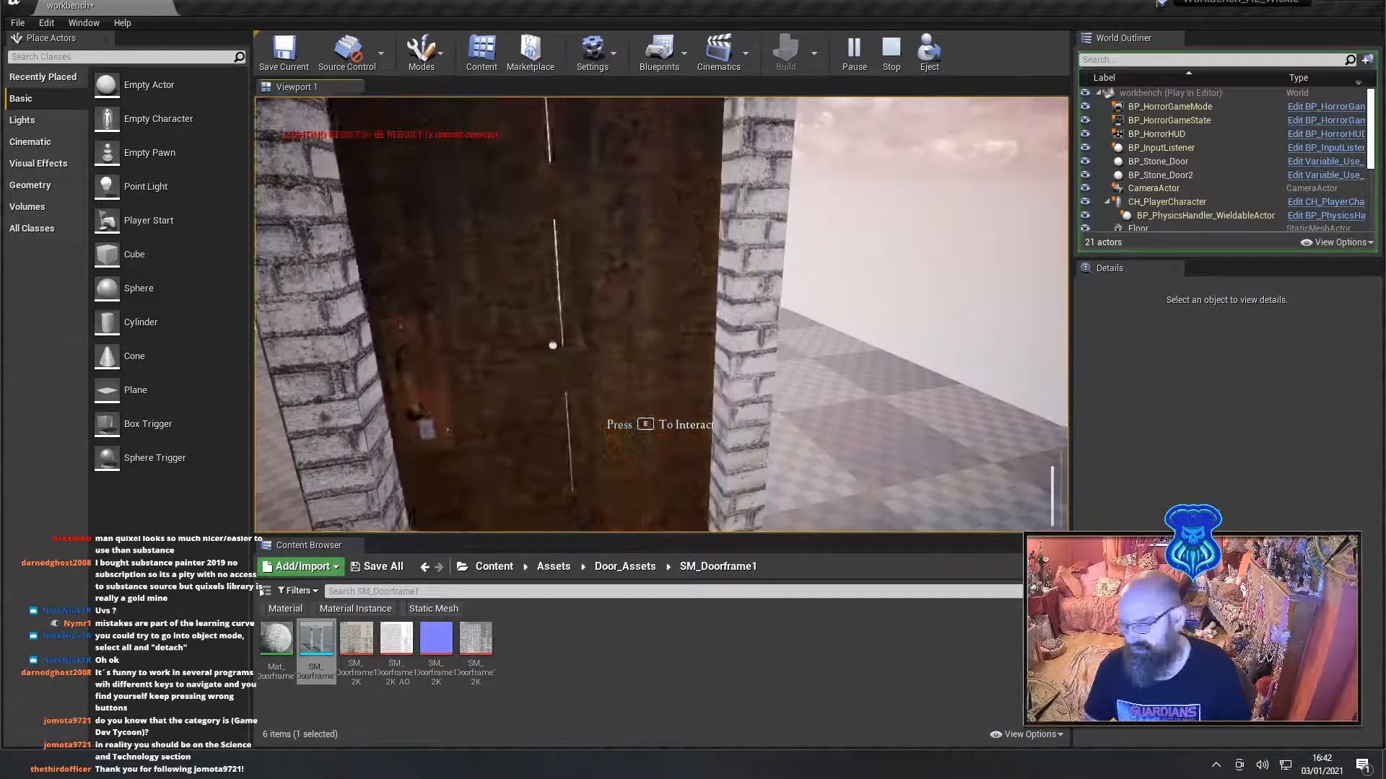
key(Escape)
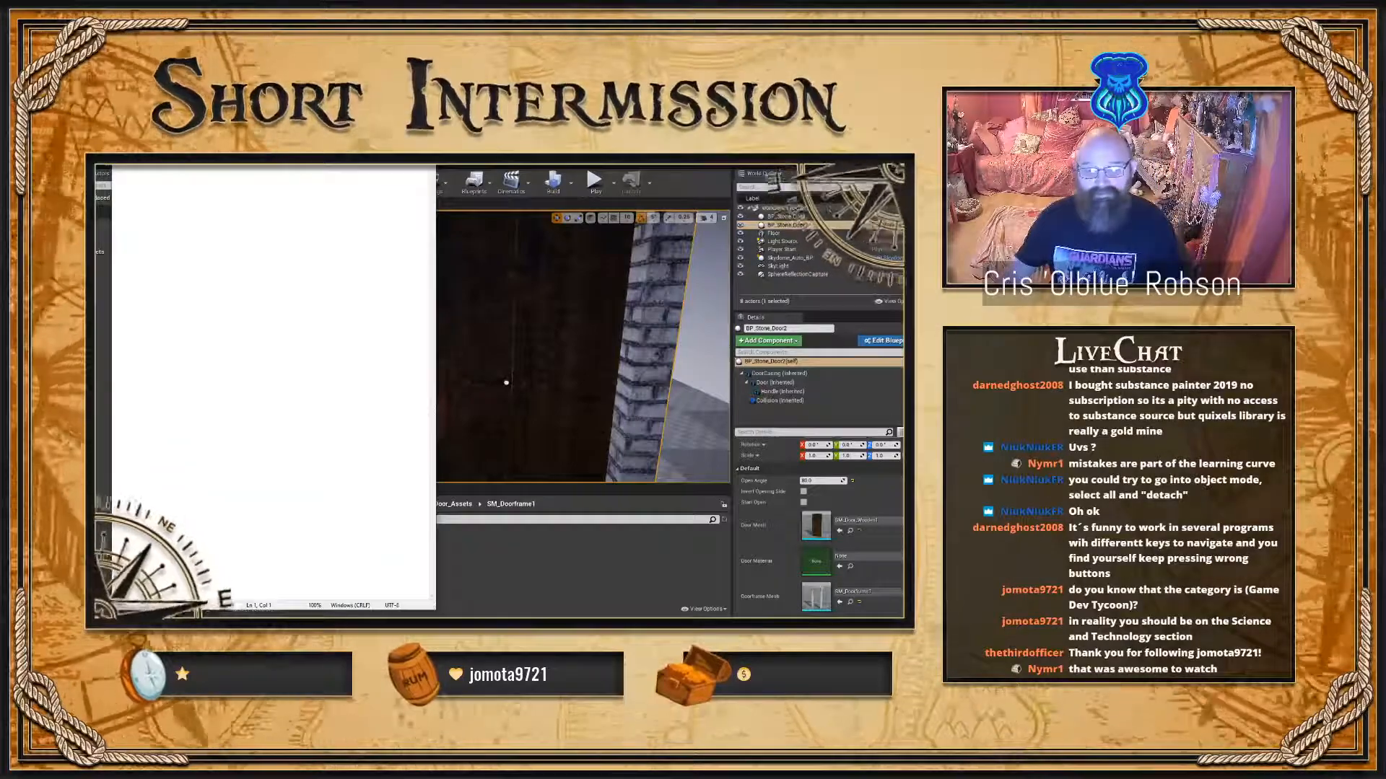
drag(347, 166, 346, 336)
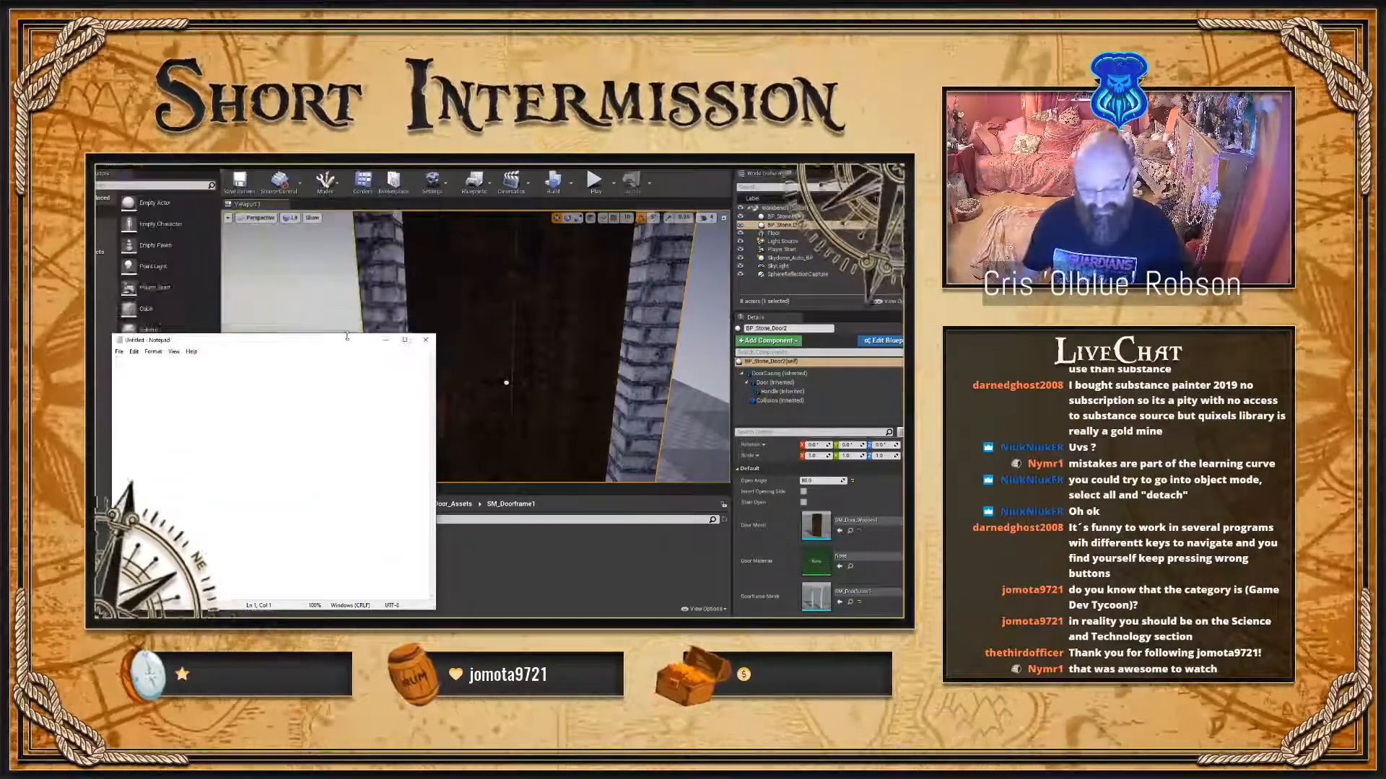
text(irate)
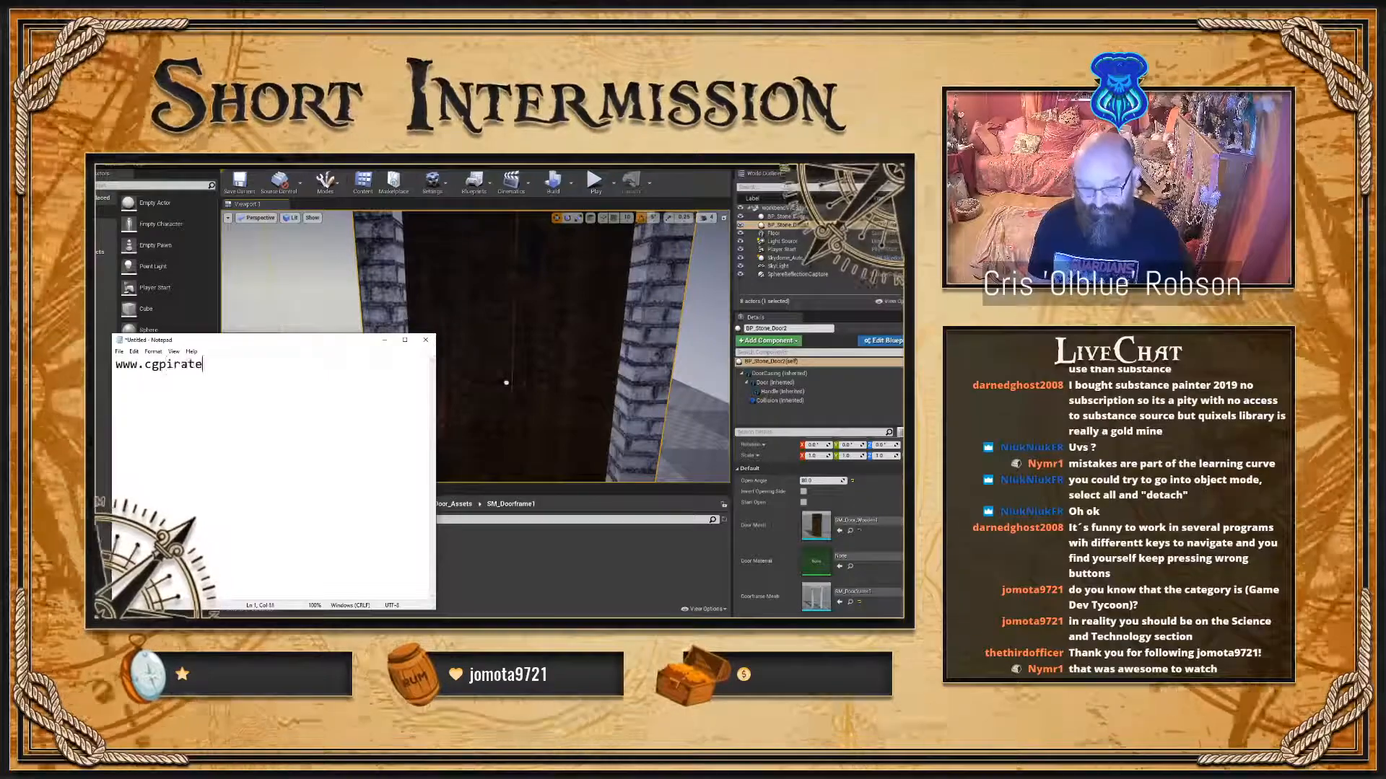
text(s.com)
key(Return)
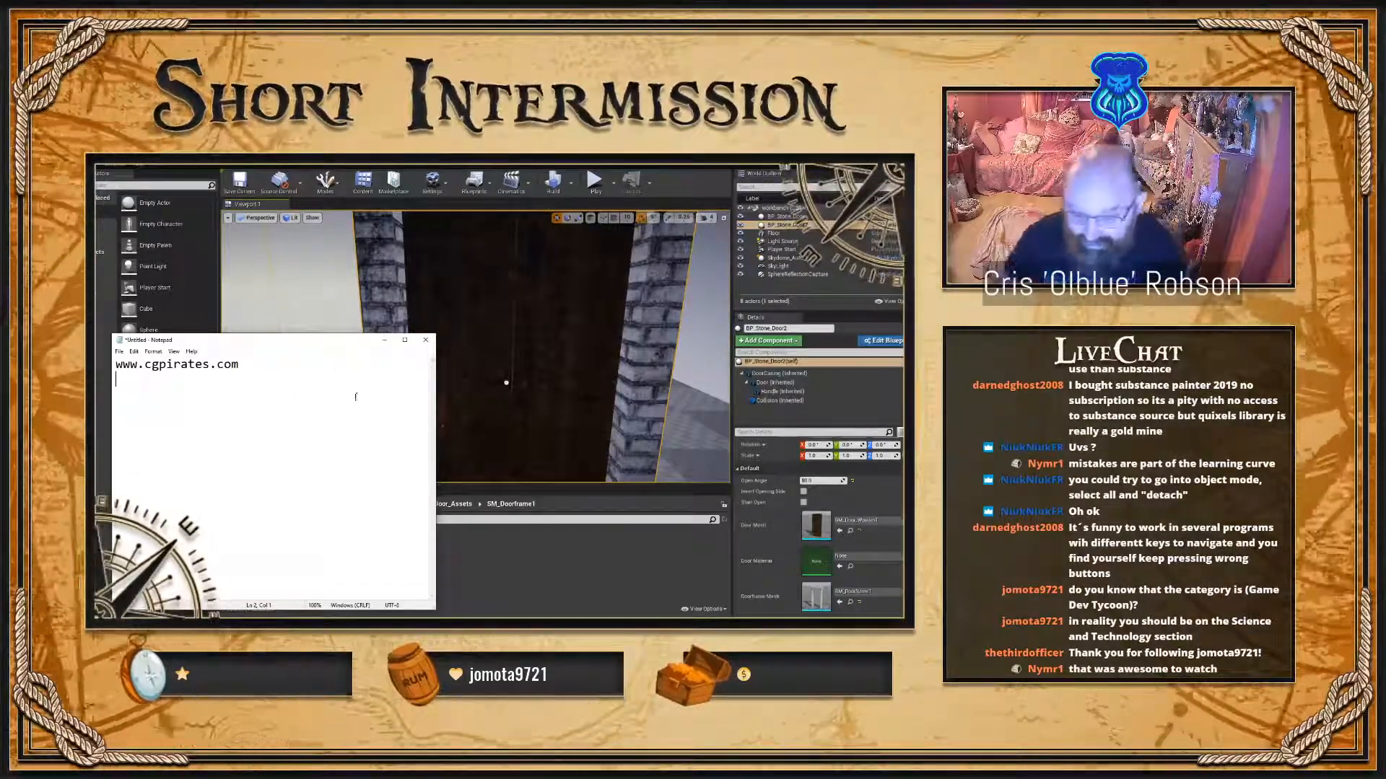
drag(333, 341, 378, 166)
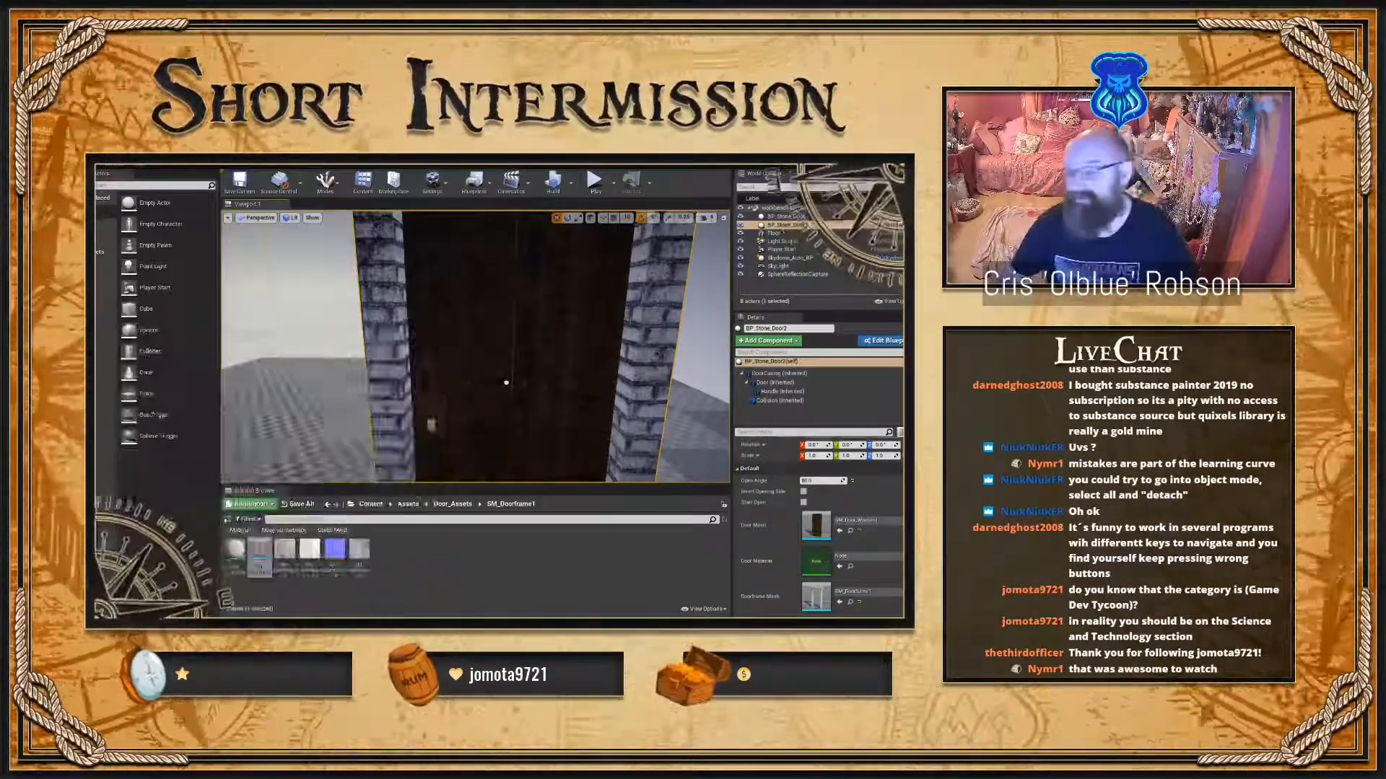